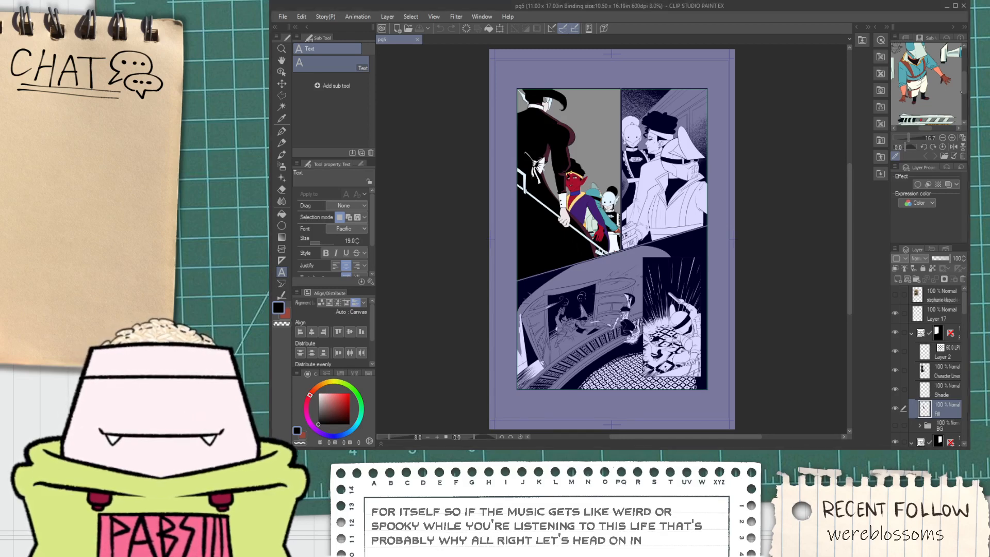
{"action": "left_click", "coordinate": [630, 203]}
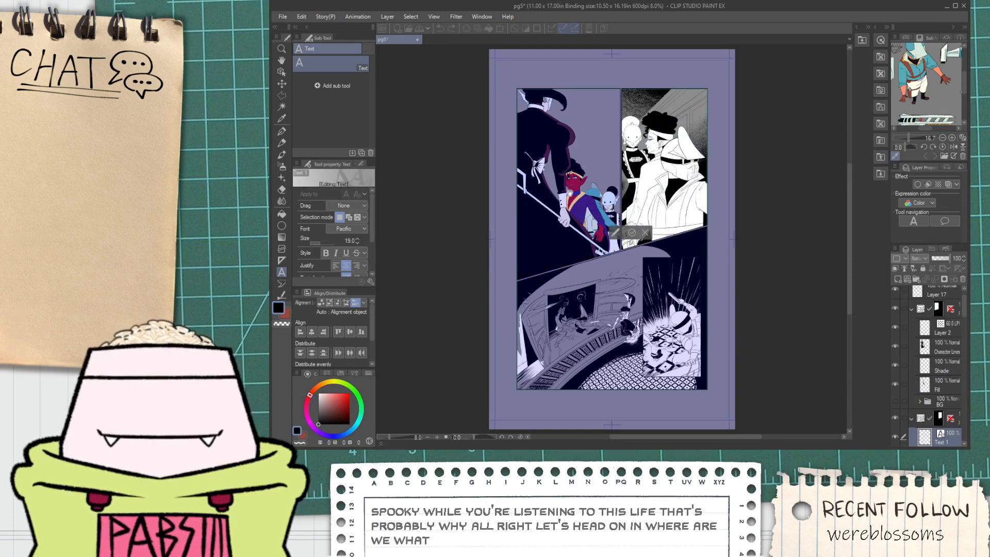
{"action": "key", "text": "Escape"}
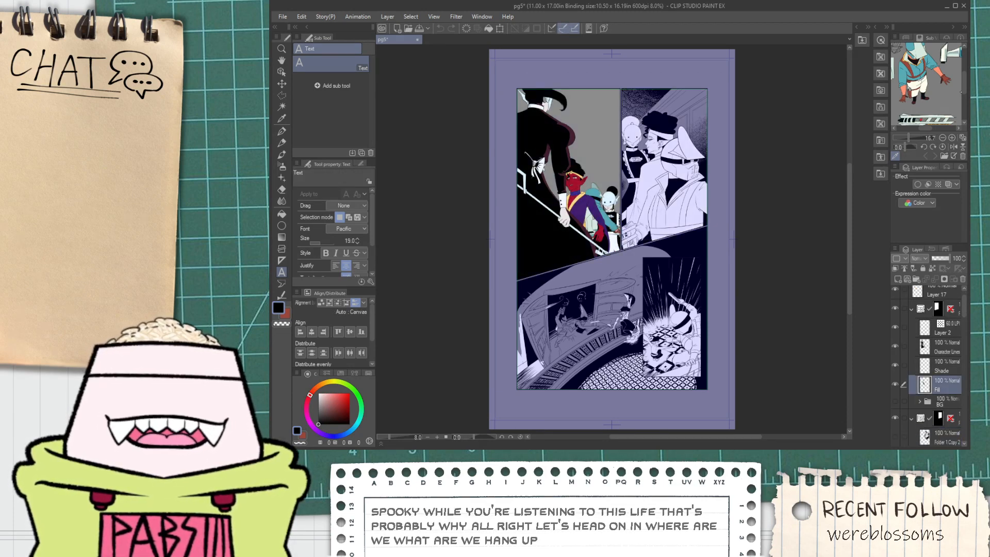
{"action": "scroll", "coordinate": [626, 183], "scroll_direction": "up", "scroll_amount": 4}
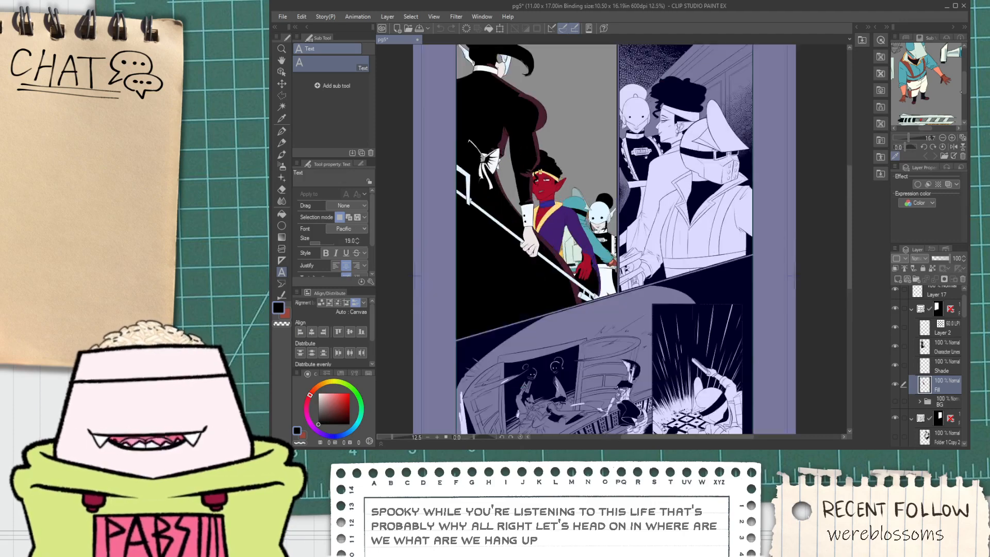
{"action": "key", "text": "space"}
{"action": "left_click_drag", "start_coordinate": [596, 243], "coordinate": [605, 209]}
{"action": "scroll", "coordinate": [565, 236], "scroll_direction": "down", "scroll_amount": 2}
{"action": "scroll", "coordinate": [567, 236], "scroll_direction": "up", "scroll_amount": 1}
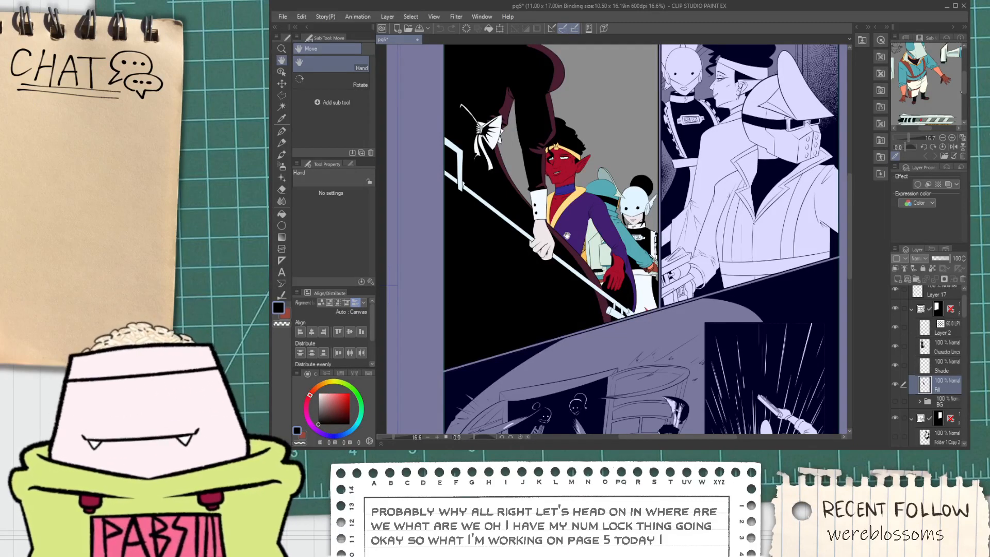
{"action": "scroll", "coordinate": [567, 235], "scroll_direction": "down", "scroll_amount": 1}
{"action": "scroll", "coordinate": [567, 236], "scroll_direction": "down", "scroll_amount": 1}
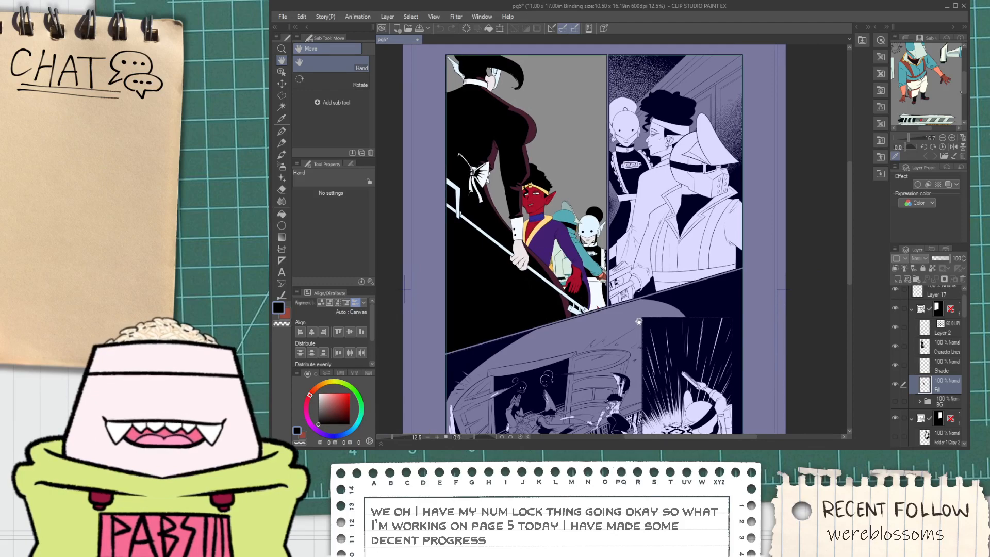
Turn on the first panel's BG folder and examine the coloured characters against the background.
{"action": "left_click", "coordinate": [896, 401]}
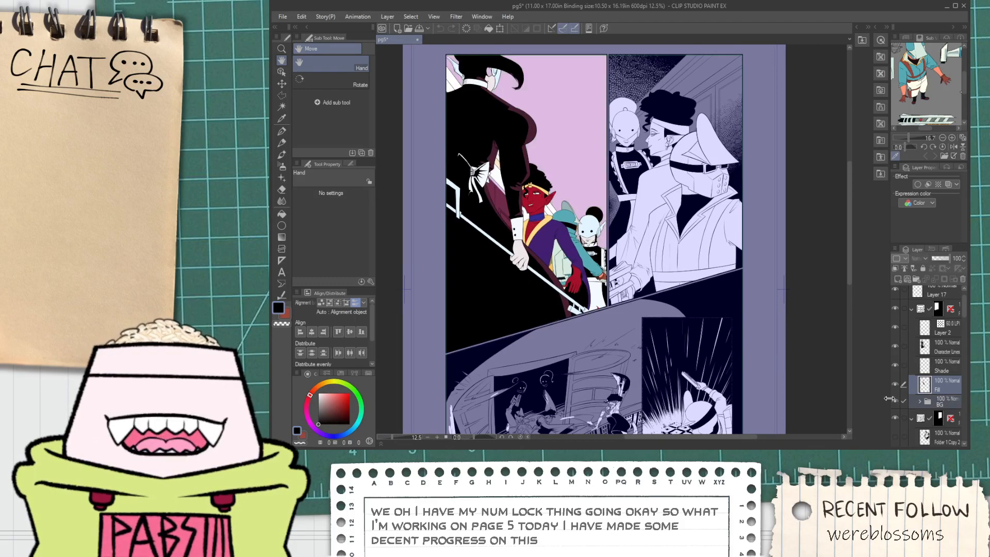
{"action": "scroll", "coordinate": [622, 311], "scroll_direction": "up", "scroll_amount": 2}
{"action": "scroll", "coordinate": [619, 314], "scroll_direction": "up", "scroll_amount": 1}
{"action": "scroll", "coordinate": [614, 323], "scroll_direction": "down", "scroll_amount": 1}
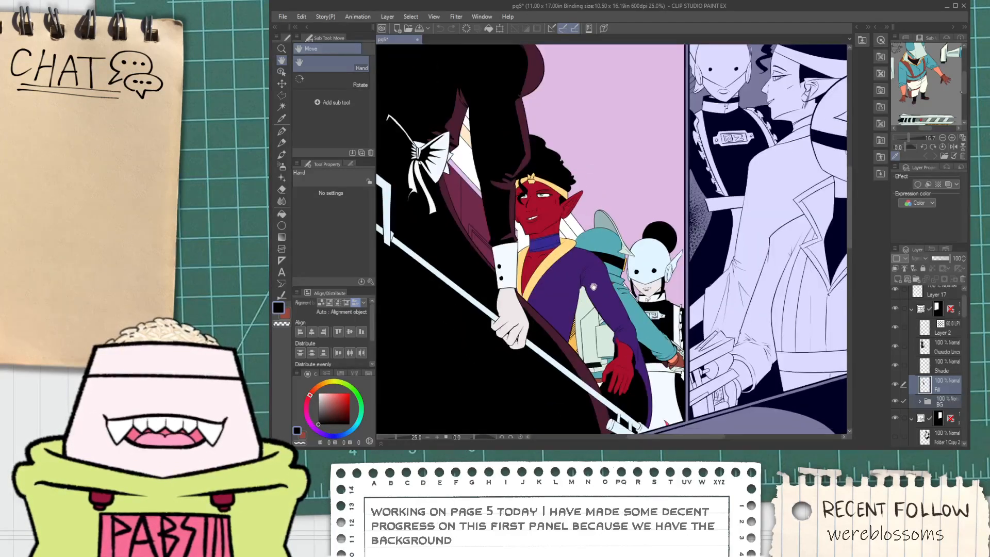
{"action": "scroll", "coordinate": [606, 330], "scroll_direction": "down", "scroll_amount": 1}
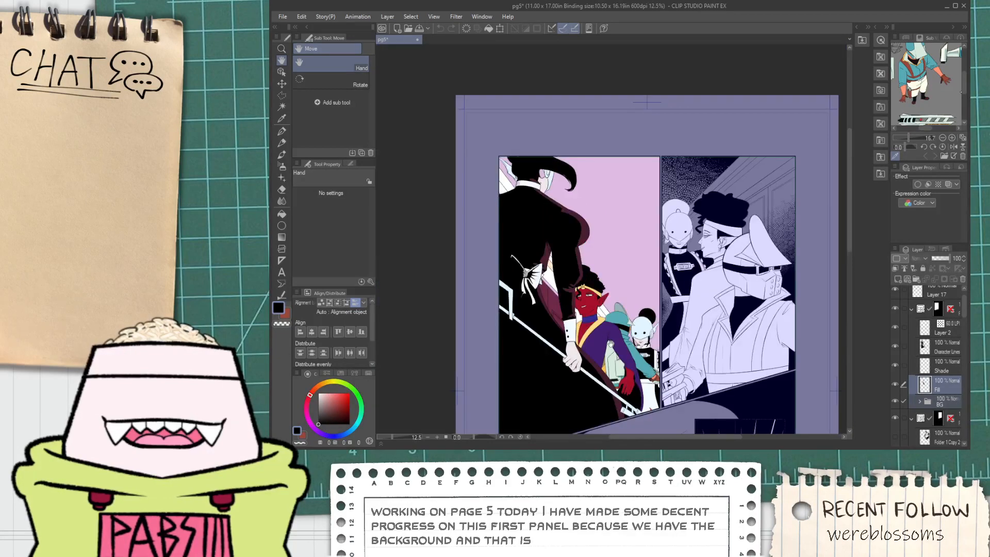
{"action": "scroll", "coordinate": [606, 330], "scroll_direction": "up", "scroll_amount": 1}
{"action": "left_click_drag", "start_coordinate": [602, 405], "coordinate": [585, 376]}
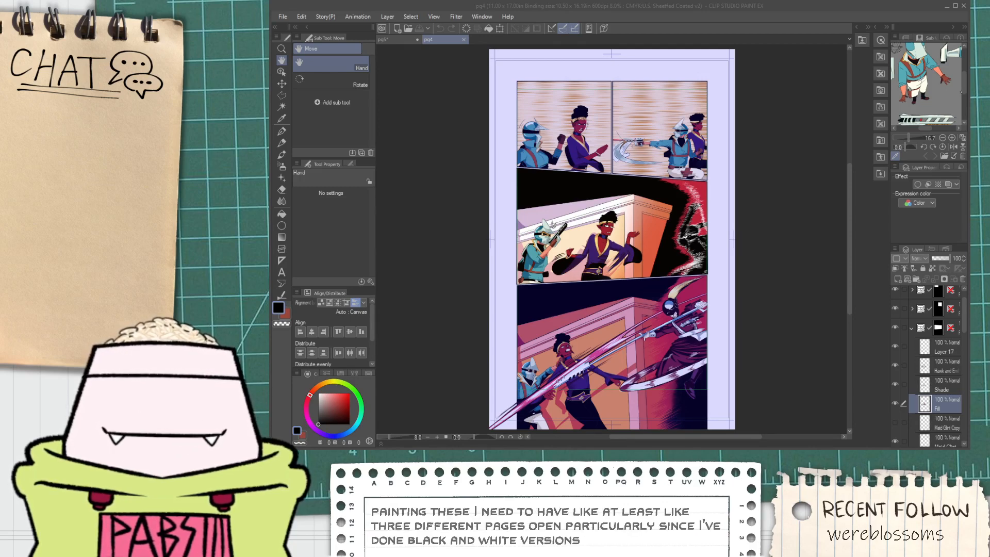
Open the black-and-white version of page 5 and sample an orange from the finished page 4.
{"action": "left_click", "coordinate": [683, 279]}
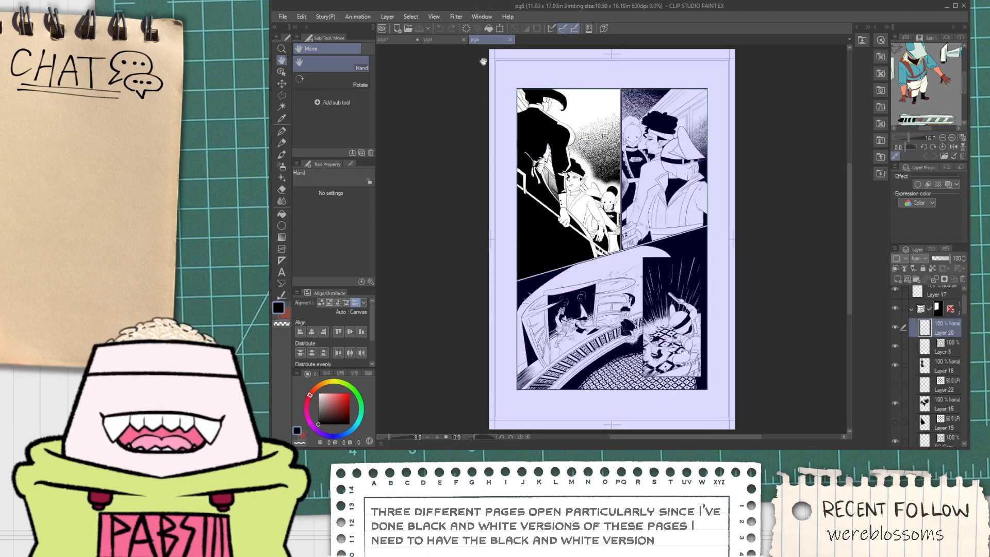
{"action": "left_click", "coordinate": [430, 40]}
{"action": "scroll", "coordinate": [590, 221], "scroll_direction": "up", "scroll_amount": 2}
{"action": "left_click_drag", "start_coordinate": [603, 298], "coordinate": [598, 153]}
{"action": "key", "text": "i"}
{"action": "scroll", "coordinate": [587, 241], "scroll_direction": "up", "scroll_amount": 3}
{"action": "left_click", "coordinate": [570, 300]}
{"action": "key", "text": "space"}
{"action": "left_click_drag", "start_coordinate": [553, 319], "coordinate": [597, 230]}
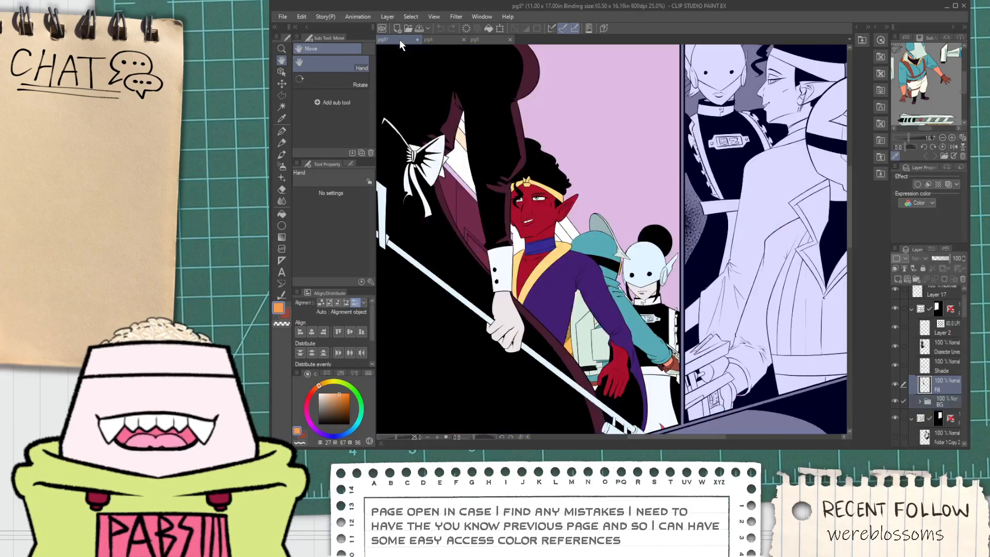
Return to the coloured page 5 and sample white from the area beside the red character's neck.
{"action": "left_click", "coordinate": [384, 40]}
{"action": "left_click_drag", "start_coordinate": [539, 198], "coordinate": [554, 173]}
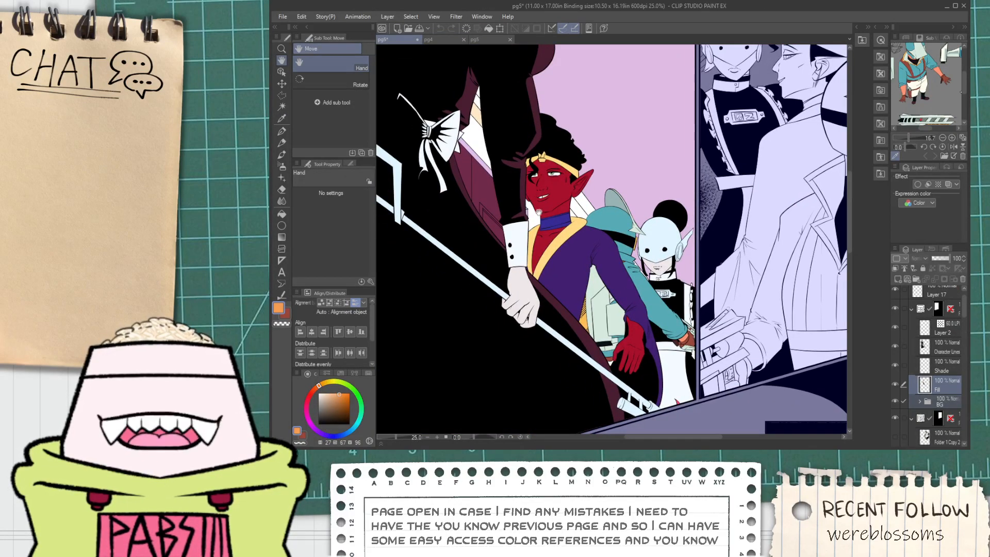
{"action": "key", "text": "i"}
{"action": "scroll", "coordinate": [524, 196], "scroll_direction": "up", "scroll_amount": 2}
{"action": "scroll", "coordinate": [528, 238], "scroll_direction": "up", "scroll_amount": 1}
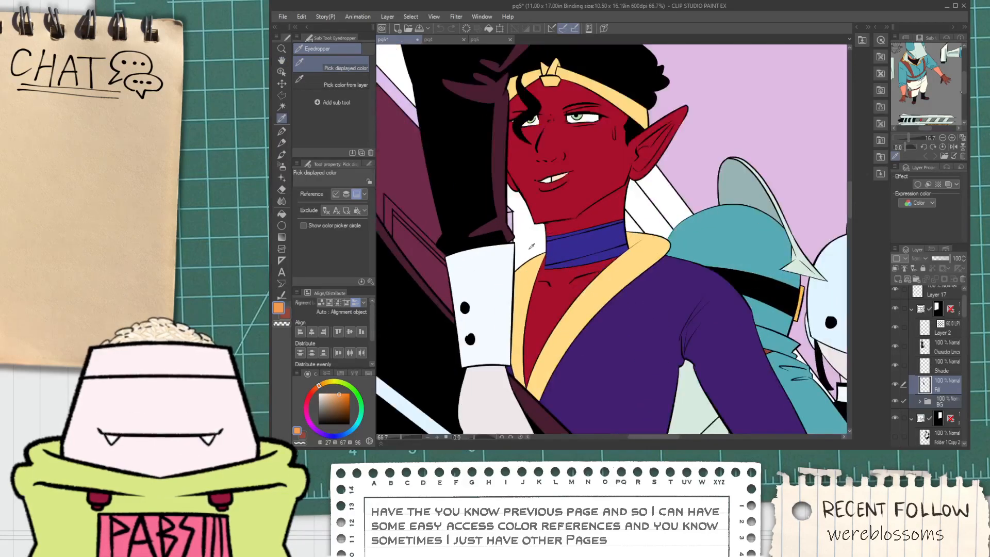
{"action": "left_click", "coordinate": [531, 246]}
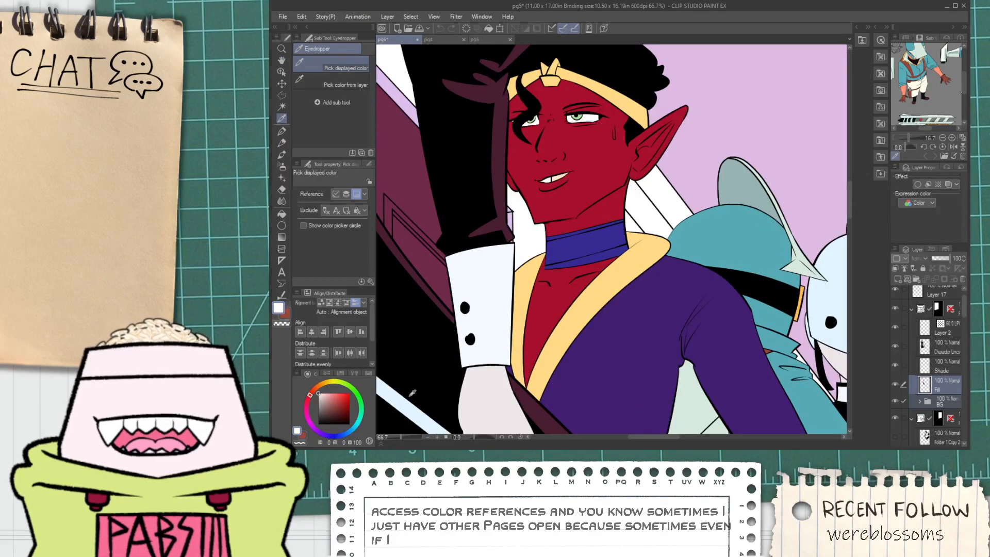
Hide the BG folder and fill the red character's open mouth with white on the Fill layer.
{"action": "left_click", "coordinate": [950, 382]}
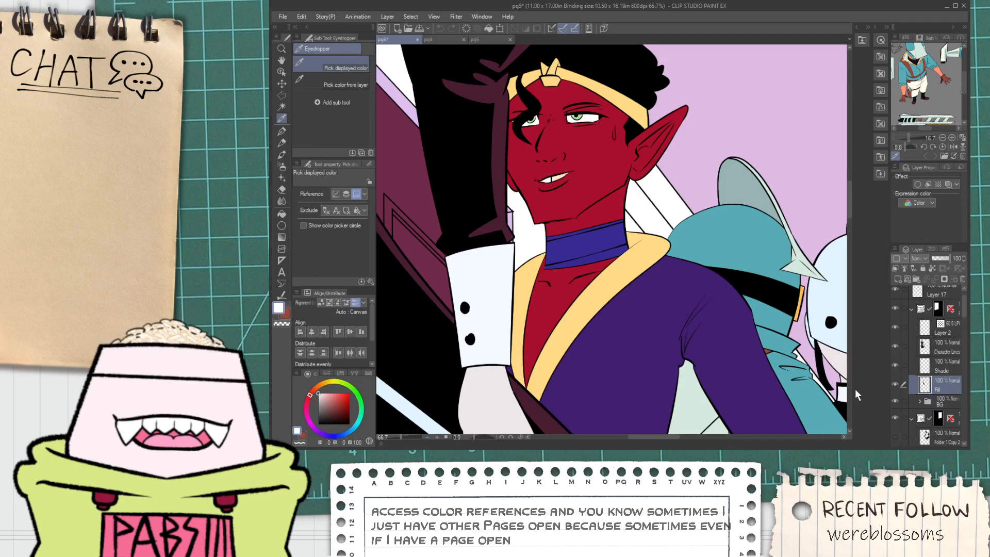
{"action": "left_click", "coordinate": [895, 401]}
{"action": "key", "text": "h"}
{"action": "left_click_drag", "start_coordinate": [573, 227], "coordinate": [571, 317]}
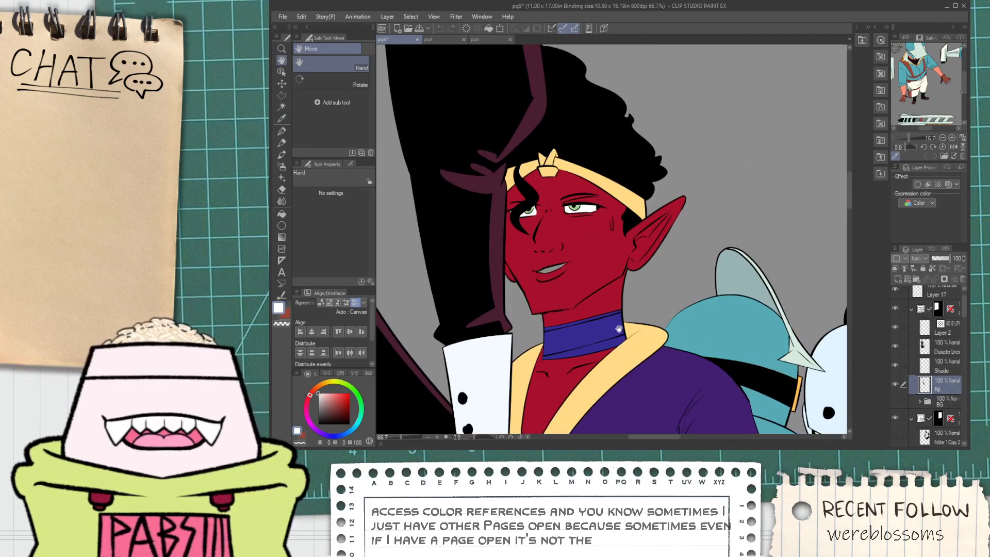
{"action": "key", "text": "g"}
{"action": "scroll", "coordinate": [552, 267], "scroll_direction": "up", "scroll_amount": 5}
{"action": "left_click", "coordinate": [568, 266]}
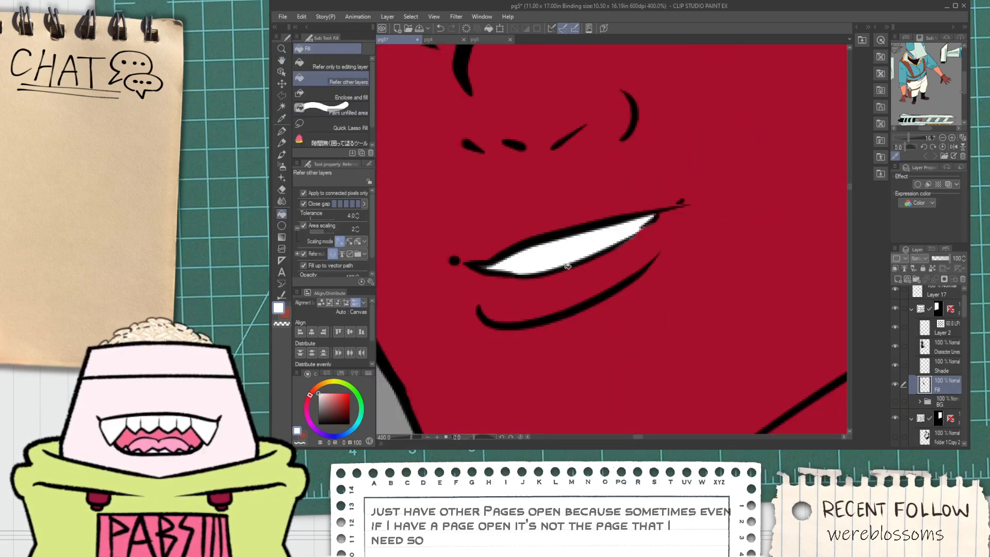
Sample the red skin colour and touch up the lower edge near the mouth's narrow corner with the G-pen.
{"action": "key", "text": "p"}
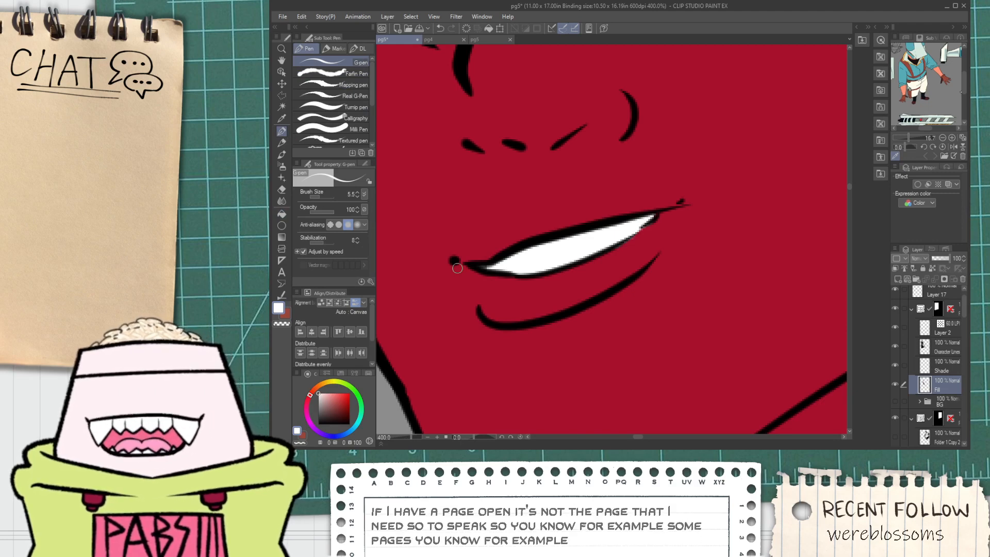
{"action": "scroll", "coordinate": [480, 255], "scroll_direction": "up", "scroll_amount": 3}
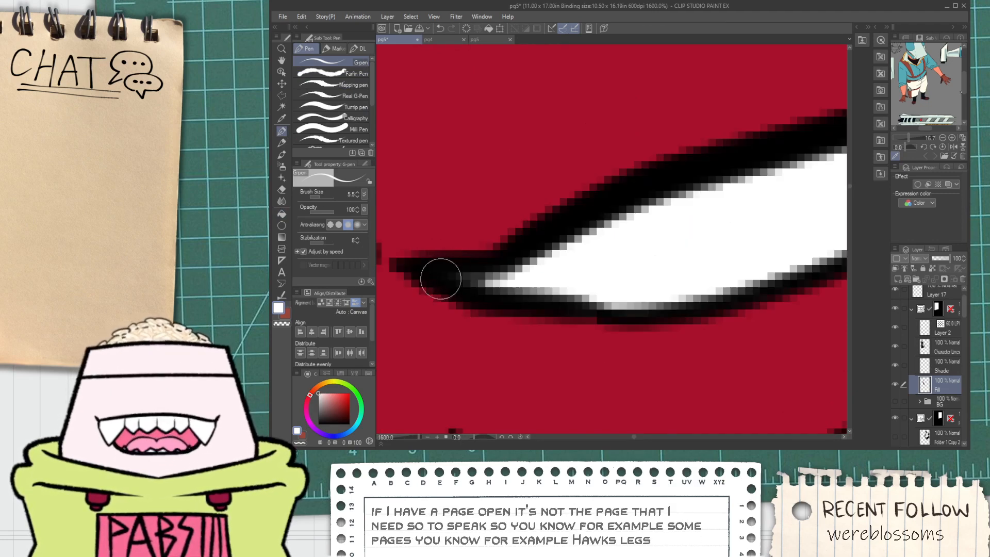
{"action": "scroll", "coordinate": [453, 283], "scroll_direction": "down", "scroll_amount": 1}
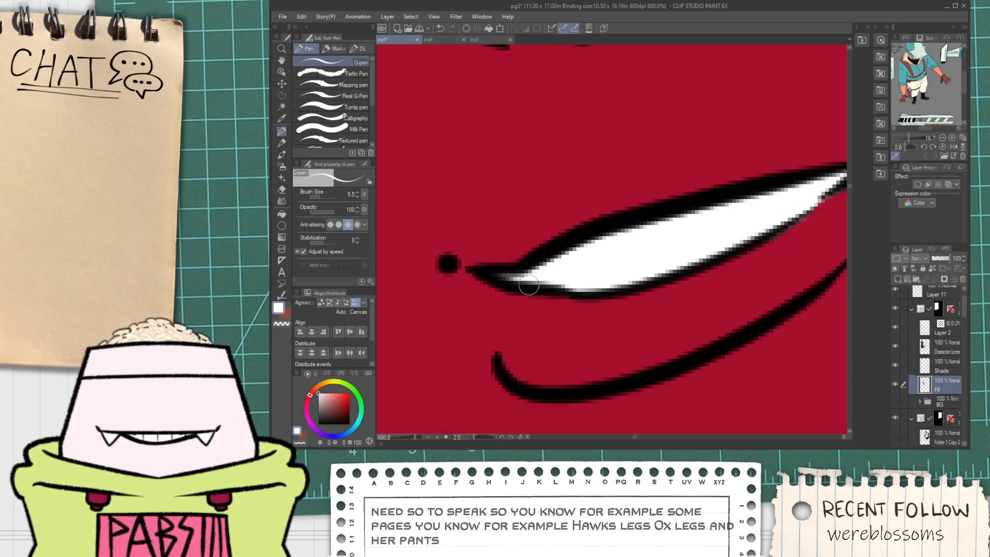
{"action": "key", "text": "h"}
{"action": "left_click_drag", "start_coordinate": [538, 277], "coordinate": [417, 277]}
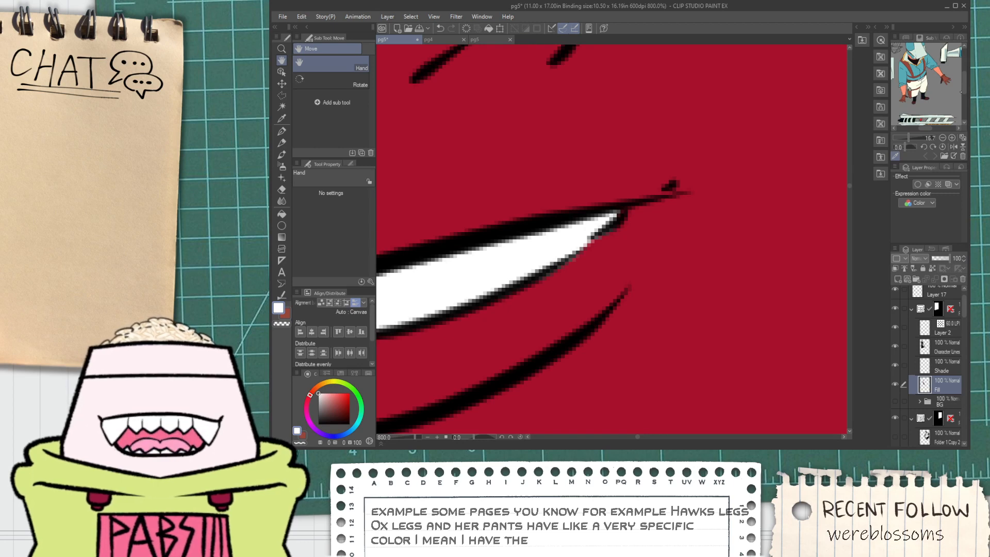
{"action": "left_click", "coordinate": [626, 269], "text": "alt"}
{"action": "mouse_move", "coordinate": [592, 237]}
{"action": "left_mouse_down"}
{"action": "mouse_move", "coordinate": [638, 249]}
{"action": "mouse_move", "coordinate": [606, 217]}
{"action": "mouse_move", "coordinate": [666, 177]}
{"action": "left_mouse_up"}
{"action": "scroll", "coordinate": [619, 273], "scroll_direction": "up", "scroll_amount": 1}
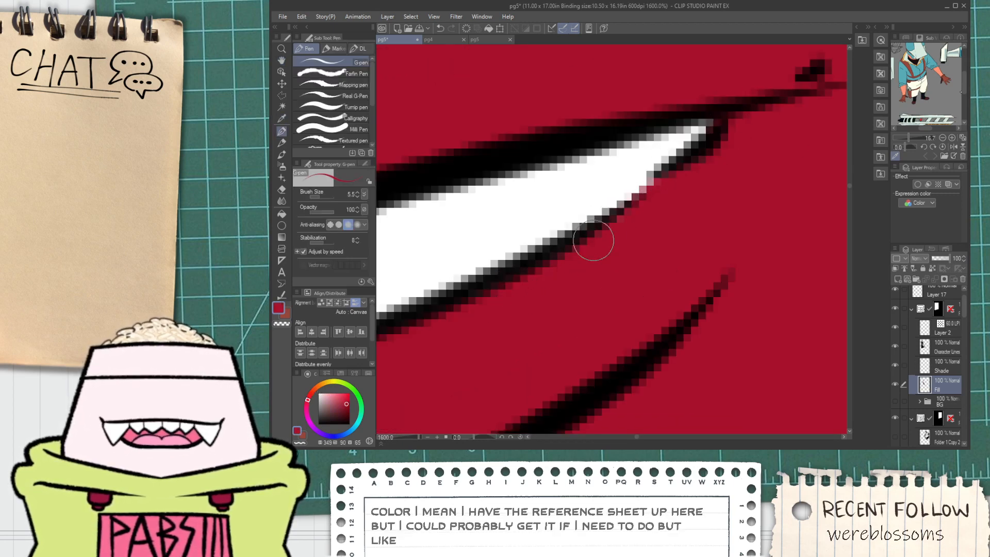
Sample the white of the teeth and paint it into the narrow corner of the mouth with the G-pen.
{"action": "scroll", "coordinate": [626, 213], "scroll_direction": "down", "scroll_amount": 4}
{"action": "left_click", "coordinate": [622, 215], "text": "alt"}
{"action": "scroll", "coordinate": [673, 196], "scroll_direction": "up", "scroll_amount": 4}
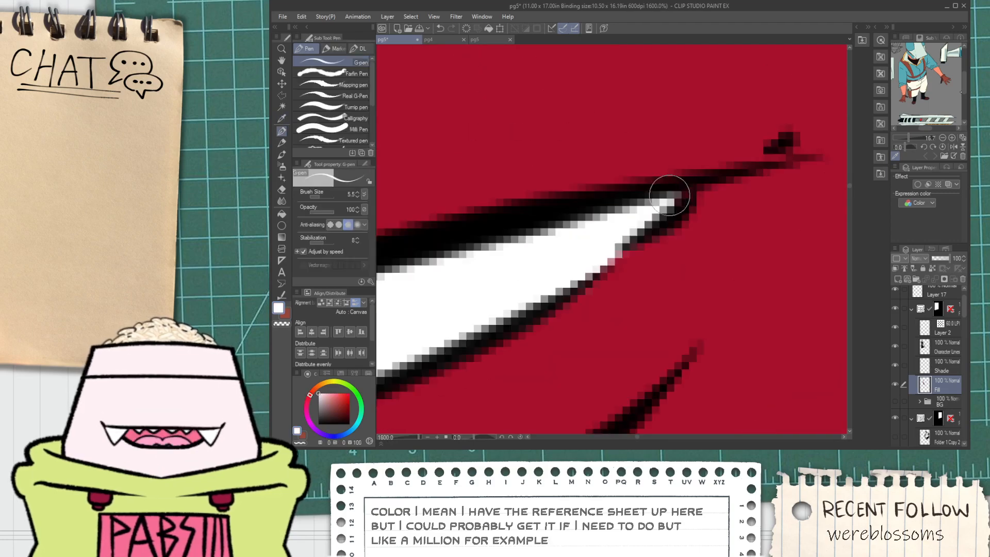
{"action": "left_click_drag", "start_coordinate": [676, 198], "coordinate": [650, 212]}
{"action": "scroll", "coordinate": [645, 217], "scroll_direction": "down", "scroll_amount": 8}
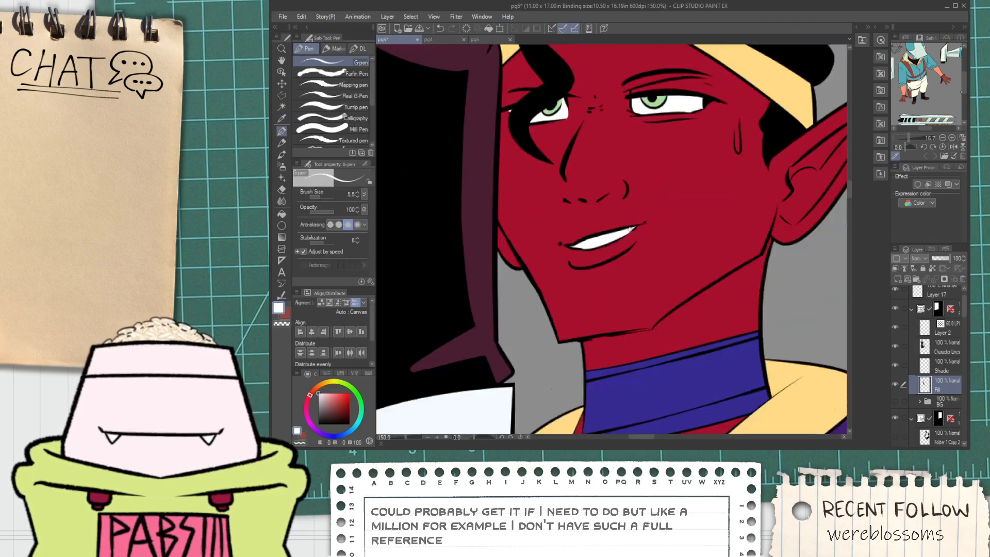
{"action": "scroll", "coordinate": [607, 257], "scroll_direction": "down", "scroll_amount": 1}
{"action": "key", "text": "space"}
{"action": "left_click_drag", "start_coordinate": [661, 268], "coordinate": [597, 219]}
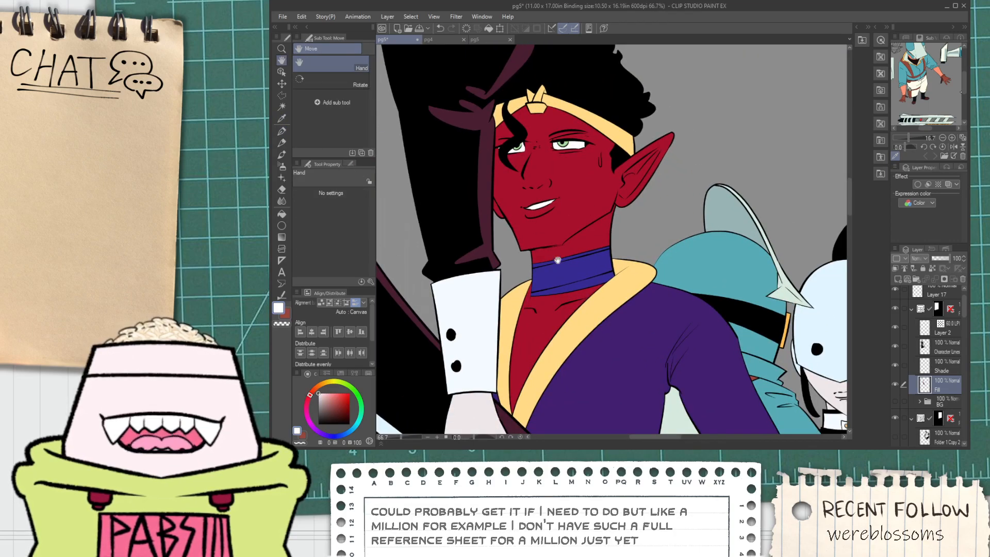
{"action": "left_click_drag", "start_coordinate": [557, 260], "coordinate": [554, 253]}
{"action": "scroll", "coordinate": [555, 252], "scroll_direction": "down", "scroll_amount": 1}
{"action": "left_click_drag", "start_coordinate": [660, 335], "coordinate": [588, 280]}
{"action": "left_click_drag", "start_coordinate": [600, 238], "coordinate": [590, 283]}
{"action": "scroll", "coordinate": [593, 273], "scroll_direction": "down", "scroll_amount": 2}
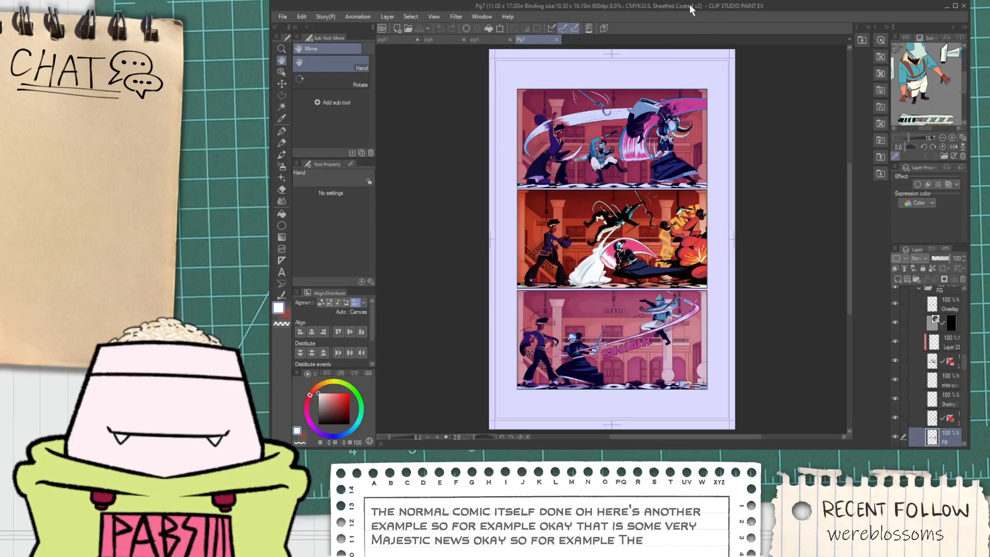
Sample the dark blue of the maid's skirt in the first panel of page 7.
{"action": "scroll", "coordinate": [674, 163], "scroll_direction": "up", "scroll_amount": 8}
{"action": "left_click", "coordinate": [649, 181], "text": "alt"}
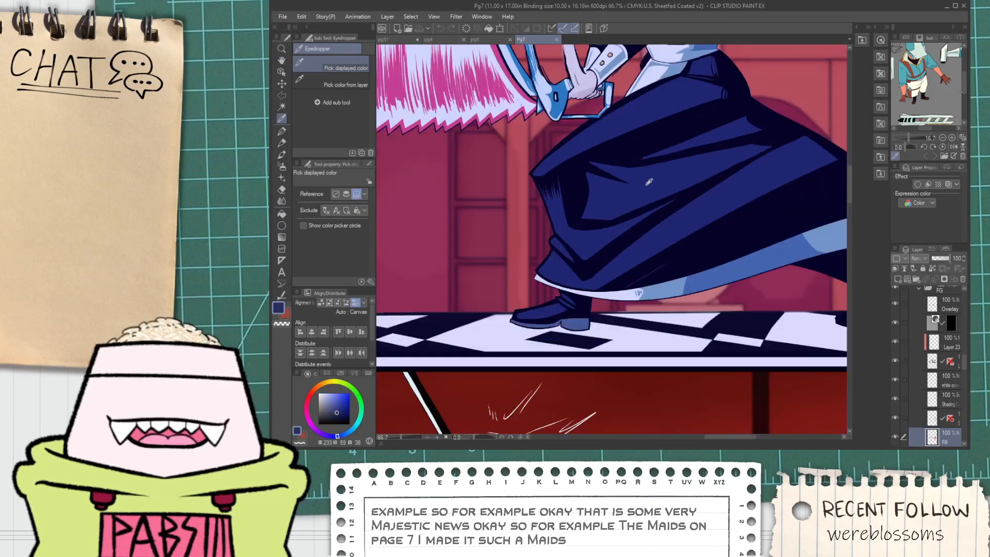
{"action": "scroll", "coordinate": [649, 182], "scroll_direction": "down", "scroll_amount": 1}
{"action": "left_click_drag", "start_coordinate": [721, 142], "coordinate": [655, 256]}
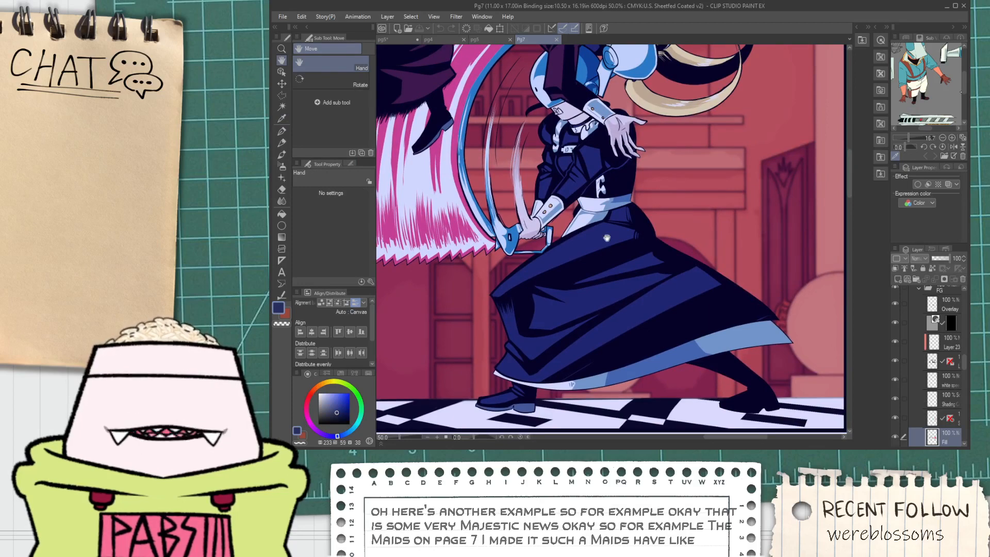
Return to the coloured page 5 and add a new layer directly above the Character Lines layer.
{"action": "left_click", "coordinate": [441, 43]}
{"action": "left_click", "coordinate": [394, 42]}
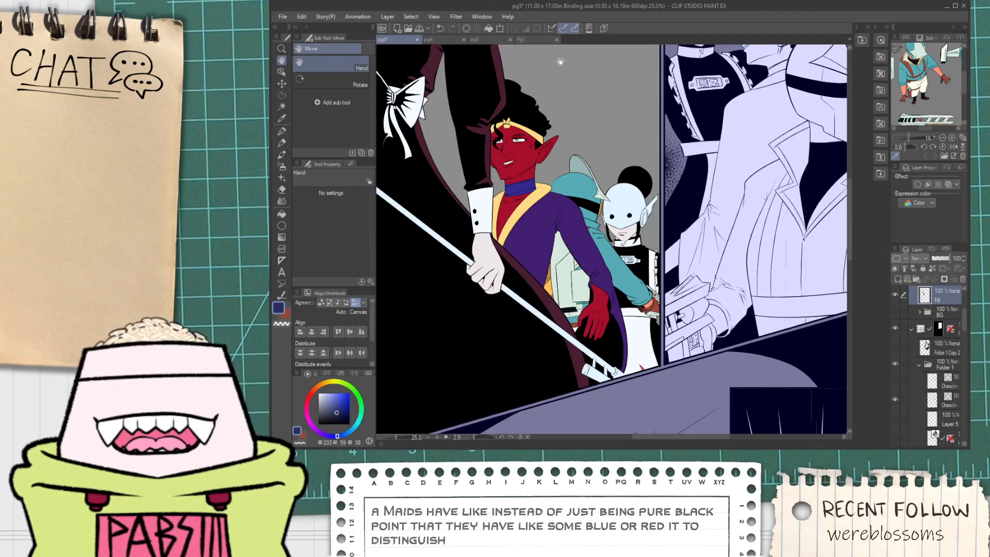
{"action": "scroll", "coordinate": [951, 330], "scroll_direction": "up", "scroll_amount": 3}
{"action": "left_click", "coordinate": [949, 322]}
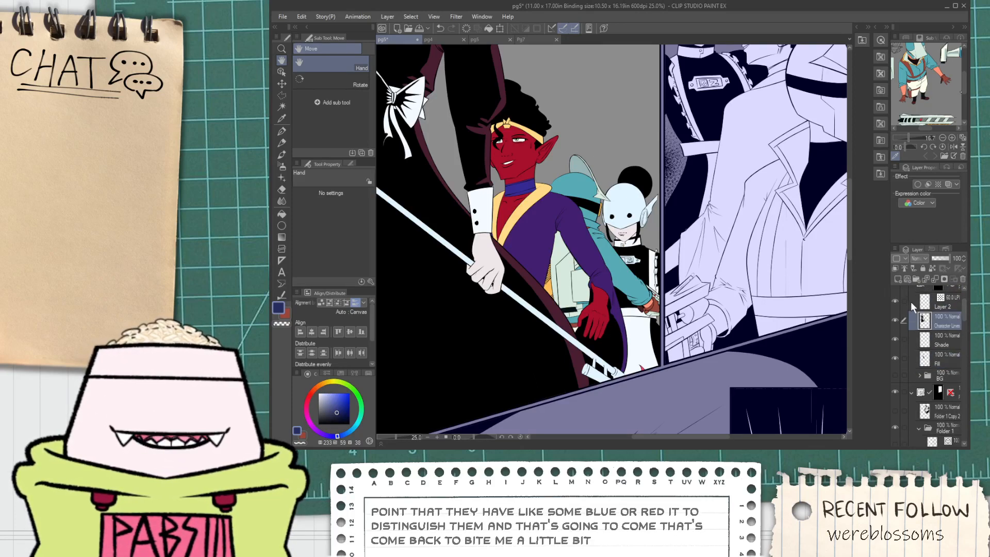
{"action": "left_click", "coordinate": [897, 279]}
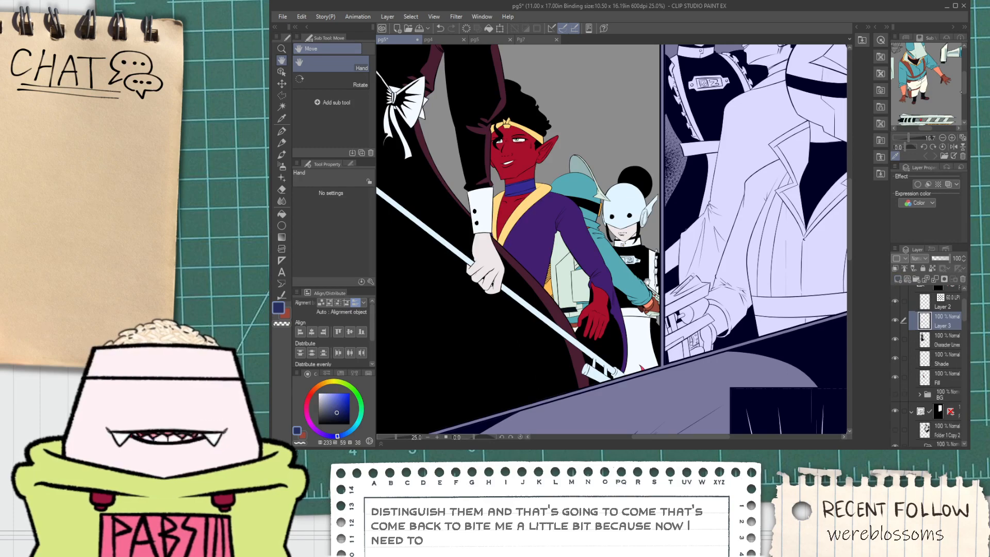
Outline a highlight band on the maid's black dress between collar and name plate, and fill it with the sampled dark blue.
{"action": "left_click_drag", "start_coordinate": [683, 270], "coordinate": [658, 273]}
{"action": "scroll", "coordinate": [601, 299], "scroll_direction": "up", "scroll_amount": 5}
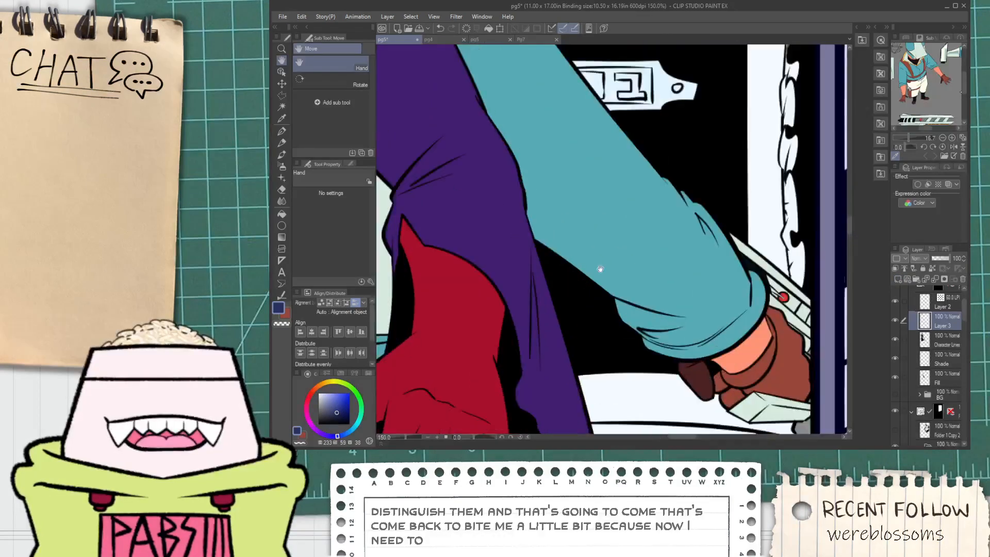
{"action": "scroll", "coordinate": [654, 211], "scroll_direction": "down", "scroll_amount": 1}
{"action": "left_click_drag", "start_coordinate": [653, 211], "coordinate": [593, 352]}
{"action": "scroll", "coordinate": [538, 249], "scroll_direction": "up", "scroll_amount": 4}
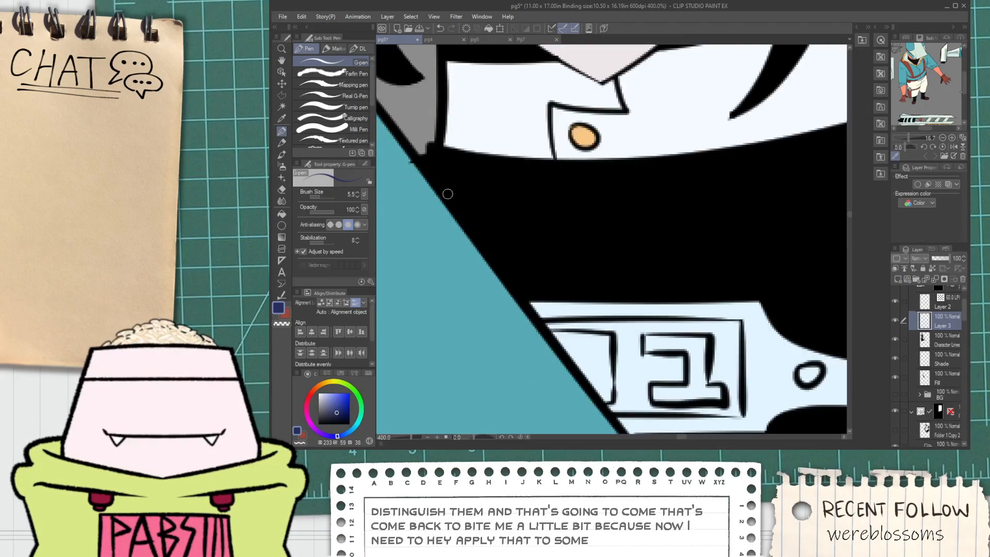
{"action": "scroll", "coordinate": [447, 189], "scroll_direction": "down", "scroll_amount": 2}
{"action": "mouse_move", "coordinate": [444, 179]}
{"action": "left_mouse_down"}
{"action": "mouse_move", "coordinate": [464, 208]}
{"action": "mouse_move", "coordinate": [451, 185]}
{"action": "mouse_move", "coordinate": [686, 188]}
{"action": "left_mouse_up"}
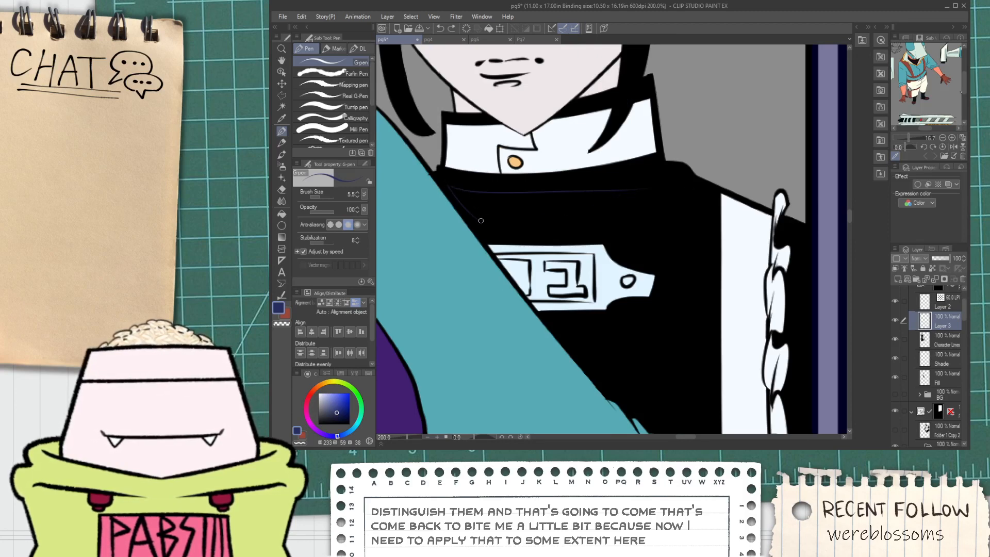
{"action": "key", "text": "g"}
{"action": "left_click", "coordinate": [625, 202]}
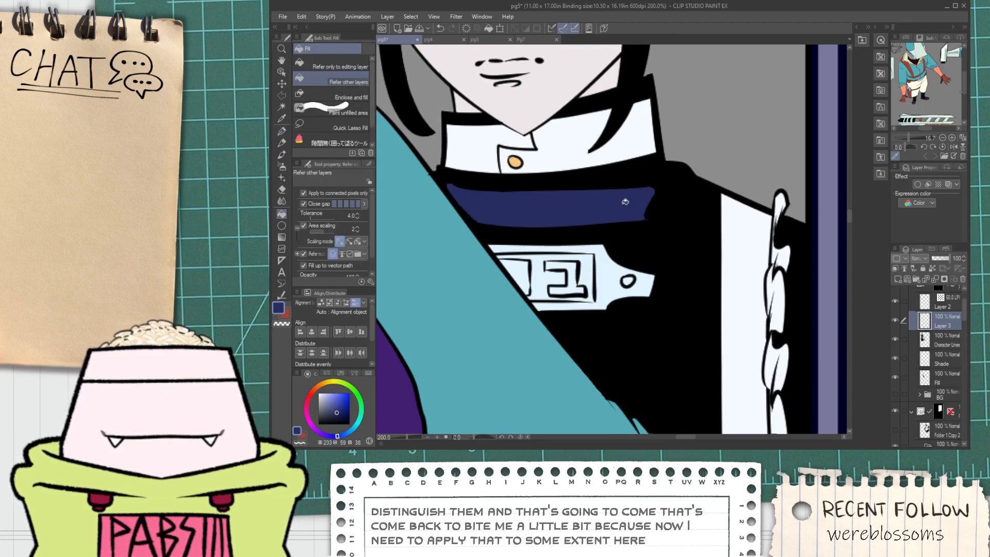
Erase the stray bump on the teal sleeve outline beside the maid's collar, using the Hard eraser on the Character Lines layer.
{"action": "scroll", "coordinate": [624, 206], "scroll_direction": "down", "scroll_amount": 1}
{"action": "scroll", "coordinate": [513, 216], "scroll_direction": "up", "scroll_amount": 6}
{"action": "key", "text": "e"}
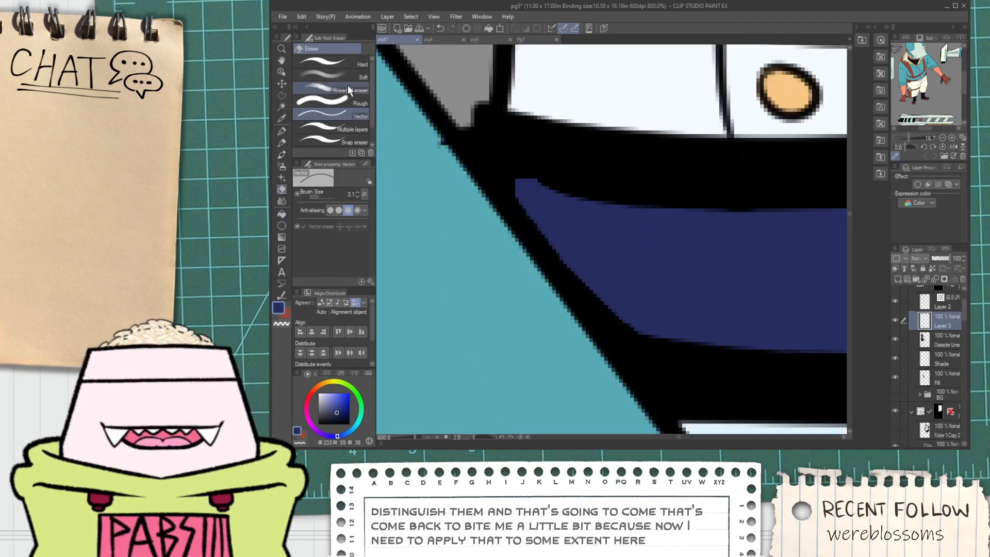
{"action": "left_click", "coordinate": [348, 106]}
{"action": "key", "text": "ctrl+minus"}
{"action": "key", "text": "space"}
{"action": "left_click", "coordinate": [323, 66]}
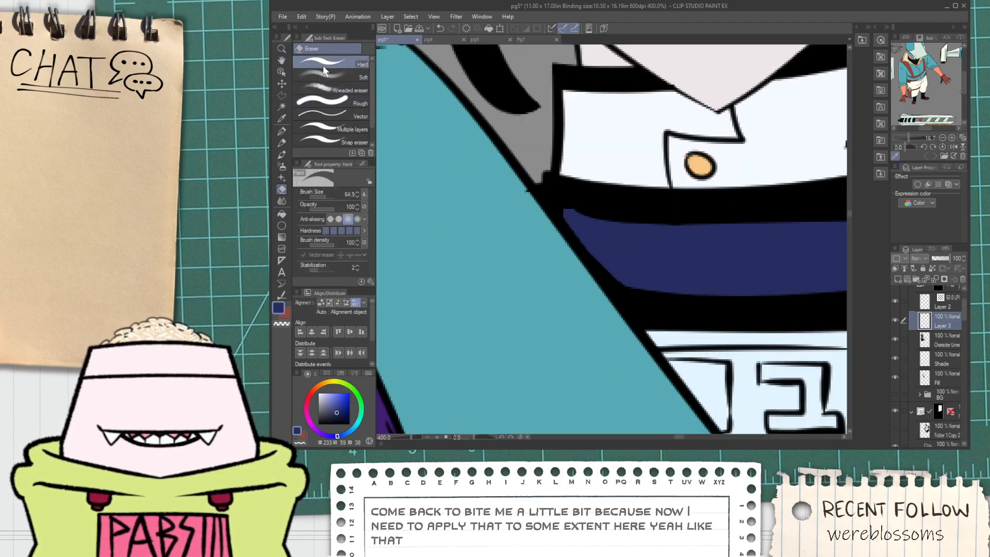
{"action": "left_click", "coordinate": [947, 340]}
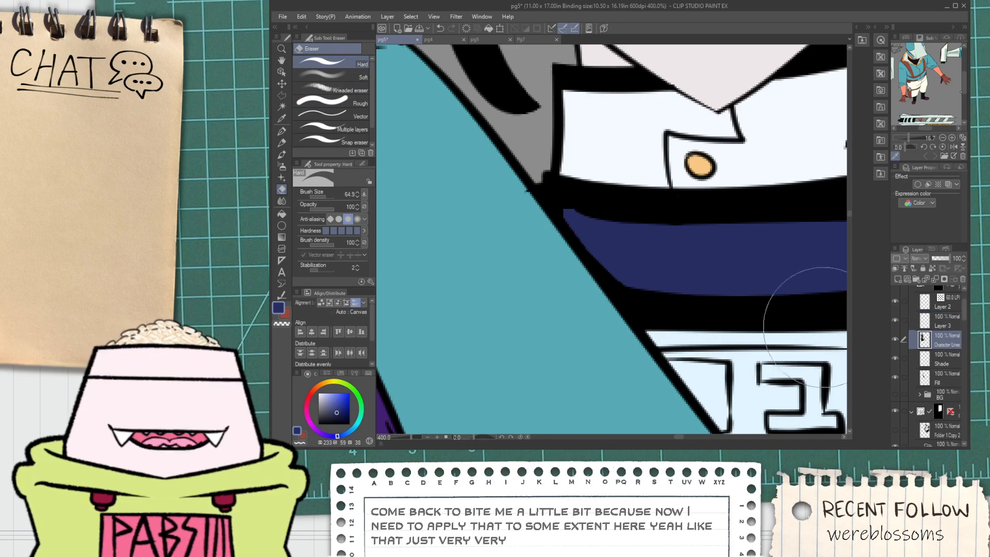
{"action": "scroll", "coordinate": [512, 203], "scroll_direction": "up", "scroll_amount": 4}
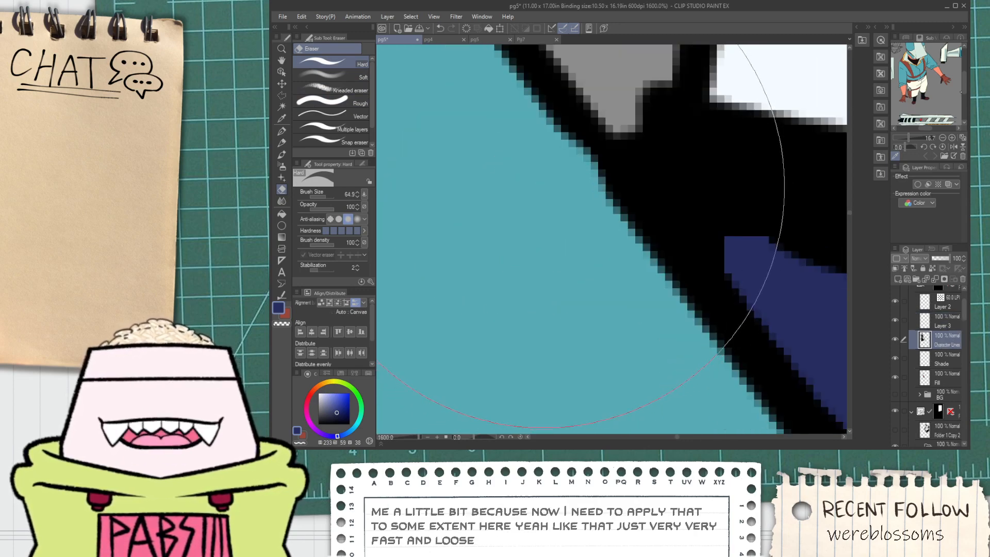
{"action": "scroll", "coordinate": [541, 193], "scroll_direction": "down", "scroll_amount": 6}
{"action": "scroll", "coordinate": [541, 193], "scroll_direction": "up", "scroll_amount": 4}
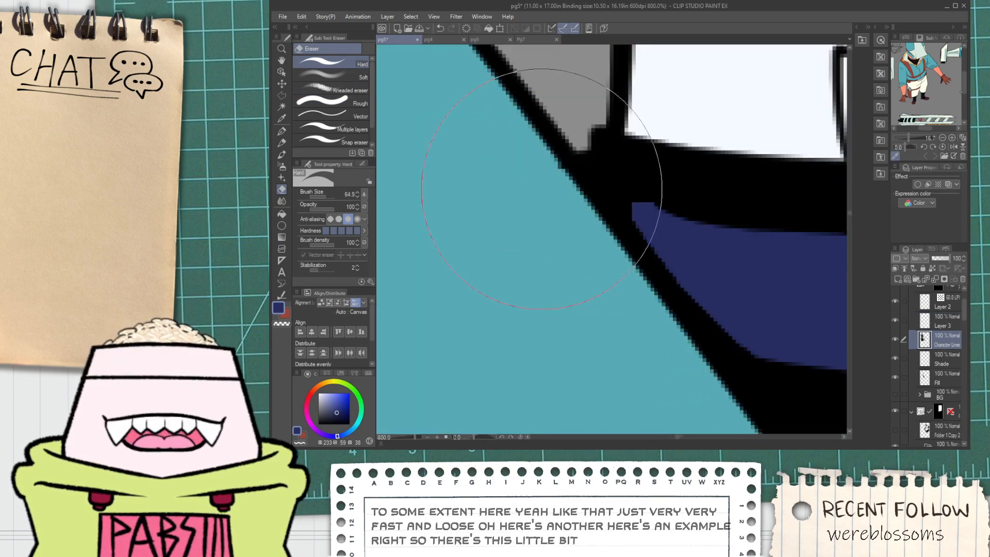
Sample the black of the line art and touch up the sleeve outline below the collar with the G-pen.
{"action": "key", "text": "p"}
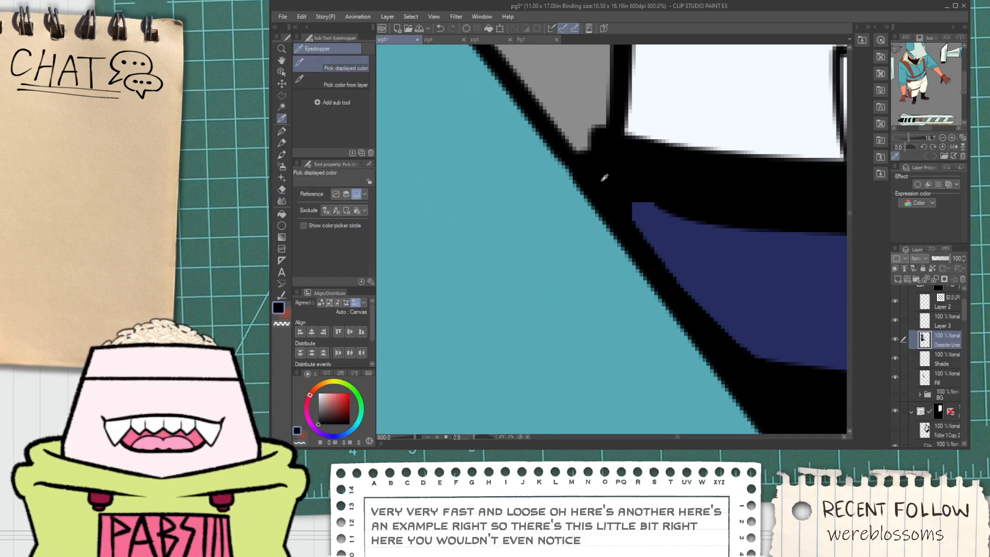
{"action": "left_click", "coordinate": [578, 176], "text": "alt"}
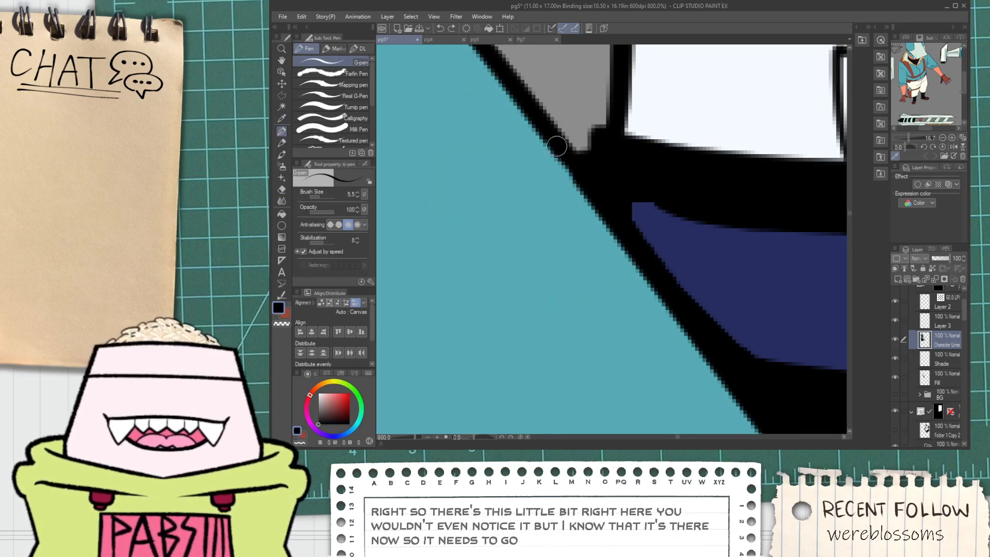
{"action": "scroll", "coordinate": [566, 158], "scroll_direction": "down", "scroll_amount": 6}
{"action": "key", "text": "h"}
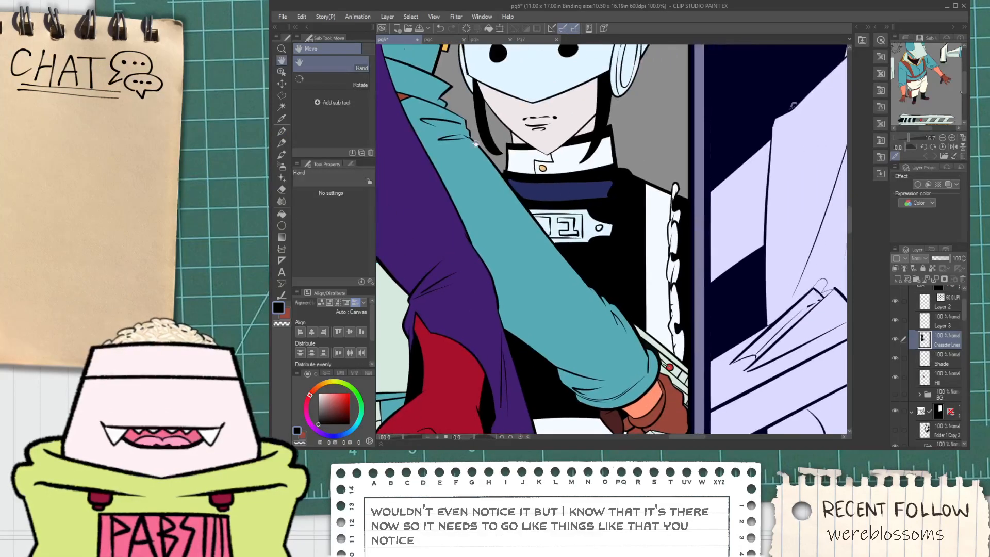
On the black-and-white version of page 5, sample white and paint over the same stray bump on the sleeve outline.
{"action": "left_click", "coordinate": [441, 40]}
{"action": "left_click", "coordinate": [479, 42]}
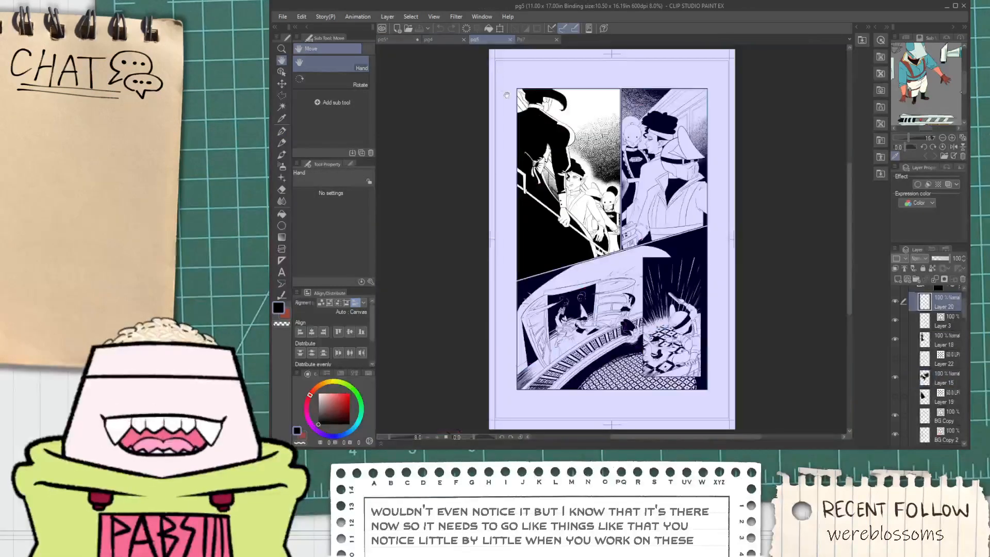
{"action": "scroll", "coordinate": [611, 240], "scroll_direction": "up", "scroll_amount": 4}
{"action": "key", "text": "i"}
{"action": "scroll", "coordinate": [667, 381], "scroll_direction": "up", "scroll_amount": 6}
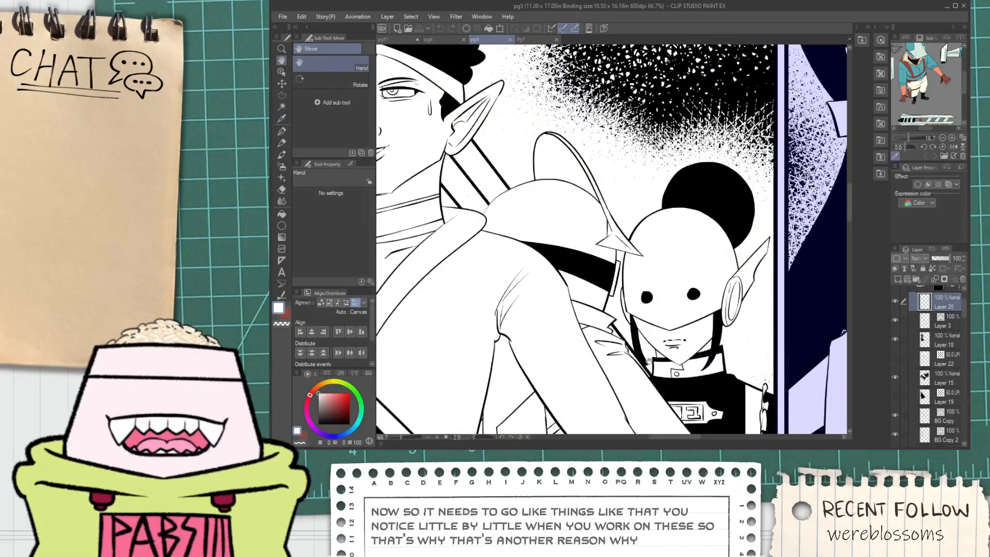
{"action": "key", "text": "p"}
{"action": "scroll", "coordinate": [533, 308], "scroll_direction": "up", "scroll_amount": 2}
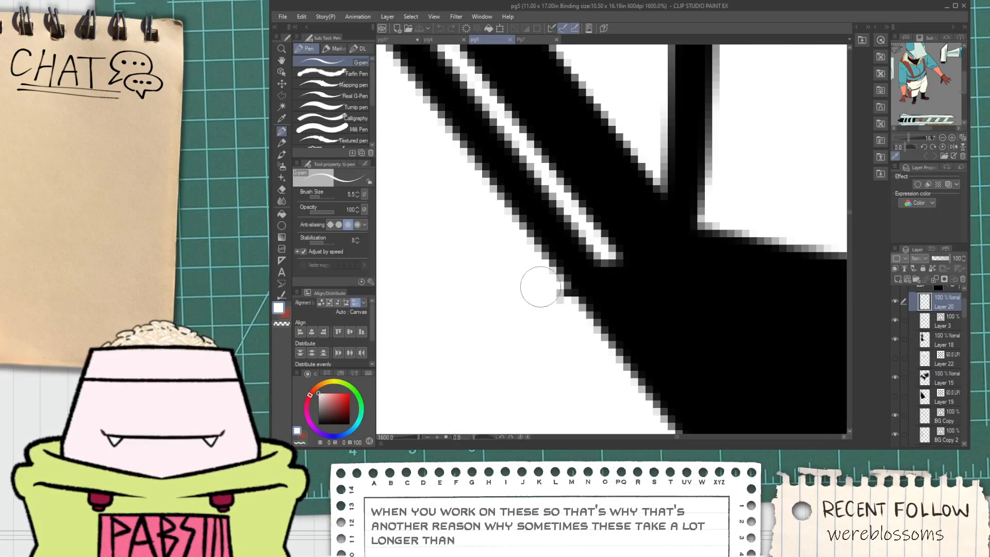
{"action": "left_click_drag", "start_coordinate": [543, 285], "coordinate": [553, 285]}
{"action": "scroll", "coordinate": [559, 294], "scroll_direction": "down", "scroll_amount": 1}
{"action": "scroll", "coordinate": [561, 294], "scroll_direction": "down", "scroll_amount": 9}
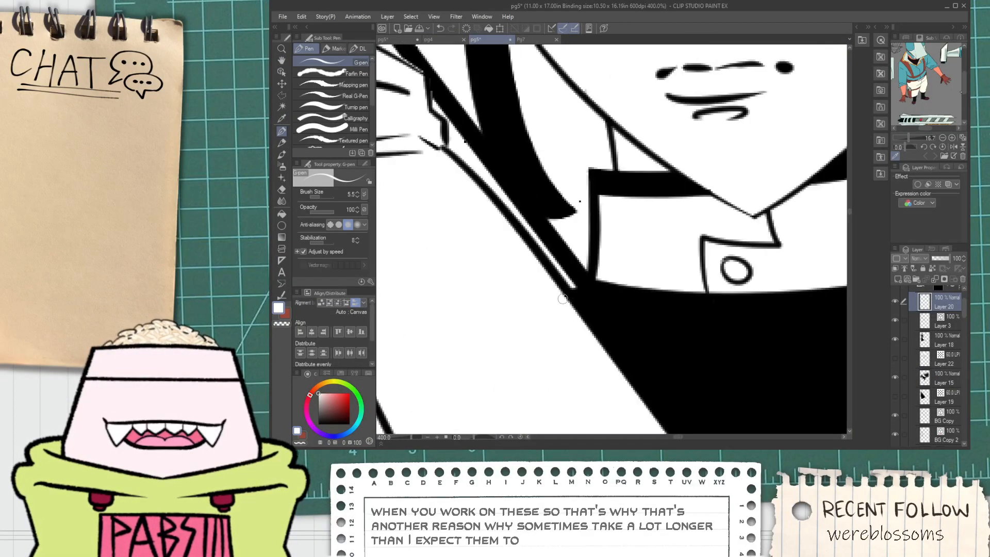
{"action": "key", "text": "h"}
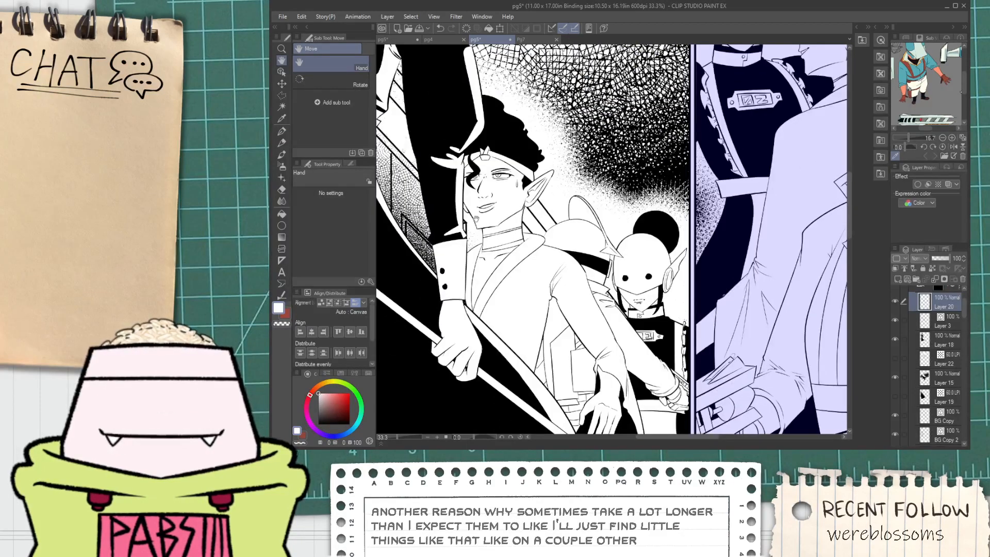
Return to the coloured page 5 and trim the highlight band's end beside the sleeve on Layer 3 with the Hard eraser at size 9.7.
{"action": "left_click", "coordinate": [434, 39]}
{"action": "left_click", "coordinate": [394, 38]}
{"action": "key", "text": "e"}
{"action": "scroll", "coordinate": [475, 201], "scroll_direction": "up", "scroll_amount": 9}
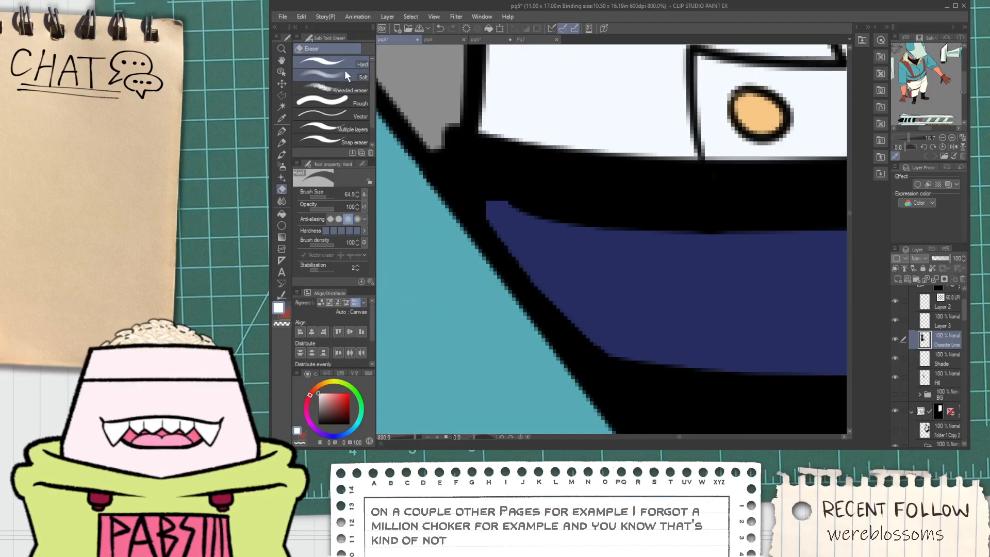
{"action": "left_click_drag", "start_coordinate": [326, 196], "coordinate": [323, 196]}
{"action": "scroll", "coordinate": [612, 227], "scroll_direction": "down", "scroll_amount": 3}
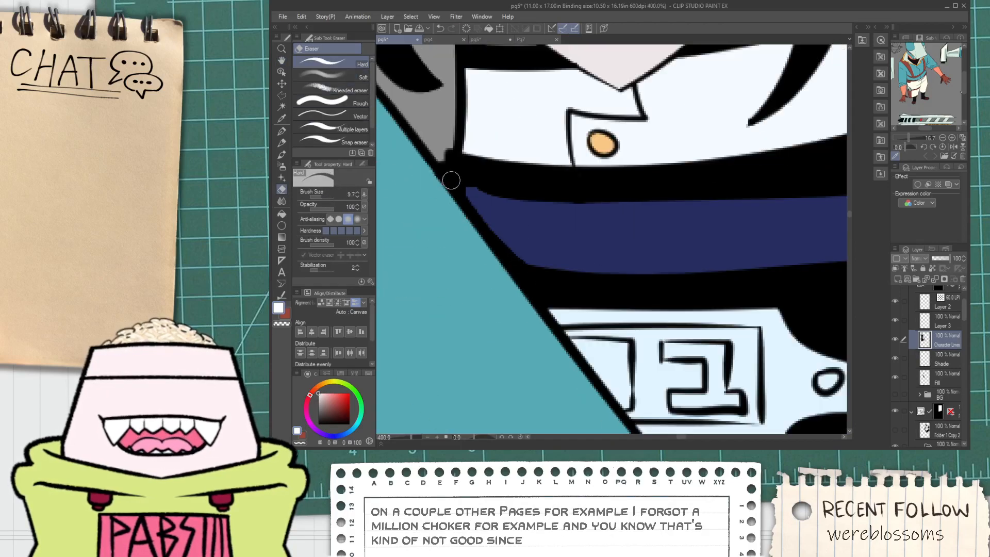
{"action": "left_click_drag", "start_coordinate": [449, 176], "coordinate": [503, 195]}
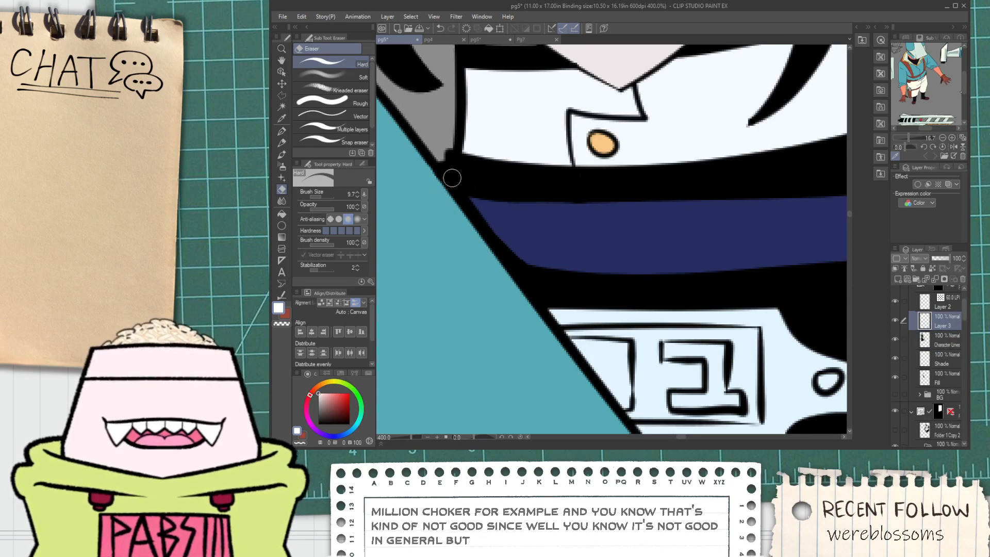
{"action": "scroll", "coordinate": [474, 217], "scroll_direction": "down", "scroll_amount": 3}
{"action": "left_click_drag", "start_coordinate": [507, 225], "coordinate": [409, 203]}
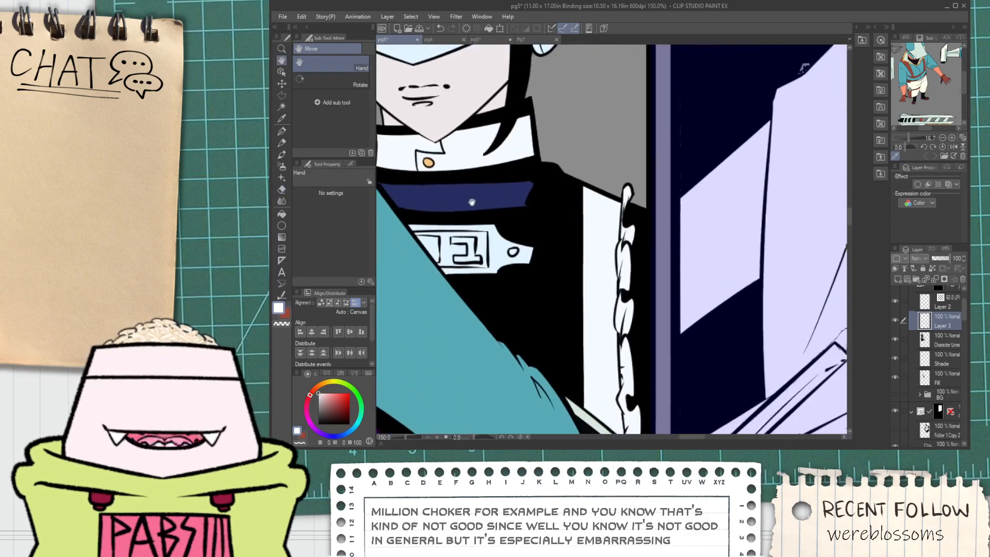
{"action": "scroll", "coordinate": [548, 188], "scroll_direction": "up", "scroll_amount": 5}
{"action": "key", "text": "p"}
{"action": "scroll", "coordinate": [483, 221], "scroll_direction": "down", "scroll_amount": 3}
{"action": "key", "text": "e"}
{"action": "scroll", "coordinate": [508, 254], "scroll_direction": "up", "scroll_amount": 4}
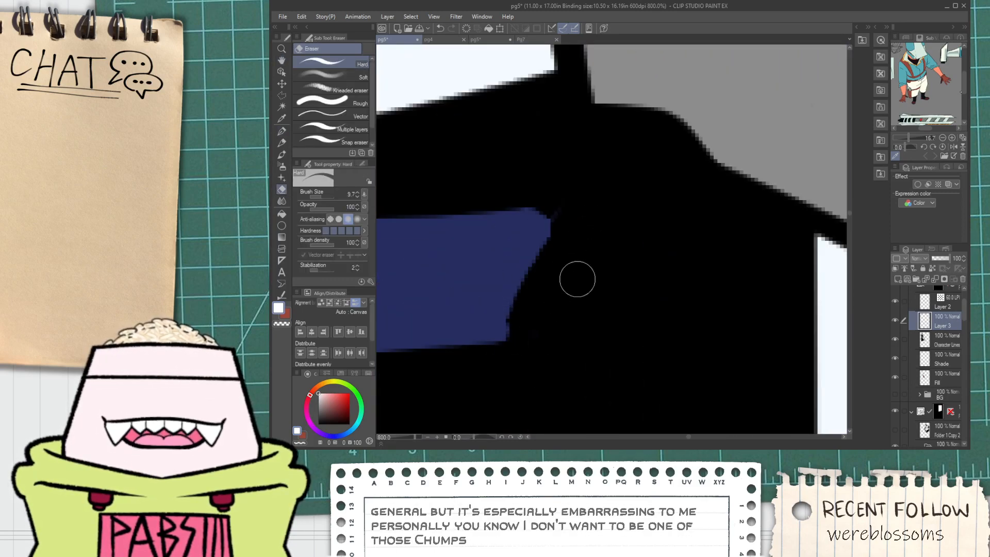
{"action": "key", "text": "p"}
{"action": "left_click_drag", "start_coordinate": [492, 336], "coordinate": [653, 139]}
{"action": "key", "text": "ctrl+z"}
Sample the band's dark blue, set the G-pen size to 15, outline an extension of the band toward the shoulder, and fill it.
{"action": "left_click", "coordinate": [449, 316], "text": "alt"}
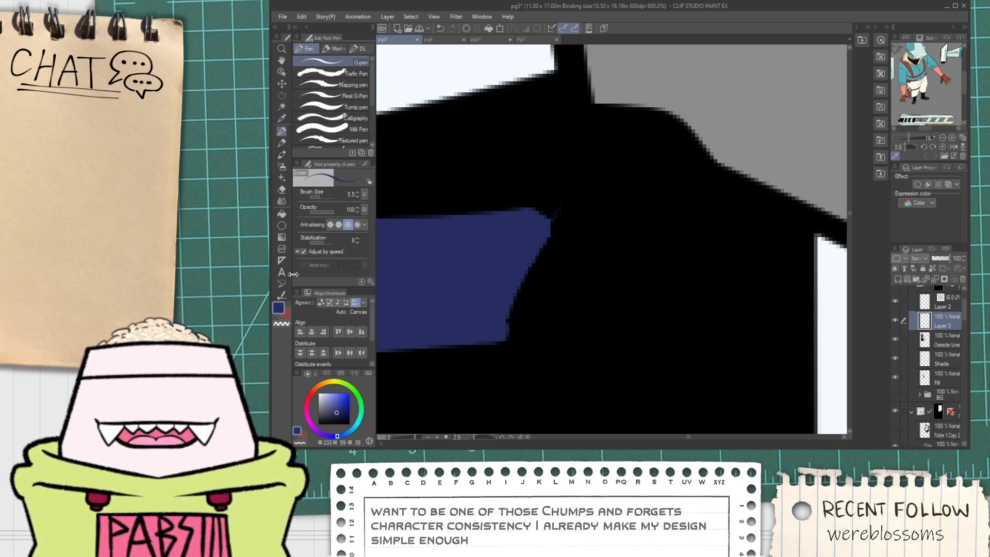
{"action": "left_click", "coordinate": [357, 192]}
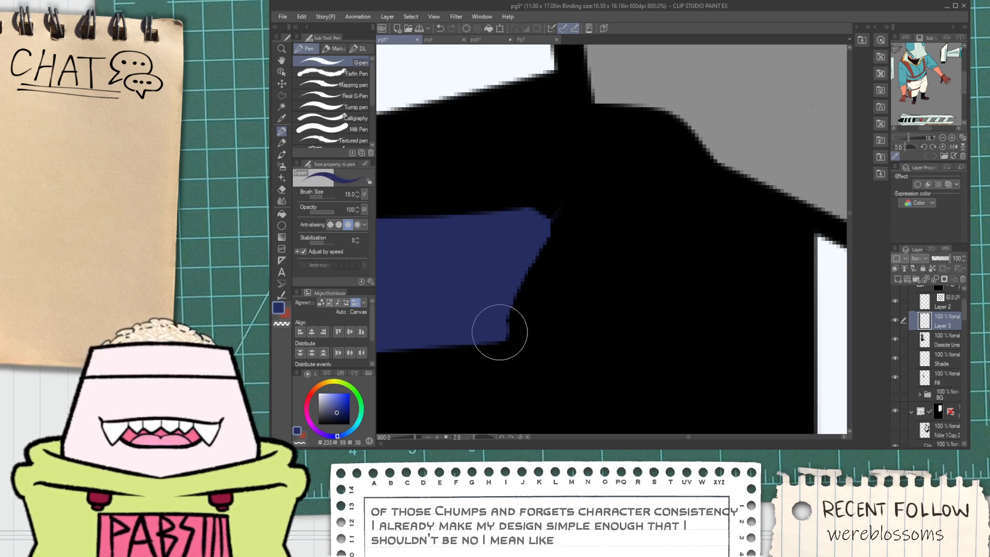
{"action": "left_click_drag", "start_coordinate": [510, 324], "coordinate": [664, 180]}
{"action": "mouse_move", "coordinate": [496, 210]}
{"action": "left_mouse_down"}
{"action": "mouse_move", "coordinate": [643, 155]}
{"action": "mouse_move", "coordinate": [642, 192]}
{"action": "left_mouse_up"}
{"action": "key", "text": "g"}
{"action": "left_click", "coordinate": [600, 209]}
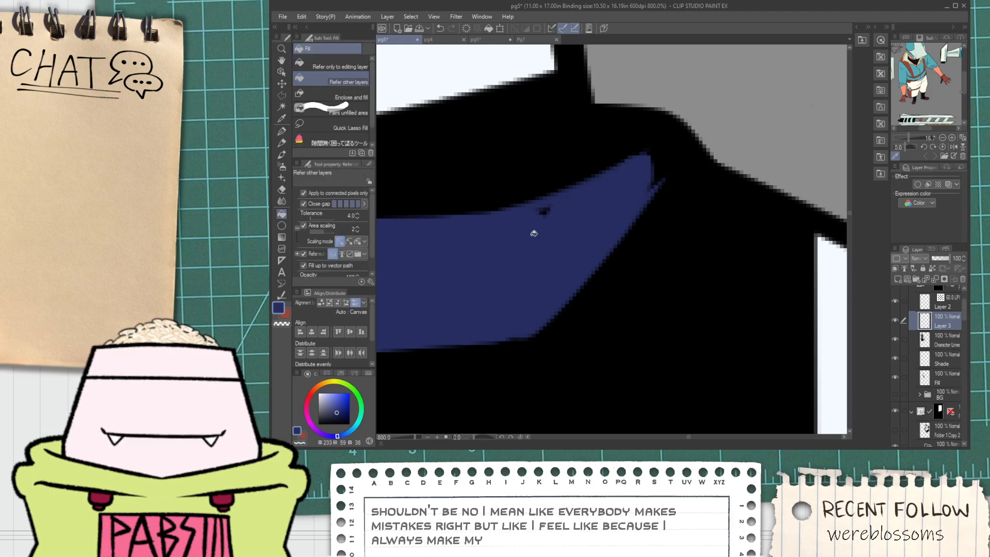
Touch up the highlight's tip near the shoulder with the G-pen and draw a thin highlight stroke along the fold above it.
{"action": "key", "text": "p"}
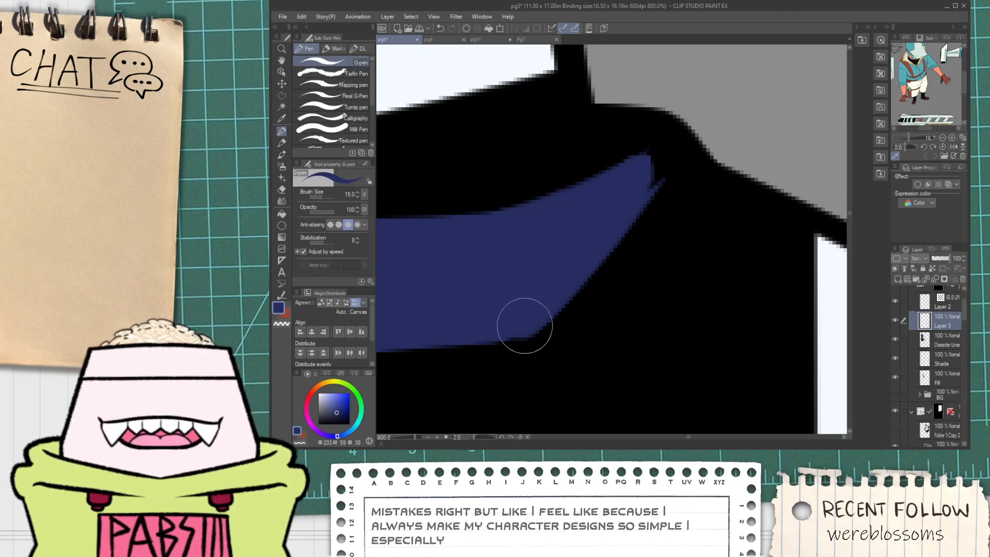
{"action": "mouse_move", "coordinate": [658, 173]}
{"action": "left_mouse_down"}
{"action": "mouse_move", "coordinate": [668, 159]}
{"action": "mouse_move", "coordinate": [656, 148]}
{"action": "left_mouse_up"}
{"action": "scroll", "coordinate": [619, 183], "scroll_direction": "down", "scroll_amount": 2}
{"action": "scroll", "coordinate": [562, 182], "scroll_direction": "up", "scroll_amount": 1}
{"action": "mouse_move", "coordinate": [525, 186]}
{"action": "left_mouse_down"}
{"action": "mouse_move", "coordinate": [626, 157]}
{"action": "mouse_move", "coordinate": [670, 162]}
{"action": "left_mouse_up"}
{"action": "key", "text": "ctrl+z"}
Outline a highlight area between the name plate and the white apron strap up to the shoulder, and fill it dark blue.
{"action": "scroll", "coordinate": [658, 162], "scroll_direction": "down", "scroll_amount": 4}
{"action": "key", "text": "space"}
{"action": "scroll", "coordinate": [645, 212], "scroll_direction": "up", "scroll_amount": 6}
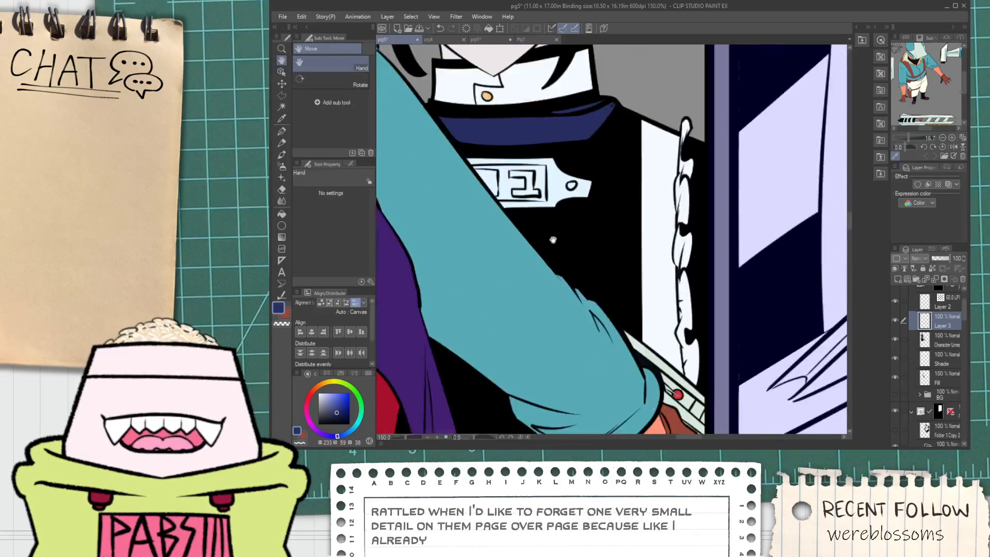
{"action": "scroll", "coordinate": [539, 225], "scroll_direction": "down", "scroll_amount": 2}
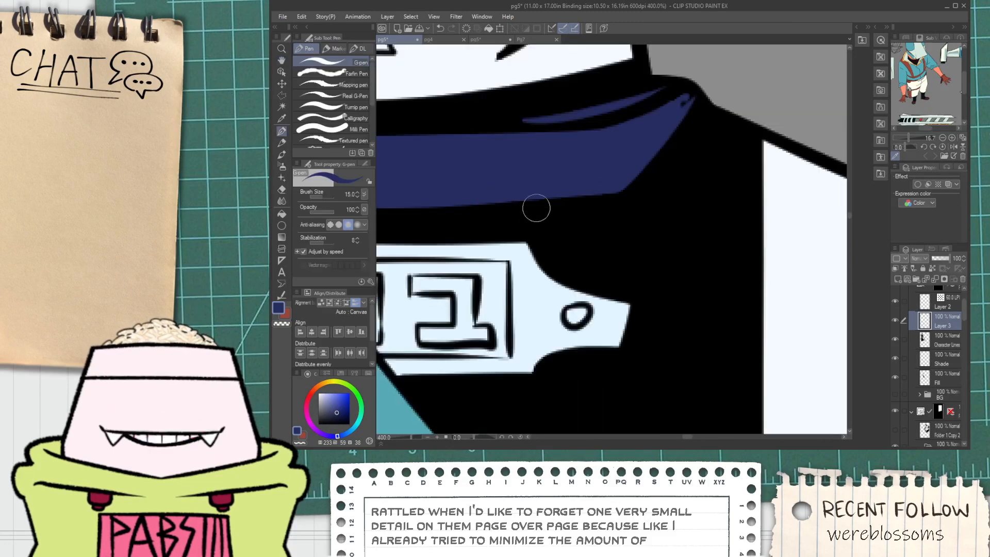
{"action": "left_click_drag", "start_coordinate": [525, 201], "coordinate": [565, 260]}
{"action": "key", "text": "ctrl+z"}
{"action": "left_click_drag", "start_coordinate": [525, 201], "coordinate": [566, 260]}
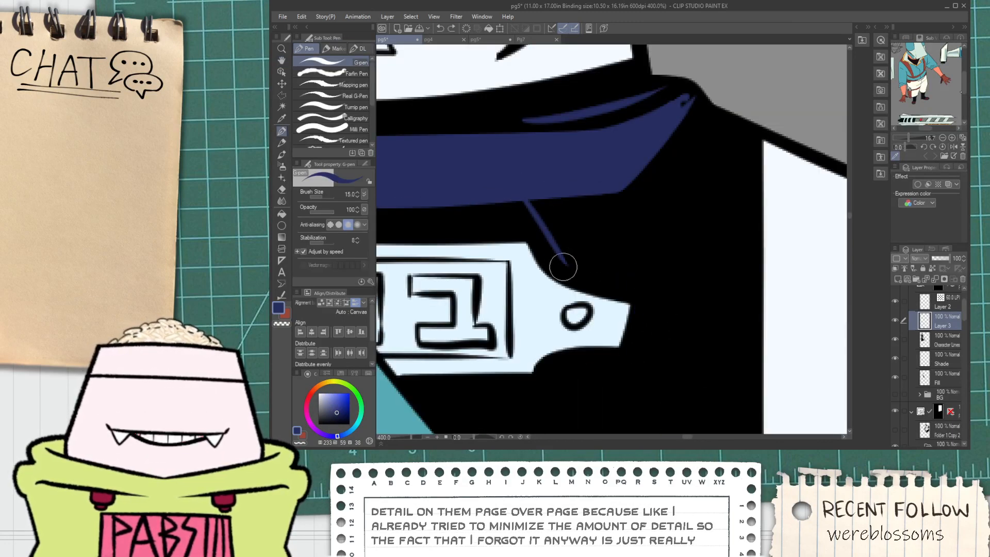
{"action": "key", "text": "ctrl+z"}
{"action": "mouse_move", "coordinate": [561, 259]}
{"action": "left_mouse_down"}
{"action": "mouse_move", "coordinate": [659, 291]}
{"action": "mouse_move", "coordinate": [631, 366]}
{"action": "mouse_move", "coordinate": [719, 353]}
{"action": "mouse_move", "coordinate": [701, 110]}
{"action": "left_mouse_up"}
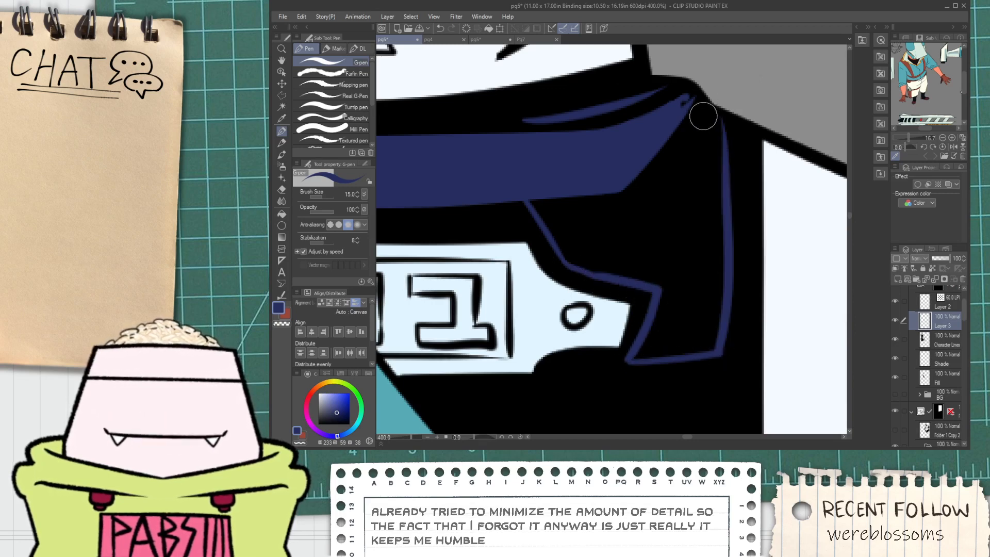
{"action": "key", "text": "g"}
{"action": "left_click", "coordinate": [692, 155]}
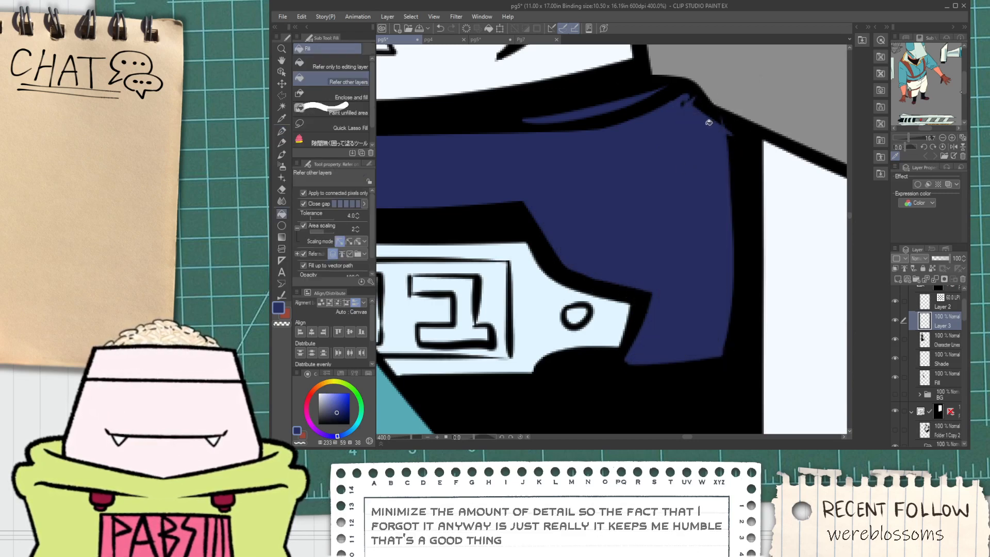
{"action": "key", "text": "e"}
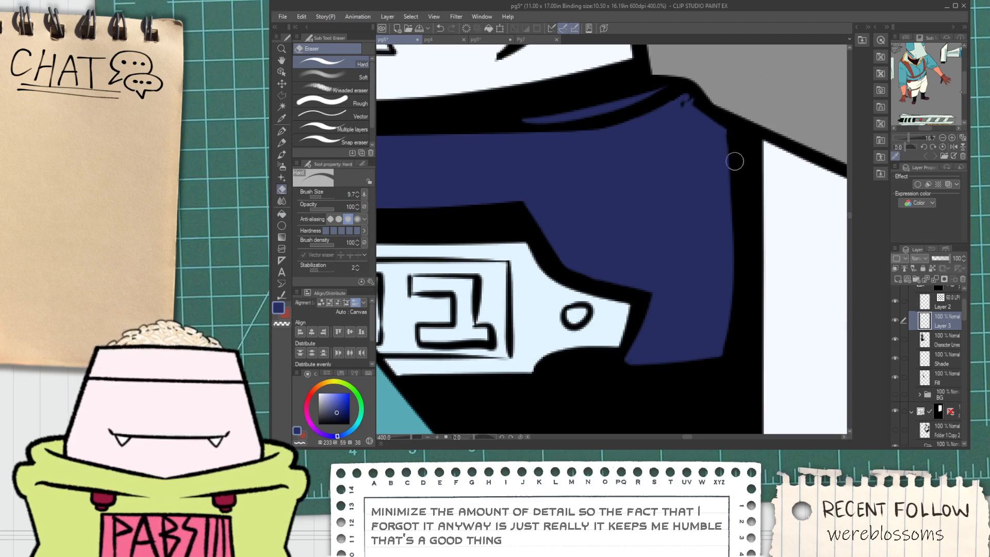
Draw a lower edge for the highlight band just above the name plate and fill the gap with dark blue.
{"action": "scroll", "coordinate": [539, 249], "scroll_direction": "down", "scroll_amount": 4}
{"action": "left_click_drag", "start_coordinate": [539, 250], "coordinate": [557, 299]}
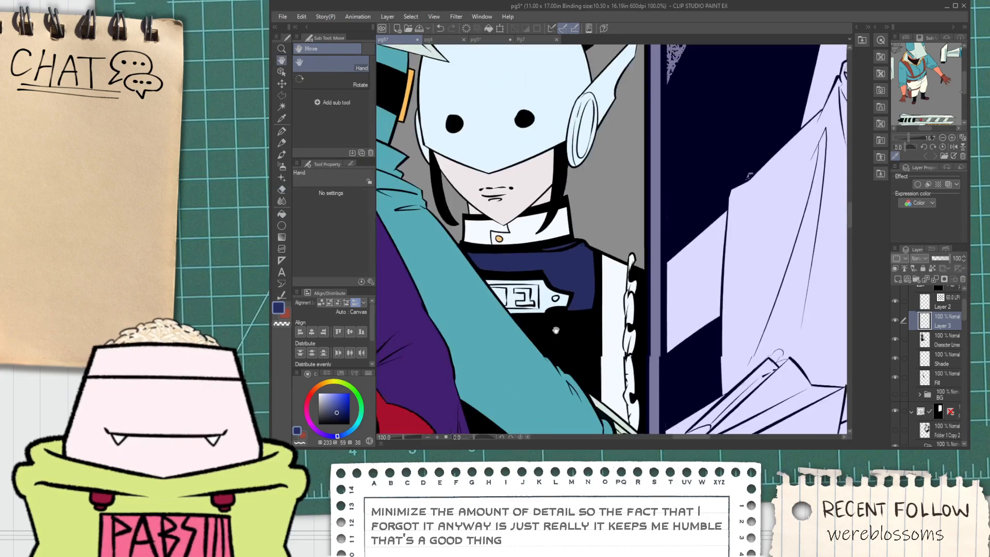
{"action": "scroll", "coordinate": [536, 258], "scroll_direction": "up", "scroll_amount": 4}
{"action": "key", "text": "p"}
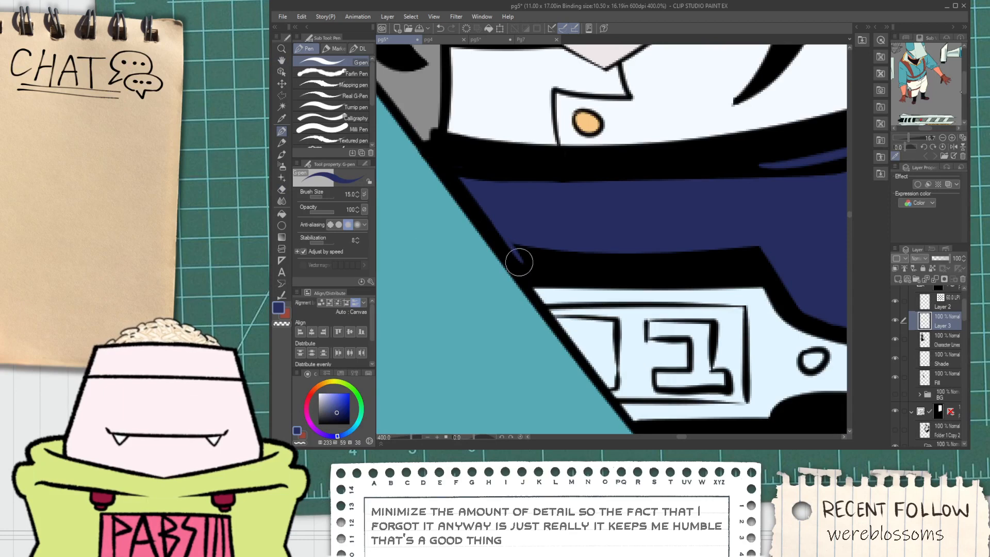
{"action": "left_click_drag", "start_coordinate": [520, 262], "coordinate": [768, 272]}
{"action": "key", "text": "g"}
{"action": "left_click", "coordinate": [554, 251]}
{"action": "key", "text": "p"}
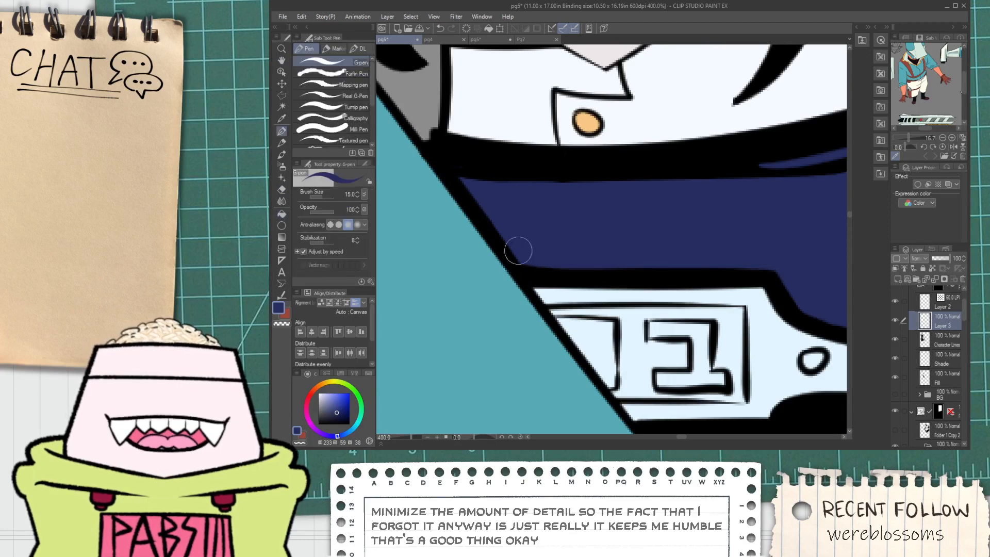
Draw a thin dark blue highlight stroke on the black dress just below the collar, starting at the sleeve.
{"action": "scroll", "coordinate": [516, 244], "scroll_direction": "down", "scroll_amount": 2}
{"action": "scroll", "coordinate": [466, 190], "scroll_direction": "up", "scroll_amount": 2}
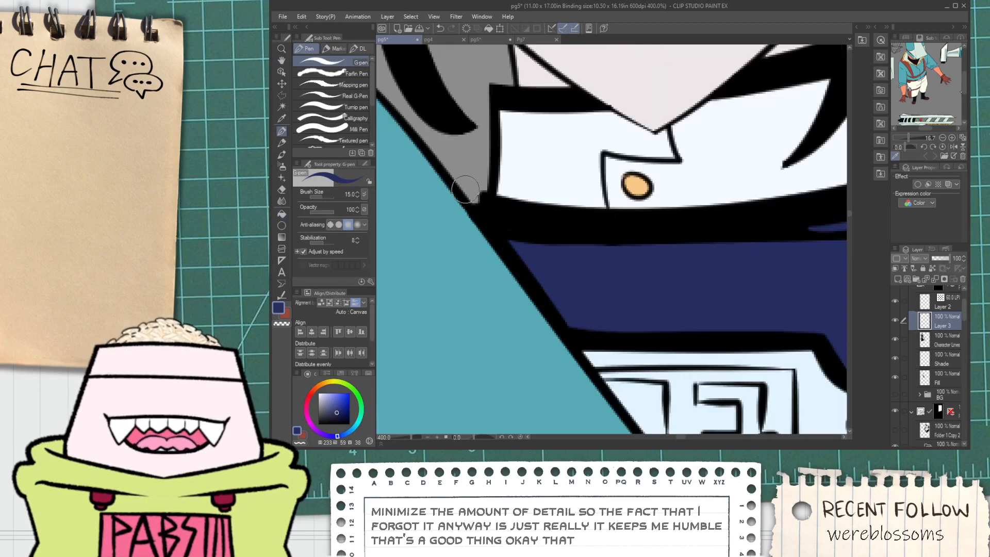
{"action": "left_click_drag", "start_coordinate": [492, 206], "coordinate": [651, 227]}
{"action": "scroll", "coordinate": [623, 232], "scroll_direction": "down", "scroll_amount": 5}
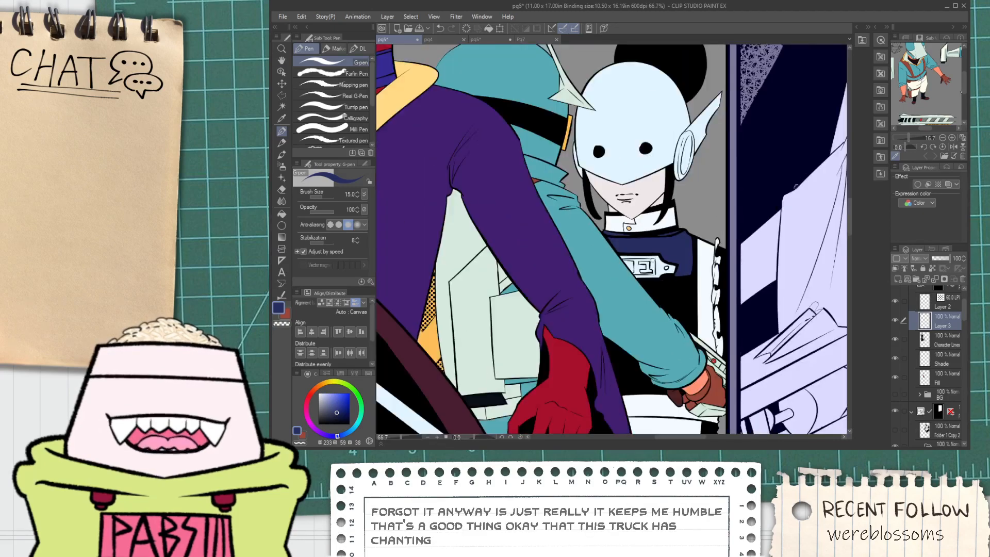
{"action": "key", "text": "space"}
{"action": "left_click_drag", "start_coordinate": [660, 295], "coordinate": [557, 258]}
{"action": "scroll", "coordinate": [562, 257], "scroll_direction": "up", "scroll_amount": 2}
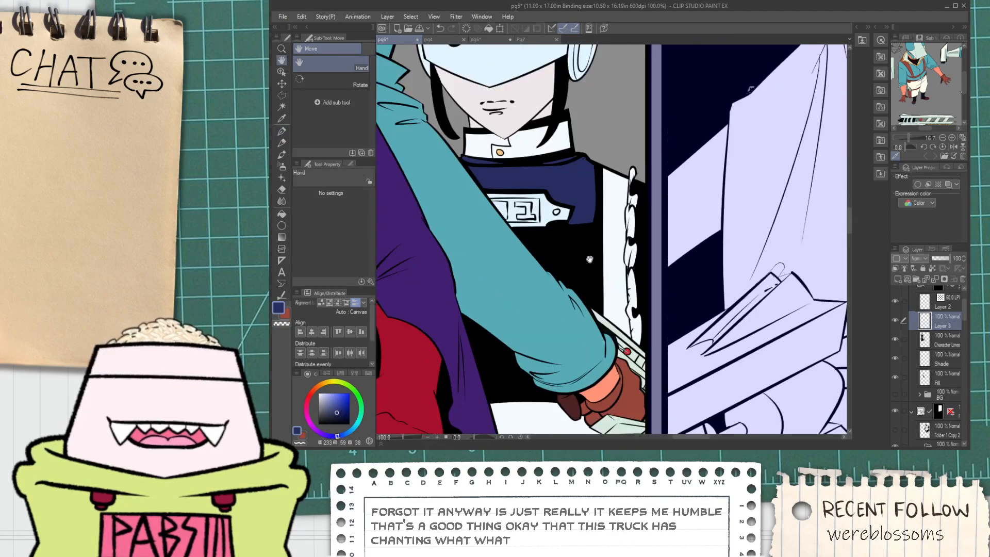
{"action": "scroll", "coordinate": [589, 259], "scroll_direction": "up", "scroll_amount": 6}
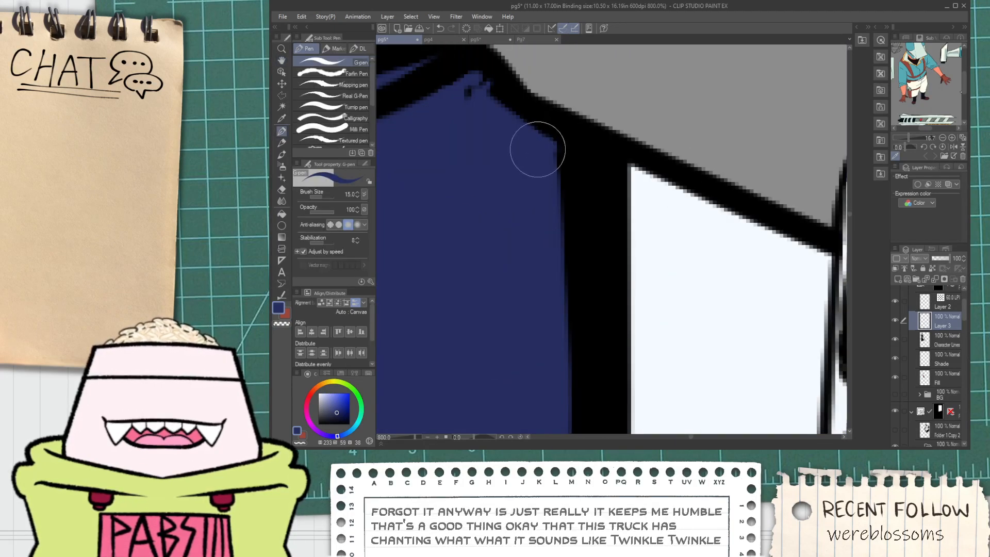
Extend the dark blue chest highlight to the white apron strap with new side and lower edges, and fill the gap.
{"action": "scroll", "coordinate": [537, 149], "scroll_direction": "down", "scroll_amount": 2}
{"action": "left_click_drag", "start_coordinate": [558, 160], "coordinate": [567, 355]}
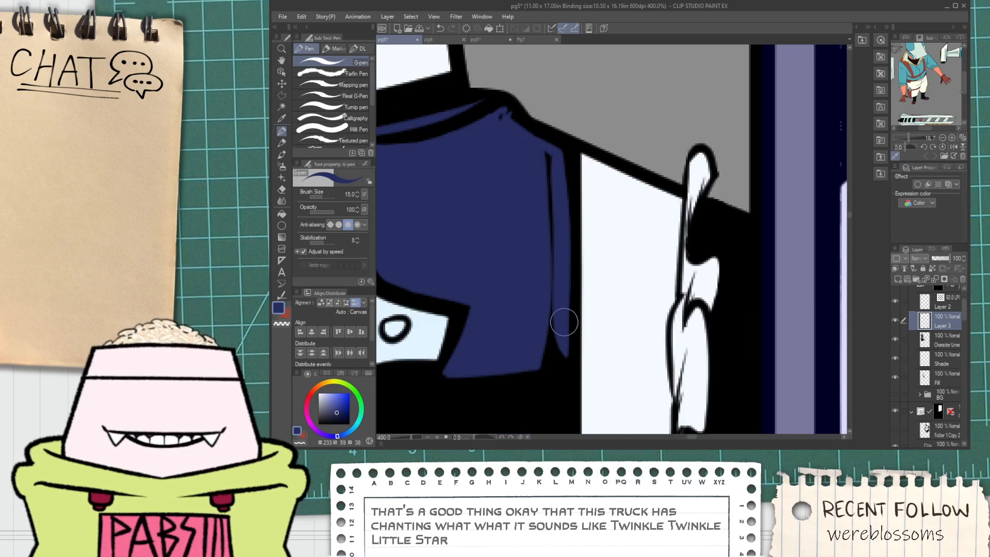
{"action": "left_click_drag", "start_coordinate": [449, 373], "coordinate": [561, 384]}
{"action": "key", "text": "ctrl+z"}
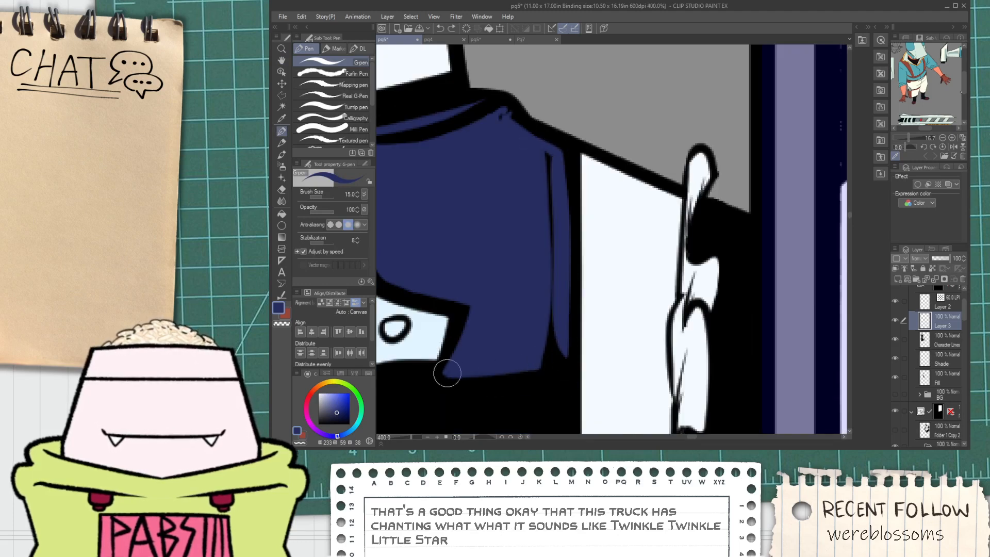
{"action": "mouse_move", "coordinate": [448, 374]}
{"action": "left_mouse_down"}
{"action": "mouse_move", "coordinate": [558, 383]}
{"action": "mouse_move", "coordinate": [566, 344]}
{"action": "left_mouse_up"}
{"action": "key", "text": "g"}
{"action": "left_click", "coordinate": [551, 357]}
{"action": "key", "text": "p"}
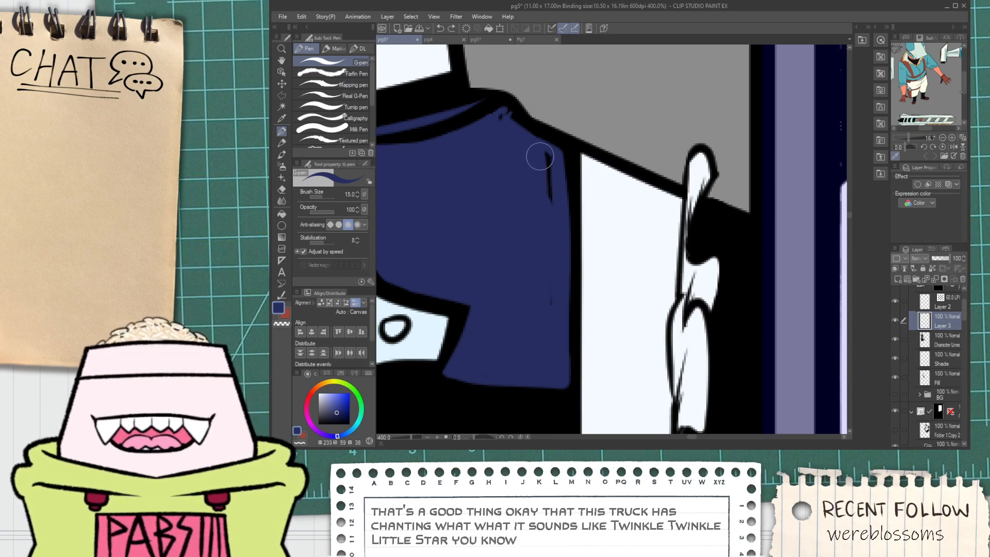
Outline a small highlight on the black shoulder beyond the strap's frilled edge and fill it dark blue.
{"action": "scroll", "coordinate": [551, 295], "scroll_direction": "down", "scroll_amount": 2}
{"action": "left_click_drag", "start_coordinate": [568, 324], "coordinate": [473, 280]}
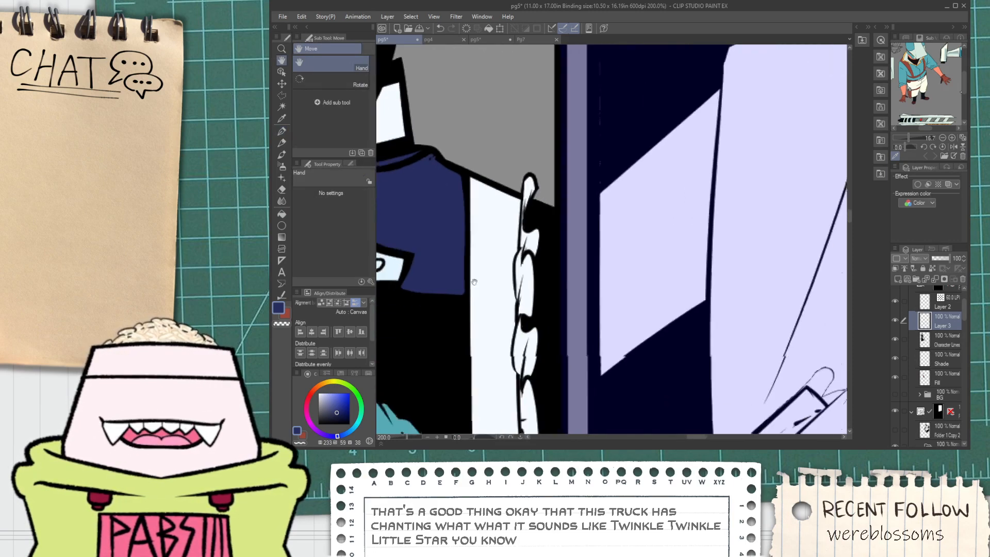
{"action": "scroll", "coordinate": [525, 252], "scroll_direction": "up", "scroll_amount": 2}
{"action": "scroll", "coordinate": [545, 205], "scroll_direction": "up", "scroll_amount": 2}
{"action": "mouse_move", "coordinate": [529, 173]}
{"action": "left_mouse_down"}
{"action": "mouse_move", "coordinate": [608, 163]}
{"action": "mouse_move", "coordinate": [556, 179]}
{"action": "mouse_move", "coordinate": [616, 190]}
{"action": "mouse_move", "coordinate": [606, 167]}
{"action": "mouse_move", "coordinate": [566, 273]}
{"action": "left_mouse_up"}
{"action": "scroll", "coordinate": [562, 178], "scroll_direction": "down", "scroll_amount": 2}
{"action": "key", "text": "g"}
{"action": "left_click", "coordinate": [586, 165]}
{"action": "scroll", "coordinate": [586, 164], "scroll_direction": "down", "scroll_amount": 3}
{"action": "key", "text": "p"}
Draw a dark blue highlight edge from the shoulder down along the outside of the strap's frills.
{"action": "scroll", "coordinate": [592, 187], "scroll_direction": "up", "scroll_amount": 1}
{"action": "scroll", "coordinate": [592, 188], "scroll_direction": "up", "scroll_amount": 2}
{"action": "key", "text": "ctrl+z"}
{"action": "mouse_move", "coordinate": [593, 162]}
{"action": "left_mouse_down"}
{"action": "mouse_move", "coordinate": [572, 315]}
{"action": "mouse_move", "coordinate": [602, 301]}
{"action": "left_mouse_up"}
{"action": "key", "text": "ctrl+z"}
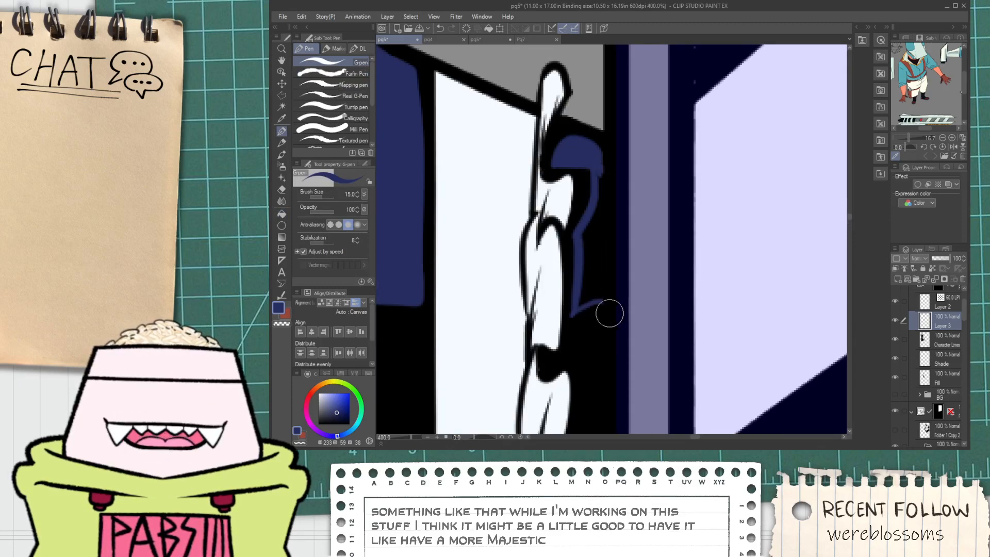
{"action": "scroll", "coordinate": [580, 309], "scroll_direction": "up", "scroll_amount": 2}
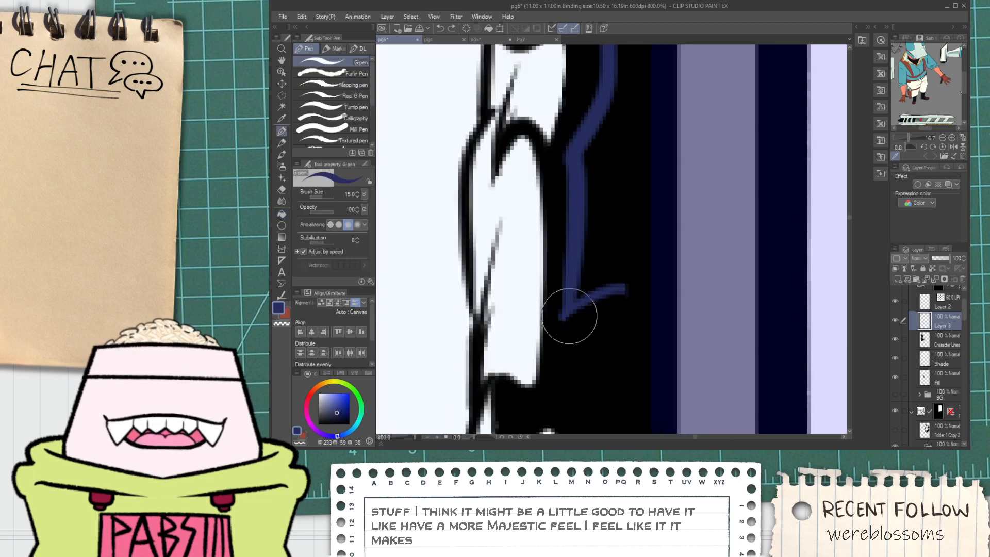
Extend the highlight edge beside the frills into a pointed lower tip and thicken its lower edge toward the panel border.
{"action": "left_click_drag", "start_coordinate": [576, 256], "coordinate": [548, 344]}
{"action": "key", "text": "ctrl+z"}
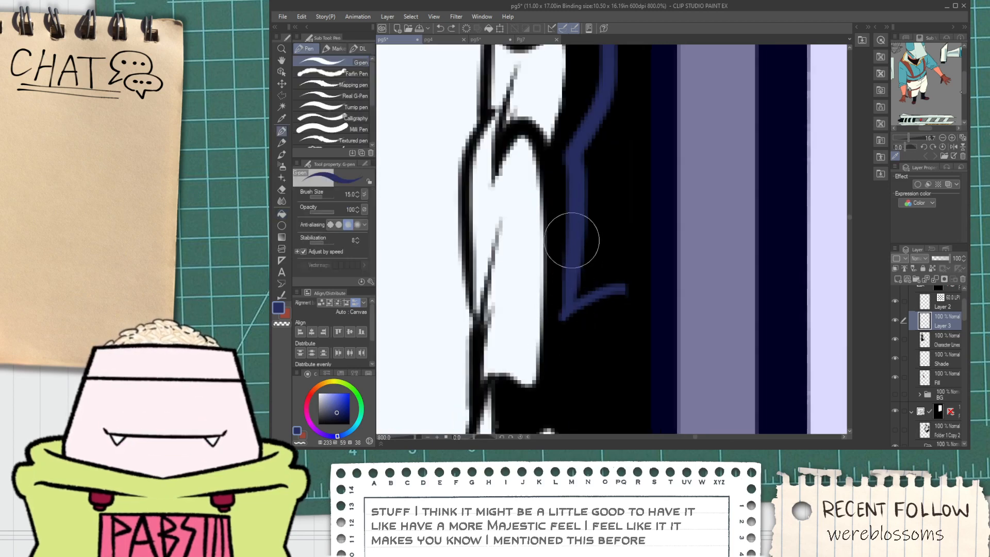
{"action": "left_click_drag", "start_coordinate": [570, 241], "coordinate": [554, 343]}
{"action": "key", "text": "ctrl+z"}
{"action": "mouse_move", "coordinate": [567, 289]}
{"action": "left_mouse_down"}
{"action": "mouse_move", "coordinate": [547, 364]}
{"action": "mouse_move", "coordinate": [684, 280]}
{"action": "mouse_move", "coordinate": [566, 327]}
{"action": "mouse_move", "coordinate": [589, 303]}
{"action": "mouse_move", "coordinate": [560, 340]}
{"action": "mouse_move", "coordinate": [561, 321]}
{"action": "mouse_move", "coordinate": [629, 288]}
{"action": "left_mouse_up"}
{"action": "key", "text": "g"}
{"action": "left_click", "coordinate": [603, 237]}
{"action": "key", "text": "ctrl+z"}
{"action": "key", "text": "p"}
{"action": "left_click_drag", "start_coordinate": [579, 318], "coordinate": [625, 297]}
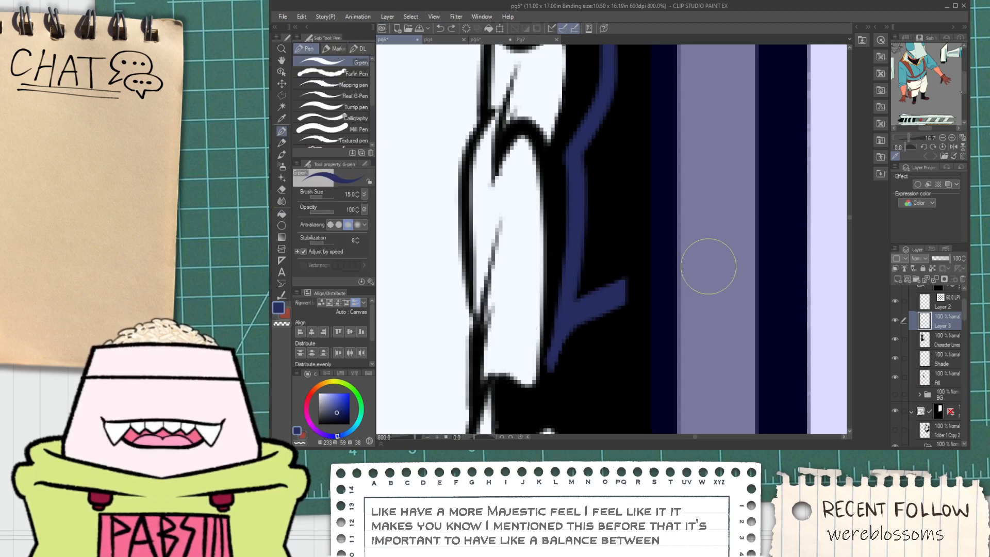
{"action": "key", "text": "g"}
{"action": "left_click", "coordinate": [596, 246]}
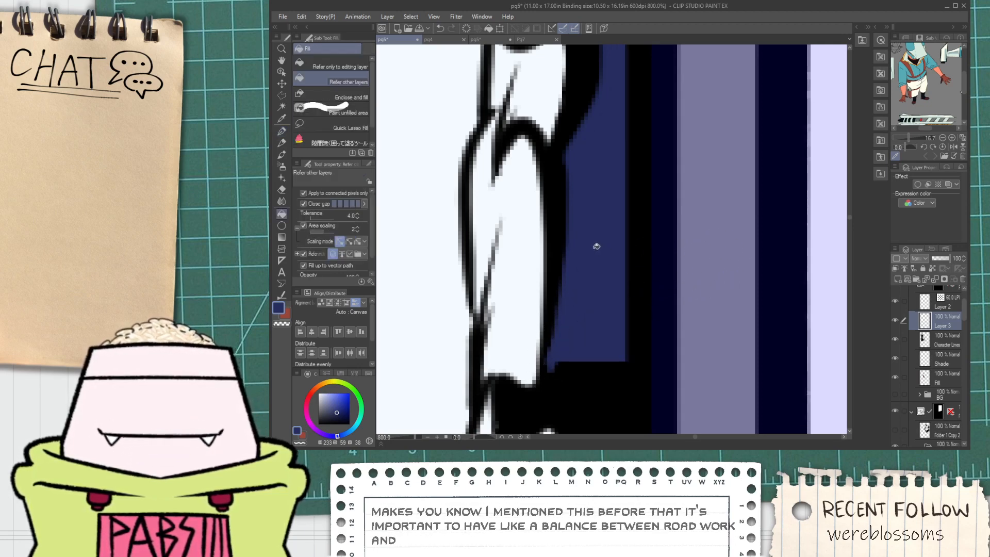
{"action": "key", "text": "ctrl+z"}
Touch up the highlight outline beside the frills and extend its upper end toward the panel border.
{"action": "key", "text": "p"}
{"action": "key", "text": "space"}
{"action": "left_click_drag", "start_coordinate": [588, 226], "coordinate": [560, 331]}
{"action": "scroll", "coordinate": [560, 331], "scroll_direction": "down", "scroll_amount": 2}
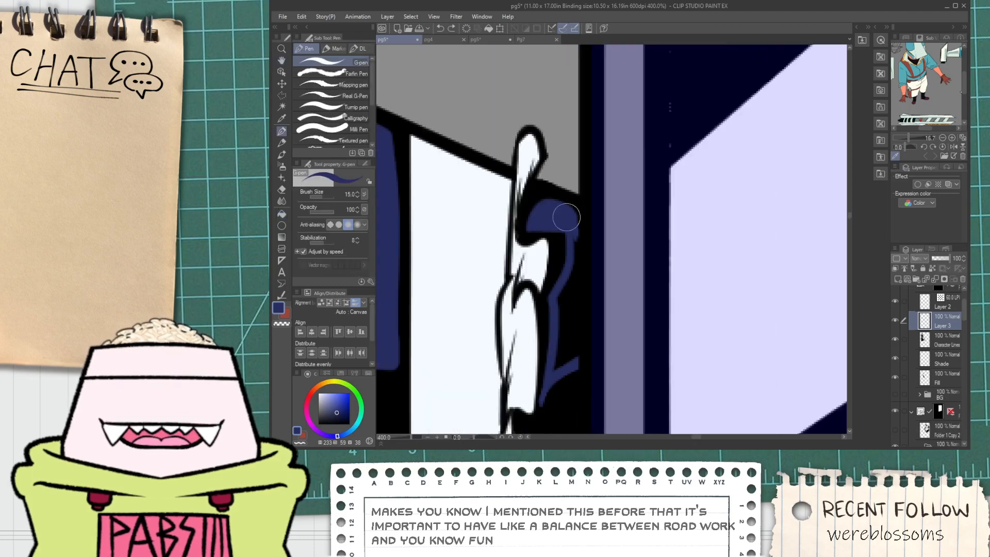
{"action": "left_click_drag", "start_coordinate": [574, 229], "coordinate": [576, 217]}
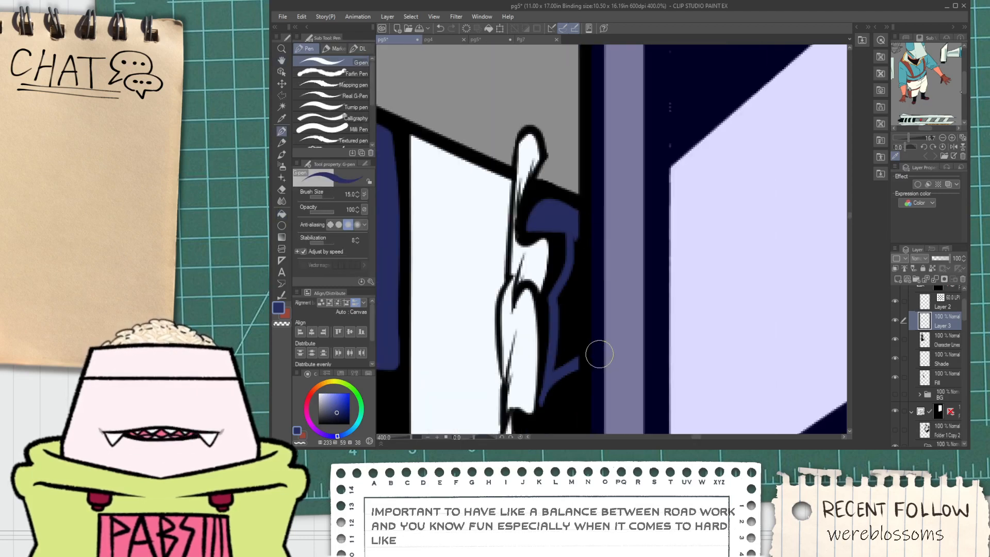
Try to fill the outlined highlight beside the strap's frills with dark blue.
{"action": "key", "text": "g"}
{"action": "left_click", "coordinate": [574, 325]}
{"action": "key", "text": "ctrl+z"}
{"action": "key", "text": "p"}
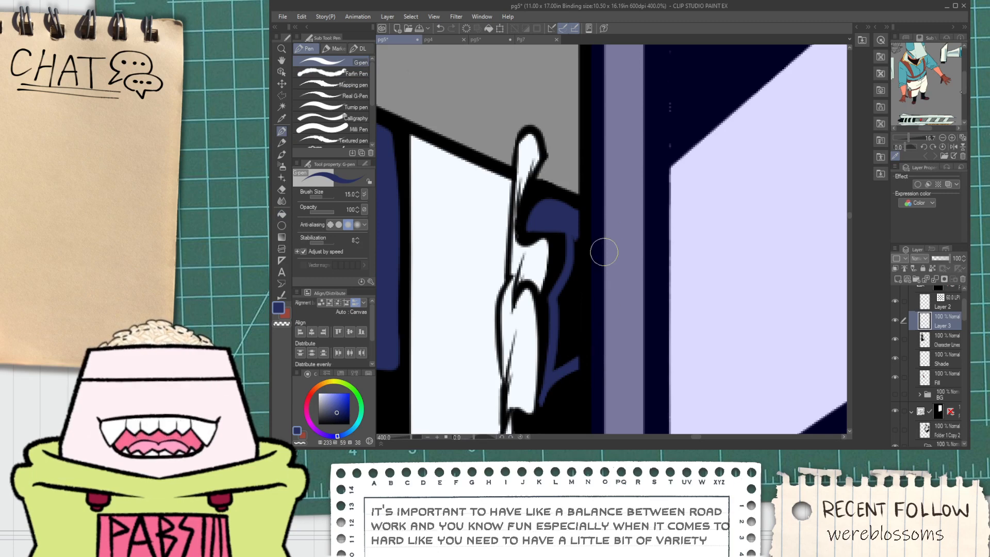
{"action": "key", "text": "g"}
{"action": "left_click", "coordinate": [574, 351]}
{"action": "key", "text": "ctrl+z"}
{"action": "key", "text": "p"}
{"action": "scroll", "coordinate": [572, 356], "scroll_direction": "up", "scroll_amount": 2}
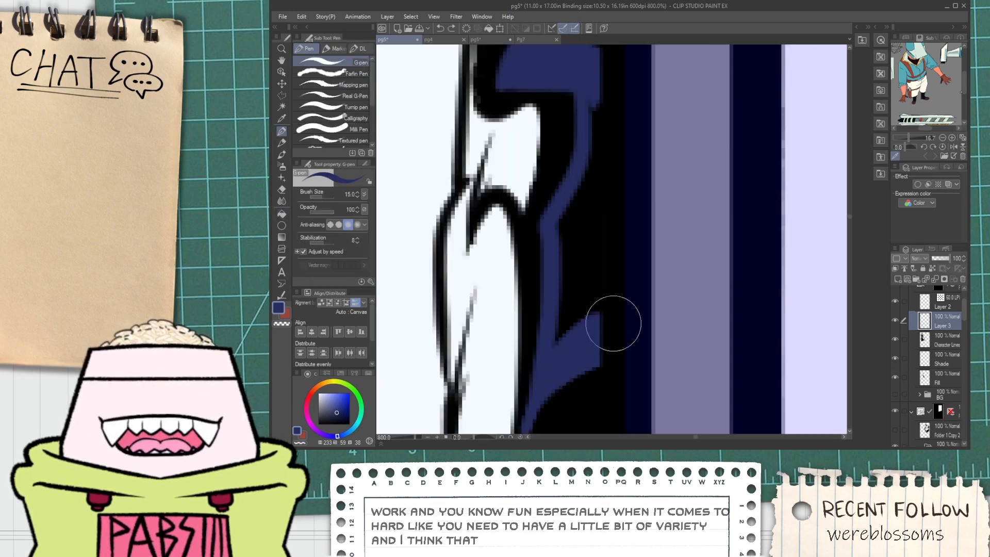
{"action": "key", "text": "g"}
{"action": "left_click", "coordinate": [582, 306]}
{"action": "key", "text": "ctrl+z"}
{"action": "key", "text": "p"}
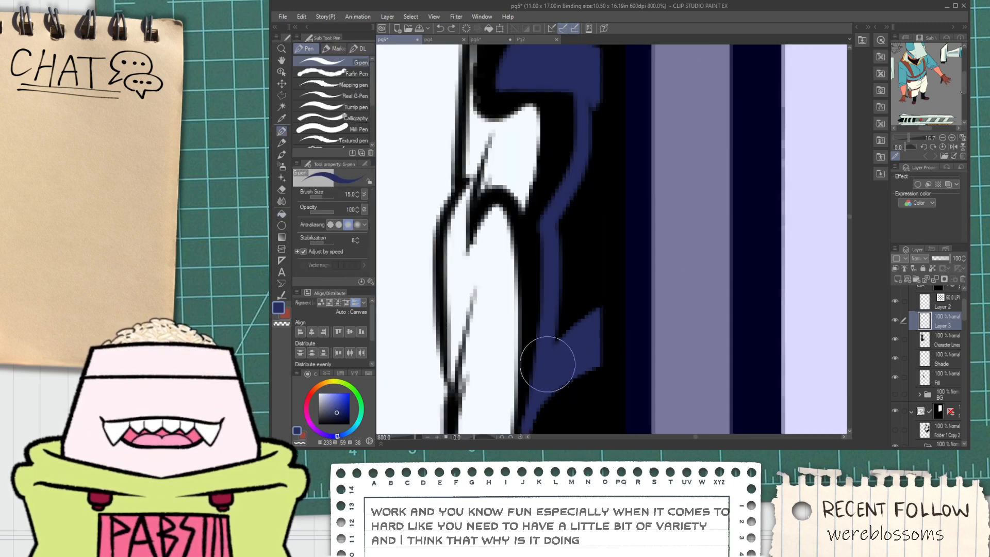
Paint the inside of the highlight beside the frills dark blue by hand with the G-pen.
{"action": "mouse_move", "coordinate": [546, 367]}
{"action": "left_mouse_down"}
{"action": "mouse_move", "coordinate": [590, 231]}
{"action": "mouse_move", "coordinate": [591, 184]}
{"action": "left_mouse_up"}
{"action": "key", "text": "ctrl+z"}
{"action": "mouse_move", "coordinate": [563, 287]}
{"action": "left_mouse_down"}
{"action": "mouse_move", "coordinate": [576, 313]}
{"action": "mouse_move", "coordinate": [604, 191]}
{"action": "left_mouse_up"}
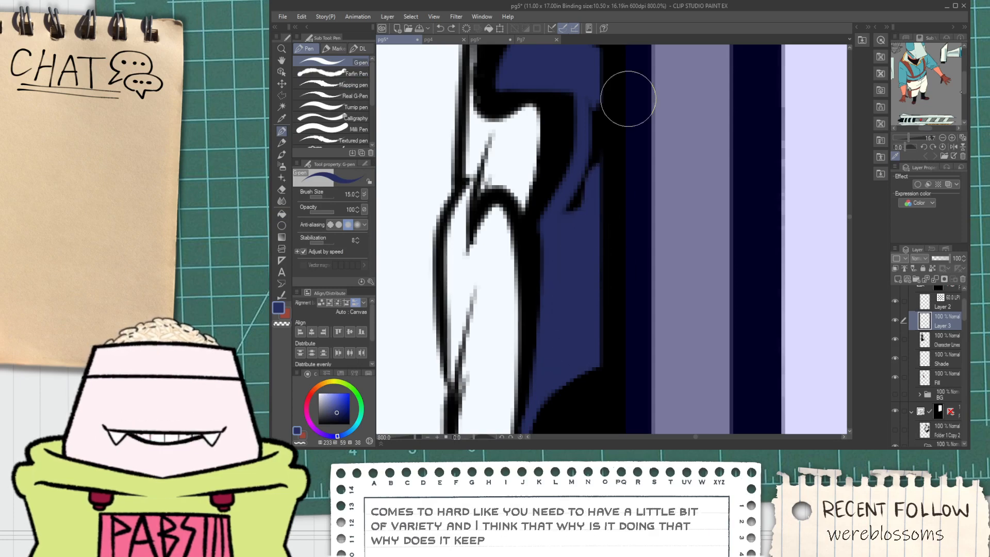
{"action": "left_click_drag", "start_coordinate": [565, 233], "coordinate": [607, 103]}
Draw the two dark blue side edges of a triangular highlight on the dress between the purple sleeve and the teal sleeve.
{"action": "scroll", "coordinate": [599, 165], "scroll_direction": "down", "scroll_amount": 7}
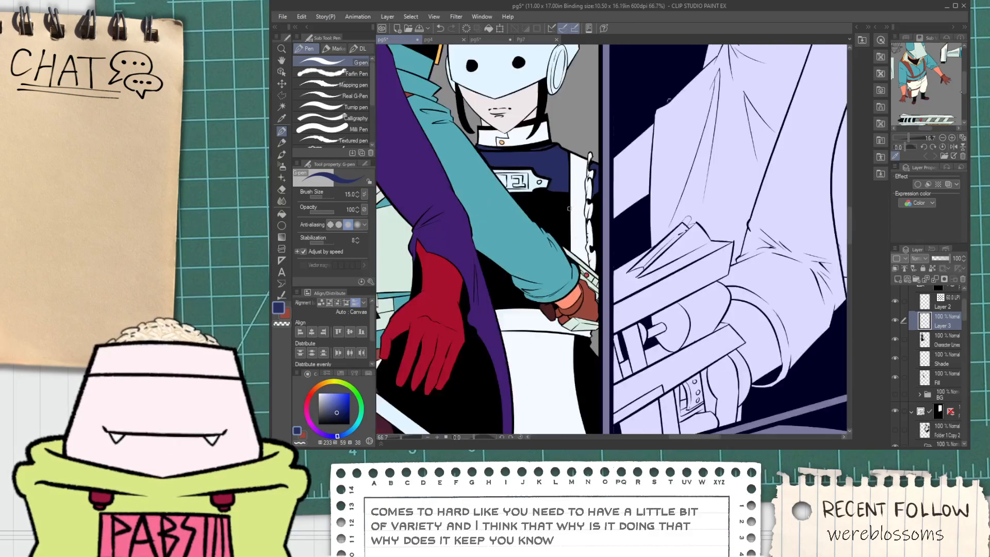
{"action": "left_click_drag", "start_coordinate": [559, 239], "coordinate": [588, 233]}
{"action": "scroll", "coordinate": [587, 233], "scroll_direction": "down", "scroll_amount": 1}
{"action": "scroll", "coordinate": [587, 233], "scroll_direction": "up", "scroll_amount": 6}
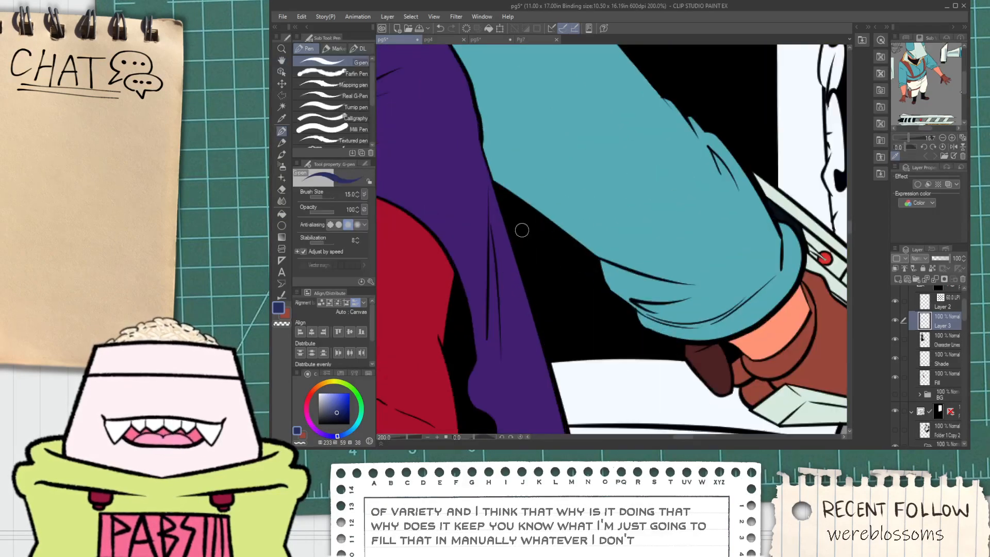
{"action": "mouse_move", "coordinate": [539, 286]}
{"action": "left_mouse_down"}
{"action": "mouse_move", "coordinate": [509, 204]}
{"action": "mouse_move", "coordinate": [542, 302]}
{"action": "left_mouse_up"}
{"action": "key", "text": "ctrl+z"}
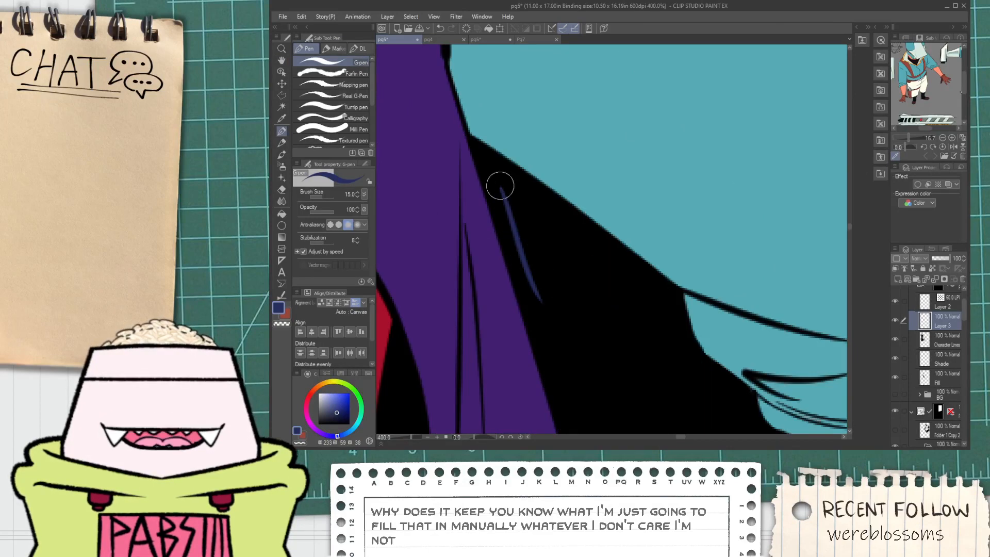
{"action": "left_click_drag", "start_coordinate": [501, 187], "coordinate": [619, 273]}
{"action": "key", "text": "ctrl+z"}
{"action": "left_click_drag", "start_coordinate": [503, 188], "coordinate": [633, 287]}
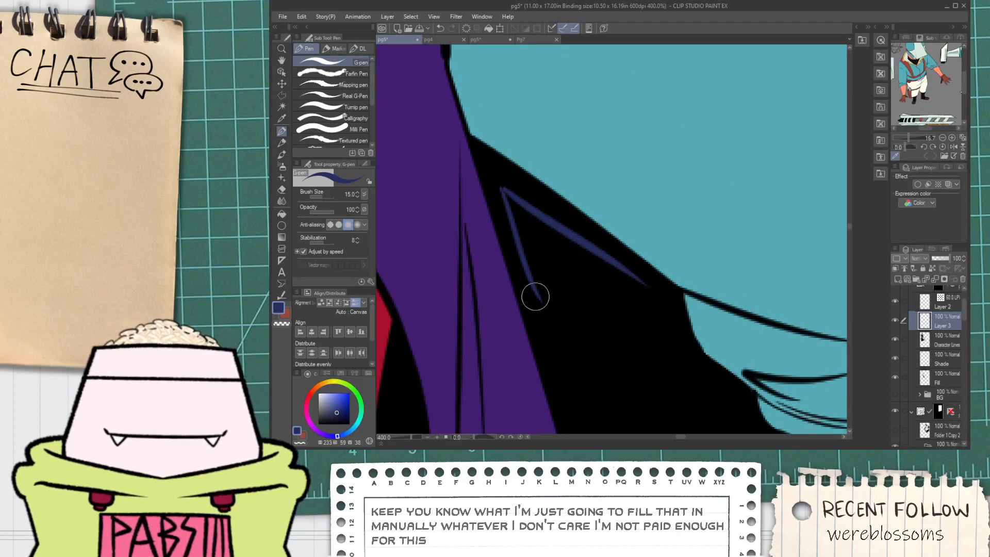
Close the triangular highlight under the teal sleeve with a lower edge and fill it dark blue.
{"action": "key", "text": "ctrl+z"}
{"action": "mouse_move", "coordinate": [537, 298]}
{"action": "left_mouse_down"}
{"action": "mouse_move", "coordinate": [683, 317]}
{"action": "mouse_move", "coordinate": [630, 308]}
{"action": "mouse_move", "coordinate": [667, 313]}
{"action": "mouse_move", "coordinate": [674, 294]}
{"action": "mouse_move", "coordinate": [590, 250]}
{"action": "left_mouse_up"}
{"action": "scroll", "coordinate": [667, 307], "scroll_direction": "up", "scroll_amount": 1}
{"action": "key", "text": "g"}
{"action": "left_click", "coordinate": [567, 259]}
{"action": "scroll", "coordinate": [478, 228], "scroll_direction": "down", "scroll_amount": 8}
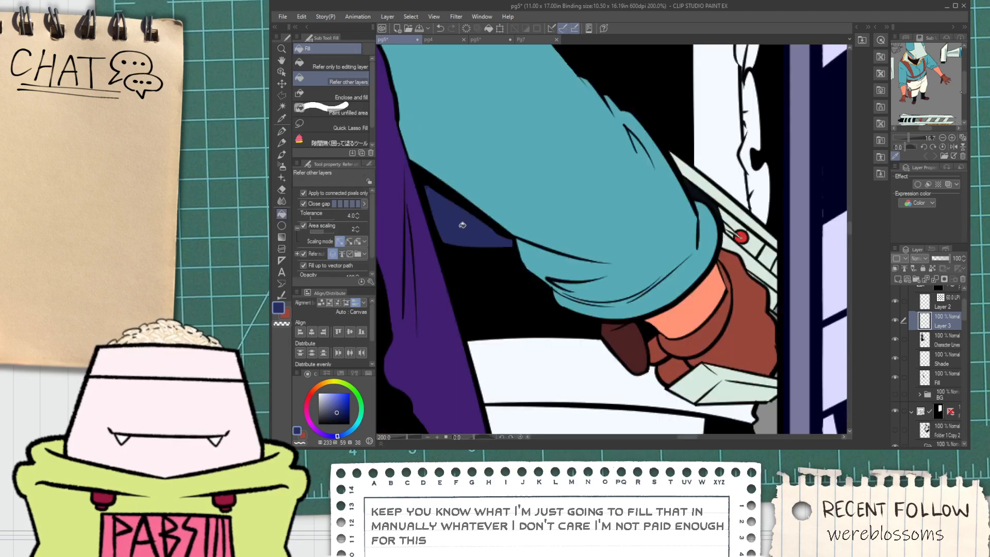
Draw a jagged dark blue highlight edge on the dress following the folds along the teal sleeve's upper side.
{"action": "key", "text": "p"}
{"action": "scroll", "coordinate": [519, 298], "scroll_direction": "up", "scroll_amount": 3}
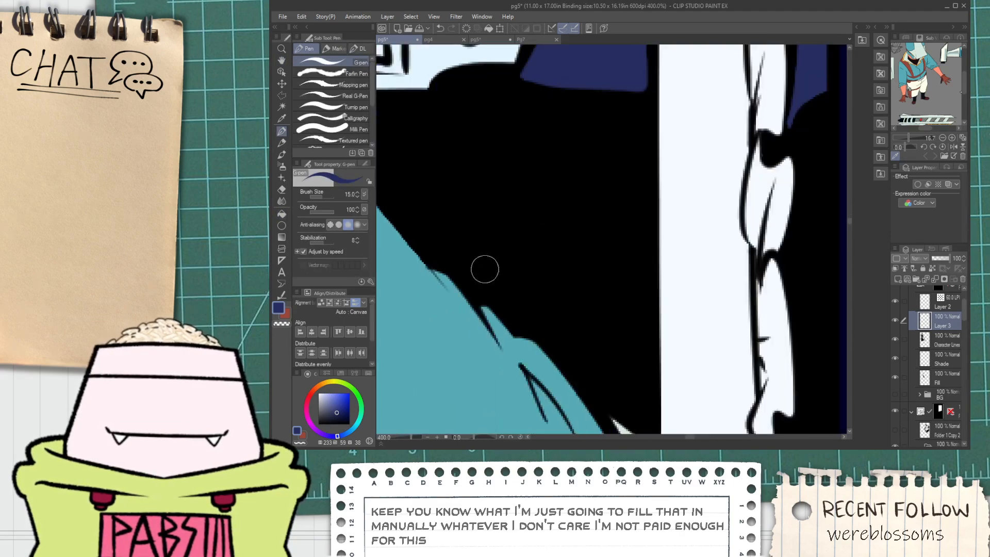
{"action": "left_click_drag", "start_coordinate": [553, 326], "coordinate": [596, 384]}
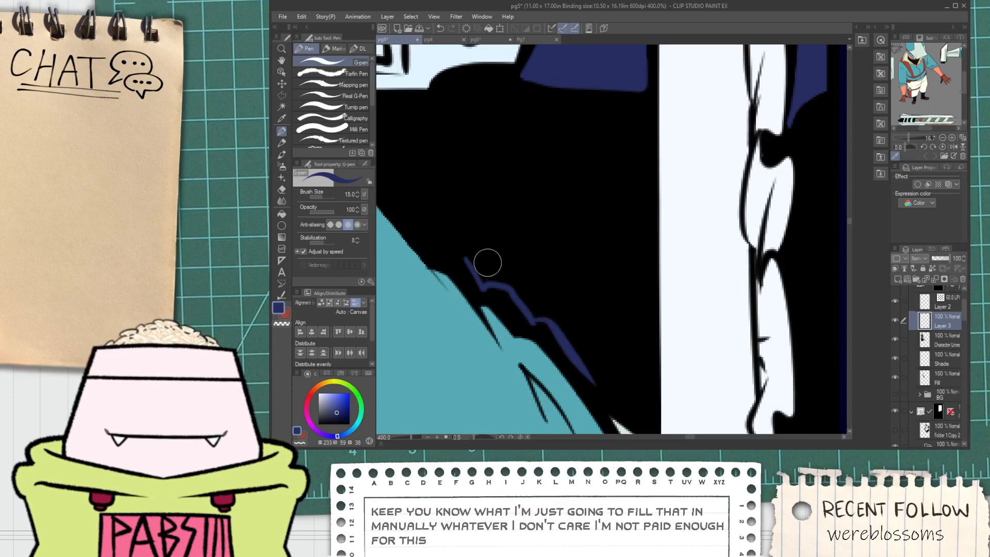
{"action": "mouse_move", "coordinate": [528, 268]}
{"action": "left_mouse_down"}
{"action": "mouse_move", "coordinate": [630, 271]}
{"action": "mouse_move", "coordinate": [623, 373]}
{"action": "left_mouse_up"}
{"action": "key", "text": "ctrl+z"}
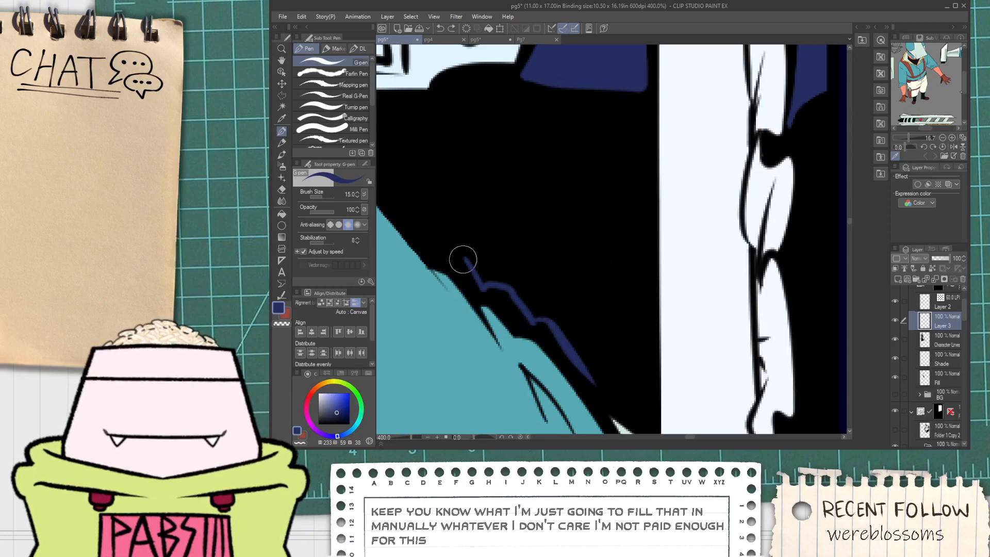
{"action": "left_click_drag", "start_coordinate": [462, 258], "coordinate": [642, 270]}
{"action": "key", "text": "ctrl+z"}
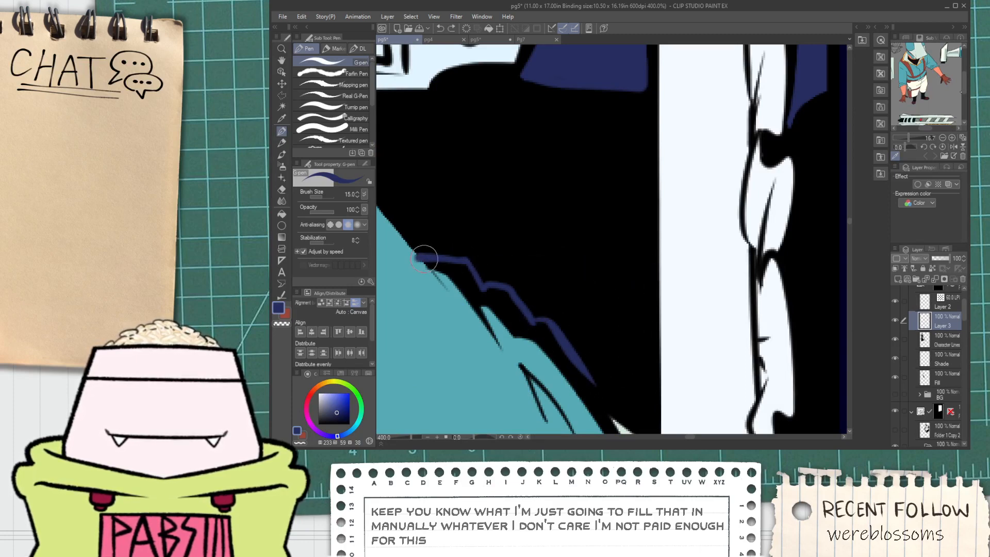
Enclose the highlight above the teal sleeve with a straight upper edge and a side edge along the apron strap, and fill it dark blue.
{"action": "mouse_move", "coordinate": [441, 259]}
{"action": "left_mouse_down"}
{"action": "mouse_move", "coordinate": [615, 259]}
{"action": "mouse_move", "coordinate": [641, 386]}
{"action": "mouse_move", "coordinate": [644, 263]}
{"action": "mouse_move", "coordinate": [644, 340]}
{"action": "left_mouse_up"}
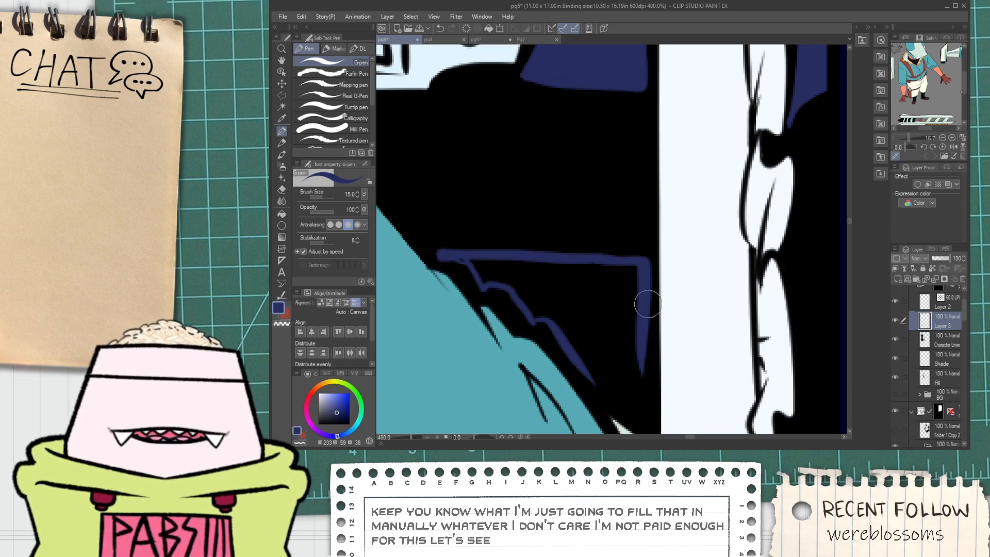
{"action": "left_click_drag", "start_coordinate": [648, 304], "coordinate": [640, 409]}
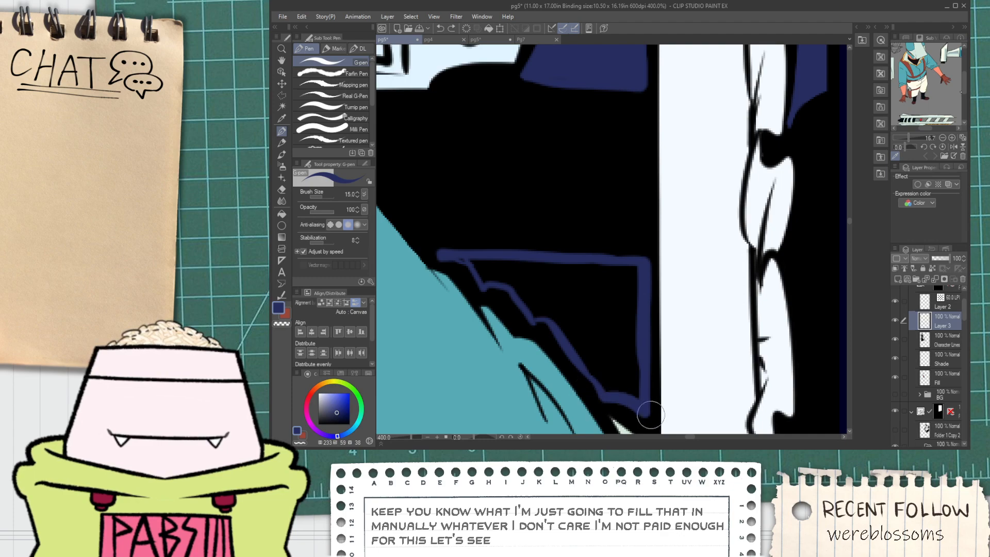
{"action": "key", "text": "g"}
{"action": "left_click", "coordinate": [607, 314]}
{"action": "scroll", "coordinate": [547, 284], "scroll_direction": "down", "scroll_amount": 8}
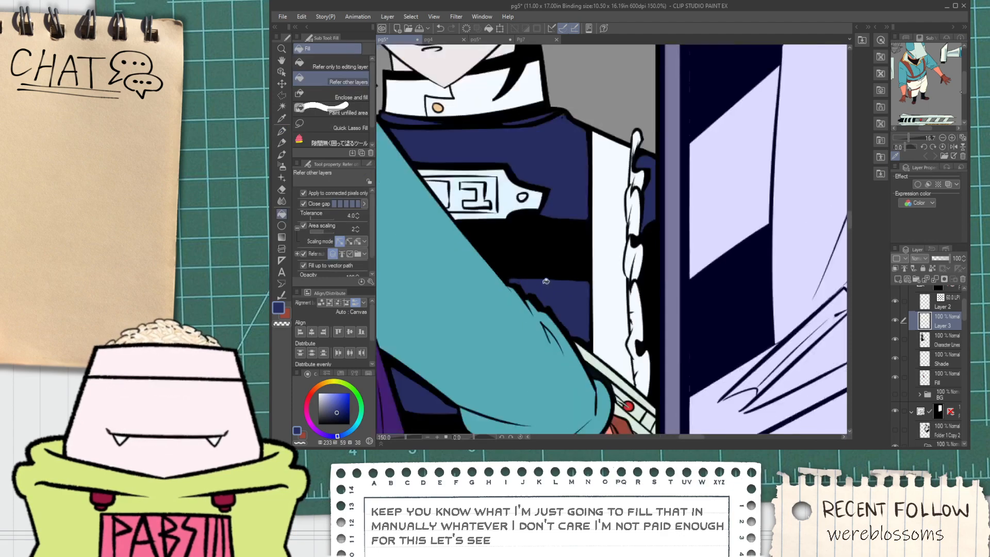
Try to fade the dress highlights beside the apron strap using the Soft eraser at brush size 203.5.
{"action": "key", "text": "e"}
{"action": "scroll", "coordinate": [523, 296], "scroll_direction": "up", "scroll_amount": 4}
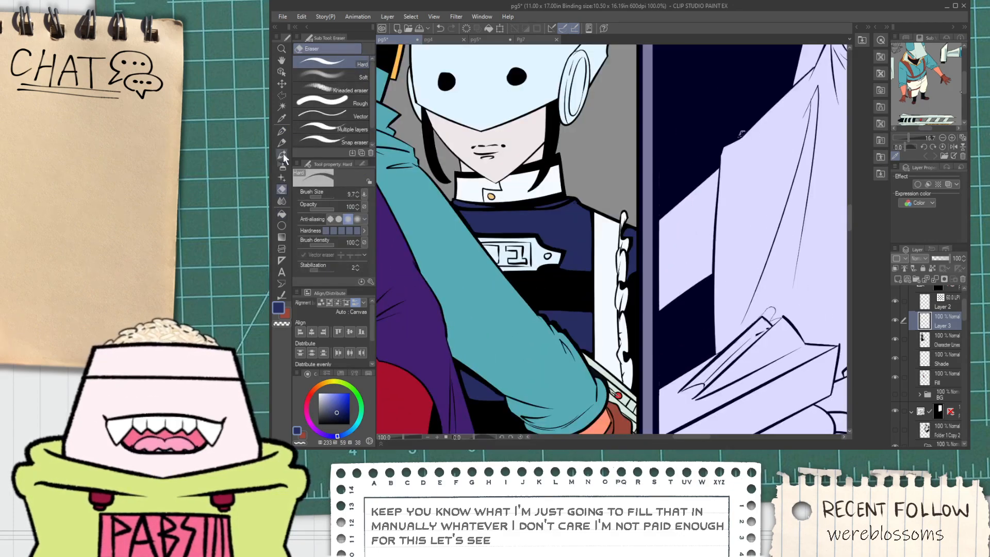
{"action": "left_click", "coordinate": [350, 78]}
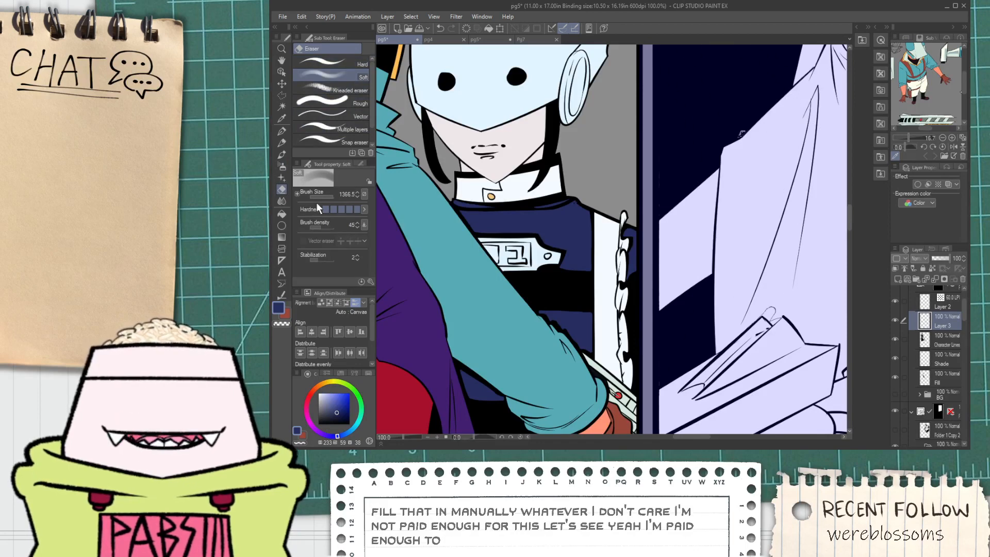
{"action": "left_click_drag", "start_coordinate": [317, 198], "coordinate": [330, 192]}
{"action": "scroll", "coordinate": [540, 286], "scroll_direction": "up", "scroll_amount": 1}
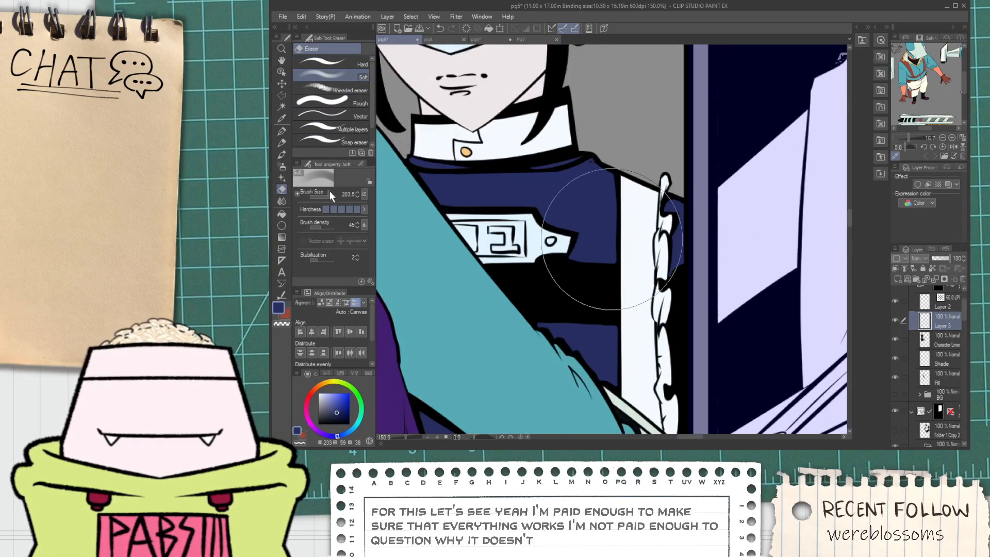
{"action": "left_click_drag", "start_coordinate": [517, 301], "coordinate": [629, 300]}
{"action": "scroll", "coordinate": [629, 301], "scroll_direction": "down", "scroll_amount": 3}
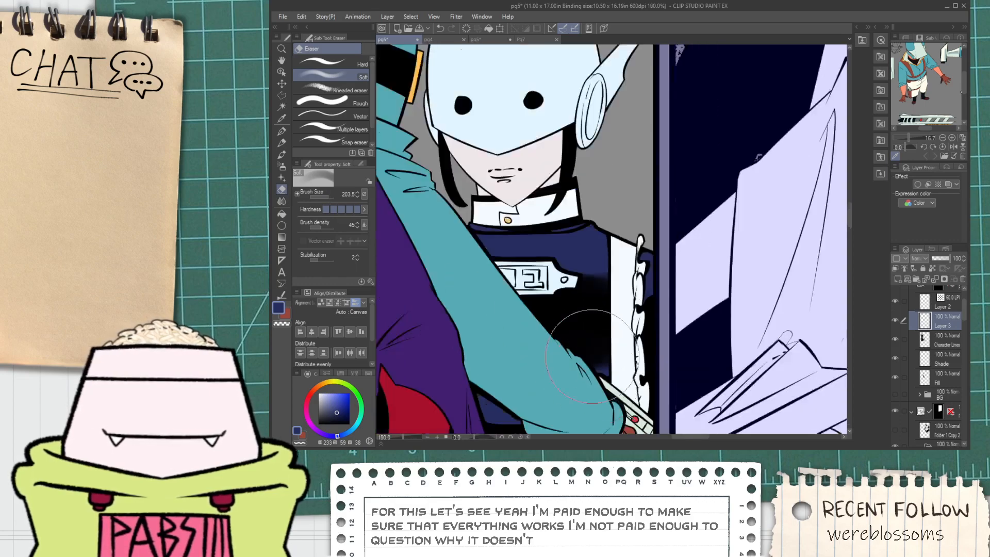
{"action": "scroll", "coordinate": [598, 387], "scroll_direction": "up", "scroll_amount": 5}
Draw a tapered dark blue stroke with the G-pen under the name plate's narrow end, joining the chest highlight.
{"action": "key", "text": "p"}
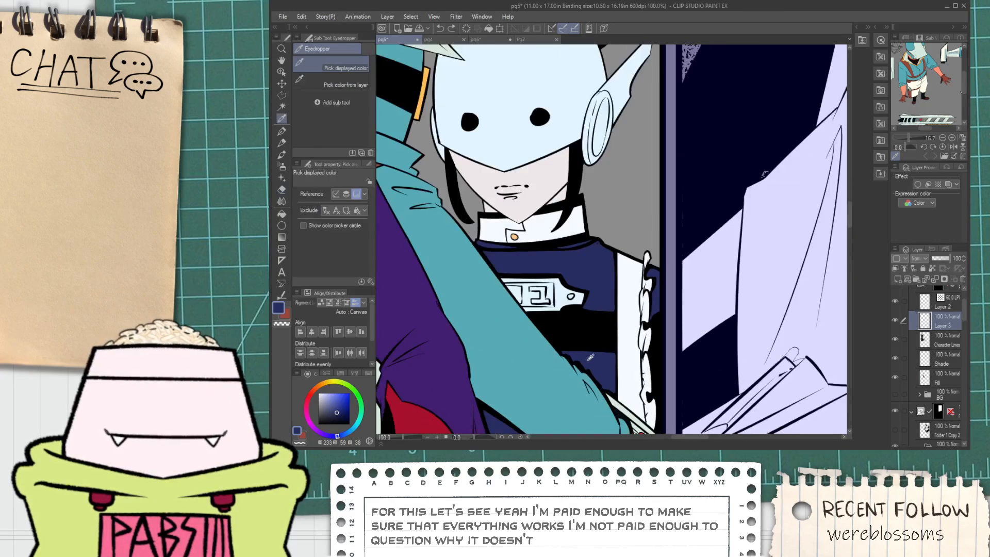
{"action": "left_click_drag", "start_coordinate": [518, 277], "coordinate": [640, 263]}
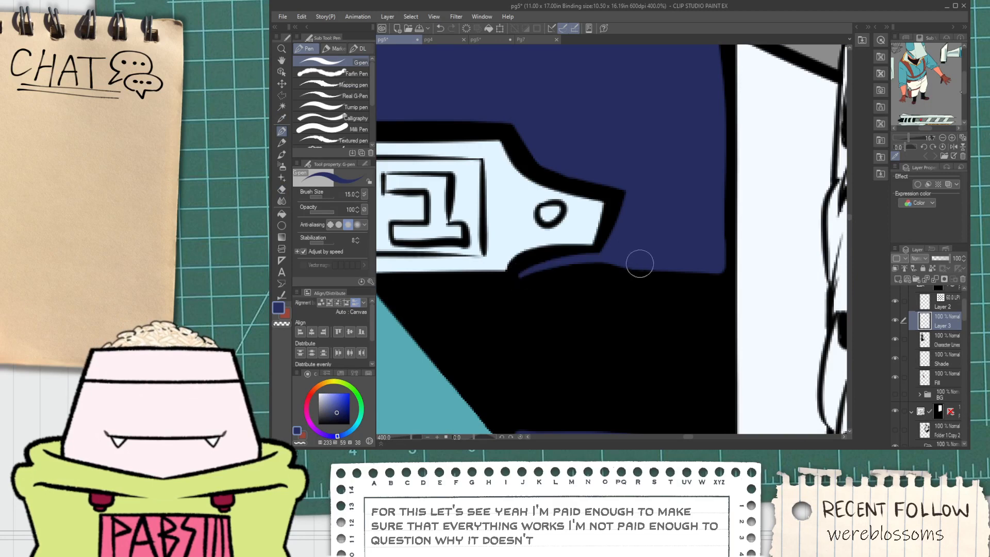
{"action": "scroll", "coordinate": [554, 296], "scroll_direction": "down", "scroll_amount": 3}
Draw dark blue highlight outlines on the dress beneath the name plate and along the teal sleeve's upper edge, joining the stroke under the plate.
{"action": "scroll", "coordinate": [438, 293], "scroll_direction": "up", "scroll_amount": 3}
{"action": "left_click_drag", "start_coordinate": [438, 294], "coordinate": [497, 349]}
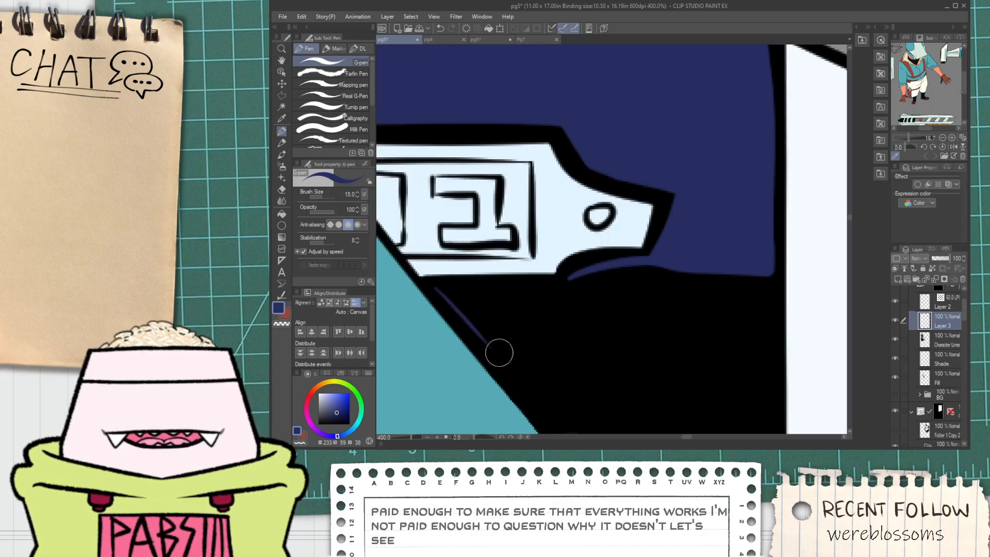
{"action": "left_click_drag", "start_coordinate": [435, 287], "coordinate": [587, 289]}
{"action": "key", "text": "ctrl+z"}
{"action": "left_click_drag", "start_coordinate": [434, 286], "coordinate": [596, 284]}
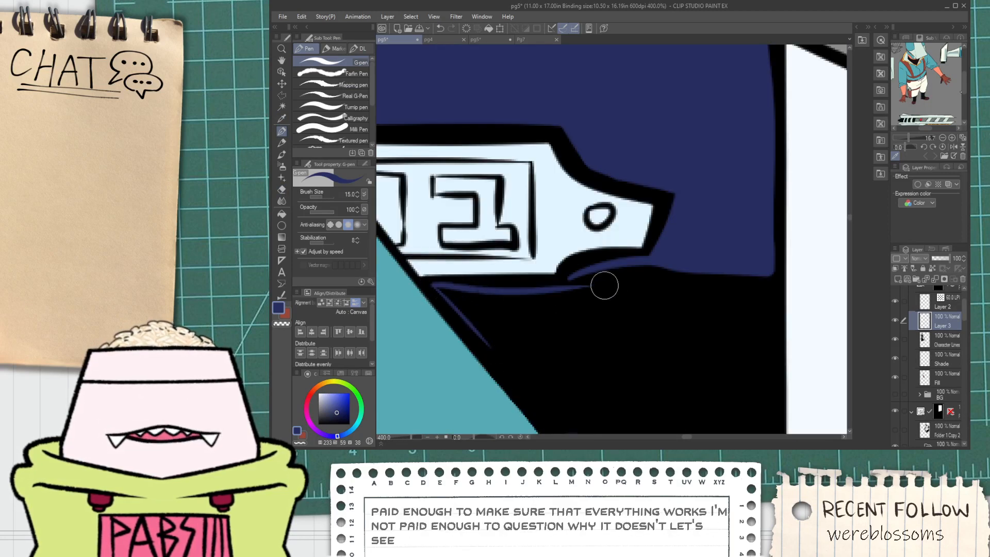
{"action": "key", "text": "ctrl+z"}
{"action": "left_click_drag", "start_coordinate": [437, 287], "coordinate": [563, 288]}
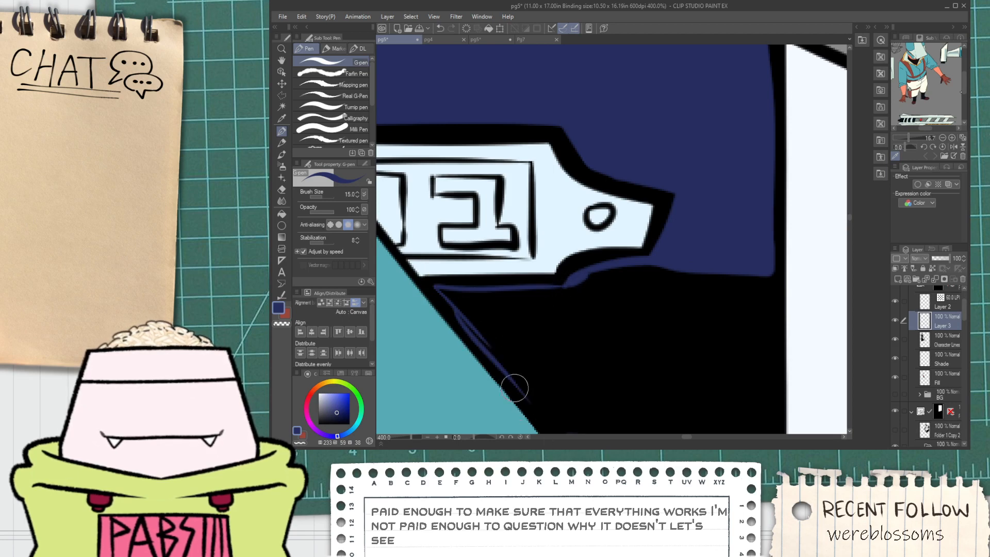
Close the dress highlight outline above the lower highlight and along the apron strap, and fill the enclosed area dark blue.
{"action": "key", "text": "ctrl+z"}
{"action": "mouse_move", "coordinate": [454, 308]}
{"action": "left_mouse_down"}
{"action": "mouse_move", "coordinate": [555, 418]}
{"action": "mouse_move", "coordinate": [482, 314]}
{"action": "mouse_move", "coordinate": [639, 333]}
{"action": "left_mouse_up"}
{"action": "key", "text": "space"}
{"action": "key", "text": "ctrl+z"}
{"action": "mouse_move", "coordinate": [451, 330]}
{"action": "left_mouse_down"}
{"action": "mouse_move", "coordinate": [503, 330]}
{"action": "mouse_move", "coordinate": [670, 274]}
{"action": "mouse_move", "coordinate": [671, 167]}
{"action": "left_mouse_up"}
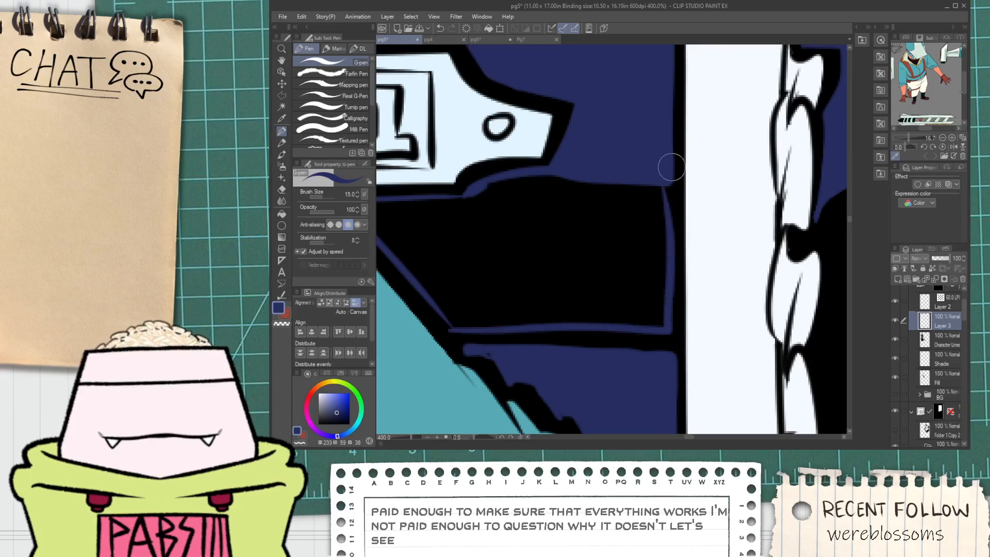
{"action": "key", "text": "ctrl+z"}
{"action": "left_click_drag", "start_coordinate": [468, 354], "coordinate": [670, 214]}
{"action": "scroll", "coordinate": [625, 277], "scroll_direction": "down", "scroll_amount": 2}
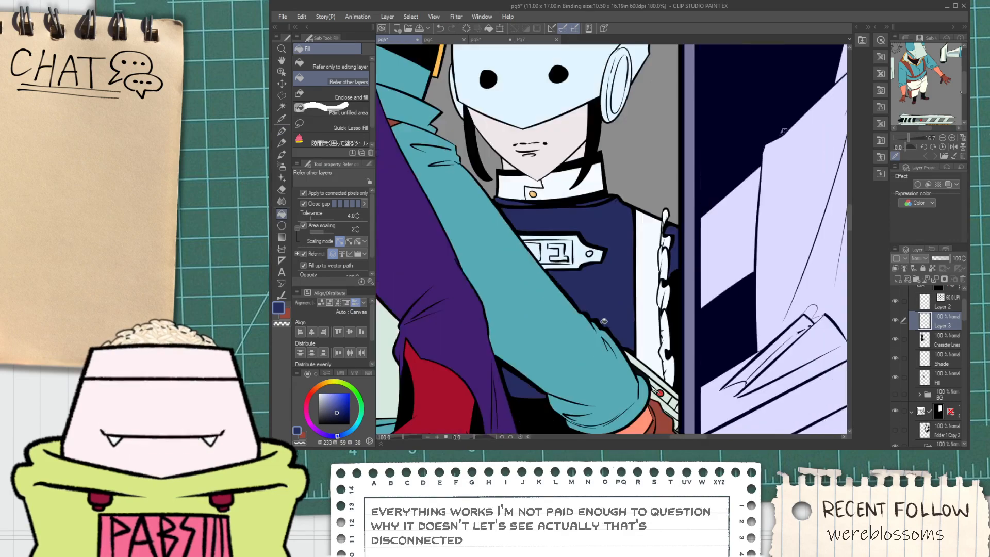
Fade the lower dress highlights around the teal sleeve into black using the Soft eraser at brush size 203.5.
{"action": "key", "text": "e"}
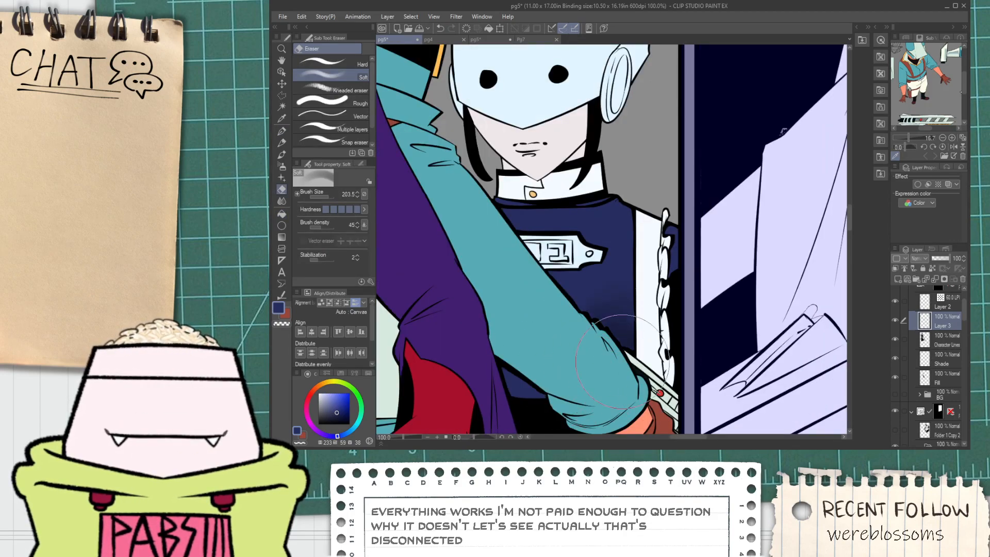
{"action": "scroll", "coordinate": [608, 358], "scroll_direction": "down", "scroll_amount": 2}
{"action": "scroll", "coordinate": [606, 359], "scroll_direction": "down", "scroll_amount": 2}
{"action": "left_click_drag", "start_coordinate": [578, 372], "coordinate": [542, 326]}
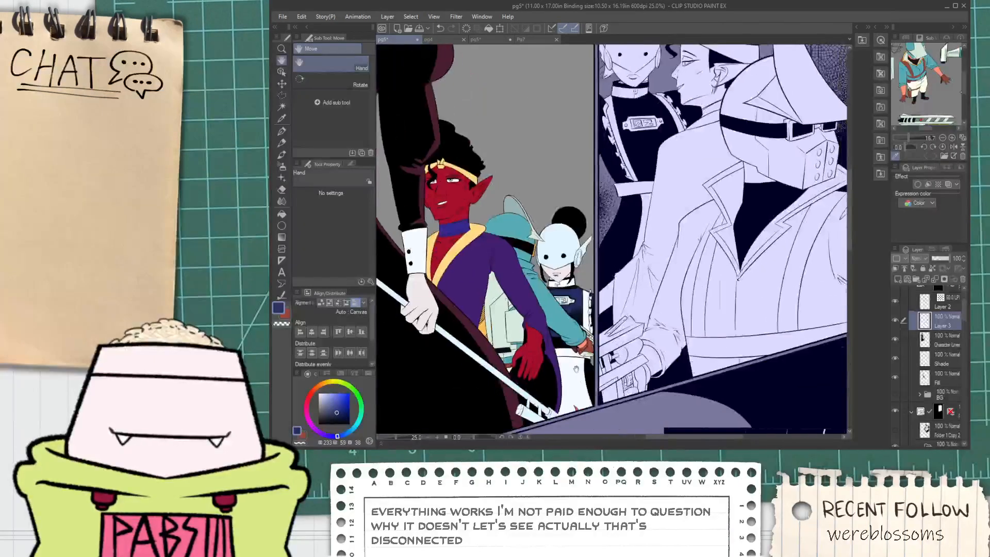
{"action": "scroll", "coordinate": [542, 326], "scroll_direction": "up", "scroll_amount": 1}
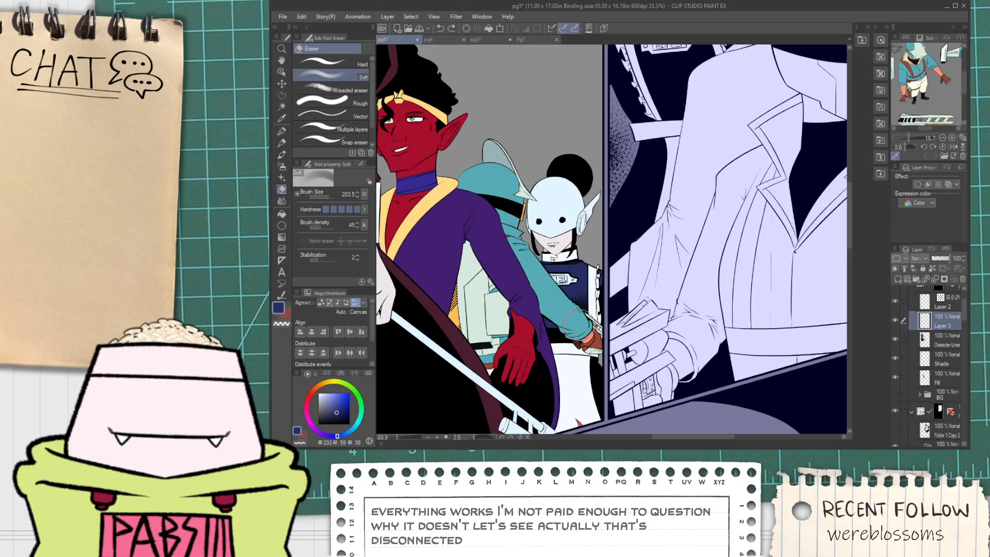
{"action": "scroll", "coordinate": [571, 316], "scroll_direction": "up", "scroll_amount": 3}
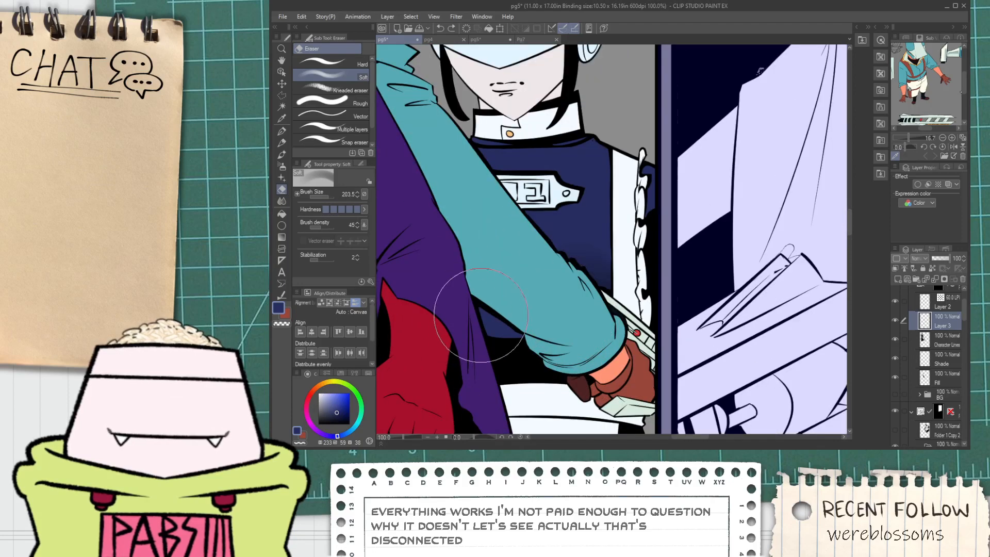
{"action": "left_click_drag", "start_coordinate": [481, 315], "coordinate": [686, 317]}
{"action": "left_click_drag", "start_coordinate": [452, 338], "coordinate": [688, 313]}
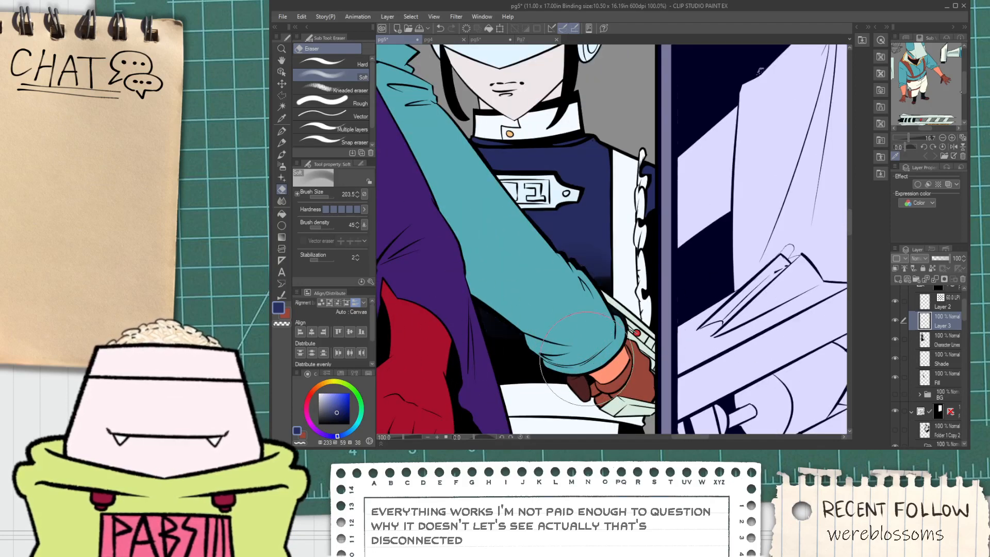
{"action": "scroll", "coordinate": [608, 344], "scroll_direction": "down", "scroll_amount": 2}
{"action": "left_click_drag", "start_coordinate": [583, 382], "coordinate": [515, 273]}
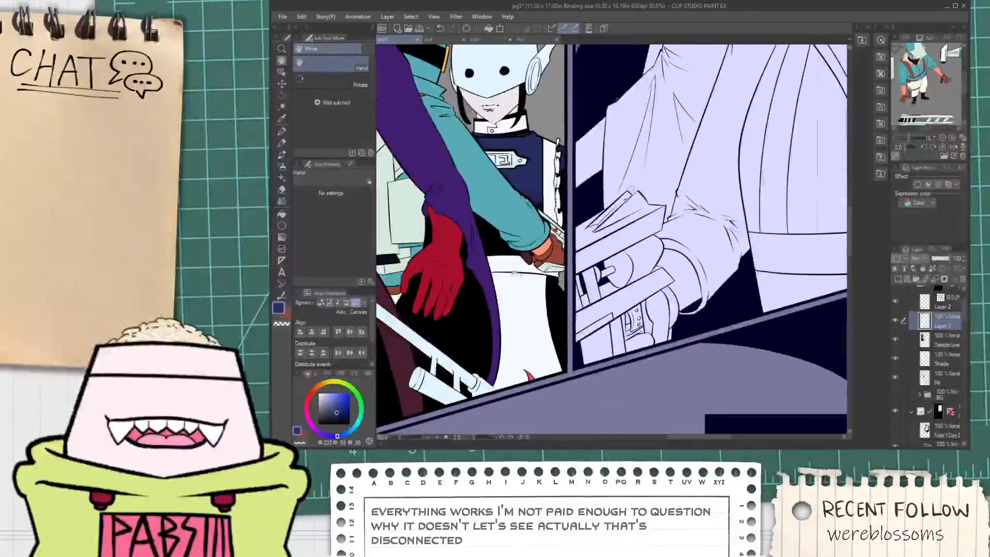
{"action": "scroll", "coordinate": [515, 274], "scroll_direction": "down", "scroll_amount": 4}
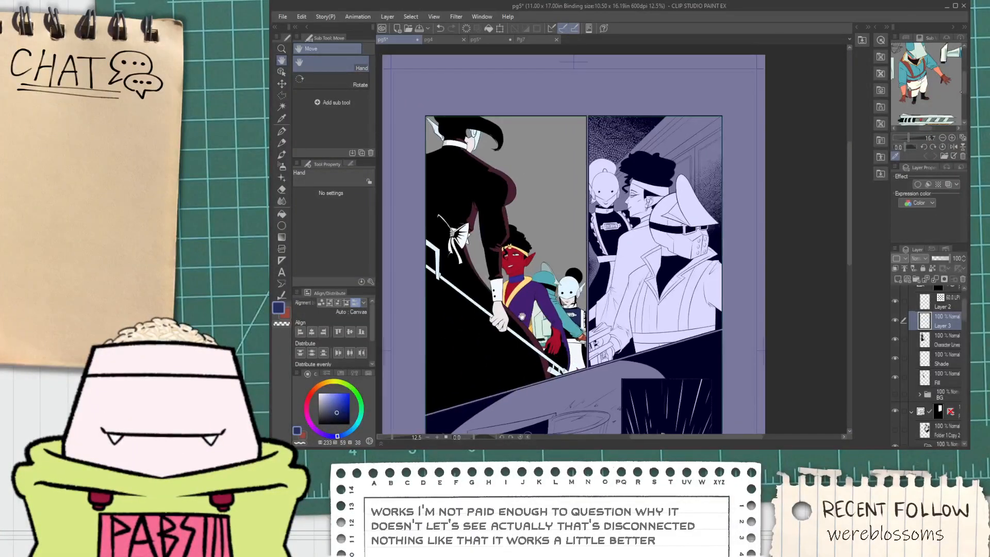
{"action": "scroll", "coordinate": [522, 317], "scroll_direction": "up", "scroll_amount": 3}
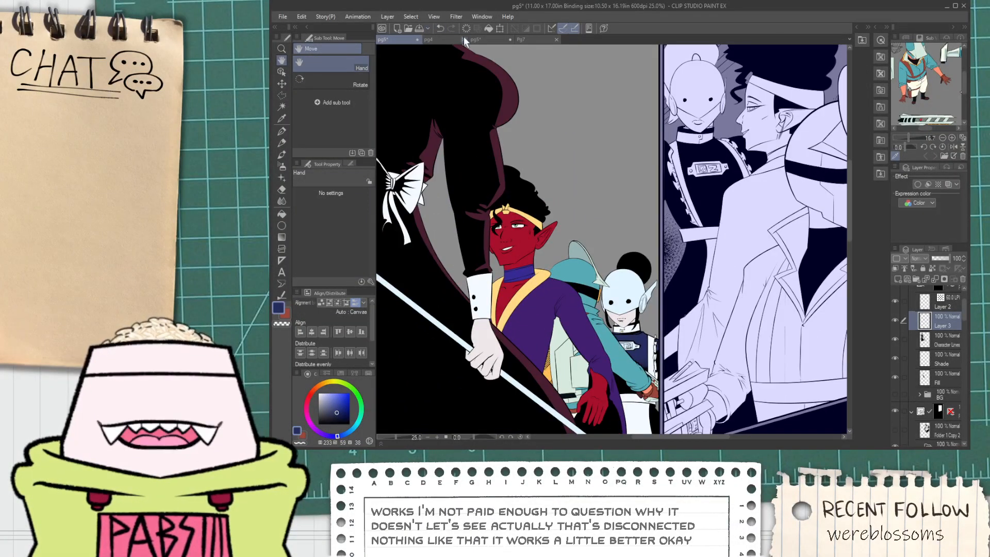
Check the colours on the finished Pg7, and show the BG folder of page 5's first panel.
{"action": "left_click", "coordinate": [521, 39]}
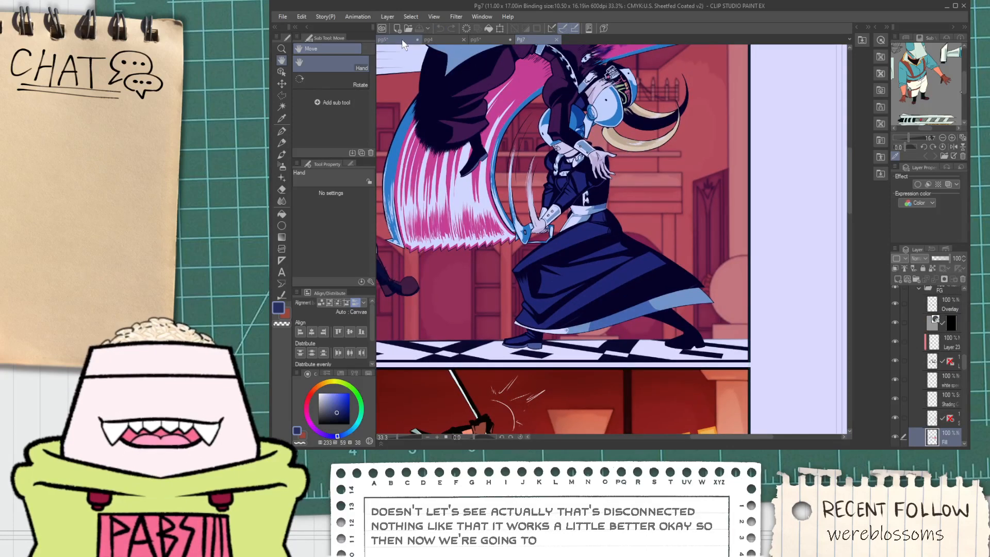
{"action": "left_click", "coordinate": [401, 40]}
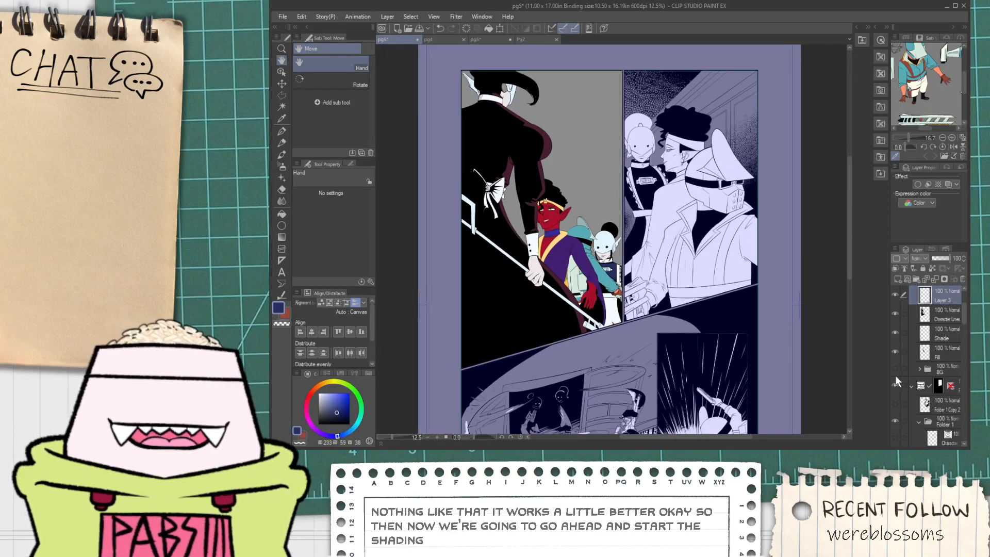
{"action": "left_click", "coordinate": [896, 384]}
{"action": "left_click_drag", "start_coordinate": [768, 296], "coordinate": [759, 313]}
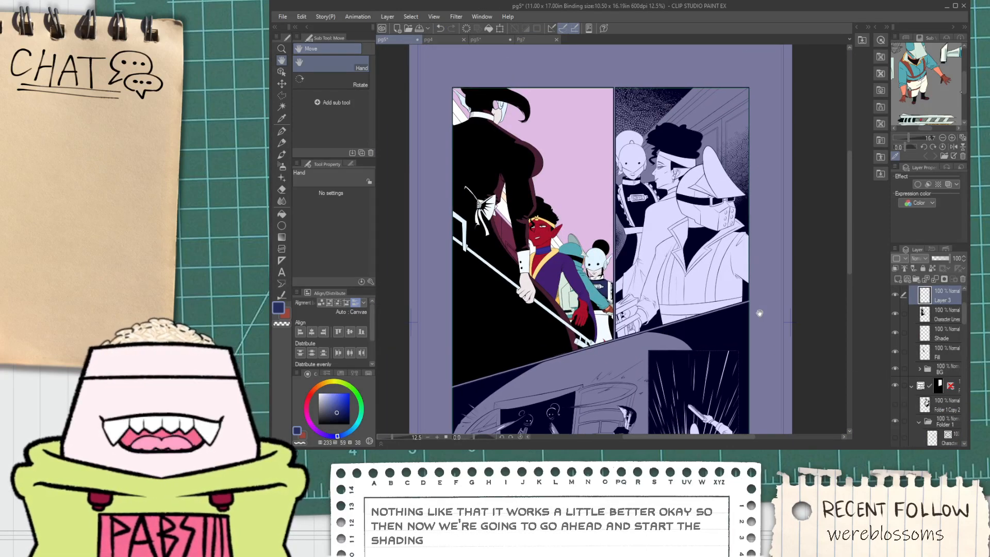
Pick the reddish background colour from pg4 and return to page 5.
{"action": "left_click", "coordinate": [436, 41]}
{"action": "key", "text": "i"}
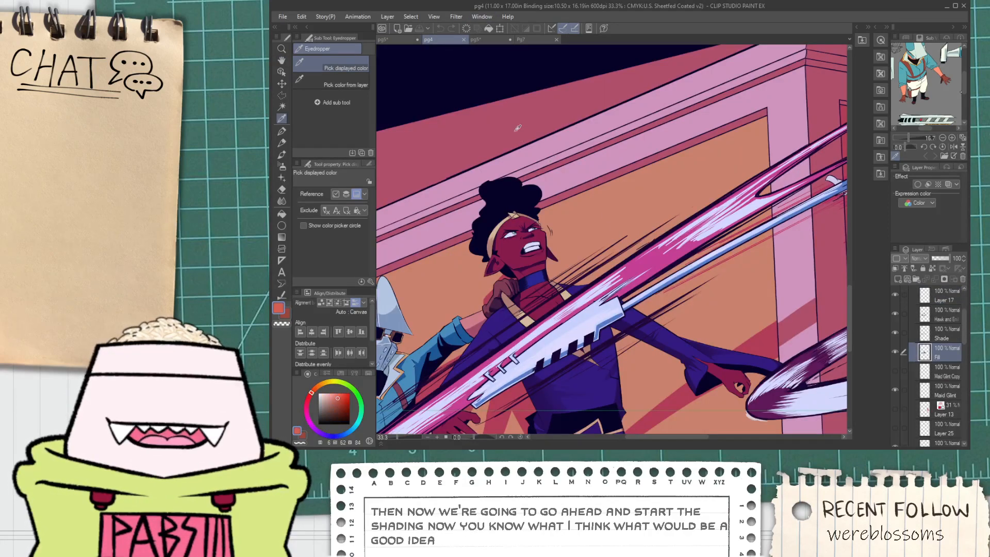
{"action": "left_click", "coordinate": [404, 41]}
{"action": "key", "text": "h"}
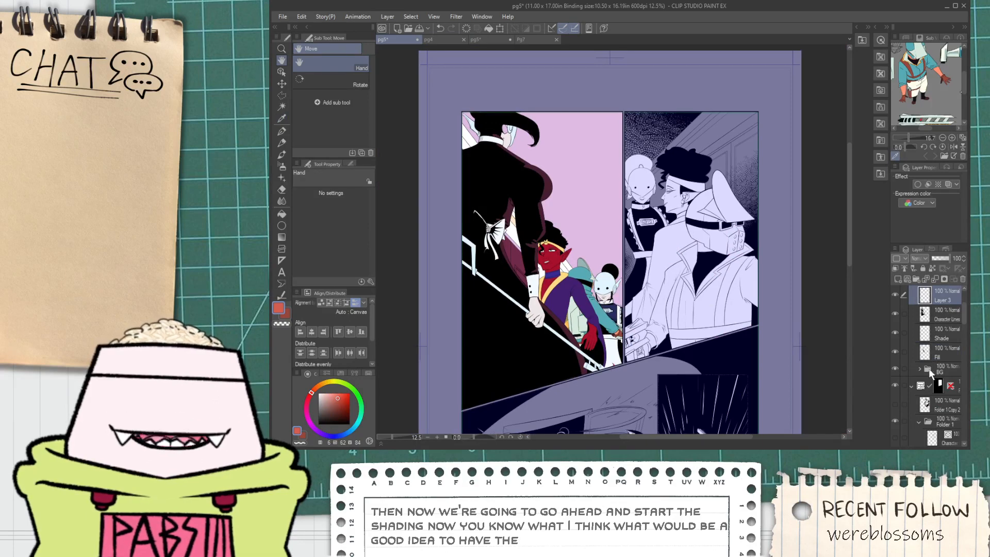
Select the fill Copy layer inside the BG folder and raise its opacity to 31%.
{"action": "left_click", "coordinate": [923, 369]}
{"action": "left_click", "coordinate": [919, 369]}
{"action": "left_click", "coordinate": [952, 405]}
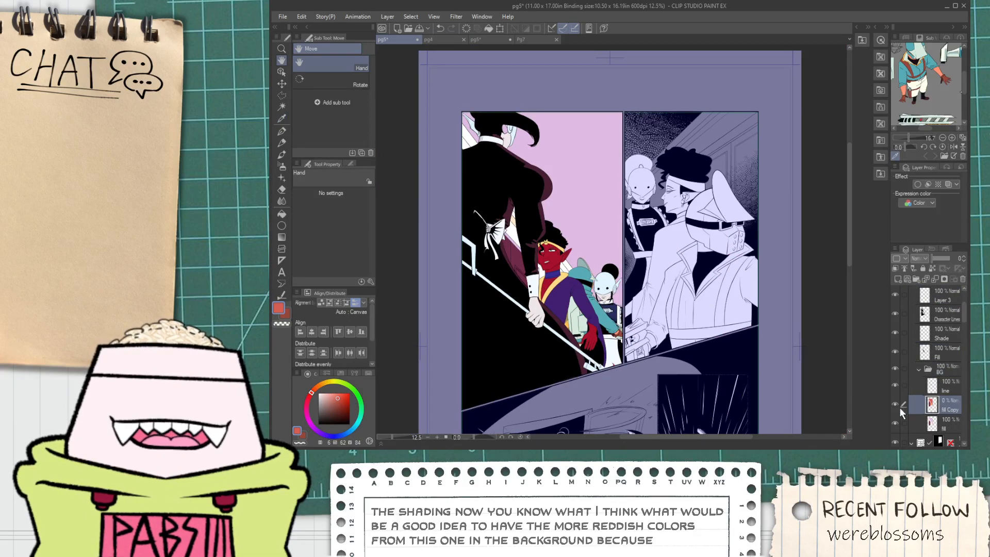
{"action": "left_click", "coordinate": [937, 259]}
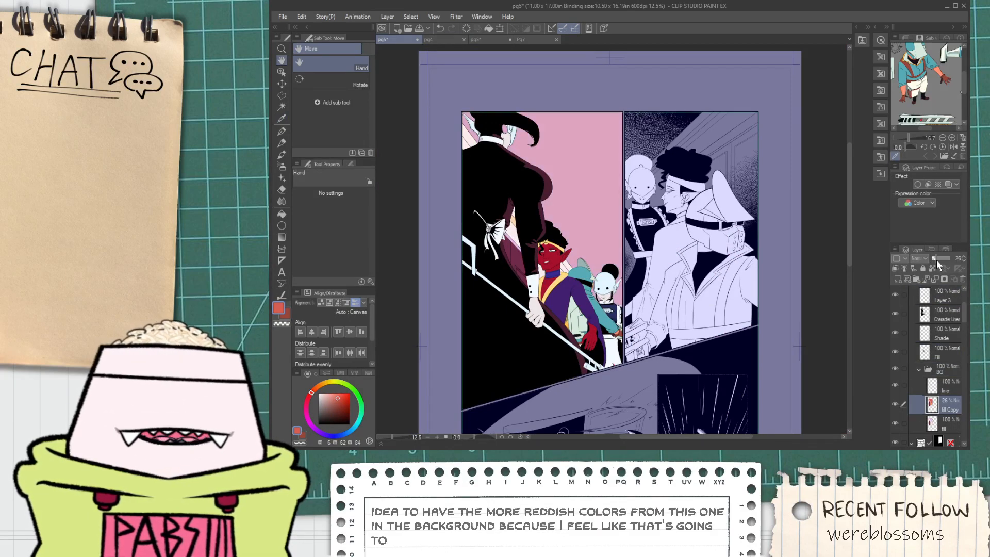
{"action": "left_click", "coordinate": [937, 258]}
Compare blending modes on the background's fill Copy layer, including Color, and apply a darker linear mode.
{"action": "scroll", "coordinate": [471, 242], "scroll_direction": "up", "scroll_amount": 2}
{"action": "left_click_drag", "start_coordinate": [658, 308], "coordinate": [600, 228]}
{"action": "scroll", "coordinate": [918, 261], "scroll_direction": "down", "scroll_amount": 2}
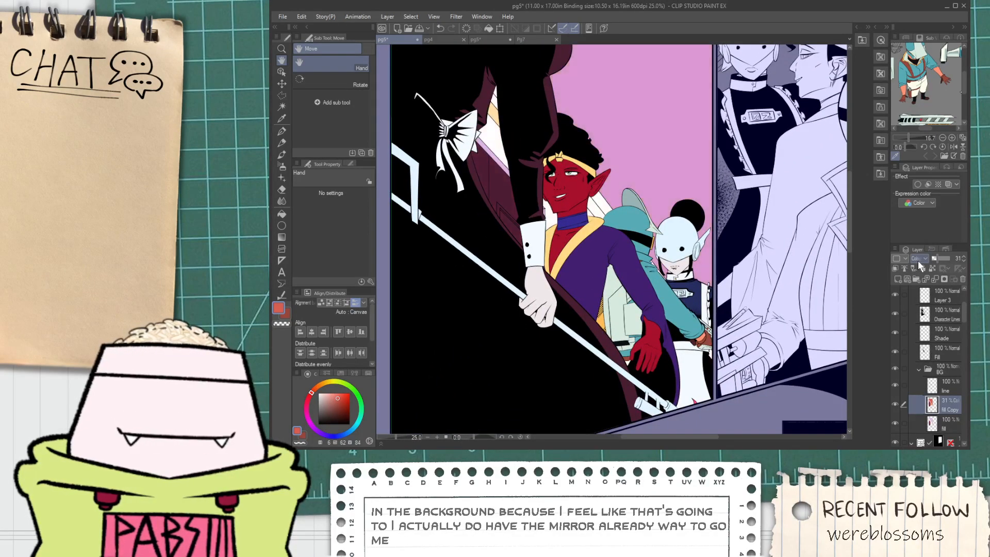
{"action": "scroll", "coordinate": [918, 261], "scroll_direction": "up", "scroll_amount": 1}
{"action": "key", "text": "ctrl+minus"}
{"action": "left_click_drag", "start_coordinate": [699, 232], "coordinate": [666, 299]}
{"action": "scroll", "coordinate": [665, 298], "scroll_direction": "up", "scroll_amount": 2}
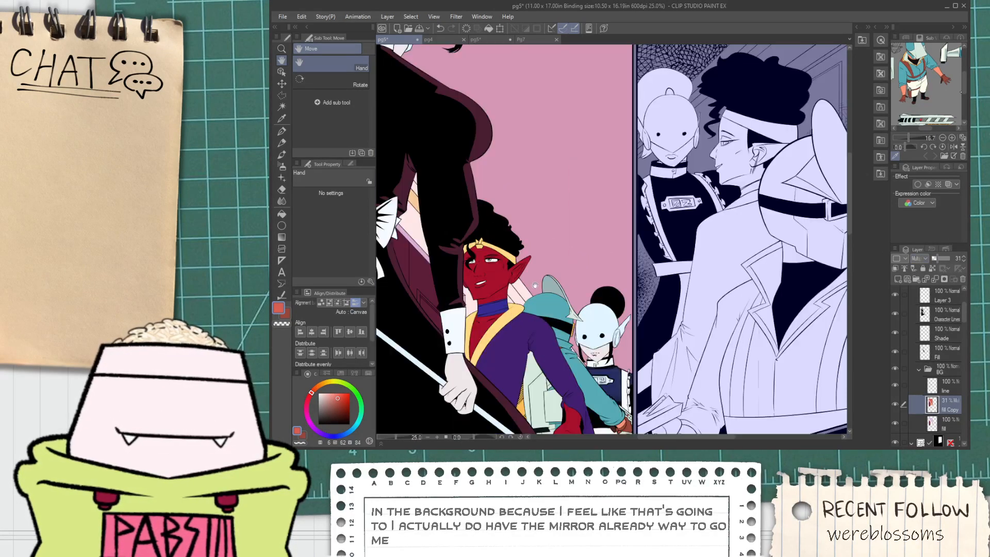
{"action": "left_click_drag", "start_coordinate": [552, 302], "coordinate": [771, 263]}
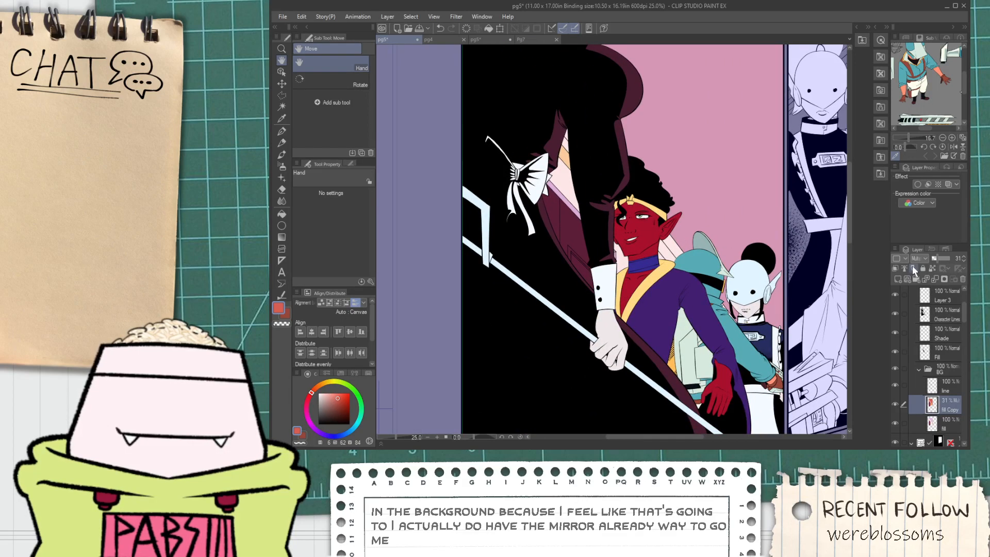
{"action": "key", "text": "ctrl+minus"}
{"action": "scroll", "coordinate": [918, 259], "scroll_direction": "down", "scroll_amount": 2}
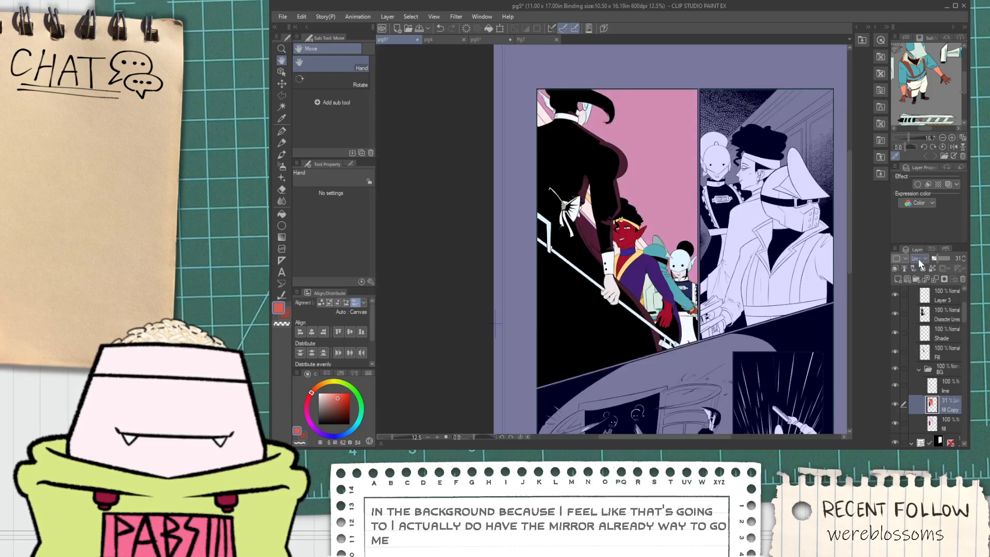
{"action": "left_click_drag", "start_coordinate": [712, 272], "coordinate": [651, 280]}
{"action": "scroll", "coordinate": [636, 279], "scroll_direction": "up", "scroll_amount": 2}
Set the background's fill Copy layer opacity to 46%.
{"action": "left_click_drag", "start_coordinate": [935, 262], "coordinate": [941, 258]}
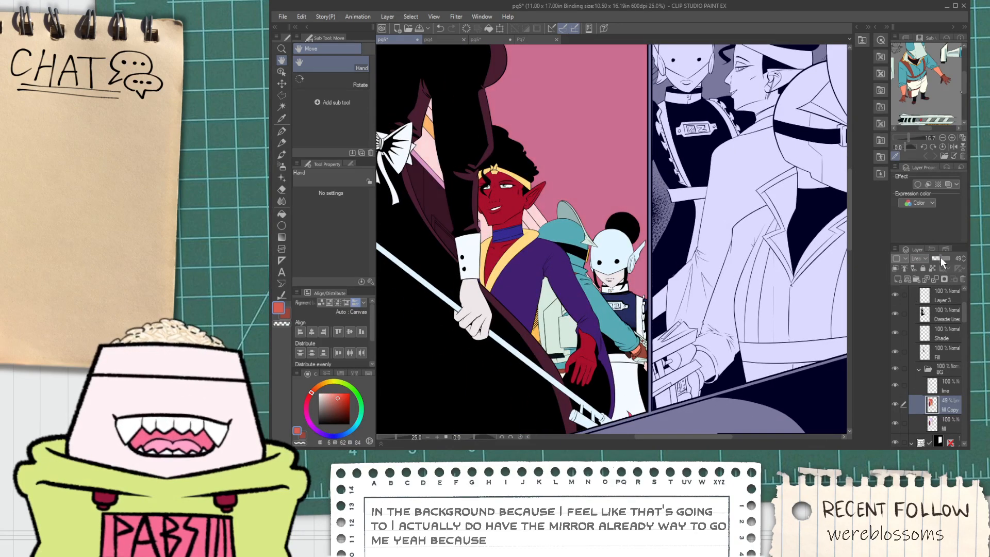
{"action": "scroll", "coordinate": [822, 263], "scroll_direction": "down", "scroll_amount": 2}
{"action": "left_click_drag", "start_coordinate": [608, 229], "coordinate": [616, 257]}
{"action": "scroll", "coordinate": [617, 258], "scroll_direction": "up", "scroll_amount": 2}
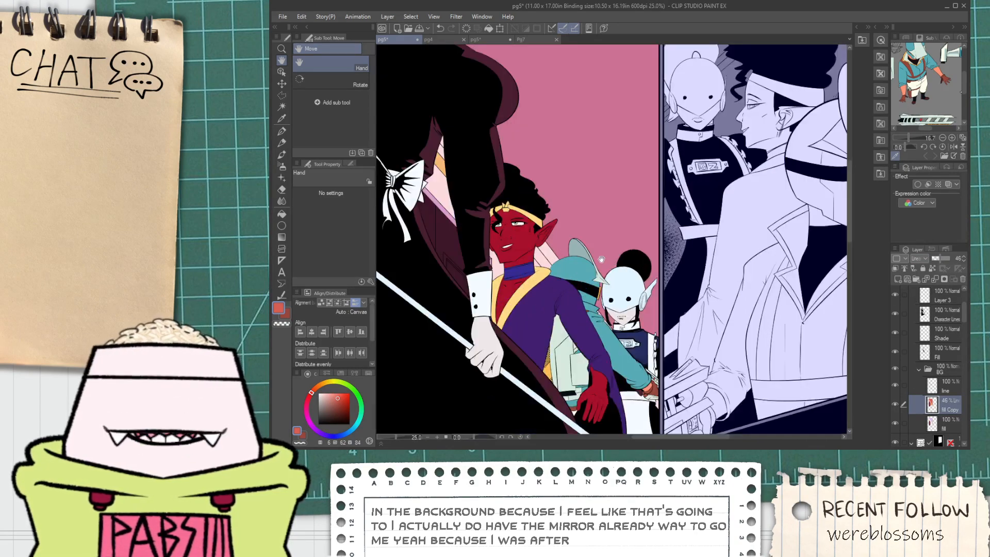
Try to thicken the thin outline of the teal hat on the Character Lines layer using Adjust line width at 0.5.
{"action": "scroll", "coordinate": [561, 277], "scroll_direction": "up", "scroll_amount": 6}
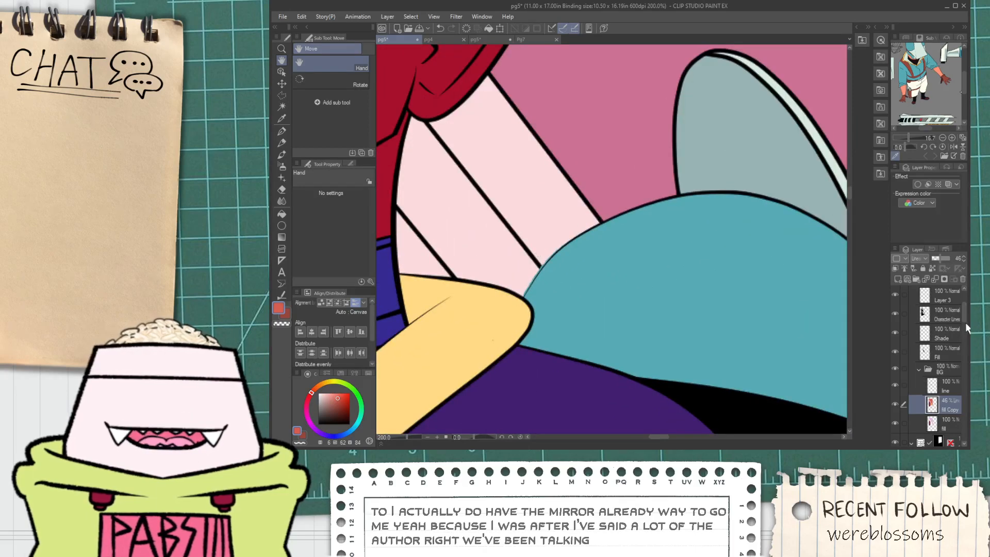
{"action": "scroll", "coordinate": [949, 327], "scroll_direction": "up", "scroll_amount": 2}
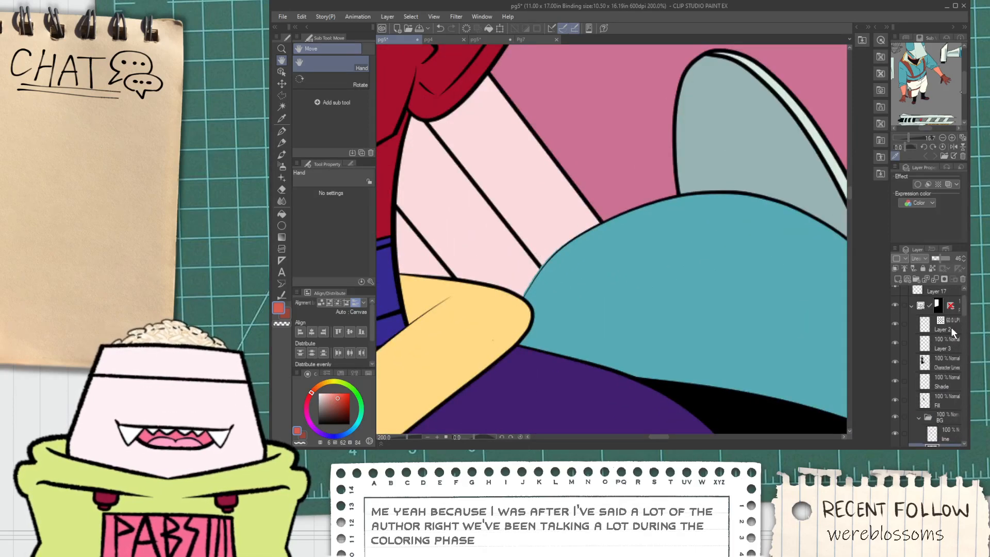
{"action": "left_click", "coordinate": [935, 369]}
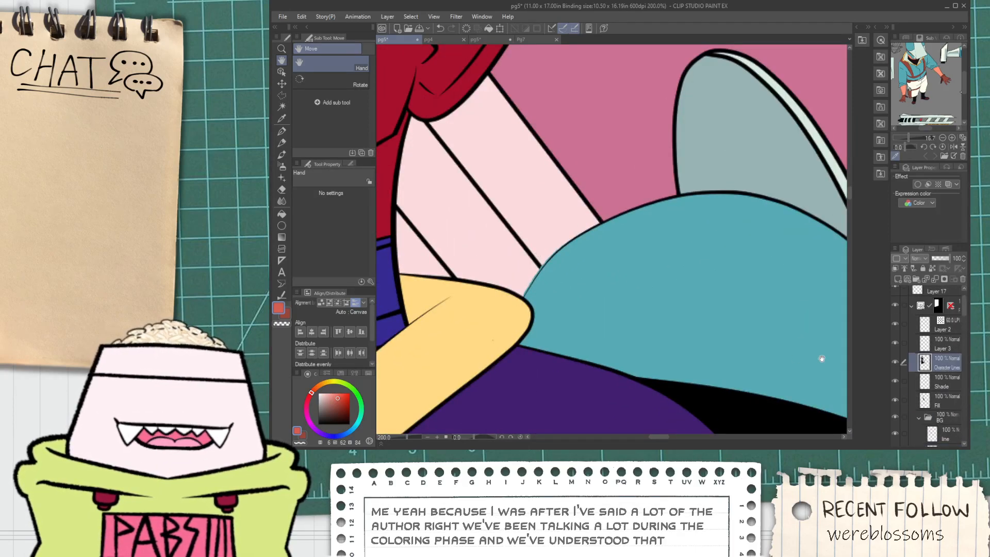
{"action": "left_click", "coordinate": [279, 295]}
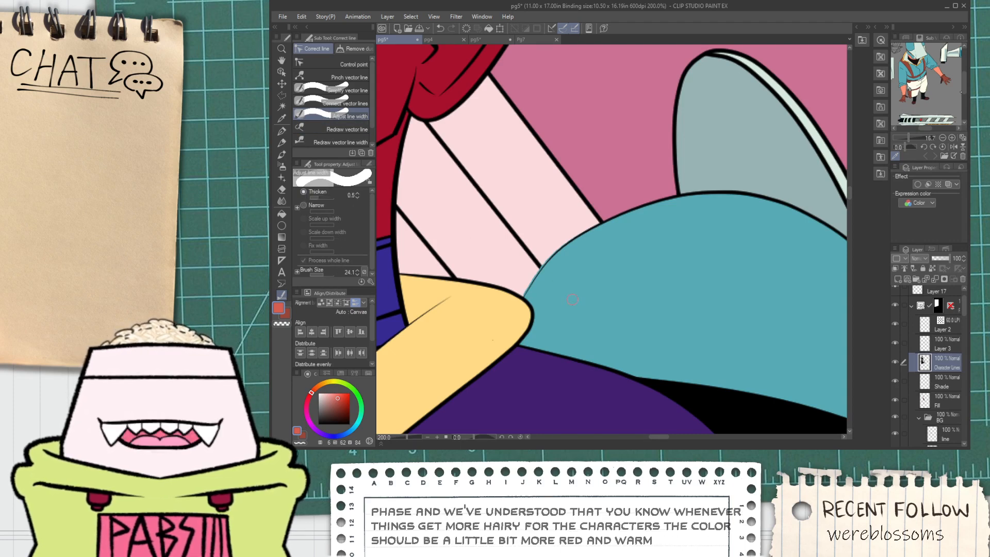
{"action": "scroll", "coordinate": [572, 299], "scroll_direction": "up", "scroll_amount": 5}
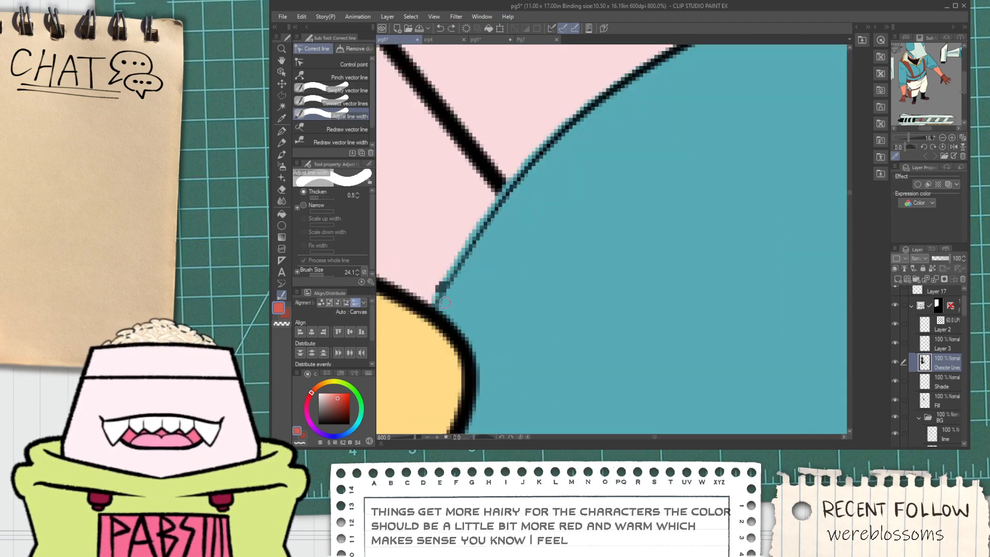
{"action": "scroll", "coordinate": [444, 303], "scroll_direction": "down", "scroll_amount": 2}
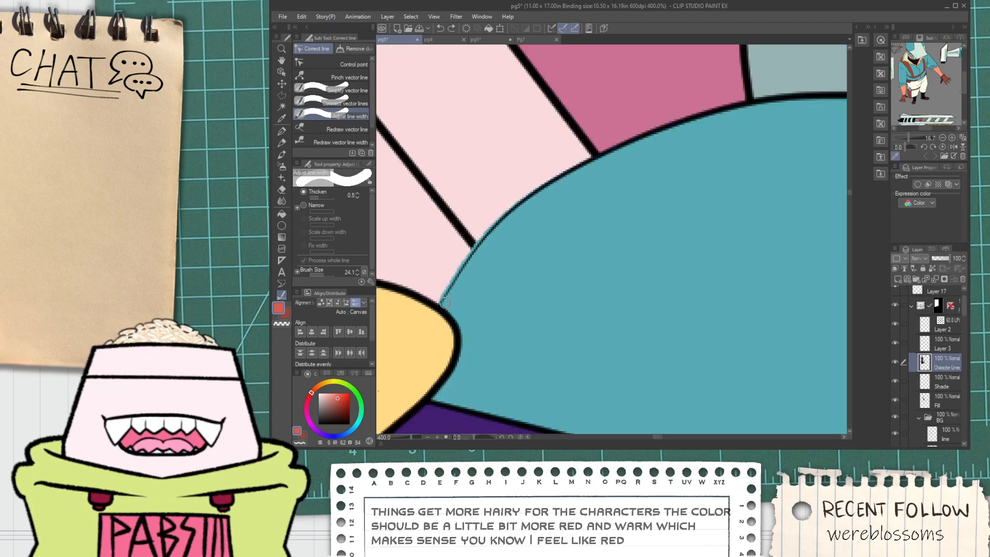
{"action": "left_click_drag", "start_coordinate": [443, 302], "coordinate": [510, 226]}
{"action": "left_click_drag", "start_coordinate": [442, 302], "coordinate": [500, 223]}
{"action": "key", "text": "ctrl+z"}
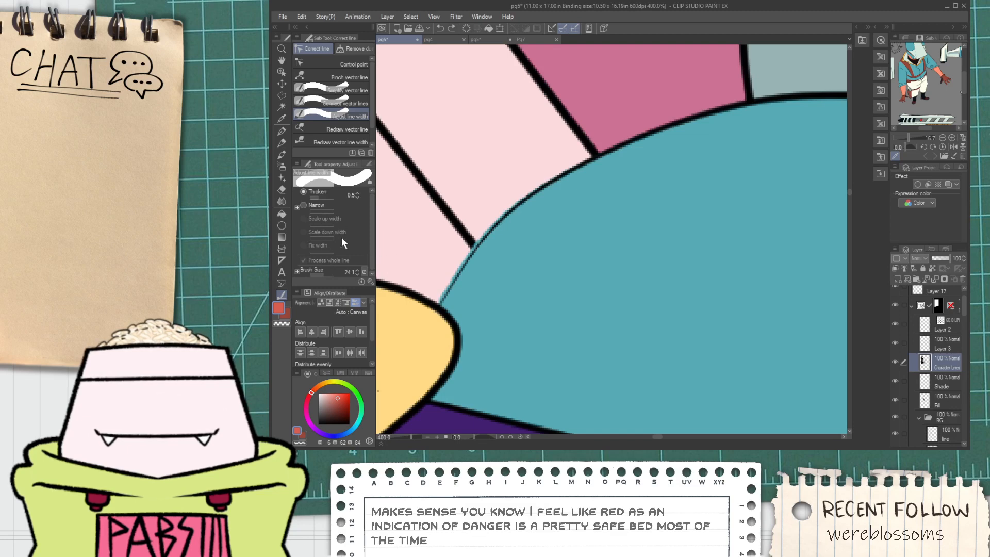
Try thickening the teal hat's thin outline with the thicken amount reduced to 0.1.
{"action": "left_click", "coordinate": [357, 197]}
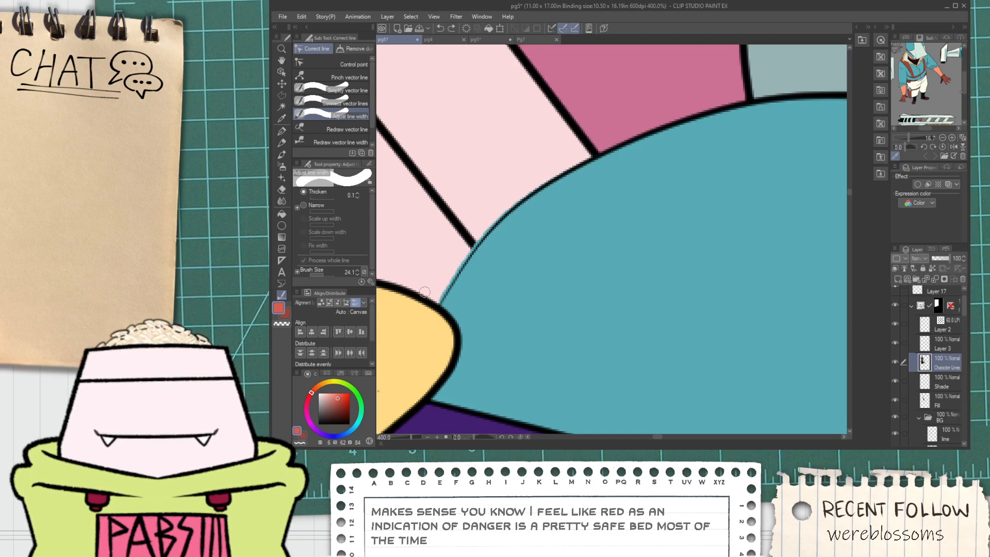
{"action": "left_click_drag", "start_coordinate": [438, 304], "coordinate": [511, 216]}
{"action": "key", "text": "ctrl+z"}
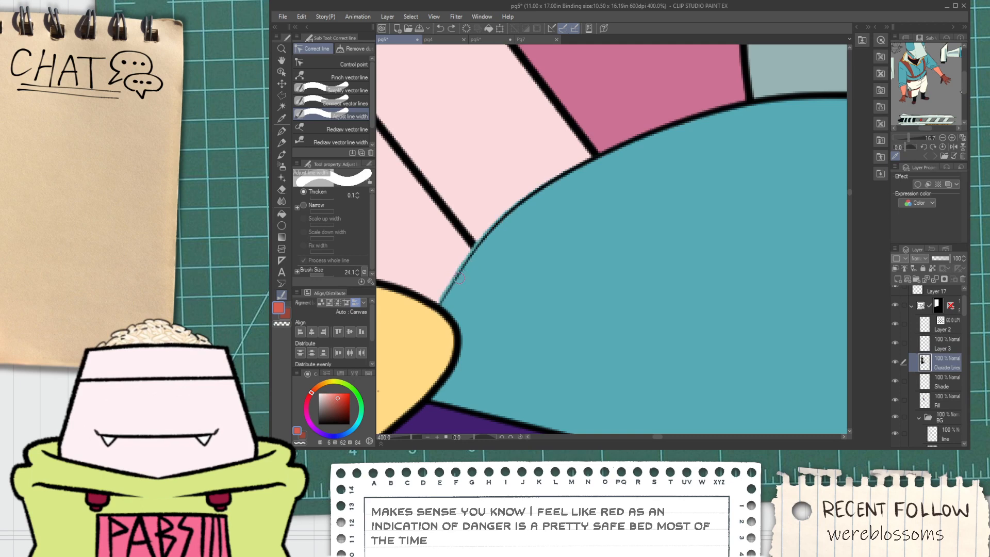
Hide the Fill layer and try thickening the faint lower end of the hat's outline with Adjust line width.
{"action": "mouse_move", "coordinate": [462, 275]}
{"action": "left_mouse_down"}
{"action": "mouse_move", "coordinate": [609, 178]}
{"action": "mouse_move", "coordinate": [654, 164]}
{"action": "left_mouse_up"}
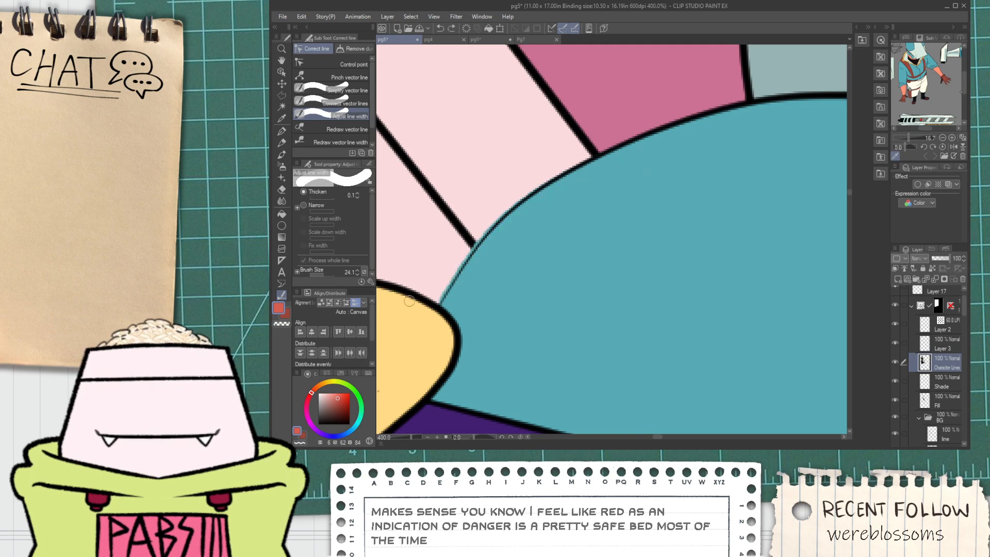
{"action": "left_click", "coordinate": [896, 400]}
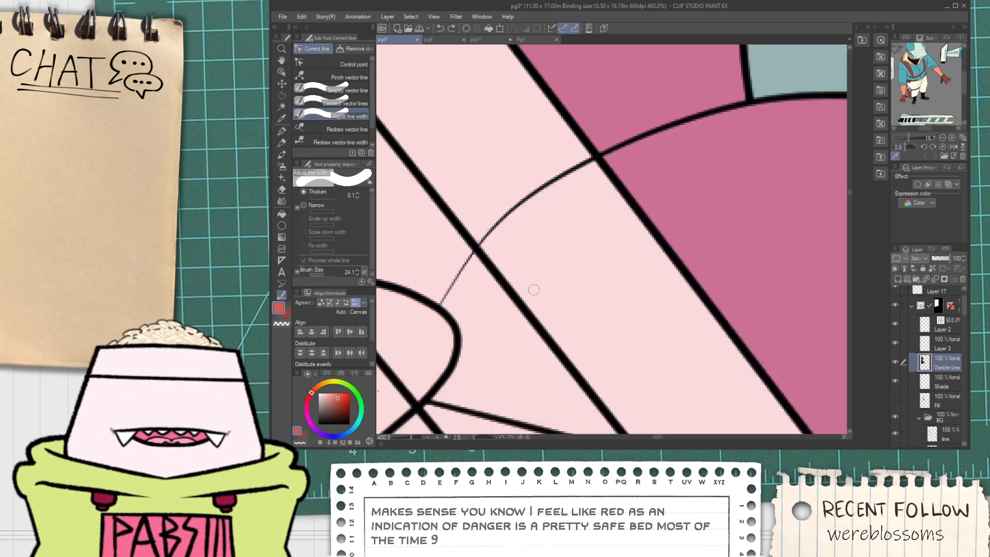
{"action": "left_click_drag", "start_coordinate": [449, 295], "coordinate": [493, 229]}
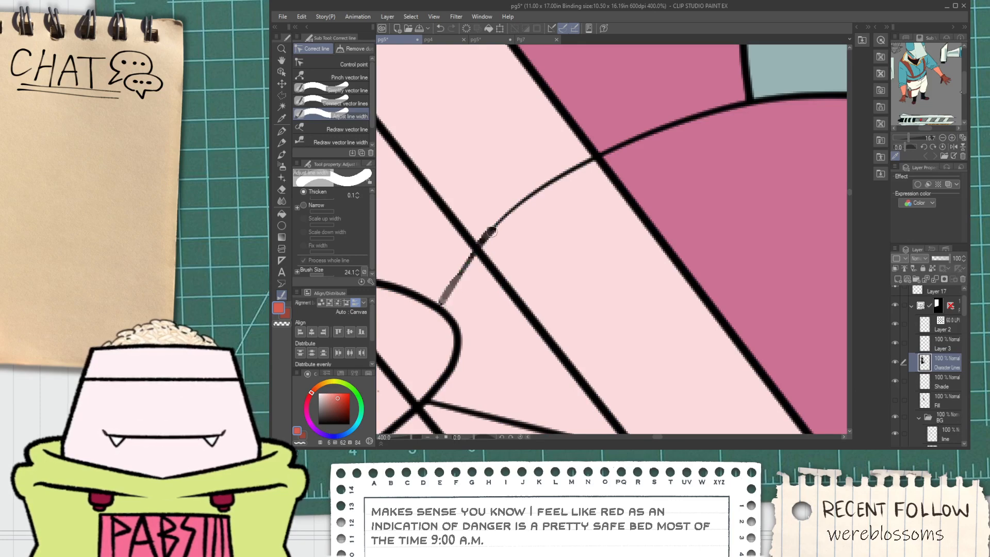
{"action": "scroll", "coordinate": [443, 286], "scroll_direction": "up", "scroll_amount": 3}
{"action": "key", "text": "ctrl+z"}
{"action": "scroll", "coordinate": [472, 316], "scroll_direction": "down", "scroll_amount": 2}
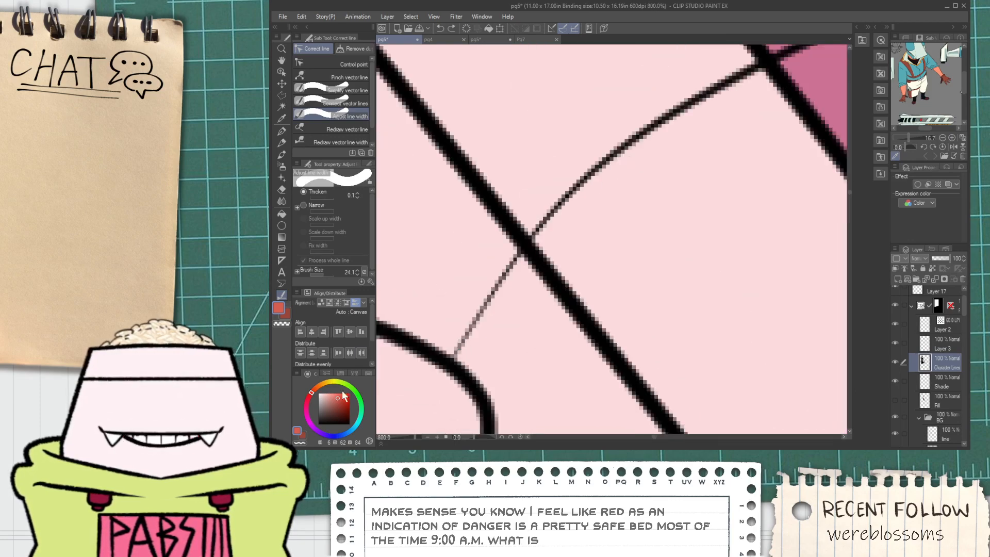
{"action": "left_click_drag", "start_coordinate": [459, 351], "coordinate": [570, 198]}
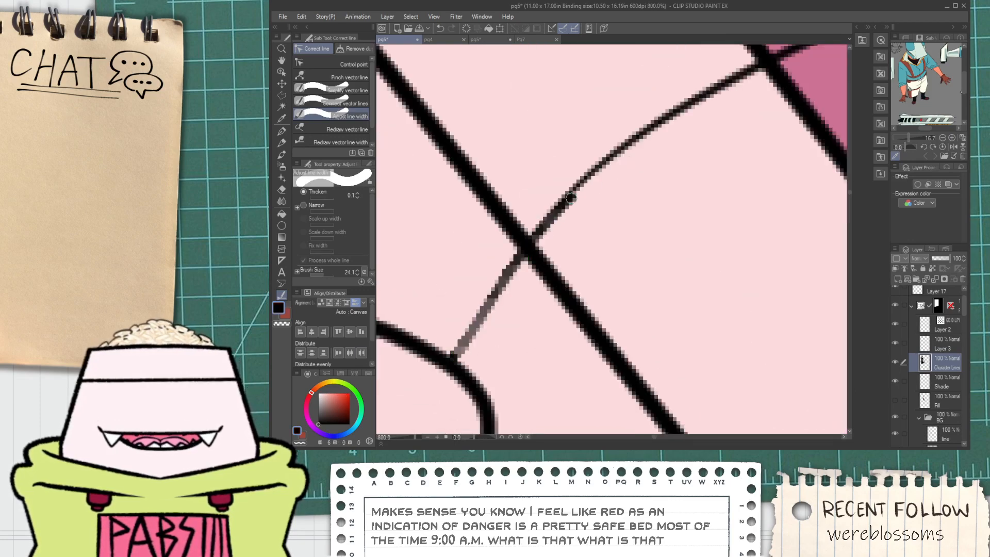
{"action": "key", "text": "ctrl+z"}
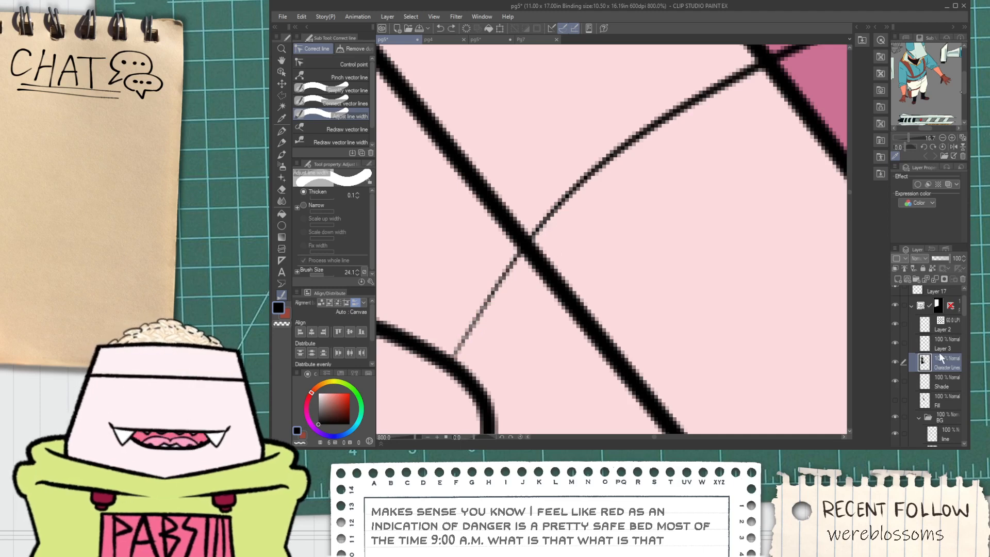
Redraw the thin stretch of the teal hat's outline thicker in black with the G-pen on the Character Lines layer.
{"action": "key", "text": "p"}
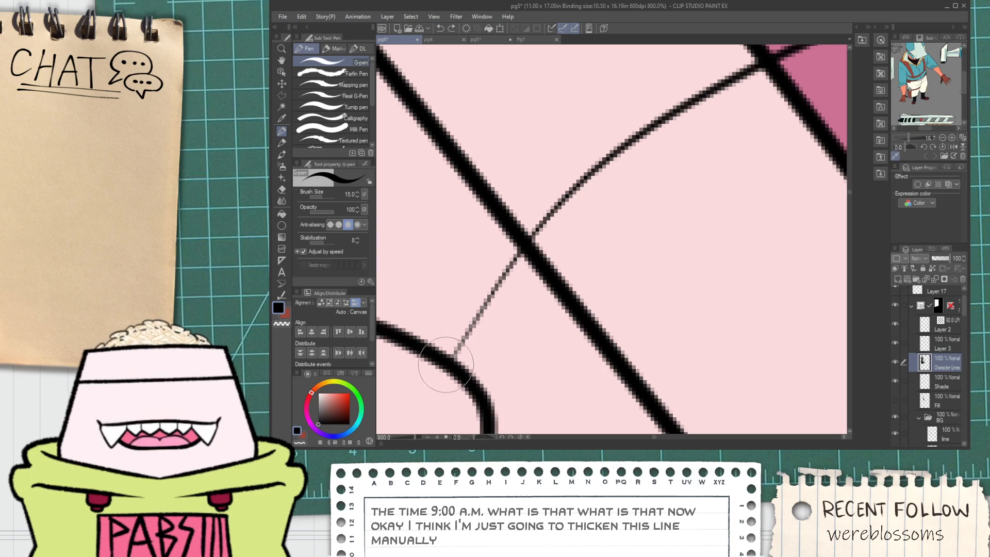
{"action": "left_click_drag", "start_coordinate": [442, 354], "coordinate": [567, 201]}
{"action": "key", "text": "ctrl+z"}
{"action": "left_click_drag", "start_coordinate": [455, 353], "coordinate": [615, 138]}
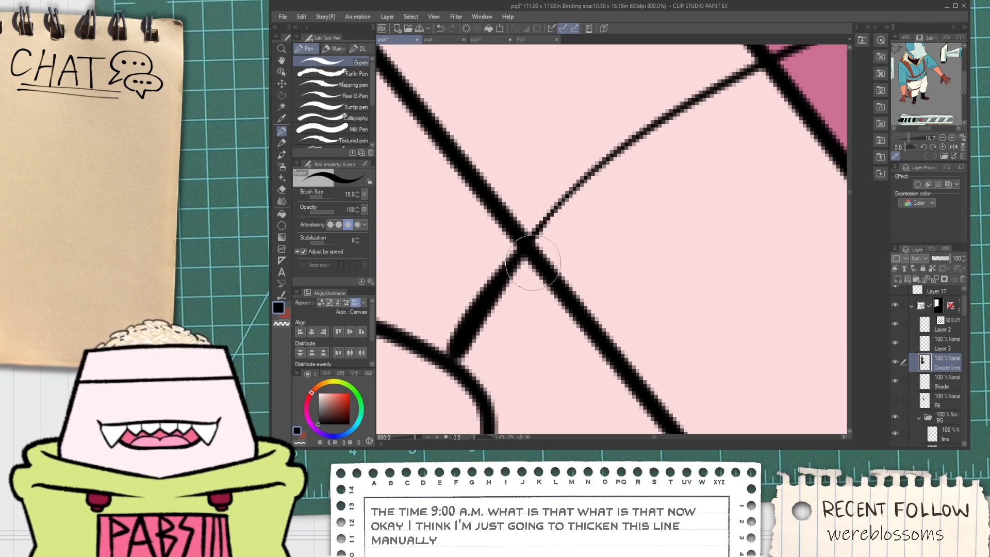
{"action": "key", "text": "ctrl+z"}
{"action": "left_click_drag", "start_coordinate": [444, 363], "coordinate": [617, 151]}
{"action": "left_click_drag", "start_coordinate": [456, 354], "coordinate": [638, 140]}
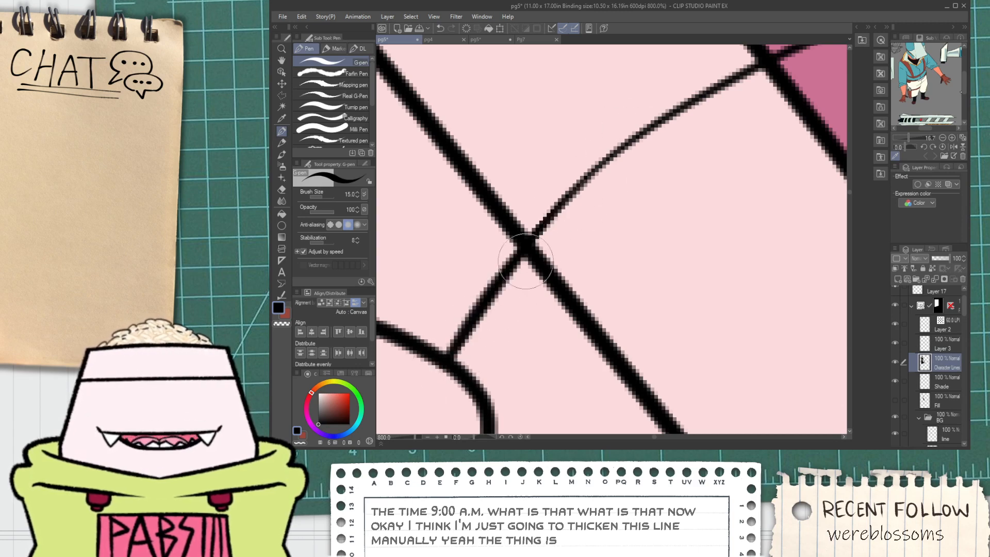
{"action": "left_click_drag", "start_coordinate": [528, 242], "coordinate": [605, 165]}
{"action": "key", "text": "ctrl+minus"}
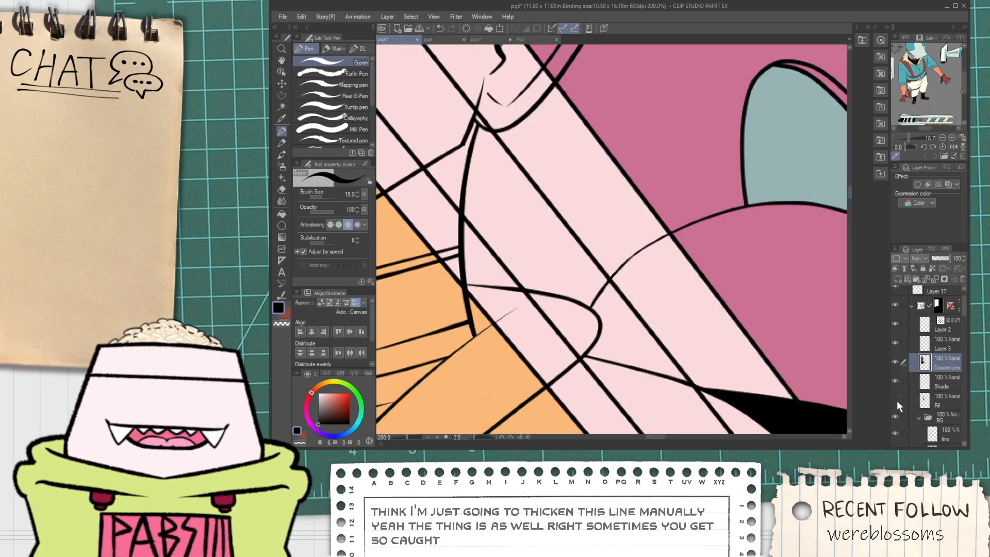
{"action": "key", "text": "ctrl+minus"}
Show the Fill layer and erase the teal spilling past the hat's outline with the Hard eraser.
{"action": "left_click", "coordinate": [936, 400]}
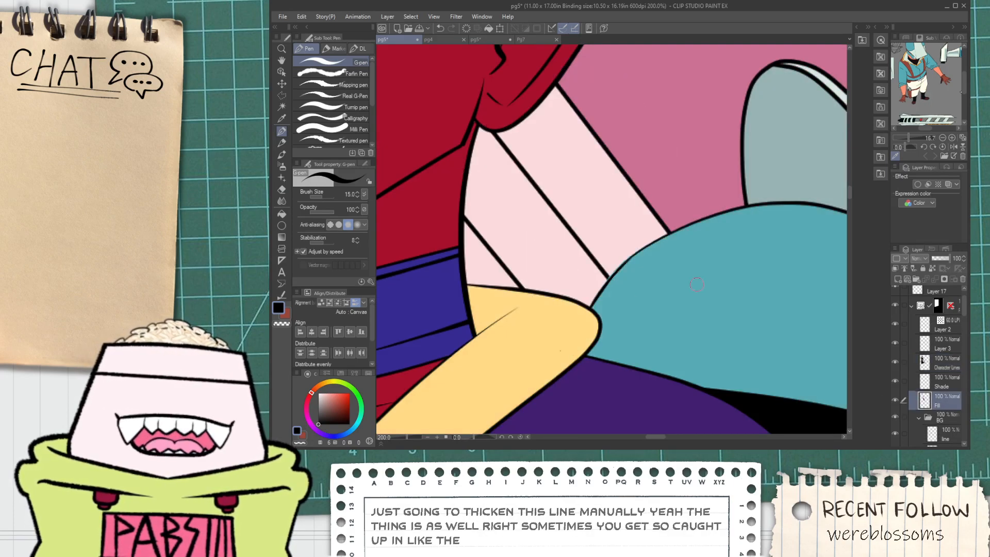
{"action": "key", "text": "ctrl+plus"}
{"action": "key", "text": "ctrl+plus"}
{"action": "key", "text": "e"}
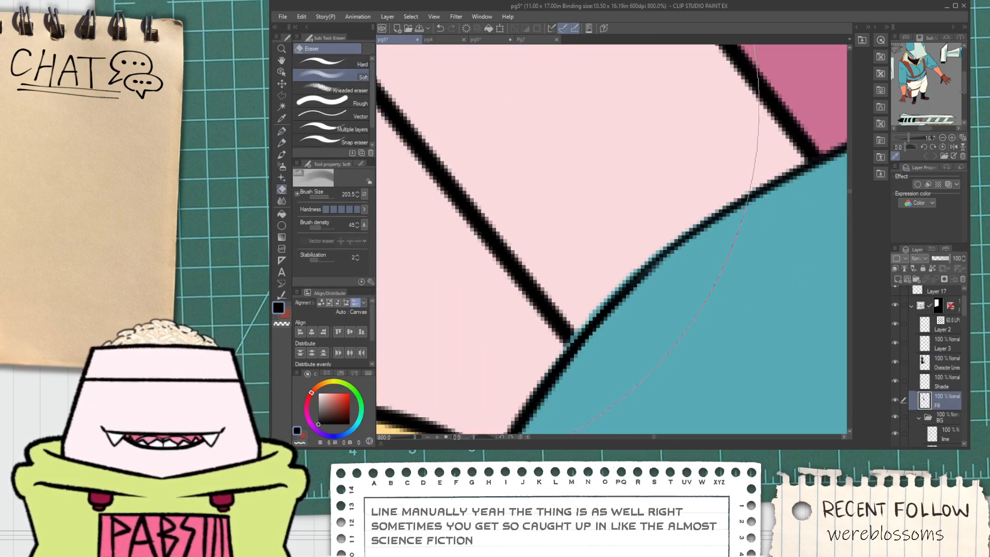
{"action": "left_click", "coordinate": [332, 64]}
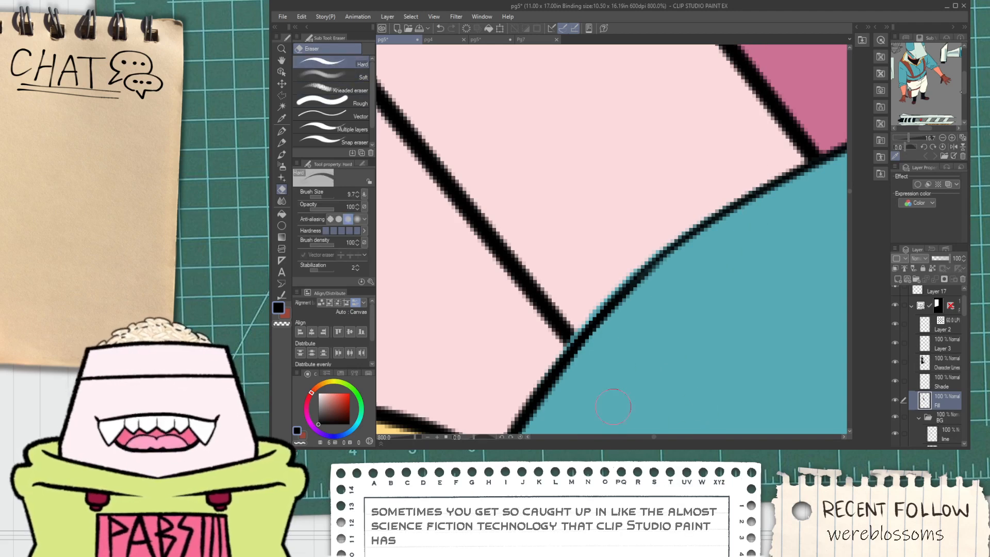
{"action": "mouse_move", "coordinate": [521, 398]}
{"action": "left_mouse_down"}
{"action": "mouse_move", "coordinate": [590, 310]}
{"action": "mouse_move", "coordinate": [714, 199]}
{"action": "mouse_move", "coordinate": [761, 179]}
{"action": "left_mouse_up"}
{"action": "left_click_drag", "start_coordinate": [655, 259], "coordinate": [802, 161]}
{"action": "scroll", "coordinate": [789, 186], "scroll_direction": "down", "scroll_amount": 4}
{"action": "scroll", "coordinate": [775, 196], "scroll_direction": "down", "scroll_amount": 2}
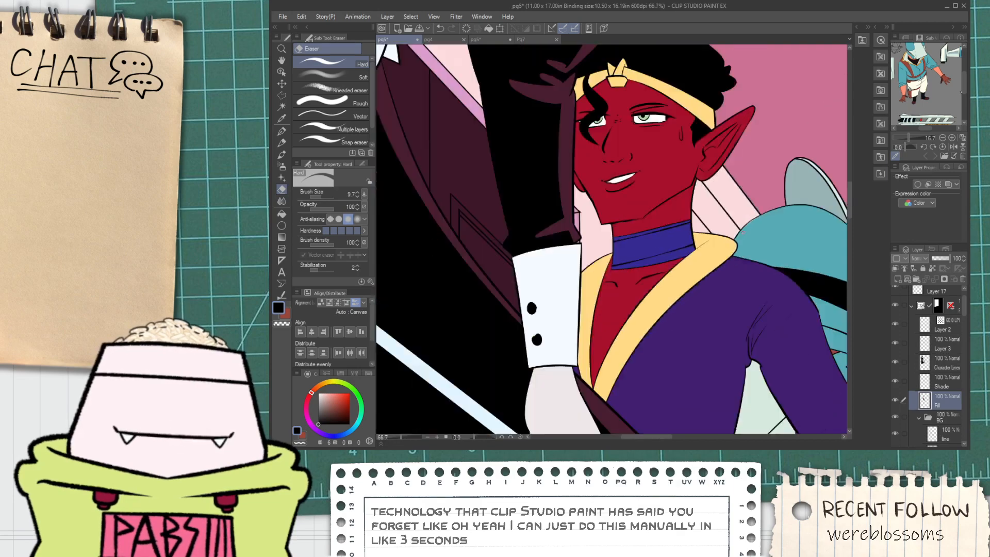
{"action": "scroll", "coordinate": [712, 252], "scroll_direction": "up", "scroll_amount": 7}
{"action": "scroll", "coordinate": [598, 244], "scroll_direction": "down", "scroll_amount": 10}
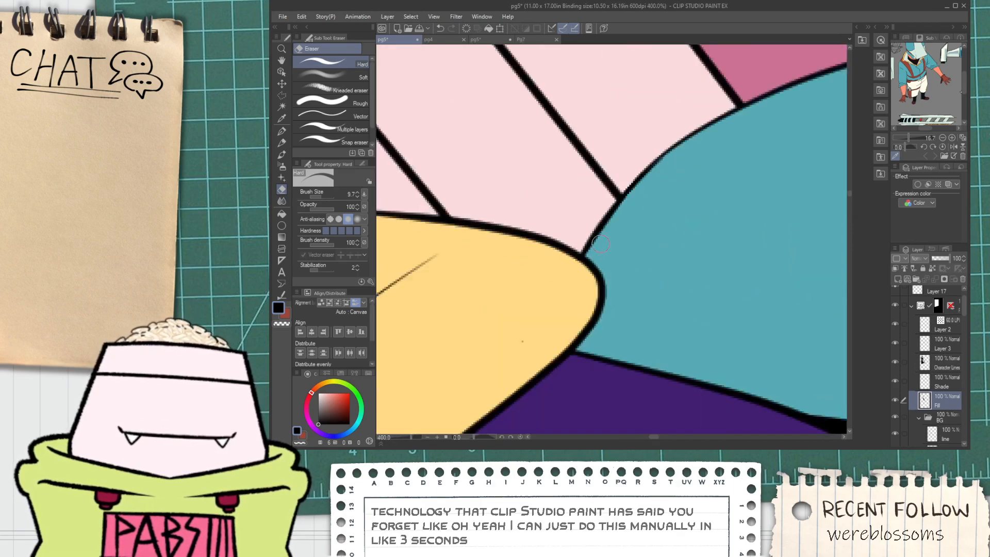
Sample the dark blue from the teal-clad character's reference image and make the Shade layer active.
{"action": "key", "text": "space"}
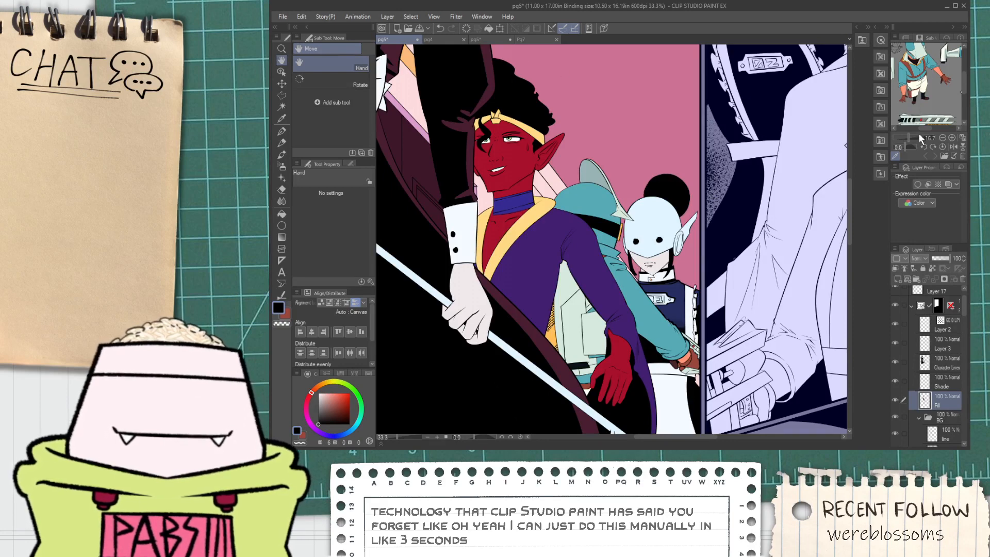
{"action": "left_click_drag", "start_coordinate": [921, 128], "coordinate": [908, 128]}
{"action": "left_click_drag", "start_coordinate": [964, 88], "coordinate": [964, 78]}
{"action": "left_click", "coordinate": [938, 68]}
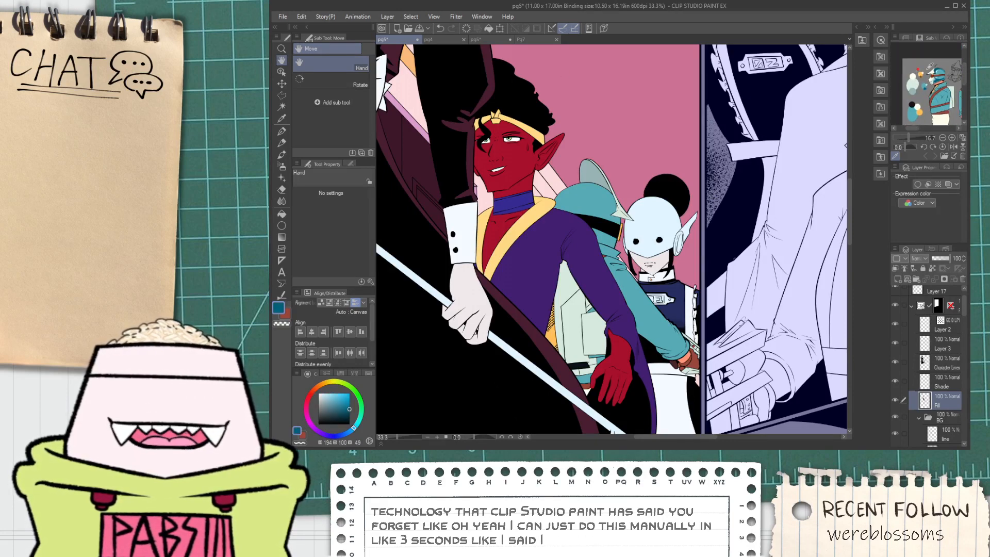
{"action": "left_click_drag", "start_coordinate": [755, 318], "coordinate": [715, 325]}
{"action": "left_click", "coordinate": [918, 386]}
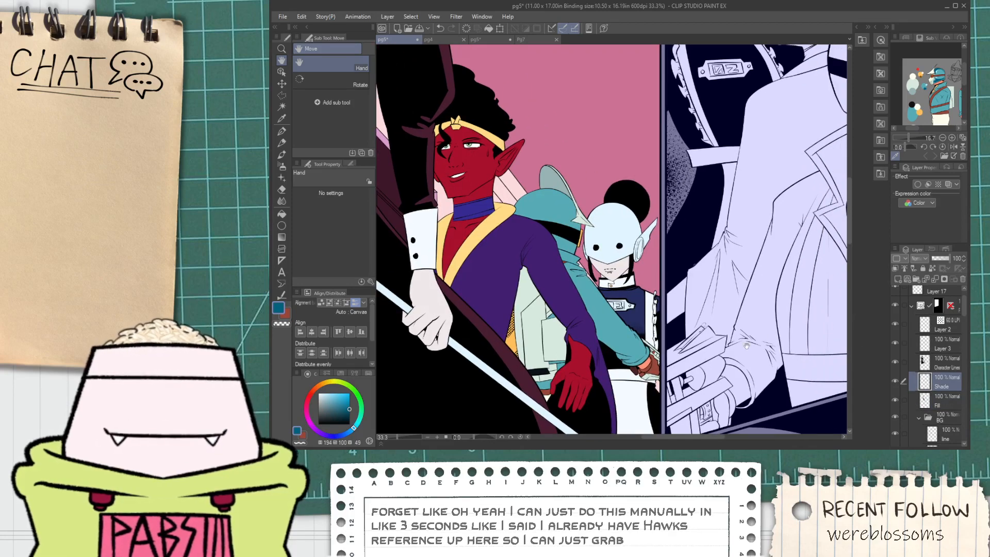
Draw a short curved shade outline on the hat beside the yellow collar with the G-pen.
{"action": "scroll", "coordinate": [522, 227], "scroll_direction": "up", "scroll_amount": 4}
{"action": "scroll", "coordinate": [522, 228], "scroll_direction": "up", "scroll_amount": 1}
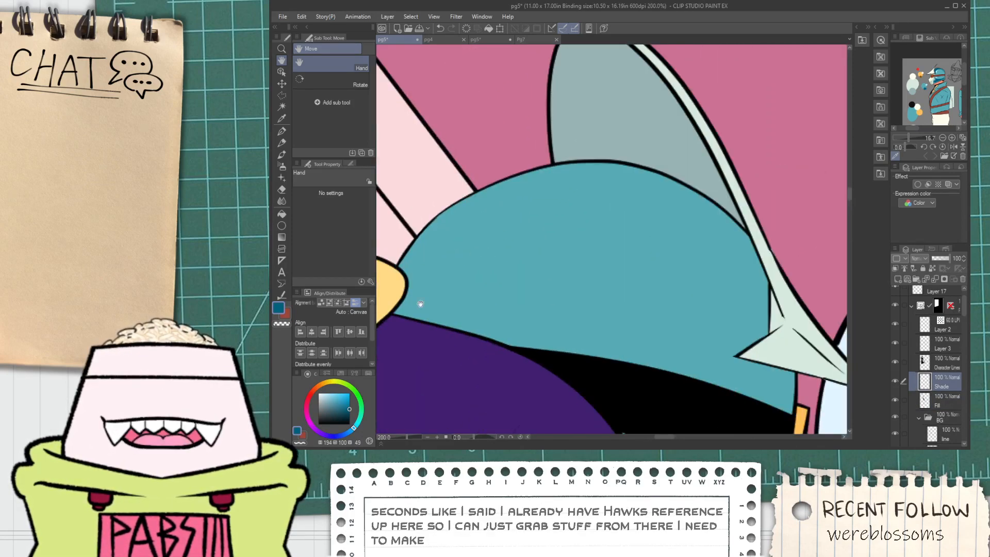
{"action": "scroll", "coordinate": [416, 305], "scroll_direction": "up", "scroll_amount": 2}
{"action": "scroll", "coordinate": [405, 320], "scroll_direction": "down", "scroll_amount": 2}
{"action": "scroll", "coordinate": [402, 317], "scroll_direction": "up", "scroll_amount": 2}
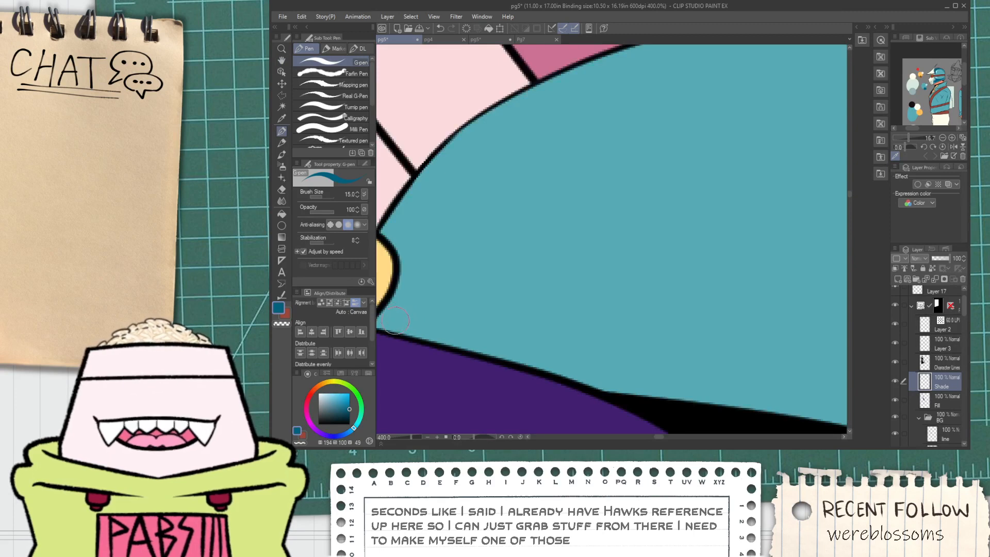
{"action": "mouse_move", "coordinate": [396, 320]}
{"action": "left_mouse_down"}
{"action": "mouse_move", "coordinate": [410, 229]}
{"action": "mouse_move", "coordinate": [432, 225]}
{"action": "left_mouse_up"}
{"action": "key", "text": "ctrl+z"}
{"action": "left_click_drag", "start_coordinate": [393, 324], "coordinate": [435, 222]}
{"action": "key", "text": "ctrl+z"}
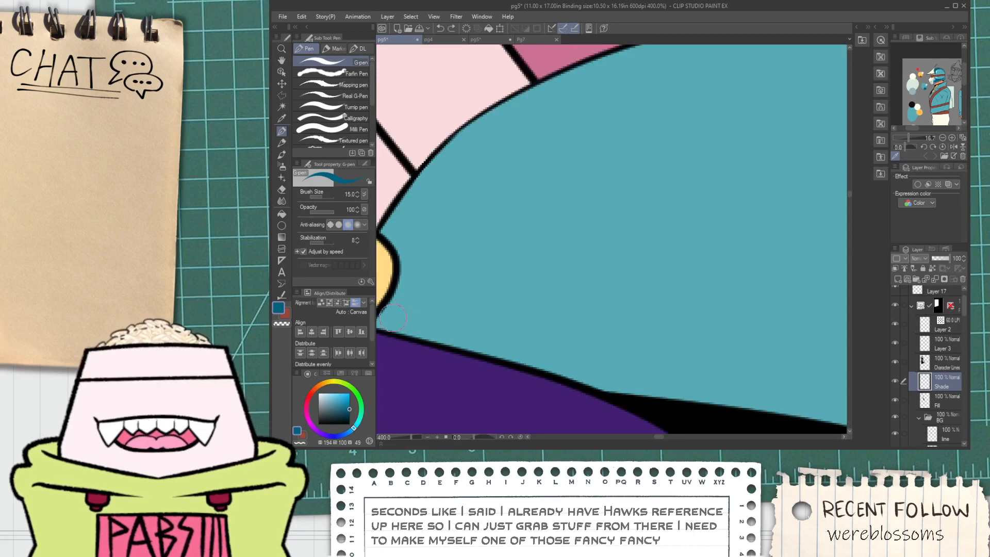
{"action": "mouse_move", "coordinate": [393, 318]}
{"action": "left_mouse_down"}
{"action": "mouse_move", "coordinate": [407, 228]}
{"action": "mouse_move", "coordinate": [395, 235]}
{"action": "mouse_move", "coordinate": [435, 183]}
{"action": "left_mouse_up"}
{"action": "scroll", "coordinate": [398, 231], "scroll_direction": "down", "scroll_amount": 2}
{"action": "key", "text": "ctrl+z"}
Try a shade line from the collar curve up along the hat's outer edge.
{"action": "left_click_drag", "start_coordinate": [398, 230], "coordinate": [447, 179]}
{"action": "key", "text": "ctrl+z"}
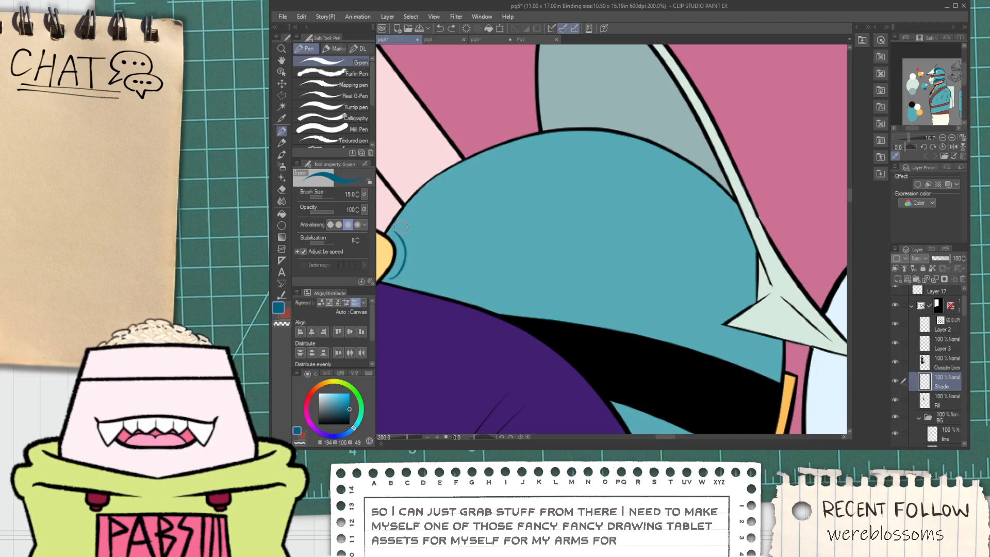
{"action": "key", "text": "ctrl+z"}
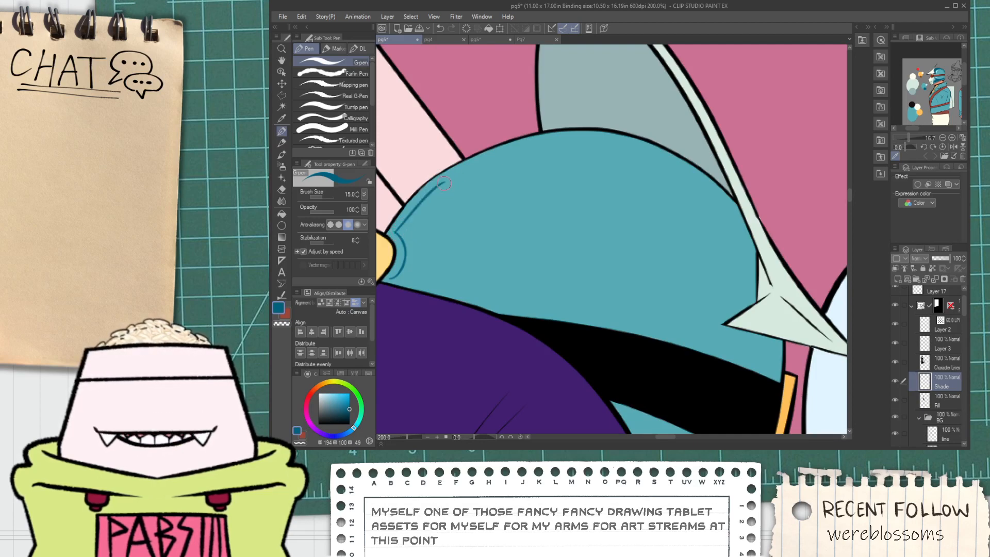
{"action": "key", "text": "ctrl+z"}
{"action": "key", "text": "ctrl+z"}
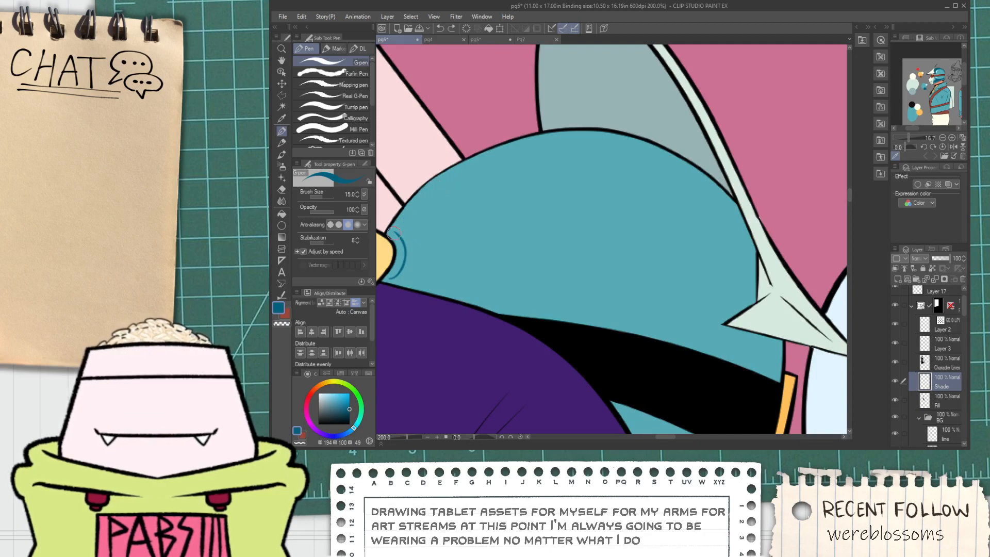
Outline the hat's highlight with a line up the collar-side edge and a large curve sweeping across the crown.
{"action": "mouse_move", "coordinate": [394, 233]}
{"action": "left_mouse_down"}
{"action": "mouse_move", "coordinate": [428, 190]}
{"action": "mouse_move", "coordinate": [435, 209]}
{"action": "mouse_move", "coordinate": [621, 138]}
{"action": "left_mouse_up"}
{"action": "key", "text": "ctrl+z"}
{"action": "left_click_drag", "start_coordinate": [432, 215], "coordinate": [621, 154]}
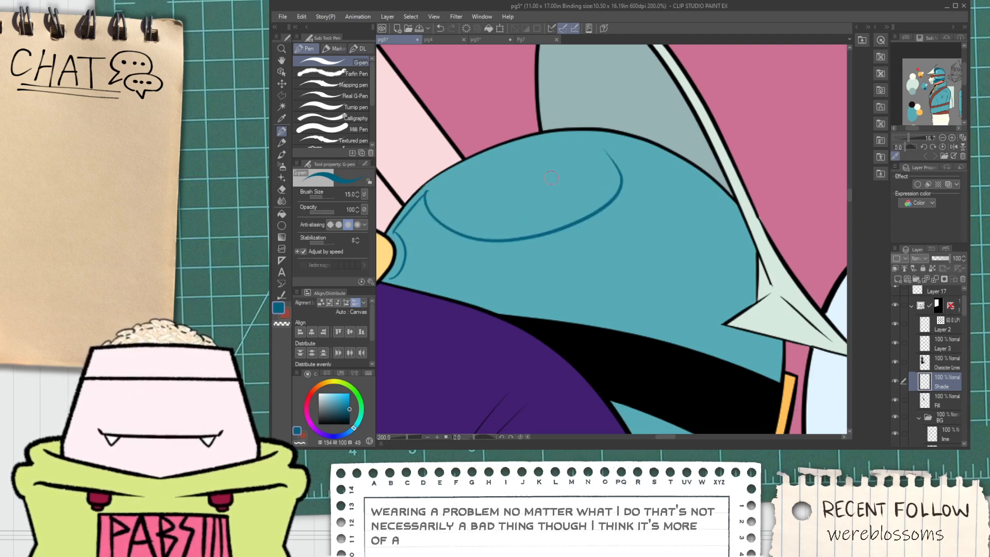
{"action": "key", "text": "ctrl+z"}
{"action": "mouse_move", "coordinate": [432, 218]}
{"action": "left_mouse_down"}
{"action": "mouse_move", "coordinate": [582, 135]}
{"action": "mouse_move", "coordinate": [717, 170]}
{"action": "left_mouse_up"}
{"action": "key", "text": "ctrl+z"}
{"action": "scroll", "coordinate": [594, 152], "scroll_direction": "up", "scroll_amount": 2}
{"action": "scroll", "coordinate": [614, 144], "scroll_direction": "down", "scroll_amount": 2}
{"action": "key", "text": "space"}
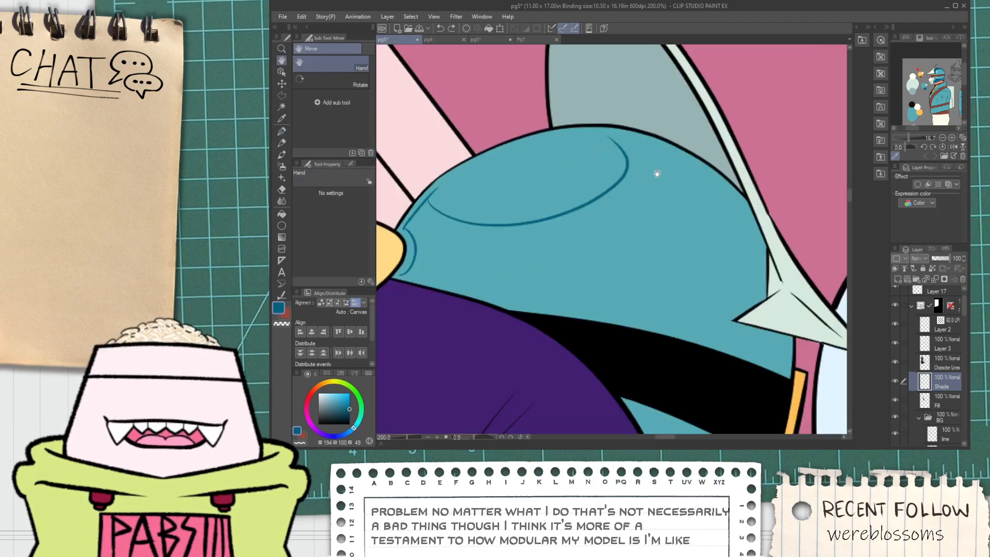
Try a shade line from the top of the crown down the hat's edge beside the grey brim.
{"action": "left_click_drag", "start_coordinate": [657, 173], "coordinate": [548, 188]}
{"action": "scroll", "coordinate": [550, 180], "scroll_direction": "up", "scroll_amount": 2}
{"action": "scroll", "coordinate": [467, 136], "scroll_direction": "down", "scroll_amount": 2}
{"action": "left_click_drag", "start_coordinate": [458, 130], "coordinate": [579, 174]}
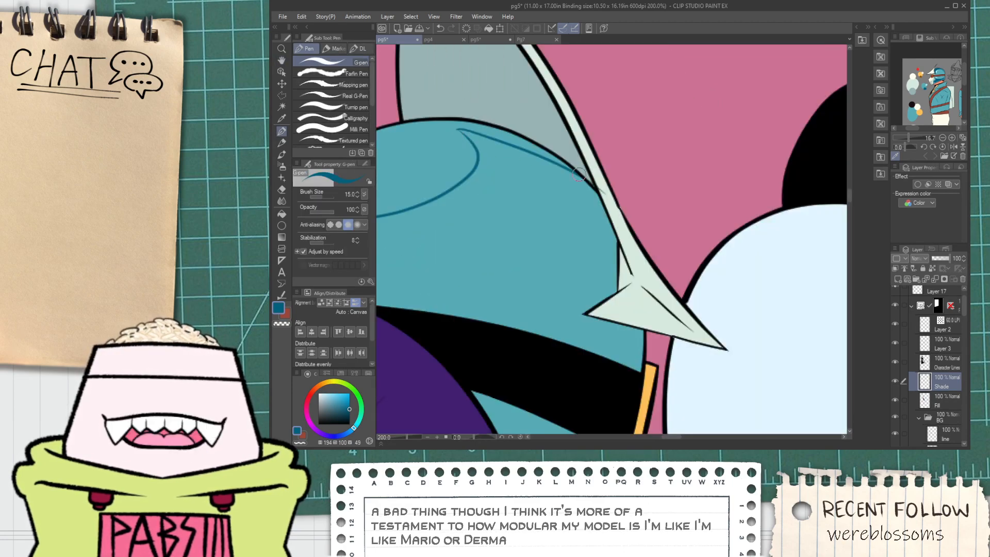
{"action": "key", "text": "ctrl+z"}
{"action": "left_click_drag", "start_coordinate": [460, 130], "coordinate": [610, 257]}
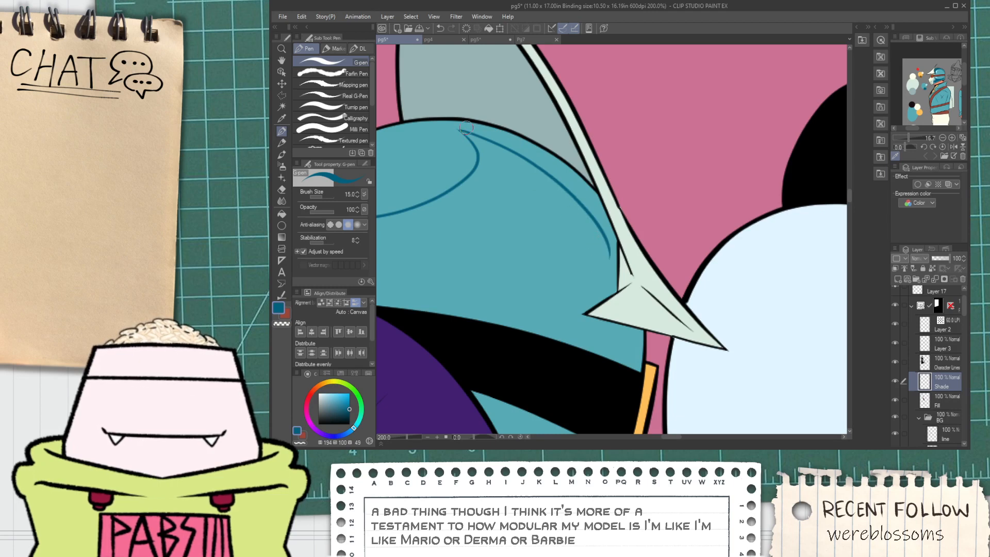
{"action": "key", "text": "ctrl+z"}
{"action": "scroll", "coordinate": [464, 129], "scroll_direction": "up", "scroll_amount": 2}
{"action": "scroll", "coordinate": [453, 127], "scroll_direction": "down", "scroll_amount": 2}
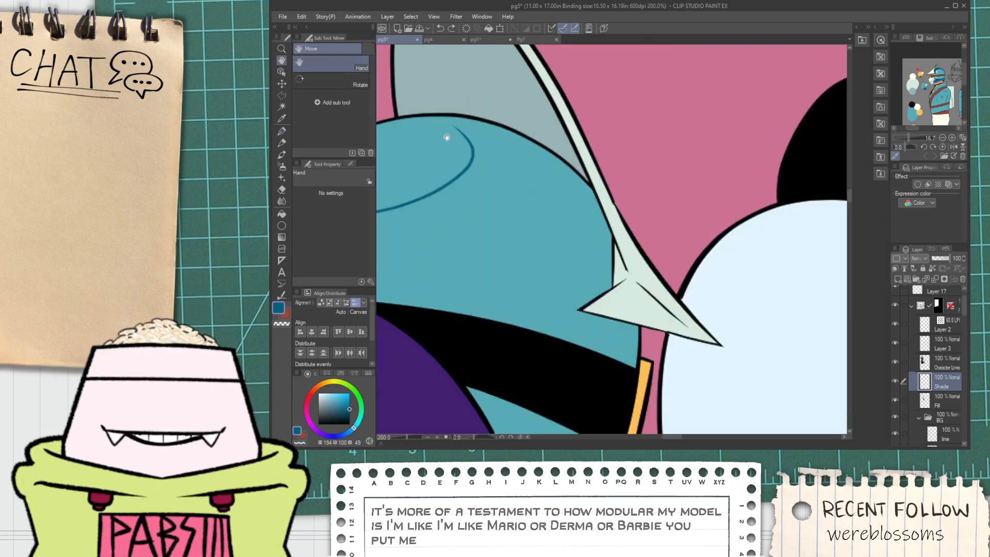
Extend the upper end of the crown's shade curve to meet the hat's black outline.
{"action": "left_click_drag", "start_coordinate": [444, 128], "coordinate": [550, 183]}
{"action": "scroll", "coordinate": [551, 182], "scroll_direction": "up", "scroll_amount": 2}
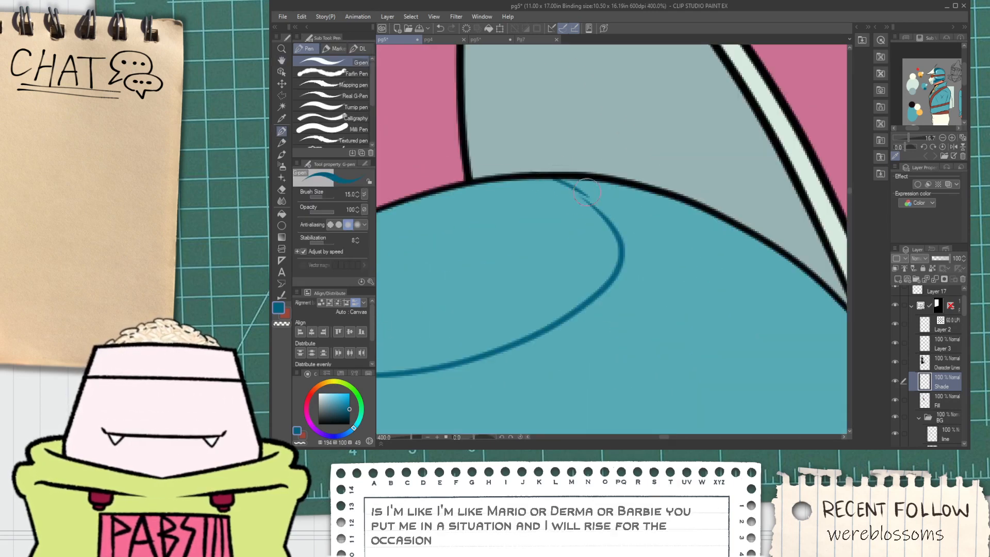
{"action": "scroll", "coordinate": [593, 204], "scroll_direction": "down", "scroll_amount": 2}
Draw a shade line down the hat's edge beside the pale brim, angling it along the brim's pointed tip.
{"action": "left_click_drag", "start_coordinate": [645, 265], "coordinate": [576, 213]}
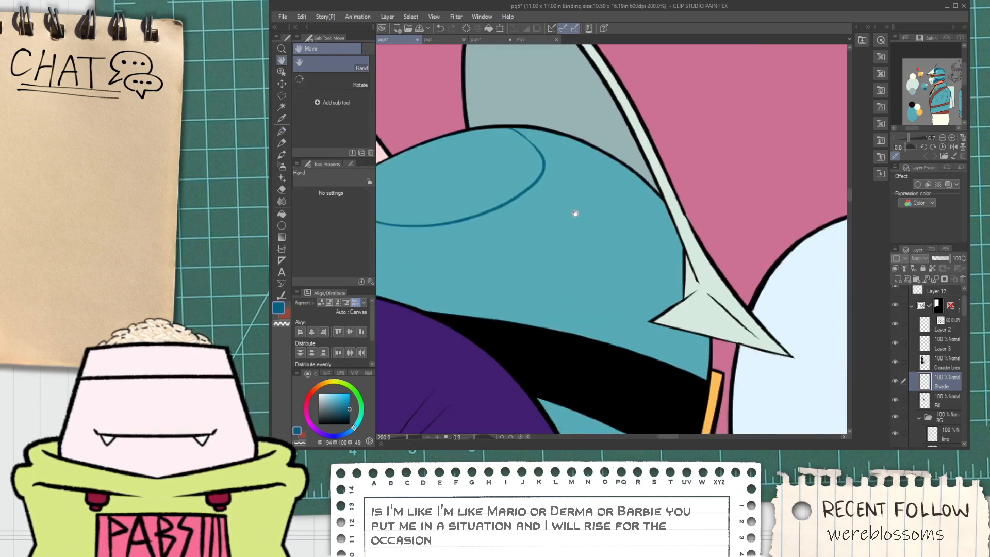
{"action": "left_click_drag", "start_coordinate": [589, 260], "coordinate": [576, 227]}
{"action": "scroll", "coordinate": [605, 259], "scroll_direction": "up", "scroll_amount": 2}
{"action": "scroll", "coordinate": [607, 261], "scroll_direction": "down", "scroll_amount": 1}
{"action": "scroll", "coordinate": [608, 263], "scroll_direction": "up", "scroll_amount": 1}
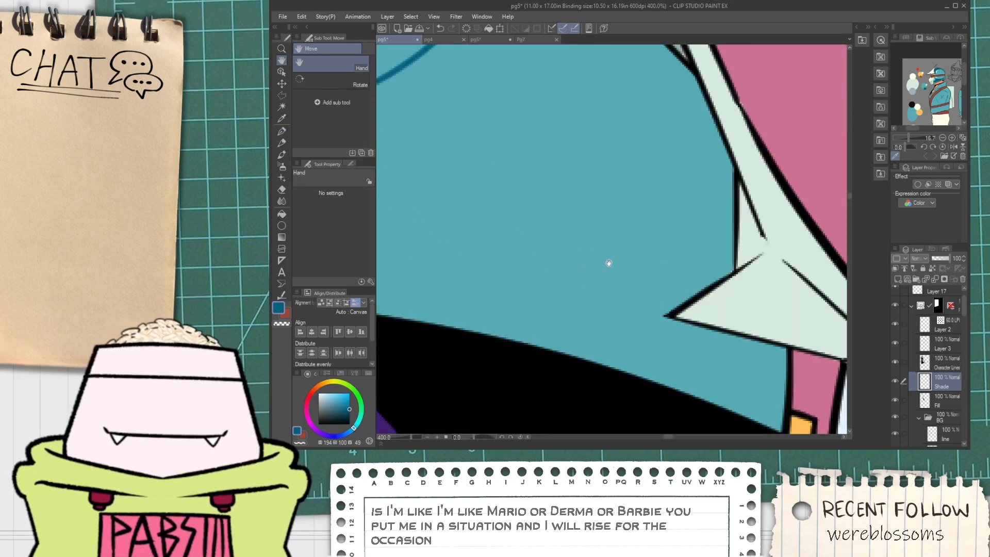
{"action": "scroll", "coordinate": [655, 231], "scroll_direction": "down", "scroll_amount": 2}
{"action": "left_click_drag", "start_coordinate": [655, 231], "coordinate": [629, 258]}
{"action": "scroll", "coordinate": [629, 258], "scroll_direction": "up", "scroll_amount": 2}
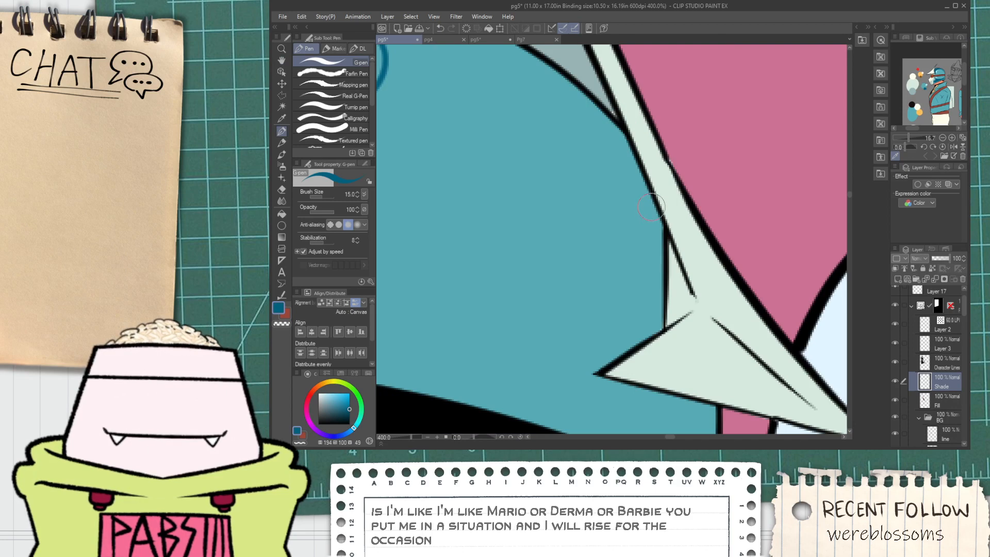
{"action": "left_click_drag", "start_coordinate": [651, 207], "coordinate": [650, 302]}
{"action": "key", "text": "ctrl+z"}
{"action": "mouse_move", "coordinate": [652, 198]}
{"action": "left_mouse_down"}
{"action": "mouse_move", "coordinate": [632, 340]}
{"action": "mouse_move", "coordinate": [558, 377]}
{"action": "left_mouse_up"}
{"action": "key", "text": "ctrl+z"}
{"action": "left_click_drag", "start_coordinate": [636, 327], "coordinate": [573, 365]}
{"action": "scroll", "coordinate": [575, 365], "scroll_direction": "down", "scroll_amount": 3}
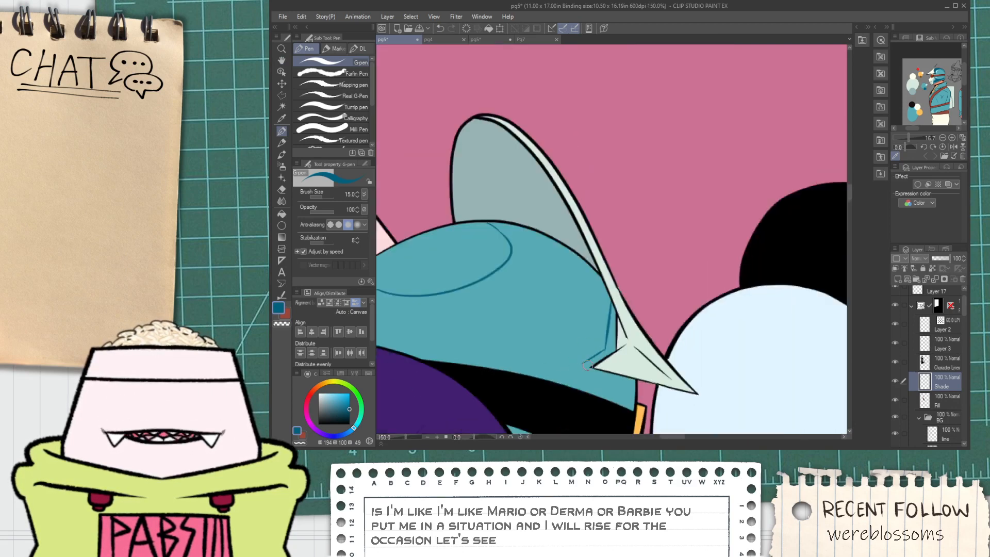
{"action": "scroll", "coordinate": [580, 372], "scroll_direction": "down", "scroll_amount": 1}
{"action": "scroll", "coordinate": [580, 374], "scroll_direction": "up", "scroll_amount": 1}
{"action": "scroll", "coordinate": [413, 350], "scroll_direction": "up", "scroll_amount": 1}
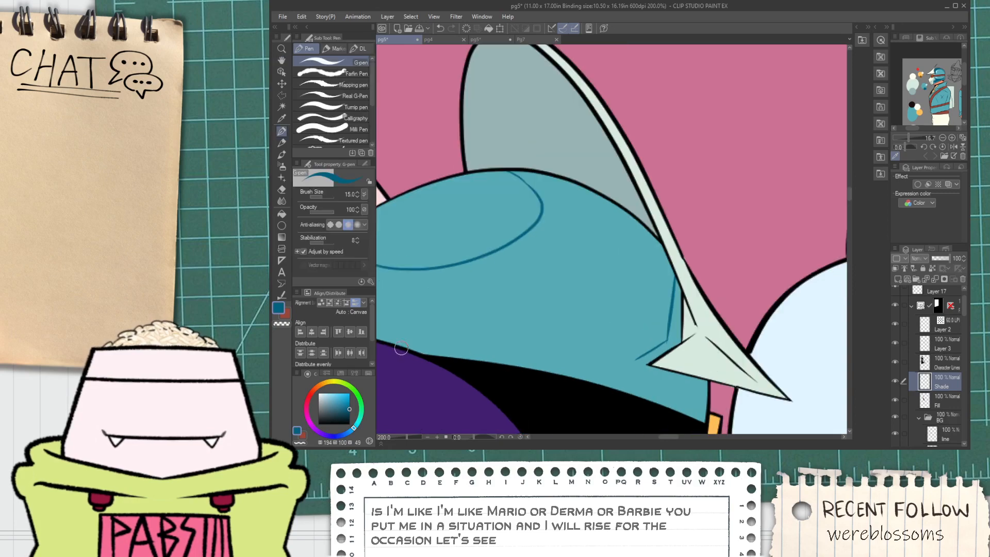
Close the crown's shade outline from the pale brim's tip to the black band and fill the enclosed crown with dark blue.
{"action": "left_click_drag", "start_coordinate": [401, 349], "coordinate": [567, 367]}
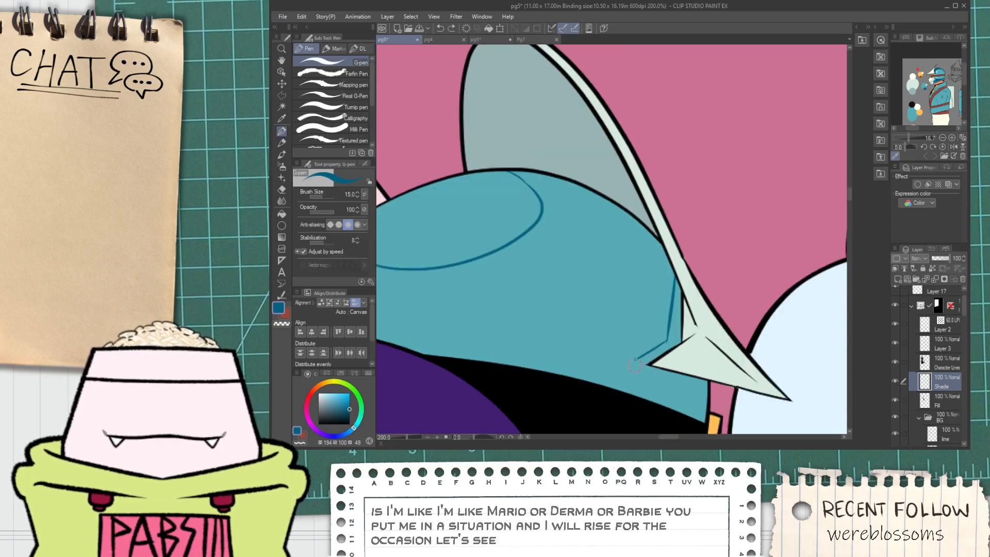
{"action": "key", "text": "g"}
{"action": "left_click", "coordinate": [617, 346]}
{"action": "scroll", "coordinate": [624, 350], "scroll_direction": "down", "scroll_amount": 4}
{"action": "key", "text": "space"}
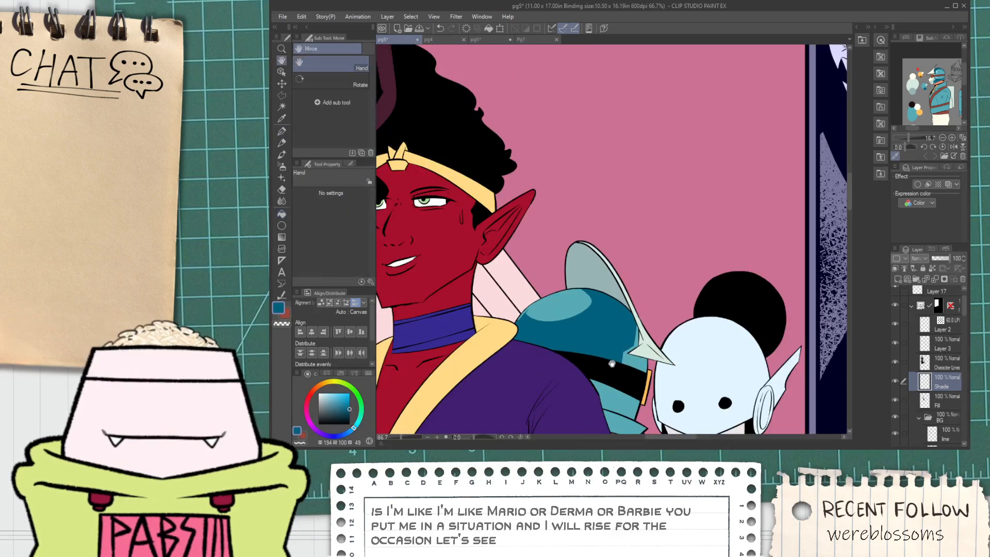
Erase the stray shade along the hat's outline beside the yellow collar.
{"action": "scroll", "coordinate": [587, 324], "scroll_direction": "up", "scroll_amount": 2}
{"action": "scroll", "coordinate": [520, 320], "scroll_direction": "up", "scroll_amount": 6}
{"action": "key", "text": "e"}
{"action": "mouse_move", "coordinate": [513, 336]}
{"action": "left_mouse_down"}
{"action": "mouse_move", "coordinate": [527, 297]}
{"action": "mouse_move", "coordinate": [492, 346]}
{"action": "left_mouse_up"}
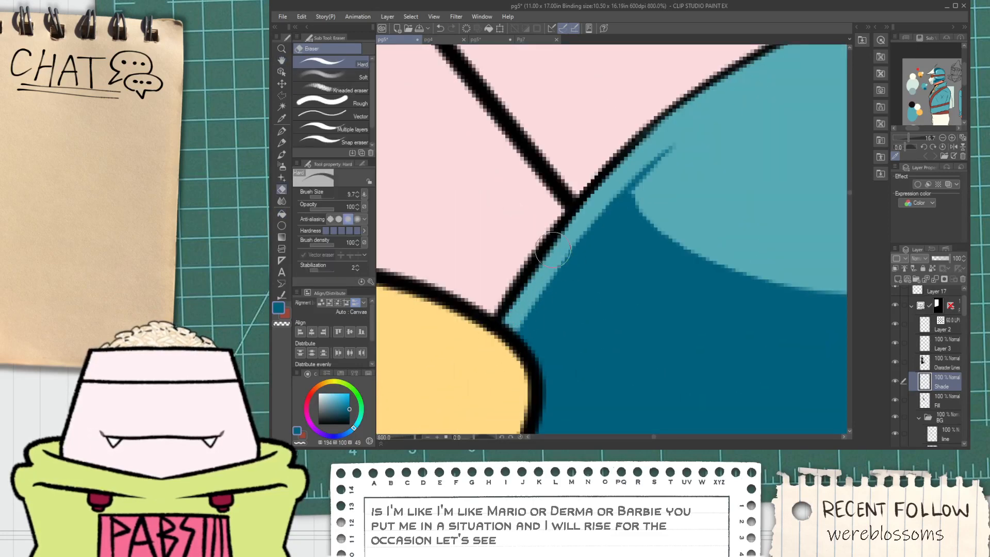
Extend the shade line to the brim's pointed tip and fill the teal area between the brim and black band with dark blue.
{"action": "scroll", "coordinate": [562, 278], "scroll_direction": "down", "scroll_amount": 6}
{"action": "scroll", "coordinate": [581, 264], "scroll_direction": "down", "scroll_amount": 2}
{"action": "key", "text": "space"}
{"action": "left_click_drag", "start_coordinate": [622, 279], "coordinate": [575, 259]}
{"action": "scroll", "coordinate": [576, 259], "scroll_direction": "up", "scroll_amount": 2}
{"action": "key", "text": "g"}
{"action": "left_click", "coordinate": [651, 297]}
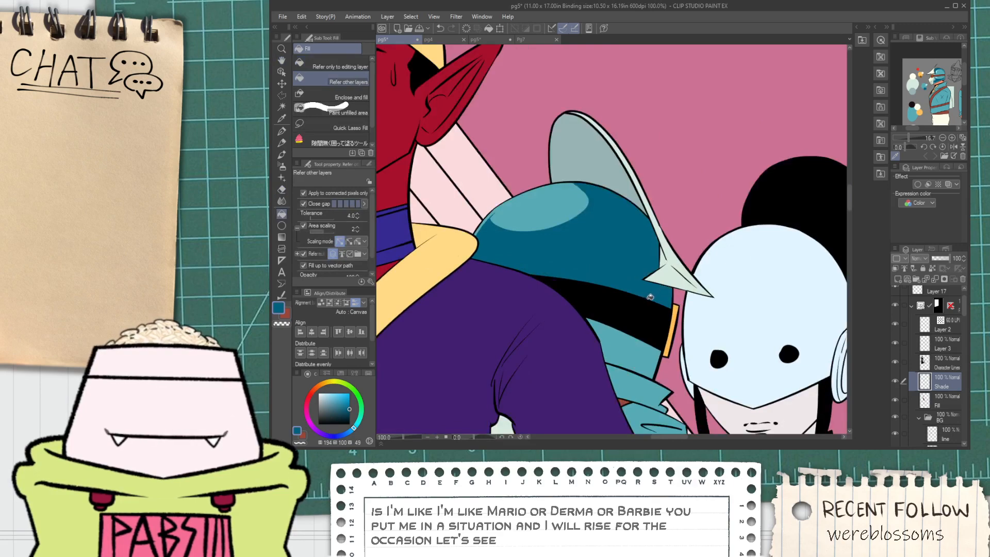
{"action": "scroll", "coordinate": [650, 300], "scroll_direction": "up", "scroll_amount": 4}
{"action": "key", "text": "p"}
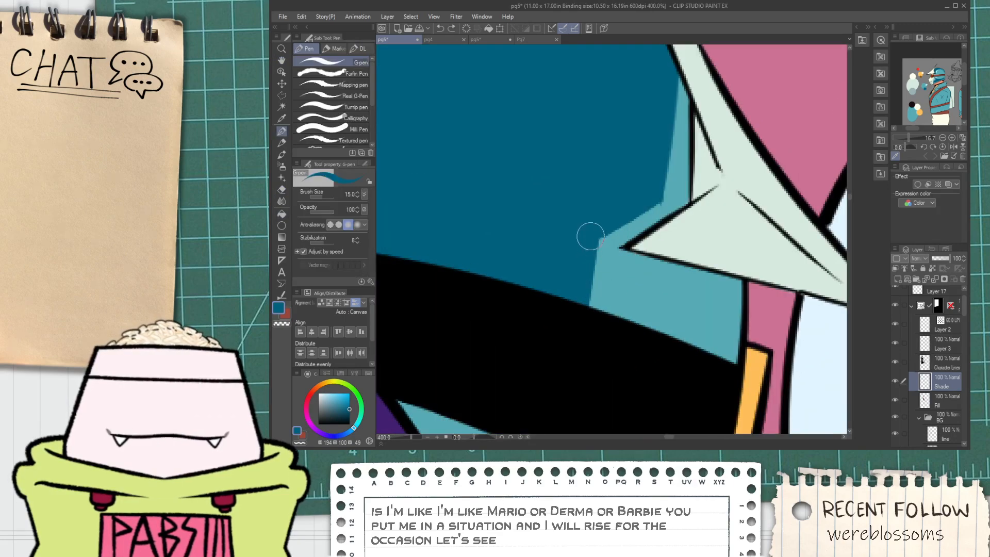
{"action": "left_click_drag", "start_coordinate": [592, 249], "coordinate": [619, 250]}
{"action": "key", "text": "g"}
{"action": "left_click", "coordinate": [632, 279]}
{"action": "scroll", "coordinate": [628, 282], "scroll_direction": "down", "scroll_amount": 4}
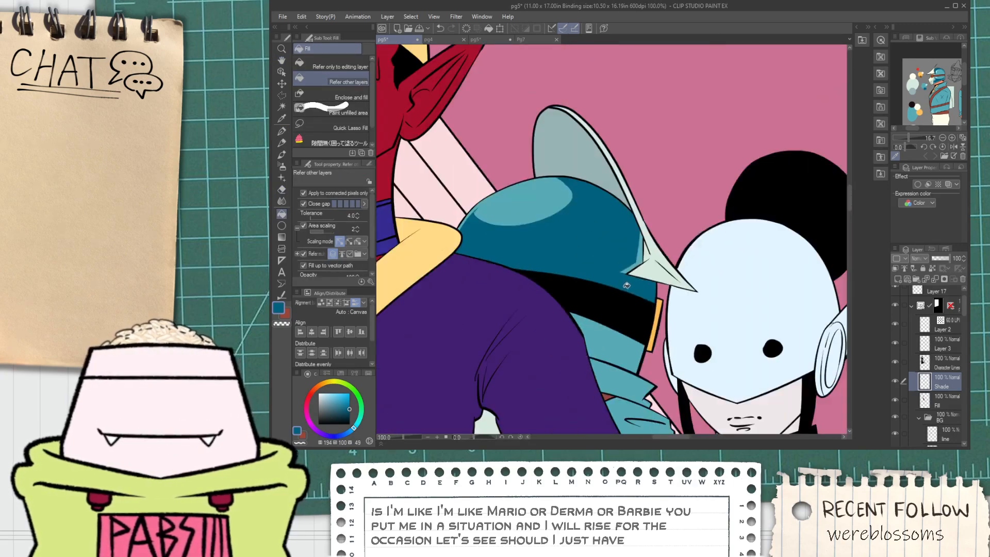
Fill the hat section below the black band and the remaining teal strip beside the brim with dark blue.
{"action": "key", "text": "space"}
{"action": "left_click_drag", "start_coordinate": [604, 338], "coordinate": [623, 260]}
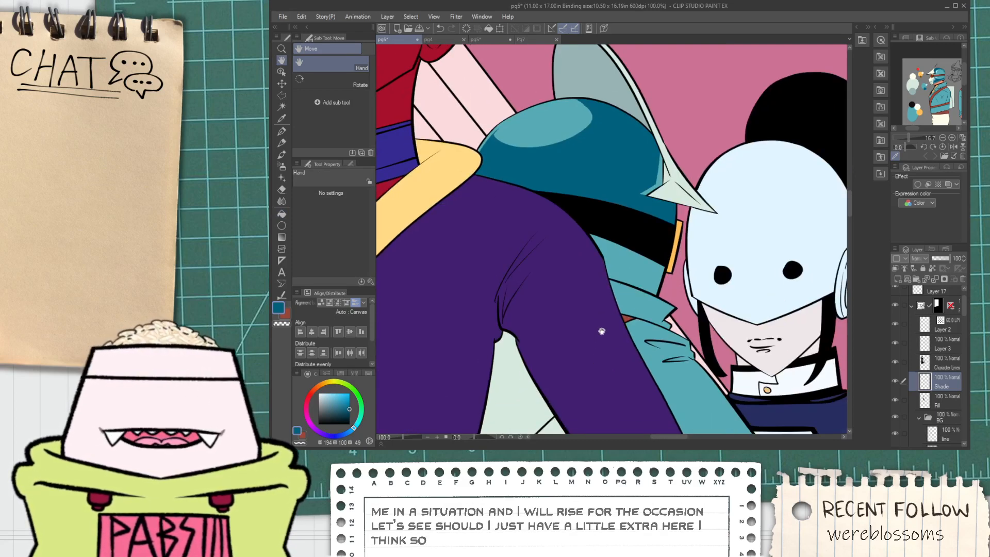
{"action": "scroll", "coordinate": [624, 289], "scroll_direction": "down", "scroll_amount": 3}
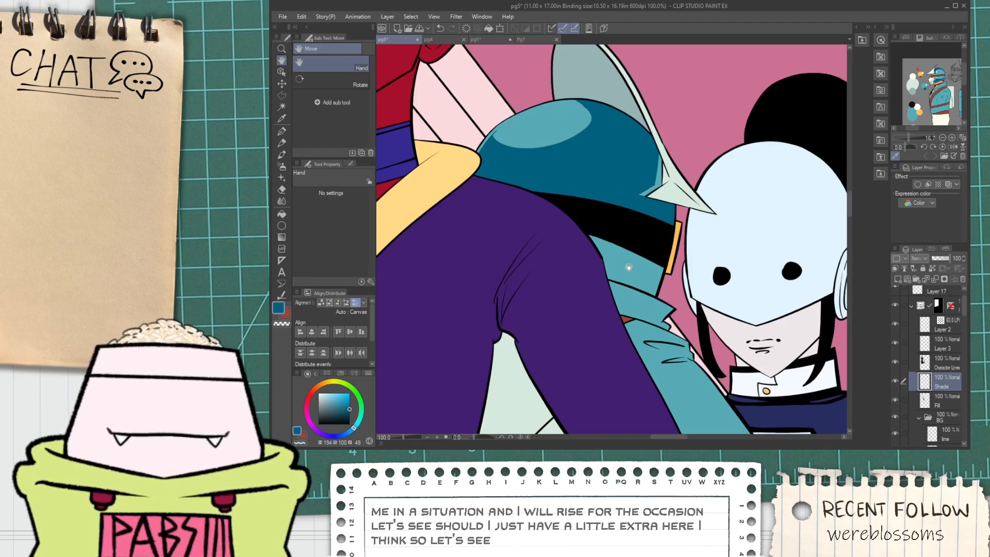
{"action": "left_click_drag", "start_coordinate": [649, 303], "coordinate": [606, 291]}
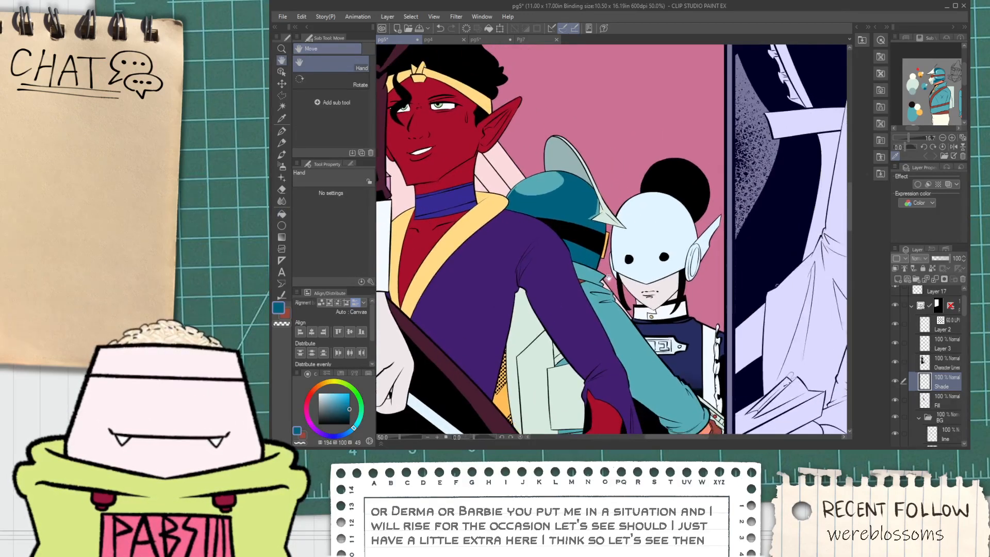
{"action": "scroll", "coordinate": [606, 292], "scroll_direction": "down", "scroll_amount": 2}
{"action": "scroll", "coordinate": [606, 261], "scroll_direction": "up", "scroll_amount": 2}
{"action": "scroll", "coordinate": [608, 248], "scroll_direction": "up", "scroll_amount": 4}
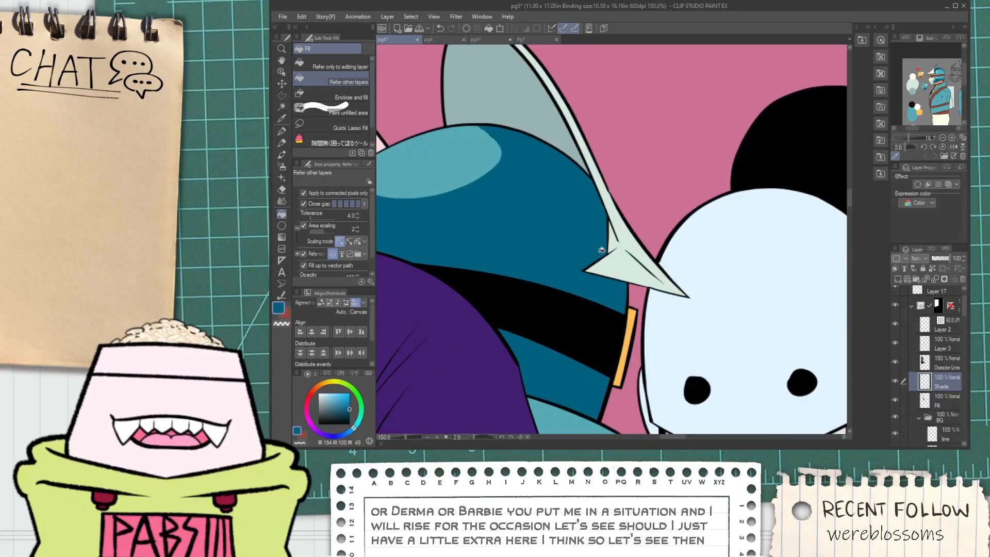
Erase a small spot of shade beneath the crown's highlight using the Rough eraser at brush size 36.7.
{"action": "key", "text": "e"}
{"action": "left_click", "coordinate": [343, 103]}
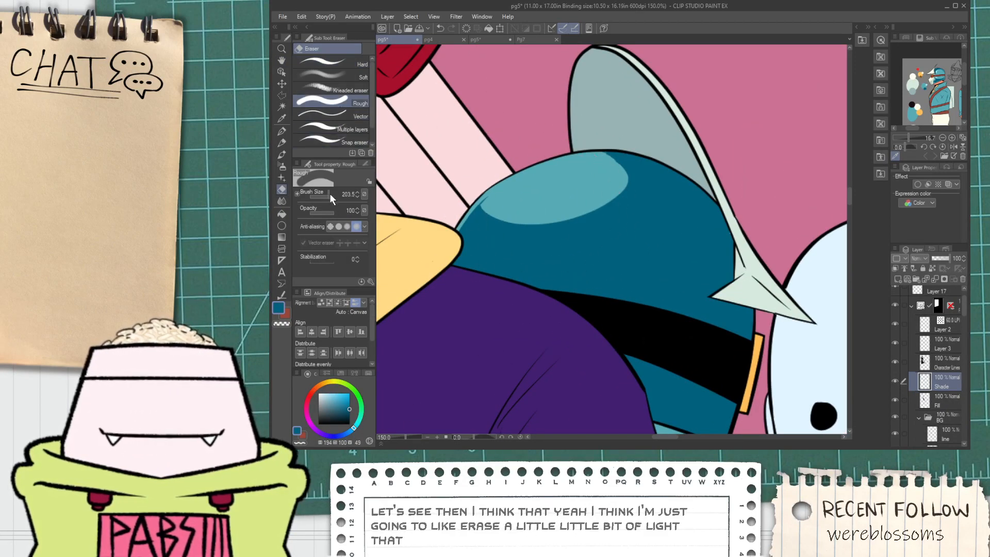
{"action": "left_click_drag", "start_coordinate": [329, 193], "coordinate": [327, 194]}
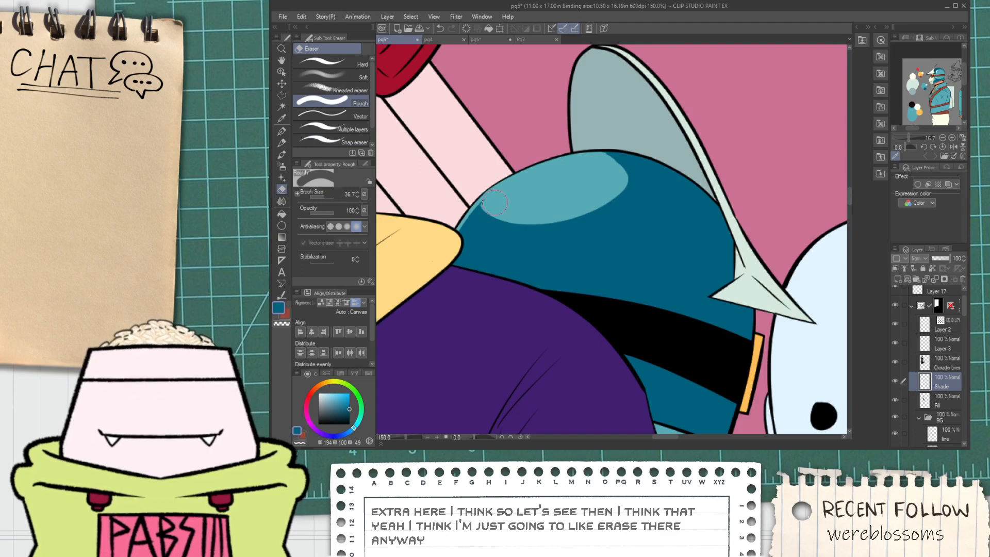
{"action": "mouse_move", "coordinate": [567, 226]}
{"action": "left_mouse_down"}
{"action": "mouse_move", "coordinate": [489, 213]}
{"action": "mouse_move", "coordinate": [611, 164]}
{"action": "left_mouse_up"}
{"action": "scroll", "coordinate": [579, 189], "scroll_direction": "down", "scroll_amount": 1}
{"action": "scroll", "coordinate": [582, 212], "scroll_direction": "up", "scroll_amount": 1}
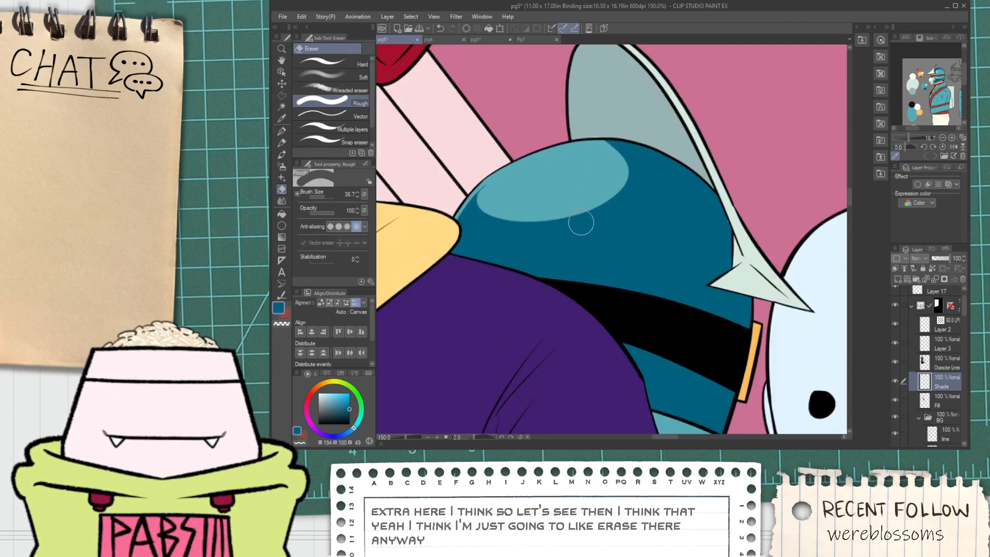
{"action": "left_click_drag", "start_coordinate": [583, 225], "coordinate": [586, 218]}
Sample the blue shade of the character's coat from the pg4 document and return to page 5.
{"action": "scroll", "coordinate": [587, 219], "scroll_direction": "down", "scroll_amount": 5}
{"action": "key", "text": "h"}
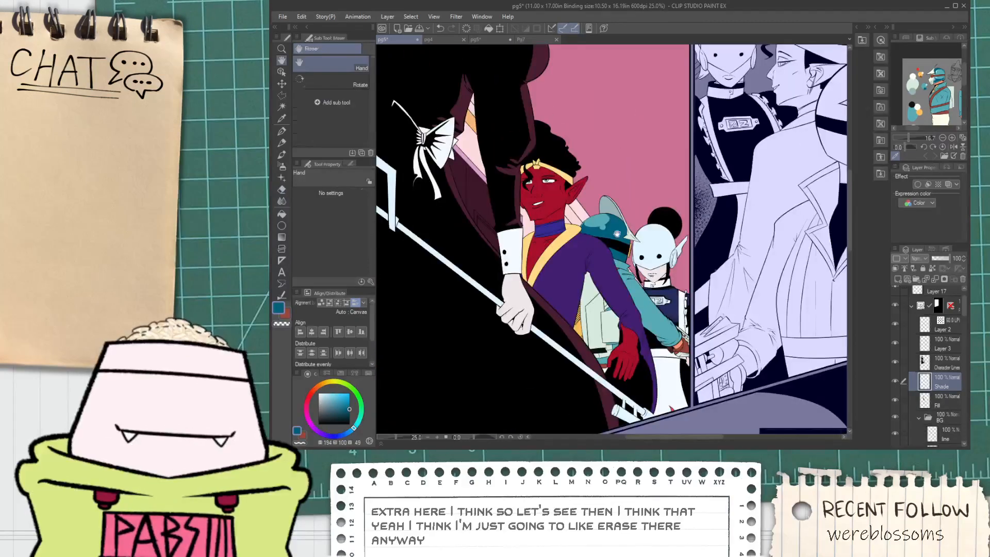
{"action": "left_click_drag", "start_coordinate": [473, 182], "coordinate": [457, 184]}
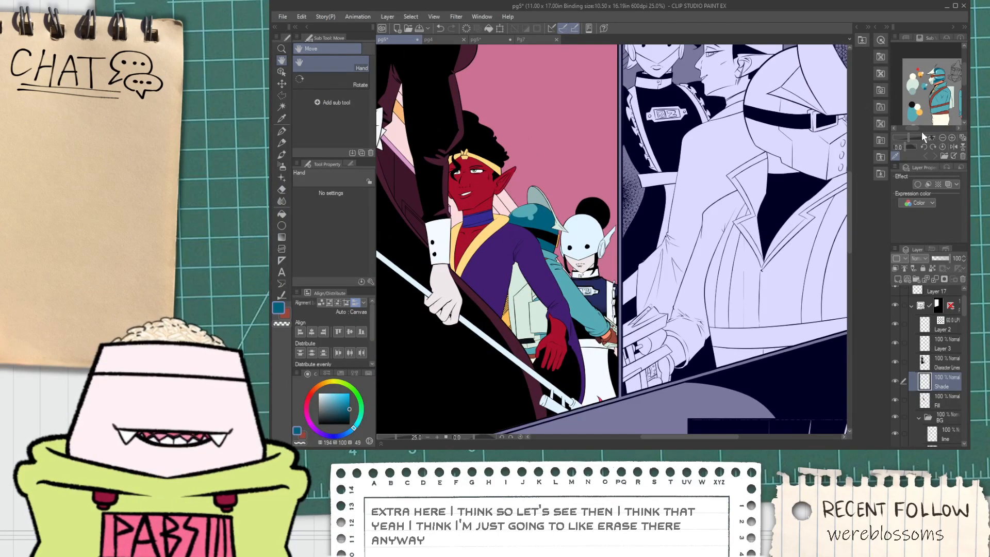
{"action": "left_click", "coordinate": [444, 40]}
{"action": "key", "text": "i"}
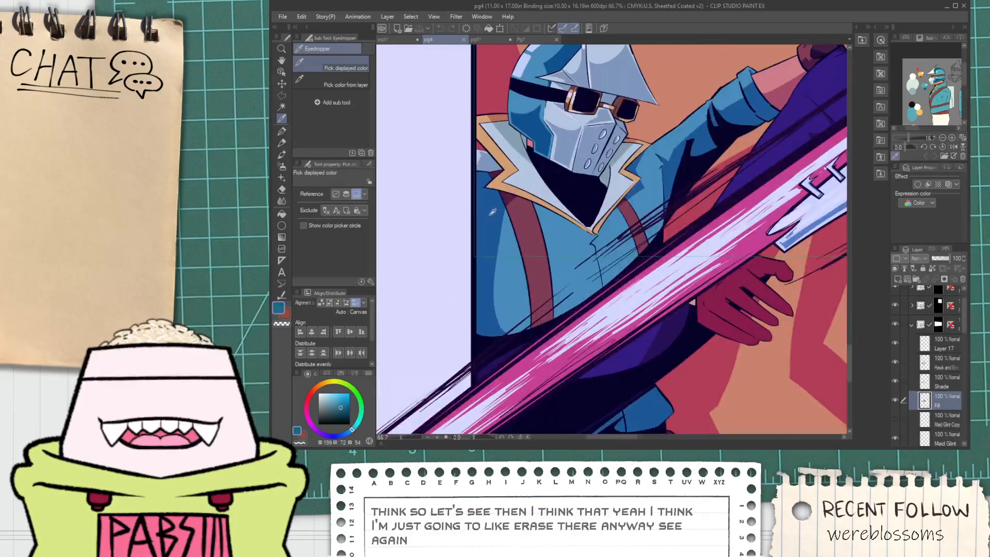
{"action": "left_click", "coordinate": [396, 40]}
Fill the small coat sliver between the pale panels and the purple sleeve with the sampled blue.
{"action": "key", "text": "h"}
{"action": "scroll", "coordinate": [499, 199], "scroll_direction": "up", "scroll_amount": 3}
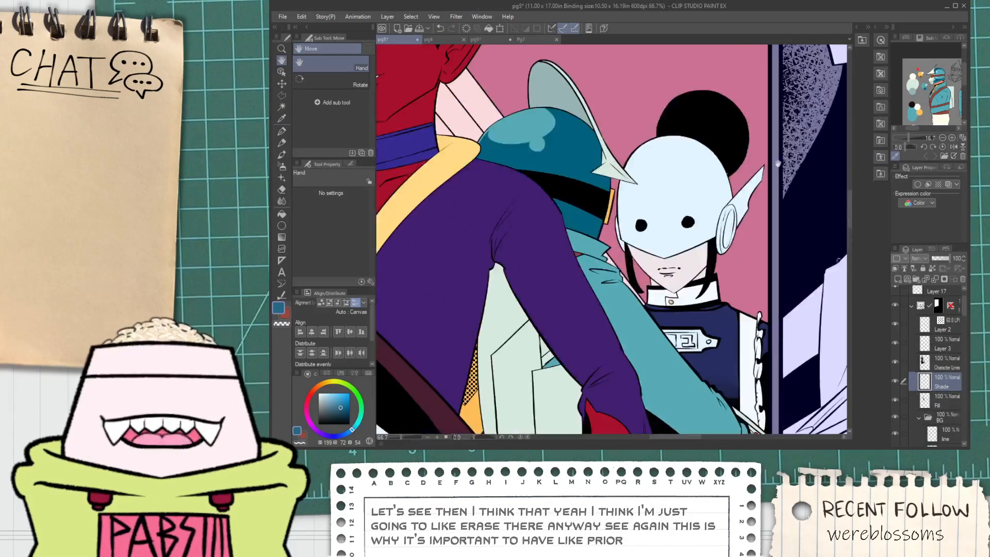
{"action": "left_click_drag", "start_coordinate": [718, 239], "coordinate": [592, 125]}
{"action": "scroll", "coordinate": [567, 155], "scroll_direction": "up", "scroll_amount": 2}
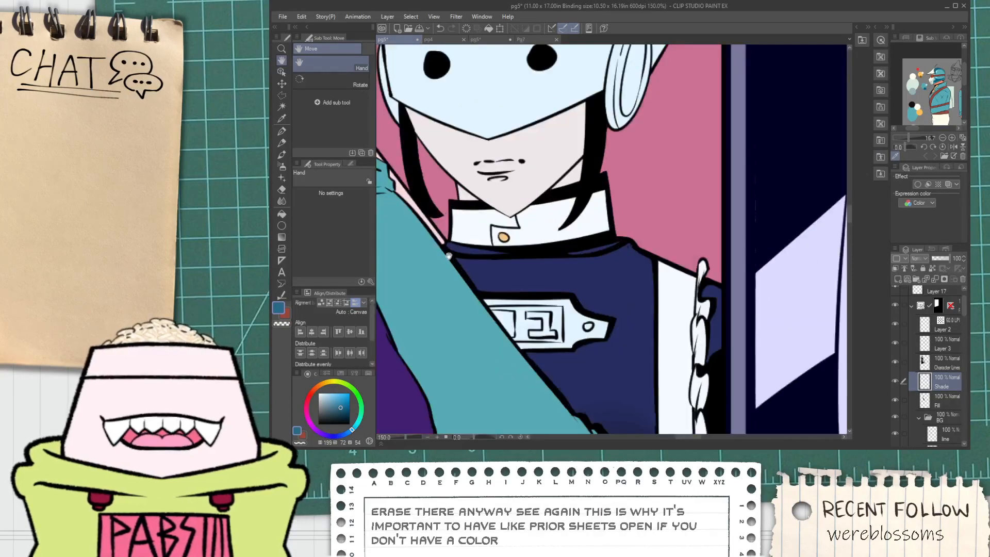
{"action": "scroll", "coordinate": [447, 205], "scroll_direction": "down", "scroll_amount": 1}
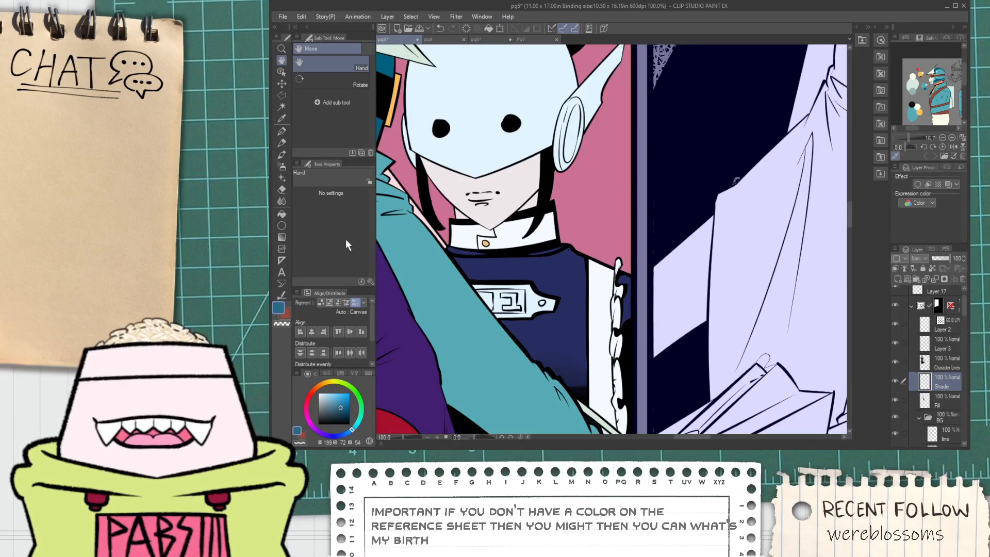
{"action": "key", "text": "p"}
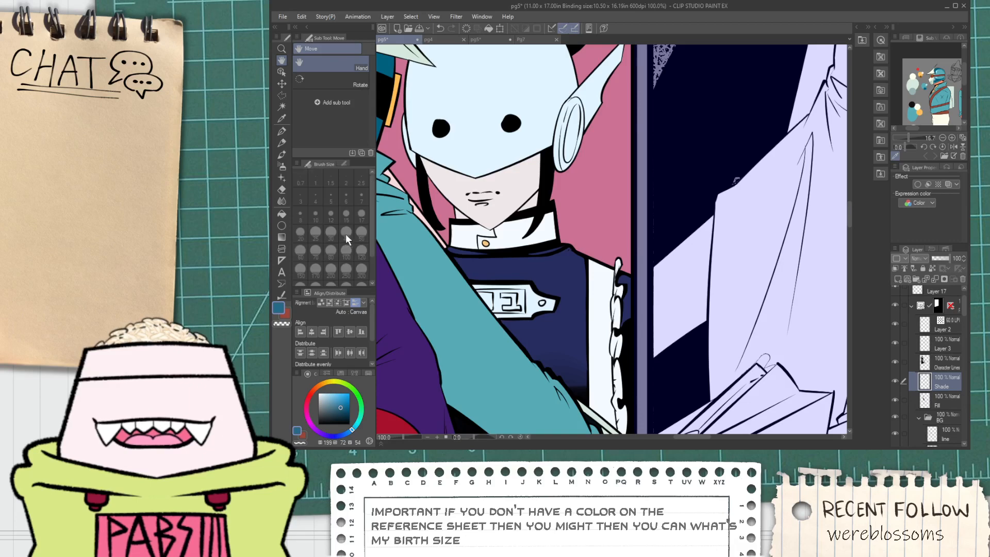
{"action": "left_click", "coordinate": [340, 164]}
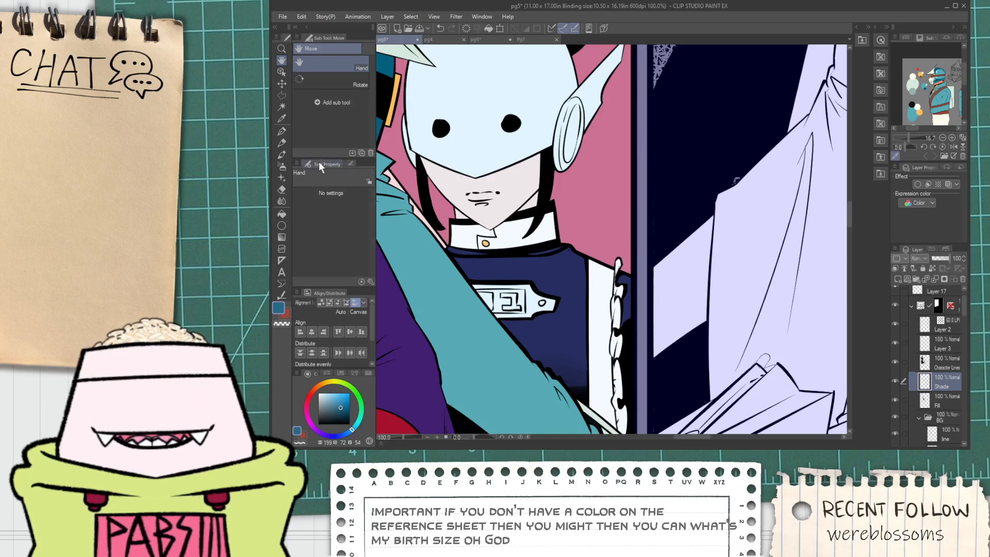
{"action": "left_click_drag", "start_coordinate": [493, 204], "coordinate": [555, 206]}
{"action": "key", "text": "space"}
{"action": "mouse_move", "coordinate": [408, 187]}
{"action": "left_mouse_down"}
{"action": "mouse_move", "coordinate": [583, 264]}
{"action": "mouse_move", "coordinate": [548, 289]}
{"action": "mouse_move", "coordinate": [533, 142]}
{"action": "left_mouse_up"}
{"action": "scroll", "coordinate": [534, 261], "scroll_direction": "up", "scroll_amount": 1}
{"action": "left_click_drag", "start_coordinate": [510, 266], "coordinate": [536, 257]}
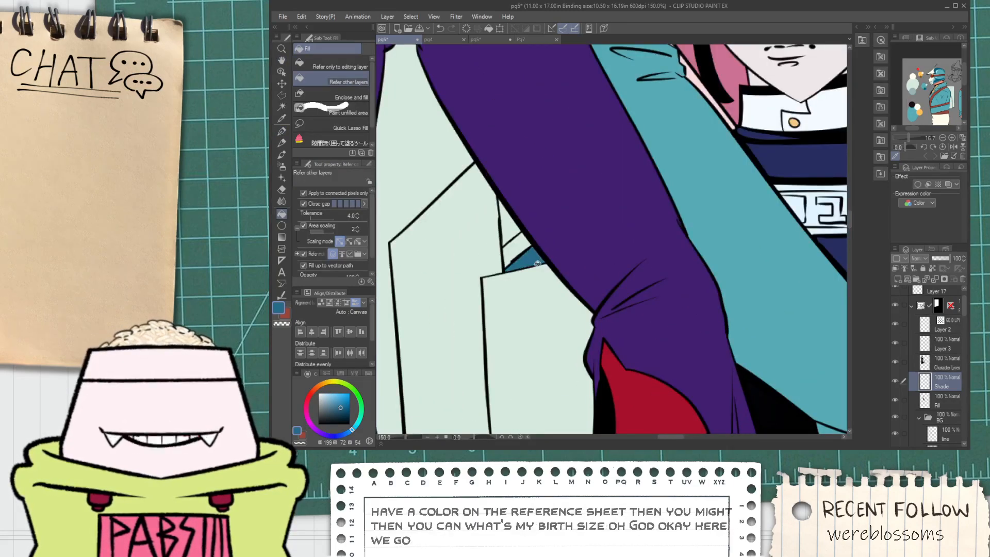
Fill the coat patches beside the red hand and above the brown belt with the blue shade.
{"action": "scroll", "coordinate": [535, 273], "scroll_direction": "down", "scroll_amount": 2}
{"action": "key", "text": "space"}
{"action": "left_click_drag", "start_coordinate": [545, 327], "coordinate": [539, 227]}
{"action": "scroll", "coordinate": [546, 247], "scroll_direction": "up", "scroll_amount": 2}
{"action": "left_click", "coordinate": [554, 270]}
{"action": "scroll", "coordinate": [556, 270], "scroll_direction": "up", "scroll_amount": 3}
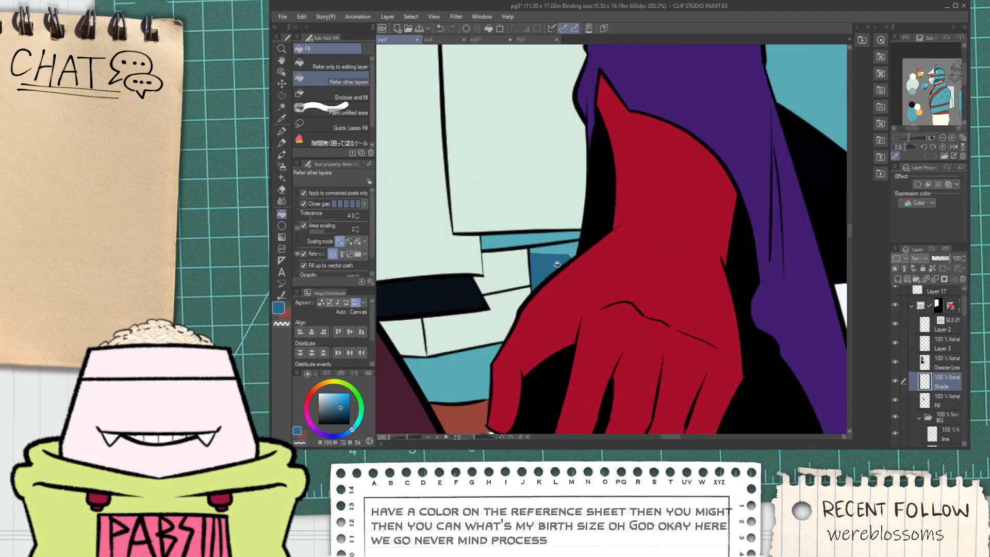
{"action": "left_click", "coordinate": [568, 238]}
{"action": "left_click", "coordinate": [576, 223]}
{"action": "scroll", "coordinate": [563, 256], "scroll_direction": "down", "scroll_amount": 3}
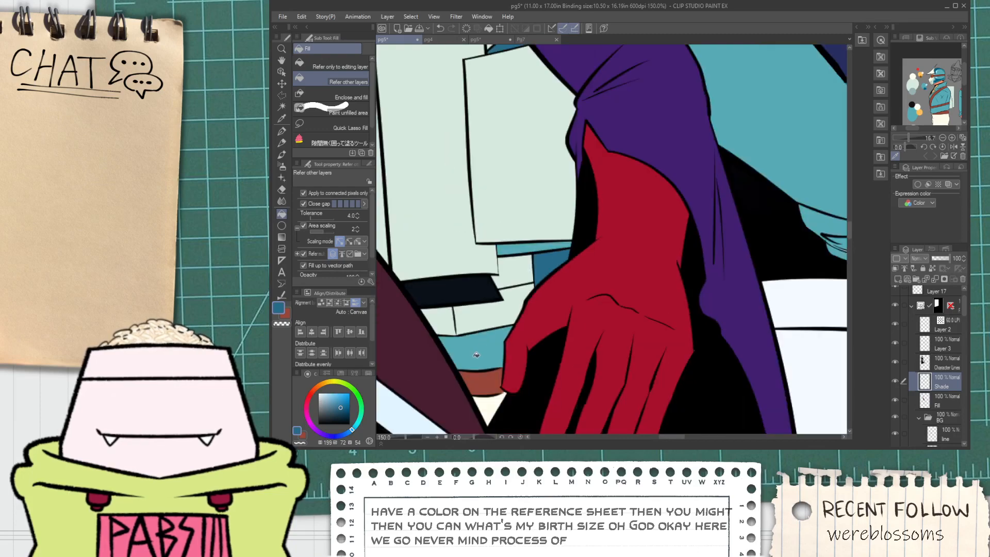
{"action": "left_click", "coordinate": [479, 355]}
Outline a jagged shade edge across the teal coat collar and fill the side next to the purple sleeve with blue.
{"action": "scroll", "coordinate": [484, 348], "scroll_direction": "down", "scroll_amount": 2}
{"action": "key", "text": "space"}
{"action": "left_click_drag", "start_coordinate": [557, 224], "coordinate": [534, 357]}
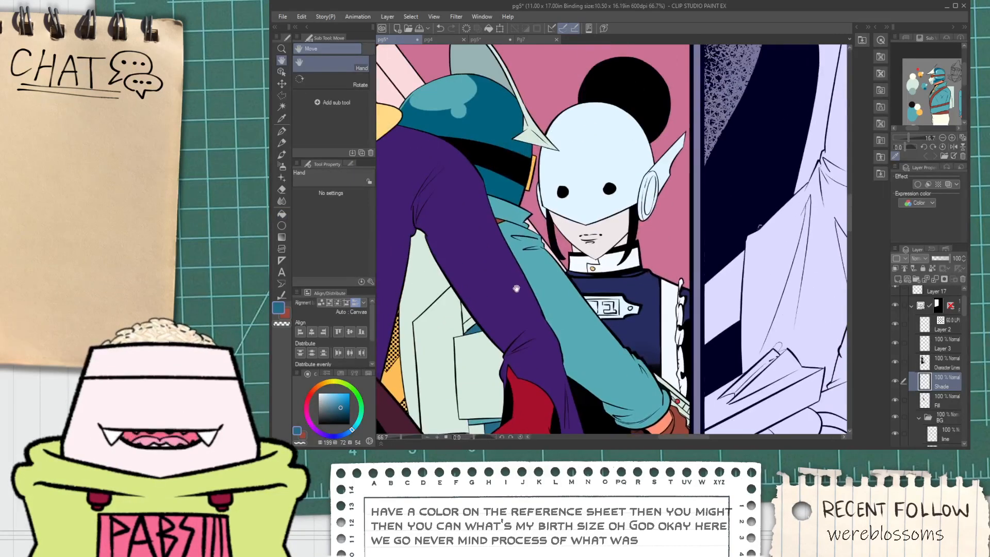
{"action": "scroll", "coordinate": [458, 206], "scroll_direction": "up", "scroll_amount": 5}
{"action": "mouse_move", "coordinate": [458, 206]}
{"action": "left_mouse_down"}
{"action": "mouse_move", "coordinate": [526, 298]}
{"action": "mouse_move", "coordinate": [488, 276]}
{"action": "mouse_move", "coordinate": [496, 227]}
{"action": "left_mouse_up"}
{"action": "key", "text": "ctrl+z"}
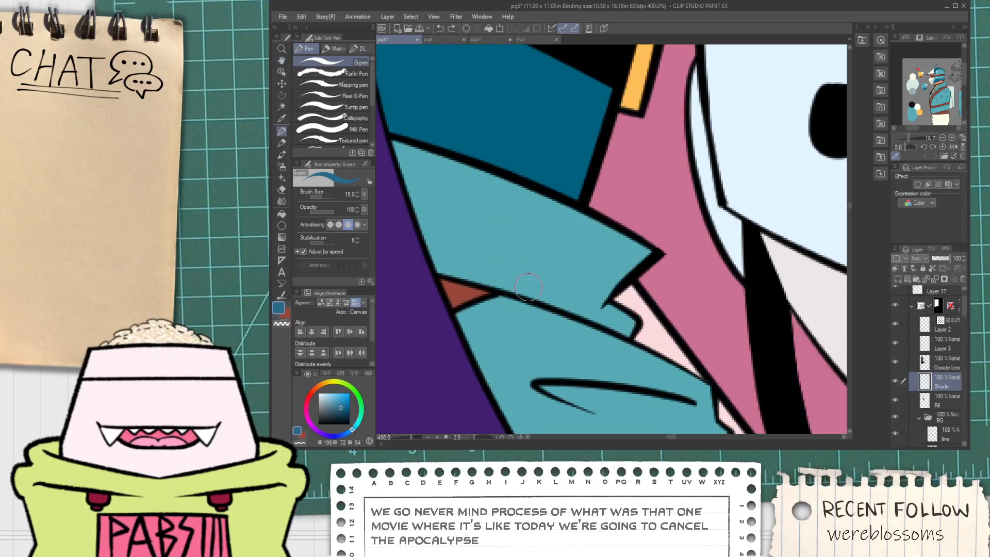
{"action": "mouse_move", "coordinate": [527, 297]}
{"action": "left_mouse_down"}
{"action": "mouse_move", "coordinate": [477, 255]}
{"action": "mouse_move", "coordinate": [489, 201]}
{"action": "mouse_move", "coordinate": [521, 287]}
{"action": "mouse_move", "coordinate": [499, 282]}
{"action": "mouse_move", "coordinate": [511, 251]}
{"action": "mouse_move", "coordinate": [533, 254]}
{"action": "mouse_move", "coordinate": [534, 228]}
{"action": "left_mouse_up"}
{"action": "key", "text": "ctrl+z"}
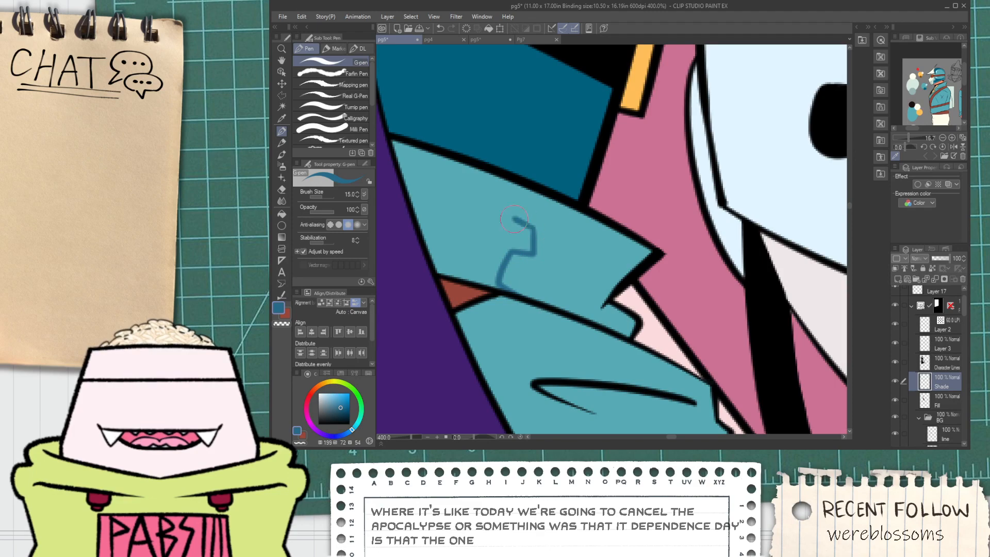
{"action": "key", "text": "g"}
{"action": "left_click", "coordinate": [489, 227]}
Draw two tapered shade strokes from the collar's shaded area towards the notch near its point.
{"action": "scroll", "coordinate": [489, 232], "scroll_direction": "down", "scroll_amount": 3}
{"action": "scroll", "coordinate": [492, 252], "scroll_direction": "up", "scroll_amount": 3}
{"action": "key", "text": "p"}
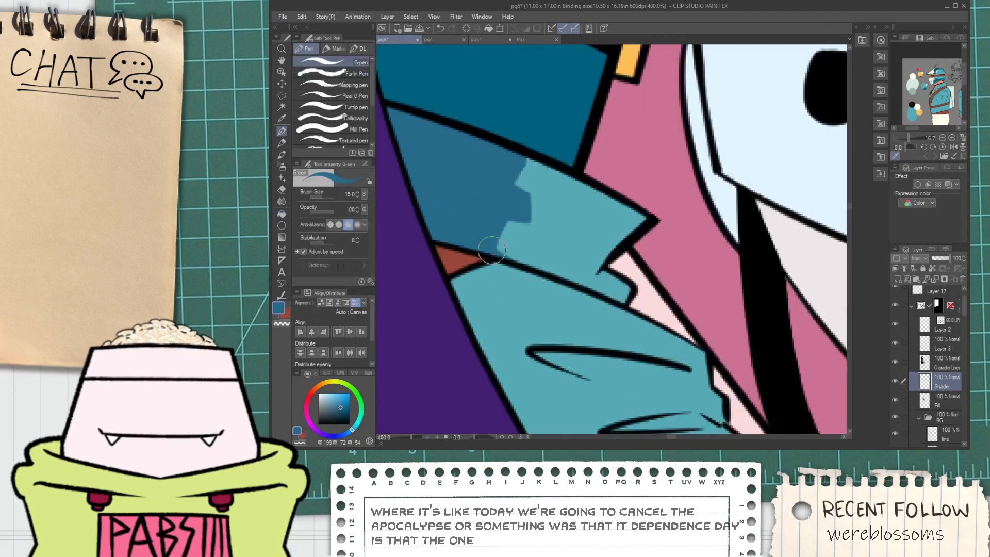
{"action": "mouse_move", "coordinate": [515, 222]}
{"action": "left_mouse_down"}
{"action": "mouse_move", "coordinate": [492, 244]}
{"action": "mouse_move", "coordinate": [547, 253]}
{"action": "left_mouse_up"}
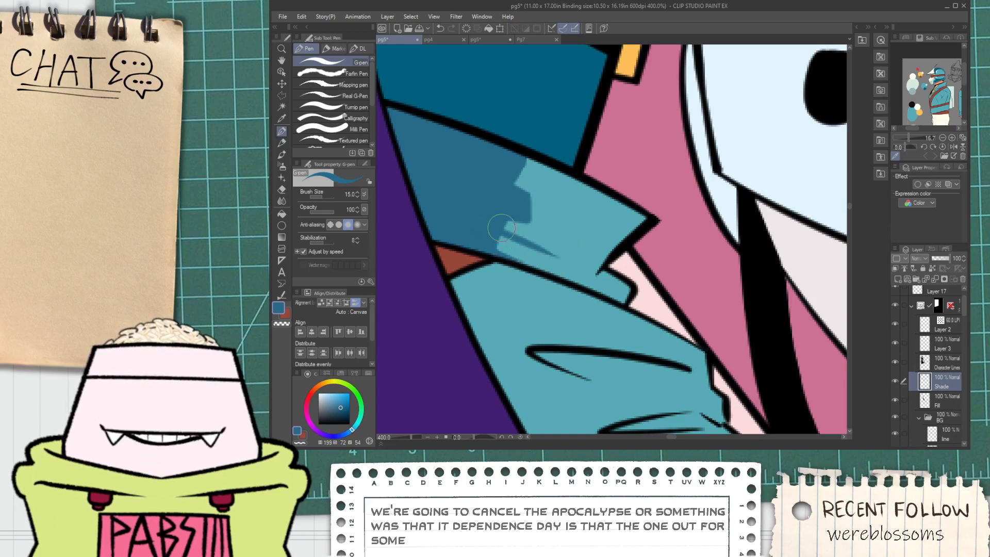
{"action": "left_click_drag", "start_coordinate": [511, 179], "coordinate": [571, 261]}
{"action": "key", "text": "ctrl+z"}
{"action": "mouse_move", "coordinate": [506, 183]}
{"action": "left_mouse_down"}
{"action": "mouse_move", "coordinate": [571, 249]}
{"action": "mouse_move", "coordinate": [516, 208]}
{"action": "mouse_move", "coordinate": [498, 179]}
{"action": "mouse_move", "coordinate": [583, 263]}
{"action": "left_mouse_up"}
{"action": "key", "text": "ctrl+z"}
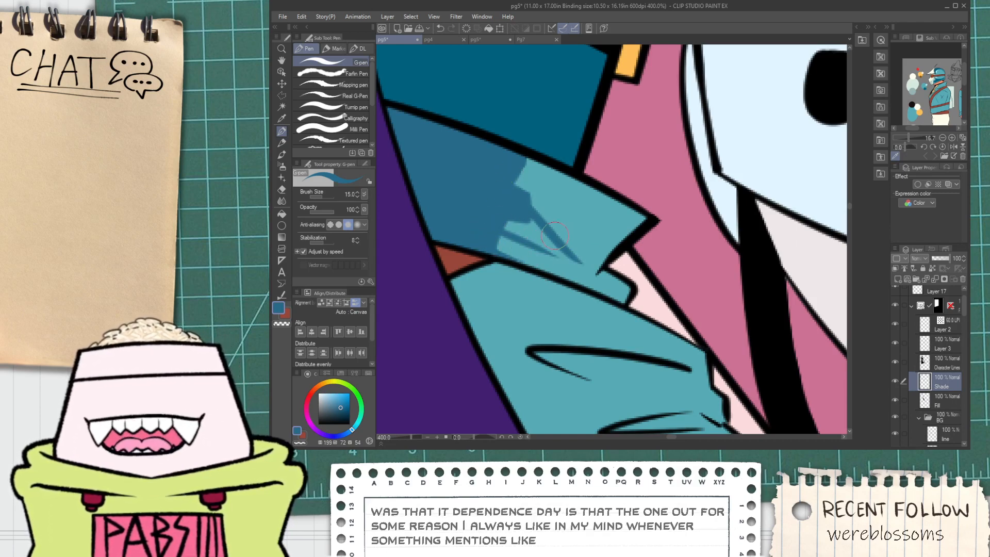
{"action": "scroll", "coordinate": [536, 237], "scroll_direction": "up", "scroll_amount": 2}
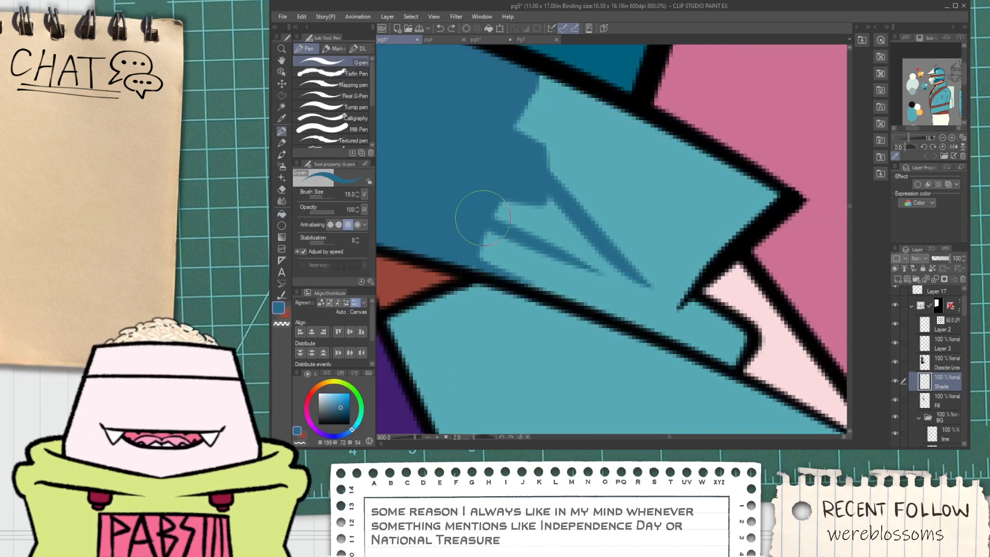
Redraw the lower shade stroke so it meets the diagonal one at a point, and fill the gap between them with blue.
{"action": "key", "text": "ctrl+z"}
{"action": "left_click_drag", "start_coordinate": [488, 219], "coordinate": [630, 276]}
{"action": "key", "text": "ctrl+z"}
{"action": "left_click_drag", "start_coordinate": [482, 217], "coordinate": [653, 283]}
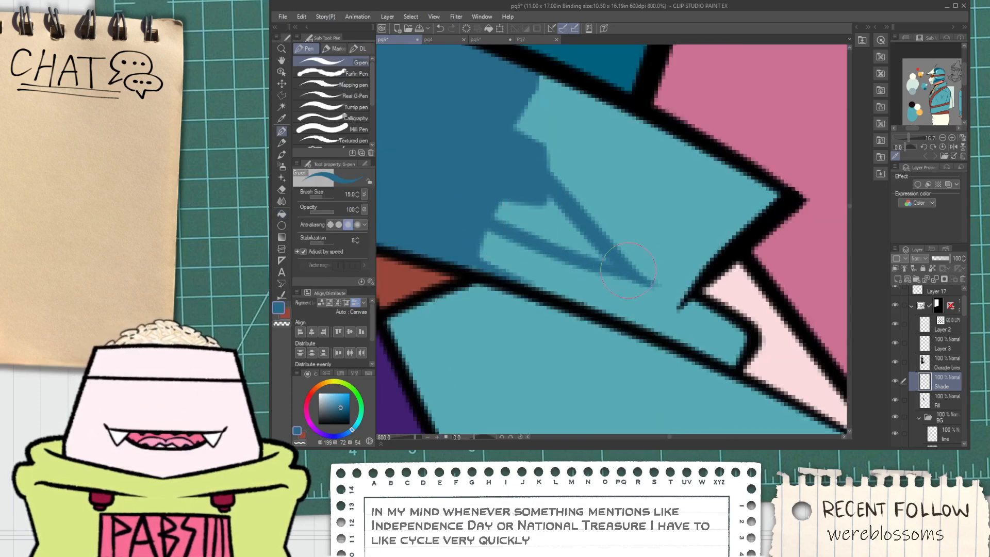
{"action": "key", "text": "g"}
{"action": "left_click", "coordinate": [561, 232]}
Trim the diagonal edge of the collar's shade into a straight line with the Hard eraser.
{"action": "key", "text": "e"}
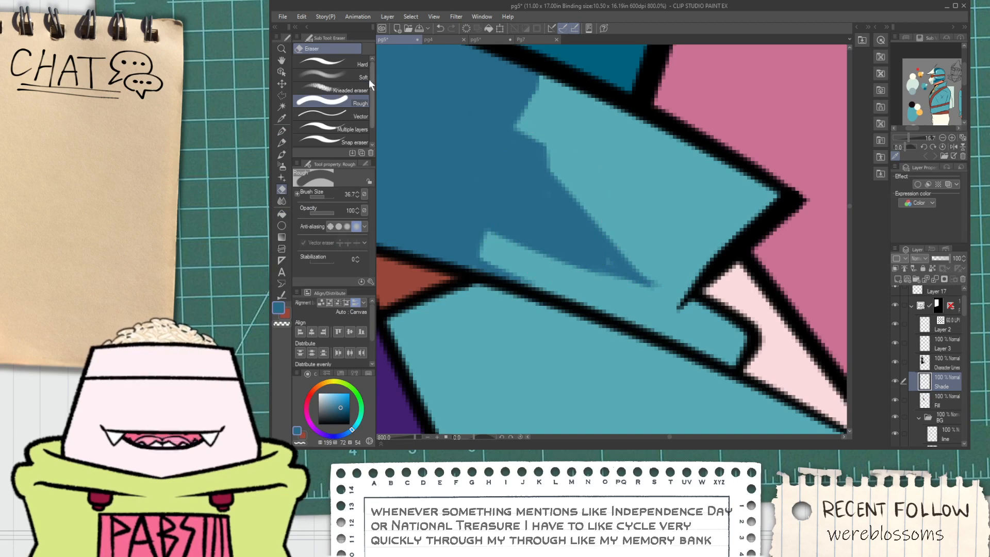
{"action": "left_click", "coordinate": [330, 63]}
{"action": "left_click_drag", "start_coordinate": [532, 126], "coordinate": [660, 275]}
{"action": "key", "text": "ctrl+z"}
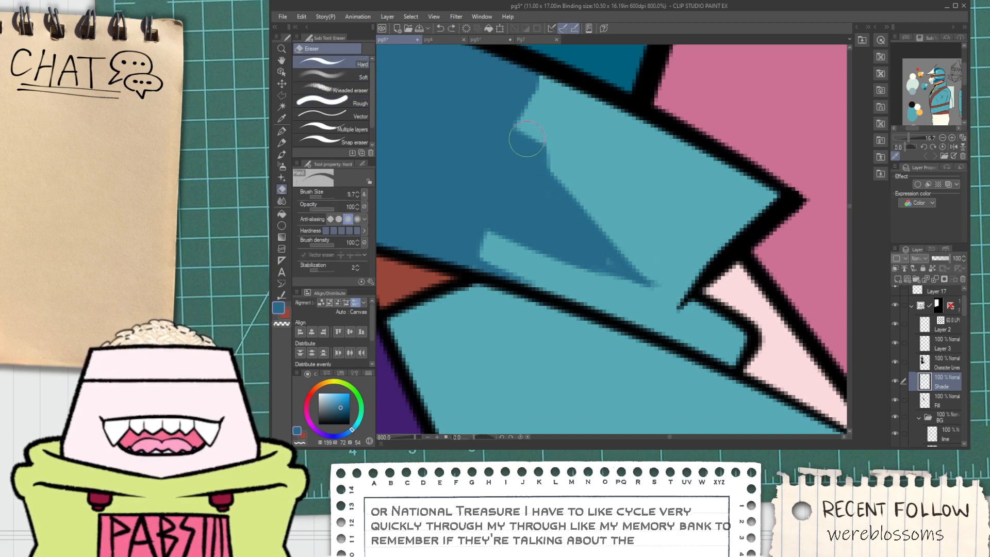
{"action": "key", "text": "ctrl+z"}
{"action": "left_click_drag", "start_coordinate": [527, 144], "coordinate": [702, 323]}
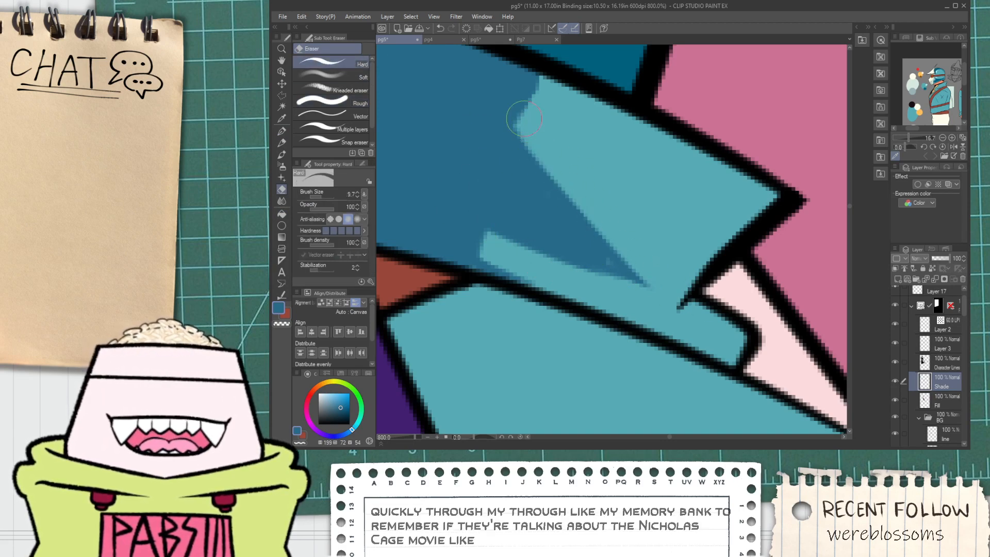
Sharpen the tip of the collar's diagonal shade edge with the Hard eraser.
{"action": "left_click_drag", "start_coordinate": [523, 118], "coordinate": [621, 257]}
{"action": "key", "text": "ctrl+z"}
{"action": "left_click_drag", "start_coordinate": [529, 126], "coordinate": [648, 270]}
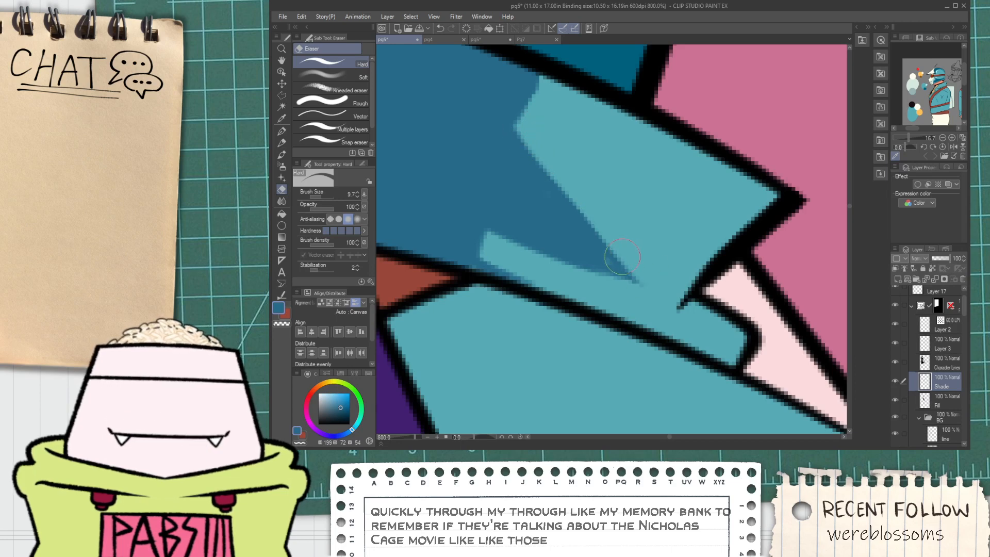
Draw a tapered shade stroke on the sleeve with the G-pen, running from the collar's lower edge towards the upper fold.
{"action": "key", "text": "p"}
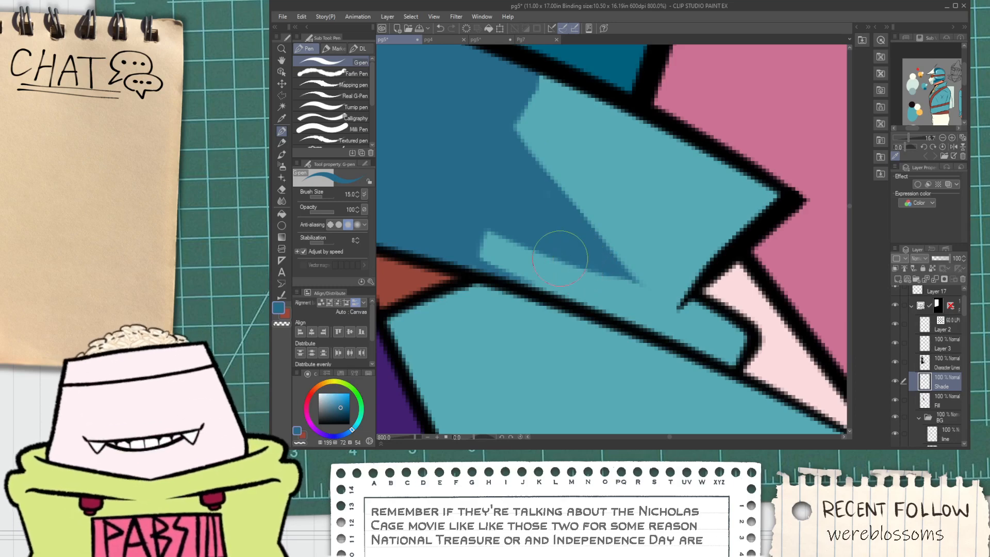
{"action": "scroll", "coordinate": [519, 261], "scroll_direction": "down", "scroll_amount": 6}
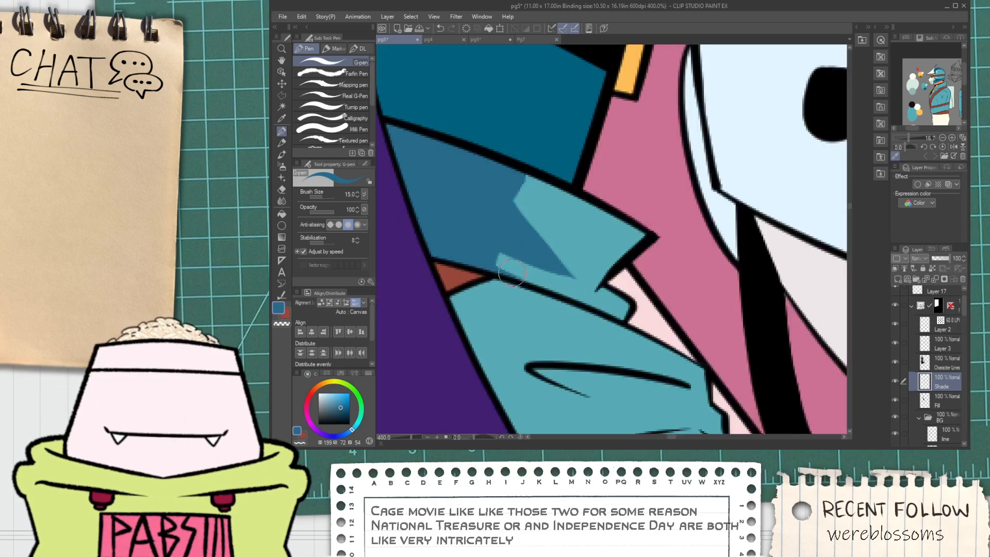
{"action": "scroll", "coordinate": [515, 272], "scroll_direction": "up", "scroll_amount": 4}
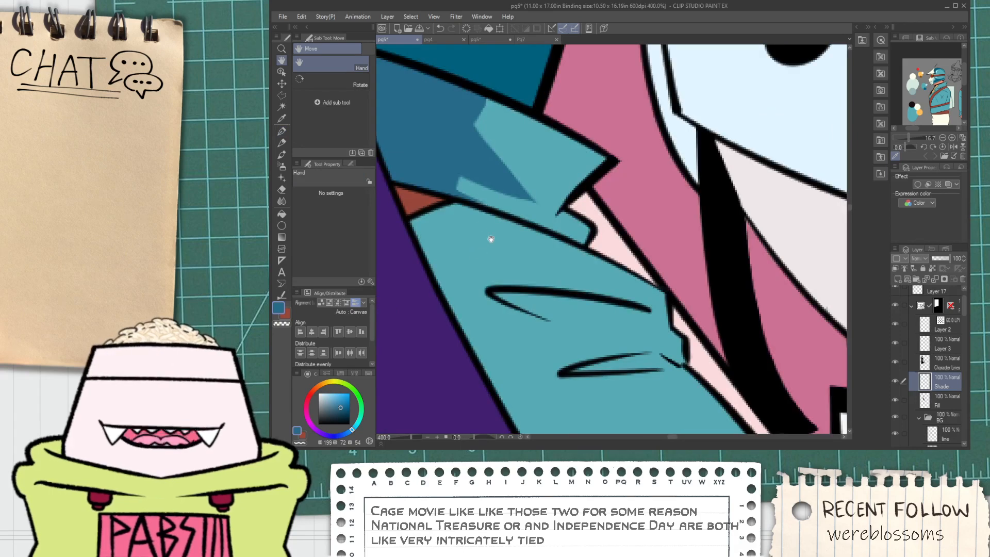
{"action": "mouse_move", "coordinate": [511, 228]}
{"action": "left_mouse_down"}
{"action": "mouse_move", "coordinate": [579, 270]}
{"action": "mouse_move", "coordinate": [504, 290]}
{"action": "left_mouse_up"}
{"action": "key", "text": "ctrl+z"}
{"action": "left_click_drag", "start_coordinate": [567, 267], "coordinate": [490, 290]}
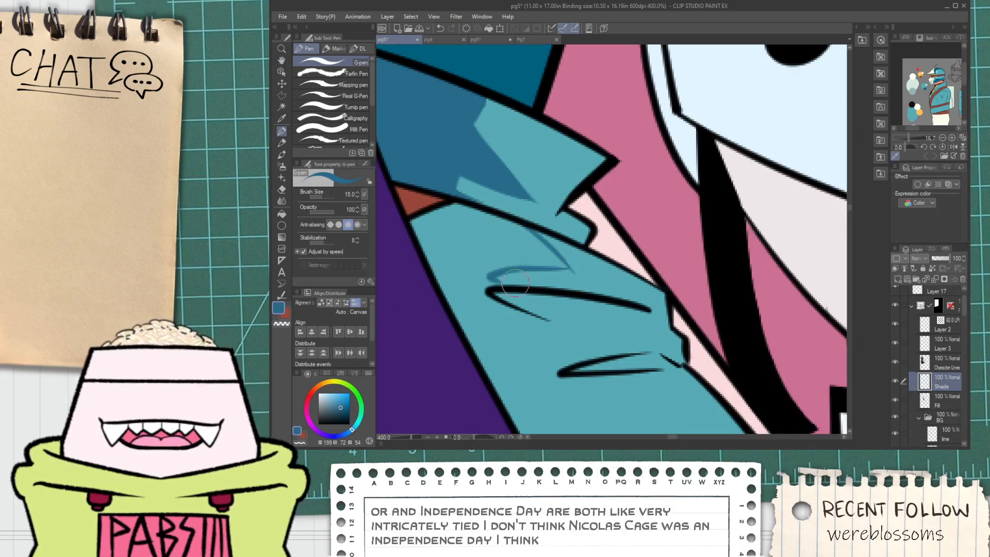
{"action": "key", "text": "ctrl+z"}
{"action": "left_click_drag", "start_coordinate": [553, 265], "coordinate": [490, 289]}
{"action": "key", "text": "ctrl+z"}
{"action": "mouse_move", "coordinate": [581, 263]}
{"action": "left_mouse_down"}
{"action": "mouse_move", "coordinate": [491, 289]}
{"action": "mouse_move", "coordinate": [571, 271]}
{"action": "left_mouse_up"}
{"action": "key", "text": "ctrl+z"}
{"action": "key", "text": "ctrl+z"}
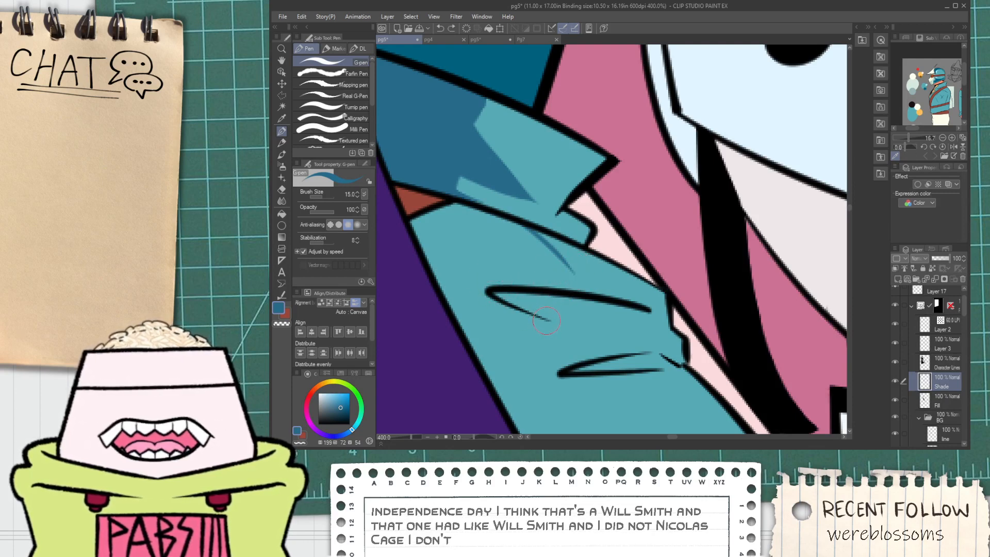
Close the underside of the sleeve's upper fold with a curved shade stroke and fill the fold with blue.
{"action": "left_click_drag", "start_coordinate": [568, 320], "coordinate": [644, 304]}
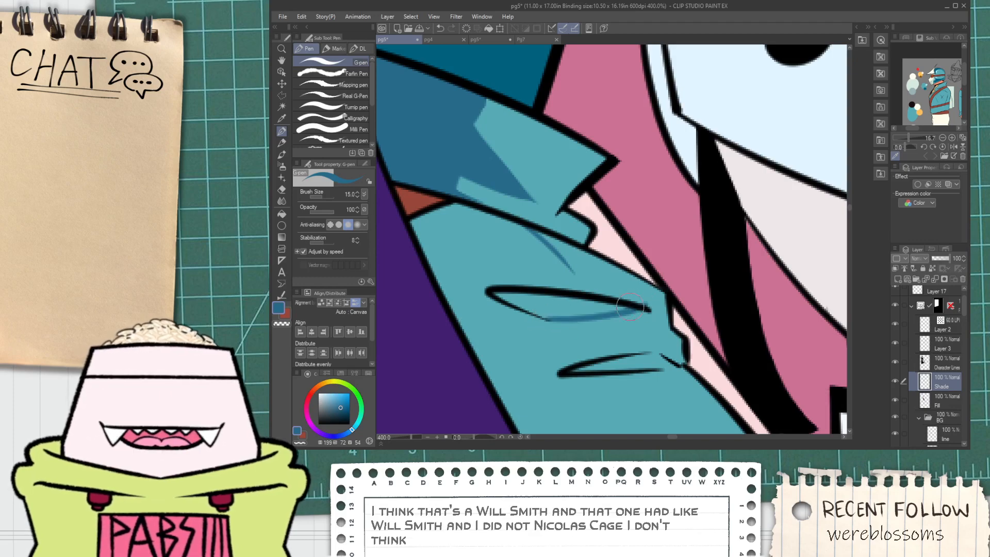
{"action": "key", "text": "g"}
{"action": "left_click", "coordinate": [580, 315]}
{"action": "scroll", "coordinate": [641, 317], "scroll_direction": "up", "scroll_amount": 1}
{"action": "key", "text": "p"}
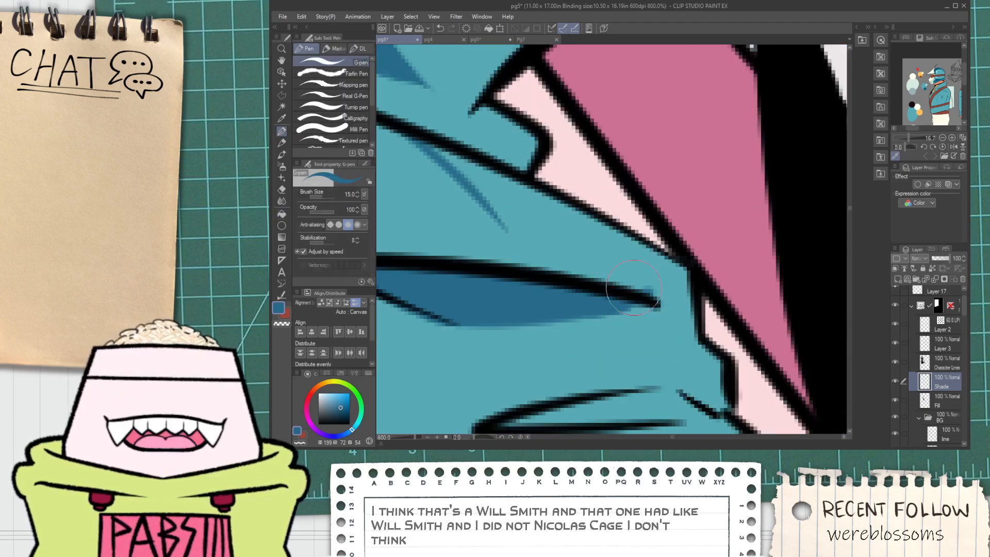
Extend the shade line below the collar down to the outline of the upper sleeve fold.
{"action": "scroll", "coordinate": [633, 288], "scroll_direction": "down", "scroll_amount": 1}
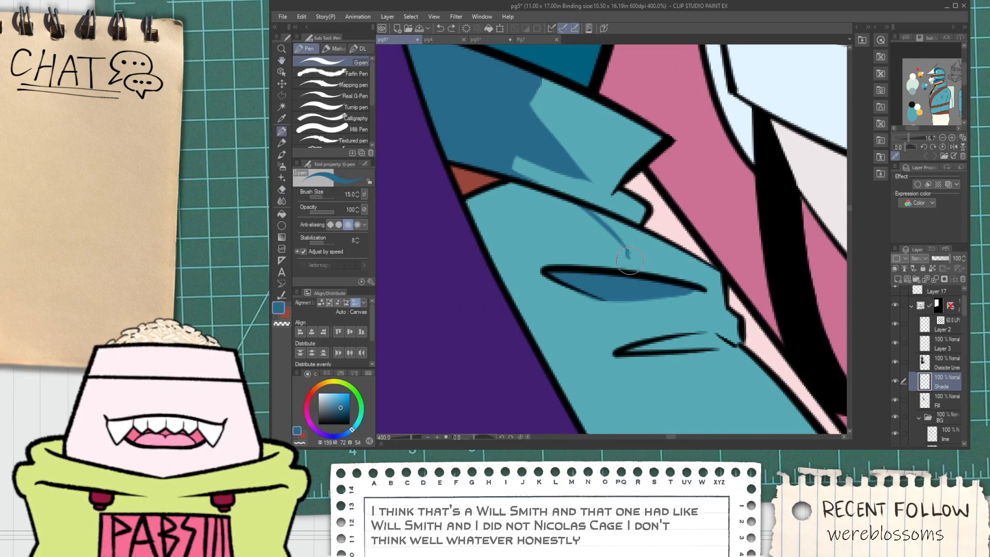
{"action": "key", "text": "g"}
{"action": "scroll", "coordinate": [596, 268], "scroll_direction": "down", "scroll_amount": 1}
{"action": "key", "text": "space"}
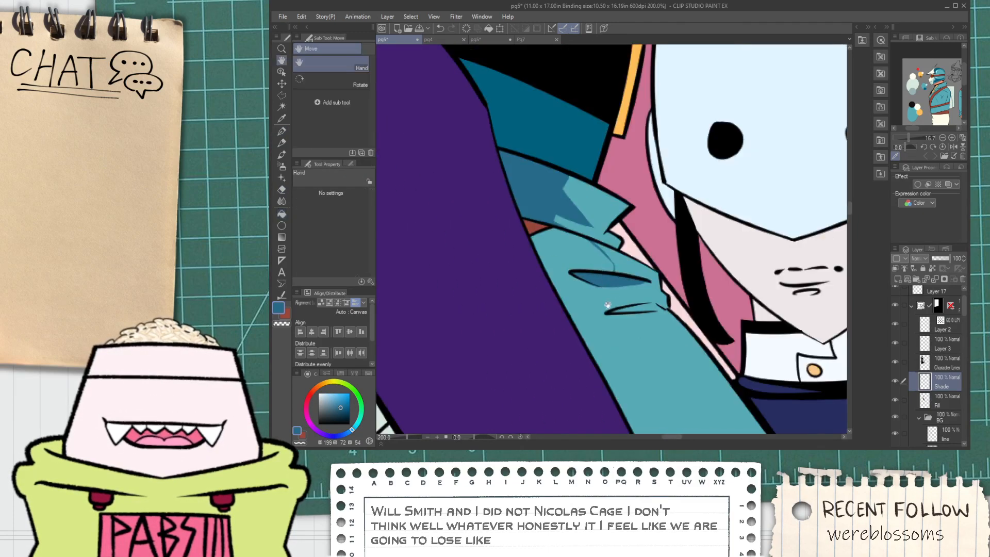
{"action": "left_click_drag", "start_coordinate": [597, 294], "coordinate": [544, 262]}
{"action": "scroll", "coordinate": [544, 262], "scroll_direction": "up", "scroll_amount": 1}
{"action": "key", "text": "p"}
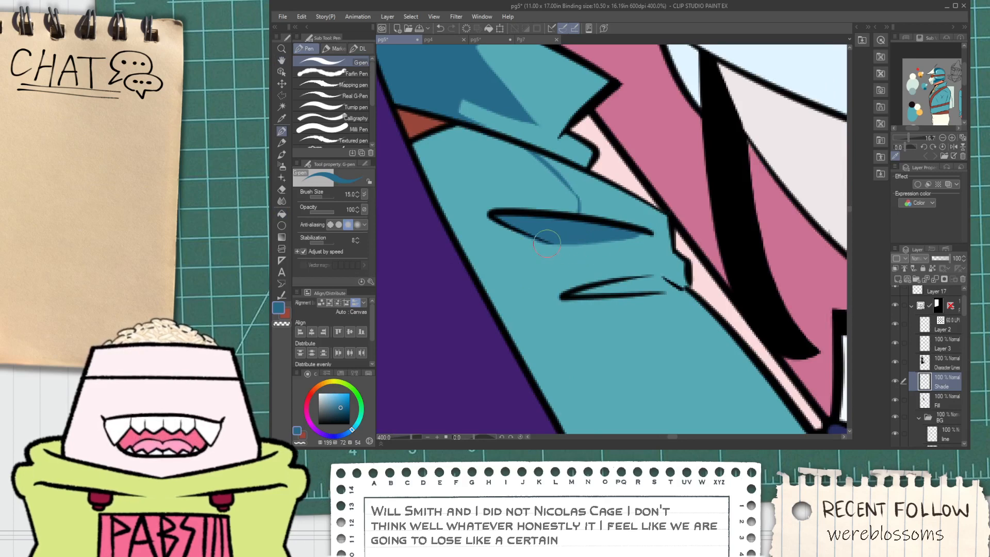
Draw a jagged shade line between the two sleeve folds and fill the lower fold with blue.
{"action": "key", "text": "ctrl+z"}
{"action": "mouse_move", "coordinate": [605, 255]}
{"action": "left_mouse_down"}
{"action": "mouse_move", "coordinate": [602, 282]}
{"action": "mouse_move", "coordinate": [644, 277]}
{"action": "mouse_move", "coordinate": [672, 282]}
{"action": "mouse_move", "coordinate": [652, 295]}
{"action": "mouse_move", "coordinate": [680, 293]}
{"action": "mouse_move", "coordinate": [649, 277]}
{"action": "left_mouse_up"}
{"action": "key", "text": "g"}
{"action": "left_click", "coordinate": [634, 287]}
{"action": "key", "text": "p"}
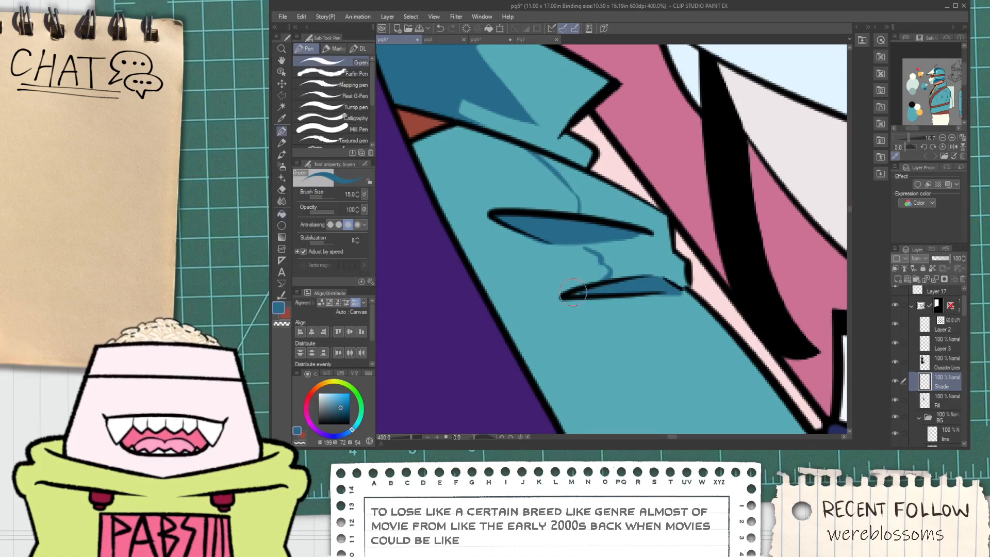
Draw a long shade line down the teal sleeve from the lower fold towards the cuff.
{"action": "scroll", "coordinate": [584, 295], "scroll_direction": "down", "scroll_amount": 2}
{"action": "left_click_drag", "start_coordinate": [619, 322], "coordinate": [544, 225]}
{"action": "scroll", "coordinate": [587, 258], "scroll_direction": "down", "scroll_amount": 2}
{"action": "key", "text": "space"}
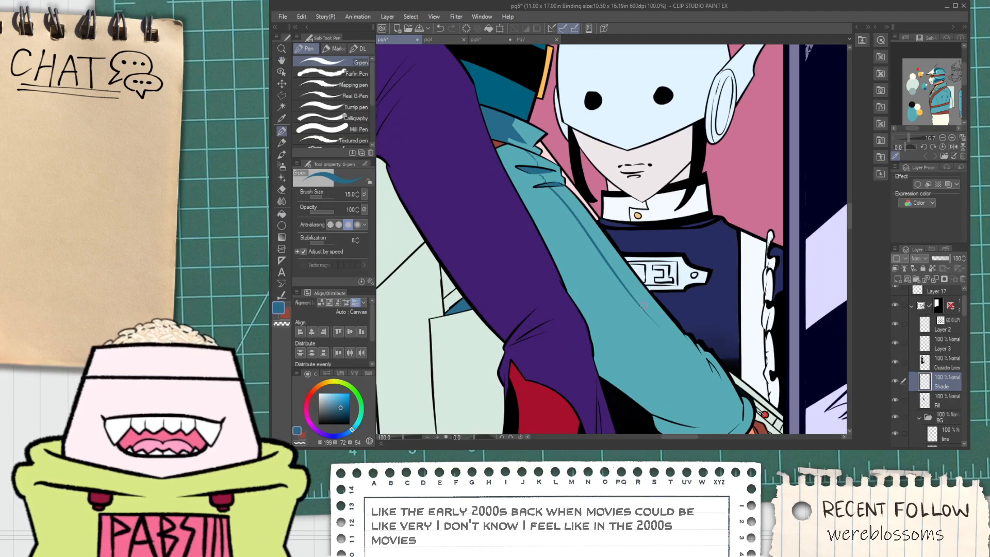
{"action": "key", "text": "ctrl+z"}
{"action": "mouse_move", "coordinate": [549, 195]}
{"action": "left_mouse_down"}
{"action": "mouse_move", "coordinate": [679, 413]}
{"action": "mouse_move", "coordinate": [595, 308]}
{"action": "mouse_move", "coordinate": [661, 327]}
{"action": "left_mouse_up"}
{"action": "key", "text": "space"}
{"action": "scroll", "coordinate": [595, 307], "scroll_direction": "up", "scroll_amount": 2}
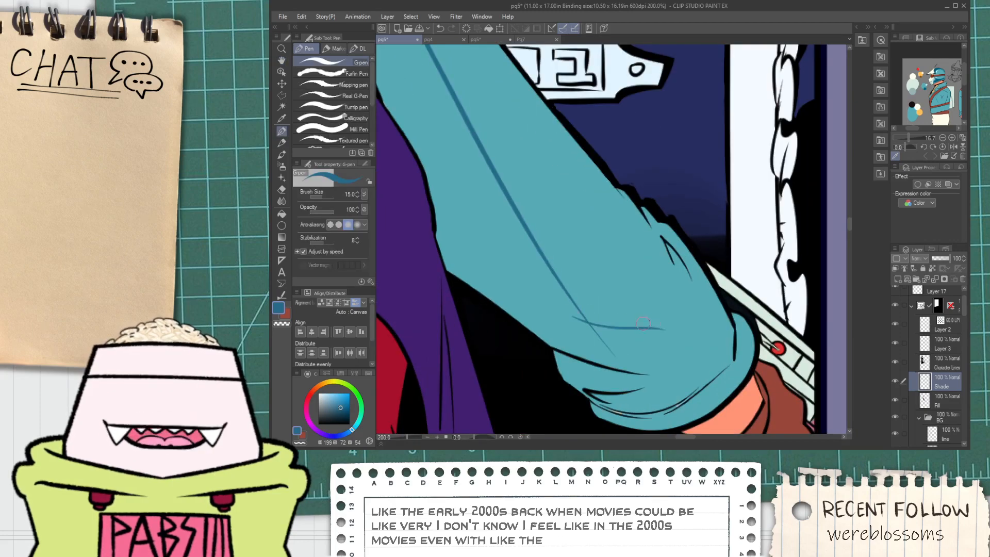
Draw a curved shade line across the long one above the cuff and continue it in a zigzag to the small crease.
{"action": "key", "text": "ctrl+z"}
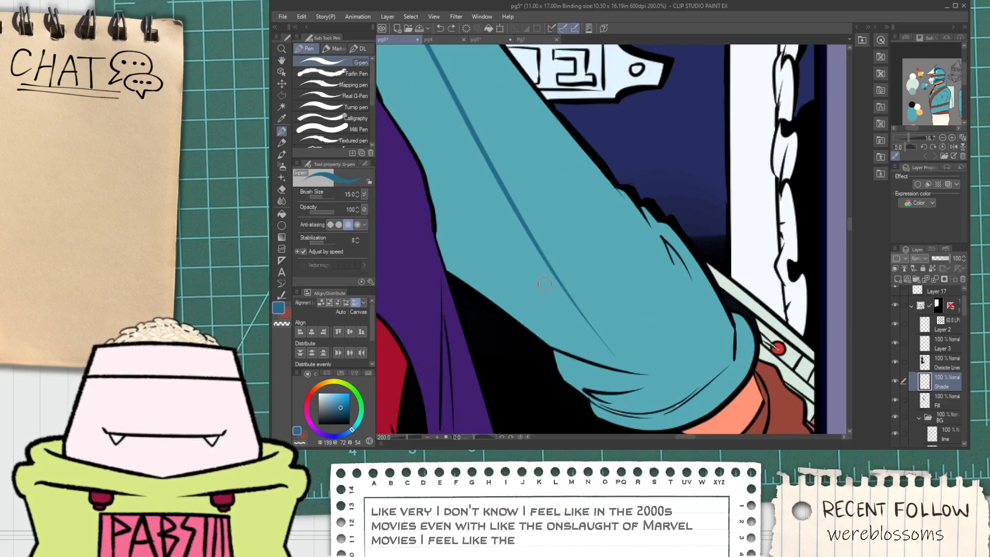
{"action": "mouse_move", "coordinate": [545, 284]}
{"action": "left_mouse_down"}
{"action": "mouse_move", "coordinate": [655, 299]}
{"action": "mouse_move", "coordinate": [659, 239]}
{"action": "left_mouse_up"}
{"action": "scroll", "coordinate": [648, 288], "scroll_direction": "up", "scroll_amount": 2}
{"action": "key", "text": "ctrl+z"}
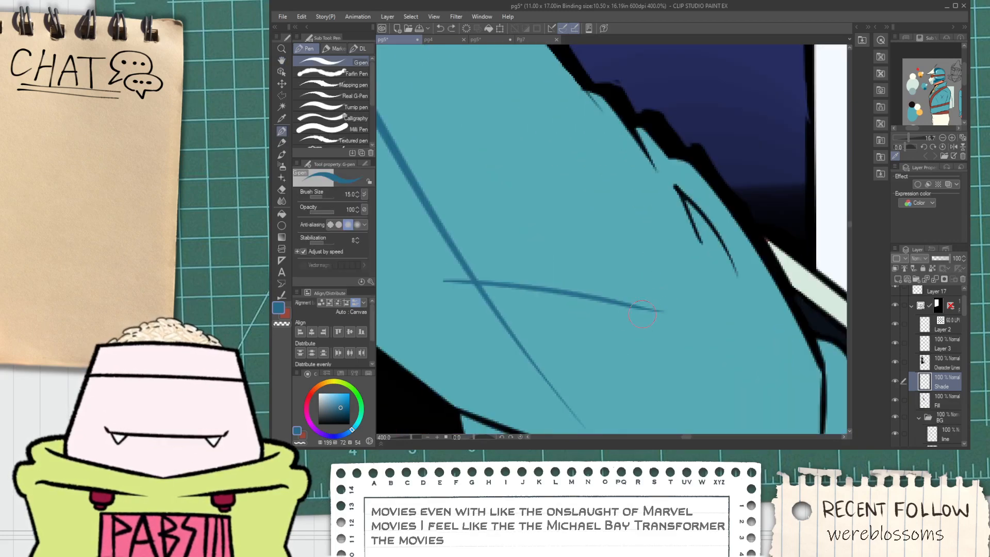
{"action": "mouse_move", "coordinate": [642, 319]}
{"action": "left_mouse_down"}
{"action": "mouse_move", "coordinate": [661, 195]}
{"action": "mouse_move", "coordinate": [703, 249]}
{"action": "mouse_move", "coordinate": [652, 210]}
{"action": "left_mouse_up"}
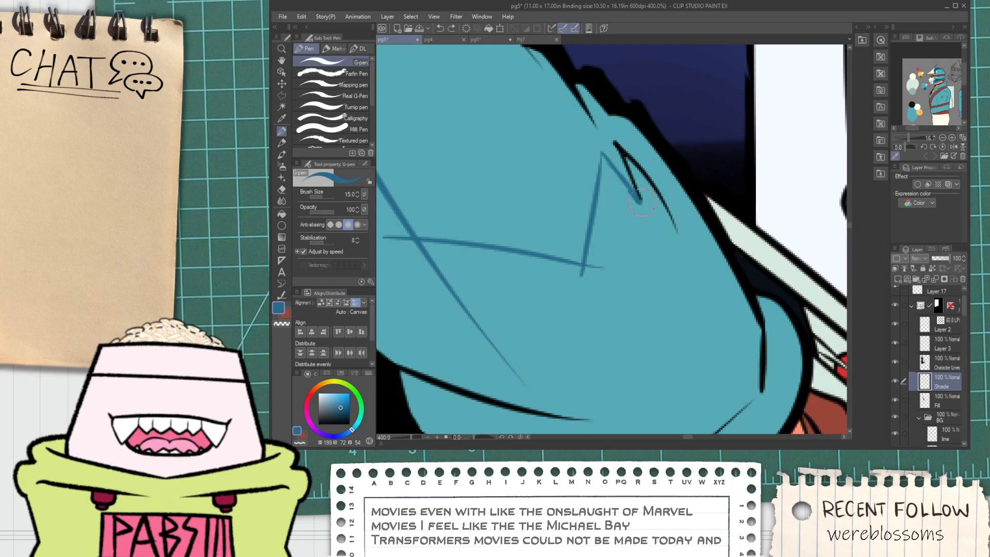
Draw a notched shade line from the small crease down to the cuff's outer edge.
{"action": "mouse_move", "coordinate": [676, 227]}
{"action": "left_mouse_down"}
{"action": "mouse_move", "coordinate": [675, 215]}
{"action": "mouse_move", "coordinate": [758, 319]}
{"action": "left_mouse_up"}
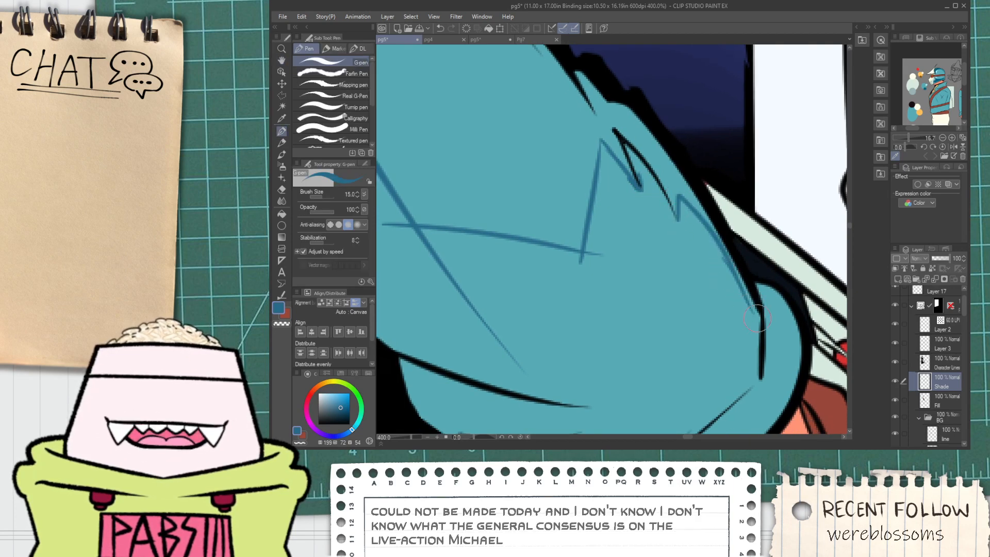
{"action": "key", "text": "ctrl+z"}
{"action": "left_click_drag", "start_coordinate": [677, 218], "coordinate": [746, 303]}
{"action": "key", "text": "ctrl+z"}
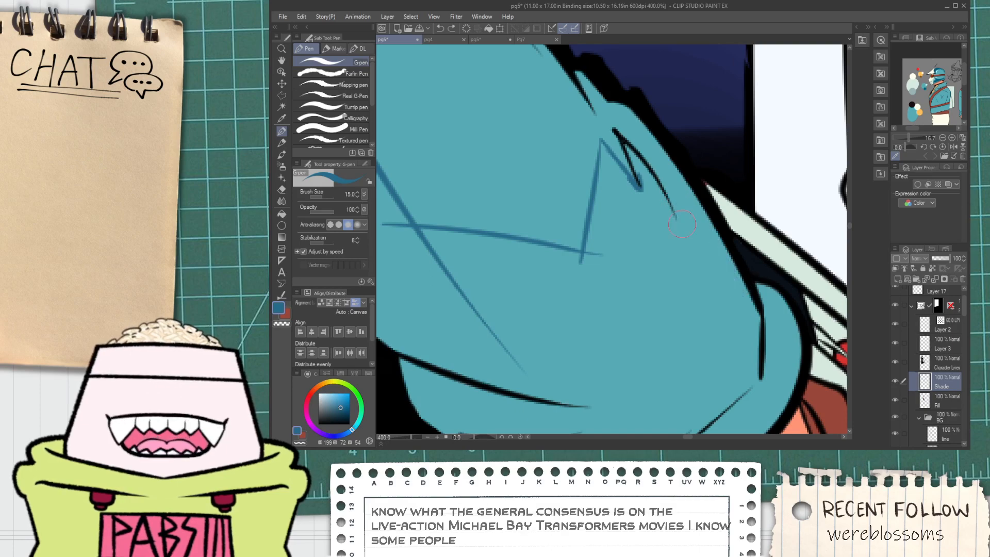
{"action": "mouse_move", "coordinate": [677, 196]}
{"action": "left_mouse_down"}
{"action": "mouse_move", "coordinate": [745, 308]}
{"action": "mouse_move", "coordinate": [760, 312]}
{"action": "left_mouse_up"}
Draw a short angled shade line across the outer end of the cuff, from the inner cuff line to the outline.
{"action": "scroll", "coordinate": [691, 309], "scroll_direction": "down", "scroll_amount": 3}
{"action": "left_click_drag", "start_coordinate": [692, 309], "coordinate": [648, 258]}
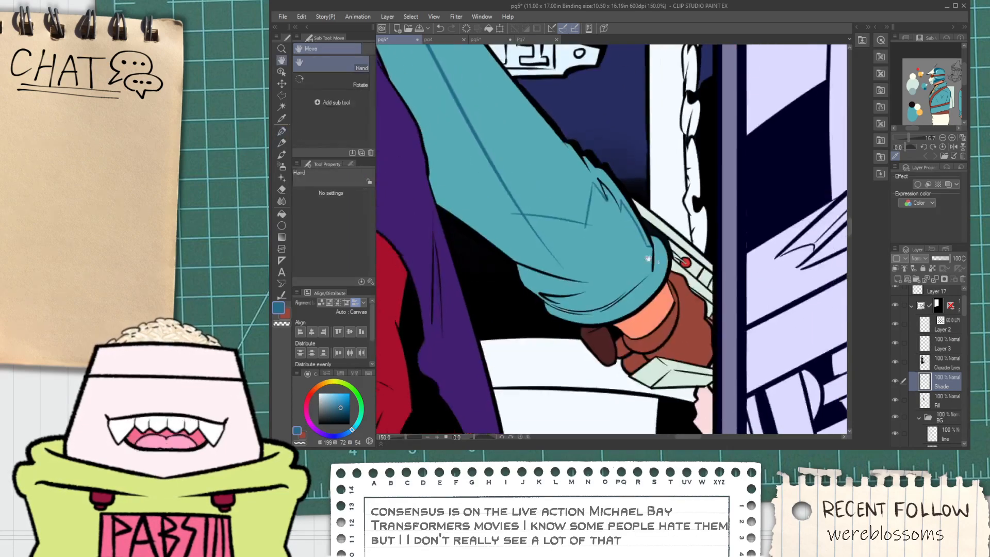
{"action": "scroll", "coordinate": [651, 265], "scroll_direction": "up", "scroll_amount": 3}
{"action": "scroll", "coordinate": [654, 273], "scroll_direction": "up", "scroll_amount": 3}
{"action": "mouse_move", "coordinate": [606, 204]}
{"action": "left_mouse_down"}
{"action": "mouse_move", "coordinate": [616, 227]}
{"action": "mouse_move", "coordinate": [676, 230]}
{"action": "left_mouse_up"}
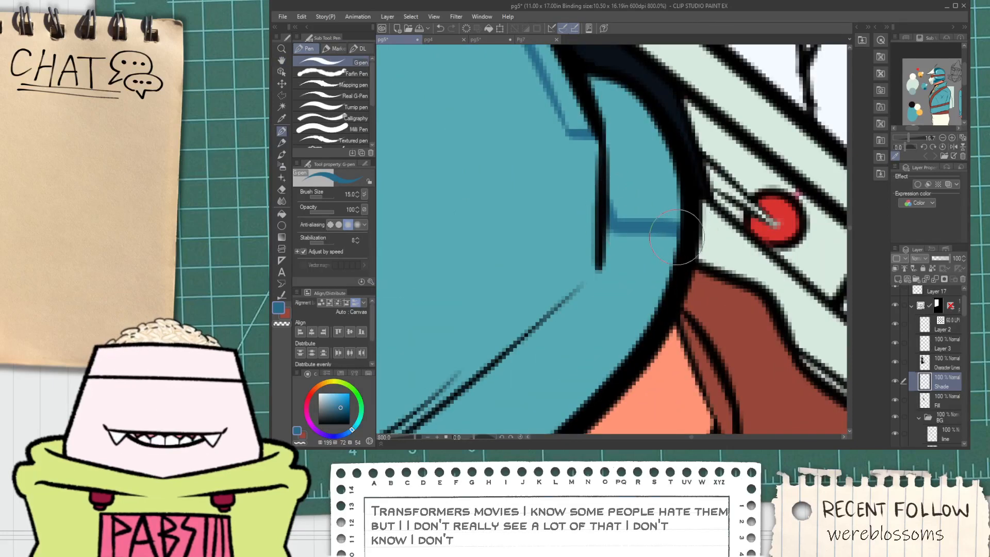
Fill the outlined shade area of the lower sleeve and the underside of the cuff with blue.
{"action": "scroll", "coordinate": [661, 236], "scroll_direction": "down", "scroll_amount": 5}
{"action": "scroll", "coordinate": [614, 234], "scroll_direction": "down", "scroll_amount": 1}
{"action": "key", "text": "g"}
{"action": "left_click", "coordinate": [589, 238]}
{"action": "scroll", "coordinate": [577, 281], "scroll_direction": "up", "scroll_amount": 3}
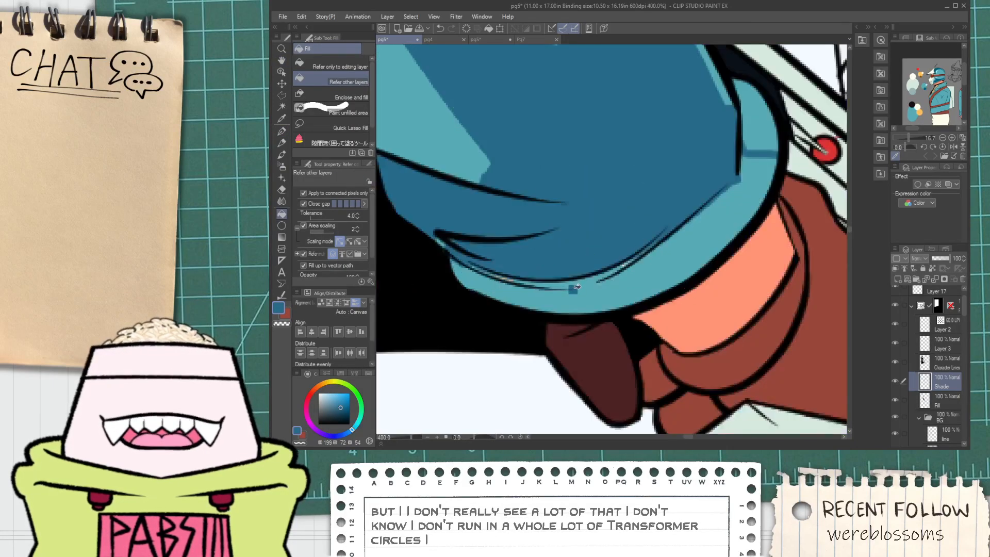
{"action": "left_click", "coordinate": [595, 295]}
{"action": "key", "text": "p"}
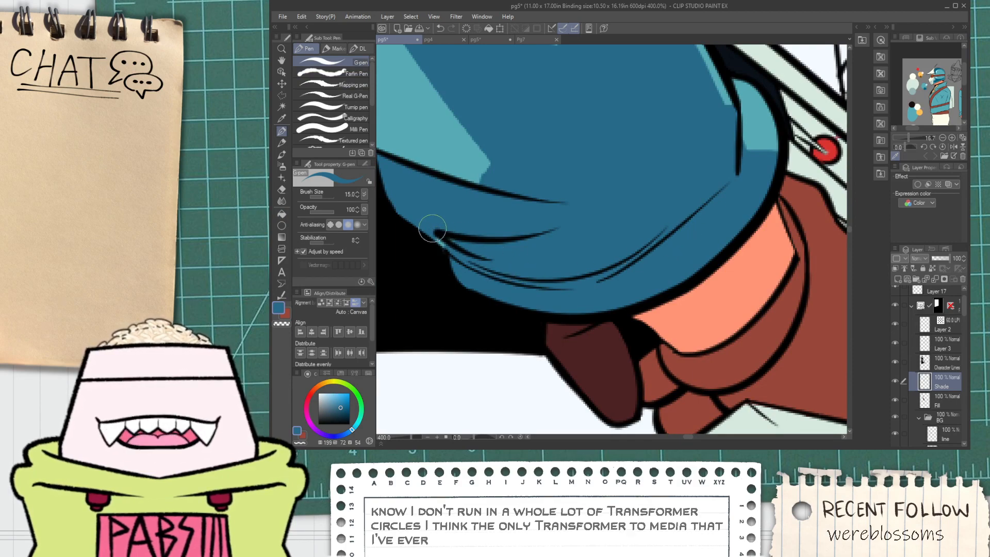
Fill the shaded side of the upper sleeve, between the collar and the folds, with blue.
{"action": "scroll", "coordinate": [433, 229], "scroll_direction": "down", "scroll_amount": 3}
{"action": "key", "text": "g"}
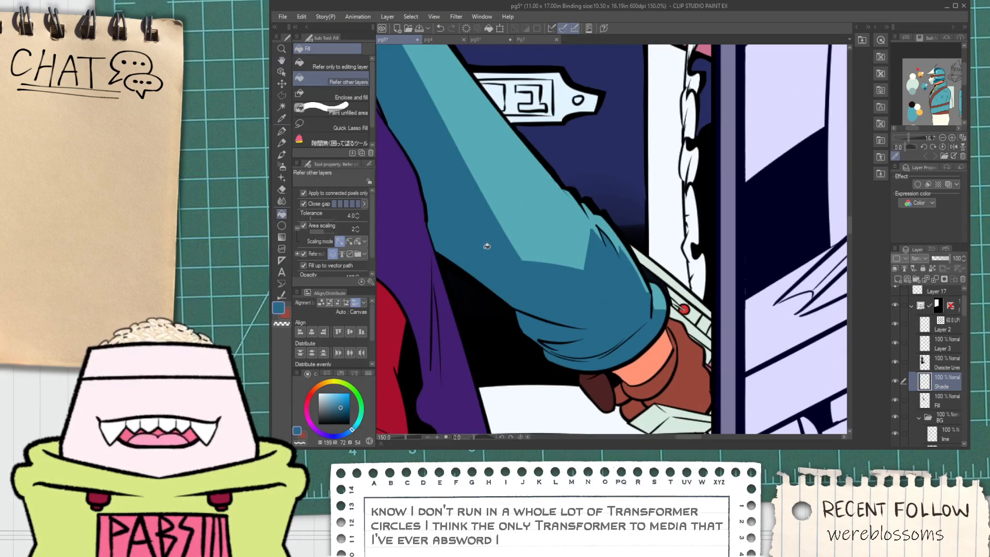
{"action": "scroll", "coordinate": [487, 246], "scroll_direction": "down", "scroll_amount": 1}
{"action": "left_click_drag", "start_coordinate": [472, 218], "coordinate": [541, 343]}
{"action": "left_click_drag", "start_coordinate": [473, 245], "coordinate": [549, 368]}
{"action": "scroll", "coordinate": [549, 369], "scroll_direction": "up", "scroll_amount": 1}
{"action": "left_click", "coordinate": [526, 254]}
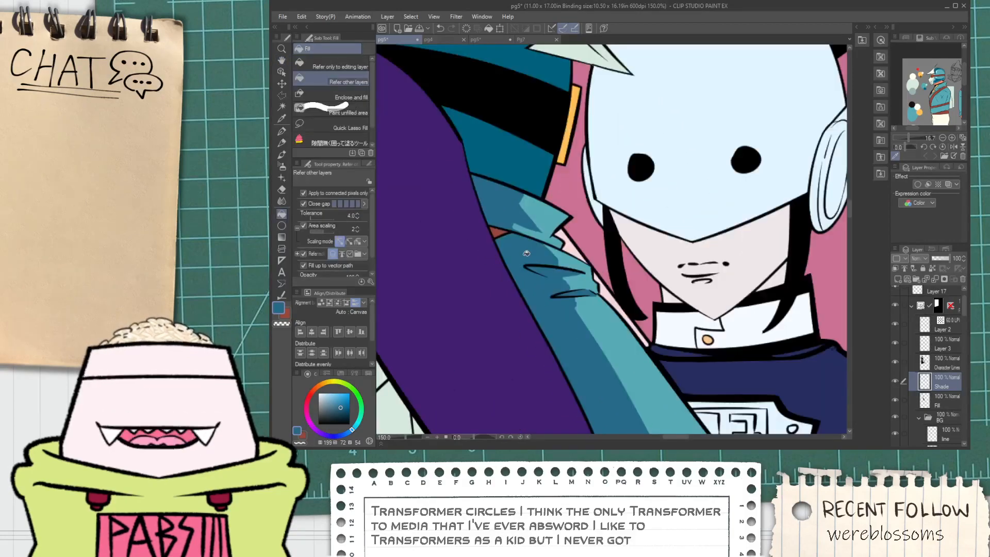
{"action": "scroll", "coordinate": [526, 253], "scroll_direction": "up", "scroll_amount": 4}
{"action": "scroll", "coordinate": [515, 231], "scroll_direction": "down", "scroll_amount": 6}
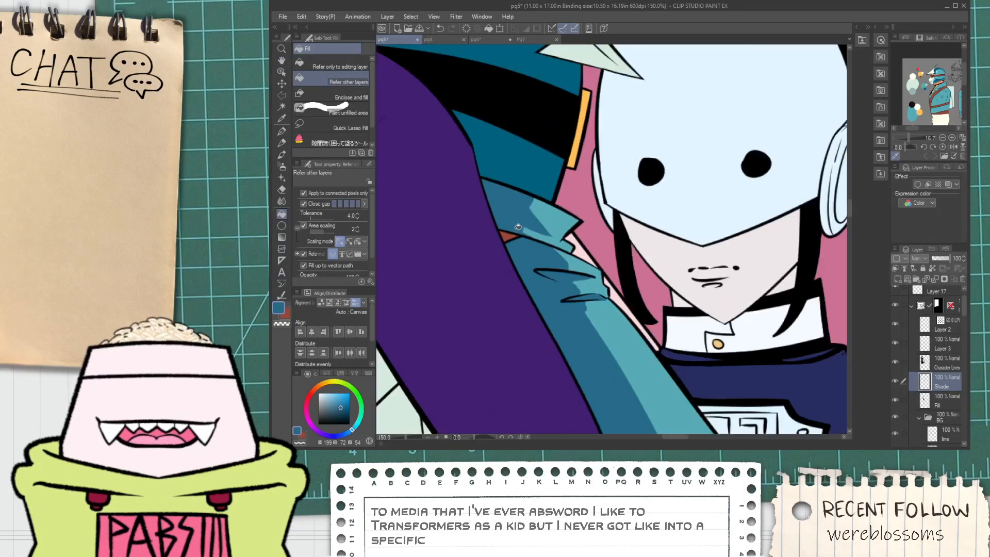
Erase thin tapered streaks into the shade between the two sleeve folds with the Hard eraser.
{"action": "key", "text": "space"}
{"action": "left_click_drag", "start_coordinate": [547, 257], "coordinate": [518, 241]}
{"action": "scroll", "coordinate": [517, 240], "scroll_direction": "up", "scroll_amount": 2}
{"action": "scroll", "coordinate": [482, 186], "scroll_direction": "up", "scroll_amount": 1}
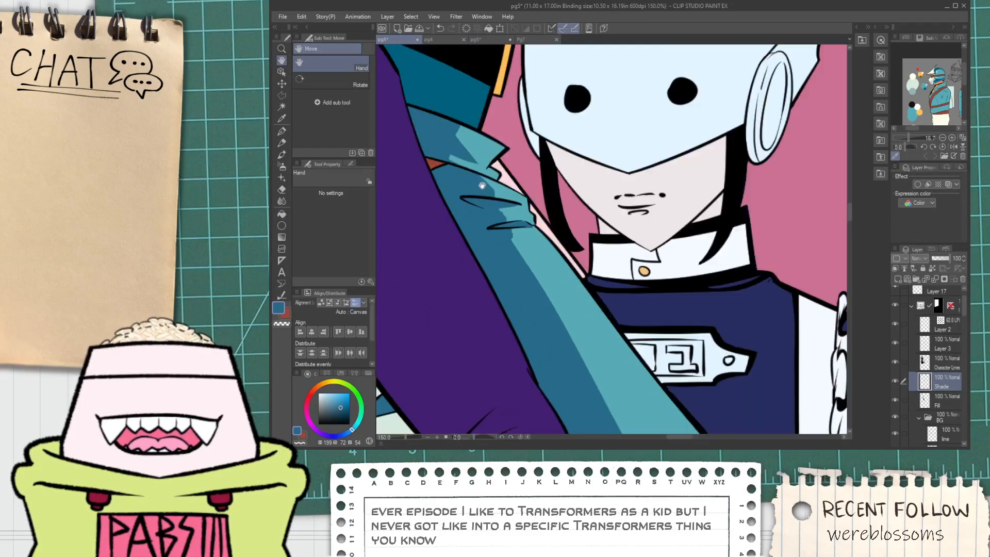
{"action": "scroll", "coordinate": [437, 190], "scroll_direction": "up", "scroll_amount": 1}
{"action": "scroll", "coordinate": [527, 216], "scroll_direction": "up", "scroll_amount": 4}
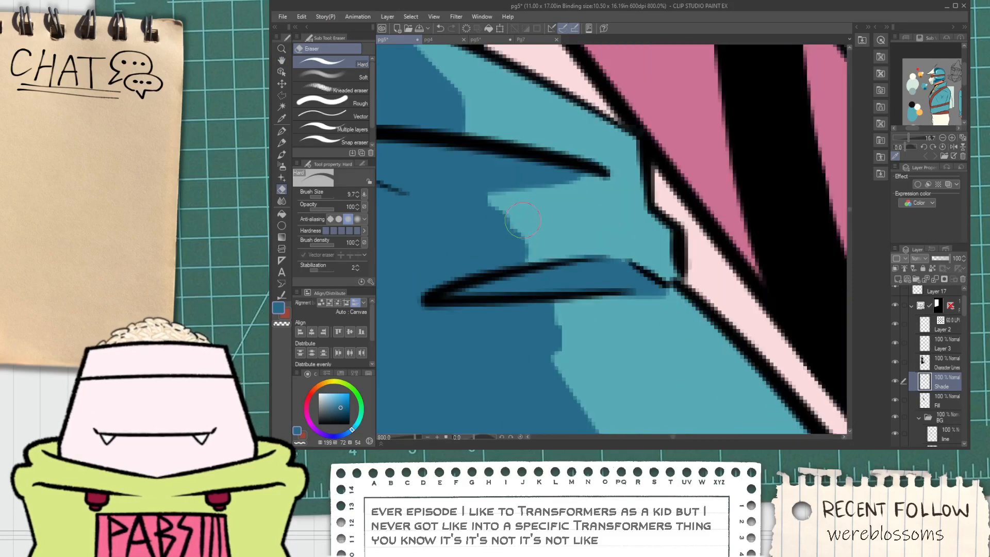
{"action": "left_click_drag", "start_coordinate": [539, 201], "coordinate": [454, 217]}
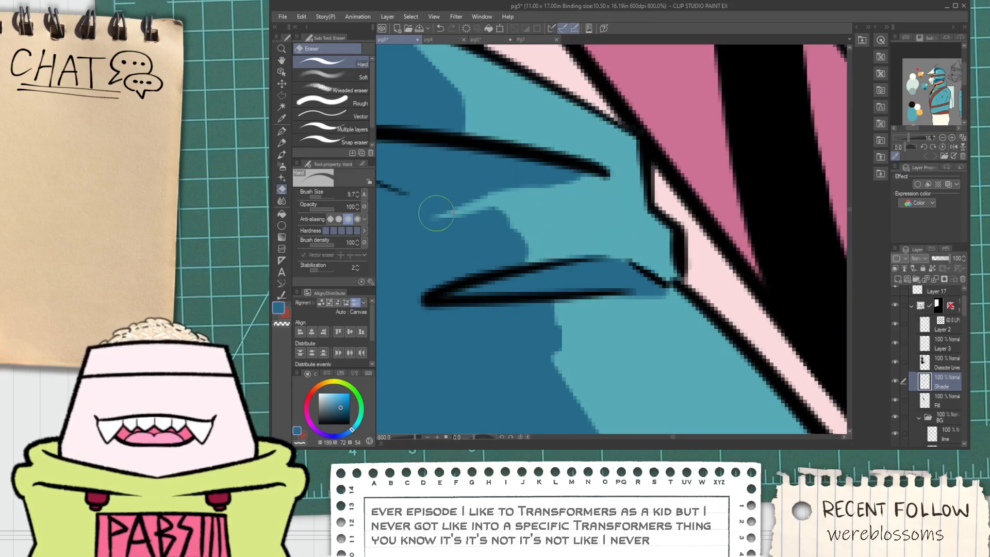
{"action": "key", "text": "ctrl+z"}
{"action": "left_click_drag", "start_coordinate": [518, 203], "coordinate": [446, 208]}
{"action": "key", "text": "ctrl+z"}
{"action": "mouse_move", "coordinate": [511, 222]}
{"action": "left_mouse_down"}
{"action": "mouse_move", "coordinate": [447, 218]}
{"action": "mouse_move", "coordinate": [440, 229]}
{"action": "left_mouse_up"}
{"action": "mouse_move", "coordinate": [518, 250]}
{"action": "left_mouse_down"}
{"action": "mouse_move", "coordinate": [539, 239]}
{"action": "mouse_move", "coordinate": [433, 244]}
{"action": "left_mouse_up"}
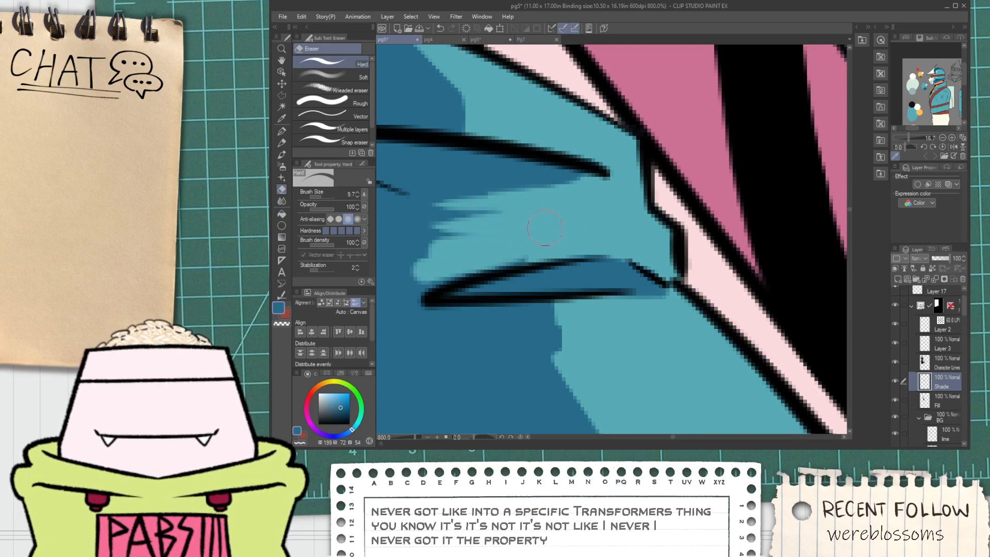
{"action": "key", "text": "ctrl+z"}
{"action": "left_click_drag", "start_coordinate": [436, 286], "coordinate": [548, 246]}
{"action": "left_click_drag", "start_coordinate": [448, 248], "coordinate": [505, 235]}
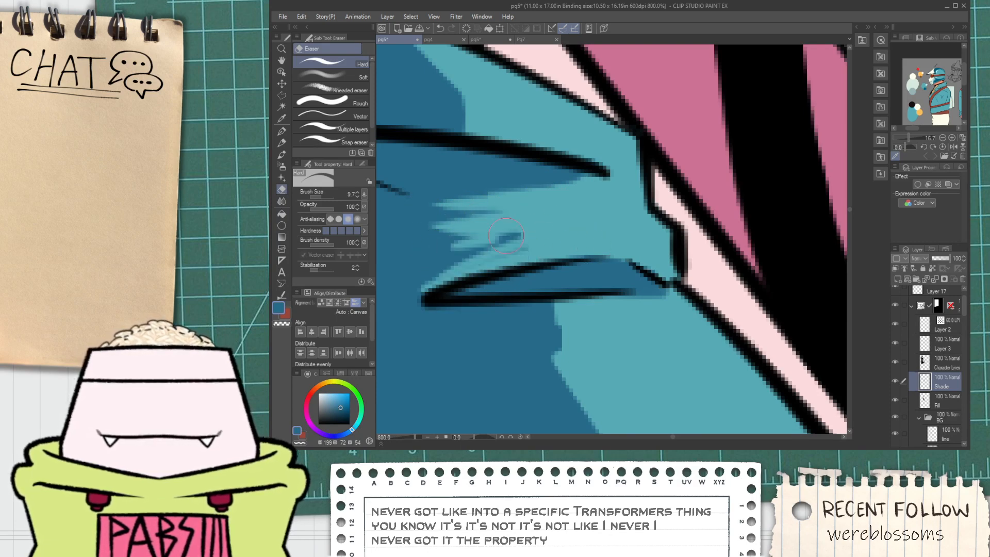
Look over the shaded sleeve within the panel and switch to the pg4 document to view the masked character's coat colouring.
{"action": "scroll", "coordinate": [536, 248], "scroll_direction": "down", "scroll_amount": 11}
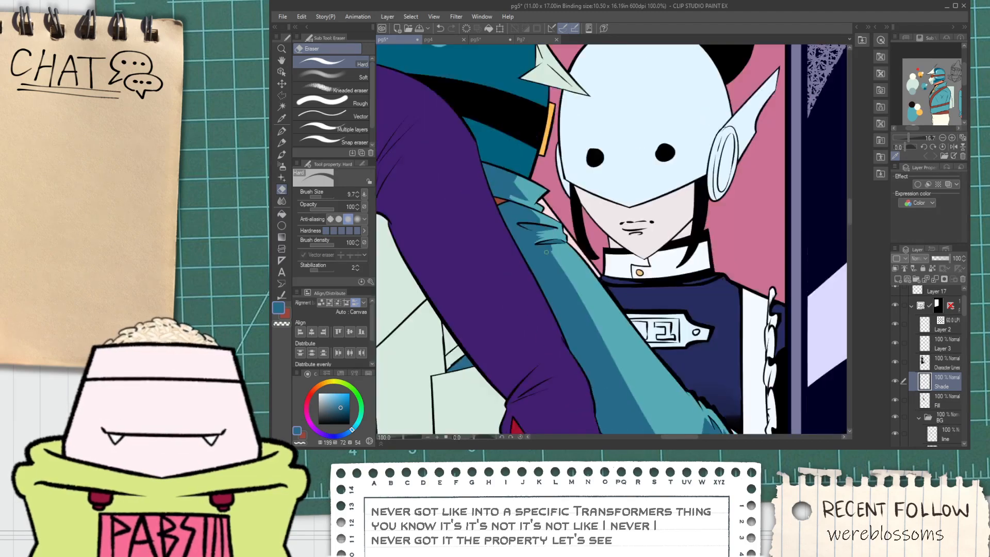
{"action": "key", "text": "space"}
{"action": "left_click_drag", "start_coordinate": [608, 336], "coordinate": [541, 263]}
{"action": "scroll", "coordinate": [476, 248], "scroll_direction": "up", "scroll_amount": 1}
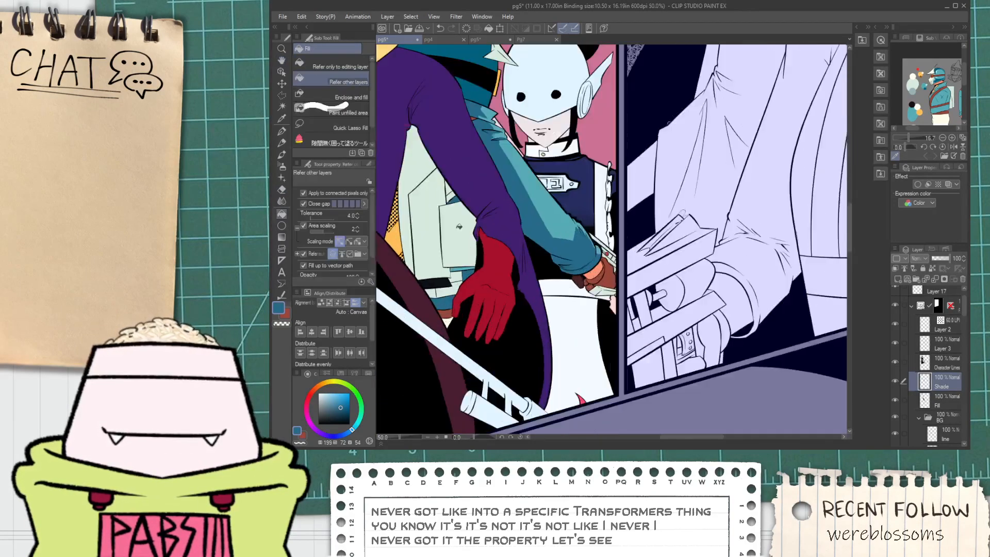
{"action": "key", "text": "space"}
{"action": "left_click_drag", "start_coordinate": [470, 149], "coordinate": [497, 299]}
{"action": "left_click_drag", "start_coordinate": [499, 257], "coordinate": [549, 306]}
{"action": "left_click_drag", "start_coordinate": [518, 158], "coordinate": [494, 151]}
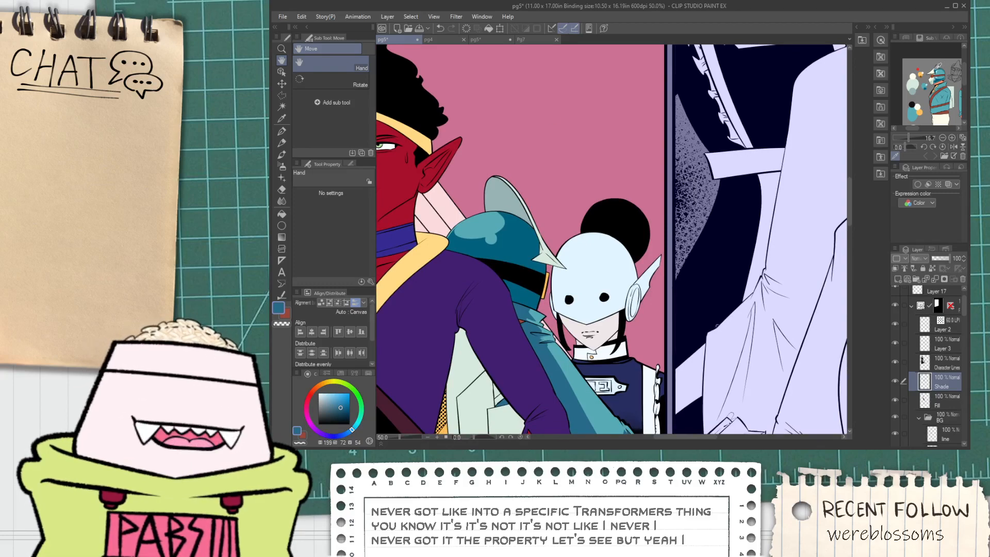
{"action": "left_click", "coordinate": [434, 39]}
{"action": "key", "text": "ctrl+alt+0"}
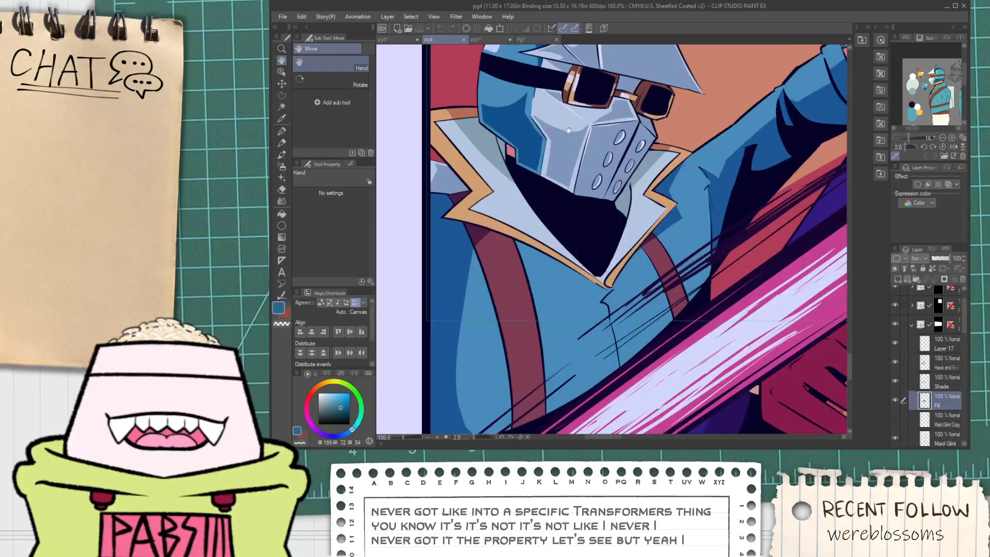
Return to the pg5 document and check the shading around the pointed tip of the pale hat brim.
{"action": "key", "text": "i"}
{"action": "left_click", "coordinate": [397, 39]}
{"action": "key", "text": "space"}
{"action": "left_click_drag", "start_coordinate": [519, 178], "coordinate": [519, 184]}
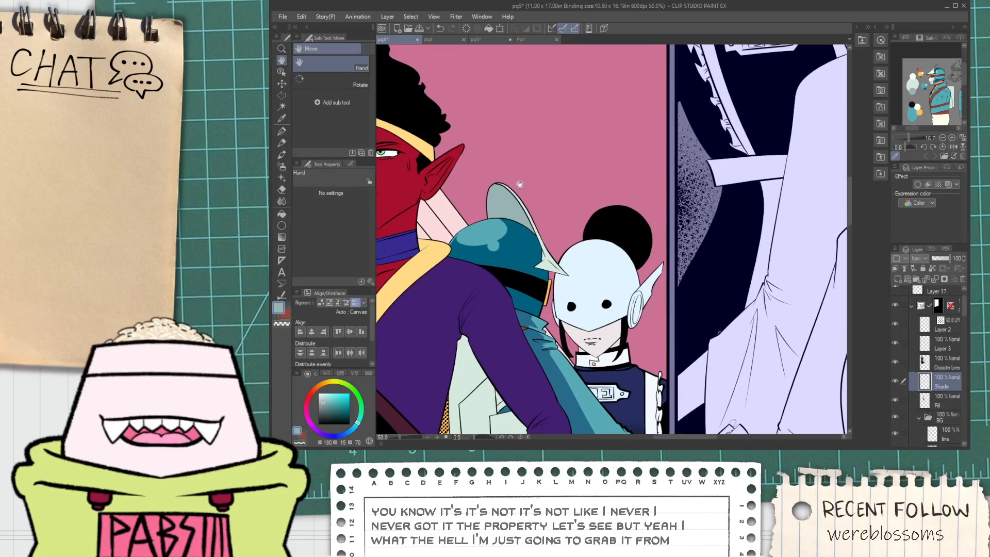
{"action": "scroll", "coordinate": [516, 232], "scroll_direction": "up", "scroll_amount": 6}
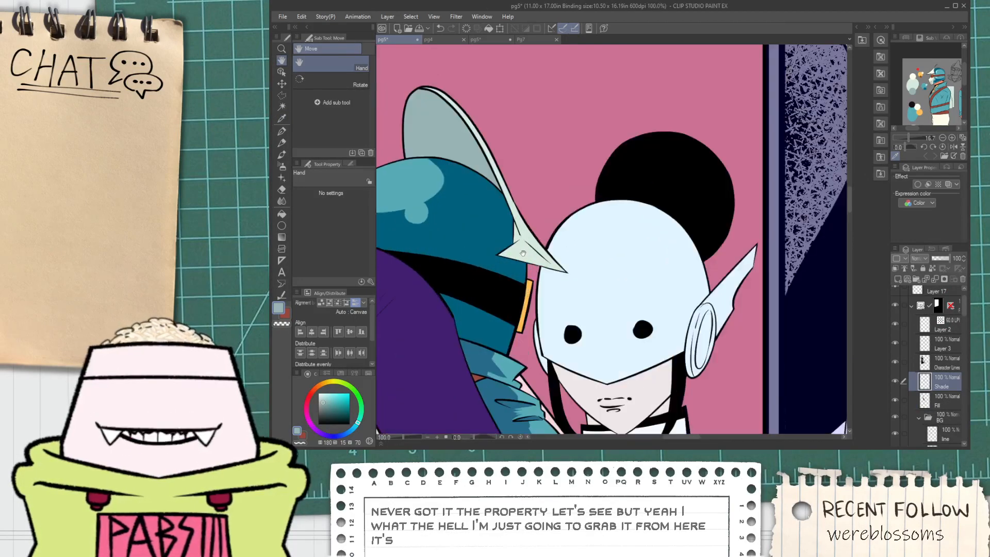
{"action": "scroll", "coordinate": [490, 261], "scroll_direction": "up", "scroll_amount": 4}
{"action": "mouse_move", "coordinate": [459, 280]}
{"action": "left_mouse_down"}
{"action": "mouse_move", "coordinate": [587, 188]}
{"action": "mouse_move", "coordinate": [584, 160]}
{"action": "mouse_move", "coordinate": [536, 170]}
{"action": "left_mouse_up"}
{"action": "scroll", "coordinate": [512, 209], "scroll_direction": "down", "scroll_amount": 2}
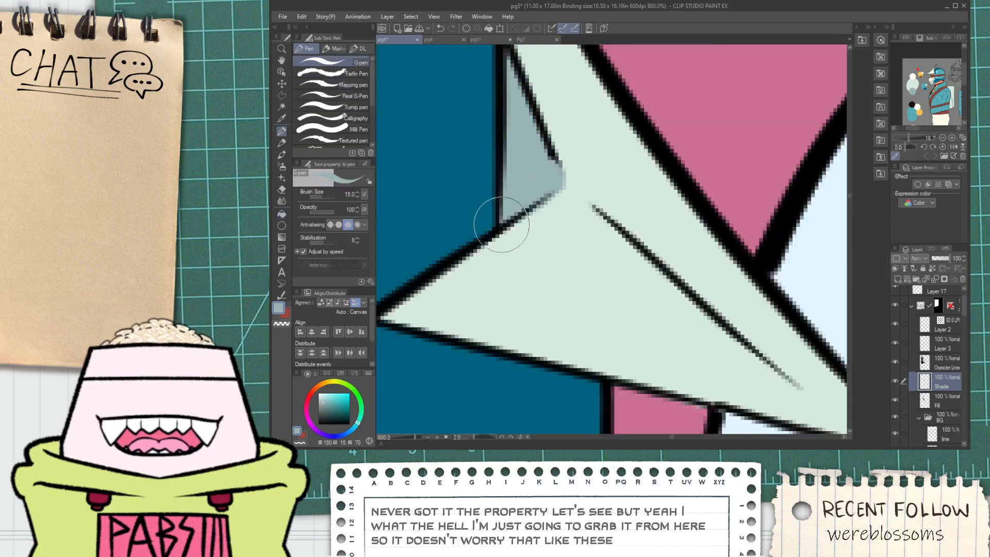
{"action": "scroll", "coordinate": [511, 106], "scroll_direction": "down", "scroll_amount": 4}
{"action": "left_click_drag", "start_coordinate": [472, 68], "coordinate": [546, 265]}
{"action": "scroll", "coordinate": [548, 258], "scroll_direction": "up", "scroll_amount": 4}
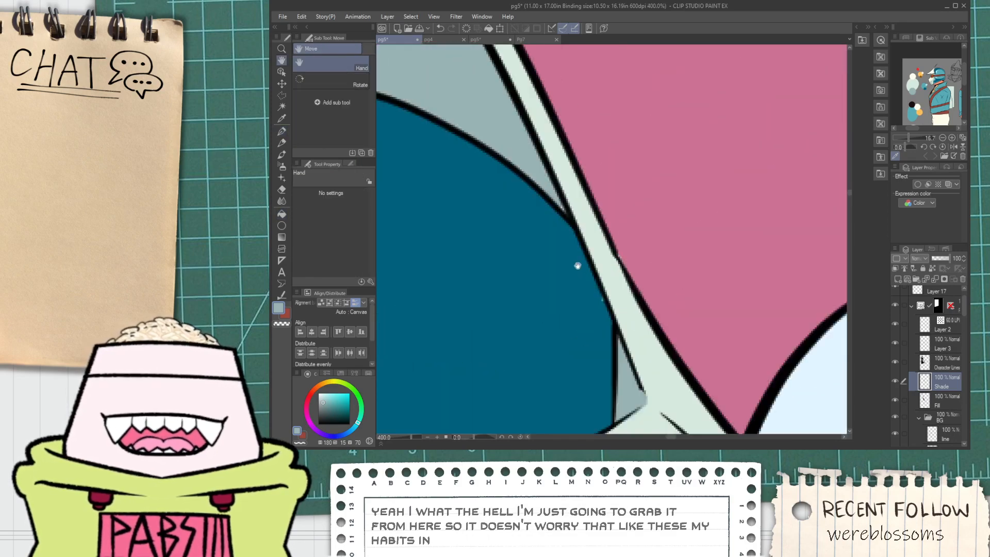
Sample the hat's dark teal, followed by the grey shade colour in the small gap beside the brim tip.
{"action": "key", "text": "alt"}
{"action": "left_click", "coordinate": [580, 312]}
{"action": "scroll", "coordinate": [598, 309], "scroll_direction": "down", "scroll_amount": 2}
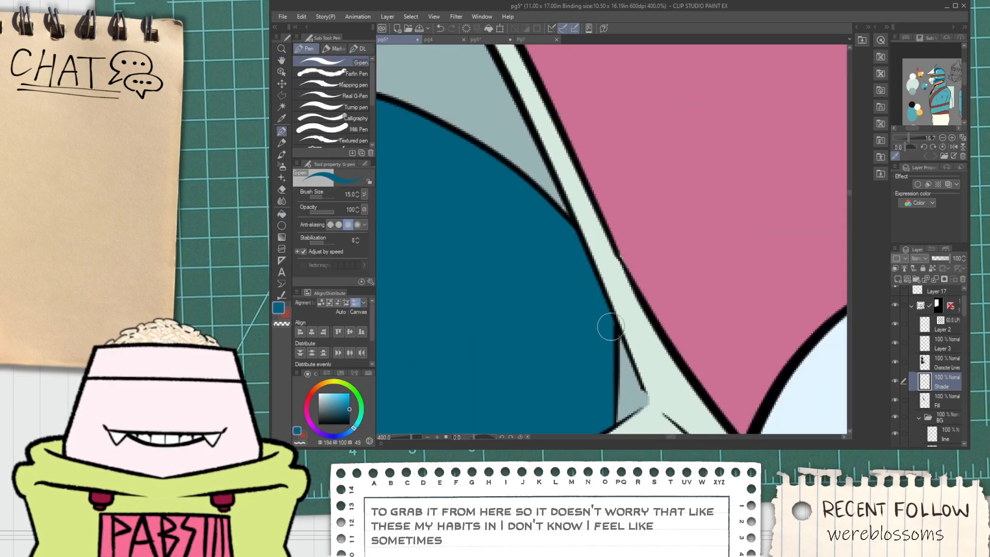
{"action": "left_click", "coordinate": [629, 379], "text": "alt"}
{"action": "scroll", "coordinate": [629, 379], "scroll_direction": "down", "scroll_amount": 2}
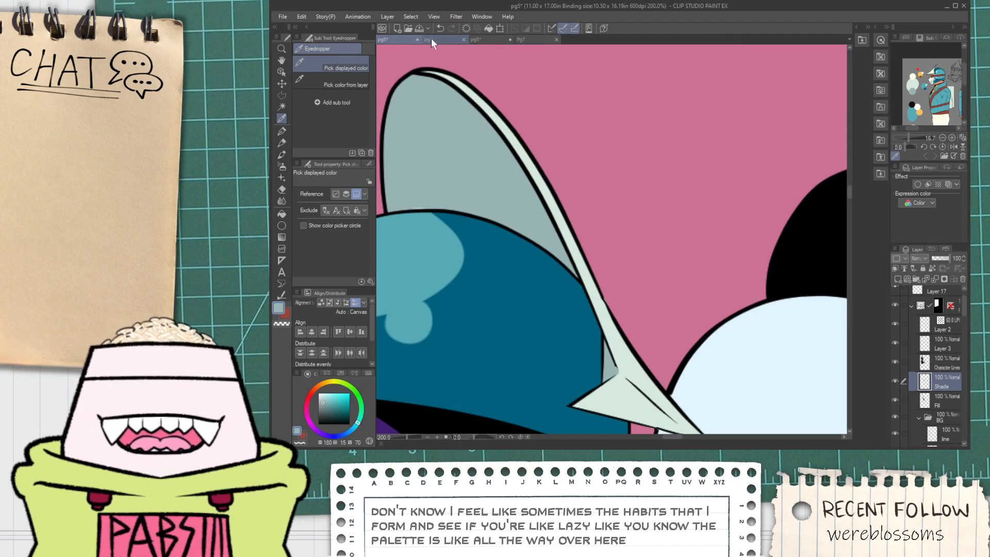
Draw a thin grey G-pen line just inside the lower edge of the brim's pointed tip.
{"action": "scroll", "coordinate": [512, 226], "scroll_direction": "down", "scroll_amount": 2}
{"action": "key", "text": "space"}
{"action": "left_click_drag", "start_coordinate": [539, 297], "coordinate": [507, 280]}
{"action": "scroll", "coordinate": [507, 280], "scroll_direction": "up", "scroll_amount": 2}
{"action": "scroll", "coordinate": [457, 279], "scroll_direction": "up", "scroll_amount": 2}
{"action": "scroll", "coordinate": [457, 279], "scroll_direction": "up", "scroll_amount": 1}
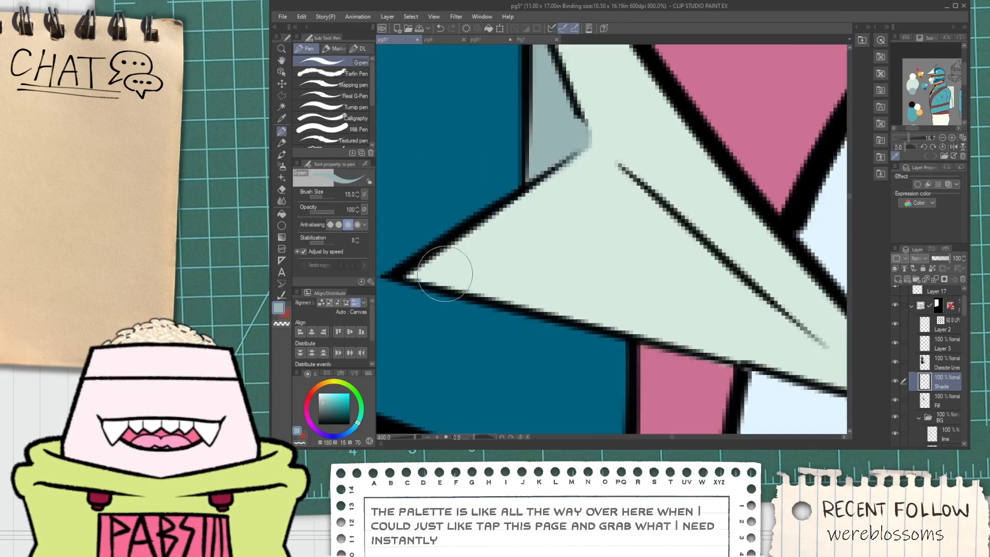
{"action": "scroll", "coordinate": [454, 290], "scroll_direction": "down", "scroll_amount": 1}
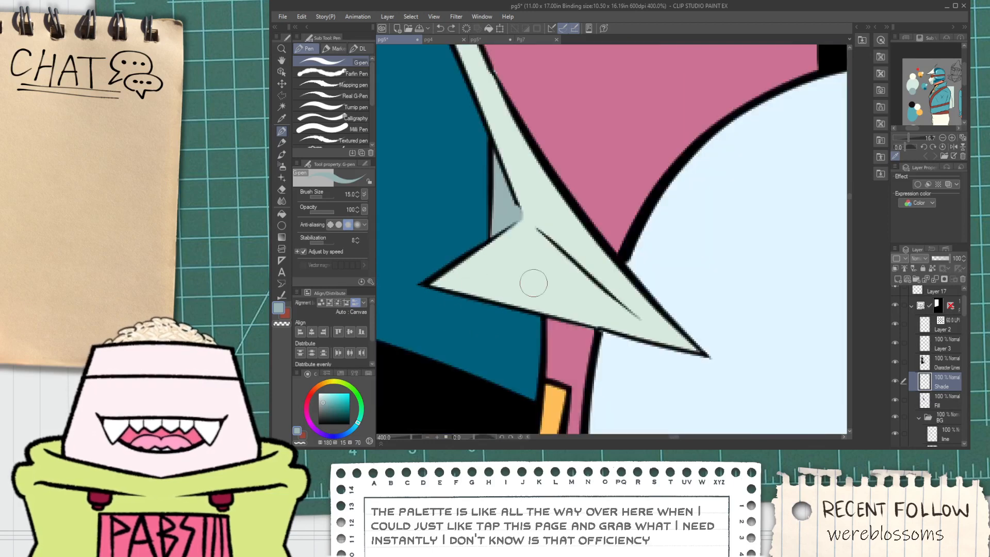
{"action": "left_click_drag", "start_coordinate": [455, 281], "coordinate": [626, 323]}
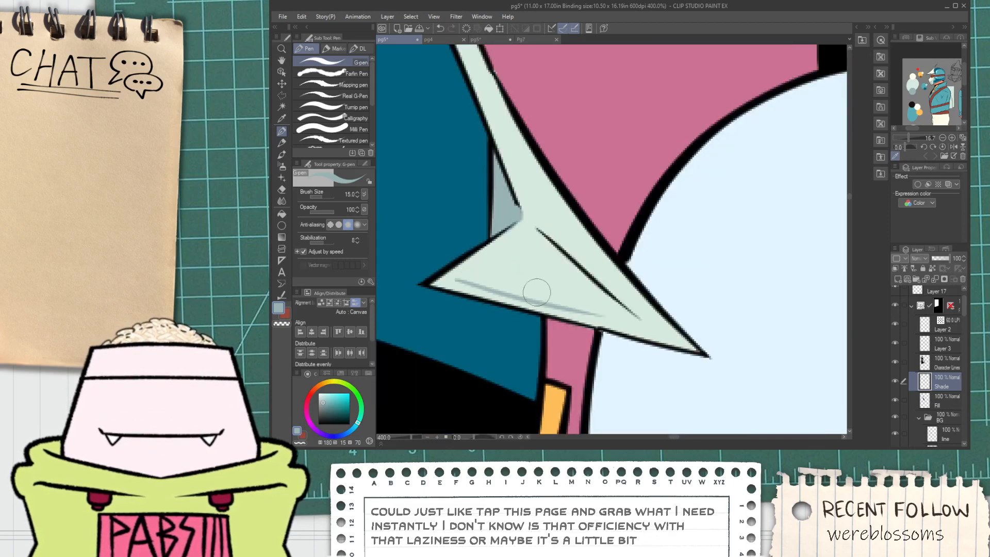
{"action": "key", "text": "ctrl+z"}
{"action": "left_click_drag", "start_coordinate": [451, 284], "coordinate": [619, 324]}
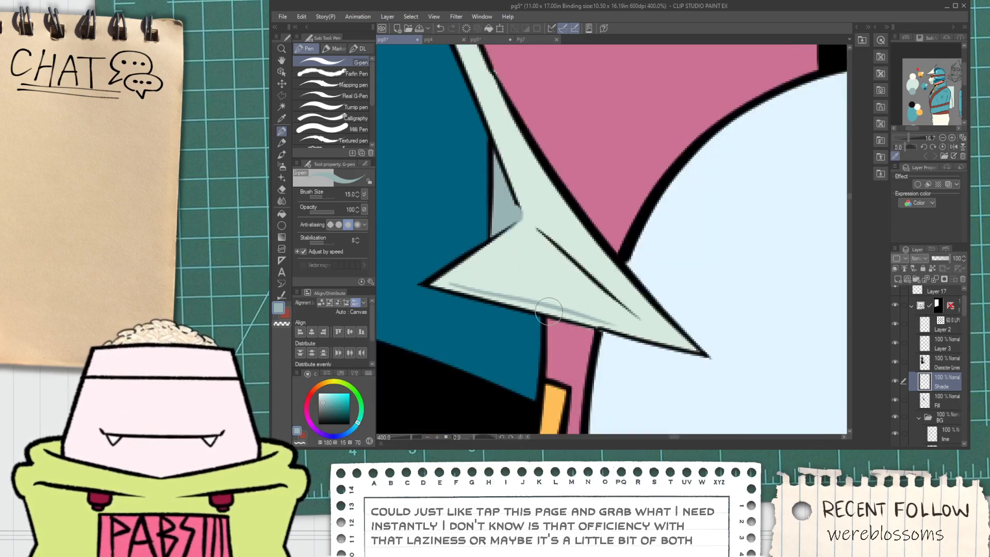
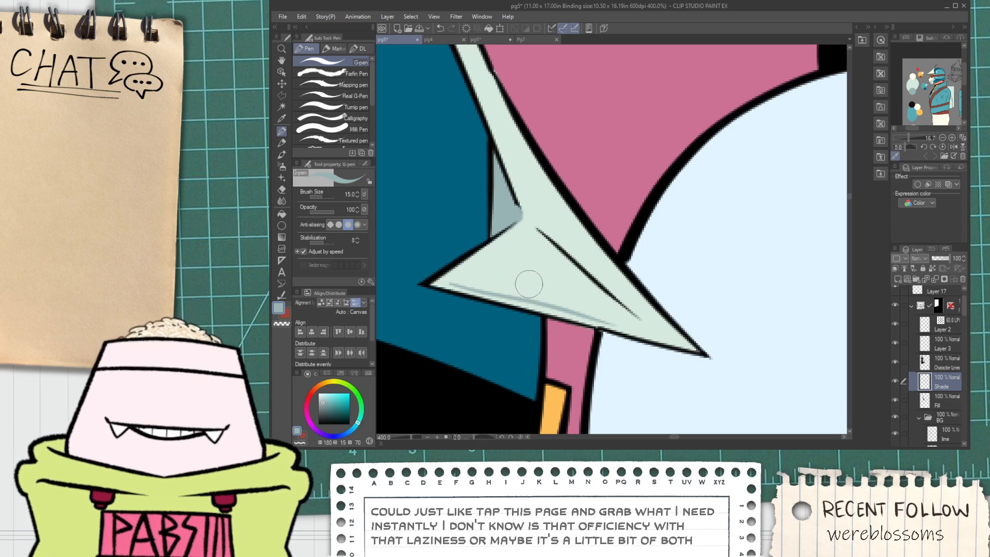
{"action": "left_click_drag", "start_coordinate": [501, 285], "coordinate": [446, 287]}
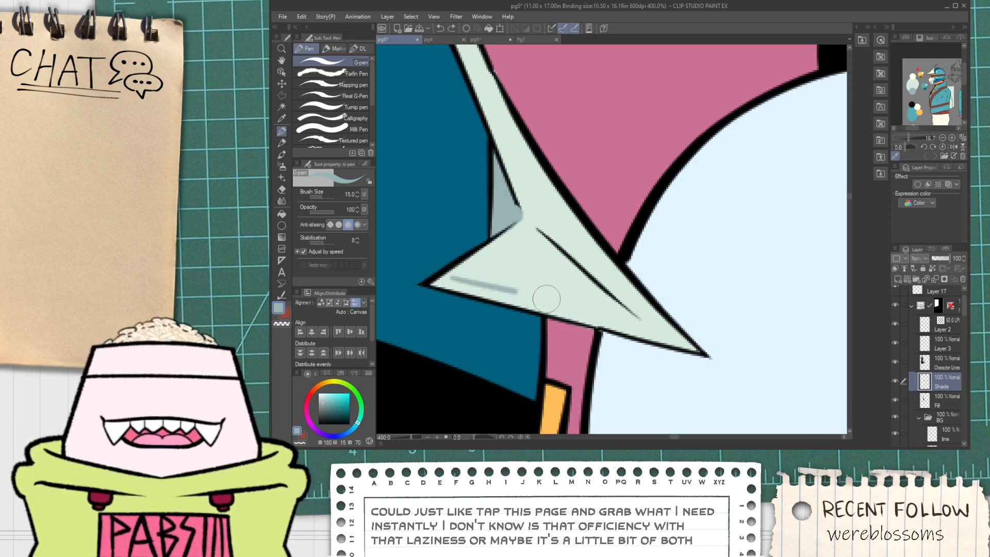
{"action": "left_click_drag", "start_coordinate": [547, 299], "coordinate": [600, 308]}
{"action": "key", "text": "ctrl+z"}
{"action": "left_click_drag", "start_coordinate": [454, 280], "coordinate": [604, 318]}
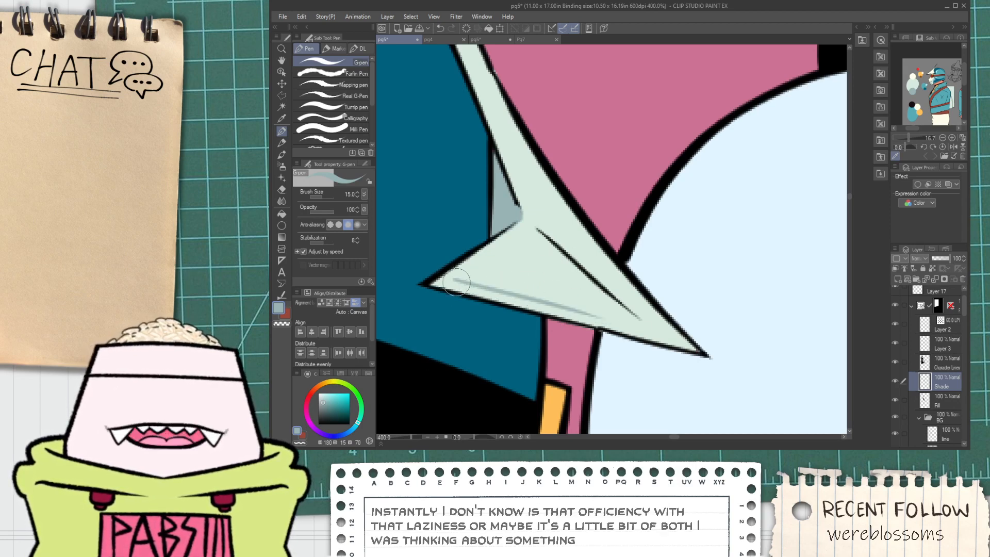
Outline the rest of the tip's shade with a line along the upper edge and a curve sweeping down to the lower line.
{"action": "scroll", "coordinate": [457, 281], "scroll_direction": "up", "scroll_amount": 1}
{"action": "left_click_drag", "start_coordinate": [454, 279], "coordinate": [611, 185]}
{"action": "key", "text": "ctrl+z"}
{"action": "left_click_drag", "start_coordinate": [449, 280], "coordinate": [609, 184]}
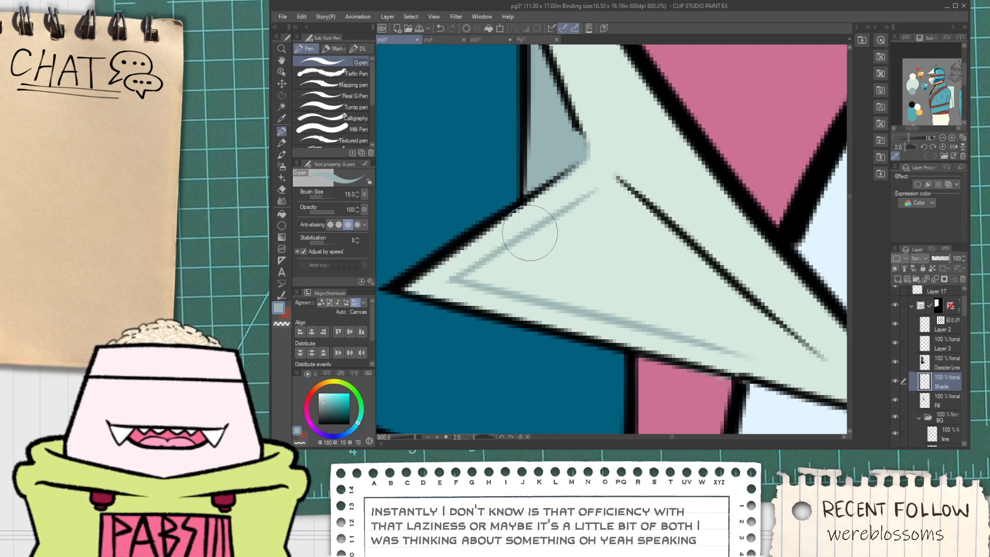
{"action": "key", "text": "ctrl+z"}
{"action": "left_click_drag", "start_coordinate": [451, 280], "coordinate": [578, 199]}
{"action": "key", "text": "ctrl+z"}
{"action": "mouse_move", "coordinate": [450, 280]}
{"action": "left_mouse_down"}
{"action": "mouse_move", "coordinate": [577, 200]}
{"action": "mouse_move", "coordinate": [400, 144]}
{"action": "mouse_move", "coordinate": [602, 304]}
{"action": "left_mouse_up"}
{"action": "key", "text": "ctrl+z"}
{"action": "mouse_move", "coordinate": [417, 135]}
{"action": "left_mouse_down"}
{"action": "mouse_move", "coordinate": [533, 277]}
{"action": "mouse_move", "coordinate": [604, 302]}
{"action": "left_mouse_up"}
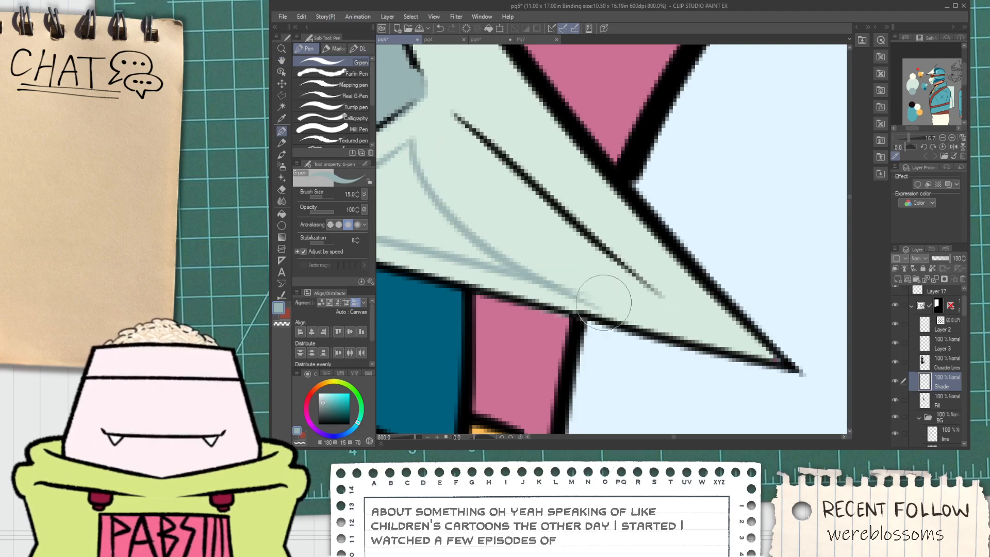
{"action": "key", "text": "g"}
{"action": "left_click", "coordinate": [458, 241]}
{"action": "key", "text": "ctrl+z"}
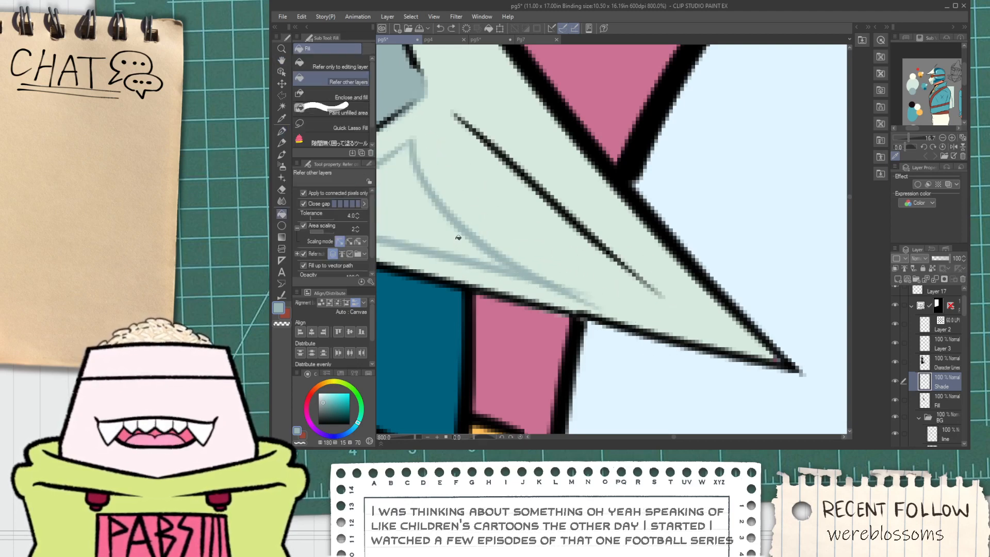
Thicken the grey outline along the upper and lower edges of the brim tip's shade area.
{"action": "key", "text": "p"}
{"action": "mouse_move", "coordinate": [430, 201]}
{"action": "left_mouse_down"}
{"action": "mouse_move", "coordinate": [499, 242]}
{"action": "mouse_move", "coordinate": [487, 227]}
{"action": "mouse_move", "coordinate": [580, 222]}
{"action": "left_mouse_up"}
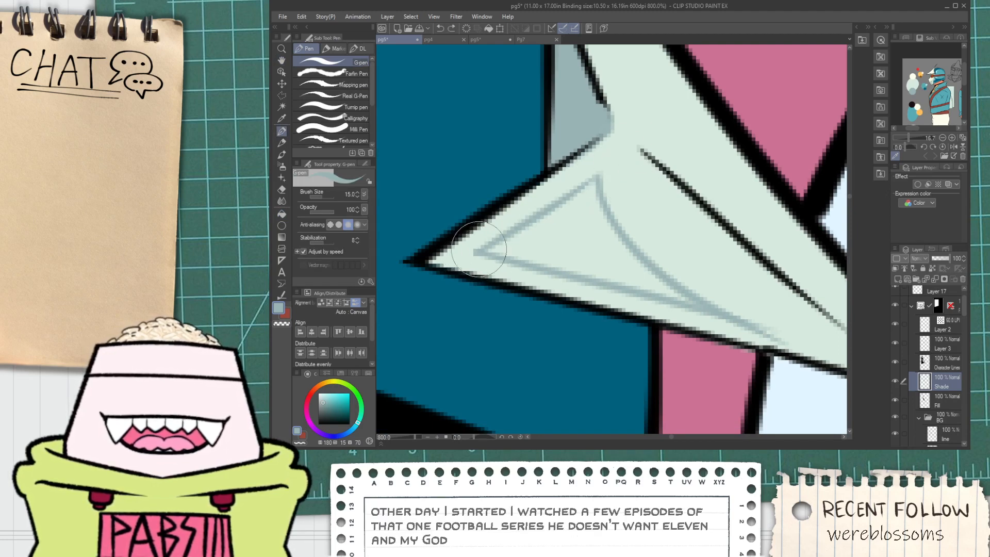
{"action": "left_click_drag", "start_coordinate": [479, 249], "coordinate": [591, 193]}
{"action": "left_click_drag", "start_coordinate": [477, 250], "coordinate": [640, 287]}
{"action": "key", "text": "space"}
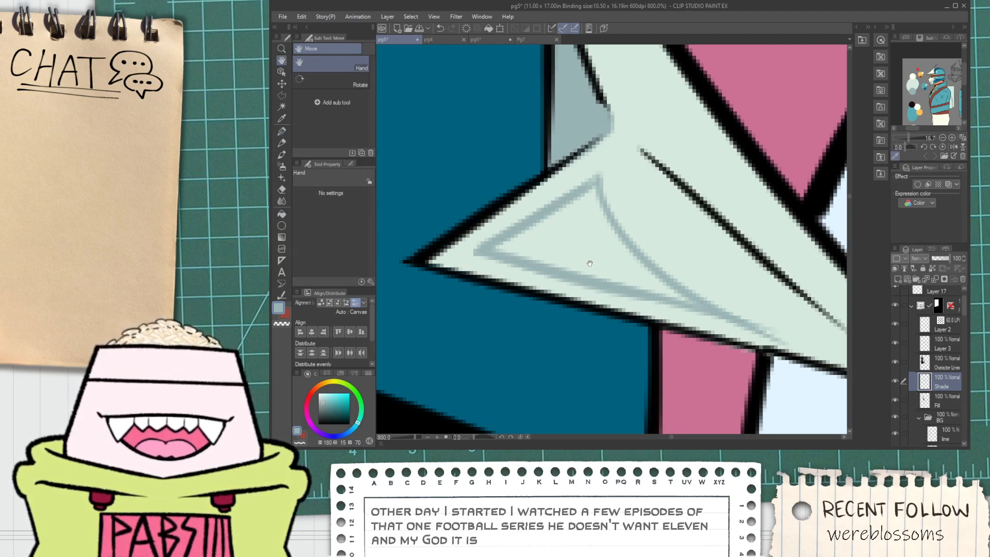
{"action": "left_click_drag", "start_coordinate": [590, 258], "coordinate": [484, 232]}
Strengthen the curved inner edge of the shade outline and its upper corner so the area is closed.
{"action": "left_click_drag", "start_coordinate": [475, 161], "coordinate": [529, 130]}
{"action": "key", "text": "ctrl+z"}
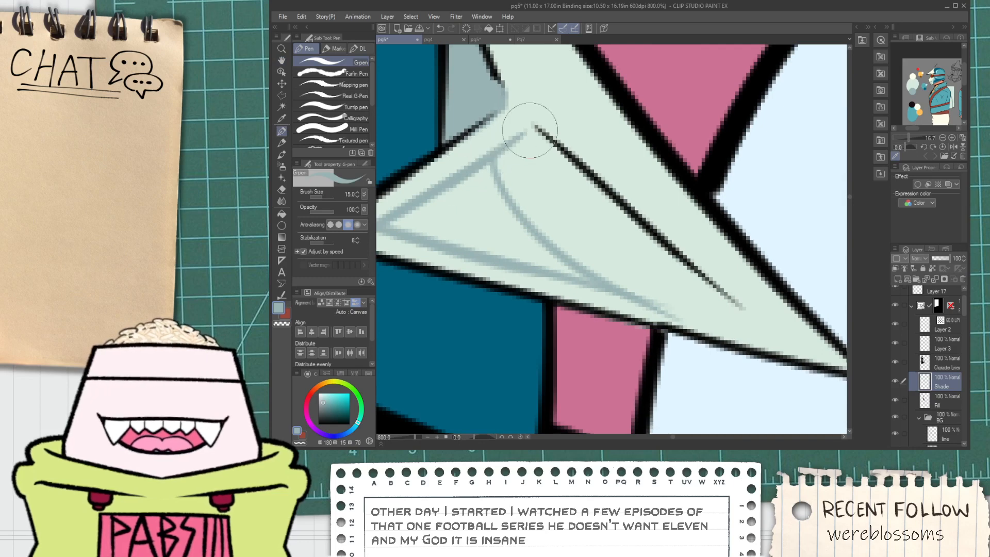
{"action": "key", "text": "ctrl+z"}
{"action": "mouse_move", "coordinate": [470, 173]}
{"action": "left_mouse_down"}
{"action": "mouse_move", "coordinate": [513, 142]}
{"action": "mouse_move", "coordinate": [555, 268]}
{"action": "left_mouse_up"}
{"action": "key", "text": "ctrl+z"}
{"action": "key", "text": "ctrl+z"}
{"action": "mouse_move", "coordinate": [490, 155]}
{"action": "left_mouse_down"}
{"action": "mouse_move", "coordinate": [501, 174]}
{"action": "mouse_move", "coordinate": [652, 287]}
{"action": "left_mouse_up"}
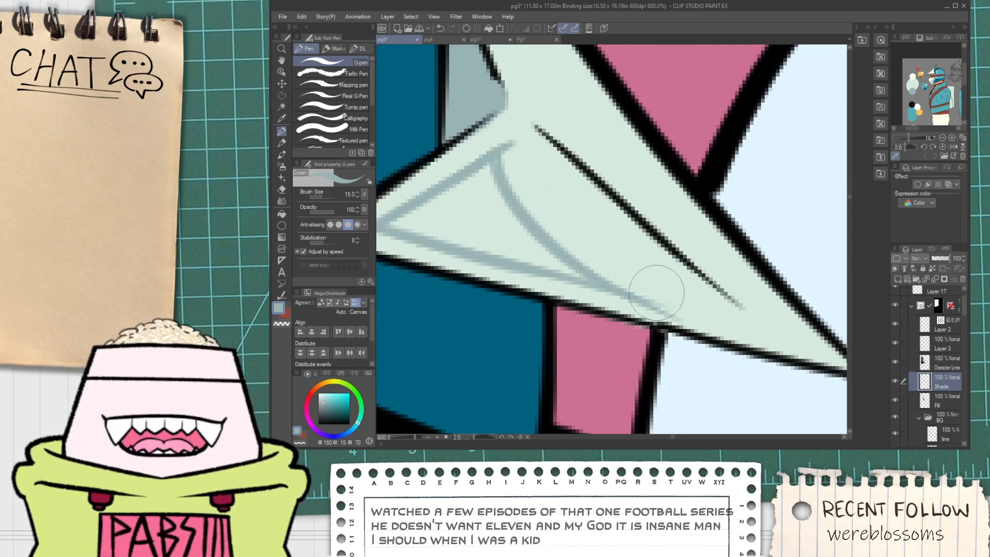
{"action": "key", "text": "ctrl+z"}
{"action": "left_click_drag", "start_coordinate": [503, 165], "coordinate": [638, 296]}
{"action": "key", "text": "ctrl+z"}
{"action": "mouse_move", "coordinate": [494, 158]}
{"action": "left_mouse_down"}
{"action": "mouse_move", "coordinate": [509, 195]}
{"action": "mouse_move", "coordinate": [646, 281]}
{"action": "left_mouse_up"}
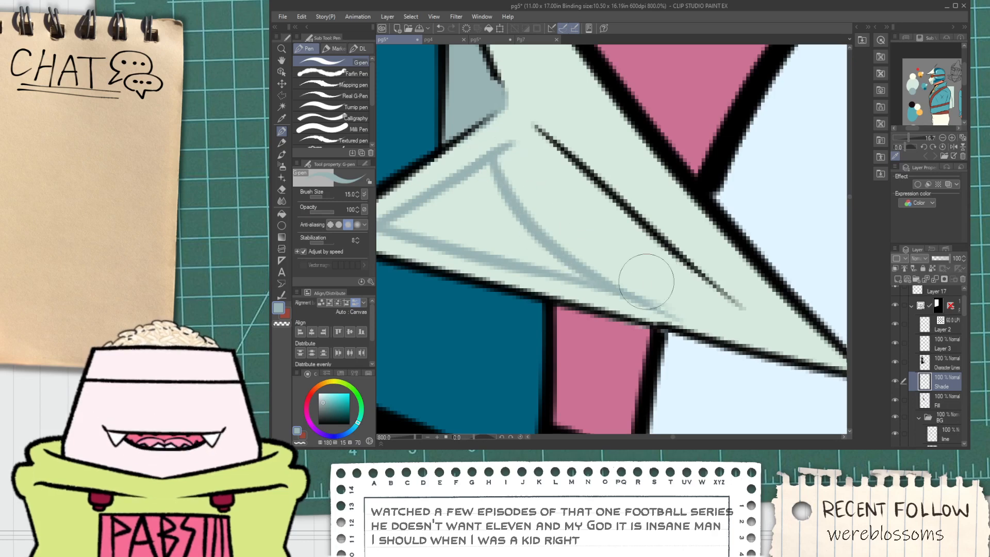
Fill the outlined area of the brim tip with the grey shade and refine its tapered lower end with the G-pen.
{"action": "key", "text": "g"}
{"action": "left_click", "coordinate": [483, 218]}
{"action": "key", "text": "p"}
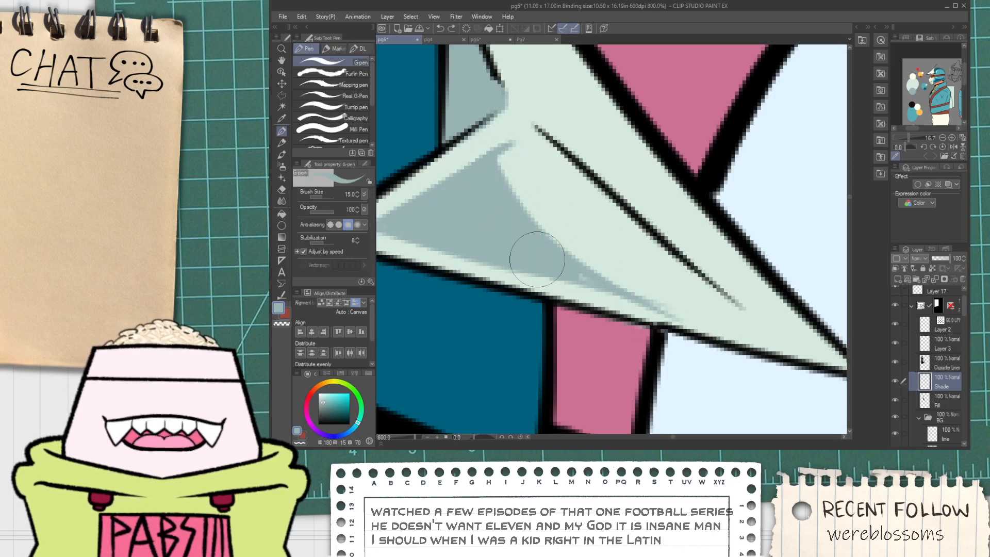
{"action": "key", "text": "ctrl+z"}
{"action": "mouse_move", "coordinate": [545, 257]}
{"action": "left_mouse_down"}
{"action": "mouse_move", "coordinate": [711, 321]}
{"action": "mouse_move", "coordinate": [702, 331]}
{"action": "left_mouse_up"}
{"action": "key", "text": "ctrl+z"}
{"action": "key", "text": "ctrl+z"}
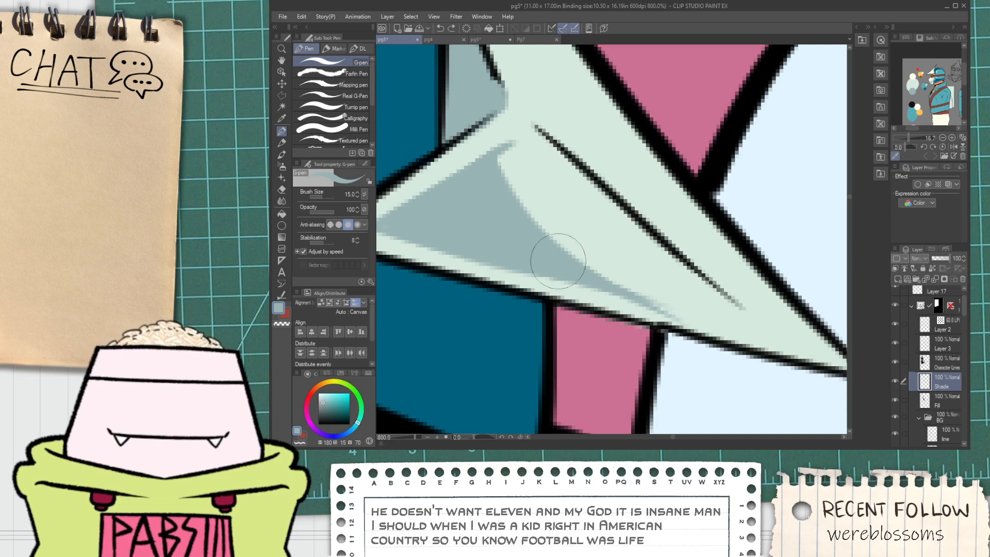
{"action": "left_click_drag", "start_coordinate": [559, 260], "coordinate": [705, 332]}
{"action": "scroll", "coordinate": [661, 303], "scroll_direction": "down", "scroll_amount": 2}
{"action": "left_click_drag", "start_coordinate": [606, 231], "coordinate": [573, 289]}
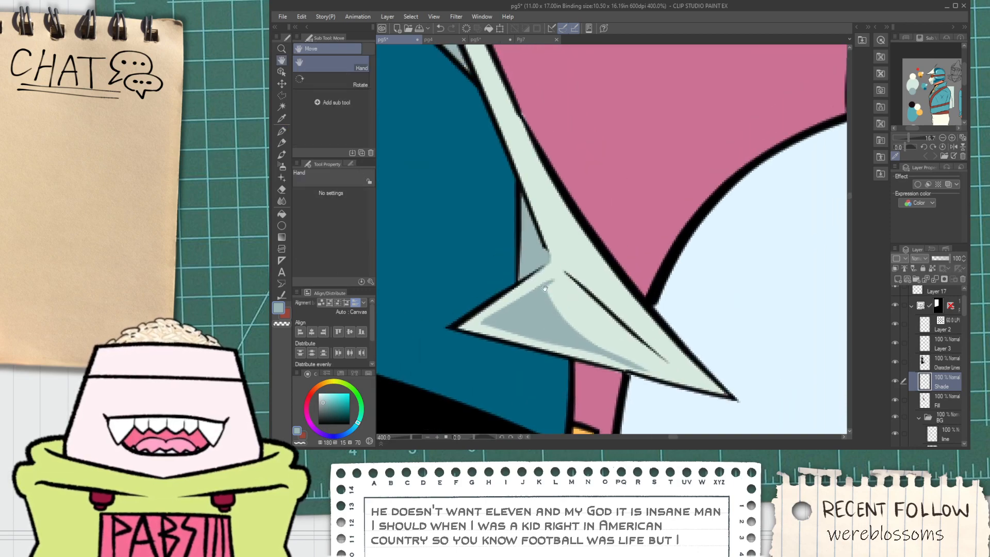
Trim the upper edge of the brim tip's grey shade with the Hard eraser.
{"action": "scroll", "coordinate": [544, 288], "scroll_direction": "up", "scroll_amount": 2}
{"action": "key", "text": "e"}
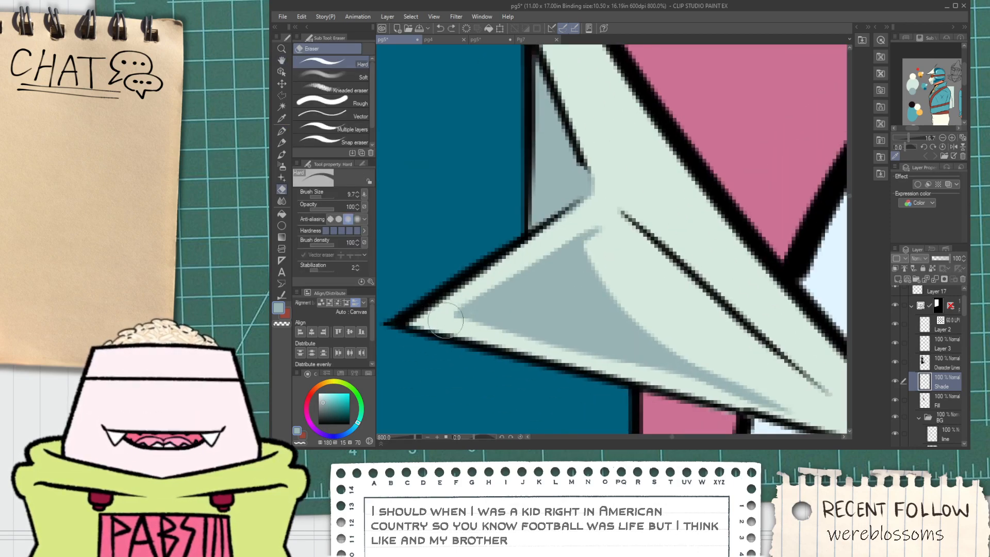
{"action": "left_click_drag", "start_coordinate": [439, 321], "coordinate": [564, 238]}
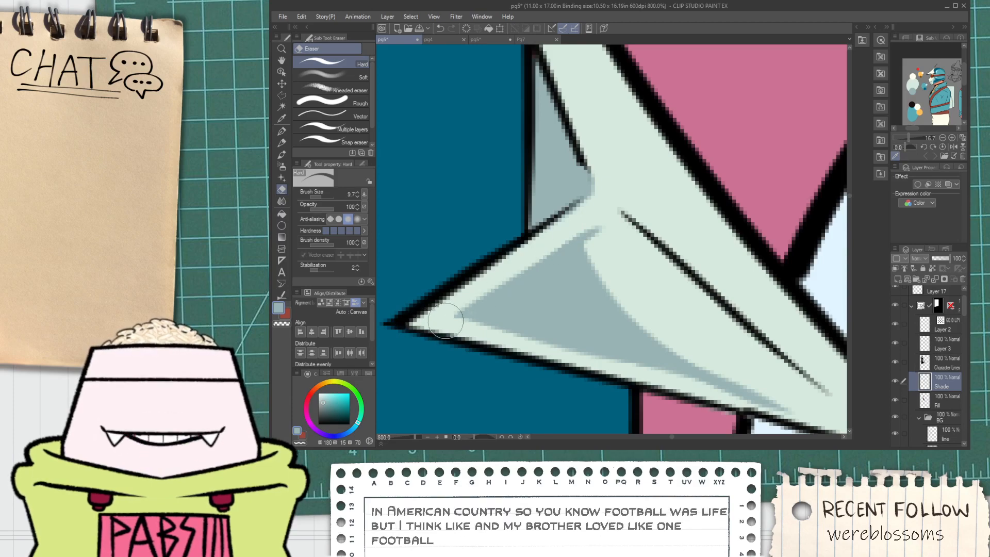
{"action": "left_click_drag", "start_coordinate": [446, 321], "coordinate": [612, 221]}
{"action": "scroll", "coordinate": [586, 243], "scroll_direction": "down", "scroll_amount": 4}
{"action": "left_click_drag", "start_coordinate": [579, 260], "coordinate": [519, 304]}
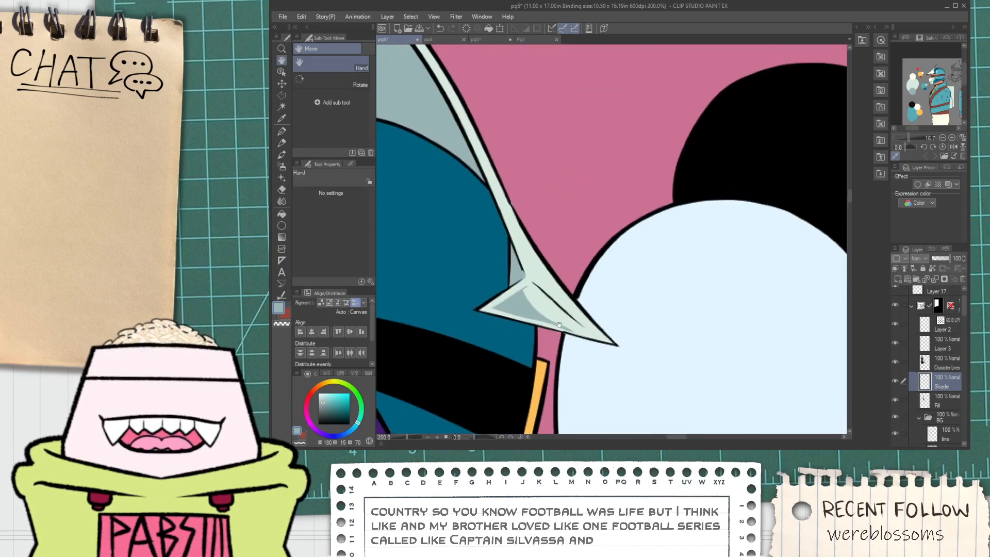
Select the Fill layer and inspect the lower edge of the brim tip up close.
{"action": "scroll", "coordinate": [519, 308], "scroll_direction": "up", "scroll_amount": 4}
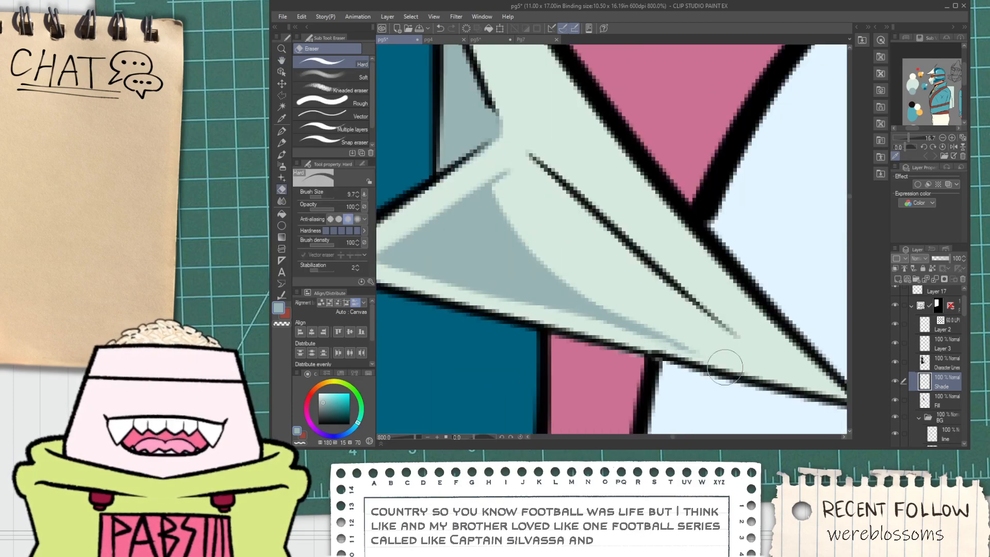
{"action": "scroll", "coordinate": [613, 367], "scroll_direction": "down", "scroll_amount": 2}
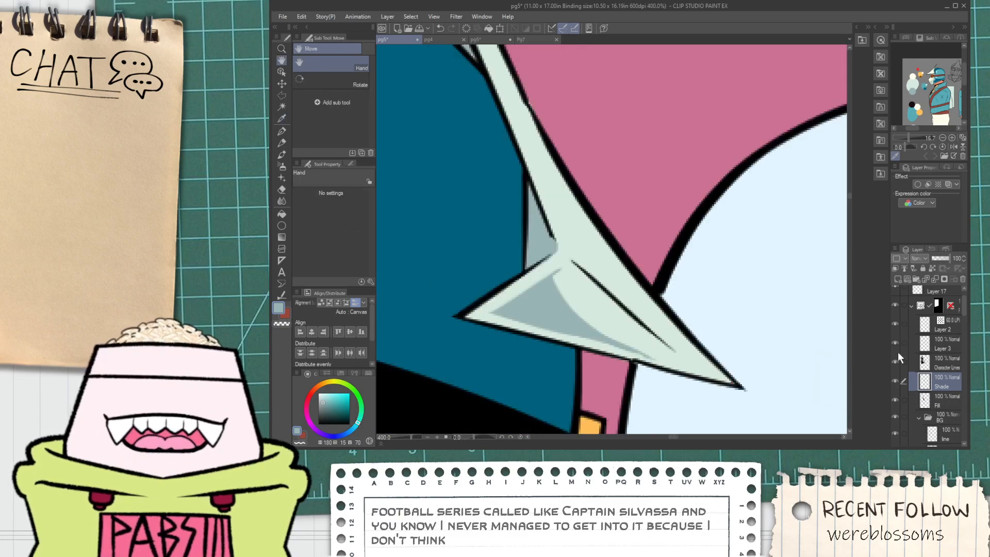
{"action": "scroll", "coordinate": [626, 364], "scroll_direction": "up", "scroll_amount": 4}
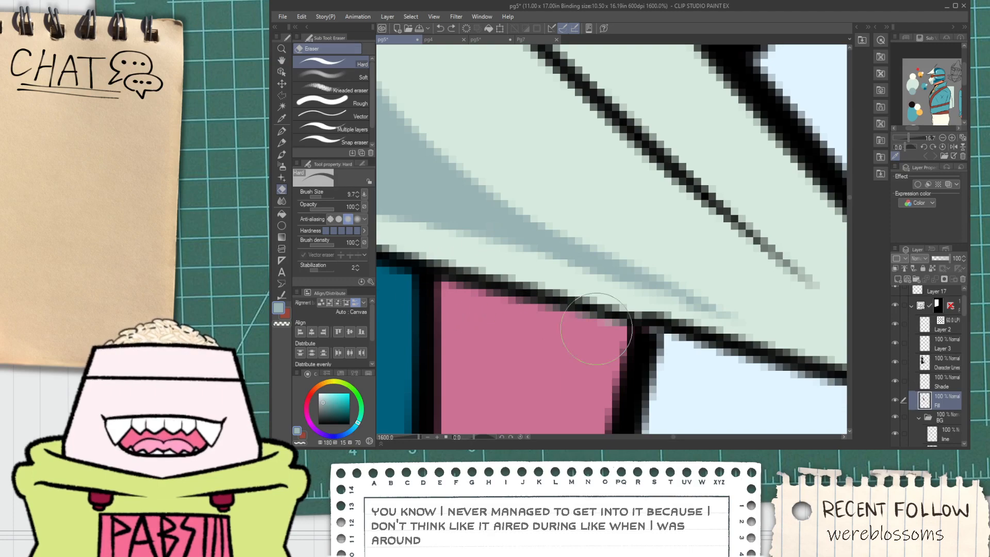
{"action": "scroll", "coordinate": [571, 324], "scroll_direction": "down", "scroll_amount": 2}
{"action": "scroll", "coordinate": [572, 323], "scroll_direction": "down", "scroll_amount": 5}
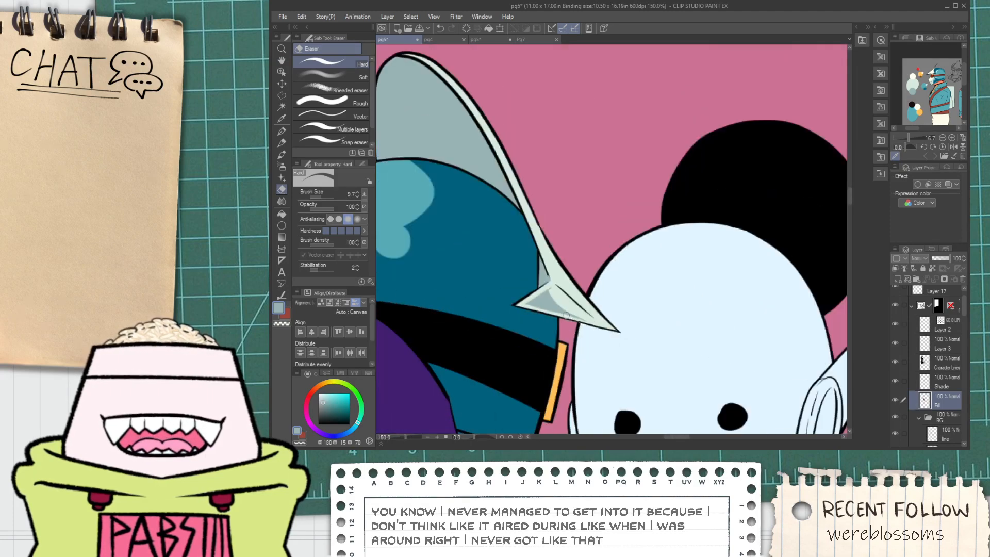
On the Shade layer, outline a grey shade area along the brim's fold line down to its pointed tip with the G-pen.
{"action": "key", "text": "i"}
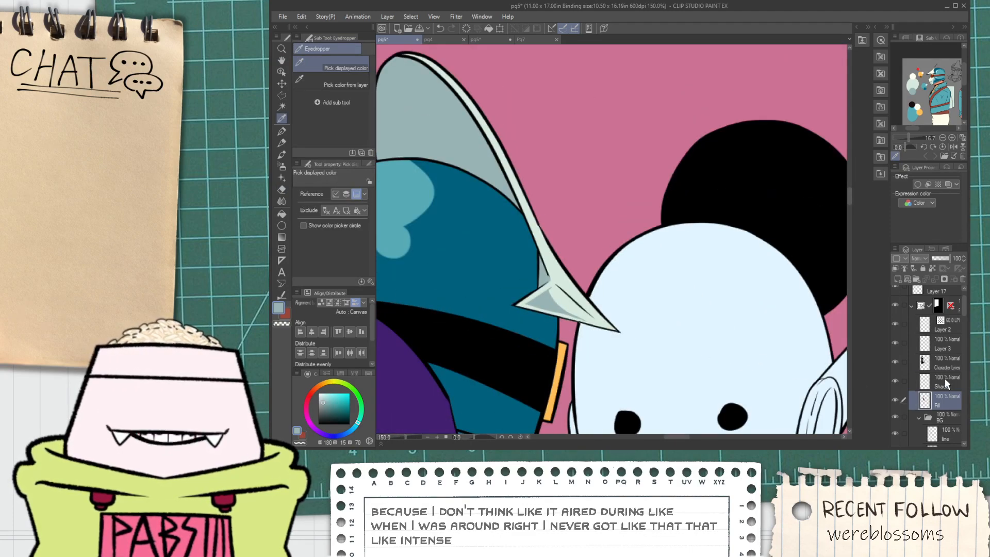
{"action": "scroll", "coordinate": [561, 279], "scroll_direction": "up", "scroll_amount": 4}
{"action": "key", "text": "p"}
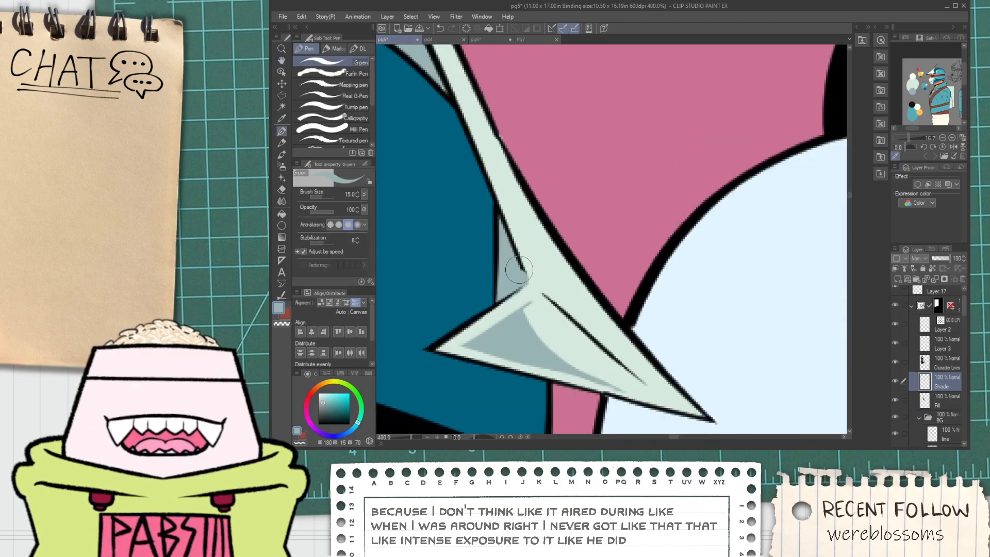
{"action": "scroll", "coordinate": [563, 296], "scroll_direction": "down", "scroll_amount": 1}
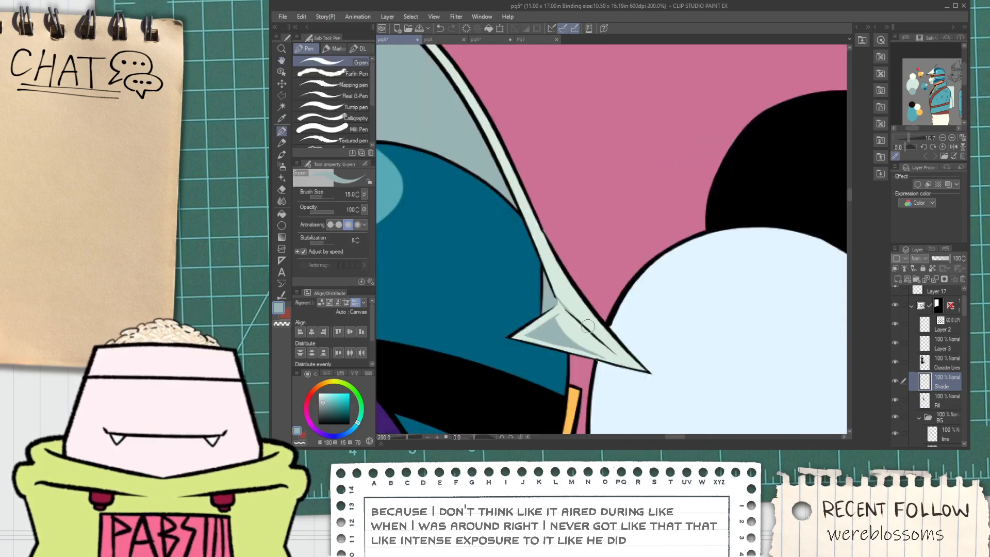
{"action": "scroll", "coordinate": [562, 296], "scroll_direction": "up", "scroll_amount": 2}
{"action": "key", "text": "ctrl+z"}
{"action": "left_click_drag", "start_coordinate": [549, 296], "coordinate": [641, 373]}
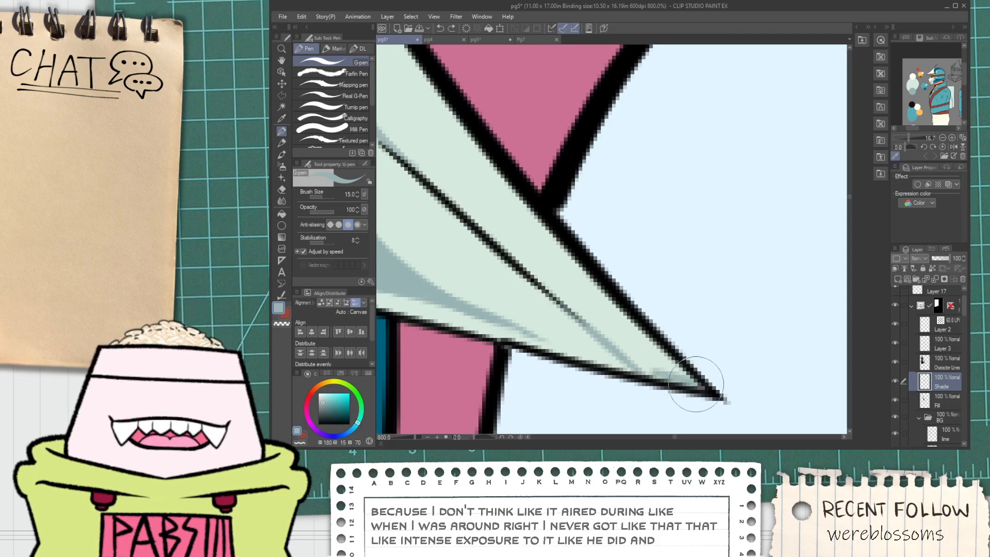
{"action": "scroll", "coordinate": [655, 368], "scroll_direction": "down", "scroll_amount": 2}
{"action": "scroll", "coordinate": [662, 367], "scroll_direction": "up", "scroll_amount": 2}
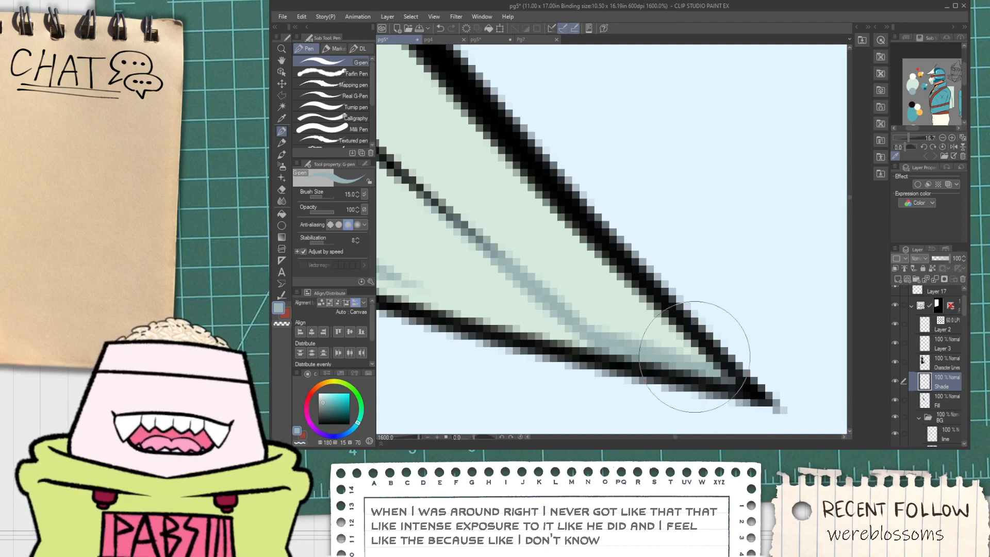
Close the outline with a curved upper edge and fill the outer side of the brim tip with the grey shade.
{"action": "scroll", "coordinate": [586, 272], "scroll_direction": "down", "scroll_amount": 3}
{"action": "mouse_move", "coordinate": [547, 232]}
{"action": "left_mouse_down"}
{"action": "mouse_move", "coordinate": [568, 276]}
{"action": "mouse_move", "coordinate": [617, 271]}
{"action": "left_mouse_up"}
{"action": "scroll", "coordinate": [554, 271], "scroll_direction": "up", "scroll_amount": 2}
{"action": "key", "text": "ctrl+z"}
{"action": "left_click_drag", "start_coordinate": [534, 273], "coordinate": [583, 295]}
{"action": "key", "text": "g"}
{"action": "left_click", "coordinate": [637, 316]}
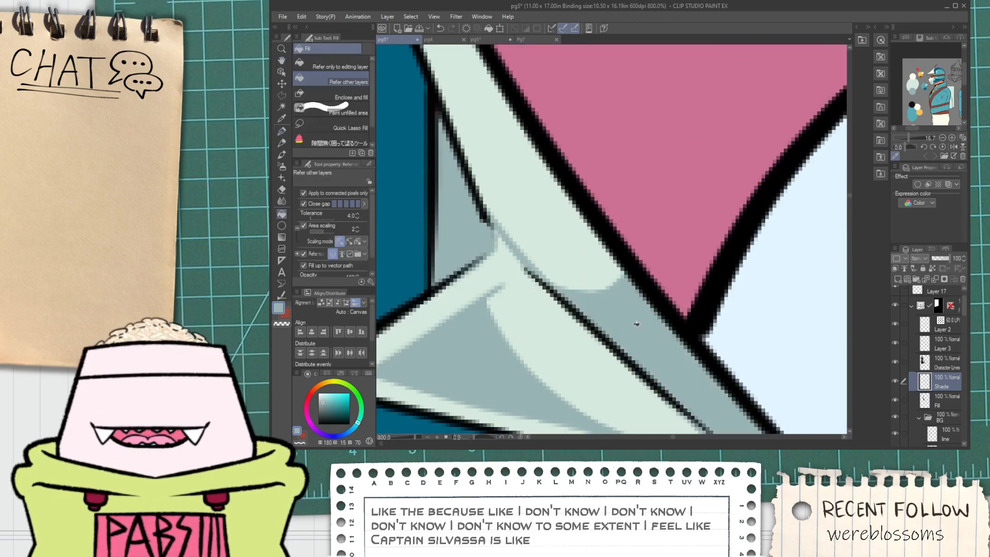
{"action": "scroll", "coordinate": [632, 314], "scroll_direction": "down", "scroll_amount": 1}
{"action": "scroll", "coordinate": [629, 313], "scroll_direction": "up", "scroll_amount": 1}
{"action": "key", "text": "e"}
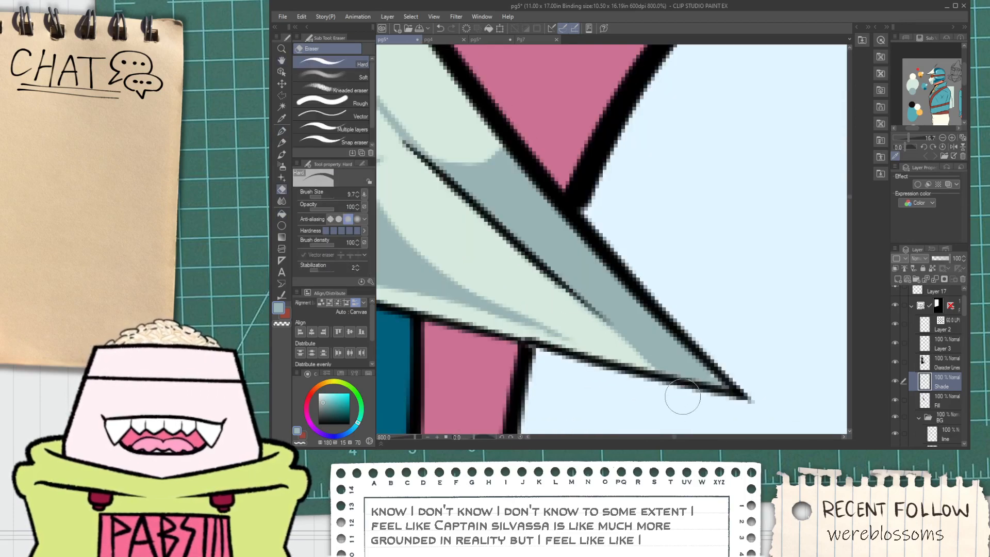
{"action": "key", "text": "h"}
Mark off the middle stretch of the hat brim's narrow rim with the G-pen and fill it with the grey shade.
{"action": "scroll", "coordinate": [675, 407], "scroll_direction": "down", "scroll_amount": 2}
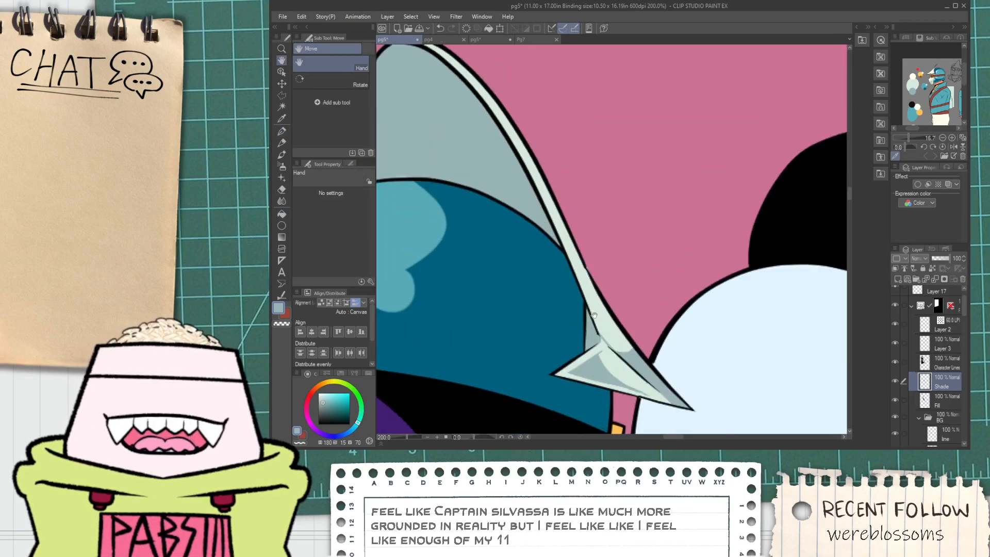
{"action": "scroll", "coordinate": [594, 314], "scroll_direction": "up", "scroll_amount": 1}
{"action": "key", "text": "p"}
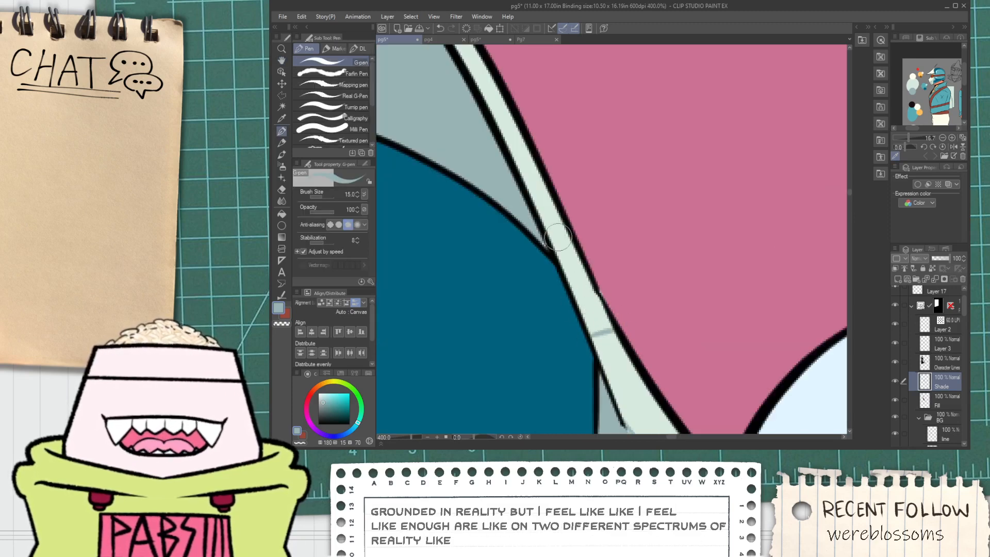
{"action": "left_click_drag", "start_coordinate": [454, 87], "coordinate": [598, 340]}
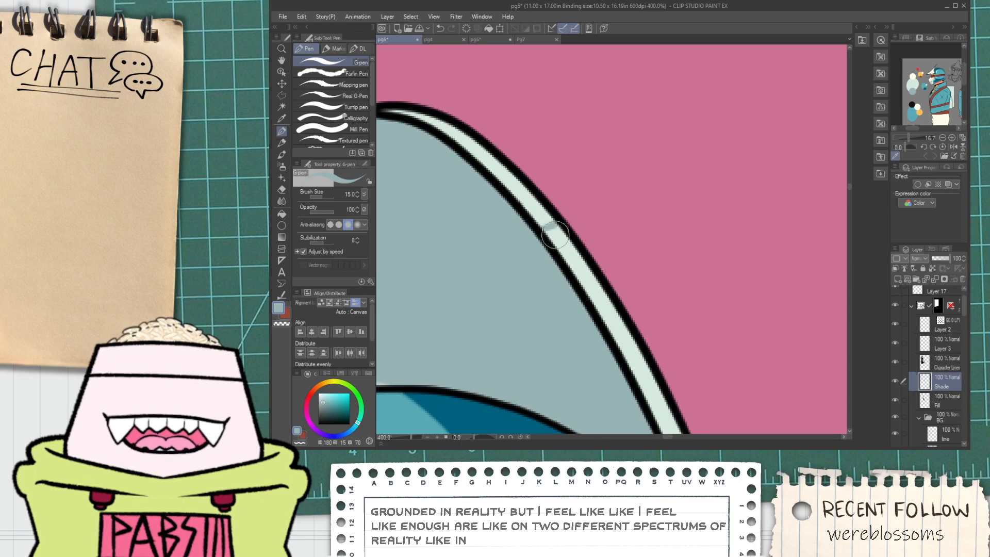
{"action": "key", "text": "g"}
{"action": "left_click", "coordinate": [559, 245]}
Examine the shaded rim and brim tip up close and within the whole panel.
{"action": "scroll", "coordinate": [560, 249], "scroll_direction": "down", "scroll_amount": 3}
{"action": "left_click_drag", "start_coordinate": [637, 366], "coordinate": [593, 317]}
{"action": "scroll", "coordinate": [595, 321], "scroll_direction": "up", "scroll_amount": 4}
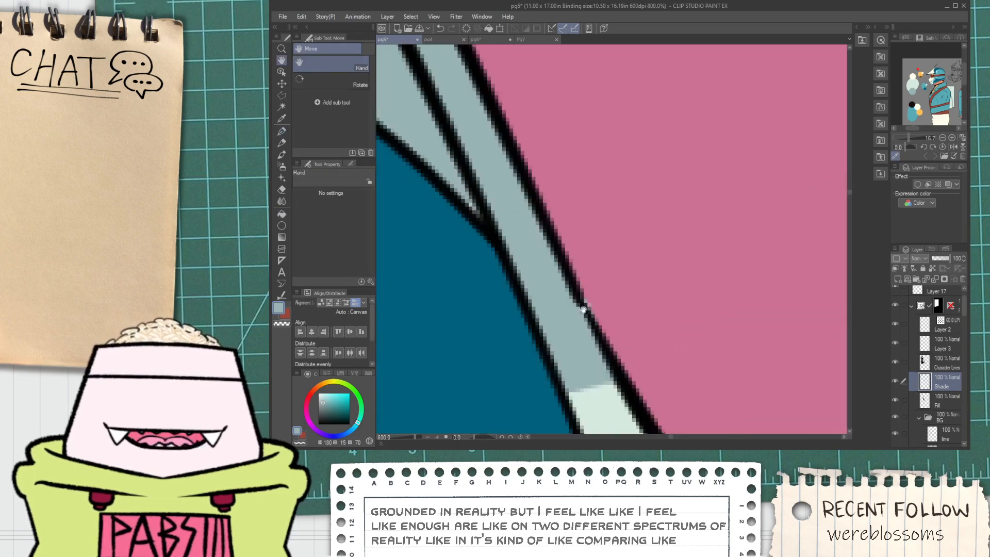
{"action": "key", "text": "e"}
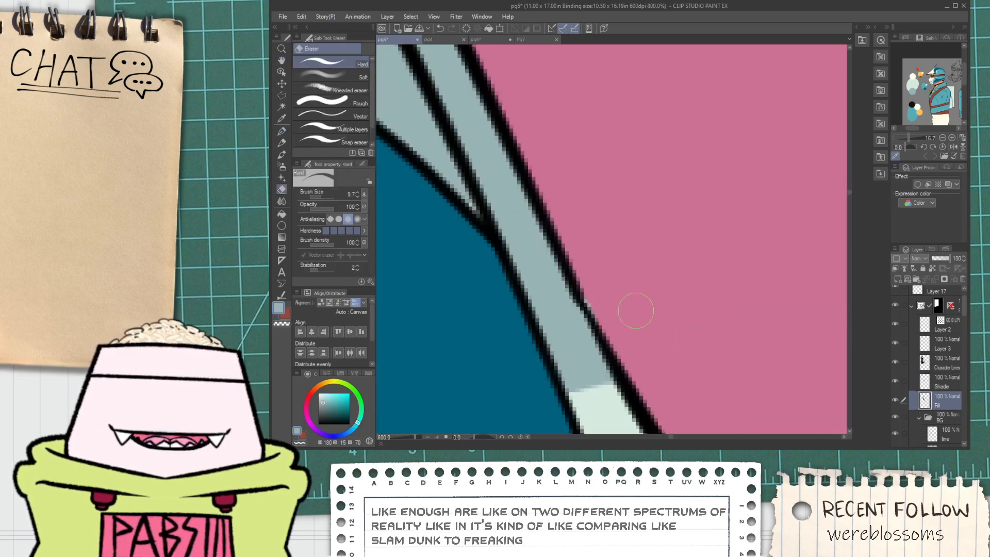
{"action": "scroll", "coordinate": [601, 309], "scroll_direction": "down", "scroll_amount": 6}
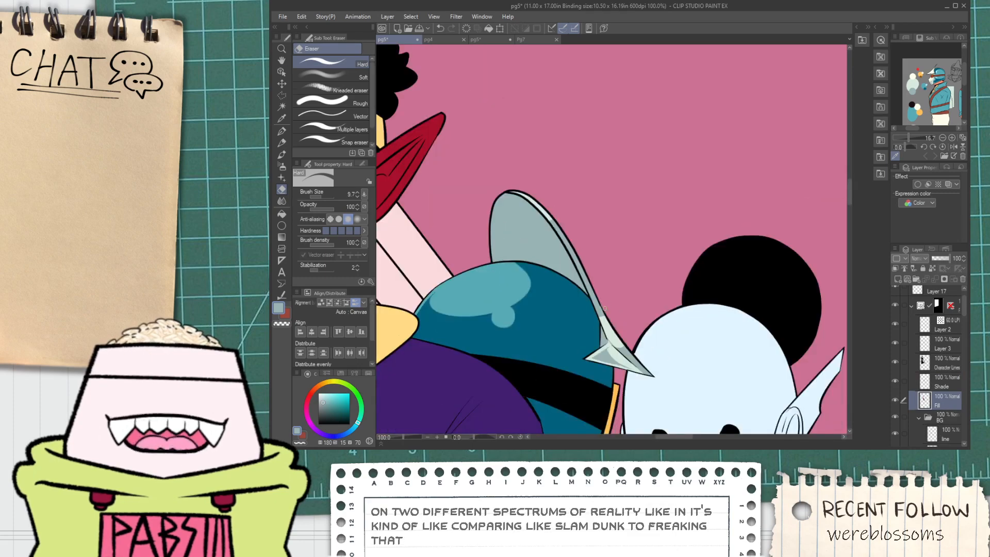
{"action": "left_click_drag", "start_coordinate": [598, 304], "coordinate": [635, 347]}
{"action": "scroll", "coordinate": [634, 348], "scroll_direction": "down", "scroll_amount": 3}
{"action": "scroll", "coordinate": [630, 350], "scroll_direction": "up", "scroll_amount": 1}
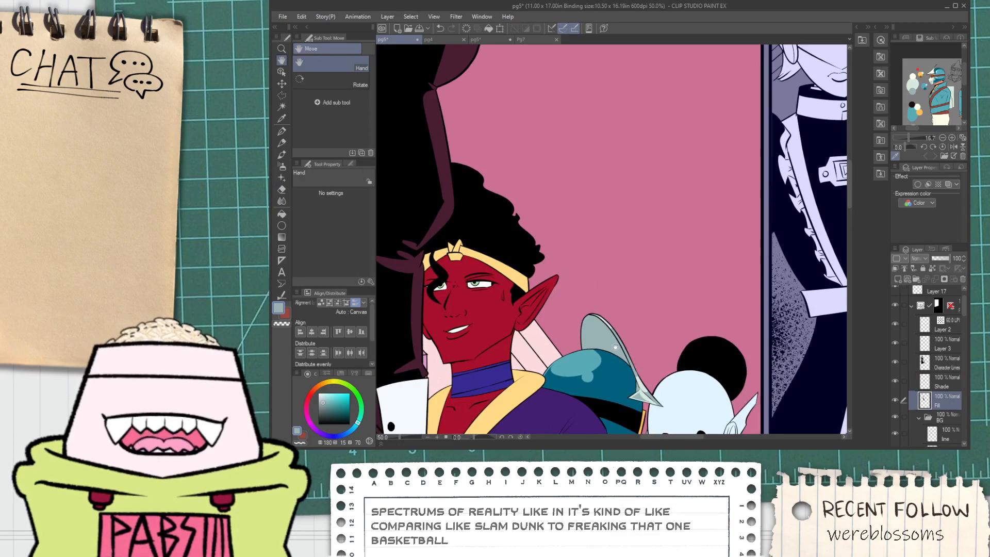
{"action": "scroll", "coordinate": [598, 351], "scroll_direction": "up", "scroll_amount": 2}
{"action": "scroll", "coordinate": [596, 351], "scroll_direction": "up", "scroll_amount": 1}
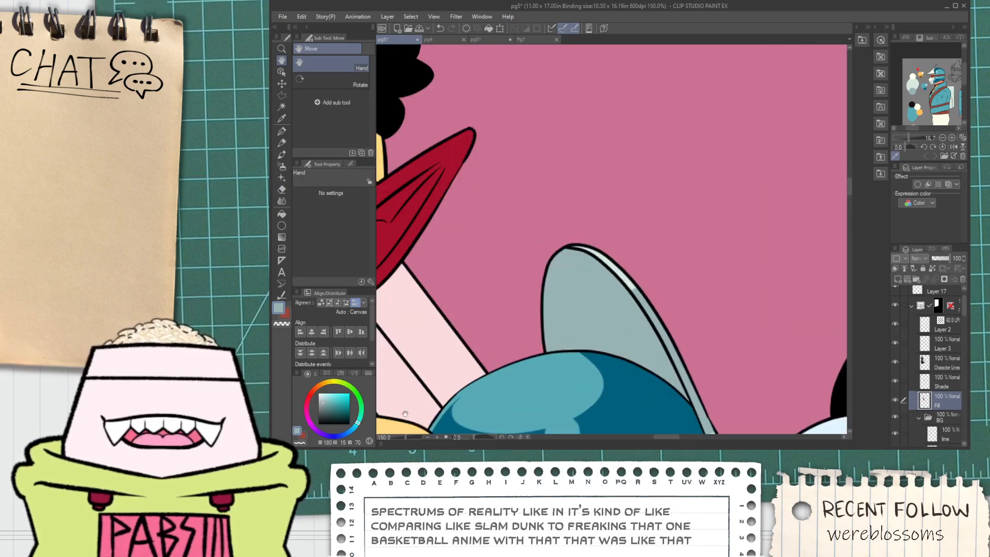
{"action": "scroll", "coordinate": [599, 336], "scroll_direction": "up", "scroll_amount": 2}
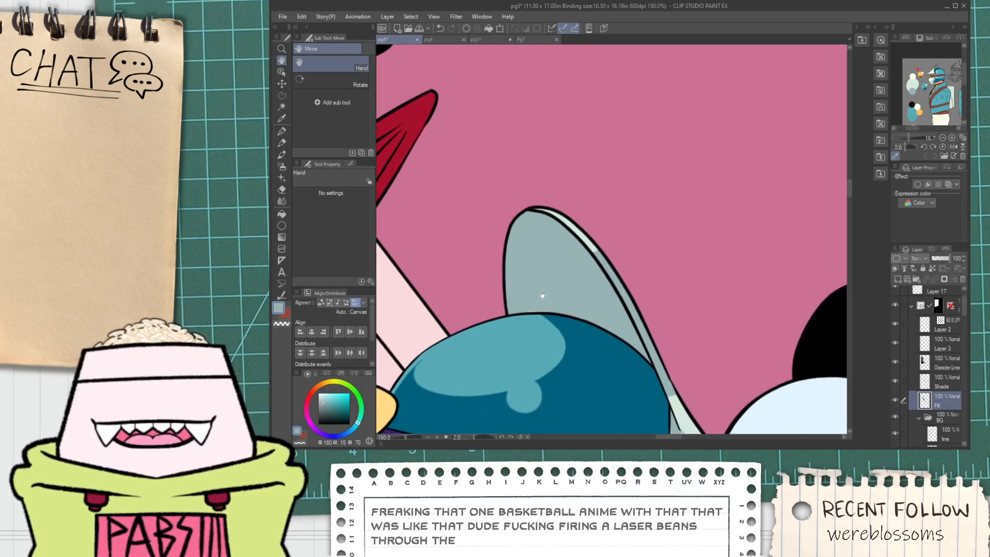
On the Shade layer, draw a darker grey-teal dividing line from the brim's peak down to the helmet crown with the G-pen.
{"action": "key", "text": "i"}
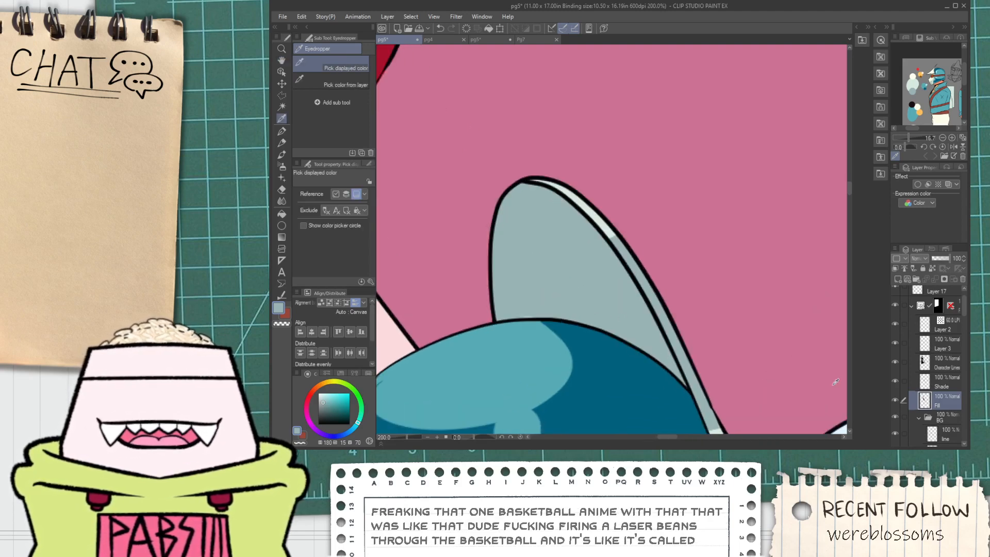
{"action": "left_click", "coordinate": [946, 379]}
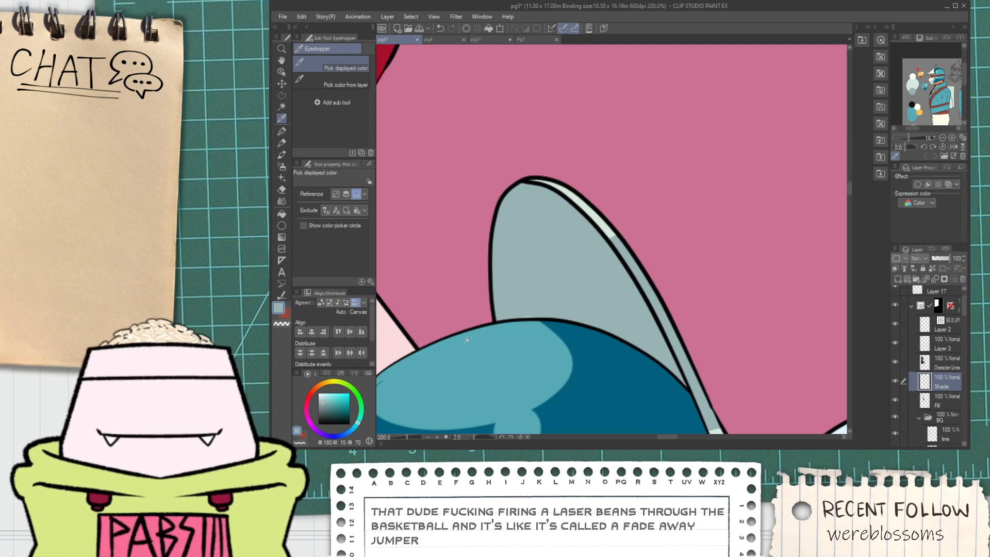
{"action": "scroll", "coordinate": [506, 325], "scroll_direction": "up", "scroll_amount": 2}
{"action": "key", "text": "p"}
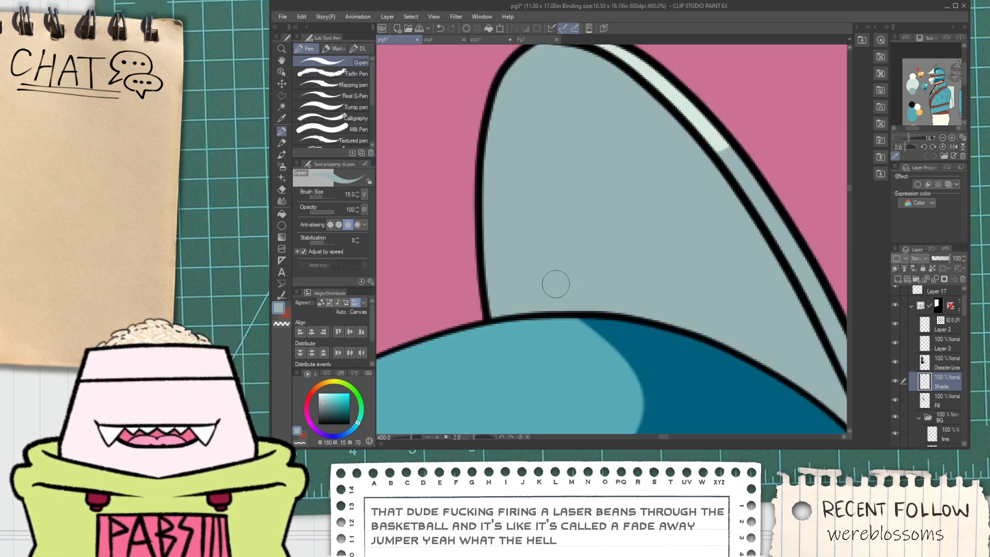
{"action": "key", "text": "i"}
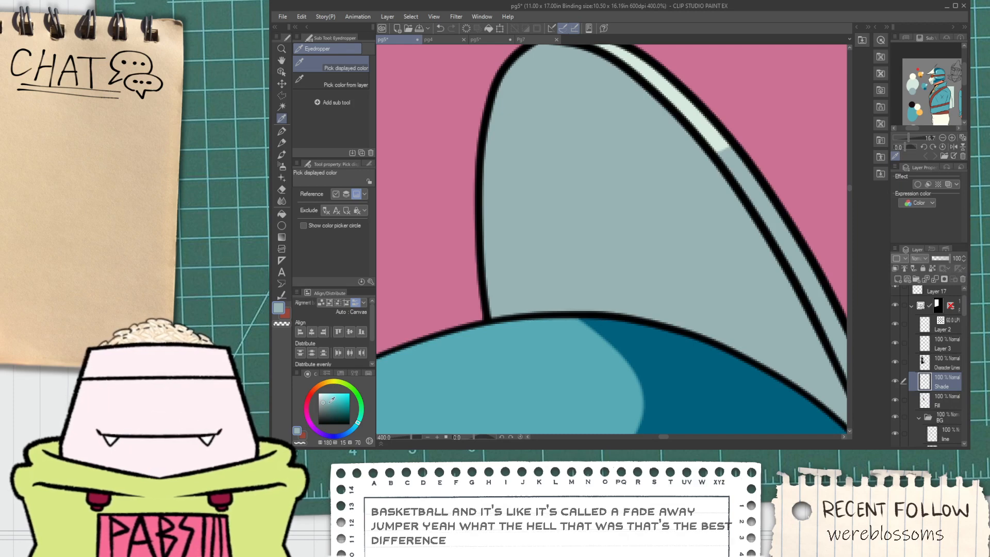
{"action": "key", "text": "p"}
{"action": "left_click_drag", "start_coordinate": [581, 292], "coordinate": [517, 269]}
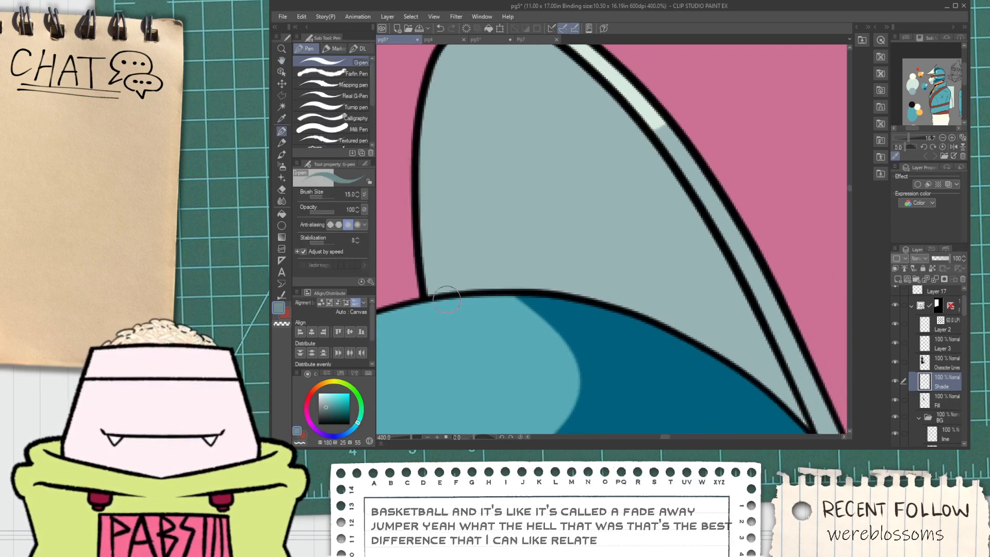
{"action": "left_click_drag", "start_coordinate": [427, 304], "coordinate": [715, 349]}
{"action": "key", "text": "ctrl+z"}
{"action": "scroll", "coordinate": [514, 266], "scroll_direction": "down", "scroll_amount": 2}
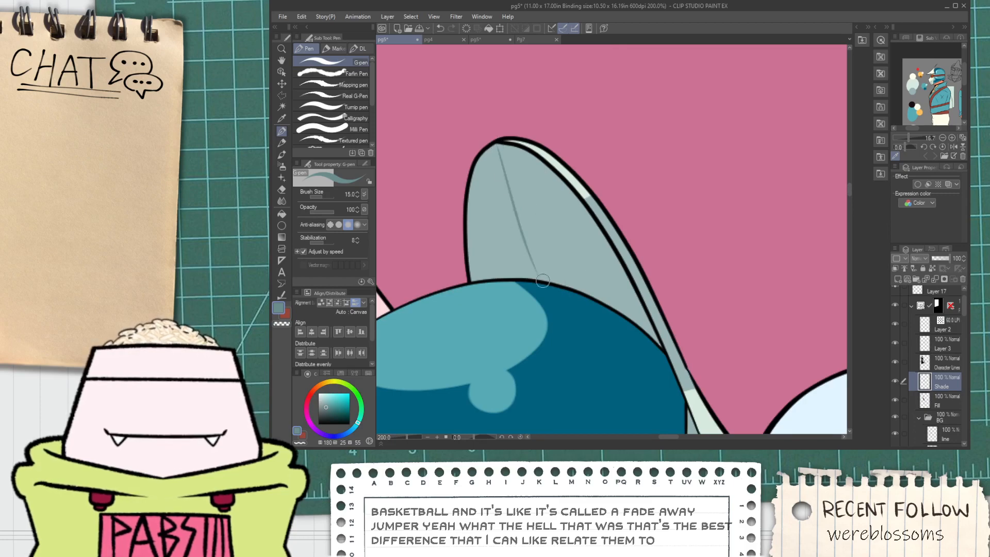
Fill the brim's inner face between the dividing line and the rim with the darker shade, touching up its narrow lower corner.
{"action": "key", "text": "g"}
{"action": "left_click", "coordinate": [550, 261]}
{"action": "scroll", "coordinate": [557, 265], "scroll_direction": "down", "scroll_amount": 4}
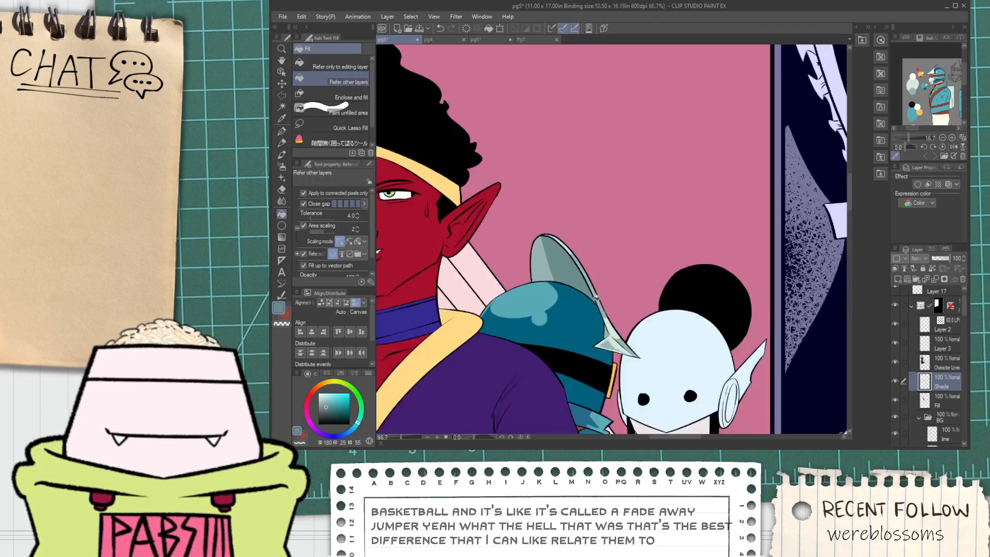
{"action": "scroll", "coordinate": [596, 298], "scroll_direction": "down", "scroll_amount": 2}
{"action": "scroll", "coordinate": [593, 289], "scroll_direction": "up", "scroll_amount": 8}
{"action": "key", "text": "p"}
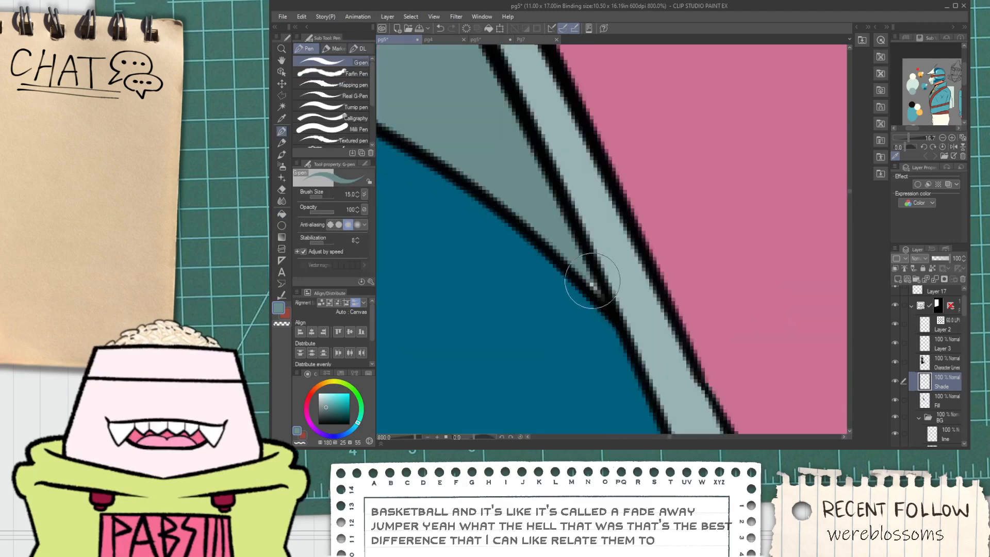
{"action": "left_click_drag", "start_coordinate": [593, 280], "coordinate": [608, 303]}
Consult the highlight along the visor fold on page 4 and return to page 5 with white as the drawing colour.
{"action": "scroll", "coordinate": [610, 309], "scroll_direction": "down", "scroll_amount": 9}
{"action": "key", "text": "space"}
{"action": "left_click_drag", "start_coordinate": [598, 361], "coordinate": [539, 328]}
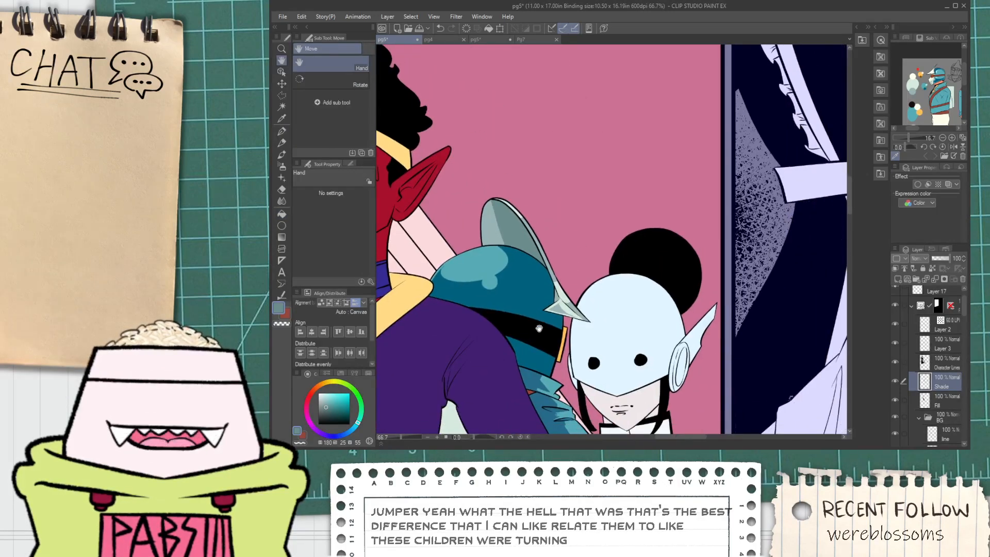
{"action": "left_click_drag", "start_coordinate": [546, 292], "coordinate": [552, 329]}
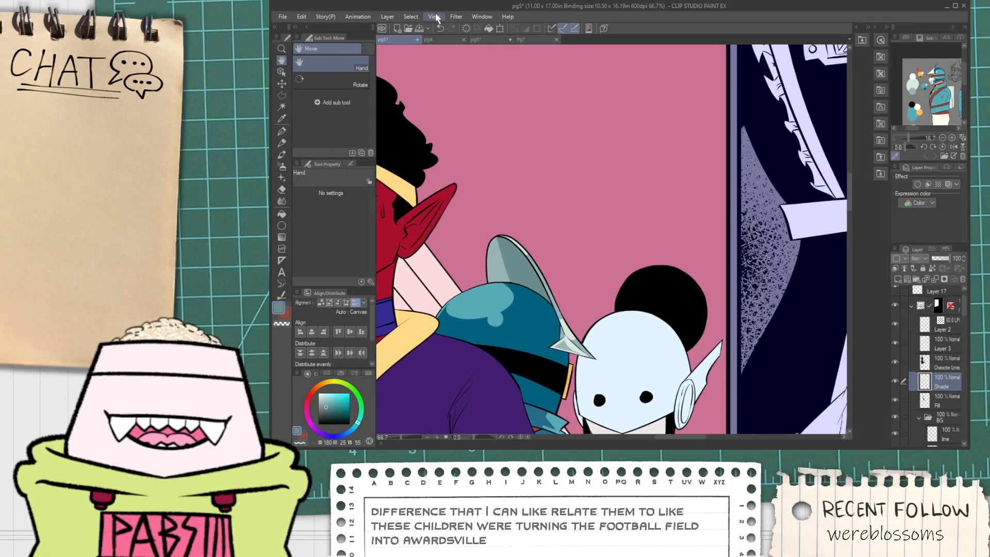
{"action": "left_click", "coordinate": [441, 40]}
{"action": "left_click_drag", "start_coordinate": [532, 138], "coordinate": [521, 237]}
{"action": "key", "text": "i"}
{"action": "scroll", "coordinate": [580, 153], "scroll_direction": "up", "scroll_amount": 2}
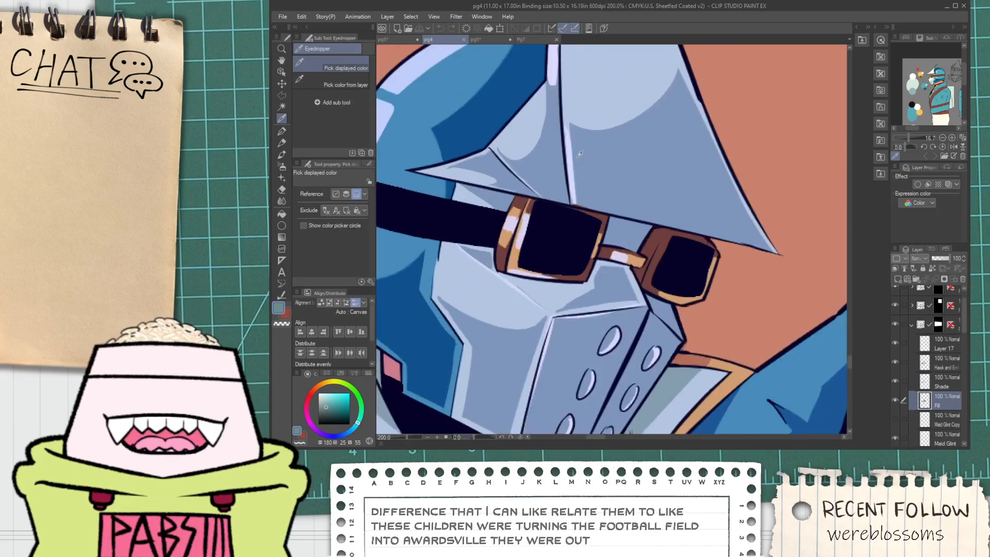
{"action": "scroll", "coordinate": [580, 153], "scroll_direction": "up", "scroll_amount": 2}
{"action": "left_click", "coordinate": [556, 140]}
{"action": "left_click", "coordinate": [396, 45]}
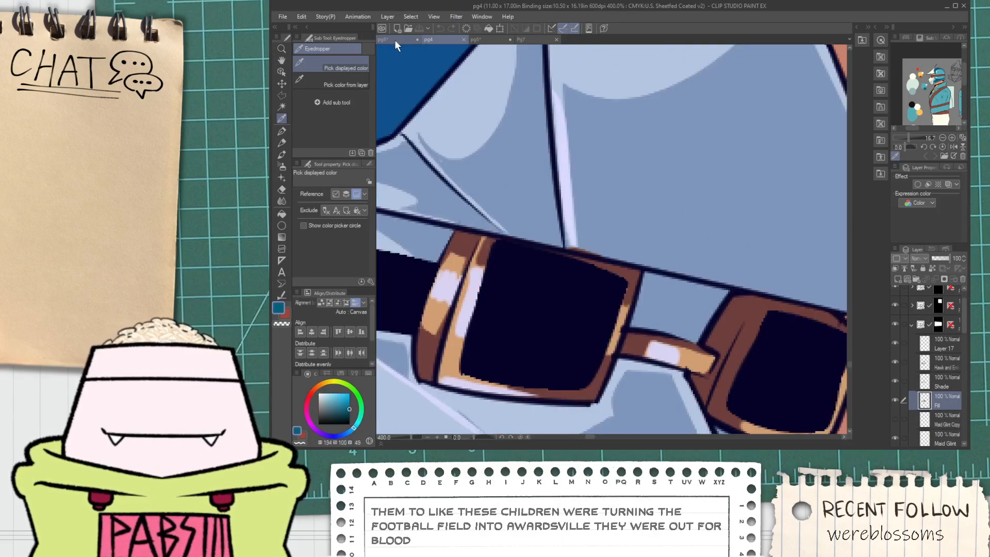
{"action": "left_click", "coordinate": [394, 39]}
{"action": "left_click", "coordinate": [436, 39]}
{"action": "left_click", "coordinate": [569, 140]}
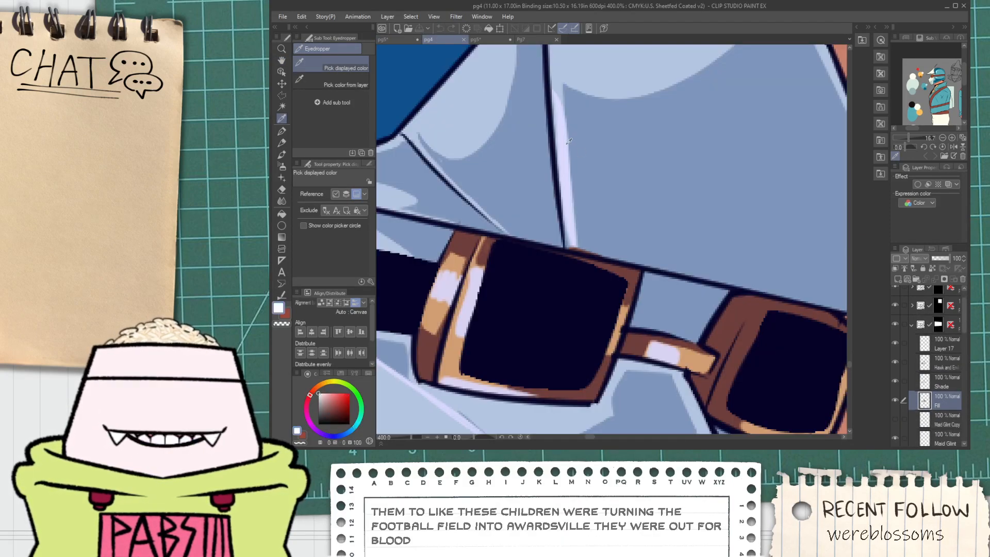
{"action": "left_click", "coordinate": [407, 42]}
Fill the upper pale section of the brim's narrow rim with white and refine its tapered end with the G-pen.
{"action": "key", "text": "space"}
{"action": "scroll", "coordinate": [567, 355], "scroll_direction": "up", "scroll_amount": 4}
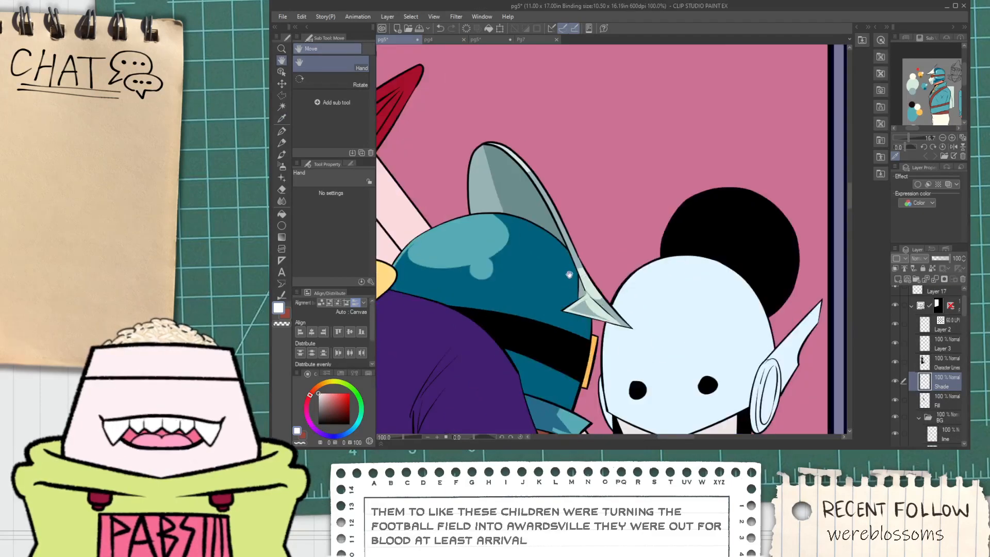
{"action": "scroll", "coordinate": [579, 273], "scroll_direction": "up", "scroll_amount": 1}
{"action": "scroll", "coordinate": [526, 237], "scroll_direction": "down", "scroll_amount": 1}
{"action": "key", "text": "space"}
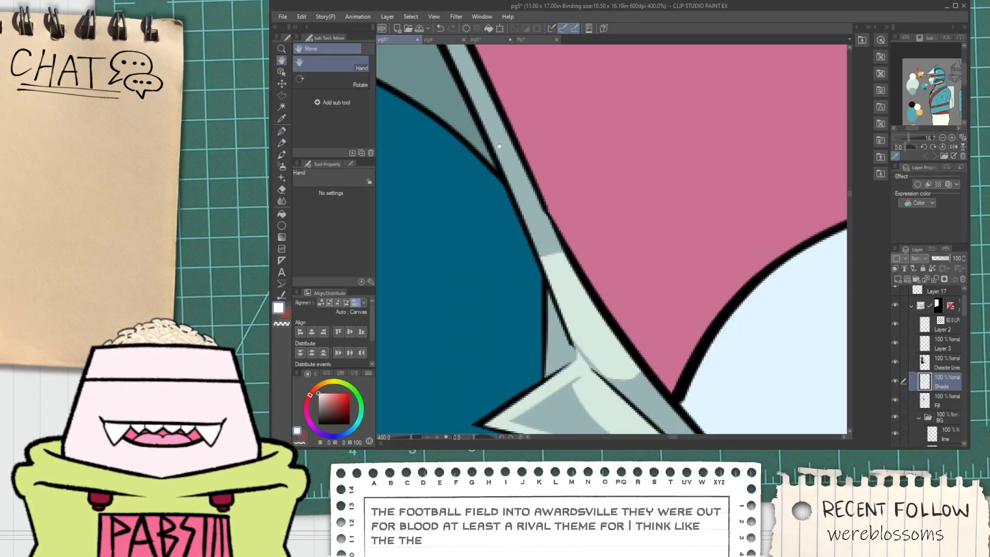
{"action": "left_click_drag", "start_coordinate": [503, 146], "coordinate": [568, 304]}
{"action": "scroll", "coordinate": [512, 200], "scroll_direction": "down", "scroll_amount": 1}
{"action": "left_click_drag", "start_coordinate": [451, 129], "coordinate": [522, 229]}
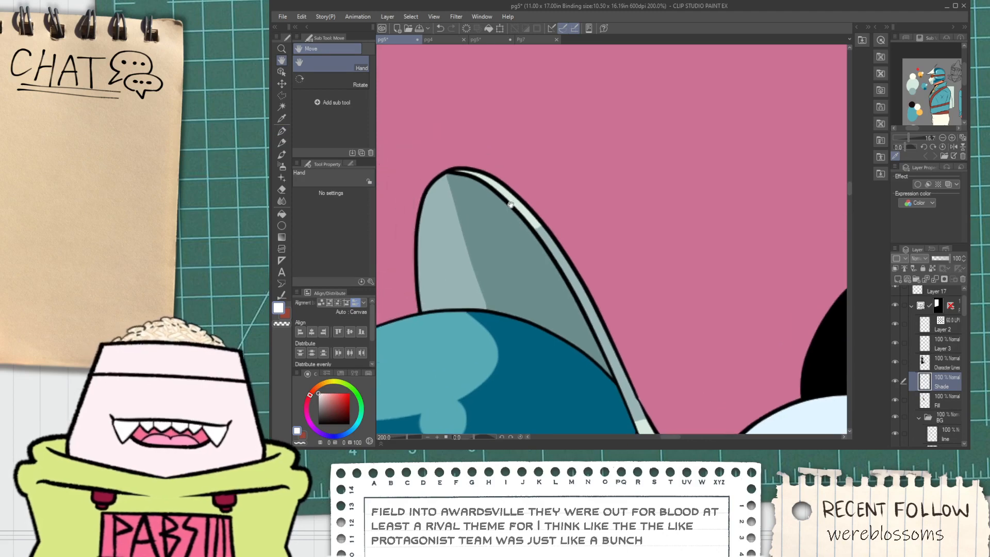
{"action": "scroll", "coordinate": [510, 201], "scroll_direction": "up", "scroll_amount": 1}
{"action": "left_click", "coordinate": [521, 208]}
{"action": "key", "text": "space"}
{"action": "left_click_drag", "start_coordinate": [487, 190], "coordinate": [548, 241]}
{"action": "key", "text": "p"}
{"action": "scroll", "coordinate": [456, 200], "scroll_direction": "up", "scroll_amount": 1}
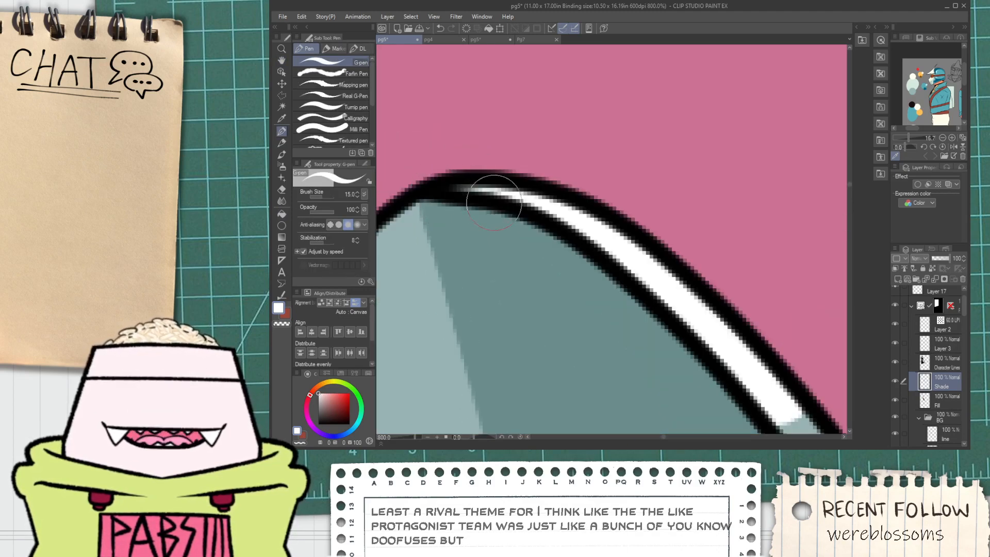
{"action": "scroll", "coordinate": [557, 242], "scroll_direction": "down", "scroll_amount": 7}
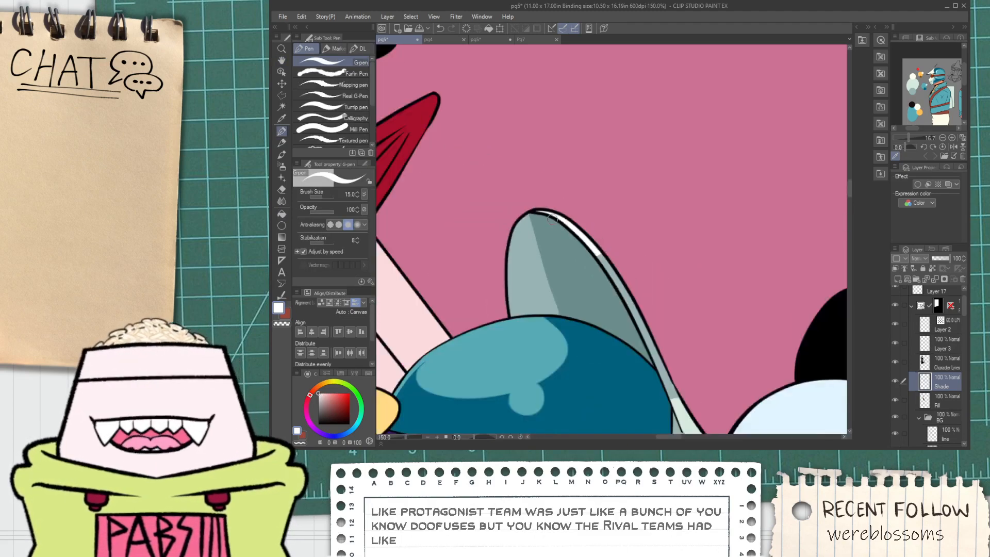
{"action": "key", "text": "space"}
{"action": "left_click_drag", "start_coordinate": [593, 329], "coordinate": [535, 250]}
{"action": "scroll", "coordinate": [535, 250], "scroll_direction": "up", "scroll_amount": 4}
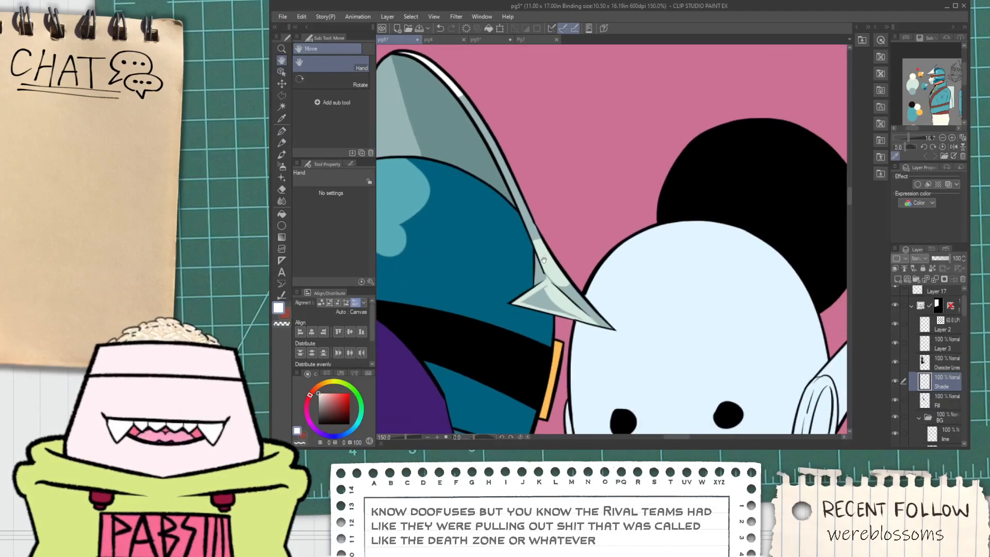
Outline a second highlight patch on the brim's narrow rim above the fold, fill it with white, and sample the adjacent grey-teal shade.
{"action": "scroll", "coordinate": [527, 234], "scroll_direction": "up", "scroll_amount": 5}
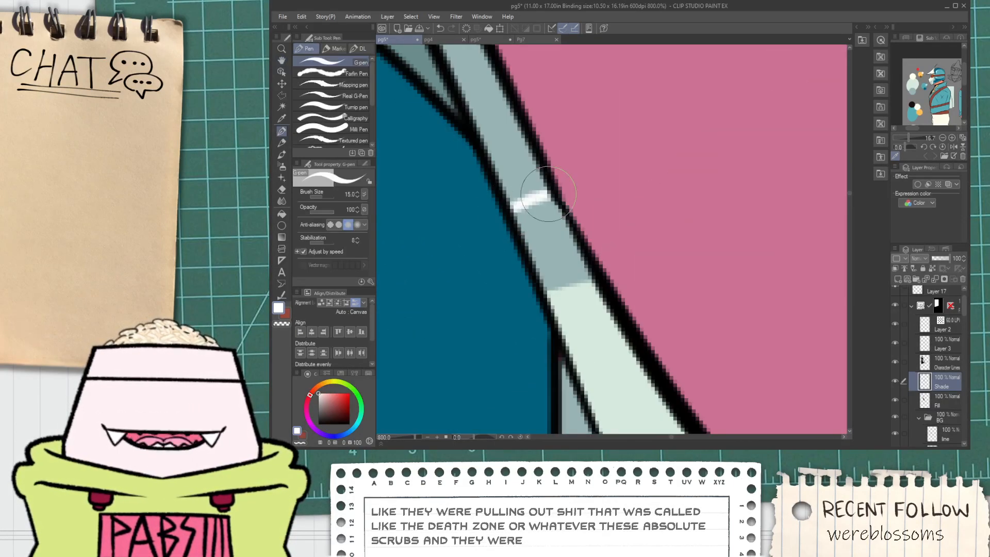
{"action": "left_click_drag", "start_coordinate": [548, 193], "coordinate": [586, 277]}
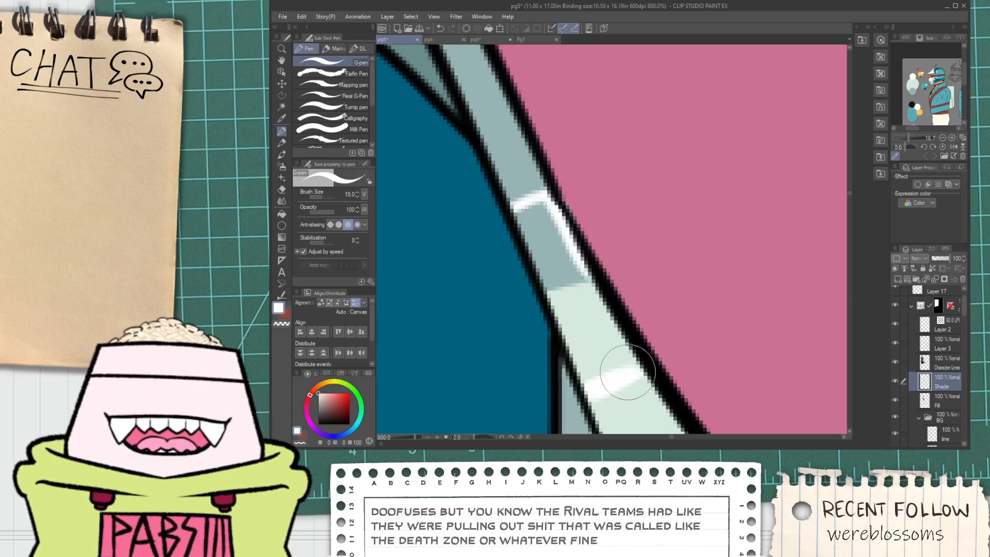
{"action": "key", "text": "g"}
{"action": "left_click", "coordinate": [600, 345]}
{"action": "key", "text": "i"}
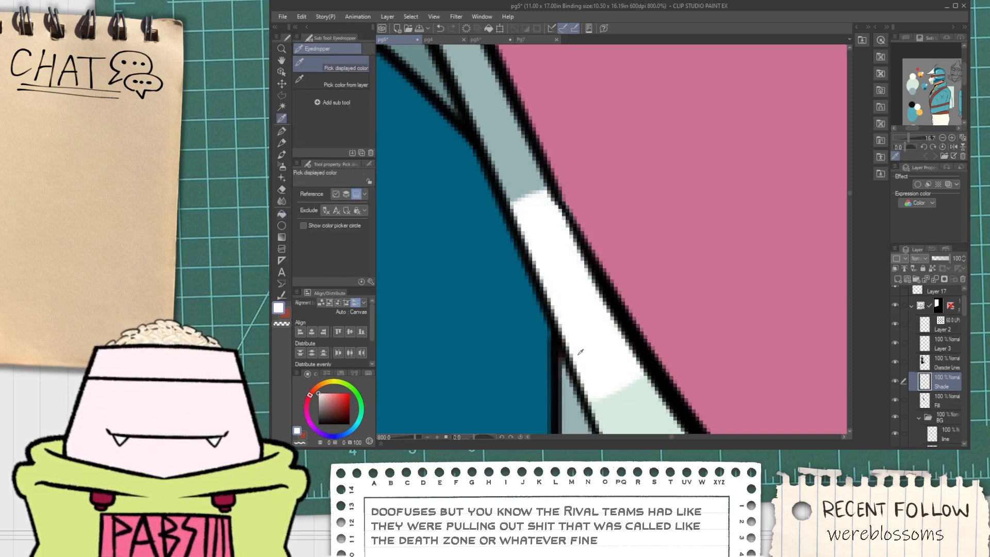
{"action": "left_click_drag", "start_coordinate": [580, 356], "coordinate": [560, 247]}
{"action": "left_click", "coordinate": [555, 310]}
{"action": "key", "text": "p"}
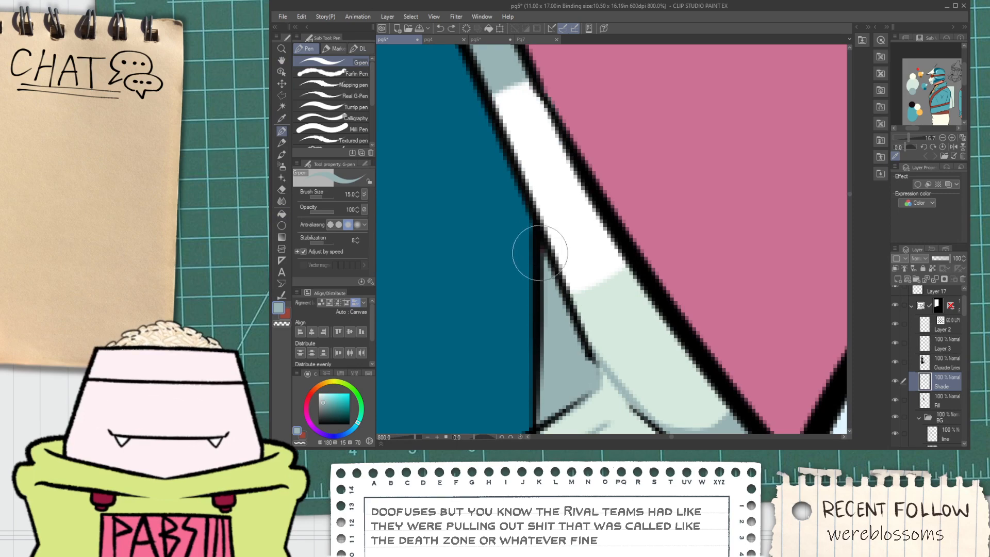
Sample the dark maroon shading of the glove on page 4 and return to page 5.
{"action": "scroll", "coordinate": [517, 234], "scroll_direction": "down", "scroll_amount": 10}
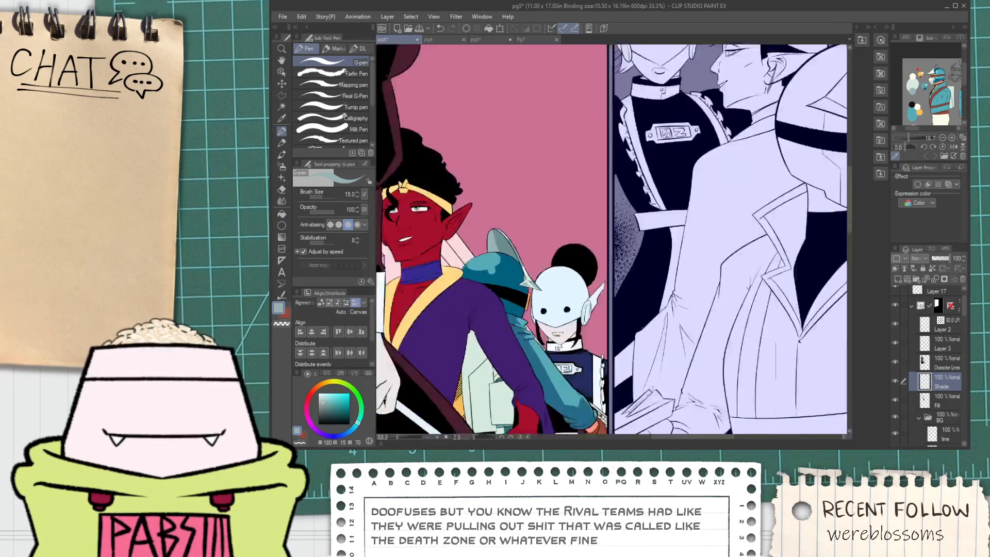
{"action": "key", "text": "space"}
{"action": "left_click_drag", "start_coordinate": [539, 335], "coordinate": [537, 315]}
{"action": "left_click", "coordinate": [447, 42]}
{"action": "scroll", "coordinate": [519, 160], "scroll_direction": "down", "scroll_amount": 5}
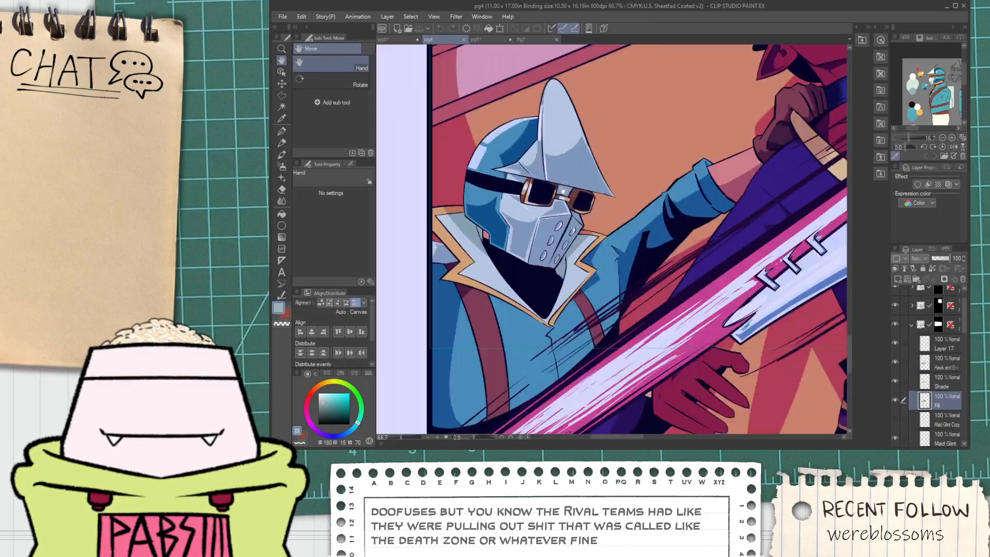
{"action": "left_click_drag", "start_coordinate": [616, 202], "coordinate": [583, 312]}
{"action": "scroll", "coordinate": [644, 248], "scroll_direction": "up", "scroll_amount": 1}
{"action": "key", "text": "i"}
{"action": "scroll", "coordinate": [697, 216], "scroll_direction": "up", "scroll_amount": 3}
{"action": "left_click", "coordinate": [695, 209]}
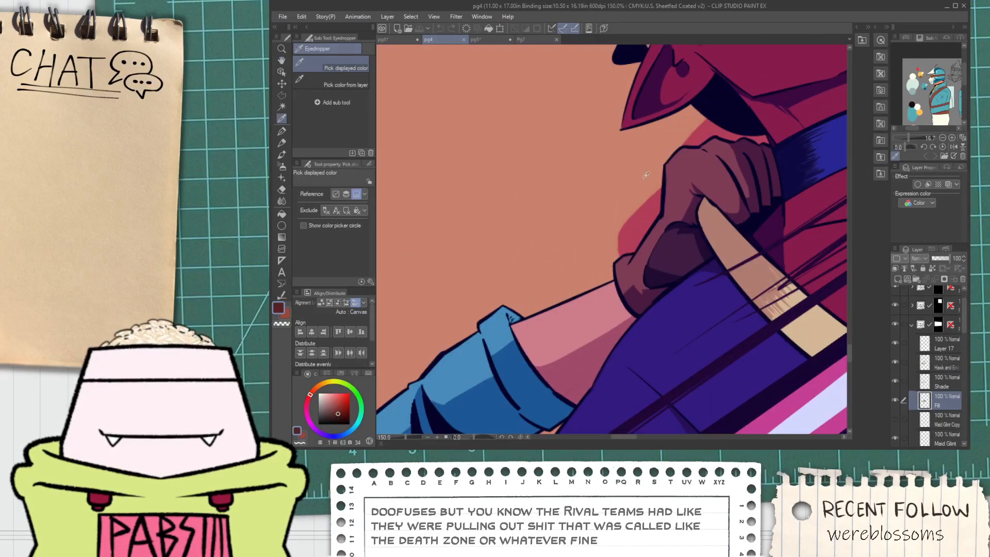
{"action": "left_click", "coordinate": [405, 43]}
Fill the cuff and lower fingers of the teal character's brown glove with the sampled dark maroon on the Shade layer.
{"action": "scroll", "coordinate": [550, 297], "scroll_direction": "up", "scroll_amount": 3}
{"action": "left_click_drag", "start_coordinate": [572, 402], "coordinate": [459, 219]}
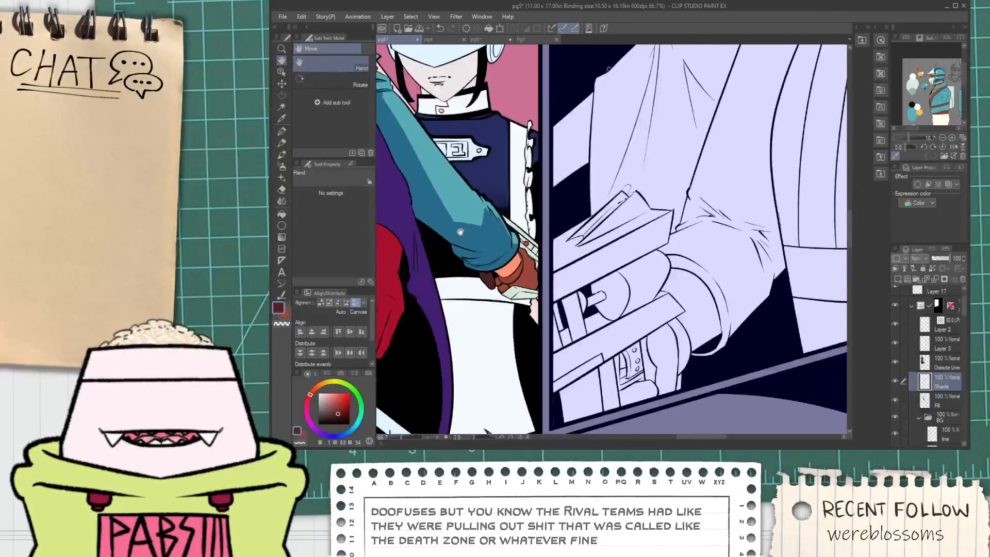
{"action": "scroll", "coordinate": [498, 272], "scroll_direction": "up", "scroll_amount": 2}
{"action": "scroll", "coordinate": [498, 272], "scroll_direction": "up", "scroll_amount": 2}
{"action": "key", "text": "p"}
{"action": "scroll", "coordinate": [567, 164], "scroll_direction": "up", "scroll_amount": 2}
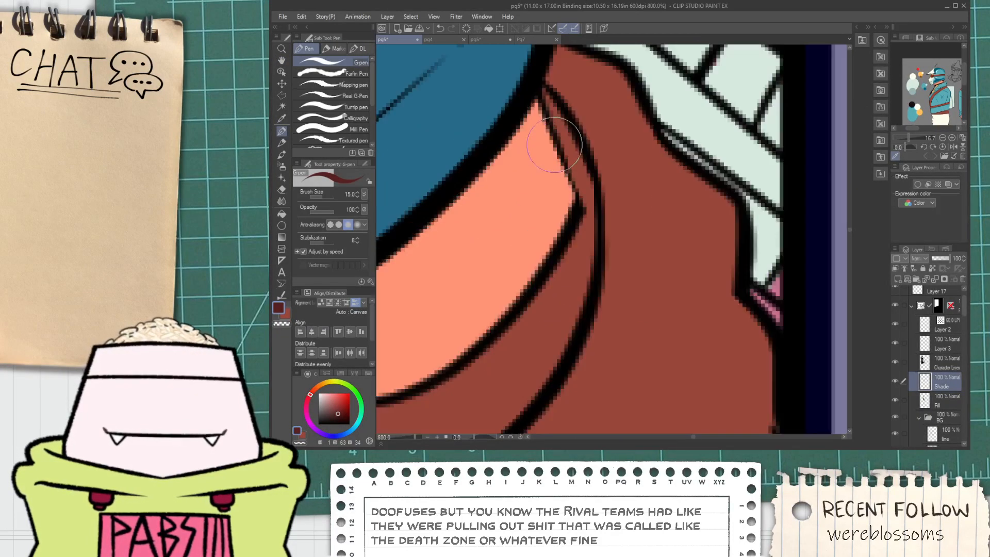
{"action": "key", "text": "g"}
{"action": "scroll", "coordinate": [588, 184], "scroll_direction": "down", "scroll_amount": 4}
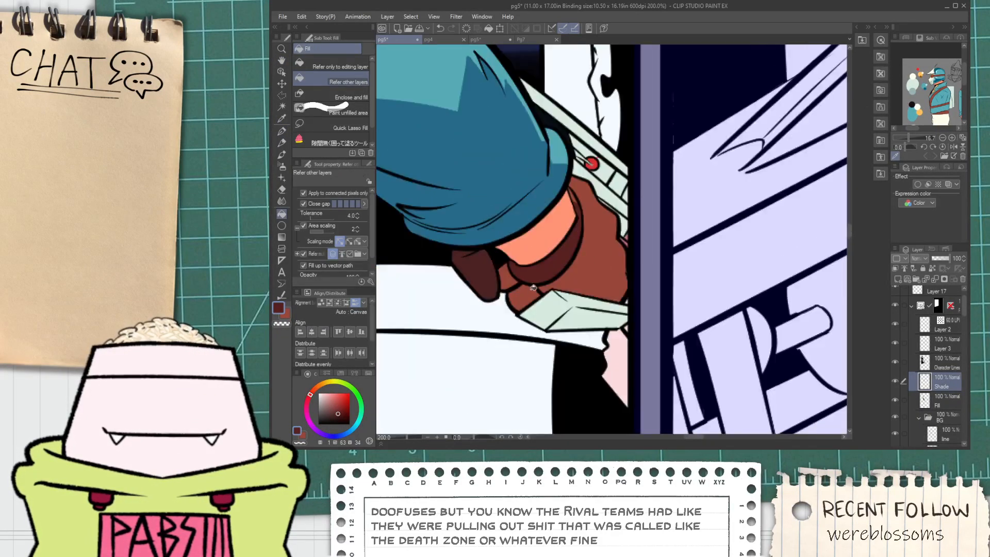
Outline the shadow on the back of the glove with the G-pen and fill it dark maroon, leaving lit upper and lower edges.
{"action": "scroll", "coordinate": [578, 272], "scroll_direction": "up", "scroll_amount": 2}
{"action": "key", "text": "p"}
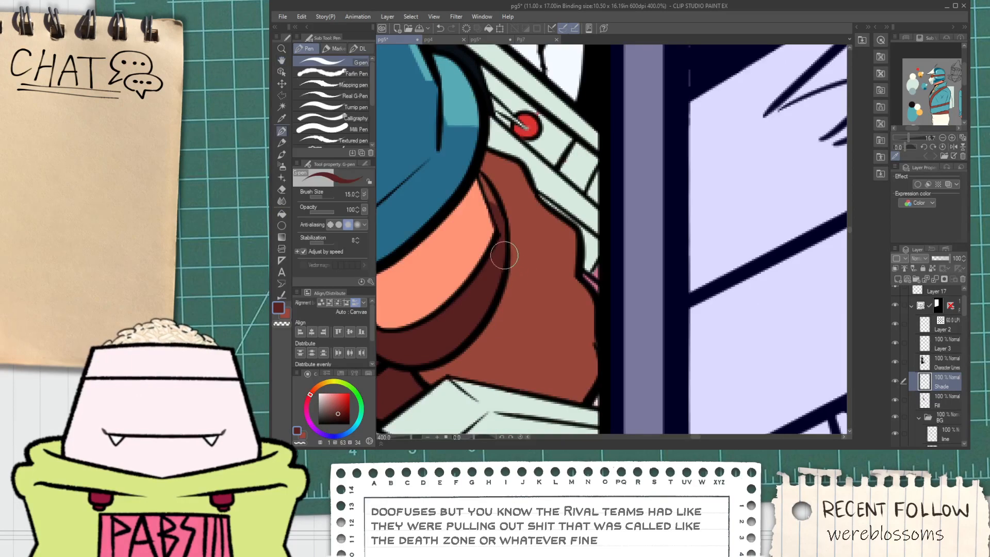
{"action": "key", "text": "g"}
{"action": "left_click", "coordinate": [555, 295]}
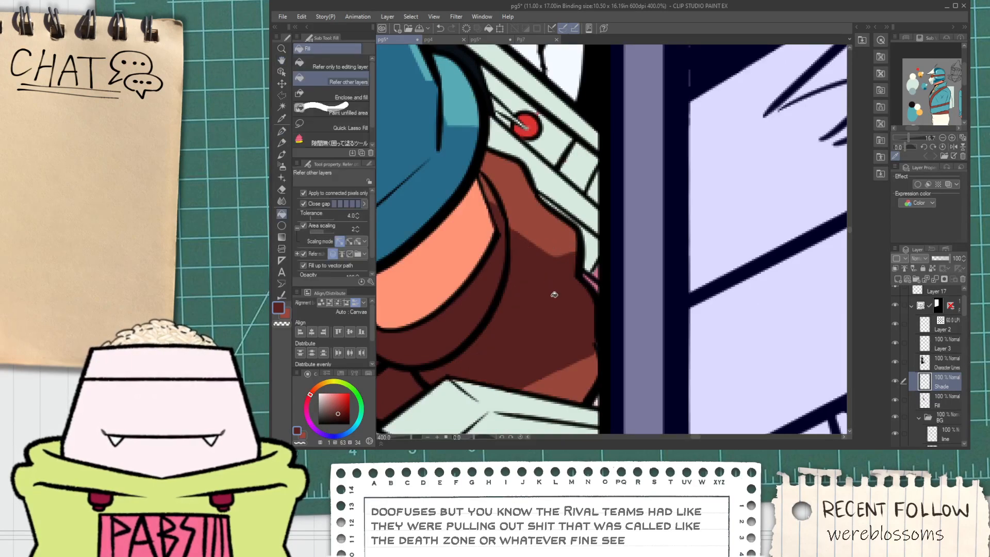
{"action": "scroll", "coordinate": [565, 368], "scroll_direction": "down", "scroll_amount": 6}
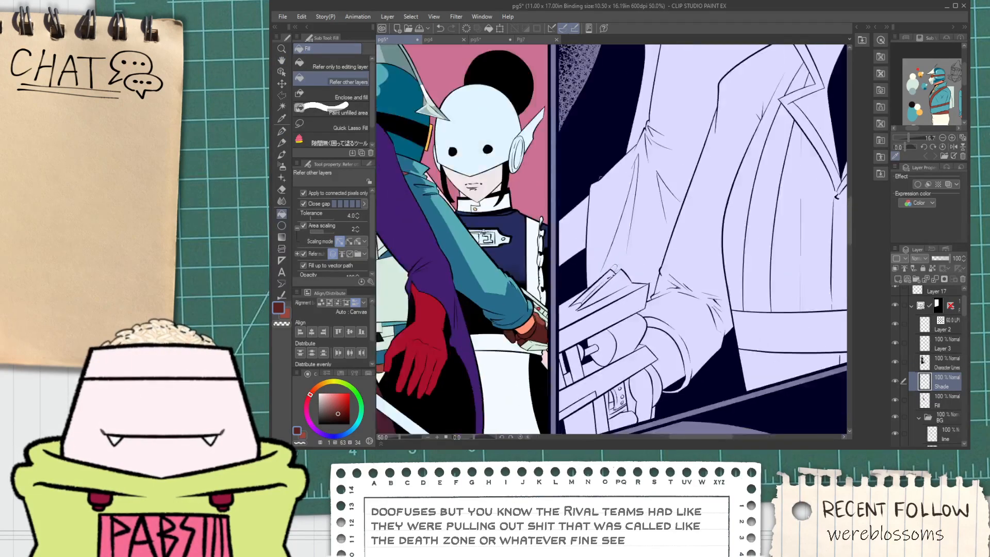
Sample the deepest glove shadow from page 4 and fill the outermost lower piece of the page 5 glove with it.
{"action": "left_click_drag", "start_coordinate": [428, 72], "coordinate": [457, 175]}
{"action": "left_click", "coordinate": [440, 42]}
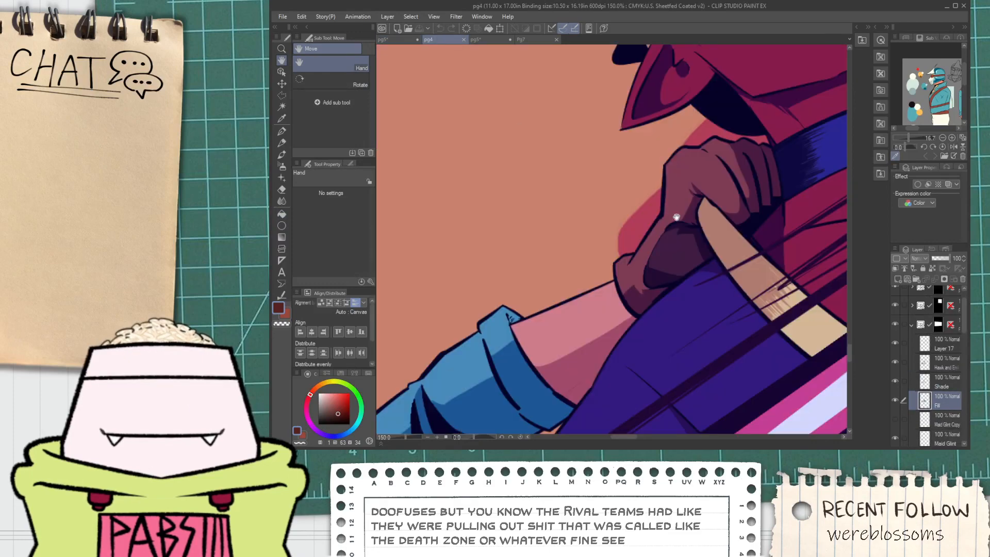
{"action": "left_click", "coordinate": [710, 239], "text": "alt"}
{"action": "left_click", "coordinate": [399, 39]}
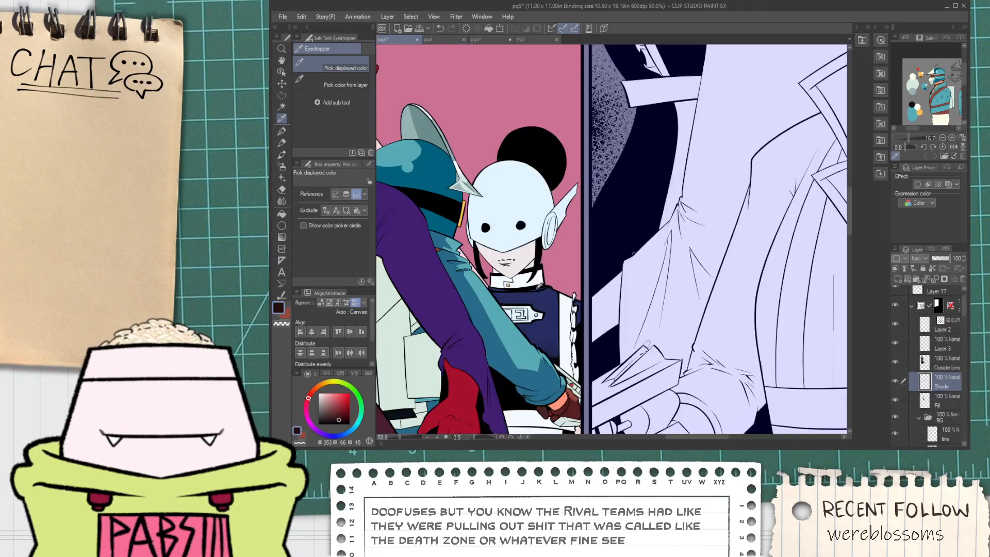
{"action": "scroll", "coordinate": [518, 249], "scroll_direction": "up", "scroll_amount": 5}
{"action": "key", "text": "g"}
{"action": "scroll", "coordinate": [518, 249], "scroll_direction": "down", "scroll_amount": 2}
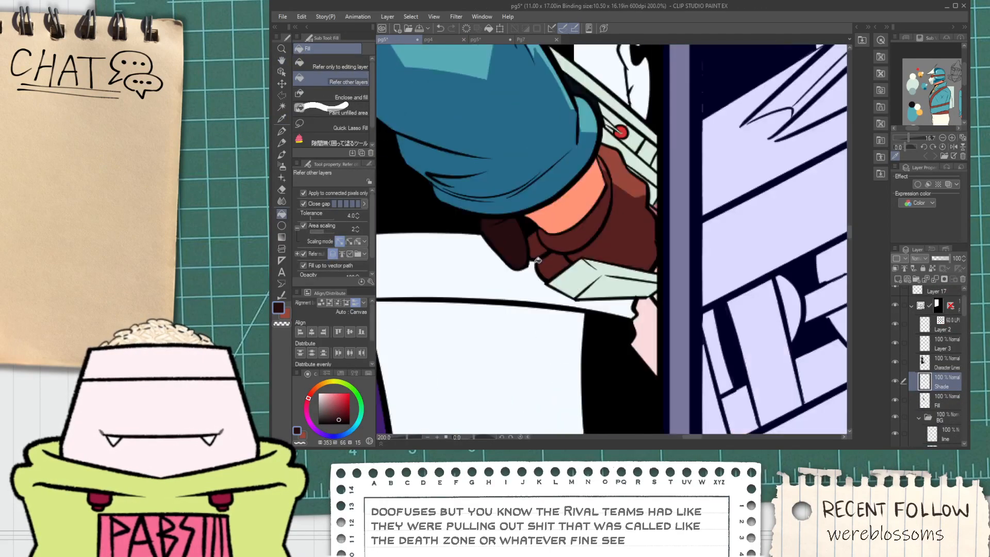
Pick up the grey-teal shade from the hat brim and return to the pale faceted object held in the glove.
{"action": "left_click_drag", "start_coordinate": [447, 112], "coordinate": [533, 305]}
{"action": "scroll", "coordinate": [533, 305], "scroll_direction": "down", "scroll_amount": 4}
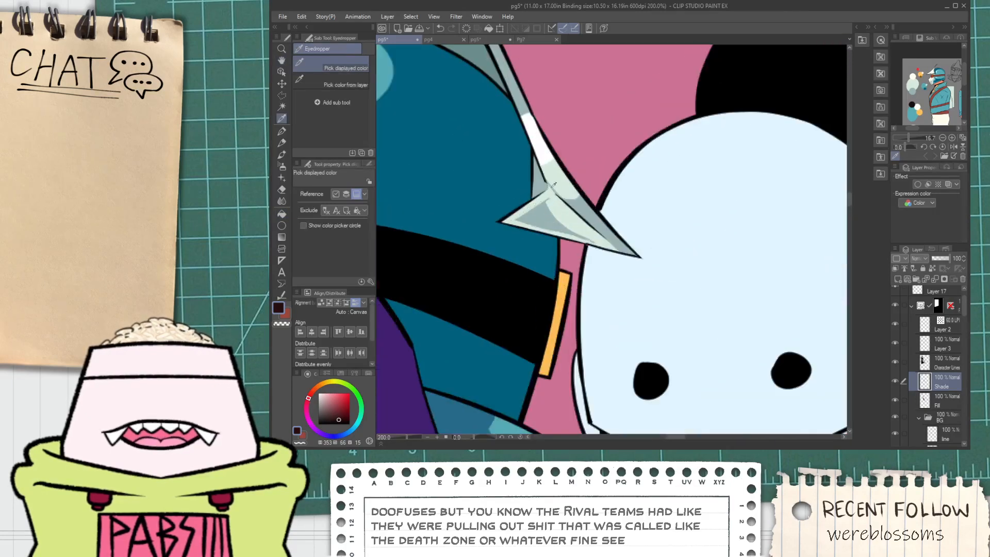
{"action": "mouse_move", "coordinate": [557, 338]}
{"action": "left_mouse_down"}
{"action": "mouse_move", "coordinate": [455, 175]}
{"action": "mouse_move", "coordinate": [484, 224]}
{"action": "left_mouse_up"}
{"action": "scroll", "coordinate": [490, 254], "scroll_direction": "up", "scroll_amount": 2}
{"action": "mouse_move", "coordinate": [433, 170]}
{"action": "left_mouse_down"}
{"action": "mouse_move", "coordinate": [515, 297]}
{"action": "mouse_move", "coordinate": [566, 414]}
{"action": "left_mouse_up"}
{"action": "scroll", "coordinate": [567, 268], "scroll_direction": "up", "scroll_amount": 8}
{"action": "left_click_drag", "start_coordinate": [522, 296], "coordinate": [600, 283]}
Close the gap in the pale object's short crease with the G-pen and fill its facets with the grey-teal shade.
{"action": "key", "text": "p"}
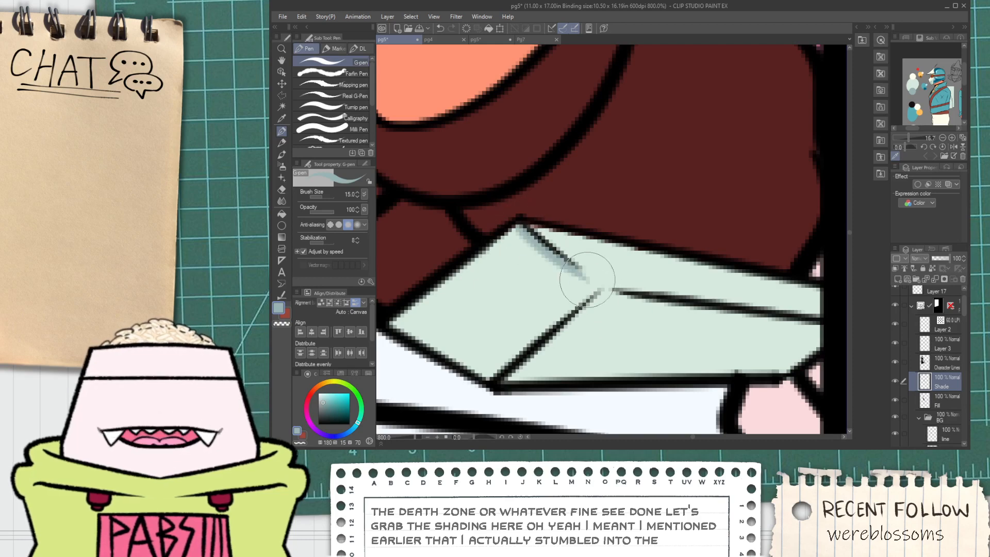
{"action": "left_click_drag", "start_coordinate": [539, 242], "coordinate": [592, 281]}
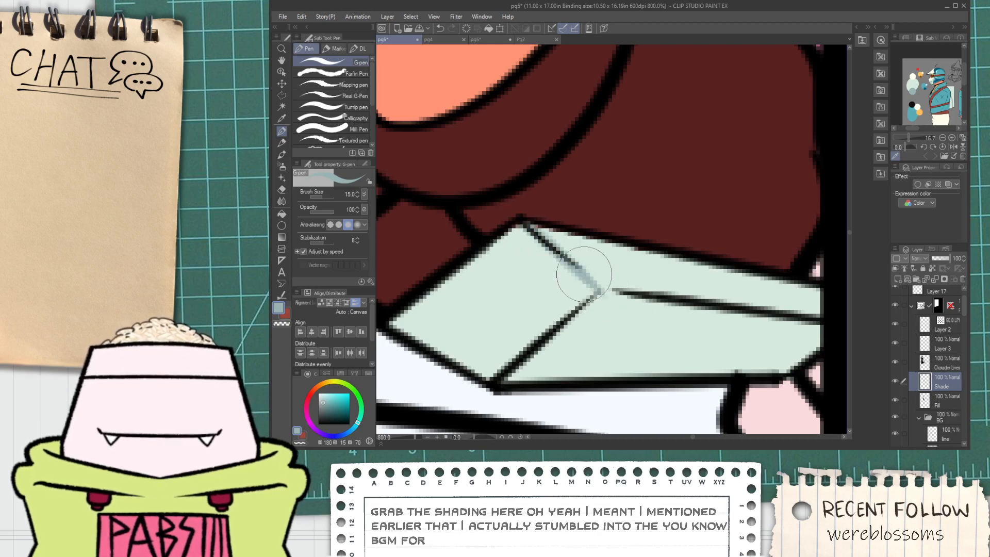
{"action": "key", "text": "ctrl+z"}
{"action": "key", "text": "g"}
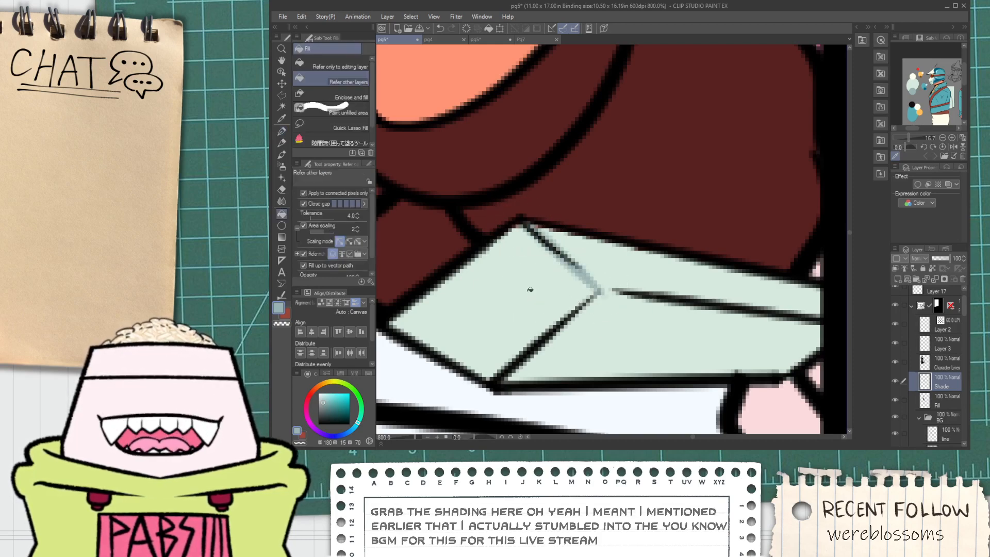
{"action": "left_click", "coordinate": [530, 287]}
{"action": "left_click", "coordinate": [618, 290]}
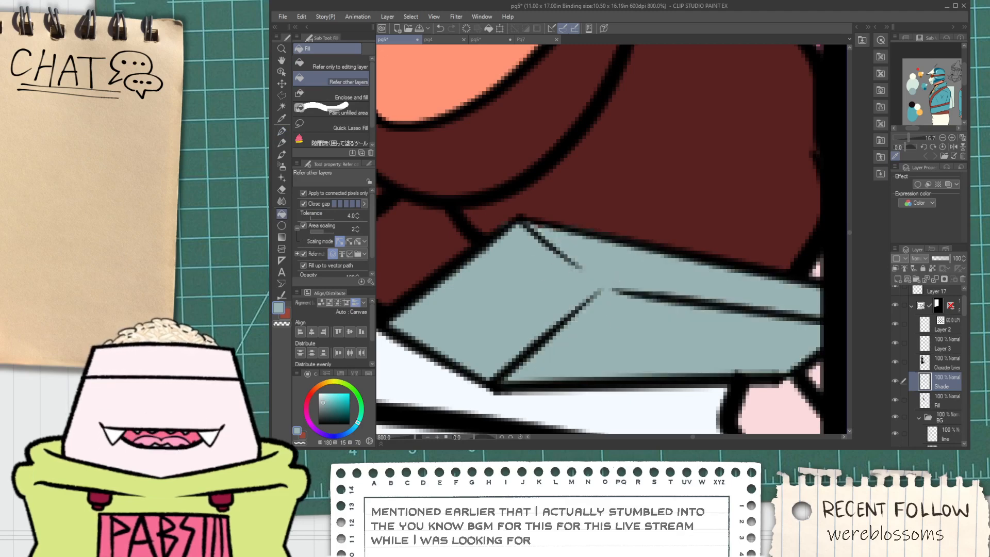
{"action": "key", "text": "p"}
{"action": "left_click", "coordinate": [518, 214], "text": "alt"}
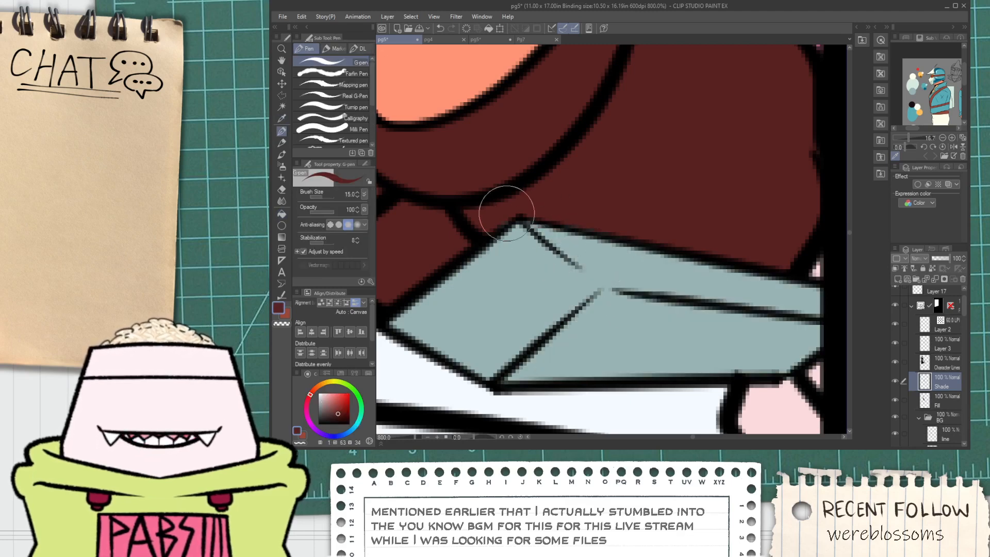
{"action": "scroll", "coordinate": [598, 232], "scroll_direction": "down", "scroll_amount": 7}
{"action": "scroll", "coordinate": [597, 233], "scroll_direction": "up", "scroll_amount": 7}
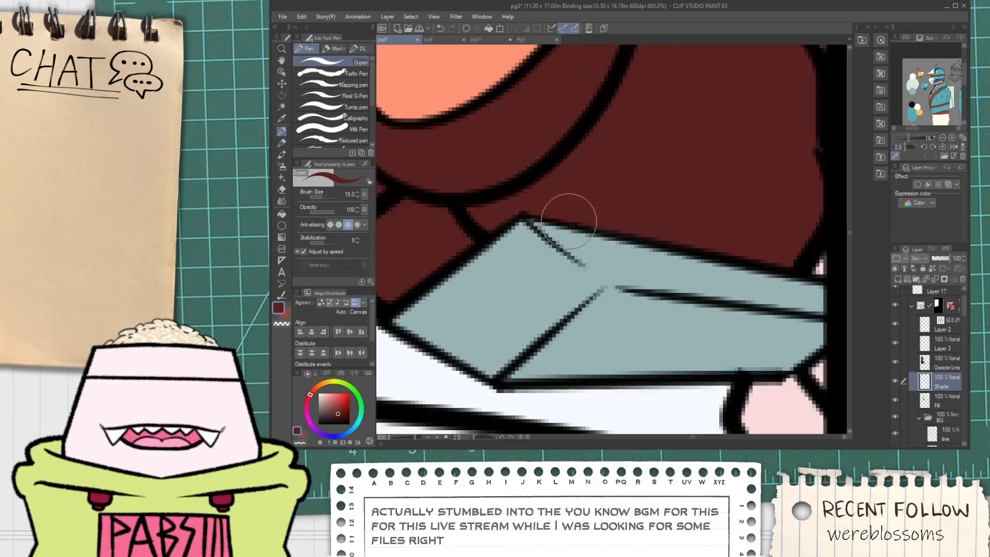
{"action": "scroll", "coordinate": [642, 239], "scroll_direction": "down", "scroll_amount": 6}
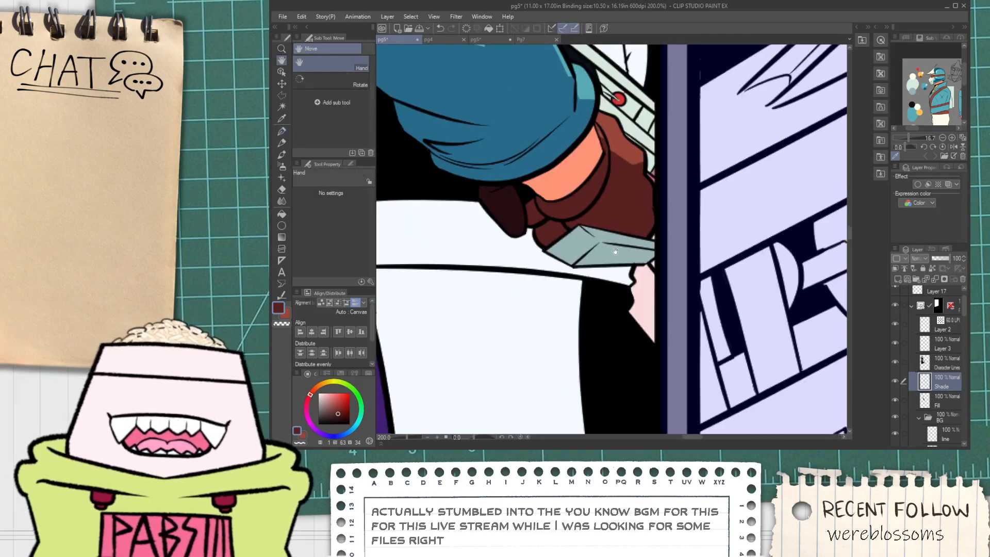
{"action": "scroll", "coordinate": [531, 227], "scroll_direction": "up", "scroll_amount": 6}
{"action": "key", "text": "e"}
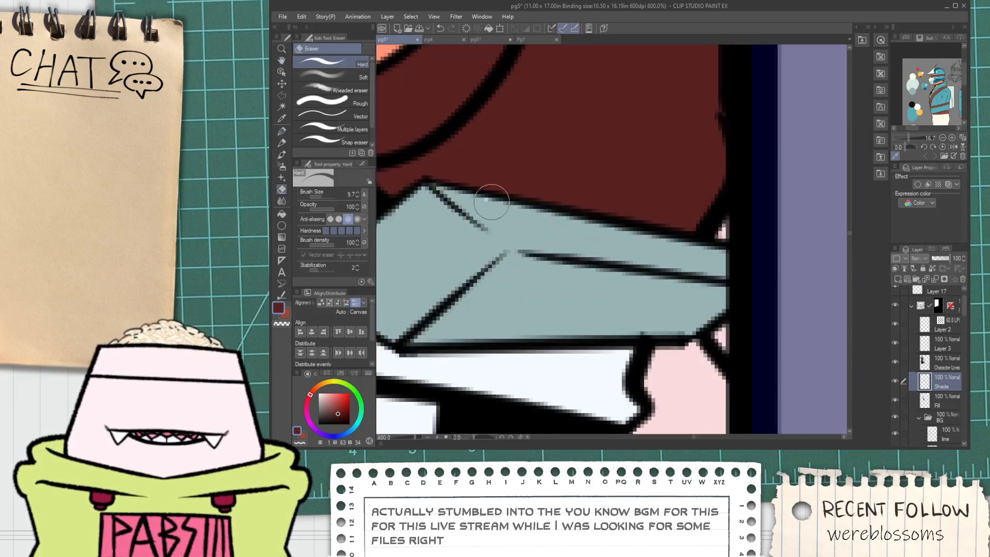
{"action": "left_click_drag", "start_coordinate": [445, 187], "coordinate": [478, 218]}
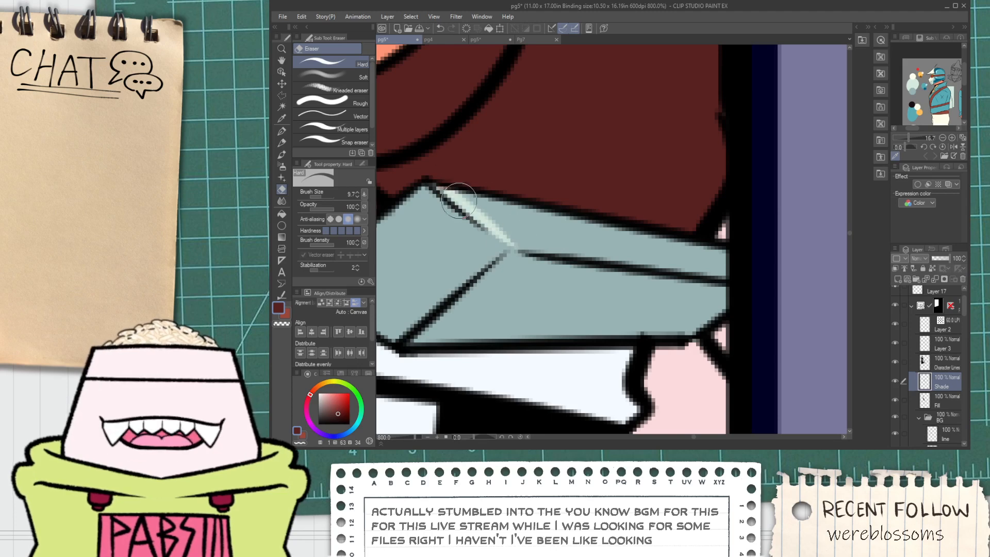
{"action": "key", "text": "ctrl+z"}
{"action": "left_click_drag", "start_coordinate": [441, 189], "coordinate": [473, 210]}
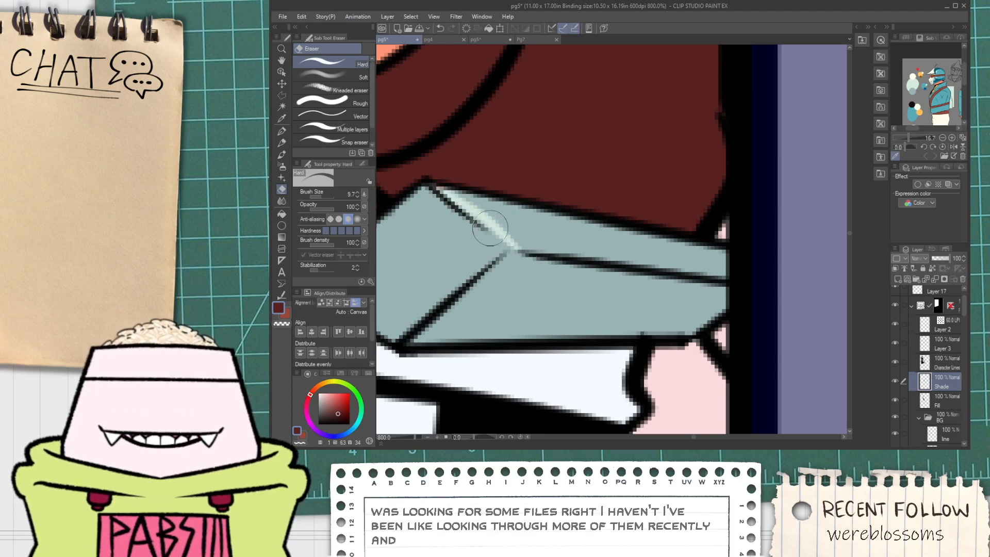
{"action": "scroll", "coordinate": [461, 212], "scroll_direction": "up", "scroll_amount": 1}
{"action": "key", "text": "alt"}
{"action": "key", "text": "ctrl+z"}
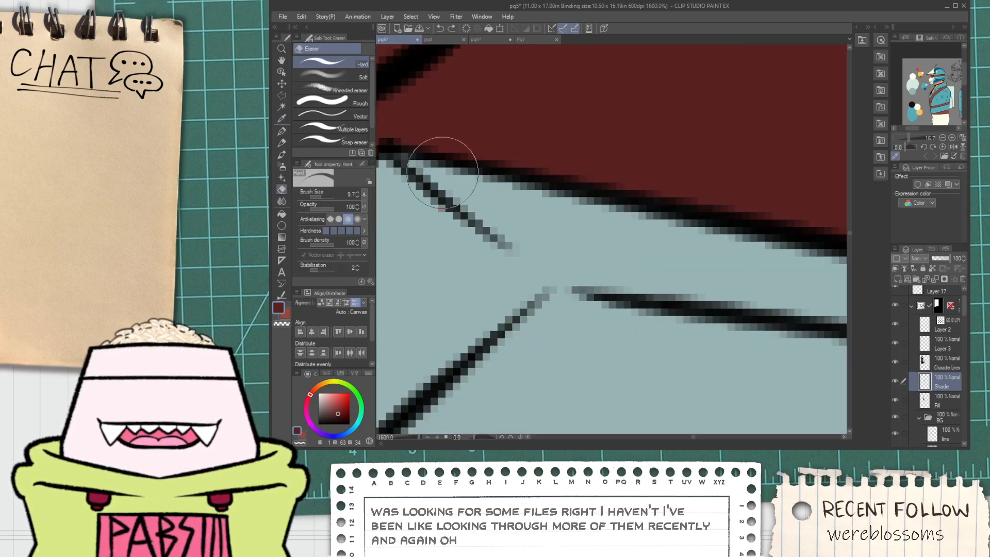
Erase shade beside the short crease to form a pale highlight, and refine its tip with the sampled pale green.
{"action": "left_click_drag", "start_coordinate": [441, 176], "coordinate": [570, 269]}
{"action": "mouse_move", "coordinate": [494, 196]}
{"action": "left_mouse_down"}
{"action": "mouse_move", "coordinate": [584, 258]}
{"action": "mouse_move", "coordinate": [499, 186]}
{"action": "mouse_move", "coordinate": [561, 247]}
{"action": "left_mouse_up"}
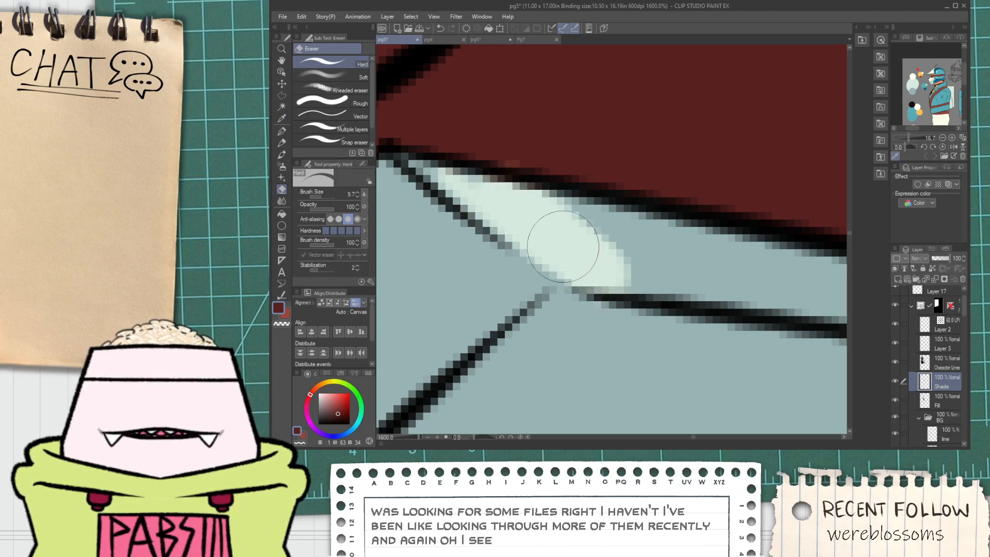
{"action": "key", "text": "p"}
{"action": "left_click", "coordinate": [540, 239], "text": "alt"}
{"action": "key", "text": "ctrl+z"}
{"action": "left_click_drag", "start_coordinate": [435, 172], "coordinate": [411, 161]}
{"action": "scroll", "coordinate": [509, 233], "scroll_direction": "down", "scroll_amount": 5}
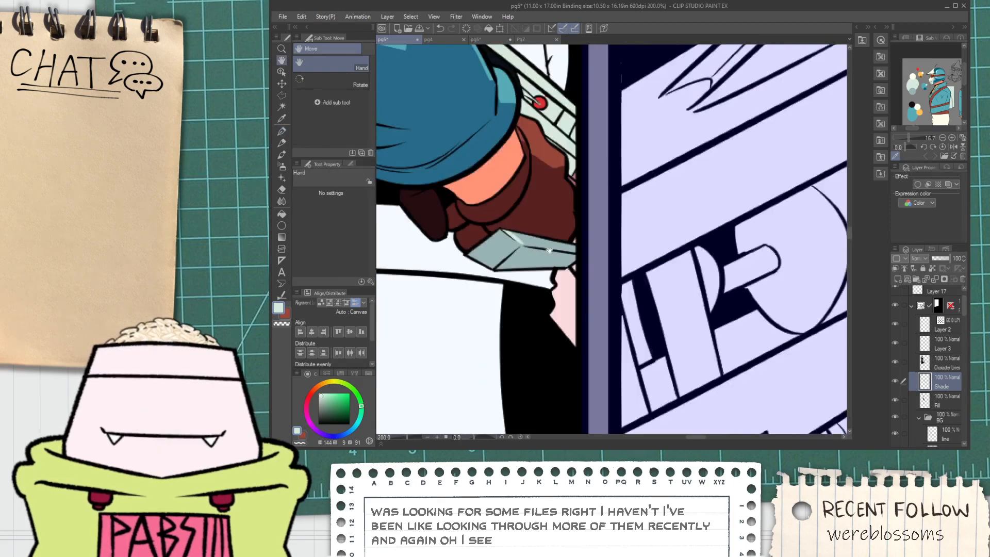
Erase more shade along the object's upper facet so the highlight fills it from the corner to past the middle.
{"action": "left_click_drag", "start_coordinate": [532, 244], "coordinate": [520, 266]}
{"action": "scroll", "coordinate": [521, 266], "scroll_direction": "up", "scroll_amount": 4}
{"action": "key", "text": "e"}
{"action": "mouse_move", "coordinate": [419, 194]}
{"action": "left_mouse_down"}
{"action": "mouse_move", "coordinate": [548, 262]}
{"action": "mouse_move", "coordinate": [455, 233]}
{"action": "mouse_move", "coordinate": [550, 256]}
{"action": "left_mouse_up"}
{"action": "left_click_drag", "start_coordinate": [468, 241], "coordinate": [544, 251]}
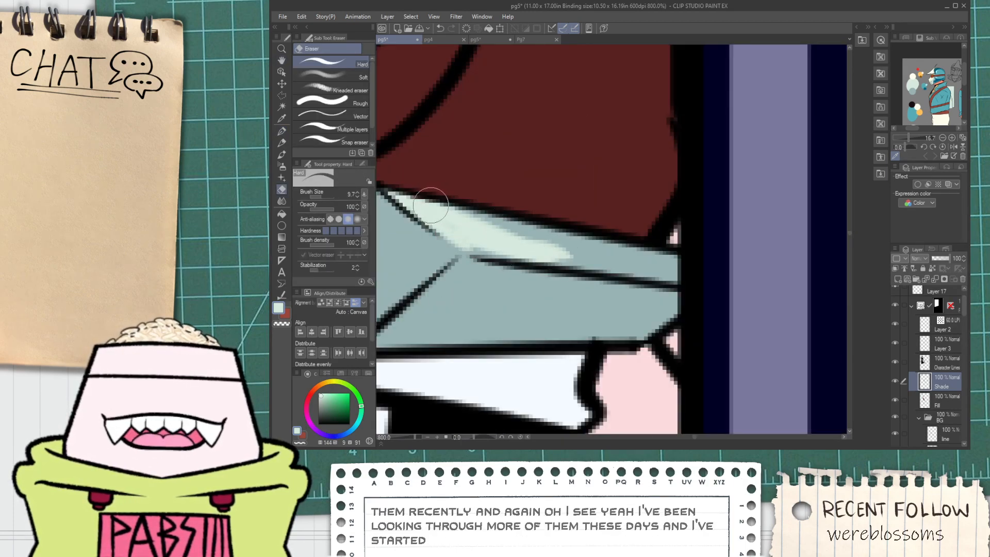
{"action": "left_click_drag", "start_coordinate": [434, 206], "coordinate": [564, 242]}
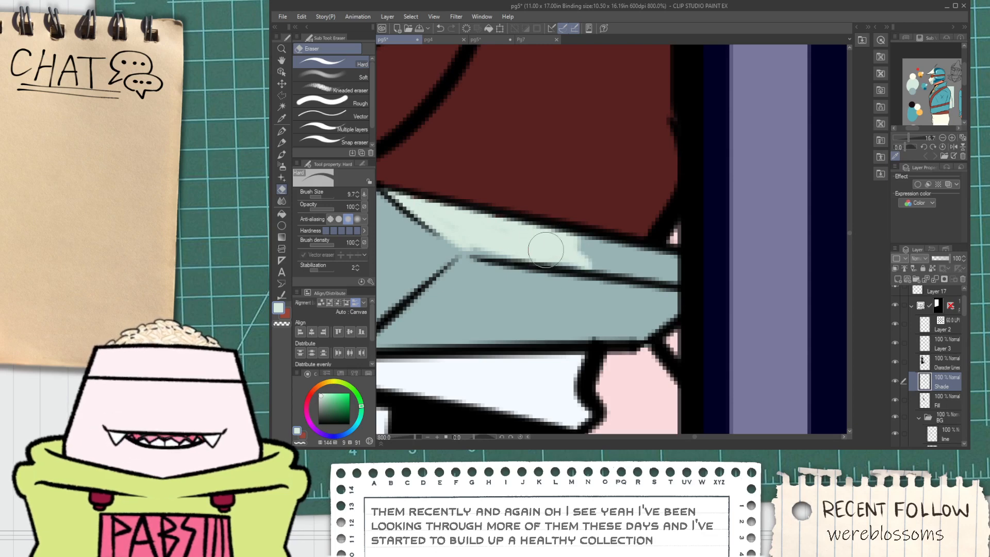
Trim the upper facet's highlight with the grey-teal shade and erase a second pale patch at the facet's far end.
{"action": "key", "text": "p"}
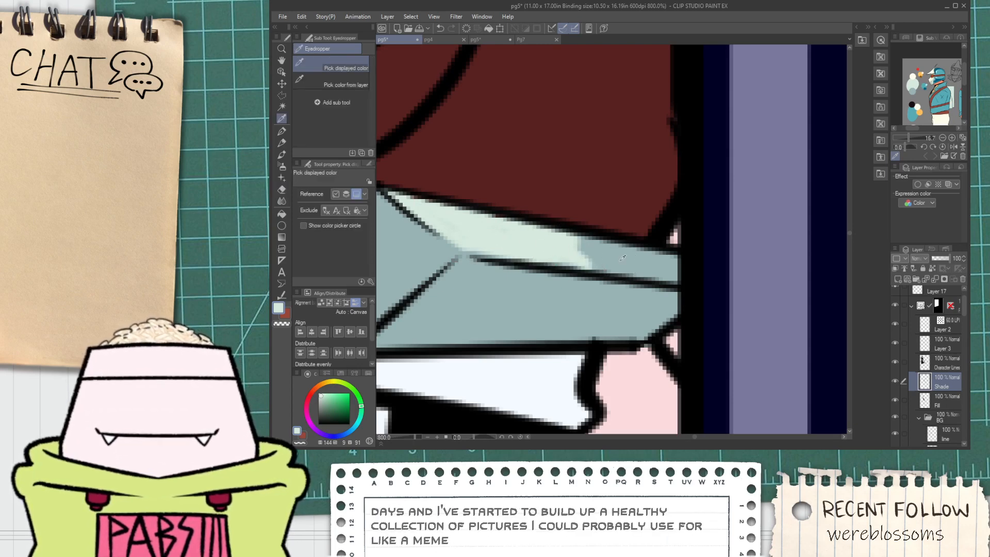
{"action": "left_click", "coordinate": [621, 261], "text": "alt"}
{"action": "left_click_drag", "start_coordinate": [582, 243], "coordinate": [581, 246]}
{"action": "key", "text": "i"}
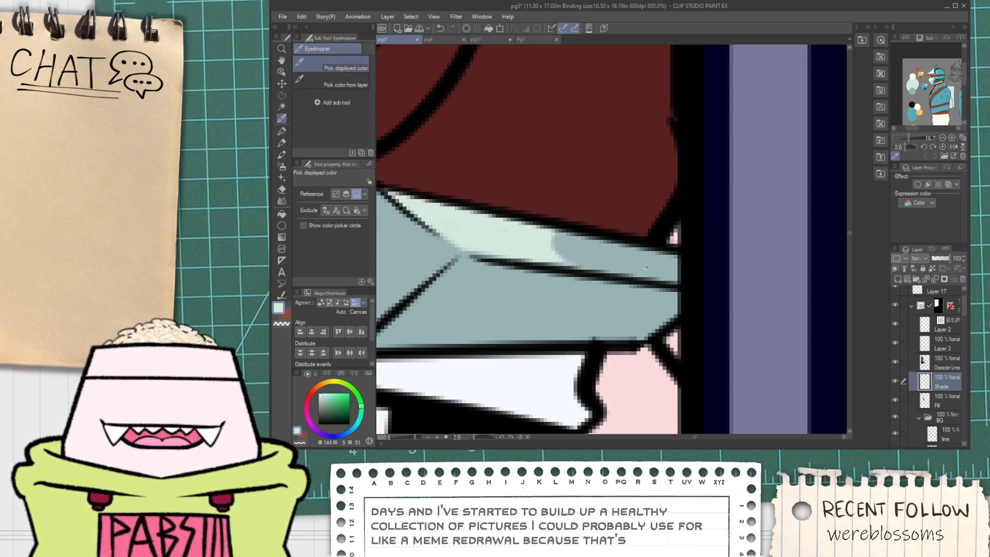
{"action": "key", "text": "e"}
{"action": "mouse_move", "coordinate": [643, 257]}
{"action": "left_mouse_down"}
{"action": "mouse_move", "coordinate": [676, 265]}
{"action": "mouse_move", "coordinate": [662, 278]}
{"action": "left_mouse_up"}
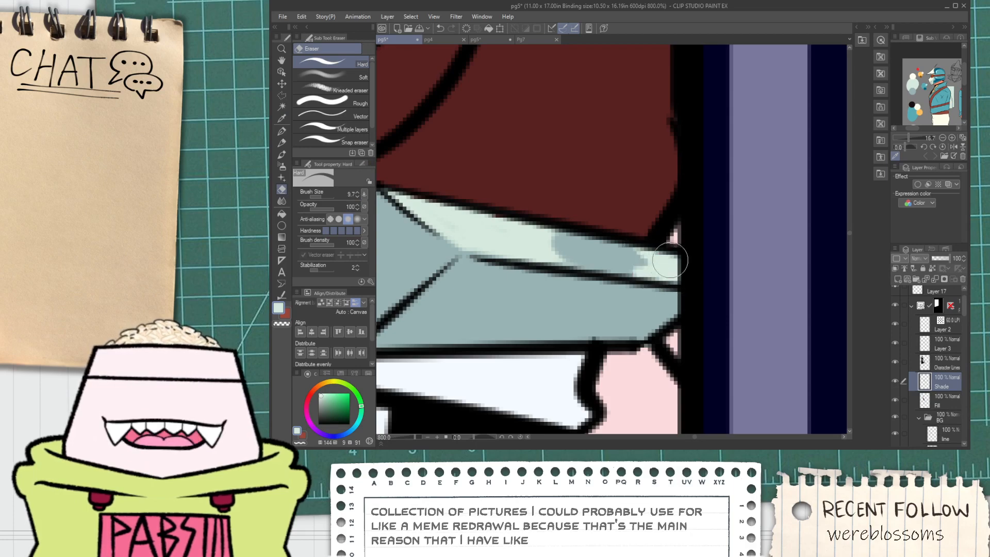
Draw a curved pale green highlight outline on the object's end facet with the G-pen and fill the area inside it.
{"action": "scroll", "coordinate": [510, 276], "scroll_direction": "down", "scroll_amount": 5}
{"action": "mouse_move", "coordinate": [430, 275]}
{"action": "left_mouse_down"}
{"action": "mouse_move", "coordinate": [501, 301]}
{"action": "mouse_move", "coordinate": [577, 244]}
{"action": "mouse_move", "coordinate": [632, 288]}
{"action": "mouse_move", "coordinate": [564, 345]}
{"action": "mouse_move", "coordinate": [613, 315]}
{"action": "left_mouse_up"}
{"action": "scroll", "coordinate": [494, 311], "scroll_direction": "up", "scroll_amount": 5}
{"action": "key", "text": "p"}
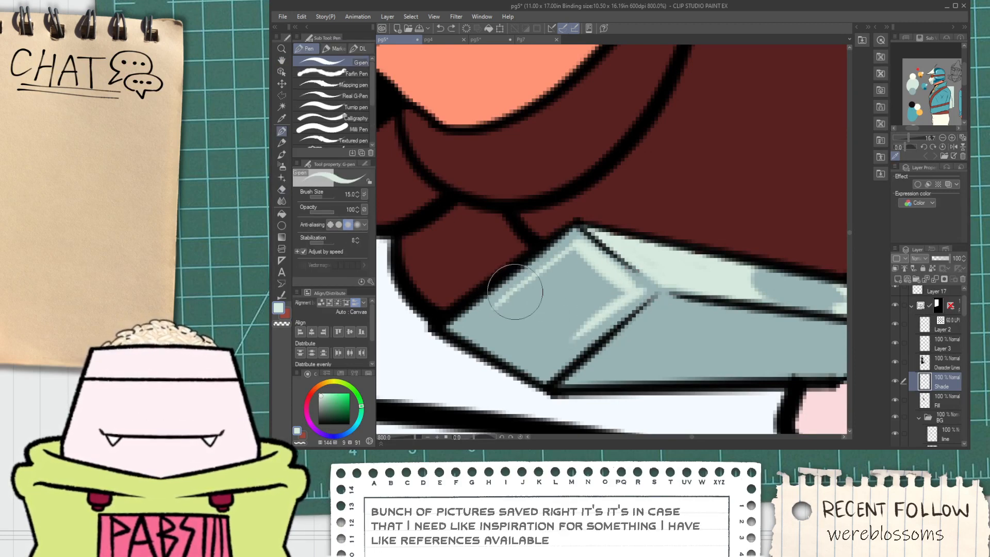
{"action": "left_click_drag", "start_coordinate": [517, 290], "coordinate": [589, 328]}
{"action": "key", "text": "g"}
{"action": "left_click", "coordinate": [580, 265]}
{"action": "key", "text": "e"}
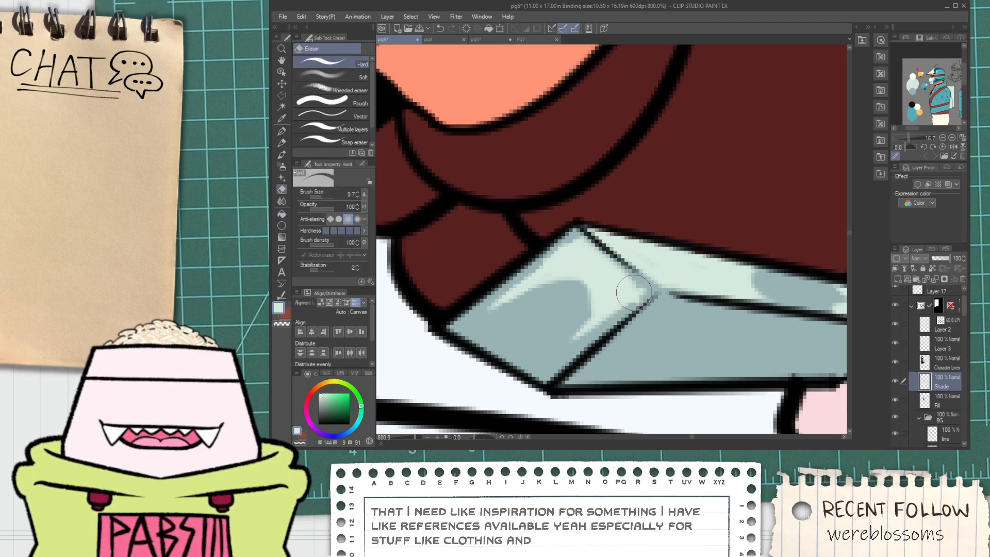
{"action": "scroll", "coordinate": [630, 279], "scroll_direction": "down", "scroll_amount": 4}
{"action": "scroll", "coordinate": [660, 305], "scroll_direction": "up", "scroll_amount": 4}
{"action": "mouse_move", "coordinate": [659, 305]}
{"action": "left_mouse_down"}
{"action": "mouse_move", "coordinate": [566, 287]}
{"action": "mouse_move", "coordinate": [697, 300]}
{"action": "left_mouse_up"}
{"action": "key", "text": "ctrl+z"}
{"action": "left_click_drag", "start_coordinate": [525, 261], "coordinate": [697, 269]}
{"action": "key", "text": "ctrl+z"}
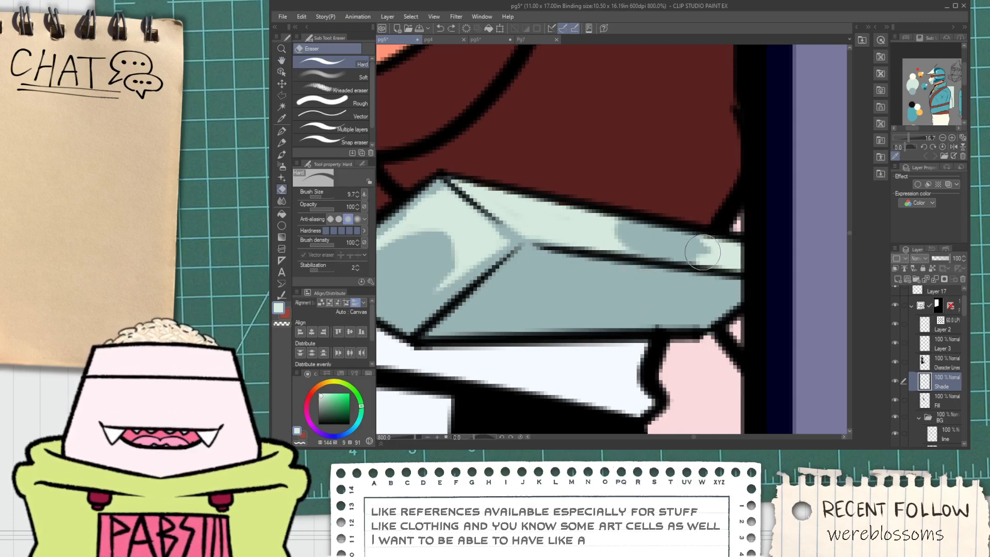
{"action": "scroll", "coordinate": [696, 239], "scroll_direction": "down", "scroll_amount": 12}
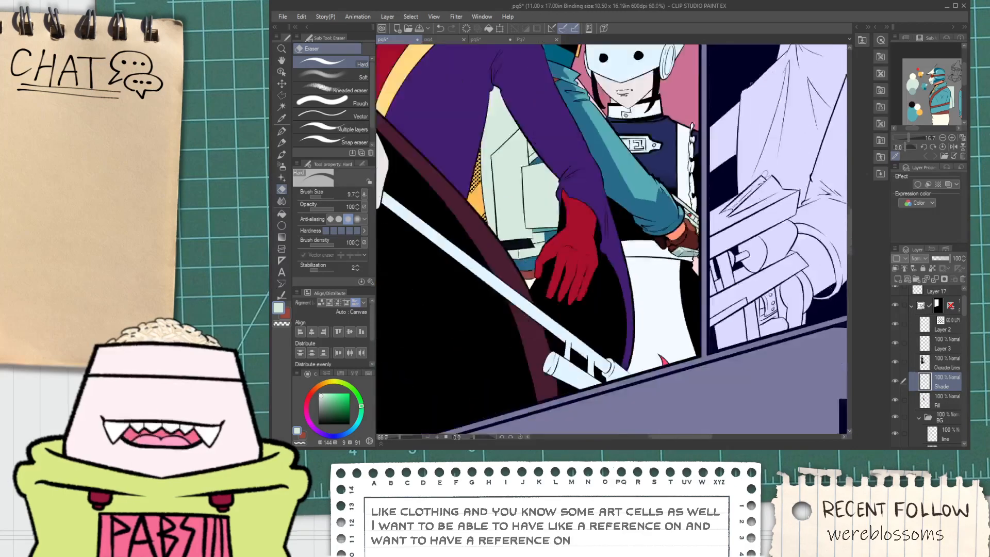
Fill the shadow area of the metal weapon piece beside the brown glove with grey-blue on the Shade layer.
{"action": "left_click_drag", "start_coordinate": [677, 239], "coordinate": [588, 321]}
{"action": "scroll", "coordinate": [588, 321], "scroll_direction": "up", "scroll_amount": 3}
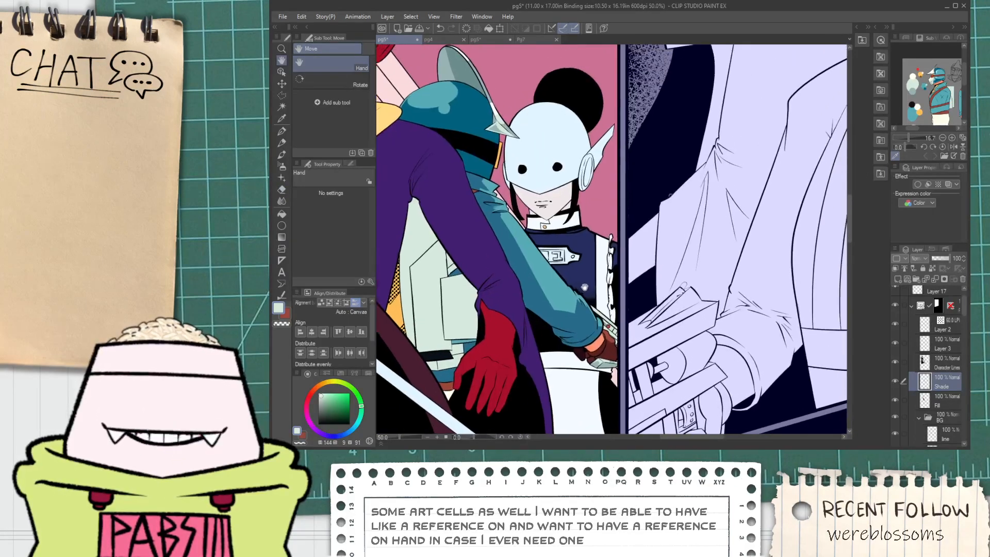
{"action": "scroll", "coordinate": [568, 342], "scroll_direction": "up", "scroll_amount": 7}
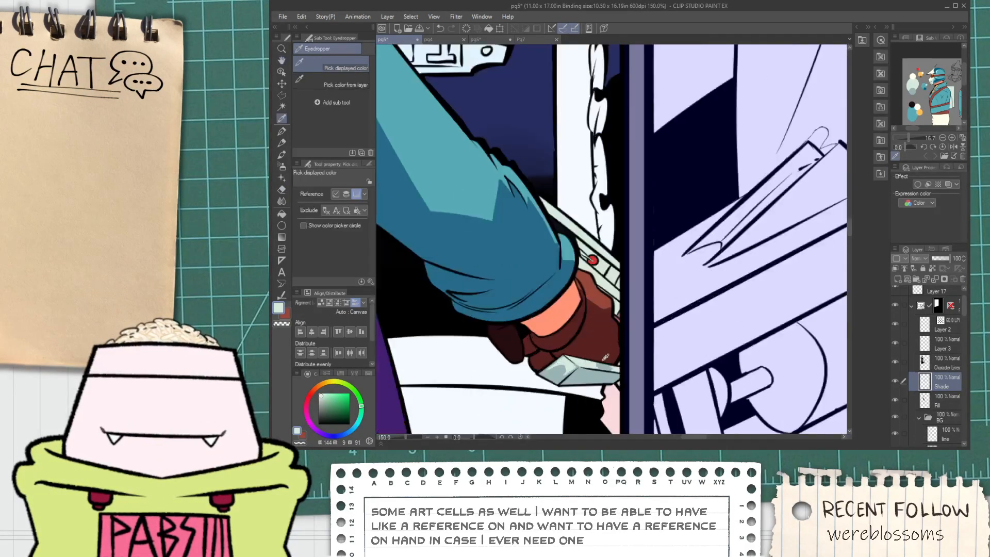
{"action": "key", "text": "g"}
{"action": "scroll", "coordinate": [619, 361], "scroll_direction": "up", "scroll_amount": 1}
{"action": "scroll", "coordinate": [623, 364], "scroll_direction": "down", "scroll_amount": 6}
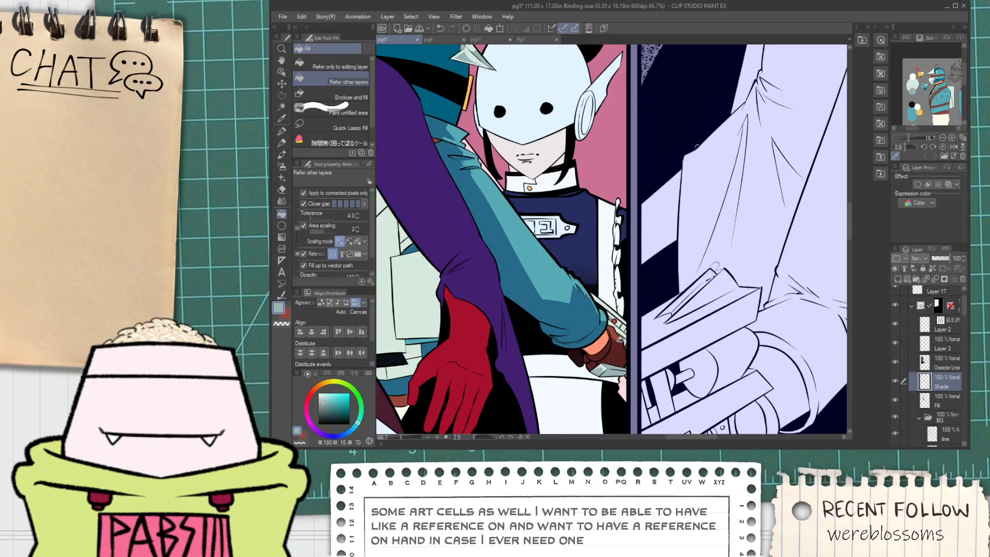
Touch up the lower metal piece's edges with the G-pen, painting a pale green highlight along its corner ridge.
{"action": "scroll", "coordinate": [618, 346], "scroll_direction": "down", "scroll_amount": 2}
{"action": "scroll", "coordinate": [614, 358], "scroll_direction": "up", "scroll_amount": 4}
{"action": "key", "text": "e"}
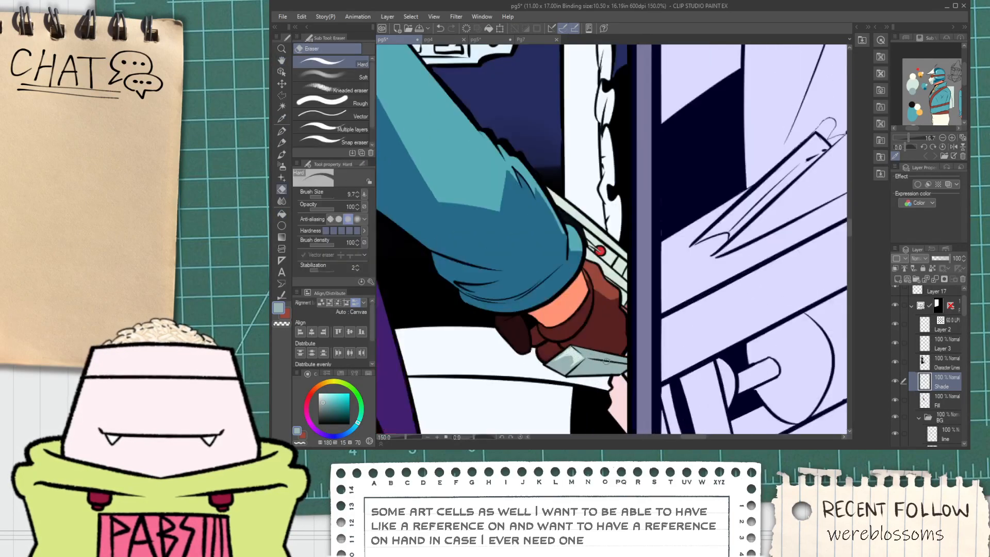
{"action": "scroll", "coordinate": [608, 367], "scroll_direction": "up", "scroll_amount": 5}
{"action": "left_click_drag", "start_coordinate": [566, 343], "coordinate": [599, 382]}
{"action": "key", "text": "p"}
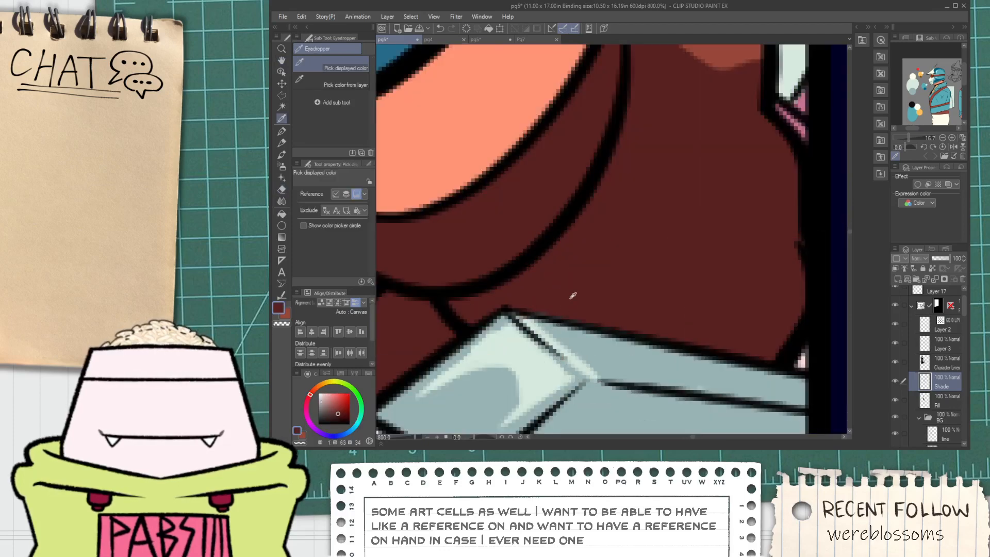
{"action": "left_click", "coordinate": [571, 320], "text": "alt"}
{"action": "left_click", "coordinate": [533, 326], "text": "alt"}
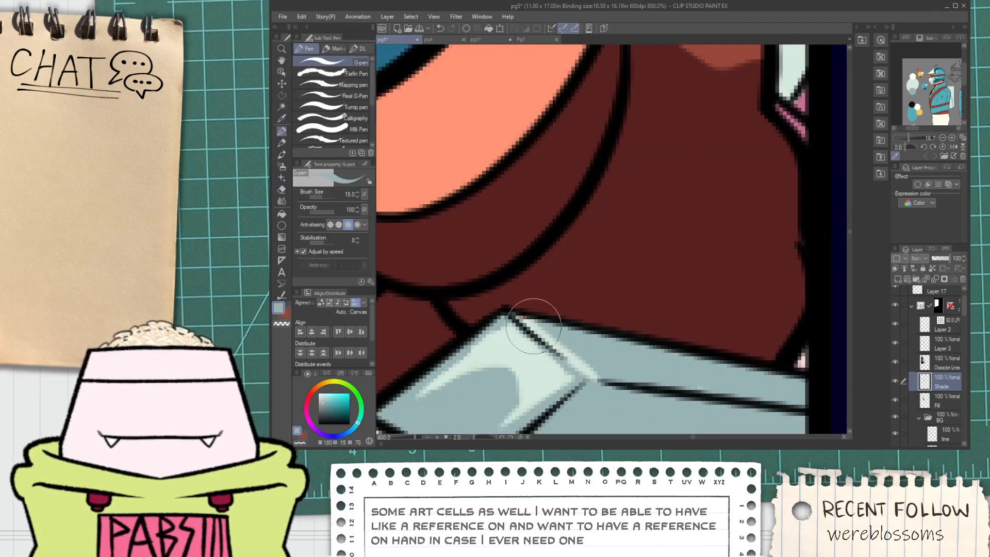
{"action": "left_click", "coordinate": [514, 330], "text": "alt"}
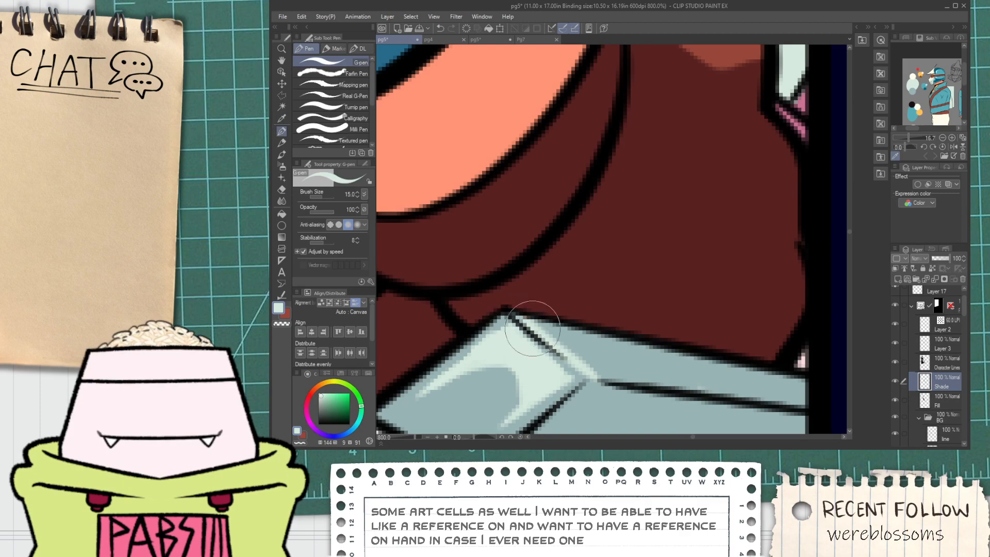
{"action": "left_click_drag", "start_coordinate": [586, 378], "coordinate": [521, 447]}
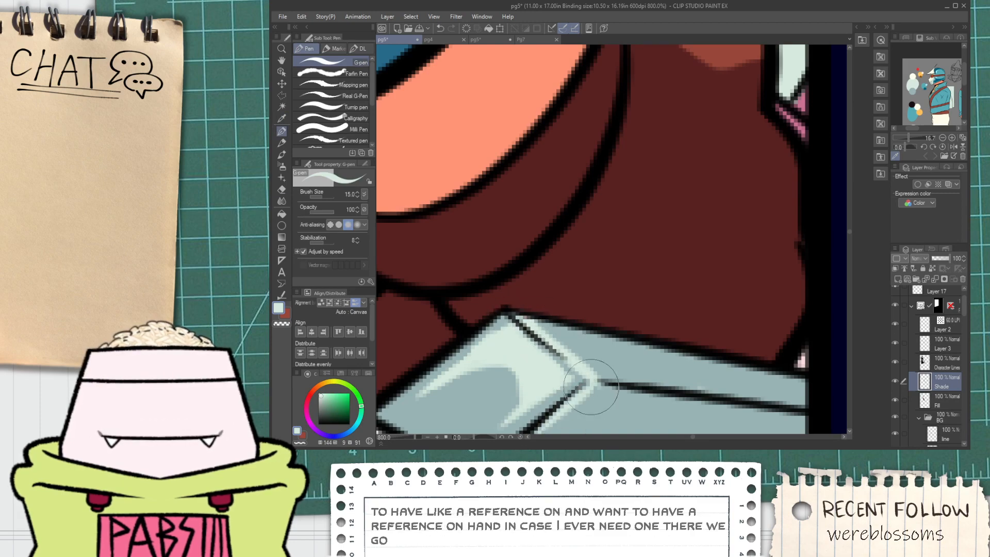
Shade the narrow underside of the upper weapon section above the glove with the sampled grey-blue.
{"action": "scroll", "coordinate": [642, 404], "scroll_direction": "down", "scroll_amount": 8}
{"action": "key", "text": "space"}
{"action": "left_click_drag", "start_coordinate": [584, 374], "coordinate": [528, 307]}
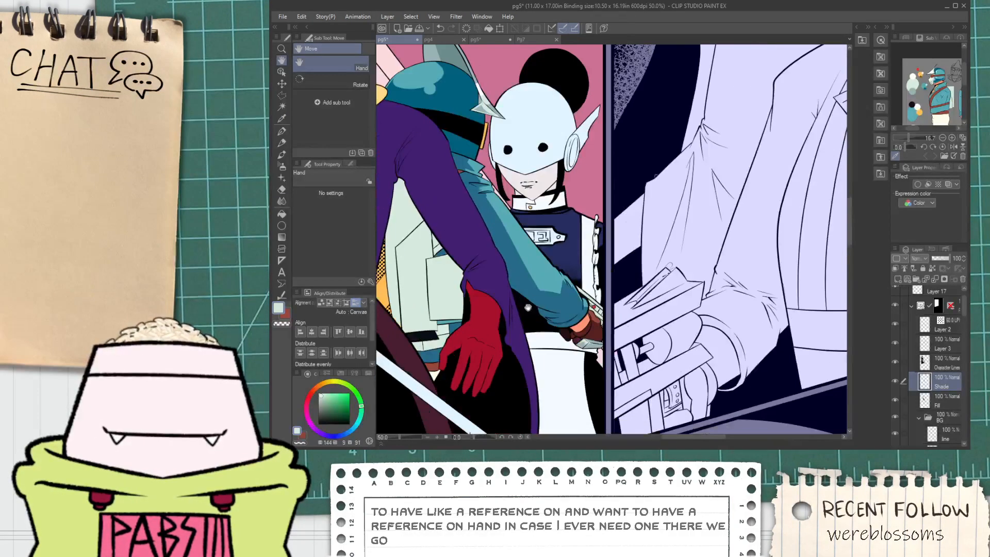
{"action": "scroll", "coordinate": [600, 322], "scroll_direction": "up", "scroll_amount": 8}
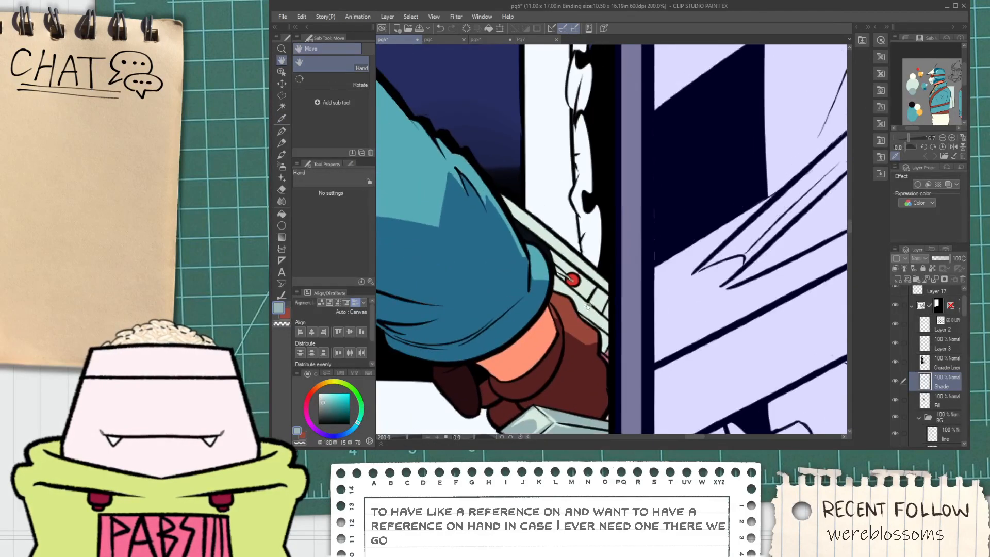
{"action": "left_click", "coordinate": [618, 384]}
{"action": "key", "text": "space"}
{"action": "scroll", "coordinate": [583, 359], "scroll_direction": "down", "scroll_amount": 2}
{"action": "left_click_drag", "start_coordinate": [581, 358], "coordinate": [560, 294]}
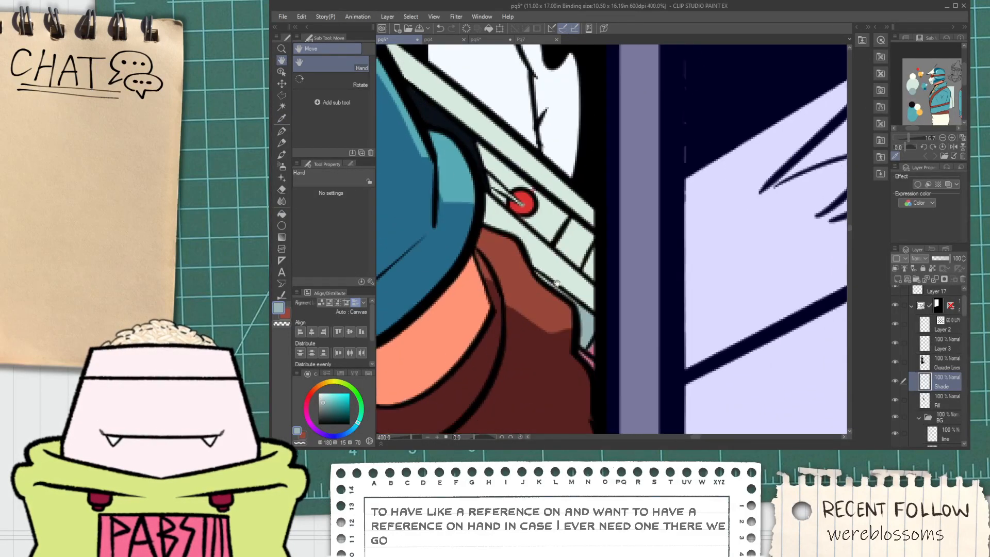
{"action": "scroll", "coordinate": [559, 294], "scroll_direction": "up", "scroll_amount": 2}
{"action": "key", "text": "p"}
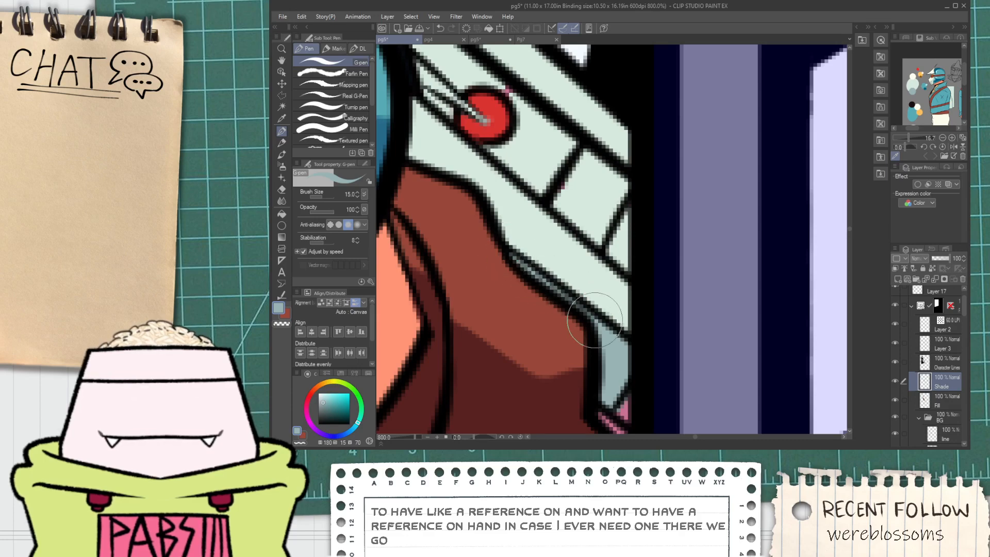
Switch to the pg4 page and sample the orange-brown from the masked character's goggles.
{"action": "left_click", "coordinate": [434, 39]}
{"action": "key", "text": "space"}
{"action": "scroll", "coordinate": [544, 154], "scroll_direction": "down", "scroll_amount": 2}
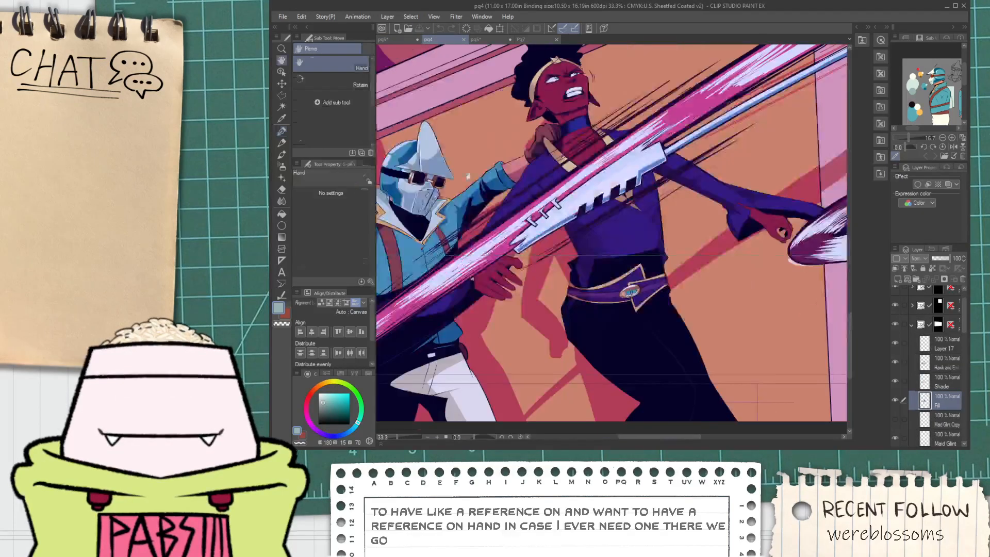
{"action": "left_click_drag", "start_coordinate": [424, 162], "coordinate": [485, 216]}
{"action": "key", "text": "alt"}
{"action": "scroll", "coordinate": [464, 211], "scroll_direction": "up", "scroll_amount": 3}
{"action": "scroll", "coordinate": [490, 251], "scroll_direction": "up", "scroll_amount": 1}
{"action": "left_click", "coordinate": [491, 247]}
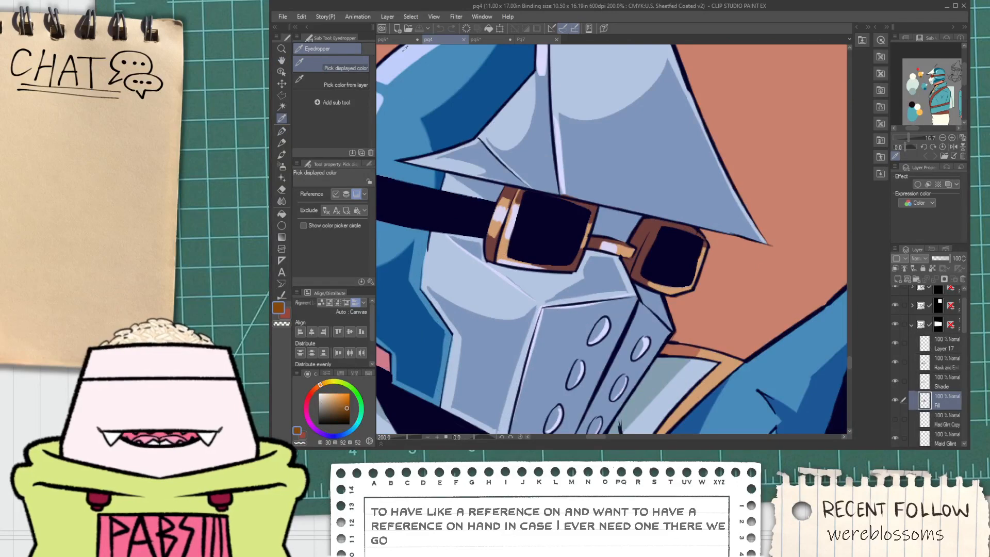
Return to the coloured pg5 page and paint the pink gap beside the glove orange-brown at the panel border.
{"action": "left_click", "coordinate": [401, 40]}
{"action": "key", "text": "space"}
{"action": "left_click_drag", "start_coordinate": [573, 320], "coordinate": [530, 252]}
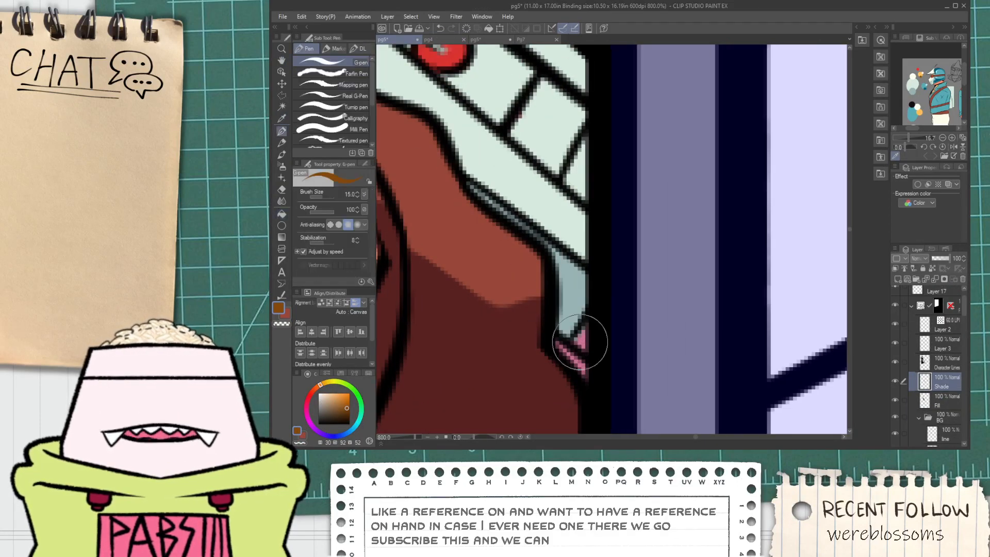
{"action": "scroll", "coordinate": [579, 344], "scroll_direction": "up", "scroll_amount": 2}
{"action": "left_click_drag", "start_coordinate": [585, 347], "coordinate": [575, 330]}
Sample black from the artwork and cover the stray pink slivers between the glove, weapon and panel border.
{"action": "scroll", "coordinate": [591, 322], "scroll_direction": "down", "scroll_amount": 7}
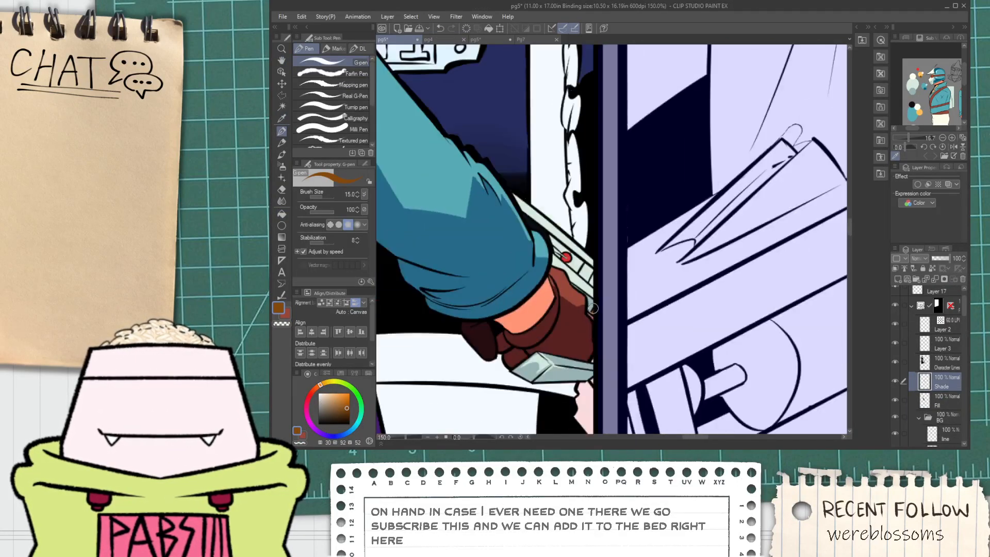
{"action": "key", "text": "i"}
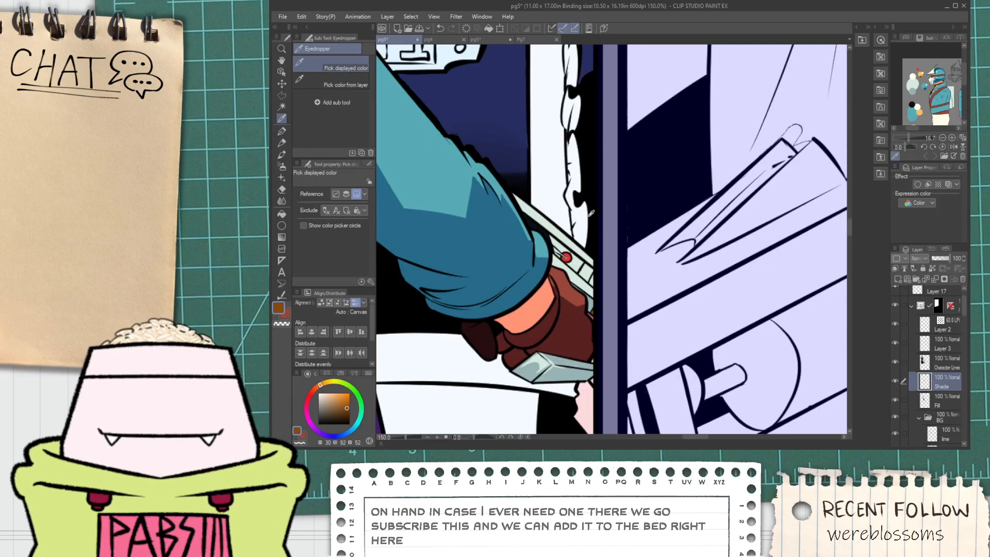
{"action": "left_click", "coordinate": [513, 188]}
{"action": "key", "text": "p"}
{"action": "scroll", "coordinate": [581, 274], "scroll_direction": "up", "scroll_amount": 5}
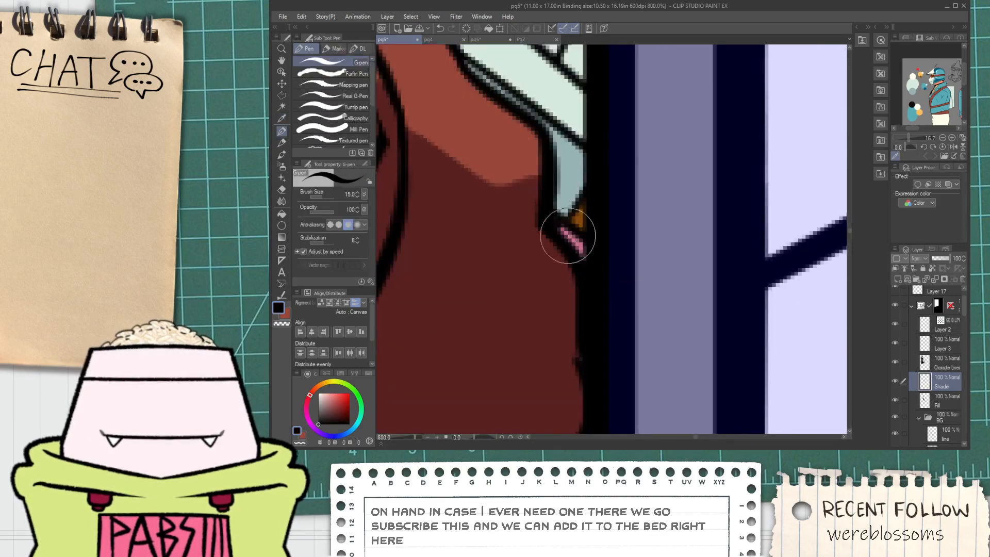
{"action": "scroll", "coordinate": [588, 255], "scroll_direction": "down", "scroll_amount": 5}
{"action": "scroll", "coordinate": [580, 311], "scroll_direction": "up", "scroll_amount": 5}
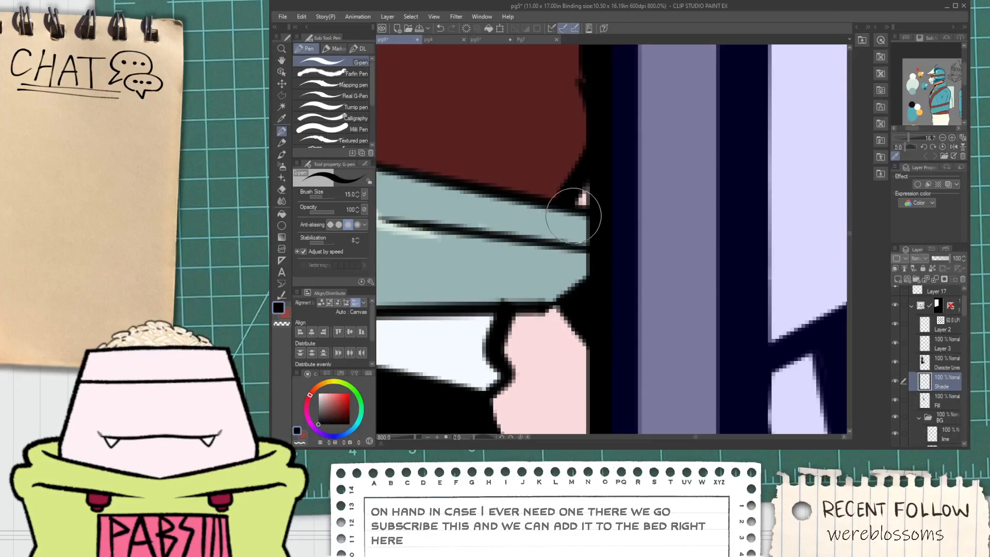
{"action": "scroll", "coordinate": [600, 195], "scroll_direction": "down", "scroll_amount": 11}
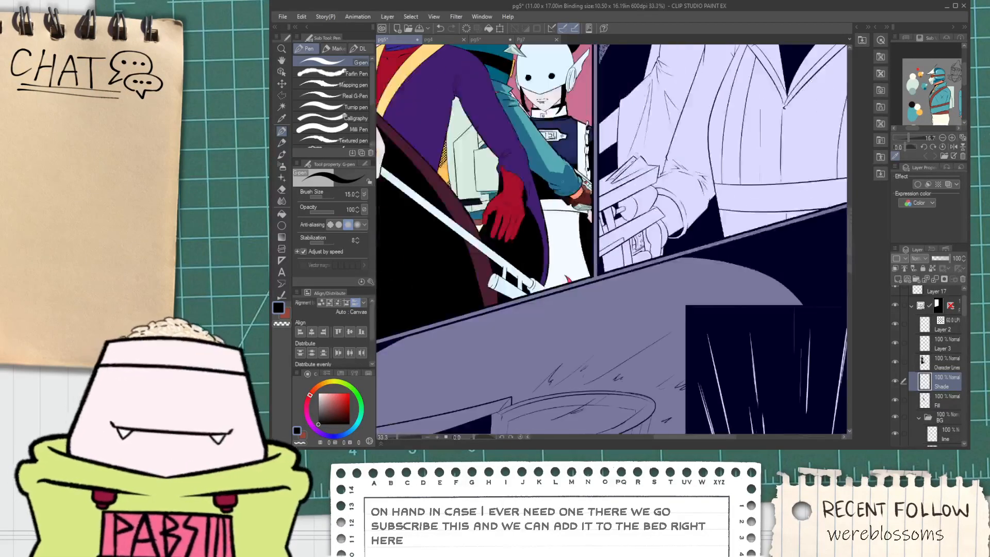
Switch to the line-art pg5 page and ink the area around the weapon's lower piece black with the G-pen.
{"action": "left_click_drag", "start_coordinate": [536, 134], "coordinate": [535, 194]}
{"action": "left_click", "coordinate": [493, 41]}
{"action": "key", "text": "i"}
{"action": "left_click_drag", "start_coordinate": [670, 340], "coordinate": [617, 234]}
{"action": "scroll", "coordinate": [619, 235], "scroll_direction": "up", "scroll_amount": 5}
{"action": "scroll", "coordinate": [618, 196], "scroll_direction": "up", "scroll_amount": 2}
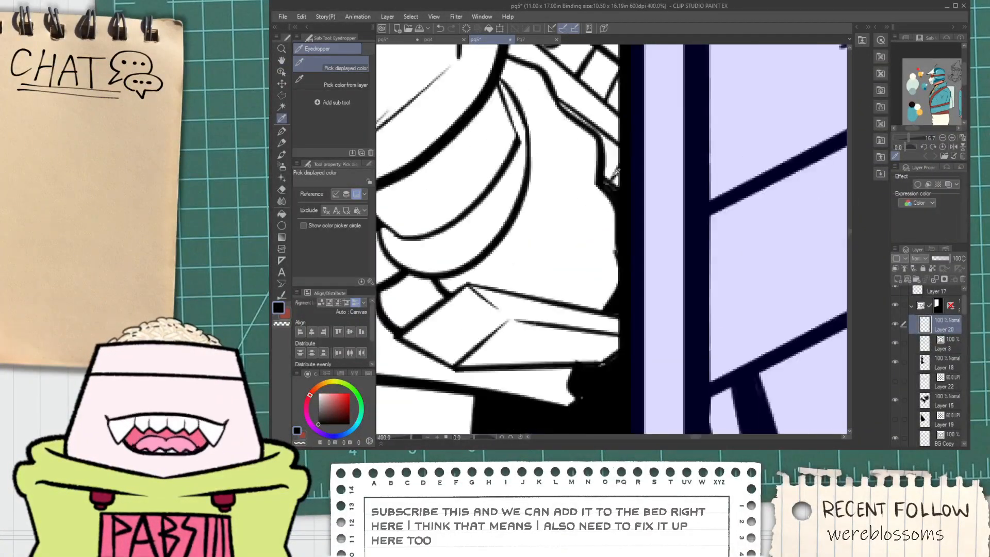
{"action": "scroll", "coordinate": [619, 155], "scroll_direction": "down", "scroll_amount": 2}
{"action": "scroll", "coordinate": [595, 272], "scroll_direction": "up", "scroll_amount": 2}
{"action": "key", "text": "p"}
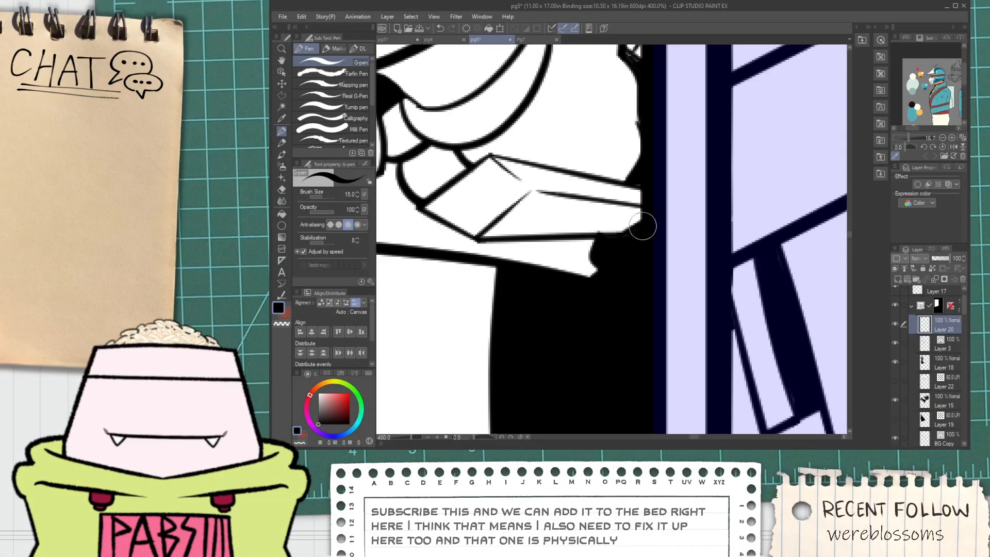
Undo the last stroke, then cover the small gaps between glove and panel border in black and save the page.
{"action": "key", "text": "ctrl+z"}
{"action": "left_click_drag", "start_coordinate": [634, 177], "coordinate": [603, 257]}
{"action": "left_click_drag", "start_coordinate": [612, 205], "coordinate": [619, 287]}
{"action": "scroll", "coordinate": [601, 198], "scroll_direction": "up", "scroll_amount": 2}
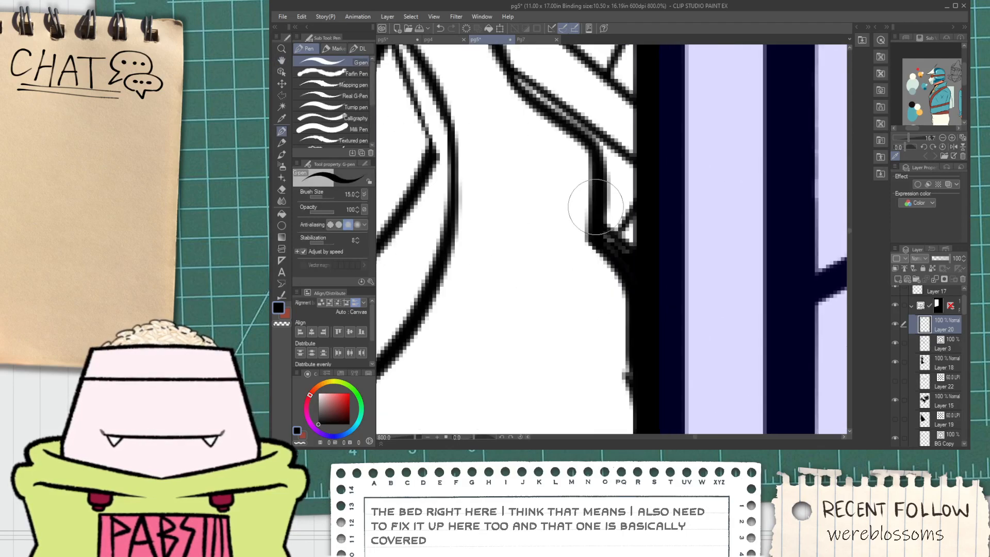
{"action": "scroll", "coordinate": [604, 242], "scroll_direction": "down", "scroll_amount": 7}
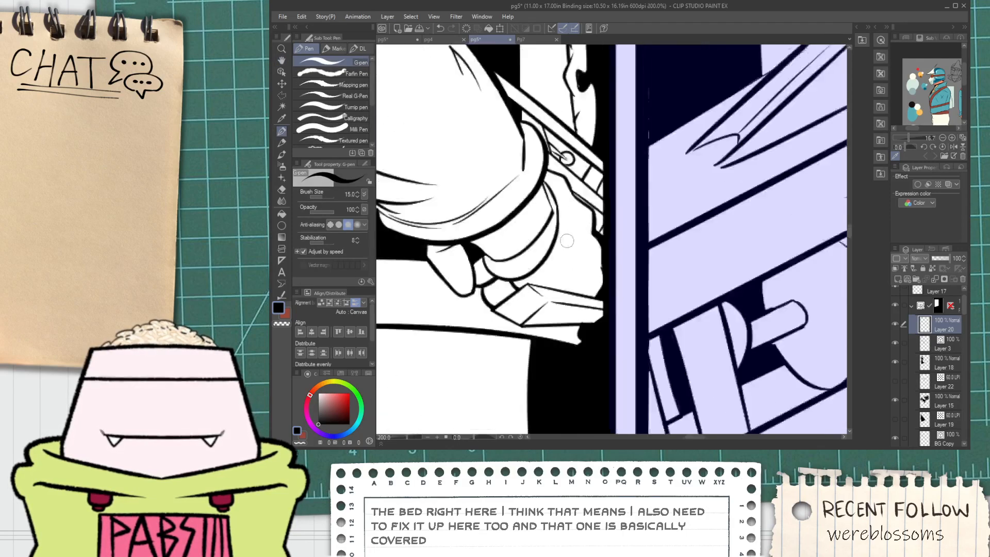
{"action": "left_click_drag", "start_coordinate": [396, 47], "coordinate": [437, 105]}
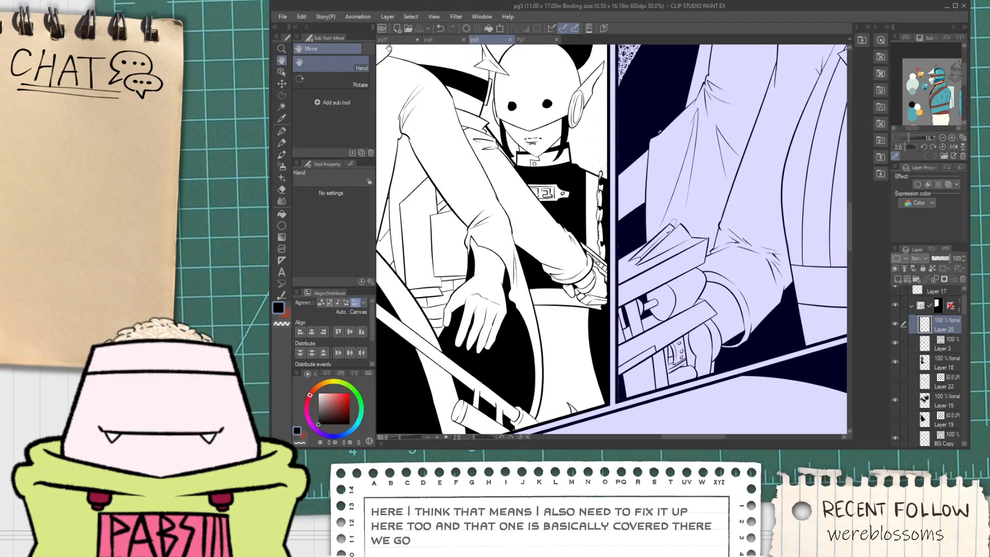
Check the hand on the coloured pg5 page, then sample the light blue shadow from the maid's white waistband on Pg7.
{"action": "left_click", "coordinate": [393, 40]}
{"action": "scroll", "coordinate": [484, 201], "scroll_direction": "up", "scroll_amount": 3}
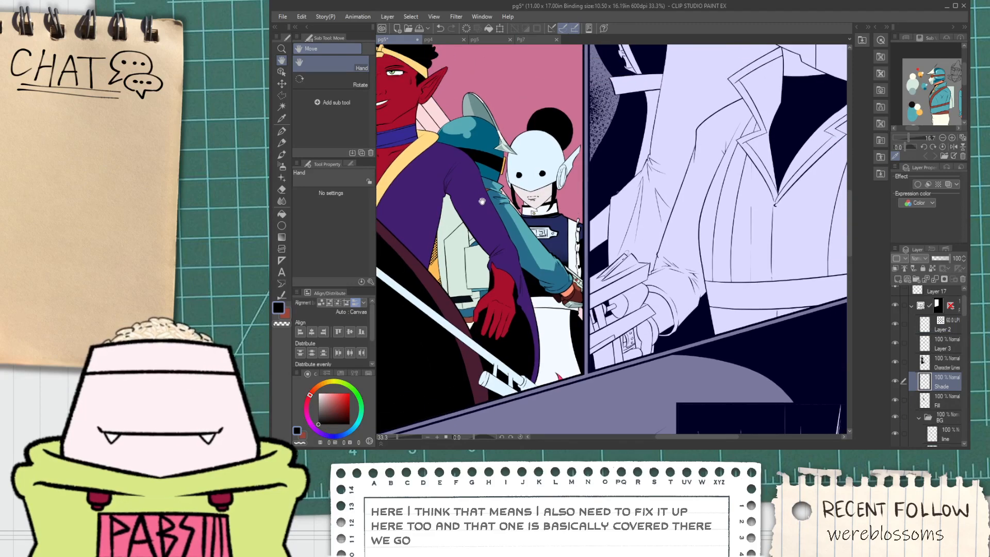
{"action": "scroll", "coordinate": [577, 253], "scroll_direction": "up", "scroll_amount": 1}
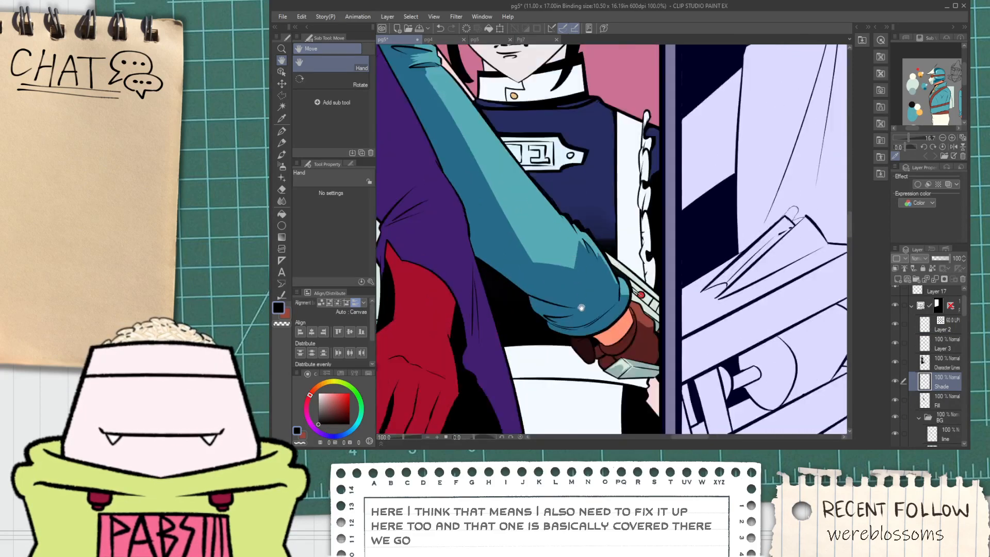
{"action": "scroll", "coordinate": [574, 308], "scroll_direction": "down", "scroll_amount": 2}
{"action": "left_click_drag", "start_coordinate": [512, 246], "coordinate": [538, 221]}
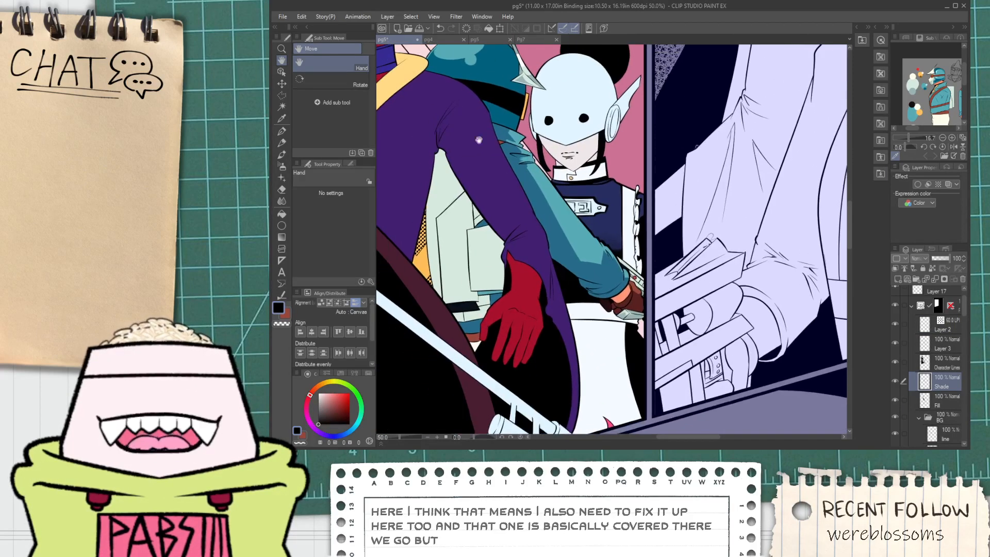
{"action": "left_click", "coordinate": [521, 40]}
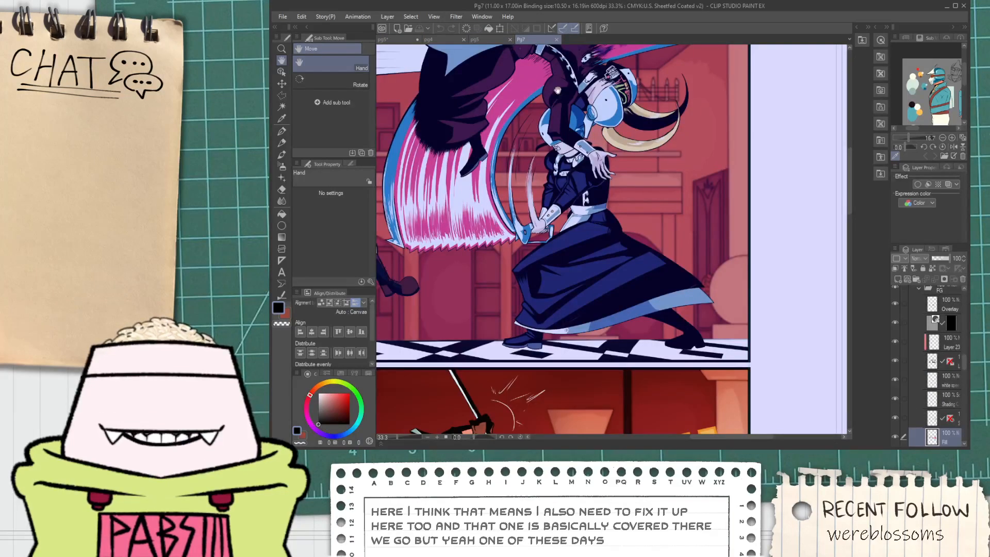
{"action": "scroll", "coordinate": [583, 207], "scroll_direction": "up", "scroll_amount": 6}
{"action": "key", "text": "i"}
{"action": "left_click", "coordinate": [596, 205]}
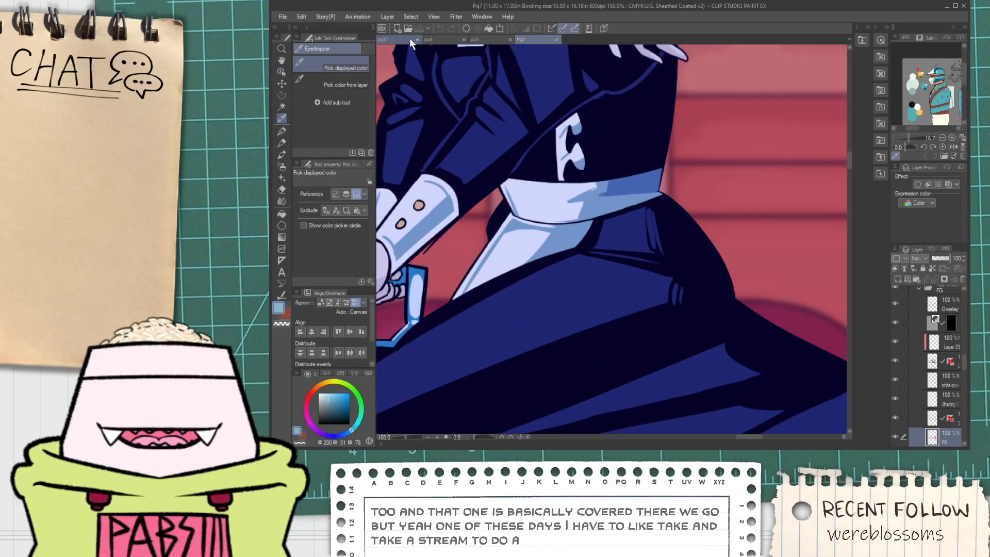
On the coloured pg5 page, outline and fill a light blue chin shadow on the maid's white collar.
{"action": "left_click", "coordinate": [411, 42]}
{"action": "scroll", "coordinate": [497, 198], "scroll_direction": "up", "scroll_amount": 5}
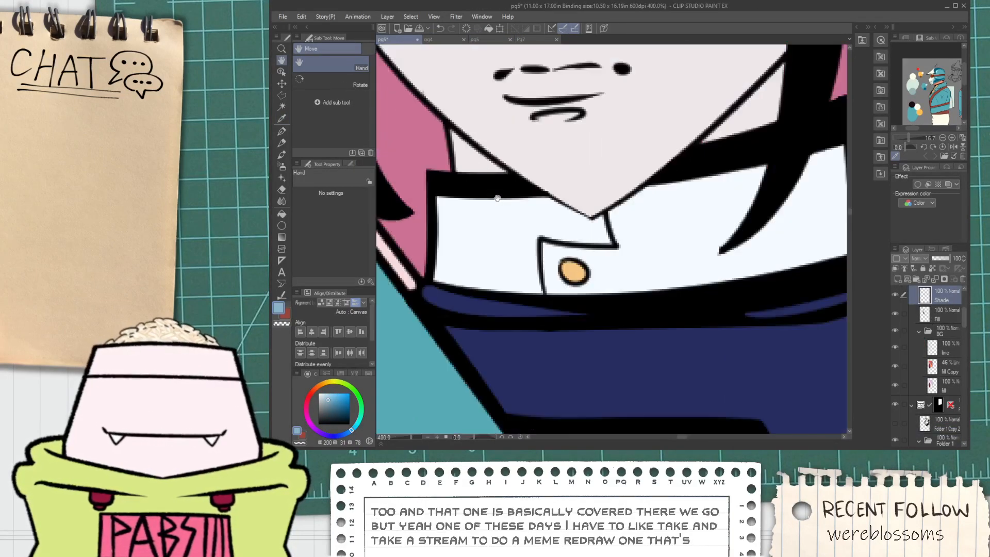
{"action": "key", "text": "p"}
{"action": "mouse_move", "coordinate": [465, 195]}
{"action": "left_mouse_down"}
{"action": "mouse_move", "coordinate": [633, 250]}
{"action": "mouse_move", "coordinate": [720, 202]}
{"action": "mouse_move", "coordinate": [745, 174]}
{"action": "left_mouse_up"}
{"action": "key", "text": "g"}
{"action": "left_click_drag", "start_coordinate": [706, 203], "coordinate": [571, 219]}
Fill the missed spots in the collar shadow along the flap line and clean up its edge under the chin.
{"action": "key", "text": "p"}
{"action": "scroll", "coordinate": [562, 241], "scroll_direction": "up", "scroll_amount": 2}
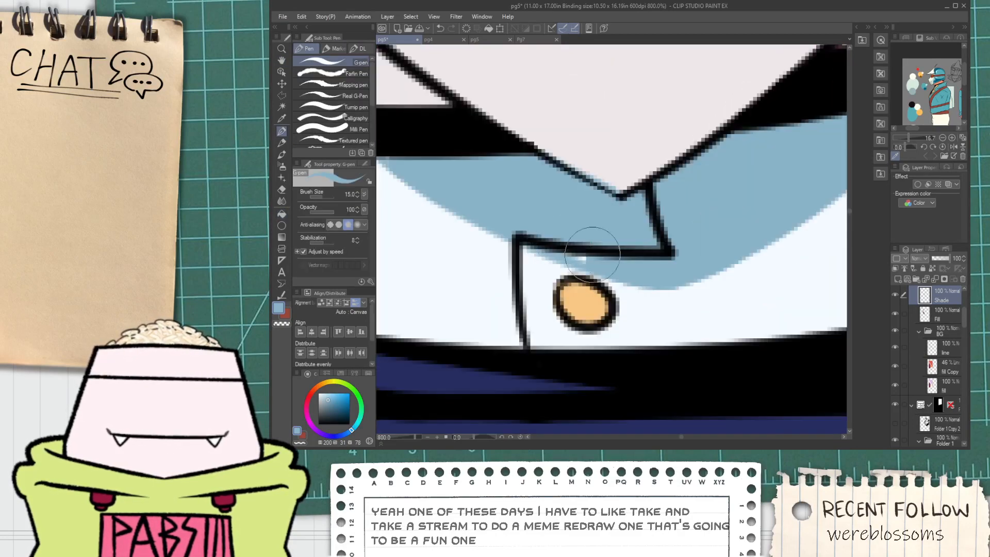
{"action": "key", "text": "space"}
{"action": "left_click_drag", "start_coordinate": [576, 232], "coordinate": [562, 298]}
{"action": "key", "text": "e"}
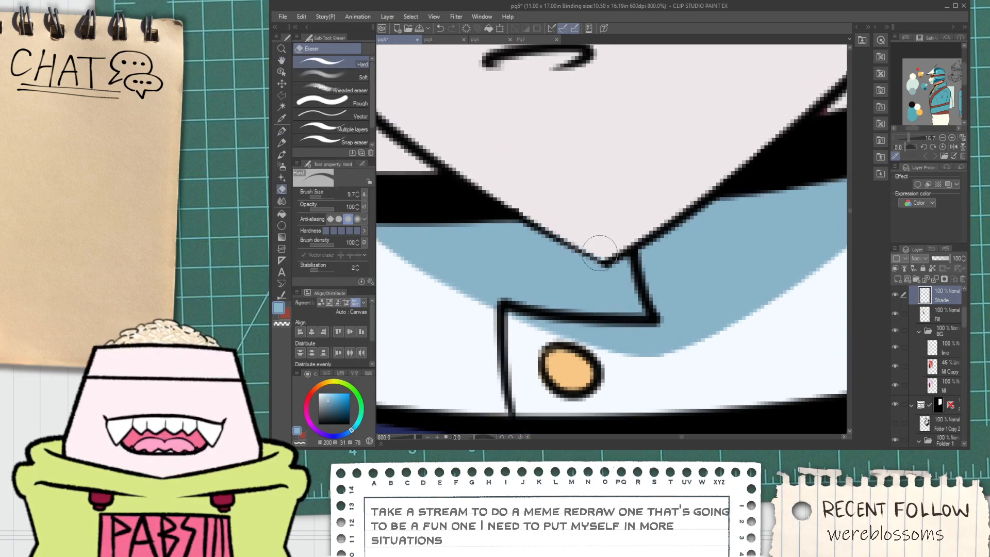
Outline and fill a light blue shadow beside the black hair lock on the collar's outer side.
{"action": "scroll", "coordinate": [597, 243], "scroll_direction": "down", "scroll_amount": 4}
{"action": "key", "text": "space"}
{"action": "left_click_drag", "start_coordinate": [661, 239], "coordinate": [606, 226]}
{"action": "scroll", "coordinate": [624, 218], "scroll_direction": "up", "scroll_amount": 2}
{"action": "key", "text": "p"}
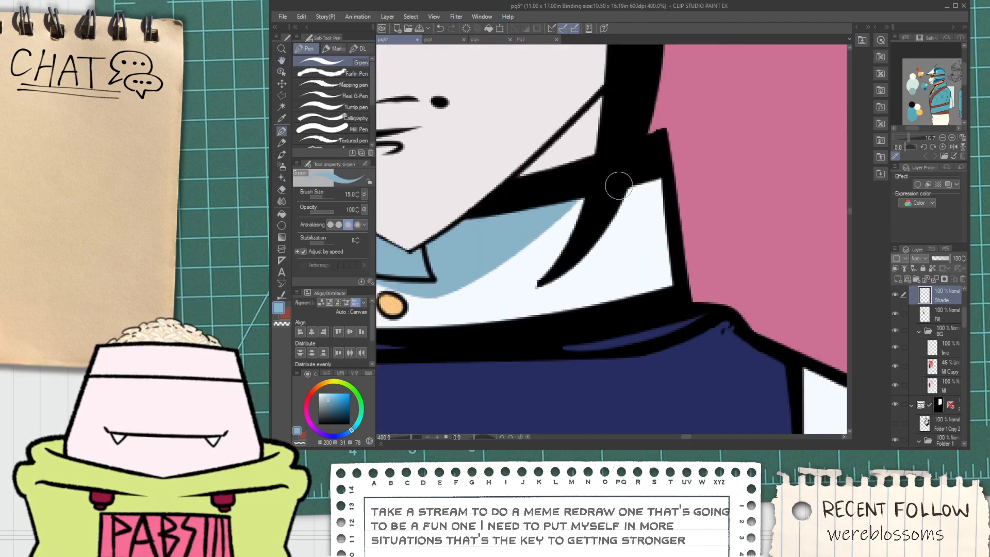
{"action": "left_click_drag", "start_coordinate": [621, 184], "coordinate": [629, 294]}
{"action": "key", "text": "g"}
{"action": "left_click", "coordinate": [644, 228]}
Outline and fill a light blue shadow along the end of the maid's white collar nearest the teal sleeve.
{"action": "key", "text": "space"}
{"action": "left_click_drag", "start_coordinate": [445, 248], "coordinate": [703, 215]}
{"action": "key", "text": "p"}
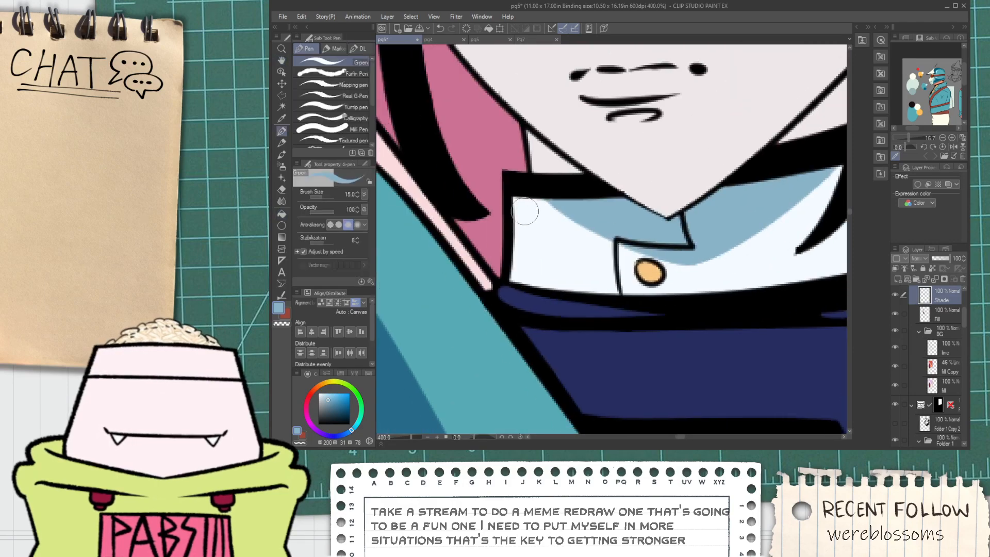
{"action": "key", "text": "g"}
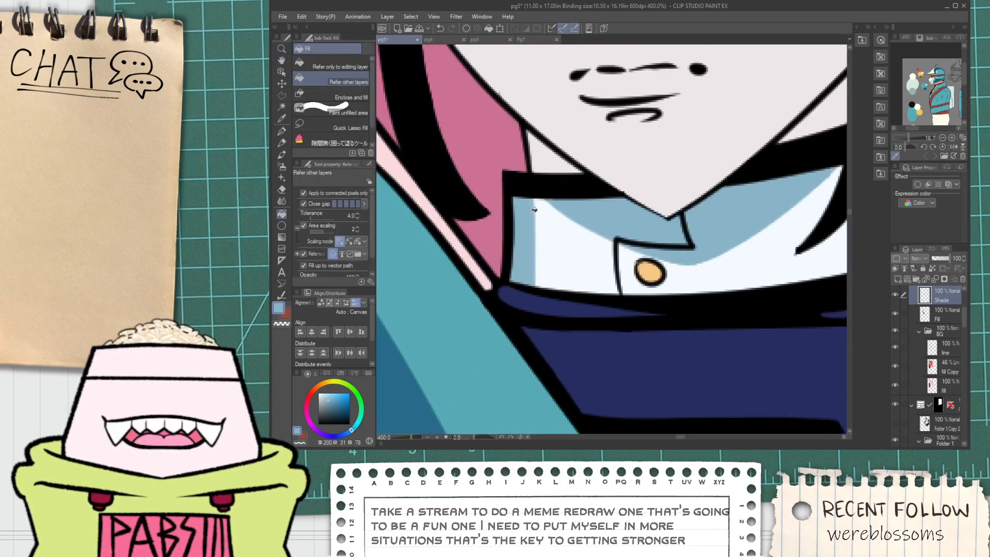
{"action": "key", "text": "p"}
Outline and fill a light blue shadow over the back of the tall black-suited figure's white collar.
{"action": "scroll", "coordinate": [535, 227], "scroll_direction": "down", "scroll_amount": 10}
{"action": "key", "text": "space"}
{"action": "left_click_drag", "start_coordinate": [533, 227], "coordinate": [582, 285]}
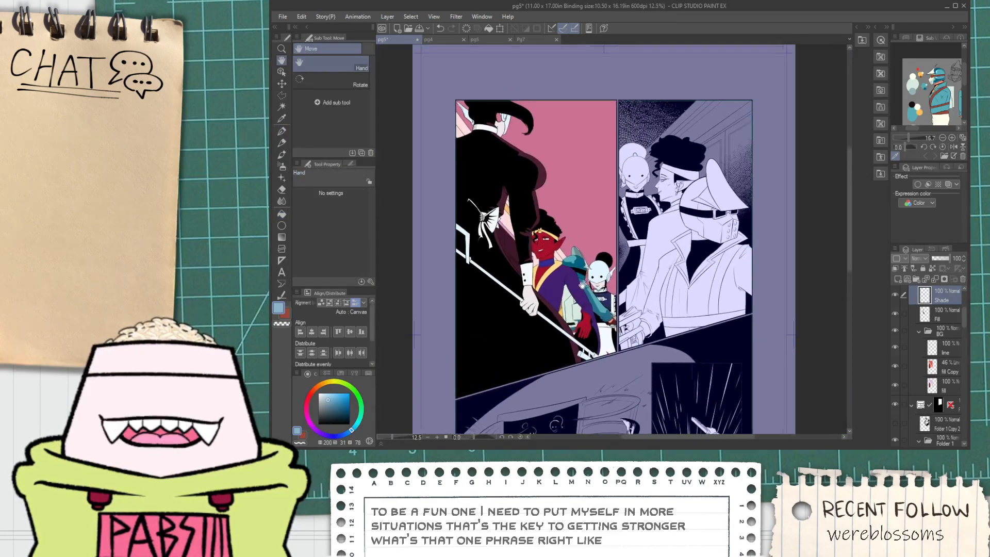
{"action": "scroll", "coordinate": [544, 192], "scroll_direction": "up", "scroll_amount": 8}
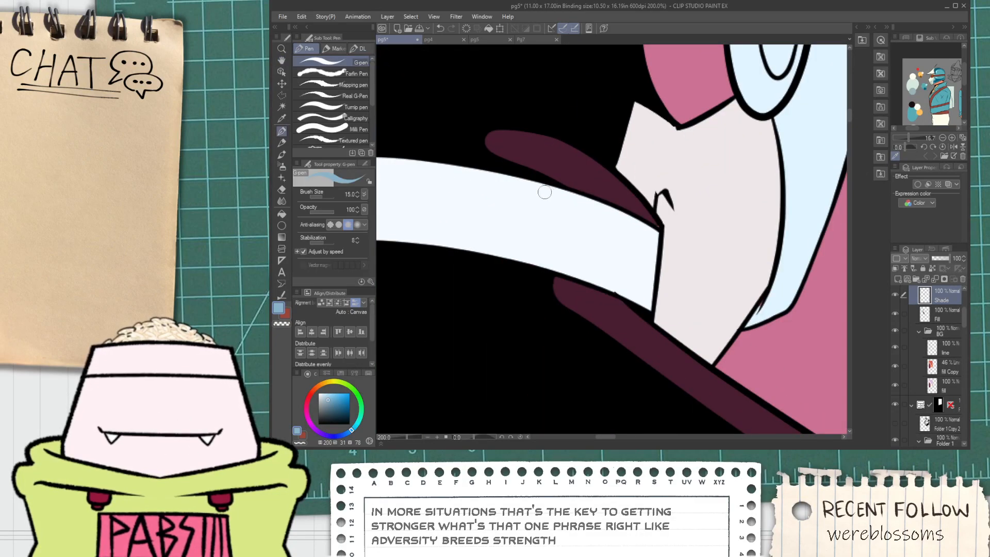
{"action": "key", "text": "g"}
{"action": "left_click", "coordinate": [512, 223]}
Extend the light blue shadow across the narrow pleats at the far end of the black-suited figure's collar.
{"action": "scroll", "coordinate": [513, 223], "scroll_direction": "down", "scroll_amount": 1}
{"action": "key", "text": "space"}
{"action": "left_click_drag", "start_coordinate": [475, 221], "coordinate": [590, 248]}
{"action": "scroll", "coordinate": [479, 256], "scroll_direction": "up", "scroll_amount": 3}
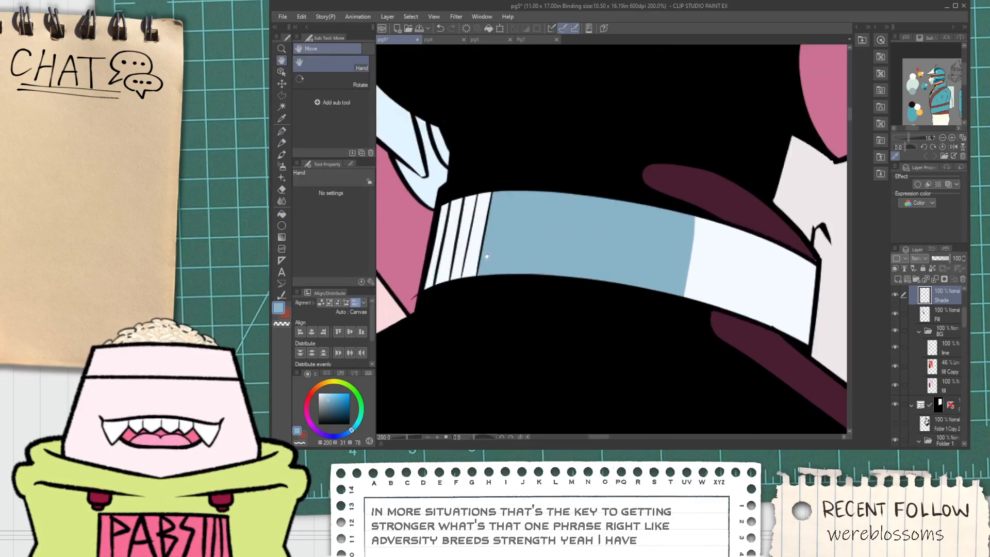
{"action": "left_click", "coordinate": [465, 243]}
{"action": "left_click_drag", "start_coordinate": [465, 243], "coordinate": [398, 267]}
{"action": "scroll", "coordinate": [400, 278], "scroll_direction": "down", "scroll_amount": 4}
{"action": "key", "text": "space"}
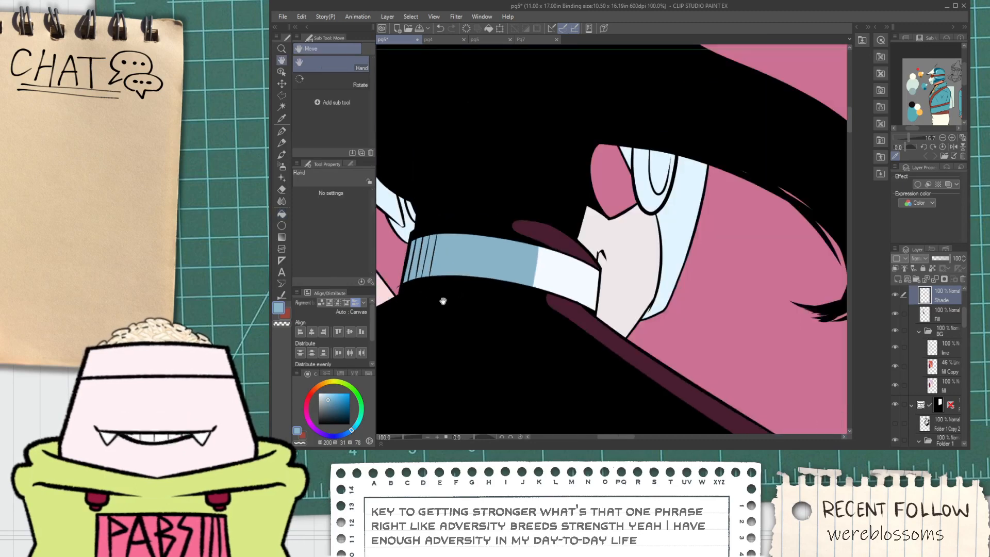
{"action": "left_click_drag", "start_coordinate": [532, 293], "coordinate": [474, 311]}
{"action": "scroll", "coordinate": [501, 294], "scroll_direction": "down", "scroll_amount": 3}
{"action": "left_click_drag", "start_coordinate": [534, 263], "coordinate": [538, 279]}
On the pg4 page, sample the pale yellow from the blonde plume above the black helmet.
{"action": "left_click", "coordinate": [450, 42]}
{"action": "scroll", "coordinate": [567, 106], "scroll_direction": "down", "scroll_amount": 3}
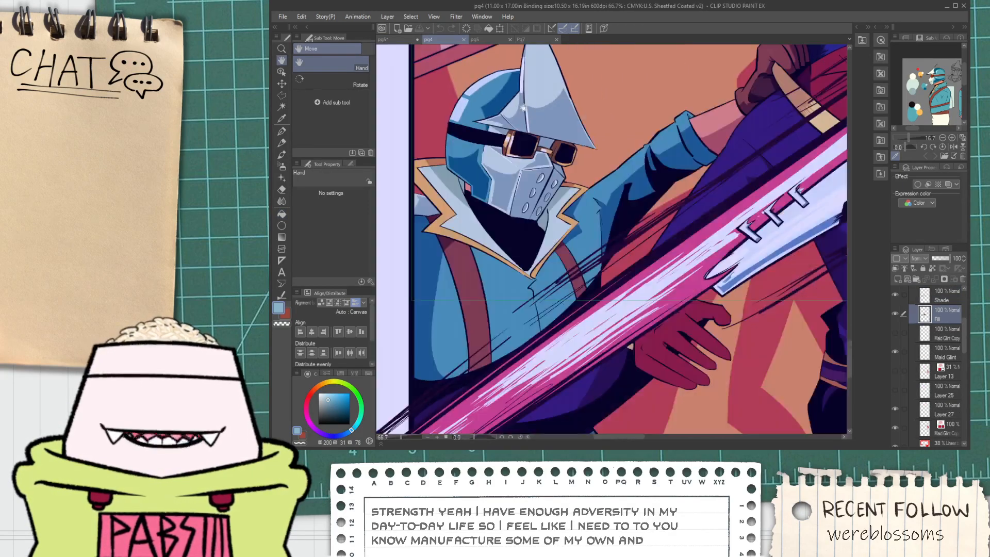
{"action": "left_click_drag", "start_coordinate": [691, 116], "coordinate": [443, 304]}
{"action": "left_click_drag", "start_coordinate": [773, 145], "coordinate": [488, 252]}
{"action": "scroll", "coordinate": [670, 160], "scroll_direction": "down", "scroll_amount": 1}
{"action": "left_click_drag", "start_coordinate": [717, 134], "coordinate": [392, 293]}
{"action": "scroll", "coordinate": [559, 171], "scroll_direction": "up", "scroll_amount": 2}
{"action": "left_click", "coordinate": [561, 163], "text": "alt"}
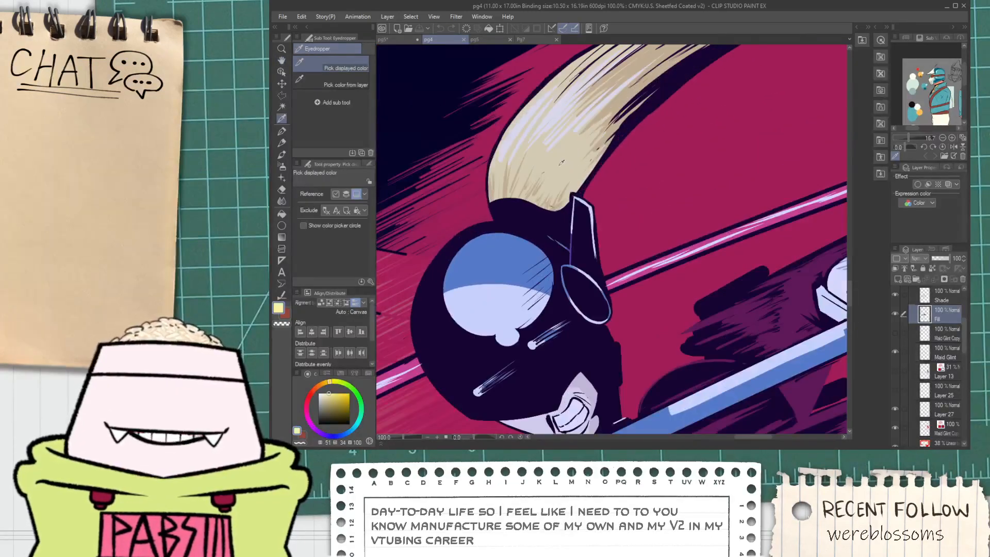
On pg5's Fill layer, fill the pink gap between the tall figure's black hair and ear piece with pale yellow.
{"action": "left_click", "coordinate": [397, 41]}
{"action": "left_click_drag", "start_coordinate": [567, 345], "coordinate": [598, 287]}
{"action": "left_click", "coordinate": [939, 309]}
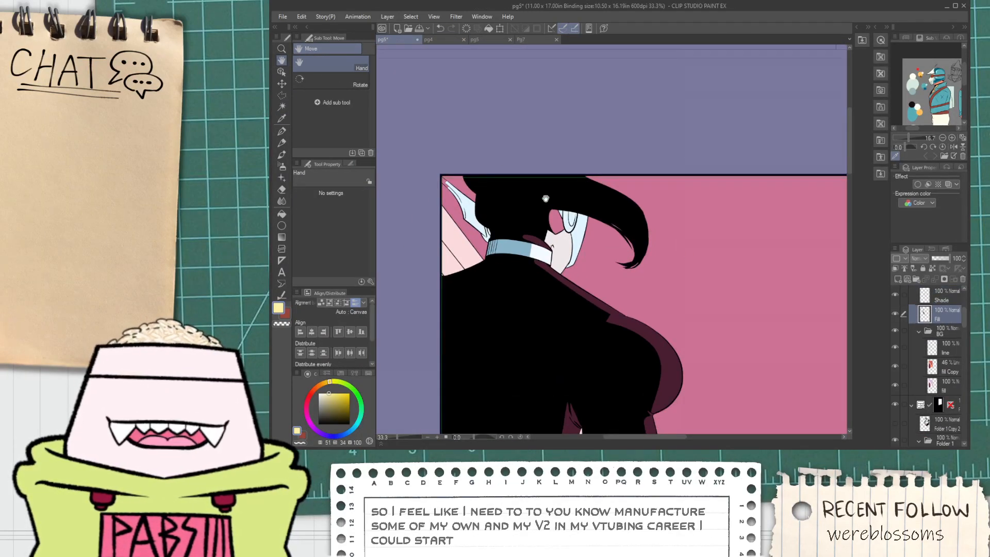
{"action": "key", "text": "g"}
{"action": "scroll", "coordinate": [572, 240], "scroll_direction": "up", "scroll_amount": 4}
{"action": "scroll", "coordinate": [579, 247], "scroll_direction": "up", "scroll_amount": 1}
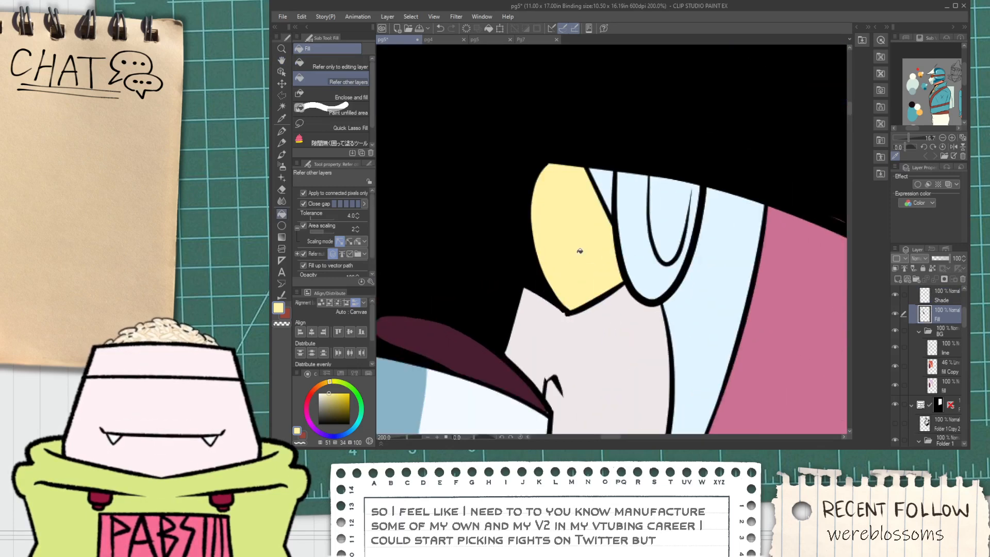
{"action": "scroll", "coordinate": [579, 252], "scroll_direction": "down", "scroll_amount": 4}
{"action": "left_click_drag", "start_coordinate": [536, 263], "coordinate": [495, 232]}
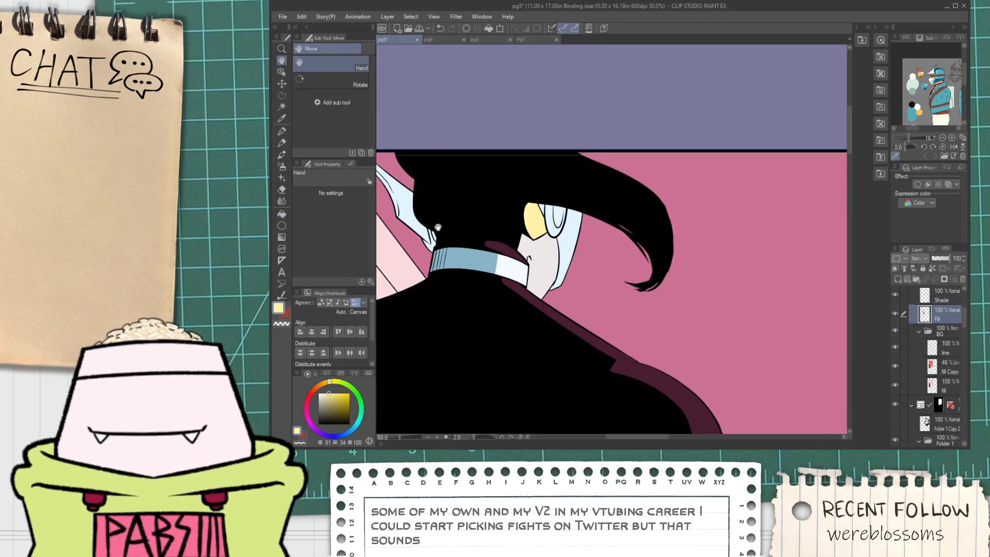
{"action": "left_click_drag", "start_coordinate": [527, 261], "coordinate": [489, 224]}
Check the other coloured pages, then sample the pale pink skin shadow from the open hand on Pg7.
{"action": "left_click", "coordinate": [450, 40]}
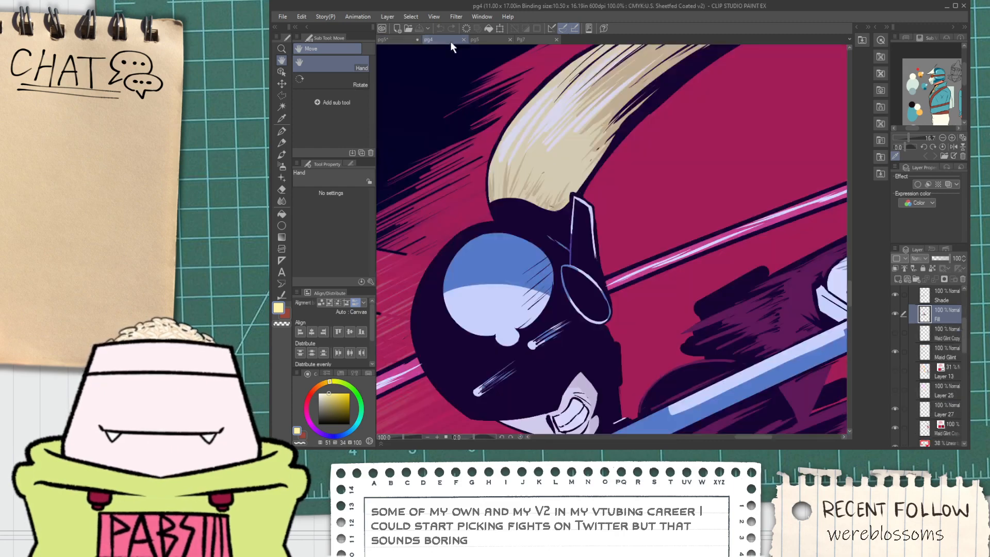
{"action": "left_click", "coordinate": [488, 38]}
{"action": "left_click", "coordinate": [536, 40]}
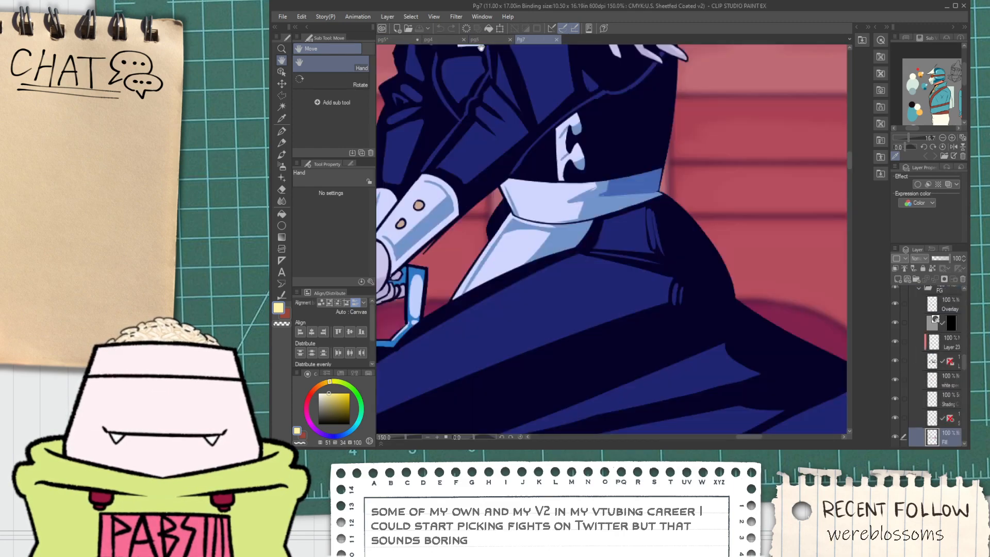
{"action": "left_click", "coordinate": [456, 40]}
{"action": "left_click_drag", "start_coordinate": [565, 367], "coordinate": [525, 220]}
{"action": "key", "text": "ctrl+plus"}
{"action": "key", "text": "i"}
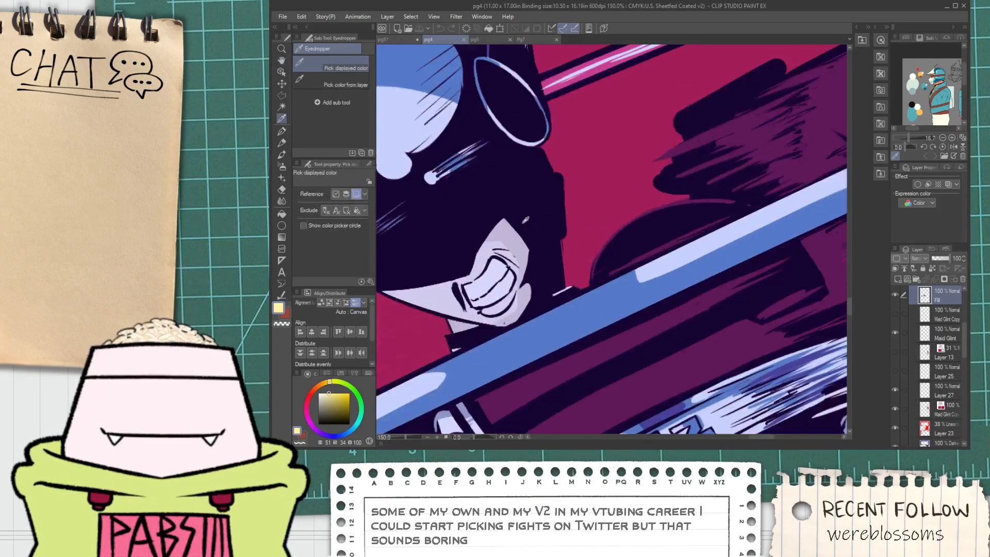
{"action": "left_click", "coordinate": [533, 41]}
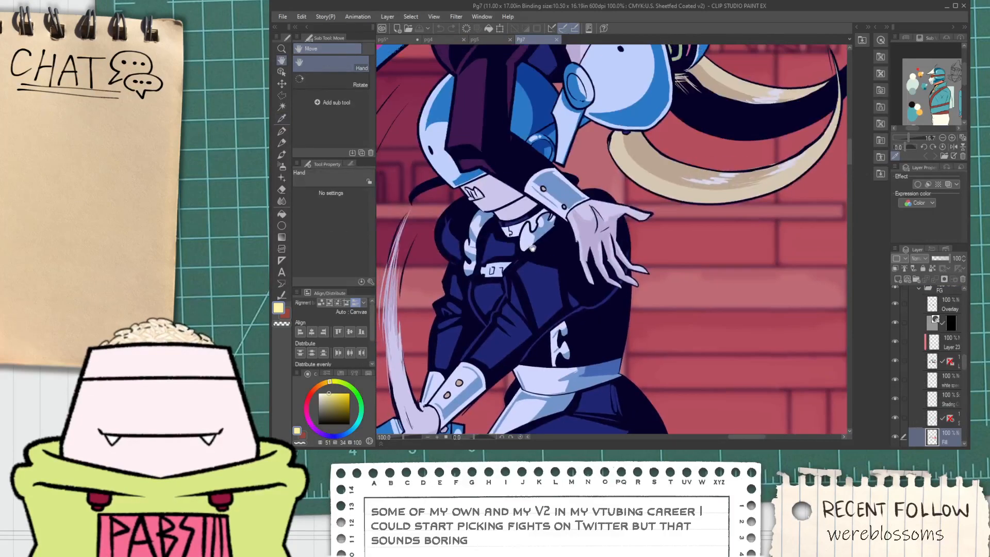
{"action": "left_click", "coordinate": [661, 260]}
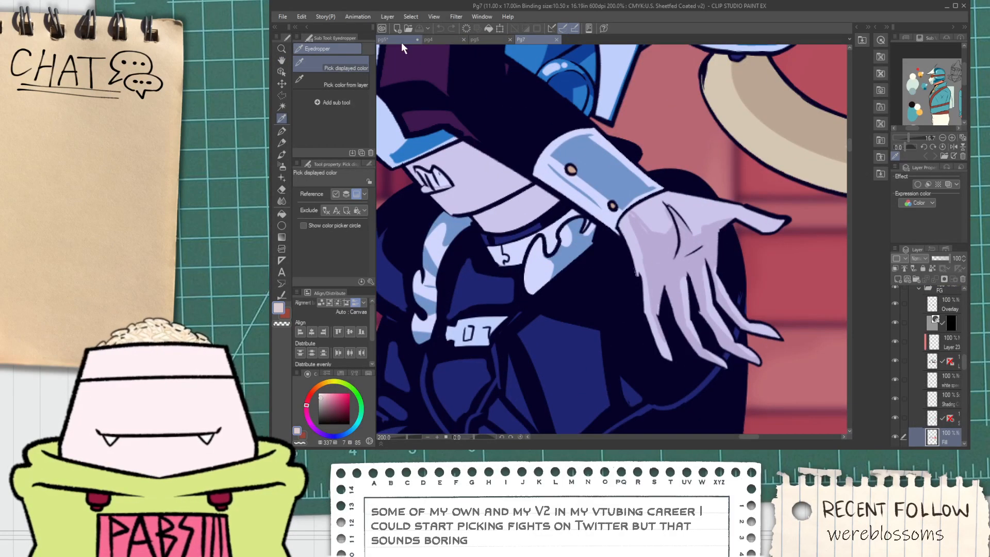
On pg5's Shade layer, fill the maid's neck on both sides of the chin with the sampled skin shadow.
{"action": "left_click", "coordinate": [402, 41]}
{"action": "key", "text": "h"}
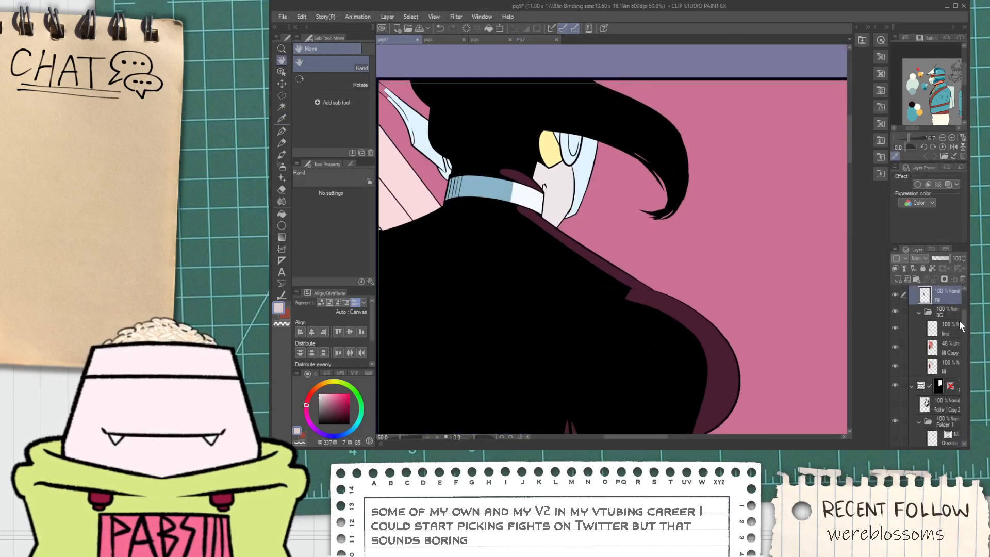
{"action": "scroll", "coordinate": [959, 320], "scroll_direction": "up", "scroll_amount": 2}
{"action": "left_click", "coordinate": [946, 321]}
{"action": "scroll", "coordinate": [681, 324], "scroll_direction": "down", "scroll_amount": 2}
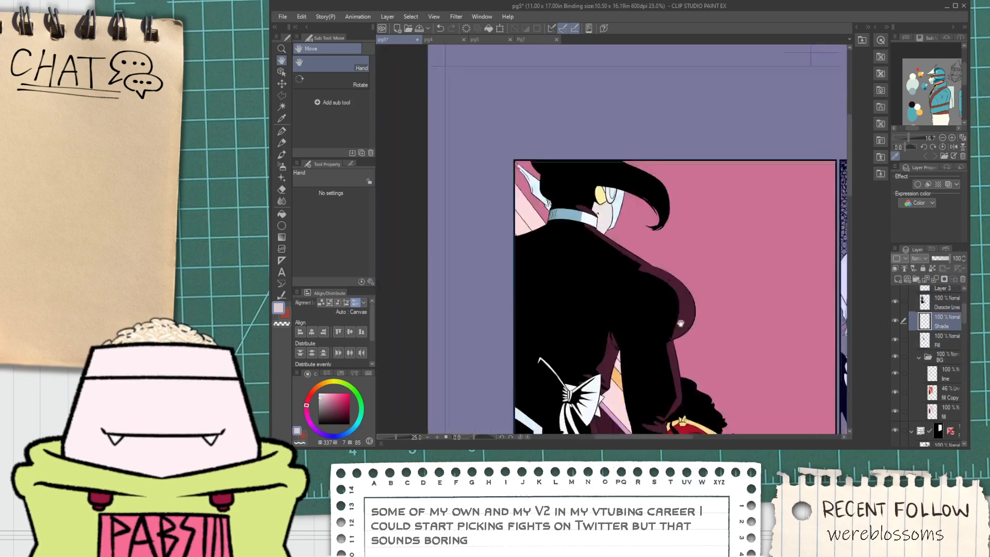
{"action": "scroll", "coordinate": [681, 324], "scroll_direction": "up", "scroll_amount": 6}
{"action": "key", "text": "g"}
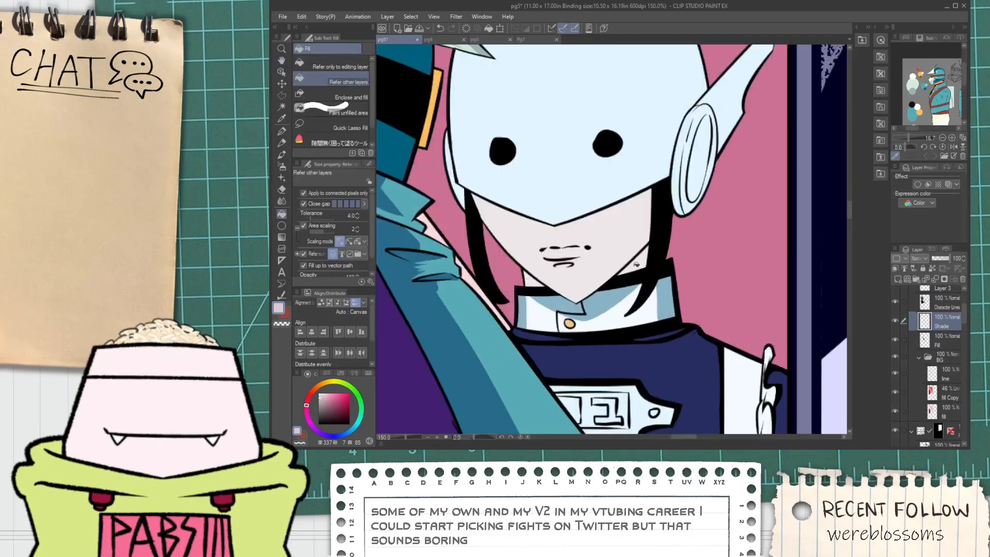
{"action": "scroll", "coordinate": [636, 264], "scroll_direction": "up", "scroll_amount": 4}
{"action": "scroll", "coordinate": [482, 286], "scroll_direction": "down", "scroll_amount": 2}
{"action": "key", "text": "h"}
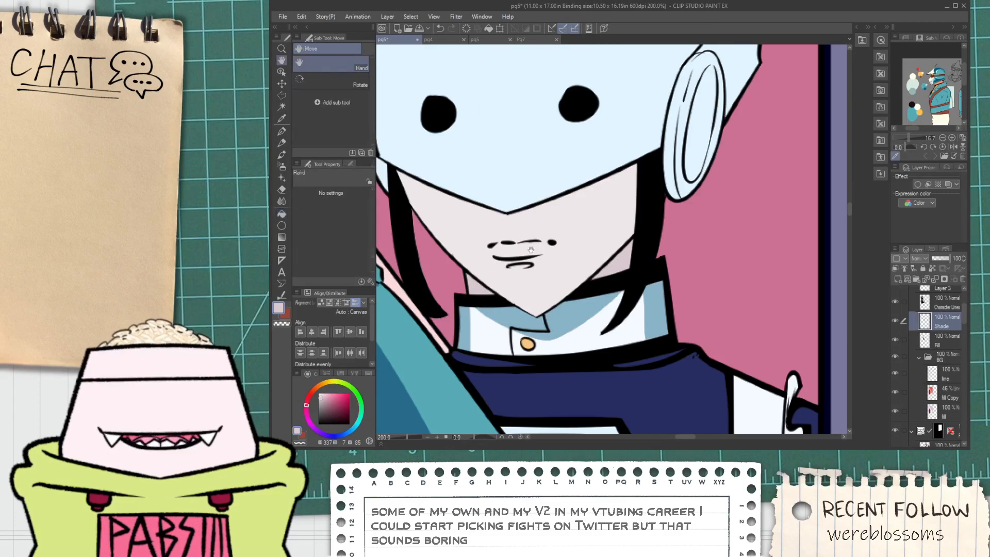
Paint small skin shadows under the maid's lower lip and at the corner of her mouth.
{"action": "left_click_drag", "start_coordinate": [530, 250], "coordinate": [529, 300]}
{"action": "scroll", "coordinate": [529, 301], "scroll_direction": "up", "scroll_amount": 2}
{"action": "key", "text": "p"}
{"action": "scroll", "coordinate": [499, 340], "scroll_direction": "up", "scroll_amount": 2}
{"action": "left_click_drag", "start_coordinate": [499, 341], "coordinate": [532, 334]}
{"action": "scroll", "coordinate": [552, 323], "scroll_direction": "down", "scroll_amount": 4}
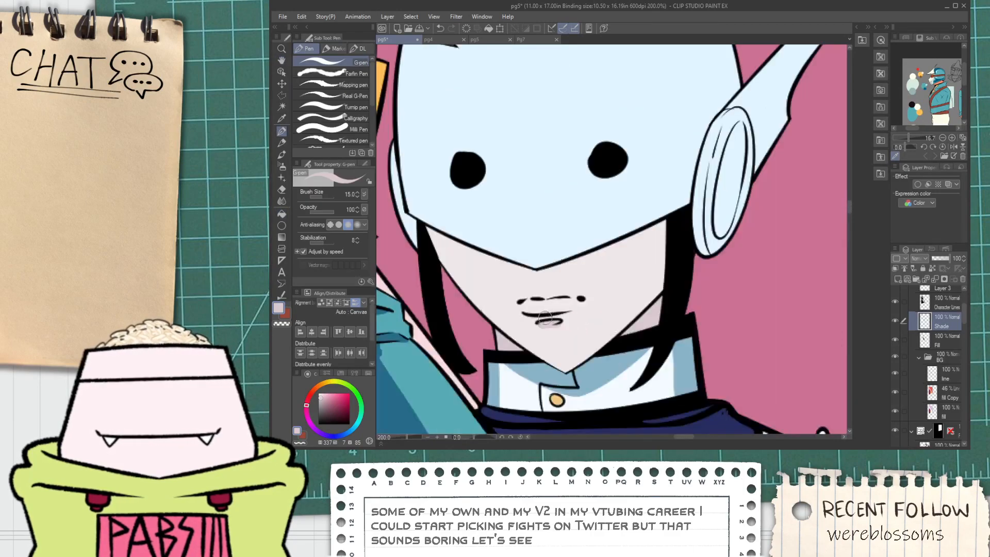
{"action": "scroll", "coordinate": [545, 318], "scroll_direction": "up", "scroll_amount": 2}
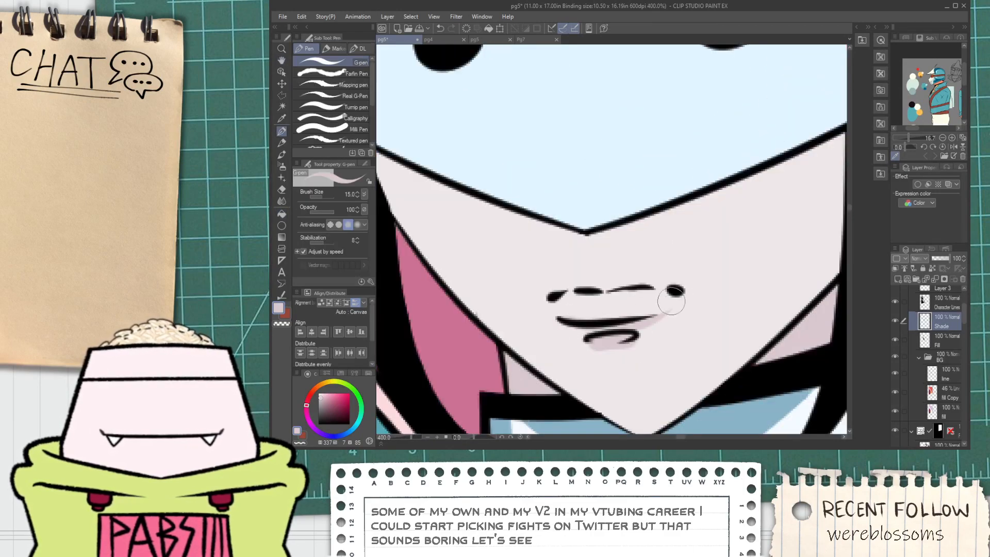
Undo the misplaced helmet shadow stroke, then outline and fill a drop shadow closer beneath the helmet's pointed edge.
{"action": "scroll", "coordinate": [599, 289], "scroll_direction": "down", "scroll_amount": 2}
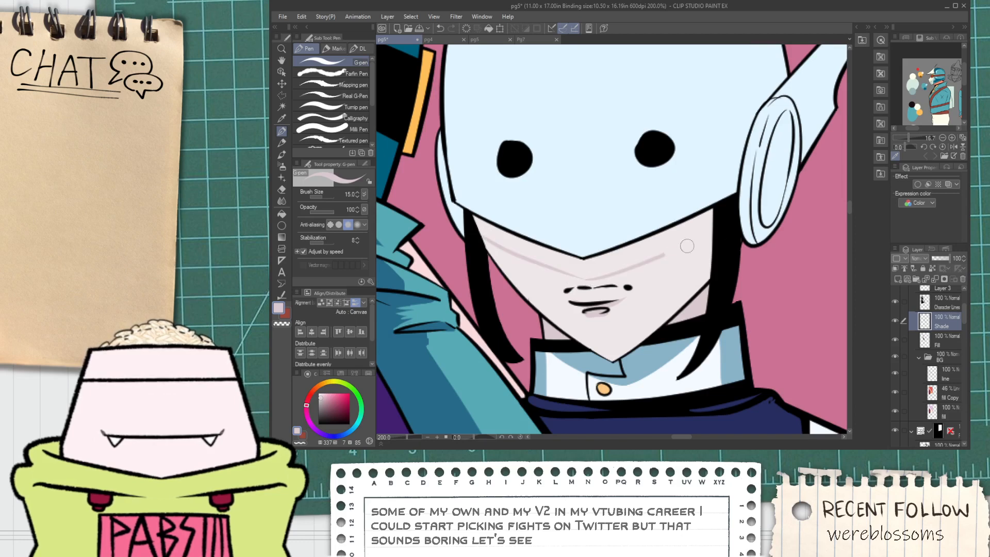
{"action": "key", "text": "ctrl+z"}
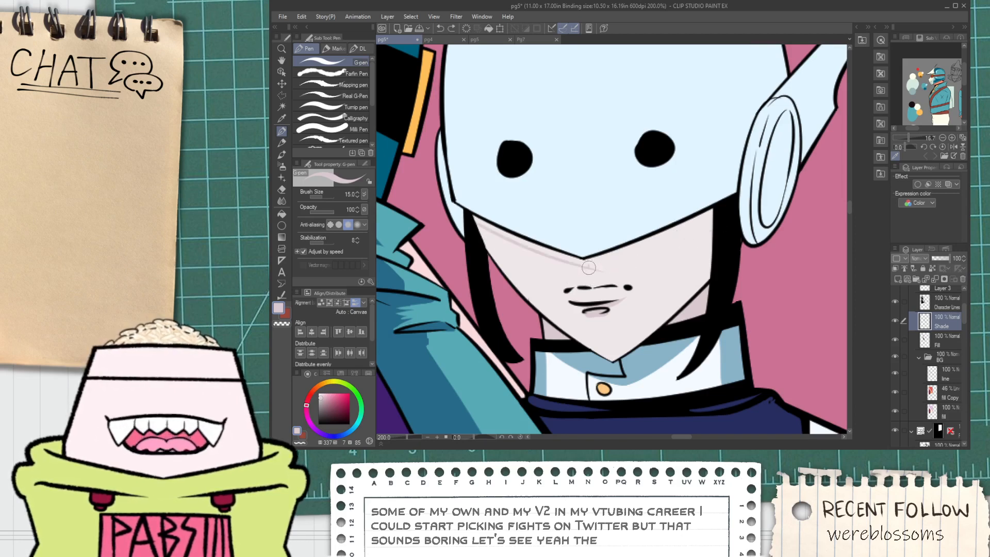
{"action": "left_click_drag", "start_coordinate": [634, 265], "coordinate": [711, 237]}
{"action": "key", "text": "g"}
{"action": "left_click", "coordinate": [612, 263]}
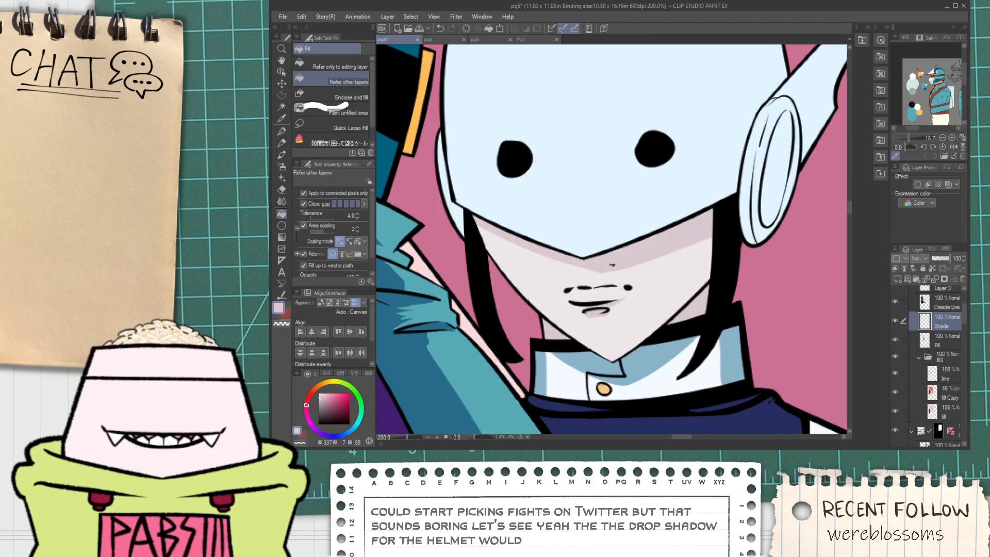
Outline and fill a skin shadow down the side of the maid's face below the round ear piece.
{"action": "scroll", "coordinate": [615, 274], "scroll_direction": "down", "scroll_amount": 4}
{"action": "key", "text": "p"}
{"action": "scroll", "coordinate": [633, 279], "scroll_direction": "up", "scroll_amount": 4}
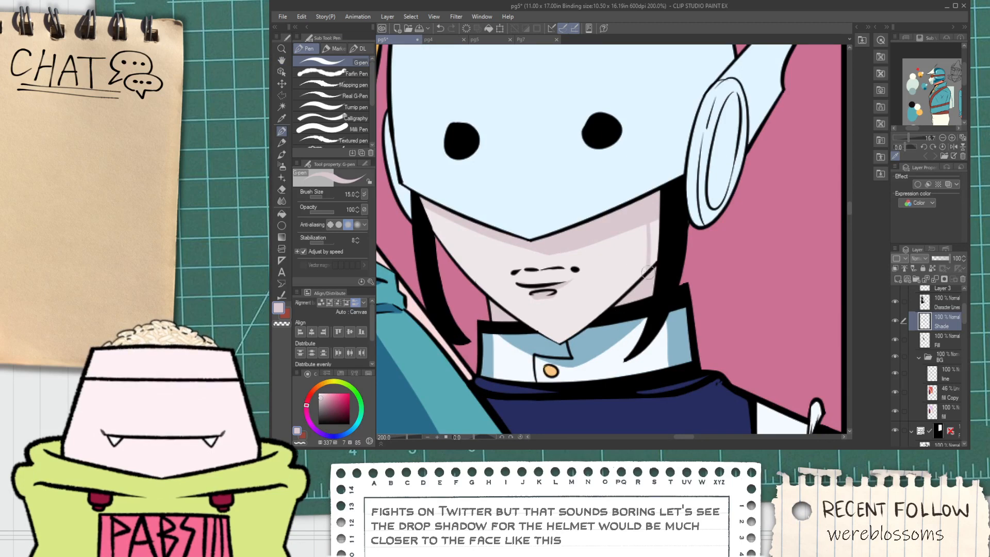
{"action": "key", "text": "g"}
{"action": "left_click", "coordinate": [652, 258]}
{"action": "key", "text": "p"}
Outline and fill a small skin shadow beside the hair lock on the opposite side of the maid's face.
{"action": "scroll", "coordinate": [443, 214], "scroll_direction": "up", "scroll_amount": 2}
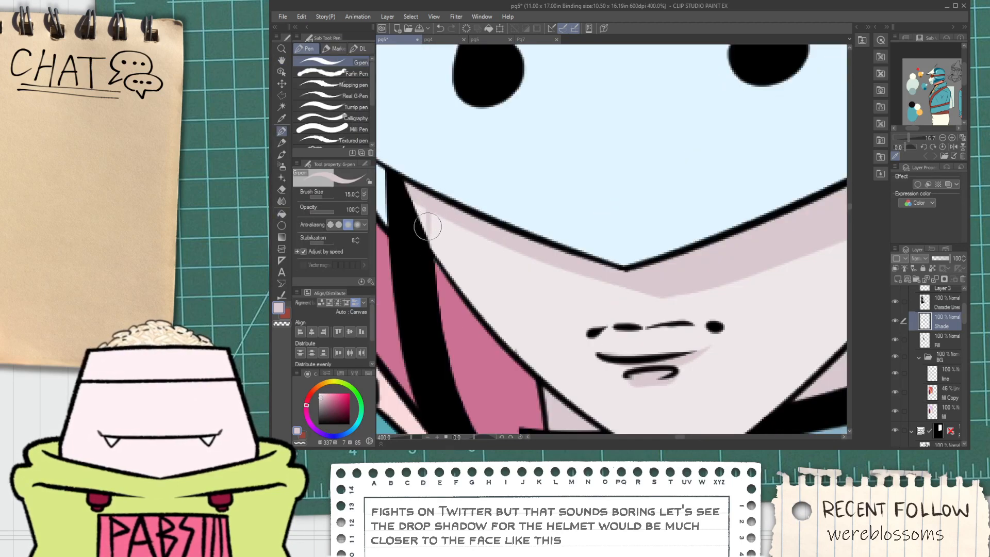
{"action": "key", "text": "g"}
{"action": "left_click", "coordinate": [425, 206]}
{"action": "key", "text": "p"}
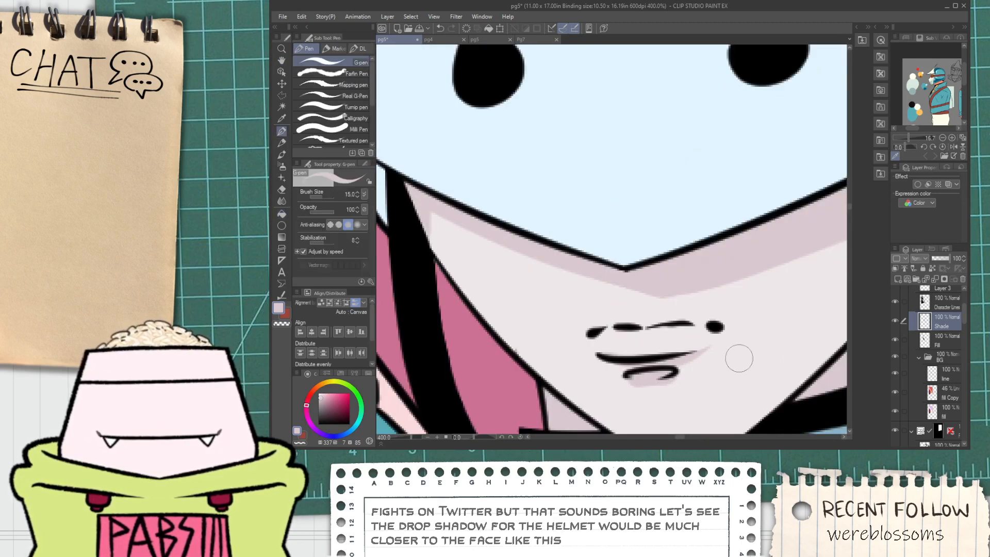
Try to touch up the gap between the hair lock and jaw on the BG folder's fill layer with sampled pink.
{"action": "left_click", "coordinate": [938, 339]}
{"action": "key", "text": "i"}
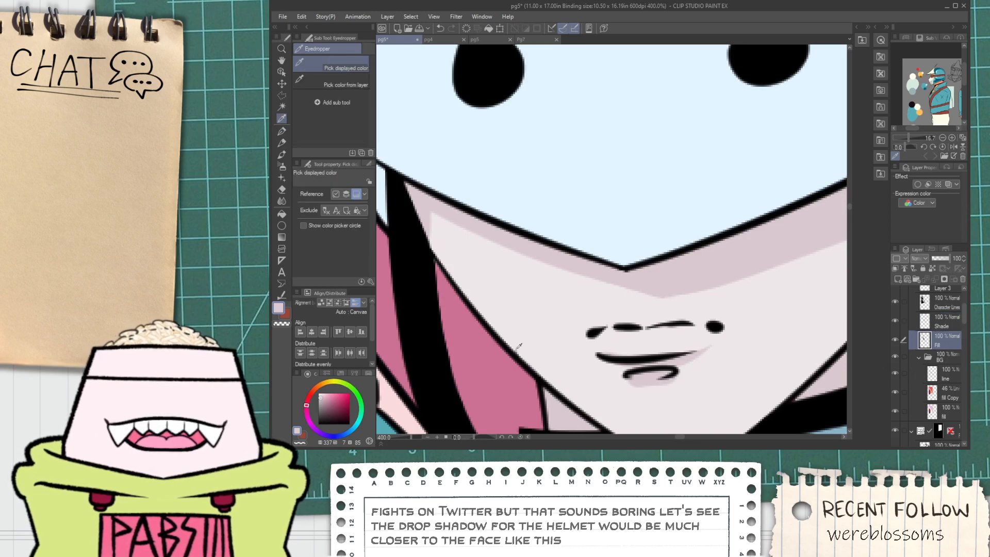
{"action": "left_click", "coordinate": [923, 398]}
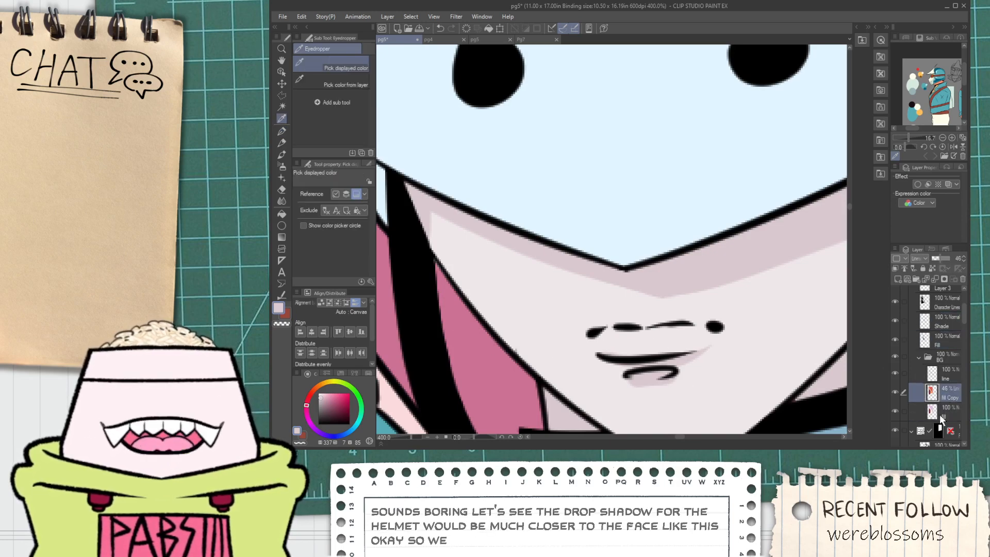
{"action": "scroll", "coordinate": [419, 267], "scroll_direction": "up", "scroll_amount": 4}
{"action": "left_click", "coordinate": [432, 256]}
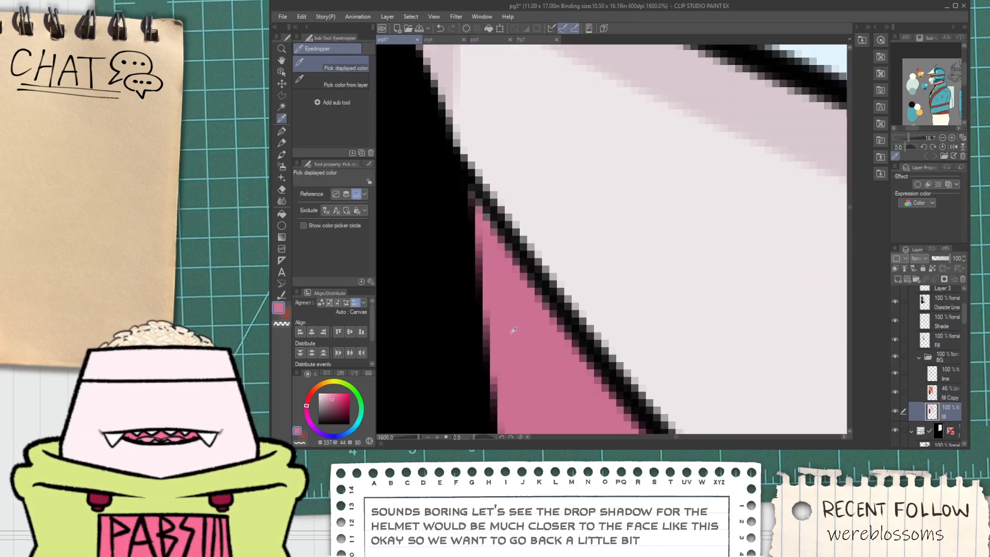
{"action": "key", "text": "p"}
{"action": "key", "text": "i"}
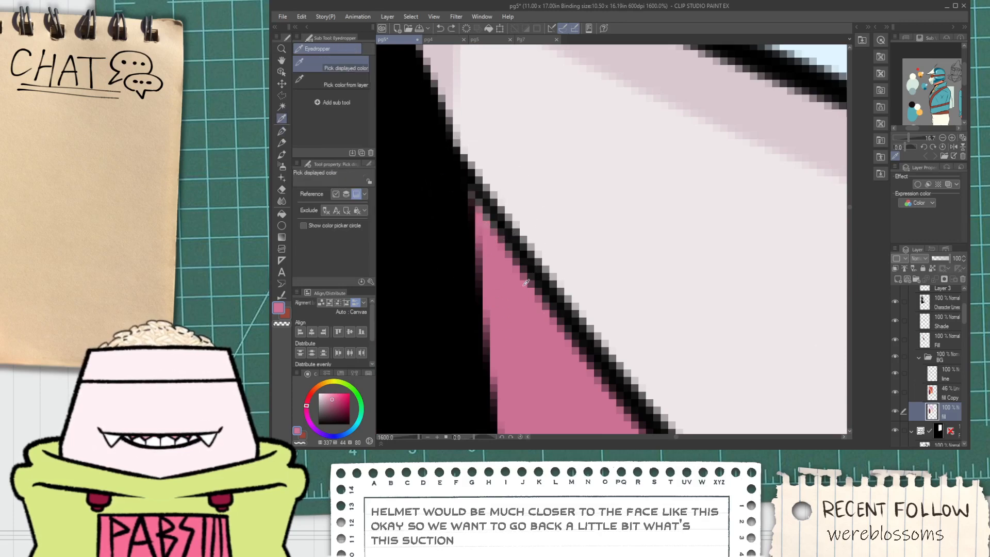
{"action": "key", "text": "p"}
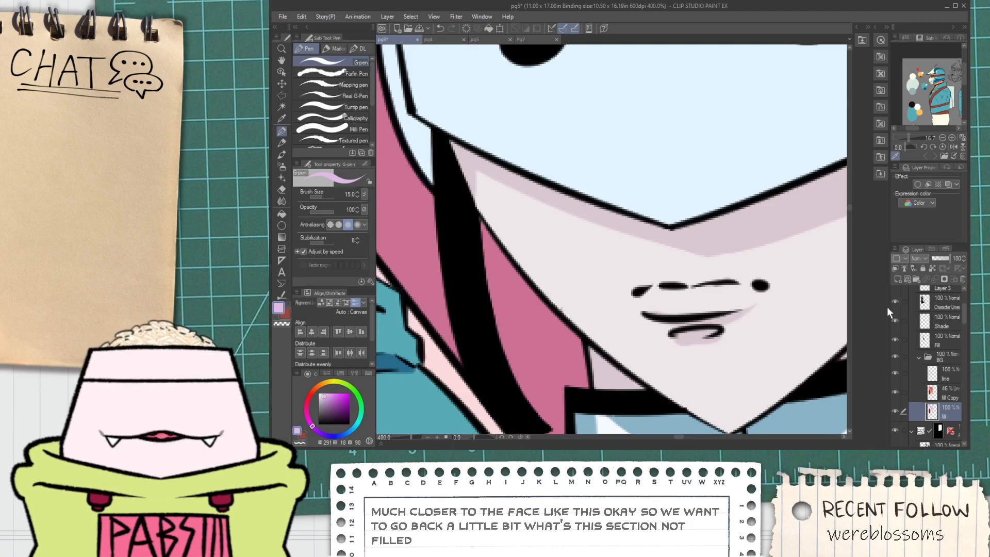
Erase the stray fill where the maid's hair lock meets her jaw line on the character Fill layer.
{"action": "left_click_drag", "start_coordinate": [963, 317], "coordinate": [964, 312]}
{"action": "left_click", "coordinate": [943, 363]}
{"action": "key", "text": "e"}
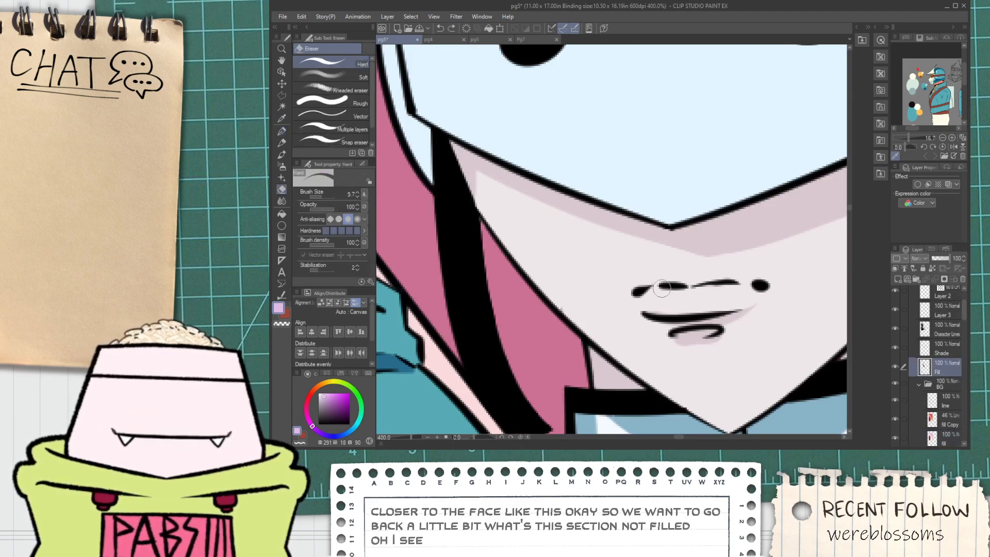
{"action": "scroll", "coordinate": [504, 205], "scroll_direction": "up", "scroll_amount": 4}
{"action": "scroll", "coordinate": [399, 256], "scroll_direction": "down", "scroll_amount": 2}
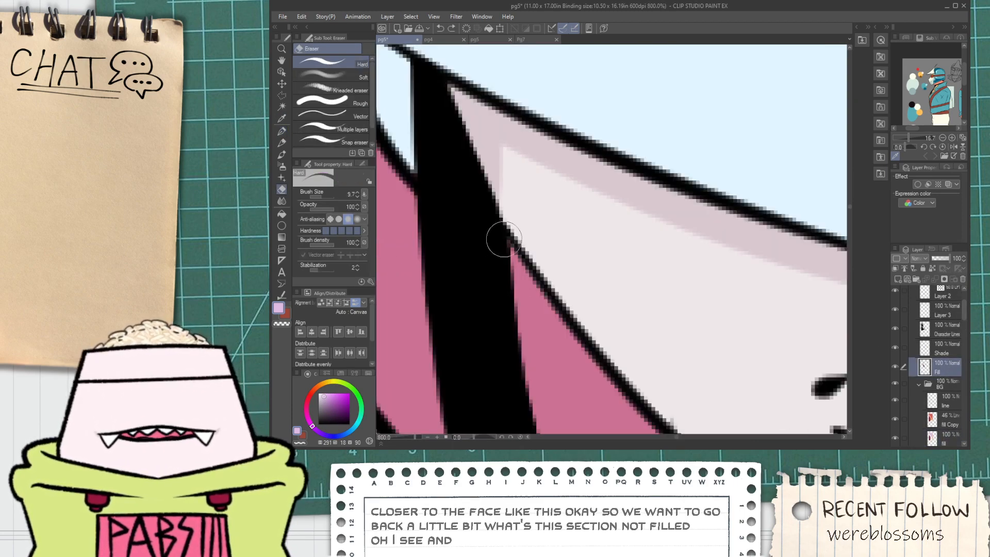
{"action": "scroll", "coordinate": [596, 365], "scroll_direction": "down", "scroll_amount": 6}
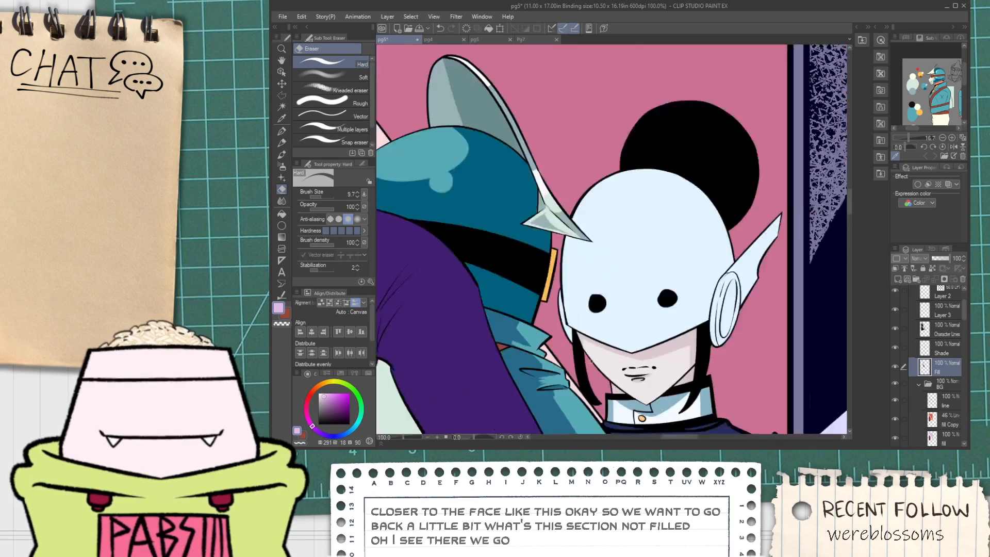
Sample the maid's pale skin colour, then try to clean up her jaw line with the eraser on the Character Lines layer.
{"action": "key", "text": "space"}
{"action": "scroll", "coordinate": [598, 364], "scroll_direction": "up", "scroll_amount": 6}
{"action": "left_click_drag", "start_coordinate": [583, 351], "coordinate": [538, 307]}
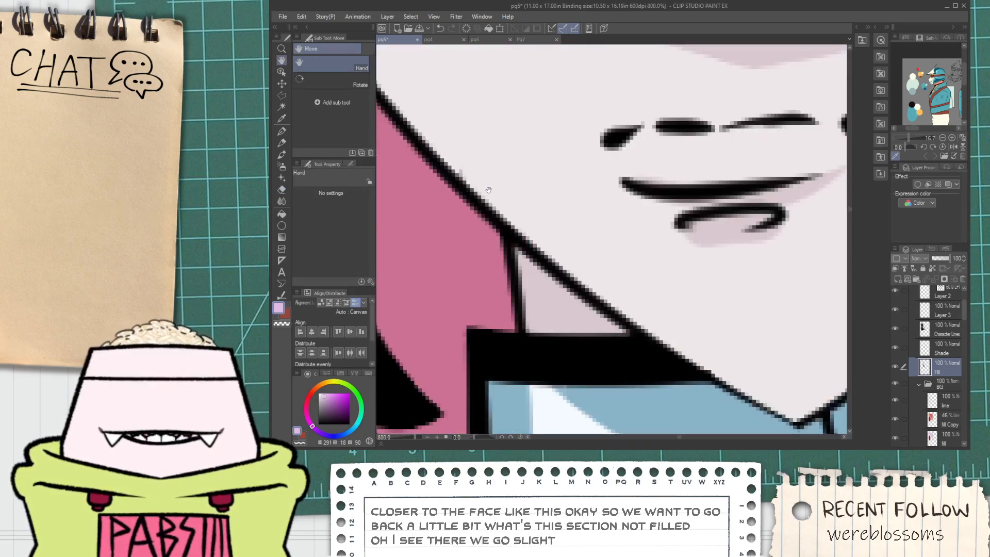
{"action": "left_click_drag", "start_coordinate": [488, 191], "coordinate": [530, 253]}
{"action": "key", "text": "p"}
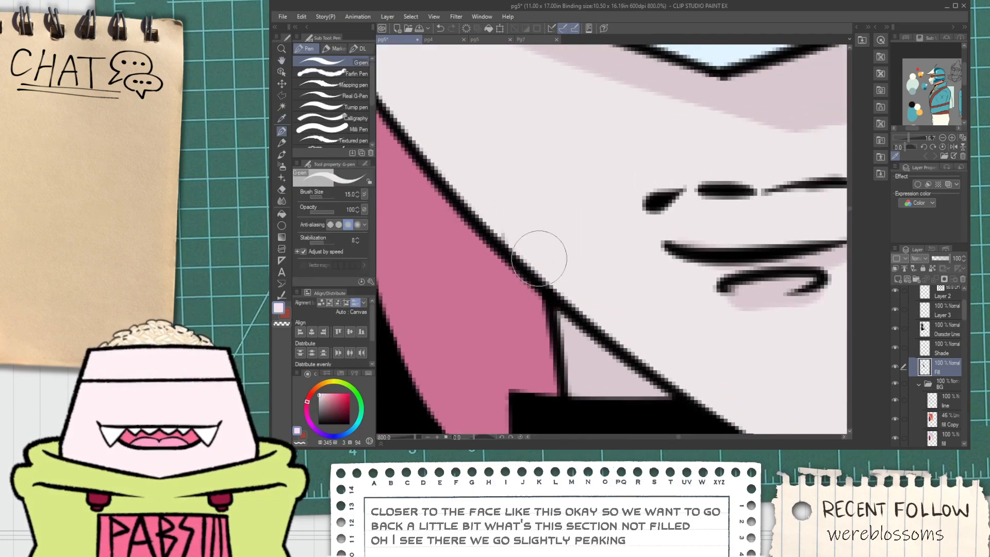
{"action": "left_click", "coordinate": [933, 333]}
{"action": "key", "text": "e"}
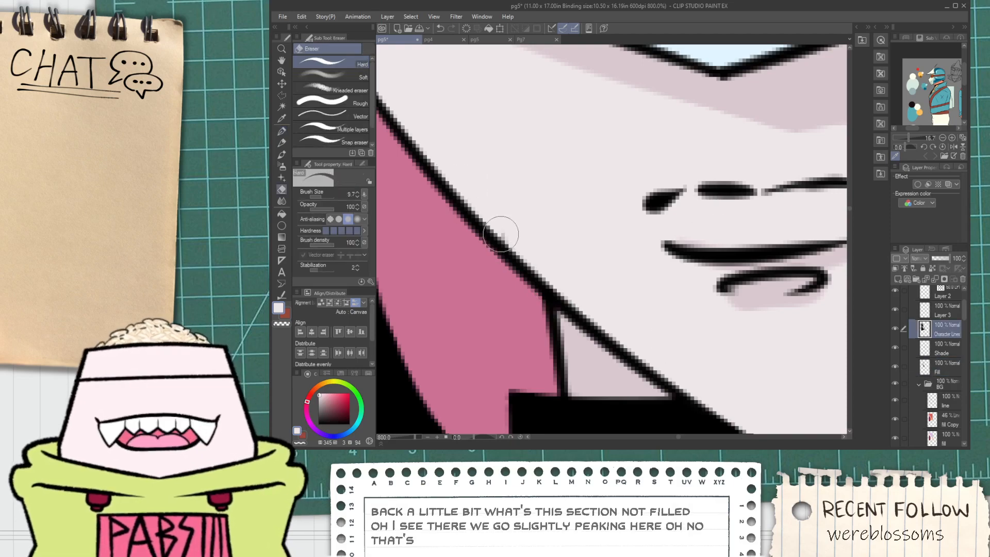
Sample white in the black-and-white pg5 line-art document and paint a touch-up stroke along the maid's jaw line.
{"action": "left_click", "coordinate": [433, 39]}
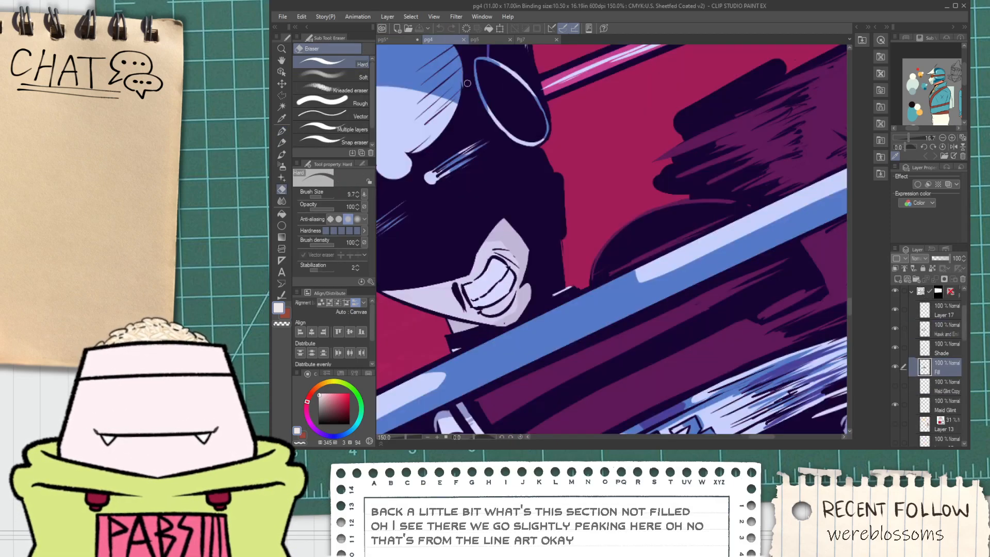
{"action": "left_click", "coordinate": [490, 39]}
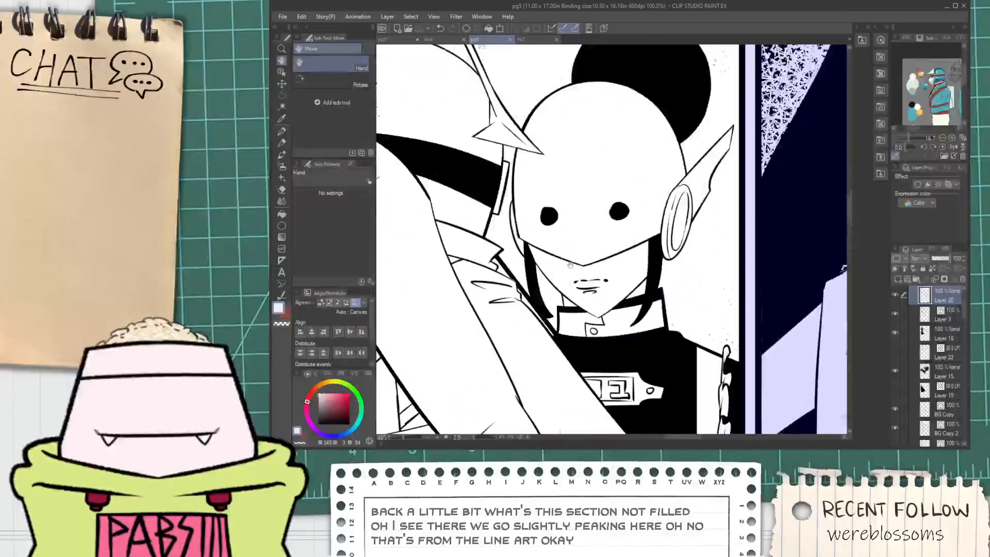
{"action": "key", "text": "i"}
{"action": "scroll", "coordinate": [560, 239], "scroll_direction": "up", "scroll_amount": 5}
{"action": "key", "text": "p"}
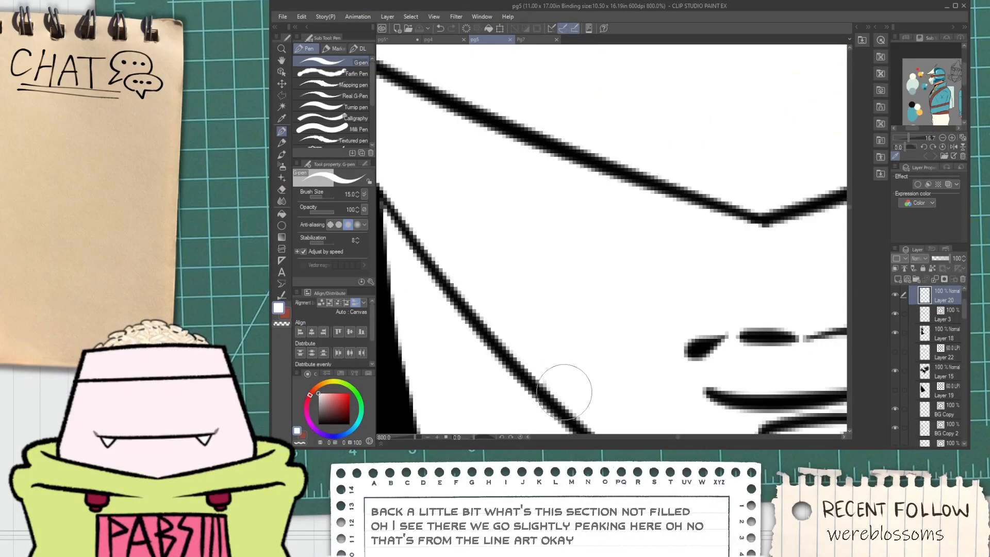
{"action": "left_click_drag", "start_coordinate": [561, 388], "coordinate": [579, 394]}
{"action": "scroll", "coordinate": [547, 356], "scroll_direction": "down", "scroll_amount": 7}
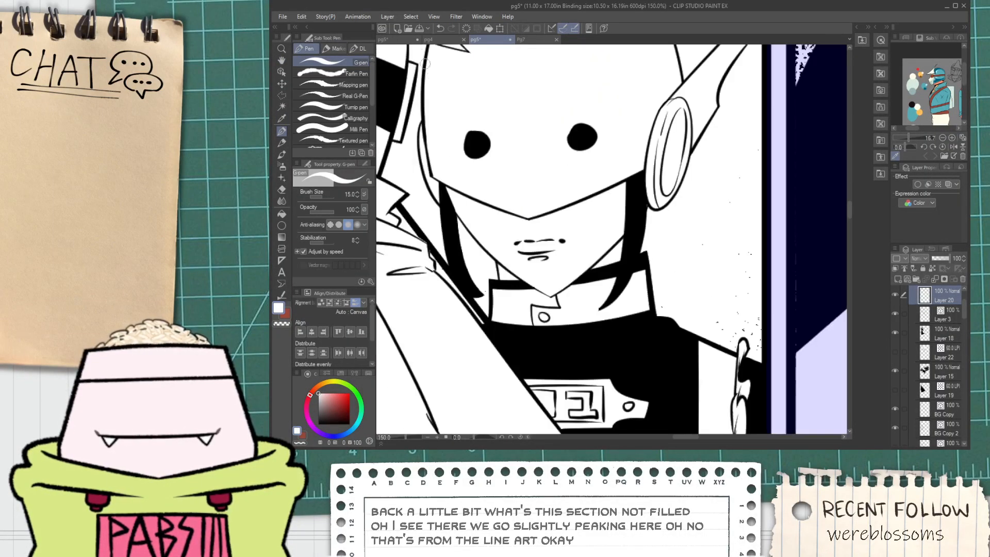
Examine the maid's jaw line, face and surrounding line work on the coloured pg5 page.
{"action": "left_click", "coordinate": [391, 40]}
{"action": "scroll", "coordinate": [486, 181], "scroll_direction": "down", "scroll_amount": 6}
{"action": "left_click_drag", "start_coordinate": [550, 239], "coordinate": [558, 299]}
{"action": "scroll", "coordinate": [559, 299], "scroll_direction": "up", "scroll_amount": 3}
{"action": "scroll", "coordinate": [558, 299], "scroll_direction": "up", "scroll_amount": 3}
{"action": "left_click_drag", "start_coordinate": [481, 214], "coordinate": [541, 276]}
{"action": "scroll", "coordinate": [533, 235], "scroll_direction": "down", "scroll_amount": 5}
{"action": "scroll", "coordinate": [532, 243], "scroll_direction": "down", "scroll_amount": 2}
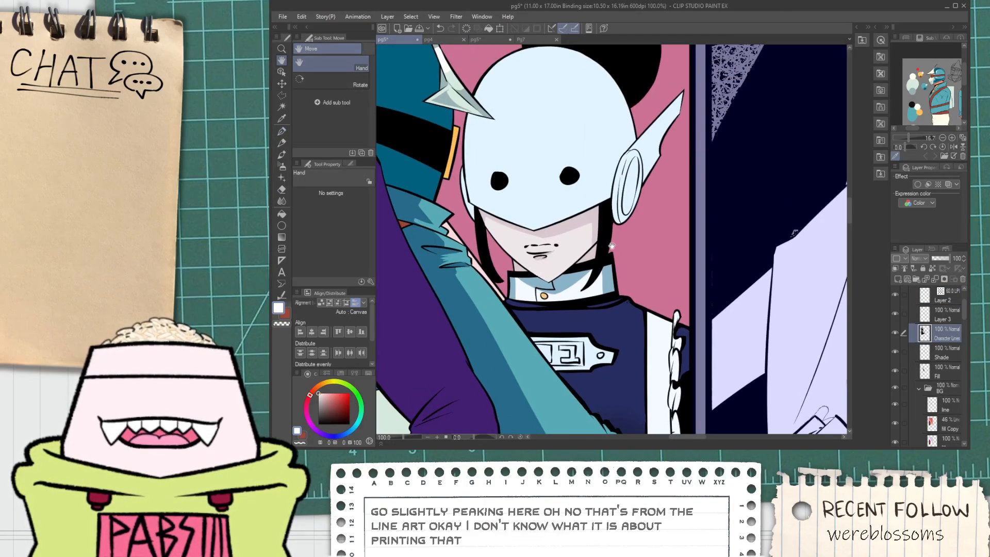
{"action": "key", "text": "i"}
{"action": "scroll", "coordinate": [572, 226], "scroll_direction": "down", "scroll_amount": 2}
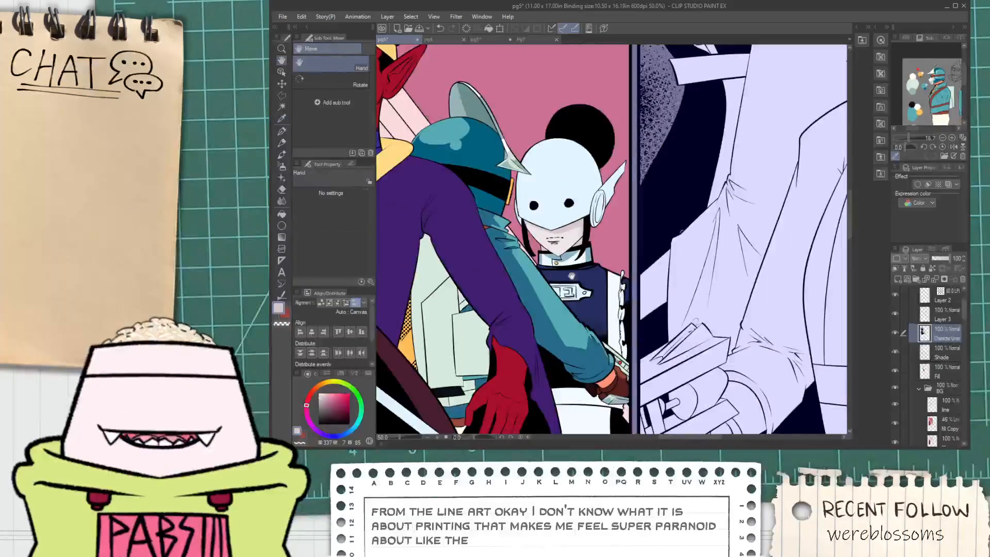
{"action": "left_click_drag", "start_coordinate": [572, 243], "coordinate": [579, 191]}
{"action": "scroll", "coordinate": [579, 192], "scroll_direction": "up", "scroll_amount": 1}
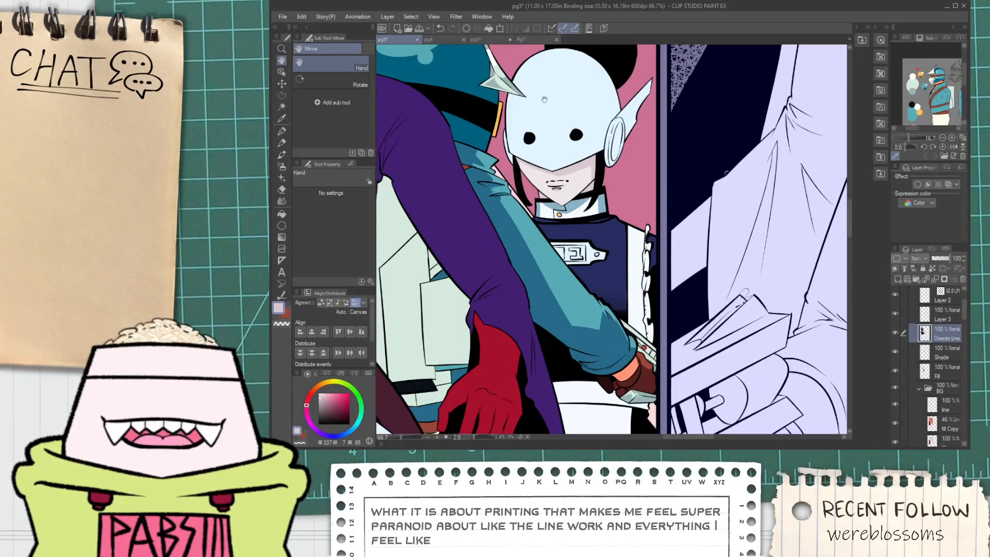
{"action": "scroll", "coordinate": [554, 145], "scroll_direction": "down", "scroll_amount": 1}
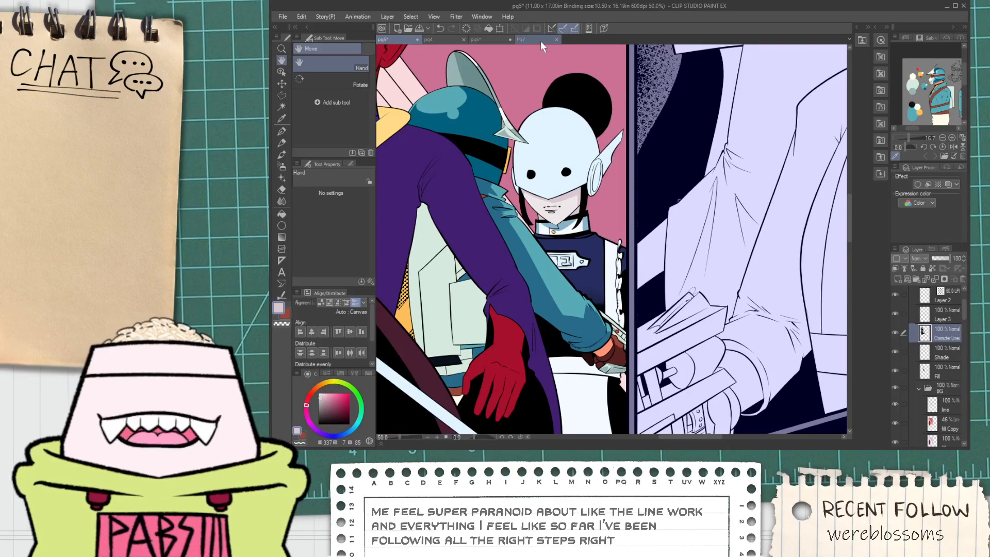
Sample the medium blue helmet shadow colour from page Pg7 and activate the Shade layer on the coloured pg5 with the G-pen.
{"action": "left_click", "coordinate": [521, 39]}
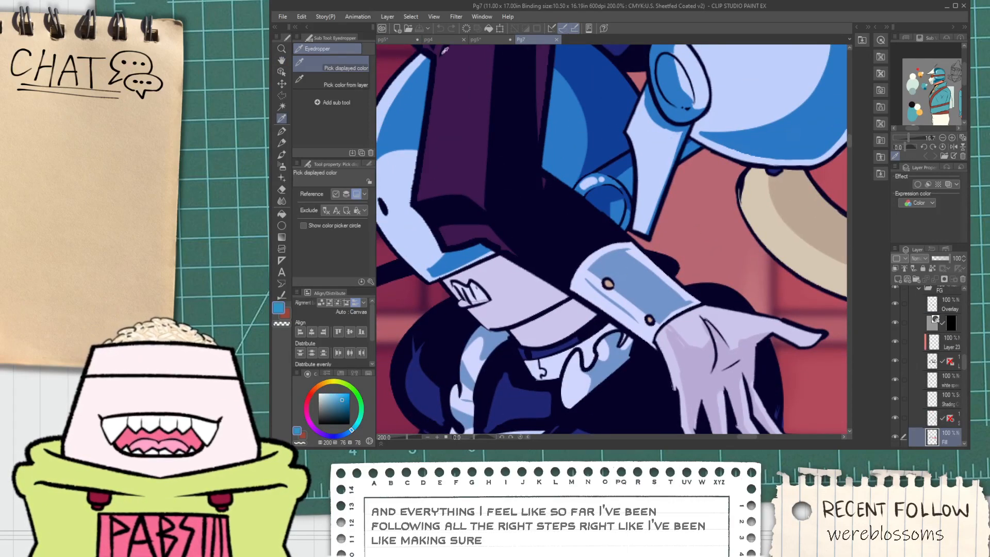
{"action": "left_click", "coordinate": [395, 40]}
{"action": "scroll", "coordinate": [543, 174], "scroll_direction": "up", "scroll_amount": 3}
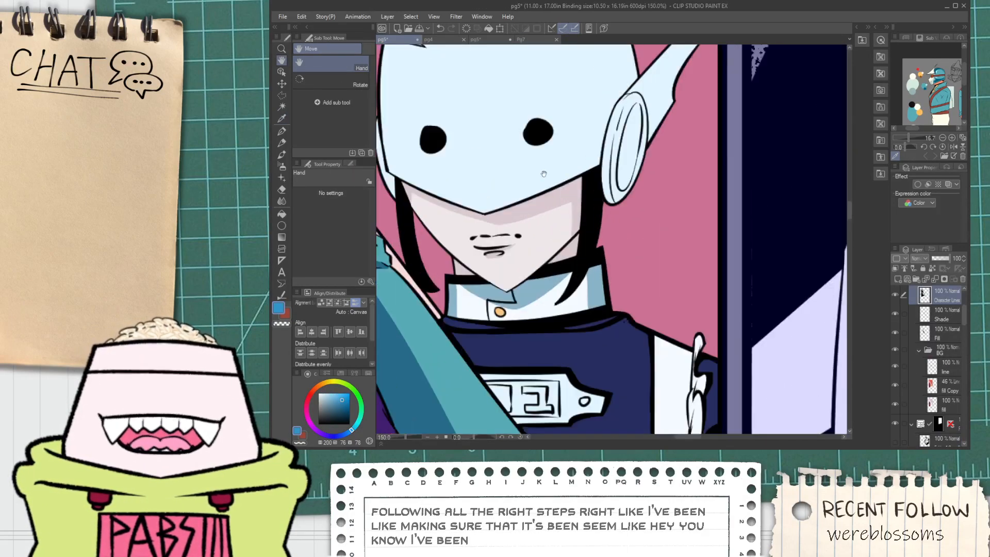
{"action": "left_click_drag", "start_coordinate": [588, 142], "coordinate": [580, 297]}
{"action": "left_click", "coordinate": [943, 332]}
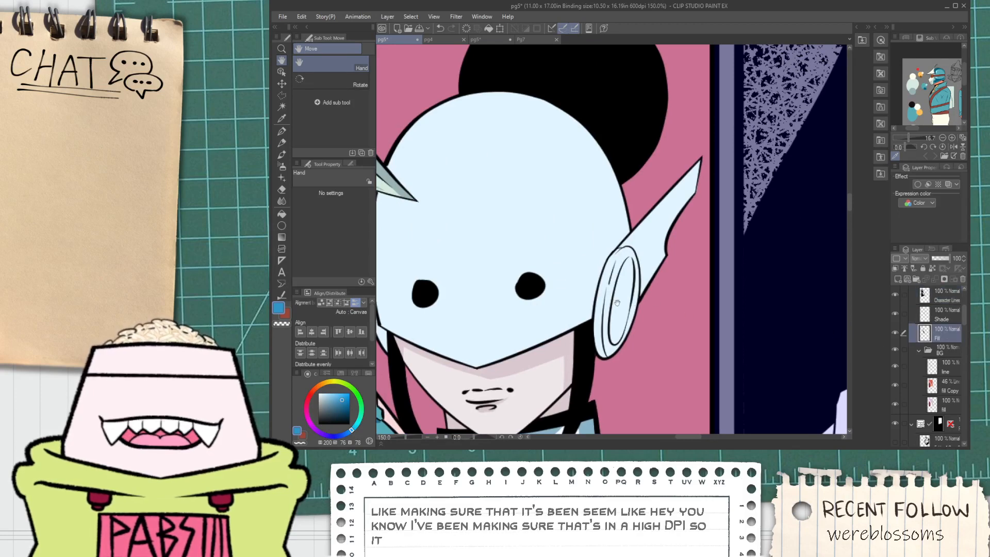
{"action": "left_click_drag", "start_coordinate": [501, 224], "coordinate": [593, 263]}
{"action": "key", "text": "p"}
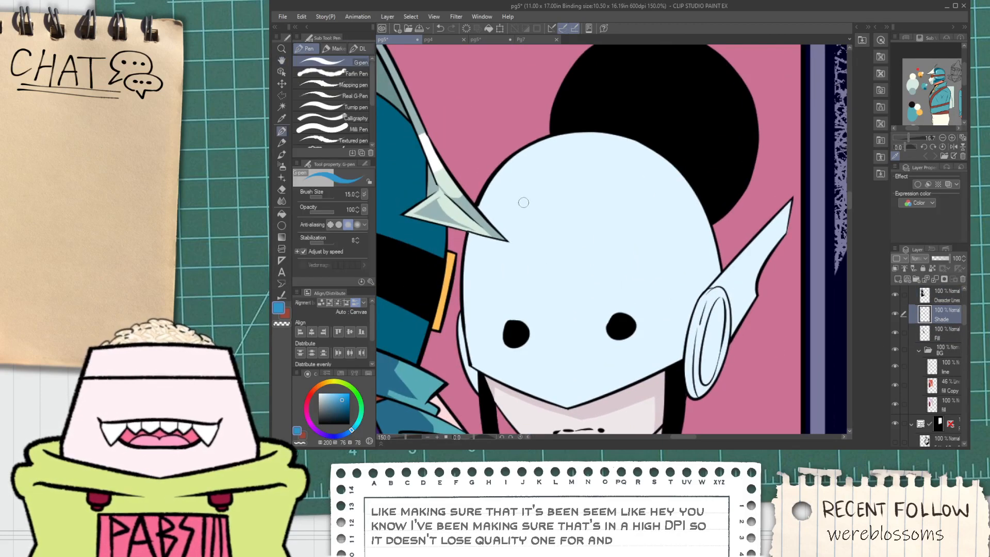
Try to draw a blue shadow outline down the helmet's edge below the pointed horn tip.
{"action": "scroll", "coordinate": [523, 199], "scroll_direction": "up", "scroll_amount": 1}
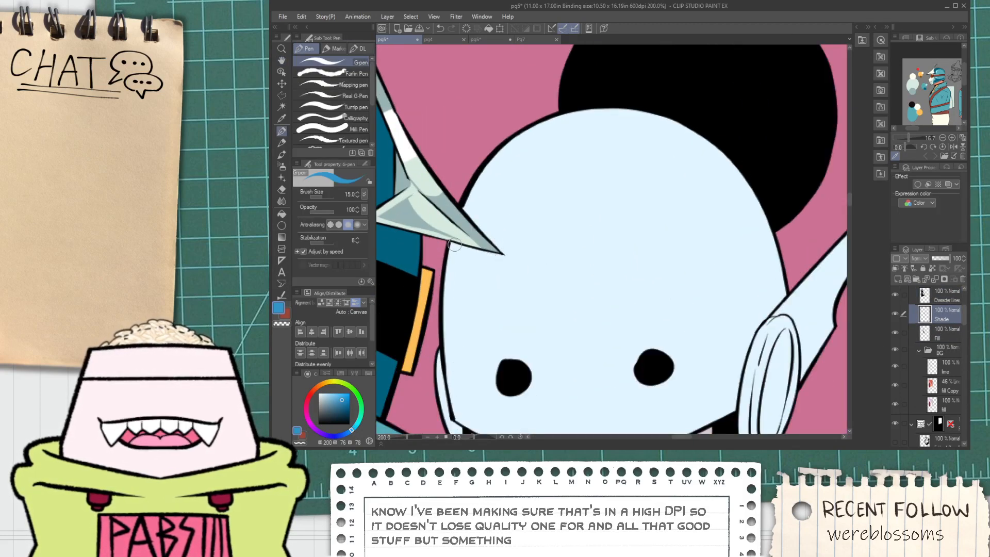
{"action": "left_click_drag", "start_coordinate": [453, 244], "coordinate": [457, 405]}
{"action": "key", "text": "ctrl+z"}
{"action": "left_click_drag", "start_coordinate": [455, 244], "coordinate": [458, 421]}
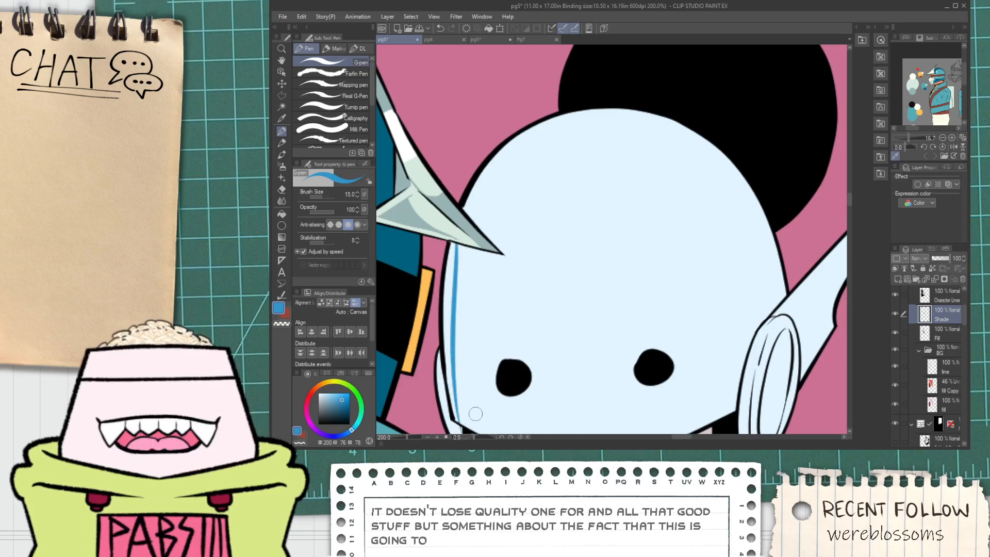
{"action": "key", "text": "ctrl+z"}
{"action": "mouse_move", "coordinate": [455, 241]}
{"action": "left_mouse_down"}
{"action": "mouse_move", "coordinate": [453, 306]}
{"action": "mouse_move", "coordinate": [461, 393]}
{"action": "left_mouse_up"}
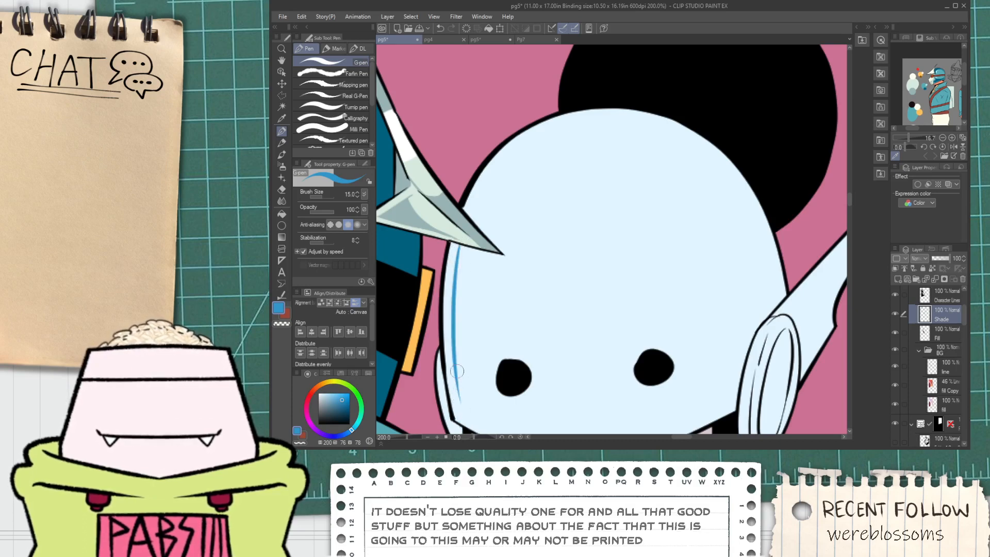
{"action": "key", "text": "ctrl+z"}
{"action": "left_click_drag", "start_coordinate": [458, 251], "coordinate": [471, 421]}
{"action": "key", "text": "ctrl+z"}
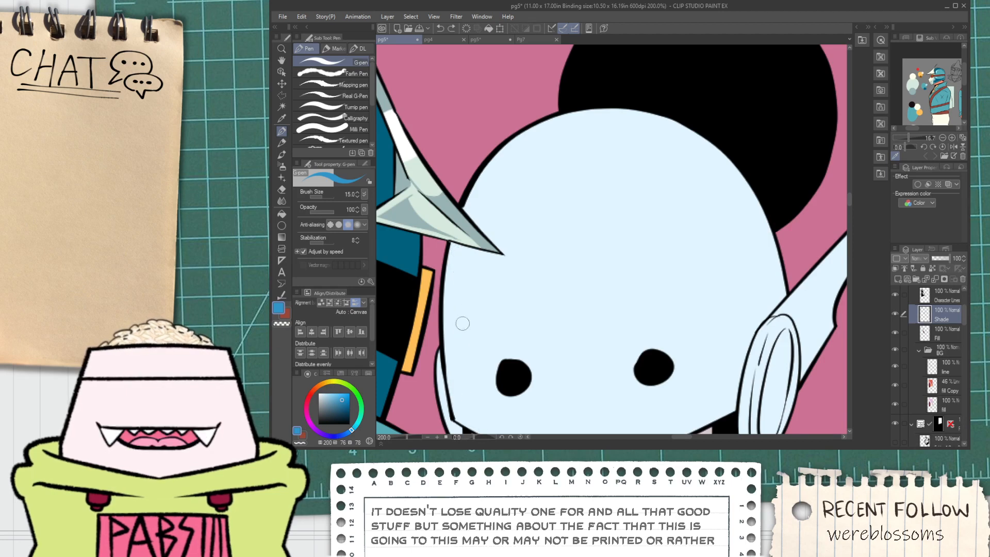
Draw a blue shadow outline down the helmet's edge and along the underside of the pointed horn tip.
{"action": "mouse_move", "coordinate": [450, 240]}
{"action": "left_mouse_down"}
{"action": "mouse_move", "coordinate": [497, 257]}
{"action": "mouse_move", "coordinate": [462, 397]}
{"action": "mouse_move", "coordinate": [450, 266]}
{"action": "mouse_move", "coordinate": [449, 297]}
{"action": "left_mouse_up"}
{"action": "key", "text": "ctrl+z"}
{"action": "key", "text": "ctrl+z"}
{"action": "scroll", "coordinate": [454, 246], "scroll_direction": "up", "scroll_amount": 2}
{"action": "mouse_move", "coordinate": [456, 241]}
{"action": "left_mouse_down"}
{"action": "mouse_move", "coordinate": [447, 318]}
{"action": "mouse_move", "coordinate": [536, 337]}
{"action": "left_mouse_up"}
{"action": "scroll", "coordinate": [458, 251], "scroll_direction": "up", "scroll_amount": 2}
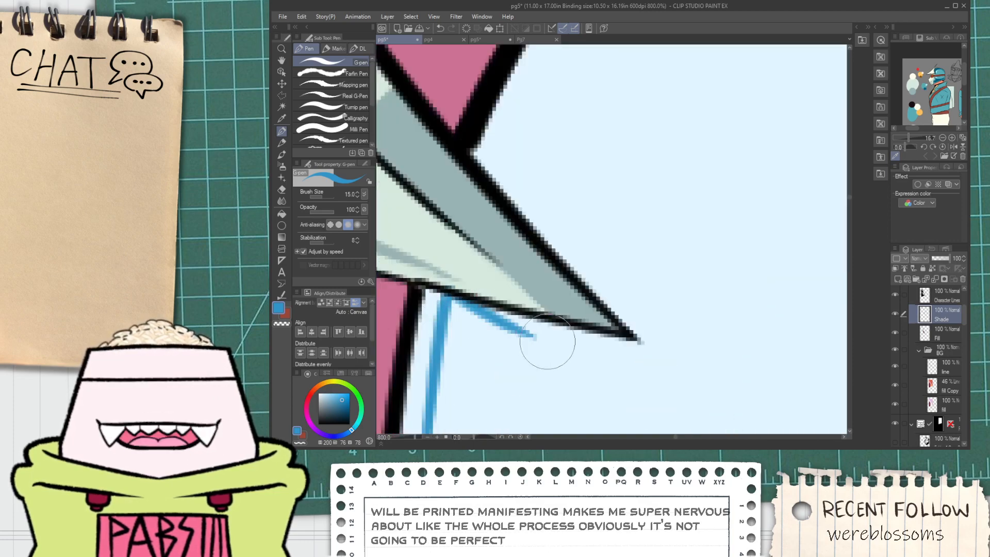
{"action": "key", "text": "ctrl+z"}
{"action": "key", "text": "ctrl+z"}
{"action": "left_click_drag", "start_coordinate": [448, 301], "coordinate": [608, 346]}
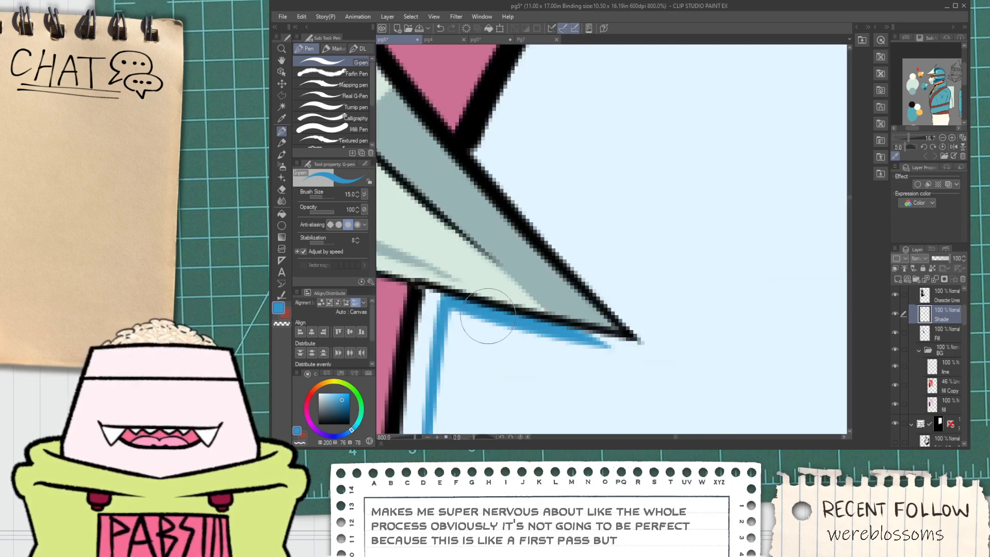
{"action": "left_click_drag", "start_coordinate": [488, 316], "coordinate": [673, 351]}
Continue the blue shadow outline along the helmet's upper edge, from above the horn tip towards the crown.
{"action": "scroll", "coordinate": [618, 319], "scroll_direction": "down", "scroll_amount": 4}
{"action": "key", "text": "space"}
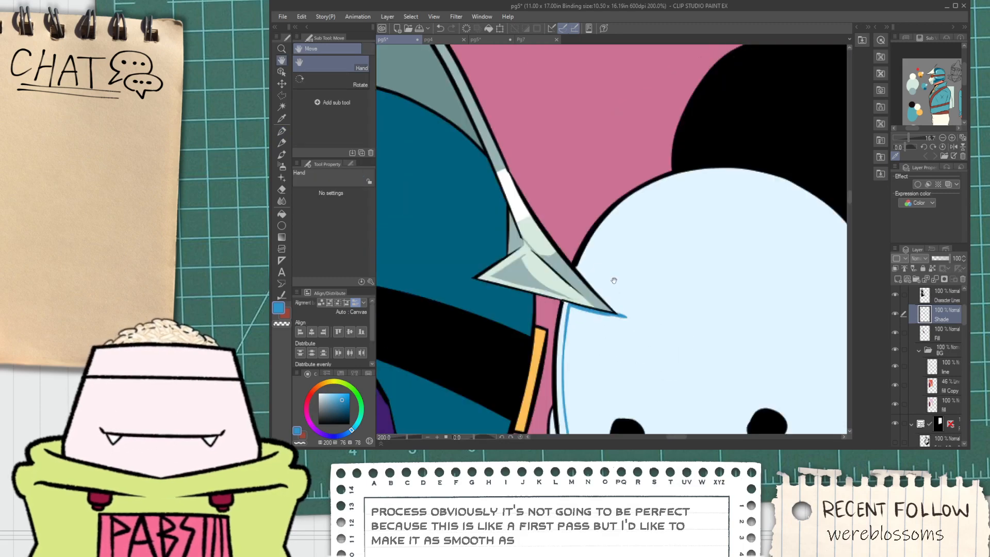
{"action": "left_click_drag", "start_coordinate": [589, 255], "coordinate": [502, 169]}
{"action": "scroll", "coordinate": [504, 180], "scroll_direction": "up", "scroll_amount": 2}
{"action": "scroll", "coordinate": [503, 181], "scroll_direction": "down", "scroll_amount": 2}
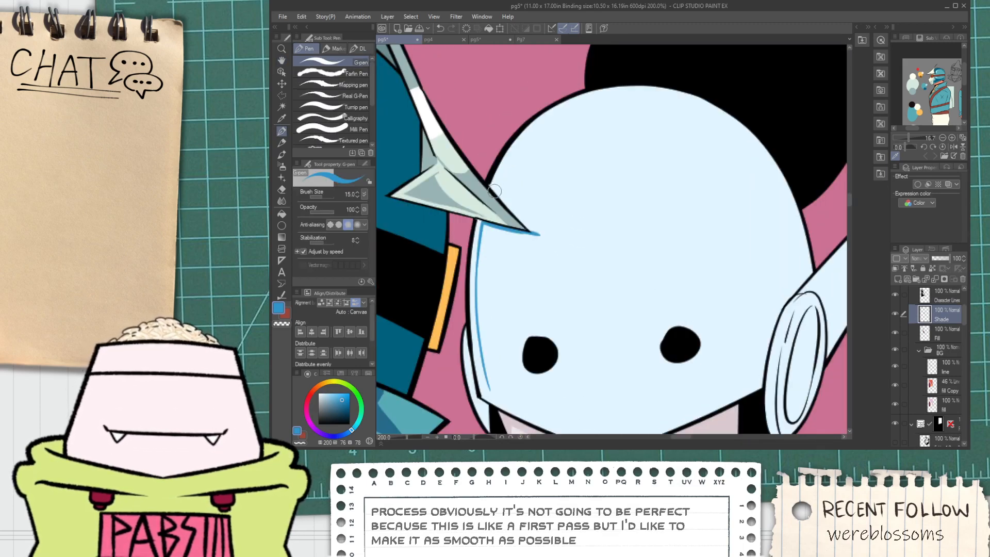
{"action": "left_click_drag", "start_coordinate": [494, 194], "coordinate": [570, 99]}
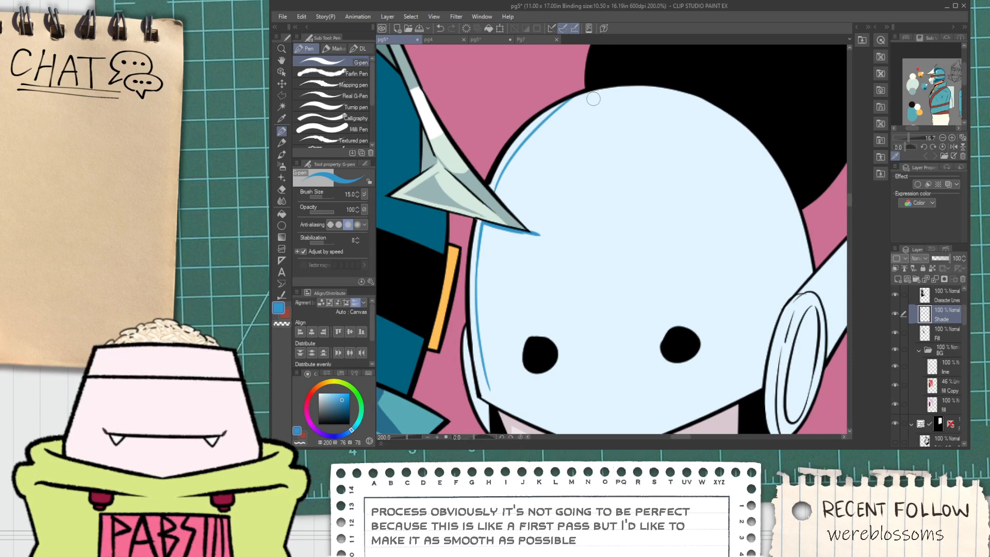
Try to draw the curved shadow boundary across the helmet above the eyes.
{"action": "key", "text": "space"}
{"action": "mouse_move", "coordinate": [516, 379]}
{"action": "left_mouse_down"}
{"action": "mouse_move", "coordinate": [466, 317]}
{"action": "mouse_move", "coordinate": [658, 316]}
{"action": "left_mouse_up"}
{"action": "key", "text": "ctrl+z"}
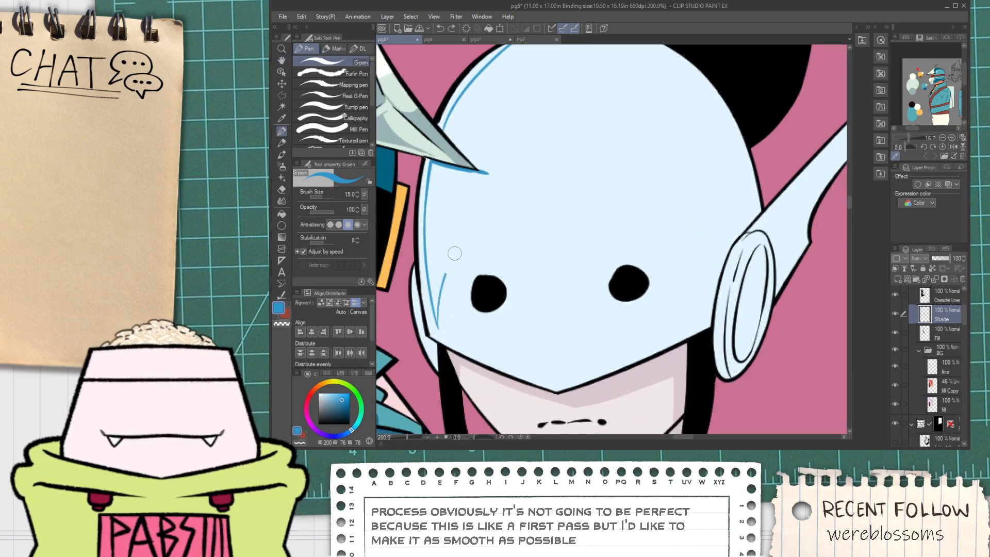
{"action": "left_click_drag", "start_coordinate": [454, 253], "coordinate": [724, 219]}
{"action": "key", "text": "ctrl+z"}
{"action": "mouse_move", "coordinate": [437, 324]}
{"action": "left_mouse_down"}
{"action": "mouse_move", "coordinate": [485, 207]}
{"action": "mouse_move", "coordinate": [720, 144]}
{"action": "left_mouse_up"}
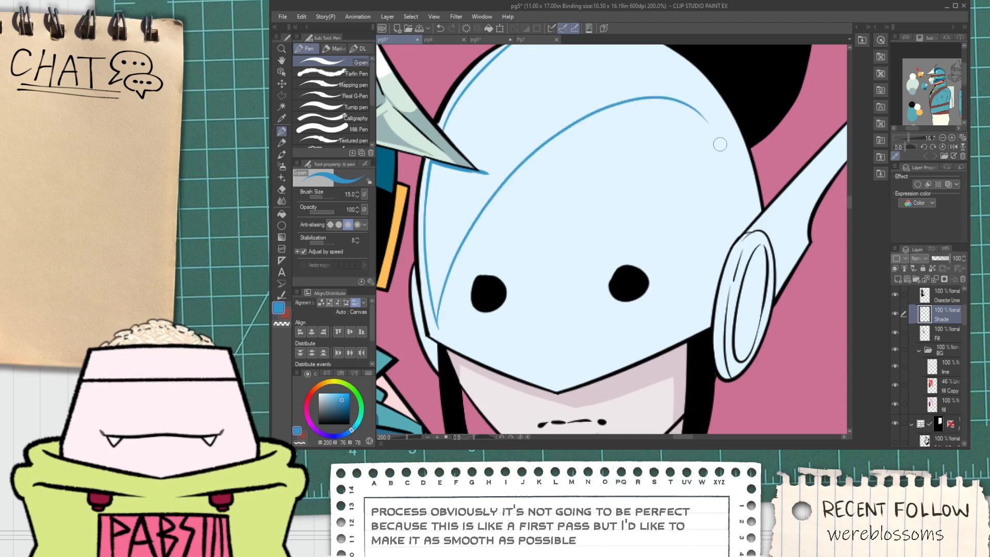
{"action": "key", "text": "ctrl+z"}
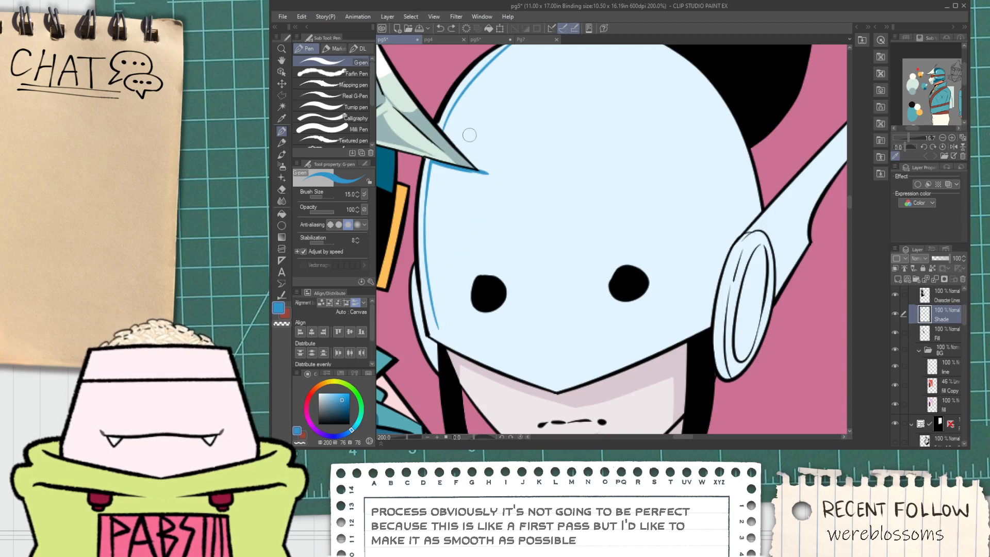
Draw a curved blue shadow boundary over the eyes, from the helmet's lower edge up and across to the round ear piece.
{"action": "mouse_move", "coordinate": [442, 324]}
{"action": "left_mouse_down"}
{"action": "mouse_move", "coordinate": [742, 184]}
{"action": "mouse_move", "coordinate": [729, 166]}
{"action": "mouse_move", "coordinate": [770, 273]}
{"action": "mouse_move", "coordinate": [783, 257]}
{"action": "left_mouse_up"}
{"action": "scroll", "coordinate": [737, 175], "scroll_direction": "up", "scroll_amount": 2}
{"action": "scroll", "coordinate": [774, 269], "scroll_direction": "up", "scroll_amount": 4}
{"action": "scroll", "coordinate": [779, 262], "scroll_direction": "down", "scroll_amount": 6}
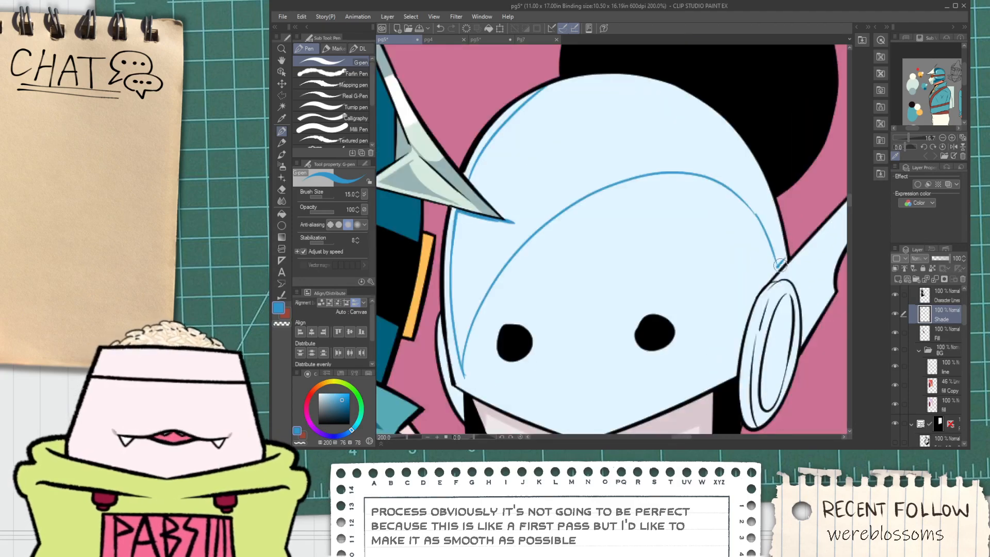
Fill the outlined helmet crown above the curve with blue, leaving a thin light rim along its edge.
{"action": "key", "text": "g"}
{"action": "left_click", "coordinate": [777, 221]}
{"action": "left_click", "coordinate": [619, 129]}
{"action": "left_click", "coordinate": [504, 238]}
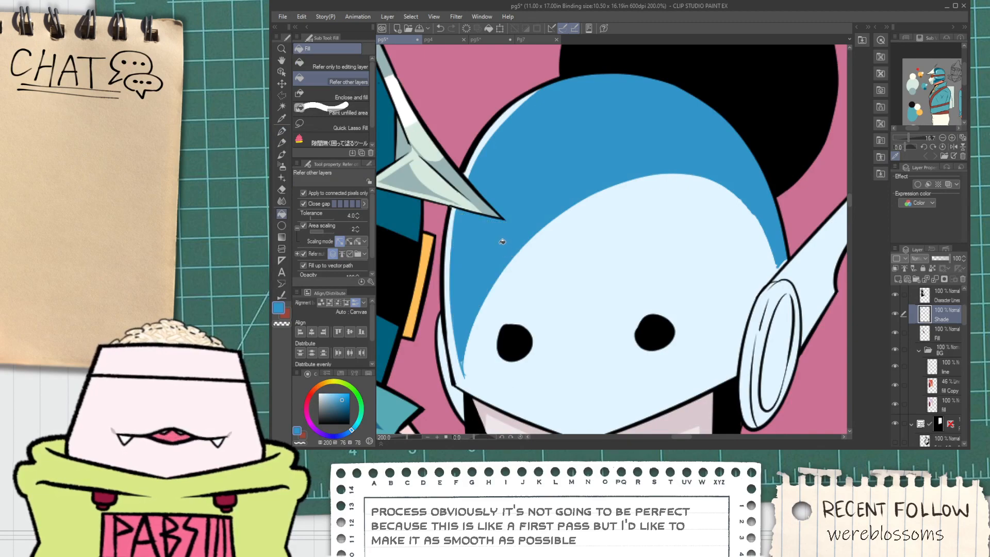
Draw thin blue shadow lines just above the helmet's lower edge on both sides of its central point.
{"action": "scroll", "coordinate": [528, 250], "scroll_direction": "down", "scroll_amount": 4}
{"action": "scroll", "coordinate": [527, 250], "scroll_direction": "down", "scroll_amount": 1}
{"action": "scroll", "coordinate": [516, 269], "scroll_direction": "up", "scroll_amount": 5}
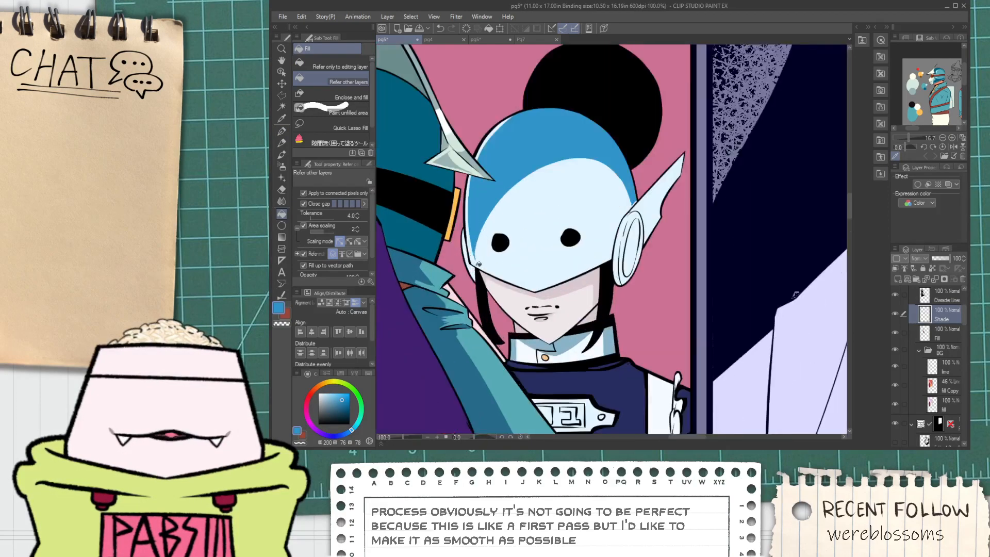
{"action": "key", "text": "p"}
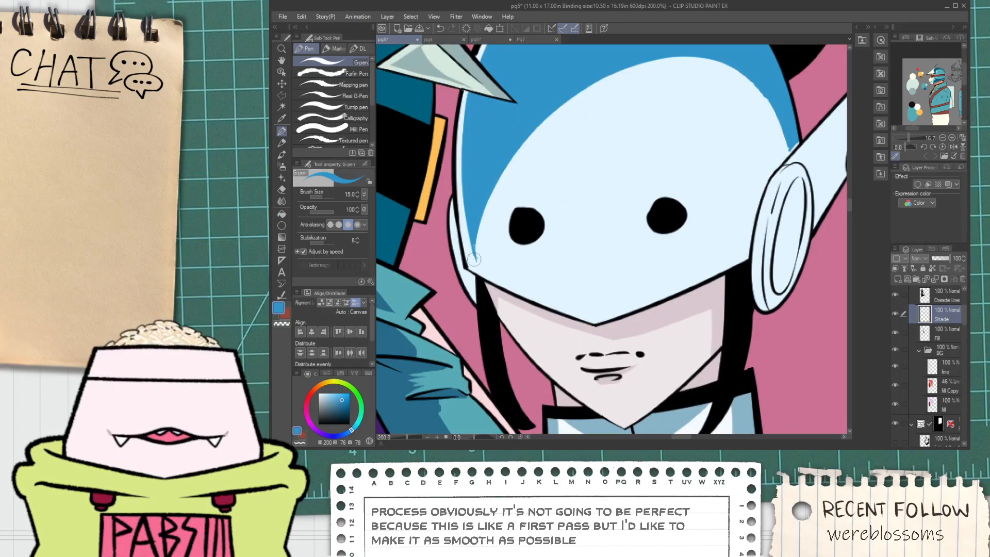
{"action": "left_click_drag", "start_coordinate": [635, 298], "coordinate": [739, 257]}
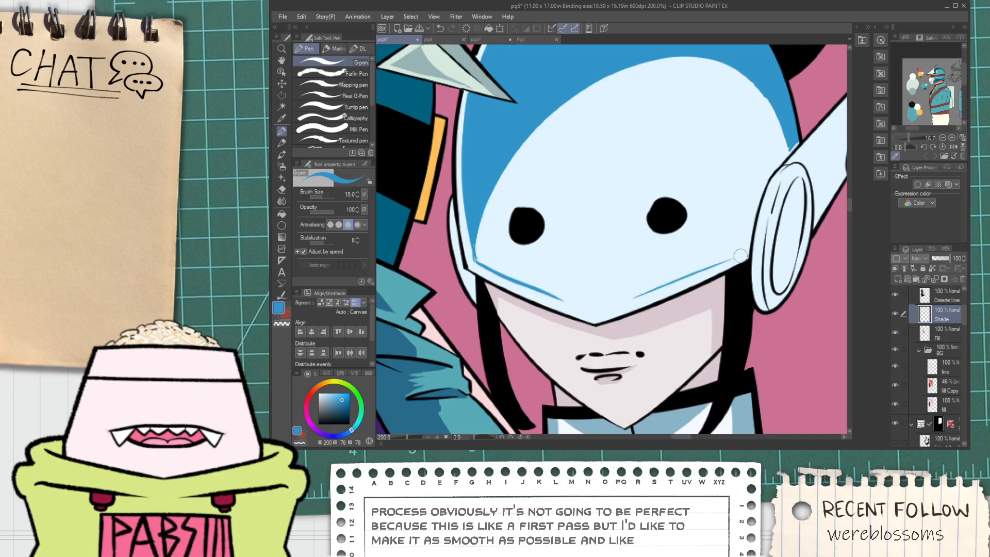
Draw a curved blue shadow boundary in front of the round ear piece and fill the area it encloses.
{"action": "scroll", "coordinate": [751, 243], "scroll_direction": "up", "scroll_amount": 2}
{"action": "mouse_move", "coordinate": [545, 342]}
{"action": "left_mouse_down"}
{"action": "mouse_move", "coordinate": [749, 237]}
{"action": "mouse_move", "coordinate": [598, 290]}
{"action": "mouse_move", "coordinate": [671, 87]}
{"action": "left_mouse_up"}
{"action": "scroll", "coordinate": [598, 289], "scroll_direction": "down", "scroll_amount": 2}
{"action": "scroll", "coordinate": [598, 290], "scroll_direction": "up", "scroll_amount": 2}
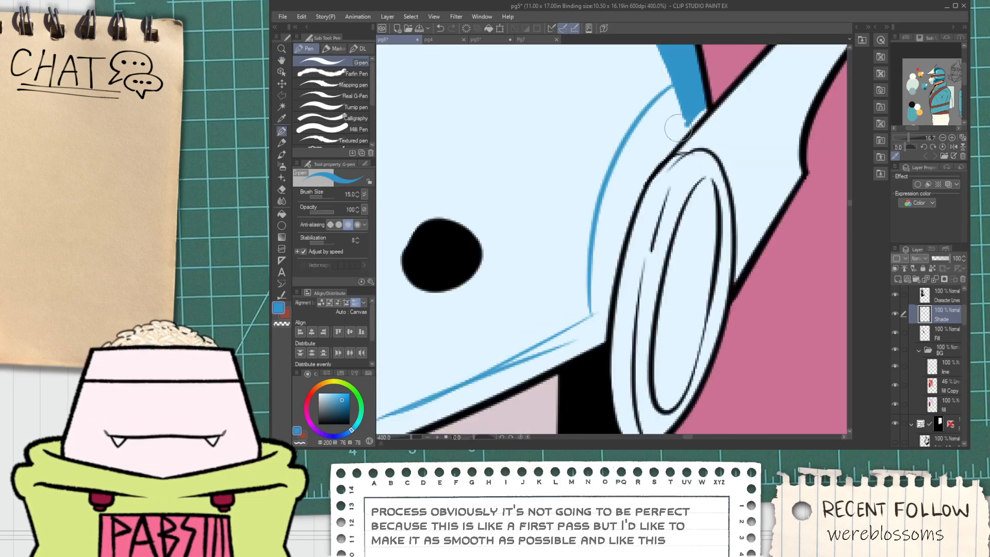
{"action": "key", "text": "g"}
{"action": "left_click", "coordinate": [598, 253]}
Close the tapering shadow above the helmet's lower edge with a line to the ear piece and fill it blue.
{"action": "key", "text": "p"}
{"action": "scroll", "coordinate": [529, 367], "scroll_direction": "up", "scroll_amount": 2}
{"action": "left_click_drag", "start_coordinate": [539, 353], "coordinate": [706, 297]}
{"action": "key", "text": "ctrl+z"}
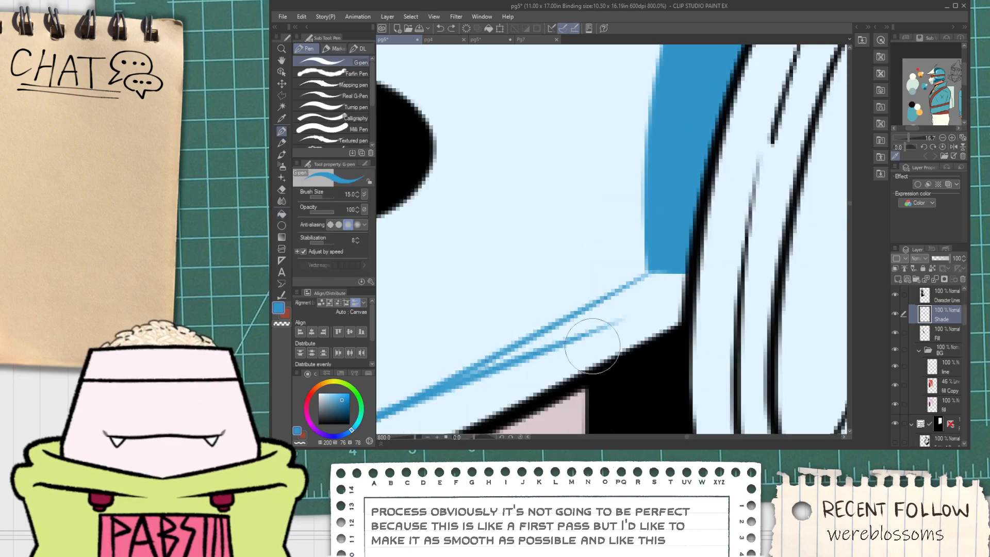
{"action": "left_click_drag", "start_coordinate": [573, 340], "coordinate": [702, 283]}
{"action": "key", "text": "g"}
{"action": "left_click", "coordinate": [655, 293]}
{"action": "key", "text": "p"}
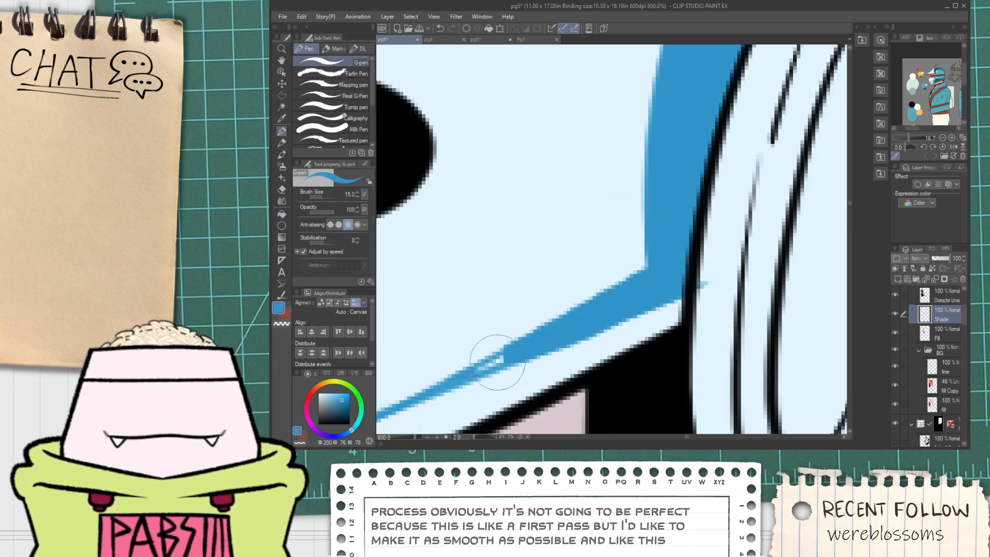
{"action": "left_click_drag", "start_coordinate": [479, 367], "coordinate": [535, 338]}
Paint over the small unfilled gap where the helmet's edge meets the base of the ear wing.
{"action": "key", "text": "e"}
{"action": "scroll", "coordinate": [704, 270], "scroll_direction": "down", "scroll_amount": 6}
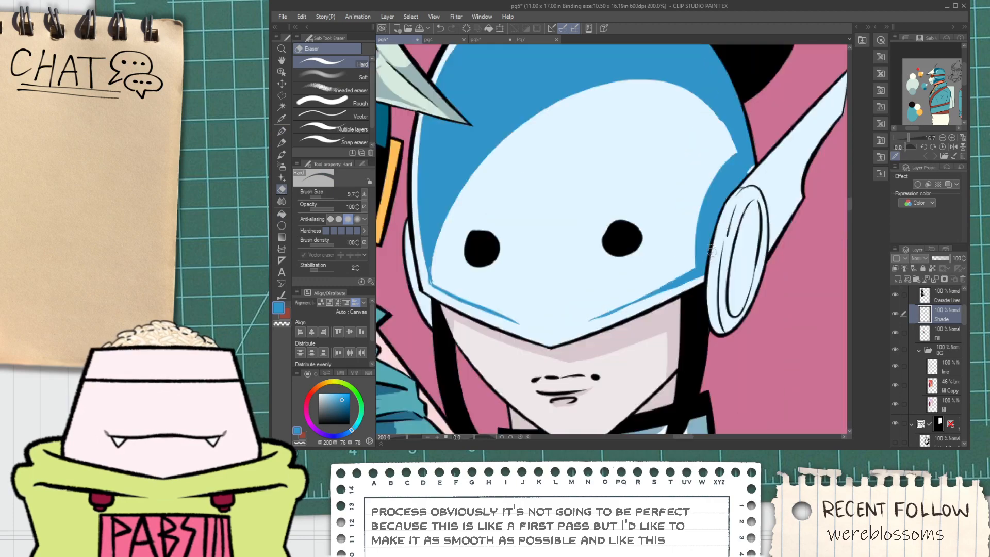
{"action": "key", "text": "space"}
{"action": "left_click_drag", "start_coordinate": [726, 210], "coordinate": [694, 286]}
{"action": "scroll", "coordinate": [694, 286], "scroll_direction": "up", "scroll_amount": 2}
{"action": "scroll", "coordinate": [694, 285], "scroll_direction": "up", "scroll_amount": 2}
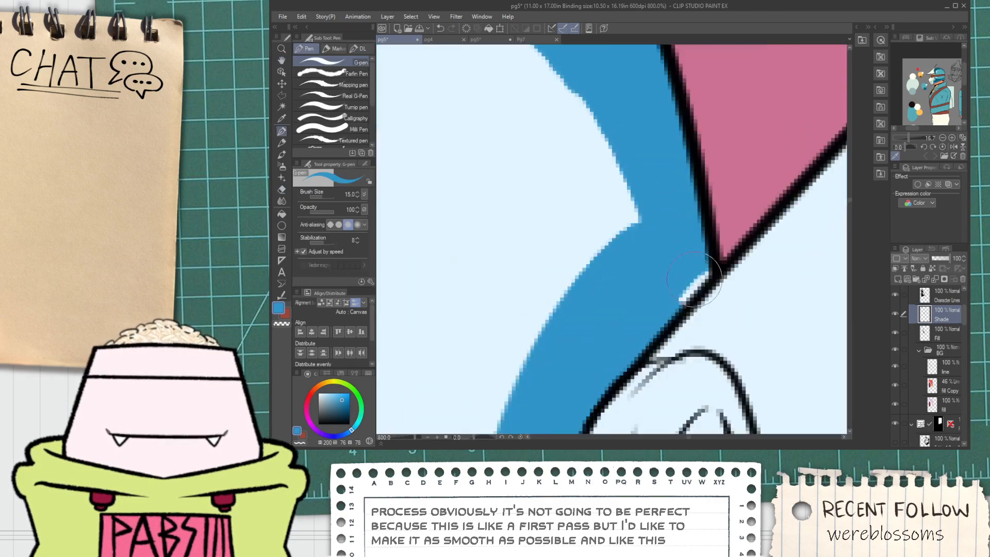
{"action": "scroll", "coordinate": [686, 310], "scroll_direction": "down", "scroll_amount": 5}
Draw a thin blue shadow stroke along the upper part of the ear piece's inner rim line.
{"action": "key", "text": "space"}
{"action": "scroll", "coordinate": [677, 342], "scroll_direction": "up", "scroll_amount": 4}
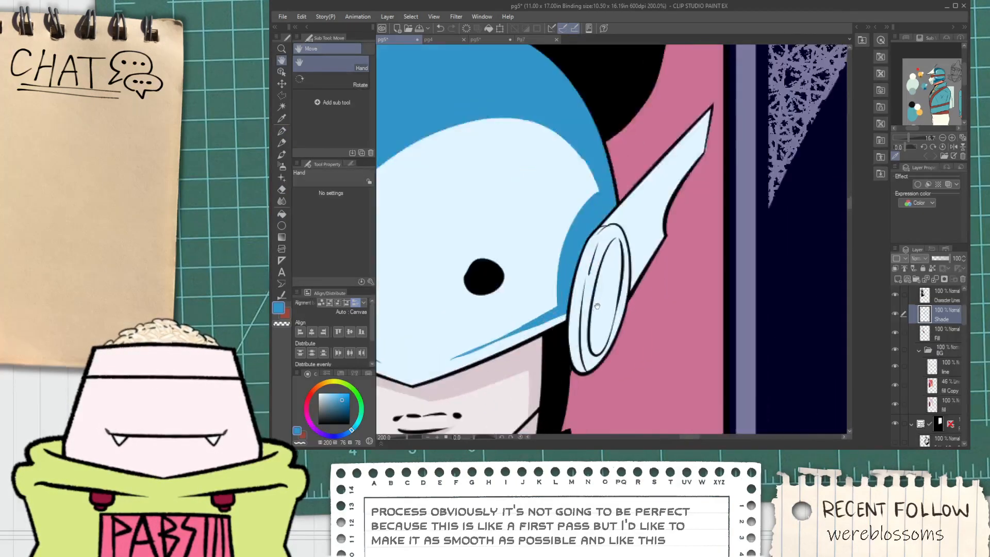
{"action": "mouse_move", "coordinate": [590, 228]}
{"action": "left_mouse_down"}
{"action": "mouse_move", "coordinate": [556, 281]}
{"action": "mouse_move", "coordinate": [561, 244]}
{"action": "mouse_move", "coordinate": [560, 261]}
{"action": "mouse_move", "coordinate": [576, 247]}
{"action": "mouse_move", "coordinate": [573, 271]}
{"action": "mouse_move", "coordinate": [614, 184]}
{"action": "left_mouse_up"}
{"action": "key", "text": "ctrl+z"}
{"action": "left_click_drag", "start_coordinate": [572, 268], "coordinate": [613, 157]}
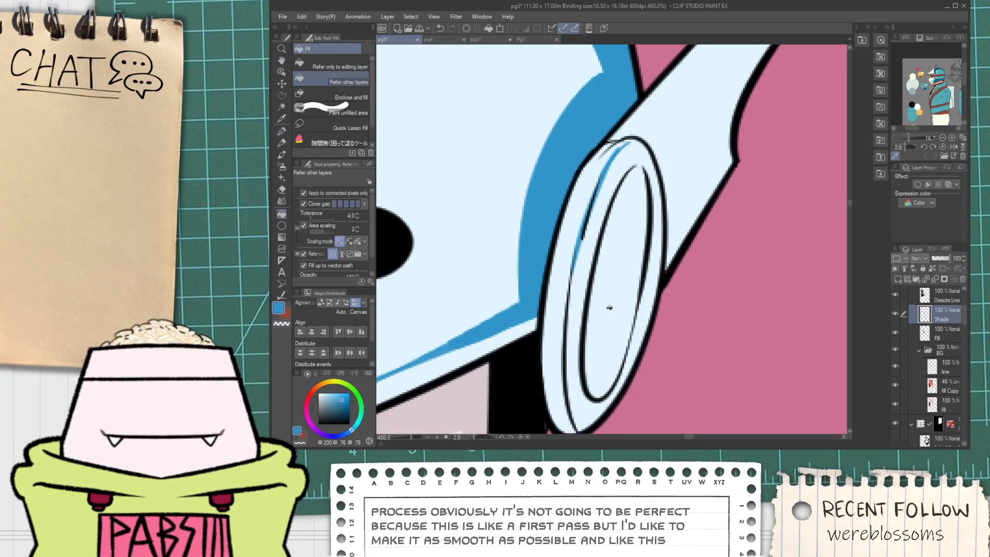
Shade the ear piece's inner oval blue, leaving rounded light highlights above and below the shadow band.
{"action": "left_click_drag", "start_coordinate": [593, 273], "coordinate": [616, 342]}
{"action": "key", "text": "ctrl+z"}
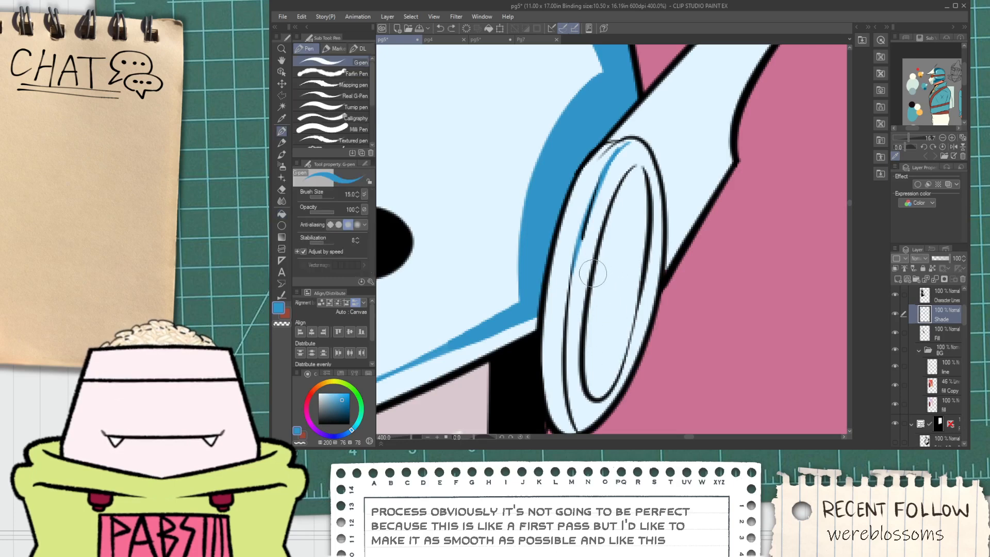
{"action": "left_click_drag", "start_coordinate": [595, 271], "coordinate": [624, 342]}
{"action": "mouse_move", "coordinate": [614, 222]}
{"action": "left_mouse_down"}
{"action": "mouse_move", "coordinate": [639, 243]}
{"action": "mouse_move", "coordinate": [645, 284]}
{"action": "mouse_move", "coordinate": [624, 334]}
{"action": "left_mouse_up"}
{"action": "left_click_drag", "start_coordinate": [550, 362], "coordinate": [561, 311]}
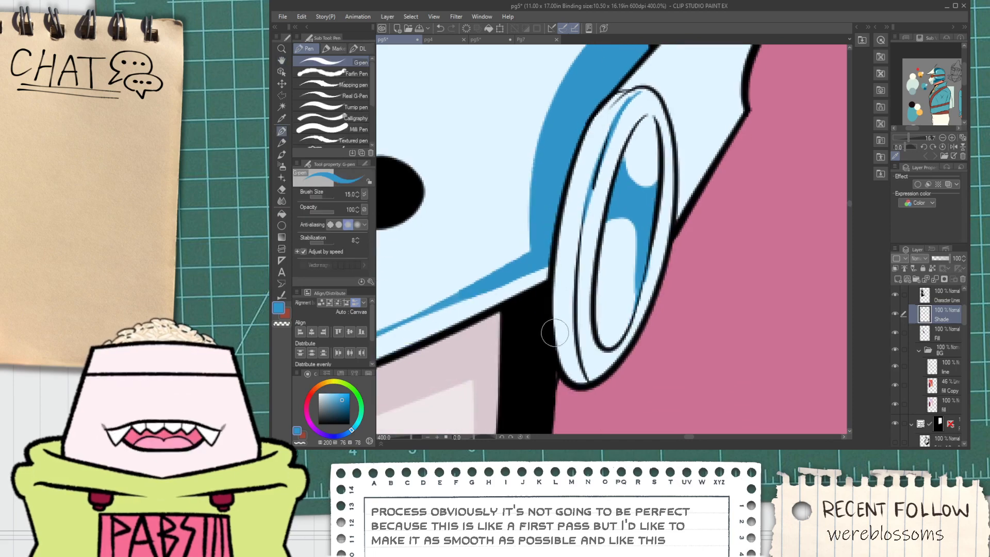
Resample the blue, touch up the shadow along the inner oval's lower edge, and erase the overspill outside it.
{"action": "scroll", "coordinate": [566, 383], "scroll_direction": "up", "scroll_amount": 2}
{"action": "scroll", "coordinate": [565, 381], "scroll_direction": "down", "scroll_amount": 1}
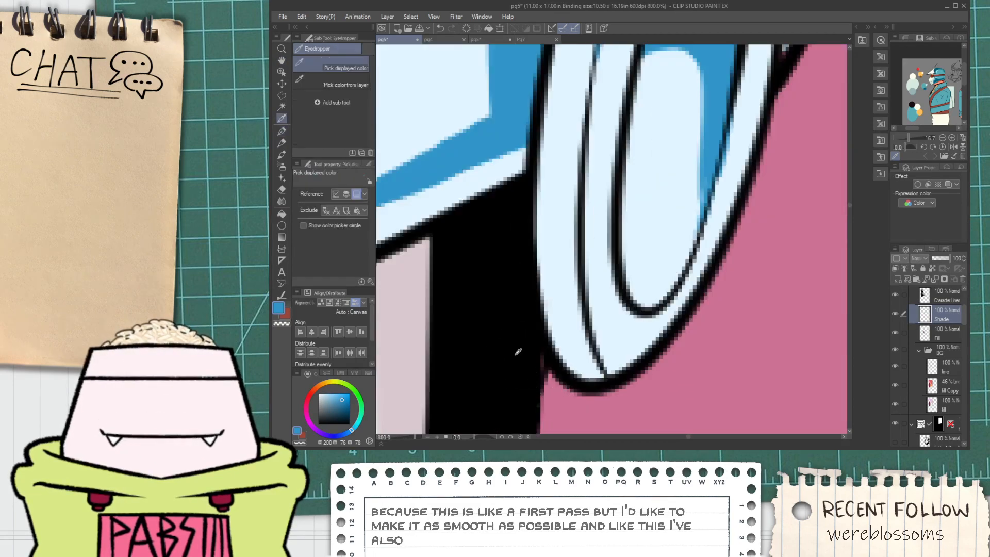
{"action": "left_click", "coordinate": [517, 352], "text": "alt"}
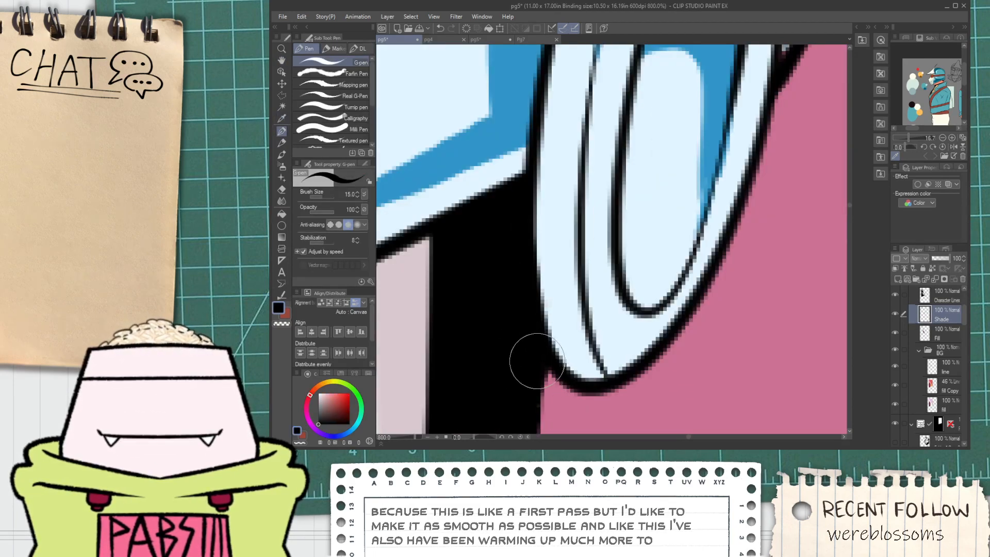
{"action": "left_click", "coordinate": [709, 168], "text": "alt"}
{"action": "left_click_drag", "start_coordinate": [705, 165], "coordinate": [641, 256]}
{"action": "scroll", "coordinate": [641, 256], "scroll_direction": "down", "scroll_amount": 1}
{"action": "key", "text": "e"}
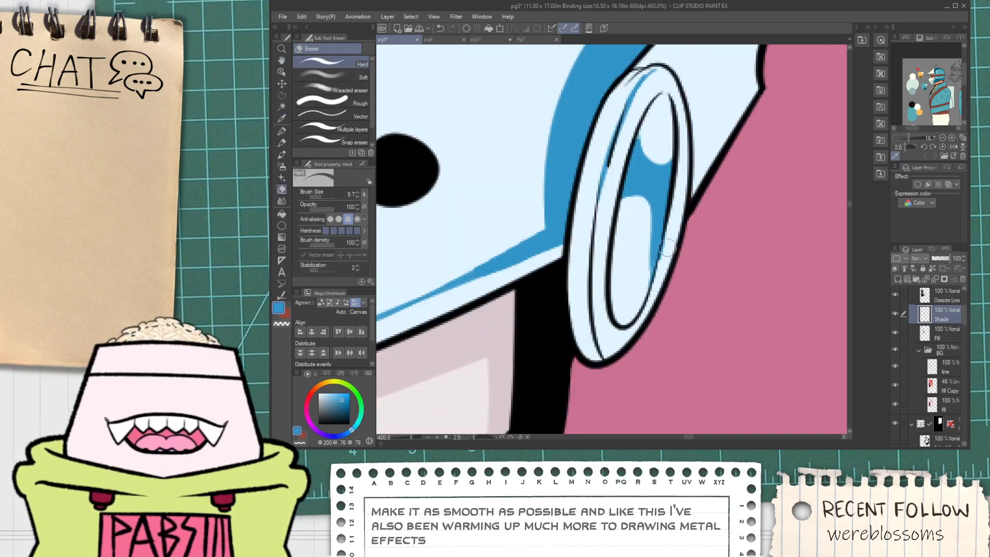
{"action": "scroll", "coordinate": [642, 255], "scroll_direction": "up", "scroll_amount": 1}
{"action": "left_click_drag", "start_coordinate": [651, 291], "coordinate": [665, 215]}
{"action": "scroll", "coordinate": [665, 215], "scroll_direction": "down", "scroll_amount": 1}
Try to draw blue shadow strokes up the ear piece's outer rim.
{"action": "key", "text": "p"}
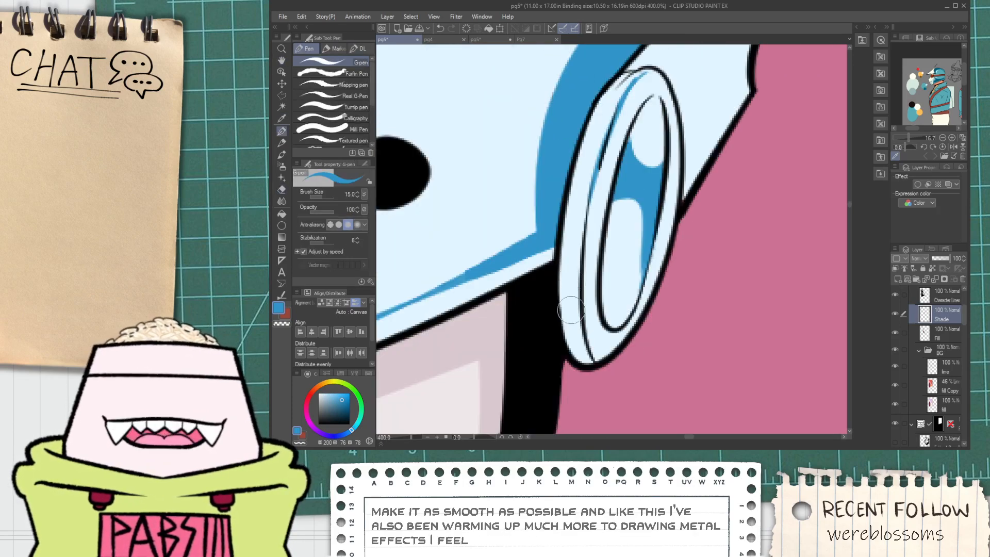
{"action": "left_click_drag", "start_coordinate": [577, 354], "coordinate": [582, 181]}
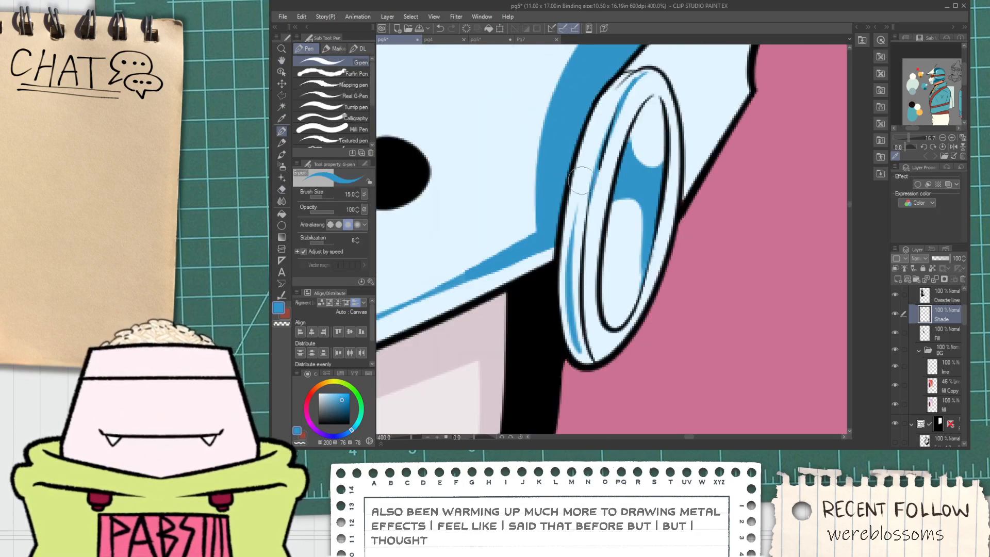
{"action": "mouse_move", "coordinate": [570, 306]}
{"action": "left_mouse_down"}
{"action": "mouse_move", "coordinate": [587, 167]}
{"action": "mouse_move", "coordinate": [600, 132]}
{"action": "left_mouse_up"}
{"action": "key", "text": "ctrl+z"}
{"action": "key", "text": "ctrl+z"}
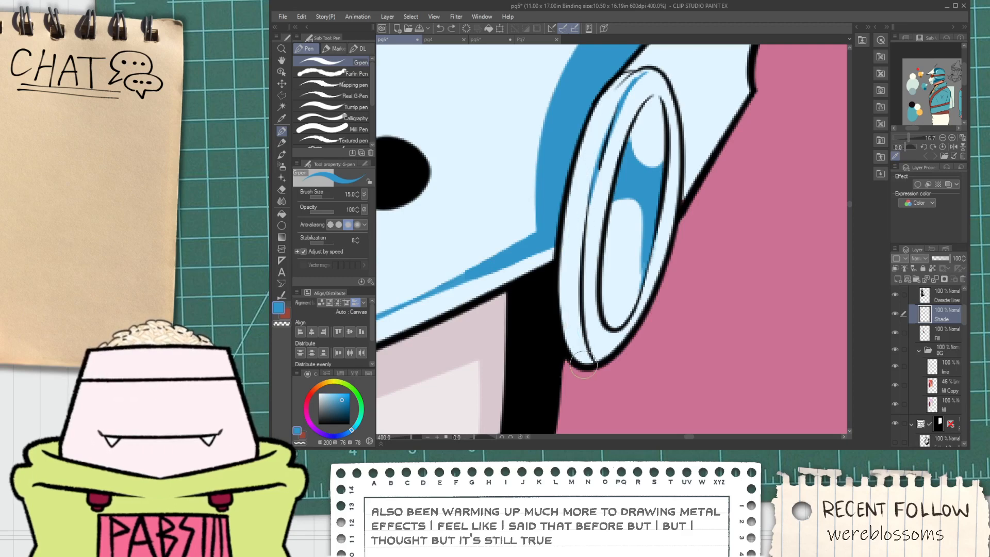
Shade the ear piece's outer rim with a blue band along the face side, from the lower tip to the top.
{"action": "mouse_move", "coordinate": [585, 364]}
{"action": "left_mouse_down"}
{"action": "mouse_move", "coordinate": [569, 342]}
{"action": "mouse_move", "coordinate": [571, 249]}
{"action": "left_mouse_up"}
{"action": "left_click_drag", "start_coordinate": [567, 320], "coordinate": [582, 173]}
{"action": "key", "text": "ctrl+z"}
{"action": "left_click_drag", "start_coordinate": [567, 294], "coordinate": [587, 134]}
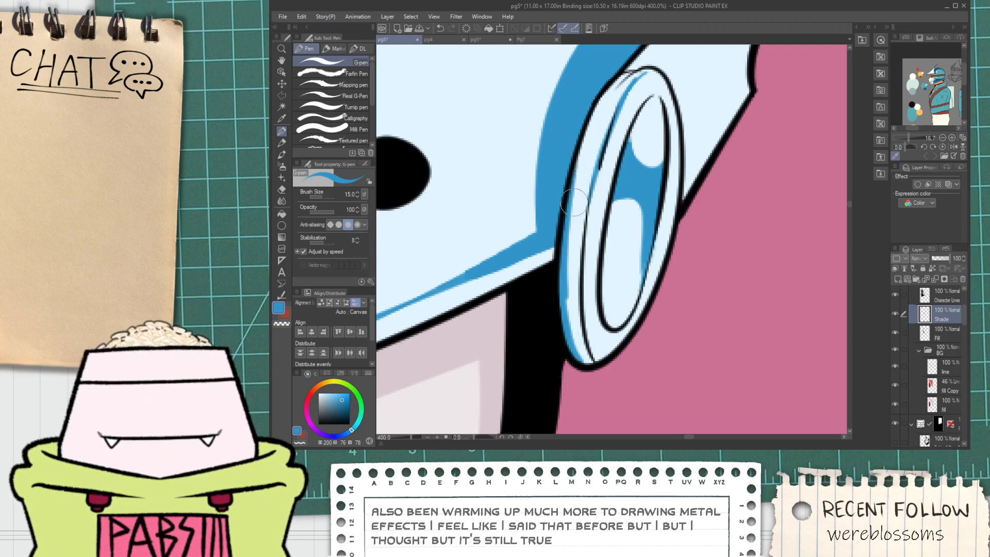
{"action": "key", "text": "ctrl+z"}
{"action": "mouse_move", "coordinate": [567, 328]}
{"action": "left_mouse_down"}
{"action": "mouse_move", "coordinate": [580, 152]}
{"action": "mouse_move", "coordinate": [571, 263]}
{"action": "mouse_move", "coordinate": [572, 201]}
{"action": "mouse_move", "coordinate": [567, 252]}
{"action": "mouse_move", "coordinate": [602, 115]}
{"action": "left_mouse_up"}
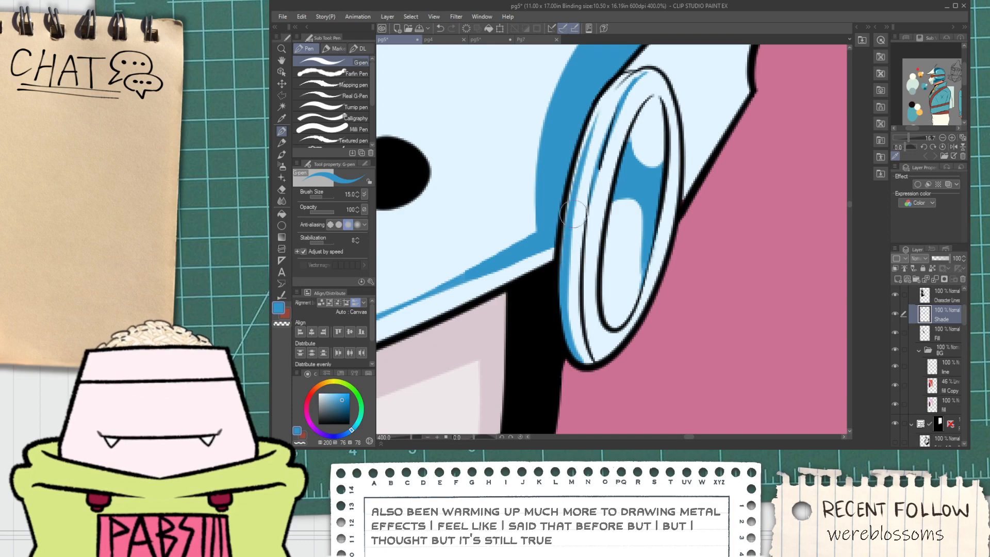
{"action": "left_click_drag", "start_coordinate": [572, 213], "coordinate": [613, 96]}
{"action": "left_click_drag", "start_coordinate": [592, 154], "coordinate": [624, 76]}
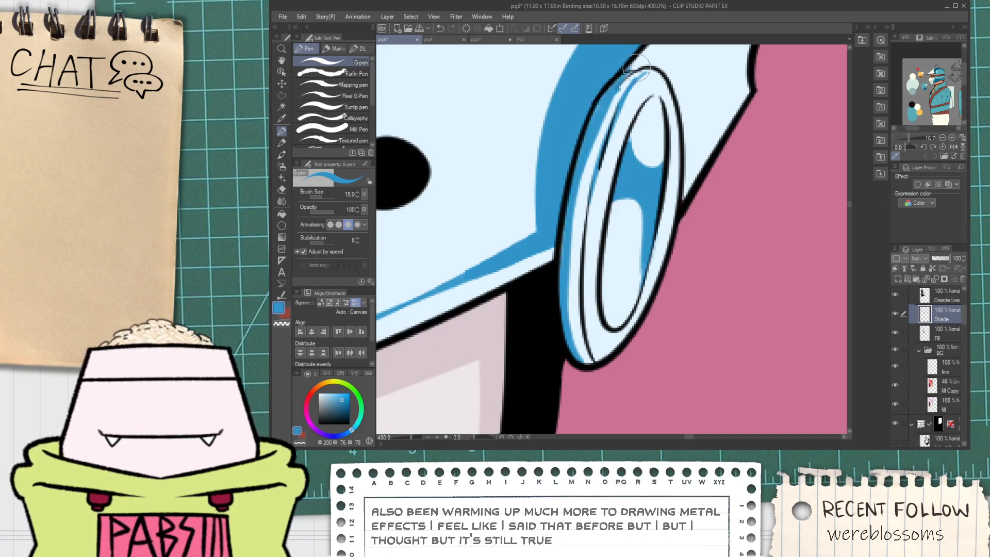
Touch up the blue rim shadow at the ear piece's lower tip, up to the inner rim line.
{"action": "scroll", "coordinate": [635, 80], "scroll_direction": "down", "scroll_amount": 2}
{"action": "scroll", "coordinate": [609, 233], "scroll_direction": "up", "scroll_amount": 4}
{"action": "left_click_drag", "start_coordinate": [602, 177], "coordinate": [638, 164]}
{"action": "scroll", "coordinate": [630, 182], "scroll_direction": "down", "scroll_amount": 1}
{"action": "scroll", "coordinate": [630, 181], "scroll_direction": "down", "scroll_amount": 2}
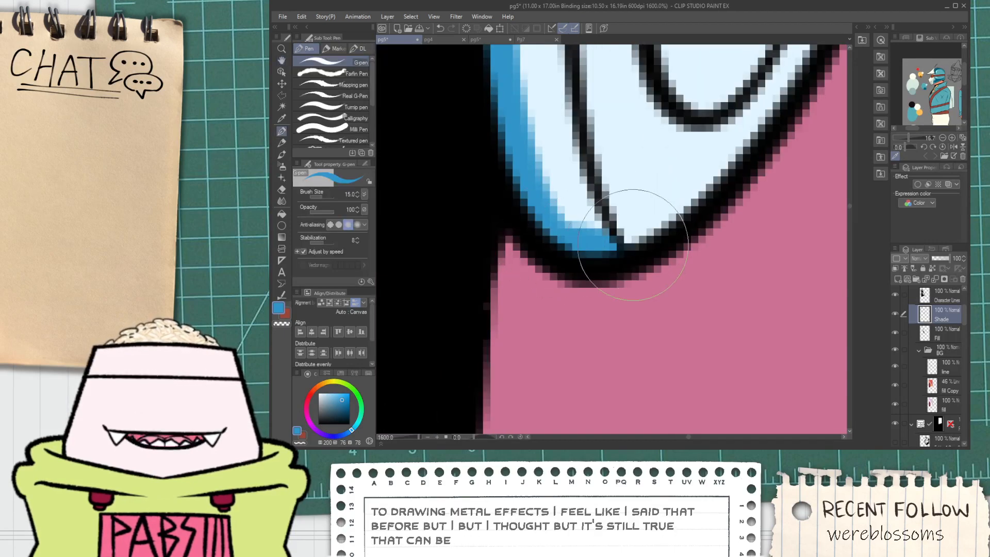
{"action": "scroll", "coordinate": [617, 232], "scroll_direction": "up", "scroll_amount": 2}
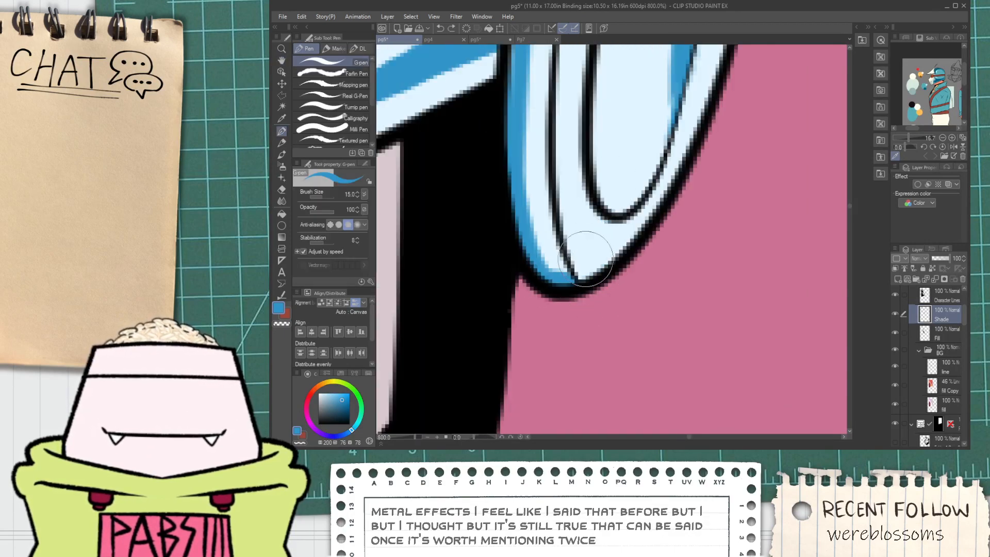
{"action": "key", "text": "space"}
{"action": "scroll", "coordinate": [608, 237], "scroll_direction": "down", "scroll_amount": 5}
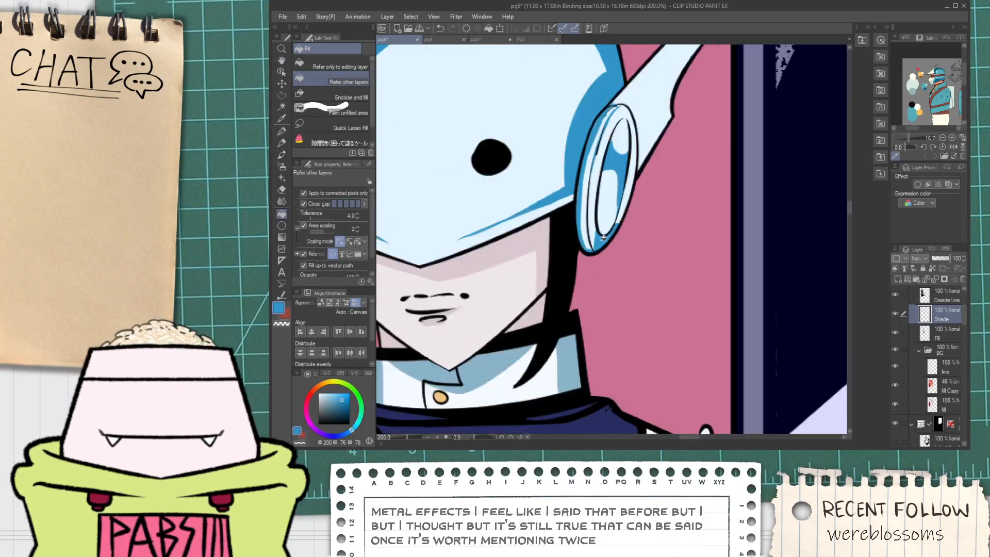
Draw a blue shadow boundary along the ear wing's upper edge, from the ear piece towards the wing tip.
{"action": "scroll", "coordinate": [610, 243], "scroll_direction": "up", "scroll_amount": 3}
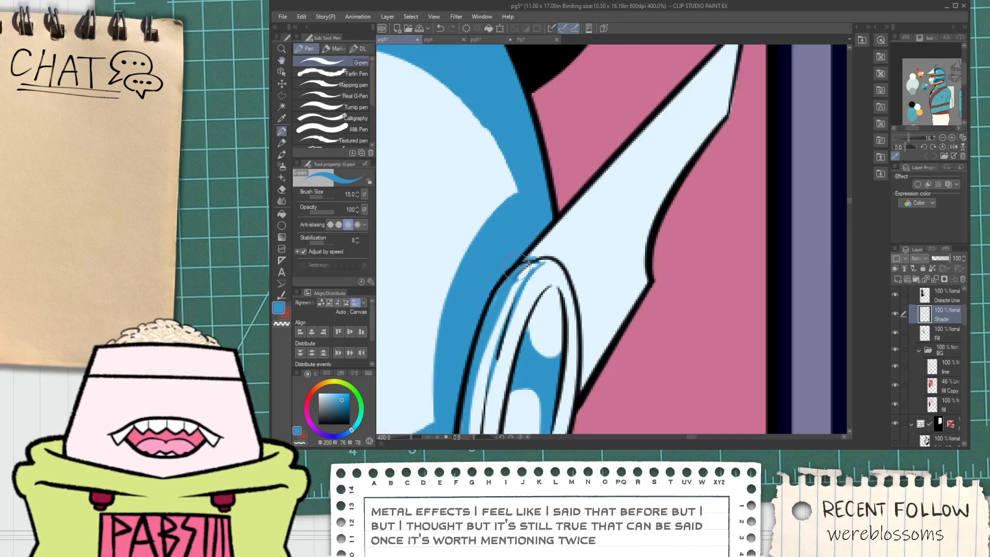
{"action": "mouse_move", "coordinate": [548, 255]}
{"action": "left_mouse_down"}
{"action": "mouse_move", "coordinate": [715, 103]}
{"action": "mouse_move", "coordinate": [746, 87]}
{"action": "mouse_move", "coordinate": [640, 138]}
{"action": "mouse_move", "coordinate": [680, 90]}
{"action": "left_mouse_up"}
{"action": "key", "text": "ctrl+z"}
{"action": "key", "text": "ctrl+z"}
{"action": "left_click_drag", "start_coordinate": [539, 263], "coordinate": [714, 83]}
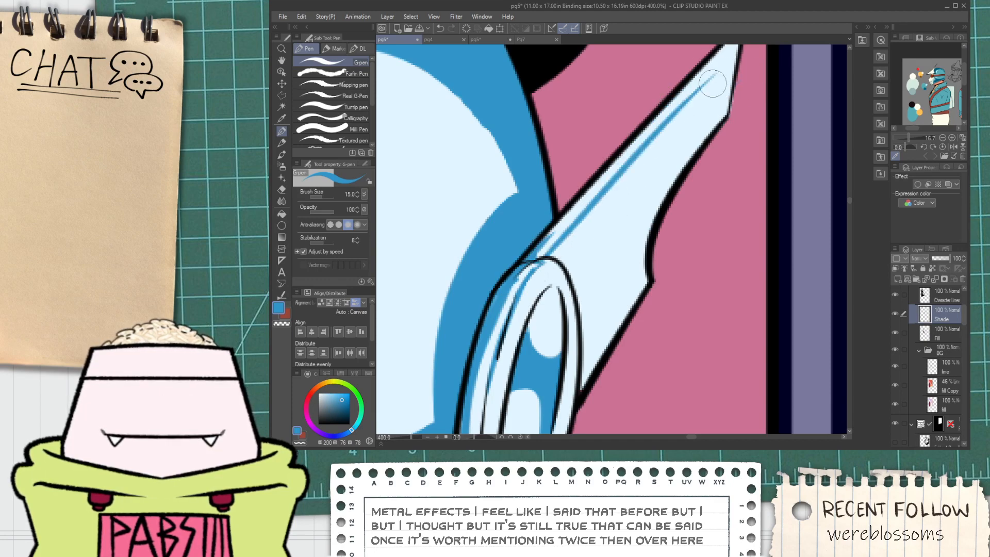
Extend the shadow boundary to the wing tip and fill the strip along the wing's upper edge with blue.
{"action": "key", "text": "space"}
{"action": "left_click_drag", "start_coordinate": [733, 50], "coordinate": [611, 189]}
{"action": "scroll", "coordinate": [611, 190], "scroll_direction": "up", "scroll_amount": 2}
{"action": "left_click_drag", "start_coordinate": [526, 282], "coordinate": [617, 188]}
{"action": "key", "text": "g"}
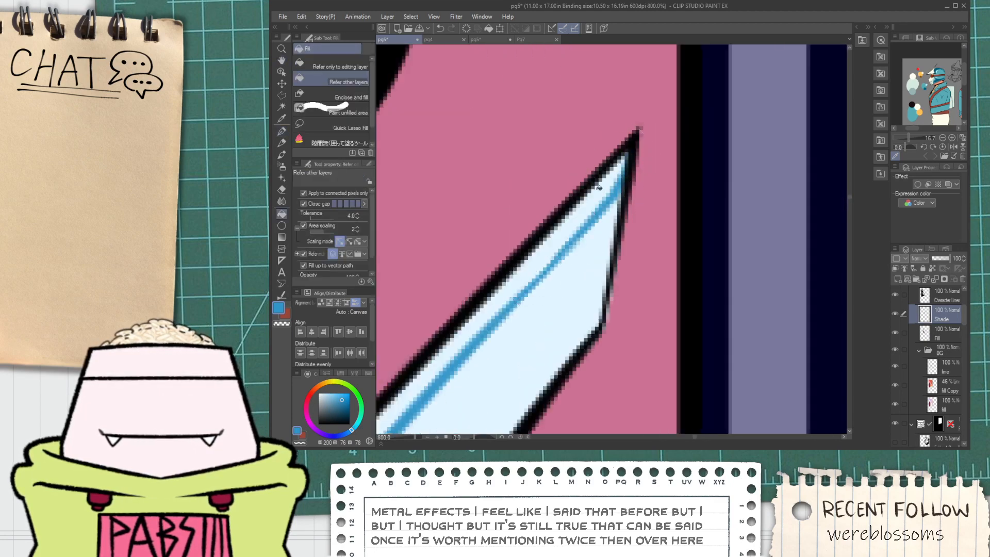
{"action": "scroll", "coordinate": [593, 212], "scroll_direction": "down", "scroll_amount": 4}
{"action": "scroll", "coordinate": [591, 218], "scroll_direction": "up", "scroll_amount": 2}
Fade the middle of the wing's blue strip with the Soft eraser at brush size 30.3.
{"action": "key", "text": "e"}
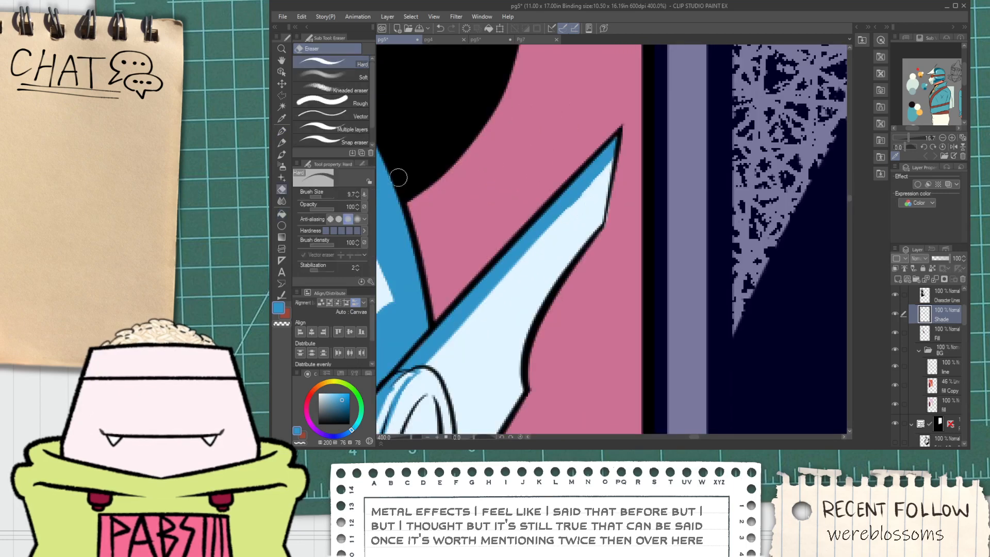
{"action": "left_click", "coordinate": [356, 91]}
{"action": "left_click", "coordinate": [357, 76]}
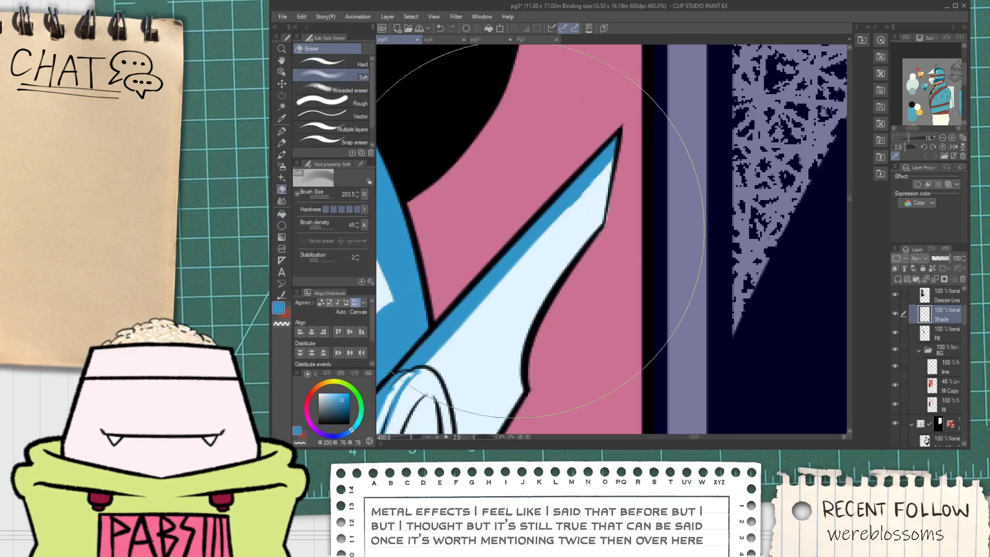
{"action": "left_click_drag", "start_coordinate": [329, 196], "coordinate": [324, 193]}
{"action": "left_click_drag", "start_coordinate": [484, 274], "coordinate": [580, 193]}
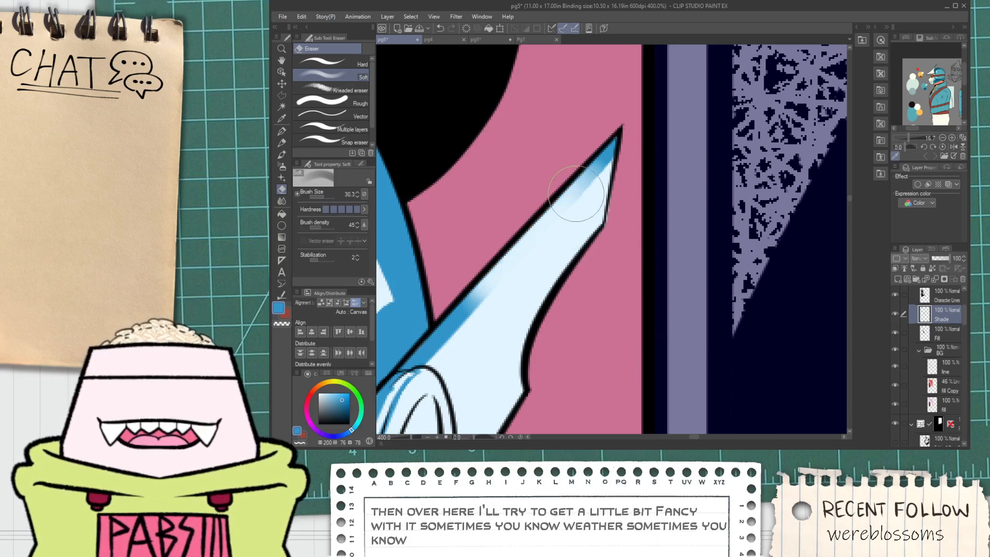
Soften the helmet's blue shadow slightly beside the base of the ear wing with the Soft eraser.
{"action": "scroll", "coordinate": [553, 212], "scroll_direction": "down", "scroll_amount": 6}
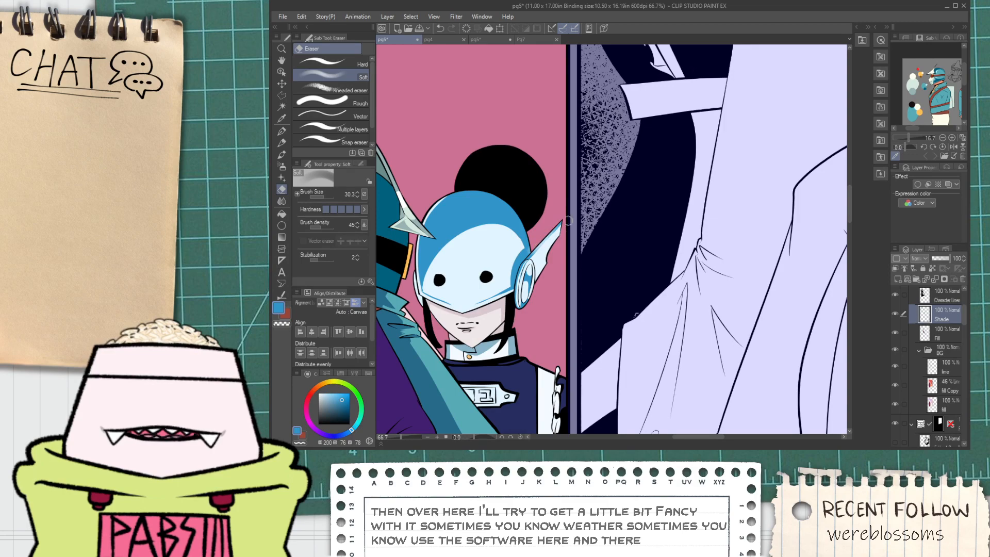
{"action": "scroll", "coordinate": [581, 246], "scroll_direction": "up", "scroll_amount": 3}
{"action": "key", "text": "space"}
{"action": "left_click_drag", "start_coordinate": [529, 248], "coordinate": [586, 247]}
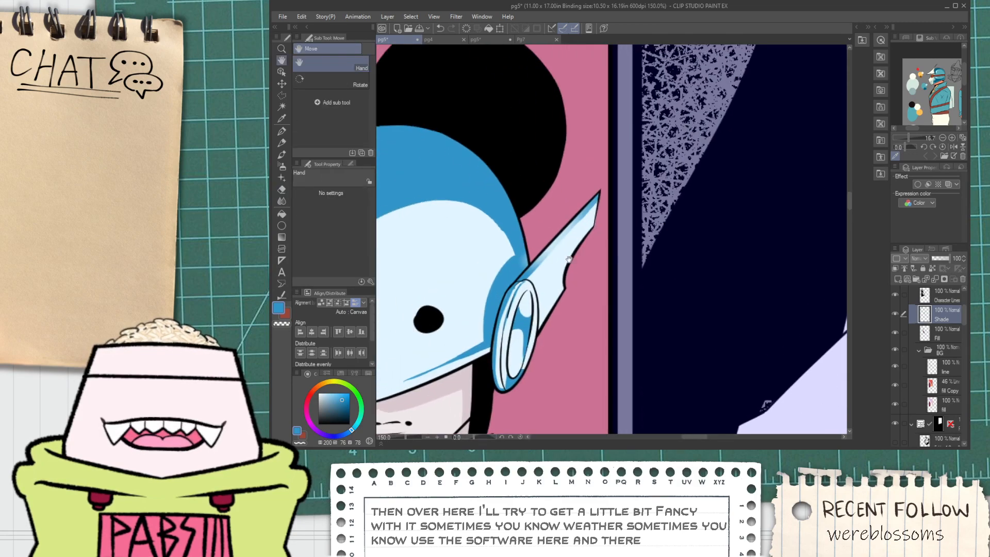
{"action": "scroll", "coordinate": [587, 247], "scroll_direction": "down", "scroll_amount": 1}
{"action": "left_click_drag", "start_coordinate": [485, 304], "coordinate": [529, 230]}
{"action": "scroll", "coordinate": [498, 265], "scroll_direction": "down", "scroll_amount": 1}
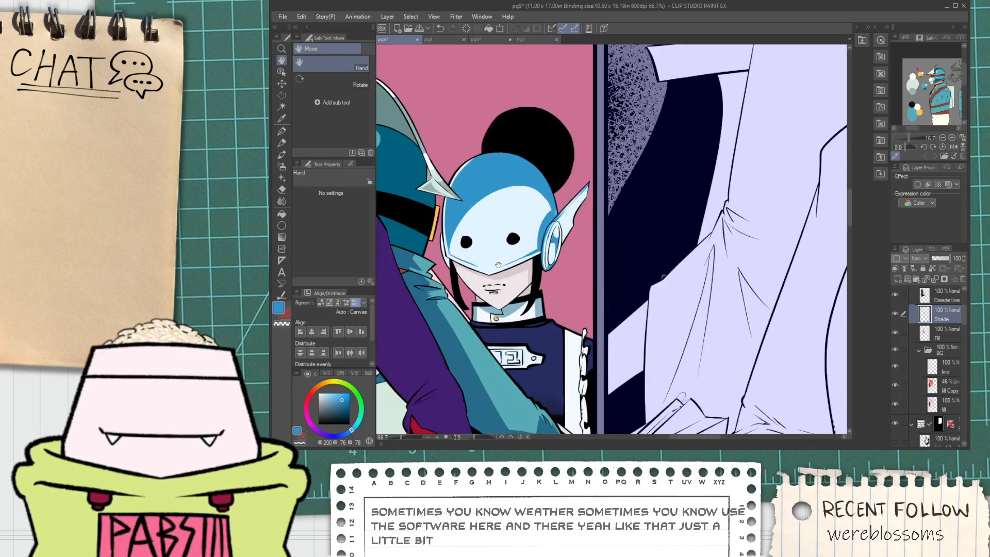
Switch to page Pg7 and sample the darker blue from the shaded figure there.
{"action": "left_click", "coordinate": [439, 41]}
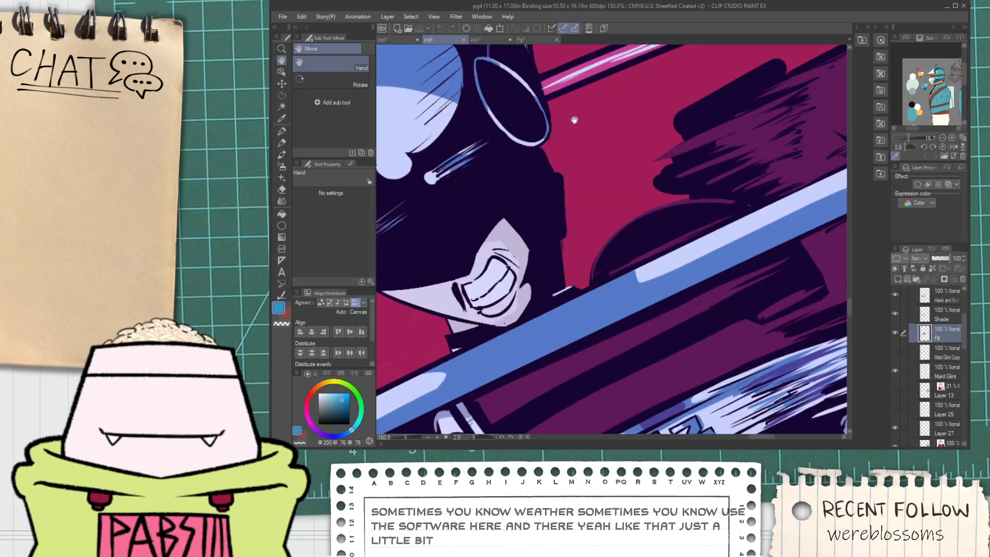
{"action": "left_click", "coordinate": [537, 40]}
{"action": "key", "text": "i"}
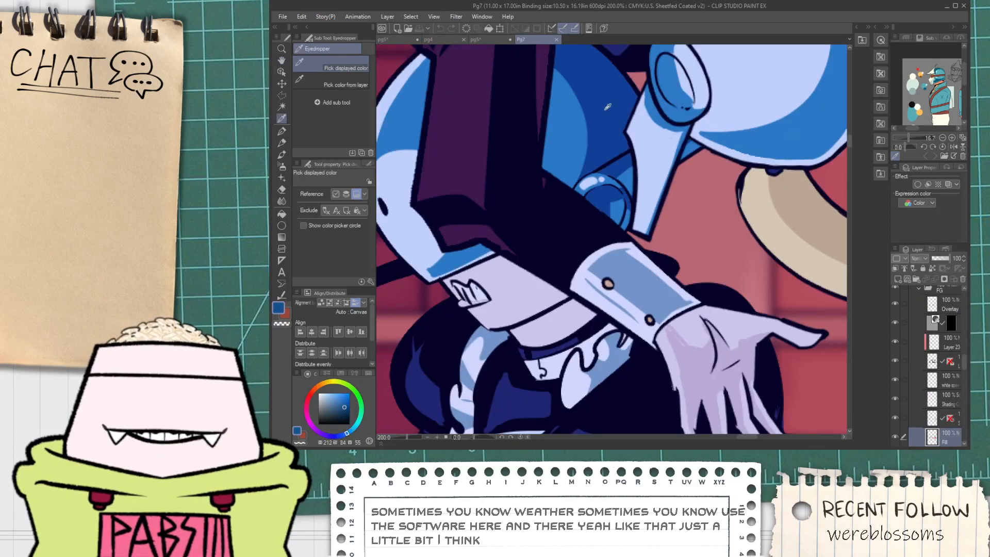
Return to page pg5, sample the helmet's mid blue and repaint the nipped shadow beside the ear wing with the G-pen.
{"action": "left_click", "coordinate": [391, 39]}
{"action": "key", "text": "g"}
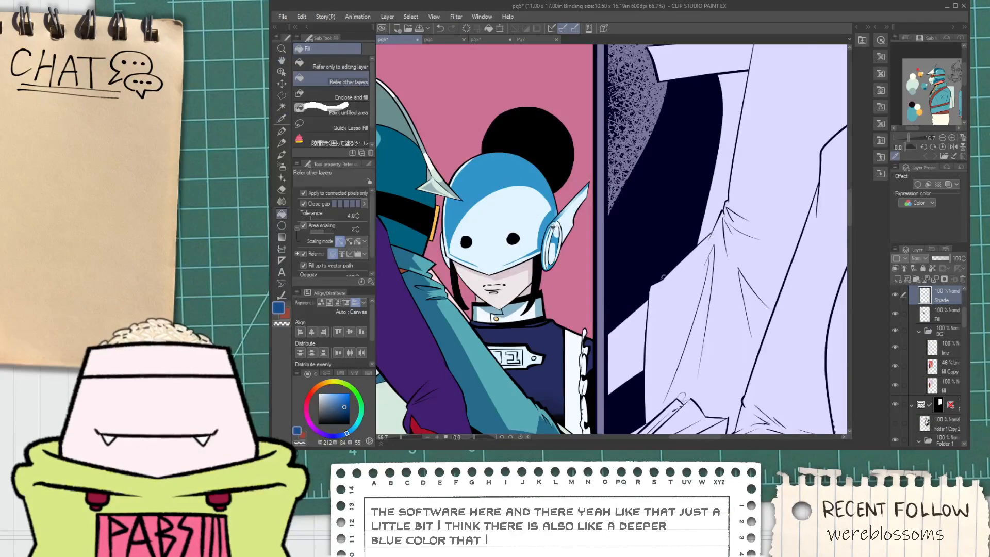
{"action": "scroll", "coordinate": [563, 229], "scroll_direction": "up", "scroll_amount": 3}
{"action": "key", "text": "p"}
{"action": "scroll", "coordinate": [551, 258], "scroll_direction": "up", "scroll_amount": 5}
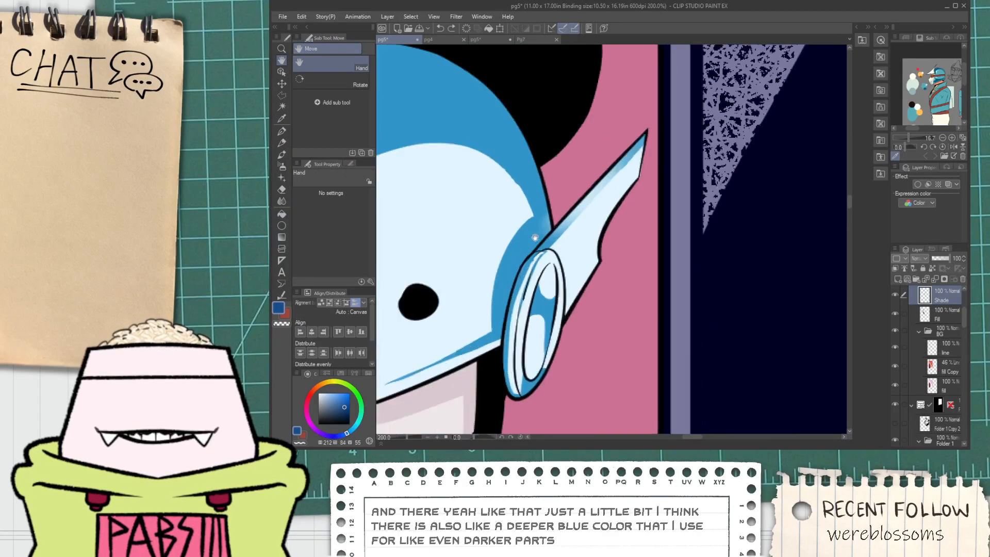
{"action": "left_click", "coordinate": [284, 315]}
{"action": "left_click", "coordinate": [536, 230], "text": "alt"}
{"action": "scroll", "coordinate": [536, 230], "scroll_direction": "up", "scroll_amount": 2}
{"action": "left_click_drag", "start_coordinate": [577, 147], "coordinate": [586, 183]}
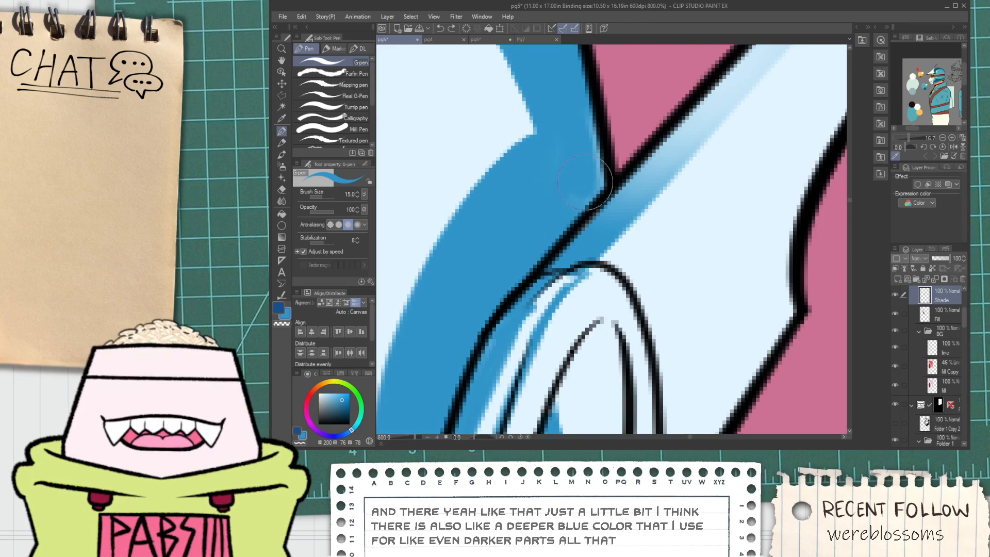
{"action": "left_click_drag", "start_coordinate": [575, 88], "coordinate": [598, 172]}
{"action": "scroll", "coordinate": [521, 230], "scroll_direction": "down", "scroll_amount": 2}
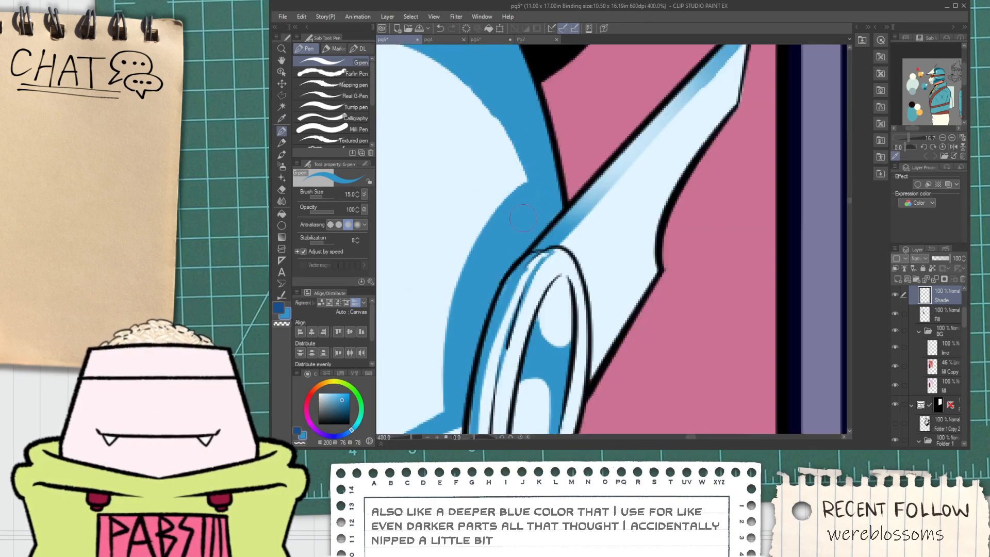
Outline a shadow along the helmet's crown beneath the hair bun with the G-pen and fill it with the darker blue.
{"action": "scroll", "coordinate": [523, 218], "scroll_direction": "down", "scroll_amount": 2}
{"action": "key", "text": "space"}
{"action": "left_click_drag", "start_coordinate": [487, 239], "coordinate": [531, 258]}
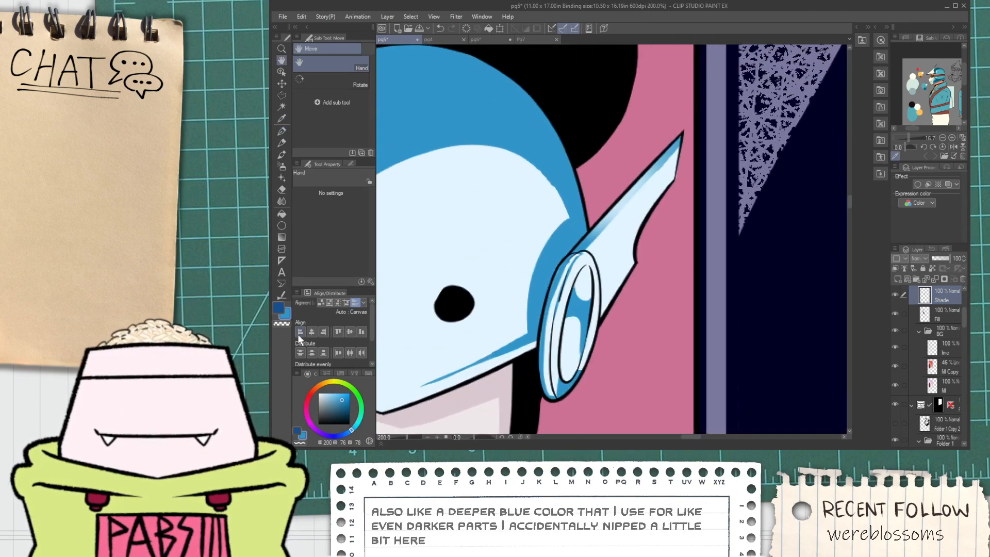
{"action": "left_click", "coordinate": [280, 309]}
{"action": "left_click_drag", "start_coordinate": [437, 146], "coordinate": [569, 250]}
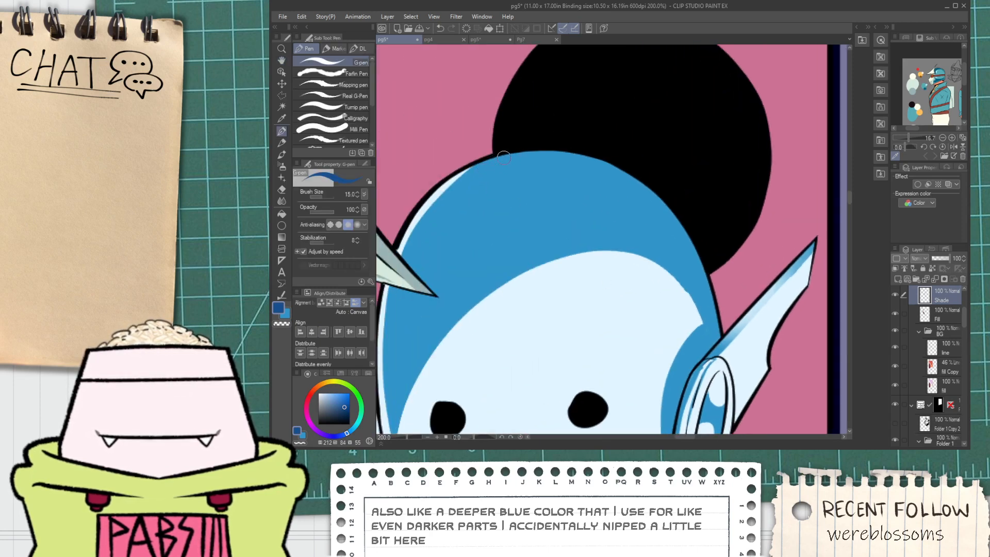
{"action": "left_click_drag", "start_coordinate": [504, 158], "coordinate": [632, 193]}
{"action": "key", "text": "ctrl+z"}
{"action": "left_click_drag", "start_coordinate": [501, 155], "coordinate": [633, 210]}
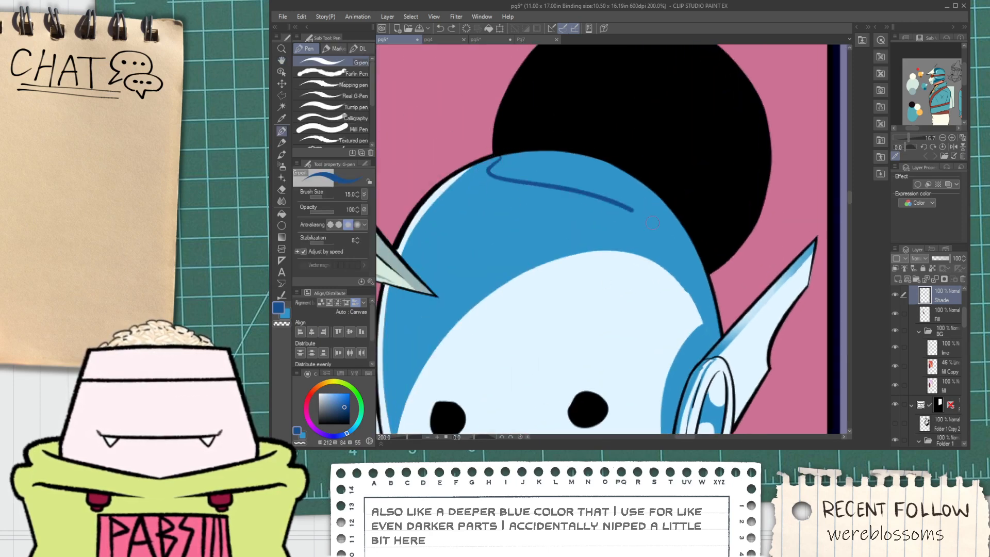
{"action": "key", "text": "space"}
{"action": "scroll", "coordinate": [697, 260], "scroll_direction": "down", "scroll_amount": 6}
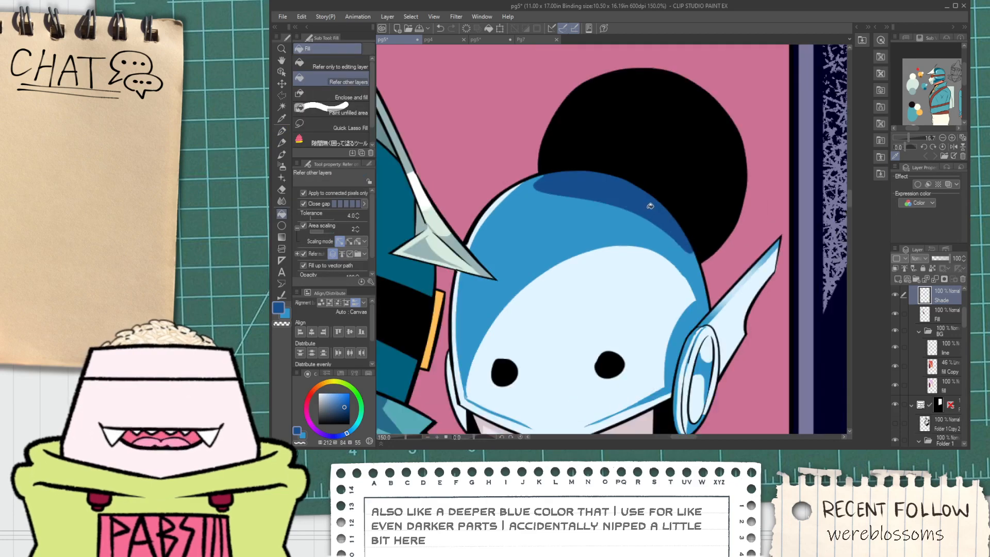
{"action": "scroll", "coordinate": [665, 241], "scroll_direction": "down", "scroll_amount": 1}
{"action": "scroll", "coordinate": [577, 181], "scroll_direction": "up", "scroll_amount": 5}
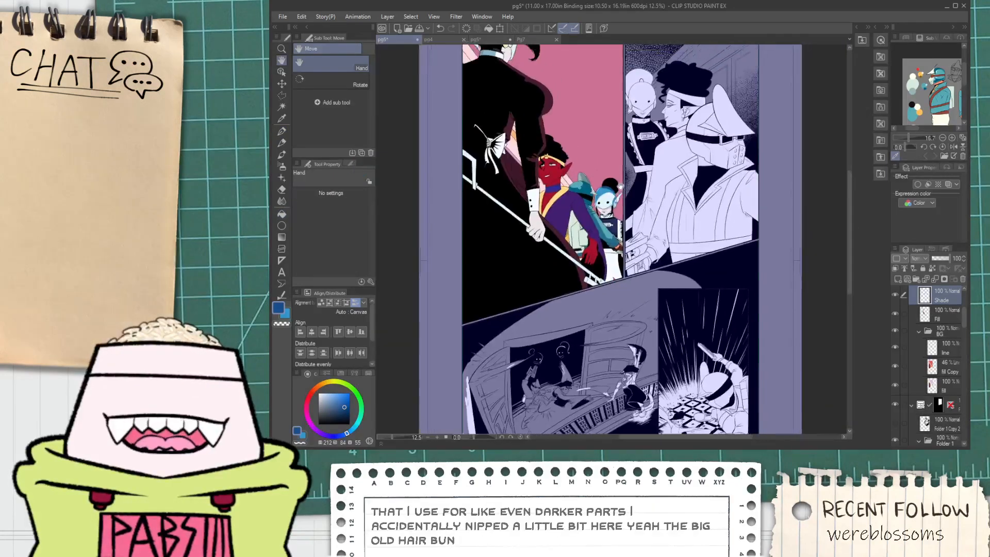
{"action": "scroll", "coordinate": [577, 181], "scroll_direction": "down", "scroll_amount": 3}
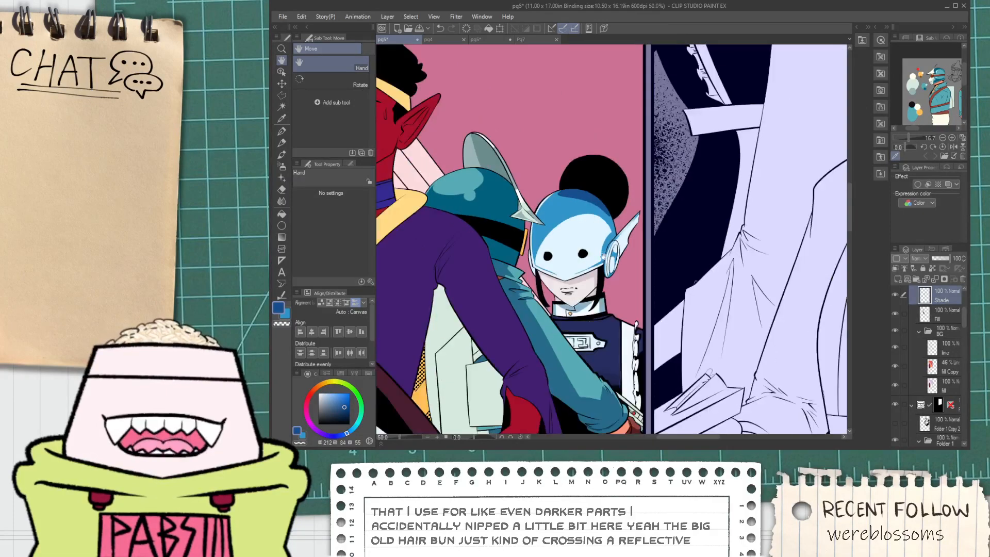
Paint a narrow darker-blue shadow on the helmet along the edge of the ear piece and up to the wing's base.
{"action": "scroll", "coordinate": [603, 248], "scroll_direction": "up", "scroll_amount": 5}
{"action": "scroll", "coordinate": [578, 199], "scroll_direction": "up", "scroll_amount": 4}
{"action": "key", "text": "space"}
{"action": "scroll", "coordinate": [577, 191], "scroll_direction": "down", "scroll_amount": 2}
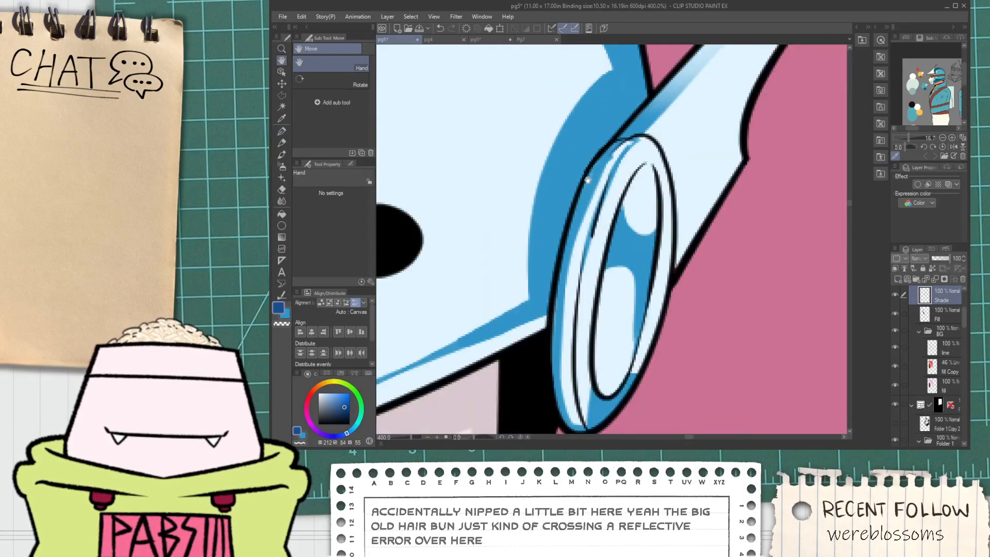
{"action": "left_click_drag", "start_coordinate": [577, 194], "coordinate": [546, 257]}
{"action": "left_click_drag", "start_coordinate": [516, 379], "coordinate": [536, 301]}
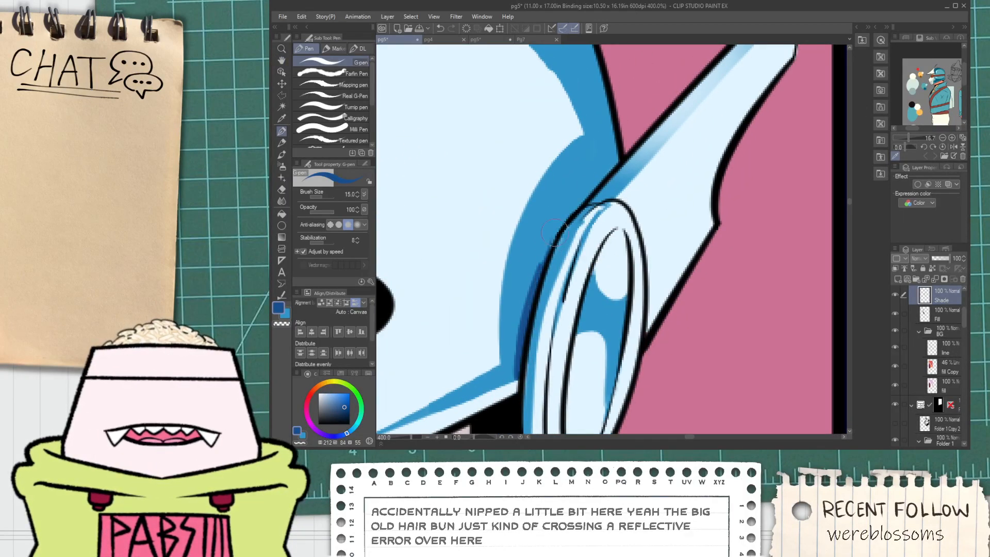
{"action": "key", "text": "ctrl+z"}
{"action": "key", "text": "ctrl+z"}
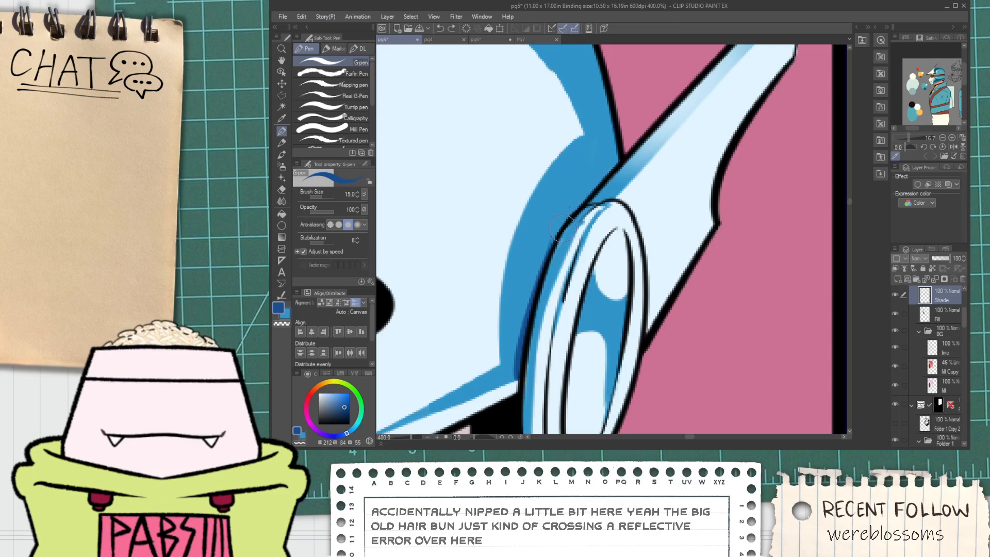
{"action": "left_click_drag", "start_coordinate": [538, 268], "coordinate": [604, 169]}
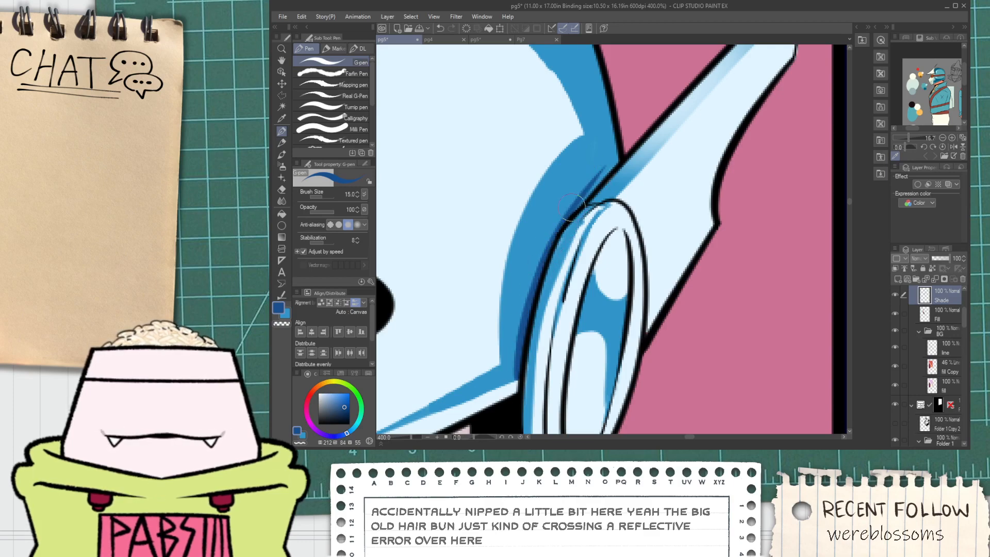
{"action": "scroll", "coordinate": [614, 198], "scroll_direction": "down", "scroll_amount": 6}
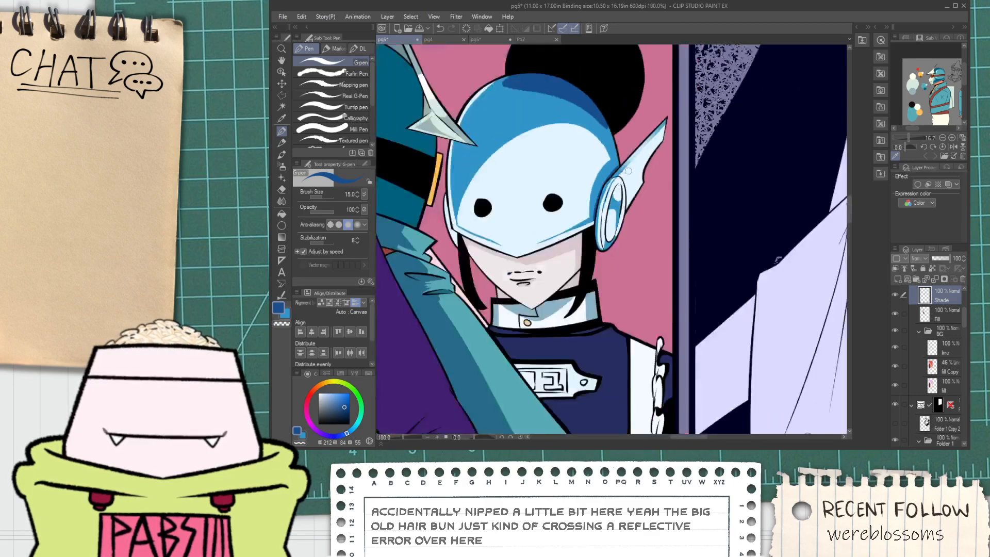
Sample the light blue of the large black-suited figure's visor and patch the missed spot at its lower tip on the Fill layer.
{"action": "key", "text": "space"}
{"action": "scroll", "coordinate": [598, 228], "scroll_direction": "down", "scroll_amount": 1}
{"action": "scroll", "coordinate": [595, 231], "scroll_direction": "down", "scroll_amount": 1}
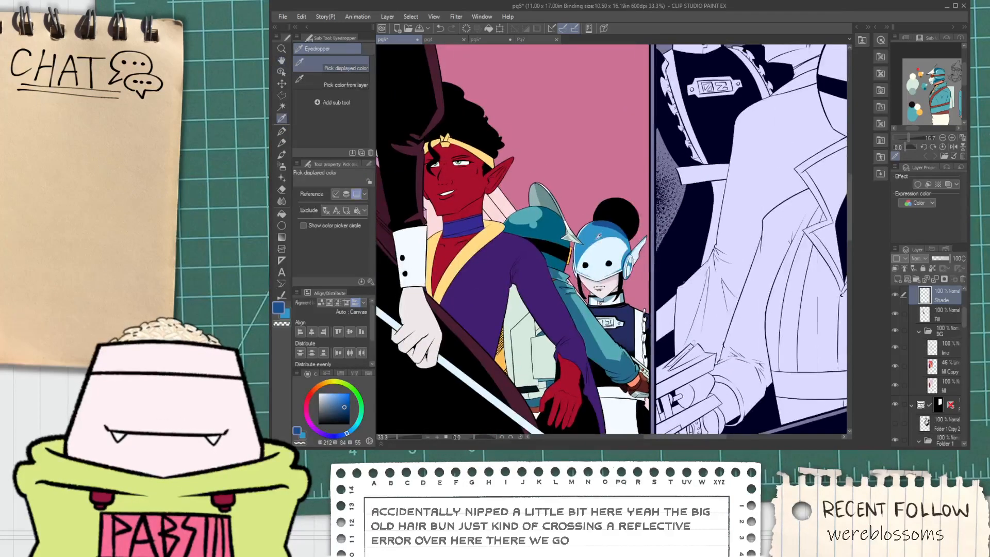
{"action": "left_click_drag", "start_coordinate": [528, 238], "coordinate": [570, 271]}
{"action": "scroll", "coordinate": [614, 194], "scroll_direction": "up", "scroll_amount": 6}
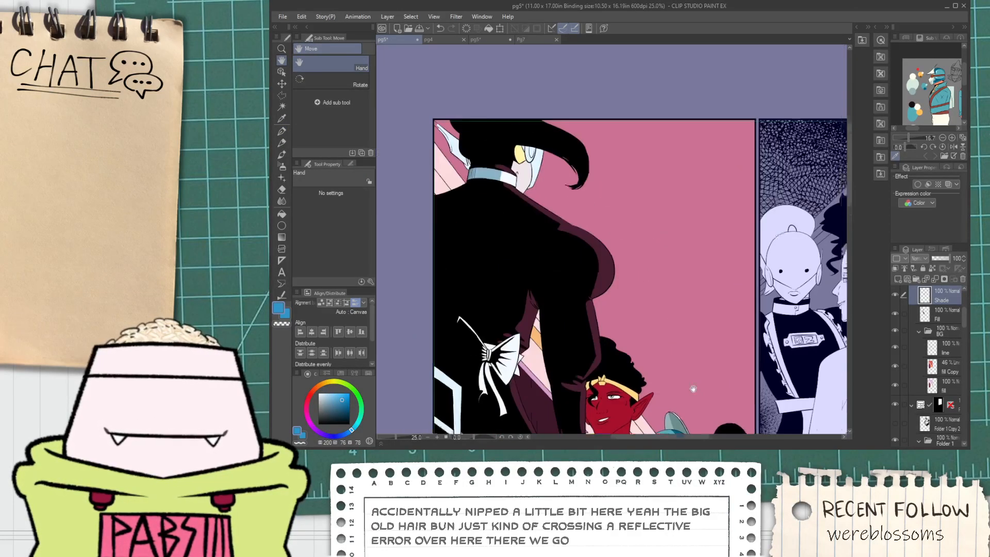
{"action": "scroll", "coordinate": [562, 209], "scroll_direction": "up", "scroll_amount": 1}
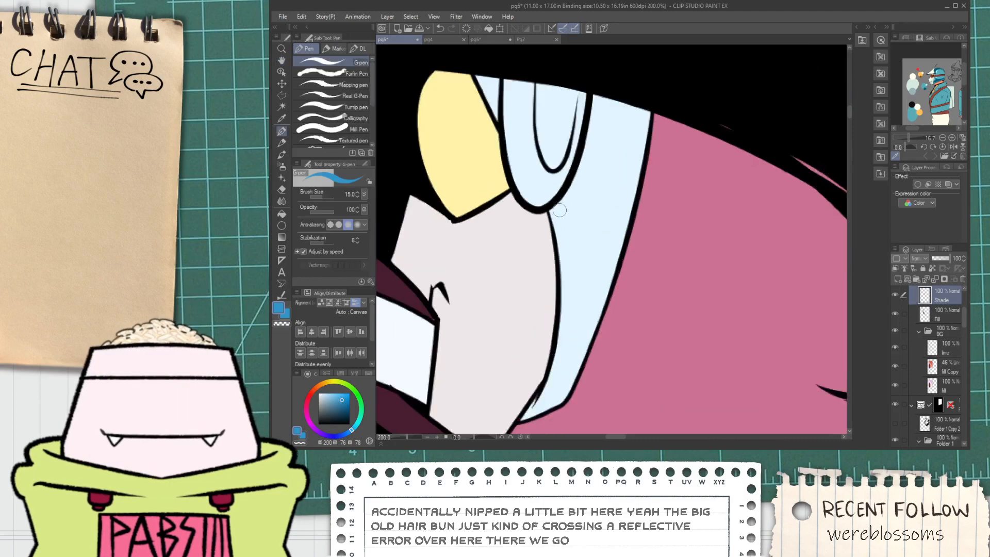
{"action": "scroll", "coordinate": [536, 401], "scroll_direction": "up", "scroll_amount": 2}
{"action": "left_click", "coordinate": [577, 361], "text": "alt"}
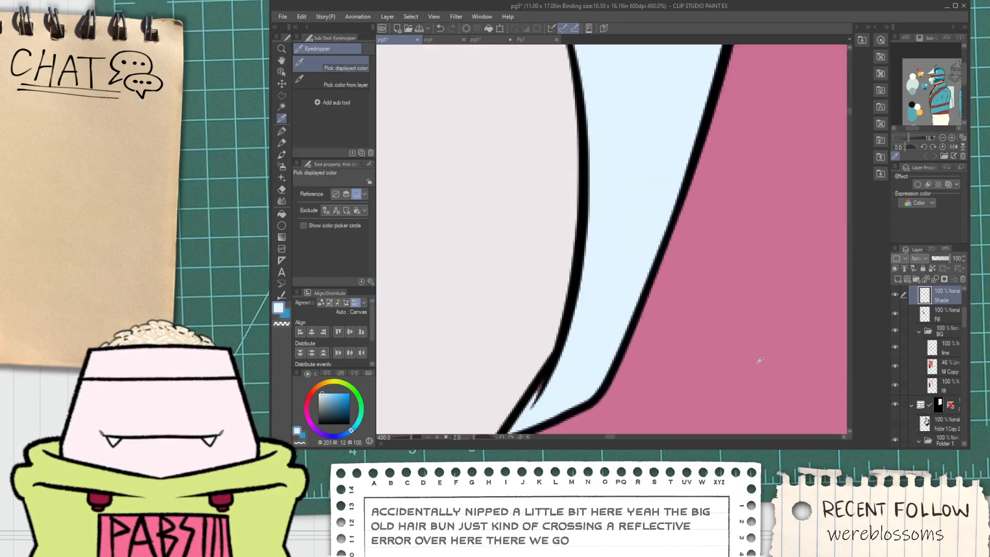
{"action": "left_click", "coordinate": [946, 314]}
{"action": "scroll", "coordinate": [602, 352], "scroll_direction": "down", "scroll_amount": 5}
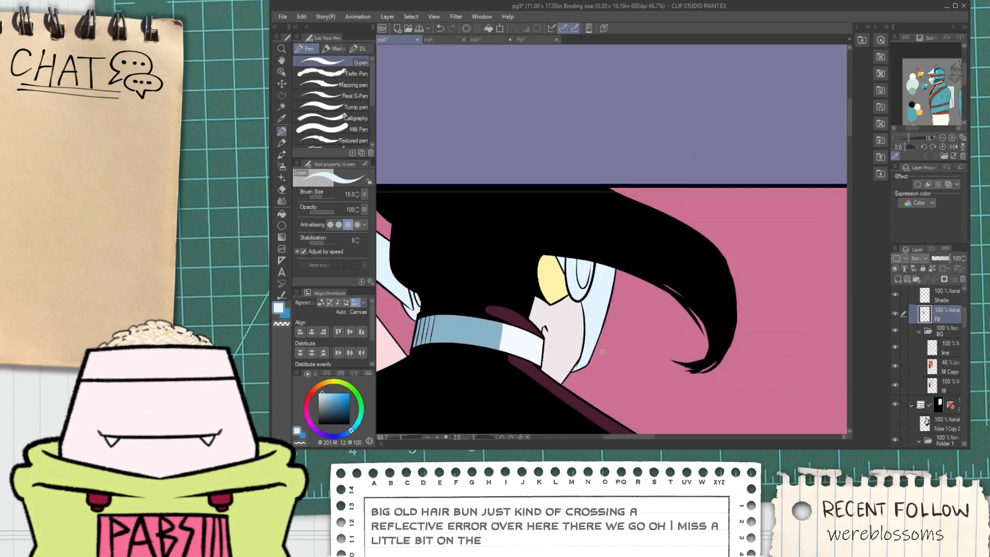
Sample the mid blue again and outline a narrow shadow with a notched end along the visor's inner edge on the Shade layer.
{"action": "scroll", "coordinate": [602, 352], "scroll_direction": "down", "scroll_amount": 1}
{"action": "left_click_drag", "start_coordinate": [690, 397], "coordinate": [721, 399]}
{"action": "scroll", "coordinate": [558, 134], "scroll_direction": "down", "scroll_amount": 1}
{"action": "scroll", "coordinate": [663, 419], "scroll_direction": "up", "scroll_amount": 1}
{"action": "left_click", "coordinate": [637, 346], "text": "alt"}
{"action": "scroll", "coordinate": [534, 230], "scroll_direction": "down", "scroll_amount": 1}
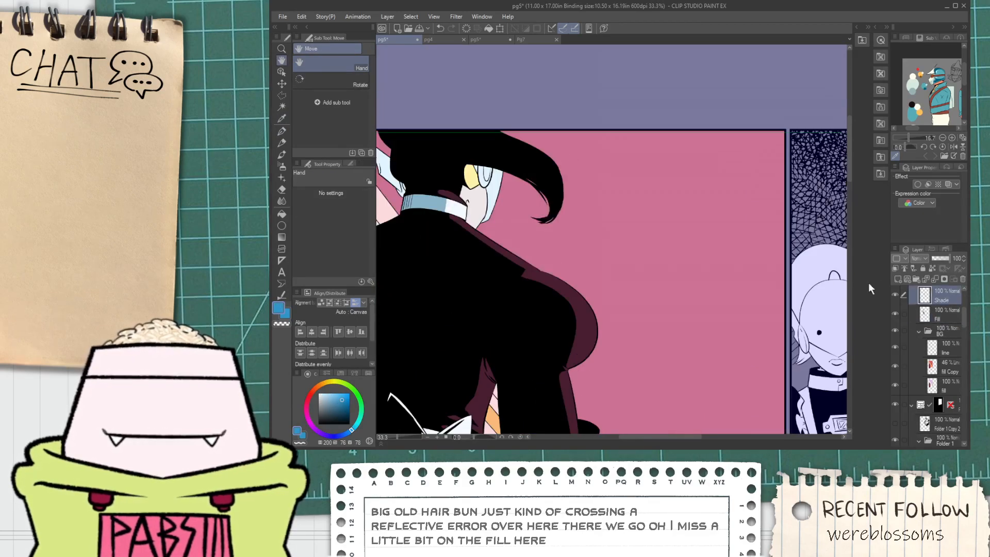
{"action": "scroll", "coordinate": [516, 217], "scroll_direction": "up", "scroll_amount": 5}
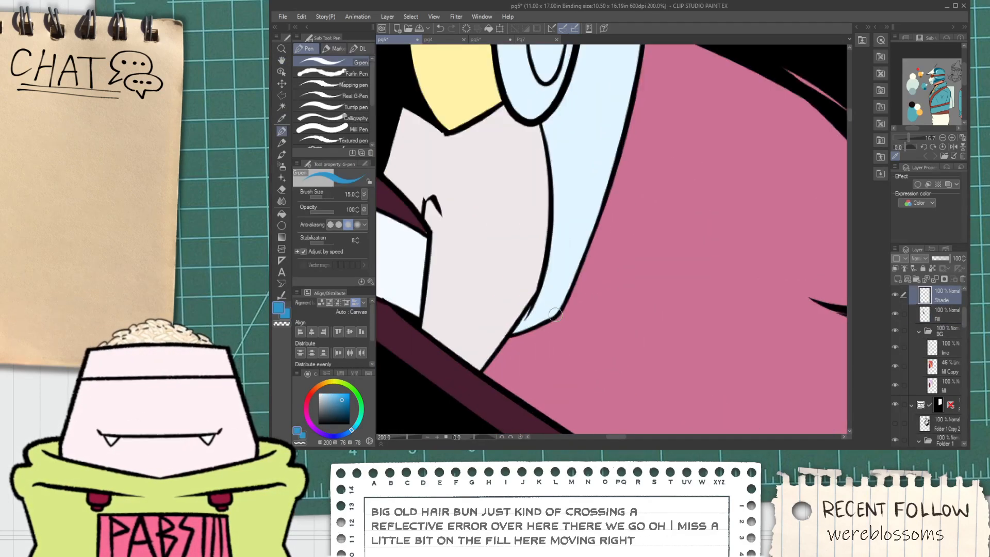
{"action": "left_click_drag", "start_coordinate": [557, 313], "coordinate": [571, 230]}
{"action": "key", "text": "ctrl+z"}
{"action": "left_click_drag", "start_coordinate": [560, 309], "coordinate": [572, 210]}
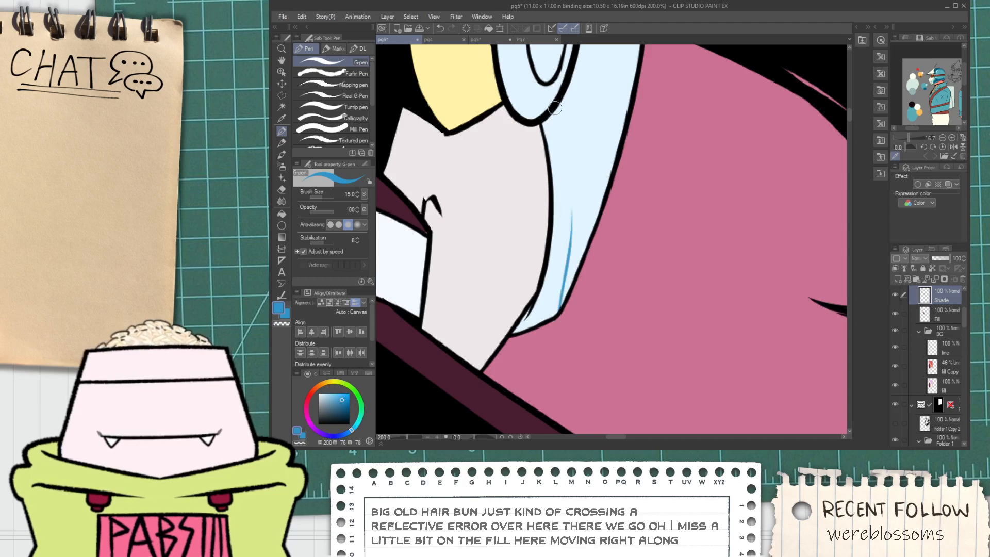
{"action": "left_click_drag", "start_coordinate": [555, 108], "coordinate": [571, 202]}
{"action": "left_click_drag", "start_coordinate": [564, 141], "coordinate": [567, 238]}
{"action": "key", "text": "ctrl+z"}
{"action": "left_click_drag", "start_coordinate": [570, 176], "coordinate": [569, 229]}
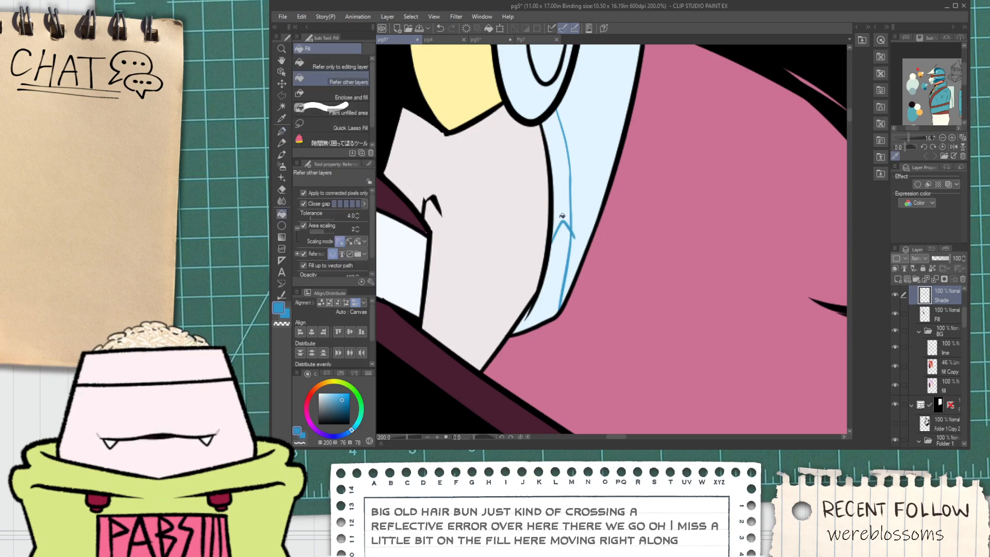
{"action": "key", "text": "ctrl+z"}
Fill the narrow visor shadow with mid blue and touch up the gap beside its notch with the G-pen.
{"action": "key", "text": "g"}
{"action": "left_click", "coordinate": [565, 202]}
{"action": "key", "text": "p"}
{"action": "scroll", "coordinate": [557, 221], "scroll_direction": "up", "scroll_amount": 2}
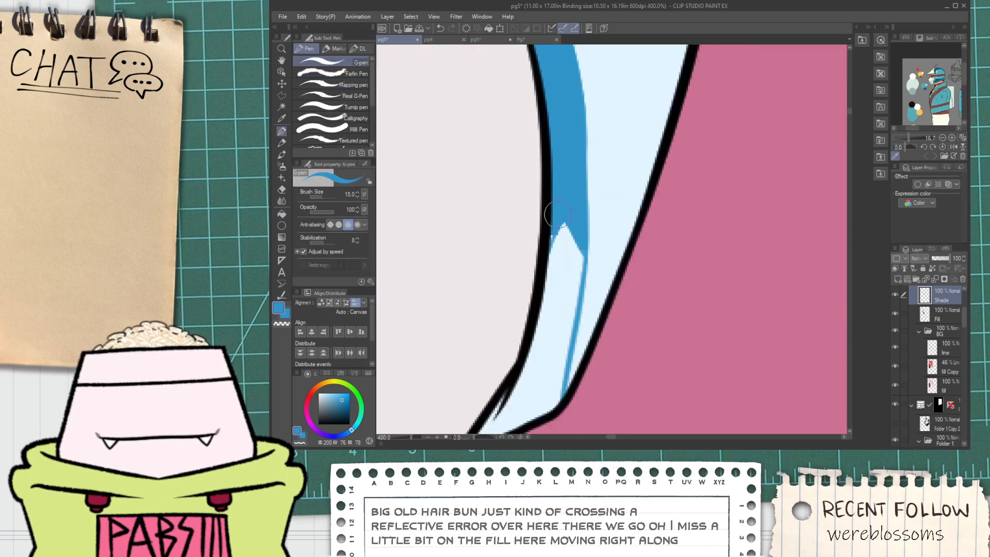
{"action": "left_click_drag", "start_coordinate": [549, 221], "coordinate": [551, 256]}
{"action": "scroll", "coordinate": [556, 233], "scroll_direction": "down", "scroll_amount": 3}
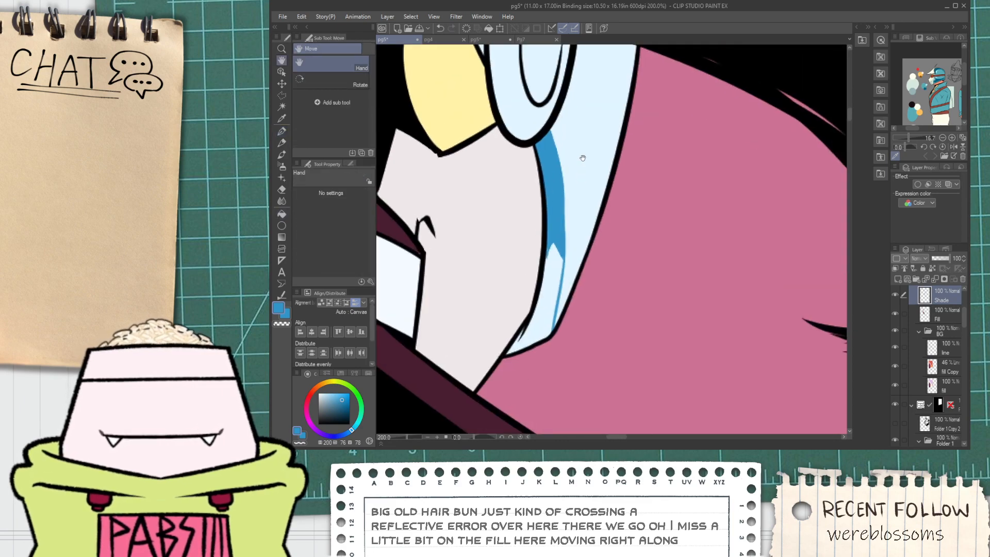
Outline a wider tapering shadow on the visor beside the ear piece, leaving a thin light gap, and fill it with mid blue.
{"action": "scroll", "coordinate": [580, 160], "scroll_direction": "up", "scroll_amount": 2}
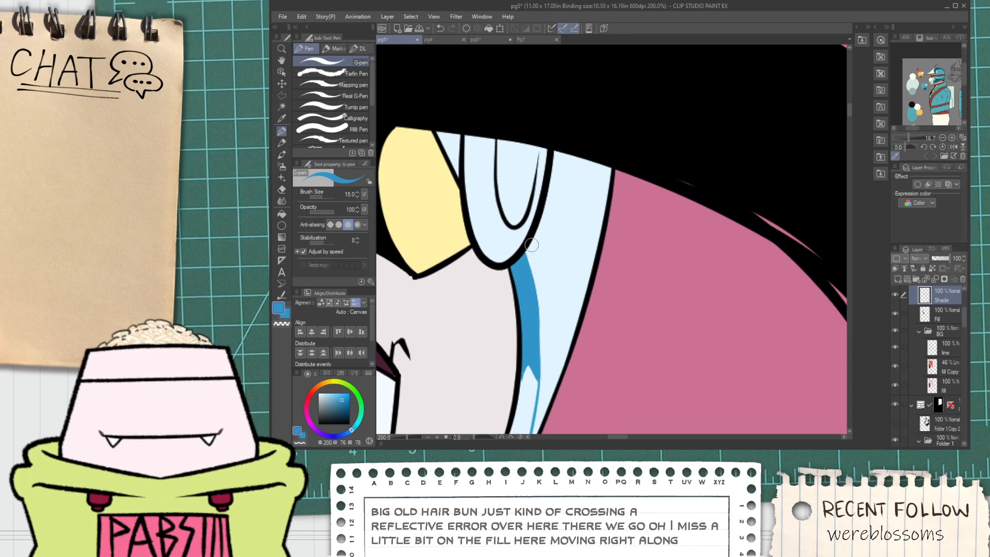
{"action": "left_click_drag", "start_coordinate": [531, 243], "coordinate": [546, 350]}
{"action": "key", "text": "ctrl+z"}
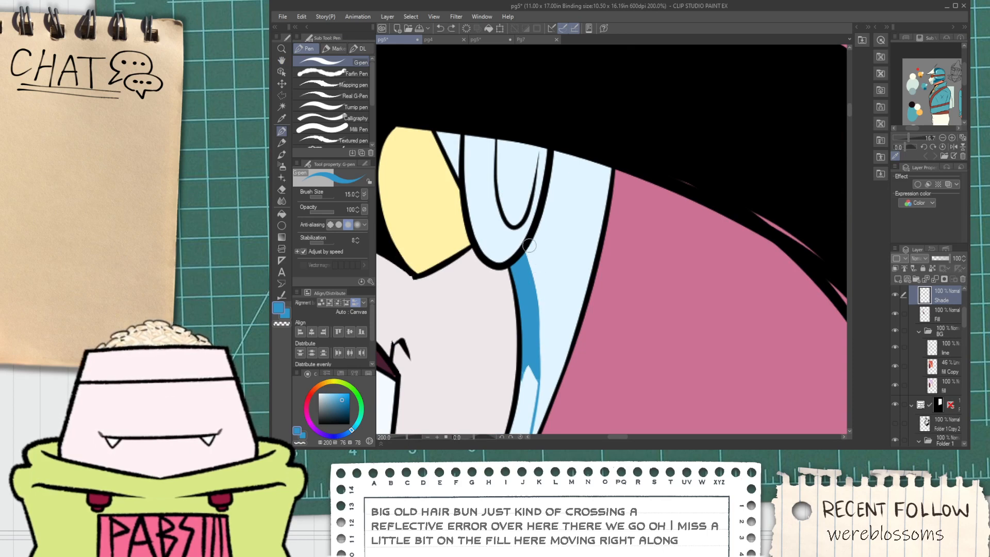
{"action": "mouse_move", "coordinate": [526, 242]}
{"action": "left_mouse_down"}
{"action": "mouse_move", "coordinate": [545, 357]}
{"action": "mouse_move", "coordinate": [578, 153]}
{"action": "mouse_move", "coordinate": [563, 299]}
{"action": "left_mouse_up"}
{"action": "key", "text": "g"}
{"action": "left_click", "coordinate": [568, 200]}
{"action": "key", "text": "p"}
{"action": "scroll", "coordinate": [577, 201], "scroll_direction": "down", "scroll_amount": 4}
Paint the visor's pointed lower tip mid blue with the G-pen.
{"action": "scroll", "coordinate": [554, 341], "scroll_direction": "up", "scroll_amount": 6}
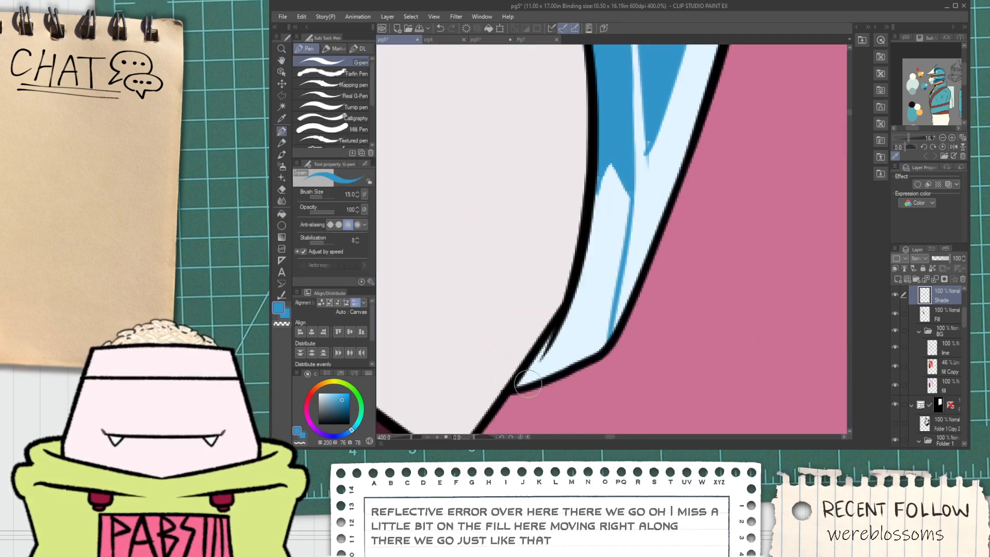
{"action": "left_click_drag", "start_coordinate": [521, 383], "coordinate": [555, 328]}
{"action": "mouse_move", "coordinate": [523, 379]}
{"action": "left_mouse_down"}
{"action": "mouse_move", "coordinate": [534, 362]}
{"action": "mouse_move", "coordinate": [520, 387]}
{"action": "mouse_move", "coordinate": [541, 352]}
{"action": "mouse_move", "coordinate": [544, 356]}
{"action": "left_mouse_up"}
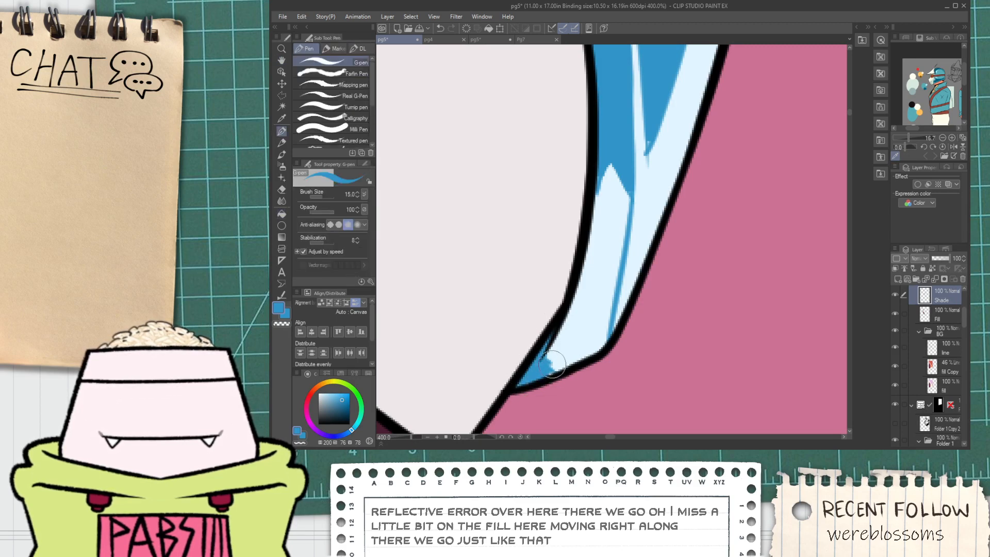
{"action": "scroll", "coordinate": [545, 360], "scroll_direction": "down", "scroll_amount": 5}
{"action": "left_click_drag", "start_coordinate": [562, 322], "coordinate": [573, 325]}
Clean up the blunt lower point of the wider visor shadow with the Hard eraser at brush size 9.7.
{"action": "scroll", "coordinate": [562, 322], "scroll_direction": "up", "scroll_amount": 3}
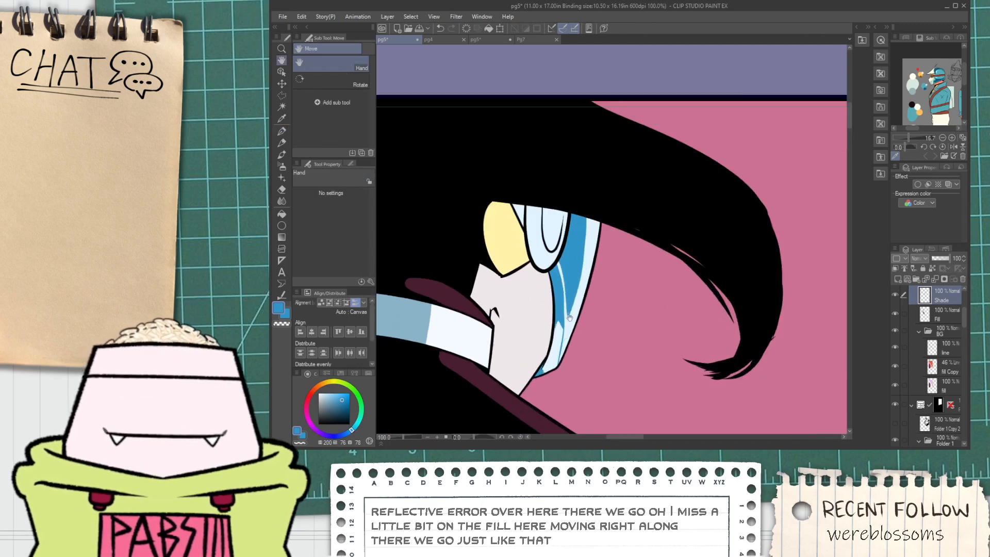
{"action": "scroll", "coordinate": [561, 268], "scroll_direction": "up", "scroll_amount": 3}
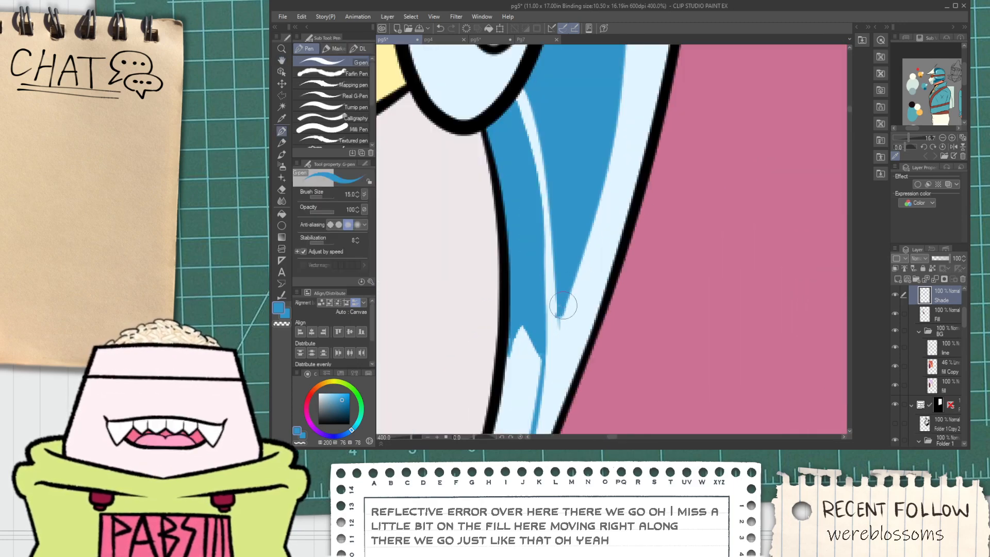
{"action": "key", "text": "e"}
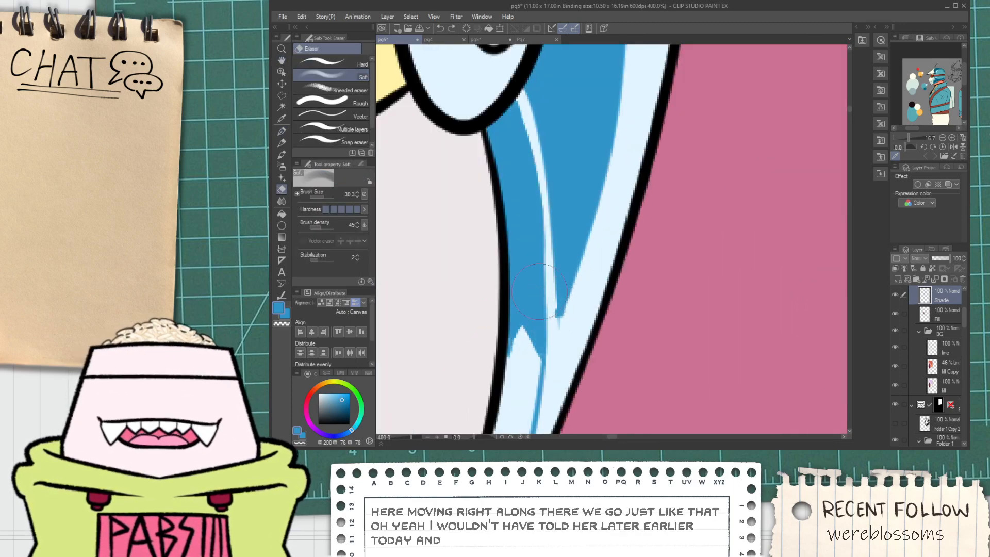
{"action": "left_click", "coordinate": [340, 63]}
{"action": "scroll", "coordinate": [562, 331], "scroll_direction": "up", "scroll_amount": 3}
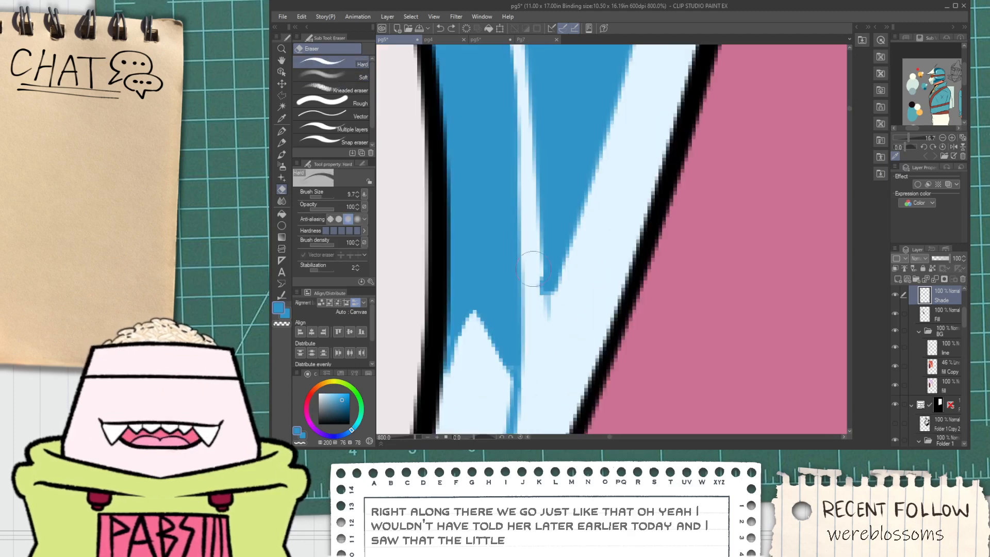
{"action": "scroll", "coordinate": [579, 265], "scroll_direction": "down", "scroll_amount": 6}
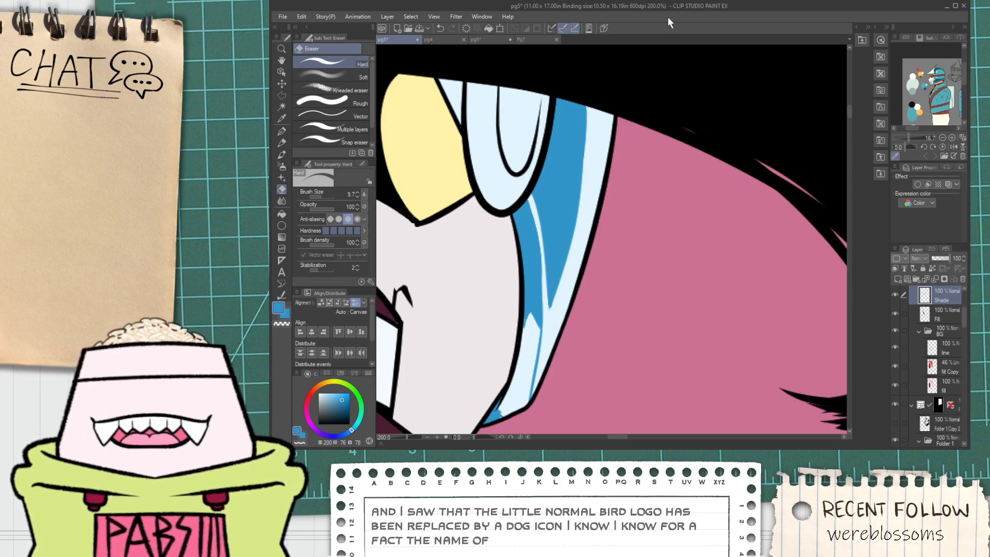
Draw a curved shadow edge across the lower tip of the ear piece's outer ring with the G-pen and fill the ring mid blue.
{"action": "key", "text": "ctrl+minus"}
{"action": "key", "text": "ctrl+minus"}
{"action": "key", "text": "ctrl+minus"}
{"action": "key", "text": "ctrl+minus"}
{"action": "key", "text": "ctrl+plus"}
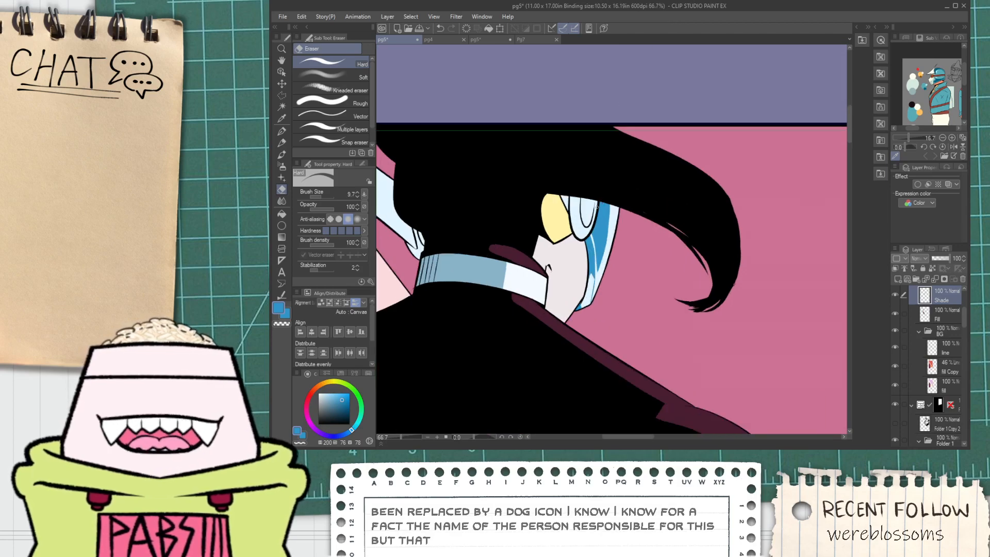
{"action": "key", "text": "i"}
{"action": "key", "text": "ctrl+plus"}
{"action": "key", "text": "space"}
{"action": "scroll", "coordinate": [564, 211], "scroll_direction": "up", "scroll_amount": 2}
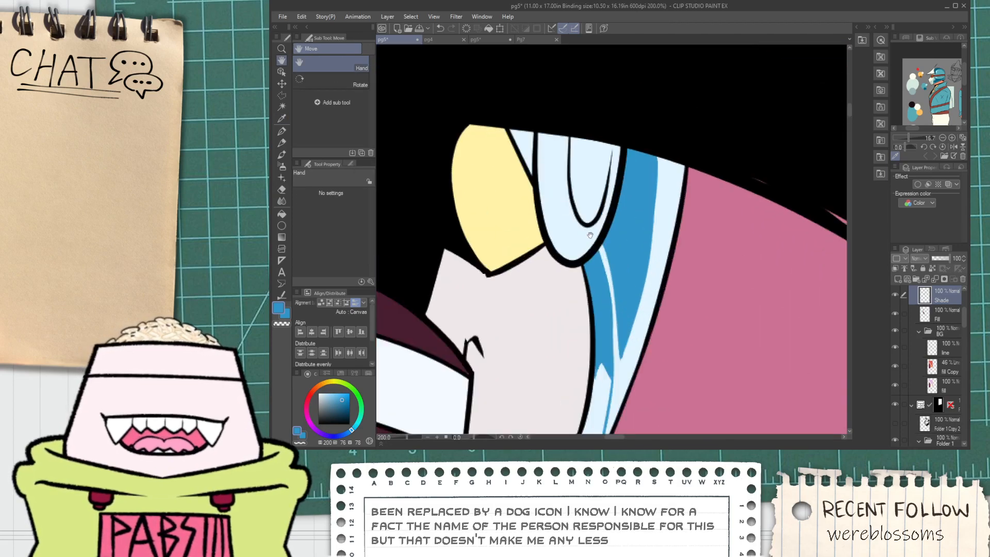
{"action": "left_click_drag", "start_coordinate": [604, 169], "coordinate": [604, 203]}
{"action": "scroll", "coordinate": [560, 273], "scroll_direction": "up", "scroll_amount": 2}
{"action": "key", "text": "p"}
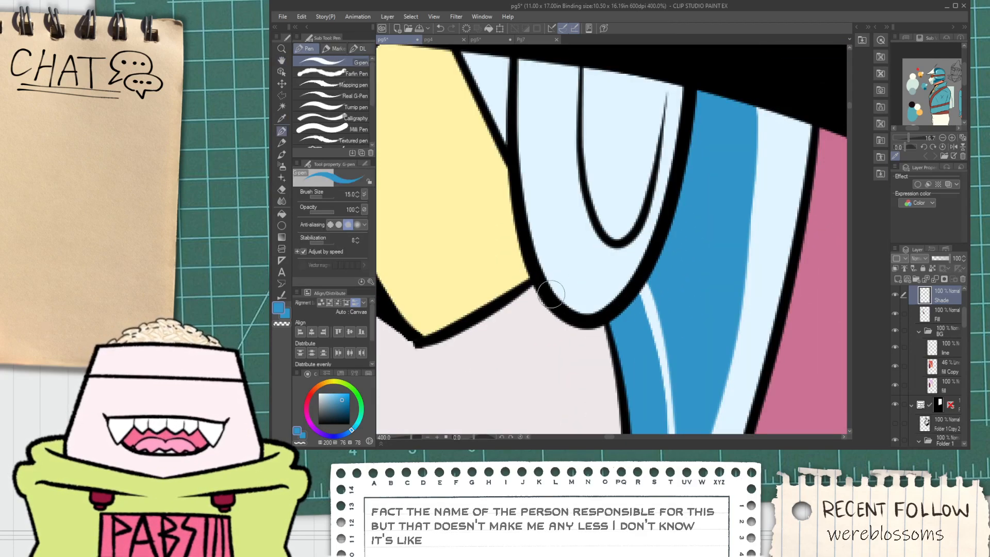
{"action": "left_click_drag", "start_coordinate": [561, 298], "coordinate": [590, 234]}
{"action": "key", "text": "ctrl+z"}
{"action": "left_click_drag", "start_coordinate": [556, 293], "coordinate": [605, 226]}
{"action": "key", "text": "ctrl+z"}
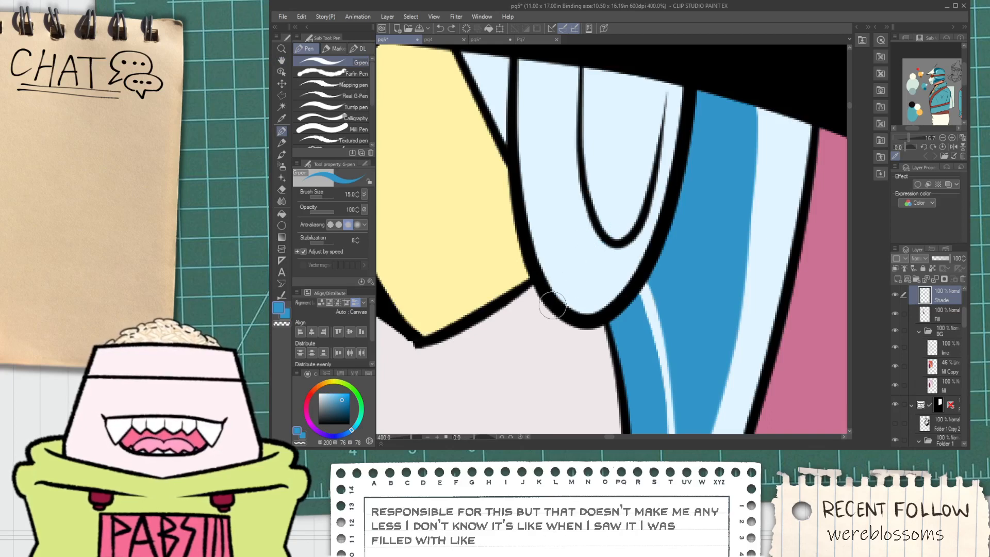
{"action": "left_click_drag", "start_coordinate": [572, 310], "coordinate": [608, 250]}
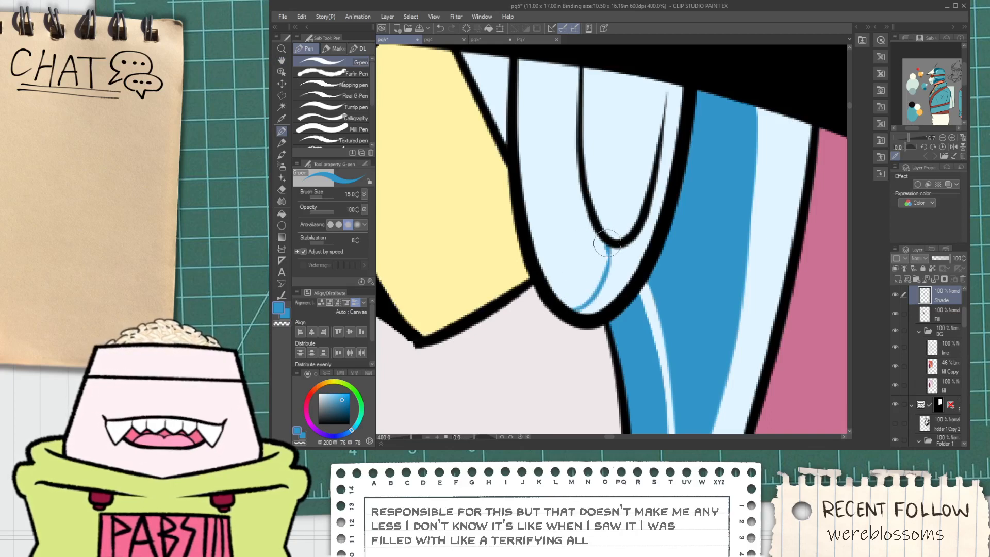
{"action": "key", "text": "g"}
{"action": "left_click", "coordinate": [561, 212]}
Fill the small wedge between the yellow area and the ear piece with mid blue.
{"action": "left_click_drag", "start_coordinate": [510, 111], "coordinate": [546, 177]}
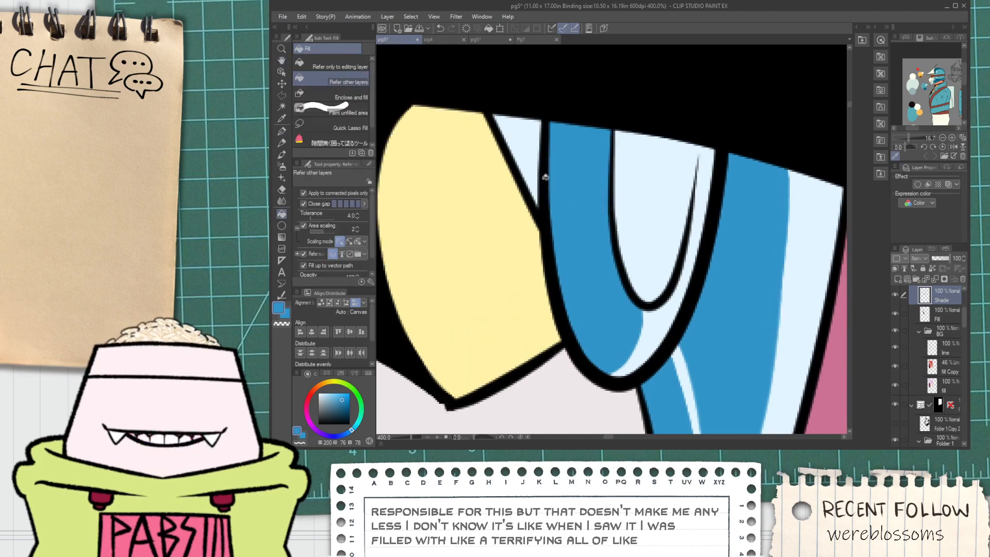
{"action": "left_click", "coordinate": [534, 160]}
{"action": "key", "text": "p"}
{"action": "scroll", "coordinate": [548, 200], "scroll_direction": "up", "scroll_amount": 1}
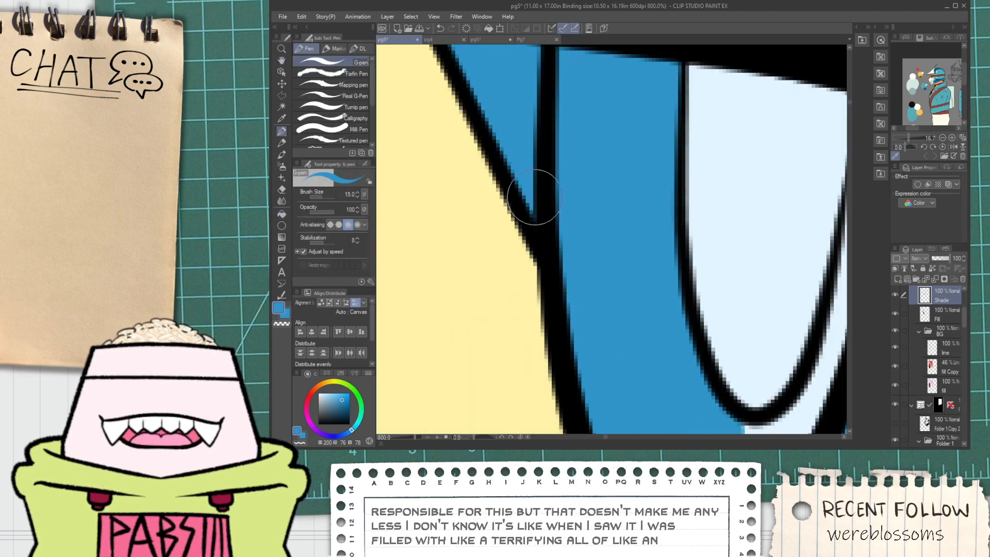
Clean up the thin light gap in the visor shading below the ear piece with the Hard eraser.
{"action": "scroll", "coordinate": [537, 206], "scroll_direction": "down", "scroll_amount": 2}
{"action": "key", "text": "space"}
{"action": "left_click_drag", "start_coordinate": [535, 163], "coordinate": [553, 195]}
{"action": "left_click_drag", "start_coordinate": [594, 266], "coordinate": [549, 159]}
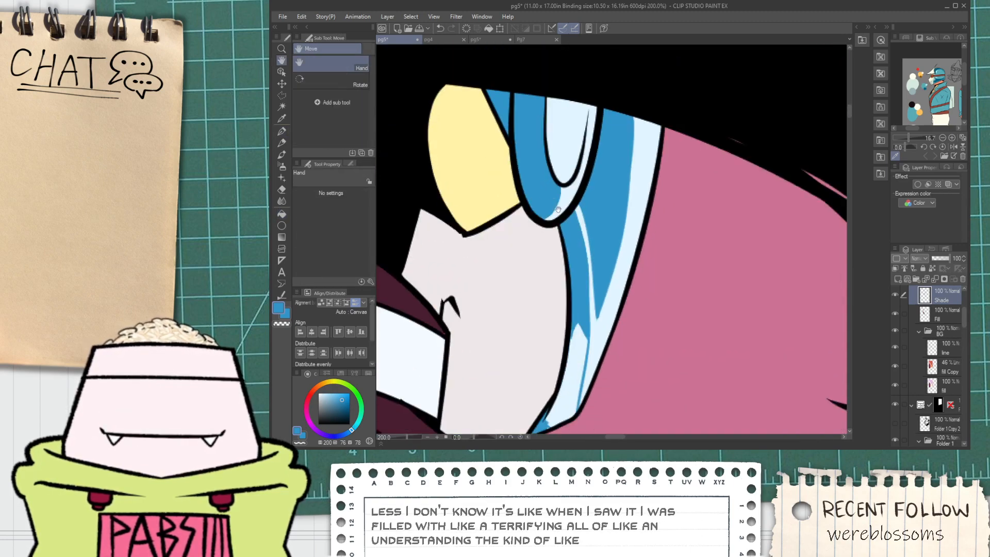
{"action": "left_click_drag", "start_coordinate": [559, 209], "coordinate": [552, 189]}
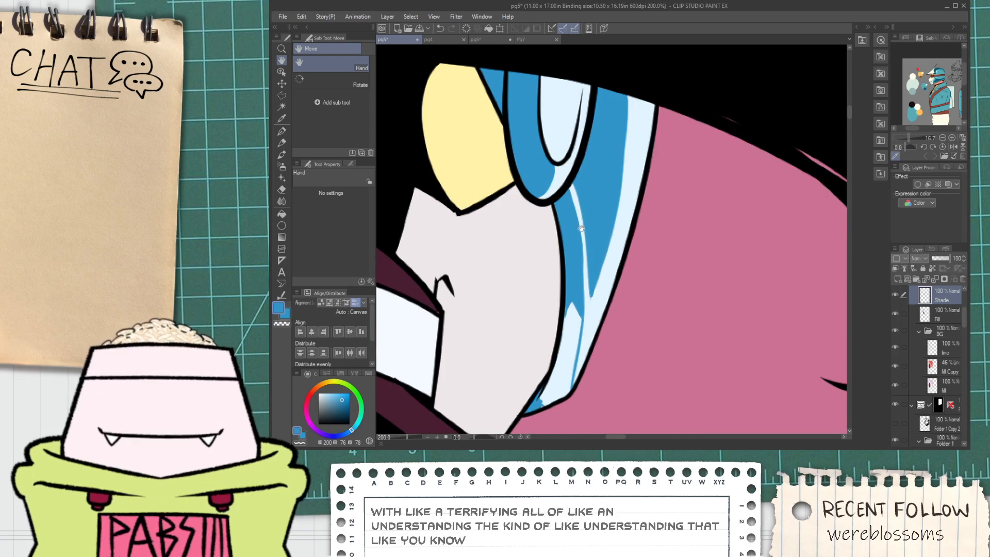
{"action": "key", "text": "e"}
{"action": "scroll", "coordinate": [581, 228], "scroll_direction": "up", "scroll_amount": 1}
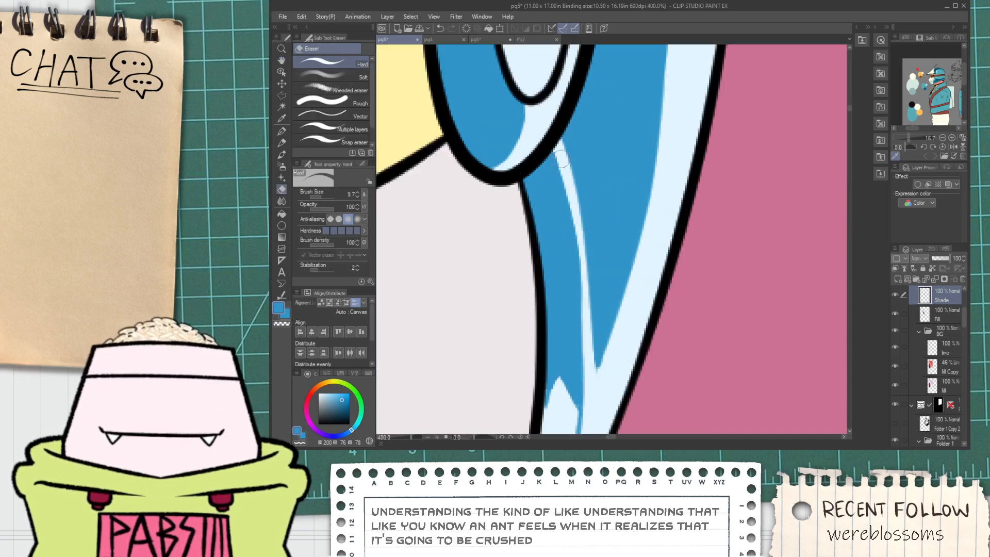
{"action": "left_click_drag", "start_coordinate": [561, 159], "coordinate": [581, 307]}
Outline a rounded highlight on the ear piece's inner panel with the G-pen and fill the area above it with mid blue.
{"action": "scroll", "coordinate": [583, 280], "scroll_direction": "down", "scroll_amount": 6}
{"action": "key", "text": "space"}
{"action": "scroll", "coordinate": [554, 286], "scroll_direction": "up", "scroll_amount": 7}
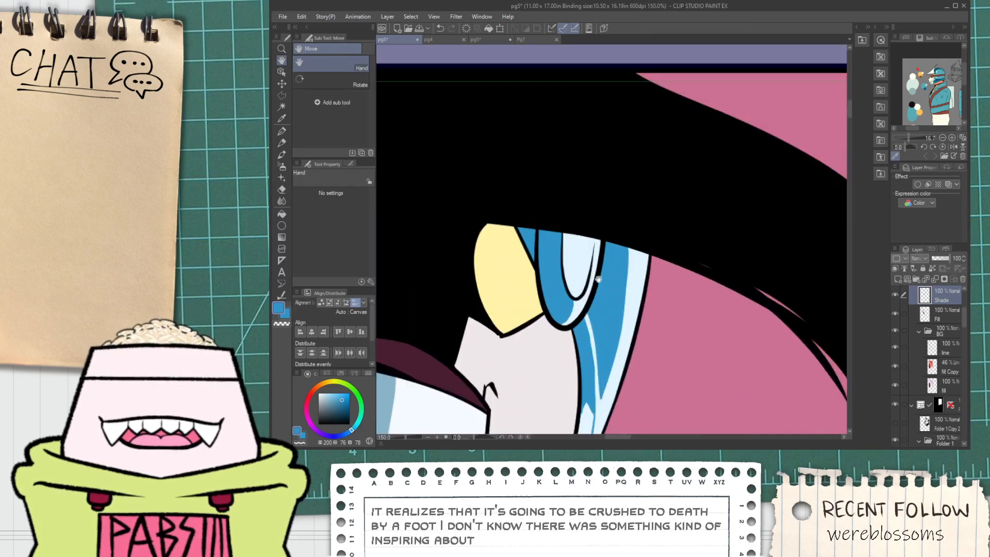
{"action": "key", "text": "p"}
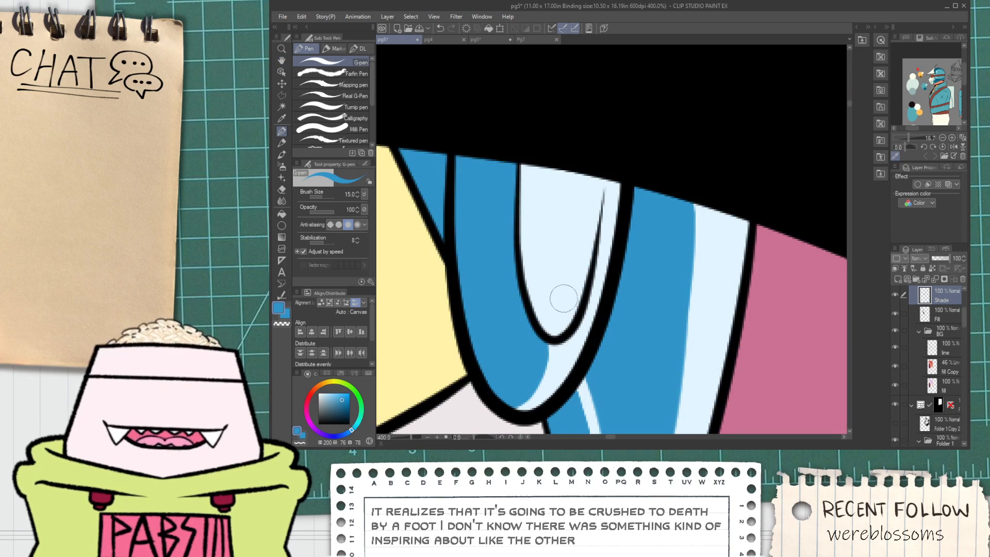
{"action": "left_click_drag", "start_coordinate": [531, 281], "coordinate": [602, 244]}
{"action": "key", "text": "ctrl+z"}
{"action": "key", "text": "ctrl+z"}
{"action": "mouse_move", "coordinate": [525, 266]}
{"action": "left_mouse_down"}
{"action": "mouse_move", "coordinate": [600, 232]}
{"action": "mouse_move", "coordinate": [601, 167]}
{"action": "mouse_move", "coordinate": [598, 216]}
{"action": "left_mouse_up"}
{"action": "key", "text": "g"}
{"action": "left_click", "coordinate": [576, 183]}
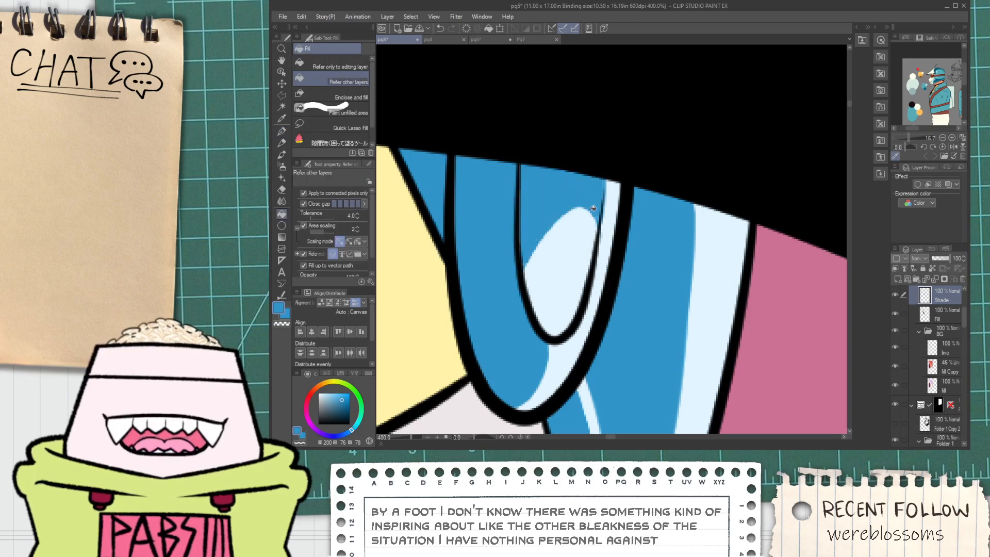
Touch up the edges of the inner panel's highlight with mid blue G-pen strokes.
{"action": "key", "text": "p"}
{"action": "mouse_move", "coordinate": [603, 178]}
{"action": "left_mouse_down"}
{"action": "mouse_move", "coordinate": [596, 265]}
{"action": "mouse_move", "coordinate": [590, 253]}
{"action": "mouse_move", "coordinate": [583, 268]}
{"action": "left_mouse_up"}
{"action": "key", "text": "ctrl+z"}
{"action": "left_click_drag", "start_coordinate": [525, 253], "coordinate": [535, 292]}
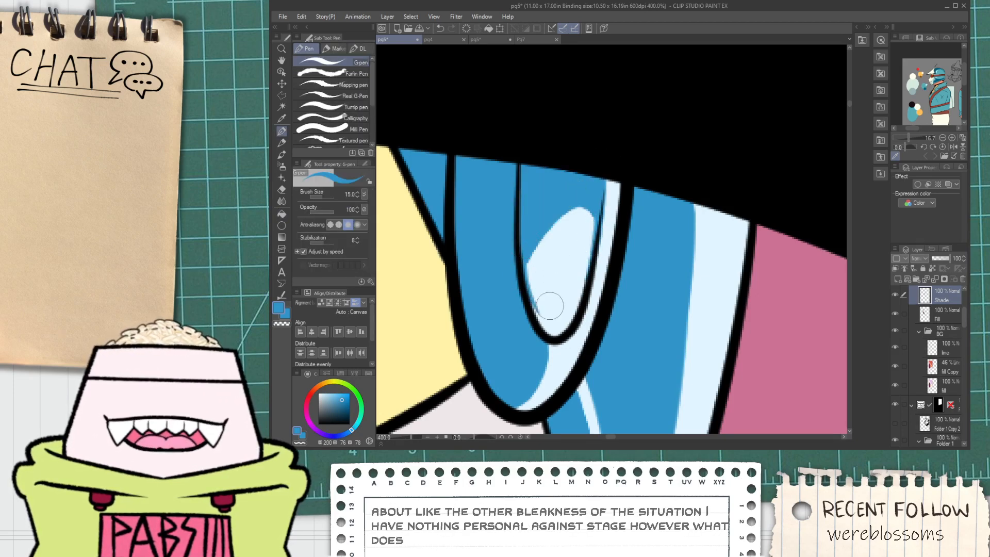
Sample the dark blue from the maid's helmet and shade the inner corner of the small wedge beside the ear piece with it.
{"action": "scroll", "coordinate": [521, 255], "scroll_direction": "down", "scroll_amount": 14}
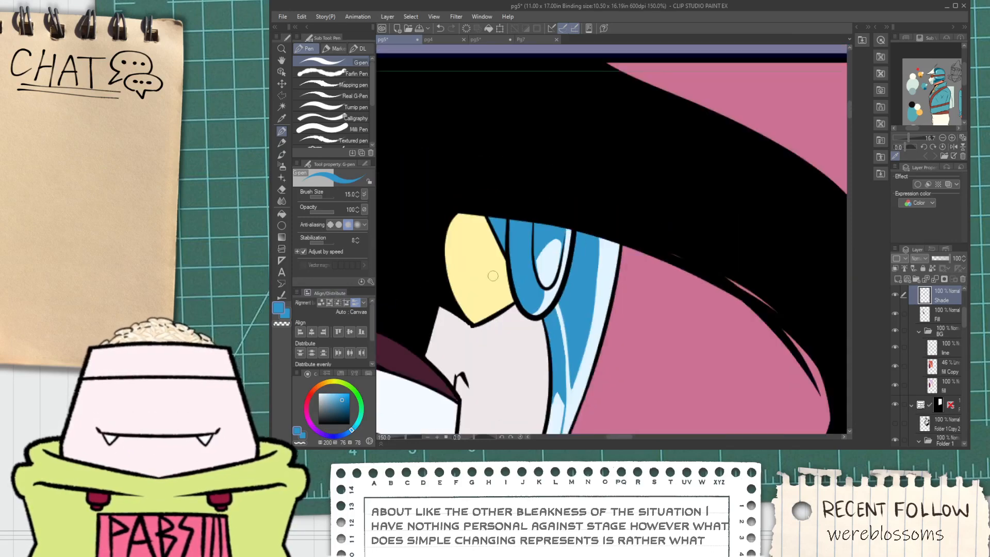
{"action": "key", "text": "i"}
{"action": "scroll", "coordinate": [732, 261], "scroll_direction": "up", "scroll_amount": 8}
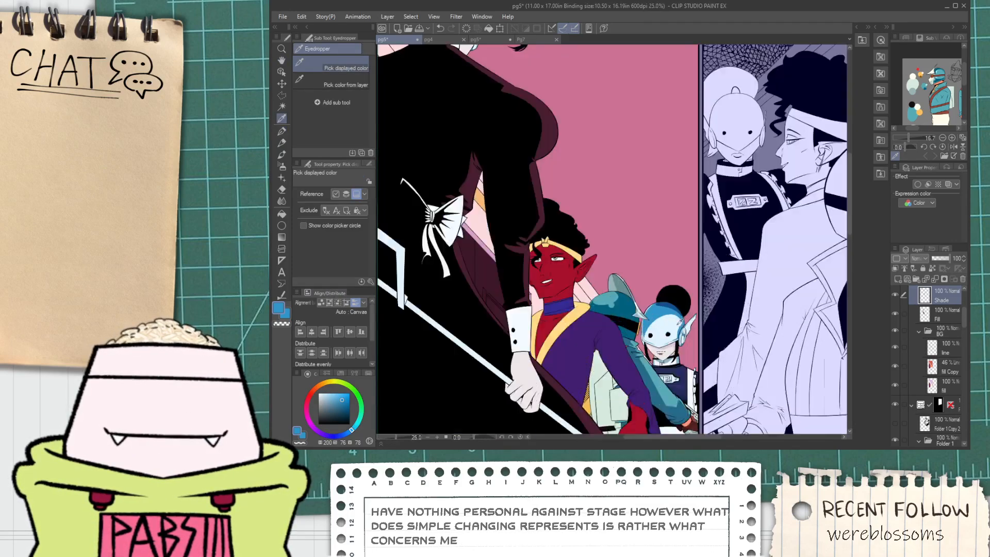
{"action": "left_click", "coordinate": [670, 292]}
{"action": "scroll", "coordinate": [670, 292], "scroll_direction": "down", "scroll_amount": 1}
{"action": "key", "text": "space"}
{"action": "left_click_drag", "start_coordinate": [559, 111], "coordinate": [643, 239]}
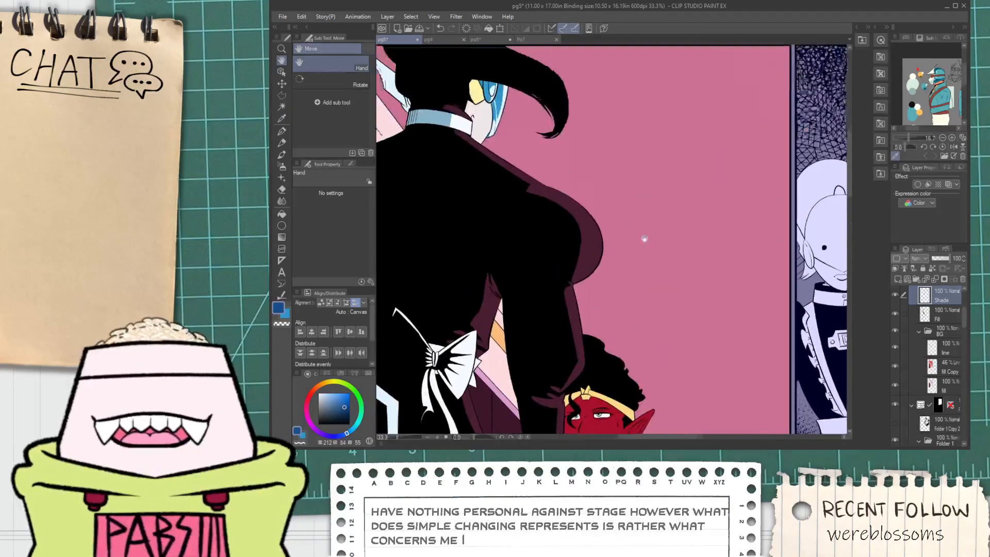
{"action": "left_click_drag", "start_coordinate": [538, 82], "coordinate": [583, 194]}
{"action": "scroll", "coordinate": [531, 195], "scroll_direction": "up", "scroll_amount": 3}
{"action": "scroll", "coordinate": [553, 192], "scroll_direction": "up", "scroll_amount": 8}
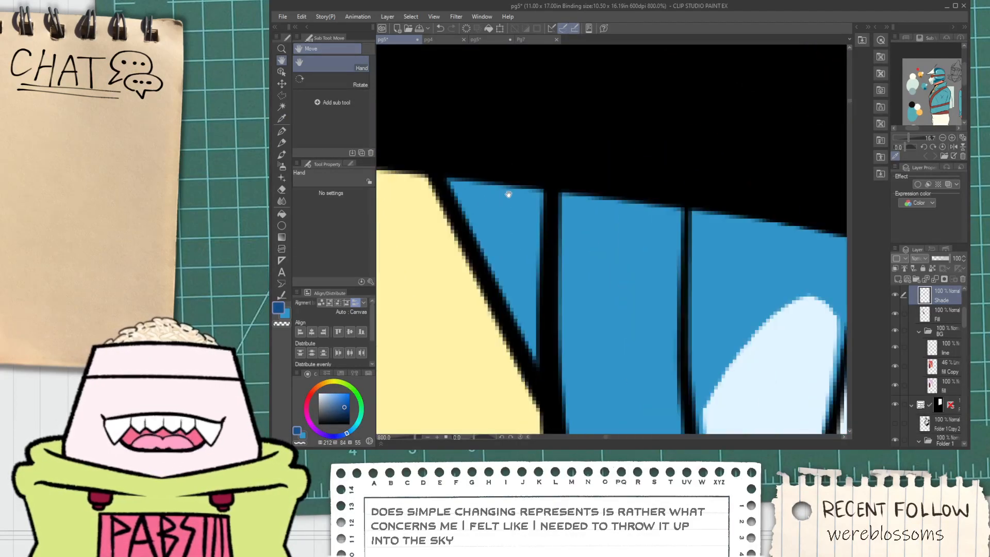
{"action": "key", "text": "p"}
{"action": "left_click_drag", "start_coordinate": [482, 176], "coordinate": [533, 289]}
{"action": "key", "text": "g"}
{"action": "left_click", "coordinate": [528, 222]}
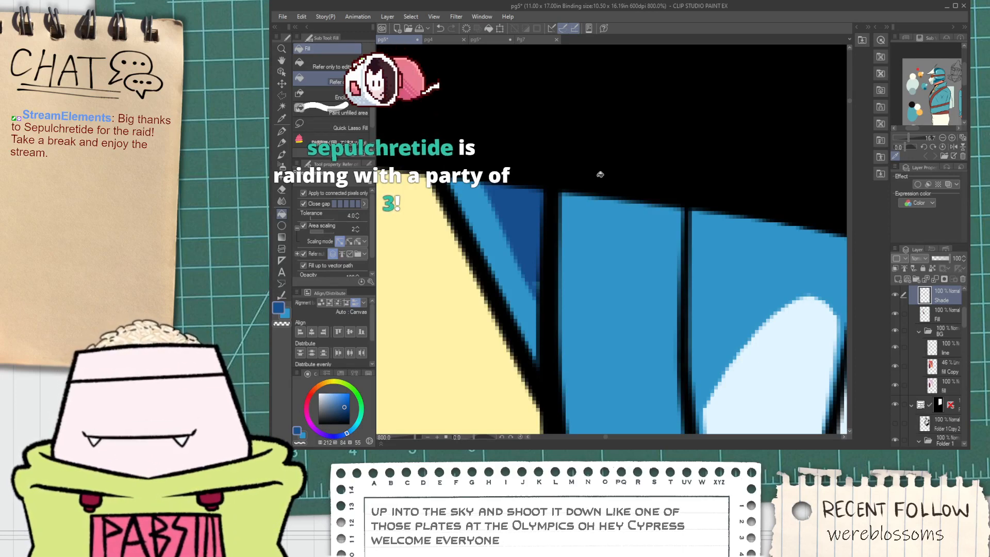
{"action": "key", "text": "p"}
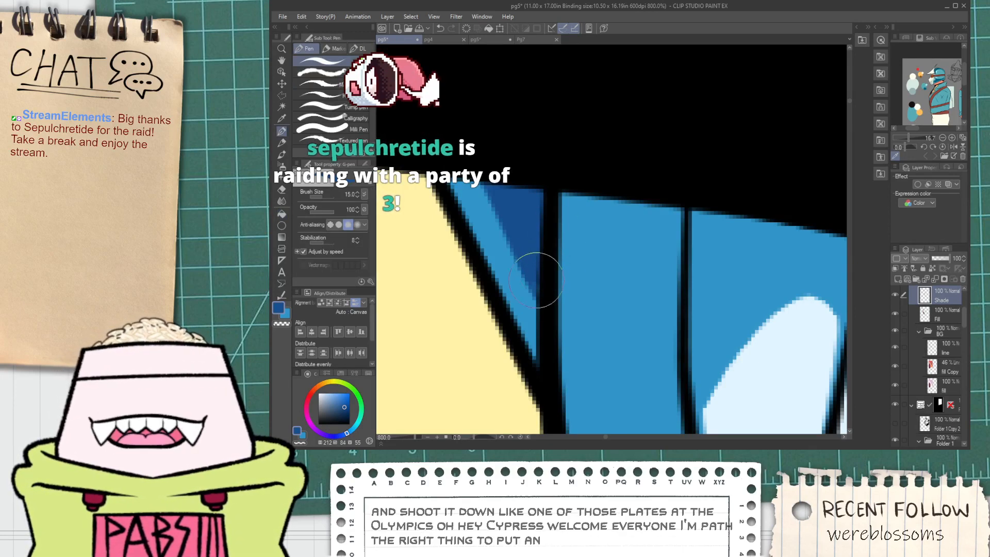
{"action": "scroll", "coordinate": [529, 277], "scroll_direction": "down", "scroll_amount": 2}
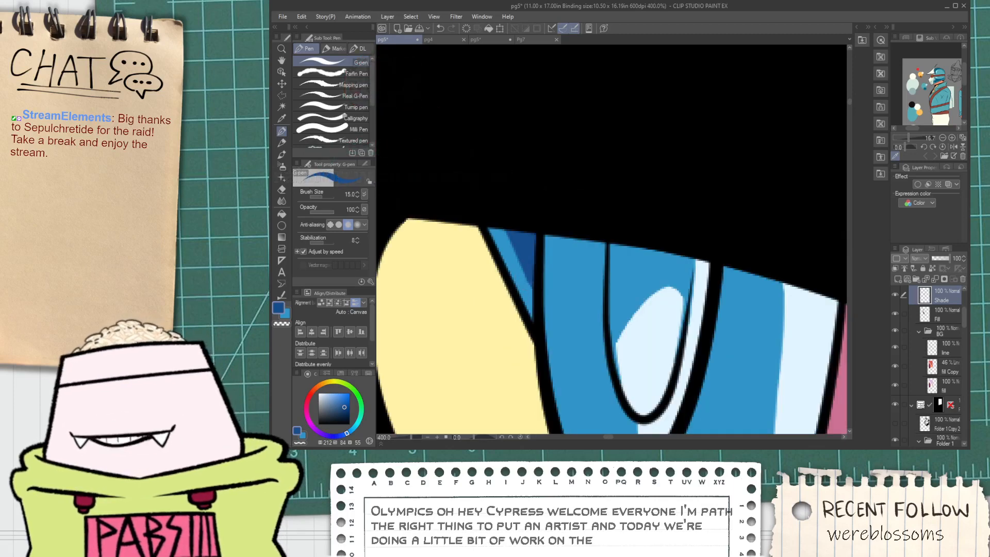
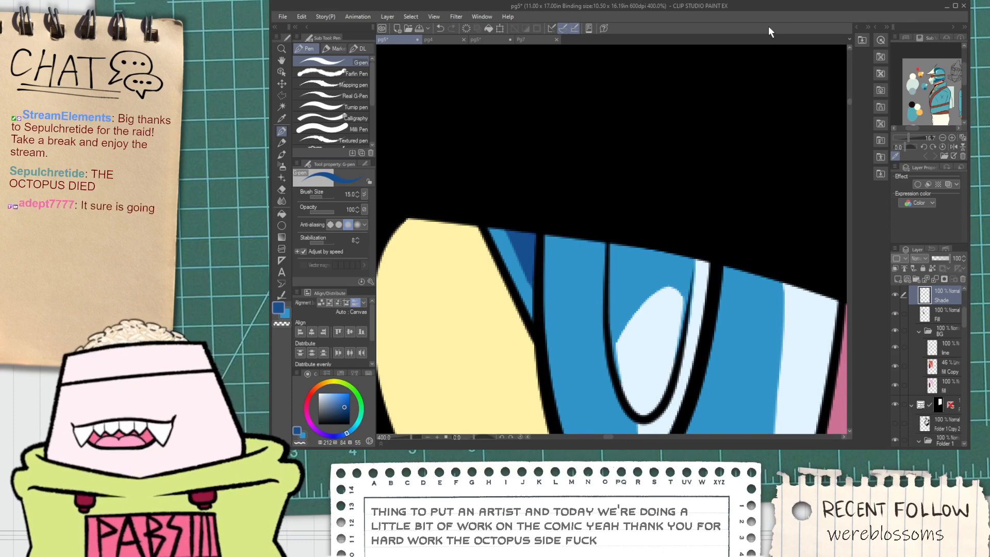
Draw a curved edge across the ear piece's outer ring with the G-pen and fill the section above it dark blue.
{"action": "scroll", "coordinate": [736, 188], "scroll_direction": "down", "scroll_amount": 3}
{"action": "key", "text": "space"}
{"action": "left_click_drag", "start_coordinate": [731, 202], "coordinate": [657, 226]}
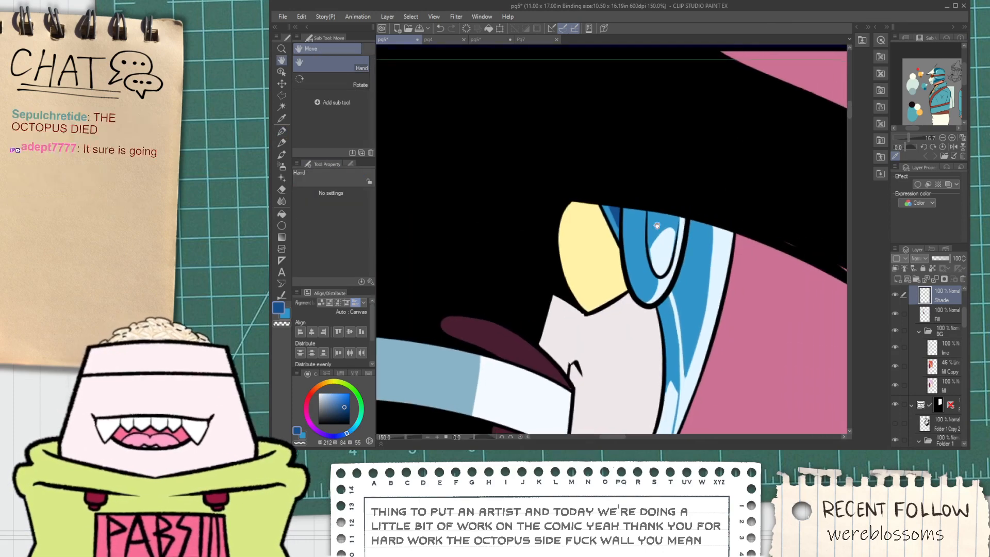
{"action": "scroll", "coordinate": [654, 236], "scroll_direction": "up", "scroll_amount": 4}
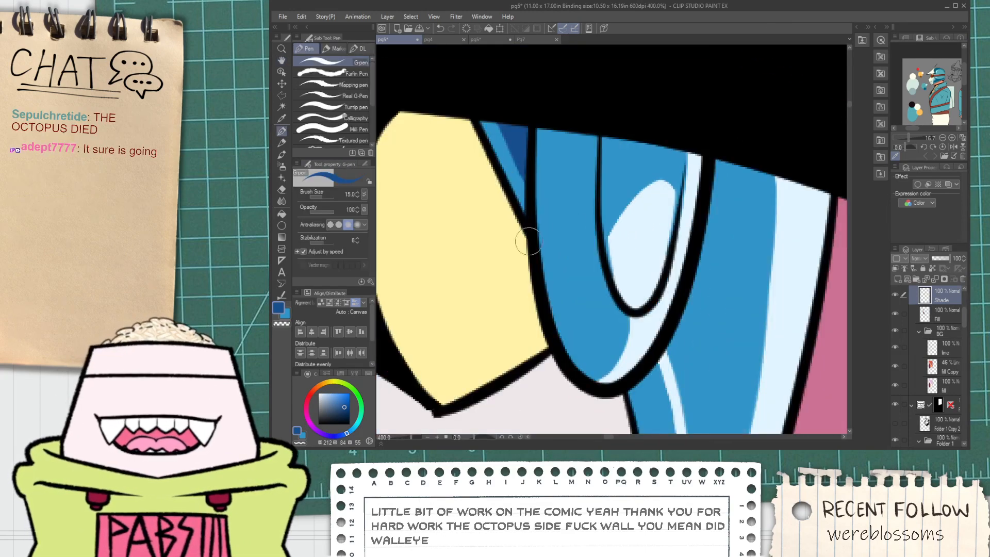
{"action": "key", "text": "ctrl+z"}
{"action": "mouse_move", "coordinate": [539, 265]}
{"action": "left_mouse_down"}
{"action": "mouse_move", "coordinate": [574, 250]}
{"action": "mouse_move", "coordinate": [594, 254]}
{"action": "left_mouse_up"}
{"action": "key", "text": "ctrl+z"}
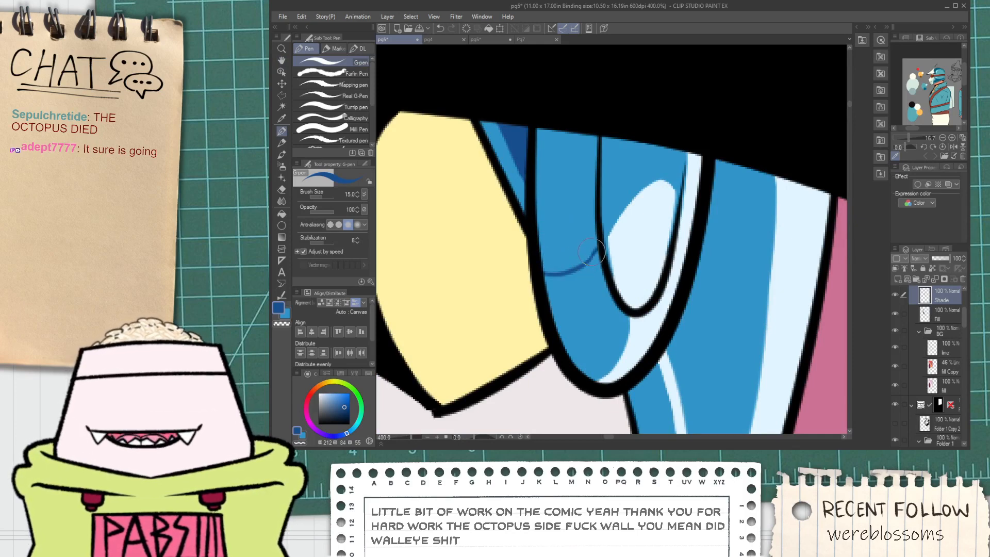
{"action": "key", "text": "g"}
{"action": "left_click", "coordinate": [580, 239]}
{"action": "key", "text": "p"}
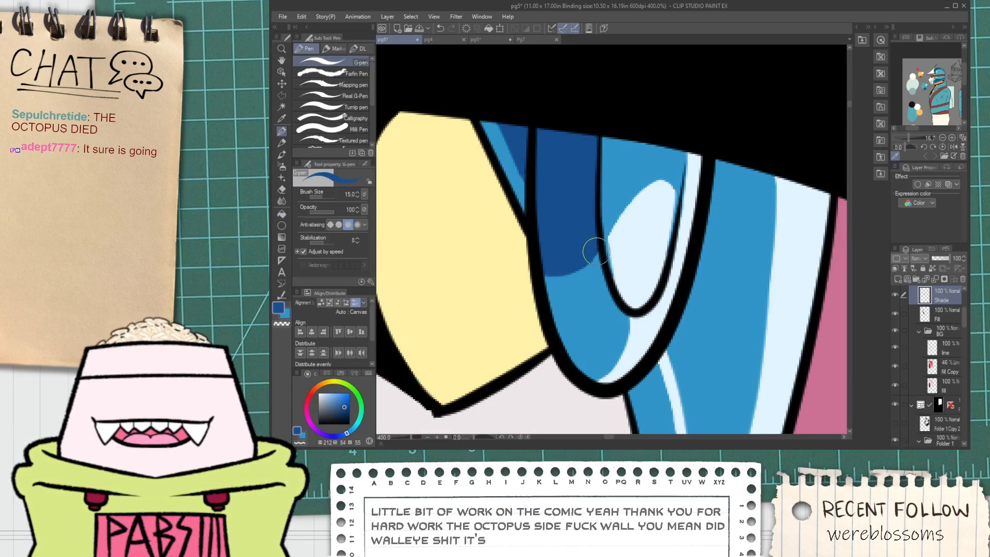
Draw a diagonal edge across the wide visor shadow and fill the side next to the ear piece dark blue.
{"action": "scroll", "coordinate": [592, 258], "scroll_direction": "down", "scroll_amount": 4}
{"action": "key", "text": "space"}
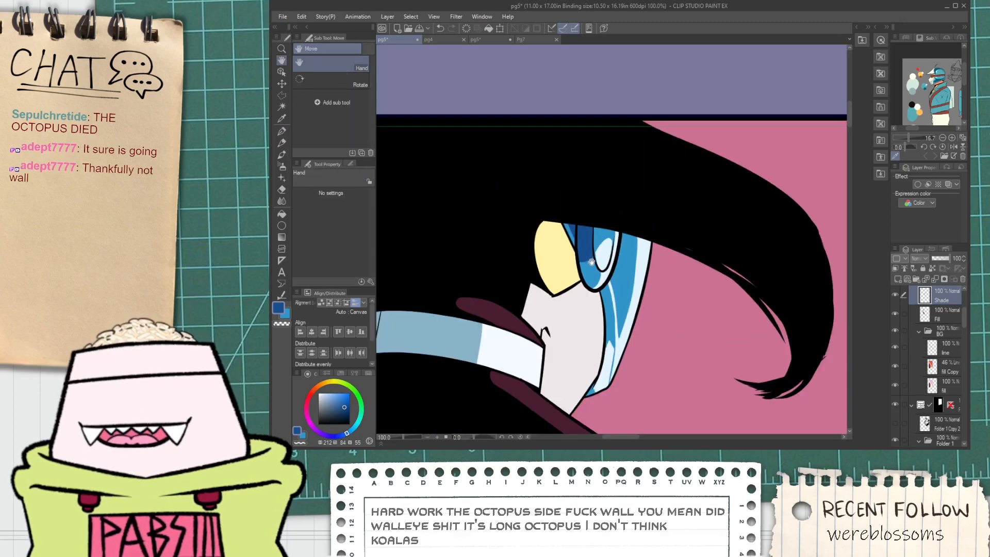
{"action": "left_click_drag", "start_coordinate": [603, 287], "coordinate": [552, 304]}
{"action": "scroll", "coordinate": [583, 257], "scroll_direction": "up", "scroll_amount": 2}
{"action": "scroll", "coordinate": [595, 233], "scroll_direction": "down", "scroll_amount": 2}
{"action": "scroll", "coordinate": [586, 255], "scroll_direction": "up", "scroll_amount": 4}
{"action": "left_click_drag", "start_coordinate": [537, 341], "coordinate": [618, 168]}
{"action": "key", "text": "ctrl+z"}
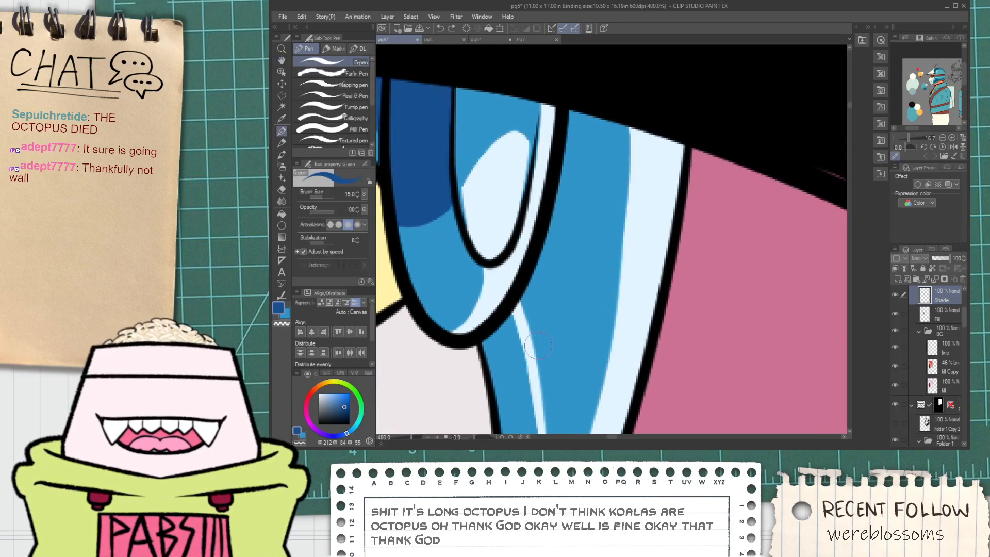
{"action": "left_click_drag", "start_coordinate": [538, 342], "coordinate": [623, 147]}
{"action": "scroll", "coordinate": [627, 147], "scroll_direction": "up", "scroll_amount": 2}
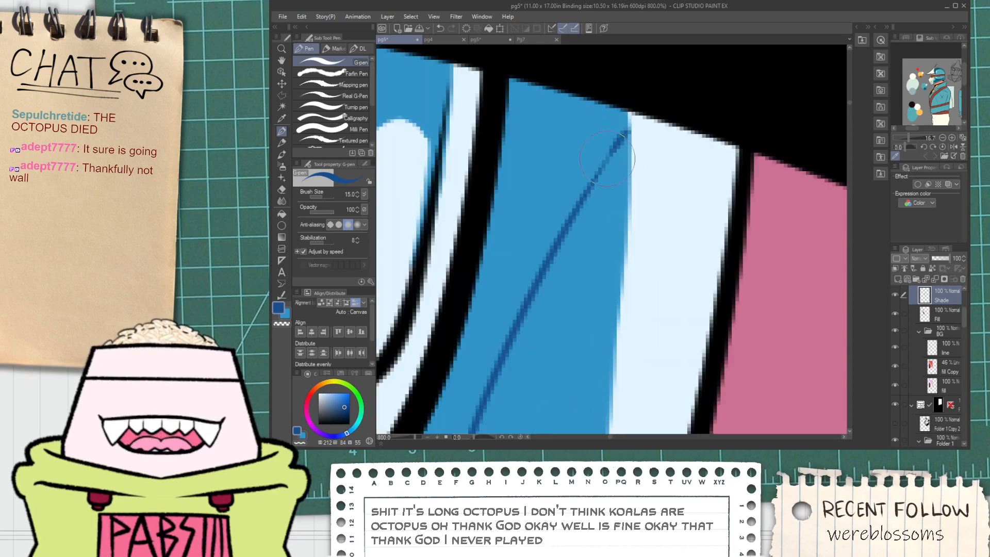
{"action": "scroll", "coordinate": [613, 144], "scroll_direction": "down", "scroll_amount": 2}
{"action": "key", "text": "g"}
{"action": "left_click", "coordinate": [572, 175]}
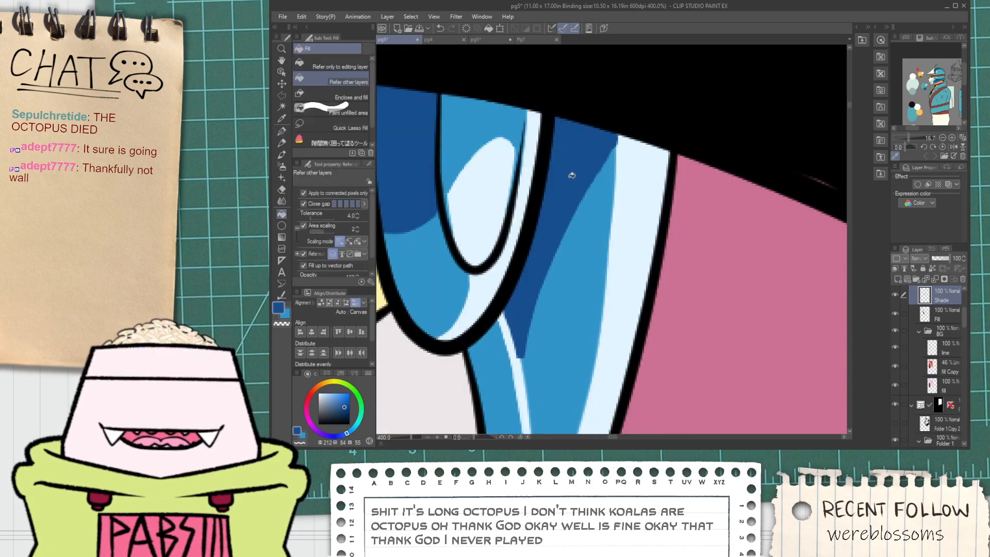
{"action": "key", "text": "e"}
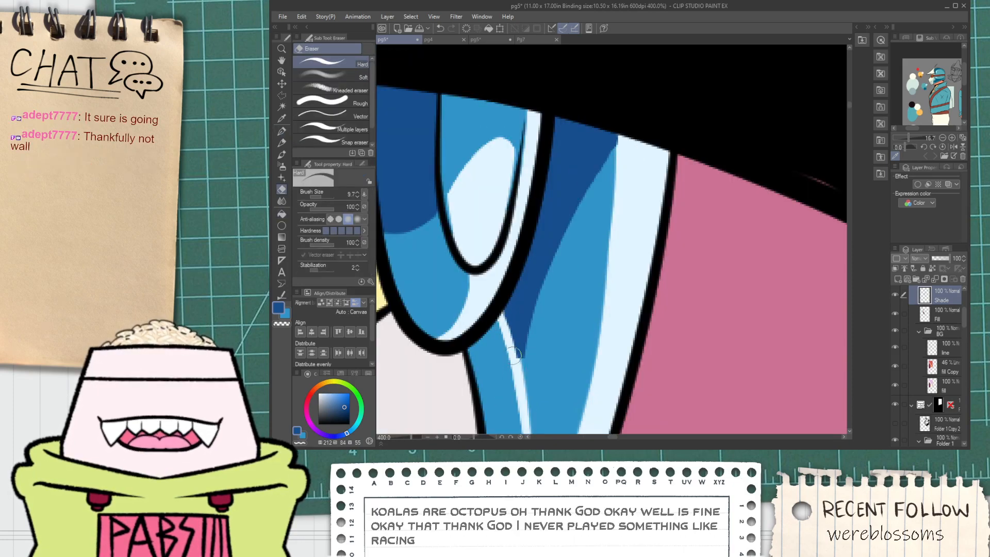
{"action": "key", "text": "space"}
{"action": "left_click_drag", "start_coordinate": [533, 263], "coordinate": [522, 302]}
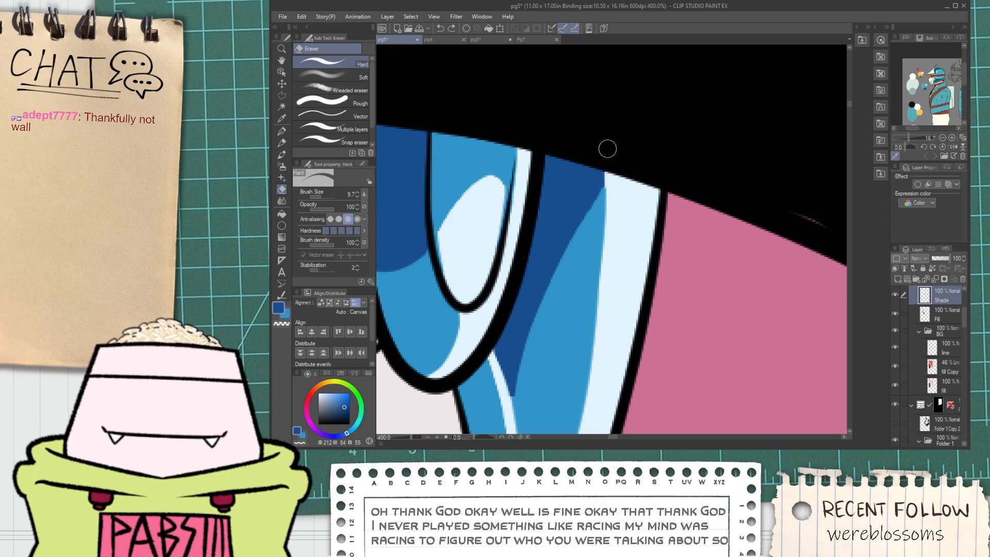
Review the shaded visor, and examine the pale blue fin at the panel's upper corner up close.
{"action": "scroll", "coordinate": [609, 191], "scroll_direction": "down", "scroll_amount": 8}
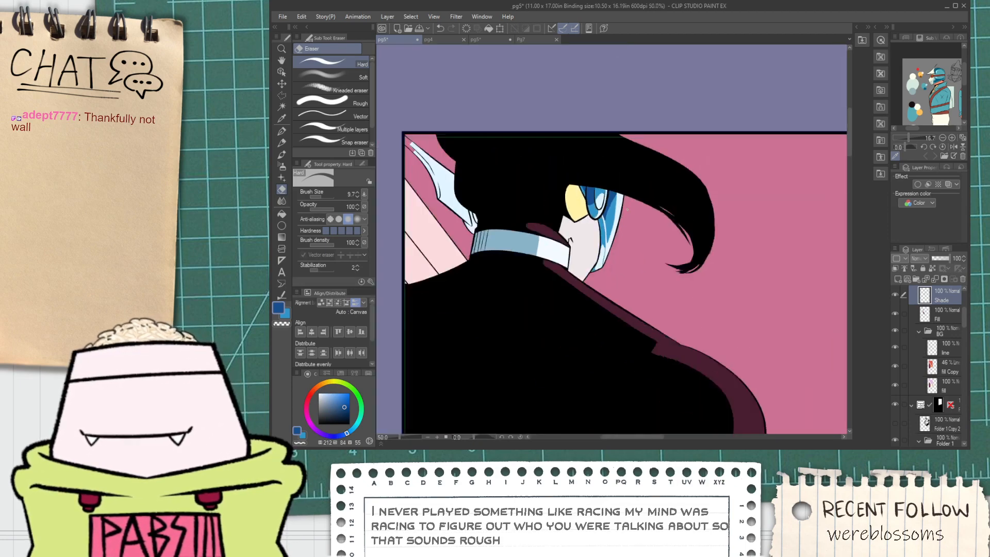
{"action": "key", "text": "space"}
{"action": "left_click_drag", "start_coordinate": [590, 240], "coordinate": [568, 249]}
{"action": "scroll", "coordinate": [542, 180], "scroll_direction": "up", "scroll_amount": 4}
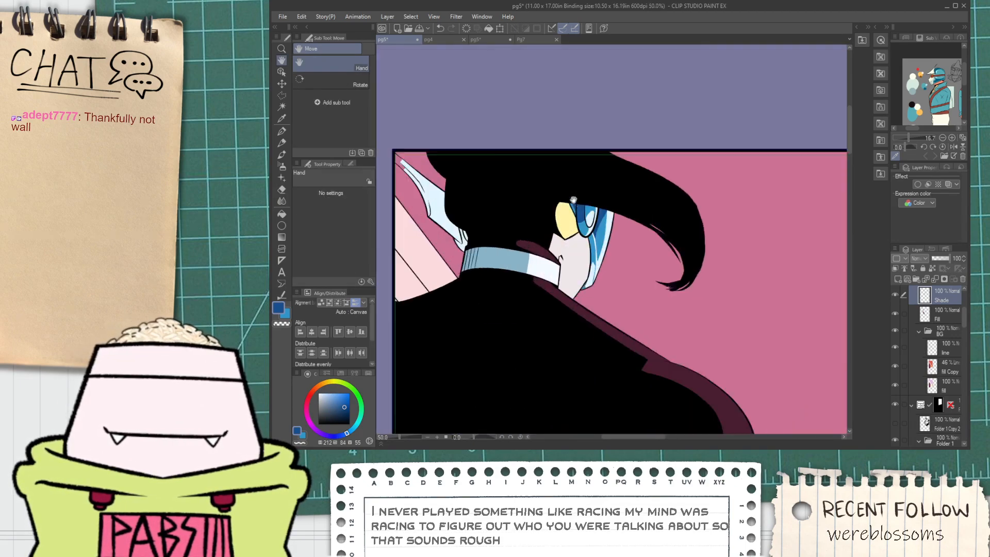
{"action": "key", "text": "alt"}
{"action": "scroll", "coordinate": [539, 213], "scroll_direction": "up", "scroll_amount": 1}
{"action": "key", "text": "space"}
{"action": "left_click_drag", "start_coordinate": [456, 187], "coordinate": [583, 239]}
{"action": "scroll", "coordinate": [495, 209], "scroll_direction": "up", "scroll_amount": 3}
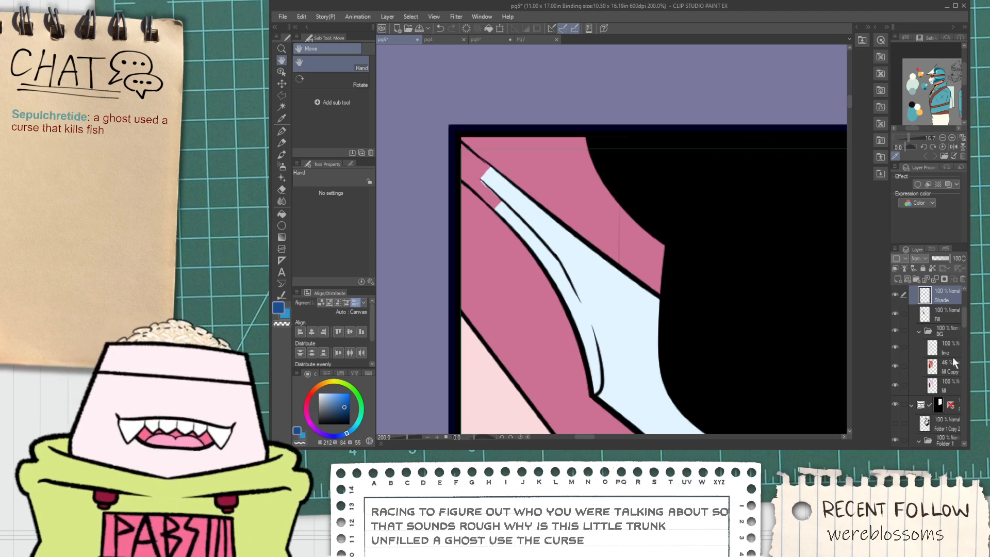
Merge the BG folder's fill Copy layer into the fill layer beneath it and sample the background pink.
{"action": "left_click", "coordinate": [946, 368]}
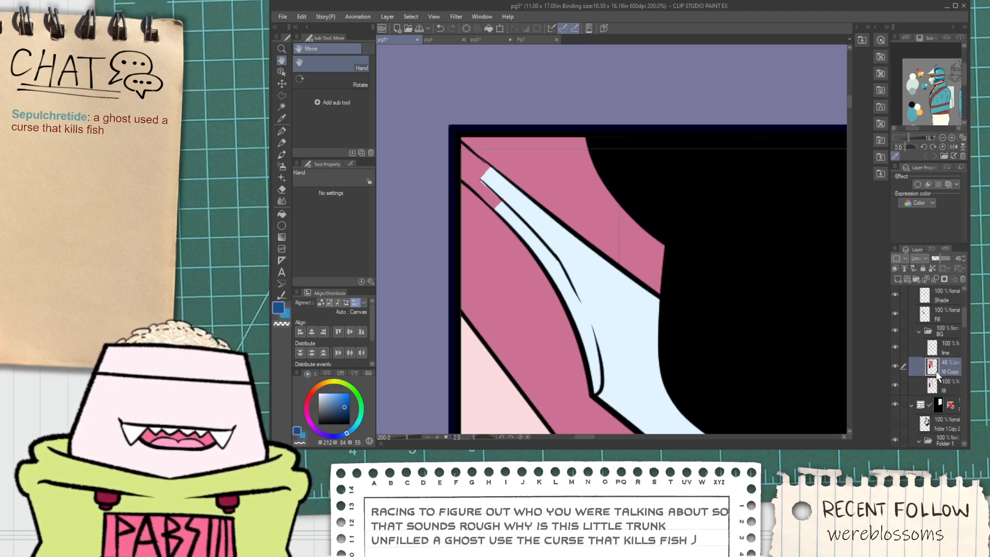
{"action": "key", "text": "ctrl+e"}
{"action": "key", "text": "p"}
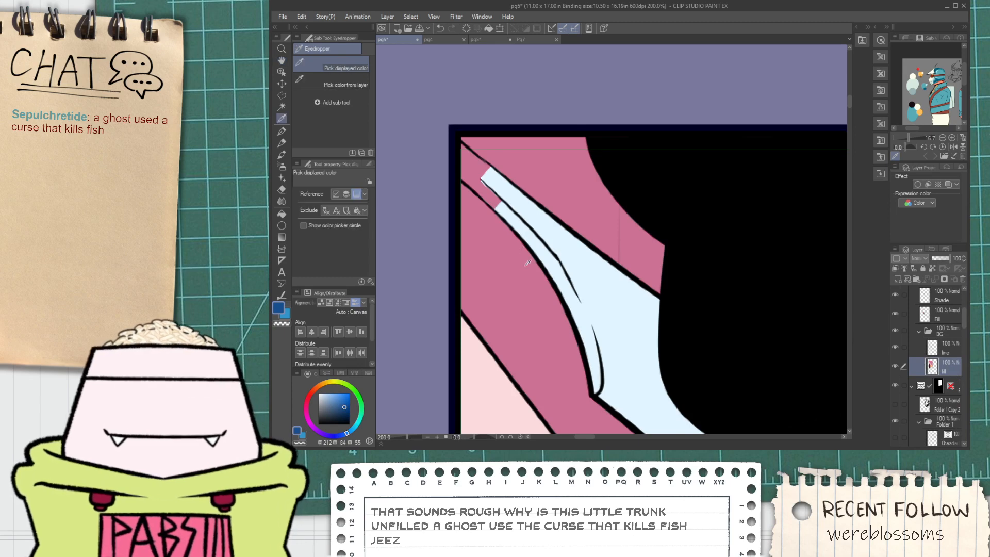
{"action": "left_click", "coordinate": [645, 252], "text": "alt"}
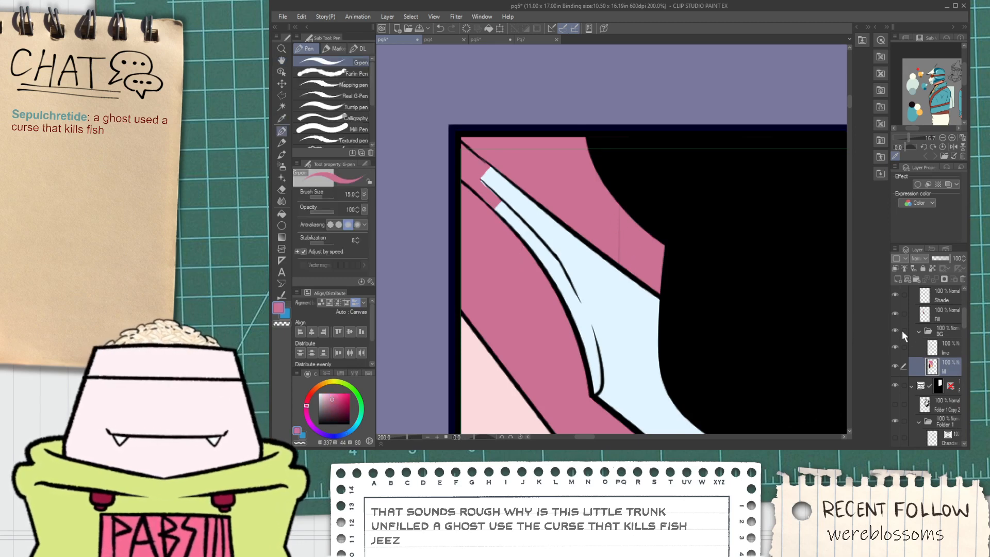
Erase the thin stray vertical line in the pink background beside the fin, on the BG folder's line layer.
{"action": "left_click", "coordinate": [948, 314]}
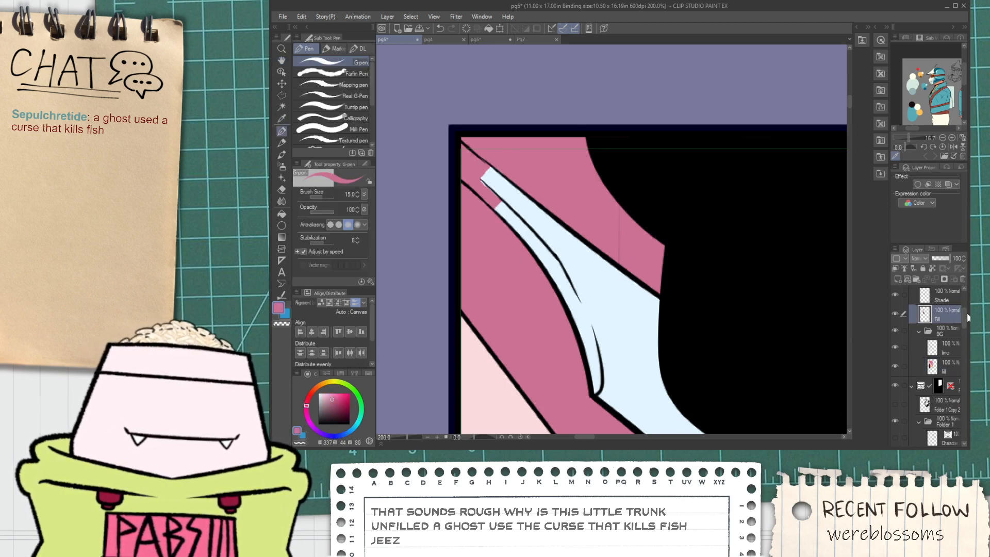
{"action": "left_click", "coordinate": [950, 298]}
{"action": "left_click_drag", "start_coordinate": [964, 316], "coordinate": [964, 306]}
{"action": "left_click", "coordinate": [952, 336]}
{"action": "key", "text": "e"}
{"action": "scroll", "coordinate": [677, 299], "scroll_direction": "up", "scroll_amount": 4}
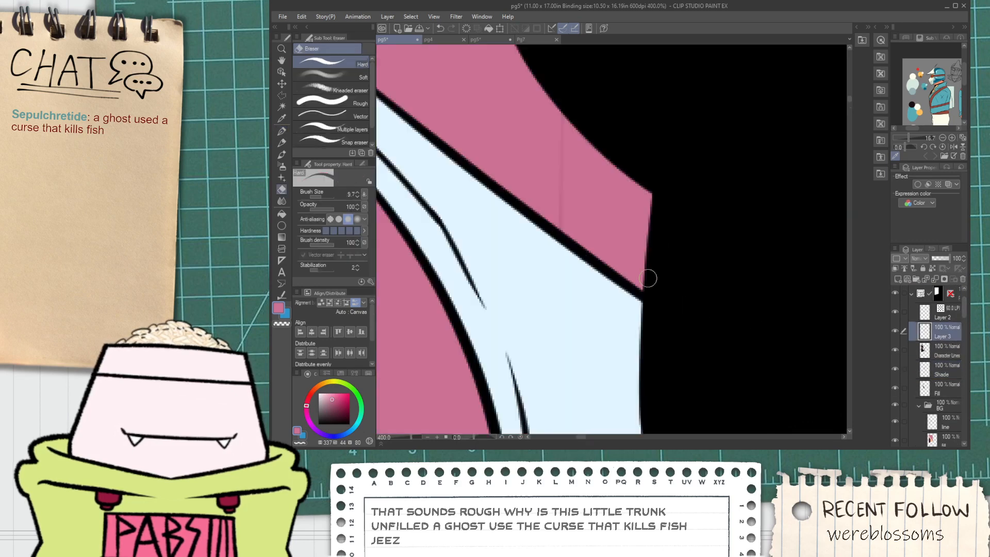
{"action": "left_click", "coordinate": [945, 355]}
{"action": "scroll", "coordinate": [740, 263], "scroll_direction": "down", "scroll_amount": 2}
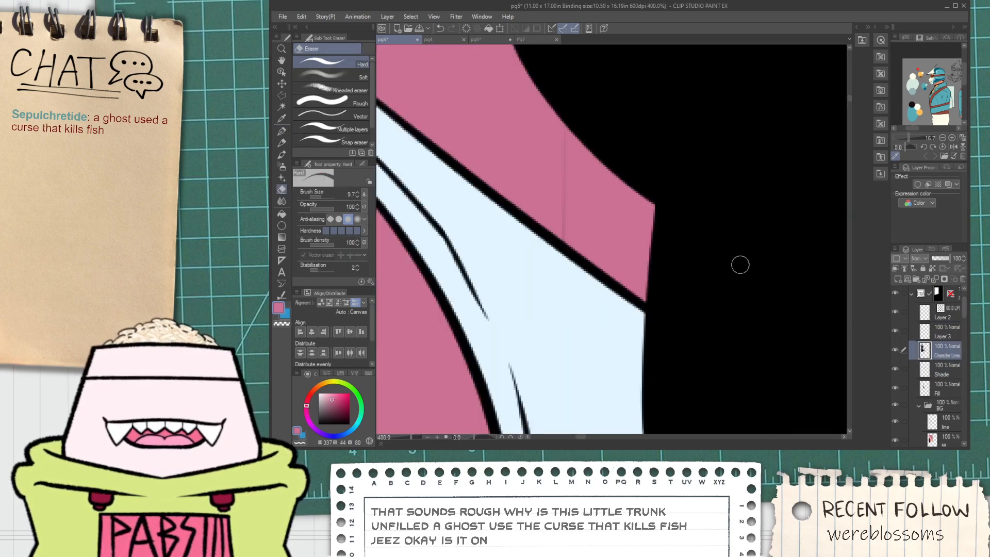
{"action": "left_click", "coordinate": [941, 396]}
{"action": "left_click", "coordinate": [946, 421]}
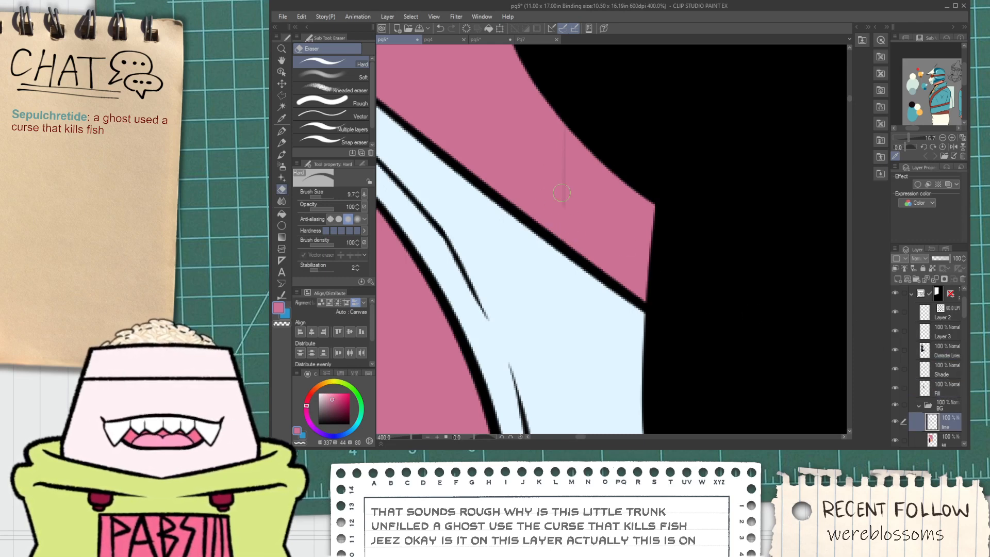
{"action": "key", "text": "space"}
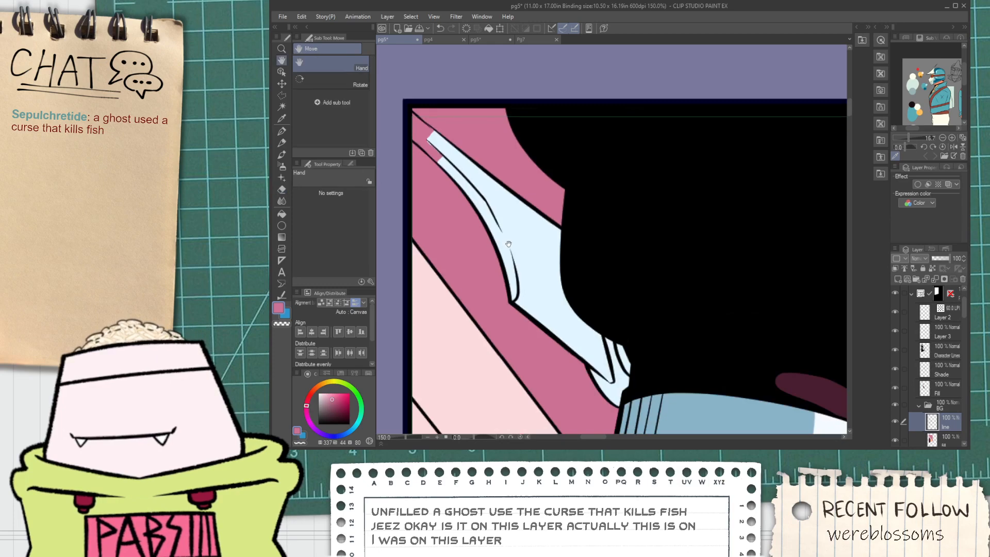
{"action": "left_click_drag", "start_coordinate": [514, 226], "coordinate": [526, 243]}
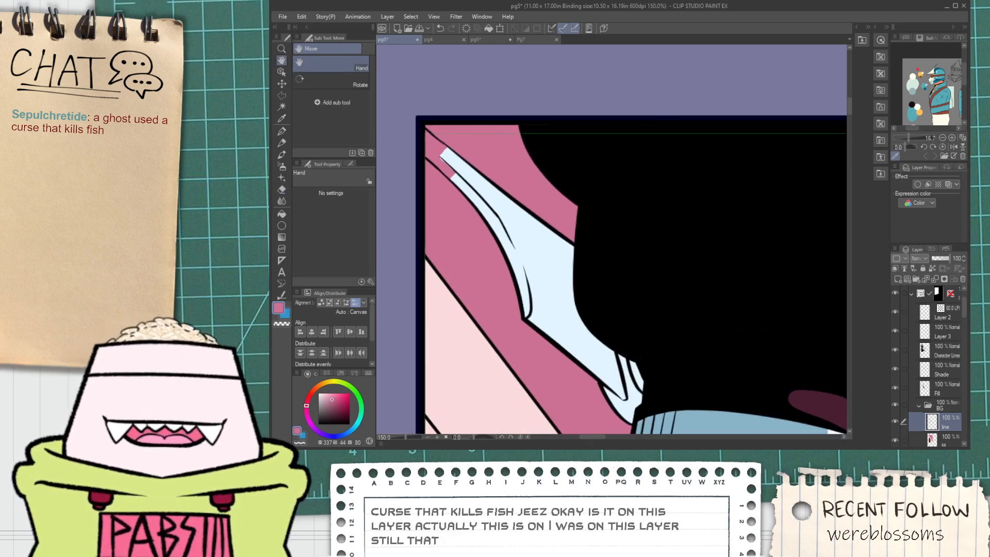
On the uncoloured pg5 page, paint white over the stray vertical line beside the fin with the G-pen and save the page.
{"action": "left_click", "coordinate": [430, 40]}
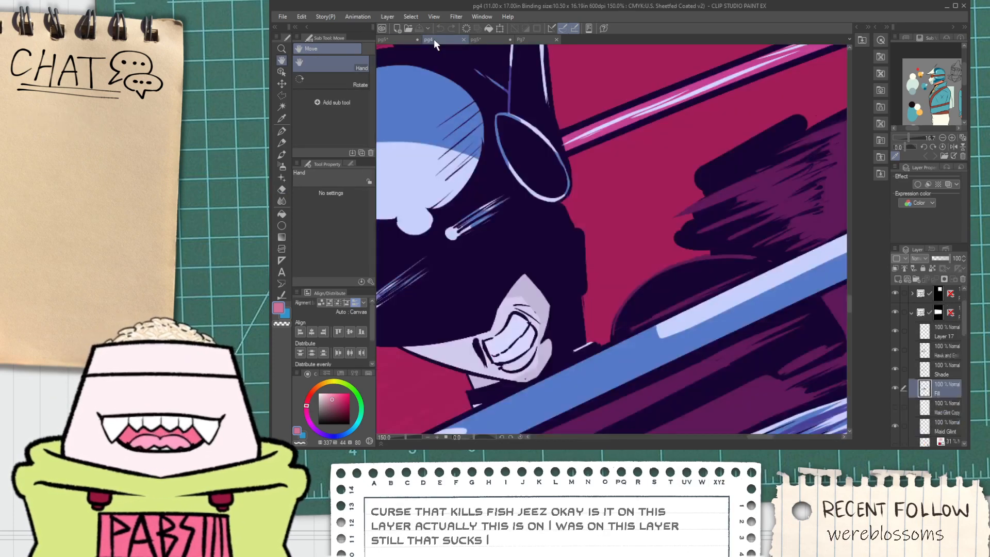
{"action": "left_click", "coordinate": [499, 40]}
{"action": "left_click_drag", "start_coordinate": [441, 169], "coordinate": [660, 298]}
{"action": "scroll", "coordinate": [659, 301], "scroll_direction": "up", "scroll_amount": 3}
{"action": "scroll", "coordinate": [635, 194], "scroll_direction": "down", "scroll_amount": 1}
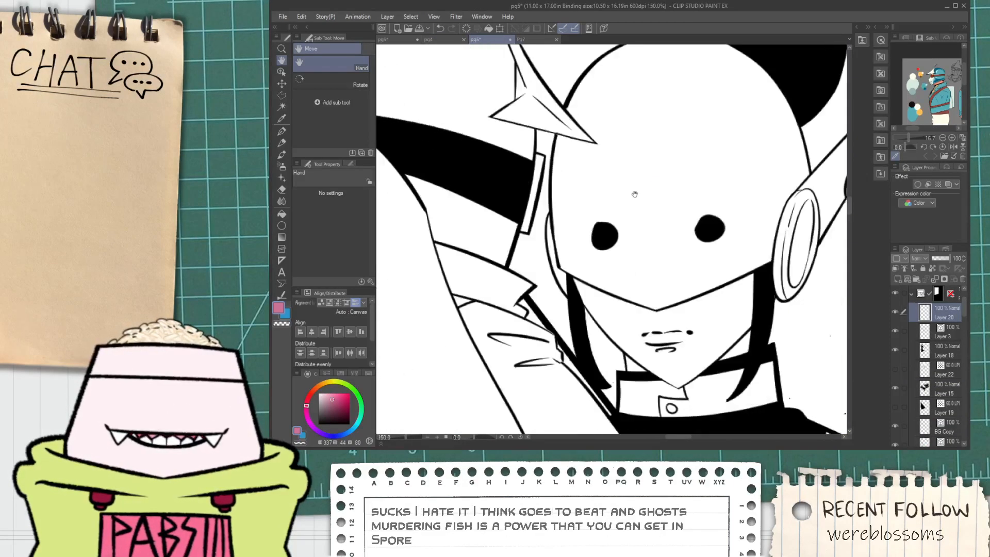
{"action": "scroll", "coordinate": [634, 180], "scroll_direction": "down", "scroll_amount": 3}
{"action": "left_click_drag", "start_coordinate": [566, 170], "coordinate": [681, 371]}
{"action": "left_click_drag", "start_coordinate": [466, 98], "coordinate": [680, 459]}
{"action": "scroll", "coordinate": [508, 93], "scroll_direction": "up", "scroll_amount": 3}
{"action": "left_click_drag", "start_coordinate": [522, 68], "coordinate": [607, 237]}
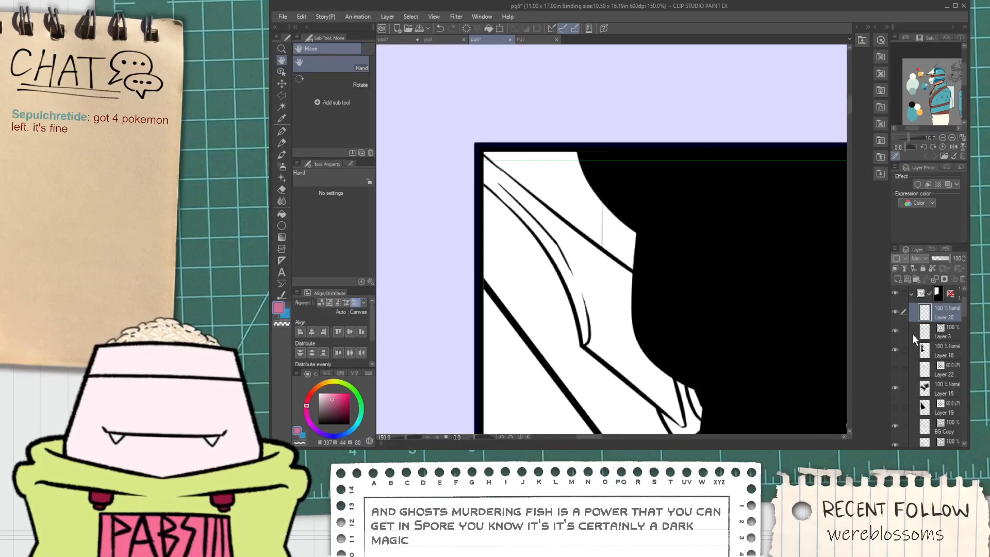
{"action": "key", "text": "p"}
{"action": "scroll", "coordinate": [637, 285], "scroll_direction": "up", "scroll_amount": 5}
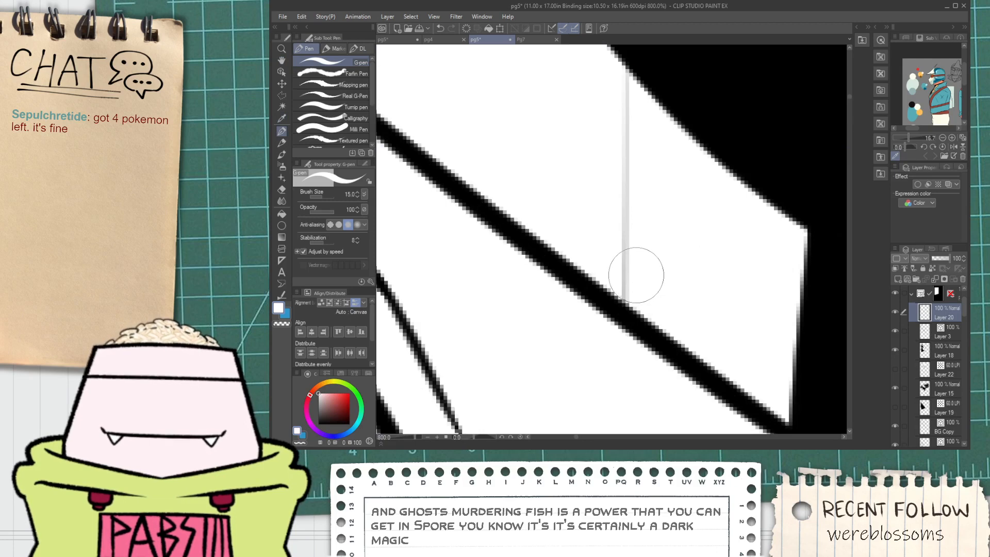
{"action": "left_click_drag", "start_coordinate": [636, 275], "coordinate": [612, 97]}
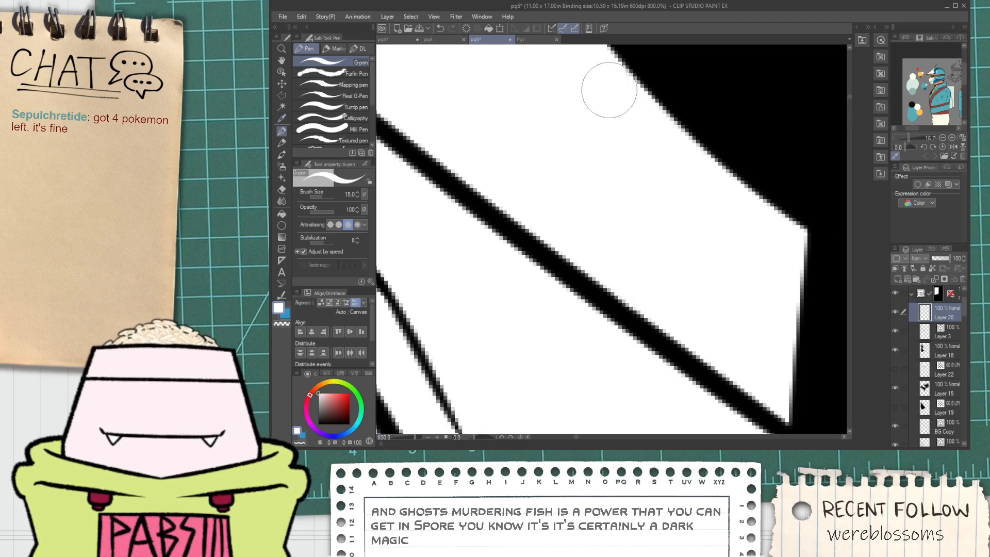
{"action": "scroll", "coordinate": [609, 89], "scroll_direction": "down", "scroll_amount": 8}
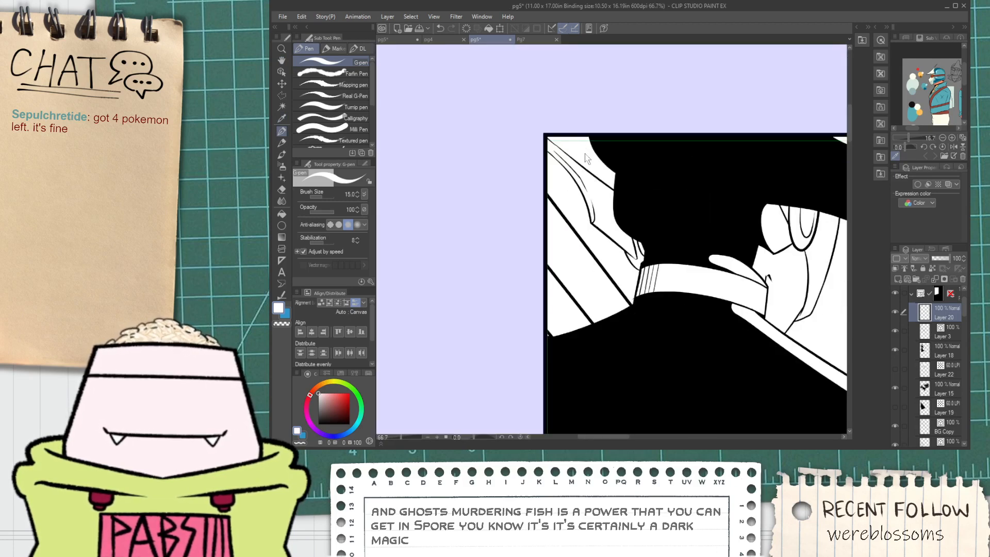
{"action": "scroll", "coordinate": [621, 243], "scroll_direction": "down", "scroll_amount": 1}
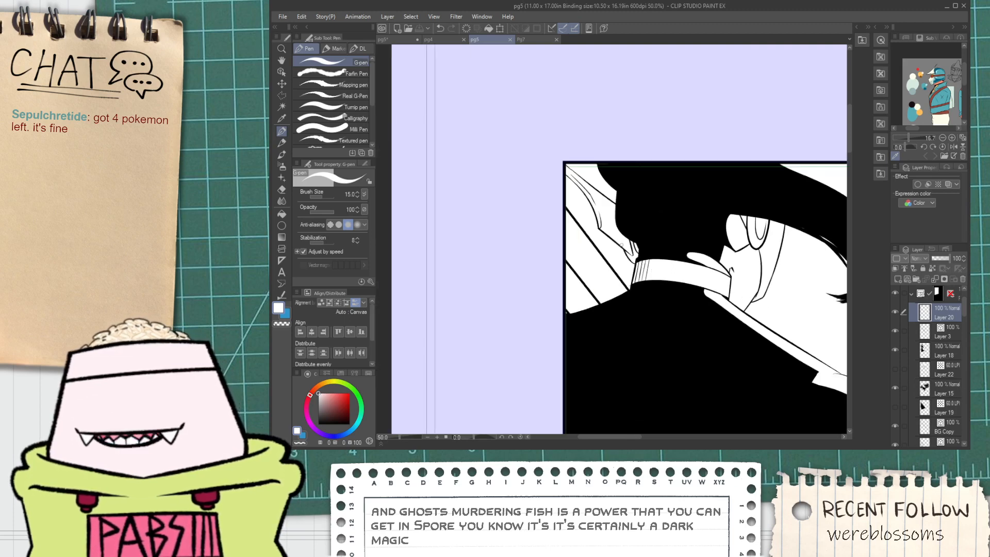
{"action": "key", "text": "h"}
{"action": "left_click_drag", "start_coordinate": [733, 327], "coordinate": [627, 289]}
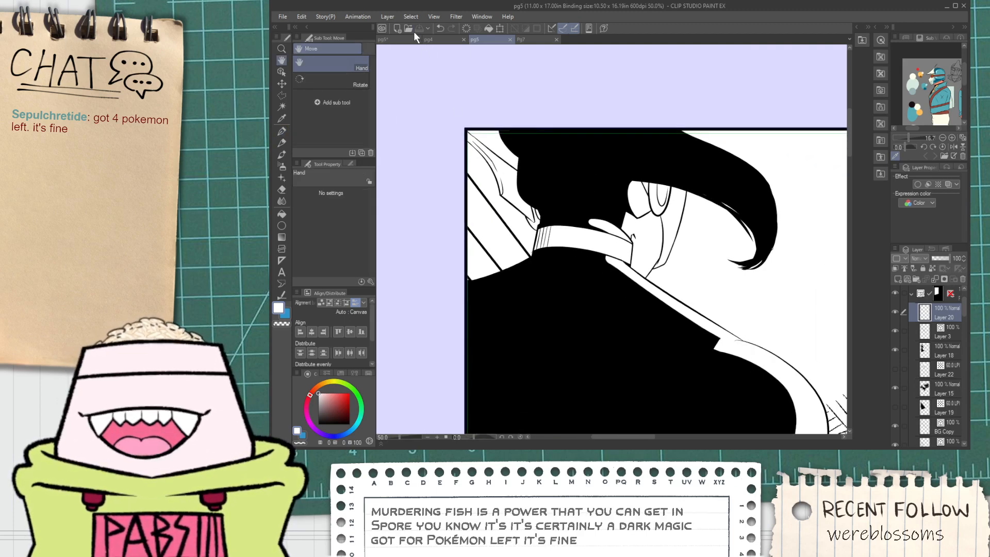
Return to the coloured pg5, sample the fin's pale blue and fill its uncoloured tip on the Fill layer.
{"action": "left_click", "coordinate": [402, 41]}
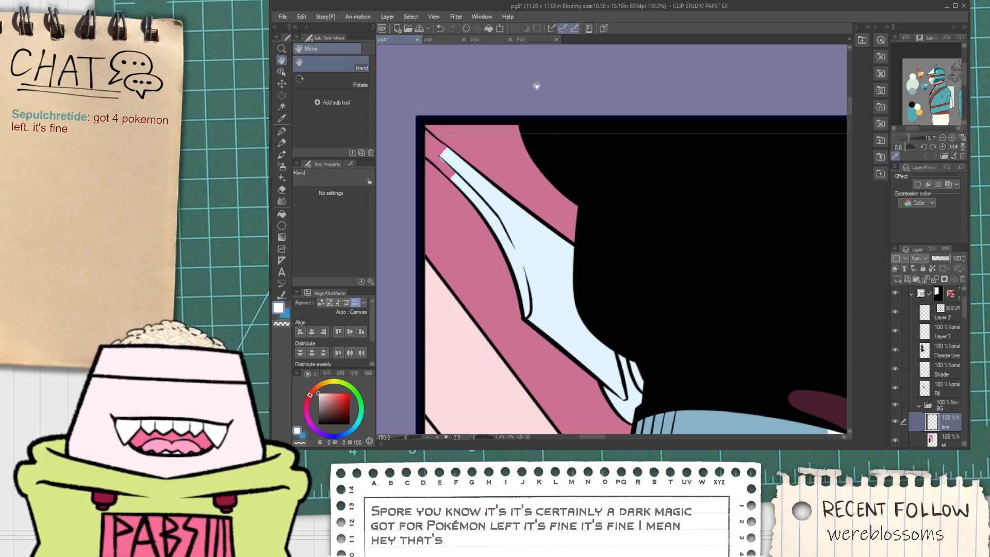
{"action": "left_click", "coordinate": [927, 390]}
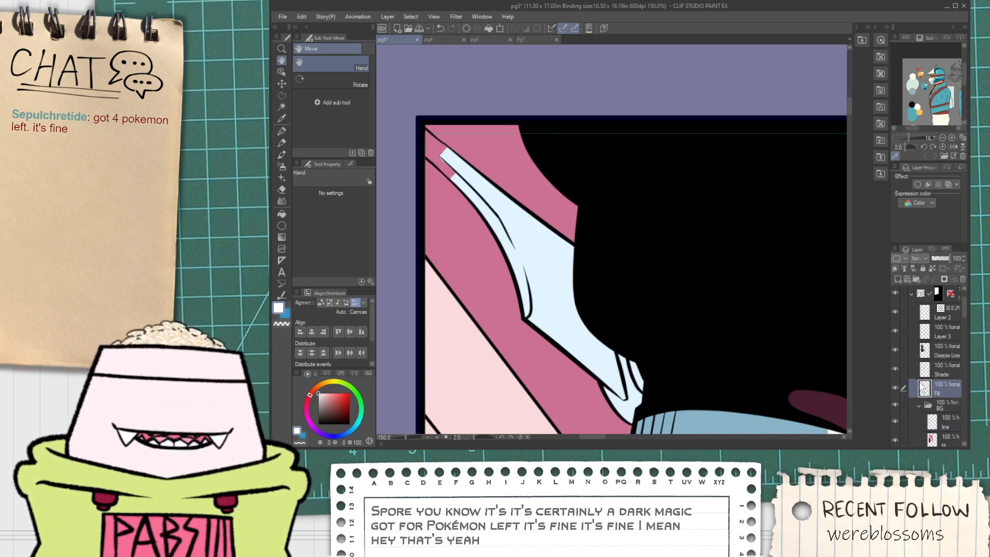
{"action": "key", "text": "i"}
{"action": "left_click", "coordinate": [555, 271]}
{"action": "key", "text": "space"}
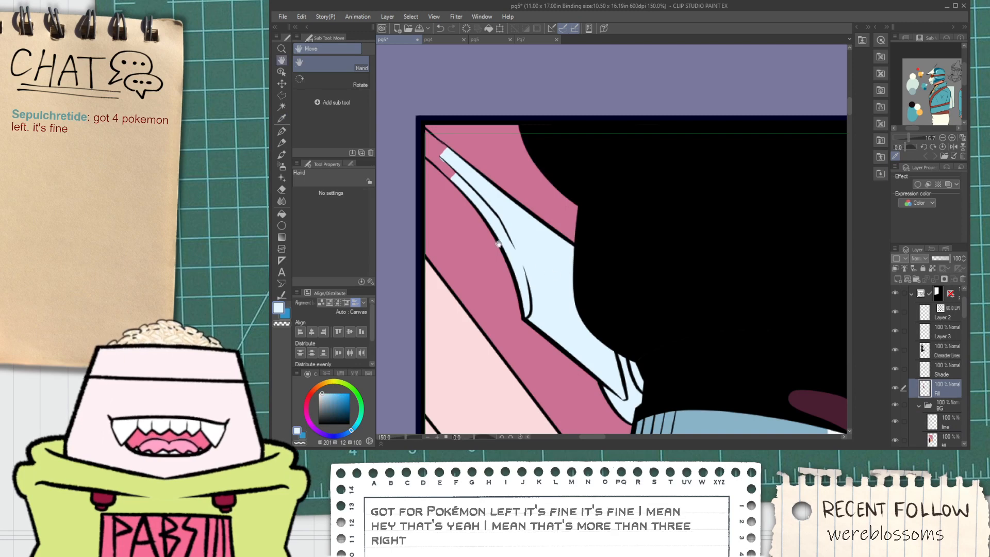
{"action": "left_click_drag", "start_coordinate": [502, 240], "coordinate": [537, 301]}
{"action": "key", "text": "g"}
{"action": "scroll", "coordinate": [465, 211], "scroll_direction": "up", "scroll_amount": 3}
{"action": "left_click", "coordinate": [480, 212]}
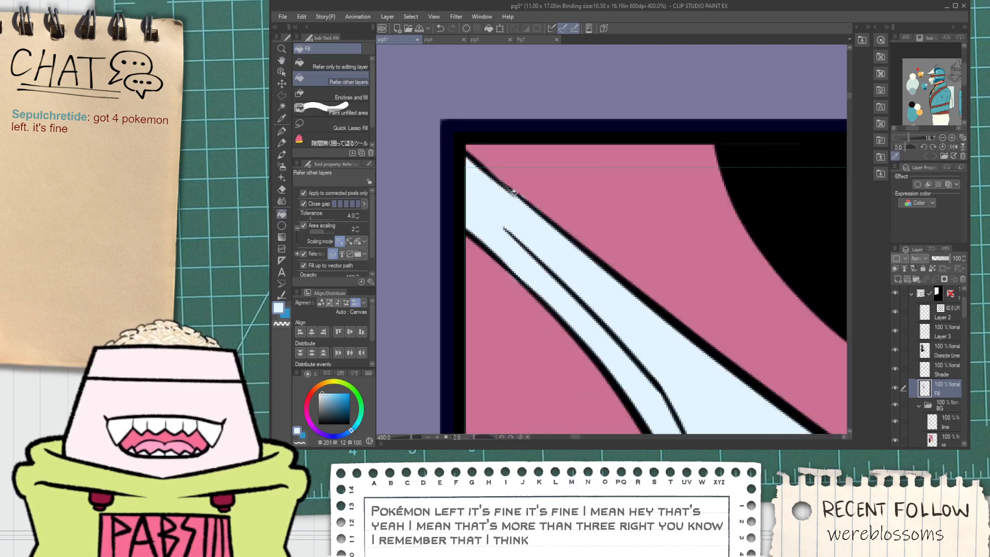
Examine the edges of the fin's tip up close, and check the fin against the rest of the figure.
{"action": "scroll", "coordinate": [513, 193], "scroll_direction": "up", "scroll_amount": 2}
{"action": "key", "text": "e"}
{"action": "scroll", "coordinate": [583, 242], "scroll_direction": "down", "scroll_amount": 9}
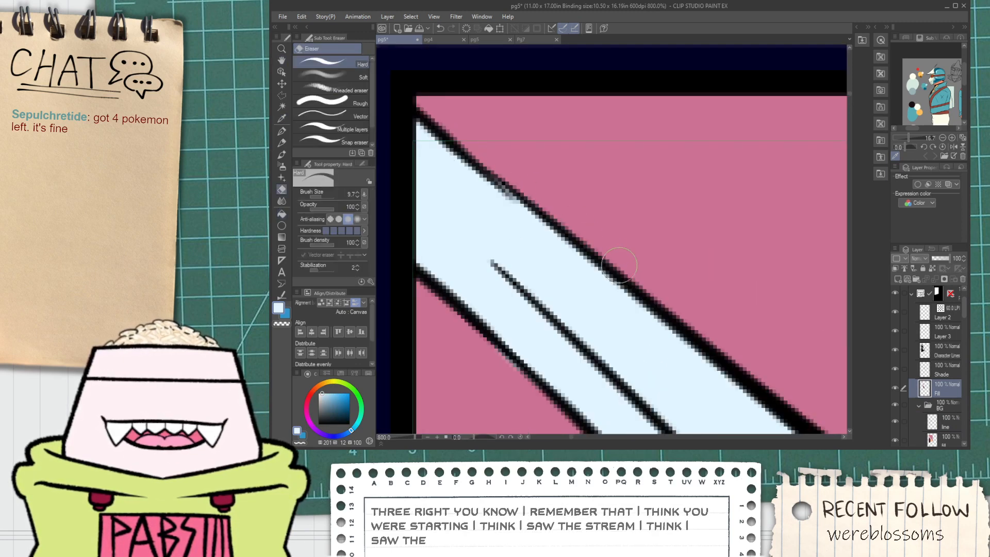
{"action": "key", "text": "space"}
{"action": "scroll", "coordinate": [602, 291], "scroll_direction": "up", "scroll_amount": 9}
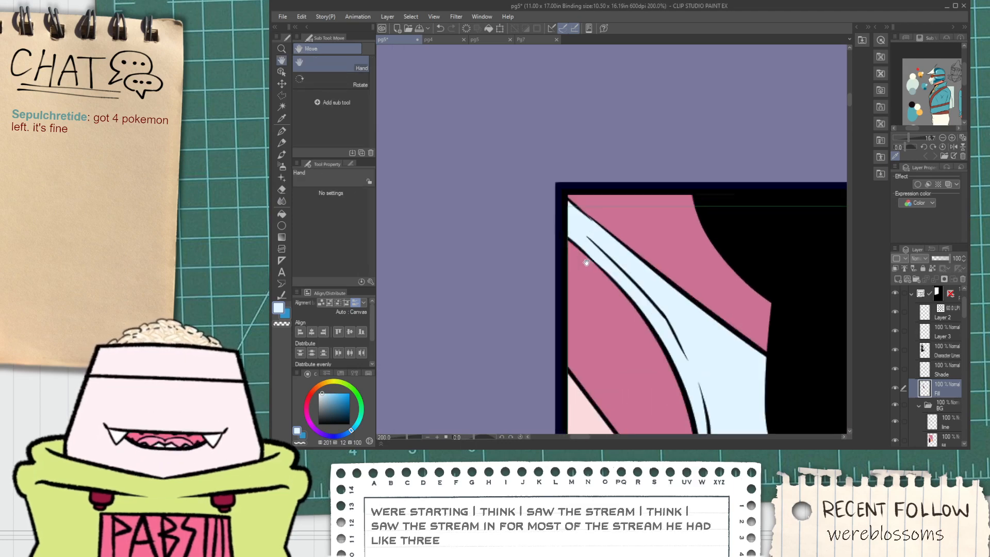
{"action": "scroll", "coordinate": [581, 256], "scroll_direction": "down", "scroll_amount": 10}
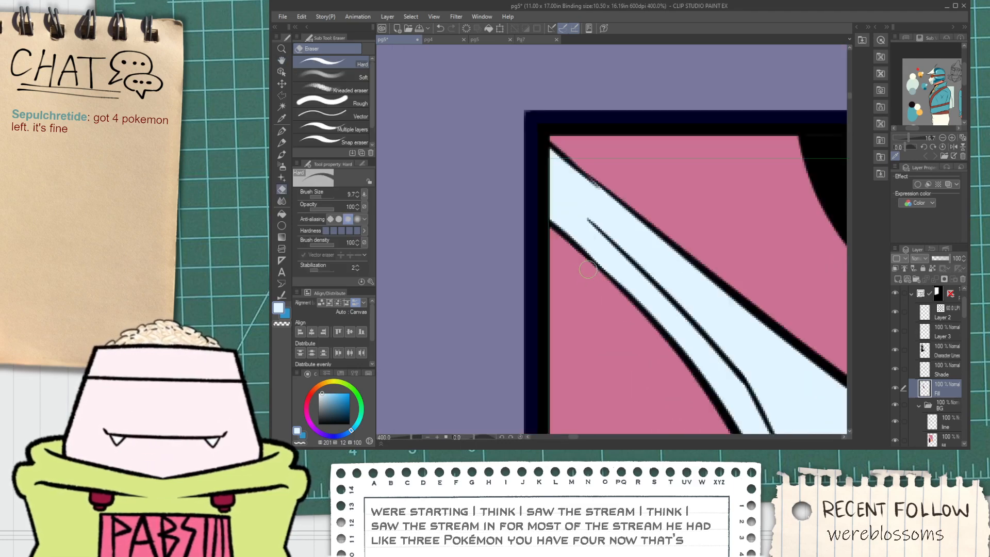
{"action": "key", "text": "space"}
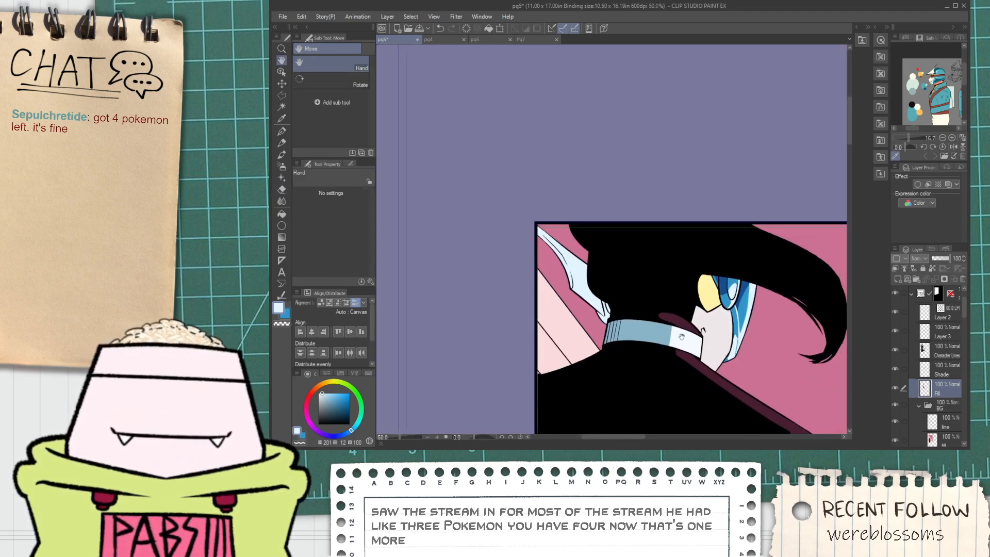
Sample the visor's mid blue and fill all sections of the fin with it on the Shade layer.
{"action": "left_click", "coordinate": [949, 367]}
{"action": "key", "text": "i"}
{"action": "scroll", "coordinate": [729, 279], "scroll_direction": "up", "scroll_amount": 3}
{"action": "left_click", "coordinate": [735, 314]}
{"action": "scroll", "coordinate": [620, 268], "scroll_direction": "down", "scroll_amount": 1}
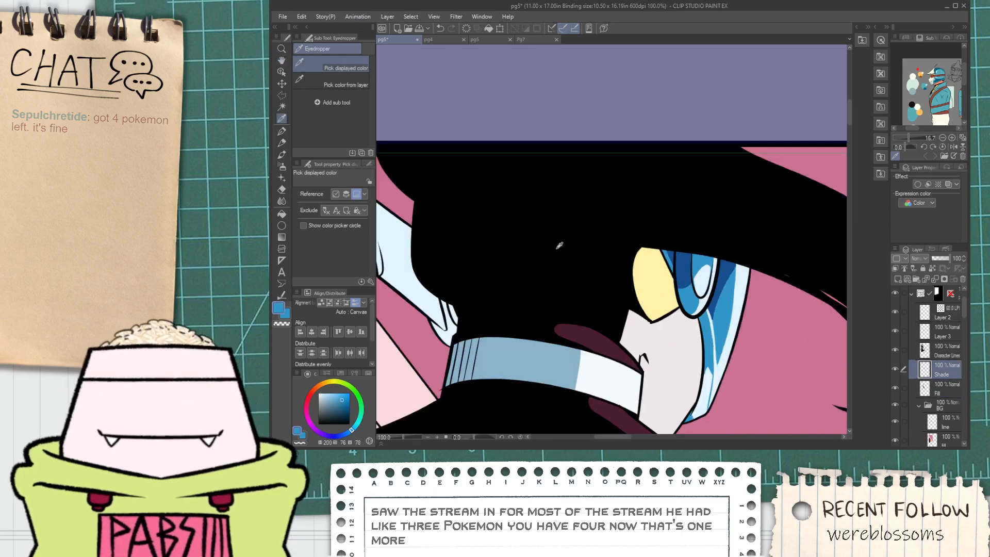
{"action": "key", "text": "space"}
{"action": "left_click_drag", "start_coordinate": [555, 261], "coordinate": [721, 321]}
{"action": "scroll", "coordinate": [628, 353], "scroll_direction": "up", "scroll_amount": 1}
{"action": "key", "text": "g"}
{"action": "scroll", "coordinate": [709, 411], "scroll_direction": "up", "scroll_amount": 1}
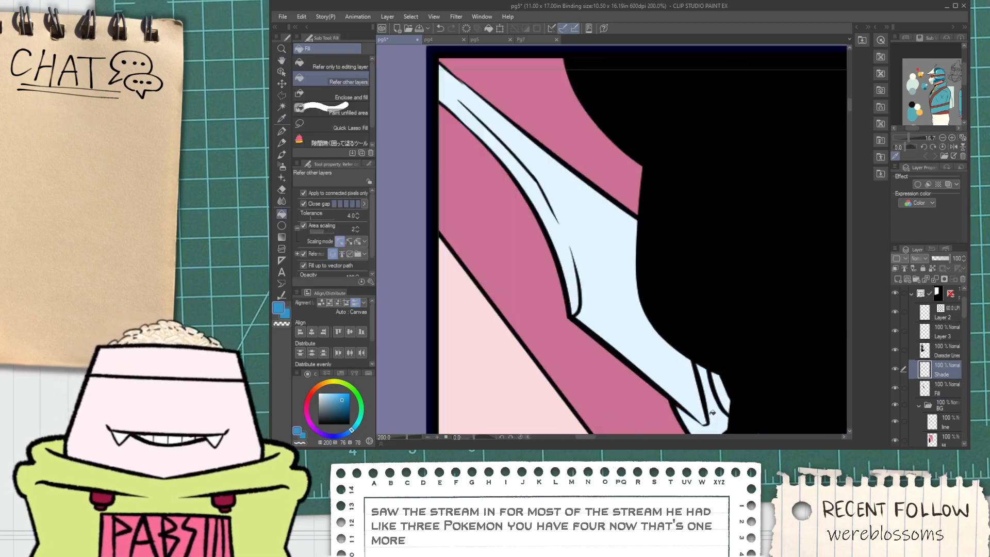
{"action": "left_click", "coordinate": [712, 412]}
{"action": "left_click", "coordinate": [670, 372]}
{"action": "scroll", "coordinate": [671, 373], "scroll_direction": "down", "scroll_amount": 1}
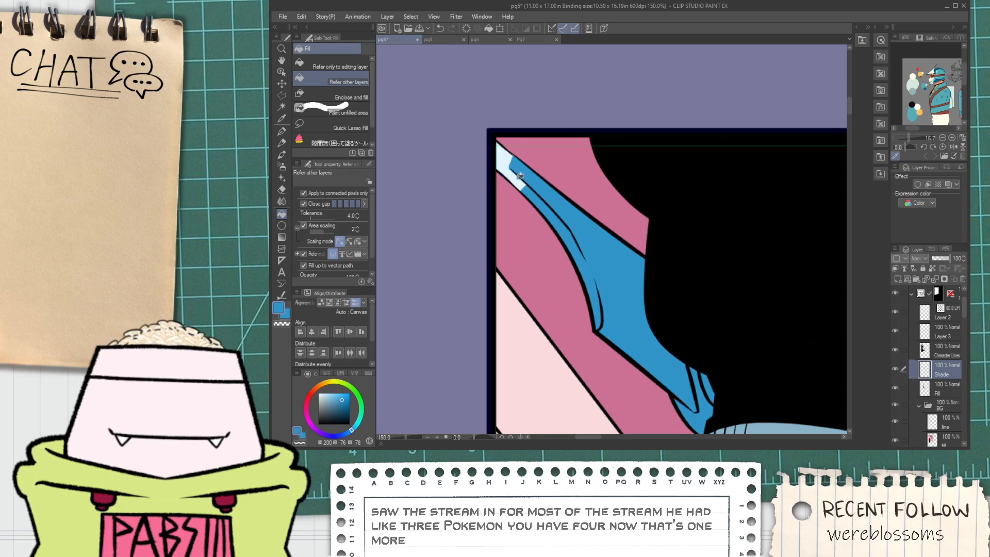
{"action": "scroll", "coordinate": [511, 170], "scroll_direction": "down", "scroll_amount": 3}
Sample the dark blue beside the visor's ear piece and ready the G-pen for shading the fin.
{"action": "key", "text": "space"}
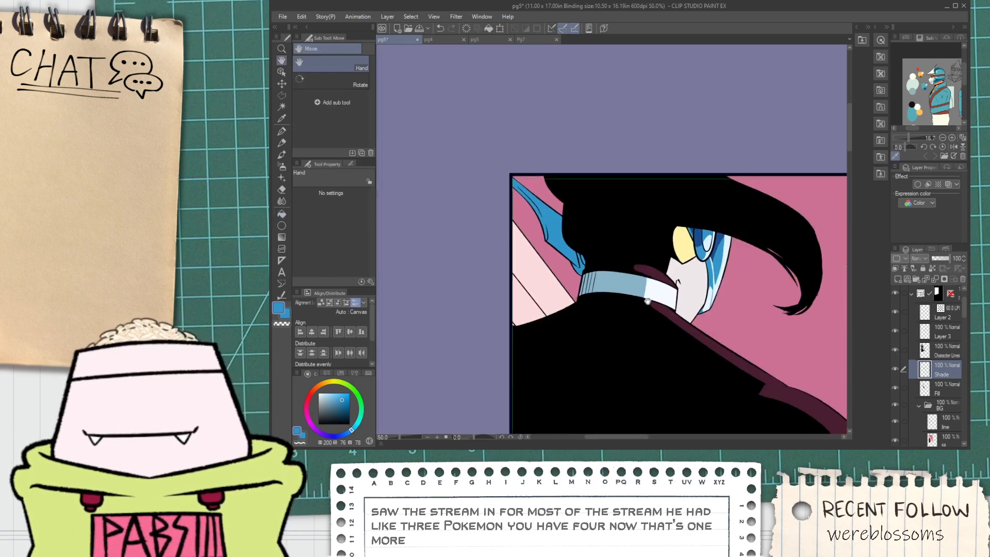
{"action": "left_click_drag", "start_coordinate": [704, 236], "coordinate": [629, 234]}
{"action": "key", "text": "i"}
{"action": "scroll", "coordinate": [629, 234], "scroll_direction": "up", "scroll_amount": 2}
{"action": "scroll", "coordinate": [630, 244], "scroll_direction": "down", "scroll_amount": 1}
{"action": "key", "text": "space"}
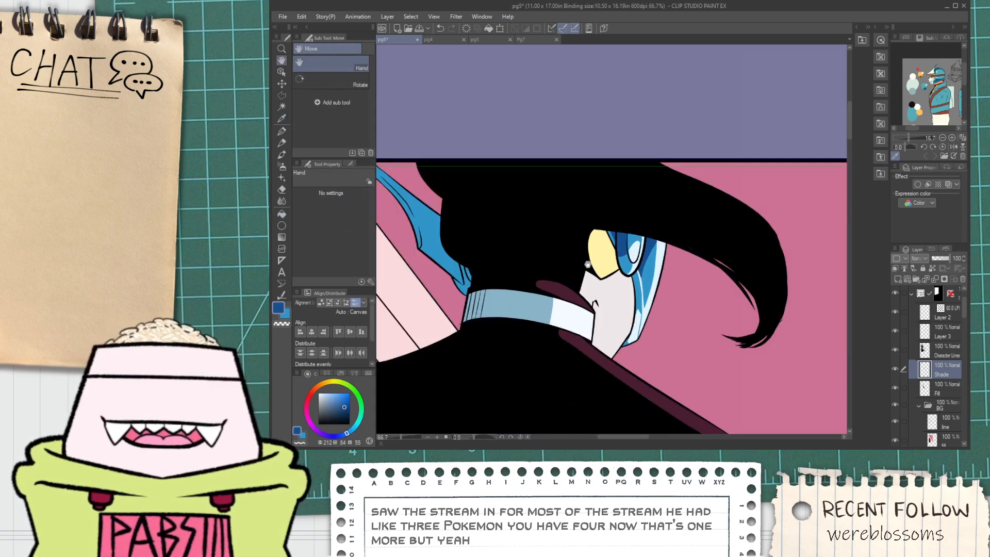
{"action": "left_click_drag", "start_coordinate": [492, 283], "coordinate": [638, 308]}
{"action": "left_click_drag", "start_coordinate": [520, 276], "coordinate": [582, 285]}
{"action": "scroll", "coordinate": [595, 230], "scroll_direction": "up", "scroll_amount": 2}
{"action": "key", "text": "p"}
{"action": "scroll", "coordinate": [604, 227], "scroll_direction": "up", "scroll_amount": 3}
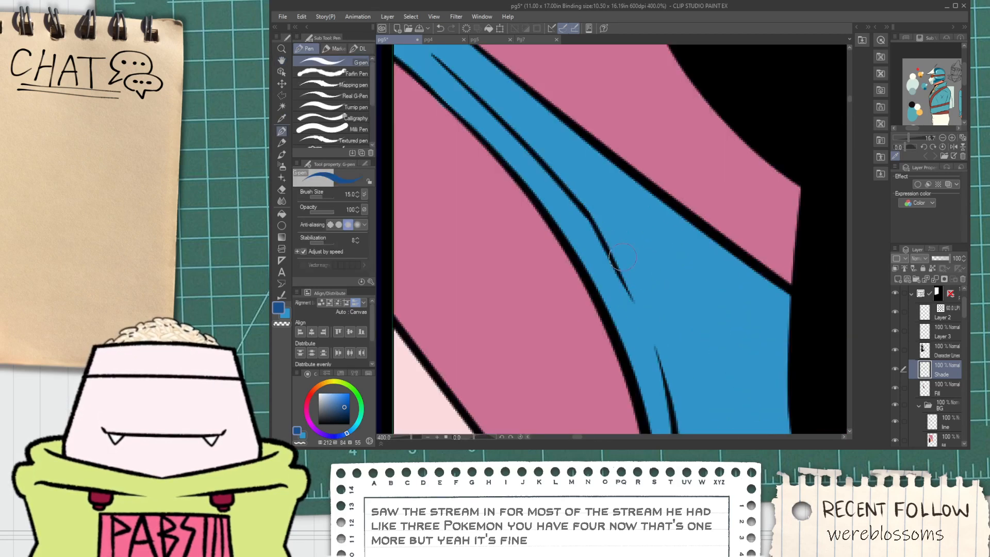
{"action": "left_click_drag", "start_coordinate": [598, 226], "coordinate": [634, 302]}
{"action": "key", "text": "ctrl+z"}
{"action": "left_click_drag", "start_coordinate": [598, 225], "coordinate": [633, 300]}
{"action": "key", "text": "ctrl+z"}
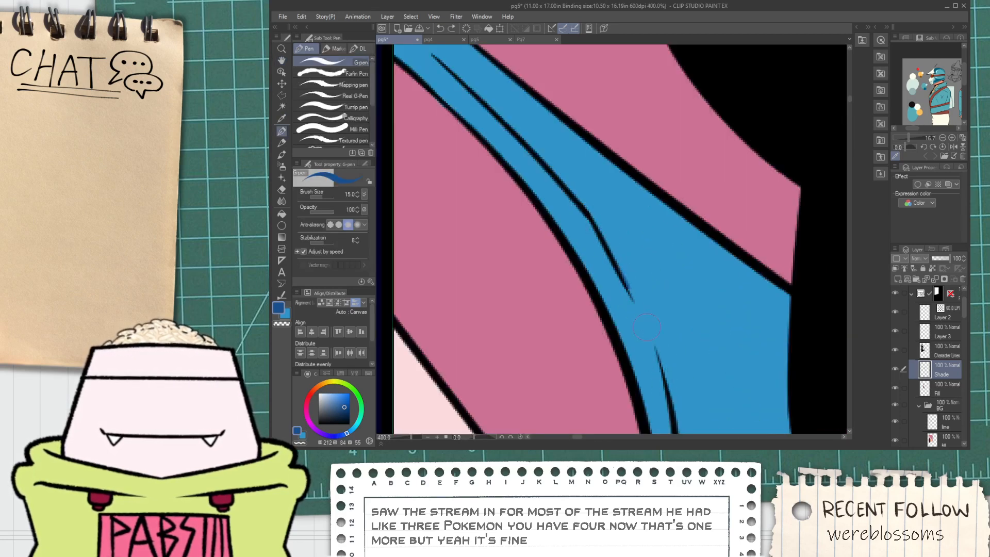
Extend the fin's inner crease to the panel border with the G-pen and fill the tip section above it dark blue.
{"action": "scroll", "coordinate": [634, 334], "scroll_direction": "down", "scroll_amount": 2}
{"action": "scroll", "coordinate": [548, 254], "scroll_direction": "up", "scroll_amount": 4}
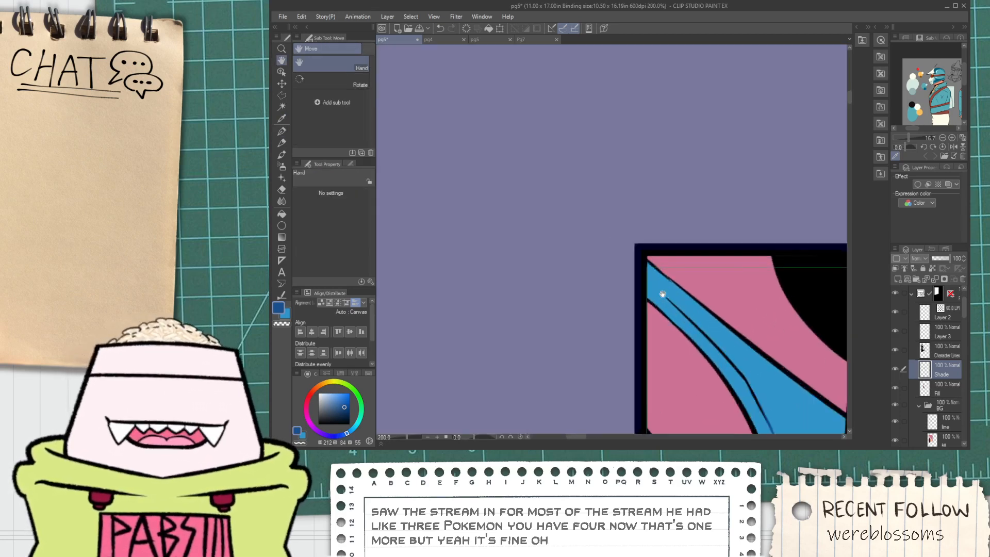
{"action": "left_click_drag", "start_coordinate": [643, 286], "coordinate": [714, 340]}
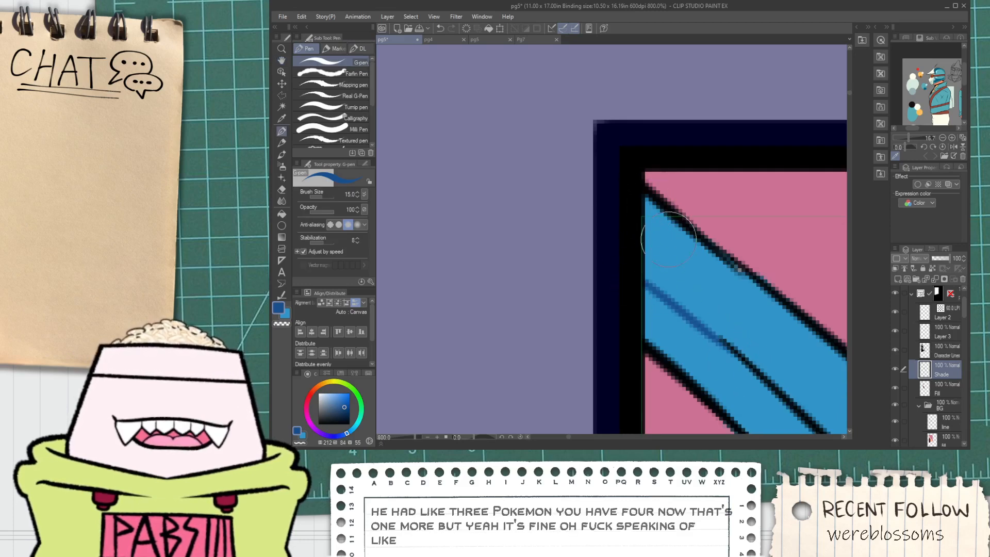
{"action": "key", "text": "g"}
{"action": "left_click", "coordinate": [691, 263]}
{"action": "scroll", "coordinate": [727, 306], "scroll_direction": "down", "scroll_amount": 2}
{"action": "left_click_drag", "start_coordinate": [769, 351], "coordinate": [623, 297]}
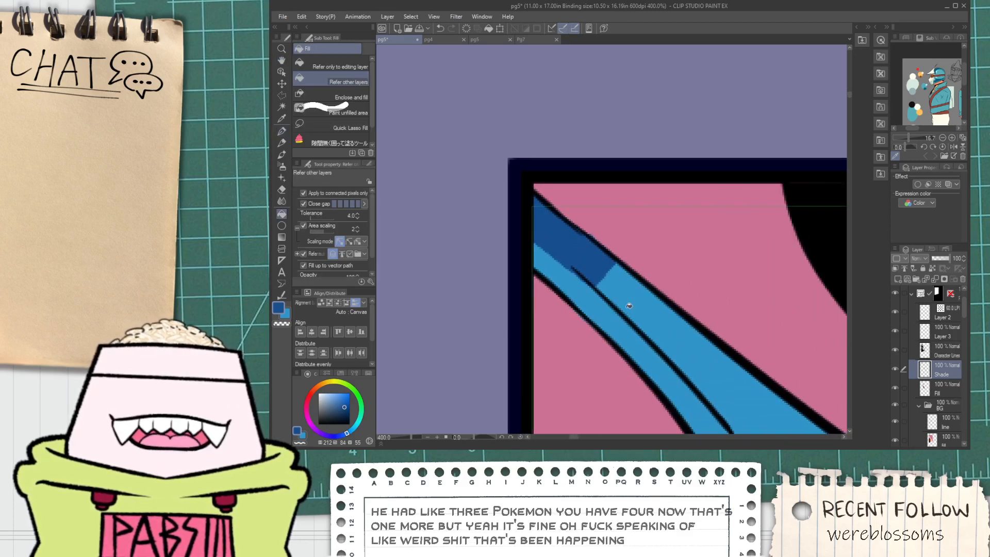
Fill the fin's large section above the inner crease with dark blue on the Shade layer and ready the hard eraser at its tip.
{"action": "scroll", "coordinate": [646, 338], "scroll_direction": "down", "scroll_amount": 3}
{"action": "left_click_drag", "start_coordinate": [670, 389], "coordinate": [624, 251]}
{"action": "scroll", "coordinate": [654, 328], "scroll_direction": "up", "scroll_amount": 2}
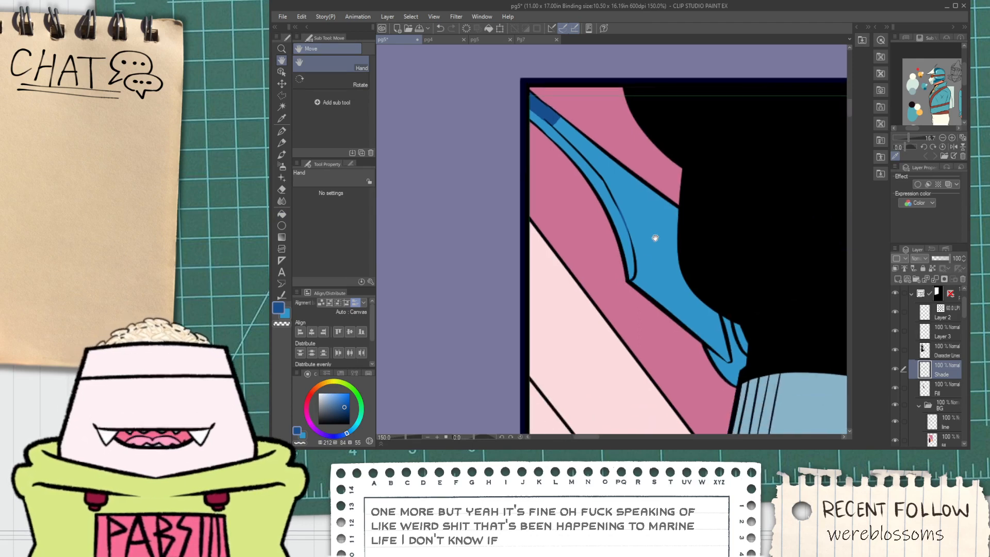
{"action": "left_click", "coordinate": [645, 227]}
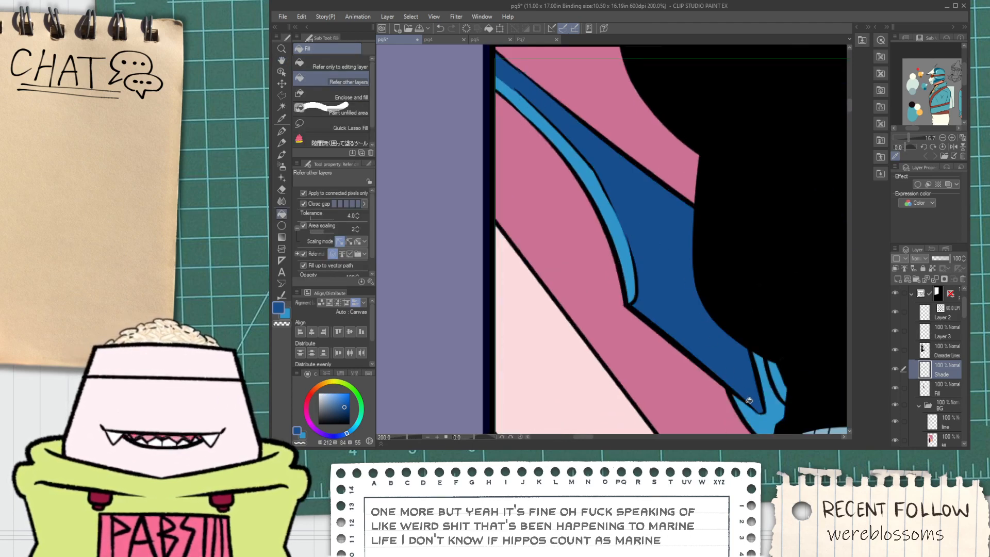
{"action": "scroll", "coordinate": [654, 261], "scroll_direction": "up", "scroll_amount": 5}
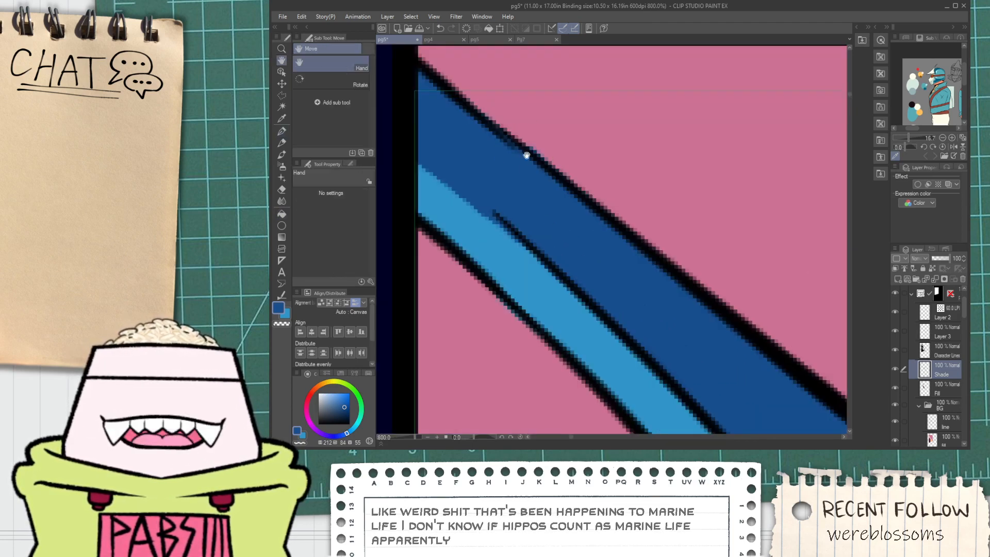
{"action": "left_click_drag", "start_coordinate": [527, 155], "coordinate": [531, 184]}
{"action": "key", "text": "e"}
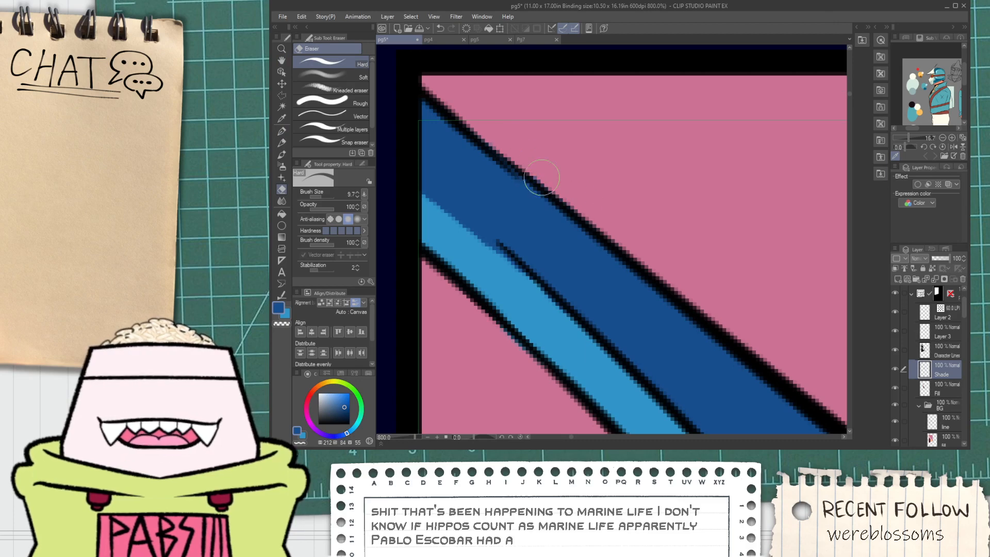
Fill the remaining small sections at the fin's base with the same dark blue.
{"action": "scroll", "coordinate": [541, 177], "scroll_direction": "down", "scroll_amount": 5}
{"action": "key", "text": "i"}
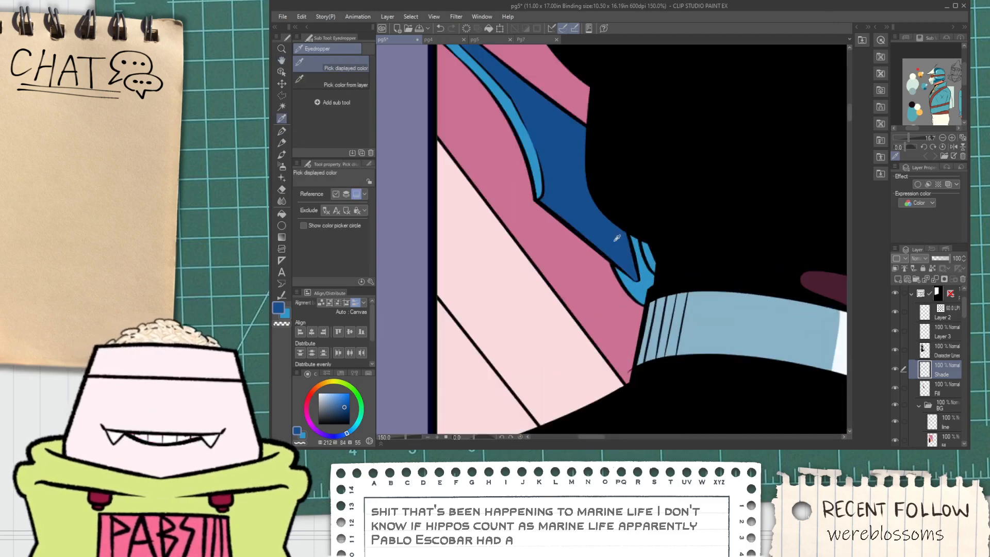
{"action": "scroll", "coordinate": [617, 238], "scroll_direction": "up", "scroll_amount": 4}
{"action": "key", "text": "g"}
{"action": "left_click", "coordinate": [664, 297]}
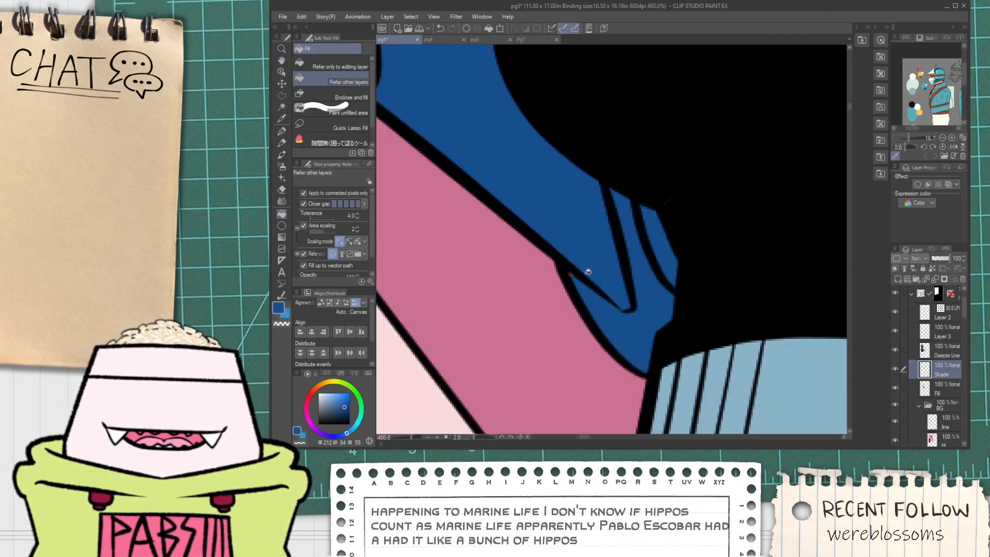
{"action": "scroll", "coordinate": [554, 262], "scroll_direction": "up", "scroll_amount": 3}
{"action": "key", "text": "p"}
Sample the fin's mid blue, draw a dividing line across the base with the G-pen, and fill the lowest section with it.
{"action": "scroll", "coordinate": [595, 297], "scroll_direction": "down", "scroll_amount": 7}
{"action": "key", "text": "i"}
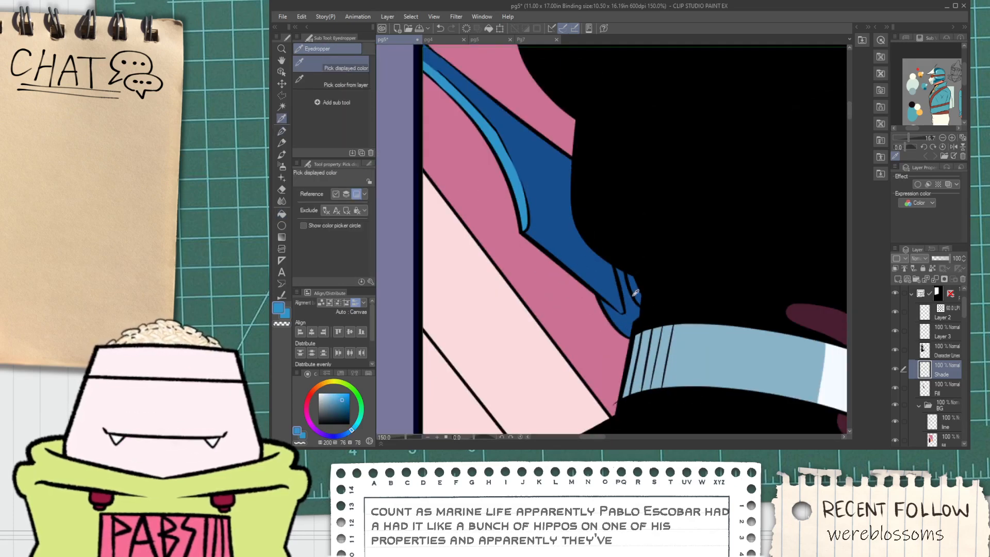
{"action": "scroll", "coordinate": [635, 293], "scroll_direction": "up", "scroll_amount": 4}
{"action": "key", "text": "h"}
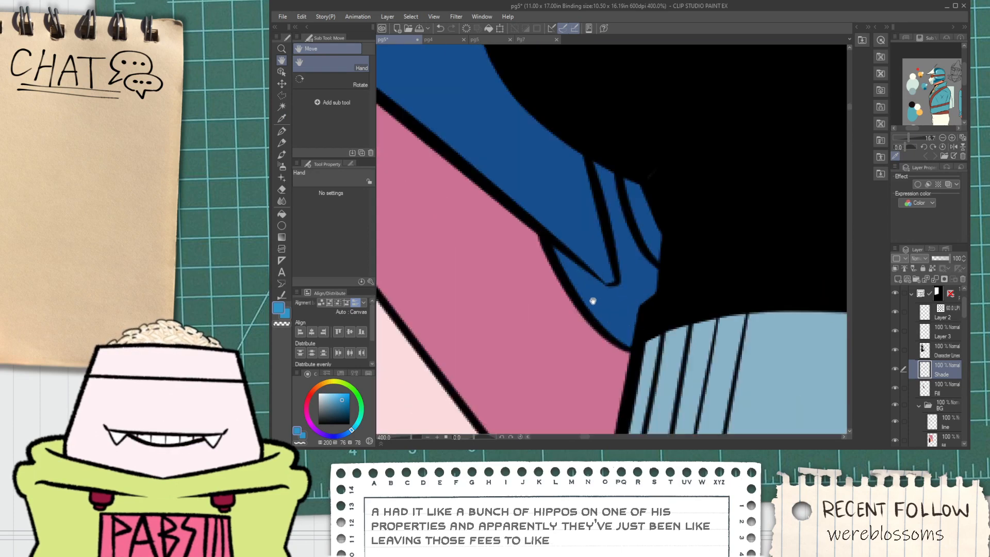
{"action": "key", "text": "p"}
{"action": "key", "text": "g"}
{"action": "left_click", "coordinate": [610, 301]}
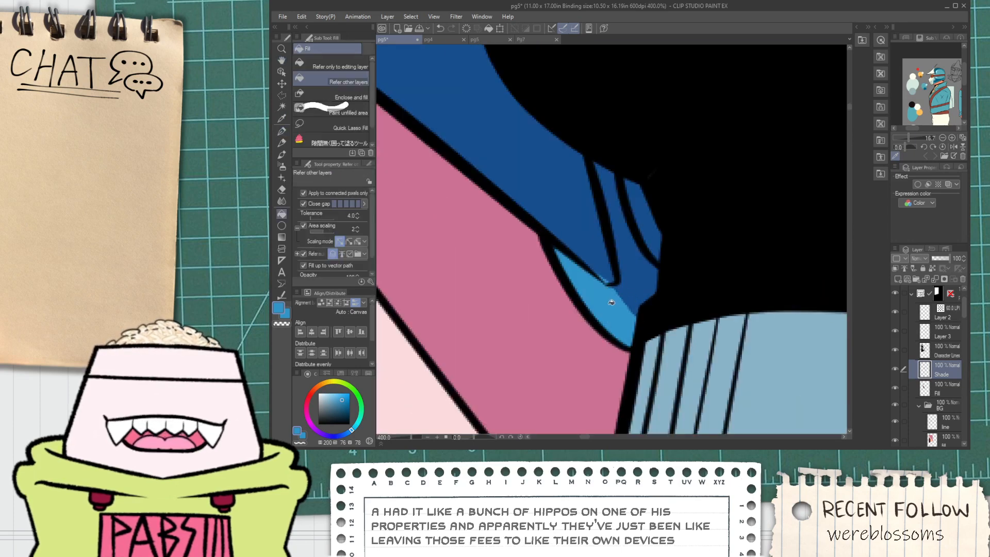
{"action": "key", "text": "ctrl+z"}
{"action": "key", "text": "p"}
{"action": "key", "text": "ctrl+z"}
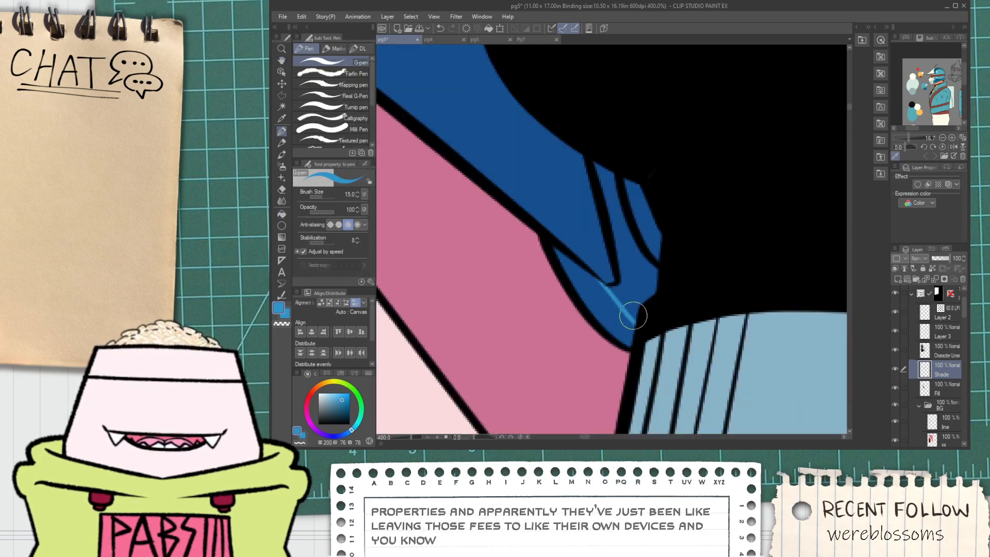
{"action": "key", "text": "g"}
{"action": "left_click", "coordinate": [615, 309]}
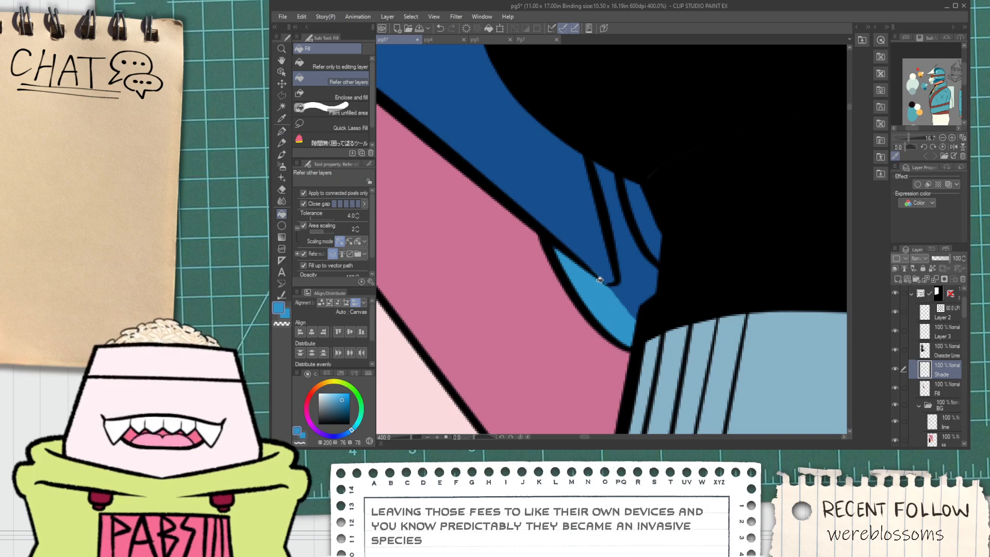
Widen the mid blue area at the fin's base with a parallel G-pen stroke and fill the gap between.
{"action": "key", "text": "p"}
{"action": "scroll", "coordinate": [588, 266], "scroll_direction": "up", "scroll_amount": 2}
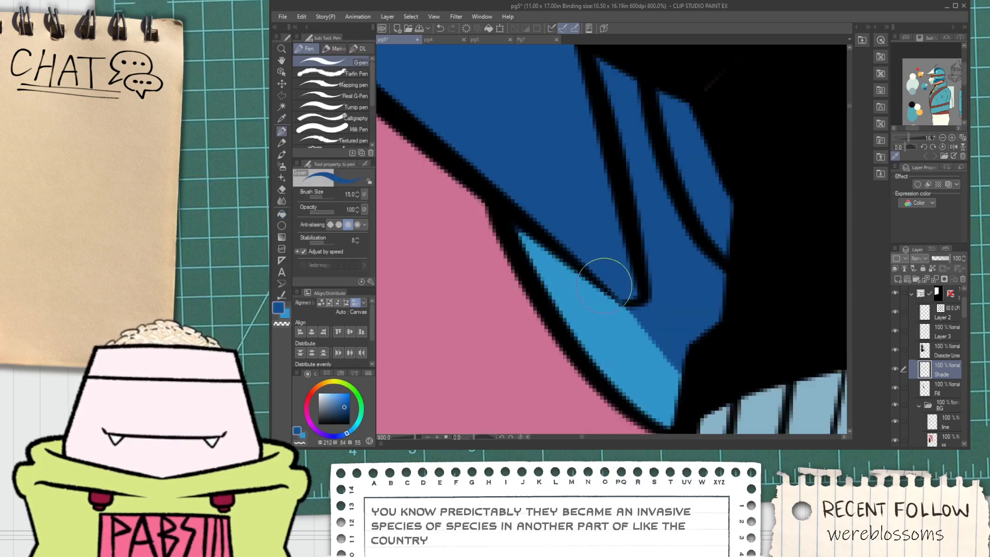
{"action": "left_click", "coordinate": [611, 319], "text": "alt"}
{"action": "left_click_drag", "start_coordinate": [648, 299], "coordinate": [706, 354]}
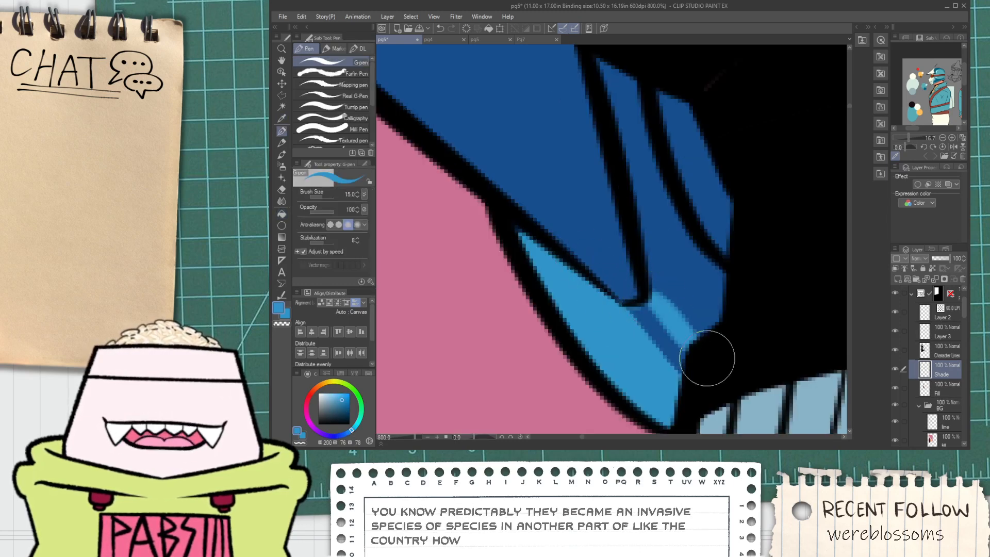
{"action": "key", "text": "g"}
{"action": "key", "text": "p"}
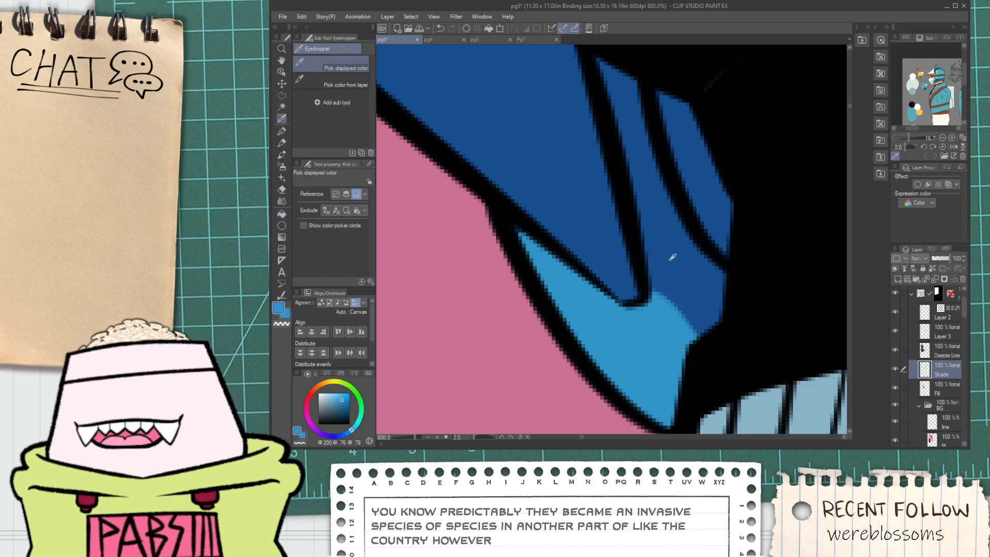
Extend the mid blue at the fin's base upward into a tapering point beside the crease using the G-pen.
{"action": "left_click", "coordinate": [671, 258], "text": "alt"}
{"action": "left_click", "coordinate": [675, 334], "text": "alt"}
{"action": "left_click_drag", "start_coordinate": [707, 361], "coordinate": [635, 204]}
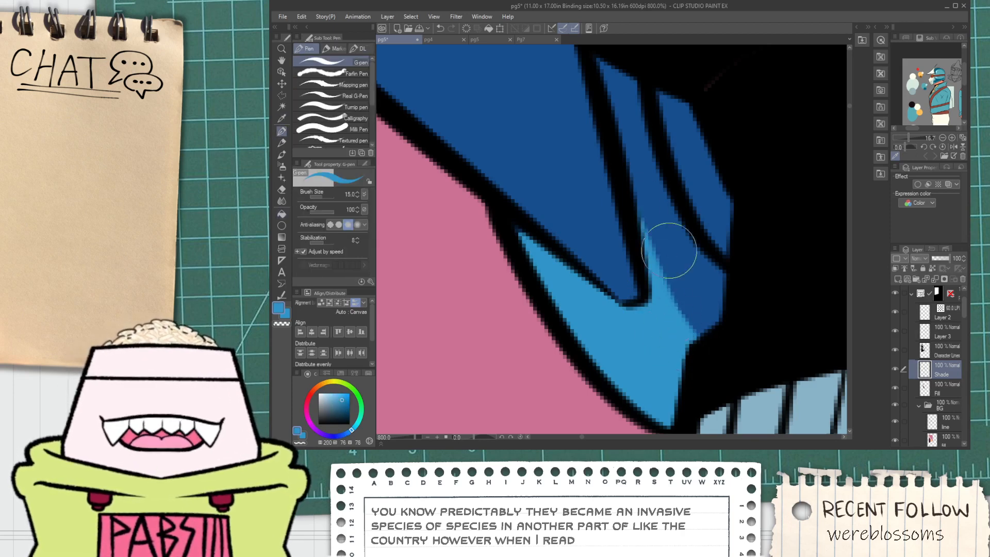
{"action": "key", "text": "ctrl+z"}
{"action": "mouse_move", "coordinate": [711, 360]}
{"action": "left_mouse_down"}
{"action": "mouse_move", "coordinate": [644, 148]}
{"action": "mouse_move", "coordinate": [676, 309]}
{"action": "mouse_move", "coordinate": [709, 354]}
{"action": "mouse_move", "coordinate": [628, 182]}
{"action": "left_mouse_up"}
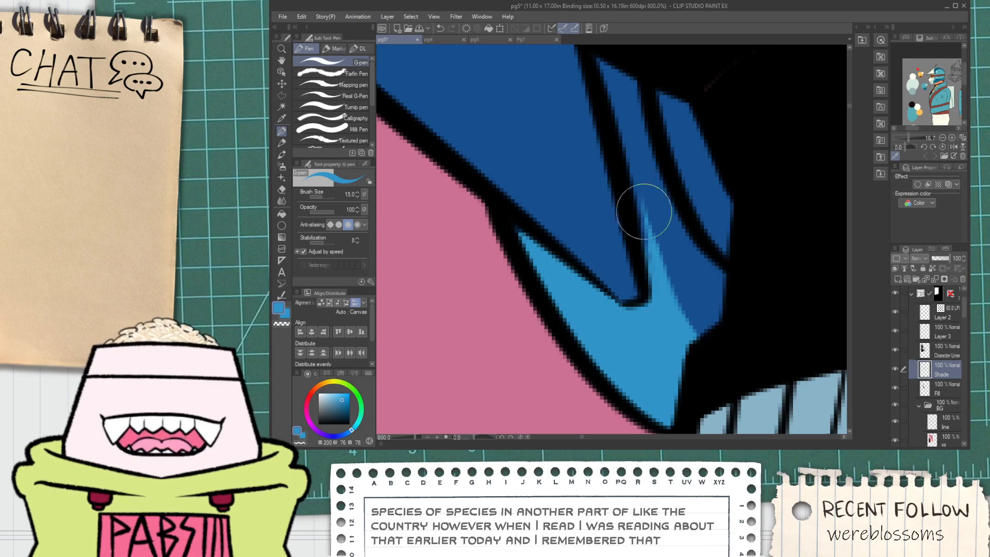
{"action": "left_click_drag", "start_coordinate": [674, 299], "coordinate": [641, 180]}
{"action": "scroll", "coordinate": [665, 259], "scroll_direction": "down", "scroll_amount": 4}
Review the shaded fin against the whole page and compare it briefly with page pg4.
{"action": "scroll", "coordinate": [666, 258], "scroll_direction": "down", "scroll_amount": 5}
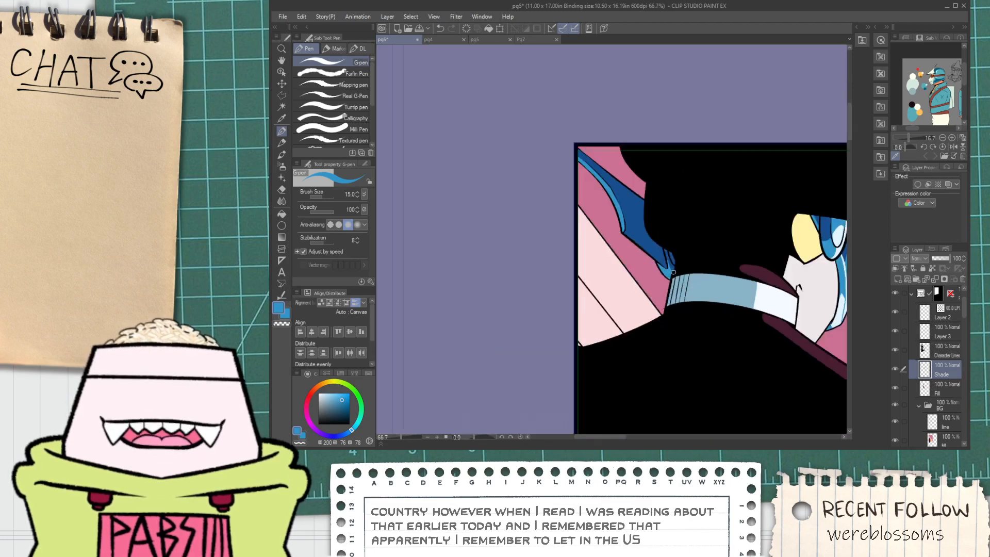
{"action": "key", "text": "space"}
{"action": "left_click_drag", "start_coordinate": [700, 269], "coordinate": [655, 343]}
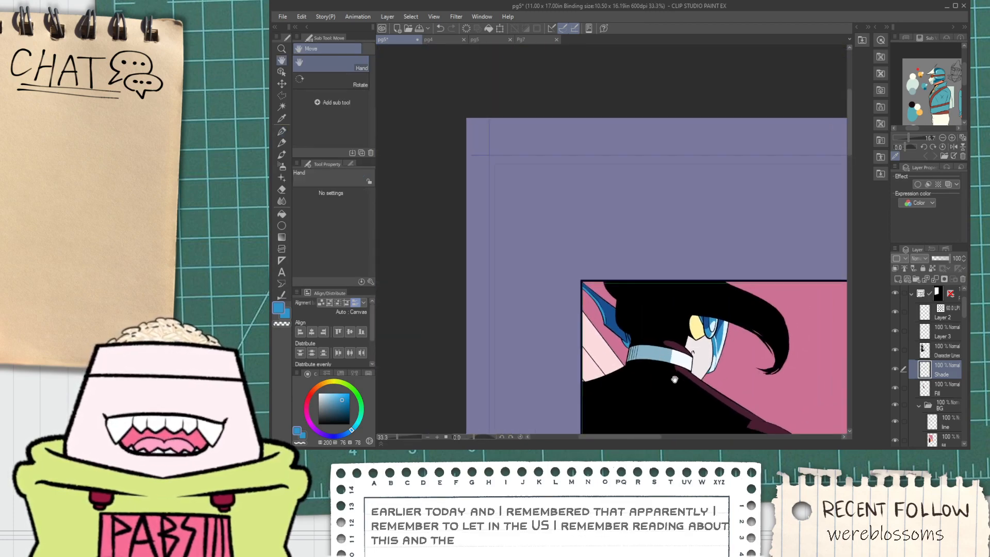
{"action": "left_click_drag", "start_coordinate": [673, 385], "coordinate": [595, 314]}
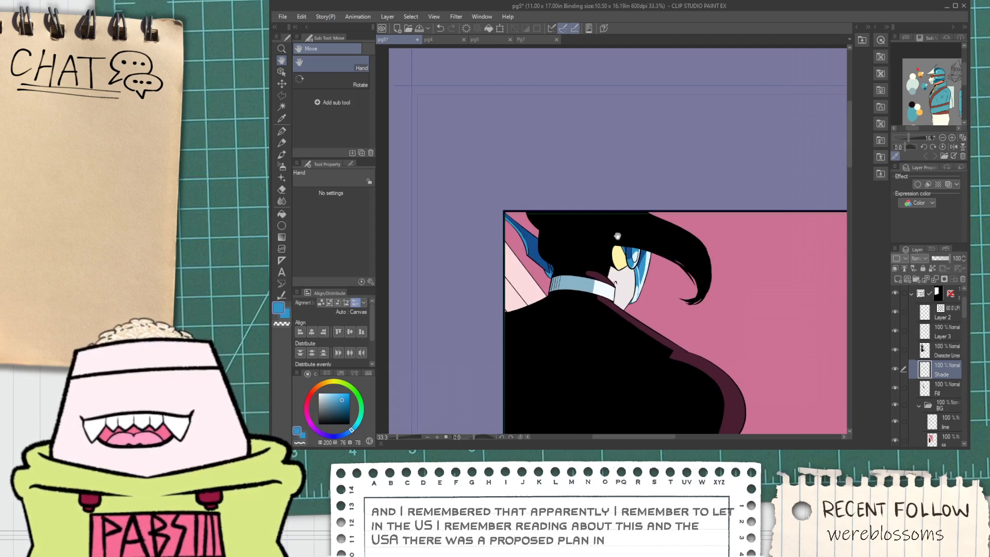
{"action": "scroll", "coordinate": [641, 276], "scroll_direction": "down", "scroll_amount": 1}
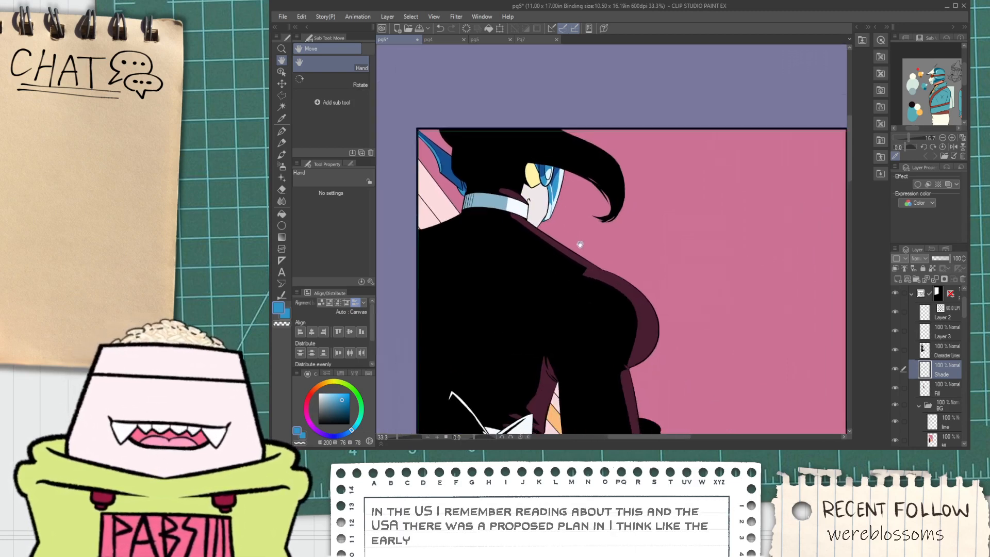
{"action": "left_click_drag", "start_coordinate": [638, 302], "coordinate": [598, 294]}
{"action": "scroll", "coordinate": [642, 342], "scroll_direction": "down", "scroll_amount": 3}
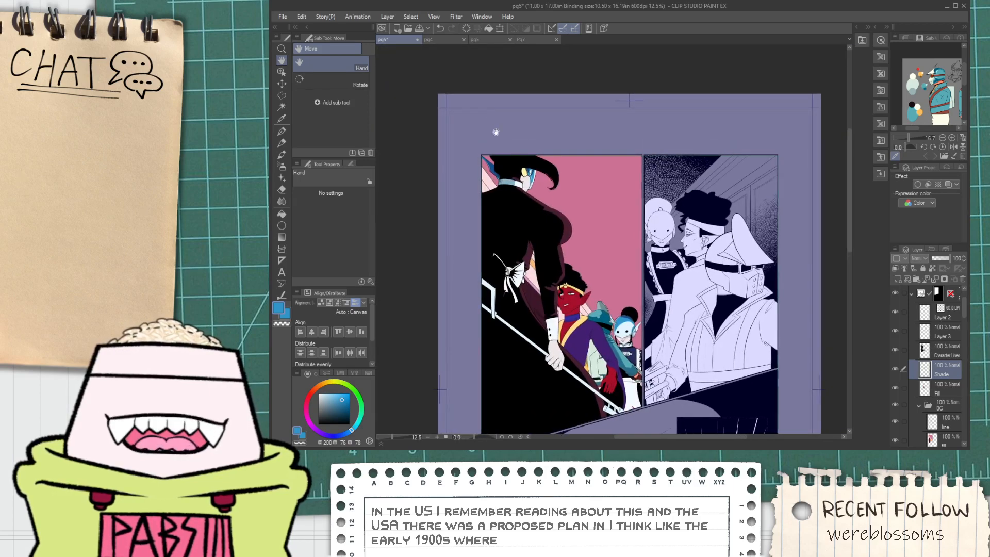
{"action": "left_click", "coordinate": [447, 43]}
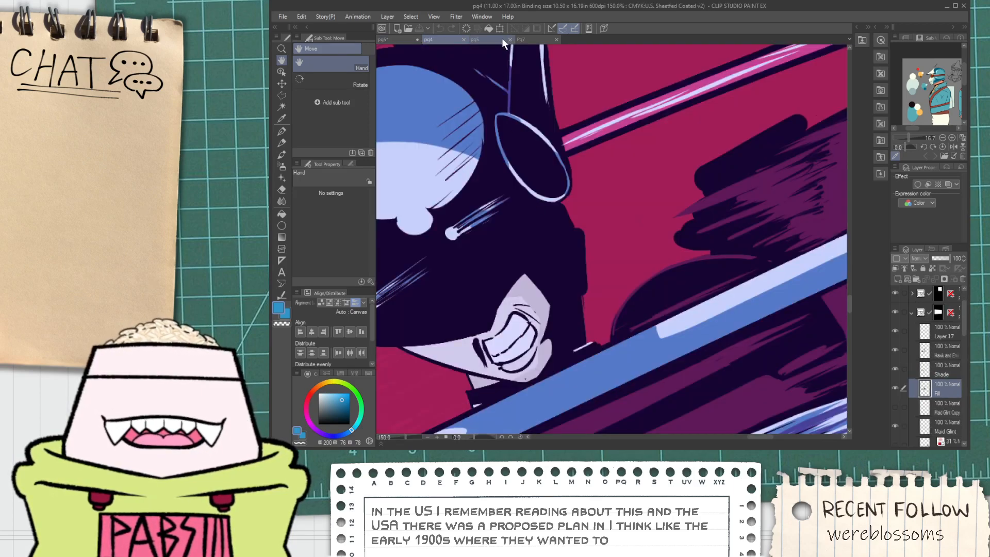
{"action": "left_click", "coordinate": [401, 37]}
Sample the greyish pink shadow on the small masked character's face and ready the G-pen at the black-suited figure's neck.
{"action": "scroll", "coordinate": [665, 402], "scroll_direction": "up", "scroll_amount": 4}
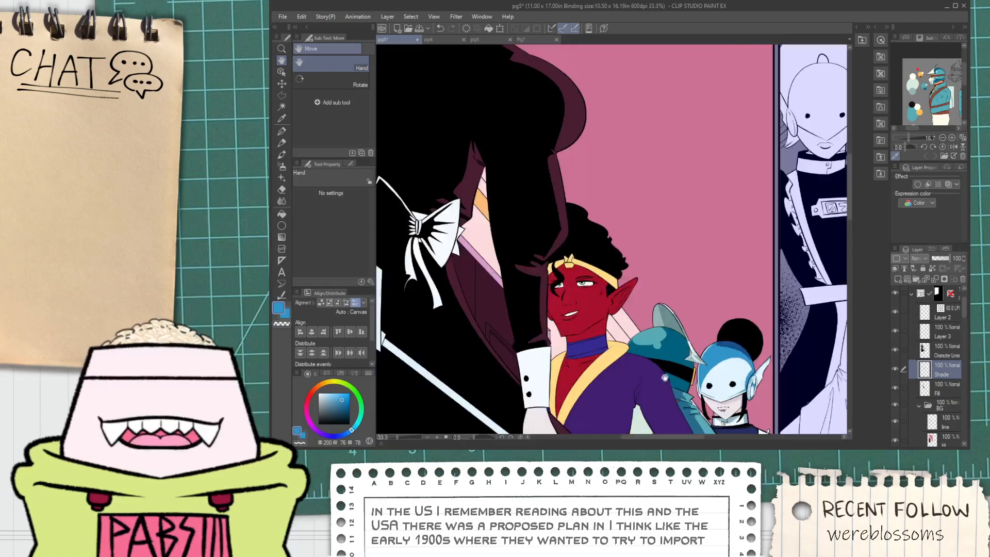
{"action": "left_click_drag", "start_coordinate": [673, 396], "coordinate": [562, 299]}
{"action": "scroll", "coordinate": [588, 297], "scroll_direction": "up", "scroll_amount": 3}
{"action": "left_click", "coordinate": [613, 302], "text": "alt"}
{"action": "scroll", "coordinate": [604, 296], "scroll_direction": "down", "scroll_amount": 3}
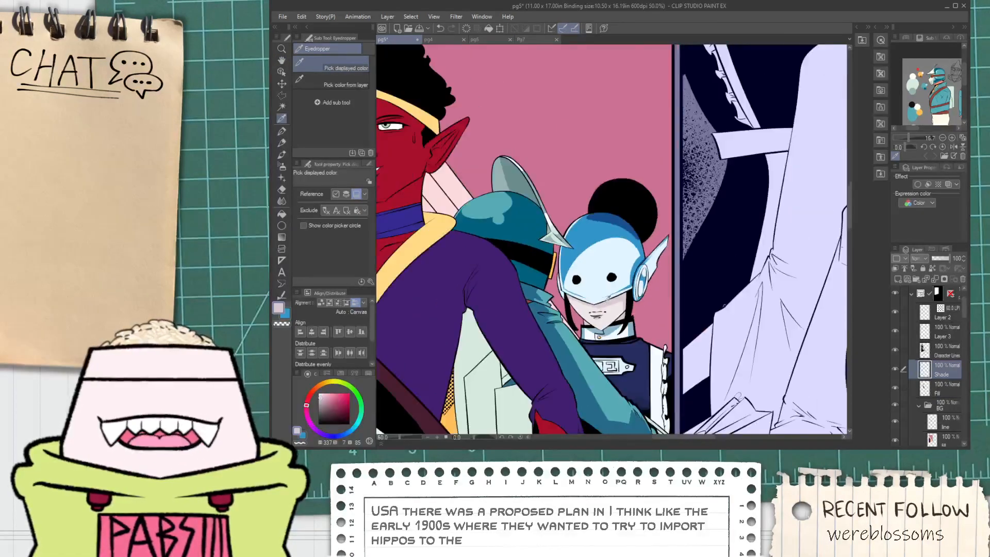
{"action": "left_click_drag", "start_coordinate": [545, 251], "coordinate": [711, 385]}
{"action": "mouse_move", "coordinate": [514, 136]}
{"action": "left_mouse_down"}
{"action": "mouse_move", "coordinate": [580, 382]}
{"action": "mouse_move", "coordinate": [555, 309]}
{"action": "left_mouse_up"}
{"action": "scroll", "coordinate": [531, 281], "scroll_direction": "up", "scroll_amount": 2}
{"action": "scroll", "coordinate": [565, 280], "scroll_direction": "up", "scroll_amount": 4}
{"action": "key", "text": "p"}
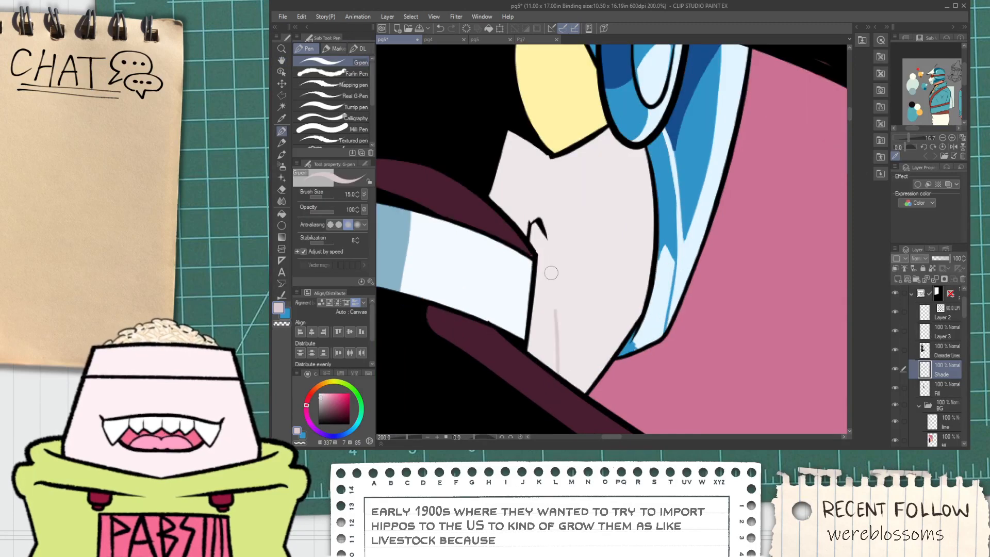
Outline a curved shadow on the figure's neck beside the collar in greyish pink and fill it in.
{"action": "key", "text": "ctrl+z"}
{"action": "left_click_drag", "start_coordinate": [561, 376], "coordinate": [542, 236]}
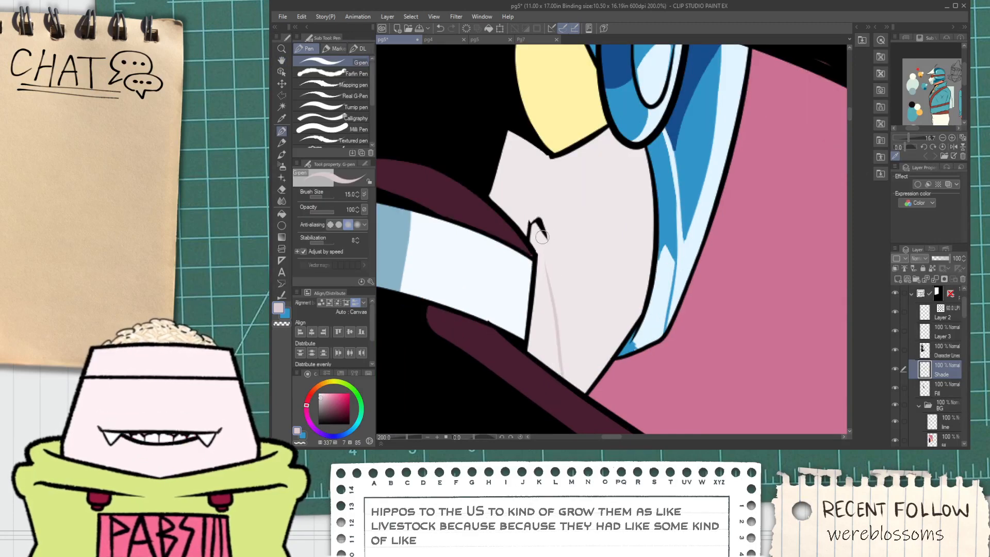
{"action": "key", "text": "g"}
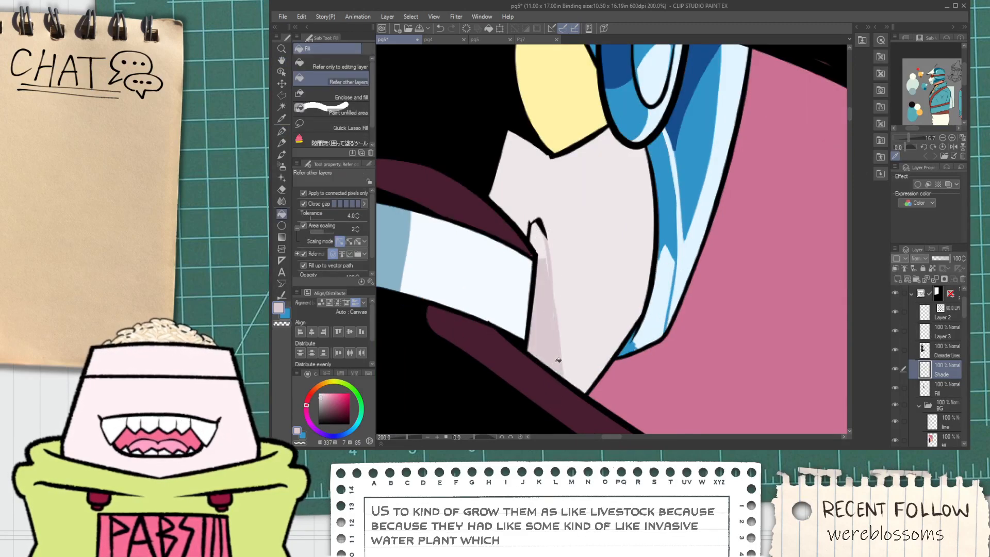
{"action": "key", "text": "p"}
{"action": "key", "text": "g"}
{"action": "scroll", "coordinate": [544, 243], "scroll_direction": "up", "scroll_amount": 2}
{"action": "key", "text": "p"}
{"action": "mouse_move", "coordinate": [542, 247]}
{"action": "left_mouse_down"}
{"action": "mouse_move", "coordinate": [554, 318]}
{"action": "mouse_move", "coordinate": [590, 289]}
{"action": "left_mouse_up"}
{"action": "scroll", "coordinate": [556, 309], "scroll_direction": "down", "scroll_amount": 2}
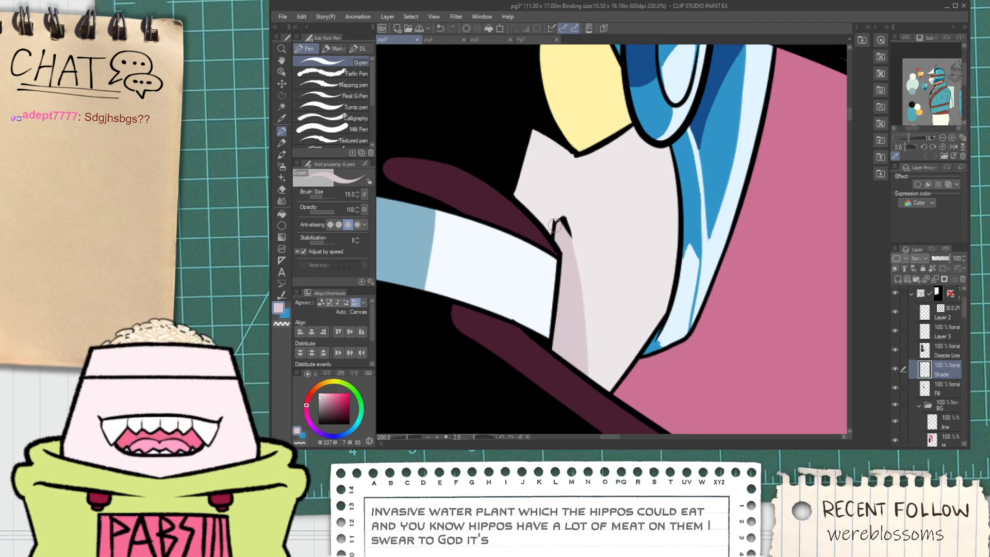
Refine the neck shadow's curved edge with the G-pen, resampling the greyish pink.
{"action": "scroll", "coordinate": [566, 234], "scroll_direction": "up", "scroll_amount": 2}
{"action": "key", "text": "i"}
{"action": "scroll", "coordinate": [568, 276], "scroll_direction": "up", "scroll_amount": 2}
{"action": "key", "text": "p"}
{"action": "left_click_drag", "start_coordinate": [531, 265], "coordinate": [608, 409]}
{"action": "scroll", "coordinate": [570, 286], "scroll_direction": "down", "scroll_amount": 4}
{"action": "left_click", "coordinate": [575, 294], "text": "alt"}
{"action": "key", "text": "ctrl+z"}
{"action": "left_click_drag", "start_coordinate": [576, 266], "coordinate": [595, 407]}
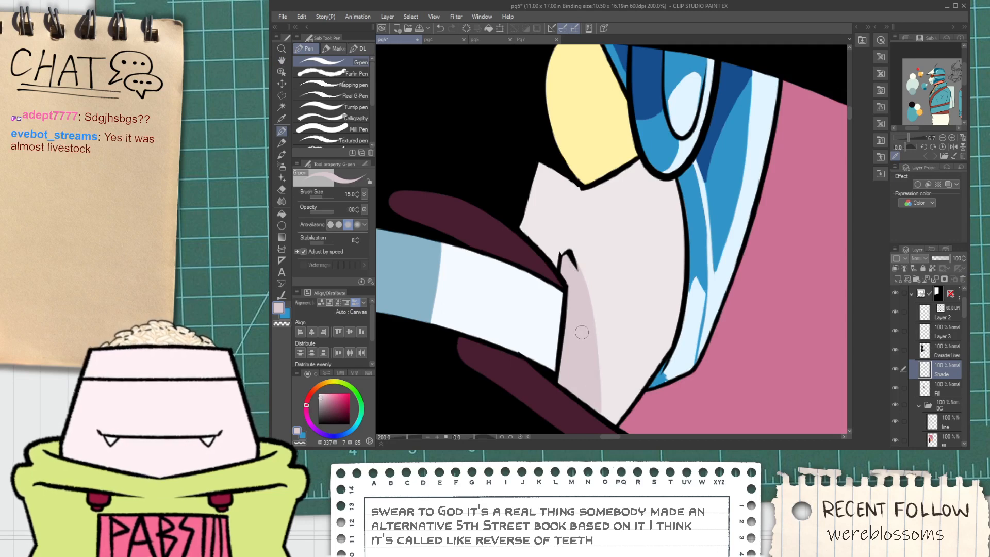
{"action": "key", "text": "space"}
{"action": "left_click_drag", "start_coordinate": [587, 291], "coordinate": [614, 313]}
{"action": "key", "text": "alt"}
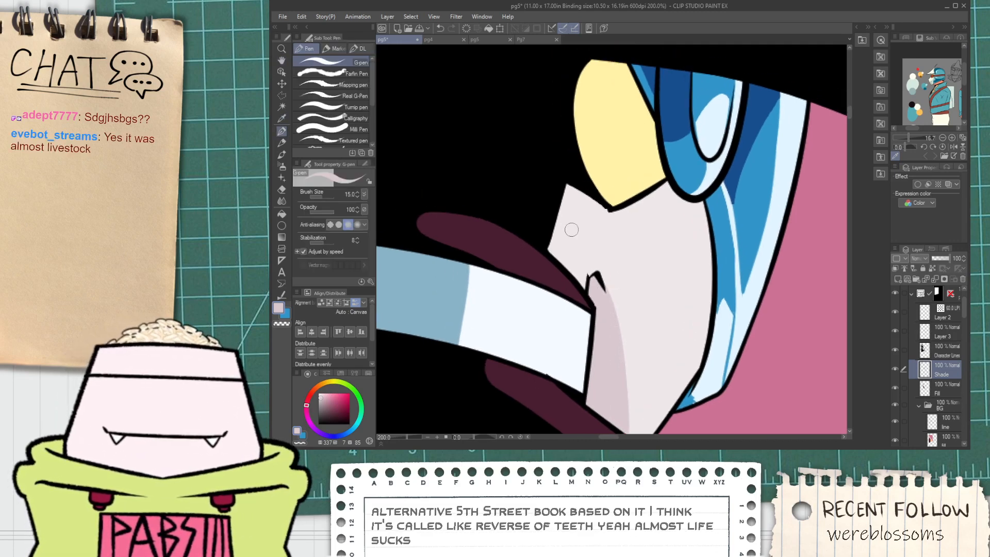
{"action": "scroll", "coordinate": [547, 230], "scroll_direction": "up", "scroll_amount": 2}
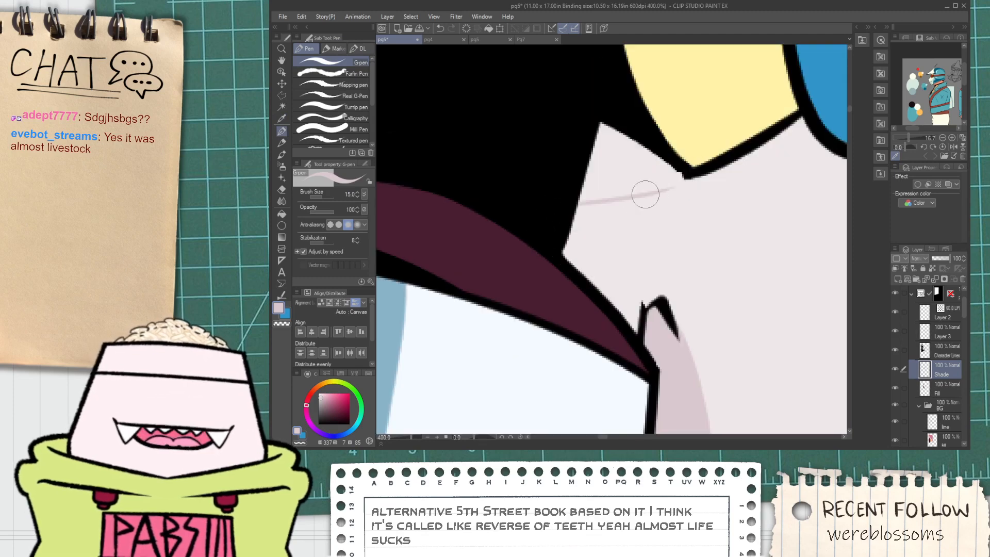
{"action": "key", "text": "ctrl+z"}
{"action": "mouse_move", "coordinate": [678, 175]}
{"action": "left_mouse_down"}
{"action": "mouse_move", "coordinate": [584, 273]}
{"action": "mouse_move", "coordinate": [656, 177]}
{"action": "mouse_move", "coordinate": [679, 171]}
{"action": "left_mouse_up"}
{"action": "key", "text": "ctrl+z"}
{"action": "key", "text": "ctrl+z"}
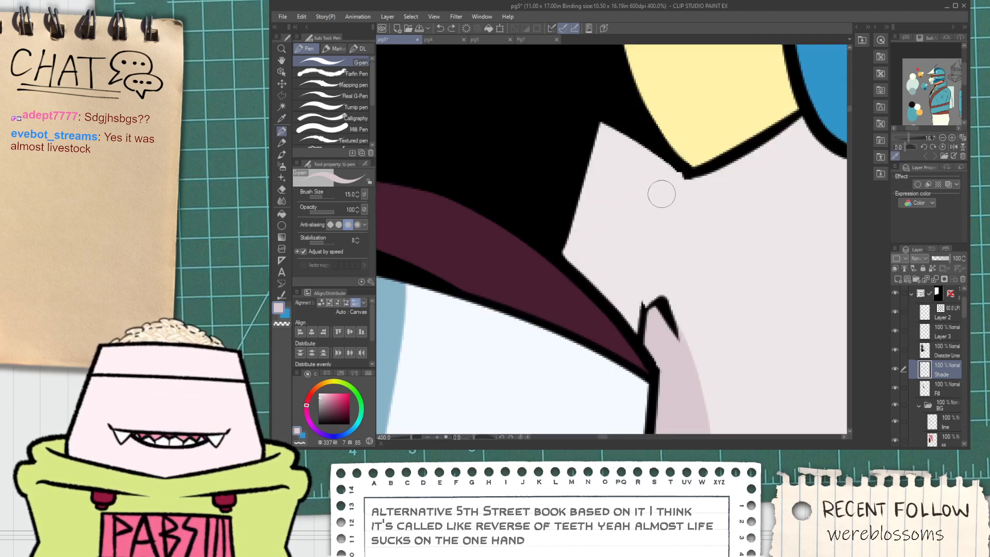
{"action": "mouse_move", "coordinate": [630, 218]}
{"action": "left_mouse_down"}
{"action": "mouse_move", "coordinate": [598, 272]}
{"action": "mouse_move", "coordinate": [682, 171]}
{"action": "left_mouse_up"}
{"action": "key", "text": "ctrl+z"}
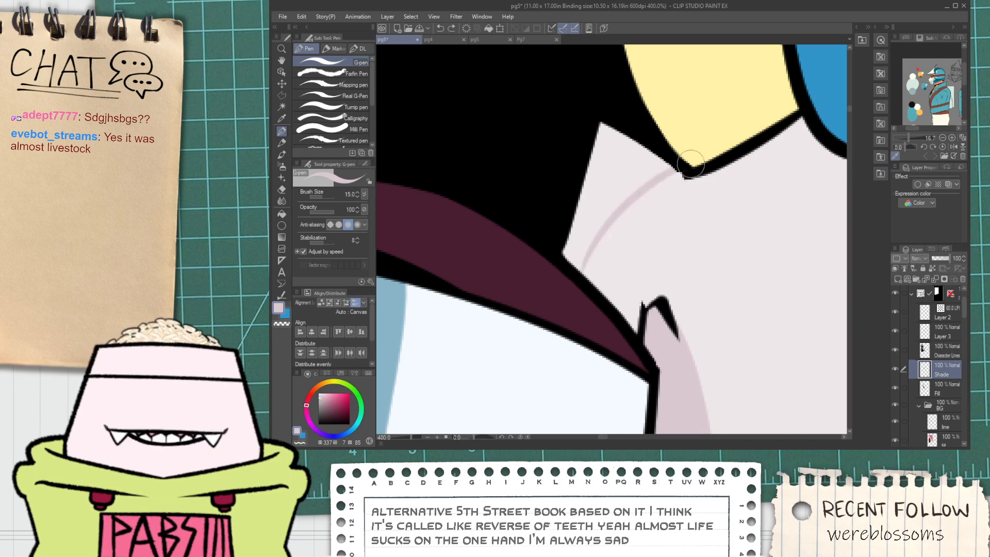
{"action": "key", "text": "ctrl+z"}
Outline a curved greyish-pink shadow on the face between the yellow patch and the collar, fill it and smooth its edge.
{"action": "mouse_move", "coordinate": [593, 281]}
{"action": "left_mouse_down"}
{"action": "mouse_move", "coordinate": [643, 201]}
{"action": "mouse_move", "coordinate": [683, 173]}
{"action": "left_mouse_up"}
{"action": "key", "text": "g"}
{"action": "left_click", "coordinate": [620, 198]}
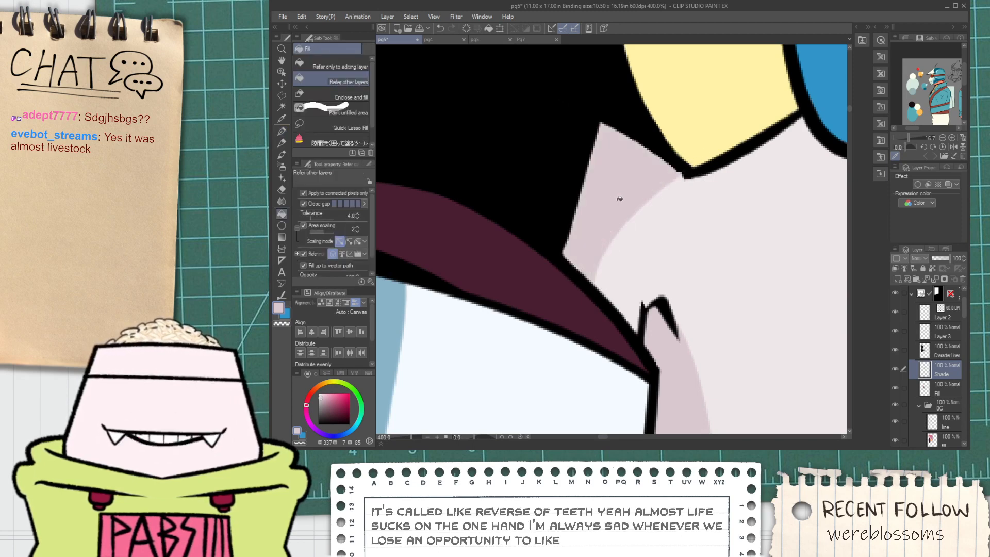
{"action": "key", "text": "p"}
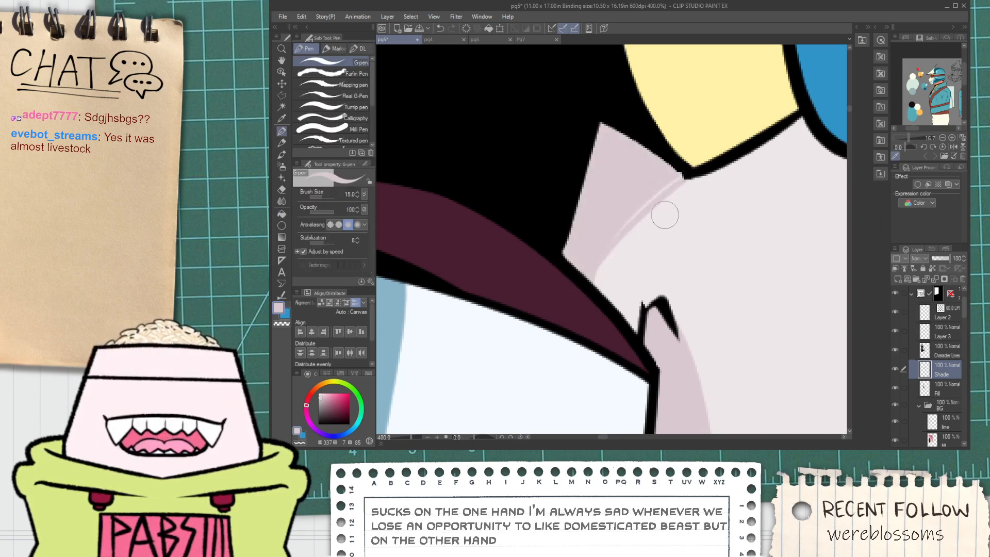
{"action": "key", "text": "space"}
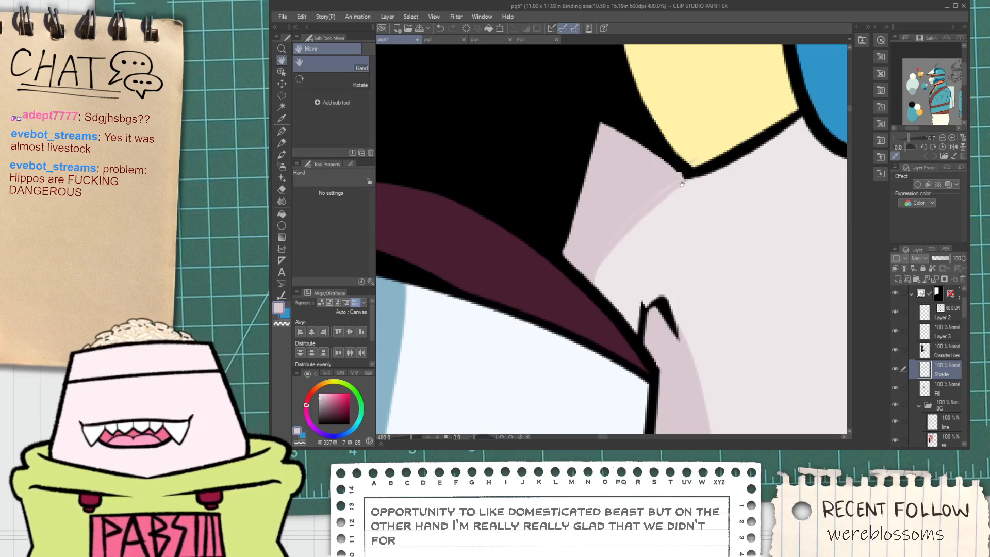
{"action": "left_click_drag", "start_coordinate": [686, 176], "coordinate": [667, 230]}
{"action": "key", "text": "e"}
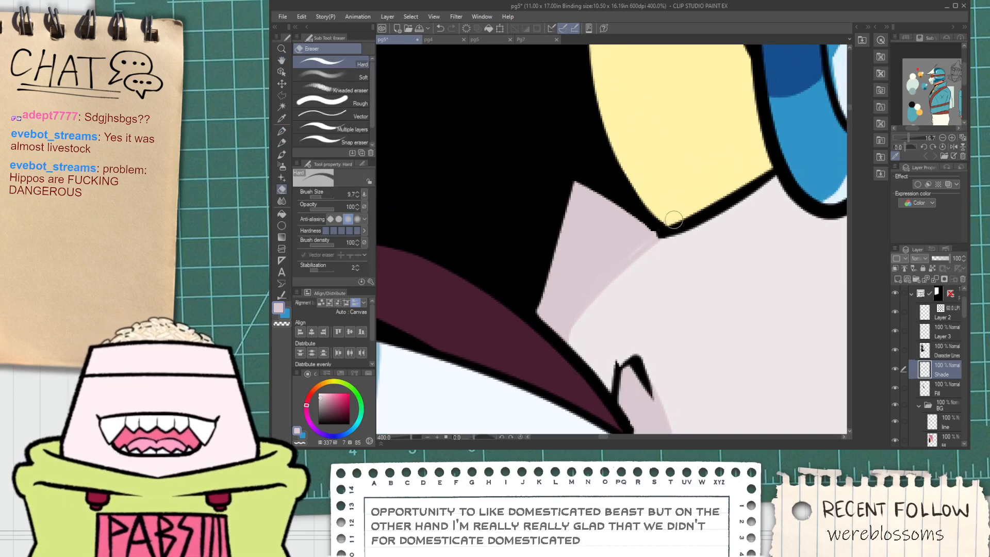
{"action": "key", "text": "p"}
Draw a curved shadow edge on the face beneath the rounded blue visor piece and fill it in greyish pink.
{"action": "scroll", "coordinate": [637, 253], "scroll_direction": "down", "scroll_amount": 4}
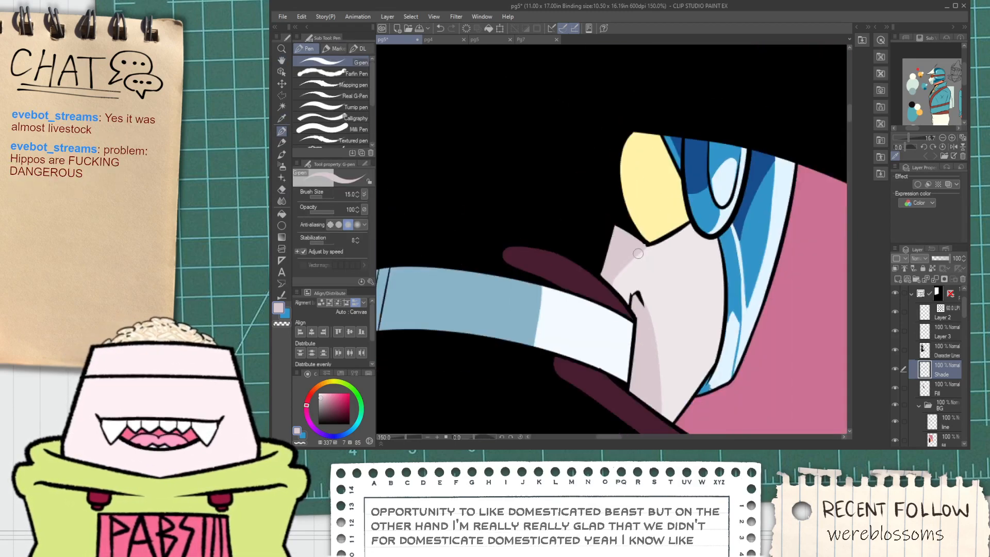
{"action": "key", "text": "space"}
{"action": "scroll", "coordinate": [638, 253], "scroll_direction": "up", "scroll_amount": 2}
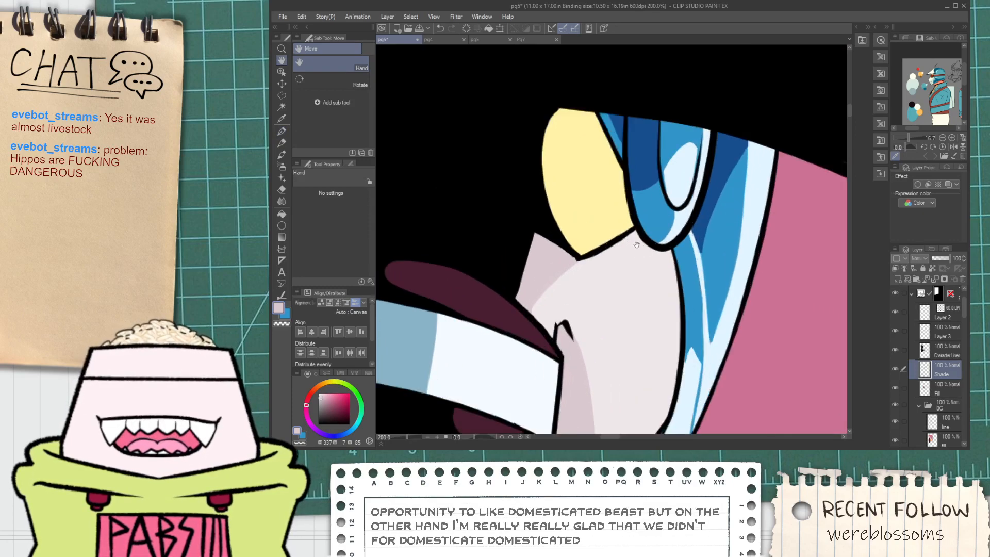
{"action": "scroll", "coordinate": [637, 245], "scroll_direction": "up", "scroll_amount": 2}
{"action": "left_click_drag", "start_coordinate": [624, 242], "coordinate": [686, 275]}
{"action": "key", "text": "ctrl+z"}
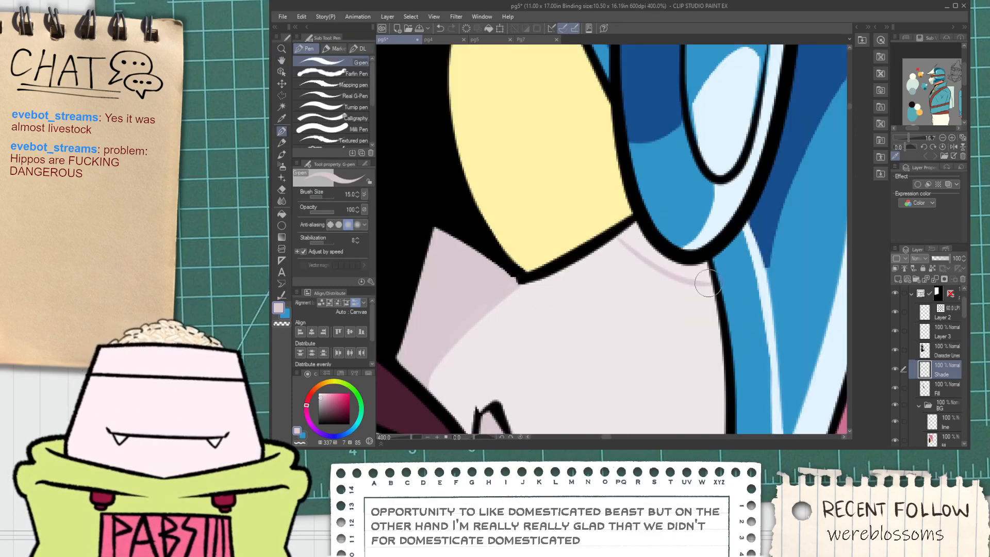
{"action": "key", "text": "g"}
{"action": "left_click", "coordinate": [666, 261]}
Add a thin greyish-pink shadow down the front edge of the face beside the visor and fill it in.
{"action": "key", "text": "space"}
{"action": "left_click_drag", "start_coordinate": [706, 323], "coordinate": [630, 186]}
{"action": "key", "text": "p"}
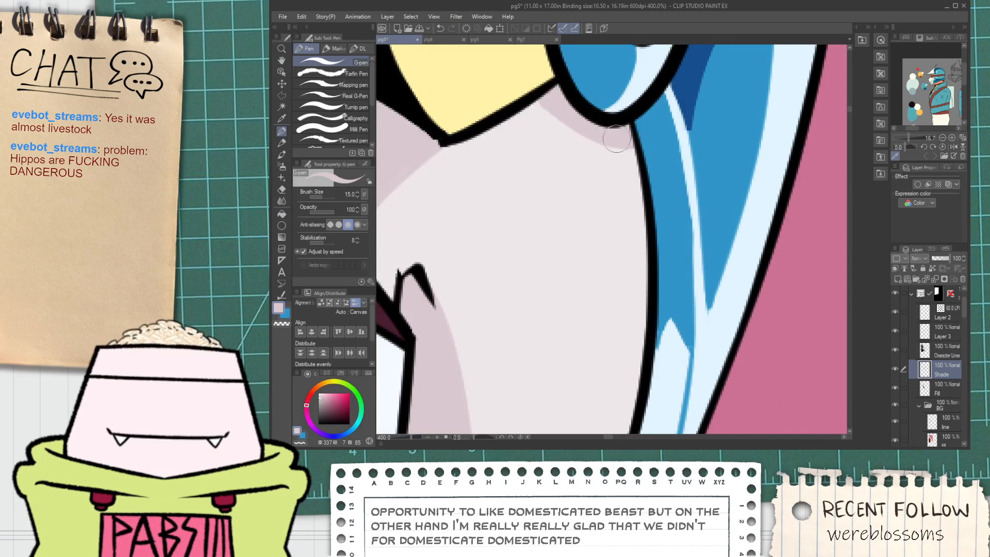
{"action": "mouse_move", "coordinate": [617, 140]}
{"action": "left_mouse_down"}
{"action": "mouse_move", "coordinate": [649, 361]}
{"action": "mouse_move", "coordinate": [628, 175]}
{"action": "mouse_move", "coordinate": [642, 352]}
{"action": "left_mouse_up"}
{"action": "key", "text": "ctrl+z"}
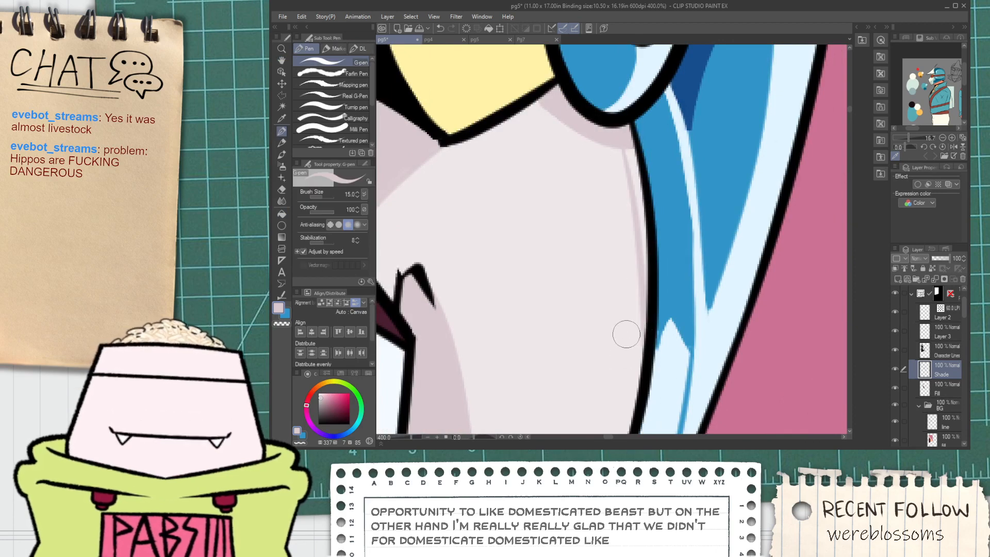
{"action": "key", "text": "g"}
{"action": "left_click", "coordinate": [635, 155]}
{"action": "key", "text": "p"}
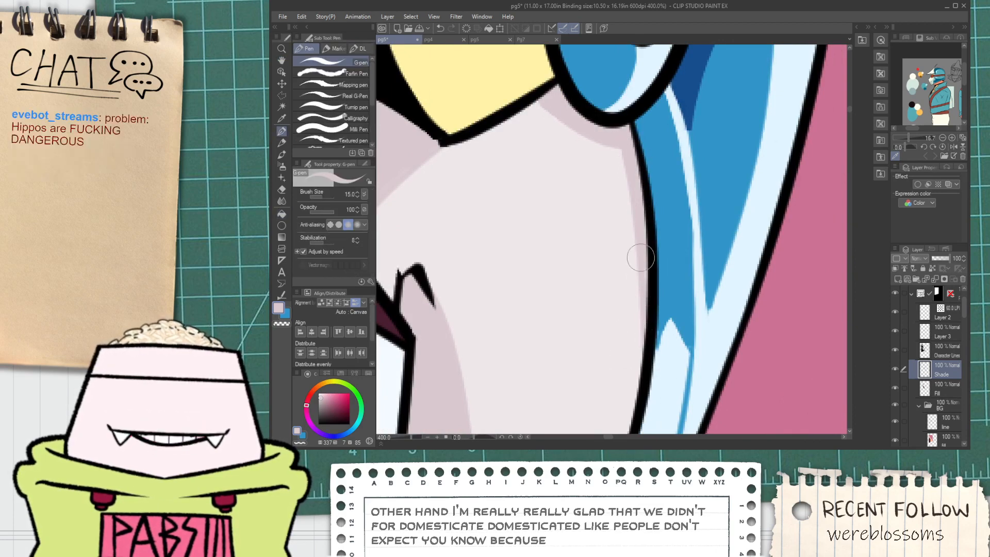
Examine the shaded face and collar against the whole black-suited figure in the panel.
{"action": "key", "text": "space"}
{"action": "mouse_move", "coordinate": [632, 303]}
{"action": "left_mouse_down"}
{"action": "mouse_move", "coordinate": [635, 99]}
{"action": "mouse_move", "coordinate": [614, 241]}
{"action": "left_mouse_up"}
{"action": "scroll", "coordinate": [626, 175], "scroll_direction": "down", "scroll_amount": 5}
{"action": "key", "text": "space"}
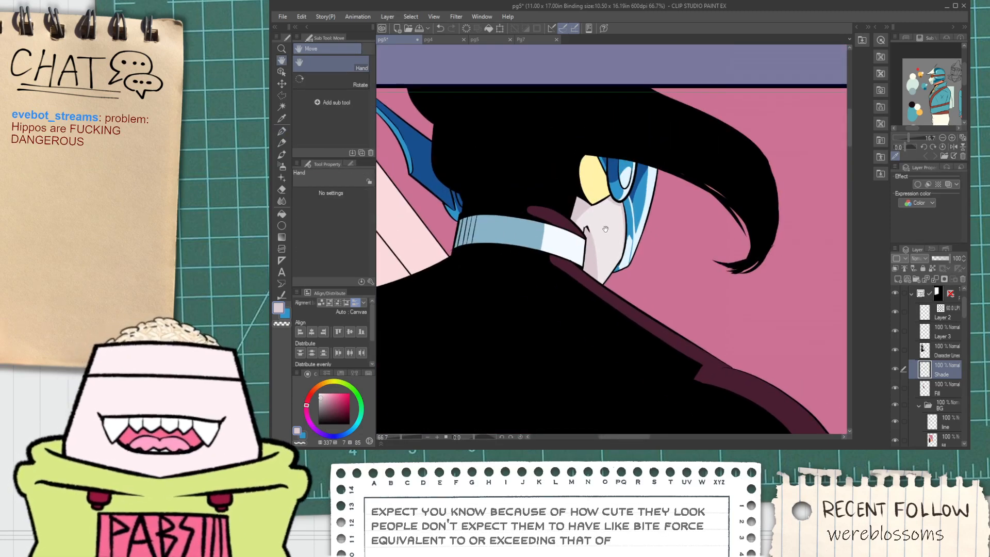
{"action": "scroll", "coordinate": [605, 228], "scroll_direction": "up", "scroll_amount": 1}
{"action": "scroll", "coordinate": [613, 228], "scroll_direction": "down", "scroll_amount": 3}
{"action": "scroll", "coordinate": [629, 238], "scroll_direction": "down", "scroll_amount": 2}
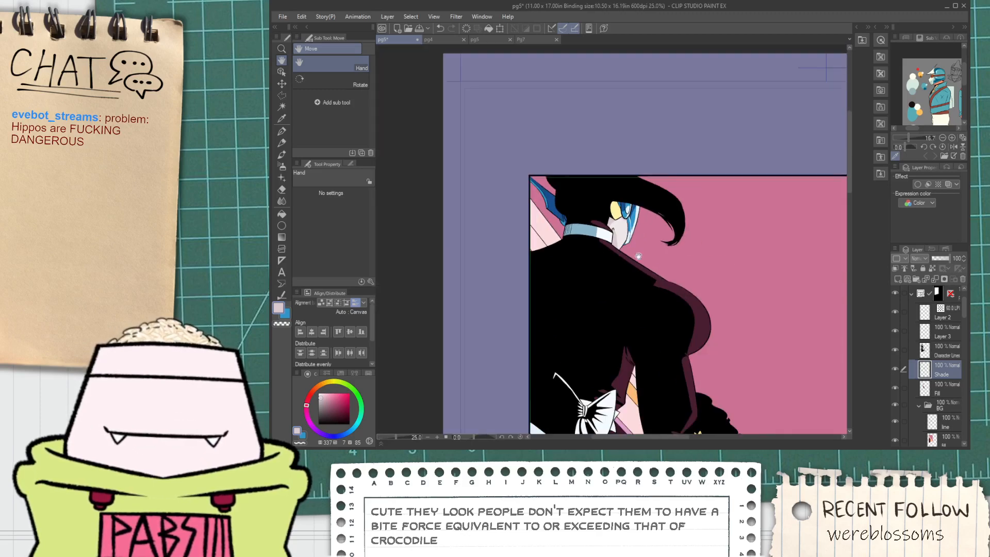
{"action": "left_click_drag", "start_coordinate": [655, 309], "coordinate": [614, 249]}
{"action": "scroll", "coordinate": [544, 169], "scroll_direction": "up", "scroll_amount": 2}
Sample a darker blue shadow colour from the figure's clothing on page Pg7 and return to page pg5.
{"action": "left_click", "coordinate": [548, 166], "text": "alt"}
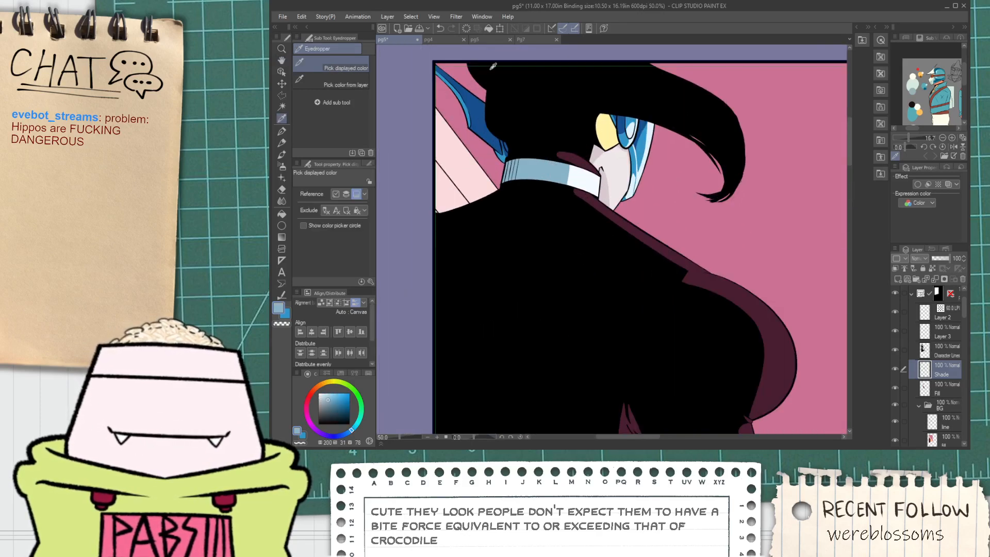
{"action": "left_click", "coordinate": [480, 40]}
{"action": "left_click", "coordinate": [521, 40]}
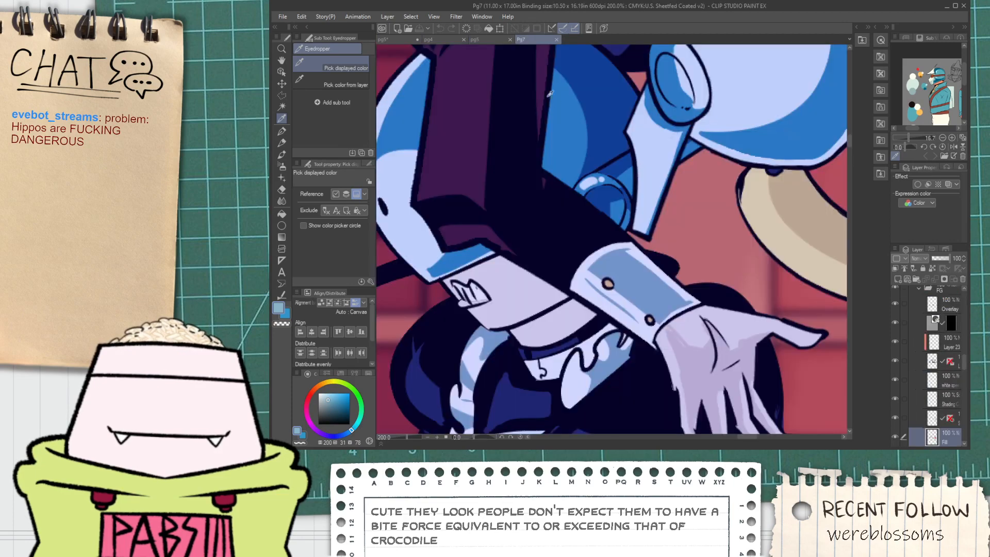
{"action": "left_click_drag", "start_coordinate": [605, 214], "coordinate": [584, 185]}
{"action": "scroll", "coordinate": [616, 234], "scroll_direction": "down", "scroll_amount": 2}
{"action": "left_click_drag", "start_coordinate": [617, 234], "coordinate": [582, 112]}
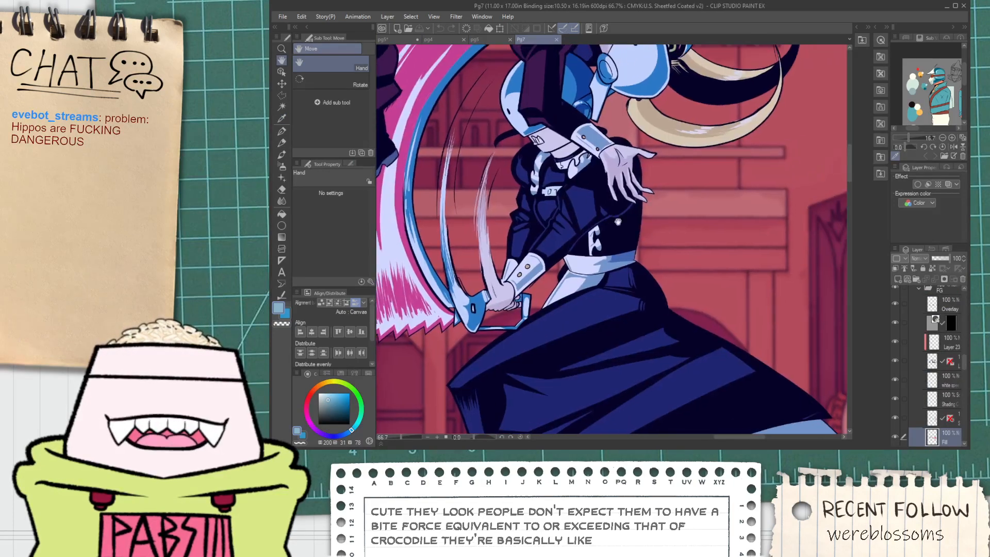
{"action": "scroll", "coordinate": [620, 259], "scroll_direction": "up", "scroll_amount": 2}
{"action": "left_click", "coordinate": [621, 259], "text": "alt"}
{"action": "left_click", "coordinate": [418, 40]}
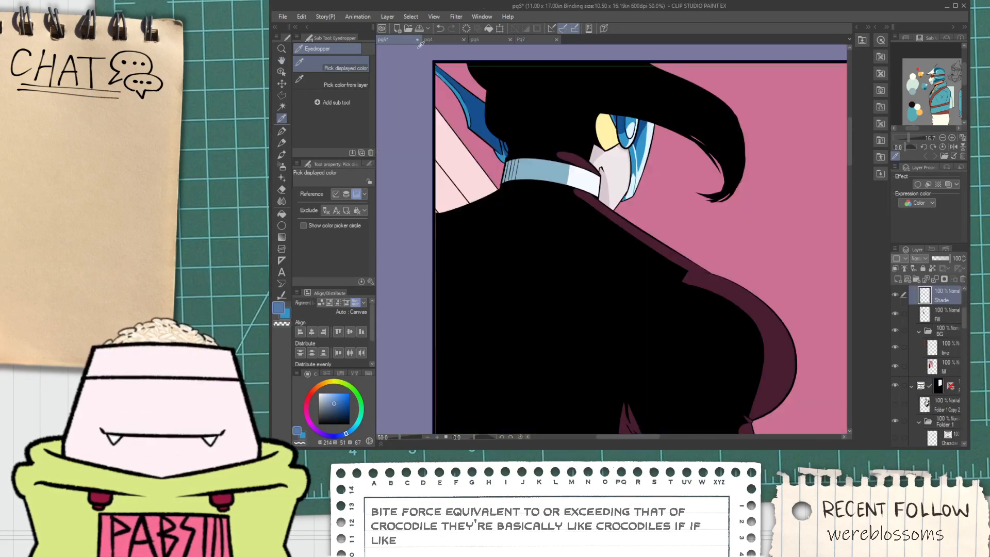
Draw a curved shadow edge across the collar in the sampled blue and fill the area behind it, including between the stripes.
{"action": "key", "text": "h"}
{"action": "left_click_drag", "start_coordinate": [563, 226], "coordinate": [564, 299]}
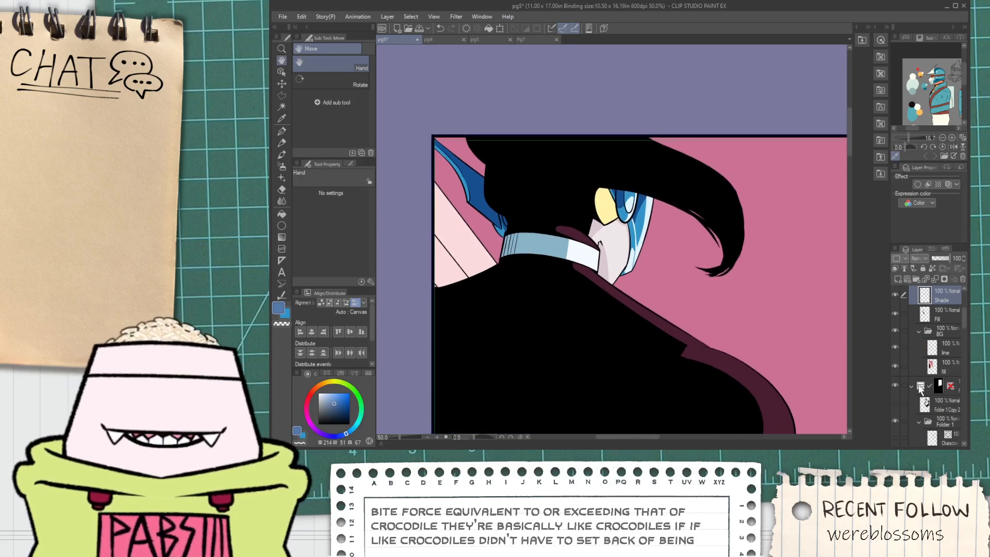
{"action": "key", "text": "ctrl+plus"}
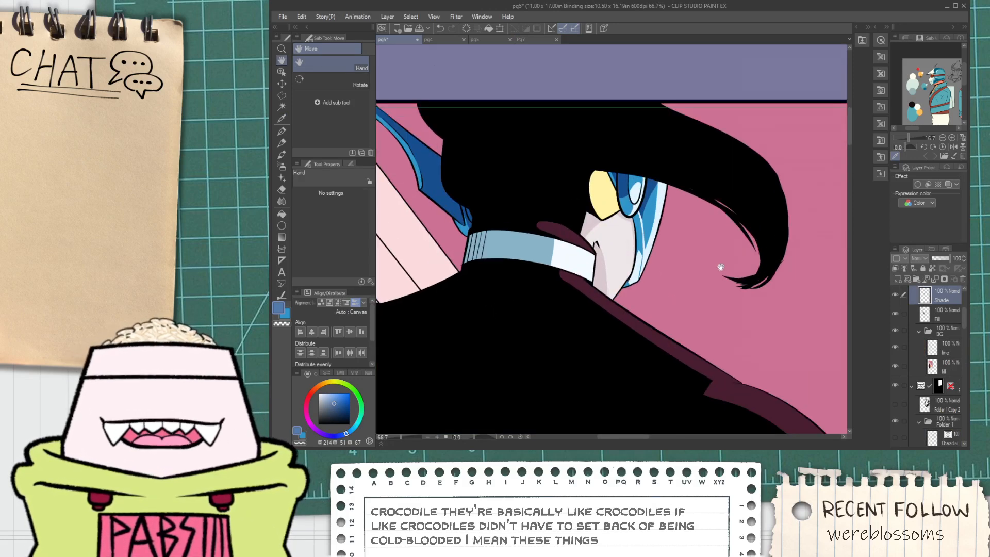
{"action": "left_click_drag", "start_coordinate": [534, 266], "coordinate": [609, 261]}
{"action": "key", "text": "ctrl+plus"}
{"action": "key", "text": "ctrl+plus"}
{"action": "key", "text": "ctrl+plus"}
{"action": "key", "text": "p"}
{"action": "left_click_drag", "start_coordinate": [558, 188], "coordinate": [547, 279]}
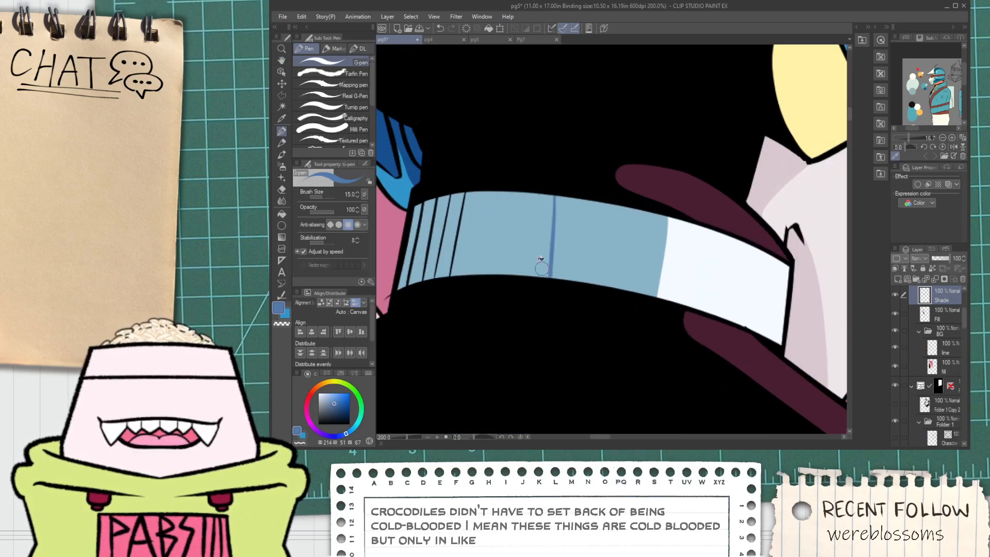
{"action": "key", "text": "ctrl+z"}
{"action": "key", "text": "g"}
{"action": "key", "text": "p"}
{"action": "left_click_drag", "start_coordinate": [567, 190], "coordinate": [548, 309]}
{"action": "key", "text": "g"}
{"action": "left_click", "coordinate": [467, 231]}
{"action": "left_click_drag", "start_coordinate": [466, 230], "coordinate": [405, 252]}
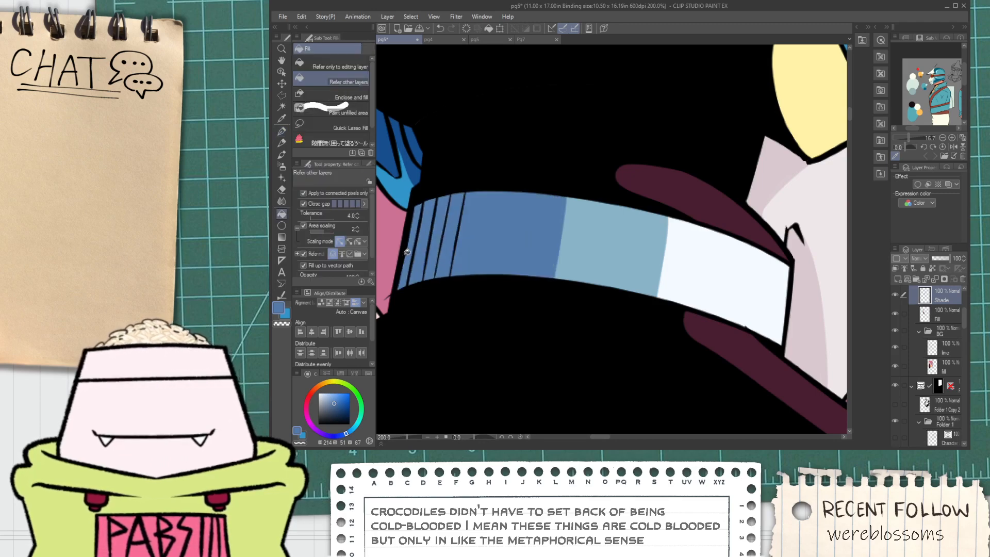
Check the shaded collar against the whole page and sample the medium blue from the figure's visor.
{"action": "scroll", "coordinate": [415, 252], "scroll_direction": "down", "scroll_amount": 5}
{"action": "scroll", "coordinate": [486, 266], "scroll_direction": "down", "scroll_amount": 5}
{"action": "key", "text": "h"}
{"action": "left_click_drag", "start_coordinate": [499, 291], "coordinate": [511, 271]}
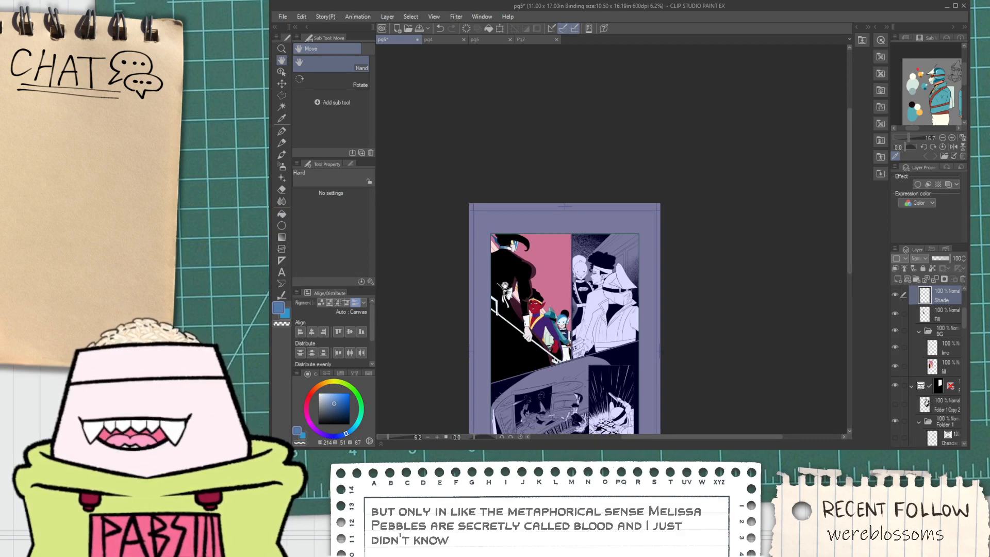
{"action": "scroll", "coordinate": [504, 284], "scroll_direction": "up", "scroll_amount": 8}
{"action": "key", "text": "i"}
{"action": "scroll", "coordinate": [581, 113], "scroll_direction": "up", "scroll_amount": 1}
{"action": "left_click", "coordinate": [579, 117]}
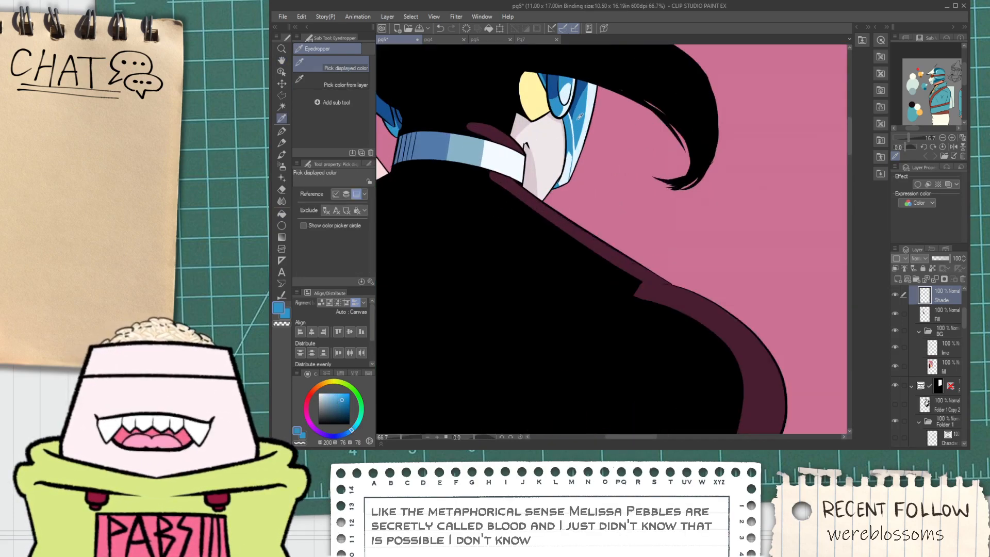
Touch up the pointed tip of the visor's blue shading with the G-pen in medium blue.
{"action": "scroll", "coordinate": [578, 122], "scroll_direction": "down", "scroll_amount": 1}
{"action": "key", "text": "h"}
{"action": "left_click_drag", "start_coordinate": [579, 125], "coordinate": [541, 243]}
{"action": "scroll", "coordinate": [543, 248], "scroll_direction": "up", "scroll_amount": 4}
{"action": "key", "text": "p"}
{"action": "scroll", "coordinate": [530, 258], "scroll_direction": "up", "scroll_amount": 2}
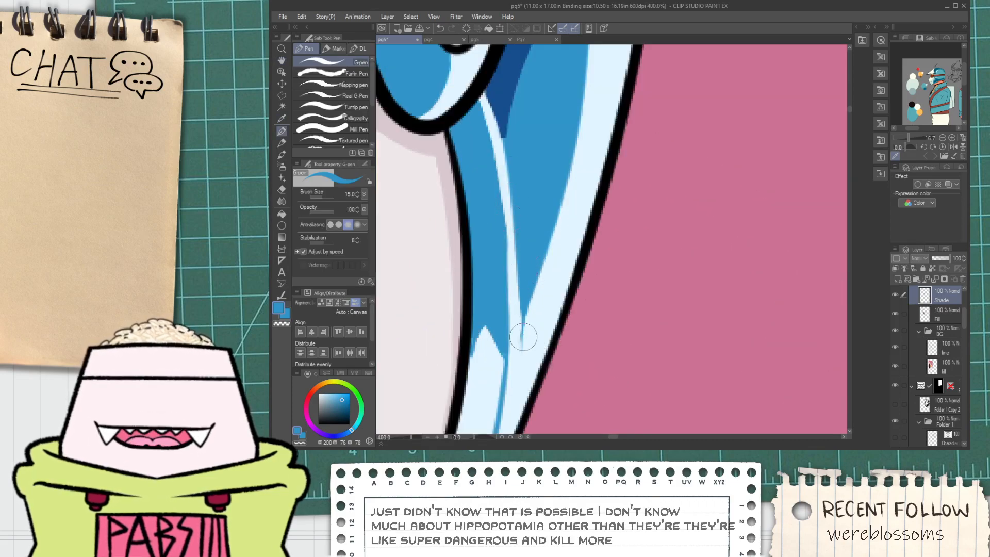
{"action": "scroll", "coordinate": [560, 253], "scroll_direction": "down", "scroll_amount": 3}
{"action": "scroll", "coordinate": [560, 253], "scroll_direction": "down", "scroll_amount": 10}
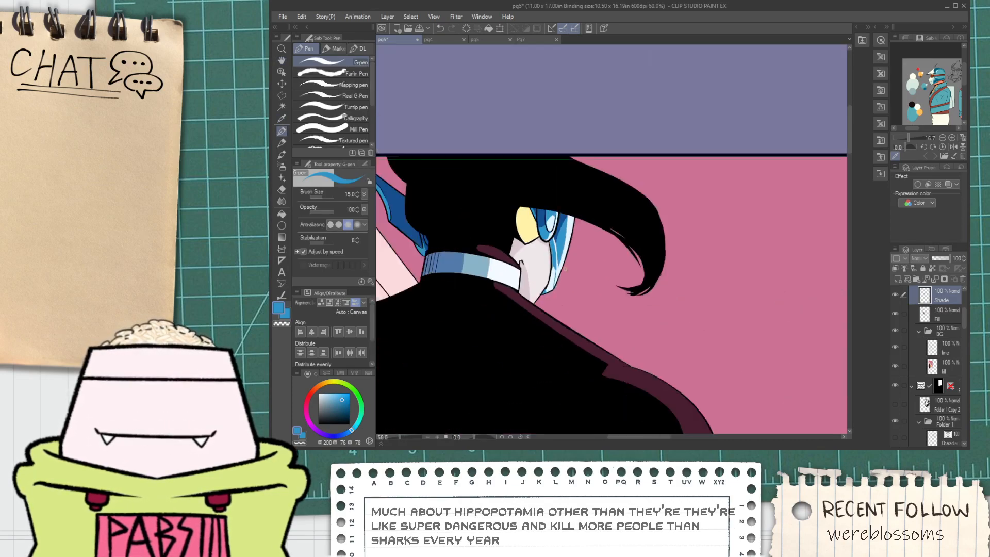
Set the fin's dark blue as the secondary colour and keep the medium blue as the active drawing colour.
{"action": "key", "text": "space"}
{"action": "left_click_drag", "start_coordinate": [540, 309], "coordinate": [556, 254]}
{"action": "scroll", "coordinate": [557, 273], "scroll_direction": "up", "scroll_amount": 6}
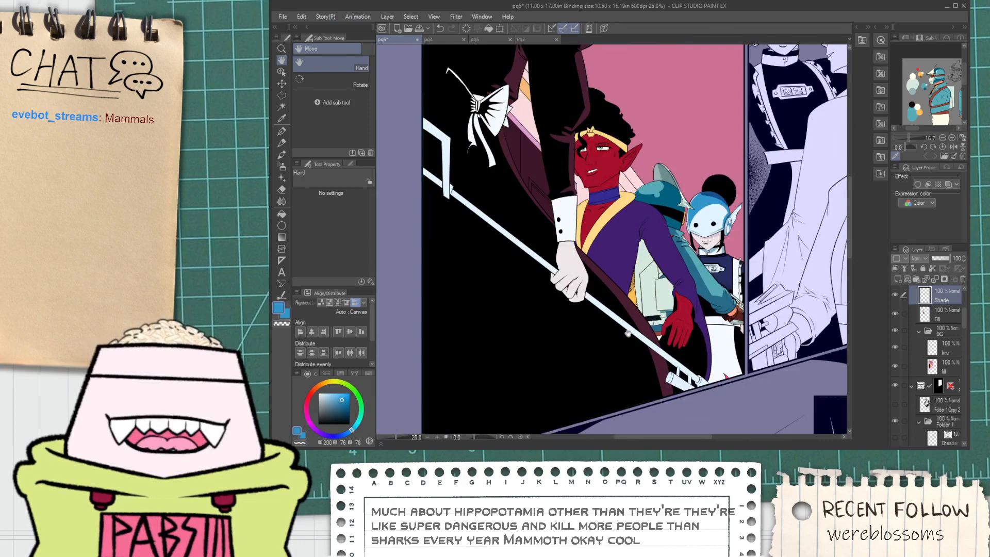
{"action": "left_click_drag", "start_coordinate": [628, 333], "coordinate": [646, 556]}
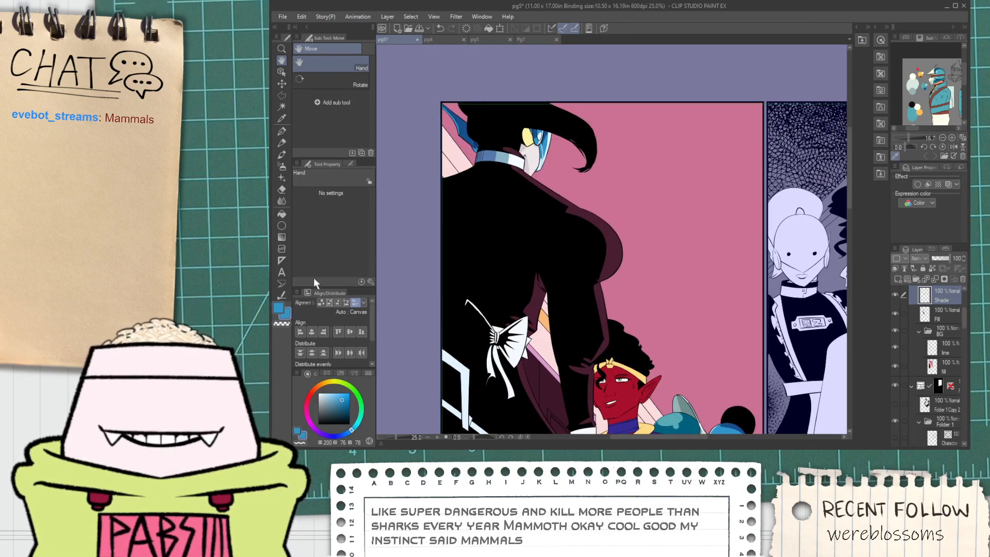
{"action": "scroll", "coordinate": [470, 133], "scroll_direction": "up", "scroll_amount": 2}
{"action": "left_click", "coordinate": [471, 138]}
{"action": "scroll", "coordinate": [473, 144], "scroll_direction": "down", "scroll_amount": 2}
{"action": "left_click_drag", "start_coordinate": [587, 349], "coordinate": [541, 77]}
{"action": "left_click", "coordinate": [279, 308]}
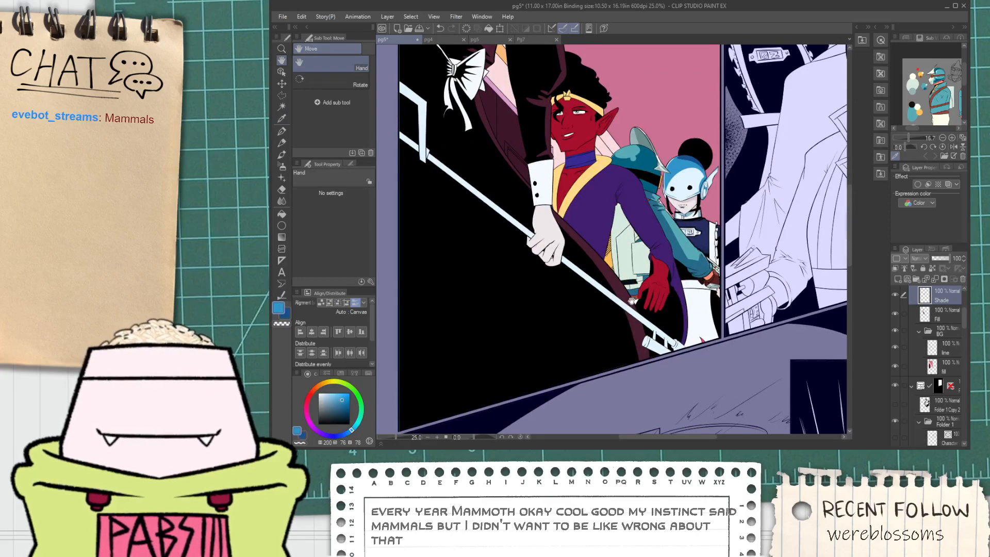
Draw a short medium-blue shading line below the ring at the lower end of the staff.
{"action": "scroll", "coordinate": [650, 308], "scroll_direction": "up", "scroll_amount": 6}
{"action": "scroll", "coordinate": [704, 392], "scroll_direction": "down", "scroll_amount": 1}
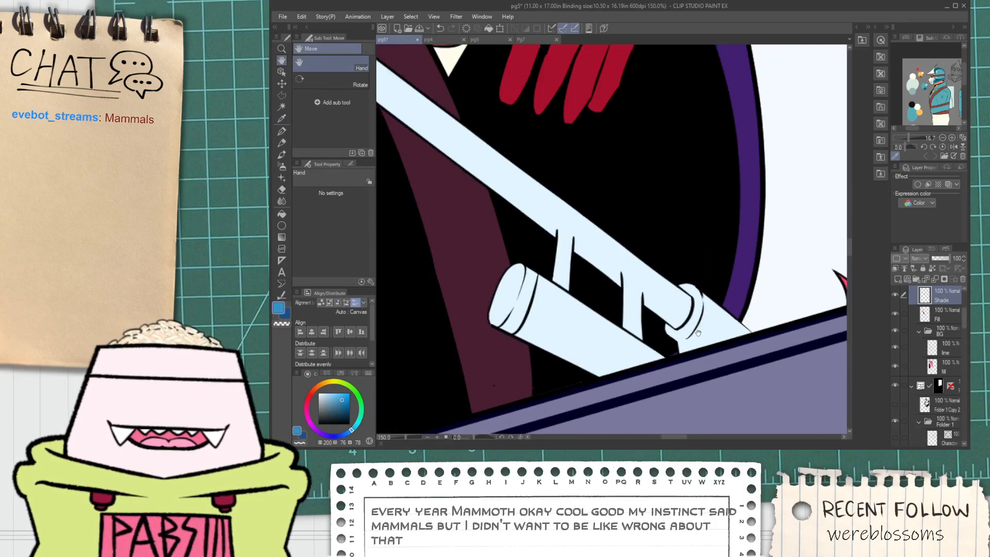
{"action": "scroll", "coordinate": [704, 392], "scroll_direction": "up", "scroll_amount": 1}
{"action": "mouse_move", "coordinate": [697, 338]}
{"action": "left_mouse_down"}
{"action": "mouse_move", "coordinate": [643, 310]}
{"action": "mouse_move", "coordinate": [651, 317]}
{"action": "left_mouse_up"}
{"action": "scroll", "coordinate": [612, 319], "scroll_direction": "up", "scroll_amount": 2}
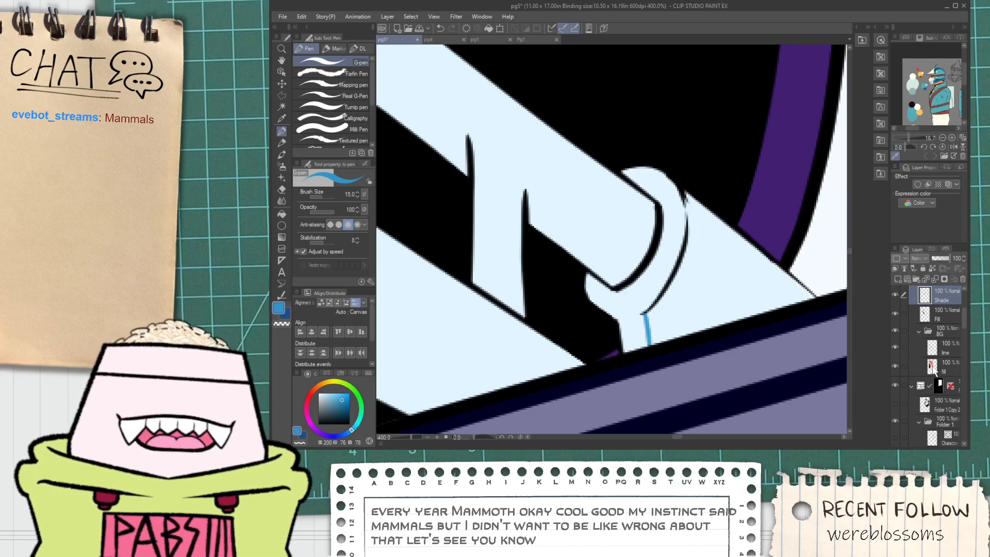
Switch to the Fill layer and sample the staff's pale blue beside the ring.
{"action": "left_click", "coordinate": [945, 311]}
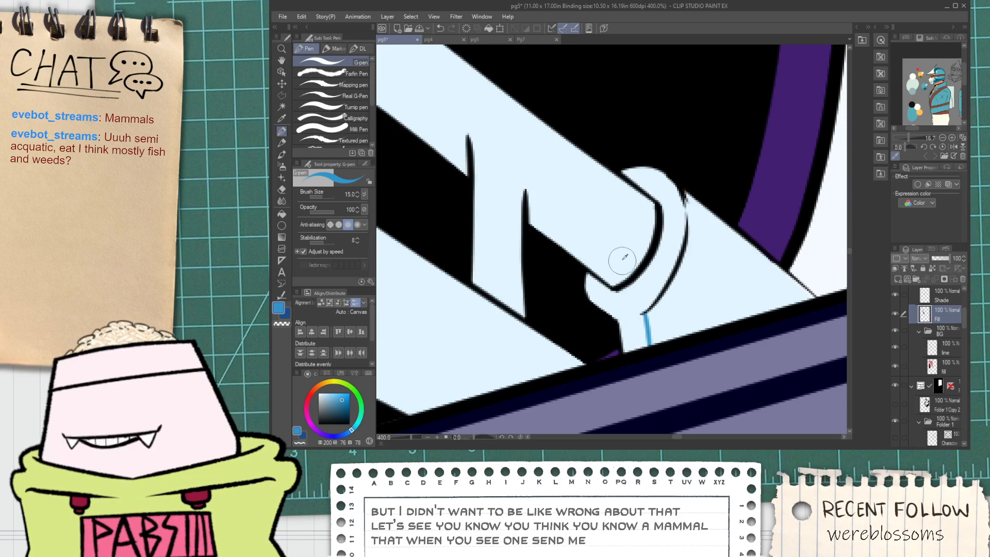
{"action": "left_click", "coordinate": [622, 260], "text": "alt"}
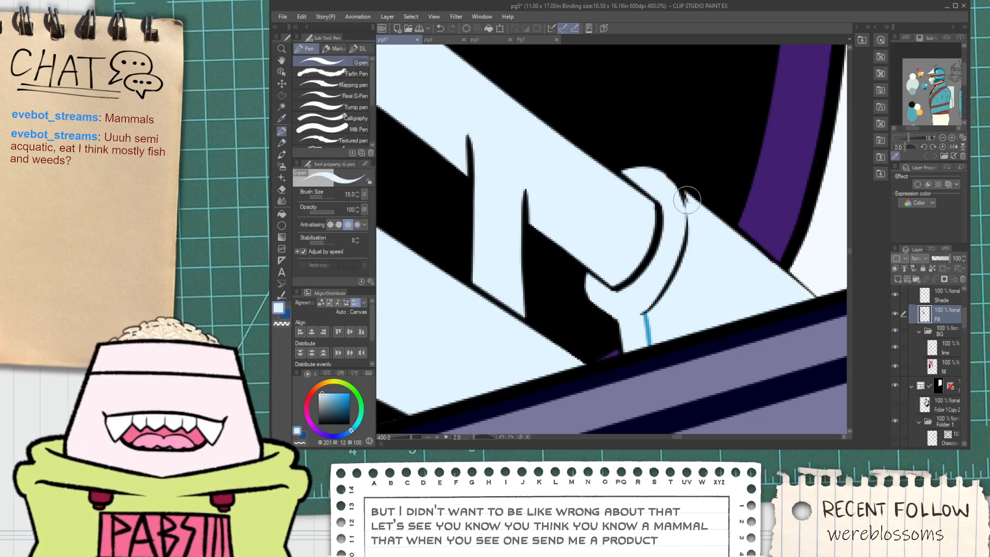
{"action": "scroll", "coordinate": [649, 349], "scroll_direction": "up", "scroll_amount": 2}
{"action": "scroll", "coordinate": [466, 283], "scroll_direction": "down", "scroll_amount": 6}
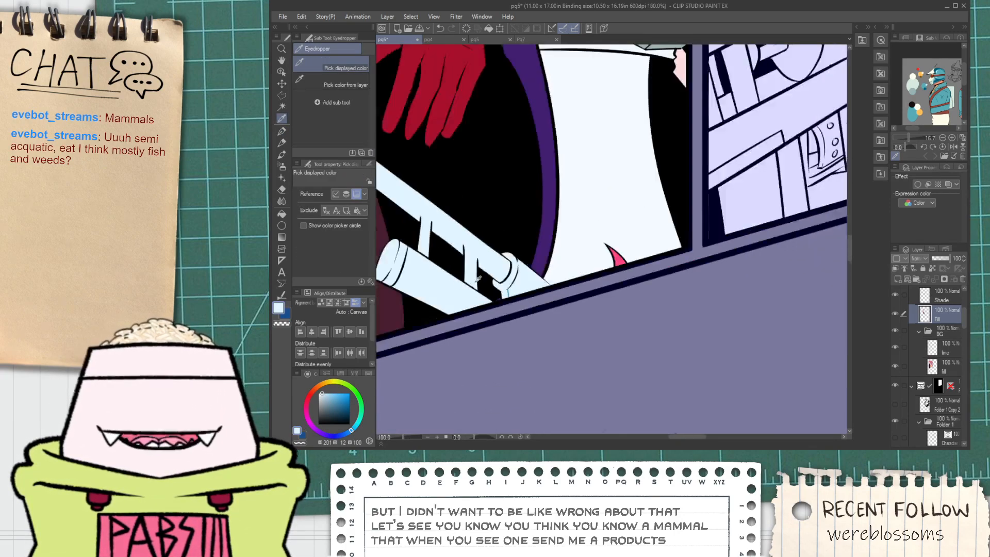
Sample the medium blue from the small masked character's helmet and return to the lower end of the staff.
{"action": "scroll", "coordinate": [478, 280], "scroll_direction": "down", "scroll_amount": 2}
{"action": "left_click_drag", "start_coordinate": [468, 196], "coordinate": [567, 382]}
{"action": "scroll", "coordinate": [599, 192], "scroll_direction": "up", "scroll_amount": 1}
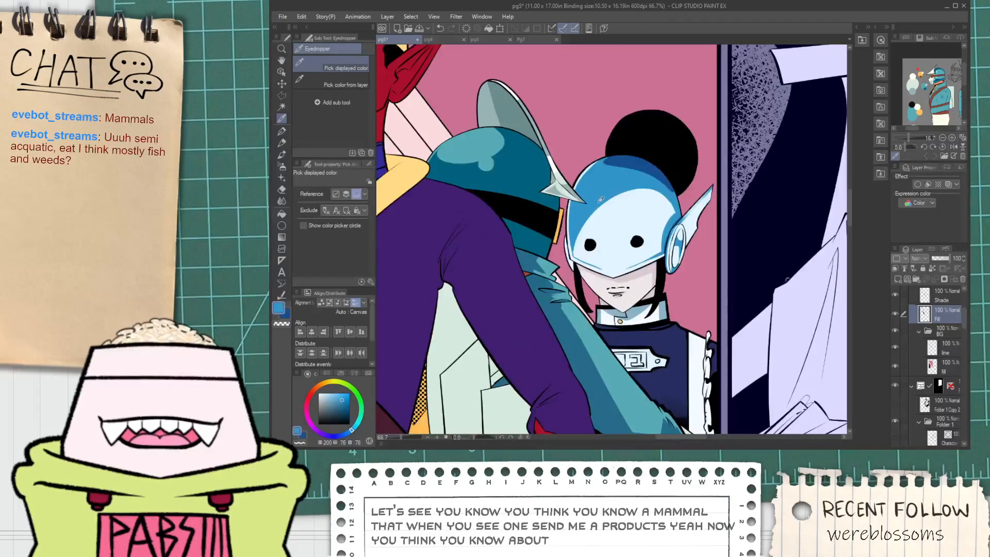
{"action": "scroll", "coordinate": [597, 235], "scroll_direction": "down", "scroll_amount": 1}
{"action": "left_click_drag", "start_coordinate": [592, 250], "coordinate": [544, 199]}
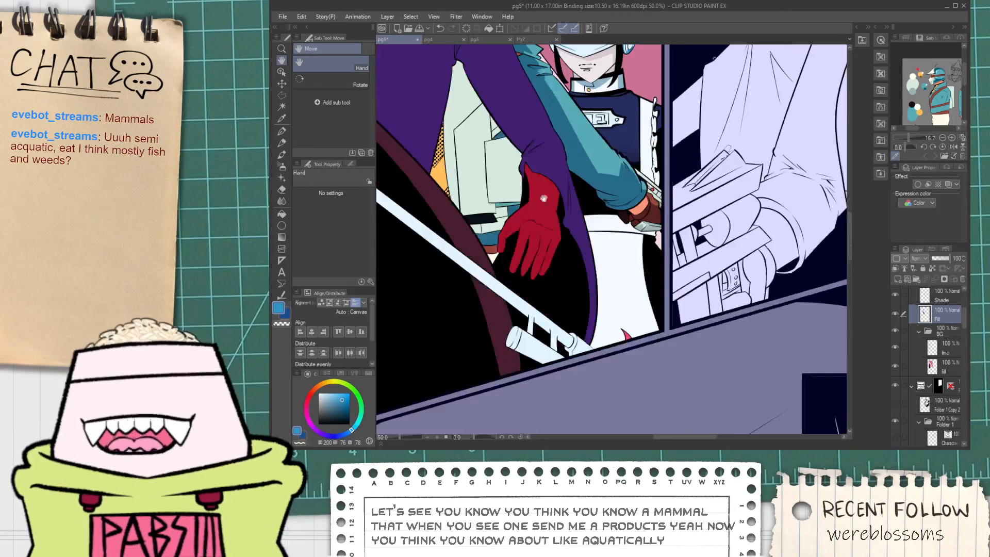
{"action": "left_click_drag", "start_coordinate": [483, 330], "coordinate": [471, 298]}
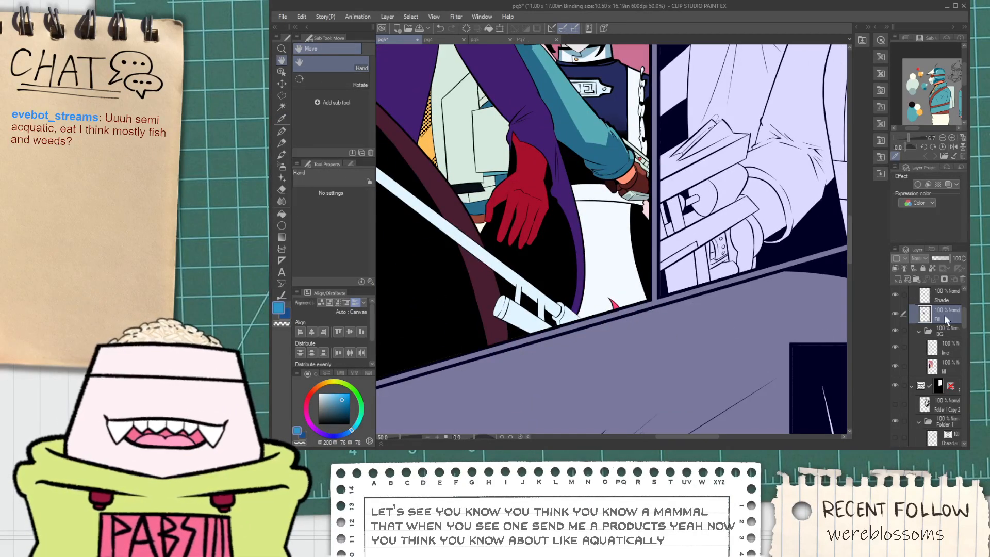
Select the Shade layer and fill the ring at the lower end of the staff with the medium blue.
{"action": "scroll", "coordinate": [551, 315], "scroll_direction": "up", "scroll_amount": 7}
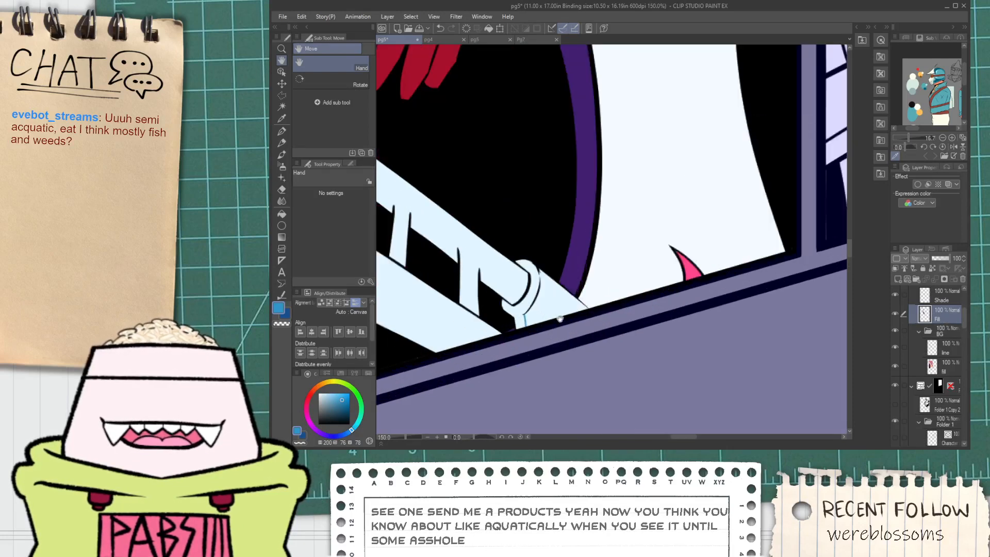
{"action": "left_click_drag", "start_coordinate": [550, 315], "coordinate": [736, 342]}
{"action": "left_click", "coordinate": [942, 296]}
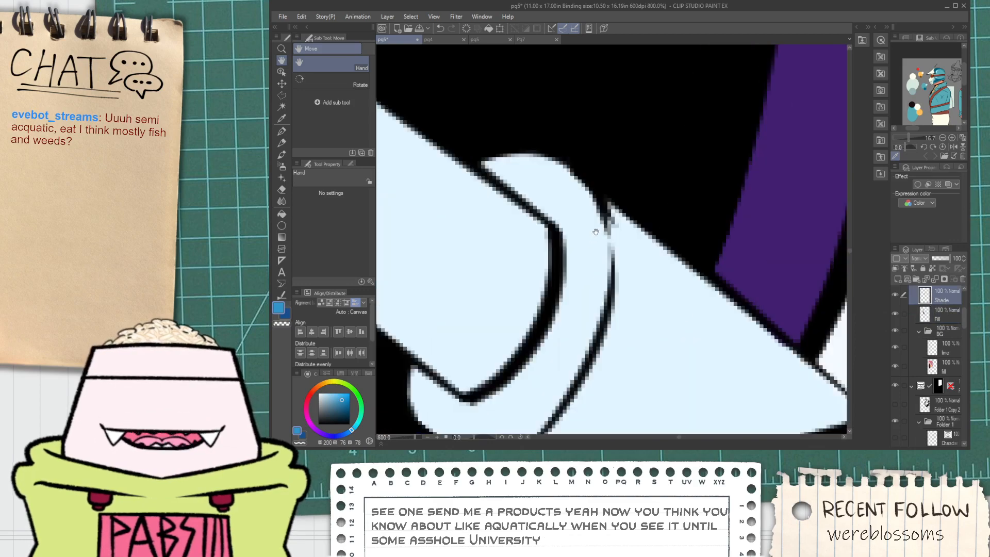
{"action": "key", "text": "p"}
{"action": "key", "text": "g"}
{"action": "left_click", "coordinate": [581, 320]}
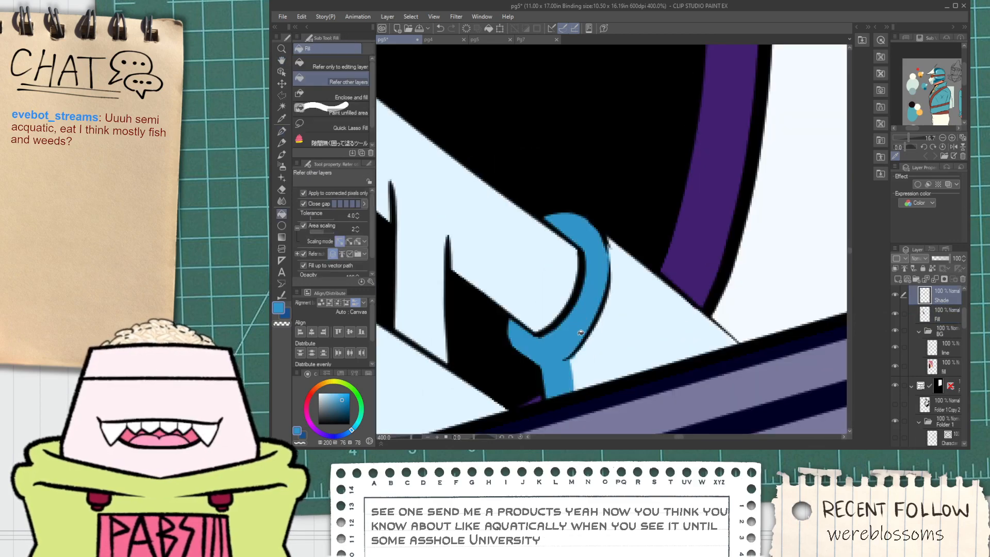
Draw a thin curved medium-blue boundary line on the staff section just below the ring, following the ring's curve.
{"action": "scroll", "coordinate": [584, 337], "scroll_direction": "down", "scroll_amount": 2}
{"action": "key", "text": "h"}
{"action": "left_click_drag", "start_coordinate": [625, 360], "coordinate": [577, 333]}
{"action": "scroll", "coordinate": [552, 338], "scroll_direction": "up", "scroll_amount": 2}
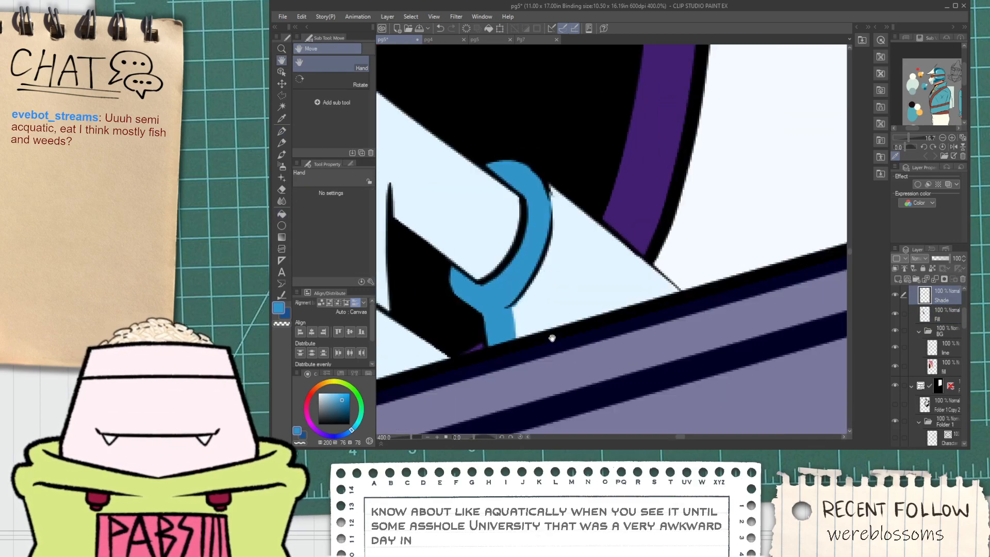
{"action": "key", "text": "p"}
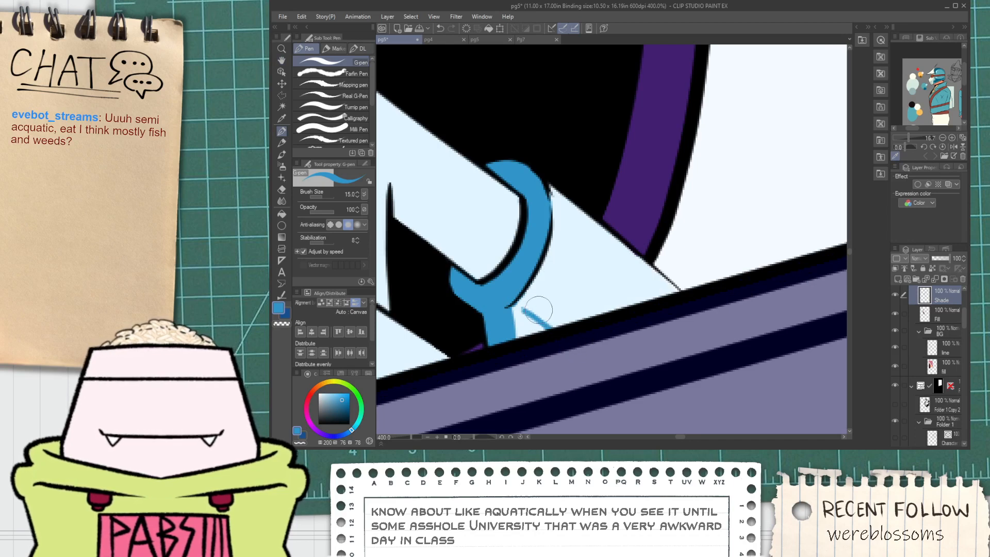
{"action": "left_click_drag", "start_coordinate": [558, 293], "coordinate": [561, 254]}
{"action": "key", "text": "ctrl+z"}
{"action": "left_click_drag", "start_coordinate": [526, 306], "coordinate": [553, 229]}
{"action": "key", "text": "ctrl+z"}
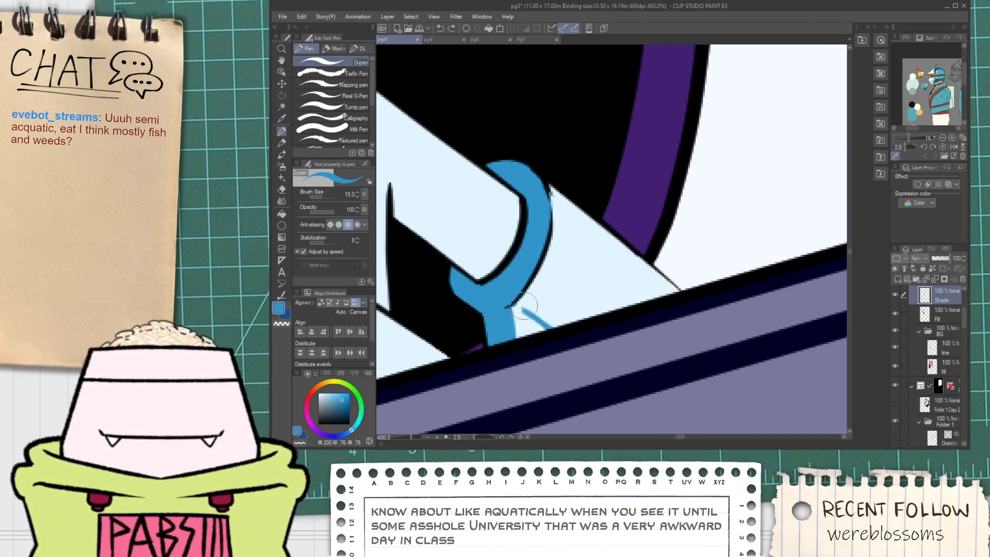
{"action": "left_click_drag", "start_coordinate": [524, 307], "coordinate": [561, 226]}
{"action": "key", "text": "ctrl+z"}
{"action": "left_click_drag", "start_coordinate": [525, 307], "coordinate": [562, 226]}
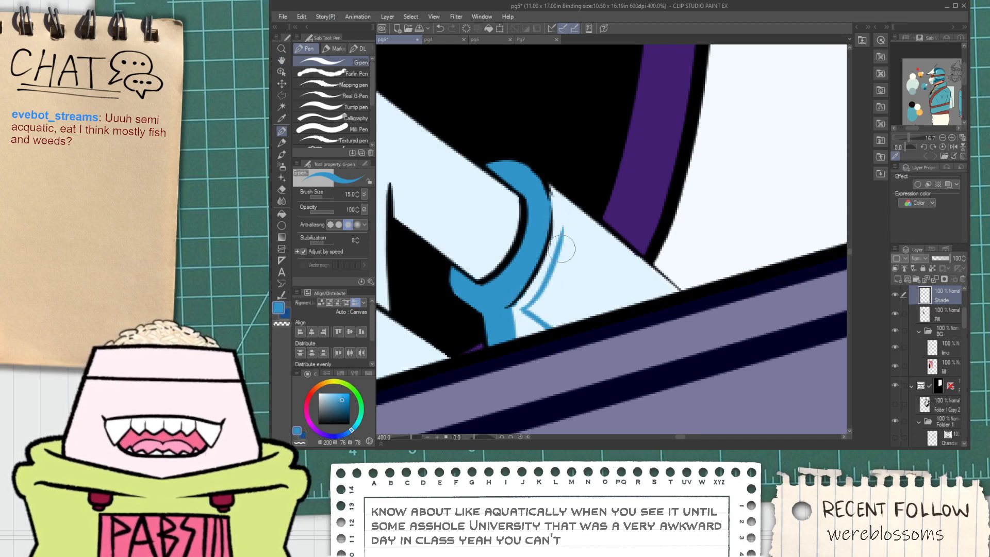
{"action": "key", "text": "ctrl+z"}
{"action": "left_click_drag", "start_coordinate": [525, 307], "coordinate": [562, 226]}
{"action": "key", "text": "ctrl+z"}
{"action": "left_click_drag", "start_coordinate": [524, 309], "coordinate": [562, 228]}
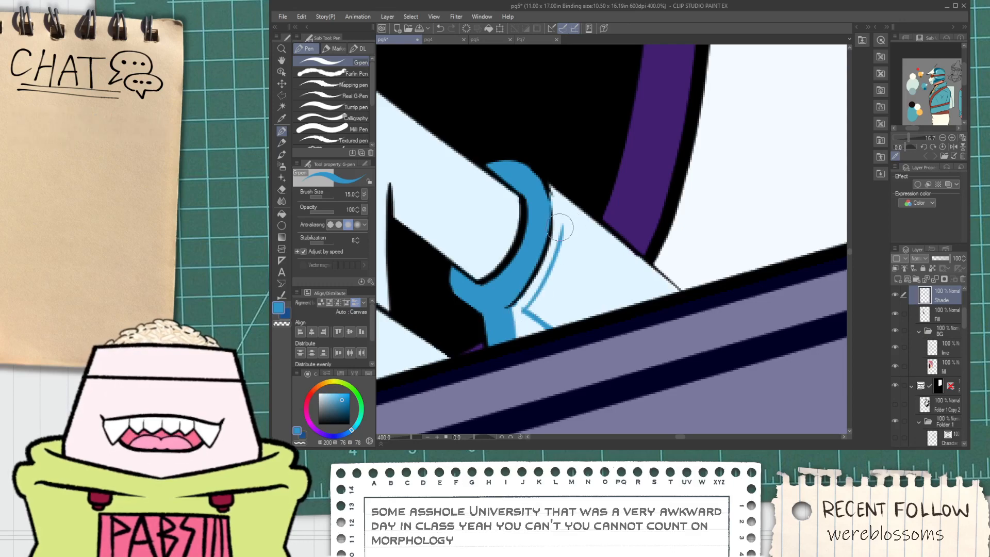
Fill the outlined shadow area on the staff section below the ring with the medium blue.
{"action": "key", "text": "g"}
{"action": "left_click", "coordinate": [592, 288]}
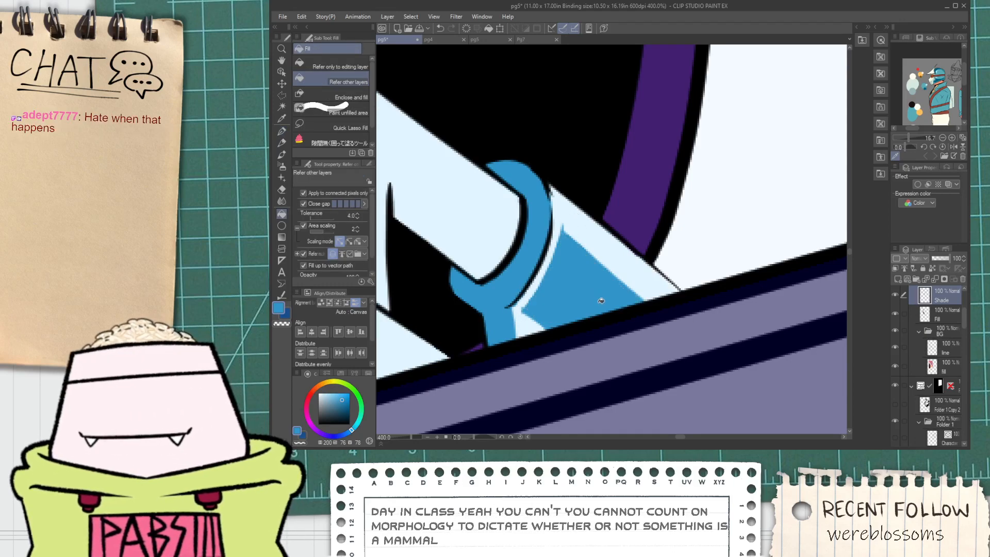
{"action": "scroll", "coordinate": [604, 305], "scroll_direction": "down", "scroll_amount": 2}
{"action": "scroll", "coordinate": [604, 305], "scroll_direction": "up", "scroll_amount": 4}
Erase the upper edge of that blue shadow with the Hard eraser to widen the pale highlight along the staff.
{"action": "key", "text": "e"}
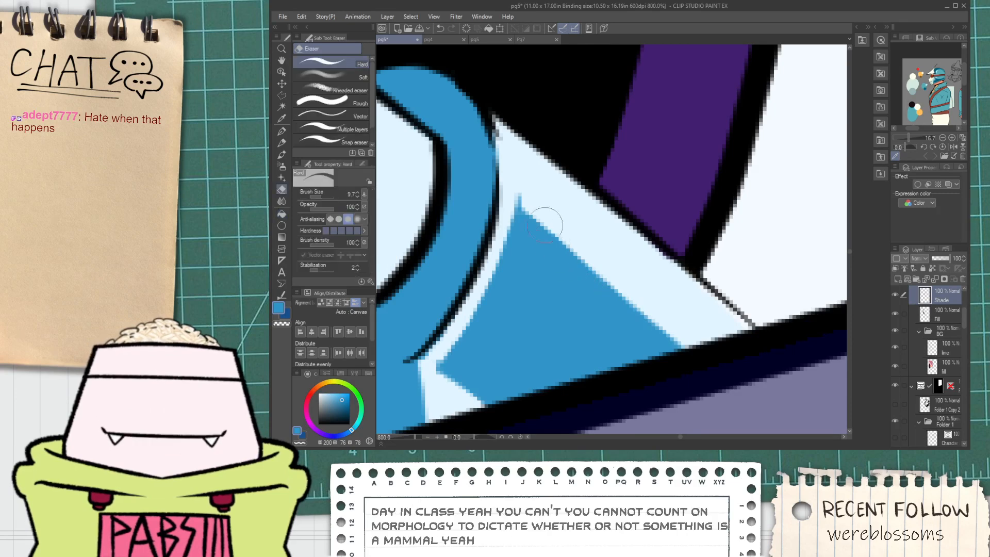
{"action": "mouse_move", "coordinate": [537, 193]}
{"action": "left_mouse_down"}
{"action": "mouse_move", "coordinate": [527, 227]}
{"action": "mouse_move", "coordinate": [531, 212]}
{"action": "mouse_move", "coordinate": [692, 346]}
{"action": "left_mouse_up"}
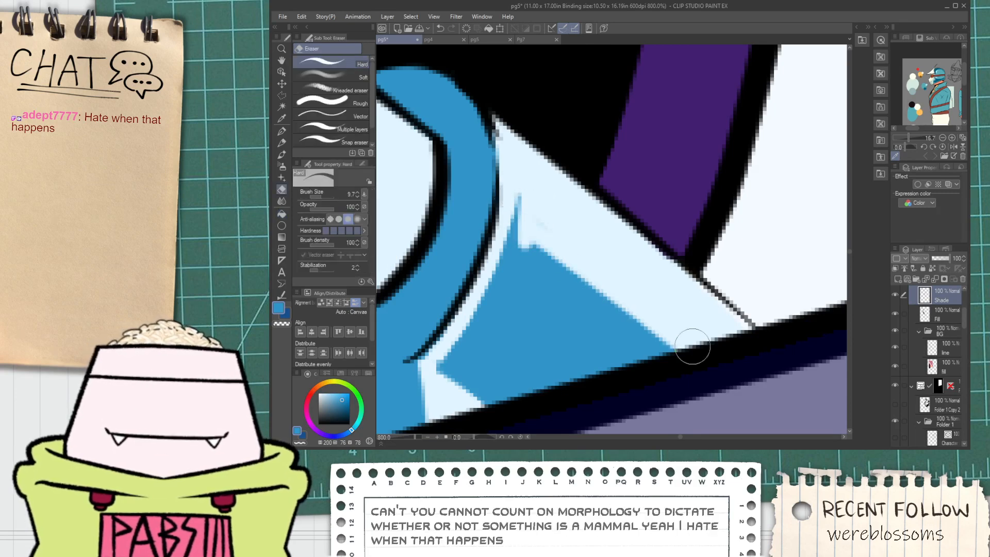
{"action": "left_click_drag", "start_coordinate": [534, 243], "coordinate": [719, 390]}
{"action": "key", "text": "ctrl+z"}
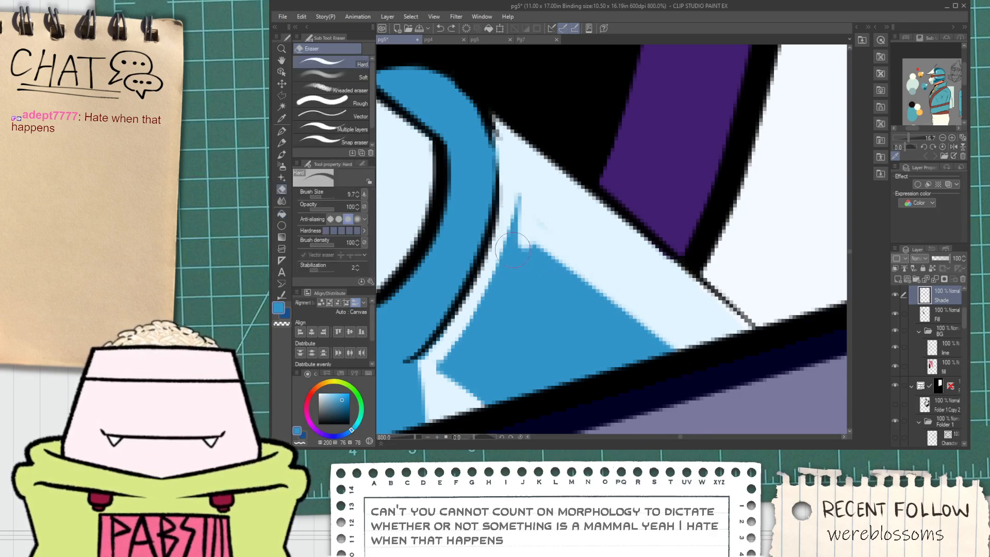
{"action": "left_click_drag", "start_coordinate": [527, 242], "coordinate": [715, 385]}
{"action": "mouse_move", "coordinate": [518, 243]}
{"action": "left_mouse_down"}
{"action": "mouse_move", "coordinate": [613, 310]}
{"action": "mouse_move", "coordinate": [684, 338]}
{"action": "left_mouse_up"}
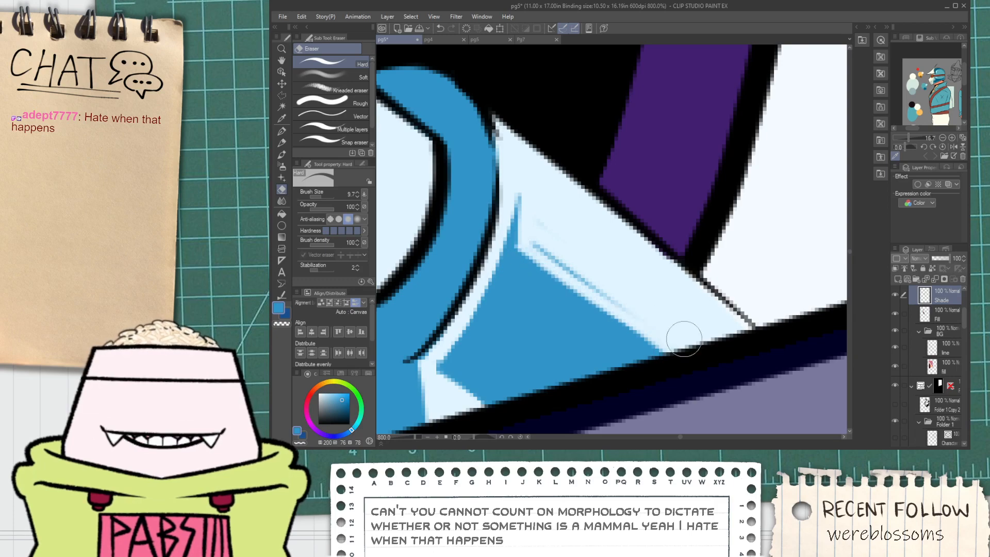
{"action": "left_click_drag", "start_coordinate": [539, 243], "coordinate": [686, 336]}
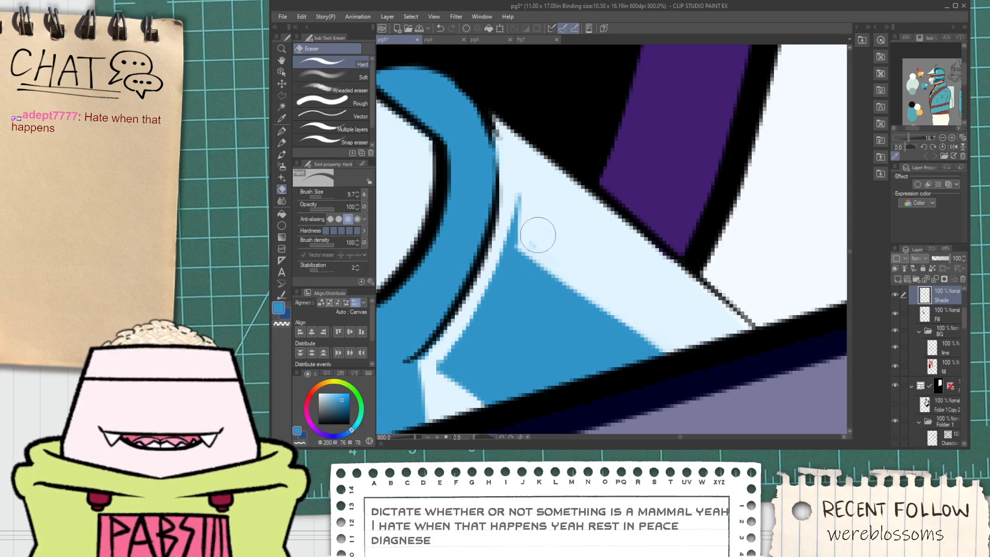
{"action": "scroll", "coordinate": [537, 227], "scroll_direction": "down", "scroll_amount": 2}
{"action": "scroll", "coordinate": [540, 225], "scroll_direction": "down", "scroll_amount": 4}
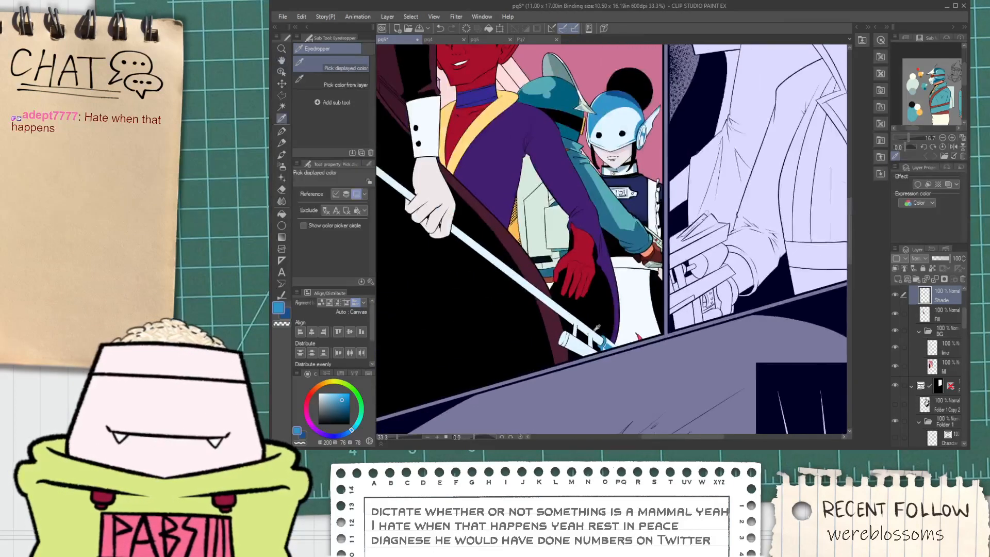
Outline a narrow shadow along the left side of the first crossbar on the staff and fill it with the medium blue.
{"action": "key", "text": "i"}
{"action": "scroll", "coordinate": [608, 358], "scroll_direction": "up", "scroll_amount": 1}
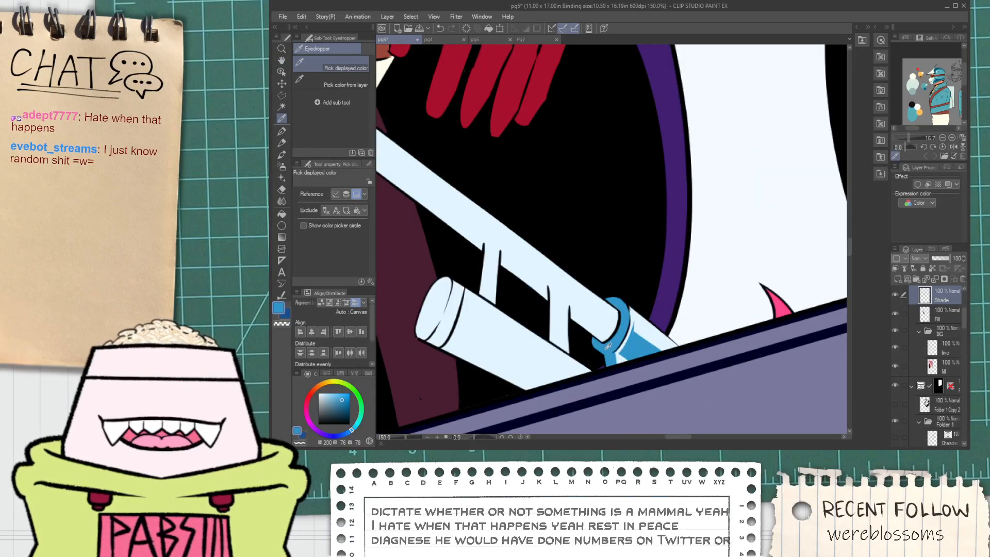
{"action": "scroll", "coordinate": [610, 346], "scroll_direction": "down", "scroll_amount": 1}
{"action": "key", "text": "space"}
{"action": "left_click_drag", "start_coordinate": [570, 327], "coordinate": [582, 352]}
{"action": "left_click_drag", "start_coordinate": [541, 296], "coordinate": [594, 272]}
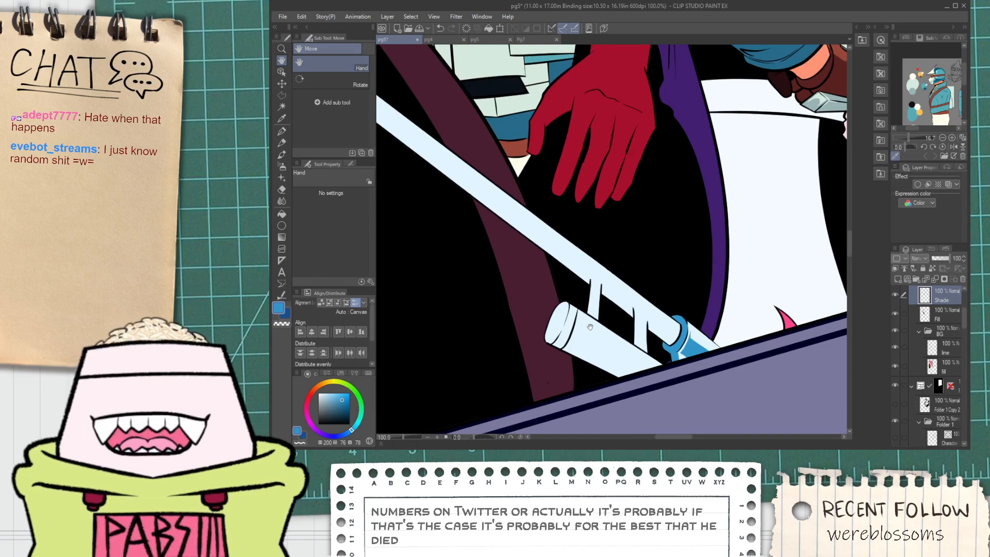
{"action": "scroll", "coordinate": [589, 327], "scroll_direction": "up", "scroll_amount": 3}
{"action": "key", "text": "p"}
{"action": "left_click_drag", "start_coordinate": [591, 309], "coordinate": [599, 199]}
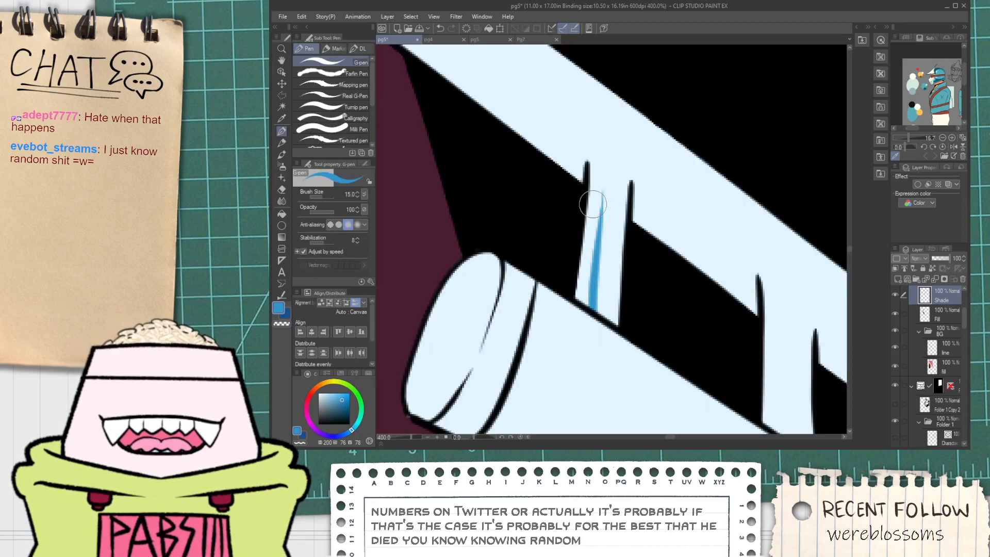
{"action": "mouse_move", "coordinate": [588, 160]}
{"action": "left_mouse_down"}
{"action": "mouse_move", "coordinate": [606, 156]}
{"action": "mouse_move", "coordinate": [602, 216]}
{"action": "left_mouse_up"}
{"action": "key", "text": "g"}
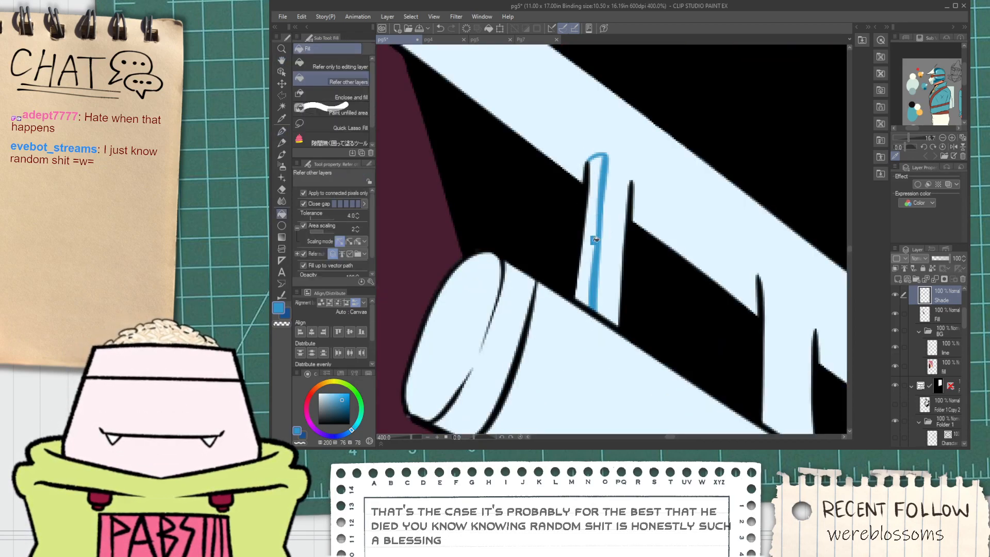
{"action": "left_click", "coordinate": [585, 260]}
Outline and fill a matching medium-blue shadow along the left side of the second crossbar, nearer the ring.
{"action": "scroll", "coordinate": [584, 252], "scroll_direction": "down", "scroll_amount": 3}
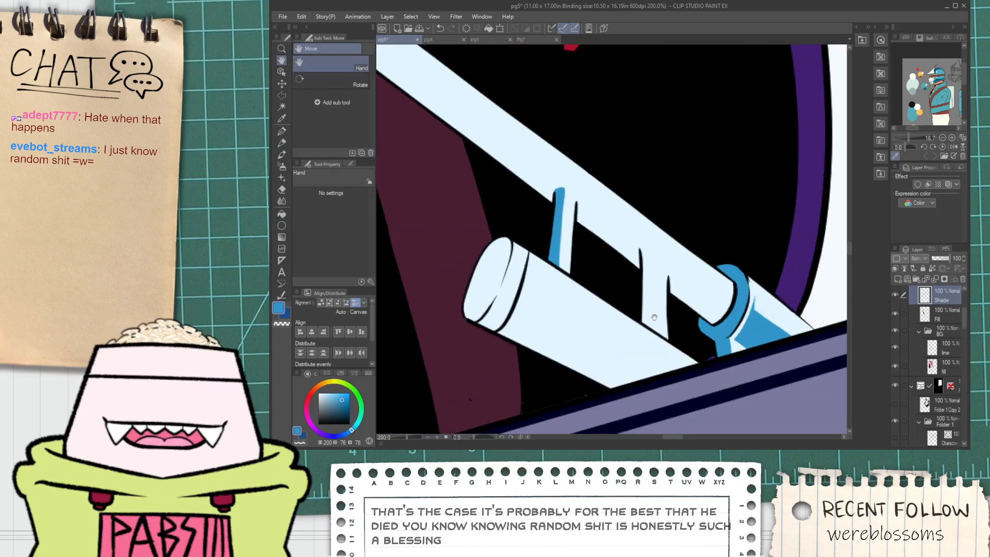
{"action": "scroll", "coordinate": [641, 324], "scroll_direction": "up", "scroll_amount": 3}
{"action": "key", "text": "p"}
{"action": "mouse_move", "coordinate": [641, 325]}
{"action": "left_mouse_down"}
{"action": "mouse_move", "coordinate": [637, 159]}
{"action": "mouse_move", "coordinate": [645, 296]}
{"action": "left_mouse_up"}
{"action": "key", "text": "ctrl+z"}
{"action": "key", "text": "ctrl+z"}
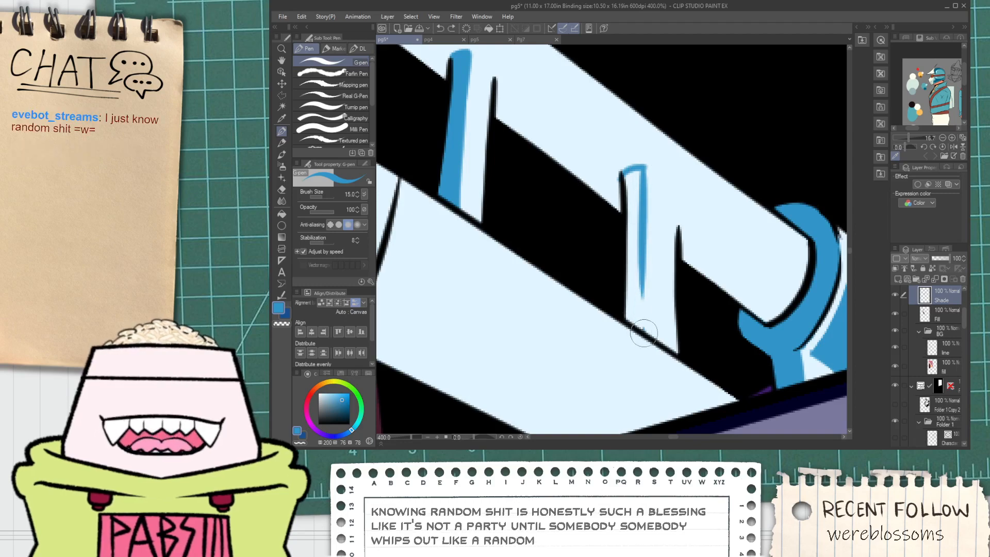
{"action": "key", "text": "g"}
{"action": "mouse_move", "coordinate": [644, 333]}
{"action": "left_mouse_down"}
{"action": "mouse_move", "coordinate": [644, 282]}
{"action": "mouse_move", "coordinate": [660, 275]}
{"action": "mouse_move", "coordinate": [621, 269]}
{"action": "mouse_move", "coordinate": [684, 331]}
{"action": "left_mouse_up"}
{"action": "left_click", "coordinate": [638, 295]}
Fill a medium-blue shadow along the staff's underside between the second crossbar and the ring.
{"action": "key", "text": "p"}
{"action": "scroll", "coordinate": [648, 300], "scroll_direction": "down", "scroll_amount": 2}
{"action": "key", "text": "space"}
{"action": "scroll", "coordinate": [622, 269], "scroll_direction": "up", "scroll_amount": 2}
{"action": "key", "text": "g"}
{"action": "left_click", "coordinate": [658, 316]}
Draw a boundary line along the staff's underside between the two crossbars and fill the area below it with medium blue.
{"action": "scroll", "coordinate": [645, 309], "scroll_direction": "down", "scroll_amount": 3}
{"action": "scroll", "coordinate": [558, 234], "scroll_direction": "up", "scroll_amount": 3}
{"action": "key", "text": "p"}
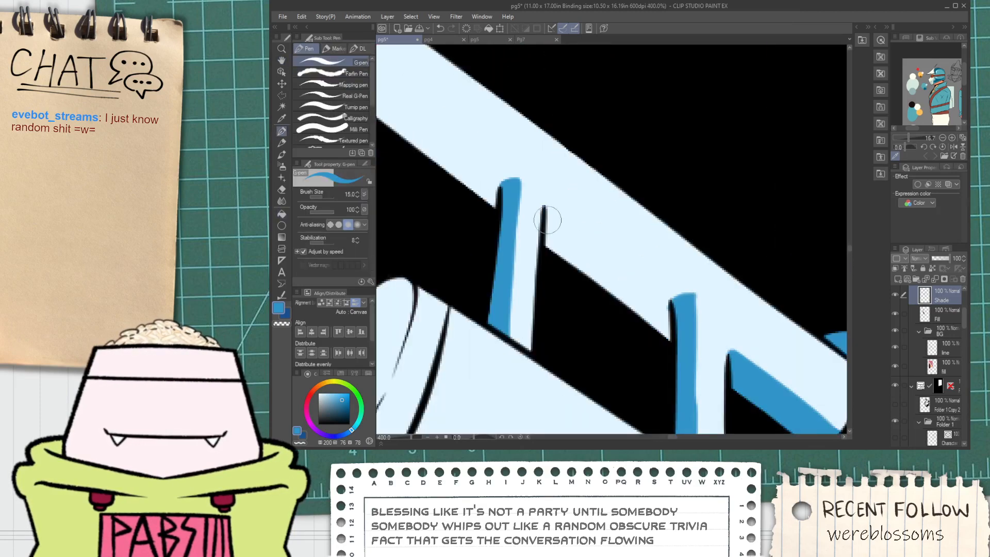
{"action": "left_click_drag", "start_coordinate": [547, 217], "coordinate": [665, 326]}
{"action": "key", "text": "g"}
{"action": "left_click", "coordinate": [634, 299]}
Paint a curved medium-blue shadow on the staff just above the ring, running back up along the shaft.
{"action": "scroll", "coordinate": [634, 299], "scroll_direction": "down", "scroll_amount": 3}
{"action": "scroll", "coordinate": [635, 299], "scroll_direction": "down", "scroll_amount": 2}
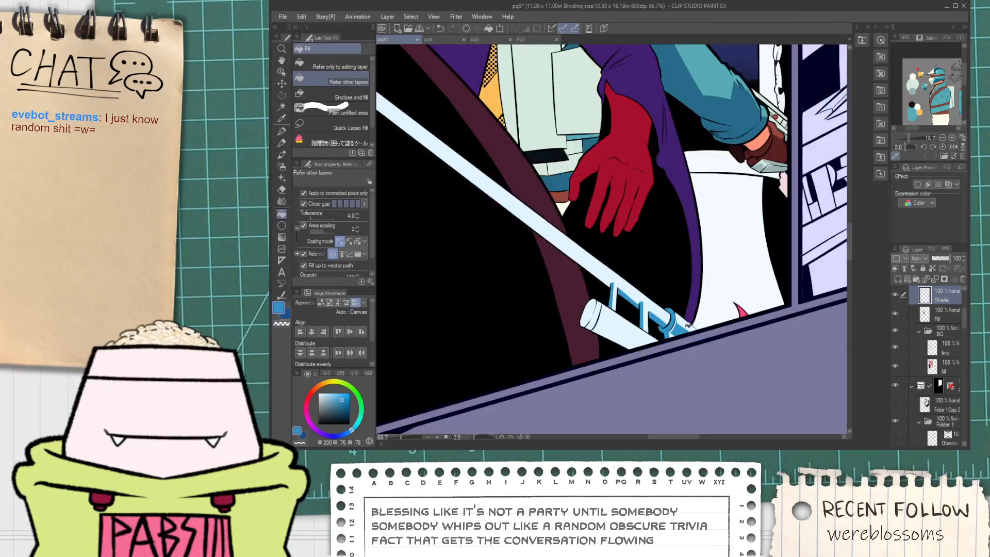
{"action": "scroll", "coordinate": [686, 324], "scroll_direction": "up", "scroll_amount": 6}
{"action": "key", "text": "p"}
{"action": "mouse_move", "coordinate": [634, 308]}
{"action": "left_mouse_down"}
{"action": "mouse_move", "coordinate": [680, 199]}
{"action": "mouse_move", "coordinate": [657, 314]}
{"action": "mouse_move", "coordinate": [635, 335]}
{"action": "mouse_move", "coordinate": [658, 308]}
{"action": "left_mouse_up"}
{"action": "key", "text": "ctrl+z"}
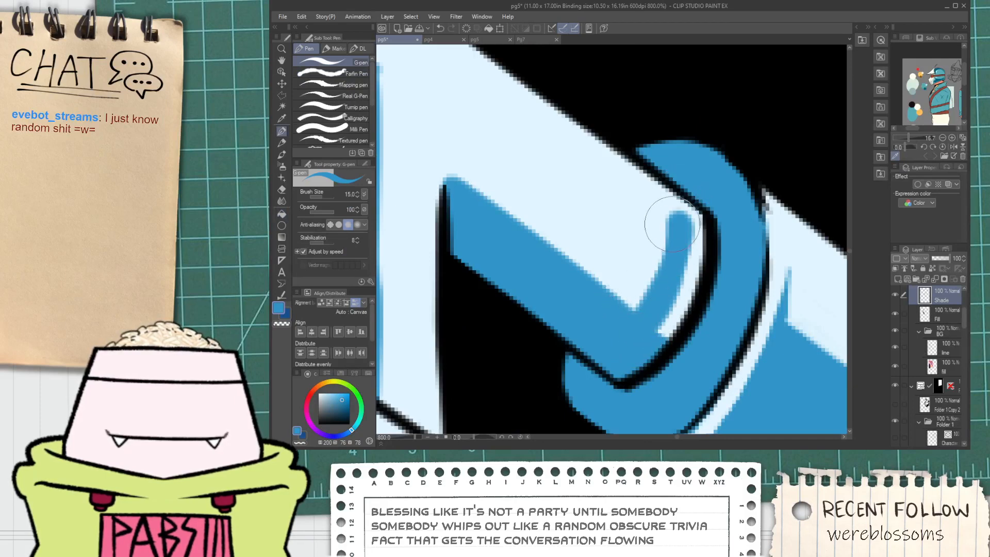
{"action": "mouse_move", "coordinate": [673, 224]}
{"action": "left_mouse_down"}
{"action": "mouse_move", "coordinate": [605, 321]}
{"action": "mouse_move", "coordinate": [615, 327]}
{"action": "mouse_move", "coordinate": [656, 232]}
{"action": "mouse_move", "coordinate": [675, 215]}
{"action": "mouse_move", "coordinate": [594, 164]}
{"action": "left_mouse_up"}
{"action": "scroll", "coordinate": [609, 188], "scroll_direction": "down", "scroll_amount": 2}
{"action": "mouse_move", "coordinate": [640, 200]}
{"action": "left_mouse_down"}
{"action": "mouse_move", "coordinate": [572, 164]}
{"action": "mouse_move", "coordinate": [612, 194]}
{"action": "mouse_move", "coordinate": [591, 158]}
{"action": "mouse_move", "coordinate": [651, 210]}
{"action": "mouse_move", "coordinate": [562, 133]}
{"action": "left_mouse_up"}
{"action": "key", "text": "ctrl+z"}
{"action": "scroll", "coordinate": [593, 183], "scroll_direction": "down", "scroll_amount": 5}
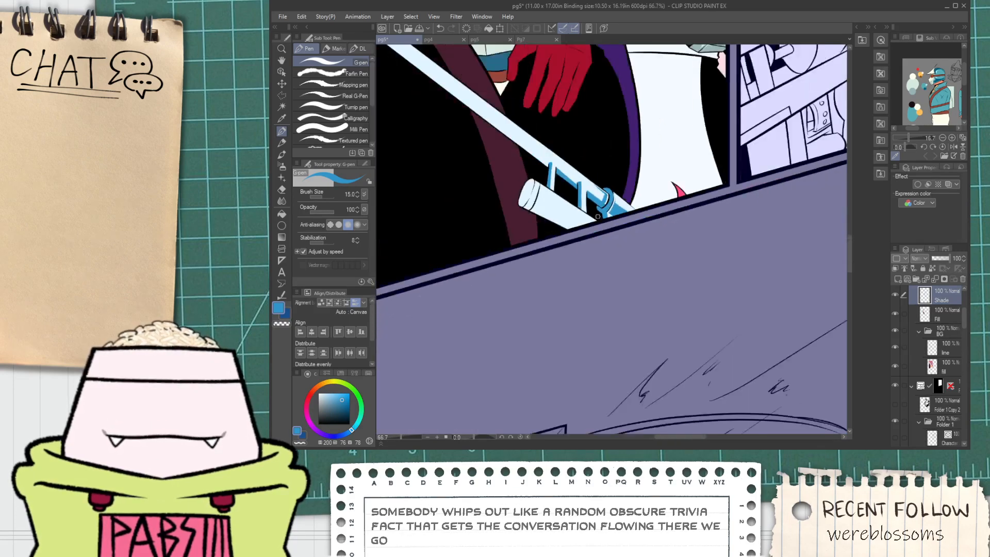
Draw a swoosh-shaped medium-blue shadow on the end face of the lower tube.
{"action": "scroll", "coordinate": [597, 217], "scroll_direction": "up", "scroll_amount": 5}
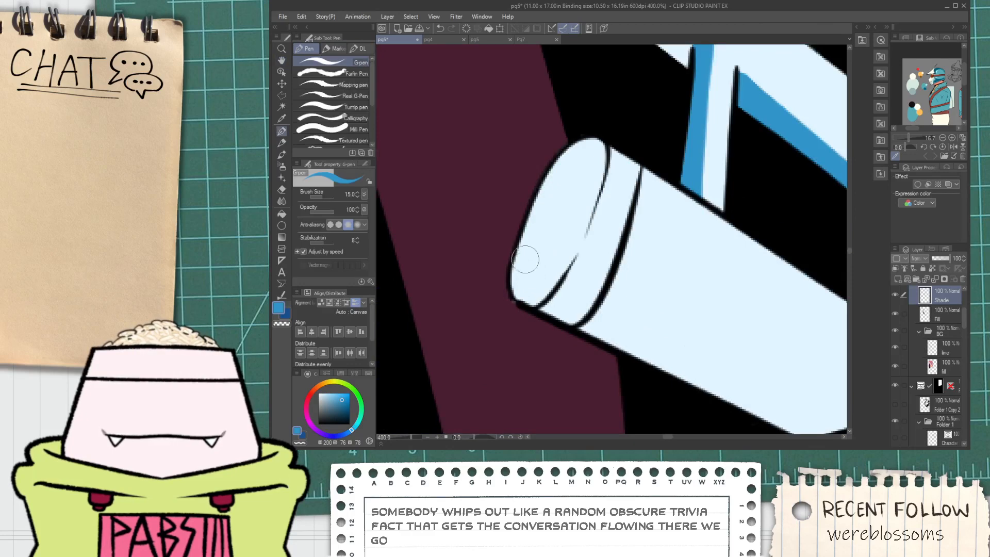
{"action": "mouse_move", "coordinate": [536, 201]}
{"action": "left_mouse_down"}
{"action": "mouse_move", "coordinate": [549, 283]}
{"action": "mouse_move", "coordinate": [591, 215]}
{"action": "left_mouse_up"}
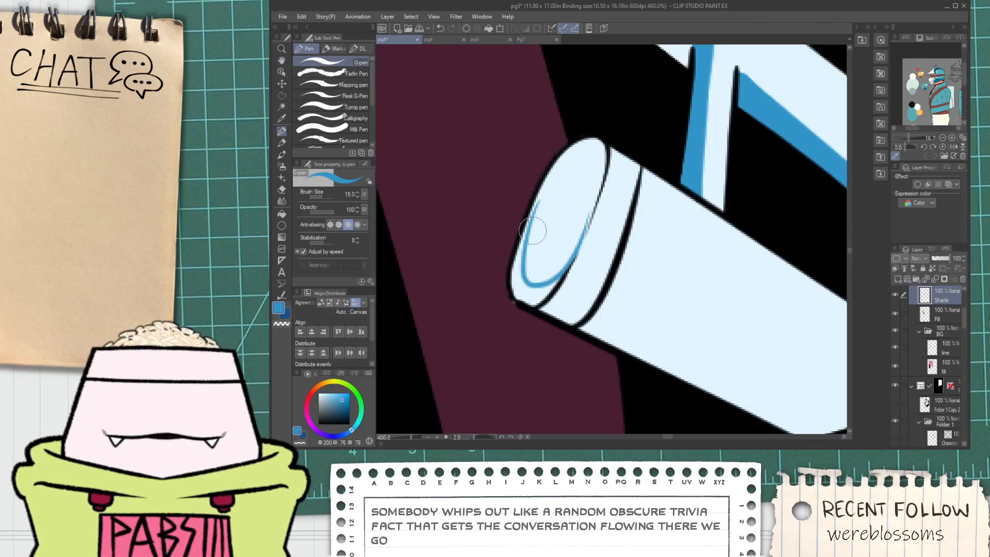
{"action": "key", "text": "ctrl+z"}
{"action": "left_click_drag", "start_coordinate": [536, 200], "coordinate": [584, 190]}
{"action": "key", "text": "ctrl+z"}
{"action": "mouse_move", "coordinate": [538, 215]}
{"action": "left_mouse_down"}
{"action": "mouse_move", "coordinate": [581, 202]}
{"action": "mouse_move", "coordinate": [557, 232]}
{"action": "mouse_move", "coordinate": [599, 172]}
{"action": "mouse_move", "coordinate": [536, 243]}
{"action": "mouse_move", "coordinate": [593, 174]}
{"action": "left_mouse_up"}
{"action": "key", "text": "ctrl+z"}
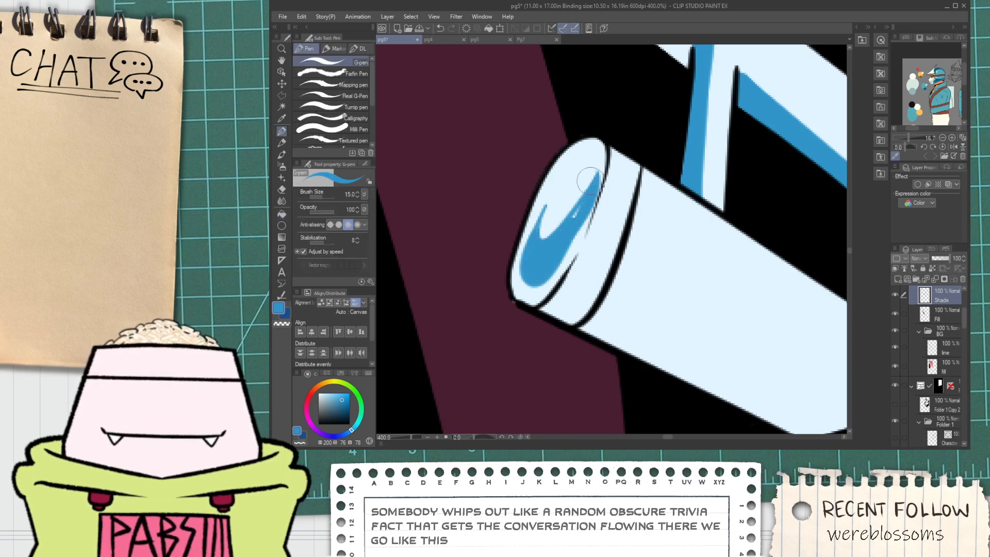
{"action": "key", "text": "ctrl+z"}
{"action": "left_click_drag", "start_coordinate": [558, 229], "coordinate": [590, 169]}
{"action": "key", "text": "ctrl+z"}
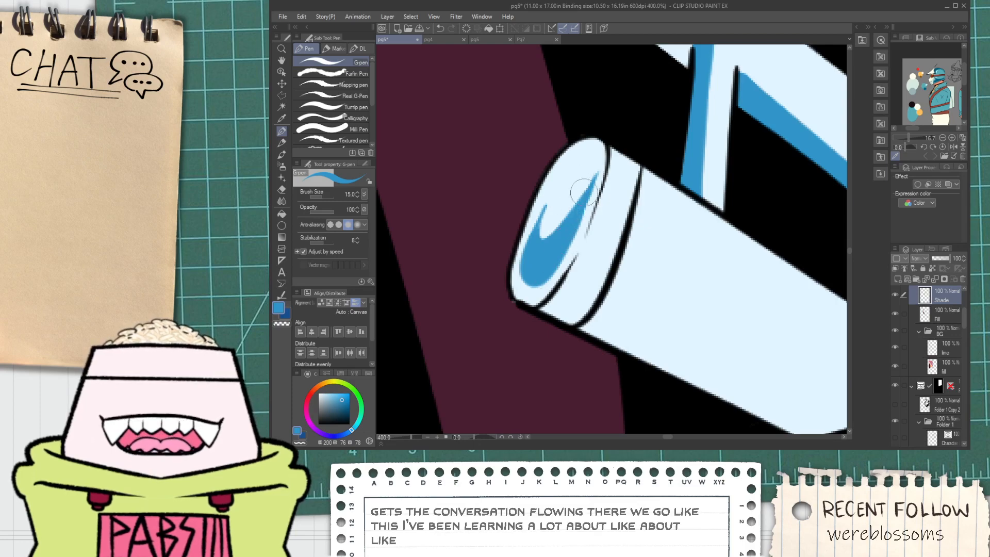
{"action": "scroll", "coordinate": [581, 221], "scroll_direction": "down", "scroll_amount": 2}
{"action": "scroll", "coordinate": [581, 221], "scroll_direction": "down", "scroll_amount": 1}
{"action": "key", "text": "space"}
{"action": "scroll", "coordinate": [578, 242], "scroll_direction": "up", "scroll_amount": 3}
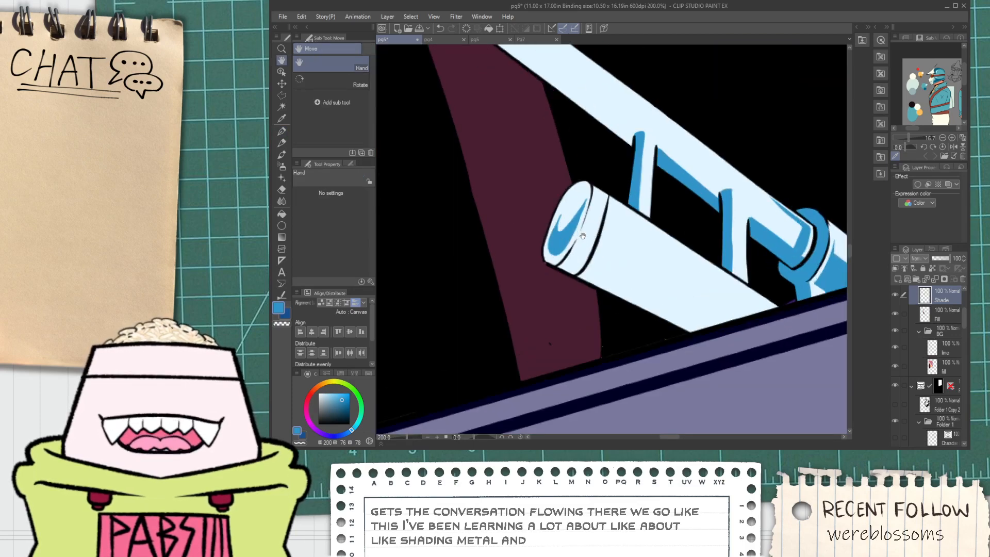
{"action": "left_click_drag", "start_coordinate": [566, 239], "coordinate": [604, 286]}
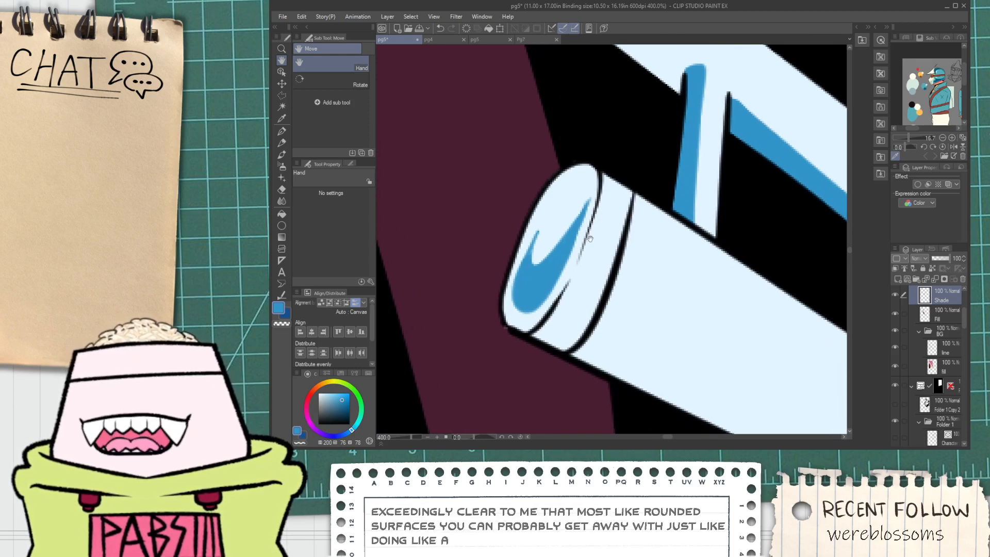
Sample the dark maroon beside the tube's end on the Fill layer, and resample the medium blue from the swoosh.
{"action": "key", "text": "p"}
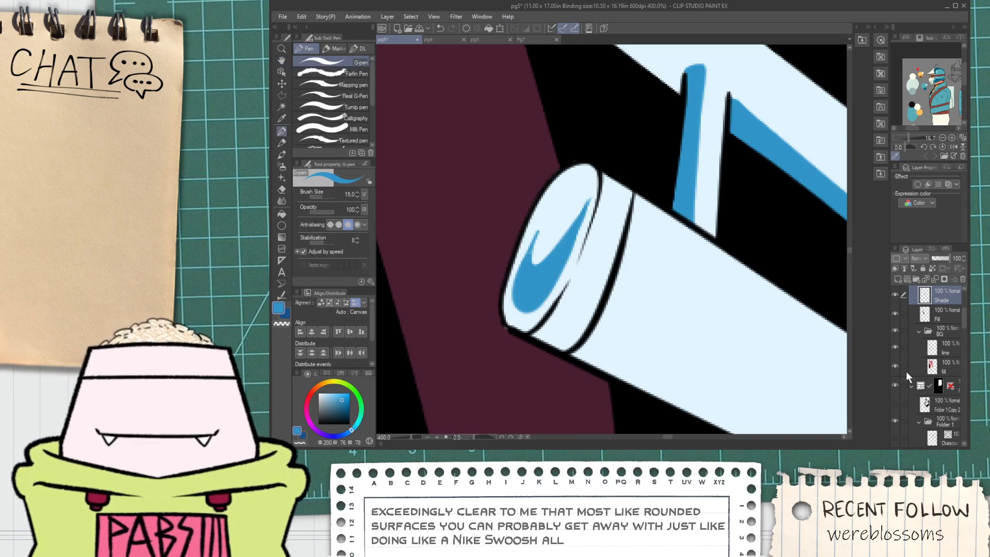
{"action": "left_click", "coordinate": [944, 314]}
{"action": "left_click", "coordinate": [497, 376], "text": "alt"}
{"action": "scroll", "coordinate": [505, 320], "scroll_direction": "up", "scroll_amount": 2}
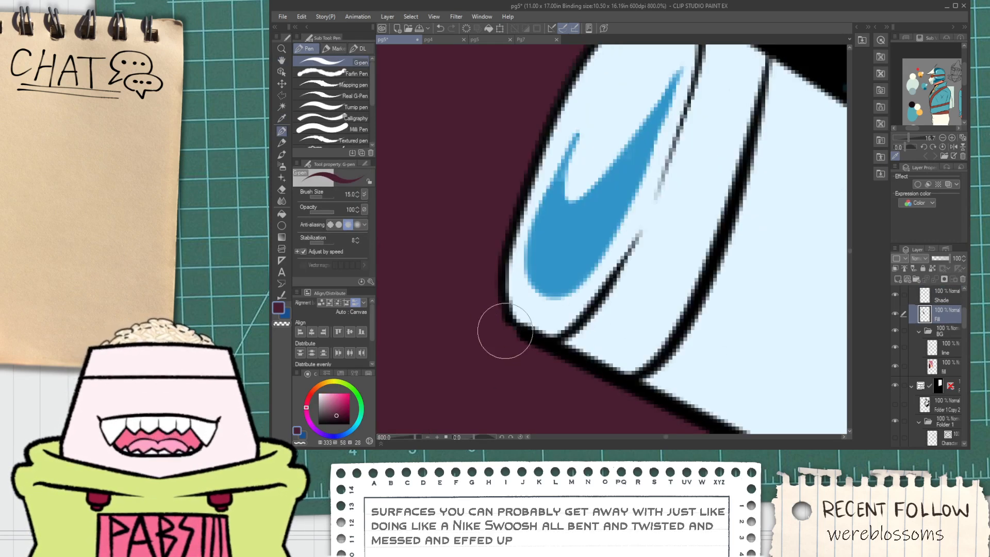
{"action": "scroll", "coordinate": [510, 319], "scroll_direction": "down", "scroll_amount": 2}
{"action": "left_click", "coordinate": [544, 284], "text": "alt"}
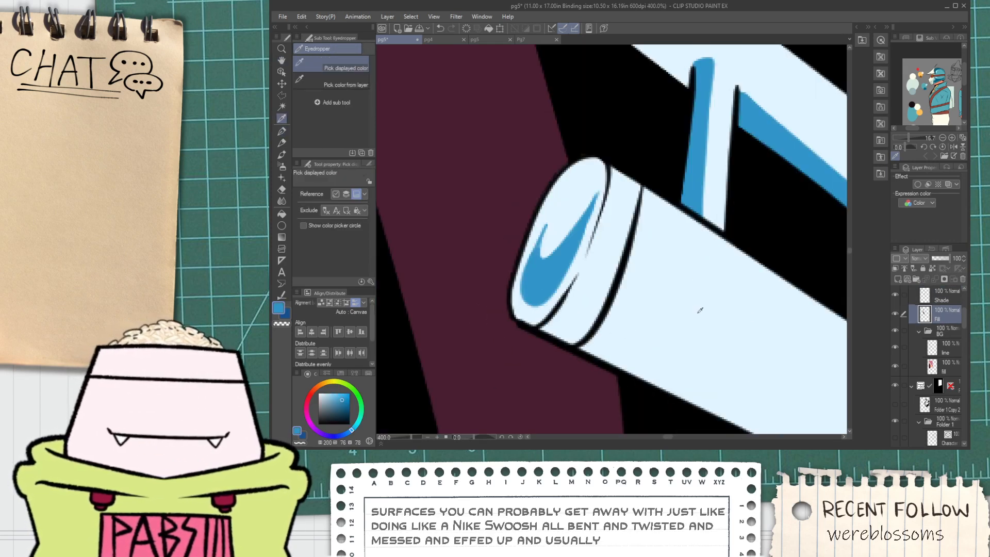
On the Shade layer, draw a thin medium-blue line along the inner rim line of the tube's end cap.
{"action": "left_click", "coordinate": [947, 298]}
{"action": "scroll", "coordinate": [568, 270], "scroll_direction": "up", "scroll_amount": 2}
{"action": "left_click_drag", "start_coordinate": [536, 348], "coordinate": [625, 201]}
{"action": "key", "text": "ctrl+z"}
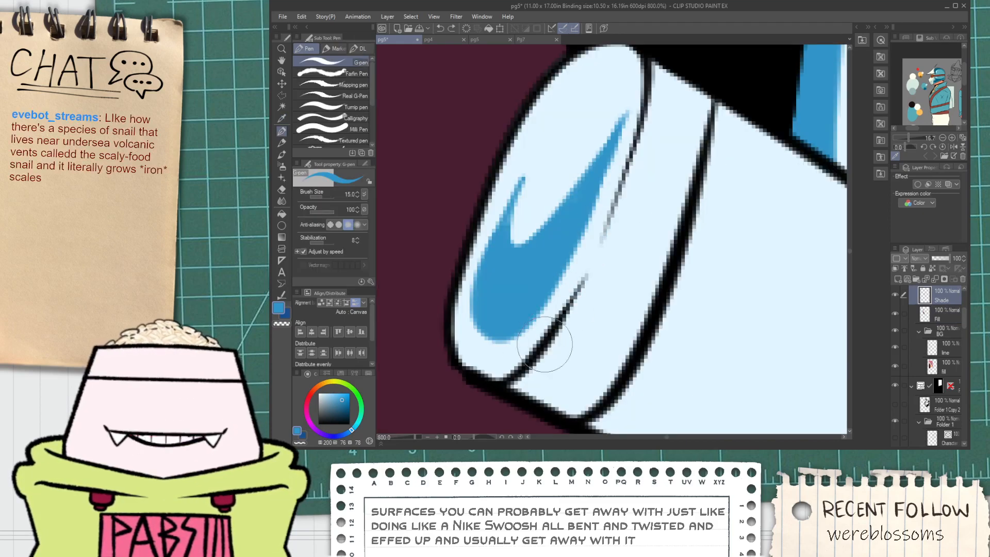
{"action": "left_click_drag", "start_coordinate": [545, 346], "coordinate": [626, 179]}
{"action": "scroll", "coordinate": [623, 224], "scroll_direction": "down", "scroll_amount": 2}
{"action": "left_click_drag", "start_coordinate": [617, 281], "coordinate": [664, 290]}
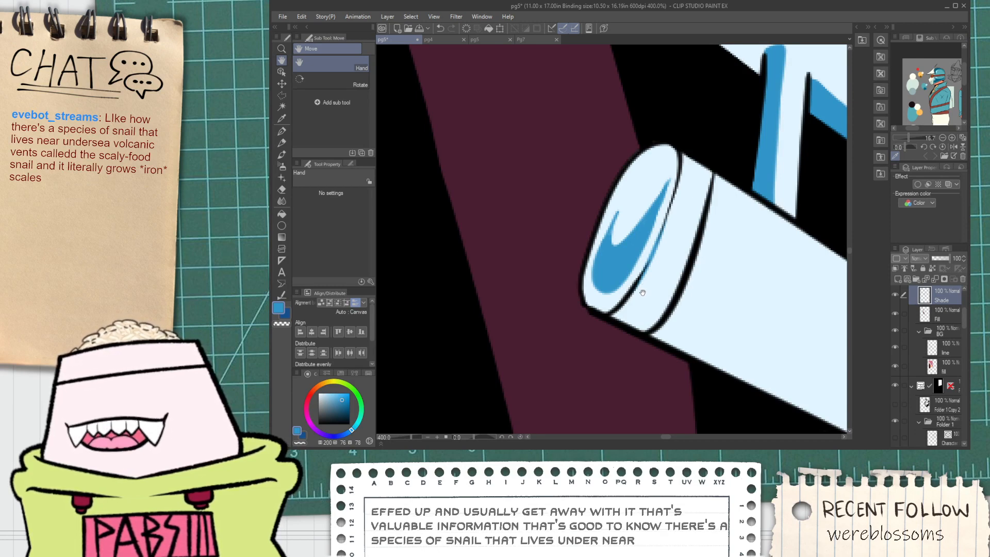
{"action": "left_click_drag", "start_coordinate": [665, 302], "coordinate": [575, 300]}
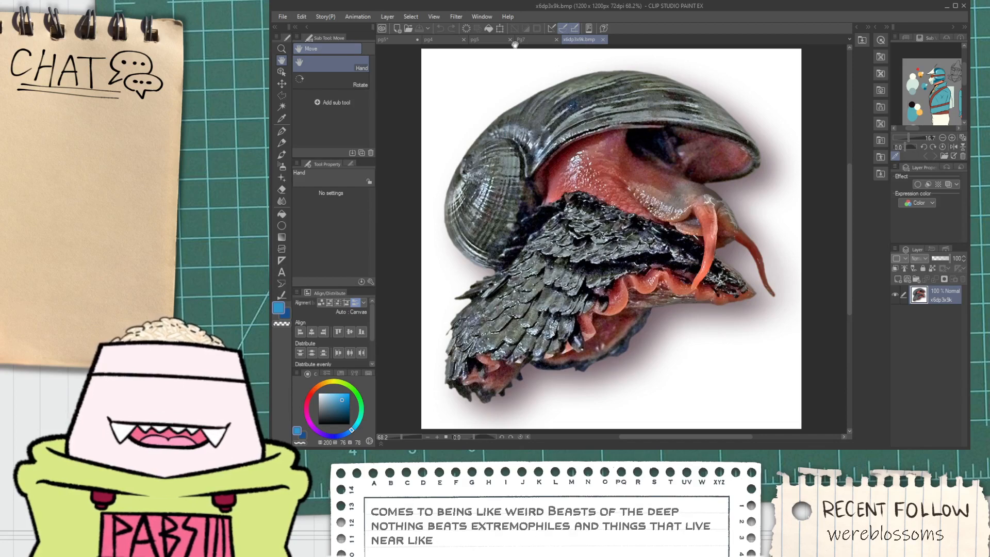
Return to page pg5 and fill the lower part of the band around the tube's end with medium blue below a curved boundary.
{"action": "left_click", "coordinate": [395, 39]}
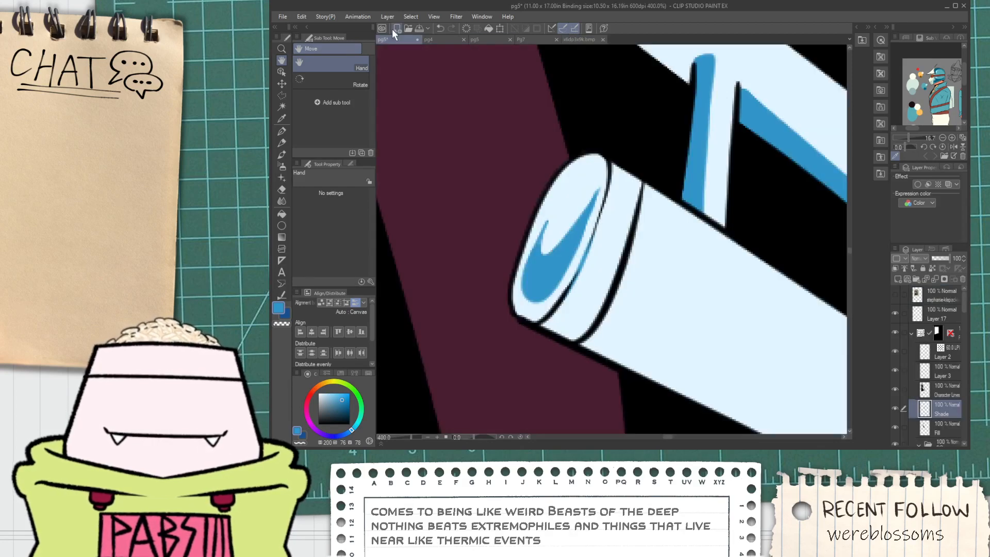
{"action": "key", "text": "ctrl+minus"}
{"action": "key", "text": "ctrl+plus"}
{"action": "key", "text": "ctrl+plus"}
{"action": "key", "text": "p"}
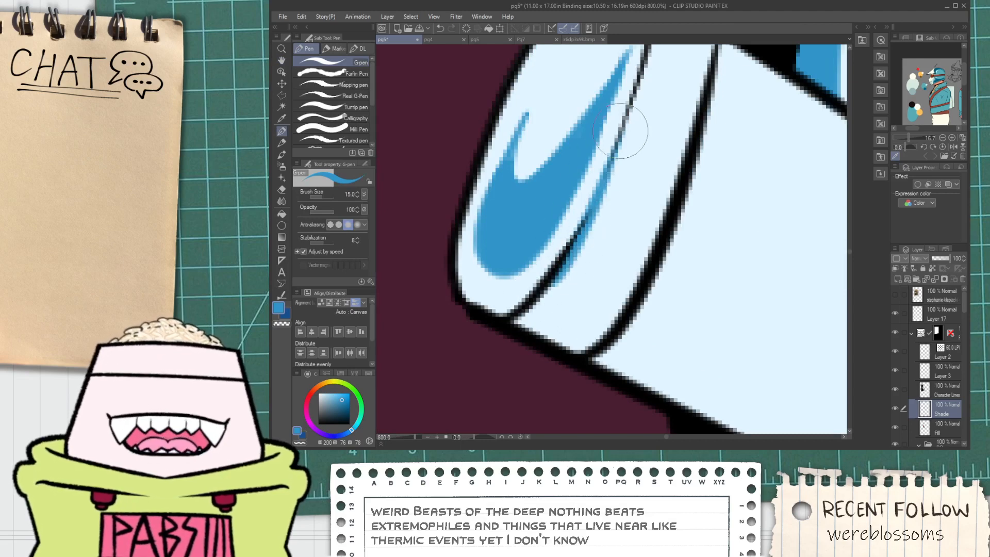
{"action": "mouse_move", "coordinate": [594, 207]}
{"action": "left_mouse_down"}
{"action": "mouse_move", "coordinate": [665, 227]}
{"action": "mouse_move", "coordinate": [636, 218]}
{"action": "mouse_move", "coordinate": [685, 139]}
{"action": "left_mouse_up"}
{"action": "key", "text": "ctrl+z"}
{"action": "key", "text": "g"}
{"action": "left_click", "coordinate": [611, 257]}
{"action": "key", "text": "p"}
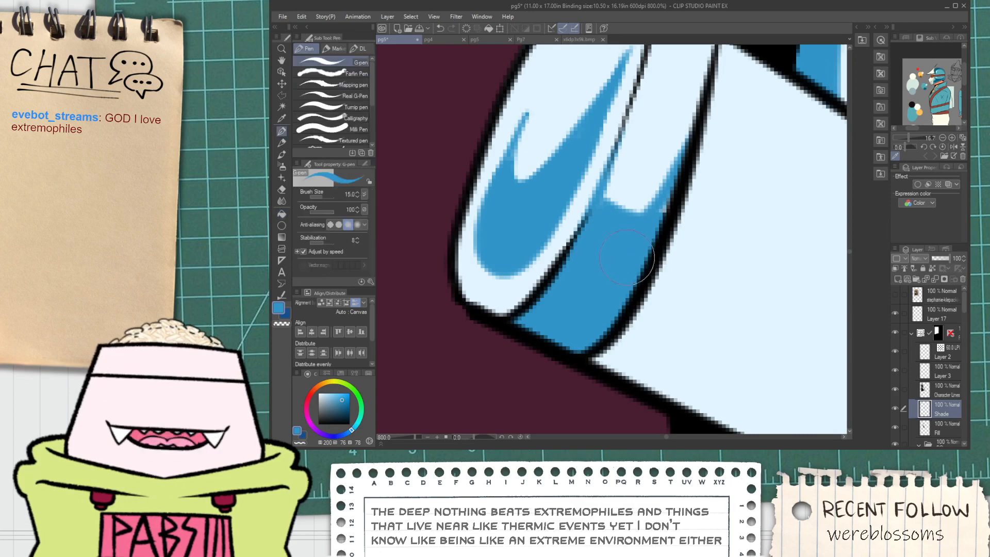
Redraw the tapering blue shadow along the inner edge of the band beside the cylinder's cap with the G-pen.
{"action": "left_click_drag", "start_coordinate": [668, 175], "coordinate": [573, 301]}
{"action": "left_click_drag", "start_coordinate": [516, 335], "coordinate": [566, 194]}
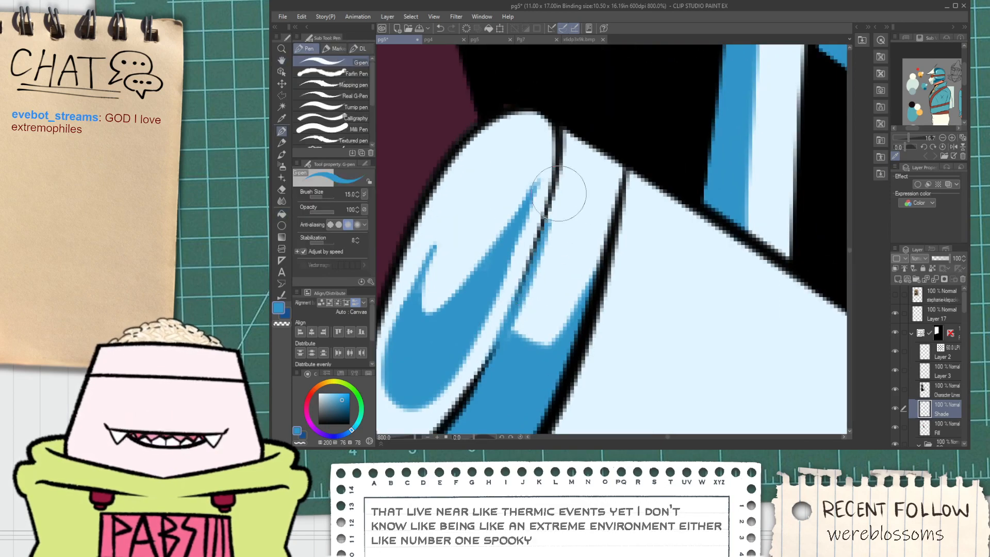
{"action": "key", "text": "ctrl+z"}
{"action": "left_click_drag", "start_coordinate": [517, 332], "coordinate": [540, 218]}
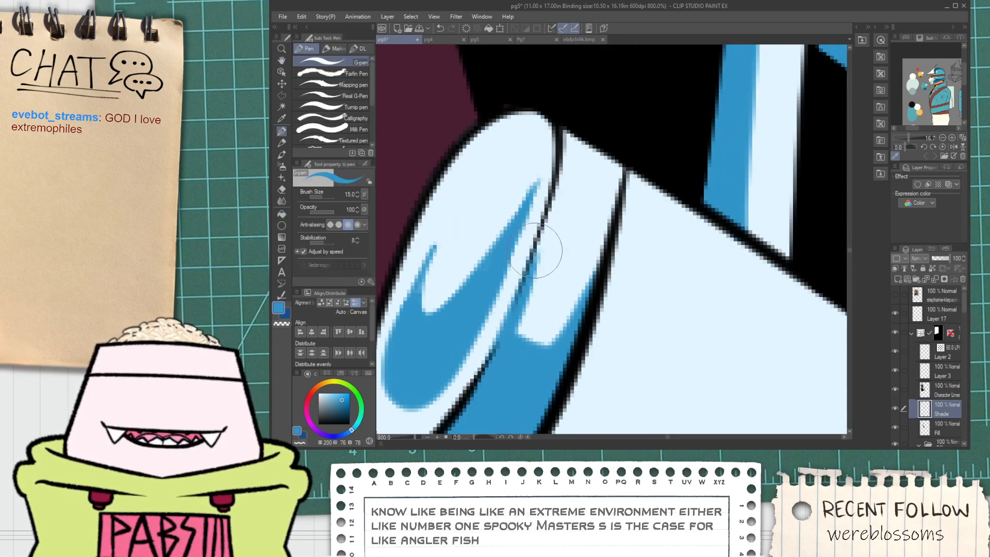
Draw a curved blue shadow line on the cylinder body, running alongside the black contour of the end band.
{"action": "scroll", "coordinate": [548, 252], "scroll_direction": "down", "scroll_amount": 5}
{"action": "left_click_drag", "start_coordinate": [553, 297], "coordinate": [501, 268]}
{"action": "scroll", "coordinate": [500, 263], "scroll_direction": "up", "scroll_amount": 1}
{"action": "scroll", "coordinate": [495, 233], "scroll_direction": "up", "scroll_amount": 2}
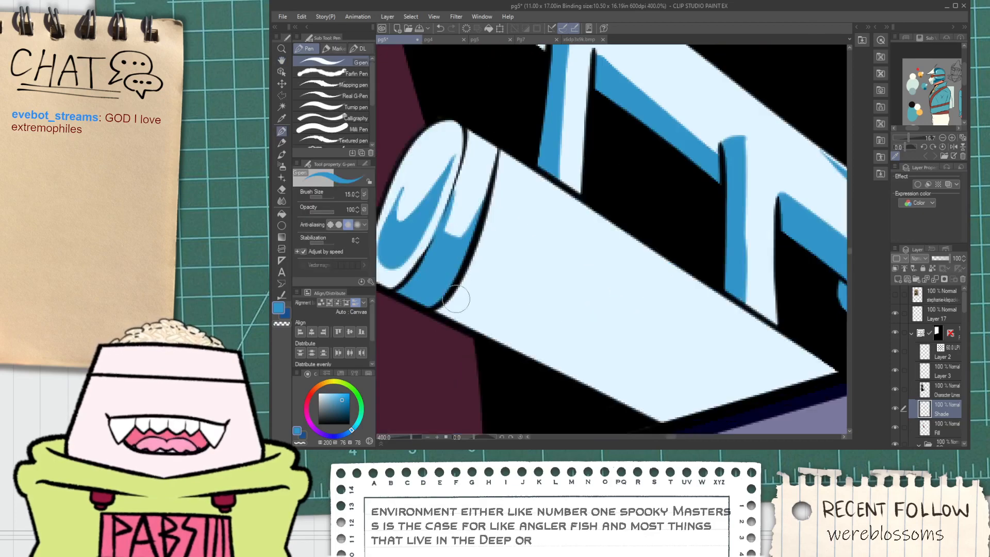
{"action": "left_click_drag", "start_coordinate": [441, 316], "coordinate": [478, 253]}
{"action": "key", "text": "ctrl+z"}
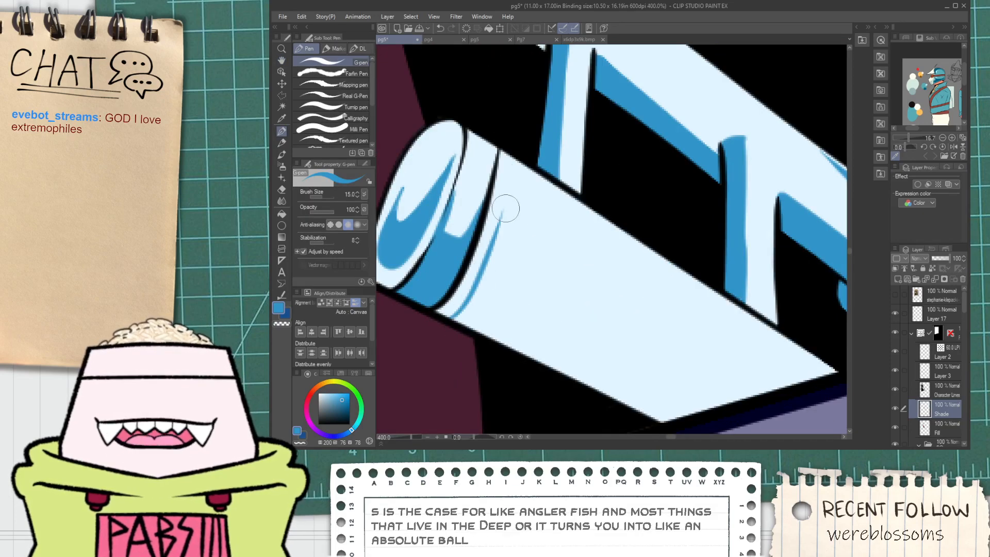
{"action": "mouse_move", "coordinate": [438, 313]}
{"action": "left_mouse_down"}
{"action": "mouse_move", "coordinate": [470, 295]}
{"action": "mouse_move", "coordinate": [508, 183]}
{"action": "left_mouse_up"}
Outline the shadow boundary lengthwise along the cylinder and fill its lower half with blue.
{"action": "scroll", "coordinate": [501, 225], "scroll_direction": "down", "scroll_amount": 2}
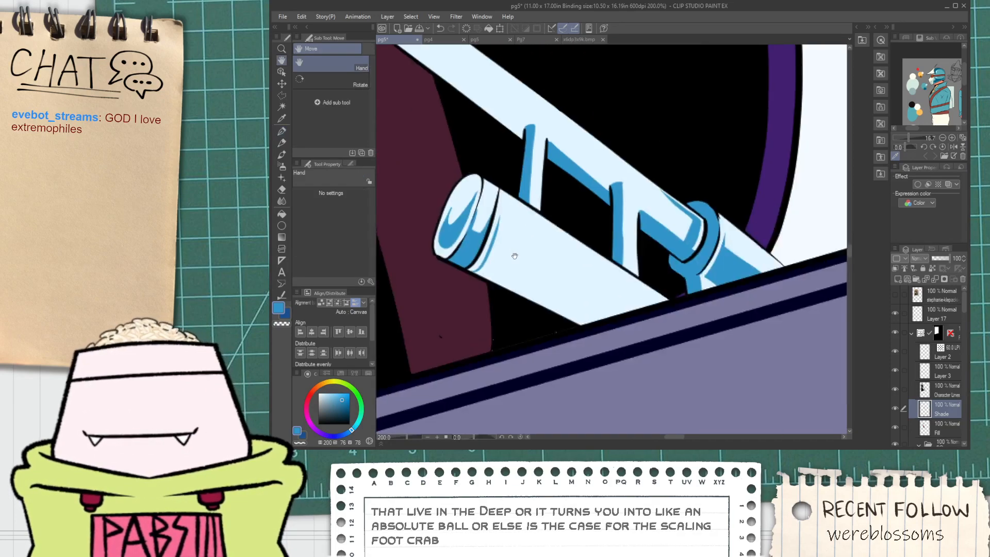
{"action": "scroll", "coordinate": [470, 237], "scroll_direction": "up", "scroll_amount": 2}
{"action": "left_click_drag", "start_coordinate": [445, 167], "coordinate": [450, 238]}
{"action": "key", "text": "ctrl+z"}
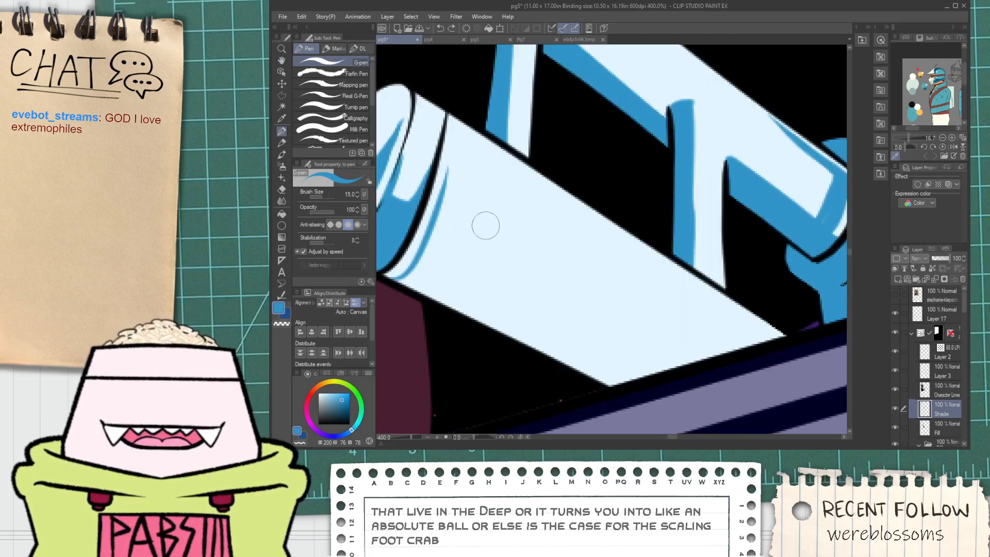
{"action": "left_click", "coordinate": [578, 321]}
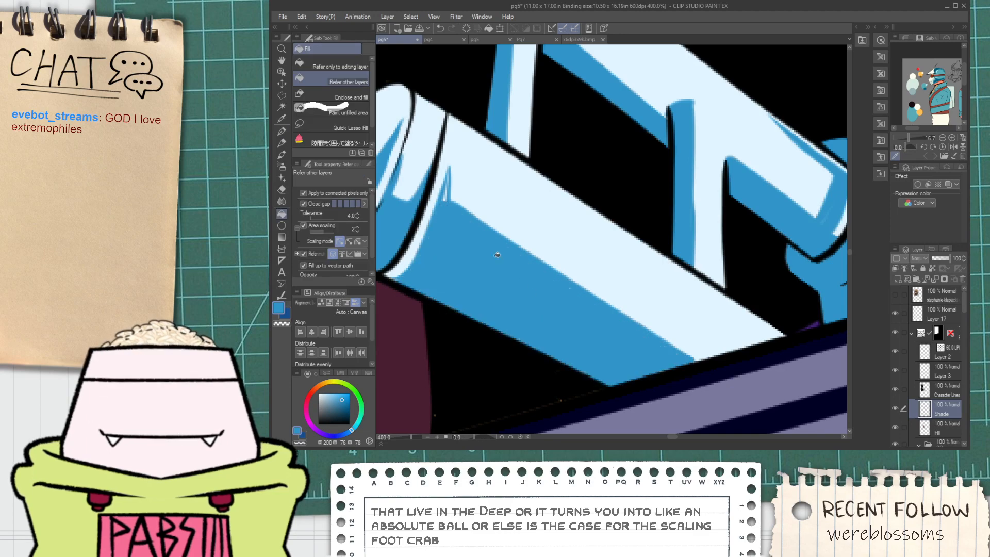
{"action": "scroll", "coordinate": [469, 183], "scroll_direction": "down", "scroll_amount": 4}
{"action": "mouse_move", "coordinate": [445, 198]}
{"action": "left_mouse_down"}
{"action": "mouse_move", "coordinate": [450, 176]}
{"action": "mouse_move", "coordinate": [456, 218]}
{"action": "left_mouse_up"}
{"action": "scroll", "coordinate": [456, 218], "scroll_direction": "up", "scroll_amount": 4}
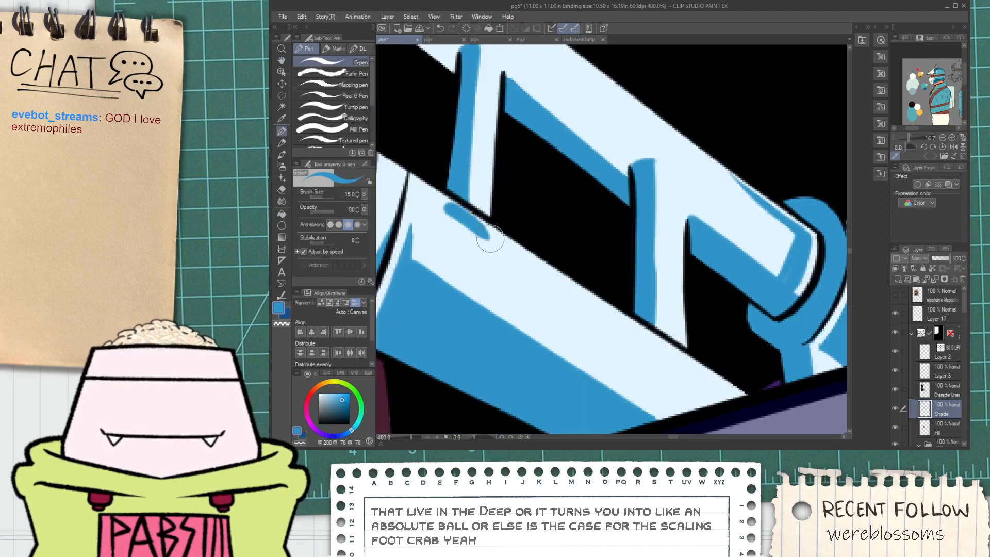
{"action": "scroll", "coordinate": [435, 210], "scroll_direction": "down", "scroll_amount": 2}
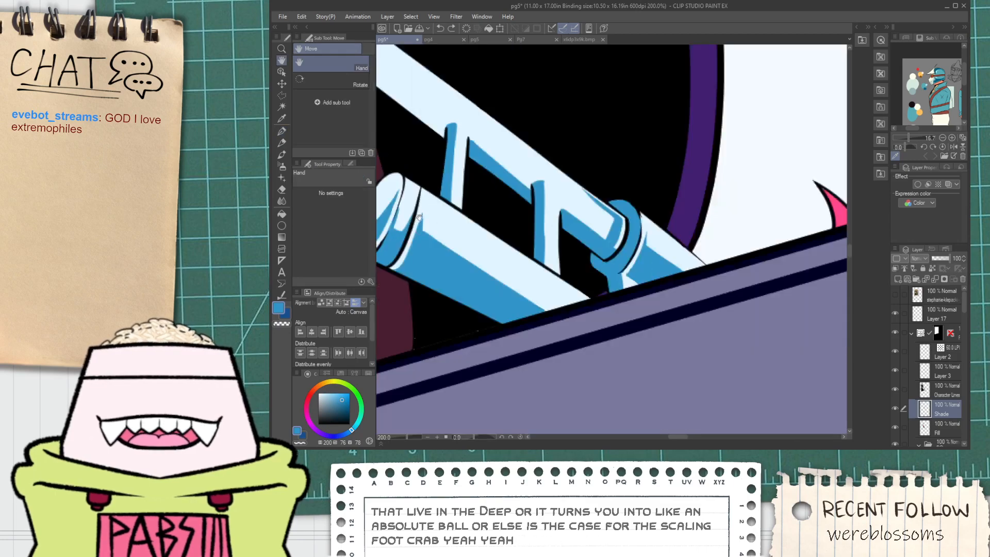
Refine the blue shadow's curved edge beside the cylinder's band, leaving a thin highlight along the contour.
{"action": "left_click_drag", "start_coordinate": [434, 210], "coordinate": [487, 250]}
{"action": "scroll", "coordinate": [488, 253], "scroll_direction": "up", "scroll_amount": 2}
{"action": "key", "text": "space"}
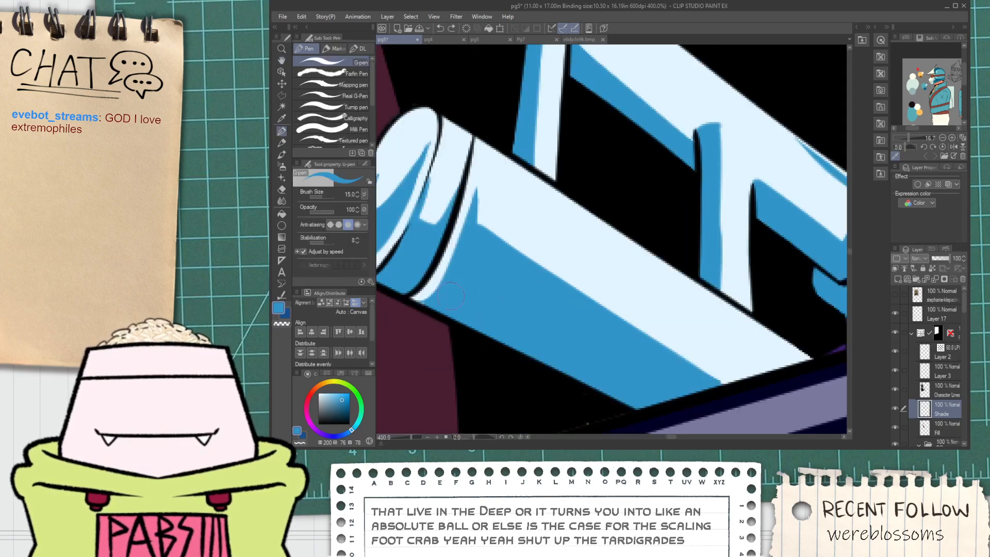
{"action": "left_click_drag", "start_coordinate": [422, 302], "coordinate": [487, 215]}
{"action": "key", "text": "ctrl+z"}
{"action": "left_click_drag", "start_coordinate": [417, 310], "coordinate": [475, 218]}
Fill the staff's shaft above the hand, its bent handle and the small connector piece with the blue shade.
{"action": "scroll", "coordinate": [436, 279], "scroll_direction": "down", "scroll_amount": 4}
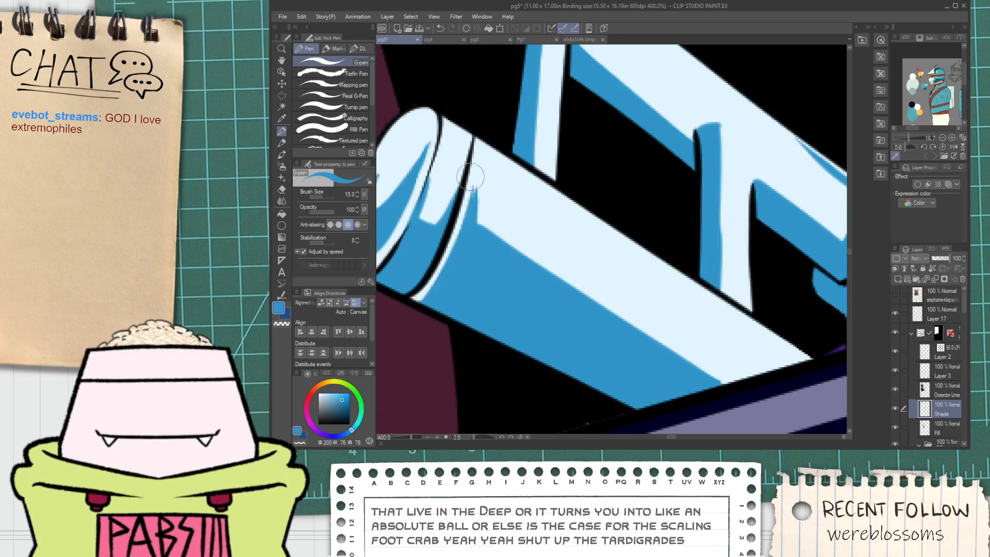
{"action": "scroll", "coordinate": [475, 214], "scroll_direction": "down", "scroll_amount": 4}
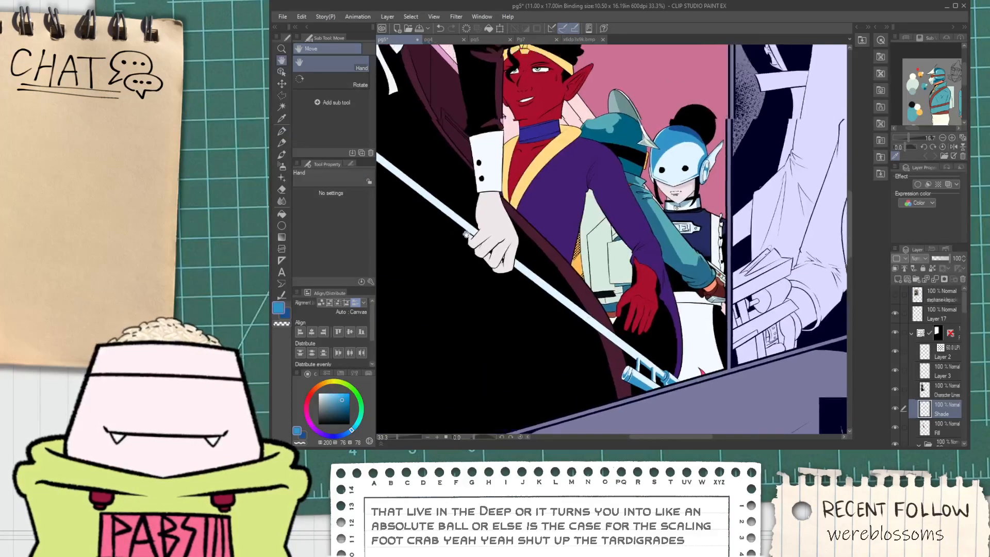
{"action": "scroll", "coordinate": [479, 229], "scroll_direction": "up", "scroll_amount": 1}
{"action": "left_click", "coordinate": [534, 287]}
{"action": "left_click_drag", "start_coordinate": [523, 281], "coordinate": [554, 328]}
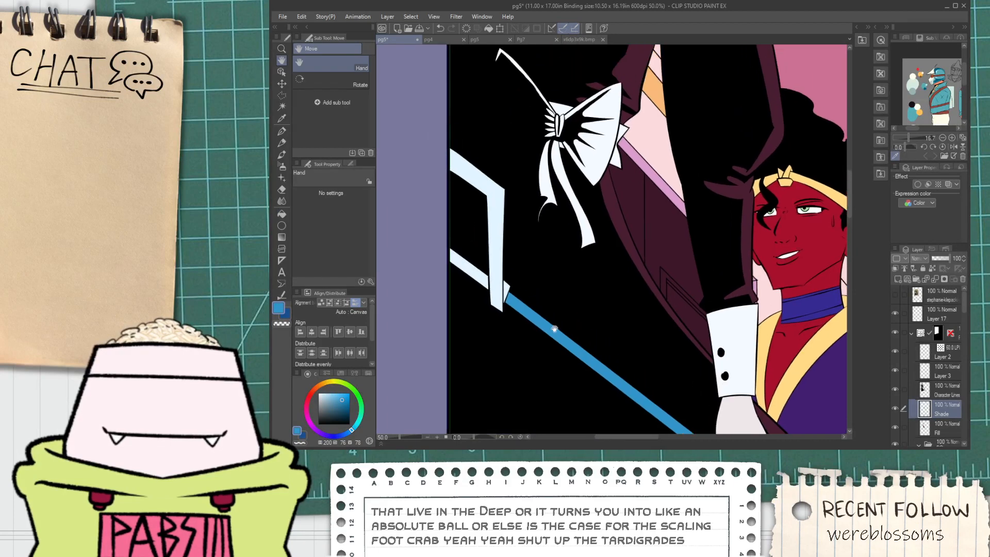
{"action": "scroll", "coordinate": [483, 280], "scroll_direction": "up", "scroll_amount": 2}
{"action": "left_click", "coordinate": [469, 267]}
{"action": "left_click", "coordinate": [520, 305]}
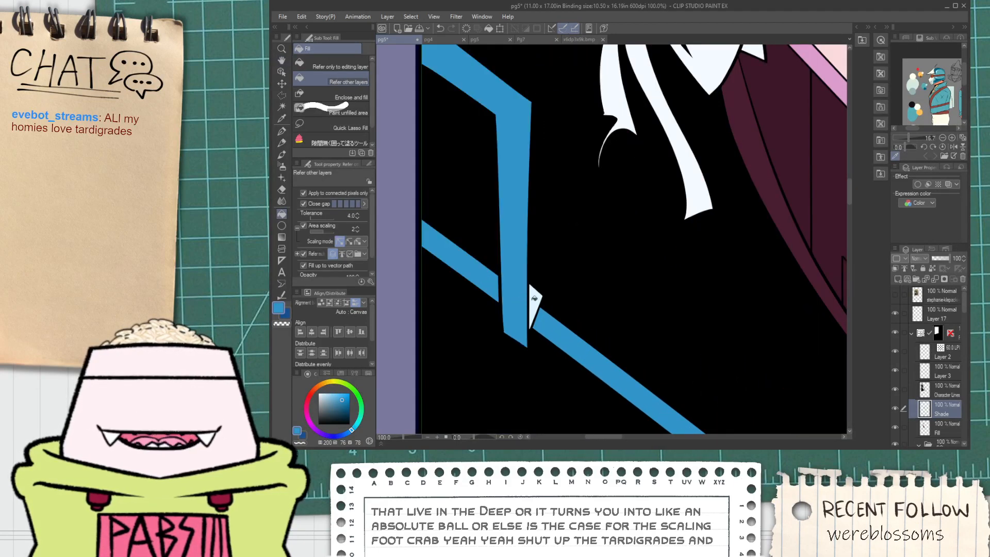
{"action": "left_click", "coordinate": [535, 299]}
Erase a highlight strip along the upper edge of the handle's short lower bar with the Rough eraser.
{"action": "scroll", "coordinate": [534, 298], "scroll_direction": "down", "scroll_amount": 1}
{"action": "scroll", "coordinate": [498, 281], "scroll_direction": "up", "scroll_amount": 4}
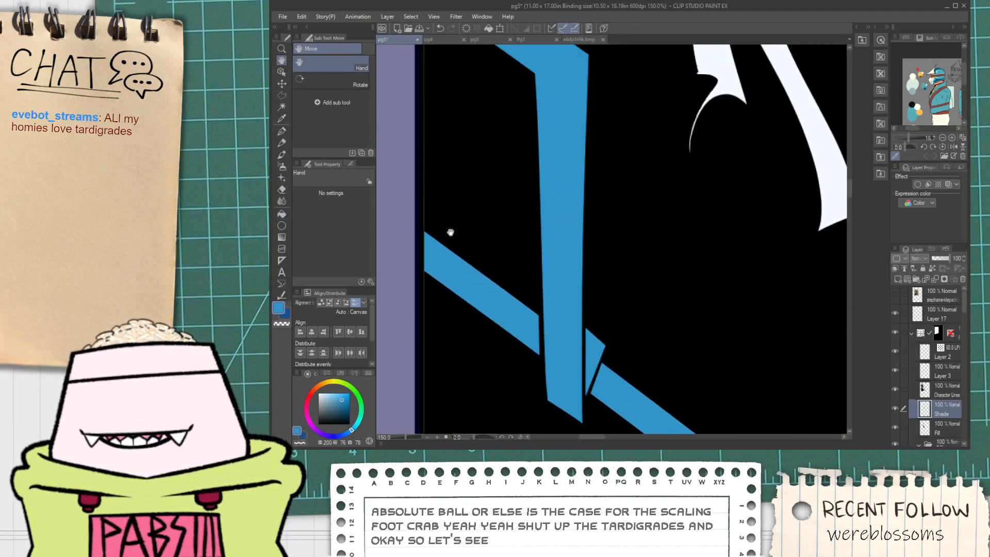
{"action": "key", "text": "e"}
{"action": "left_click", "coordinate": [330, 103]}
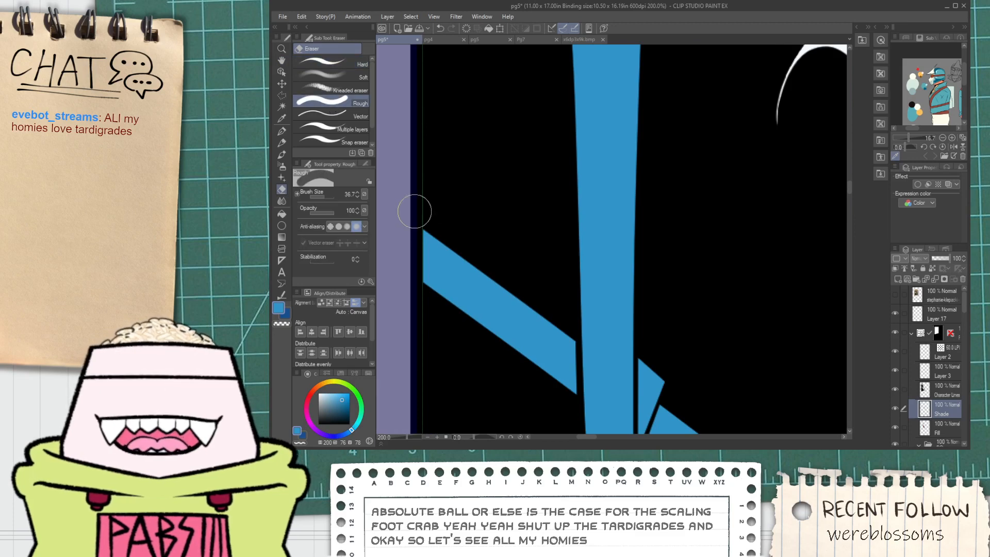
{"action": "mouse_move", "coordinate": [430, 235]}
{"action": "left_mouse_down"}
{"action": "mouse_move", "coordinate": [545, 296]}
{"action": "mouse_move", "coordinate": [542, 307]}
{"action": "mouse_move", "coordinate": [557, 316]}
{"action": "left_mouse_up"}
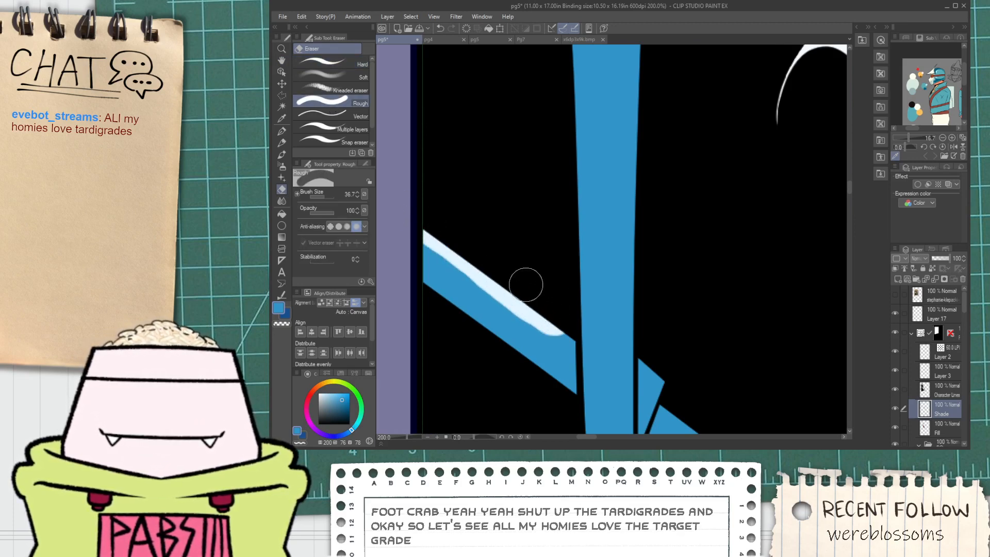
Erase a highlight strip along the outer edge of the bent handle, around the corner and down its vertical bar.
{"action": "scroll", "coordinate": [516, 273], "scroll_direction": "down", "scroll_amount": 3}
{"action": "left_click_drag", "start_coordinate": [527, 181], "coordinate": [430, 286]}
{"action": "mouse_move", "coordinate": [423, 172]}
{"action": "left_mouse_down"}
{"action": "mouse_move", "coordinate": [451, 176]}
{"action": "mouse_move", "coordinate": [575, 280]}
{"action": "left_mouse_up"}
{"action": "key", "text": "ctrl+z"}
{"action": "left_click_drag", "start_coordinate": [466, 206], "coordinate": [570, 271]}
{"action": "key", "text": "ctrl+z"}
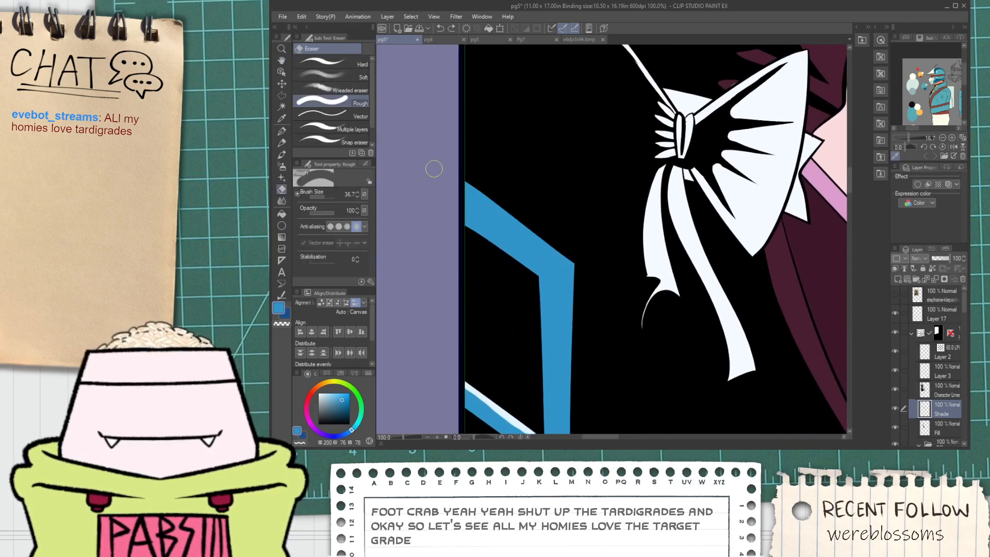
{"action": "mouse_move", "coordinate": [446, 176]}
{"action": "left_mouse_down"}
{"action": "mouse_move", "coordinate": [593, 275]}
{"action": "mouse_move", "coordinate": [509, 138]}
{"action": "mouse_move", "coordinate": [516, 297]}
{"action": "mouse_move", "coordinate": [518, 272]}
{"action": "left_mouse_up"}
{"action": "key", "text": "p"}
{"action": "key", "text": "e"}
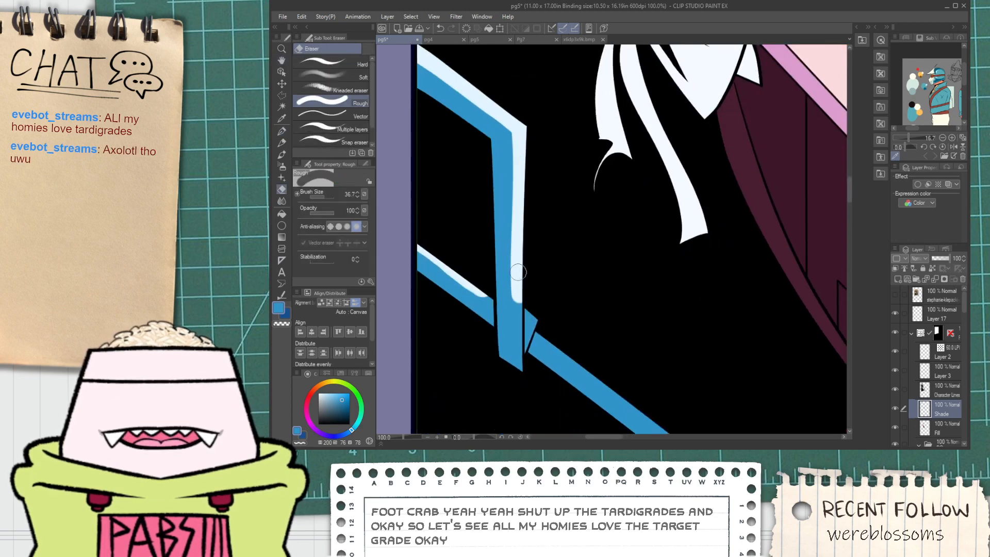
Draw a short blue G-pen line across the highlight at the corner of the bent handle.
{"action": "key", "text": "p"}
{"action": "scroll", "coordinate": [513, 121], "scroll_direction": "up", "scroll_amount": 3}
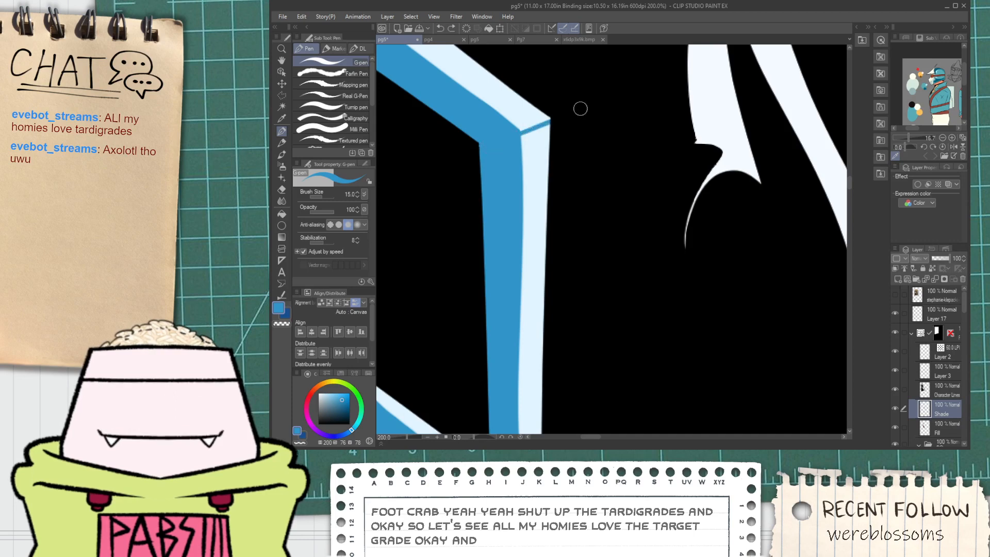
{"action": "scroll", "coordinate": [555, 120], "scroll_direction": "down", "scroll_amount": 3}
{"action": "scroll", "coordinate": [555, 120], "scroll_direction": "down", "scroll_amount": 2}
{"action": "key", "text": "h"}
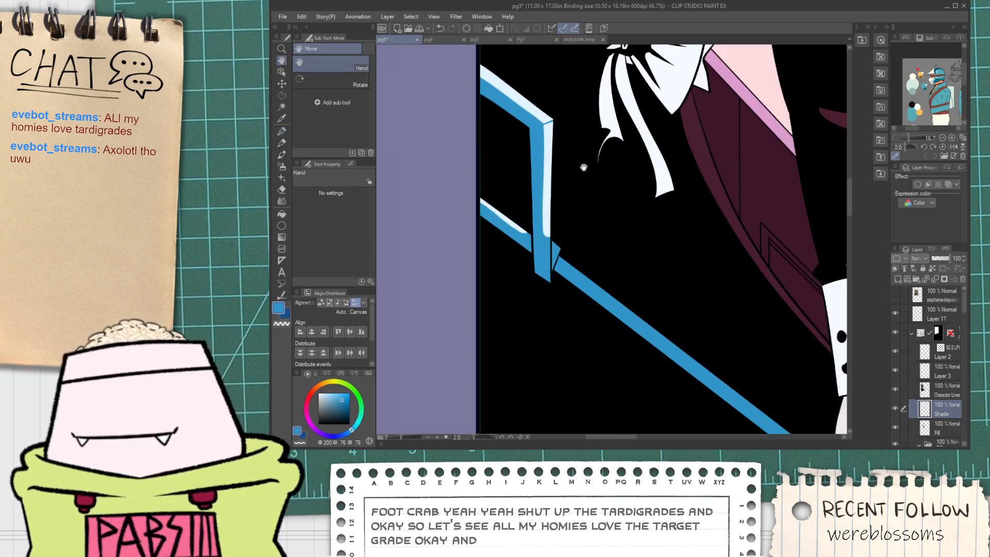
Outline a pointed tip below the highlight on the handle's vertical bar with the Hard eraser.
{"action": "scroll", "coordinate": [595, 163], "scroll_direction": "up", "scroll_amount": 3}
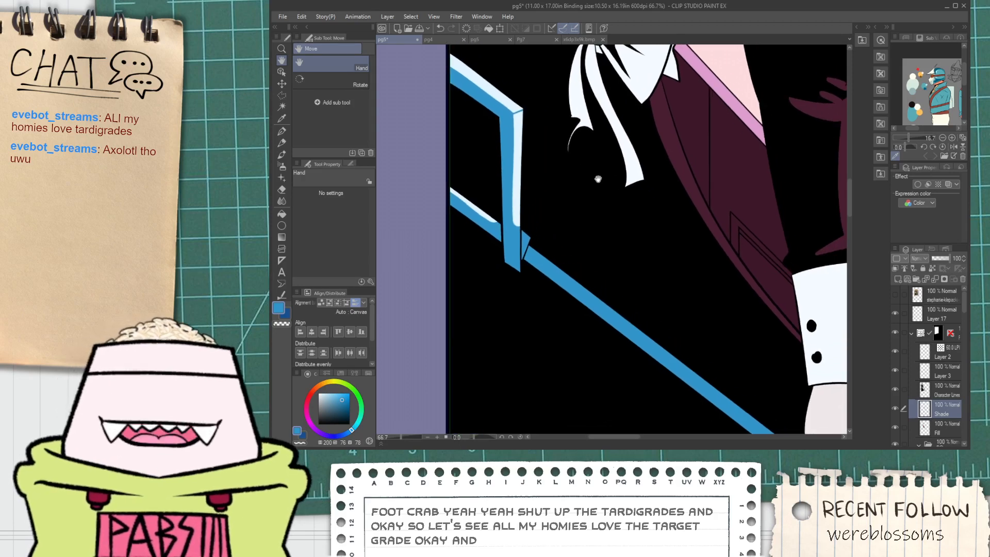
{"action": "key", "text": "e"}
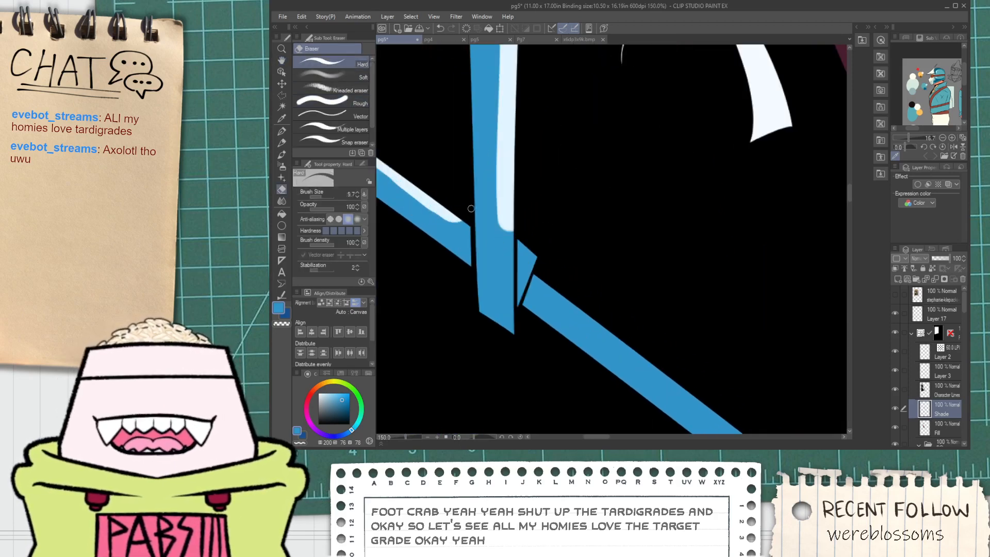
{"action": "scroll", "coordinate": [494, 243], "scroll_direction": "up", "scroll_amount": 3}
{"action": "mouse_move", "coordinate": [500, 149]}
{"action": "left_mouse_down"}
{"action": "mouse_move", "coordinate": [503, 291]}
{"action": "mouse_move", "coordinate": [516, 348]}
{"action": "mouse_move", "coordinate": [535, 262]}
{"action": "left_mouse_up"}
{"action": "key", "text": "ctrl+z"}
{"action": "left_click_drag", "start_coordinate": [513, 336], "coordinate": [555, 246]}
{"action": "key", "text": "ctrl+z"}
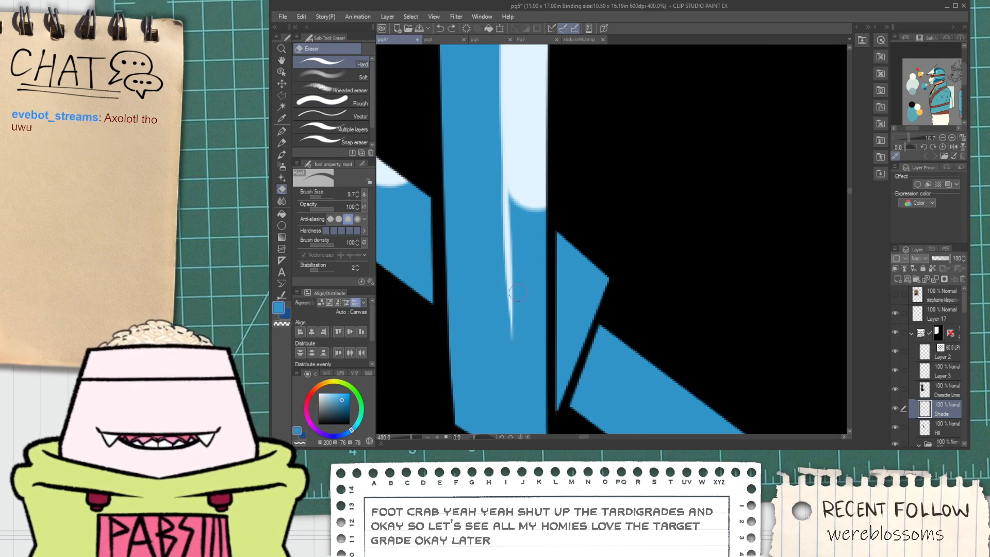
{"action": "left_click_drag", "start_coordinate": [511, 336], "coordinate": [545, 273]}
Clear the blue inside the outlined tip with a transparent fill and erase the leftover specks.
{"action": "key", "text": "g"}
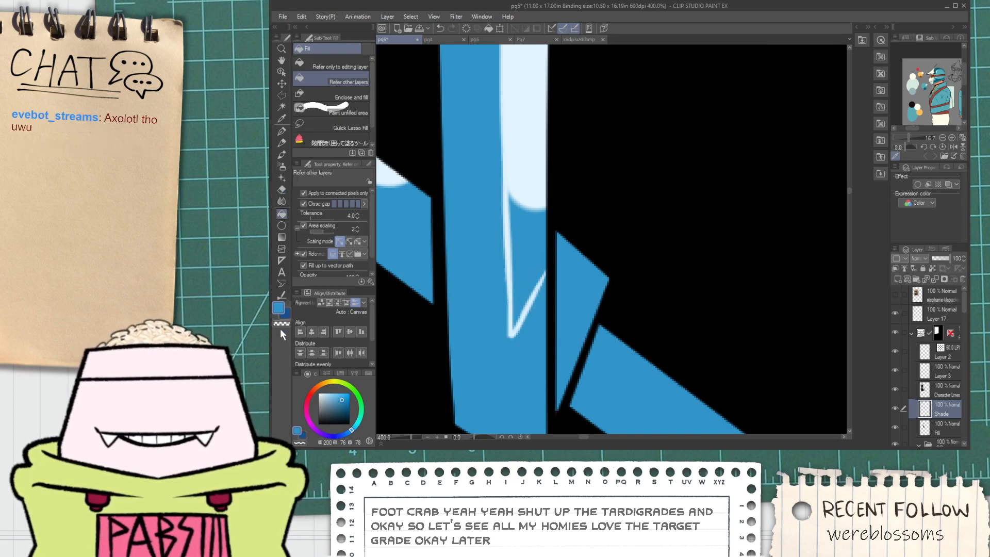
{"action": "left_click", "coordinate": [529, 237]}
{"action": "key", "text": "e"}
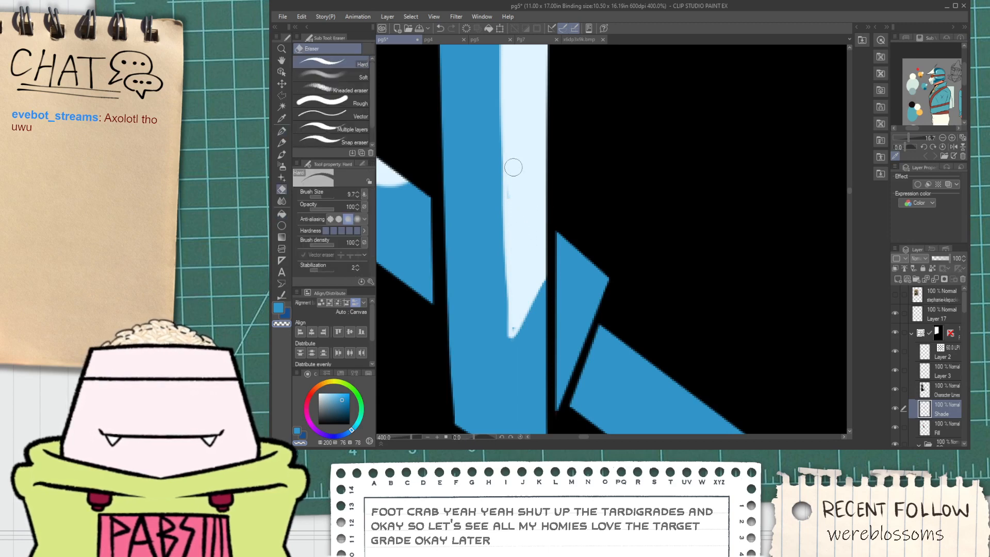
{"action": "scroll", "coordinate": [516, 314], "scroll_direction": "down", "scroll_amount": 4}
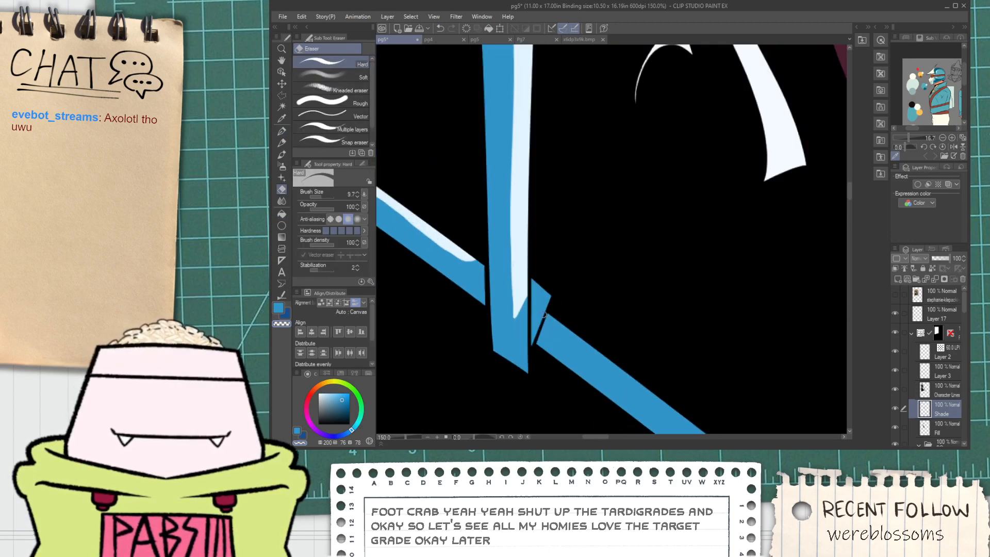
Start a highlight at the upper end of the long shaft, just below the connector, with the Rough eraser.
{"action": "scroll", "coordinate": [539, 315], "scroll_direction": "down", "scroll_amount": 3}
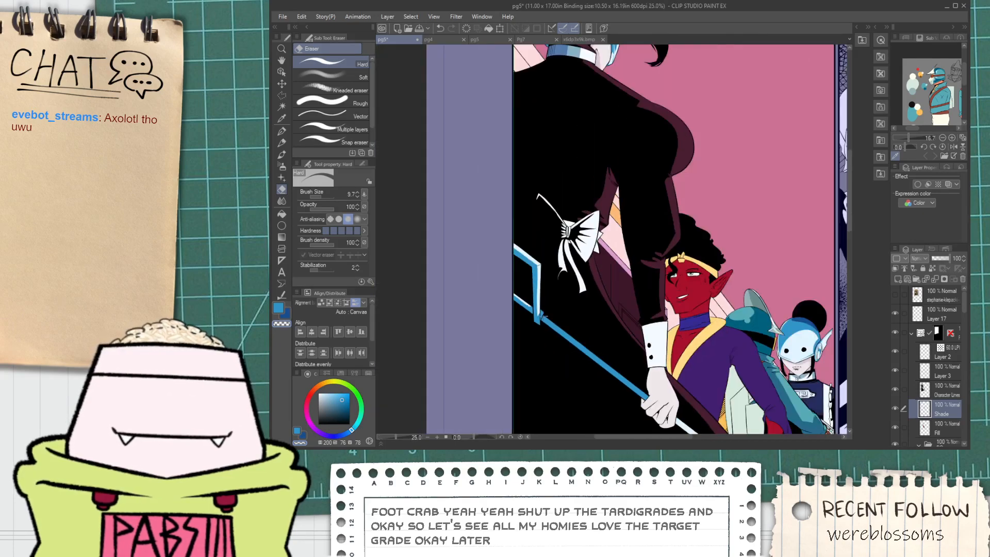
{"action": "scroll", "coordinate": [540, 310], "scroll_direction": "up", "scroll_amount": 1}
{"action": "scroll", "coordinate": [540, 314], "scroll_direction": "up", "scroll_amount": 1}
{"action": "scroll", "coordinate": [544, 301], "scroll_direction": "down", "scroll_amount": 3}
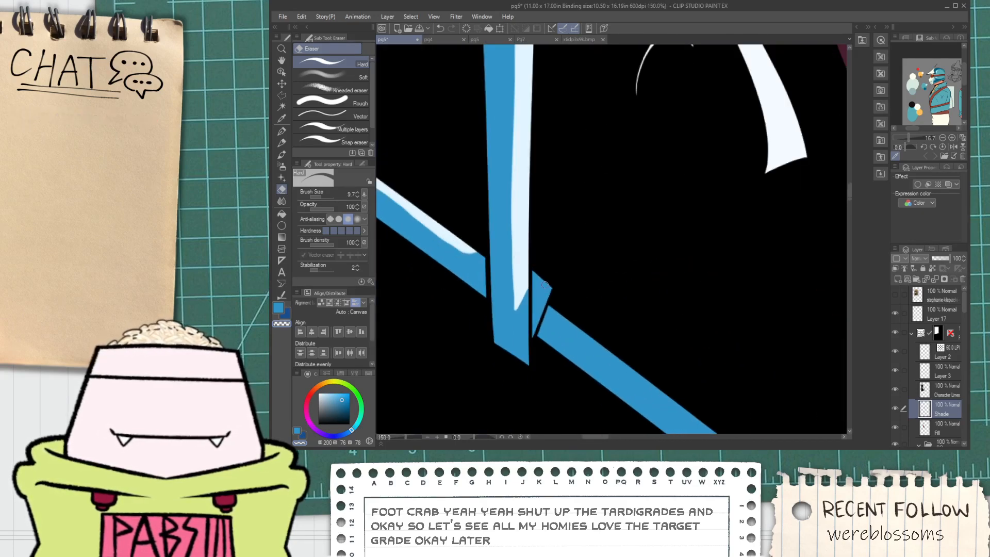
{"action": "key", "text": "space"}
{"action": "left_click_drag", "start_coordinate": [586, 345], "coordinate": [483, 255]}
{"action": "left_click", "coordinate": [331, 102]}
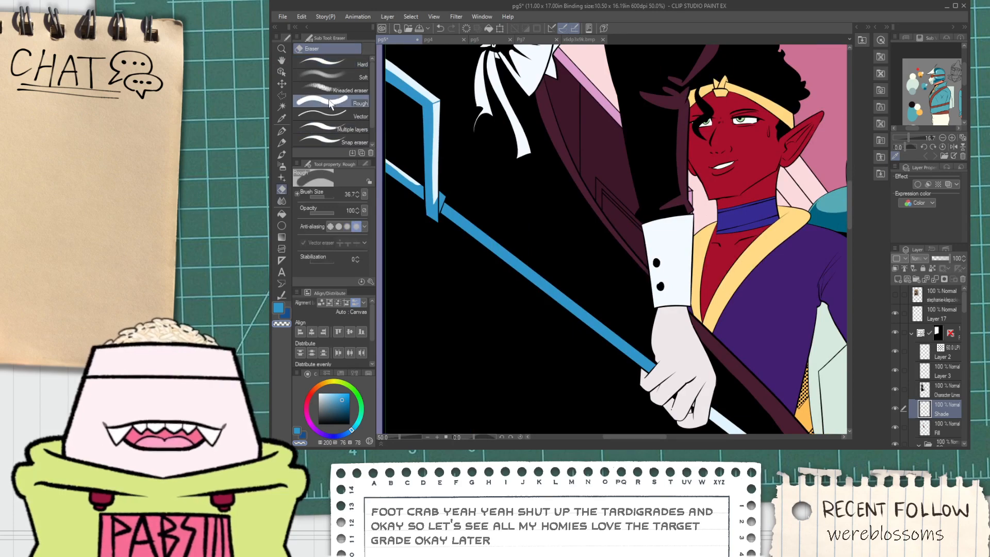
{"action": "scroll", "coordinate": [475, 208], "scroll_direction": "up", "scroll_amount": 4}
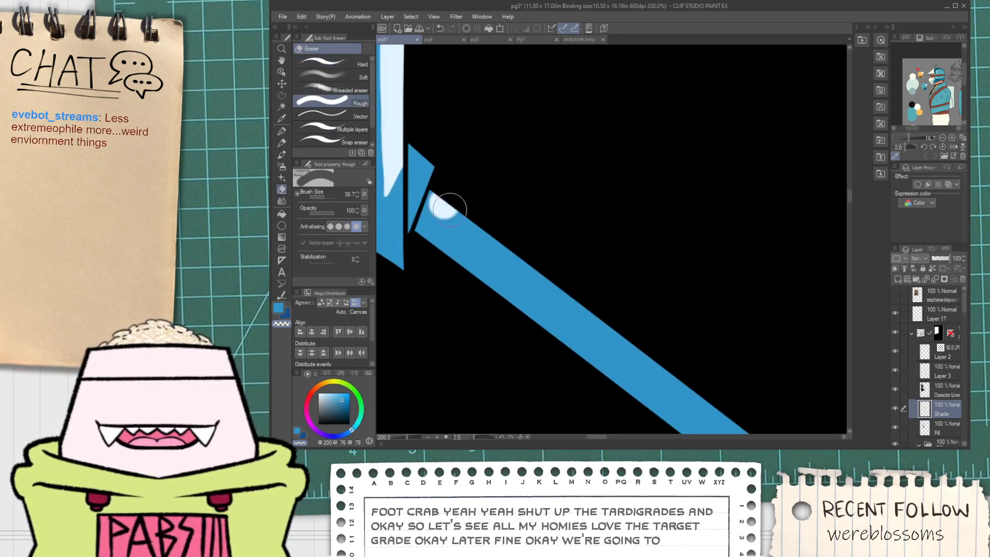
Extend the erased highlight along the shaft's upper edge down to the gripping hand.
{"action": "scroll", "coordinate": [449, 211], "scroll_direction": "down", "scroll_amount": 3}
{"action": "key", "text": "space"}
{"action": "left_click_drag", "start_coordinate": [593, 372], "coordinate": [470, 281]}
{"action": "scroll", "coordinate": [470, 281], "scroll_direction": "up", "scroll_amount": 4}
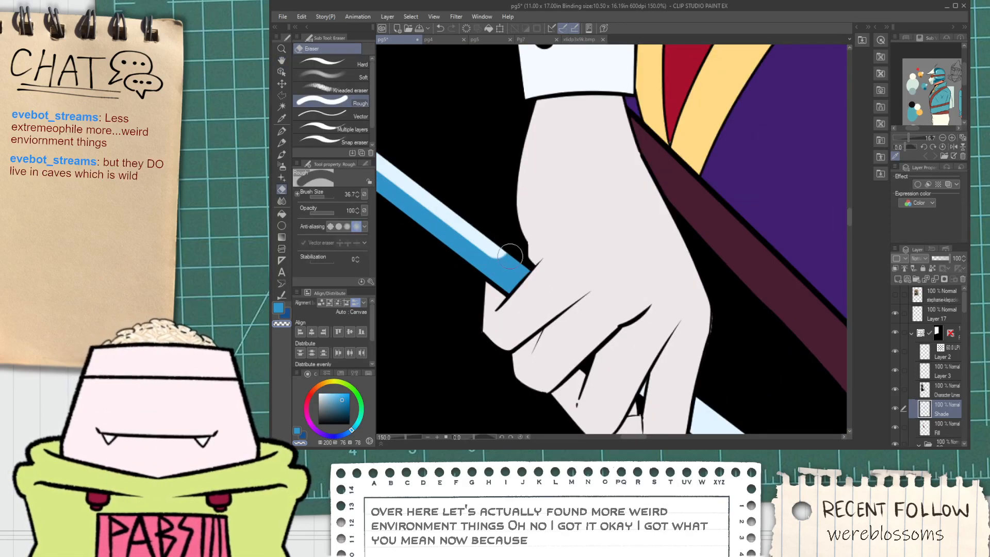
{"action": "scroll", "coordinate": [505, 254], "scroll_direction": "down", "scroll_amount": 4}
{"action": "scroll", "coordinate": [504, 279], "scroll_direction": "down", "scroll_amount": 1}
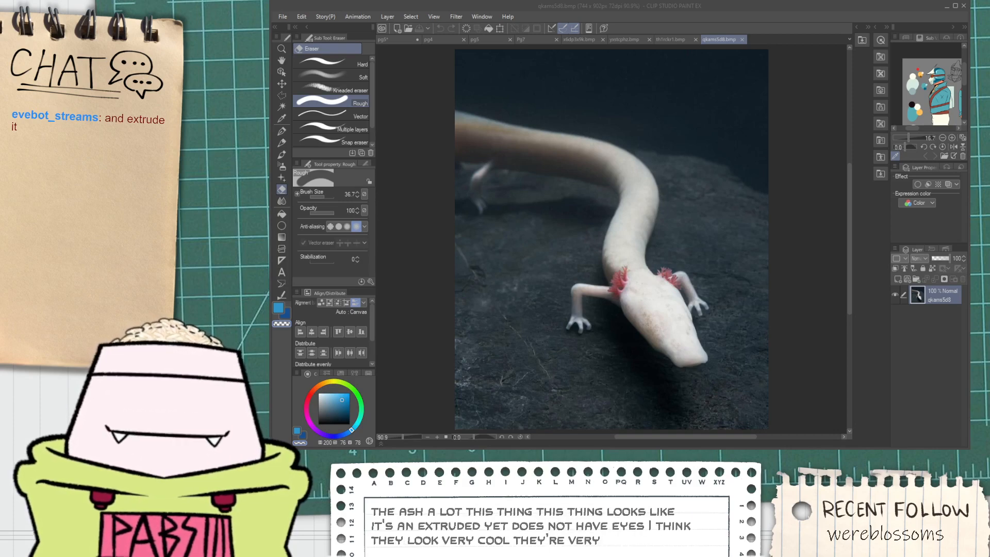
Switch to the snail reference image and close it.
{"action": "left_click", "coordinate": [584, 43]}
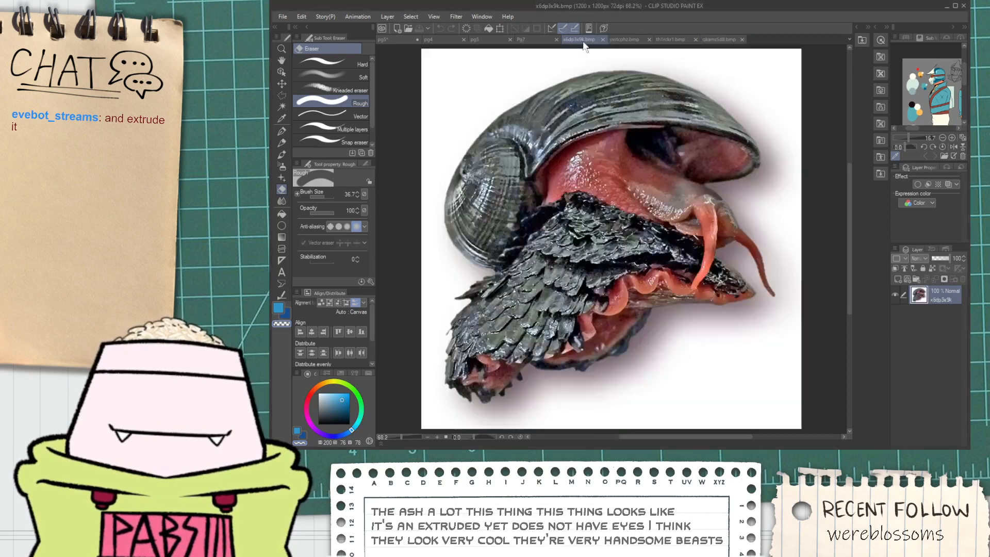
{"action": "left_click", "coordinate": [602, 40]}
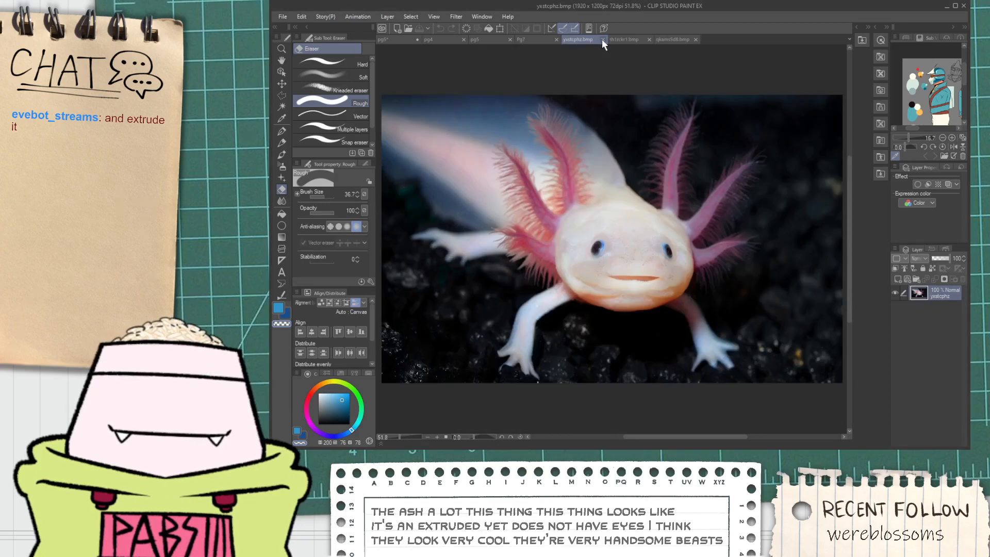
Close the axolotl image and the two remaining reference images, and return to page pg5.
{"action": "left_click", "coordinate": [602, 40]}
{"action": "left_click", "coordinate": [601, 40]}
{"action": "left_click", "coordinate": [601, 40]}
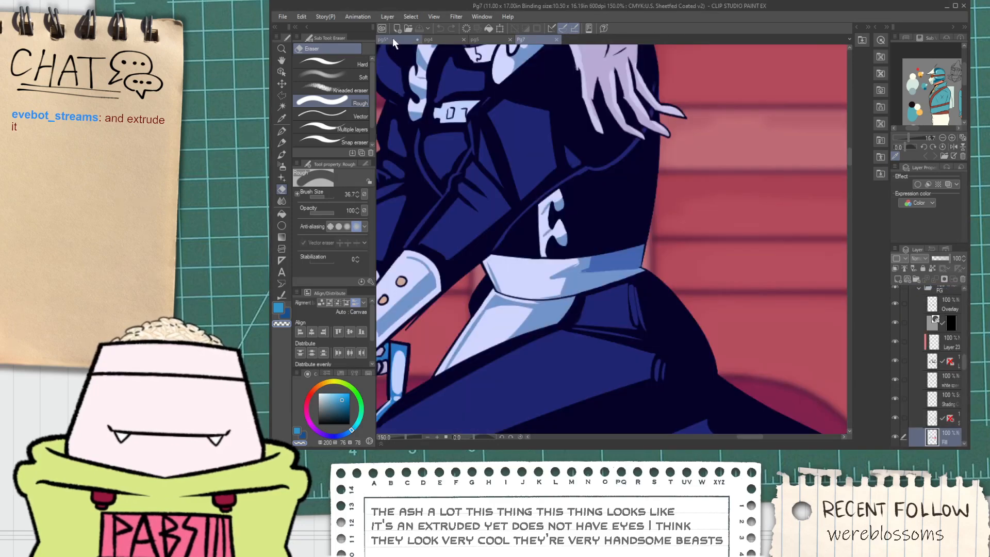
{"action": "left_click", "coordinate": [394, 39]}
Shade the small sliver of staff visible between the gripping fingers blue with the G-pen.
{"action": "scroll", "coordinate": [645, 197], "scroll_direction": "down", "scroll_amount": 2}
{"action": "key", "text": "space"}
{"action": "left_click_drag", "start_coordinate": [644, 213], "coordinate": [642, 236]}
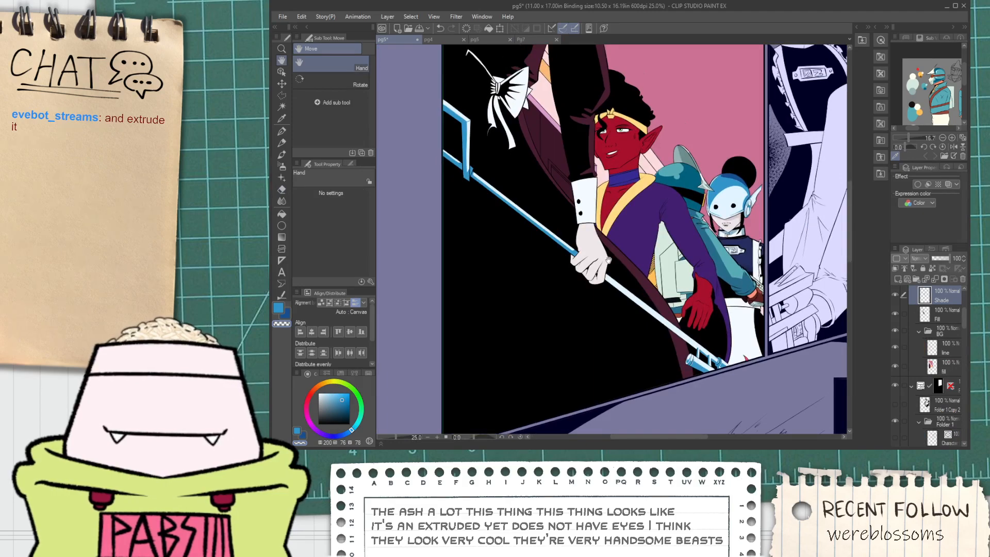
{"action": "left_click_drag", "start_coordinate": [608, 280], "coordinate": [569, 274]}
{"action": "scroll", "coordinate": [567, 274], "scroll_direction": "up", "scroll_amount": 1}
{"action": "left_click_drag", "start_coordinate": [530, 240], "coordinate": [568, 285]}
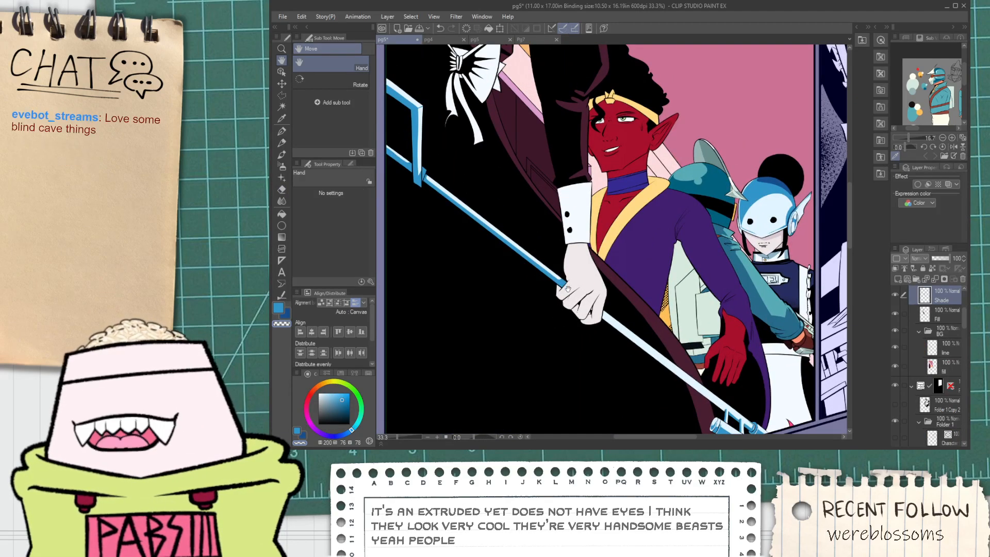
{"action": "scroll", "coordinate": [536, 248], "scroll_direction": "up", "scroll_amount": 4}
{"action": "scroll", "coordinate": [536, 248], "scroll_direction": "up", "scroll_amount": 3}
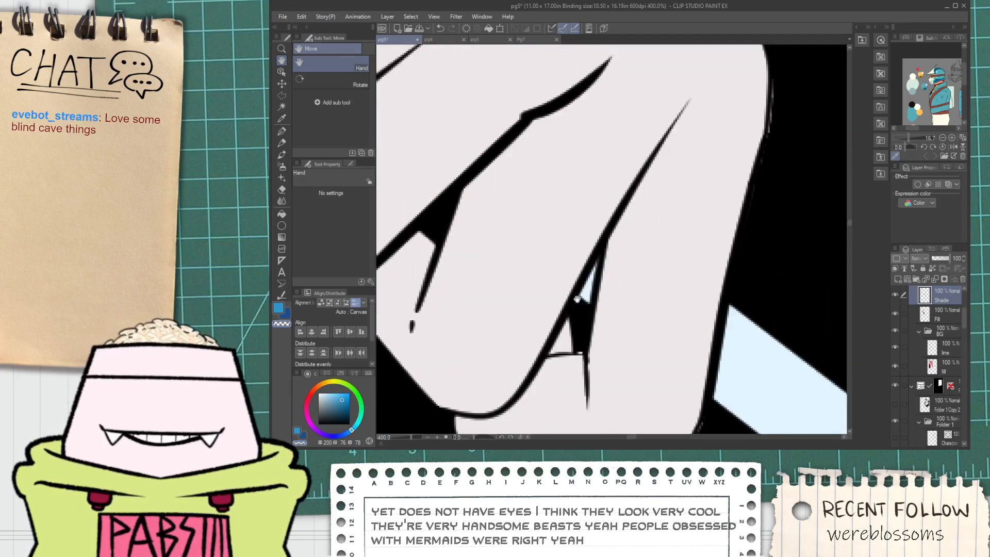
{"action": "key", "text": "p"}
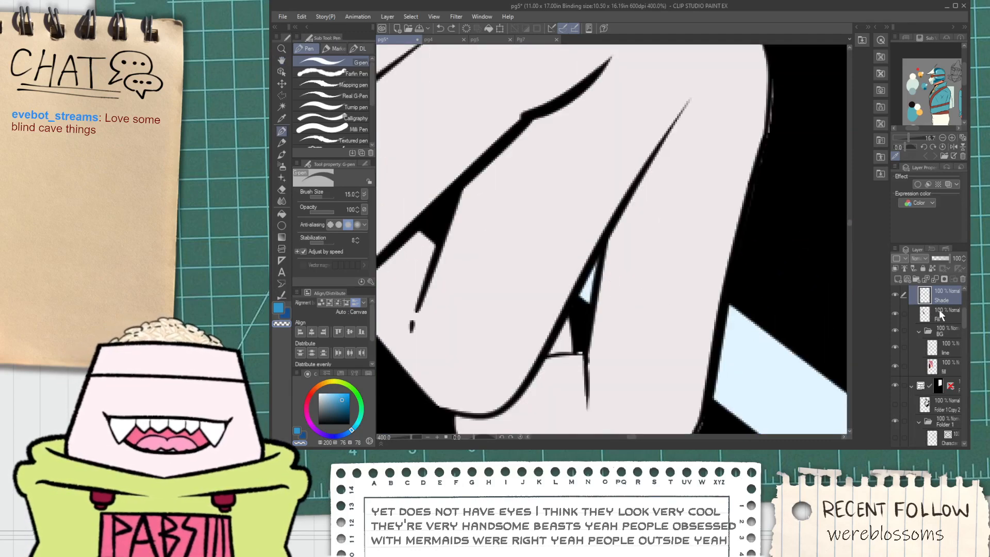
{"action": "scroll", "coordinate": [654, 273], "scroll_direction": "down", "scroll_amount": 3}
{"action": "key", "text": "space"}
{"action": "left_click_drag", "start_coordinate": [496, 214], "coordinate": [529, 313]}
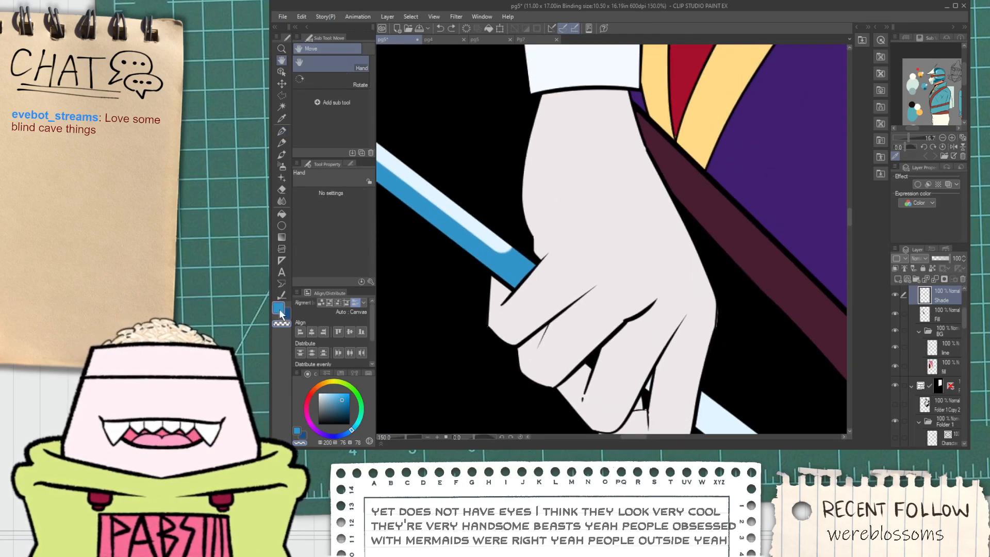
{"action": "scroll", "coordinate": [534, 242], "scroll_direction": "up", "scroll_amount": 2}
{"action": "key", "text": "p"}
{"action": "scroll", "coordinate": [535, 241], "scroll_direction": "up", "scroll_amount": 1}
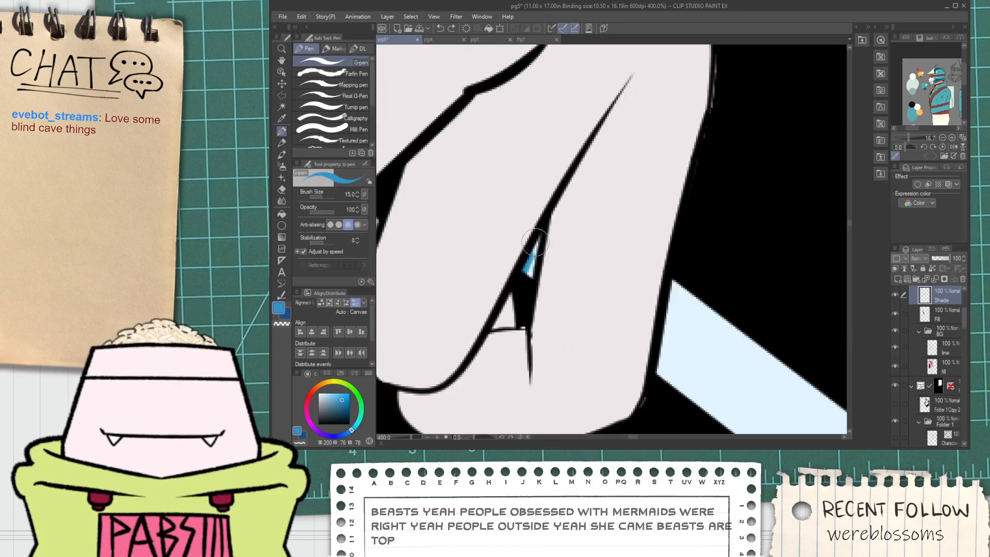
{"action": "left_click_drag", "start_coordinate": [536, 241], "coordinate": [530, 266]}
Draw a blue boundary across the lower shaft just above the first rung and fill the stretch up to the hand blue.
{"action": "scroll", "coordinate": [488, 240], "scroll_direction": "down", "scroll_amount": 3}
{"action": "key", "text": "space"}
{"action": "left_click_drag", "start_coordinate": [437, 210], "coordinate": [464, 265]}
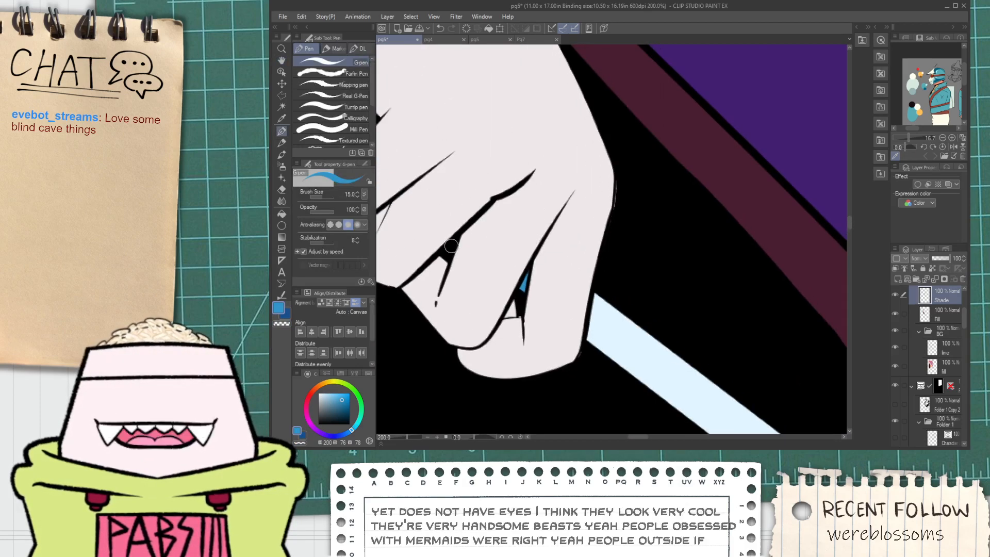
{"action": "scroll", "coordinate": [476, 262], "scroll_direction": "up", "scroll_amount": 5}
{"action": "scroll", "coordinate": [457, 240], "scroll_direction": "down", "scroll_amount": 2}
{"action": "scroll", "coordinate": [458, 241], "scroll_direction": "down", "scroll_amount": 6}
{"action": "key", "text": "space"}
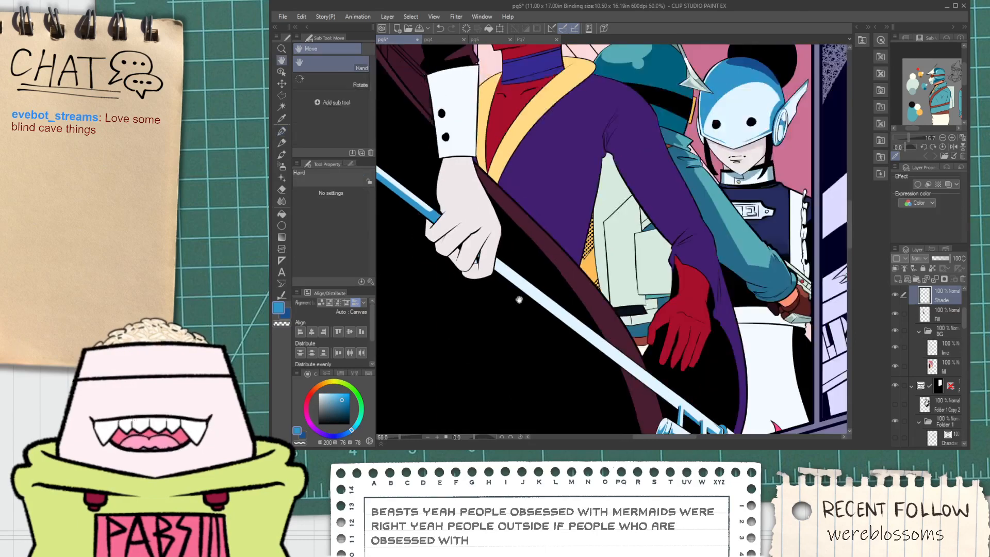
{"action": "left_click_drag", "start_coordinate": [516, 297], "coordinate": [477, 276]}
{"action": "scroll", "coordinate": [467, 253], "scroll_direction": "up", "scroll_amount": 1}
{"action": "scroll", "coordinate": [468, 253], "scroll_direction": "up", "scroll_amount": 3}
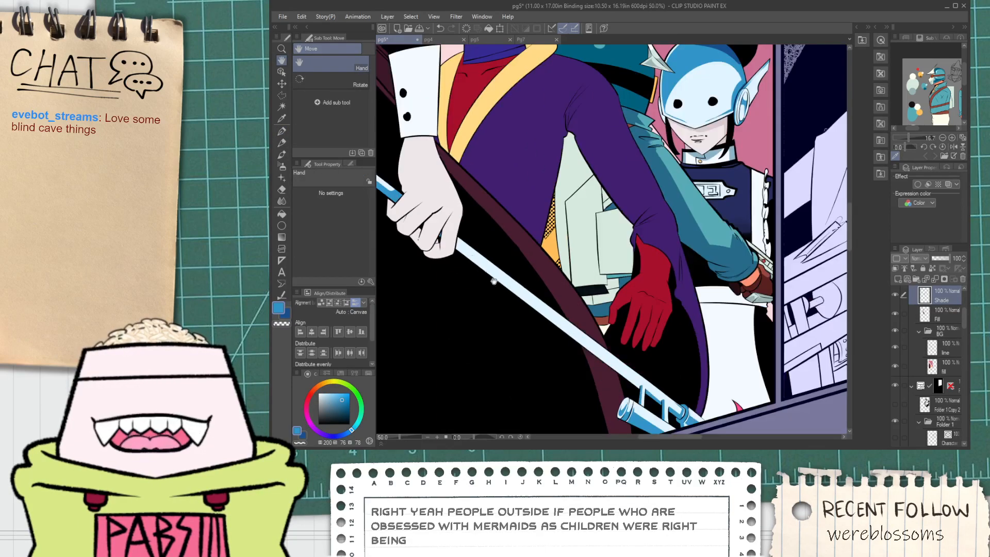
{"action": "left_click_drag", "start_coordinate": [615, 367], "coordinate": [521, 289]}
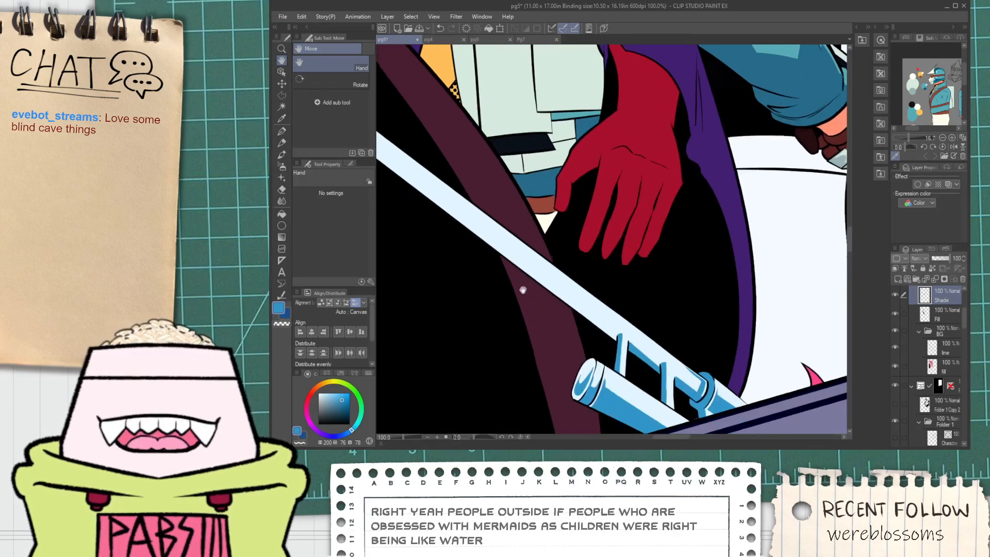
{"action": "scroll", "coordinate": [577, 321], "scroll_direction": "up", "scroll_amount": 1}
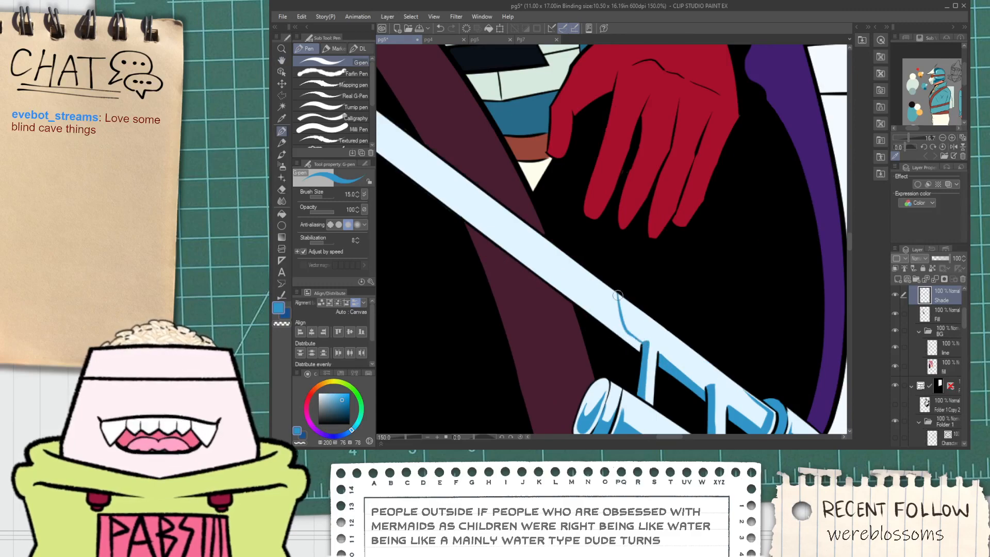
{"action": "key", "text": "space"}
{"action": "scroll", "coordinate": [601, 296], "scroll_direction": "down", "scroll_amount": 4}
{"action": "scroll", "coordinate": [527, 247], "scroll_direction": "up", "scroll_amount": 2}
Erase a straight highlight along the lower shaft's upper edge from the gripping hand to the first rung with the Rough eraser.
{"action": "key", "text": "e"}
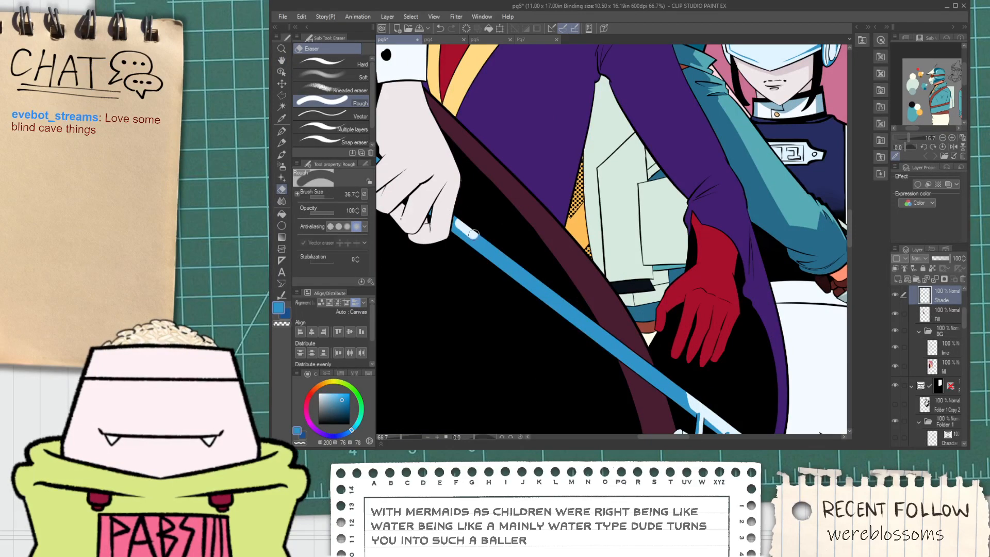
{"action": "left_click_drag", "start_coordinate": [473, 235], "coordinate": [505, 261]}
{"action": "key", "text": "ctrl+z"}
{"action": "scroll", "coordinate": [462, 216], "scroll_direction": "up", "scroll_amount": 2}
{"action": "left_click", "coordinate": [461, 217]}
{"action": "scroll", "coordinate": [464, 215], "scroll_direction": "down", "scroll_amount": 2}
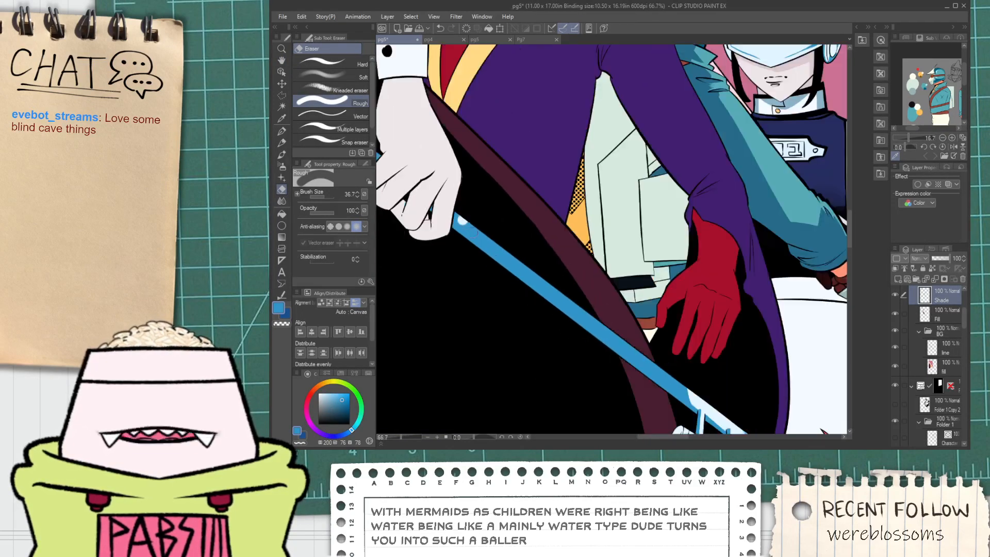
{"action": "key", "text": "space"}
{"action": "left_click_drag", "start_coordinate": [599, 327], "coordinate": [504, 261]}
{"action": "scroll", "coordinate": [562, 299], "scroll_direction": "up", "scroll_amount": 2}
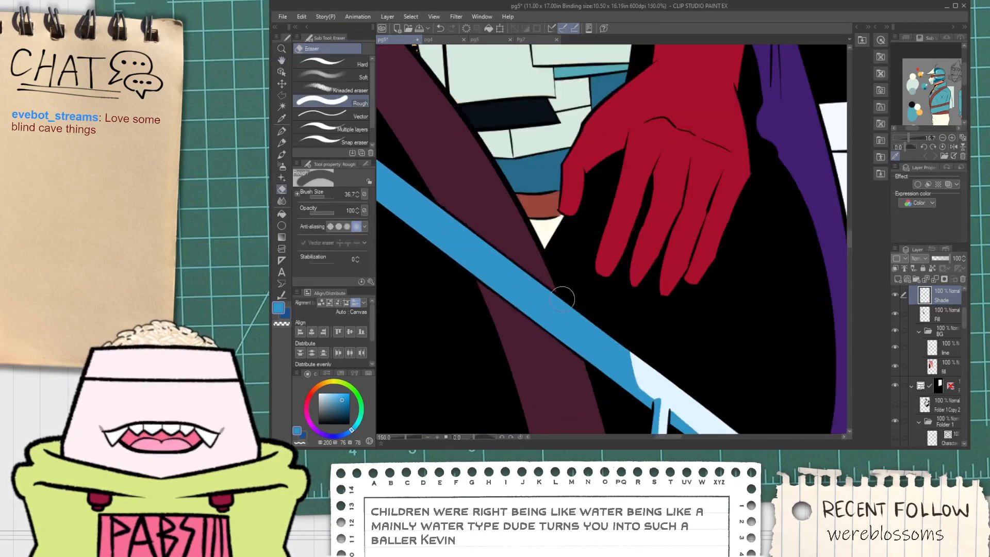
{"action": "left_click", "coordinate": [649, 371], "text": "shift"}
{"action": "scroll", "coordinate": [643, 369], "scroll_direction": "down", "scroll_amount": 10}
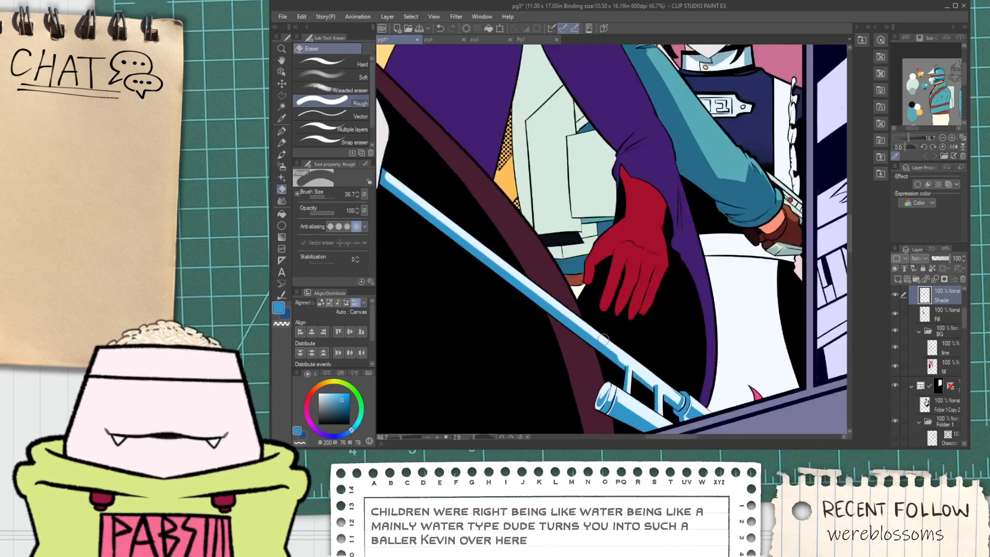
Touch up the blue shadow where the first rung joins the lower shaft with the G-pen.
{"action": "scroll", "coordinate": [607, 327], "scroll_direction": "up", "scroll_amount": 14}
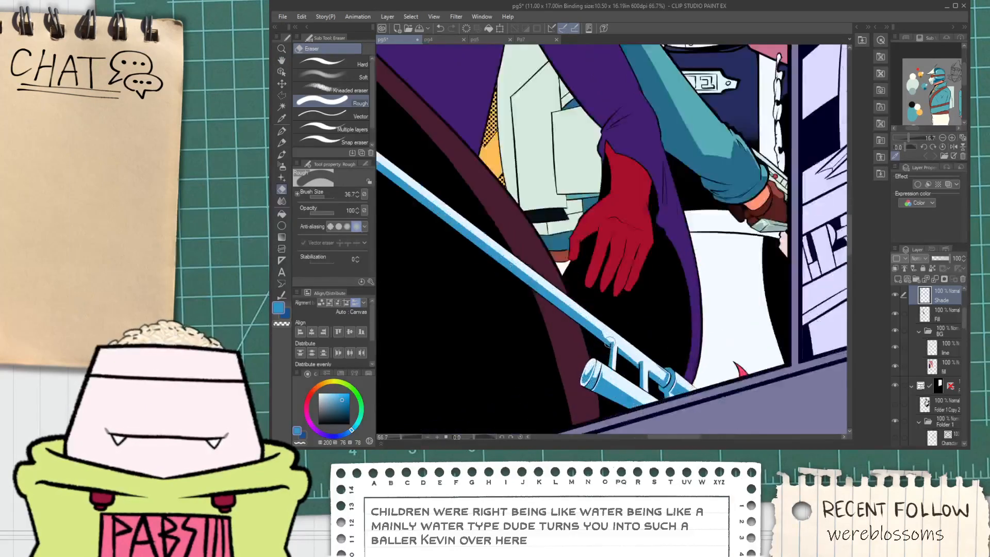
{"action": "key", "text": "p"}
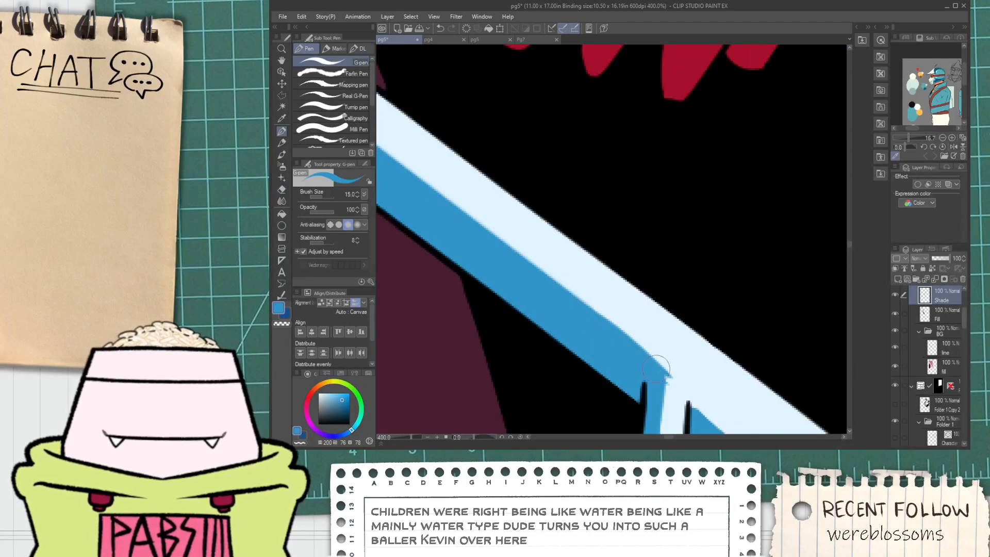
{"action": "scroll", "coordinate": [677, 381], "scroll_direction": "down", "scroll_amount": 3}
{"action": "key", "text": "h"}
{"action": "left_click_drag", "start_coordinate": [677, 381], "coordinate": [602, 326]}
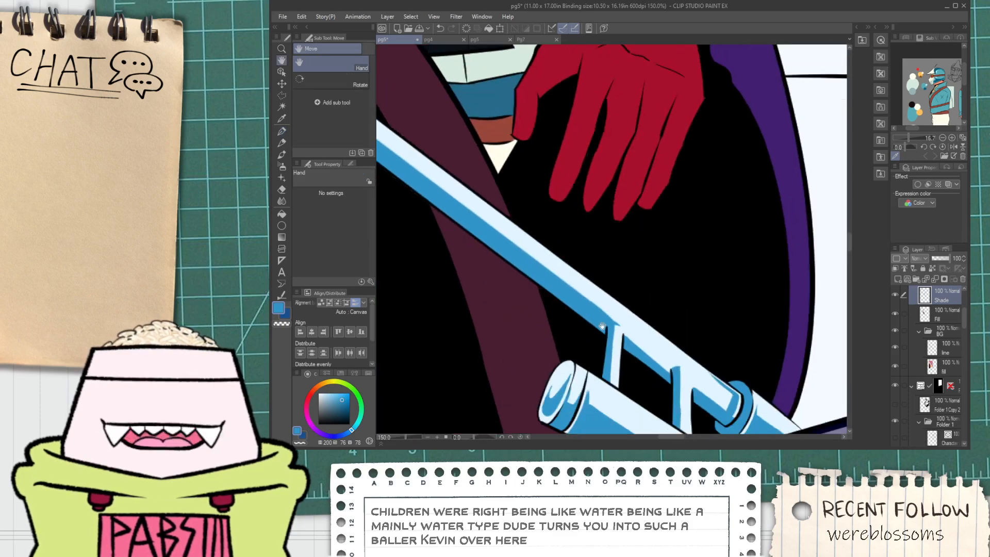
{"action": "scroll", "coordinate": [605, 326], "scroll_direction": "up", "scroll_amount": 8}
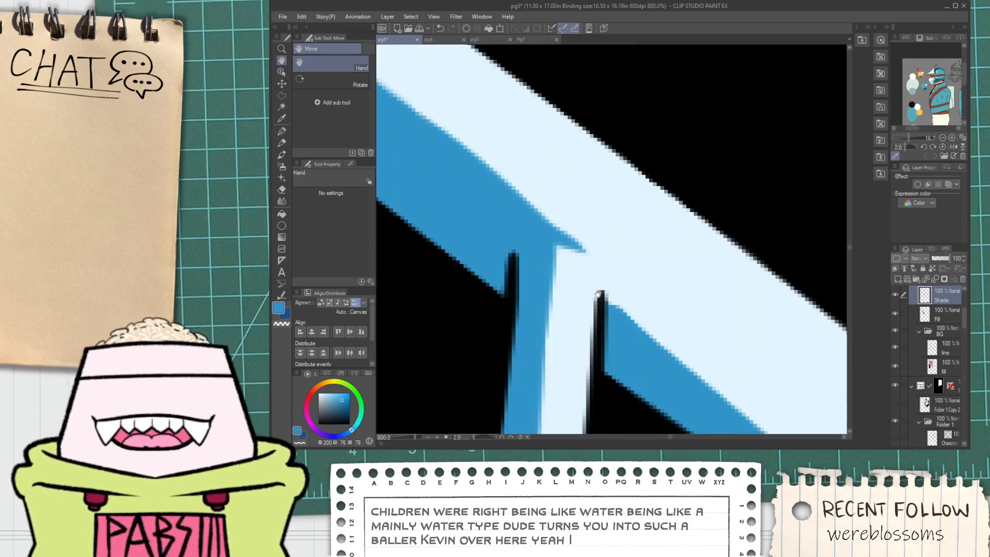
{"action": "key", "text": "p"}
{"action": "scroll", "coordinate": [613, 303], "scroll_direction": "down", "scroll_amount": 4}
{"action": "scroll", "coordinate": [613, 304], "scroll_direction": "up", "scroll_amount": 4}
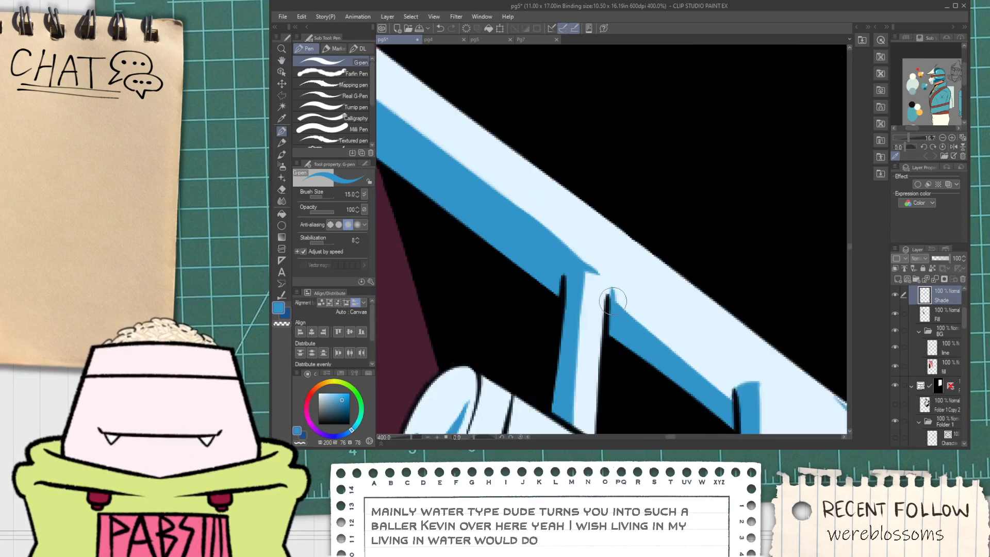
{"action": "left_click_drag", "start_coordinate": [612, 287], "coordinate": [595, 268]}
{"action": "scroll", "coordinate": [603, 295], "scroll_direction": "down", "scroll_amount": 4}
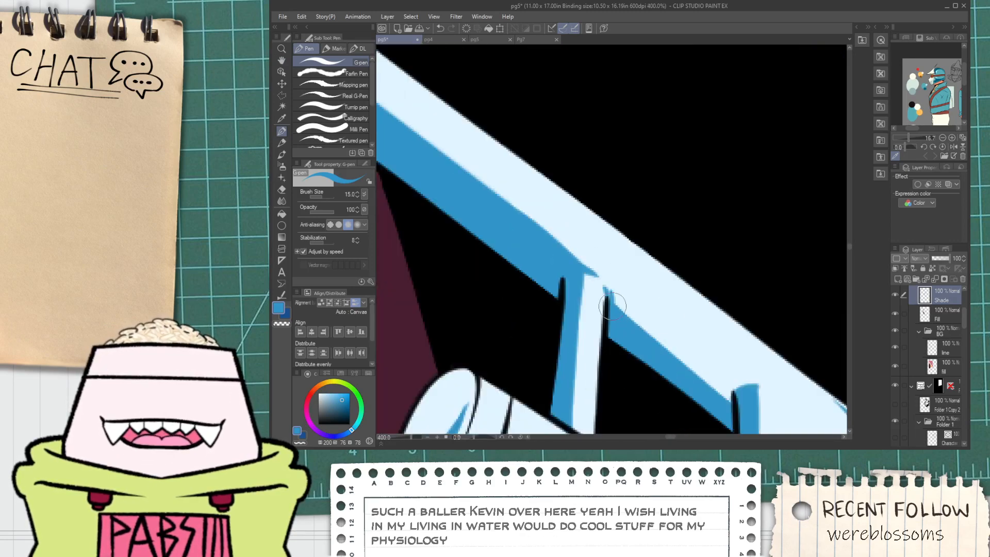
Thicken the shaft's shadow between the two rungs by outlining its new upper edge with the G-pen and filling the gap blue.
{"action": "key", "text": "h"}
{"action": "left_click_drag", "start_coordinate": [740, 319], "coordinate": [587, 308]}
{"action": "scroll", "coordinate": [588, 308], "scroll_direction": "up", "scroll_amount": 4}
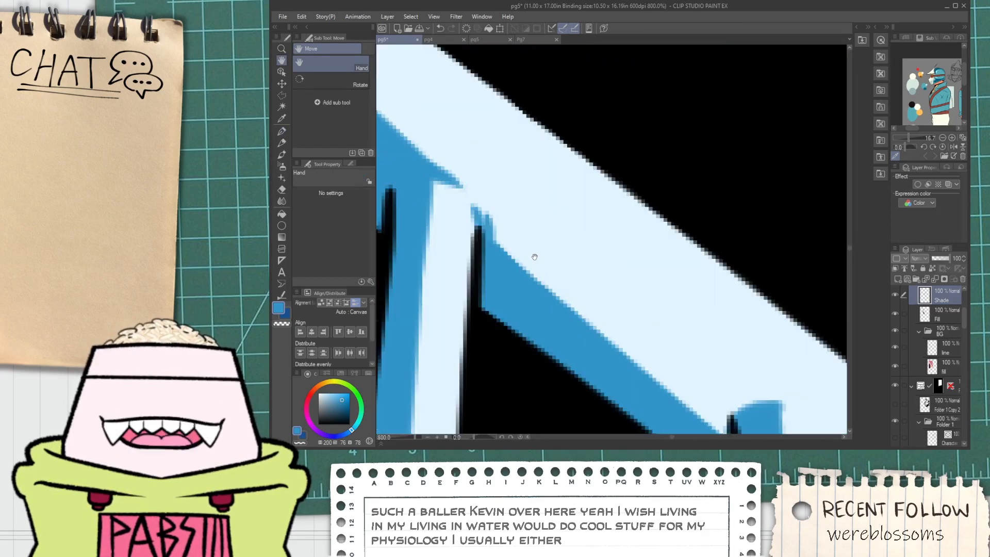
{"action": "key", "text": "p"}
{"action": "scroll", "coordinate": [489, 233], "scroll_direction": "down", "scroll_amount": 2}
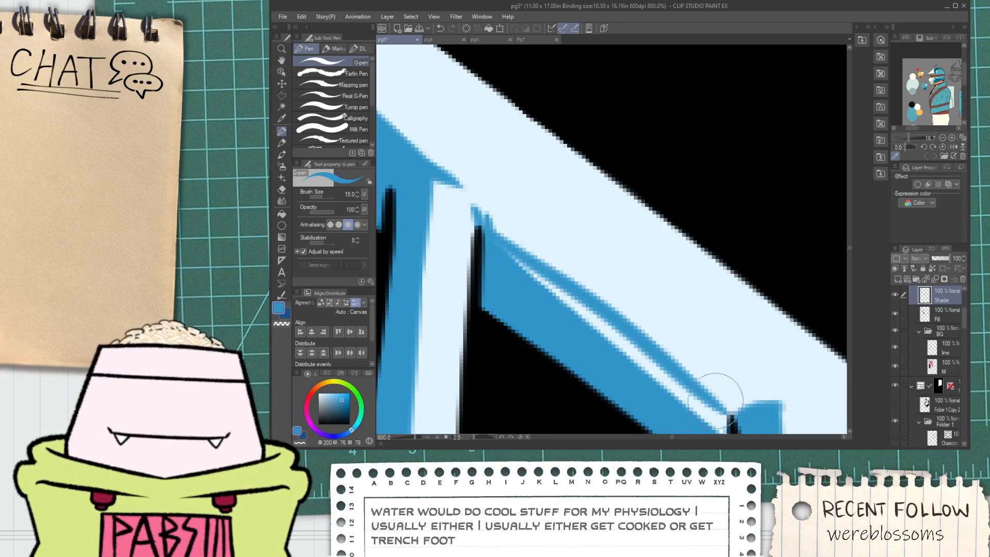
{"action": "left_click_drag", "start_coordinate": [483, 235], "coordinate": [617, 325]}
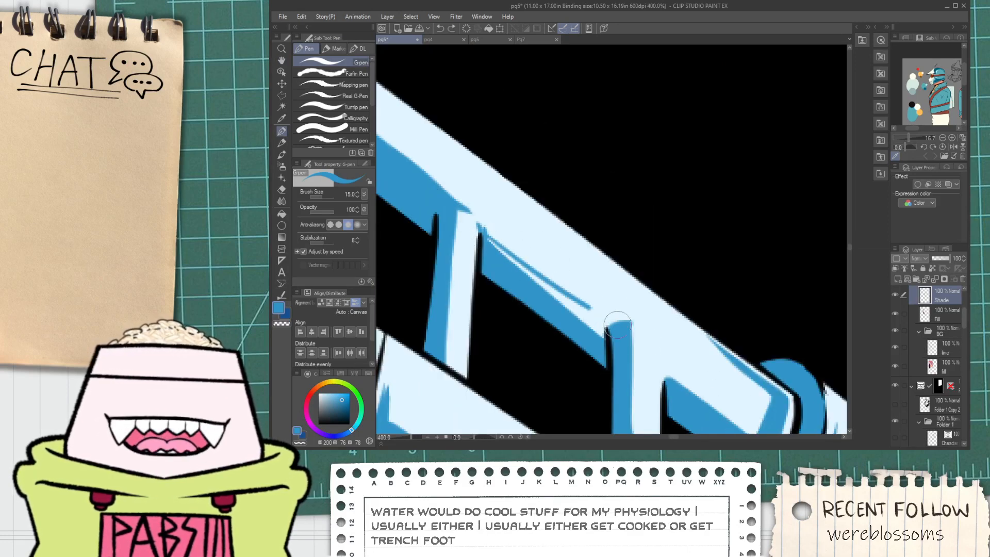
{"action": "key", "text": "ctrl+z"}
{"action": "left_click_drag", "start_coordinate": [487, 235], "coordinate": [598, 314]}
{"action": "key", "text": "g"}
{"action": "left_click", "coordinate": [586, 316]}
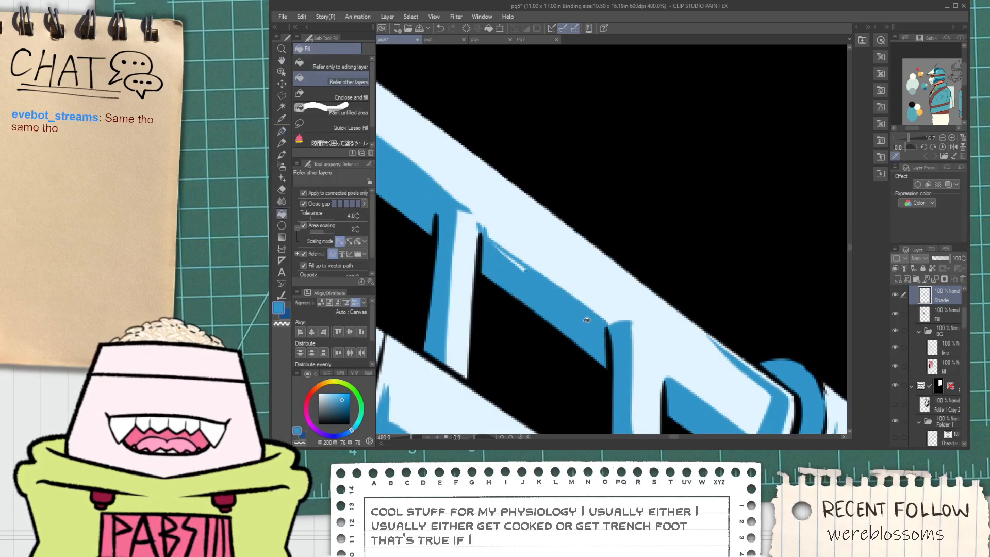
Cover the leftover pale gap between the rungs and smooth the shadow's upper edge with the G-pen.
{"action": "key", "text": "p"}
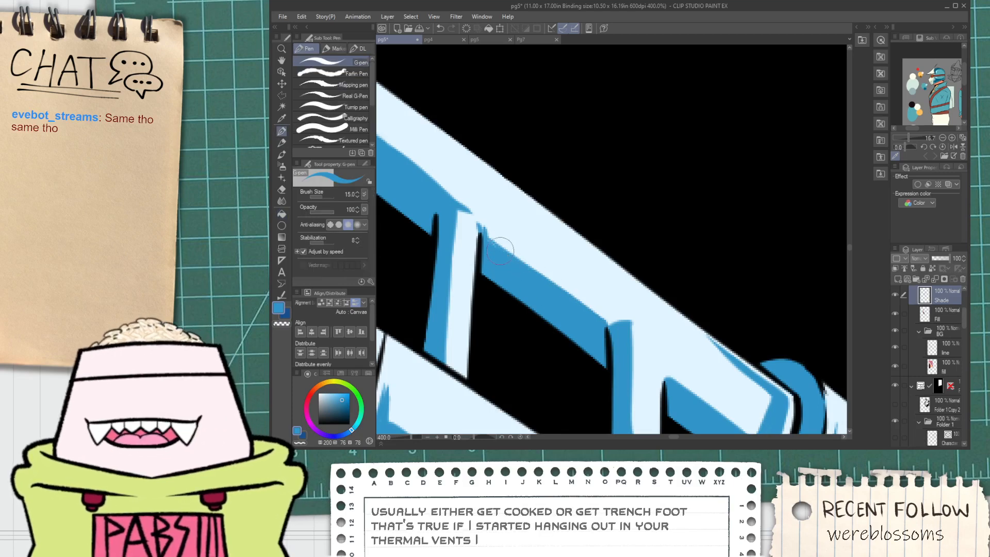
{"action": "scroll", "coordinate": [505, 239], "scroll_direction": "up", "scroll_amount": 2}
{"action": "scroll", "coordinate": [532, 263], "scroll_direction": "down", "scroll_amount": 4}
{"action": "left_click_drag", "start_coordinate": [572, 296], "coordinate": [485, 237]}
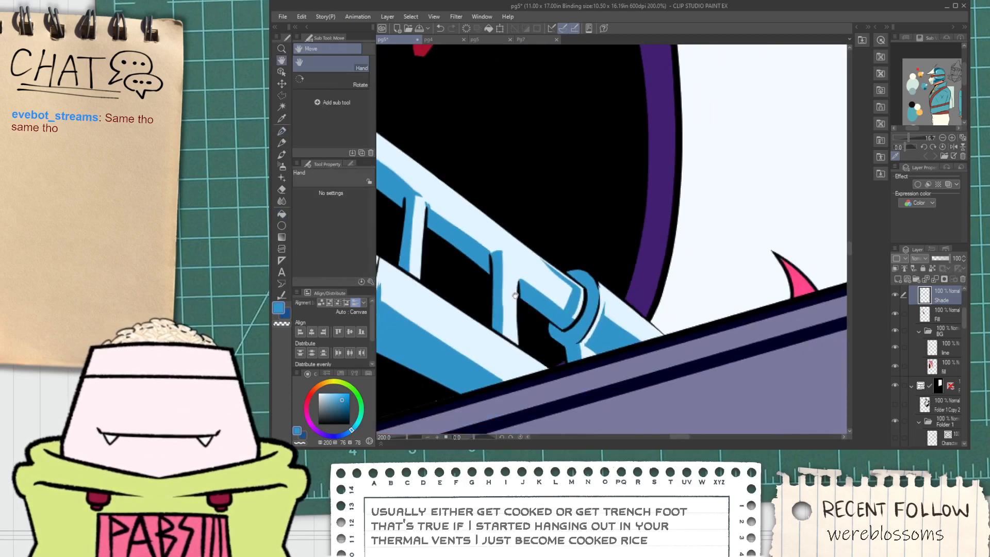
{"action": "scroll", "coordinate": [487, 237], "scroll_direction": "up", "scroll_amount": 4}
{"action": "scroll", "coordinate": [487, 227], "scroll_direction": "down", "scroll_amount": 2}
{"action": "left_click_drag", "start_coordinate": [408, 179], "coordinate": [517, 278]}
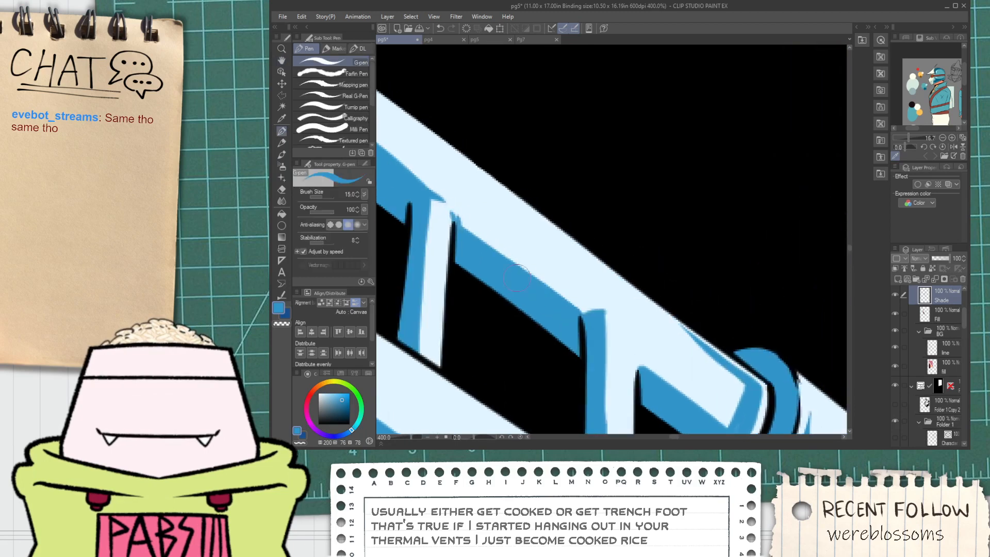
{"action": "left_click_drag", "start_coordinate": [470, 227], "coordinate": [585, 308]}
Trim the second rung's blue shadow to a narrow strip with the Hard eraser.
{"action": "key", "text": "e"}
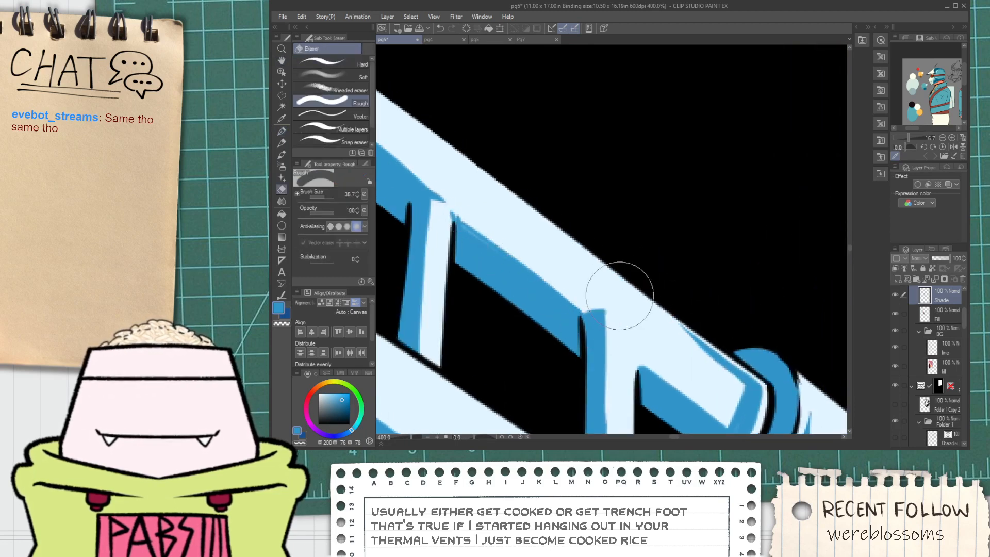
{"action": "key", "text": "space"}
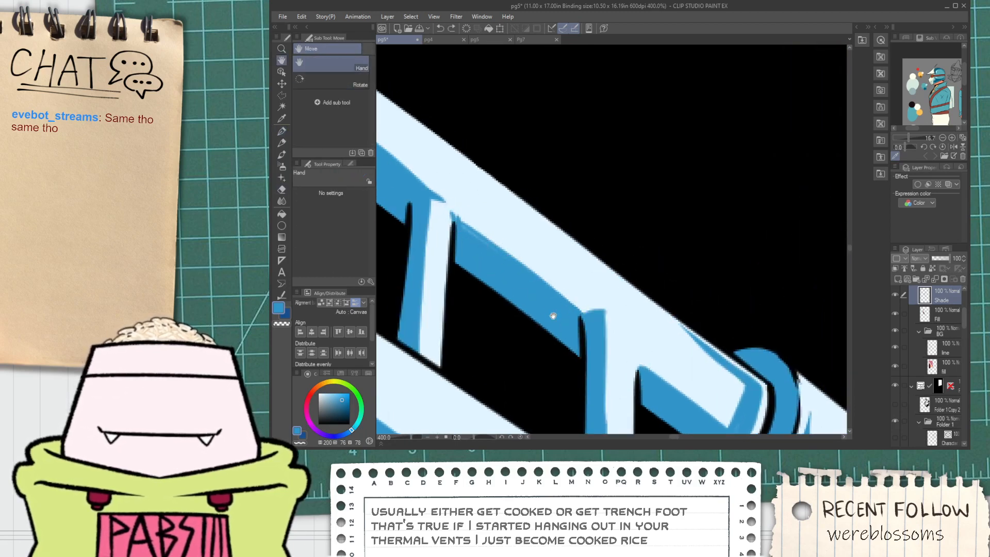
{"action": "mouse_move", "coordinate": [552, 315]}
{"action": "left_mouse_down"}
{"action": "mouse_move", "coordinate": [466, 203]}
{"action": "mouse_move", "coordinate": [524, 323]}
{"action": "mouse_move", "coordinate": [513, 363]}
{"action": "left_mouse_up"}
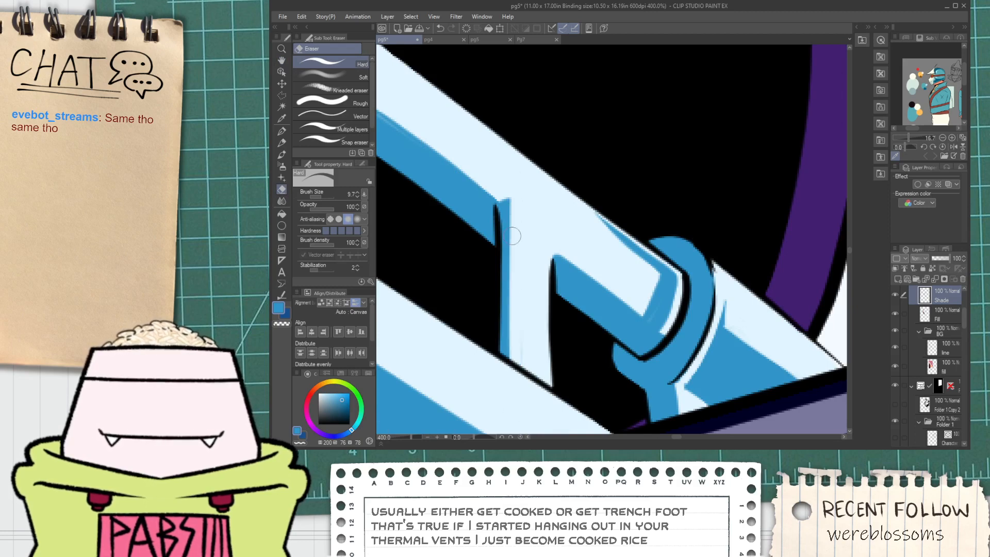
Extend the blue shadow upward where the second rung's far side meets the shaft with the G-pen.
{"action": "key", "text": "p"}
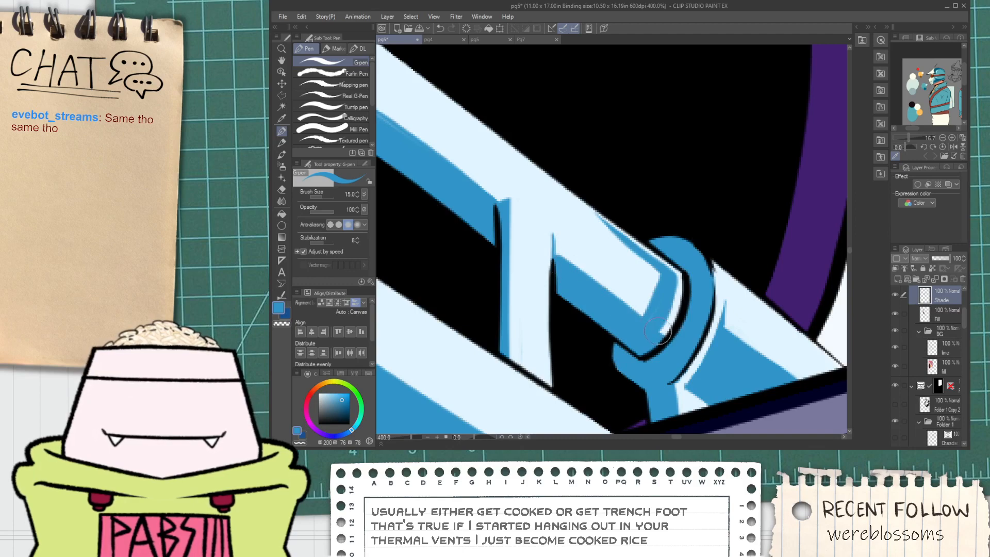
{"action": "scroll", "coordinate": [651, 335], "scroll_direction": "down", "scroll_amount": 2}
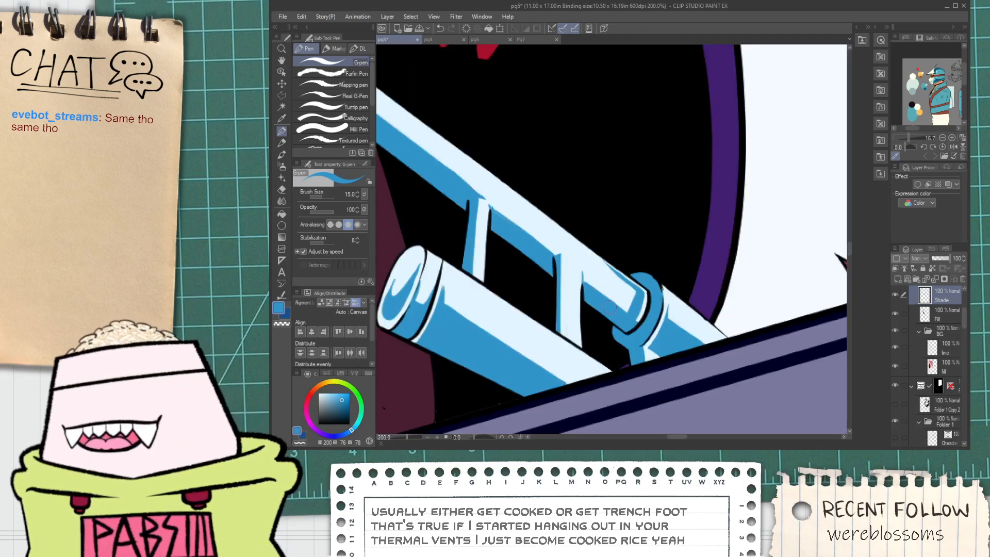
{"action": "scroll", "coordinate": [604, 296], "scroll_direction": "down", "scroll_amount": 1}
{"action": "key", "text": "space"}
{"action": "left_click_drag", "start_coordinate": [508, 256], "coordinate": [593, 320]}
{"action": "scroll", "coordinate": [573, 296], "scroll_direction": "down", "scroll_amount": 1}
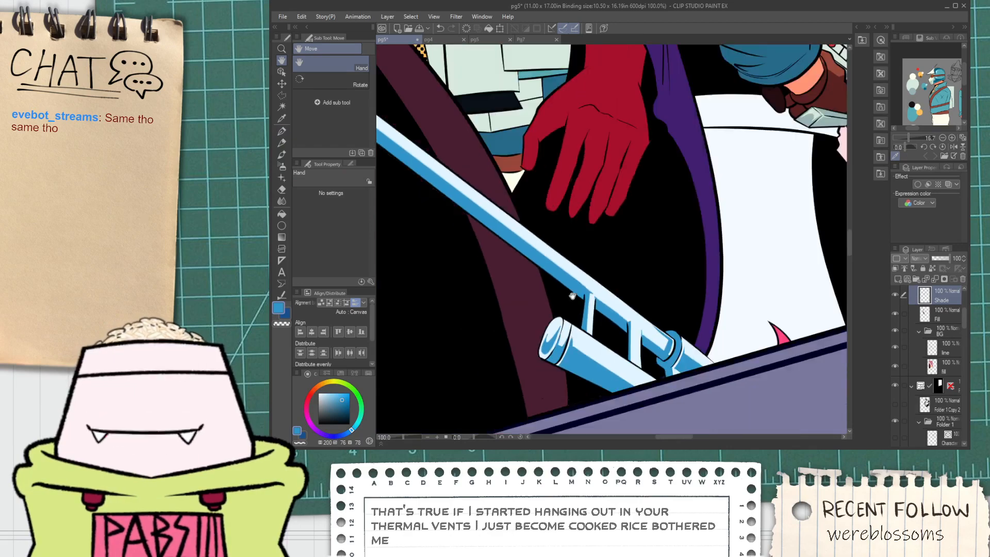
Try to fill the blue shadow of the angular bracket at the staff's far end with a darker blue.
{"action": "scroll", "coordinate": [572, 296], "scroll_direction": "down", "scroll_amount": 1}
{"action": "left_click_drag", "start_coordinate": [537, 272], "coordinate": [641, 380]}
{"action": "left_click_drag", "start_coordinate": [480, 247], "coordinate": [615, 356]}
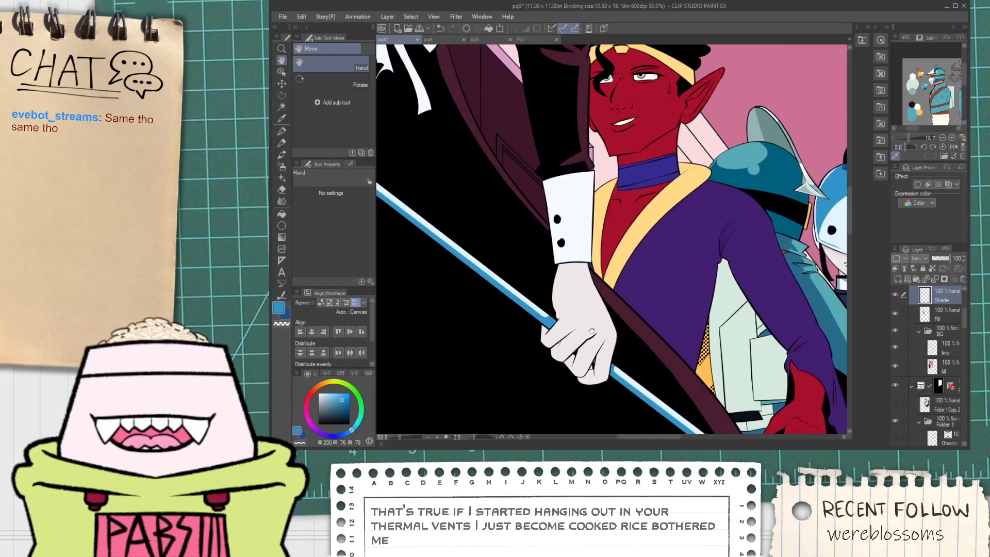
{"action": "scroll", "coordinate": [532, 285], "scroll_direction": "down", "scroll_amount": 1}
{"action": "left_click_drag", "start_coordinate": [487, 239], "coordinate": [556, 346]}
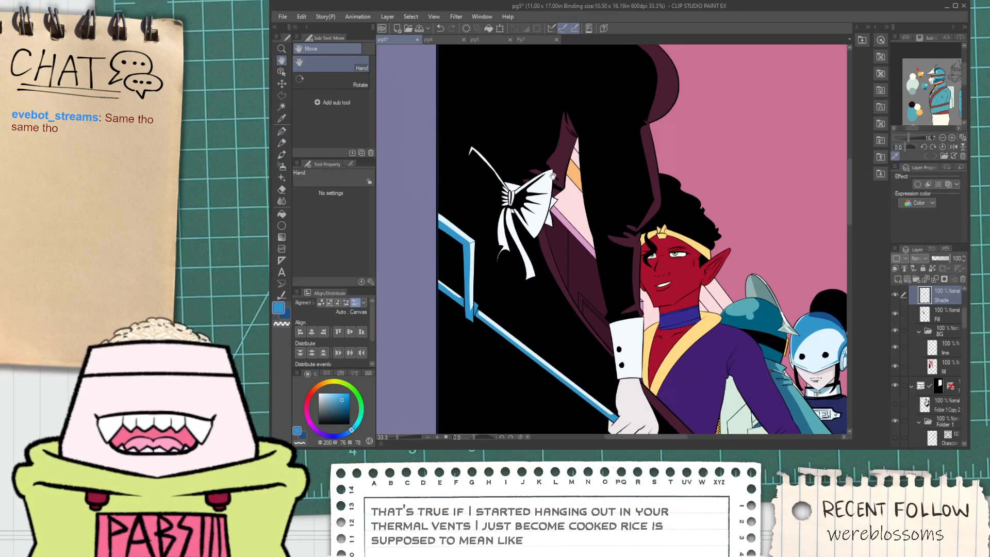
{"action": "left_click_drag", "start_coordinate": [589, 273], "coordinate": [583, 286]}
{"action": "scroll", "coordinate": [472, 280], "scroll_direction": "up", "scroll_amount": 2}
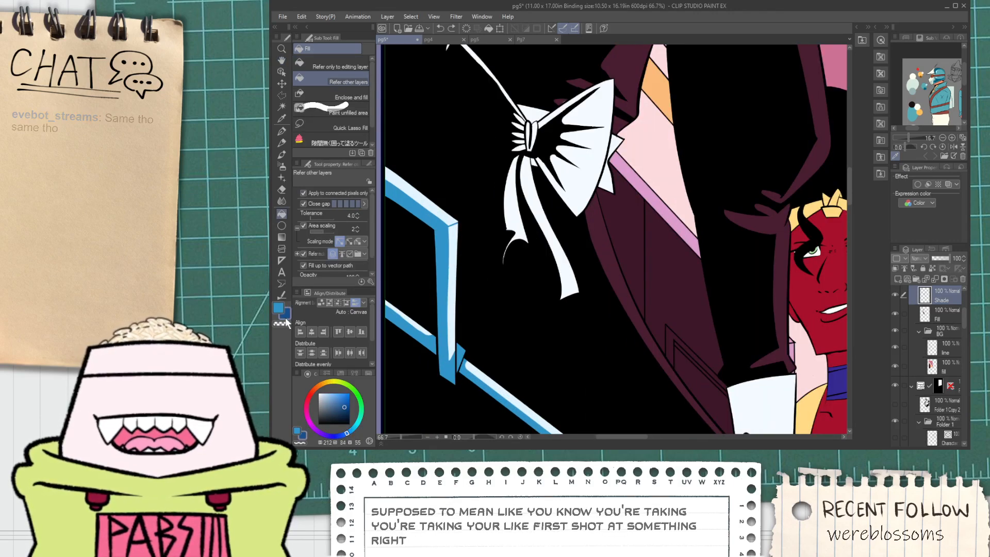
{"action": "scroll", "coordinate": [423, 245], "scroll_direction": "up", "scroll_amount": 1}
{"action": "left_click_drag", "start_coordinate": [443, 253], "coordinate": [472, 197]}
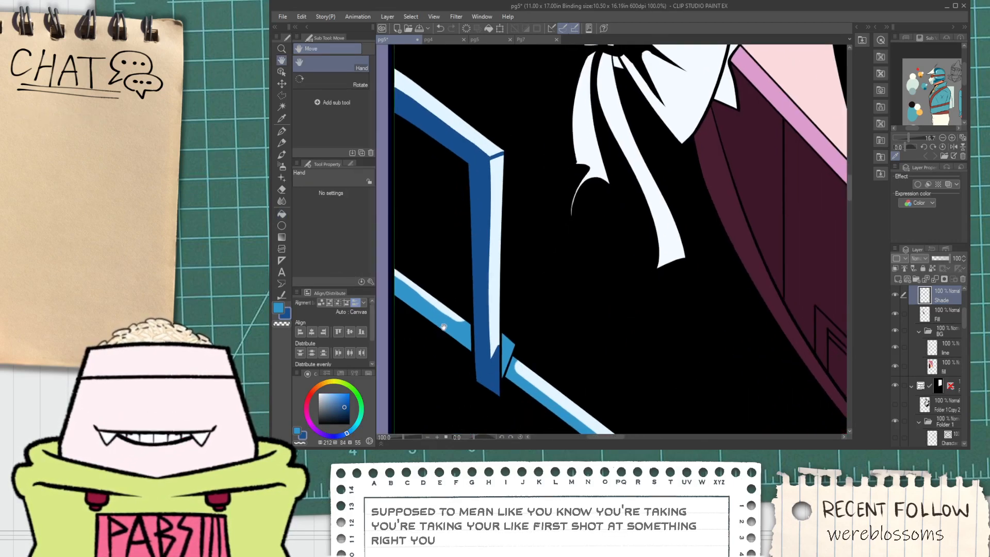
{"action": "key", "text": "ctrl+z"}
{"action": "left_click", "coordinate": [479, 337]}
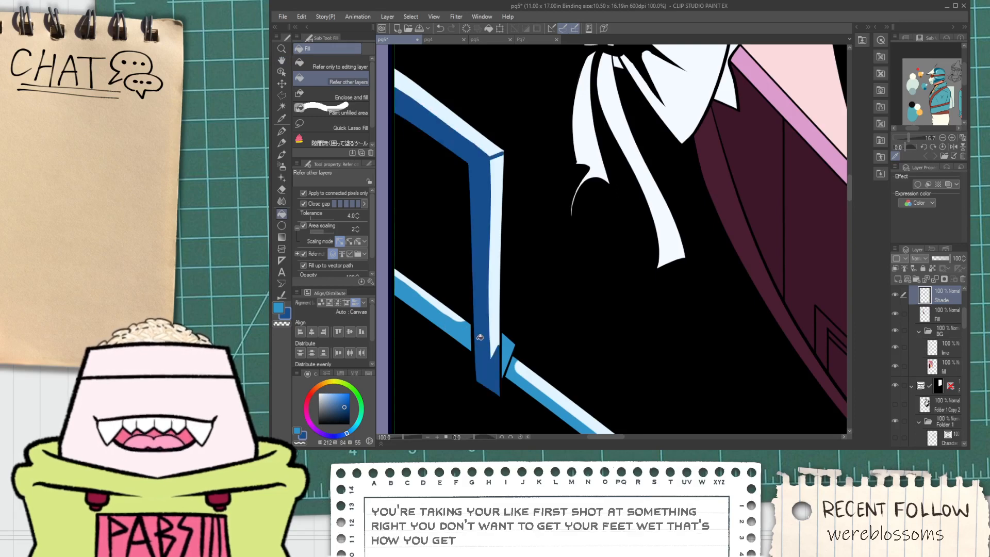
{"action": "key", "text": "ctrl+z"}
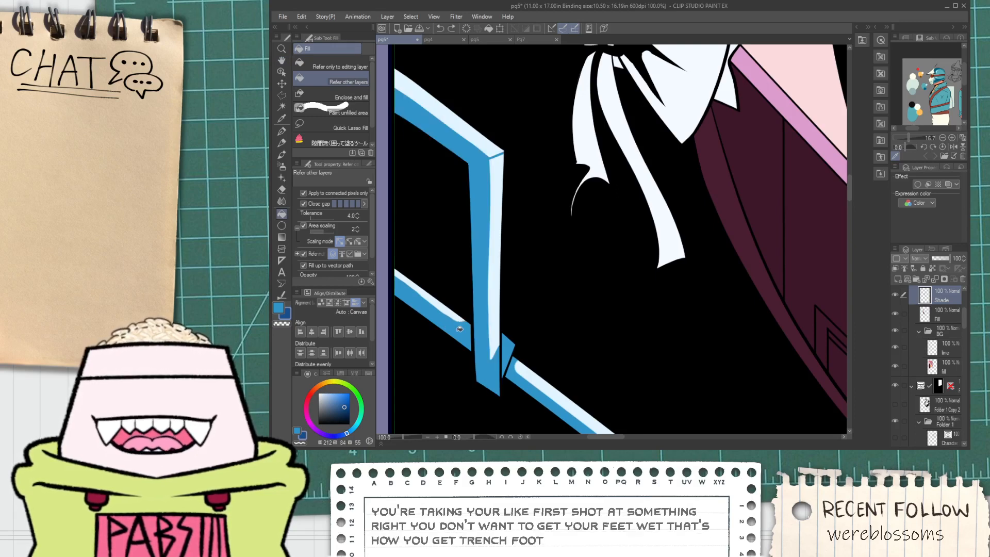
Fill the shadows of the staff's angular bracket, the short shaft section behind it and the small joint piece with dark blue.
{"action": "left_click", "coordinate": [460, 328]}
{"action": "left_click", "coordinate": [419, 302]}
{"action": "key", "text": "ctrl+z"}
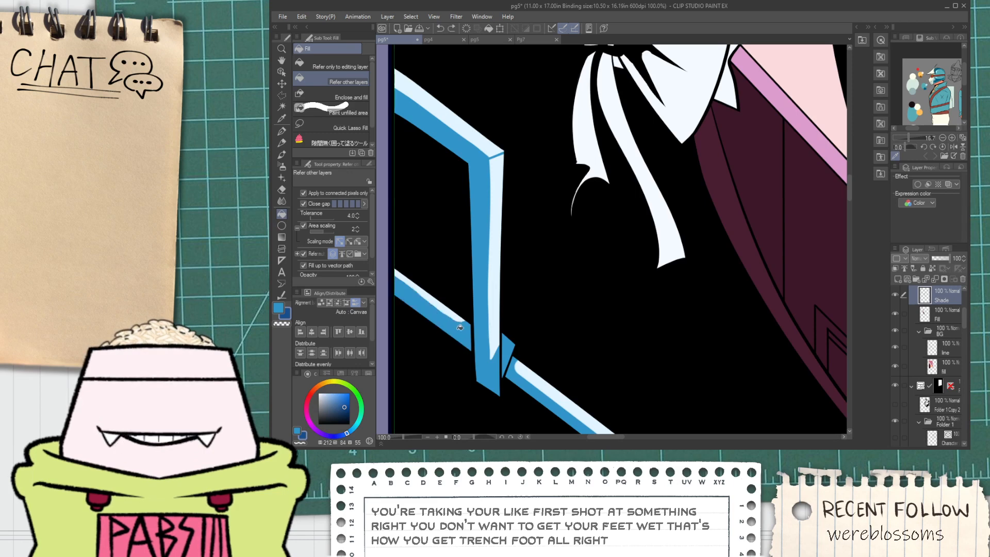
{"action": "left_click", "coordinate": [428, 312]}
{"action": "left_click", "coordinate": [428, 309]}
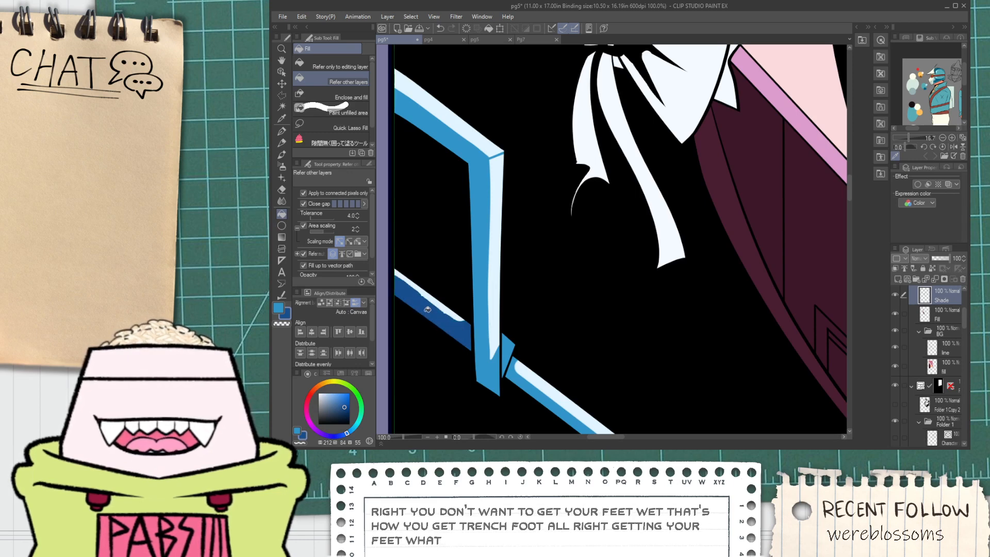
{"action": "left_click", "coordinate": [479, 349]}
{"action": "left_click_drag", "start_coordinate": [475, 278], "coordinate": [476, 329]}
{"action": "left_click_drag", "start_coordinate": [456, 234], "coordinate": [469, 250]}
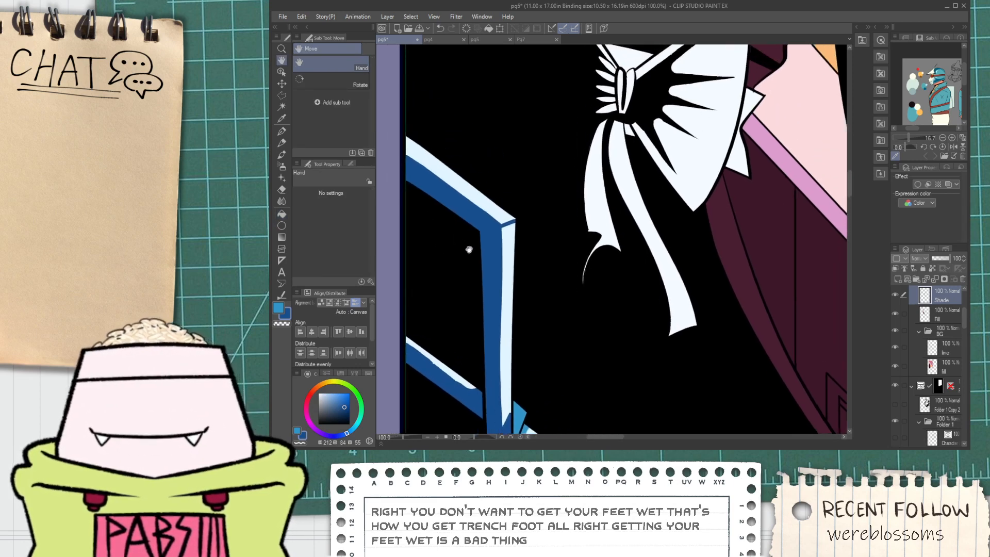
{"action": "mouse_move", "coordinate": [497, 361]}
{"action": "left_mouse_down"}
{"action": "mouse_move", "coordinate": [469, 178]}
{"action": "mouse_move", "coordinate": [472, 264]}
{"action": "left_mouse_up"}
{"action": "scroll", "coordinate": [471, 230], "scroll_direction": "up", "scroll_amount": 2}
{"action": "left_click", "coordinate": [482, 227]}
{"action": "scroll", "coordinate": [481, 227], "scroll_direction": "down", "scroll_amount": 3}
{"action": "scroll", "coordinate": [472, 264], "scroll_direction": "up", "scroll_amount": 1}
Straighten the upper edge of the dark shadow on the short shaft section behind the bracket with the Rough eraser.
{"action": "key", "text": "e"}
{"action": "left_click_drag", "start_coordinate": [407, 192], "coordinate": [498, 261]}
{"action": "left_click", "coordinate": [345, 103]}
{"action": "scroll", "coordinate": [456, 274], "scroll_direction": "up", "scroll_amount": 2}
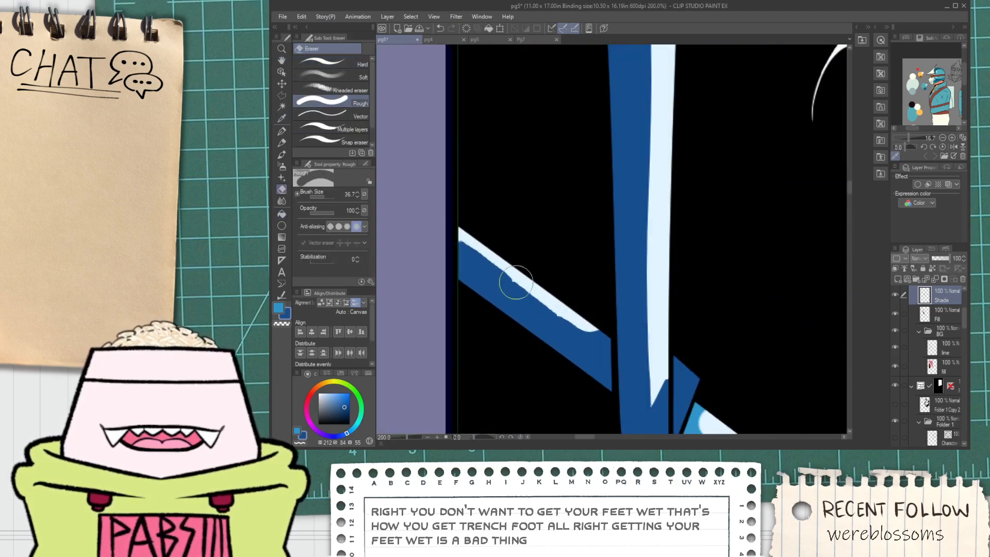
{"action": "left_click", "coordinate": [592, 324], "text": "shift"}
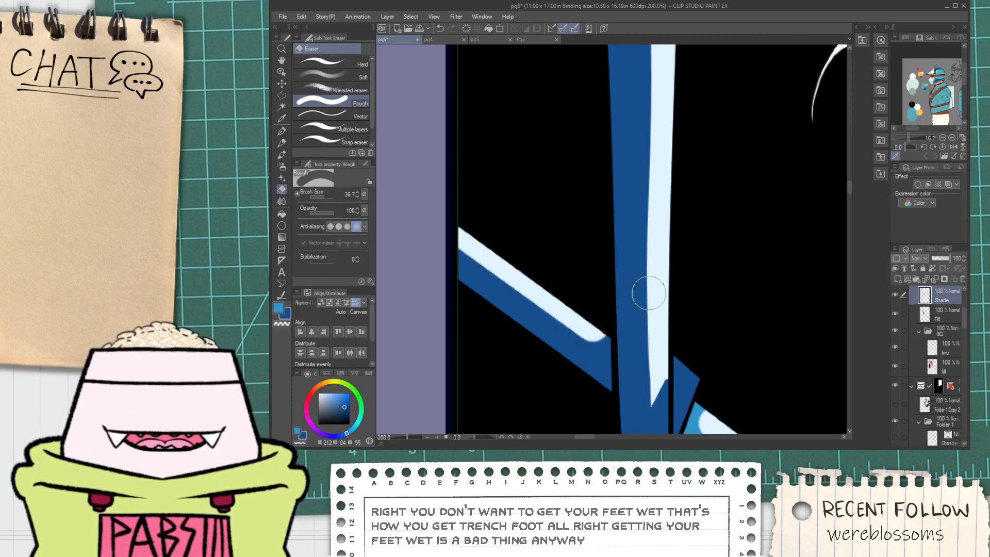
{"action": "scroll", "coordinate": [640, 276], "scroll_direction": "down", "scroll_amount": 3}
{"action": "scroll", "coordinate": [601, 124], "scroll_direction": "up", "scroll_amount": 3}
{"action": "scroll", "coordinate": [596, 144], "scroll_direction": "down", "scroll_amount": 1}
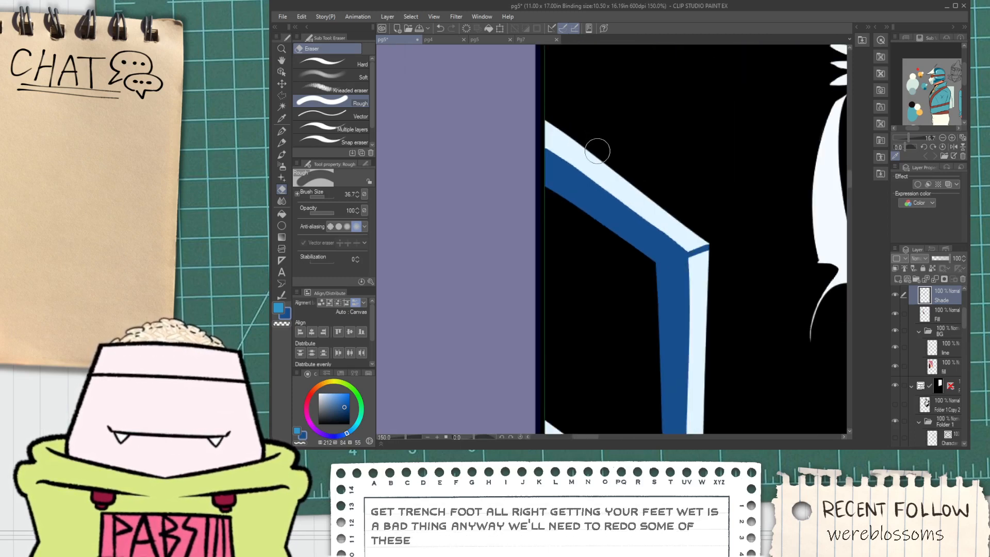
Divide the small joint piece beside the bracket with a mid-blue G-pen line and fill its upper part mid blue.
{"action": "scroll", "coordinate": [597, 151], "scroll_direction": "down", "scroll_amount": 3}
{"action": "left_click_drag", "start_coordinate": [661, 327], "coordinate": [588, 254]}
{"action": "scroll", "coordinate": [580, 260], "scroll_direction": "up", "scroll_amount": 3}
{"action": "left_click", "coordinate": [575, 266], "text": "alt"}
{"action": "key", "text": "p"}
{"action": "scroll", "coordinate": [568, 255], "scroll_direction": "up", "scroll_amount": 1}
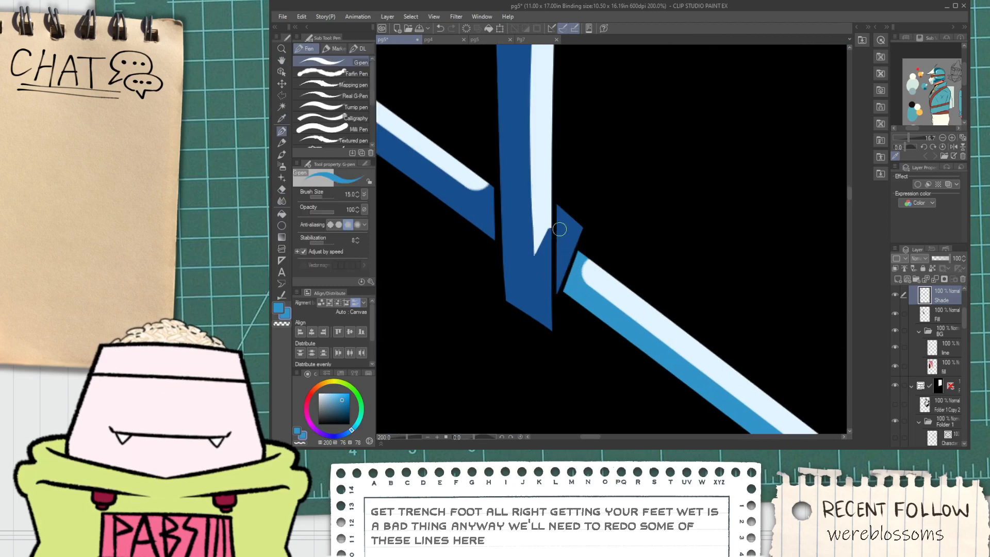
{"action": "key", "text": "g"}
{"action": "scroll", "coordinate": [561, 241], "scroll_direction": "up", "scroll_amount": 2}
Redraw the slanted lower end of the bracket's pale highlight with a dark blue G-pen stroke.
{"action": "key", "text": "p"}
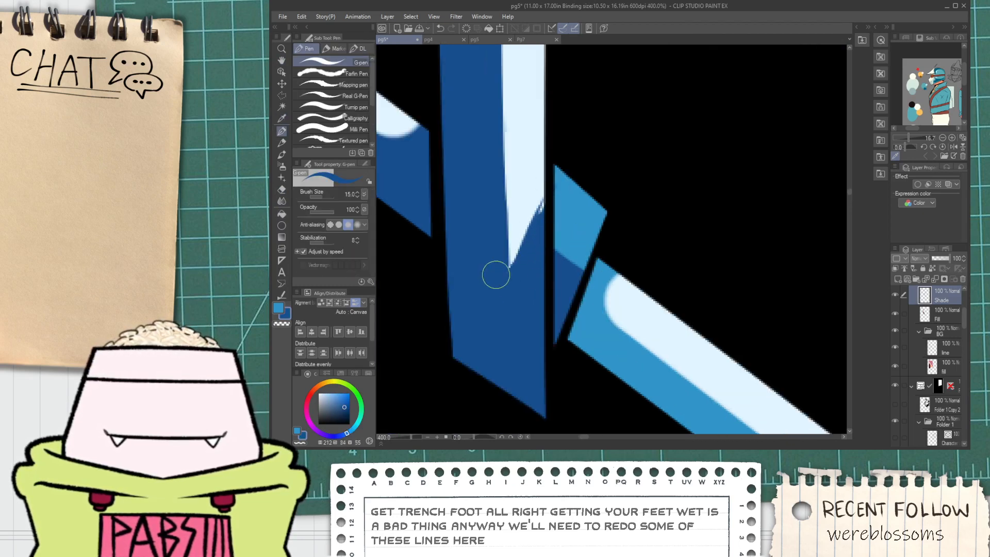
{"action": "key", "text": "ctrl+z"}
{"action": "left_click_drag", "start_coordinate": [496, 275], "coordinate": [543, 199]}
{"action": "key", "text": "ctrl+z"}
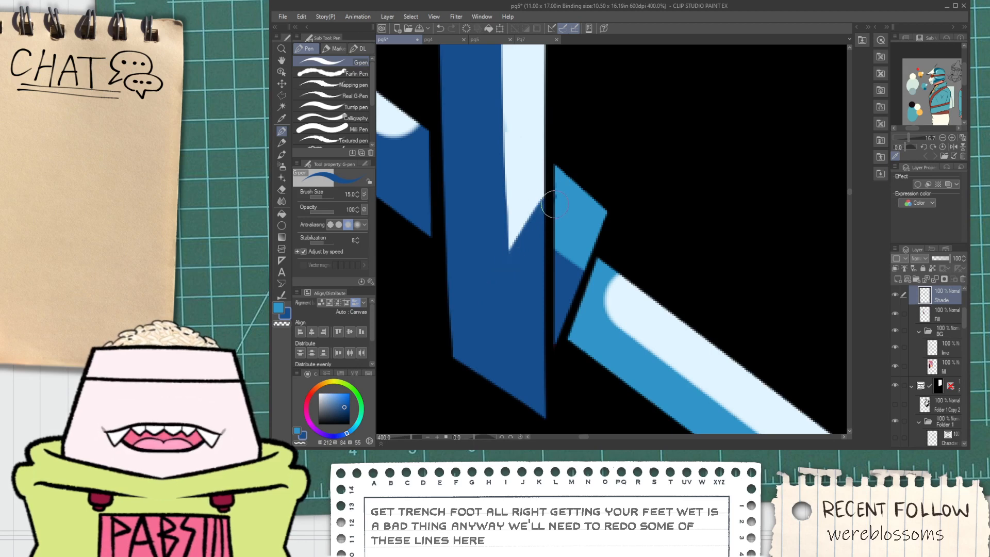
Fill the pale highlights of the bracket and the short shaft section behind it with the sampled mid blue.
{"action": "left_click", "coordinate": [558, 204], "text": "alt"}
{"action": "key", "text": "g"}
{"action": "left_click", "coordinate": [528, 201]}
{"action": "scroll", "coordinate": [529, 198], "scroll_direction": "down", "scroll_amount": 4}
{"action": "left_click_drag", "start_coordinate": [513, 135], "coordinate": [519, 311]}
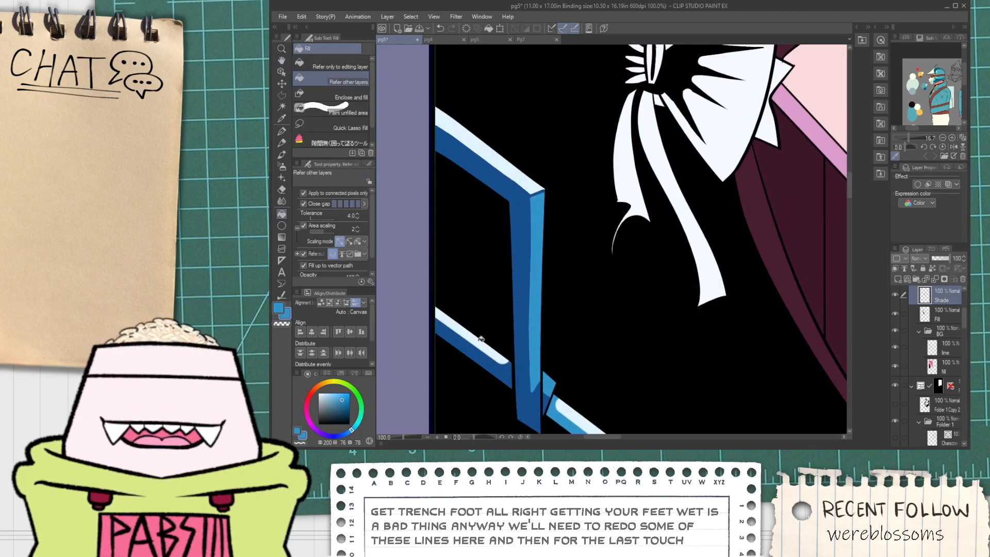
{"action": "left_click", "coordinate": [480, 339]}
{"action": "left_click", "coordinate": [488, 147]}
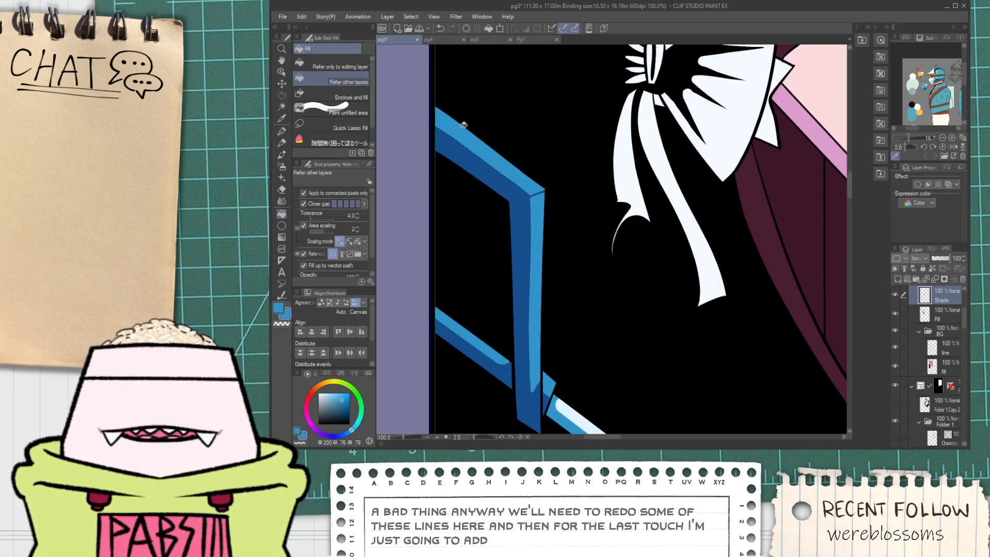
Mark a curved mid-blue boundary across the shaft's pale highlight between the joint and the gloved hand with the G-pen.
{"action": "scroll", "coordinate": [463, 125], "scroll_direction": "down", "scroll_amount": 5}
{"action": "key", "text": "space"}
{"action": "left_click_drag", "start_coordinate": [466, 154], "coordinate": [484, 257]}
{"action": "scroll", "coordinate": [485, 258], "scroll_direction": "up", "scroll_amount": 4}
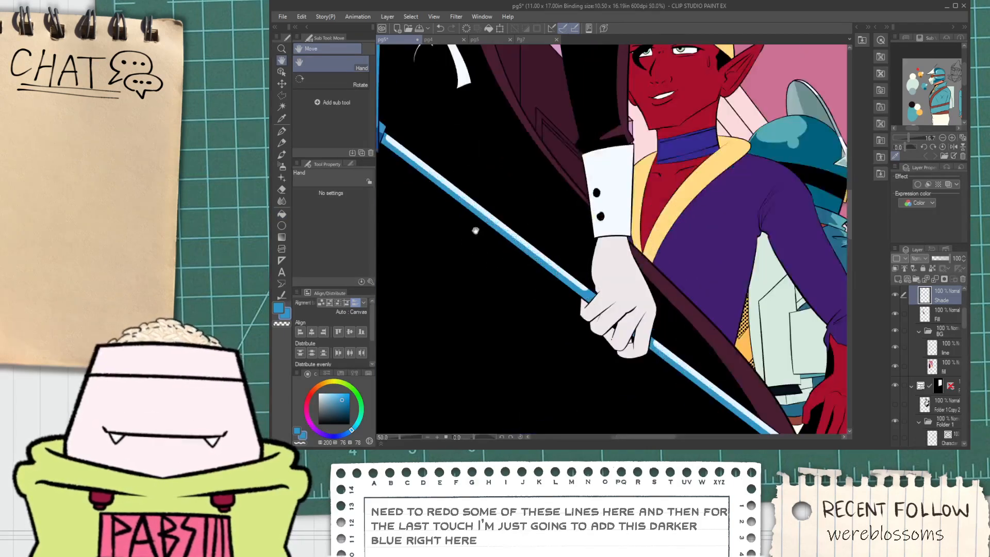
{"action": "key", "text": "p"}
{"action": "scroll", "coordinate": [476, 230], "scroll_direction": "up", "scroll_amount": 5}
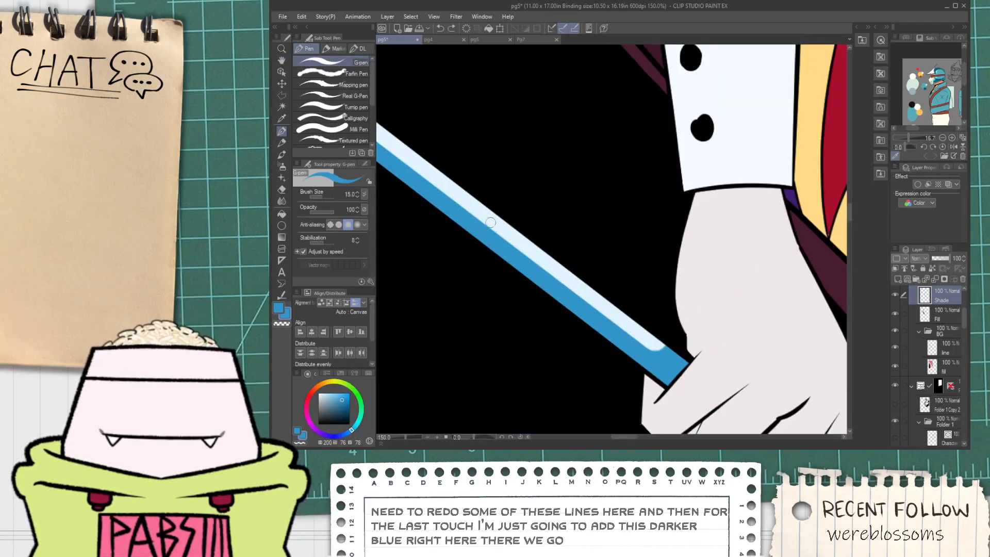
{"action": "key", "text": "g"}
{"action": "scroll", "coordinate": [484, 212], "scroll_direction": "down", "scroll_amount": 4}
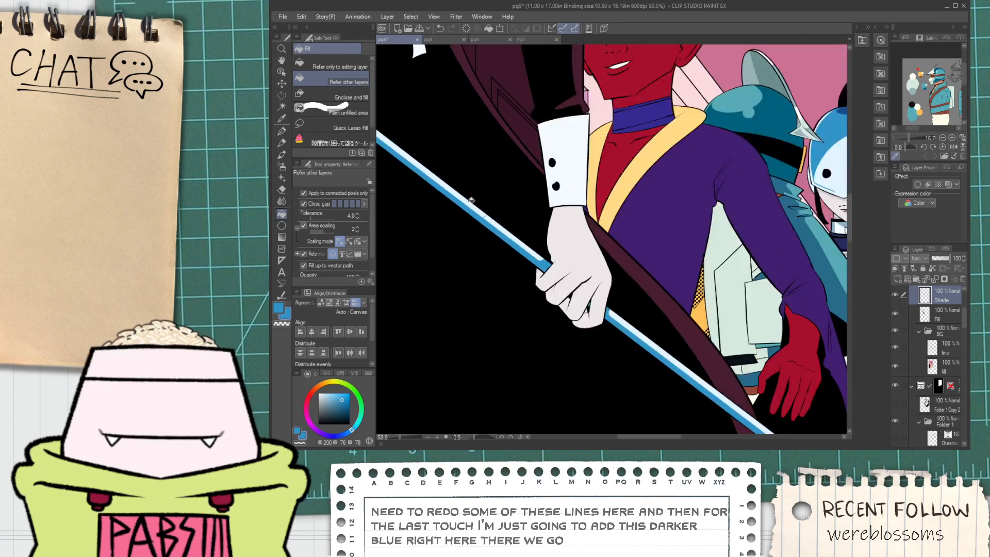
Draw a curved dark blue boundary across the shaft's shadow and fill the shadow between it and the joint dark blue.
{"action": "key", "text": "space"}
{"action": "left_click_drag", "start_coordinate": [444, 168], "coordinate": [485, 249]}
{"action": "scroll", "coordinate": [513, 297], "scroll_direction": "up", "scroll_amount": 2}
{"action": "left_click", "coordinate": [515, 298], "text": "alt"}
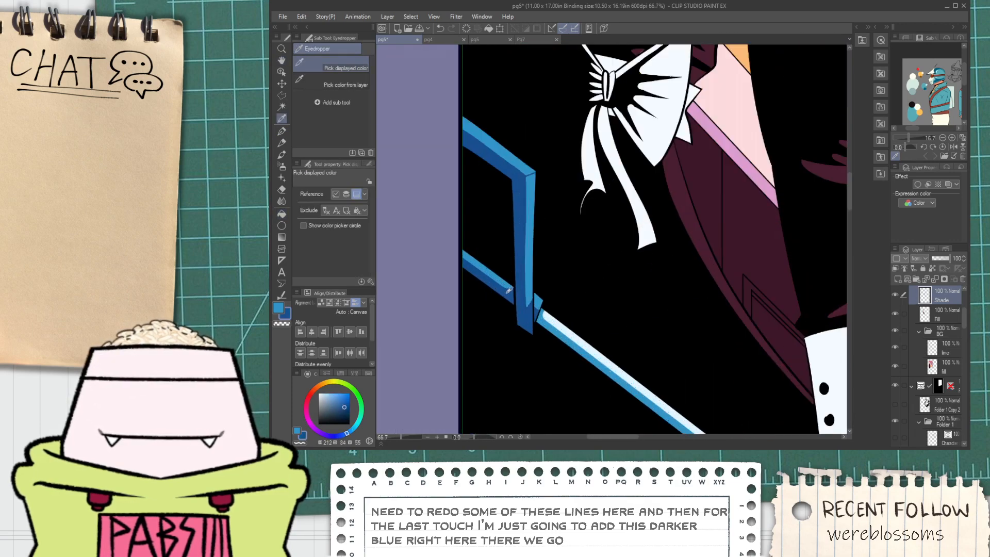
{"action": "scroll", "coordinate": [516, 298], "scroll_direction": "down", "scroll_amount": 1}
{"action": "key", "text": "space"}
{"action": "left_click_drag", "start_coordinate": [592, 341], "coordinate": [480, 204]}
{"action": "scroll", "coordinate": [516, 253], "scroll_direction": "up", "scroll_amount": 6}
{"action": "key", "text": "p"}
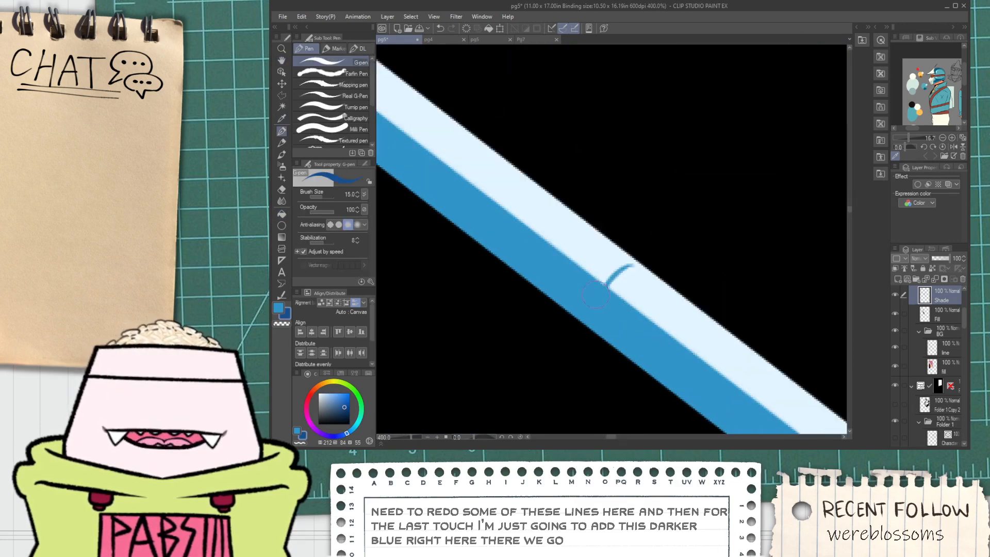
{"action": "left_click_drag", "start_coordinate": [517, 217], "coordinate": [511, 265]}
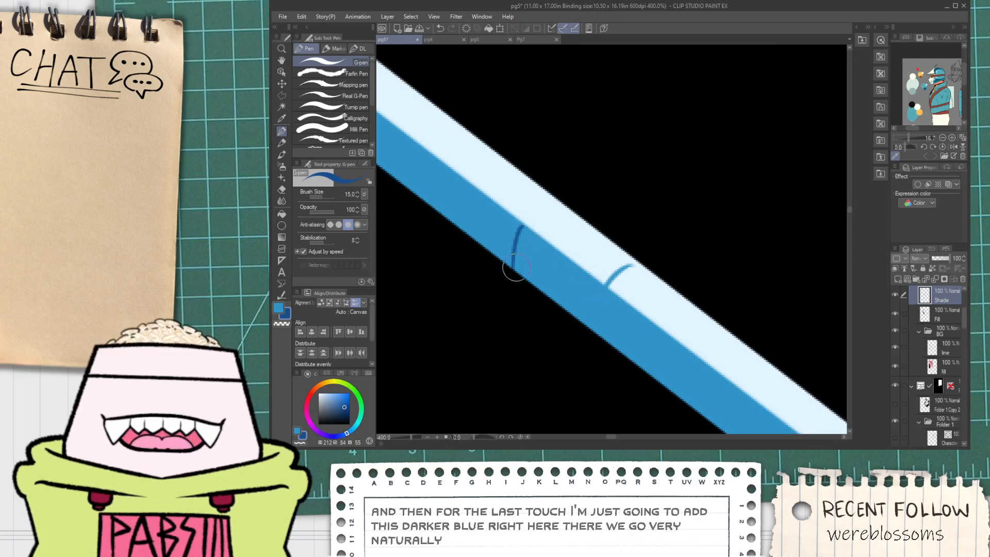
{"action": "key", "text": "g"}
{"action": "left_click", "coordinate": [504, 223]}
Close the gap in the highlight's curved boundary with the G-pen and fill the highlight on the joint side mid blue.
{"action": "scroll", "coordinate": [504, 222], "scroll_direction": "down", "scroll_amount": 3}
{"action": "key", "text": "p"}
{"action": "left_click", "coordinate": [545, 247], "text": "alt"}
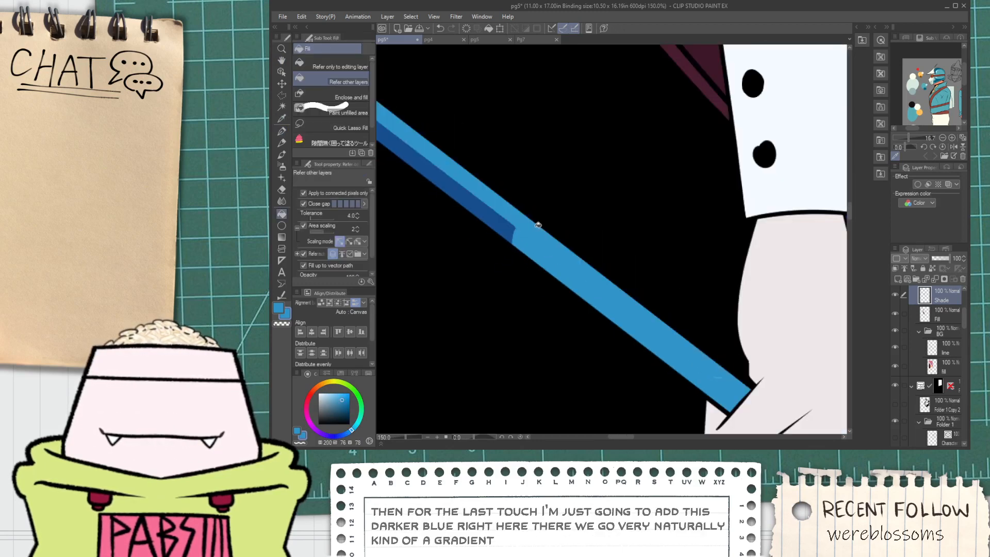
{"action": "scroll", "coordinate": [549, 250], "scroll_direction": "up", "scroll_amount": 3}
{"action": "scroll", "coordinate": [552, 253], "scroll_direction": "up", "scroll_amount": 2}
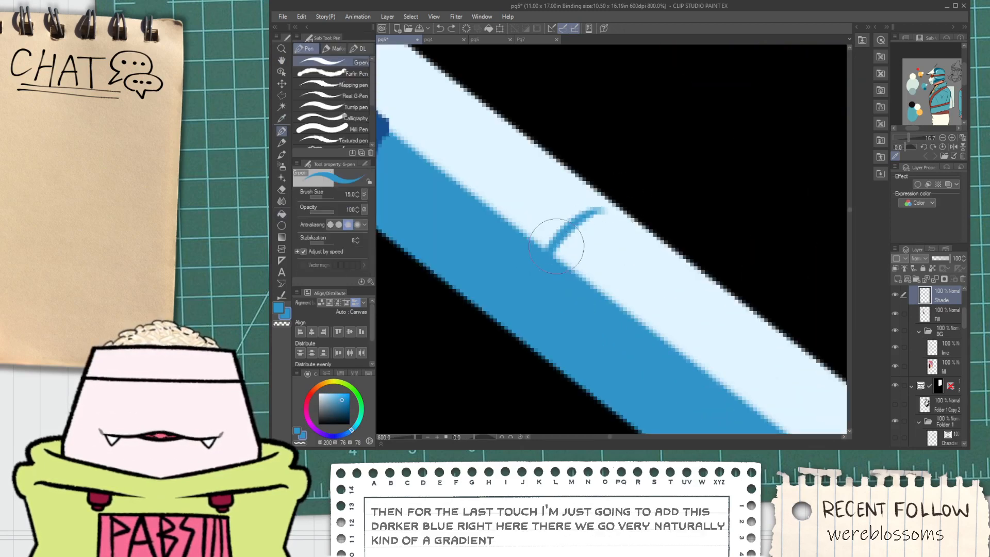
{"action": "scroll", "coordinate": [563, 199], "scroll_direction": "down", "scroll_amount": 14}
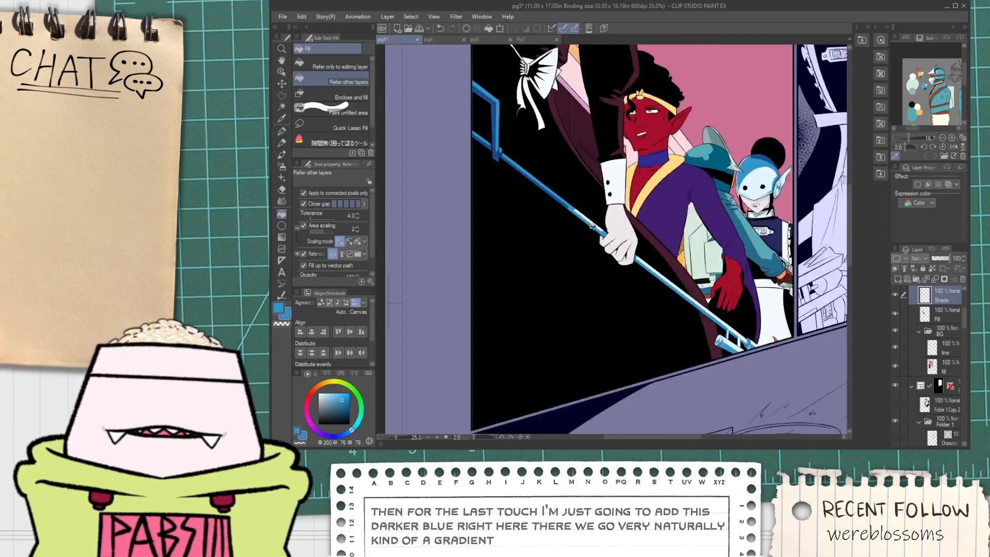
Sample the muted blue from the hatted figure's collar and fill the small white area above the apron bow's knot.
{"action": "key", "text": "h"}
{"action": "scroll", "coordinate": [597, 257], "scroll_direction": "up", "scroll_amount": 6}
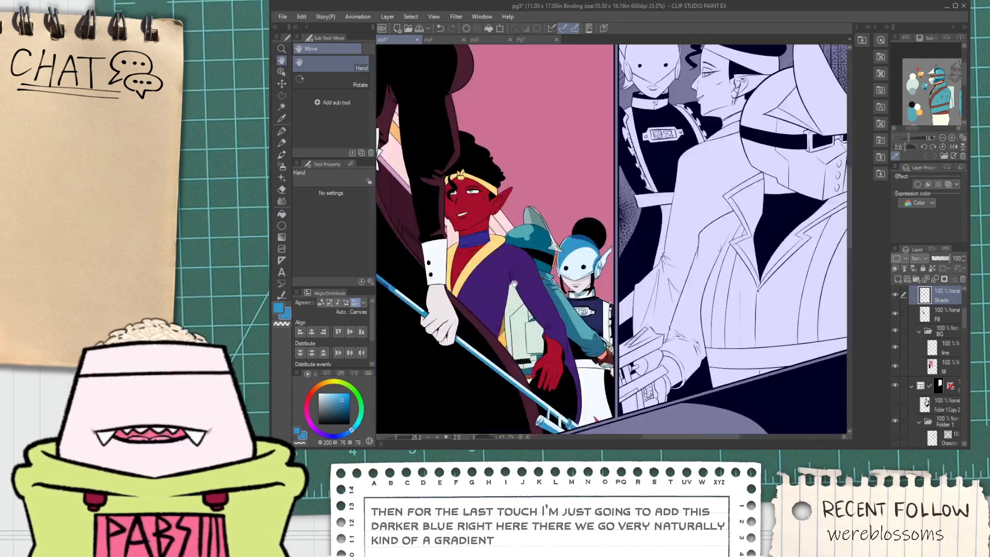
{"action": "left_click_drag", "start_coordinate": [514, 281], "coordinate": [564, 392]}
{"action": "left_click_drag", "start_coordinate": [413, 90], "coordinate": [510, 200]}
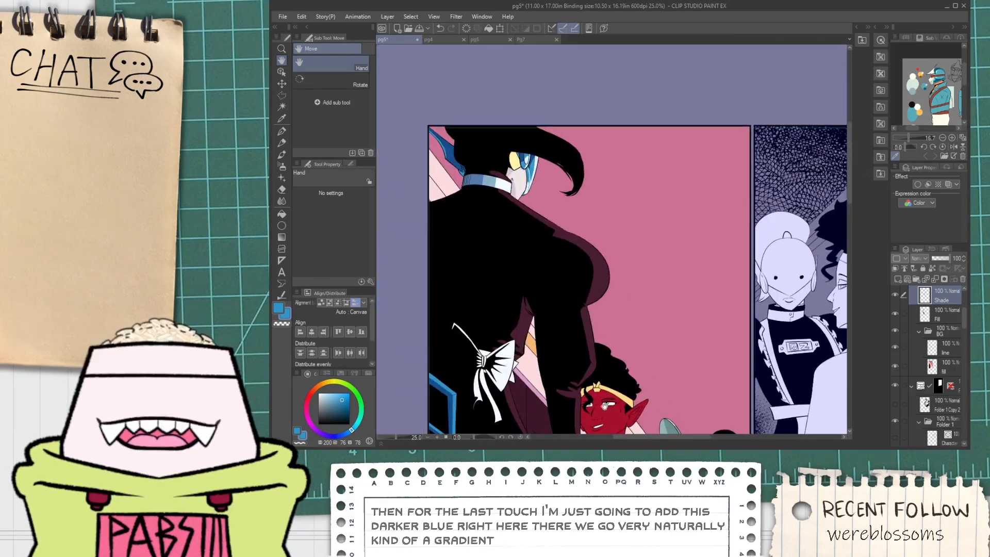
{"action": "scroll", "coordinate": [509, 200], "scroll_direction": "up", "scroll_amount": 1}
{"action": "key", "text": "i"}
{"action": "scroll", "coordinate": [485, 175], "scroll_direction": "up", "scroll_amount": 1}
{"action": "left_click", "coordinate": [486, 176]}
{"action": "scroll", "coordinate": [497, 226], "scroll_direction": "down", "scroll_amount": 4}
{"action": "key", "text": "h"}
{"action": "scroll", "coordinate": [500, 317], "scroll_direction": "up", "scroll_amount": 4}
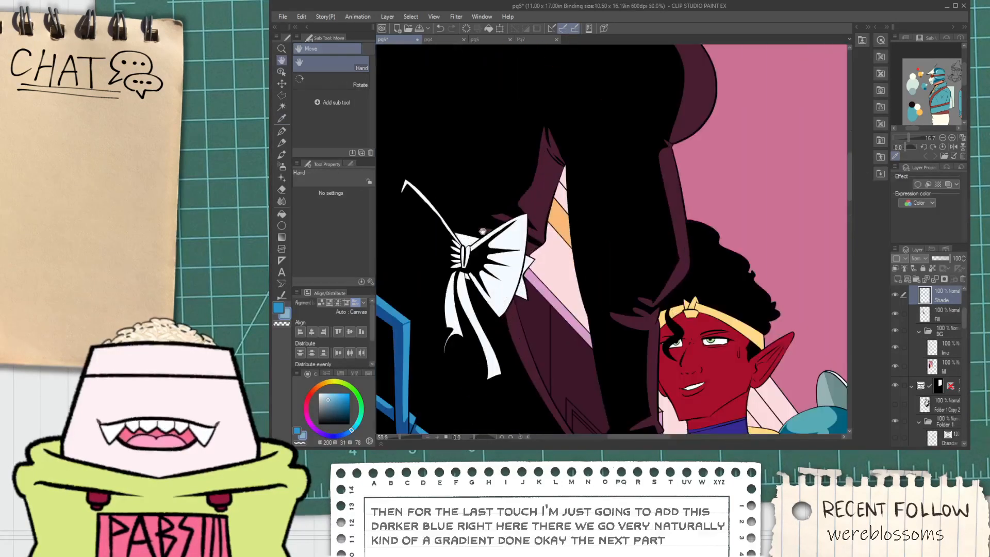
{"action": "scroll", "coordinate": [472, 304], "scroll_direction": "up", "scroll_amount": 6}
{"action": "key", "text": "g"}
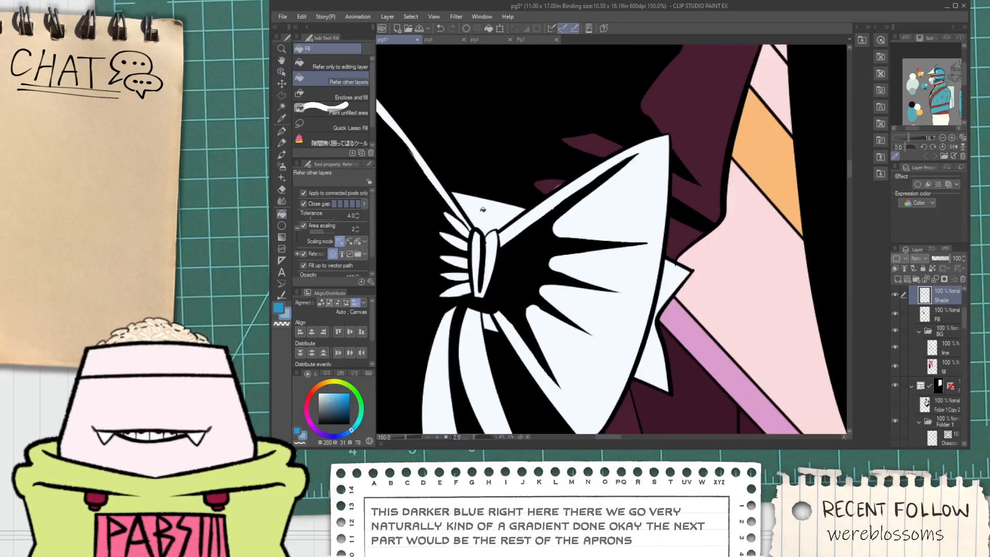
{"action": "scroll", "coordinate": [478, 336], "scroll_direction": "down", "scroll_amount": 4}
Cover the stray white pixels on the small maroon patch above the bow with the G-pen on the Fill layer.
{"action": "key", "text": "i"}
{"action": "scroll", "coordinate": [512, 273], "scroll_direction": "up", "scroll_amount": 6}
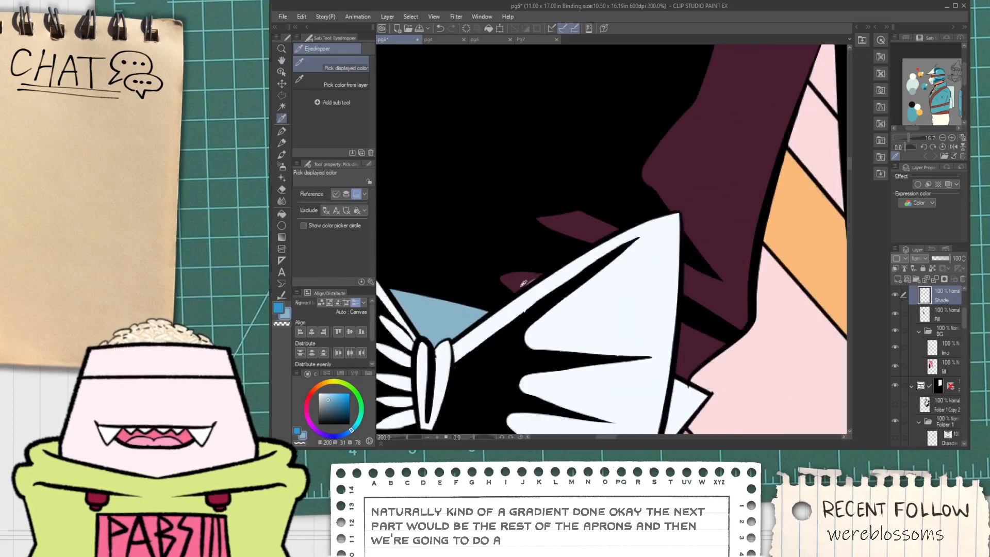
{"action": "left_click", "coordinate": [922, 319]}
{"action": "left_click", "coordinate": [531, 263]}
{"action": "key", "text": "p"}
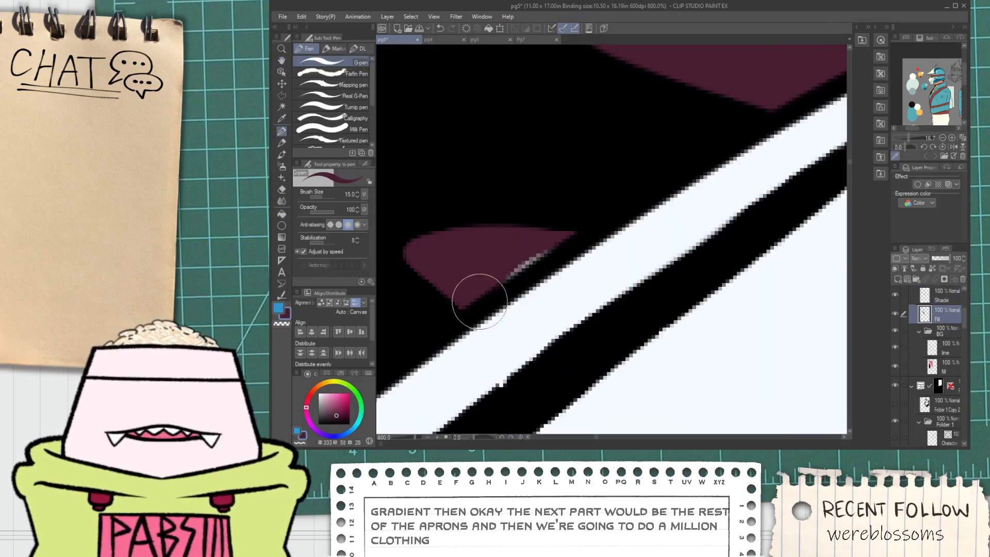
{"action": "left_click_drag", "start_coordinate": [480, 303], "coordinate": [630, 200]}
{"action": "scroll", "coordinate": [542, 278], "scroll_direction": "down", "scroll_amount": 6}
Sample the muted blue above the bow's knot and fill the small pleats beside it and the thin apron string on the Shade layer.
{"action": "key", "text": "space"}
{"action": "left_click_drag", "start_coordinate": [465, 333], "coordinate": [547, 300]}
{"action": "key", "text": "i"}
{"action": "left_click", "coordinate": [555, 281]}
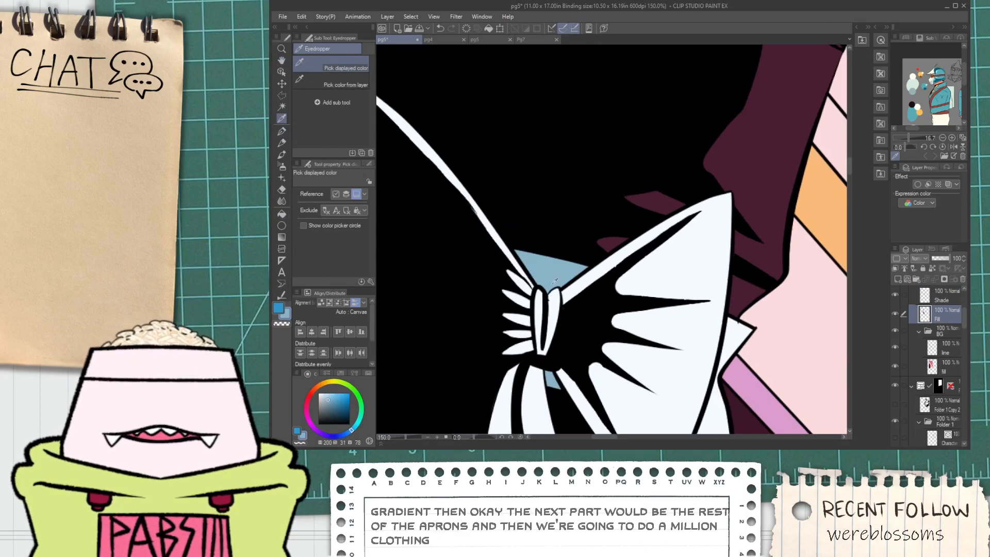
{"action": "left_click", "coordinate": [925, 296]}
{"action": "key", "text": "g"}
{"action": "scroll", "coordinate": [548, 212], "scroll_direction": "down", "scroll_amount": 2}
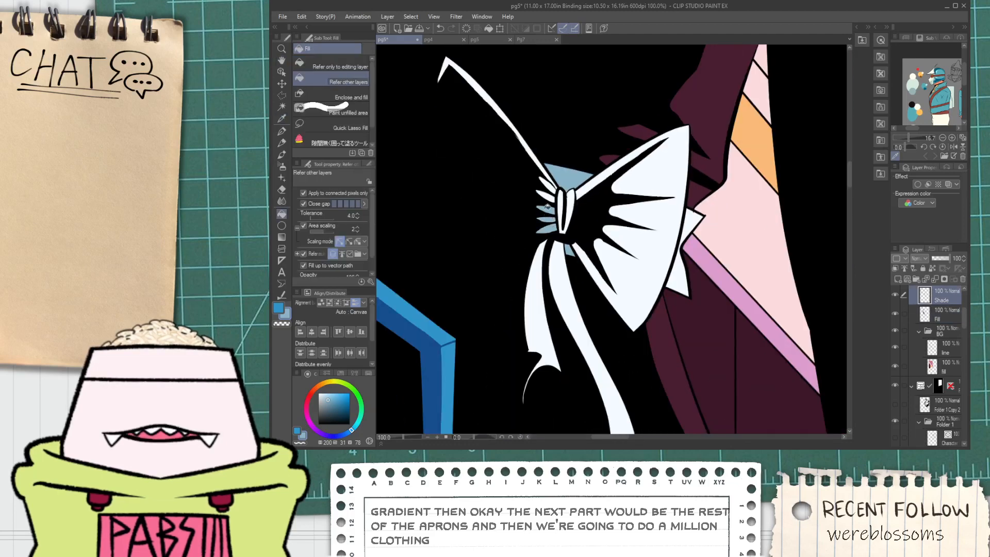
{"action": "left_click", "coordinate": [510, 114]}
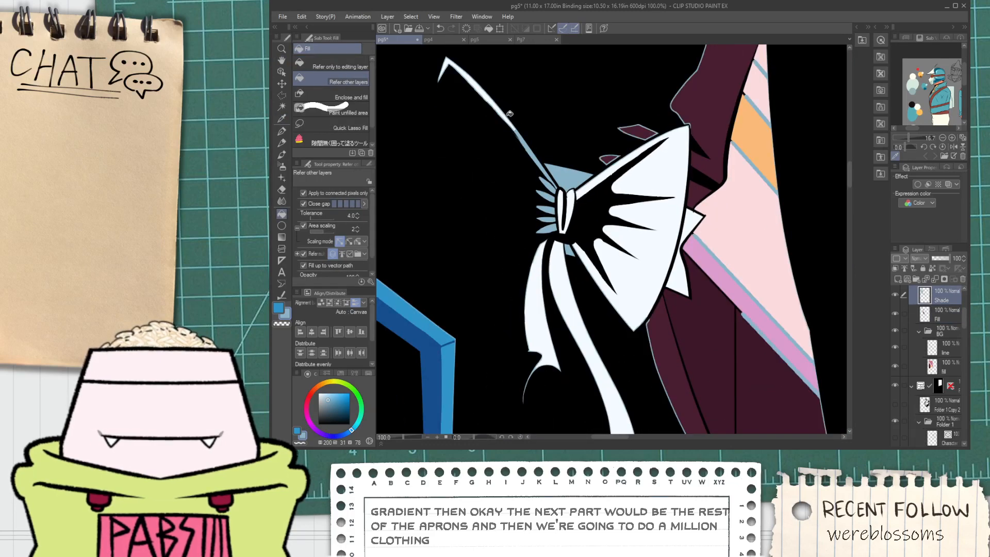
{"action": "key", "text": "ctrl+z"}
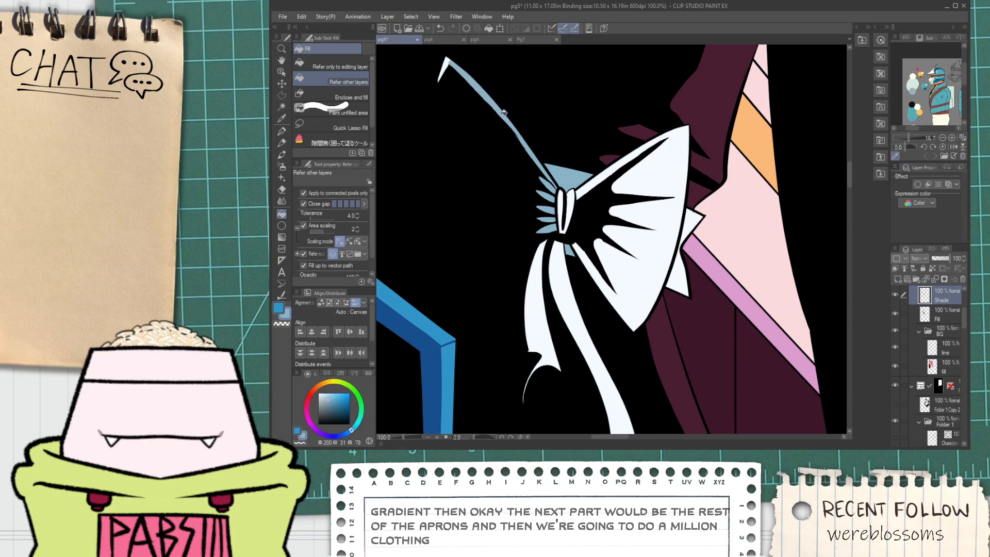
{"action": "scroll", "coordinate": [467, 81], "scroll_direction": "up", "scroll_amount": 2}
{"action": "scroll", "coordinate": [478, 111], "scroll_direction": "down", "scroll_amount": 3}
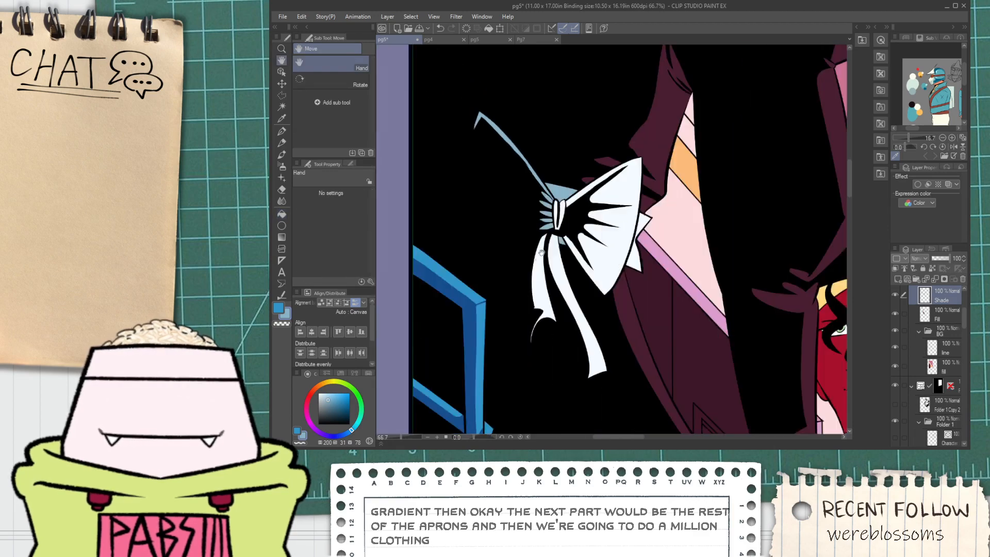
Draw a muted blue shading boundary with the G-pen lengthwise down the bow's shorter ribbon tail.
{"action": "left_click_drag", "start_coordinate": [532, 253], "coordinate": [526, 227]}
{"action": "scroll", "coordinate": [526, 227], "scroll_direction": "up", "scroll_amount": 3}
{"action": "key", "text": "p"}
{"action": "left_click_drag", "start_coordinate": [547, 169], "coordinate": [556, 421]}
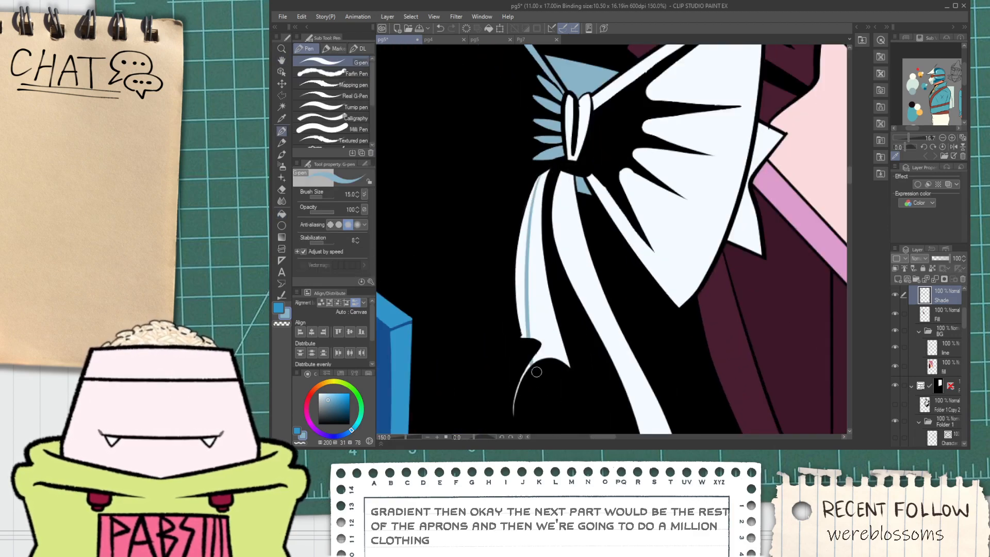
{"action": "key", "text": "ctrl+z"}
{"action": "left_click_drag", "start_coordinate": [547, 170], "coordinate": [536, 390]}
{"action": "key", "text": "ctrl+z"}
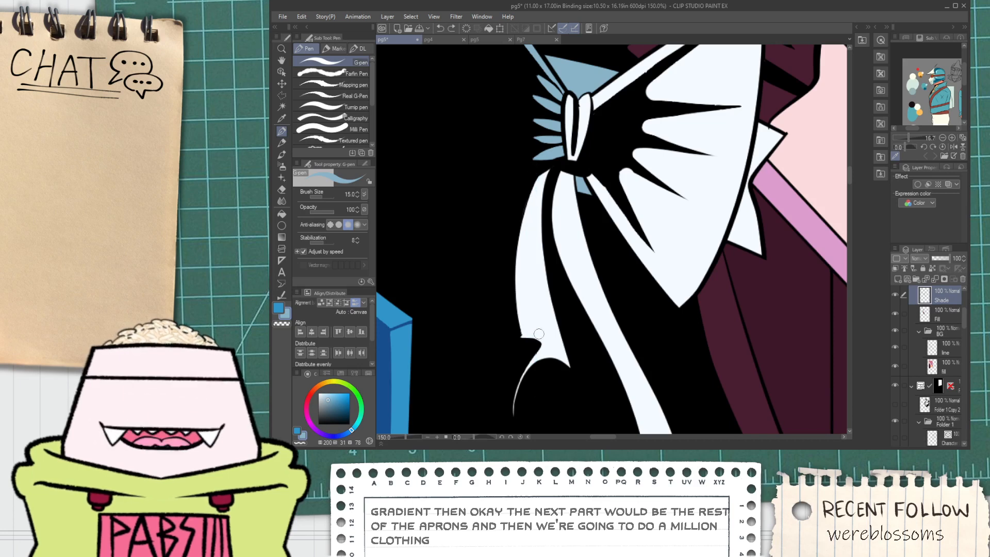
{"action": "left_click_drag", "start_coordinate": [534, 304], "coordinate": [546, 164]}
{"action": "scroll", "coordinate": [530, 270], "scroll_direction": "down", "scroll_amount": 1}
{"action": "key", "text": "space"}
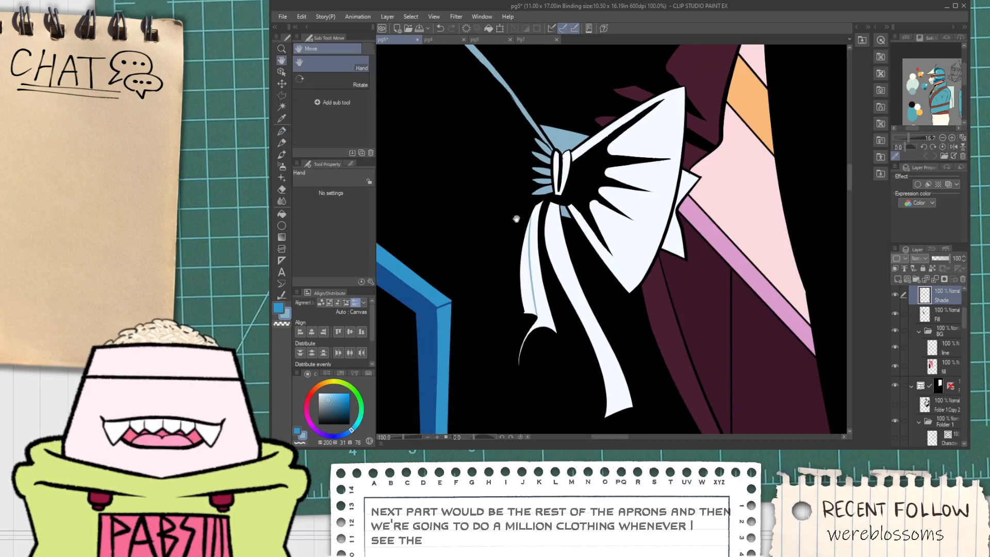
{"action": "left_click_drag", "start_coordinate": [524, 198], "coordinate": [529, 304]}
{"action": "key", "text": "g"}
{"action": "left_click", "coordinate": [515, 264]}
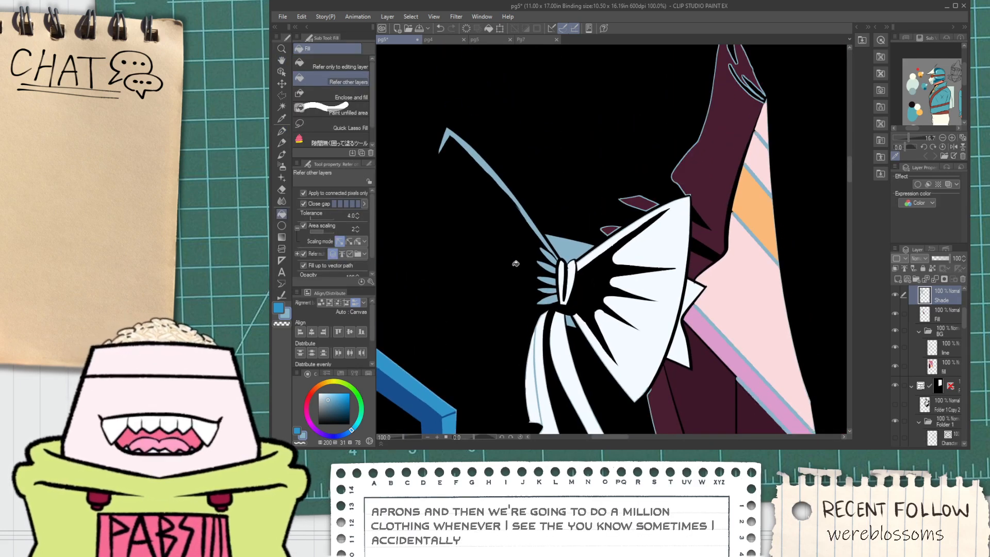
{"action": "scroll", "coordinate": [633, 243], "scroll_direction": "down", "scroll_amount": 7}
{"action": "key", "text": "space"}
{"action": "left_click_drag", "start_coordinate": [655, 152], "coordinate": [613, 205]}
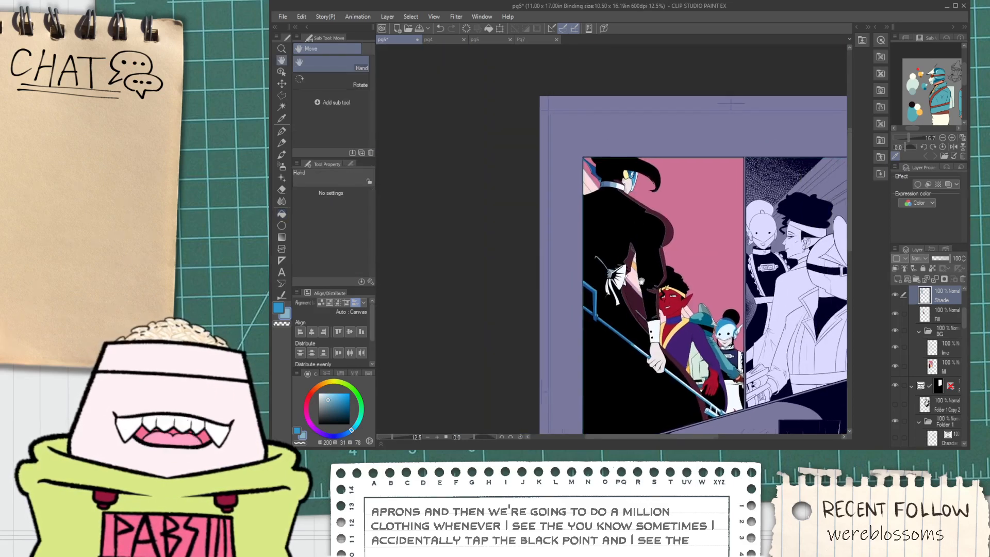
{"action": "scroll", "coordinate": [617, 190], "scroll_direction": "up", "scroll_amount": 4}
{"action": "scroll", "coordinate": [655, 242], "scroll_direction": "up", "scroll_amount": 5}
{"action": "scroll", "coordinate": [667, 248], "scroll_direction": "down", "scroll_amount": 4}
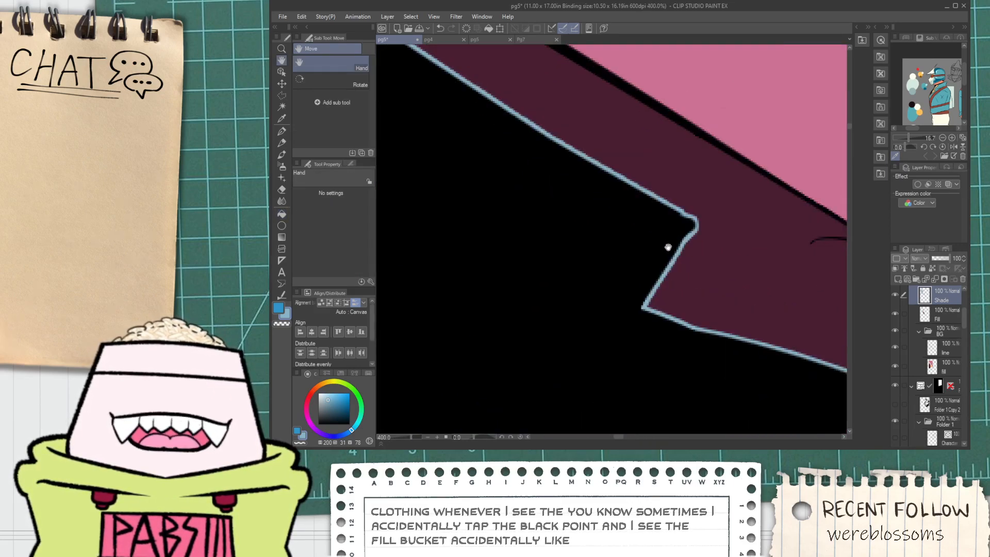
{"action": "scroll", "coordinate": [667, 250], "scroll_direction": "down", "scroll_amount": 4}
{"action": "scroll", "coordinate": [577, 335], "scroll_direction": "up", "scroll_amount": 4}
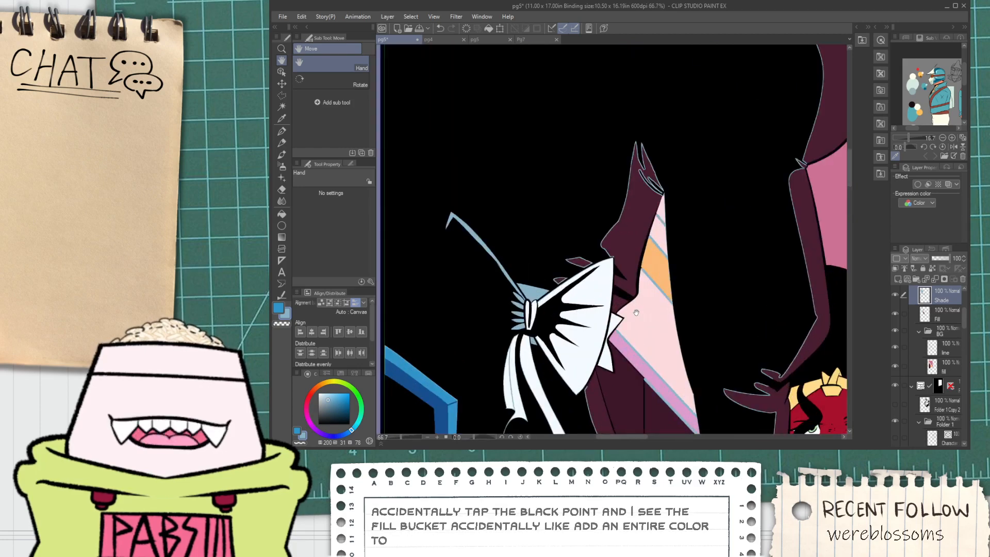
Fill the outer side of the shorter ribbon tail muted blue and shade its thin curled tip with the G-pen.
{"action": "left_click_drag", "start_coordinate": [577, 336], "coordinate": [645, 120]}
{"action": "scroll", "coordinate": [575, 183], "scroll_direction": "up", "scroll_amount": 3}
{"action": "left_click", "coordinate": [573, 179]}
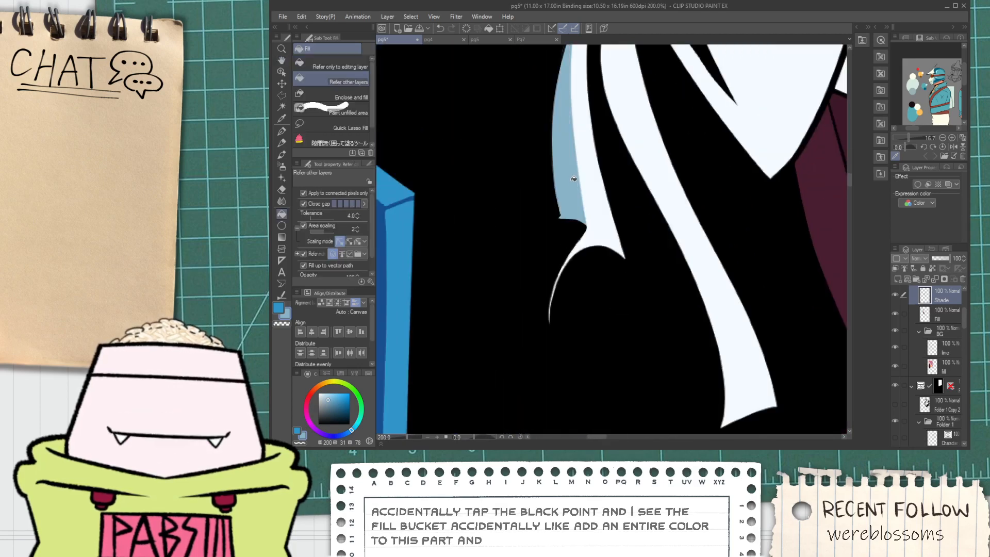
{"action": "key", "text": "space"}
{"action": "scroll", "coordinate": [593, 245], "scroll_direction": "up", "scroll_amount": 2}
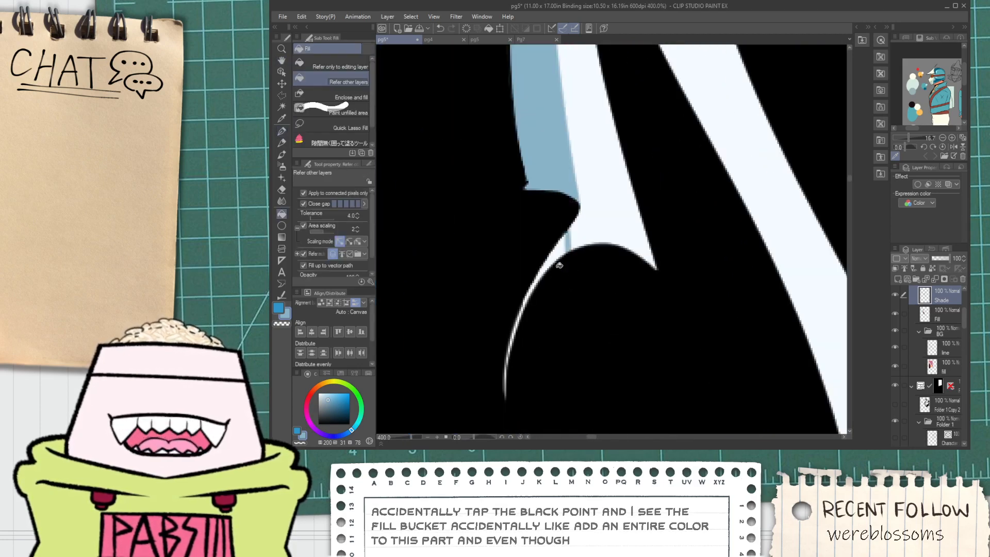
{"action": "scroll", "coordinate": [524, 328], "scroll_direction": "down", "scroll_amount": 4}
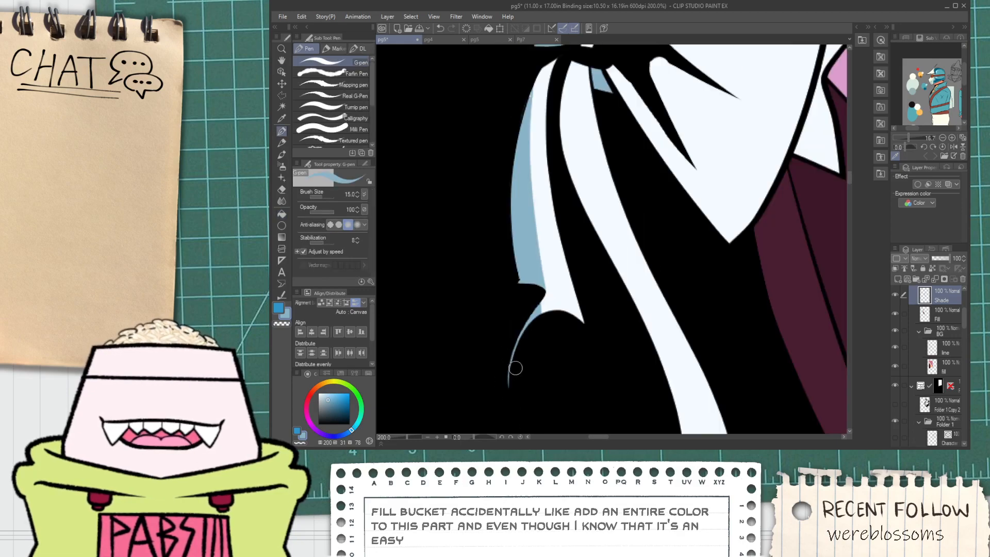
{"action": "key", "text": "space"}
{"action": "scroll", "coordinate": [537, 353], "scroll_direction": "up", "scroll_amount": 1}
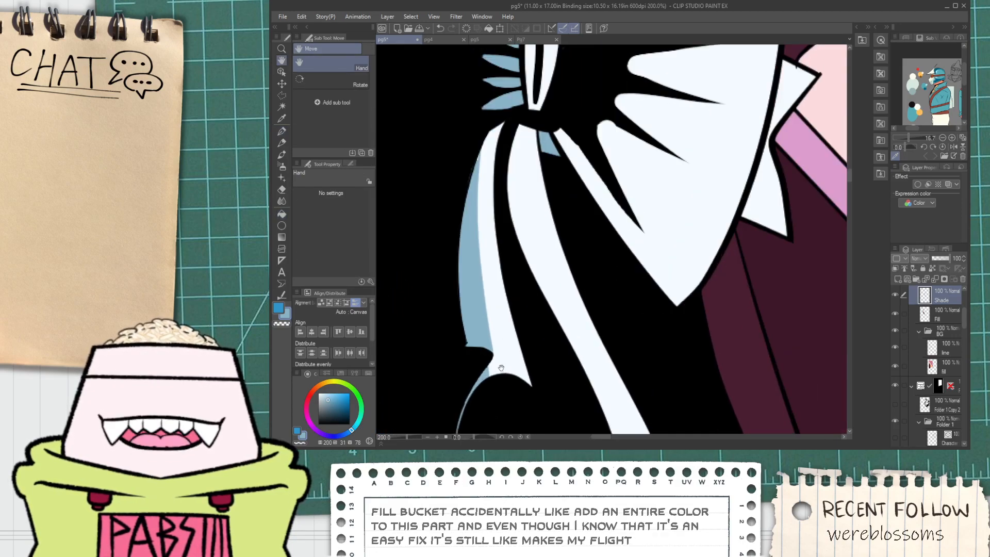
Fill the bow's knot muted blue and carve lengthwise highlights into both of its folds with the Hard eraser at size 36.7.
{"action": "scroll", "coordinate": [504, 236], "scroll_direction": "down", "scroll_amount": 2}
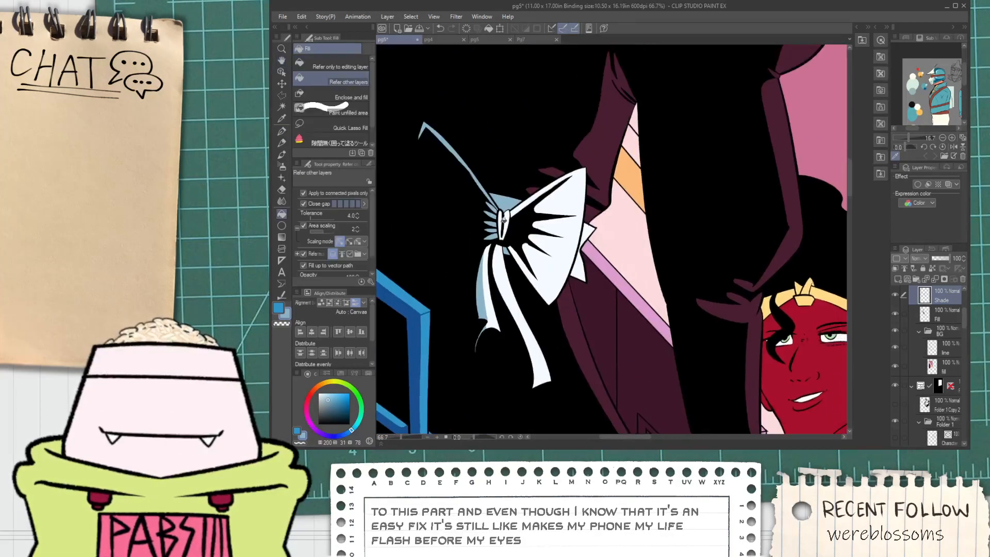
{"action": "scroll", "coordinate": [505, 213], "scroll_direction": "up", "scroll_amount": 1}
{"action": "key", "text": "e"}
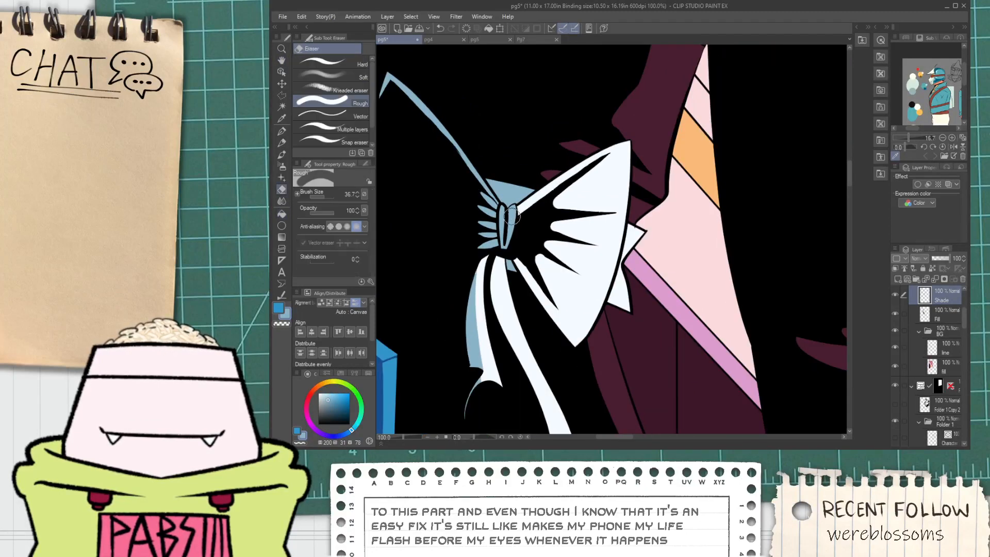
{"action": "left_click_drag", "start_coordinate": [514, 198], "coordinate": [507, 257]}
{"action": "left_click", "coordinate": [362, 62]}
{"action": "scroll", "coordinate": [512, 198], "scroll_direction": "up", "scroll_amount": 1}
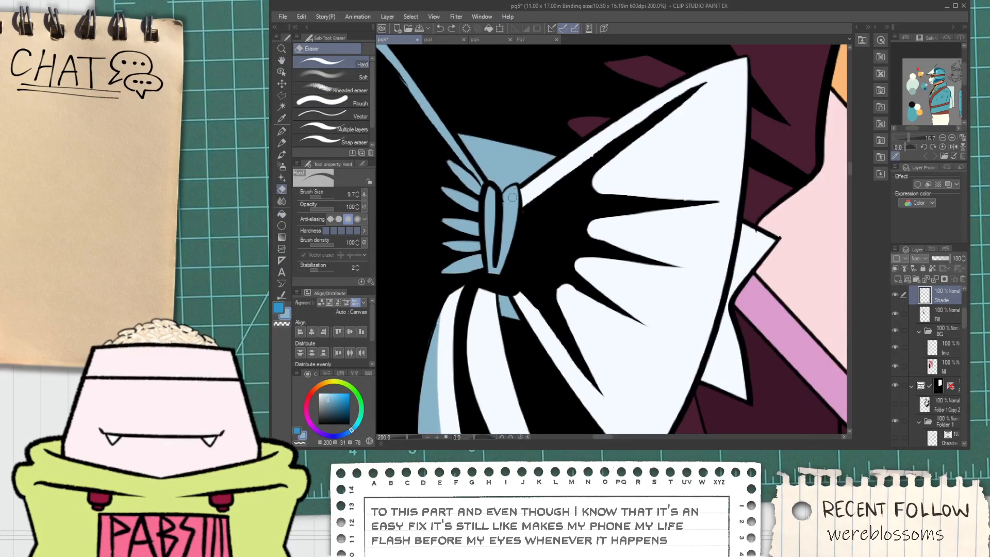
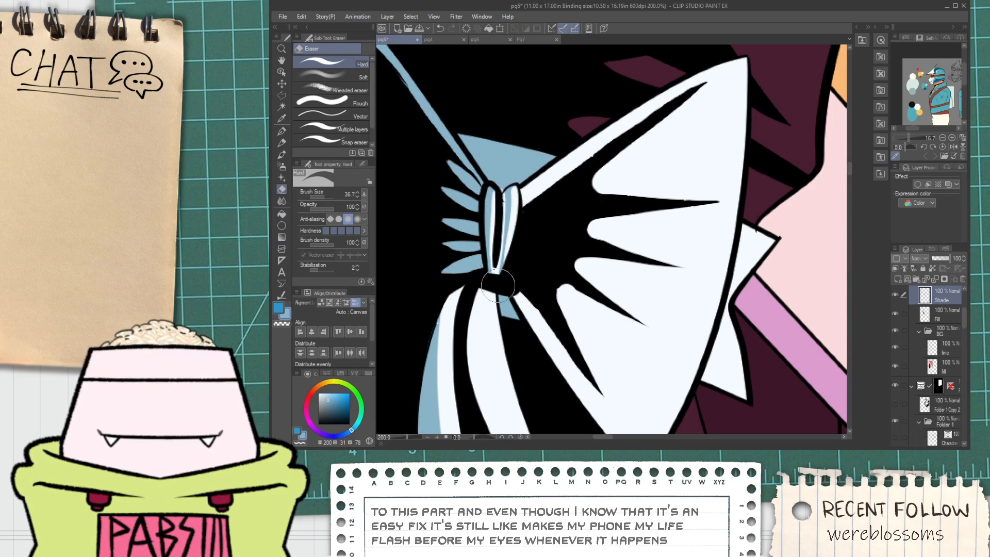
{"action": "scroll", "coordinate": [493, 253], "scroll_direction": "down", "scroll_amount": 2}
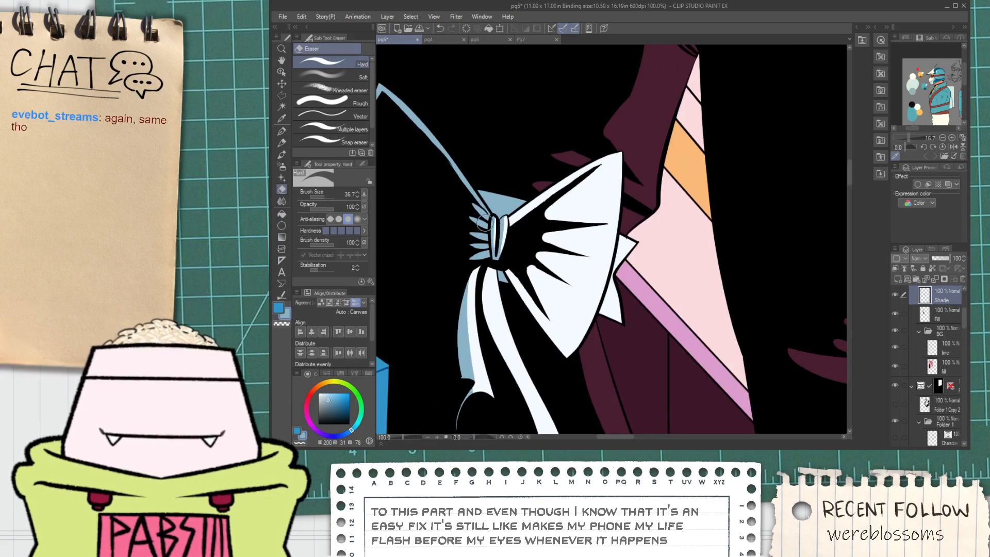
{"action": "scroll", "coordinate": [492, 211], "scroll_direction": "up", "scroll_amount": 2}
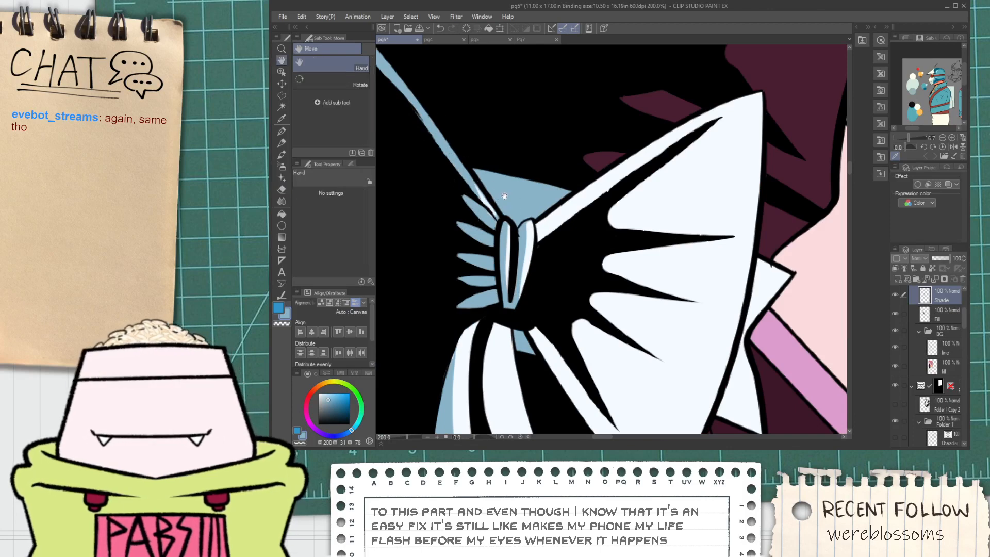
Erase tapered highlights into the apron string's end at the knot and into the uppermost small pleat, touching up the edge with the G-pen.
{"action": "scroll", "coordinate": [473, 181], "scroll_direction": "up", "scroll_amount": 3}
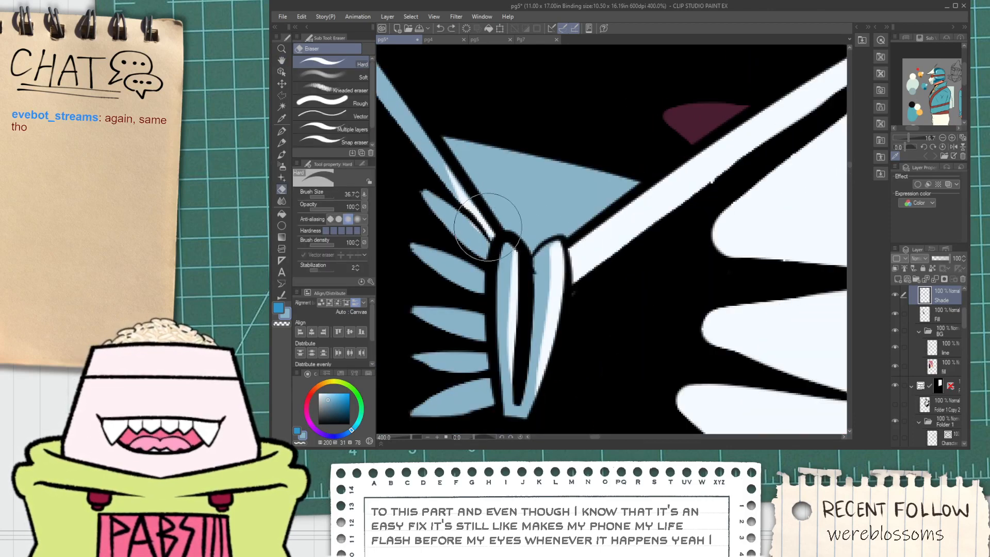
{"action": "key", "text": "p"}
{"action": "scroll", "coordinate": [485, 227], "scroll_direction": "up", "scroll_amount": 3}
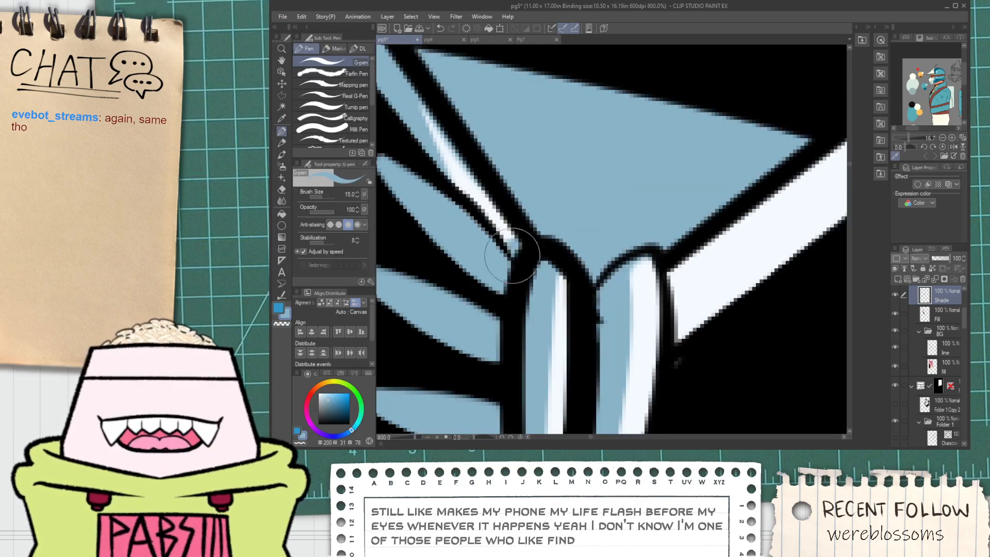
{"action": "scroll", "coordinate": [500, 259], "scroll_direction": "down", "scroll_amount": 3}
{"action": "key", "text": "e"}
{"action": "scroll", "coordinate": [516, 273], "scroll_direction": "up", "scroll_amount": 3}
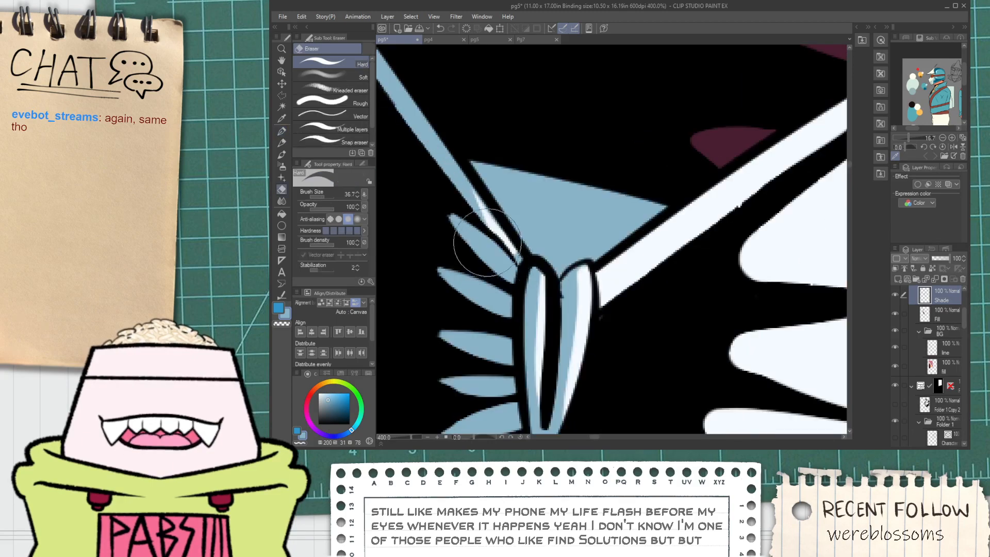
{"action": "left_click_drag", "start_coordinate": [531, 289], "coordinate": [433, 214]}
{"action": "scroll", "coordinate": [507, 263], "scroll_direction": "down", "scroll_amount": 4}
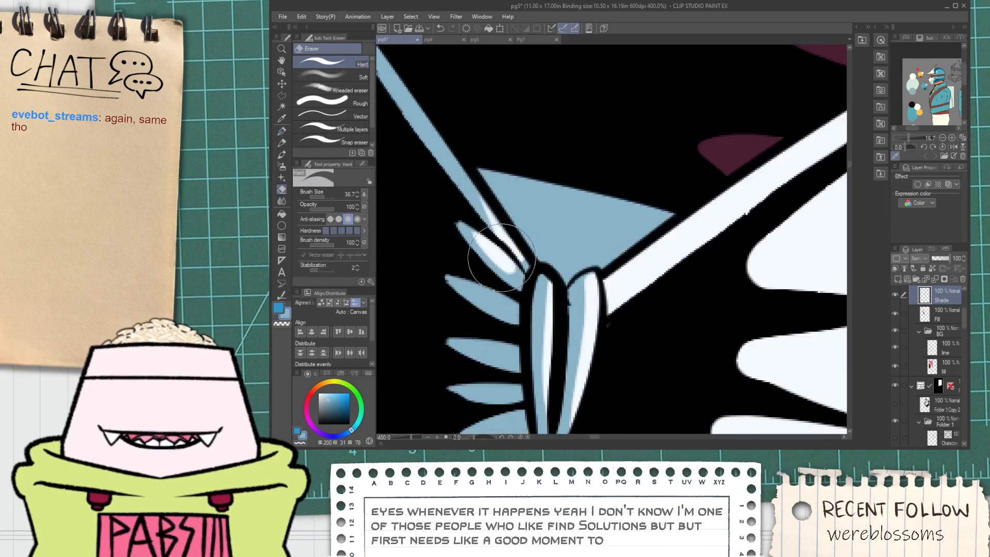
Erase several short curved highlights into the muted blue patch above the bow's knot with the Hard eraser.
{"action": "key", "text": "space"}
{"action": "left_click_drag", "start_coordinate": [512, 270], "coordinate": [510, 298]}
{"action": "scroll", "coordinate": [534, 290], "scroll_direction": "up", "scroll_amount": 2}
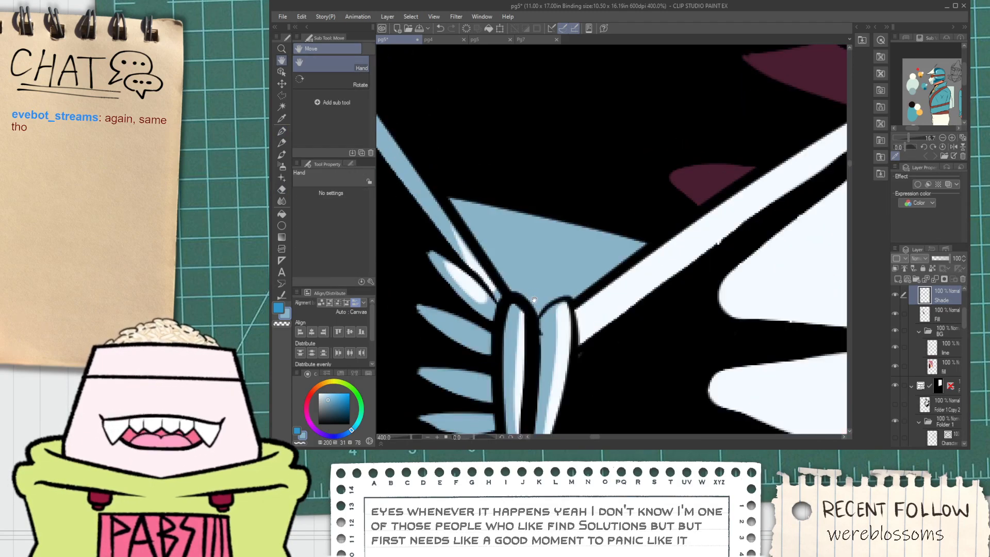
{"action": "left_click_drag", "start_coordinate": [513, 261], "coordinate": [576, 281]}
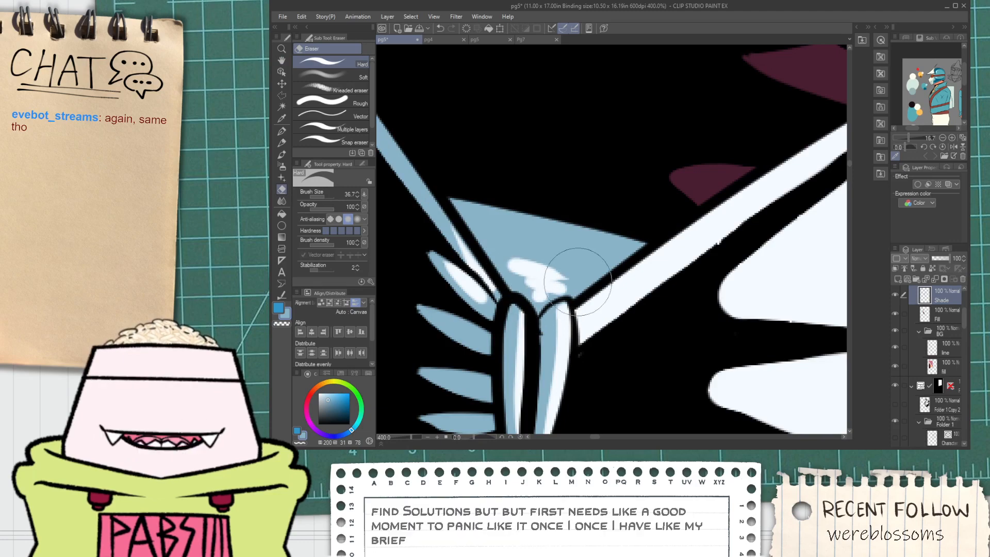
{"action": "key", "text": "ctrl+z"}
{"action": "left_click_drag", "start_coordinate": [512, 262], "coordinate": [584, 279]}
{"action": "key", "text": "ctrl+z"}
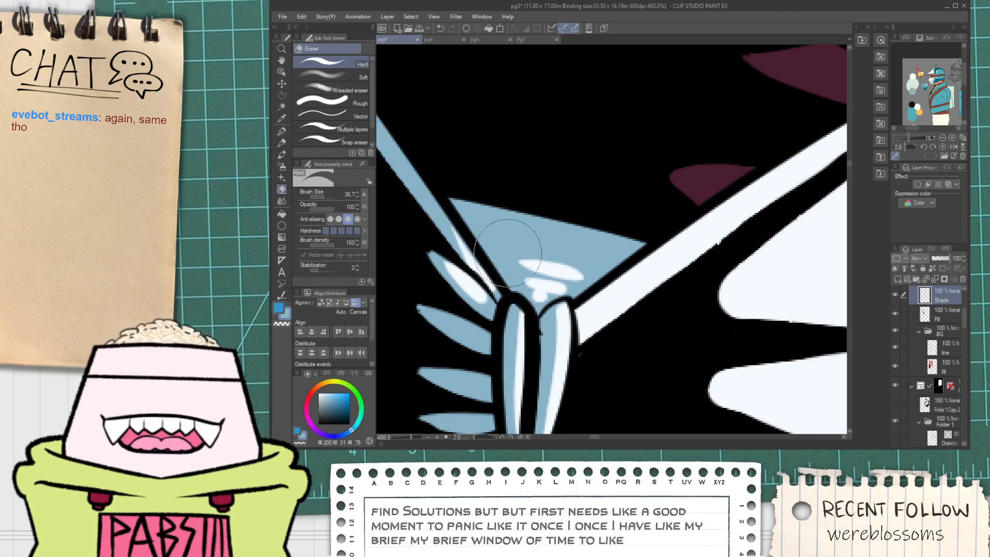
{"action": "mouse_move", "coordinate": [500, 234]}
{"action": "left_mouse_down"}
{"action": "mouse_move", "coordinate": [571, 252]}
{"action": "mouse_move", "coordinate": [553, 249]}
{"action": "mouse_move", "coordinate": [580, 255]}
{"action": "left_mouse_up"}
{"action": "key", "text": "ctrl+z"}
Shade the narrow upper band of the large bow loop muted blue with the G-pen, from the knot to the loop's tip.
{"action": "scroll", "coordinate": [515, 246], "scroll_direction": "down", "scroll_amount": 3}
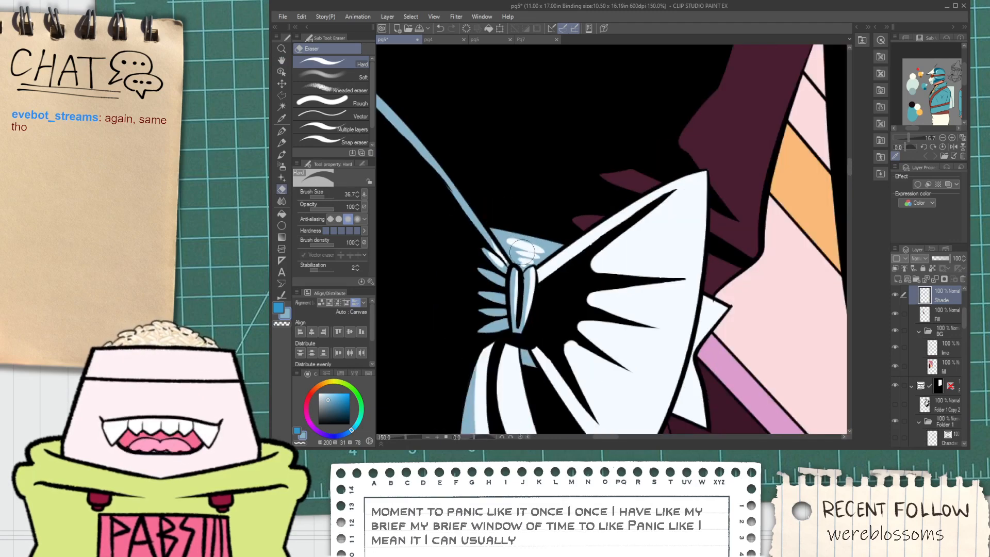
{"action": "scroll", "coordinate": [522, 251], "scroll_direction": "down", "scroll_amount": 3}
{"action": "key", "text": "i"}
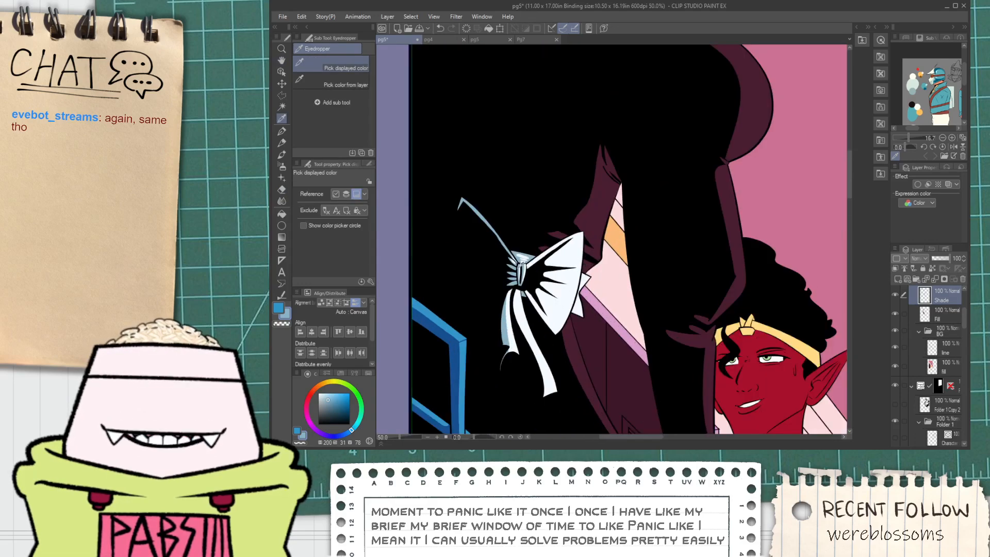
{"action": "scroll", "coordinate": [521, 265], "scroll_direction": "up", "scroll_amount": 3}
{"action": "scroll", "coordinate": [541, 243], "scroll_direction": "up", "scroll_amount": 2}
{"action": "key", "text": "p"}
{"action": "scroll", "coordinate": [565, 209], "scroll_direction": "up", "scroll_amount": 3}
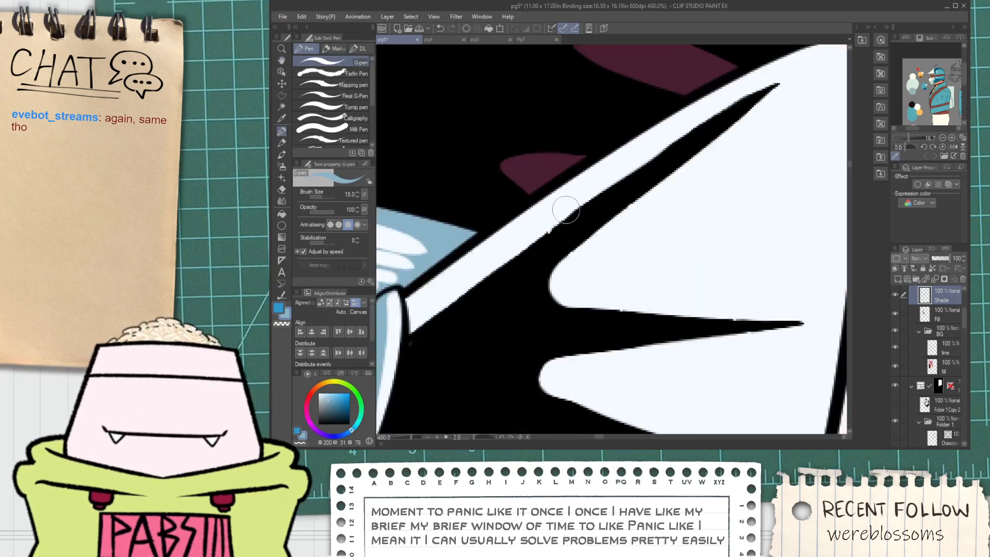
{"action": "left_click_drag", "start_coordinate": [566, 210], "coordinate": [444, 274]}
{"action": "left_click_drag", "start_coordinate": [625, 143], "coordinate": [711, 106]}
{"action": "scroll", "coordinate": [669, 114], "scroll_direction": "down", "scroll_amount": 4}
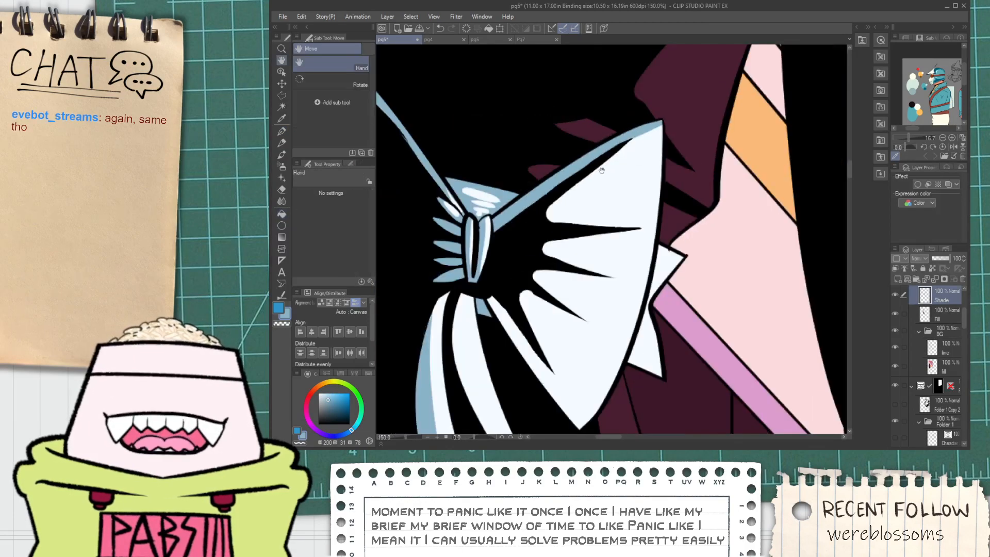
Shade the narrow lower band of the large bow loop muted blue, outlining the shadow with the G-pen and filling it.
{"action": "scroll", "coordinate": [541, 229], "scroll_direction": "up", "scroll_amount": 2}
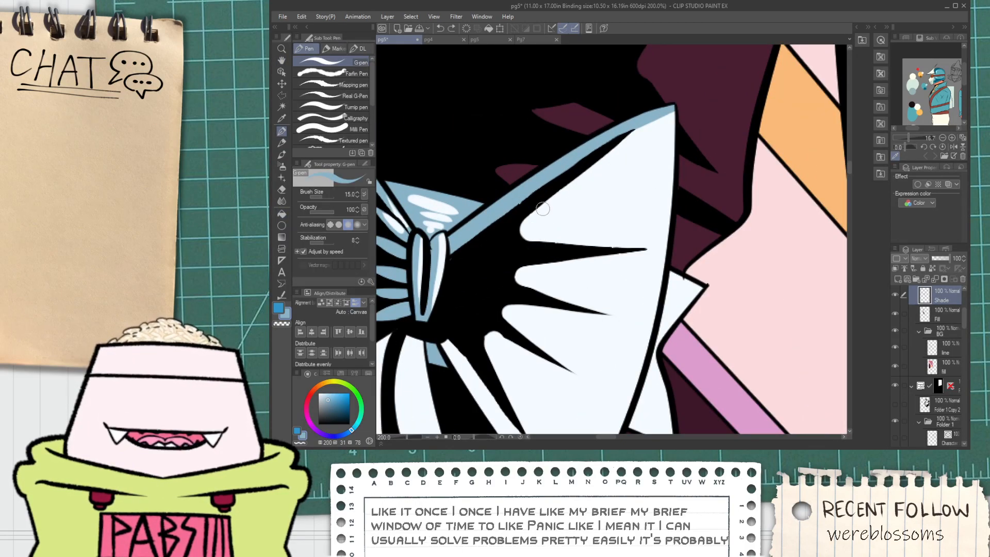
{"action": "left_click_drag", "start_coordinate": [536, 240], "coordinate": [649, 164]}
{"action": "key", "text": "ctrl+z"}
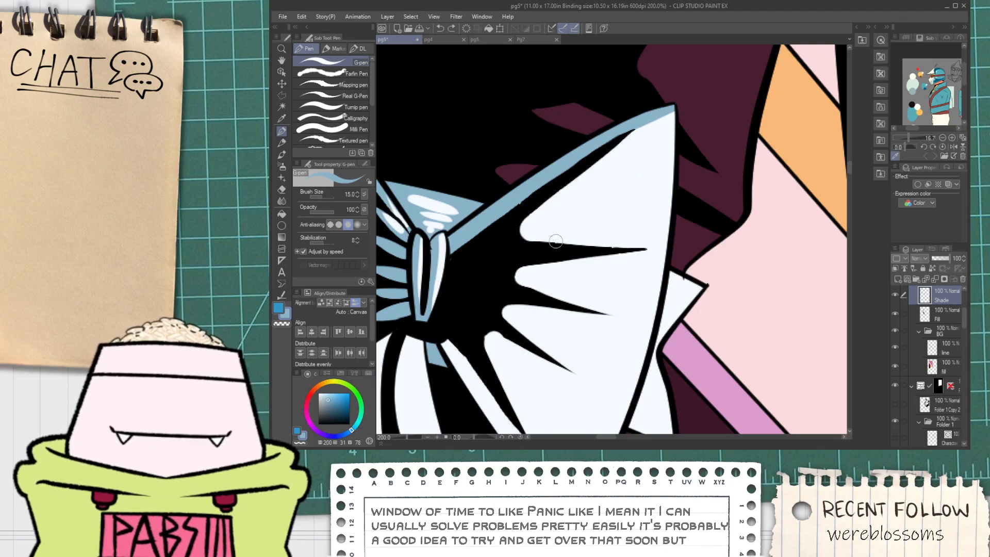
{"action": "left_click_drag", "start_coordinate": [495, 300], "coordinate": [562, 181]}
{"action": "left_click_drag", "start_coordinate": [558, 316], "coordinate": [537, 242]}
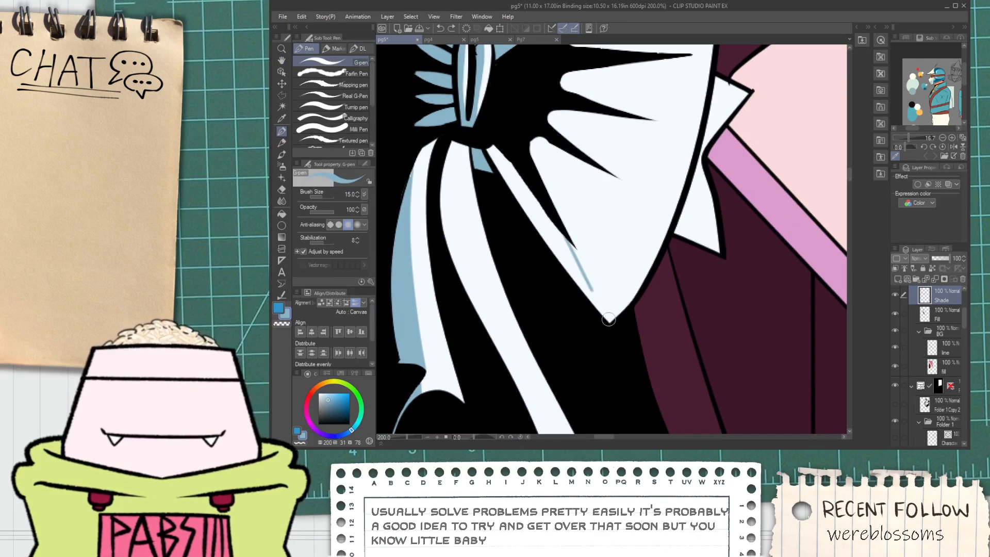
{"action": "key", "text": "g"}
{"action": "left_click", "coordinate": [592, 288]}
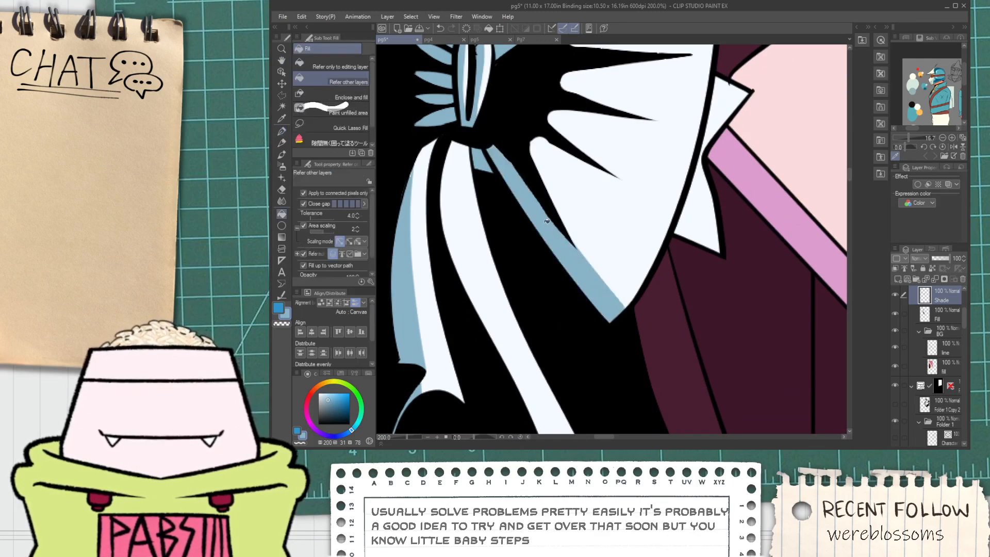
Shade one side of the longer ribbon tail muted blue from the knot to its lower end, outlining and filling each shadow.
{"action": "scroll", "coordinate": [547, 221], "scroll_direction": "down", "scroll_amount": 1}
{"action": "left_click_drag", "start_coordinate": [547, 221], "coordinate": [573, 184]}
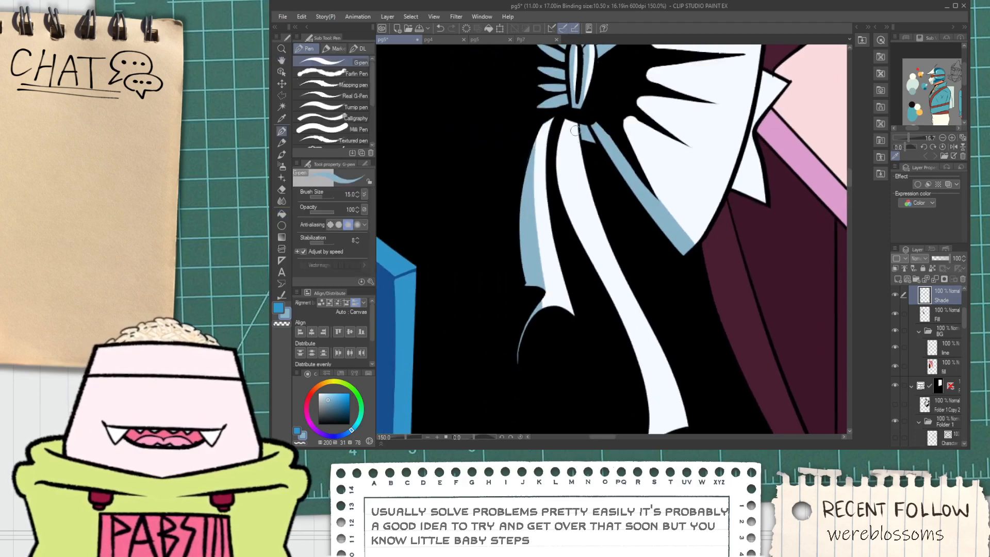
{"action": "left_click_drag", "start_coordinate": [577, 120], "coordinate": [631, 304]}
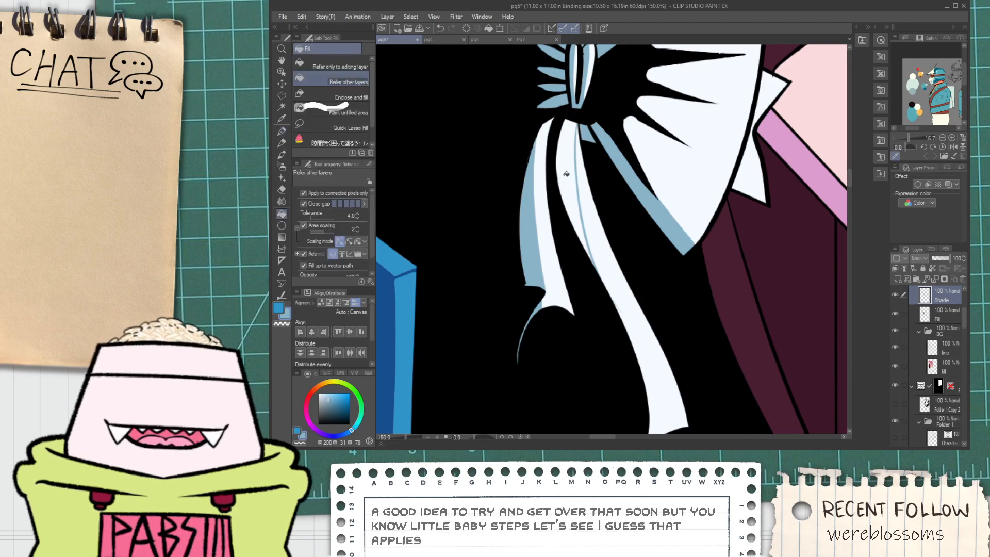
{"action": "key", "text": "ctrl+z"}
{"action": "mouse_move", "coordinate": [611, 300]}
{"action": "left_mouse_down"}
{"action": "mouse_move", "coordinate": [577, 227]}
{"action": "mouse_move", "coordinate": [615, 354]}
{"action": "left_mouse_up"}
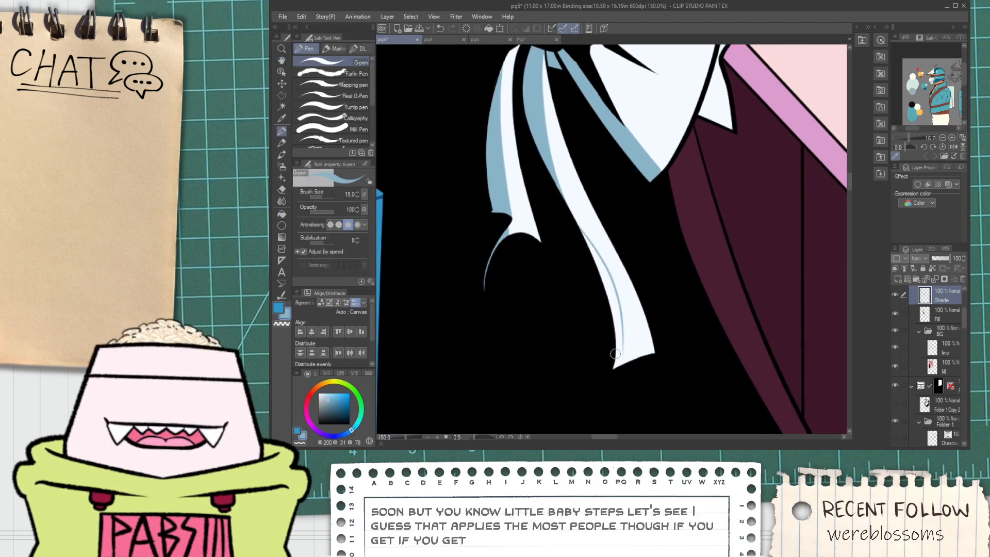
{"action": "key", "text": "h"}
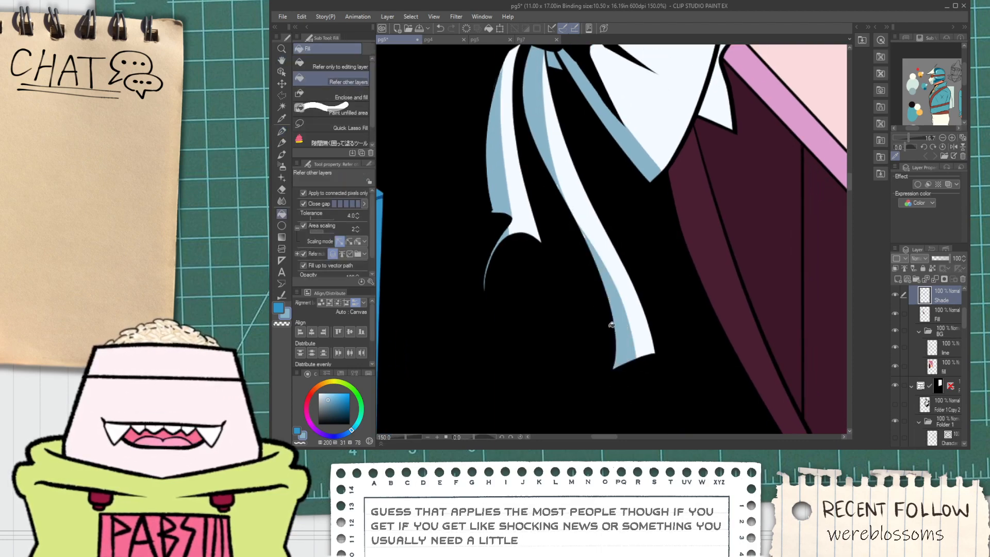
Examine the shaded bow against the whole figure, the panel and the full page.
{"action": "scroll", "coordinate": [616, 335], "scroll_direction": "down", "scroll_amount": 7}
{"action": "scroll", "coordinate": [613, 328], "scroll_direction": "up", "scroll_amount": 7}
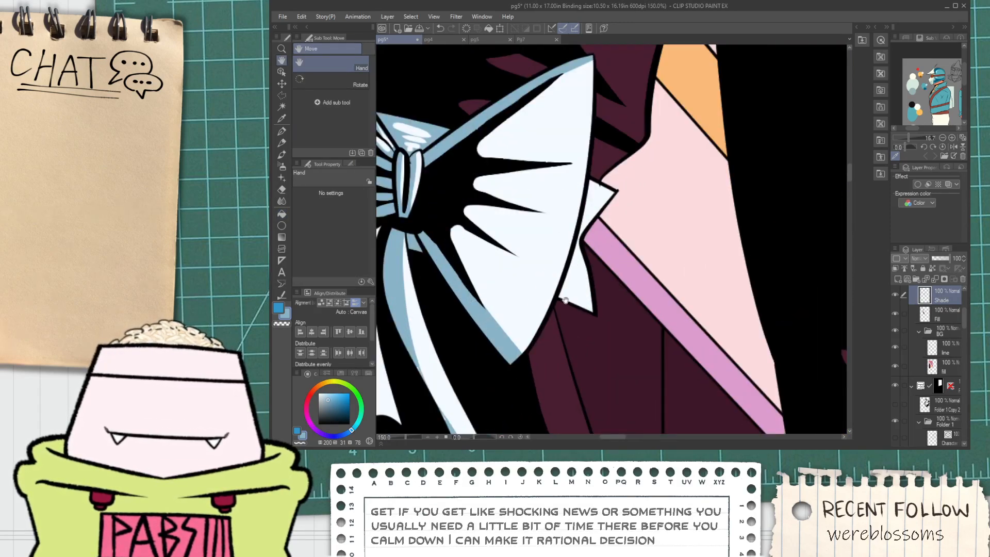
{"action": "scroll", "coordinate": [565, 300], "scroll_direction": "down", "scroll_amount": 4}
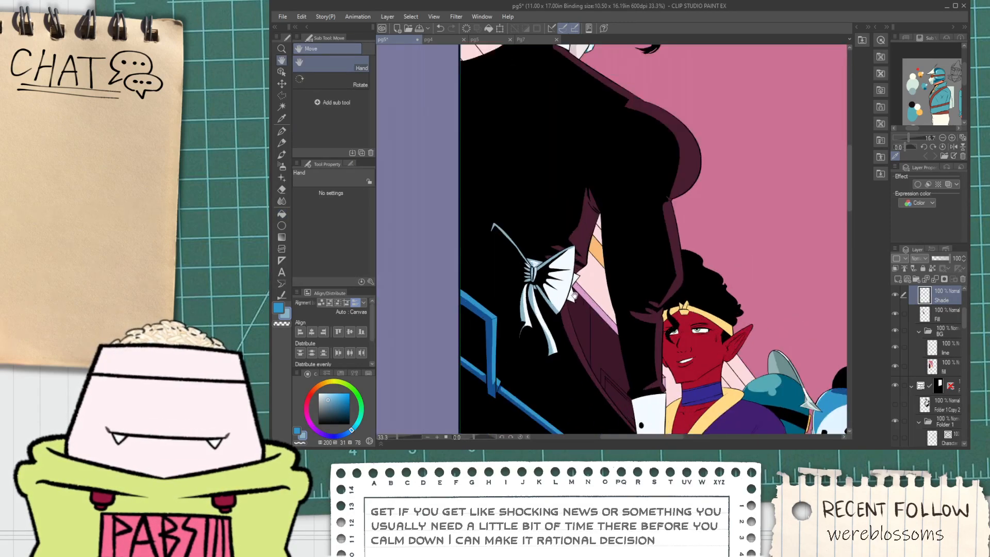
{"action": "scroll", "coordinate": [574, 295], "scroll_direction": "up", "scroll_amount": 2}
{"action": "key", "text": "g"}
{"action": "scroll", "coordinate": [575, 260], "scroll_direction": "down", "scroll_amount": 7}
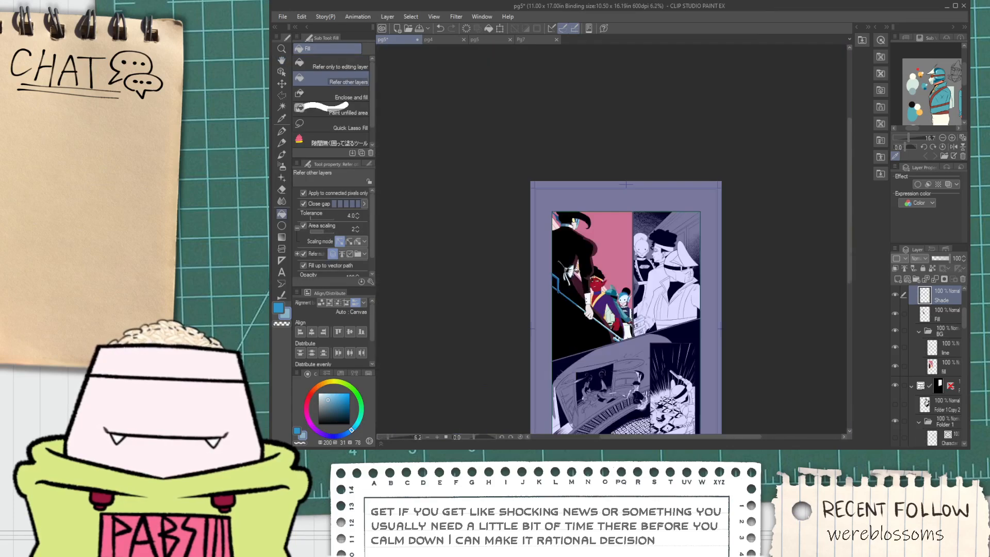
{"action": "key", "text": "h"}
{"action": "left_click_drag", "start_coordinate": [576, 282], "coordinate": [577, 300]}
{"action": "scroll", "coordinate": [577, 299], "scroll_direction": "up", "scroll_amount": 5}
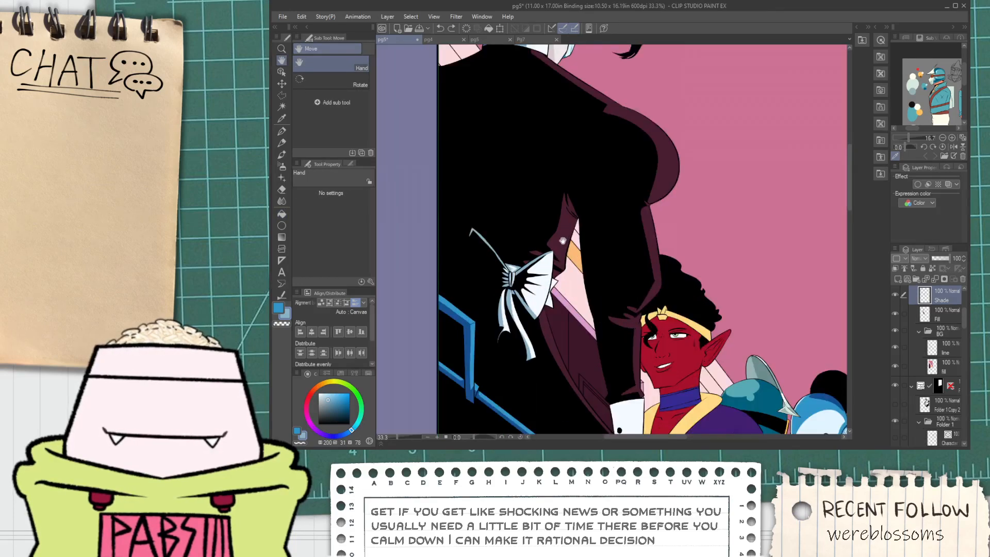
{"action": "scroll", "coordinate": [565, 238], "scroll_direction": "down", "scroll_amount": 1}
{"action": "left_click_drag", "start_coordinate": [564, 174], "coordinate": [579, 309]}
{"action": "scroll", "coordinate": [579, 310], "scroll_direction": "up", "scroll_amount": 1}
{"action": "scroll", "coordinate": [523, 177], "scroll_direction": "down", "scroll_amount": 2}
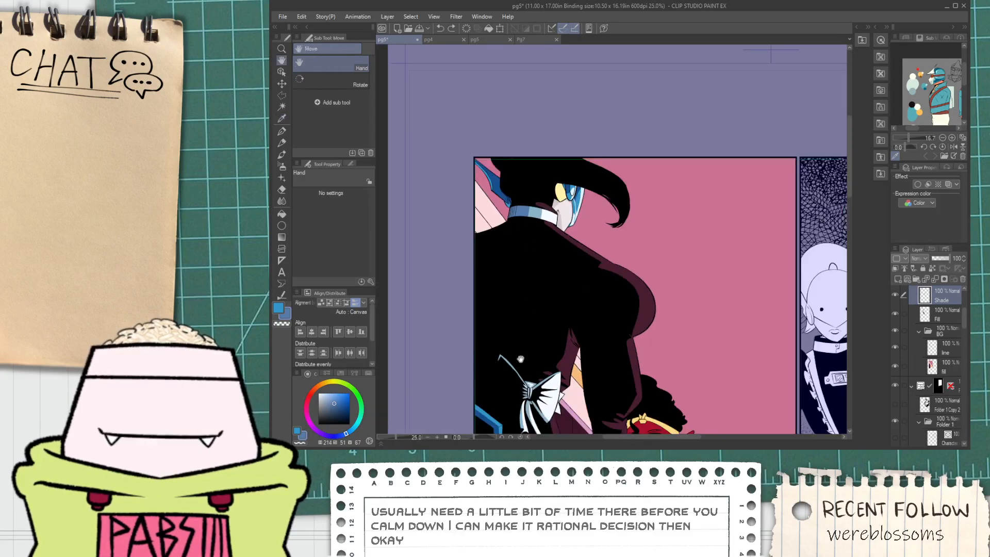
Add deeper blue shadows along the upper edges of the small pleats beside the bow's knot with the G-pen at size 15.
{"action": "left_click_drag", "start_coordinate": [537, 412], "coordinate": [567, 304]}
{"action": "scroll", "coordinate": [567, 308], "scroll_direction": "up", "scroll_amount": 5}
{"action": "scroll", "coordinate": [550, 284], "scroll_direction": "up", "scroll_amount": 1}
{"action": "key", "text": "p"}
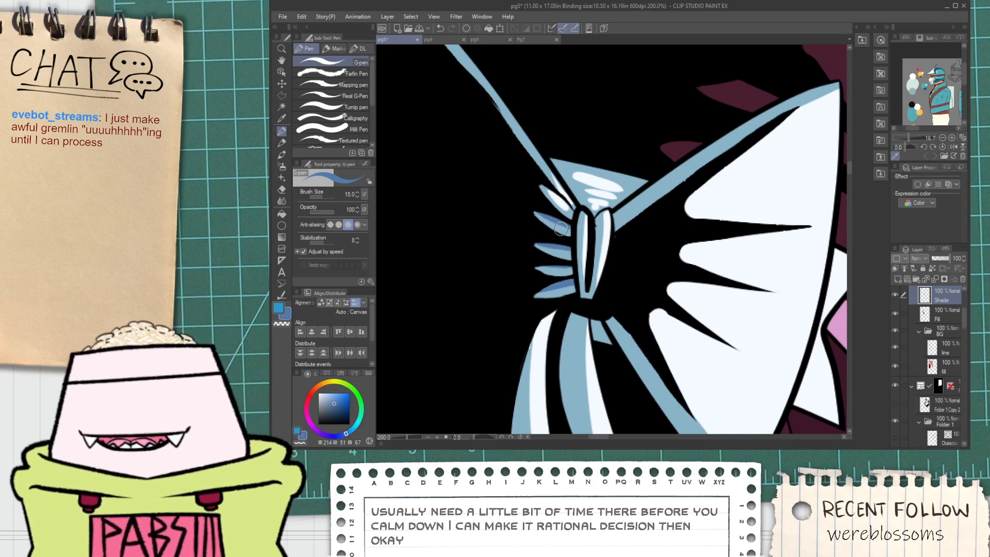
{"action": "key", "text": "space"}
{"action": "left_click_drag", "start_coordinate": [533, 216], "coordinate": [577, 270]}
Fill the uppermost small pleat deeper blue and paint the same shade over the apron string's end at the knot.
{"action": "key", "text": "g"}
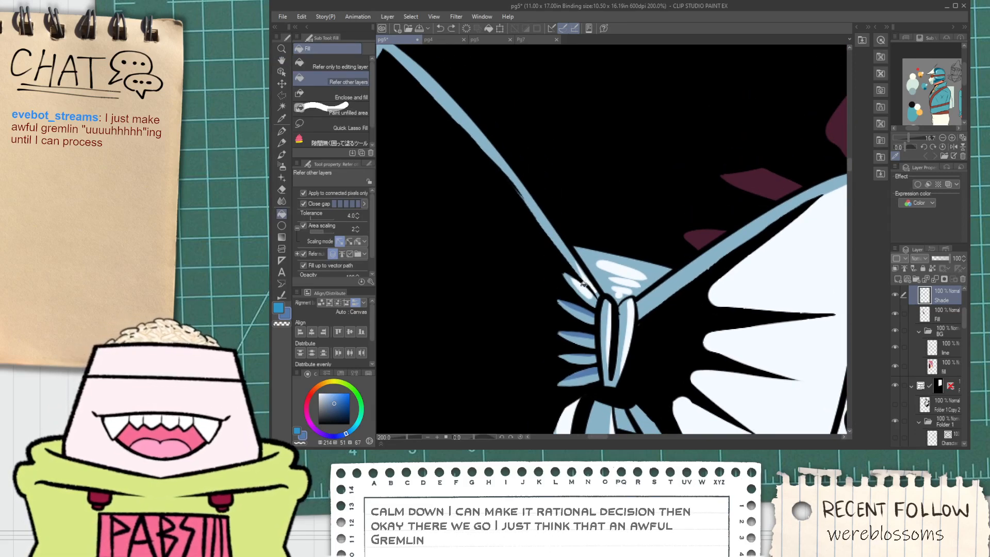
{"action": "scroll", "coordinate": [584, 283], "scroll_direction": "down", "scroll_amount": 2}
{"action": "scroll", "coordinate": [580, 268], "scroll_direction": "up", "scroll_amount": 4}
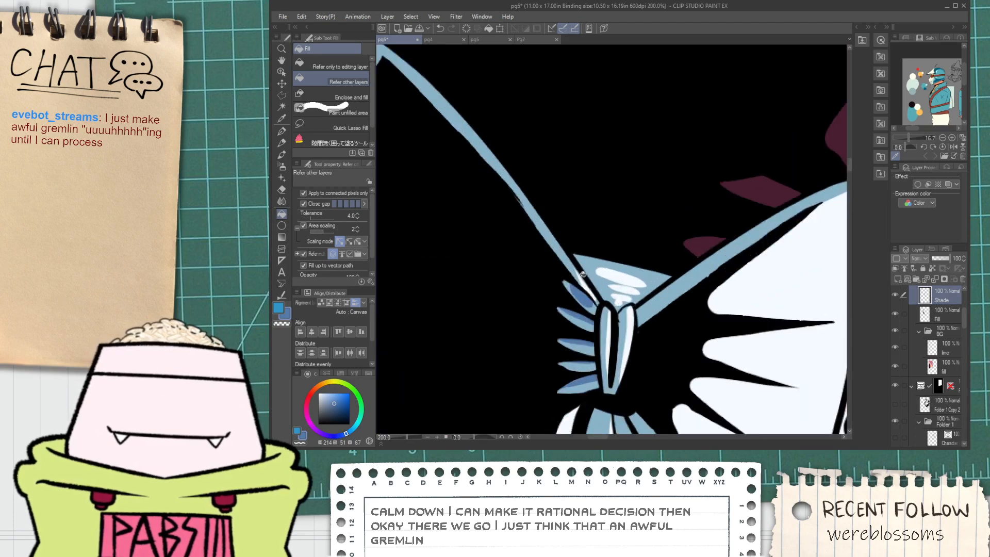
{"action": "key", "text": "p"}
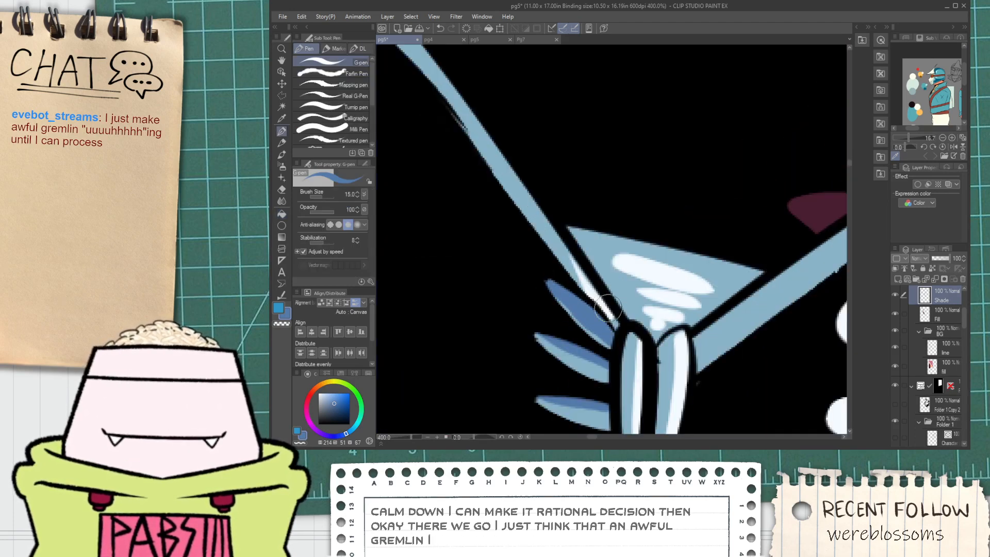
{"action": "left_click_drag", "start_coordinate": [613, 321], "coordinate": [550, 242]}
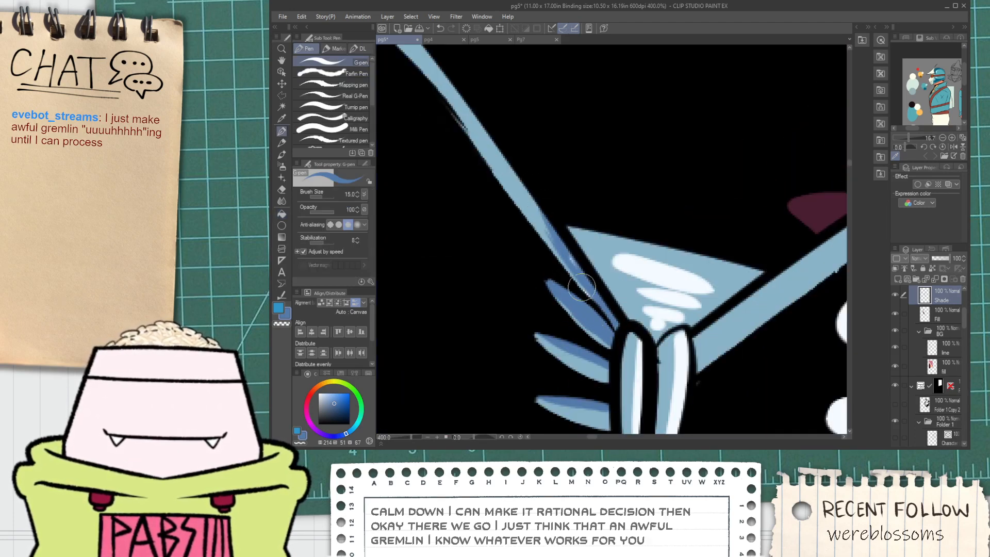
Shade the apron string deeper blue from its hooked end toward the knot with the G-pen and fill.
{"action": "scroll", "coordinate": [577, 275], "scroll_direction": "down", "scroll_amount": 5}
{"action": "key", "text": "h"}
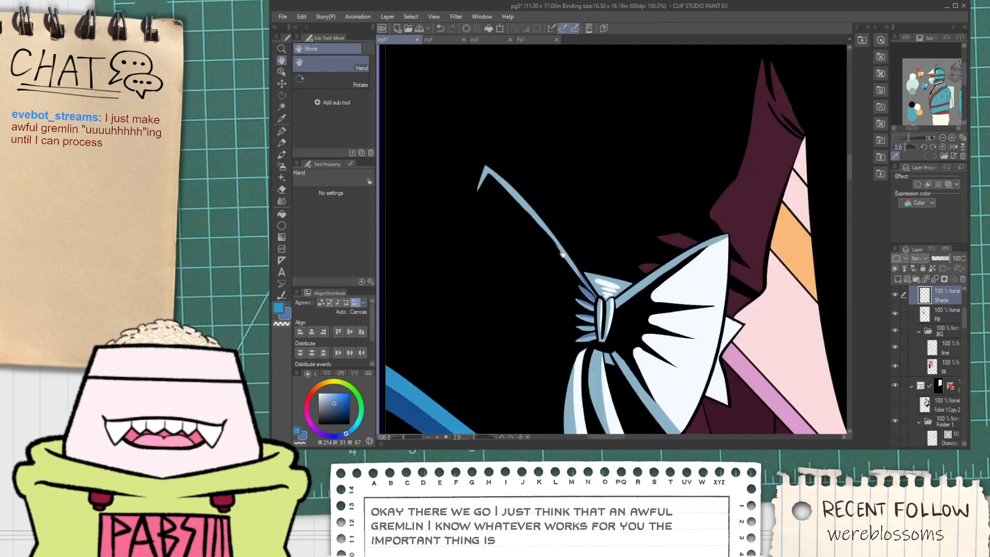
{"action": "scroll", "coordinate": [577, 297], "scroll_direction": "up", "scroll_amount": 3}
{"action": "key", "text": "p"}
{"action": "key", "text": "g"}
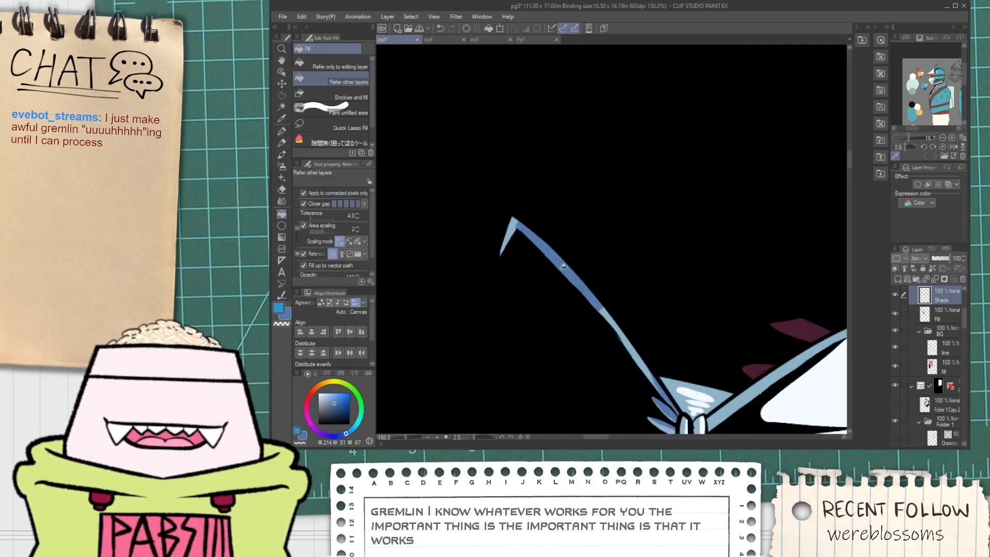
{"action": "scroll", "coordinate": [527, 250], "scroll_direction": "down", "scroll_amount": 3}
{"action": "key", "text": "h"}
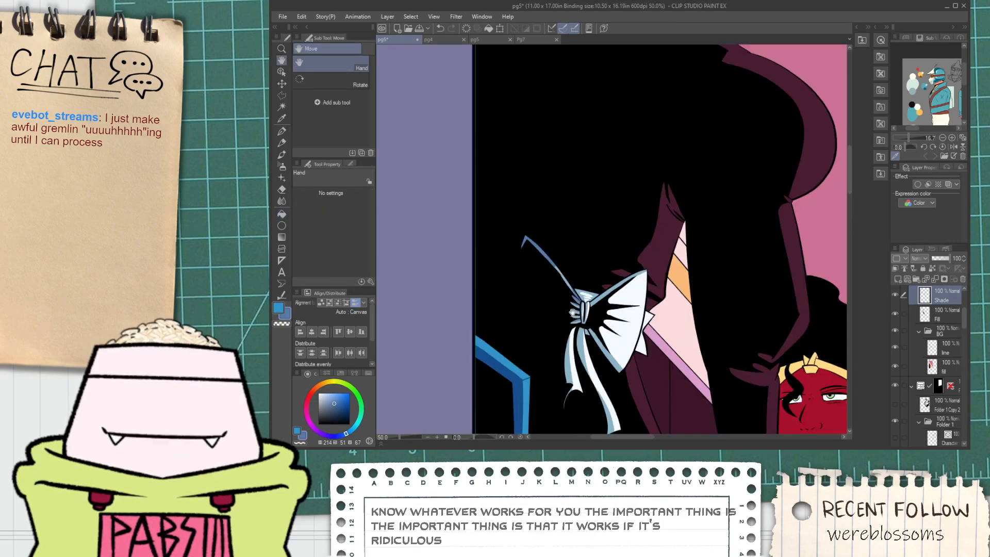
{"action": "scroll", "coordinate": [559, 273], "scroll_direction": "up", "scroll_amount": 4}
{"action": "key", "text": "p"}
{"action": "mouse_move", "coordinate": [532, 262]}
{"action": "left_mouse_down"}
{"action": "mouse_move", "coordinate": [561, 241]}
{"action": "mouse_move", "coordinate": [542, 259]}
{"action": "left_mouse_up"}
{"action": "scroll", "coordinate": [585, 240], "scroll_direction": "down", "scroll_amount": 3}
{"action": "key", "text": "space"}
{"action": "scroll", "coordinate": [573, 313], "scroll_direction": "up", "scroll_amount": 3}
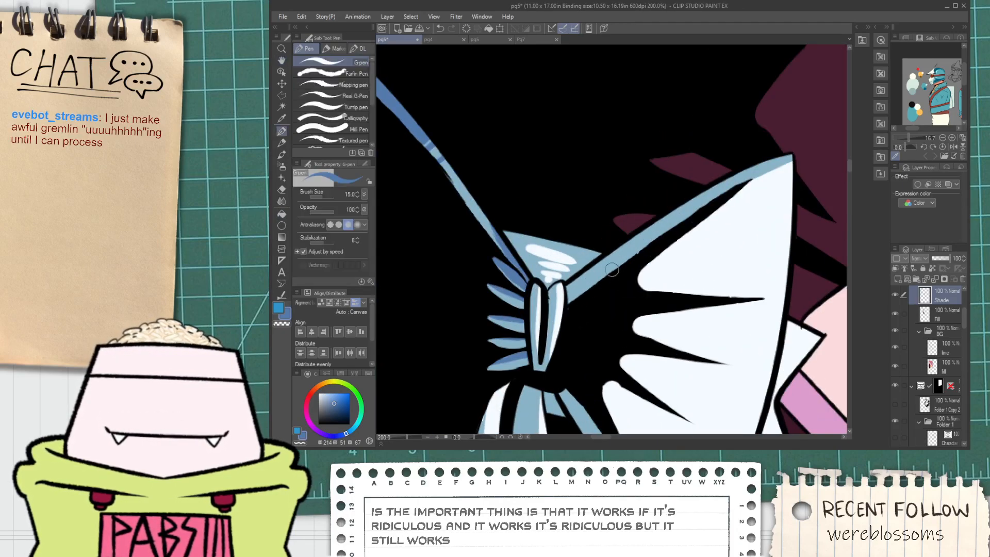
Shade the knot end of the large loop's upper band deeper blue, with a curved boundary across the band.
{"action": "scroll", "coordinate": [593, 286], "scroll_direction": "up", "scroll_amount": 2}
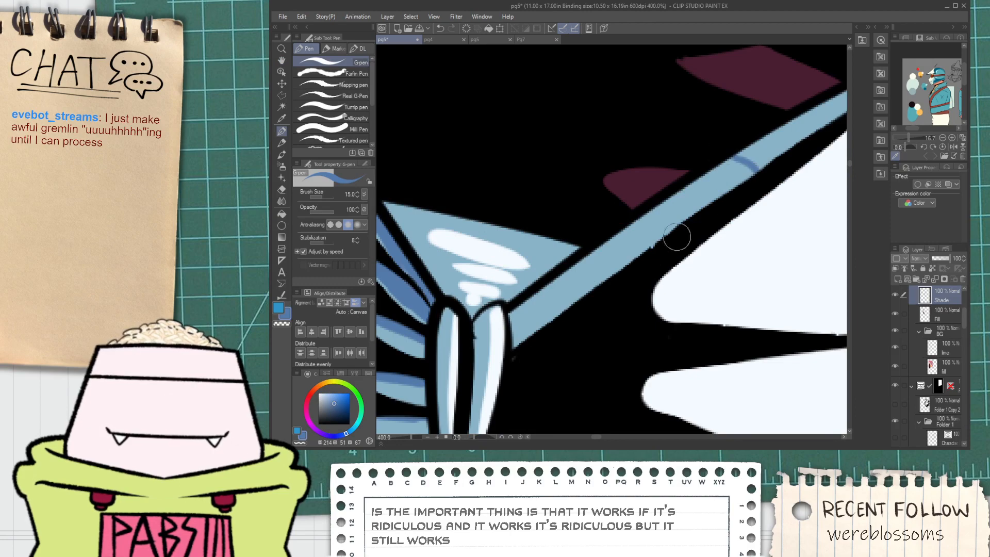
{"action": "scroll", "coordinate": [677, 237], "scroll_direction": "down", "scroll_amount": 8}
{"action": "key", "text": "h"}
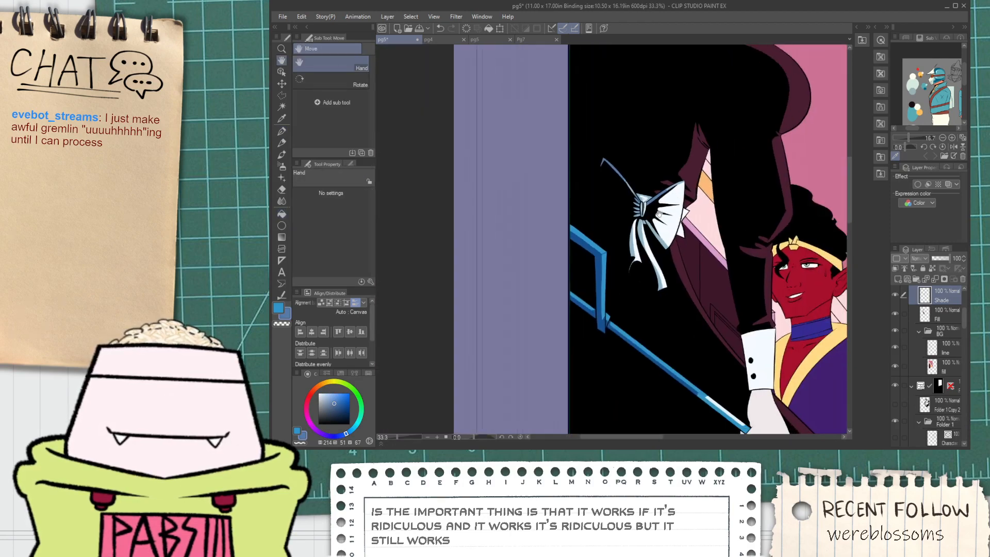
Shade the knot end of the large loop's lower band and the small scrap beneath the knot deeper blue.
{"action": "scroll", "coordinate": [659, 213], "scroll_direction": "up", "scroll_amount": 5}
{"action": "key", "text": "p"}
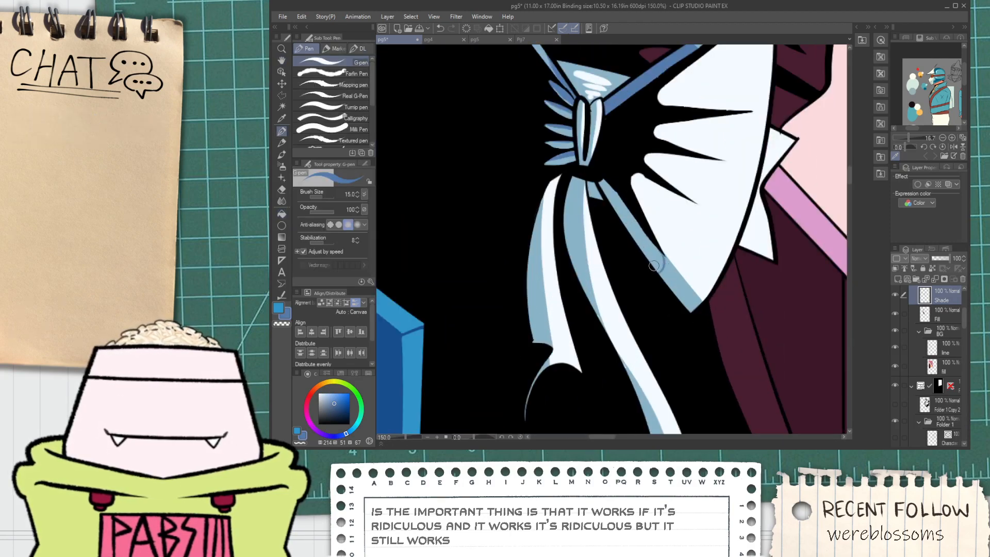
{"action": "key", "text": "g"}
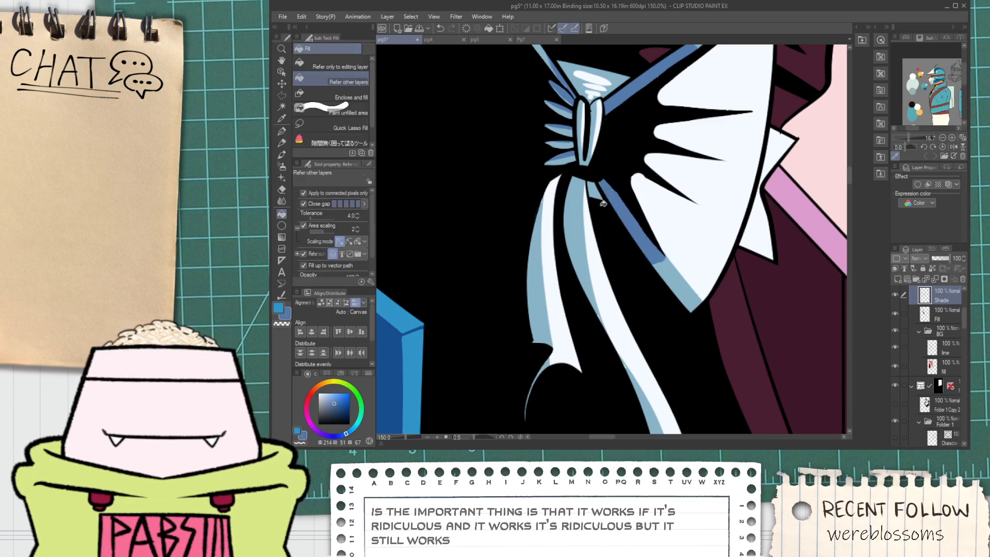
{"action": "scroll", "coordinate": [603, 196], "scroll_direction": "down", "scroll_amount": 2}
{"action": "key", "text": "p"}
{"action": "scroll", "coordinate": [601, 224], "scroll_direction": "up", "scroll_amount": 3}
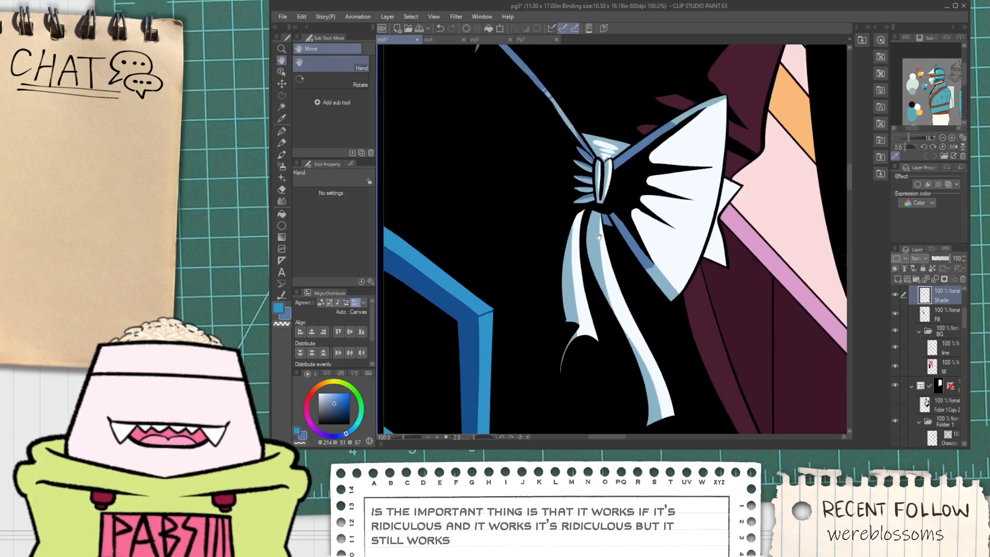
{"action": "scroll", "coordinate": [605, 206], "scroll_direction": "up", "scroll_amount": 2}
{"action": "left_click_drag", "start_coordinate": [604, 203], "coordinate": [532, 380]}
{"action": "key", "text": "ctrl+z"}
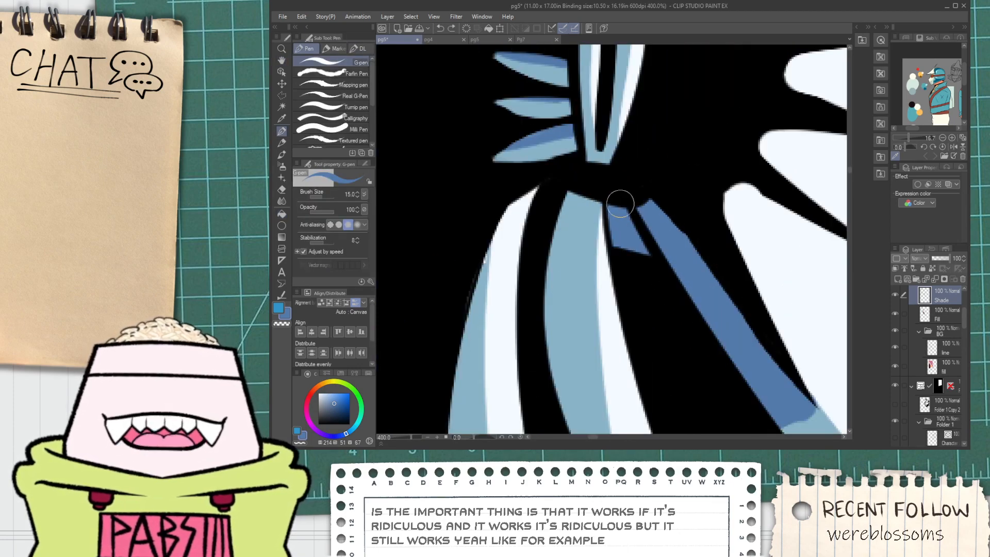
{"action": "left_click_drag", "start_coordinate": [606, 202], "coordinate": [542, 429]}
{"action": "key", "text": "ctrl+z"}
{"action": "left_click_drag", "start_coordinate": [604, 202], "coordinate": [540, 372]}
{"action": "key", "text": "ctrl+z"}
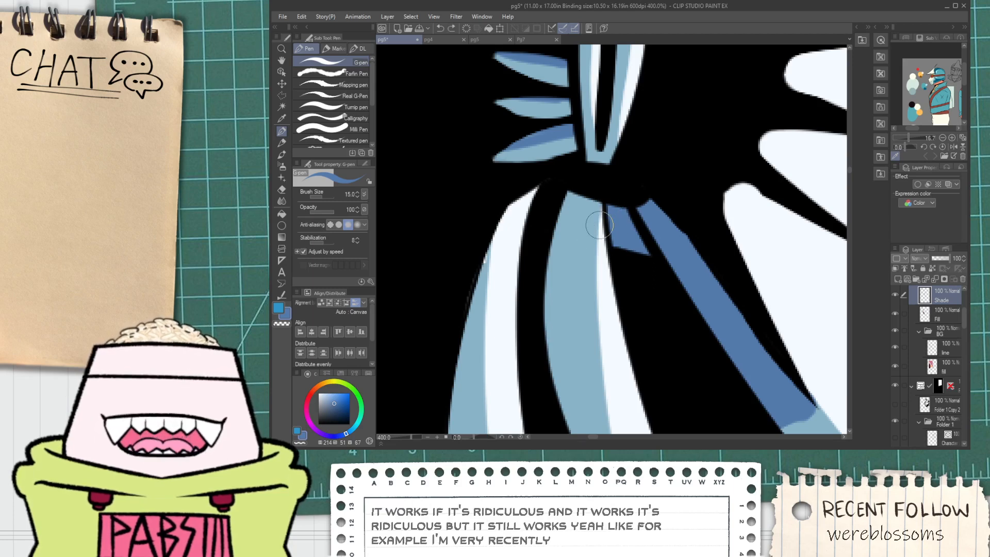
Outline a tapering diagonal shadow at the top of the longer ribbon tail and fill it deeper blue.
{"action": "left_click_drag", "start_coordinate": [603, 203], "coordinate": [548, 369]}
{"action": "key", "text": "g"}
{"action": "left_click", "coordinate": [559, 267]}
{"action": "key", "text": "p"}
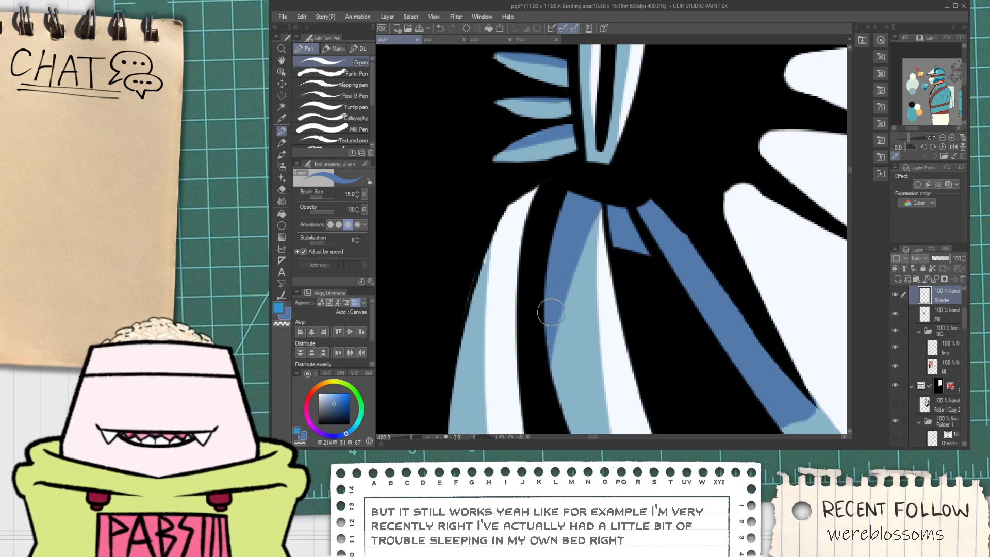
Shade the thin curled end of the shorter ribbon tail deeper blue with the G-pen and fill.
{"action": "scroll", "coordinate": [564, 307], "scroll_direction": "down", "scroll_amount": 3}
{"action": "key", "text": "space"}
{"action": "left_click_drag", "start_coordinate": [539, 311], "coordinate": [577, 242]}
{"action": "scroll", "coordinate": [584, 227], "scroll_direction": "down", "scroll_amount": 2}
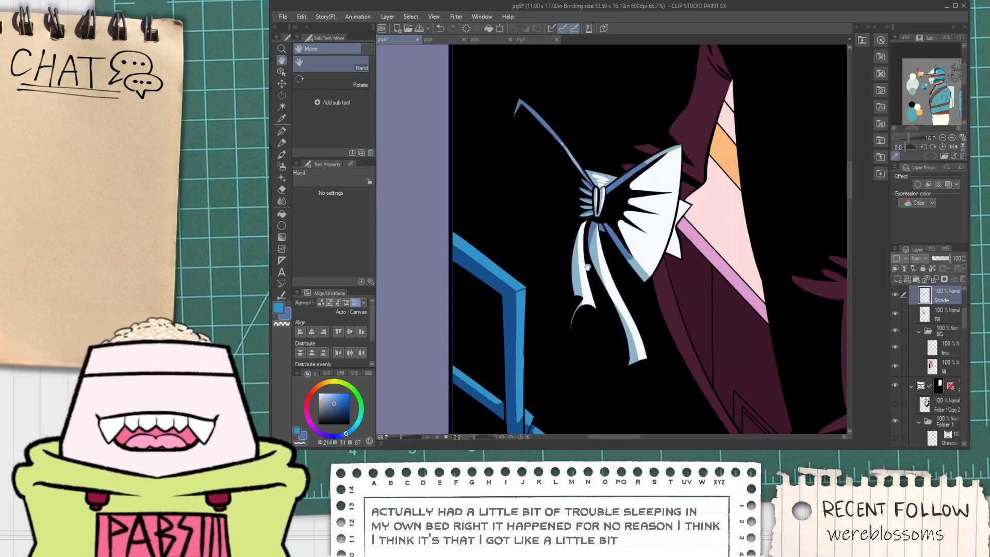
{"action": "scroll", "coordinate": [580, 258], "scroll_direction": "up", "scroll_amount": 4}
{"action": "key", "text": "g"}
{"action": "key", "text": "p"}
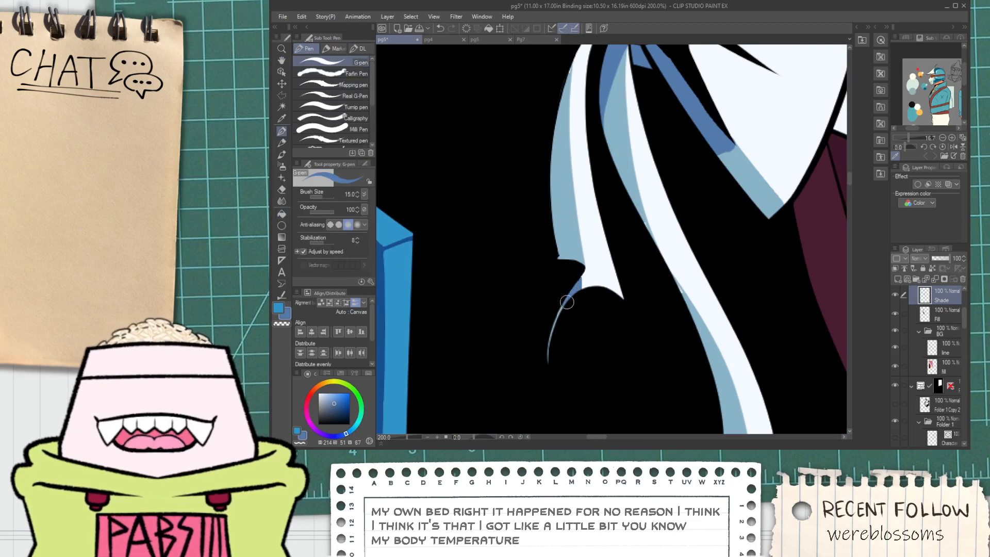
{"action": "scroll", "coordinate": [553, 328], "scroll_direction": "down", "scroll_amount": 1}
{"action": "scroll", "coordinate": [572, 288], "scroll_direction": "up", "scroll_amount": 3}
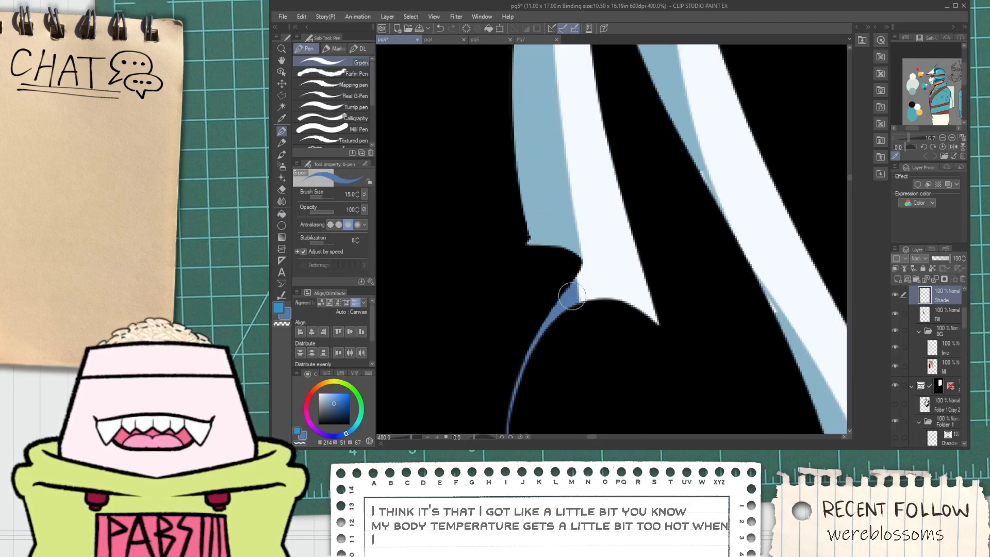
Sample the muted blue and repaint the curled end where it joins the shorter ribbon tail with the G-pen.
{"action": "key", "text": "i"}
{"action": "key", "text": "p"}
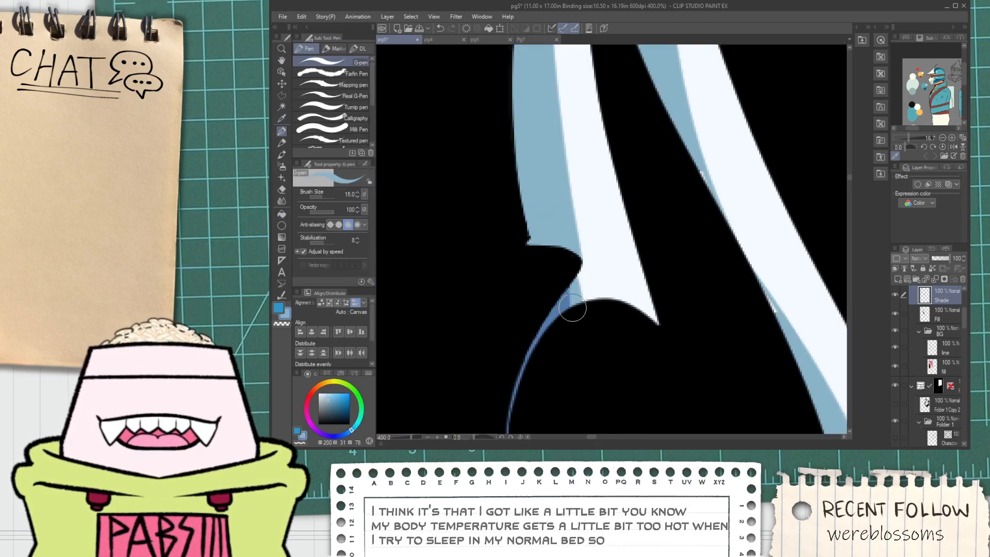
{"action": "scroll", "coordinate": [570, 292], "scroll_direction": "down", "scroll_amount": 6}
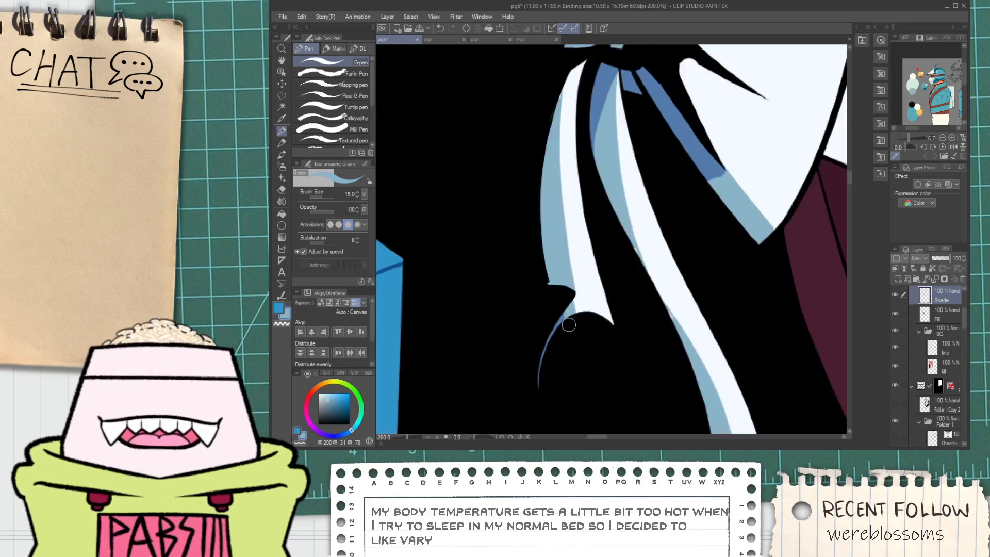
Try filling the long shadow on the shorter ribbon tail with deeper blue.
{"action": "scroll", "coordinate": [583, 345], "scroll_direction": "up", "scroll_amount": 4}
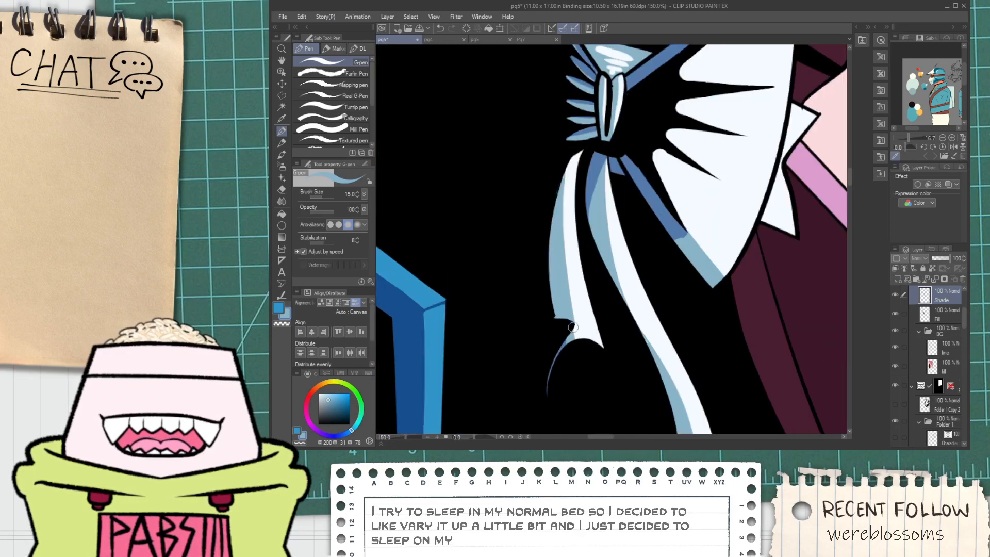
{"action": "scroll", "coordinate": [566, 361], "scroll_direction": "up", "scroll_amount": 3}
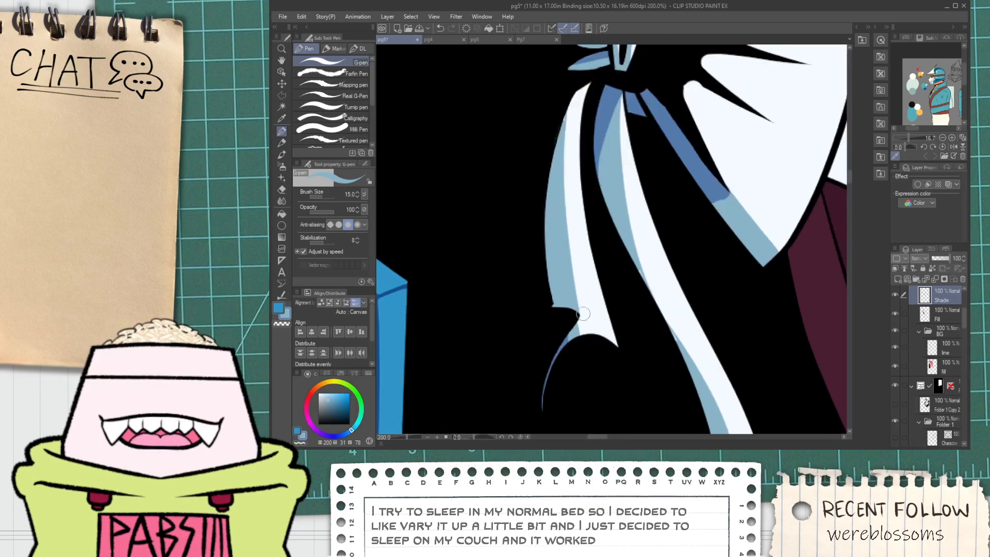
{"action": "key", "text": "g"}
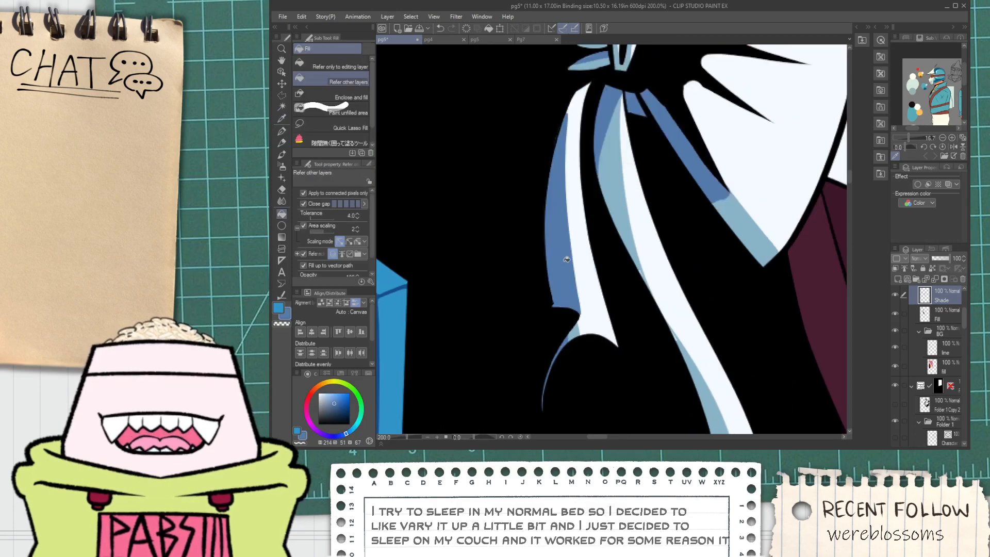
{"action": "scroll", "coordinate": [578, 266], "scroll_direction": "down", "scroll_amount": 3}
{"action": "scroll", "coordinate": [578, 266], "scroll_direction": "down", "scroll_amount": 2}
{"action": "key", "text": "space"}
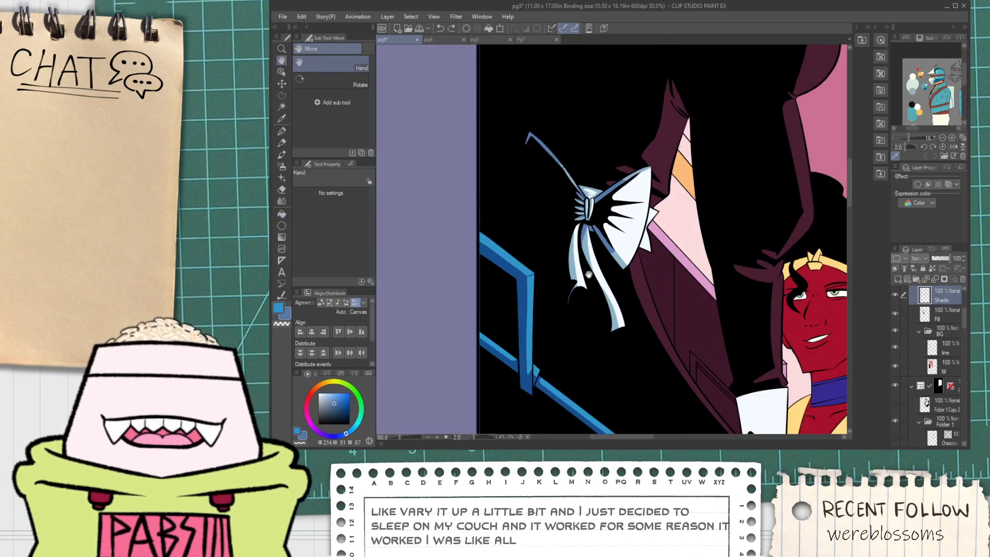
{"action": "left_click_drag", "start_coordinate": [603, 303], "coordinate": [560, 266]}
{"action": "key", "text": "p"}
Sample the muted blue and retouch its border with the deeper blue on the large loop's lower band using the G-pen.
{"action": "scroll", "coordinate": [570, 205], "scroll_direction": "up", "scroll_amount": 8}
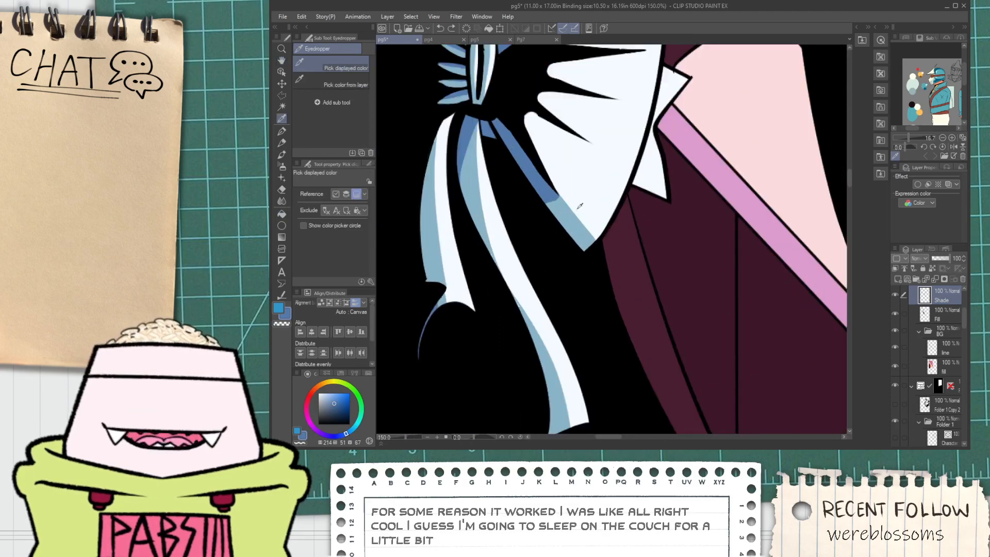
{"action": "mouse_move", "coordinate": [596, 228]}
{"action": "left_mouse_down"}
{"action": "mouse_move", "coordinate": [507, 274]}
{"action": "mouse_move", "coordinate": [611, 248]}
{"action": "mouse_move", "coordinate": [526, 254]}
{"action": "left_mouse_up"}
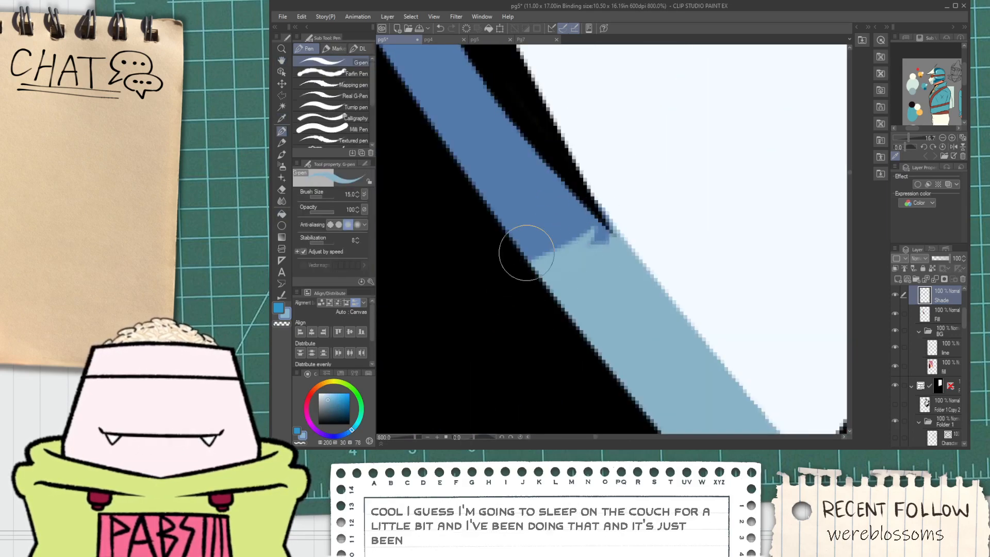
{"action": "left_click_drag", "start_coordinate": [574, 214], "coordinate": [513, 242]}
{"action": "mouse_move", "coordinate": [557, 184]}
{"action": "left_mouse_down"}
{"action": "mouse_move", "coordinate": [496, 218]}
{"action": "mouse_move", "coordinate": [491, 276]}
{"action": "mouse_move", "coordinate": [511, 305]}
{"action": "left_mouse_up"}
{"action": "scroll", "coordinate": [458, 222], "scroll_direction": "down", "scroll_amount": 8}
{"action": "key", "text": "space"}
{"action": "key", "text": "i"}
{"action": "scroll", "coordinate": [511, 284], "scroll_direction": "up", "scroll_amount": 3}
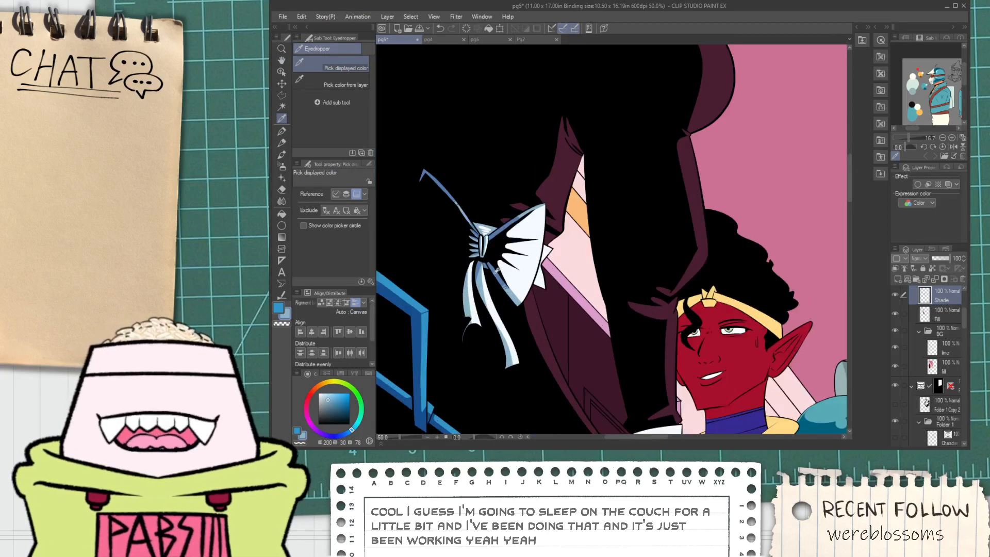
Draw a muted blue shadow outline along the lower hem of the white sleeve cuff with the G-pen.
{"action": "left_click", "coordinate": [501, 279]}
{"action": "scroll", "coordinate": [502, 278], "scroll_direction": "down", "scroll_amount": 2}
{"action": "left_click_drag", "start_coordinate": [546, 339], "coordinate": [525, 267]}
{"action": "scroll", "coordinate": [463, 215], "scroll_direction": "up", "scroll_amount": 1}
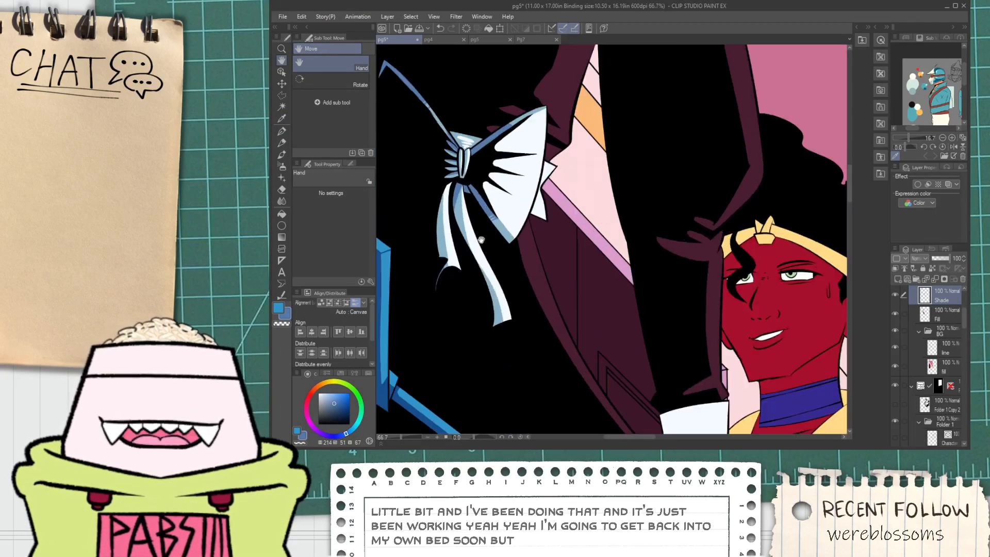
{"action": "left_click", "coordinate": [461, 216]}
{"action": "scroll", "coordinate": [463, 215], "scroll_direction": "down", "scroll_amount": 1}
{"action": "left_click_drag", "start_coordinate": [559, 324], "coordinate": [509, 207]}
{"action": "scroll", "coordinate": [533, 321], "scroll_direction": "up", "scroll_amount": 3}
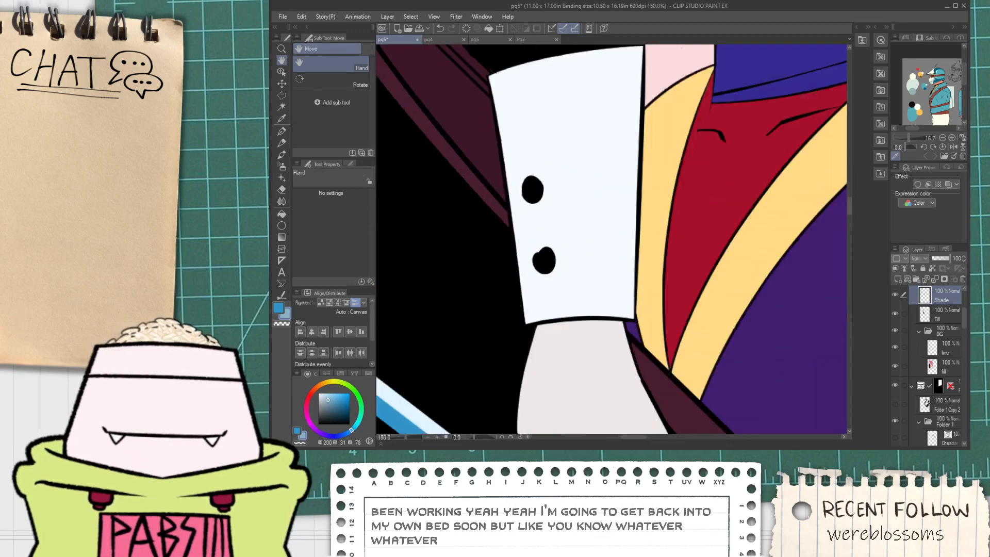
{"action": "key", "text": "p"}
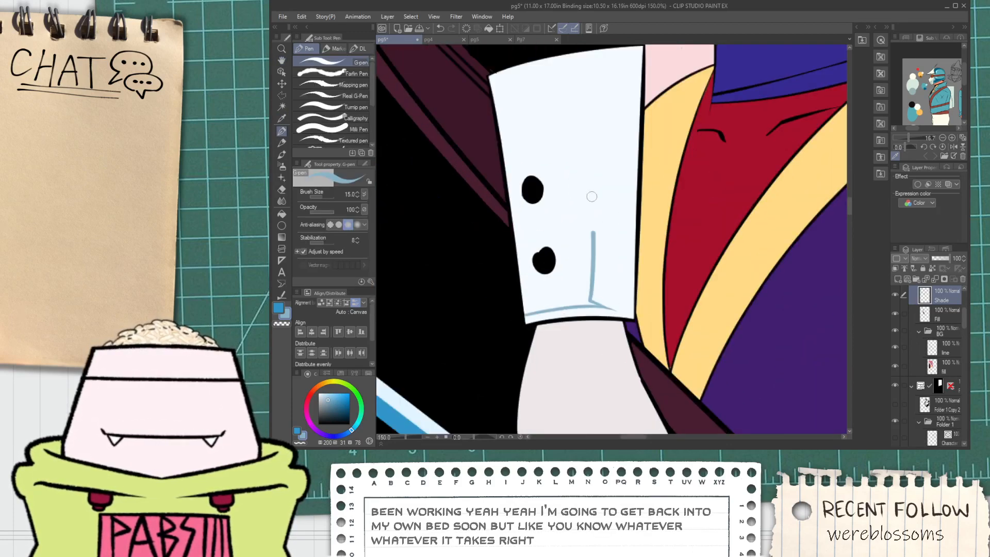
Outline the cuff shadow's long vertical edge from the lower hem corner upward in muted blue, redoing the stroke as needed.
{"action": "left_click_drag", "start_coordinate": [592, 196], "coordinate": [592, 81]}
{"action": "key", "text": "ctrl+z"}
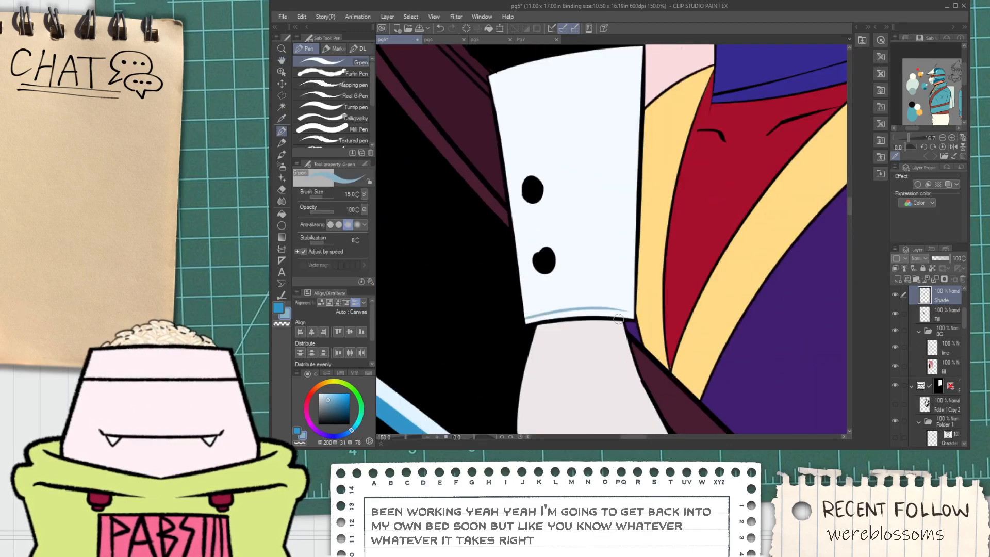
{"action": "left_click_drag", "start_coordinate": [593, 303], "coordinate": [588, 79]}
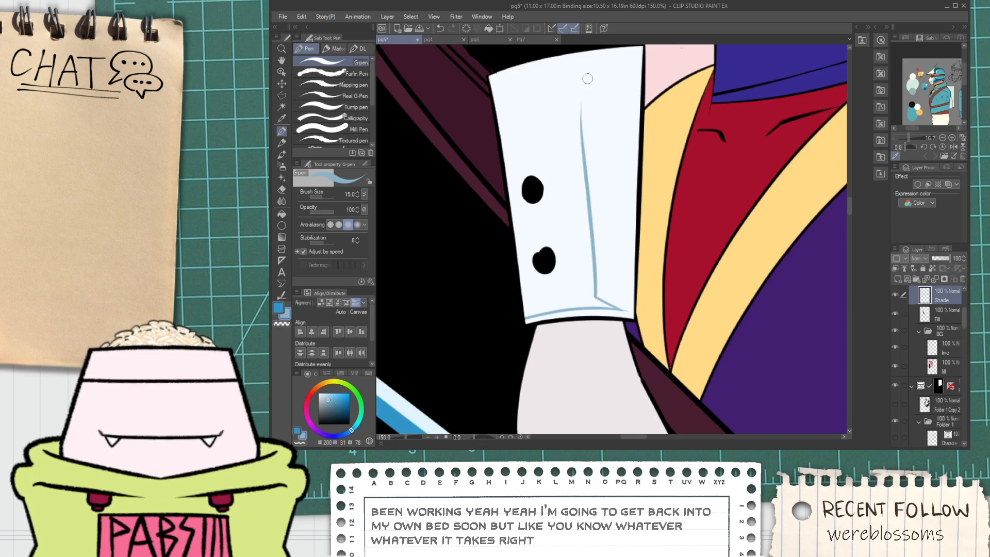
{"action": "key", "text": "ctrl+z"}
{"action": "left_click_drag", "start_coordinate": [609, 304], "coordinate": [571, 81]}
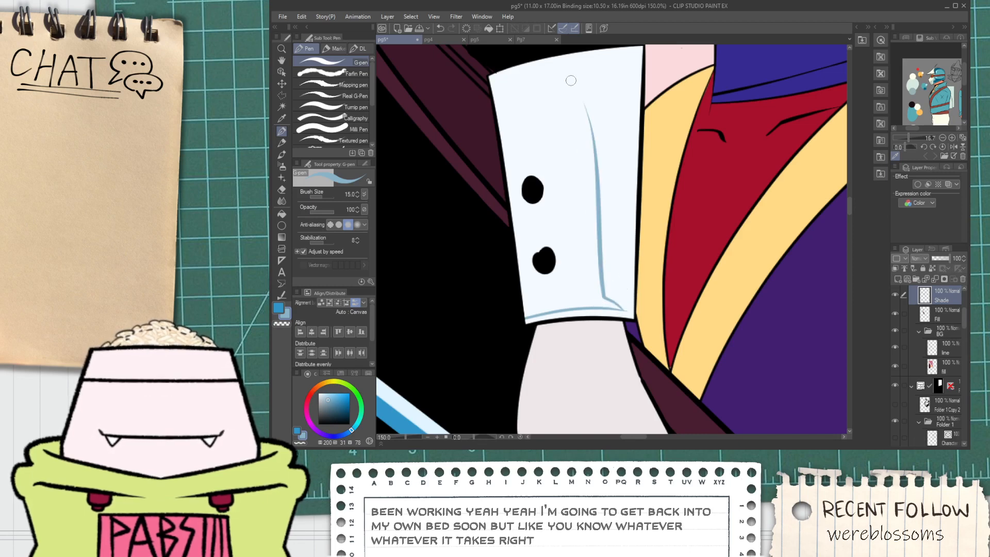
{"action": "key", "text": "ctrl+z"}
{"action": "left_click_drag", "start_coordinate": [606, 300], "coordinate": [595, 91]}
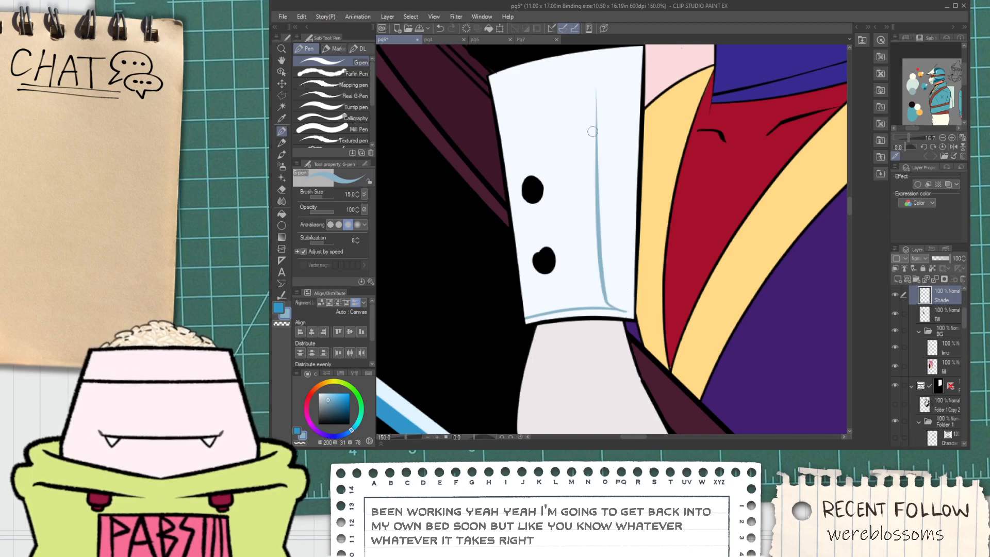
Outline the cuff shadow's upper edge in muted blue just below the cuff's top rim, replacing the first stroke.
{"action": "scroll", "coordinate": [495, 206], "scroll_direction": "up", "scroll_amount": 5}
{"action": "left_click_drag", "start_coordinate": [489, 201], "coordinate": [879, 150]}
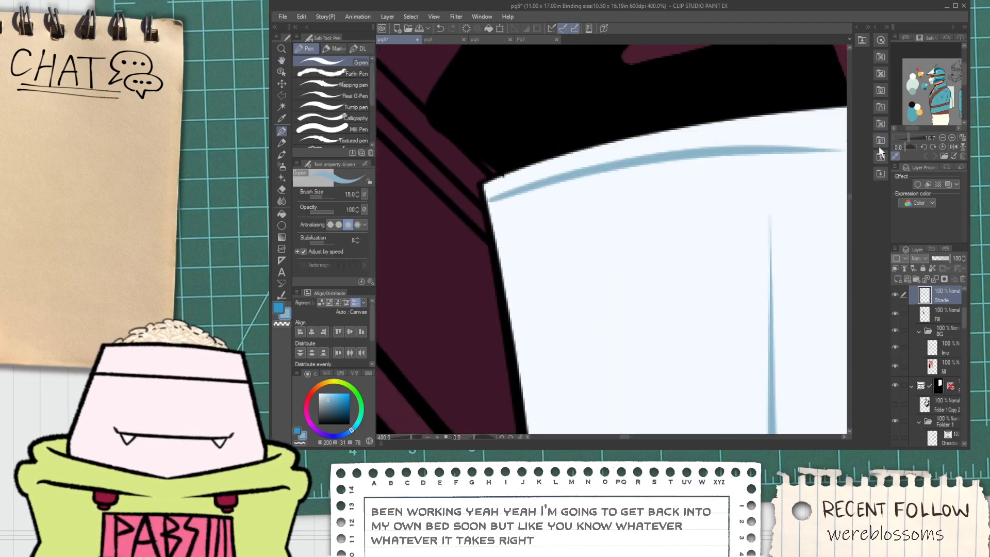
{"action": "key", "text": "ctrl+z"}
{"action": "scroll", "coordinate": [546, 179], "scroll_direction": "down", "scroll_amount": 2}
{"action": "left_click_drag", "start_coordinate": [612, 188], "coordinate": [582, 172]}
{"action": "scroll", "coordinate": [552, 164], "scroll_direction": "up", "scroll_amount": 2}
{"action": "scroll", "coordinate": [455, 177], "scroll_direction": "down", "scroll_amount": 2}
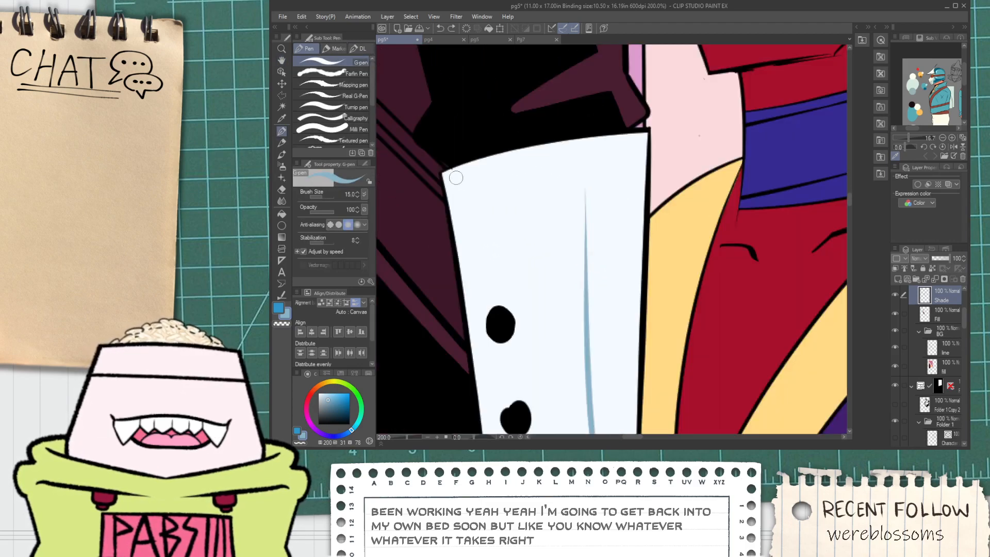
{"action": "left_click_drag", "start_coordinate": [447, 186], "coordinate": [591, 155]}
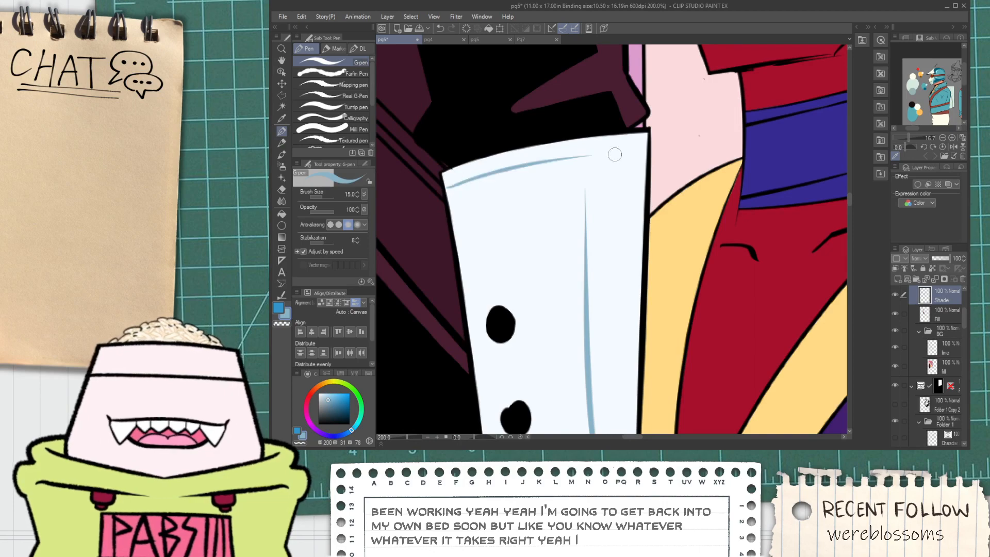
Close the cuff shadow outline with a diagonal stroke at its upper corner and fill the enclosed area muted blue.
{"action": "scroll", "coordinate": [593, 164], "scroll_direction": "up", "scroll_amount": 2}
{"action": "left_click_drag", "start_coordinate": [571, 199], "coordinate": [663, 118]}
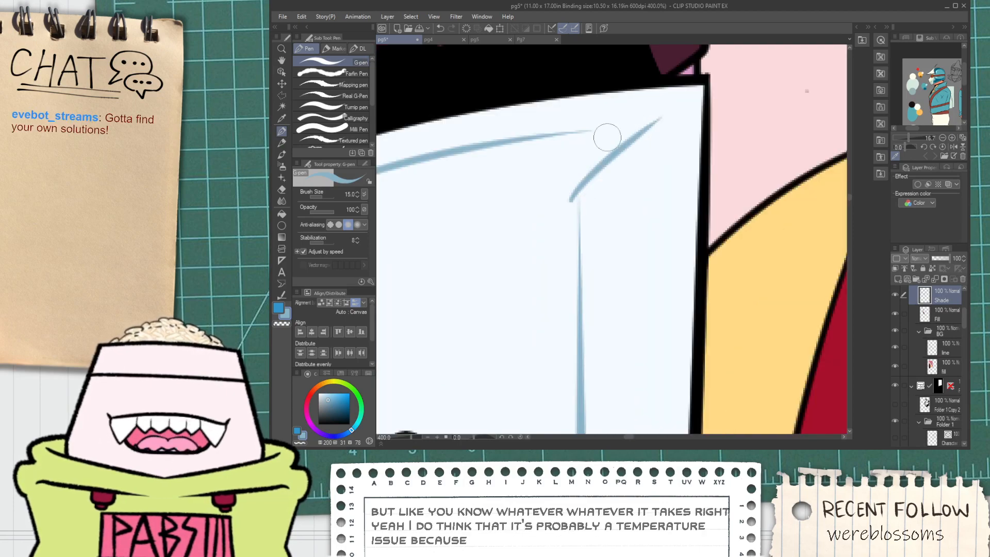
{"action": "left_click_drag", "start_coordinate": [530, 140], "coordinate": [657, 122]}
{"action": "scroll", "coordinate": [557, 163], "scroll_direction": "down", "scroll_amount": 5}
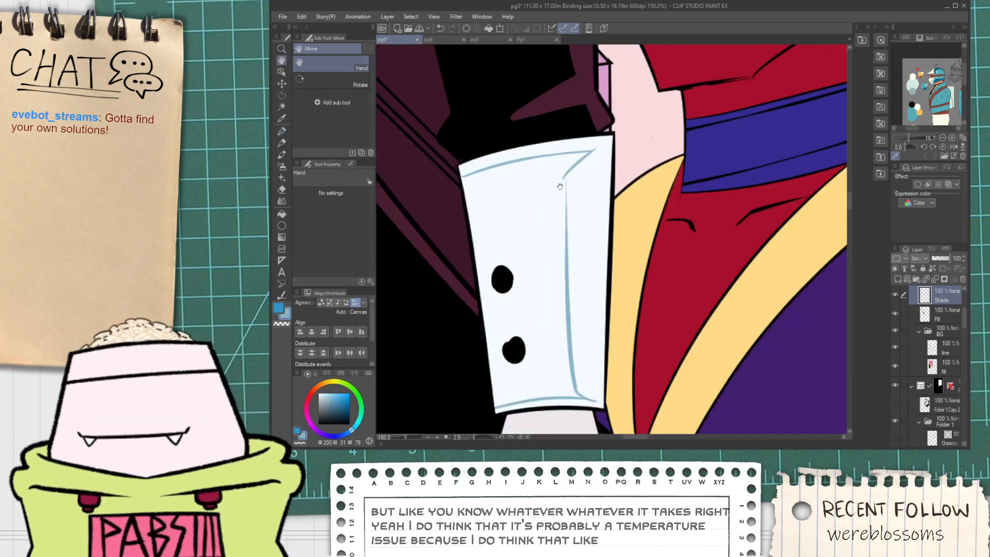
{"action": "key", "text": "g"}
{"action": "left_click", "coordinate": [591, 199]}
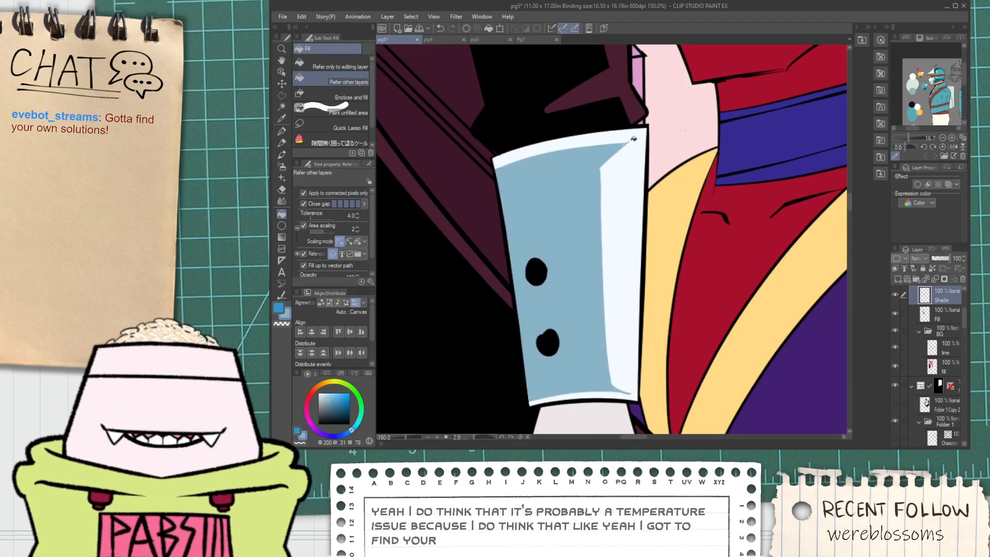
Touch up the pointed upper corner of the cuff shadow in muted blue with the G-pen.
{"action": "scroll", "coordinate": [628, 137], "scroll_direction": "up", "scroll_amount": 3}
{"action": "key", "text": "e"}
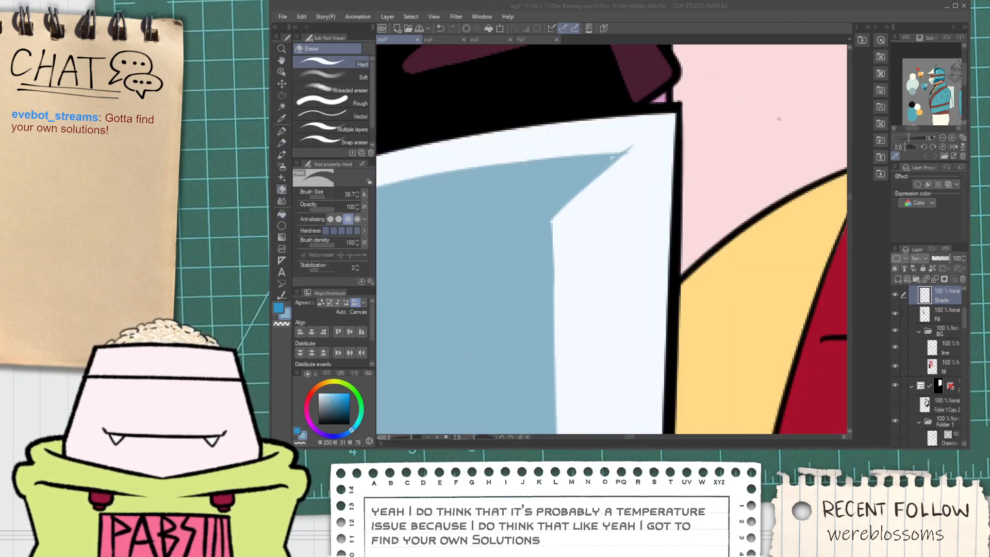
{"action": "left_click", "coordinate": [694, 7]}
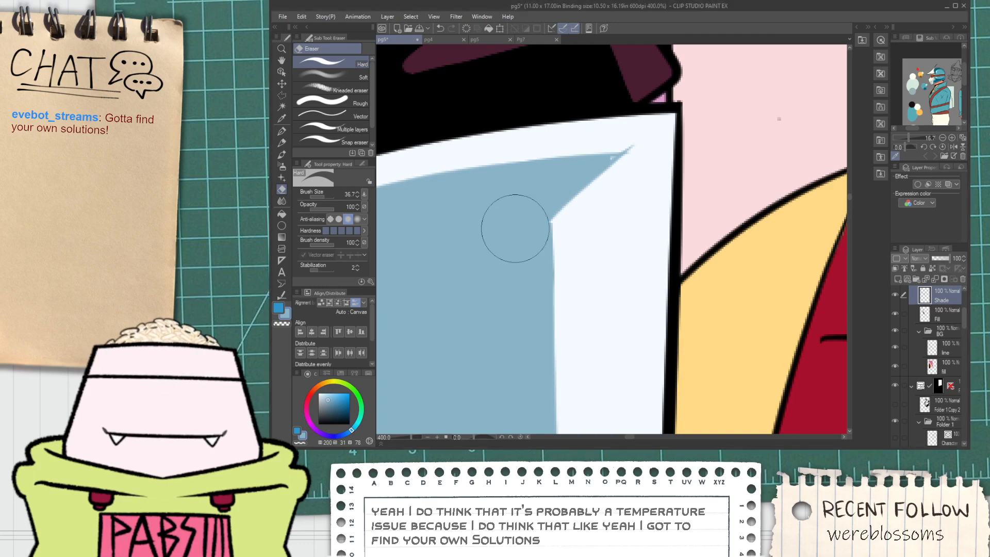
{"action": "key", "text": "p"}
{"action": "left_click_drag", "start_coordinate": [549, 227], "coordinate": [633, 156]}
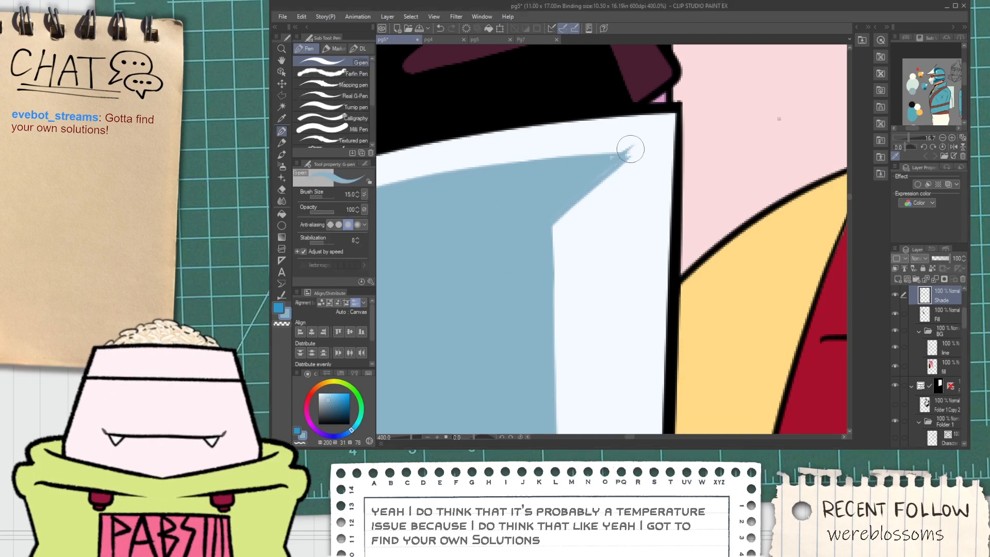
Sample the deeper blue from the collar, then outline and fill a darker shadow over the cuff's buttoned side.
{"action": "scroll", "coordinate": [593, 176], "scroll_direction": "down", "scroll_amount": 10}
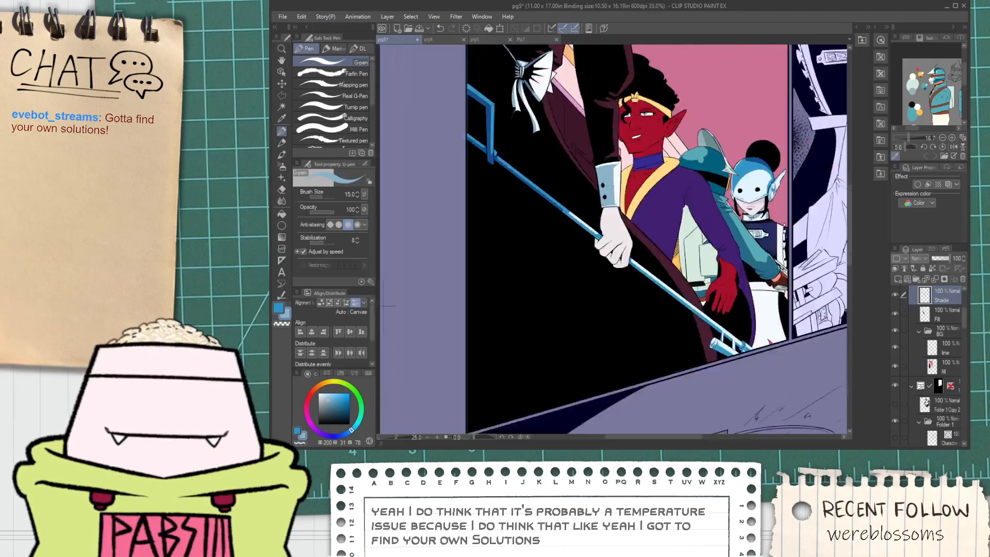
{"action": "scroll", "coordinate": [552, 180], "scroll_direction": "up", "scroll_amount": 3}
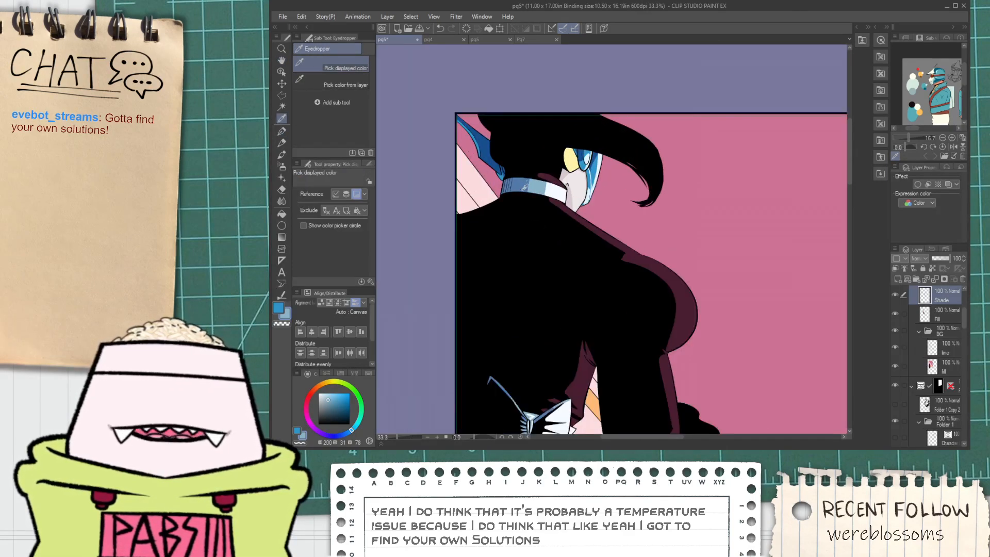
{"action": "left_click", "coordinate": [524, 186], "text": "alt"}
{"action": "scroll", "coordinate": [525, 186], "scroll_direction": "down", "scroll_amount": 3}
{"action": "left_click_drag", "start_coordinate": [586, 324], "coordinate": [576, 288]}
{"action": "scroll", "coordinate": [562, 299], "scroll_direction": "up", "scroll_amount": 6}
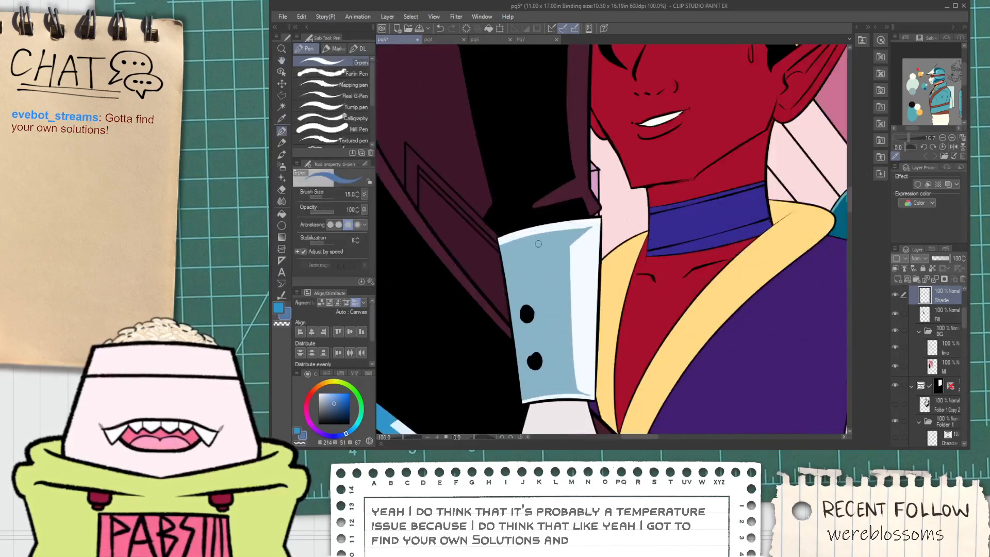
{"action": "key", "text": "g"}
{"action": "left_click", "coordinate": [536, 354]}
{"action": "left_click", "coordinate": [533, 291]}
{"action": "scroll", "coordinate": [536, 297], "scroll_direction": "down", "scroll_amount": 2}
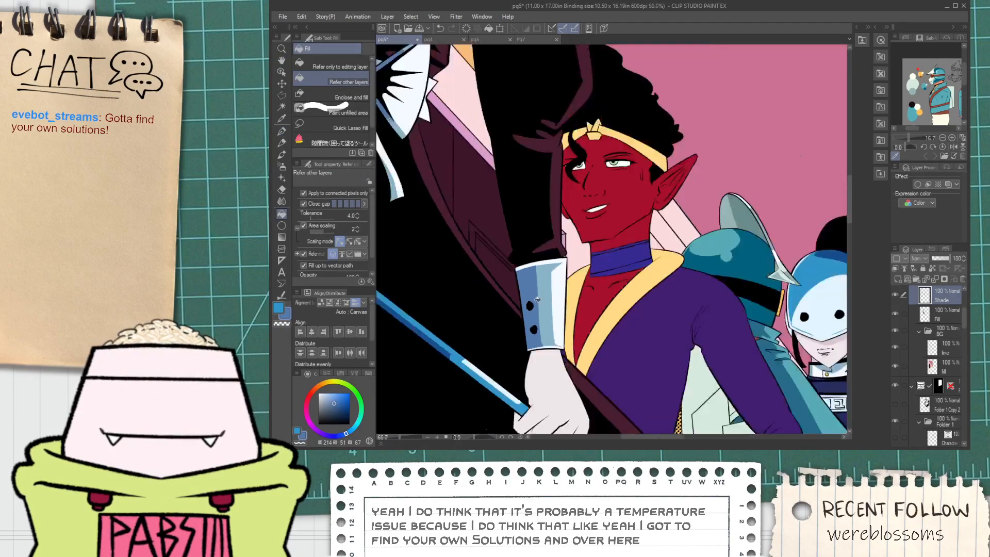
Compare the cuff's shading with the bow and collar across the whole panel.
{"action": "scroll", "coordinate": [487, 246], "scroll_direction": "down", "scroll_amount": 3}
{"action": "scroll", "coordinate": [495, 242], "scroll_direction": "up", "scroll_amount": 2}
{"action": "key", "text": "i"}
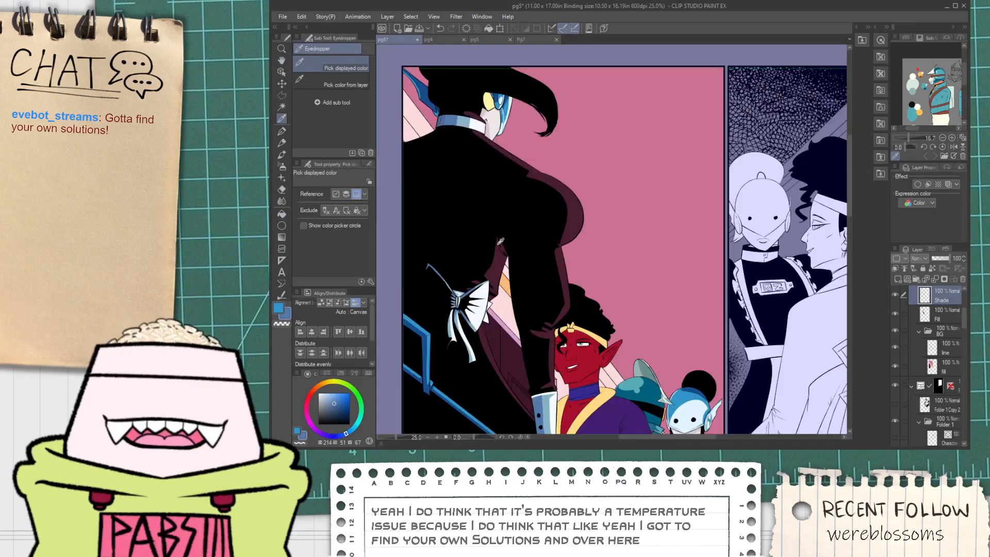
{"action": "scroll", "coordinate": [492, 260], "scroll_direction": "up", "scroll_amount": 1}
{"action": "key", "text": "space"}
{"action": "left_click_drag", "start_coordinate": [531, 405], "coordinate": [528, 239]}
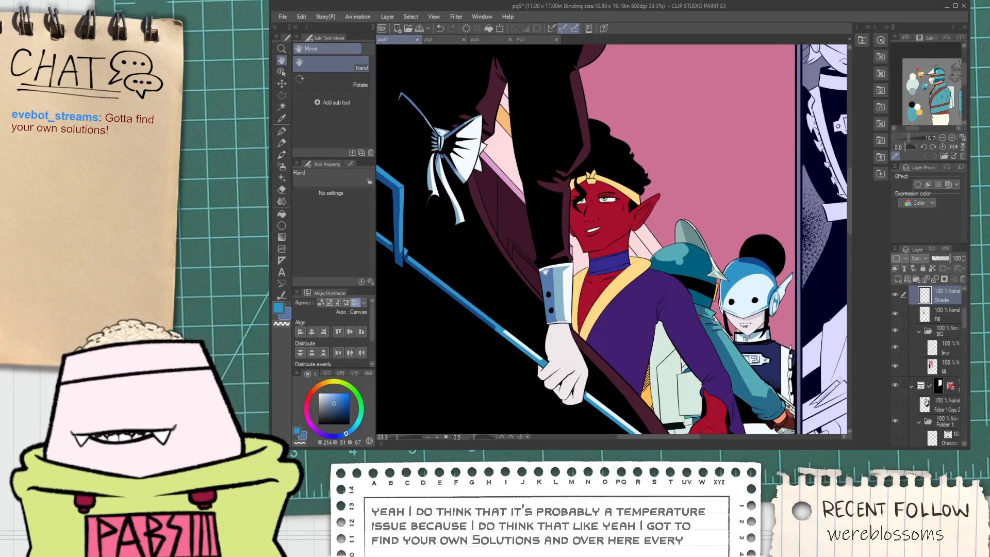
{"action": "left_click_drag", "start_coordinate": [545, 272], "coordinate": [582, 227]}
Sample the muted blue and paint a thin band along the cuff's lower hem beneath the deeper blue with the G-pen.
{"action": "scroll", "coordinate": [578, 246], "scroll_direction": "up", "scroll_amount": 6}
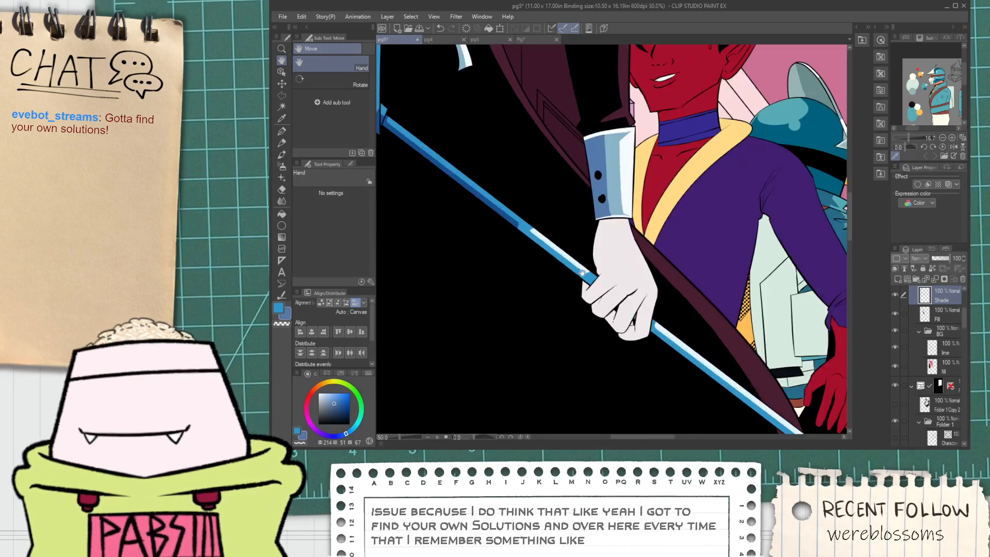
{"action": "scroll", "coordinate": [634, 186], "scroll_direction": "up", "scroll_amount": 2}
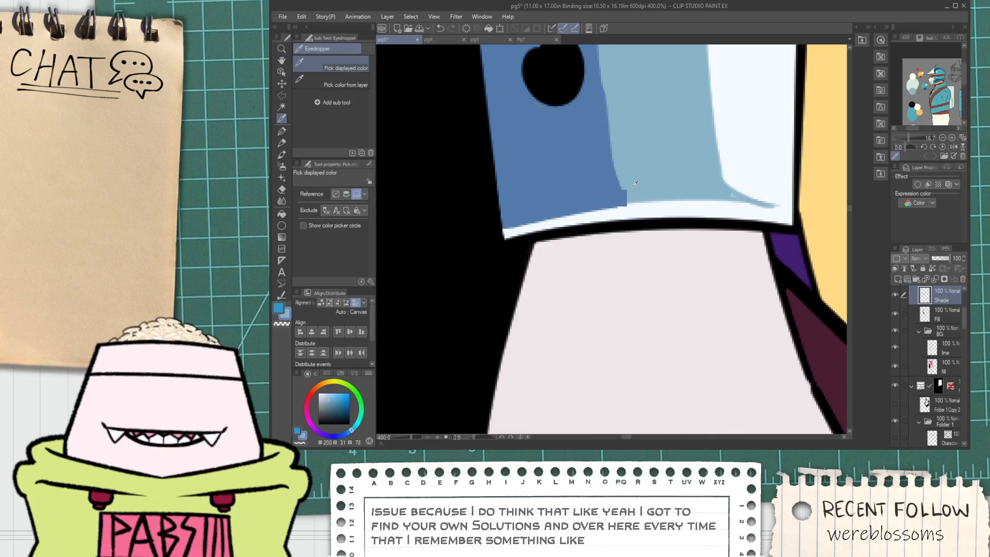
{"action": "key", "text": "p"}
{"action": "left_click_drag", "start_coordinate": [504, 233], "coordinate": [628, 205]}
{"action": "left_click_drag", "start_coordinate": [495, 233], "coordinate": [647, 211]}
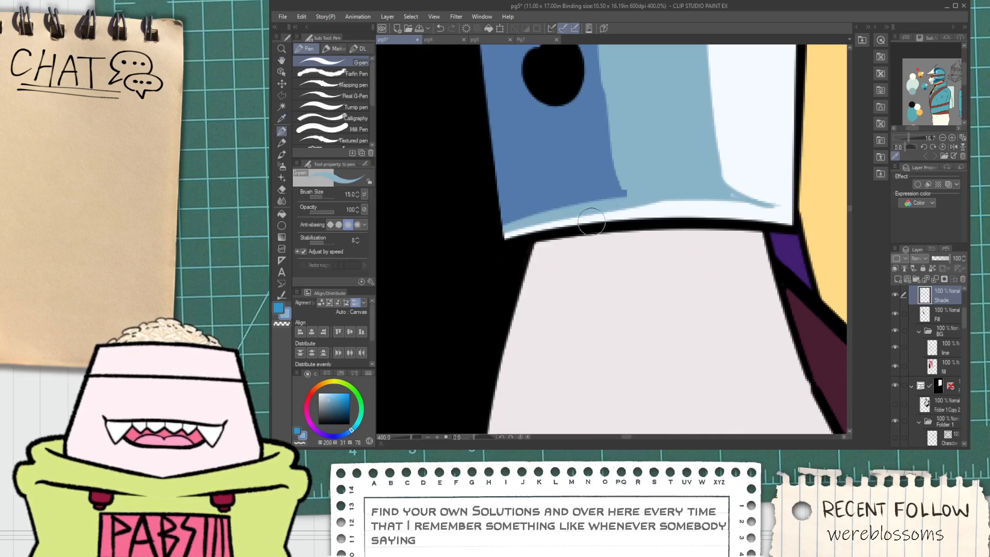
{"action": "key", "text": "ctrl+z"}
{"action": "left_click_drag", "start_coordinate": [495, 228], "coordinate": [718, 202]}
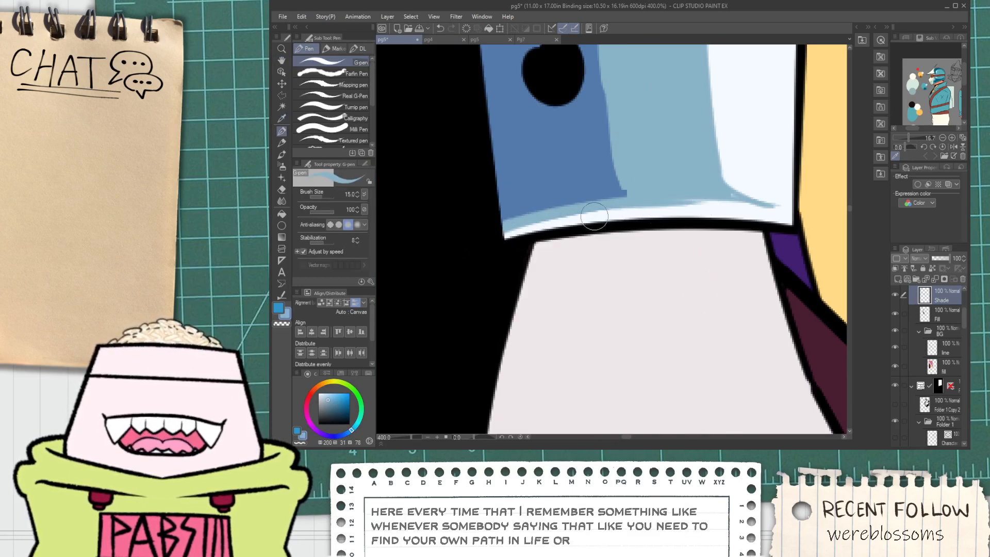
{"action": "left_click_drag", "start_coordinate": [475, 235], "coordinate": [667, 203]}
{"action": "left_click_drag", "start_coordinate": [492, 237], "coordinate": [637, 201]}
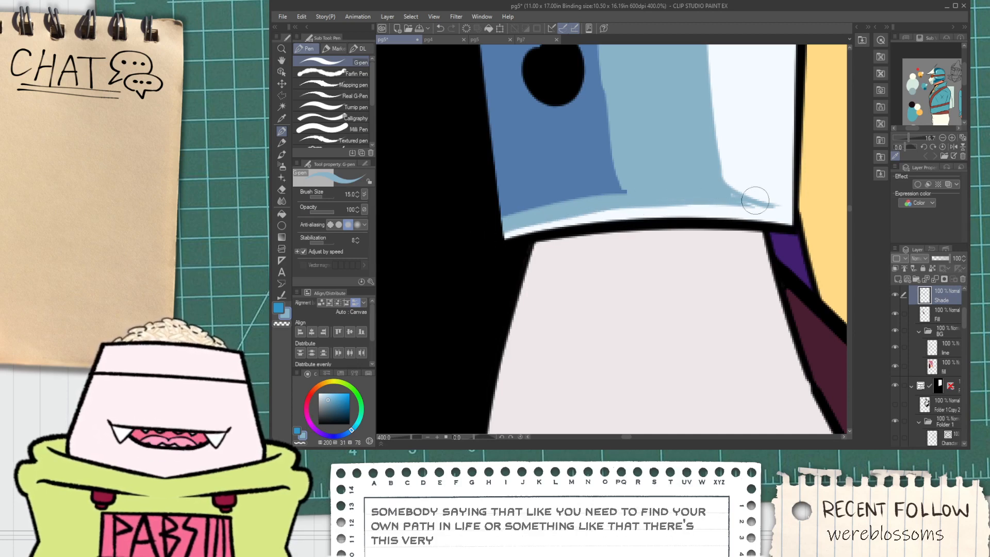
{"action": "scroll", "coordinate": [750, 205], "scroll_direction": "down", "scroll_amount": 6}
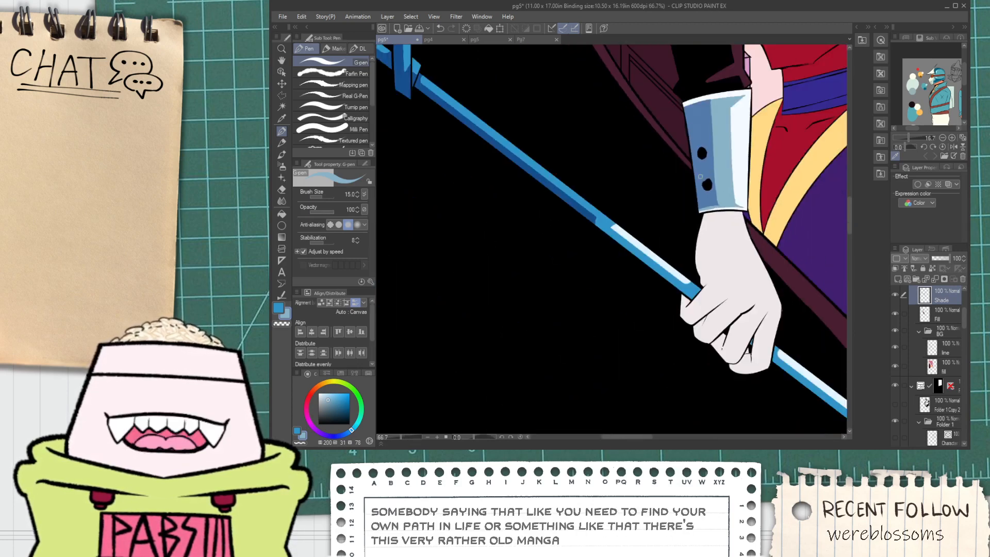
Refine the upper edge of the cuff's muted blue shadow with the G-pen and eraser, up to its pointed corner.
{"action": "key", "text": "space"}
{"action": "scroll", "coordinate": [724, 117], "scroll_direction": "up", "scroll_amount": 1}
{"action": "left_click_drag", "start_coordinate": [724, 117], "coordinate": [668, 175]}
{"action": "scroll", "coordinate": [669, 175], "scroll_direction": "up", "scroll_amount": 5}
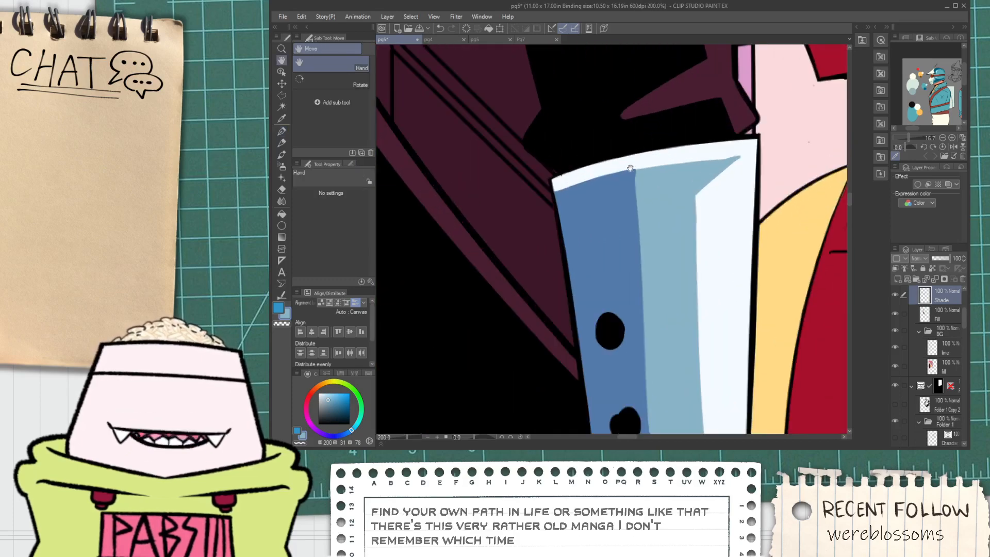
{"action": "key", "text": "ctrl+z"}
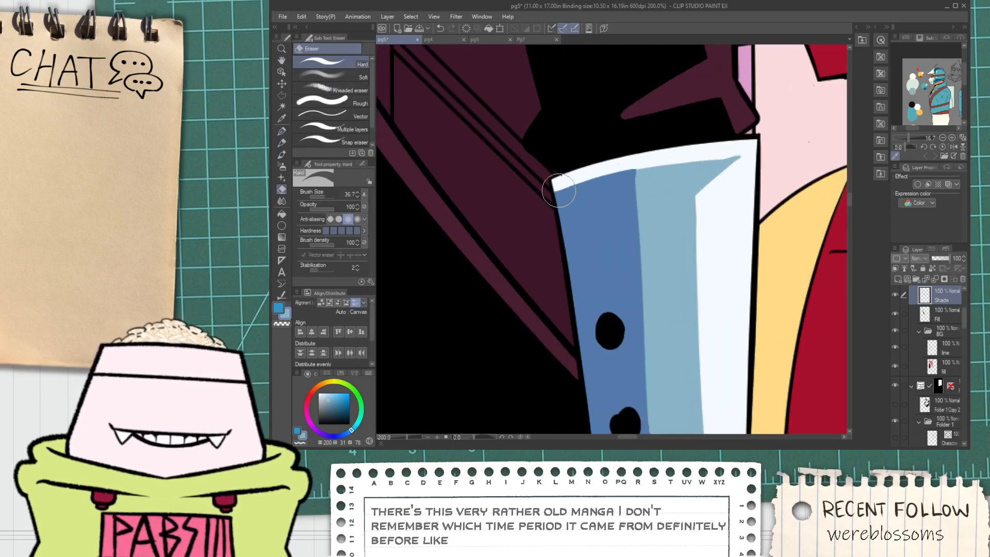
{"action": "key", "text": "i"}
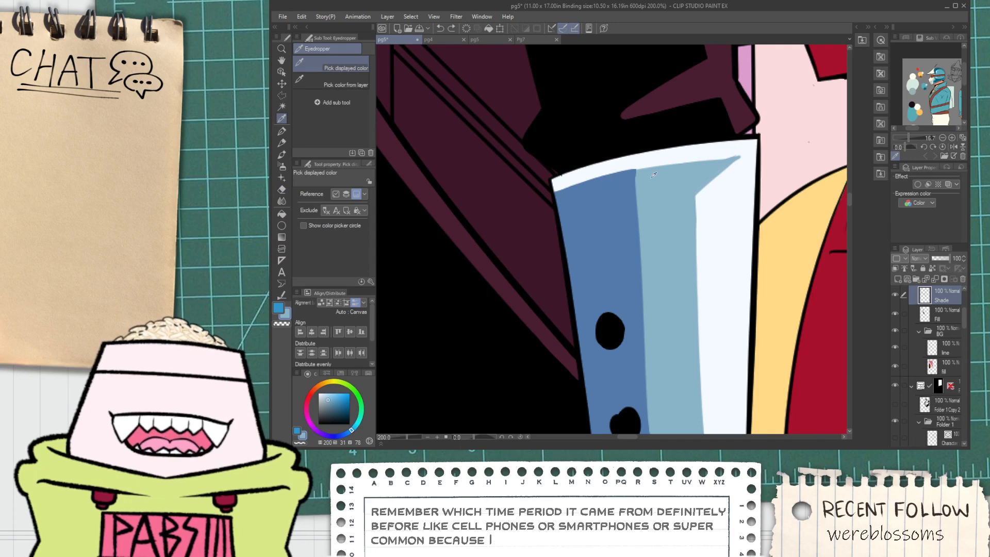
{"action": "key", "text": "p"}
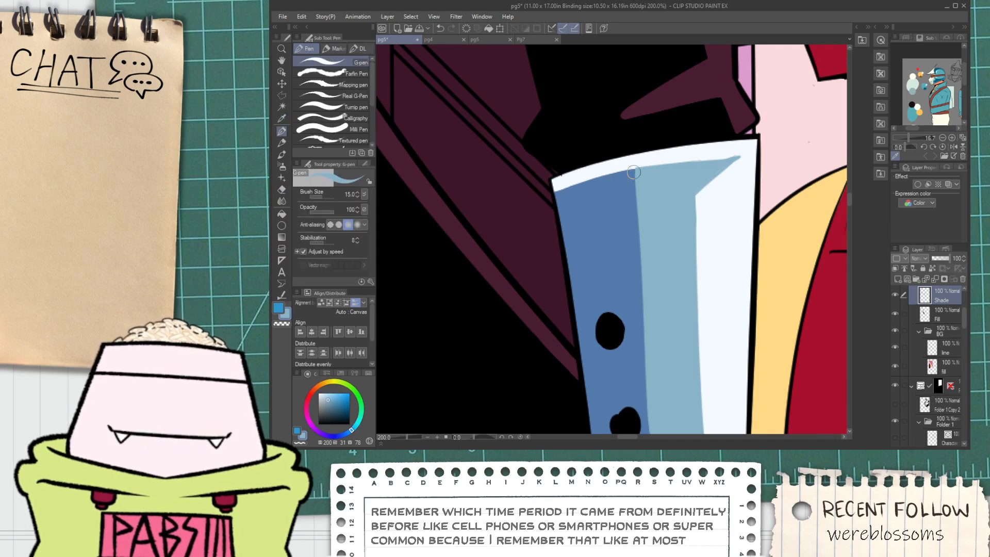
{"action": "left_click_drag", "start_coordinate": [691, 161], "coordinate": [731, 154]}
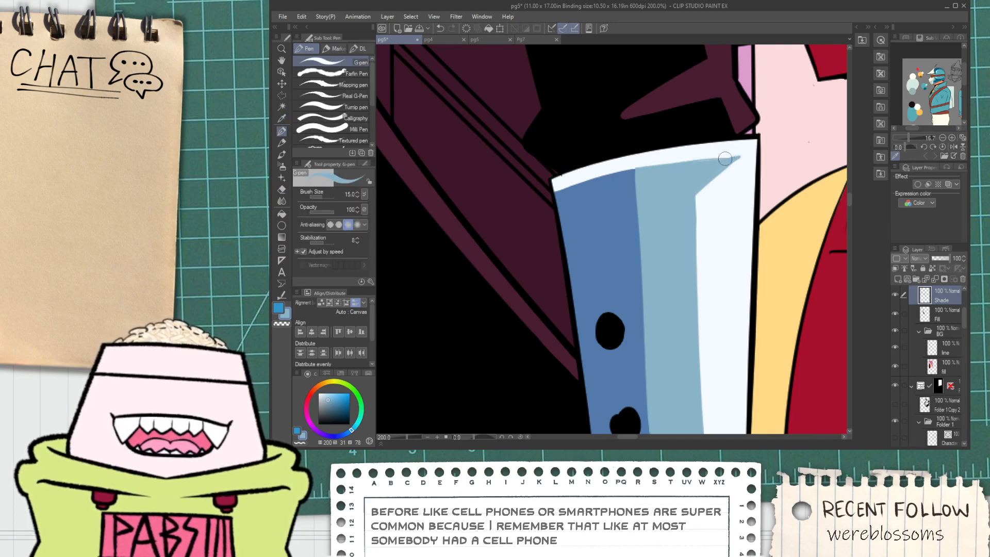
{"action": "key", "text": "e"}
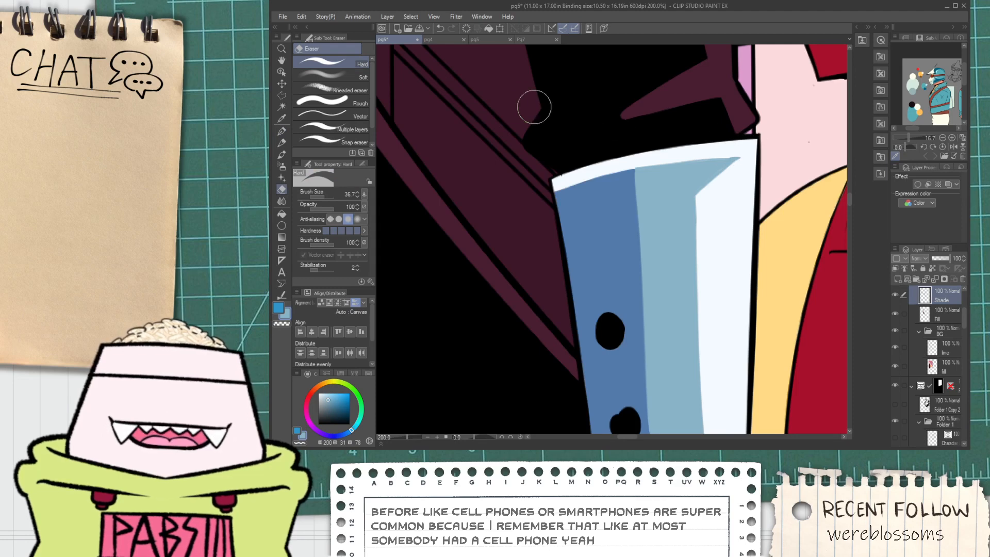
{"action": "scroll", "coordinate": [742, 151], "scroll_direction": "up", "scroll_amount": 3}
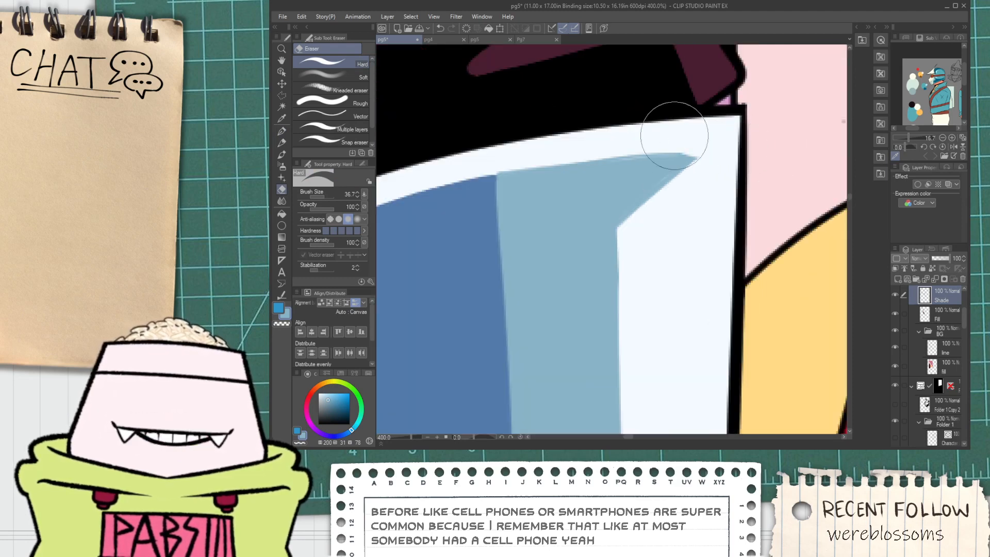
{"action": "scroll", "coordinate": [716, 155], "scroll_direction": "down", "scroll_amount": 5}
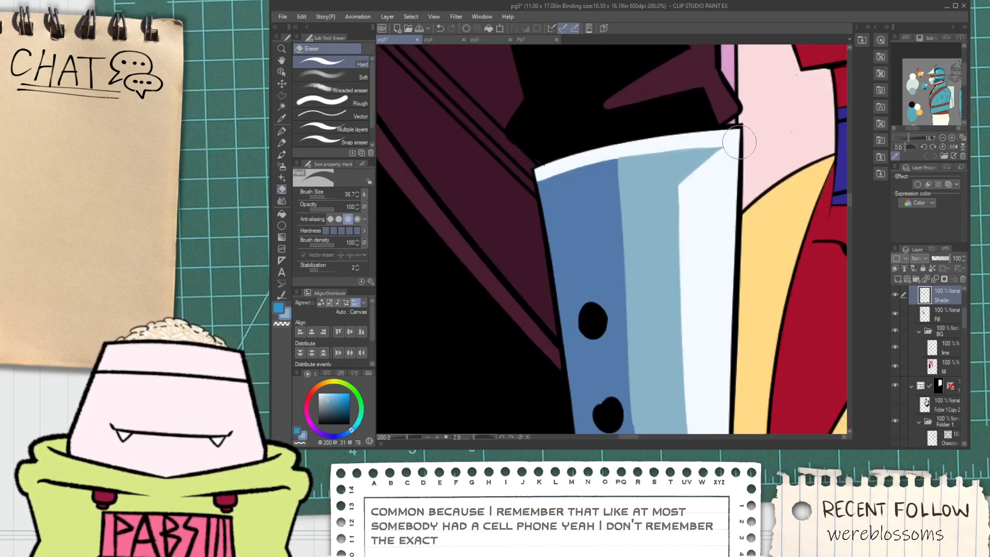
Sample the cuff's muted blue, then outline and fill a shadow over the upper white strap beside the navy bib.
{"action": "scroll", "coordinate": [717, 155], "scroll_direction": "down", "scroll_amount": 1}
{"action": "left_click_drag", "start_coordinate": [717, 155], "coordinate": [619, 240]}
{"action": "scroll", "coordinate": [619, 240], "scroll_direction": "up", "scroll_amount": 1}
{"action": "key", "text": "alt"}
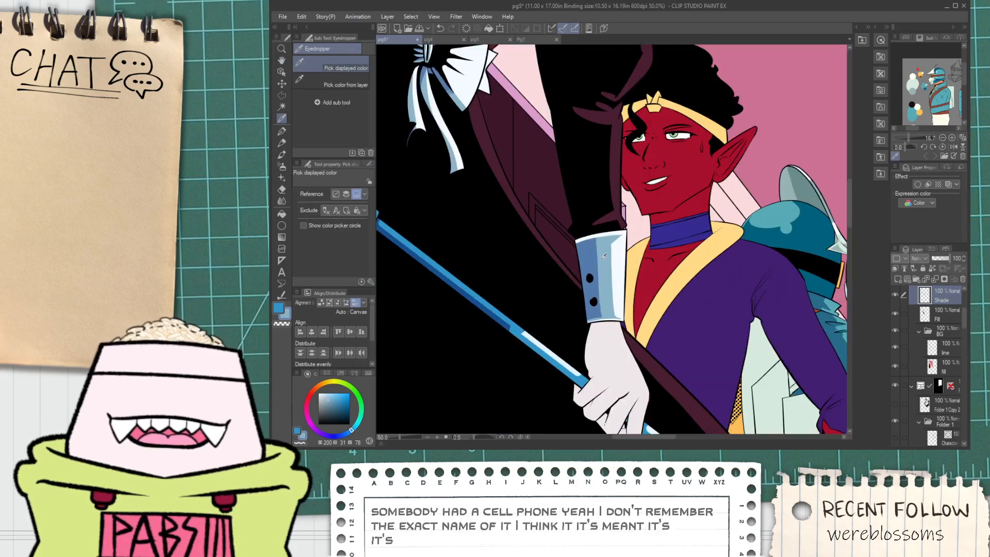
{"action": "scroll", "coordinate": [602, 258], "scroll_direction": "down", "scroll_amount": 2}
{"action": "left_click_drag", "start_coordinate": [778, 334], "coordinate": [689, 288]}
{"action": "scroll", "coordinate": [689, 288], "scroll_direction": "up", "scroll_amount": 1}
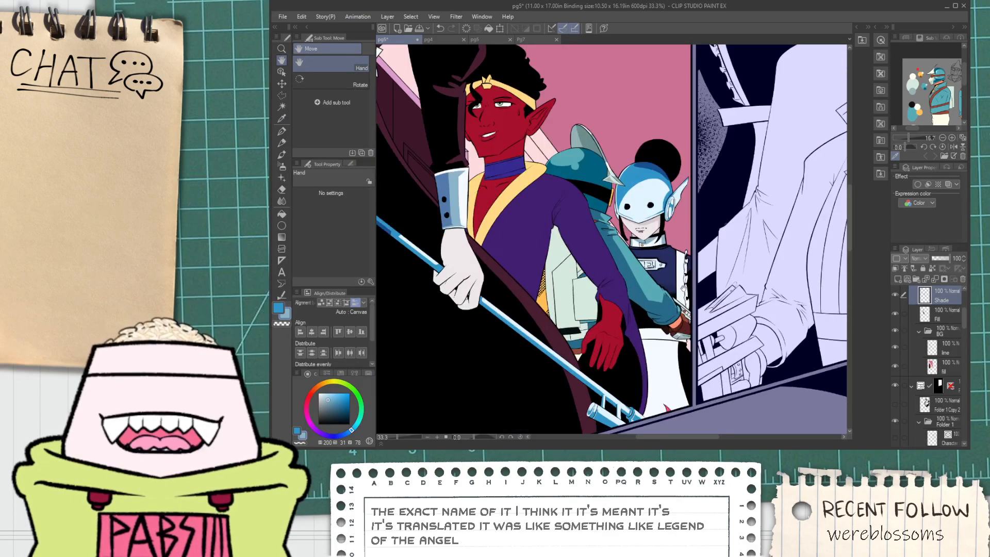
{"action": "left_click_drag", "start_coordinate": [771, 331], "coordinate": [729, 293]}
{"action": "scroll", "coordinate": [639, 276], "scroll_direction": "up", "scroll_amount": 7}
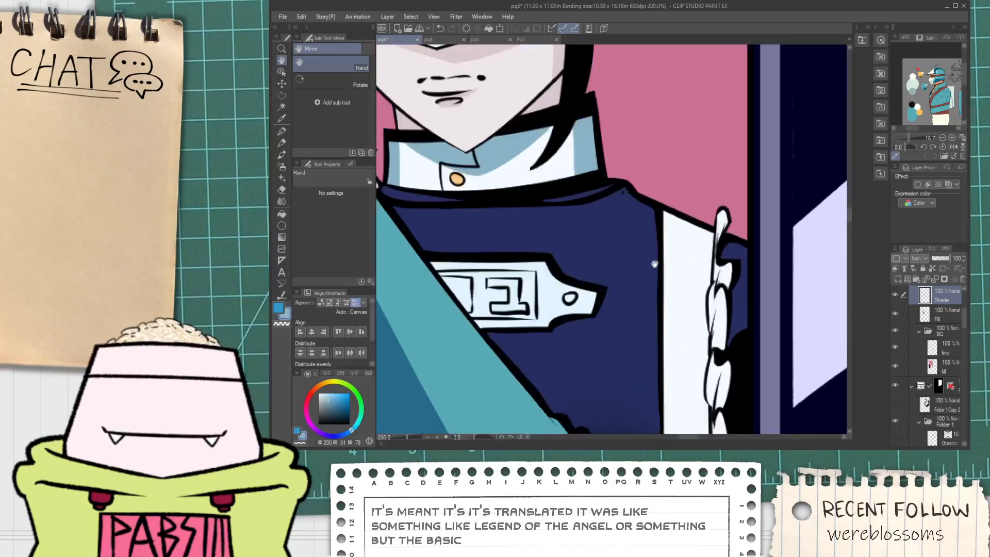
{"action": "key", "text": "p"}
{"action": "left_click_drag", "start_coordinate": [604, 202], "coordinate": [668, 232]}
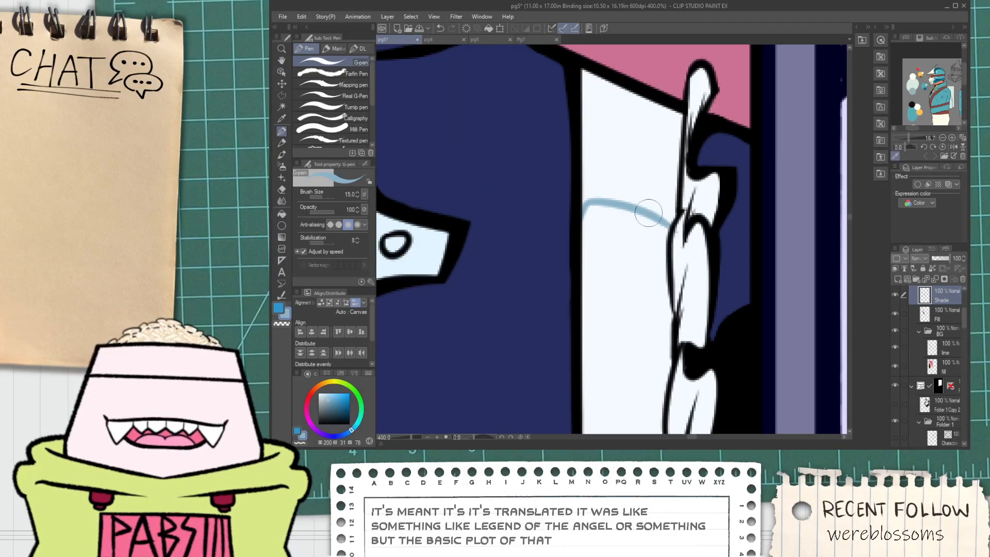
{"action": "key", "text": "ctrl+z"}
{"action": "mouse_move", "coordinate": [582, 206]}
{"action": "left_mouse_down"}
{"action": "mouse_move", "coordinate": [639, 221]}
{"action": "mouse_move", "coordinate": [656, 240]}
{"action": "mouse_move", "coordinate": [672, 305]}
{"action": "left_mouse_up"}
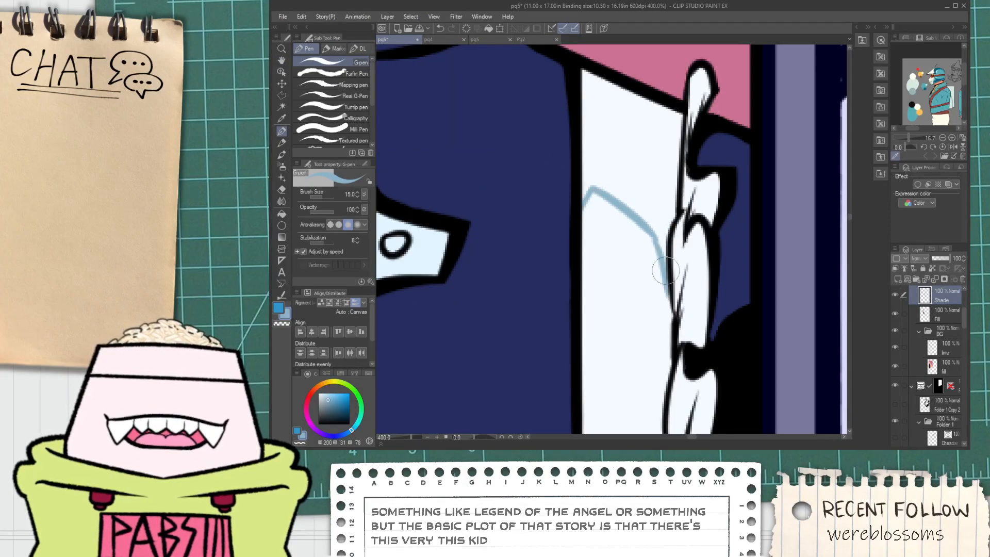
{"action": "key", "text": "g"}
{"action": "left_click", "coordinate": [646, 199]}
{"action": "key", "text": "p"}
{"action": "left_click_drag", "start_coordinate": [587, 194], "coordinate": [576, 241]}
{"action": "left_click_drag", "start_coordinate": [680, 222], "coordinate": [658, 274]}
Paint the topmost segment of the white ruffled trim muted blue and shade the lower edge of the segment beneath it.
{"action": "left_click_drag", "start_coordinate": [651, 227], "coordinate": [630, 292]}
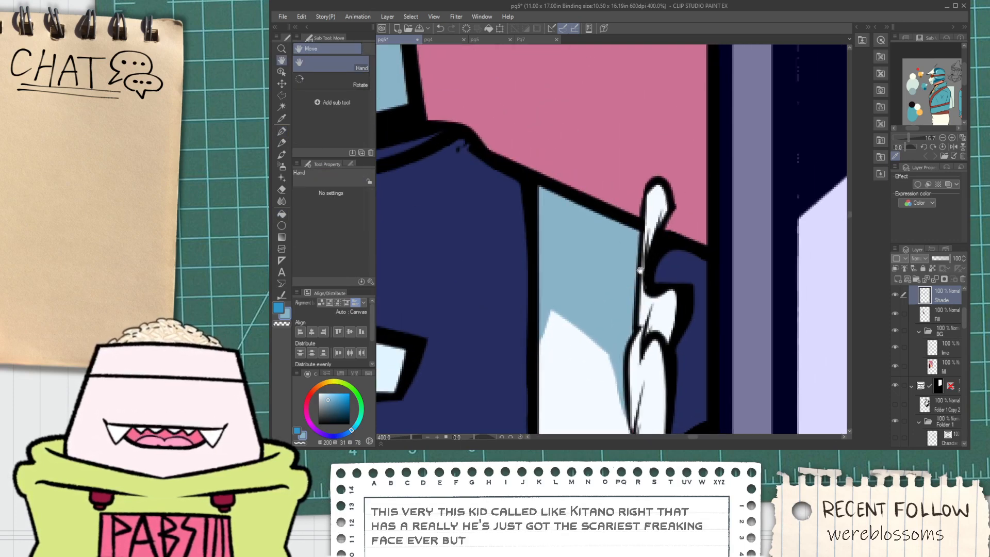
{"action": "left_click_drag", "start_coordinate": [650, 205], "coordinate": [655, 207]}
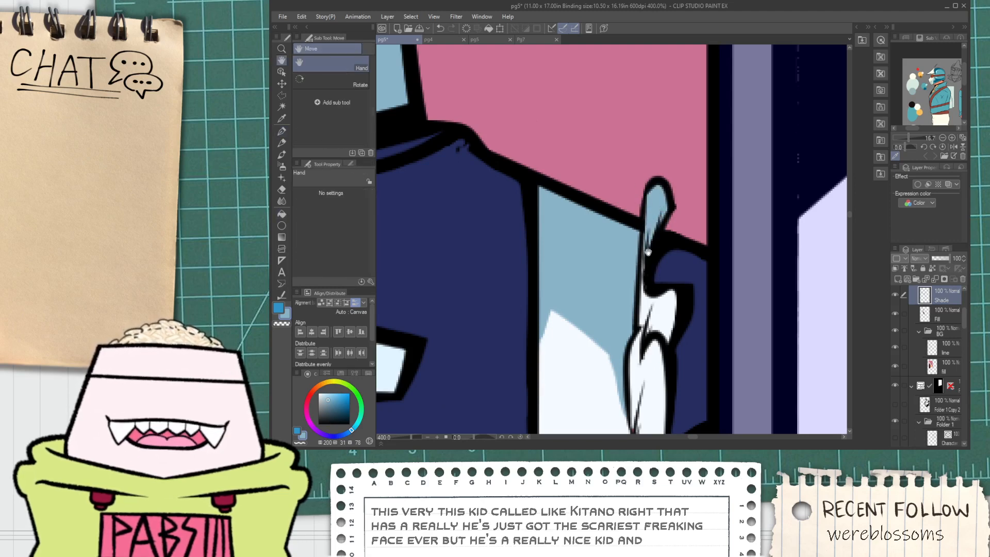
{"action": "mouse_move", "coordinate": [651, 335]}
{"action": "left_mouse_down"}
{"action": "mouse_move", "coordinate": [651, 208]}
{"action": "mouse_move", "coordinate": [638, 208]}
{"action": "mouse_move", "coordinate": [668, 210]}
{"action": "left_mouse_up"}
{"action": "scroll", "coordinate": [638, 207], "scroll_direction": "up", "scroll_amount": 1}
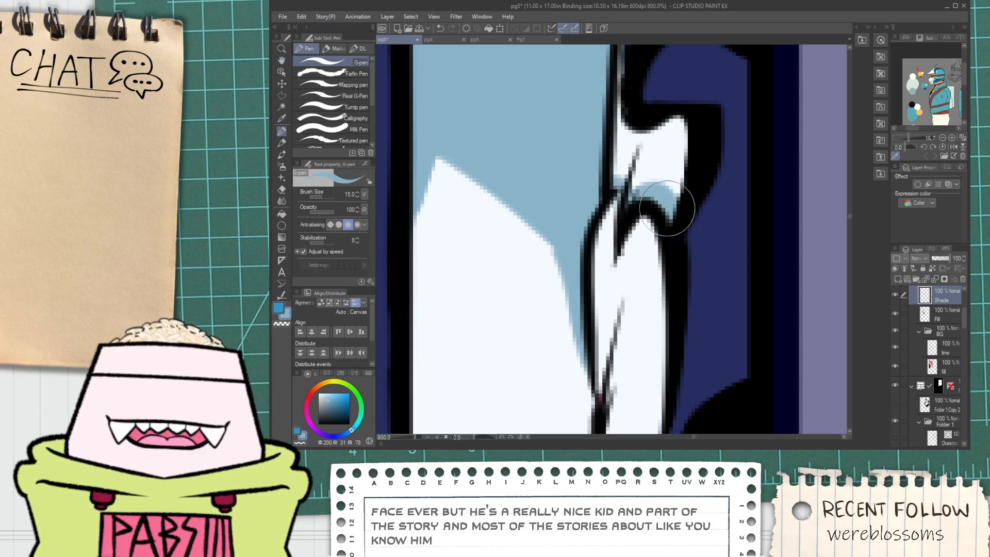
{"action": "scroll", "coordinate": [645, 153], "scroll_direction": "down", "scroll_amount": 1}
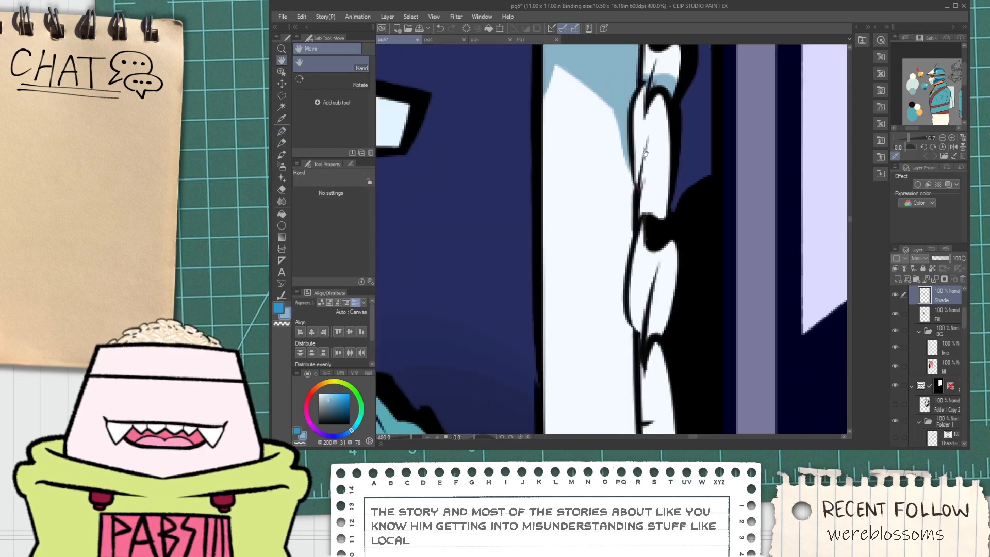
Paint a curved muted blue shadow band across the third segment of the ruffled trim with the G-pen.
{"action": "scroll", "coordinate": [645, 153], "scroll_direction": "down", "scroll_amount": 2}
{"action": "scroll", "coordinate": [647, 146], "scroll_direction": "up", "scroll_amount": 3}
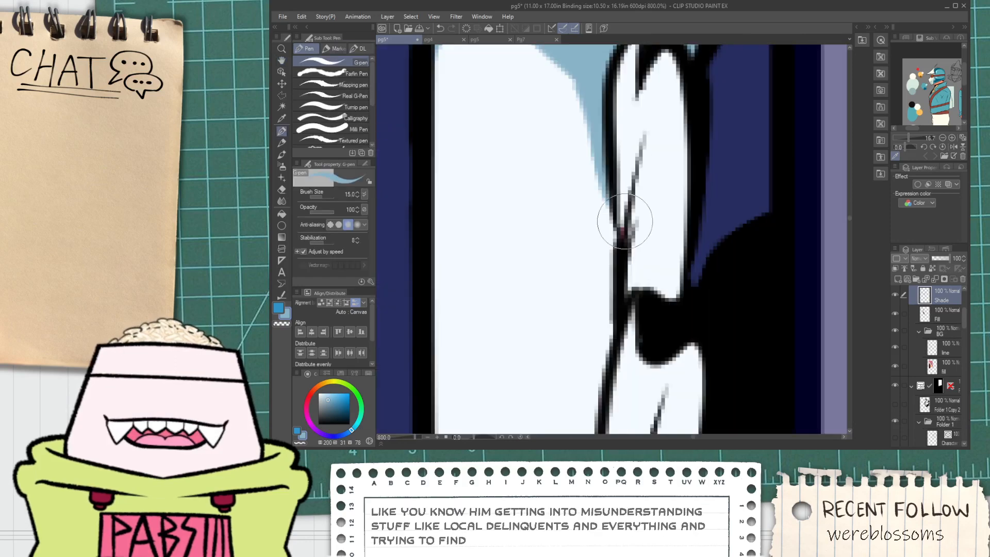
{"action": "left_click_drag", "start_coordinate": [628, 216], "coordinate": [666, 114]}
{"action": "mouse_move", "coordinate": [644, 146]}
{"action": "left_mouse_down"}
{"action": "mouse_move", "coordinate": [685, 138]}
{"action": "mouse_move", "coordinate": [658, 174]}
{"action": "mouse_move", "coordinate": [673, 131]}
{"action": "mouse_move", "coordinate": [632, 227]}
{"action": "left_mouse_up"}
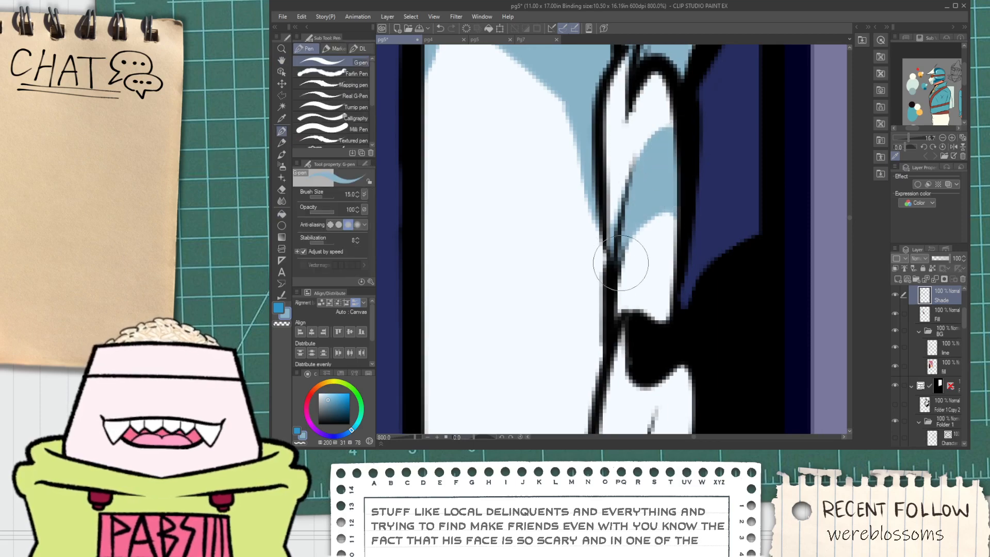
Shade the fourth trim segment in muted blue from its fold line to its inner edge and upper tip.
{"action": "scroll", "coordinate": [660, 208], "scroll_direction": "down", "scroll_amount": 4}
{"action": "scroll", "coordinate": [660, 289], "scroll_direction": "up", "scroll_amount": 4}
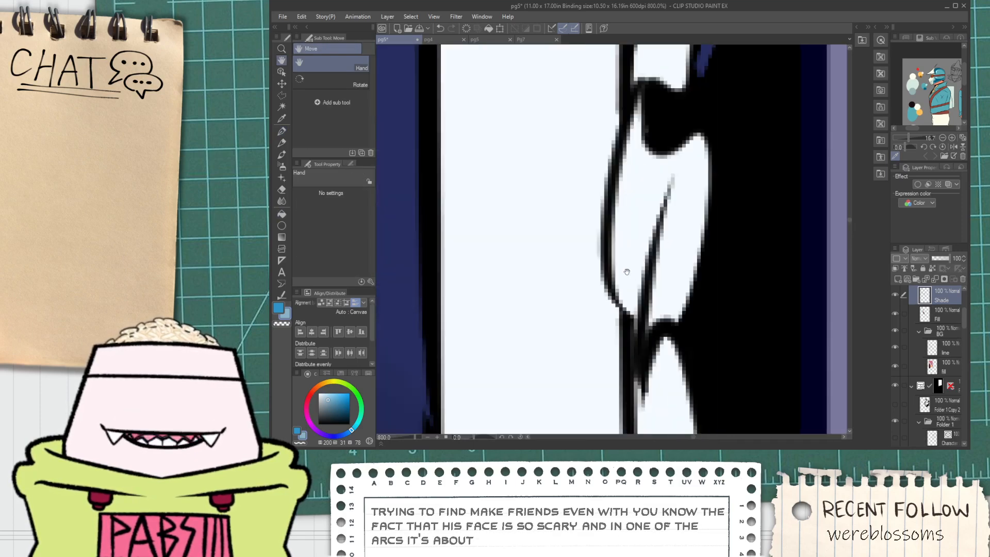
{"action": "left_click_drag", "start_coordinate": [638, 229], "coordinate": [633, 264]}
{"action": "left_click_drag", "start_coordinate": [622, 345], "coordinate": [688, 178]}
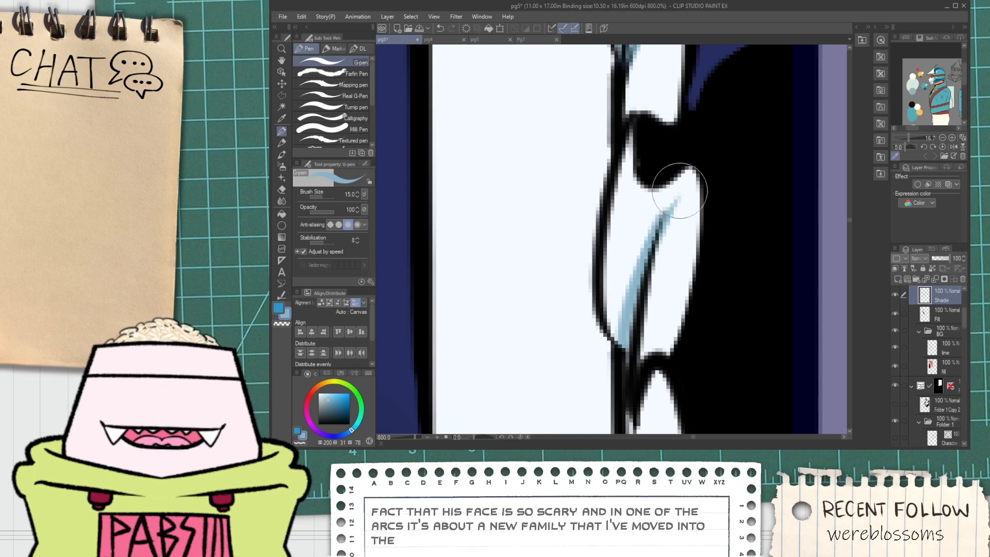
{"action": "mouse_move", "coordinate": [651, 226]}
{"action": "left_mouse_down"}
{"action": "mouse_move", "coordinate": [631, 222]}
{"action": "mouse_move", "coordinate": [633, 149]}
{"action": "left_mouse_up"}
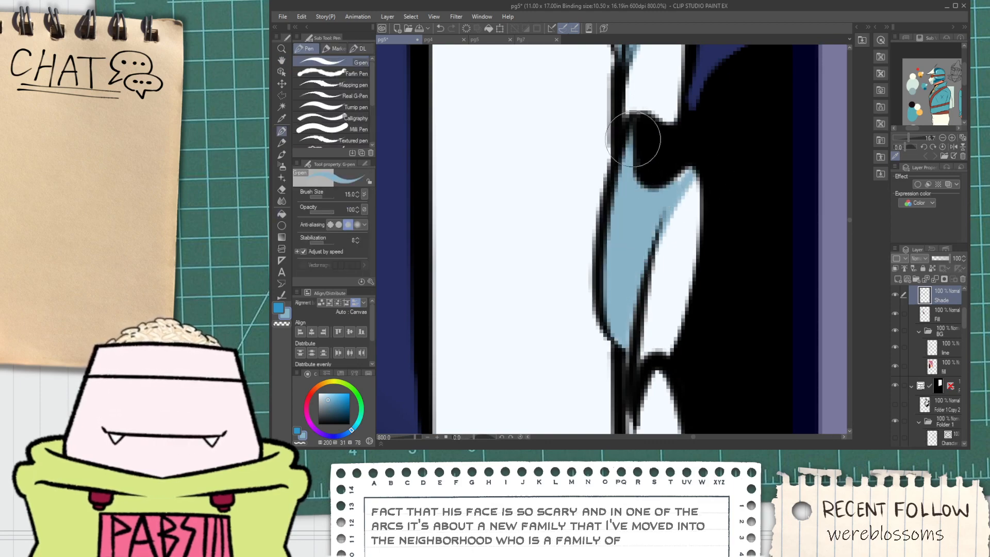
Shade the upper end of the fifth trim segment in muted blue and add a curved shadow above its lower black notch.
{"action": "scroll", "coordinate": [692, 181], "scroll_direction": "down", "scroll_amount": 3}
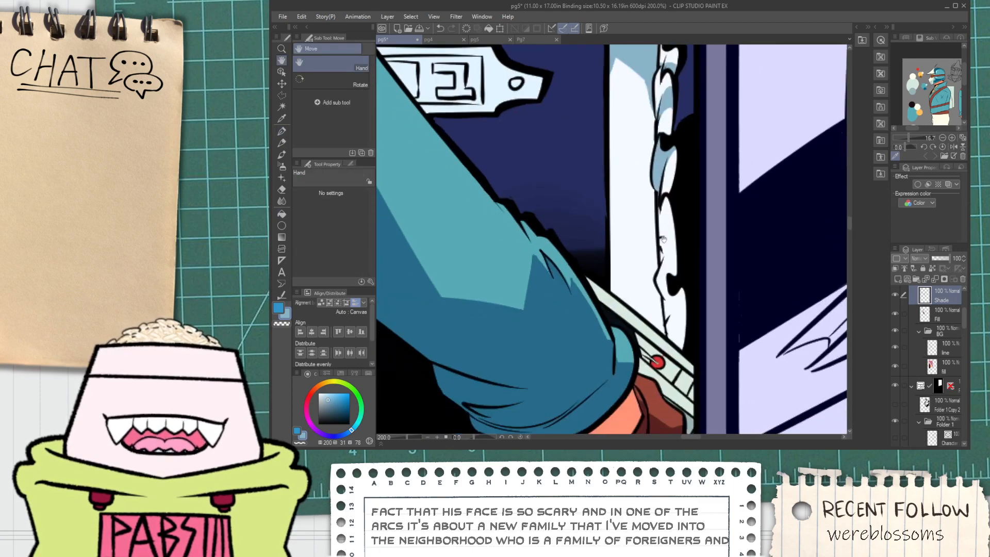
{"action": "scroll", "coordinate": [662, 256], "scroll_direction": "up", "scroll_amount": 2}
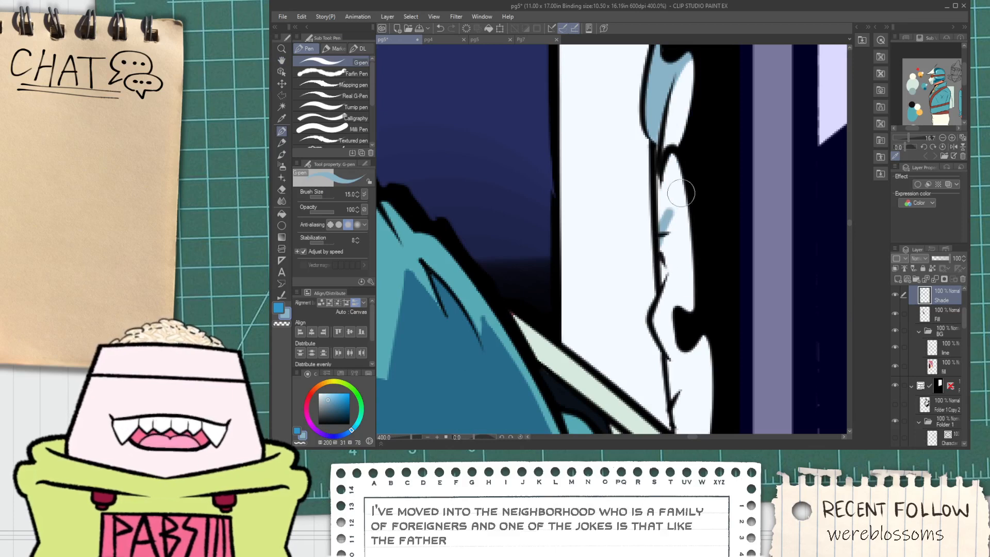
{"action": "key", "text": "p"}
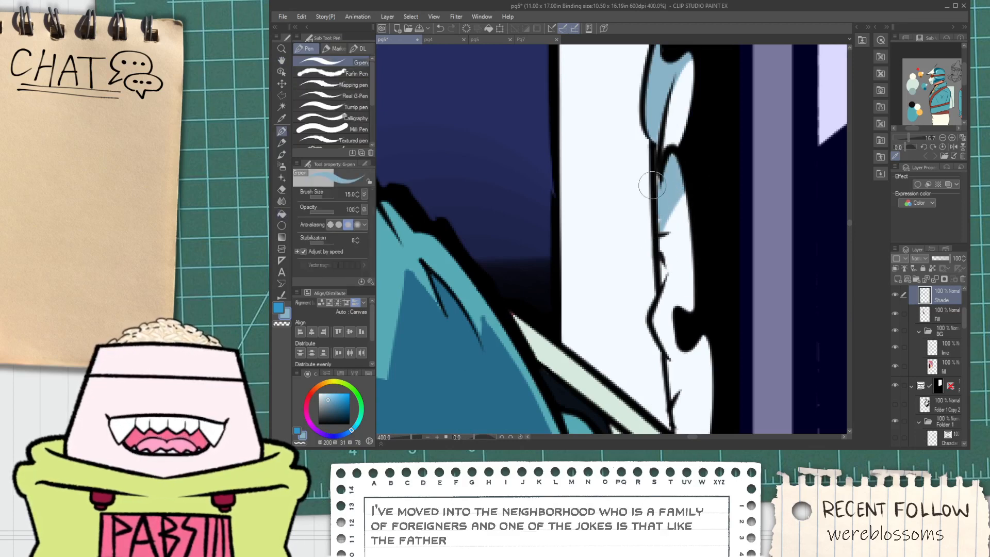
{"action": "key", "text": "space"}
{"action": "scroll", "coordinate": [670, 249], "scroll_direction": "up", "scroll_amount": 1}
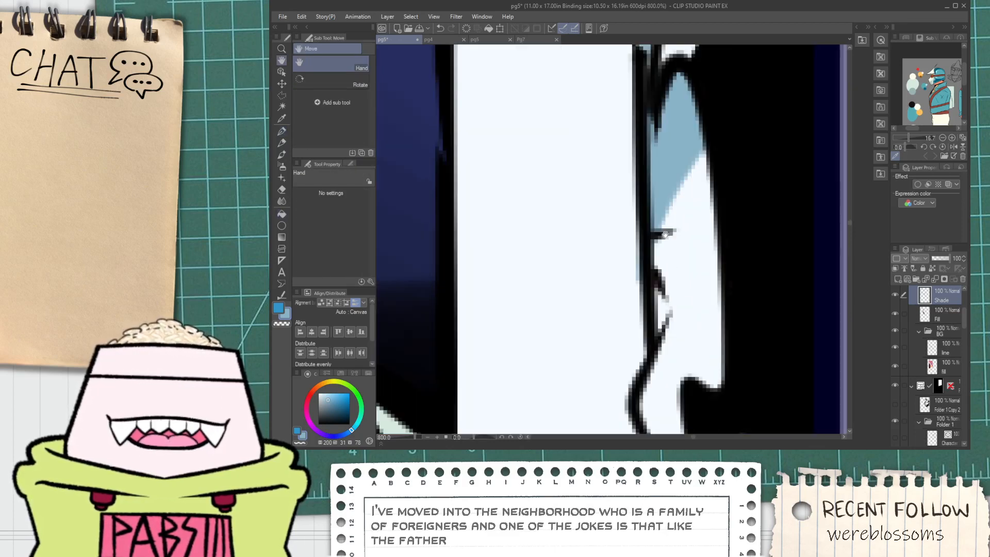
{"action": "scroll", "coordinate": [671, 249], "scroll_direction": "down", "scroll_amount": 2}
{"action": "scroll", "coordinate": [669, 227], "scroll_direction": "up", "scroll_amount": 2}
{"action": "mouse_move", "coordinate": [676, 282]}
{"action": "left_mouse_down"}
{"action": "mouse_move", "coordinate": [669, 225]}
{"action": "mouse_move", "coordinate": [680, 181]}
{"action": "mouse_move", "coordinate": [697, 217]}
{"action": "left_mouse_up"}
Outline and fill a wedge-shaped muted blue shadow on the lowest trim segment, below the black notch.
{"action": "key", "text": "space"}
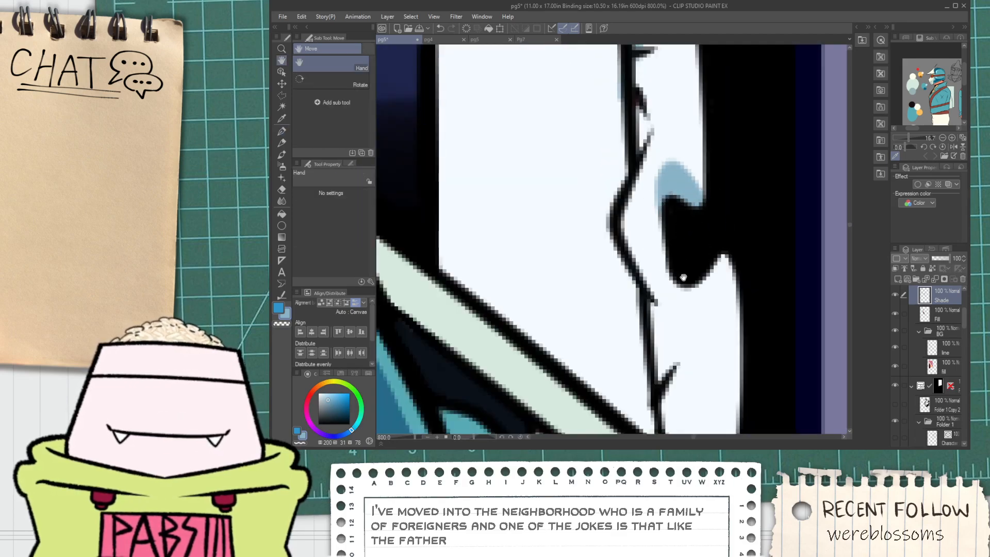
{"action": "left_click_drag", "start_coordinate": [684, 274], "coordinate": [671, 236]}
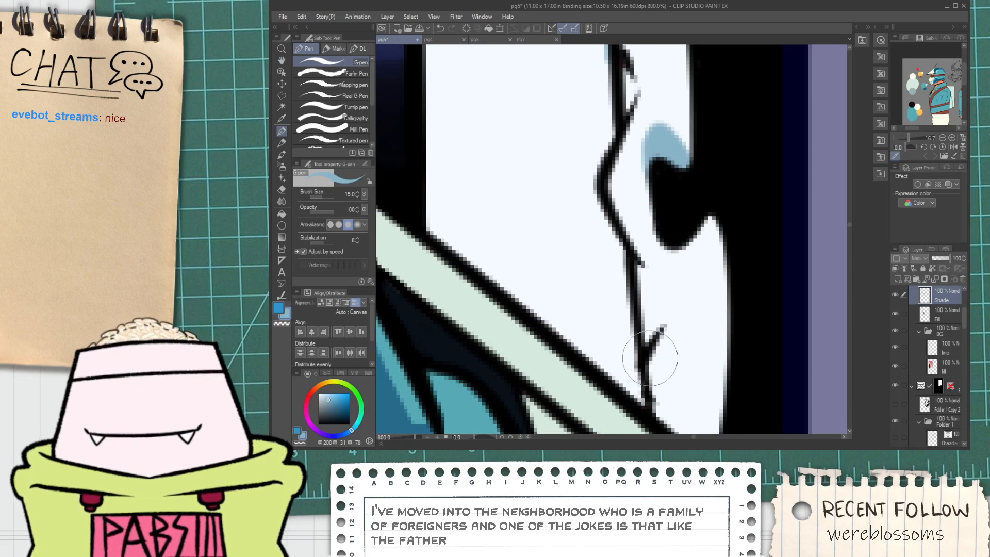
{"action": "left_click_drag", "start_coordinate": [649, 354], "coordinate": [748, 219]}
{"action": "left_click_drag", "start_coordinate": [638, 269], "coordinate": [729, 218]}
{"action": "key", "text": "g"}
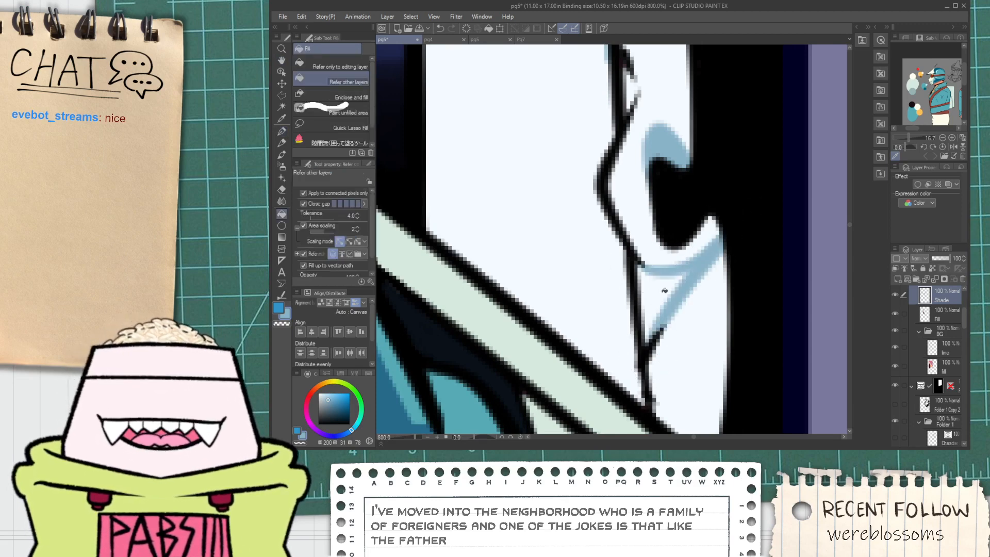
{"action": "left_click", "coordinate": [665, 291]}
{"action": "key", "text": "p"}
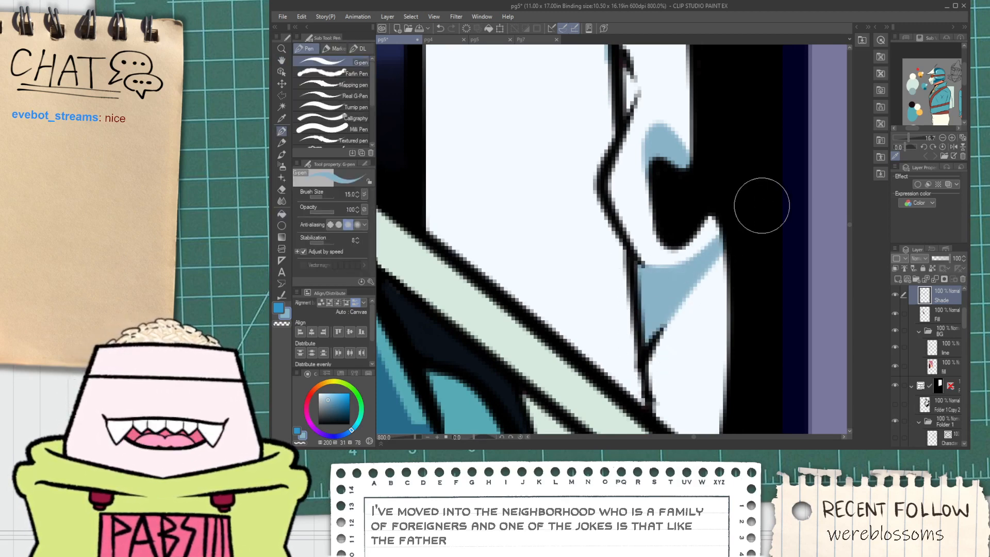
Outline and fill a muted blue shadow across the strap's lower end, and fill the rest of the lowest trim segment.
{"action": "scroll", "coordinate": [725, 228], "scroll_direction": "down", "scroll_amount": 4}
{"action": "scroll", "coordinate": [598, 207], "scroll_direction": "up", "scroll_amount": 4}
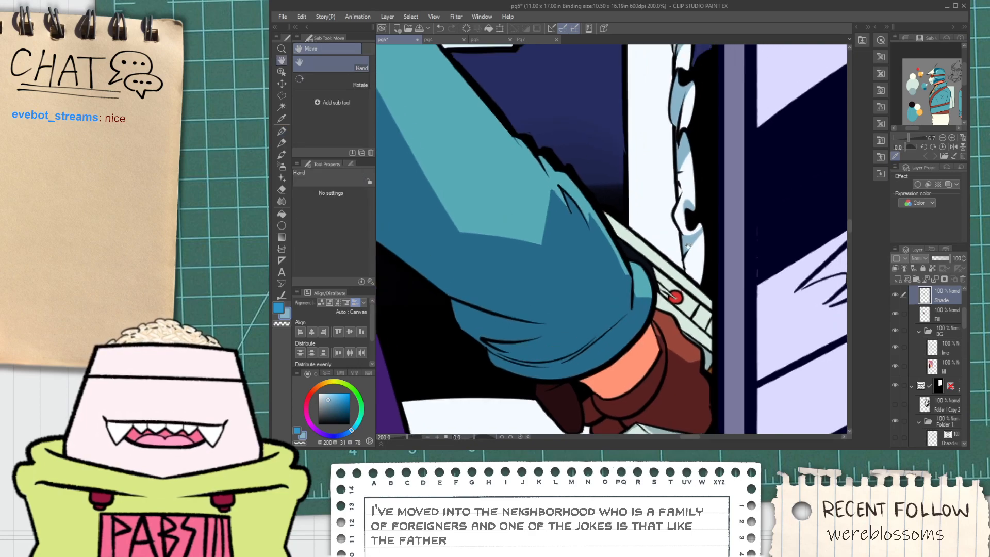
{"action": "scroll", "coordinate": [578, 205], "scroll_direction": "down", "scroll_amount": 2}
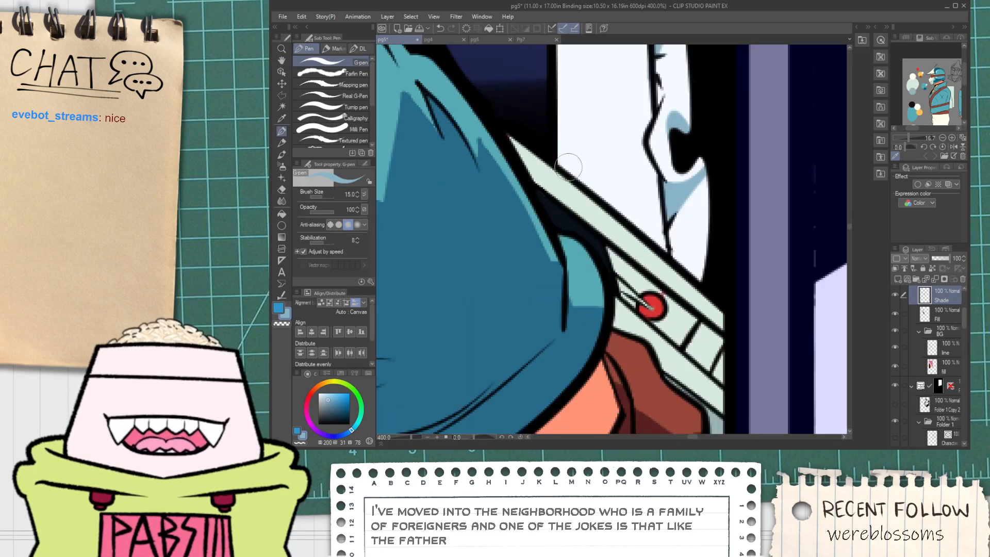
{"action": "left_click_drag", "start_coordinate": [550, 202], "coordinate": [674, 228]}
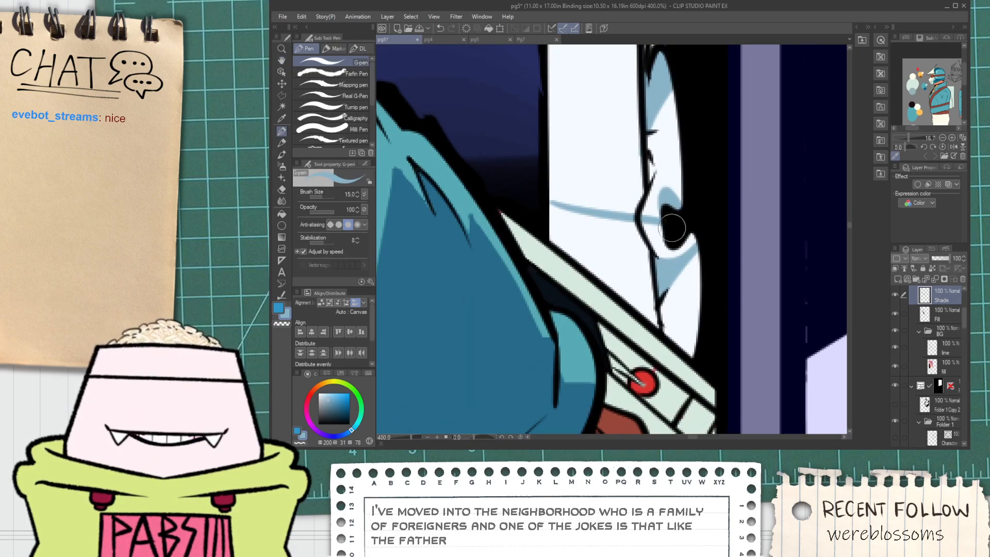
{"action": "key", "text": "ctrl+z"}
{"action": "left_click_drag", "start_coordinate": [545, 204], "coordinate": [771, 239]}
{"action": "key", "text": "g"}
{"action": "left_click", "coordinate": [622, 259]}
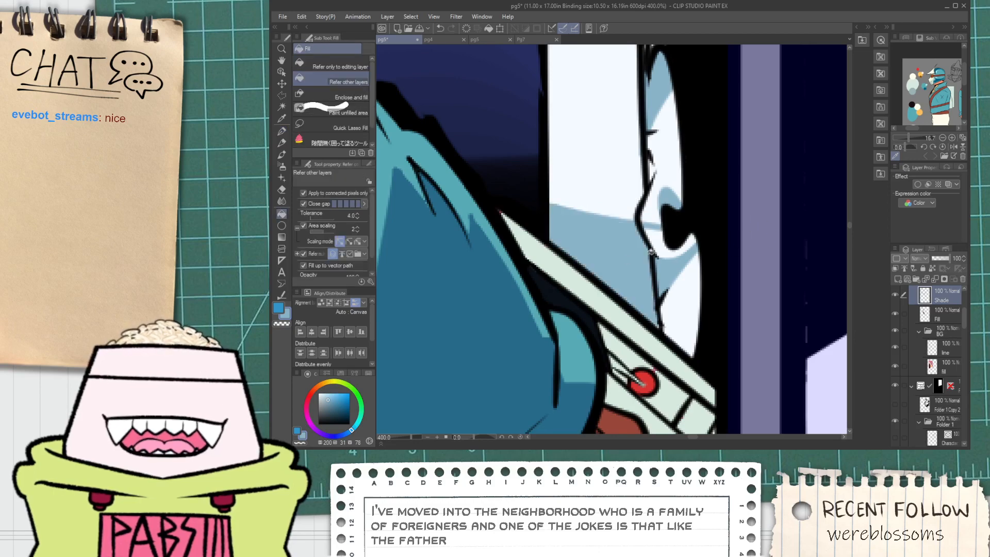
{"action": "left_click", "coordinate": [681, 308]}
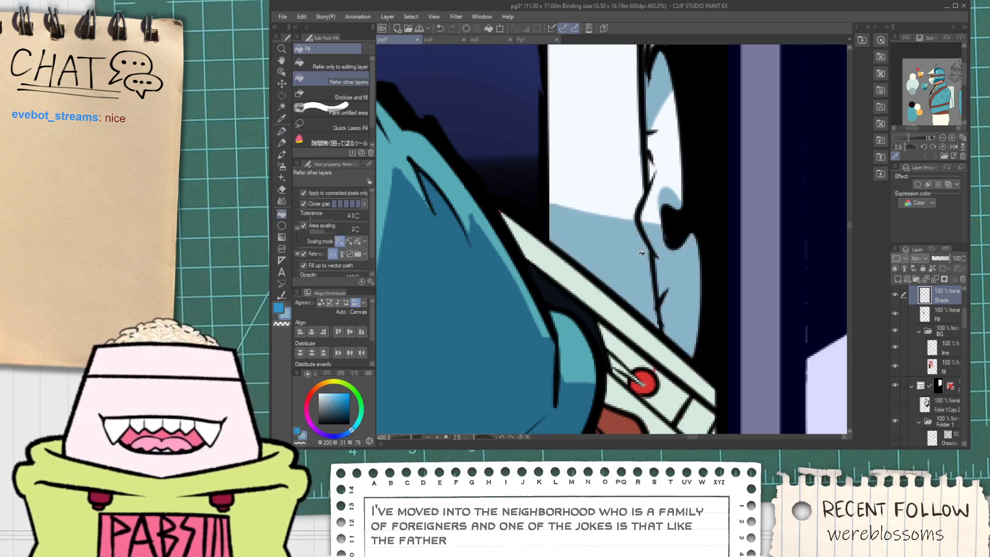
Carve a white highlight out of the lowest trim segment's shading, keeping a muted blue strip along its outer edge.
{"action": "scroll", "coordinate": [642, 252], "scroll_direction": "down", "scroll_amount": 3}
{"action": "left_click_drag", "start_coordinate": [654, 262], "coordinate": [643, 290]}
{"action": "scroll", "coordinate": [644, 291], "scroll_direction": "up", "scroll_amount": 3}
{"action": "key", "text": "e"}
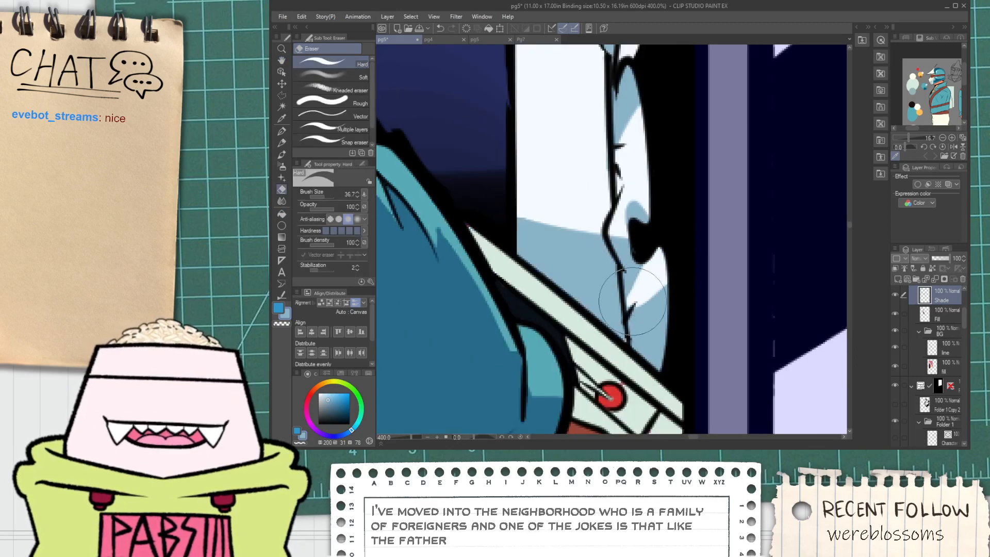
{"action": "key", "text": "p"}
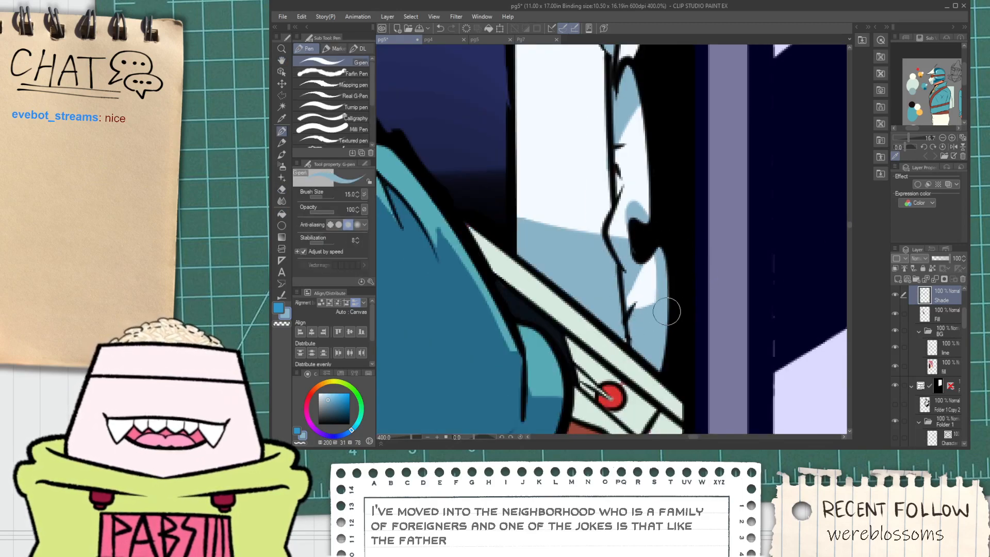
Examine the finished shading along the ruffled trim and apron strap, both close up and at a distance.
{"action": "scroll", "coordinate": [667, 312], "scroll_direction": "down", "scroll_amount": 5}
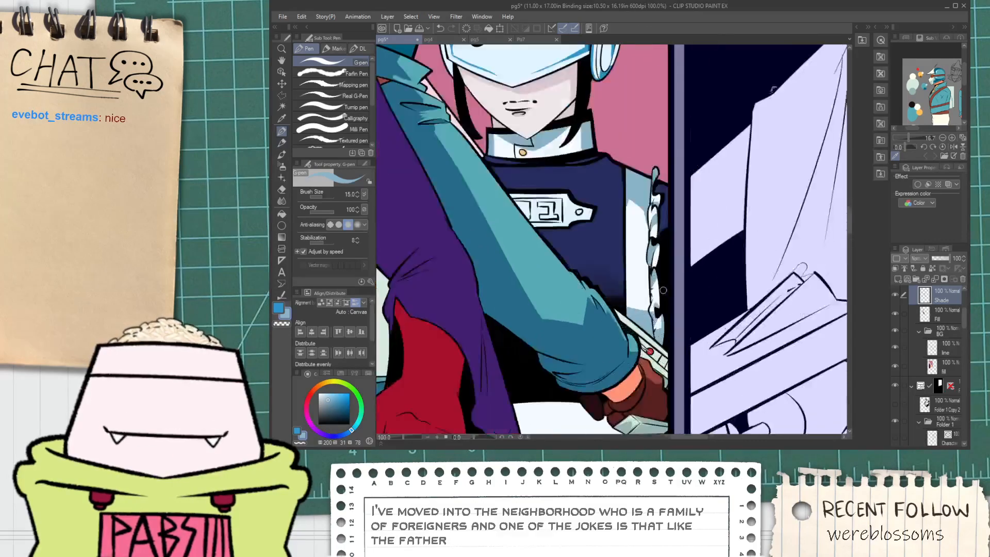
{"action": "scroll", "coordinate": [663, 290], "scroll_direction": "up", "scroll_amount": 5}
{"action": "key", "text": "space"}
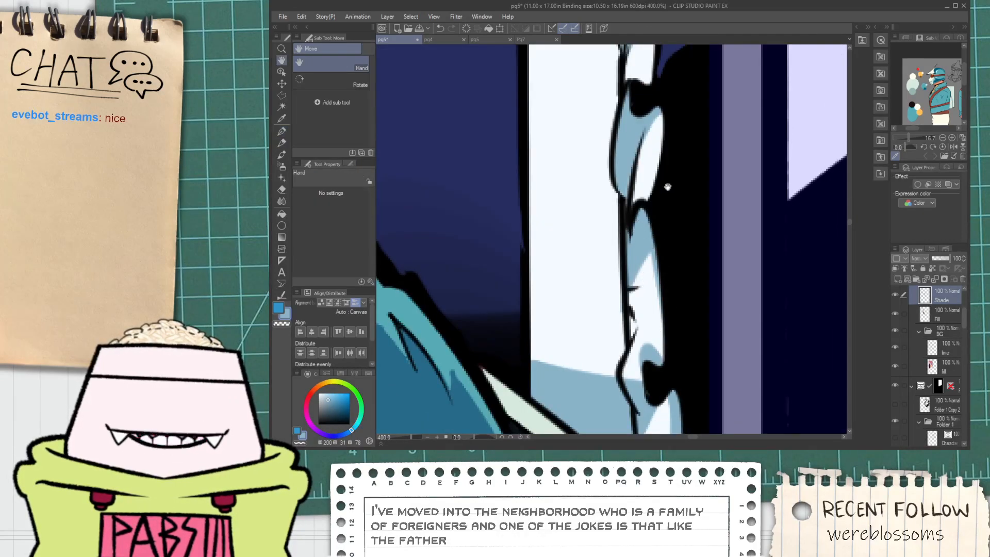
{"action": "left_click_drag", "start_coordinate": [666, 181], "coordinate": [646, 284]}
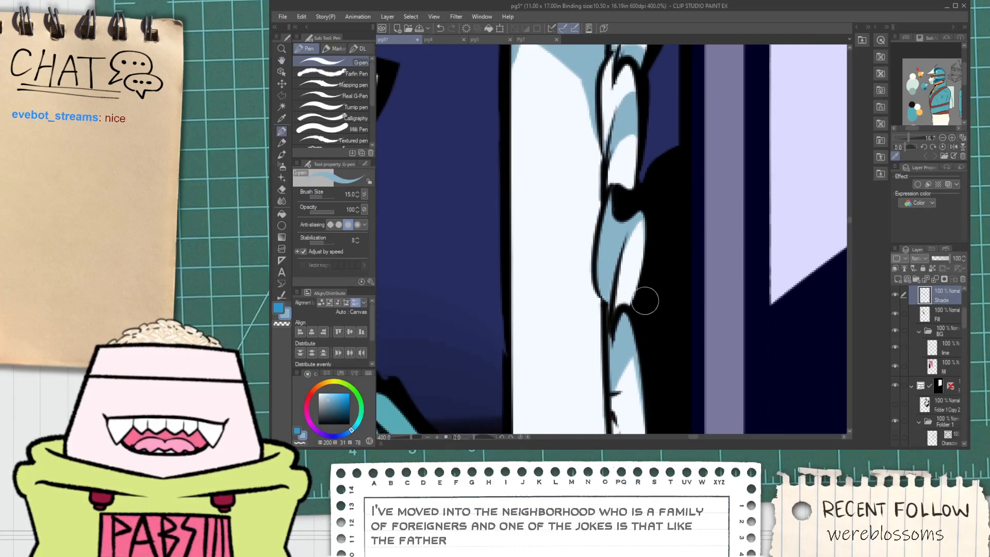
{"action": "scroll", "coordinate": [627, 298], "scroll_direction": "down", "scroll_amount": 3}
{"action": "key", "text": "space"}
{"action": "left_click_drag", "start_coordinate": [628, 294], "coordinate": [647, 235]}
{"action": "scroll", "coordinate": [647, 235], "scroll_direction": "down", "scroll_amount": 2}
{"action": "scroll", "coordinate": [647, 234], "scroll_direction": "up", "scroll_amount": 4}
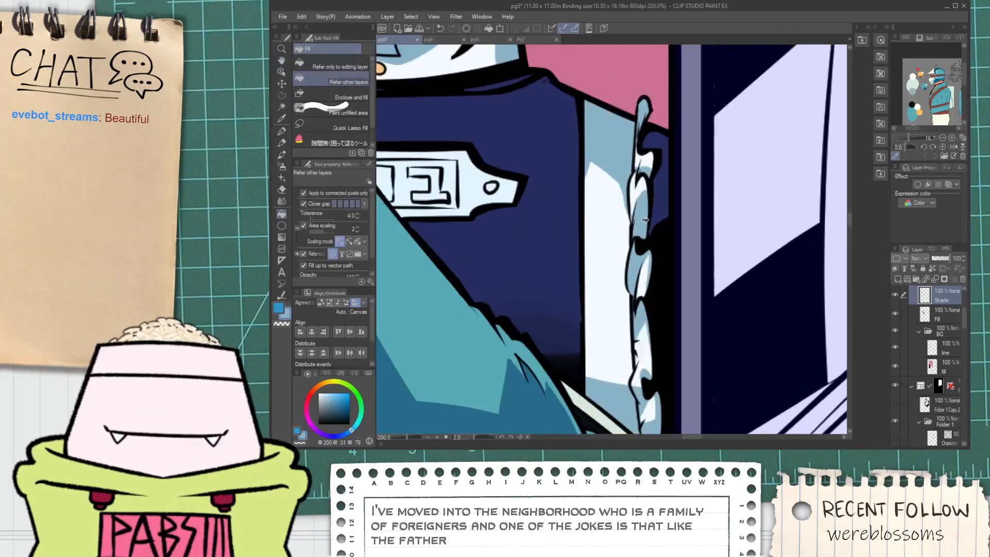
Fill the white waistband beneath the gloved hand with muted blue.
{"action": "scroll", "coordinate": [645, 217], "scroll_direction": "down", "scroll_amount": 2}
{"action": "key", "text": "space"}
{"action": "left_click_drag", "start_coordinate": [612, 330], "coordinate": [599, 153]}
{"action": "scroll", "coordinate": [667, 192], "scroll_direction": "up", "scroll_amount": 3}
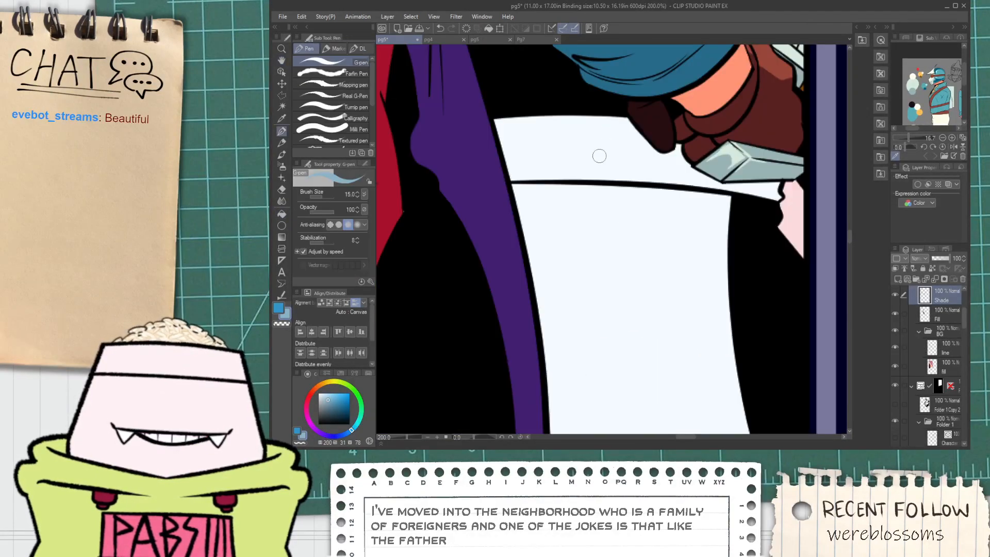
{"action": "left_click", "coordinate": [601, 153]}
{"action": "scroll", "coordinate": [533, 301], "scroll_direction": "down", "scroll_amount": 1}
{"action": "key", "text": "e"}
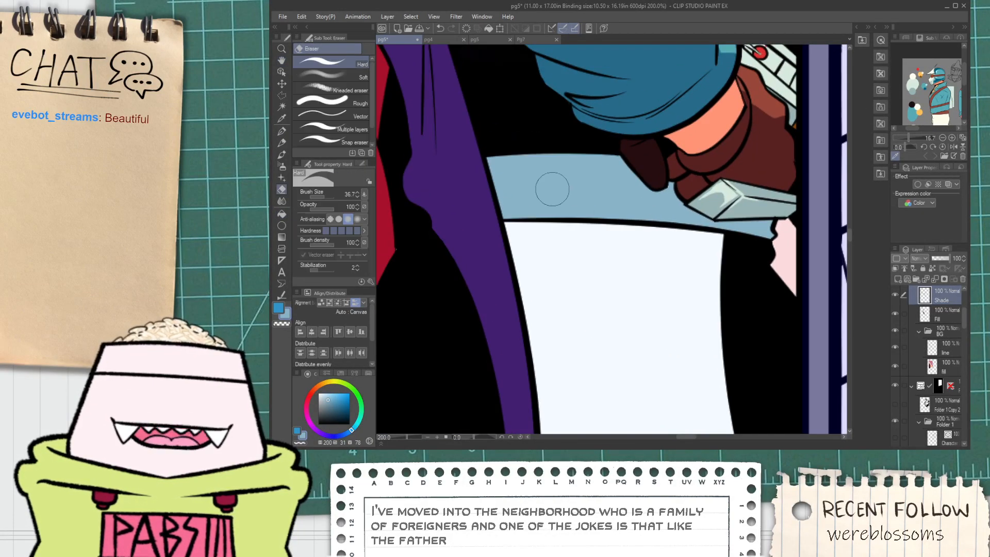
{"action": "key", "text": "p"}
{"action": "left_click_drag", "start_coordinate": [586, 253], "coordinate": [601, 199]}
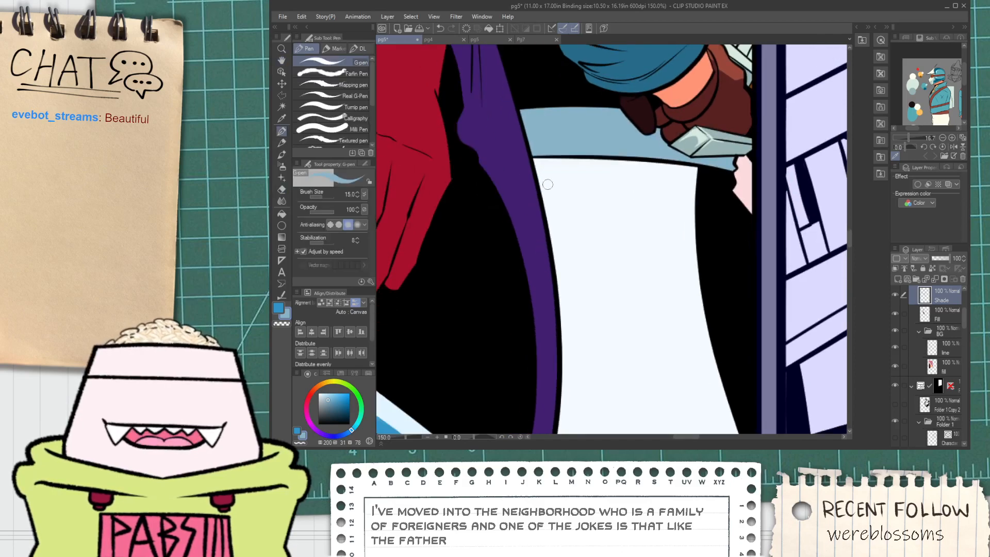
{"action": "key", "text": "ctrl+z"}
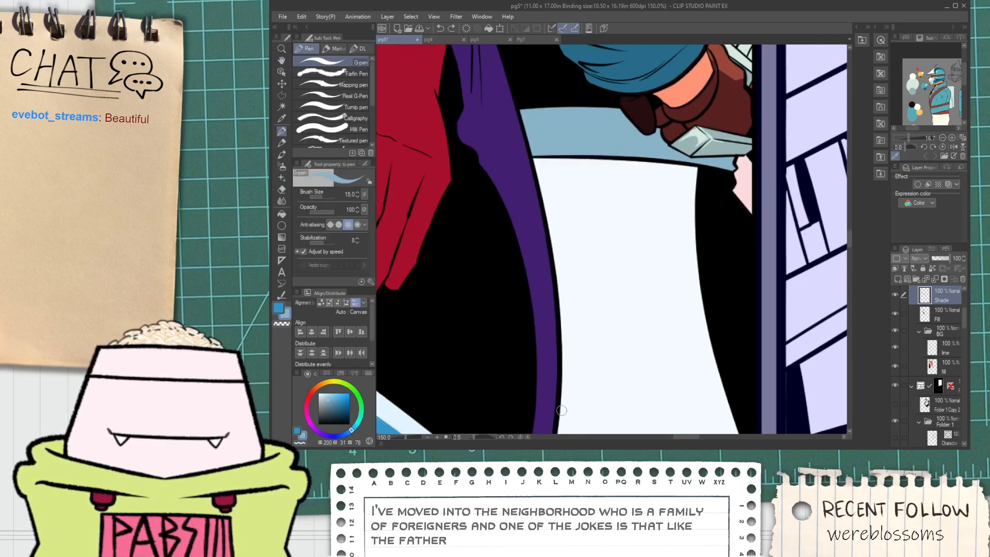
{"action": "scroll", "coordinate": [561, 410], "scroll_direction": "down", "scroll_amount": 1}
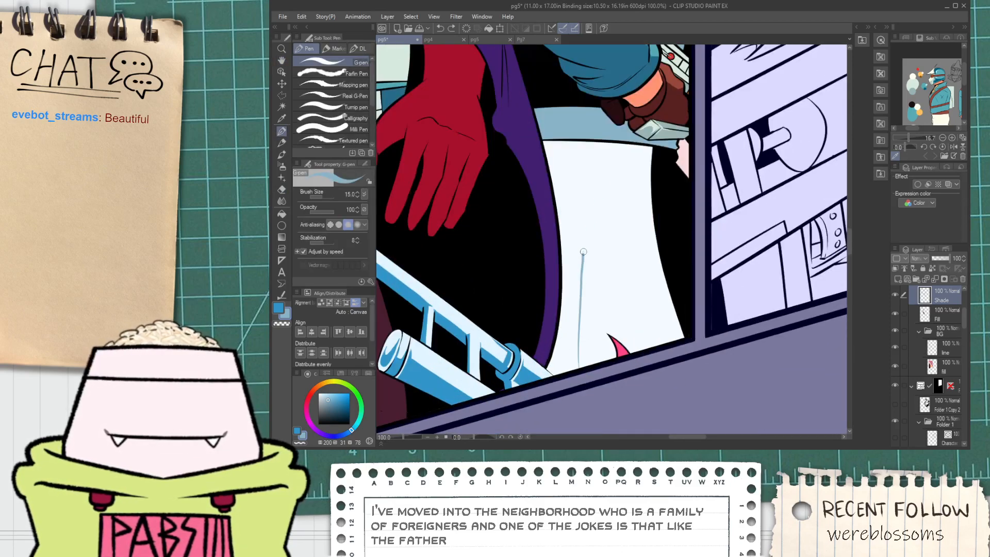
{"action": "key", "text": "ctrl+z"}
Outline a peaked highlight on the white skirt below the waistband and fill the area around it with muted blue.
{"action": "left_click_drag", "start_coordinate": [572, 367], "coordinate": [576, 182]}
{"action": "key", "text": "ctrl+z"}
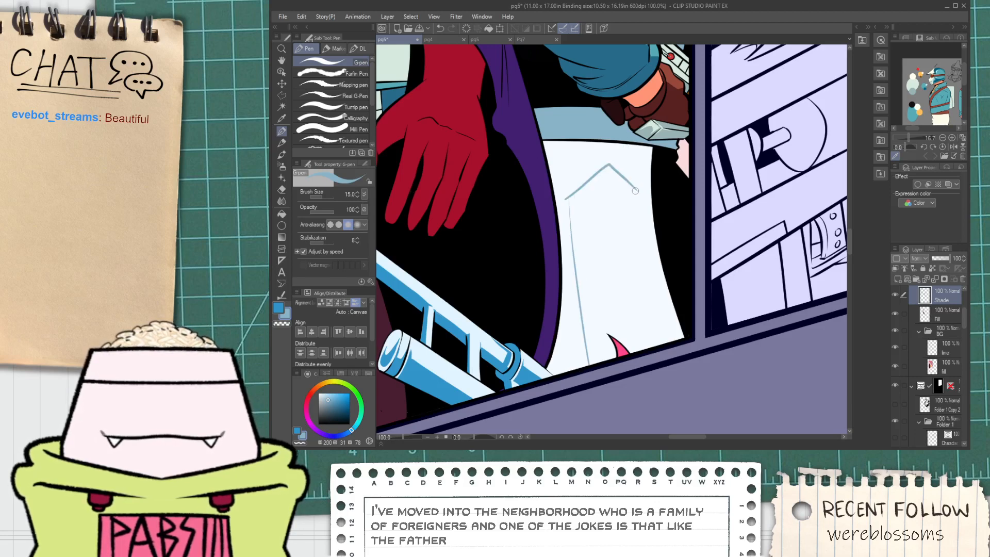
{"action": "key", "text": "g"}
{"action": "left_click", "coordinate": [643, 174]}
{"action": "left_click", "coordinate": [568, 264]}
{"action": "scroll", "coordinate": [571, 261], "scroll_direction": "down", "scroll_amount": 4}
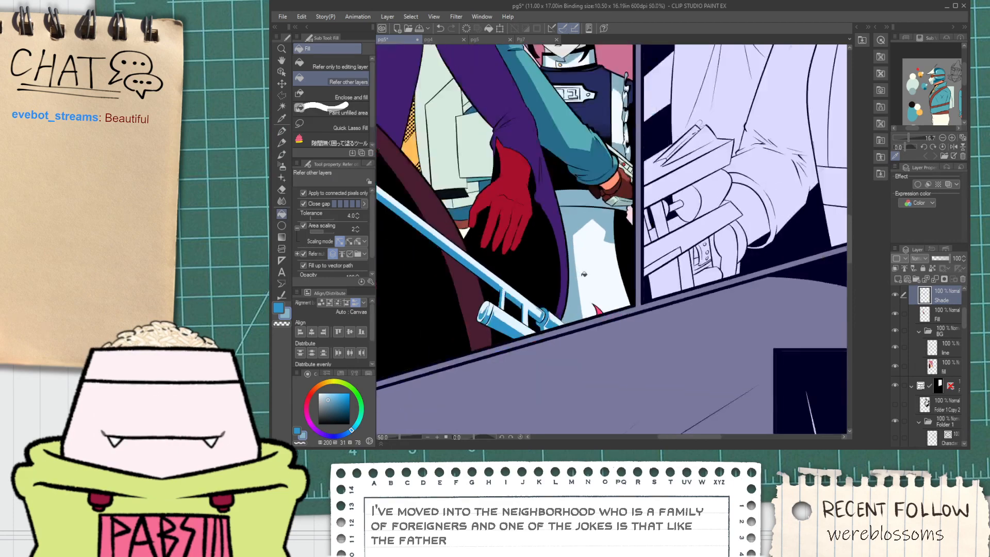
Sample a muted grey-teal from the artwork as the shadow colour for the pale green panels behind the red hand.
{"action": "left_click_drag", "start_coordinate": [588, 258], "coordinate": [599, 320]}
{"action": "left_click_drag", "start_coordinate": [464, 189], "coordinate": [569, 302]}
{"action": "scroll", "coordinate": [534, 269], "scroll_direction": "down", "scroll_amount": 2}
{"action": "scroll", "coordinate": [548, 299], "scroll_direction": "up", "scroll_amount": 3}
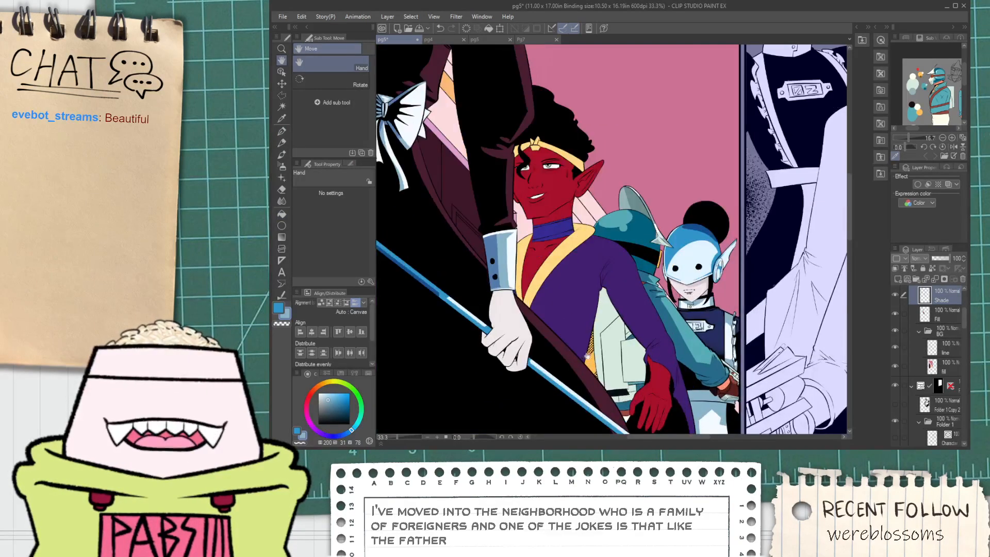
{"action": "scroll", "coordinate": [607, 364], "scroll_direction": "down", "scroll_amount": 1}
{"action": "scroll", "coordinate": [575, 346], "scroll_direction": "up", "scroll_amount": 1}
{"action": "left_click_drag", "start_coordinate": [608, 364], "coordinate": [586, 311]}
{"action": "scroll", "coordinate": [593, 197], "scroll_direction": "up", "scroll_amount": 1}
{"action": "left_click", "coordinate": [592, 196], "text": "alt"}
{"action": "scroll", "coordinate": [592, 197], "scroll_direction": "down", "scroll_amount": 1}
{"action": "scroll", "coordinate": [562, 285], "scroll_direction": "up", "scroll_amount": 5}
{"action": "key", "text": "g"}
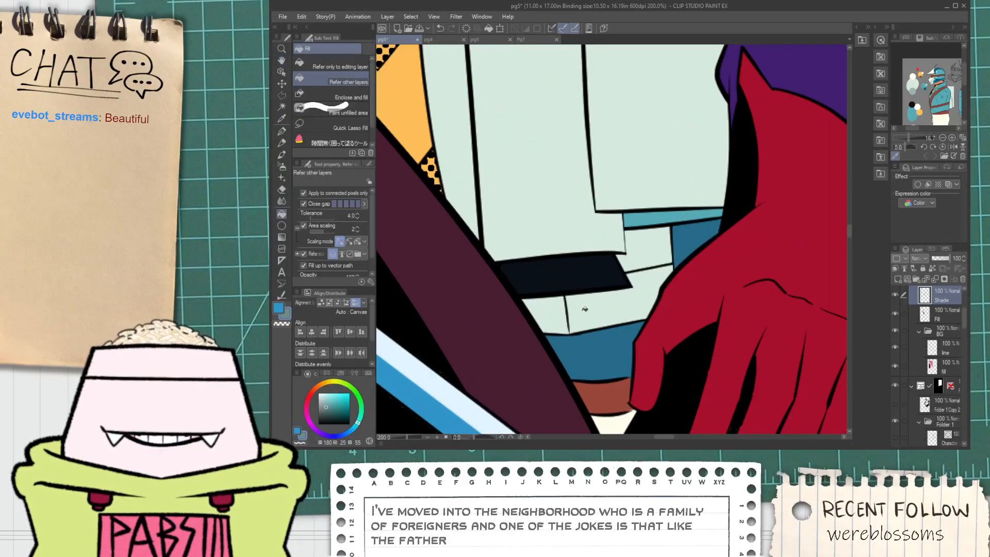
Fill the two pale green belt segments below the dark panel with grey-teal.
{"action": "key", "text": "p"}
{"action": "scroll", "coordinate": [579, 313], "scroll_direction": "up", "scroll_amount": 2}
{"action": "key", "text": "g"}
{"action": "left_click", "coordinate": [584, 313]}
{"action": "scroll", "coordinate": [567, 311], "scroll_direction": "down", "scroll_amount": 2}
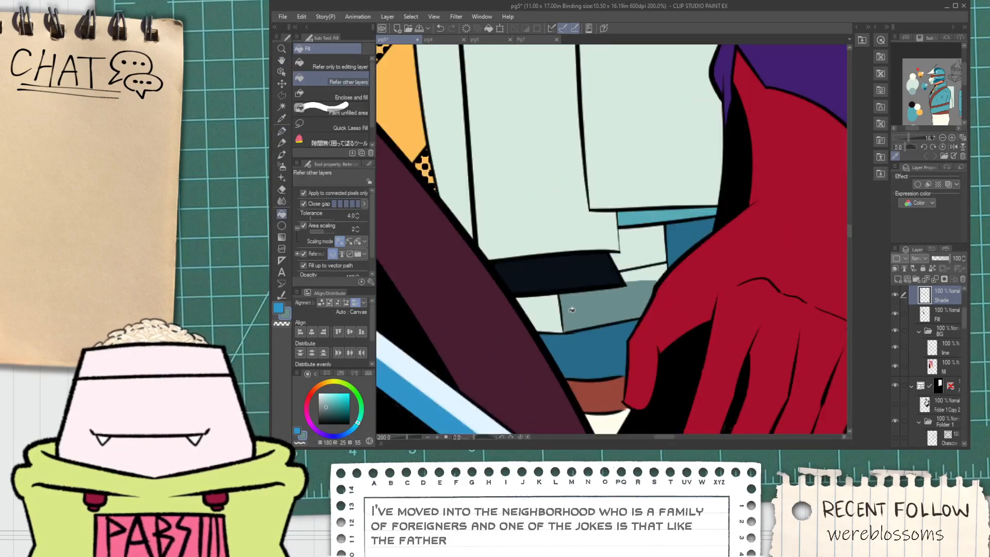
{"action": "left_click", "coordinate": [545, 310]}
{"action": "scroll", "coordinate": [647, 272], "scroll_direction": "up", "scroll_amount": 2}
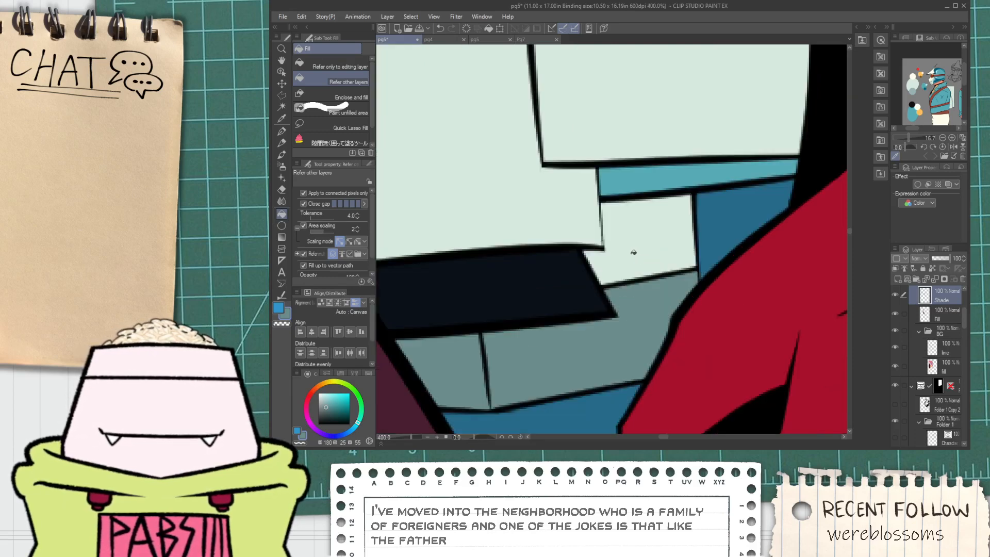
Outline an inset shadow on the small pale green segment above the belt and fill it with grey-teal.
{"action": "key", "text": "p"}
{"action": "scroll", "coordinate": [612, 260], "scroll_direction": "up", "scroll_amount": 2}
{"action": "left_click_drag", "start_coordinate": [598, 279], "coordinate": [747, 243]}
{"action": "key", "text": "ctrl+z"}
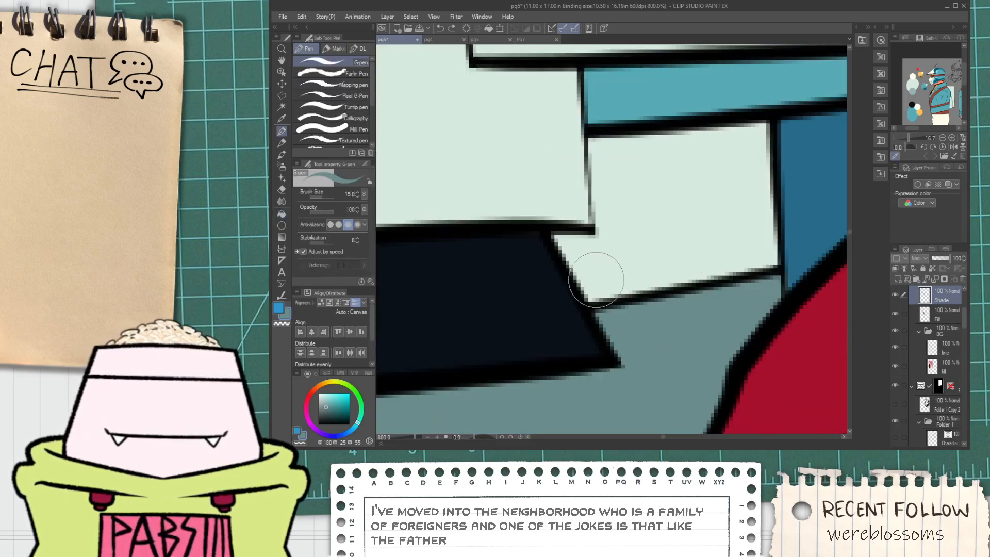
{"action": "left_click_drag", "start_coordinate": [597, 281], "coordinate": [774, 247]}
{"action": "mouse_move", "coordinate": [601, 274]}
{"action": "left_mouse_down"}
{"action": "mouse_move", "coordinate": [650, 157]}
{"action": "mouse_move", "coordinate": [614, 169]}
{"action": "mouse_move", "coordinate": [758, 154]}
{"action": "mouse_move", "coordinate": [755, 261]}
{"action": "left_mouse_up"}
{"action": "key", "text": "g"}
{"action": "left_click", "coordinate": [729, 226]}
Clean up the small segment's shadow by redrawing its upper edge and refining its pointed lower tip.
{"action": "key", "text": "p"}
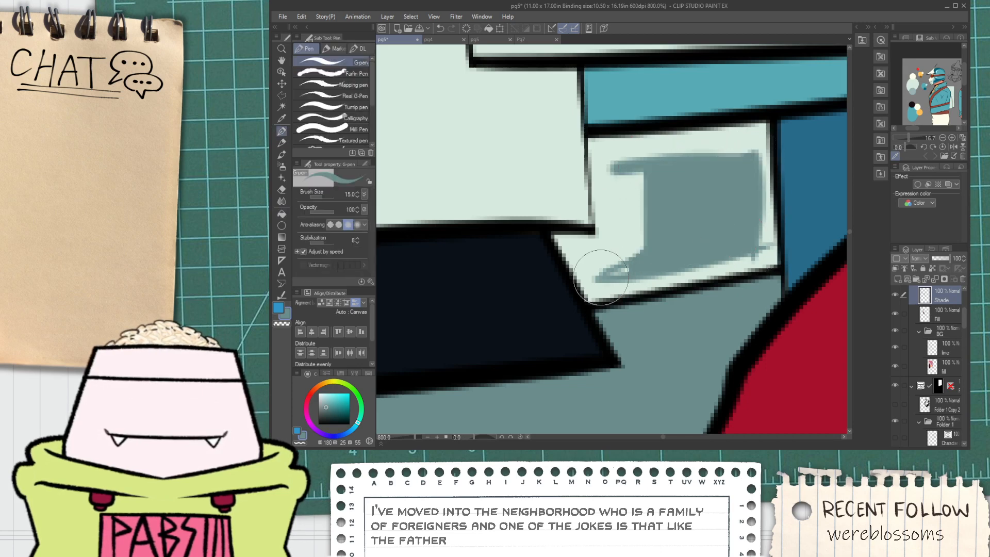
{"action": "left_click_drag", "start_coordinate": [601, 277], "coordinate": [627, 285]}
{"action": "key", "text": "e"}
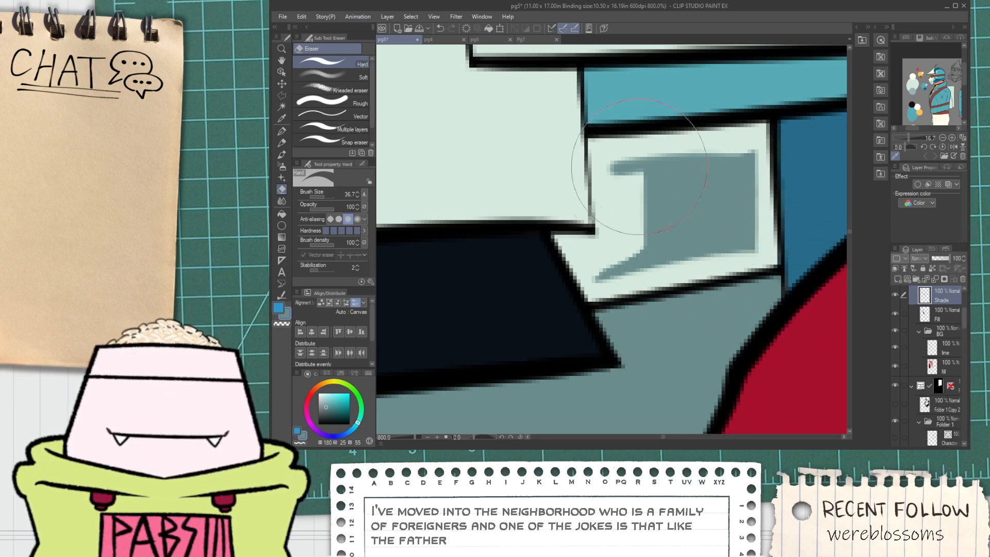
{"action": "key", "text": "p"}
{"action": "left_click_drag", "start_coordinate": [611, 166], "coordinate": [750, 151]}
{"action": "key", "text": "ctrl+z"}
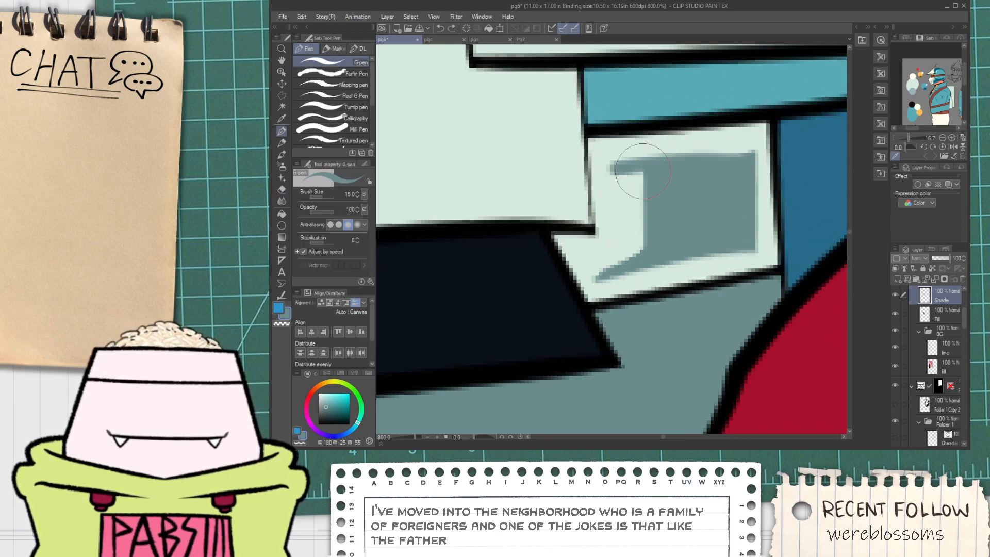
{"action": "left_click_drag", "start_coordinate": [609, 161], "coordinate": [753, 146]}
{"action": "mouse_move", "coordinate": [616, 160]}
{"action": "left_mouse_down"}
{"action": "mouse_move", "coordinate": [771, 153]}
{"action": "mouse_move", "coordinate": [693, 148]}
{"action": "mouse_move", "coordinate": [752, 141]}
{"action": "mouse_move", "coordinate": [749, 161]}
{"action": "left_mouse_up"}
{"action": "scroll", "coordinate": [730, 161], "scroll_direction": "down", "scroll_amount": 2}
Outline a shadow with slanted upper and lower tips on the raised pale green panel beside the purple sleeve, and fill it with grey-teal.
{"action": "scroll", "coordinate": [723, 136], "scroll_direction": "down", "scroll_amount": 5}
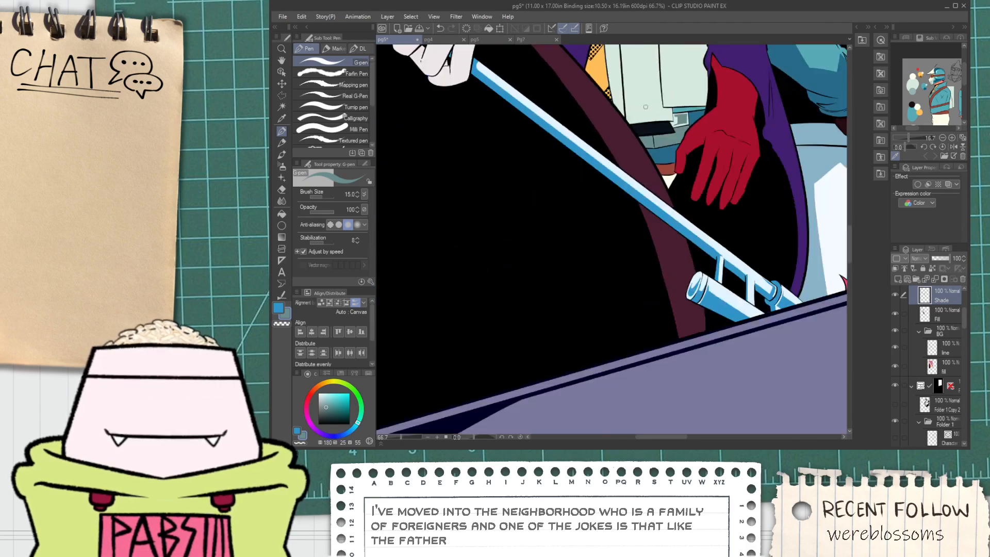
{"action": "left_click_drag", "start_coordinate": [708, 63], "coordinate": [659, 237]}
{"action": "scroll", "coordinate": [659, 236], "scroll_direction": "up", "scroll_amount": 3}
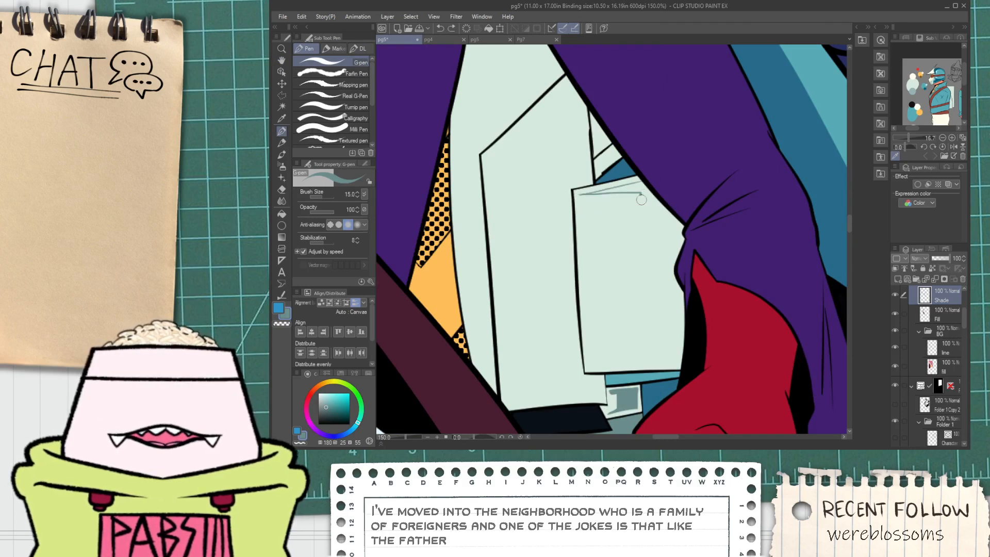
{"action": "left_click_drag", "start_coordinate": [641, 200], "coordinate": [645, 318]}
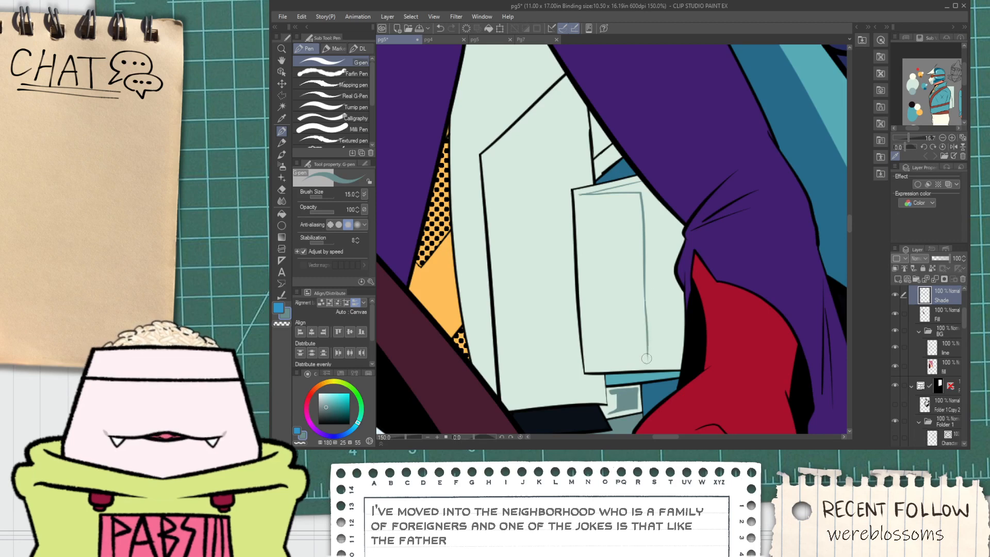
{"action": "scroll", "coordinate": [644, 356], "scroll_direction": "up", "scroll_amount": 3}
{"action": "left_click_drag", "start_coordinate": [537, 387], "coordinate": [710, 283]}
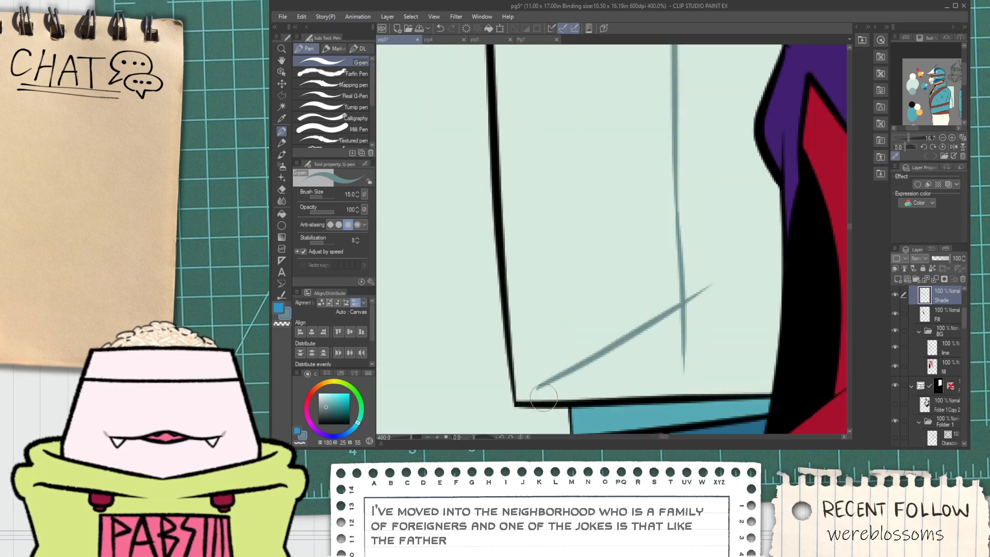
{"action": "left_click_drag", "start_coordinate": [537, 388], "coordinate": [774, 379]}
{"action": "key", "text": "ctrl+z"}
{"action": "left_click_drag", "start_coordinate": [539, 386], "coordinate": [773, 372]}
{"action": "key", "text": "g"}
{"action": "left_click", "coordinate": [678, 351]}
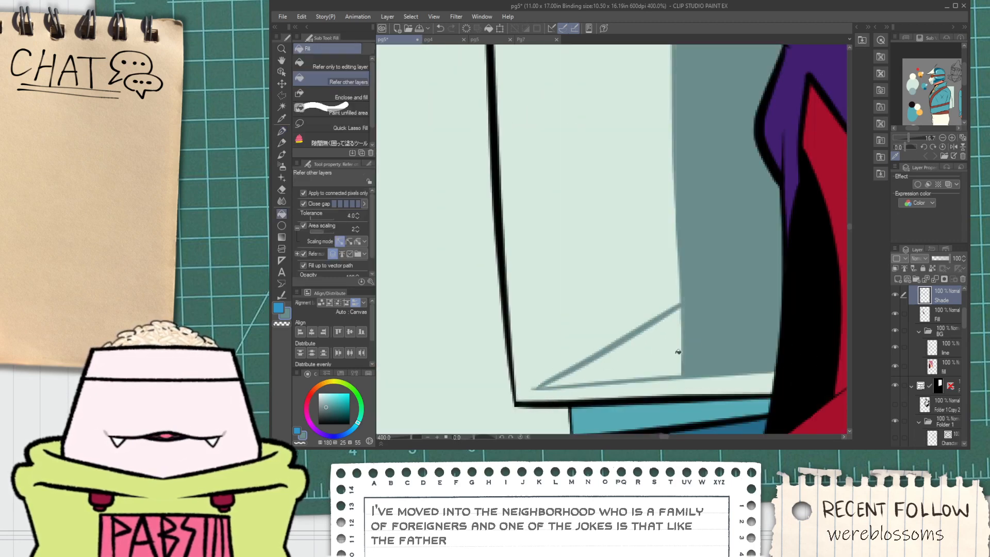
{"action": "left_click", "coordinate": [678, 351]}
Touch up the thin upper and lower tips of the raised panel's shadow in grey-teal, closing the unfilled gaps.
{"action": "scroll", "coordinate": [658, 353], "scroll_direction": "down", "scroll_amount": 3}
{"action": "scroll", "coordinate": [643, 191], "scroll_direction": "up", "scroll_amount": 6}
{"action": "key", "text": "p"}
{"action": "scroll", "coordinate": [547, 166], "scroll_direction": "up", "scroll_amount": 3}
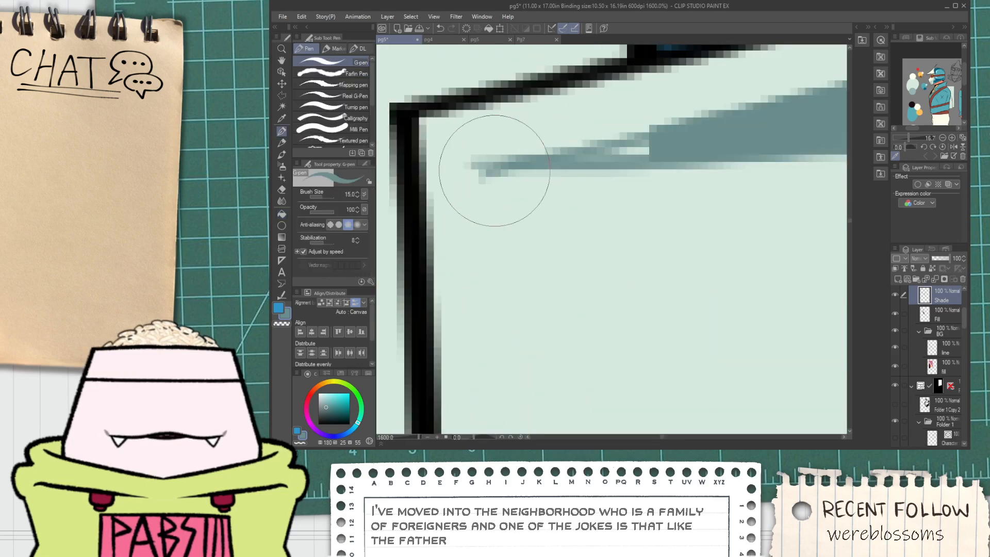
{"action": "left_click_drag", "start_coordinate": [494, 170], "coordinate": [743, 142]}
{"action": "scroll", "coordinate": [692, 145], "scroll_direction": "down", "scroll_amount": 6}
{"action": "key", "text": "space"}
{"action": "left_click_drag", "start_coordinate": [645, 384], "coordinate": [593, 334]}
{"action": "scroll", "coordinate": [587, 333], "scroll_direction": "up", "scroll_amount": 5}
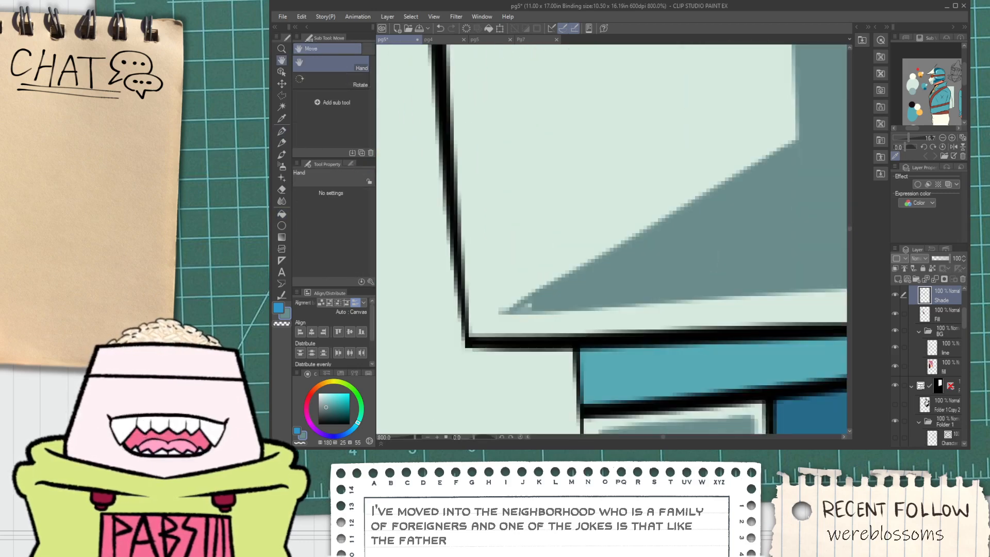
{"action": "left_click_drag", "start_coordinate": [506, 313], "coordinate": [556, 303]}
{"action": "key", "text": "ctrl+z"}
{"action": "scroll", "coordinate": [539, 310], "scroll_direction": "down", "scroll_amount": 3}
{"action": "key", "text": "space"}
{"action": "scroll", "coordinate": [544, 300], "scroll_direction": "up", "scroll_amount": 3}
{"action": "scroll", "coordinate": [569, 289], "scroll_direction": "down", "scroll_amount": 7}
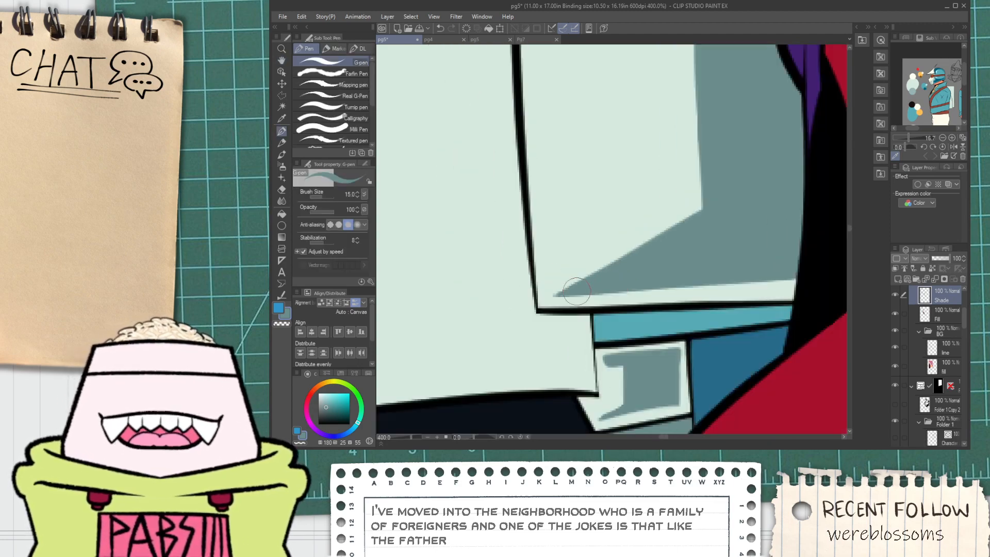
Outline a shadow with a notched inner end in the large pale green panel's lower corner and fill it with grey-teal.
{"action": "key", "text": "space"}
{"action": "left_click_drag", "start_coordinate": [539, 242], "coordinate": [572, 198]}
{"action": "scroll", "coordinate": [574, 206], "scroll_direction": "up", "scroll_amount": 1}
{"action": "scroll", "coordinate": [586, 308], "scroll_direction": "up", "scroll_amount": 6}
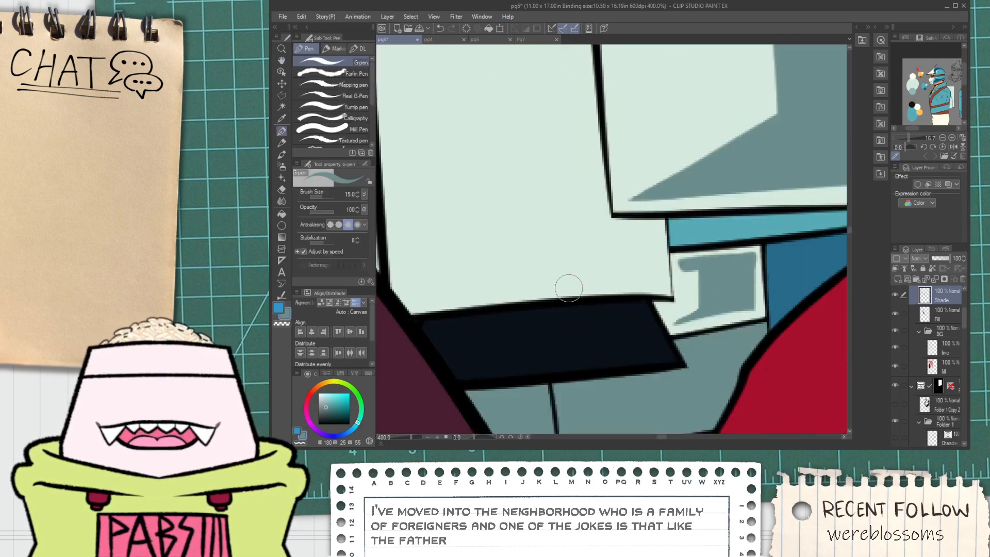
{"action": "left_click_drag", "start_coordinate": [544, 285], "coordinate": [763, 275]}
{"action": "mouse_move", "coordinate": [545, 283]}
{"action": "left_mouse_down"}
{"action": "mouse_move", "coordinate": [585, 200]}
{"action": "mouse_move", "coordinate": [542, 173]}
{"action": "mouse_move", "coordinate": [745, 177]}
{"action": "left_mouse_up"}
{"action": "key", "text": "ctrl+z"}
{"action": "left_click_drag", "start_coordinate": [544, 170], "coordinate": [756, 174]}
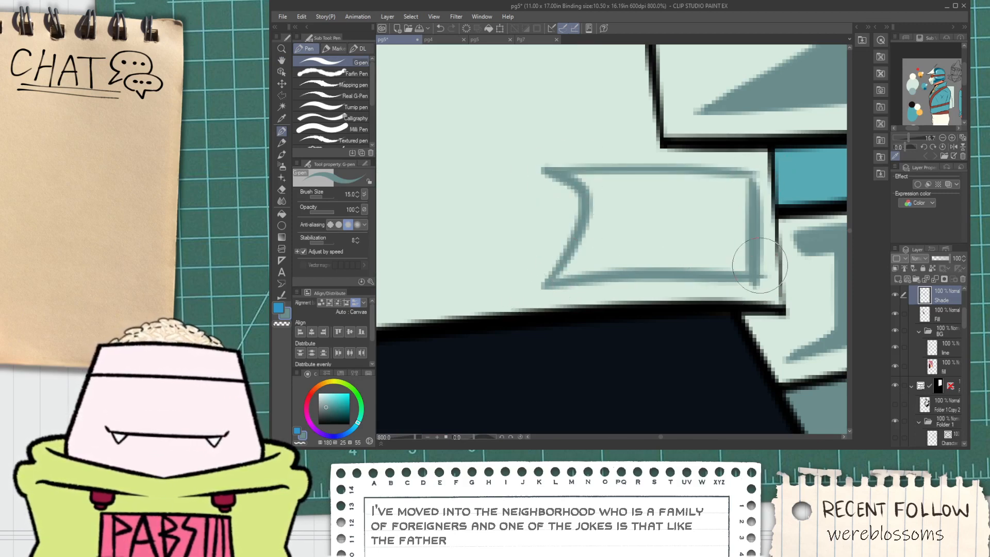
{"action": "left_click_drag", "start_coordinate": [758, 174], "coordinate": [750, 271]}
{"action": "key", "text": "g"}
{"action": "left_click", "coordinate": [718, 231]}
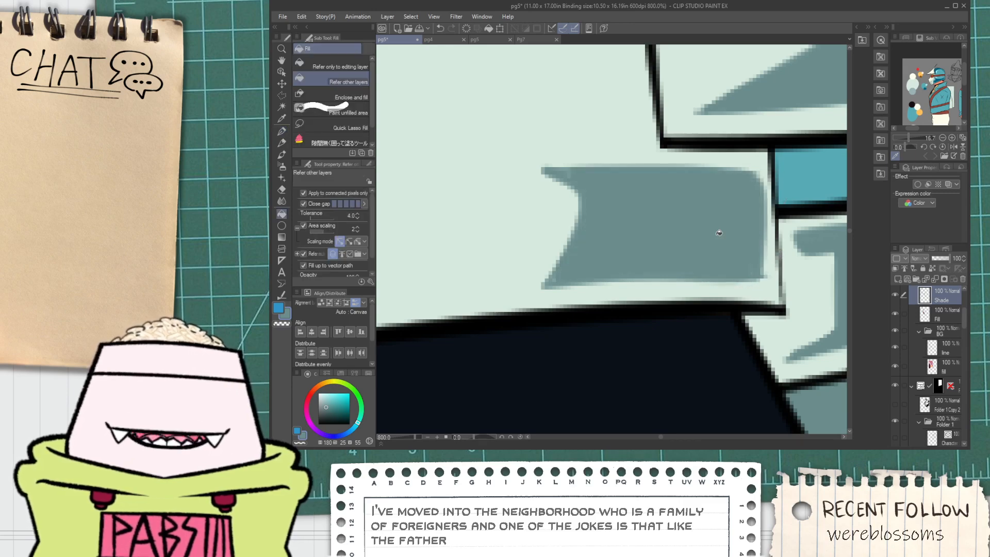
{"action": "scroll", "coordinate": [703, 226], "scroll_direction": "down", "scroll_amount": 7}
Fade the inner end of the notched shadow on the large pale green panel with the Soft eraser at size 95 and brush density 24.
{"action": "left_click_drag", "start_coordinate": [686, 174], "coordinate": [682, 226]}
{"action": "scroll", "coordinate": [682, 226], "scroll_direction": "up", "scroll_amount": 1}
{"action": "key", "text": "e"}
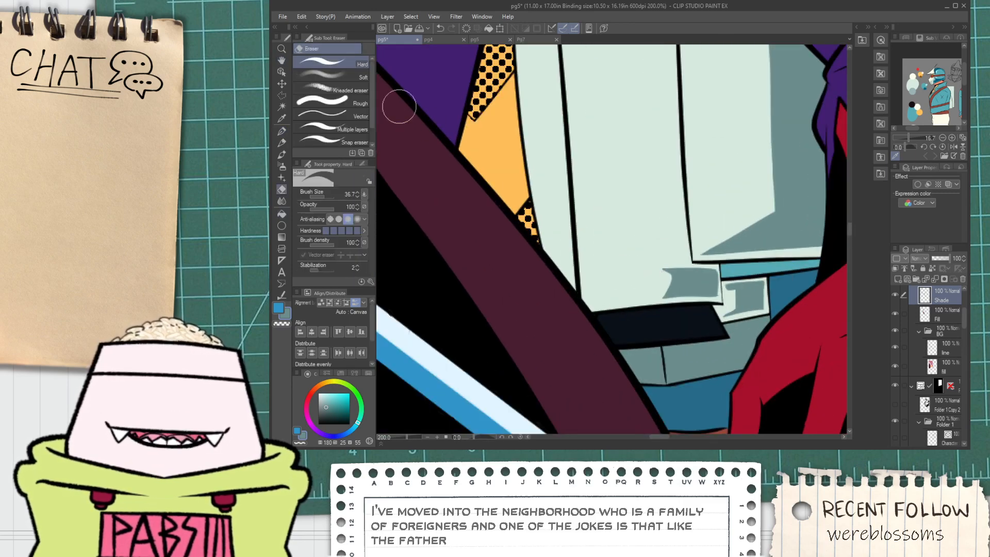
{"action": "left_click", "coordinate": [357, 78]}
{"action": "left_click_drag", "start_coordinate": [668, 265], "coordinate": [665, 252]}
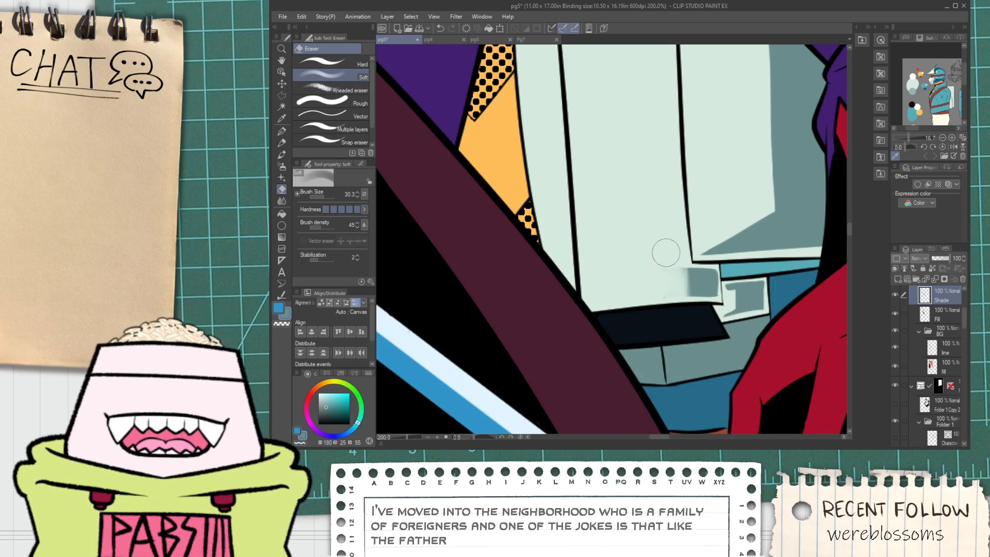
{"action": "key", "text": "ctrl+z"}
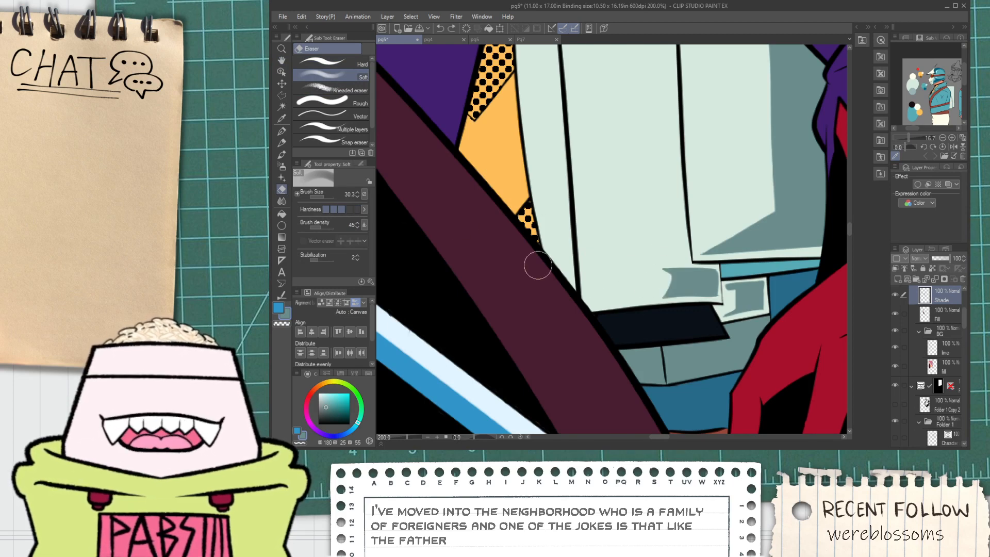
{"action": "mouse_move", "coordinate": [670, 268]}
{"action": "left_mouse_down"}
{"action": "mouse_move", "coordinate": [676, 263]}
{"action": "mouse_move", "coordinate": [680, 297]}
{"action": "left_mouse_up"}
{"action": "key", "text": "ctrl+z"}
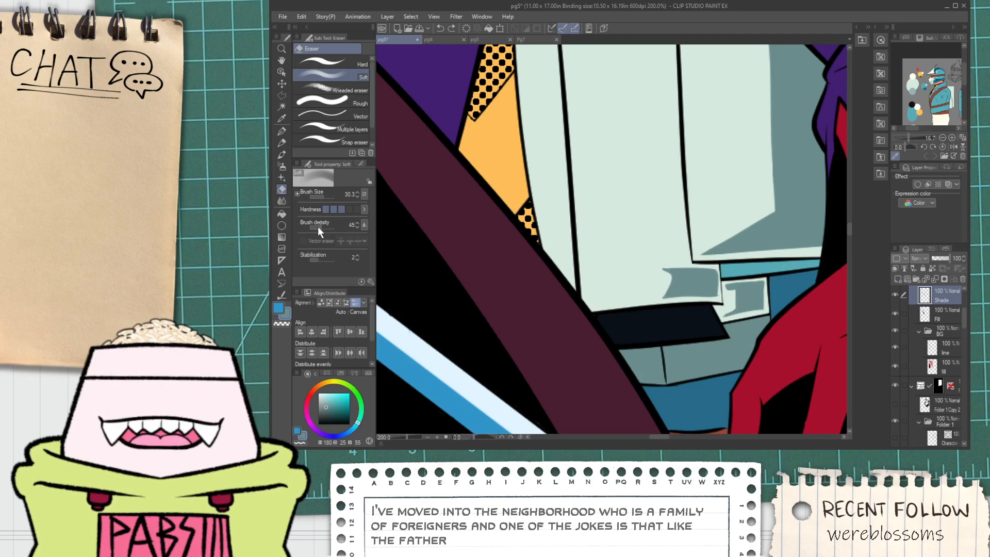
{"action": "left_click_drag", "start_coordinate": [318, 227], "coordinate": [316, 227]}
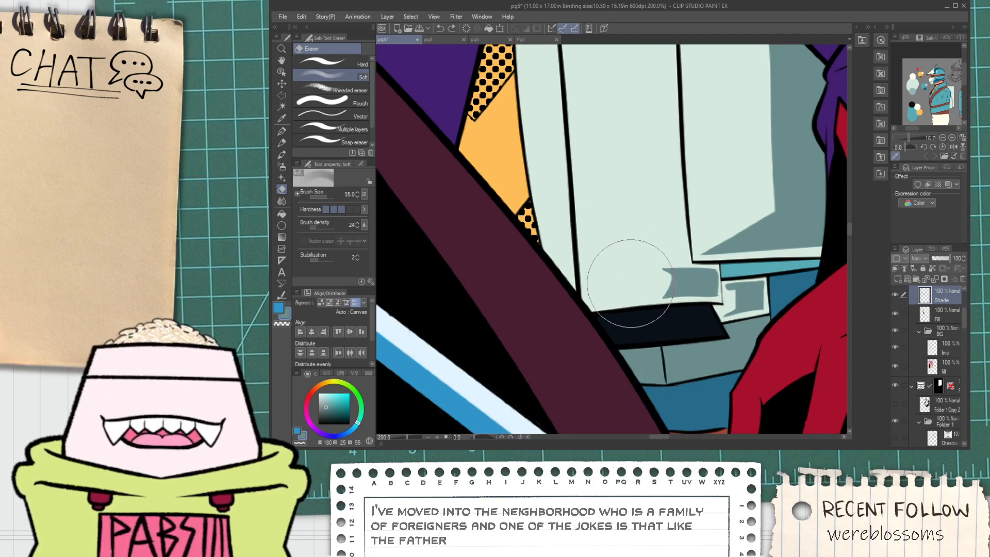
{"action": "mouse_move", "coordinate": [634, 288]}
{"action": "left_mouse_down"}
{"action": "mouse_move", "coordinate": [669, 287]}
{"action": "mouse_move", "coordinate": [642, 281]}
{"action": "left_mouse_up"}
{"action": "scroll", "coordinate": [642, 282], "scroll_direction": "down", "scroll_amount": 2}
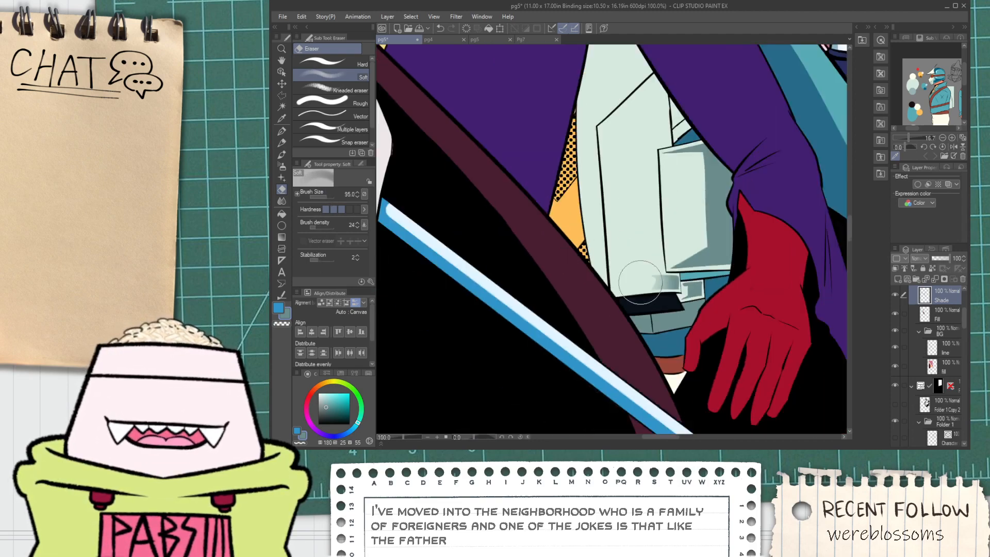
Draw the long inner edge of a grey-teal shadow up the large pale green panel, curving it to the corner beside the purple sleeve.
{"action": "key", "text": "space"}
{"action": "left_click_drag", "start_coordinate": [627, 199], "coordinate": [585, 312]}
{"action": "key", "text": "p"}
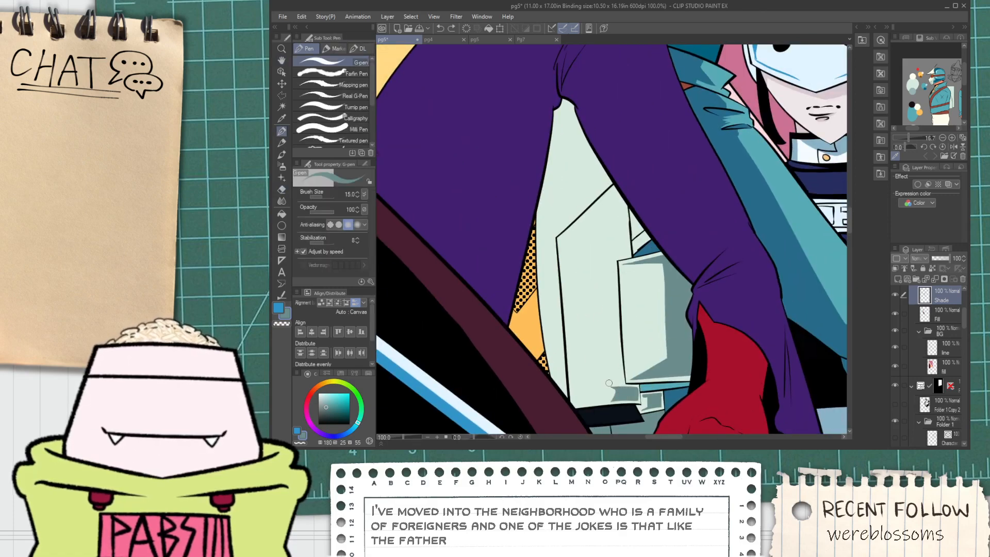
{"action": "scroll", "coordinate": [609, 383], "scroll_direction": "up", "scroll_amount": 1}
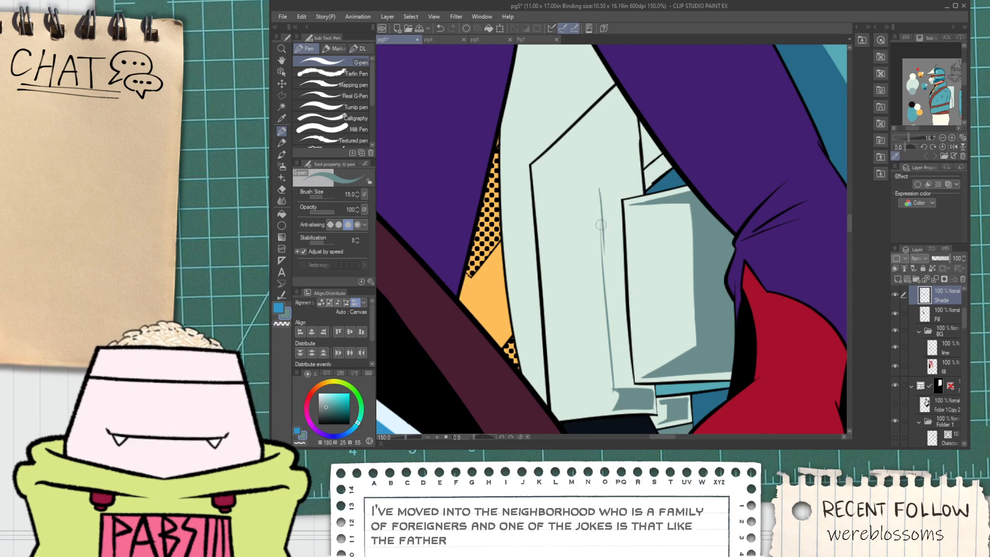
{"action": "scroll", "coordinate": [600, 206], "scroll_direction": "up", "scroll_amount": 3}
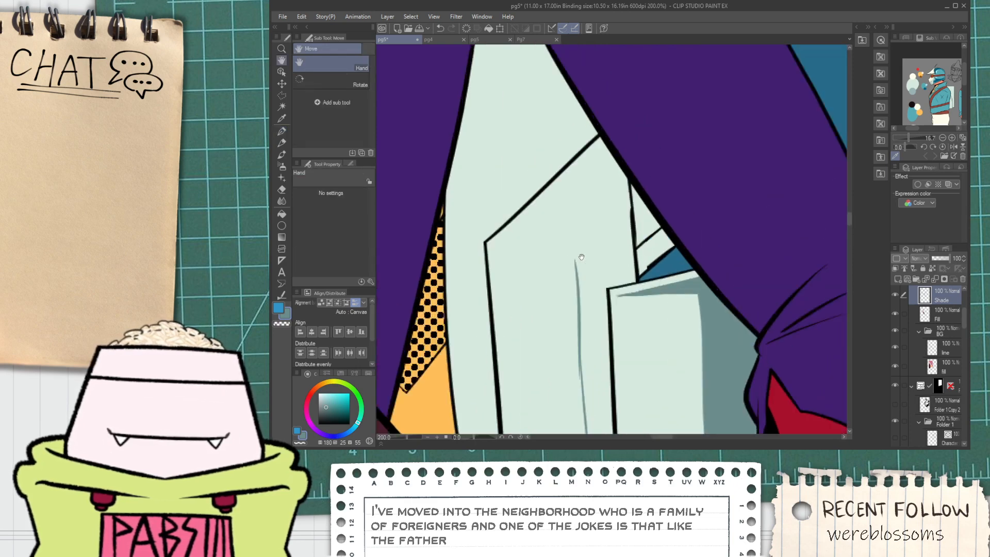
{"action": "mouse_move", "coordinate": [568, 253]}
{"action": "left_mouse_down"}
{"action": "mouse_move", "coordinate": [610, 236]}
{"action": "mouse_move", "coordinate": [630, 103]}
{"action": "left_mouse_up"}
{"action": "key", "text": "ctrl+z"}
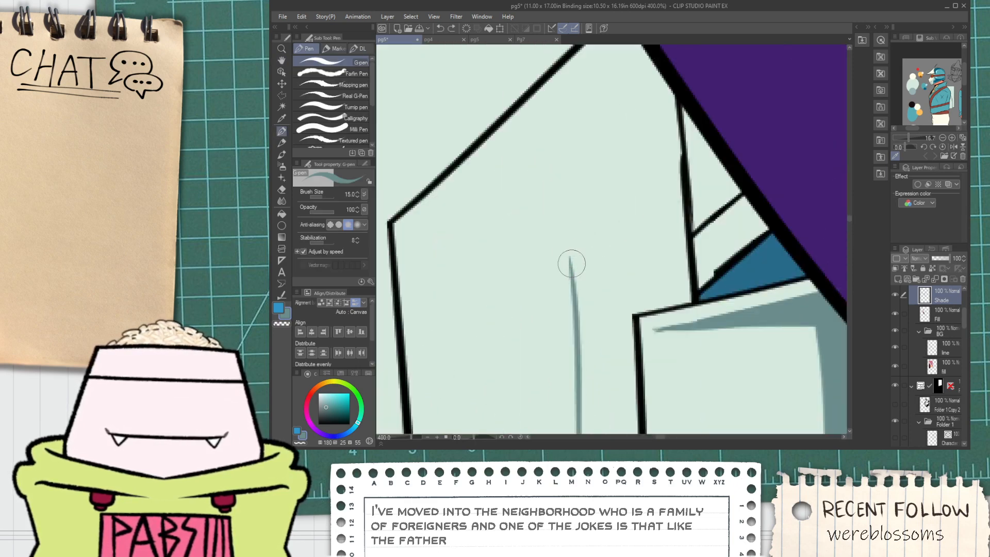
{"action": "left_click_drag", "start_coordinate": [571, 258], "coordinate": [570, 99]}
{"action": "key", "text": "ctrl+z"}
{"action": "mouse_move", "coordinate": [559, 134]}
{"action": "left_mouse_down"}
{"action": "mouse_move", "coordinate": [567, 333]}
{"action": "mouse_move", "coordinate": [583, 382]}
{"action": "left_mouse_up"}
{"action": "key", "text": "ctrl+z"}
{"action": "key", "text": "space"}
{"action": "mouse_move", "coordinate": [581, 159]}
{"action": "left_mouse_down"}
{"action": "mouse_move", "coordinate": [563, 274]}
{"action": "mouse_move", "coordinate": [612, 142]}
{"action": "left_mouse_up"}
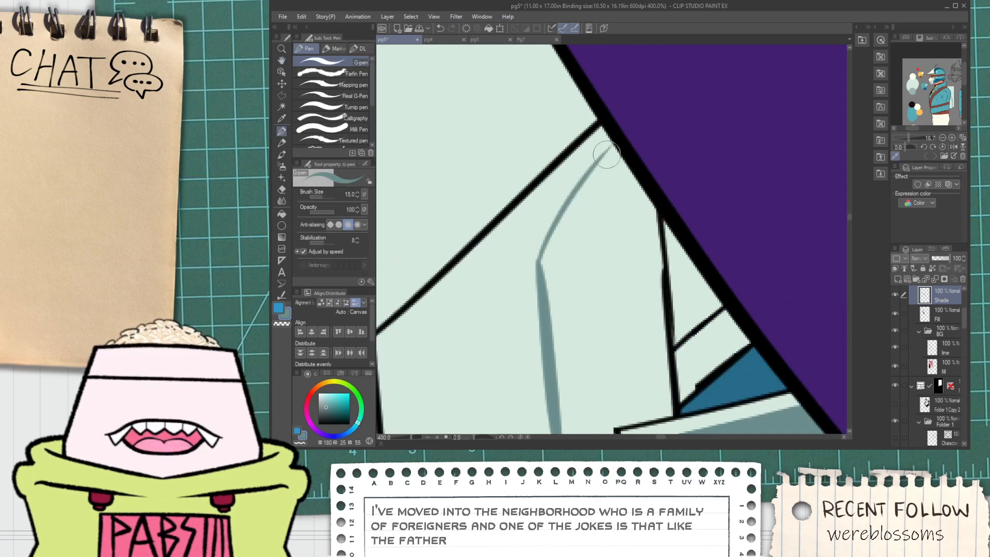
{"action": "key", "text": "space"}
{"action": "left_click_drag", "start_coordinate": [621, 209], "coordinate": [593, 111]}
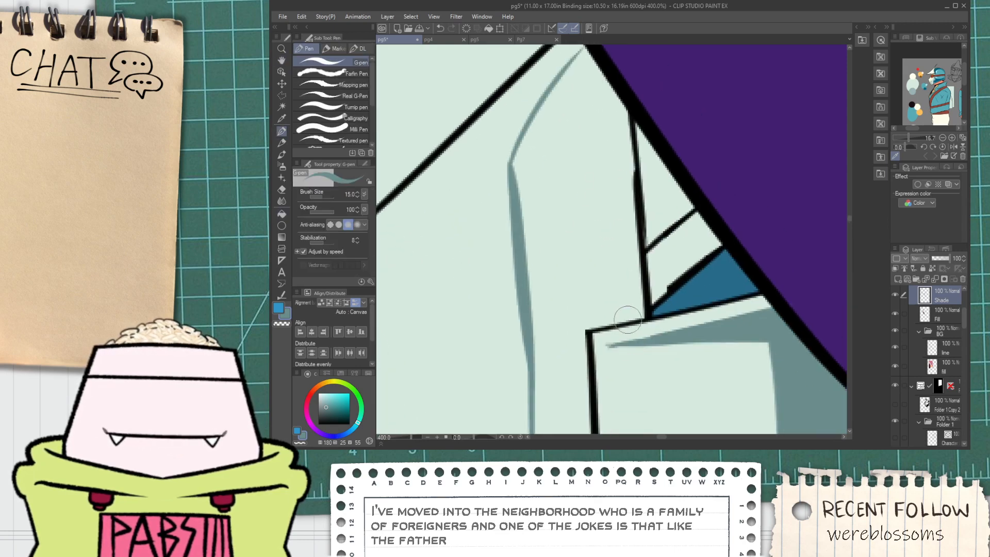
Outline the shadow's outer side around the corner of the raised pale green panel, redrawing the strokes that miss.
{"action": "key", "text": "ctrl+z"}
{"action": "mouse_move", "coordinate": [640, 313]}
{"action": "left_mouse_down"}
{"action": "mouse_move", "coordinate": [582, 314]}
{"action": "mouse_move", "coordinate": [640, 305]}
{"action": "mouse_move", "coordinate": [563, 312]}
{"action": "mouse_move", "coordinate": [571, 429]}
{"action": "left_mouse_up"}
{"action": "key", "text": "ctrl+z"}
{"action": "key", "text": "ctrl+z"}
{"action": "key", "text": "ctrl+z"}
{"action": "key", "text": "space"}
{"action": "scroll", "coordinate": [593, 345], "scroll_direction": "down", "scroll_amount": 3}
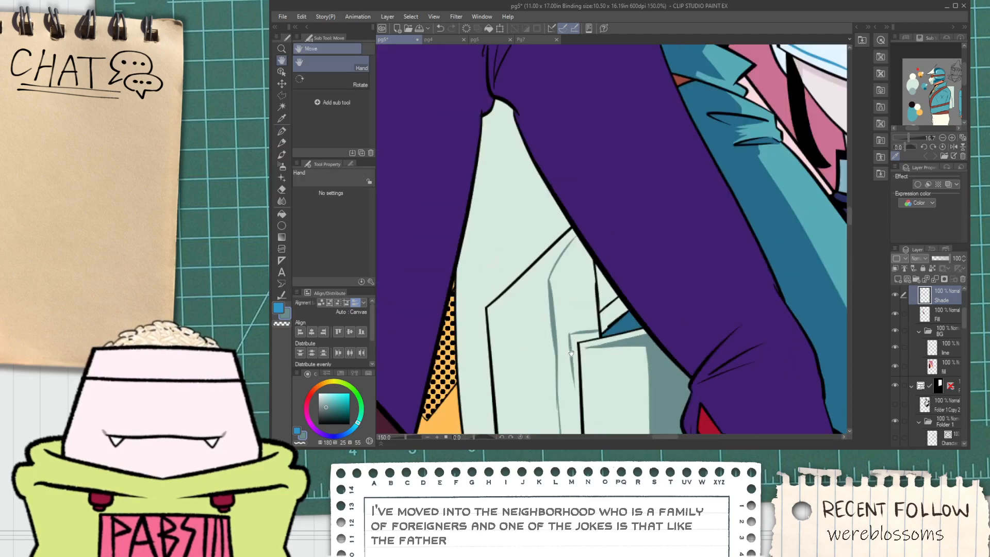
{"action": "mouse_move", "coordinate": [580, 357]}
{"action": "left_mouse_down"}
{"action": "mouse_move", "coordinate": [561, 197]}
{"action": "mouse_move", "coordinate": [563, 366]}
{"action": "left_mouse_up"}
Fill the outlined shadow on the large panel with grey-teal, including the strip bordering the raised panel.
{"action": "key", "text": "g"}
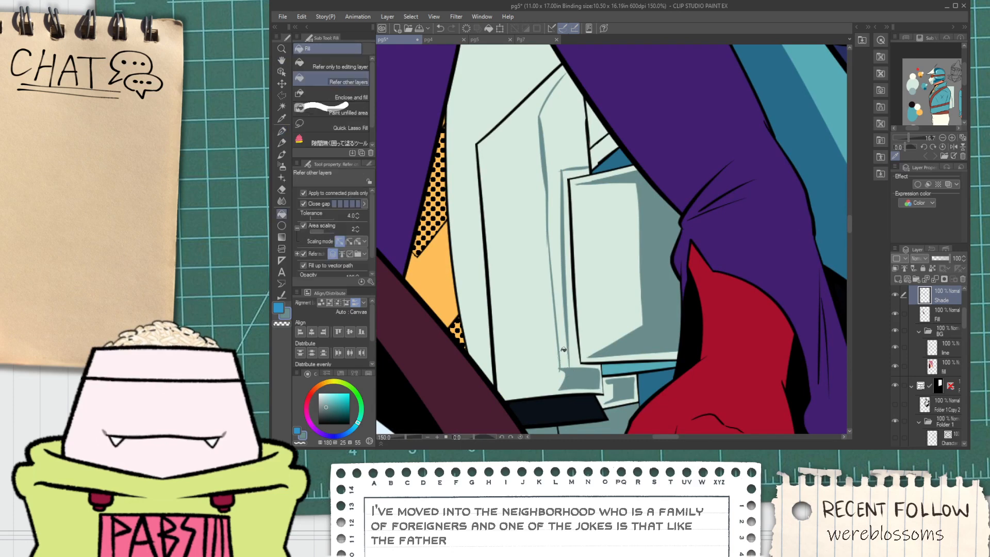
{"action": "left_click", "coordinate": [562, 306]}
{"action": "left_click", "coordinate": [557, 156]}
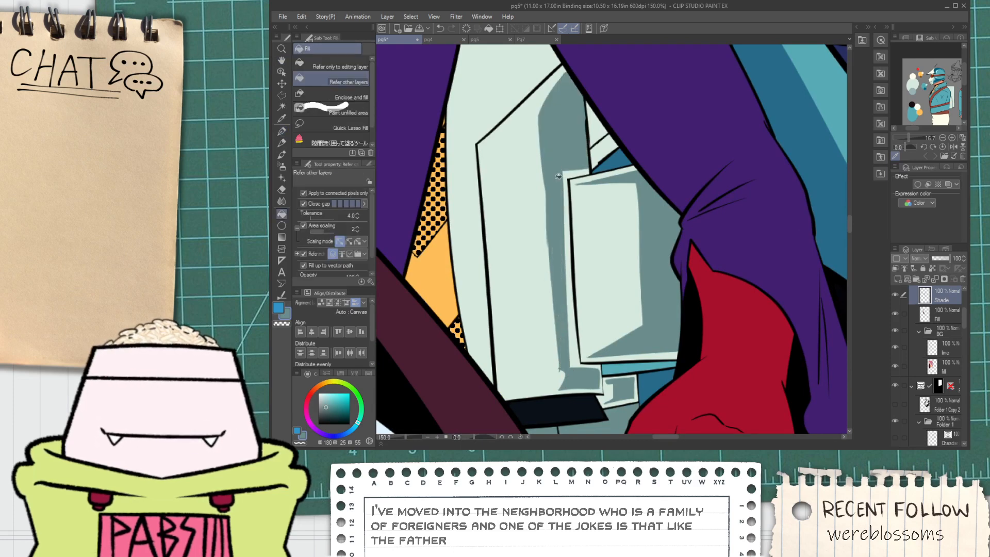
{"action": "left_click", "coordinate": [564, 113]}
{"action": "key", "text": "ctrl+z"}
{"action": "key", "text": "ctrl+z"}
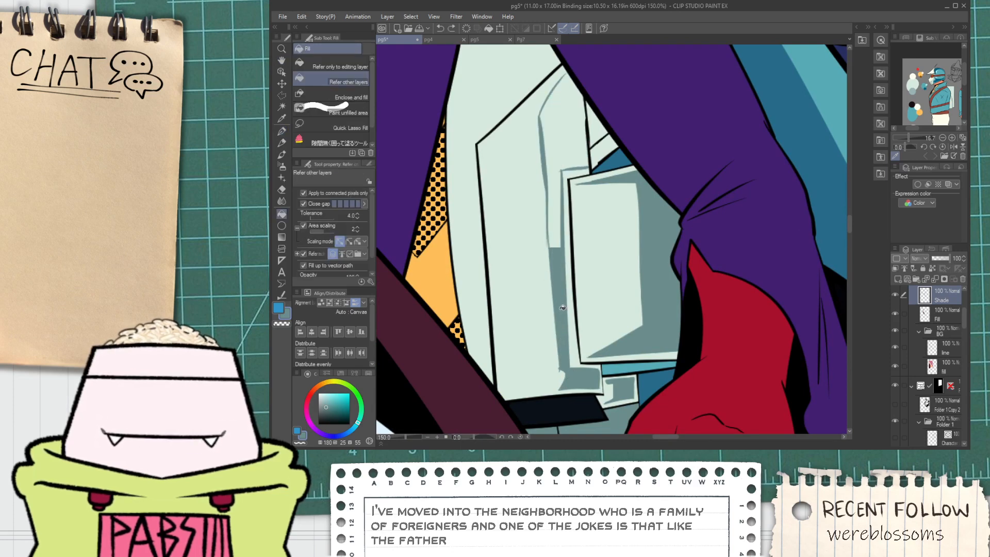
{"action": "left_click", "coordinate": [555, 174]}
{"action": "left_click", "coordinate": [571, 181]}
{"action": "left_click", "coordinate": [573, 173]}
{"action": "left_click", "coordinate": [578, 127]}
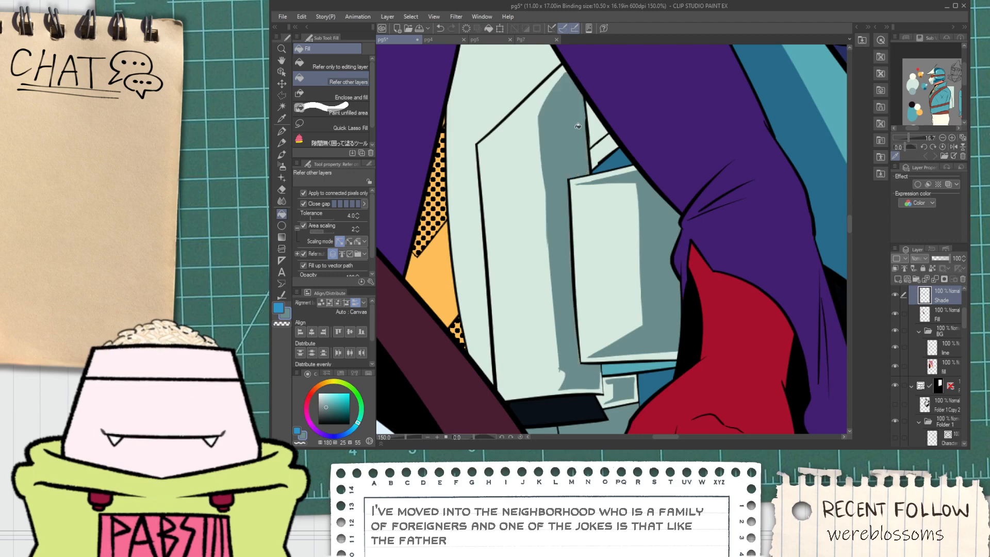
Soften the long shadow on the large panel into a gradient along its length with the Soft eraser.
{"action": "scroll", "coordinate": [570, 169], "scroll_direction": "down", "scroll_amount": 2}
{"action": "key", "text": "e"}
{"action": "mouse_move", "coordinate": [556, 252]}
{"action": "left_mouse_down"}
{"action": "mouse_move", "coordinate": [557, 138]}
{"action": "mouse_move", "coordinate": [578, 129]}
{"action": "mouse_move", "coordinate": [558, 222]}
{"action": "left_mouse_up"}
{"action": "key", "text": "ctrl+z"}
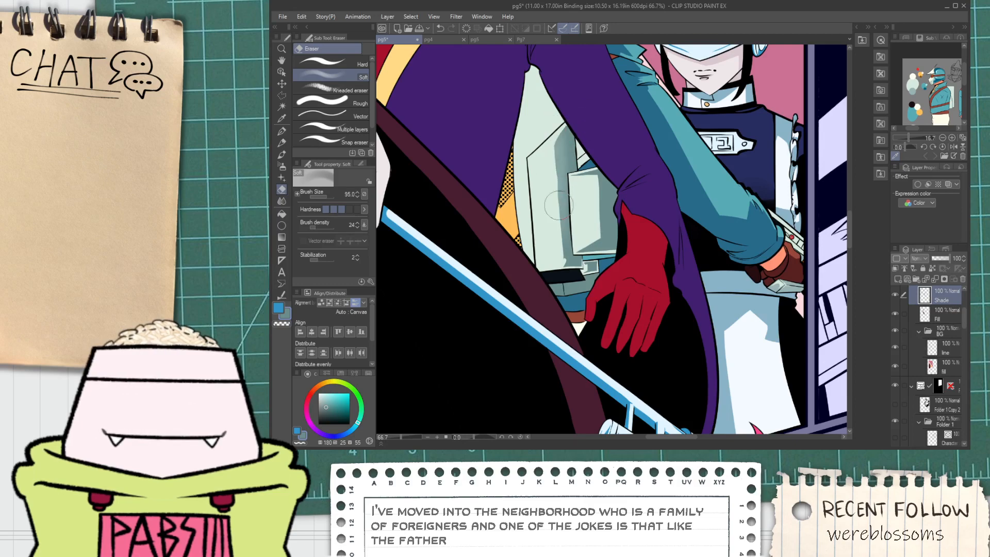
{"action": "left_click_drag", "start_coordinate": [550, 133], "coordinate": [554, 229]}
{"action": "left_click_drag", "start_coordinate": [552, 151], "coordinate": [558, 270]}
Sketch a shadow outline on the outer pale green panel beneath the armpit, with a pointed lower tip and a diagonal edge above the fold line.
{"action": "scroll", "coordinate": [558, 270], "scroll_direction": "down", "scroll_amount": 2}
{"action": "key", "text": "space"}
{"action": "mouse_move", "coordinate": [542, 203]}
{"action": "left_mouse_down"}
{"action": "mouse_move", "coordinate": [544, 234]}
{"action": "mouse_move", "coordinate": [612, 218]}
{"action": "mouse_move", "coordinate": [605, 262]}
{"action": "mouse_move", "coordinate": [578, 227]}
{"action": "left_mouse_up"}
{"action": "scroll", "coordinate": [544, 234], "scroll_direction": "up", "scroll_amount": 3}
{"action": "key", "text": "p"}
{"action": "scroll", "coordinate": [552, 279], "scroll_direction": "up", "scroll_amount": 2}
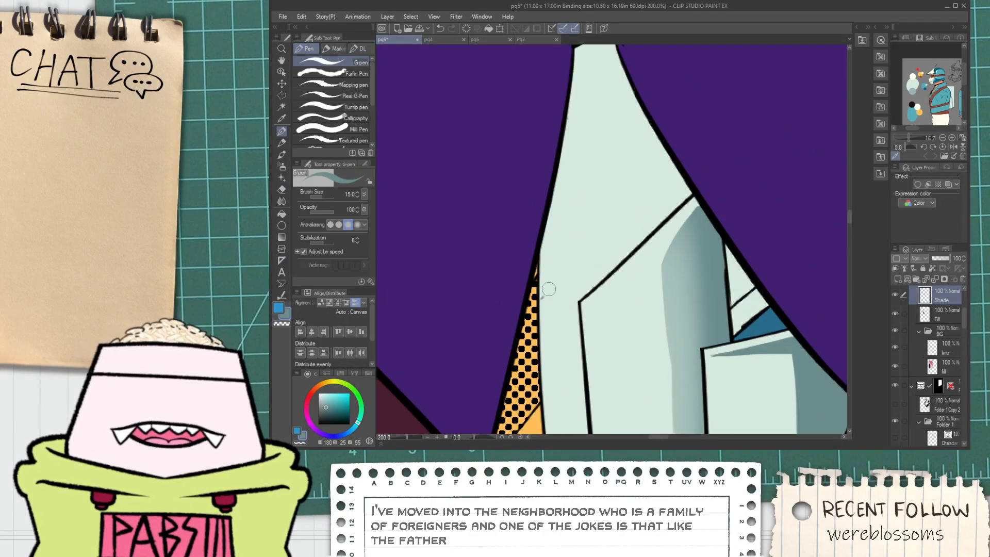
{"action": "left_click_drag", "start_coordinate": [549, 289], "coordinate": [662, 133]}
{"action": "key", "text": "ctrl+z"}
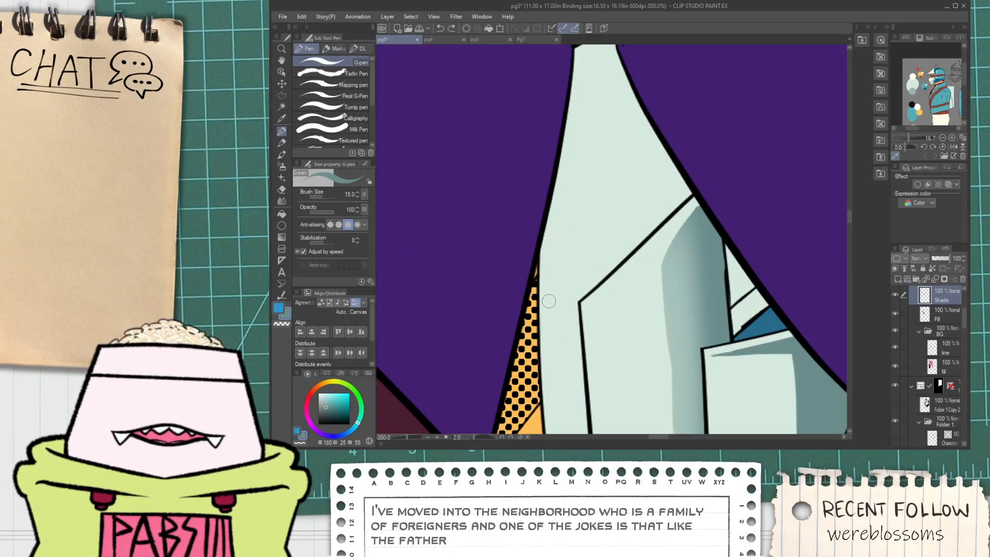
{"action": "key", "text": "ctrl+z"}
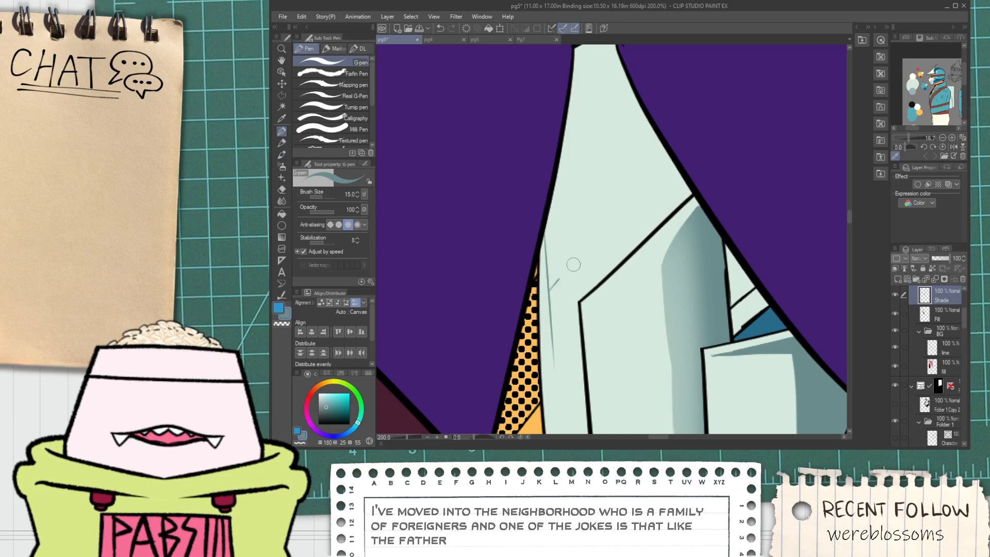
{"action": "left_click_drag", "start_coordinate": [574, 265], "coordinate": [649, 199]}
{"action": "key", "text": "ctrl+z"}
{"action": "left_click_drag", "start_coordinate": [561, 290], "coordinate": [697, 200]}
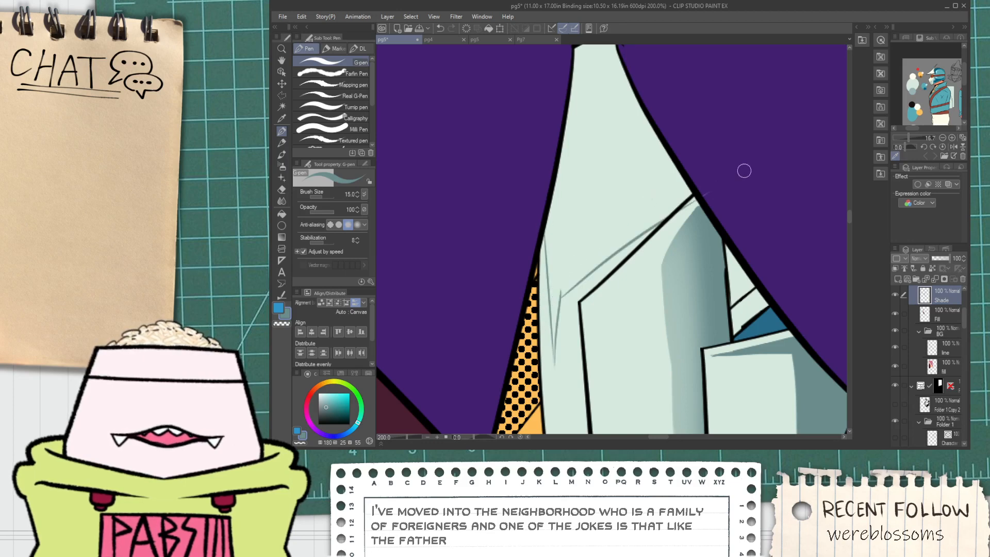
Redraw the shadow's diagonal edge parallel to the fold line and fill the outer panel's upper area with grey-teal.
{"action": "key", "text": "g"}
{"action": "key", "text": "ctrl+z"}
{"action": "key", "text": "p"}
{"action": "left_click_drag", "start_coordinate": [560, 288], "coordinate": [714, 150]}
{"action": "key", "text": "g"}
{"action": "left_click", "coordinate": [626, 189]}
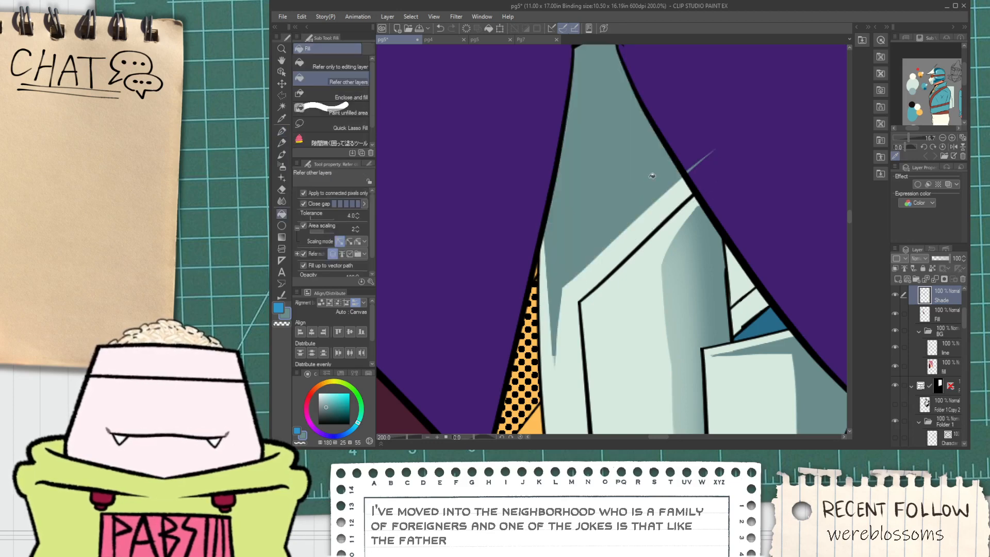
Erase the shadow stroke overshooting onto the purple sleeve with the Hard eraser.
{"action": "key", "text": "e"}
{"action": "left_click", "coordinate": [347, 61]}
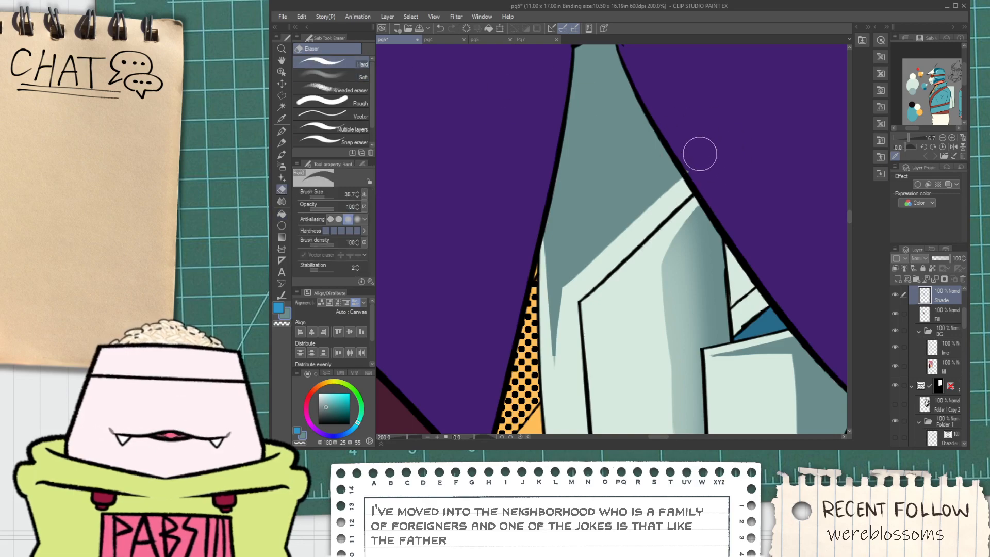
{"action": "scroll", "coordinate": [688, 174], "scroll_direction": "down", "scroll_amount": 3}
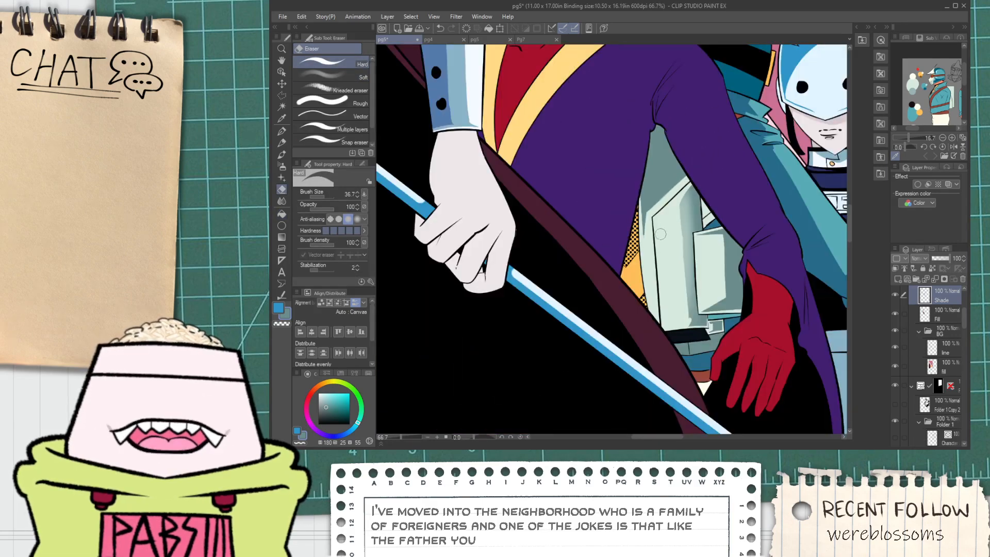
Fill the rest of the outer pale green panel and the small pieces beside the sleeve with grey-teal.
{"action": "key", "text": "g"}
{"action": "left_click", "coordinate": [651, 218]}
{"action": "key", "text": "e"}
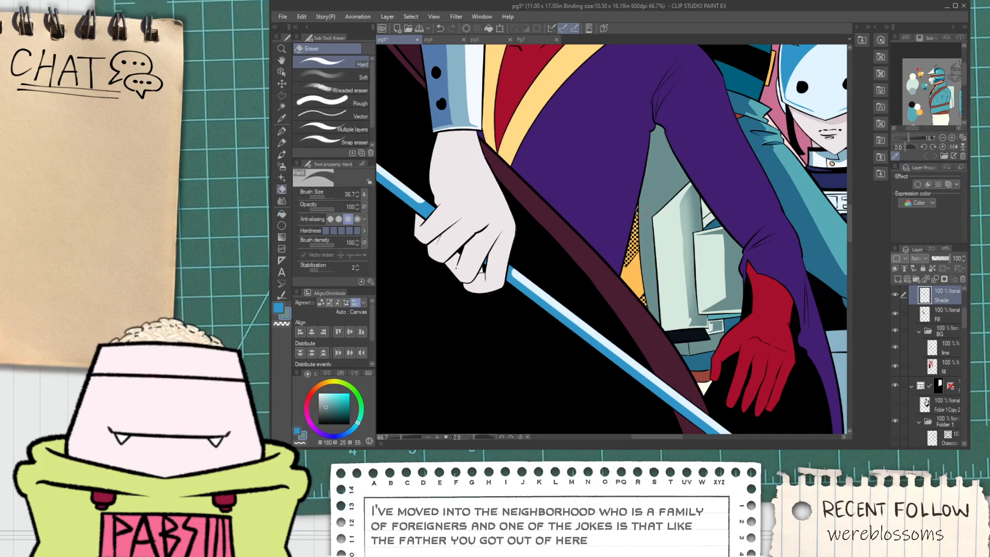
{"action": "mouse_move", "coordinate": [710, 207]}
{"action": "left_mouse_down"}
{"action": "mouse_move", "coordinate": [642, 244]}
{"action": "mouse_move", "coordinate": [629, 332]}
{"action": "left_mouse_up"}
{"action": "scroll", "coordinate": [642, 244], "scroll_direction": "up", "scroll_amount": 1}
{"action": "key", "text": "g"}
Sample the pale green, outline an angular highlight on the outer panel's shaded upper part with the G-pen, and fill it.
{"action": "scroll", "coordinate": [642, 259], "scroll_direction": "down", "scroll_amount": 3}
{"action": "scroll", "coordinate": [629, 335], "scroll_direction": "up", "scroll_amount": 1}
{"action": "left_click", "coordinate": [629, 335], "text": "alt"}
{"action": "scroll", "coordinate": [629, 335], "scroll_direction": "up", "scroll_amount": 4}
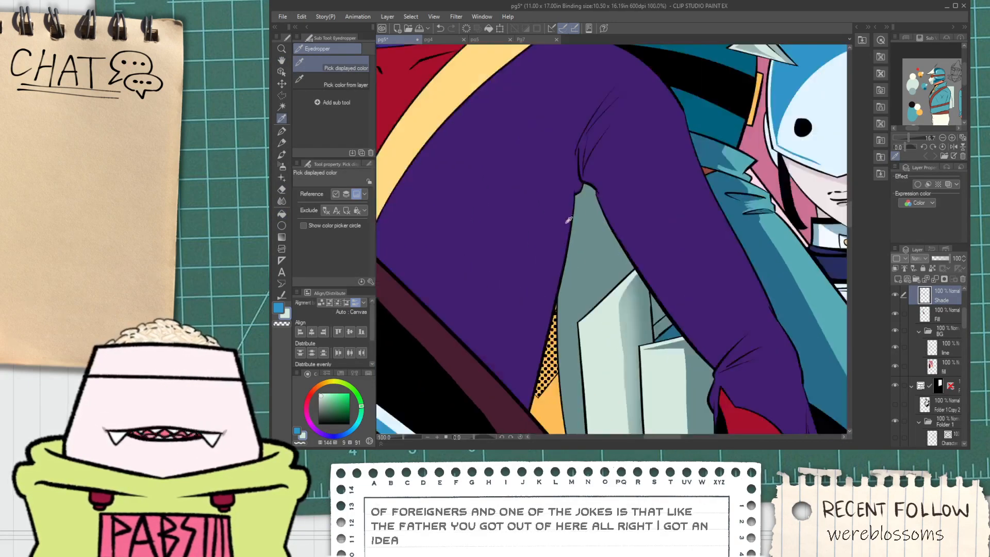
{"action": "key", "text": "p"}
{"action": "left_click_drag", "start_coordinate": [559, 380], "coordinate": [655, 295]}
{"action": "key", "text": "ctrl+z"}
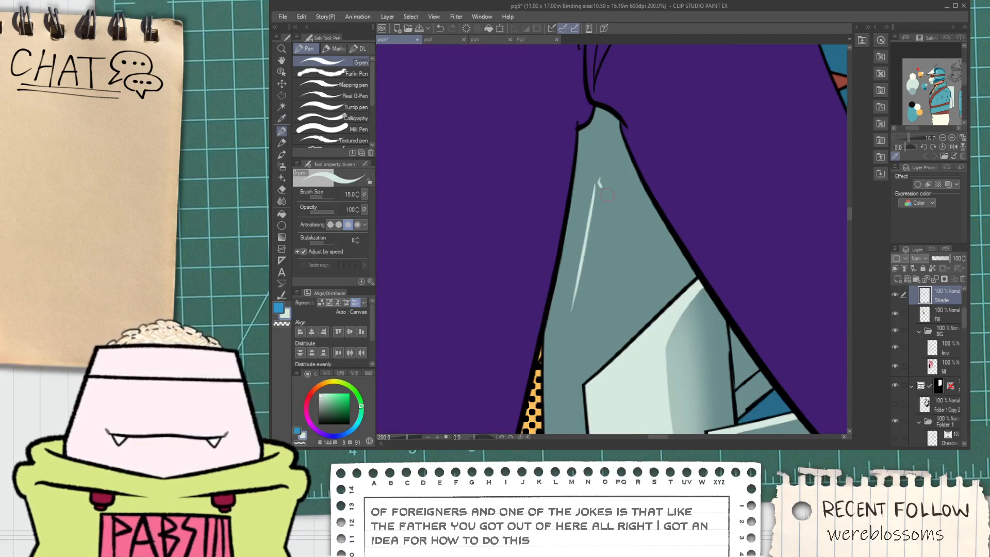
{"action": "left_click_drag", "start_coordinate": [637, 298], "coordinate": [563, 373]}
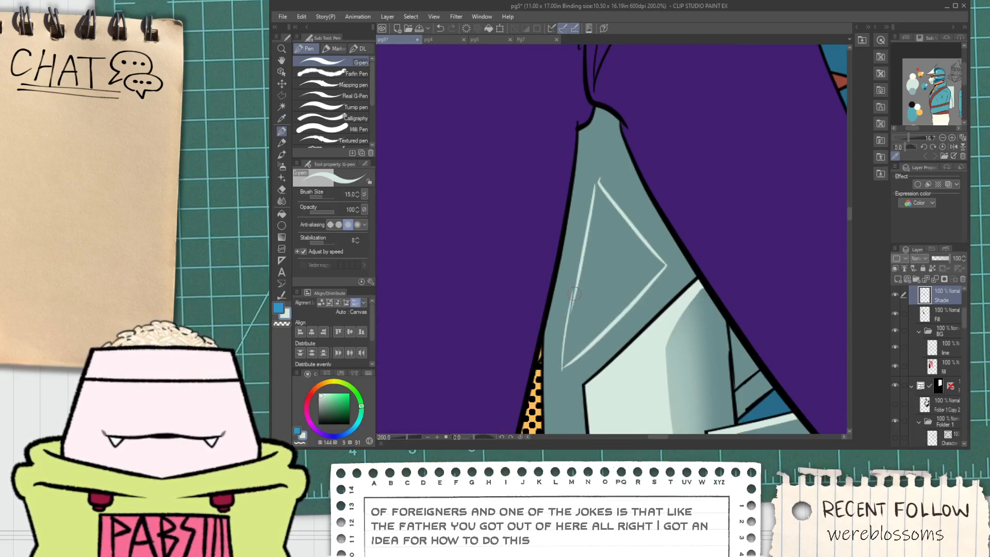
{"action": "key", "text": "g"}
{"action": "scroll", "coordinate": [574, 293], "scroll_direction": "down", "scroll_amount": 5}
Outline a narrow tapering highlight down the outer panel's lower strip in pale green and fill it.
{"action": "key", "text": "p"}
{"action": "scroll", "coordinate": [575, 282], "scroll_direction": "up", "scroll_amount": 4}
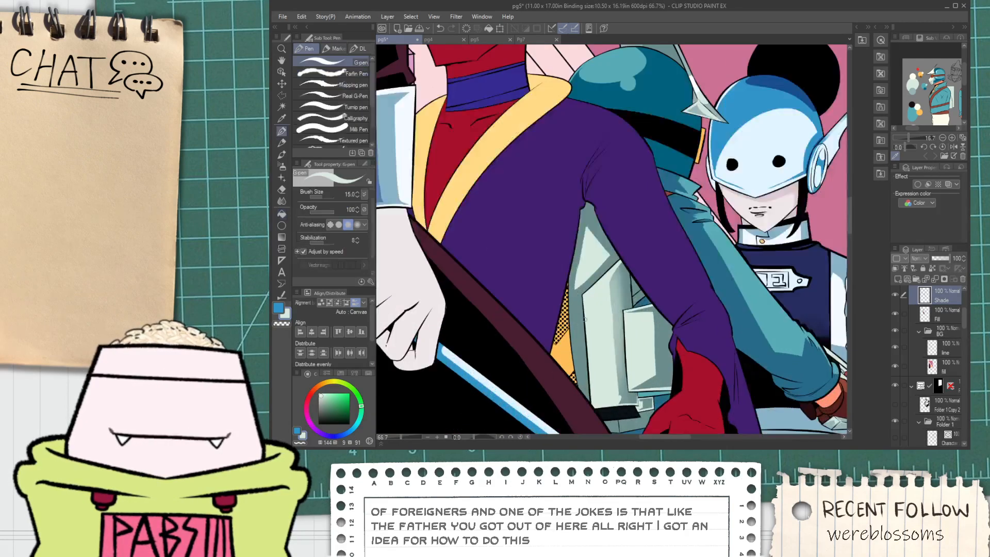
{"action": "key", "text": "ctrl+z"}
{"action": "left_click_drag", "start_coordinate": [576, 279], "coordinate": [586, 446]}
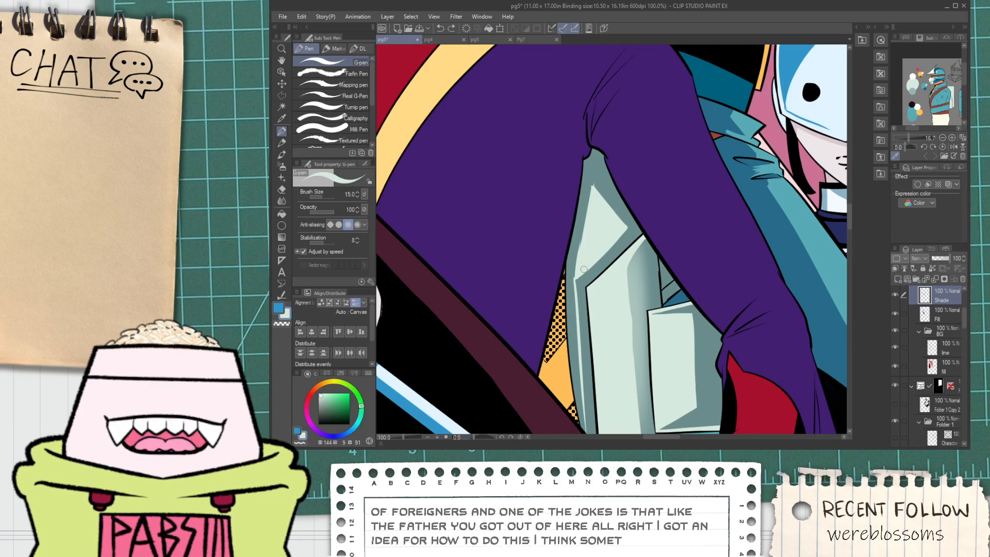
{"action": "key", "text": "g"}
{"action": "scroll", "coordinate": [572, 304], "scroll_direction": "up", "scroll_amount": 1}
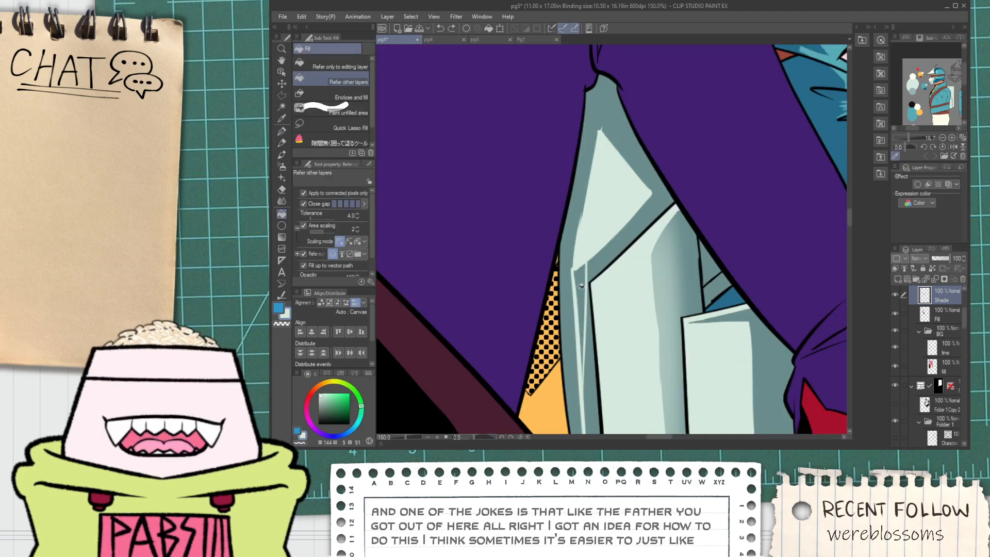
{"action": "key", "text": "space"}
{"action": "left_click_drag", "start_coordinate": [582, 323], "coordinate": [574, 280]}
Extend the upper highlight's outer edge in pale green where it meets the narrow strip, undoing the stray stroke.
{"action": "key", "text": "p"}
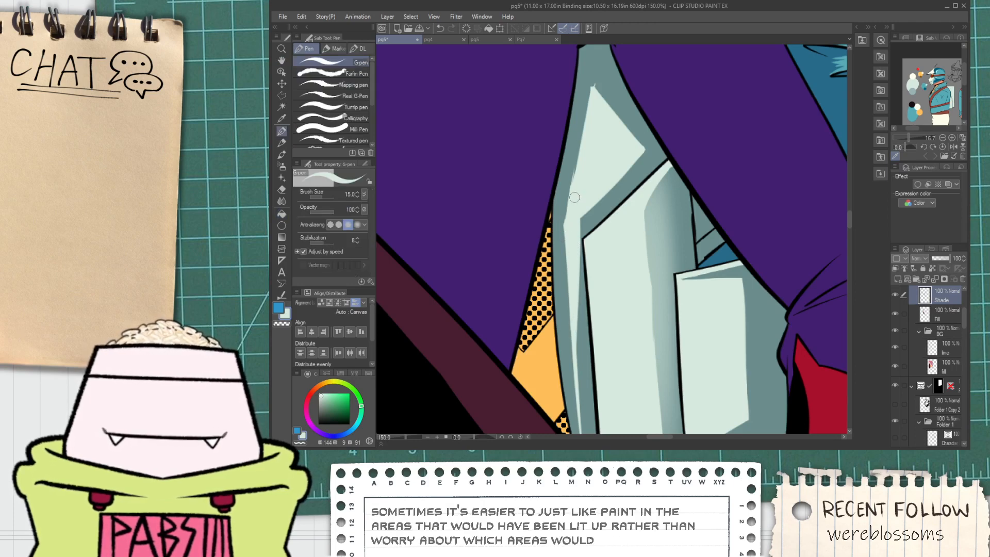
{"action": "left_click_drag", "start_coordinate": [576, 175], "coordinate": [567, 205]}
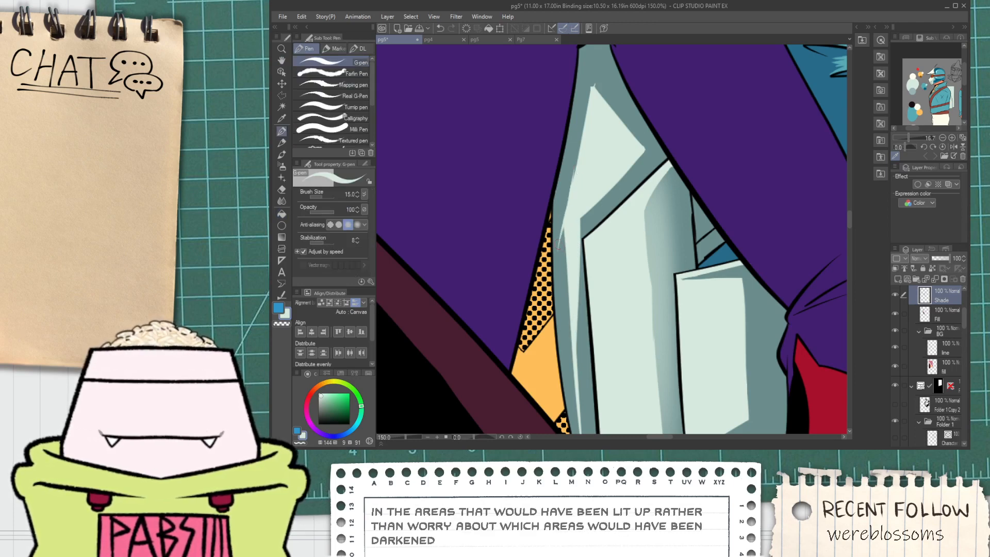
{"action": "key", "text": "ctrl+z"}
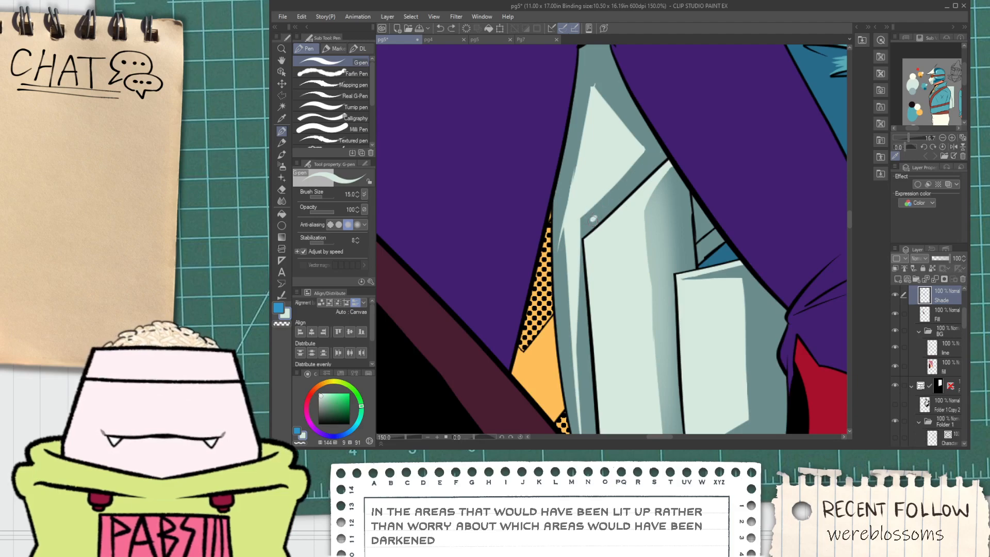
Sample the grey-teal and spray it with the Soft airbrush over the outer panel's upper highlight, fading it into the shadow.
{"action": "scroll", "coordinate": [645, 177], "scroll_direction": "down", "scroll_amount": 7}
{"action": "mouse_move", "coordinate": [606, 206]}
{"action": "left_mouse_down"}
{"action": "mouse_move", "coordinate": [648, 163]}
{"action": "mouse_move", "coordinate": [645, 238]}
{"action": "mouse_move", "coordinate": [607, 280]}
{"action": "left_mouse_up"}
{"action": "key", "text": "space"}
{"action": "scroll", "coordinate": [645, 239], "scroll_direction": "up", "scroll_amount": 2}
{"action": "scroll", "coordinate": [644, 238], "scroll_direction": "up", "scroll_amount": 2}
{"action": "scroll", "coordinate": [583, 260], "scroll_direction": "up", "scroll_amount": 1}
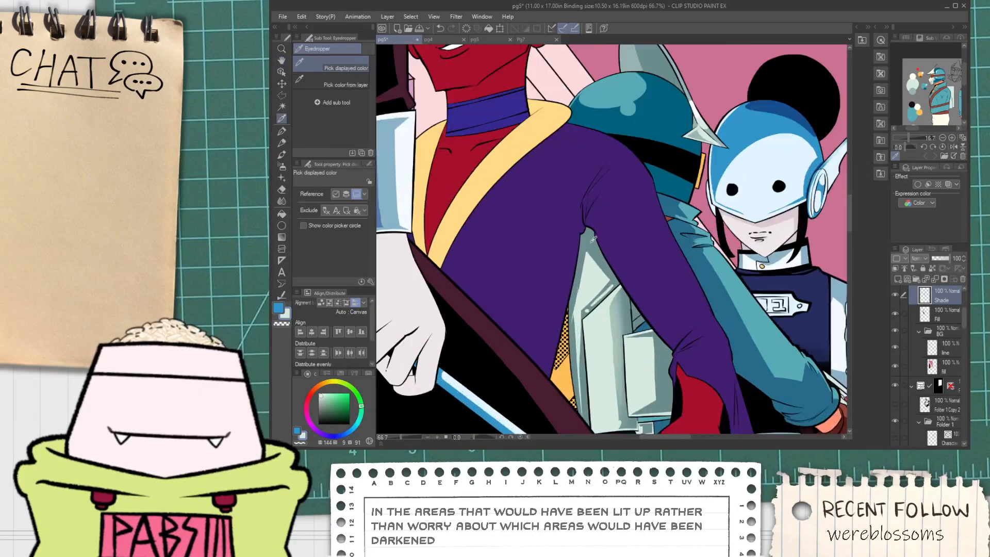
{"action": "left_click", "coordinate": [591, 243], "text": "alt"}
{"action": "scroll", "coordinate": [563, 244], "scroll_direction": "up", "scroll_amount": 1}
{"action": "left_click", "coordinate": [284, 167]}
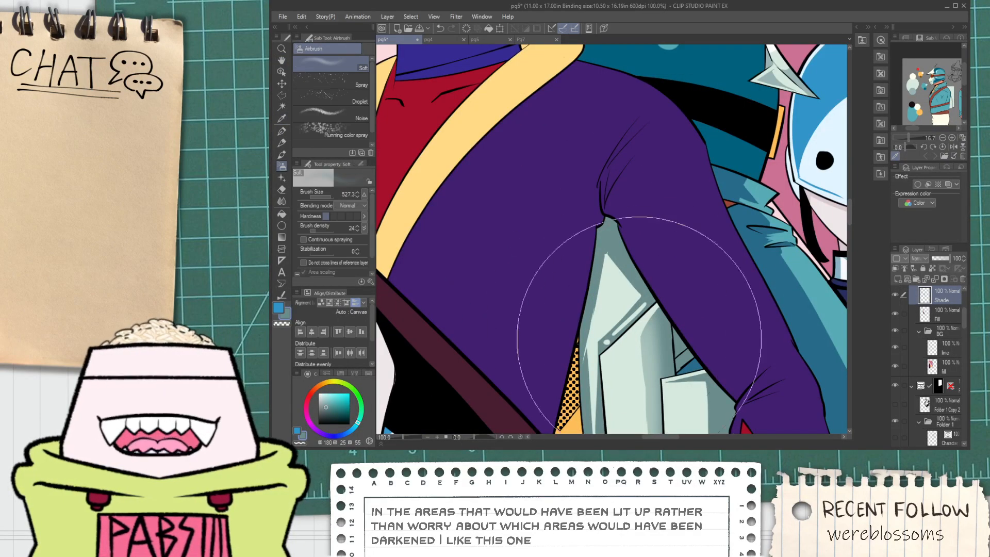
{"action": "left_click", "coordinate": [326, 199]}
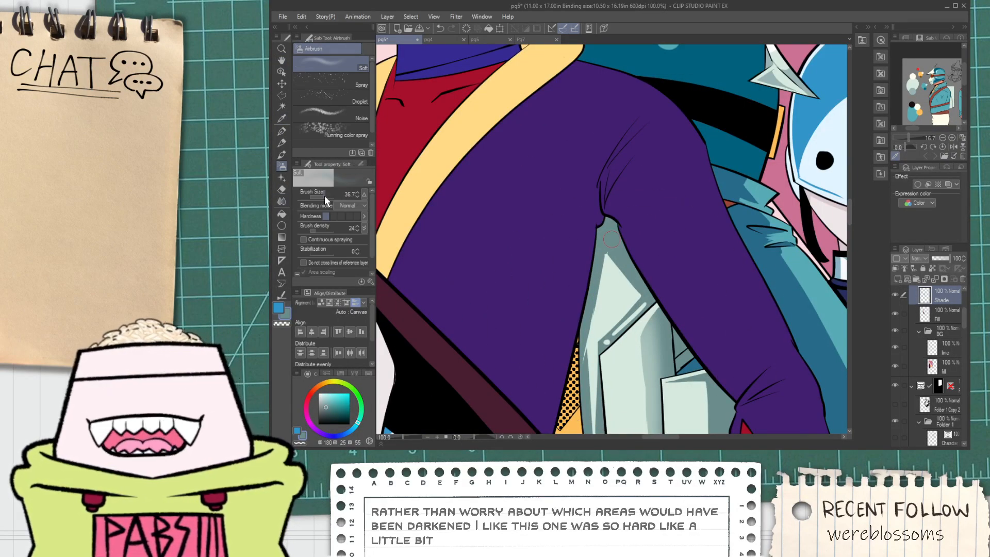
{"action": "scroll", "coordinate": [605, 276], "scroll_direction": "up", "scroll_amount": 1}
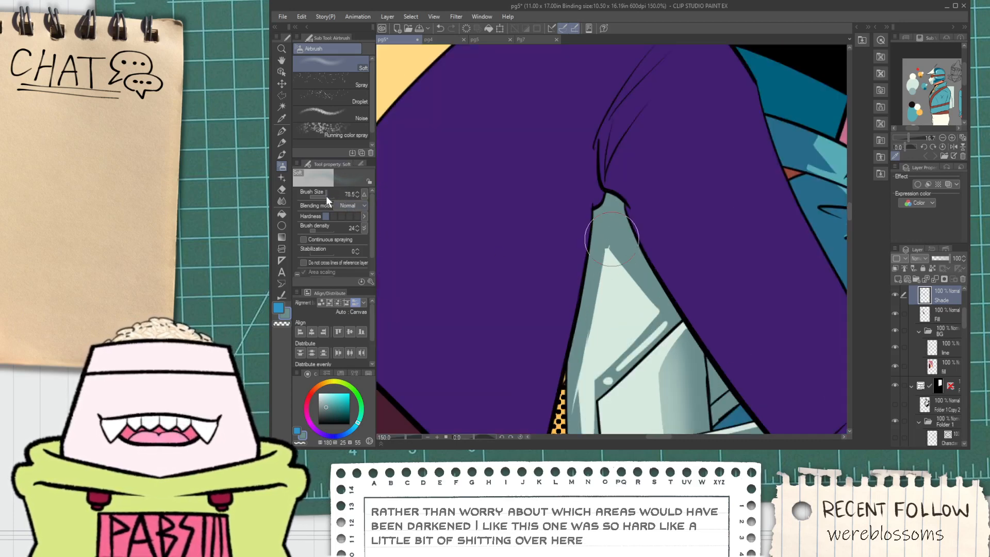
{"action": "scroll", "coordinate": [654, 278], "scroll_direction": "up", "scroll_amount": 1}
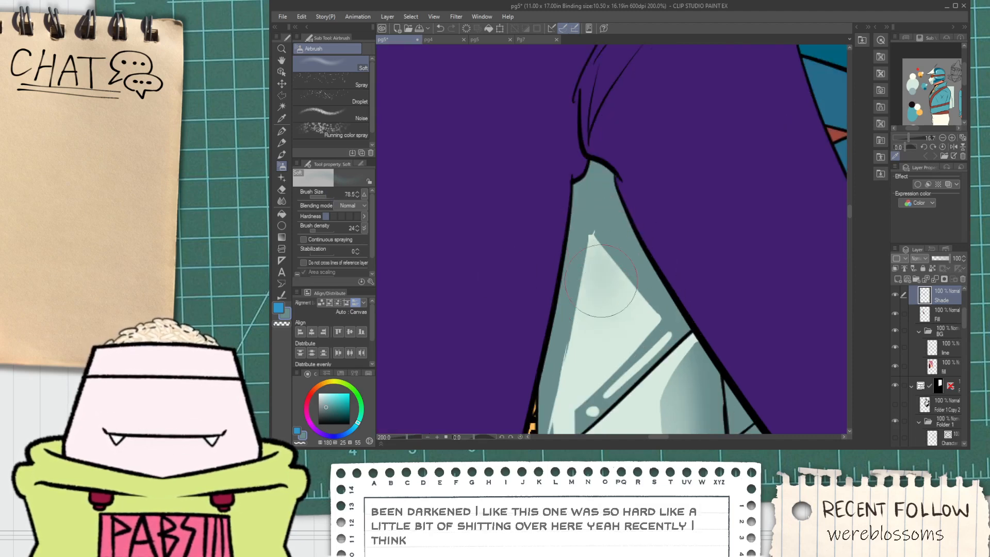
{"action": "mouse_move", "coordinate": [601, 281]}
{"action": "left_mouse_down"}
{"action": "mouse_move", "coordinate": [601, 217]}
{"action": "mouse_move", "coordinate": [588, 326]}
{"action": "mouse_move", "coordinate": [561, 346]}
{"action": "mouse_move", "coordinate": [639, 280]}
{"action": "mouse_move", "coordinate": [655, 287]}
{"action": "mouse_move", "coordinate": [603, 341]}
{"action": "mouse_move", "coordinate": [626, 321]}
{"action": "mouse_move", "coordinate": [610, 262]}
{"action": "mouse_move", "coordinate": [597, 297]}
{"action": "mouse_move", "coordinate": [589, 250]}
{"action": "mouse_move", "coordinate": [600, 227]}
{"action": "mouse_move", "coordinate": [575, 330]}
{"action": "mouse_move", "coordinate": [628, 279]}
{"action": "mouse_move", "coordinate": [625, 269]}
{"action": "mouse_move", "coordinate": [638, 291]}
{"action": "mouse_move", "coordinate": [621, 264]}
{"action": "mouse_move", "coordinate": [647, 312]}
{"action": "mouse_move", "coordinate": [601, 311]}
{"action": "mouse_move", "coordinate": [581, 334]}
{"action": "mouse_move", "coordinate": [582, 359]}
{"action": "mouse_move", "coordinate": [616, 344]}
{"action": "mouse_move", "coordinate": [629, 324]}
{"action": "mouse_move", "coordinate": [607, 330]}
{"action": "mouse_move", "coordinate": [526, 313]}
{"action": "left_mouse_up"}
Erase the grey-teal overspray outside the line art around the panel's upper tip with the Hard eraser.
{"action": "scroll", "coordinate": [615, 344], "scroll_direction": "down", "scroll_amount": 5}
{"action": "key", "text": "space"}
{"action": "scroll", "coordinate": [526, 313], "scroll_direction": "up", "scroll_amount": 4}
{"action": "key", "text": "e"}
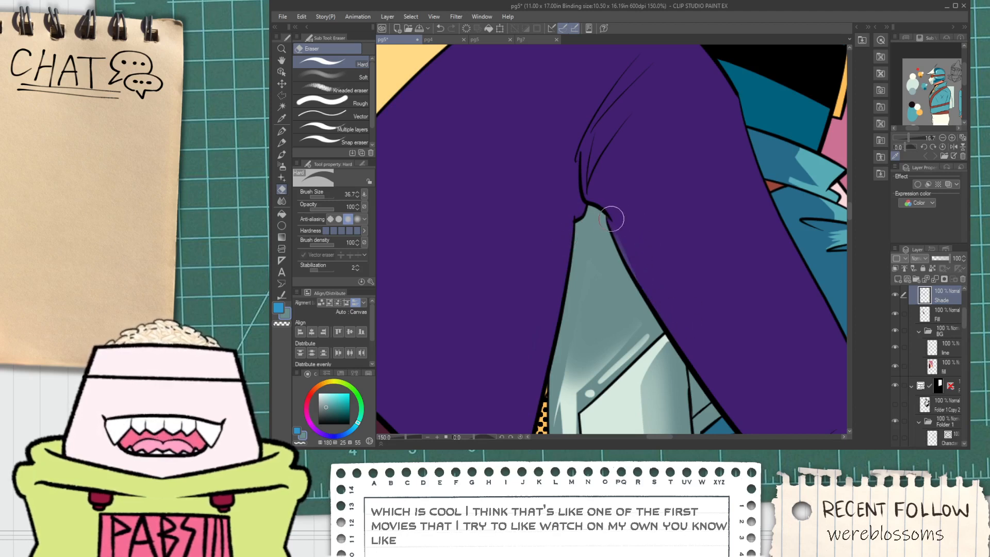
{"action": "scroll", "coordinate": [616, 227], "scroll_direction": "up", "scroll_amount": 3}
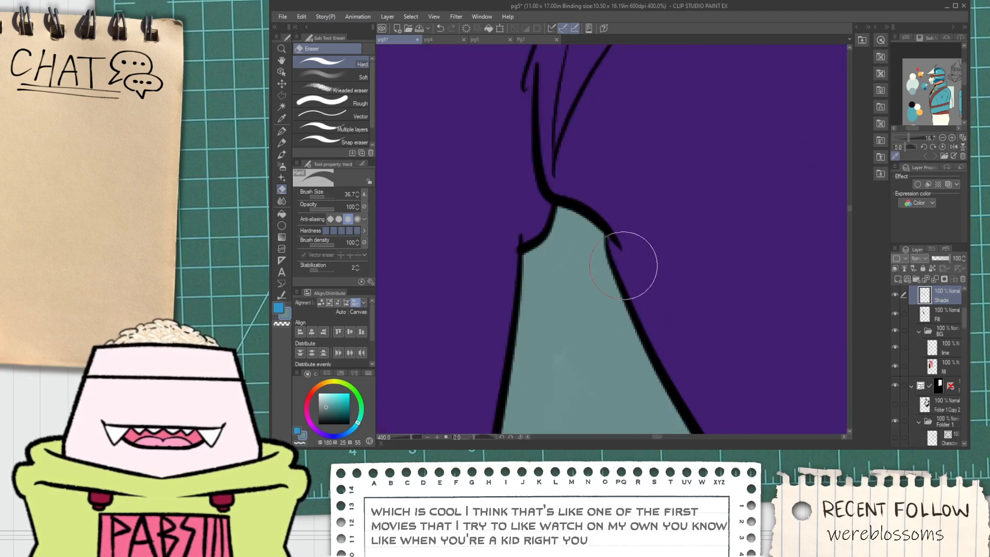
{"action": "scroll", "coordinate": [633, 249], "scroll_direction": "down", "scroll_amount": 2}
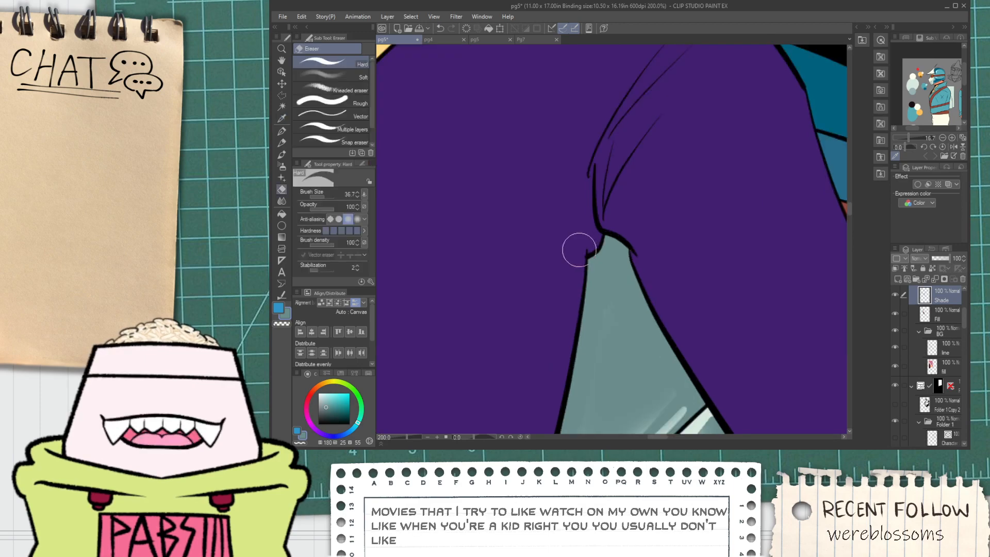
{"action": "scroll", "coordinate": [591, 241], "scroll_direction": "down", "scroll_amount": 2}
Sample the pale green and draw fine tapering G-pen highlight streaks around the outer panel's bend, undoing the misplaced strokes.
{"action": "key", "text": "space"}
{"action": "left_click_drag", "start_coordinate": [544, 348], "coordinate": [550, 275]}
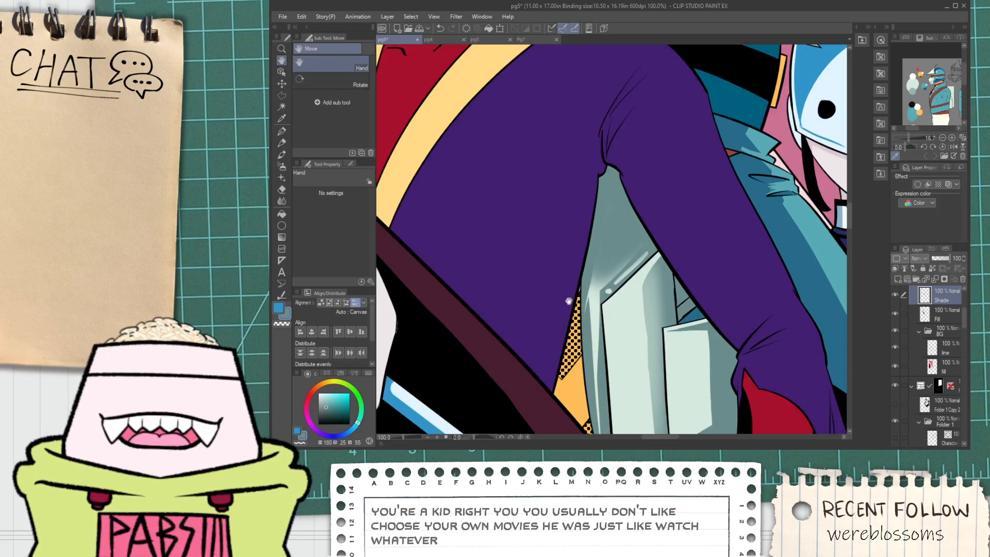
{"action": "scroll", "coordinate": [569, 301], "scroll_direction": "up", "scroll_amount": 1}
{"action": "scroll", "coordinate": [591, 304], "scroll_direction": "up", "scroll_amount": 1}
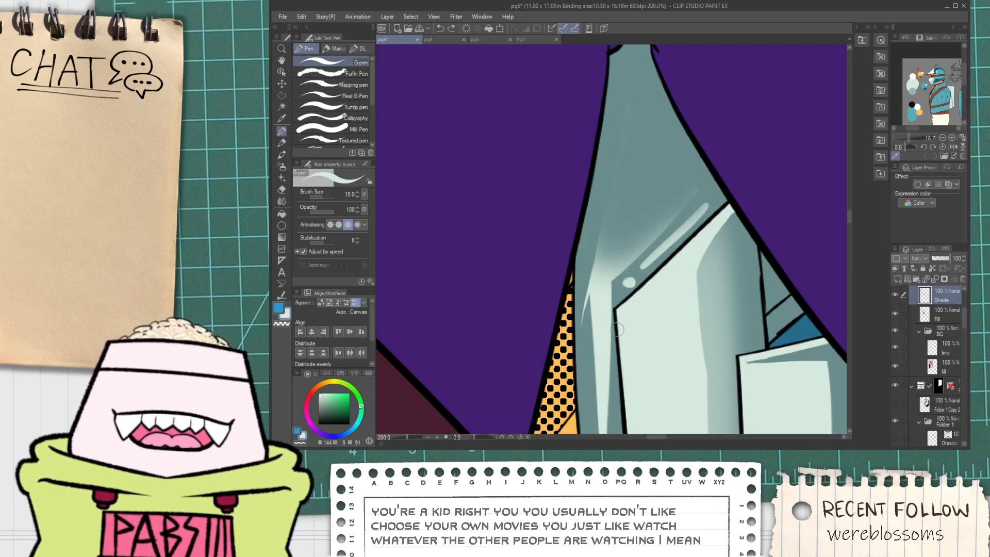
{"action": "left_click", "coordinate": [635, 327], "text": "alt"}
{"action": "key", "text": "ctrl+z"}
{"action": "left_click_drag", "start_coordinate": [609, 289], "coordinate": [695, 202]}
{"action": "key", "text": "ctrl+z"}
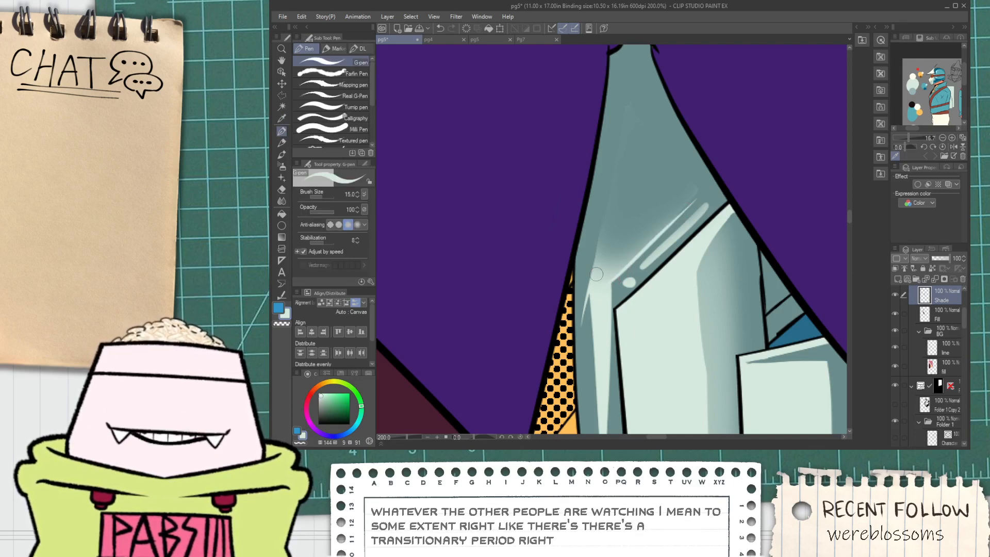
{"action": "key", "text": "ctrl+z"}
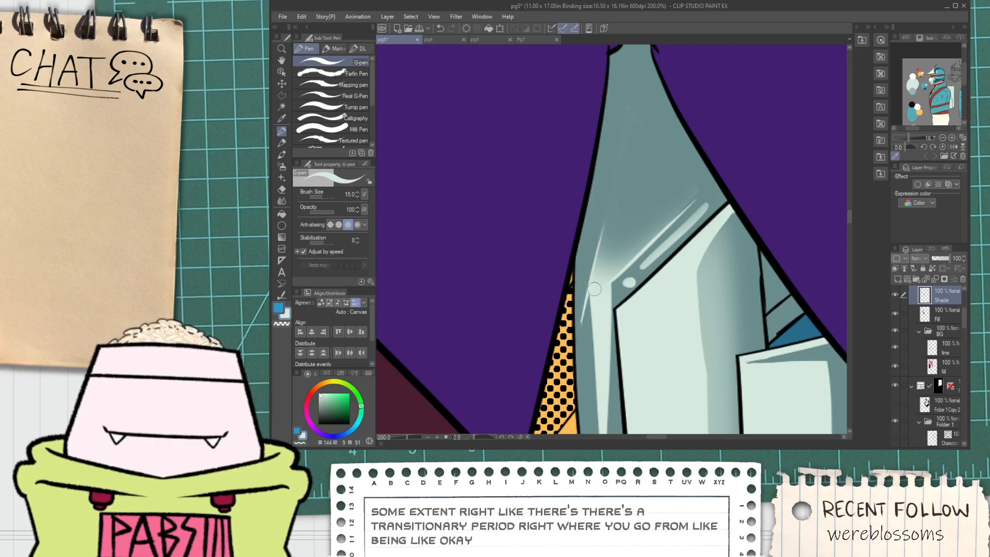
{"action": "mouse_move", "coordinate": [597, 283]}
{"action": "left_mouse_down"}
{"action": "mouse_move", "coordinate": [602, 258]}
{"action": "mouse_move", "coordinate": [620, 257]}
{"action": "left_mouse_up"}
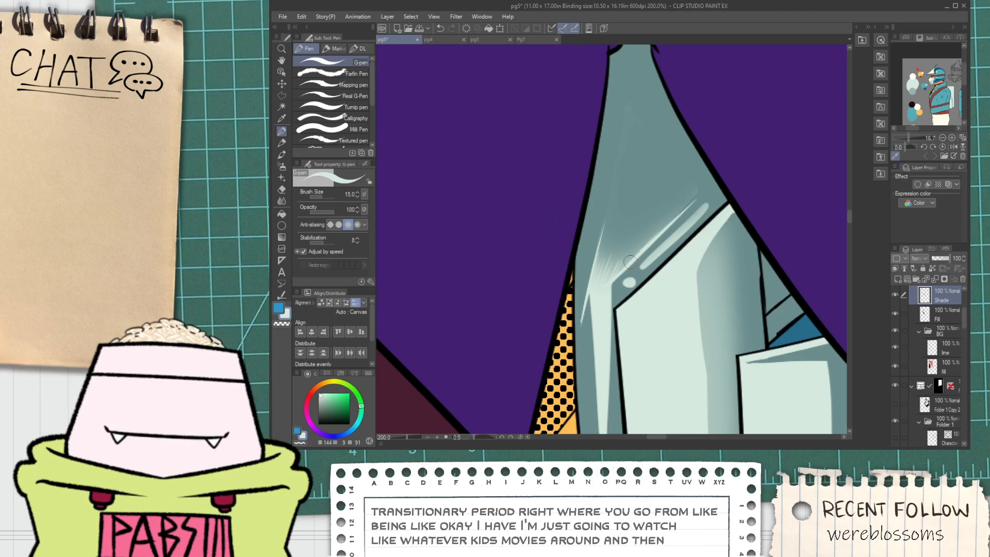
{"action": "scroll", "coordinate": [609, 278], "scroll_direction": "down", "scroll_amount": 4}
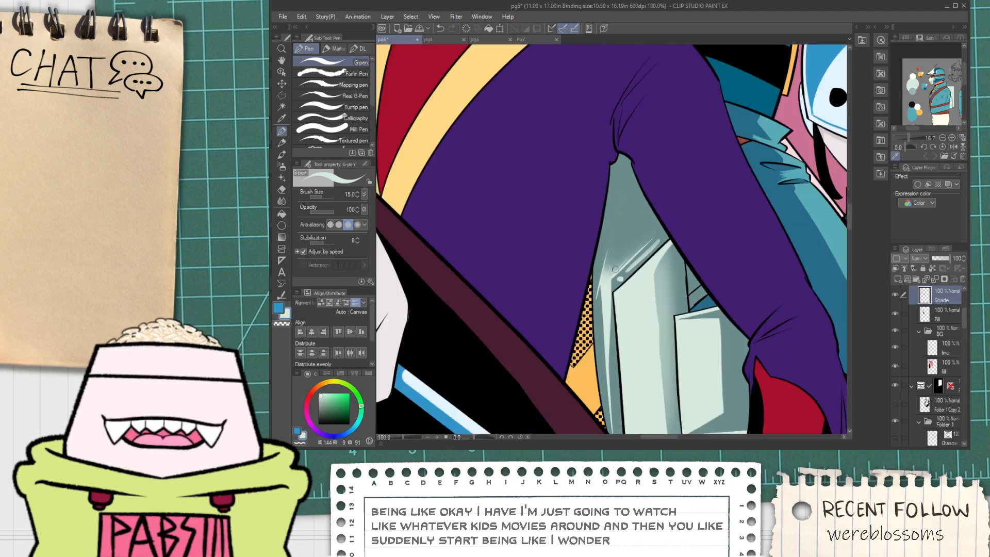
{"action": "scroll", "coordinate": [625, 260], "scroll_direction": "up", "scroll_amount": 2}
Erase the small spike of line art at the underarm corner above the panel on the Character Lines layer.
{"action": "key", "text": "alt"}
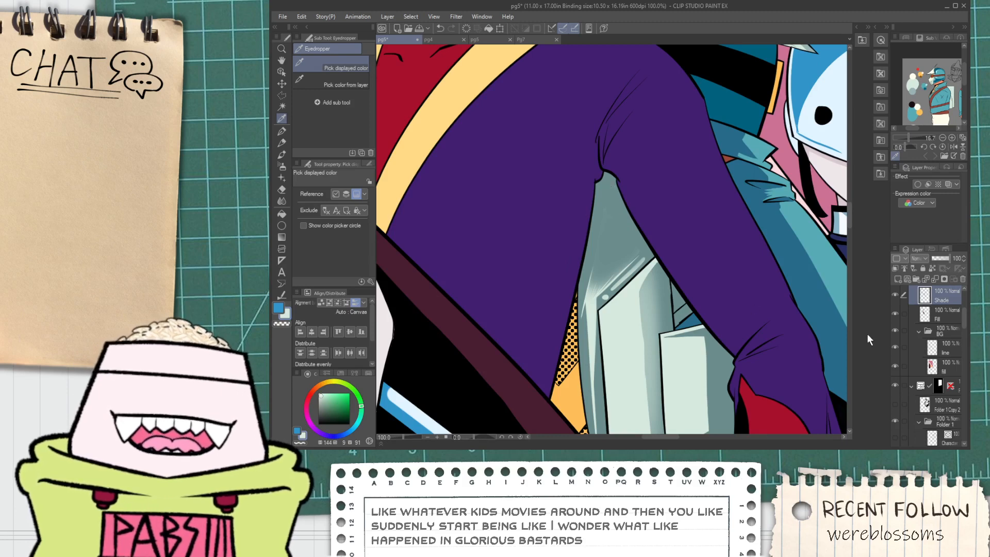
{"action": "scroll", "coordinate": [961, 323], "scroll_direction": "up", "scroll_amount": 3}
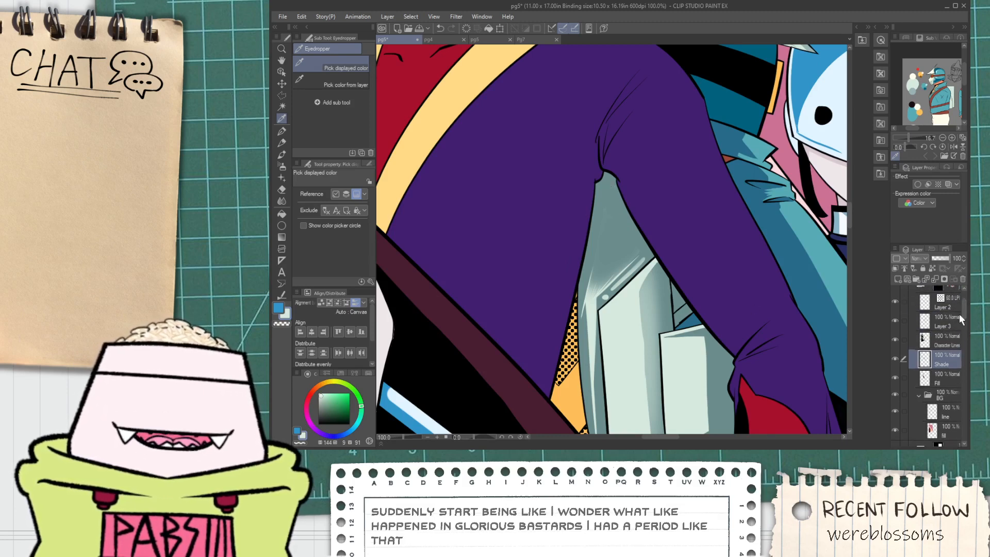
{"action": "left_click", "coordinate": [945, 339]}
{"action": "key", "text": "e"}
{"action": "scroll", "coordinate": [573, 201], "scroll_direction": "up", "scroll_amount": 4}
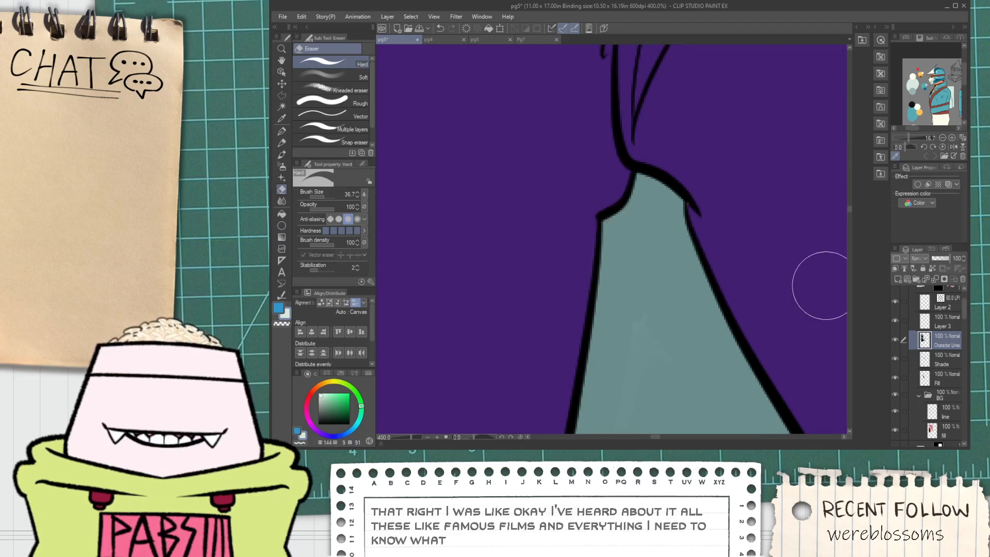
Sample the sleeve's purple, touch up the underarm edge on the Fill layer with the G-pen, and reselect the Shade layer.
{"action": "left_click", "coordinate": [805, 277], "text": "alt"}
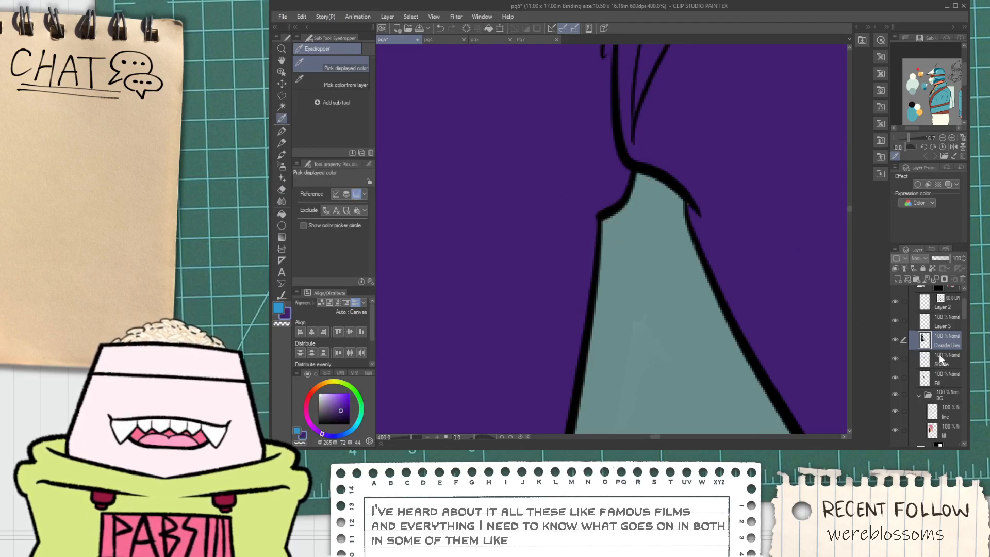
{"action": "key", "text": "p"}
{"action": "scroll", "coordinate": [695, 202], "scroll_direction": "up", "scroll_amount": 2}
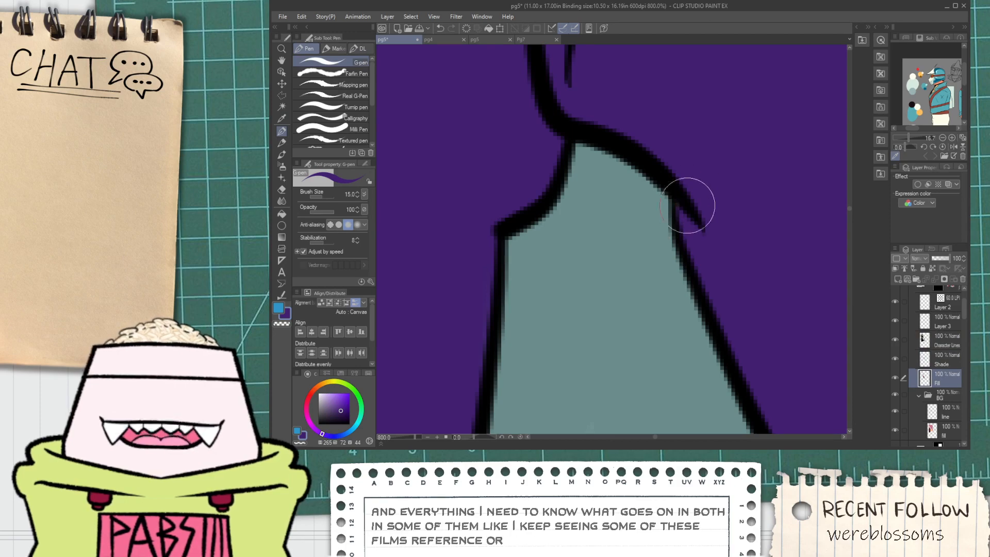
{"action": "scroll", "coordinate": [685, 197], "scroll_direction": "down", "scroll_amount": 2}
{"action": "scroll", "coordinate": [690, 211], "scroll_direction": "down", "scroll_amount": 8}
{"action": "key", "text": "space"}
{"action": "scroll", "coordinate": [654, 257], "scroll_direction": "up", "scroll_amount": 4}
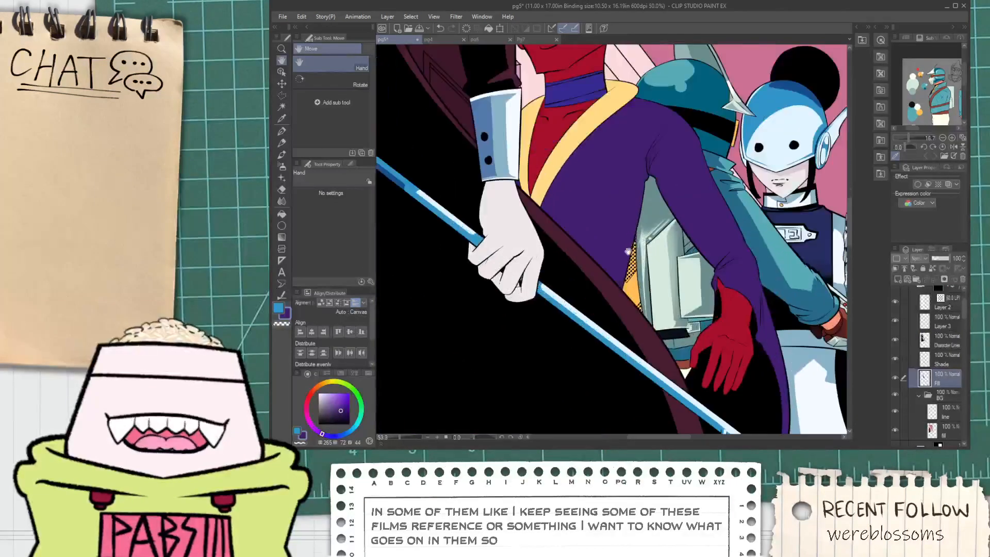
{"action": "key", "text": "i"}
{"action": "left_click", "coordinate": [949, 358]}
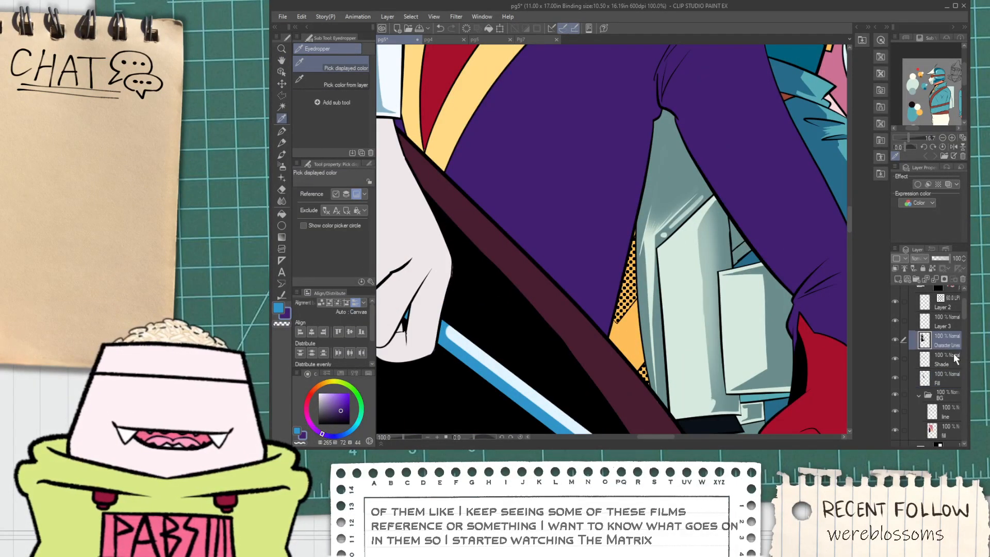
{"action": "key", "text": "e"}
{"action": "left_click_drag", "start_coordinate": [647, 246], "coordinate": [651, 357]}
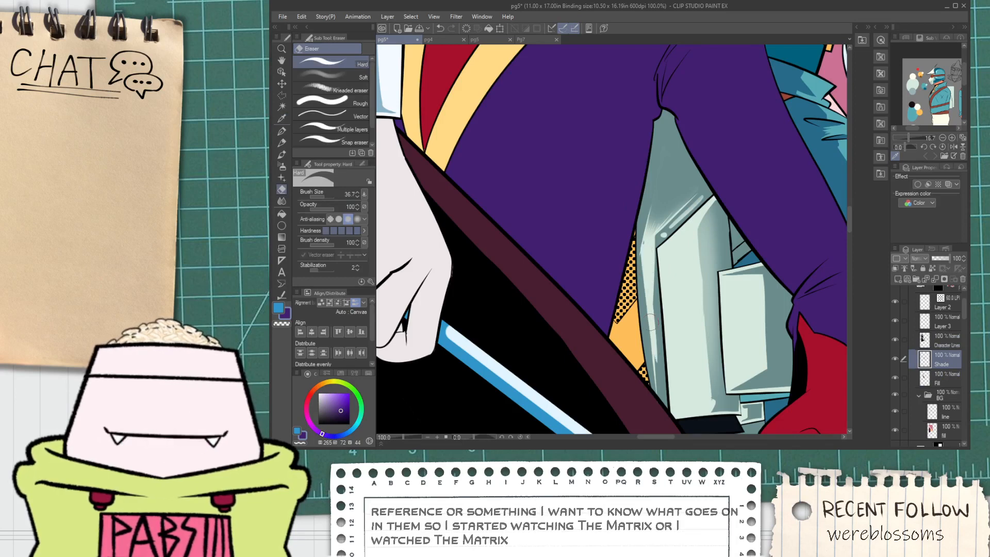
{"action": "key", "text": "ctrl+z"}
{"action": "left_click_drag", "start_coordinate": [651, 265], "coordinate": [663, 373]}
{"action": "key", "text": "ctrl+z"}
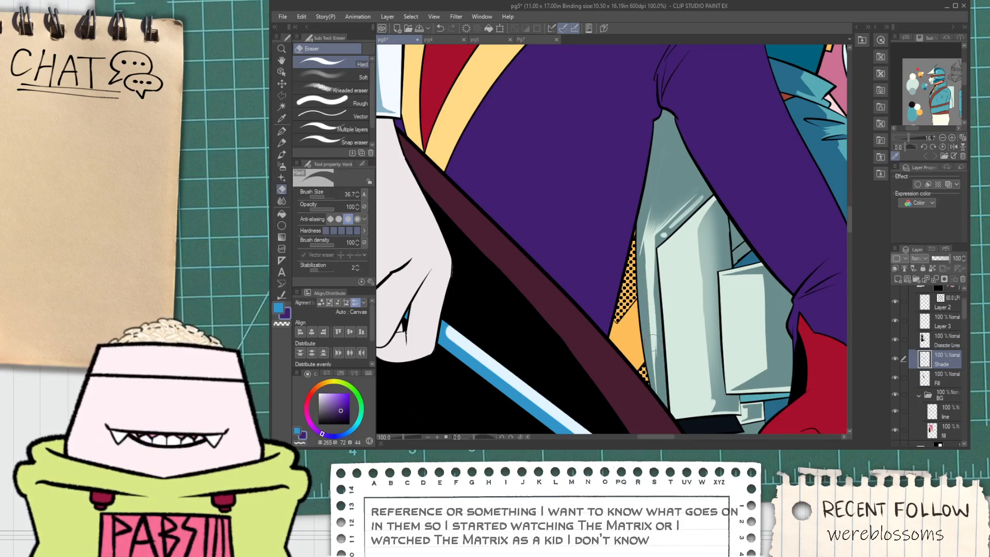
Sample the grey-teal, shorten the narrow highlight at the strip's lower end, and erase the spill over the maroon edge.
{"action": "key", "text": "p"}
{"action": "left_click", "coordinate": [668, 389], "text": "alt"}
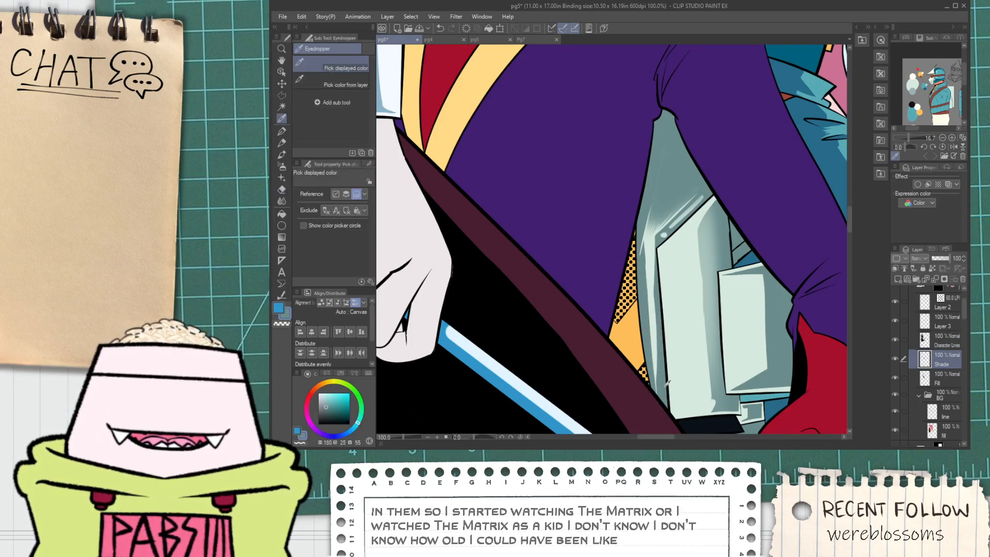
{"action": "scroll", "coordinate": [663, 397], "scroll_direction": "up", "scroll_amount": 2}
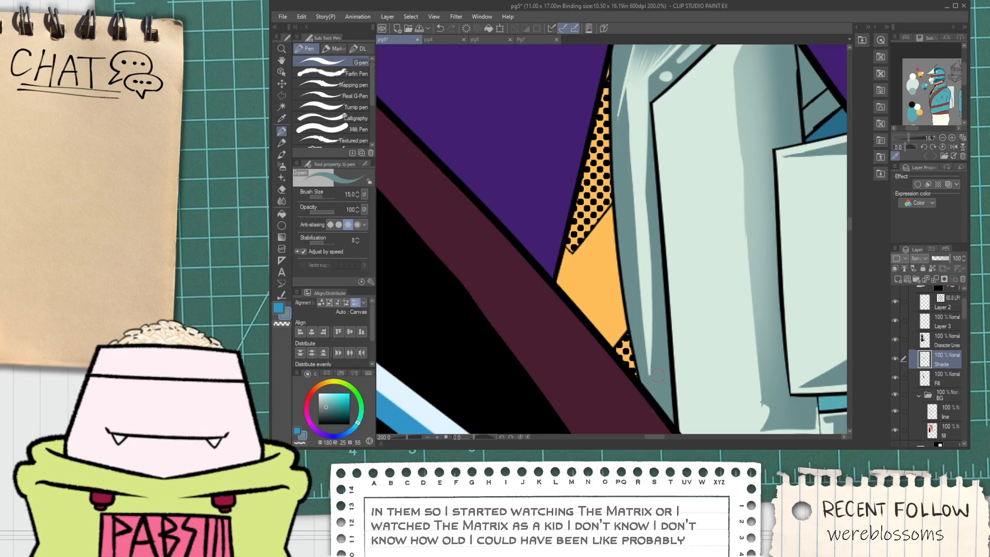
{"action": "key", "text": "i"}
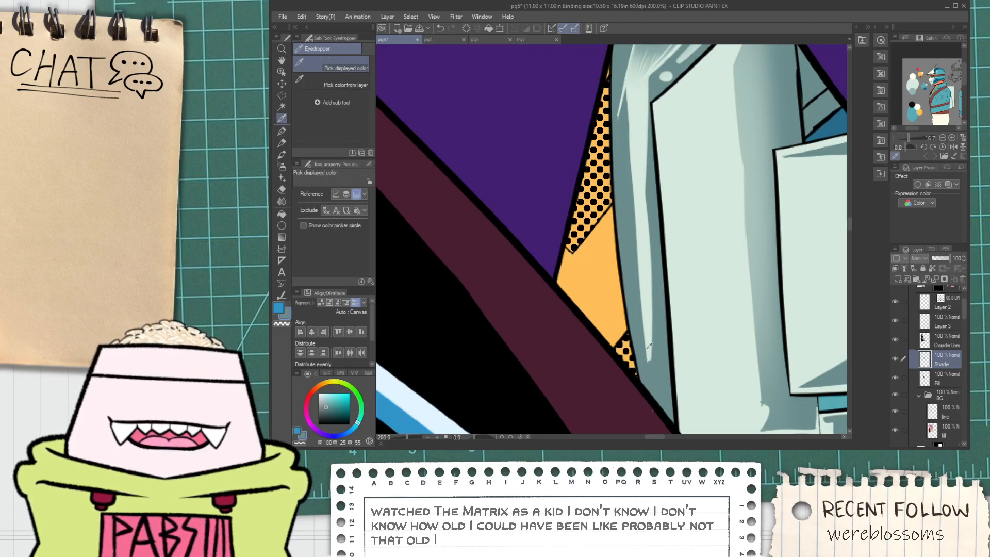
{"action": "left_click_drag", "start_coordinate": [649, 346], "coordinate": [639, 294]}
{"action": "key", "text": "e"}
{"action": "left_click_drag", "start_coordinate": [650, 376], "coordinate": [641, 359]}
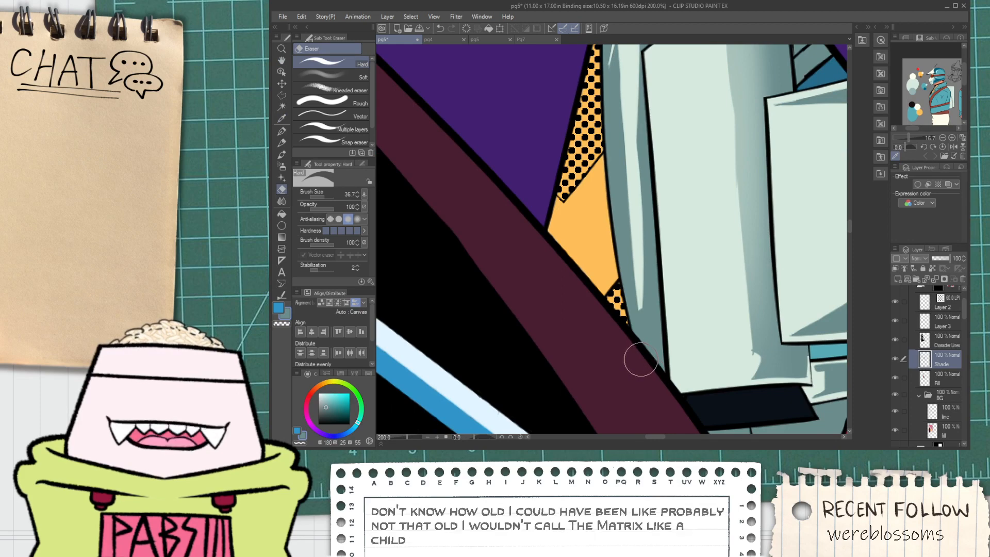
Paint thin grey-teal bands across the narrow highlight's lower tip with the G-pen, breaking it into small segments.
{"action": "key", "text": "p"}
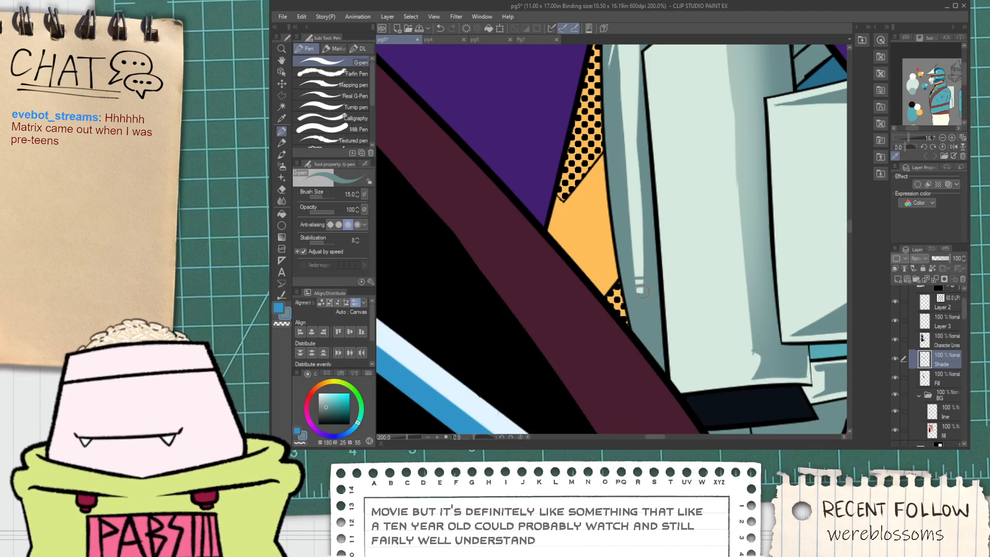
{"action": "scroll", "coordinate": [643, 294], "scroll_direction": "up", "scroll_amount": 4}
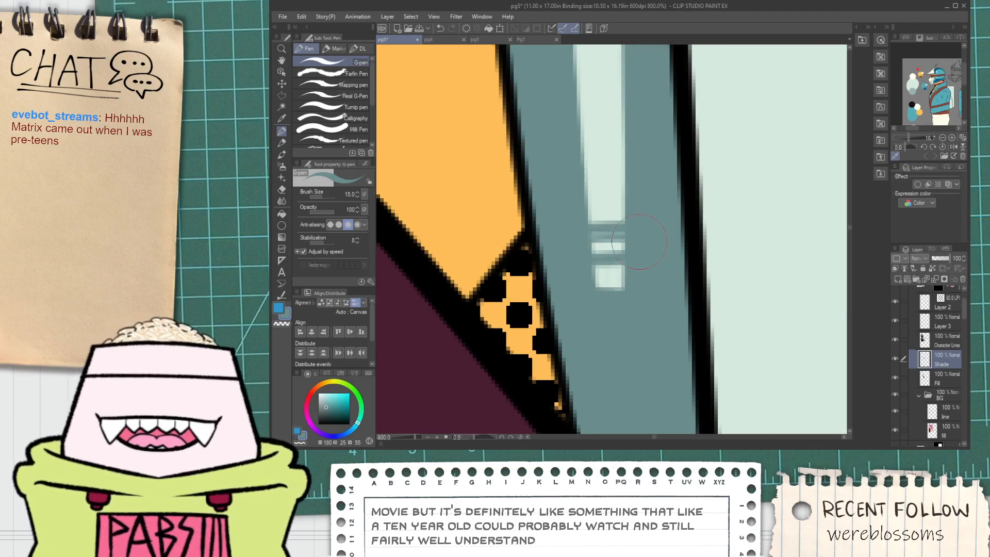
{"action": "scroll", "coordinate": [640, 241], "scroll_direction": "down", "scroll_amount": 6}
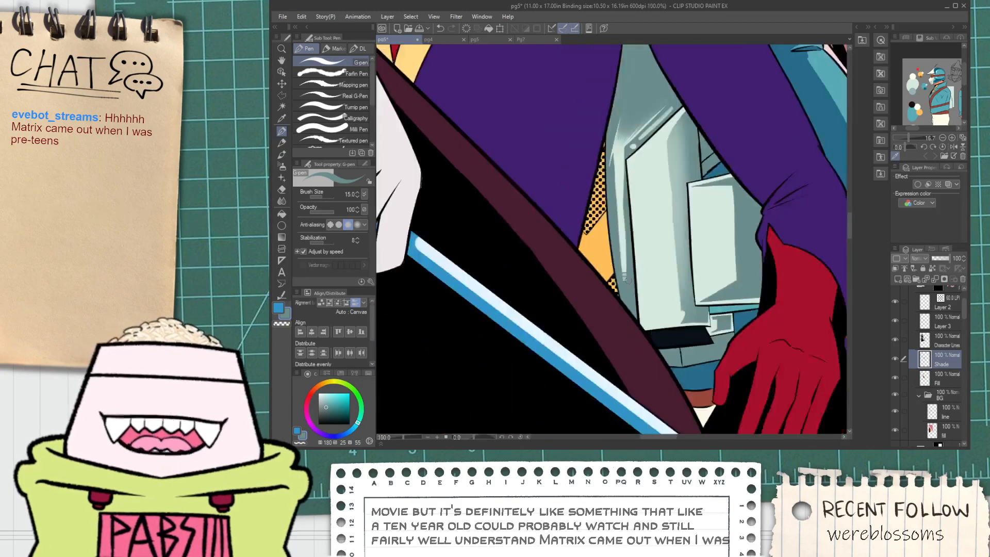
{"action": "scroll", "coordinate": [625, 279], "scroll_direction": "up", "scroll_amount": 4}
{"action": "scroll", "coordinate": [617, 275], "scroll_direction": "down", "scroll_amount": 5}
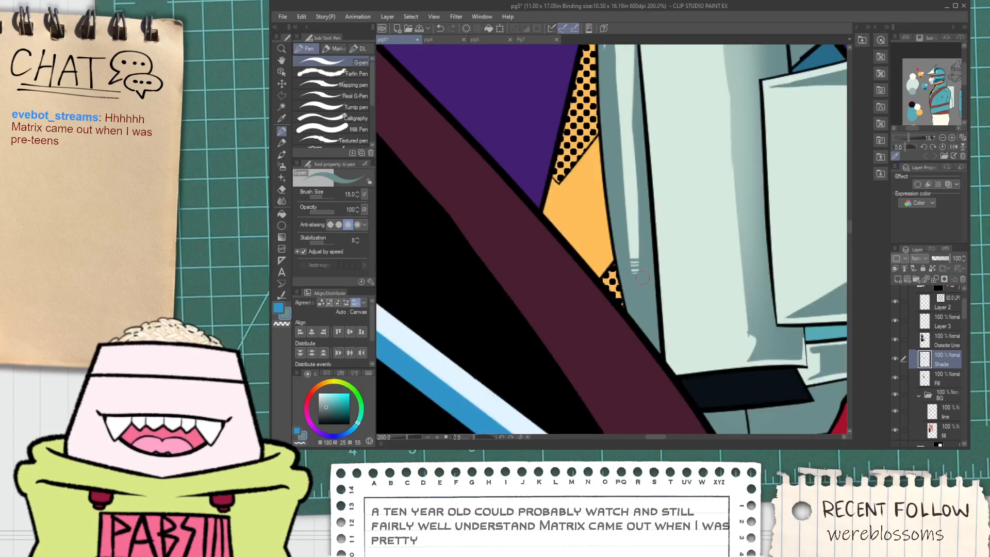
Refine the narrow highlight's outer edge just below the panel's bend with the grey-teal G-pen and the Hard eraser.
{"action": "left_click_drag", "start_coordinate": [661, 202], "coordinate": [625, 269]}
{"action": "scroll", "coordinate": [625, 269], "scroll_direction": "up", "scroll_amount": 4}
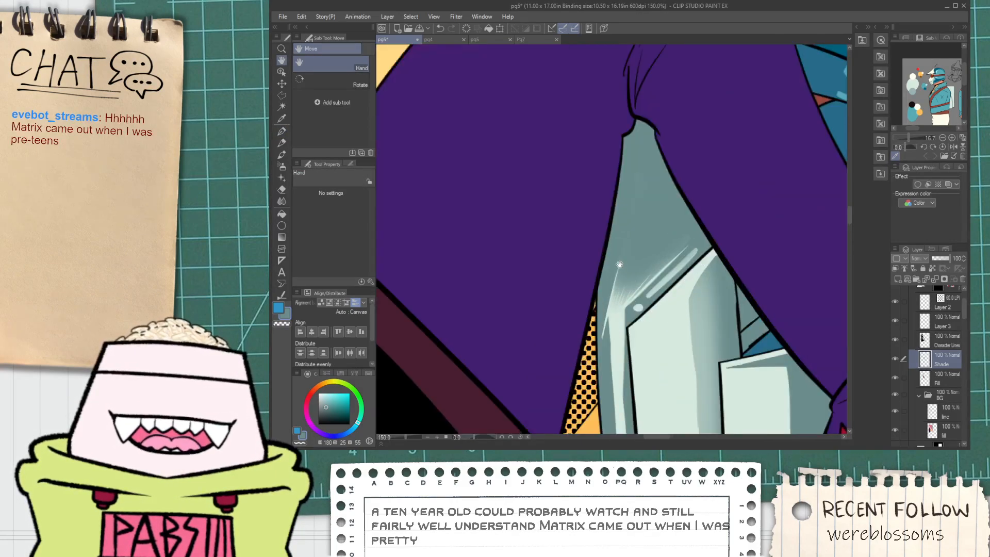
{"action": "key", "text": "p"}
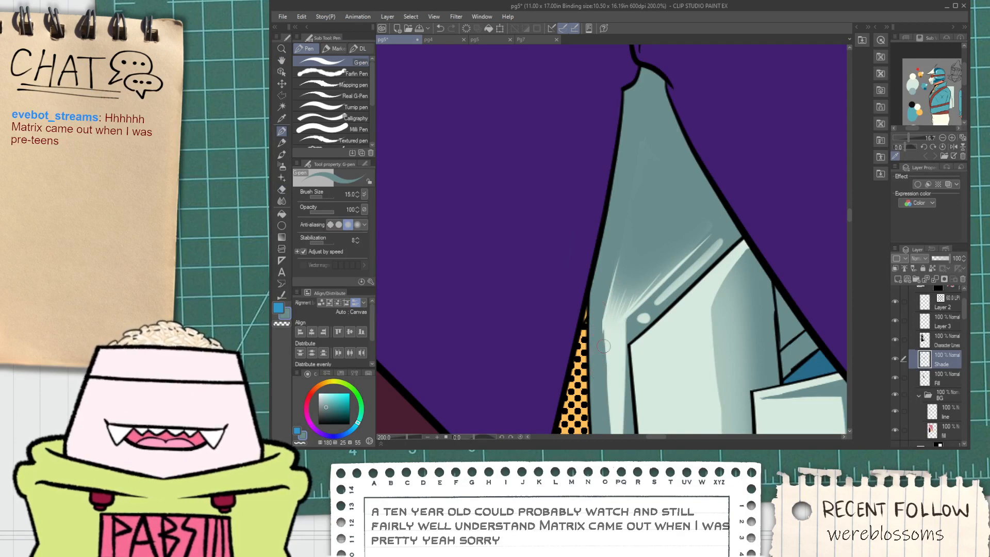
{"action": "key", "text": "e"}
{"action": "scroll", "coordinate": [603, 330], "scroll_direction": "up", "scroll_amount": 1}
{"action": "scroll", "coordinate": [613, 264], "scroll_direction": "up", "scroll_amount": 1}
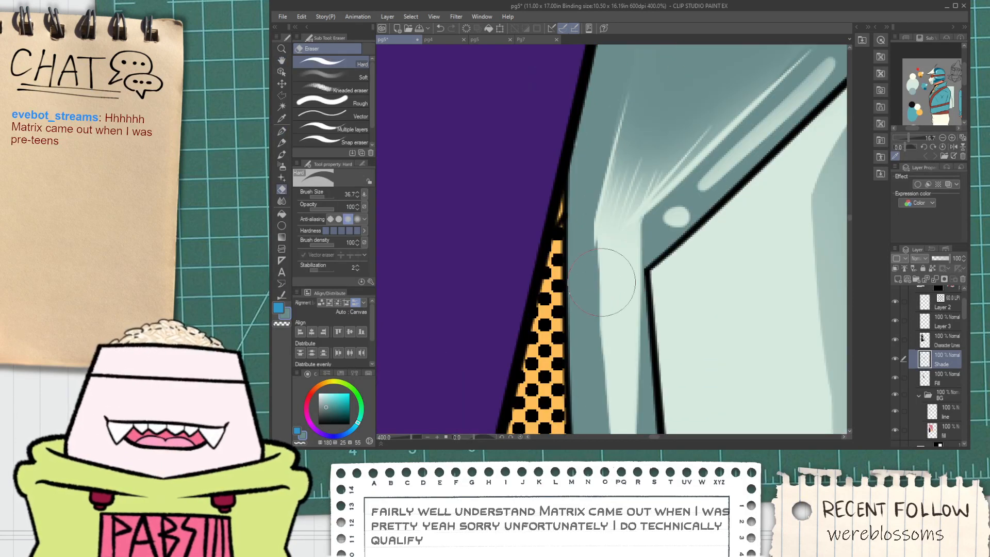
{"action": "scroll", "coordinate": [618, 325], "scroll_direction": "down", "scroll_amount": 3}
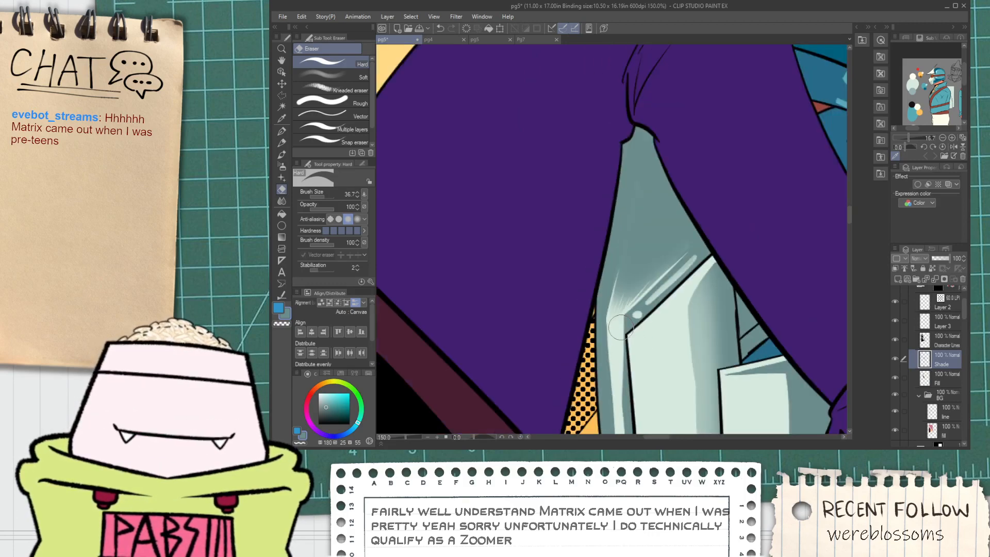
Try to erase a short streak into the grey-teal shadow above the panel's diagonal edge with the Hard eraser.
{"action": "scroll", "coordinate": [621, 328], "scroll_direction": "down", "scroll_amount": 1}
{"action": "key", "text": "space"}
{"action": "scroll", "coordinate": [621, 327], "scroll_direction": "down", "scroll_amount": 2}
{"action": "mouse_move", "coordinate": [626, 317]}
{"action": "left_mouse_down"}
{"action": "mouse_move", "coordinate": [607, 310]}
{"action": "mouse_move", "coordinate": [498, 143]}
{"action": "left_mouse_up"}
{"action": "scroll", "coordinate": [491, 237], "scroll_direction": "up", "scroll_amount": 2}
{"action": "key", "text": "space"}
{"action": "left_click_drag", "start_coordinate": [617, 224], "coordinate": [633, 218]}
{"action": "key", "text": "ctrl+z"}
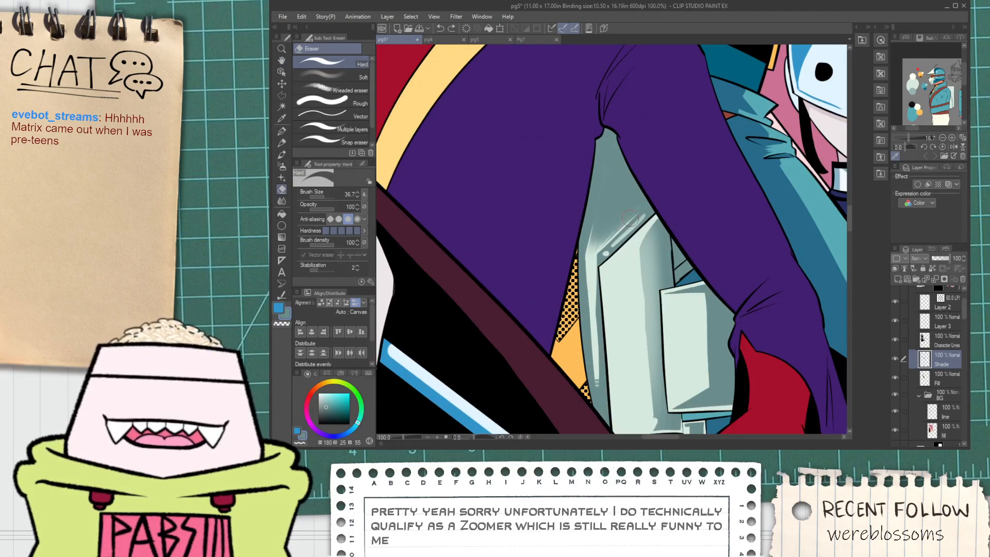
Switch to the Soft eraser and set its brush size to about 65.
{"action": "scroll", "coordinate": [629, 219], "scroll_direction": "up", "scroll_amount": 2}
{"action": "left_click", "coordinate": [364, 78]}
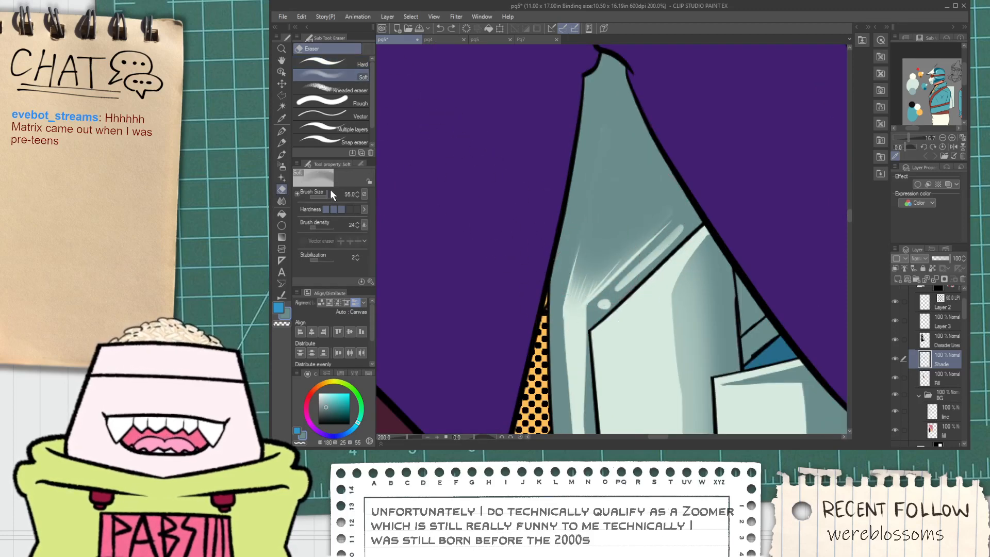
{"action": "left_click_drag", "start_coordinate": [331, 194], "coordinate": [321, 196]}
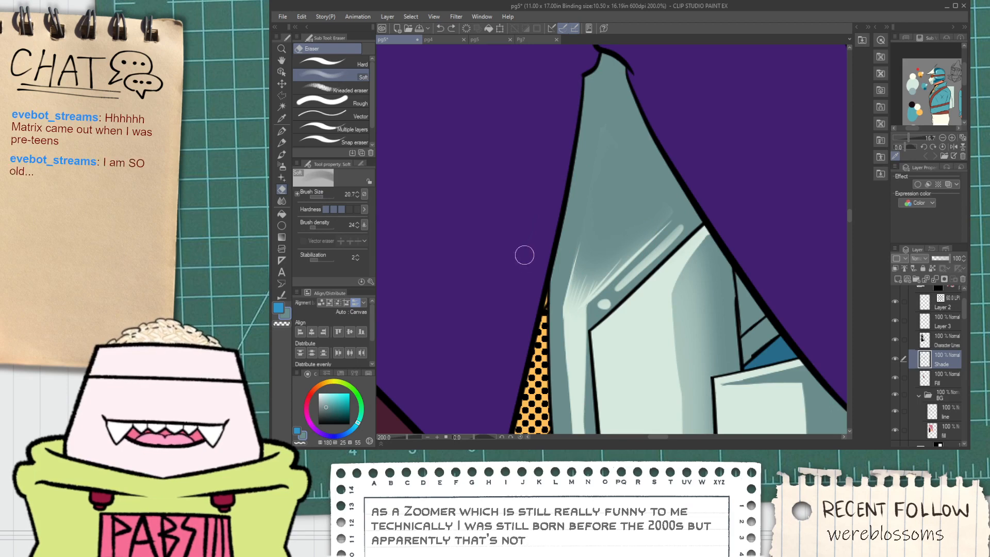
{"action": "left_click_drag", "start_coordinate": [320, 196], "coordinate": [325, 196]}
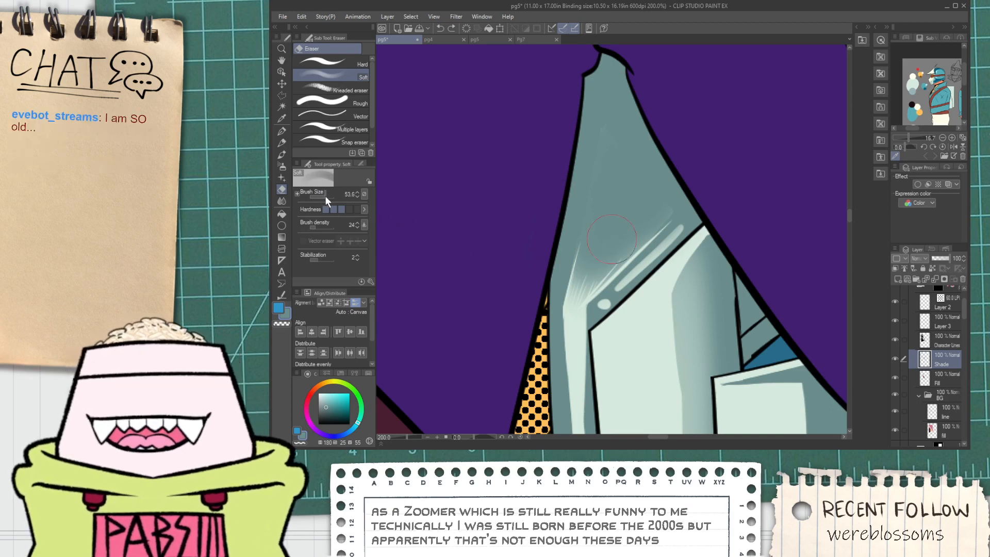
Try to soften the grey-teal shadow just above the panel's bend with a short upward Soft eraser stroke.
{"action": "mouse_move", "coordinate": [581, 286]}
{"action": "left_mouse_down"}
{"action": "mouse_move", "coordinate": [636, 204]}
{"action": "mouse_move", "coordinate": [583, 285]}
{"action": "mouse_move", "coordinate": [614, 210]}
{"action": "mouse_move", "coordinate": [606, 264]}
{"action": "mouse_move", "coordinate": [586, 270]}
{"action": "mouse_move", "coordinate": [596, 256]}
{"action": "mouse_move", "coordinate": [606, 294]}
{"action": "mouse_move", "coordinate": [581, 266]}
{"action": "left_mouse_up"}
{"action": "key", "text": "ctrl+z"}
{"action": "scroll", "coordinate": [598, 264], "scroll_direction": "down", "scroll_amount": 6}
{"action": "key", "text": "space"}
{"action": "scroll", "coordinate": [581, 266], "scroll_direction": "up", "scroll_amount": 2}
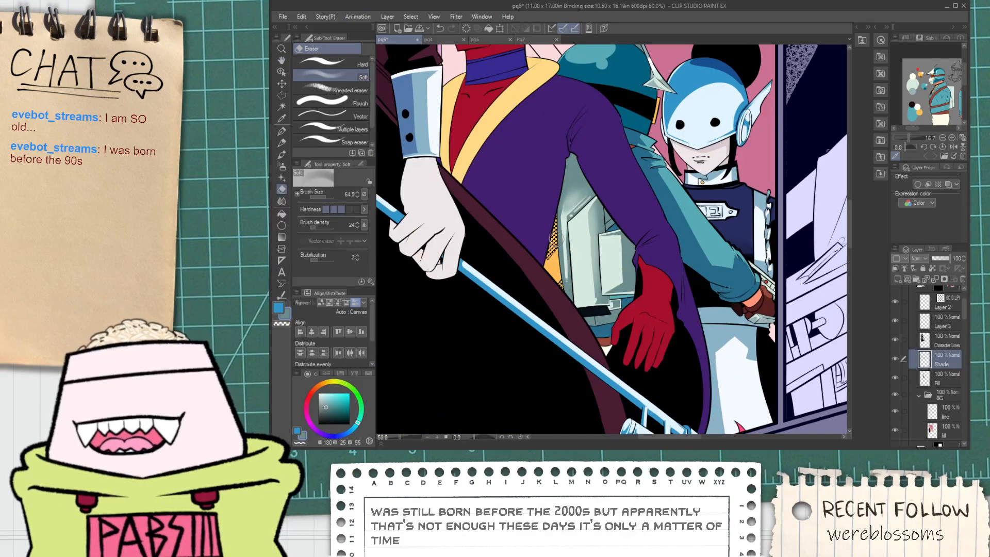
{"action": "scroll", "coordinate": [569, 251], "scroll_direction": "up", "scroll_amount": 2}
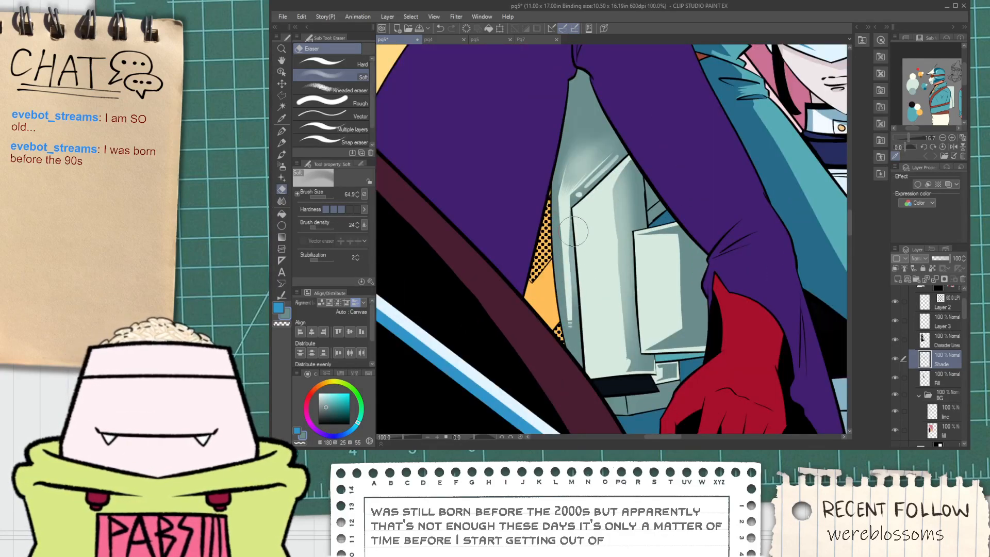
Sharpen the inner edge of the narrow vertical highlight on the grey-green backpack using shade-coloured G-pen strokes on the Shade layer.
{"action": "key", "text": "p"}
{"action": "scroll", "coordinate": [570, 264], "scroll_direction": "up", "scroll_amount": 2}
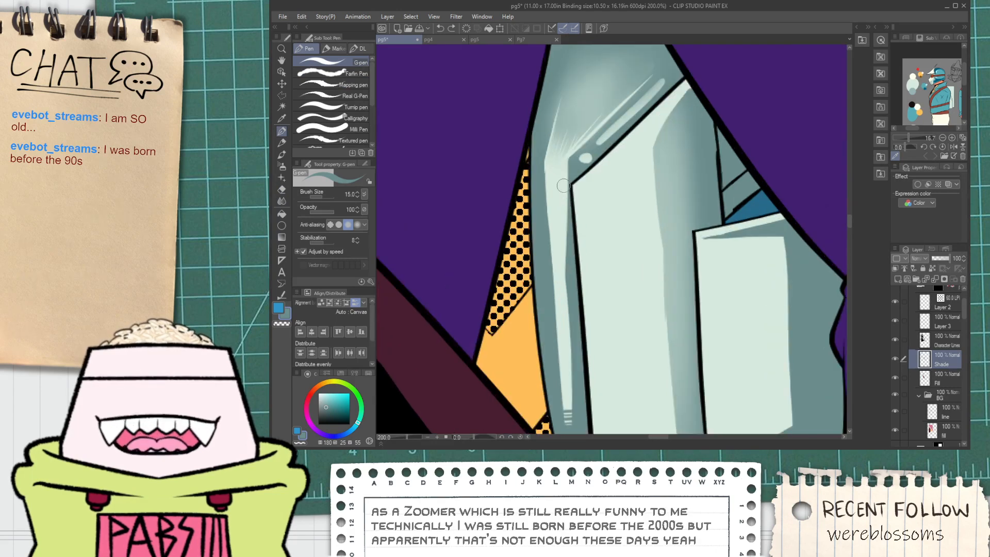
{"action": "left_click_drag", "start_coordinate": [560, 186], "coordinate": [566, 247]}
{"action": "key", "text": "ctrl+z"}
{"action": "left_click_drag", "start_coordinate": [559, 166], "coordinate": [567, 250]}
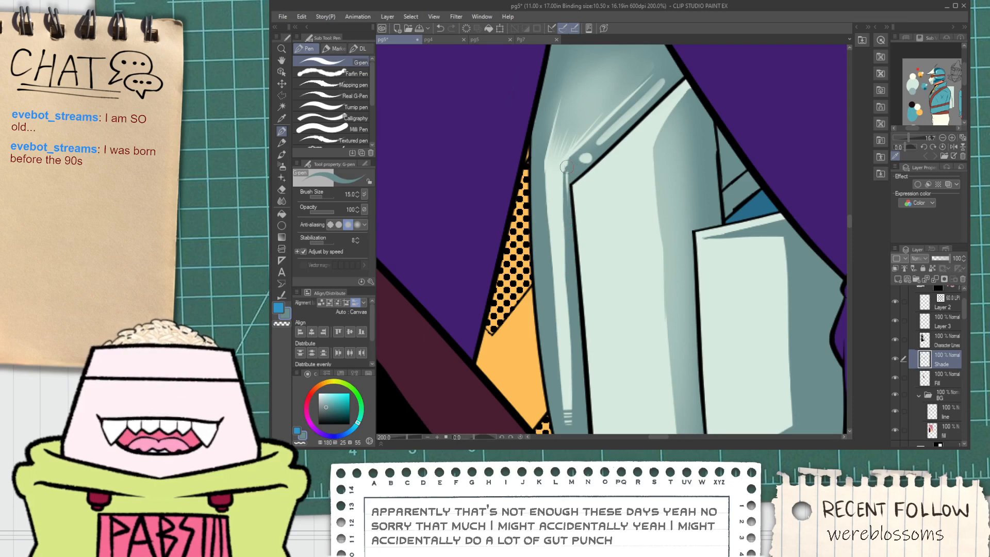
{"action": "mouse_move", "coordinate": [560, 168]}
{"action": "left_mouse_down"}
{"action": "mouse_move", "coordinate": [569, 159]}
{"action": "mouse_move", "coordinate": [568, 210]}
{"action": "left_mouse_up"}
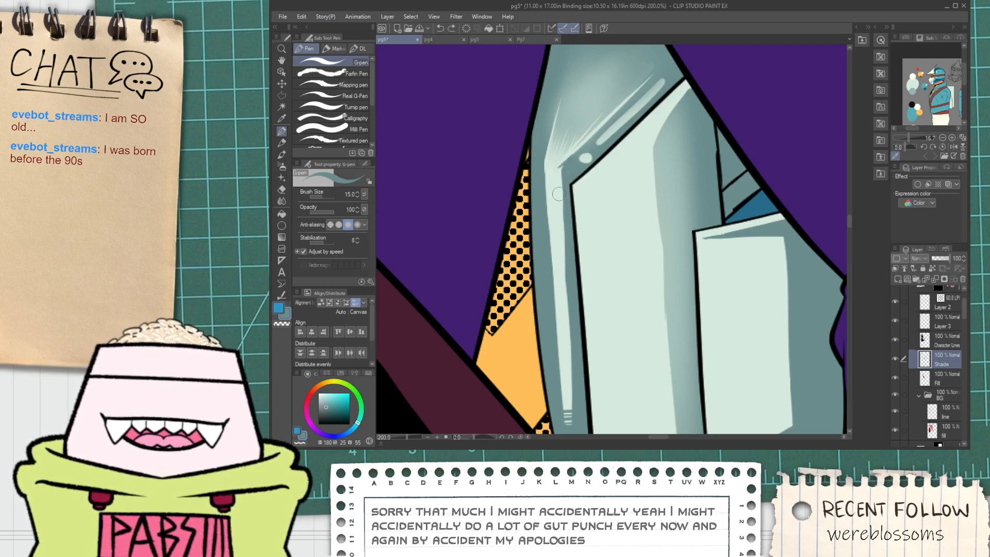
{"action": "mouse_move", "coordinate": [559, 172]}
{"action": "left_mouse_down"}
{"action": "mouse_move", "coordinate": [564, 253]}
{"action": "mouse_move", "coordinate": [564, 169]}
{"action": "mouse_move", "coordinate": [572, 273]}
{"action": "left_mouse_up"}
{"action": "key", "text": "ctrl+z"}
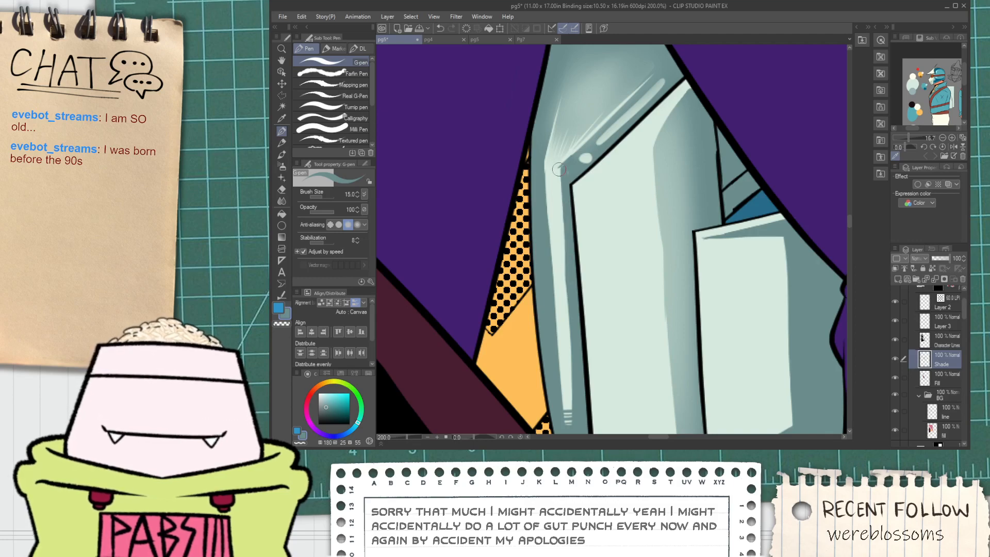
Erase a broad diagonal highlight into the shading beside the slanted strip above the large panel, using the Hard eraser.
{"action": "scroll", "coordinate": [567, 317], "scroll_direction": "down", "scroll_amount": 4}
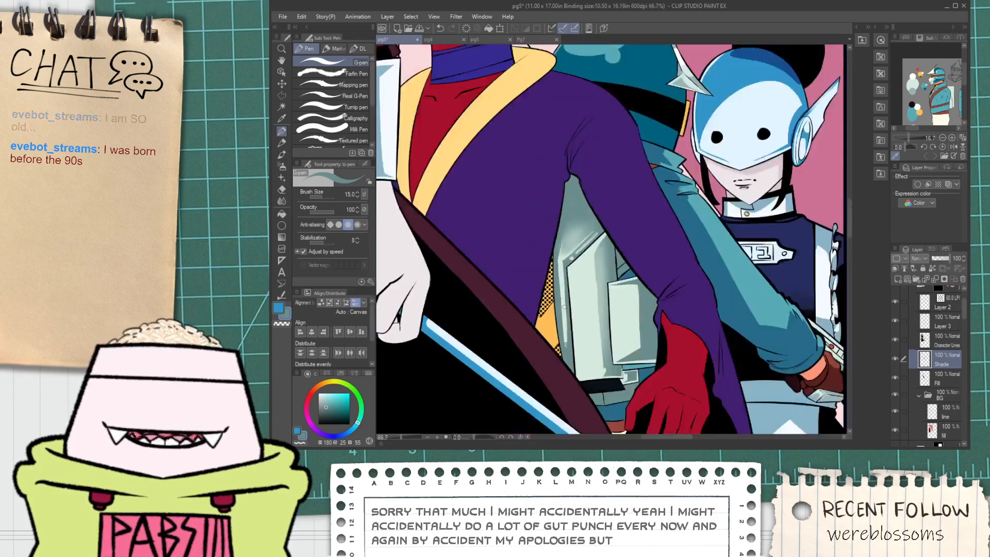
{"action": "key", "text": "space"}
{"action": "left_click_drag", "start_coordinate": [565, 283], "coordinate": [562, 291]}
{"action": "scroll", "coordinate": [562, 291], "scroll_direction": "up", "scroll_amount": 4}
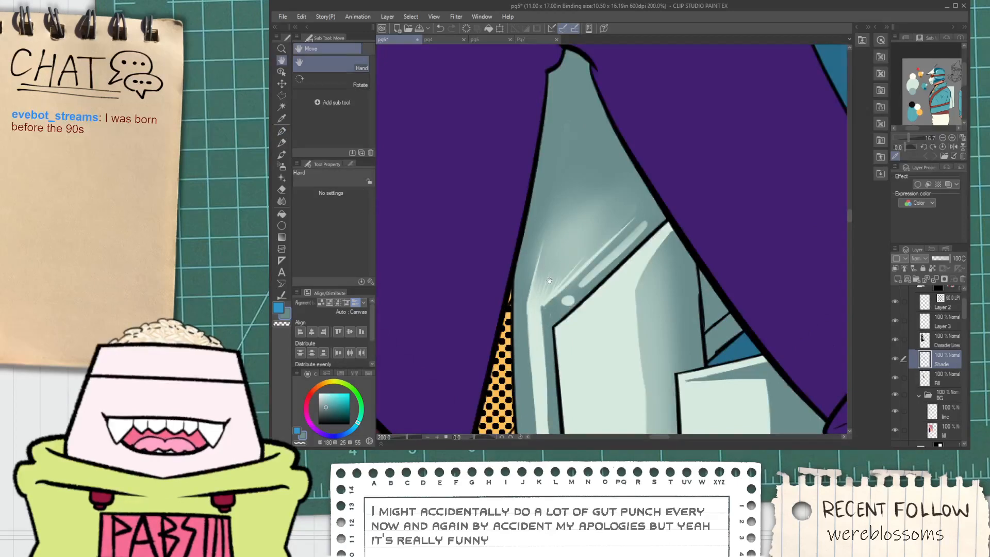
{"action": "key", "text": "e"}
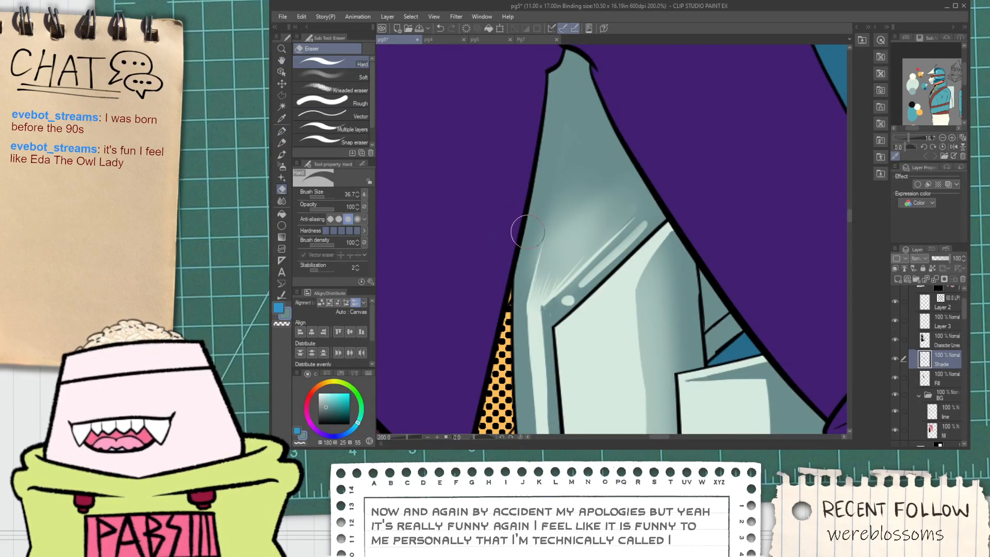
{"action": "scroll", "coordinate": [544, 294], "scroll_direction": "up", "scroll_amount": 2}
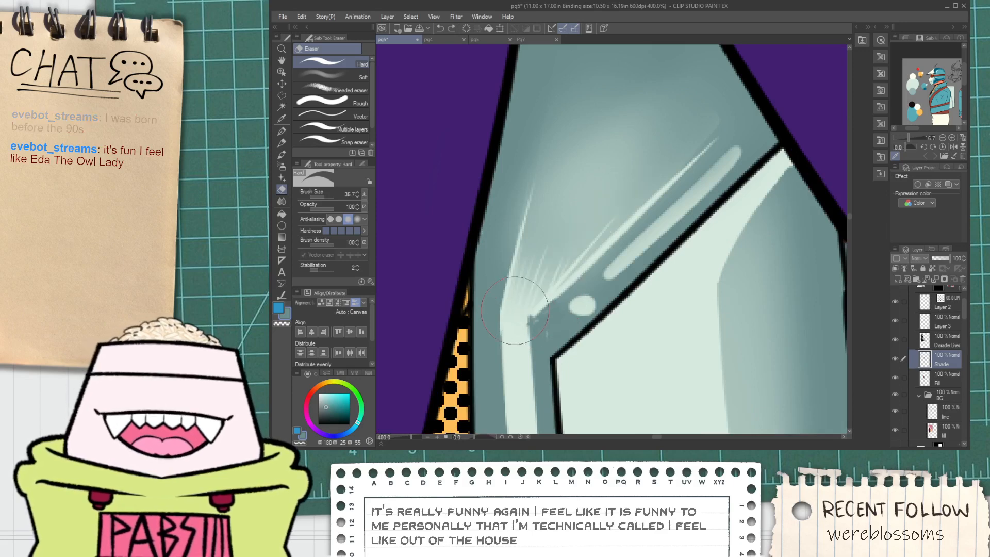
{"action": "left_click_drag", "start_coordinate": [516, 309], "coordinate": [696, 146]}
{"action": "key", "text": "ctrl+z"}
{"action": "left_click_drag", "start_coordinate": [518, 320], "coordinate": [682, 155]}
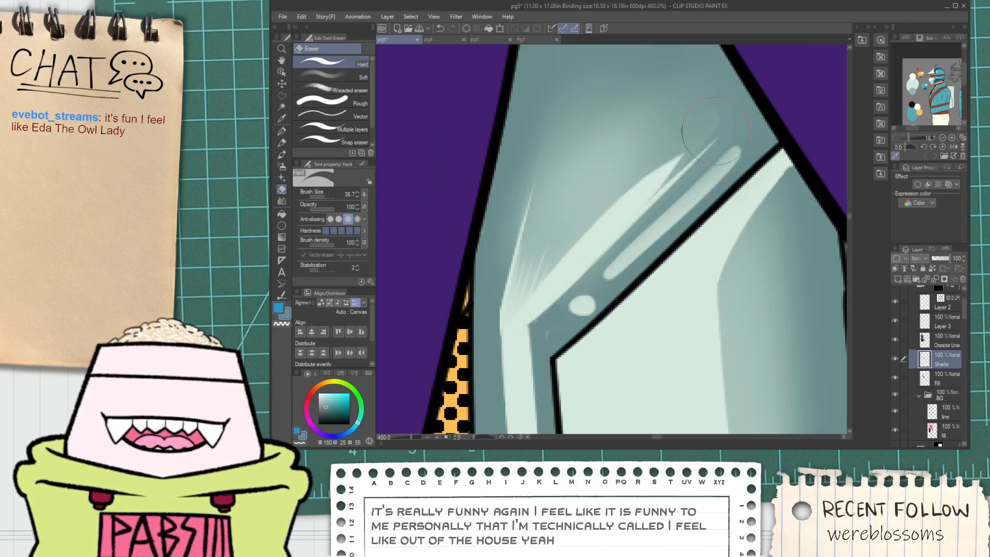
Erase a long, gently curved highlight upward from the corner of the vertical strip, parallel to the backpack's outer edge.
{"action": "mouse_move", "coordinate": [515, 312]}
{"action": "left_mouse_down"}
{"action": "mouse_move", "coordinate": [529, 183]}
{"action": "mouse_move", "coordinate": [575, 92]}
{"action": "left_mouse_up"}
{"action": "key", "text": "ctrl+z"}
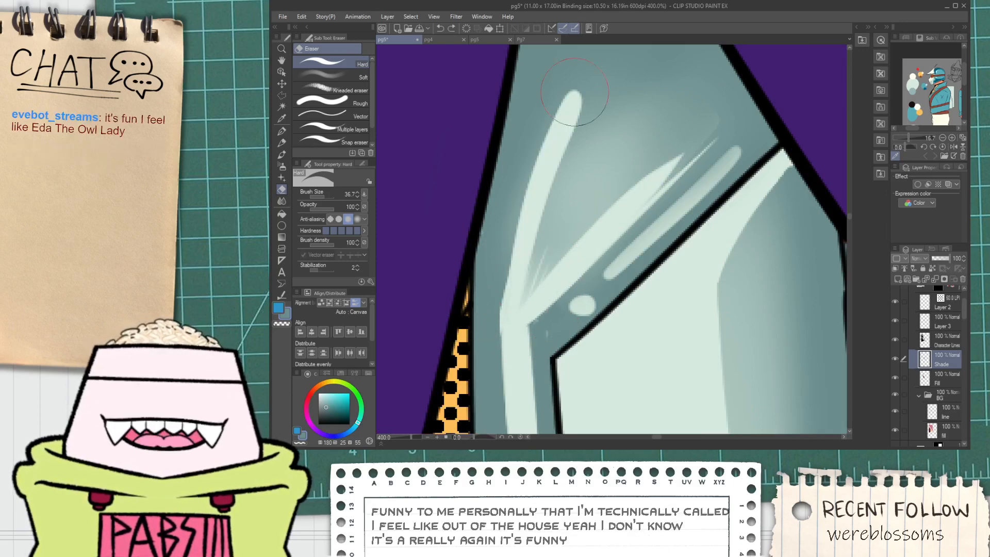
{"action": "key", "text": "ctrl+z"}
{"action": "left_click_drag", "start_coordinate": [518, 304], "coordinate": [569, 112]}
{"action": "key", "text": "ctrl+z"}
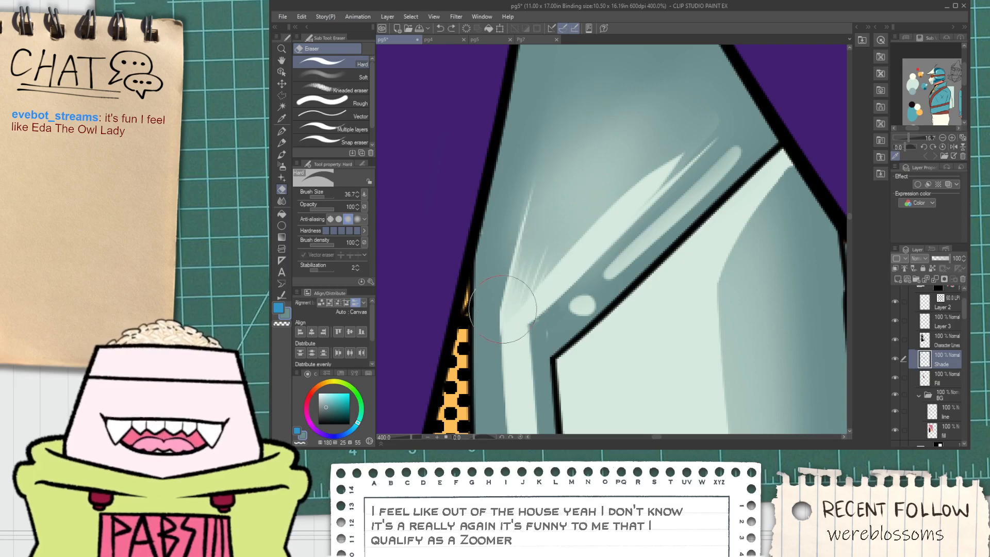
{"action": "left_click_drag", "start_coordinate": [503, 310], "coordinate": [596, 95]}
{"action": "key", "text": "ctrl+z"}
{"action": "left_click_drag", "start_coordinate": [506, 322], "coordinate": [564, 110]}
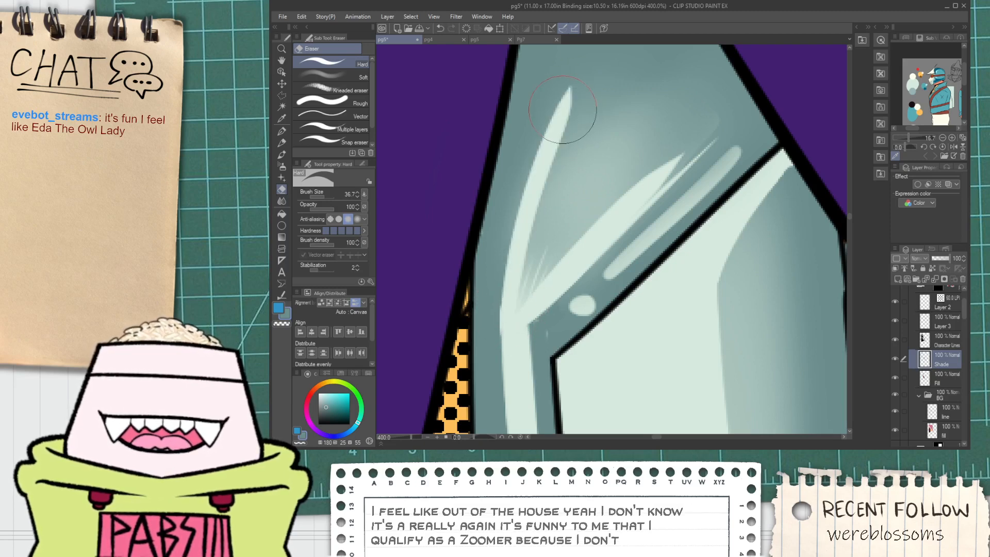
{"action": "key", "text": "ctrl+z"}
{"action": "left_click_drag", "start_coordinate": [508, 317], "coordinate": [567, 95]}
{"action": "key", "text": "ctrl+z"}
{"action": "left_click_drag", "start_coordinate": [508, 317], "coordinate": [568, 93]}
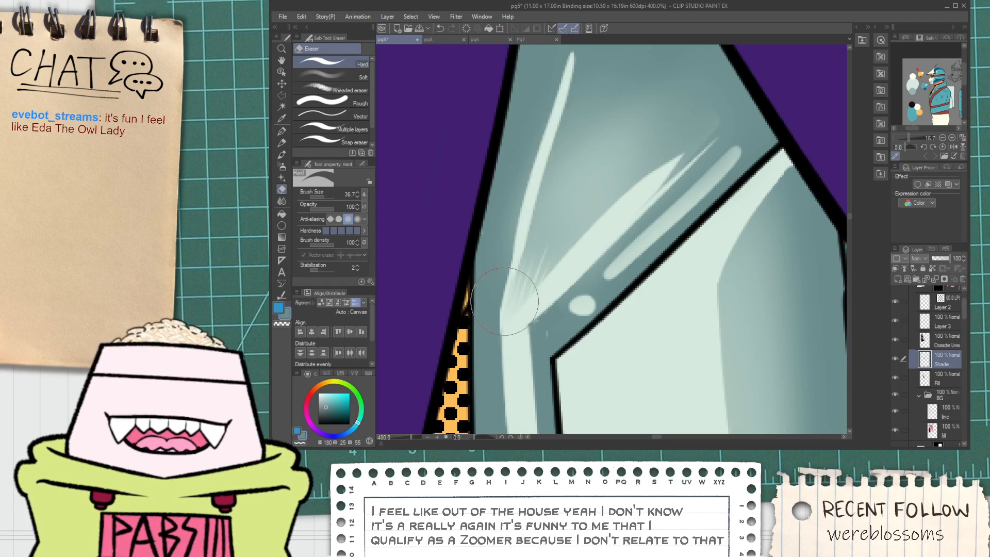
{"action": "key", "text": "ctrl+z"}
{"action": "mouse_move", "coordinate": [505, 320]}
{"action": "left_mouse_down"}
{"action": "mouse_move", "coordinate": [567, 86]}
{"action": "mouse_move", "coordinate": [557, 129]}
{"action": "left_mouse_up"}
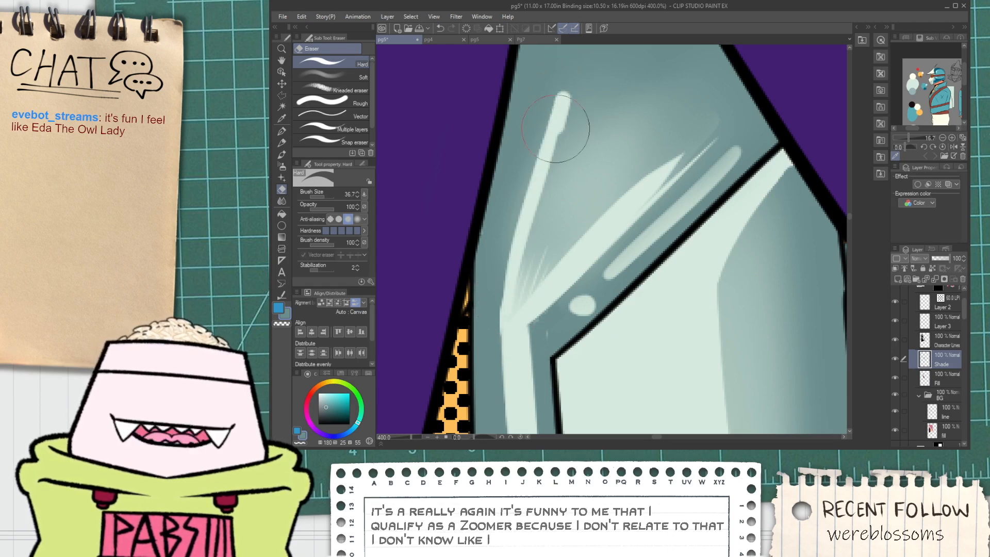
Join the tops of the two highlights with an erased edge and clear the shading between them into one solid light area.
{"action": "left_click_drag", "start_coordinate": [563, 95], "coordinate": [691, 132]}
{"action": "key", "text": "ctrl+z"}
{"action": "left_click_drag", "start_coordinate": [565, 93], "coordinate": [702, 142]}
{"action": "mouse_move", "coordinate": [606, 110]}
{"action": "left_mouse_down"}
{"action": "mouse_move", "coordinate": [700, 142]}
{"action": "mouse_move", "coordinate": [601, 222]}
{"action": "mouse_move", "coordinate": [651, 148]}
{"action": "mouse_move", "coordinate": [665, 145]}
{"action": "mouse_move", "coordinate": [622, 149]}
{"action": "mouse_move", "coordinate": [619, 132]}
{"action": "mouse_move", "coordinate": [586, 121]}
{"action": "mouse_move", "coordinate": [551, 212]}
{"action": "mouse_move", "coordinate": [574, 131]}
{"action": "mouse_move", "coordinate": [568, 223]}
{"action": "mouse_move", "coordinate": [517, 299]}
{"action": "mouse_move", "coordinate": [527, 238]}
{"action": "mouse_move", "coordinate": [583, 215]}
{"action": "mouse_move", "coordinate": [557, 238]}
{"action": "left_mouse_up"}
Trim the outer edge of the new light area into a cleaner slant with a shade-coloured G-pen stroke.
{"action": "key", "text": "space"}
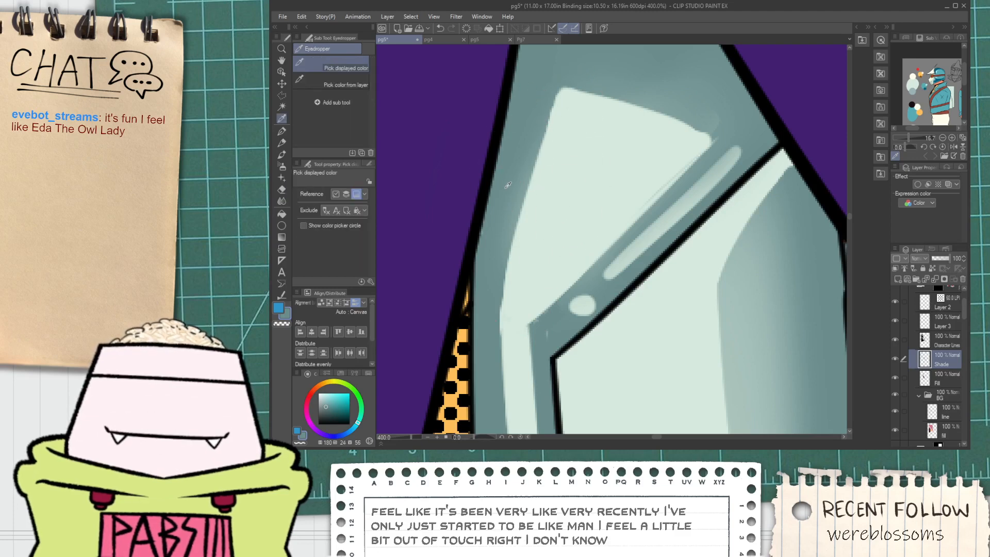
{"action": "key", "text": "space"}
{"action": "left_click_drag", "start_coordinate": [558, 89], "coordinate": [537, 189]}
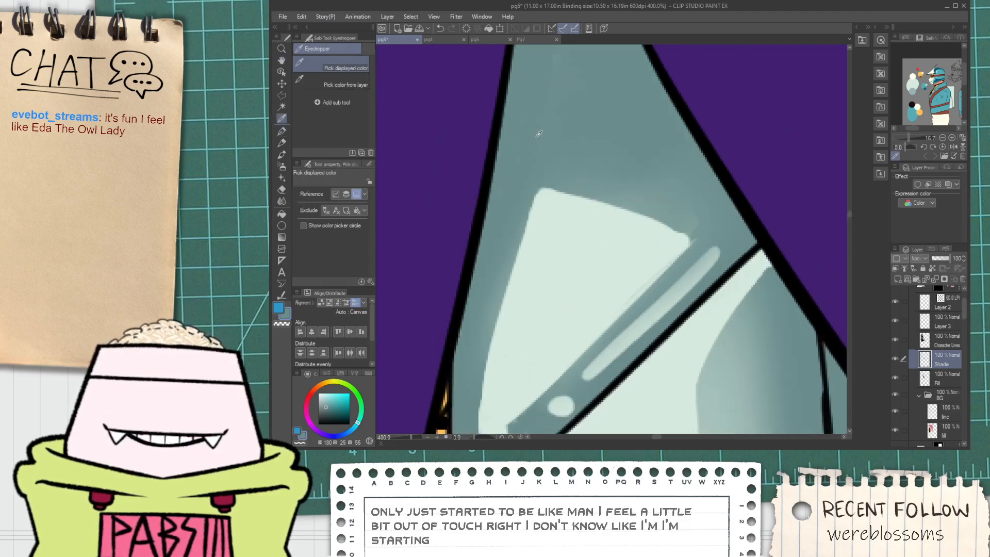
{"action": "key", "text": "p"}
{"action": "scroll", "coordinate": [478, 388], "scroll_direction": "down", "scroll_amount": 2}
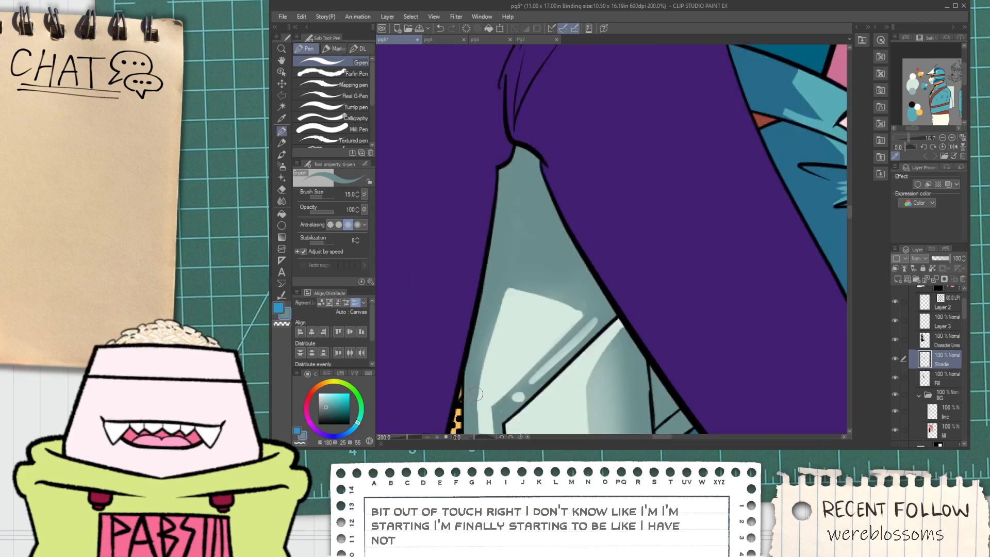
{"action": "left_click_drag", "start_coordinate": [481, 382], "coordinate": [510, 289]}
{"action": "key", "text": "ctrl+z"}
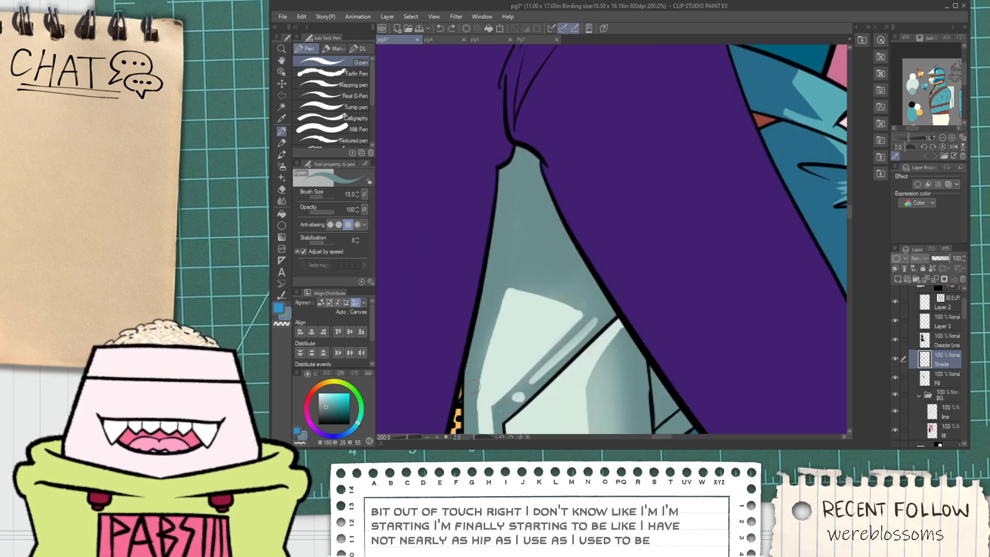
{"action": "left_click_drag", "start_coordinate": [479, 387], "coordinate": [518, 284]}
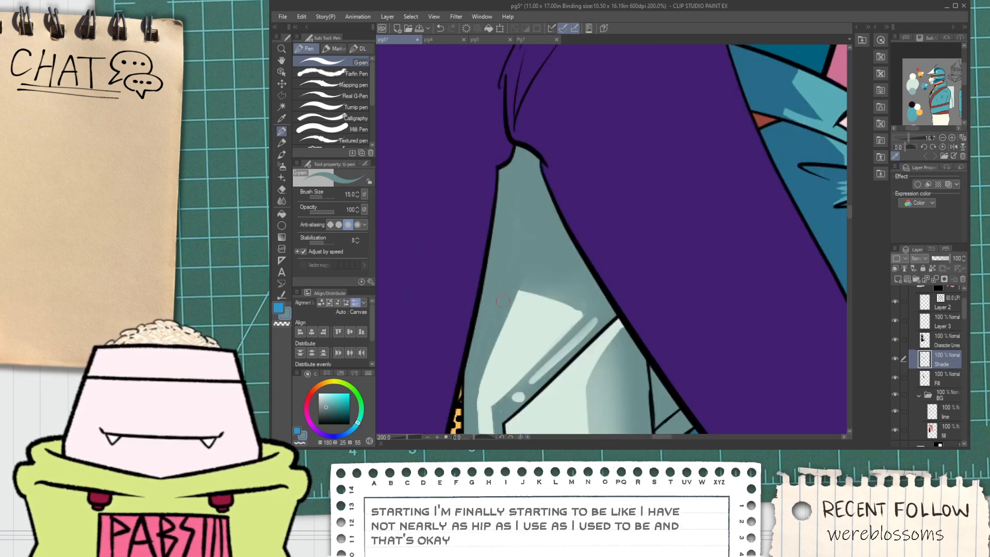
Clean up the light area's diagonal edge beside the slanted strip with G-pen shading strokes.
{"action": "scroll", "coordinate": [516, 264], "scroll_direction": "up", "scroll_amount": 2}
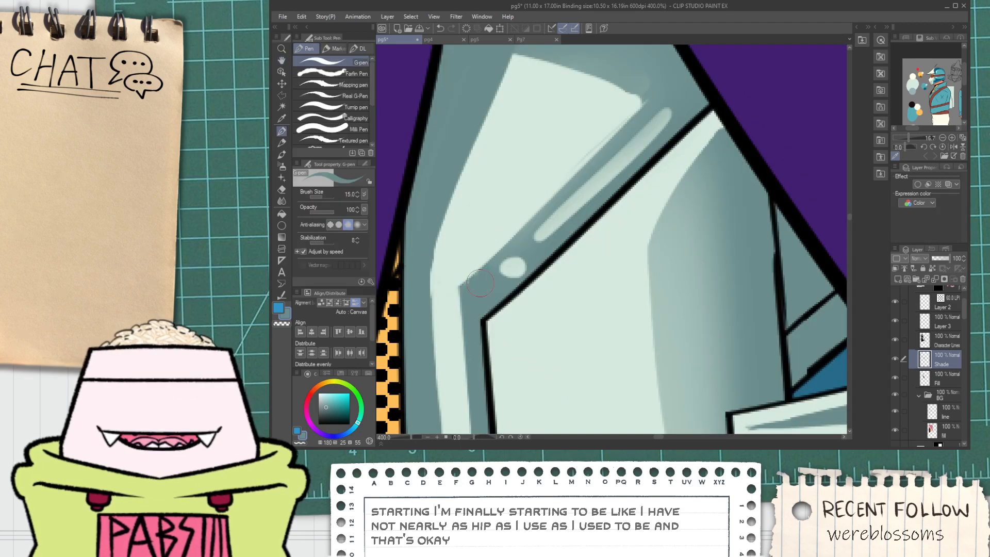
{"action": "left_click_drag", "start_coordinate": [463, 290], "coordinate": [605, 151]}
{"action": "key", "text": "ctrl+z"}
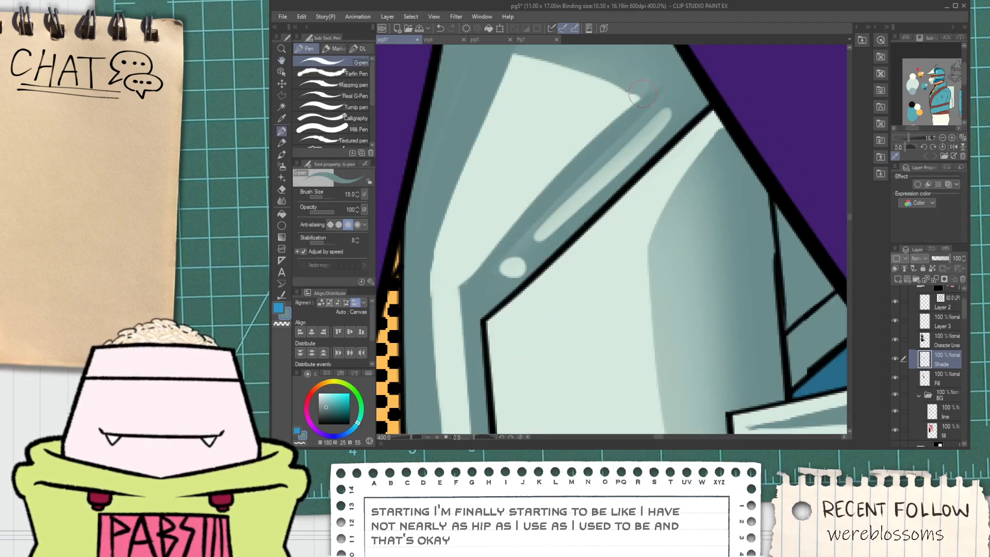
{"action": "key", "text": "ctrl+y"}
{"action": "key", "text": "ctrl+z"}
{"action": "key", "text": "ctrl+y"}
{"action": "mouse_move", "coordinate": [463, 289]}
{"action": "left_mouse_down"}
{"action": "mouse_move", "coordinate": [648, 107]}
{"action": "mouse_move", "coordinate": [565, 231]}
{"action": "left_mouse_up"}
Reshape the light area's upper edge into an inward curve and cover the faded shading above it with the G-pen.
{"action": "left_click_drag", "start_coordinate": [438, 191], "coordinate": [560, 239]}
{"action": "key", "text": "ctrl+z"}
{"action": "left_click_drag", "start_coordinate": [435, 198], "coordinate": [563, 233]}
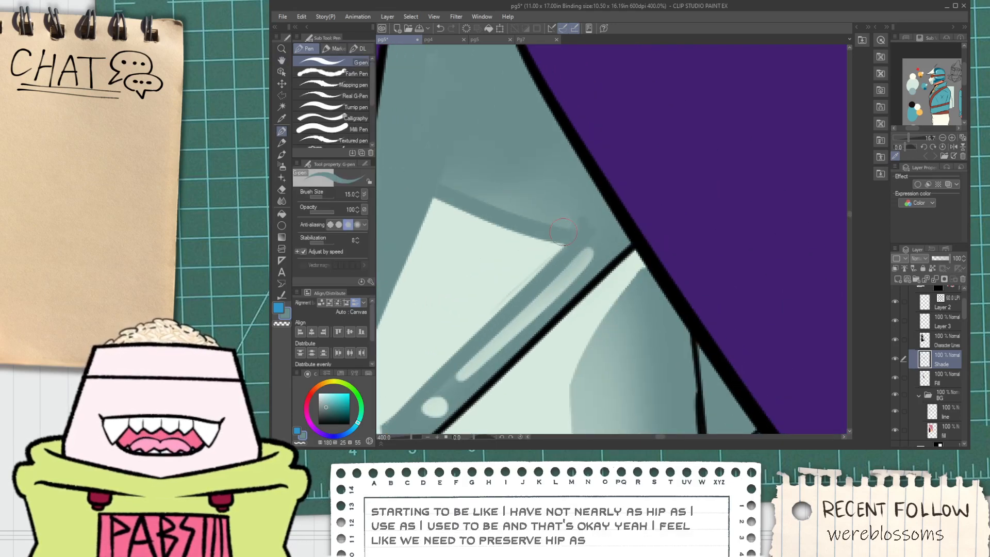
{"action": "left_click_drag", "start_coordinate": [437, 183], "coordinate": [566, 230]}
{"action": "left_click_drag", "start_coordinate": [446, 157], "coordinate": [566, 210]}
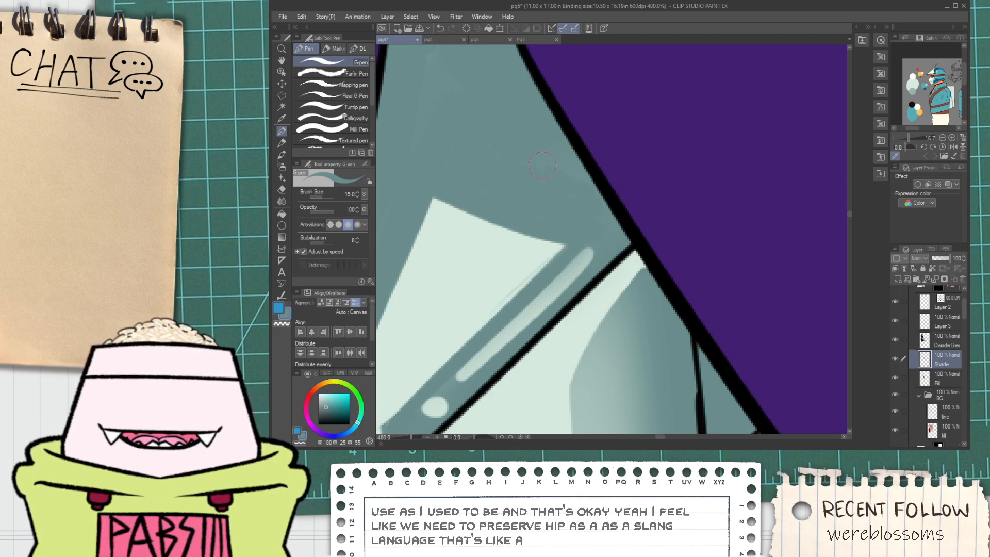
Start a shadow band on the large panel with a short vertical G-pen edge near its lower outer corner.
{"action": "scroll", "coordinate": [454, 176], "scroll_direction": "down", "scroll_amount": 7}
{"action": "key", "text": "space"}
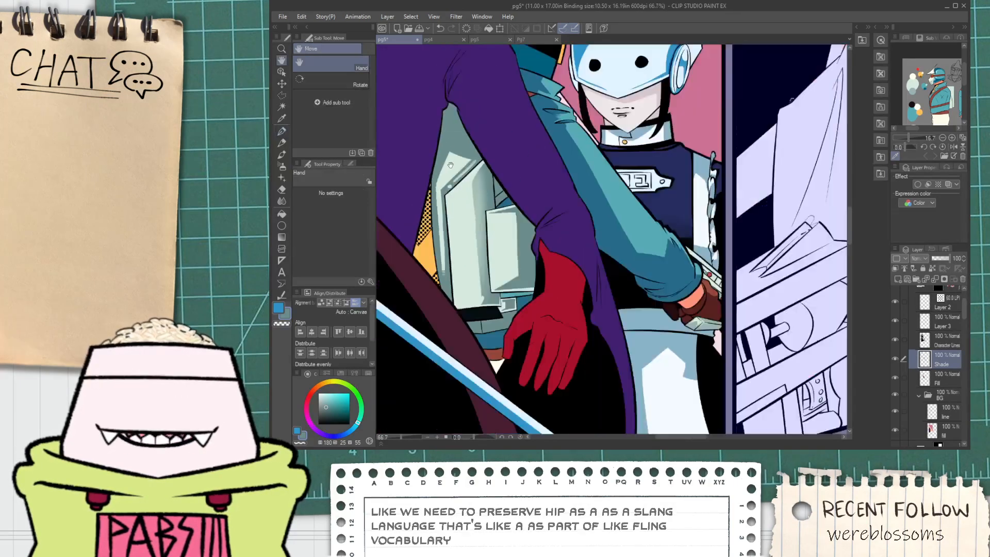
{"action": "scroll", "coordinate": [454, 176], "scroll_direction": "up", "scroll_amount": 2}
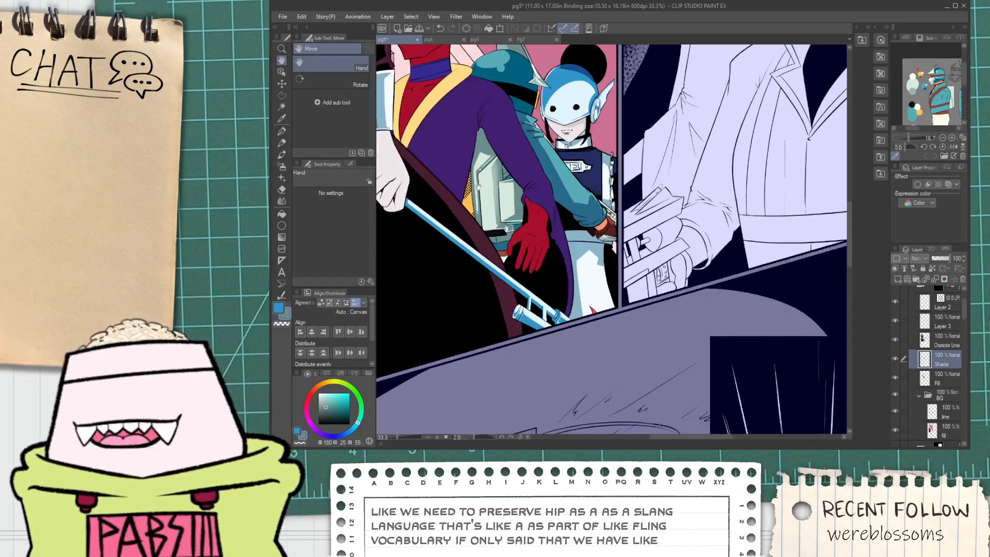
{"action": "scroll", "coordinate": [500, 198], "scroll_direction": "up", "scroll_amount": 6}
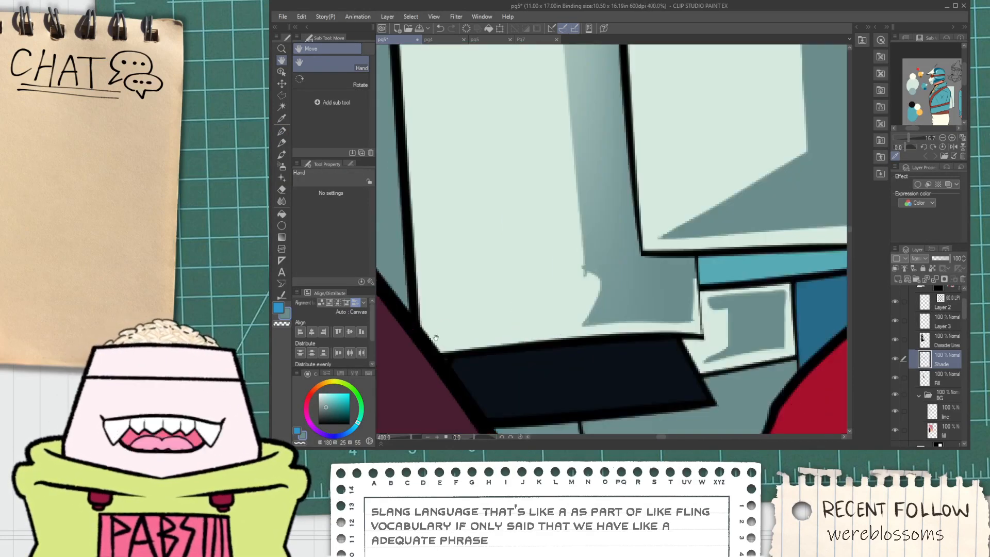
{"action": "mouse_move", "coordinate": [431, 285]}
{"action": "left_mouse_down"}
{"action": "mouse_move", "coordinate": [436, 334]}
{"action": "mouse_move", "coordinate": [596, 318]}
{"action": "left_mouse_up"}
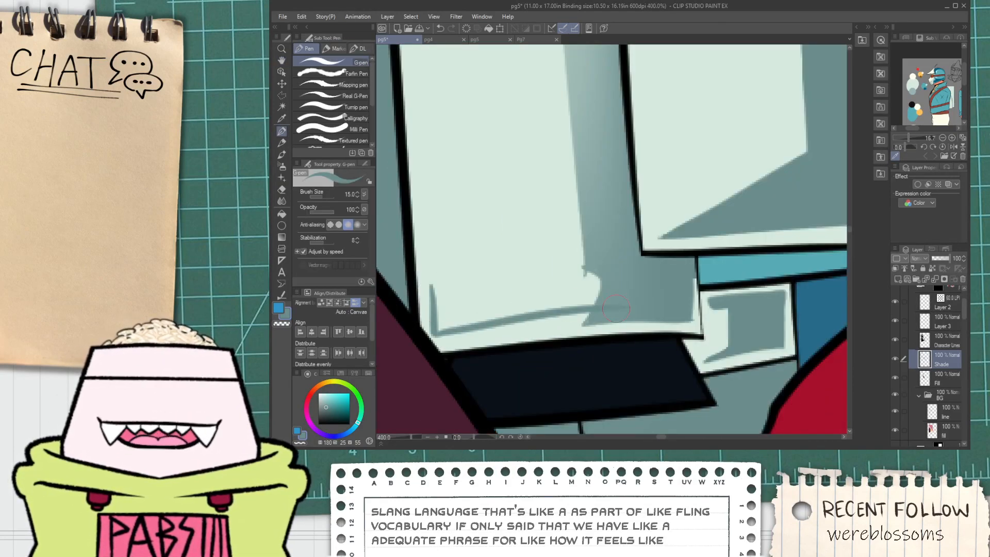
{"action": "key", "text": "ctrl+z"}
Draw the shadow band's lower edge just above the panel's bottom outline, reaching the existing shading at the far side.
{"action": "left_click_drag", "start_coordinate": [439, 336], "coordinate": [590, 322]}
{"action": "key", "text": "ctrl+z"}
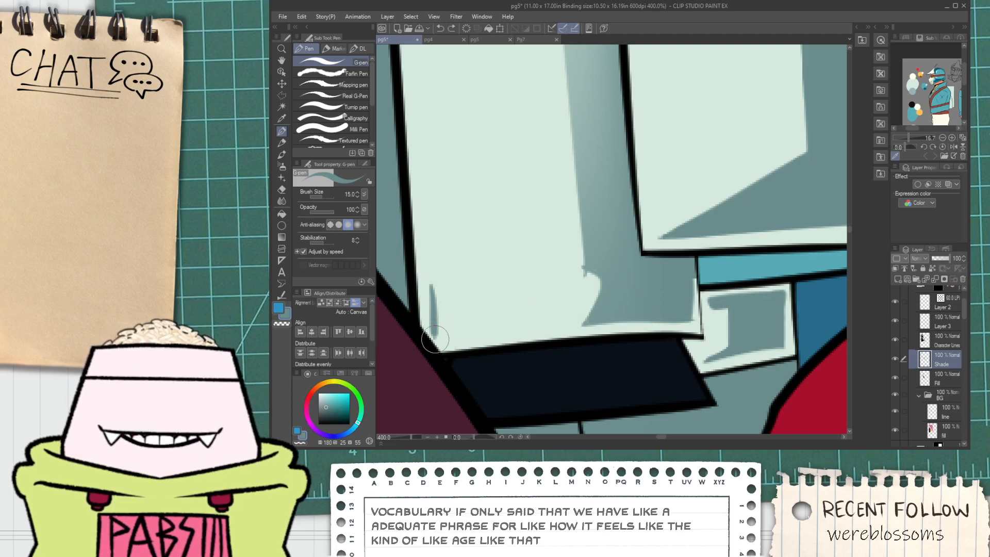
{"action": "left_click_drag", "start_coordinate": [436, 338], "coordinate": [593, 325]}
{"action": "key", "text": "ctrl+z"}
{"action": "left_click_drag", "start_coordinate": [433, 337], "coordinate": [593, 319]}
{"action": "key", "text": "ctrl+z"}
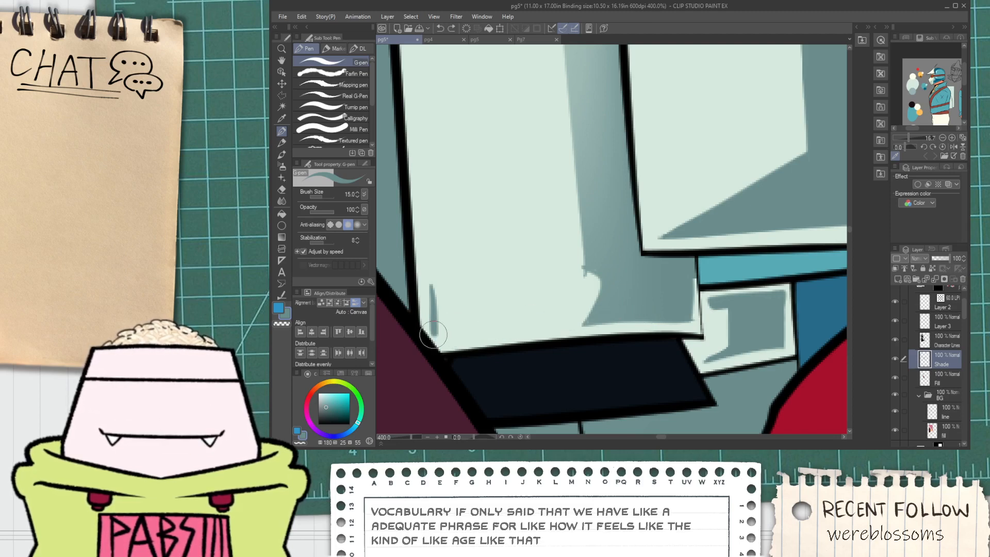
{"action": "left_click_drag", "start_coordinate": [436, 334], "coordinate": [608, 315]}
Close the shadow band with a curved upper edge and fill its interior with the shading colour.
{"action": "left_click_drag", "start_coordinate": [431, 285], "coordinate": [619, 256]}
{"action": "key", "text": "g"}
{"action": "left_click", "coordinate": [515, 296]}
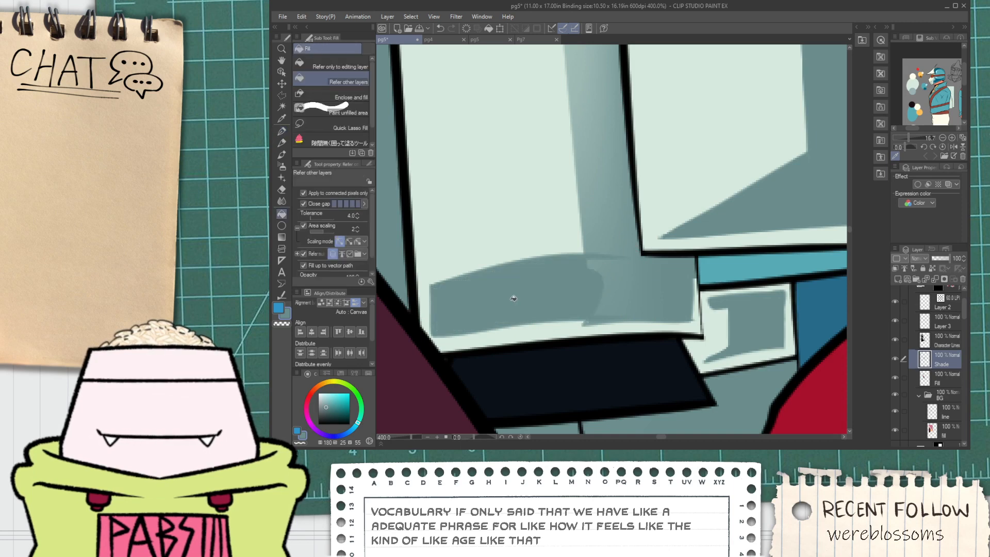
Extend the shadow band's lower edge closer to the large panel's bottom outline with the G-pen and even out the faded shading inside it.
{"action": "key", "text": "p"}
{"action": "key", "text": "space"}
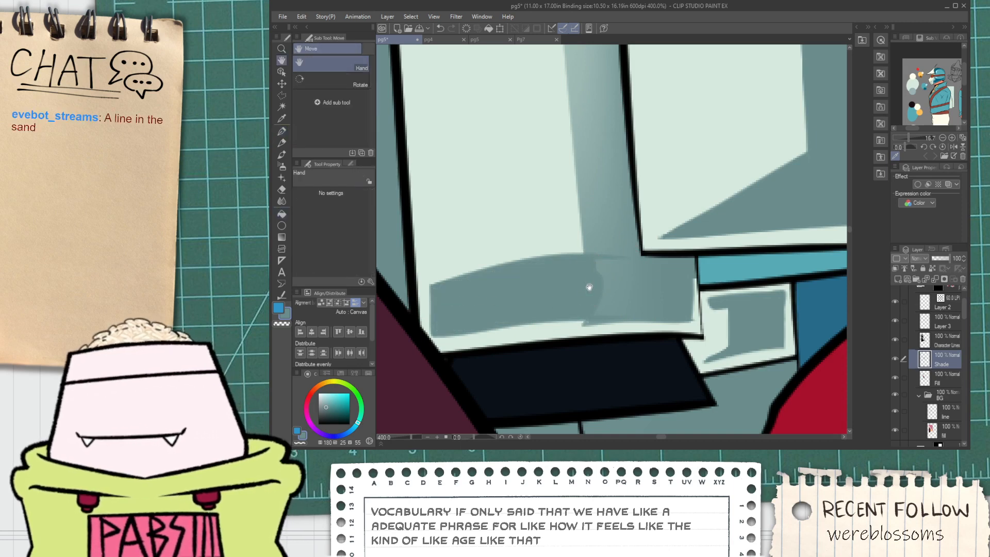
{"action": "left_click_drag", "start_coordinate": [590, 287], "coordinate": [570, 244]}
{"action": "left_click_drag", "start_coordinate": [431, 294], "coordinate": [602, 291]}
{"action": "key", "text": "ctrl+z"}
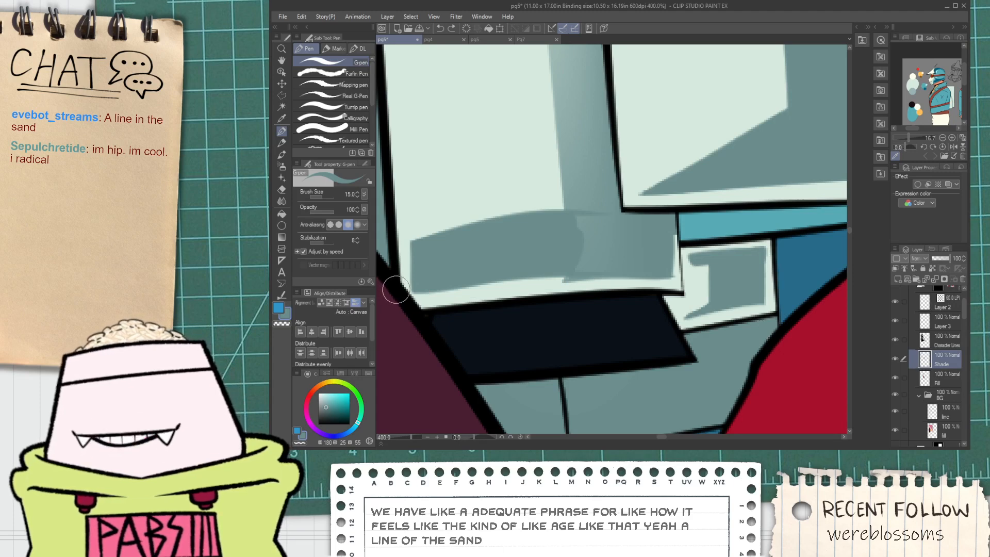
{"action": "left_click_drag", "start_coordinate": [420, 299], "coordinate": [557, 281]}
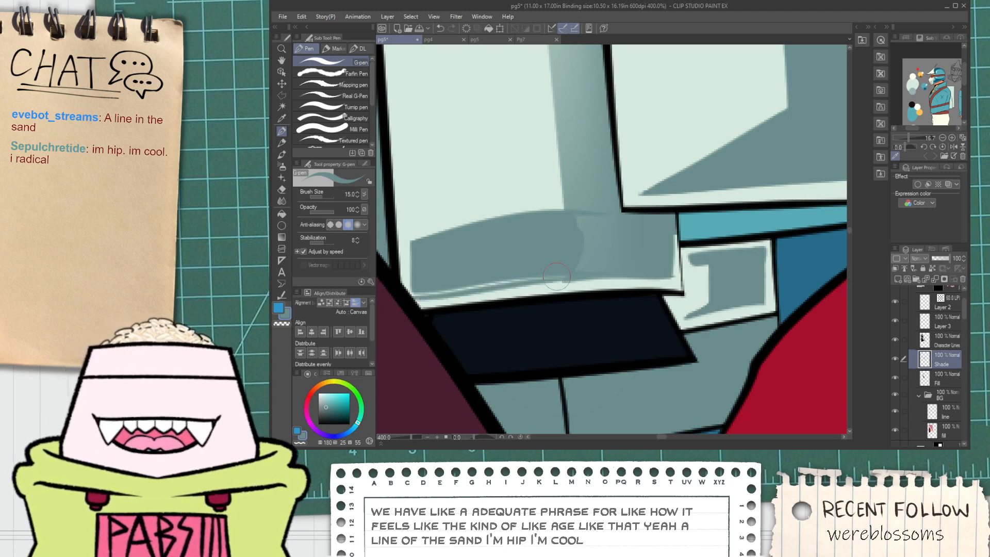
{"action": "key", "text": "ctrl+z"}
{"action": "left_click_drag", "start_coordinate": [433, 291], "coordinate": [563, 283]}
{"action": "key", "text": "ctrl+z"}
{"action": "left_click_drag", "start_coordinate": [430, 292], "coordinate": [592, 280]}
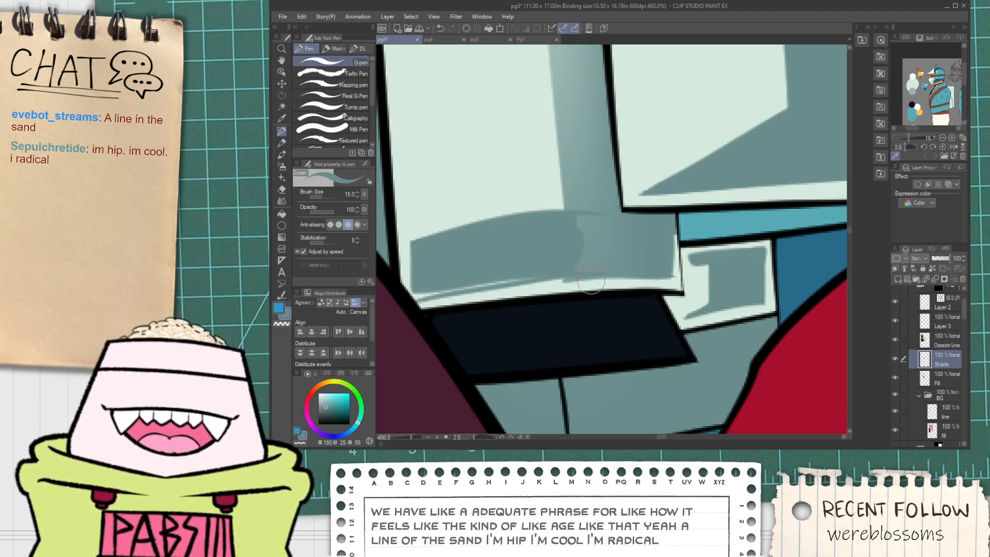
{"action": "key", "text": "ctrl+z"}
{"action": "left_click_drag", "start_coordinate": [460, 294], "coordinate": [580, 285]}
{"action": "key", "text": "ctrl+z"}
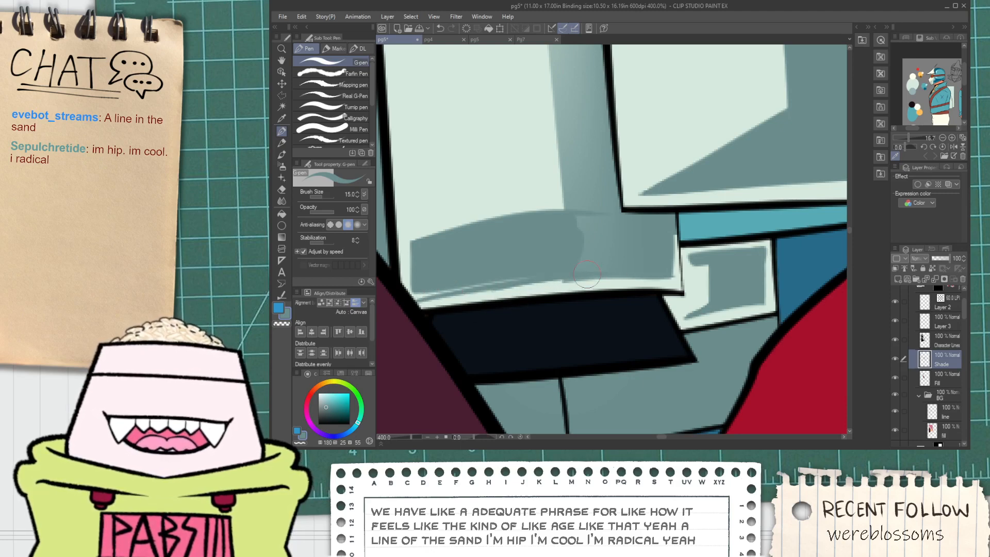
{"action": "left_click_drag", "start_coordinate": [517, 288], "coordinate": [596, 282]}
{"action": "key", "text": "ctrl+z"}
{"action": "left_click_drag", "start_coordinate": [522, 288], "coordinate": [580, 282]}
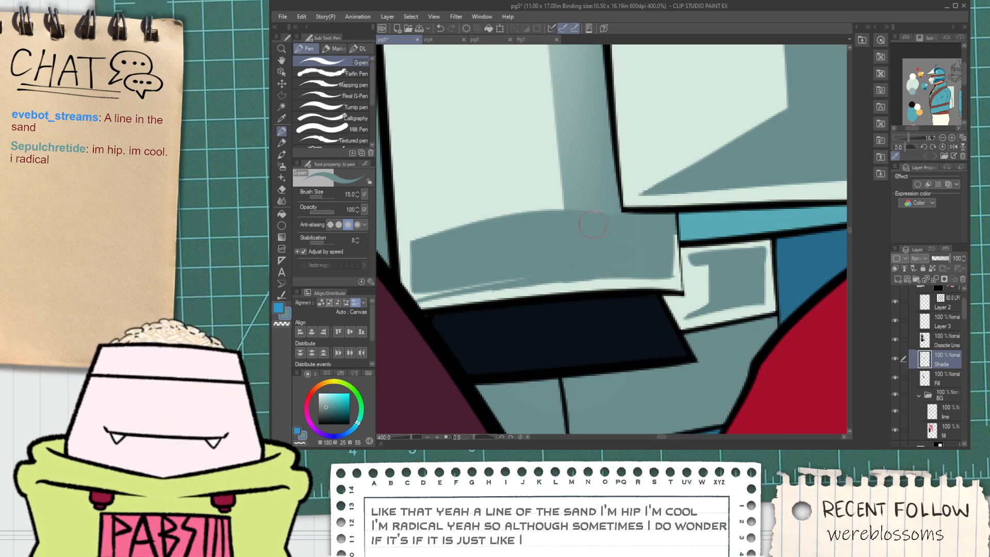
Darken the faded strip above the band with vertical G-pen strokes, continuing upward beside the smaller panel's outline.
{"action": "mouse_move", "coordinate": [555, 196]}
{"action": "left_mouse_down"}
{"action": "mouse_move", "coordinate": [480, 256]}
{"action": "mouse_move", "coordinate": [490, 217]}
{"action": "left_mouse_up"}
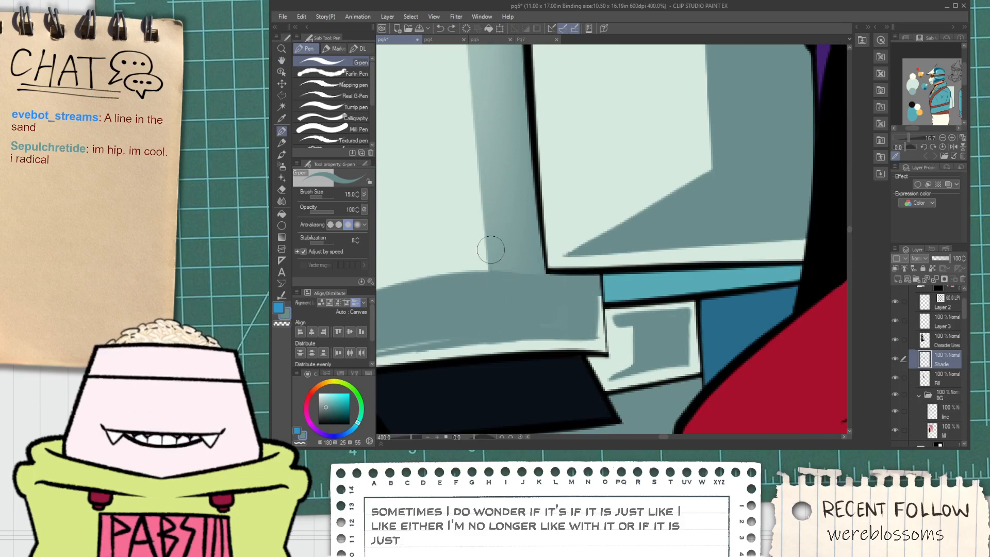
{"action": "left_click_drag", "start_coordinate": [497, 271], "coordinate": [505, 188]}
{"action": "left_click_drag", "start_coordinate": [513, 271], "coordinate": [512, 196]}
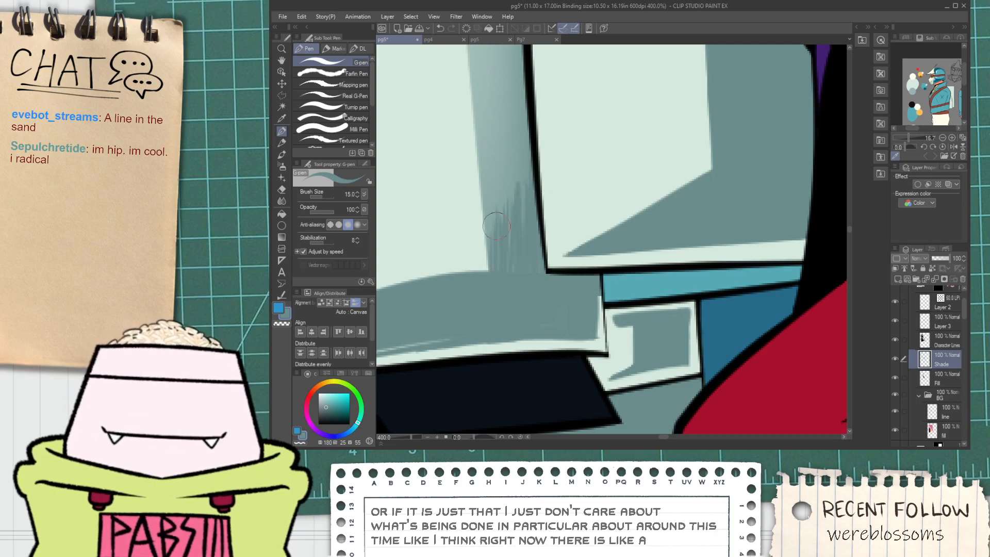
{"action": "scroll", "coordinate": [497, 226], "scroll_direction": "down", "scroll_amount": 4}
{"action": "left_click_drag", "start_coordinate": [482, 173], "coordinate": [503, 200]}
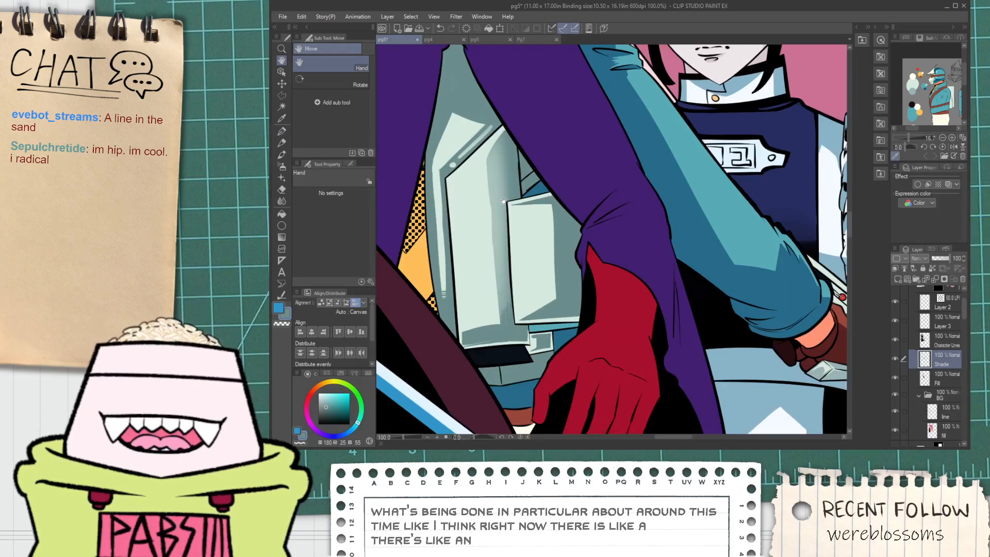
{"action": "scroll", "coordinate": [503, 200], "scroll_direction": "up", "scroll_amount": 1}
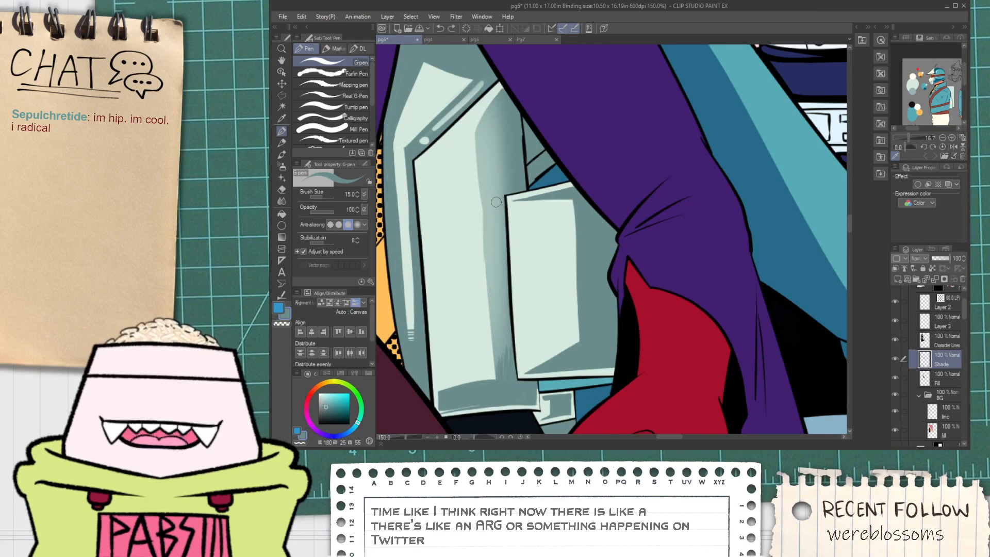
{"action": "left_click_drag", "start_coordinate": [505, 261], "coordinate": [507, 318]}
{"action": "left_click_drag", "start_coordinate": [503, 248], "coordinate": [506, 344]}
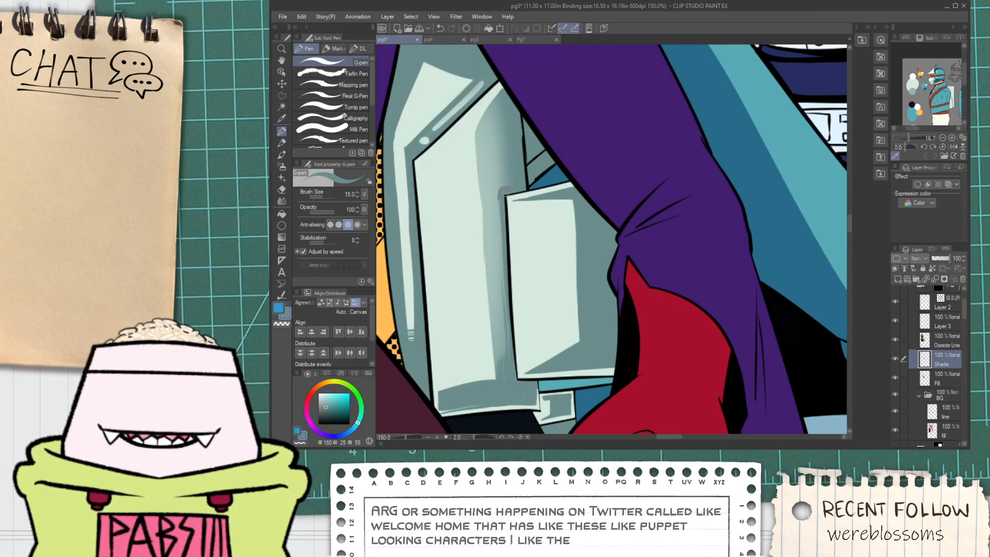
Wrap the cast shadow around the smaller panel's upper corner with G-pen strokes and fill it in up to the outline.
{"action": "left_click_drag", "start_coordinate": [504, 192], "coordinate": [497, 226]}
{"action": "scroll", "coordinate": [498, 191], "scroll_direction": "up", "scroll_amount": 1}
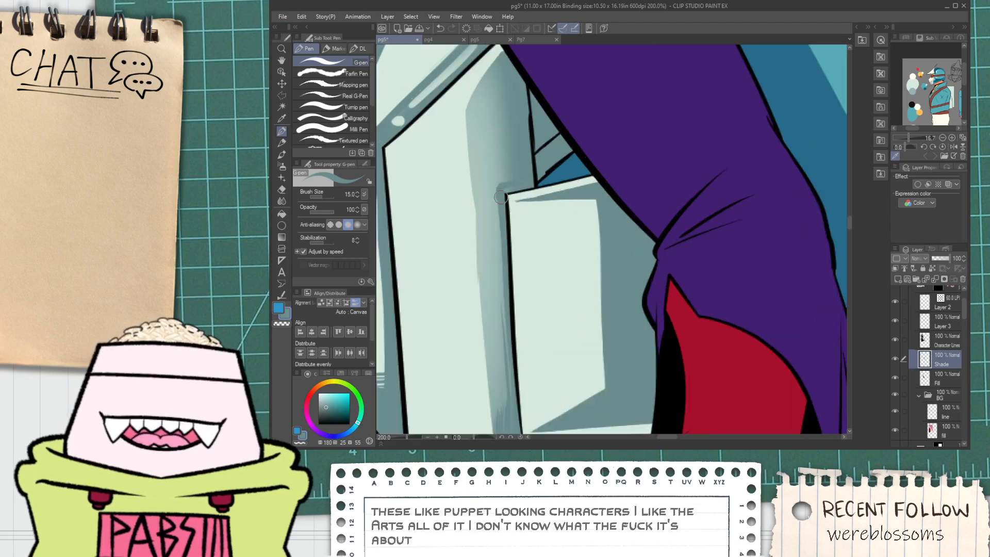
{"action": "scroll", "coordinate": [508, 190], "scroll_direction": "up", "scroll_amount": 4}
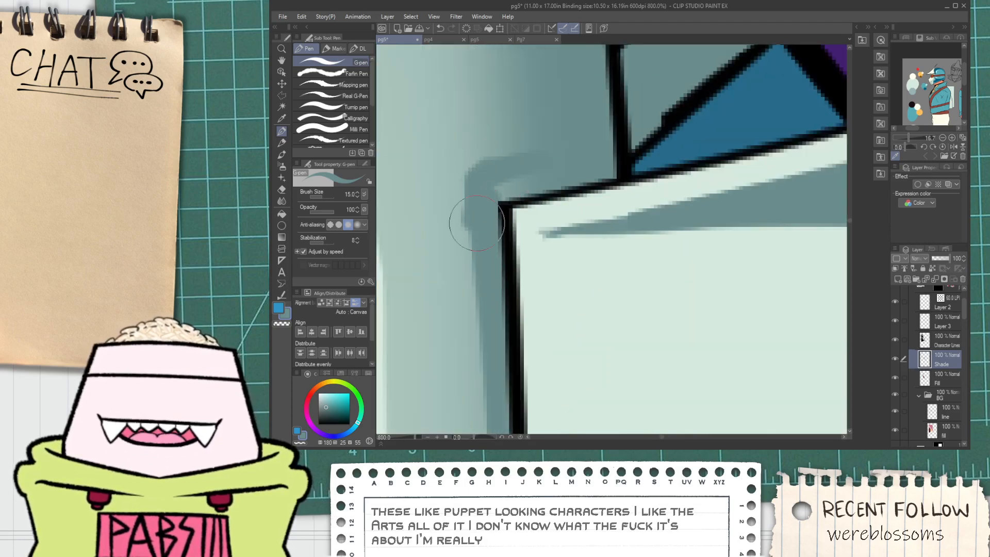
{"action": "left_click_drag", "start_coordinate": [480, 188], "coordinate": [556, 178]}
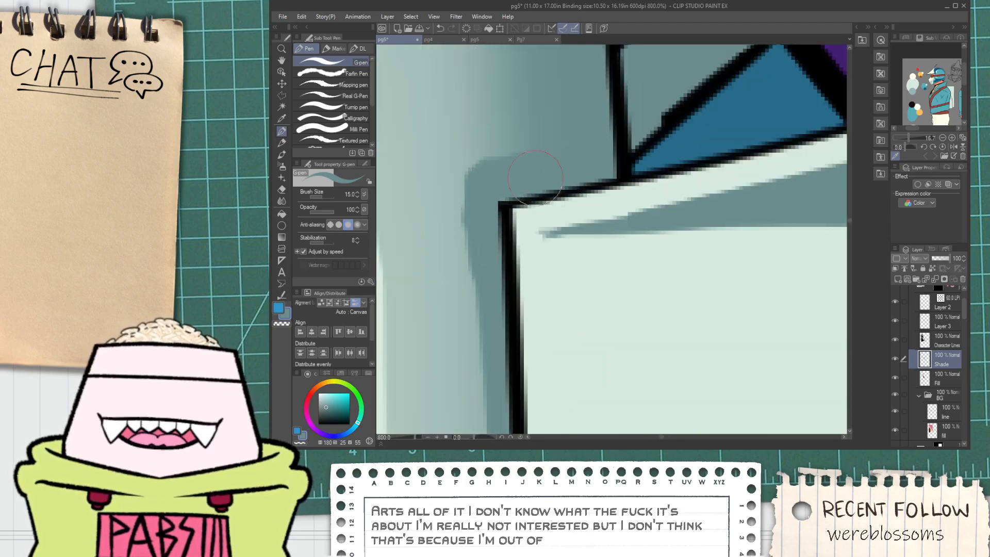
{"action": "scroll", "coordinate": [535, 177], "scroll_direction": "down", "scroll_amount": 3}
{"action": "scroll", "coordinate": [551, 161], "scroll_direction": "up", "scroll_amount": 1}
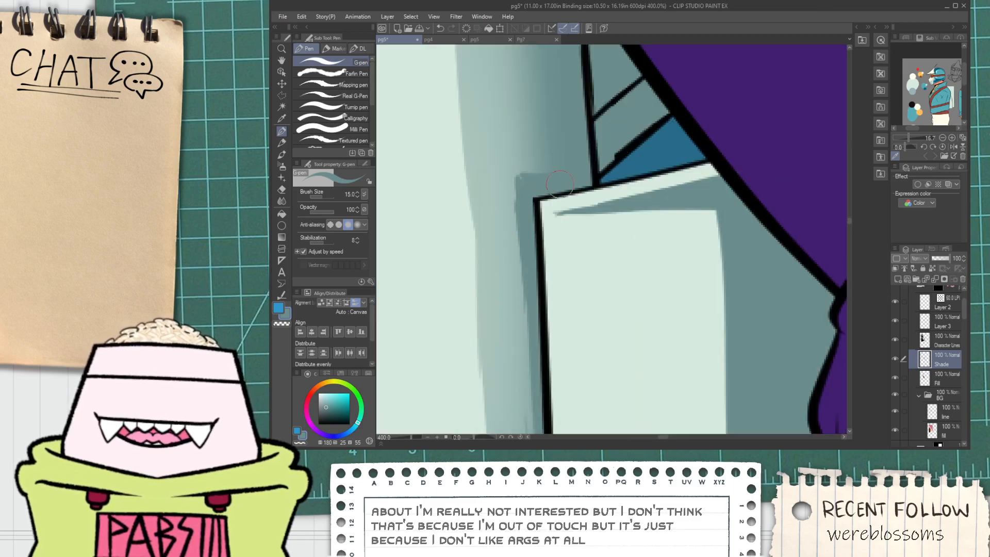
Examine the backpack's shading in the context of the surrounding characters.
{"action": "scroll", "coordinate": [567, 174], "scroll_direction": "down", "scroll_amount": 8}
{"action": "key", "text": "space"}
{"action": "left_click_drag", "start_coordinate": [546, 211], "coordinate": [555, 262]}
{"action": "scroll", "coordinate": [553, 263], "scroll_direction": "up", "scroll_amount": 5}
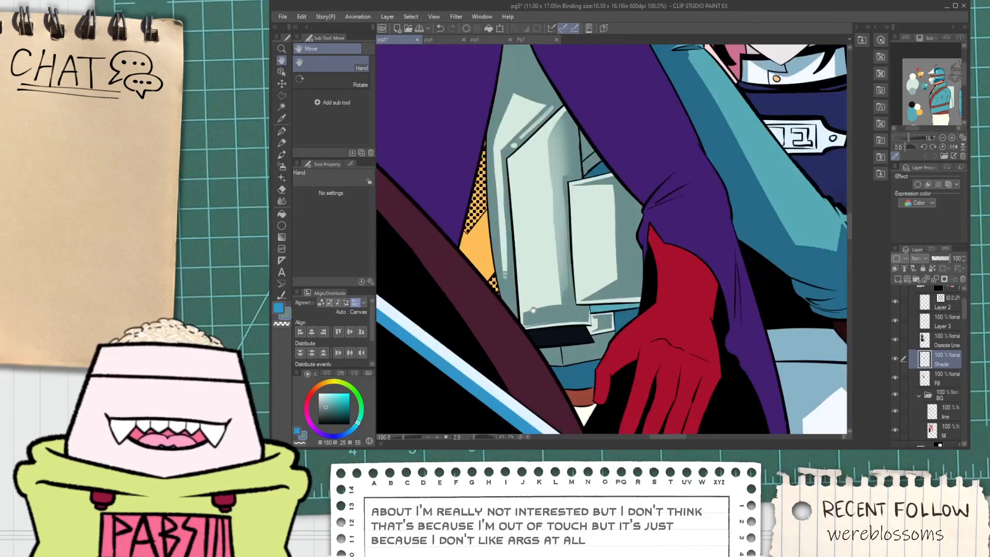
{"action": "key", "text": "e"}
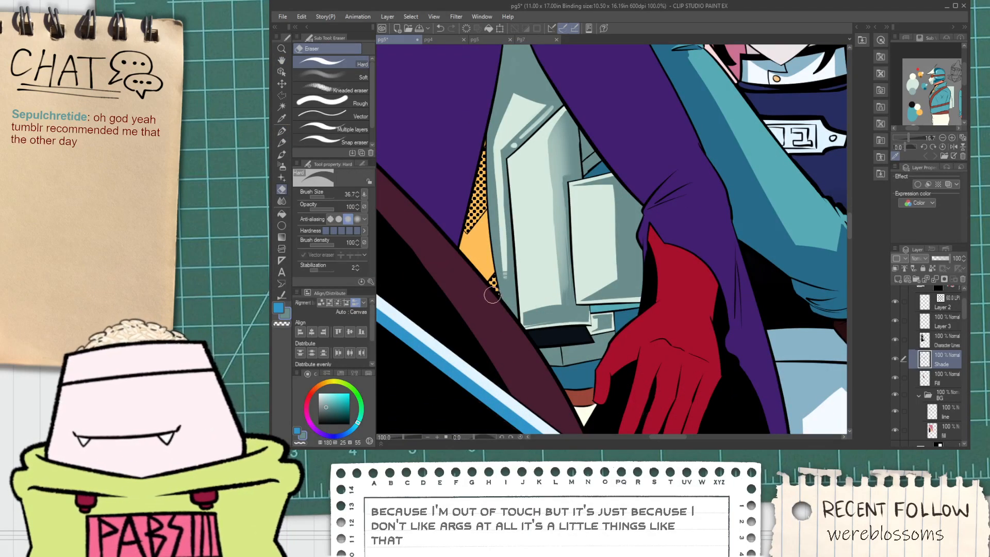
{"action": "scroll", "coordinate": [638, 303], "scroll_direction": "down", "scroll_amount": 2}
{"action": "key", "text": "space"}
{"action": "left_click_drag", "start_coordinate": [638, 303], "coordinate": [621, 346]}
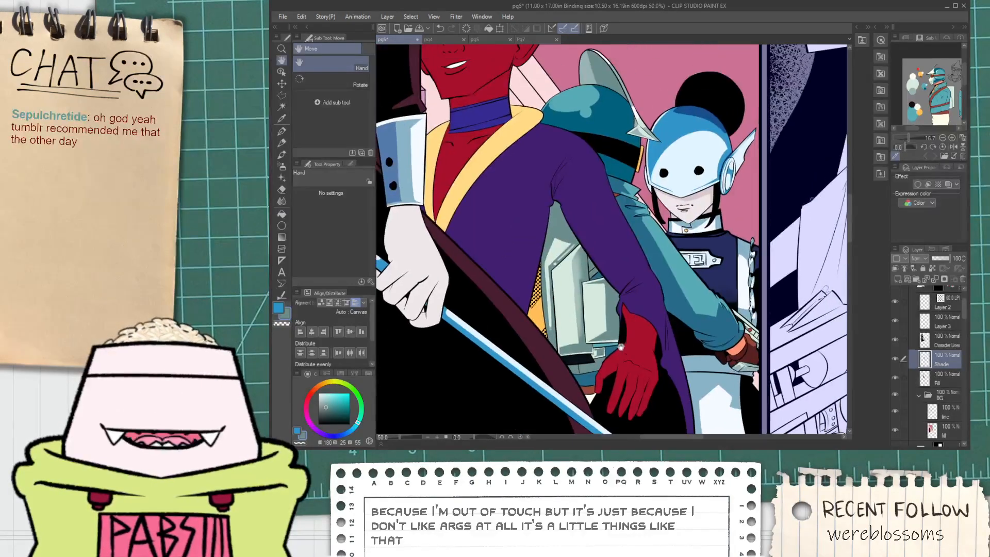
{"action": "left_click_drag", "start_coordinate": [580, 245], "coordinate": [562, 289]}
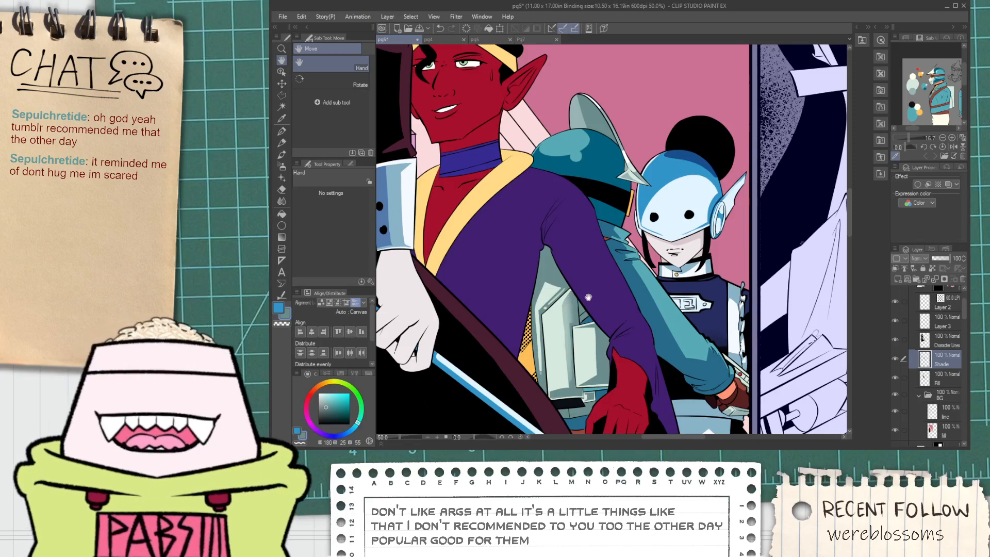
{"action": "scroll", "coordinate": [588, 297], "scroll_direction": "up", "scroll_amount": 5}
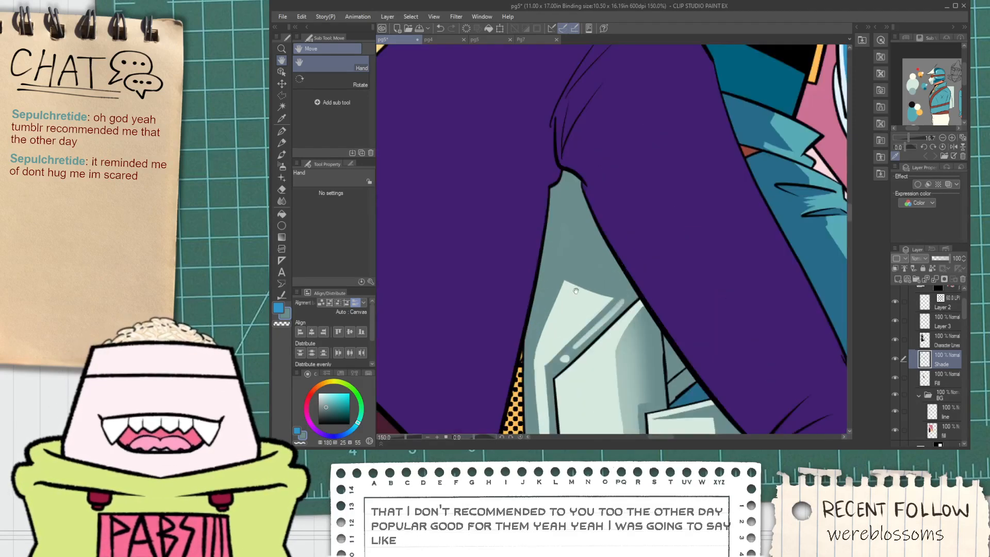
Lower the upper edge of the backpack's top light area with a straight G-pen stroke, covering the leftover sliver and the slim highlight's upper end.
{"action": "key", "text": "p"}
{"action": "scroll", "coordinate": [572, 288], "scroll_direction": "up", "scroll_amount": 3}
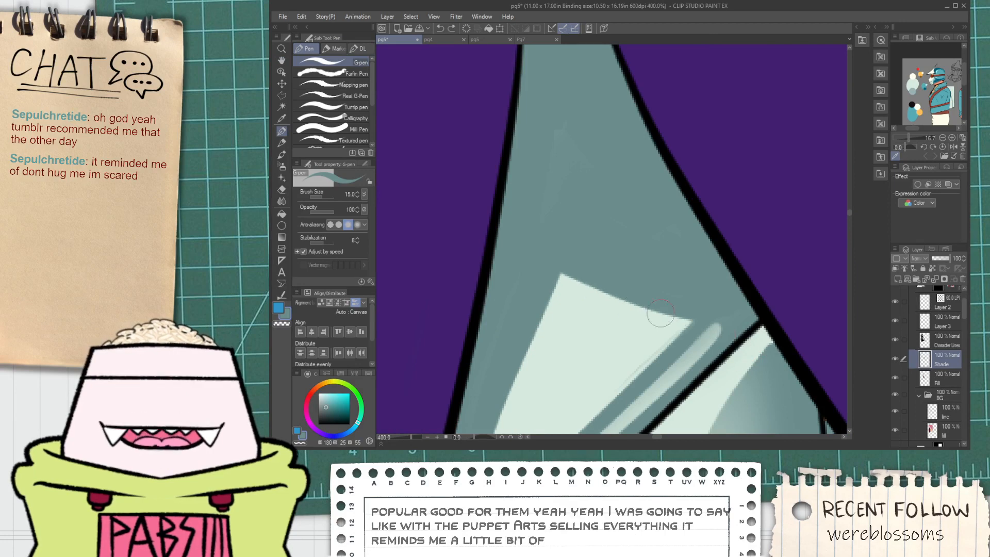
{"action": "left_click_drag", "start_coordinate": [551, 264], "coordinate": [707, 346]}
{"action": "left_click_drag", "start_coordinate": [553, 265], "coordinate": [694, 353]}
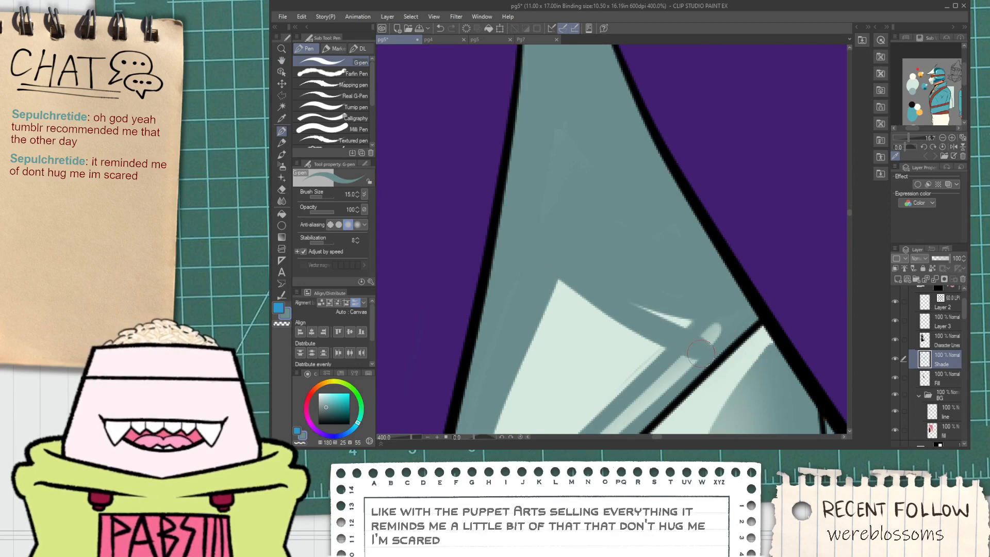
{"action": "key", "text": "ctrl+z"}
{"action": "left_click_drag", "start_coordinate": [553, 271], "coordinate": [696, 361]}
{"action": "key", "text": "ctrl+z"}
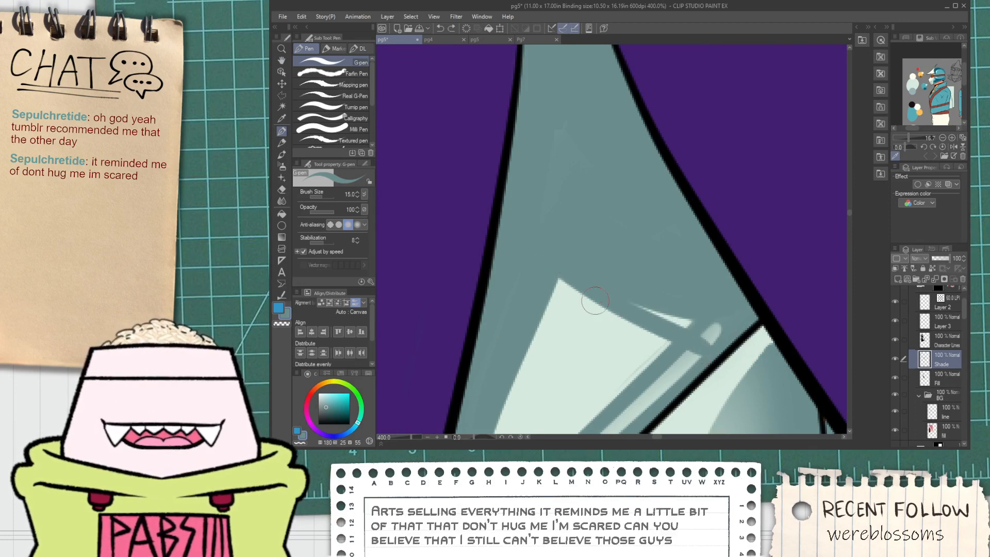
{"action": "left_click_drag", "start_coordinate": [551, 265], "coordinate": [712, 360]}
{"action": "left_click_drag", "start_coordinate": [608, 294], "coordinate": [685, 326]}
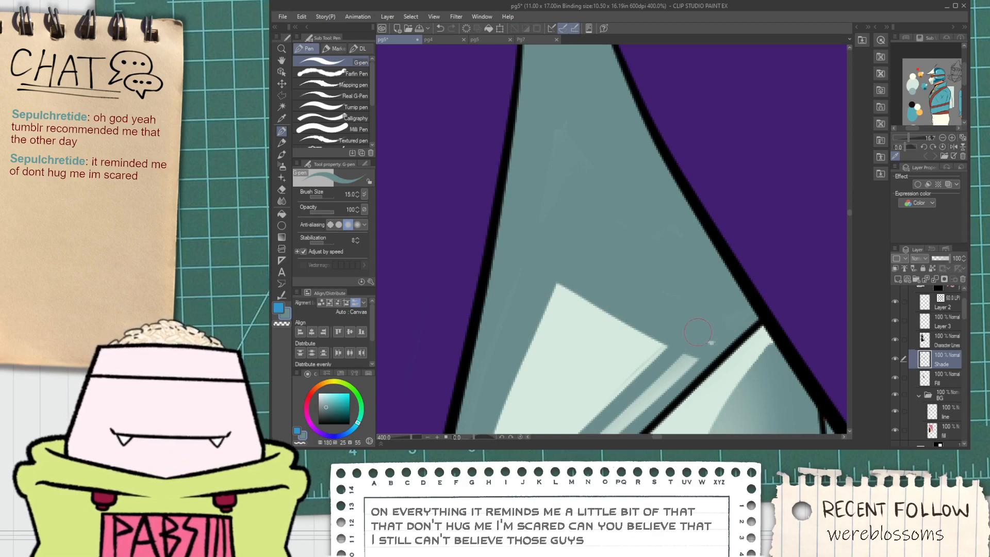
Paint shading along the backpack's outer side outline with long G-pen strokes beside the narrow light strip.
{"action": "scroll", "coordinate": [720, 310], "scroll_direction": "down", "scroll_amount": 10}
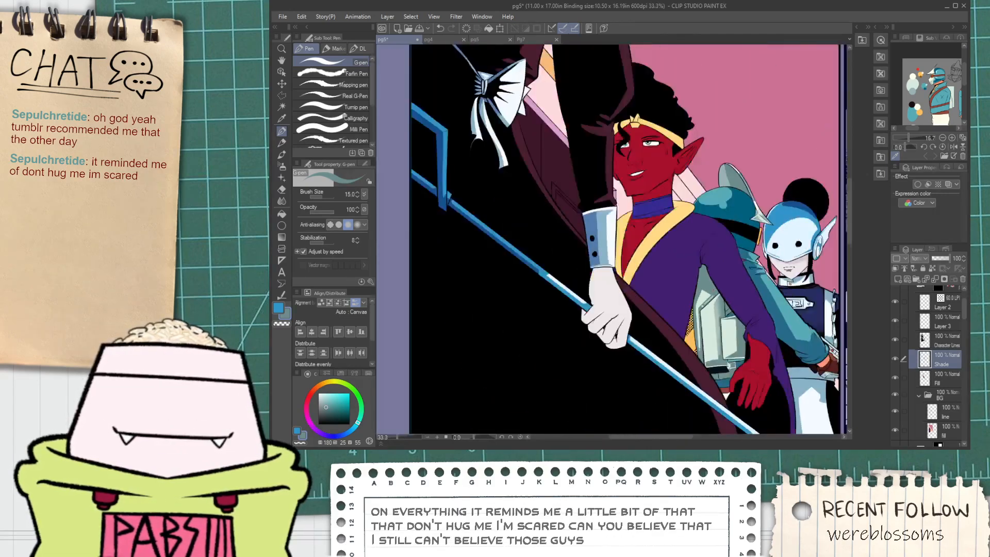
{"action": "scroll", "coordinate": [628, 321], "scroll_direction": "up", "scroll_amount": 8}
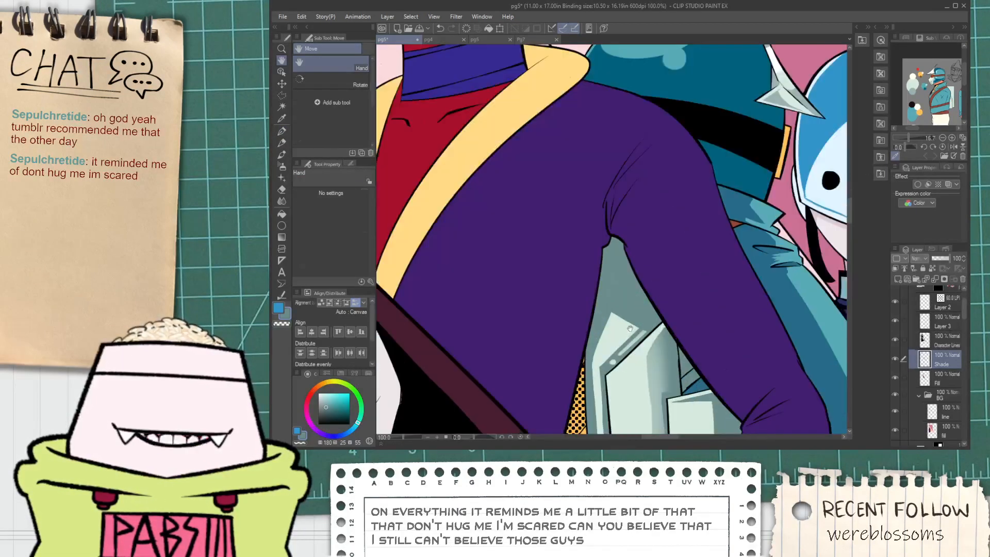
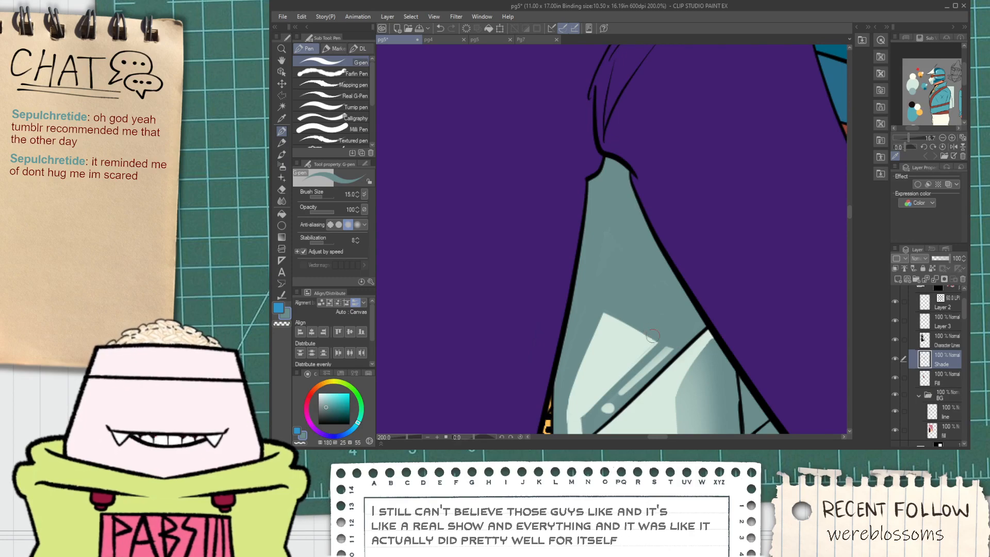
{"action": "scroll", "coordinate": [634, 355], "scroll_direction": "down", "scroll_amount": 4}
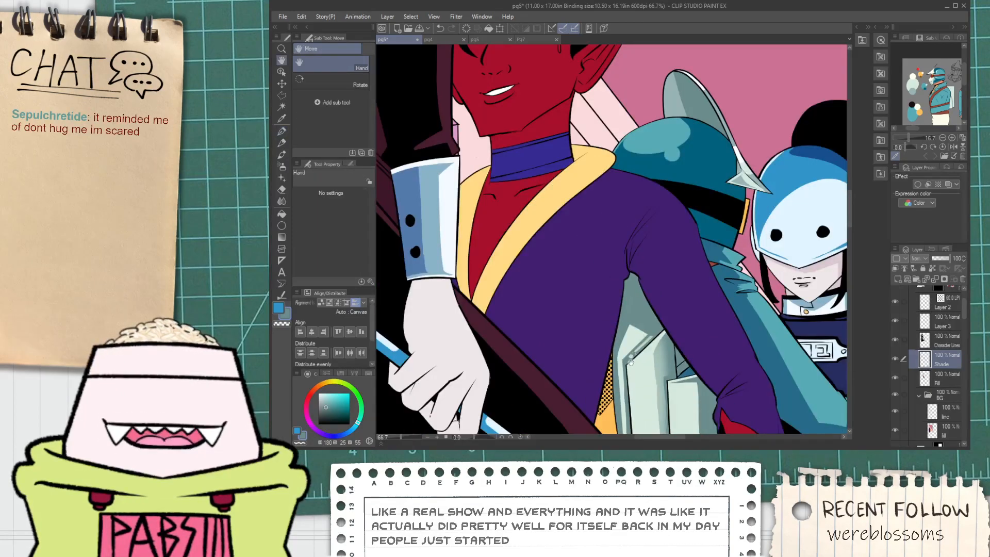
{"action": "scroll", "coordinate": [630, 361], "scroll_direction": "up", "scroll_amount": 4}
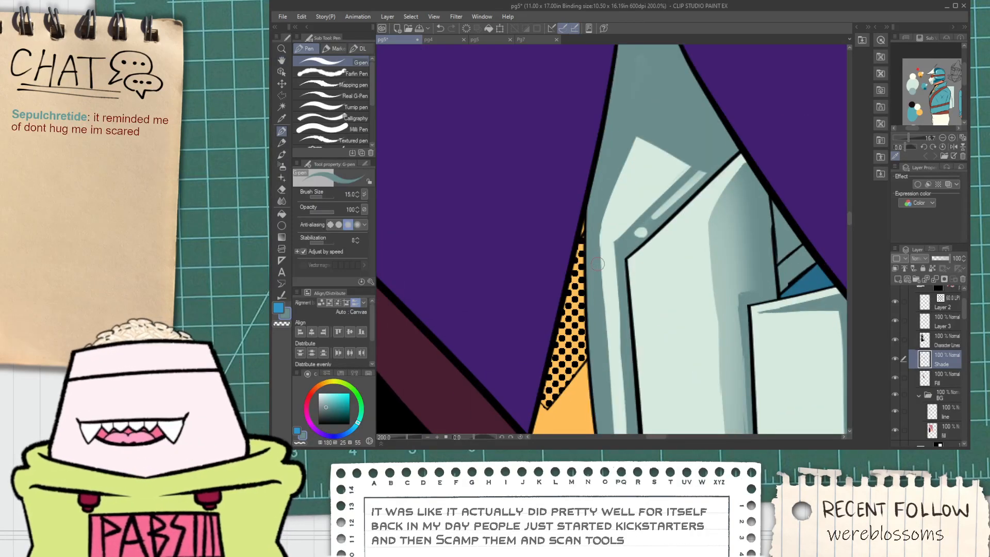
{"action": "left_click_drag", "start_coordinate": [627, 401], "coordinate": [616, 308]}
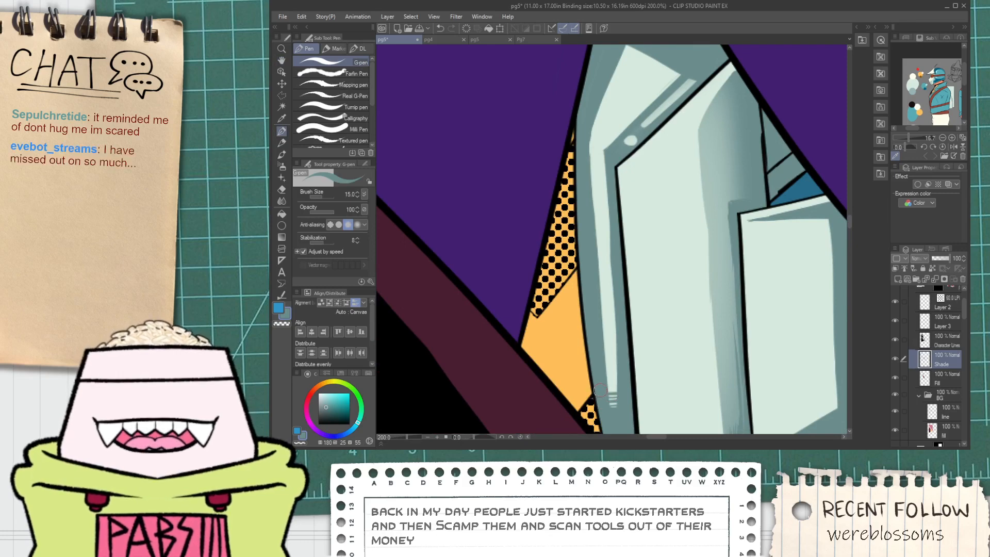
{"action": "left_click_drag", "start_coordinate": [599, 384], "coordinate": [583, 178]}
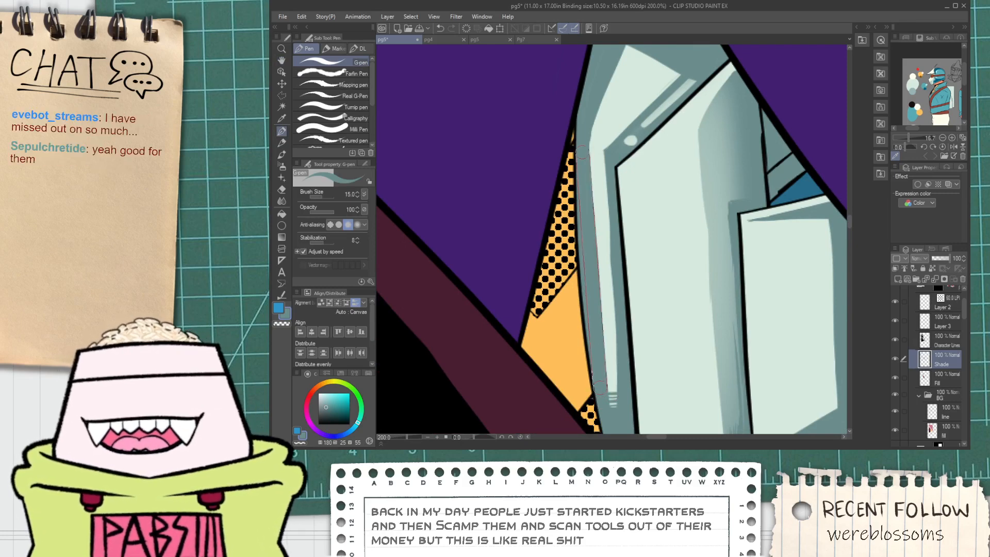
{"action": "left_click_drag", "start_coordinate": [581, 126], "coordinate": [586, 103]}
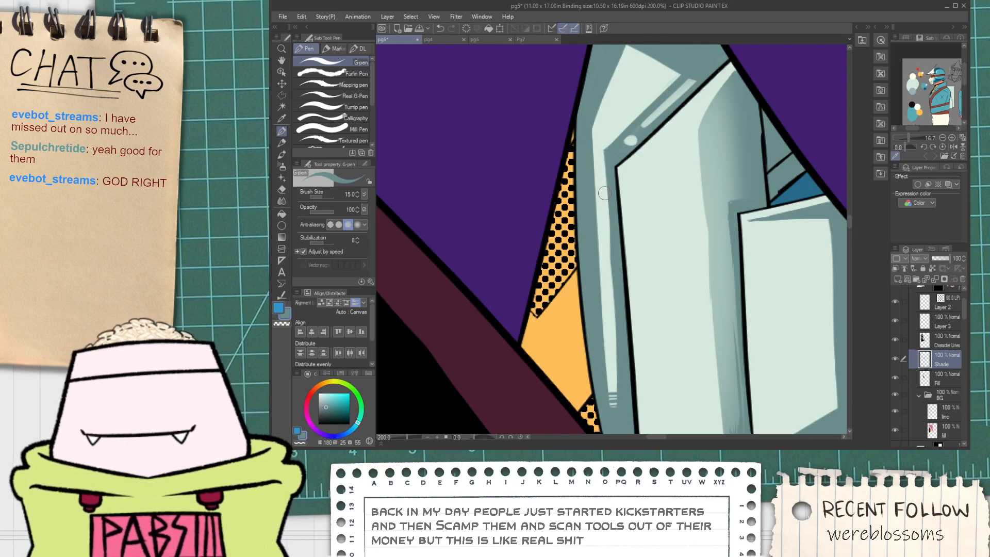
Stretch the round highlight dot in the backpack's diagonal shade band into a short rounded bar with the Hard eraser.
{"action": "scroll", "coordinate": [605, 193], "scroll_direction": "down", "scroll_amount": 3}
{"action": "left_click_drag", "start_coordinate": [608, 167], "coordinate": [615, 265]}
{"action": "scroll", "coordinate": [622, 240], "scroll_direction": "down", "scroll_amount": 2}
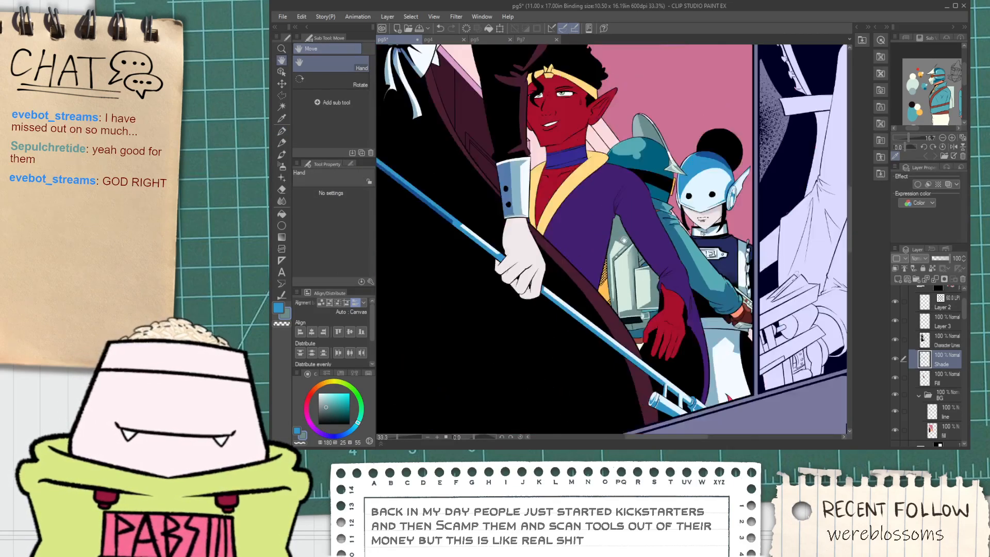
{"action": "scroll", "coordinate": [623, 241], "scroll_direction": "up", "scroll_amount": 8}
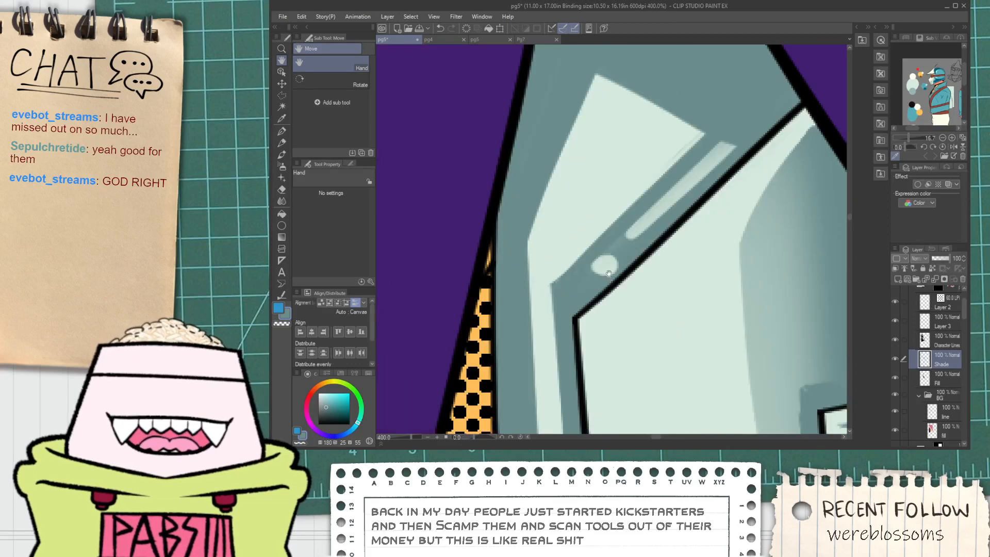
{"action": "key", "text": "e"}
{"action": "scroll", "coordinate": [620, 263], "scroll_direction": "up", "scroll_amount": 2}
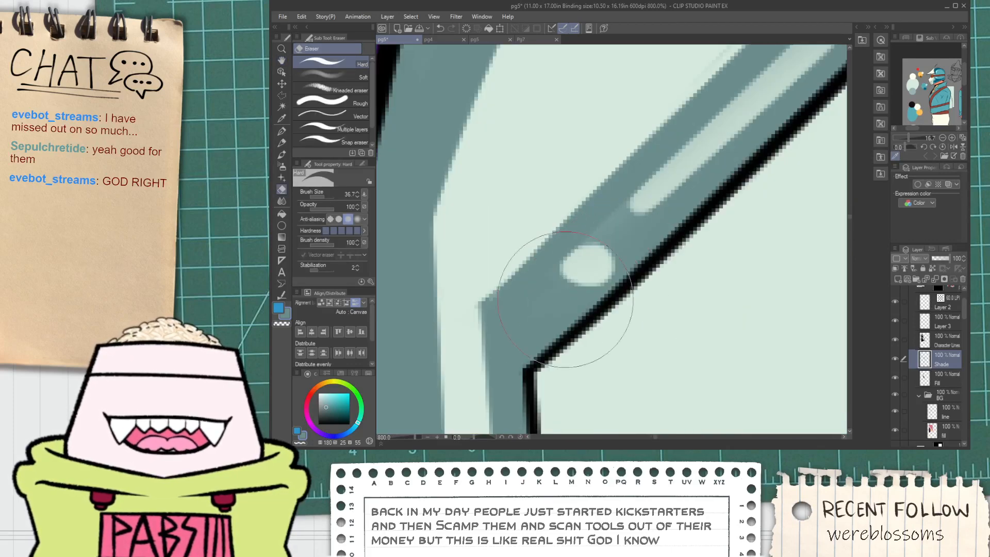
{"action": "left_click_drag", "start_coordinate": [529, 311], "coordinate": [587, 261]}
{"action": "key", "text": "ctrl+z"}
{"action": "mouse_move", "coordinate": [516, 320]}
{"action": "left_mouse_down"}
{"action": "mouse_move", "coordinate": [591, 262]}
{"action": "mouse_move", "coordinate": [536, 305]}
{"action": "left_mouse_up"}
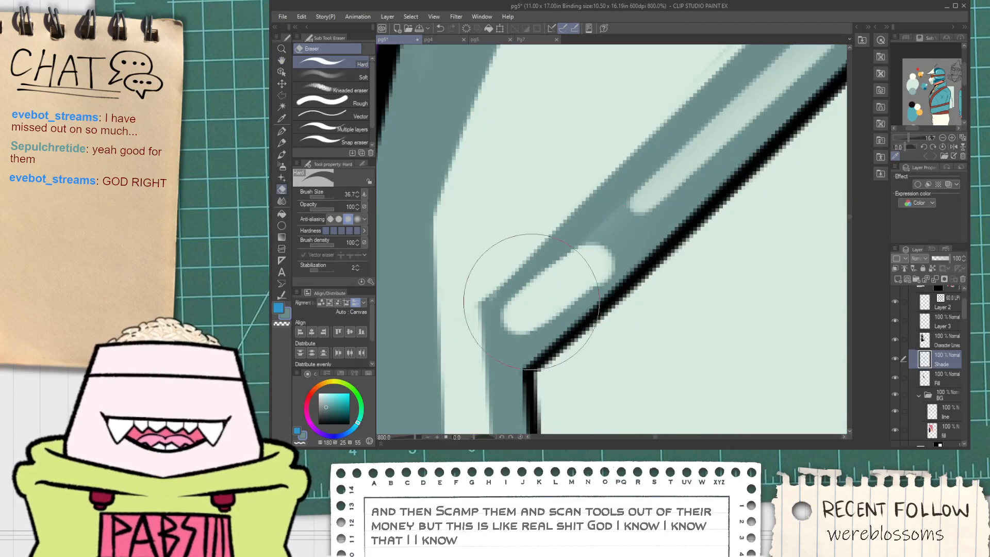
{"action": "scroll", "coordinate": [699, 168], "scroll_direction": "down", "scroll_amount": 2}
{"action": "key", "text": "space"}
{"action": "scroll", "coordinate": [702, 166], "scroll_direction": "up", "scroll_amount": 2}
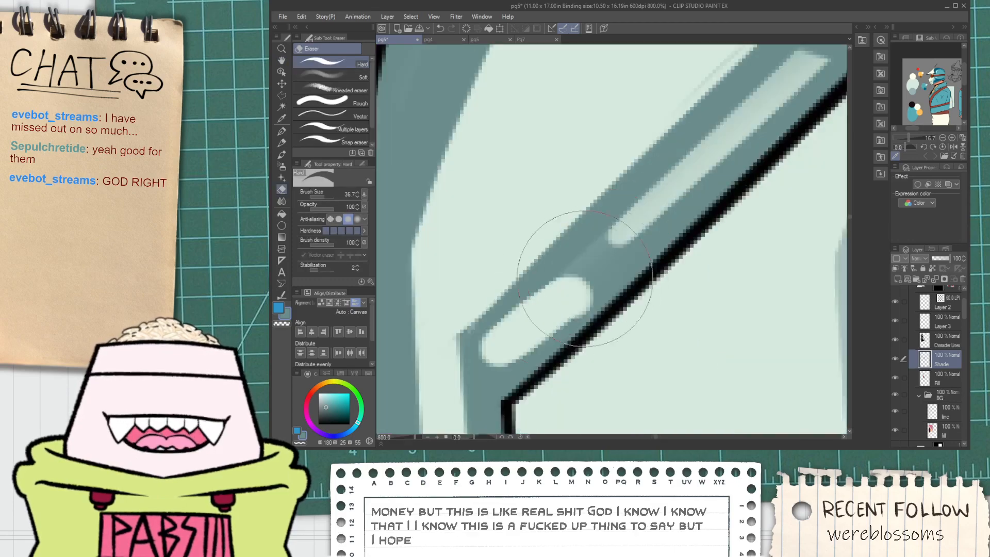
Redo the short highlight bar's lower end with Hard eraser strokes for a smoother rounded shape.
{"action": "key", "text": "ctrl+z"}
{"action": "left_click_drag", "start_coordinate": [544, 310], "coordinate": [499, 349]}
{"action": "left_click_drag", "start_coordinate": [499, 349], "coordinate": [541, 311]}
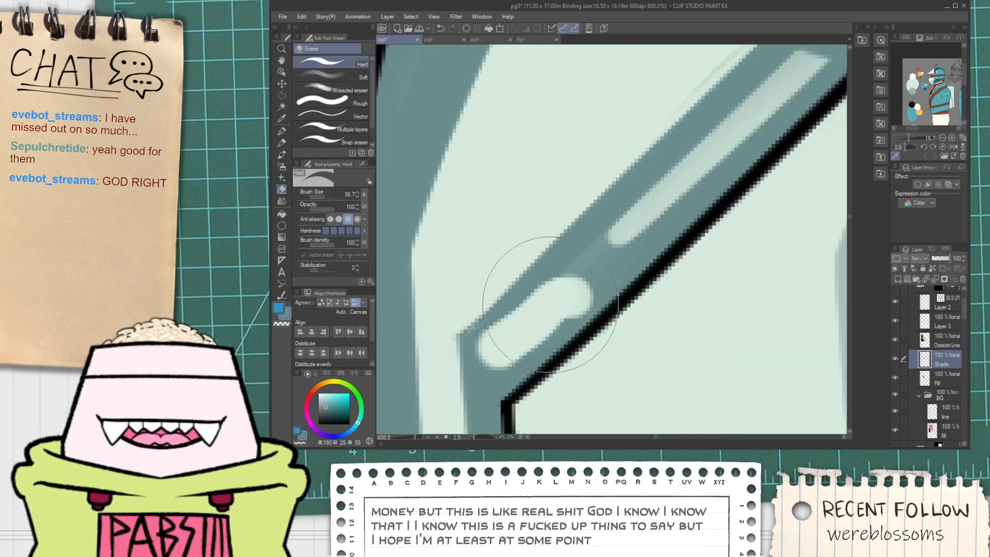
{"action": "key", "text": "ctrl+z"}
{"action": "left_click_drag", "start_coordinate": [504, 353], "coordinate": [570, 292]}
{"action": "mouse_move", "coordinate": [571, 293]}
{"action": "left_mouse_down"}
{"action": "mouse_move", "coordinate": [503, 347]}
{"action": "mouse_move", "coordinate": [553, 301]}
{"action": "left_mouse_up"}
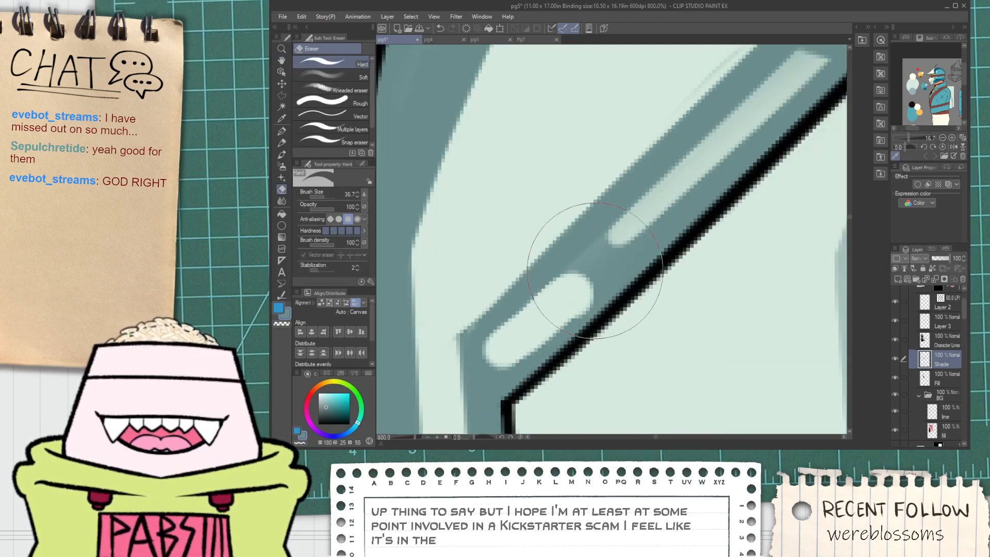
Widen the longer highlight bar in the diagonal shade band with the Hard eraser.
{"action": "scroll", "coordinate": [638, 240], "scroll_direction": "down", "scroll_amount": 2}
{"action": "key", "text": "space"}
{"action": "mouse_move", "coordinate": [639, 241]}
{"action": "left_mouse_down"}
{"action": "mouse_move", "coordinate": [570, 305]}
{"action": "mouse_move", "coordinate": [747, 137]}
{"action": "mouse_move", "coordinate": [663, 238]}
{"action": "mouse_move", "coordinate": [764, 111]}
{"action": "mouse_move", "coordinate": [732, 128]}
{"action": "mouse_move", "coordinate": [741, 112]}
{"action": "mouse_move", "coordinate": [644, 217]}
{"action": "mouse_move", "coordinate": [680, 217]}
{"action": "left_mouse_up"}
{"action": "scroll", "coordinate": [570, 306], "scroll_direction": "up", "scroll_amount": 2}
{"action": "key", "text": "space"}
{"action": "key", "text": "p"}
{"action": "scroll", "coordinate": [635, 186], "scroll_direction": "down", "scroll_amount": 2}
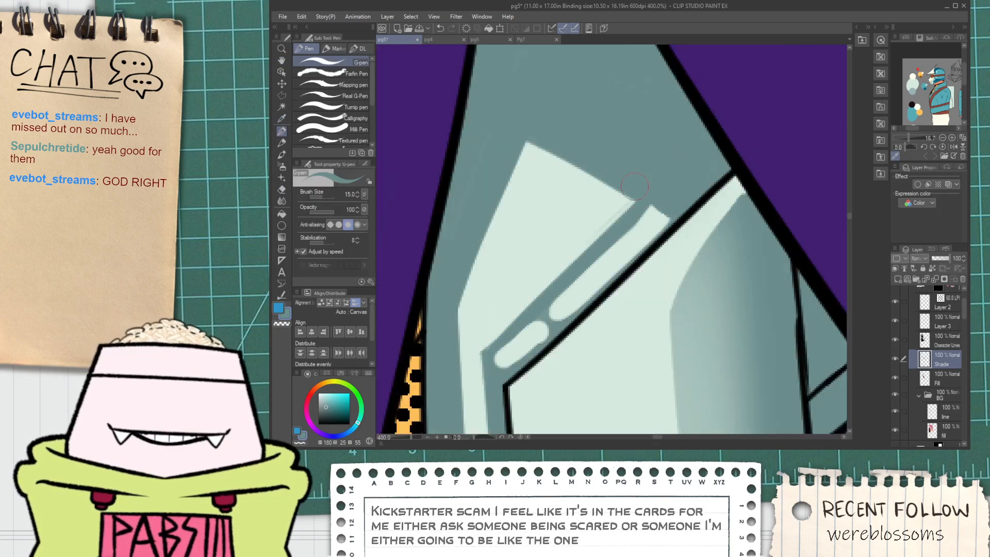
{"action": "left_click_drag", "start_coordinate": [519, 136], "coordinate": [665, 219]}
{"action": "key", "text": "ctrl+z"}
{"action": "left_click_drag", "start_coordinate": [519, 135], "coordinate": [670, 219]}
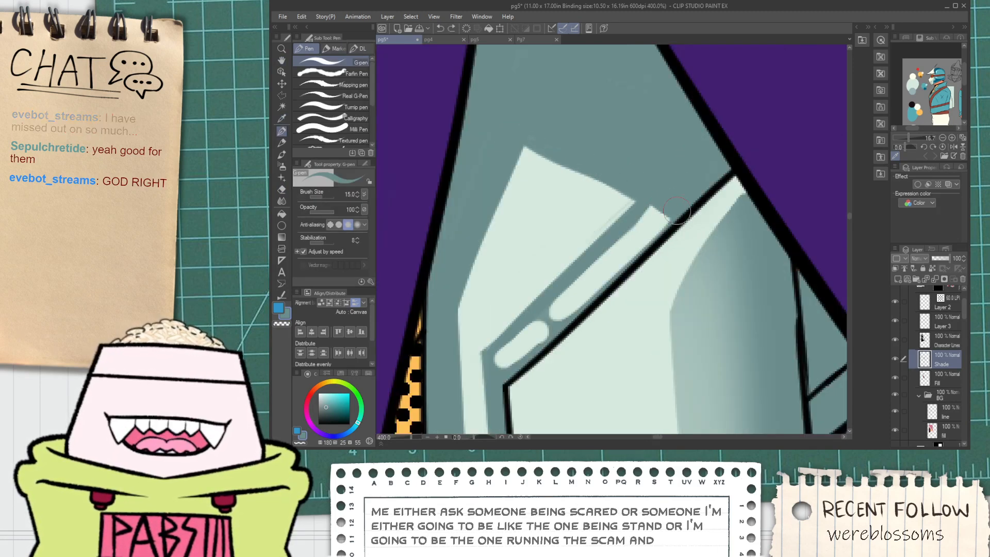
{"action": "key", "text": "ctrl+z"}
Trim the edges and square off the rounded ends of both diagonal highlight bars with G-pen shading strokes.
{"action": "left_click_drag", "start_coordinate": [547, 374], "coordinate": [592, 286]}
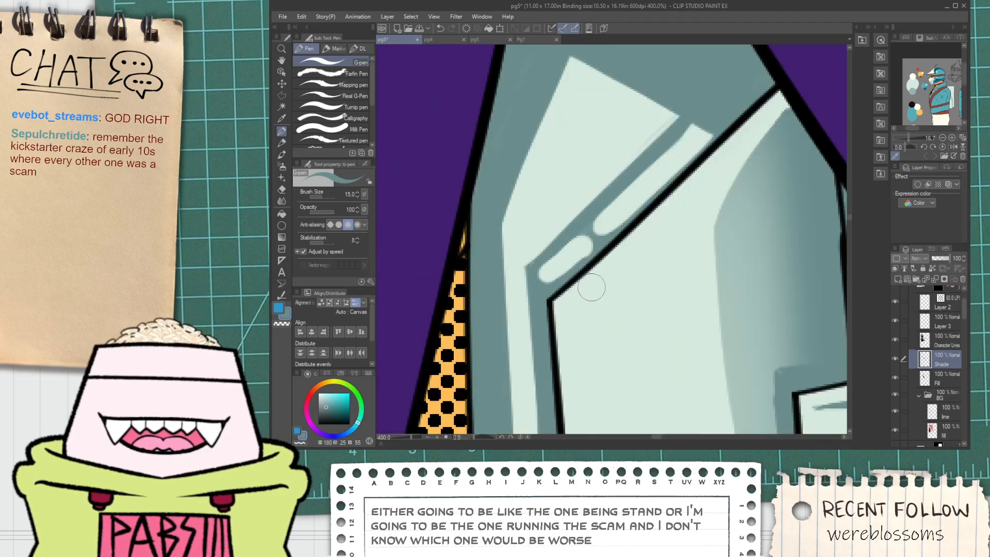
{"action": "left_click_drag", "start_coordinate": [613, 233], "coordinate": [541, 262]}
{"action": "left_click_drag", "start_coordinate": [578, 225], "coordinate": [580, 236]}
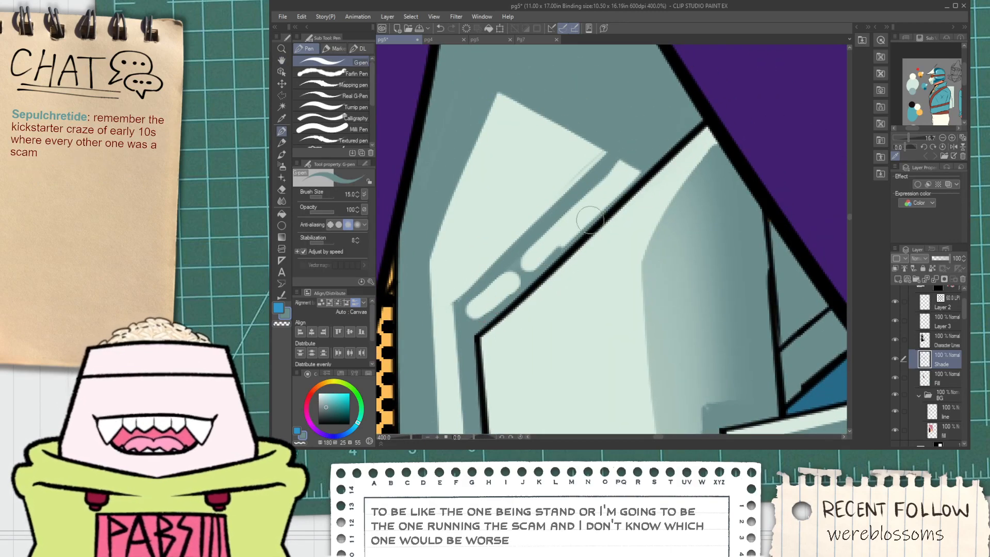
{"action": "key", "text": "ctrl+z"}
{"action": "left_click_drag", "start_coordinate": [492, 314], "coordinate": [619, 193]}
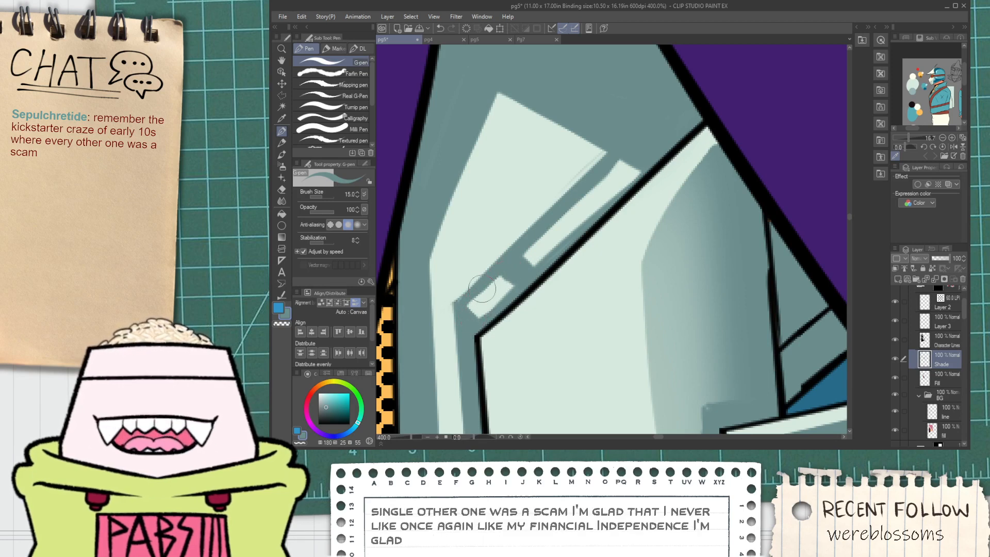
Sample the light highlight color and join the two diagonal bars into one continuous highlight with G-pen strokes.
{"action": "left_click", "coordinate": [490, 299], "text": "alt"}
{"action": "scroll", "coordinate": [491, 302], "scroll_direction": "up", "scroll_amount": 1}
{"action": "left_click_drag", "start_coordinate": [490, 286], "coordinate": [582, 207]}
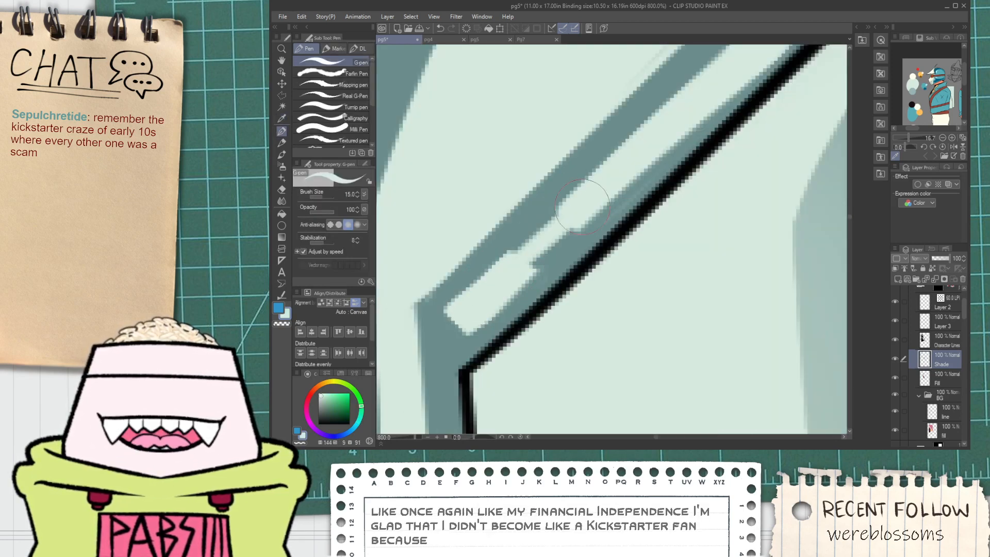
{"action": "left_click_drag", "start_coordinate": [508, 277], "coordinate": [612, 186]}
{"action": "left_click_drag", "start_coordinate": [490, 305], "coordinate": [596, 191]}
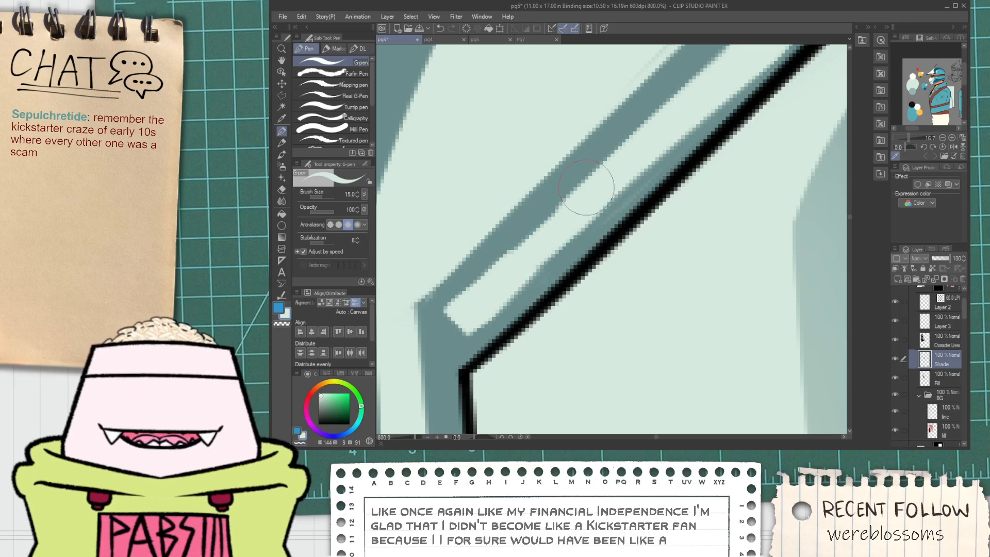
{"action": "scroll", "coordinate": [516, 266], "scroll_direction": "down", "scroll_amount": 1}
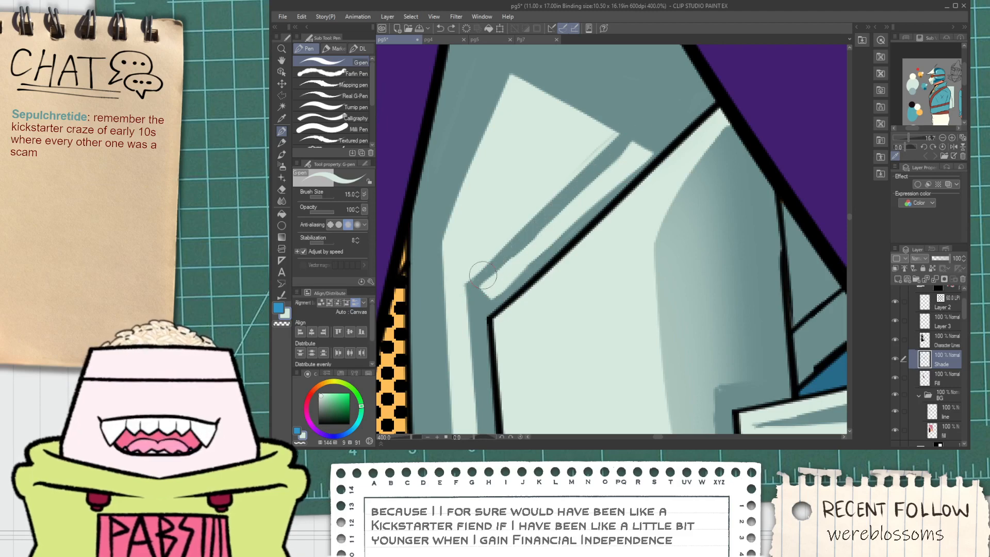
Draw a thin light G-pen line along the dark band between the diagonal highlight and the top light area.
{"action": "left_click_drag", "start_coordinate": [478, 283], "coordinate": [639, 130]}
{"action": "key", "text": "ctrl+z"}
{"action": "left_click_drag", "start_coordinate": [476, 283], "coordinate": [650, 121]}
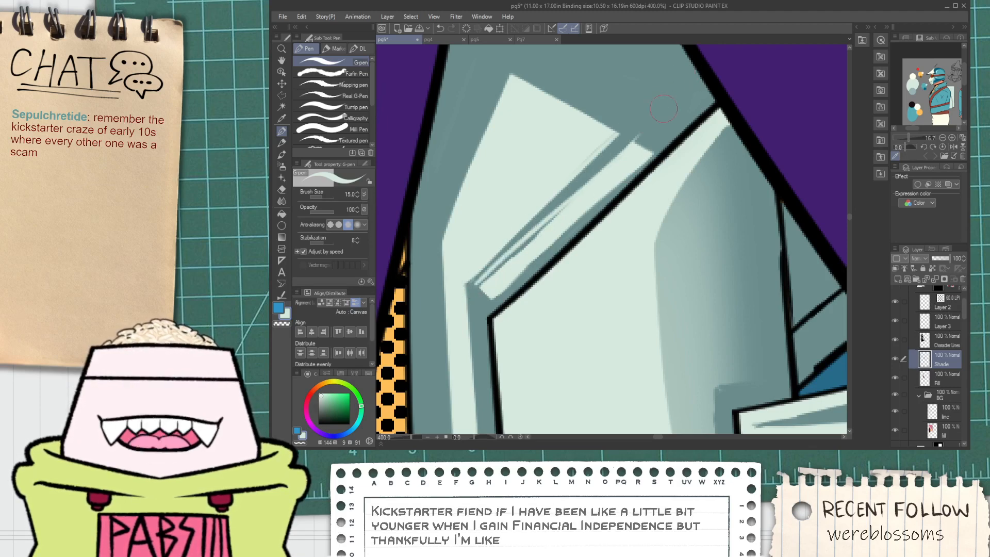
{"action": "key", "text": "ctrl+z"}
{"action": "left_click_drag", "start_coordinate": [475, 283], "coordinate": [650, 115]}
{"action": "key", "text": "ctrl+z"}
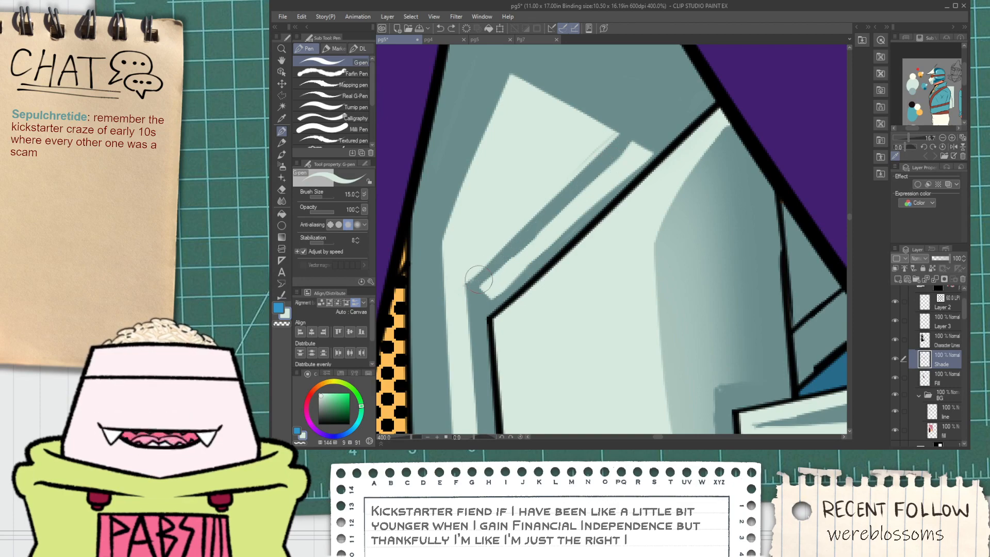
{"action": "left_click_drag", "start_coordinate": [474, 283], "coordinate": [655, 108]}
{"action": "left_click", "coordinate": [651, 118], "text": "alt"}
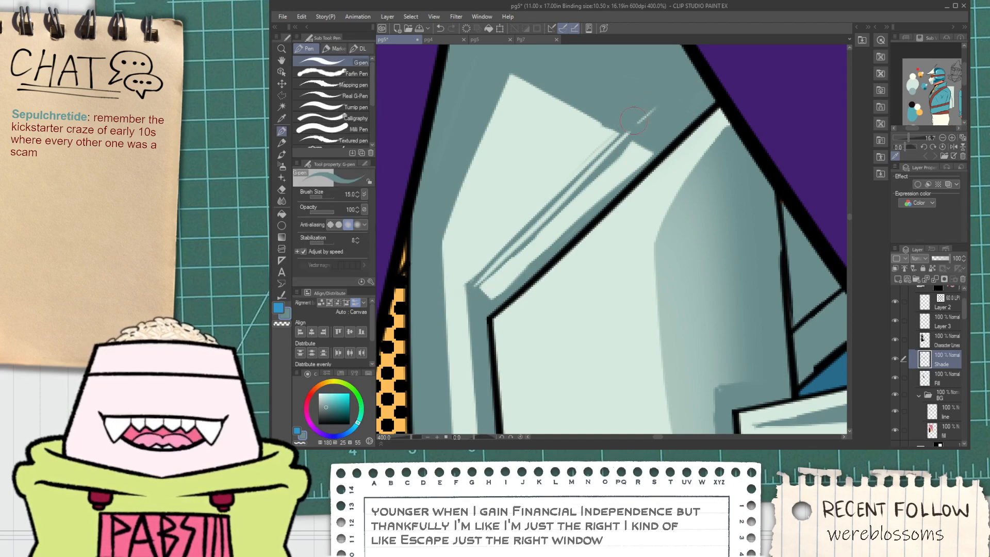
{"action": "scroll", "coordinate": [625, 126], "scroll_direction": "down", "scroll_amount": 7}
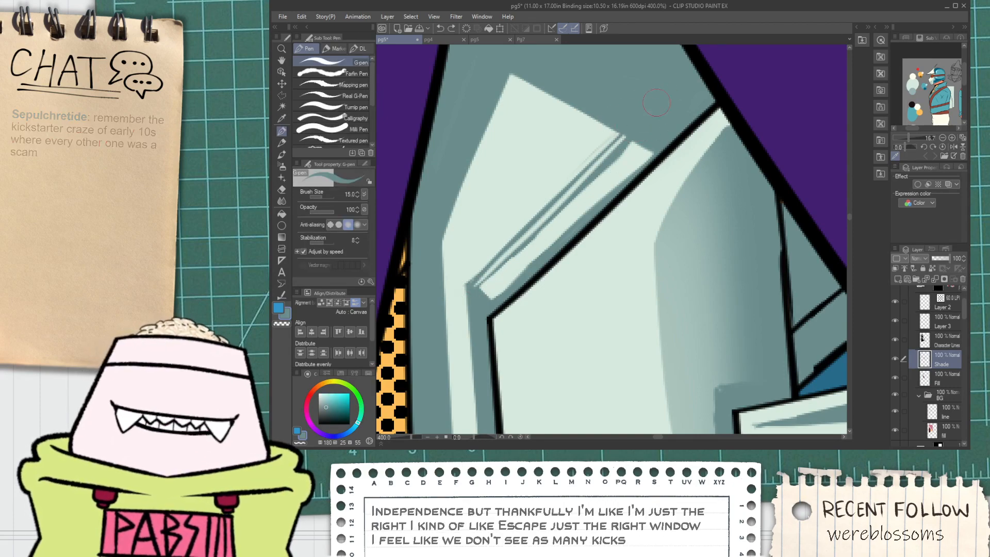
{"action": "scroll", "coordinate": [640, 165], "scroll_direction": "up", "scroll_amount": 1}
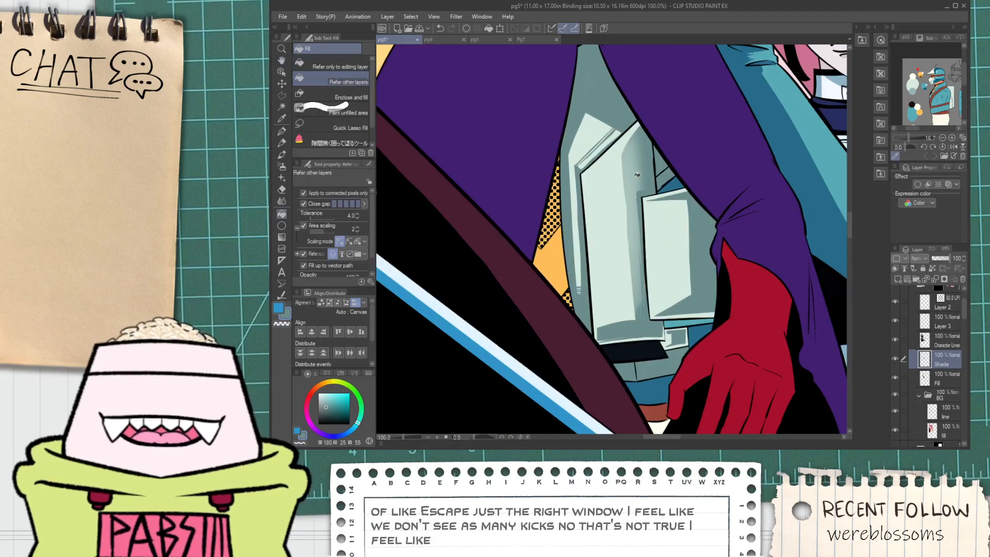
{"action": "key", "text": "ctrl+z"}
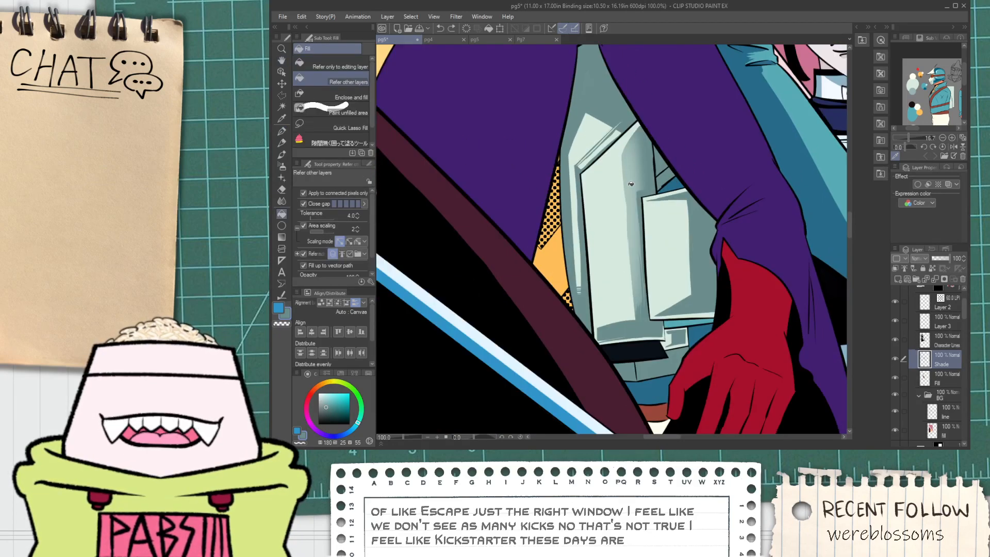
Draw a thin dark G-pen line down the tall panel along the boundary between its light face and side shading.
{"action": "scroll", "coordinate": [630, 182], "scroll_direction": "up", "scroll_amount": 1}
{"action": "key", "text": "p"}
{"action": "left_click_drag", "start_coordinate": [626, 219], "coordinate": [628, 273]}
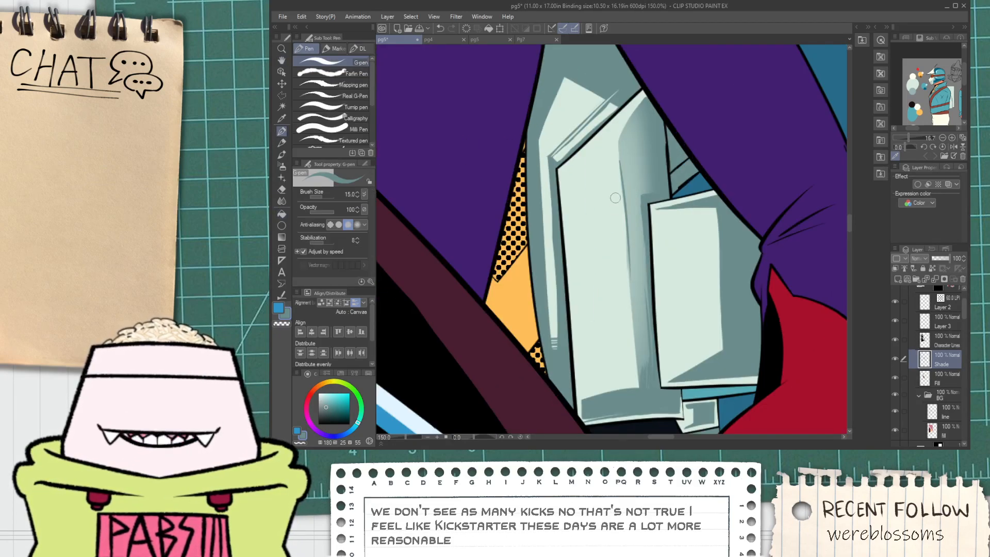
{"action": "key", "text": "ctrl+z"}
{"action": "left_click_drag", "start_coordinate": [617, 138], "coordinate": [636, 366]}
{"action": "key", "text": "ctrl+z"}
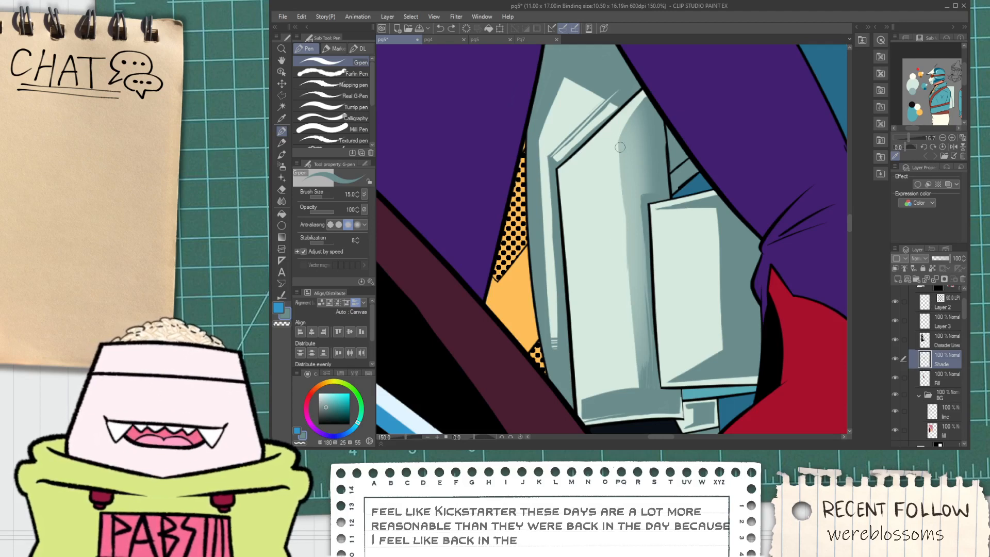
{"action": "left_click_drag", "start_coordinate": [616, 137], "coordinate": [636, 365]}
{"action": "key", "text": "ctrl+z"}
{"action": "left_click_drag", "start_coordinate": [624, 238], "coordinate": [636, 369]}
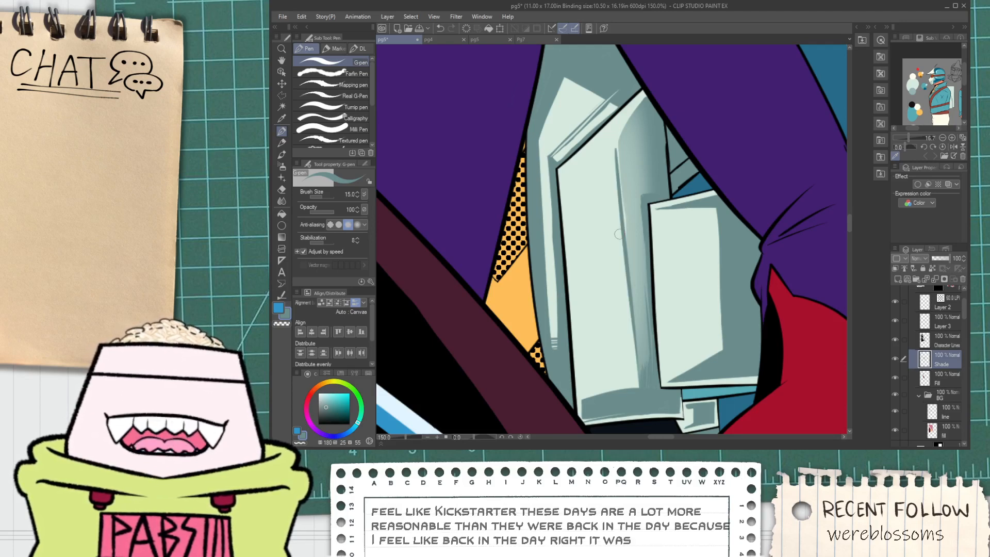
{"action": "key", "text": "space"}
{"action": "mouse_move", "coordinate": [642, 166]}
{"action": "left_mouse_down"}
{"action": "mouse_move", "coordinate": [609, 211]}
{"action": "mouse_move", "coordinate": [609, 347]}
{"action": "left_mouse_up"}
{"action": "key", "text": "ctrl+z"}
{"action": "key", "text": "ctrl+z"}
{"action": "left_click_drag", "start_coordinate": [586, 184], "coordinate": [596, 340]}
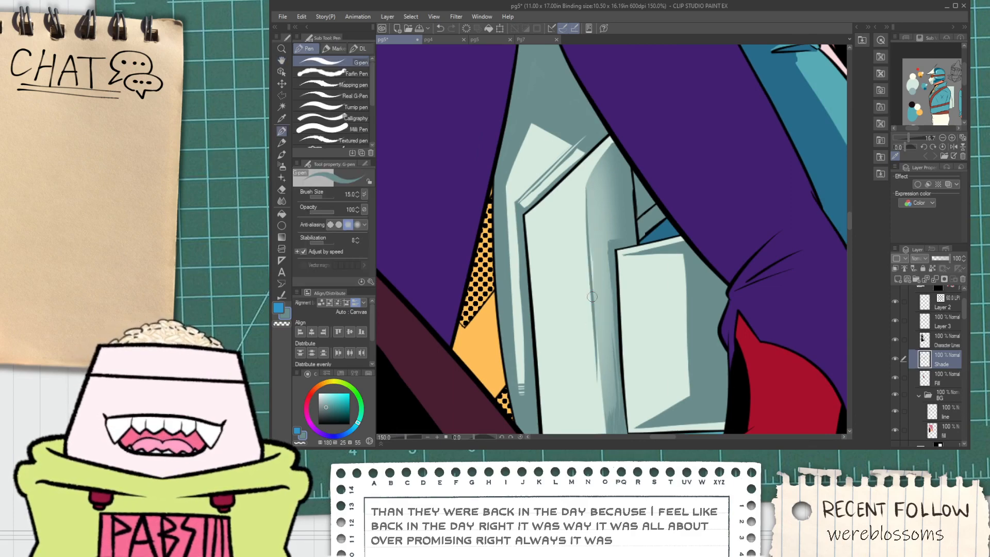
Extend the dark edge line up along the slanted upper boundary of the tall panel's side shading.
{"action": "scroll", "coordinate": [592, 297], "scroll_direction": "up", "scroll_amount": 5}
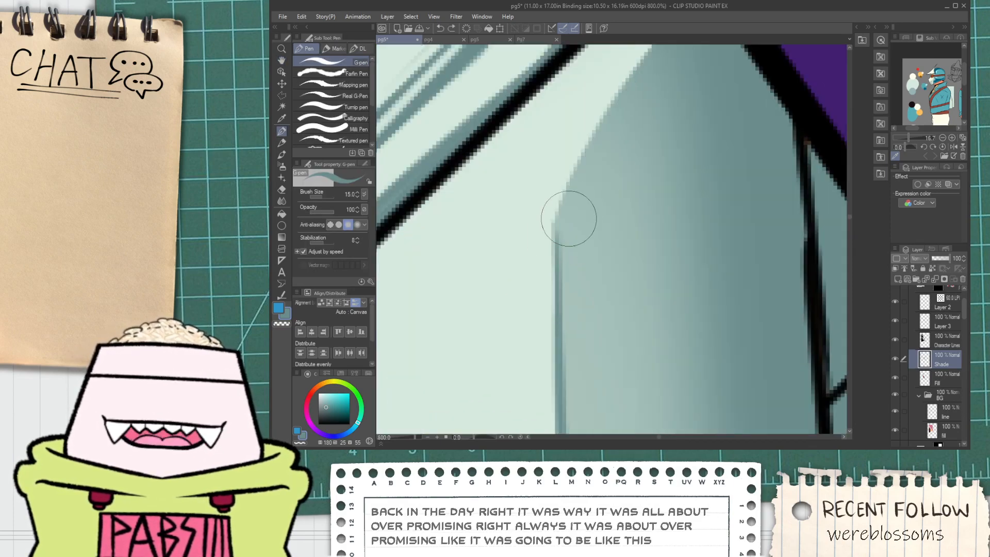
{"action": "left_click_drag", "start_coordinate": [560, 231], "coordinate": [633, 83]}
{"action": "key", "text": "ctrl+z"}
{"action": "left_click_drag", "start_coordinate": [564, 236], "coordinate": [641, 77]}
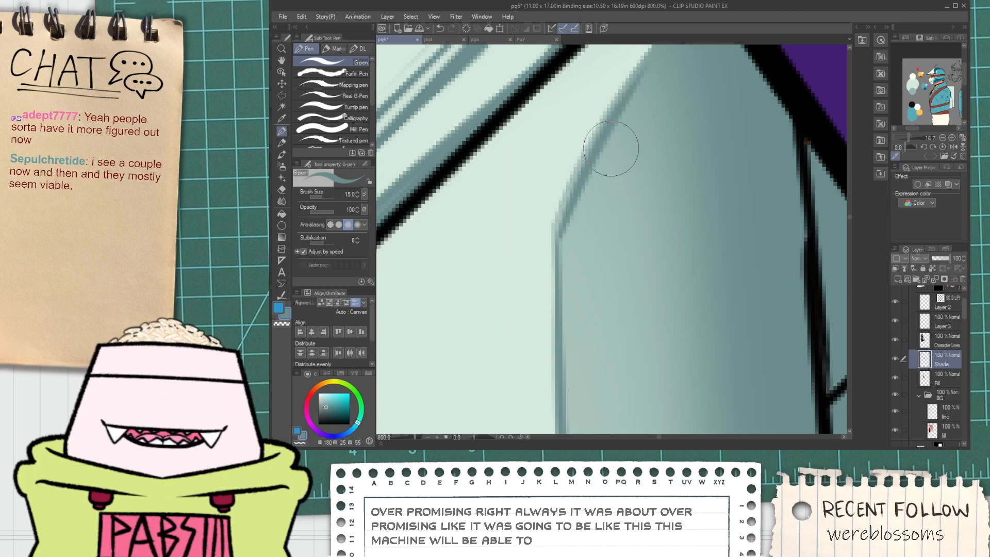
{"action": "scroll", "coordinate": [611, 148], "scroll_direction": "down", "scroll_amount": 7}
{"action": "key", "text": "space"}
{"action": "left_click_drag", "start_coordinate": [609, 248], "coordinate": [638, 216]}
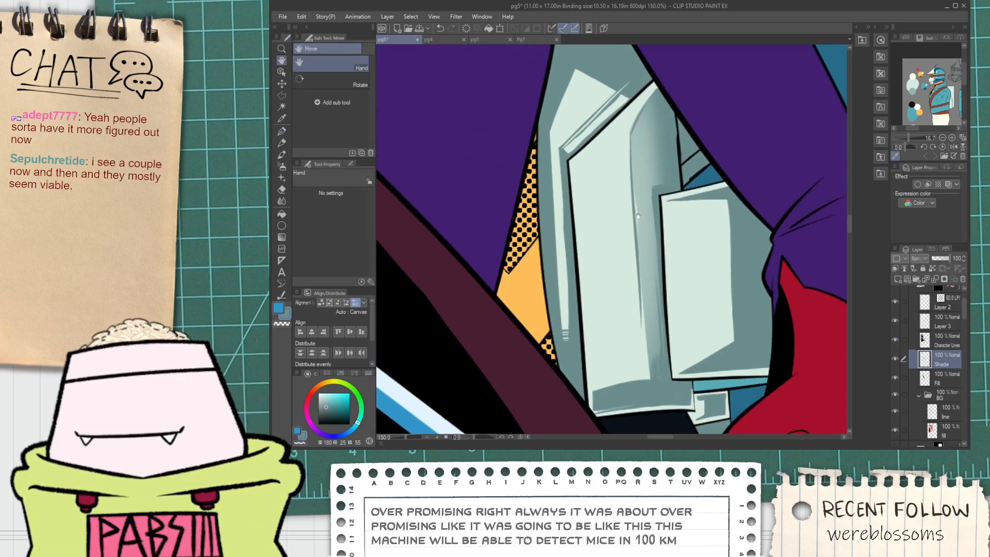
Strengthen the tall panel's dark edge line and lengthen it downward with overlapping G-pen strokes.
{"action": "scroll", "coordinate": [653, 171], "scroll_direction": "up", "scroll_amount": 7}
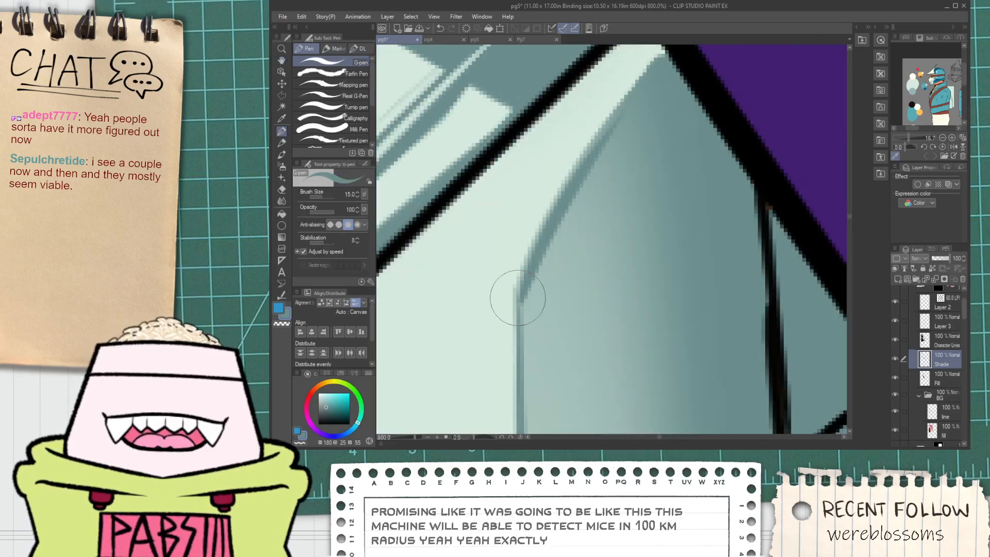
{"action": "scroll", "coordinate": [631, 149], "scroll_direction": "down", "scroll_amount": 4}
{"action": "left_click_drag", "start_coordinate": [630, 149], "coordinate": [637, 80]}
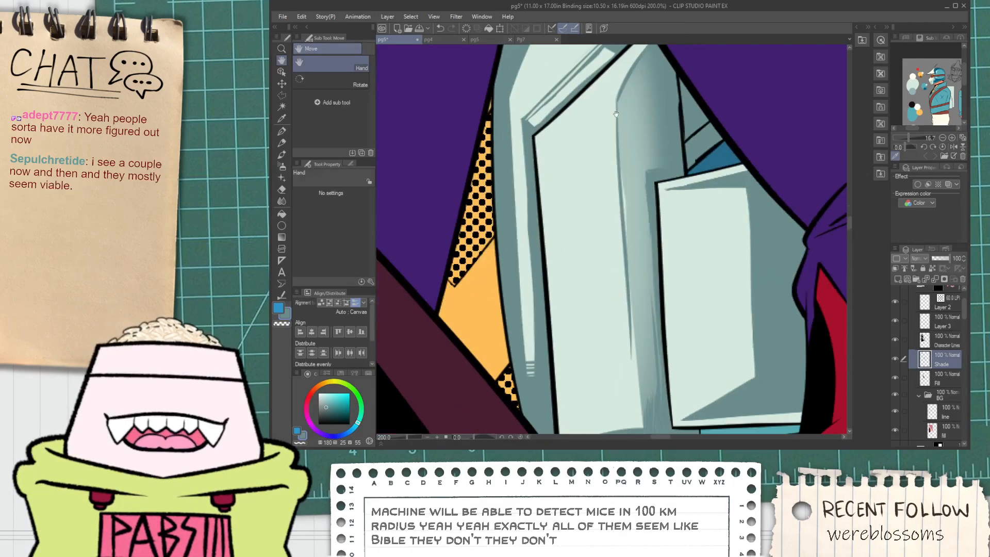
{"action": "left_click_drag", "start_coordinate": [618, 125], "coordinate": [621, 258]}
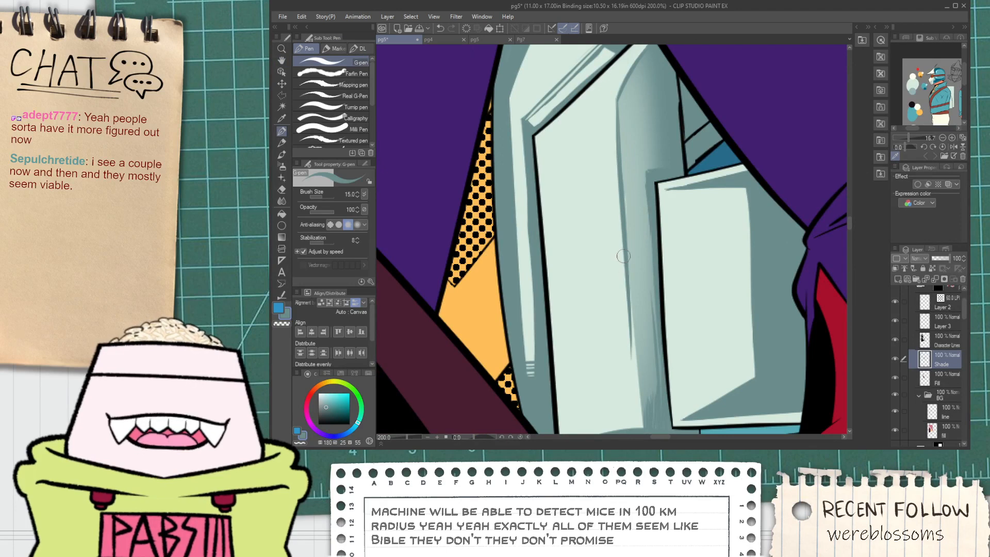
{"action": "left_click_drag", "start_coordinate": [623, 256], "coordinate": [631, 387]}
{"action": "key", "text": "ctrl+z"}
{"action": "left_click_drag", "start_coordinate": [627, 309], "coordinate": [641, 411]}
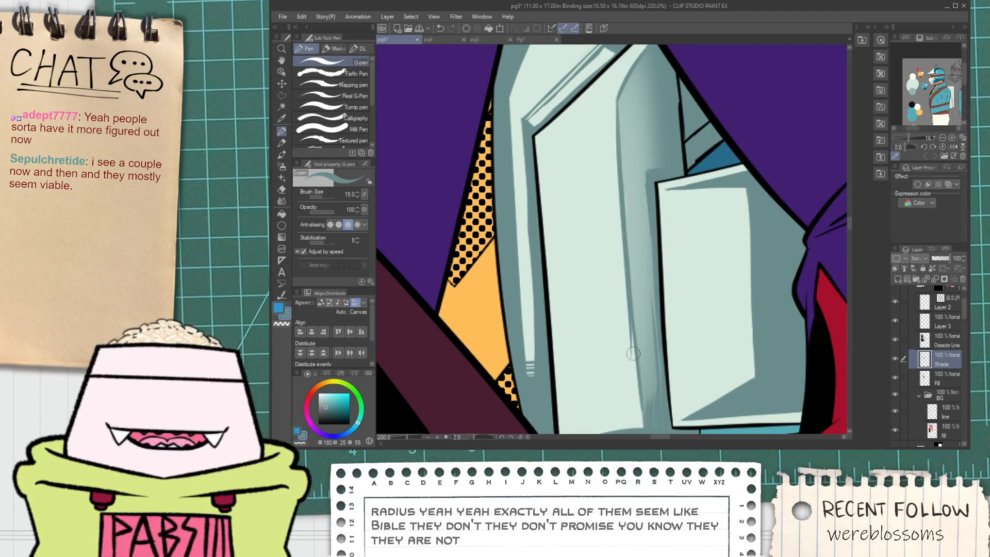
{"action": "left_click_drag", "start_coordinate": [633, 354], "coordinate": [640, 408]}
Carry the shading edge down to the tall panel's bottom shadow band and darken the area beside it.
{"action": "left_click_drag", "start_coordinate": [632, 323], "coordinate": [624, 217]}
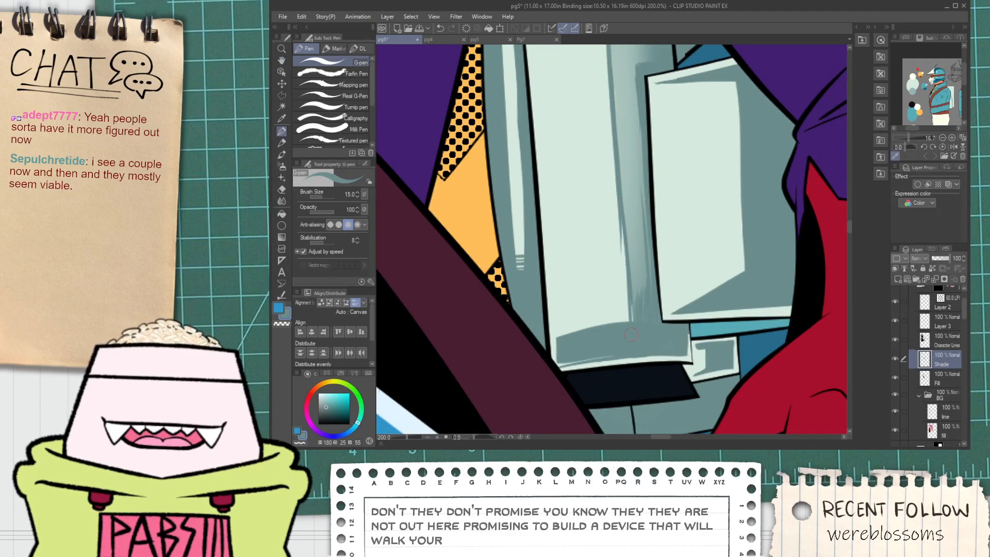
{"action": "left_click_drag", "start_coordinate": [622, 253], "coordinate": [630, 319]}
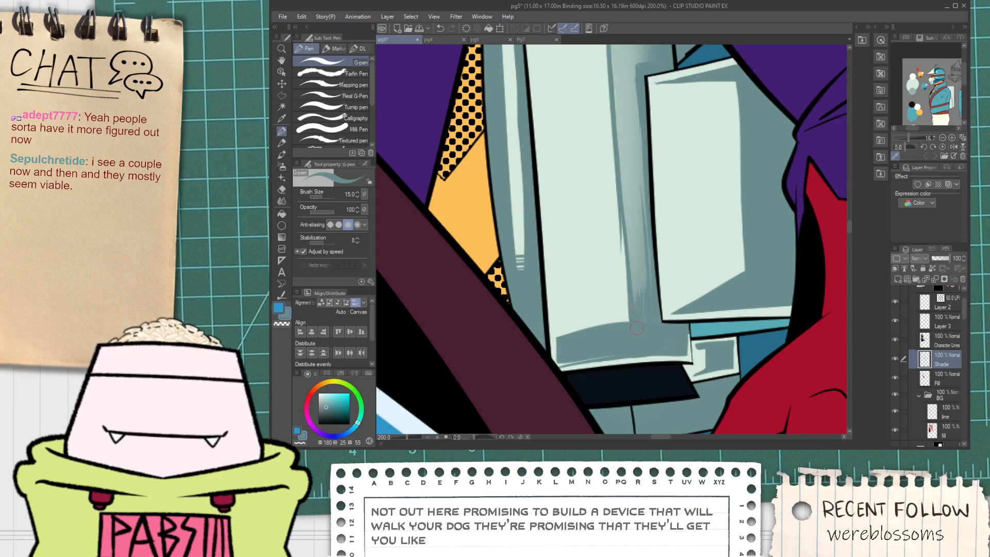
{"action": "left_click_drag", "start_coordinate": [637, 261], "coordinate": [645, 281]}
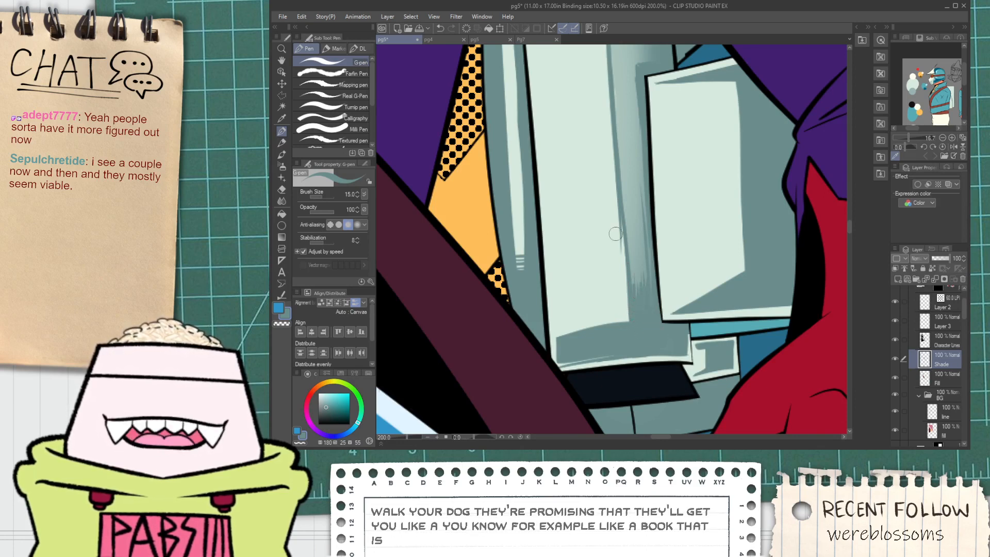
Clean up the dark edge line at mid-height of the backpack's tall panel with the hard eraser.
{"action": "key", "text": "e"}
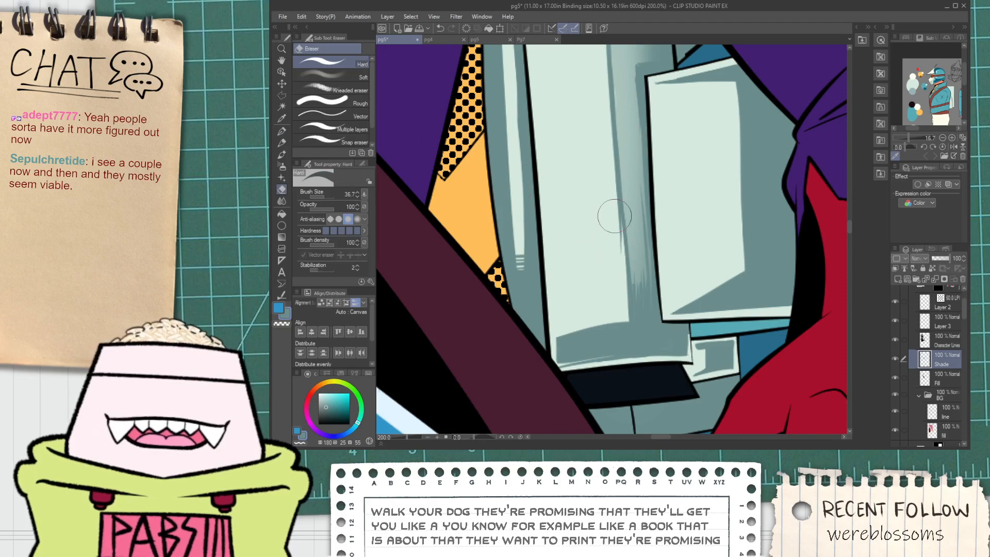
{"action": "left_click_drag", "start_coordinate": [611, 214], "coordinate": [614, 242]}
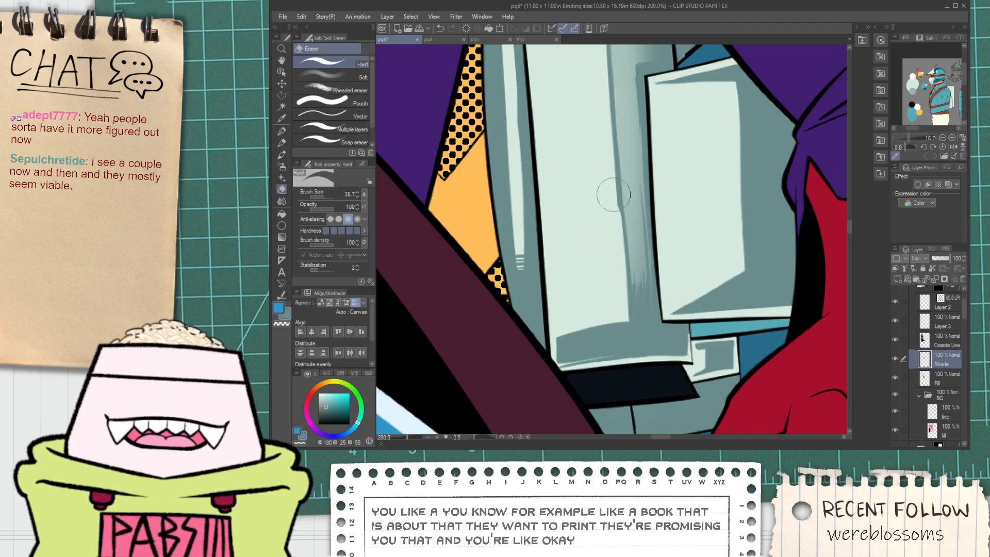
{"action": "key", "text": "p"}
{"action": "scroll", "coordinate": [606, 191], "scroll_direction": "down", "scroll_amount": 3}
{"action": "scroll", "coordinate": [606, 190], "scroll_direction": "down", "scroll_amount": 3}
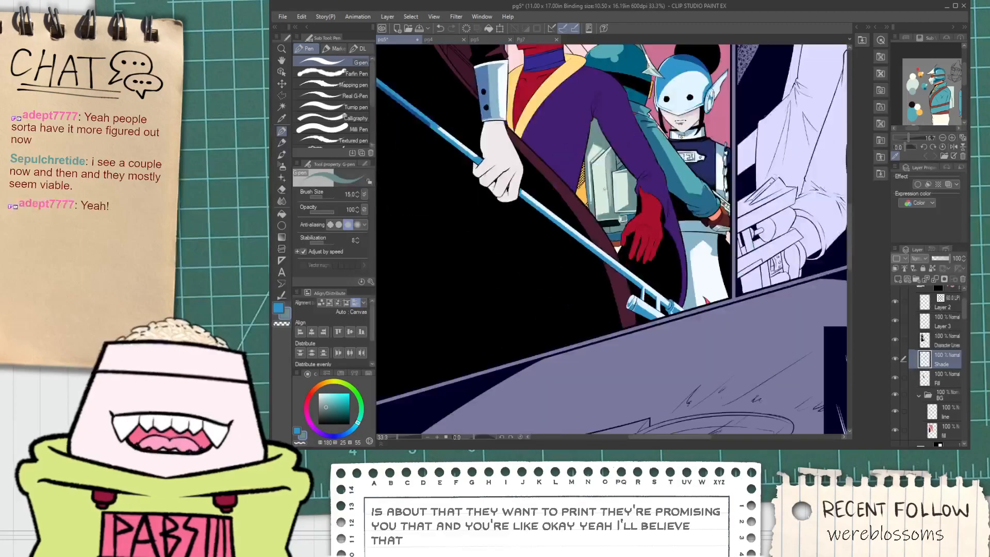
{"action": "left_click_drag", "start_coordinate": [572, 201], "coordinate": [592, 270]}
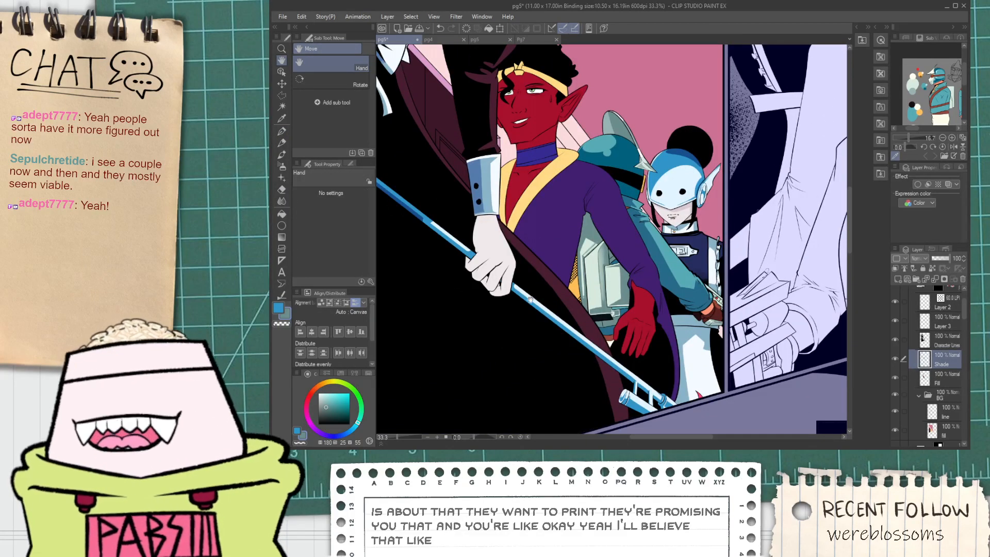
{"action": "scroll", "coordinate": [596, 286], "scroll_direction": "up", "scroll_amount": 5}
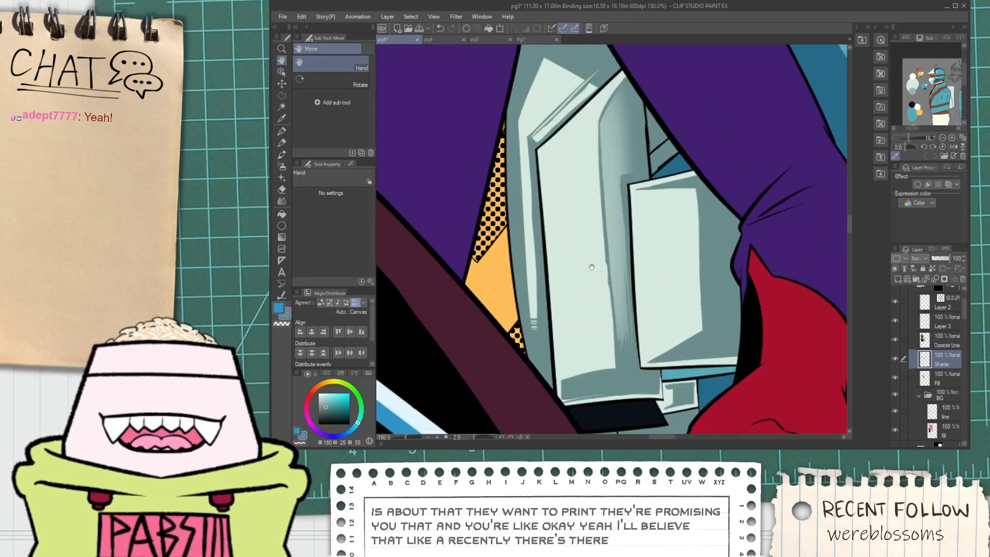
{"action": "right_click", "coordinate": [458, 226]}
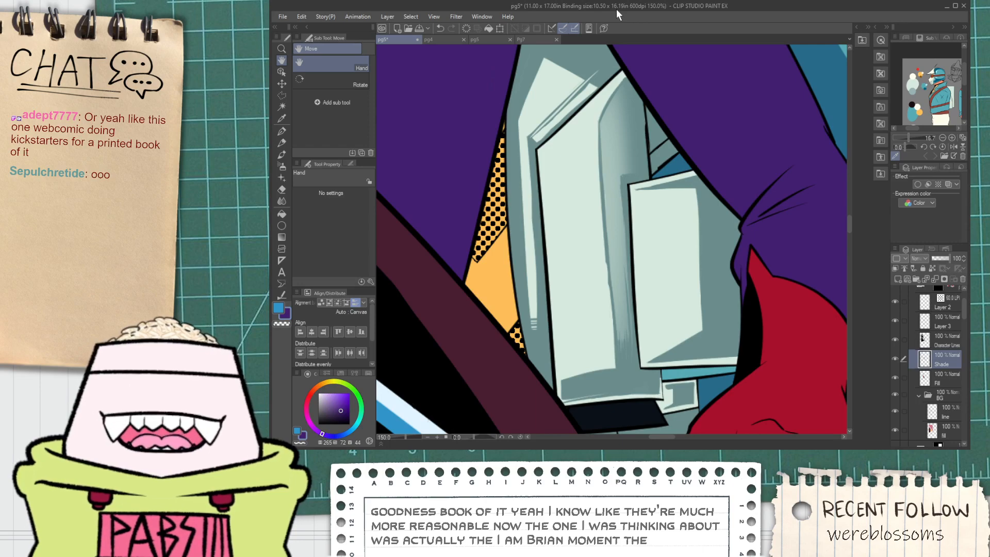
{"action": "key", "text": "ctrl+minus"}
{"action": "key", "text": "ctrl+minus"}
{"action": "key", "text": "ctrl+plus"}
{"action": "key", "text": "ctrl+plus"}
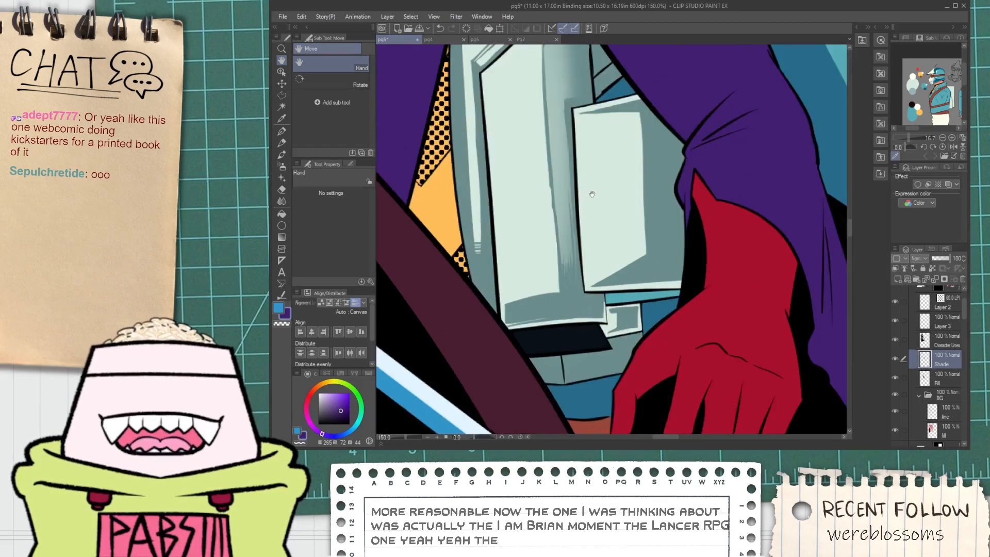
Sample the grey-green shade and redraw the lower edge between the tall panel's light face and side shading with G-pen strokes.
{"action": "mouse_move", "coordinate": [592, 194]}
{"action": "left_mouse_down"}
{"action": "mouse_move", "coordinate": [596, 264]}
{"action": "mouse_move", "coordinate": [563, 325]}
{"action": "mouse_move", "coordinate": [562, 273]}
{"action": "mouse_move", "coordinate": [567, 354]}
{"action": "mouse_move", "coordinate": [555, 238]}
{"action": "mouse_move", "coordinate": [566, 335]}
{"action": "mouse_move", "coordinate": [562, 253]}
{"action": "left_mouse_up"}
{"action": "key", "text": "ctrl+z"}
{"action": "left_click", "coordinate": [572, 352], "text": "alt"}
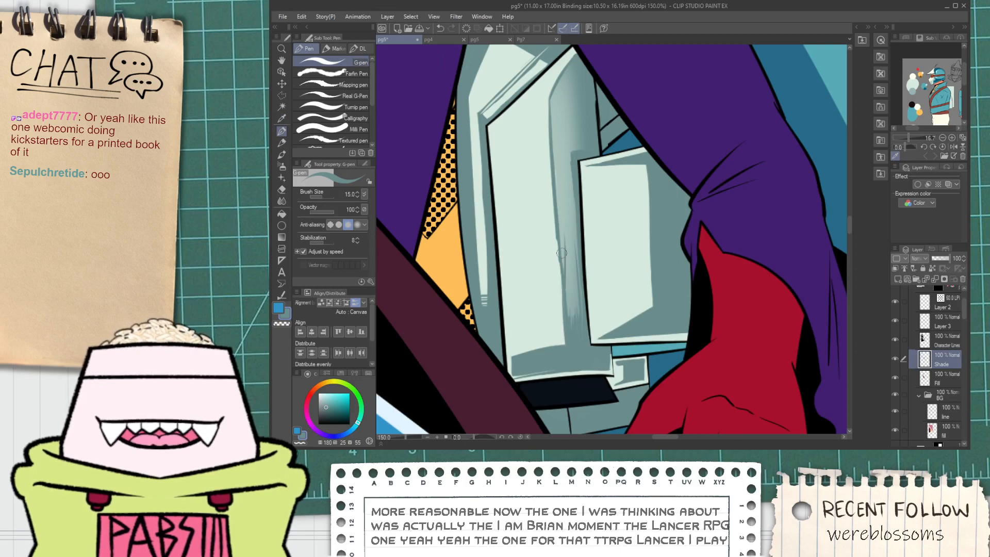
{"action": "left_click_drag", "start_coordinate": [565, 346], "coordinate": [558, 263]}
{"action": "key", "text": "ctrl+z"}
{"action": "left_click_drag", "start_coordinate": [564, 344], "coordinate": [559, 230]}
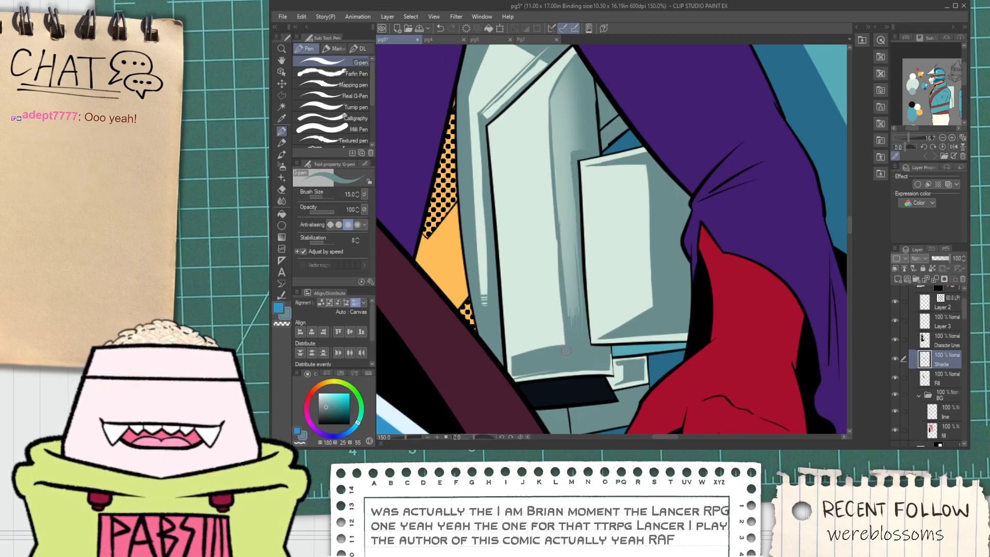
{"action": "mouse_move", "coordinate": [564, 349]}
{"action": "left_mouse_down"}
{"action": "mouse_move", "coordinate": [553, 239]}
{"action": "mouse_move", "coordinate": [560, 251]}
{"action": "left_mouse_up"}
Add a short grey-green G-pen stroke along the slanted top of the tall panel's side shading.
{"action": "scroll", "coordinate": [559, 252], "scroll_direction": "down", "scroll_amount": 1}
{"action": "key", "text": "space"}
{"action": "scroll", "coordinate": [559, 252], "scroll_direction": "up", "scroll_amount": 1}
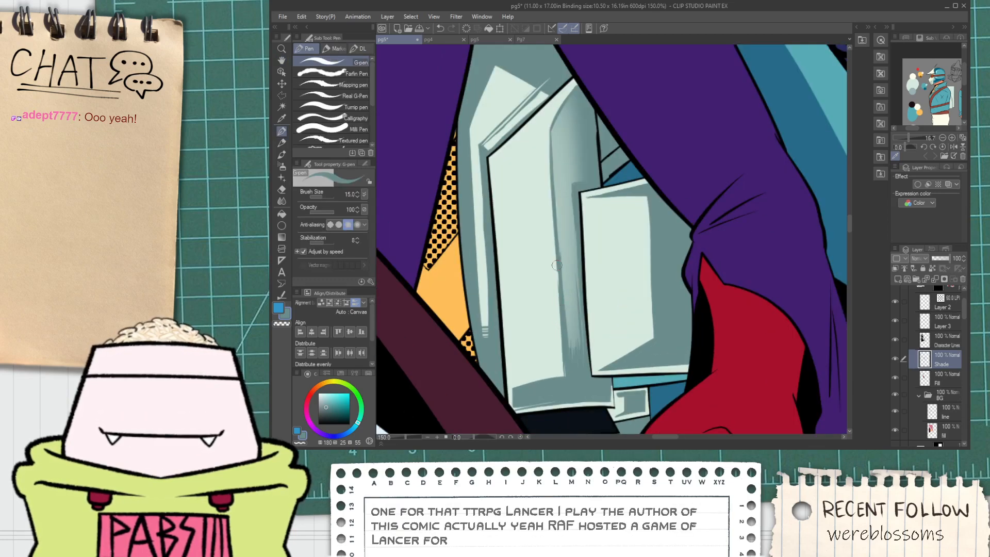
{"action": "scroll", "coordinate": [554, 135], "scroll_direction": "up", "scroll_amount": 1}
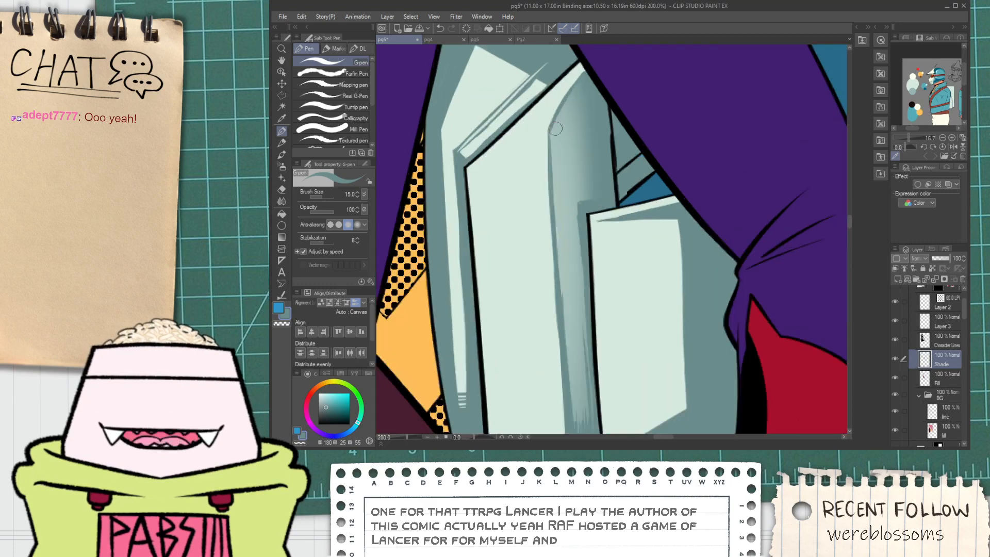
{"action": "left_click_drag", "start_coordinate": [581, 89], "coordinate": [563, 110]}
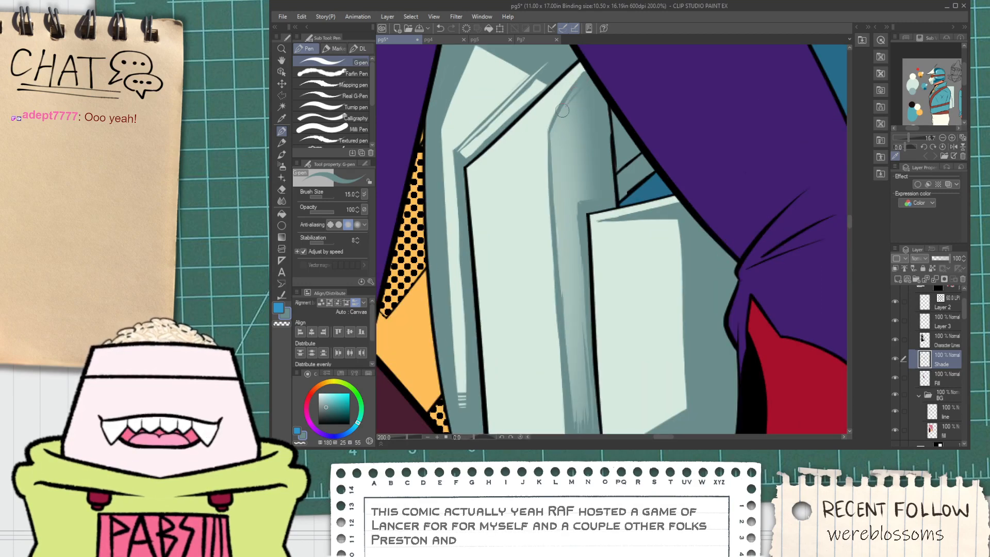
Cover the streaks in the lower part of the tall panel's side shading with solid grey-green.
{"action": "scroll", "coordinate": [587, 90], "scroll_direction": "down", "scroll_amount": 4}
{"action": "mouse_move", "coordinate": [583, 199]}
{"action": "left_mouse_down"}
{"action": "mouse_move", "coordinate": [584, 256]}
{"action": "mouse_move", "coordinate": [586, 218]}
{"action": "left_mouse_up"}
{"action": "scroll", "coordinate": [586, 207], "scroll_direction": "up", "scroll_amount": 3}
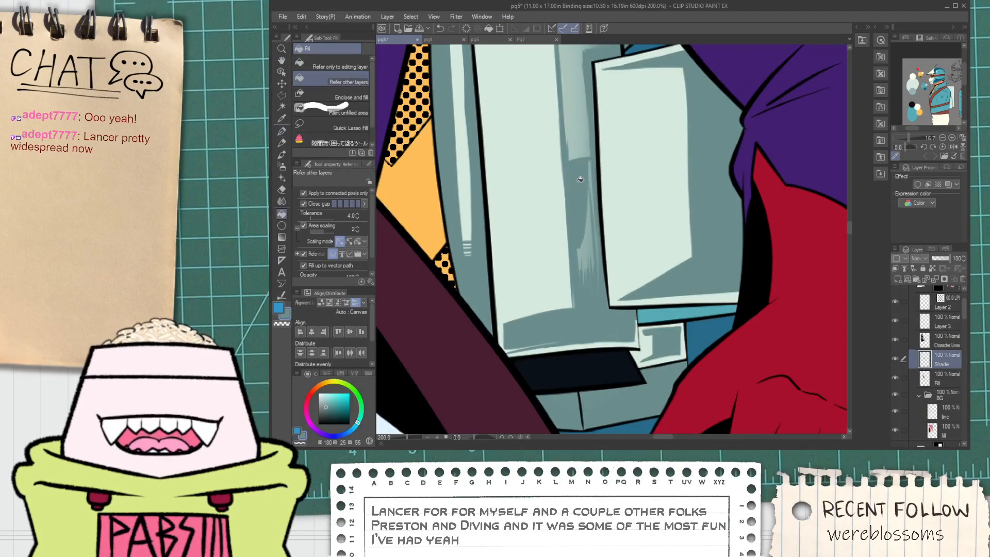
{"action": "left_click_drag", "start_coordinate": [592, 173], "coordinate": [582, 279]}
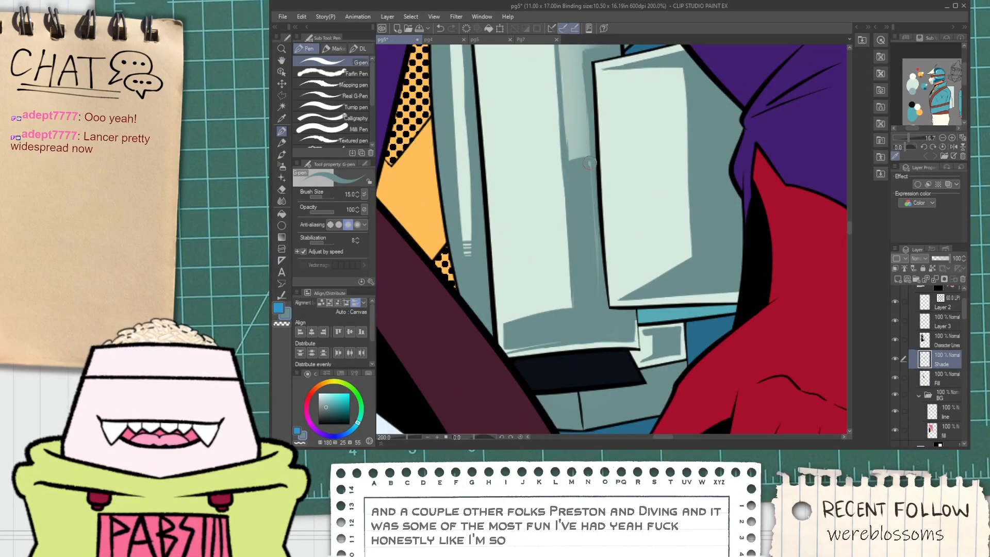
Paint a solid grey-green band over the thin lines beside the backpack's slanted highlight and sharpen the highlight's lower corner in pale green.
{"action": "scroll", "coordinate": [586, 271], "scroll_direction": "down", "scroll_amount": 5}
{"action": "scroll", "coordinate": [592, 268], "scroll_direction": "up", "scroll_amount": 4}
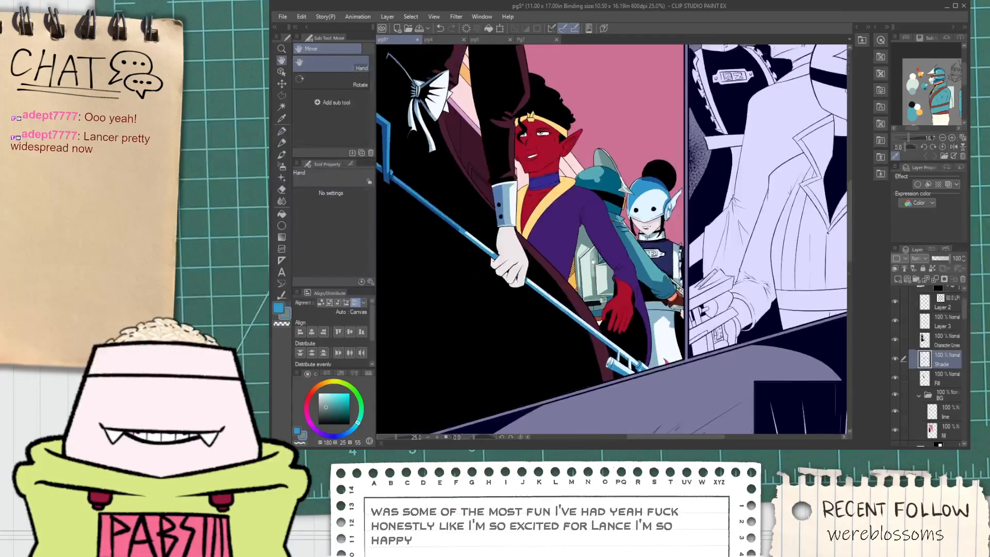
{"action": "scroll", "coordinate": [592, 268], "scroll_direction": "down", "scroll_amount": 5}
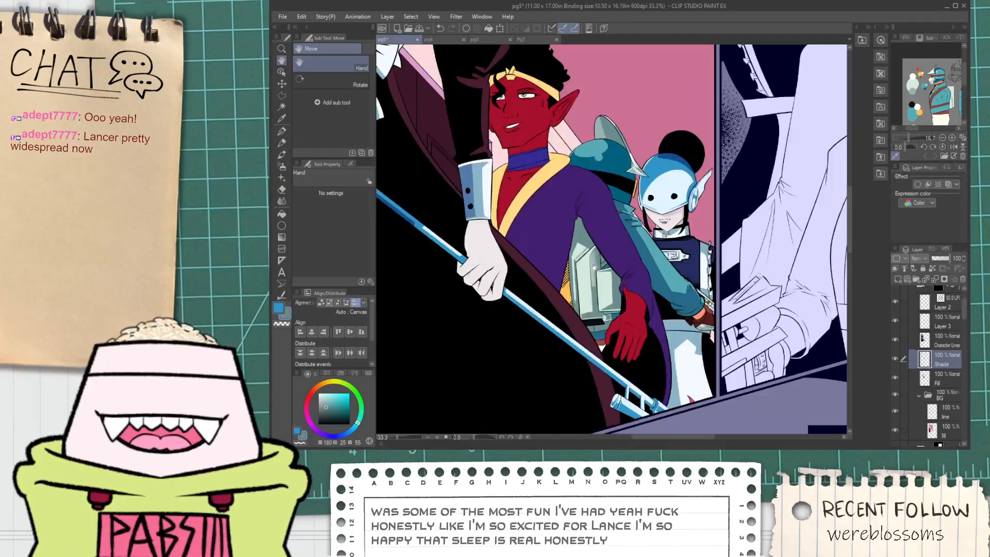
{"action": "scroll", "coordinate": [567, 277], "scroll_direction": "up", "scroll_amount": 5}
{"action": "scroll", "coordinate": [568, 277], "scroll_direction": "up", "scroll_amount": 4}
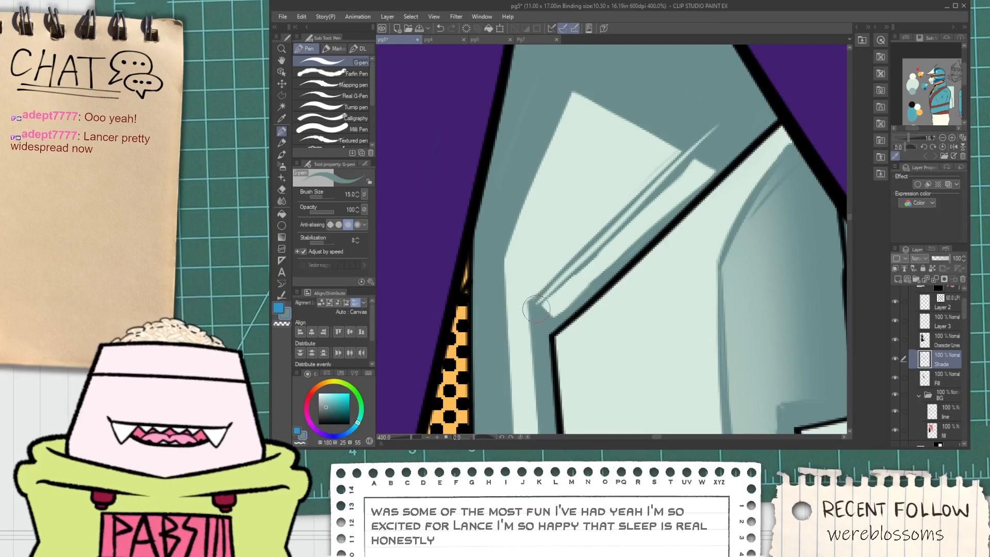
{"action": "left_click_drag", "start_coordinate": [554, 294], "coordinate": [696, 160]}
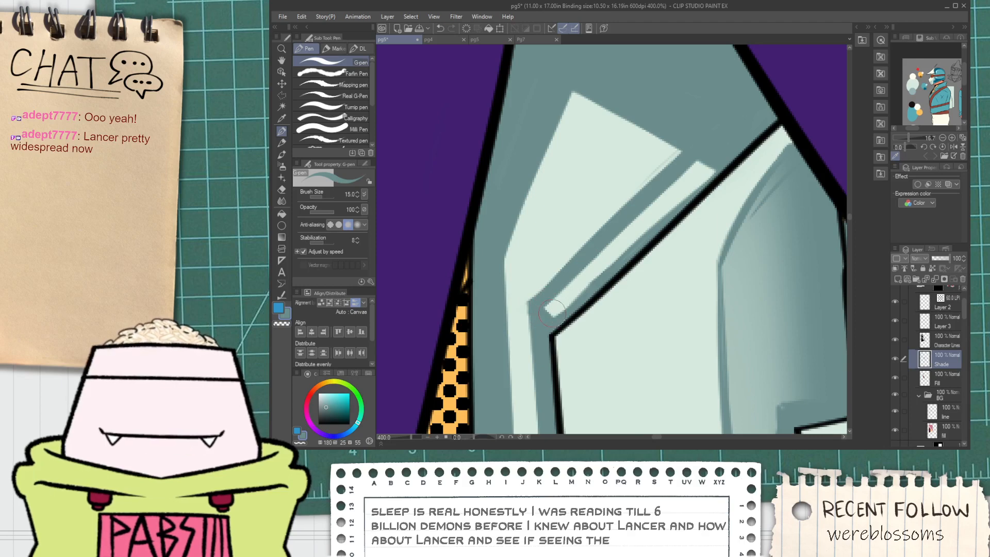
{"action": "scroll", "coordinate": [555, 314], "scroll_direction": "up", "scroll_amount": 2}
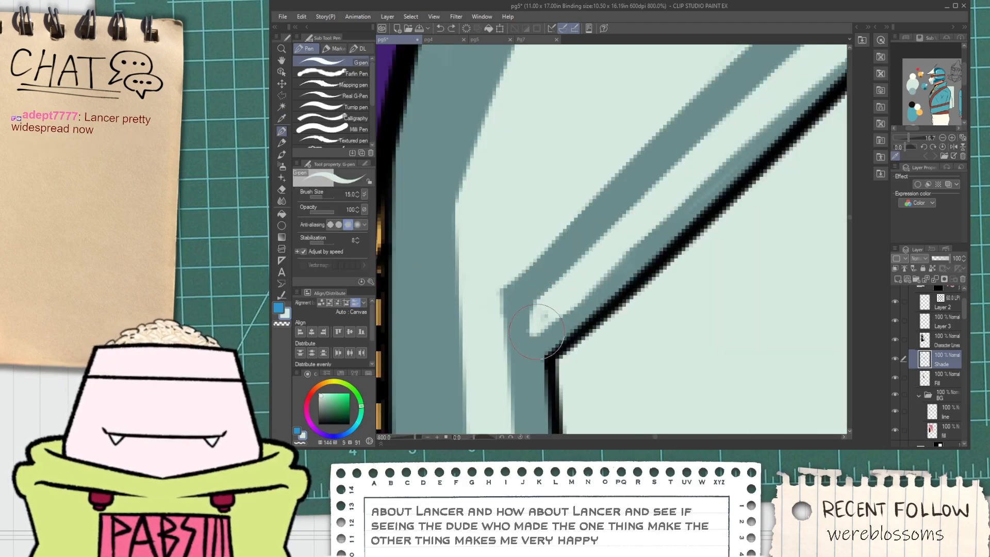
{"action": "scroll", "coordinate": [538, 334], "scroll_direction": "down", "scroll_amount": 6}
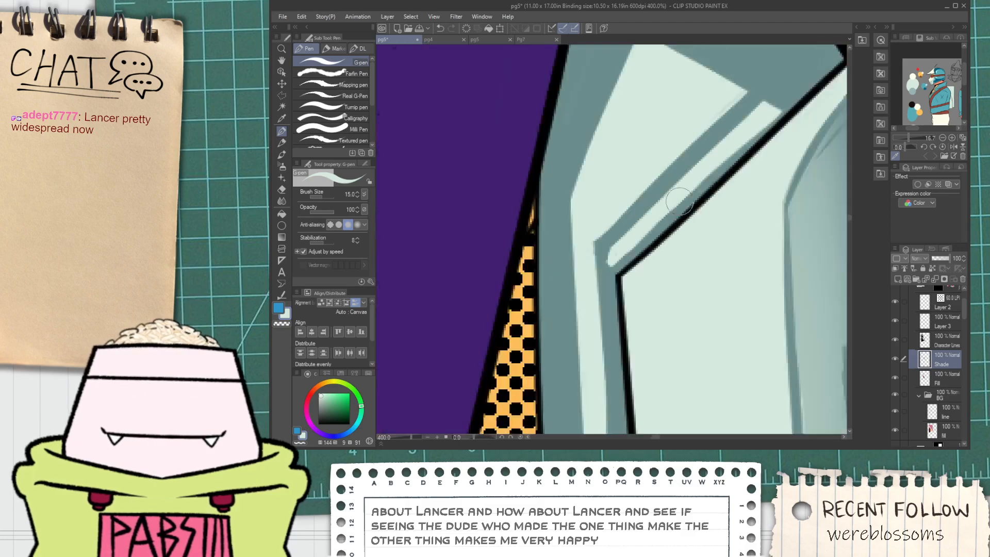
Examine the shaded backpack against the surrounding characters and the whole comic panel.
{"action": "scroll", "coordinate": [673, 207], "scroll_direction": "down", "scroll_amount": 4}
{"action": "key", "text": "space"}
{"action": "left_click_drag", "start_coordinate": [674, 208], "coordinate": [648, 293]}
{"action": "left_click_drag", "start_coordinate": [662, 246], "coordinate": [646, 260]}
{"action": "scroll", "coordinate": [648, 276], "scroll_direction": "up", "scroll_amount": 2}
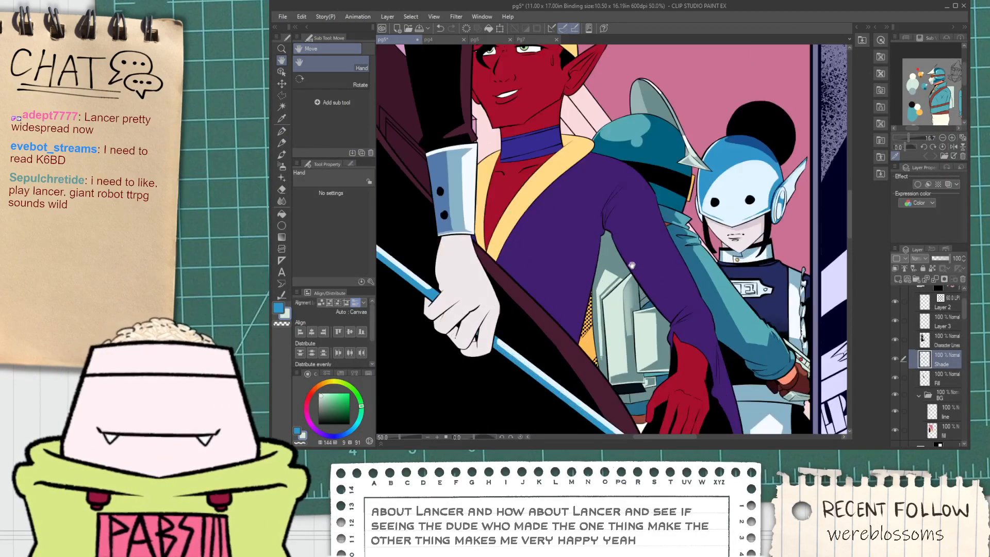
{"action": "key", "text": "alt"}
{"action": "left_click", "coordinate": [603, 253]}
{"action": "key", "text": "space"}
{"action": "left_click_drag", "start_coordinate": [561, 283], "coordinate": [571, 271]}
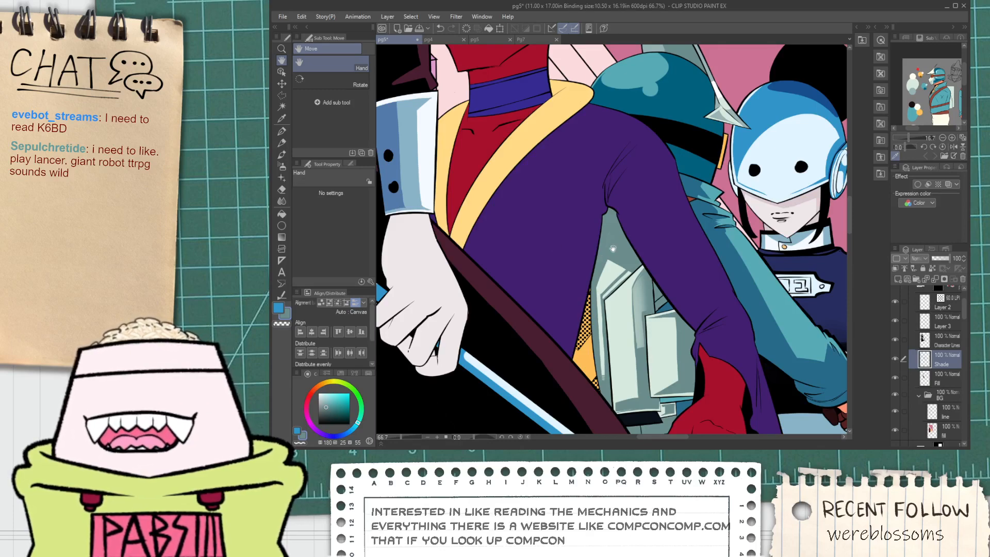
{"action": "scroll", "coordinate": [588, 268], "scroll_direction": "down", "scroll_amount": 2}
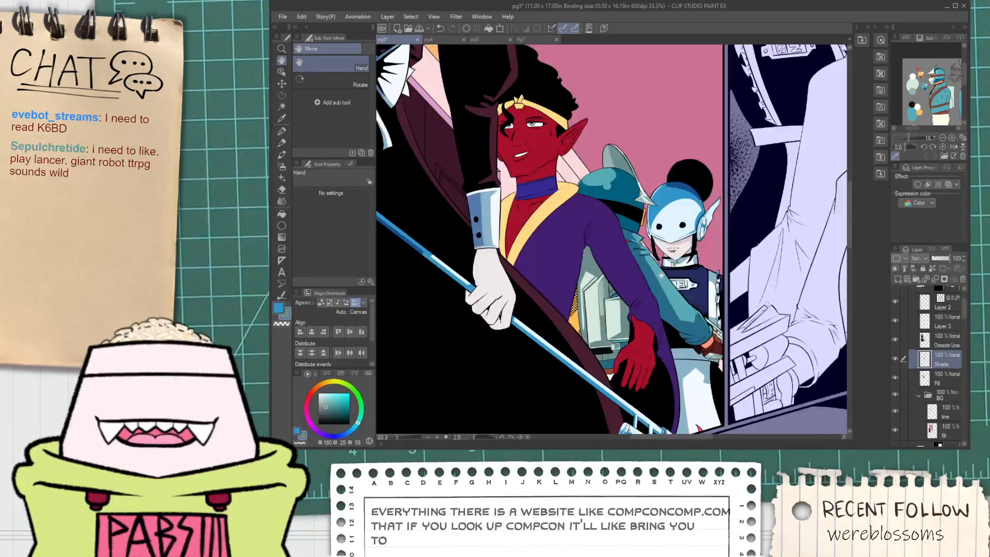
{"action": "scroll", "coordinate": [402, 206], "scroll_direction": "down", "scroll_amount": 1}
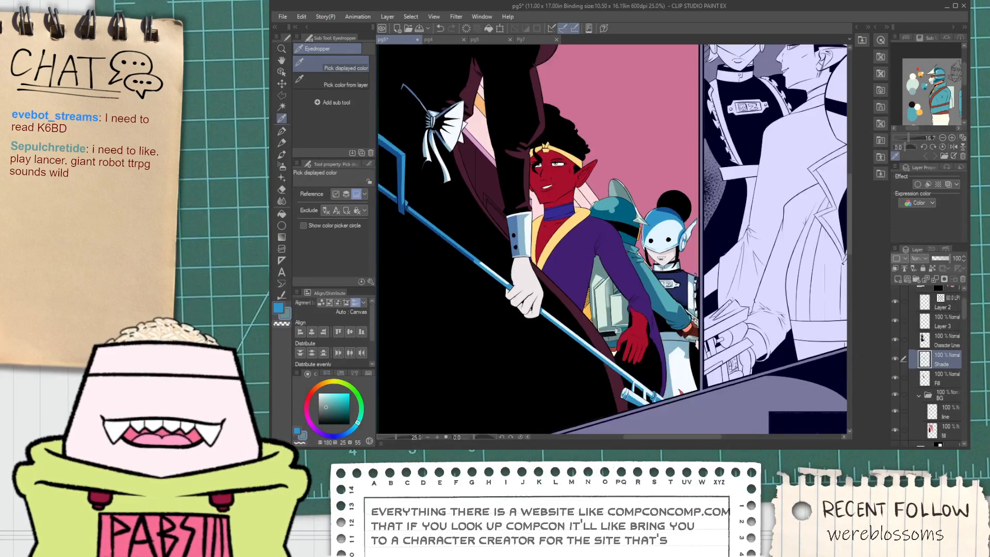
Sample the dark purple shadow colour from the finished artwork on page pg4 and return to page pg5.
{"action": "left_click", "coordinate": [432, 39]}
{"action": "left_click", "coordinate": [493, 41]}
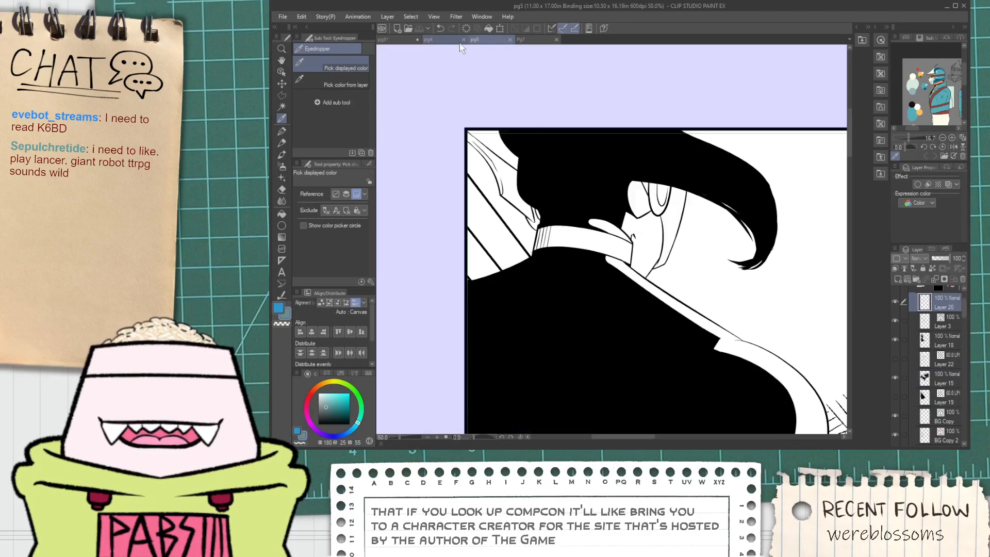
{"action": "left_click", "coordinate": [451, 39]}
{"action": "scroll", "coordinate": [489, 128], "scroll_direction": "down", "scroll_amount": 3}
{"action": "scroll", "coordinate": [501, 155], "scroll_direction": "down", "scroll_amount": 1}
{"action": "left_click_drag", "start_coordinate": [467, 194], "coordinate": [616, 227]}
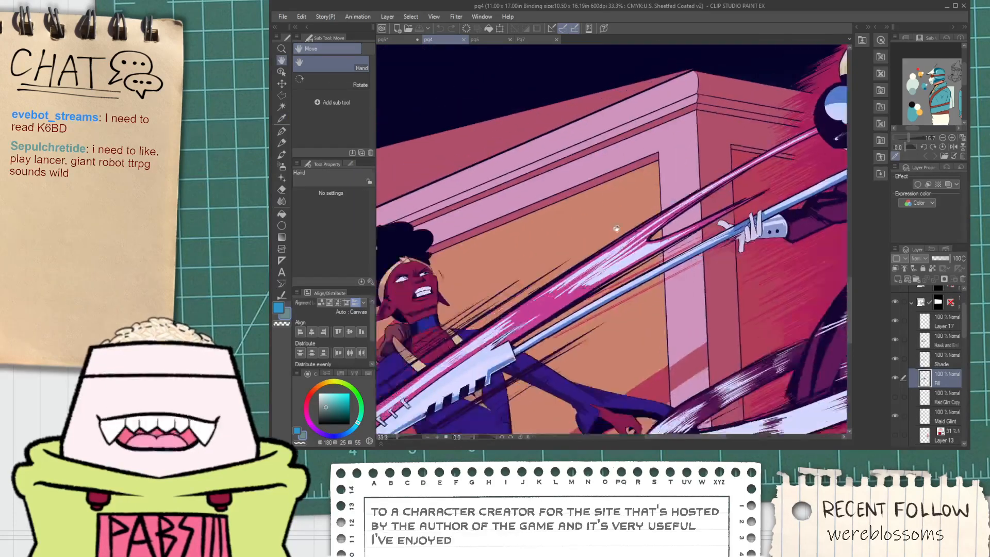
{"action": "left_click_drag", "start_coordinate": [459, 423], "coordinate": [591, 311]}
{"action": "scroll", "coordinate": [490, 335], "scroll_direction": "up", "scroll_amount": 3}
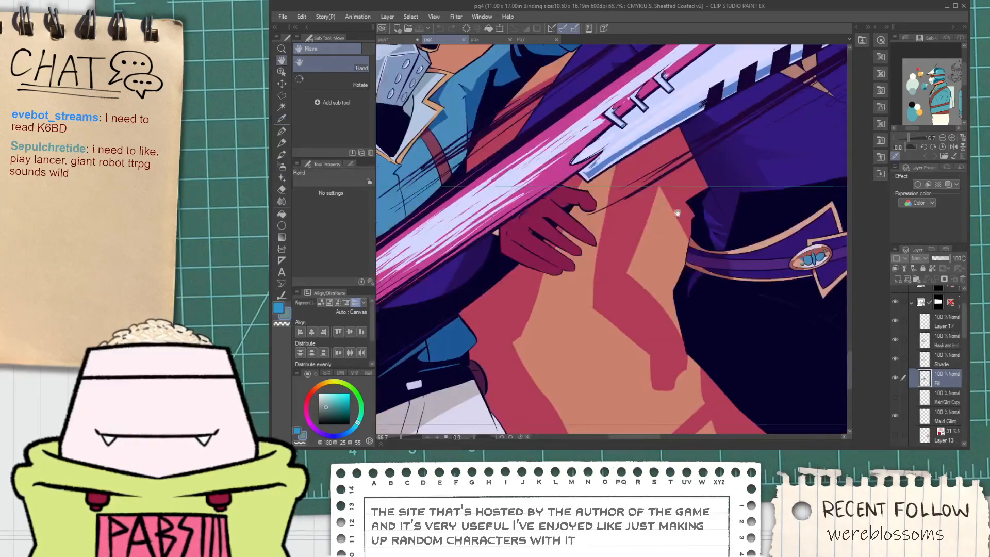
{"action": "left_click", "coordinate": [399, 40]}
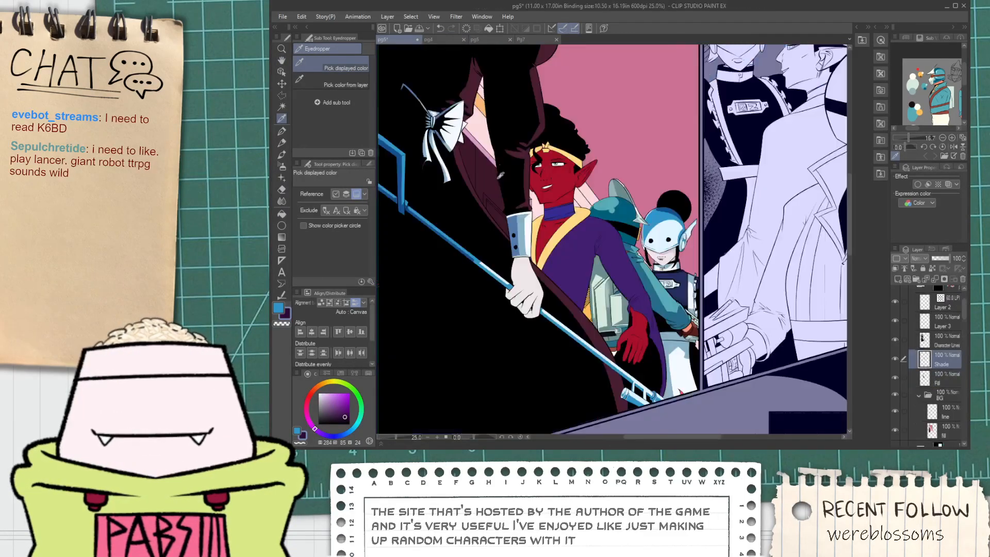
Draw a dark purple G-pen shadow stroke along the coat's sleeve fold above the armpit.
{"action": "scroll", "coordinate": [501, 177], "scroll_direction": "down", "scroll_amount": 2}
{"action": "left_click_drag", "start_coordinate": [539, 355], "coordinate": [508, 364]}
{"action": "scroll", "coordinate": [502, 214], "scroll_direction": "up", "scroll_amount": 7}
{"action": "scroll", "coordinate": [523, 182], "scroll_direction": "up", "scroll_amount": 1}
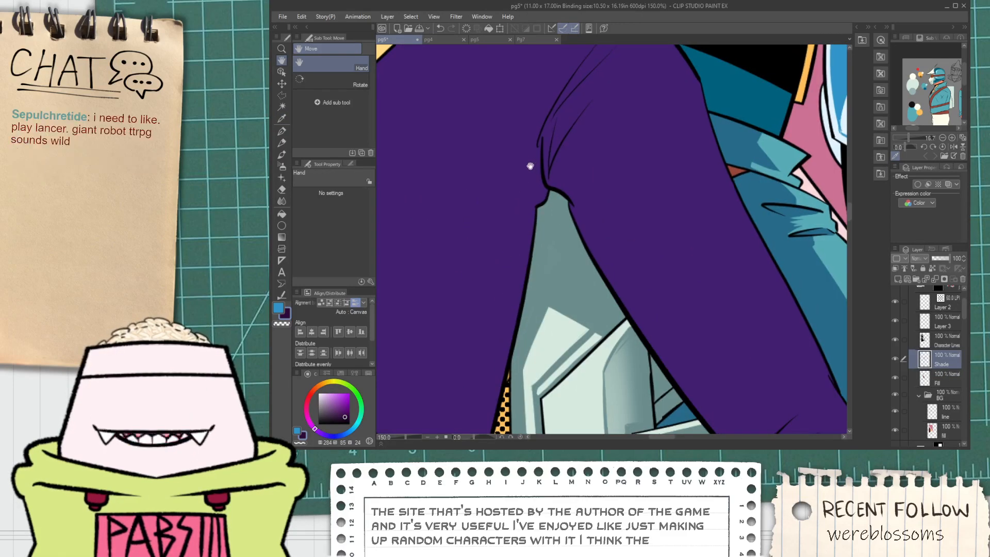
{"action": "key", "text": "p"}
{"action": "scroll", "coordinate": [530, 169], "scroll_direction": "up", "scroll_amount": 2}
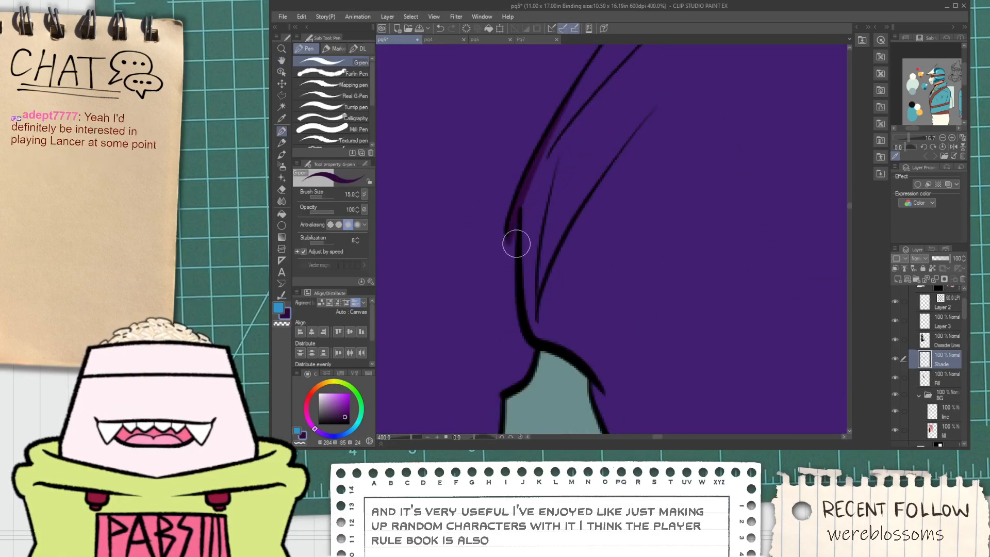
{"action": "left_click_drag", "start_coordinate": [522, 215], "coordinate": [569, 127]}
Outline a small pointed fold shadow in dark purple on the coat's torso beside the armpit.
{"action": "scroll", "coordinate": [562, 170], "scroll_direction": "down", "scroll_amount": 2}
{"action": "key", "text": "space"}
{"action": "scroll", "coordinate": [510, 278], "scroll_direction": "down", "scroll_amount": 2}
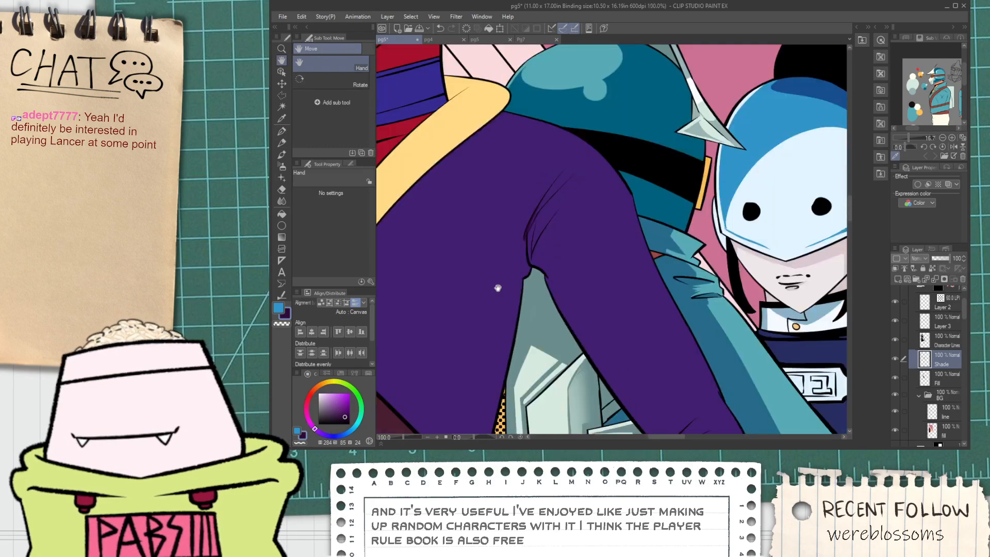
{"action": "left_click_drag", "start_coordinate": [495, 287], "coordinate": [626, 267]}
{"action": "scroll", "coordinate": [644, 254], "scroll_direction": "up", "scroll_amount": 1}
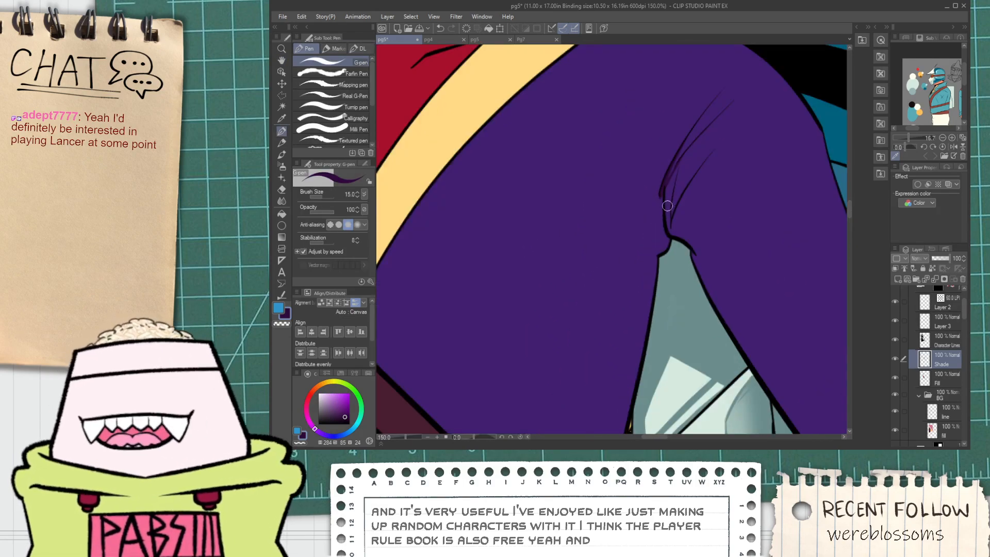
{"action": "scroll", "coordinate": [658, 192], "scroll_direction": "up", "scroll_amount": 1}
{"action": "mouse_move", "coordinate": [662, 193]}
{"action": "left_mouse_down"}
{"action": "mouse_move", "coordinate": [652, 228]}
{"action": "mouse_move", "coordinate": [631, 233]}
{"action": "mouse_move", "coordinate": [634, 332]}
{"action": "mouse_move", "coordinate": [634, 245]}
{"action": "mouse_move", "coordinate": [647, 277]}
{"action": "left_mouse_up"}
{"action": "scroll", "coordinate": [639, 249], "scroll_direction": "down", "scroll_amount": 2}
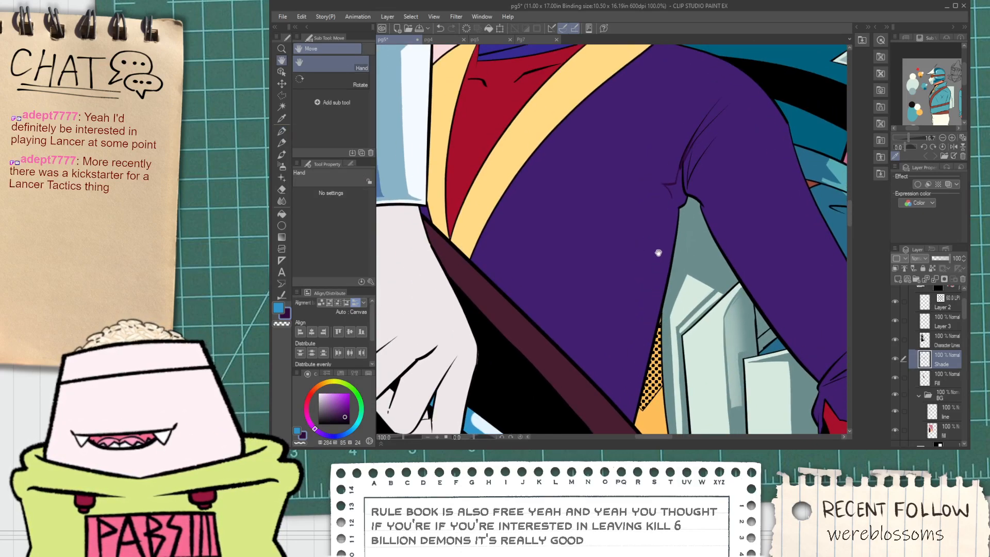
Extend the pointed fold's shadow edge down the torso to the sash and fill the enclosed area beside the armpit in dark purple.
{"action": "mouse_move", "coordinate": [672, 196]}
{"action": "left_mouse_down"}
{"action": "mouse_move", "coordinate": [620, 330]}
{"action": "mouse_move", "coordinate": [571, 377]}
{"action": "mouse_move", "coordinate": [597, 290]}
{"action": "left_mouse_up"}
{"action": "scroll", "coordinate": [586, 315], "scroll_direction": "up", "scroll_amount": 1}
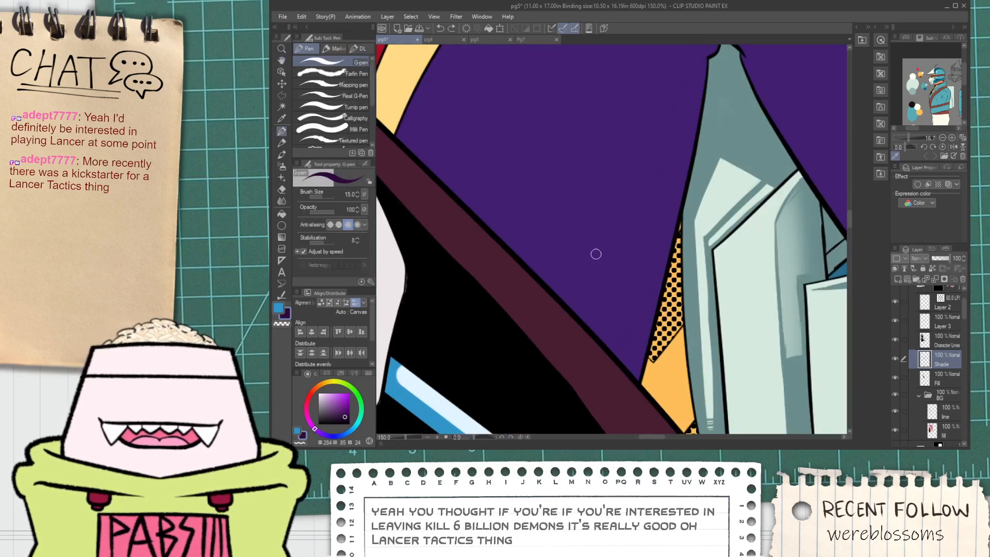
{"action": "left_click_drag", "start_coordinate": [596, 254], "coordinate": [587, 313]}
{"action": "left_click_drag", "start_coordinate": [541, 354], "coordinate": [677, 107]}
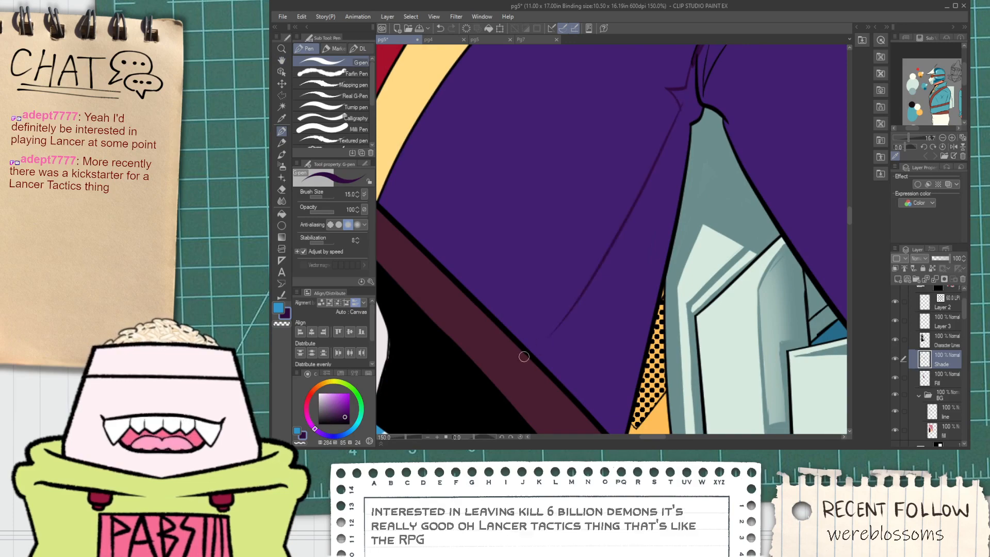
{"action": "key", "text": "g"}
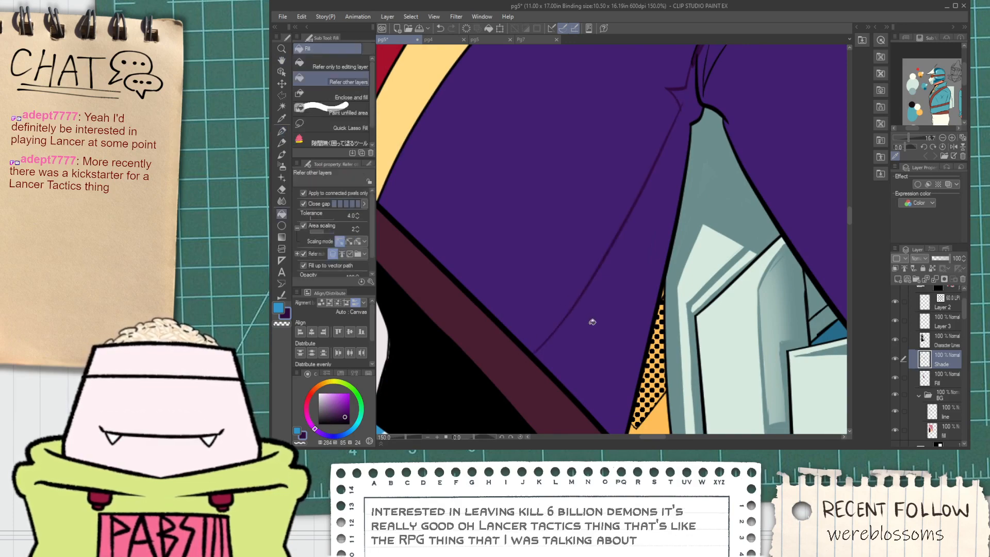
{"action": "left_click", "coordinate": [593, 322]}
{"action": "scroll", "coordinate": [596, 318], "scroll_direction": "down", "scroll_amount": 1}
{"action": "scroll", "coordinate": [596, 319], "scroll_direction": "down", "scroll_amount": 1}
{"action": "scroll", "coordinate": [570, 336], "scroll_direction": "up", "scroll_amount": 2}
{"action": "left_click", "coordinate": [601, 294]}
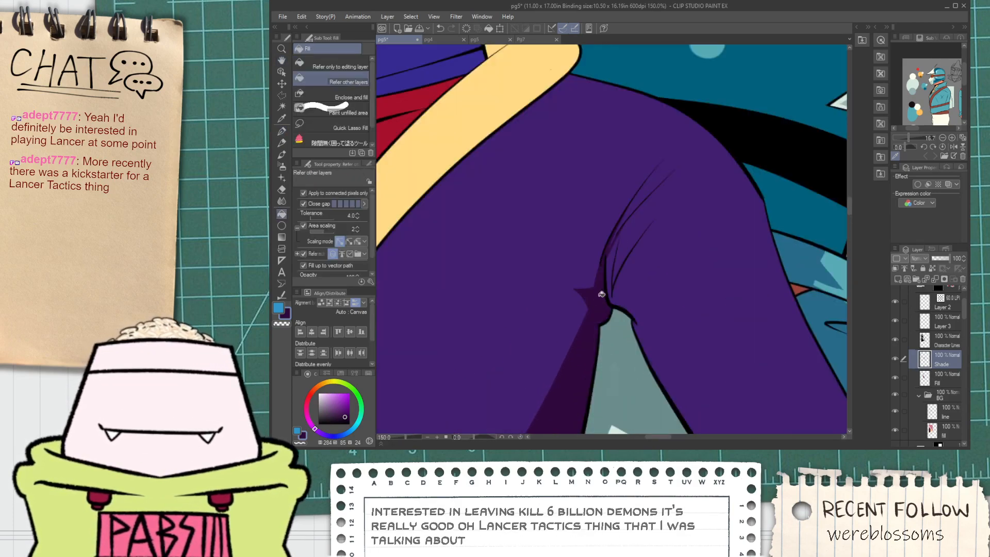
Outline the narrow sleeve fold between the crease lines above the armpit and fill it with dark purple.
{"action": "key", "text": "p"}
{"action": "scroll", "coordinate": [621, 237], "scroll_direction": "up", "scroll_amount": 3}
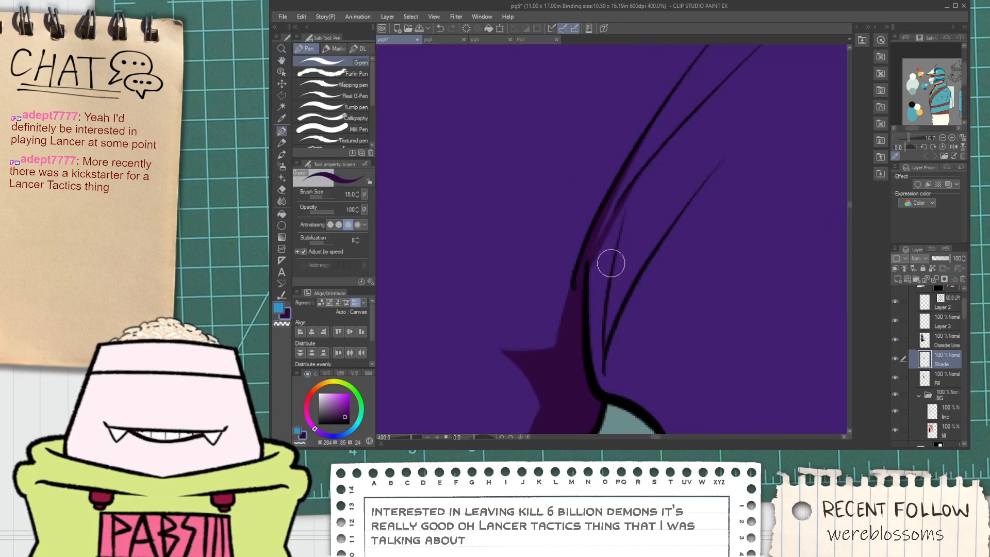
{"action": "key", "text": "g"}
{"action": "left_click", "coordinate": [623, 215]}
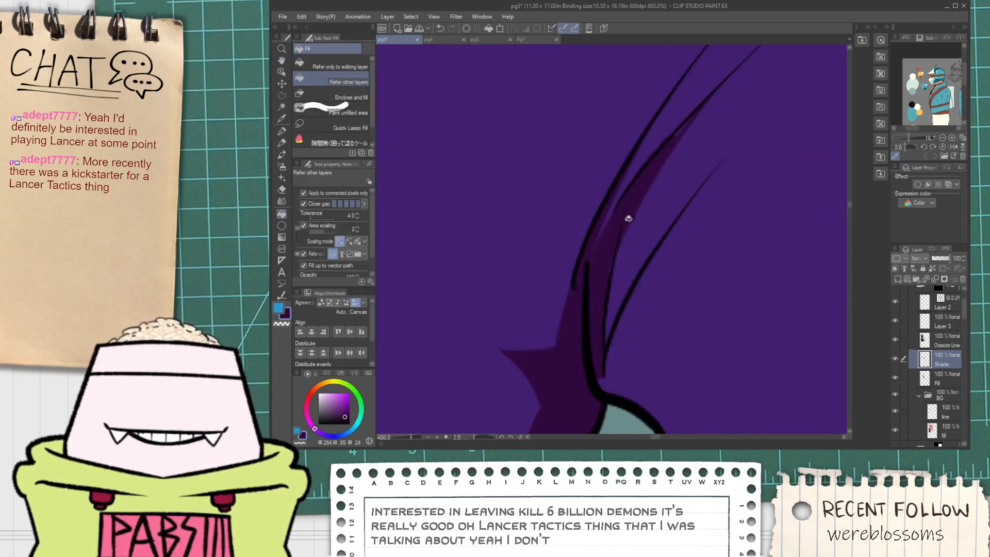
{"action": "key", "text": "p"}
{"action": "scroll", "coordinate": [652, 187], "scroll_direction": "down", "scroll_amount": 2}
{"action": "key", "text": "h"}
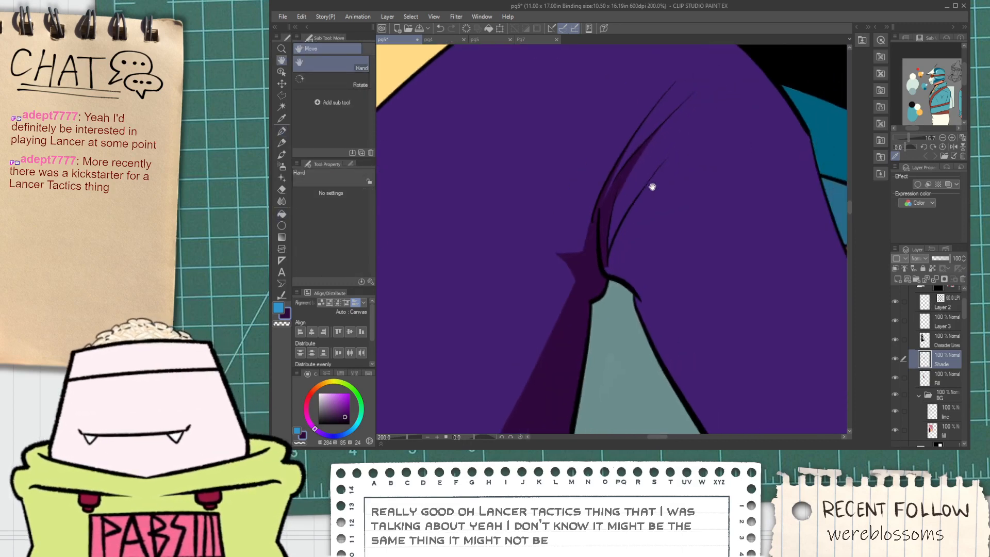
Widen the narrow sleeve fold shadow with a G-pen stroke curving up from the armpit along its outer edge.
{"action": "scroll", "coordinate": [652, 187], "scroll_direction": "up", "scroll_amount": 2}
{"action": "key", "text": "p"}
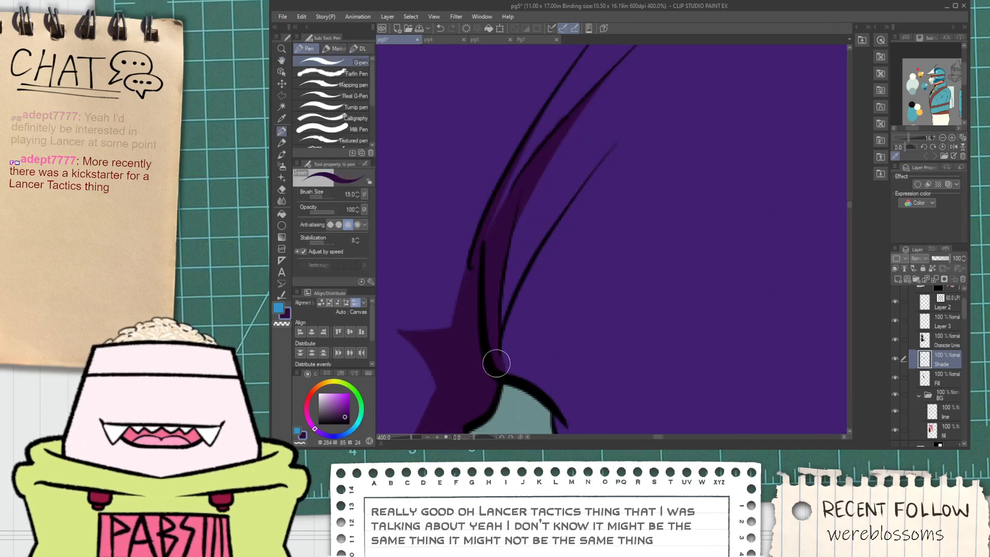
{"action": "left_click_drag", "start_coordinate": [498, 353], "coordinate": [554, 134]}
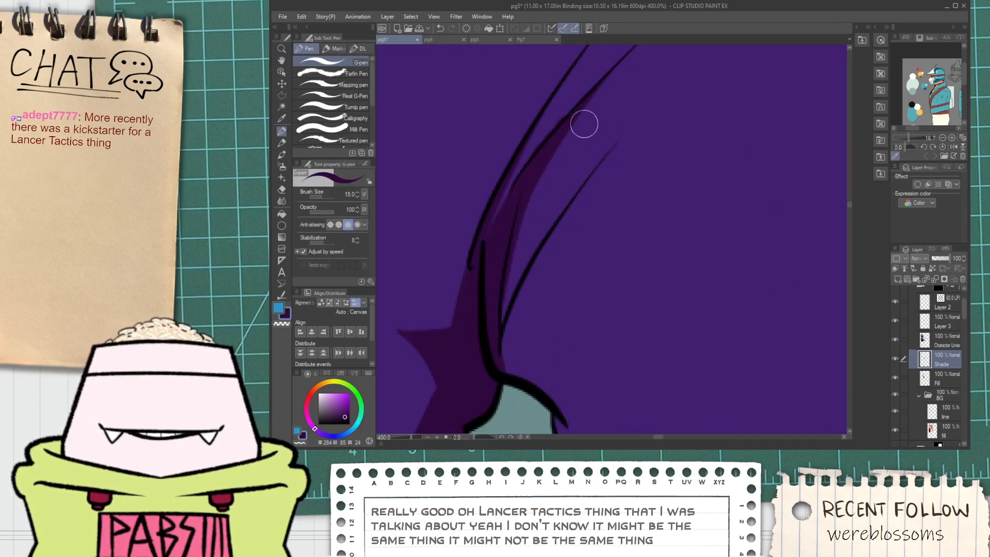
{"action": "scroll", "coordinate": [559, 190], "scroll_direction": "up", "scroll_amount": 2}
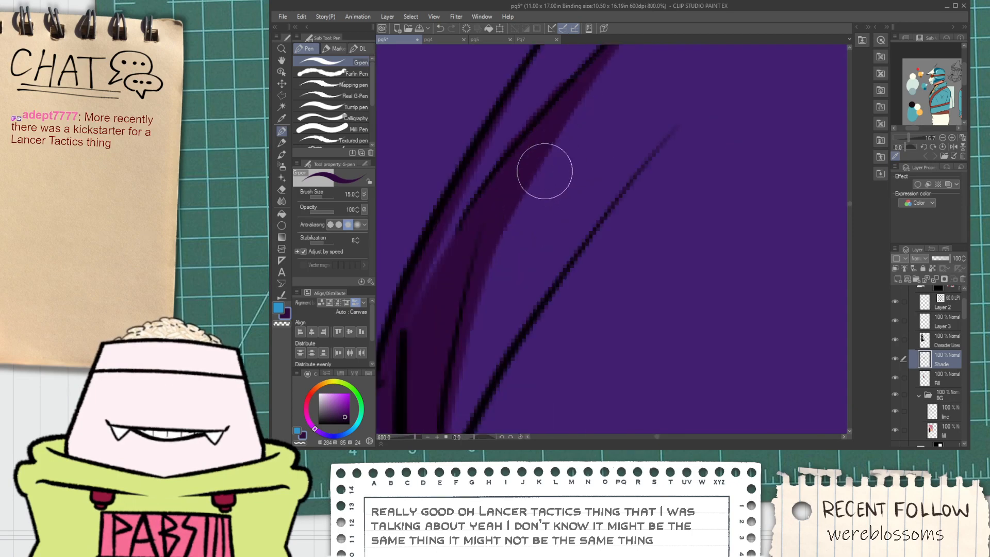
Join the fold shadow to the lowest armpit crease with a curved, pointed edge and fill the enclosed space in dark purple.
{"action": "left_click_drag", "start_coordinate": [542, 169], "coordinate": [699, 135]}
{"action": "key", "text": "ctrl+z"}
{"action": "left_click_drag", "start_coordinate": [527, 187], "coordinate": [674, 141]}
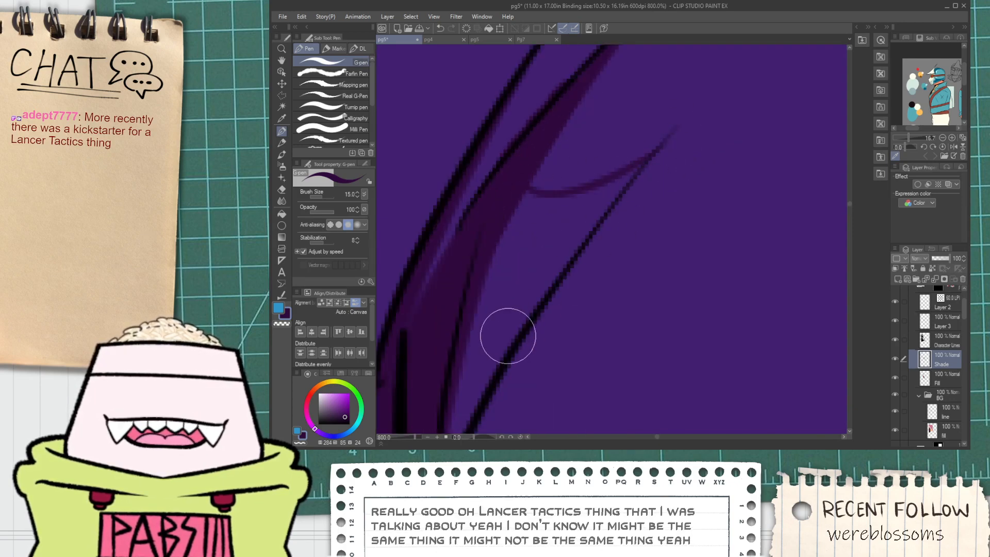
{"action": "scroll", "coordinate": [508, 336], "scroll_direction": "down", "scroll_amount": 2}
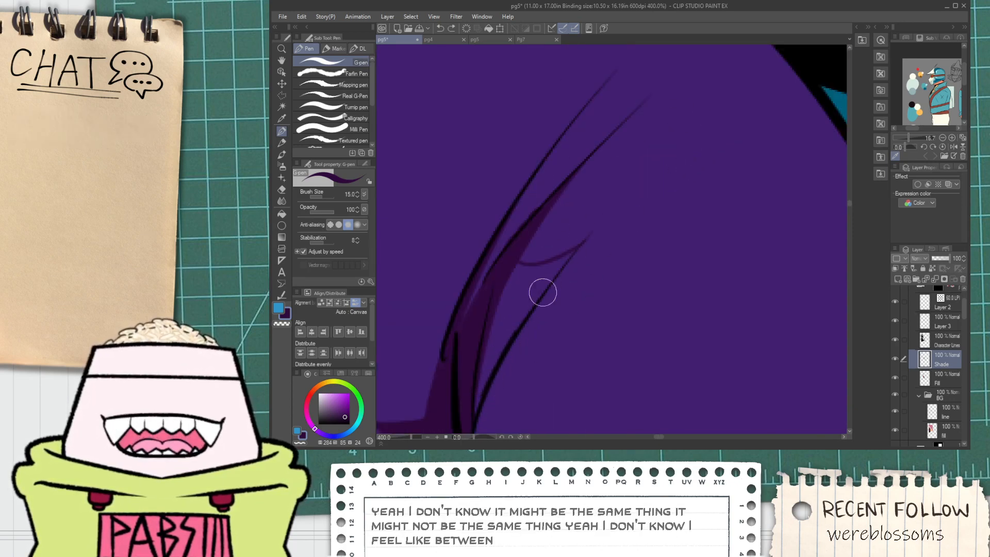
{"action": "left_click_drag", "start_coordinate": [522, 321], "coordinate": [608, 201]}
{"action": "key", "text": "g"}
{"action": "left_click", "coordinate": [518, 302]}
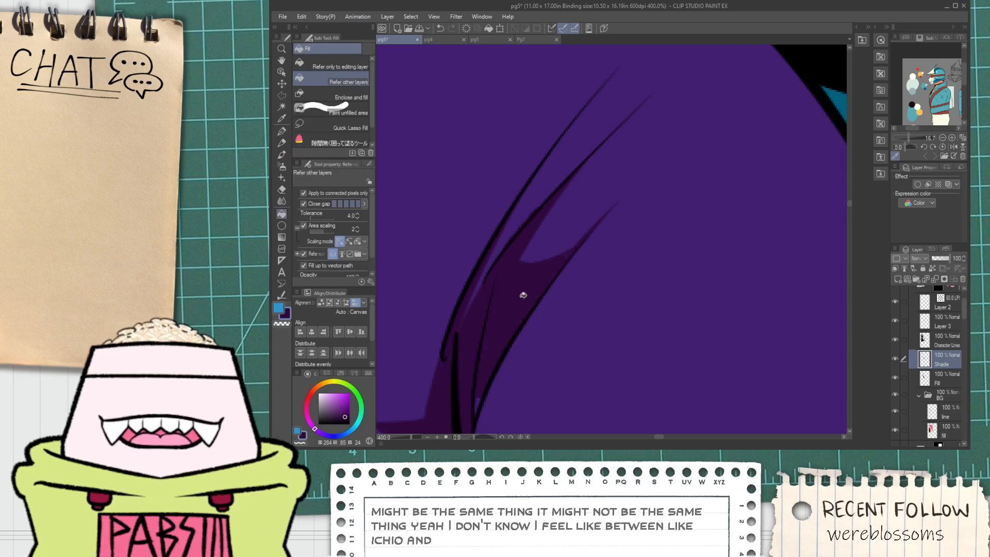
Draw a thin dark purple shadow along the outer side of the lowest armpit crease.
{"action": "scroll", "coordinate": [515, 300], "scroll_direction": "down", "scroll_amount": 2}
{"action": "key", "text": "p"}
{"action": "scroll", "coordinate": [508, 326], "scroll_direction": "up", "scroll_amount": 2}
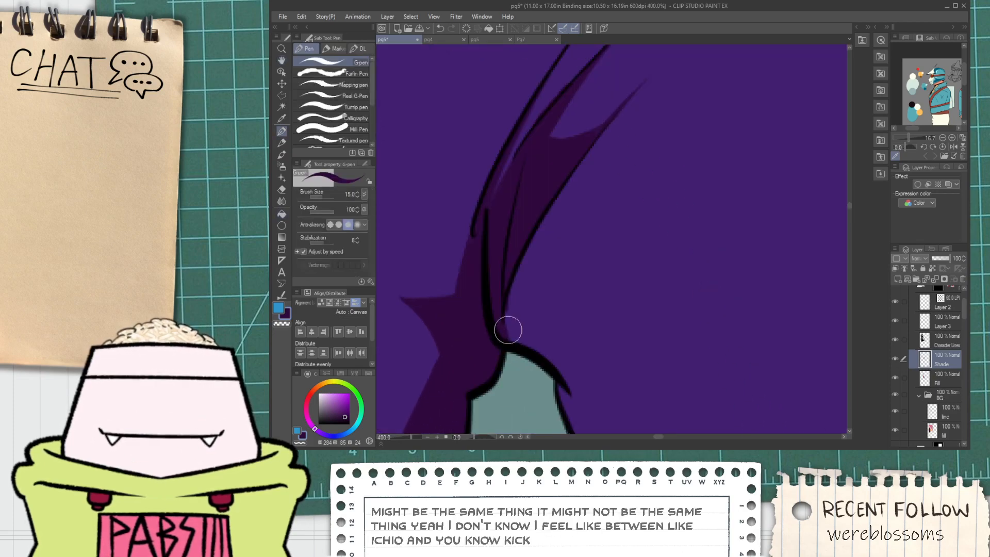
{"action": "mouse_move", "coordinate": [507, 336]}
{"action": "left_mouse_down"}
{"action": "mouse_move", "coordinate": [547, 257]}
{"action": "mouse_move", "coordinate": [649, 136]}
{"action": "left_mouse_up"}
Draw a curved shadow edge from the lowest armpit crease down the underside of the upper sleeve, redoing unsatisfactory strokes.
{"action": "scroll", "coordinate": [537, 304], "scroll_direction": "down", "scroll_amount": 2}
{"action": "scroll", "coordinate": [539, 302], "scroll_direction": "down", "scroll_amount": 3}
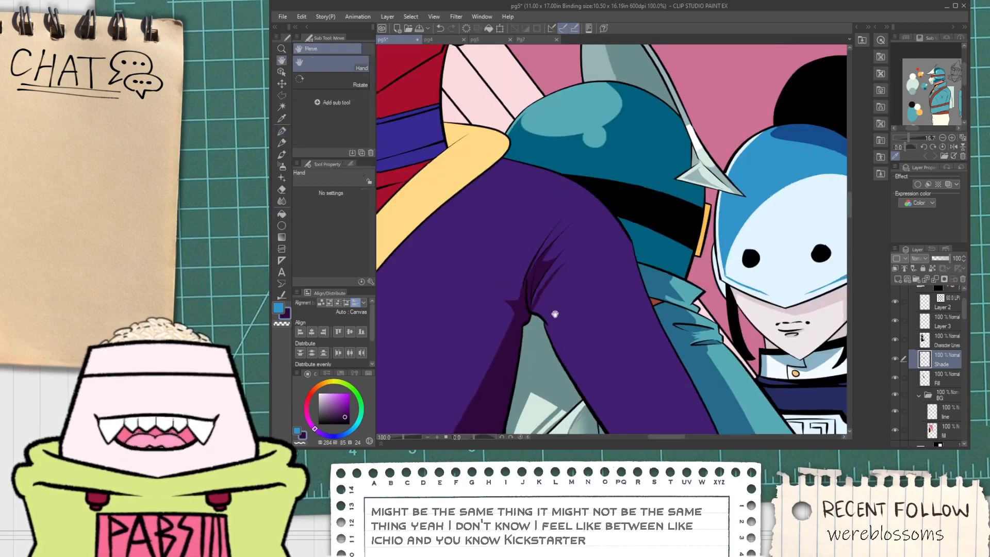
{"action": "scroll", "coordinate": [516, 232], "scroll_direction": "up", "scroll_amount": 3}
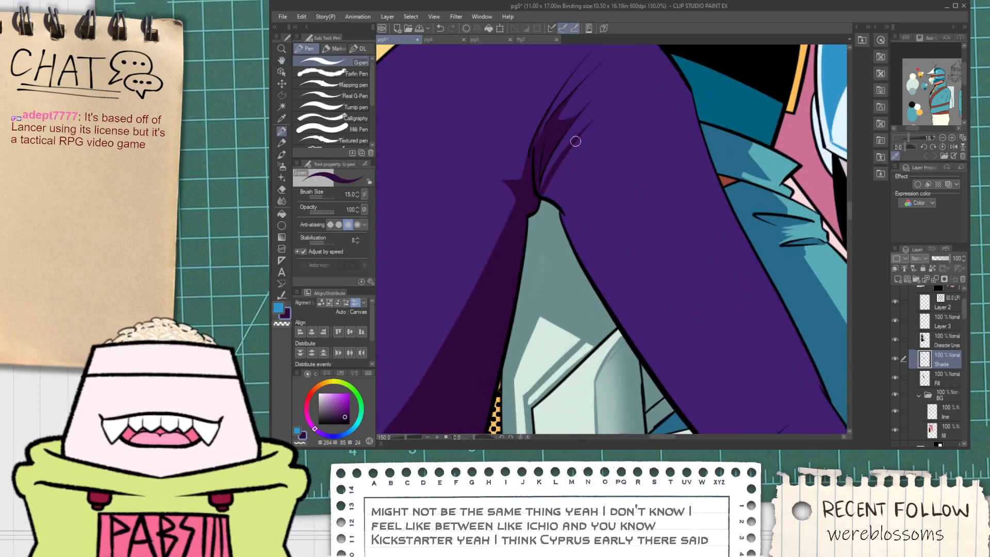
{"action": "mouse_move", "coordinate": [576, 141]}
{"action": "left_mouse_down"}
{"action": "mouse_move", "coordinate": [613, 305]}
{"action": "mouse_move", "coordinate": [636, 336]}
{"action": "left_mouse_up"}
{"action": "key", "text": "ctrl+z"}
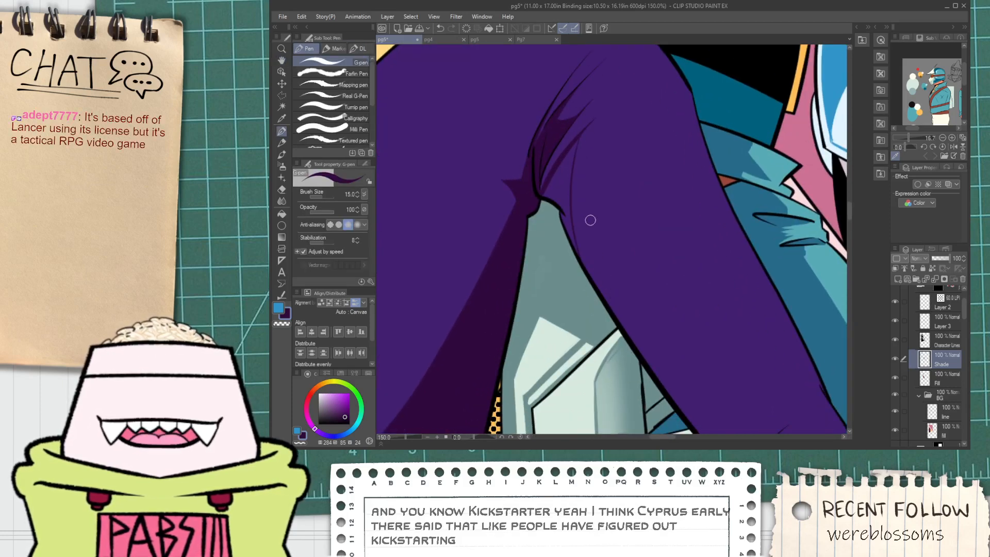
{"action": "key", "text": "ctrl+z"}
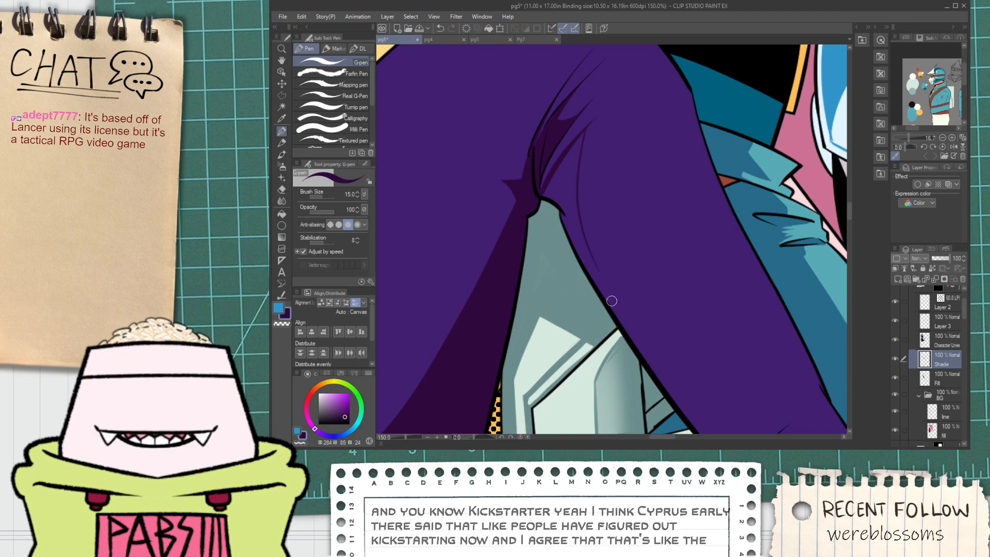
Continue the underside shadow edge down to the elbow and angle it up to the tip of the upper elbow crease.
{"action": "key", "text": "space"}
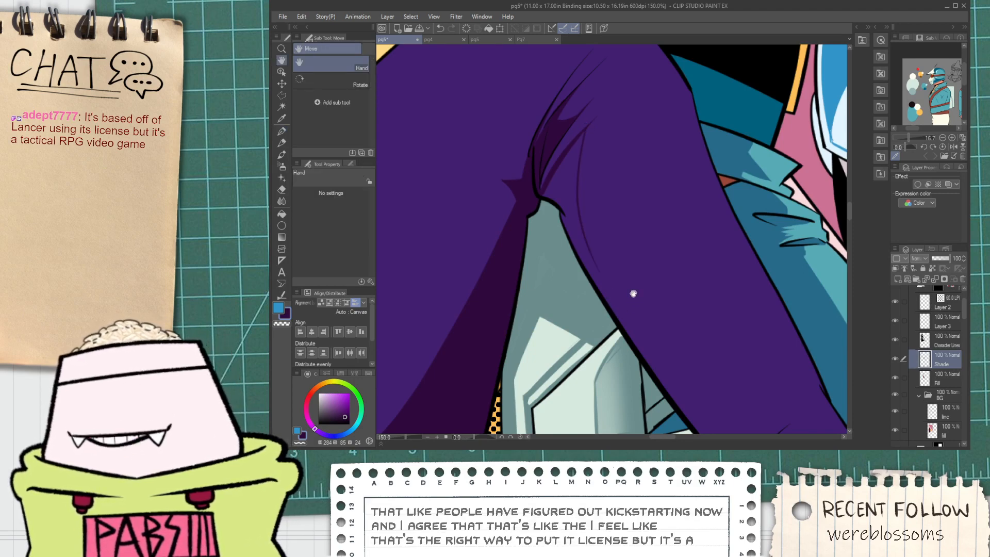
{"action": "left_click_drag", "start_coordinate": [637, 318], "coordinate": [574, 228]}
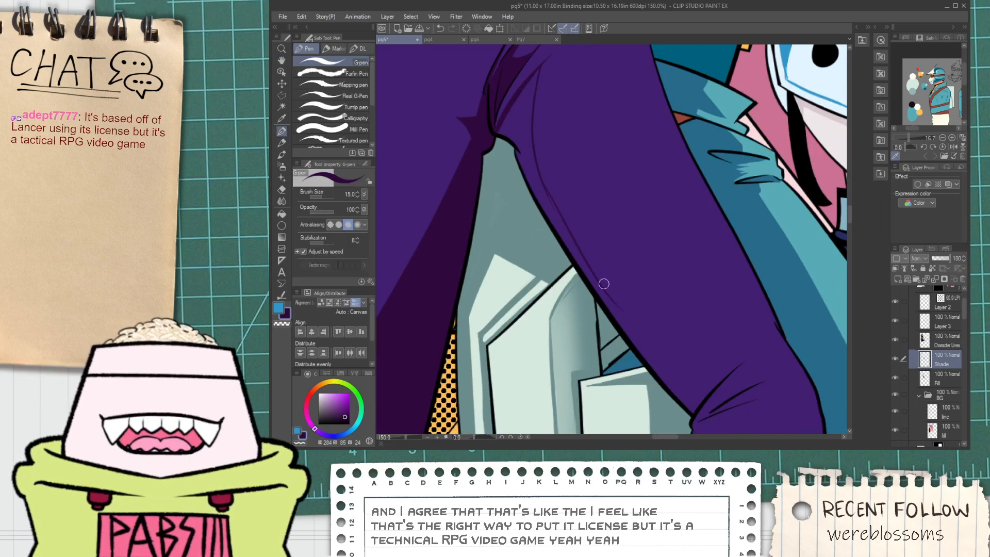
{"action": "left_click_drag", "start_coordinate": [531, 183], "coordinate": [692, 400]}
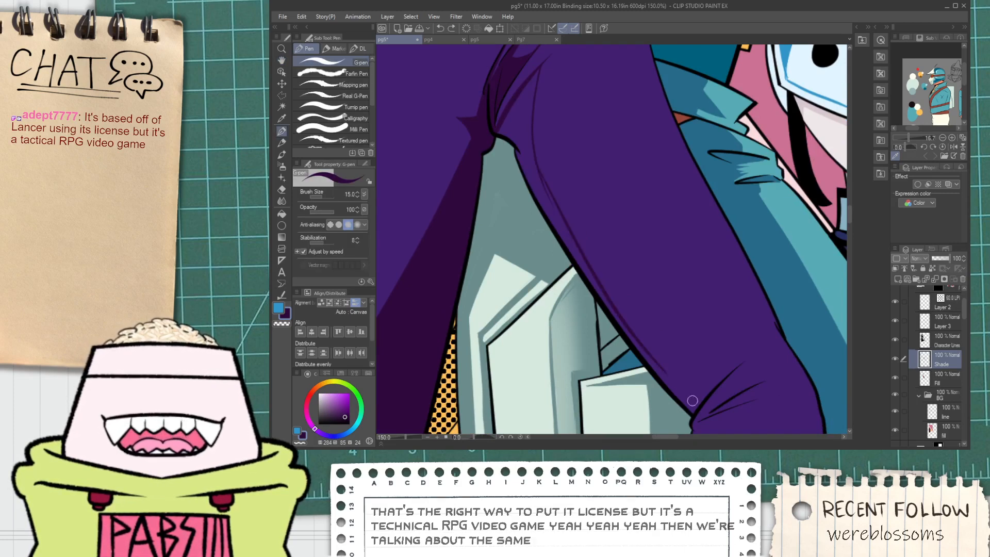
{"action": "scroll", "coordinate": [690, 394], "scroll_direction": "up", "scroll_amount": 5}
{"action": "left_click_drag", "start_coordinate": [579, 281], "coordinate": [750, 223]}
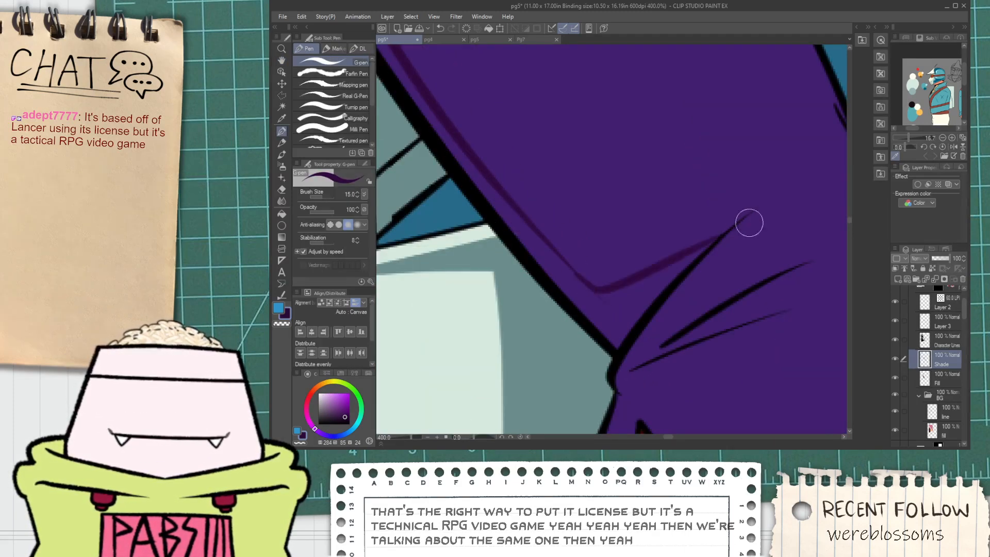
Outline a notched shadow between the two lower elbow creases in dark purple.
{"action": "left_click_drag", "start_coordinate": [718, 270], "coordinate": [641, 238]}
{"action": "left_click_drag", "start_coordinate": [578, 295], "coordinate": [676, 229]}
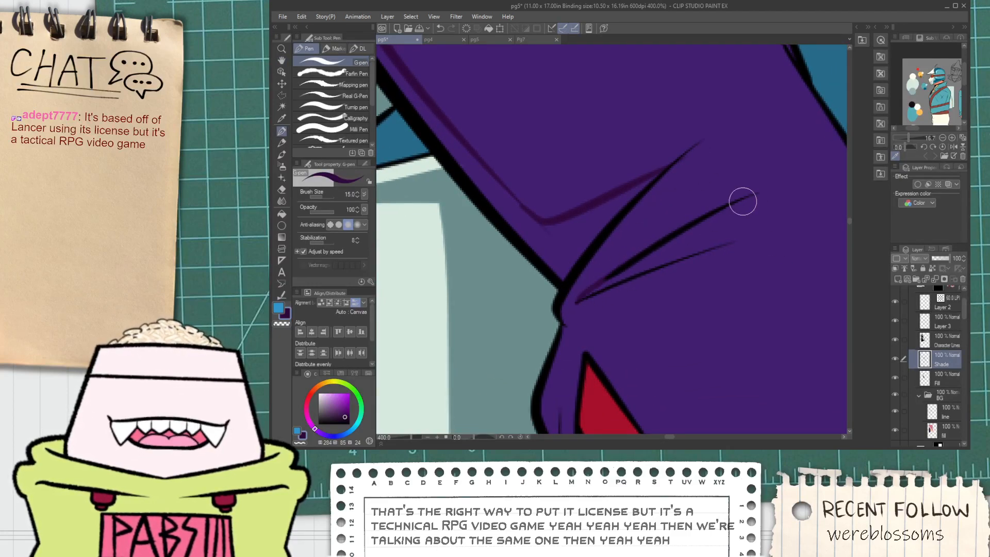
{"action": "key", "text": "ctrl+z"}
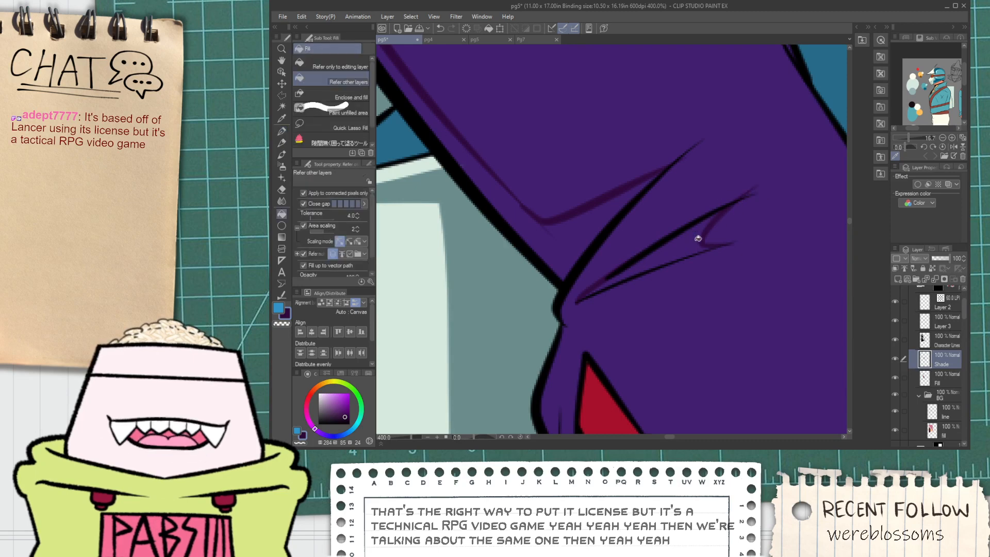
Try filling the notched shadow between the two lower elbow creases.
{"action": "key", "text": "g"}
{"action": "left_click", "coordinate": [679, 246]}
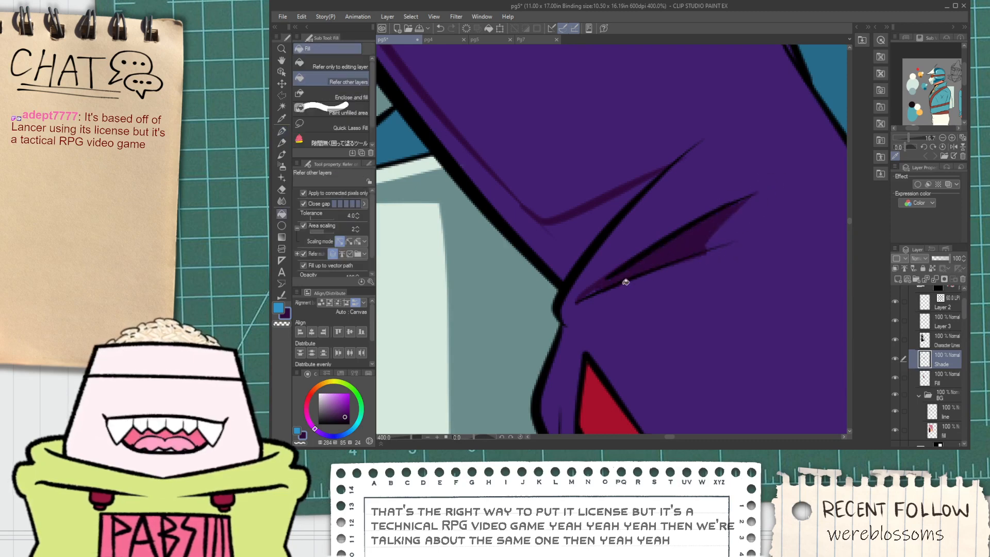
{"action": "key", "text": "ctrl+z"}
Redraw the lower edge of the notched elbow shadow with a longer taper, fill the shape and extend its upper tip.
{"action": "key", "text": "p"}
{"action": "left_click_drag", "start_coordinate": [588, 295], "coordinate": [694, 240]}
{"action": "key", "text": "ctrl+z"}
{"action": "mouse_move", "coordinate": [586, 296]}
{"action": "left_mouse_down"}
{"action": "mouse_move", "coordinate": [689, 251]}
{"action": "mouse_move", "coordinate": [600, 288]}
{"action": "mouse_move", "coordinate": [663, 257]}
{"action": "mouse_move", "coordinate": [623, 276]}
{"action": "mouse_move", "coordinate": [770, 232]}
{"action": "left_mouse_up"}
{"action": "key", "text": "ctrl+z"}
{"action": "left_click_drag", "start_coordinate": [652, 271], "coordinate": [768, 231]}
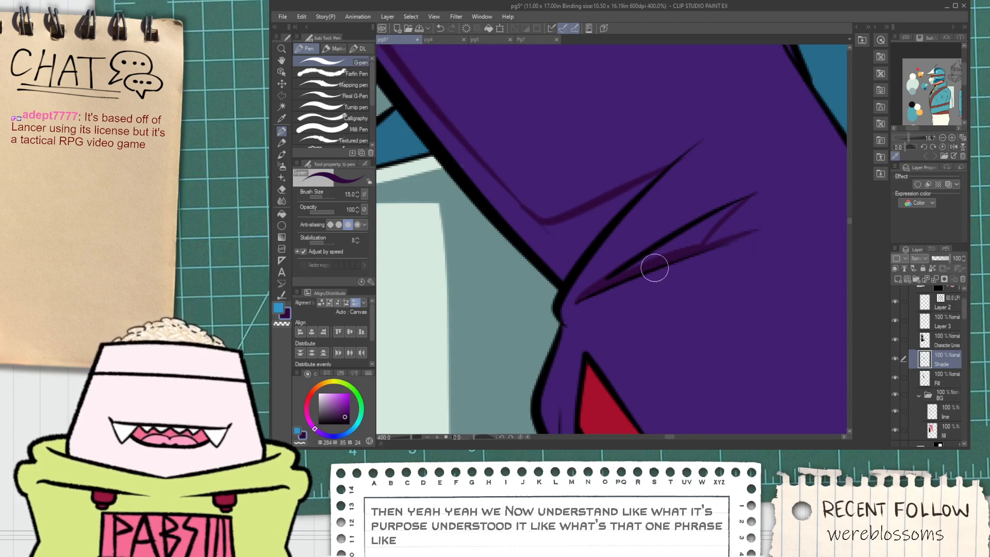
{"action": "key", "text": "g"}
{"action": "left_click", "coordinate": [677, 241]}
{"action": "key", "text": "p"}
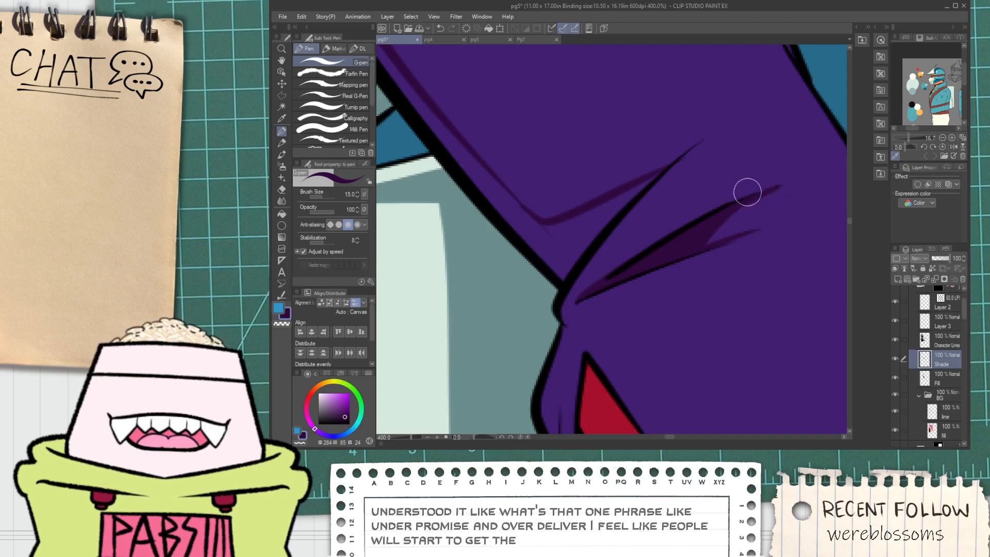
Fill the underside sleeve shadow at the elbow with dark purple and refine its point along the upper crease.
{"action": "key", "text": "g"}
{"action": "left_click", "coordinate": [576, 221]}
{"action": "scroll", "coordinate": [567, 232], "scroll_direction": "down", "scroll_amount": 2}
{"action": "key", "text": "p"}
{"action": "scroll", "coordinate": [597, 208], "scroll_direction": "up", "scroll_amount": 2}
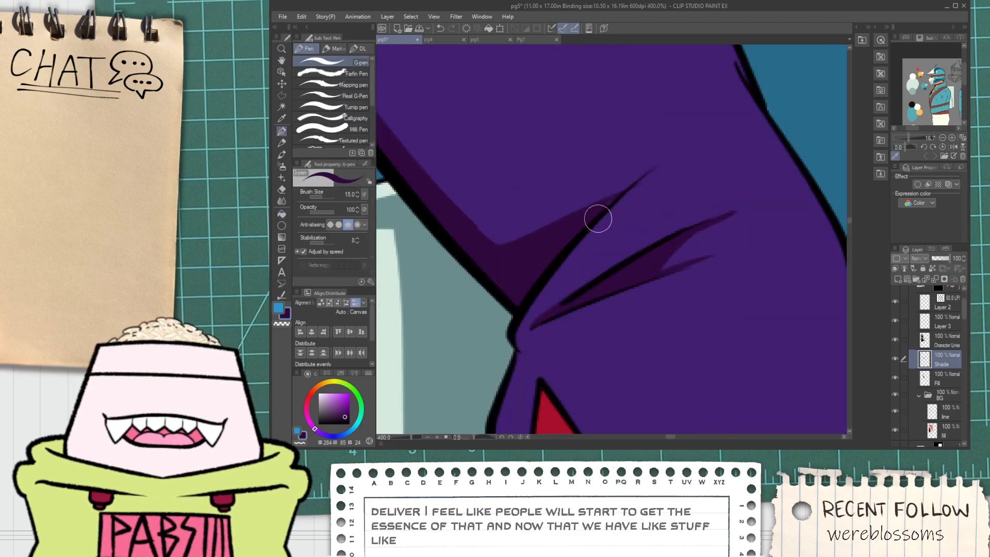
Fill the remaining underside sleeve shadow from the armpit creases down the upper arm with dark purple.
{"action": "scroll", "coordinate": [631, 197], "scroll_direction": "down", "scroll_amount": 3}
{"action": "key", "text": "g"}
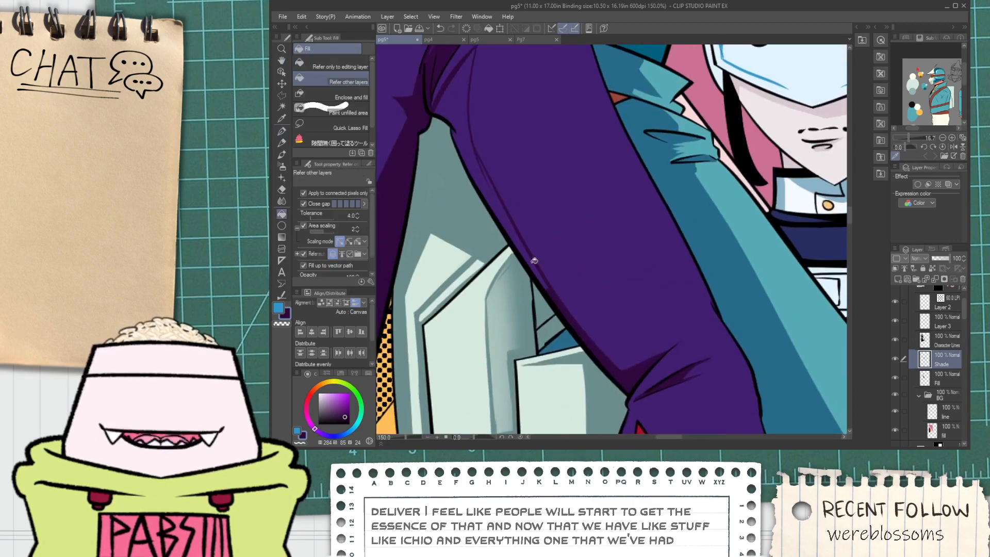
{"action": "key", "text": "space"}
{"action": "left_click_drag", "start_coordinate": [480, 193], "coordinate": [517, 302]}
{"action": "left_click", "coordinate": [501, 252]}
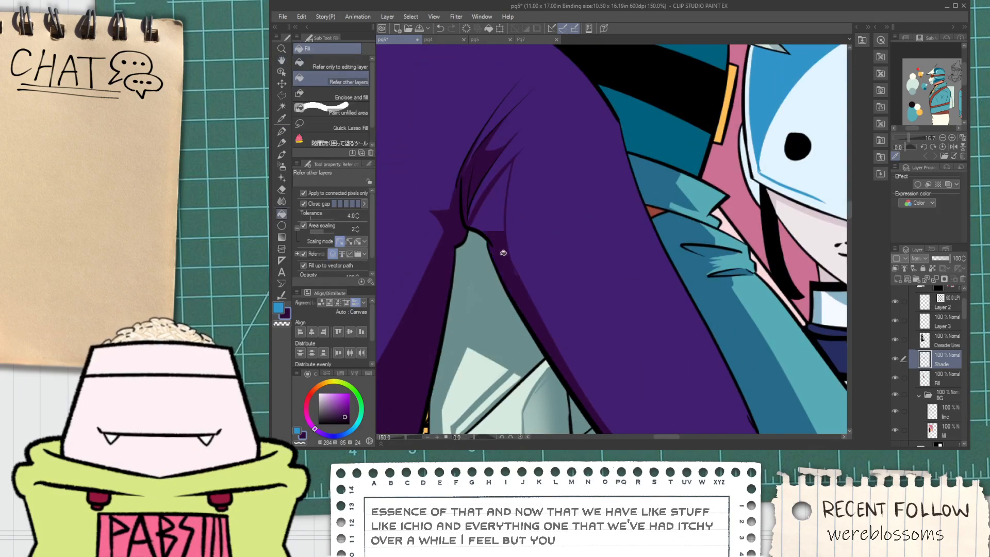
{"action": "left_click", "coordinate": [494, 222]}
{"action": "scroll", "coordinate": [498, 236], "scroll_direction": "up", "scroll_amount": 1}
{"action": "key", "text": "p"}
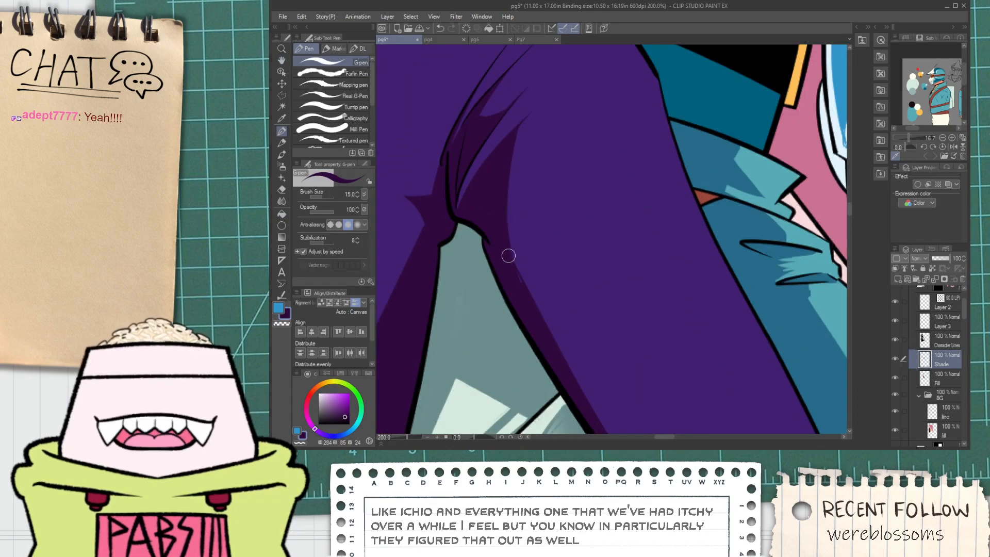
Outline a forked fold shadow between the upper and middle elbow creases, joining its two tips with a curve.
{"action": "scroll", "coordinate": [517, 276], "scroll_direction": "down", "scroll_amount": 2}
{"action": "key", "text": "space"}
{"action": "left_click_drag", "start_coordinate": [605, 332], "coordinate": [546, 228]}
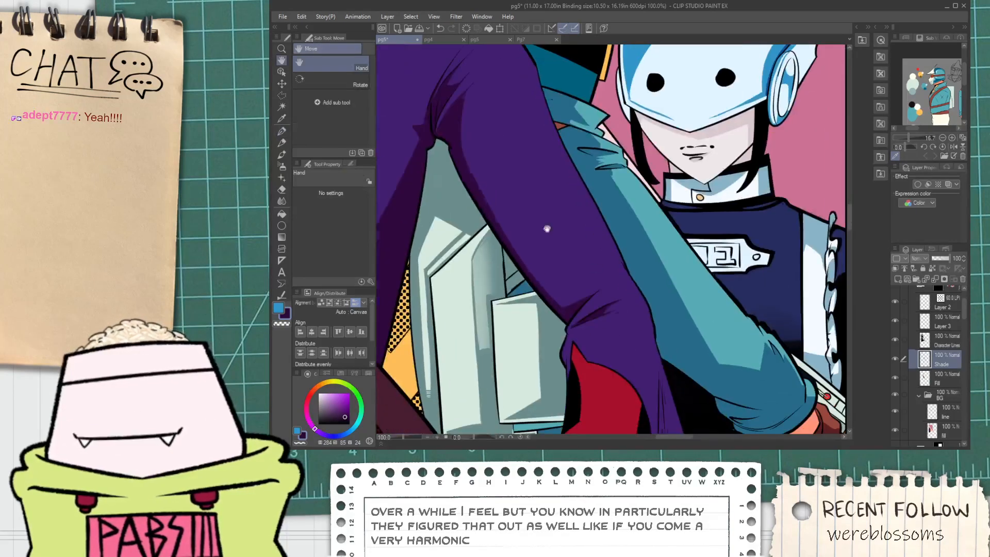
{"action": "scroll", "coordinate": [546, 228], "scroll_direction": "up", "scroll_amount": 1}
{"action": "mouse_move", "coordinate": [623, 355]}
{"action": "left_mouse_down"}
{"action": "mouse_move", "coordinate": [567, 283]}
{"action": "mouse_move", "coordinate": [627, 240]}
{"action": "left_mouse_up"}
{"action": "scroll", "coordinate": [567, 283], "scroll_direction": "up", "scroll_amount": 3}
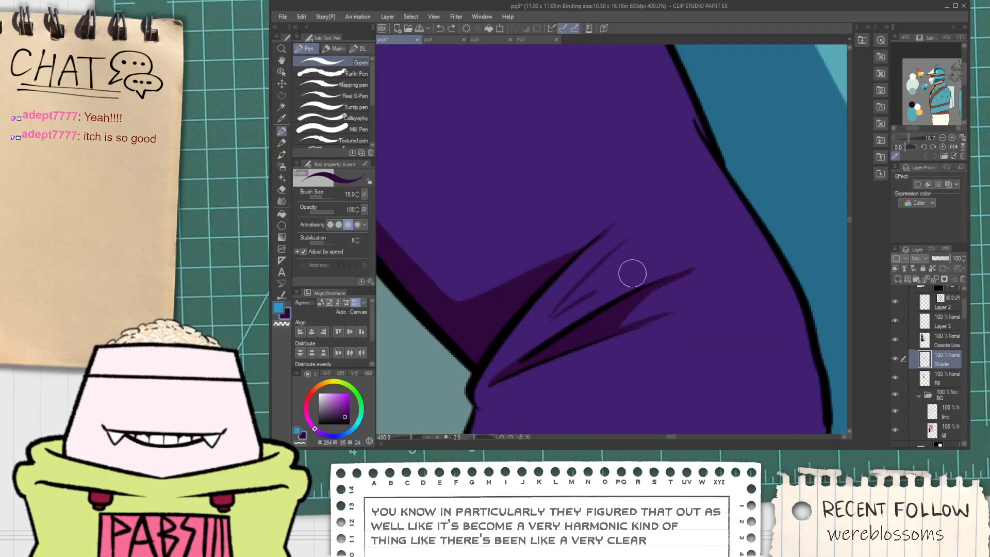
{"action": "left_click_drag", "start_coordinate": [633, 273], "coordinate": [699, 246]}
{"action": "scroll", "coordinate": [639, 267], "scroll_direction": "up", "scroll_amount": 2}
{"action": "left_click_drag", "start_coordinate": [623, 212], "coordinate": [639, 271]}
Try filling the forked fold shadow between the elbow creases with dark purple.
{"action": "key", "text": "g"}
{"action": "left_click", "coordinate": [573, 289]}
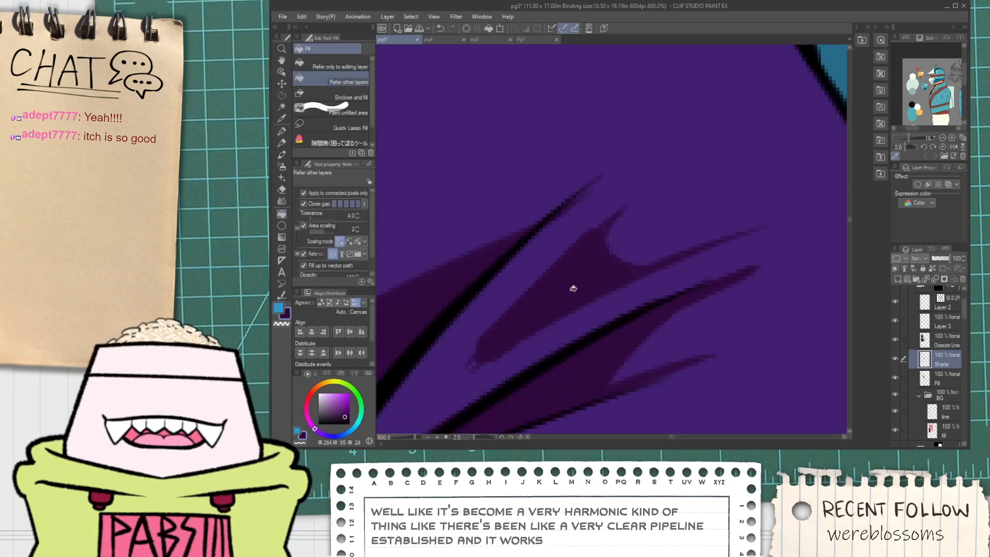
{"action": "key", "text": "ctrl+z"}
{"action": "key", "text": "p"}
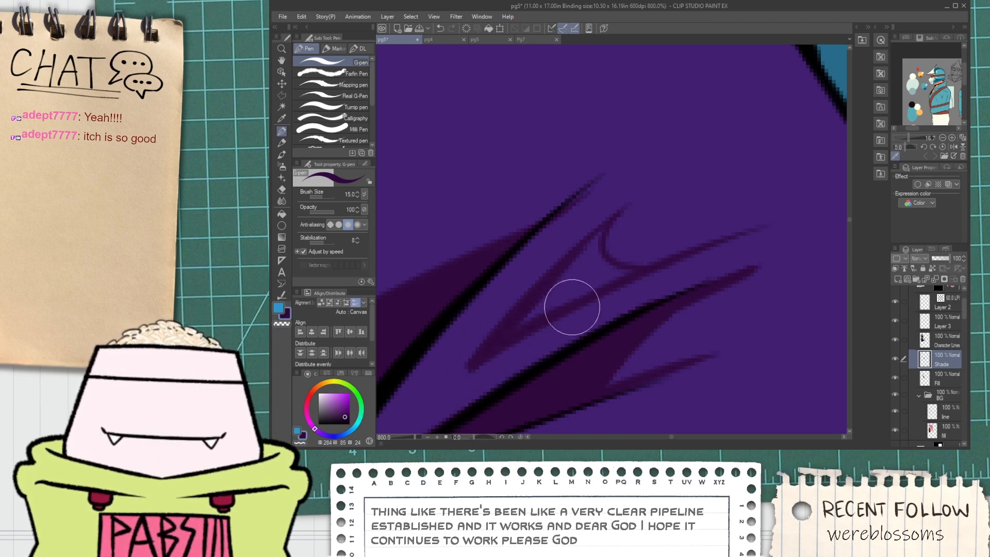
Fill the forked fold shadow between the upper and middle elbow creases with solid dark purple.
{"action": "left_click_drag", "start_coordinate": [605, 221], "coordinate": [597, 267]}
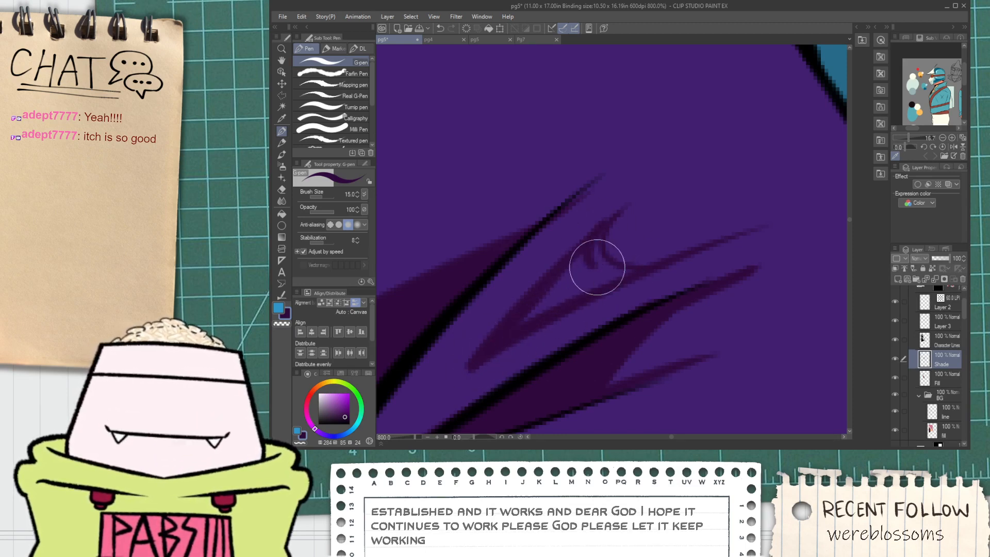
{"action": "key", "text": "ctrl+z"}
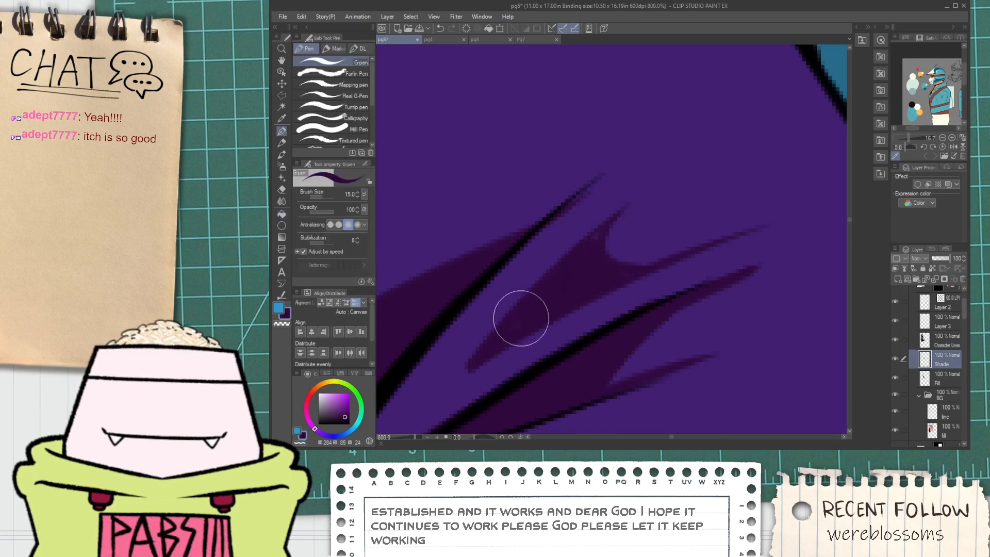
{"action": "mouse_move", "coordinate": [519, 320]}
{"action": "left_mouse_down"}
{"action": "mouse_move", "coordinate": [645, 200]}
{"action": "mouse_move", "coordinate": [569, 273]}
{"action": "mouse_move", "coordinate": [593, 254]}
{"action": "left_mouse_up"}
{"action": "scroll", "coordinate": [670, 194], "scroll_direction": "down", "scroll_amount": 10}
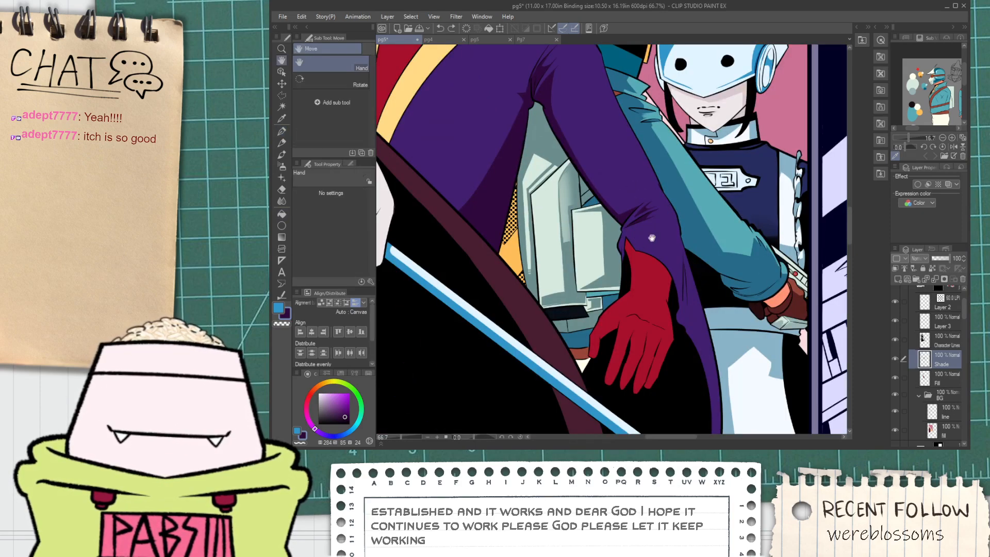
Outline the shadow on the narrow strip of sleeve beside the cuff opening and fill it with dark purple.
{"action": "scroll", "coordinate": [593, 229], "scroll_direction": "up", "scroll_amount": 6}
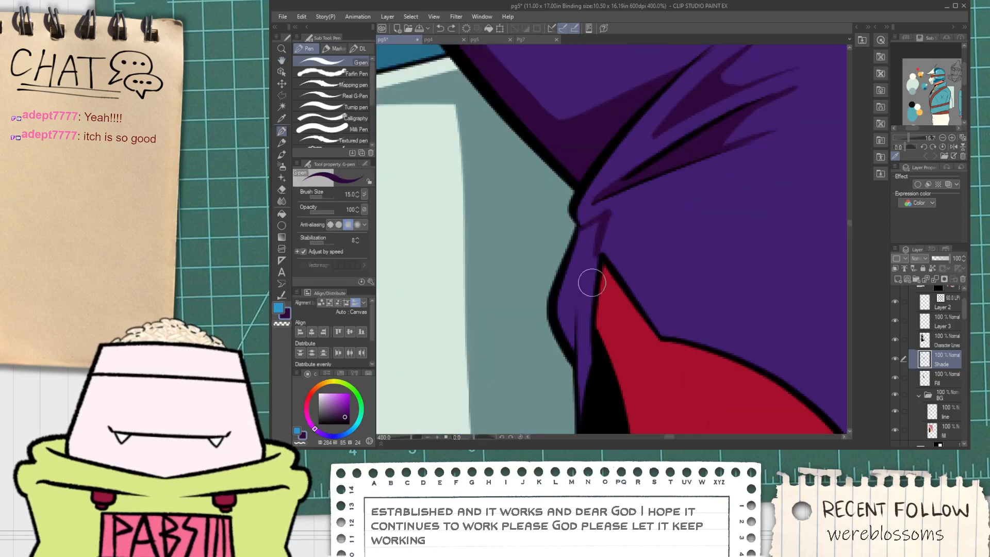
{"action": "left_click_drag", "start_coordinate": [592, 283], "coordinate": [598, 273]}
{"action": "key", "text": "g"}
{"action": "left_click", "coordinate": [588, 272]}
{"action": "key", "text": "p"}
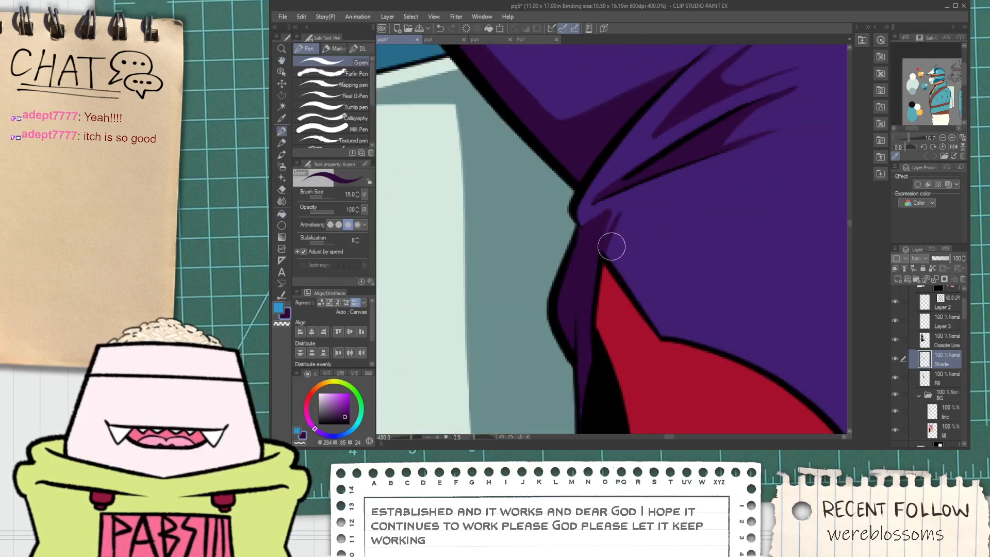
Extend the top of the cuff strip's shadow into a tapered dark purple point beneath the lowest elbow crease.
{"action": "scroll", "coordinate": [626, 211], "scroll_direction": "up", "scroll_amount": 2}
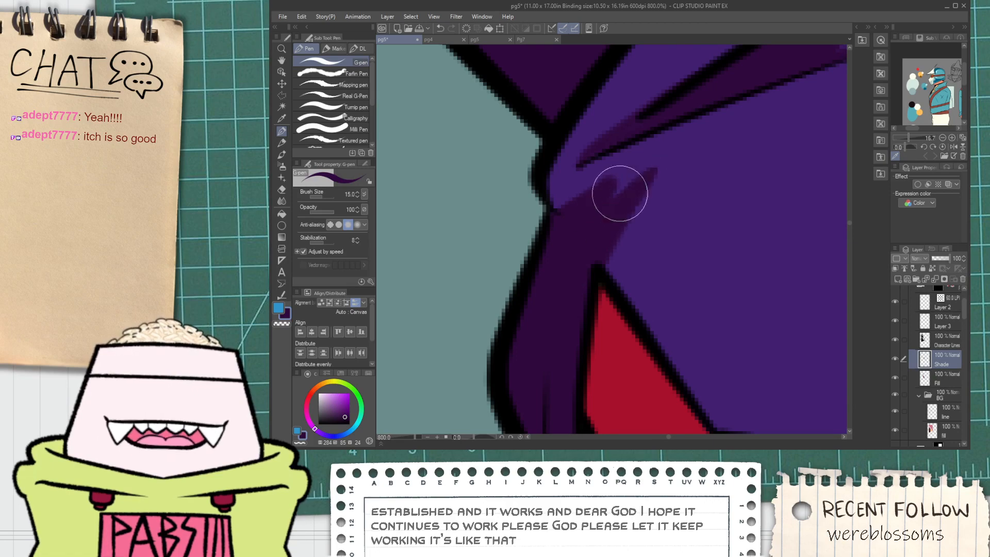
{"action": "left_click_drag", "start_coordinate": [572, 207], "coordinate": [720, 137]}
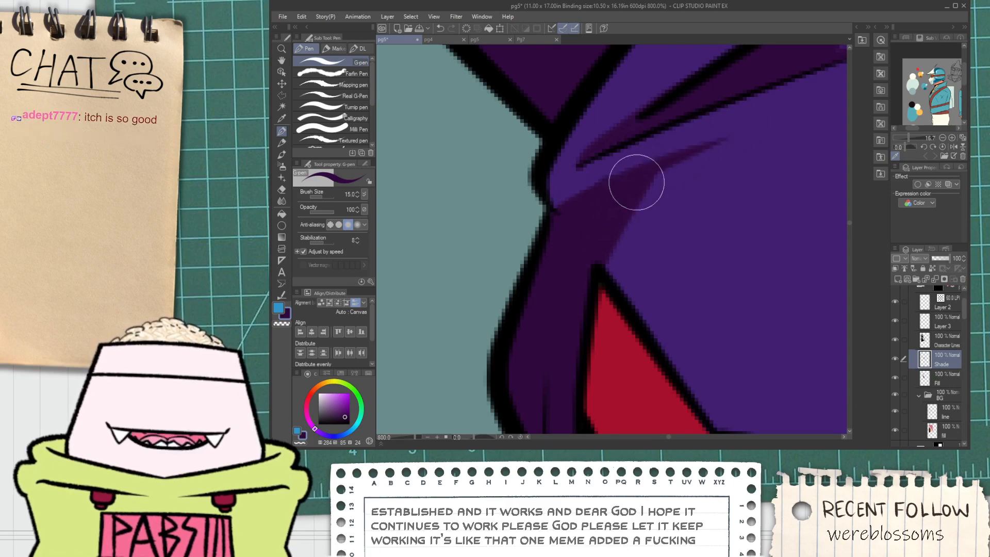
{"action": "scroll", "coordinate": [586, 215], "scroll_direction": "down", "scroll_amount": 5}
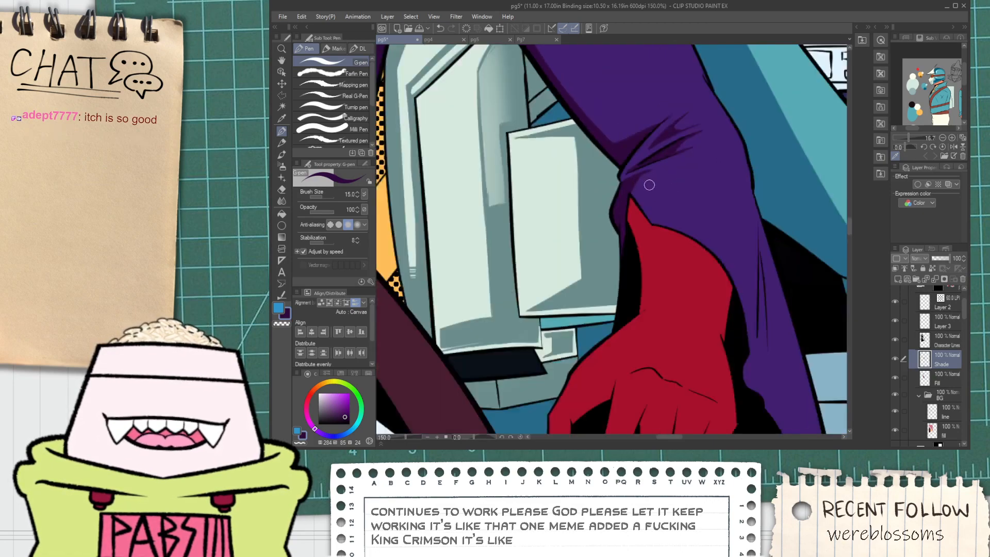
Outline a triangular shadow from below the elbow creases down the edge of the sleeve opening and fill it with dark purple.
{"action": "scroll", "coordinate": [586, 215], "scroll_direction": "up", "scroll_amount": 3}
{"action": "mouse_move", "coordinate": [562, 214]}
{"action": "left_mouse_down"}
{"action": "mouse_move", "coordinate": [598, 273]}
{"action": "mouse_move", "coordinate": [596, 235]}
{"action": "left_mouse_up"}
{"action": "key", "text": "p"}
{"action": "key", "text": "g"}
{"action": "left_click", "coordinate": [584, 217]}
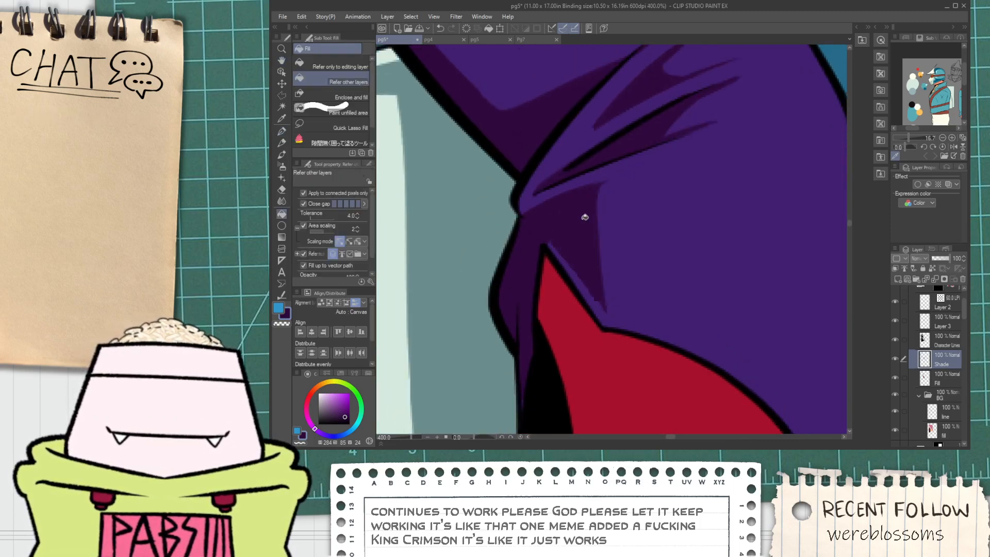
{"action": "key", "text": "p"}
{"action": "key", "text": "ctrl+z"}
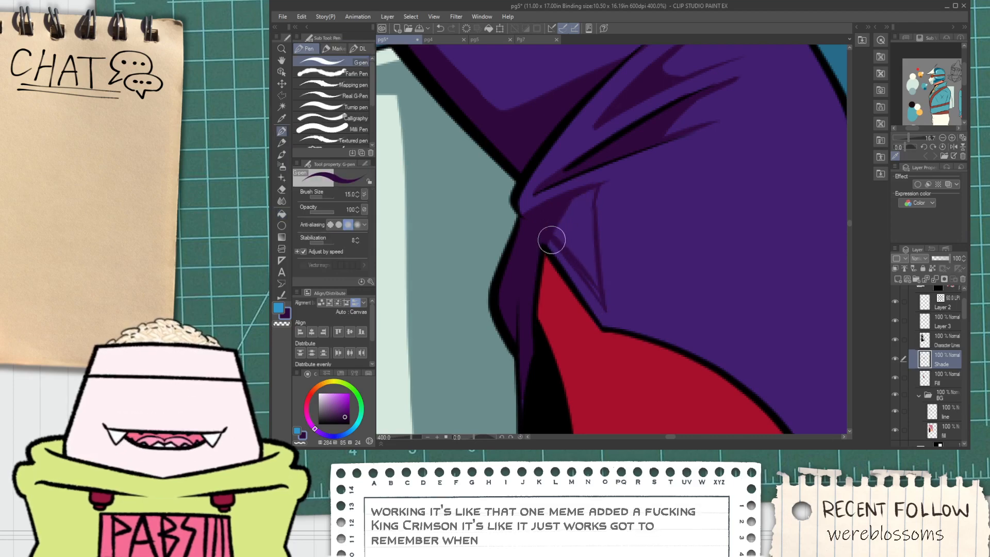
{"action": "key", "text": "g"}
{"action": "left_click", "coordinate": [584, 250]}
{"action": "key", "text": "p"}
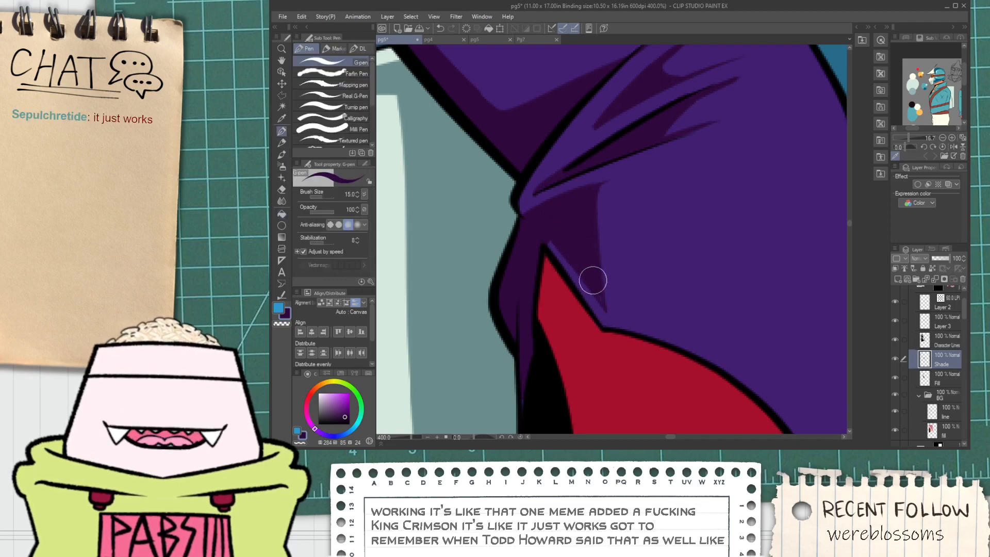
Outline a fold shadow on the hanging sleeve, running from its two long creases down to the bulge in the inner edge.
{"action": "scroll", "coordinate": [598, 291], "scroll_direction": "down", "scroll_amount": 3}
{"action": "scroll", "coordinate": [598, 290], "scroll_direction": "down", "scroll_amount": 2}
{"action": "key", "text": "space"}
{"action": "left_click_drag", "start_coordinate": [639, 327], "coordinate": [603, 298]}
{"action": "scroll", "coordinate": [603, 299], "scroll_direction": "up", "scroll_amount": 4}
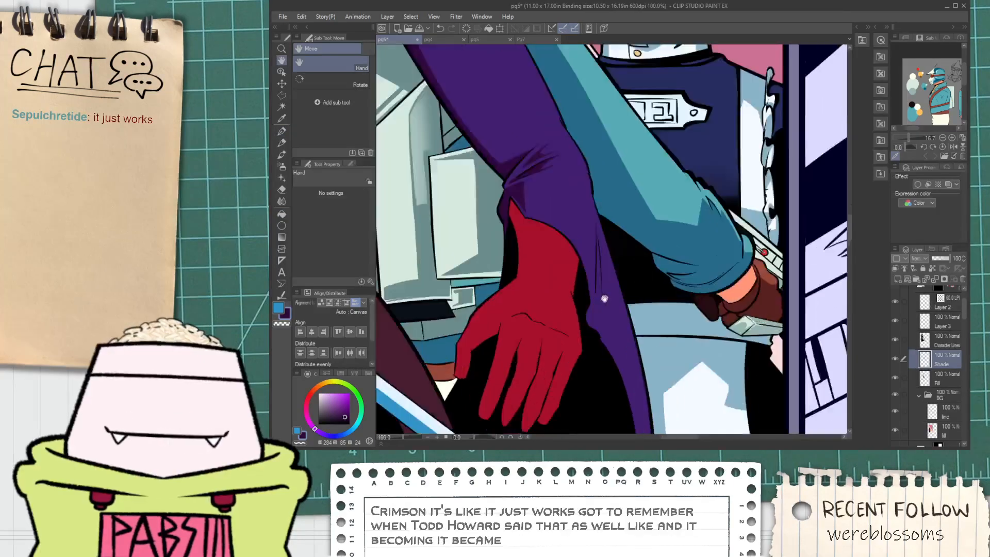
{"action": "key", "text": "space"}
{"action": "scroll", "coordinate": [590, 323], "scroll_direction": "up", "scroll_amount": 2}
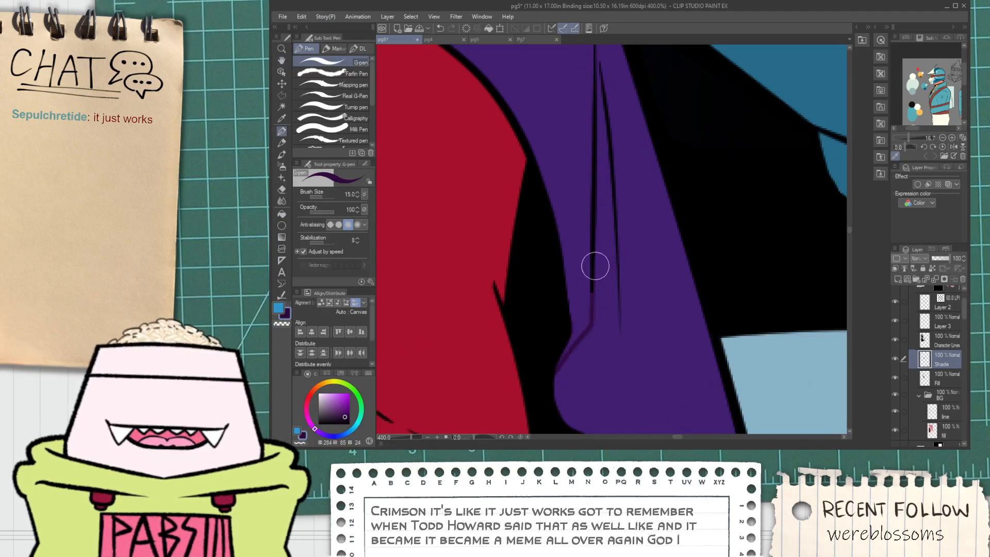
{"action": "key", "text": "space"}
{"action": "left_click_drag", "start_coordinate": [589, 349], "coordinate": [588, 252]}
{"action": "scroll", "coordinate": [587, 252], "scroll_direction": "down", "scroll_amount": 2}
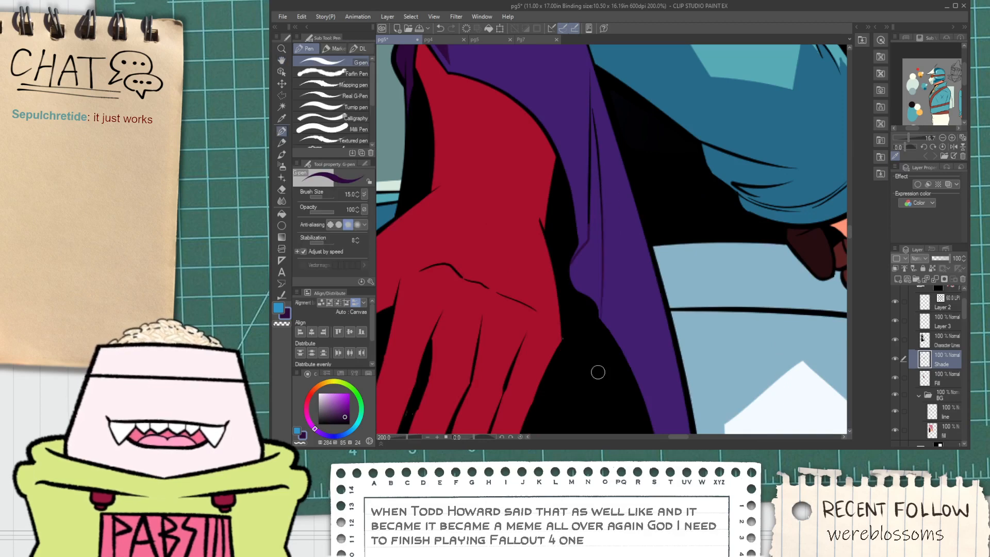
{"action": "key", "text": "ctrl+z"}
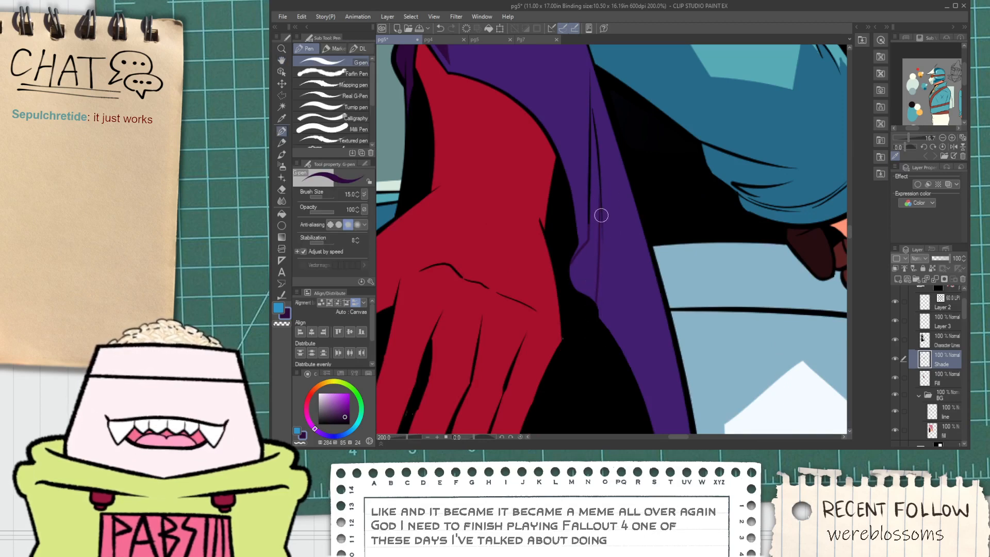
Fill the hanging sleeve's fold shadow with dark purple and clean its edge along the crease with the eraser.
{"action": "key", "text": "g"}
{"action": "left_click", "coordinate": [590, 262]}
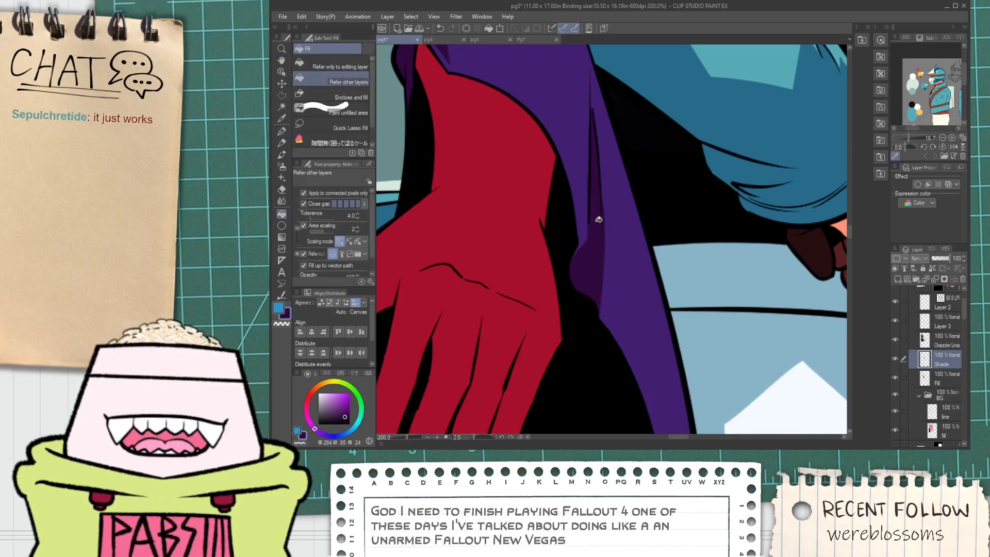
{"action": "scroll", "coordinate": [598, 219], "scroll_direction": "up", "scroll_amount": 6}
{"action": "key", "text": "e"}
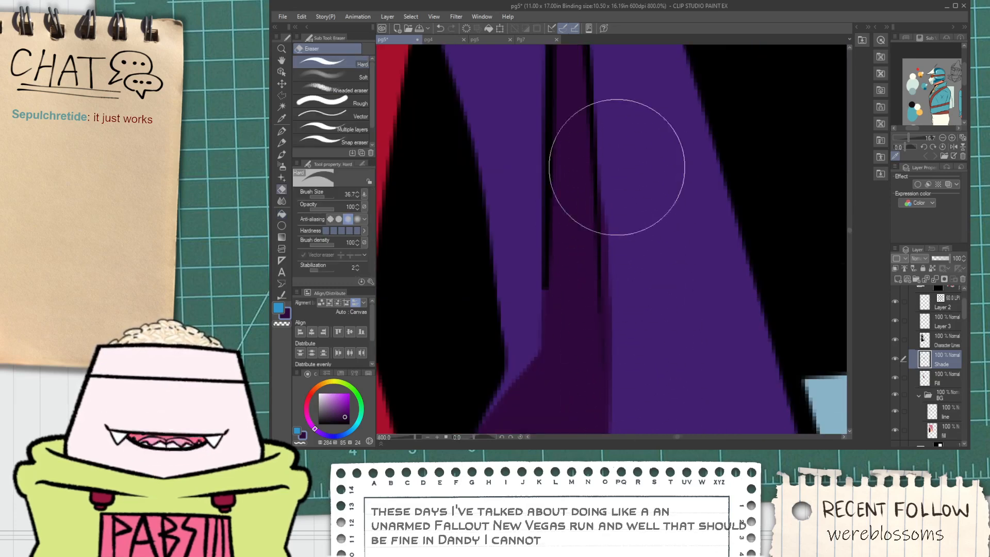
{"action": "scroll", "coordinate": [616, 166], "scroll_direction": "down", "scroll_amount": 6}
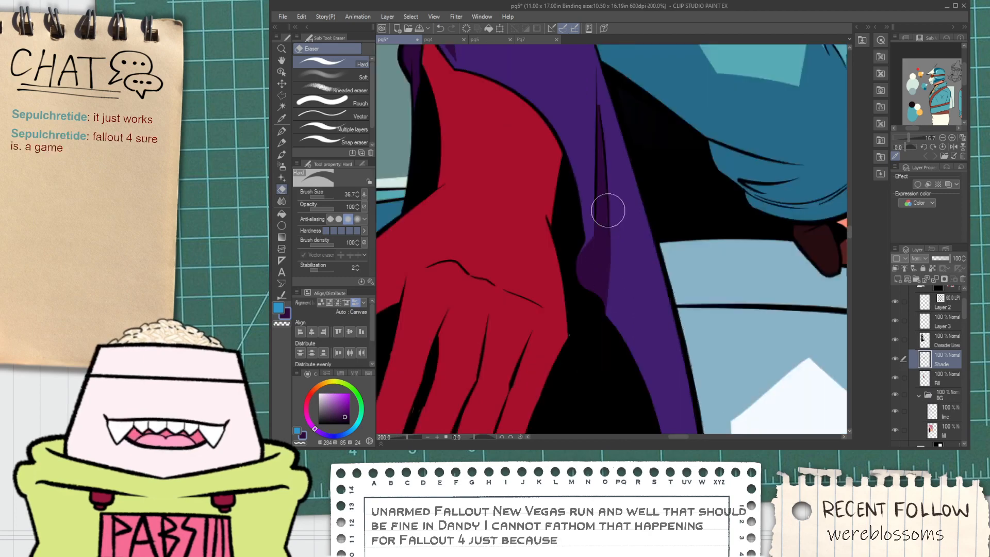
Outline a long shadow down the lower part of the hanging sleeve to its tip and fill it with dark purple.
{"action": "scroll", "coordinate": [611, 206], "scroll_direction": "down", "scroll_amount": 2}
{"action": "key", "text": "p"}
{"action": "scroll", "coordinate": [596, 204], "scroll_direction": "up", "scroll_amount": 4}
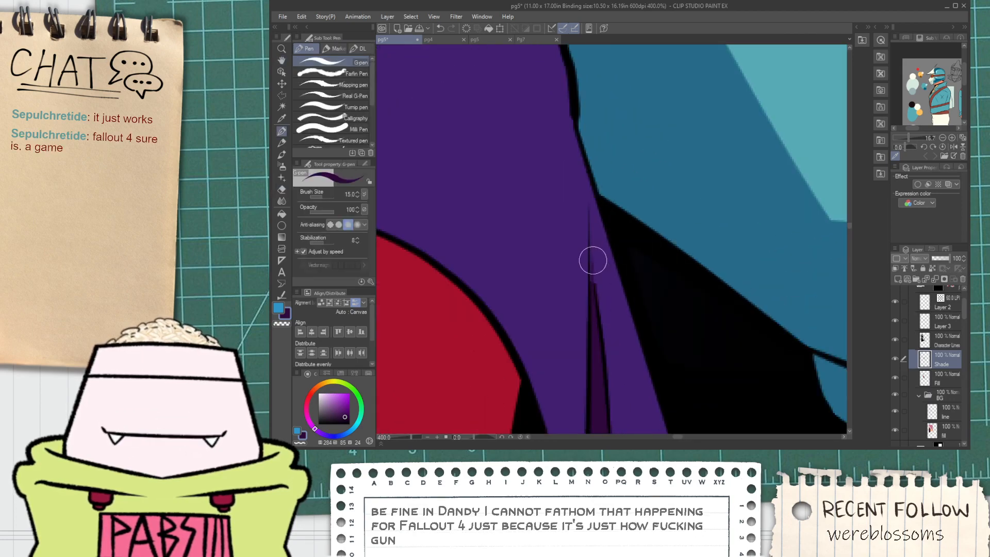
{"action": "scroll", "coordinate": [597, 277], "scroll_direction": "down", "scroll_amount": 4}
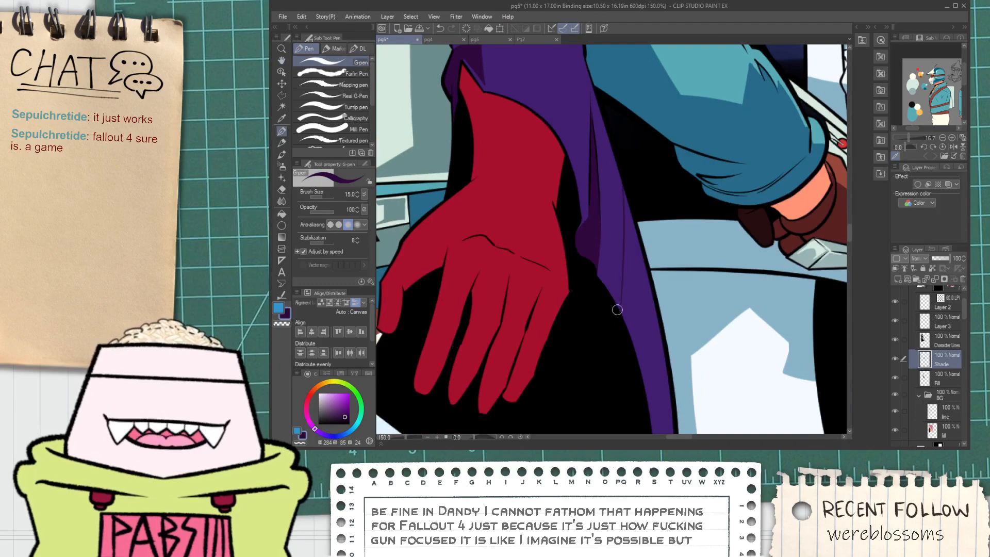
{"action": "key", "text": "ctrl+z"}
{"action": "mouse_move", "coordinate": [610, 139]}
{"action": "left_mouse_down"}
{"action": "mouse_move", "coordinate": [626, 324]}
{"action": "mouse_move", "coordinate": [606, 282]}
{"action": "left_mouse_up"}
{"action": "key", "text": "space"}
{"action": "key", "text": "g"}
{"action": "left_click", "coordinate": [632, 284]}
{"action": "scroll", "coordinate": [630, 285], "scroll_direction": "down", "scroll_amount": 3}
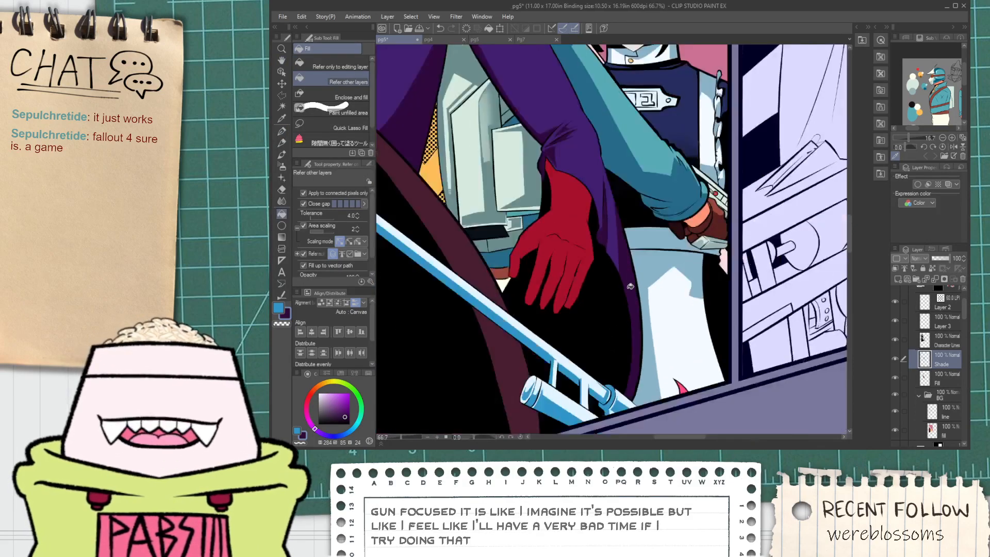
Trim the dark purple shading between the two upper armpit creases with the hard eraser.
{"action": "key", "text": "space"}
{"action": "left_click_drag", "start_coordinate": [621, 329], "coordinate": [623, 313]}
{"action": "left_click_drag", "start_coordinate": [603, 279], "coordinate": [607, 338]}
{"action": "scroll", "coordinate": [597, 337], "scroll_direction": "up", "scroll_amount": 2}
{"action": "scroll", "coordinate": [596, 341], "scroll_direction": "down", "scroll_amount": 4}
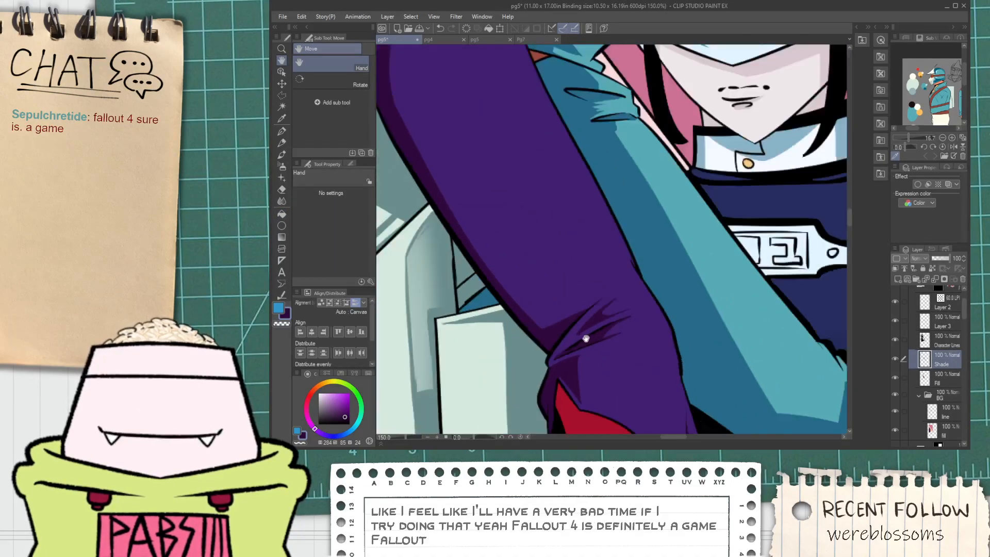
{"action": "scroll", "coordinate": [591, 349], "scroll_direction": "up", "scroll_amount": 2}
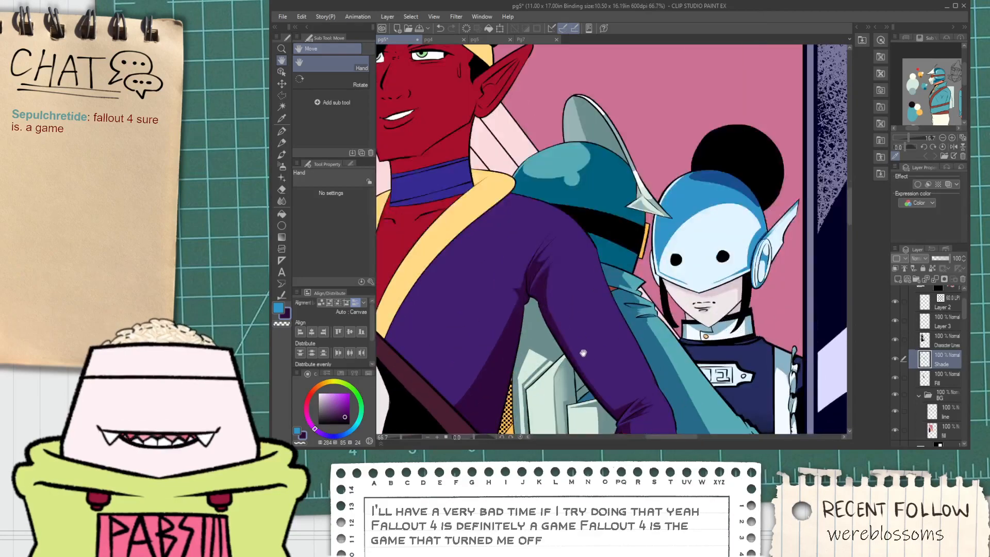
{"action": "left_click_drag", "start_coordinate": [600, 306], "coordinate": [613, 312]}
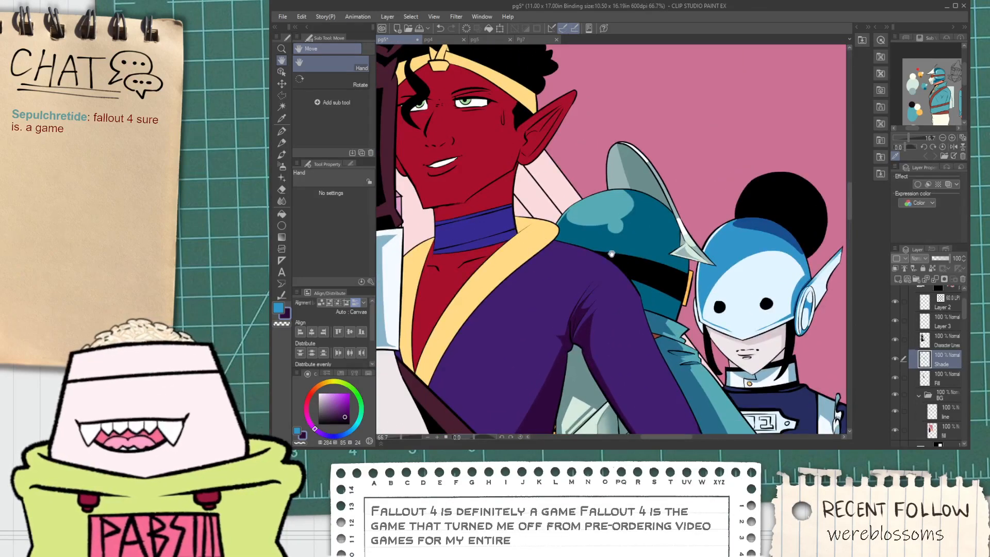
{"action": "scroll", "coordinate": [611, 254], "scroll_direction": "up", "scroll_amount": 6}
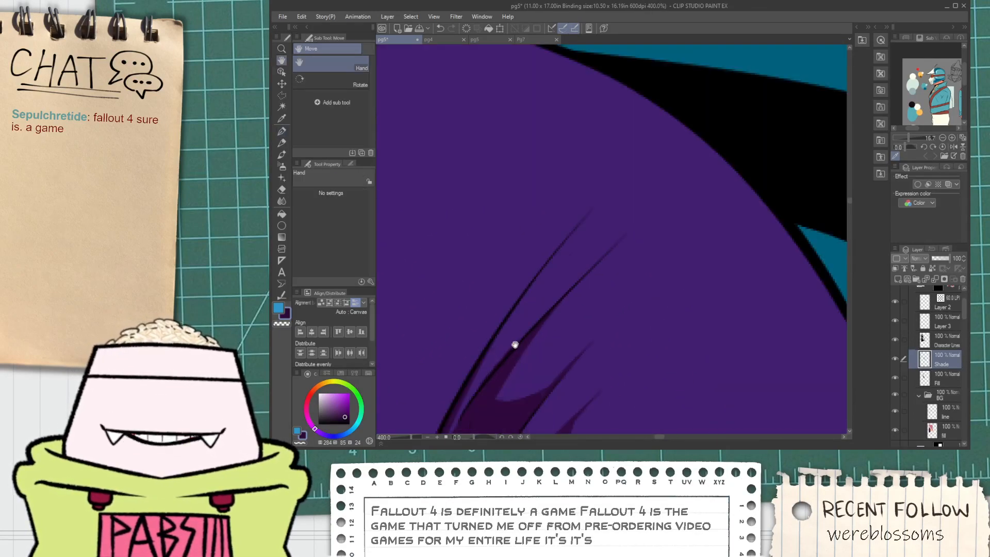
{"action": "left_click_drag", "start_coordinate": [515, 344], "coordinate": [590, 256]}
{"action": "key", "text": "e"}
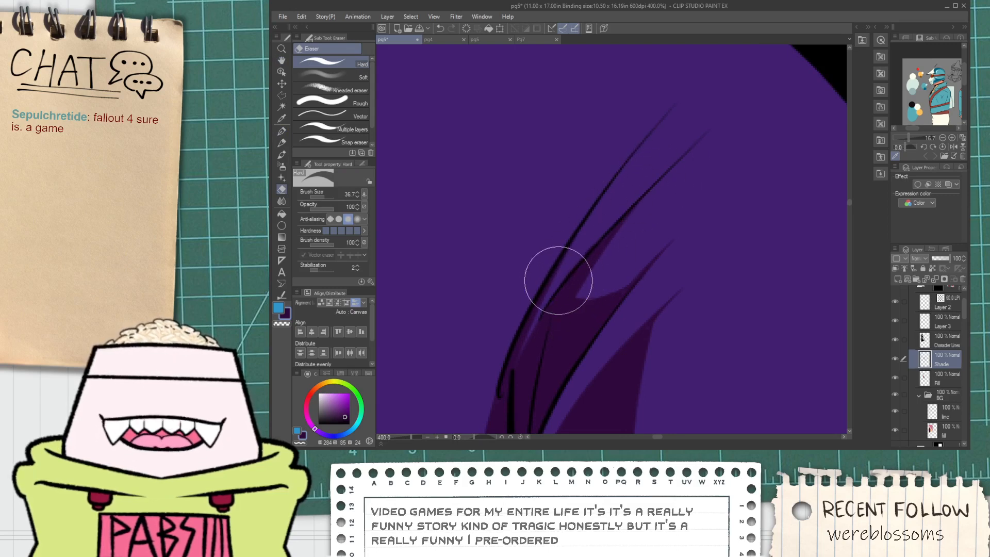
{"action": "scroll", "coordinate": [648, 196], "scroll_direction": "down", "scroll_amount": 3}
Paint a tapered dark purple shadow along the second armpit crease, reaching up toward the shoulder.
{"action": "left_click_drag", "start_coordinate": [647, 196], "coordinate": [621, 254]}
{"action": "scroll", "coordinate": [619, 239], "scroll_direction": "up", "scroll_amount": 3}
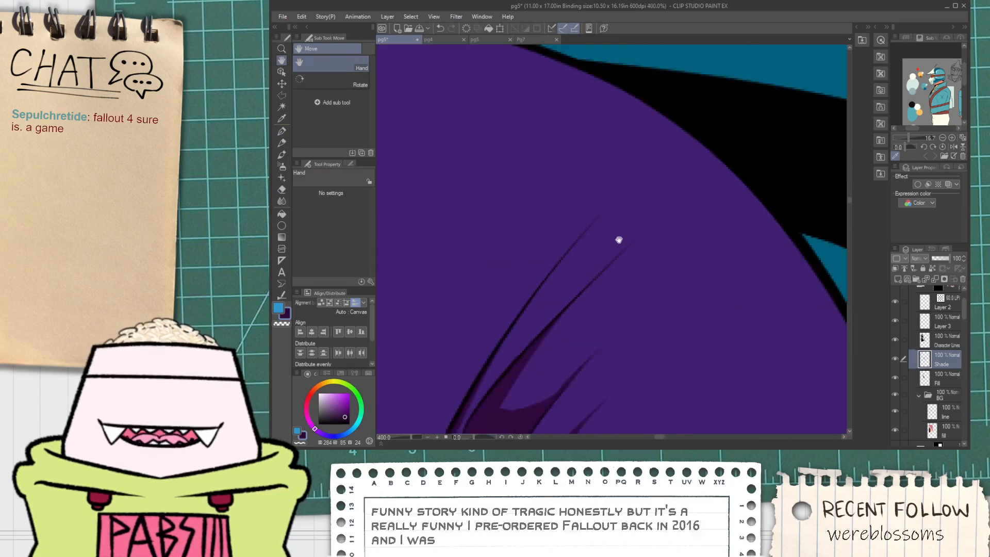
{"action": "key", "text": "p"}
{"action": "scroll", "coordinate": [591, 266], "scroll_direction": "up", "scroll_amount": 2}
{"action": "scroll", "coordinate": [647, 233], "scroll_direction": "down", "scroll_amount": 2}
{"action": "left_click_drag", "start_coordinate": [546, 355], "coordinate": [675, 209]}
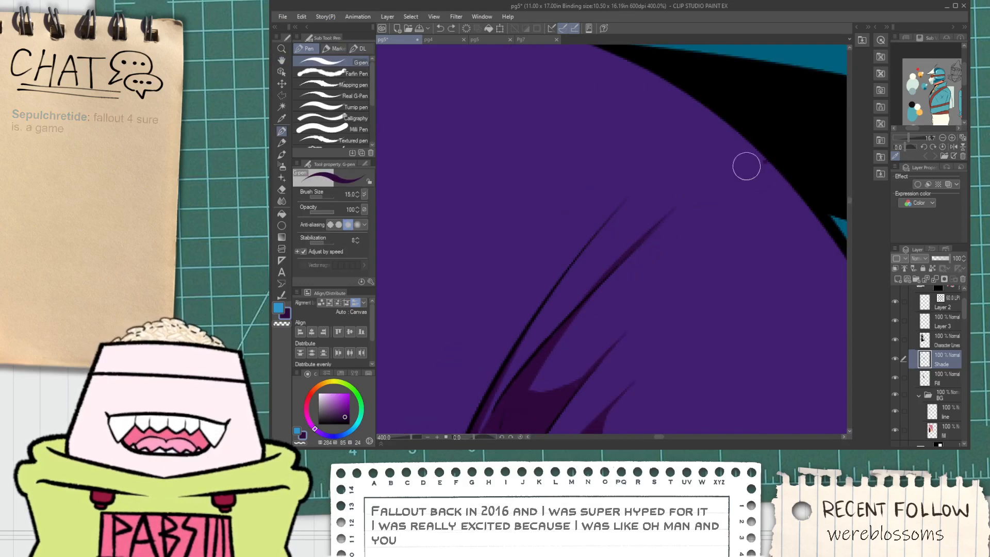
Draw a thin tapered fold shadow curving inward from the shoulder's outer edge toward the armpit creases.
{"action": "scroll", "coordinate": [710, 192], "scroll_direction": "down", "scroll_amount": 2}
{"action": "key", "text": "h"}
{"action": "scroll", "coordinate": [718, 193], "scroll_direction": "up", "scroll_amount": 2}
{"action": "key", "text": "p"}
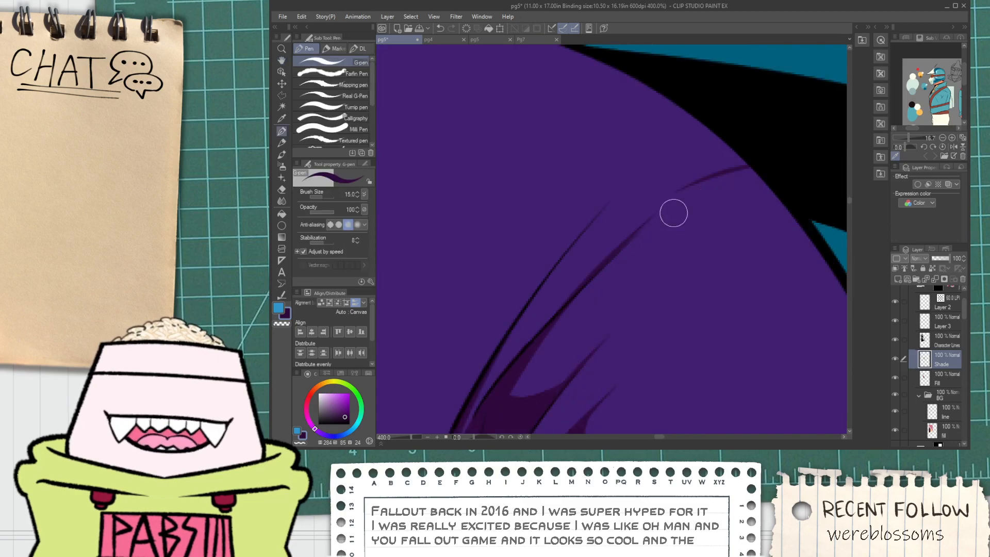
{"action": "key", "text": "ctrl+z"}
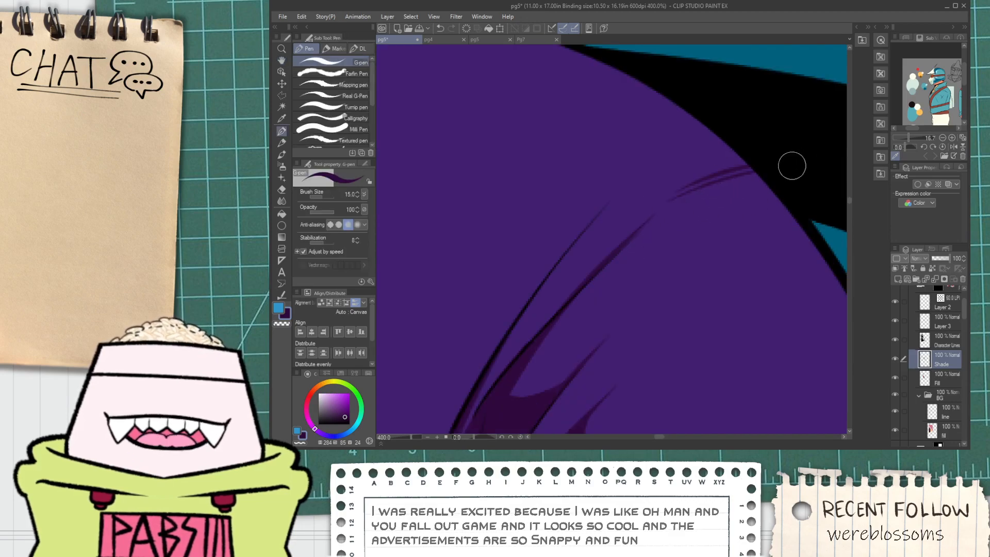
Outline a curved shadow across the lower torso from the dark red strap to the side shadow and fill it with dark purple.
{"action": "scroll", "coordinate": [765, 174], "scroll_direction": "down", "scroll_amount": 6}
{"action": "key", "text": "h"}
{"action": "left_click_drag", "start_coordinate": [758, 183], "coordinate": [738, 204]}
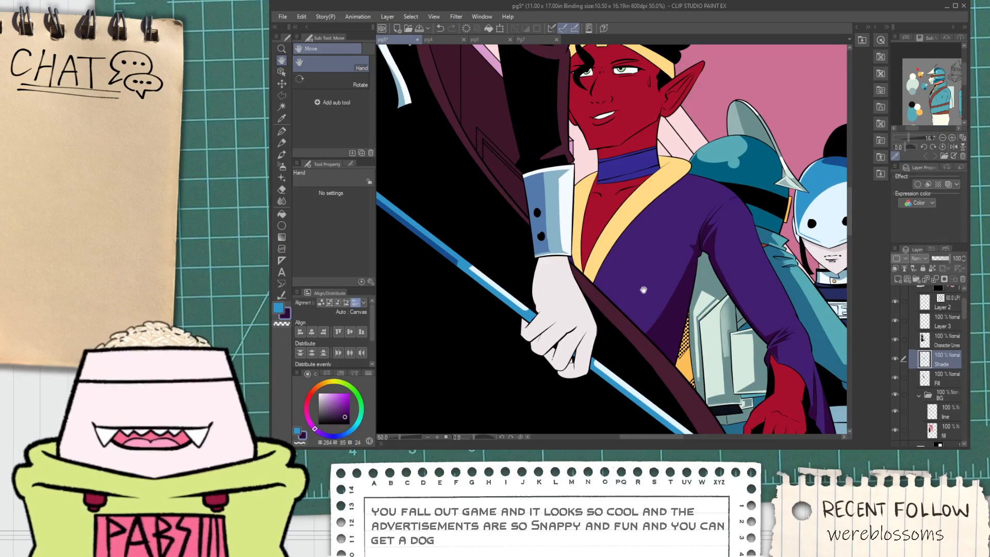
{"action": "scroll", "coordinate": [624, 280], "scroll_direction": "up", "scroll_amount": 2}
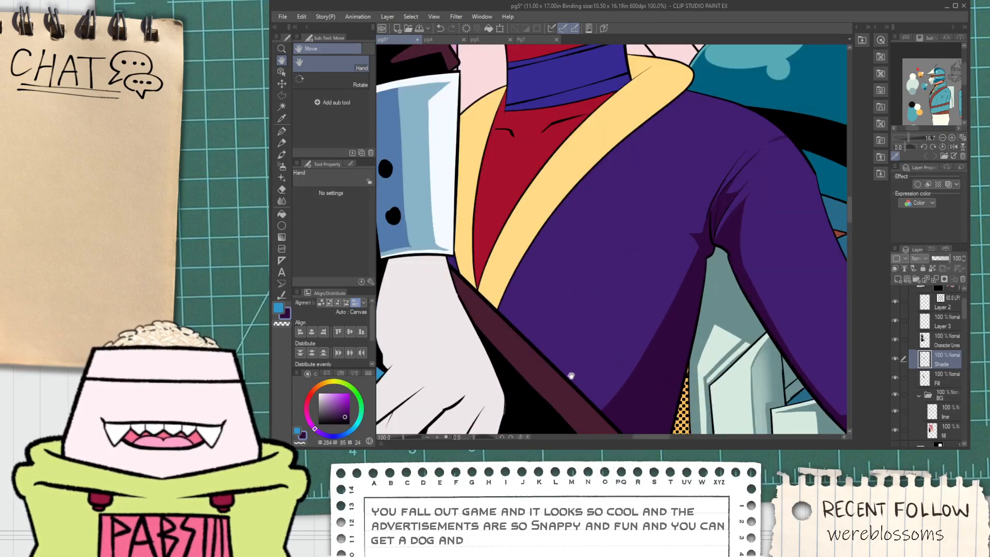
{"action": "key", "text": "p"}
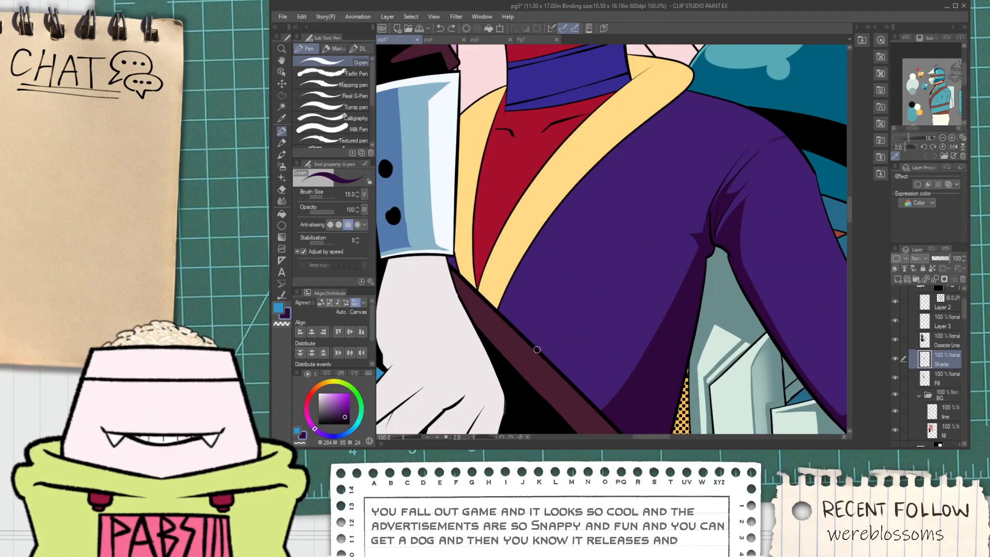
{"action": "left_click_drag", "start_coordinate": [537, 350], "coordinate": [686, 268]}
{"action": "key", "text": "g"}
{"action": "left_click", "coordinate": [619, 362]}
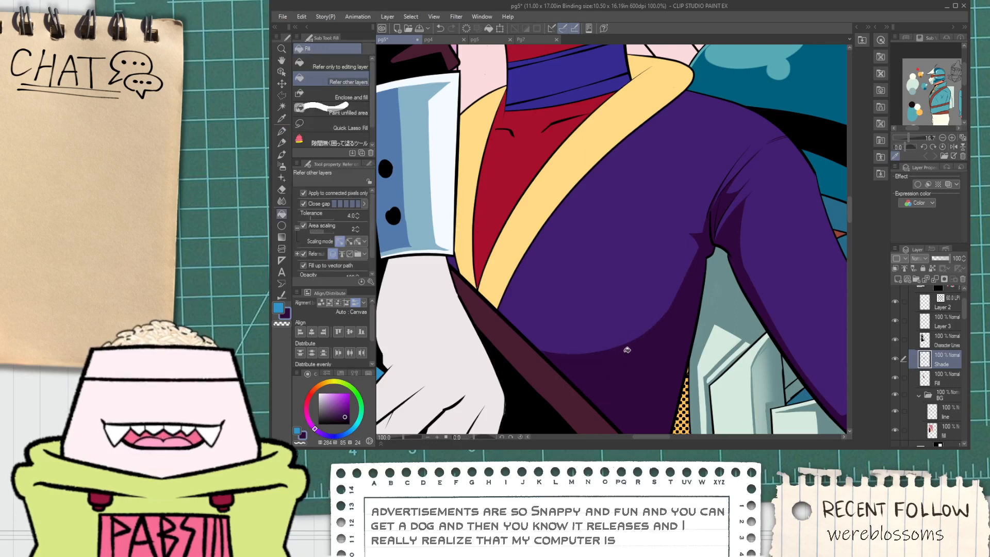
{"action": "key", "text": "p"}
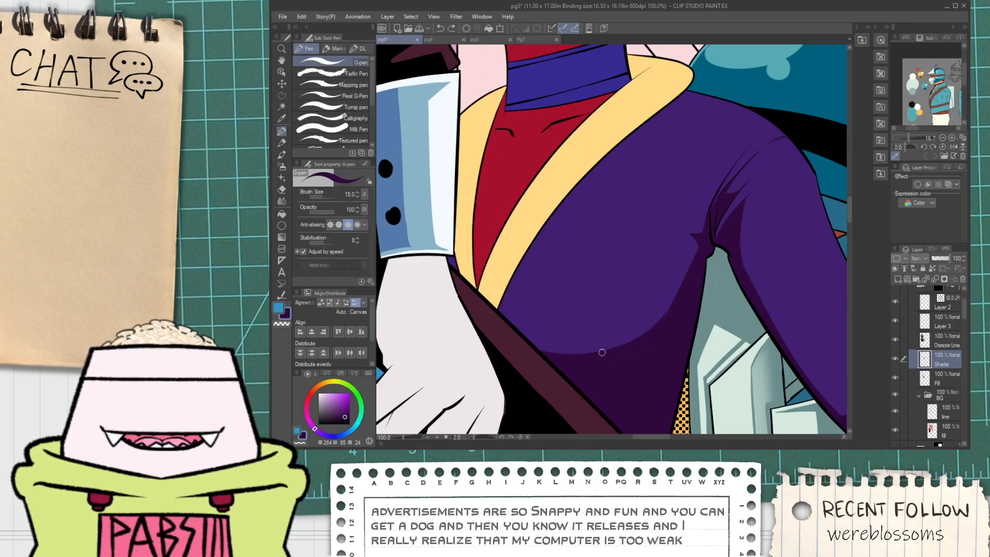
Extend the lower torso shadow's upper edge toward the armpit and fill the added area with dark purple.
{"action": "left_click_drag", "start_coordinate": [602, 352], "coordinate": [689, 268]}
{"action": "key", "text": "g"}
{"action": "left_click", "coordinate": [648, 327]}
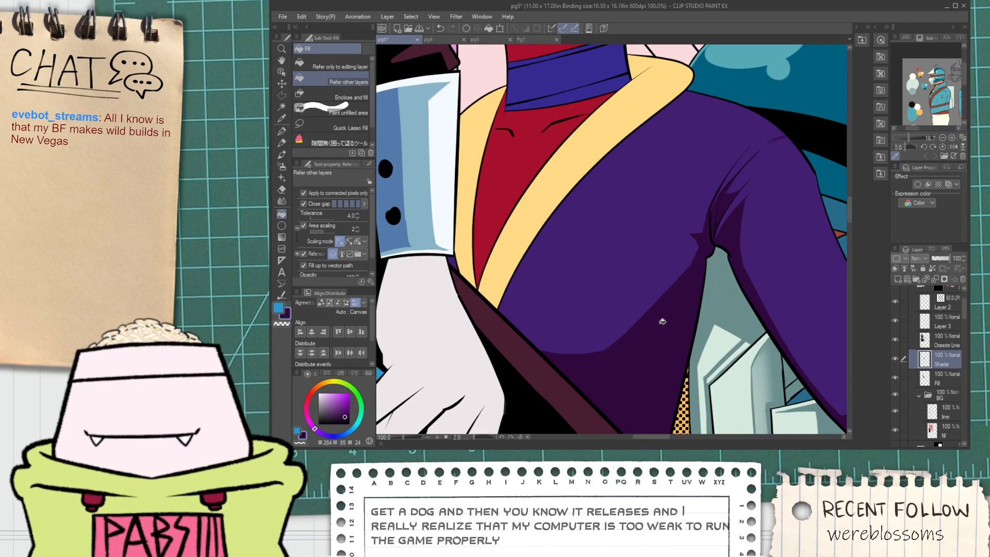
{"action": "key", "text": "p"}
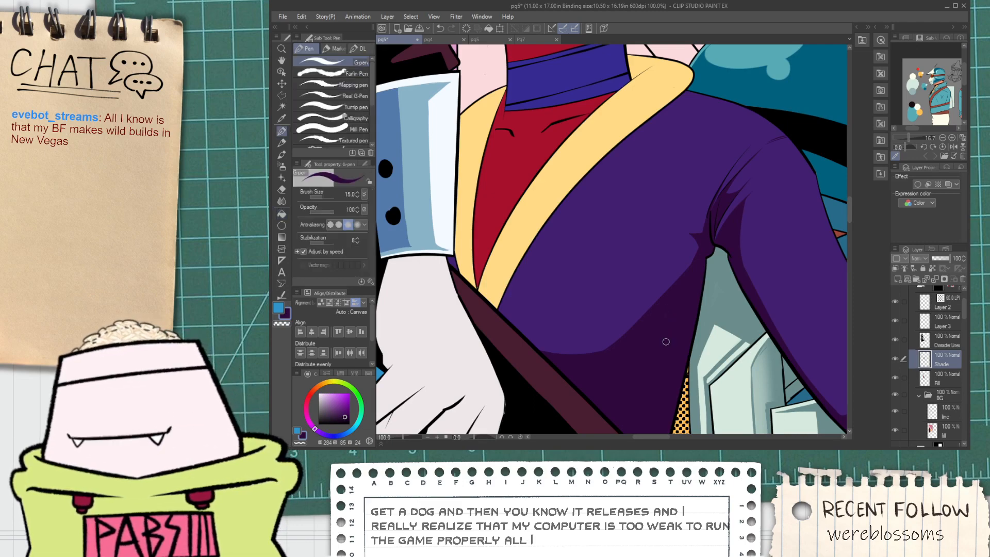
{"action": "scroll", "coordinate": [667, 338], "scroll_direction": "up", "scroll_amount": 1}
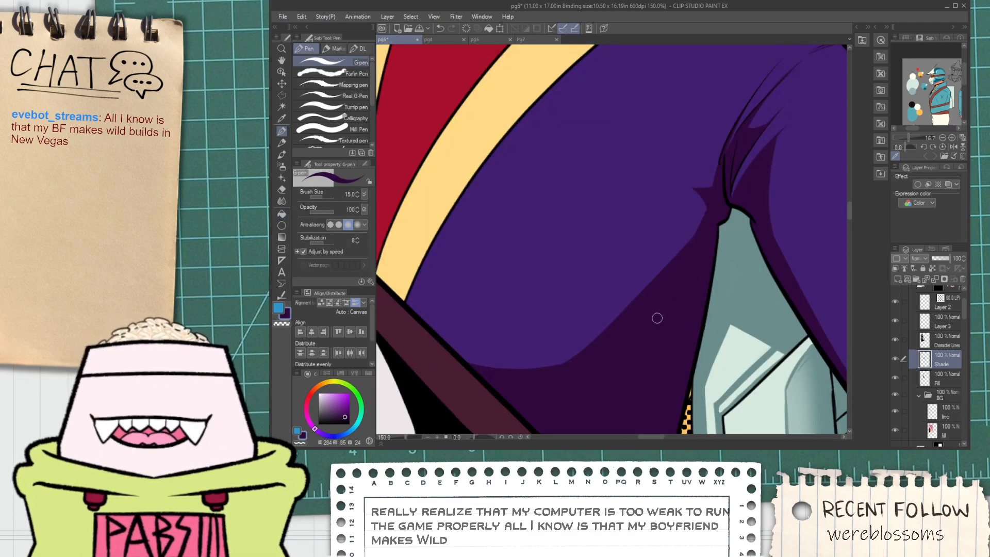
{"action": "scroll", "coordinate": [642, 319], "scroll_direction": "down", "scroll_amount": 1}
{"action": "key", "text": "ctrl+z"}
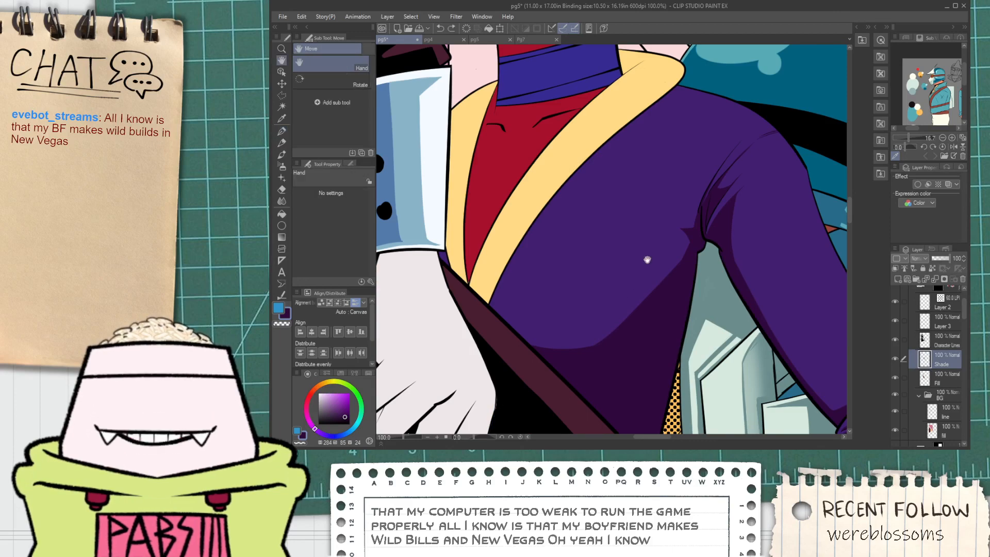
Outline a shadow down the chest beside the yellow lapel and across to the armpit, and fill it with dark purple.
{"action": "left_click_drag", "start_coordinate": [621, 217], "coordinate": [598, 309]}
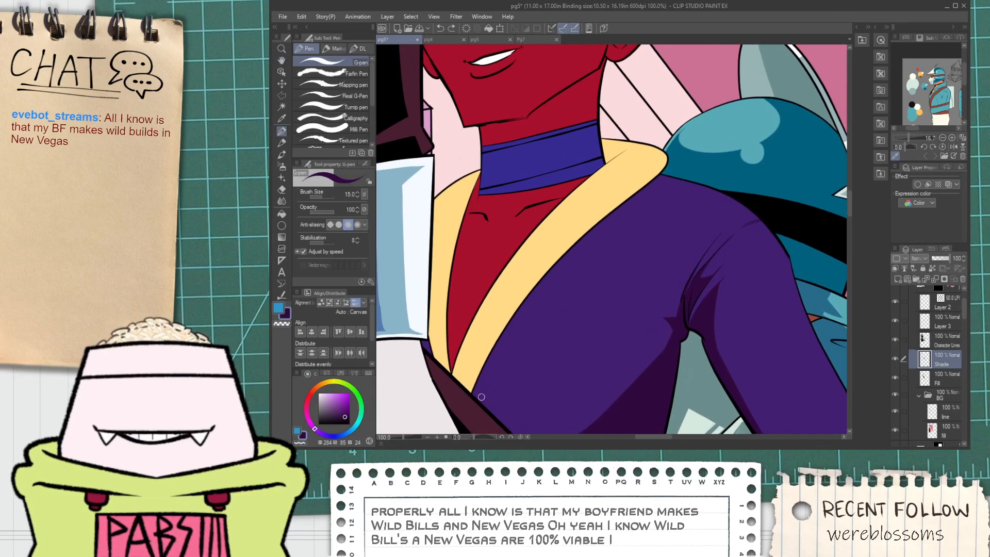
{"action": "left_click_drag", "start_coordinate": [521, 330], "coordinate": [541, 257]}
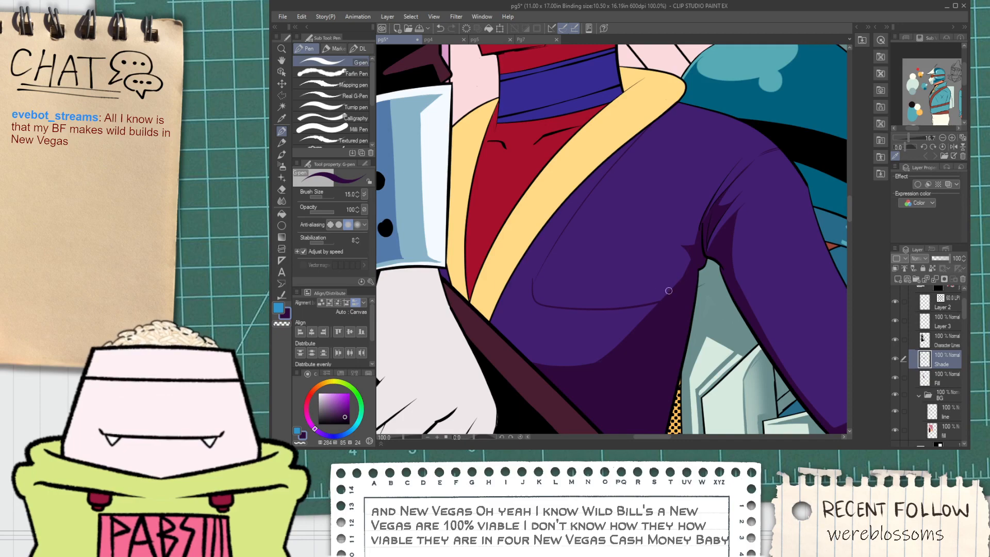
{"action": "scroll", "coordinate": [678, 264], "scroll_direction": "up", "scroll_amount": 4}
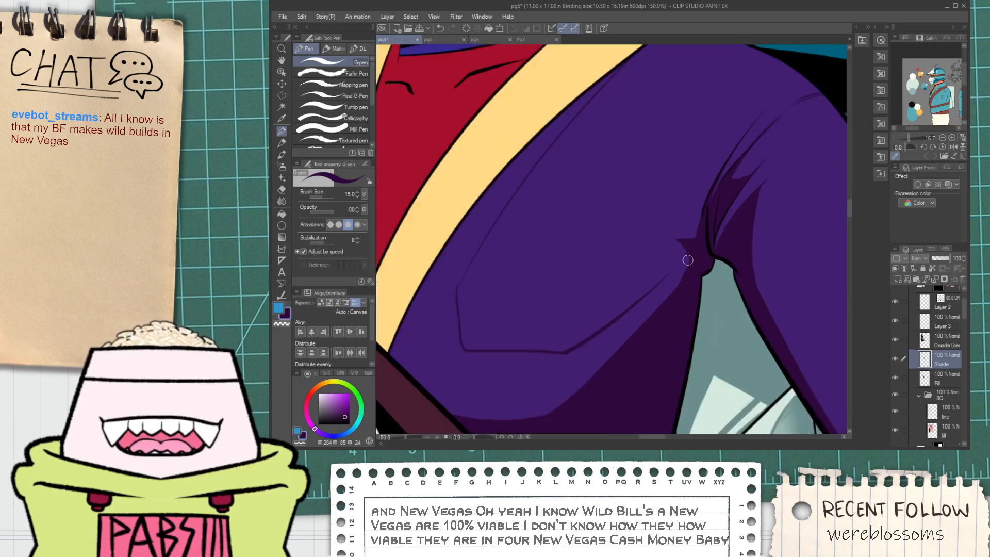
{"action": "key", "text": "g"}
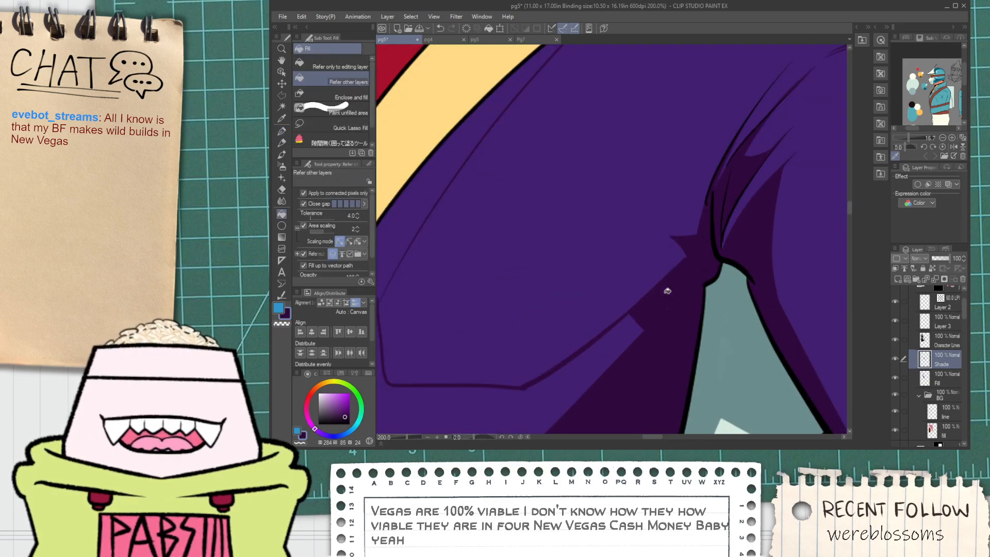
{"action": "scroll", "coordinate": [668, 288], "scroll_direction": "down", "scroll_amount": 4}
{"action": "scroll", "coordinate": [536, 343], "scroll_direction": "up", "scroll_amount": 2}
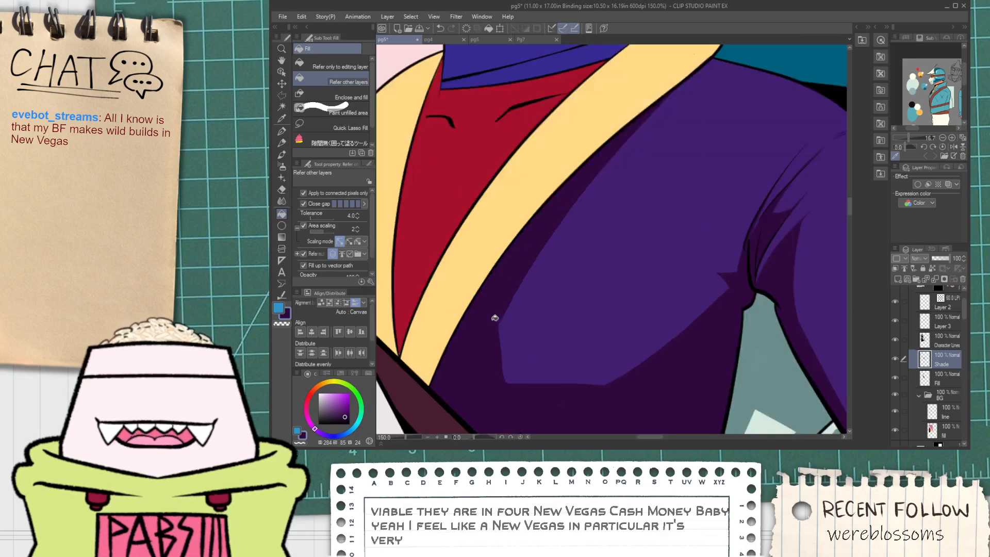
{"action": "key", "text": "p"}
Paint the small coat patch between the blue cuff, the yellow collar and the dark red strap dark purple.
{"action": "scroll", "coordinate": [625, 372], "scroll_direction": "down", "scroll_amount": 3}
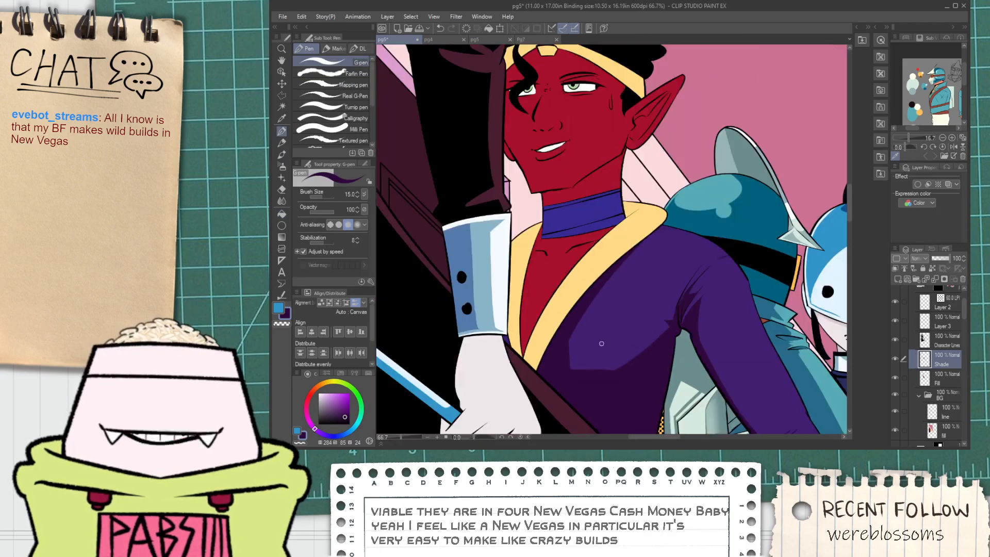
{"action": "key", "text": "space"}
{"action": "left_click_drag", "start_coordinate": [590, 327], "coordinate": [585, 342]}
{"action": "scroll", "coordinate": [503, 356], "scroll_direction": "up", "scroll_amount": 3}
{"action": "key", "text": "g"}
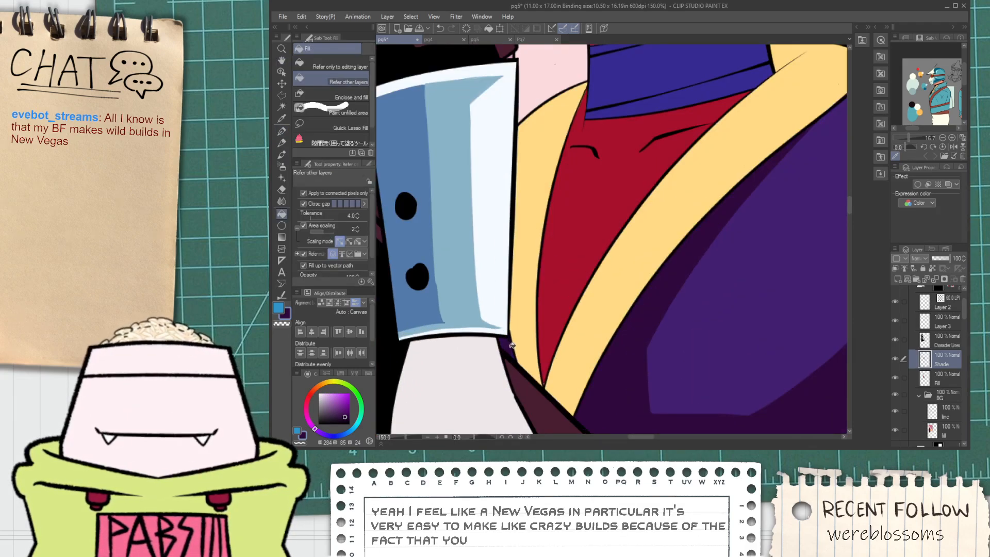
{"action": "scroll", "coordinate": [511, 345], "scroll_direction": "up", "scroll_amount": 2}
{"action": "scroll", "coordinate": [511, 345], "scroll_direction": "down", "scroll_amount": 2}
{"action": "scroll", "coordinate": [508, 343], "scroll_direction": "up", "scroll_amount": 2}
{"action": "scroll", "coordinate": [502, 335], "scroll_direction": "up", "scroll_amount": 1}
{"action": "key", "text": "p"}
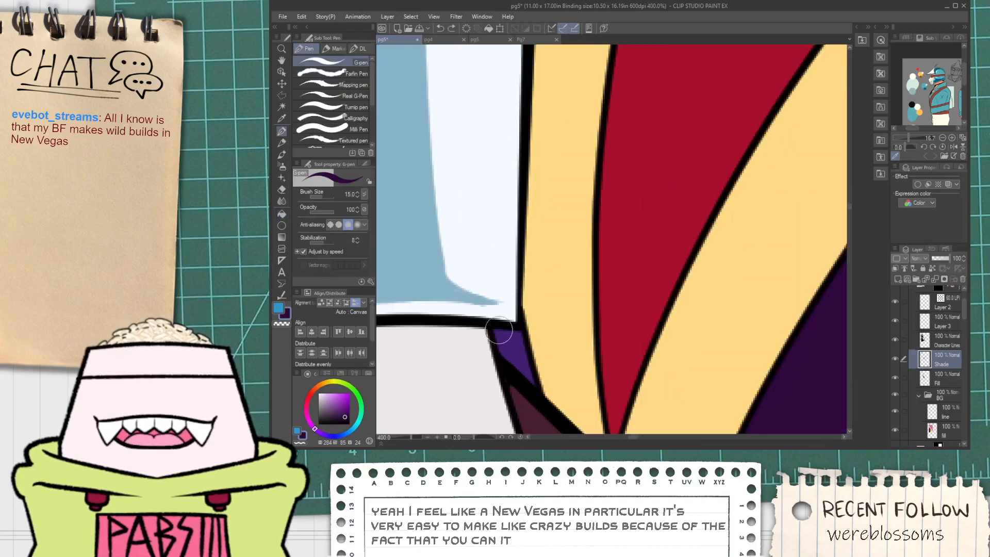
{"action": "left_click_drag", "start_coordinate": [499, 330], "coordinate": [532, 385]}
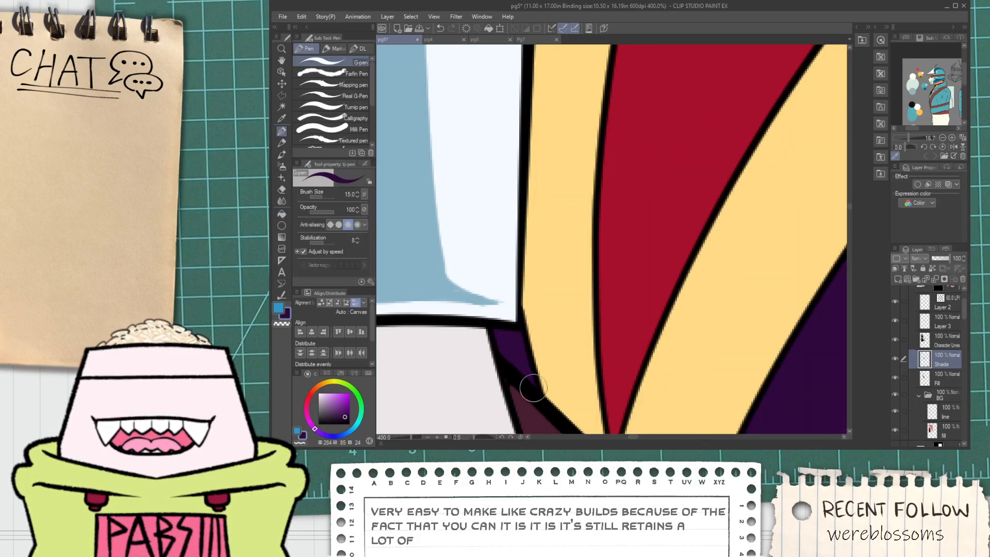
Switch to page pg4, sample the shaded orange-tan from the character's headband, and return to page pg5.
{"action": "scroll", "coordinate": [533, 383], "scroll_direction": "down", "scroll_amount": 4}
{"action": "scroll", "coordinate": [534, 382], "scroll_direction": "down", "scroll_amount": 4}
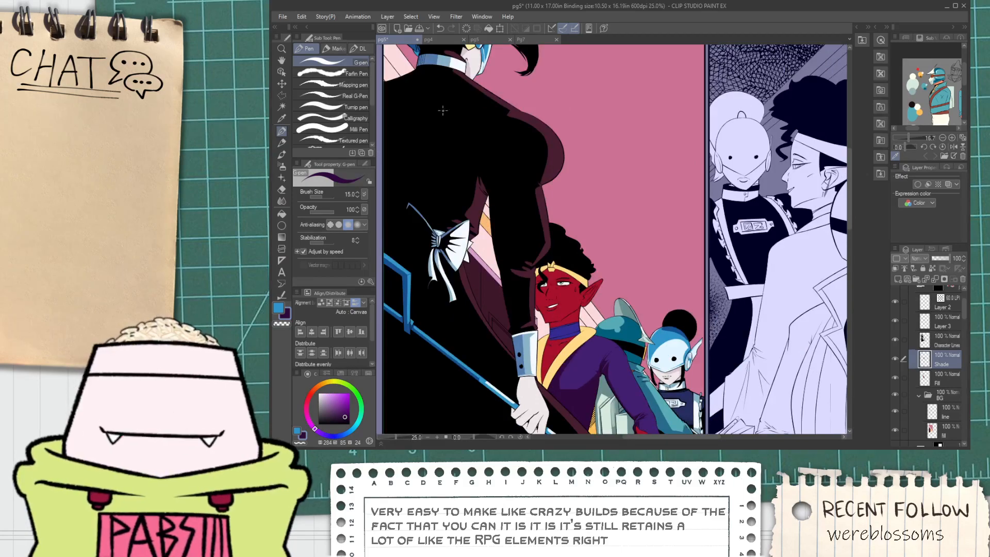
{"action": "left_click", "coordinate": [433, 41]}
{"action": "scroll", "coordinate": [550, 195], "scroll_direction": "down", "scroll_amount": 2}
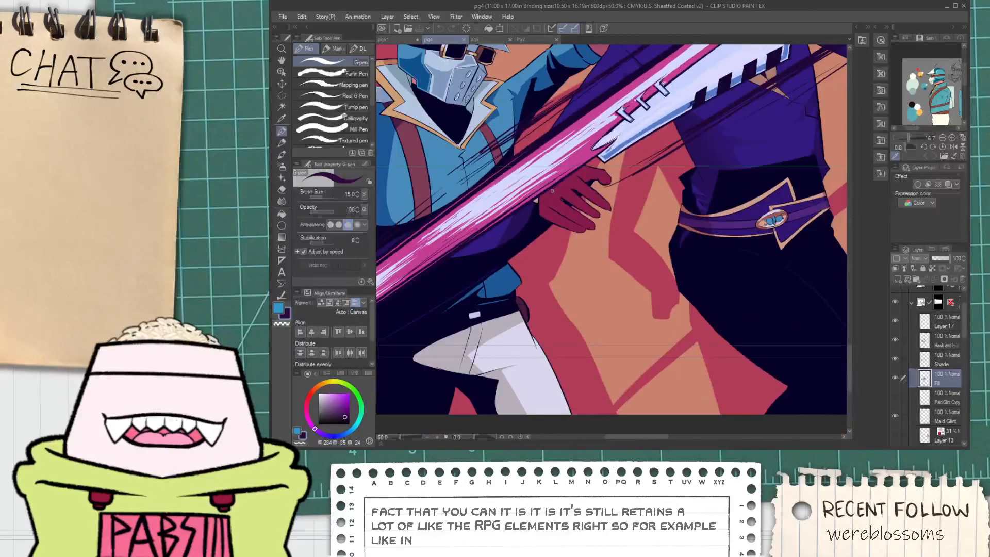
{"action": "left_click_drag", "start_coordinate": [561, 155], "coordinate": [537, 331]}
{"action": "left_click_drag", "start_coordinate": [610, 224], "coordinate": [566, 294]}
{"action": "scroll", "coordinate": [556, 181], "scroll_direction": "up", "scroll_amount": 3}
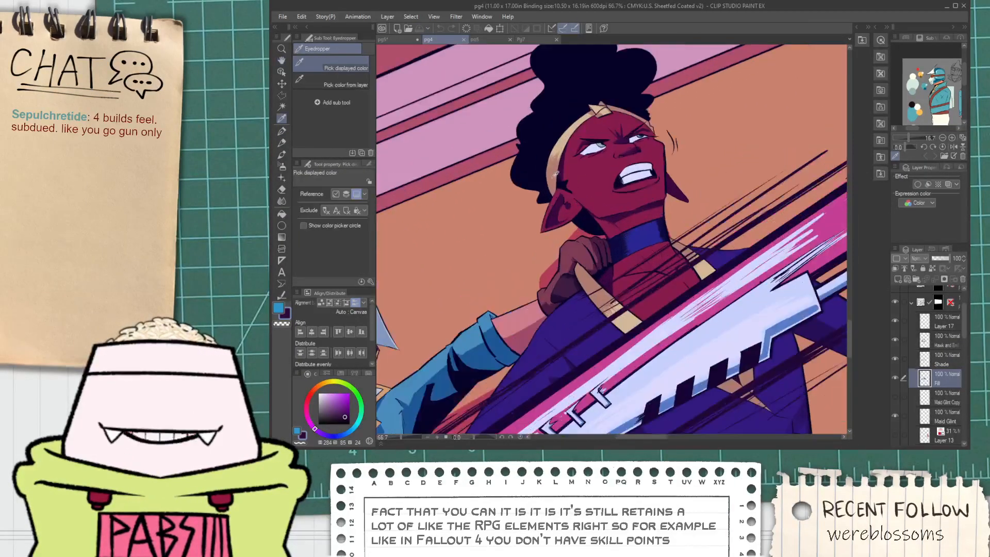
{"action": "left_click", "coordinate": [554, 183], "text": "alt"}
{"action": "left_click", "coordinate": [400, 40]}
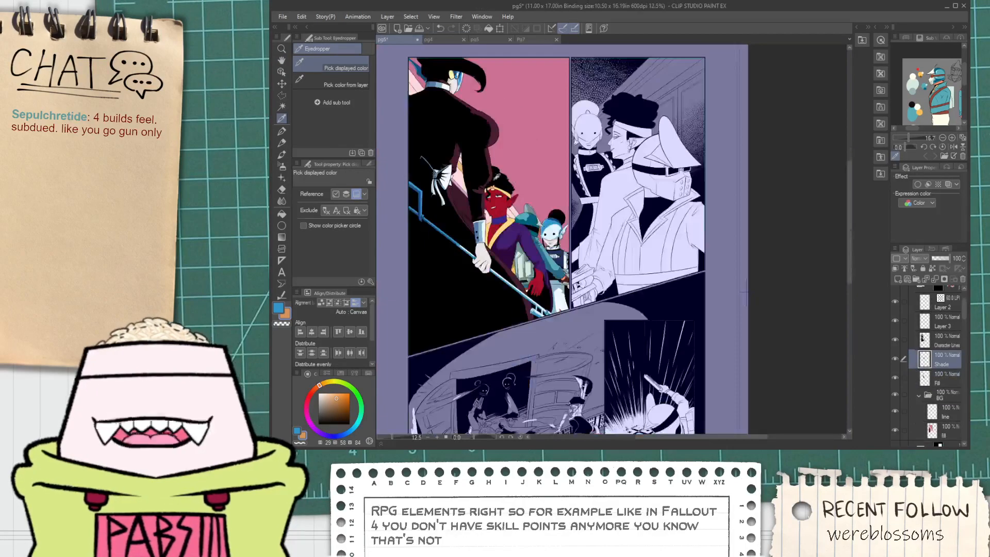
Draw tapered orange-tan hatch strokes down the yellow collar section between the cuff and the bare chest.
{"action": "left_click_drag", "start_coordinate": [506, 234], "coordinate": [497, 249]}
{"action": "scroll", "coordinate": [485, 247], "scroll_direction": "up", "scroll_amount": 3}
{"action": "scroll", "coordinate": [484, 247], "scroll_direction": "up", "scroll_amount": 4}
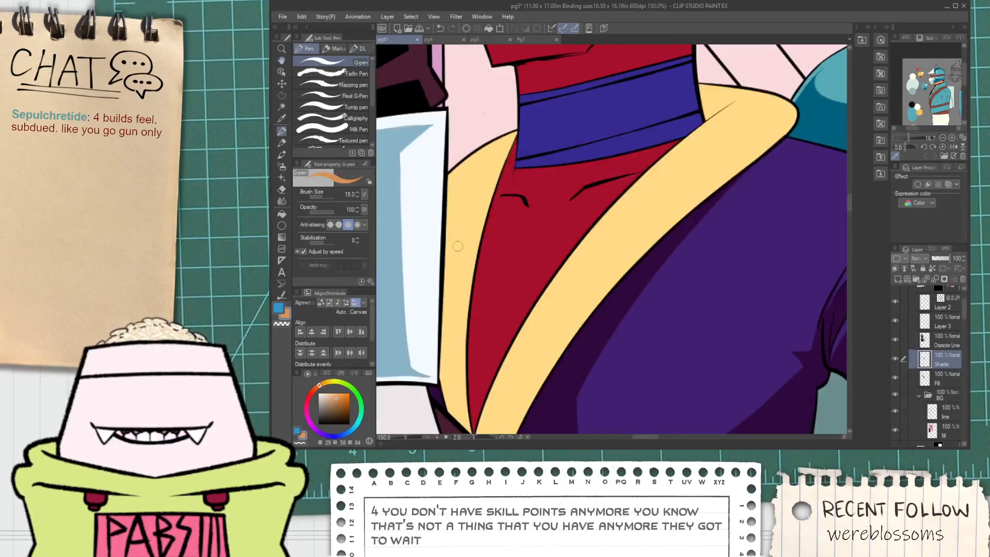
{"action": "scroll", "coordinate": [483, 158], "scroll_direction": "up", "scroll_amount": 3}
{"action": "mouse_move", "coordinate": [403, 296]}
{"action": "left_mouse_down"}
{"action": "mouse_move", "coordinate": [490, 147]}
{"action": "mouse_move", "coordinate": [420, 319]}
{"action": "left_mouse_up"}
{"action": "key", "text": "ctrl+z"}
{"action": "mouse_move", "coordinate": [517, 132]}
{"action": "left_mouse_down"}
{"action": "mouse_move", "coordinate": [439, 314]}
{"action": "mouse_move", "coordinate": [459, 292]}
{"action": "left_mouse_up"}
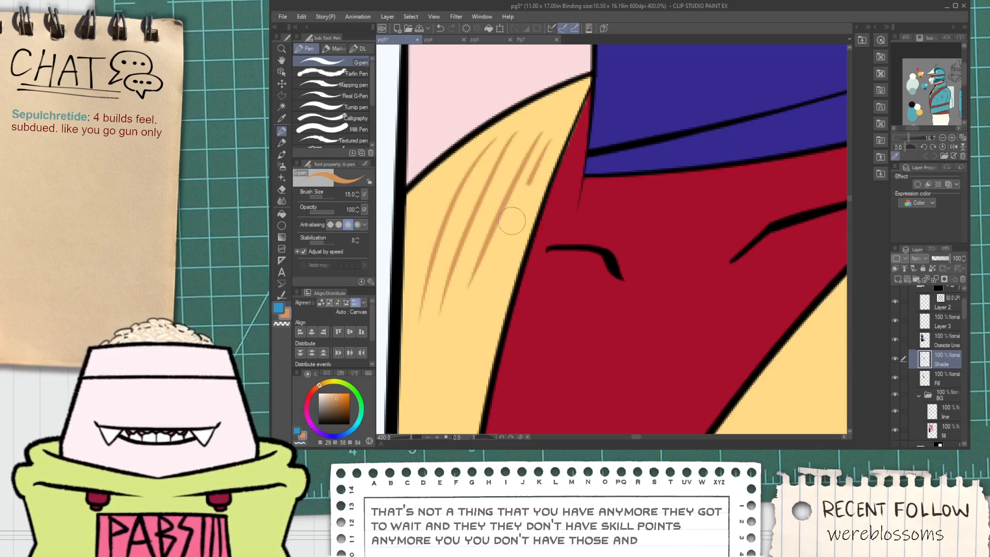
{"action": "mouse_move", "coordinate": [531, 149]}
{"action": "left_mouse_down"}
{"action": "mouse_move", "coordinate": [477, 330]}
{"action": "mouse_move", "coordinate": [490, 335]}
{"action": "left_mouse_up"}
{"action": "left_click_drag", "start_coordinate": [560, 157], "coordinate": [510, 309]}
{"action": "left_click_drag", "start_coordinate": [533, 199], "coordinate": [487, 278]}
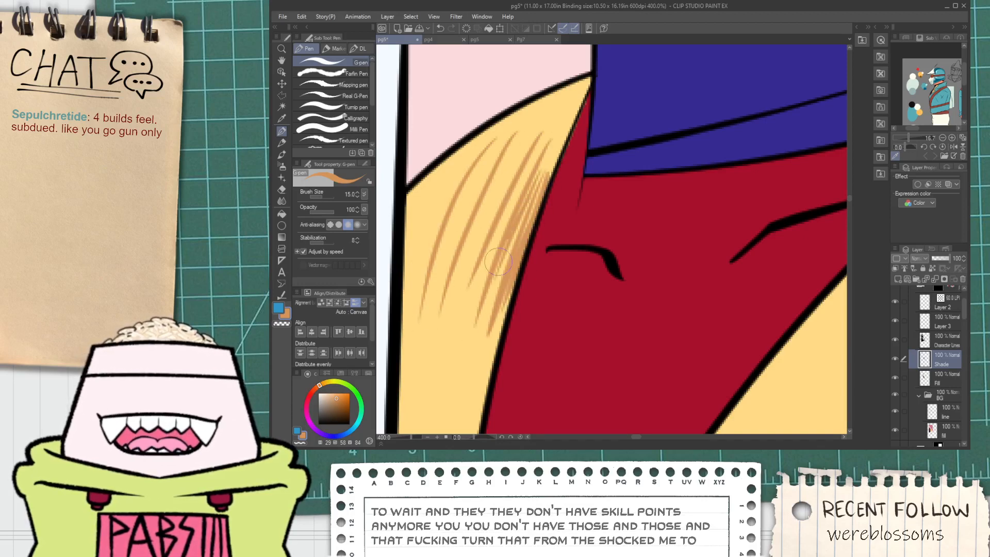
Densify the orange-tan hatching and extend it across this collar section to its outer edge beside the cuff.
{"action": "left_click_drag", "start_coordinate": [520, 181], "coordinate": [474, 289]}
{"action": "left_click_drag", "start_coordinate": [503, 218], "coordinate": [475, 259]}
{"action": "left_click_drag", "start_coordinate": [496, 185], "coordinate": [466, 270]}
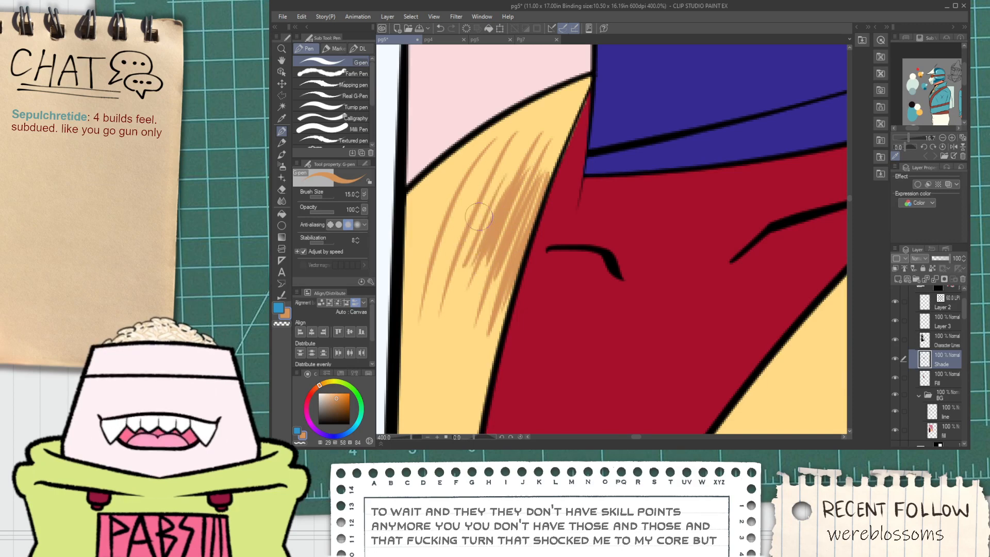
{"action": "left_click_drag", "start_coordinate": [471, 186], "coordinate": [439, 293]}
{"action": "left_click_drag", "start_coordinate": [454, 201], "coordinate": [405, 335]}
{"action": "left_click_drag", "start_coordinate": [424, 245], "coordinate": [405, 294]}
Fill the collar's outer edge above the hatching with orange-tan and add strokes to close the gaps beside it.
{"action": "key", "text": "g"}
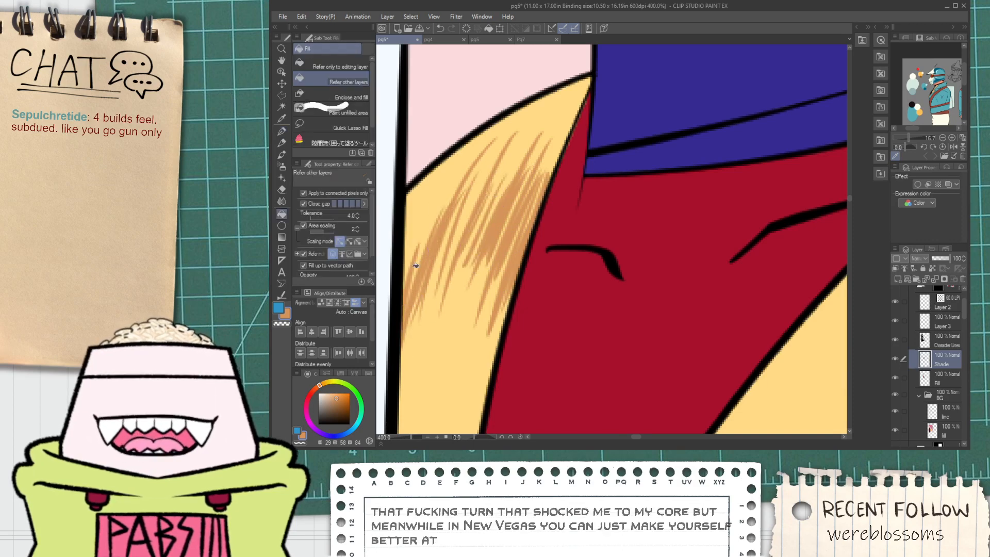
{"action": "left_click", "coordinate": [446, 188]}
{"action": "left_click", "coordinate": [528, 133]}
{"action": "key", "text": "ctrl+z"}
{"action": "key", "text": "p"}
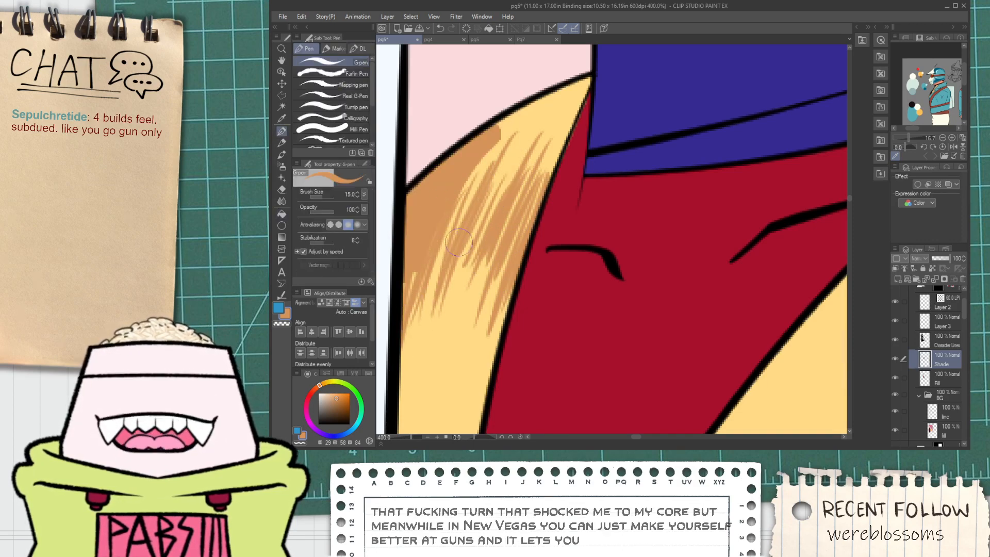
{"action": "left_click_drag", "start_coordinate": [497, 162], "coordinate": [433, 312]}
{"action": "left_click_drag", "start_coordinate": [483, 178], "coordinate": [419, 300]}
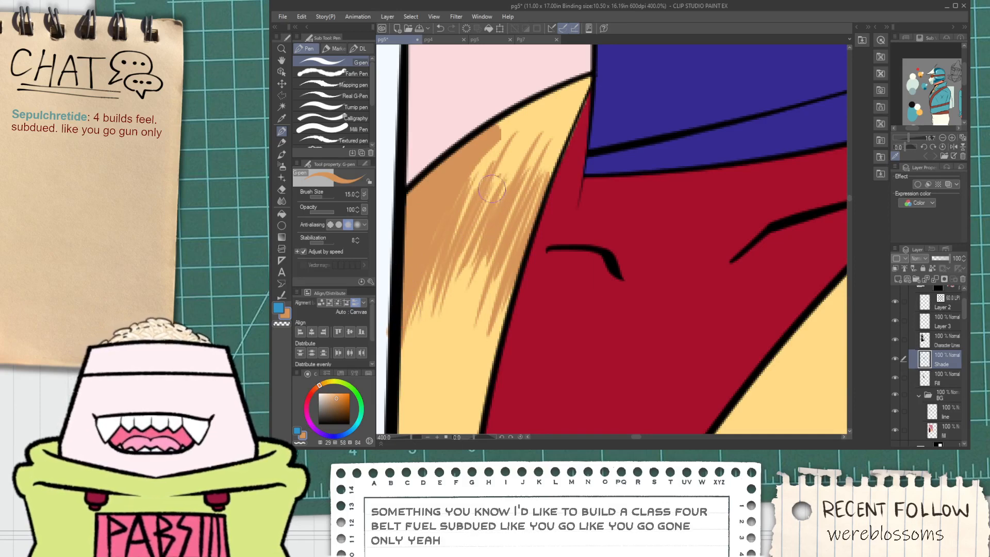
Fill the remaining upper tip of this collar section with orange-tan and blend its lower edge with tapered strokes.
{"action": "key", "text": "g"}
{"action": "left_click", "coordinate": [532, 126]}
{"action": "key", "text": "p"}
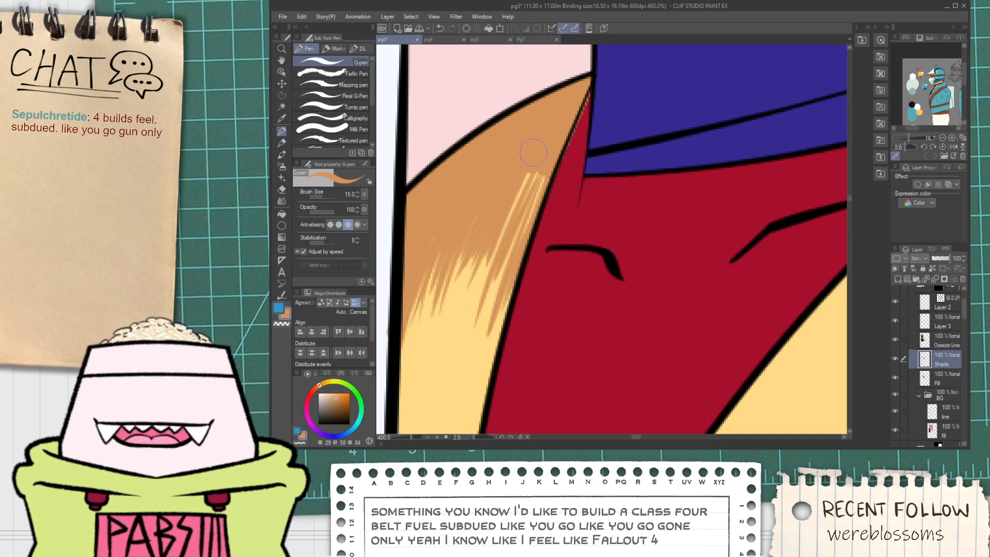
{"action": "left_click_drag", "start_coordinate": [537, 173], "coordinate": [507, 263]}
{"action": "mouse_move", "coordinate": [541, 184]}
{"action": "left_mouse_down"}
{"action": "mouse_move", "coordinate": [527, 227]}
{"action": "mouse_move", "coordinate": [469, 285]}
{"action": "left_mouse_up"}
Draw a shadow edge from the neckband's lower corner to the opposite collar's top outline and fill the enclosed corner with orange-tan.
{"action": "scroll", "coordinate": [489, 235], "scroll_direction": "down", "scroll_amount": 6}
{"action": "left_click_drag", "start_coordinate": [614, 235], "coordinate": [557, 209]}
{"action": "scroll", "coordinate": [558, 210], "scroll_direction": "up", "scroll_amount": 6}
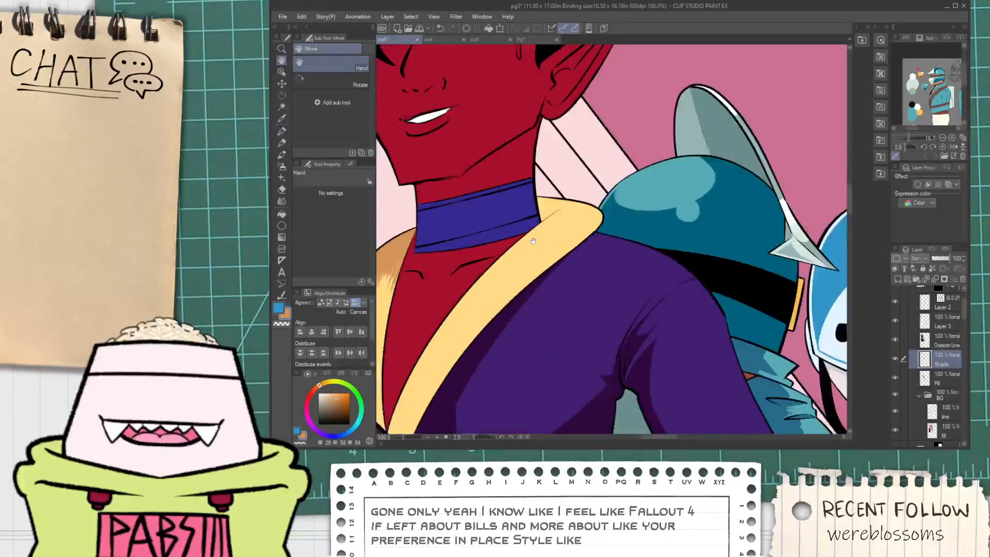
{"action": "scroll", "coordinate": [556, 211], "scroll_direction": "up", "scroll_amount": 3}
{"action": "left_click_drag", "start_coordinate": [452, 293], "coordinate": [645, 150]}
{"action": "key", "text": "ctrl+z"}
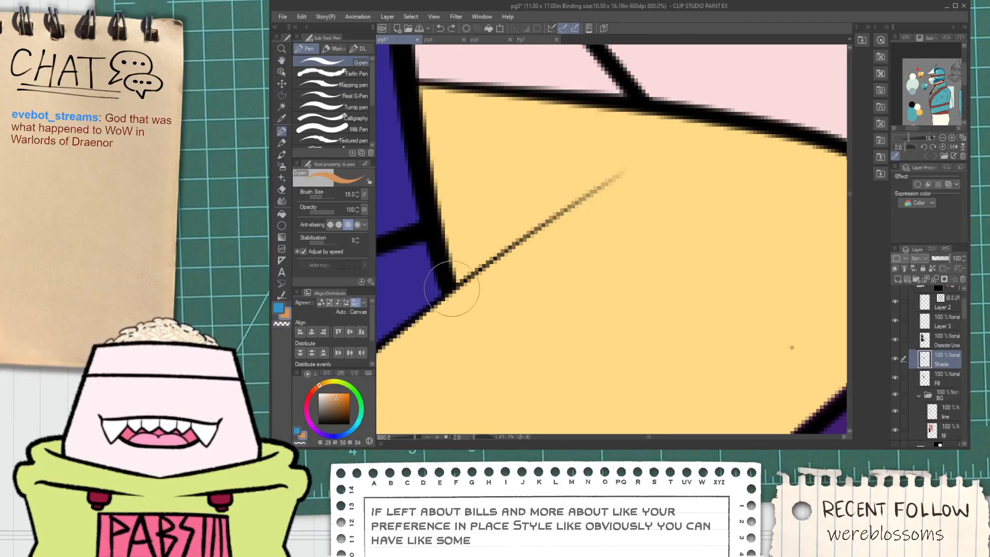
{"action": "left_click_drag", "start_coordinate": [453, 287], "coordinate": [696, 134]}
{"action": "key", "text": "ctrl+z"}
{"action": "left_click_drag", "start_coordinate": [453, 284], "coordinate": [691, 119]}
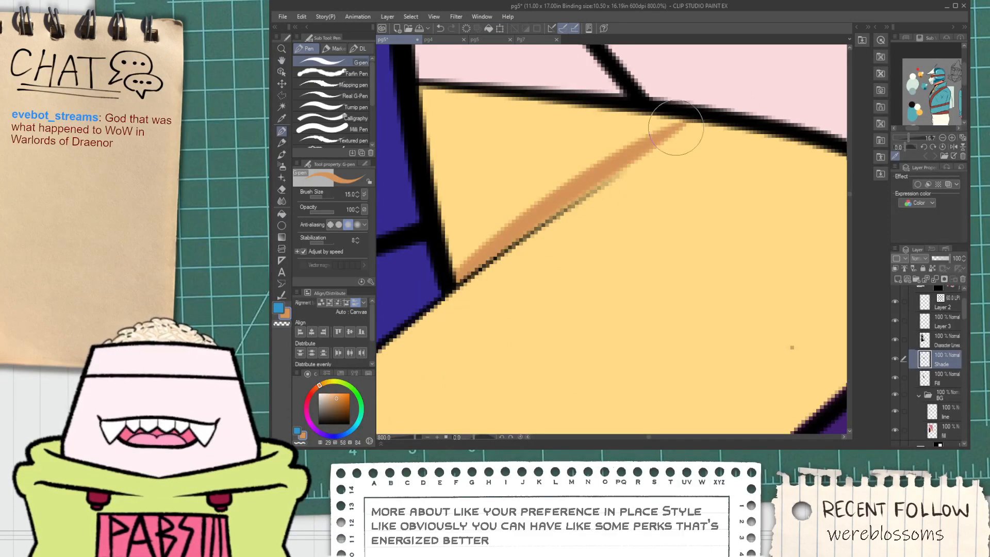
{"action": "key", "text": "g"}
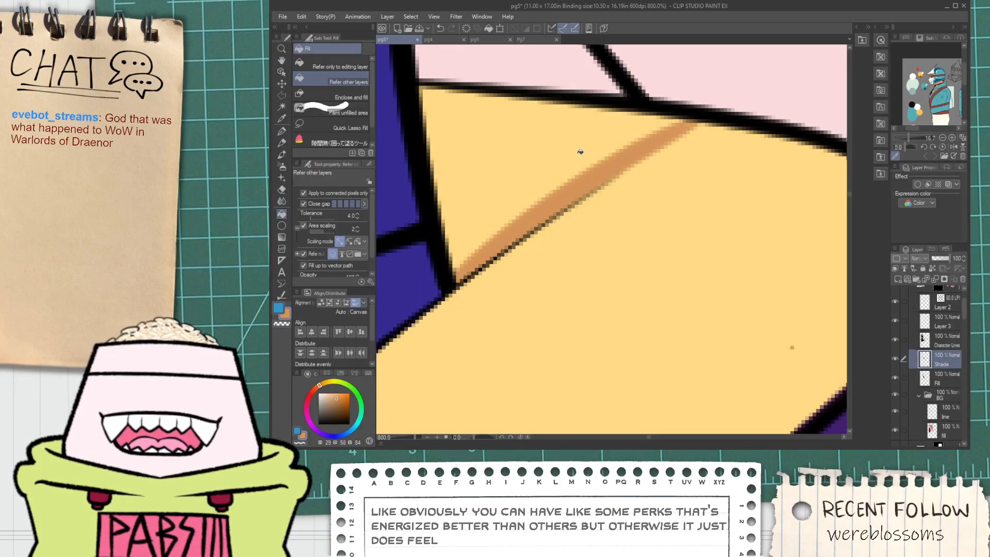
{"action": "left_click", "coordinate": [566, 160]}
Hatch tapered orange-tan strokes along the inner edge of the long front lapel, just below the neckband.
{"action": "scroll", "coordinate": [567, 161], "scroll_direction": "down", "scroll_amount": 8}
{"action": "key", "text": "space"}
{"action": "left_click_drag", "start_coordinate": [538, 218], "coordinate": [550, 256]}
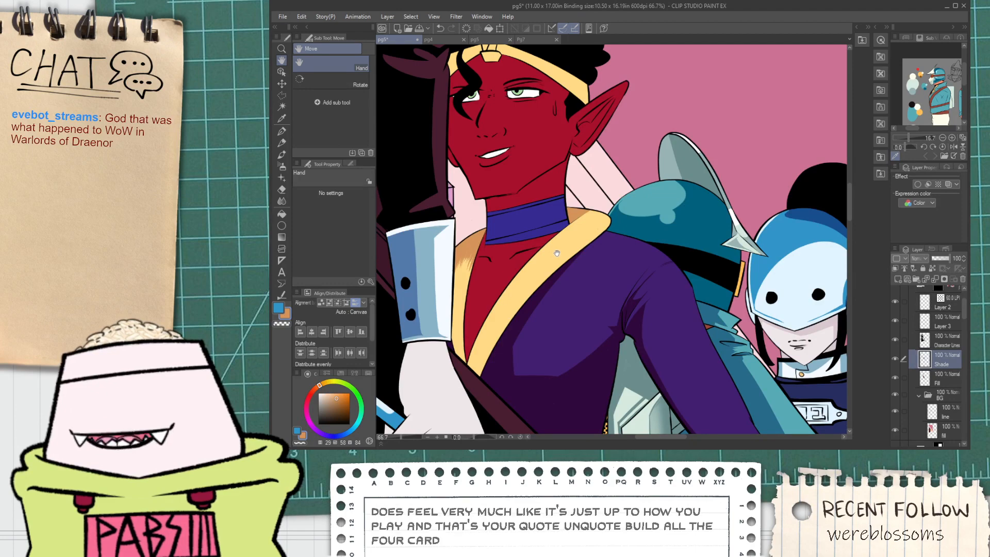
{"action": "scroll", "coordinate": [565, 248], "scroll_direction": "up", "scroll_amount": 6}
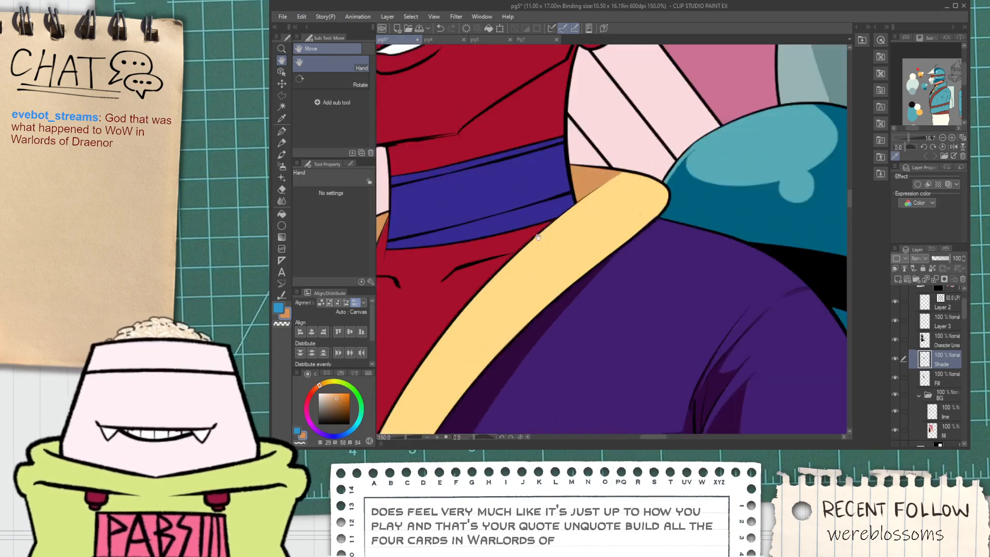
{"action": "left_click_drag", "start_coordinate": [651, 135], "coordinate": [469, 301]}
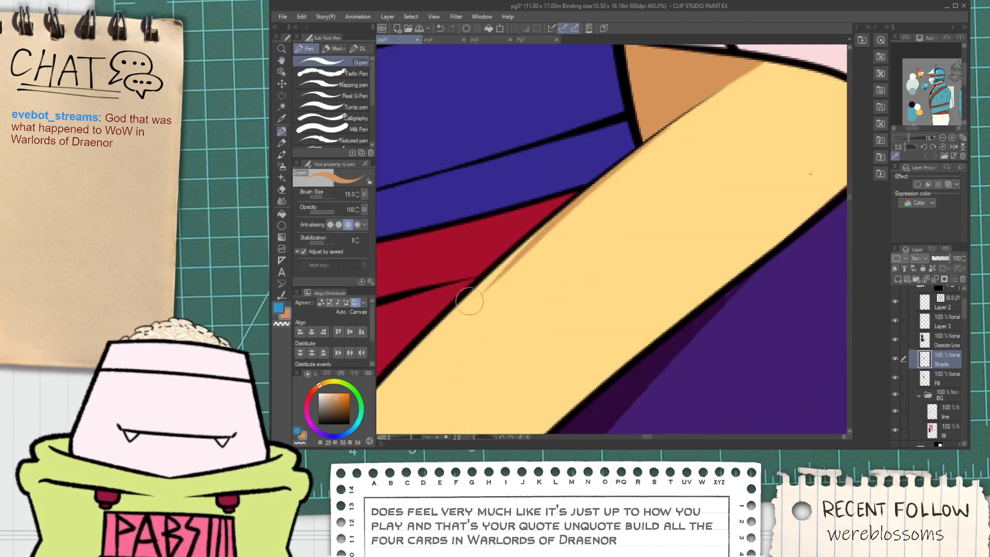
{"action": "left_click_drag", "start_coordinate": [598, 199], "coordinate": [515, 265]}
{"action": "mouse_move", "coordinate": [662, 157]}
{"action": "left_mouse_down"}
{"action": "mouse_move", "coordinate": [550, 251]}
{"action": "mouse_move", "coordinate": [587, 224]}
{"action": "left_mouse_up"}
{"action": "mouse_move", "coordinate": [665, 175]}
{"action": "left_mouse_down"}
{"action": "mouse_move", "coordinate": [595, 227]}
{"action": "mouse_move", "coordinate": [556, 218]}
{"action": "mouse_move", "coordinate": [497, 269]}
{"action": "mouse_move", "coordinate": [517, 256]}
{"action": "mouse_move", "coordinate": [499, 287]}
{"action": "mouse_move", "coordinate": [562, 247]}
{"action": "left_mouse_up"}
Continue the orange-tan hatching diagonally across the long front lapel to its outer edge by the purple coat.
{"action": "scroll", "coordinate": [611, 223], "scroll_direction": "down", "scroll_amount": 2}
{"action": "scroll", "coordinate": [552, 223], "scroll_direction": "up", "scroll_amount": 2}
{"action": "mouse_move", "coordinate": [527, 295]}
{"action": "left_mouse_down"}
{"action": "mouse_move", "coordinate": [587, 255]}
{"action": "mouse_move", "coordinate": [606, 240]}
{"action": "left_mouse_up"}
{"action": "left_click_drag", "start_coordinate": [520, 324], "coordinate": [604, 254]}
{"action": "left_click_drag", "start_coordinate": [518, 341], "coordinate": [630, 248]}
{"action": "key", "text": "ctrl+z"}
{"action": "key", "text": "ctrl+z"}
{"action": "left_click_drag", "start_coordinate": [559, 312], "coordinate": [632, 250]}
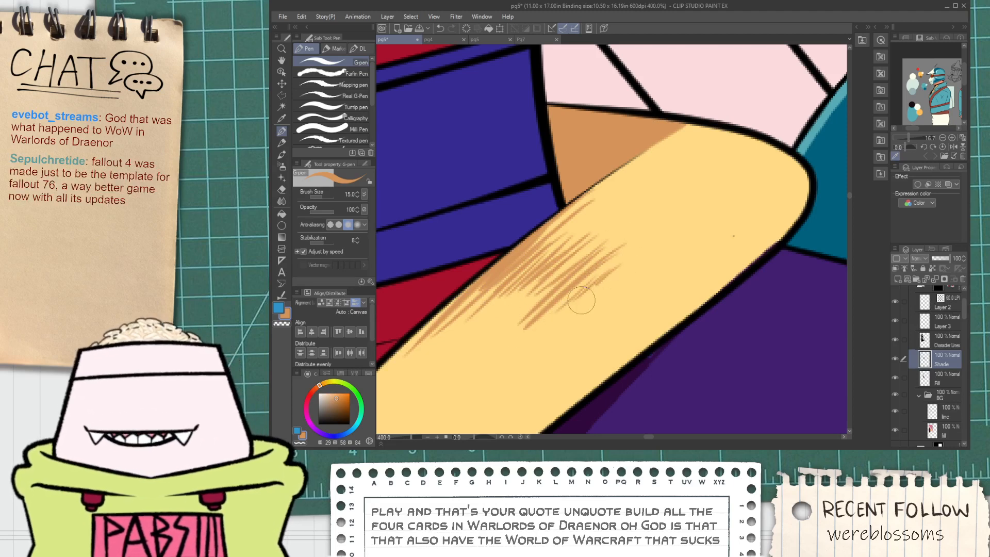
{"action": "left_click_drag", "start_coordinate": [591, 309], "coordinate": [653, 253]}
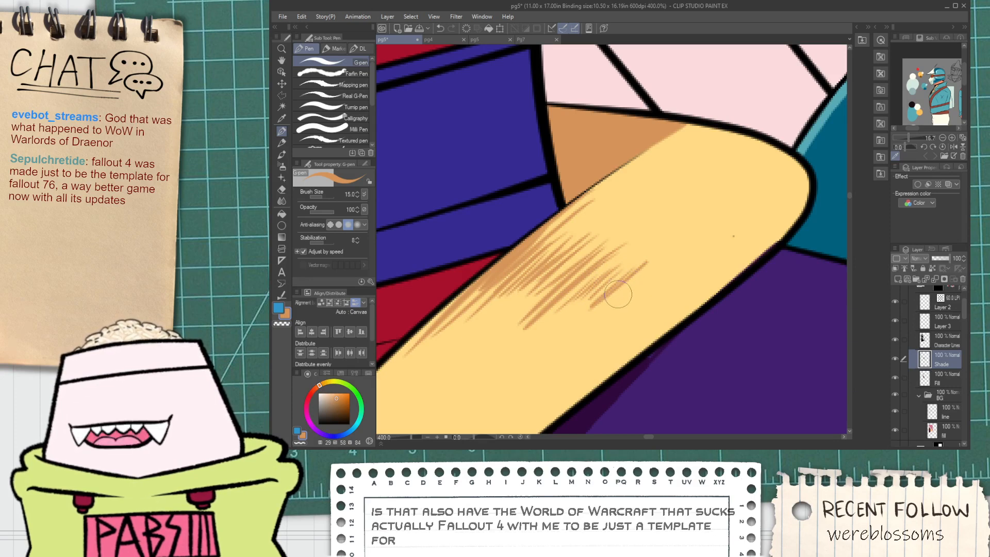
{"action": "mouse_move", "coordinate": [612, 301]}
{"action": "left_mouse_down"}
{"action": "mouse_move", "coordinate": [647, 262]}
{"action": "mouse_move", "coordinate": [676, 253]}
{"action": "left_mouse_up"}
{"action": "mouse_move", "coordinate": [602, 319]}
{"action": "left_mouse_down"}
{"action": "mouse_move", "coordinate": [692, 248]}
{"action": "mouse_move", "coordinate": [603, 327]}
{"action": "mouse_move", "coordinate": [668, 289]}
{"action": "mouse_move", "coordinate": [614, 345]}
{"action": "mouse_move", "coordinate": [629, 355]}
{"action": "mouse_move", "coordinate": [650, 337]}
{"action": "left_mouse_up"}
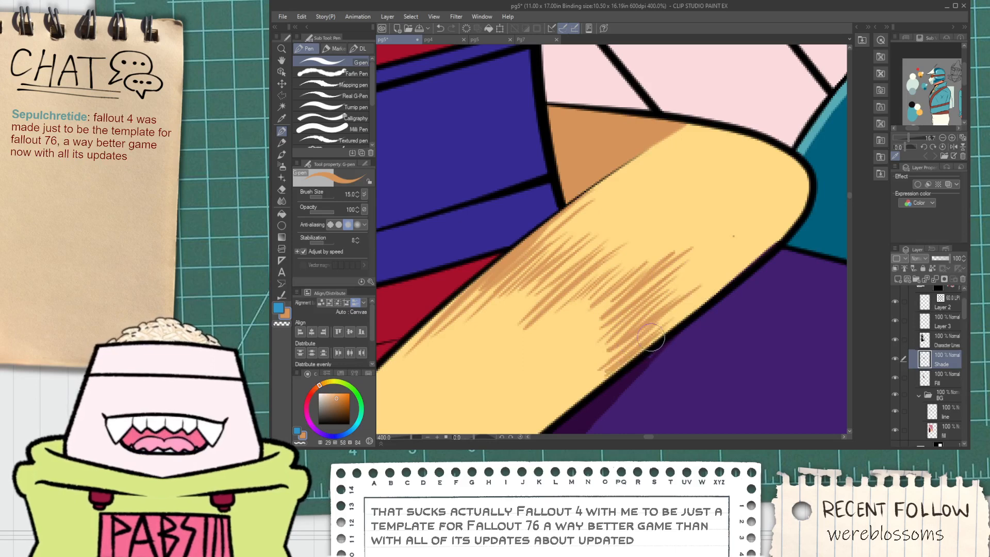
Fill the lapel's upper bend around the hatching with orange-tan and blend the inner and middle parts of its lower edge with tapered strokes.
{"action": "key", "text": "g"}
{"action": "left_click", "coordinate": [713, 246]}
{"action": "key", "text": "p"}
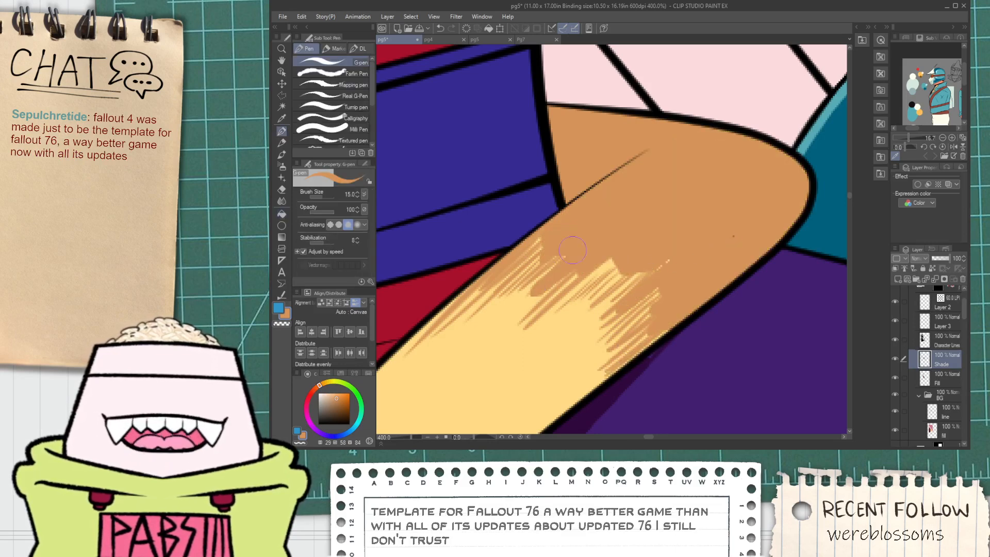
{"action": "mouse_move", "coordinate": [541, 248]}
{"action": "left_mouse_down"}
{"action": "mouse_move", "coordinate": [515, 307]}
{"action": "mouse_move", "coordinate": [527, 292]}
{"action": "left_mouse_up"}
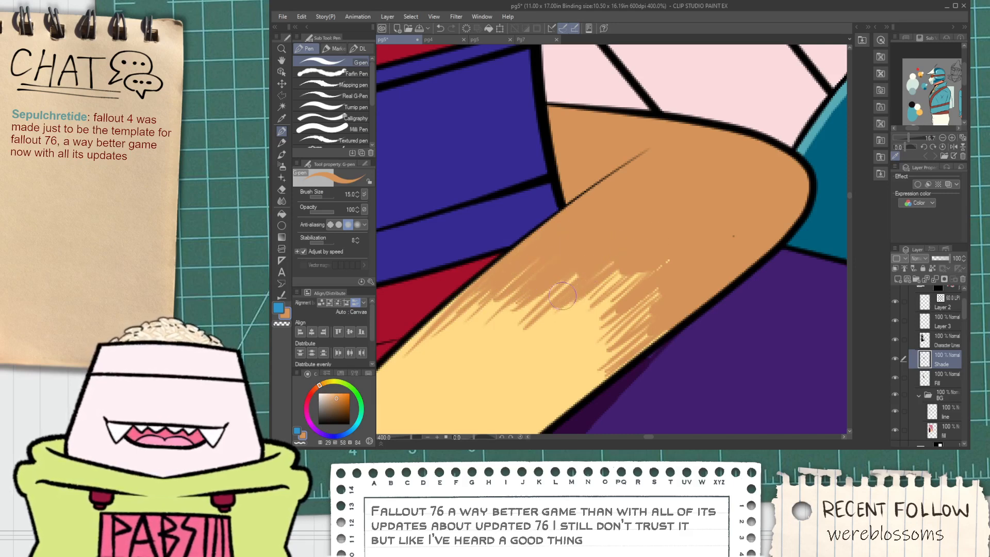
{"action": "left_click_drag", "start_coordinate": [648, 262], "coordinate": [603, 301]}
{"action": "mouse_move", "coordinate": [644, 273]}
{"action": "left_mouse_down"}
{"action": "mouse_move", "coordinate": [608, 297]}
{"action": "mouse_move", "coordinate": [689, 242]}
{"action": "mouse_move", "coordinate": [564, 317]}
{"action": "left_mouse_up"}
{"action": "left_click_drag", "start_coordinate": [588, 275], "coordinate": [513, 320]}
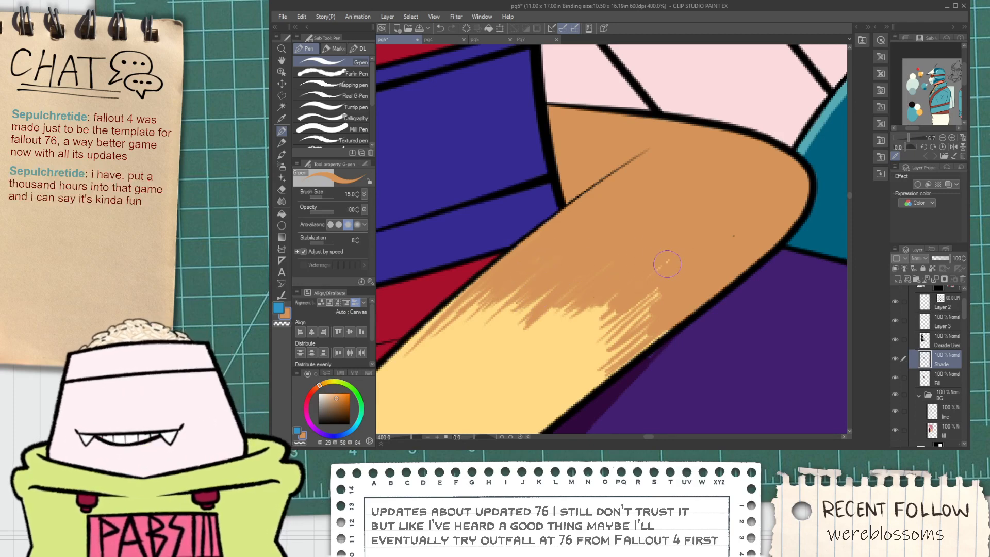
{"action": "left_click_drag", "start_coordinate": [667, 265], "coordinate": [634, 263]}
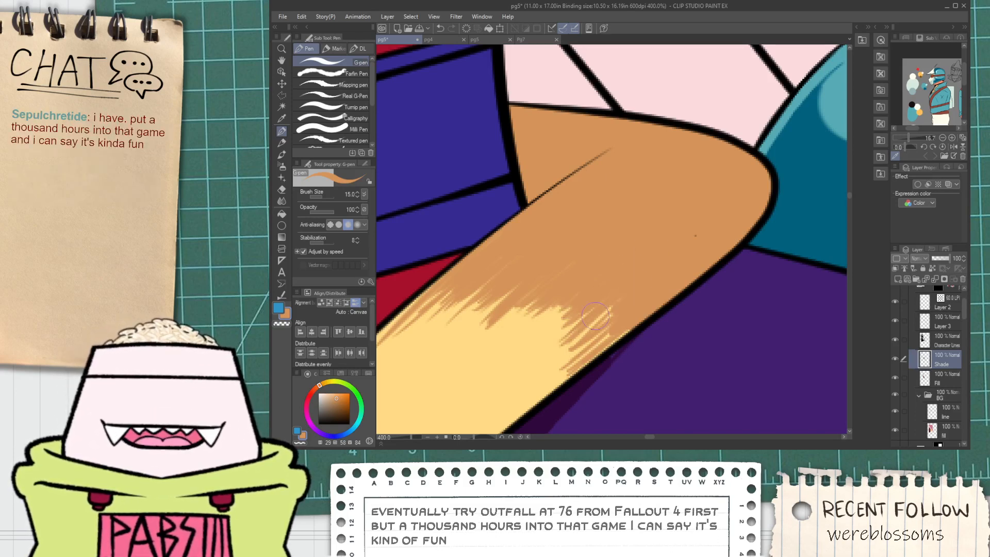
Thicken the orange-tan hatching along the lapel's outer edge beside the purple coat.
{"action": "left_click_drag", "start_coordinate": [598, 318], "coordinate": [558, 360]}
{"action": "left_click_drag", "start_coordinate": [617, 342], "coordinate": [567, 378]}
{"action": "left_click_drag", "start_coordinate": [595, 339], "coordinate": [541, 373]}
{"action": "key", "text": "space"}
{"action": "mouse_move", "coordinate": [593, 348]}
{"action": "left_mouse_down"}
{"action": "mouse_move", "coordinate": [609, 268]}
{"action": "mouse_move", "coordinate": [560, 312]}
{"action": "left_mouse_up"}
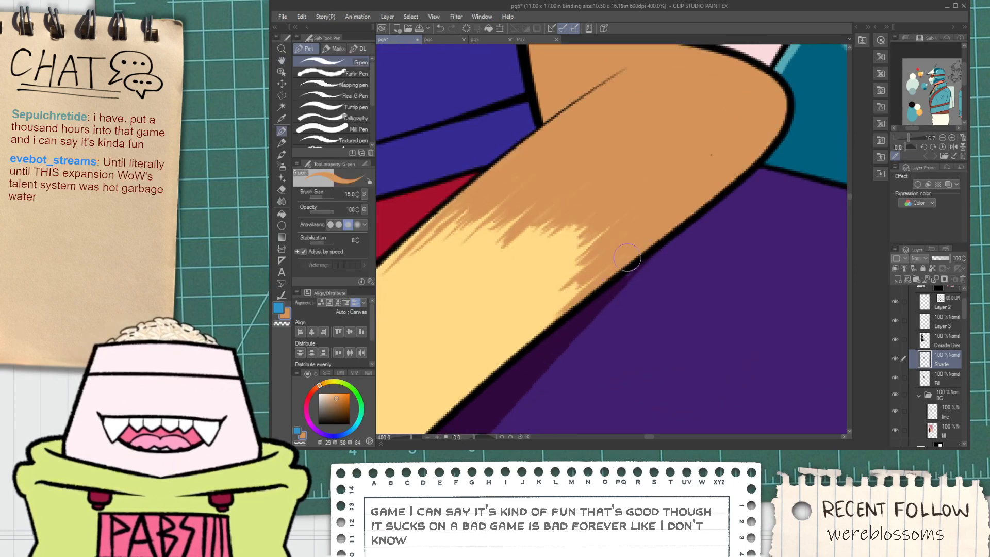
{"action": "left_click", "coordinate": [559, 335], "text": "alt"}
{"action": "scroll", "coordinate": [559, 336], "scroll_direction": "up", "scroll_amount": 2}
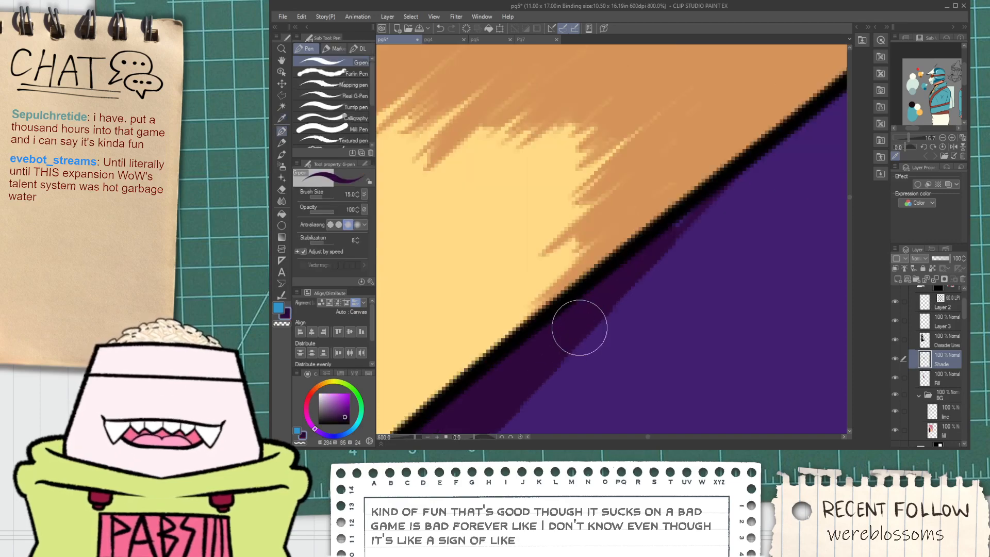
{"action": "scroll", "coordinate": [724, 189], "scroll_direction": "down", "scroll_amount": 4}
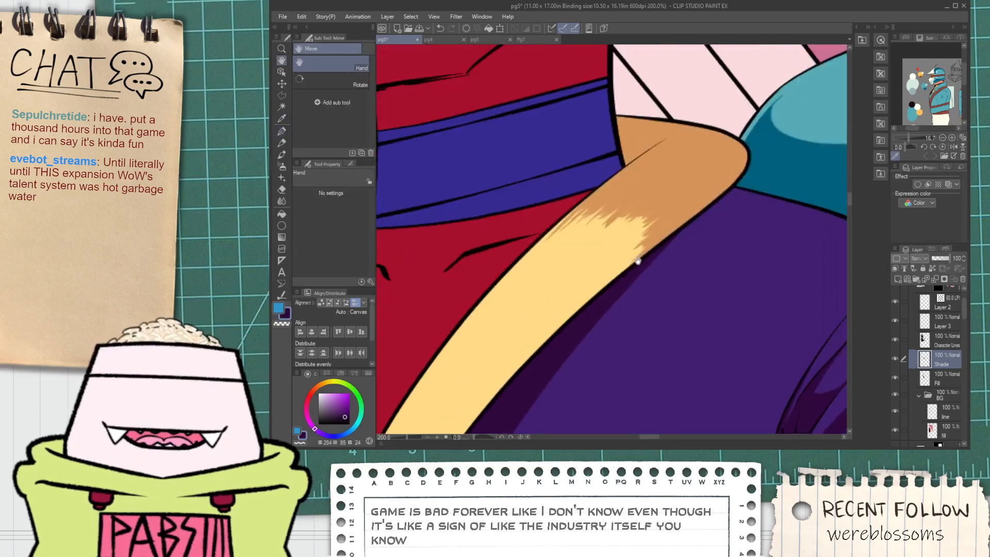
Sample the orange-tan again and extend the tapered hatching down the lapel's inner edge and toward its middle.
{"action": "left_click", "coordinate": [529, 302], "text": "alt"}
{"action": "scroll", "coordinate": [458, 325], "scroll_direction": "up", "scroll_amount": 2}
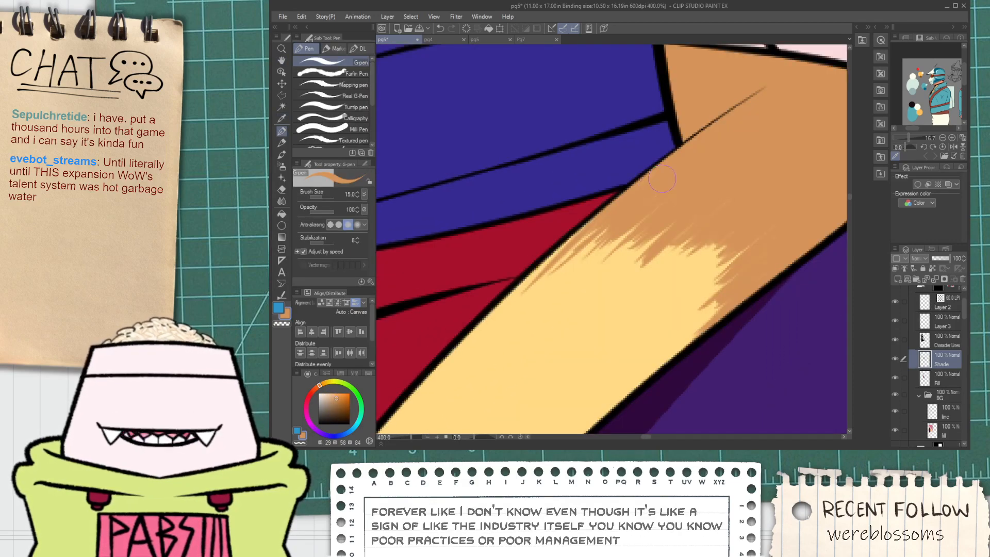
{"action": "left_click_drag", "start_coordinate": [583, 238], "coordinate": [474, 320]}
{"action": "key", "text": "ctrl+z"}
{"action": "mouse_move", "coordinate": [585, 242]}
{"action": "left_mouse_down"}
{"action": "mouse_move", "coordinate": [470, 333]}
{"action": "mouse_move", "coordinate": [478, 333]}
{"action": "left_mouse_up"}
{"action": "key", "text": "ctrl+z"}
{"action": "key", "text": "ctrl+z"}
{"action": "left_click_drag", "start_coordinate": [598, 241], "coordinate": [532, 293]}
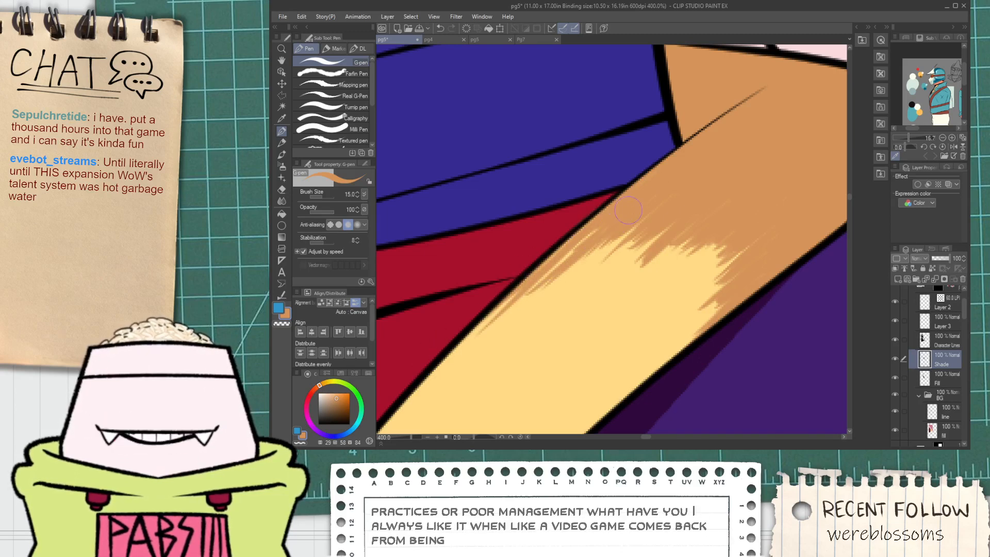
{"action": "mouse_move", "coordinate": [583, 240]}
{"action": "left_mouse_down"}
{"action": "mouse_move", "coordinate": [532, 289]}
{"action": "mouse_move", "coordinate": [528, 311]}
{"action": "left_mouse_up"}
{"action": "mouse_move", "coordinate": [618, 240]}
{"action": "left_mouse_down"}
{"action": "mouse_move", "coordinate": [526, 318]}
{"action": "mouse_move", "coordinate": [620, 269]}
{"action": "left_mouse_up"}
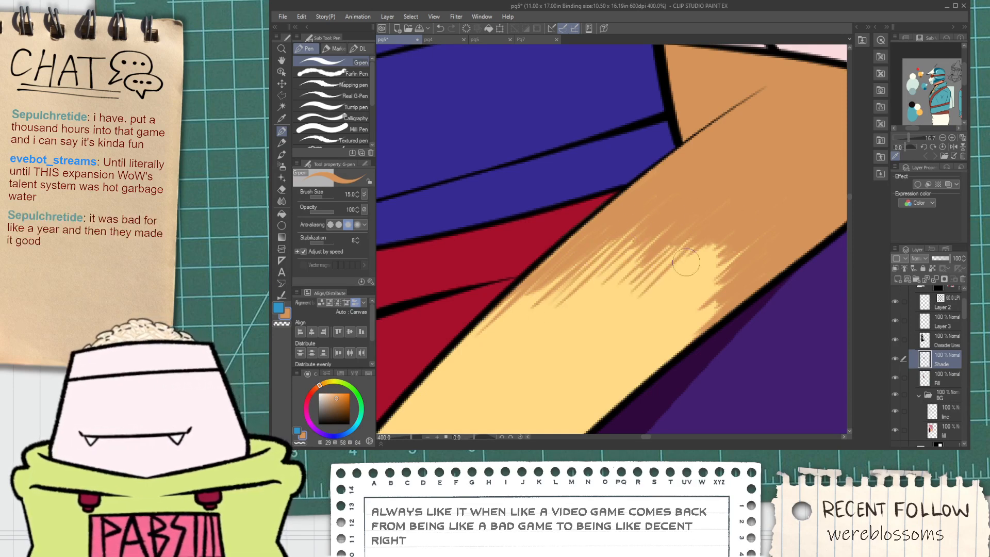
Continue the orange-tan hatching from the lapel's middle toward its outer edge with overlapping tapered strokes.
{"action": "left_click_drag", "start_coordinate": [703, 246], "coordinate": [663, 288]}
{"action": "mouse_move", "coordinate": [709, 246]}
{"action": "left_mouse_down"}
{"action": "mouse_move", "coordinate": [671, 289]}
{"action": "mouse_move", "coordinate": [633, 252]}
{"action": "mouse_move", "coordinate": [619, 289]}
{"action": "left_mouse_up"}
{"action": "key", "text": "space"}
{"action": "key", "text": "space"}
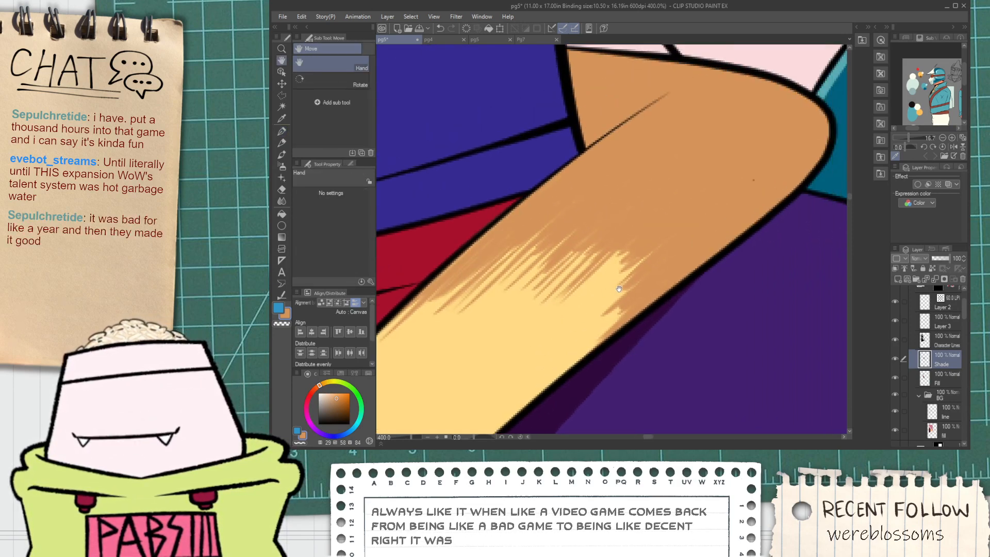
{"action": "left_click_drag", "start_coordinate": [621, 251], "coordinate": [557, 324]}
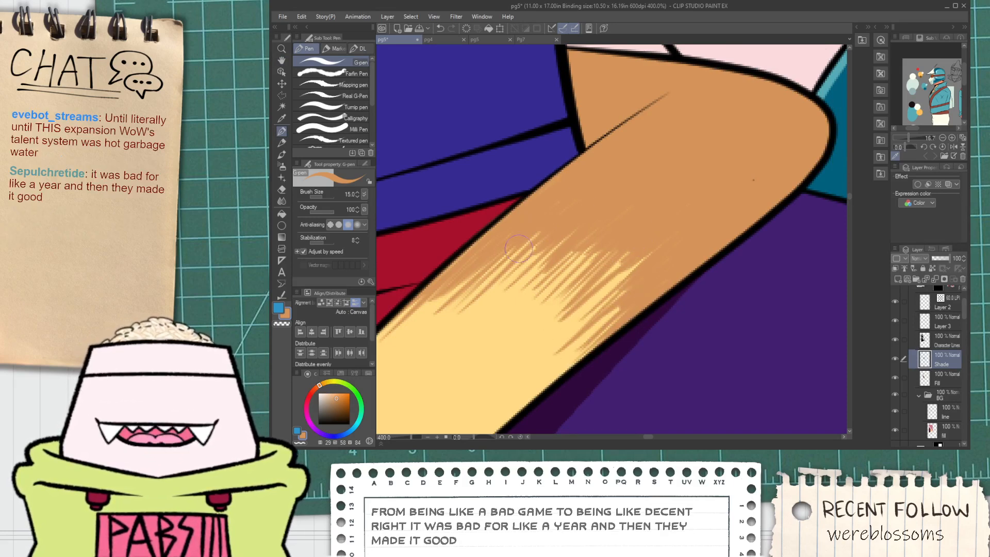
{"action": "key", "text": "space"}
{"action": "left_click_drag", "start_coordinate": [518, 221], "coordinate": [651, 241]}
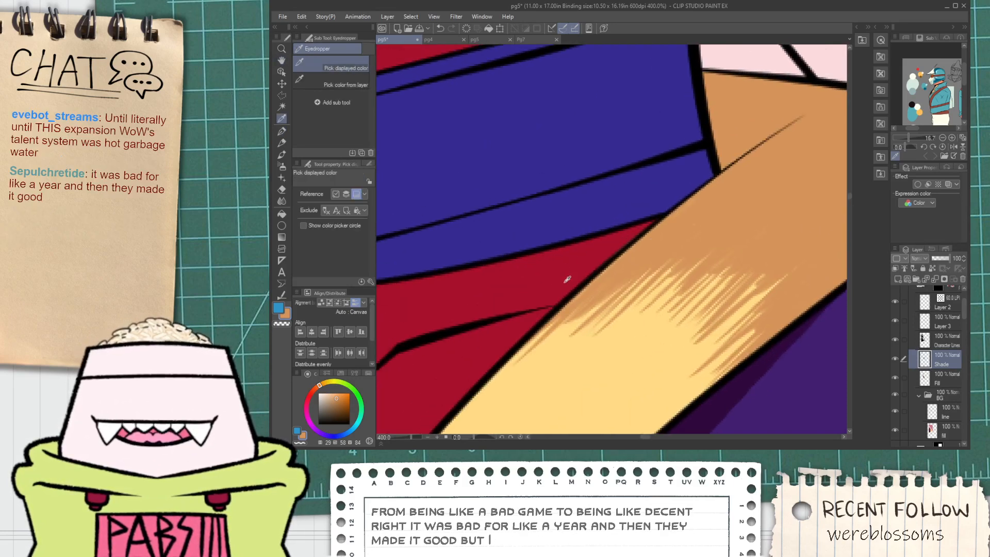
{"action": "left_click", "coordinate": [566, 280], "text": "alt"}
{"action": "scroll", "coordinate": [556, 283], "scroll_direction": "up", "scroll_amount": 2}
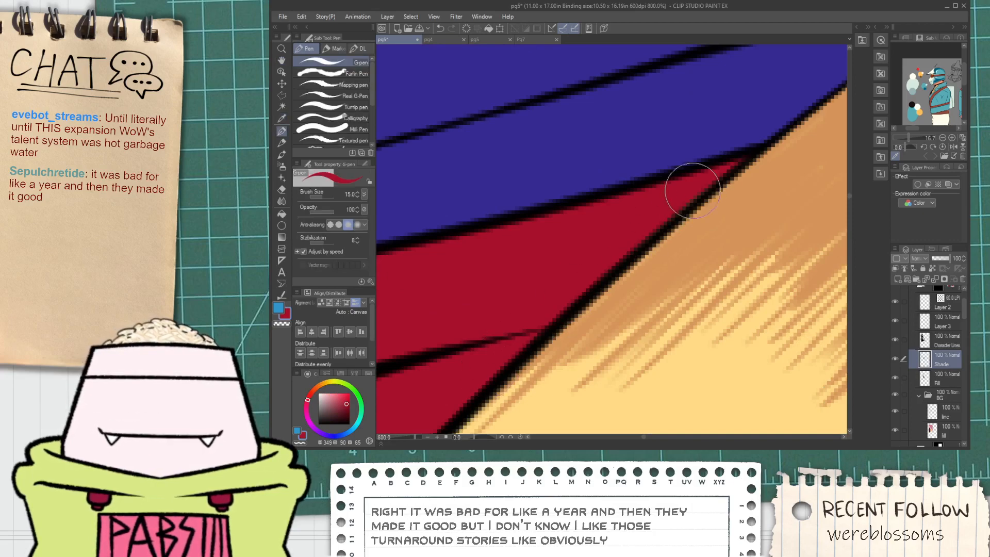
{"action": "scroll", "coordinate": [675, 188], "scroll_direction": "down", "scroll_amount": 5}
{"action": "scroll", "coordinate": [653, 202], "scroll_direction": "down", "scroll_amount": 3}
{"action": "key", "text": "space"}
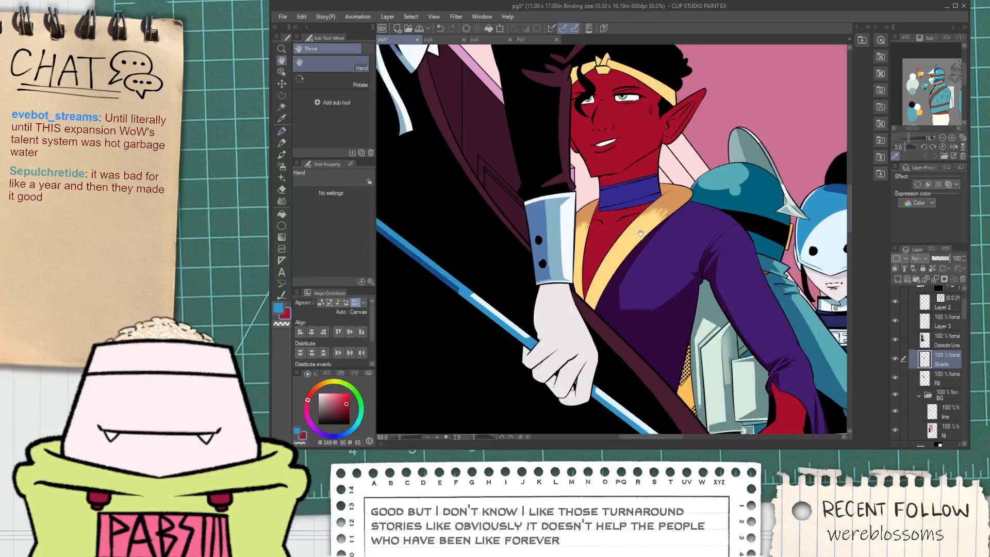
{"action": "left_click_drag", "start_coordinate": [439, 96], "coordinate": [549, 163]}
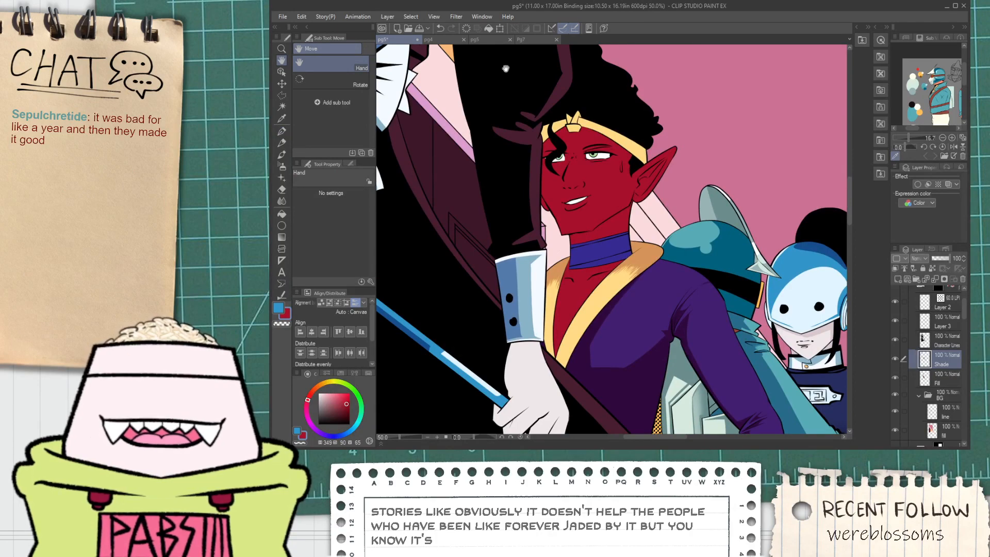
Sample the dark maroon skin shadow from the character's ear on page pg4 and return to pg5.
{"action": "left_click", "coordinate": [434, 39]}
{"action": "key", "text": "i"}
{"action": "left_click", "coordinate": [552, 252]}
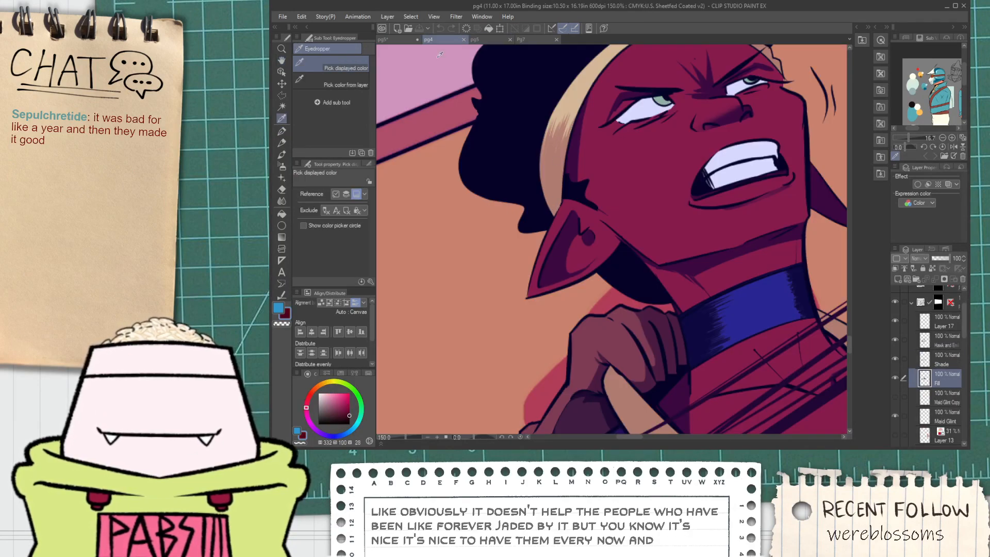
{"action": "left_click", "coordinate": [387, 39]}
Draw a dark maroon shadow edge from the neckband's lower corner down to the collarbone line beside the short collar section.
{"action": "key", "text": "space"}
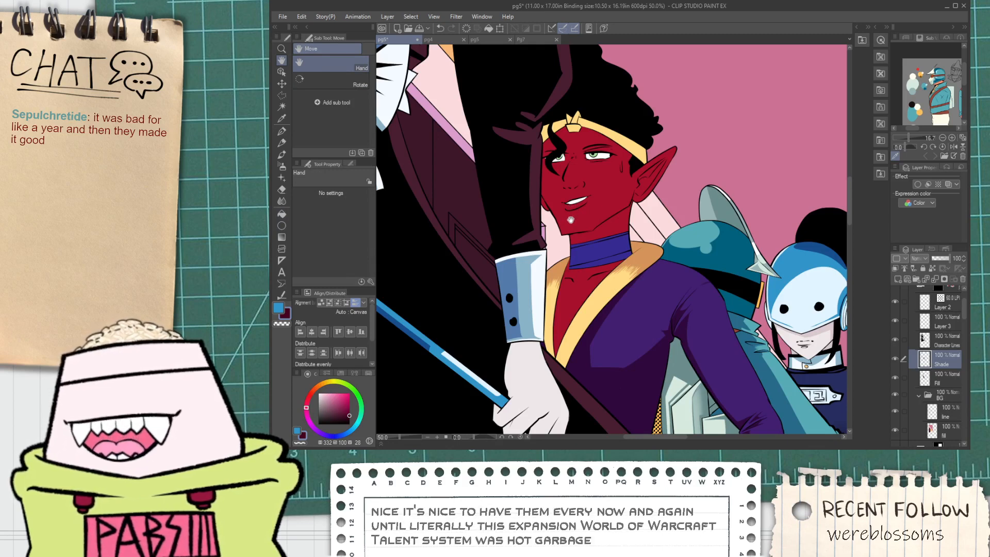
{"action": "scroll", "coordinate": [568, 237], "scroll_direction": "up", "scroll_amount": 8}
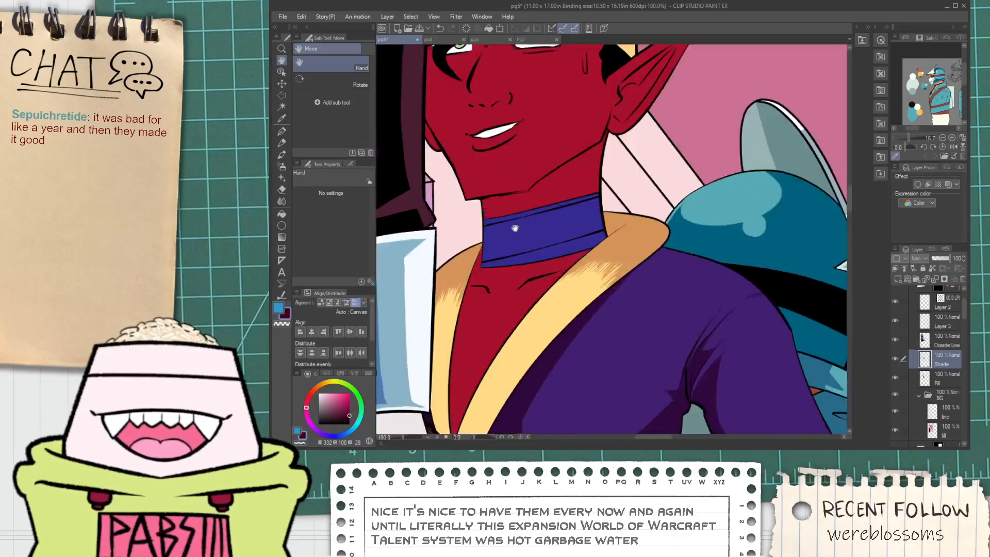
{"action": "key", "text": "p"}
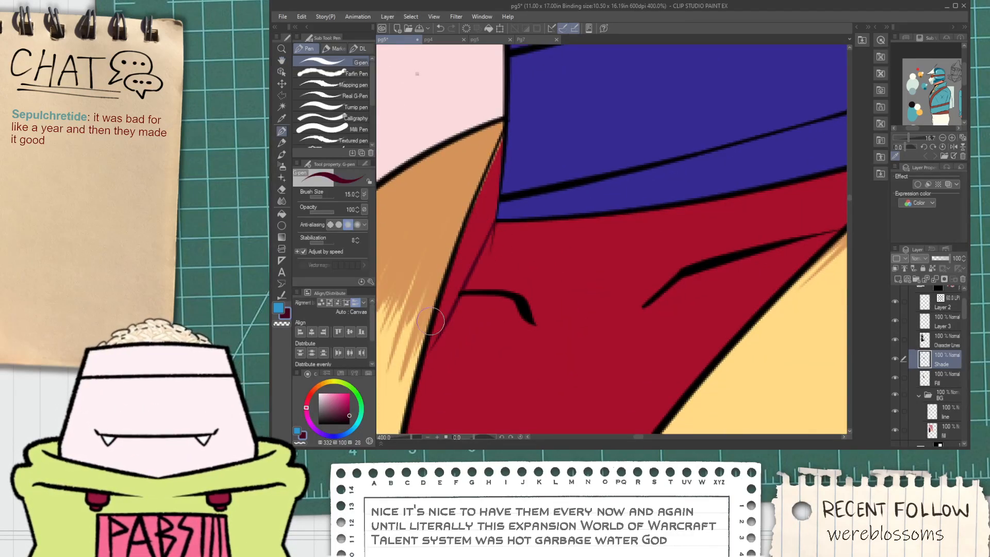
{"action": "scroll", "coordinate": [490, 225], "scroll_direction": "up", "scroll_amount": 2}
{"action": "left_click_drag", "start_coordinate": [499, 208], "coordinate": [473, 344]}
{"action": "key", "text": "ctrl+z"}
{"action": "mouse_move", "coordinate": [507, 202]}
{"action": "left_mouse_down"}
{"action": "mouse_move", "coordinate": [484, 354]}
{"action": "mouse_move", "coordinate": [501, 206]}
{"action": "left_mouse_up"}
{"action": "key", "text": "ctrl+z"}
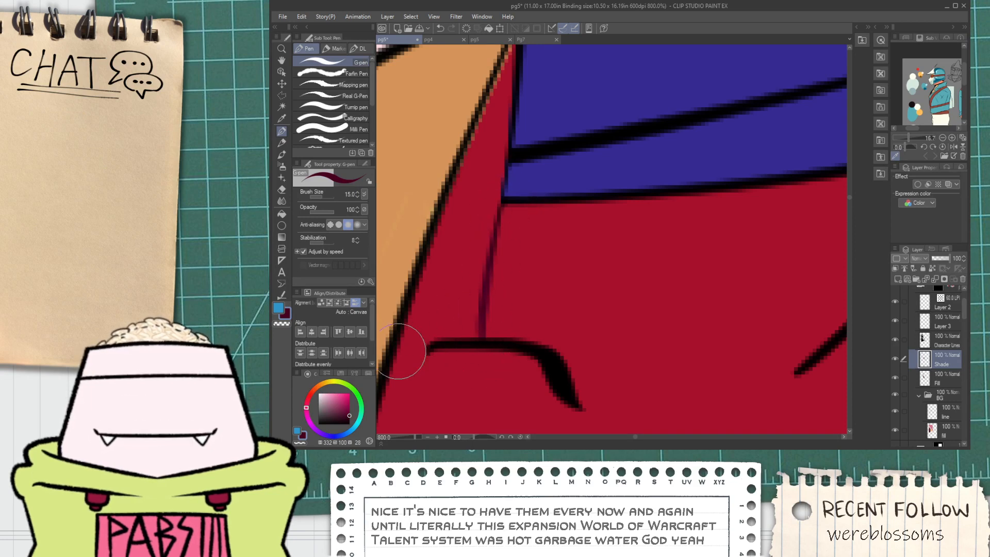
Close the gap between the collarbone line and the collar and fill the enclosed skin with dark maroon.
{"action": "mouse_move", "coordinate": [405, 347]}
{"action": "left_mouse_down"}
{"action": "mouse_move", "coordinate": [455, 336]}
{"action": "mouse_move", "coordinate": [446, 343]}
{"action": "left_mouse_up"}
{"action": "key", "text": "ctrl+z"}
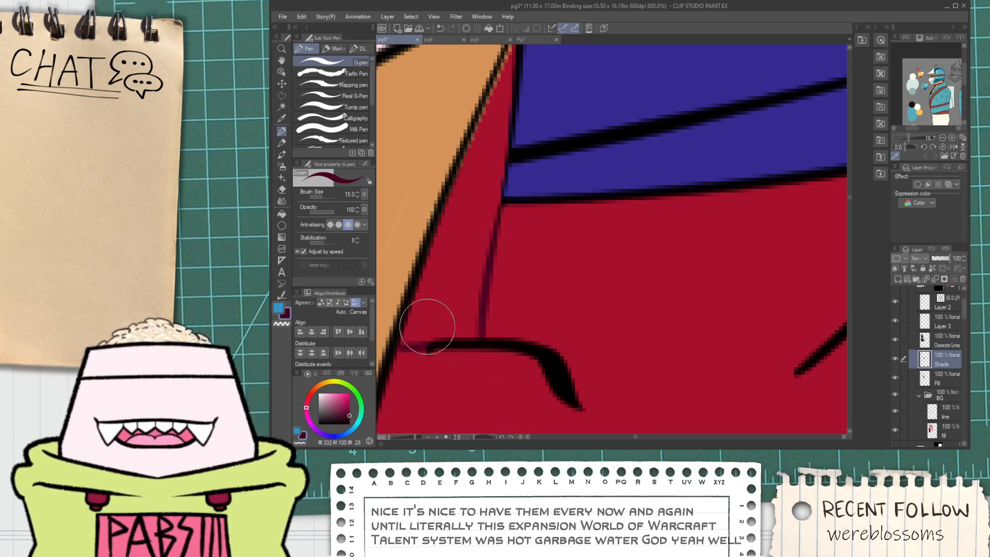
{"action": "key", "text": "g"}
{"action": "left_click", "coordinate": [443, 308]}
{"action": "scroll", "coordinate": [452, 309], "scroll_direction": "down", "scroll_amount": 4}
{"action": "scroll", "coordinate": [507, 279], "scroll_direction": "up", "scroll_amount": 5}
{"action": "key", "text": "p"}
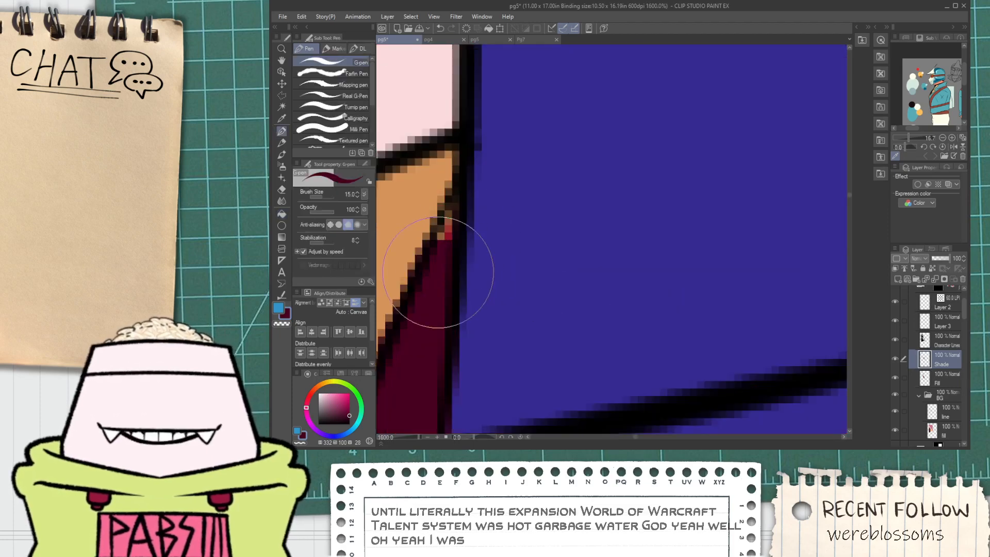
Add a short tapered dark maroon stroke rising from the curved end of the collarbone line nearest the filled shadow.
{"action": "scroll", "coordinate": [440, 265], "scroll_direction": "down", "scroll_amount": 5}
{"action": "key", "text": "space"}
{"action": "left_click_drag", "start_coordinate": [457, 351], "coordinate": [457, 302]}
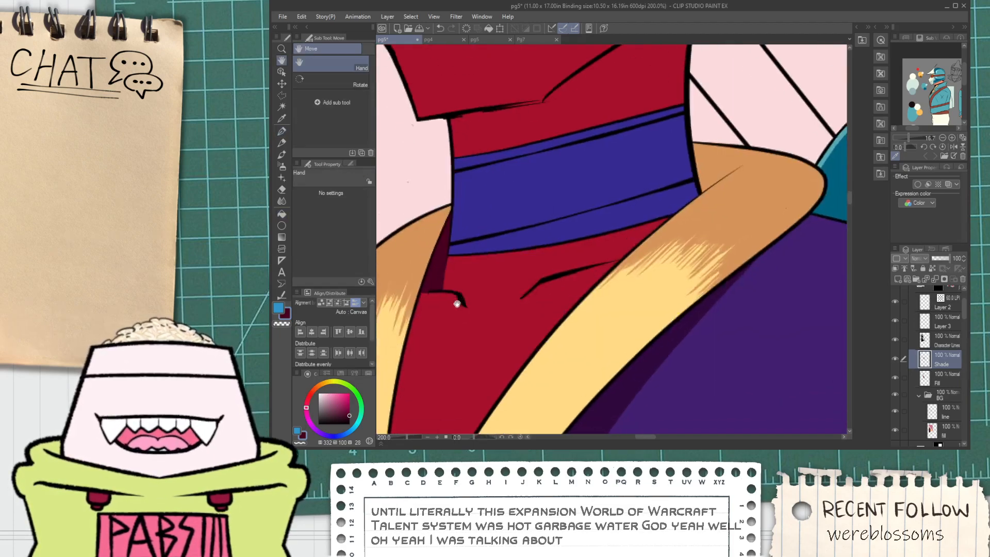
{"action": "scroll", "coordinate": [454, 296], "scroll_direction": "up", "scroll_amount": 3}
{"action": "mouse_move", "coordinate": [539, 352]}
{"action": "left_mouse_down"}
{"action": "mouse_move", "coordinate": [506, 281]}
{"action": "mouse_move", "coordinate": [492, 207]}
{"action": "left_mouse_up"}
{"action": "key", "text": "ctrl+z"}
{"action": "scroll", "coordinate": [637, 283], "scroll_direction": "down", "scroll_amount": 2}
{"action": "scroll", "coordinate": [667, 292], "scroll_direction": "up", "scroll_amount": 1}
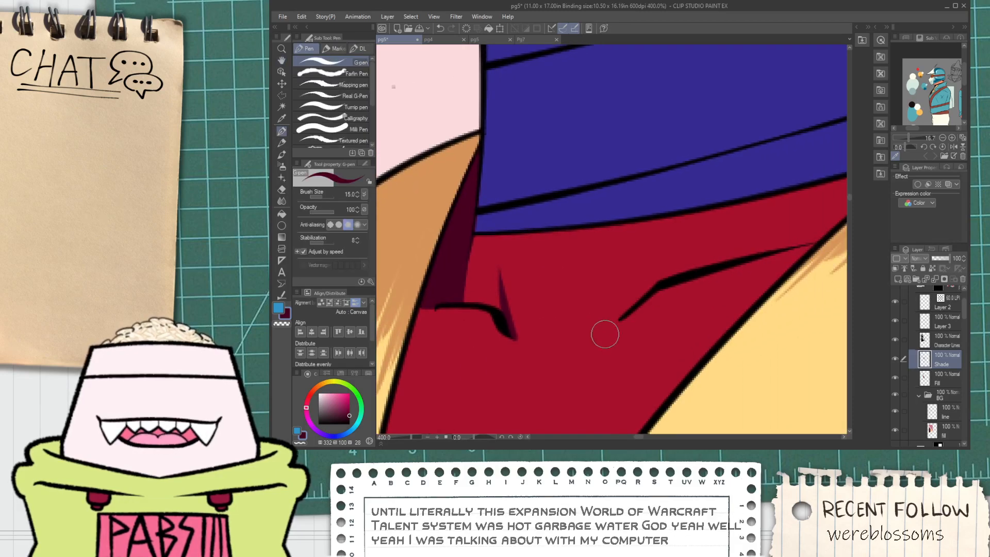
Add a tapered dark maroon stroke rising diagonally from the lower end of the opposite collarbone line.
{"action": "mouse_move", "coordinate": [604, 335]}
{"action": "left_mouse_down"}
{"action": "mouse_move", "coordinate": [670, 253]}
{"action": "mouse_move", "coordinate": [691, 242]}
{"action": "mouse_move", "coordinate": [699, 253]}
{"action": "mouse_move", "coordinate": [664, 281]}
{"action": "mouse_move", "coordinate": [684, 267]}
{"action": "mouse_move", "coordinate": [682, 230]}
{"action": "left_mouse_up"}
{"action": "scroll", "coordinate": [628, 316], "scroll_direction": "down", "scroll_amount": 1}
{"action": "scroll", "coordinate": [669, 278], "scroll_direction": "up", "scroll_amount": 1}
{"action": "key", "text": "ctrl+z"}
{"action": "key", "text": "ctrl+z"}
{"action": "key", "text": "ctrl+z"}
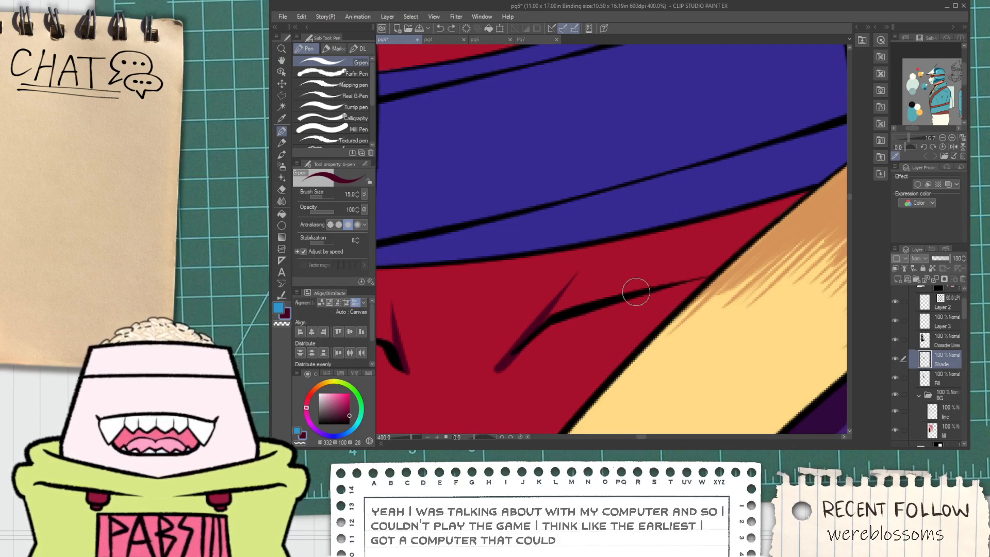
Draw a shadow edge from the opposite collarbone line up to the neckband and fill the corner beside the long lapel with dark maroon.
{"action": "left_click_drag", "start_coordinate": [638, 289], "coordinate": [672, 231]}
{"action": "key", "text": "g"}
{"action": "left_click", "coordinate": [707, 240]}
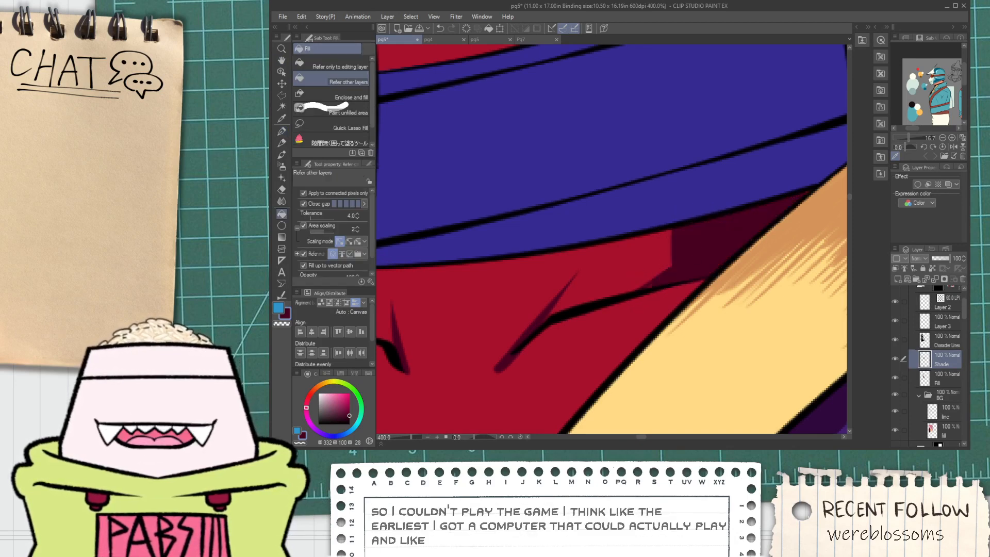
{"action": "key", "text": "p"}
Draw a dark maroon shadow edge across the front of the neck, parallel to the underside of the chin.
{"action": "scroll", "coordinate": [680, 260], "scroll_direction": "down", "scroll_amount": 2}
{"action": "left_click_drag", "start_coordinate": [700, 121], "coordinate": [656, 261]}
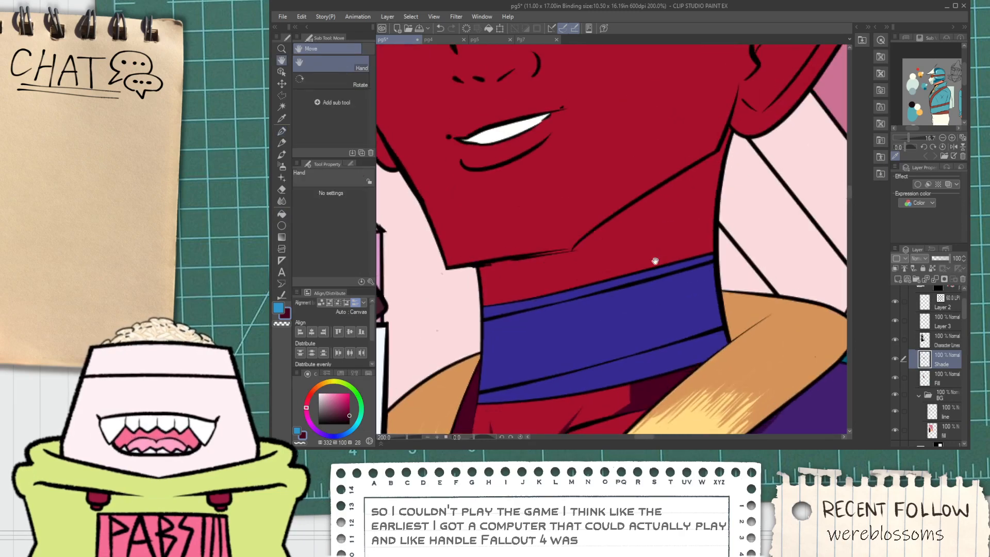
{"action": "scroll", "coordinate": [509, 288], "scroll_direction": "up", "scroll_amount": 2}
{"action": "left_click_drag", "start_coordinate": [464, 279], "coordinate": [667, 234]}
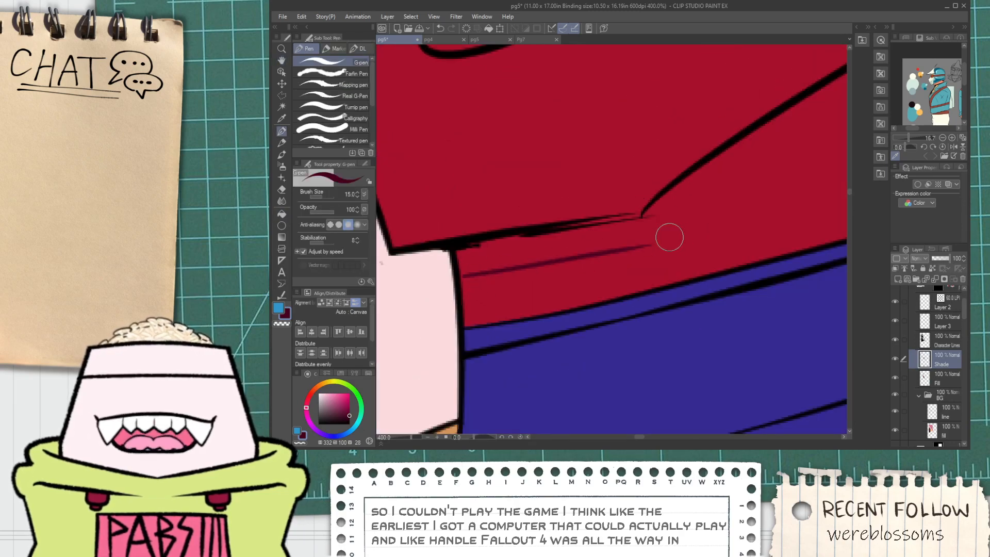
{"action": "key", "text": "ctrl+z"}
{"action": "left_click_drag", "start_coordinate": [464, 269], "coordinate": [722, 203]}
{"action": "key", "text": "ctrl+z"}
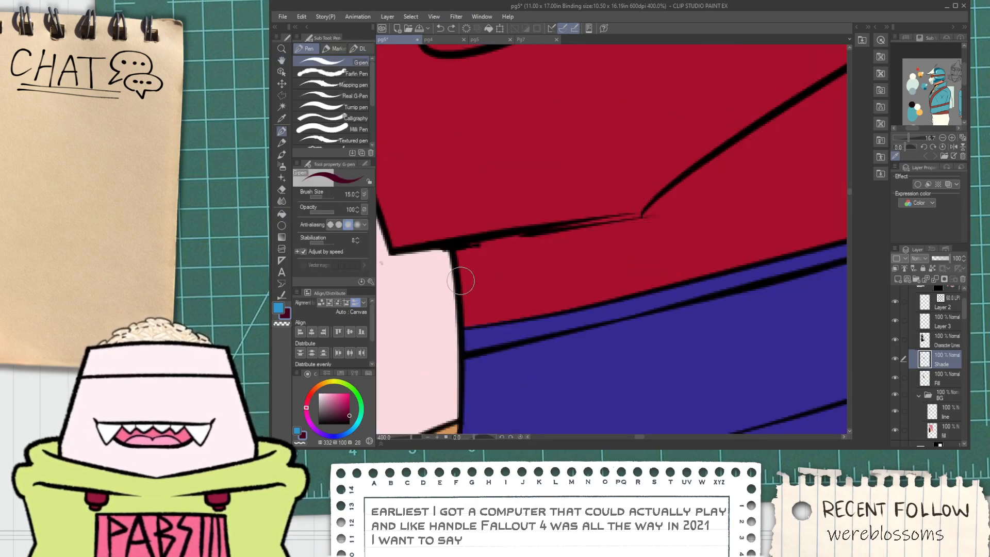
{"action": "left_click_drag", "start_coordinate": [461, 281], "coordinate": [665, 245]}
{"action": "scroll", "coordinate": [646, 212], "scroll_direction": "down", "scroll_amount": 3}
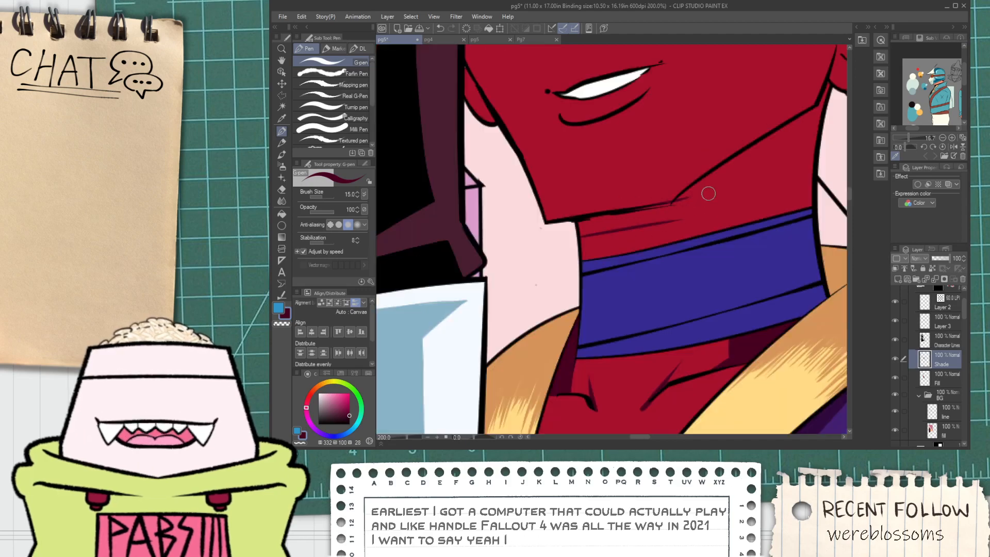
Continue the neck shadow edge diagonally upward below the jawline toward the ear.
{"action": "left_click_drag", "start_coordinate": [707, 194], "coordinate": [623, 216]}
{"action": "scroll", "coordinate": [590, 242], "scroll_direction": "up", "scroll_amount": 3}
{"action": "left_click_drag", "start_coordinate": [533, 269], "coordinate": [758, 114]}
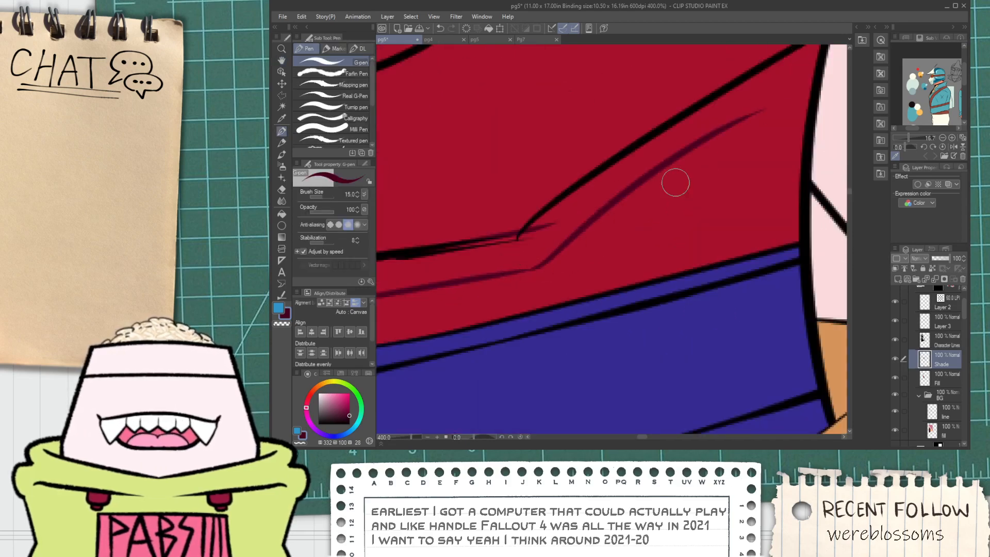
{"action": "key", "text": "ctrl+z"}
{"action": "left_click_drag", "start_coordinate": [535, 269], "coordinate": [747, 153]}
{"action": "scroll", "coordinate": [670, 206], "scroll_direction": "down", "scroll_amount": 3}
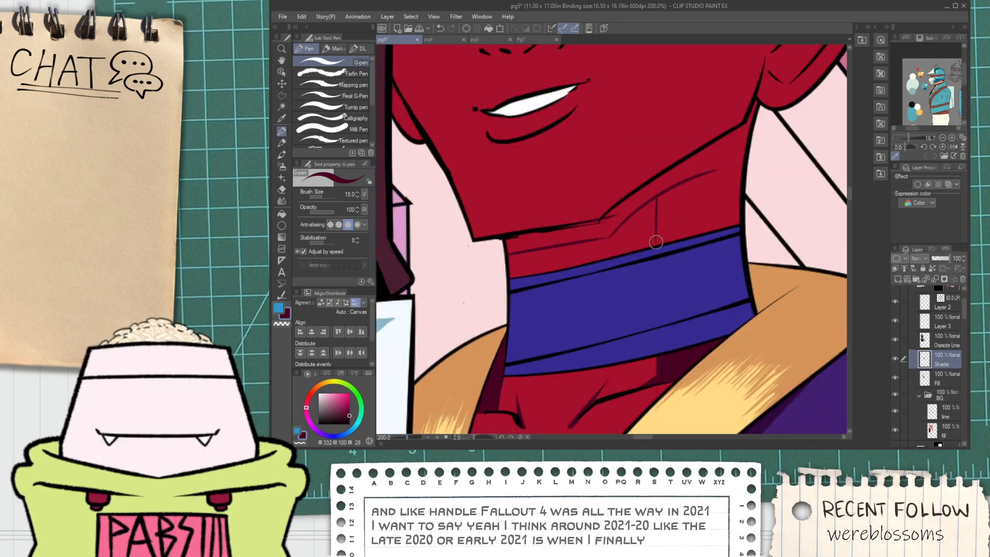
Fill the band under the jaw and the back of the neck above the neckband with dark maroon.
{"action": "key", "text": "ctrl+z"}
{"action": "key", "text": "g"}
{"action": "left_click", "coordinate": [676, 197]}
{"action": "left_click", "coordinate": [705, 156]}
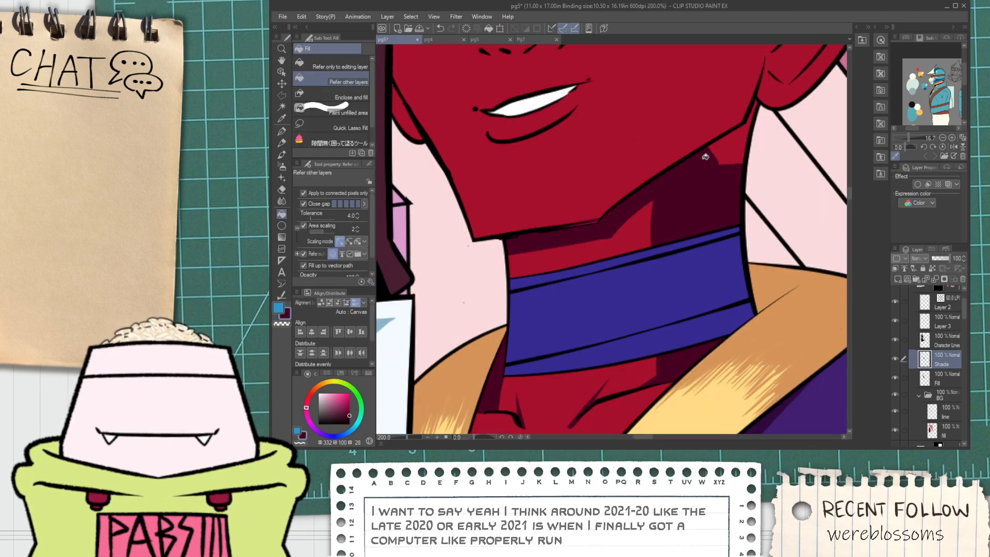
{"action": "left_click", "coordinate": [725, 151]}
{"action": "key", "text": "space"}
{"action": "scroll", "coordinate": [567, 239], "scroll_direction": "up", "scroll_amount": 3}
{"action": "key", "text": "p"}
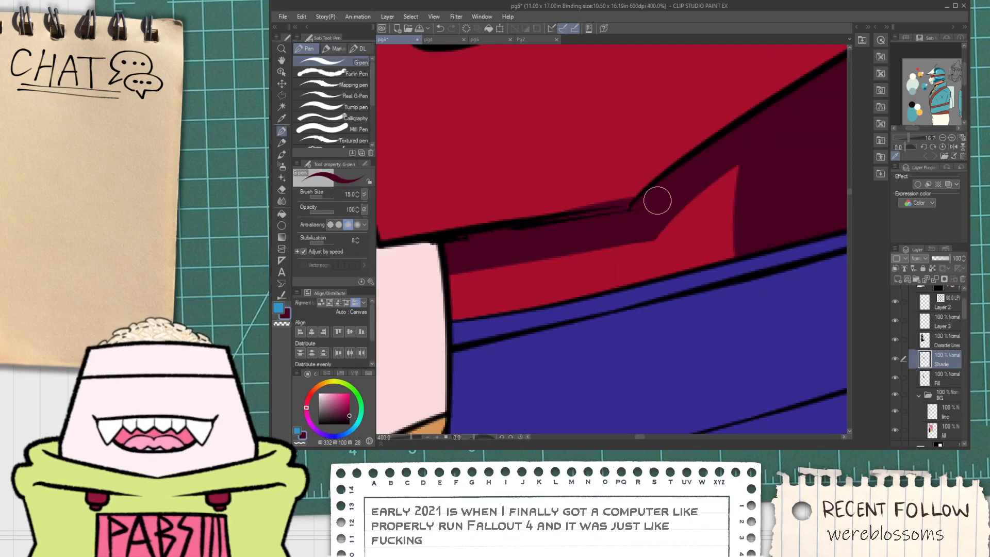
Paint dark maroon over the remaining red gaps along the underside of the chin and jawline.
{"action": "left_click_drag", "start_coordinate": [541, 221], "coordinate": [674, 194]}
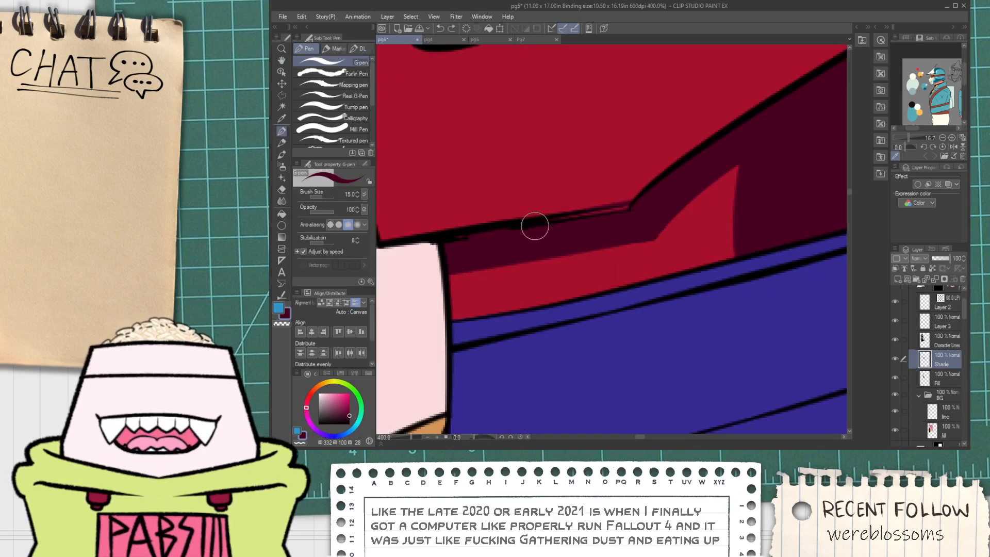
{"action": "left_click_drag", "start_coordinate": [534, 227], "coordinate": [701, 201]}
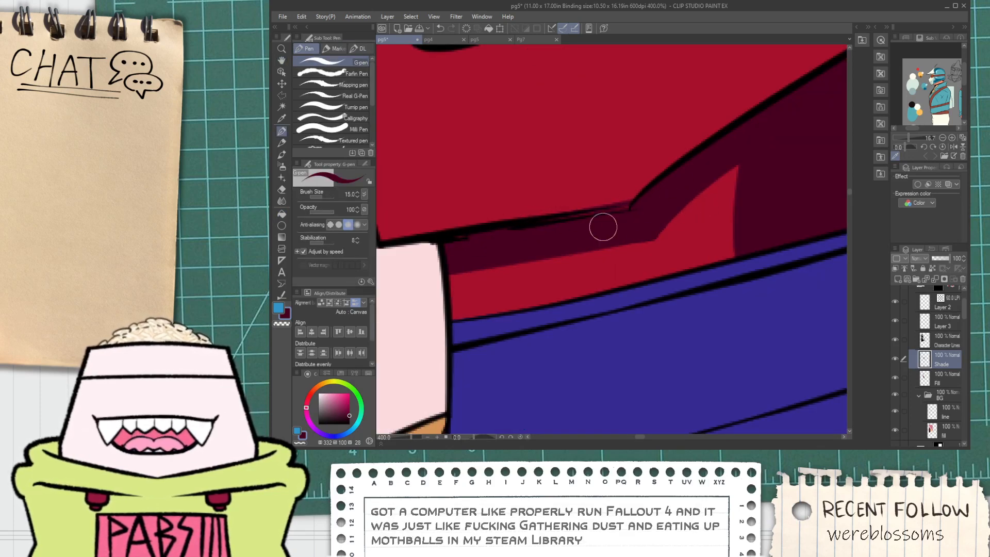
{"action": "scroll", "coordinate": [561, 231], "scroll_direction": "down", "scroll_amount": 4}
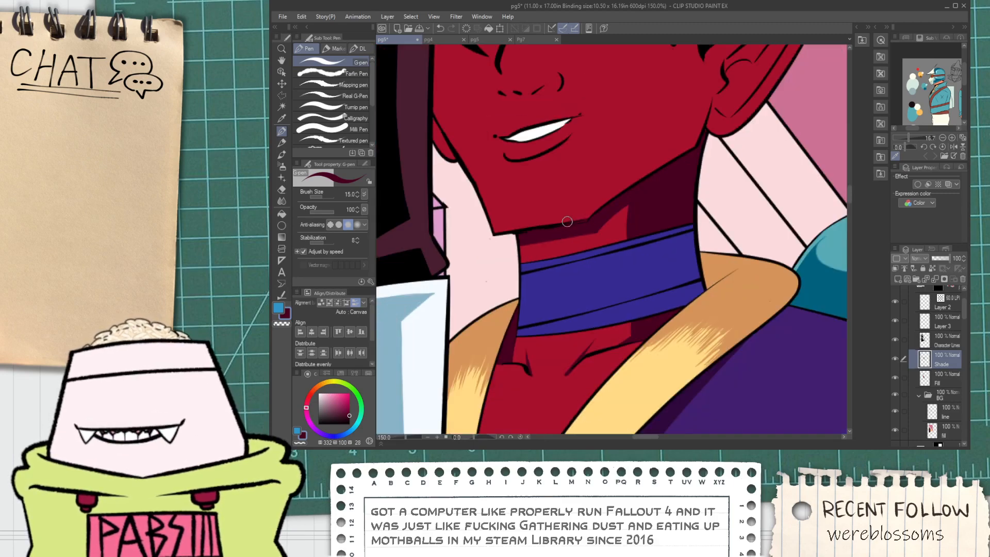
{"action": "scroll", "coordinate": [567, 221], "scroll_direction": "down", "scroll_amount": 2}
{"action": "scroll", "coordinate": [576, 212], "scroll_direction": "up", "scroll_amount": 5}
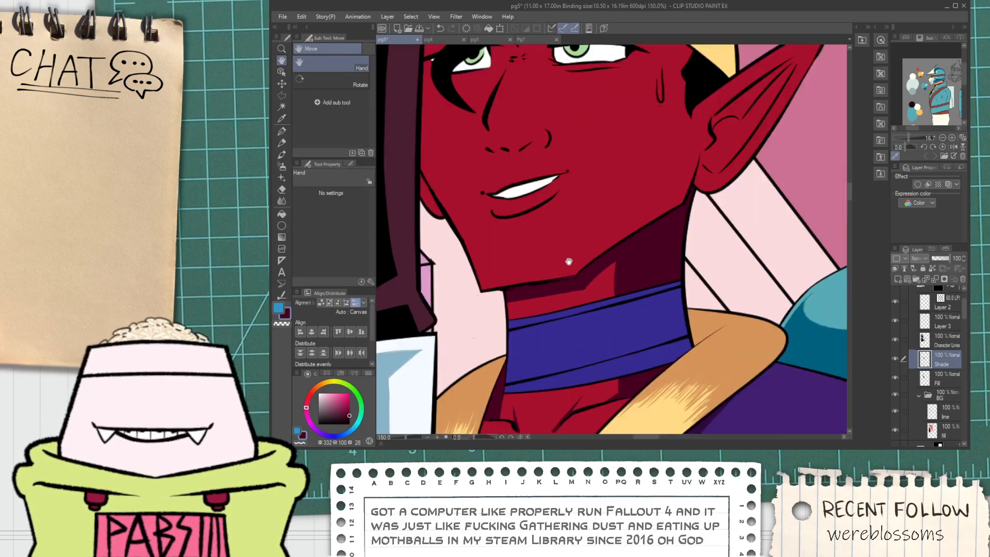
{"action": "key", "text": "p"}
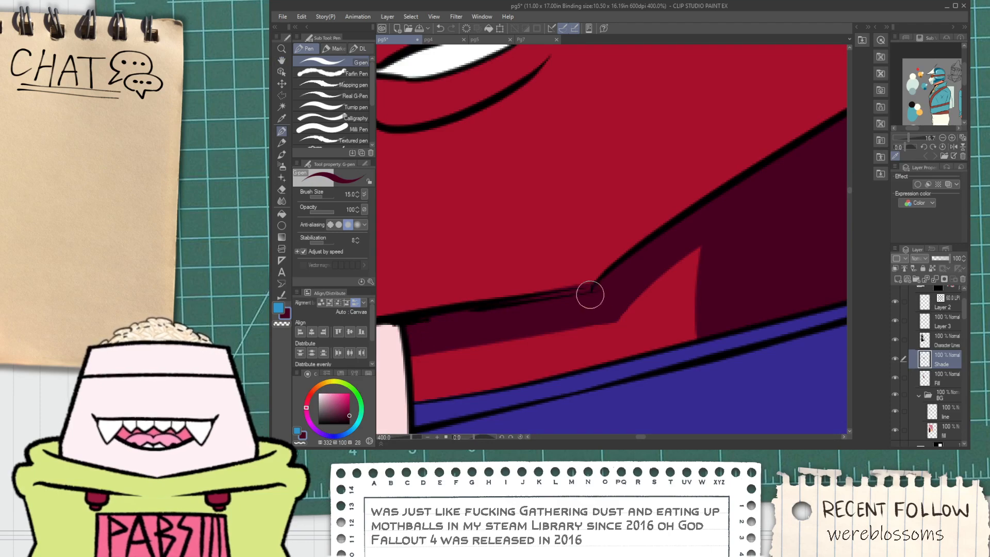
{"action": "scroll", "coordinate": [625, 280], "scroll_direction": "down", "scroll_amount": 5}
{"action": "left_click_drag", "start_coordinate": [638, 215], "coordinate": [643, 262]}
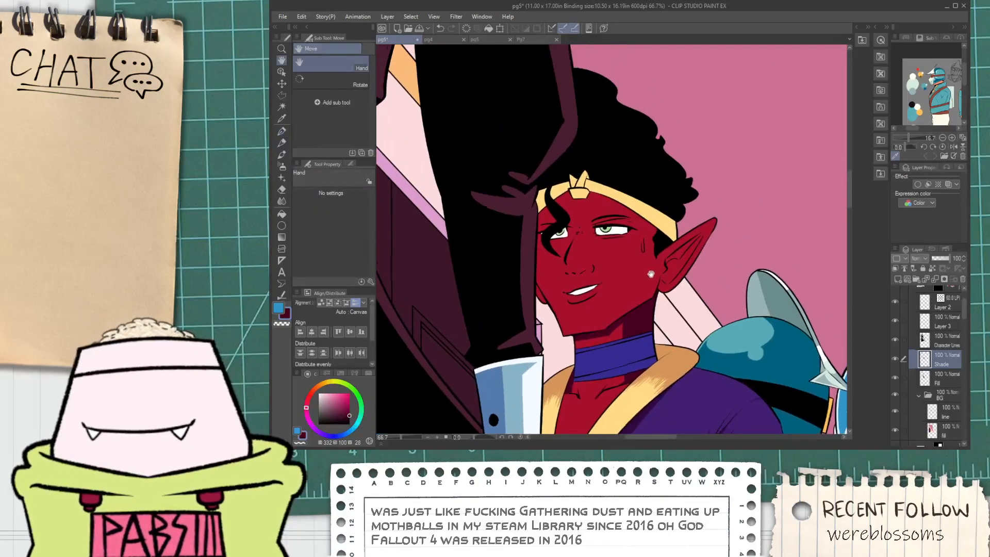
Close the line gaps between the jaw, the front of the ear and the lower inner-ear fold with dark maroon strokes.
{"action": "scroll", "coordinate": [628, 248], "scroll_direction": "up", "scroll_amount": 7}
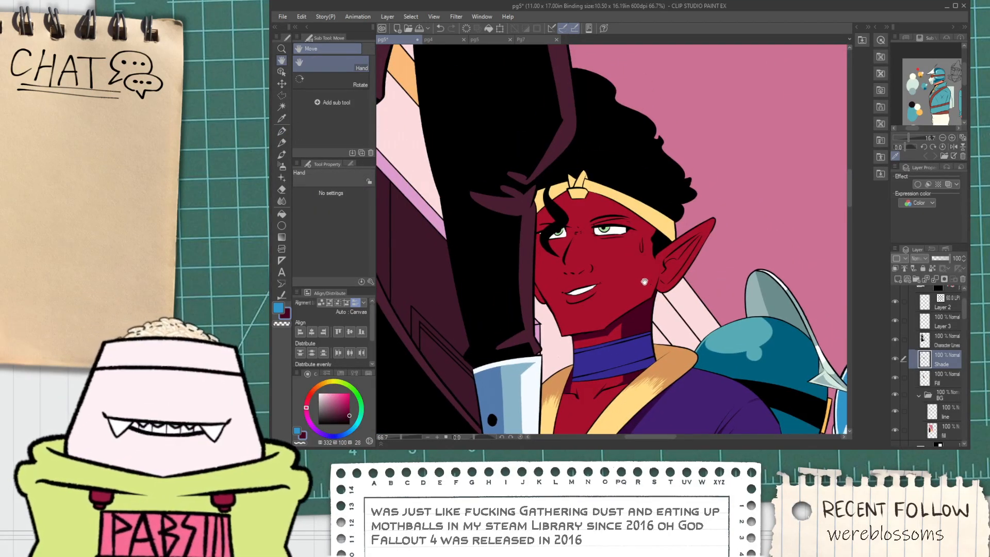
{"action": "key", "text": "p"}
{"action": "mouse_move", "coordinate": [570, 359]}
{"action": "left_mouse_down"}
{"action": "mouse_move", "coordinate": [605, 231]}
{"action": "mouse_move", "coordinate": [582, 274]}
{"action": "left_mouse_up"}
{"action": "key", "text": "ctrl+z"}
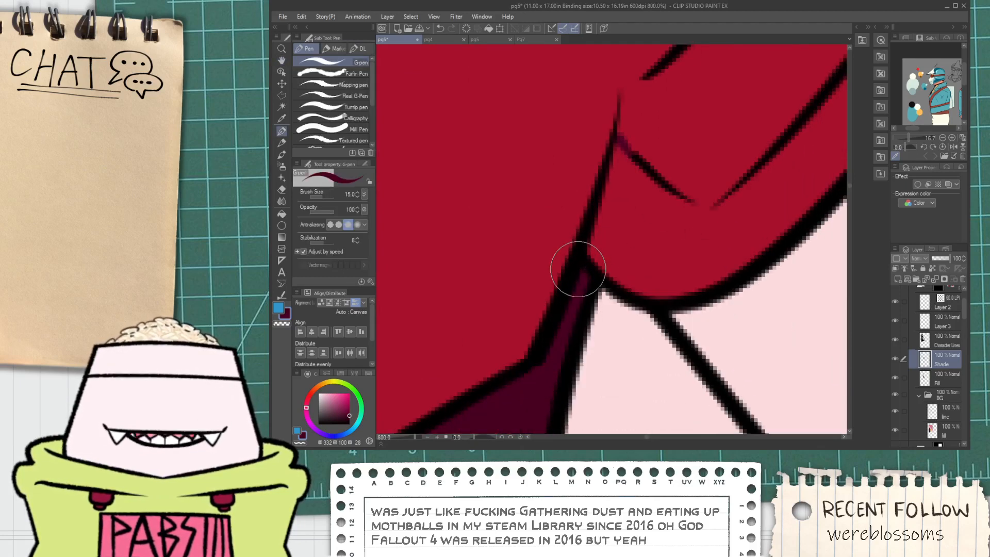
{"action": "scroll", "coordinate": [579, 269], "scroll_direction": "down", "scroll_amount": 5}
{"action": "key", "text": "h"}
{"action": "scroll", "coordinate": [567, 268], "scroll_direction": "up", "scroll_amount": 5}
{"action": "key", "text": "p"}
{"action": "mouse_move", "coordinate": [562, 258]}
{"action": "left_mouse_down"}
{"action": "mouse_move", "coordinate": [577, 227]}
{"action": "mouse_move", "coordinate": [562, 234]}
{"action": "mouse_move", "coordinate": [567, 267]}
{"action": "left_mouse_up"}
{"action": "scroll", "coordinate": [567, 267], "scroll_direction": "down", "scroll_amount": 4}
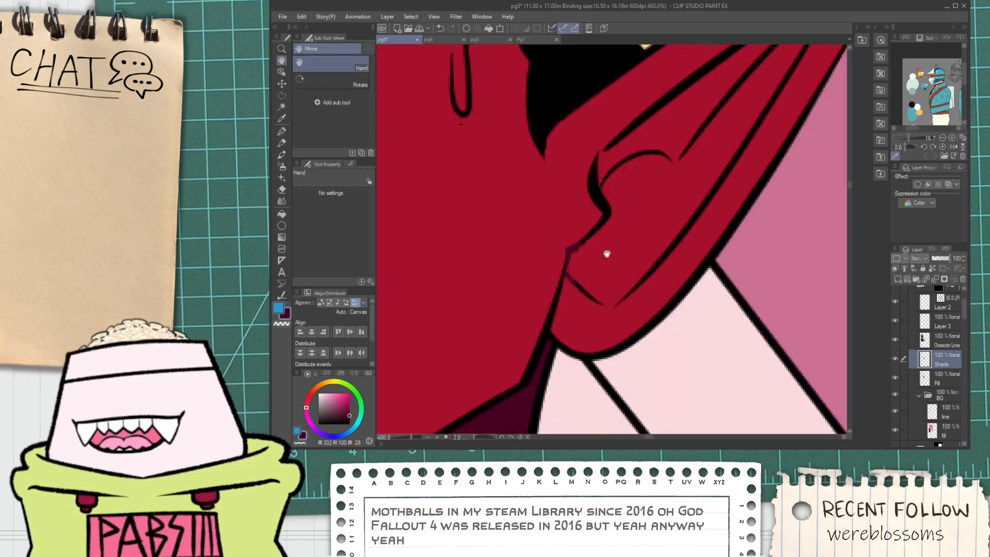
{"action": "scroll", "coordinate": [607, 250], "scroll_direction": "up", "scroll_amount": 2}
{"action": "left_click_drag", "start_coordinate": [590, 343], "coordinate": [601, 346]}
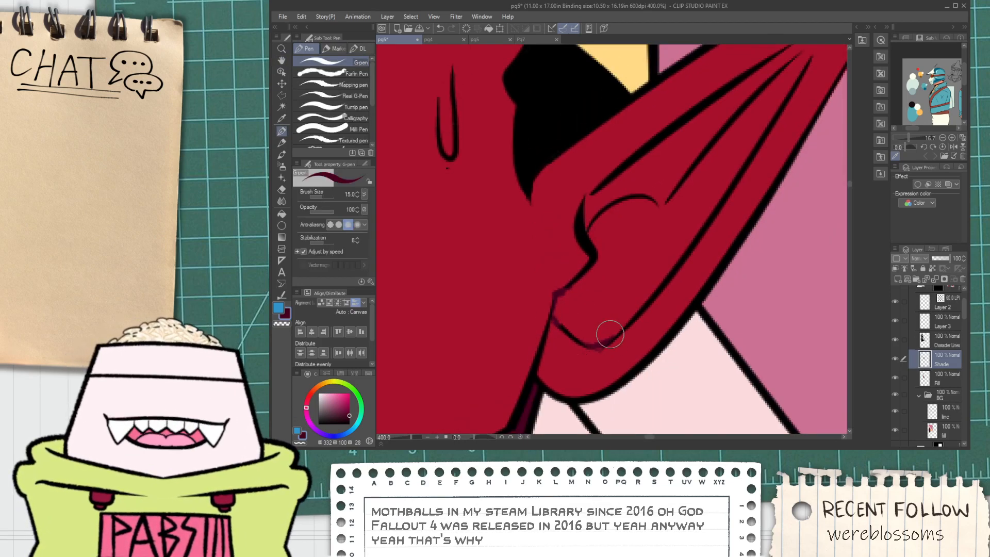
Draw a rounded dark maroon shadow edge in the ear hollow and a short curved edge down to the lower fold.
{"action": "left_click_drag", "start_coordinate": [574, 281], "coordinate": [634, 239]}
{"action": "key", "text": "ctrl+z"}
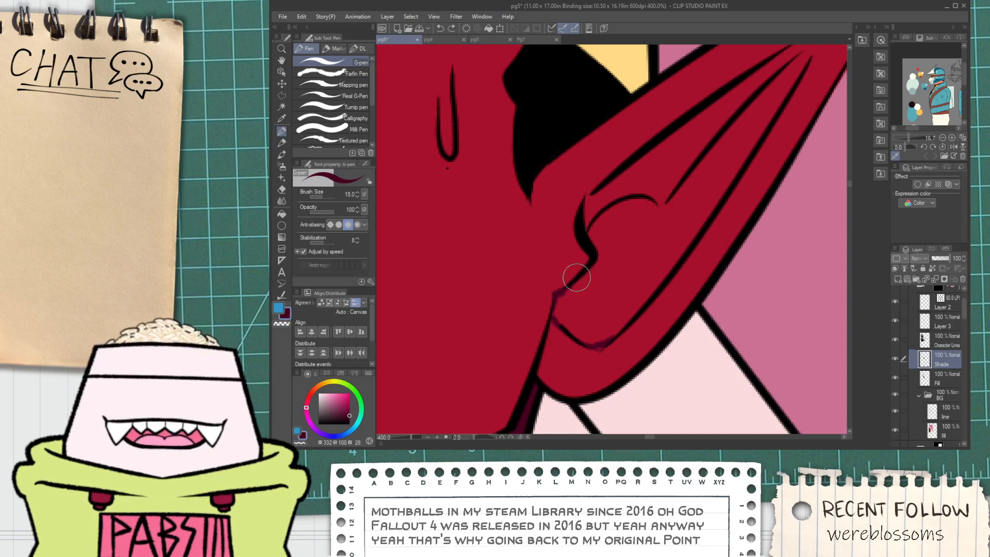
{"action": "left_click_drag", "start_coordinate": [577, 280], "coordinate": [619, 213]}
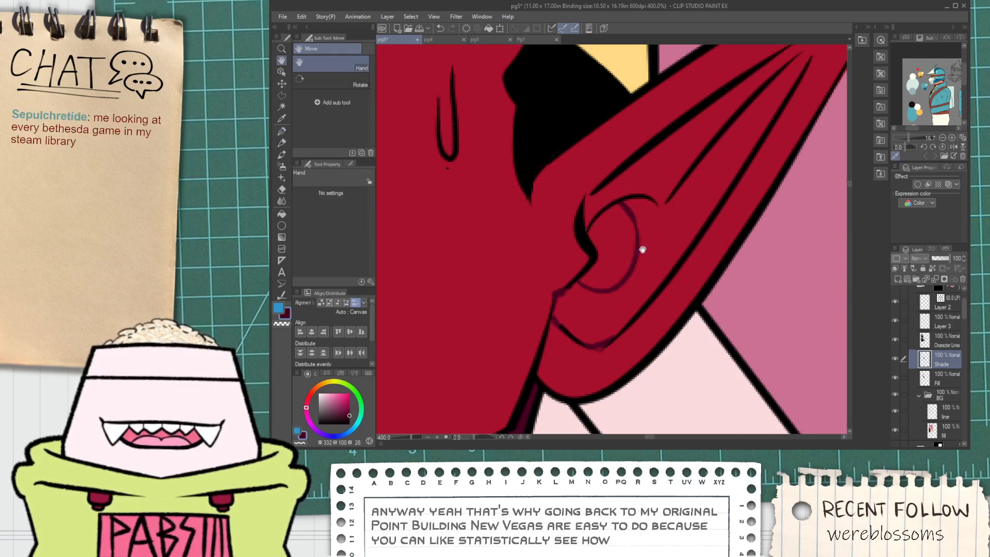
{"action": "left_click_drag", "start_coordinate": [641, 249], "coordinate": [601, 278]}
{"action": "left_click_drag", "start_coordinate": [514, 343], "coordinate": [561, 369]}
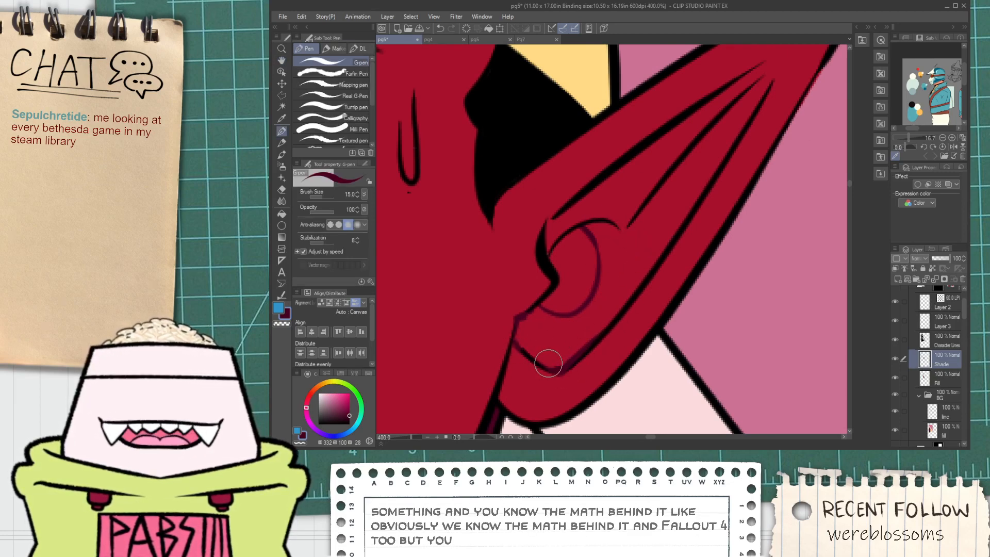
{"action": "left_click_drag", "start_coordinate": [550, 364], "coordinate": [576, 312]}
{"action": "key", "text": "ctrl+z"}
Fill the rounded hollow of the ear with dark maroon.
{"action": "key", "text": "g"}
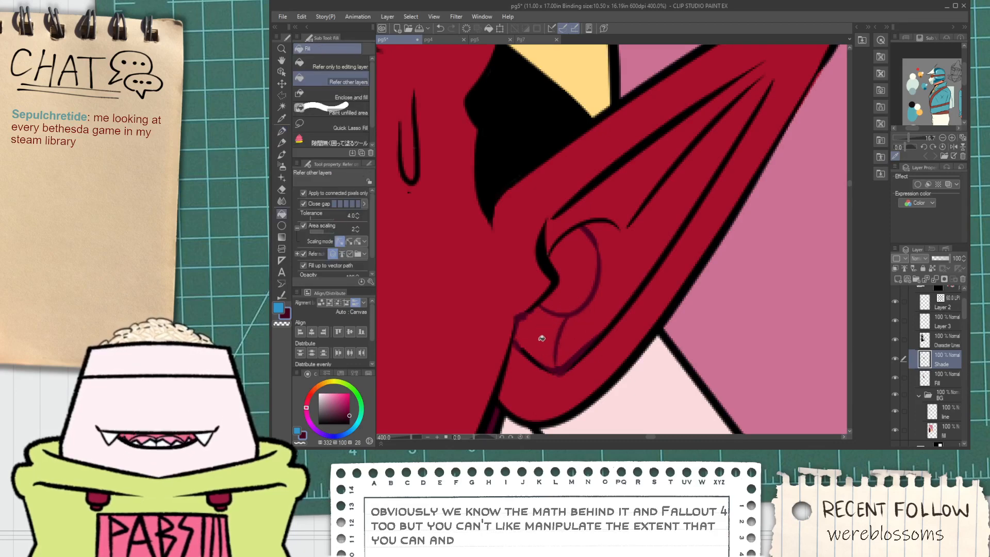
{"action": "left_click", "coordinate": [541, 339]}
{"action": "key", "text": "ctrl+z"}
{"action": "left_click", "coordinate": [568, 292]}
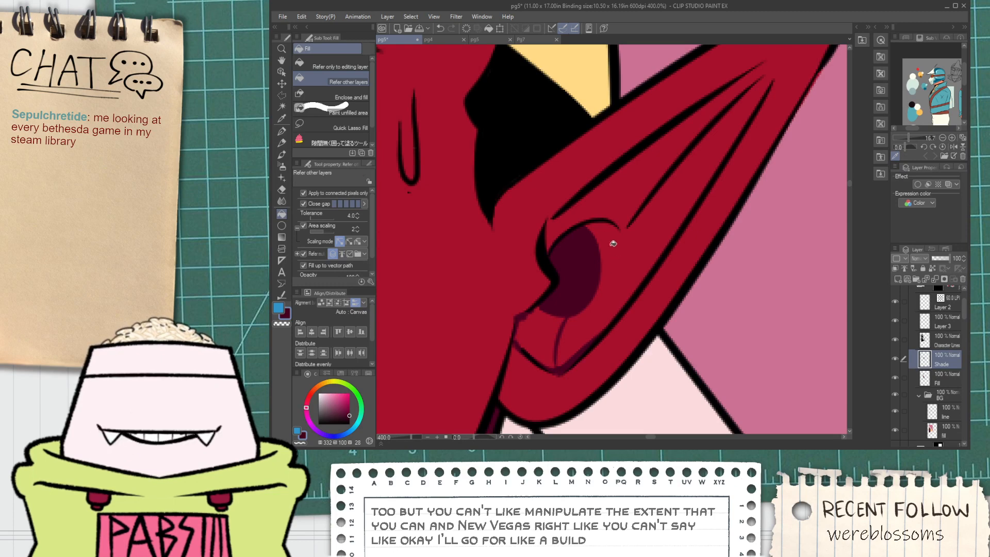
Draw a diagonal shadow edge from the lower inner-ear fold up to the start of the middle ear line.
{"action": "key", "text": "p"}
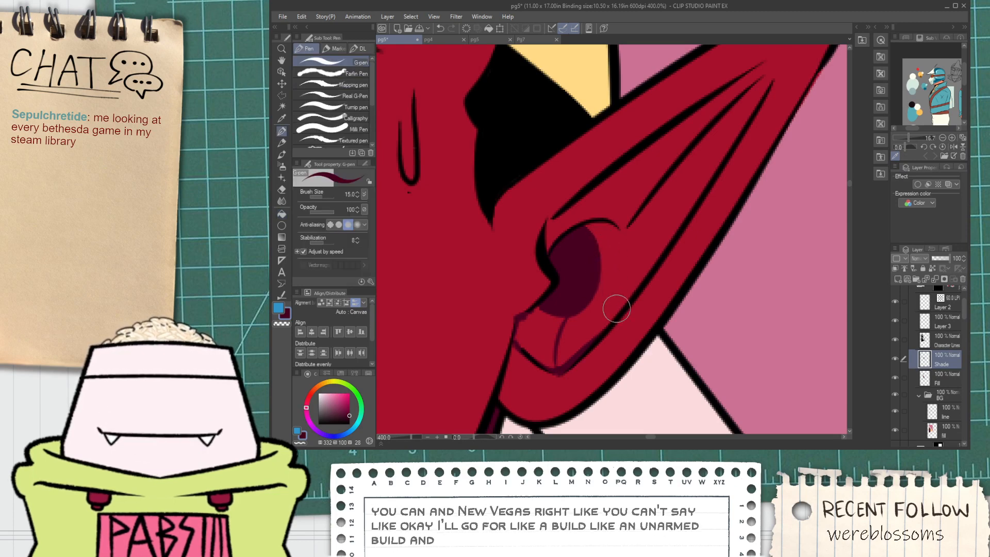
{"action": "left_click_drag", "start_coordinate": [578, 355], "coordinate": [637, 250]}
{"action": "key", "text": "ctrl+z"}
{"action": "left_click_drag", "start_coordinate": [572, 355], "coordinate": [642, 219]}
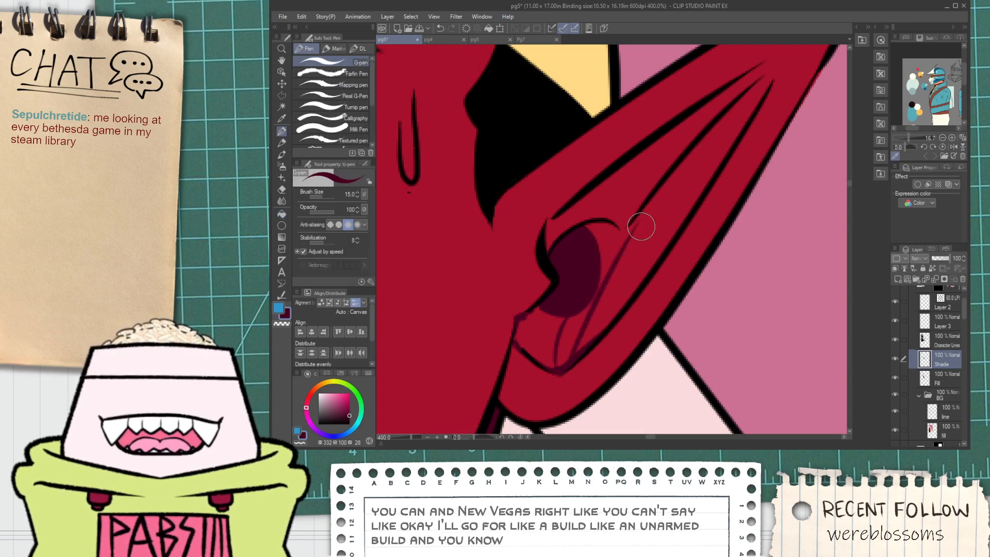
{"action": "key", "text": "ctrl+z"}
{"action": "mouse_move", "coordinate": [576, 354]}
{"action": "left_mouse_down"}
{"action": "mouse_move", "coordinate": [647, 219]}
{"action": "mouse_move", "coordinate": [628, 234]}
{"action": "mouse_move", "coordinate": [615, 222]}
{"action": "mouse_move", "coordinate": [626, 230]}
{"action": "mouse_move", "coordinate": [635, 214]}
{"action": "mouse_move", "coordinate": [617, 237]}
{"action": "mouse_move", "coordinate": [634, 213]}
{"action": "left_mouse_up"}
{"action": "key", "text": "ctrl+z"}
{"action": "key", "text": "ctrl+z"}
{"action": "key", "text": "ctrl+z"}
{"action": "key", "text": "ctrl+z"}
Fill the areas between the ear hollow and the diagonal edge with dark maroon.
{"action": "key", "text": "g"}
{"action": "left_click", "coordinate": [613, 248]}
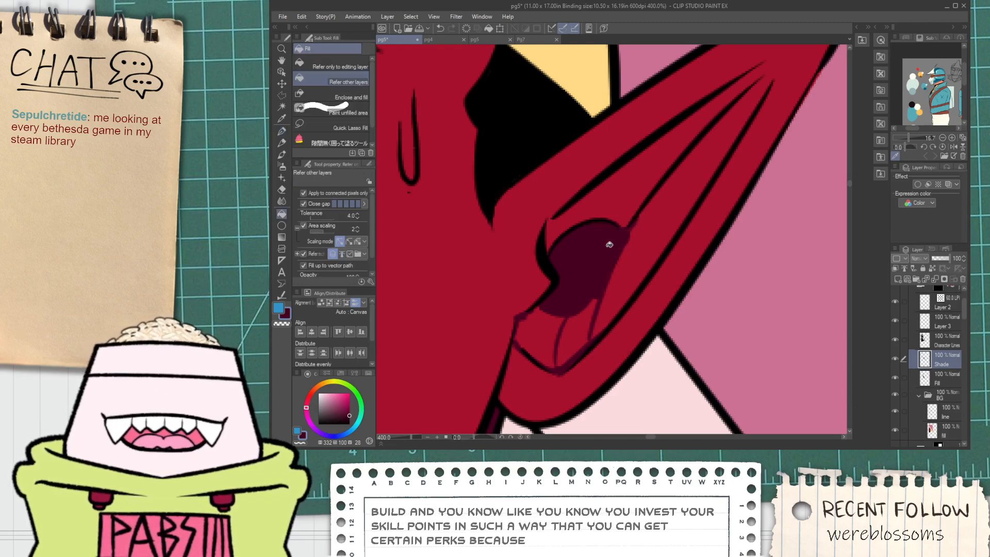
{"action": "left_click", "coordinate": [590, 312]}
{"action": "key", "text": "p"}
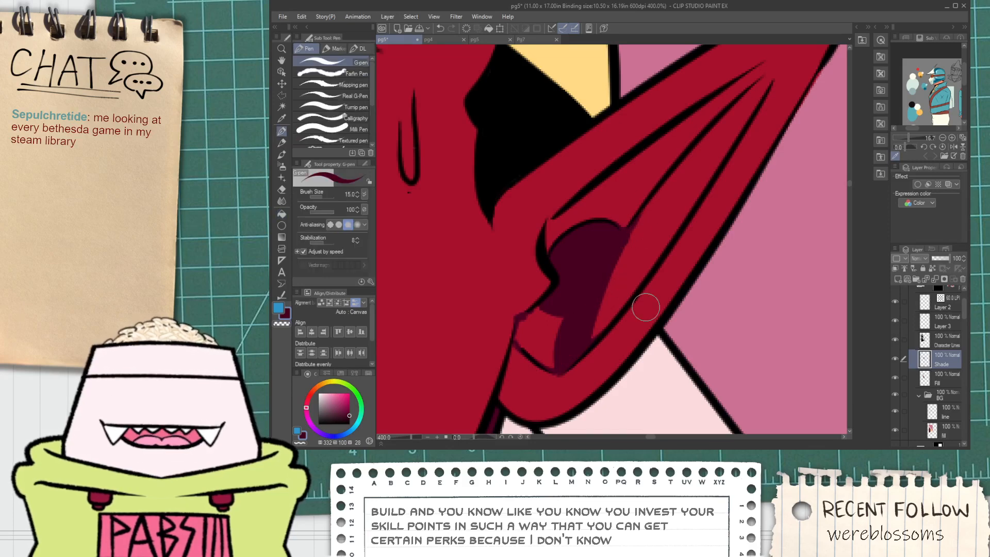
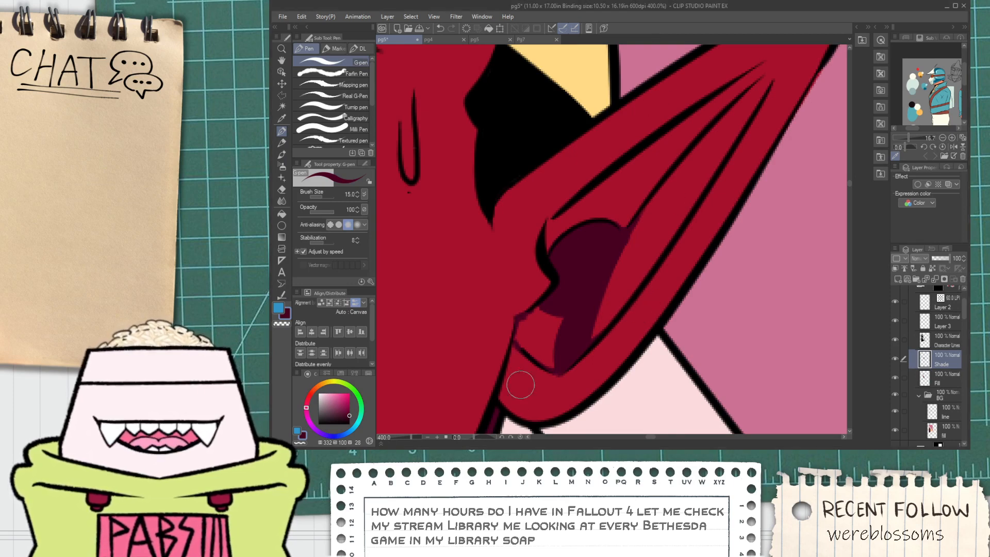
Paint the front corner of the lower inner ear dark maroon, beside the small red patch above the lobe.
{"action": "scroll", "coordinate": [520, 385], "scroll_direction": "up", "scroll_amount": 1}
{"action": "scroll", "coordinate": [533, 276], "scroll_direction": "up", "scroll_amount": 1}
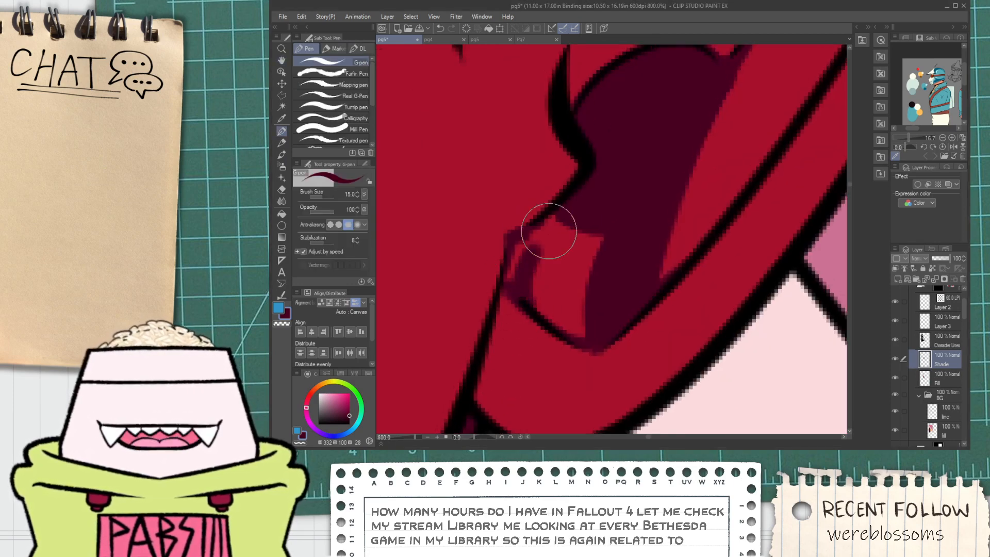
{"action": "left_click_drag", "start_coordinate": [549, 231], "coordinate": [555, 233]}
{"action": "mouse_move", "coordinate": [515, 281]}
{"action": "left_mouse_down"}
{"action": "mouse_move", "coordinate": [562, 217]}
{"action": "mouse_move", "coordinate": [511, 274]}
{"action": "mouse_move", "coordinate": [531, 235]}
{"action": "left_mouse_up"}
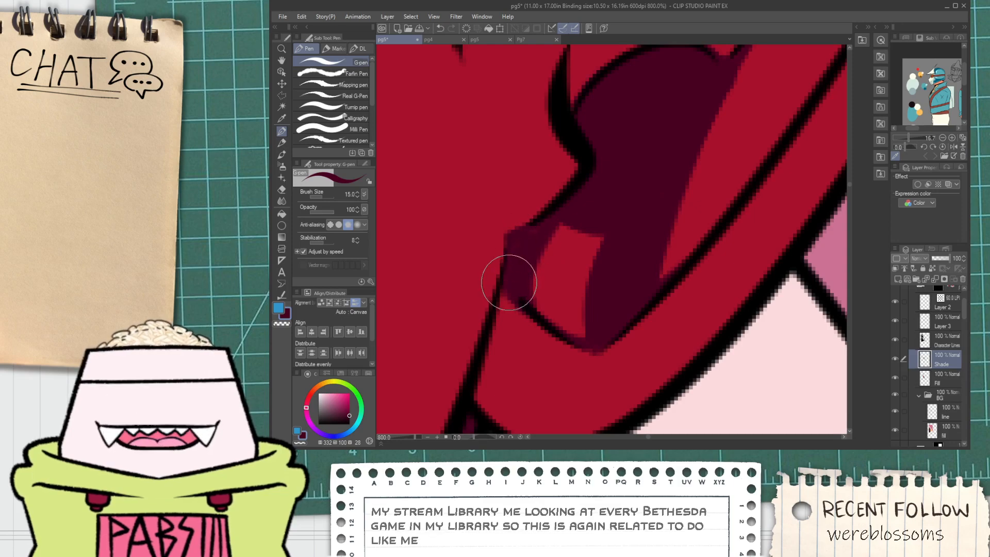
{"action": "scroll", "coordinate": [568, 217], "scroll_direction": "down", "scroll_amount": 2}
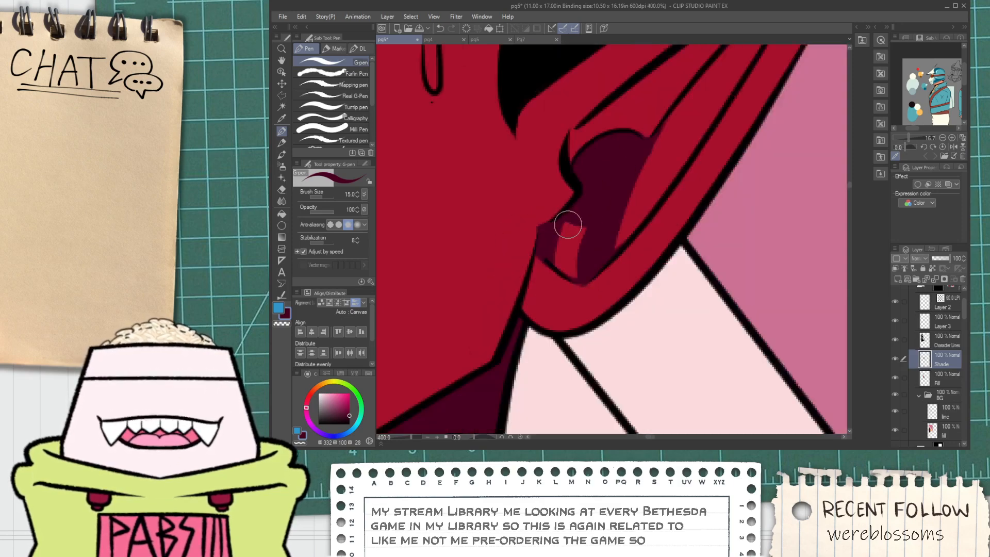
Close the tip of the long inner-ear fold and fill the fold with dark maroon.
{"action": "scroll", "coordinate": [567, 226], "scroll_direction": "down", "scroll_amount": 2}
{"action": "scroll", "coordinate": [608, 195], "scroll_direction": "up", "scroll_amount": 2}
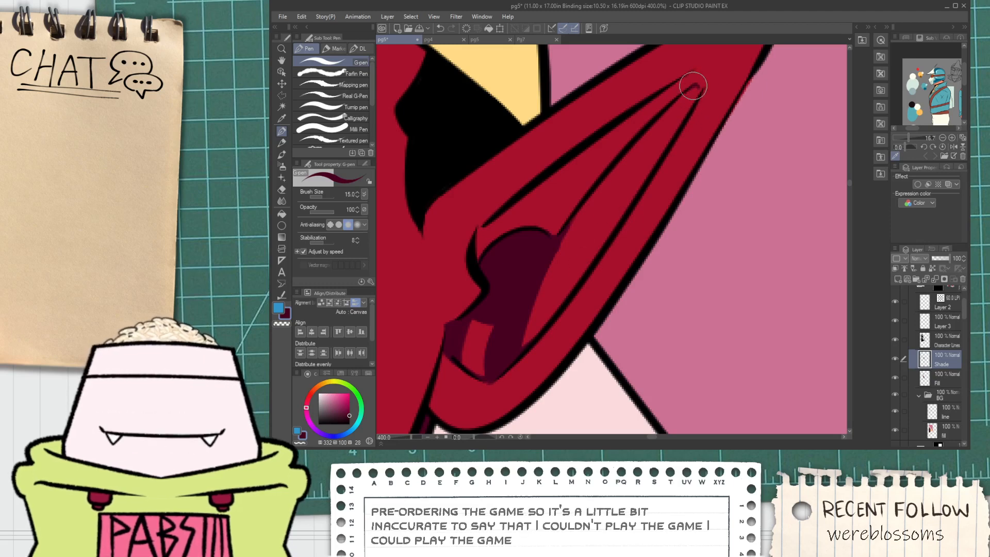
{"action": "key", "text": "g"}
{"action": "left_click", "coordinate": [667, 124]}
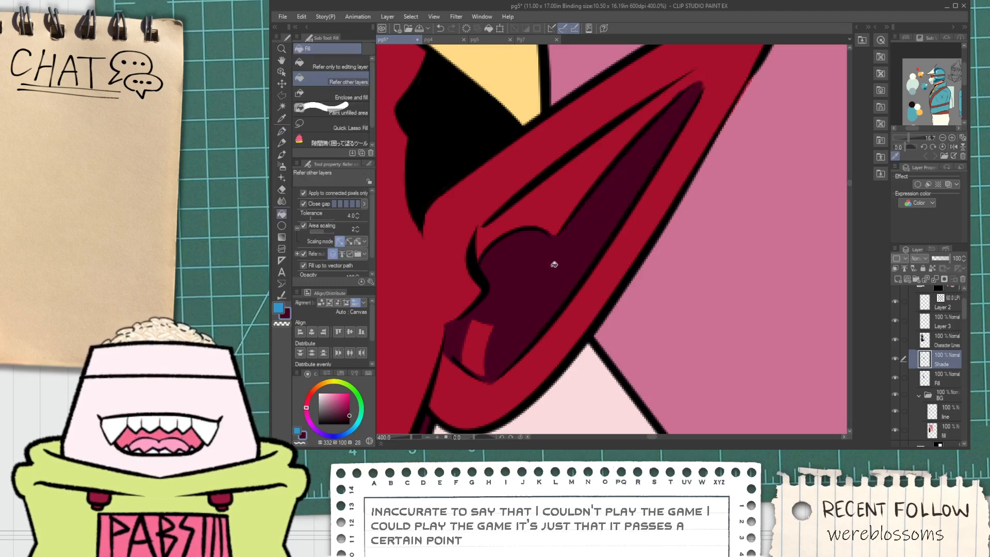
Fade the upper end of the long inner-ear shadow into the red with the Soft eraser.
{"action": "key", "text": "e"}
{"action": "left_click", "coordinate": [330, 77]}
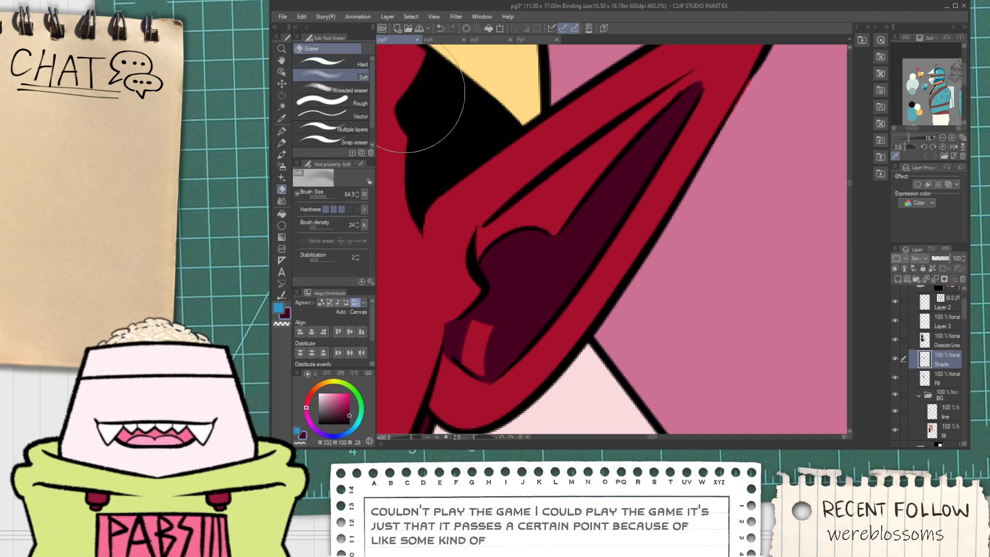
{"action": "mouse_move", "coordinate": [590, 194]}
{"action": "left_mouse_down"}
{"action": "mouse_move", "coordinate": [630, 177]}
{"action": "mouse_move", "coordinate": [683, 106]}
{"action": "left_mouse_up"}
{"action": "scroll", "coordinate": [641, 121], "scroll_direction": "down", "scroll_amount": 2}
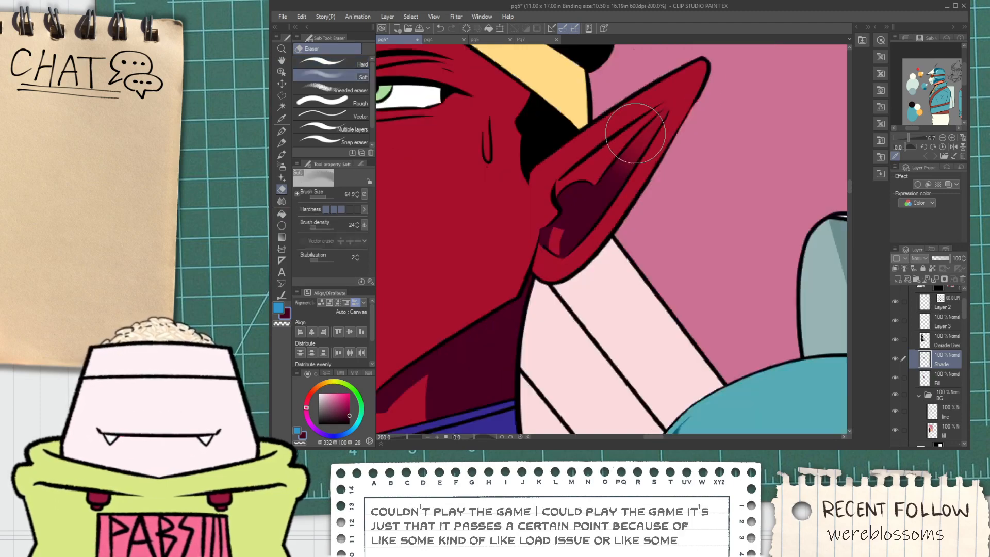
{"action": "mouse_move", "coordinate": [636, 132]}
{"action": "left_mouse_down"}
{"action": "mouse_move", "coordinate": [605, 184]}
{"action": "mouse_move", "coordinate": [500, 252]}
{"action": "left_mouse_up"}
Outline a shadow in the upper inner-ear fold, leaving a small curved red patch above the hollow, and fill it with dark maroon.
{"action": "scroll", "coordinate": [554, 261], "scroll_direction": "up", "scroll_amount": 2}
{"action": "key", "text": "i"}
{"action": "key", "text": "p"}
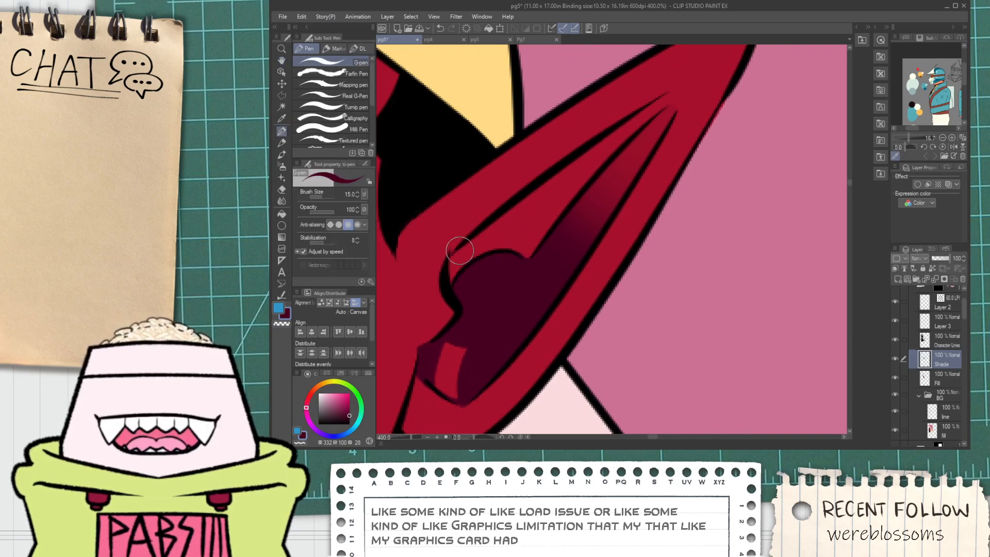
{"action": "mouse_move", "coordinate": [530, 212]}
{"action": "left_mouse_down"}
{"action": "mouse_move", "coordinate": [516, 245]}
{"action": "mouse_move", "coordinate": [497, 254]}
{"action": "mouse_move", "coordinate": [517, 284]}
{"action": "left_mouse_up"}
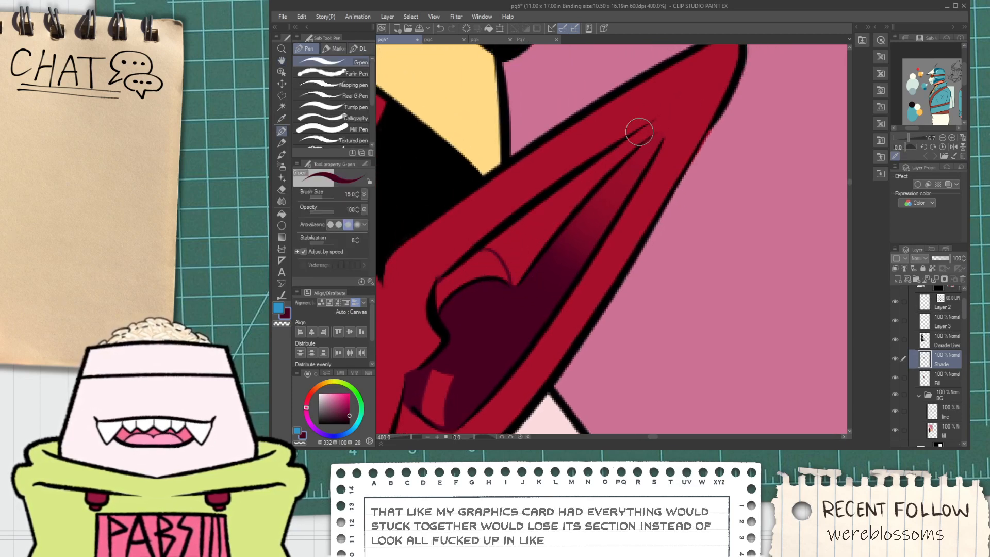
{"action": "left_click_drag", "start_coordinate": [667, 122], "coordinate": [651, 136]}
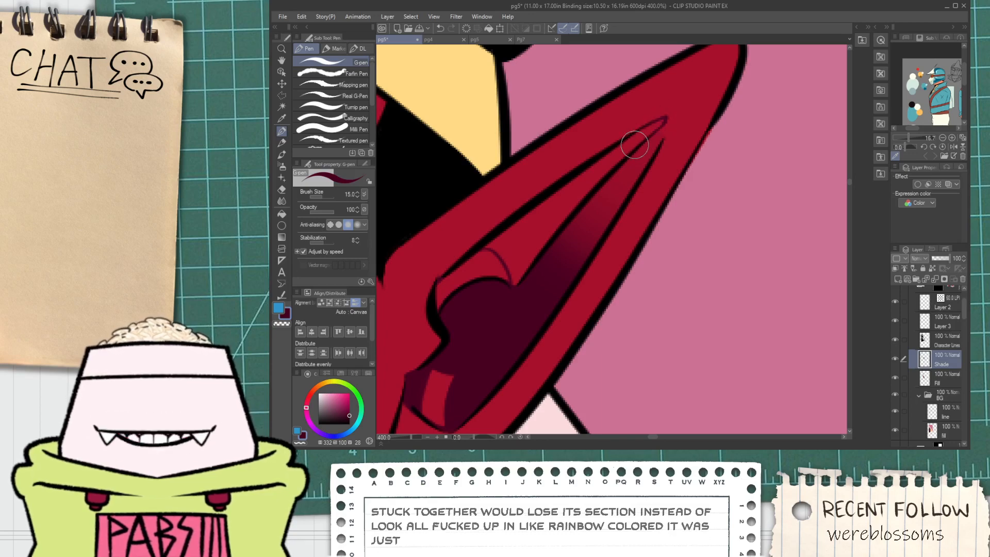
{"action": "key", "text": "g"}
{"action": "left_click", "coordinate": [629, 150]}
Clean up the red along the ear tip's outer edge on the Fill layer with the Hard eraser.
{"action": "scroll", "coordinate": [556, 224], "scroll_direction": "down", "scroll_amount": 4}
{"action": "left_click_drag", "start_coordinate": [557, 227], "coordinate": [566, 240]}
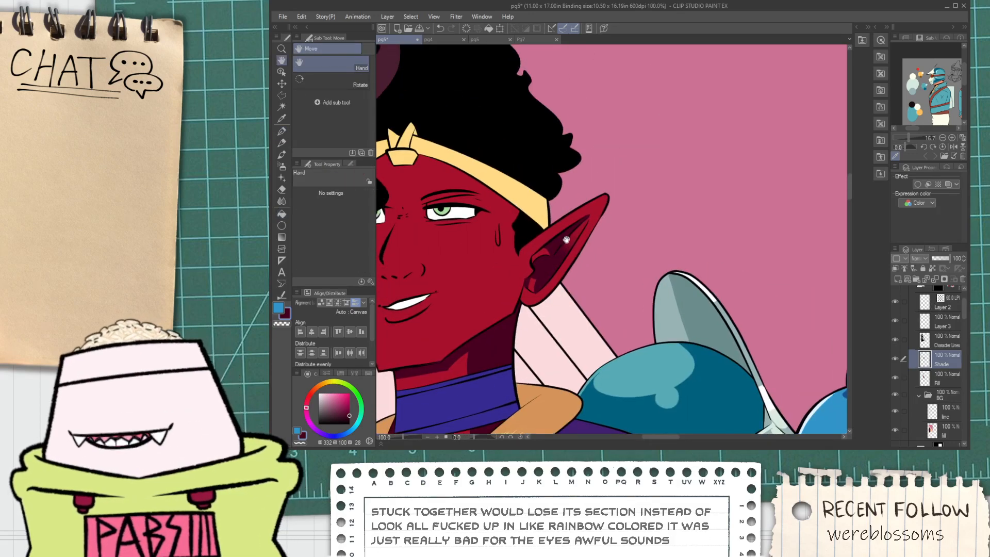
{"action": "scroll", "coordinate": [570, 240], "scroll_direction": "up", "scroll_amount": 4}
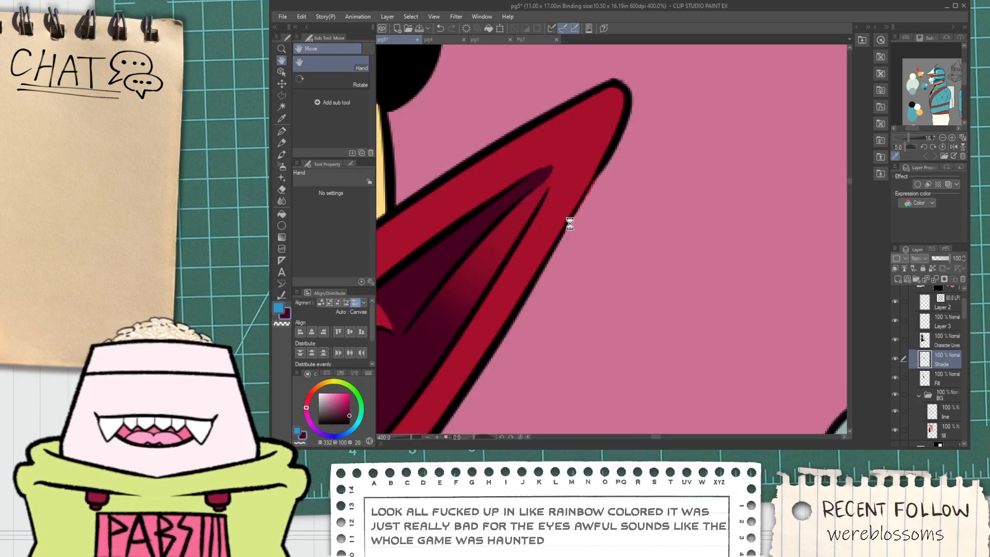
{"action": "left_click", "coordinate": [949, 372]}
{"action": "key", "text": "e"}
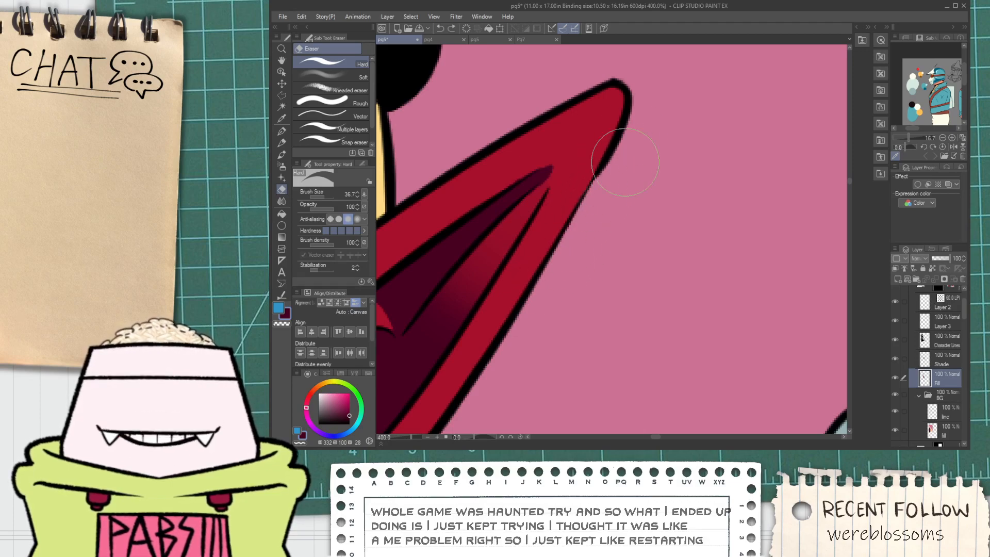
{"action": "scroll", "coordinate": [584, 213], "scroll_direction": "down", "scroll_amount": 4}
{"action": "scroll", "coordinate": [593, 213], "scroll_direction": "down", "scroll_amount": 3}
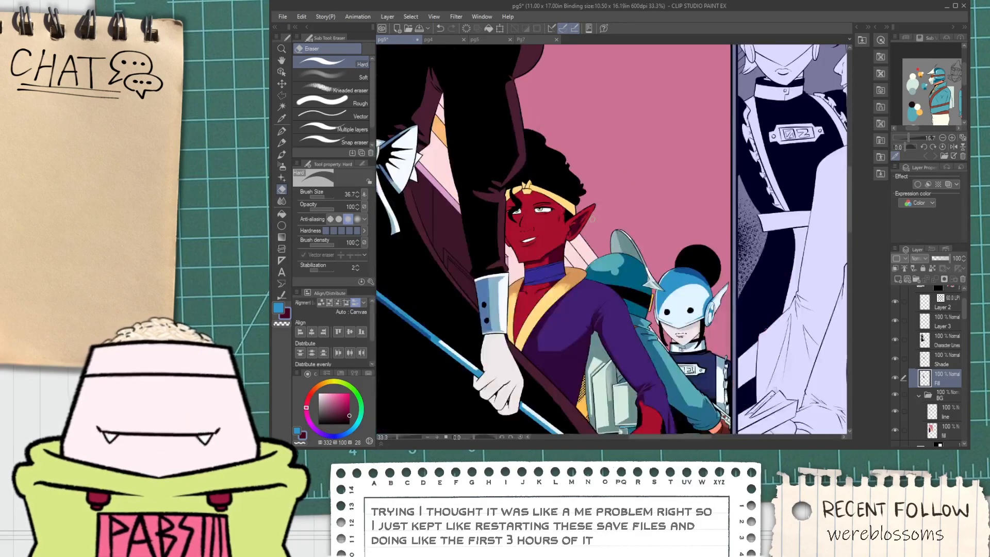
{"action": "key", "text": "h"}
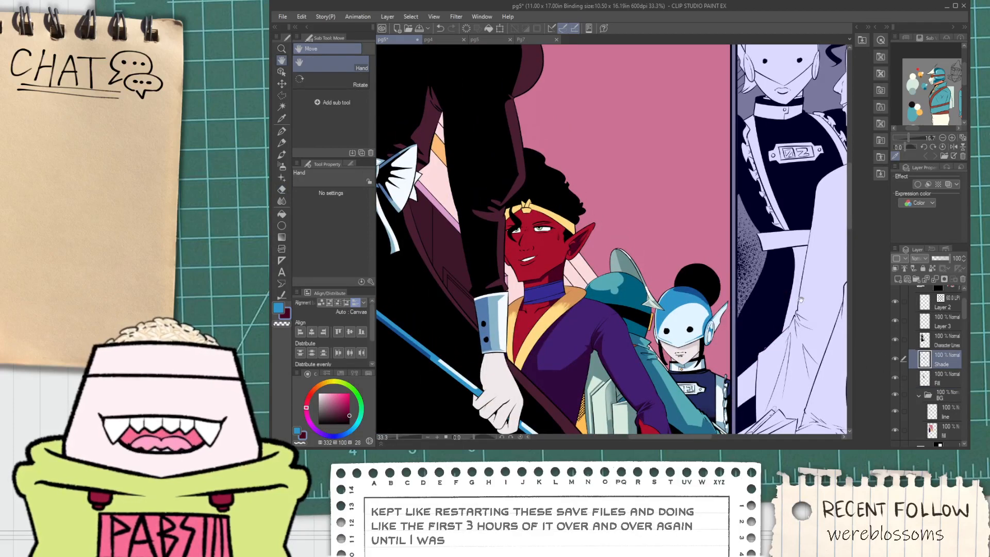
Examine the shaded pointed ear up close and against the whole figure.
{"action": "scroll", "coordinate": [593, 222], "scroll_direction": "up", "scroll_amount": 9}
{"action": "key", "text": "p"}
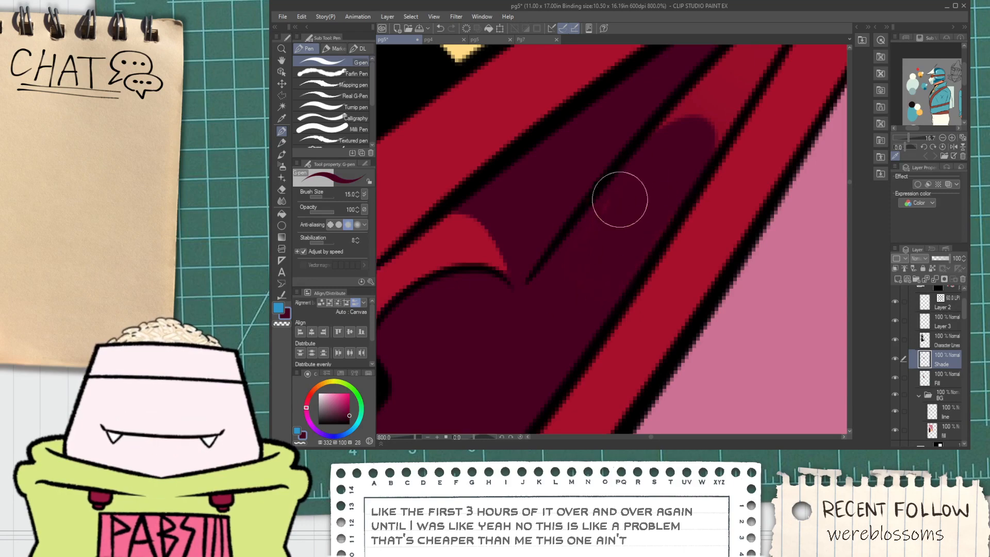
{"action": "scroll", "coordinate": [617, 206], "scroll_direction": "down", "scroll_amount": 7}
{"action": "key", "text": "h"}
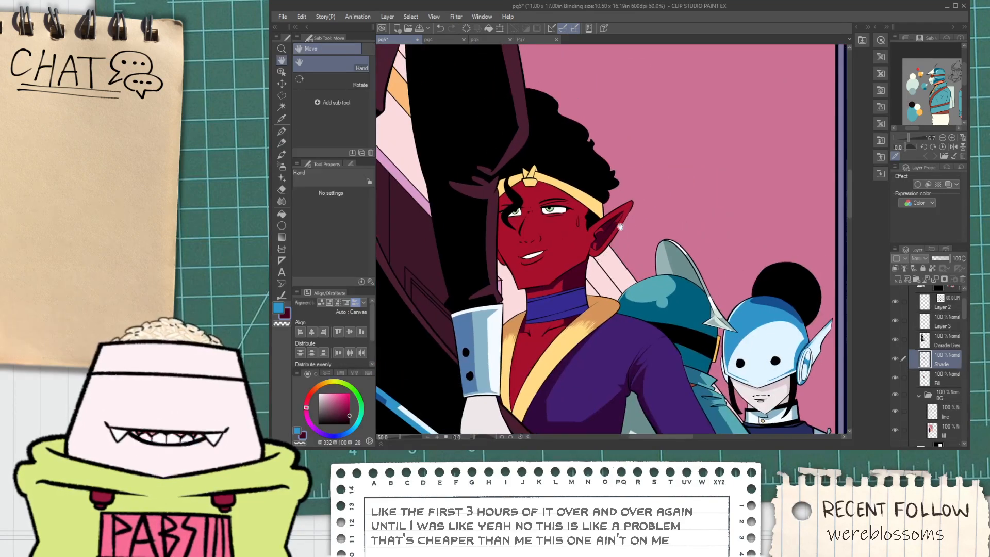
{"action": "scroll", "coordinate": [620, 227], "scroll_direction": "up", "scroll_amount": 7}
{"action": "key", "text": "e"}
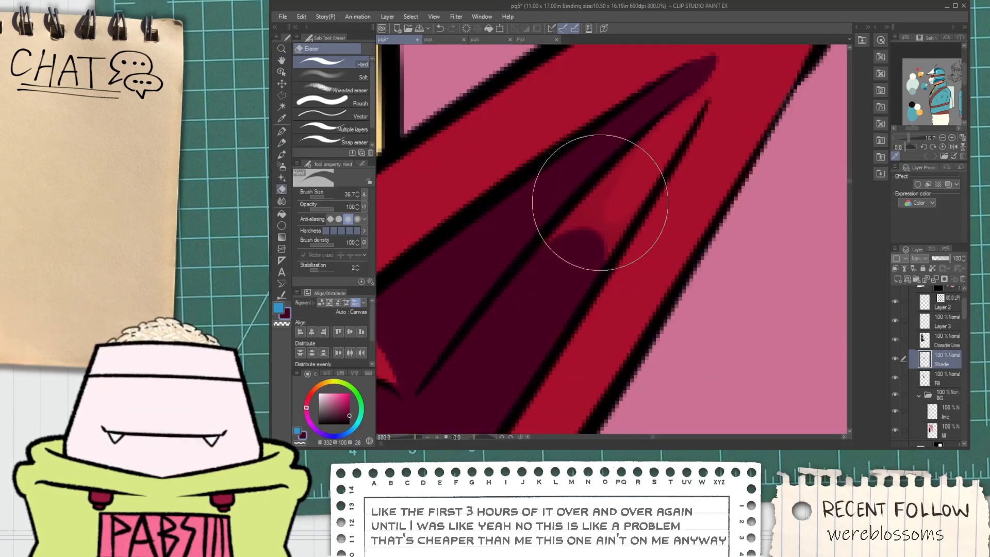
{"action": "scroll", "coordinate": [696, 113], "scroll_direction": "down", "scroll_amount": 4}
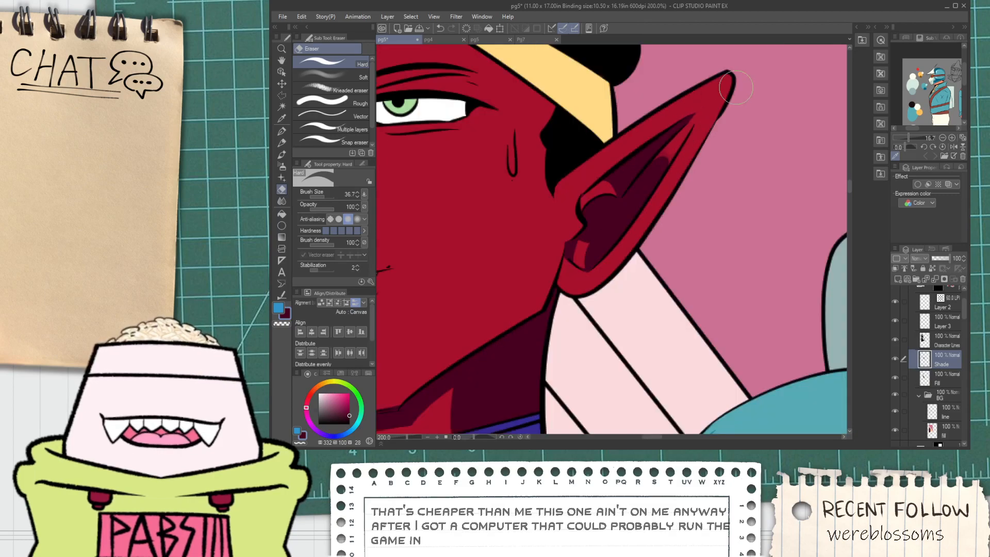
{"action": "scroll", "coordinate": [687, 154], "scroll_direction": "down", "scroll_amount": 5}
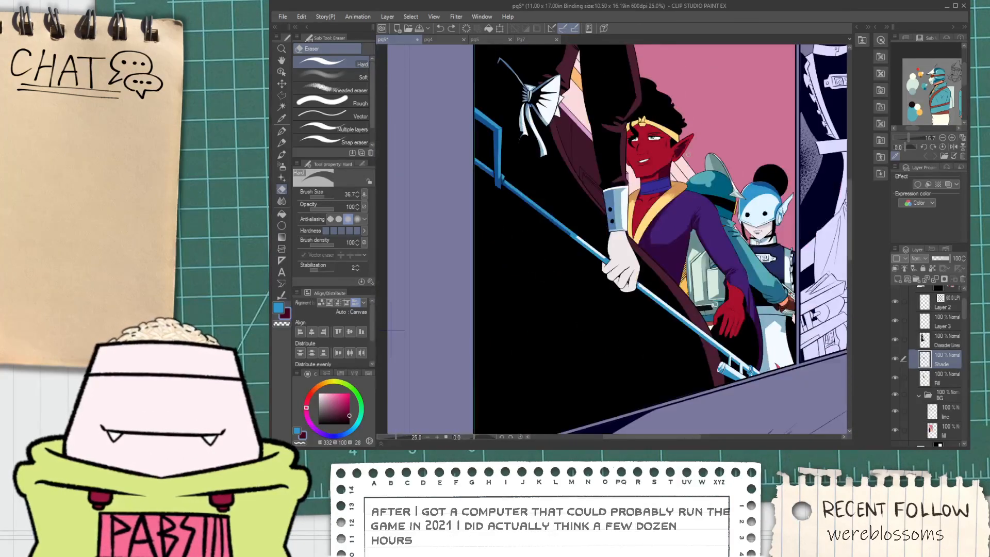
Draw thin dark maroon crease lines with the G-pen on both sides of the upper chest, just beneath the collarbones.
{"action": "key", "text": "space"}
{"action": "left_click_drag", "start_coordinate": [689, 155], "coordinate": [640, 218]}
{"action": "scroll", "coordinate": [627, 208], "scroll_direction": "up", "scroll_amount": 1}
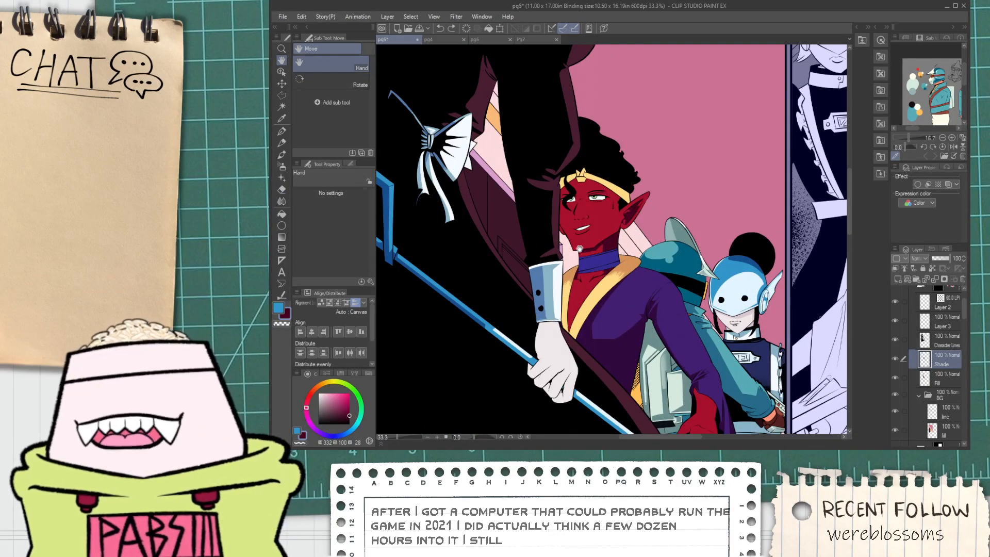
{"action": "scroll", "coordinate": [579, 249], "scroll_direction": "up", "scroll_amount": 3}
{"action": "key", "text": "i"}
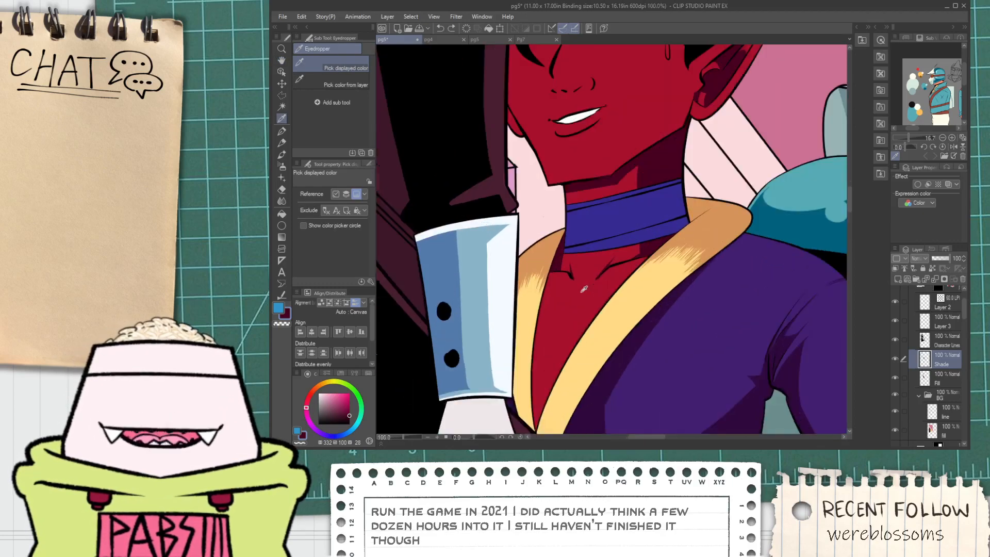
{"action": "key", "text": "p"}
{"action": "scroll", "coordinate": [584, 288], "scroll_direction": "up", "scroll_amount": 2}
{"action": "mouse_move", "coordinate": [524, 286]}
{"action": "left_mouse_down"}
{"action": "mouse_move", "coordinate": [570, 296]}
{"action": "mouse_move", "coordinate": [590, 316]}
{"action": "left_mouse_up"}
{"action": "key", "text": "ctrl+z"}
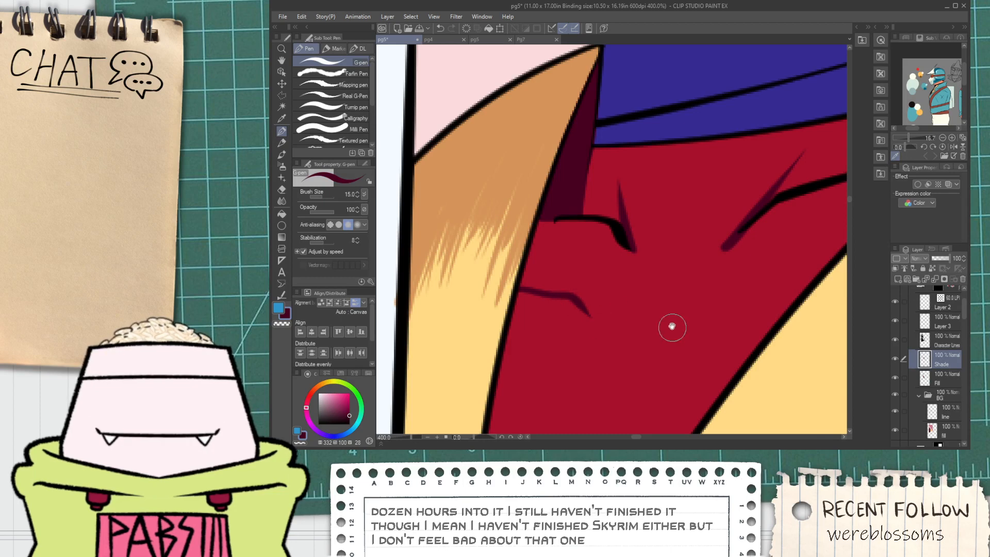
{"action": "mouse_move", "coordinate": [671, 326]}
{"action": "left_mouse_down"}
{"action": "mouse_move", "coordinate": [645, 272]}
{"action": "mouse_move", "coordinate": [737, 250]}
{"action": "left_mouse_up"}
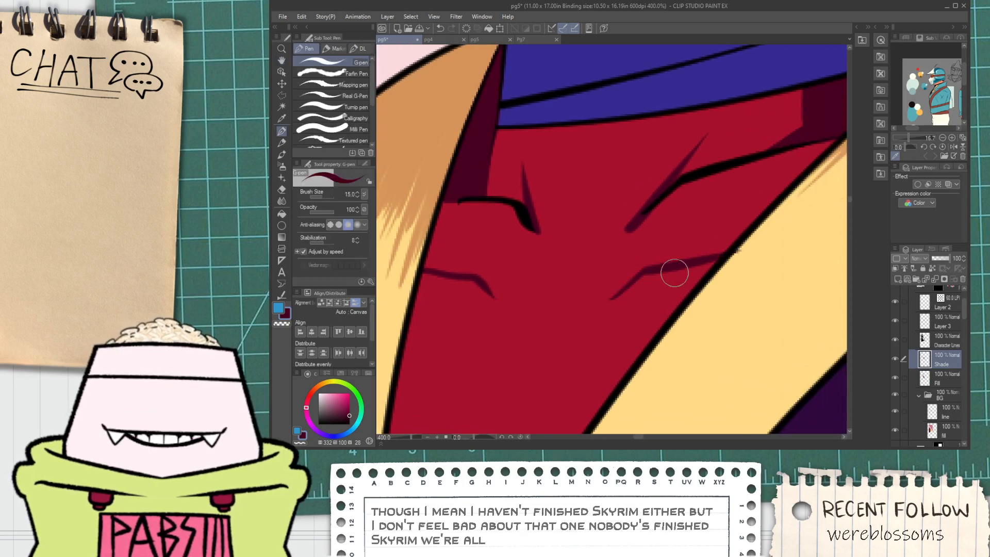
{"action": "scroll", "coordinate": [675, 274], "scroll_direction": "down", "scroll_amount": 2}
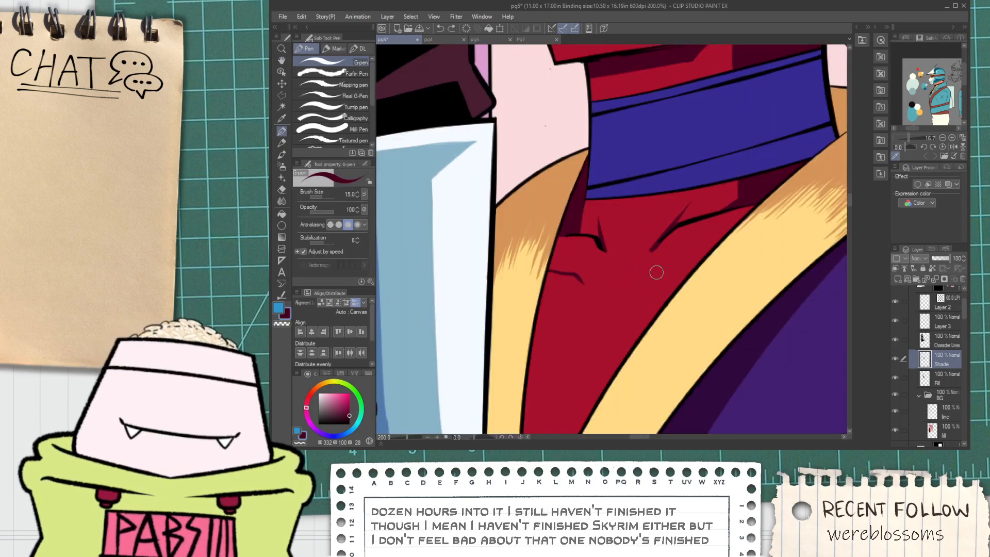
Outline a tapering shadow along the left edge of the open chest down to its point and fill it with dark maroon.
{"action": "scroll", "coordinate": [651, 281], "scroll_direction": "down", "scroll_amount": 2}
{"action": "left_click_drag", "start_coordinate": [611, 325], "coordinate": [601, 222]}
{"action": "scroll", "coordinate": [598, 224], "scroll_direction": "down", "scroll_amount": 2}
{"action": "scroll", "coordinate": [588, 231], "scroll_direction": "up", "scroll_amount": 1}
{"action": "scroll", "coordinate": [587, 230], "scroll_direction": "up", "scroll_amount": 6}
{"action": "key", "text": "p"}
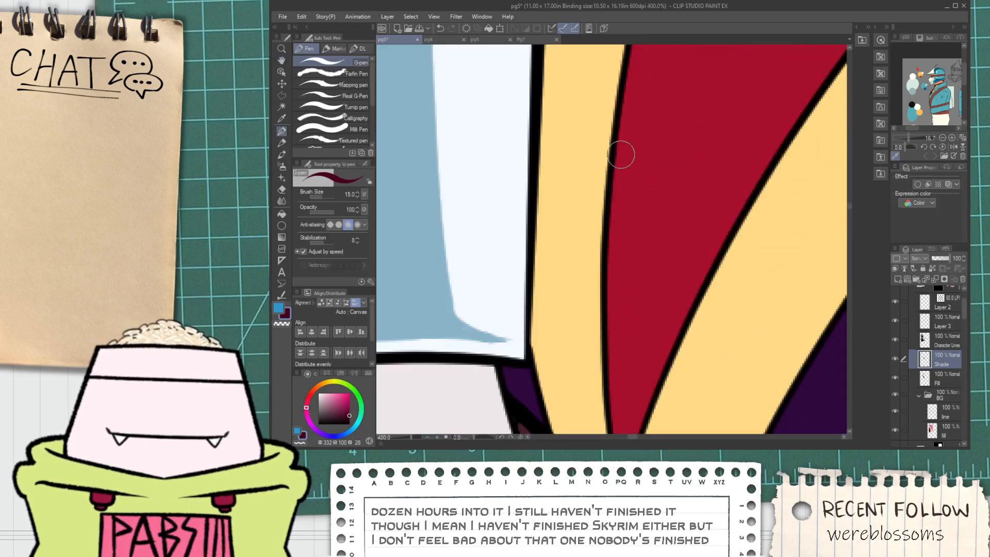
{"action": "left_click_drag", "start_coordinate": [625, 135], "coordinate": [614, 326]}
{"action": "key", "text": "ctrl+z"}
{"action": "mouse_move", "coordinate": [629, 114]}
{"action": "left_mouse_down"}
{"action": "mouse_move", "coordinate": [641, 273]}
{"action": "mouse_move", "coordinate": [665, 315]}
{"action": "left_mouse_up"}
{"action": "key", "text": "ctrl+z"}
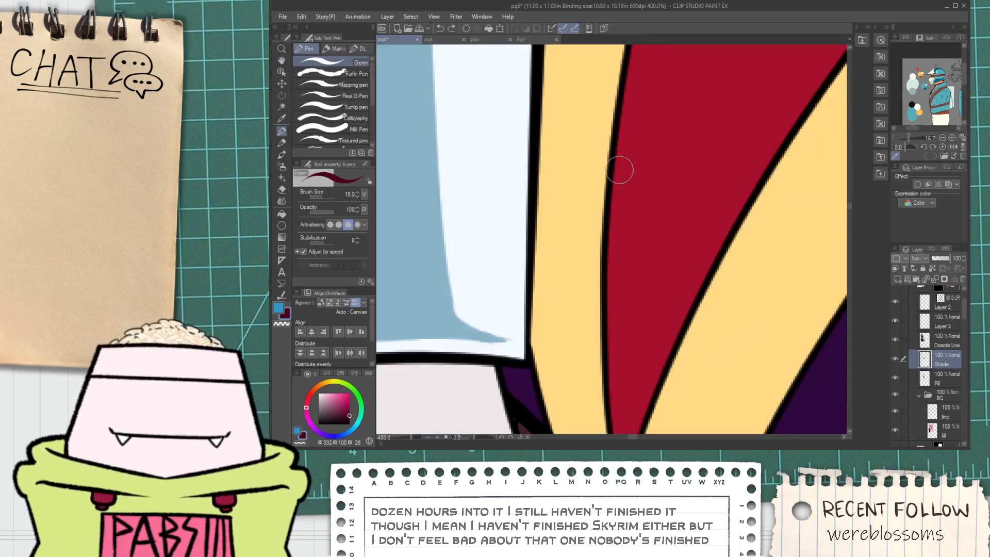
{"action": "left_click_drag", "start_coordinate": [620, 113], "coordinate": [667, 330]}
{"action": "key", "text": "ctrl+z"}
{"action": "mouse_move", "coordinate": [621, 119]}
{"action": "left_mouse_down"}
{"action": "mouse_move", "coordinate": [670, 340]}
{"action": "mouse_move", "coordinate": [638, 280]}
{"action": "left_mouse_up"}
{"action": "key", "text": "g"}
{"action": "scroll", "coordinate": [649, 317], "scroll_direction": "down", "scroll_amount": 9}
{"action": "key", "text": "h"}
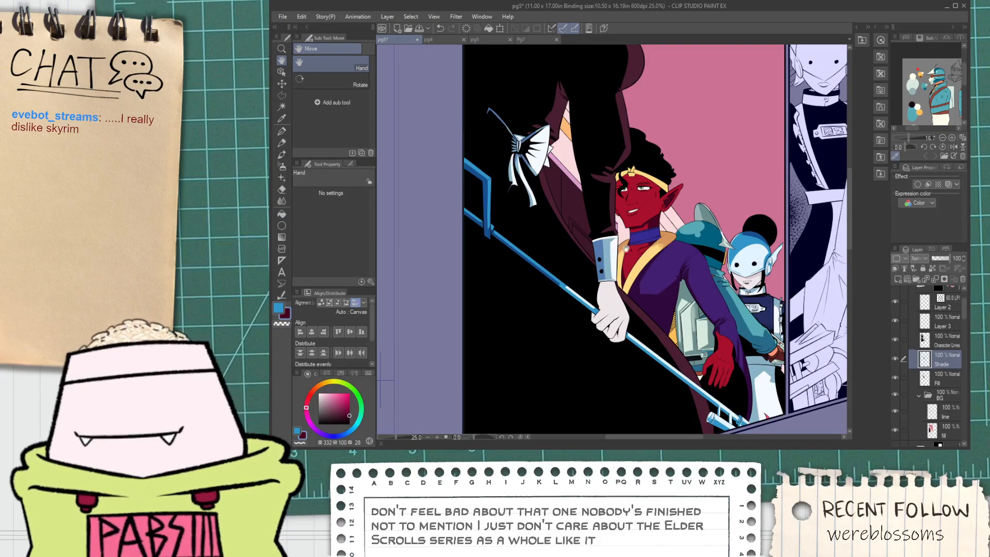
Touch up the lower point of the chest opening with dark maroon on the Shade layer and with the collar's yellow on the Fill layer.
{"action": "scroll", "coordinate": [649, 225], "scroll_direction": "up", "scroll_amount": 7}
{"action": "key", "text": "i"}
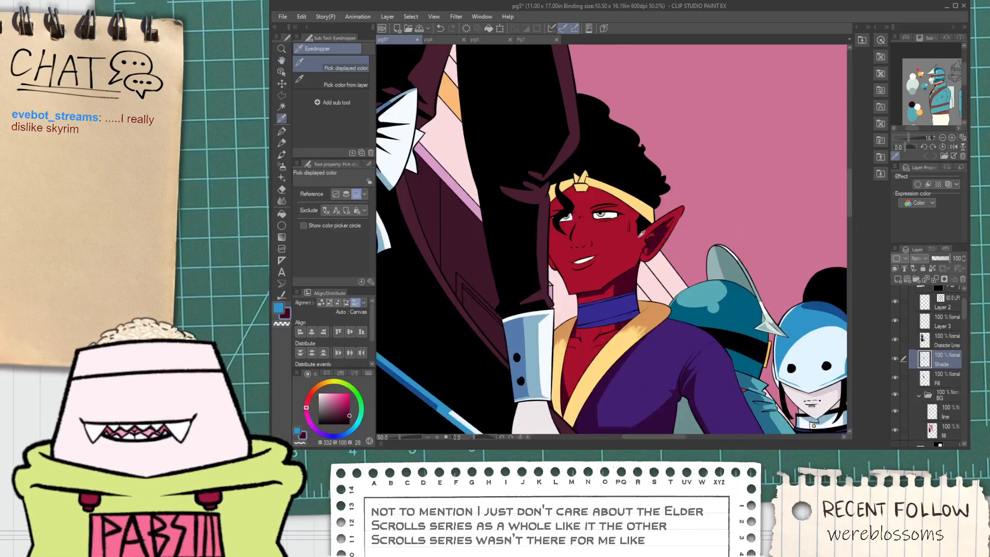
{"action": "left_click", "coordinate": [651, 332]}
{"action": "scroll", "coordinate": [652, 332], "scroll_direction": "down", "scroll_amount": 3}
{"action": "scroll", "coordinate": [514, 384], "scroll_direction": "up", "scroll_amount": 5}
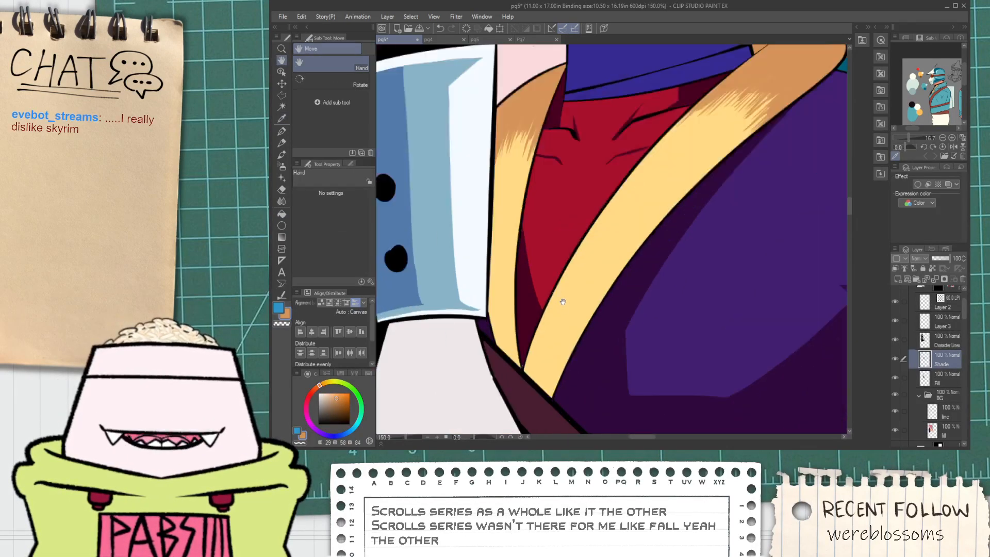
{"action": "key", "text": "p"}
{"action": "key", "text": "i"}
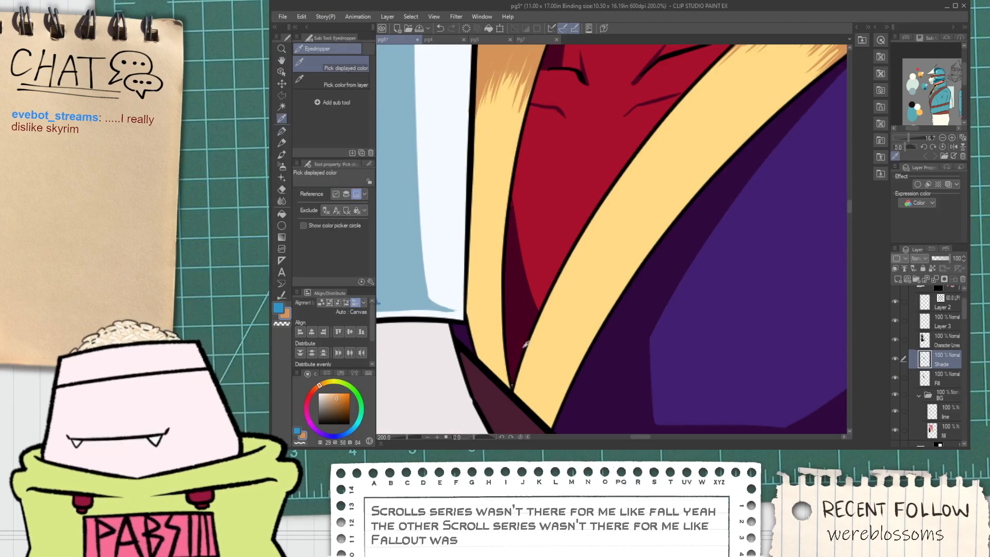
{"action": "left_click", "coordinate": [525, 330]}
{"action": "key", "text": "p"}
{"action": "scroll", "coordinate": [509, 393], "scroll_direction": "up", "scroll_amount": 4}
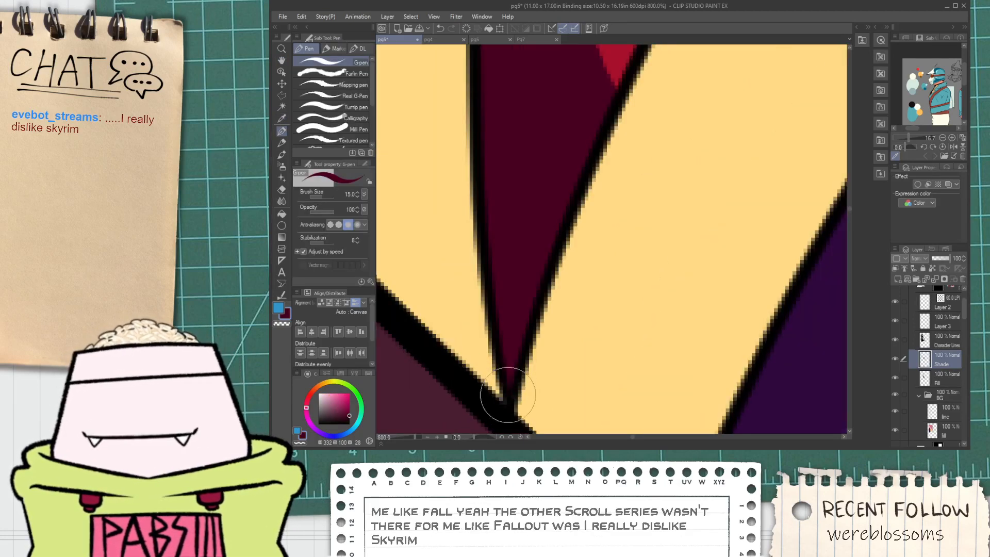
{"action": "key", "text": "i"}
{"action": "left_click", "coordinate": [478, 334]}
{"action": "key", "text": "p"}
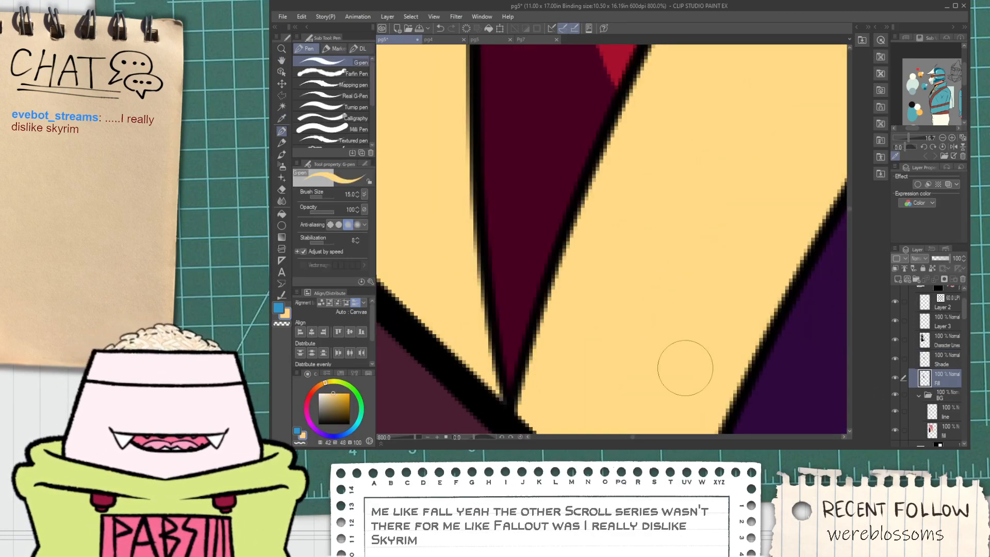
Sample the collar's orange-tan shadow colour and hatch short fur strokes across the lower part of the right lapel on the Shade layer.
{"action": "scroll", "coordinate": [492, 374], "scroll_direction": "down", "scroll_amount": 5}
{"action": "key", "text": "space"}
{"action": "left_click_drag", "start_coordinate": [637, 192], "coordinate": [567, 260]}
{"action": "left_click", "coordinate": [669, 173], "text": "alt"}
{"action": "key", "text": "space"}
{"action": "left_click_drag", "start_coordinate": [498, 298], "coordinate": [620, 174]}
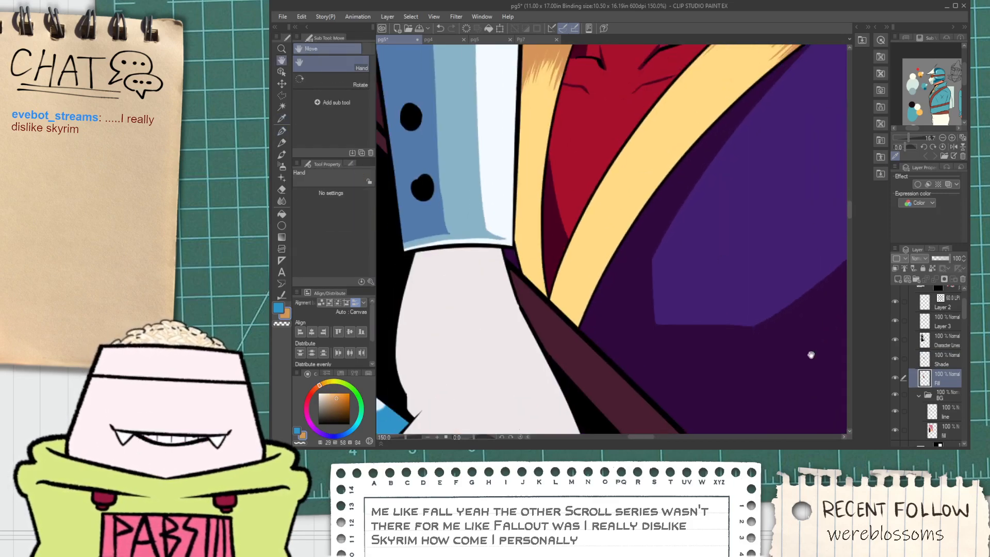
{"action": "left_click", "coordinate": [938, 366]}
{"action": "scroll", "coordinate": [550, 326], "scroll_direction": "up", "scroll_amount": 4}
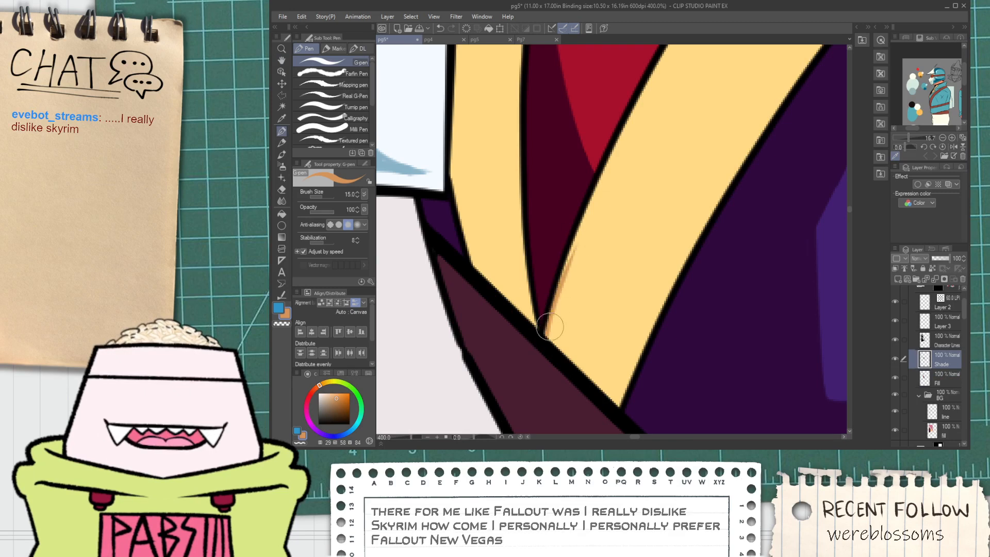
{"action": "mouse_move", "coordinate": [549, 326]}
{"action": "left_mouse_down"}
{"action": "mouse_move", "coordinate": [576, 253]}
{"action": "mouse_move", "coordinate": [559, 311]}
{"action": "mouse_move", "coordinate": [594, 232]}
{"action": "mouse_move", "coordinate": [640, 185]}
{"action": "mouse_move", "coordinate": [632, 233]}
{"action": "mouse_move", "coordinate": [646, 220]}
{"action": "mouse_move", "coordinate": [620, 271]}
{"action": "mouse_move", "coordinate": [647, 234]}
{"action": "mouse_move", "coordinate": [673, 217]}
{"action": "mouse_move", "coordinate": [673, 226]}
{"action": "mouse_move", "coordinate": [638, 332]}
{"action": "mouse_move", "coordinate": [645, 336]}
{"action": "mouse_move", "coordinate": [659, 302]}
{"action": "mouse_move", "coordinate": [646, 342]}
{"action": "mouse_move", "coordinate": [634, 343]}
{"action": "mouse_move", "coordinate": [639, 309]}
{"action": "mouse_move", "coordinate": [658, 266]}
{"action": "mouse_move", "coordinate": [646, 248]}
{"action": "mouse_move", "coordinate": [601, 295]}
{"action": "mouse_move", "coordinate": [605, 270]}
{"action": "left_mouse_up"}
Fill the right lapel's lower tip beneath the hatching with orange-tan and cover the remaining yellow gaps with the G-pen.
{"action": "key", "text": "g"}
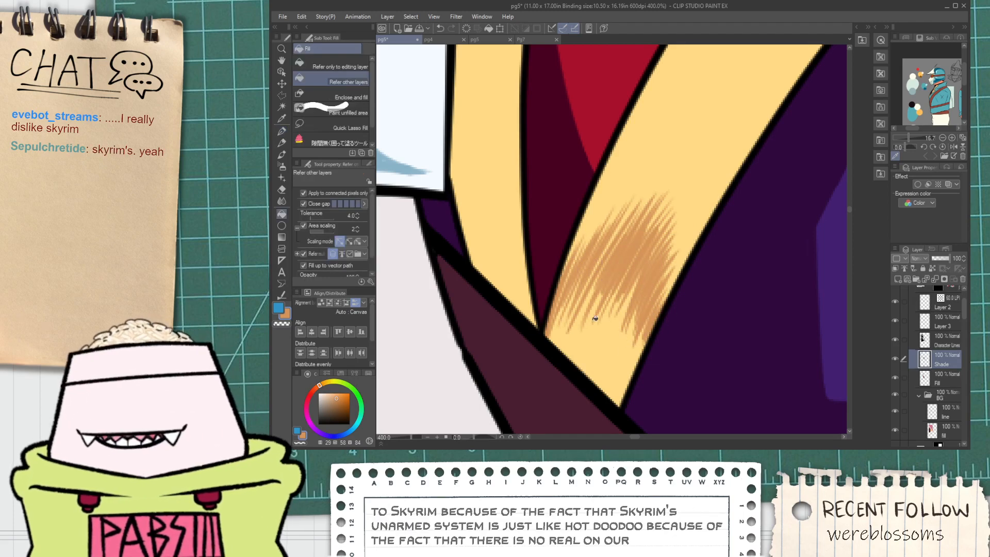
{"action": "left_click_drag", "start_coordinate": [605, 319], "coordinate": [622, 251]}
{"action": "left_click", "coordinate": [617, 289]}
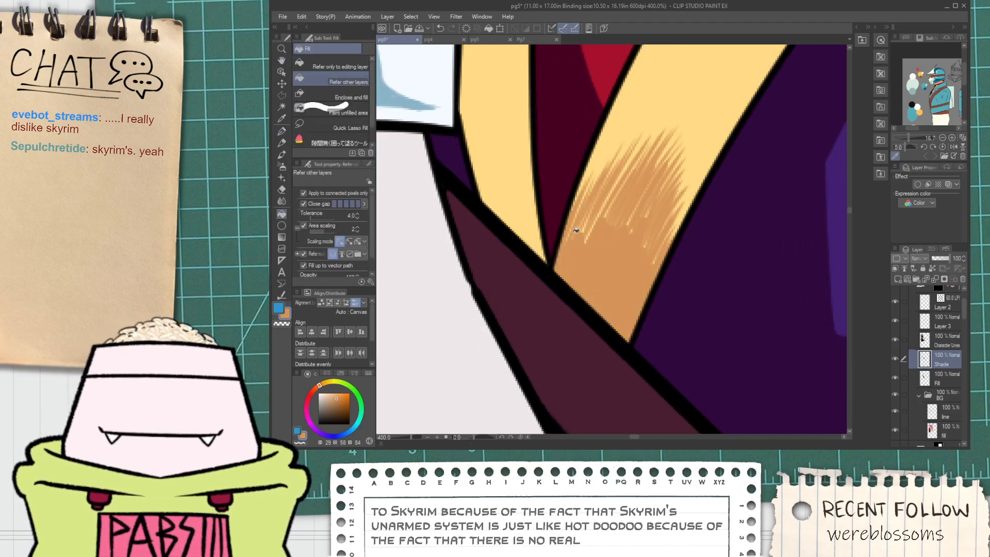
{"action": "key", "text": "p"}
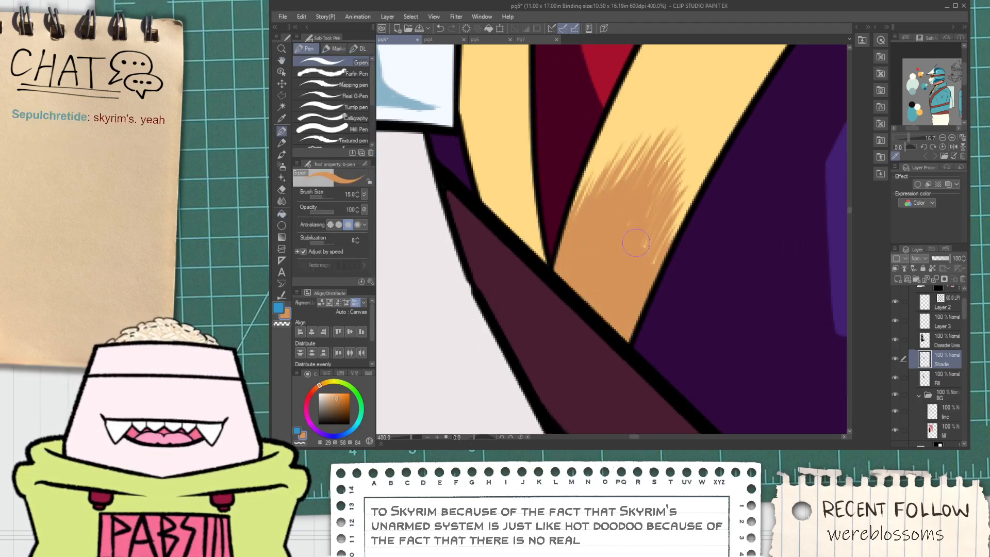
{"action": "left_click_drag", "start_coordinate": [632, 258], "coordinate": [662, 227]}
{"action": "left_click_drag", "start_coordinate": [648, 284], "coordinate": [686, 200]}
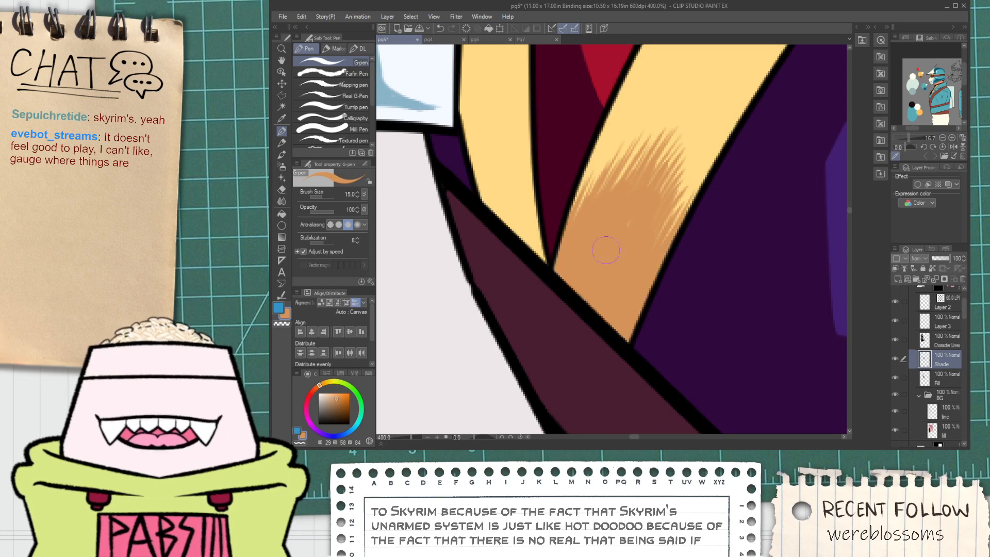
Extend the upper edge of the right lapel's orange-tan shadow with more ragged fur strokes from one side to the other.
{"action": "left_click_drag", "start_coordinate": [586, 214], "coordinate": [626, 274]}
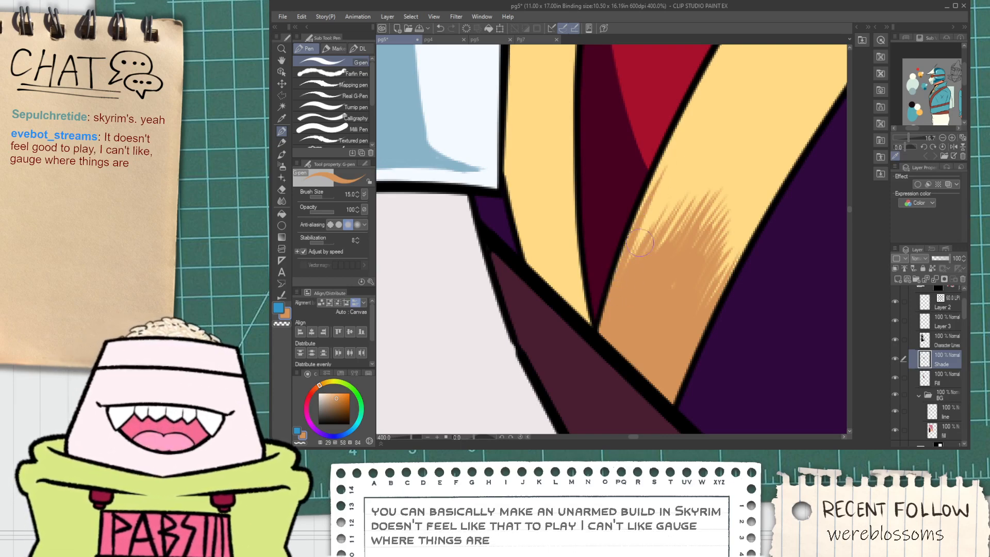
{"action": "left_click_drag", "start_coordinate": [658, 233], "coordinate": [686, 183]}
{"action": "left_click_drag", "start_coordinate": [662, 238], "coordinate": [702, 177]}
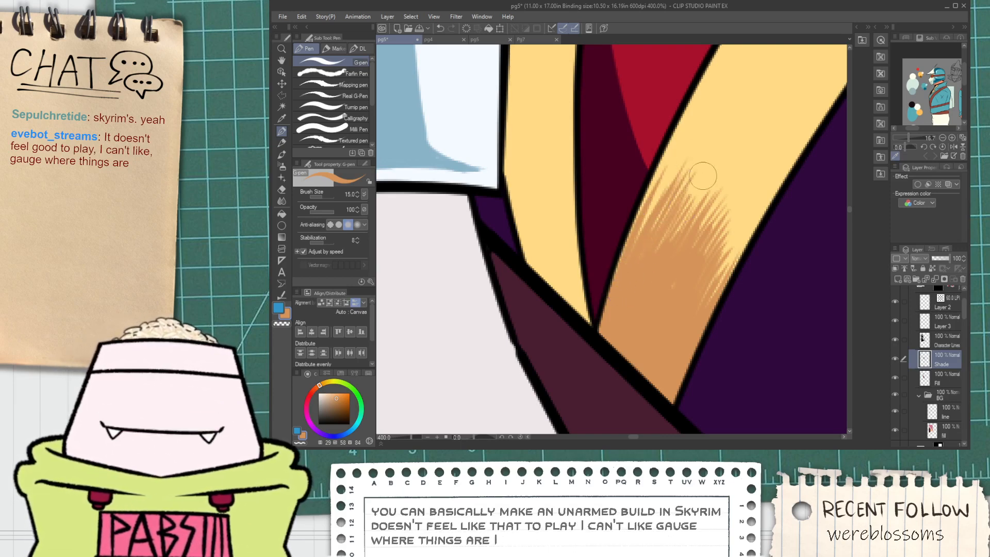
{"action": "left_click_drag", "start_coordinate": [690, 215], "coordinate": [717, 170]}
{"action": "left_click_drag", "start_coordinate": [715, 279], "coordinate": [750, 211]}
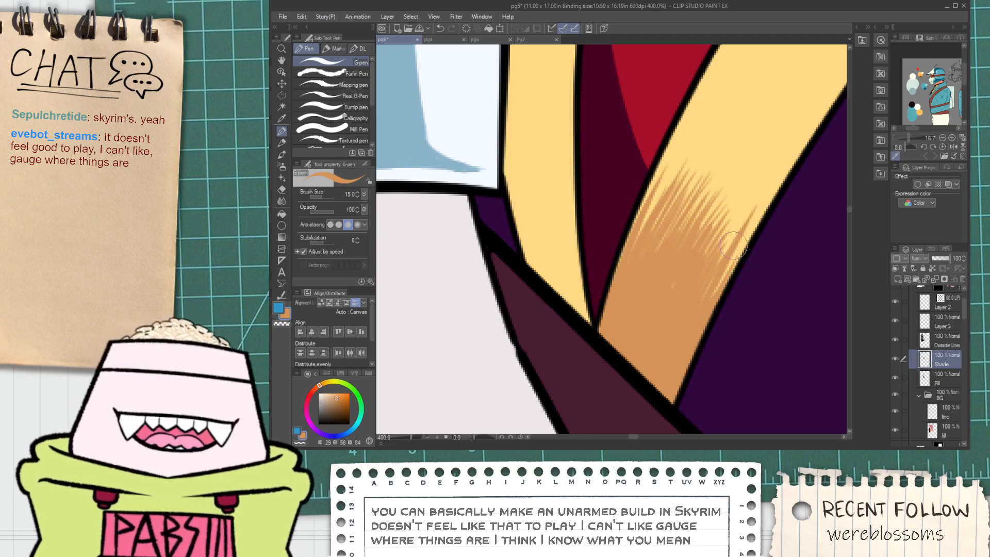
{"action": "mouse_move", "coordinate": [722, 250]}
{"action": "left_mouse_down"}
{"action": "mouse_move", "coordinate": [751, 190]}
{"action": "mouse_move", "coordinate": [743, 185]}
{"action": "left_mouse_up"}
{"action": "left_click_drag", "start_coordinate": [699, 232], "coordinate": [732, 188]}
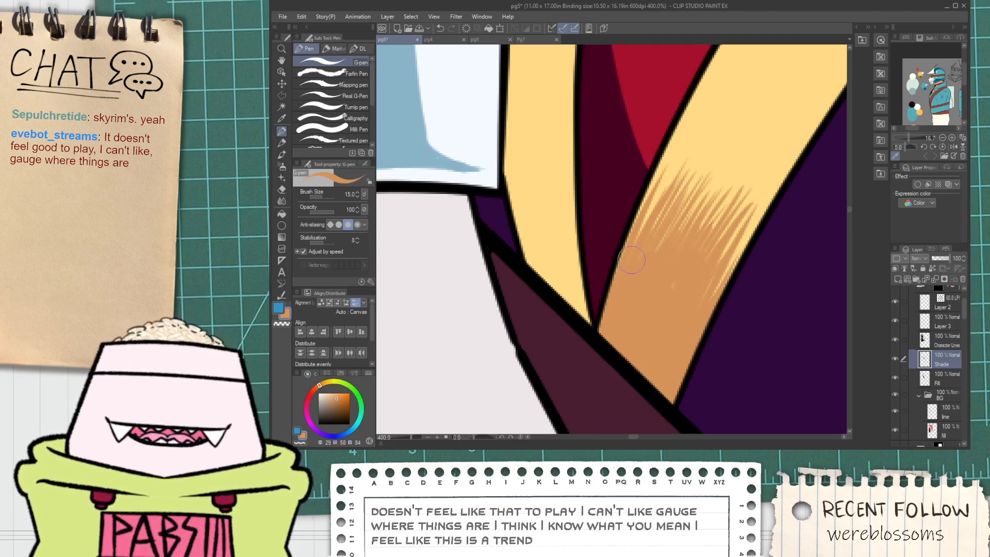
{"action": "left_click_drag", "start_coordinate": [625, 221], "coordinate": [667, 160]}
{"action": "key", "text": "ctrl+z"}
{"action": "left_click_drag", "start_coordinate": [635, 235], "coordinate": [665, 171]}
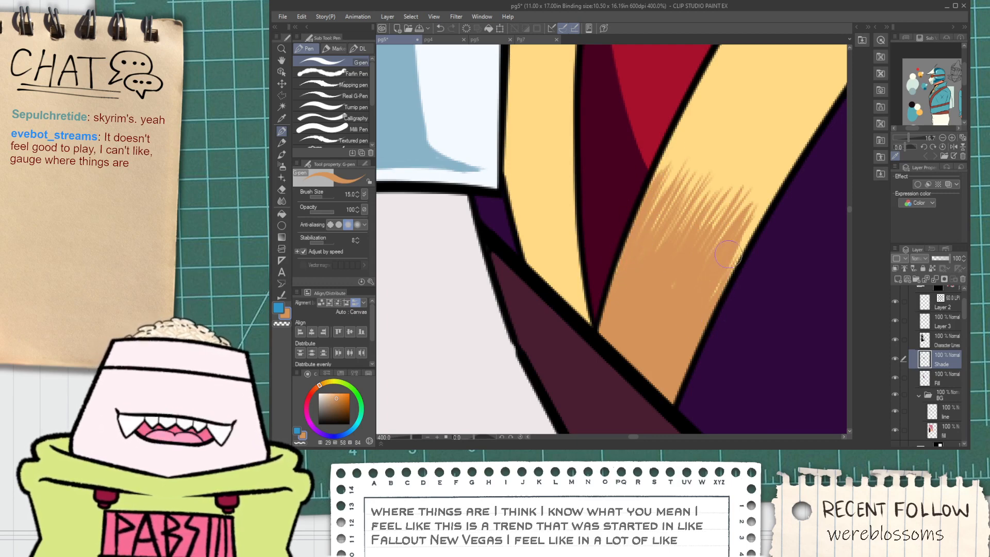
{"action": "left_click_drag", "start_coordinate": [728, 254], "coordinate": [752, 223]}
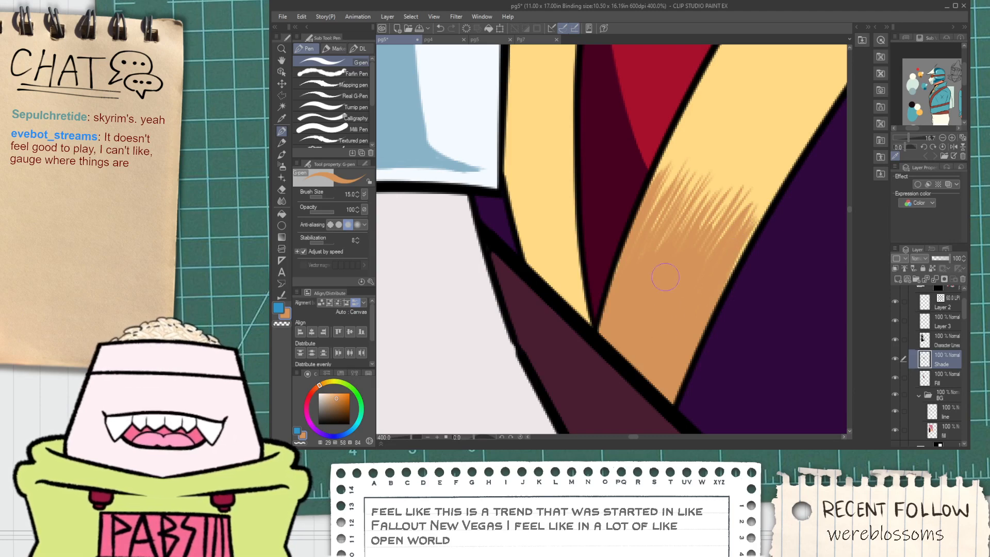
Hatch orange-tan fur strokes across the lower part of the left lapel and fill the area beneath them with the same colour.
{"action": "scroll", "coordinate": [659, 266], "scroll_direction": "down", "scroll_amount": 2}
{"action": "key", "text": "space"}
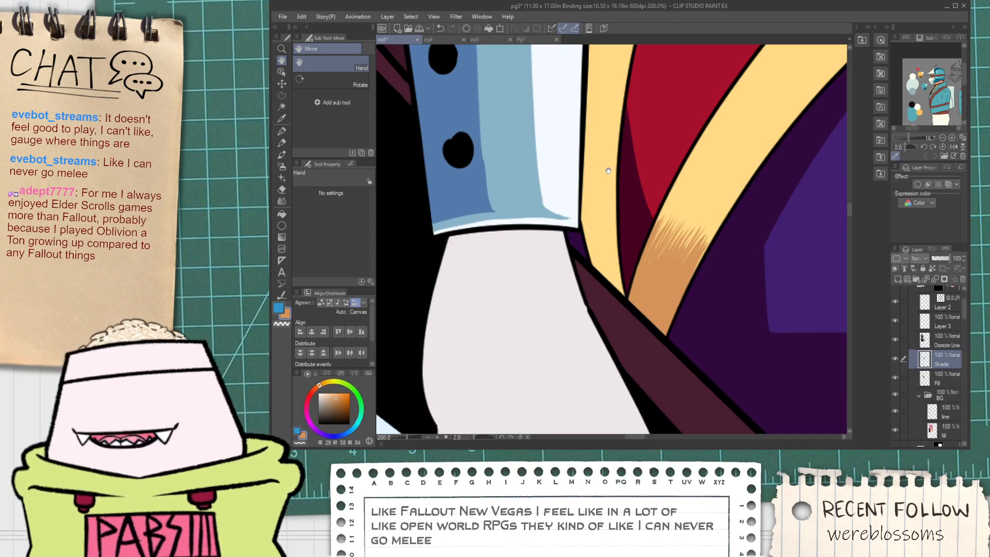
{"action": "mouse_move", "coordinate": [608, 170]}
{"action": "left_mouse_down"}
{"action": "mouse_move", "coordinate": [589, 272]}
{"action": "mouse_move", "coordinate": [570, 299]}
{"action": "mouse_move", "coordinate": [586, 271]}
{"action": "mouse_move", "coordinate": [588, 304]}
{"action": "left_mouse_up"}
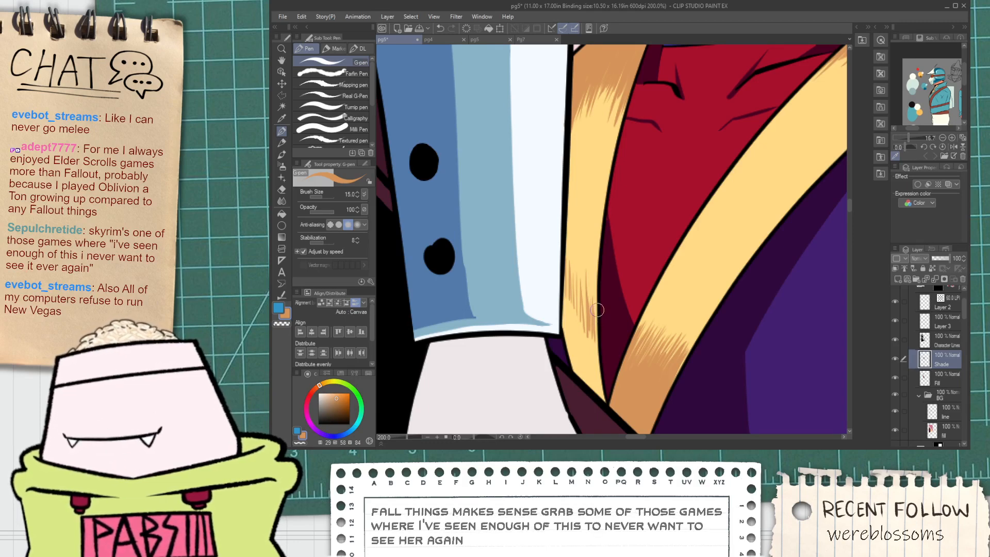
{"action": "key", "text": "space"}
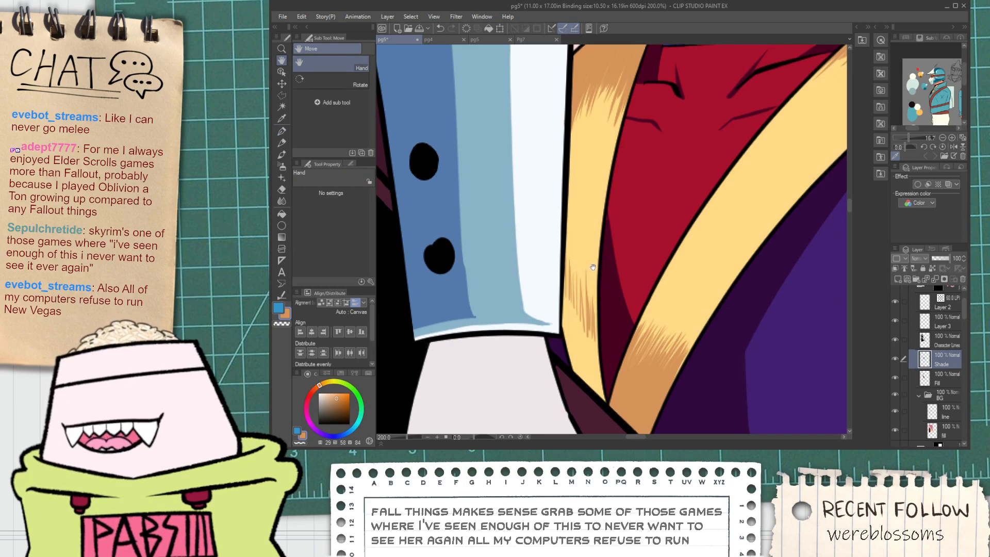
{"action": "scroll", "coordinate": [575, 222], "scroll_direction": "up", "scroll_amount": 5}
{"action": "key", "text": "p"}
{"action": "scroll", "coordinate": [541, 210], "scroll_direction": "down", "scroll_amount": 3}
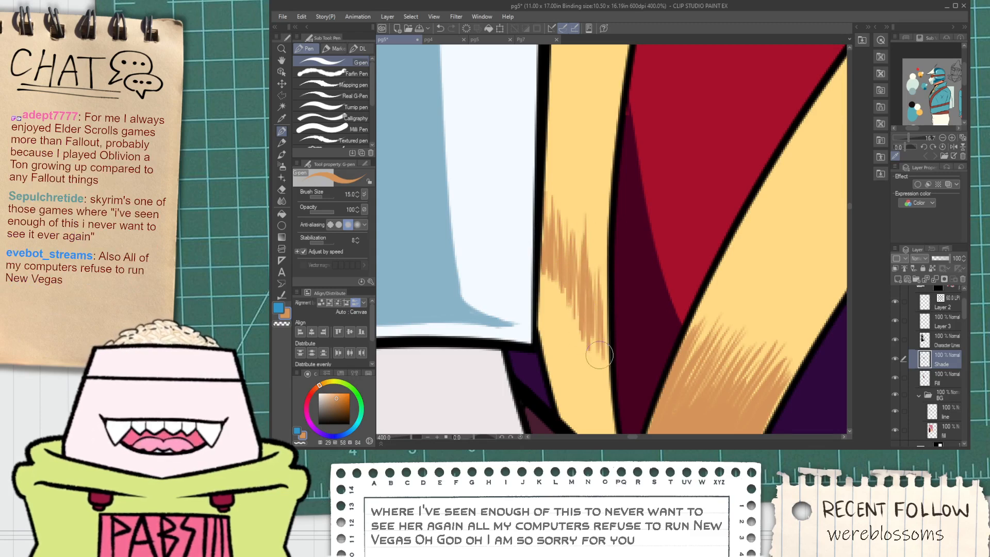
{"action": "left_click_drag", "start_coordinate": [600, 271], "coordinate": [601, 335]}
{"action": "key", "text": "g"}
{"action": "left_click", "coordinate": [575, 373]}
{"action": "key", "text": "p"}
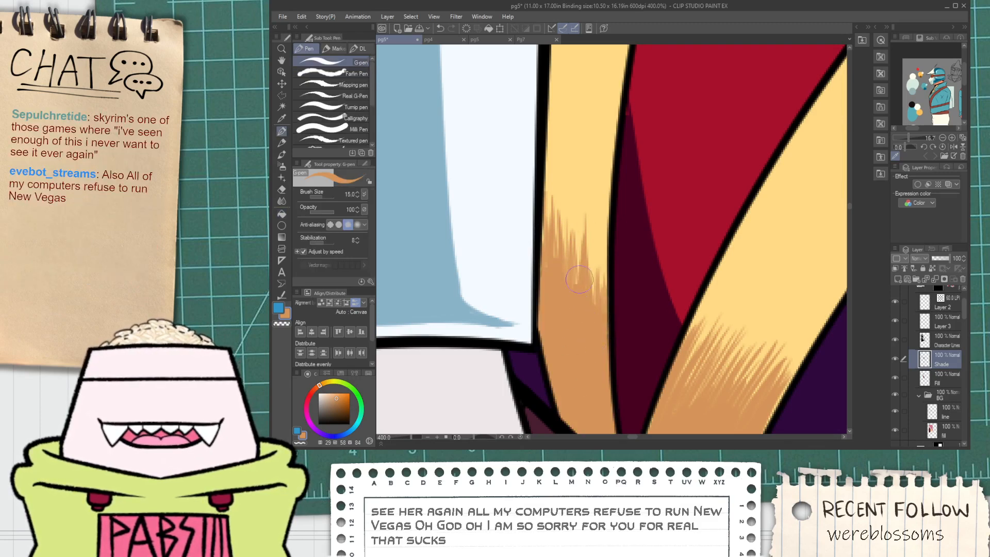
Cover the yellow gap in the left lapel's hatching with orange-tan and blend the shadow's ragged upper edge.
{"action": "left_click_drag", "start_coordinate": [580, 280], "coordinate": [569, 248]}
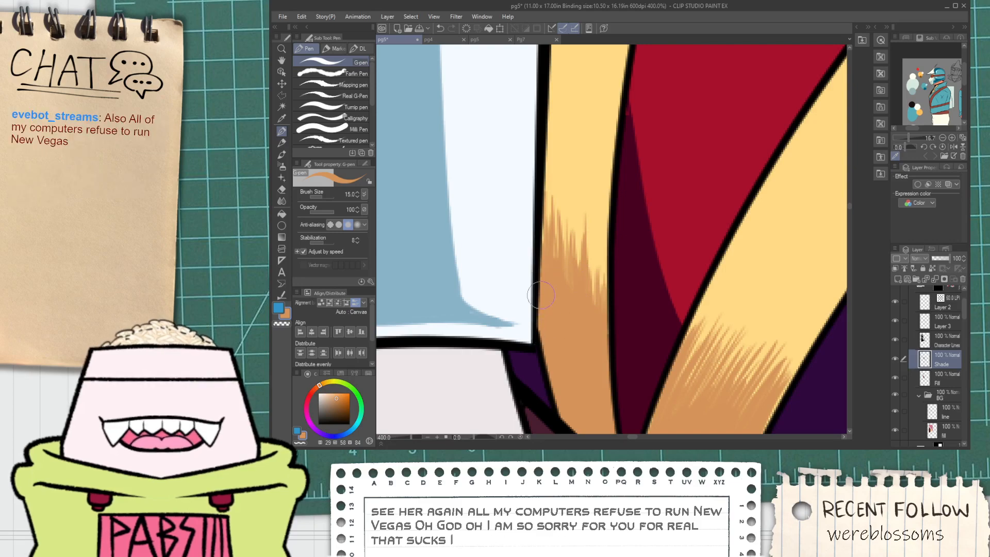
{"action": "scroll", "coordinate": [567, 267], "scroll_direction": "down", "scroll_amount": 3}
{"action": "scroll", "coordinate": [567, 267], "scroll_direction": "up", "scroll_amount": 2}
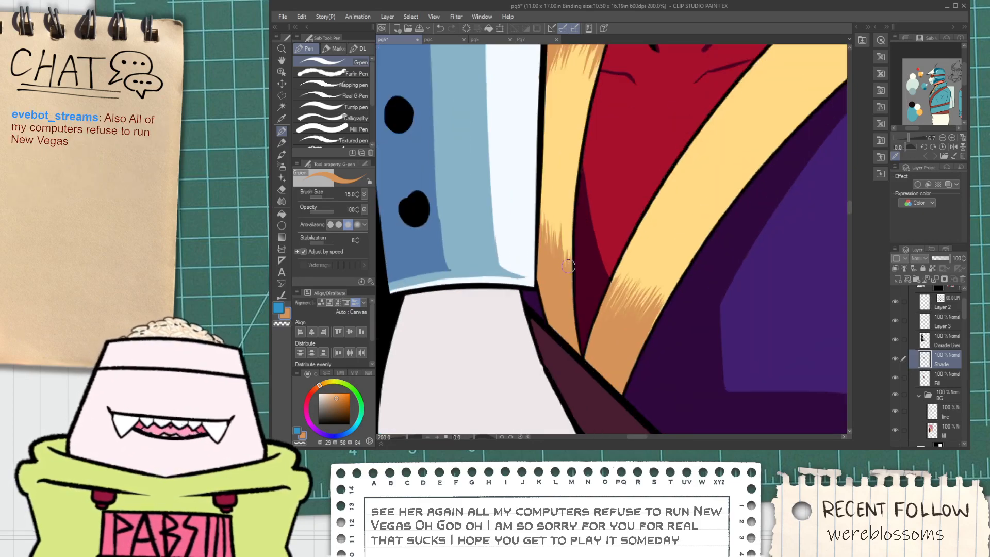
{"action": "scroll", "coordinate": [567, 247], "scroll_direction": "up", "scroll_amount": 2}
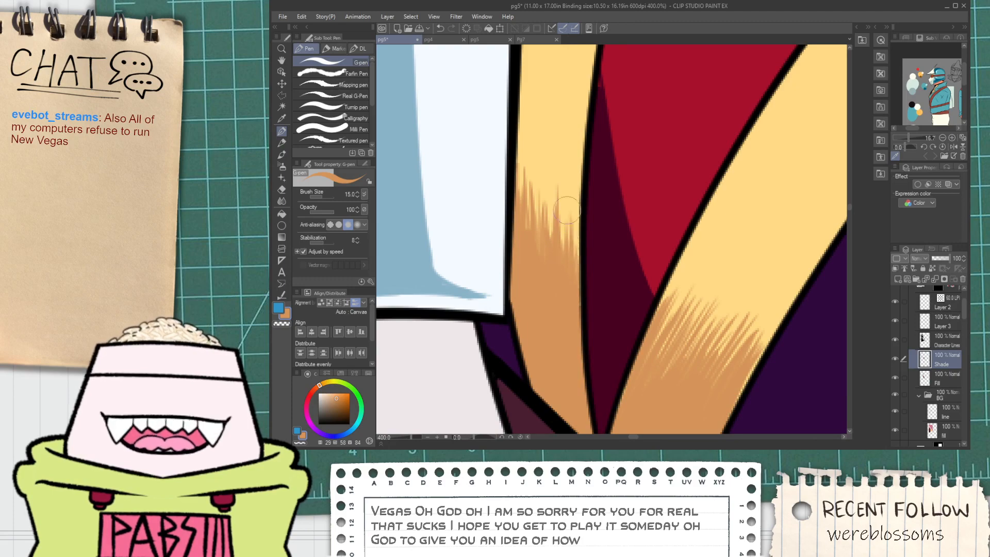
Extend the right lapel's orange-tan shadow farther up with longer fur strokes across its width using the G-pen.
{"action": "scroll", "coordinate": [579, 261], "scroll_direction": "down", "scroll_amount": 5}
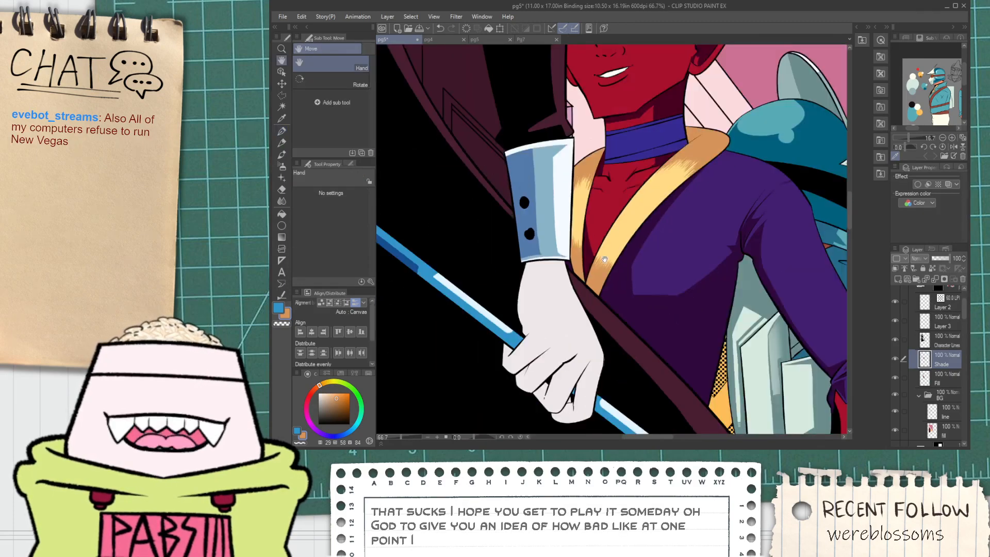
{"action": "scroll", "coordinate": [591, 269], "scroll_direction": "up", "scroll_amount": 2}
{"action": "mouse_move", "coordinate": [603, 257]}
{"action": "left_mouse_down"}
{"action": "mouse_move", "coordinate": [591, 269]}
{"action": "mouse_move", "coordinate": [613, 204]}
{"action": "left_mouse_up"}
{"action": "scroll", "coordinate": [591, 269], "scroll_direction": "up", "scroll_amount": 1}
{"action": "left_click_drag", "start_coordinate": [567, 292], "coordinate": [635, 178]}
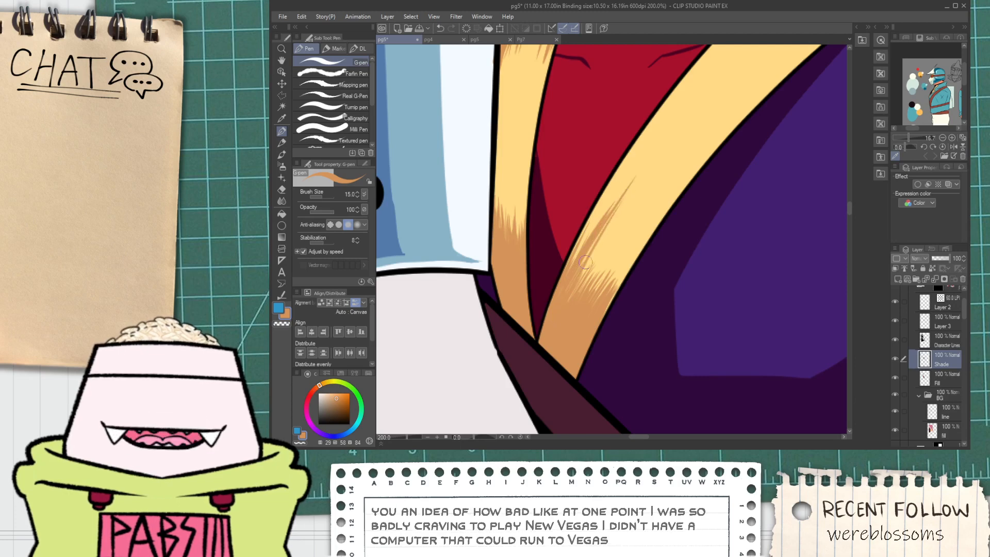
{"action": "mouse_move", "coordinate": [583, 276]}
{"action": "left_mouse_down"}
{"action": "mouse_move", "coordinate": [641, 189]}
{"action": "mouse_move", "coordinate": [626, 216]}
{"action": "mouse_move", "coordinate": [640, 197]}
{"action": "left_mouse_up"}
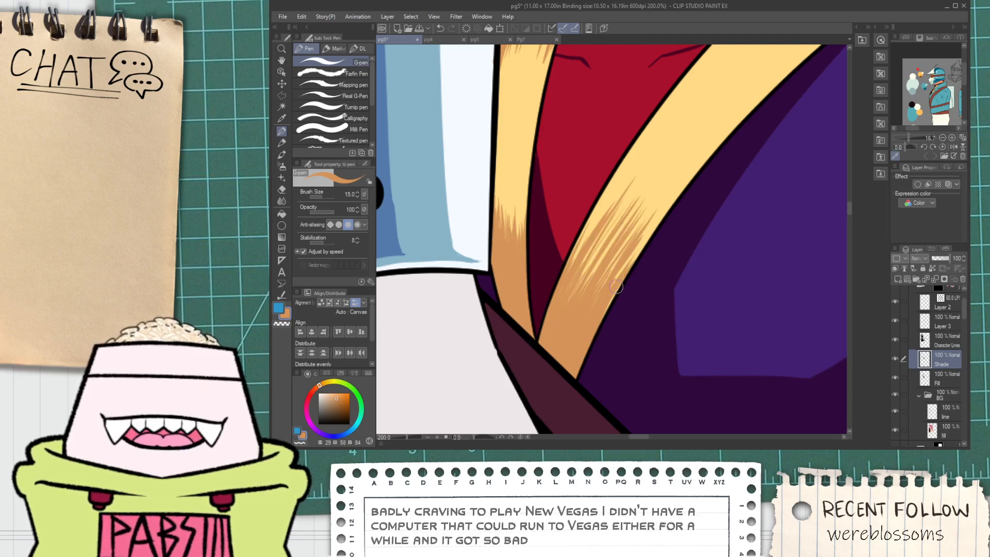
{"action": "left_click_drag", "start_coordinate": [610, 282], "coordinate": [635, 250]}
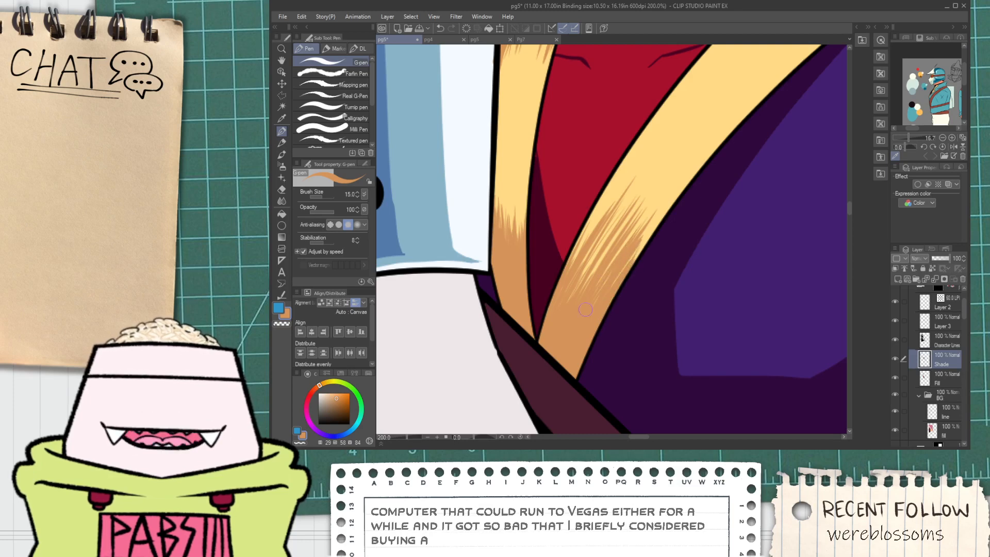
Hatch orange shading strokes up the lower part of the wide yellow lapel to blend the shadow edge with the G-pen.
{"action": "left_click_drag", "start_coordinate": [585, 286], "coordinate": [626, 221]}
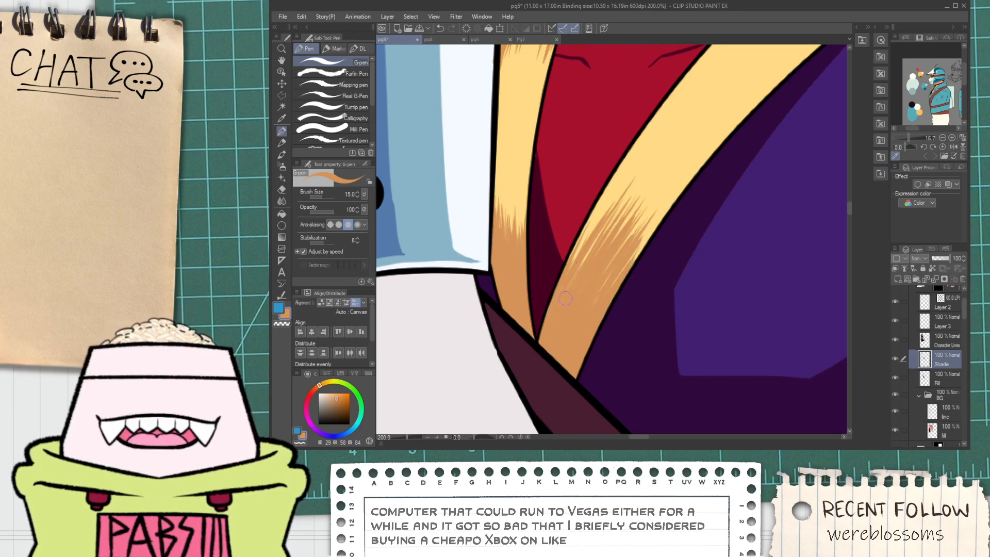
{"action": "left_click_drag", "start_coordinate": [573, 250], "coordinate": [601, 200]}
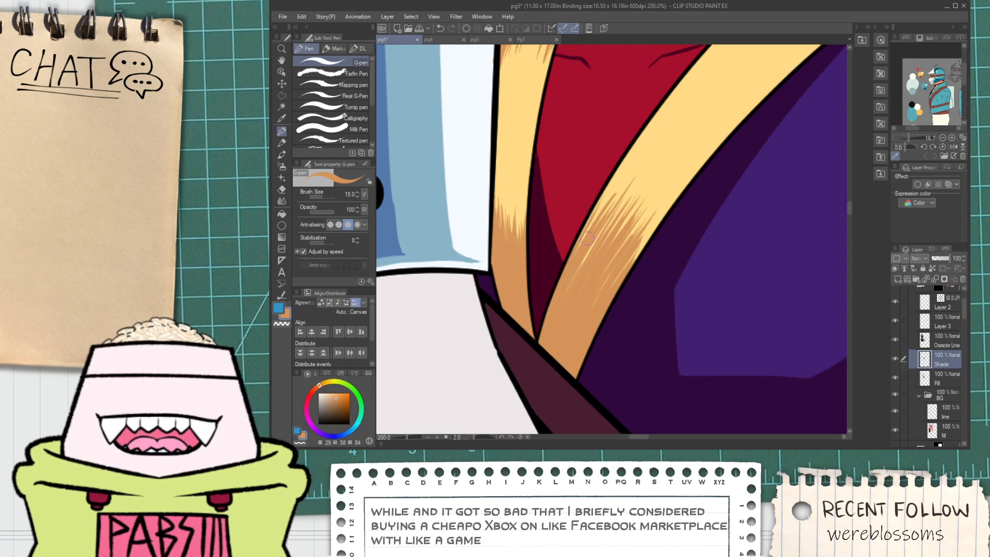
{"action": "left_click_drag", "start_coordinate": [588, 238], "coordinate": [622, 204]}
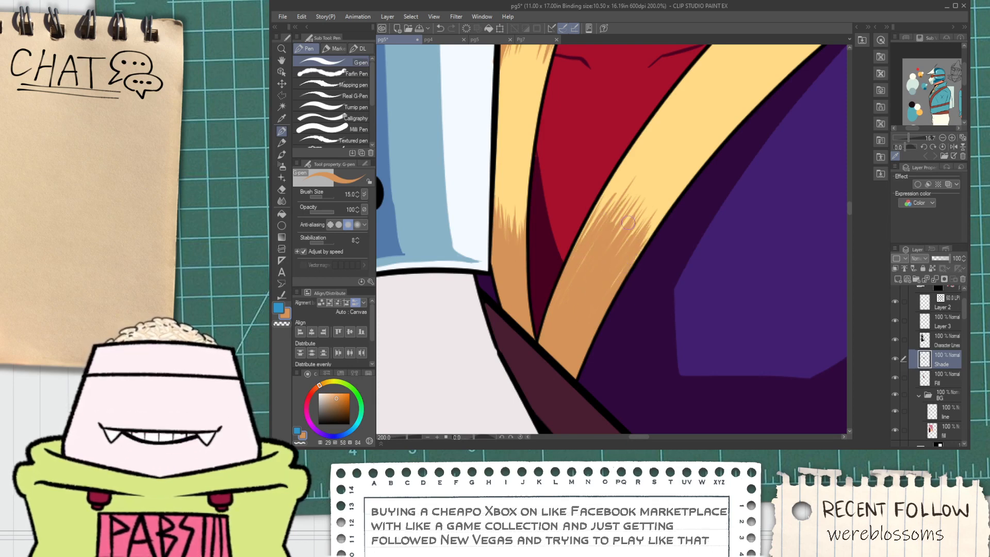
{"action": "left_click_drag", "start_coordinate": [622, 224], "coordinate": [637, 203]}
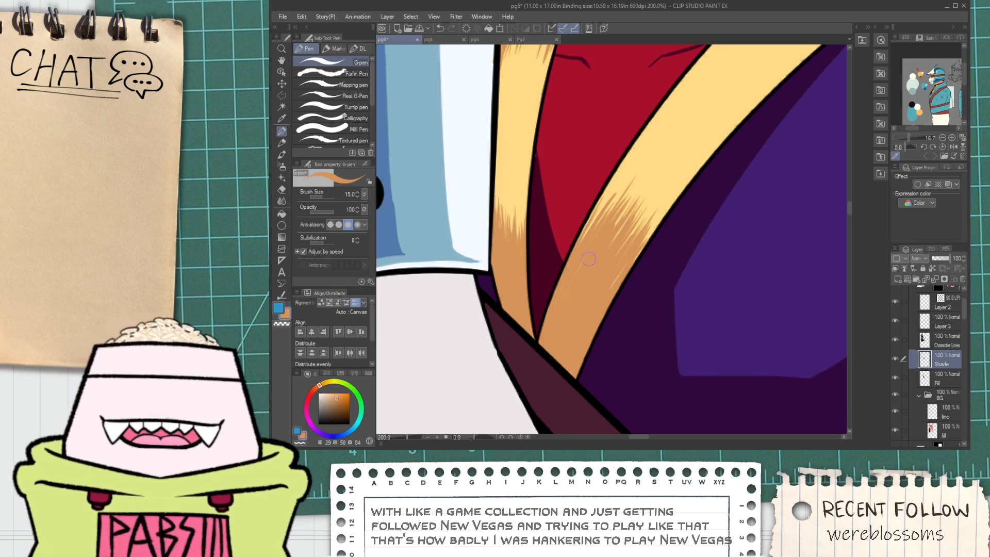
{"action": "scroll", "coordinate": [605, 250], "scroll_direction": "down", "scroll_amount": 3}
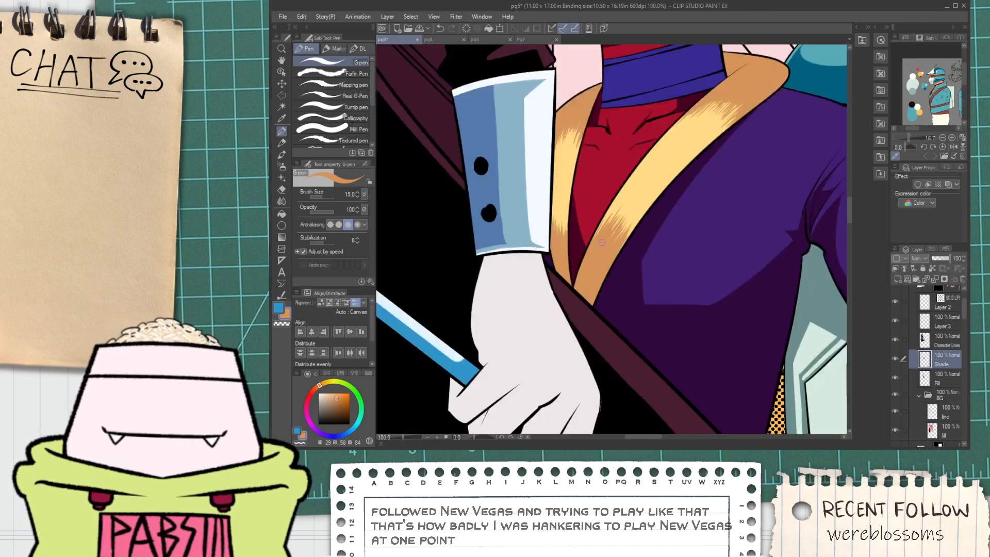
Erase into the edge of the orange shading on the upper collar beside the neck to refine its hatched transition.
{"action": "key", "text": "space"}
{"action": "left_click_drag", "start_coordinate": [625, 284], "coordinate": [572, 351]}
{"action": "scroll", "coordinate": [572, 300], "scroll_direction": "up", "scroll_amount": 6}
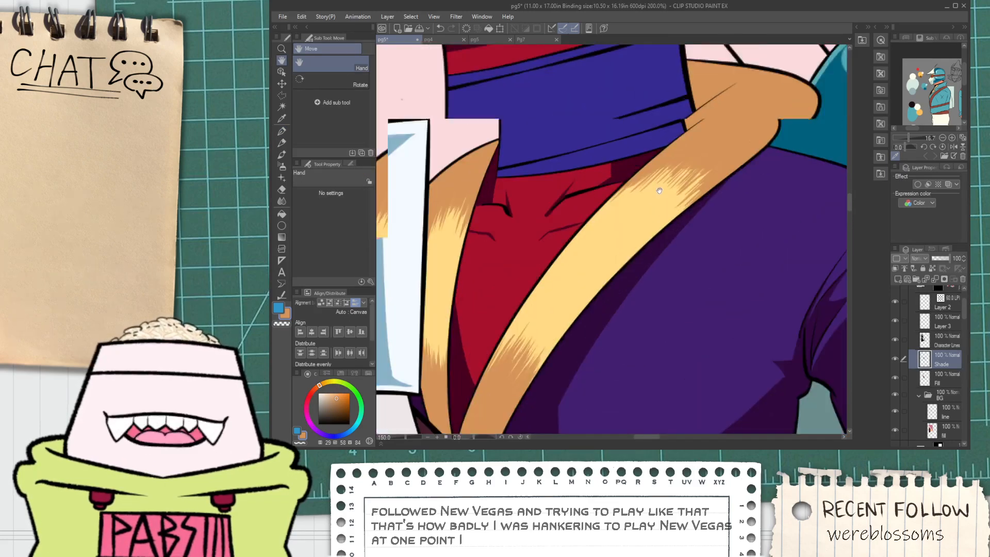
{"action": "key", "text": "e"}
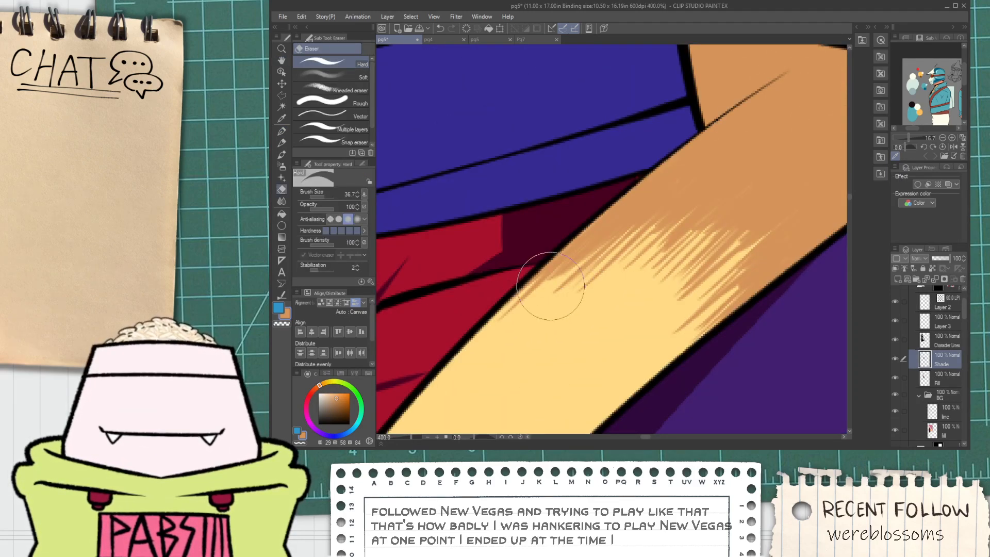
{"action": "left_click_drag", "start_coordinate": [509, 304], "coordinate": [549, 274]}
{"action": "scroll", "coordinate": [616, 234], "scroll_direction": "down", "scroll_amount": 3}
{"action": "scroll", "coordinate": [588, 258], "scroll_direction": "up", "scroll_amount": 3}
{"action": "scroll", "coordinate": [549, 273], "scroll_direction": "down", "scroll_amount": 3}
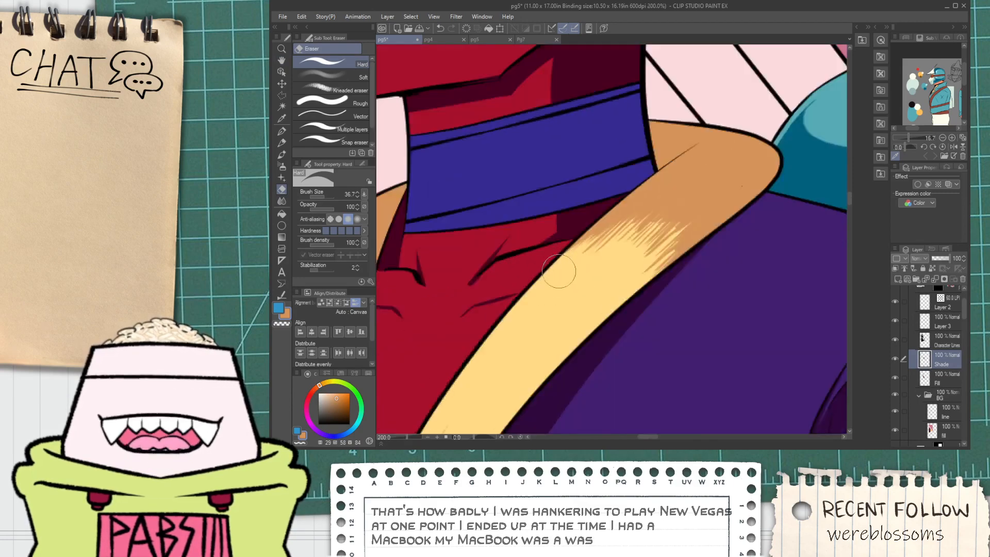
{"action": "scroll", "coordinate": [578, 259], "scroll_direction": "up", "scroll_amount": 3}
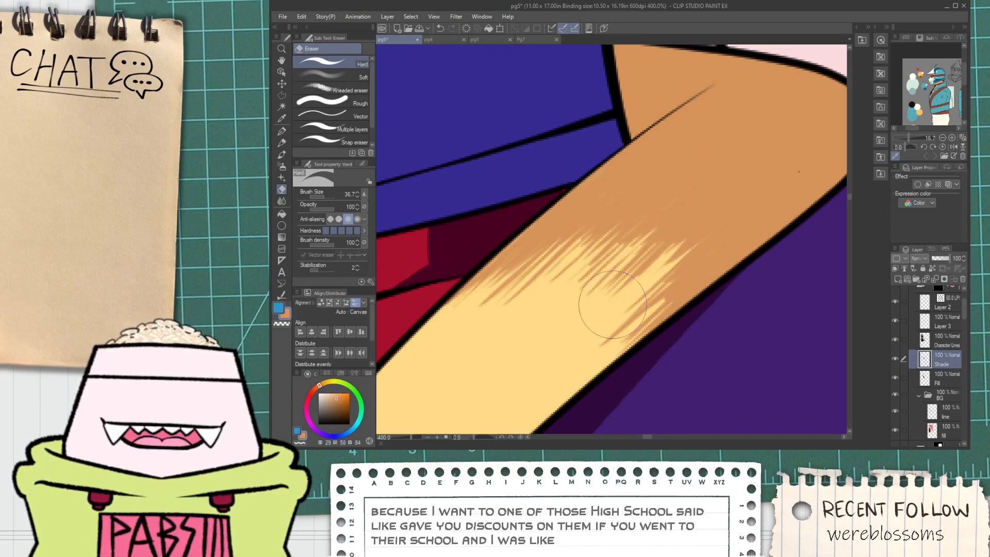
{"action": "scroll", "coordinate": [636, 288], "scroll_direction": "down", "scroll_amount": 6}
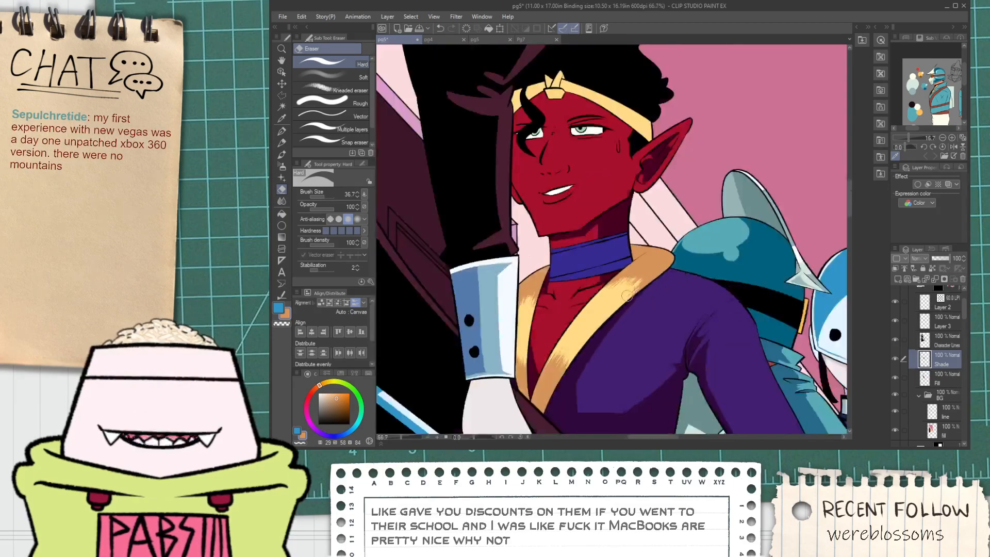
Sample the dark maroon skin shadow inside the collar's V as the G-pen colour.
{"action": "scroll", "coordinate": [596, 319], "scroll_direction": "up", "scroll_amount": 5}
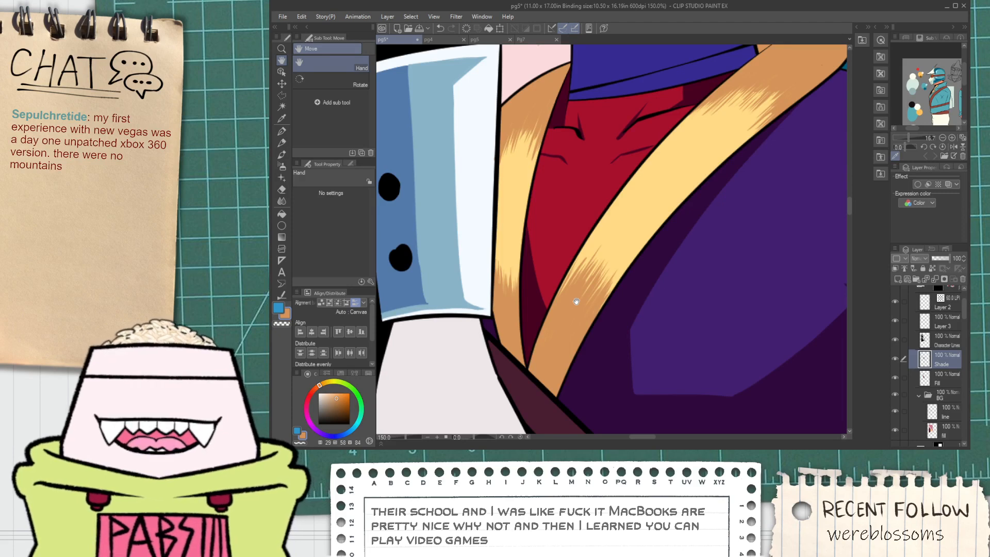
{"action": "left_click_drag", "start_coordinate": [537, 303], "coordinate": [543, 294]}
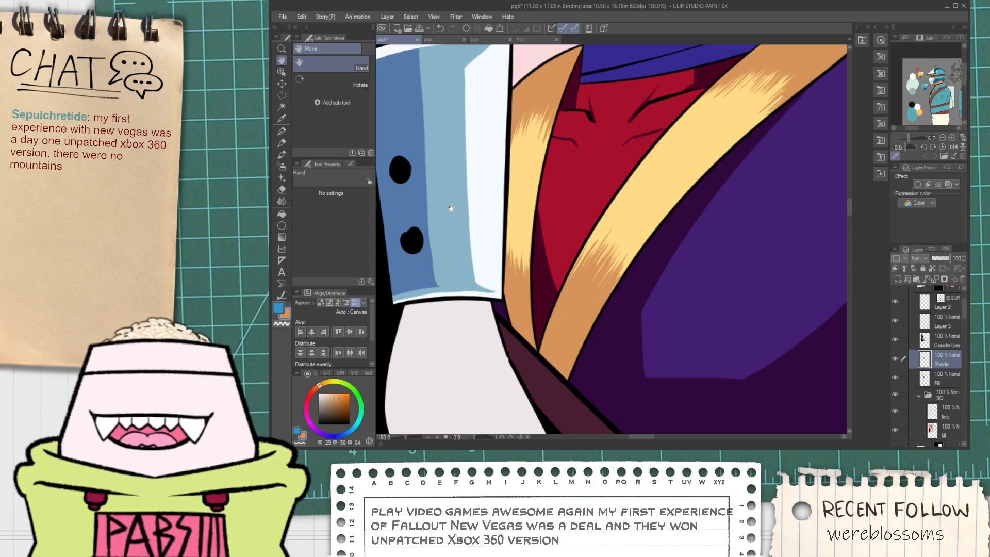
{"action": "scroll", "coordinate": [554, 326], "scroll_direction": "up", "scroll_amount": 5}
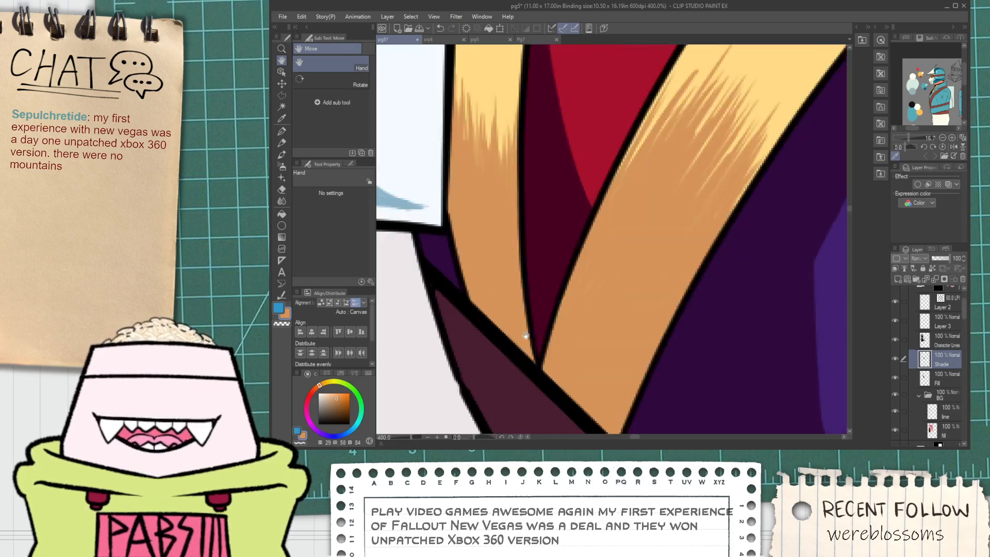
{"action": "key", "text": "p"}
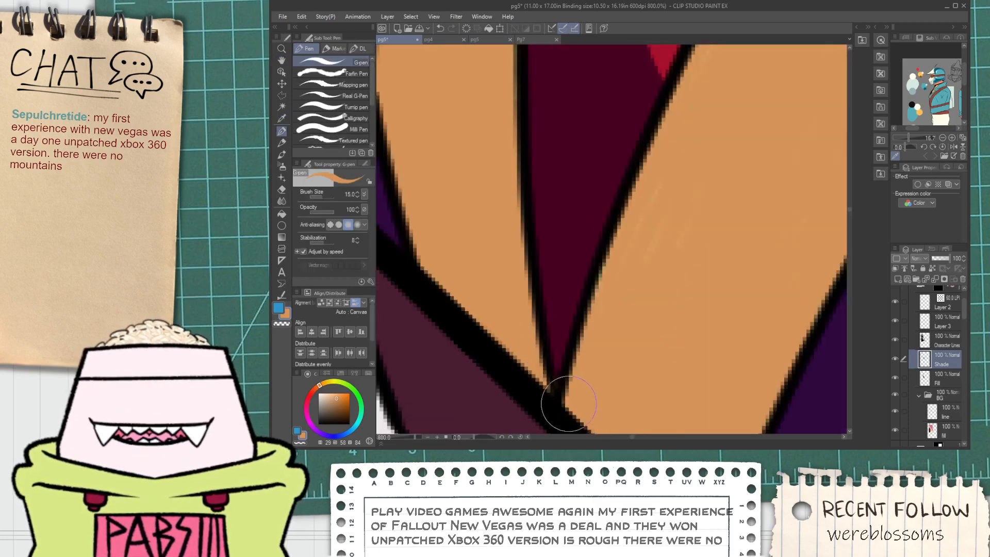
{"action": "left_click", "coordinate": [570, 247], "text": "alt"}
{"action": "scroll", "coordinate": [557, 373], "scroll_direction": "down", "scroll_amount": 2}
{"action": "scroll", "coordinate": [557, 373], "scroll_direction": "down", "scroll_amount": 4}
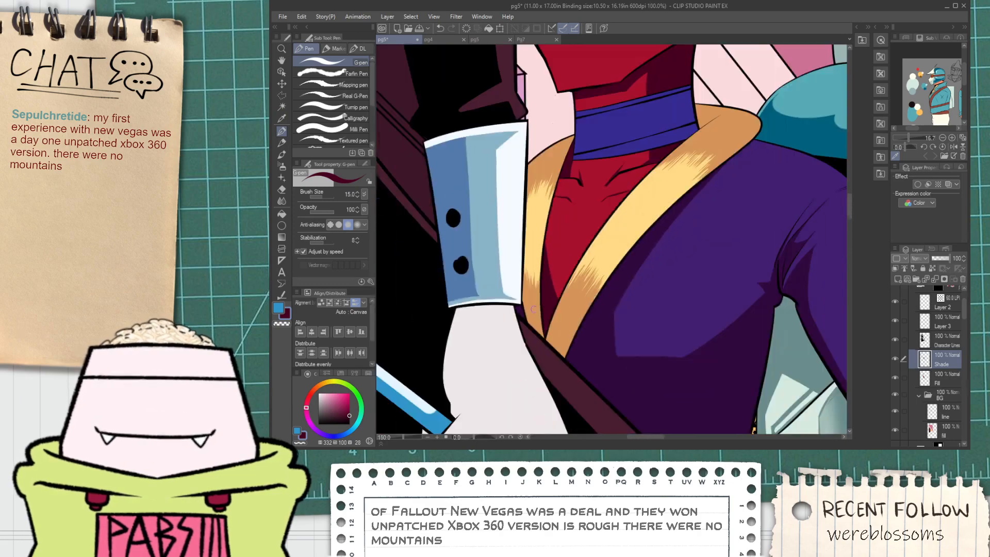
Resample the orange shading colour from the lower lapel and touch up its shading with the G-pen.
{"action": "key", "text": "h"}
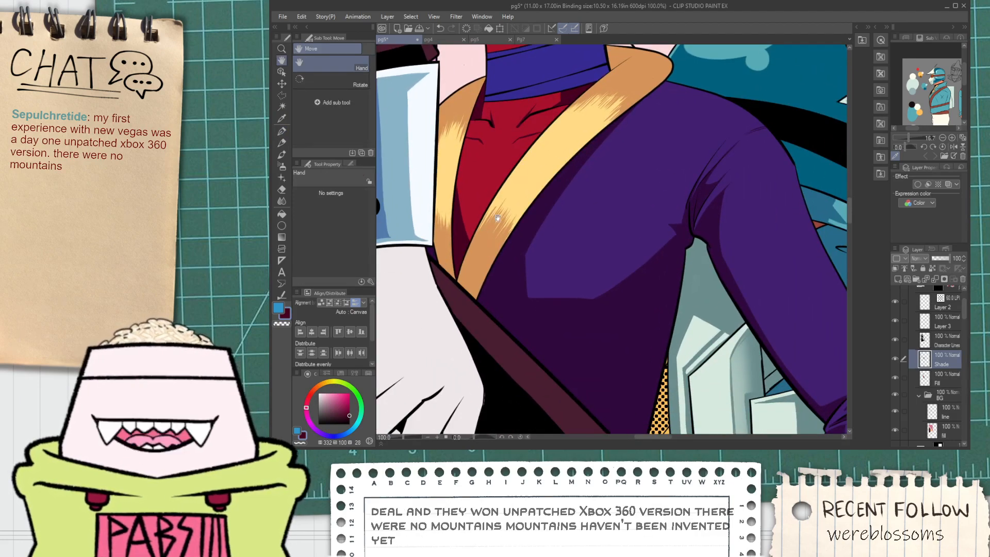
{"action": "key", "text": "i"}
{"action": "left_click", "coordinate": [484, 262]}
{"action": "scroll", "coordinate": [485, 261], "scroll_direction": "up", "scroll_amount": 4}
{"action": "key", "text": "p"}
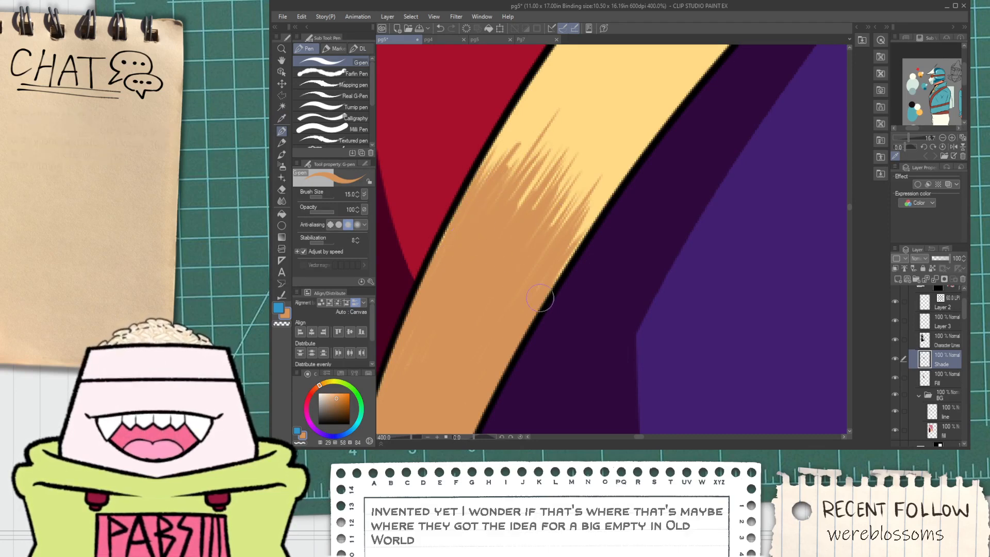
{"action": "scroll", "coordinate": [598, 226], "scroll_direction": "down", "scroll_amount": 8}
{"action": "scroll", "coordinate": [600, 226], "scroll_direction": "down", "scroll_amount": 2}
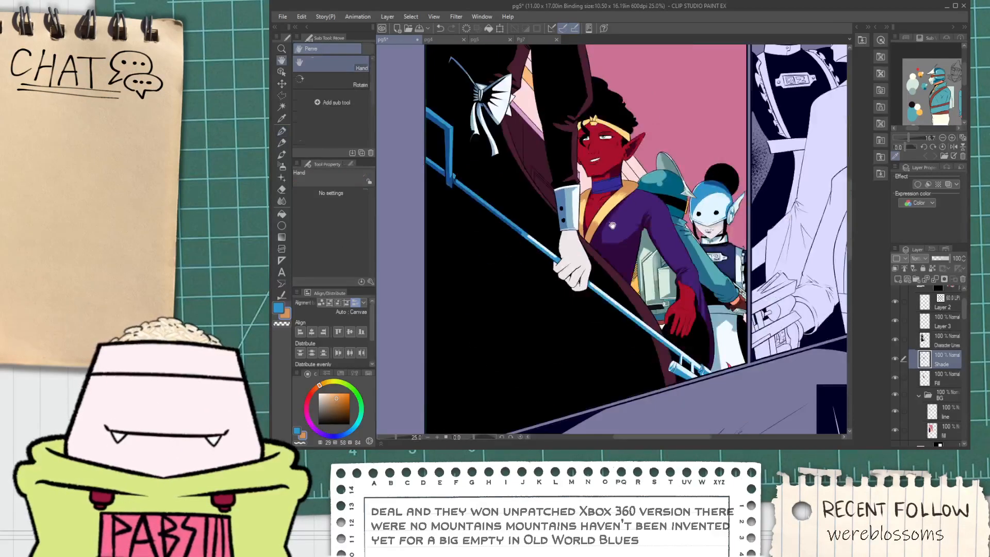
Sample the dark maroon skin shadow colour on the red character for shading the face with the G-pen.
{"action": "left_click_drag", "start_coordinate": [599, 226], "coordinate": [556, 257]}
{"action": "scroll", "coordinate": [556, 232], "scroll_direction": "up", "scroll_amount": 4}
{"action": "scroll", "coordinate": [492, 238], "scroll_direction": "up", "scroll_amount": 2}
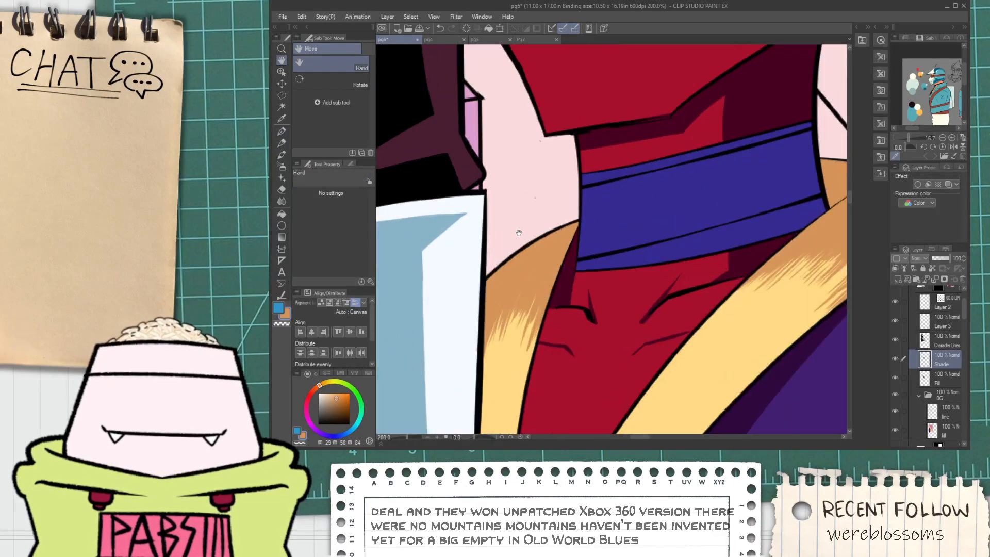
{"action": "scroll", "coordinate": [519, 231], "scroll_direction": "down", "scroll_amount": 3}
{"action": "left_click_drag", "start_coordinate": [593, 178], "coordinate": [548, 287]}
{"action": "key", "text": "alt"}
{"action": "left_click", "coordinate": [549, 286]}
{"action": "scroll", "coordinate": [548, 286], "scroll_direction": "up", "scroll_amount": 4}
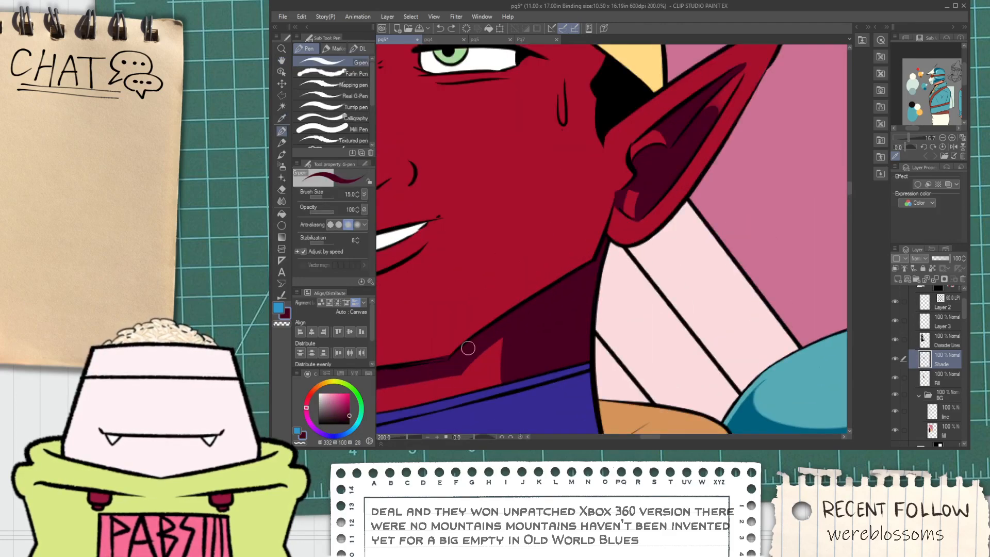
{"action": "left_click_drag", "start_coordinate": [453, 356], "coordinate": [536, 211]}
{"action": "key", "text": "space"}
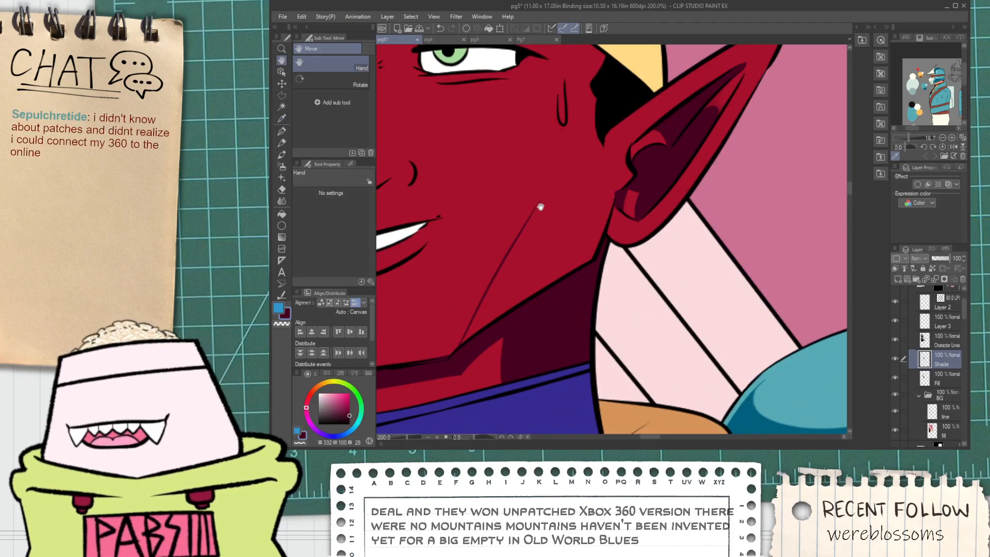
{"action": "key", "text": "ctrl+z"}
Shade the sliver of the far ear beside the jaw with dark maroon by outlining and filling it.
{"action": "scroll", "coordinate": [549, 203], "scroll_direction": "down", "scroll_amount": 1}
{"action": "left_click_drag", "start_coordinate": [550, 203], "coordinate": [581, 258]}
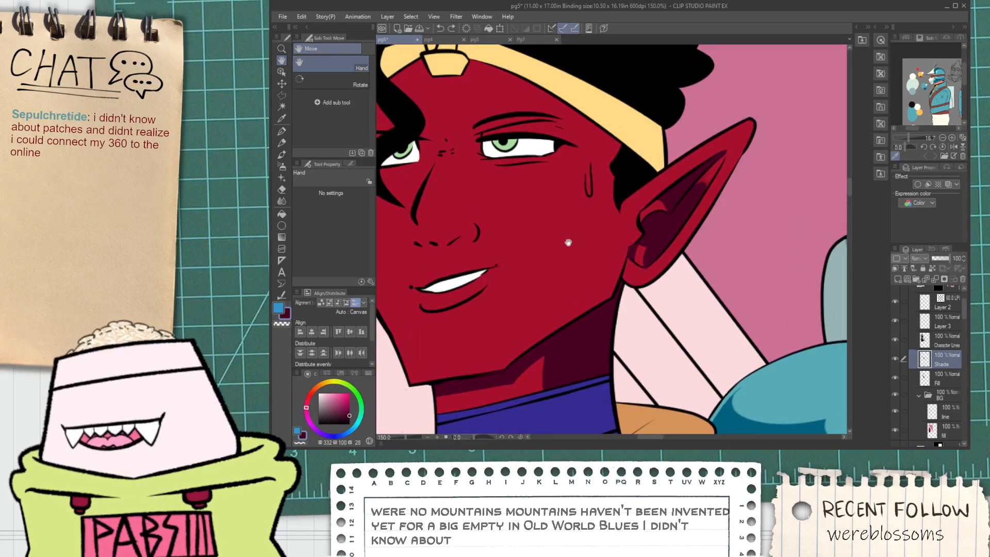
{"action": "left_click_drag", "start_coordinate": [499, 244], "coordinate": [584, 234]}
{"action": "scroll", "coordinate": [456, 271], "scroll_direction": "up", "scroll_amount": 1}
{"action": "mouse_move", "coordinate": [446, 304]}
{"action": "left_mouse_down"}
{"action": "mouse_move", "coordinate": [430, 283]}
{"action": "mouse_move", "coordinate": [428, 262]}
{"action": "left_mouse_up"}
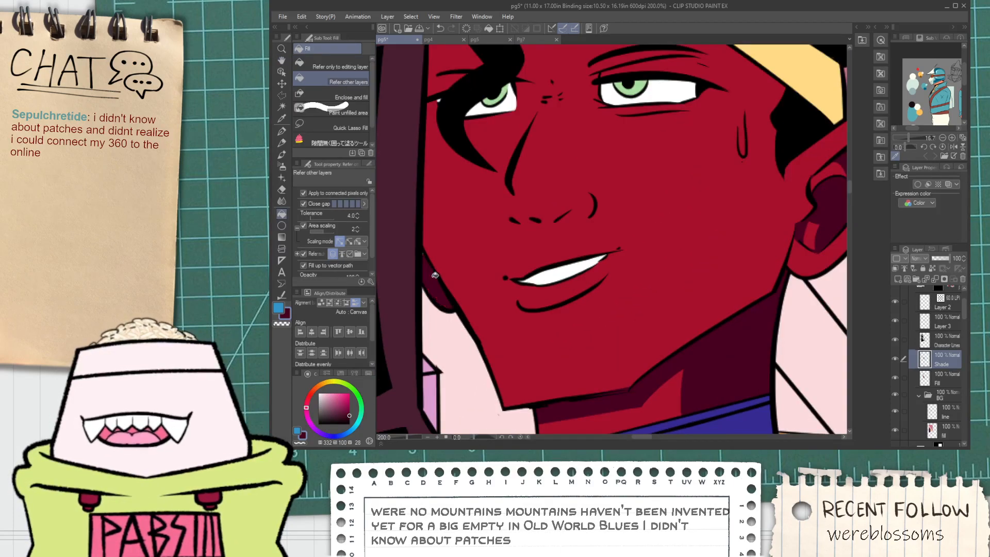
{"action": "scroll", "coordinate": [427, 259], "scroll_direction": "up", "scroll_amount": 4}
{"action": "scroll", "coordinate": [431, 248], "scroll_direction": "down", "scroll_amount": 6}
Outline a shadow shape under the nose between the nostril lines and fill it with dark maroon.
{"action": "key", "text": "space"}
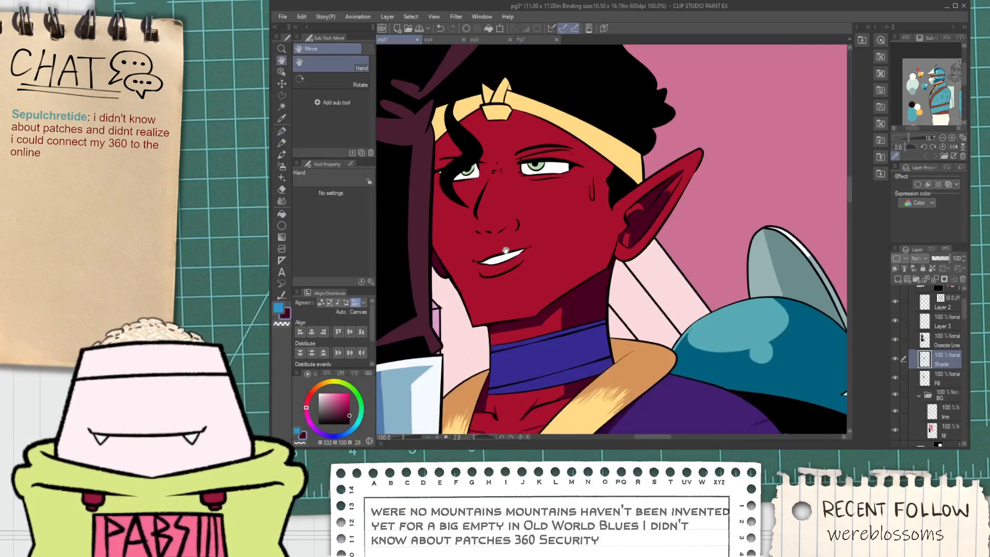
{"action": "left_click_drag", "start_coordinate": [491, 232], "coordinate": [488, 275]}
{"action": "scroll", "coordinate": [488, 276], "scroll_direction": "up", "scroll_amount": 2}
{"action": "scroll", "coordinate": [488, 275], "scroll_direction": "up", "scroll_amount": 4}
{"action": "mouse_move", "coordinate": [423, 260]}
{"action": "left_mouse_down"}
{"action": "mouse_move", "coordinate": [570, 252]}
{"action": "mouse_move", "coordinate": [598, 238]}
{"action": "left_mouse_up"}
{"action": "key", "text": "ctrl+z"}
{"action": "mouse_move", "coordinate": [467, 287]}
{"action": "left_mouse_down"}
{"action": "mouse_move", "coordinate": [549, 278]}
{"action": "mouse_move", "coordinate": [611, 226]}
{"action": "left_mouse_up"}
{"action": "key", "text": "g"}
{"action": "left_click", "coordinate": [520, 265]}
{"action": "key", "text": "p"}
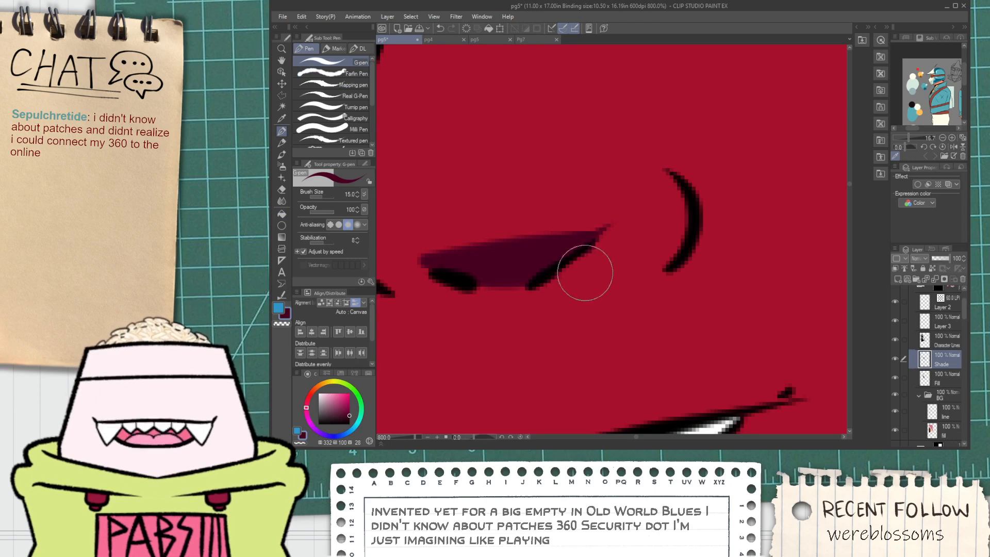
Touch up the maroon nose shadow with a short stroke beside the nostril, undoing the unwanted strokes.
{"action": "left_click_drag", "start_coordinate": [559, 273], "coordinate": [625, 266]}
{"action": "key", "text": "ctrl+z"}
{"action": "scroll", "coordinate": [597, 264], "scroll_direction": "down", "scroll_amount": 2}
{"action": "key", "text": "space"}
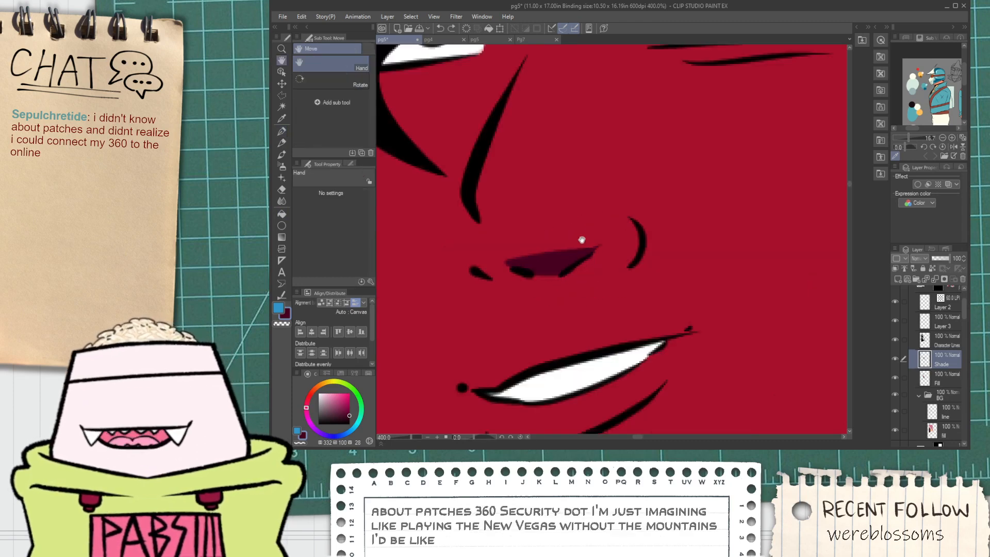
{"action": "left_click_drag", "start_coordinate": [550, 243], "coordinate": [585, 268]}
{"action": "key", "text": "ctrl+z"}
{"action": "mouse_move", "coordinate": [519, 280]}
{"action": "left_mouse_down"}
{"action": "mouse_move", "coordinate": [496, 256]}
{"action": "mouse_move", "coordinate": [527, 269]}
{"action": "left_mouse_up"}
{"action": "scroll", "coordinate": [580, 249], "scroll_direction": "down", "scroll_amount": 5}
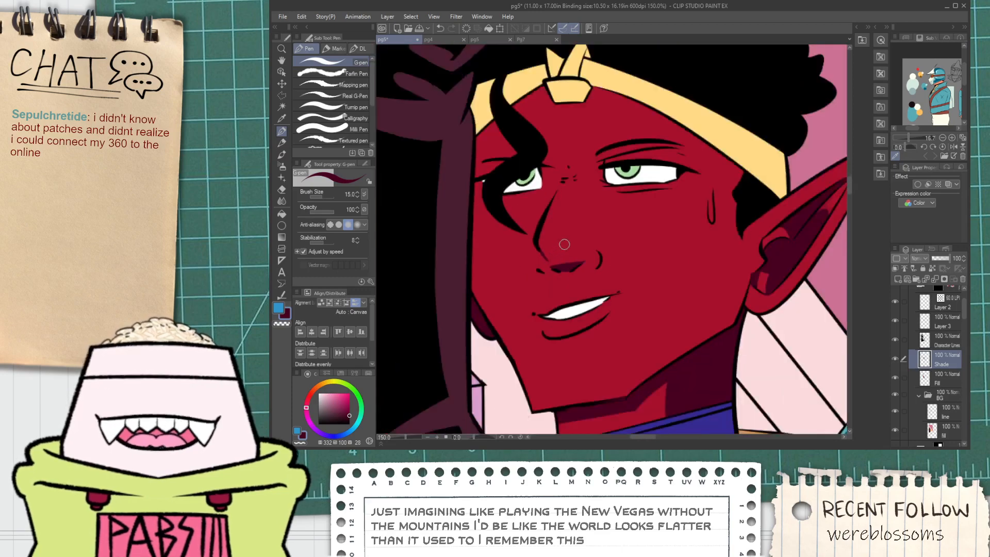
Add dark maroon shading over the small wrinkle marks between the eyes.
{"action": "key", "text": "space"}
{"action": "left_click_drag", "start_coordinate": [580, 250], "coordinate": [562, 286]}
{"action": "scroll", "coordinate": [562, 286], "scroll_direction": "up", "scroll_amount": 5}
{"action": "mouse_move", "coordinate": [516, 175]}
{"action": "left_mouse_down"}
{"action": "mouse_move", "coordinate": [498, 157]}
{"action": "mouse_move", "coordinate": [556, 202]}
{"action": "mouse_move", "coordinate": [531, 195]}
{"action": "mouse_move", "coordinate": [579, 236]}
{"action": "left_mouse_up"}
{"action": "scroll", "coordinate": [508, 155], "scroll_direction": "down", "scroll_amount": 3}
{"action": "key", "text": "space"}
{"action": "scroll", "coordinate": [641, 248], "scroll_direction": "up", "scroll_amount": 3}
{"action": "scroll", "coordinate": [641, 248], "scroll_direction": "down", "scroll_amount": 2}
{"action": "scroll", "coordinate": [557, 203], "scroll_direction": "down", "scroll_amount": 1}
{"action": "scroll", "coordinate": [565, 248], "scroll_direction": "up", "scroll_amount": 3}
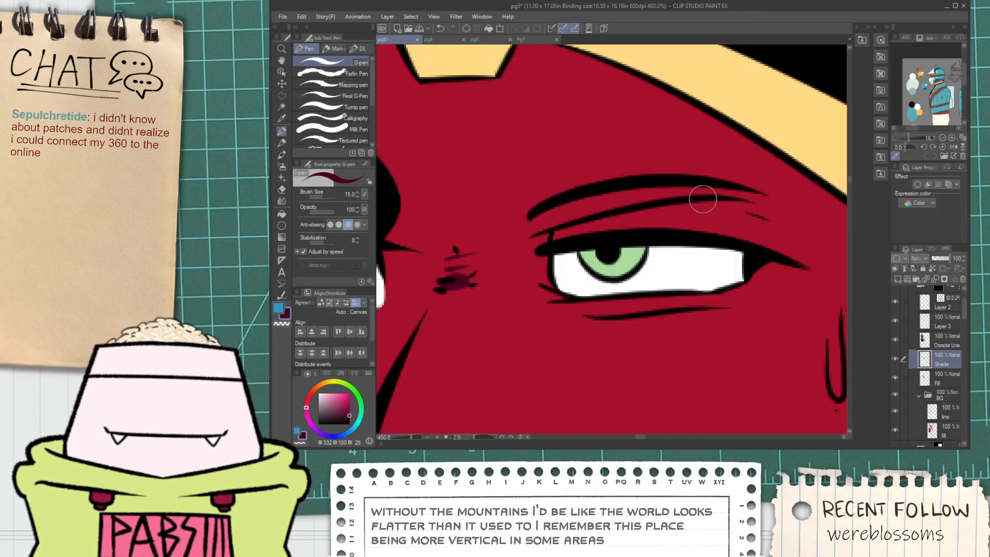
Try shading the upper eyelid between the crease and the lash line with dark maroon on the fully visible eye.
{"action": "mouse_move", "coordinate": [703, 199]}
{"action": "left_mouse_down"}
{"action": "mouse_move", "coordinate": [766, 267]}
{"action": "mouse_move", "coordinate": [789, 256]}
{"action": "left_mouse_up"}
{"action": "key", "text": "ctrl+z"}
{"action": "key", "text": "ctrl+z"}
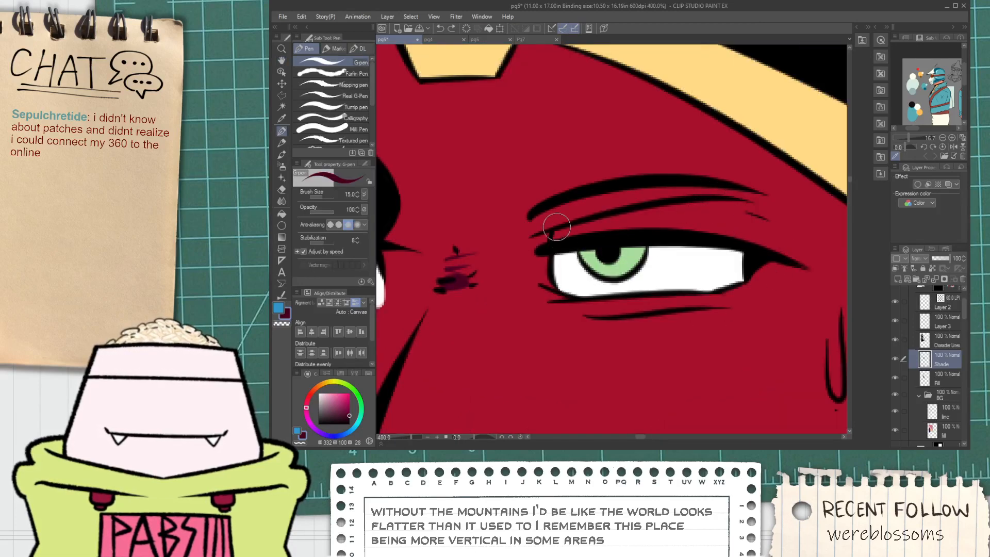
{"action": "left_click_drag", "start_coordinate": [704, 201], "coordinate": [762, 251]}
{"action": "key", "text": "ctrl+z"}
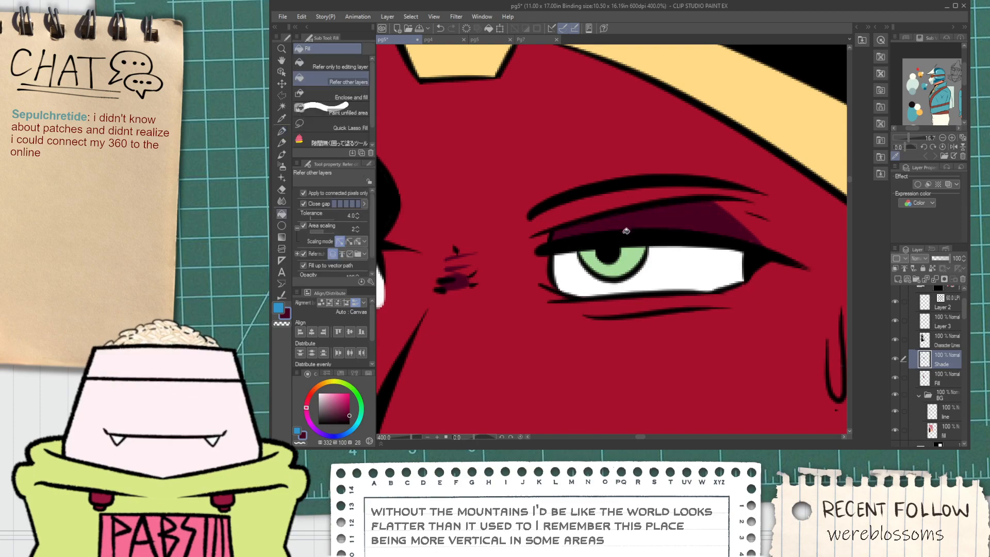
{"action": "scroll", "coordinate": [626, 228], "scroll_direction": "down", "scroll_amount": 4}
Paint dark maroon shading along the crease below the fully visible eyebrow and trim its outer end with the eraser.
{"action": "scroll", "coordinate": [573, 241], "scroll_direction": "up", "scroll_amount": 4}
{"action": "left_click_drag", "start_coordinate": [573, 241], "coordinate": [798, 191]}
{"action": "mouse_move", "coordinate": [677, 206]}
{"action": "left_mouse_down"}
{"action": "mouse_move", "coordinate": [798, 205]}
{"action": "mouse_move", "coordinate": [827, 207]}
{"action": "left_mouse_up"}
{"action": "key", "text": "e"}
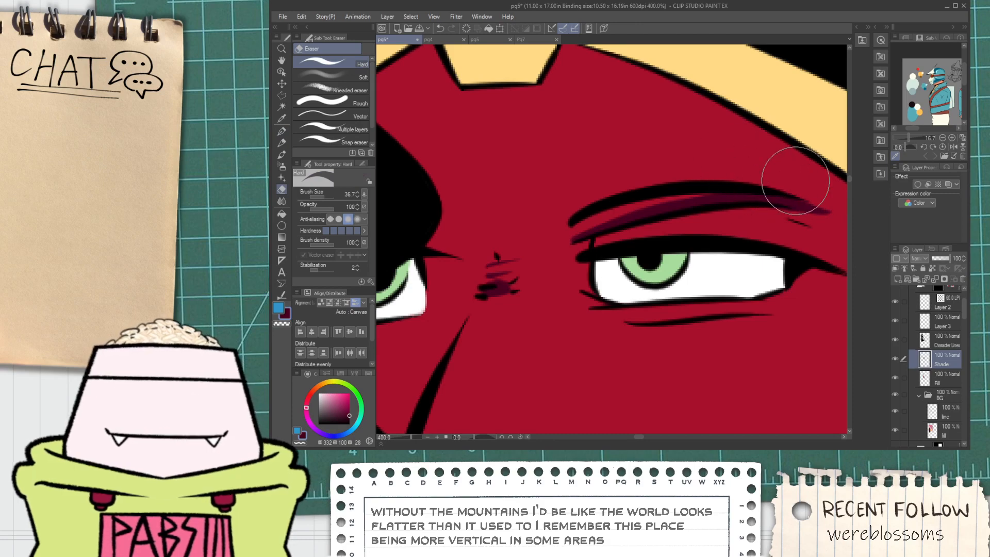
{"action": "scroll", "coordinate": [787, 167], "scroll_direction": "down", "scroll_amount": 2}
Outline and fill a dark maroon shadow above the far eye, between its brow and lash line behind the hair curl.
{"action": "key", "text": "space"}
{"action": "left_click_drag", "start_coordinate": [672, 138], "coordinate": [667, 154]}
{"action": "scroll", "coordinate": [567, 227], "scroll_direction": "up", "scroll_amount": 4}
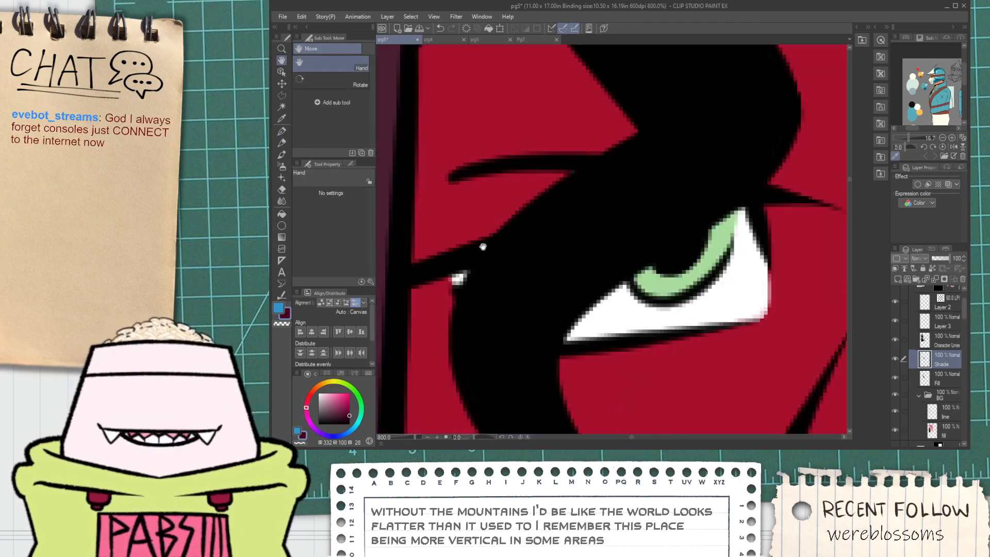
{"action": "key", "text": "p"}
{"action": "key", "text": "space"}
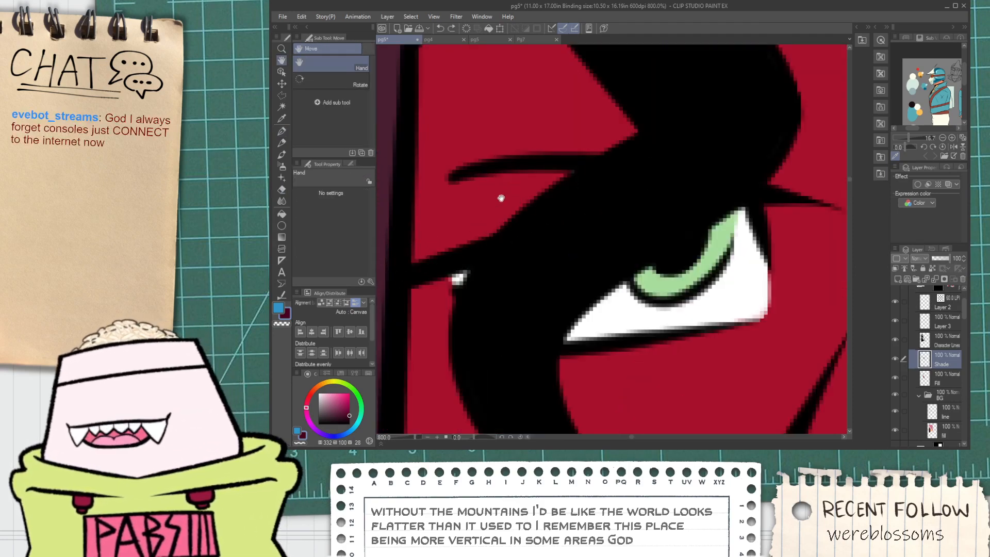
{"action": "mouse_move", "coordinate": [498, 191]}
{"action": "left_mouse_down"}
{"action": "mouse_move", "coordinate": [550, 205]}
{"action": "mouse_move", "coordinate": [624, 190]}
{"action": "left_mouse_up"}
{"action": "key", "text": "g"}
{"action": "left_click", "coordinate": [510, 240]}
{"action": "key", "text": "p"}
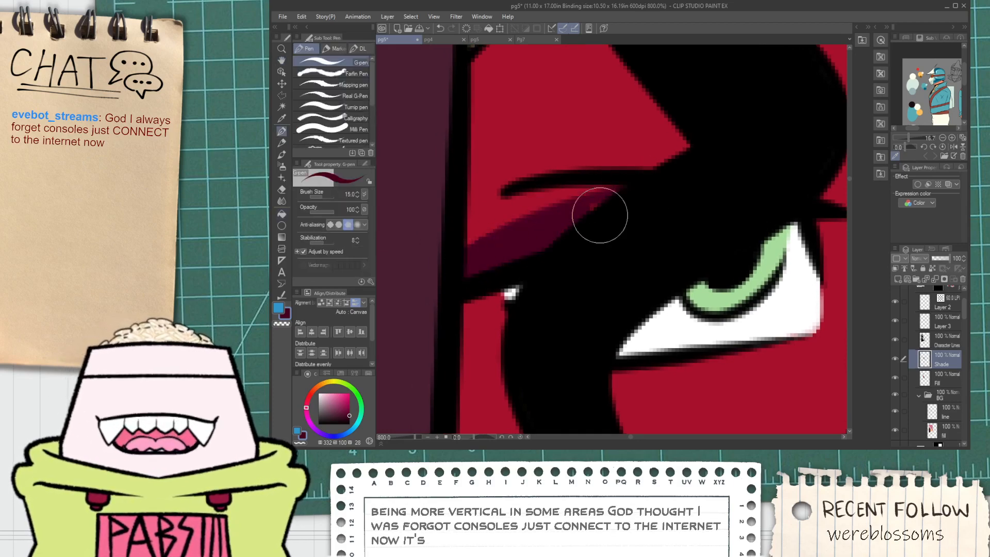
{"action": "scroll", "coordinate": [630, 212], "scroll_direction": "down", "scroll_amount": 6}
{"action": "scroll", "coordinate": [630, 213], "scroll_direction": "down", "scroll_amount": 3}
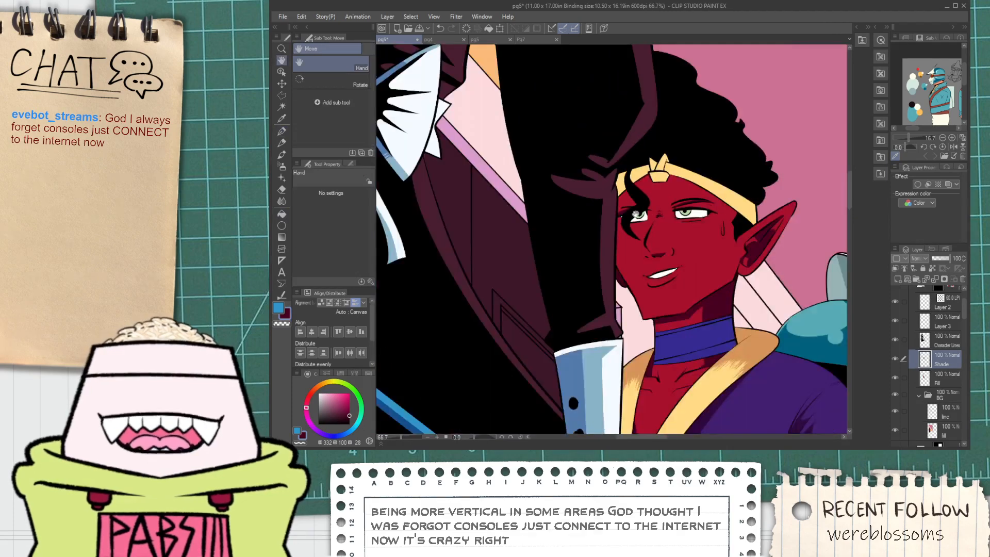
Add thin dark maroon strokes at the outer end of the crease above the fully visible eye.
{"action": "scroll", "coordinate": [528, 207], "scroll_direction": "up", "scroll_amount": 7}
{"action": "scroll", "coordinate": [528, 207], "scroll_direction": "up", "scroll_amount": 2}
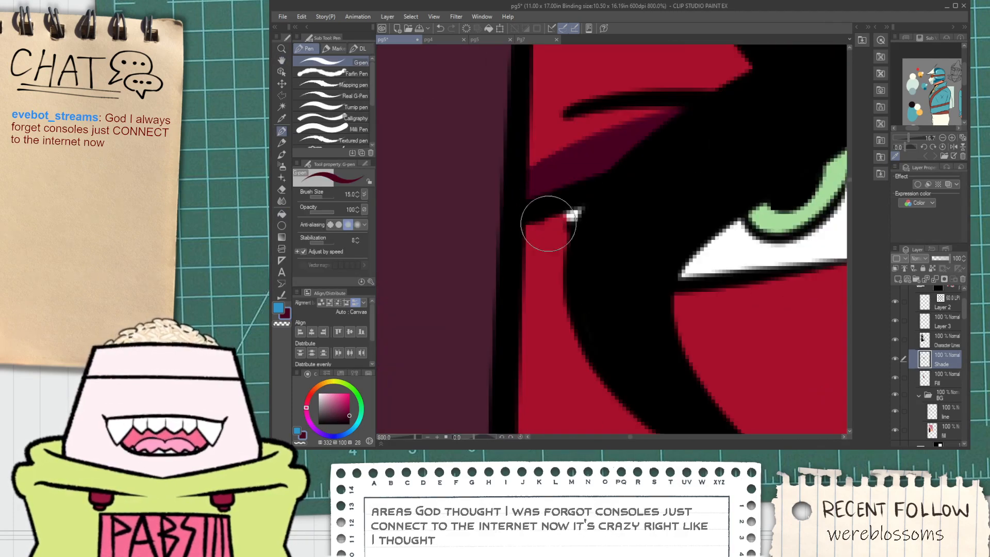
{"action": "scroll", "coordinate": [571, 259], "scroll_direction": "down", "scroll_amount": 2}
{"action": "scroll", "coordinate": [571, 259], "scroll_direction": "down", "scroll_amount": 2}
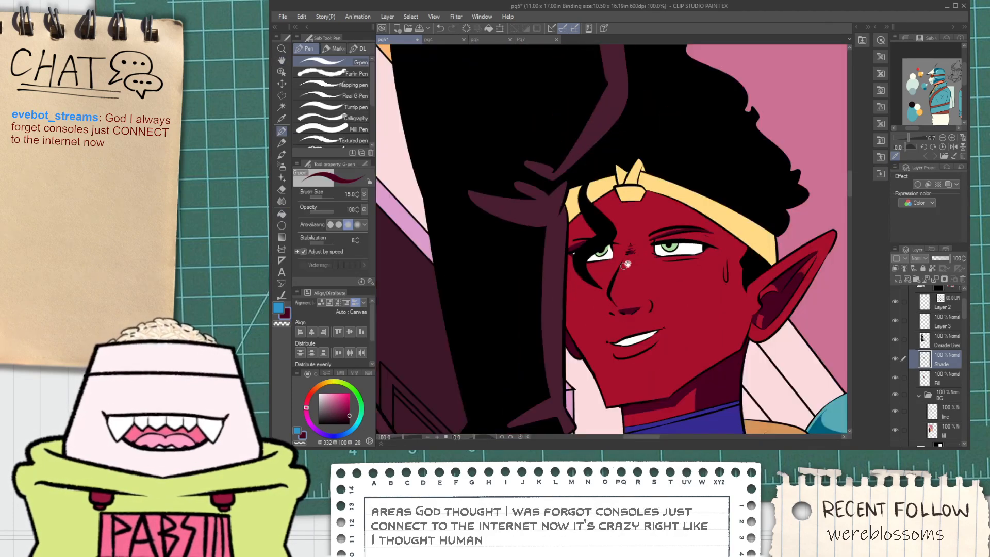
{"action": "scroll", "coordinate": [584, 253], "scroll_direction": "up", "scroll_amount": 3}
{"action": "scroll", "coordinate": [584, 253], "scroll_direction": "down", "scroll_amount": 2}
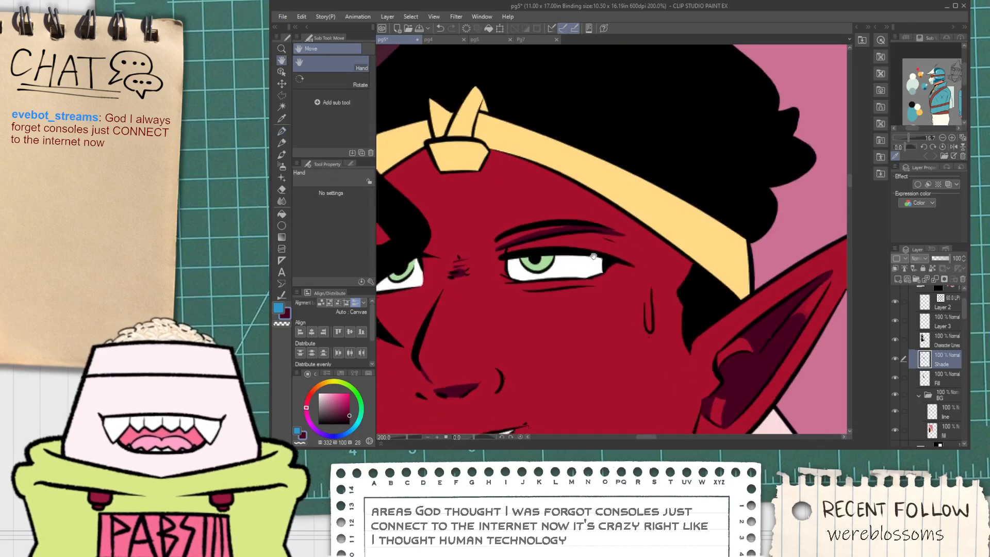
{"action": "scroll", "coordinate": [619, 260], "scroll_direction": "up", "scroll_amount": 2}
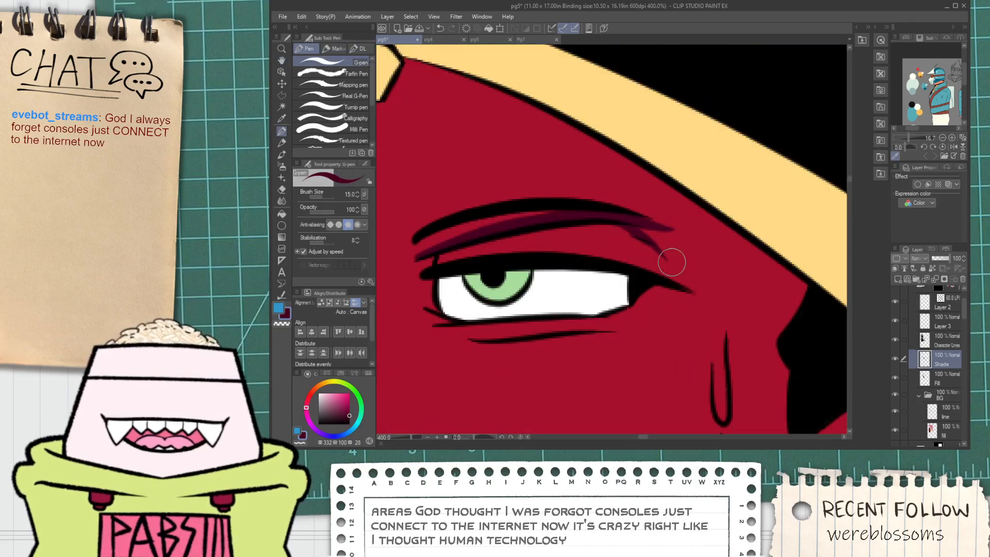
Draw thin dark maroon furrow strokes rising above the wrinkle marks between the eyebrows.
{"action": "scroll", "coordinate": [681, 279], "scroll_direction": "down", "scroll_amount": 3}
{"action": "key", "text": "space"}
{"action": "mouse_move", "coordinate": [605, 280]}
{"action": "left_mouse_down"}
{"action": "mouse_move", "coordinate": [581, 282]}
{"action": "mouse_move", "coordinate": [606, 220]}
{"action": "left_mouse_up"}
{"action": "scroll", "coordinate": [581, 281], "scroll_direction": "up", "scroll_amount": 1}
{"action": "scroll", "coordinate": [581, 282], "scroll_direction": "up", "scroll_amount": 4}
{"action": "key", "text": "ctrl+z"}
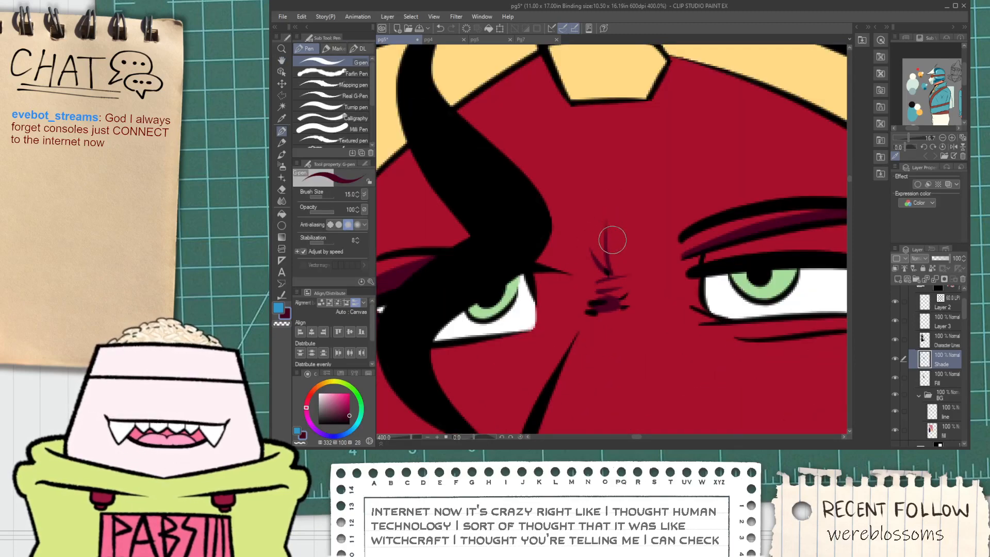
Lasso the nose bridge line on the Character Lines layer and rotate it slightly more upright toward the nose tip.
{"action": "scroll", "coordinate": [612, 240], "scroll_direction": "down", "scroll_amount": 6}
{"action": "key", "text": "space"}
{"action": "left_click_drag", "start_coordinate": [634, 289], "coordinate": [599, 252]}
{"action": "scroll", "coordinate": [567, 256], "scroll_direction": "up", "scroll_amount": 3}
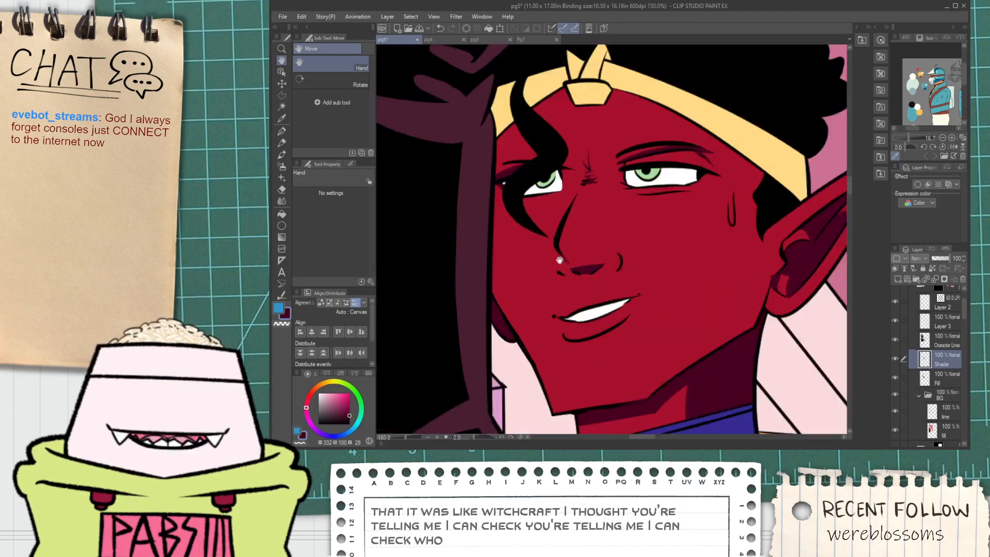
{"action": "scroll", "coordinate": [559, 260], "scroll_direction": "up", "scroll_amount": 1}
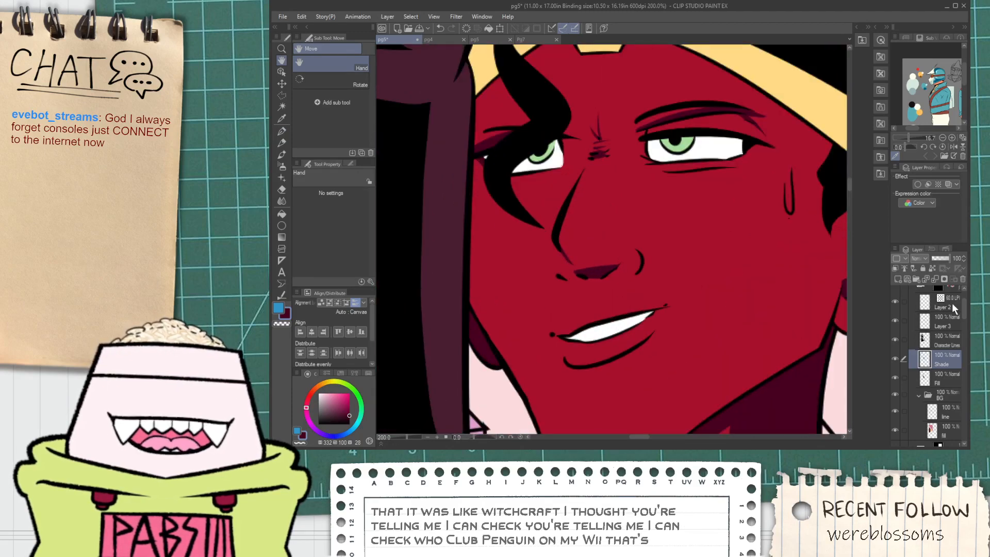
{"action": "left_click", "coordinate": [951, 341]}
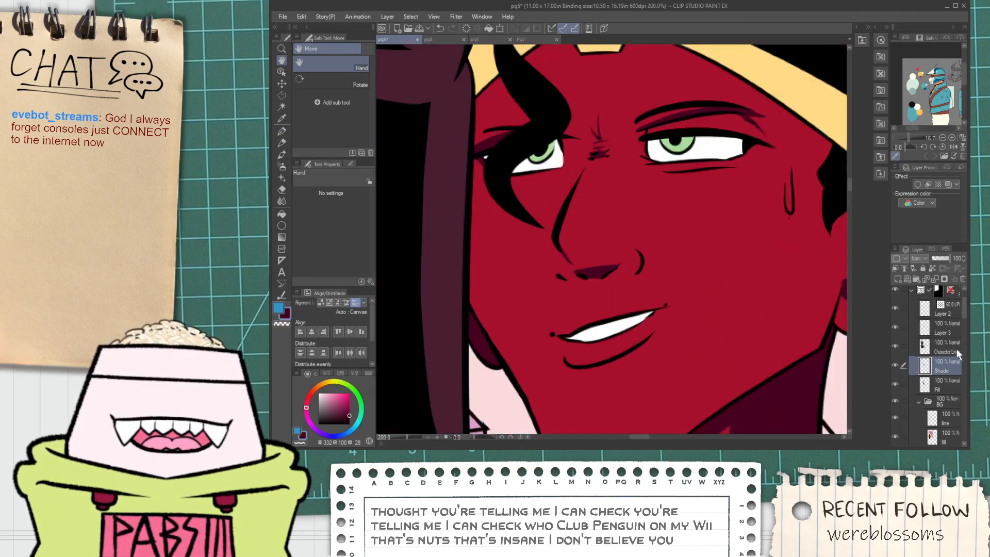
{"action": "left_click_drag", "start_coordinate": [539, 177], "coordinate": [540, 211]}
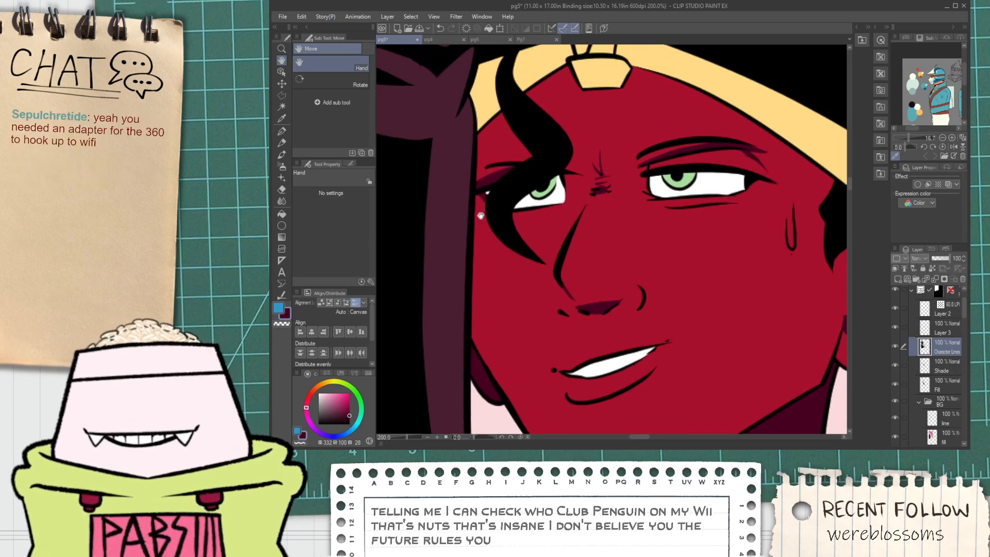
{"action": "key", "text": "m"}
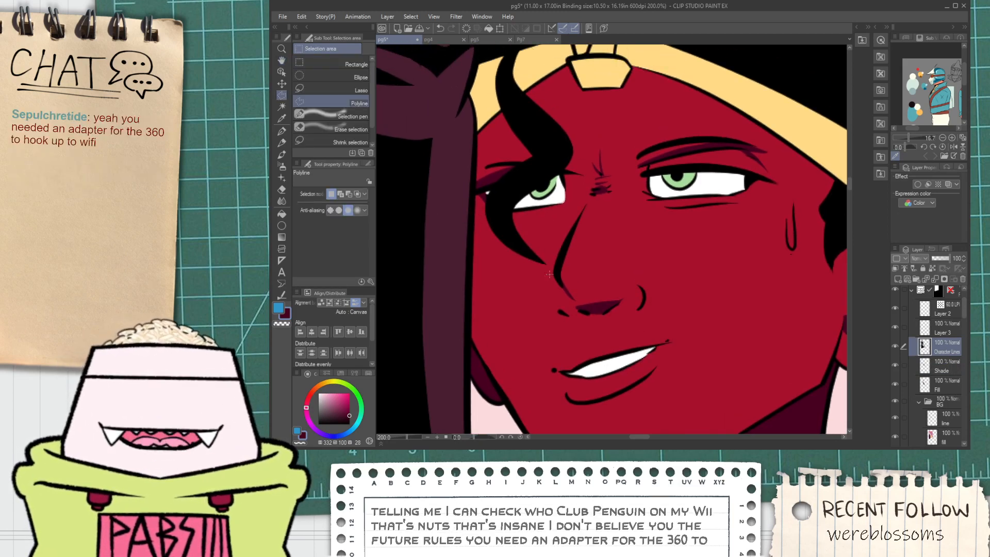
{"action": "left_click", "coordinate": [335, 91]}
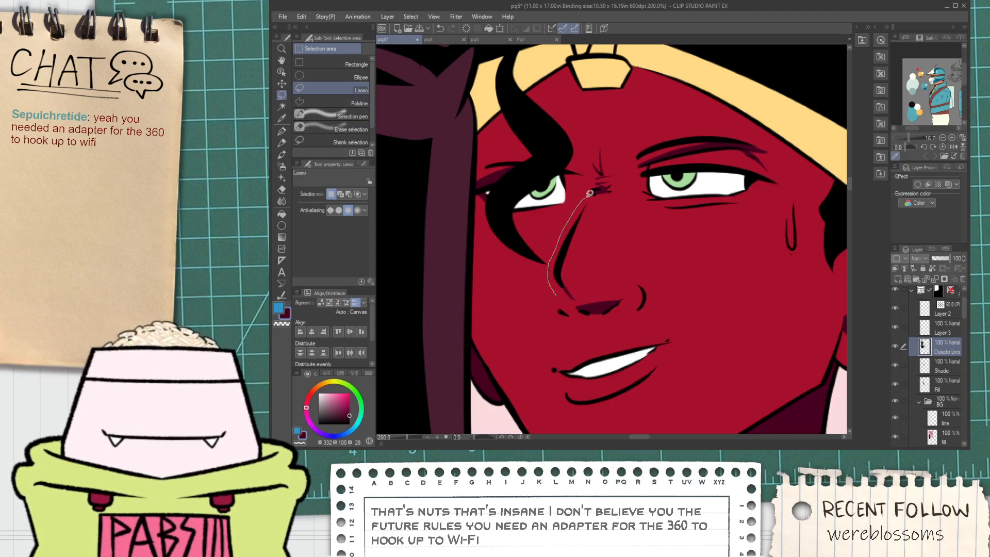
{"action": "left_click_drag", "start_coordinate": [593, 225], "coordinate": [592, 264]}
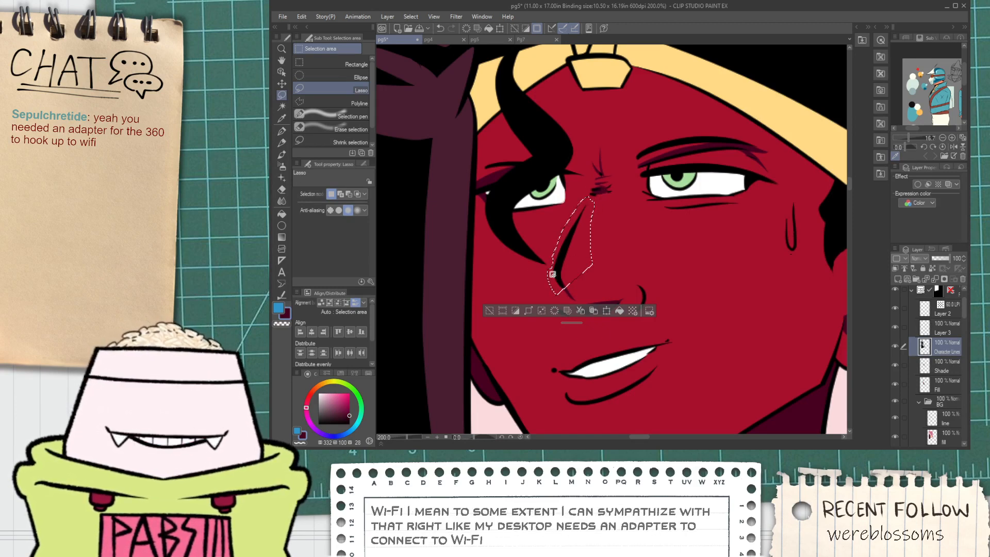
{"action": "key", "text": "k"}
{"action": "mouse_move", "coordinate": [552, 274]}
{"action": "left_mouse_down"}
{"action": "mouse_move", "coordinate": [565, 292]}
{"action": "mouse_move", "coordinate": [573, 269]}
{"action": "mouse_move", "coordinate": [620, 245]}
{"action": "left_mouse_up"}
{"action": "key", "text": "ctrl+t"}
{"action": "left_click_drag", "start_coordinate": [580, 284], "coordinate": [565, 296]}
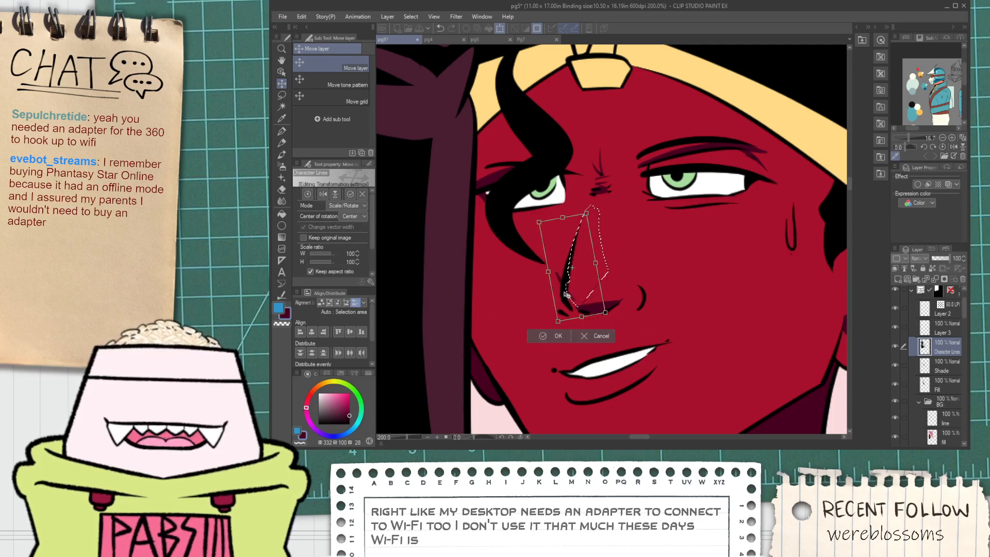
{"action": "left_click", "coordinate": [556, 337]}
{"action": "left_click", "coordinate": [494, 335]}
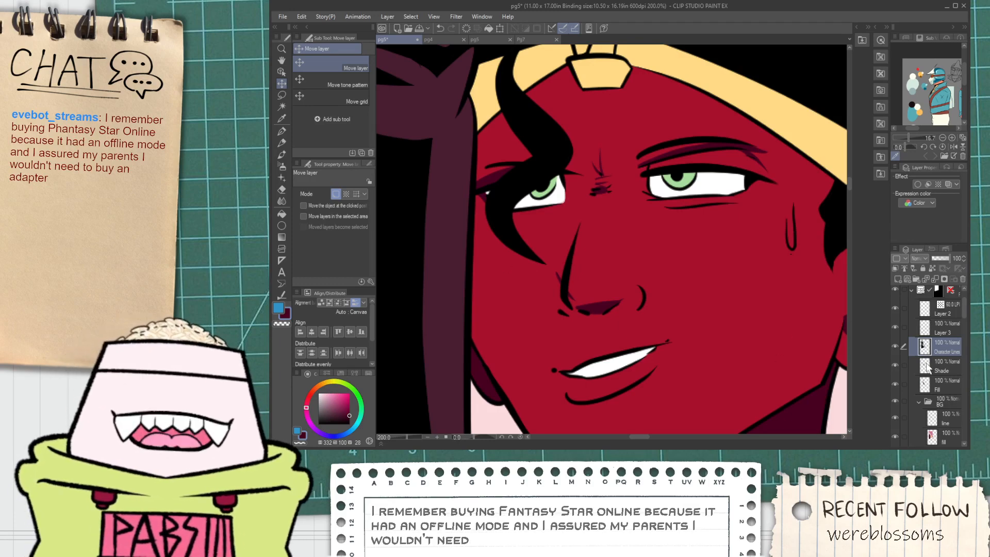
Erase the stray maroon shading left beside the nose bridge line on the Shade layer.
{"action": "key", "text": "e"}
{"action": "scroll", "coordinate": [566, 289], "scroll_direction": "up", "scroll_amount": 2}
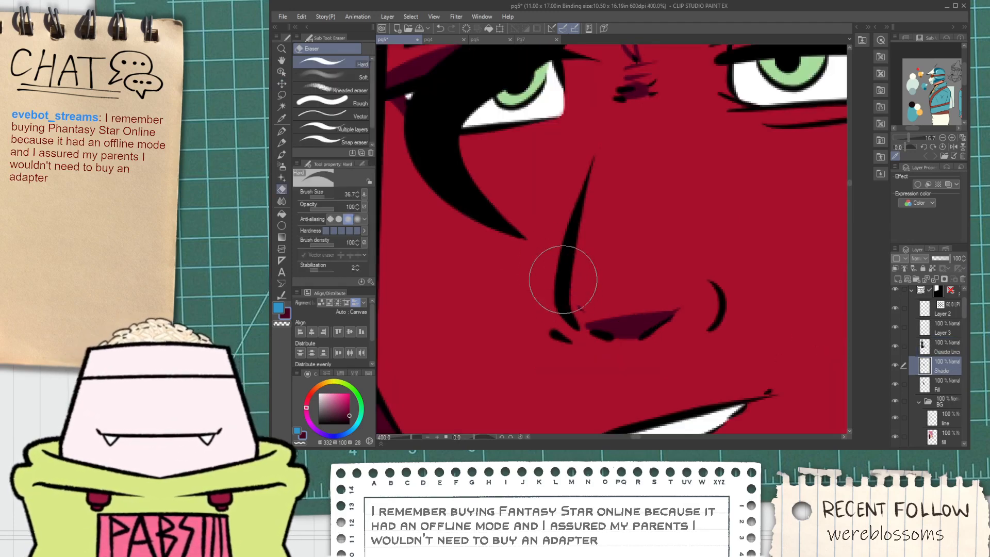
{"action": "scroll", "coordinate": [579, 288], "scroll_direction": "down", "scroll_amount": 6}
{"action": "scroll", "coordinate": [638, 293], "scroll_direction": "down", "scroll_amount": 2}
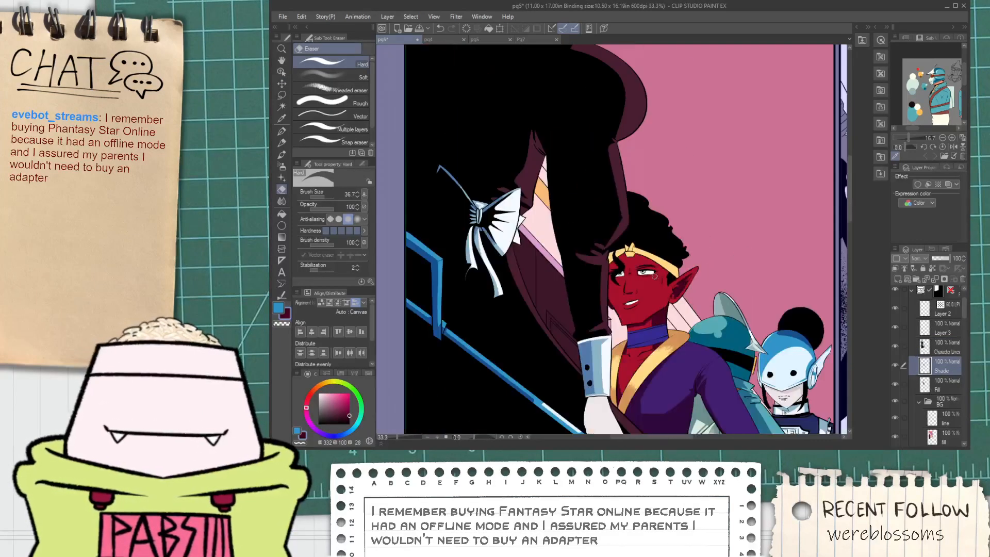
Adjust the nose bridge vector line on Layer 3 of the black-and-white pg5 file with a slight shift and rotation.
{"action": "left_click", "coordinate": [480, 41]}
{"action": "scroll", "coordinate": [652, 253], "scroll_direction": "down", "scroll_amount": 3}
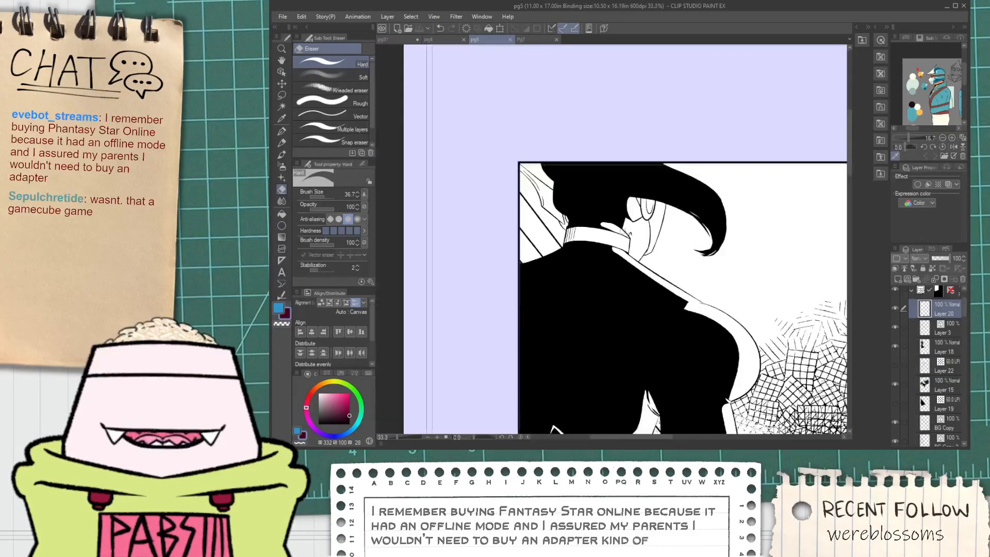
{"action": "left_click_drag", "start_coordinate": [774, 340], "coordinate": [601, 217]}
{"action": "scroll", "coordinate": [601, 217], "scroll_direction": "up", "scroll_amount": 1}
{"action": "scroll", "coordinate": [536, 349], "scroll_direction": "up", "scroll_amount": 4}
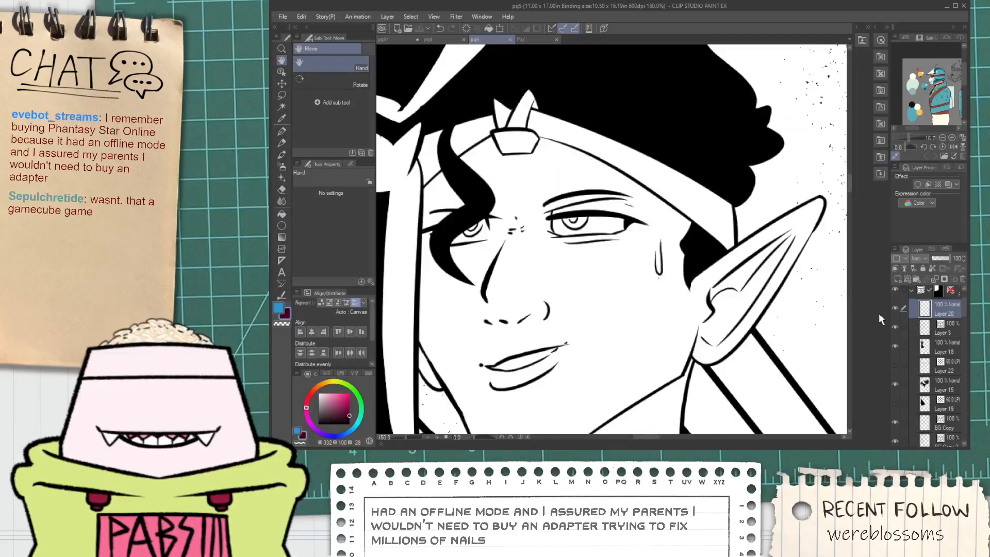
{"action": "left_click", "coordinate": [948, 326]}
{"action": "key", "text": "o"}
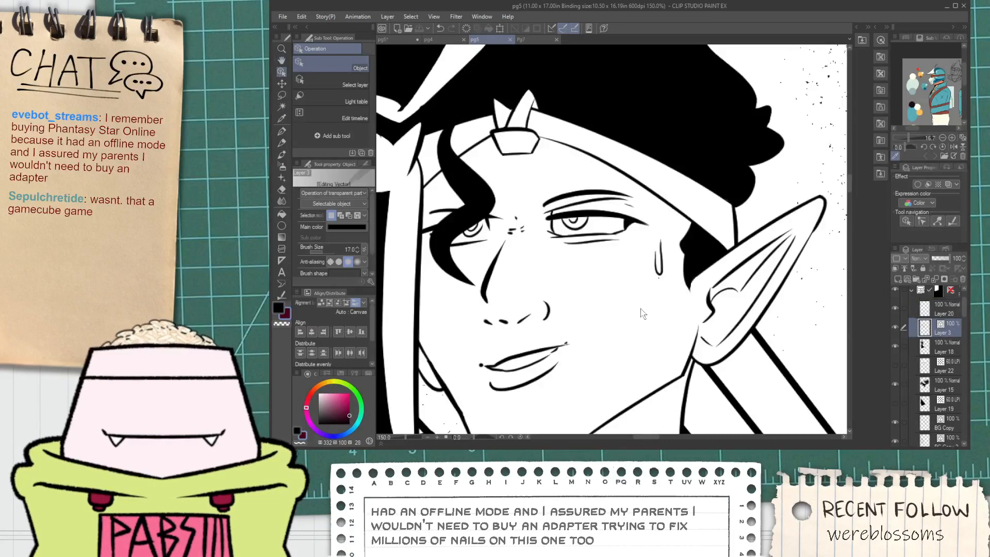
{"action": "left_click", "coordinate": [485, 301]}
{"action": "left_click_drag", "start_coordinate": [494, 322], "coordinate": [494, 344]}
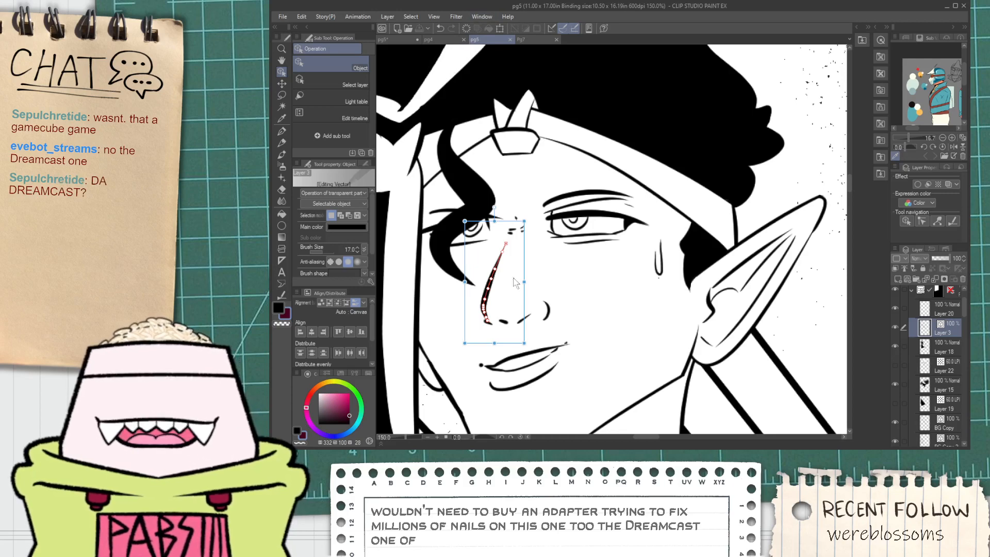
{"action": "left_click_drag", "start_coordinate": [527, 295], "coordinate": [532, 297]}
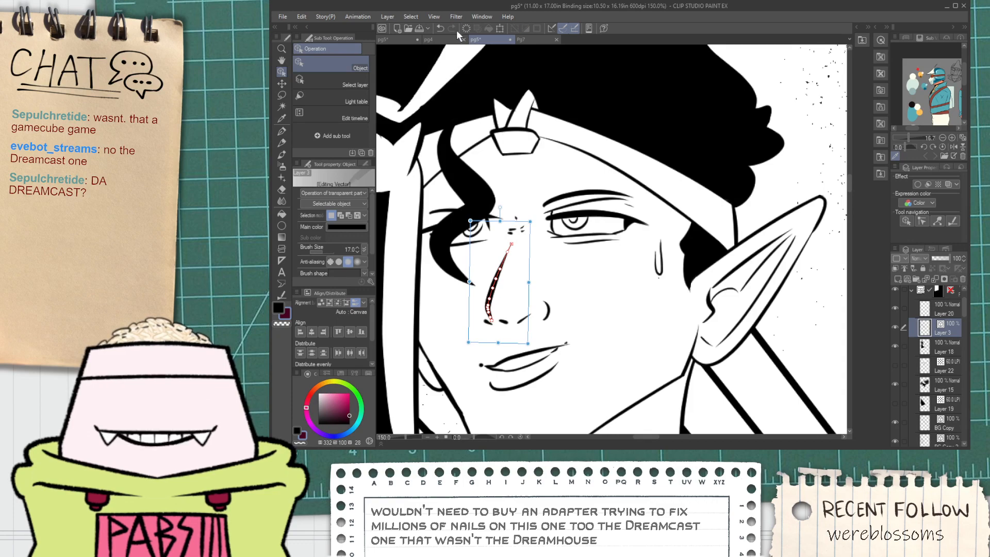
Return to the coloured pg5 page and outline and fill a dark maroon shadow on the lower earlobe.
{"action": "left_click", "coordinate": [406, 41]}
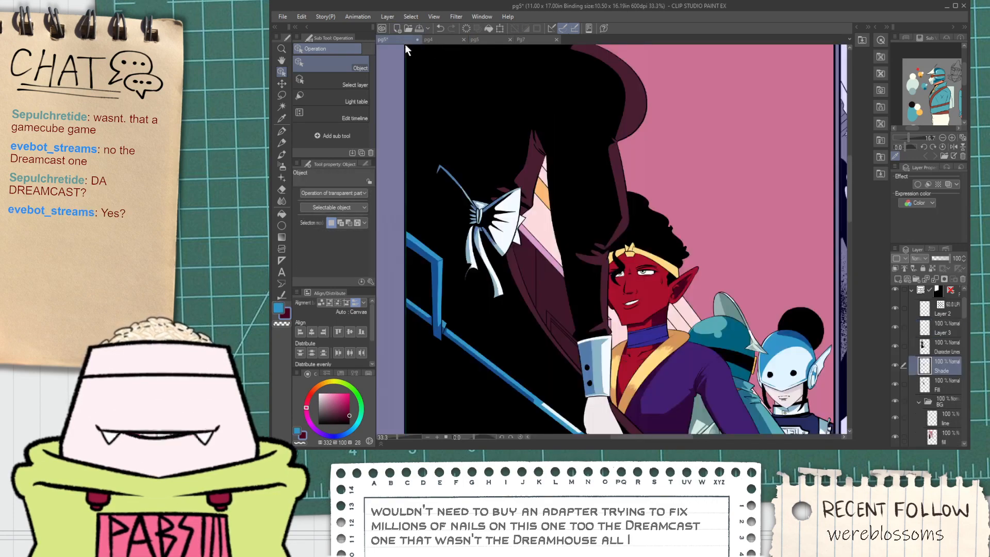
{"action": "scroll", "coordinate": [407, 51], "scroll_direction": "down", "scroll_amount": 3}
{"action": "left_click_drag", "start_coordinate": [484, 151], "coordinate": [496, 194]}
{"action": "scroll", "coordinate": [499, 191], "scroll_direction": "up", "scroll_amount": 5}
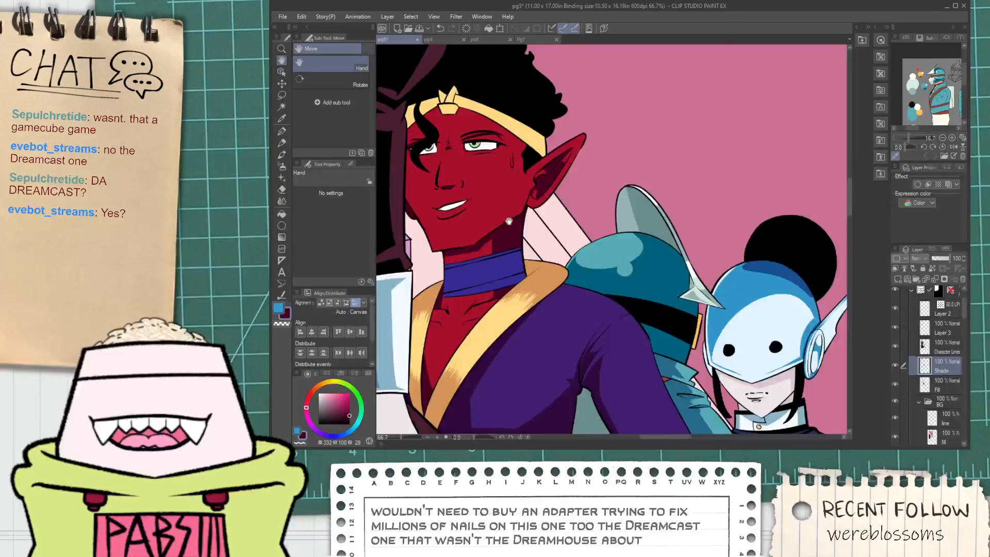
{"action": "key", "text": "i"}
{"action": "scroll", "coordinate": [508, 225], "scroll_direction": "up", "scroll_amount": 2}
{"action": "left_click_drag", "start_coordinate": [520, 158], "coordinate": [536, 249]}
{"action": "scroll", "coordinate": [560, 284], "scroll_direction": "up", "scroll_amount": 4}
{"action": "key", "text": "p"}
{"action": "left_click_drag", "start_coordinate": [564, 294], "coordinate": [555, 209]}
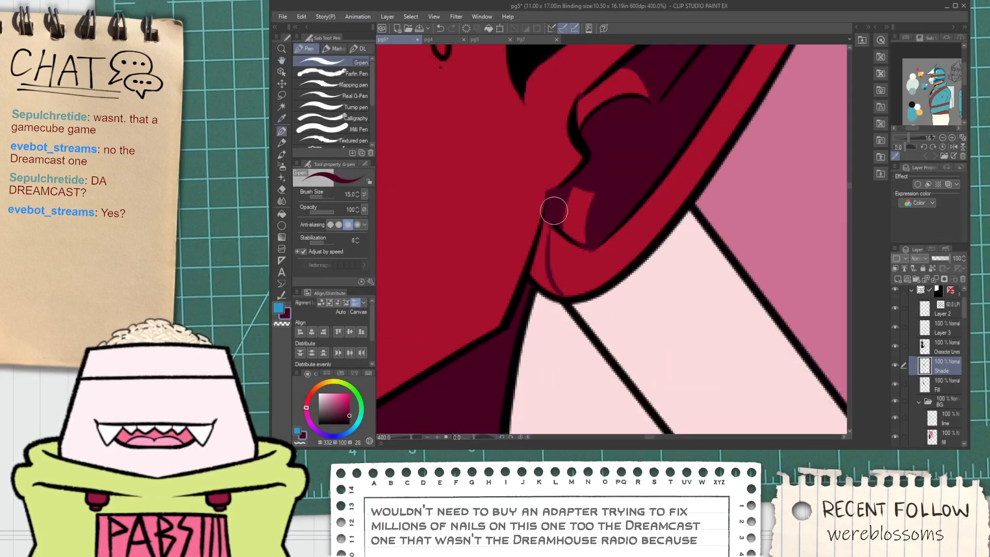
{"action": "key", "text": "ctrl+z"}
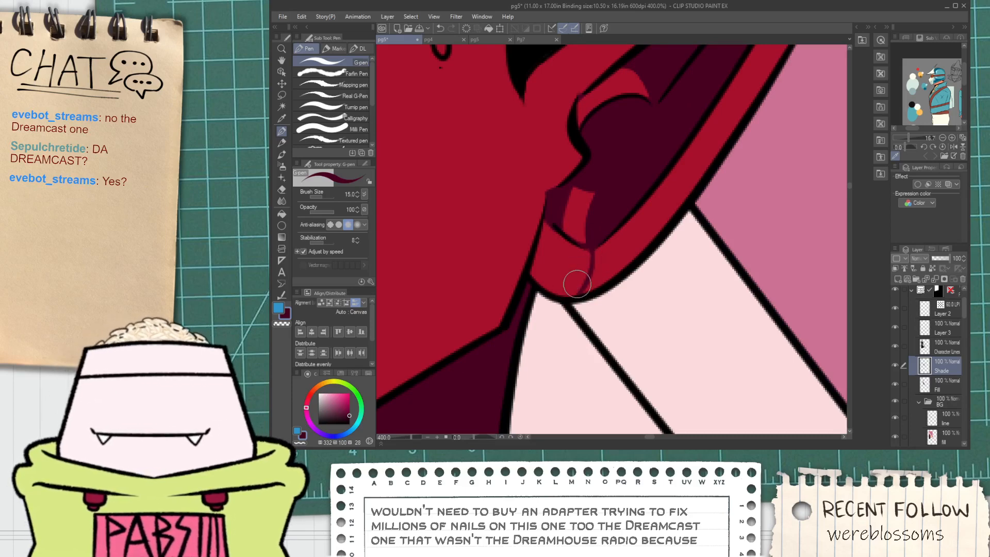
{"action": "key", "text": "g"}
{"action": "left_click", "coordinate": [570, 271]}
{"action": "scroll", "coordinate": [588, 274], "scroll_direction": "down", "scroll_amount": 3}
{"action": "left_click_drag", "start_coordinate": [589, 248], "coordinate": [596, 291]}
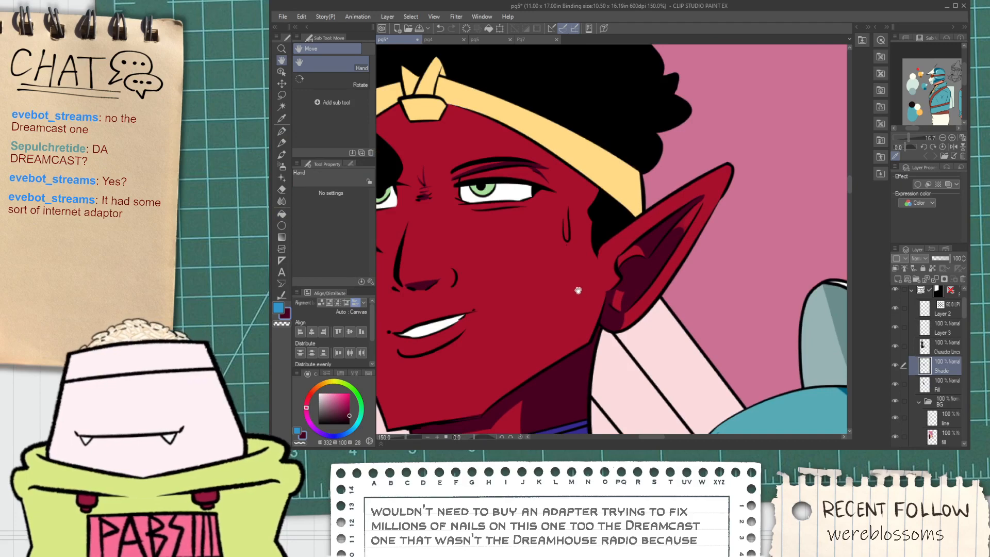
Extend the top of the nose bridge line toward the brow wrinkles with a thin dark maroon stroke.
{"action": "scroll", "coordinate": [608, 281], "scroll_direction": "up", "scroll_amount": 5}
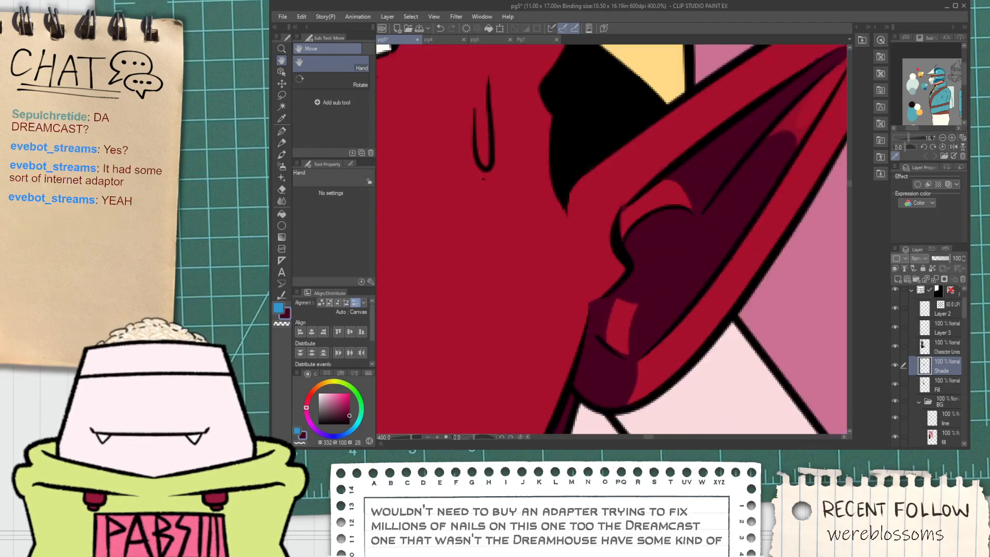
{"action": "key", "text": "p"}
{"action": "scroll", "coordinate": [630, 218], "scroll_direction": "down", "scroll_amount": 6}
{"action": "key", "text": "space"}
{"action": "left_click_drag", "start_coordinate": [582, 206], "coordinate": [620, 263]}
{"action": "scroll", "coordinate": [564, 258], "scroll_direction": "up", "scroll_amount": 4}
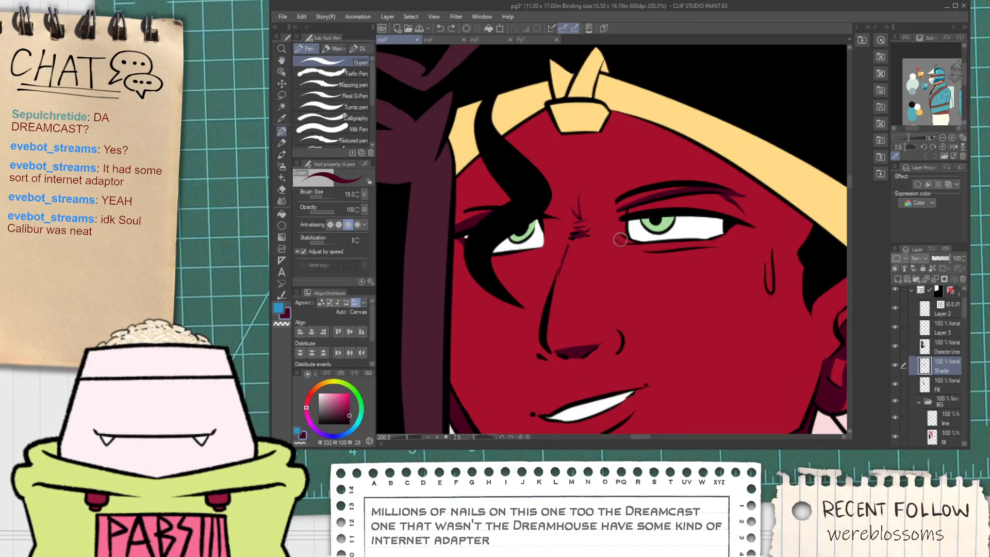
Shade the inner corner of the fully visible eye and touch up the crease below it with dark maroon.
{"action": "left_click_drag", "start_coordinate": [621, 239], "coordinate": [627, 240]}
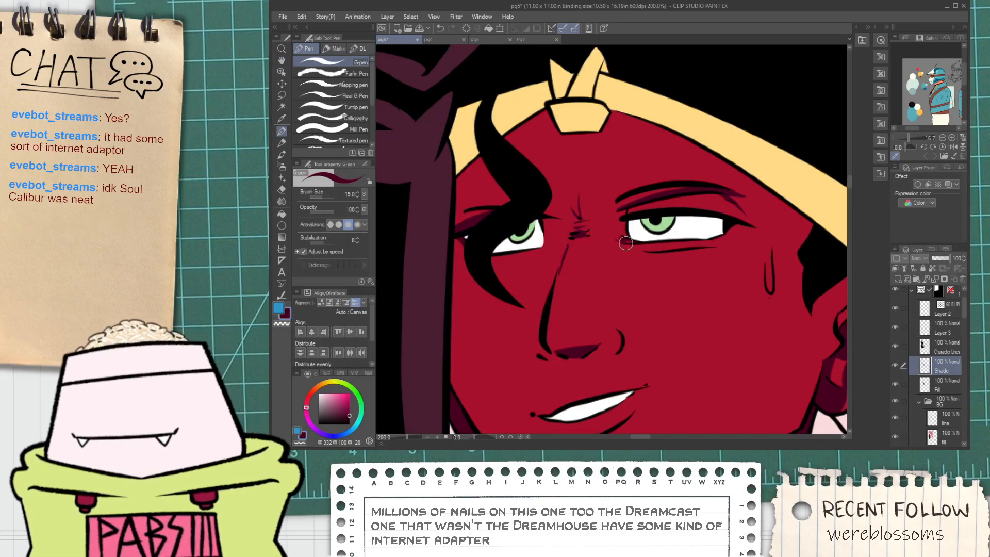
{"action": "scroll", "coordinate": [627, 247], "scroll_direction": "up", "scroll_amount": 4}
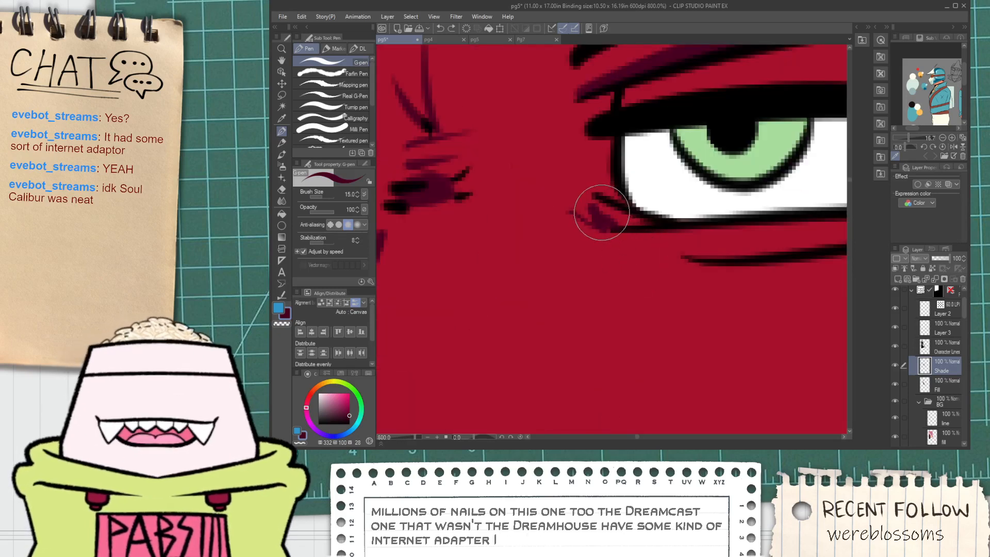
{"action": "mouse_move", "coordinate": [599, 209]}
{"action": "left_mouse_down"}
{"action": "mouse_move", "coordinate": [630, 230]}
{"action": "mouse_move", "coordinate": [648, 220]}
{"action": "mouse_move", "coordinate": [598, 250]}
{"action": "left_mouse_up"}
{"action": "scroll", "coordinate": [643, 224], "scroll_direction": "down", "scroll_amount": 2}
{"action": "left_click_drag", "start_coordinate": [572, 248], "coordinate": [705, 239]}
{"action": "key", "text": "ctrl+z"}
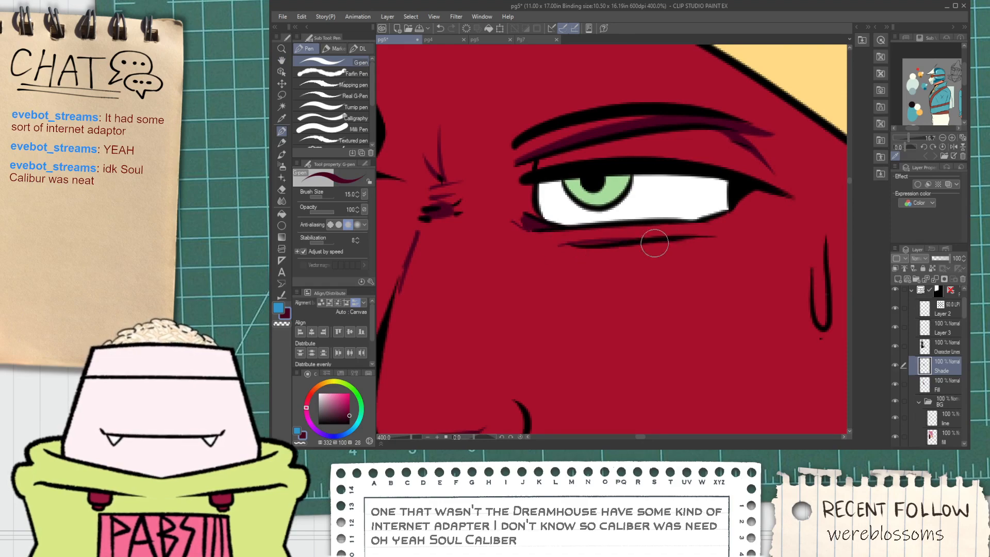
{"action": "scroll", "coordinate": [709, 232], "scroll_direction": "down", "scroll_amount": 3}
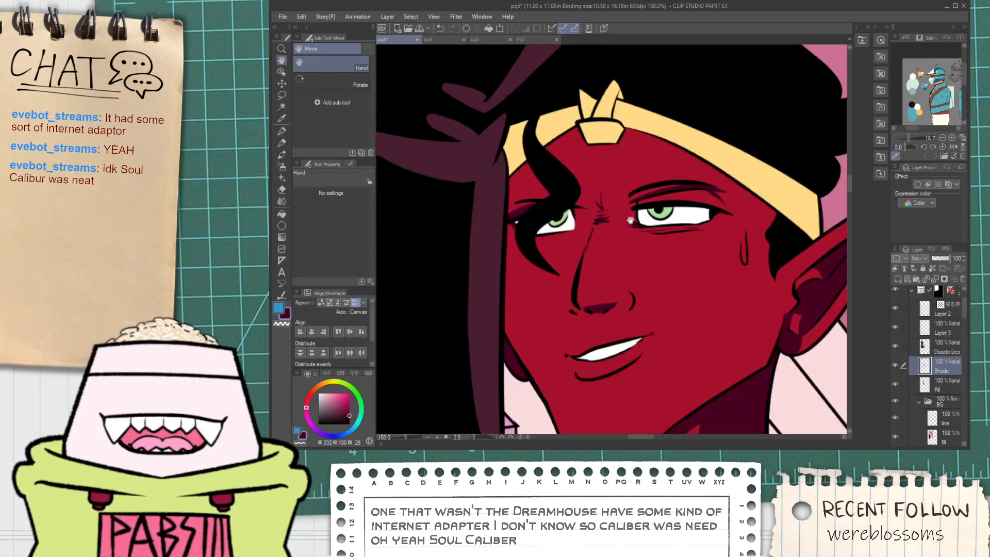
Paint a thin dark maroon crease beneath the far eye beside the hair curl, redoing the stroke once.
{"action": "left_click_drag", "start_coordinate": [568, 239], "coordinate": [599, 258]}
{"action": "scroll", "coordinate": [598, 258], "scroll_direction": "up", "scroll_amount": 3}
{"action": "scroll", "coordinate": [585, 269], "scroll_direction": "down", "scroll_amount": 4}
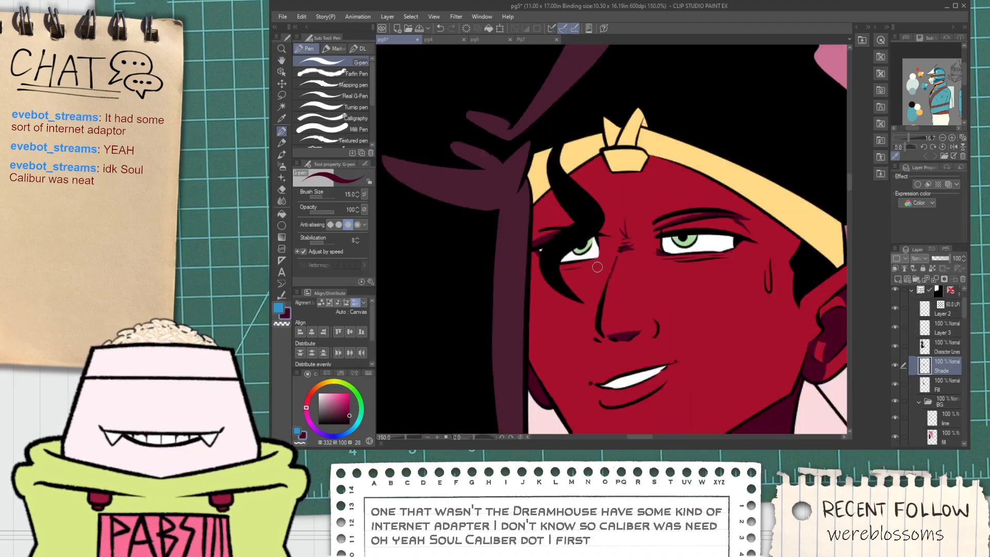
{"action": "scroll", "coordinate": [595, 267], "scroll_direction": "up", "scroll_amount": 1}
{"action": "left_click_drag", "start_coordinate": [600, 261], "coordinate": [647, 274]}
{"action": "scroll", "coordinate": [594, 273], "scroll_direction": "up", "scroll_amount": 5}
{"action": "key", "text": "ctrl+z"}
{"action": "left_click_drag", "start_coordinate": [541, 287], "coordinate": [645, 265]}
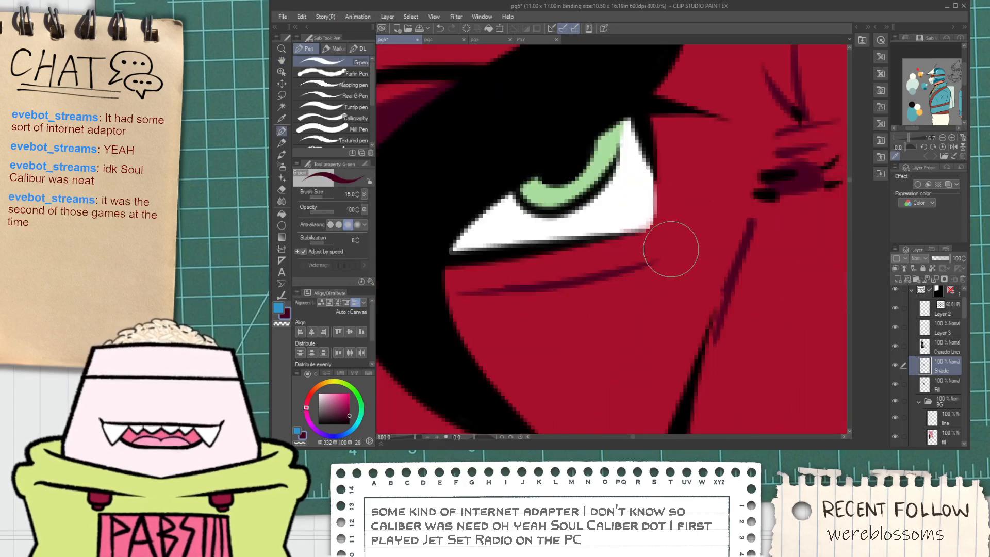
{"action": "scroll", "coordinate": [656, 263], "scroll_direction": "down", "scroll_amount": 6}
{"action": "key", "text": "space"}
{"action": "left_click_drag", "start_coordinate": [651, 298], "coordinate": [648, 309]}
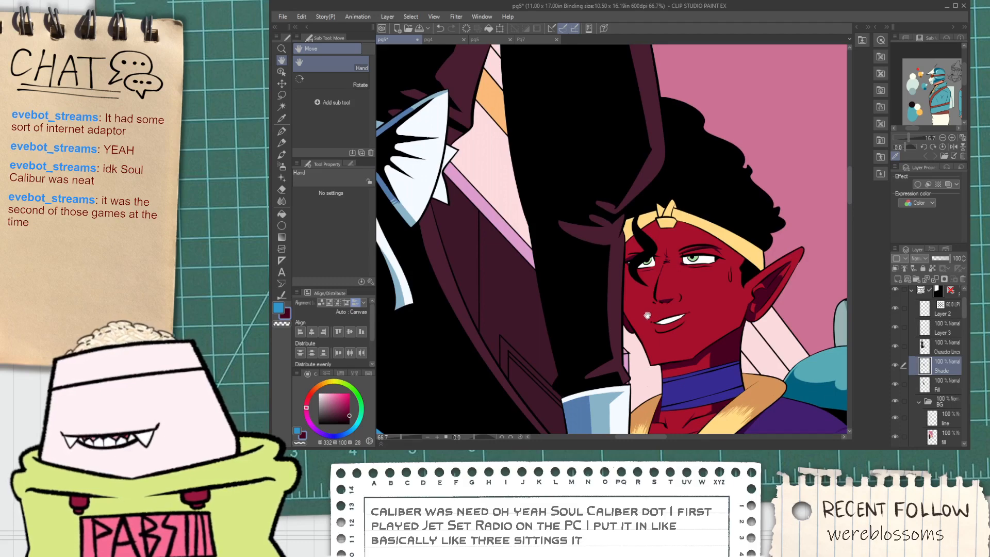
Outline and fill a dark maroon shadow beneath the character's lower lip line.
{"action": "scroll", "coordinate": [675, 358], "scroll_direction": "up", "scroll_amount": 4}
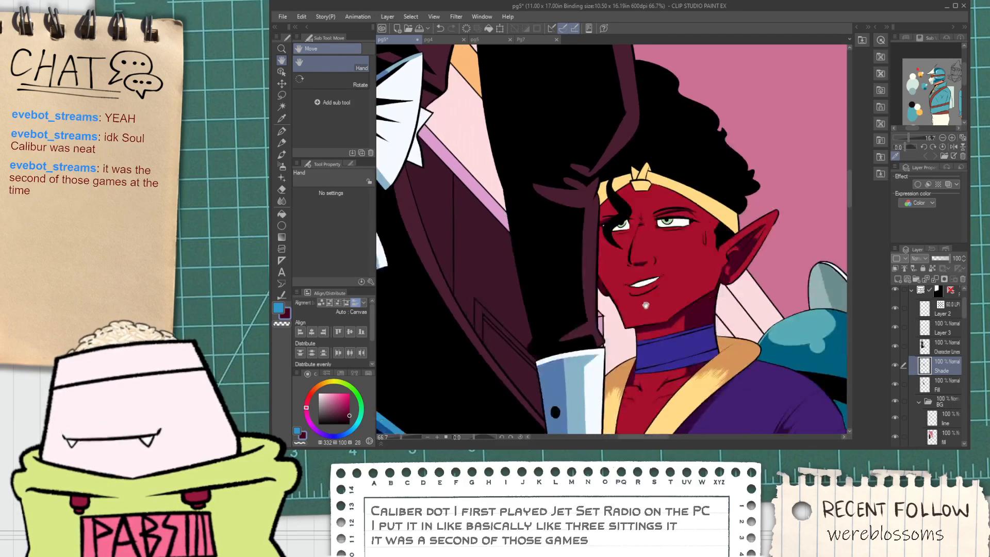
{"action": "scroll", "coordinate": [556, 288], "scroll_direction": "up", "scroll_amount": 2}
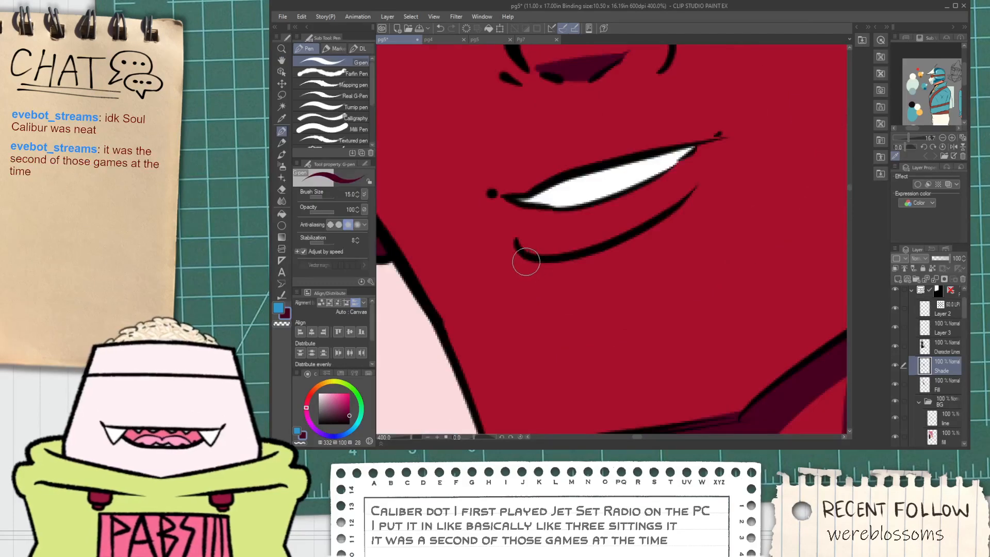
{"action": "mouse_move", "coordinate": [536, 272]}
{"action": "left_mouse_down"}
{"action": "mouse_move", "coordinate": [680, 250]}
{"action": "mouse_move", "coordinate": [661, 250]}
{"action": "mouse_move", "coordinate": [683, 209]}
{"action": "left_mouse_up"}
{"action": "key", "text": "g"}
{"action": "left_click", "coordinate": [639, 249]}
{"action": "key", "text": "p"}
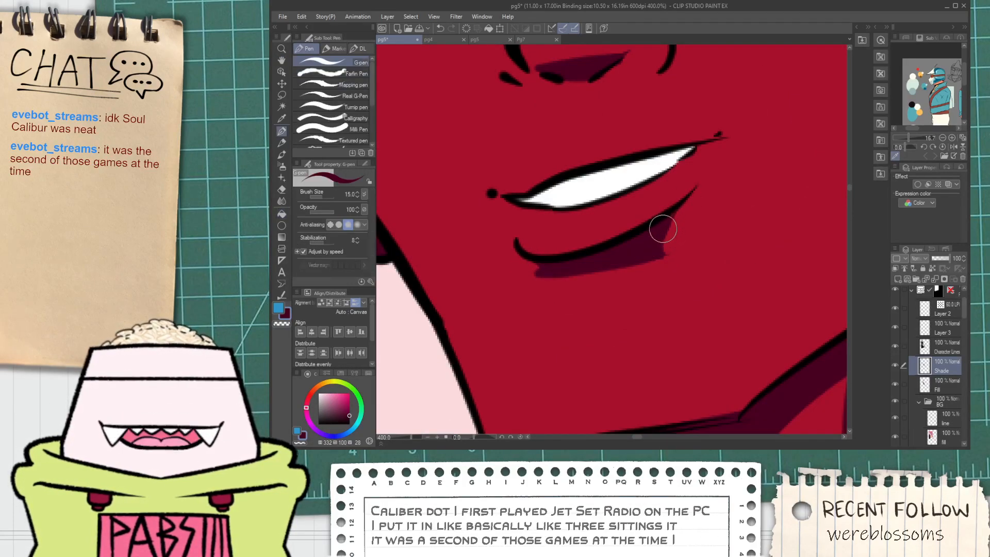
Extend the lip shadow around the curled end of the lower lip line with dark maroon, redoing the stroke once.
{"action": "scroll", "coordinate": [663, 253], "scroll_direction": "down", "scroll_amount": 3}
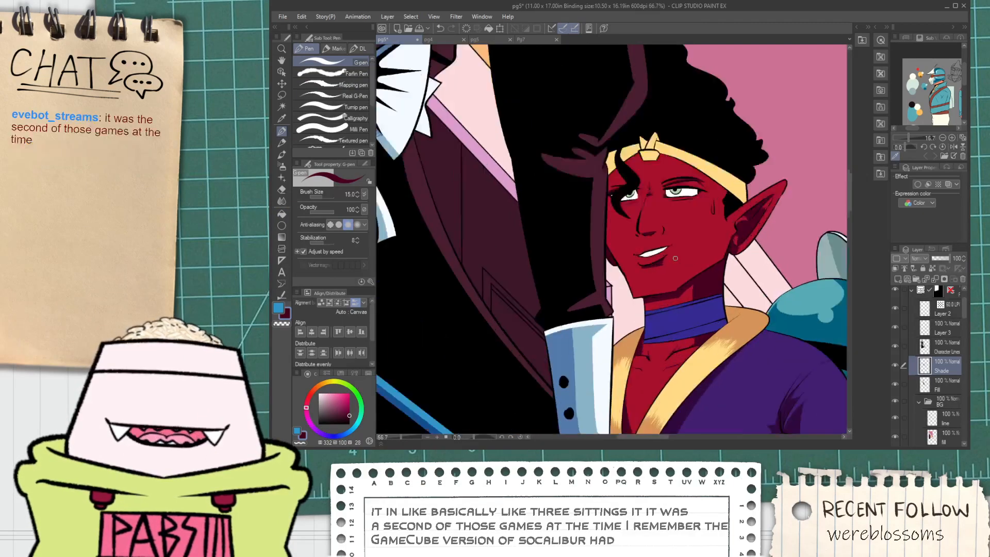
{"action": "scroll", "coordinate": [663, 267], "scroll_direction": "up", "scroll_amount": 1}
{"action": "scroll", "coordinate": [664, 267], "scroll_direction": "up", "scroll_amount": 4}
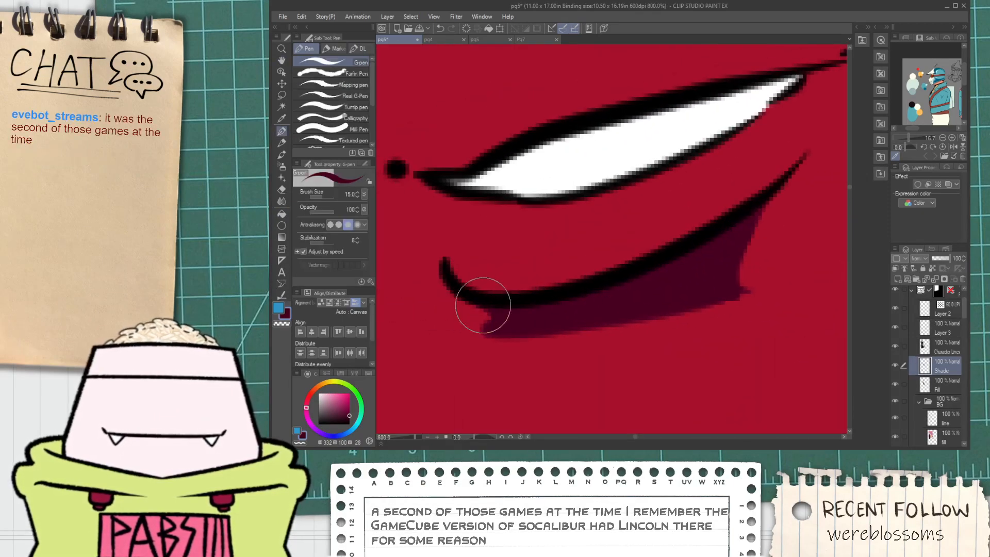
{"action": "left_click_drag", "start_coordinate": [496, 327], "coordinate": [449, 296]}
{"action": "key", "text": "ctrl+z"}
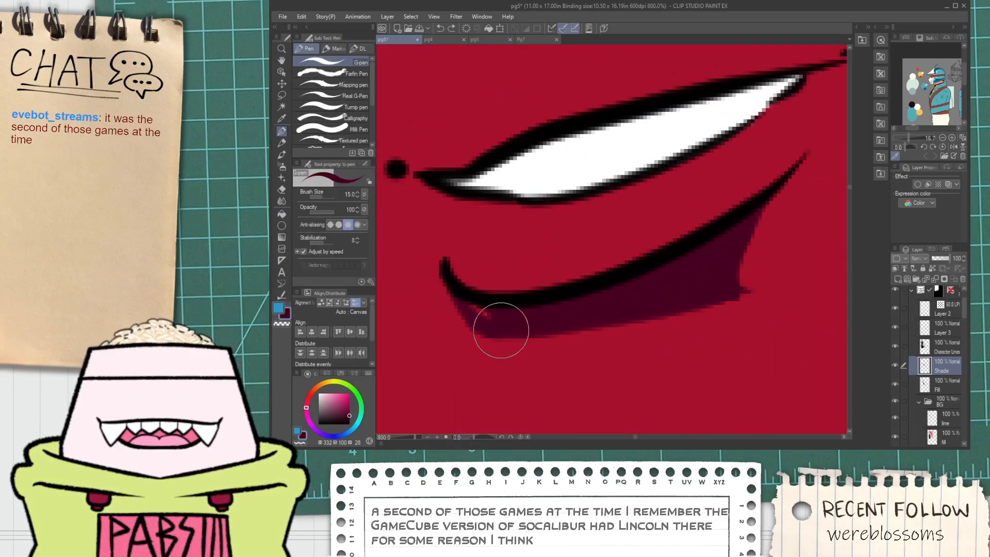
{"action": "left_click_drag", "start_coordinate": [502, 332], "coordinate": [461, 302]}
Extend the lip shadow in a rounded curve to the tapered tip of the lip line and fill the gap with dark maroon.
{"action": "scroll", "coordinate": [636, 258], "scroll_direction": "down", "scroll_amount": 4}
{"action": "scroll", "coordinate": [619, 293], "scroll_direction": "up", "scroll_amount": 4}
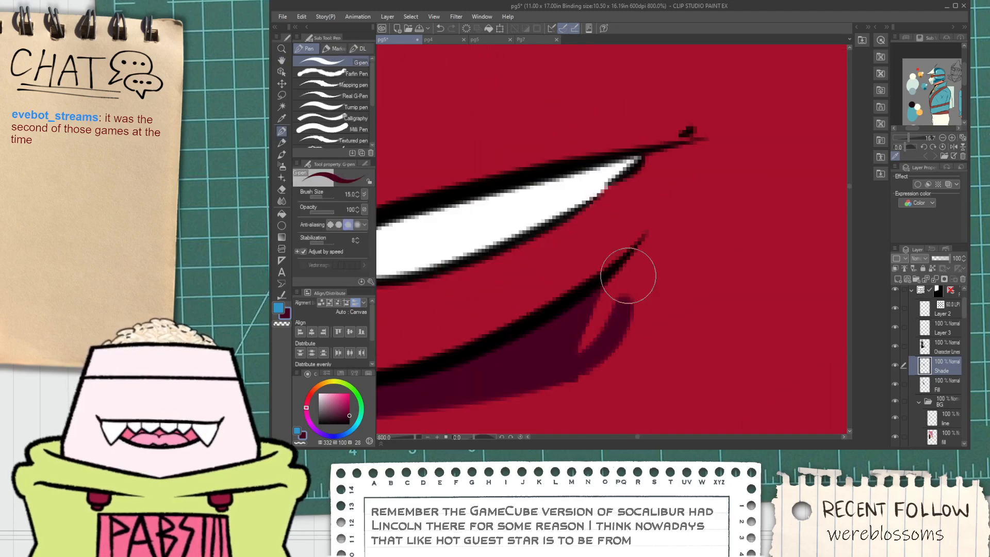
{"action": "left_click_drag", "start_coordinate": [556, 375], "coordinate": [647, 232]}
{"action": "key", "text": "g"}
{"action": "left_click", "coordinate": [610, 317]}
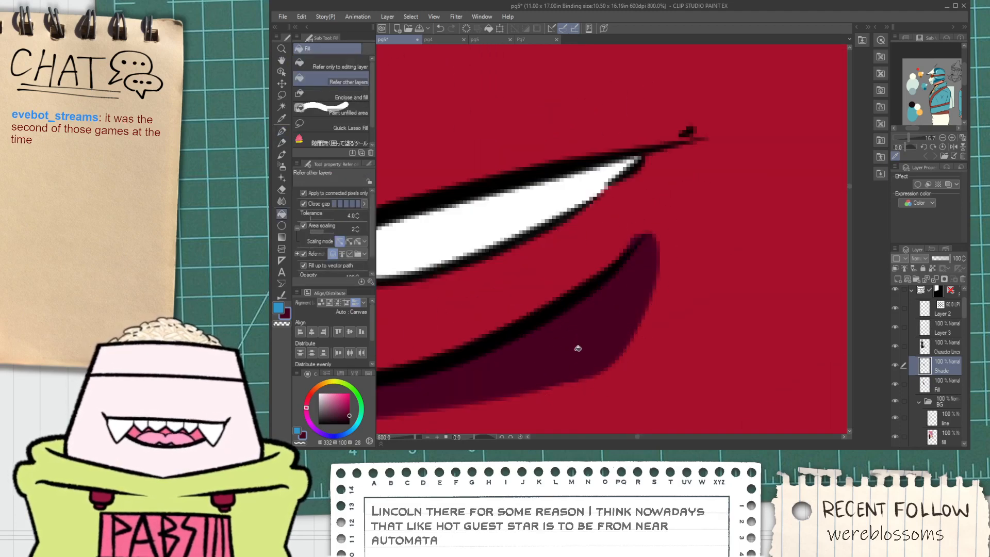
{"action": "key", "text": "e"}
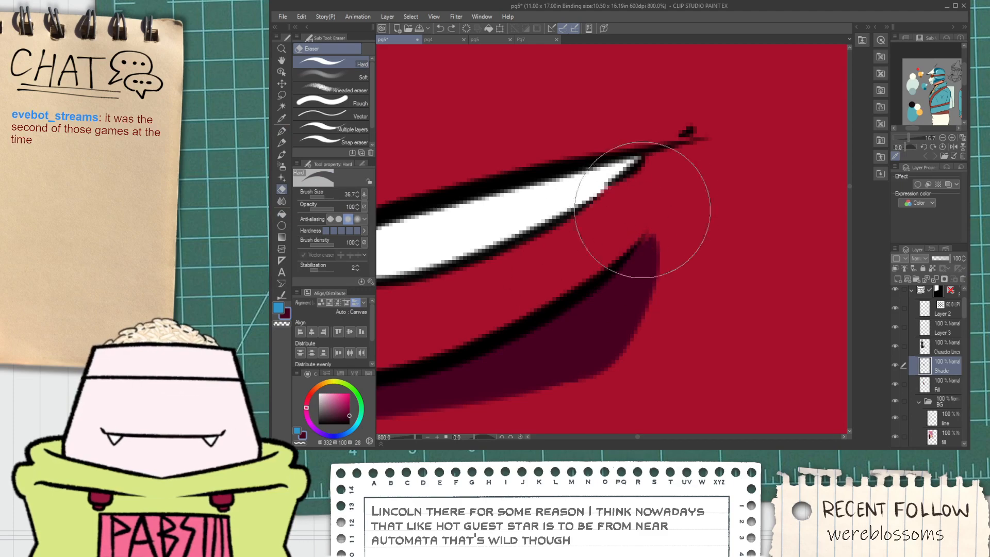
{"action": "scroll", "coordinate": [601, 243], "scroll_direction": "down", "scroll_amount": 2}
{"action": "scroll", "coordinate": [602, 242], "scroll_direction": "down", "scroll_amount": 4}
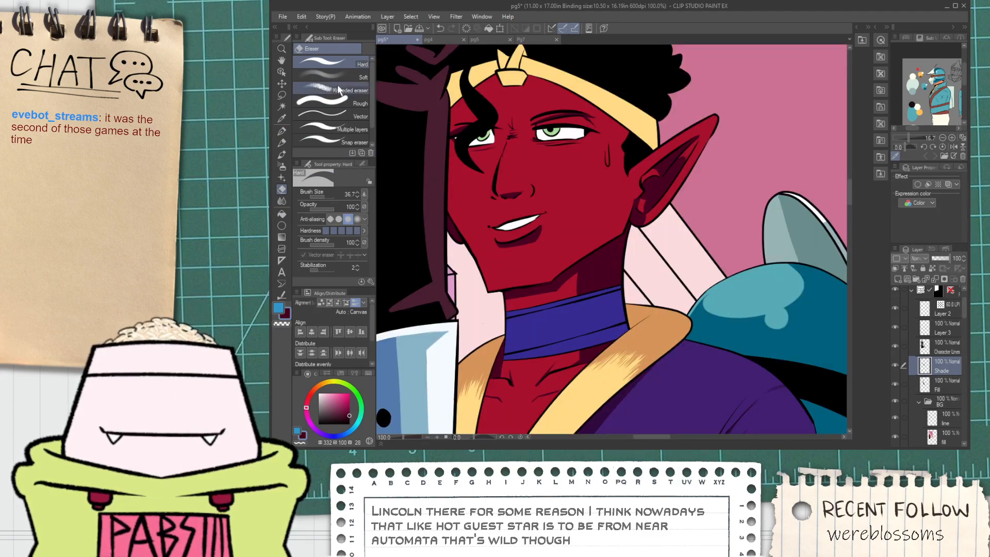
{"action": "left_click", "coordinate": [336, 77]}
{"action": "scroll", "coordinate": [477, 199], "scroll_direction": "up", "scroll_amount": 1}
{"action": "scroll", "coordinate": [582, 214], "scroll_direction": "down", "scroll_amount": 2}
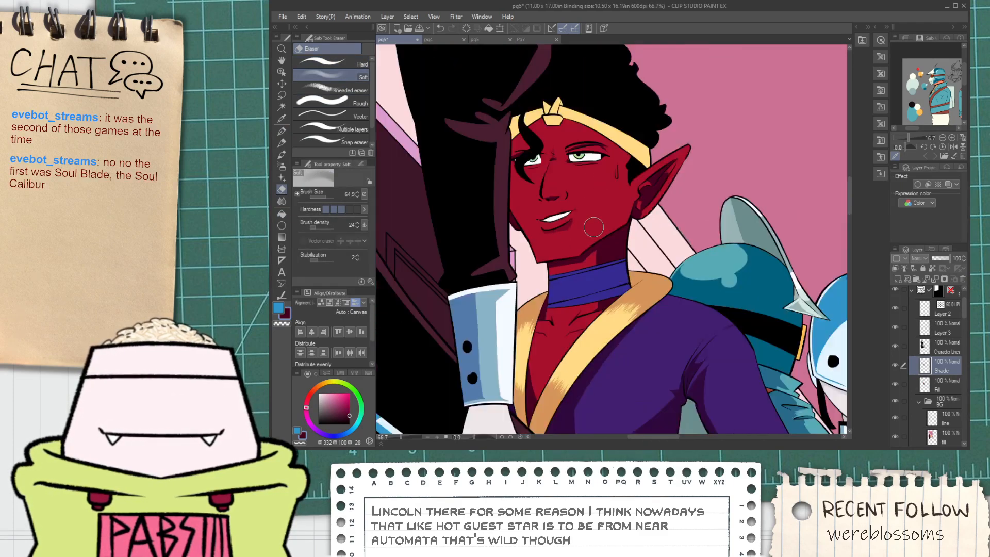
{"action": "key", "text": "h"}
{"action": "left_click_drag", "start_coordinate": [580, 210], "coordinate": [591, 232]}
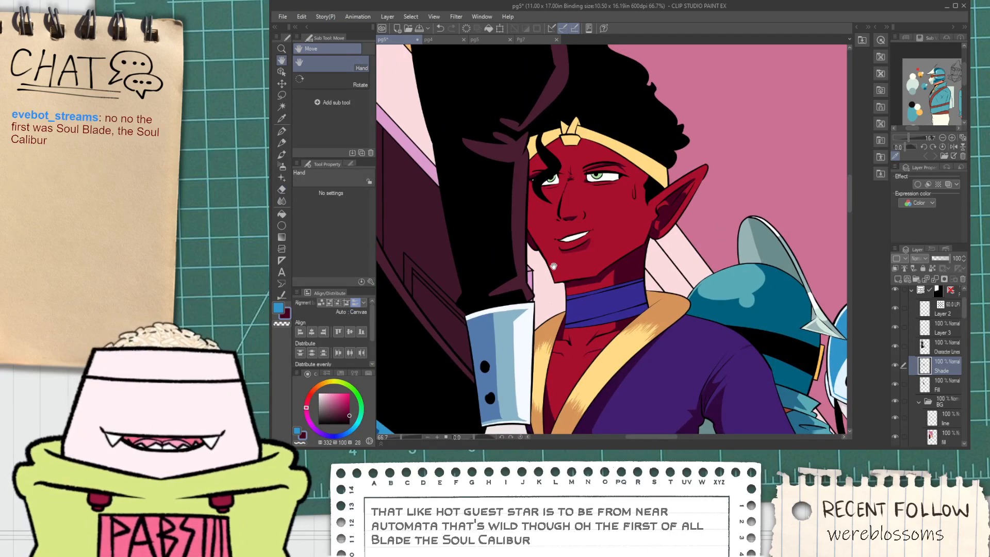
Sample white from the teeth and paint a highlight along the inner edge and base of the sweat drop.
{"action": "scroll", "coordinate": [599, 247], "scroll_direction": "up", "scroll_amount": 5}
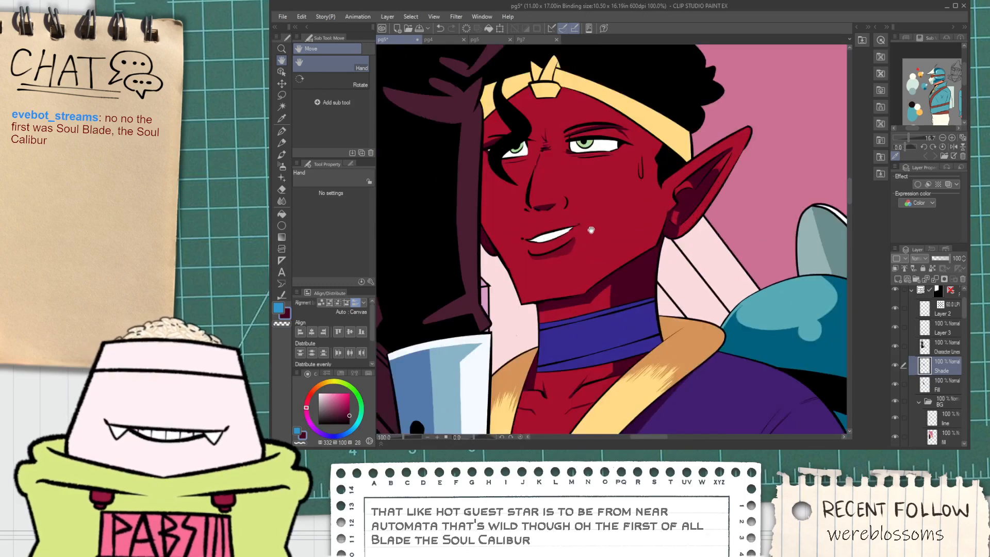
{"action": "scroll", "coordinate": [642, 192], "scroll_direction": "up", "scroll_amount": 2}
{"action": "key", "text": "i"}
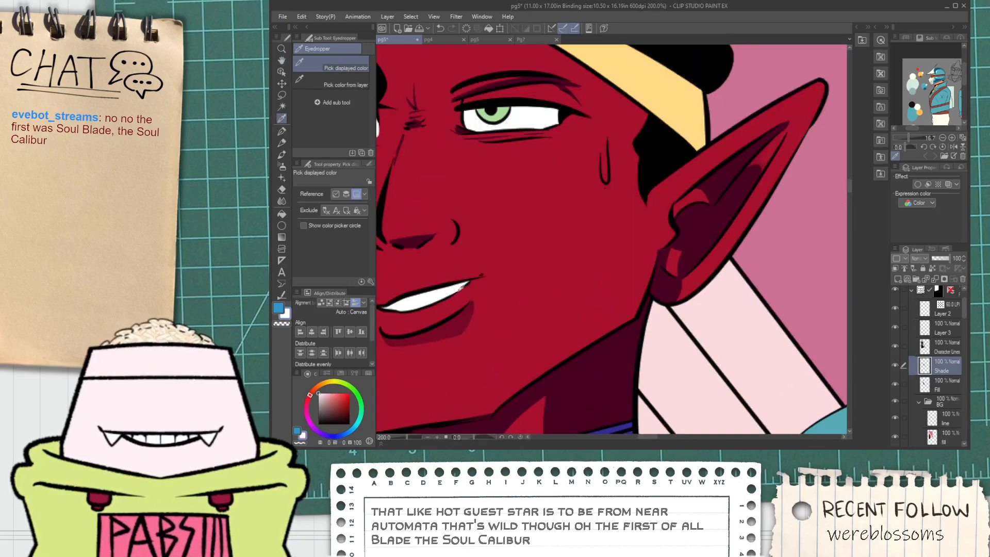
{"action": "left_click_drag", "start_coordinate": [612, 210], "coordinate": [577, 248]}
{"action": "scroll", "coordinate": [565, 203], "scroll_direction": "up", "scroll_amount": 4}
{"action": "mouse_move", "coordinate": [567, 174]}
{"action": "left_mouse_down"}
{"action": "mouse_move", "coordinate": [568, 219]}
{"action": "mouse_move", "coordinate": [582, 222]}
{"action": "mouse_move", "coordinate": [579, 253]}
{"action": "mouse_move", "coordinate": [586, 201]}
{"action": "mouse_move", "coordinate": [580, 253]}
{"action": "mouse_move", "coordinate": [591, 199]}
{"action": "left_mouse_up"}
{"action": "key", "text": "ctrl+z"}
{"action": "key", "text": "ctrl+z"}
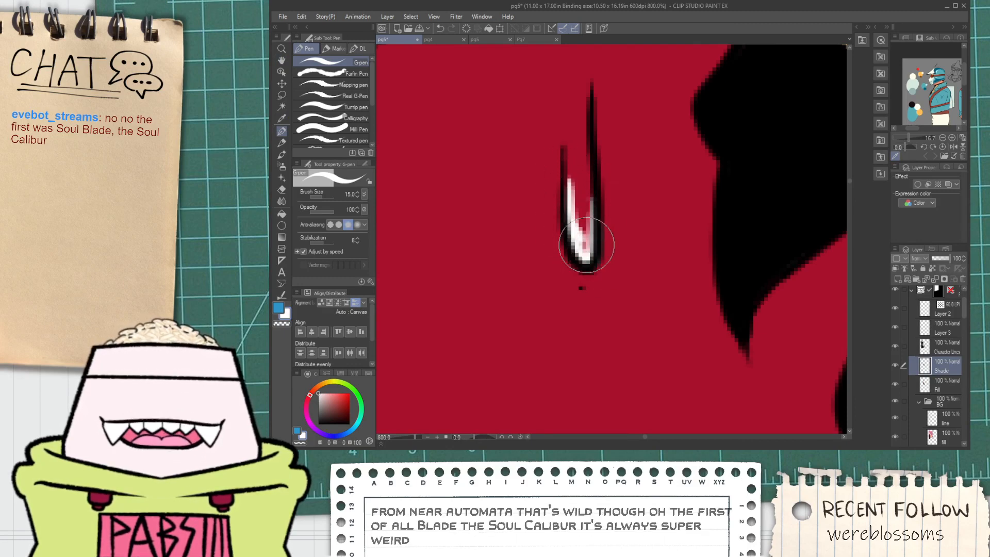
Paint the second white highlight up the sweat drop's other side, redoing the stroke, and dot its top with white.
{"action": "left_click_drag", "start_coordinate": [586, 245], "coordinate": [587, 149]}
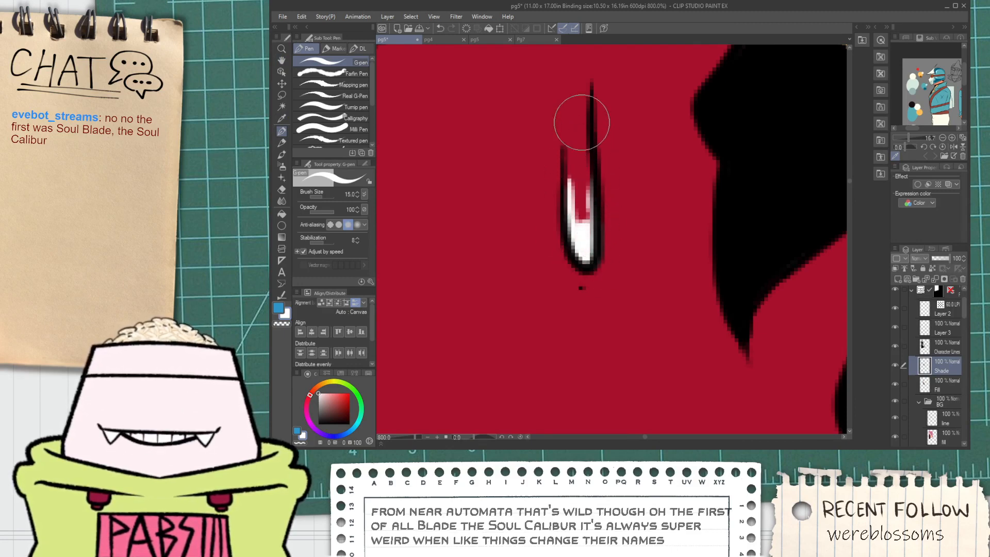
{"action": "key", "text": "ctrl+z"}
{"action": "left_click_drag", "start_coordinate": [579, 238], "coordinate": [588, 153]}
{"action": "key", "text": "ctrl+z"}
{"action": "left_click_drag", "start_coordinate": [587, 120], "coordinate": [579, 262]}
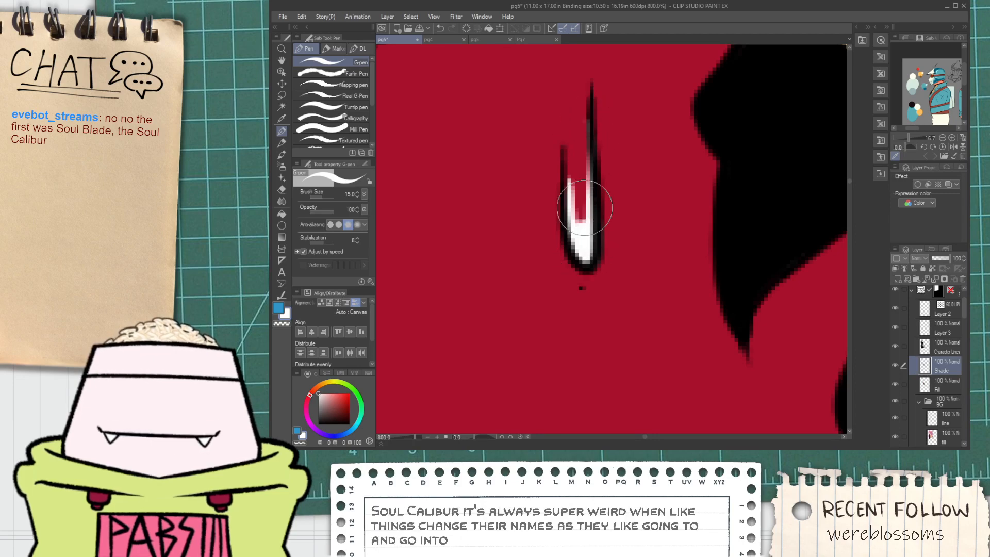
{"action": "left_click_drag", "start_coordinate": [571, 121], "coordinate": [573, 114]}
{"action": "scroll", "coordinate": [577, 149], "scroll_direction": "down", "scroll_amount": 10}
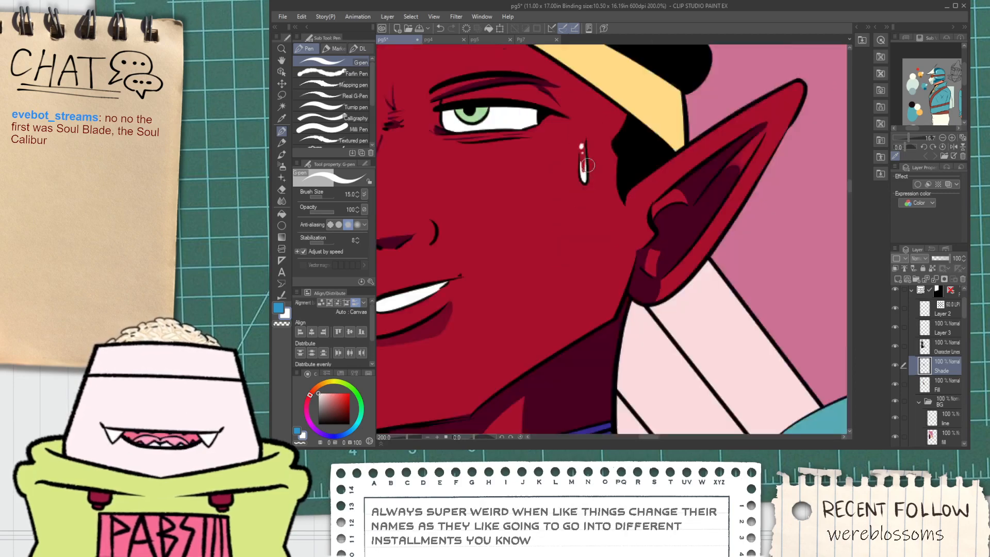
Examine the shading on the character's face and ear from a distance and up close.
{"action": "key", "text": "space"}
{"action": "left_click_drag", "start_coordinate": [577, 211], "coordinate": [597, 233]}
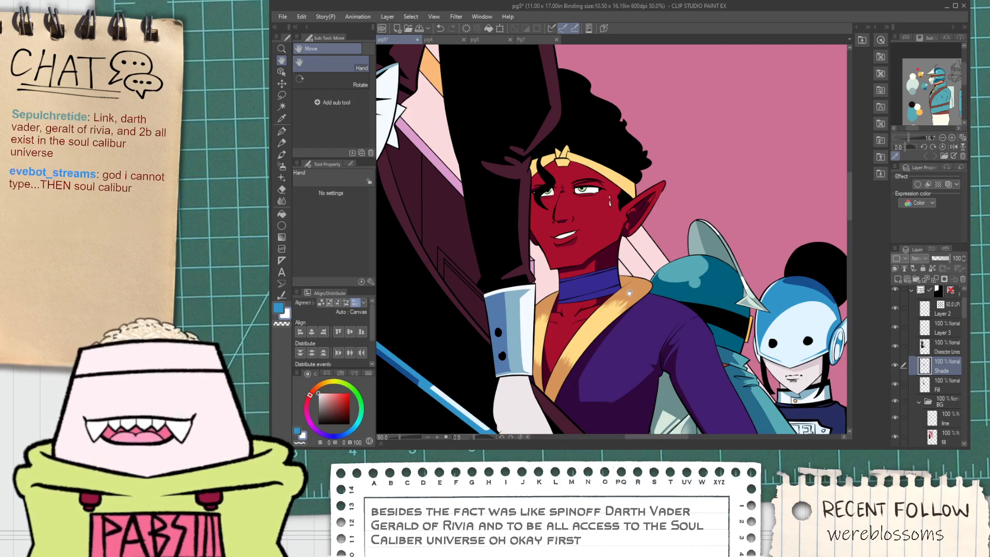
{"action": "scroll", "coordinate": [611, 258], "scroll_direction": "up", "scroll_amount": 3}
{"action": "scroll", "coordinate": [611, 259], "scroll_direction": "up", "scroll_amount": 3}
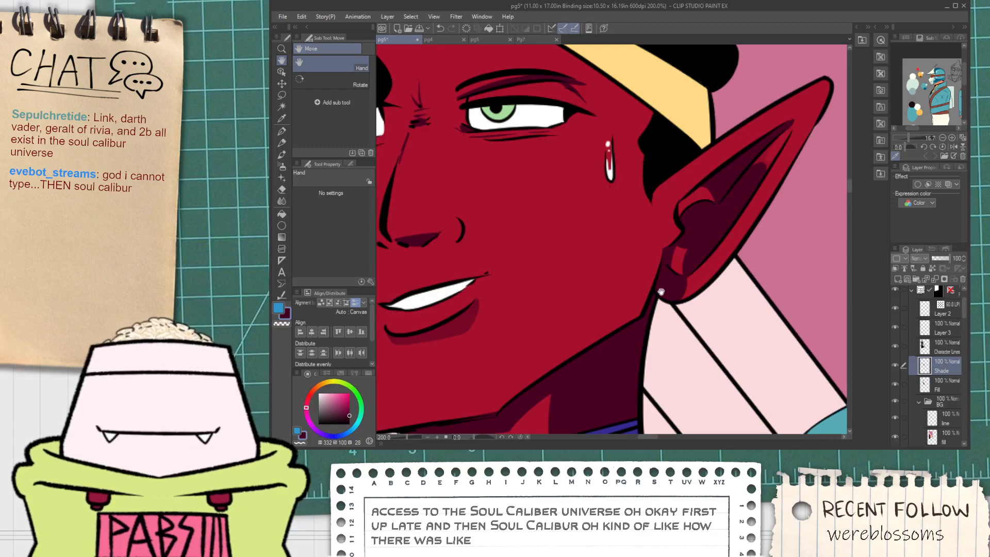
{"action": "key", "text": "p"}
{"action": "scroll", "coordinate": [672, 234], "scroll_direction": "up", "scroll_amount": 6}
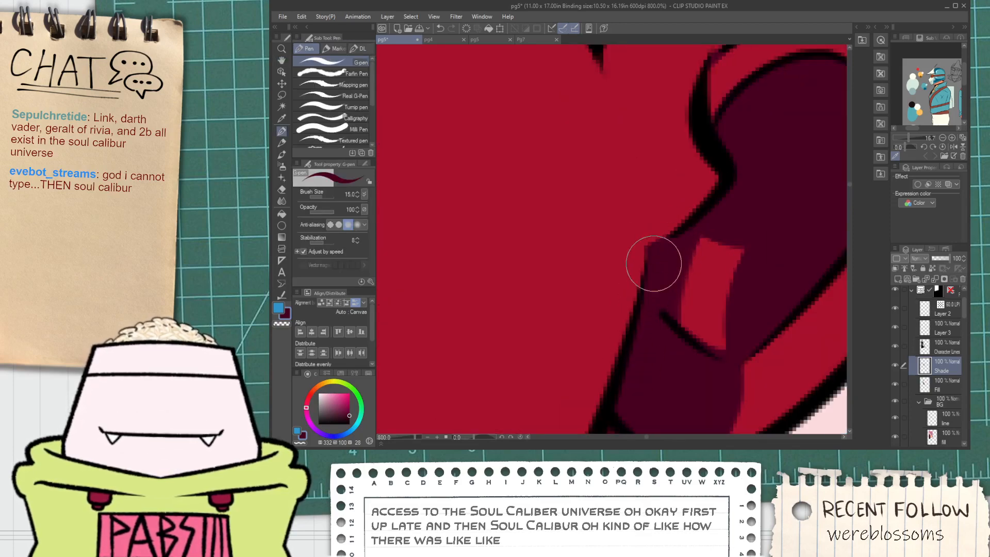
{"action": "scroll", "coordinate": [647, 280], "scroll_direction": "down", "scroll_amount": 6}
{"action": "scroll", "coordinate": [647, 279], "scroll_direction": "down", "scroll_amount": 3}
{"action": "key", "text": "space"}
{"action": "left_click_drag", "start_coordinate": [633, 264], "coordinate": [683, 308]}
Paint a rounded dark maroon shadow around the inner corner of the fully visible eye, up to the eyelid crease.
{"action": "scroll", "coordinate": [646, 284], "scroll_direction": "up", "scroll_amount": 2}
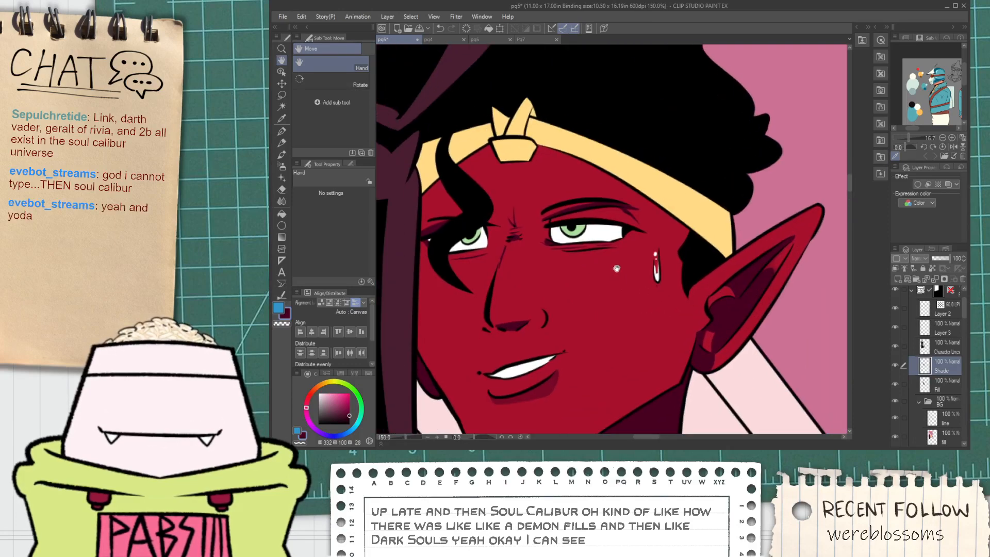
{"action": "scroll", "coordinate": [549, 222], "scroll_direction": "up", "scroll_amount": 5}
{"action": "left_click_drag", "start_coordinate": [552, 212], "coordinate": [567, 278]}
{"action": "left_click_drag", "start_coordinate": [555, 241], "coordinate": [573, 290]}
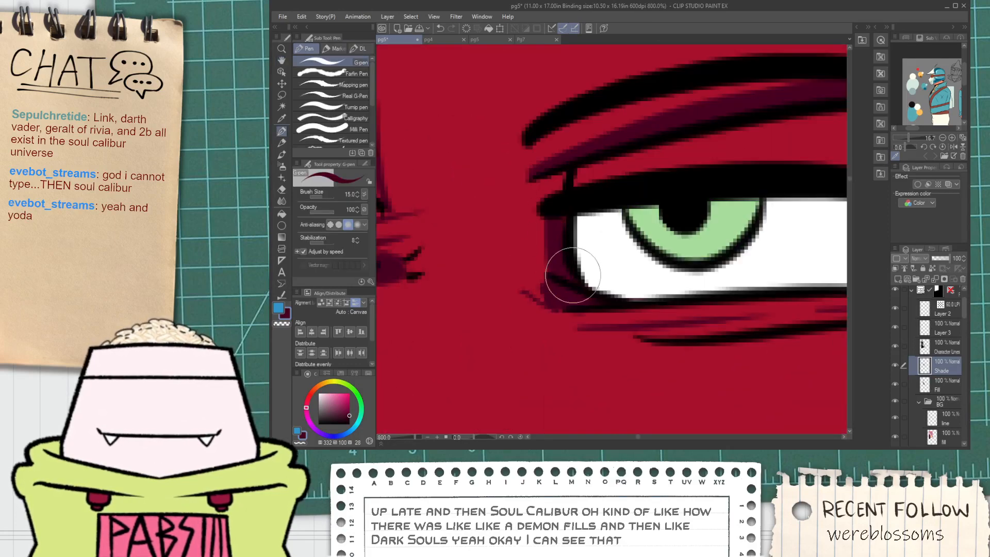
{"action": "mouse_move", "coordinate": [569, 185]}
{"action": "left_mouse_down"}
{"action": "mouse_move", "coordinate": [562, 166]}
{"action": "mouse_move", "coordinate": [545, 258]}
{"action": "mouse_move", "coordinate": [565, 303]}
{"action": "mouse_move", "coordinate": [523, 191]}
{"action": "mouse_move", "coordinate": [570, 307]}
{"action": "mouse_move", "coordinate": [526, 263]}
{"action": "mouse_move", "coordinate": [517, 234]}
{"action": "mouse_move", "coordinate": [562, 310]}
{"action": "mouse_move", "coordinate": [509, 257]}
{"action": "mouse_move", "coordinate": [541, 186]}
{"action": "mouse_move", "coordinate": [528, 254]}
{"action": "left_mouse_up"}
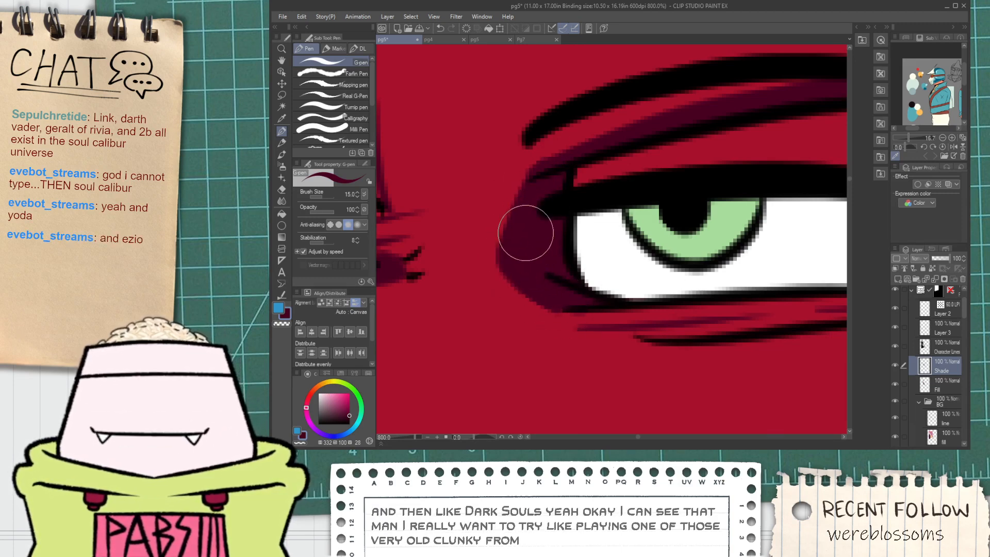
Darken the inner part of the same eye's upper lid, between crease and lash line, with dark maroon.
{"action": "scroll", "coordinate": [546, 204], "scroll_direction": "down", "scroll_amount": 4}
{"action": "scroll", "coordinate": [546, 204], "scroll_direction": "down", "scroll_amount": 1}
{"action": "scroll", "coordinate": [555, 196], "scroll_direction": "up", "scroll_amount": 4}
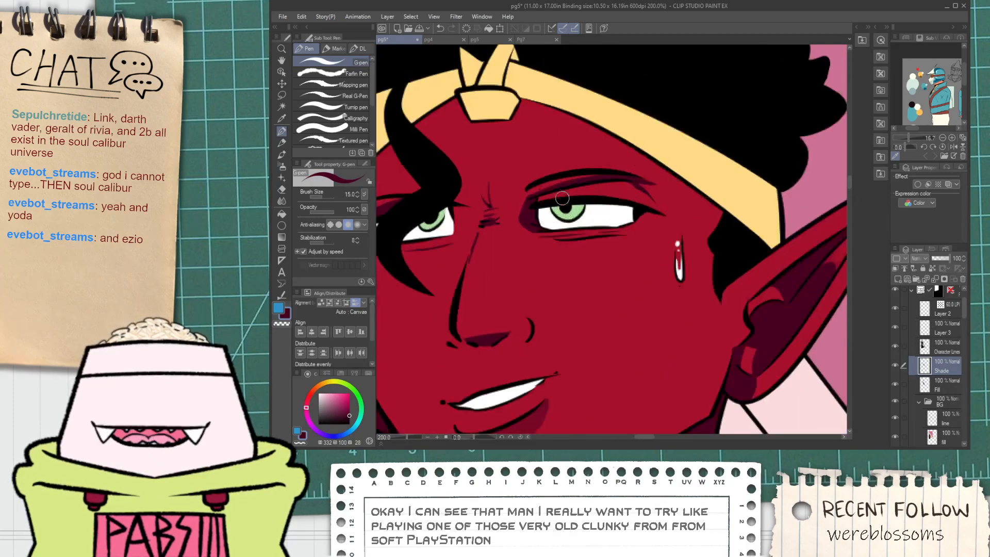
{"action": "key", "text": "g"}
{"action": "key", "text": "p"}
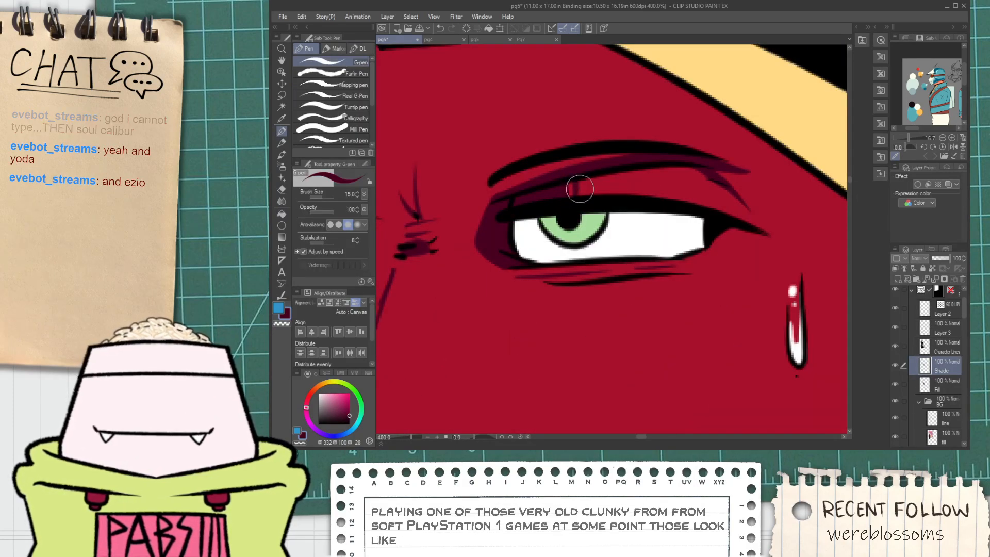
Sample the orange shadow colour from the collar and hatch fine strokes across the gold headband above the brow.
{"action": "scroll", "coordinate": [600, 194], "scroll_direction": "down", "scroll_amount": 3}
{"action": "scroll", "coordinate": [600, 194], "scroll_direction": "down", "scroll_amount": 8}
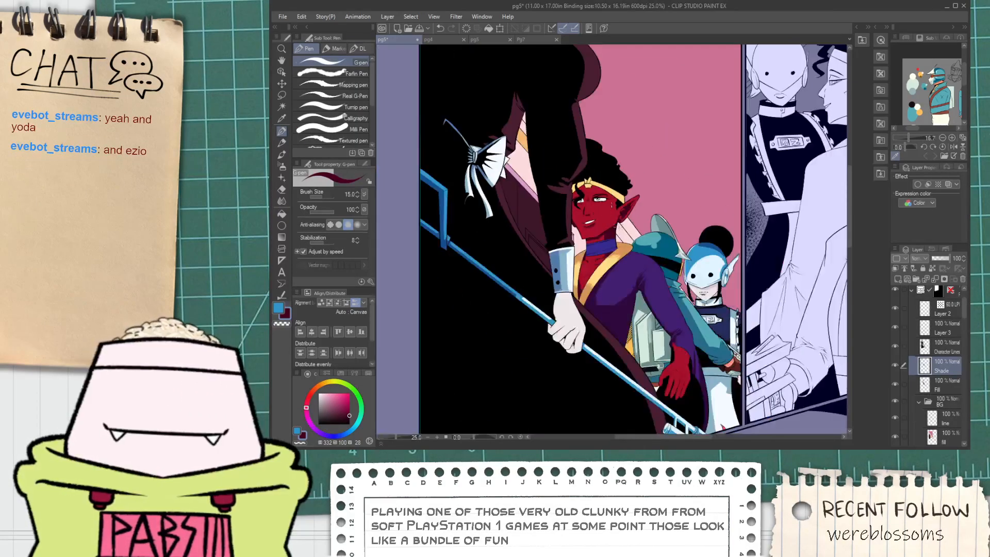
{"action": "key", "text": "h"}
{"action": "left_click_drag", "start_coordinate": [645, 225], "coordinate": [622, 256]}
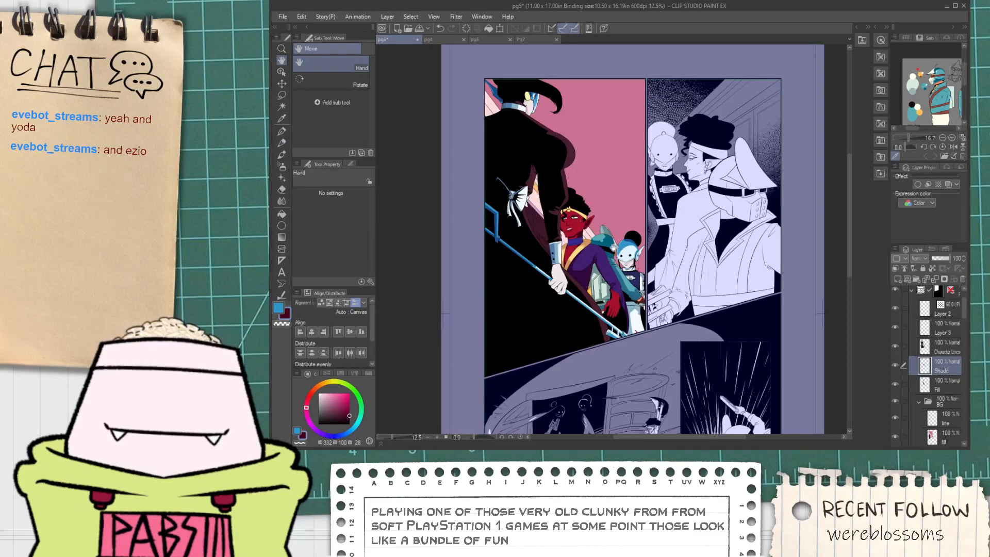
{"action": "scroll", "coordinate": [573, 265], "scroll_direction": "up", "scroll_amount": 3}
{"action": "scroll", "coordinate": [566, 191], "scroll_direction": "up", "scroll_amount": 4}
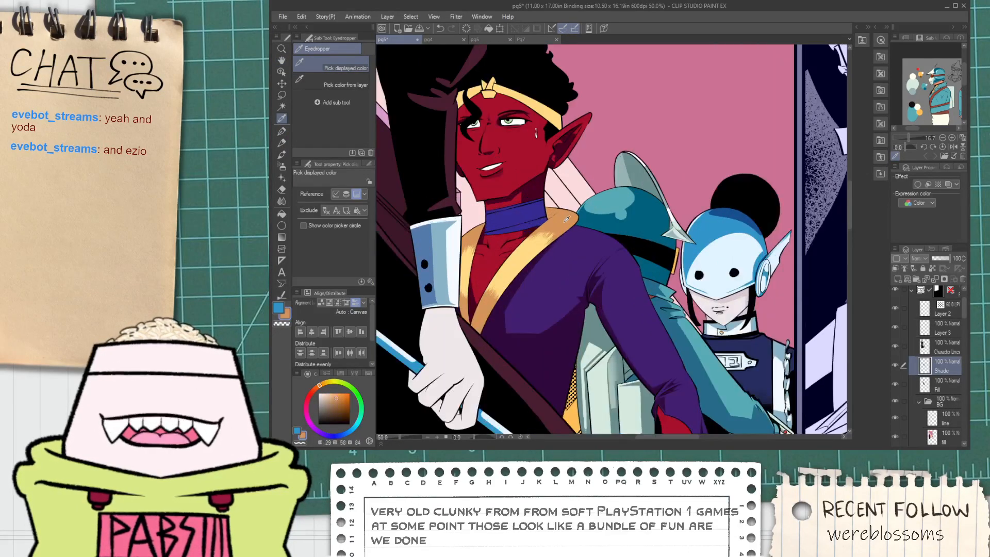
{"action": "scroll", "coordinate": [566, 191], "scroll_direction": "up", "scroll_amount": 3}
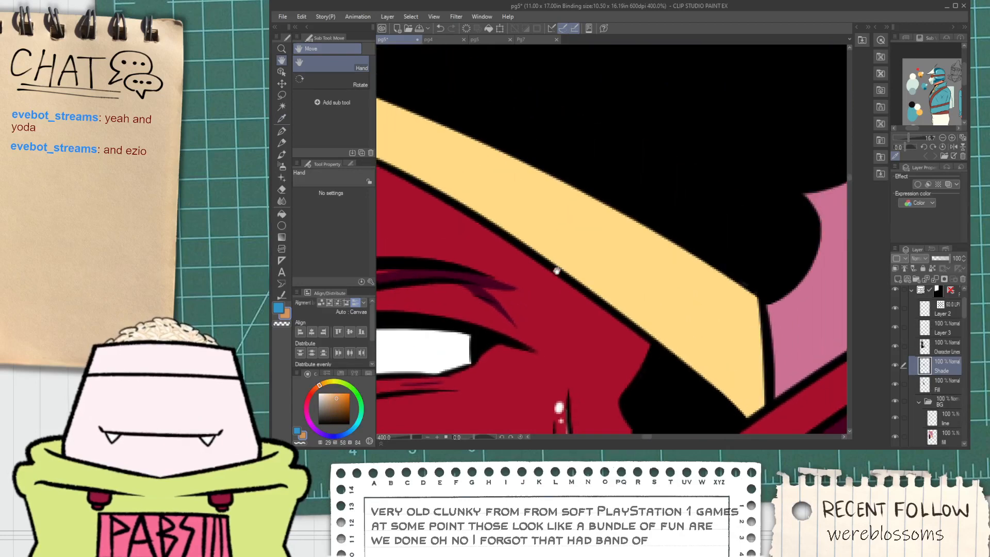
{"action": "left_click_drag", "start_coordinate": [474, 436], "coordinate": [462, 436]}
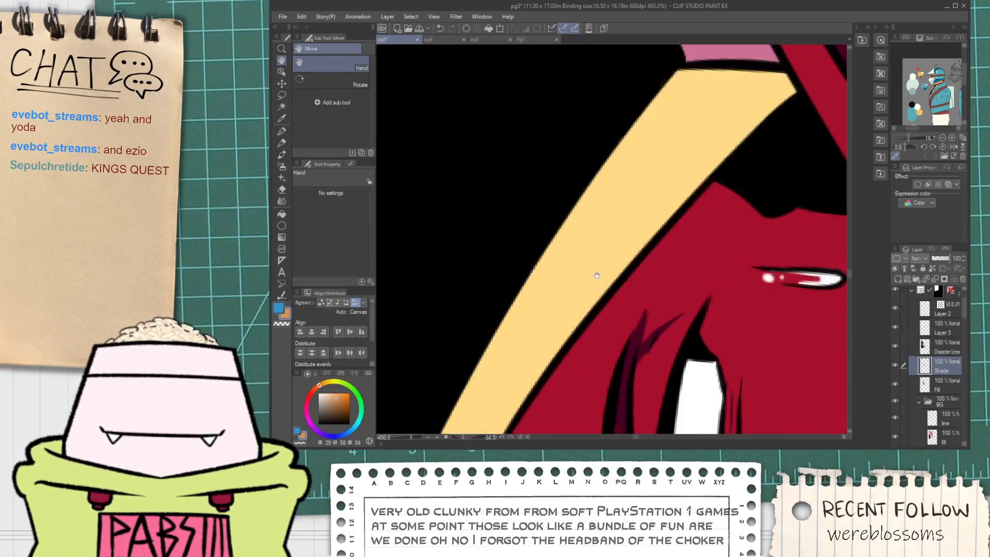
{"action": "mouse_move", "coordinate": [532, 277]}
{"action": "left_mouse_down"}
{"action": "mouse_move", "coordinate": [634, 155]}
{"action": "mouse_move", "coordinate": [626, 175]}
{"action": "mouse_move", "coordinate": [665, 149]}
{"action": "left_mouse_up"}
{"action": "left_click_drag", "start_coordinate": [566, 271], "coordinate": [676, 155]}
{"action": "mouse_move", "coordinate": [578, 291]}
{"action": "left_mouse_down"}
{"action": "mouse_move", "coordinate": [681, 175]}
{"action": "mouse_move", "coordinate": [629, 258]}
{"action": "mouse_move", "coordinate": [668, 216]}
{"action": "left_mouse_up"}
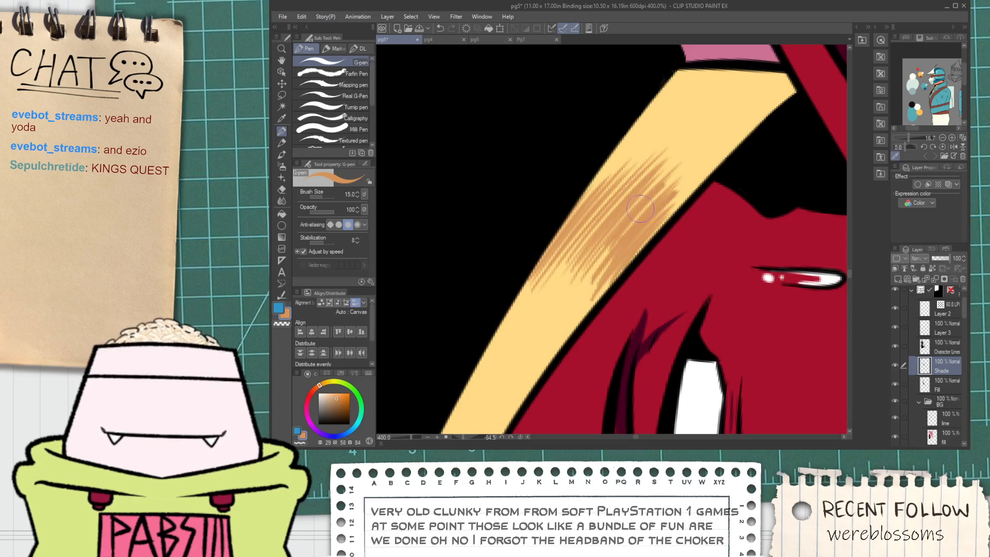
Fill the headband's end near the ear with orange up to the hatching and touch up the strokes where they meet.
{"action": "key", "text": "g"}
{"action": "left_click", "coordinate": [716, 106]}
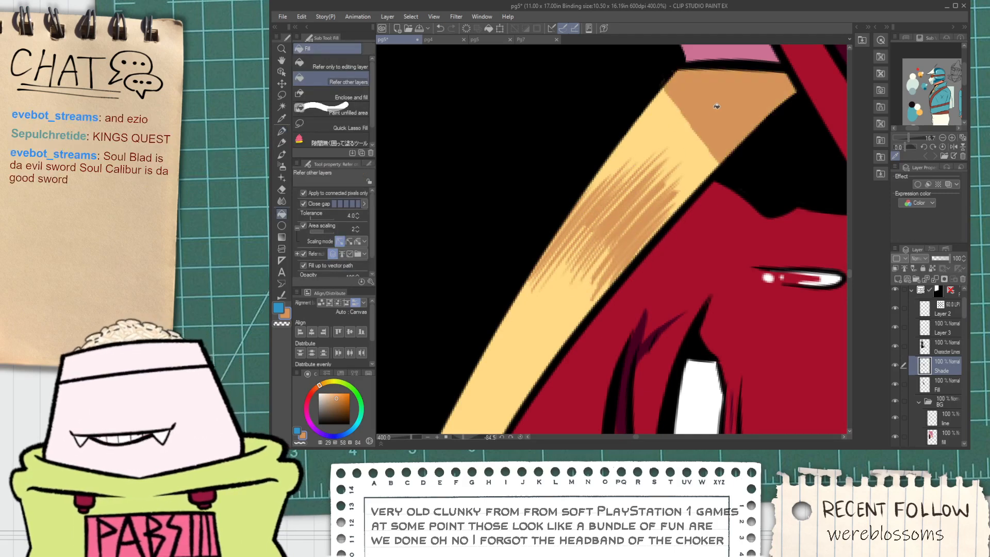
{"action": "key", "text": "space"}
{"action": "left_click_drag", "start_coordinate": [695, 129], "coordinate": [661, 178]}
{"action": "left_click", "coordinate": [654, 178]}
{"action": "left_click", "coordinate": [655, 217]}
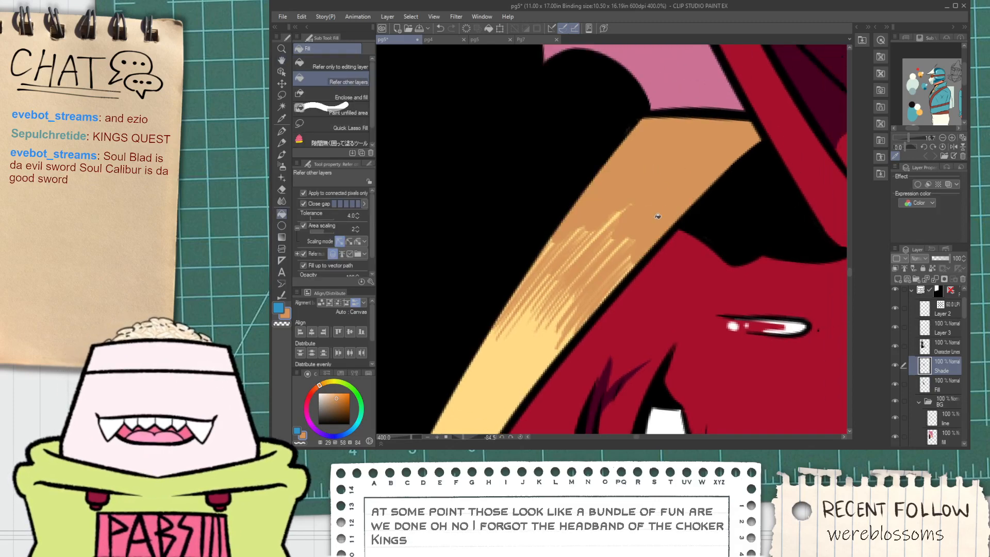
{"action": "key", "text": "p"}
{"action": "left_click_drag", "start_coordinate": [586, 232], "coordinate": [563, 245]}
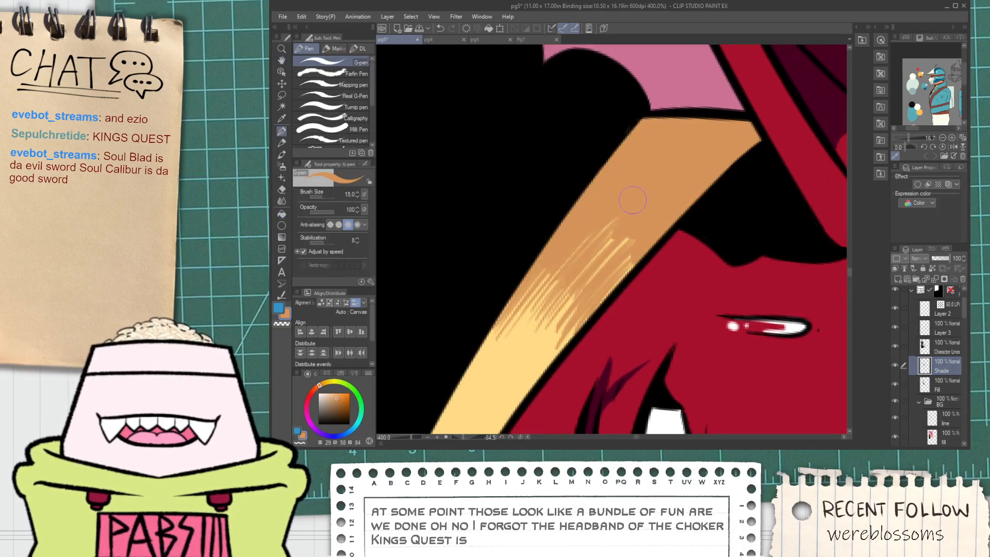
Extend the orange hatching on the headband above the brow farther down towards the knot.
{"action": "left_click_drag", "start_coordinate": [616, 219], "coordinate": [584, 253]}
{"action": "left_click_drag", "start_coordinate": [534, 305], "coordinate": [566, 266]}
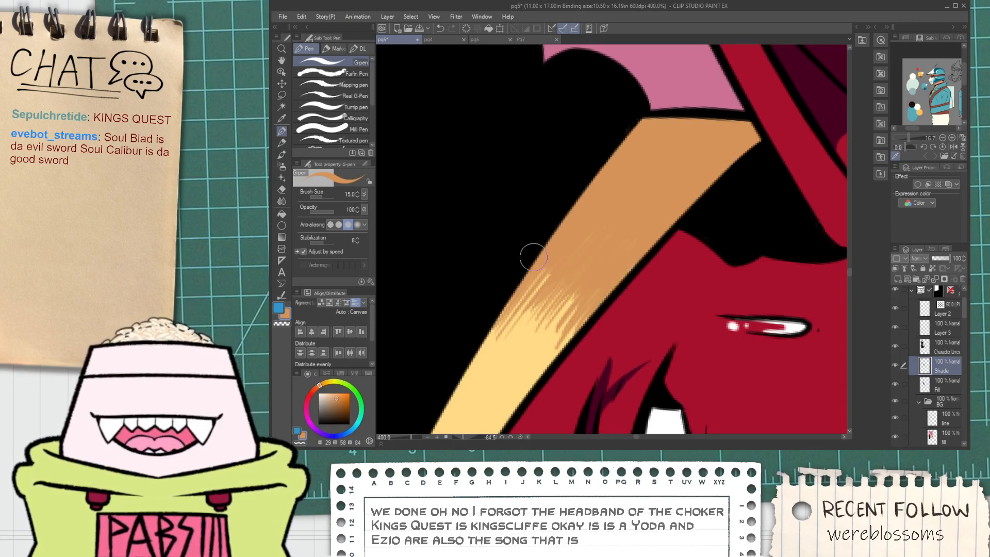
Hatch fine orange strokes across the gold headband just above the knot.
{"action": "scroll", "coordinate": [541, 287], "scroll_direction": "down", "scroll_amount": 2}
{"action": "key", "text": "space"}
{"action": "left_click_drag", "start_coordinate": [513, 343], "coordinate": [591, 158]}
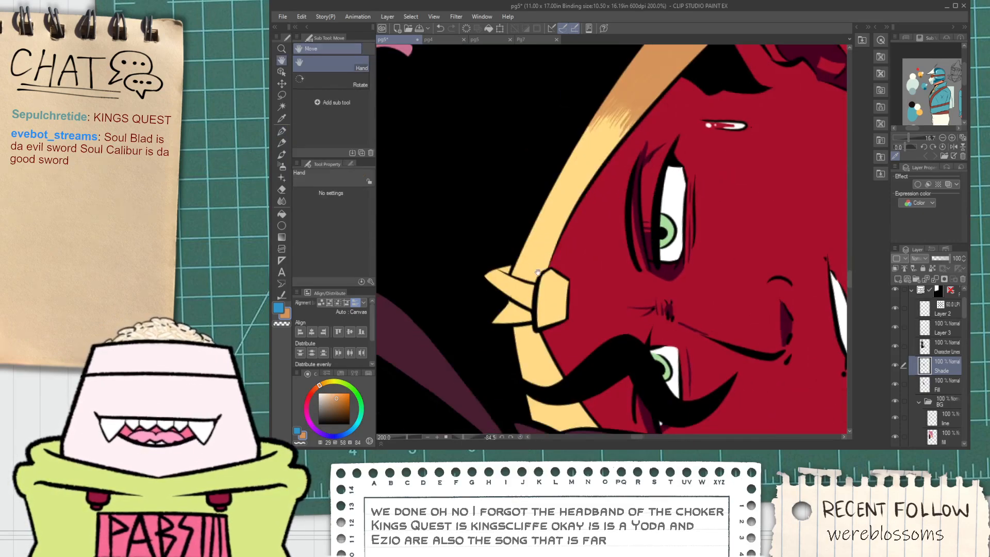
{"action": "scroll", "coordinate": [537, 273], "scroll_direction": "up", "scroll_amount": 2}
{"action": "left_click_drag", "start_coordinate": [550, 219], "coordinate": [483, 307]}
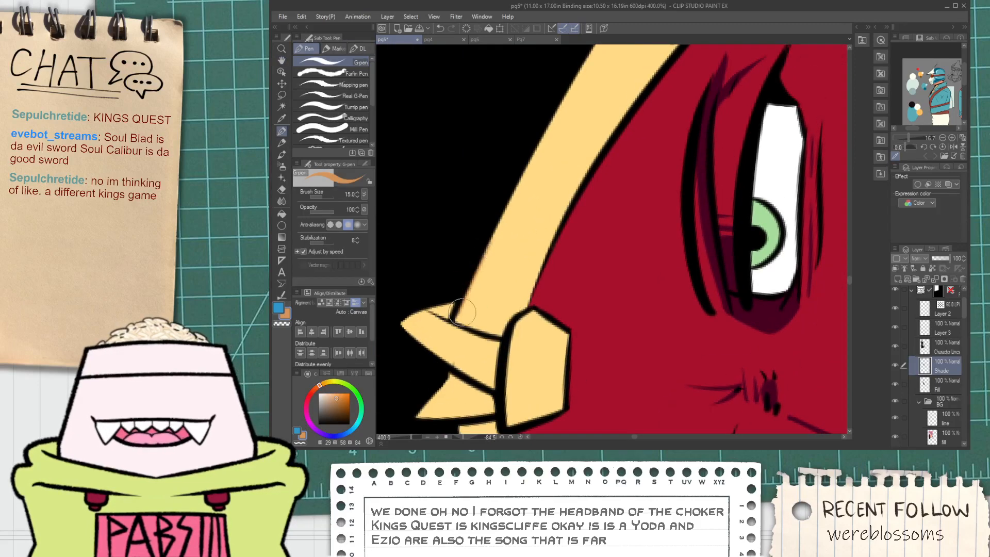
{"action": "left_click_drag", "start_coordinate": [483, 273], "coordinate": [511, 247]}
{"action": "mouse_move", "coordinate": [507, 283]}
{"action": "left_mouse_down"}
{"action": "mouse_move", "coordinate": [544, 227]}
{"action": "mouse_move", "coordinate": [523, 306]}
{"action": "mouse_move", "coordinate": [527, 290]}
{"action": "mouse_move", "coordinate": [548, 277]}
{"action": "mouse_move", "coordinate": [547, 293]}
{"action": "mouse_move", "coordinate": [552, 275]}
{"action": "mouse_move", "coordinate": [531, 308]}
{"action": "left_mouse_up"}
{"action": "key", "text": "space"}
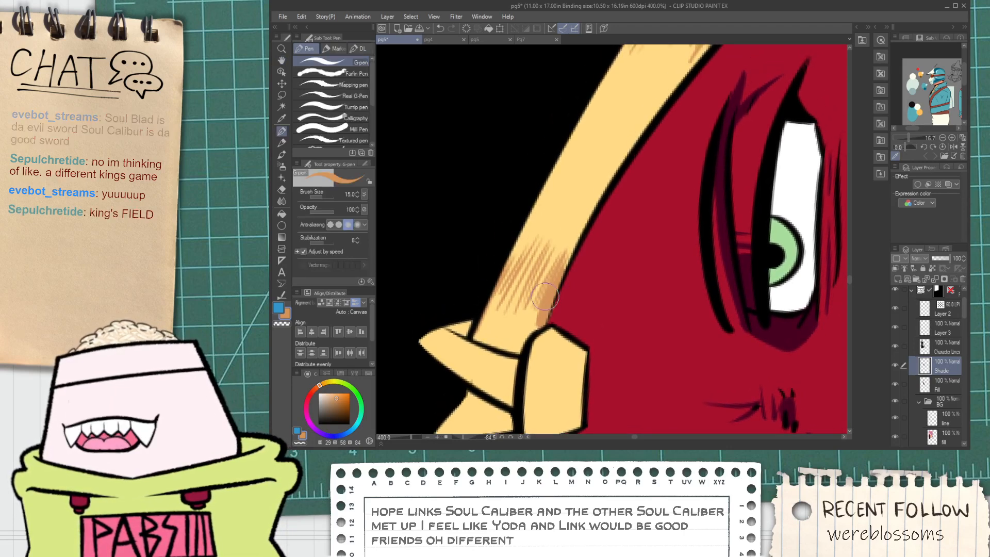
Lengthen the hatching above the knot, fill the band below it with orange and blend the stroke ends.
{"action": "scroll", "coordinate": [552, 273], "scroll_direction": "up", "scroll_amount": 2}
{"action": "left_click_drag", "start_coordinate": [539, 250], "coordinate": [511, 325]}
{"action": "left_click_drag", "start_coordinate": [536, 237], "coordinate": [503, 351]}
{"action": "left_click_drag", "start_coordinate": [533, 219], "coordinate": [482, 346]}
{"action": "left_click_drag", "start_coordinate": [484, 297], "coordinate": [464, 341]}
{"action": "left_click_drag", "start_coordinate": [490, 265], "coordinate": [448, 342]}
{"action": "mouse_move", "coordinate": [503, 240]}
{"action": "left_mouse_down"}
{"action": "mouse_move", "coordinate": [452, 340]}
{"action": "mouse_move", "coordinate": [488, 227]}
{"action": "left_mouse_up"}
{"action": "key", "text": "g"}
{"action": "left_click", "coordinate": [427, 376]}
{"action": "key", "text": "p"}
{"action": "left_click_drag", "start_coordinate": [470, 279], "coordinate": [492, 222]}
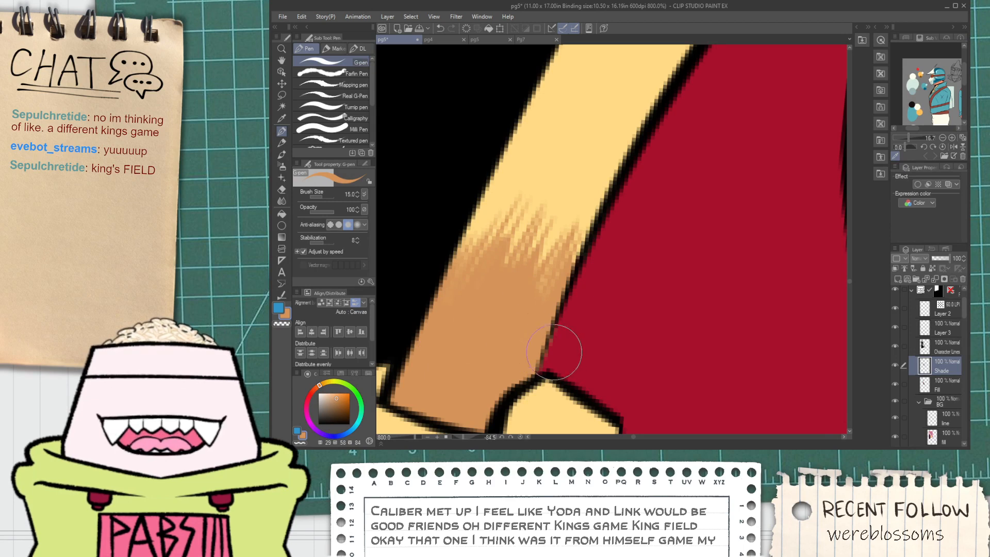
Choose the Hard eraser and set its brush size to 14.1.
{"action": "key", "text": "e"}
{"action": "scroll", "coordinate": [554, 352], "scroll_direction": "up", "scroll_amount": 2}
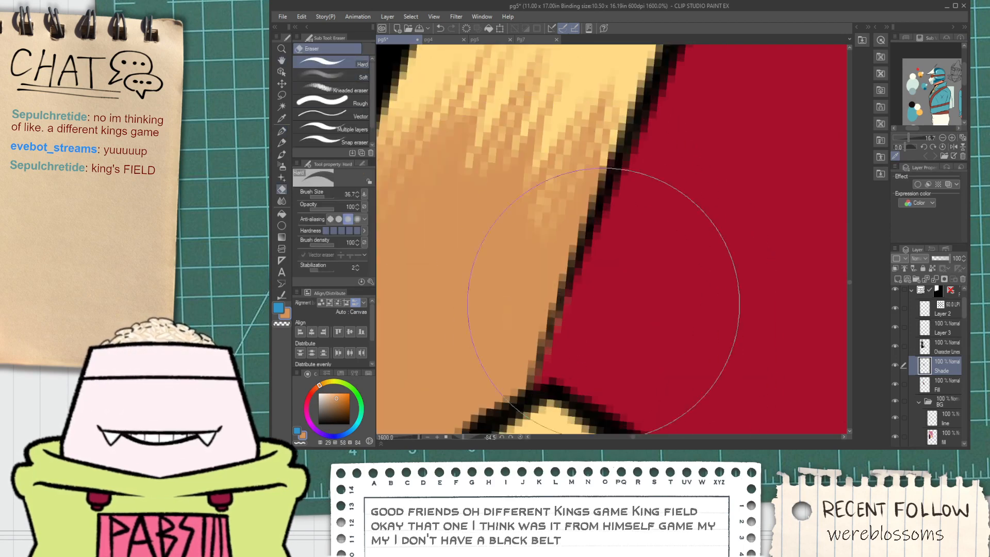
{"action": "left_click_drag", "start_coordinate": [320, 196], "coordinate": [322, 197]}
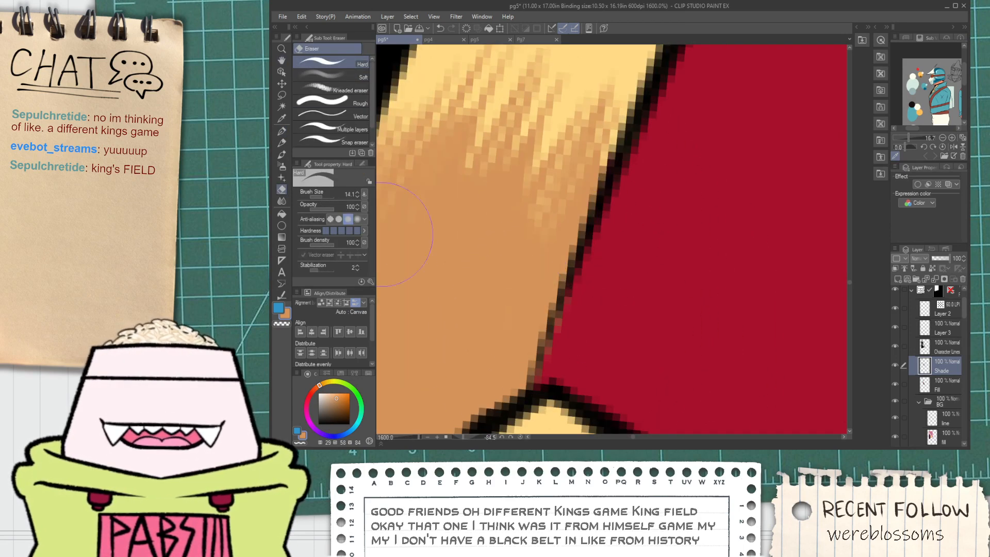
Paint the small gold sliver behind the knot's upper tail solid orange with the G-pen.
{"action": "scroll", "coordinate": [593, 289], "scroll_direction": "down", "scroll_amount": 7}
{"action": "key", "text": "h"}
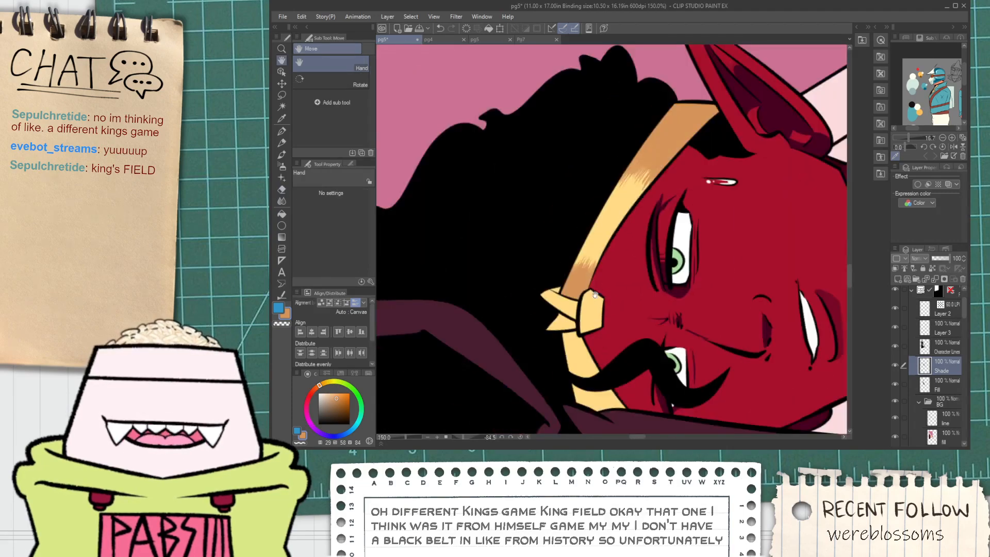
{"action": "scroll", "coordinate": [594, 295], "scroll_direction": "up", "scroll_amount": 5}
{"action": "key", "text": "p"}
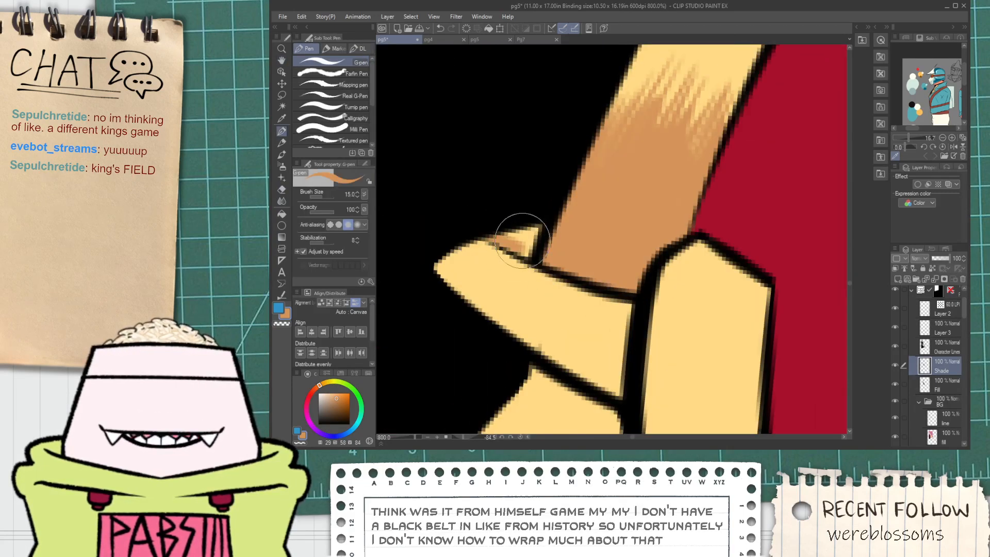
{"action": "key", "text": "h"}
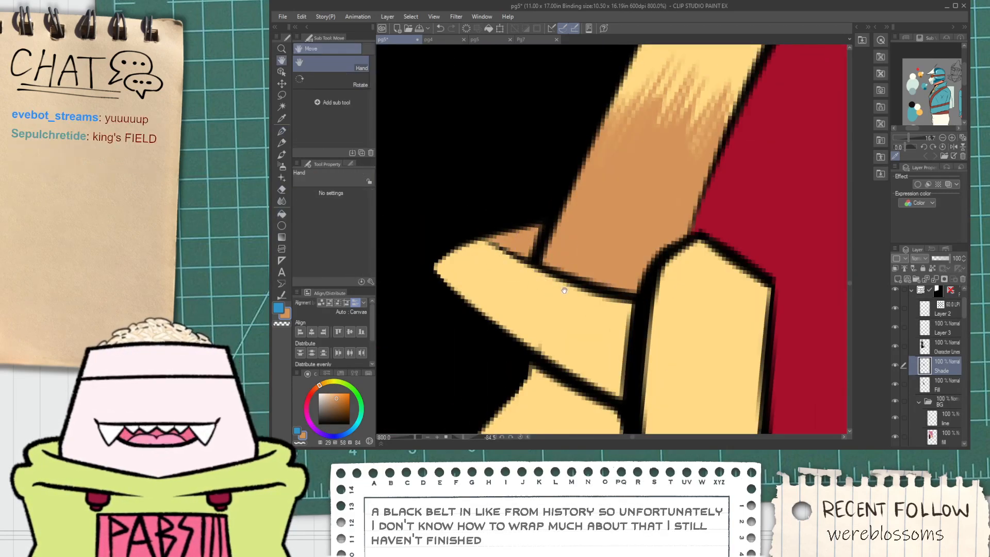
Draw a curved orange shadow across the knot's lower tail and colour the area beneath the upper tail orange.
{"action": "left_click_drag", "start_coordinate": [564, 290], "coordinate": [556, 213]}
{"action": "key", "text": "p"}
{"action": "left_click_drag", "start_coordinate": [455, 366], "coordinate": [594, 317]}
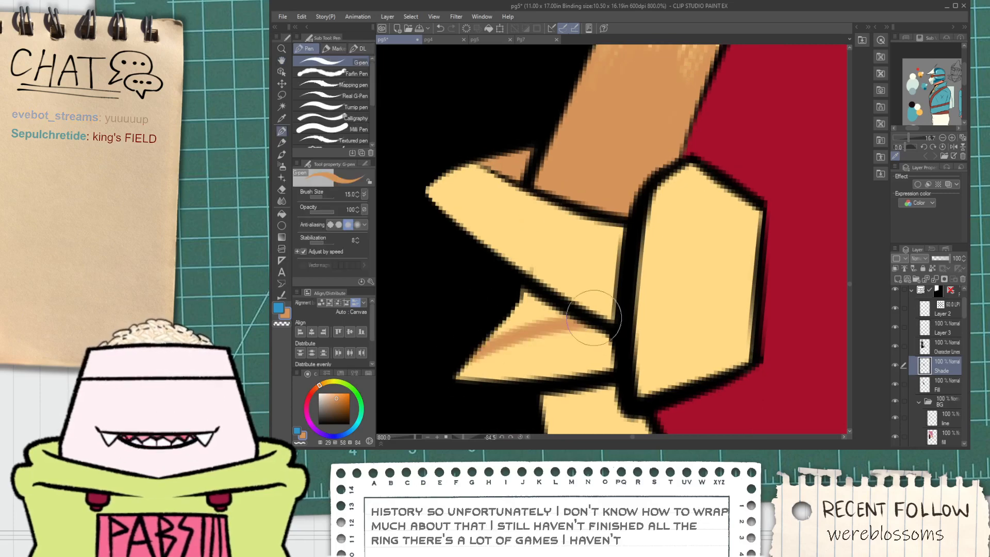
{"action": "scroll", "coordinate": [519, 294], "scroll_direction": "down", "scroll_amount": 2}
Shade the inner end of the knot's upper tail with orange, using short ragged strokes at the edge.
{"action": "key", "text": "h"}
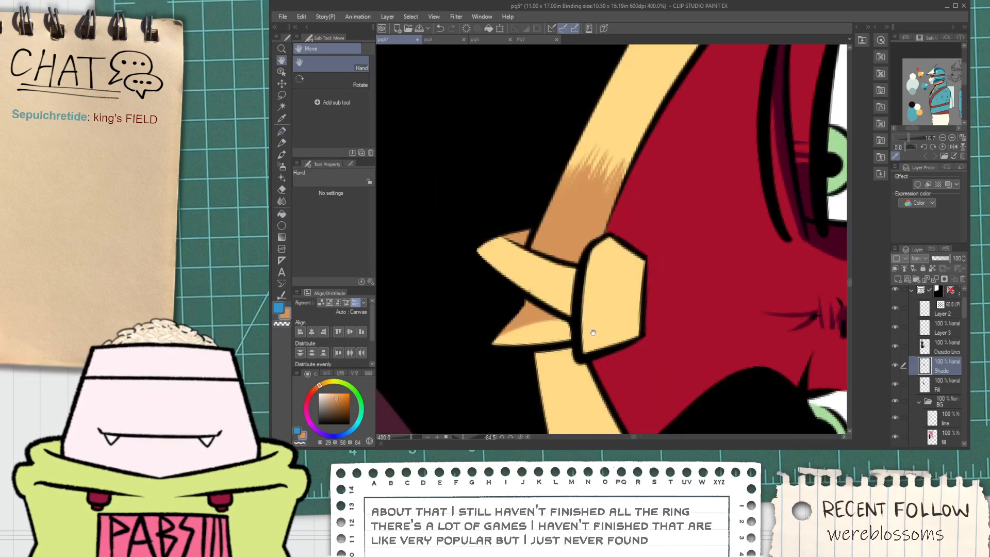
{"action": "scroll", "coordinate": [593, 332], "scroll_direction": "up", "scroll_amount": 3}
{"action": "key", "text": "p"}
{"action": "mouse_move", "coordinate": [503, 265]}
{"action": "left_mouse_down"}
{"action": "mouse_move", "coordinate": [556, 301]}
{"action": "mouse_move", "coordinate": [585, 305]}
{"action": "mouse_move", "coordinate": [570, 289]}
{"action": "mouse_move", "coordinate": [567, 248]}
{"action": "mouse_move", "coordinate": [580, 247]}
{"action": "mouse_move", "coordinate": [599, 289]}
{"action": "left_mouse_up"}
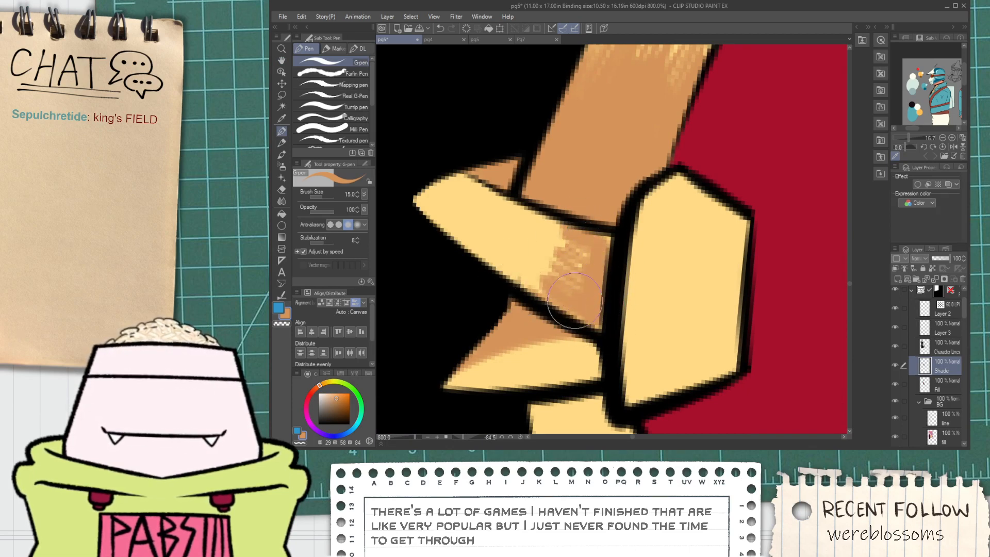
Shade the inner end of the knot's lower tail with short orange strokes.
{"action": "key", "text": "h"}
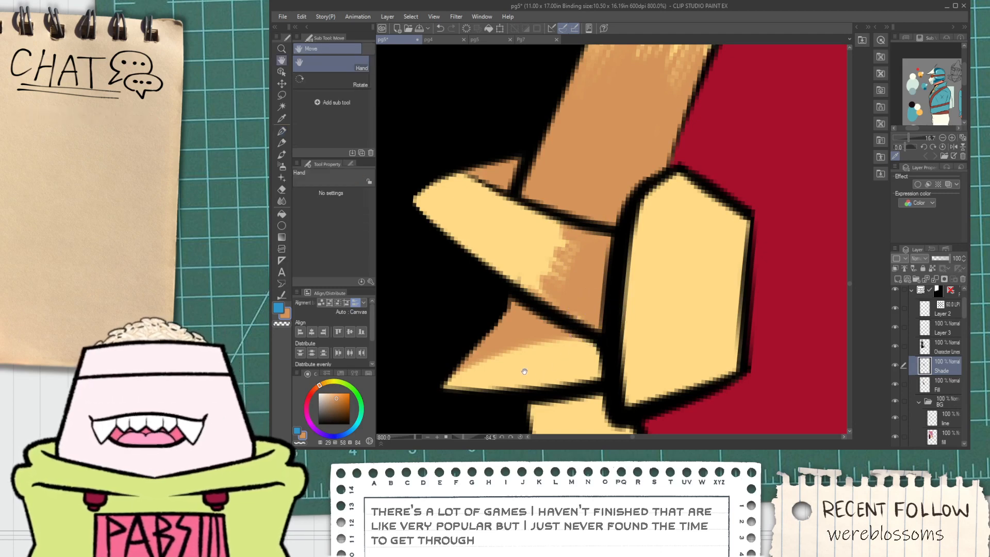
{"action": "mouse_move", "coordinate": [524, 371]}
{"action": "left_mouse_down"}
{"action": "mouse_move", "coordinate": [570, 317]}
{"action": "mouse_move", "coordinate": [641, 299]}
{"action": "mouse_move", "coordinate": [615, 323]}
{"action": "mouse_move", "coordinate": [634, 289]}
{"action": "mouse_move", "coordinate": [614, 297]}
{"action": "mouse_move", "coordinate": [642, 309]}
{"action": "left_mouse_up"}
{"action": "key", "text": "p"}
{"action": "scroll", "coordinate": [627, 302], "scroll_direction": "down", "scroll_amount": 2}
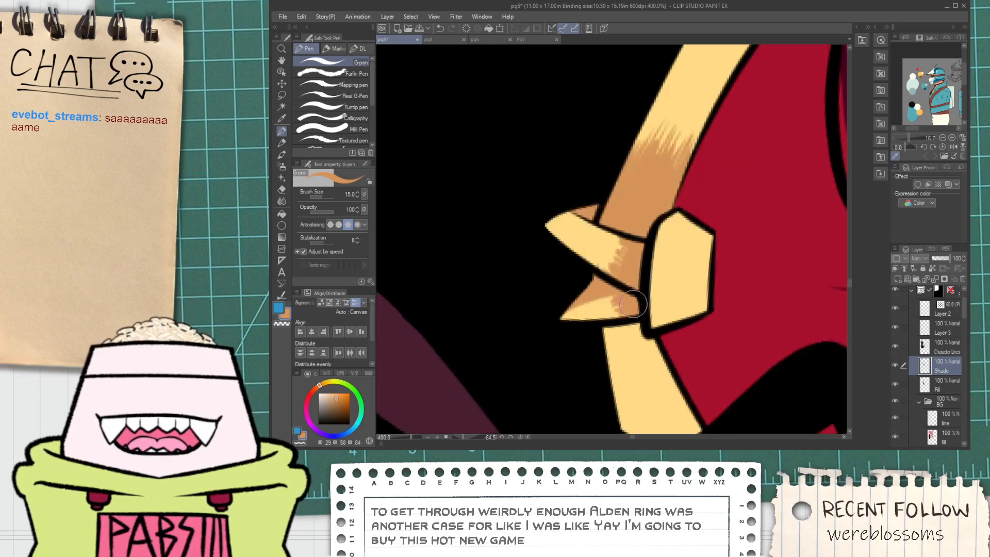
Hatch orange strokes up from the knot's lower end and shade along its face-side edge.
{"action": "key", "text": "space"}
{"action": "mouse_move", "coordinate": [654, 271]}
{"action": "left_mouse_down"}
{"action": "mouse_move", "coordinate": [613, 259]}
{"action": "mouse_move", "coordinate": [576, 285]}
{"action": "mouse_move", "coordinate": [602, 309]}
{"action": "mouse_move", "coordinate": [567, 325]}
{"action": "left_mouse_up"}
{"action": "scroll", "coordinate": [623, 255], "scroll_direction": "up", "scroll_amount": 2}
{"action": "scroll", "coordinate": [608, 282], "scroll_direction": "down", "scroll_amount": 2}
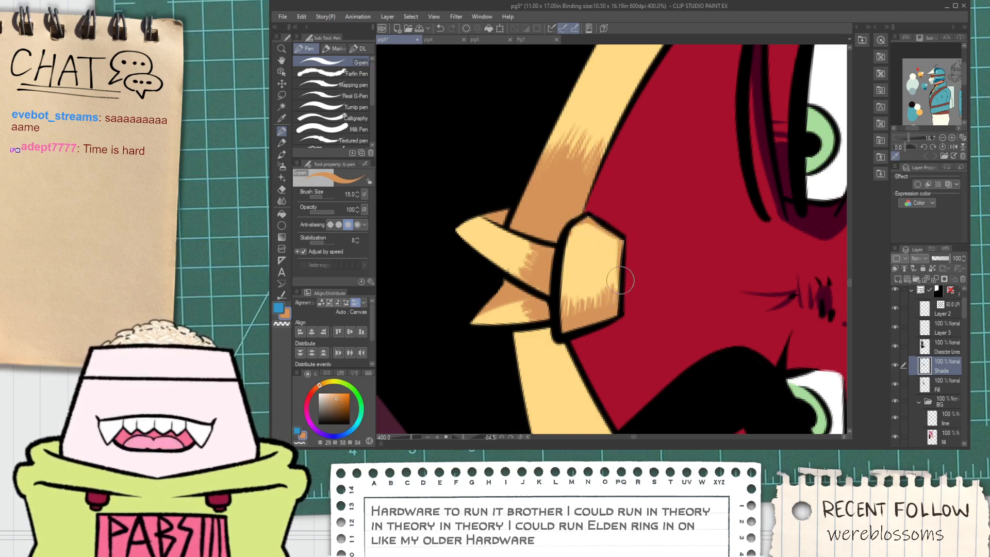
Hatch fine orange strokes across the headband segment just below the knot.
{"action": "scroll", "coordinate": [615, 303], "scroll_direction": "down", "scroll_amount": 2}
{"action": "left_click_drag", "start_coordinate": [615, 303], "coordinate": [596, 252]}
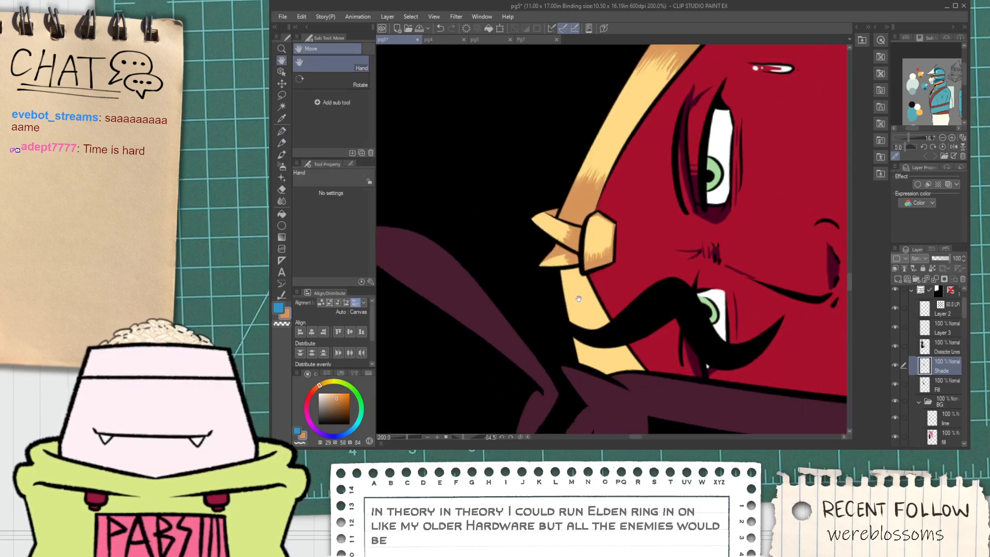
{"action": "scroll", "coordinate": [547, 285], "scroll_direction": "up", "scroll_amount": 4}
{"action": "mouse_move", "coordinate": [548, 232]}
{"action": "left_mouse_down"}
{"action": "mouse_move", "coordinate": [566, 302]}
{"action": "mouse_move", "coordinate": [579, 310]}
{"action": "left_mouse_up"}
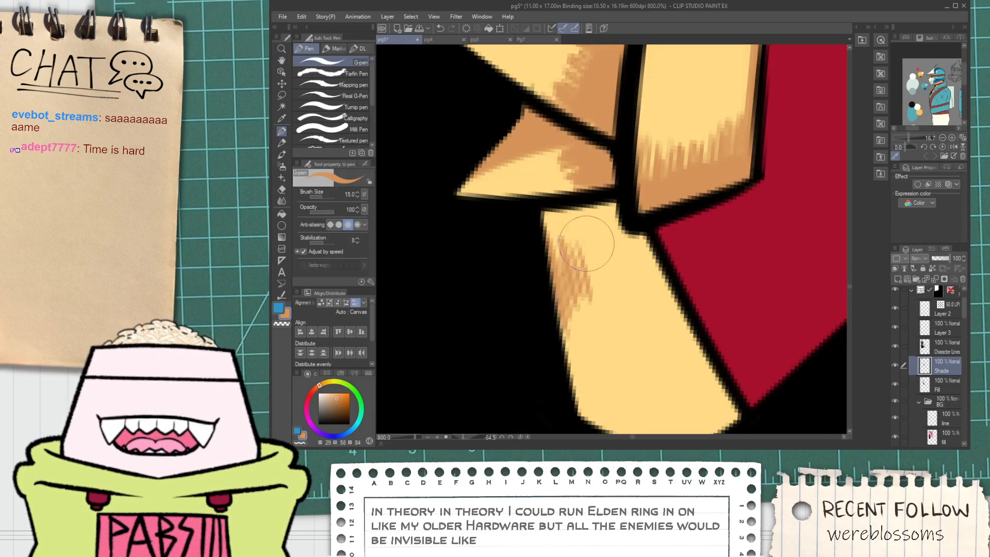
{"action": "mouse_move", "coordinate": [597, 247]}
{"action": "left_mouse_down"}
{"action": "mouse_move", "coordinate": [610, 290]}
{"action": "mouse_move", "coordinate": [626, 278]}
{"action": "mouse_move", "coordinate": [629, 232]}
{"action": "mouse_move", "coordinate": [662, 296]}
{"action": "mouse_move", "coordinate": [657, 264]}
{"action": "mouse_move", "coordinate": [638, 251]}
{"action": "mouse_move", "coordinate": [651, 299]}
{"action": "mouse_move", "coordinate": [598, 240]}
{"action": "left_mouse_up"}
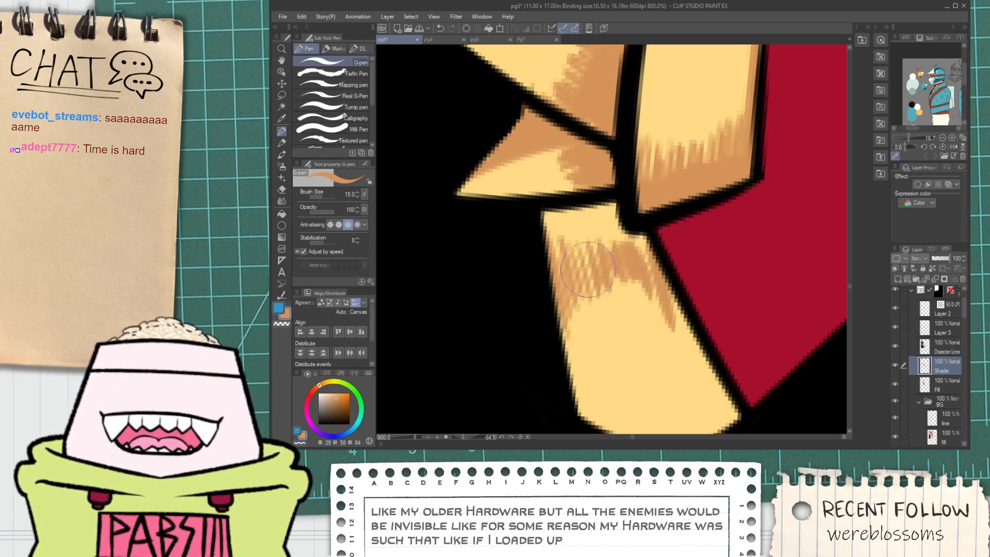
Fill the segment between the knot and the hatching with orange and paint over the remaining light gaps.
{"action": "key", "text": "g"}
{"action": "left_click", "coordinate": [590, 223]}
{"action": "left_click", "coordinate": [560, 238]}
{"action": "key", "text": "ctrl+z"}
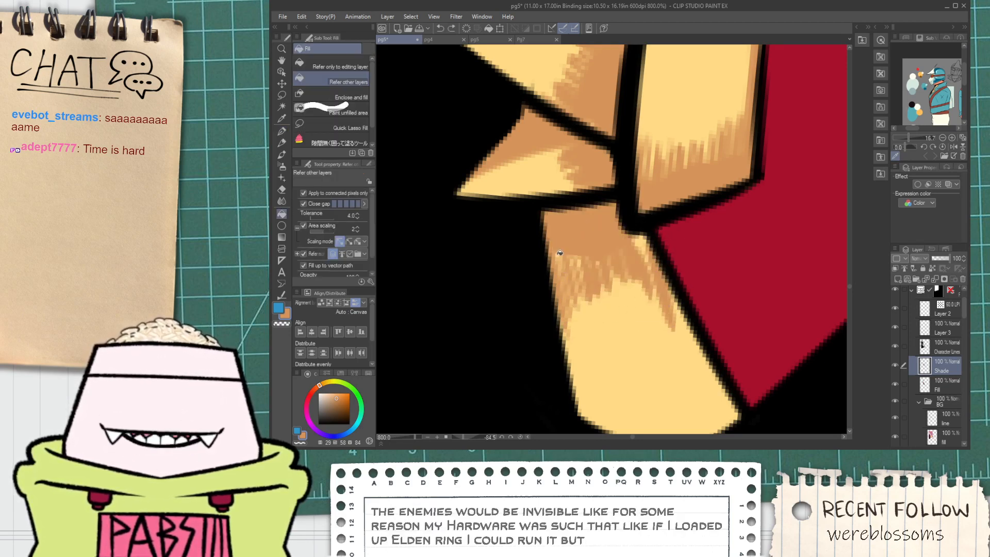
{"action": "key", "text": "p"}
{"action": "mouse_move", "coordinate": [542, 248]}
{"action": "left_mouse_down"}
{"action": "mouse_move", "coordinate": [565, 238]}
{"action": "mouse_move", "coordinate": [595, 286]}
{"action": "left_mouse_up"}
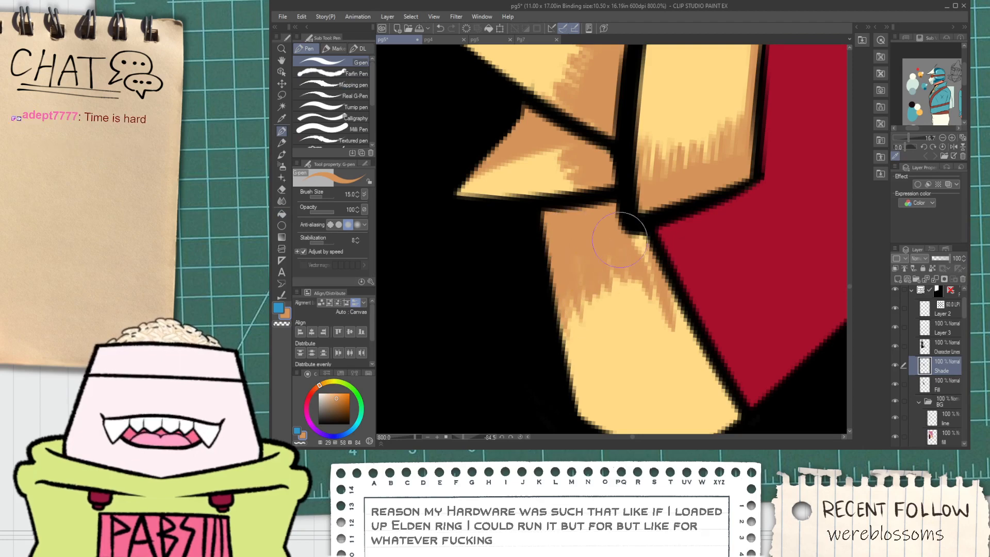
Add longer orange strokes to the ragged shadow edge on the headband segment below the knot.
{"action": "scroll", "coordinate": [647, 240], "scroll_direction": "down", "scroll_amount": 5}
{"action": "left_click_drag", "start_coordinate": [634, 261], "coordinate": [670, 300]}
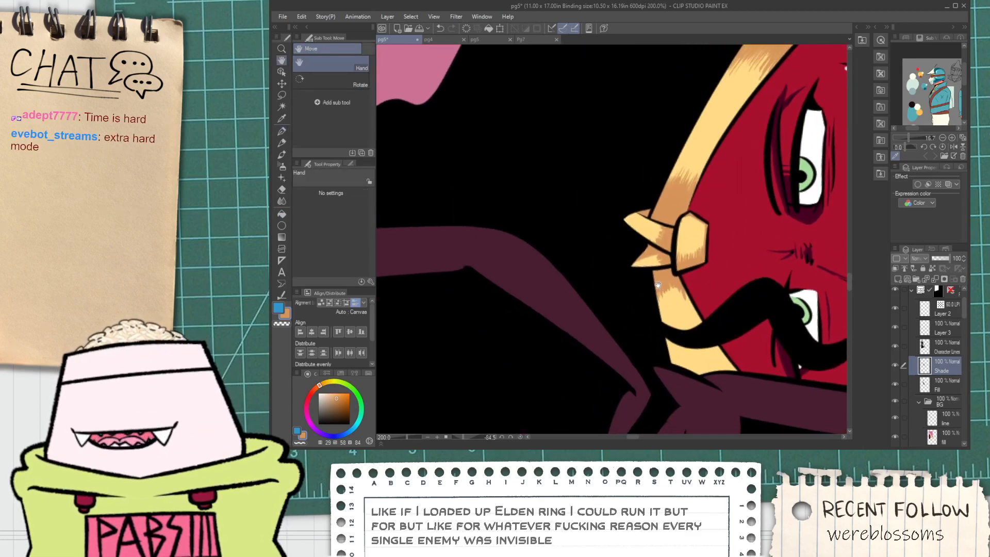
{"action": "scroll", "coordinate": [658, 285], "scroll_direction": "up", "scroll_amount": 2}
{"action": "scroll", "coordinate": [677, 277], "scroll_direction": "up", "scroll_amount": 2}
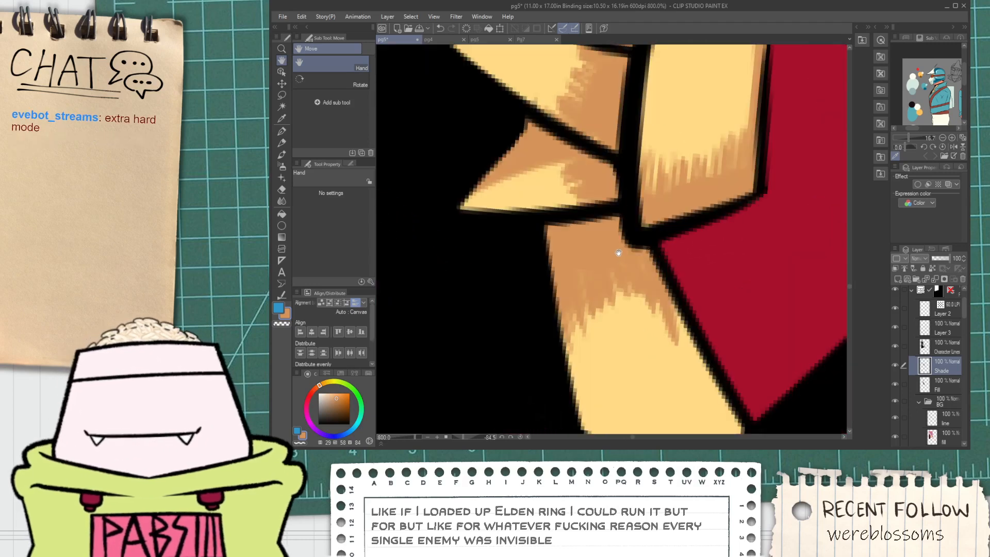
{"action": "key", "text": "p"}
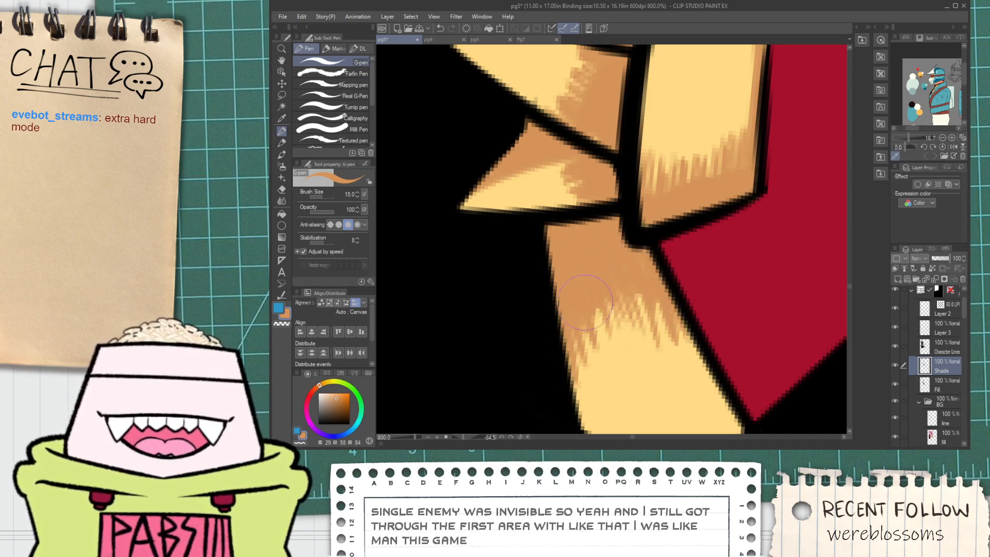
Paint a curved orange shadow on the headband piece beyond the black hair strand, following the strand's edge.
{"action": "scroll", "coordinate": [593, 315], "scroll_direction": "down", "scroll_amount": 7}
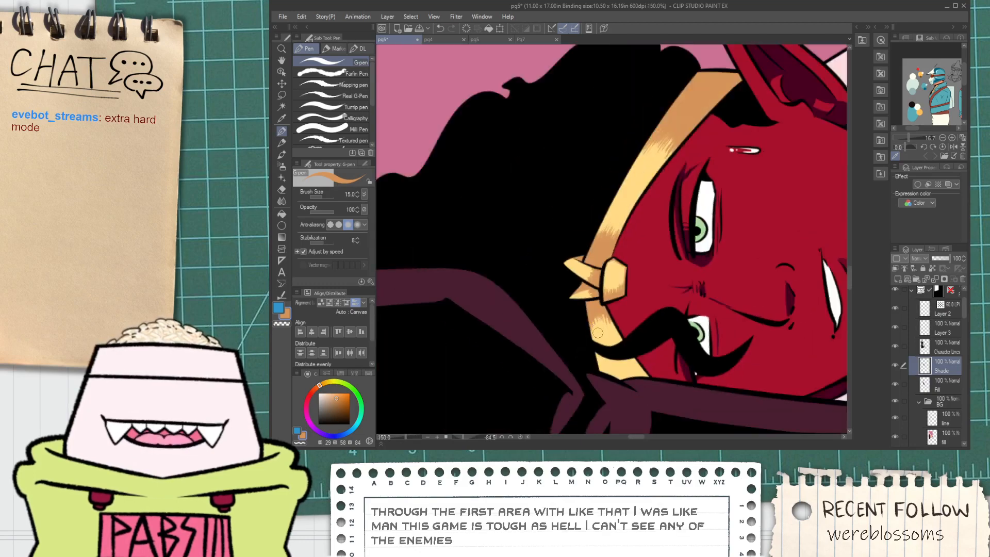
{"action": "left_click_drag", "start_coordinate": [593, 315], "coordinate": [568, 287]}
{"action": "scroll", "coordinate": [571, 310], "scroll_direction": "up", "scroll_amount": 3}
{"action": "mouse_move", "coordinate": [552, 322]}
{"action": "left_mouse_down"}
{"action": "mouse_move", "coordinate": [564, 339]}
{"action": "mouse_move", "coordinate": [636, 350]}
{"action": "mouse_move", "coordinate": [607, 345]}
{"action": "mouse_move", "coordinate": [621, 356]}
{"action": "mouse_move", "coordinate": [644, 348]}
{"action": "mouse_move", "coordinate": [616, 359]}
{"action": "mouse_move", "coordinate": [647, 355]}
{"action": "mouse_move", "coordinate": [645, 346]}
{"action": "mouse_move", "coordinate": [605, 361]}
{"action": "mouse_move", "coordinate": [665, 345]}
{"action": "mouse_move", "coordinate": [665, 363]}
{"action": "mouse_move", "coordinate": [661, 346]}
{"action": "mouse_move", "coordinate": [684, 349]}
{"action": "left_mouse_up"}
{"action": "scroll", "coordinate": [645, 346], "scroll_direction": "up", "scroll_amount": 2}
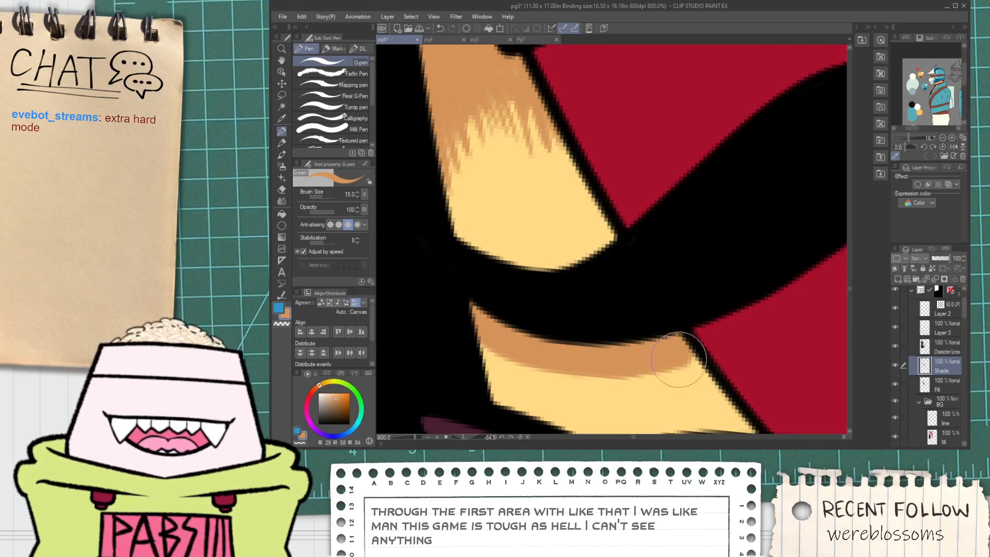
Fill the rest of the headband piece beyond the hair strand with orange.
{"action": "scroll", "coordinate": [685, 357], "scroll_direction": "down", "scroll_amount": 4}
{"action": "scroll", "coordinate": [618, 378], "scroll_direction": "down", "scroll_amount": 2}
{"action": "left_click_drag", "start_coordinate": [618, 378], "coordinate": [578, 330]}
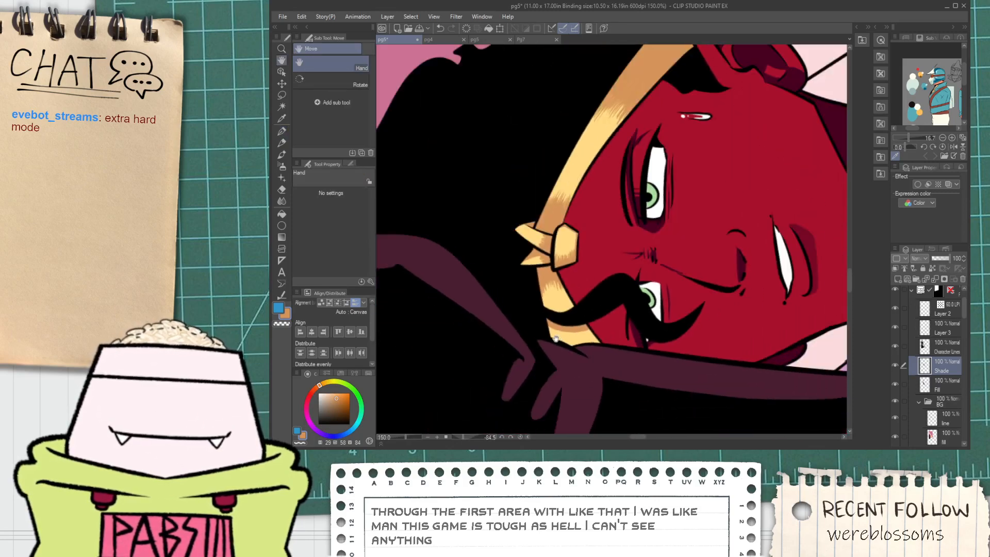
{"action": "scroll", "coordinate": [582, 324], "scroll_direction": "up", "scroll_amount": 4}
{"action": "key", "text": "g"}
{"action": "left_click", "coordinate": [586, 341]}
{"action": "scroll", "coordinate": [587, 341], "scroll_direction": "down", "scroll_amount": 2}
{"action": "scroll", "coordinate": [586, 340], "scroll_direction": "down", "scroll_amount": 4}
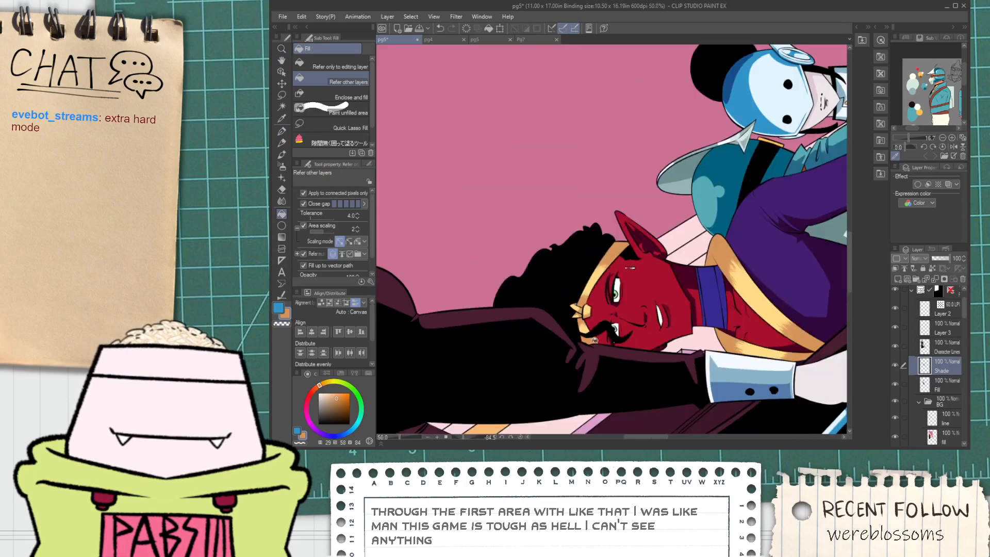
{"action": "left_click_drag", "start_coordinate": [681, 273], "coordinate": [675, 291]}
{"action": "scroll", "coordinate": [675, 291], "scroll_direction": "up", "scroll_amount": 1}
{"action": "left_click", "coordinate": [675, 291], "text": "alt"}
{"action": "key", "text": "h"}
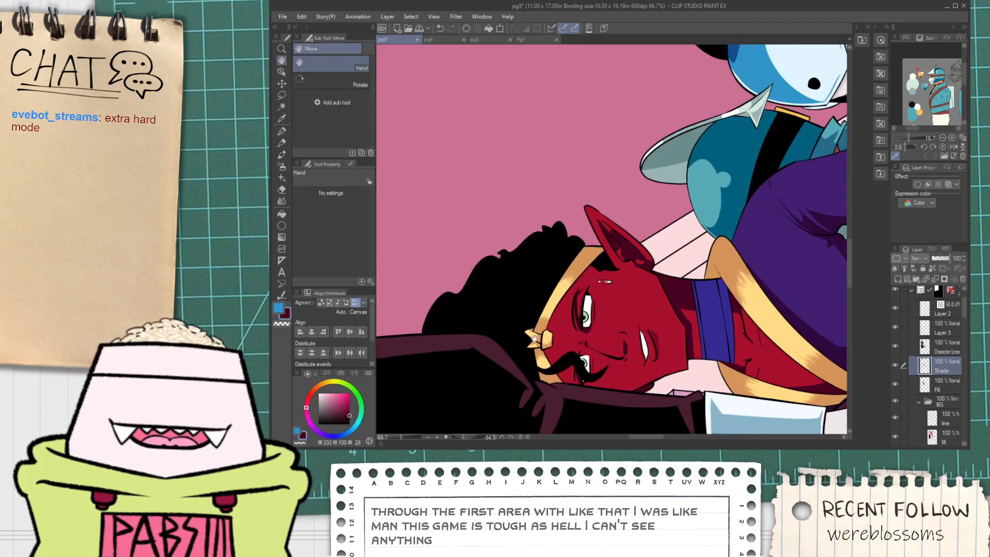
Sample the headband's orange, outline a curved shadow where the segment below the knot meets the hair strand, and fill it.
{"action": "scroll", "coordinate": [574, 363], "scroll_direction": "up", "scroll_amount": 4}
{"action": "left_click", "coordinate": [523, 349], "text": "alt"}
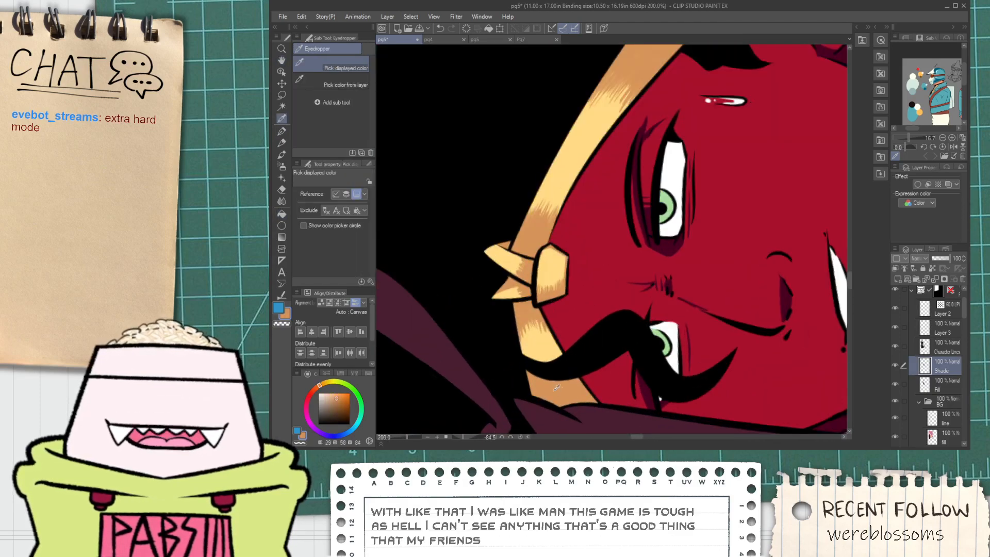
{"action": "key", "text": "p"}
{"action": "scroll", "coordinate": [515, 341], "scroll_direction": "up", "scroll_amount": 4}
{"action": "left_click_drag", "start_coordinate": [511, 332], "coordinate": [675, 333]}
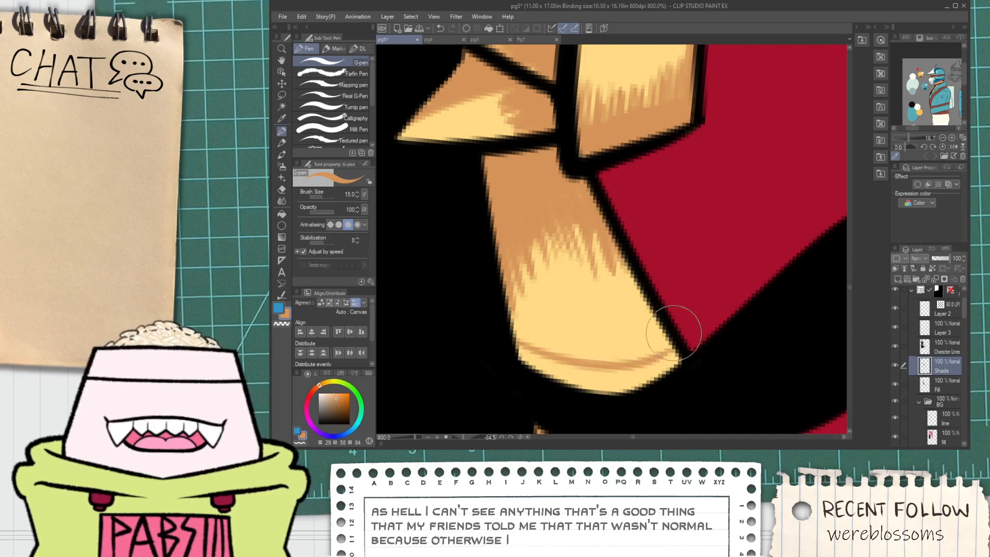
{"action": "key", "text": "g"}
{"action": "left_click", "coordinate": [624, 380]}
Sample the dark maroon shadow colour and paint a filled shadow on the forehead along the black hair strand's knot-facing edge.
{"action": "scroll", "coordinate": [582, 354], "scroll_direction": "down", "scroll_amount": 2}
{"action": "scroll", "coordinate": [582, 353], "scroll_direction": "down", "scroll_amount": 3}
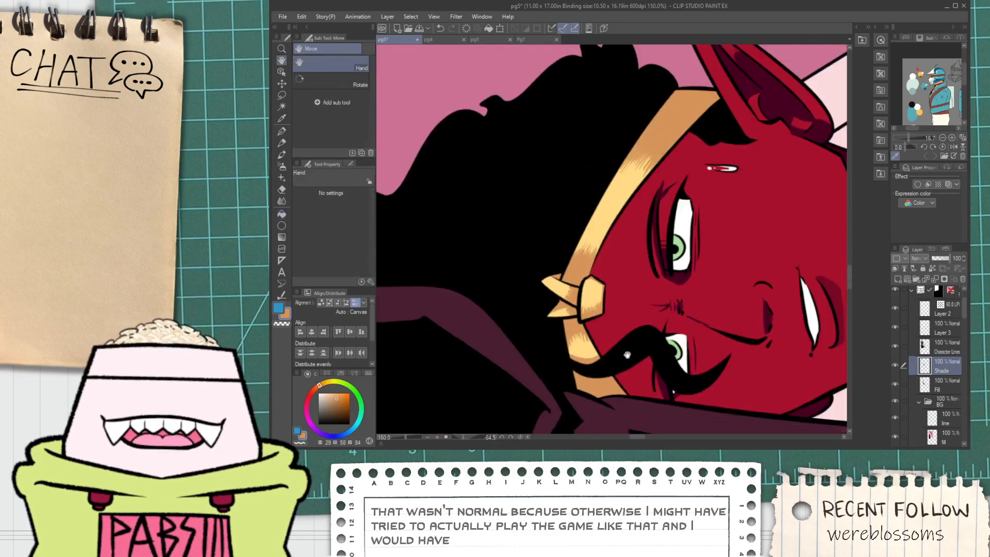
{"action": "key", "text": "i"}
{"action": "left_click", "coordinate": [729, 295]}
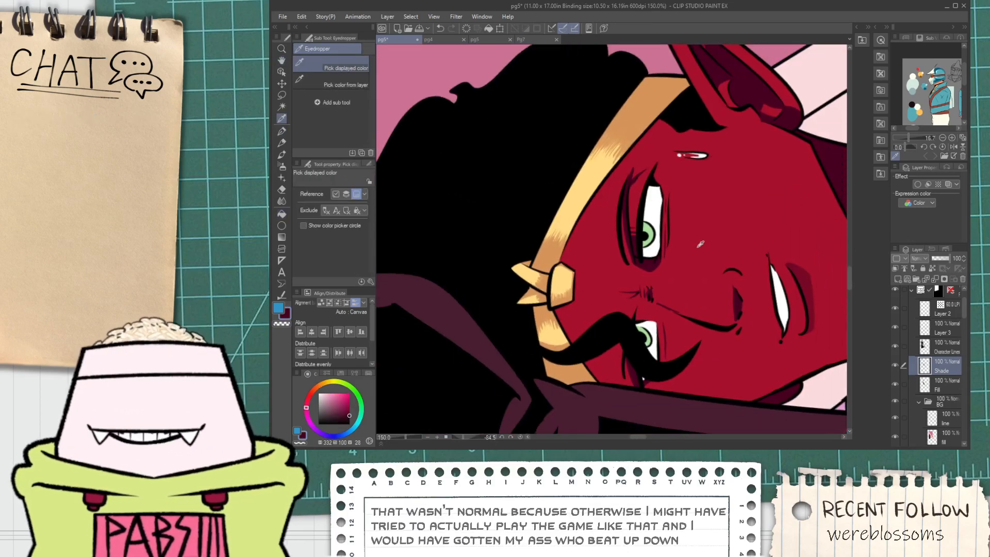
{"action": "key", "text": "h"}
{"action": "scroll", "coordinate": [724, 405], "scroll_direction": "up", "scroll_amount": 2}
{"action": "scroll", "coordinate": [532, 293], "scroll_direction": "up", "scroll_amount": 3}
{"action": "key", "text": "p"}
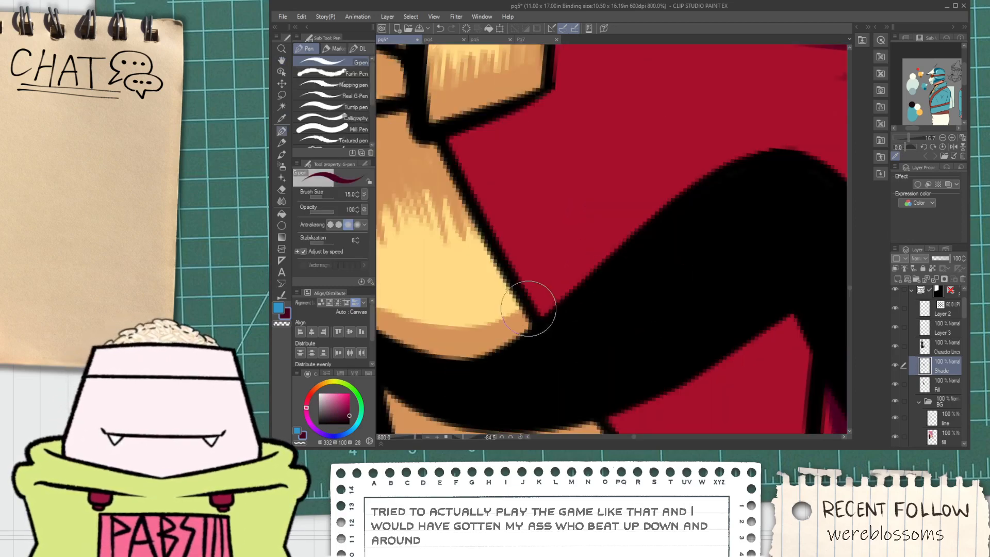
{"action": "left_click_drag", "start_coordinate": [537, 302], "coordinate": [776, 135]}
{"action": "key", "text": "g"}
{"action": "left_click", "coordinate": [592, 261]}
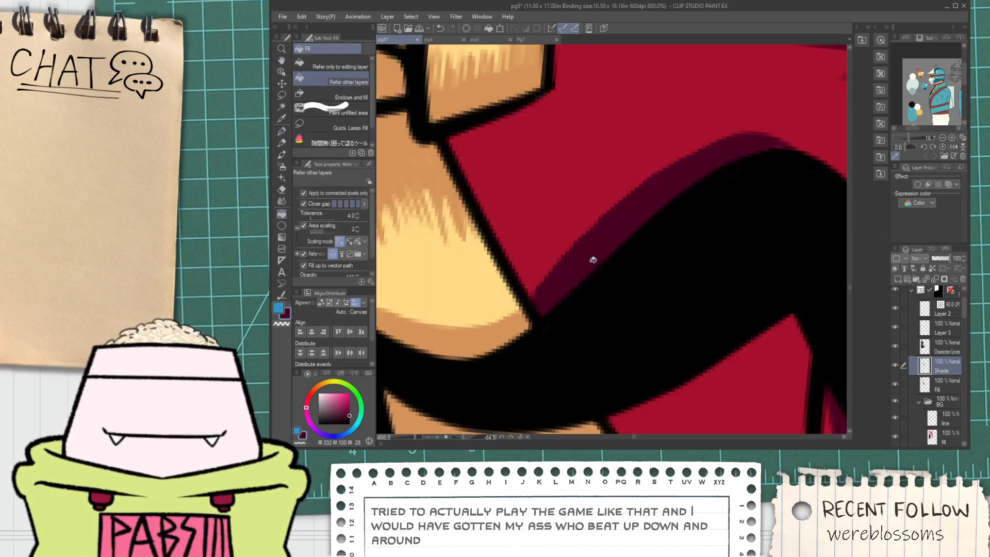
{"action": "key", "text": "p"}
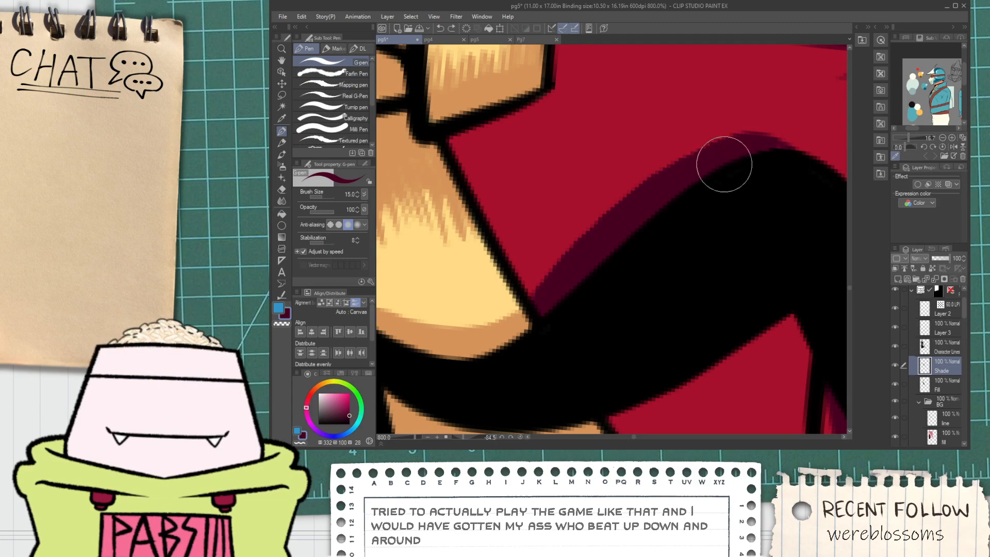
{"action": "scroll", "coordinate": [771, 151], "scroll_direction": "down", "scroll_amount": 3}
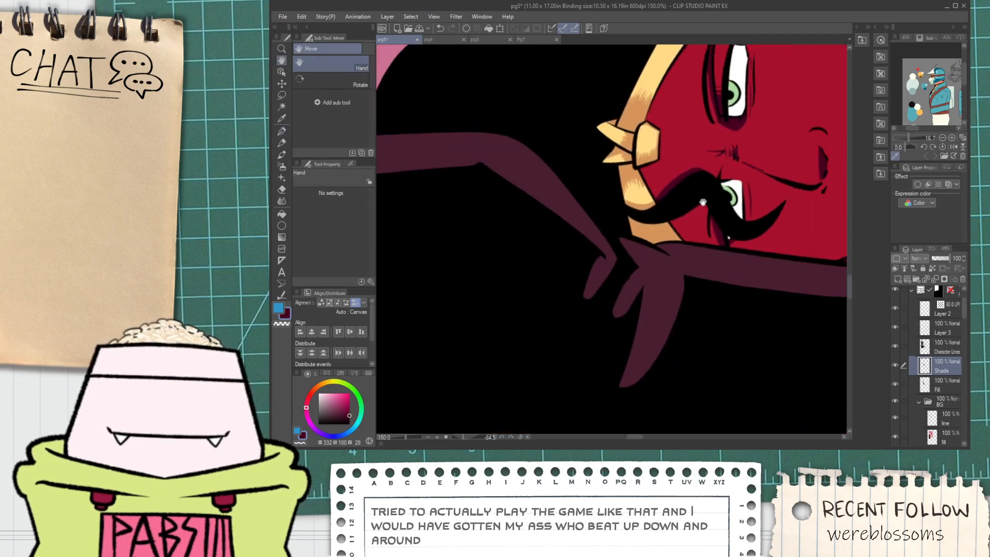
{"action": "scroll", "coordinate": [722, 279], "scroll_direction": "up", "scroll_amount": 2}
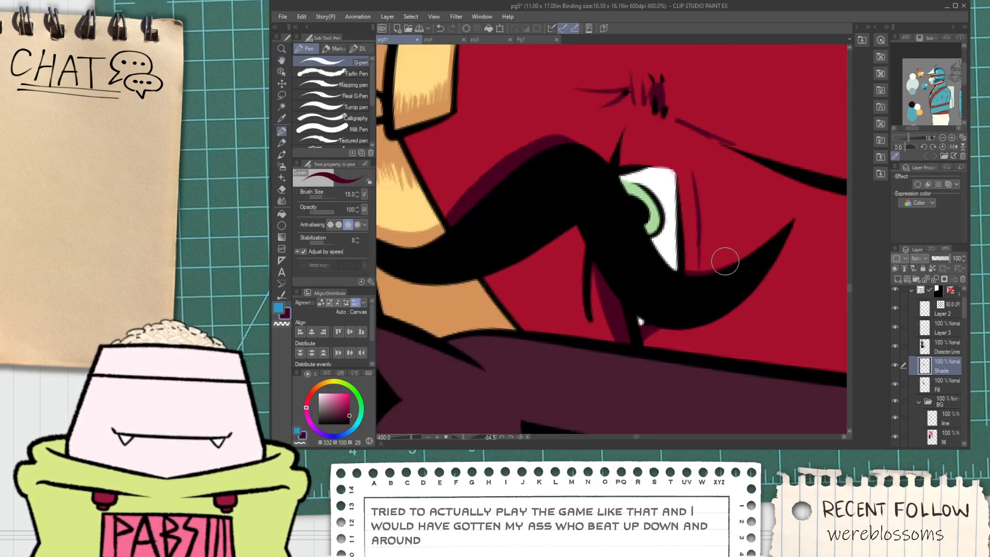
{"action": "scroll", "coordinate": [716, 273], "scroll_direction": "down", "scroll_amount": 5}
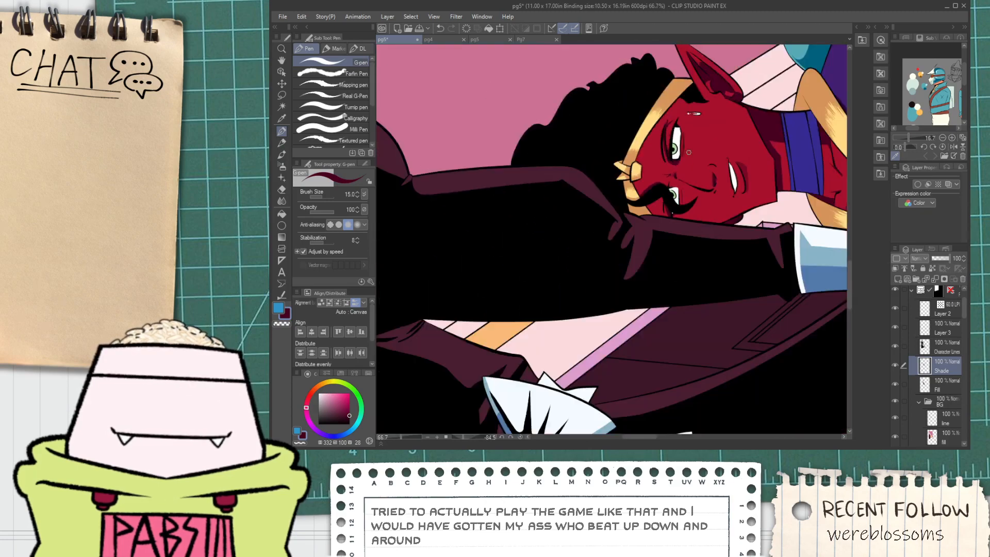
Sample the white of the eye beside the black hair strand for the pen.
{"action": "key", "text": "space"}
{"action": "scroll", "coordinate": [617, 329], "scroll_direction": "up", "scroll_amount": 5}
{"action": "left_click", "coordinate": [618, 326], "text": "alt"}
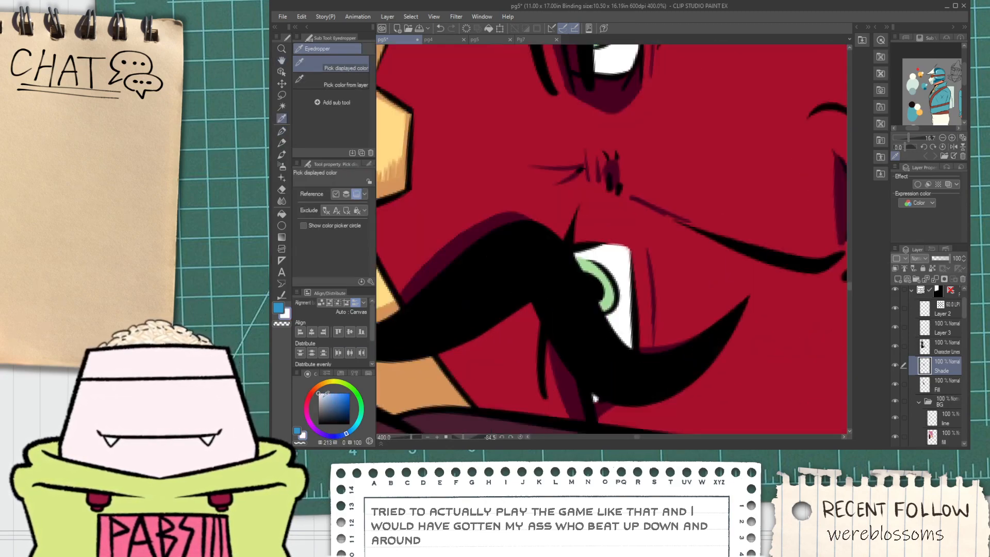
{"action": "scroll", "coordinate": [596, 350], "scroll_direction": "up", "scroll_amount": 2}
{"action": "key", "text": "p"}
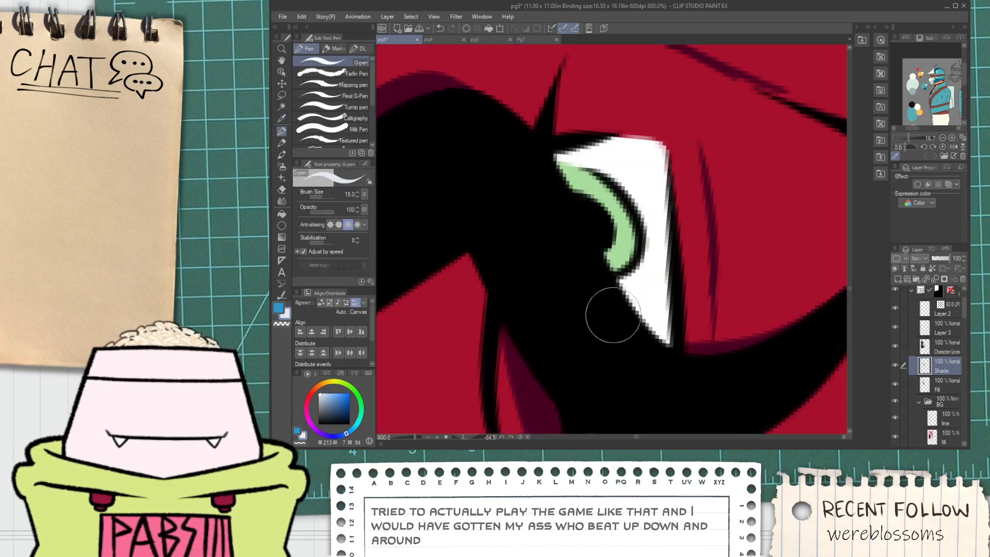
{"action": "scroll", "coordinate": [648, 322], "scroll_direction": "down", "scroll_amount": 6}
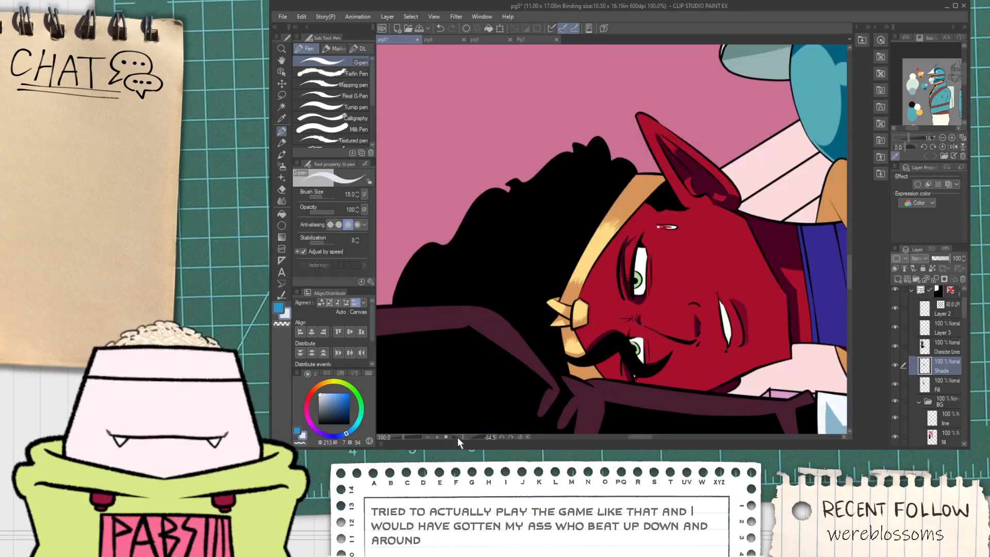
Reset the canvas rotation and sample the dark maroon shadow colour for shading the red arm.
{"action": "scroll", "coordinate": [514, 432], "scroll_direction": "down", "scroll_amount": 4}
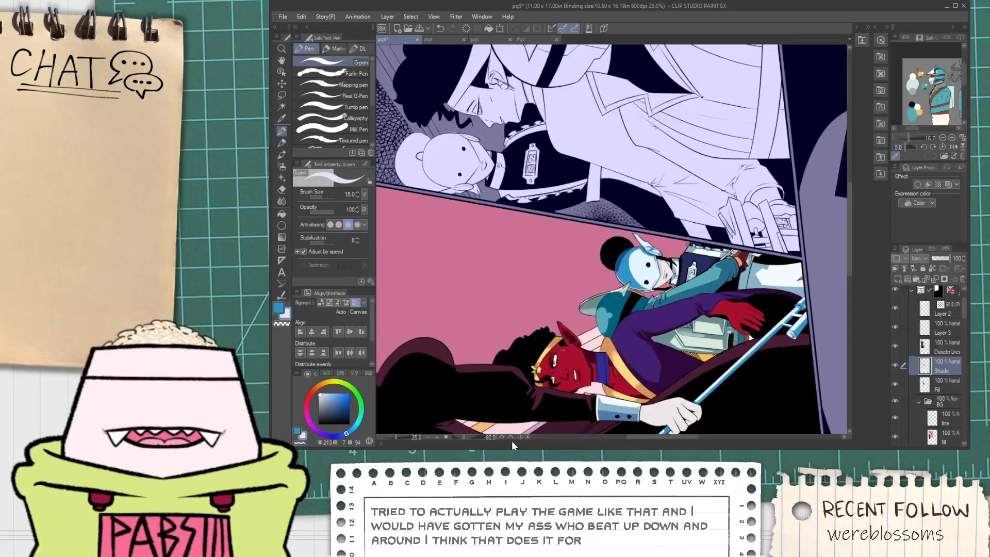
{"action": "left_click", "coordinate": [520, 438]}
{"action": "left_click_drag", "start_coordinate": [550, 380], "coordinate": [543, 287]}
{"action": "scroll", "coordinate": [495, 222], "scroll_direction": "up", "scroll_amount": 2}
{"action": "left_click", "coordinate": [491, 212], "text": "alt"}
{"action": "scroll", "coordinate": [492, 213], "scroll_direction": "down", "scroll_amount": 2}
Outline a shadow in the pointed notch where the red wrist enters the purple sleeve and fill it with dark maroon.
{"action": "scroll", "coordinate": [544, 268], "scroll_direction": "up", "scroll_amount": 5}
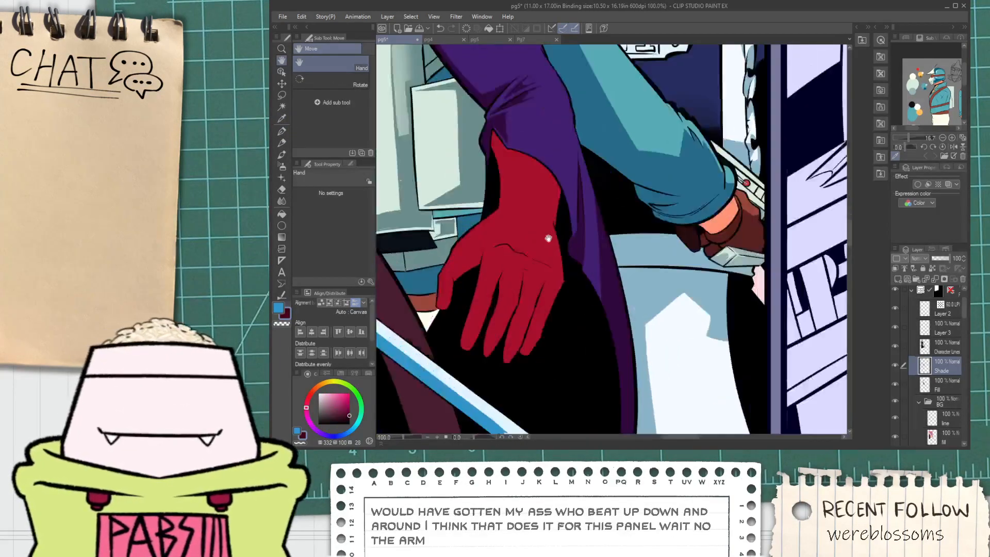
{"action": "left_click_drag", "start_coordinate": [548, 238], "coordinate": [545, 186]}
{"action": "key", "text": "p"}
{"action": "scroll", "coordinate": [464, 160], "scroll_direction": "up", "scroll_amount": 7}
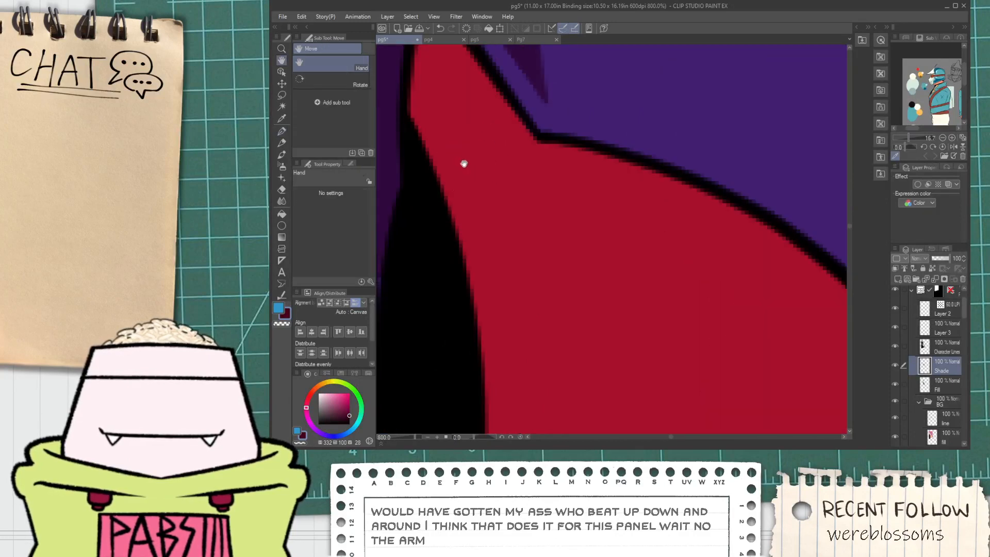
{"action": "mouse_move", "coordinate": [439, 316]}
{"action": "left_mouse_down"}
{"action": "mouse_move", "coordinate": [517, 286]}
{"action": "mouse_move", "coordinate": [549, 293]}
{"action": "left_mouse_up"}
{"action": "key", "text": "ctrl+z"}
{"action": "mouse_move", "coordinate": [451, 344]}
{"action": "left_mouse_down"}
{"action": "mouse_move", "coordinate": [462, 285]}
{"action": "mouse_move", "coordinate": [561, 286]}
{"action": "left_mouse_up"}
{"action": "key", "text": "g"}
{"action": "left_click", "coordinate": [493, 257]}
{"action": "key", "text": "e"}
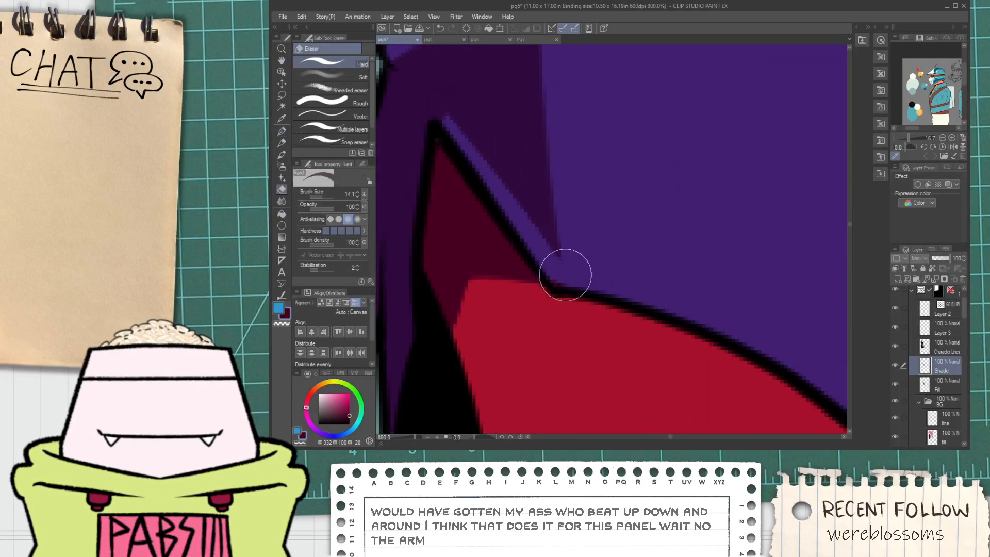
{"action": "scroll", "coordinate": [559, 283], "scroll_direction": "down", "scroll_amount": 5}
Outline and fill a dark maroon shadow on the wrist along the curved edge of the purple sleeve.
{"action": "key", "text": "p"}
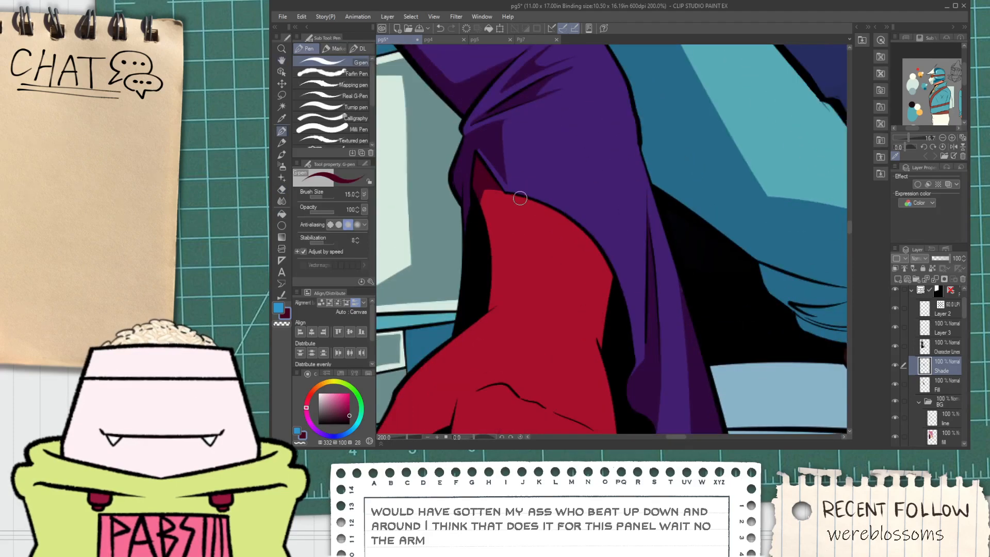
{"action": "key", "text": "g"}
{"action": "left_click", "coordinate": [588, 272]}
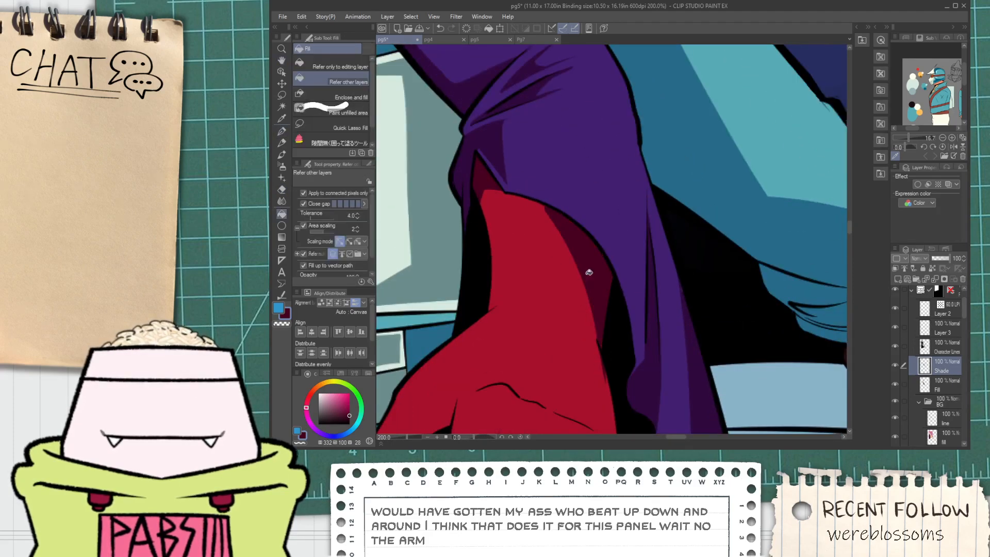
{"action": "scroll", "coordinate": [596, 318], "scroll_direction": "down", "scroll_amount": 1}
{"action": "key", "text": "e"}
{"action": "scroll", "coordinate": [608, 376], "scroll_direction": "down", "scroll_amount": 3}
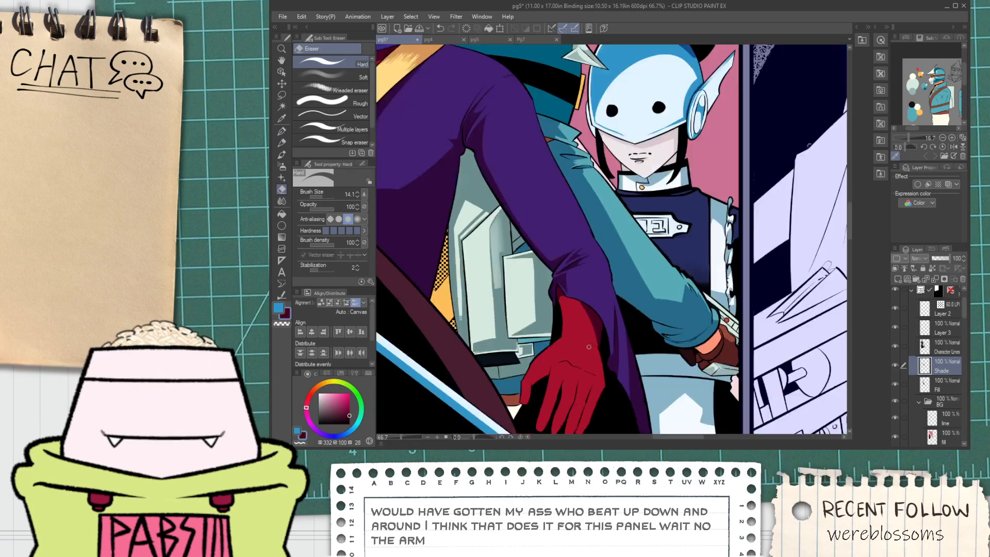
Outline a shadow along the thumb's inner edge up to the index finger and fill it with dark maroon.
{"action": "scroll", "coordinate": [520, 306], "scroll_direction": "up", "scroll_amount": 6}
{"action": "mouse_move", "coordinate": [559, 387]}
{"action": "left_mouse_down"}
{"action": "mouse_move", "coordinate": [533, 303]}
{"action": "mouse_move", "coordinate": [609, 208]}
{"action": "left_mouse_up"}
{"action": "key", "text": "p"}
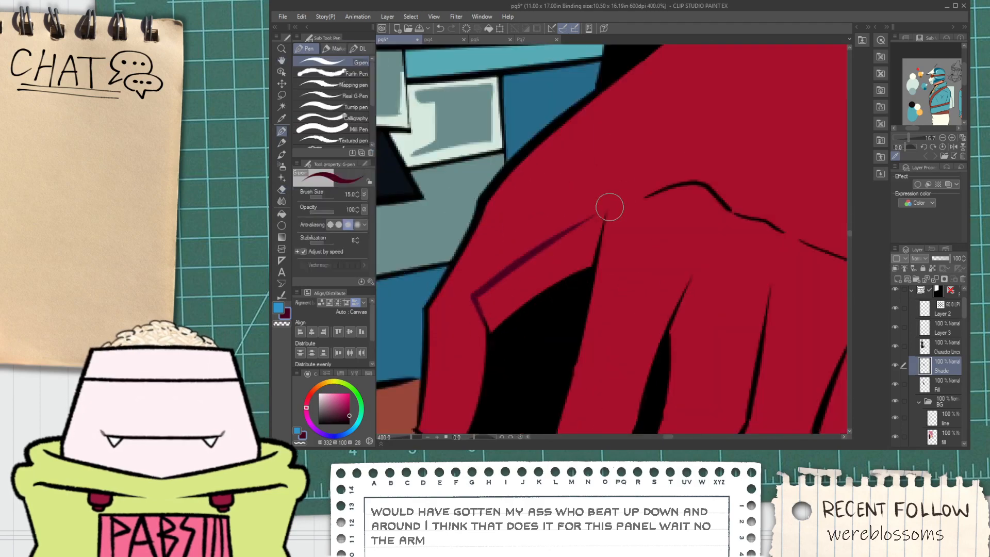
{"action": "key", "text": "g"}
{"action": "left_click", "coordinate": [579, 250]}
{"action": "scroll", "coordinate": [599, 258], "scroll_direction": "down", "scroll_amount": 3}
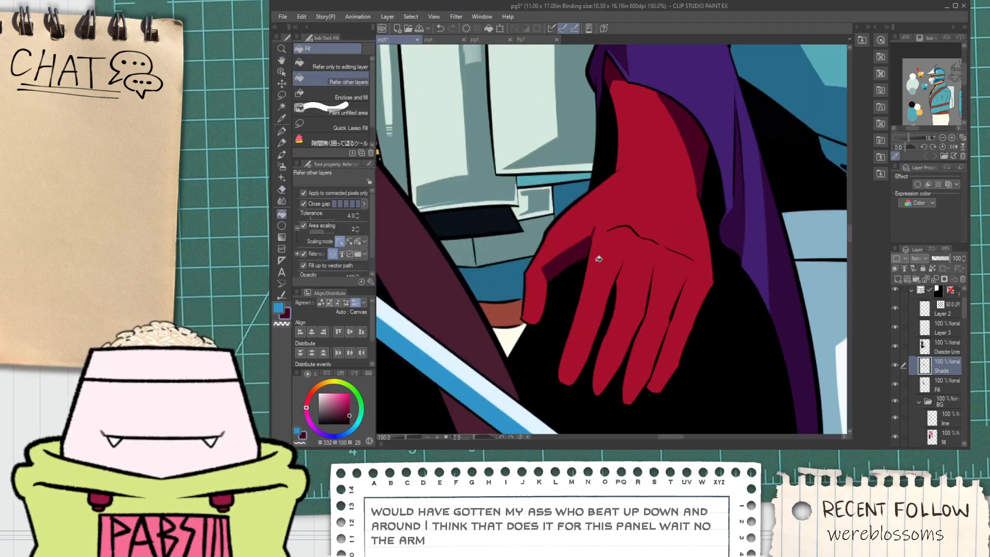
Paint a dark maroon shadow along the middle finger's edge facing the index finger, undoing a faulty stroke.
{"action": "left_click_drag", "start_coordinate": [608, 335], "coordinate": [586, 311]}
{"action": "scroll", "coordinate": [586, 311], "scroll_direction": "up", "scroll_amount": 5}
{"action": "key", "text": "p"}
{"action": "scroll", "coordinate": [633, 244], "scroll_direction": "down", "scroll_amount": 2}
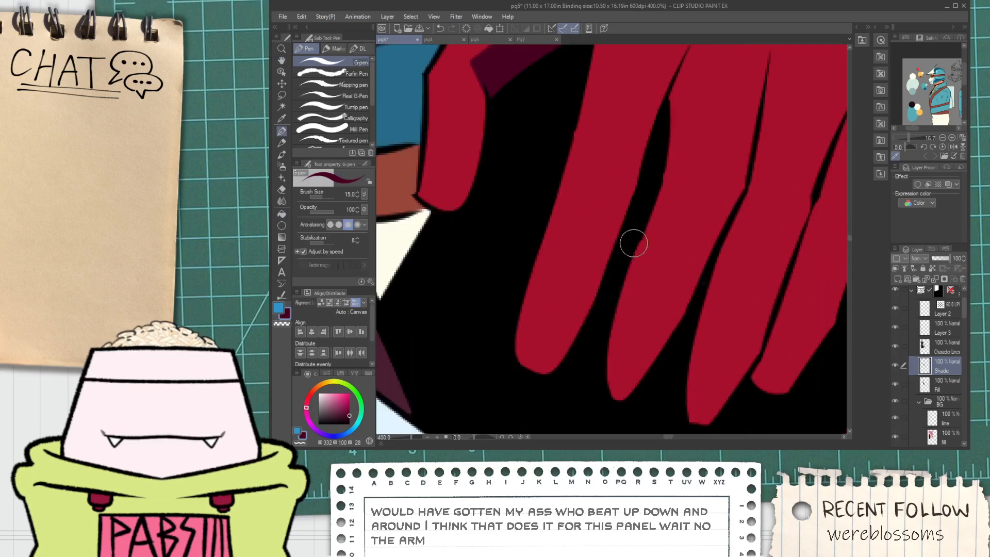
{"action": "scroll", "coordinate": [660, 157], "scroll_direction": "down", "scroll_amount": 3}
{"action": "scroll", "coordinate": [657, 141], "scroll_direction": "up", "scroll_amount": 3}
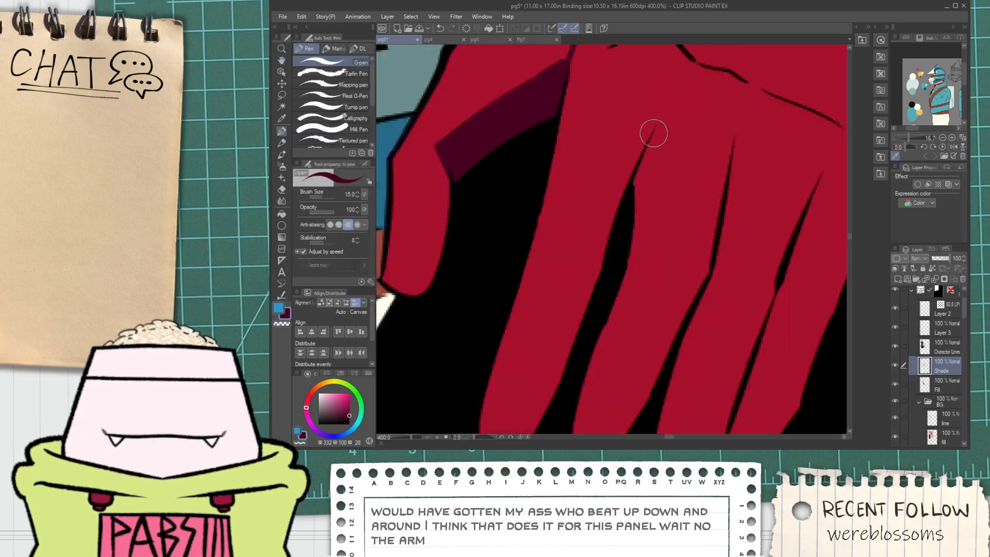
{"action": "left_click_drag", "start_coordinate": [653, 133], "coordinate": [623, 269]}
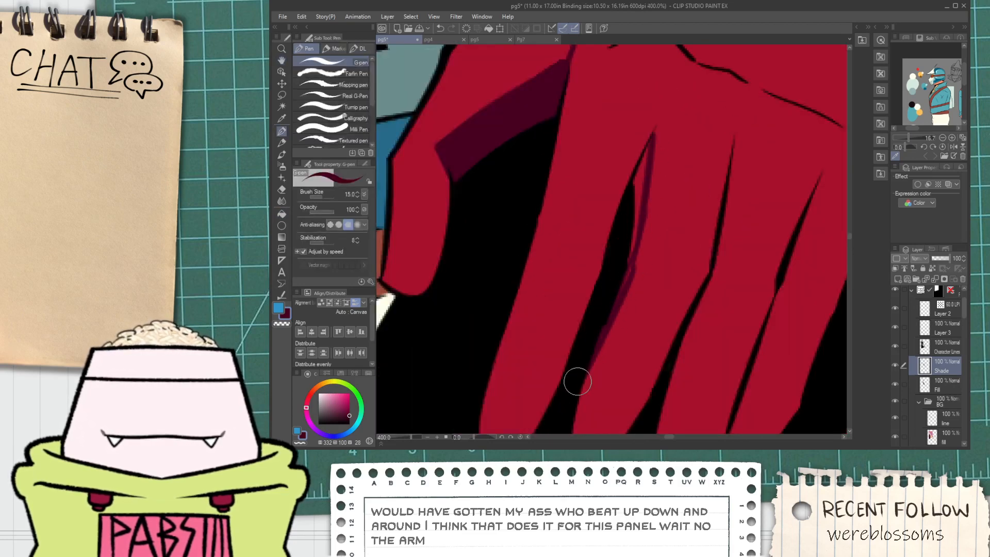
{"action": "key", "text": "ctrl+z"}
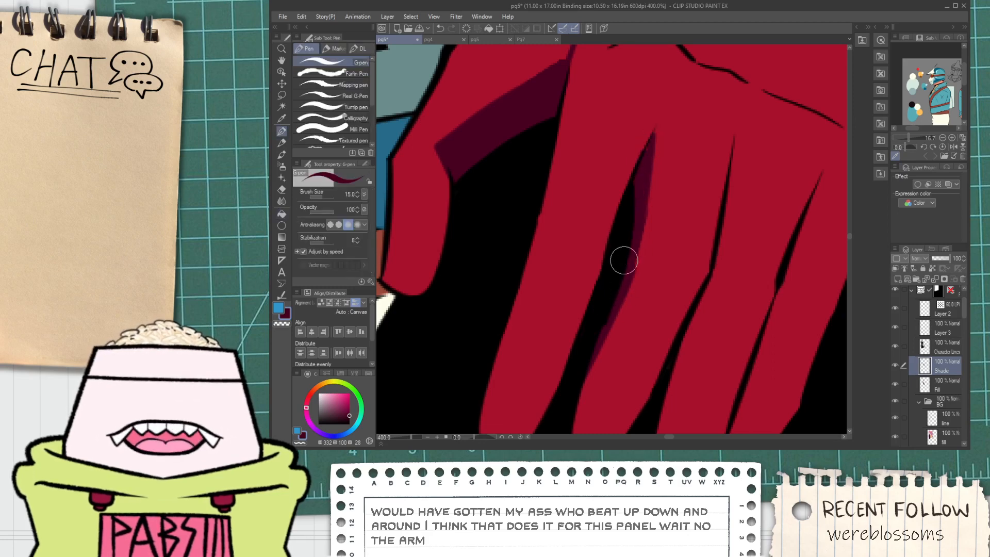
Outline a dark maroon shadow down the ring finger along its edge facing the middle finger, reaching the fingertip.
{"action": "scroll", "coordinate": [634, 213], "scroll_direction": "down", "scroll_amount": 2}
{"action": "mouse_move", "coordinate": [666, 280]}
{"action": "left_mouse_down"}
{"action": "mouse_move", "coordinate": [567, 282]}
{"action": "mouse_move", "coordinate": [585, 321]}
{"action": "mouse_move", "coordinate": [525, 329]}
{"action": "left_mouse_up"}
{"action": "scroll", "coordinate": [537, 309], "scroll_direction": "up", "scroll_amount": 2}
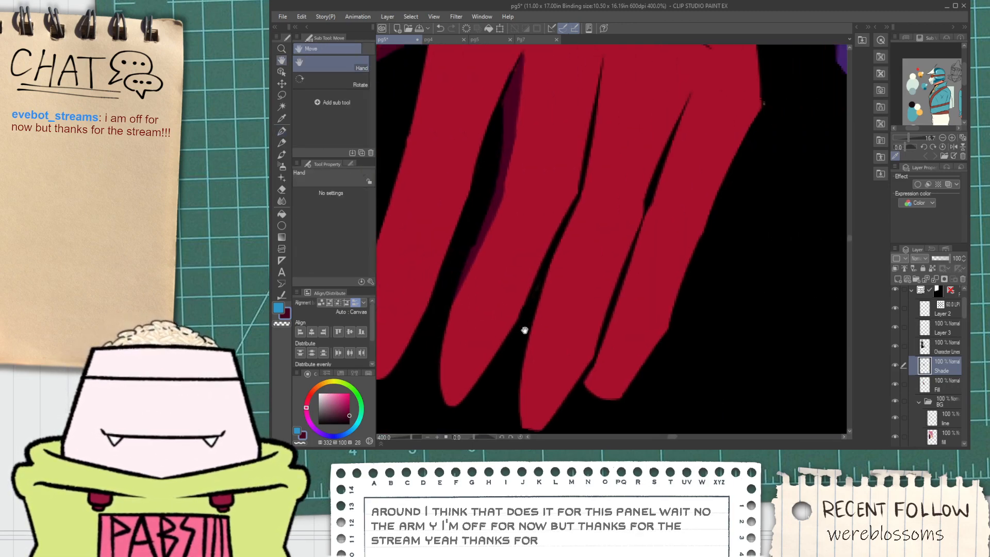
{"action": "scroll", "coordinate": [520, 331], "scroll_direction": "down", "scroll_amount": 2}
{"action": "scroll", "coordinate": [548, 261], "scroll_direction": "up", "scroll_amount": 2}
{"action": "left_click_drag", "start_coordinate": [565, 154], "coordinate": [545, 369]}
{"action": "key", "text": "ctrl+z"}
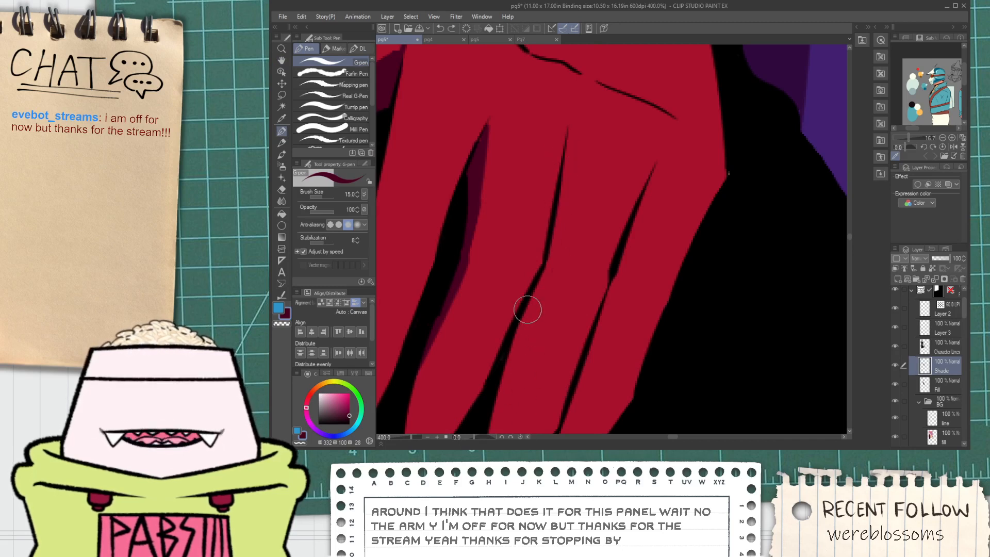
{"action": "left_click_drag", "start_coordinate": [514, 325], "coordinate": [543, 265]}
{"action": "left_click_drag", "start_coordinate": [590, 146], "coordinate": [573, 302]}
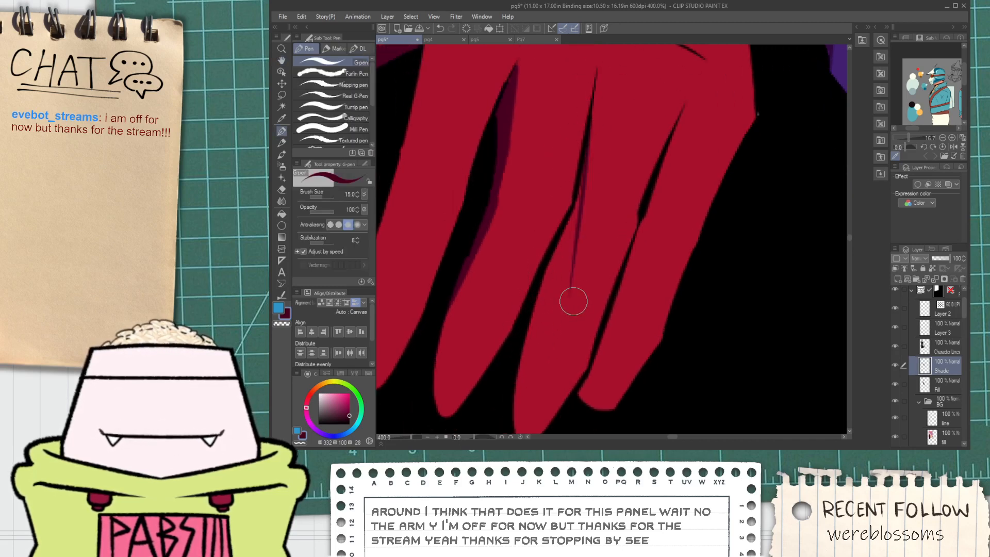
{"action": "left_click_drag", "start_coordinate": [583, 203], "coordinate": [537, 355]}
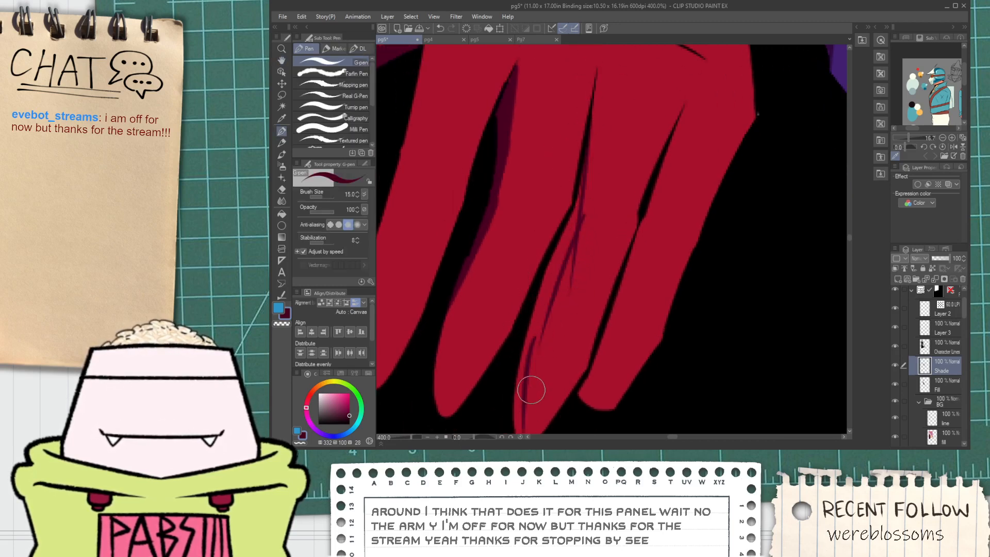
{"action": "left_click_drag", "start_coordinate": [532, 391], "coordinate": [557, 265]}
{"action": "left_click_drag", "start_coordinate": [568, 230], "coordinate": [546, 336]}
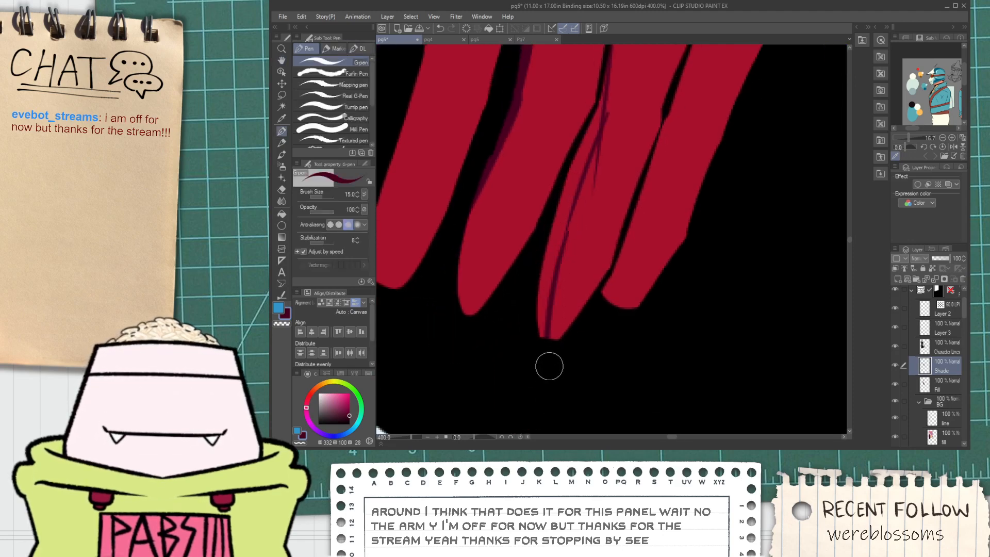
Fill the ring finger's outlined shadow with dark maroon and erase the stray line near its joint.
{"action": "key", "text": "g"}
{"action": "left_click", "coordinate": [555, 252]}
{"action": "left_click_drag", "start_coordinate": [573, 218], "coordinate": [554, 300]}
{"action": "key", "text": "e"}
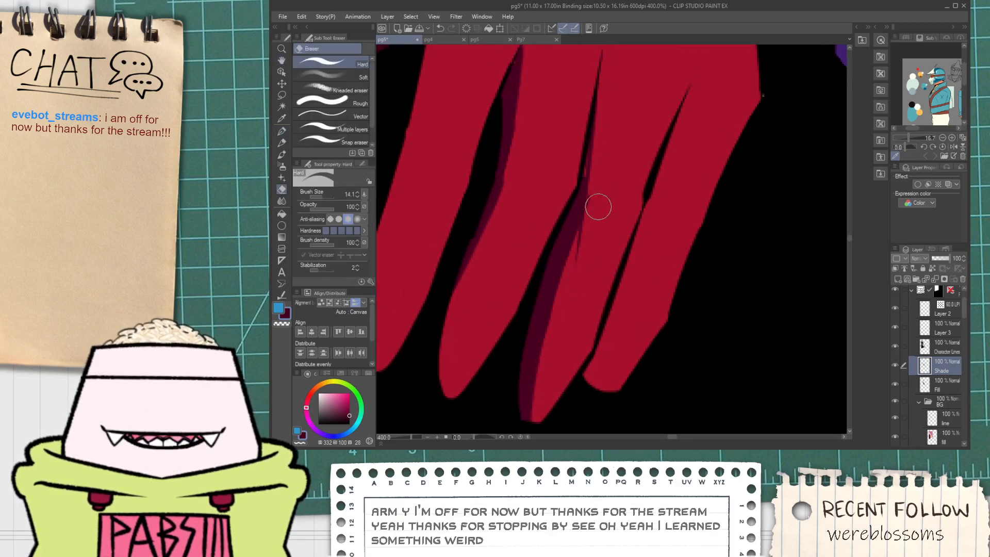
{"action": "left_click_drag", "start_coordinate": [598, 206], "coordinate": [570, 278]}
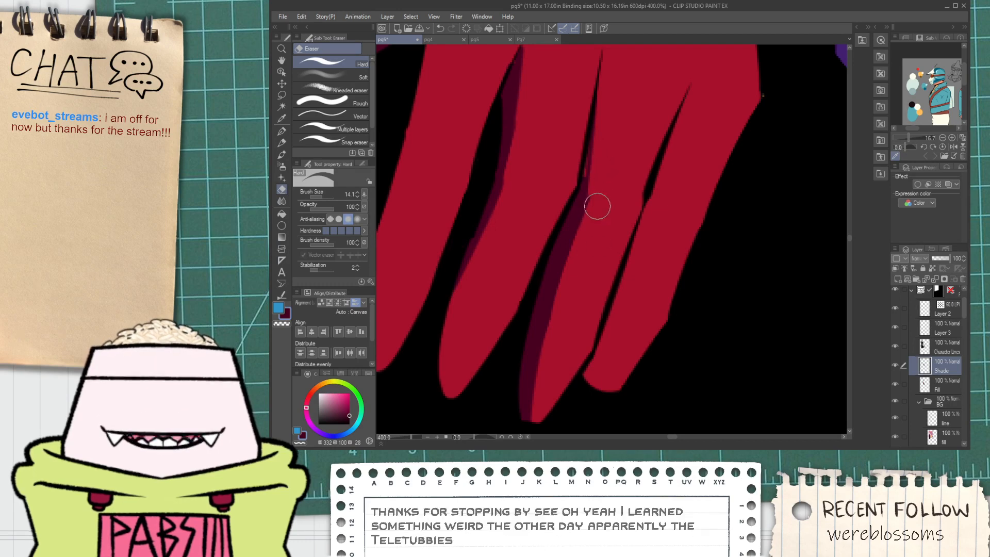
Touch up the ring finger's shadow with the pen where it narrows above the joint.
{"action": "key", "text": "p"}
{"action": "scroll", "coordinate": [590, 123], "scroll_direction": "up", "scroll_amount": 2}
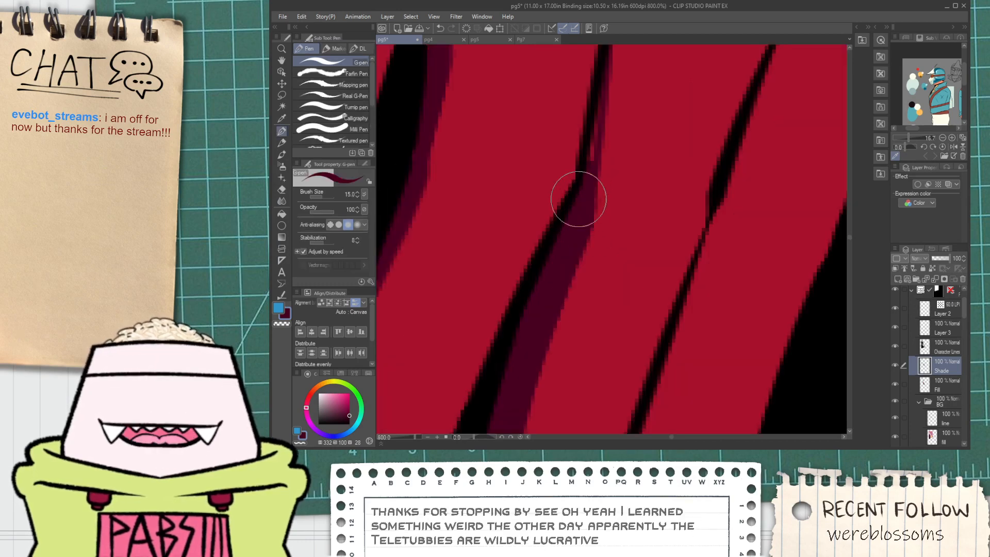
{"action": "scroll", "coordinate": [591, 157], "scroll_direction": "down", "scroll_amount": 4}
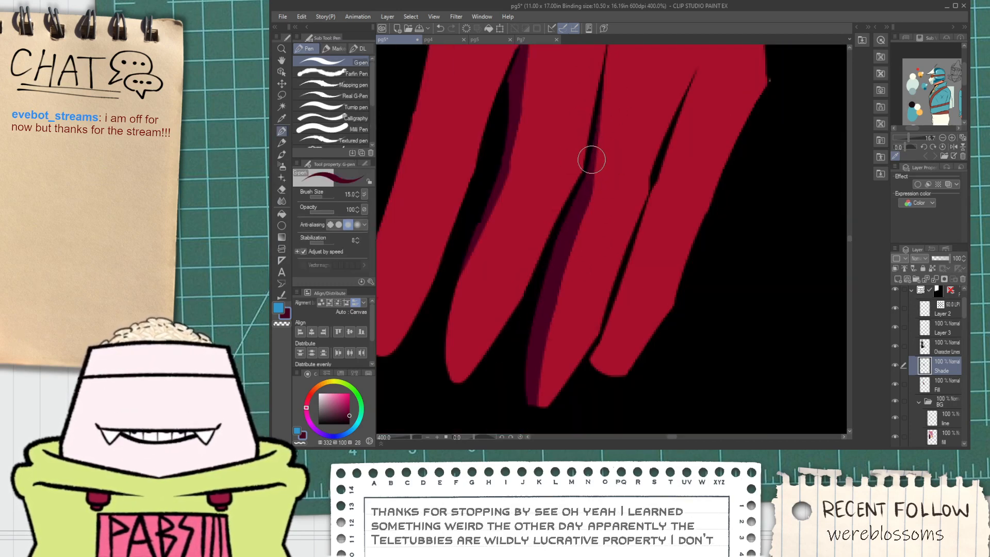
{"action": "scroll", "coordinate": [598, 216], "scroll_direction": "up", "scroll_amount": 2}
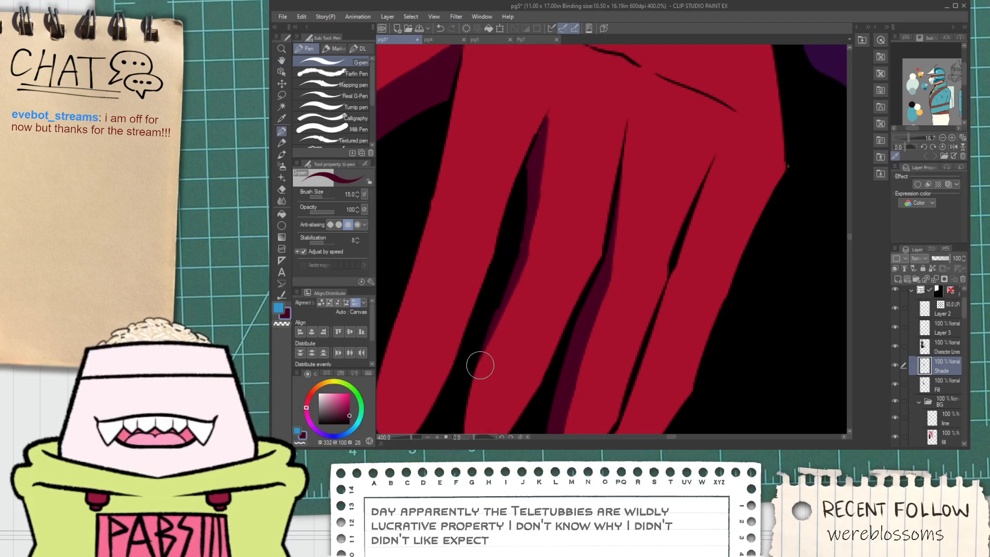
Redo the middle finger's shadow strokes and extend the shadow from the joint down to the fingertip.
{"action": "key", "text": "ctrl+z"}
{"action": "mouse_move", "coordinate": [470, 367]}
{"action": "left_mouse_down"}
{"action": "mouse_move", "coordinate": [543, 257]}
{"action": "mouse_move", "coordinate": [470, 371]}
{"action": "mouse_move", "coordinate": [535, 246]}
{"action": "mouse_move", "coordinate": [523, 274]}
{"action": "mouse_move", "coordinate": [538, 236]}
{"action": "mouse_move", "coordinate": [540, 173]}
{"action": "left_mouse_up"}
{"action": "key", "text": "ctrl+z"}
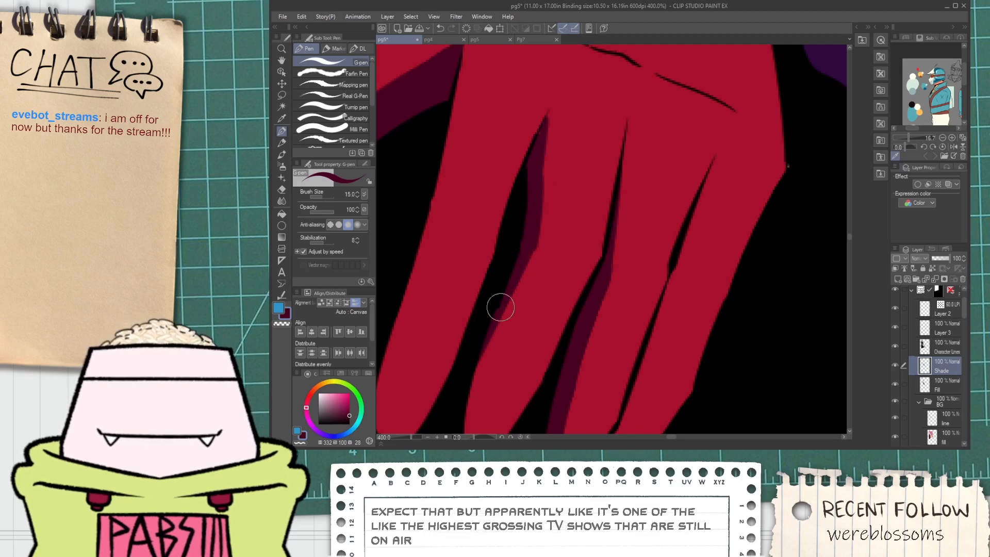
{"action": "left_click_drag", "start_coordinate": [542, 249], "coordinate": [471, 397]}
{"action": "key", "text": "ctrl+z"}
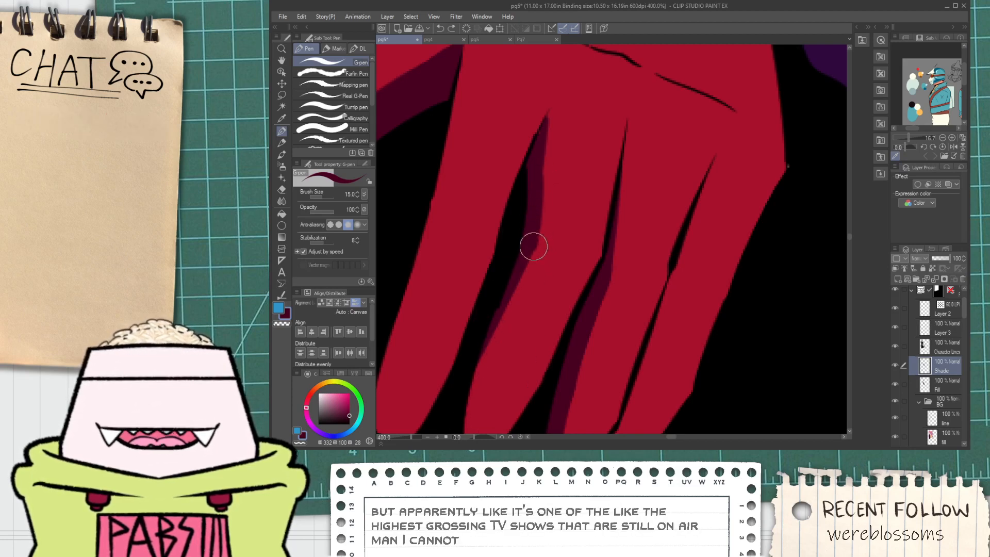
{"action": "left_click_drag", "start_coordinate": [532, 246], "coordinate": [465, 429]}
{"action": "scroll", "coordinate": [477, 381], "scroll_direction": "down", "scroll_amount": 3}
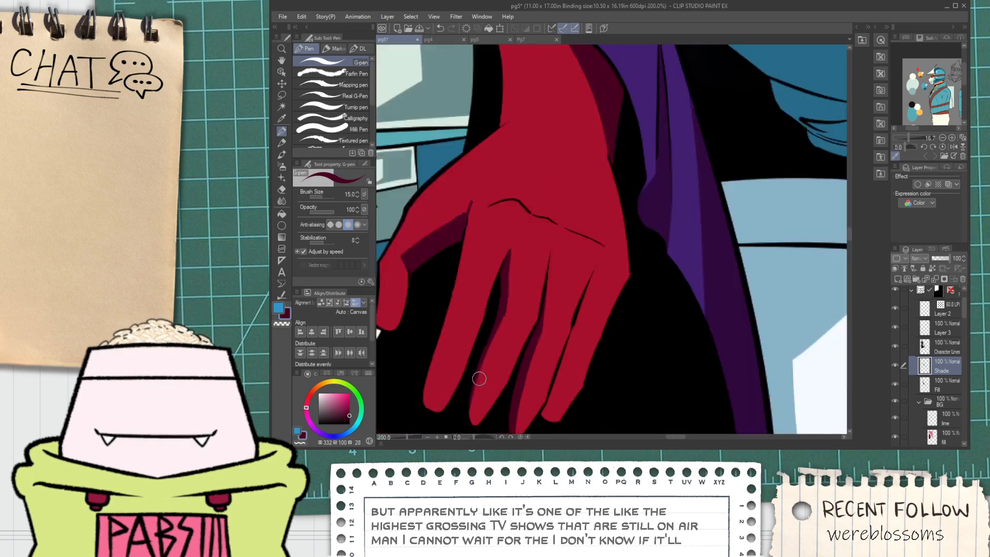
Erase along the ring finger's shadow to narrow it towards the fingertip.
{"action": "left_click_drag", "start_coordinate": [515, 378], "coordinate": [522, 323]}
{"action": "scroll", "coordinate": [518, 351], "scroll_direction": "up", "scroll_amount": 3}
{"action": "key", "text": "e"}
{"action": "left_click_drag", "start_coordinate": [503, 394], "coordinate": [531, 242]}
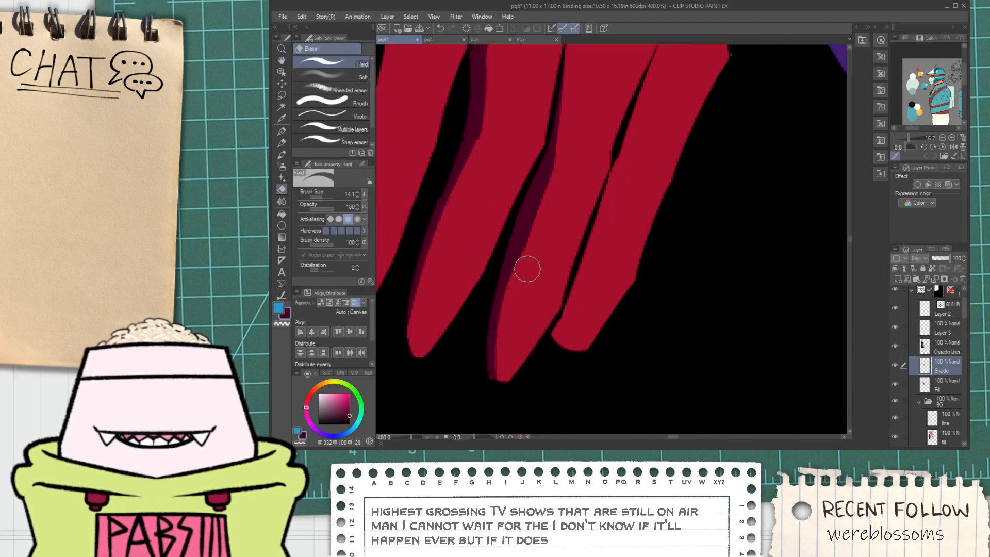
{"action": "key", "text": "ctrl+z"}
{"action": "left_click_drag", "start_coordinate": [499, 405], "coordinate": [517, 273]}
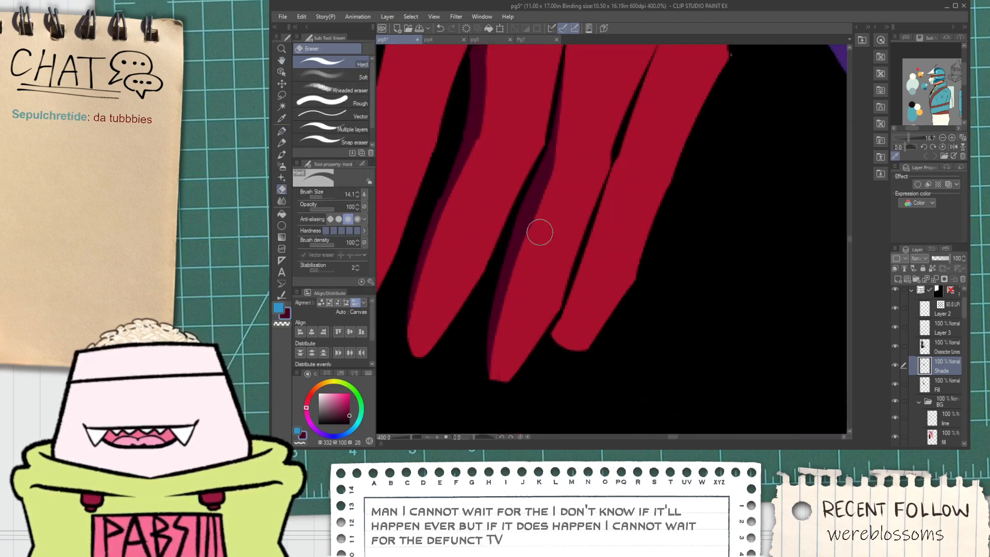
Outline a maroon shadow along the little finger's inner side, from the fingertip up to the finger's base.
{"action": "key", "text": "h"}
{"action": "scroll", "coordinate": [549, 286], "scroll_direction": "down", "scroll_amount": 2}
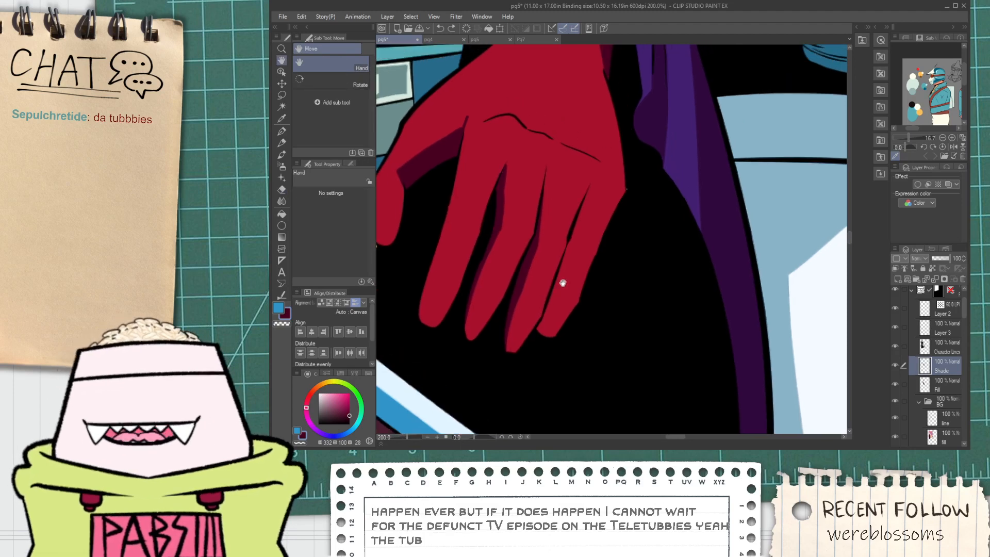
{"action": "scroll", "coordinate": [564, 280], "scroll_direction": "up", "scroll_amount": 2}
{"action": "key", "text": "p"}
{"action": "mouse_move", "coordinate": [504, 400]}
{"action": "left_mouse_down"}
{"action": "mouse_move", "coordinate": [550, 332]}
{"action": "mouse_move", "coordinate": [540, 347]}
{"action": "mouse_move", "coordinate": [559, 276]}
{"action": "left_mouse_up"}
{"action": "left_click_drag", "start_coordinate": [615, 107], "coordinate": [572, 232]}
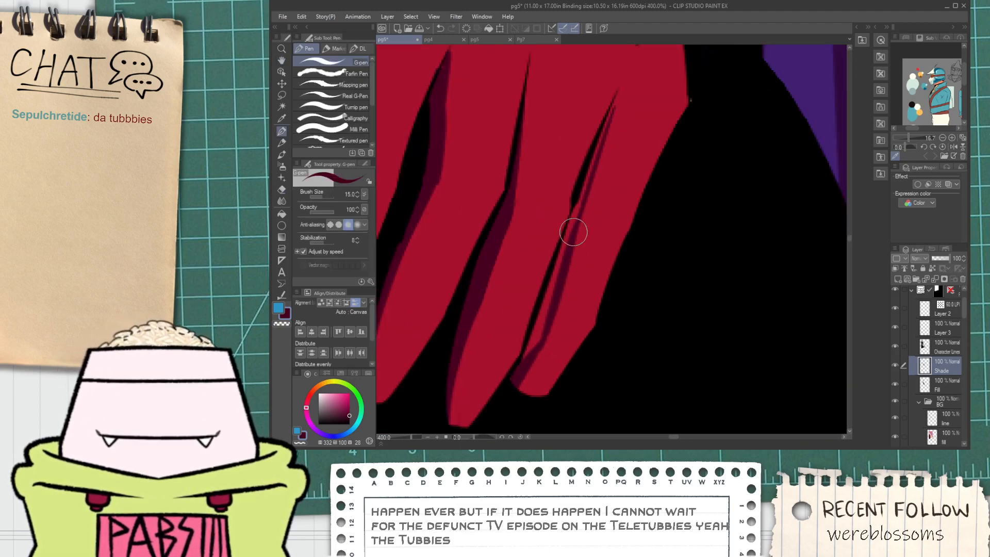
Fill the little finger's outlined shadow with dark maroon down to the fingertip.
{"action": "key", "text": "g"}
{"action": "left_click", "coordinate": [554, 286]}
{"action": "key", "text": "ctrl+z"}
{"action": "left_click", "coordinate": [543, 309]}
{"action": "left_click", "coordinate": [540, 325]}
{"action": "key", "text": "p"}
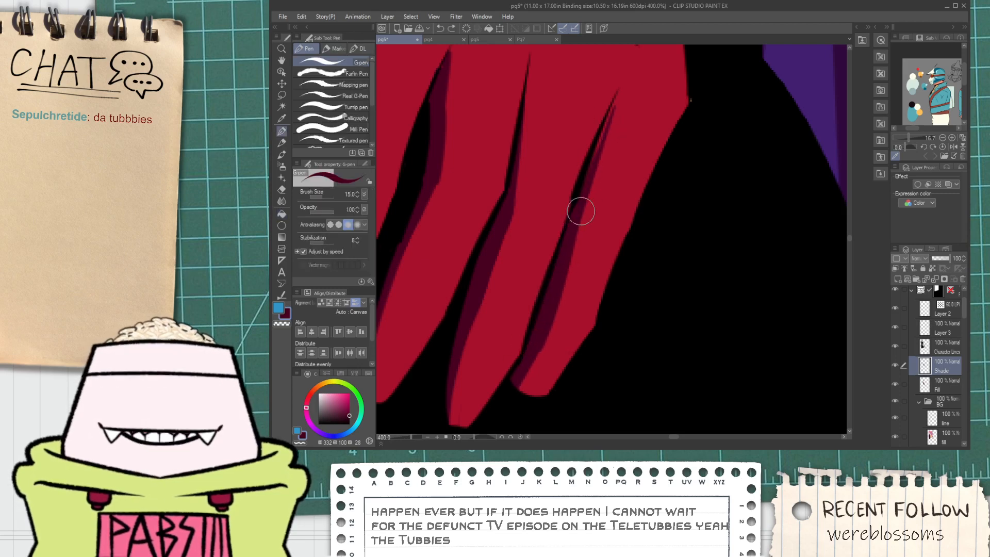
Thicken the little finger's shadow with the pen between its joint and its base.
{"action": "mouse_move", "coordinate": [594, 174]}
{"action": "left_mouse_down"}
{"action": "mouse_move", "coordinate": [609, 110]}
{"action": "mouse_move", "coordinate": [596, 227]}
{"action": "left_mouse_up"}
{"action": "scroll", "coordinate": [615, 111], "scroll_direction": "down", "scroll_amount": 2}
{"action": "scroll", "coordinate": [602, 225], "scroll_direction": "up", "scroll_amount": 4}
{"action": "key", "text": "p"}
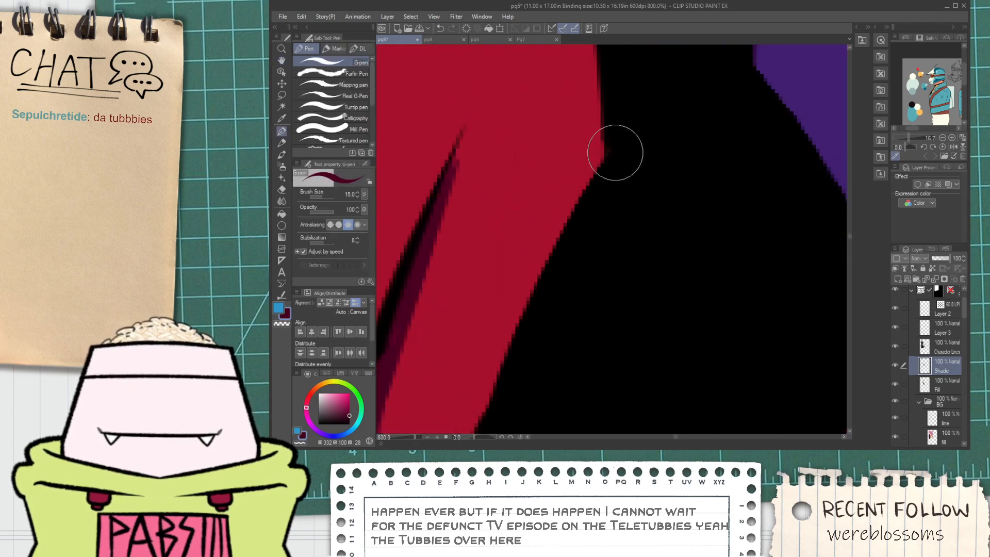
{"action": "scroll", "coordinate": [535, 196], "scroll_direction": "down", "scroll_amount": 2}
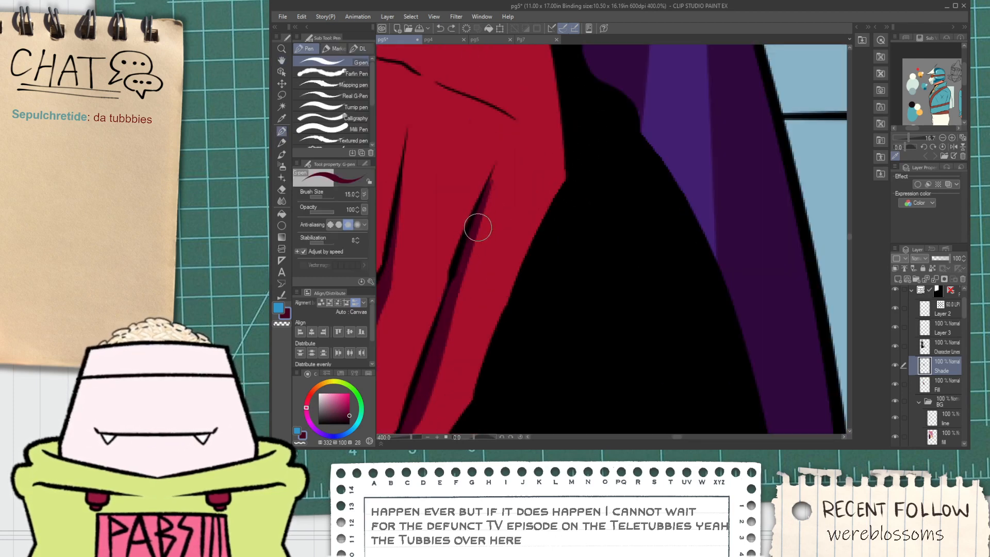
Touch up the finger shadows with the pen where they meet the palm.
{"action": "key", "text": "h"}
{"action": "scroll", "coordinate": [498, 175], "scroll_direction": "down", "scroll_amount": 3}
{"action": "left_click_drag", "start_coordinate": [499, 194], "coordinate": [568, 211]}
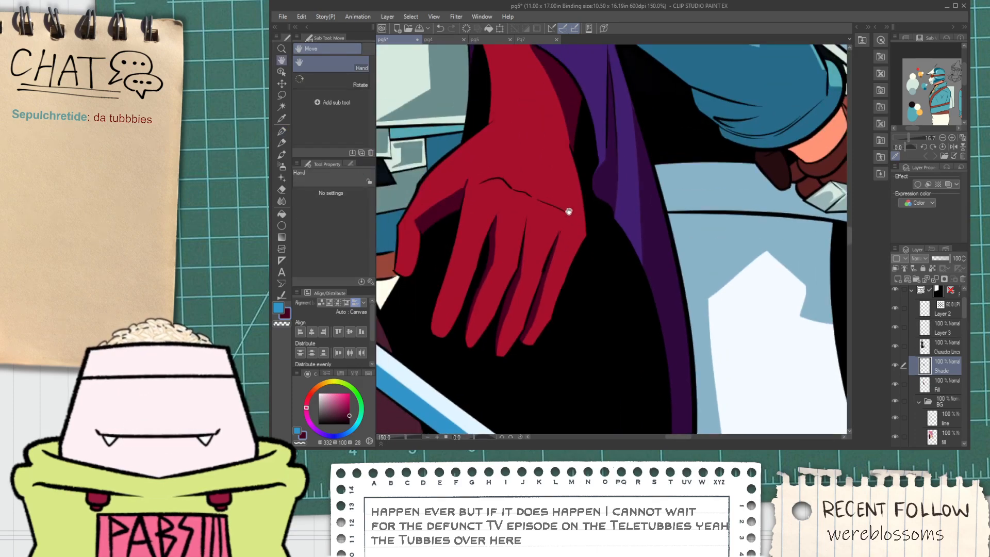
{"action": "scroll", "coordinate": [595, 238], "scroll_direction": "up", "scroll_amount": 10}
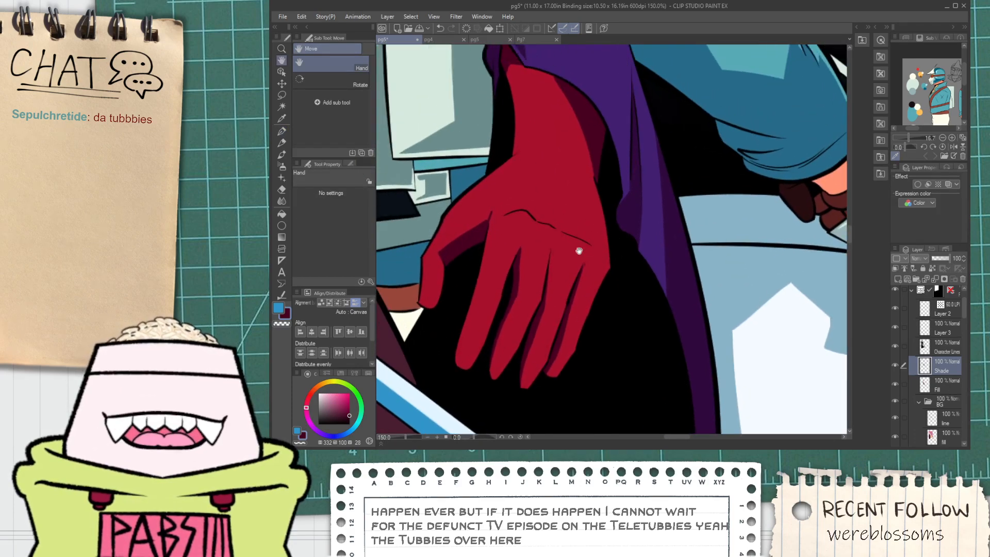
{"action": "key", "text": "p"}
{"action": "scroll", "coordinate": [516, 253], "scroll_direction": "down", "scroll_amount": 3}
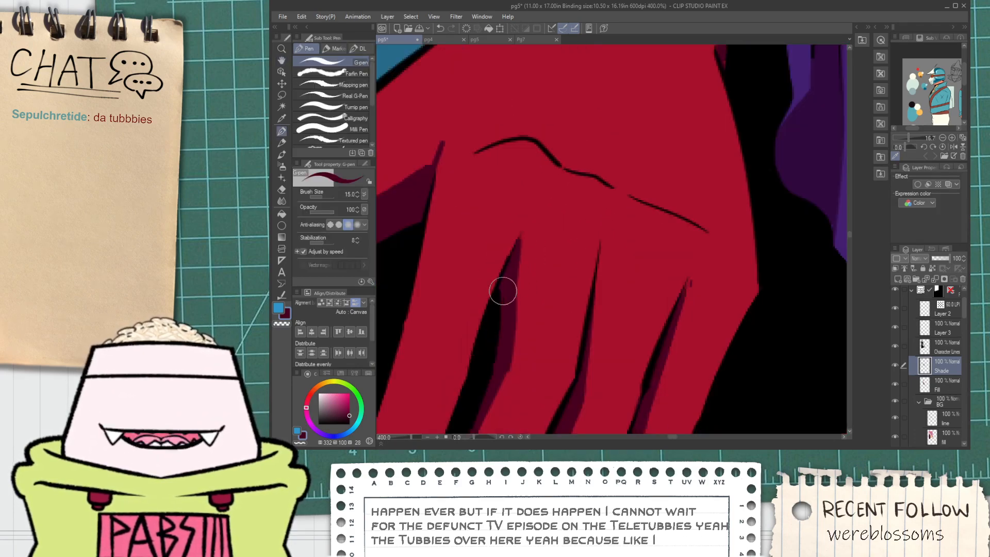
Erase along the edge of the middle finger's shadow to tidy it around the joint.
{"action": "key", "text": "e"}
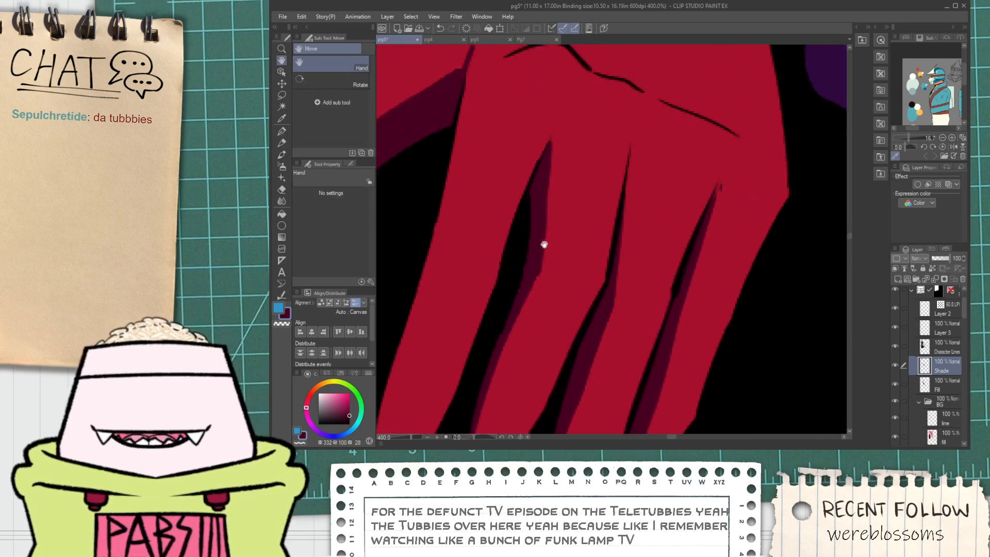
{"action": "scroll", "coordinate": [541, 307], "scroll_direction": "up", "scroll_amount": 3}
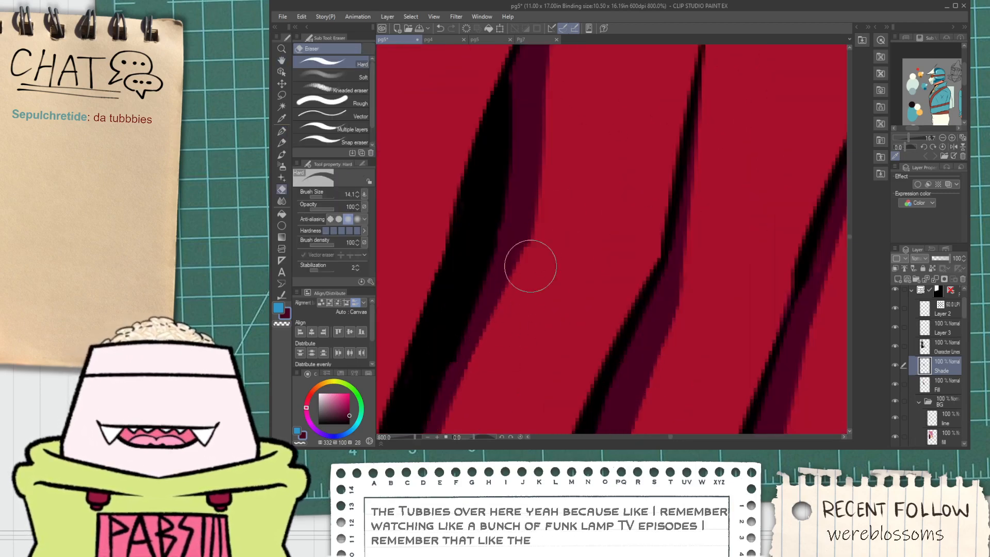
{"action": "scroll", "coordinate": [552, 226], "scroll_direction": "down", "scroll_amount": 7}
{"action": "key", "text": "p"}
{"action": "scroll", "coordinate": [552, 226], "scroll_direction": "up", "scroll_amount": 4}
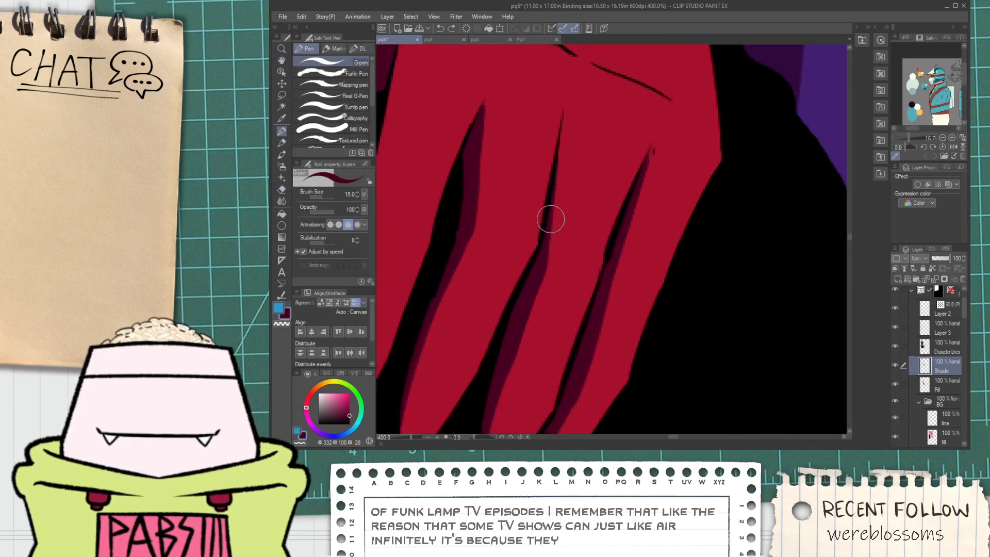
{"action": "scroll", "coordinate": [545, 256], "scroll_direction": "down", "scroll_amount": 4}
{"action": "key", "text": "h"}
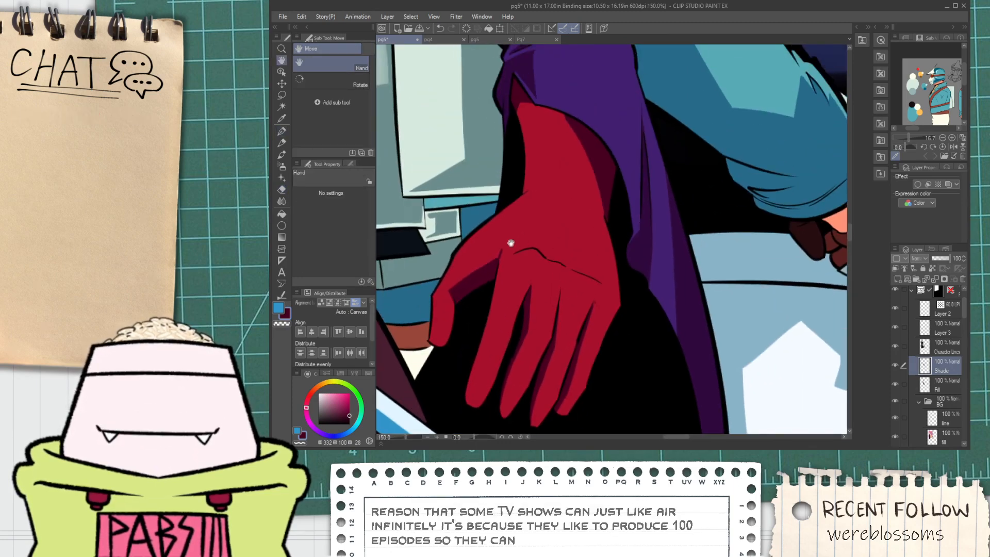
Strengthen the tapered maroon shadow running from the thumb's web up into the palm with pen strokes.
{"action": "scroll", "coordinate": [511, 243], "scroll_direction": "up", "scroll_amount": 7}
{"action": "key", "text": "p"}
{"action": "left_click_drag", "start_coordinate": [625, 180], "coordinate": [664, 85]}
{"action": "left_click_drag", "start_coordinate": [619, 215], "coordinate": [672, 77]}
{"action": "left_click_drag", "start_coordinate": [627, 236], "coordinate": [667, 82]}
{"action": "scroll", "coordinate": [661, 128], "scroll_direction": "down", "scroll_amount": 2}
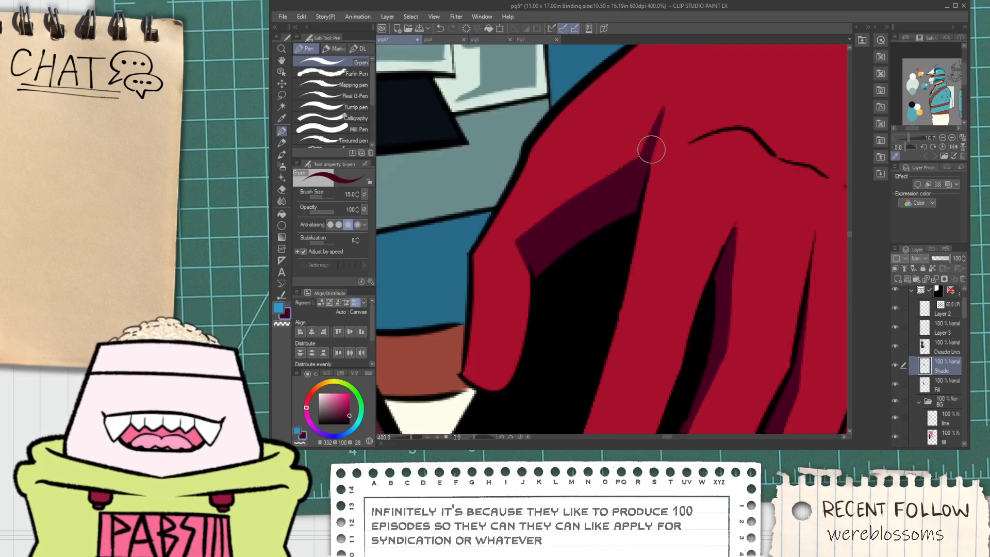
{"action": "scroll", "coordinate": [669, 108], "scroll_direction": "down", "scroll_amount": 3}
Outline a narrow shadow on the thumb side of the wrist above the hand and fill it with dark maroon.
{"action": "key", "text": "h"}
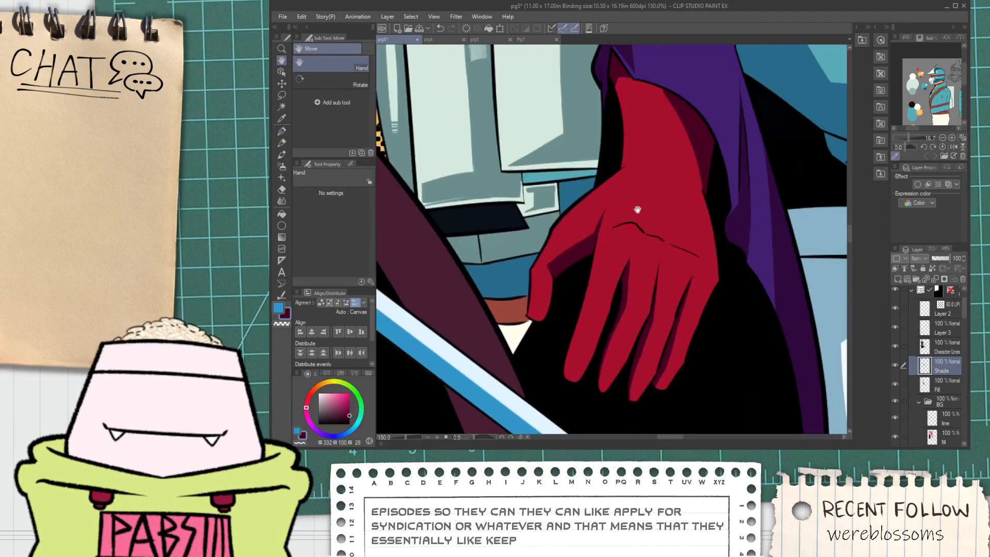
{"action": "scroll", "coordinate": [654, 186], "scroll_direction": "up", "scroll_amount": 3}
{"action": "key", "text": "p"}
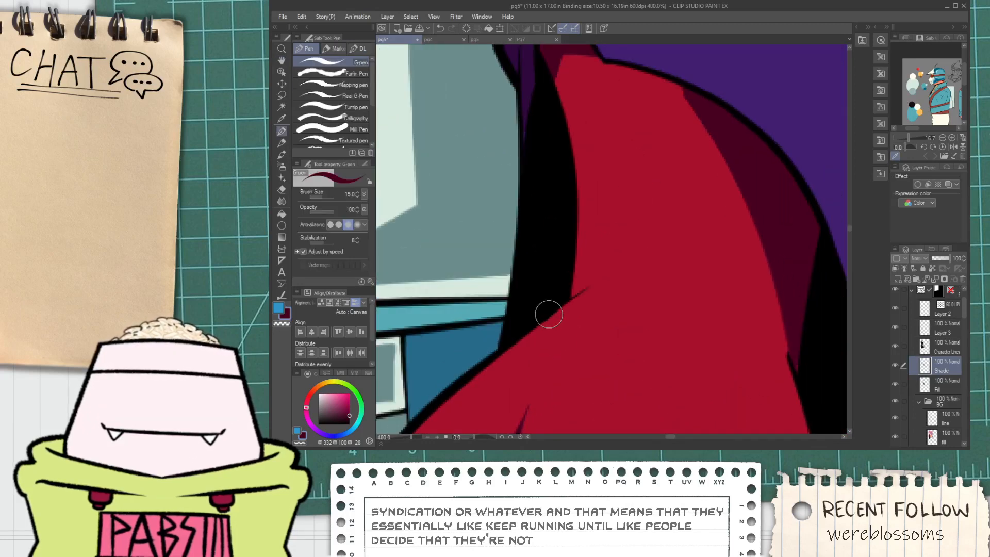
{"action": "mouse_move", "coordinate": [562, 301]}
{"action": "left_mouse_down"}
{"action": "mouse_move", "coordinate": [611, 268]}
{"action": "mouse_move", "coordinate": [567, 113]}
{"action": "left_mouse_up"}
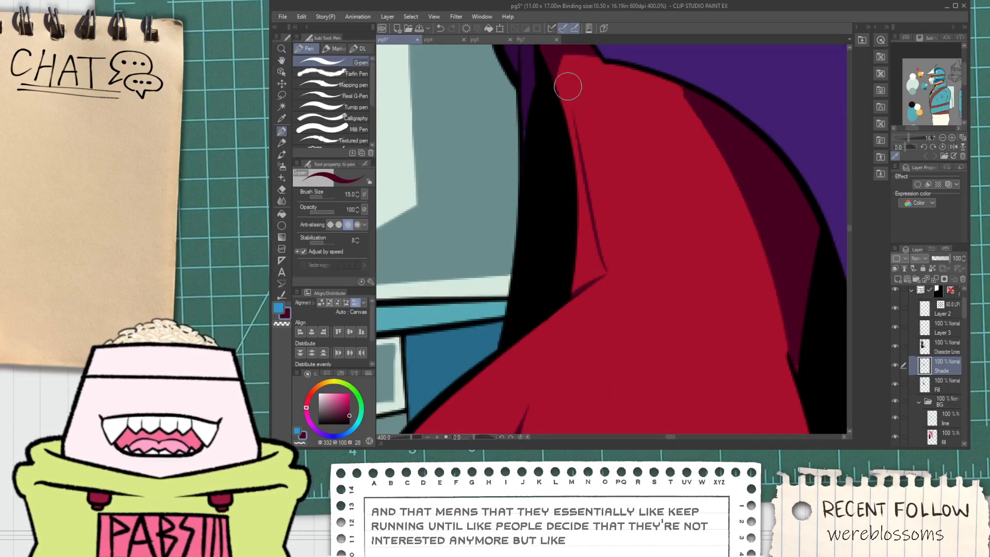
{"action": "key", "text": "ctrl+z"}
{"action": "left_click_drag", "start_coordinate": [604, 275], "coordinate": [562, 113]}
{"action": "key", "text": "g"}
{"action": "left_click", "coordinate": [584, 257]}
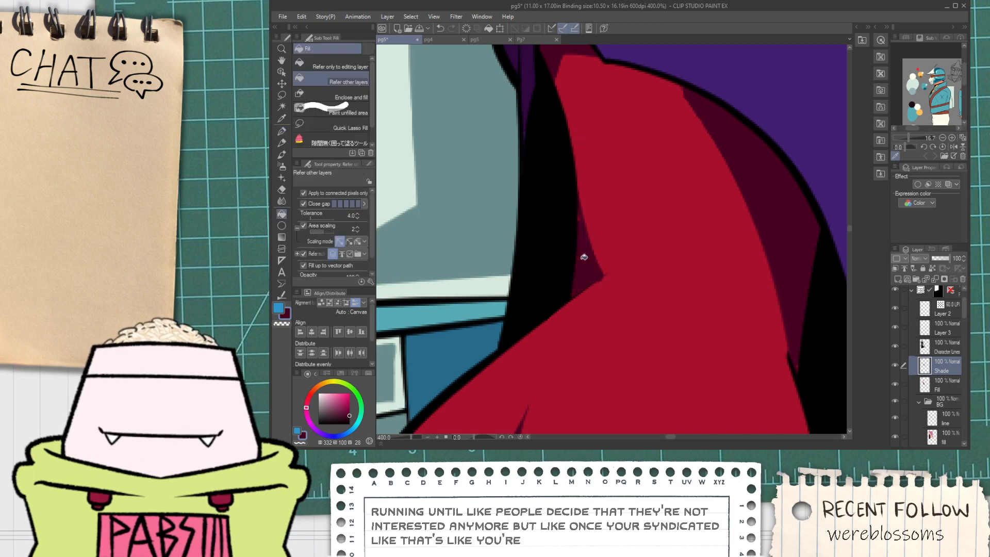
{"action": "key", "text": "p"}
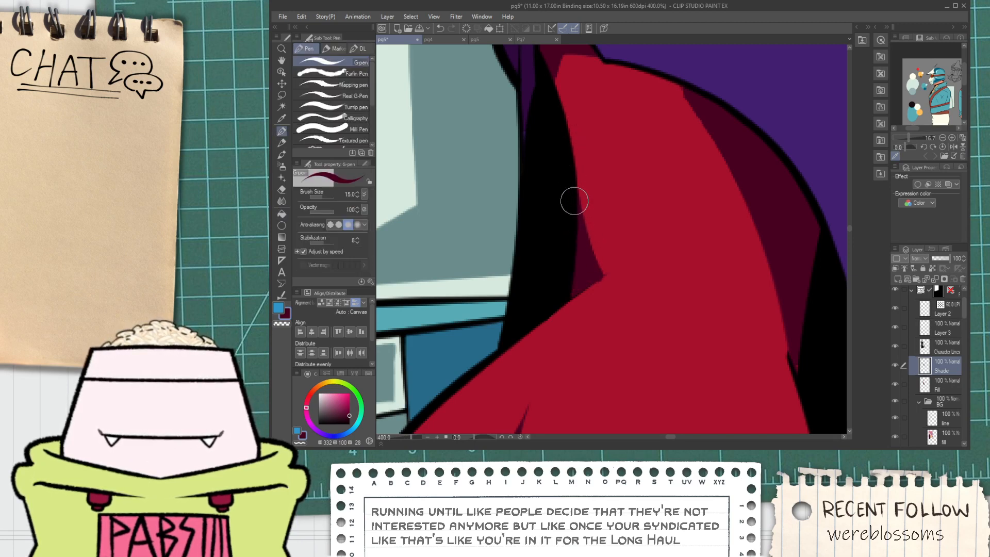
Clean up the lower edge of the thumb-side wrist shadow with the eraser.
{"action": "key", "text": "e"}
{"action": "scroll", "coordinate": [586, 316], "scroll_direction": "up", "scroll_amount": 2}
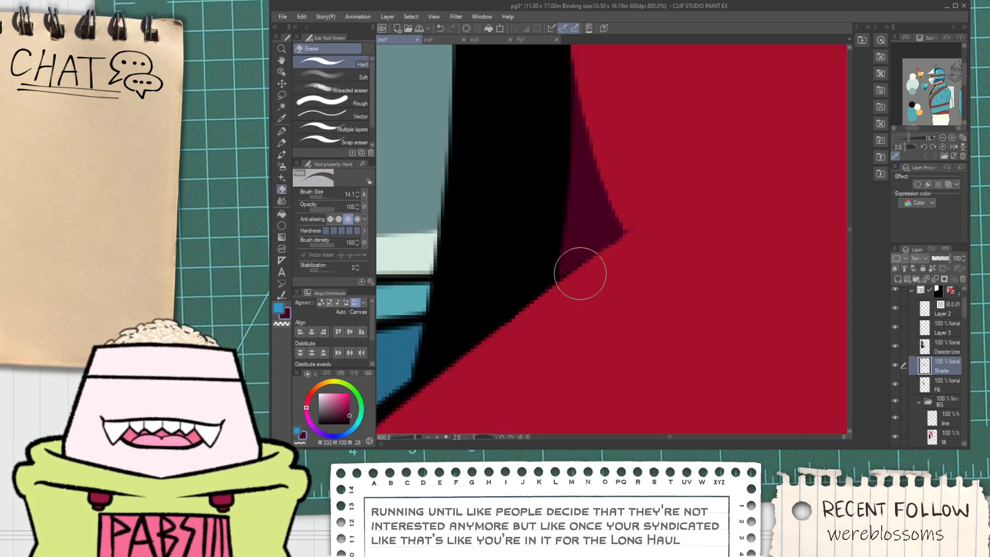
{"action": "key", "text": "p"}
{"action": "scroll", "coordinate": [571, 265], "scroll_direction": "down", "scroll_amount": 3}
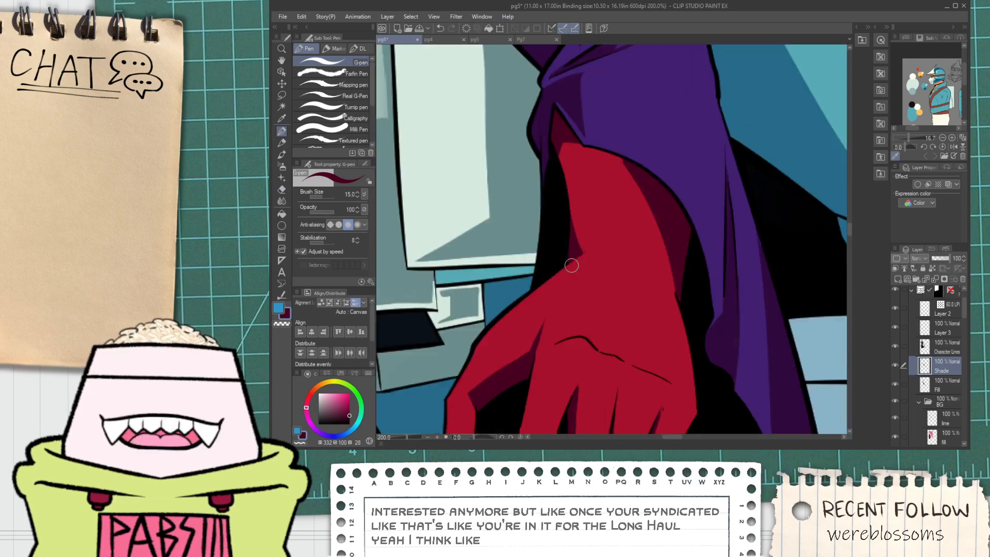
{"action": "scroll", "coordinate": [571, 265], "scroll_direction": "down", "scroll_amount": 10}
{"action": "key", "text": "h"}
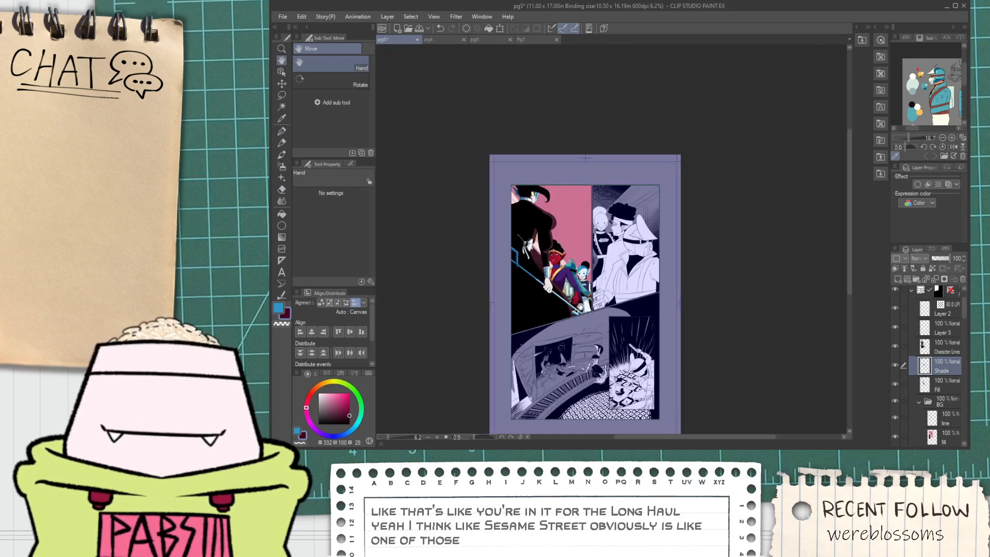
Draw maroon boundary lines across the index and middle fingers and fill both fingertips with dark maroon.
{"action": "scroll", "coordinate": [483, 288], "scroll_direction": "up", "scroll_amount": 10}
{"action": "key", "text": "p"}
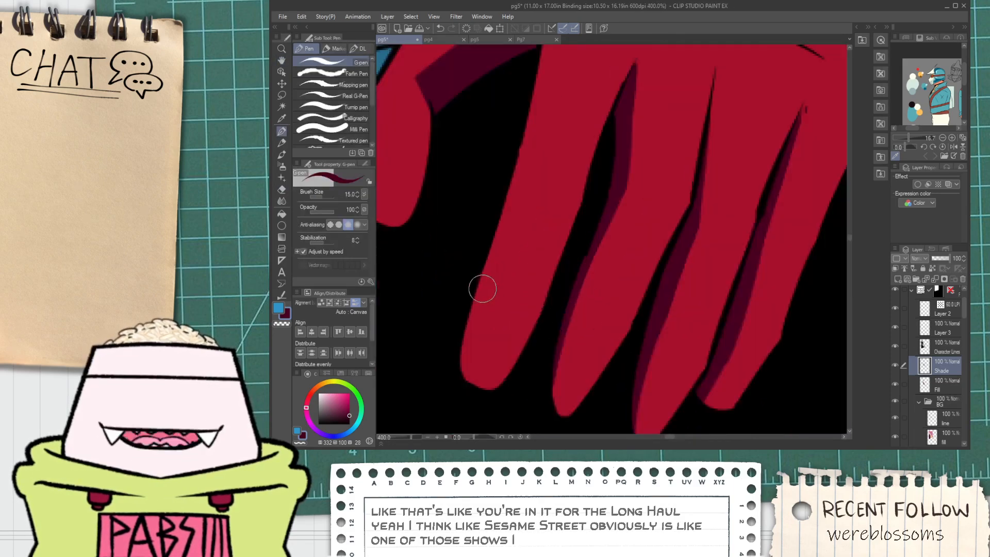
{"action": "mouse_move", "coordinate": [483, 288]}
{"action": "left_mouse_down"}
{"action": "mouse_move", "coordinate": [538, 316]}
{"action": "mouse_move", "coordinate": [622, 334]}
{"action": "left_mouse_up"}
{"action": "key", "text": "g"}
{"action": "left_click", "coordinate": [525, 326]}
{"action": "key", "text": "p"}
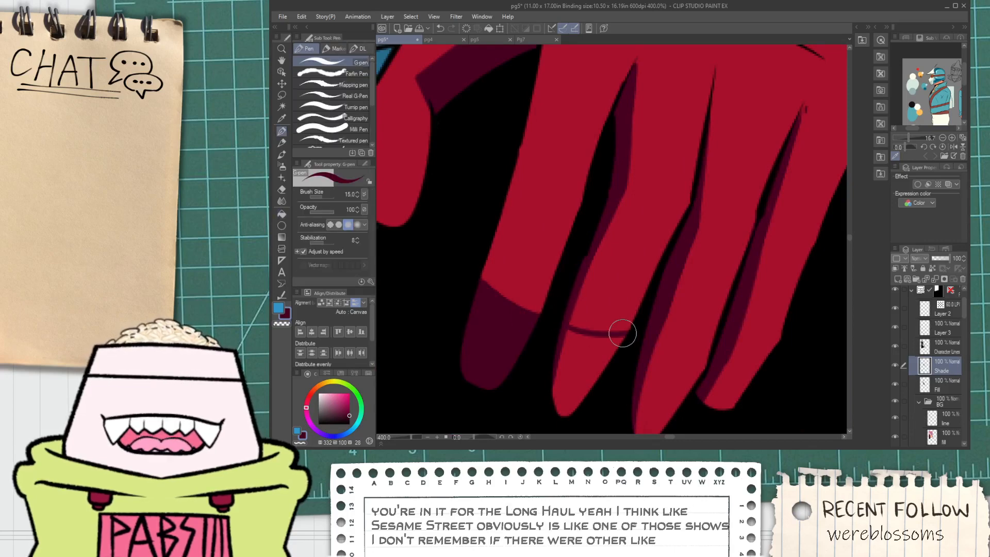
{"action": "key", "text": "g"}
{"action": "left_click", "coordinate": [593, 361]}
Draw maroon boundary lines across the ring and little fingers and fill both fingertips with dark maroon.
{"action": "key", "text": "space"}
{"action": "left_click_drag", "start_coordinate": [610, 371], "coordinate": [523, 289]}
{"action": "key", "text": "p"}
{"action": "mouse_move", "coordinate": [566, 266]}
{"action": "left_mouse_down"}
{"action": "mouse_move", "coordinate": [630, 296]}
{"action": "mouse_move", "coordinate": [594, 279]}
{"action": "mouse_move", "coordinate": [640, 292]}
{"action": "mouse_move", "coordinate": [696, 252]}
{"action": "left_mouse_up"}
{"action": "key", "text": "ctrl+z"}
{"action": "key", "text": "g"}
{"action": "left_click", "coordinate": [586, 289]}
{"action": "key", "text": "p"}
{"action": "key", "text": "g"}
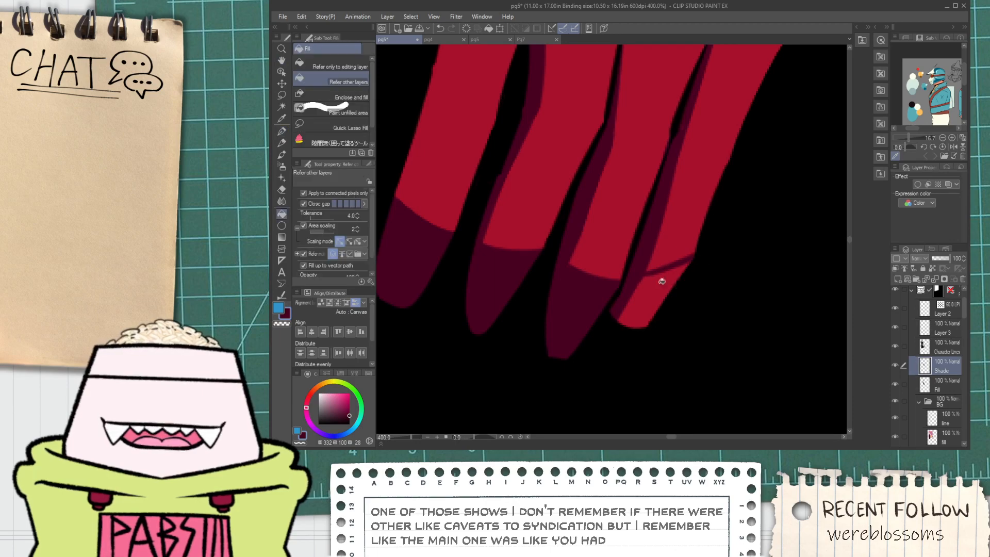
{"action": "left_click", "coordinate": [662, 281]}
{"action": "key", "text": "p"}
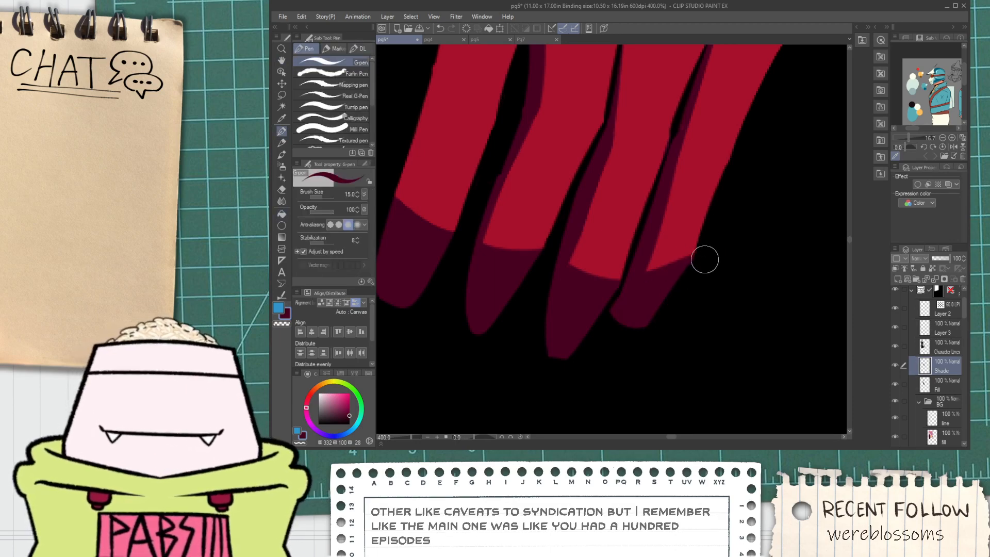
Refine the upper tip of the outer wrist shadow with the pen where it meets the purple sleeve's edge.
{"action": "scroll", "coordinate": [705, 259], "scroll_direction": "down", "scroll_amount": 5}
{"action": "key", "text": "space"}
{"action": "left_click_drag", "start_coordinate": [696, 259], "coordinate": [679, 310]}
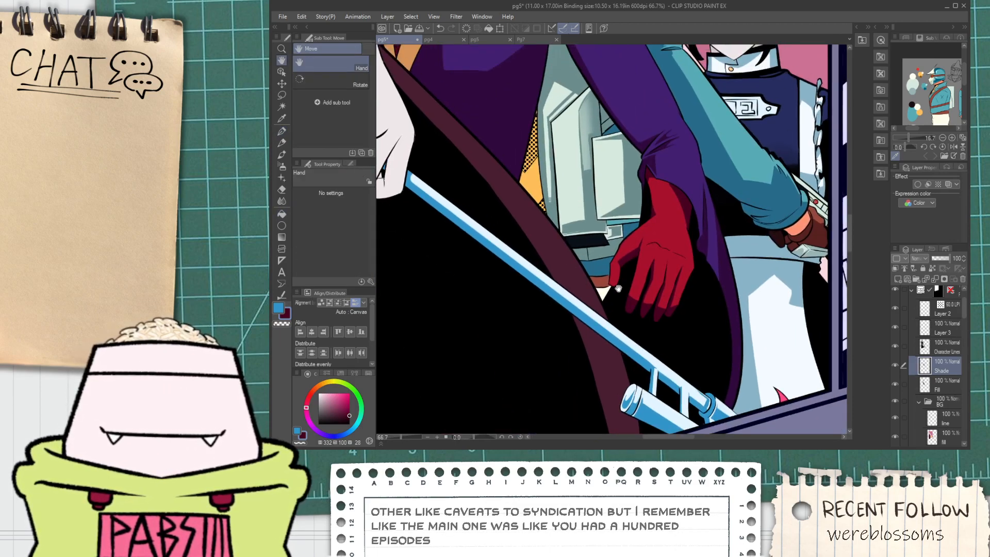
{"action": "scroll", "coordinate": [650, 278], "scroll_direction": "down", "scroll_amount": 1}
{"action": "left_click_drag", "start_coordinate": [673, 276], "coordinate": [650, 308]}
{"action": "scroll", "coordinate": [651, 264], "scroll_direction": "up", "scroll_amount": 2}
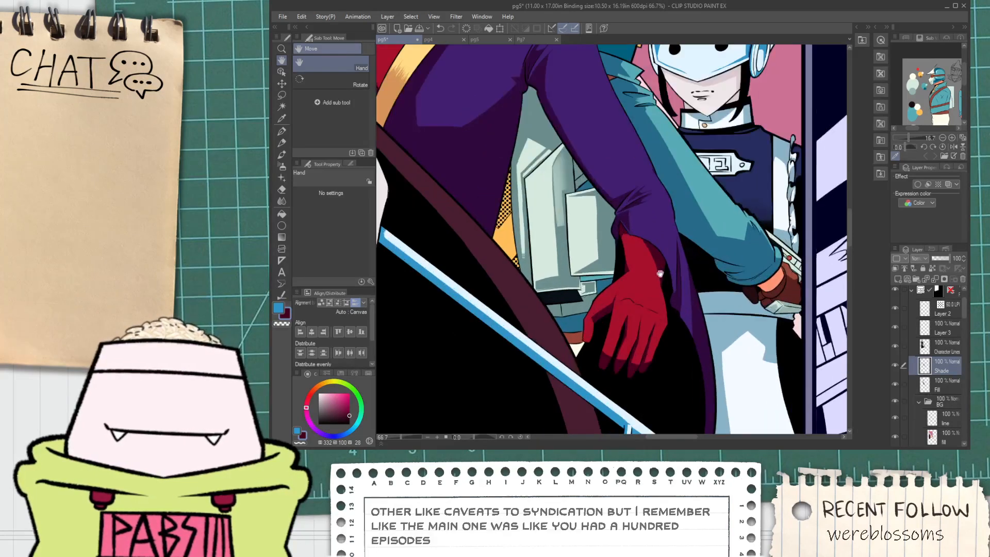
{"action": "scroll", "coordinate": [662, 284], "scroll_direction": "up", "scroll_amount": 2}
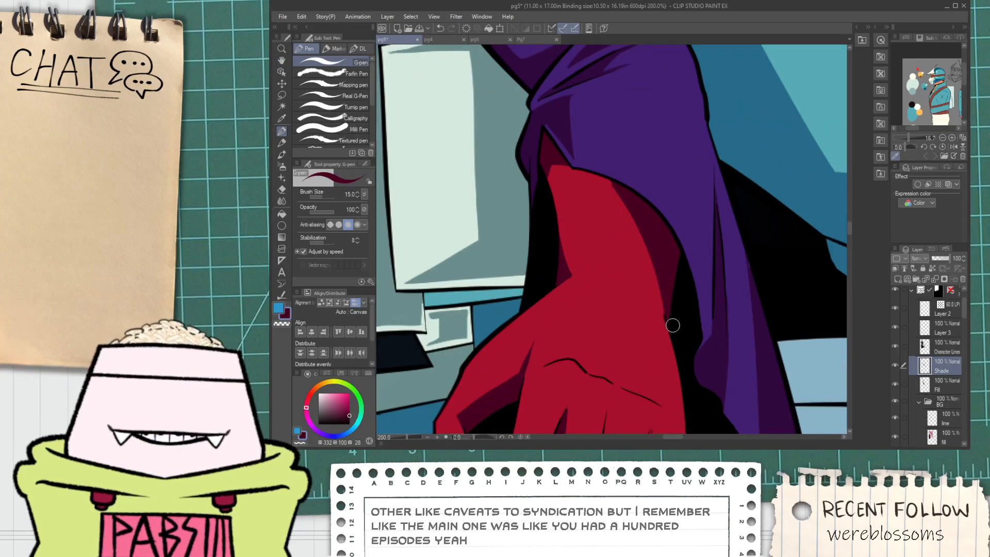
{"action": "scroll", "coordinate": [659, 260], "scroll_direction": "up", "scroll_amount": 4}
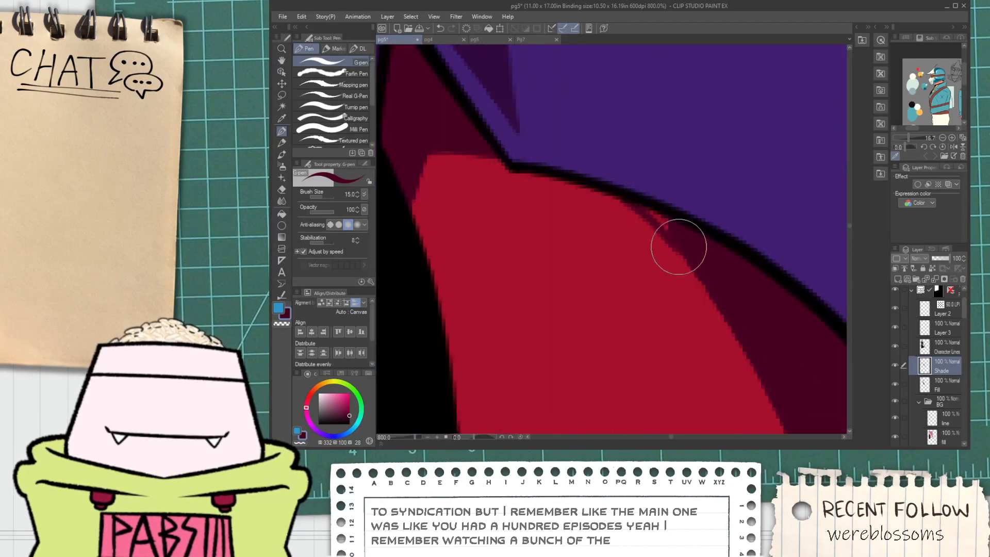
{"action": "scroll", "coordinate": [685, 242], "scroll_direction": "down", "scroll_amount": 10}
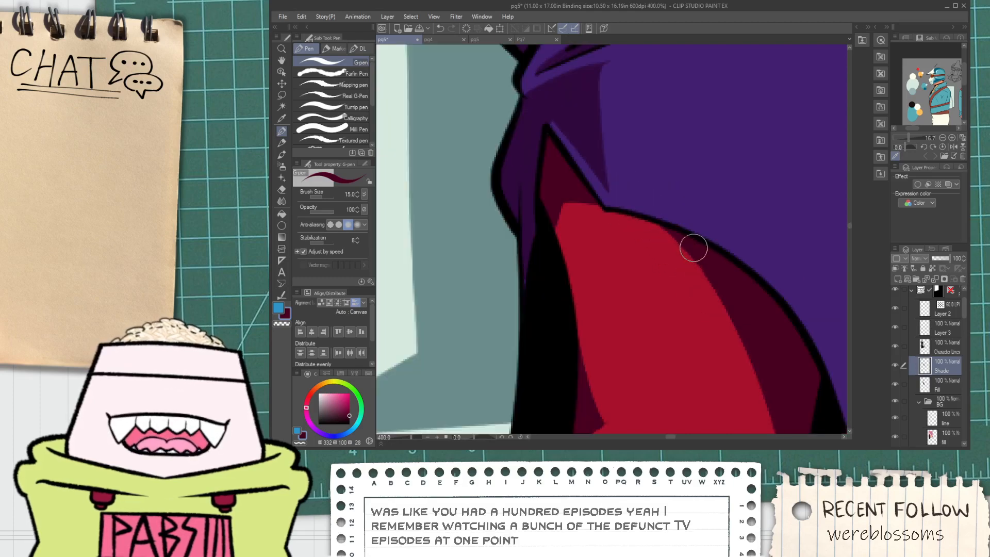
Pick a dark reddish brown and fill the small brown patch beside the helmeted character's teal sleeve.
{"action": "key", "text": "h"}
{"action": "left_click_drag", "start_coordinate": [680, 243], "coordinate": [672, 287]}
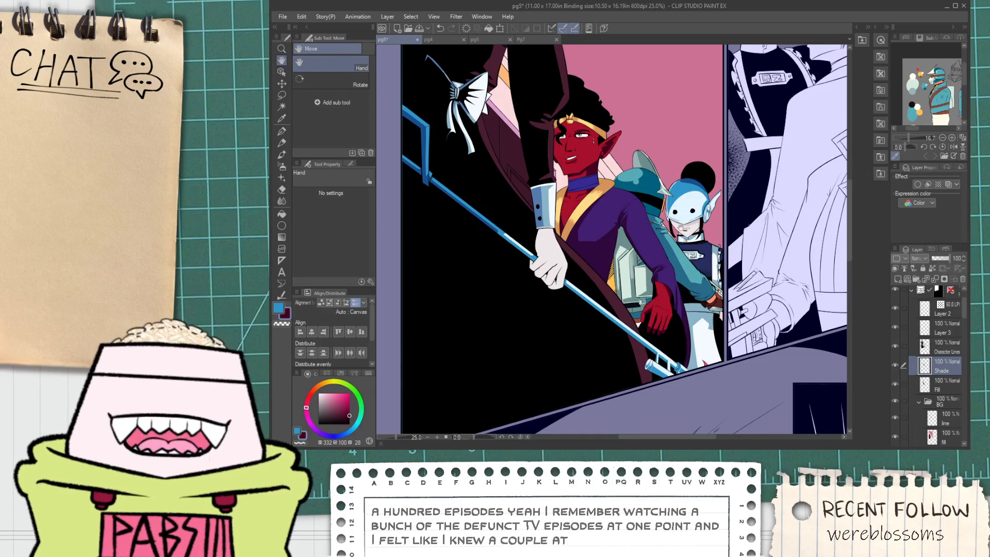
{"action": "scroll", "coordinate": [686, 284], "scroll_direction": "up", "scroll_amount": 5}
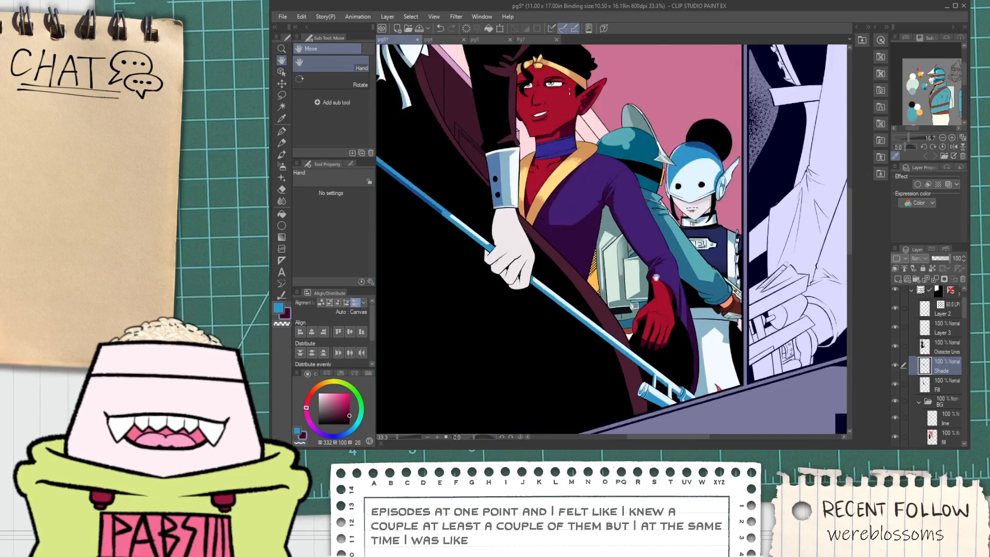
{"action": "key", "text": "i"}
{"action": "left_click_drag", "start_coordinate": [489, 292], "coordinate": [645, 252]}
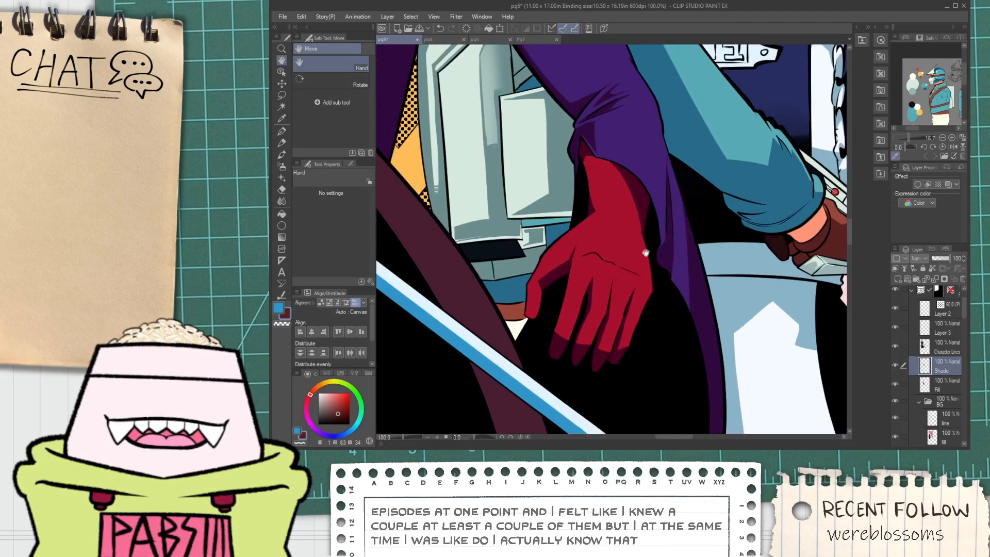
{"action": "scroll", "coordinate": [511, 308], "scroll_direction": "up", "scroll_amount": 1}
{"action": "scroll", "coordinate": [523, 323], "scroll_direction": "down", "scroll_amount": 1}
{"action": "left_click_drag", "start_coordinate": [667, 154], "coordinate": [540, 430]}
{"action": "scroll", "coordinate": [415, 234], "scroll_direction": "up", "scroll_amount": 2}
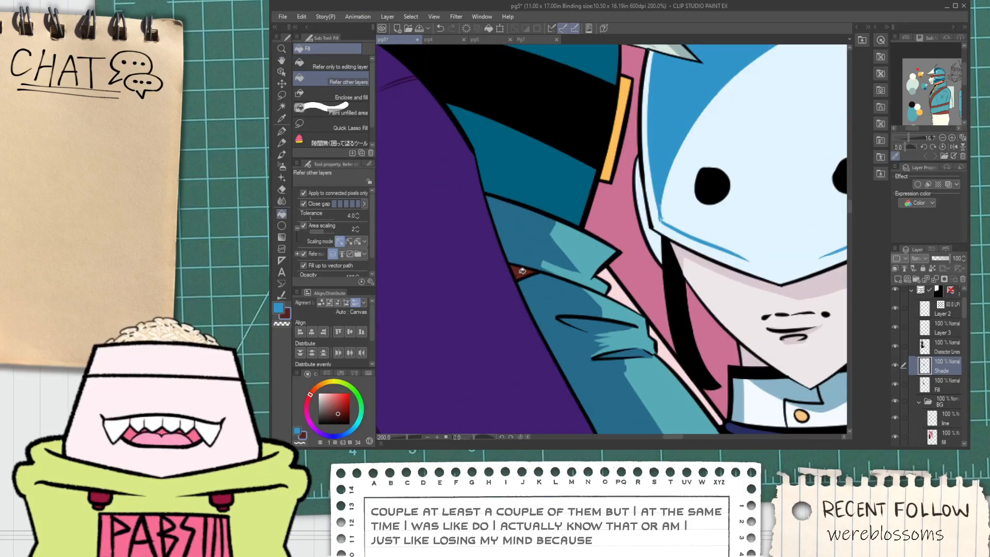
{"action": "scroll", "coordinate": [523, 271], "scroll_direction": "down", "scroll_amount": 5}
{"action": "left_click_drag", "start_coordinate": [529, 308], "coordinate": [587, 208]}
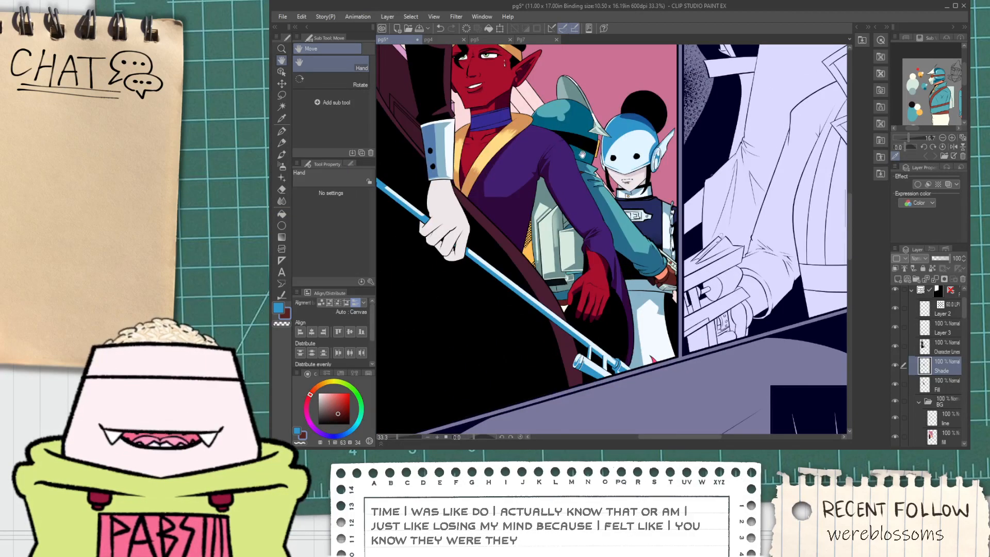
Sample the brown from the sunglasses frame on the reference page pg4.
{"action": "left_click_drag", "start_coordinate": [583, 155], "coordinate": [577, 227]}
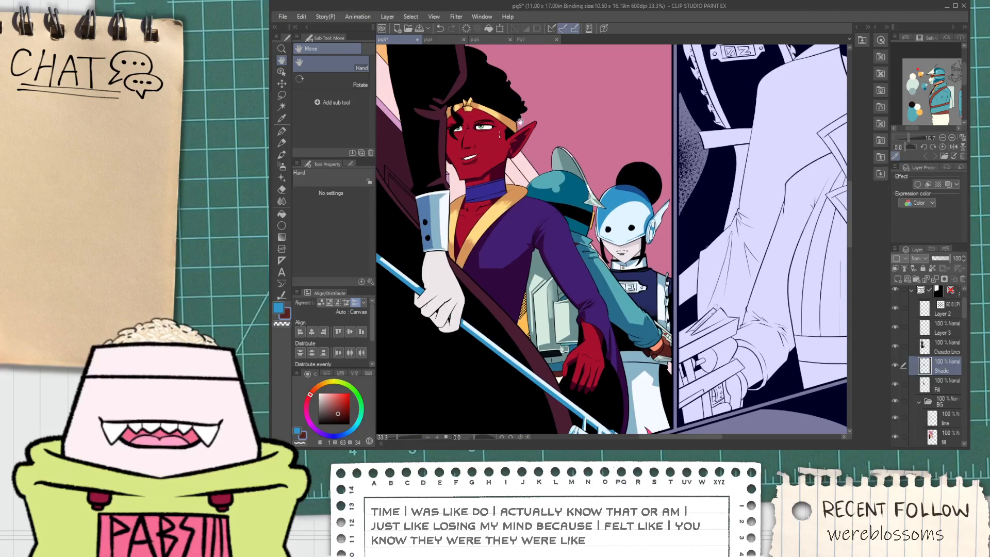
{"action": "left_click", "coordinate": [444, 40]}
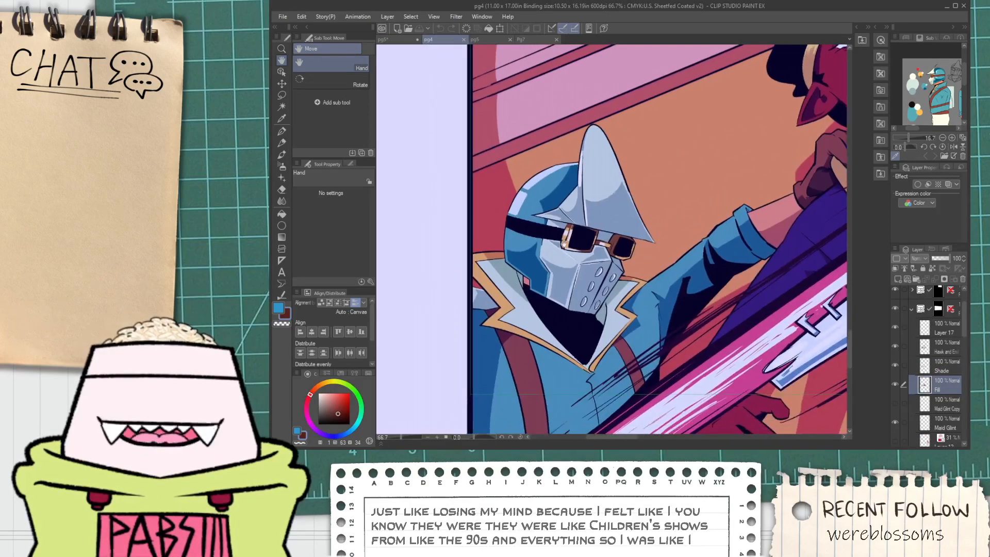
{"action": "scroll", "coordinate": [564, 244], "scroll_direction": "up", "scroll_amount": 6}
{"action": "left_click", "coordinate": [548, 229], "text": "alt"}
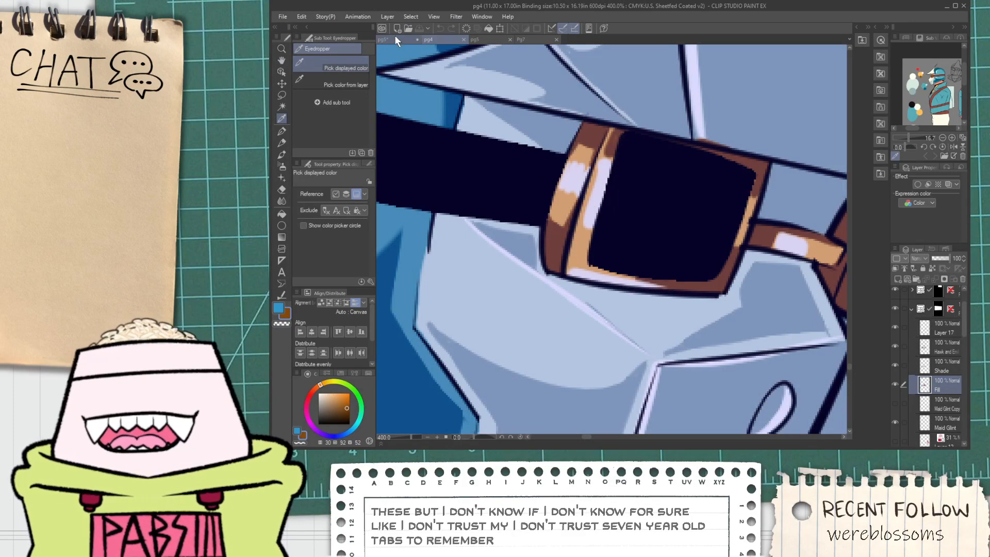
On pg5, draw two brown boundary lines across the teal-helmeted character's orange glasses edge and fill the section between them with brown.
{"action": "left_click", "coordinate": [395, 38]}
{"action": "left_click_drag", "start_coordinate": [593, 237], "coordinate": [571, 206]}
{"action": "scroll", "coordinate": [572, 207], "scroll_direction": "up", "scroll_amount": 5}
{"action": "key", "text": "p"}
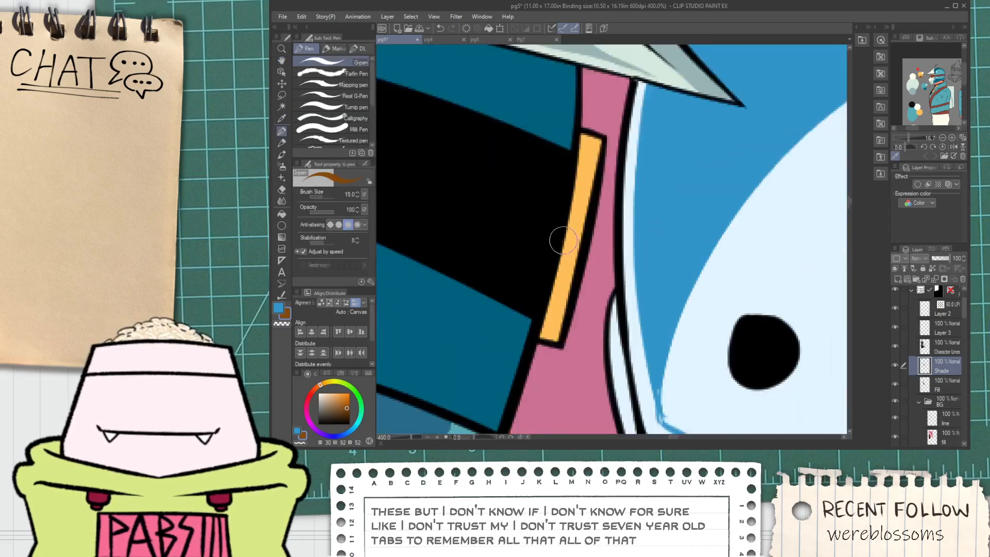
{"action": "scroll", "coordinate": [563, 240], "scroll_direction": "up", "scroll_amount": 3}
{"action": "mouse_move", "coordinate": [549, 295]}
{"action": "left_mouse_down"}
{"action": "mouse_move", "coordinate": [590, 298]}
{"action": "mouse_move", "coordinate": [580, 287]}
{"action": "mouse_move", "coordinate": [581, 310]}
{"action": "left_mouse_up"}
{"action": "key", "text": "ctrl+z"}
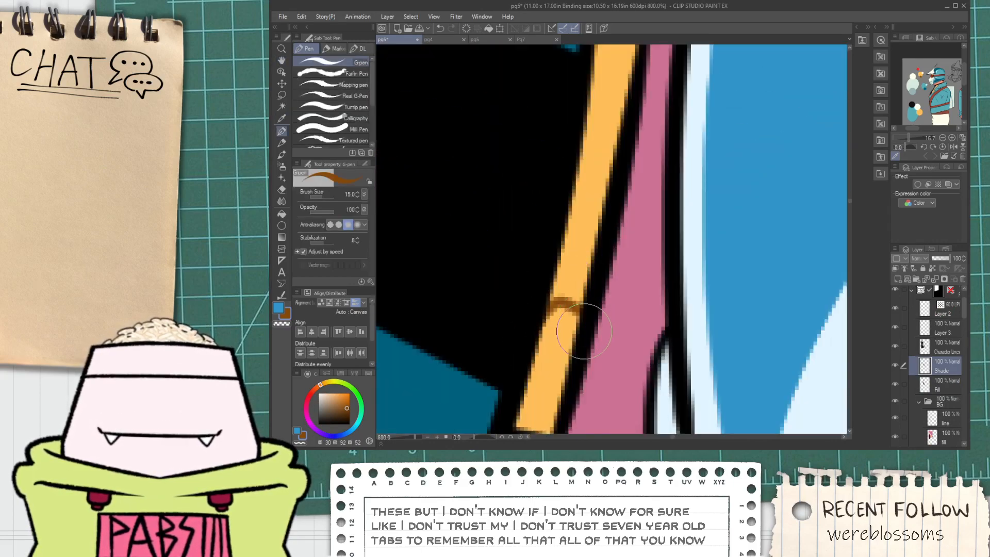
{"action": "left_click_drag", "start_coordinate": [600, 198], "coordinate": [564, 295]}
{"action": "left_click_drag", "start_coordinate": [548, 235], "coordinate": [583, 239]}
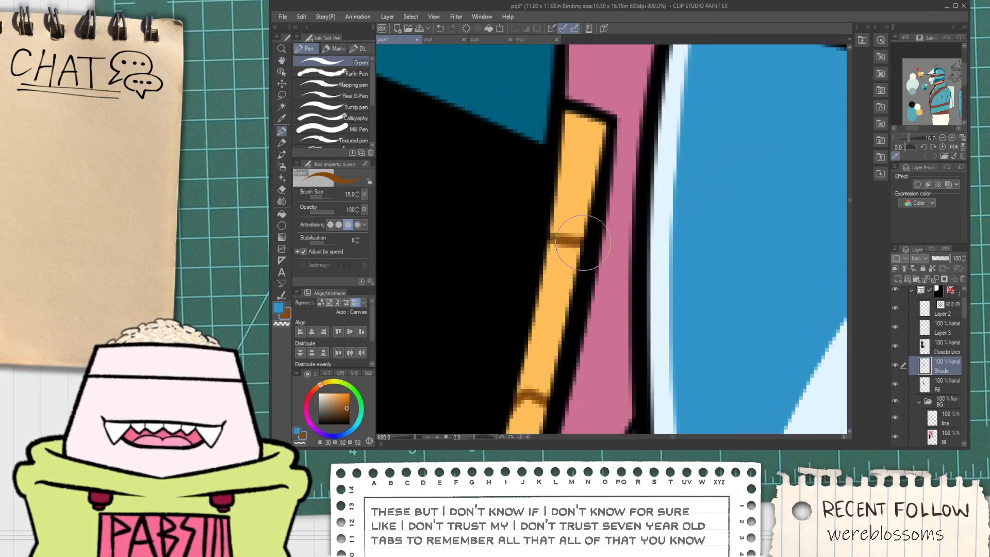
{"action": "key", "text": "g"}
{"action": "left_click", "coordinate": [551, 283]}
{"action": "scroll", "coordinate": [538, 325], "scroll_direction": "down", "scroll_amount": 3}
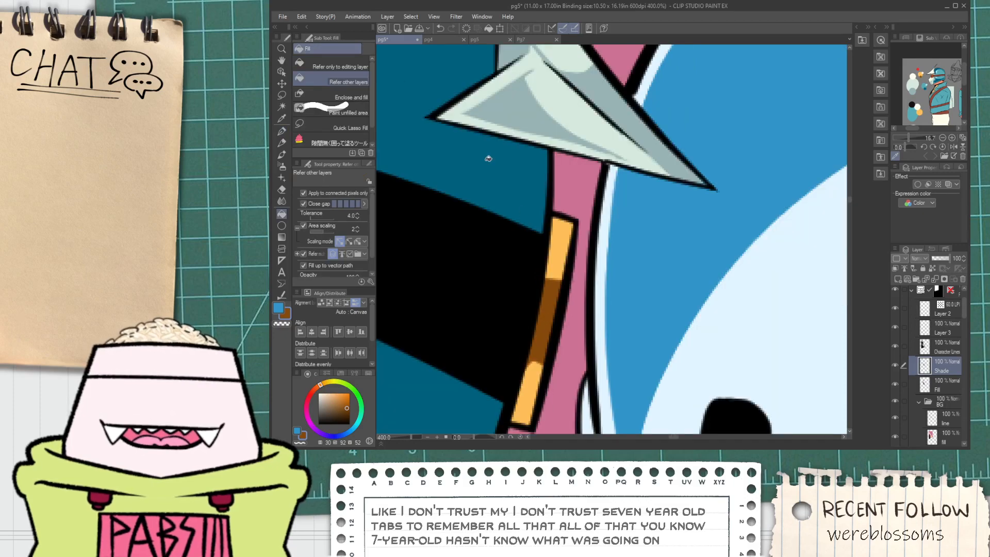
Sample the off-white glint from the pg4 sunglasses and fill the upper end of the glasses edge on pg5 with it.
{"action": "left_click", "coordinate": [445, 40]}
{"action": "left_click", "coordinate": [576, 174], "text": "alt"}
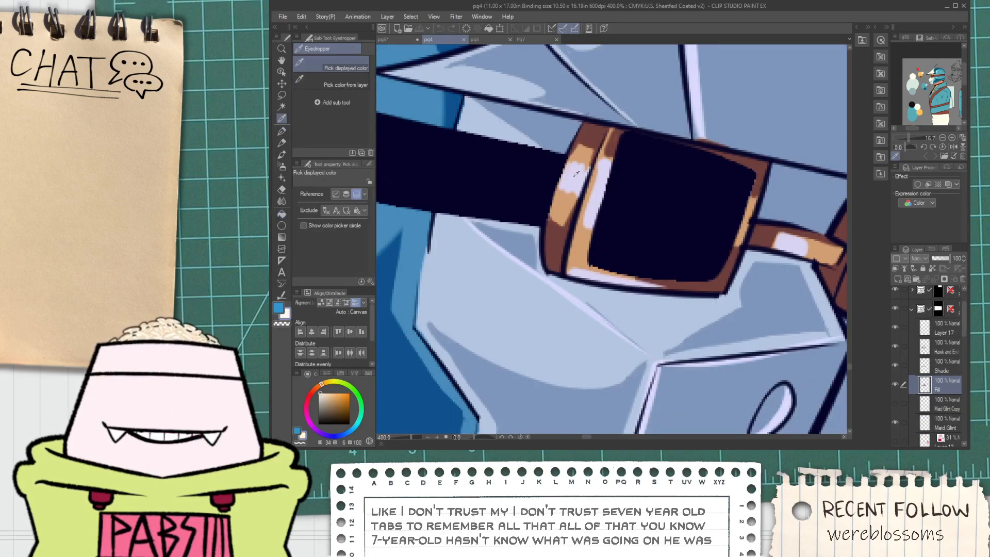
{"action": "left_click", "coordinate": [397, 39]}
{"action": "scroll", "coordinate": [551, 246], "scroll_direction": "up", "scroll_amount": 3}
{"action": "key", "text": "p"}
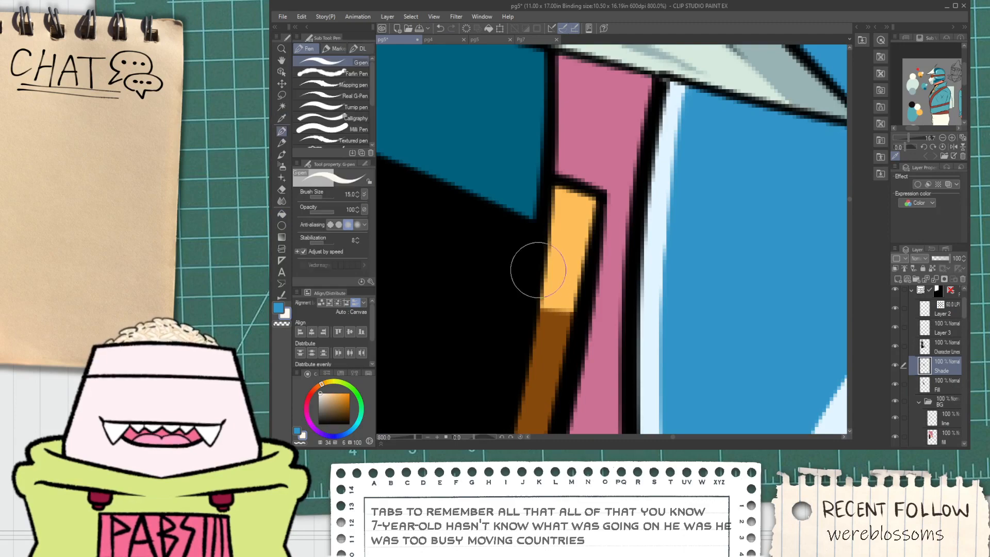
{"action": "left_click_drag", "start_coordinate": [538, 270], "coordinate": [580, 275]}
{"action": "key", "text": "g"}
{"action": "left_click", "coordinate": [568, 240]}
{"action": "scroll", "coordinate": [566, 247], "scroll_direction": "down", "scroll_amount": 8}
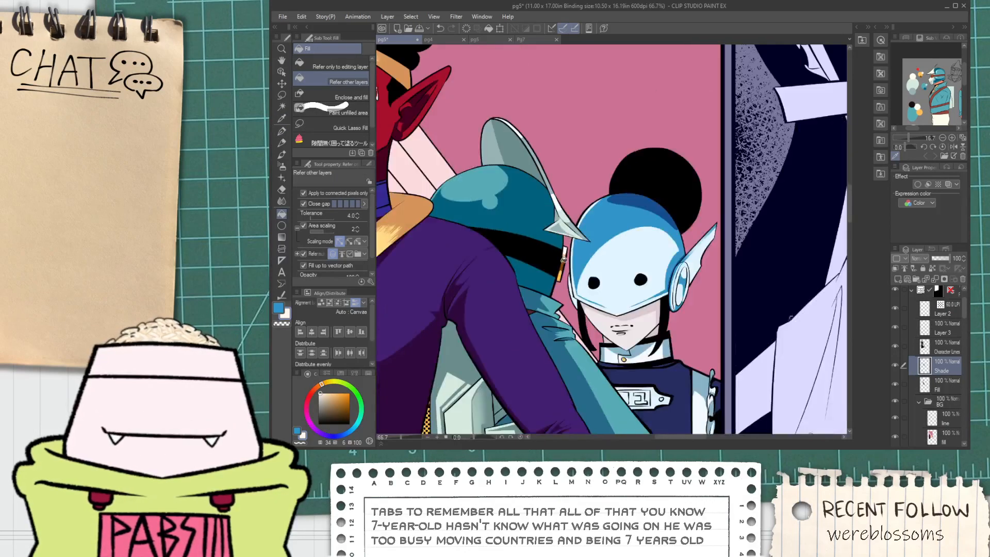
Sample the glasses' brown, outline a shadow on the orange patch between the purple coat and the backpack, and fill it.
{"action": "left_click_drag", "start_coordinate": [521, 307], "coordinate": [525, 250]}
{"action": "scroll", "coordinate": [562, 225], "scroll_direction": "up", "scroll_amount": 2}
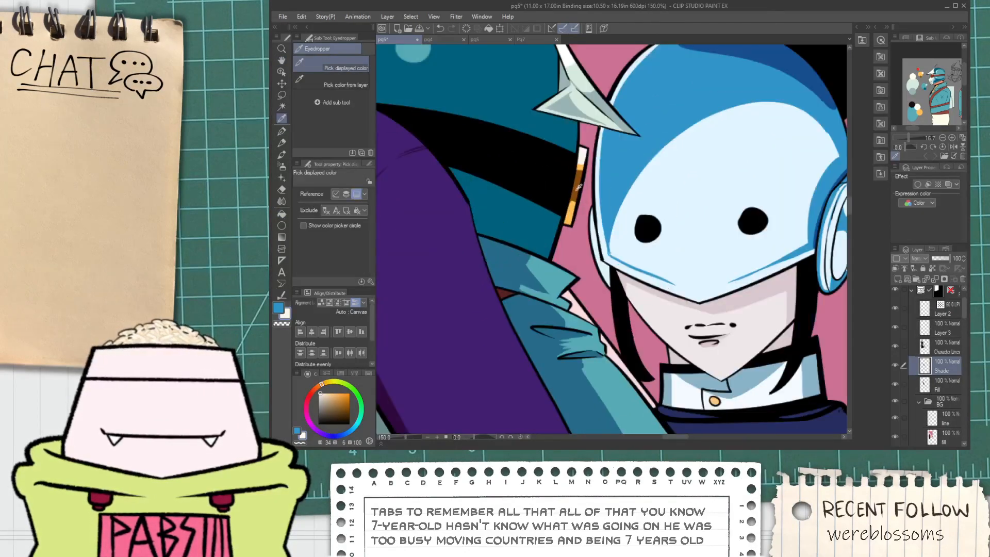
{"action": "left_click", "coordinate": [576, 191], "text": "alt"}
{"action": "scroll", "coordinate": [579, 191], "scroll_direction": "down", "scroll_amount": 1}
{"action": "left_click_drag", "start_coordinate": [422, 363], "coordinate": [523, 177]}
{"action": "scroll", "coordinate": [453, 324], "scroll_direction": "up", "scroll_amount": 4}
{"action": "key", "text": "p"}
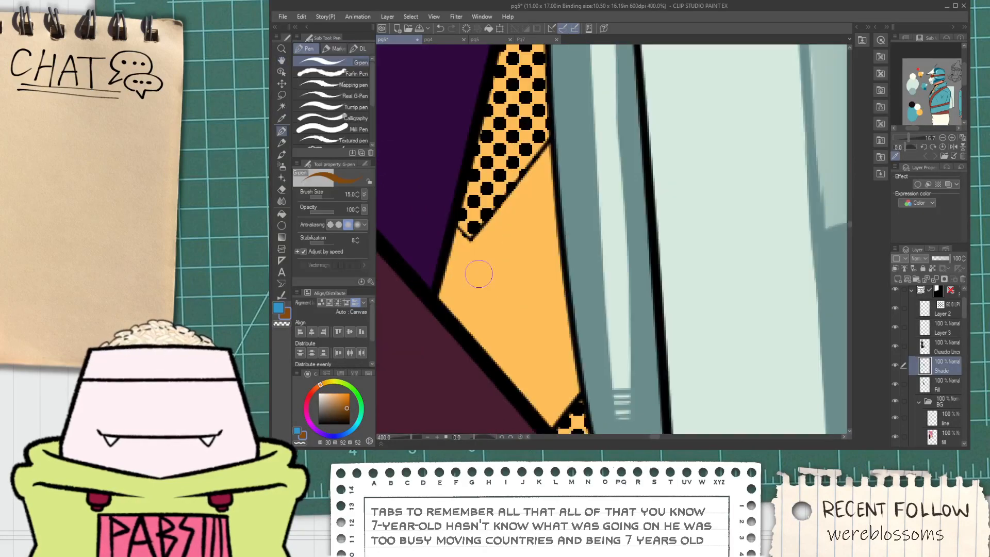
{"action": "left_click_drag", "start_coordinate": [484, 331], "coordinate": [507, 233]}
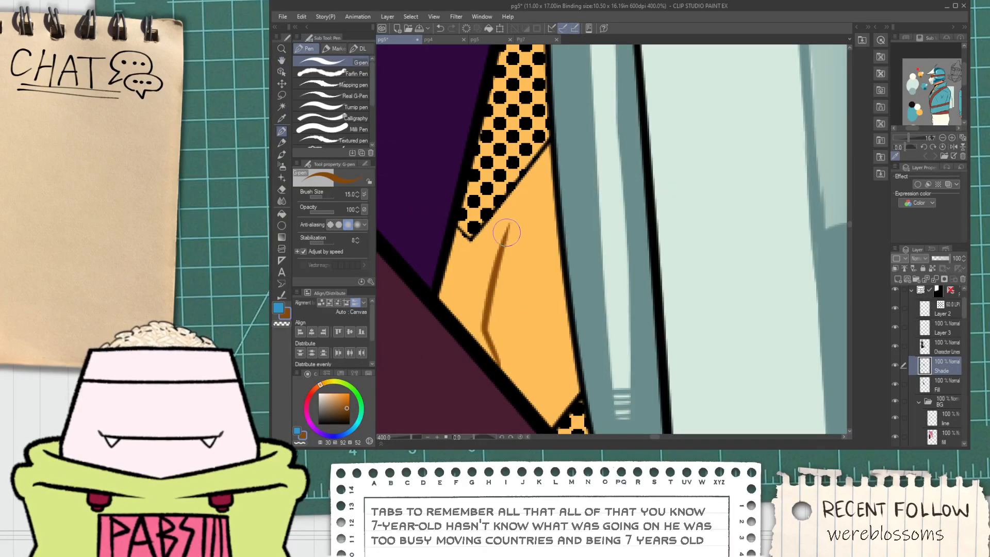
{"action": "left_click_drag", "start_coordinate": [538, 179], "coordinate": [540, 172]}
{"action": "key", "text": "ctrl+z"}
{"action": "left_click_drag", "start_coordinate": [504, 242], "coordinate": [550, 178]}
{"action": "key", "text": "g"}
{"action": "left_click", "coordinate": [512, 206]}
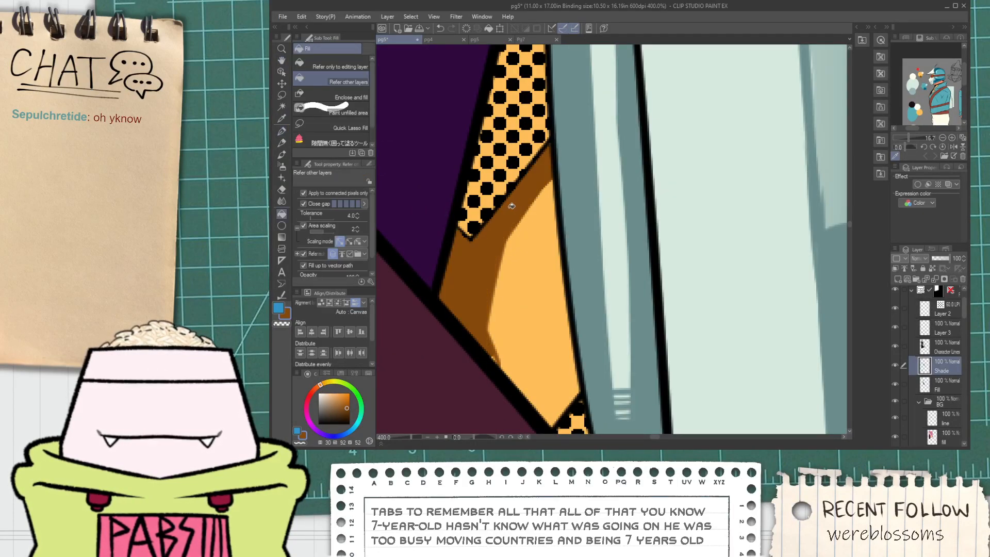
Refine the brown shadow's edges with the pen and extend it along the orange patch's border with the backpack.
{"action": "key", "text": "p"}
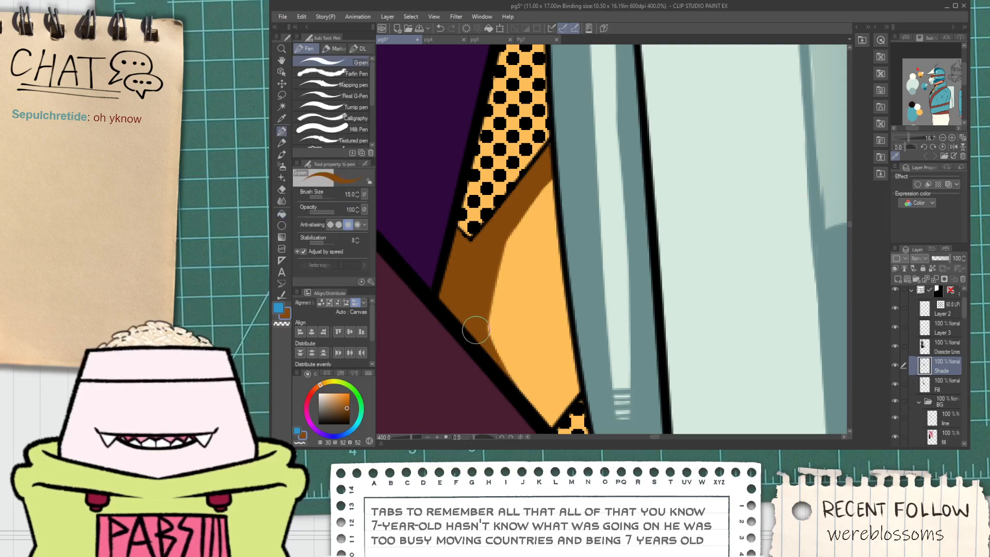
{"action": "scroll", "coordinate": [475, 330], "scroll_direction": "up", "scroll_amount": 2}
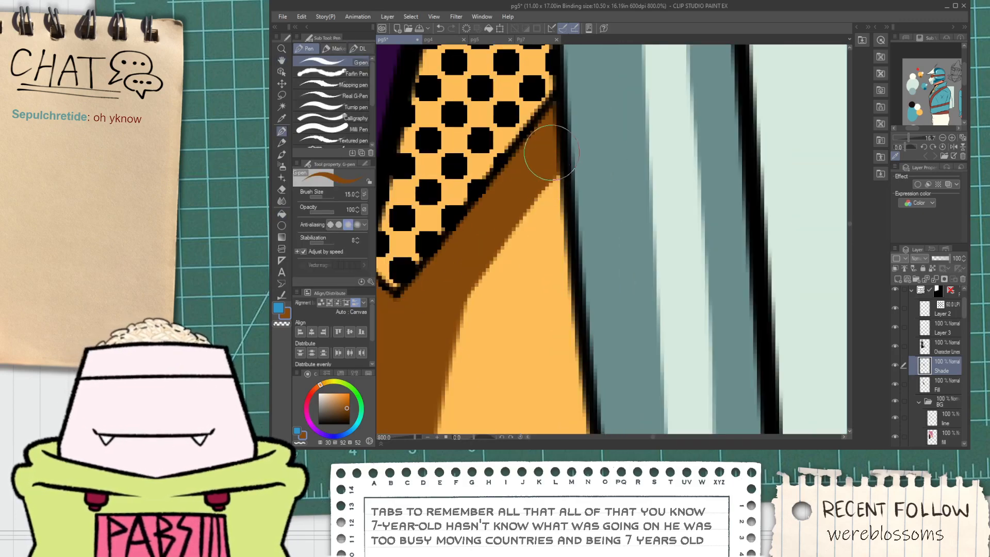
{"action": "left_click_drag", "start_coordinate": [551, 152], "coordinate": [561, 277]}
Sample the off-white highlight from the upper end of the teal-helmeted character's glasses edge.
{"action": "scroll", "coordinate": [556, 219], "scroll_direction": "down", "scroll_amount": 6}
{"action": "key", "text": "space"}
{"action": "left_click_drag", "start_coordinate": [643, 107], "coordinate": [580, 359]}
{"action": "key", "text": "alt"}
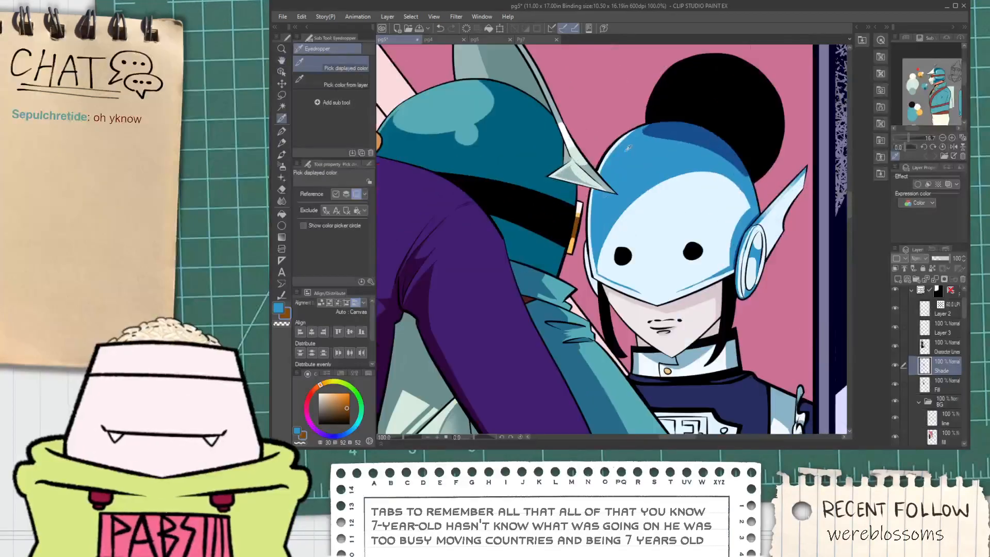
{"action": "scroll", "coordinate": [585, 216], "scroll_direction": "up", "scroll_amount": 4}
{"action": "left_click", "coordinate": [570, 198]}
{"action": "scroll", "coordinate": [572, 192], "scroll_direction": "down", "scroll_amount": 6}
{"action": "key", "text": "space"}
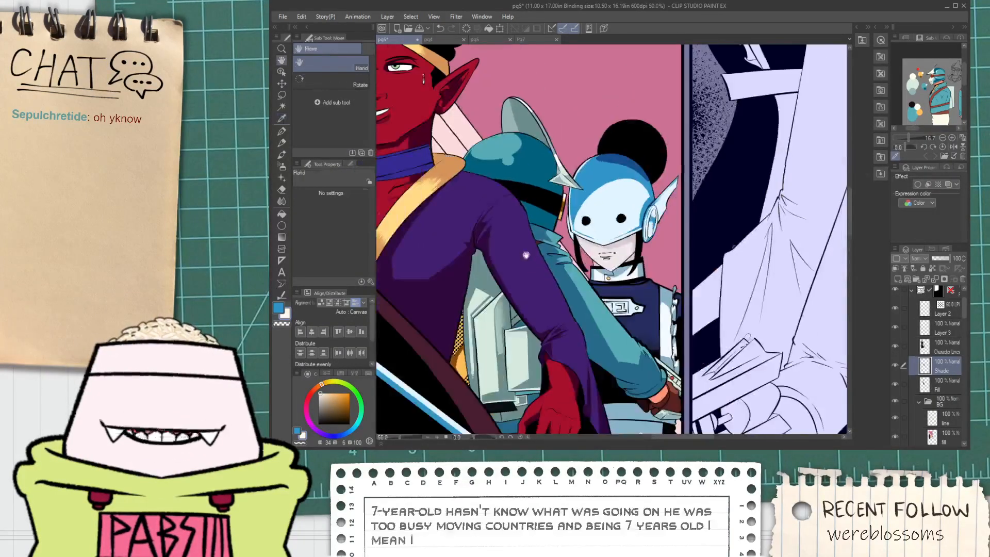
{"action": "scroll", "coordinate": [525, 254], "scroll_direction": "up", "scroll_amount": 8}
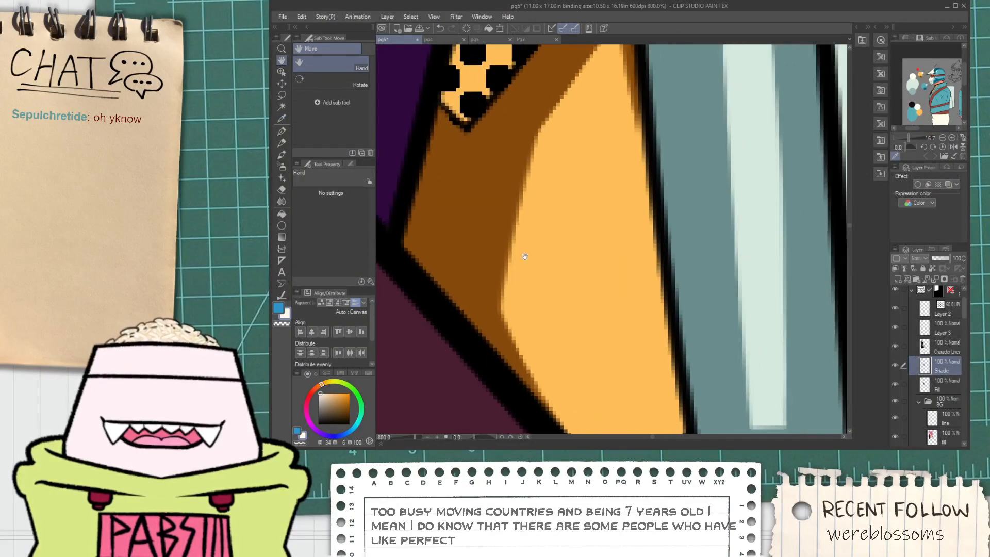
{"action": "left_click_drag", "start_coordinate": [522, 312], "coordinate": [545, 140]}
{"action": "key", "text": "ctrl+z"}
{"action": "left_click_drag", "start_coordinate": [521, 305], "coordinate": [550, 133]}
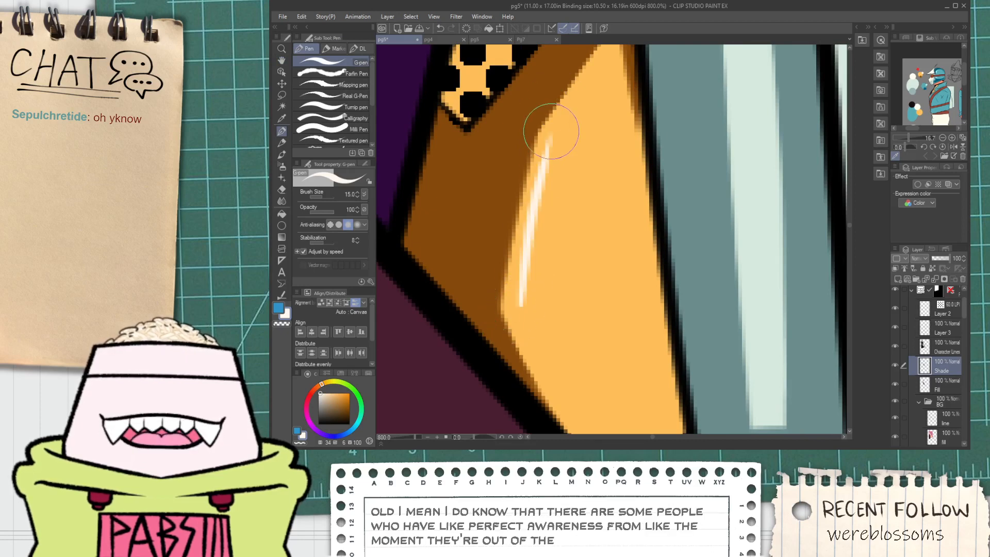
{"action": "key", "text": "ctrl+z"}
{"action": "left_click_drag", "start_coordinate": [518, 305], "coordinate": [542, 122]}
{"action": "key", "text": "ctrl+z"}
{"action": "left_click_drag", "start_coordinate": [530, 310], "coordinate": [580, 99]}
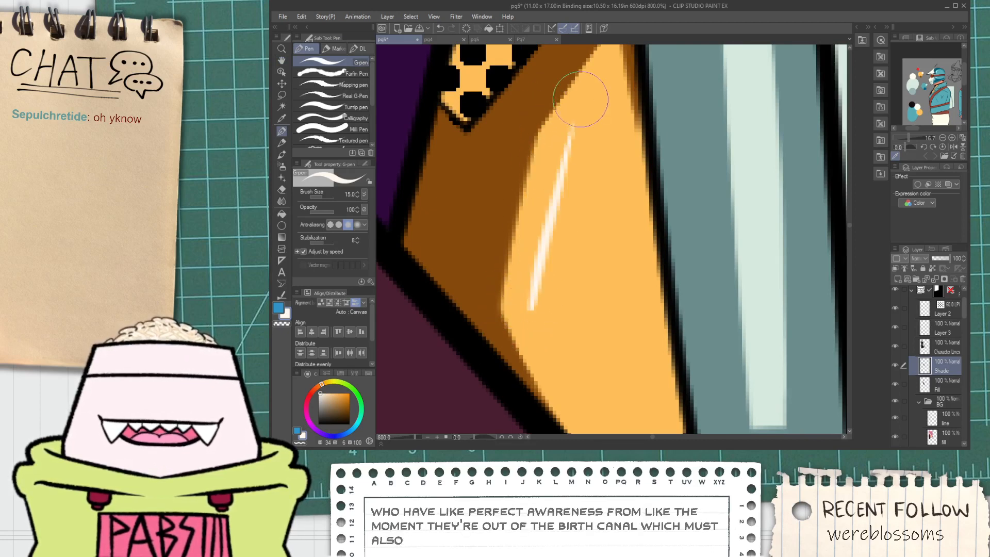
{"action": "key", "text": "ctrl+z"}
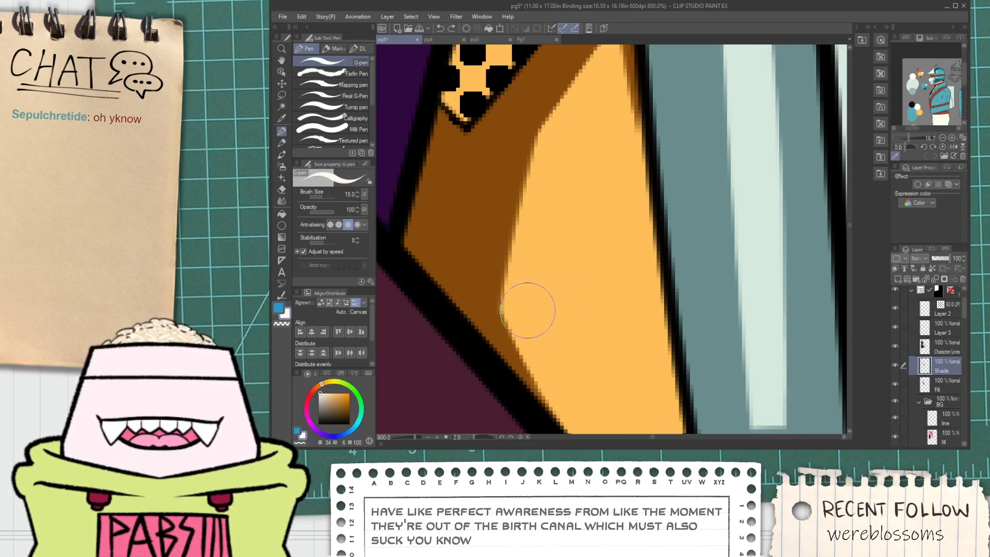
Draw the left and upper-right edges of a peaked off-white highlight inside the orange patch.
{"action": "left_click_drag", "start_coordinate": [525, 311], "coordinate": [573, 130]}
{"action": "scroll", "coordinate": [574, 132], "scroll_direction": "down", "scroll_amount": 2}
{"action": "key", "text": "ctrl+z"}
{"action": "mouse_move", "coordinate": [563, 191]}
{"action": "left_mouse_down"}
{"action": "mouse_move", "coordinate": [566, 213]}
{"action": "mouse_move", "coordinate": [540, 283]}
{"action": "mouse_move", "coordinate": [553, 155]}
{"action": "mouse_move", "coordinate": [535, 287]}
{"action": "mouse_move", "coordinate": [568, 144]}
{"action": "mouse_move", "coordinate": [612, 85]}
{"action": "mouse_move", "coordinate": [636, 209]}
{"action": "left_mouse_up"}
{"action": "scroll", "coordinate": [524, 303], "scroll_direction": "up", "scroll_amount": 2}
{"action": "key", "text": "ctrl+z"}
{"action": "key", "text": "ctrl+z"}
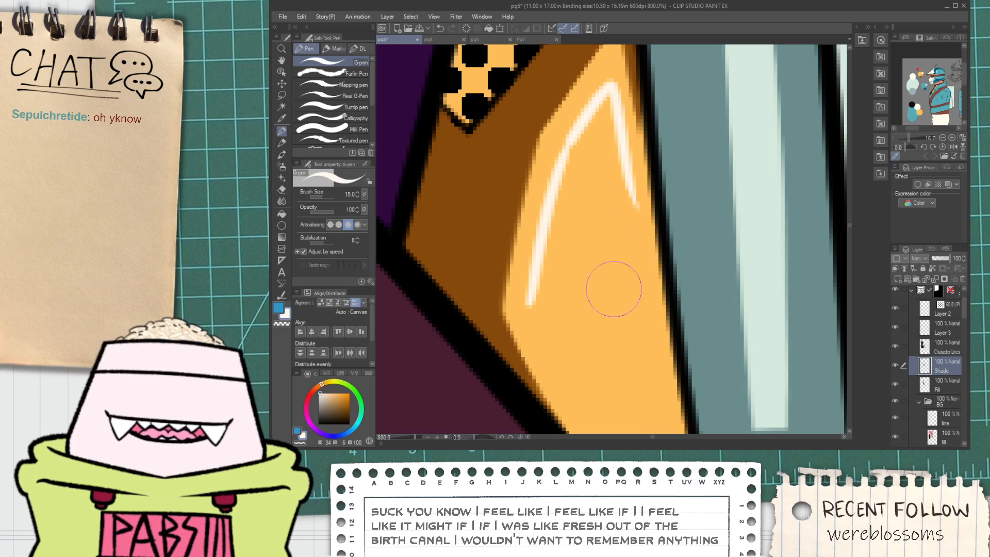
Close the highlight's outline along the lower edge of the orange patch and fill it with off-white.
{"action": "left_click_drag", "start_coordinate": [529, 309], "coordinate": [564, 415]}
{"action": "key", "text": "ctrl+z"}
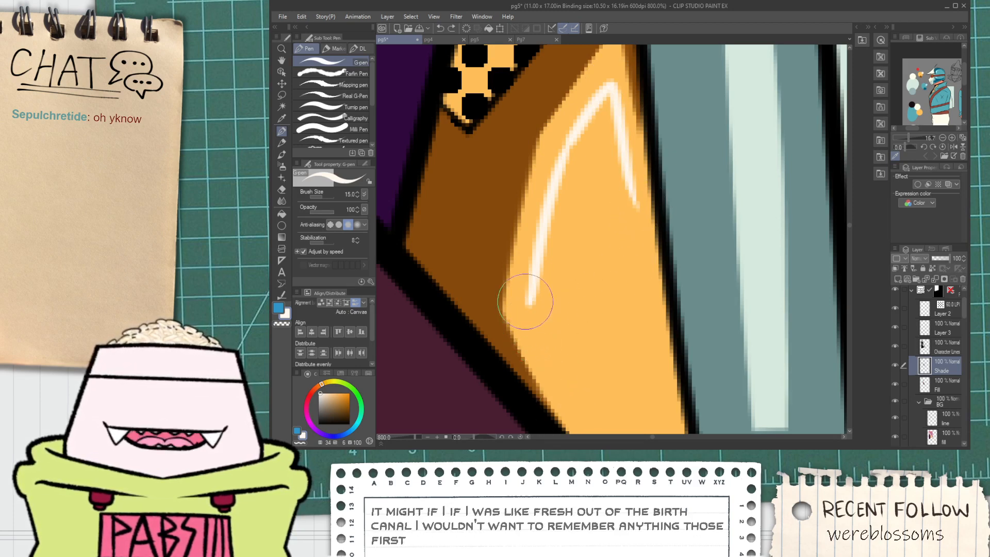
{"action": "left_click_drag", "start_coordinate": [527, 302], "coordinate": [568, 424]}
{"action": "left_click_drag", "start_coordinate": [581, 412], "coordinate": [546, 346]}
{"action": "mouse_move", "coordinate": [572, 414]}
{"action": "left_mouse_down"}
{"action": "mouse_move", "coordinate": [613, 361]}
{"action": "mouse_move", "coordinate": [580, 106]}
{"action": "mouse_move", "coordinate": [609, 341]}
{"action": "mouse_move", "coordinate": [608, 364]}
{"action": "left_mouse_up"}
{"action": "key", "text": "ctrl+z"}
{"action": "key", "text": "g"}
{"action": "left_click", "coordinate": [595, 314]}
{"action": "scroll", "coordinate": [548, 306], "scroll_direction": "down", "scroll_amount": 5}
{"action": "left_click_drag", "start_coordinate": [528, 256], "coordinate": [543, 279]}
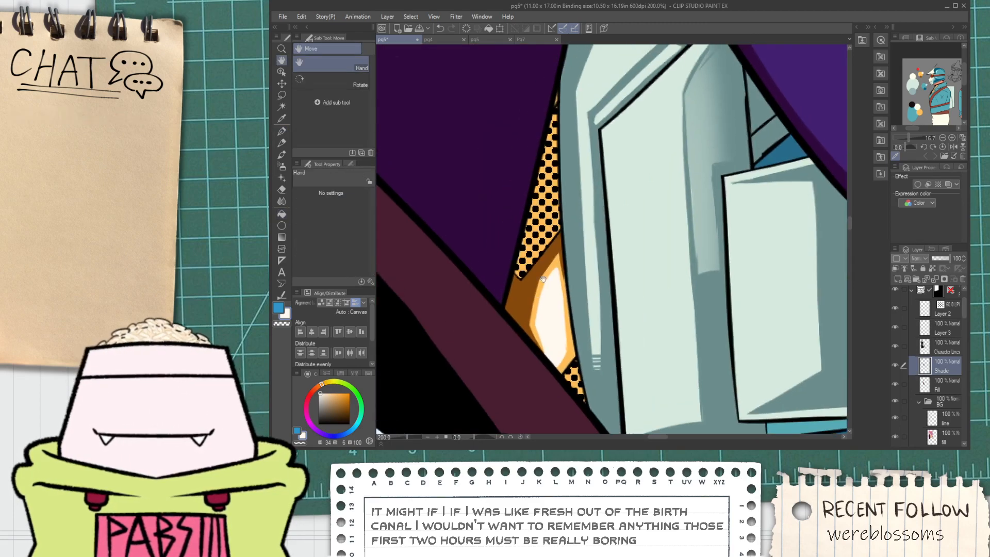
Try to trim the right side of the off-white highlight with the hard eraser.
{"action": "scroll", "coordinate": [537, 297], "scroll_direction": "up", "scroll_amount": 2}
{"action": "key", "text": "i"}
{"action": "scroll", "coordinate": [550, 292], "scroll_direction": "down", "scroll_amount": 2}
{"action": "key", "text": "e"}
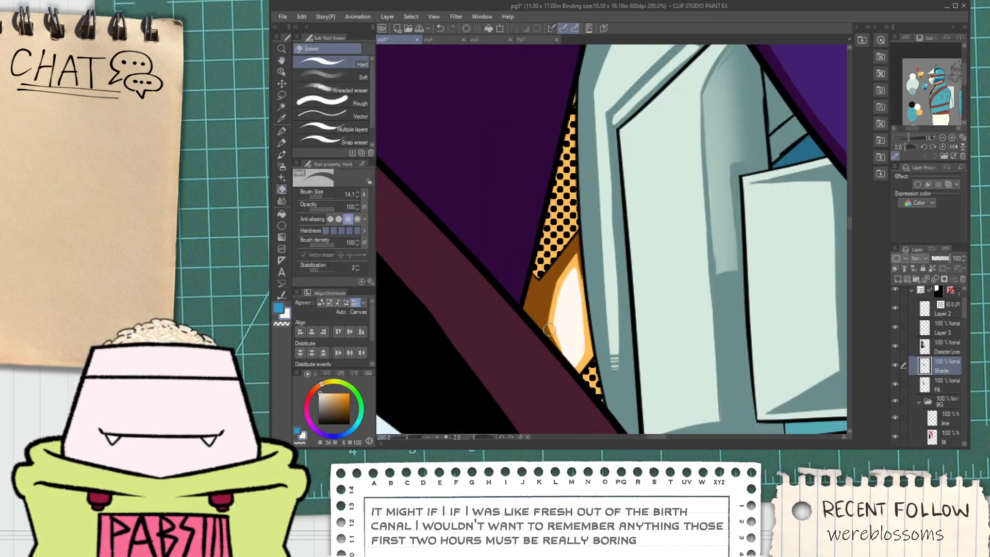
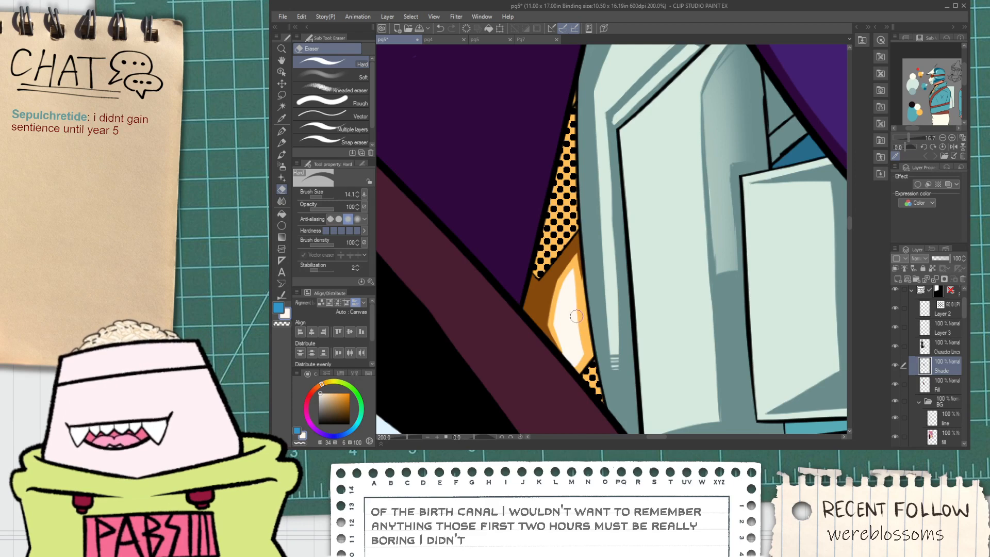
{"action": "scroll", "coordinate": [576, 317], "scroll_direction": "up", "scroll_amount": 2}
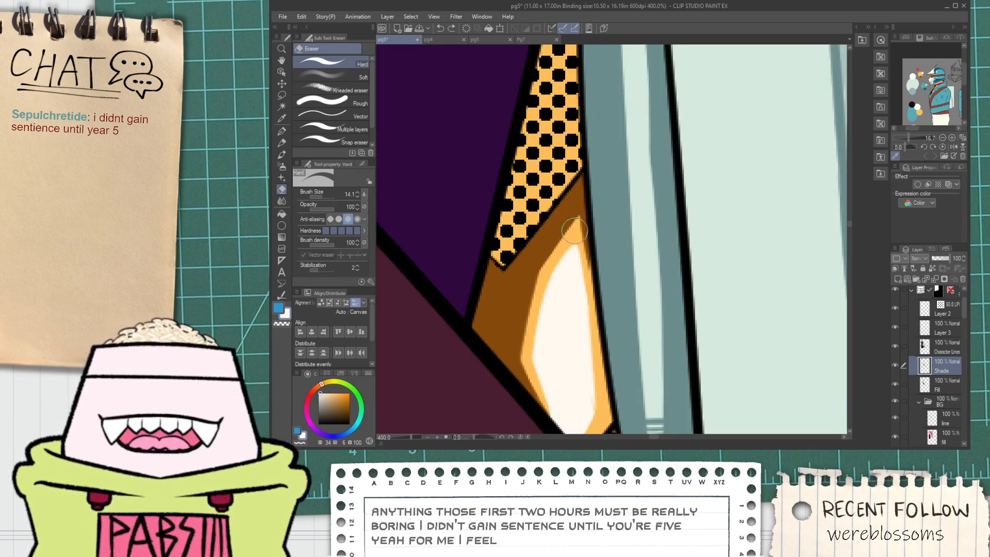
{"action": "left_click_drag", "start_coordinate": [596, 372], "coordinate": [575, 243]}
{"action": "key", "text": "ctrl+z"}
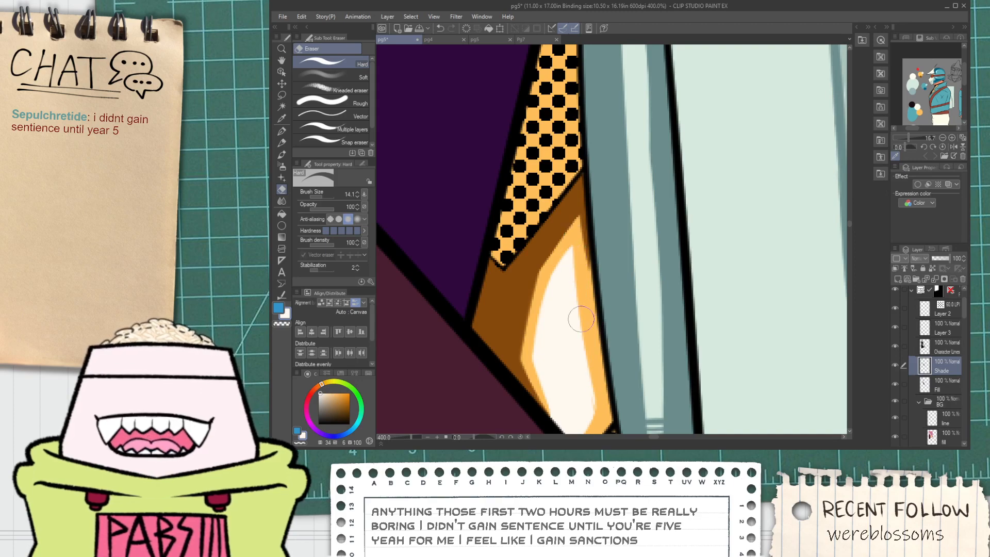
{"action": "left_click_drag", "start_coordinate": [585, 381], "coordinate": [573, 229]}
{"action": "key", "text": "ctrl+z"}
Sample the shadow's brown, draw a line across the orange patch's lower corner, and fill the corner with brown.
{"action": "key", "text": "i"}
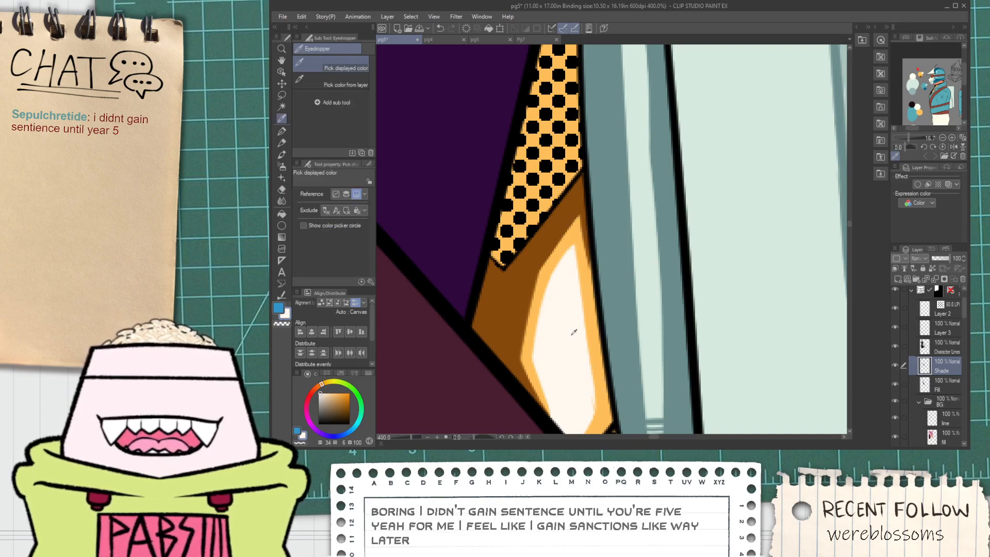
{"action": "scroll", "coordinate": [574, 332], "scroll_direction": "down", "scroll_amount": 3}
{"action": "left_click_drag", "start_coordinate": [573, 332], "coordinate": [570, 279]}
{"action": "scroll", "coordinate": [567, 276], "scroll_direction": "up", "scroll_amount": 3}
{"action": "left_click", "coordinate": [537, 276]}
{"action": "mouse_move", "coordinate": [577, 389]}
{"action": "left_mouse_down"}
{"action": "mouse_move", "coordinate": [579, 331]}
{"action": "mouse_move", "coordinate": [609, 332]}
{"action": "mouse_move", "coordinate": [619, 303]}
{"action": "left_mouse_up"}
{"action": "key", "text": "p"}
{"action": "key", "text": "ctrl+z"}
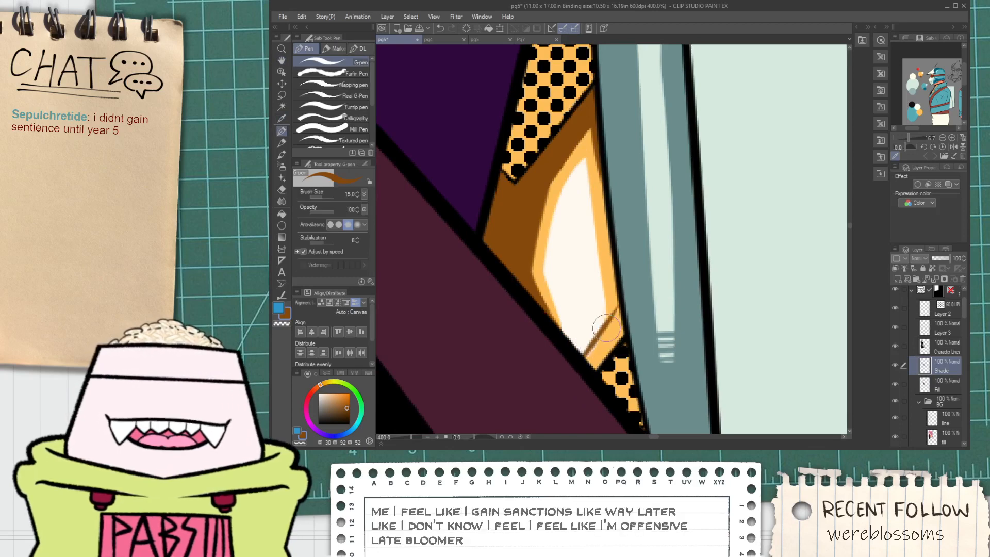
{"action": "key", "text": "g"}
{"action": "key", "text": "e"}
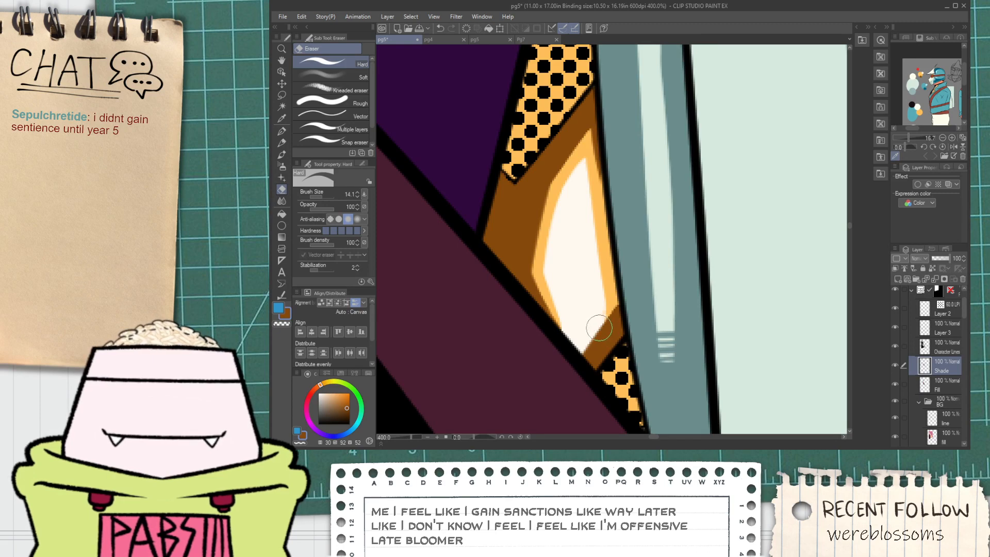
Erase the off-white highlight and the brown lower corner from the orange patch with the hard eraser.
{"action": "left_click_drag", "start_coordinate": [619, 320], "coordinate": [615, 337]}
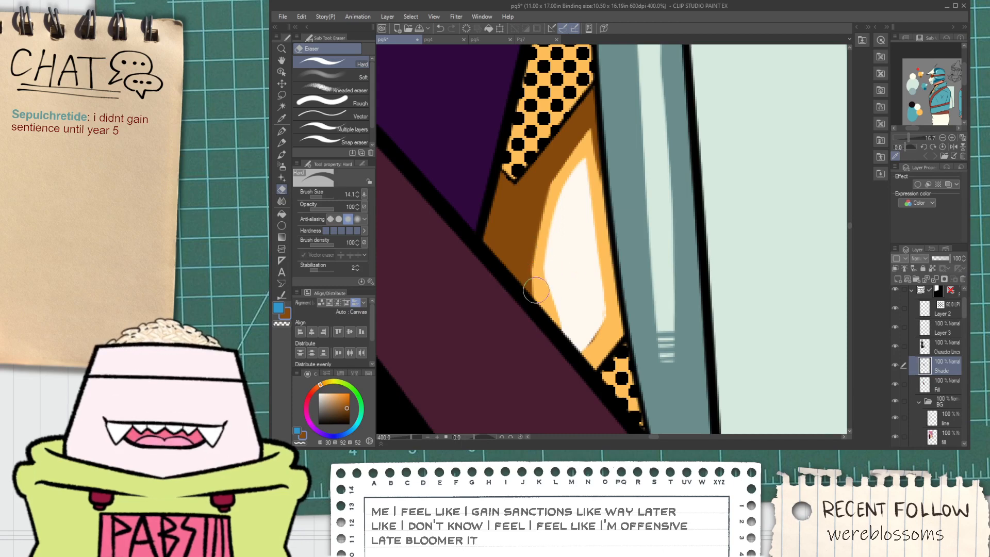
{"action": "key", "text": "ctrl+z"}
{"action": "mouse_move", "coordinate": [536, 277]}
{"action": "left_mouse_down"}
{"action": "mouse_move", "coordinate": [534, 320]}
{"action": "mouse_move", "coordinate": [556, 325]}
{"action": "mouse_move", "coordinate": [542, 309]}
{"action": "left_mouse_up"}
{"action": "key", "text": "ctrl+z"}
{"action": "key", "text": "ctrl+z"}
{"action": "key", "text": "ctrl+z"}
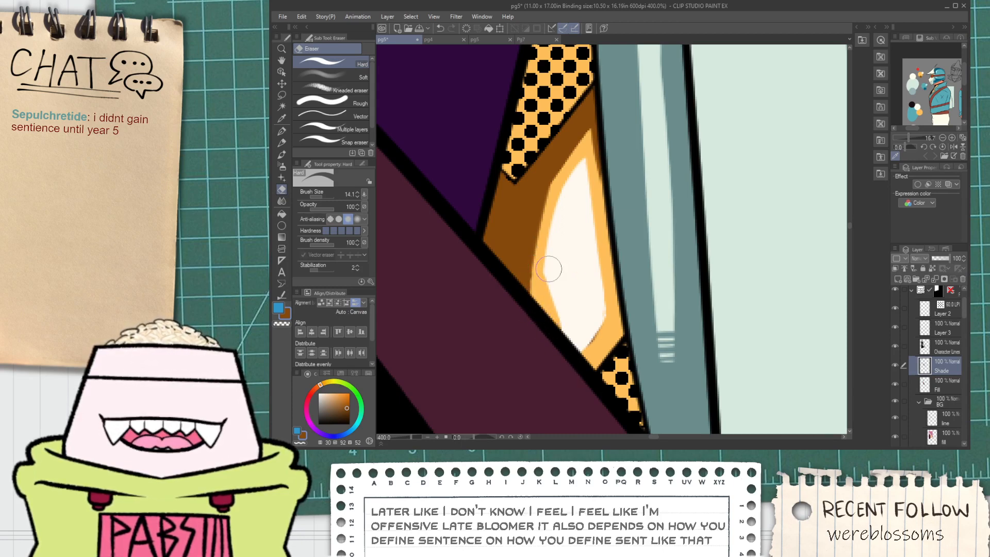
{"action": "mouse_move", "coordinate": [548, 248]}
{"action": "left_mouse_down"}
{"action": "mouse_move", "coordinate": [562, 339]}
{"action": "mouse_move", "coordinate": [556, 274]}
{"action": "mouse_move", "coordinate": [571, 196]}
{"action": "mouse_move", "coordinate": [562, 207]}
{"action": "mouse_move", "coordinate": [585, 168]}
{"action": "mouse_move", "coordinate": [585, 322]}
{"action": "mouse_move", "coordinate": [600, 246]}
{"action": "mouse_move", "coordinate": [592, 316]}
{"action": "left_mouse_up"}
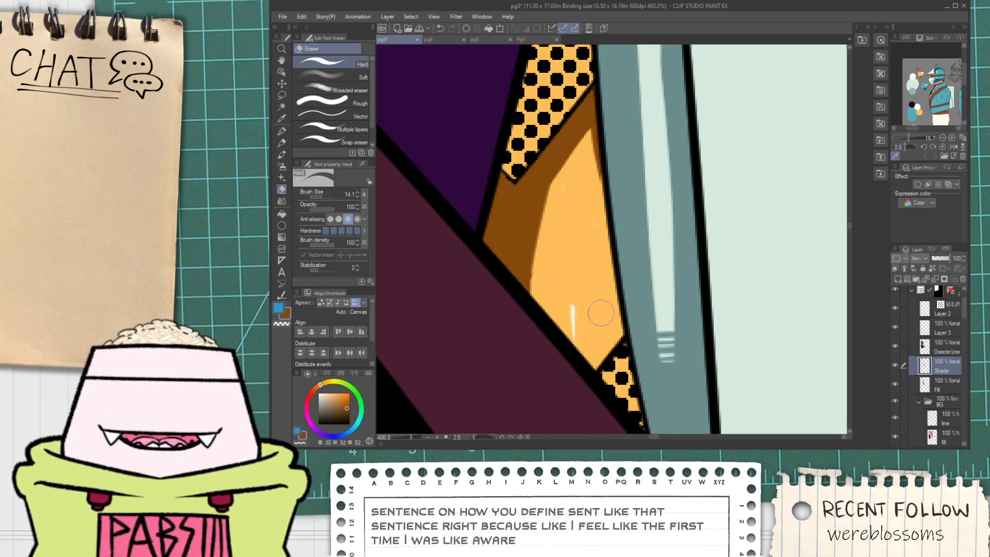
Sample the shadow's brown and extend the shadow down the orange patch's left edge with the G-pen.
{"action": "scroll", "coordinate": [515, 248], "scroll_direction": "down", "scroll_amount": 3}
{"action": "scroll", "coordinate": [521, 250], "scroll_direction": "up", "scroll_amount": 3}
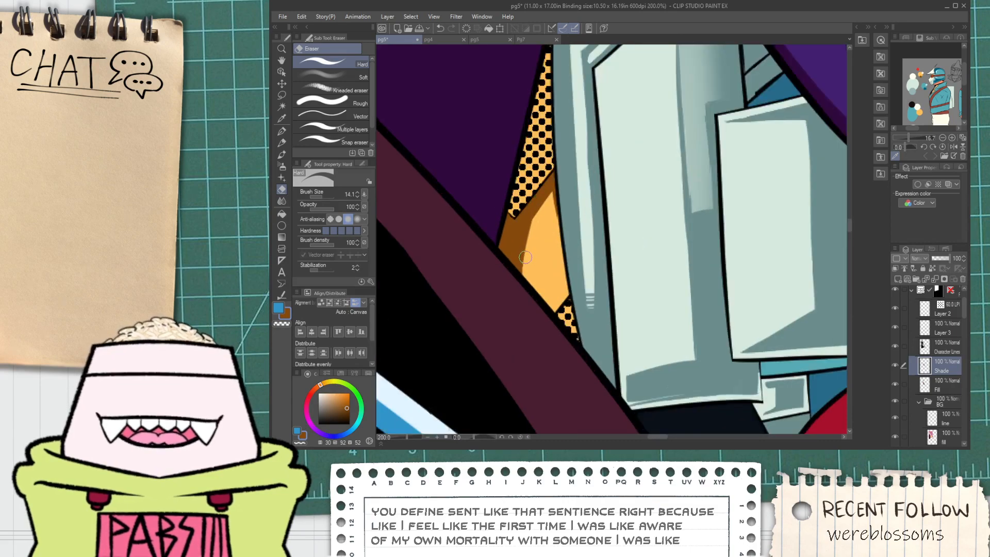
{"action": "key", "text": "i"}
{"action": "key", "text": "p"}
{"action": "left_click_drag", "start_coordinate": [525, 218], "coordinate": [521, 302]}
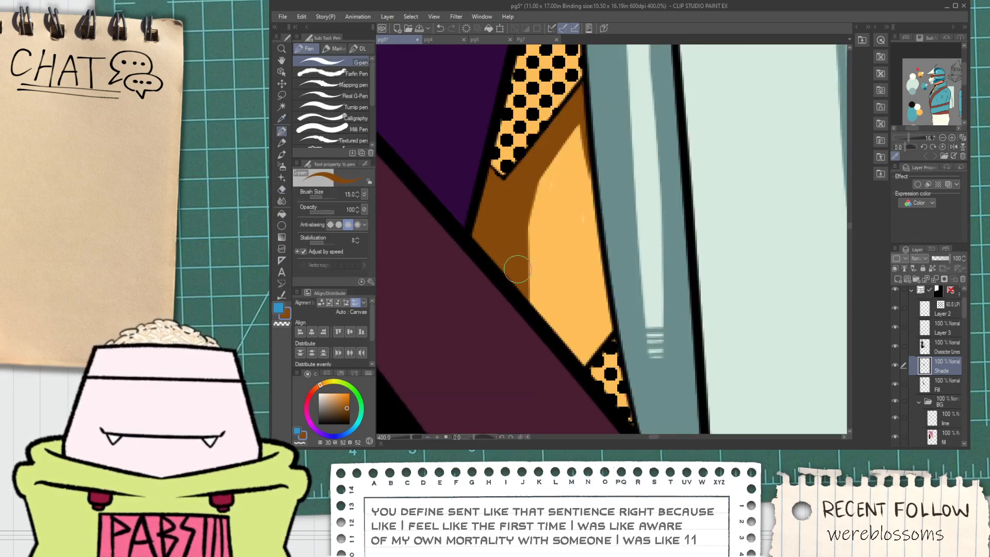
{"action": "left_click_drag", "start_coordinate": [521, 194], "coordinate": [528, 312]}
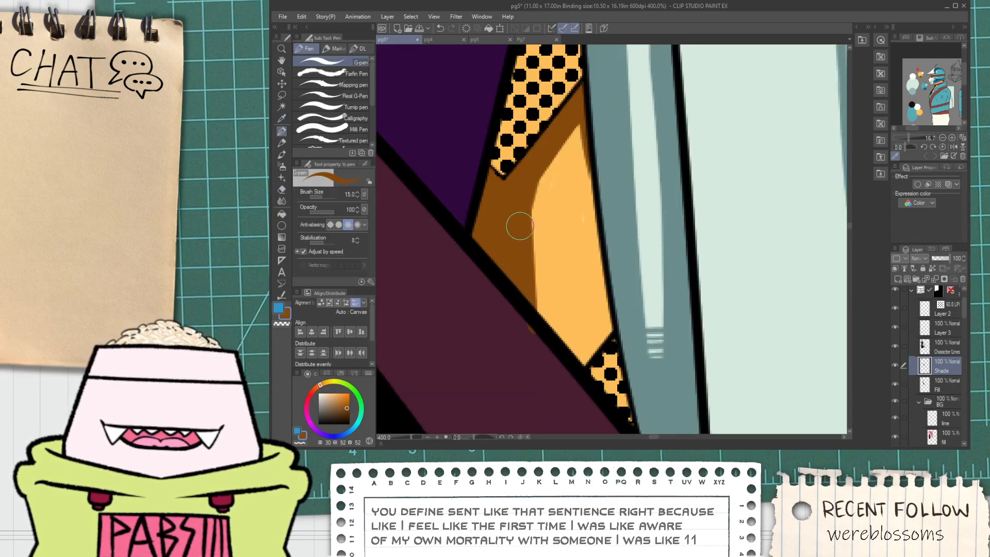
{"action": "key", "text": "e"}
{"action": "scroll", "coordinate": [532, 329], "scroll_direction": "down", "scroll_amount": 3}
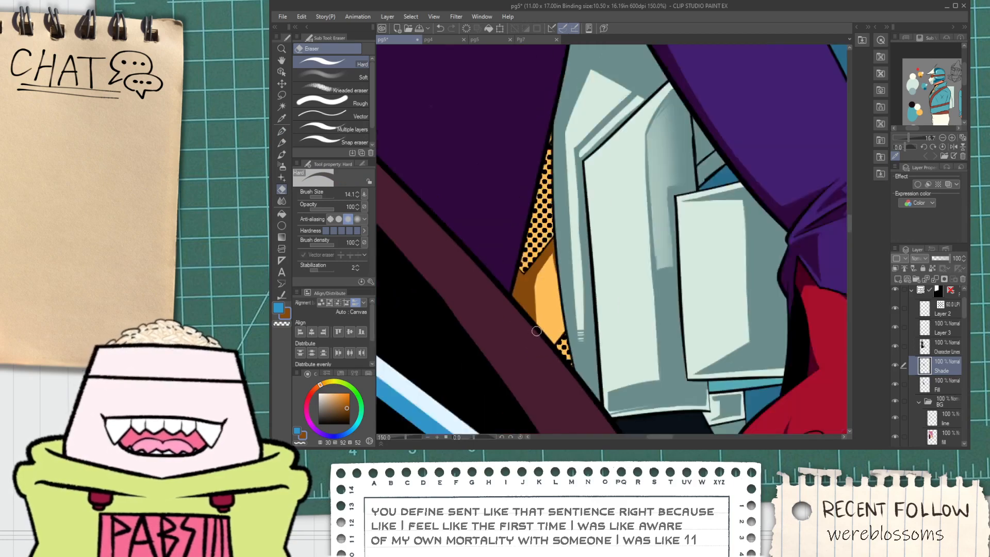
{"action": "key", "text": "p"}
{"action": "left_click_drag", "start_coordinate": [528, 325], "coordinate": [531, 349]}
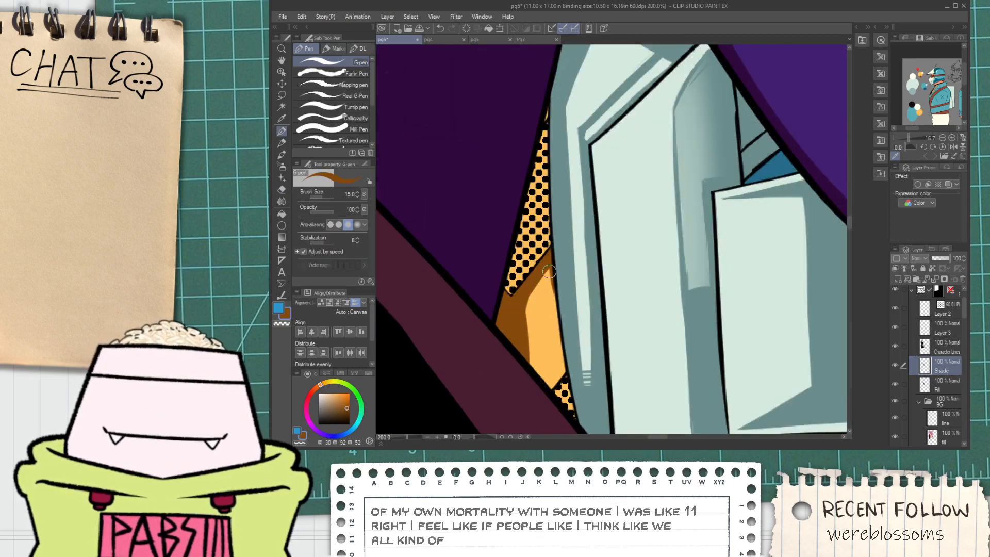
Draw a thin brown shadow line down the right side of the orange patch, redoing the stroke until it fits.
{"action": "left_click_drag", "start_coordinate": [549, 268], "coordinate": [556, 345]}
{"action": "mouse_move", "coordinate": [549, 263]}
{"action": "left_mouse_down"}
{"action": "mouse_move", "coordinate": [557, 357]}
{"action": "mouse_move", "coordinate": [560, 344]}
{"action": "left_mouse_up"}
{"action": "key", "text": "ctrl+z"}
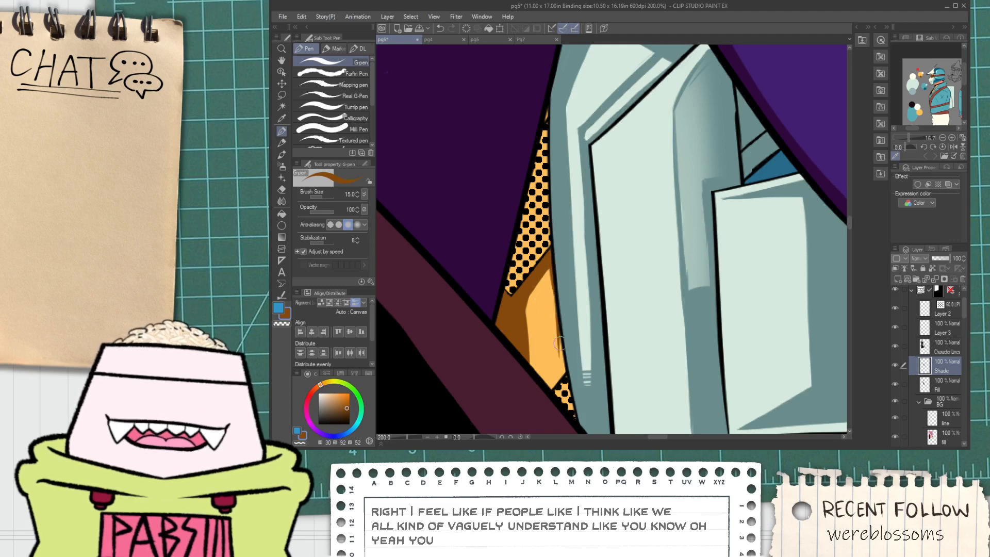
{"action": "left_click_drag", "start_coordinate": [550, 262], "coordinate": [555, 349]}
{"action": "key", "text": "ctrl+z"}
{"action": "left_click_drag", "start_coordinate": [549, 266], "coordinate": [560, 371]}
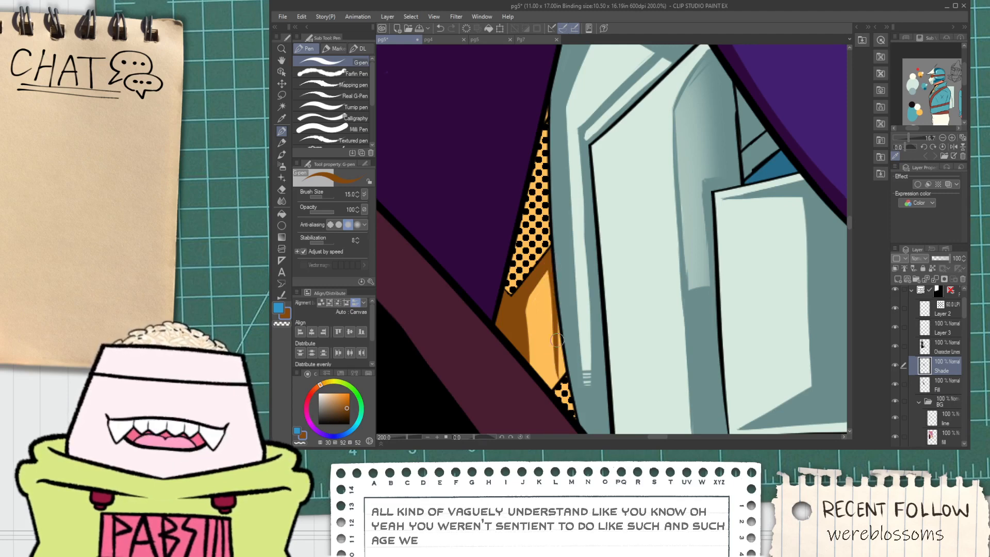
{"action": "key", "text": "ctrl+z"}
{"action": "left_click_drag", "start_coordinate": [548, 269], "coordinate": [558, 368]}
Continue the brown line around the orange patch's lower corner, fill the enclosed edge strip with brown, and cover the leftover gap.
{"action": "scroll", "coordinate": [562, 387], "scroll_direction": "up", "scroll_amount": 2}
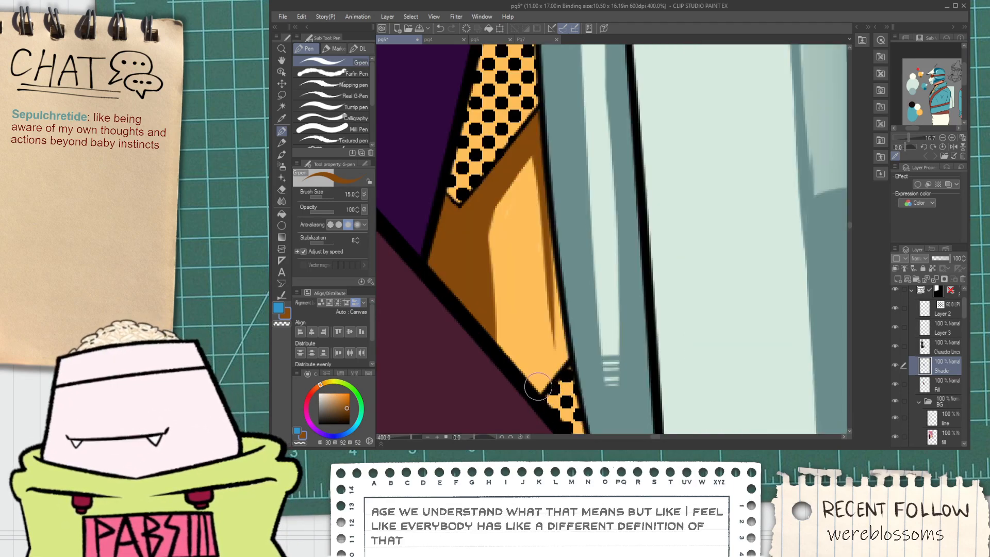
{"action": "scroll", "coordinate": [545, 355], "scroll_direction": "up", "scroll_amount": 2}
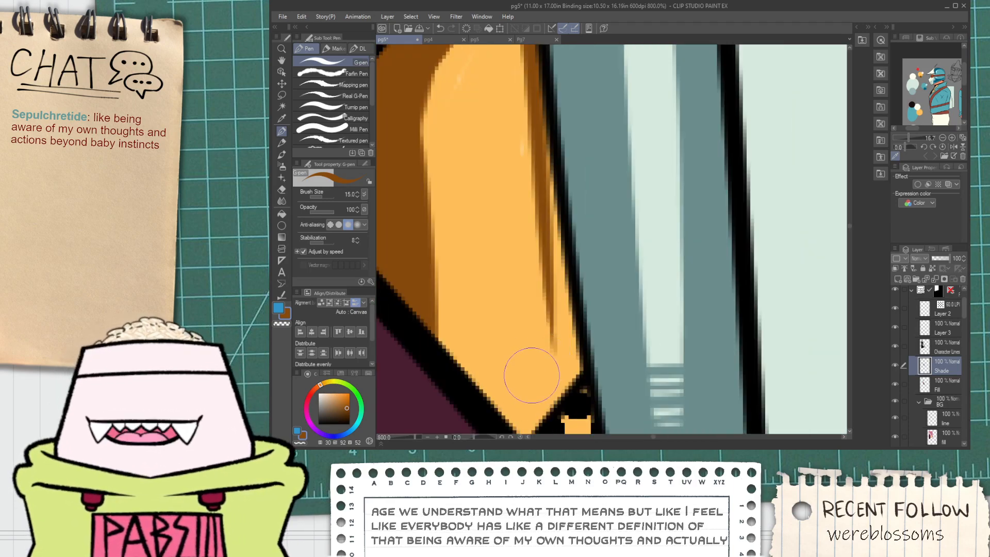
{"action": "mouse_move", "coordinate": [499, 404]}
{"action": "left_mouse_down"}
{"action": "mouse_move", "coordinate": [563, 311]}
{"action": "mouse_move", "coordinate": [545, 255]}
{"action": "left_mouse_up"}
{"action": "key", "text": "g"}
{"action": "left_click", "coordinate": [565, 303]}
{"action": "key", "text": "p"}
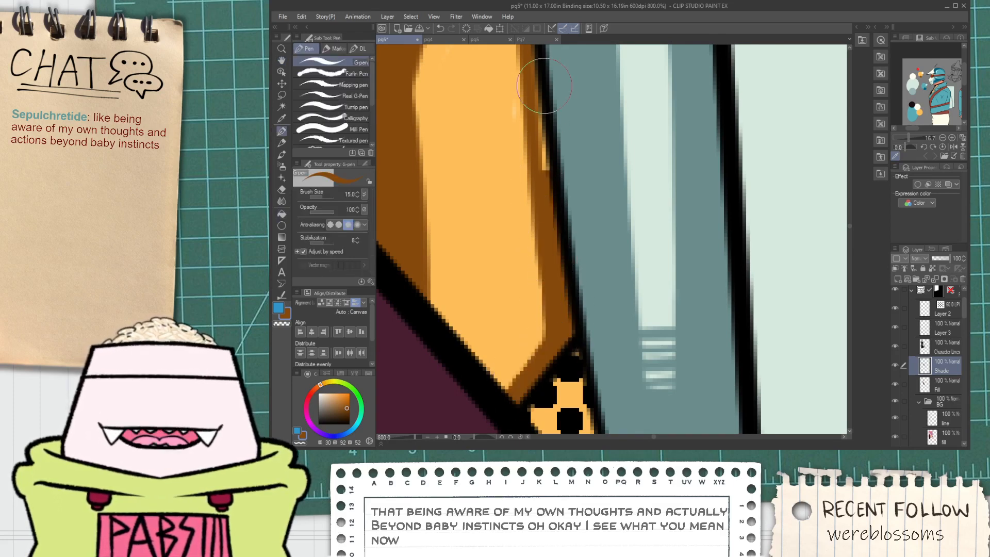
{"action": "scroll", "coordinate": [545, 192], "scroll_direction": "down", "scroll_amount": 2}
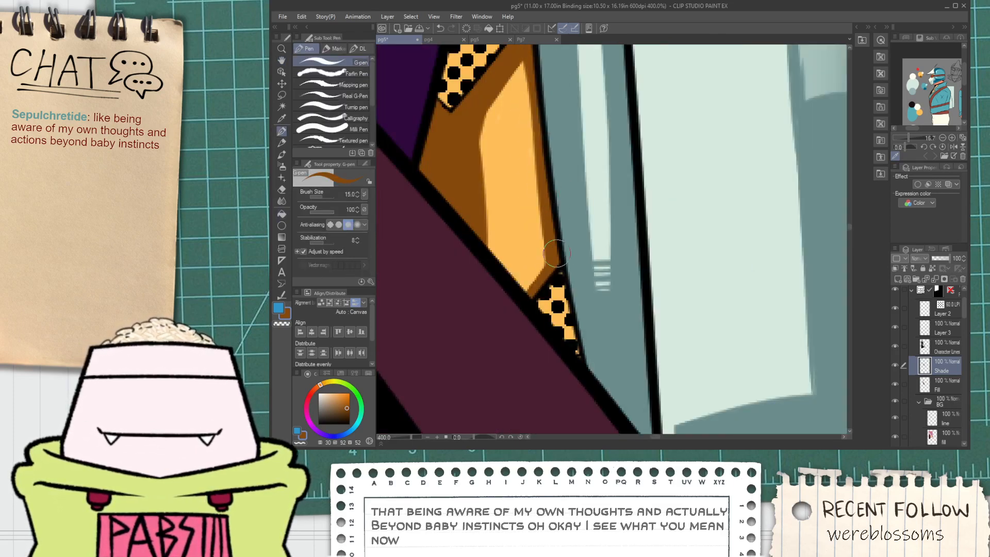
{"action": "left_click_drag", "start_coordinate": [557, 253], "coordinate": [565, 343]}
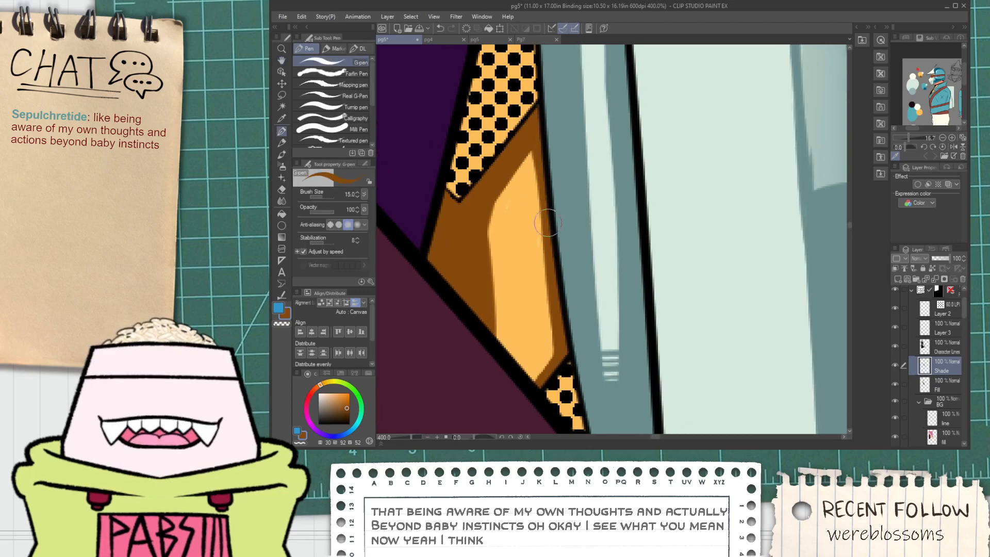
Smooth the inner edge of the brown shadow on the left side of the orange patch with the G-pen.
{"action": "scroll", "coordinate": [541, 210], "scroll_direction": "down", "scroll_amount": 4}
{"action": "scroll", "coordinate": [553, 163], "scroll_direction": "up", "scroll_amount": 4}
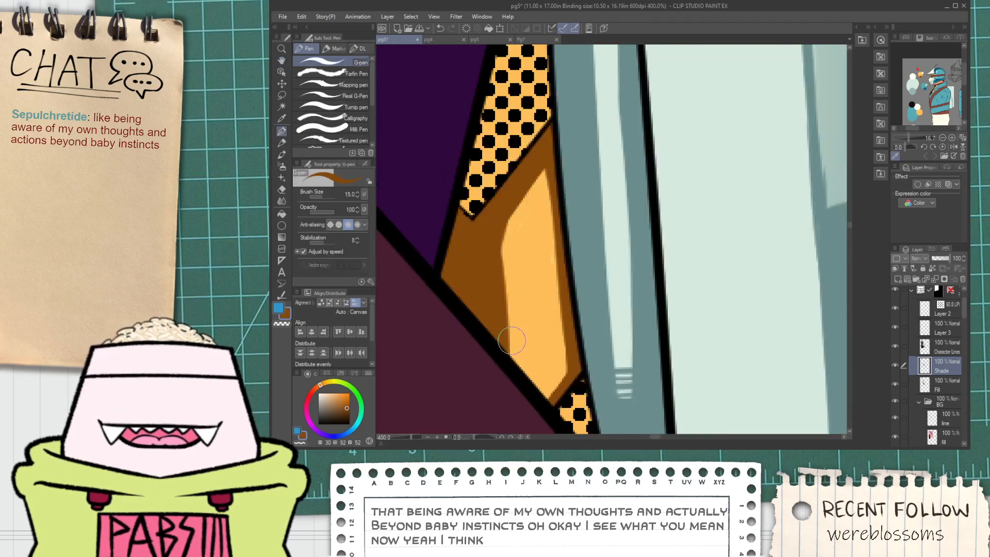
{"action": "left_click_drag", "start_coordinate": [499, 207], "coordinate": [508, 332]}
{"action": "mouse_move", "coordinate": [504, 197]}
{"action": "left_mouse_down"}
{"action": "mouse_move", "coordinate": [511, 351]}
{"action": "mouse_move", "coordinate": [499, 204]}
{"action": "mouse_move", "coordinate": [499, 306]}
{"action": "left_mouse_up"}
{"action": "scroll", "coordinate": [455, 270], "scroll_direction": "up", "scroll_amount": 2}
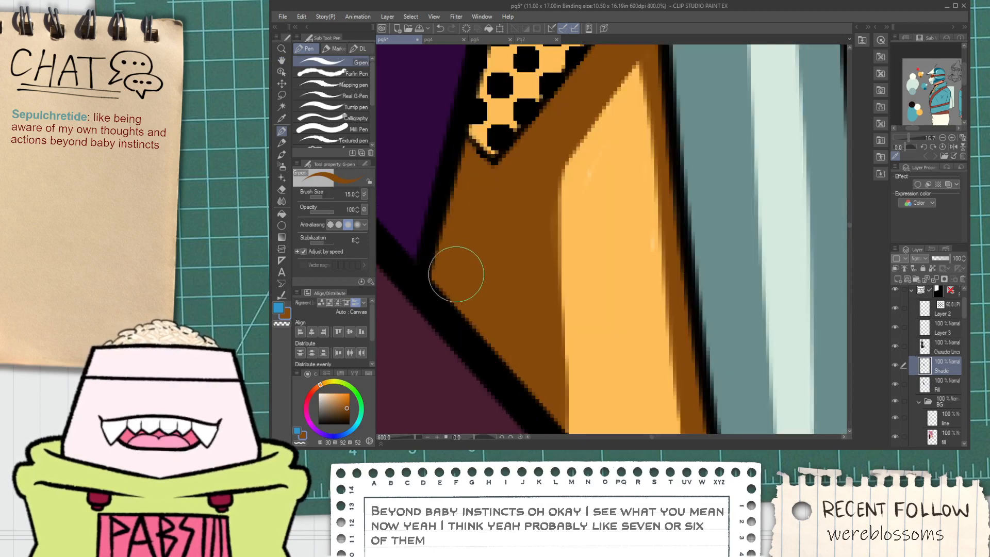
{"action": "scroll", "coordinate": [542, 270], "scroll_direction": "down", "scroll_amount": 9}
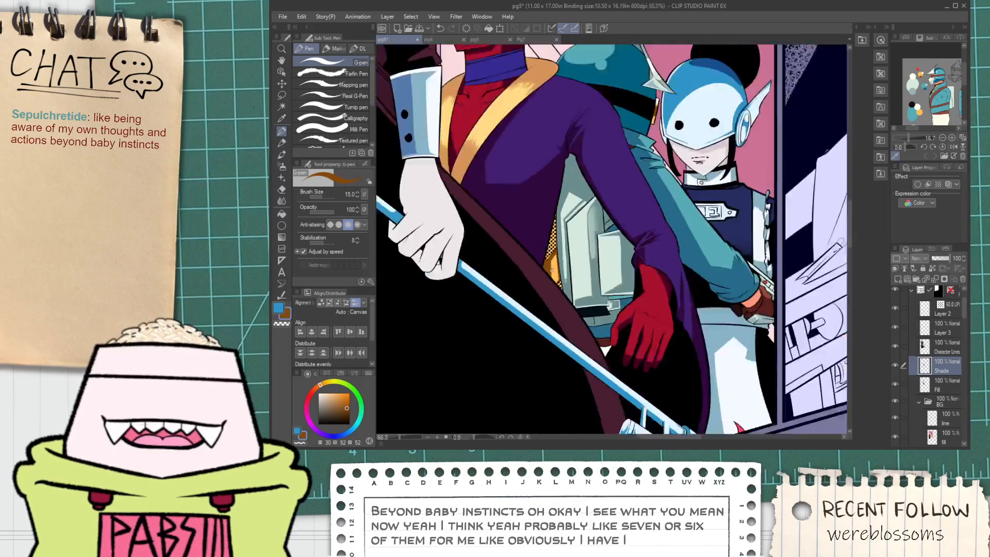
Sample white from the artwork and paint a vertical white glint down the orange patch beside the brown shadow.
{"action": "key", "text": "space"}
{"action": "scroll", "coordinate": [580, 245], "scroll_direction": "up", "scroll_amount": 4}
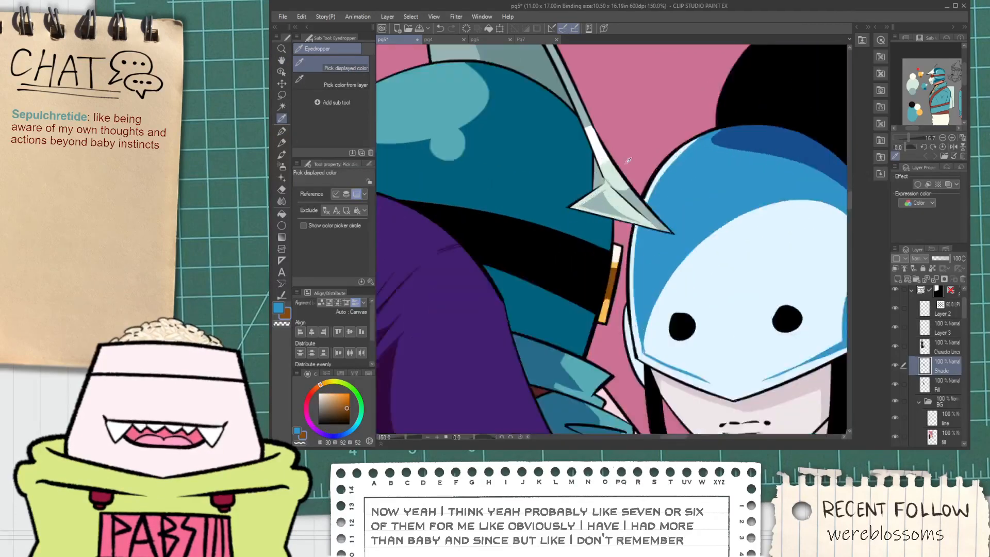
{"action": "key", "text": "alt"}
{"action": "left_click_drag", "start_coordinate": [537, 330], "coordinate": [598, 108]}
{"action": "scroll", "coordinate": [511, 289], "scroll_direction": "up", "scroll_amount": 2}
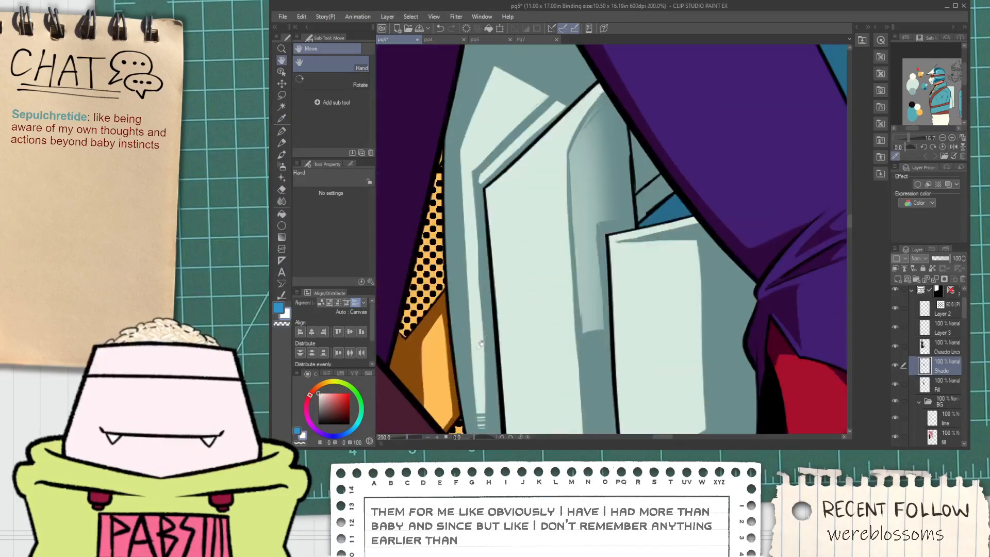
{"action": "left_click_drag", "start_coordinate": [510, 335], "coordinate": [572, 227]}
{"action": "scroll", "coordinate": [493, 279], "scroll_direction": "up", "scroll_amount": 2}
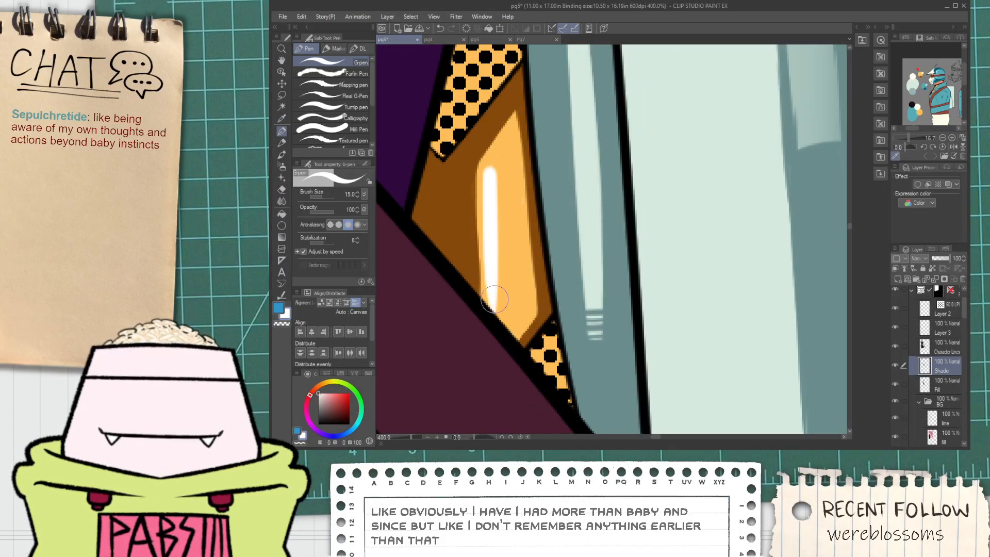
Sample the shadow's brown and fill the dotted orange area above the patch with it.
{"action": "scroll", "coordinate": [492, 309], "scroll_direction": "down", "scroll_amount": 7}
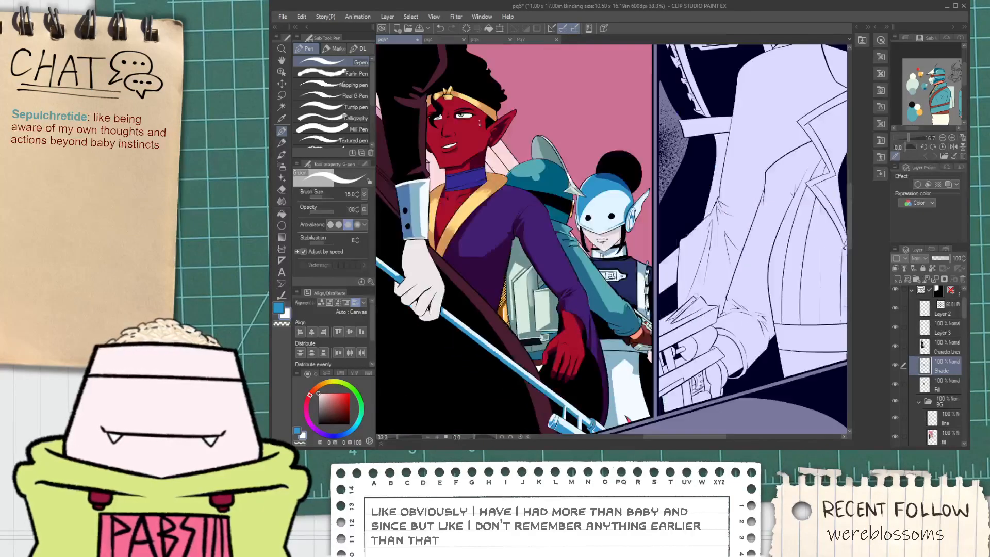
{"action": "scroll", "coordinate": [503, 303], "scroll_direction": "up", "scroll_amount": 2}
{"action": "key", "text": "alt"}
{"action": "left_click", "coordinate": [496, 305]}
{"action": "scroll", "coordinate": [497, 304], "scroll_direction": "up", "scroll_amount": 4}
{"action": "key", "text": "g"}
{"action": "left_click", "coordinate": [503, 270]}
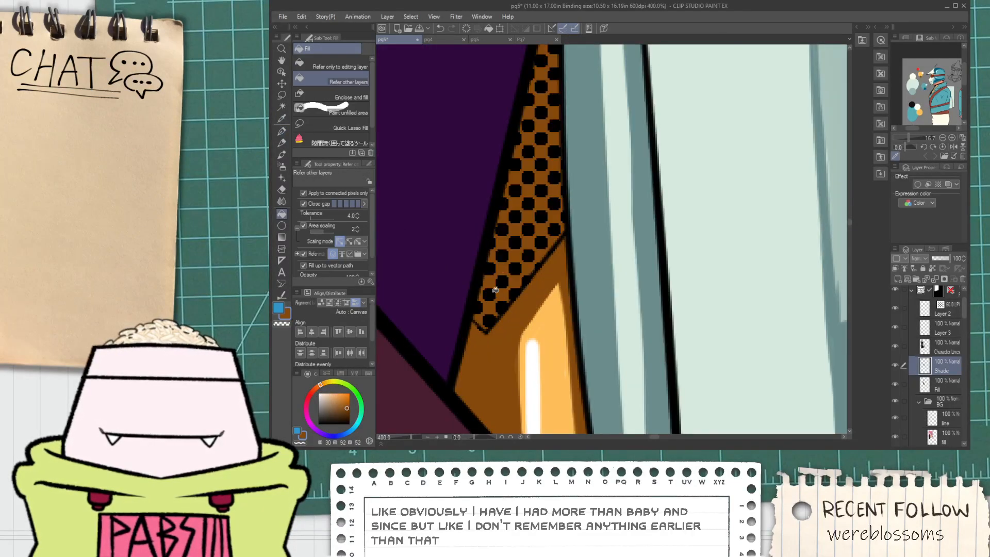
Try a brown stroke over the lower dotted corner, undo it, and touch up the patch with the eraser and G-pen.
{"action": "scroll", "coordinate": [496, 290], "scroll_direction": "down", "scroll_amount": 2}
{"action": "scroll", "coordinate": [505, 292], "scroll_direction": "up", "scroll_amount": 3}
{"action": "key", "text": "p"}
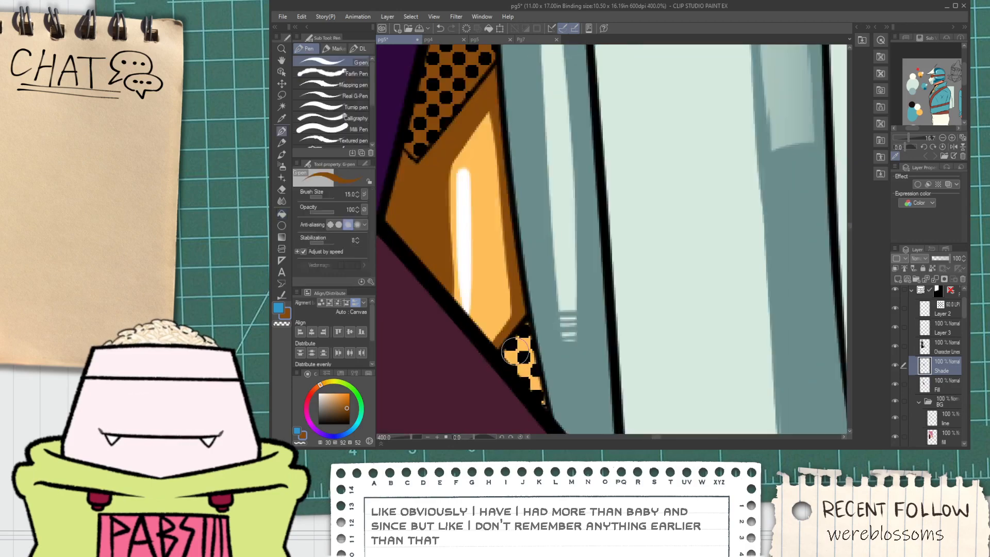
{"action": "mouse_move", "coordinate": [518, 349]}
{"action": "left_mouse_down"}
{"action": "mouse_move", "coordinate": [514, 379]}
{"action": "mouse_move", "coordinate": [520, 336]}
{"action": "mouse_move", "coordinate": [502, 358]}
{"action": "mouse_move", "coordinate": [524, 341]}
{"action": "mouse_move", "coordinate": [499, 384]}
{"action": "mouse_move", "coordinate": [489, 369]}
{"action": "mouse_move", "coordinate": [502, 385]}
{"action": "left_mouse_up"}
{"action": "key", "text": "ctrl+z"}
{"action": "key", "text": "e"}
{"action": "scroll", "coordinate": [502, 386], "scroll_direction": "down", "scroll_amount": 2}
{"action": "scroll", "coordinate": [474, 252], "scroll_direction": "down", "scroll_amount": 1}
{"action": "left_click_drag", "start_coordinate": [477, 160], "coordinate": [484, 243]}
{"action": "key", "text": "p"}
{"action": "scroll", "coordinate": [490, 232], "scroll_direction": "up", "scroll_amount": 3}
{"action": "mouse_move", "coordinate": [496, 198]}
{"action": "left_mouse_down"}
{"action": "mouse_move", "coordinate": [493, 222]}
{"action": "mouse_move", "coordinate": [497, 201]}
{"action": "left_mouse_up"}
{"action": "scroll", "coordinate": [507, 220], "scroll_direction": "down", "scroll_amount": 3}
Show the whole upper part of the comic page and save the file.
{"action": "scroll", "coordinate": [507, 221], "scroll_direction": "down", "scroll_amount": 7}
{"action": "left_click_drag", "start_coordinate": [598, 236], "coordinate": [603, 271]}
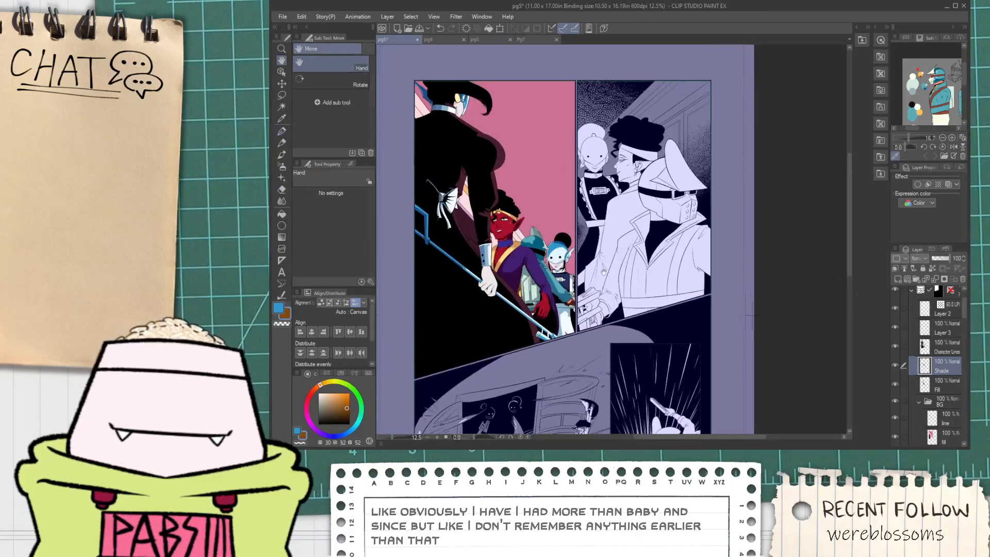
{"action": "key", "text": "ctrl+s"}
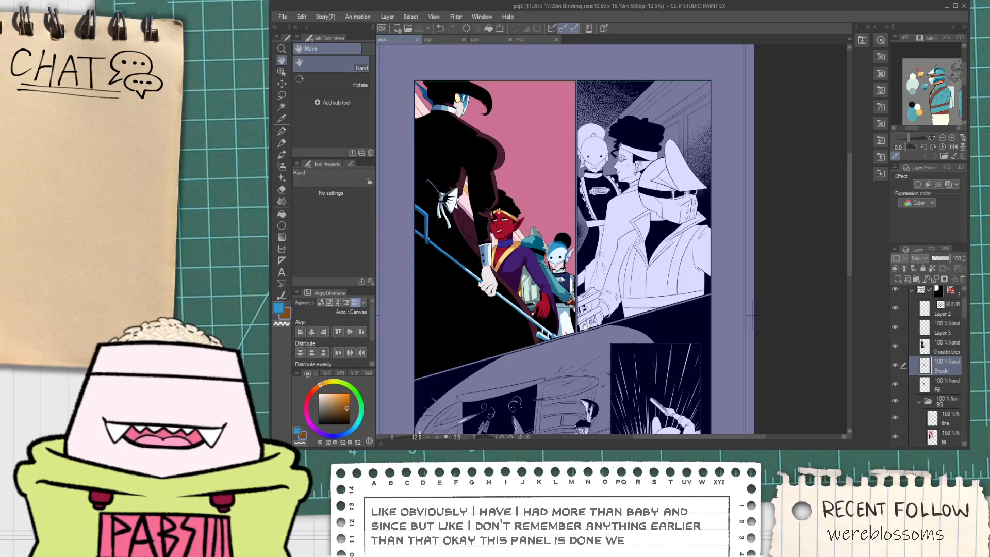
Group the first panel's character layers, from Layer 2 down to Fill, in a new folder and collapse it.
{"action": "left_click", "coordinate": [948, 312]}
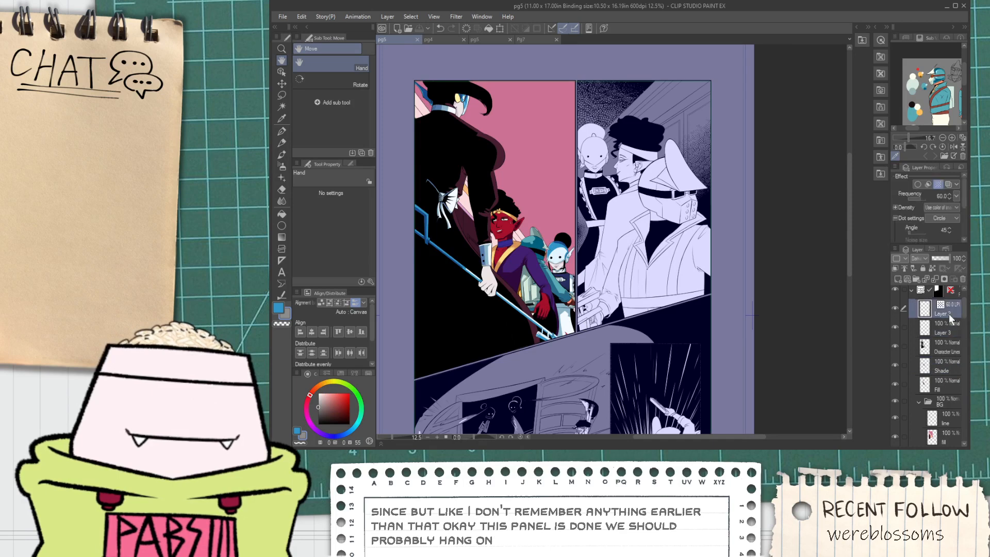
{"action": "left_click", "coordinate": [918, 279]}
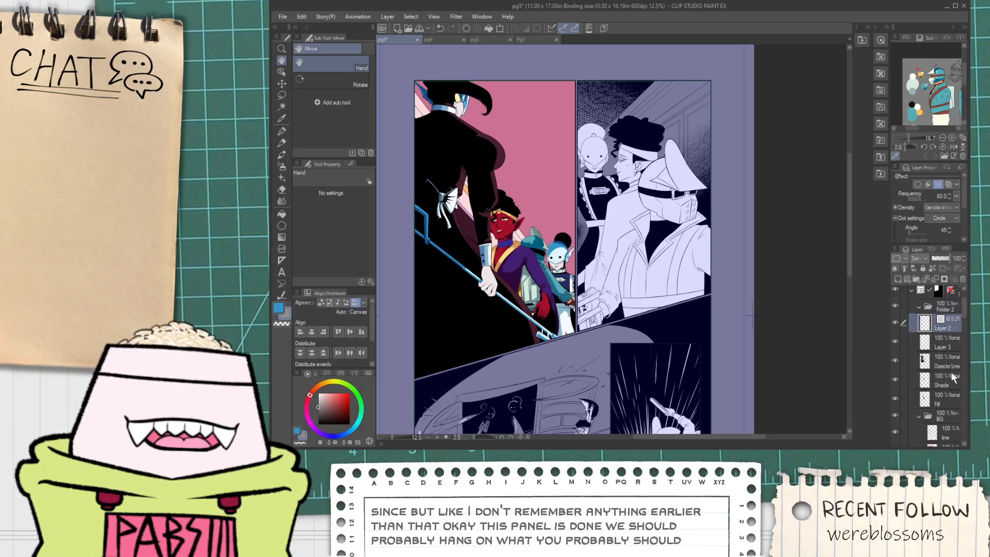
{"action": "left_click", "coordinate": [919, 307]}
Duplicate the character folder and merge the copy into a single layer at the top of the BG folder.
{"action": "key", "text": "ctrl+v"}
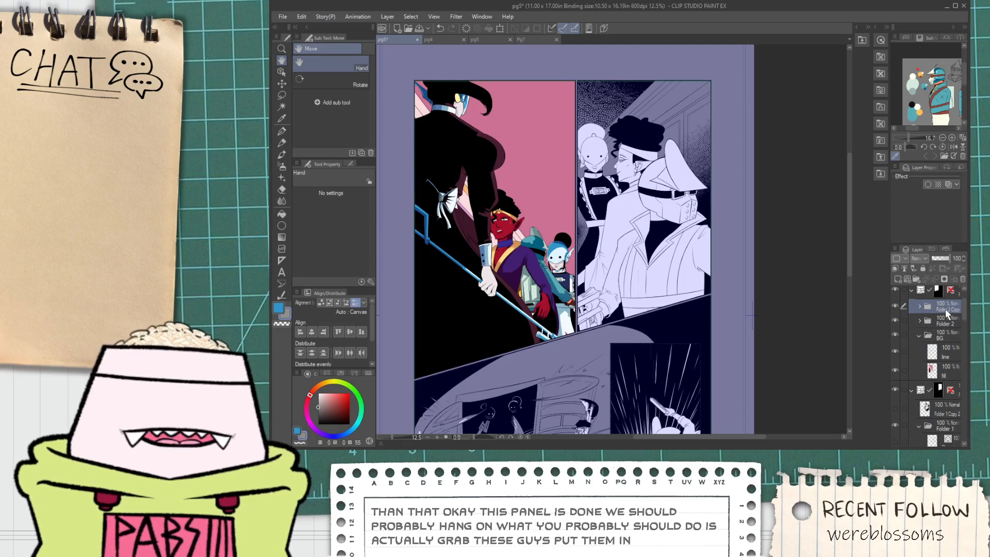
{"action": "key", "text": "shift+alt+e"}
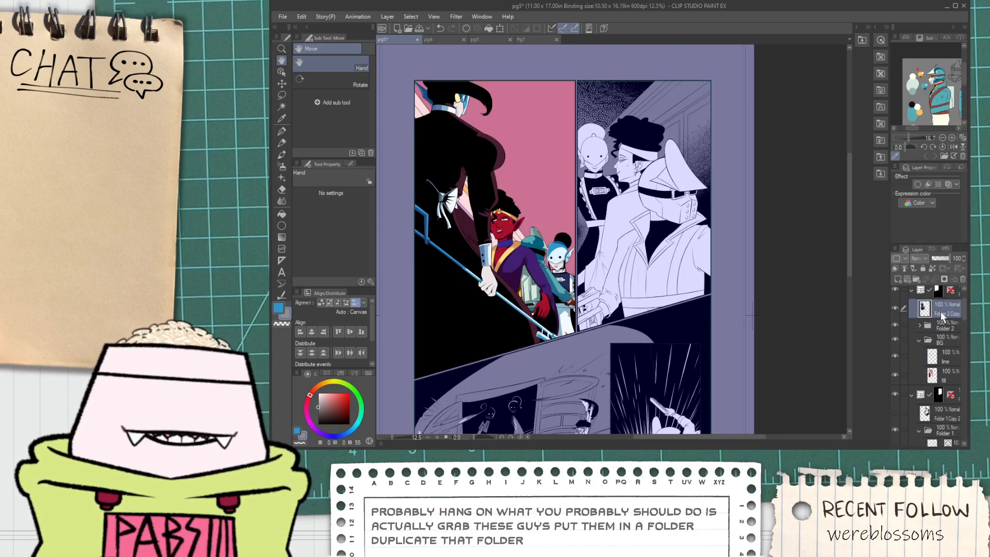
{"action": "left_click_drag", "start_coordinate": [942, 308], "coordinate": [962, 356]}
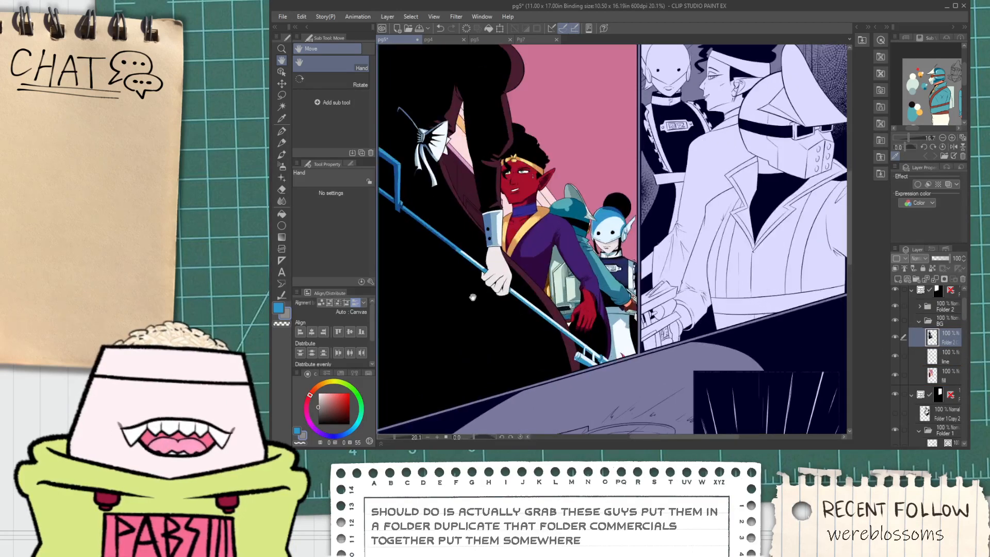
Shift the merged character copy slightly to the left behind the original characters with the Move layer tool.
{"action": "scroll", "coordinate": [474, 297], "scroll_direction": "up", "scroll_amount": 2}
{"action": "key", "text": "k"}
{"action": "left_click_drag", "start_coordinate": [566, 272], "coordinate": [553, 273]}
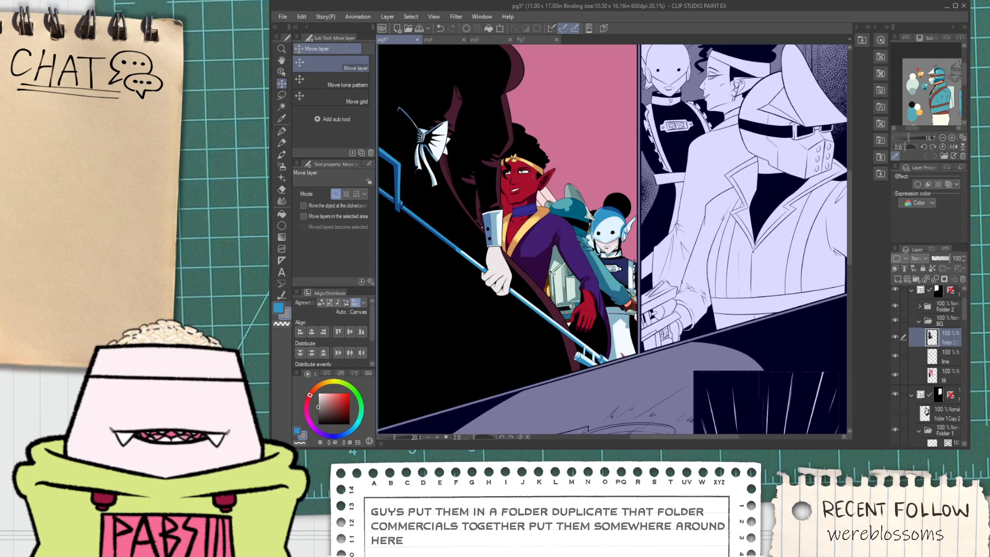
Enable the layer color effect on the merged copy and set both its layer color and sub color to dark red.
{"action": "left_click", "coordinate": [948, 185]}
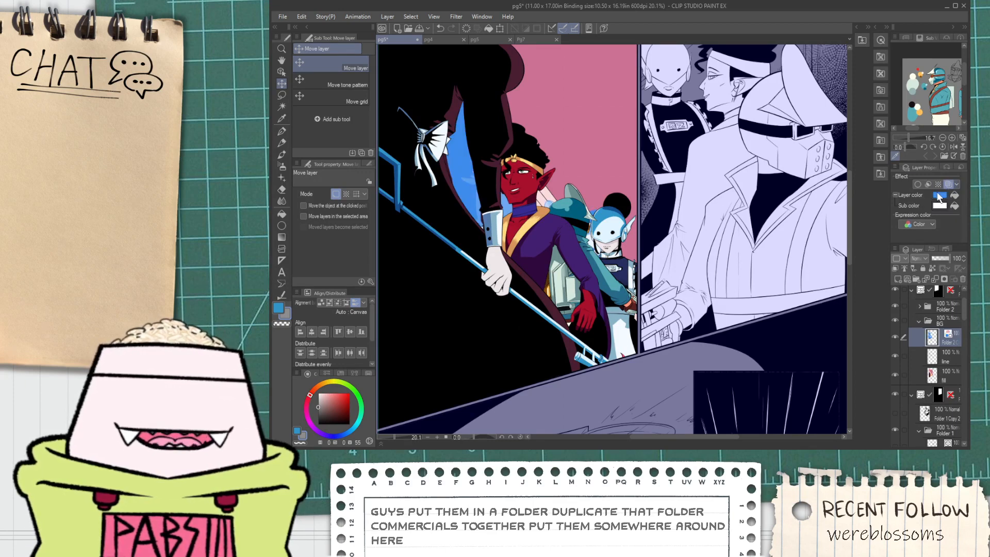
{"action": "left_click", "coordinate": [341, 408]}
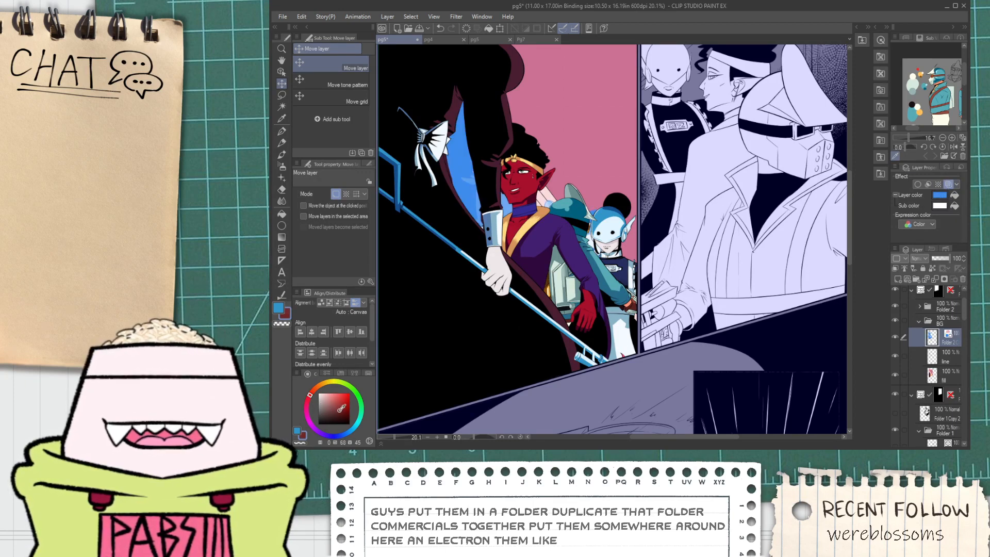
{"action": "left_click", "coordinate": [954, 195]}
{"action": "left_click", "coordinate": [952, 206]}
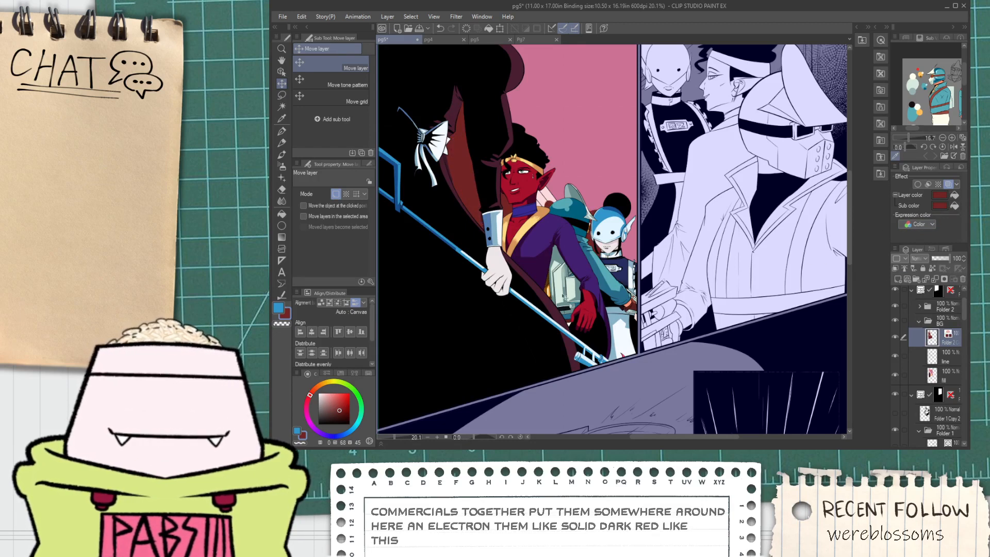
Scale down and tilt the dark red silhouette copy, and position it on the wall behind the characters.
{"action": "key", "text": "ctrl+t"}
{"action": "left_click_drag", "start_coordinate": [624, 202], "coordinate": [524, 201]}
{"action": "left_click_drag", "start_coordinate": [476, 231], "coordinate": [503, 242]}
{"action": "left_click_drag", "start_coordinate": [571, 269], "coordinate": [578, 243]}
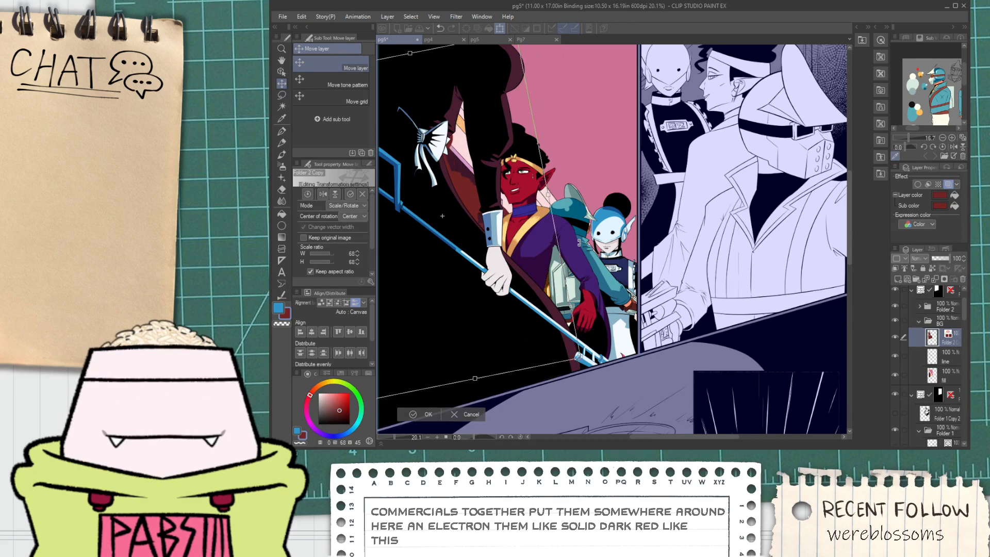
{"action": "left_click_drag", "start_coordinate": [482, 264], "coordinate": [494, 276]}
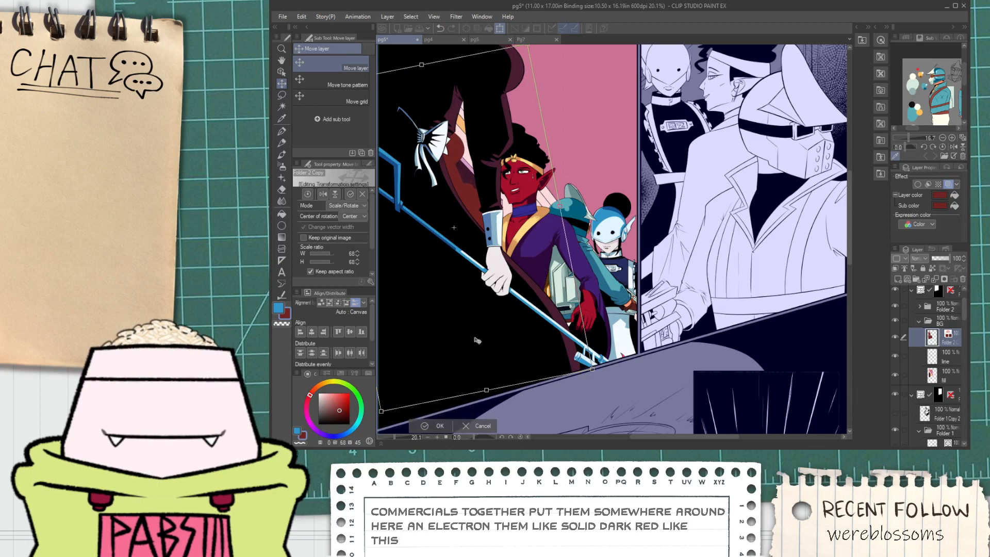
{"action": "left_click", "coordinate": [428, 426]}
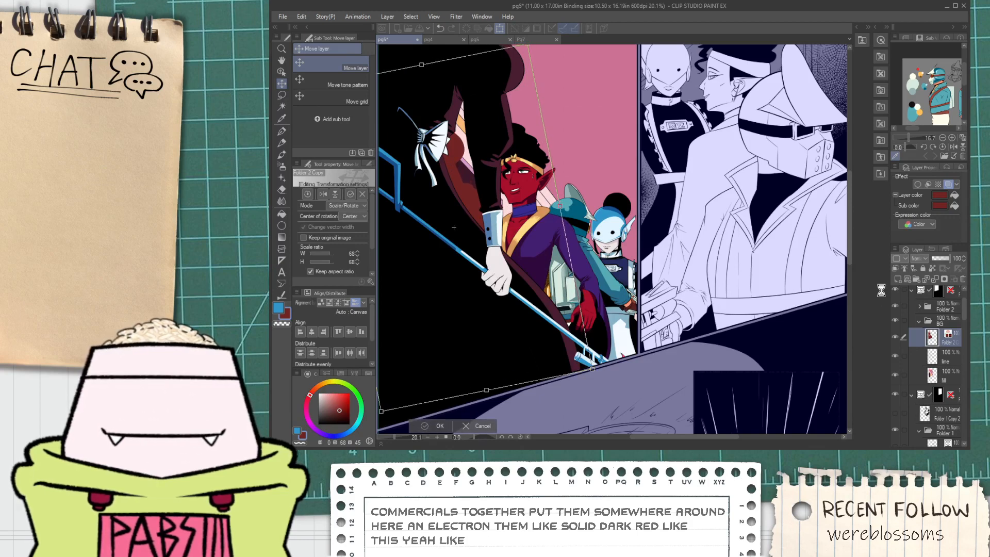
Set the silhouette copy's blending mode to Multiply and its opacity to 49%.
{"action": "scroll", "coordinate": [914, 259], "scroll_direction": "down", "scroll_amount": 1}
{"action": "scroll", "coordinate": [918, 261], "scroll_direction": "down", "scroll_amount": 1}
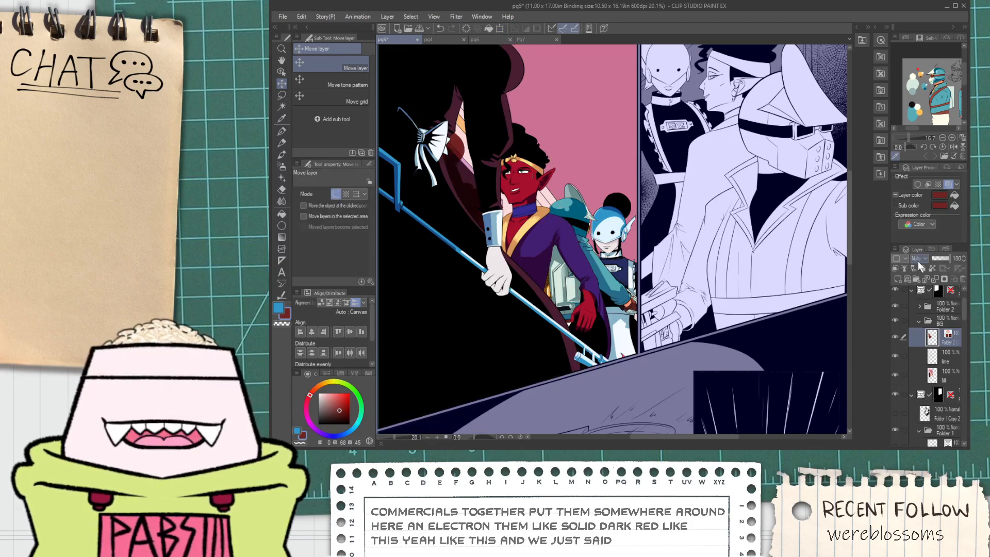
{"action": "scroll", "coordinate": [504, 273], "scroll_direction": "down", "scroll_amount": 3}
{"action": "scroll", "coordinate": [504, 273], "scroll_direction": "up", "scroll_amount": 1}
{"action": "scroll", "coordinate": [504, 273], "scroll_direction": "up", "scroll_amount": 1}
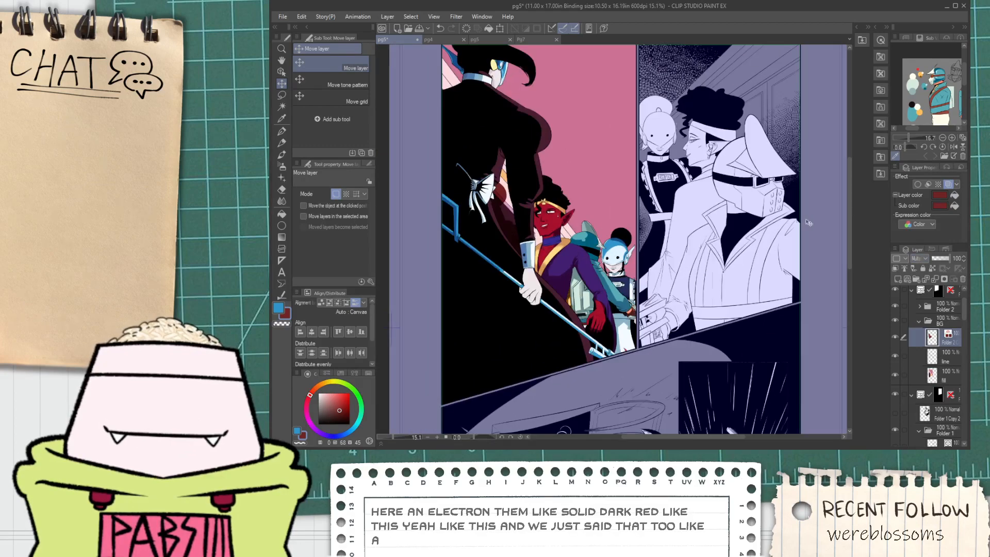
{"action": "left_click", "coordinate": [937, 257]}
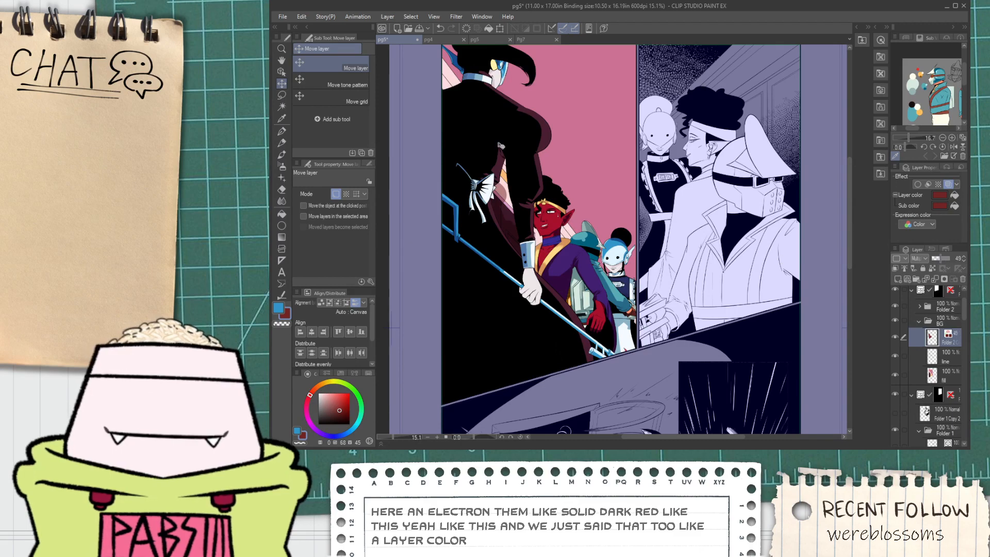
Erase the stray silhouette patch on the pale frame between the black-clad figure's back and arm with the Rough eraser.
{"action": "scroll", "coordinate": [491, 169], "scroll_direction": "up", "scroll_amount": 6}
{"action": "key", "text": "e"}
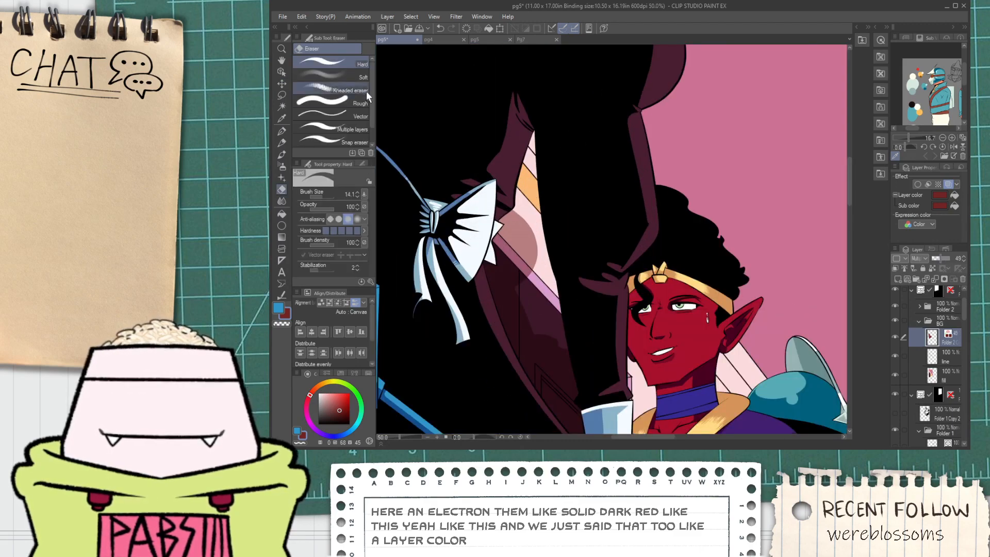
{"action": "mouse_move", "coordinate": [527, 292]}
{"action": "left_mouse_down"}
{"action": "mouse_move", "coordinate": [517, 212]}
{"action": "mouse_move", "coordinate": [520, 284]}
{"action": "left_mouse_up"}
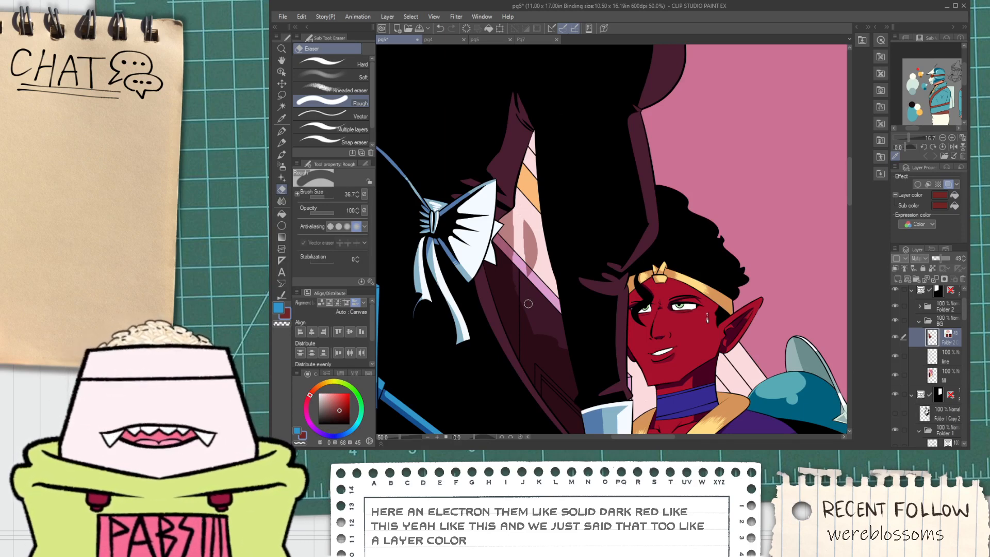
{"action": "mouse_move", "coordinate": [525, 298]}
{"action": "left_mouse_down"}
{"action": "mouse_move", "coordinate": [506, 200]}
{"action": "mouse_move", "coordinate": [531, 292]}
{"action": "mouse_move", "coordinate": [526, 300]}
{"action": "mouse_move", "coordinate": [502, 173]}
{"action": "left_mouse_up"}
{"action": "key", "text": "ctrl+z"}
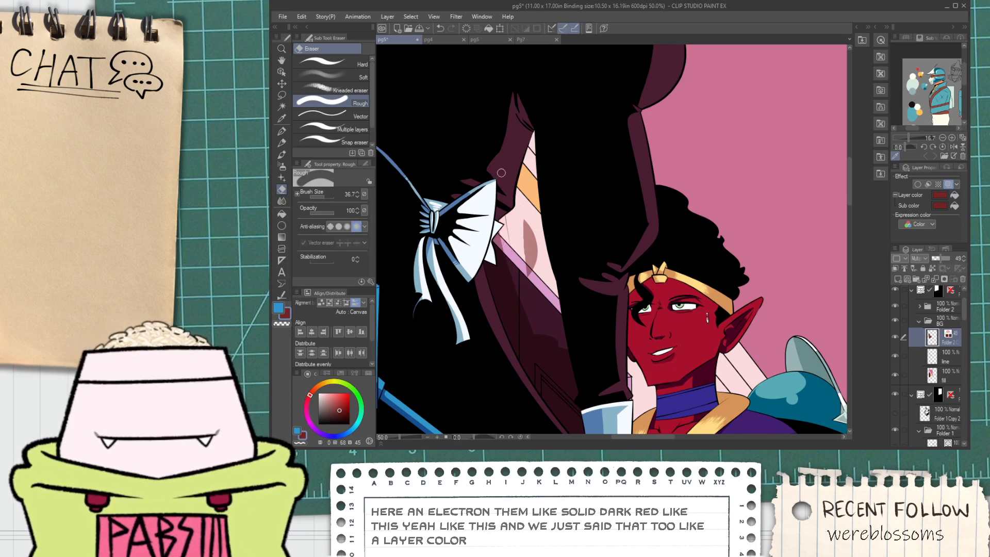
{"action": "left_click_drag", "start_coordinate": [528, 263], "coordinate": [537, 237]}
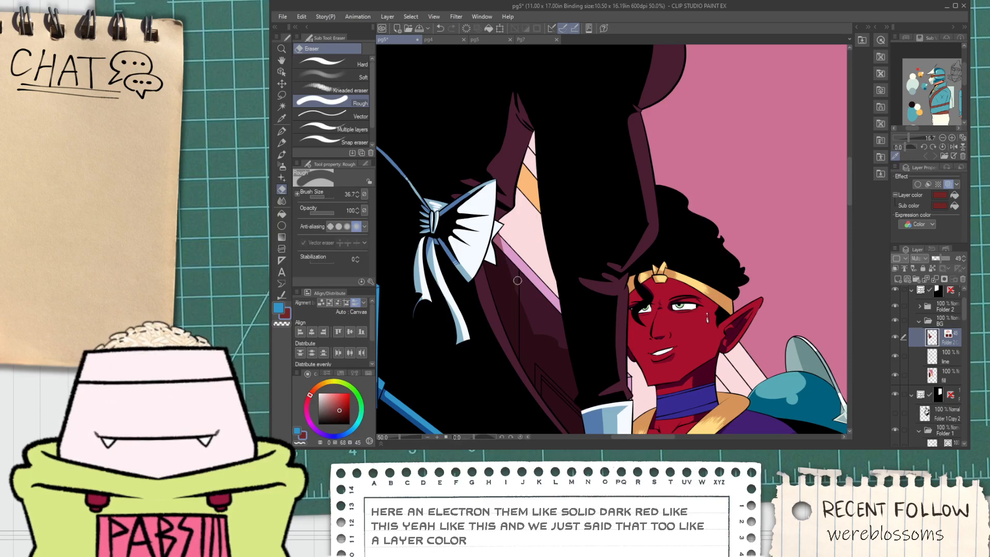
{"action": "scroll", "coordinate": [513, 232], "scroll_direction": "down", "scroll_amount": 6}
{"action": "key", "text": "space"}
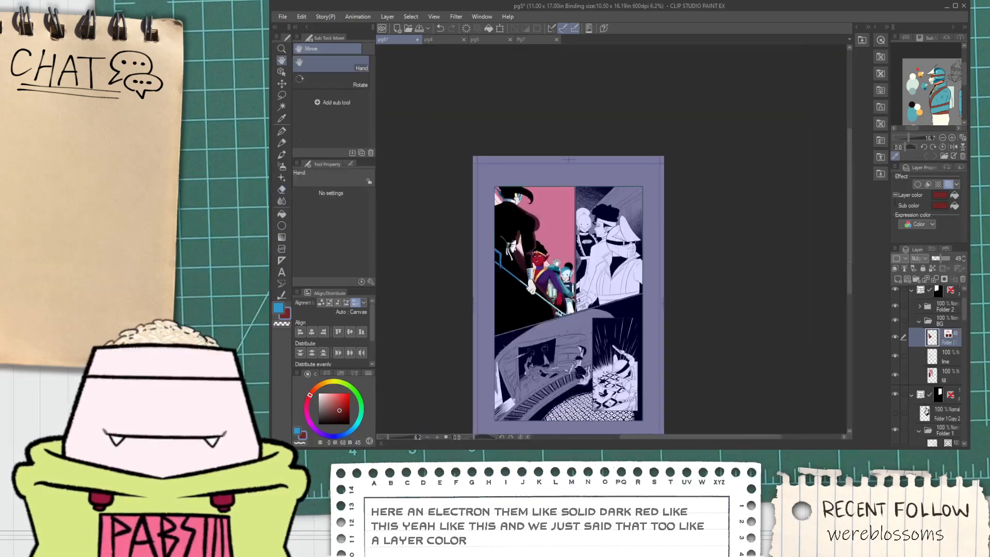
Select the BG folder's fill layer, sample the pink background color and shift it to a darker magenta.
{"action": "scroll", "coordinate": [545, 238], "scroll_direction": "up", "scroll_amount": 4}
{"action": "left_click_drag", "start_coordinate": [539, 309], "coordinate": [545, 338]}
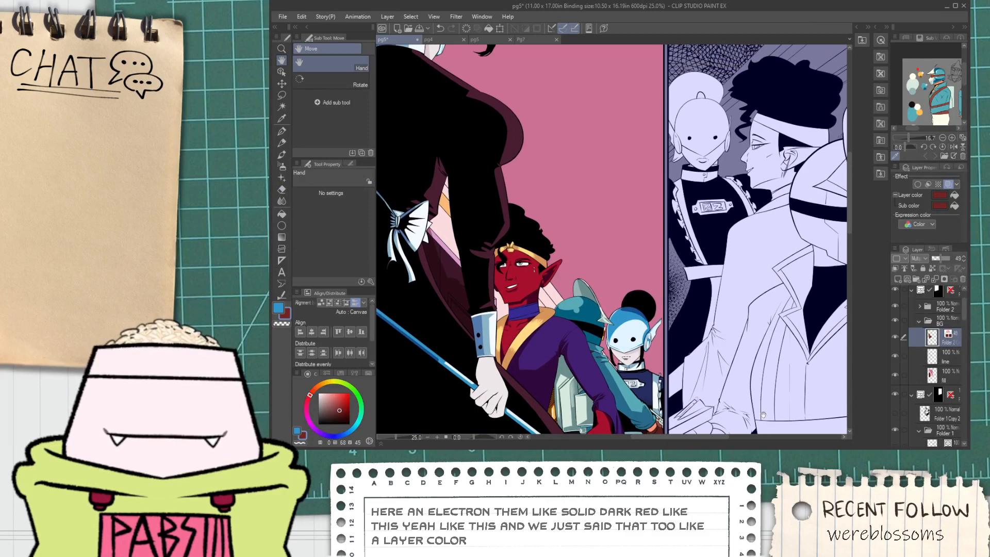
{"action": "left_click", "coordinate": [946, 377]}
{"action": "key", "text": "i"}
{"action": "left_click", "coordinate": [601, 263]}
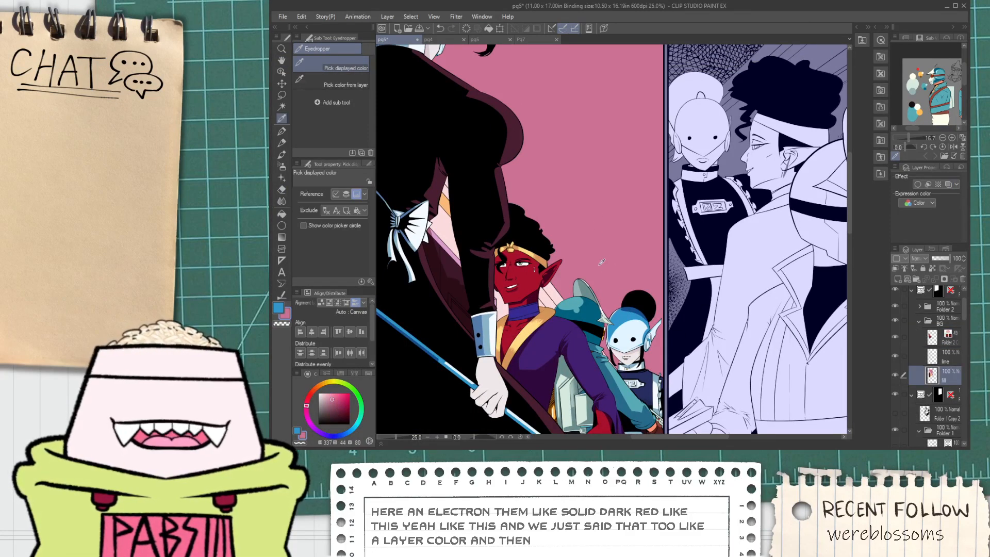
{"action": "scroll", "coordinate": [589, 266], "scroll_direction": "down", "scroll_amount": 3}
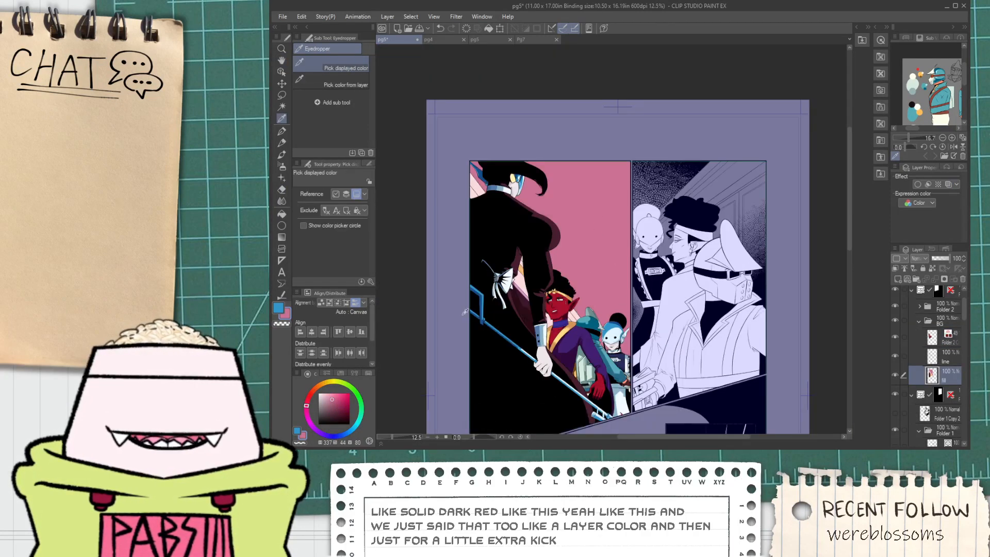
{"action": "key", "text": "p"}
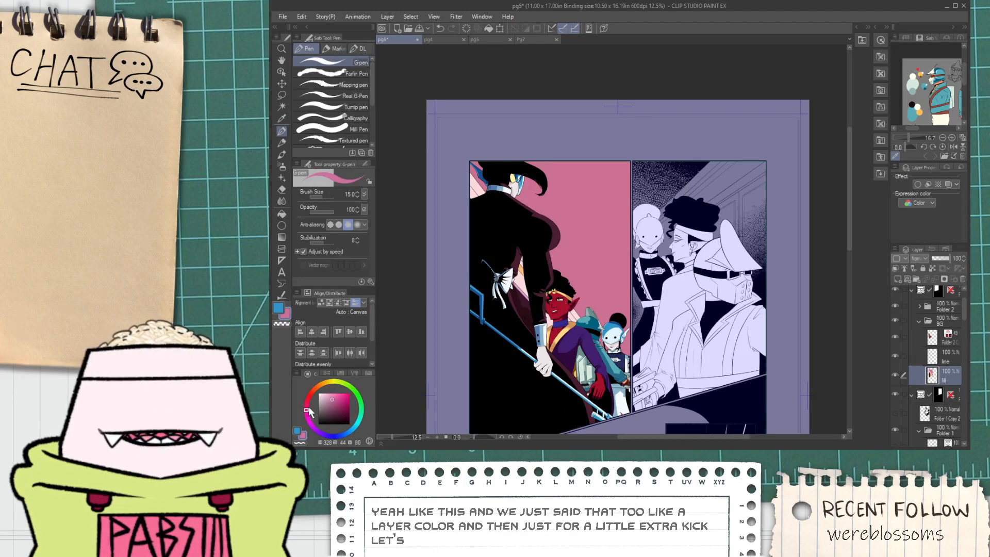
Draw a curved shadow edge across the pink area, hide the character folder and fill below the curve with magenta.
{"action": "scroll", "coordinate": [586, 308], "scroll_direction": "up", "scroll_amount": 4}
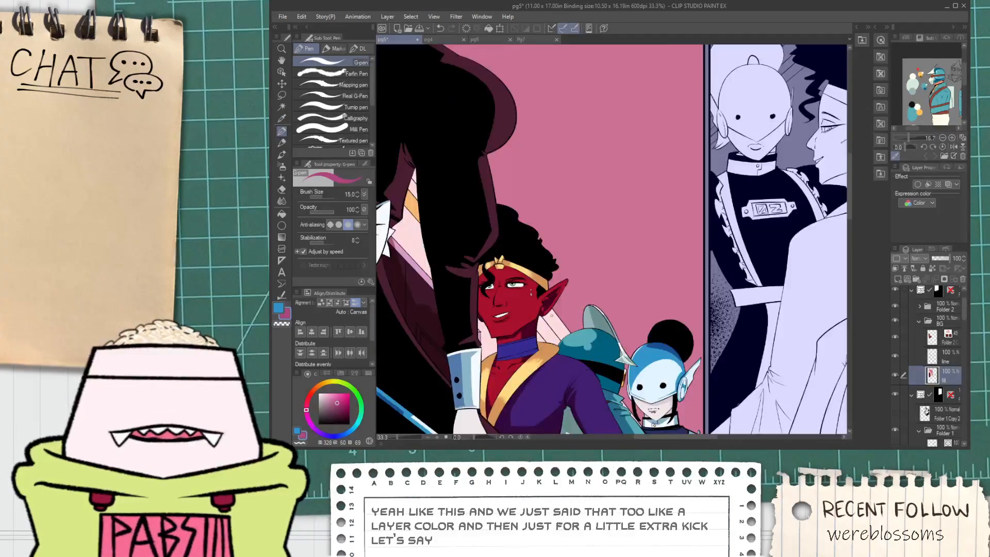
{"action": "key", "text": "g"}
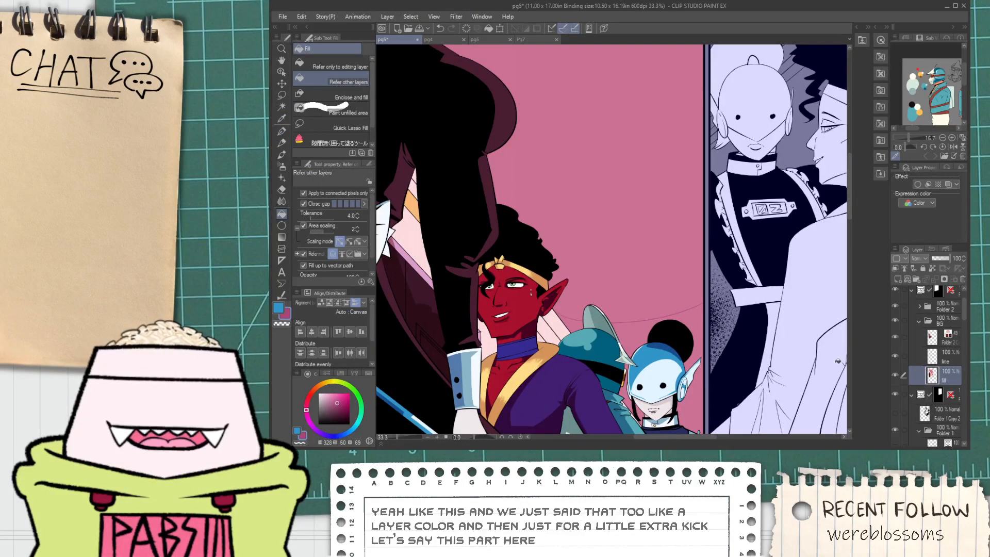
{"action": "left_click", "coordinate": [896, 306]}
{"action": "left_click_drag", "start_coordinate": [673, 359], "coordinate": [691, 291]}
{"action": "left_click", "coordinate": [684, 300]}
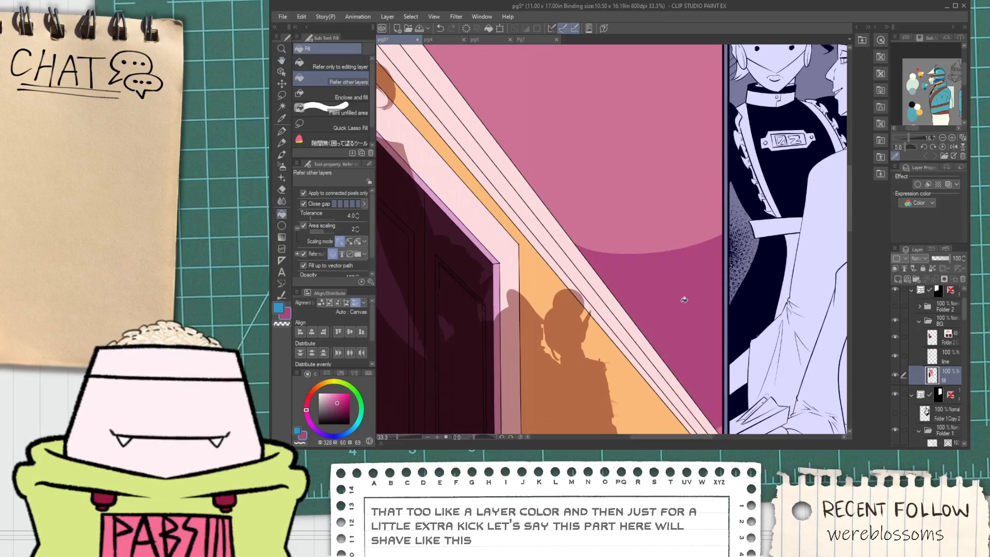
{"action": "scroll", "coordinate": [676, 313], "scroll_direction": "down", "scroll_amount": 4}
{"action": "scroll", "coordinate": [692, 367], "scroll_direction": "up", "scroll_amount": 4}
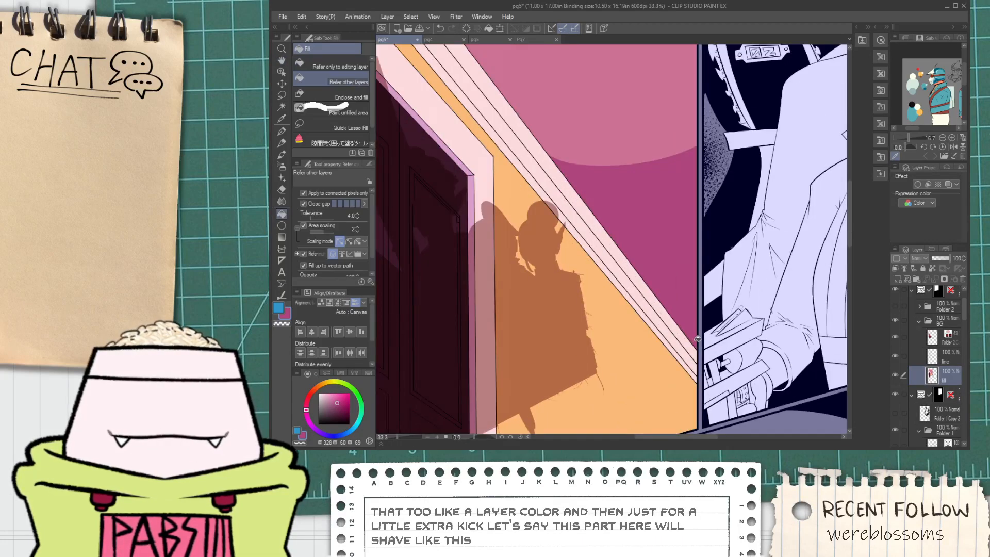
Hide the silhouette layer and sample the lilac from the door frame's inner edge.
{"action": "scroll", "coordinate": [649, 301], "scroll_direction": "down", "scroll_amount": 1}
{"action": "left_click_drag", "start_coordinate": [650, 302], "coordinate": [677, 362]}
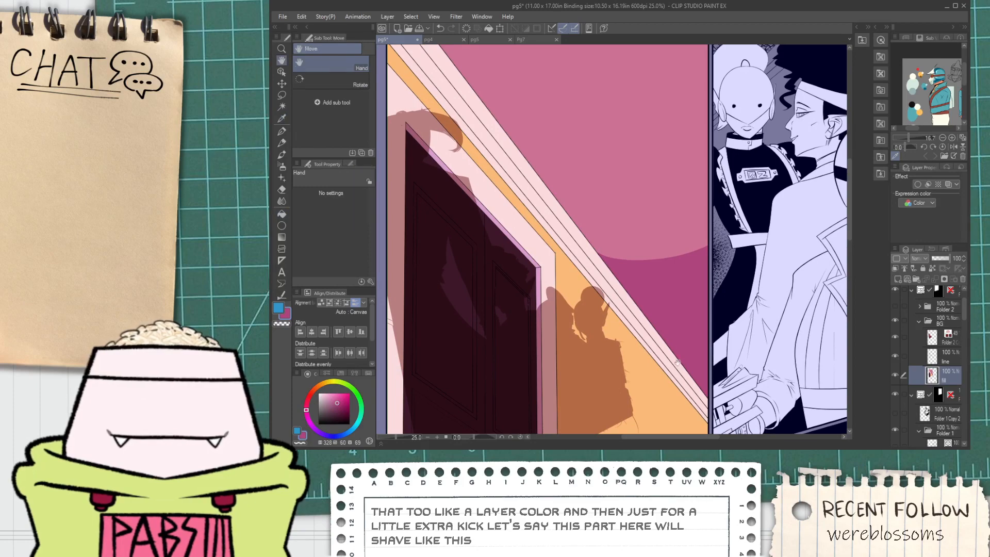
{"action": "left_click", "coordinate": [895, 335]}
{"action": "left_click_drag", "start_coordinate": [625, 349], "coordinate": [629, 372]}
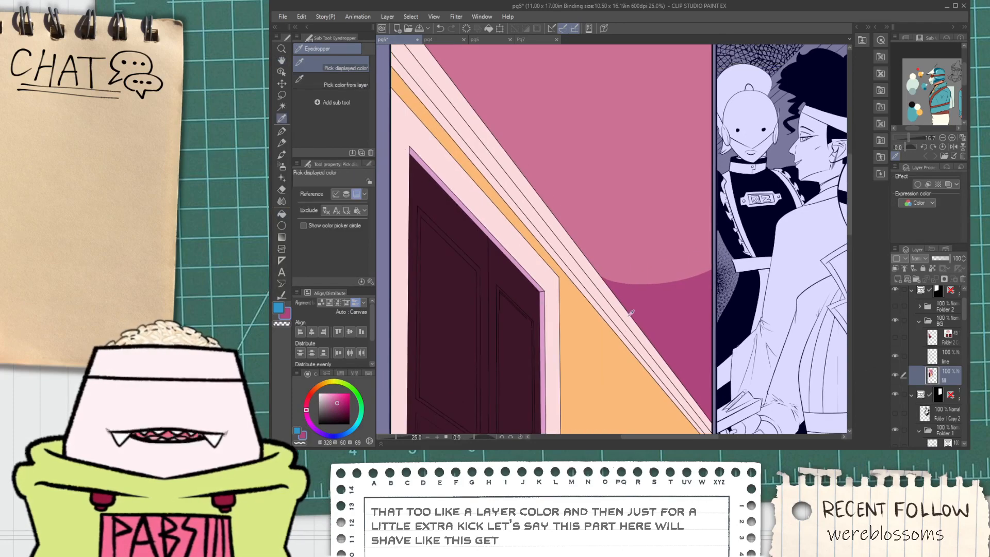
{"action": "scroll", "coordinate": [605, 270], "scroll_direction": "up", "scroll_amount": 1}
{"action": "left_click", "coordinate": [512, 289]}
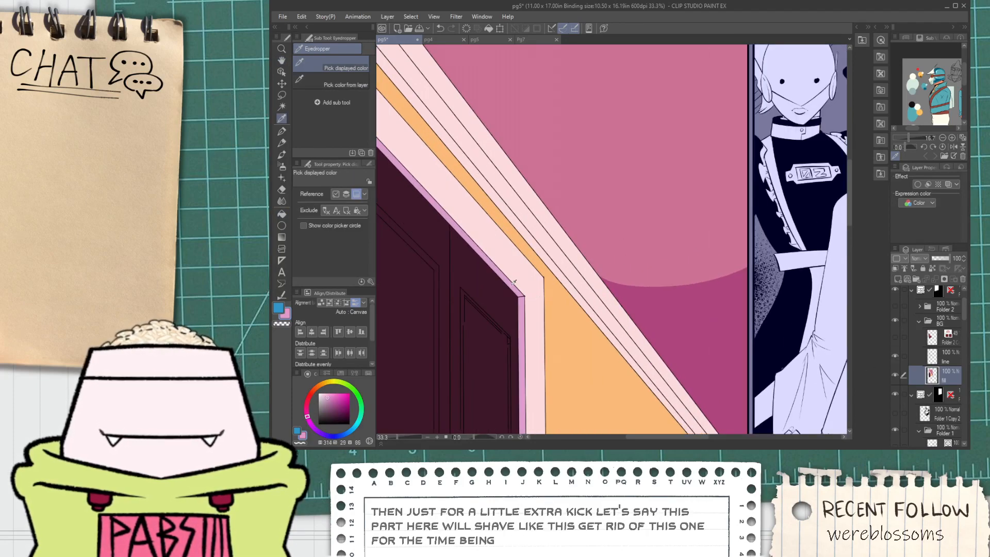
Draw a shadow edge across the pale pink diagonal molding and fill its lower part with lilac.
{"action": "scroll", "coordinate": [557, 225], "scroll_direction": "up", "scroll_amount": 2}
{"action": "key", "text": "p"}
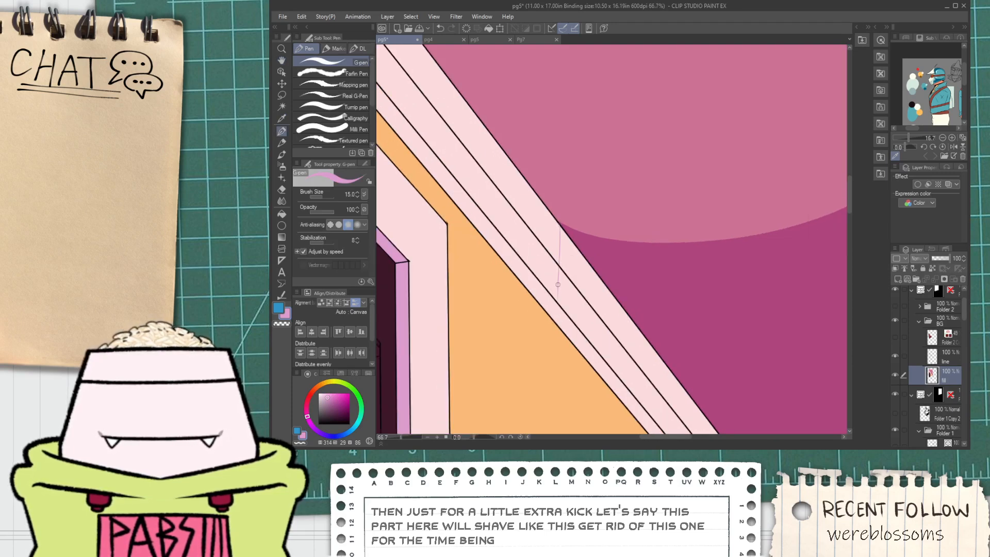
{"action": "key", "text": "g"}
{"action": "left_click_drag", "start_coordinate": [545, 307], "coordinate": [582, 283]}
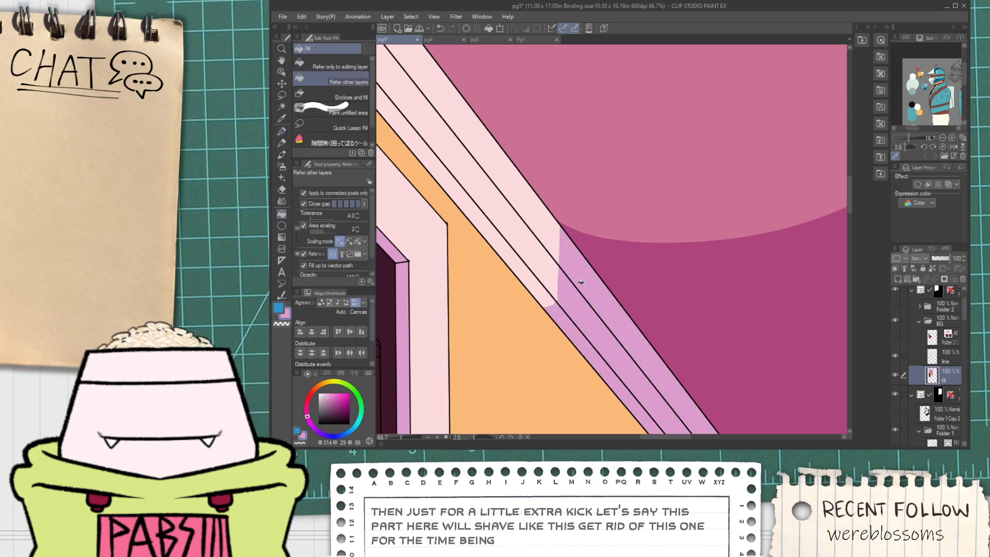
{"action": "scroll", "coordinate": [581, 283], "scroll_direction": "down", "scroll_amount": 2}
{"action": "left_click_drag", "start_coordinate": [572, 337], "coordinate": [578, 266]}
{"action": "scroll", "coordinate": [578, 266], "scroll_direction": "down", "scroll_amount": 4}
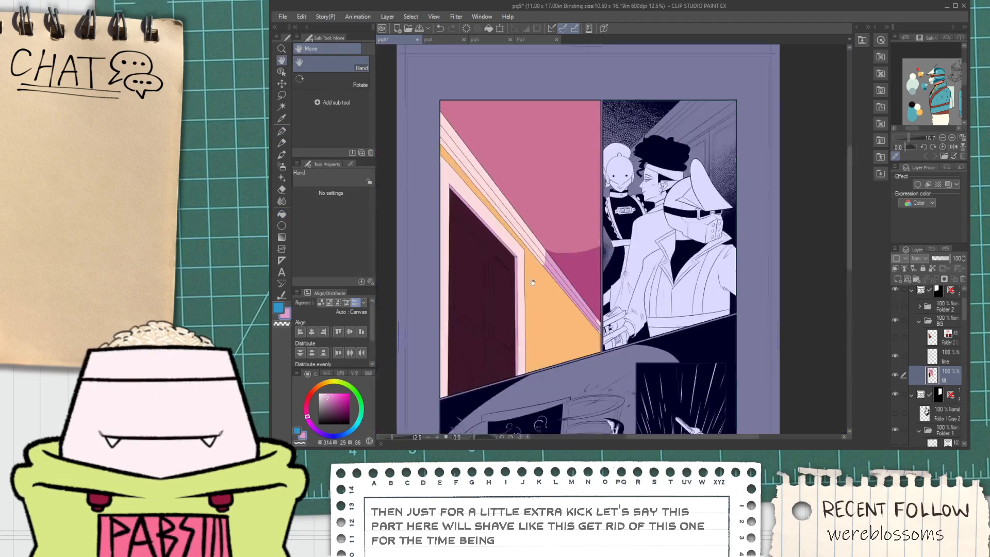
Sample the orange-red shadow color from the pg4 artwork and return to pg5.
{"action": "left_click", "coordinate": [443, 37]}
{"action": "scroll", "coordinate": [611, 239], "scroll_direction": "down", "scroll_amount": 6}
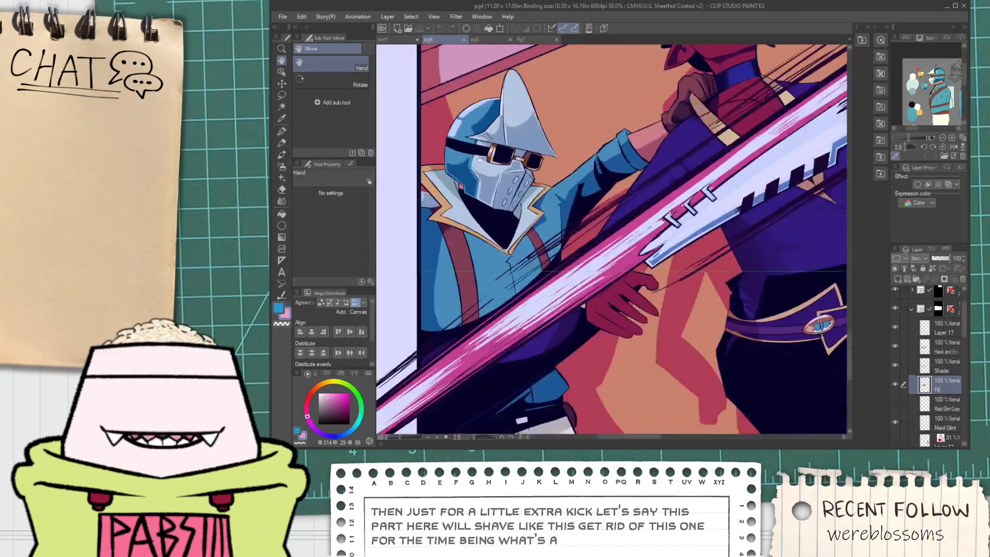
{"action": "key", "text": "i"}
{"action": "left_click", "coordinate": [391, 39]}
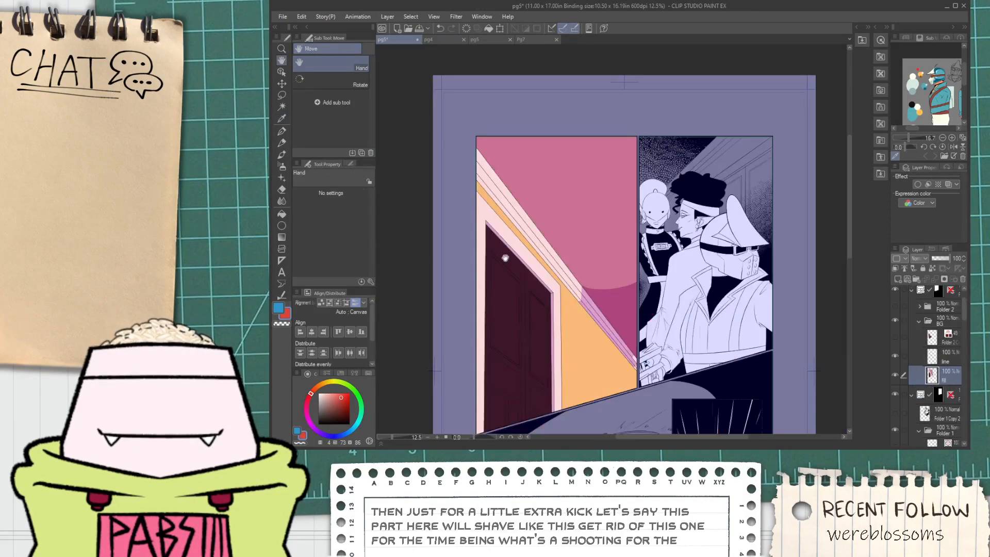
Draw a curved orange-red shadow edge on the orange wall from the molding down to the door frame.
{"action": "scroll", "coordinate": [536, 207], "scroll_direction": "up", "scroll_amount": 3}
{"action": "key", "text": "p"}
{"action": "left_click_drag", "start_coordinate": [522, 193], "coordinate": [538, 434]}
{"action": "key", "text": "ctrl+z"}
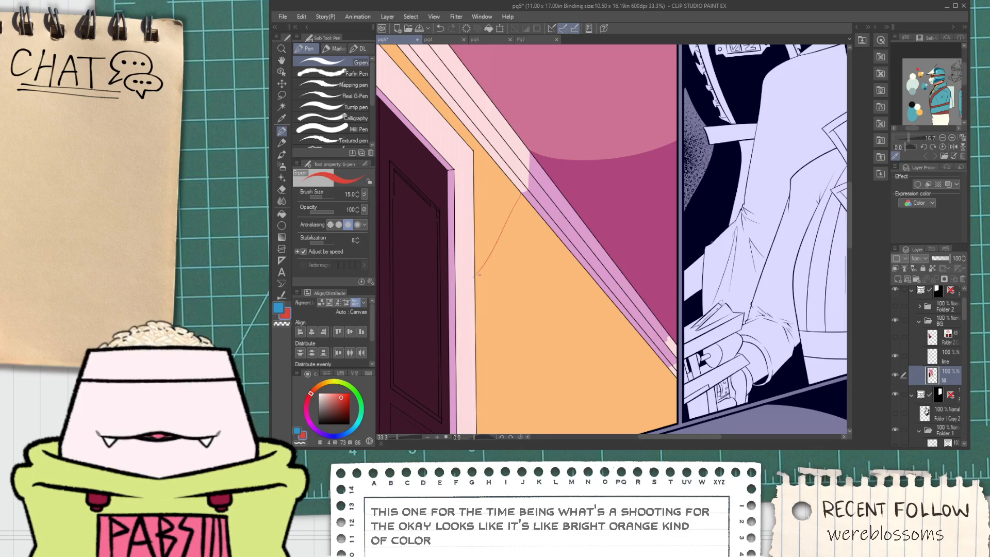
{"action": "key", "text": "ctrl+z"}
{"action": "scroll", "coordinate": [480, 279], "scroll_direction": "up", "scroll_amount": 1}
{"action": "mouse_move", "coordinate": [541, 146]}
{"action": "left_mouse_down"}
{"action": "mouse_move", "coordinate": [464, 288]}
{"action": "mouse_move", "coordinate": [471, 295]}
{"action": "mouse_move", "coordinate": [469, 272]}
{"action": "mouse_move", "coordinate": [450, 312]}
{"action": "mouse_move", "coordinate": [480, 263]}
{"action": "left_mouse_up"}
Touch up the red line's overrun on the door frame with the frame's sampled pale pink.
{"action": "scroll", "coordinate": [466, 295], "scroll_direction": "up", "scroll_amount": 2}
{"action": "key", "text": "e"}
{"action": "key", "text": "ctrl+z"}
{"action": "key", "text": "p"}
{"action": "left_click", "coordinate": [452, 311], "text": "alt"}
{"action": "scroll", "coordinate": [456, 305], "scroll_direction": "up", "scroll_amount": 2}
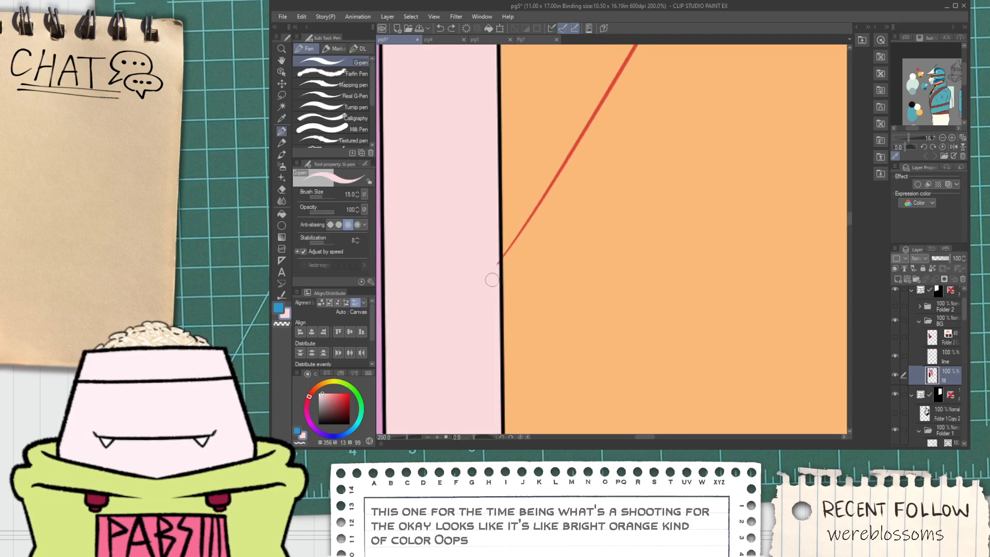
Resample the orange-red from the drawn shadow edge and fill the wall below the curve with it.
{"action": "key", "text": "g"}
{"action": "scroll", "coordinate": [551, 243], "scroll_direction": "down", "scroll_amount": 3}
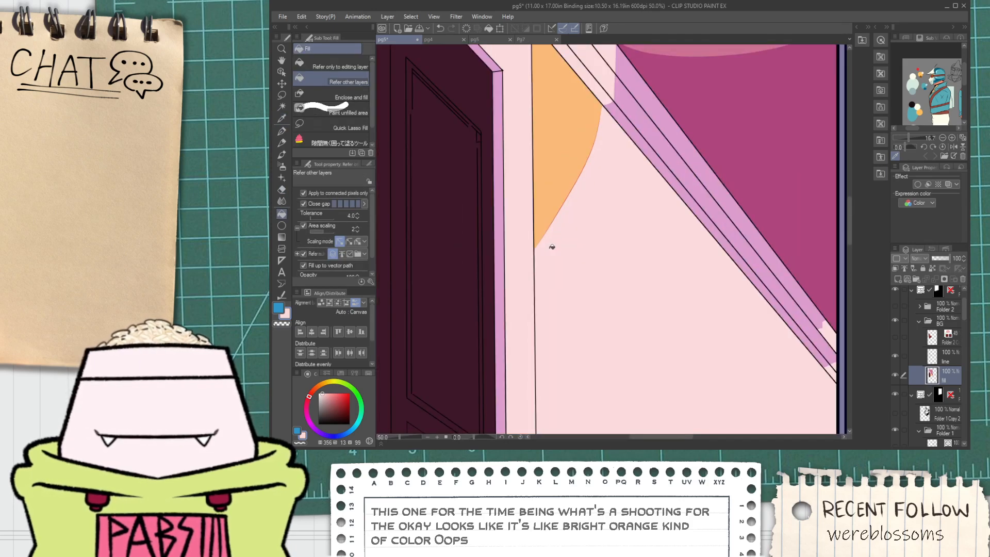
{"action": "scroll", "coordinate": [593, 105], "scroll_direction": "up", "scroll_amount": 8}
{"action": "key", "text": "i"}
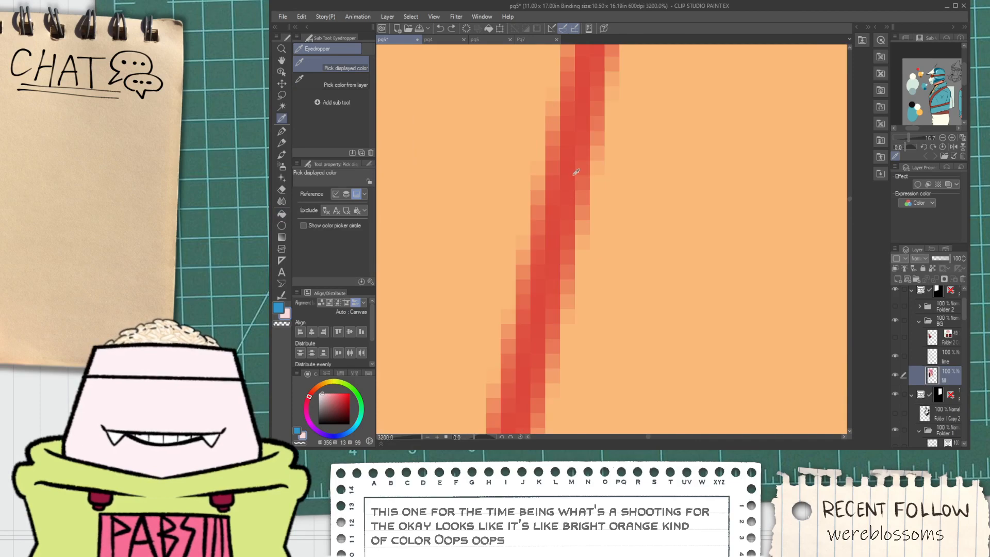
{"action": "left_click", "coordinate": [576, 172]}
{"action": "scroll", "coordinate": [628, 184], "scroll_direction": "down", "scroll_amount": 10}
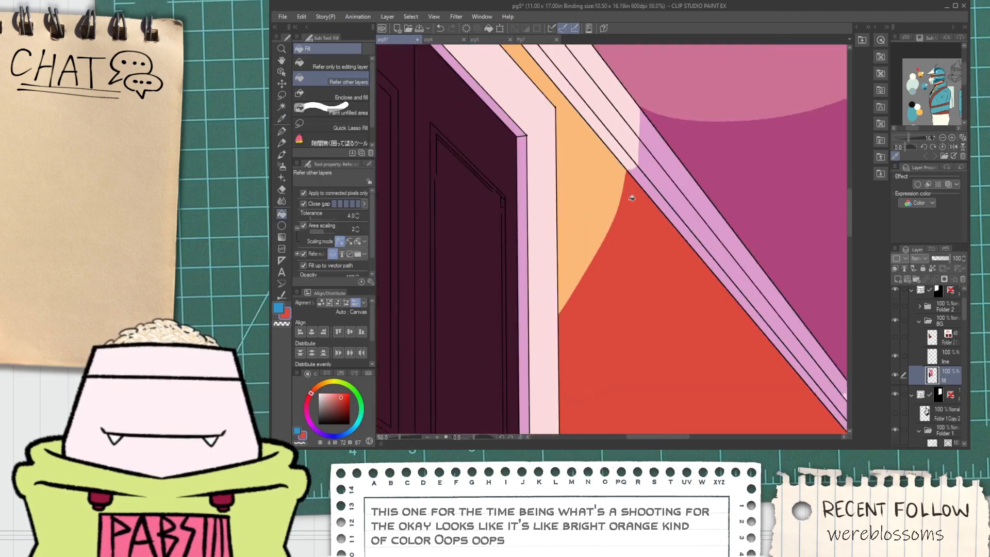
{"action": "key", "text": "g"}
Fill the remaining pale gaps at the lower end of the molding with the sampled lilac.
{"action": "scroll", "coordinate": [697, 251], "scroll_direction": "up", "scroll_amount": 2}
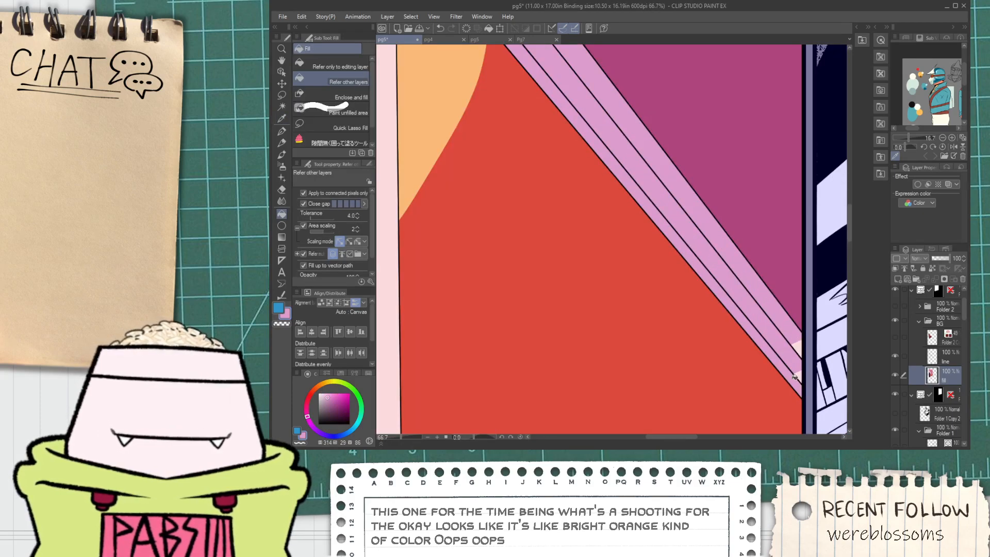
{"action": "left_click", "coordinate": [801, 343]}
{"action": "scroll", "coordinate": [802, 343], "scroll_direction": "down", "scroll_amount": 3}
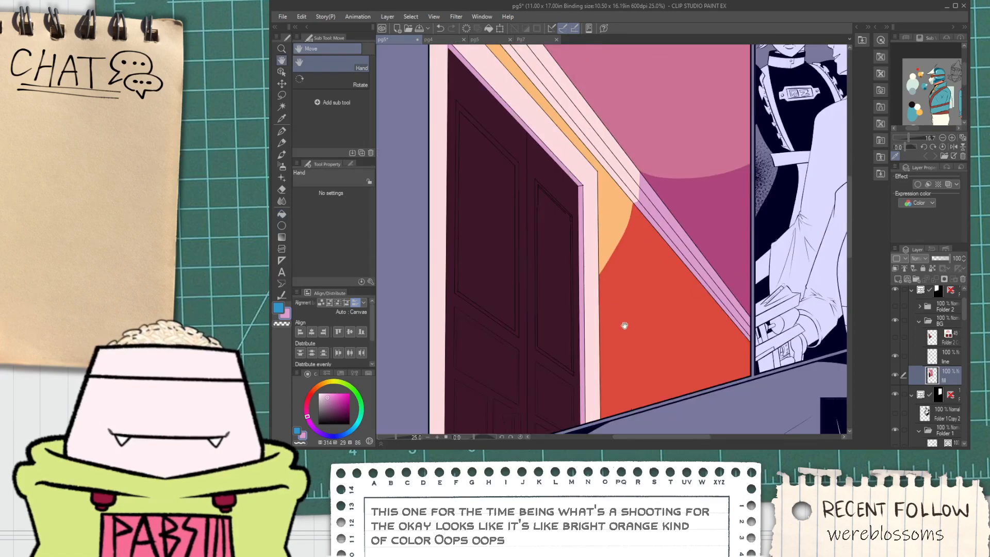
Draw a lilac shadow edge across the pale pink door frame and fill the frame below it with lilac.
{"action": "scroll", "coordinate": [590, 276], "scroll_direction": "up", "scroll_amount": 5}
{"action": "key", "text": "p"}
{"action": "left_click_drag", "start_coordinate": [583, 310], "coordinate": [652, 242]}
{"action": "key", "text": "ctrl+z"}
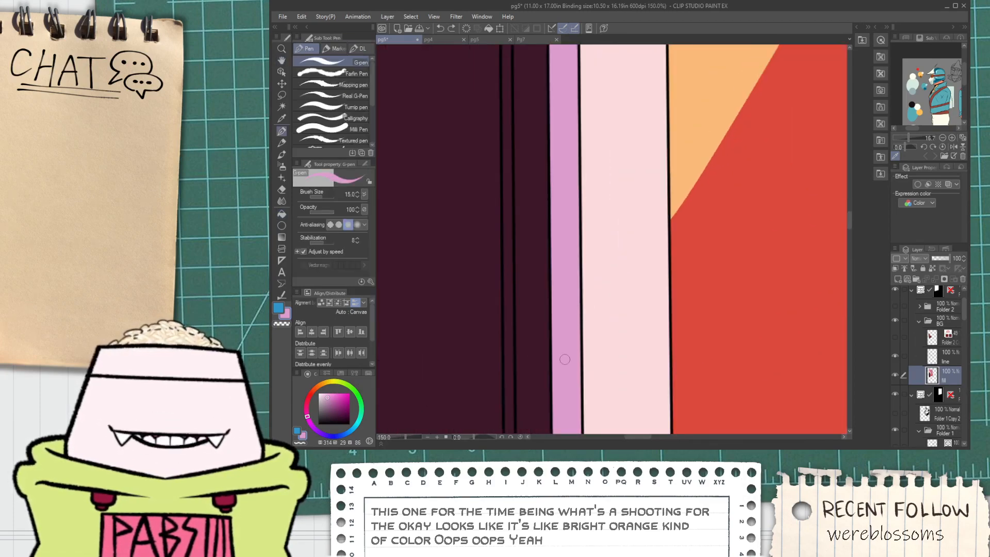
{"action": "mouse_move", "coordinate": [583, 339]}
{"action": "left_mouse_down"}
{"action": "mouse_move", "coordinate": [667, 224]}
{"action": "mouse_move", "coordinate": [586, 342]}
{"action": "left_mouse_up"}
{"action": "key", "text": "ctrl+z"}
{"action": "key", "text": "g"}
{"action": "left_click", "coordinate": [612, 341]}
{"action": "scroll", "coordinate": [611, 341], "scroll_direction": "down", "scroll_amount": 5}
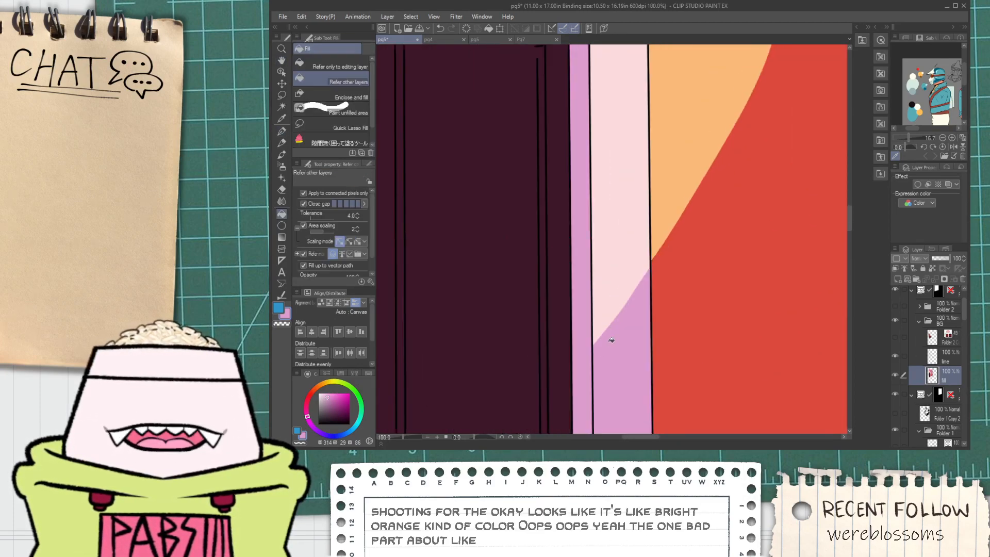
Show the silhouette and character layers over the background, and enlarge the Soft eraser's brush size to 2000.
{"action": "scroll", "coordinate": [602, 337], "scroll_direction": "down", "scroll_amount": 2}
{"action": "key", "text": "h"}
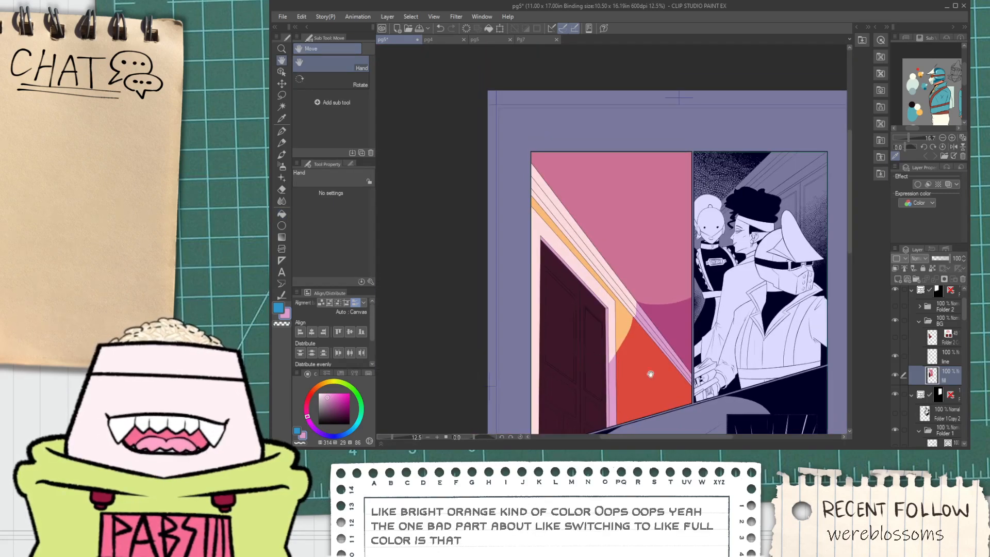
{"action": "left_click", "coordinate": [895, 338]}
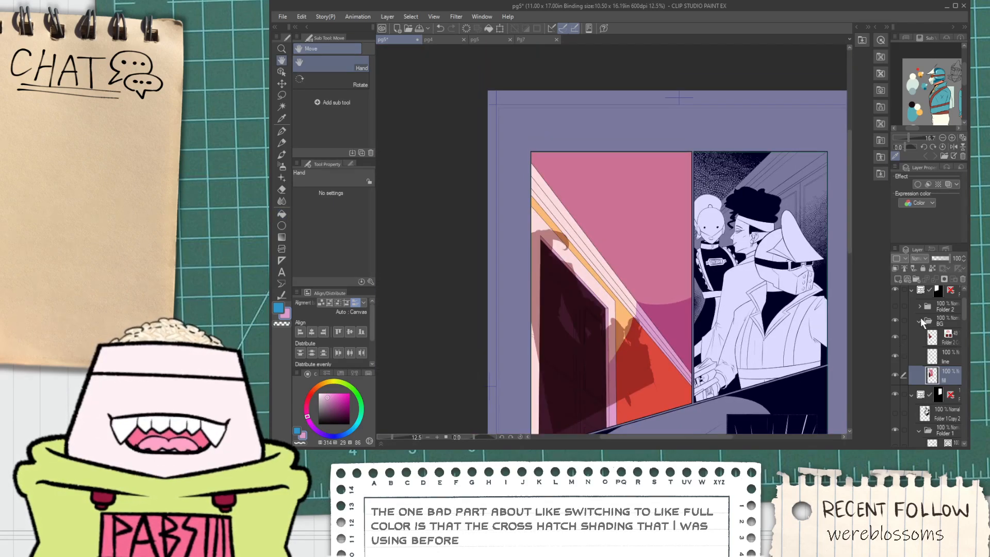
{"action": "left_click", "coordinate": [902, 308]}
{"action": "left_click", "coordinate": [896, 307]}
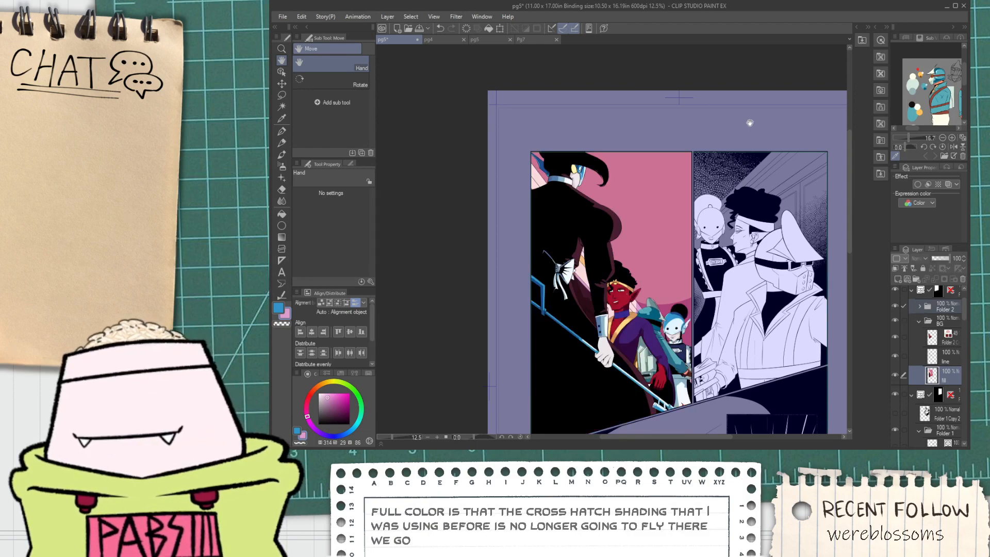
{"action": "scroll", "coordinate": [704, 337], "scroll_direction": "up", "scroll_amount": 3}
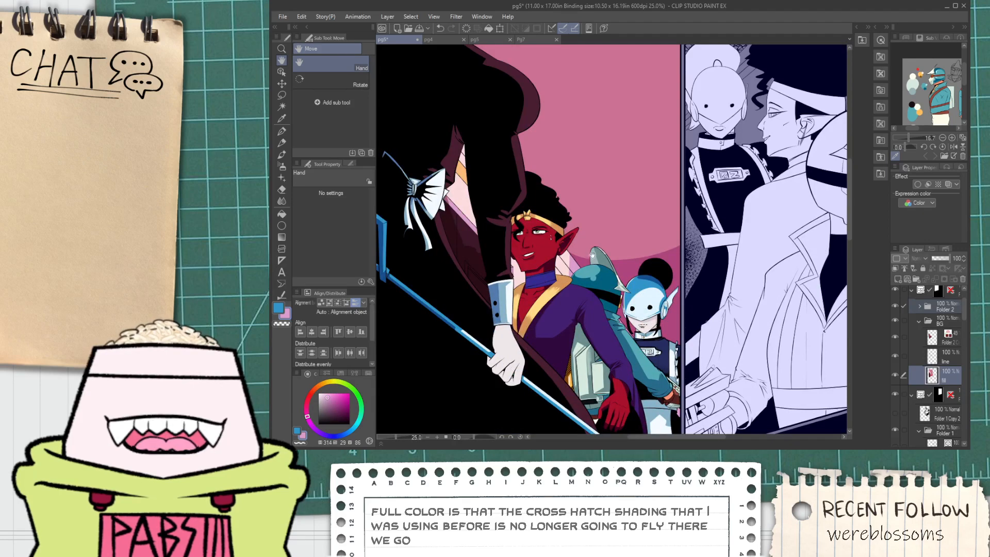
{"action": "key", "text": "e"}
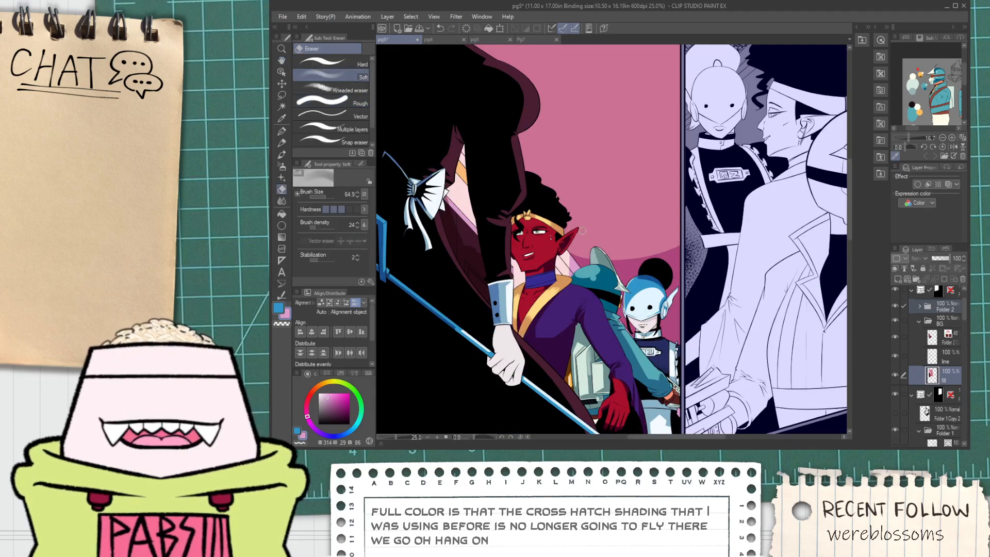
{"action": "left_click_drag", "start_coordinate": [328, 196], "coordinate": [341, 194]}
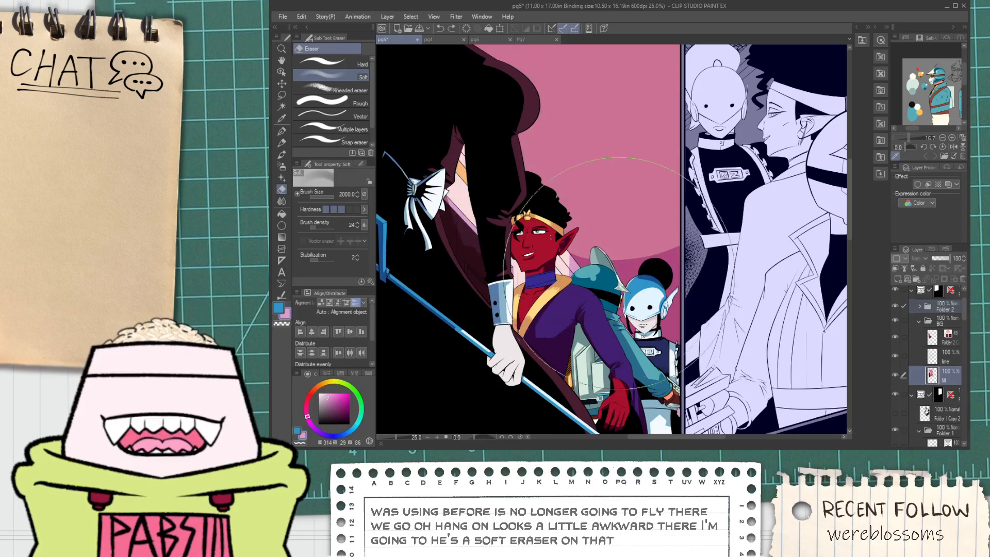
Hide the character folder and the silhouette layer, and sample the dark magenta from the upper wall's shadow.
{"action": "left_click", "coordinate": [895, 307]}
{"action": "key", "text": "i"}
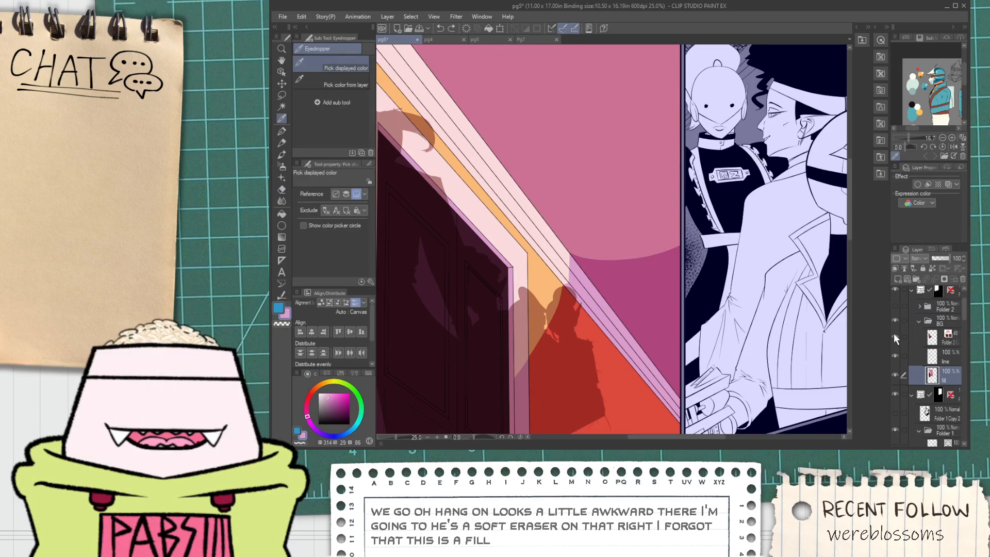
{"action": "left_click", "coordinate": [896, 336]}
{"action": "left_click", "coordinate": [624, 265]}
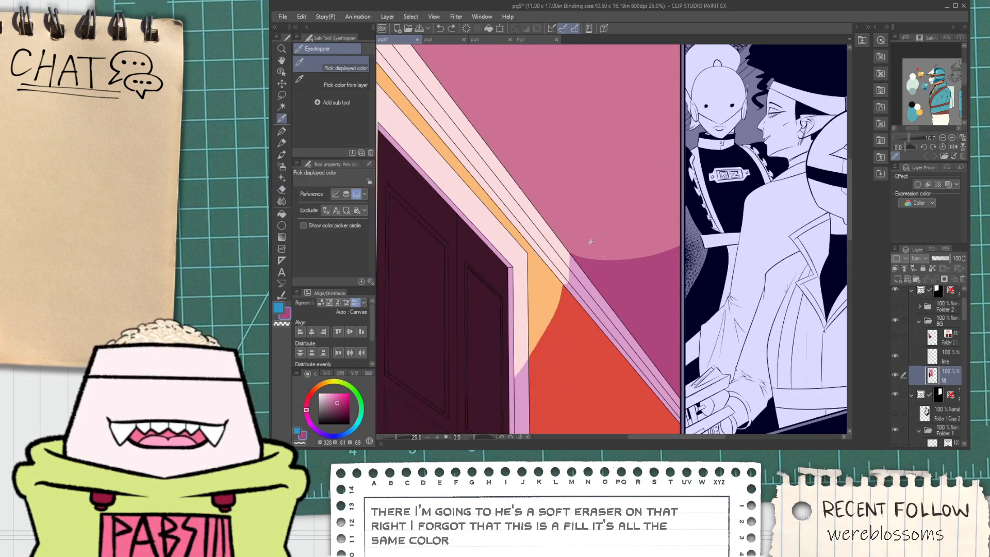
{"action": "scroll", "coordinate": [591, 241], "scroll_direction": "up", "scroll_amount": 1}
{"action": "key", "text": "p"}
{"action": "scroll", "coordinate": [525, 213], "scroll_direction": "up", "scroll_amount": 1}
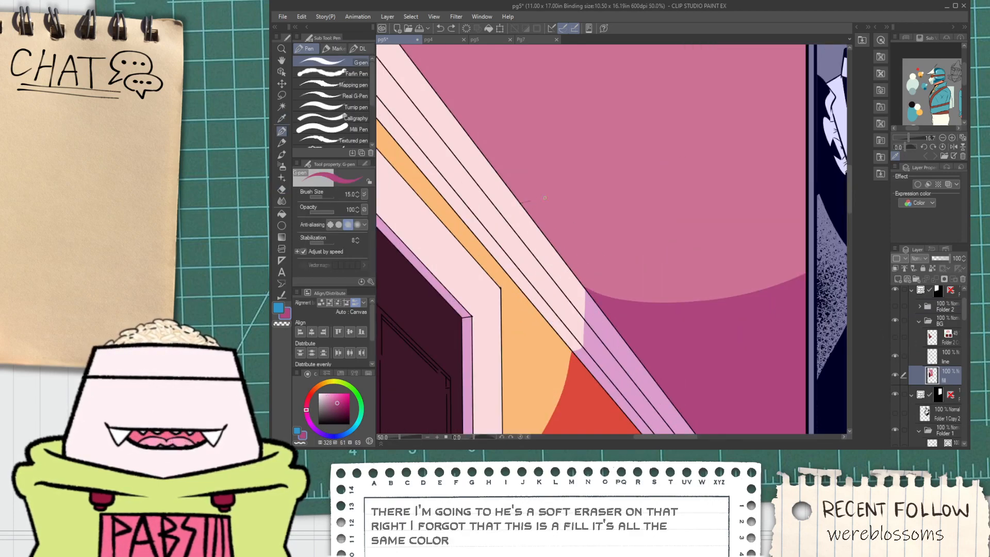
{"action": "left_click_drag", "start_coordinate": [531, 201], "coordinate": [722, 146]}
{"action": "key", "text": "ctrl+z"}
{"action": "left_click_drag", "start_coordinate": [517, 195], "coordinate": [804, 136]}
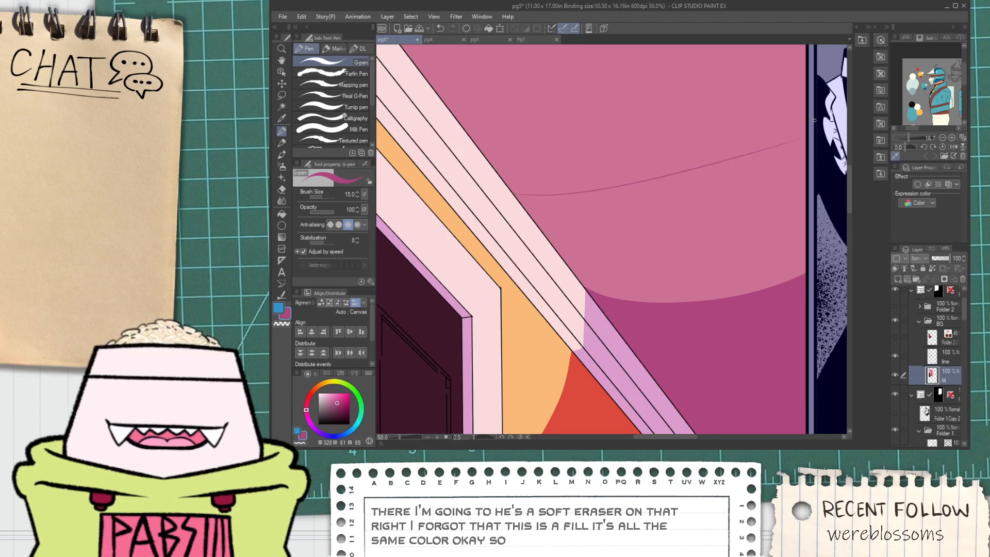
{"action": "key", "text": "ctrl+z"}
Show the character folder at 26% opacity, and draw a higher magenta shadow edge across the pink wall on the fill layer.
{"action": "left_click", "coordinate": [898, 307]}
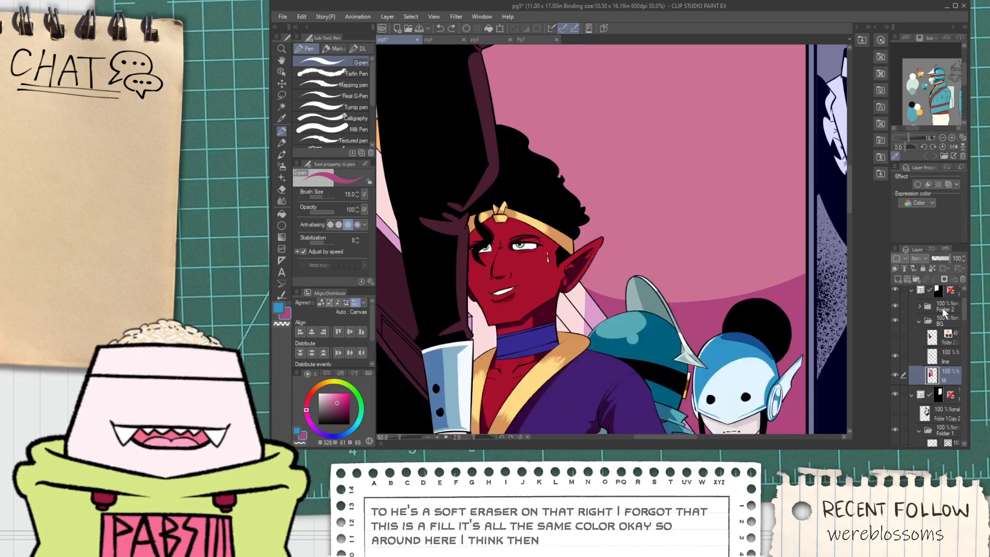
{"action": "left_click", "coordinate": [943, 309]}
{"action": "left_click", "coordinate": [940, 259]}
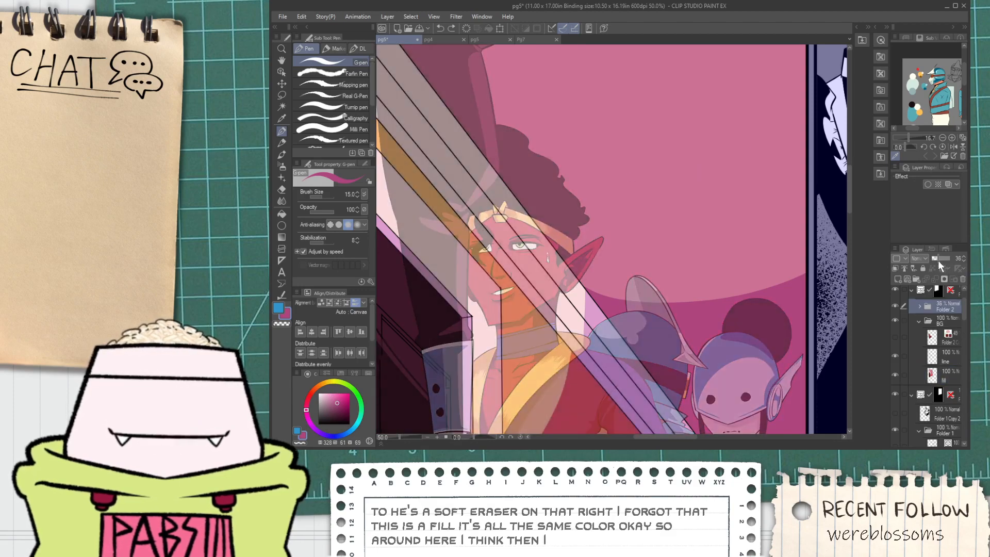
{"action": "left_click", "coordinate": [945, 380]}
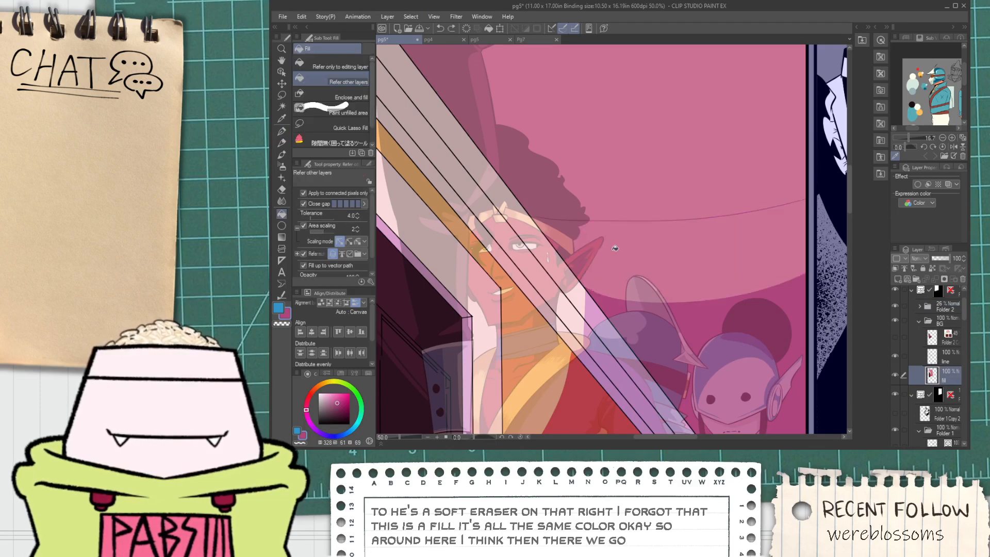
Sample the lilac from the molding's shadow and draw a higher slanted shadow edge across the molding strips.
{"action": "scroll", "coordinate": [616, 252], "scroll_direction": "down", "scroll_amount": 1}
{"action": "key", "text": "i"}
{"action": "left_click", "coordinate": [601, 288]}
{"action": "scroll", "coordinate": [573, 254], "scroll_direction": "up", "scroll_amount": 1}
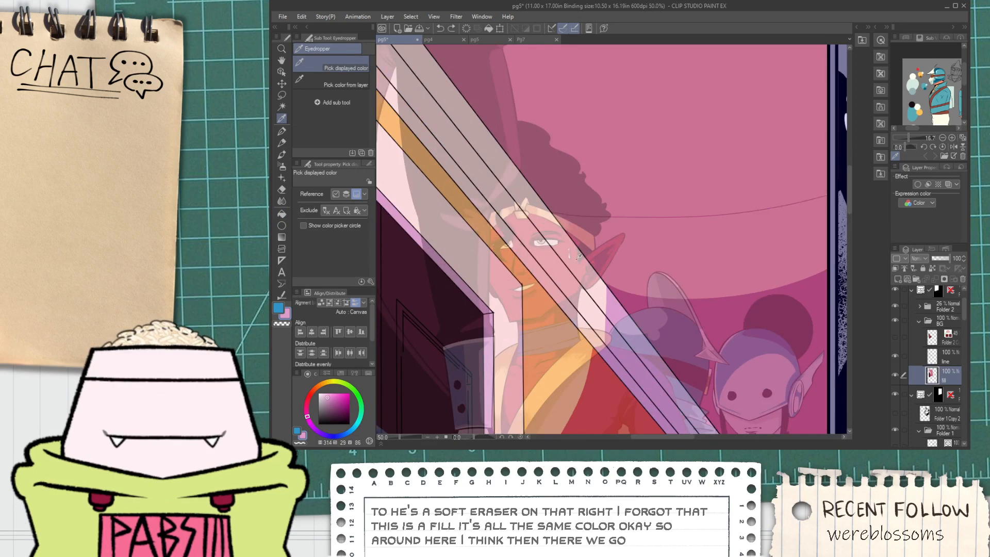
{"action": "scroll", "coordinate": [579, 257], "scroll_direction": "up", "scroll_amount": 1}
{"action": "key", "text": "p"}
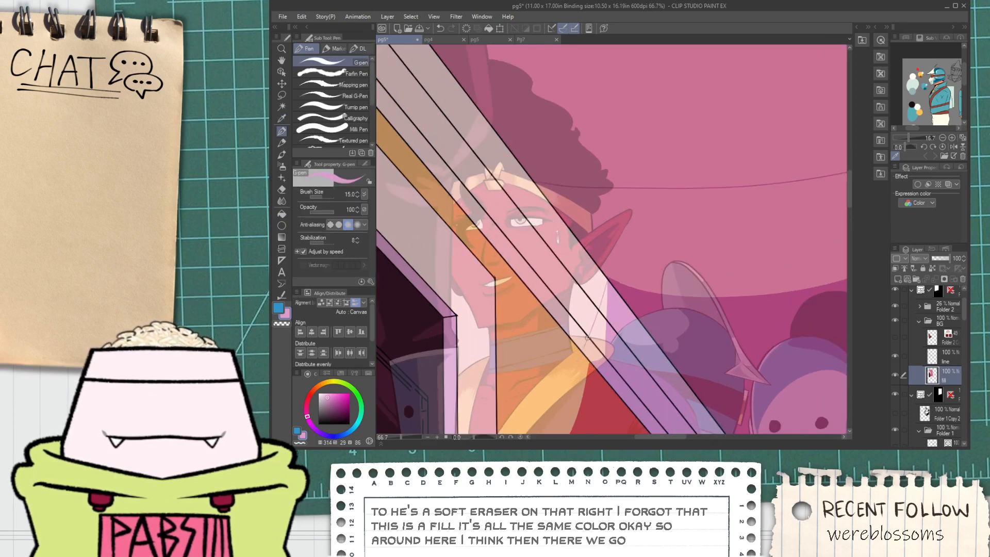
{"action": "key", "text": "ctrl+z"}
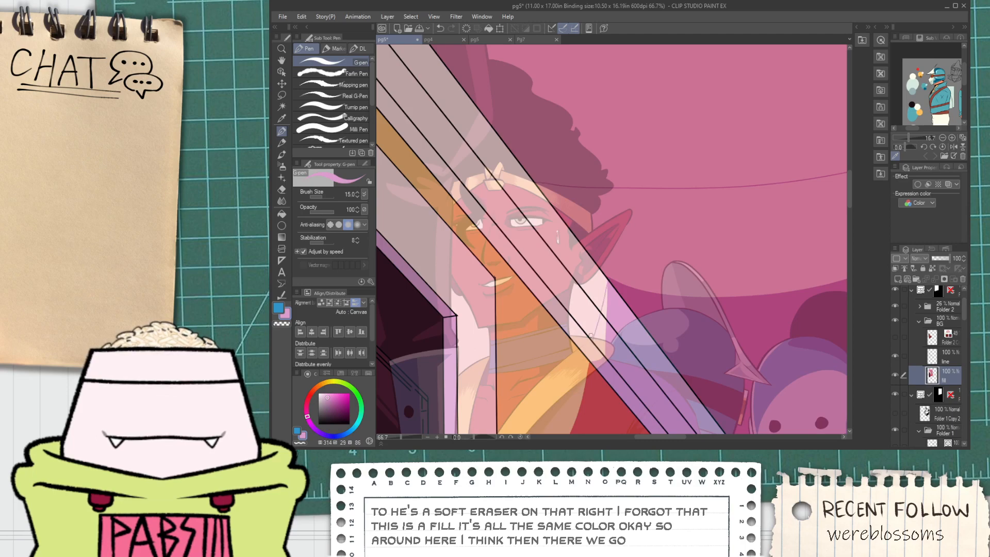
{"action": "scroll", "coordinate": [586, 342], "scroll_direction": "up", "scroll_amount": 3}
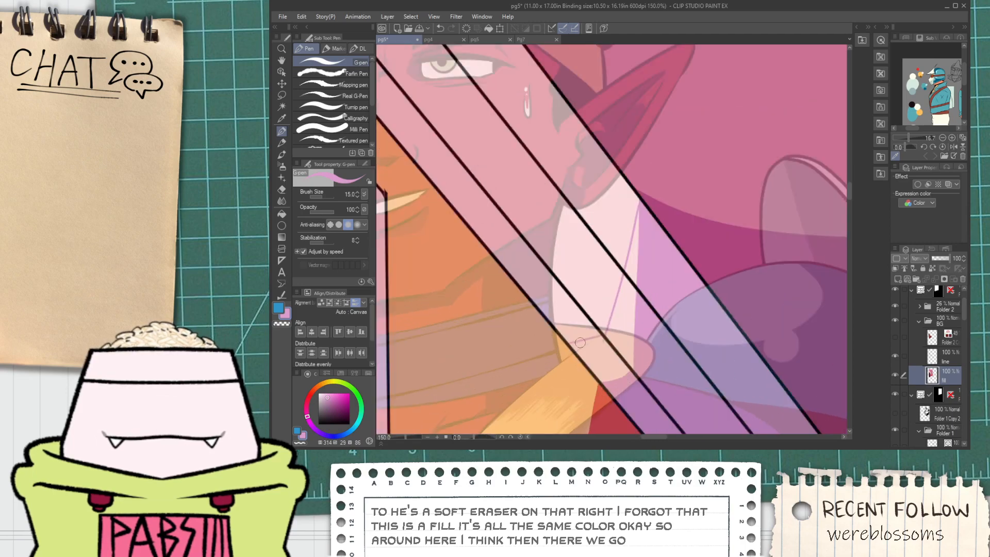
Sample the red from the lower wall's shadow and hide the translucent character folder.
{"action": "scroll", "coordinate": [583, 347], "scroll_direction": "down", "scroll_amount": 3}
{"action": "left_click", "coordinate": [593, 402], "text": "alt"}
{"action": "left_click_drag", "start_coordinate": [566, 392], "coordinate": [606, 291]}
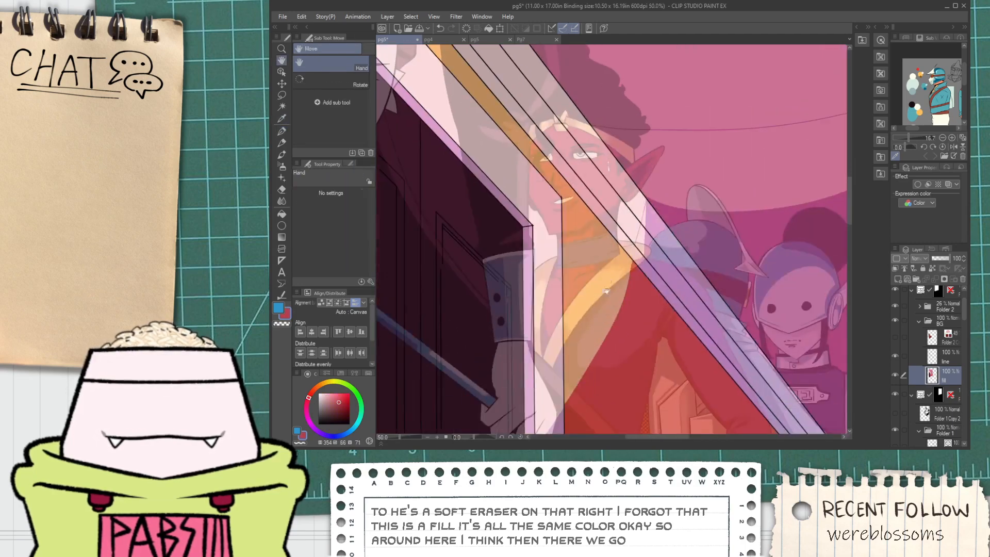
{"action": "key", "text": "p"}
{"action": "left_click", "coordinate": [895, 305]}
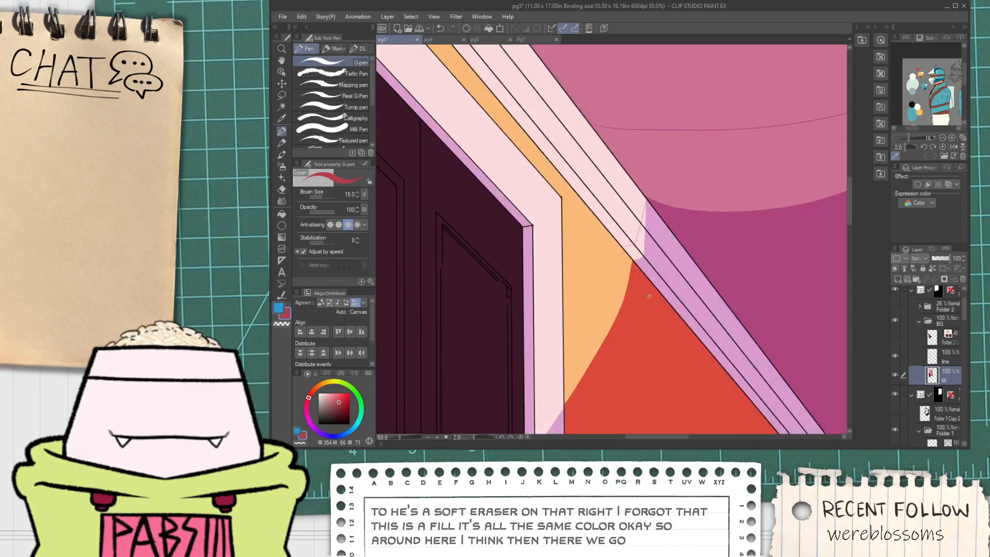
{"action": "scroll", "coordinate": [649, 296], "scroll_direction": "up", "scroll_amount": 2}
{"action": "key", "text": "g"}
{"action": "left_click", "coordinate": [621, 253]}
{"action": "left_click", "coordinate": [640, 230]}
{"action": "key", "text": "ctrl+z"}
{"action": "key", "text": "ctrl+z"}
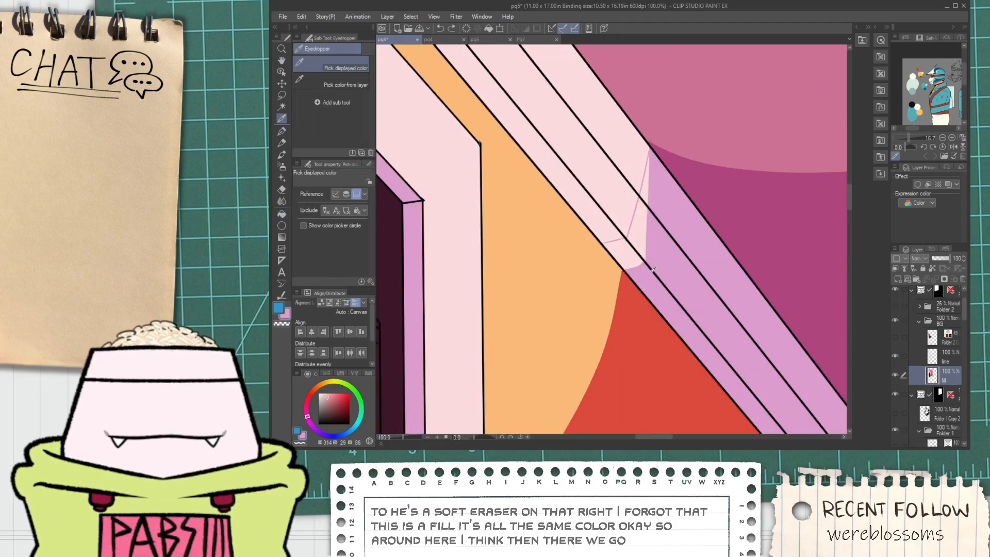
Resample the molding's lilac and fill the pale sections below the new shadow edge with it.
{"action": "left_click", "coordinate": [657, 250], "text": "alt"}
{"action": "left_click", "coordinate": [629, 255]}
{"action": "left_click", "coordinate": [643, 236]}
{"action": "left_click", "coordinate": [649, 188]}
Sample the orange-red, draw a higher curved shadow edge from the molding to the door frame, and fill the wall below it.
{"action": "left_click", "coordinate": [647, 345], "text": "alt"}
{"action": "left_click_drag", "start_coordinate": [574, 292], "coordinate": [641, 197]}
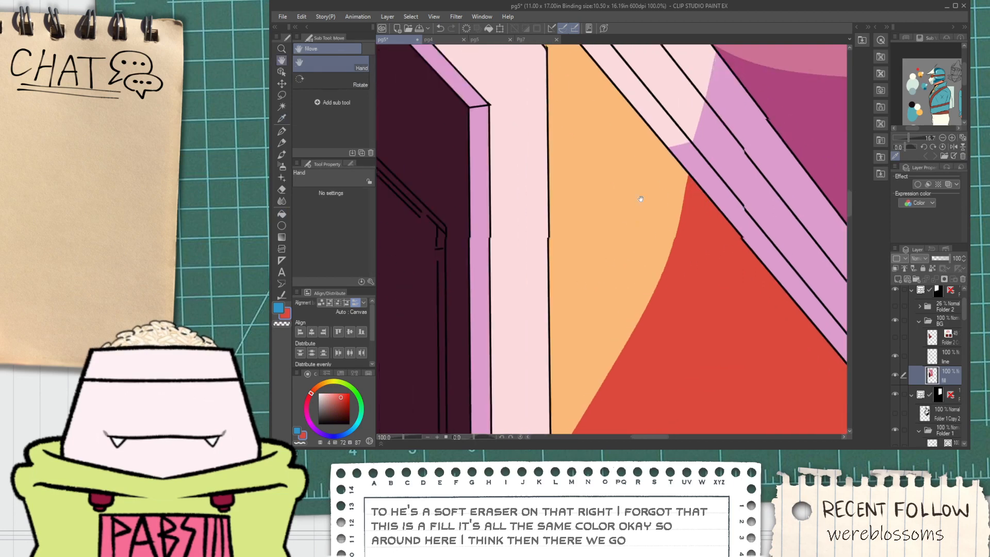
{"action": "key", "text": "p"}
{"action": "mouse_move", "coordinate": [667, 149]}
{"action": "left_mouse_down"}
{"action": "mouse_move", "coordinate": [605, 270]}
{"action": "mouse_move", "coordinate": [568, 317]}
{"action": "left_mouse_up"}
{"action": "key", "text": "ctrl+z"}
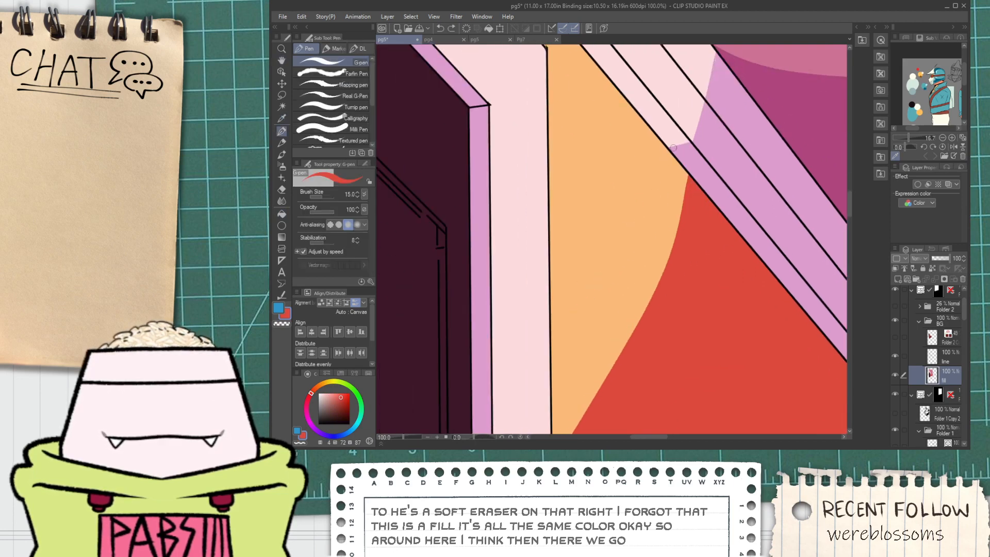
{"action": "mouse_move", "coordinate": [668, 155]}
{"action": "left_mouse_down"}
{"action": "mouse_move", "coordinate": [567, 276]}
{"action": "mouse_move", "coordinate": [602, 244]}
{"action": "left_mouse_up"}
{"action": "scroll", "coordinate": [556, 276], "scroll_direction": "up", "scroll_amount": 2}
{"action": "key", "text": "g"}
{"action": "left_click", "coordinate": [620, 266]}
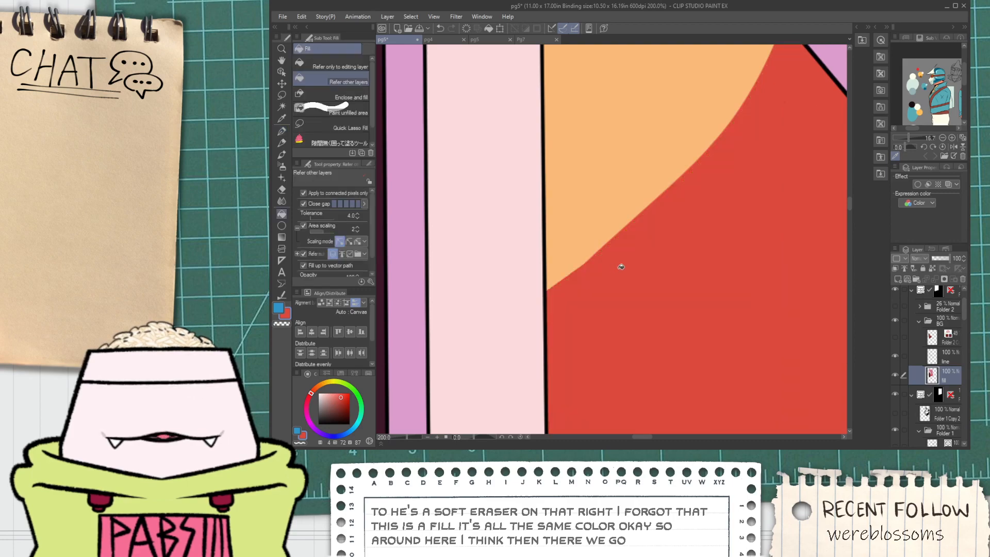
Sample the lilac, continue the raised shadow edge across the door frame beside the orange wall, and fill below it.
{"action": "scroll", "coordinate": [635, 269], "scroll_direction": "down", "scroll_amount": 5}
{"action": "key", "text": "i"}
{"action": "left_click", "coordinate": [612, 368]}
{"action": "scroll", "coordinate": [611, 363], "scroll_direction": "up", "scroll_amount": 5}
{"action": "key", "text": "p"}
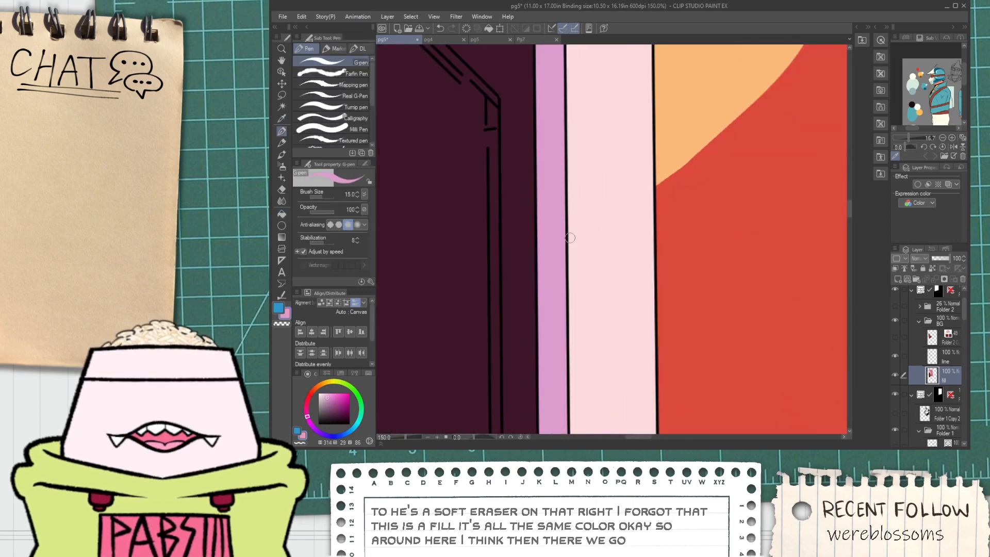
{"action": "left_click_drag", "start_coordinate": [565, 244], "coordinate": [654, 192]}
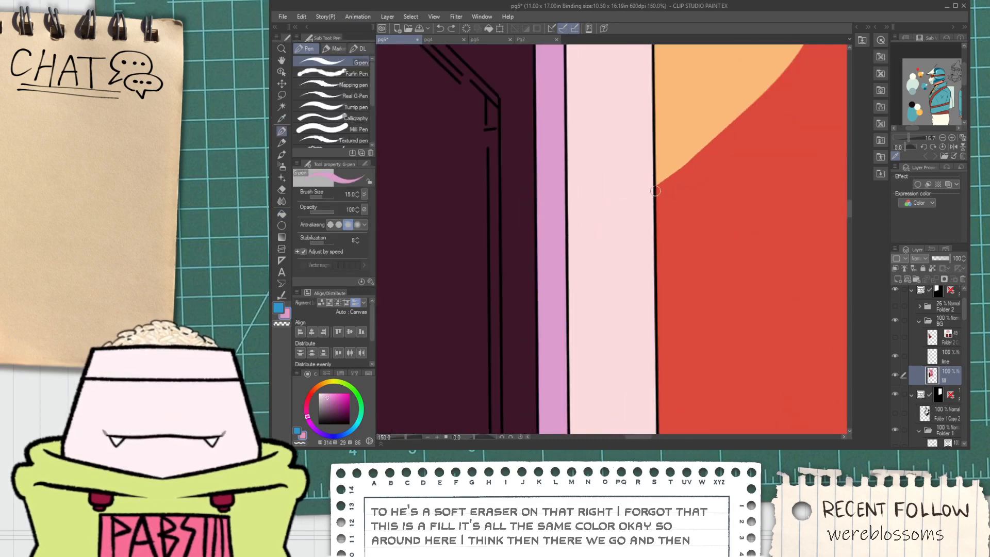
{"action": "key", "text": "g"}
{"action": "left_click", "coordinate": [606, 243]}
Draw a lilac shadow edge across the door frame strip beside the panel border and fill the strip below it.
{"action": "scroll", "coordinate": [609, 248], "scroll_direction": "down", "scroll_amount": 9}
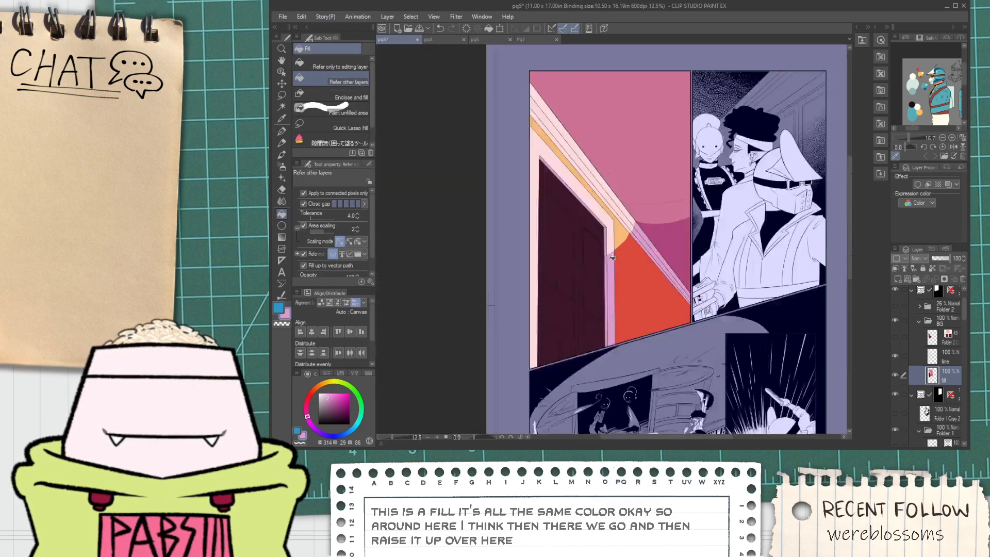
{"action": "key", "text": "space"}
{"action": "scroll", "coordinate": [582, 263], "scroll_direction": "up", "scroll_amount": 5}
{"action": "key", "text": "p"}
{"action": "scroll", "coordinate": [501, 256], "scroll_direction": "up", "scroll_amount": 1}
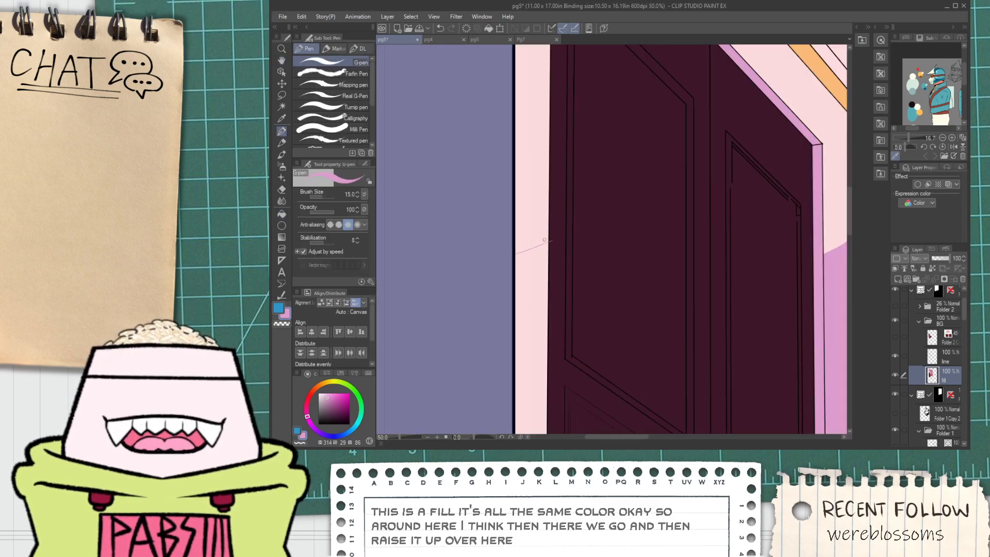
{"action": "key", "text": "g"}
{"action": "left_click", "coordinate": [527, 256]}
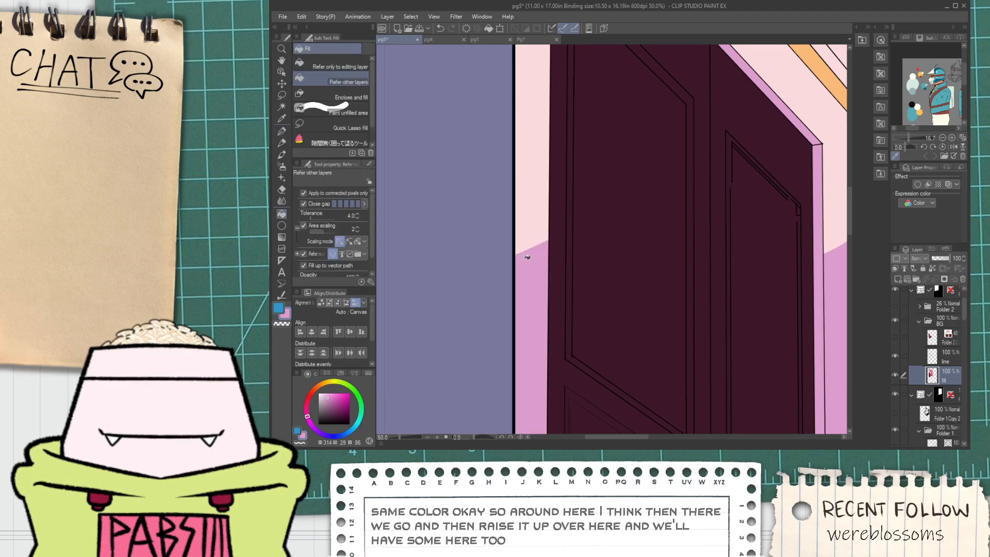
Show the silhouette and character layers and set the character folder's opacity back to 100%.
{"action": "scroll", "coordinate": [527, 257], "scroll_direction": "down", "scroll_amount": 8}
{"action": "key", "text": "space"}
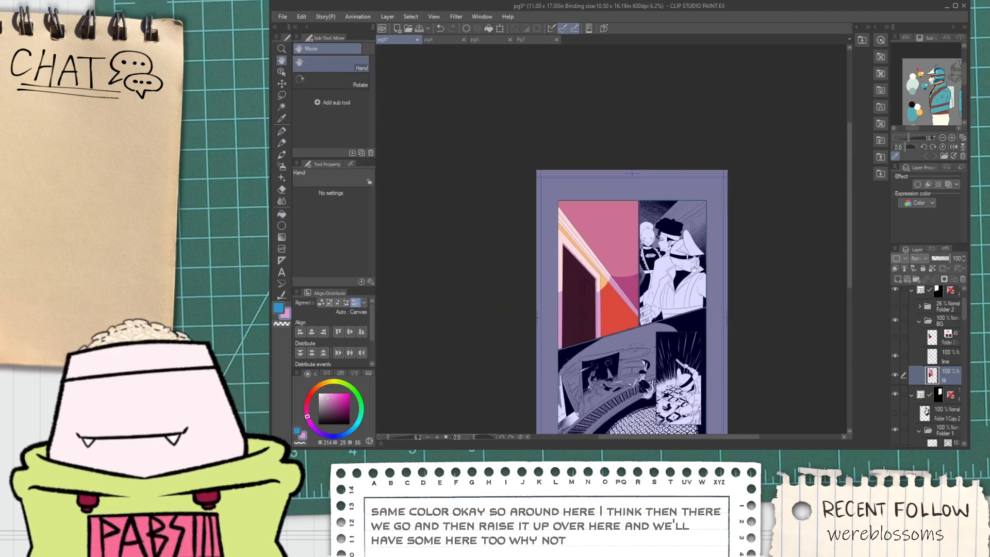
{"action": "left_click", "coordinate": [896, 335]}
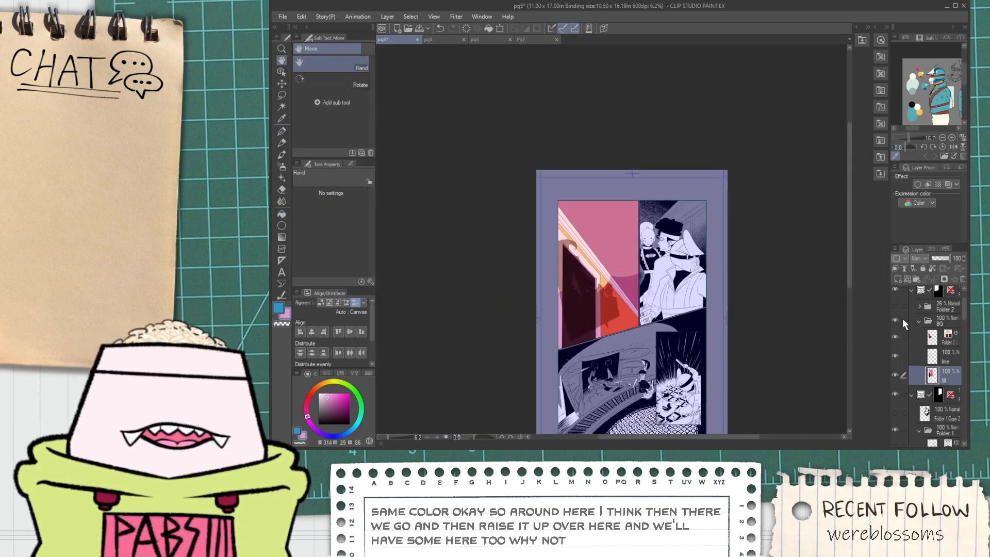
{"action": "left_click", "coordinate": [895, 306]}
{"action": "left_click", "coordinate": [936, 307]}
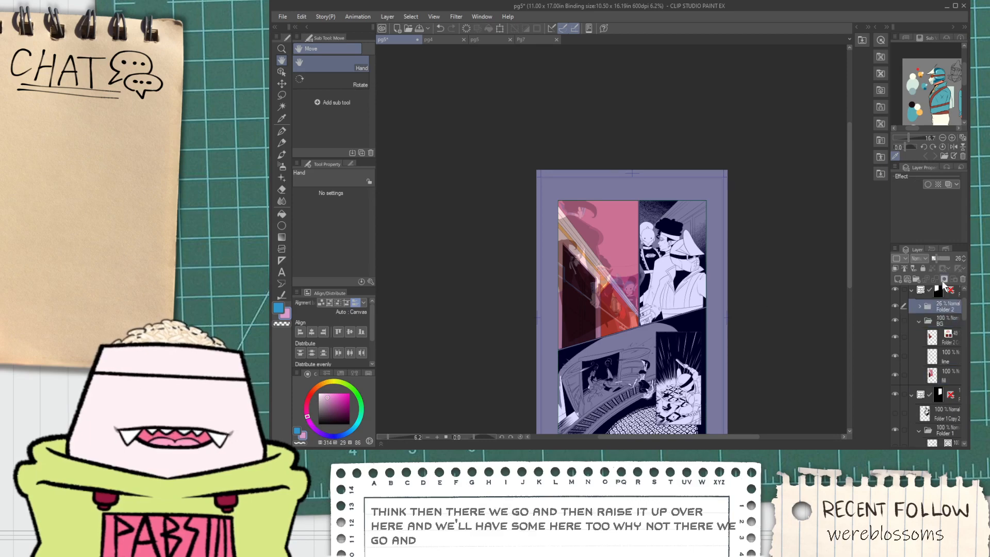
{"action": "left_click", "coordinate": [950, 257]}
{"action": "scroll", "coordinate": [662, 251], "scroll_direction": "up", "scroll_amount": 4}
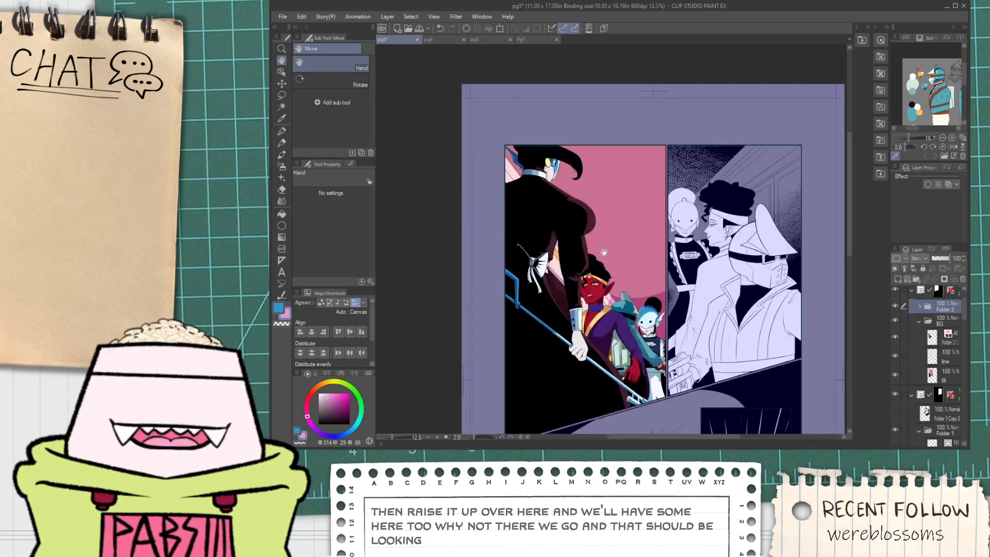
Sample the wall's dark magenta, hide the character folder, and fill the pink wall below the raised shadow edge.
{"action": "key", "text": "i"}
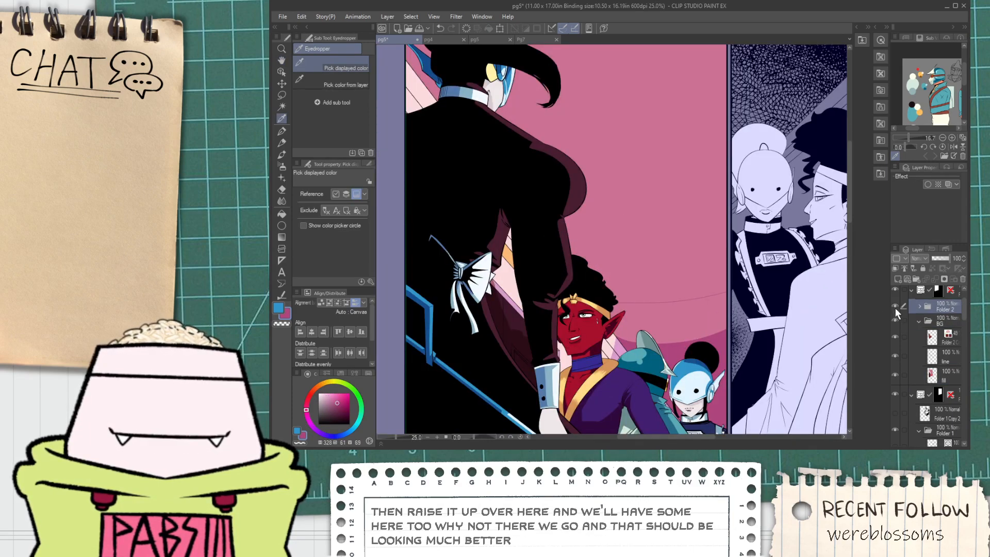
{"action": "left_click", "coordinate": [895, 306]}
{"action": "key", "text": "g"}
{"action": "left_click", "coordinate": [952, 375]}
{"action": "left_click", "coordinate": [687, 311]}
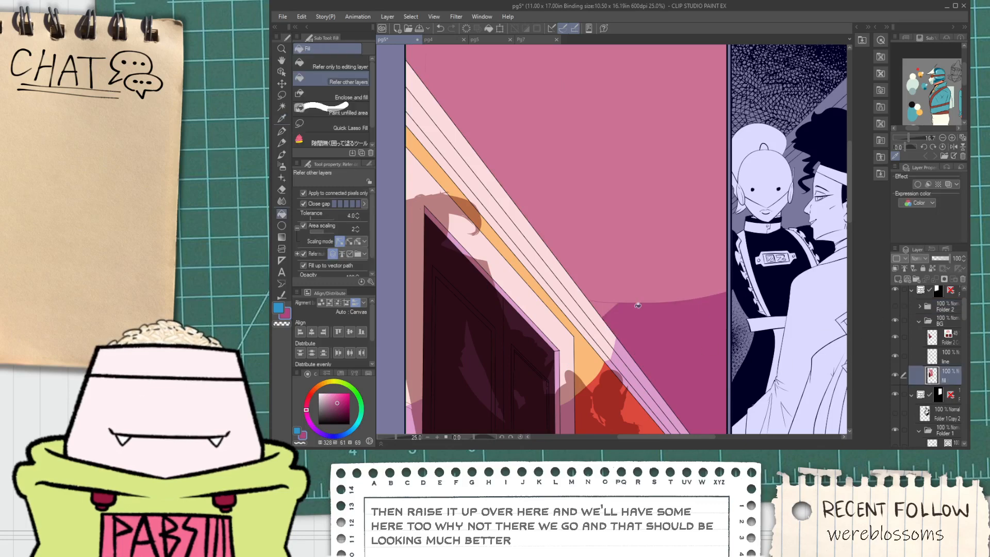
Fill the leftover pink gap beside the molding with dark magenta, and show the character folder again.
{"action": "scroll", "coordinate": [593, 305], "scroll_direction": "up", "scroll_amount": 1}
{"action": "left_click", "coordinate": [617, 306]}
{"action": "scroll", "coordinate": [768, 304], "scroll_direction": "down", "scroll_amount": 1}
{"action": "key", "text": "ctrl+minus"}
{"action": "key", "text": "ctrl+minus"}
{"action": "left_click", "coordinate": [895, 306]}
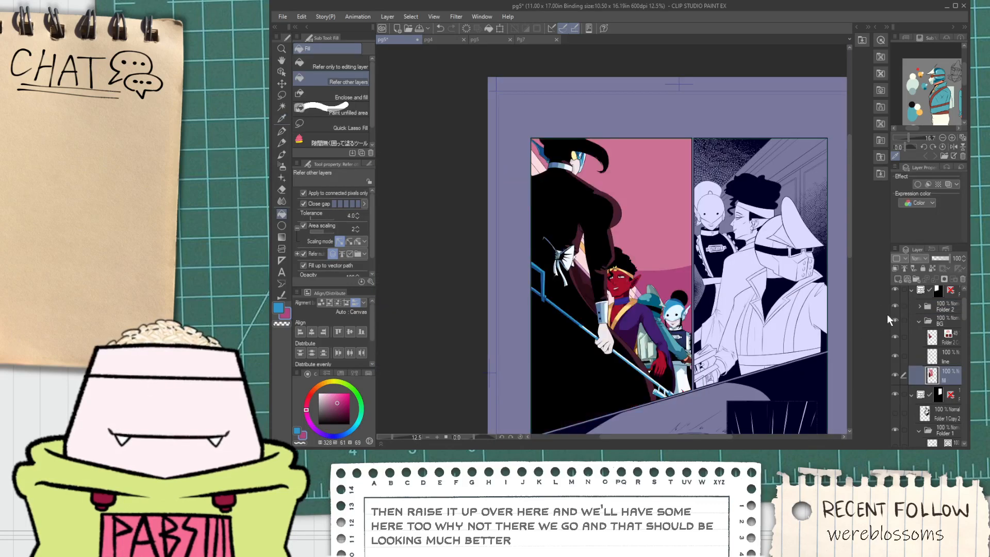
Sample the light background pink and auto-select the darker pink background area behind the seated figures in the first panel.
{"action": "key", "text": "b"}
{"action": "scroll", "coordinate": [614, 261], "scroll_direction": "up", "scroll_amount": 2}
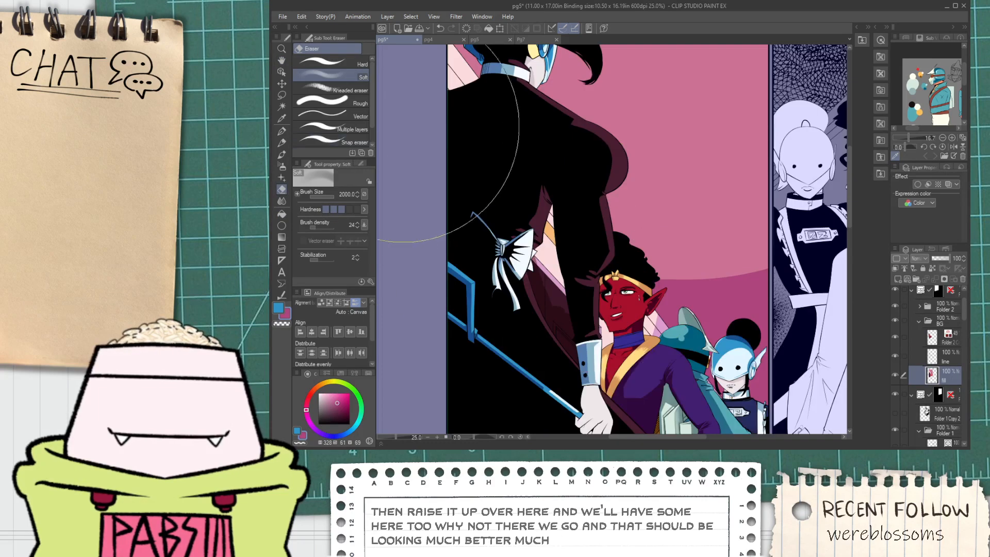
{"action": "key", "text": "alt"}
{"action": "left_click", "coordinate": [690, 212], "text": "alt"}
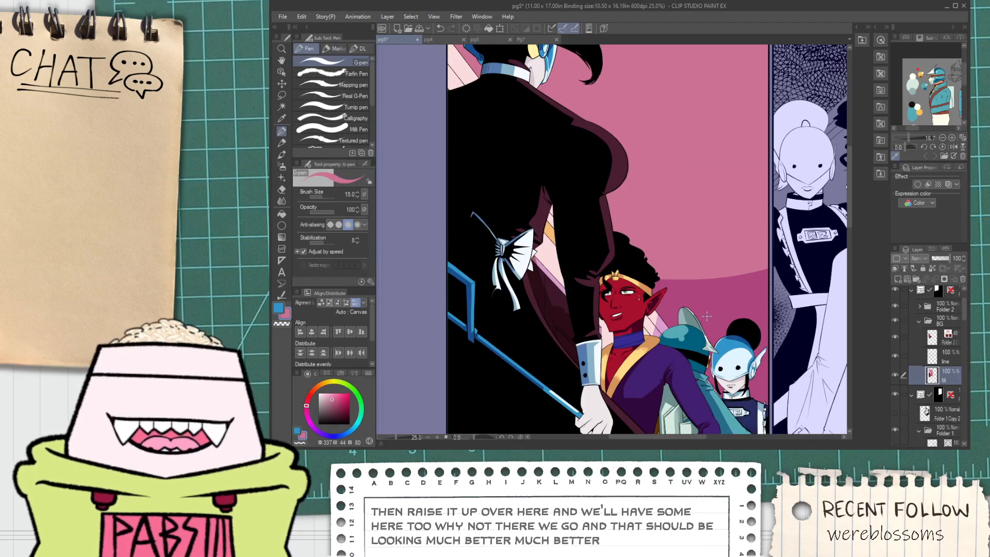
{"action": "key", "text": "w"}
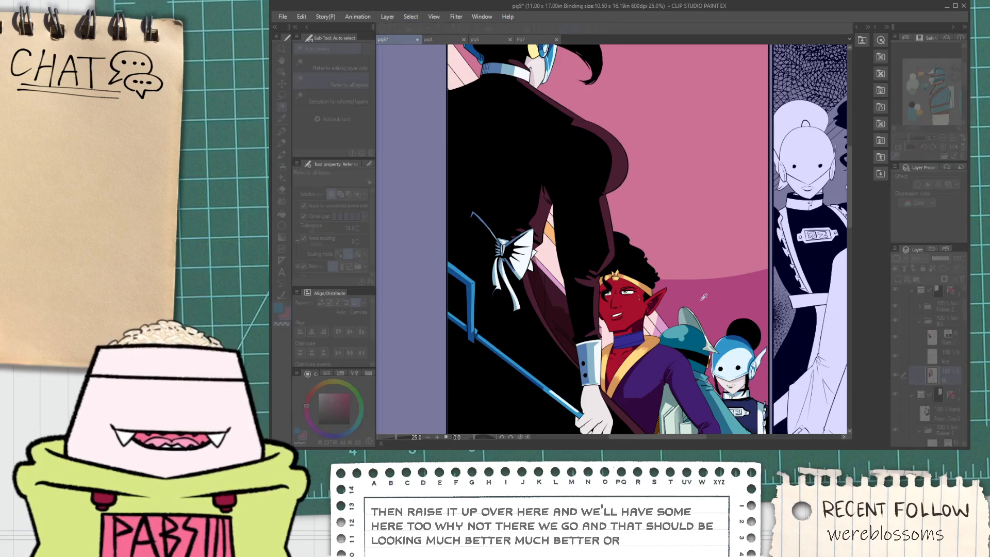
{"action": "left_click", "coordinate": [654, 176]}
Blend the light pink into the top of the selected darker area with a Soft airbrush at size 297.8, and deselect.
{"action": "key", "text": "b"}
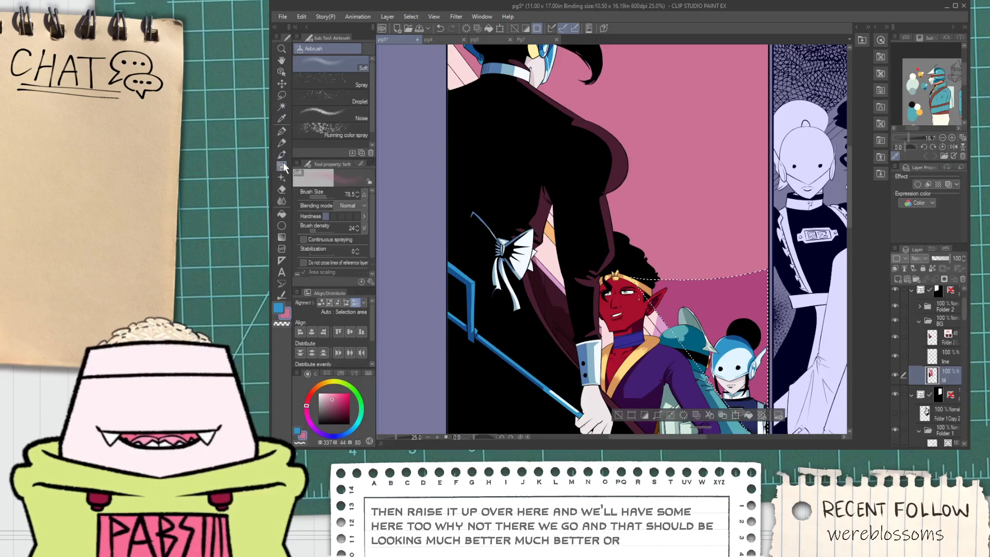
{"action": "key", "text": "p"}
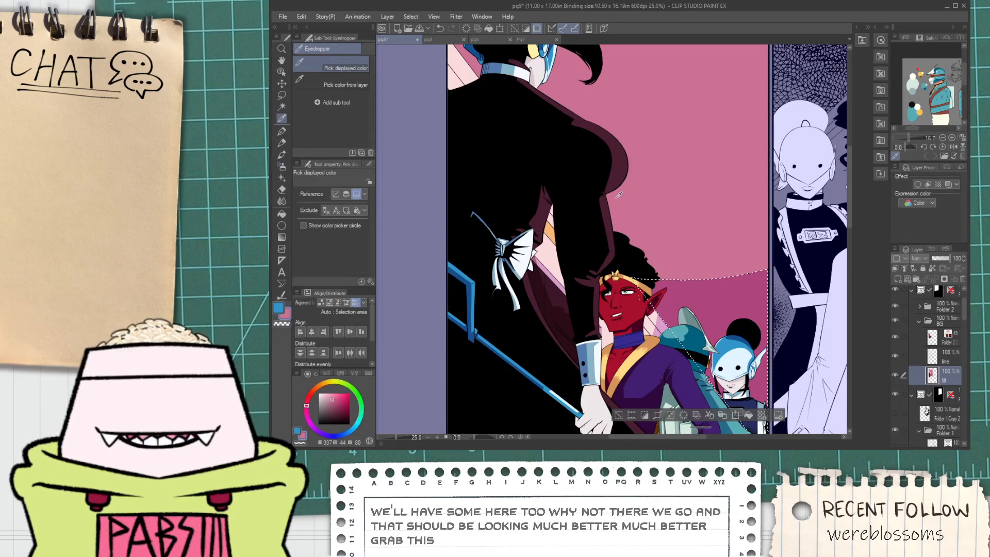
{"action": "left_click", "coordinate": [282, 168]}
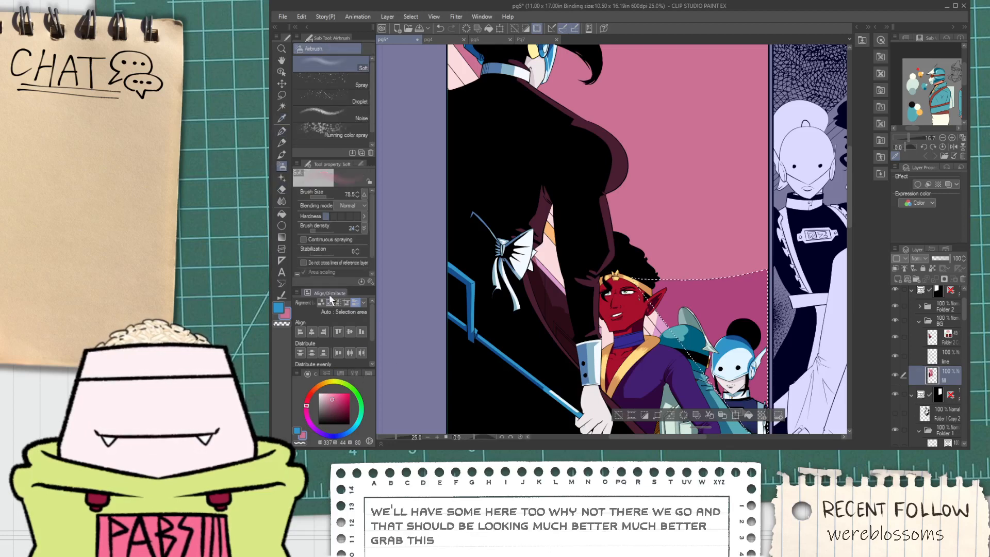
{"action": "left_click_drag", "start_coordinate": [328, 197], "coordinate": [342, 196]}
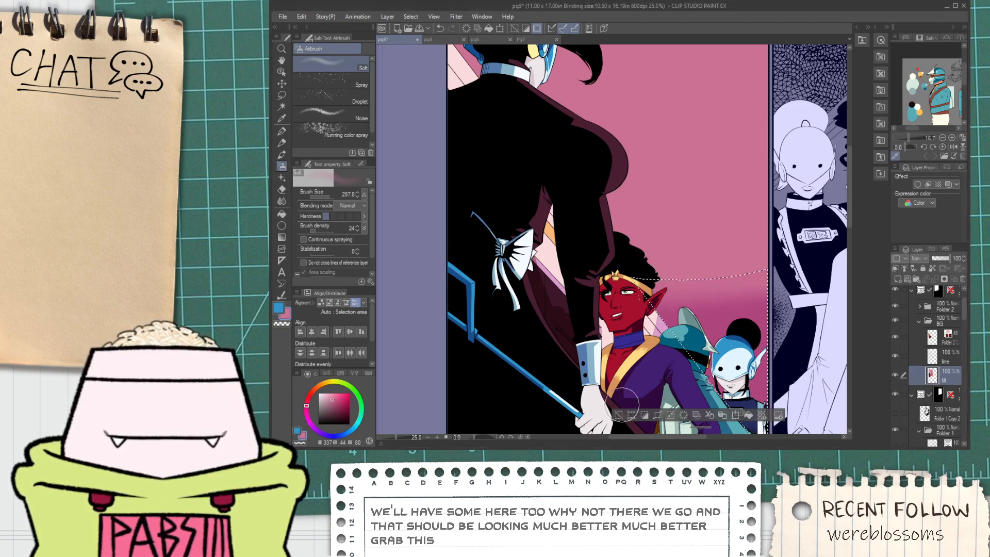
{"action": "left_click", "coordinate": [619, 414]}
Airbrush over the thin curved seam line between the two background pinks beside the red character's hair.
{"action": "scroll", "coordinate": [622, 411], "scroll_direction": "down", "scroll_amount": 4}
{"action": "key", "text": "space"}
{"action": "left_click_drag", "start_coordinate": [673, 407], "coordinate": [657, 352]}
{"action": "scroll", "coordinate": [657, 353], "scroll_direction": "up", "scroll_amount": 2}
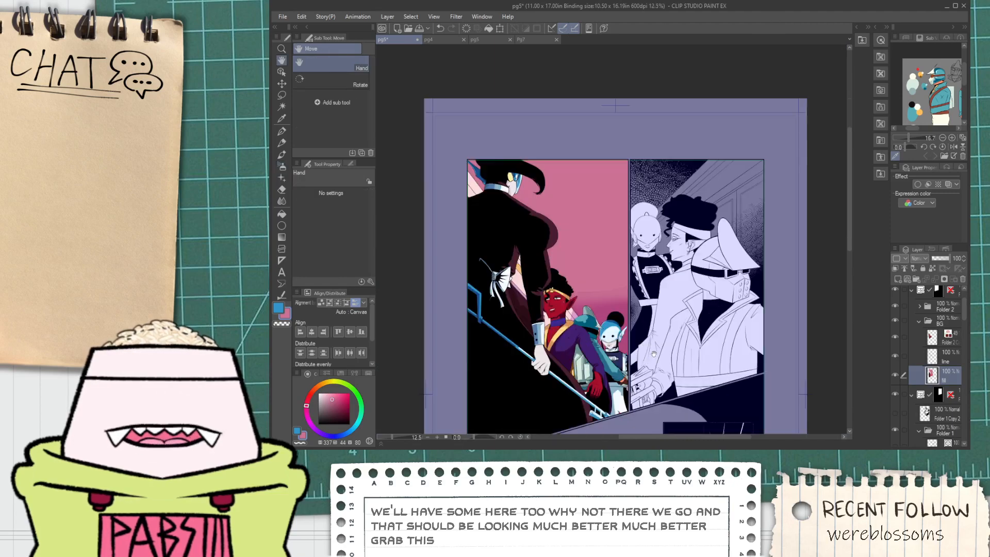
{"action": "scroll", "coordinate": [644, 340], "scroll_direction": "up", "scroll_amount": 2}
{"action": "scroll", "coordinate": [624, 340], "scroll_direction": "down", "scroll_amount": 1}
{"action": "scroll", "coordinate": [621, 341], "scroll_direction": "up", "scroll_amount": 1}
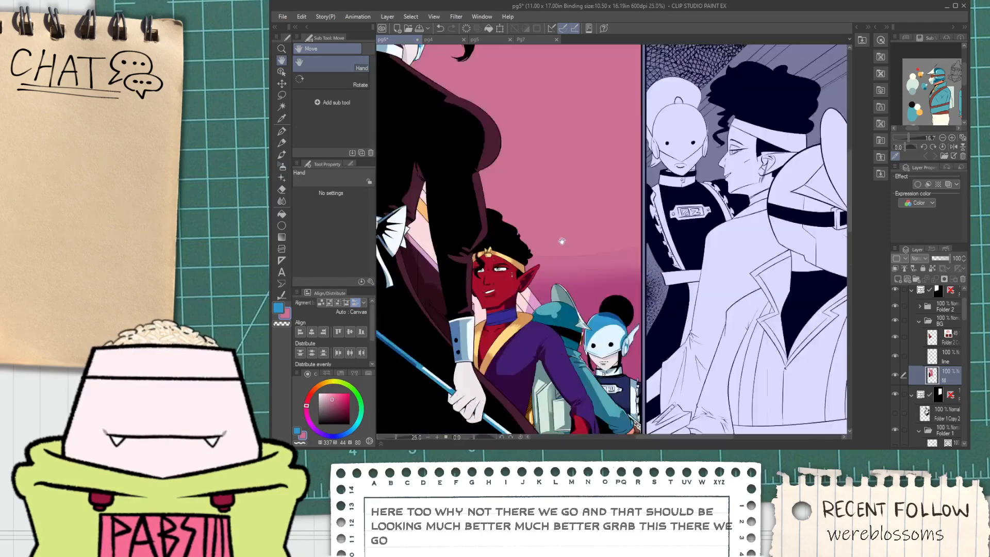
{"action": "scroll", "coordinate": [561, 241], "scroll_direction": "up", "scroll_amount": 3}
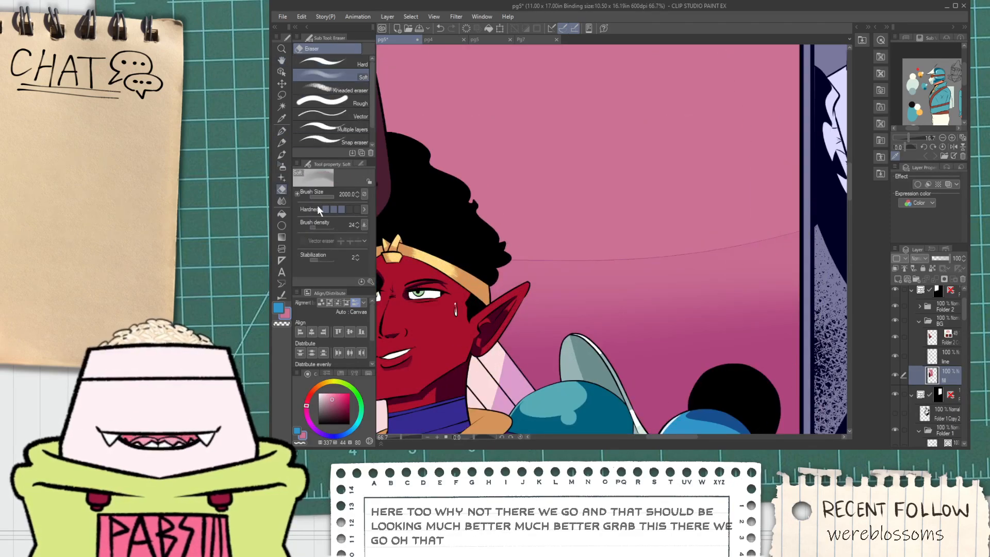
{"action": "key", "text": "p"}
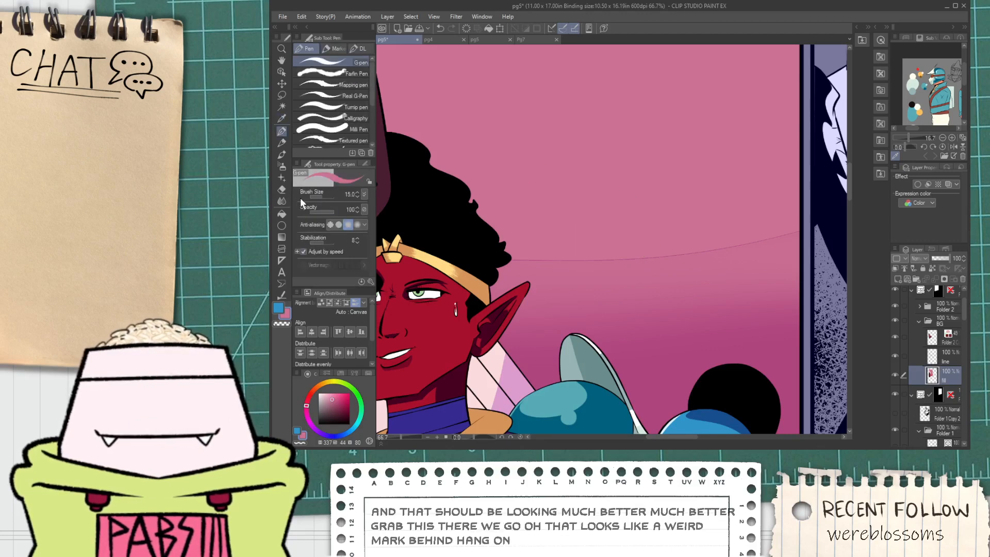
{"action": "left_click", "coordinate": [281, 166]}
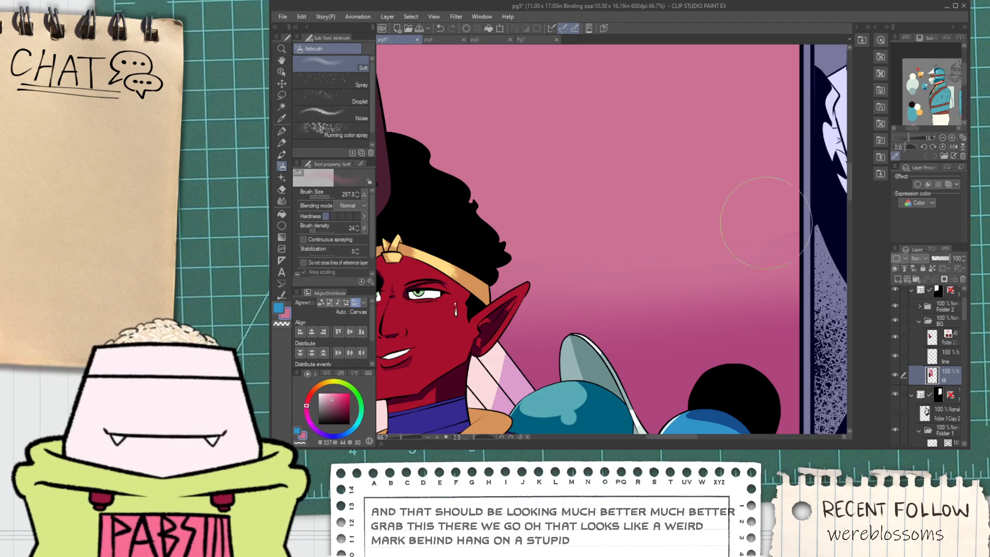
Examine the blended background of the first panel up close and within the whole page.
{"action": "scroll", "coordinate": [592, 217], "scroll_direction": "down", "scroll_amount": 7}
{"action": "scroll", "coordinate": [609, 217], "scroll_direction": "up", "scroll_amount": 2}
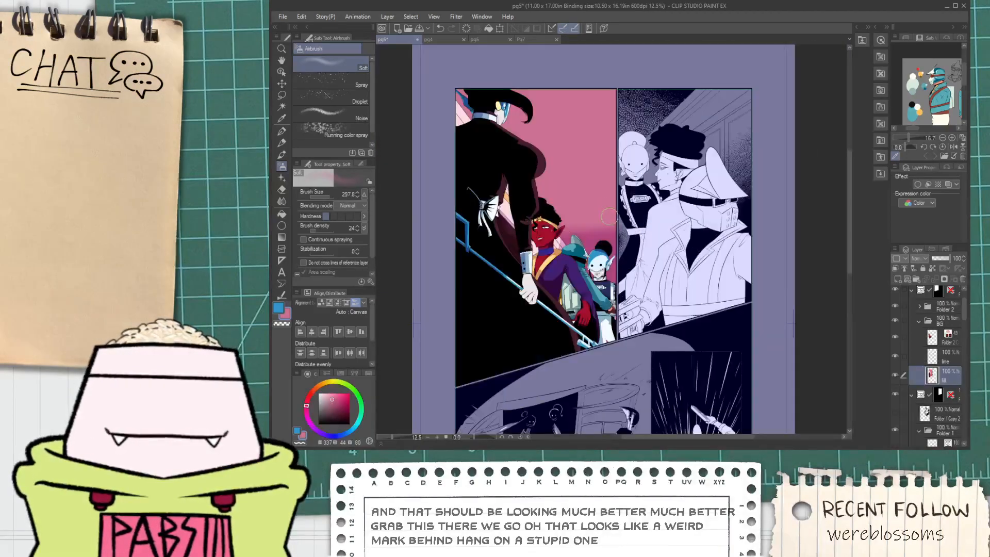
{"action": "scroll", "coordinate": [609, 217], "scroll_direction": "up", "scroll_amount": 2}
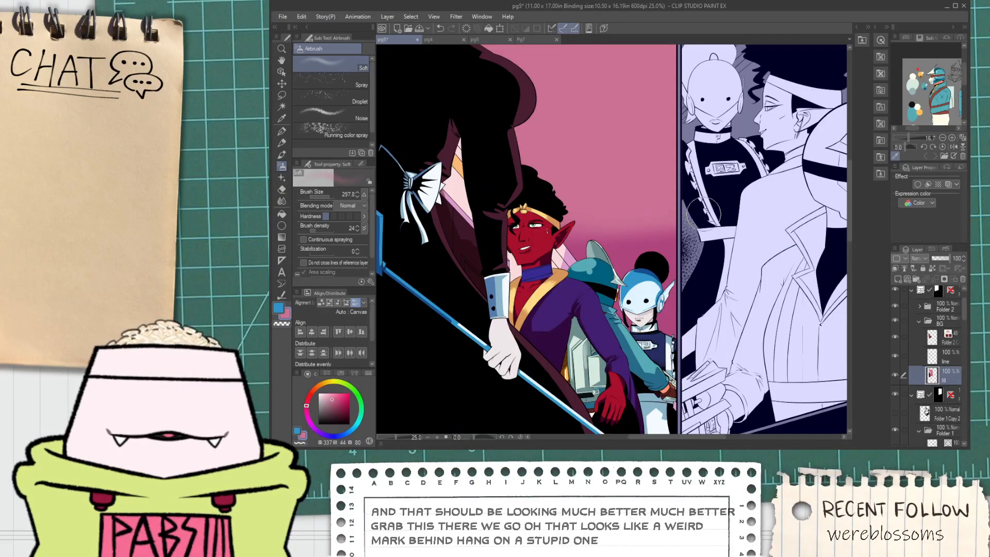
{"action": "scroll", "coordinate": [702, 213], "scroll_direction": "down", "scroll_amount": 4}
{"action": "key", "text": "space"}
{"action": "left_click_drag", "start_coordinate": [717, 224], "coordinate": [597, 279]}
{"action": "left_click_drag", "start_coordinate": [649, 246], "coordinate": [618, 272]}
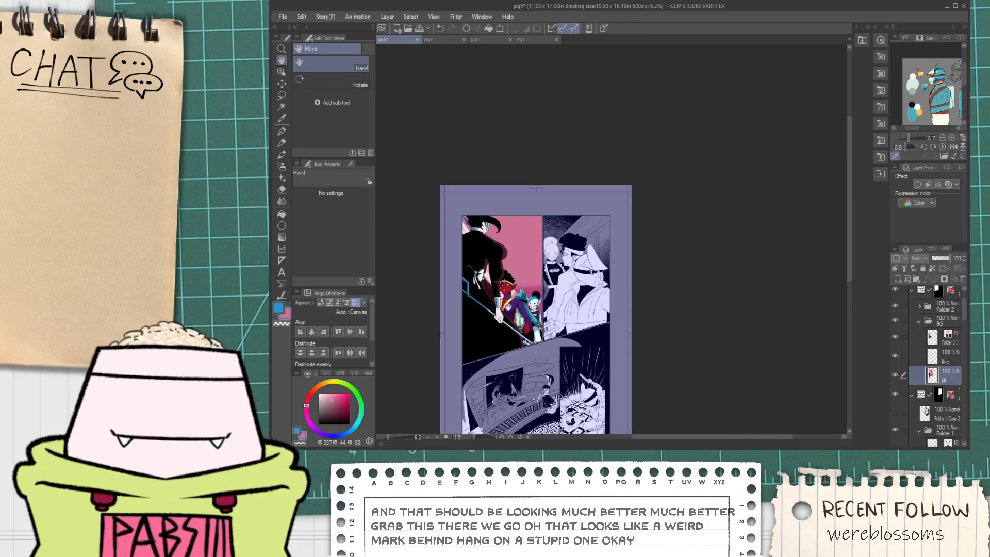
{"action": "scroll", "coordinate": [508, 307], "scroll_direction": "up", "scroll_amount": 4}
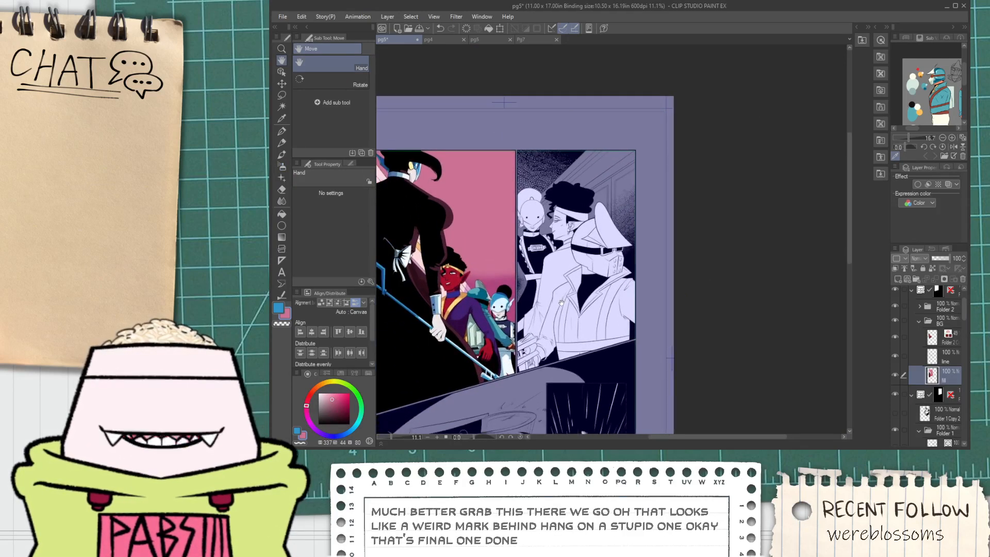
Inspect the helmeted figure in the second panel and select that panel's Folder 1 Copy 2 layer.
{"action": "scroll", "coordinate": [908, 394], "scroll_direction": "down", "scroll_amount": 2}
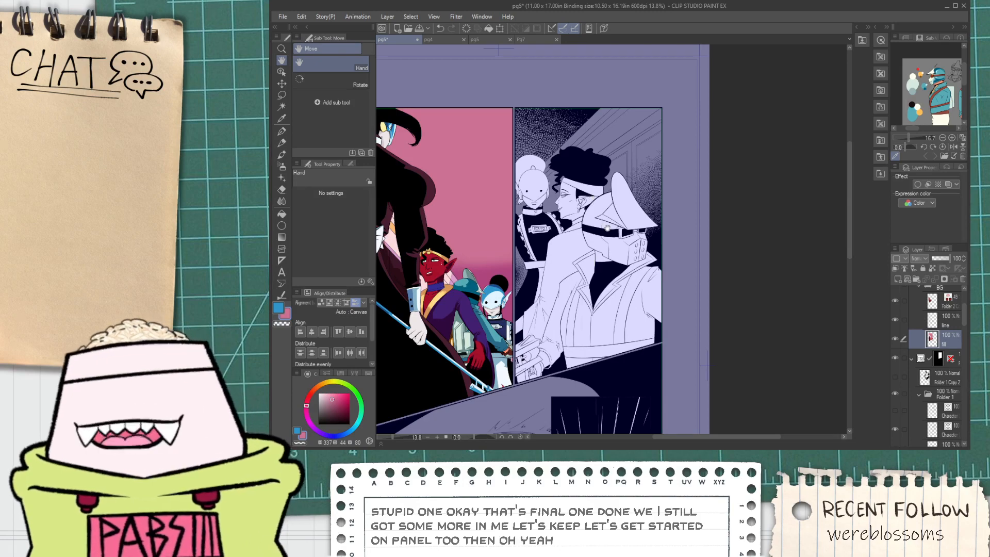
{"action": "scroll", "coordinate": [654, 222], "scroll_direction": "up", "scroll_amount": 2}
{"action": "scroll", "coordinate": [662, 234], "scroll_direction": "up", "scroll_amount": 1}
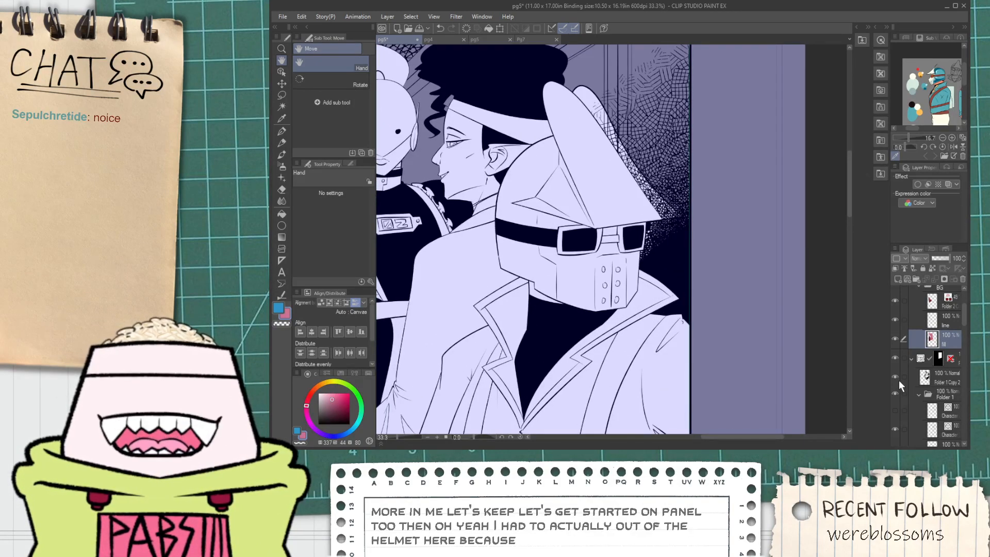
{"action": "key", "text": "ctrl+minus"}
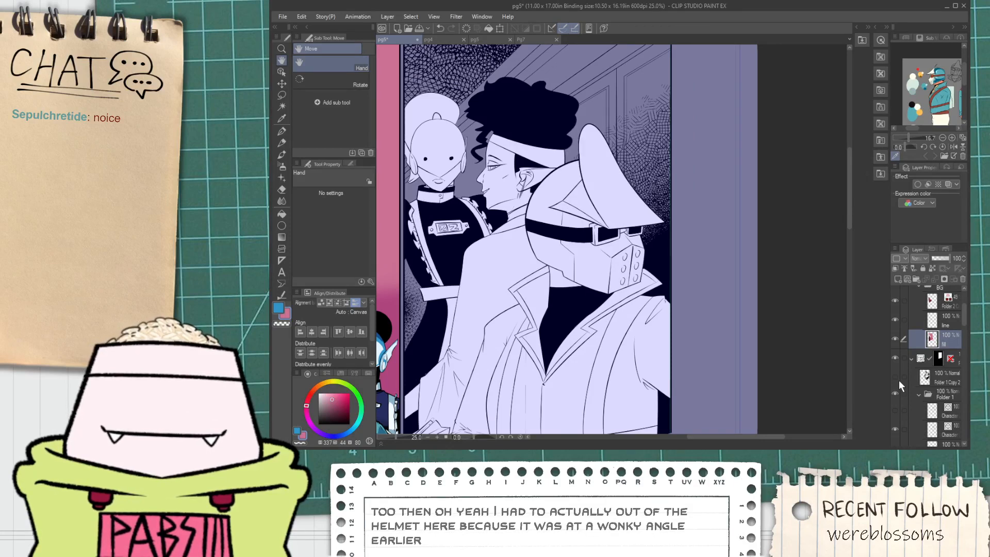
{"action": "key", "text": "ctrl+minus"}
{"action": "key", "text": "ctrl+minus"}
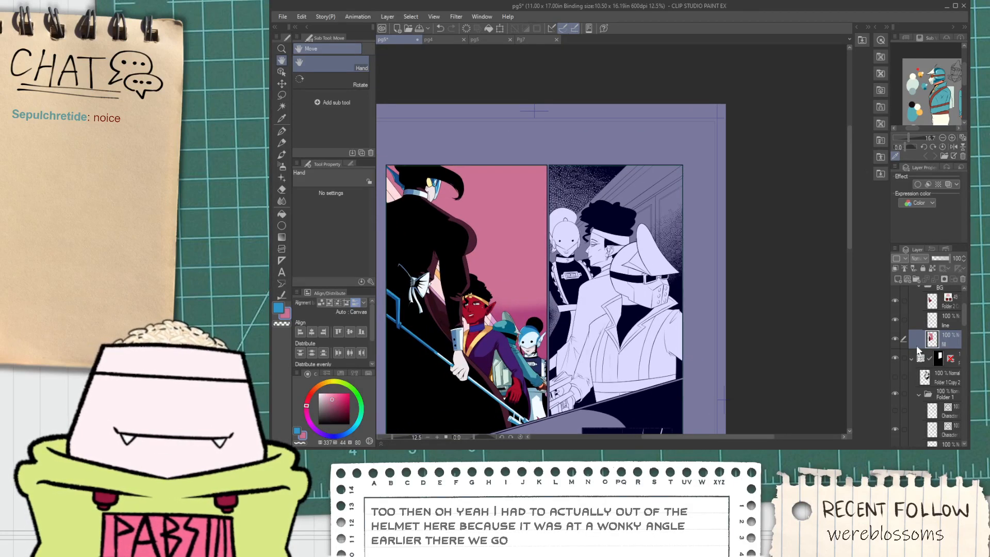
{"action": "left_click", "coordinate": [945, 381]}
Toggle the visibility of Folder 1 to check which second-panel artwork it holds.
{"action": "scroll", "coordinate": [947, 384], "scroll_direction": "down", "scroll_amount": 1}
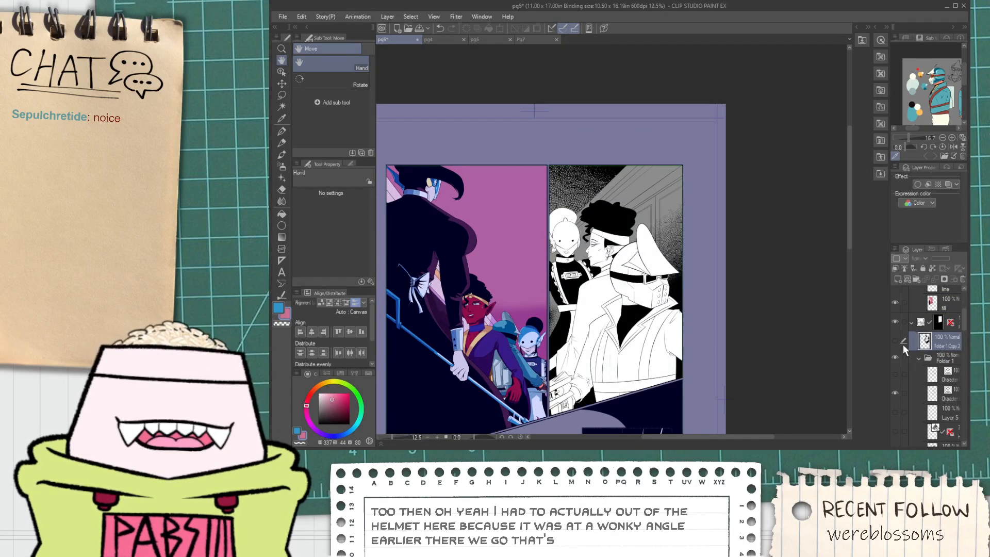
{"action": "scroll", "coordinate": [908, 330], "scroll_direction": "down", "scroll_amount": 1}
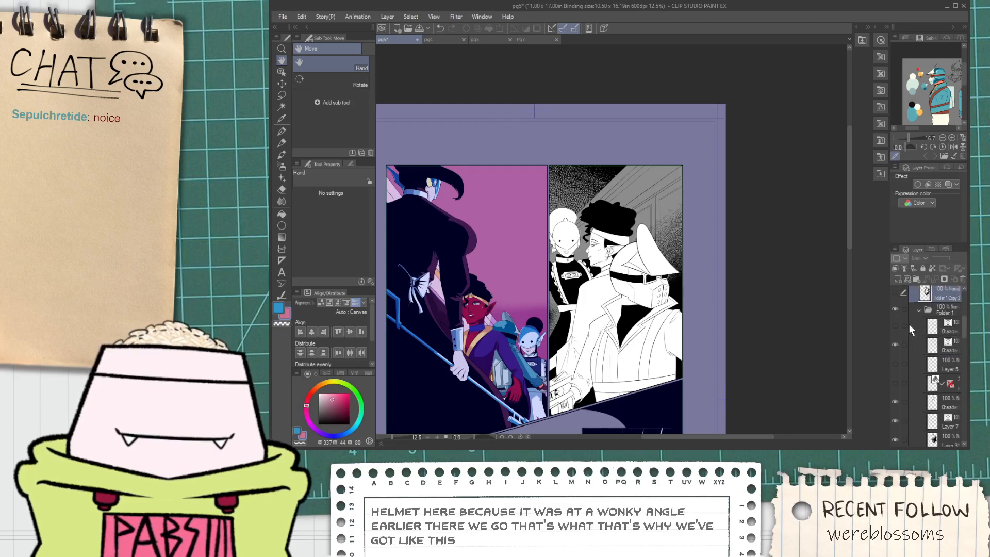
{"action": "left_click", "coordinate": [900, 310]}
{"action": "left_click", "coordinate": [898, 309]}
{"action": "left_click", "coordinate": [898, 308]}
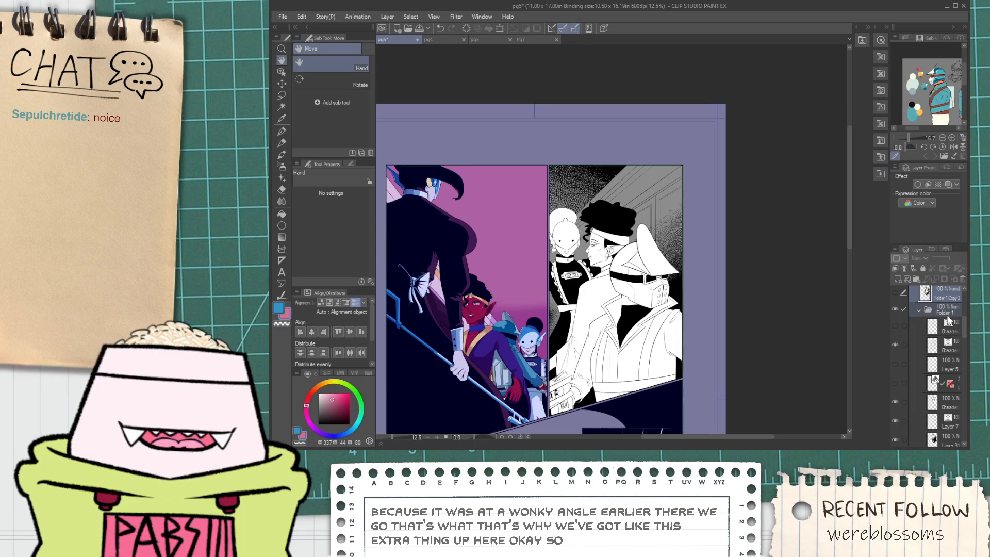
Compare the two helmet drawings in the second panel by showing and hiding the Folder 1 Copy 2 layer, leaving it hidden.
{"action": "scroll", "coordinate": [938, 315], "scroll_direction": "up", "scroll_amount": 1}
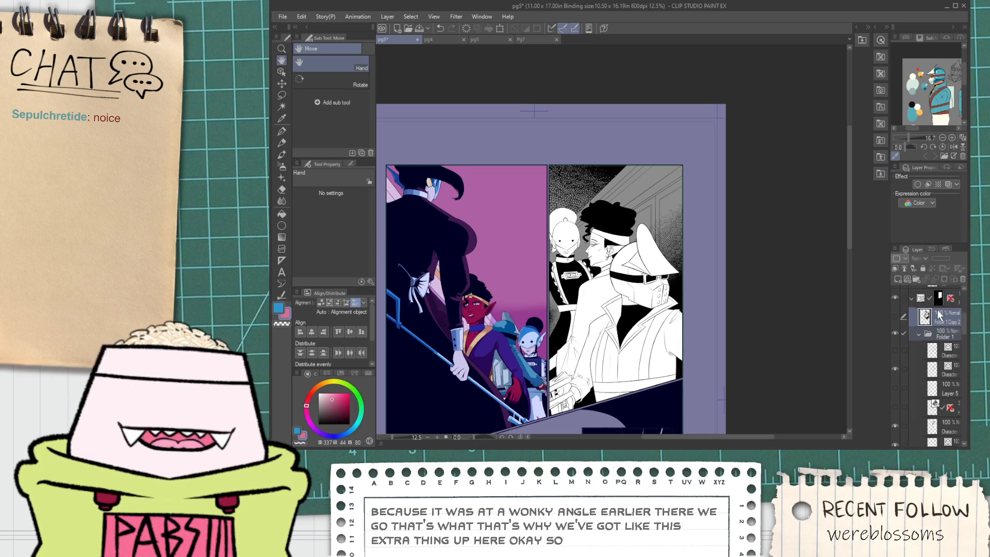
{"action": "left_click", "coordinate": [895, 316]}
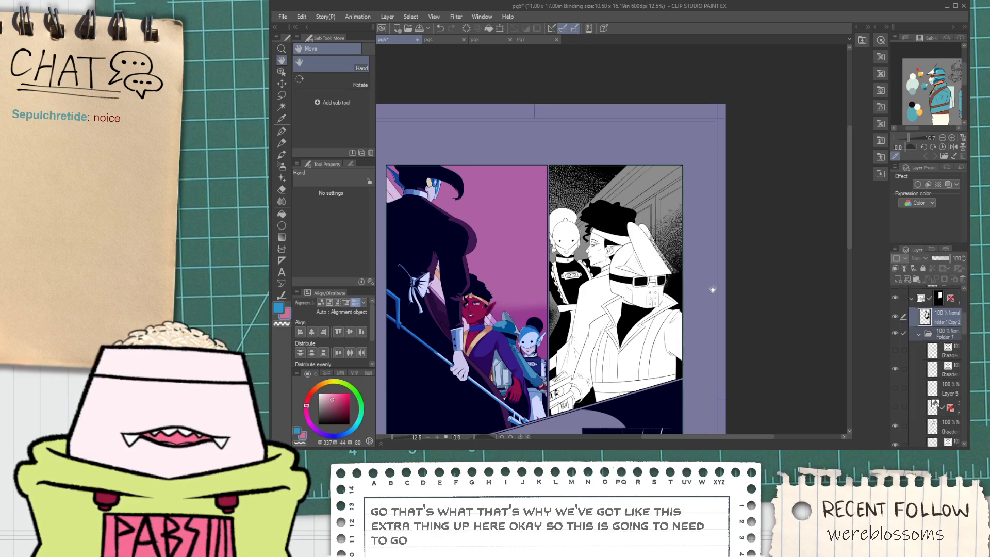
{"action": "scroll", "coordinate": [713, 290], "scroll_direction": "up", "scroll_amount": 2}
{"action": "left_click", "coordinate": [896, 316]}
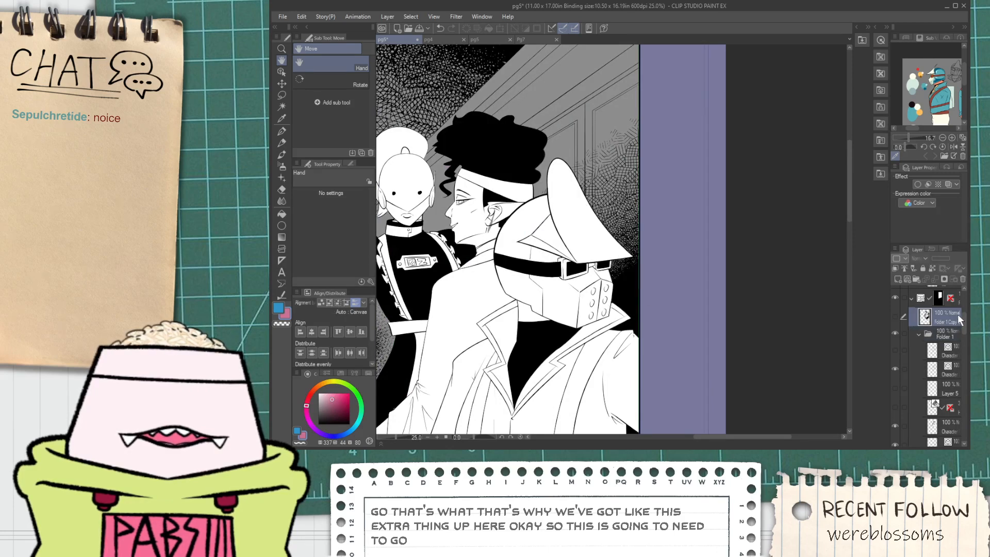
{"action": "left_click", "coordinate": [896, 316]}
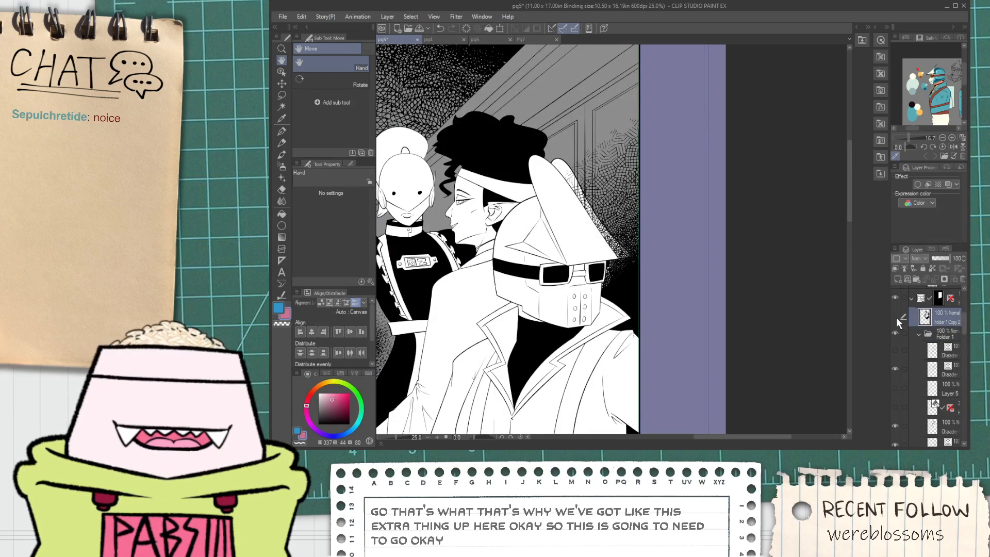
{"action": "left_click", "coordinate": [895, 316]}
{"action": "left_click", "coordinate": [896, 316]}
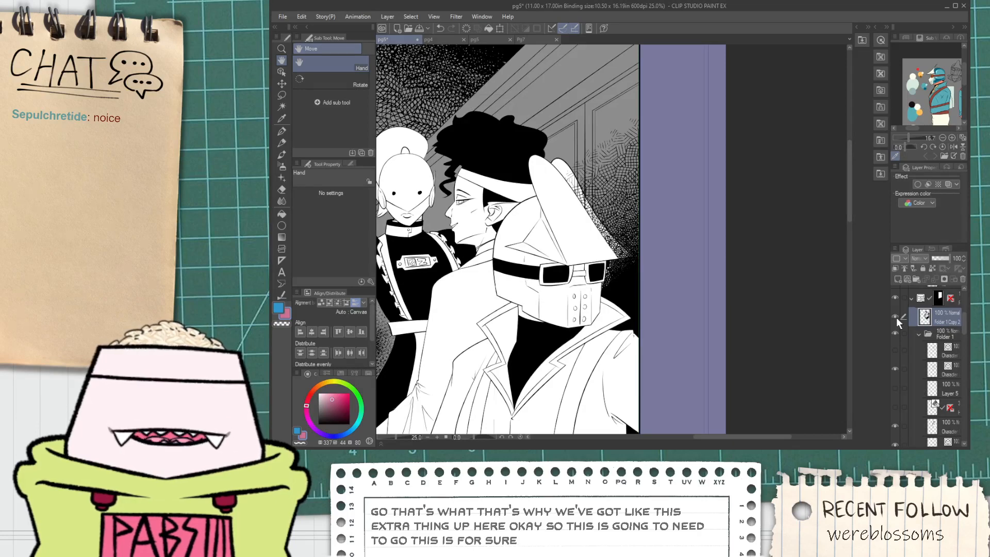
{"action": "key", "text": "ctrl+minus"}
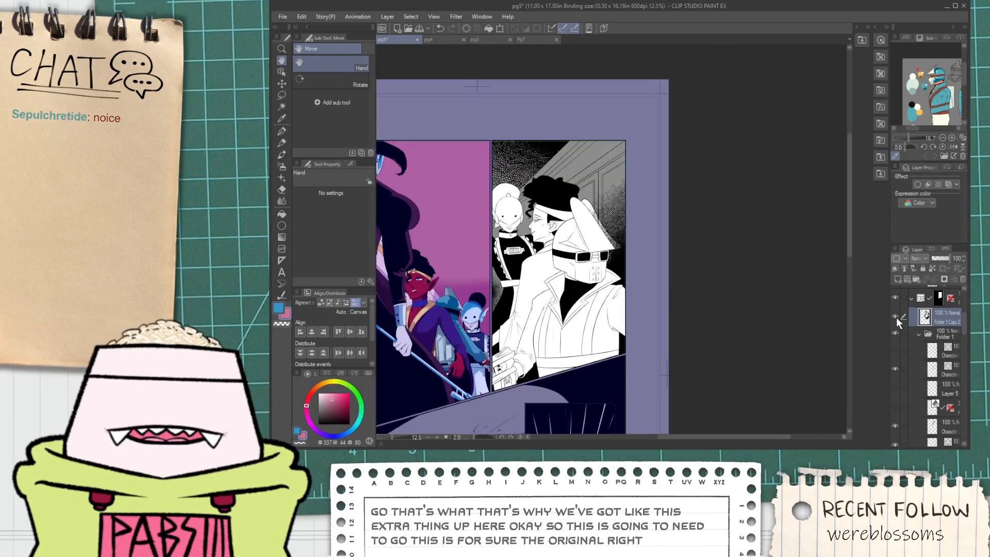
{"action": "left_click", "coordinate": [896, 316]}
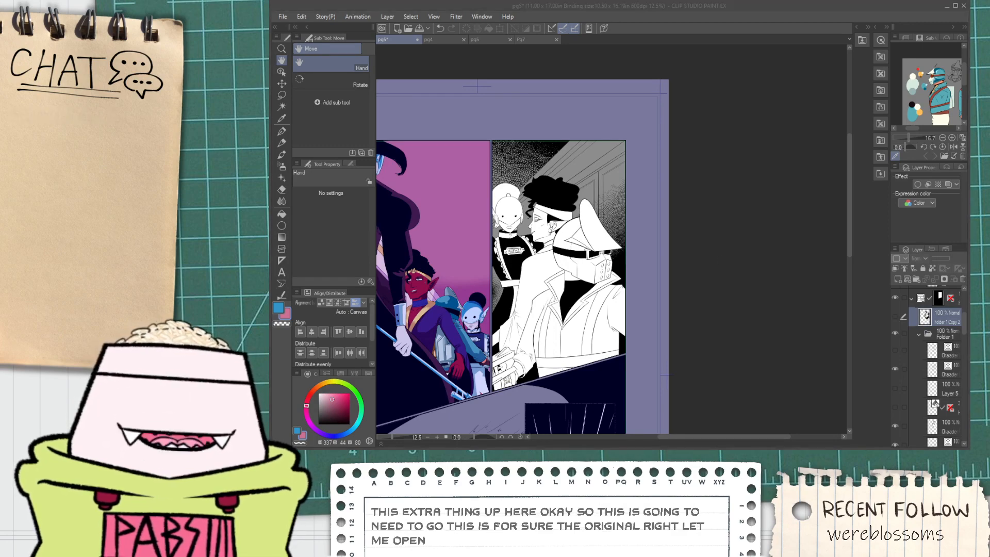
Switch to the black-and-white pg5 document and examine the helmet drawing in its second panel.
{"action": "left_click", "coordinate": [489, 39]}
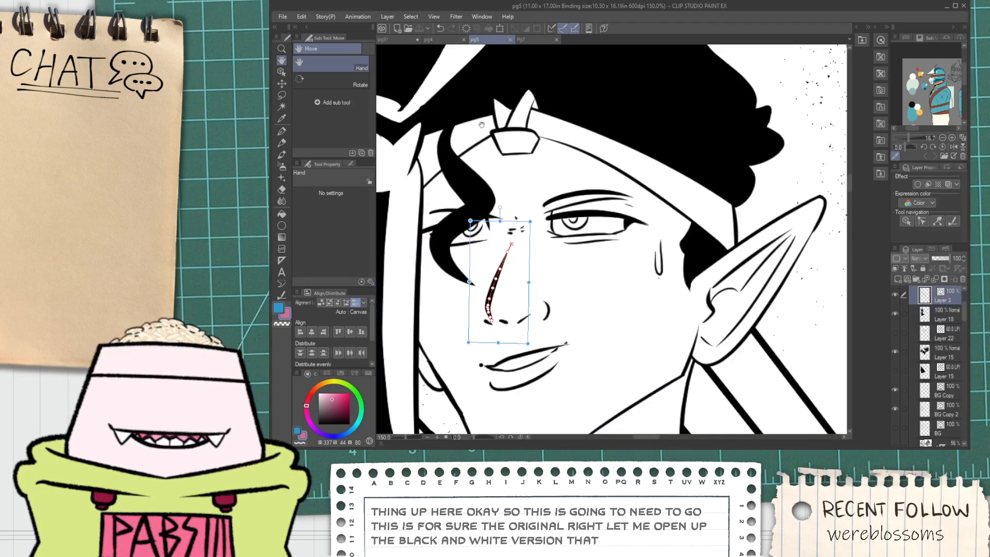
{"action": "scroll", "coordinate": [581, 207], "scroll_direction": "down", "scroll_amount": 3}
{"action": "left_click_drag", "start_coordinate": [724, 260], "coordinate": [492, 263]}
{"action": "scroll", "coordinate": [642, 258], "scroll_direction": "down", "scroll_amount": 3}
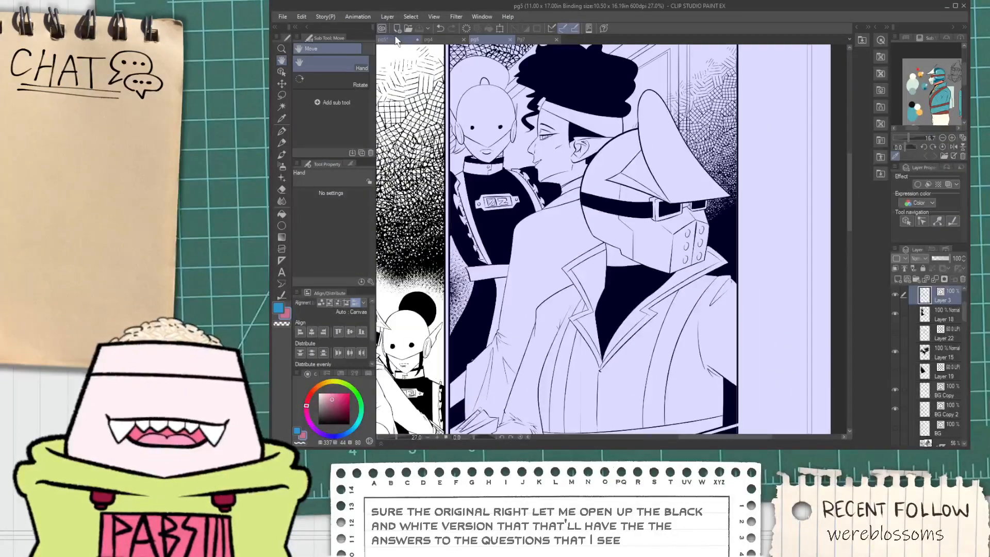
Return to the coloured pg5 document and recheck the alternate helmet by briefly showing the Folder 1 Copy 2 layer.
{"action": "left_click", "coordinate": [397, 41]}
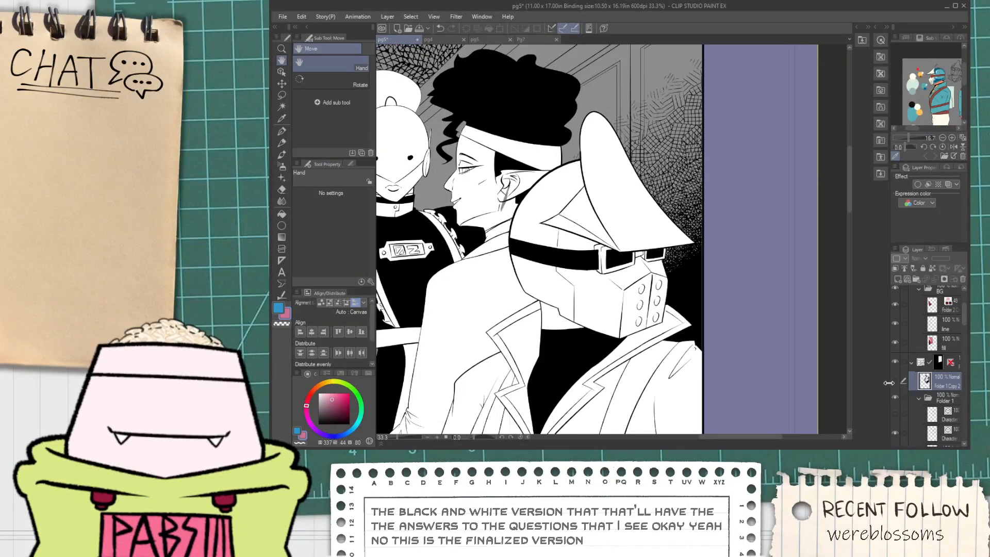
{"action": "left_click", "coordinate": [897, 381]}
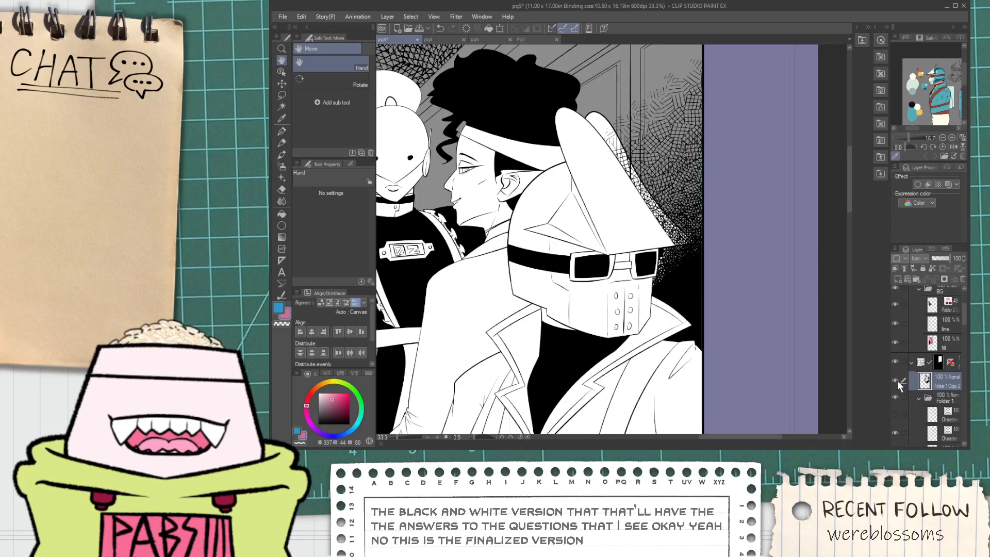
{"action": "left_click", "coordinate": [897, 380]}
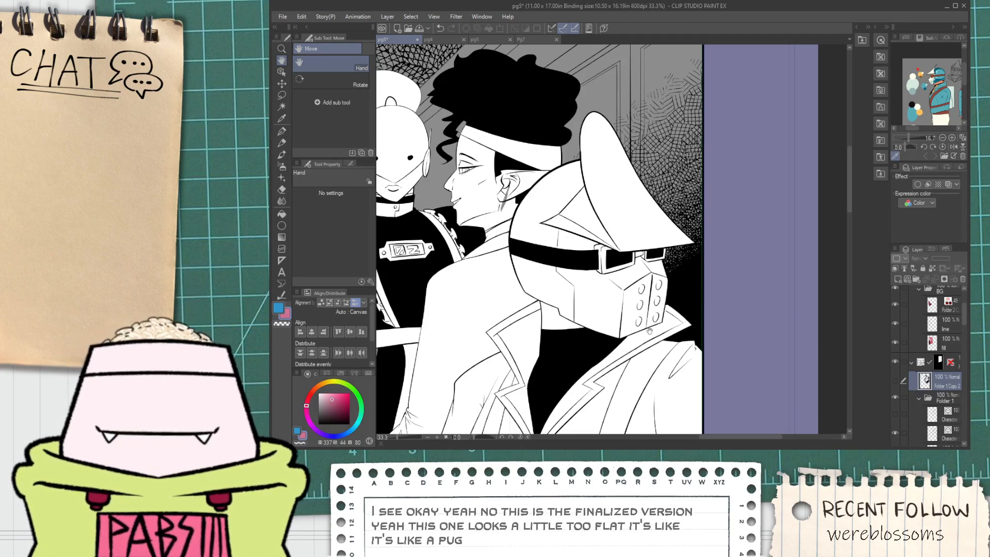
Compare the second panel's two helmet drawings once more and delete the alternate Folder 1 Copy 2 layer.
{"action": "left_click", "coordinate": [896, 381]}
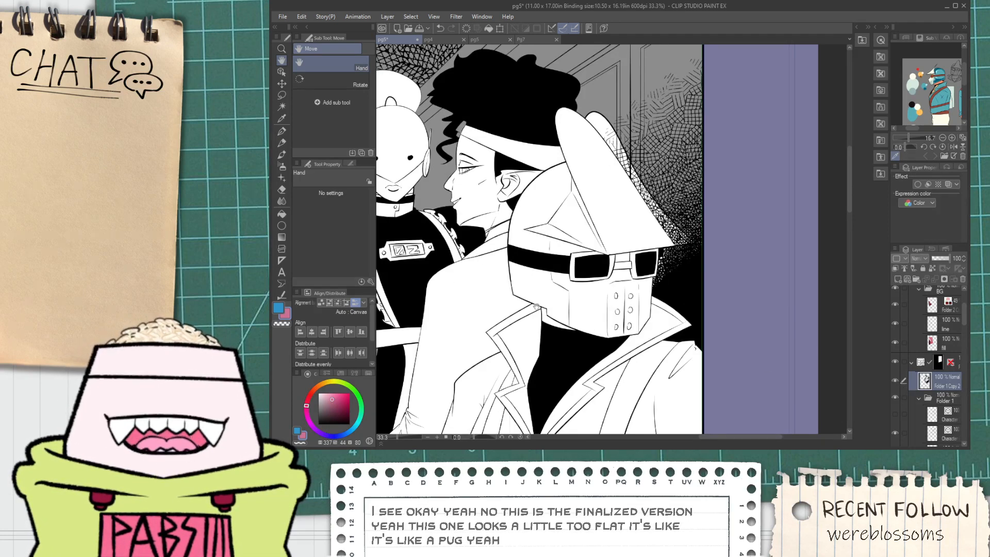
{"action": "scroll", "coordinate": [613, 298], "scroll_direction": "up", "scroll_amount": 1}
{"action": "left_click", "coordinate": [897, 382]}
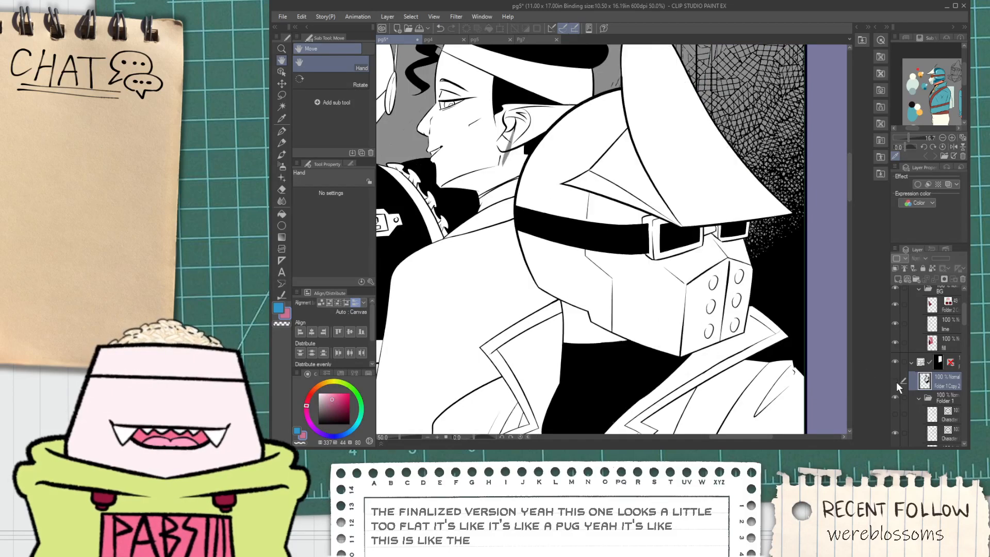
{"action": "scroll", "coordinate": [796, 369], "scroll_direction": "down", "scroll_amount": 1}
{"action": "left_click_drag", "start_coordinate": [797, 368], "coordinate": [786, 370]}
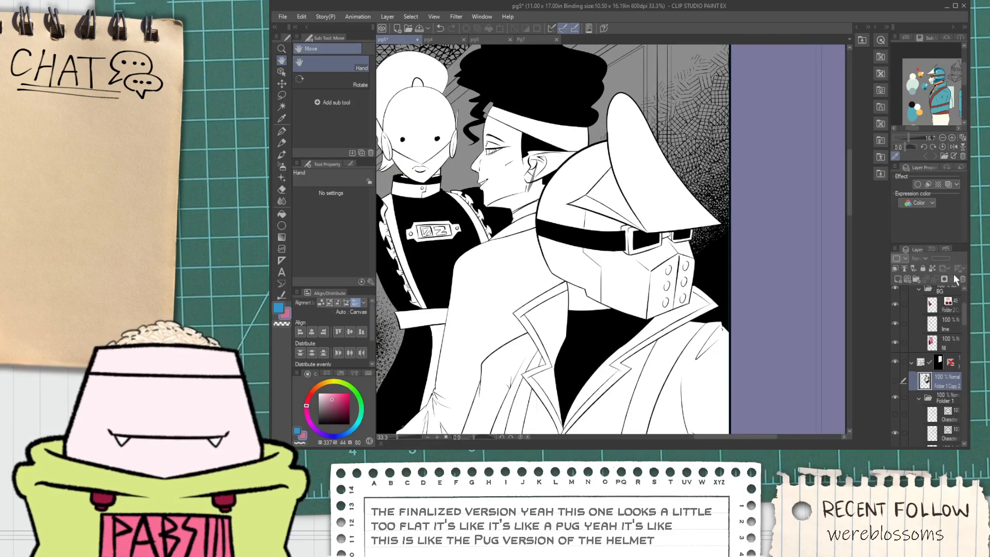
{"action": "left_click", "coordinate": [625, 176]}
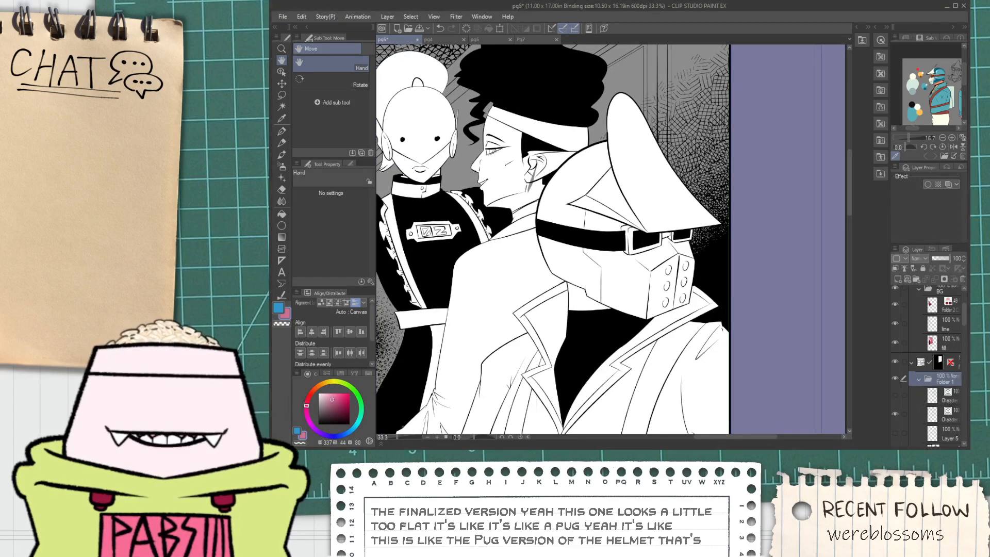
Hide Layer 31, which holds the dark crosshatched shading behind the characters in the second panel.
{"action": "scroll", "coordinate": [935, 389], "scroll_direction": "down", "scroll_amount": 4}
{"action": "key", "text": "ctrl+minus"}
{"action": "key", "text": "ctrl+minus"}
{"action": "key", "text": "ctrl+minus"}
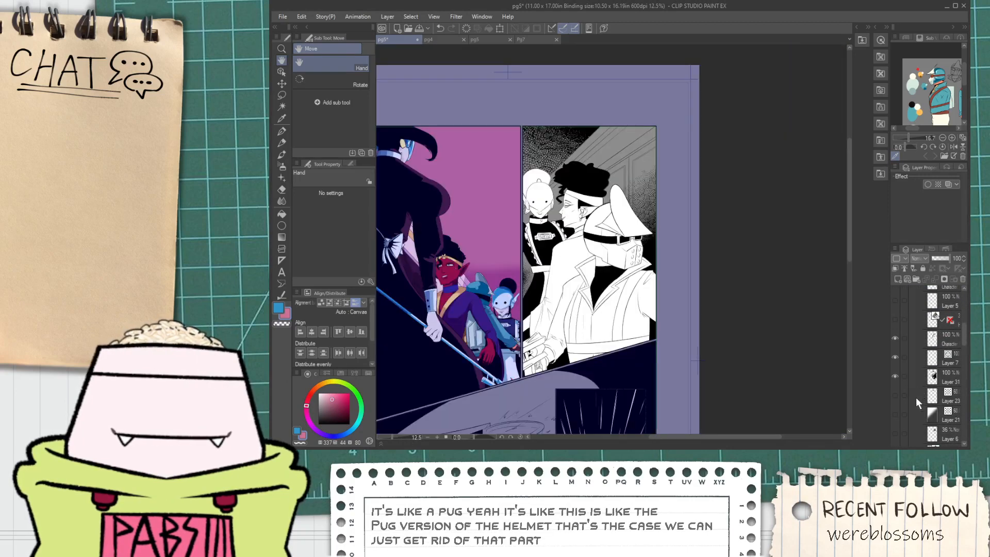
{"action": "left_click", "coordinate": [896, 377]}
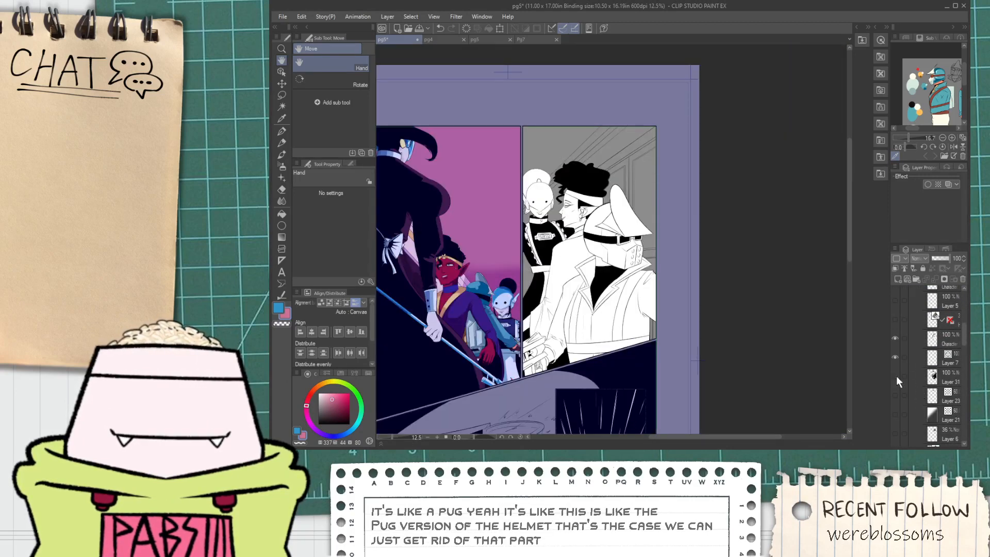
Examine the second panel's line art up close and look through the Folder 1 layers for leftover shading.
{"action": "key", "text": "ctrl+plus"}
{"action": "key", "text": "ctrl+plus"}
{"action": "left_click_drag", "start_coordinate": [815, 321], "coordinate": [814, 384]}
{"action": "key", "text": "ctrl+plus"}
{"action": "key", "text": "ctrl+plus"}
{"action": "key", "text": "i"}
{"action": "key", "text": "ctrl+plus"}
{"action": "left_click", "coordinate": [581, 290]}
{"action": "key", "text": "ctrl+minus"}
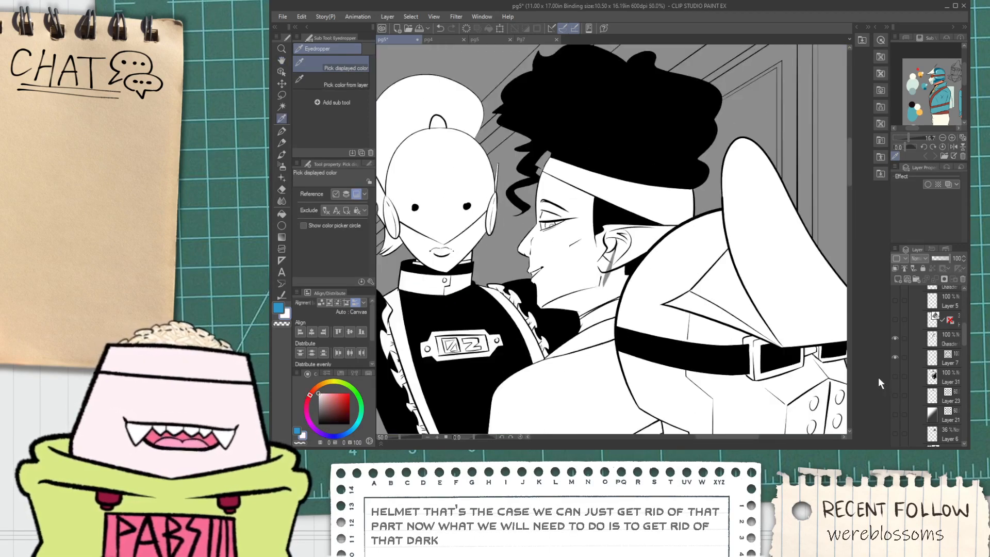
{"action": "scroll", "coordinate": [606, 276], "scroll_direction": "down", "scroll_amount": 1}
{"action": "scroll", "coordinate": [606, 277], "scroll_direction": "up", "scroll_amount": 3}
{"action": "scroll", "coordinate": [606, 276], "scroll_direction": "down", "scroll_amount": 3}
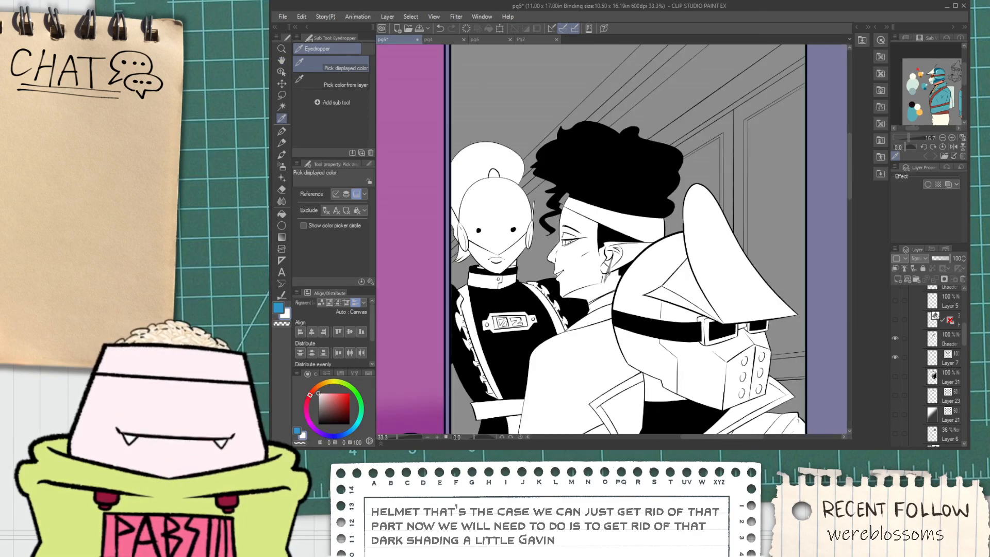
{"action": "key", "text": "h"}
{"action": "left_click_drag", "start_coordinate": [642, 332], "coordinate": [528, 239]}
{"action": "scroll", "coordinate": [931, 379], "scroll_direction": "down", "scroll_amount": 2}
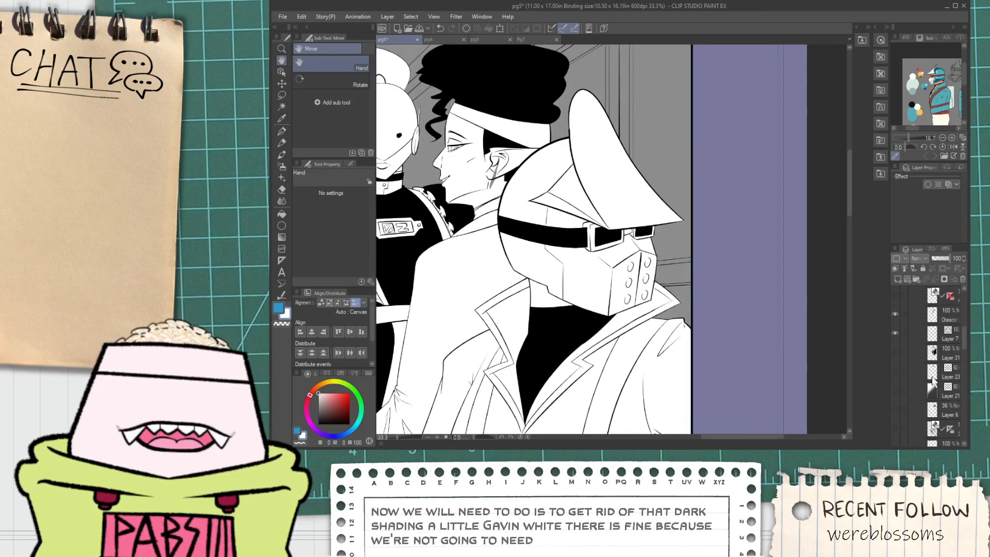
{"action": "scroll", "coordinate": [920, 364], "scroll_direction": "down", "scroll_amount": 2}
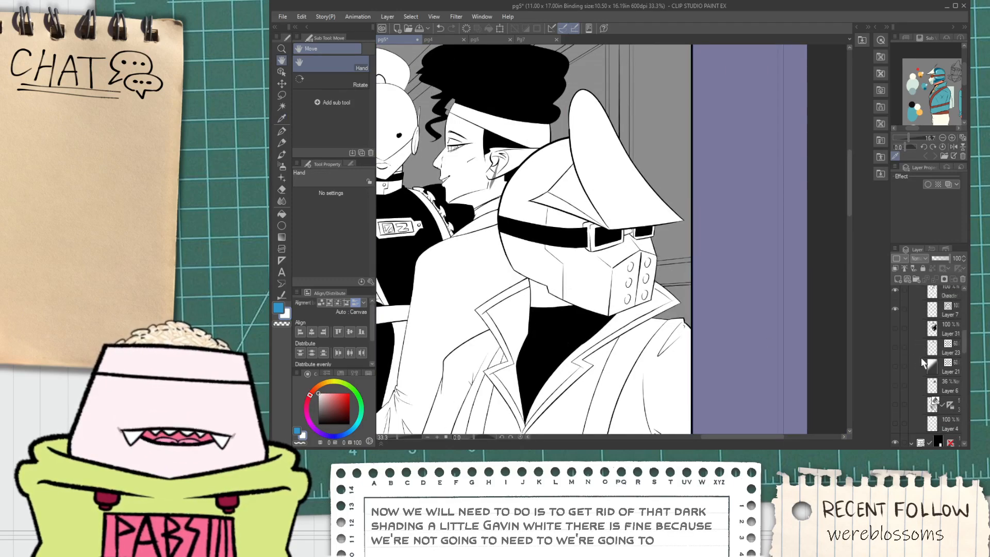
{"action": "scroll", "coordinate": [905, 406], "scroll_direction": "up", "scroll_amount": 3}
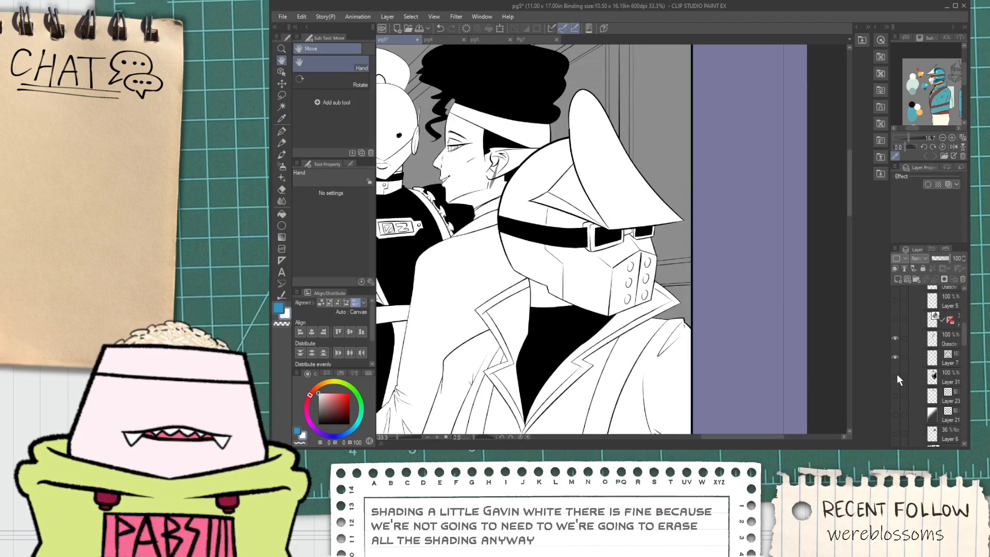
Rename Layer 7, which holds the second panel's background lines, as BG Line.
{"action": "left_click", "coordinate": [948, 363]}
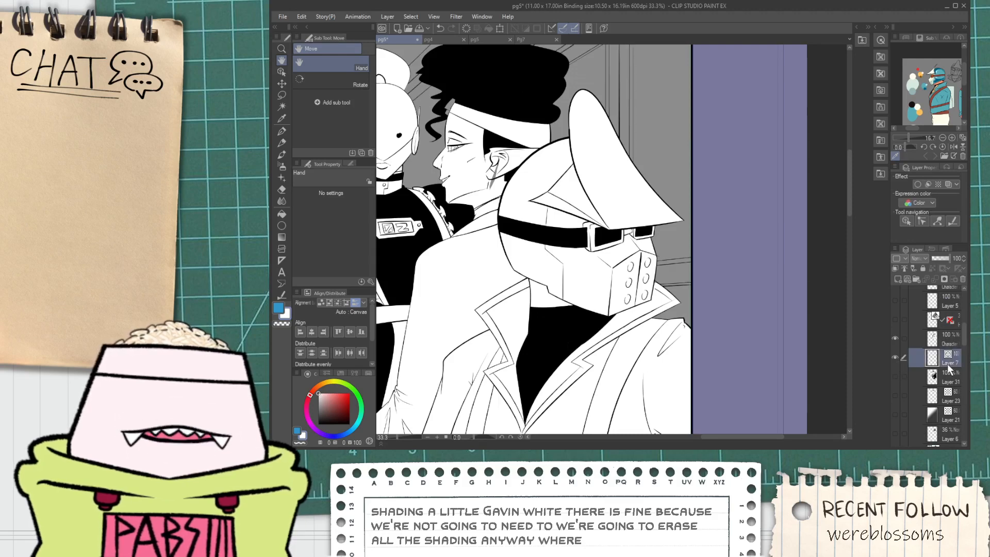
{"action": "type", "text": "BG Line"}
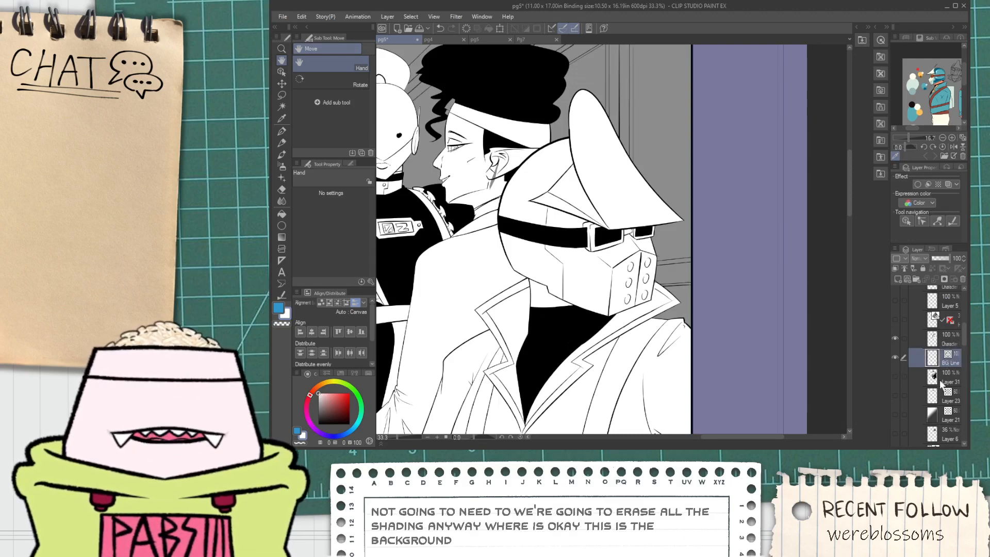
{"action": "key", "text": "Return"}
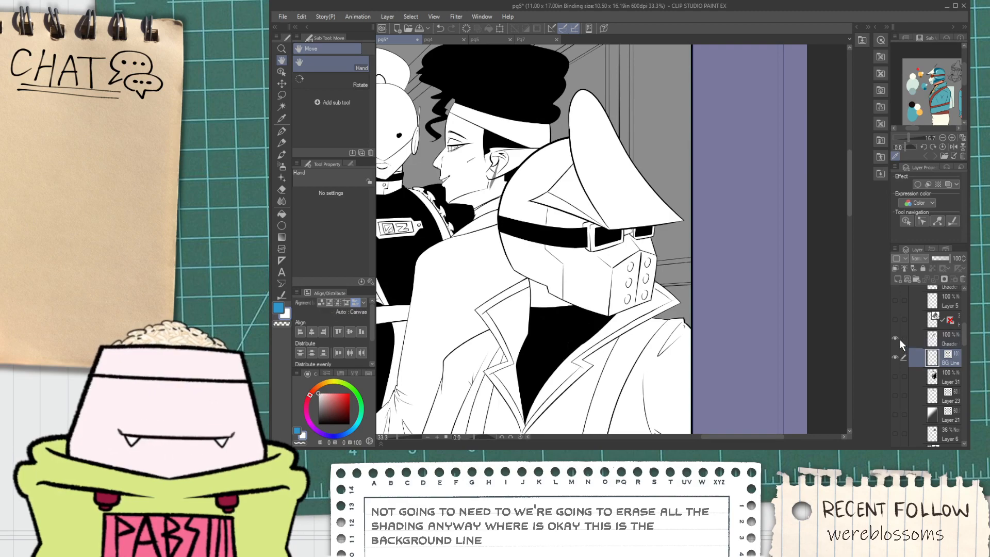
Merge all layers above BG Line in Folder 1 into a single character line art layer.
{"action": "left_click", "coordinate": [948, 337]}
{"action": "scroll", "coordinate": [940, 336], "scroll_direction": "up", "scroll_amount": 3}
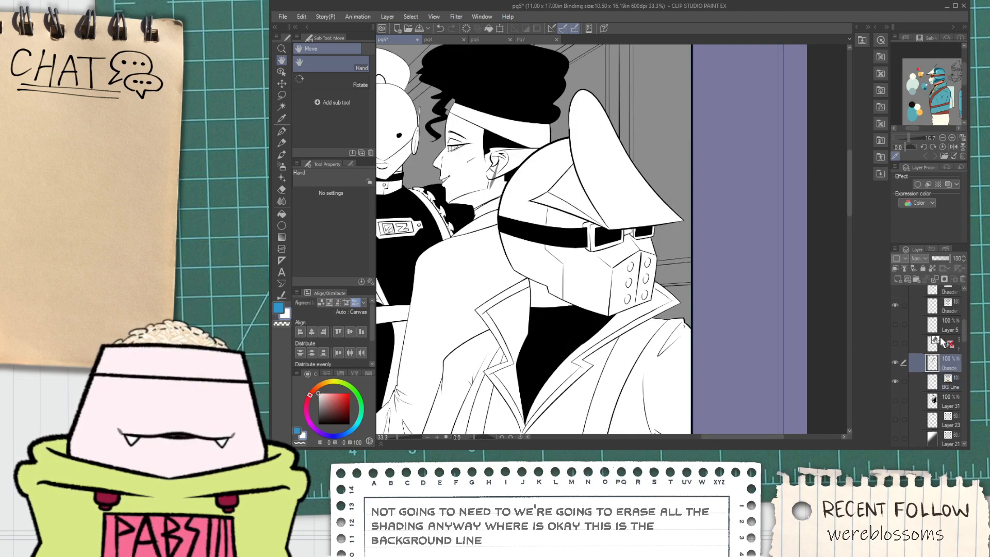
{"action": "left_click", "coordinate": [936, 378], "text": "shift"}
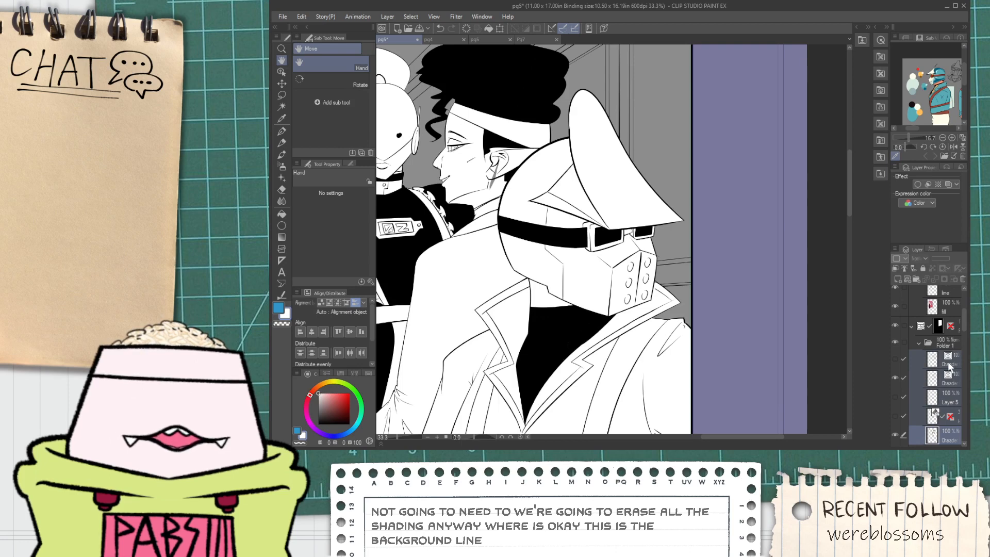
{"action": "key", "text": "shift+alt+e"}
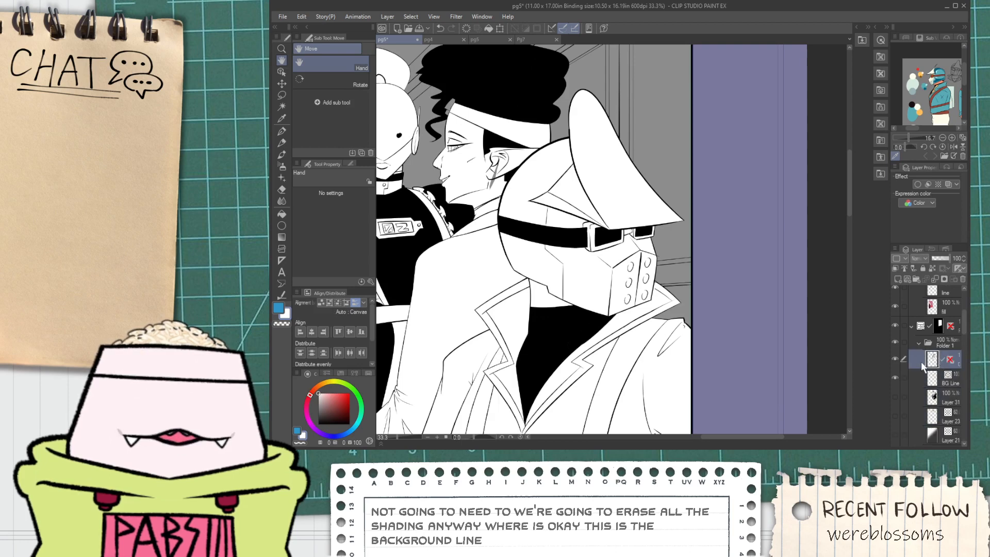
{"action": "scroll", "coordinate": [755, 286], "scroll_direction": "down", "scroll_amount": 2}
{"action": "scroll", "coordinate": [756, 286], "scroll_direction": "down", "scroll_amount": 2}
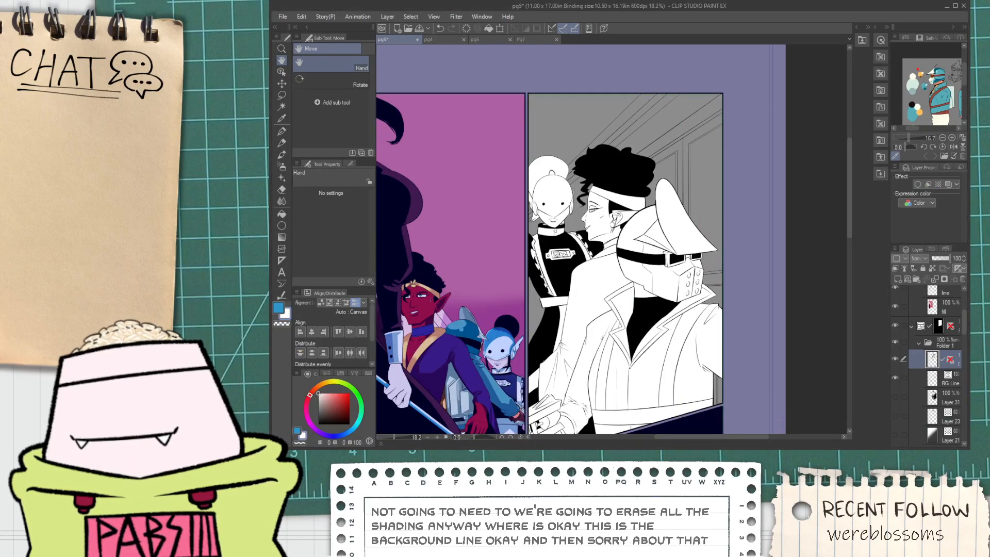
Hide the merged character layer in the second panel, keeping only the BG Line layer's door and moulding lines shown.
{"action": "left_click", "coordinate": [643, 24]}
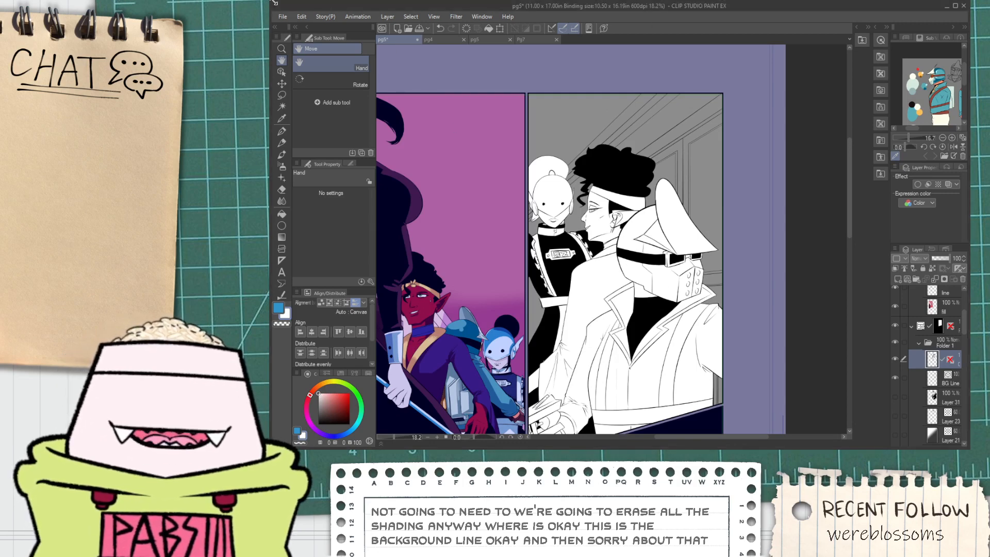
{"action": "left_click", "coordinate": [392, 227]}
{"action": "scroll", "coordinate": [634, 266], "scroll_direction": "up", "scroll_amount": 3}
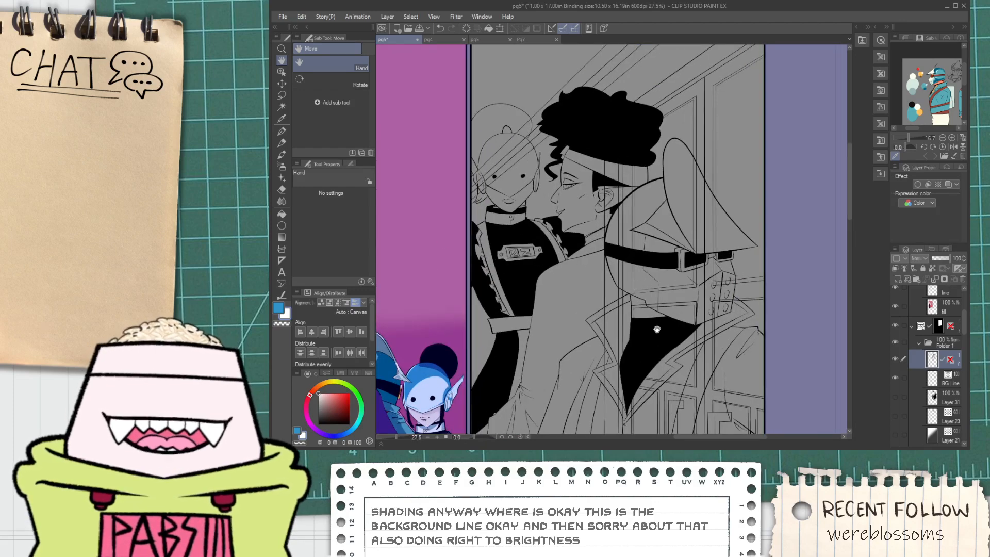
{"action": "left_click_drag", "start_coordinate": [646, 352], "coordinate": [597, 288]}
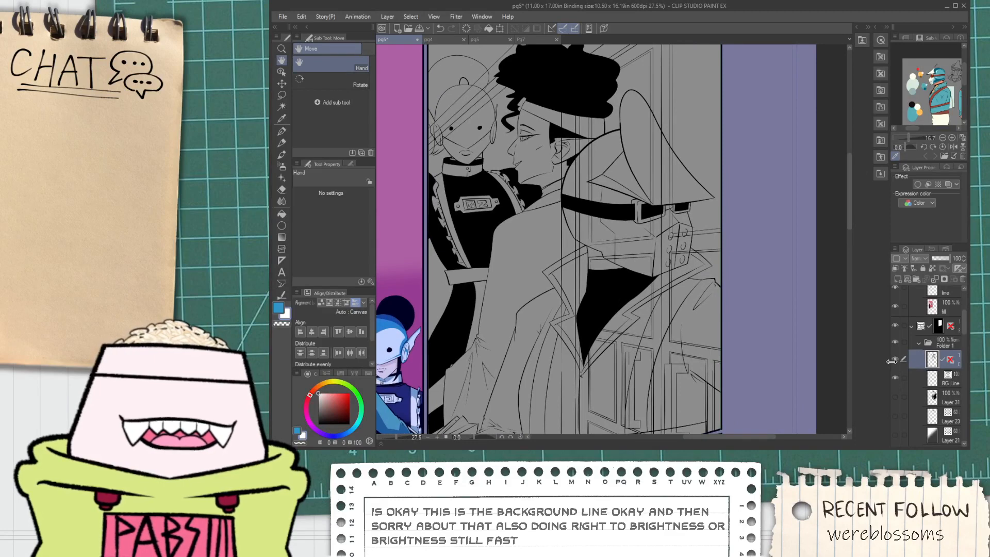
{"action": "left_click", "coordinate": [895, 379]}
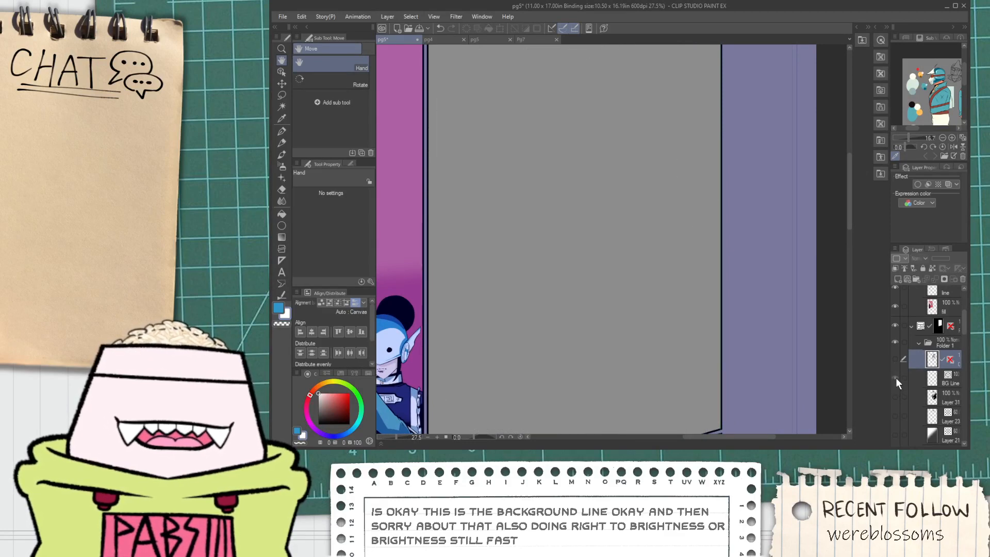
{"action": "left_click", "coordinate": [895, 379]}
Add a new raster layer directly below BG Line, undoing the vector layer made by mistake.
{"action": "left_click", "coordinate": [944, 381]}
{"action": "left_click", "coordinate": [938, 399]}
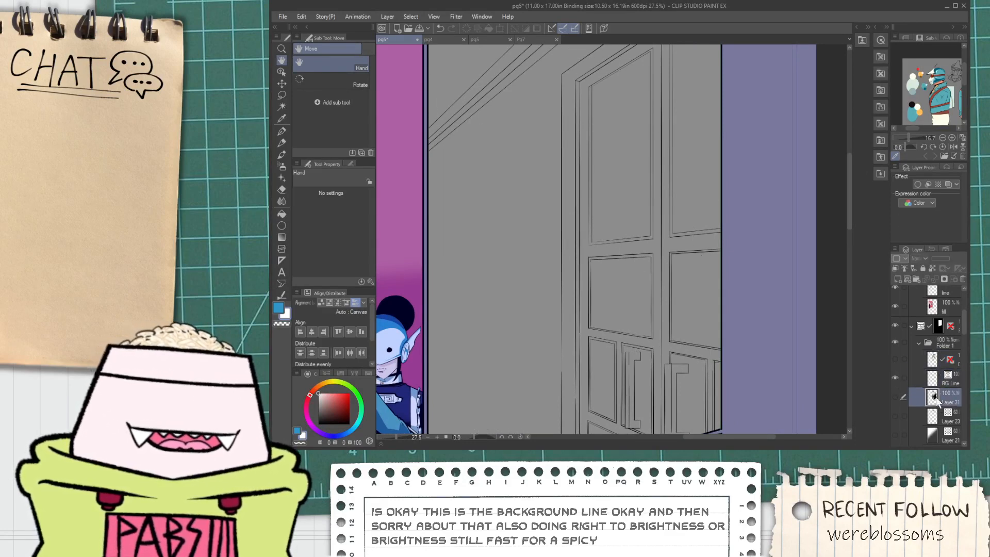
{"action": "left_click", "coordinate": [903, 281]}
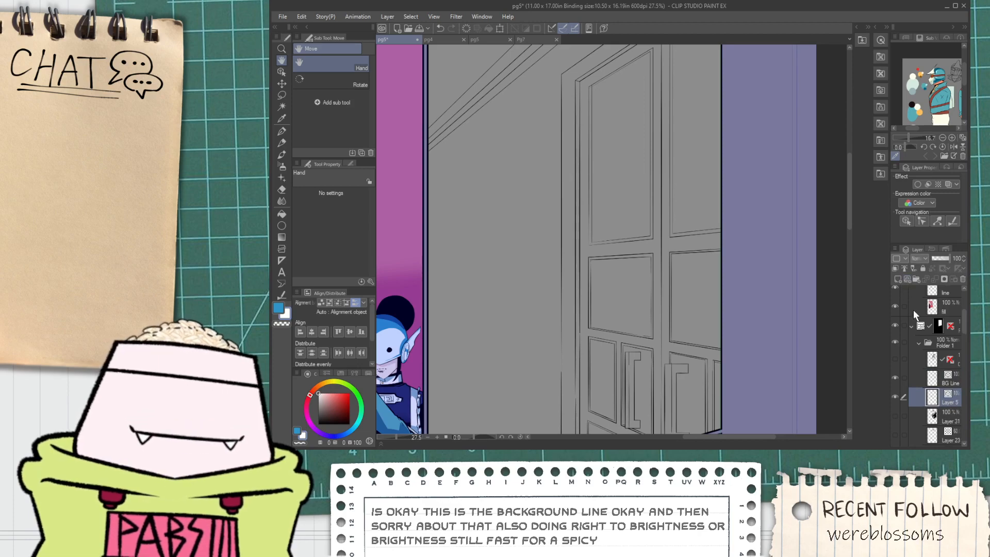
{"action": "key", "text": "ctrl+z"}
{"action": "left_click", "coordinate": [896, 280]}
Sample the dark maroon from the background between the black-clad figure's arm and torso in the first panel.
{"action": "key", "text": "ctrl+minus"}
{"action": "key", "text": "ctrl+minus"}
{"action": "key", "text": "ctrl+minus"}
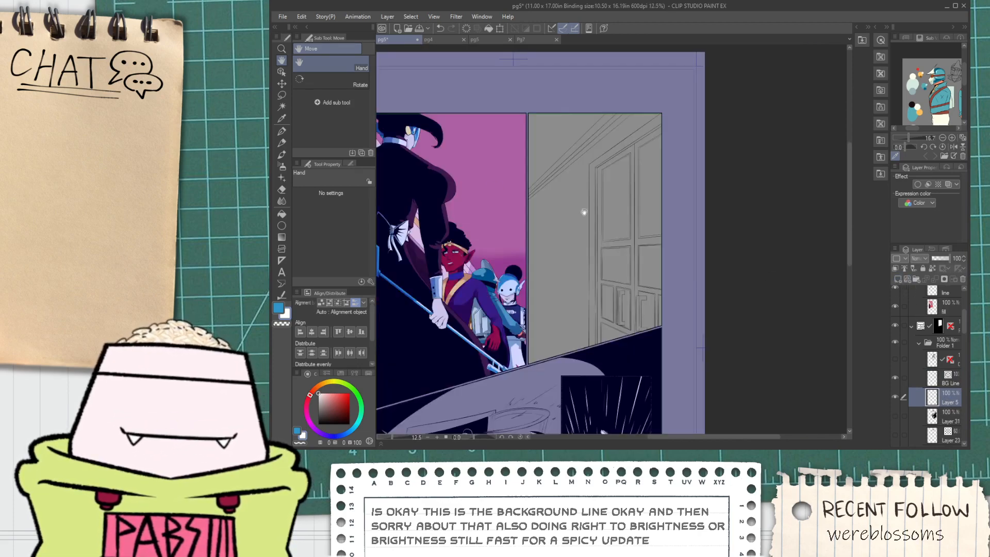
{"action": "left_click_drag", "start_coordinate": [583, 212], "coordinate": [662, 234]}
{"action": "key", "text": "i"}
{"action": "scroll", "coordinate": [501, 271], "scroll_direction": "up", "scroll_amount": 4}
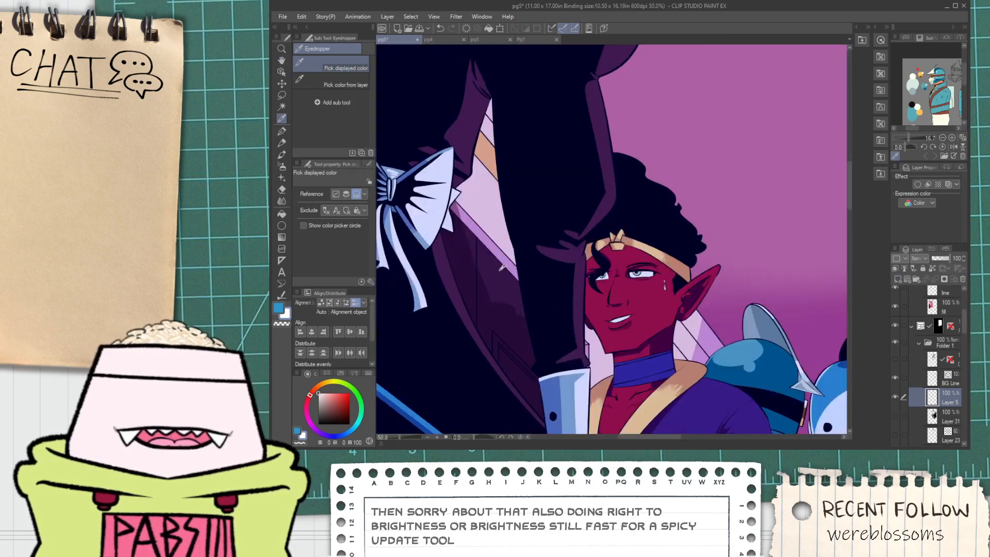
{"action": "left_click", "coordinate": [502, 270]}
{"action": "scroll", "coordinate": [501, 271], "scroll_direction": "down", "scroll_amount": 2}
{"action": "left_click_drag", "start_coordinate": [666, 269], "coordinate": [376, 240]}
Flood-fill the frames and upper panels of the second panel's double doors with the dark maroon.
{"action": "key", "text": "g"}
{"action": "left_click", "coordinate": [635, 225]}
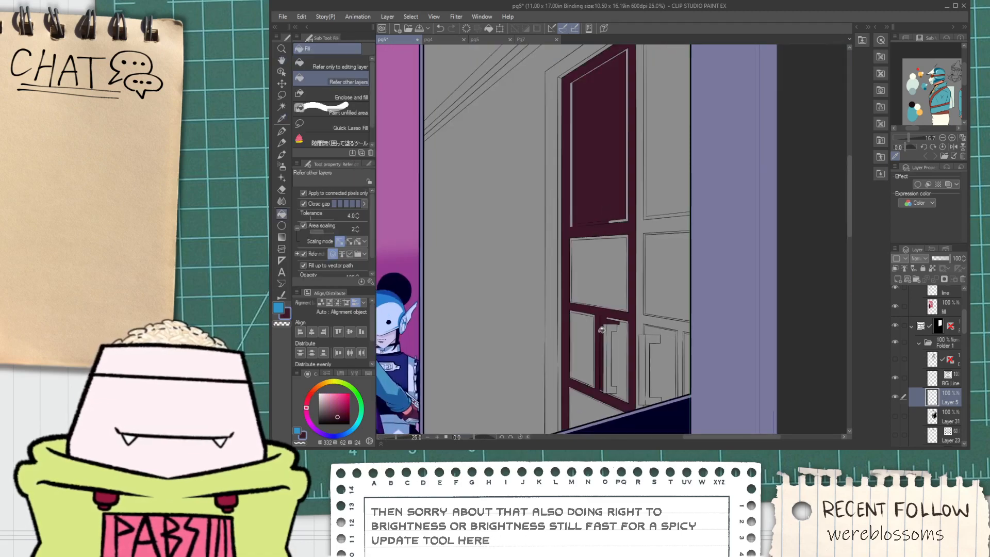
{"action": "left_click", "coordinate": [593, 268]}
{"action": "left_click", "coordinate": [634, 214]}
{"action": "left_click", "coordinate": [665, 269]}
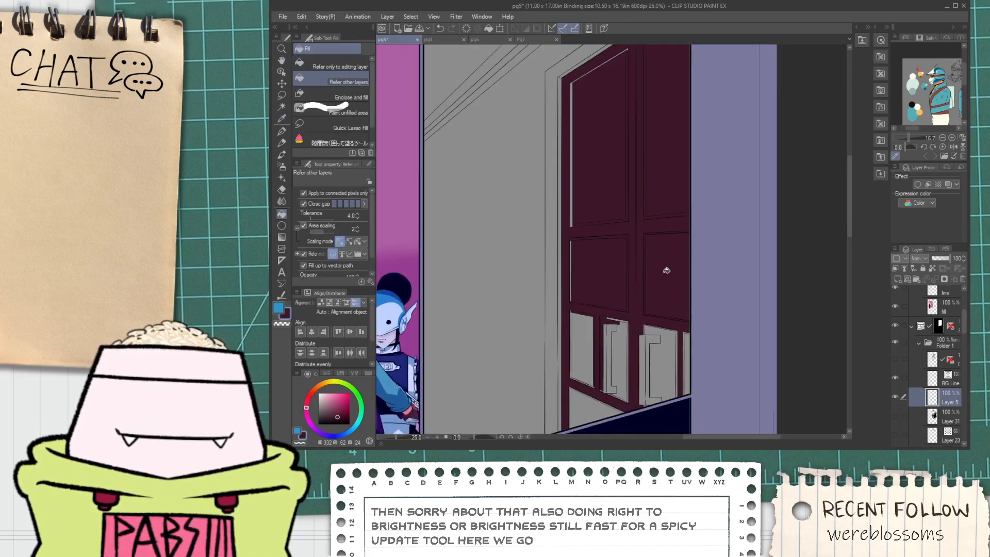
{"action": "left_click", "coordinate": [621, 361]}
{"action": "left_click", "coordinate": [664, 346]}
Fill the left door's remaining lower panels and handle area with maroon, and enlarge the pen's brush size to 933.6.
{"action": "key", "text": "p"}
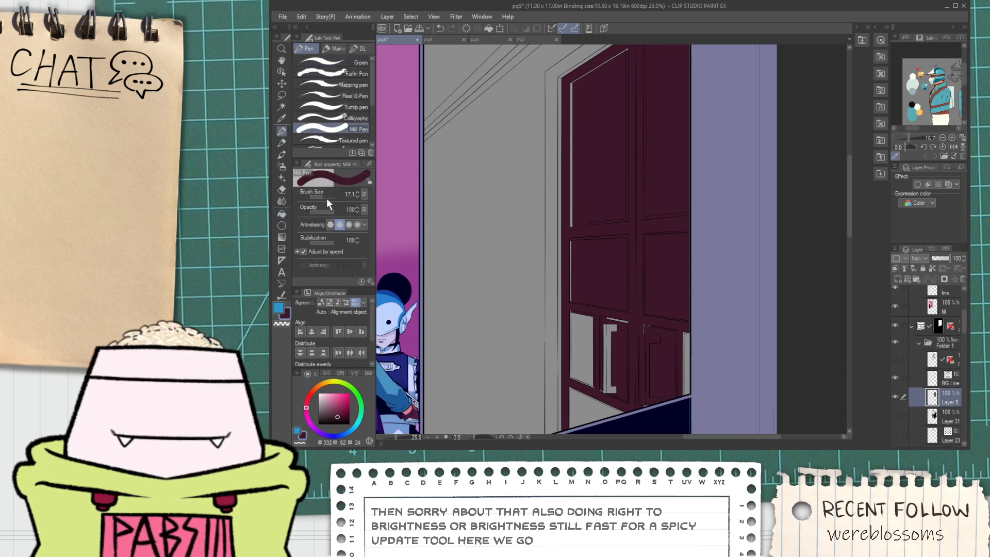
{"action": "left_click_drag", "start_coordinate": [329, 198], "coordinate": [334, 198]}
{"action": "mouse_move", "coordinate": [741, 364]}
{"action": "left_mouse_down"}
{"action": "mouse_move", "coordinate": [672, 397]}
{"action": "mouse_move", "coordinate": [641, 332]}
{"action": "mouse_move", "coordinate": [639, 425]}
{"action": "mouse_move", "coordinate": [626, 375]}
{"action": "mouse_move", "coordinate": [612, 416]}
{"action": "left_mouse_up"}
{"action": "key", "text": "ctrl+z"}
{"action": "key", "text": "g"}
{"action": "left_click", "coordinate": [594, 408]}
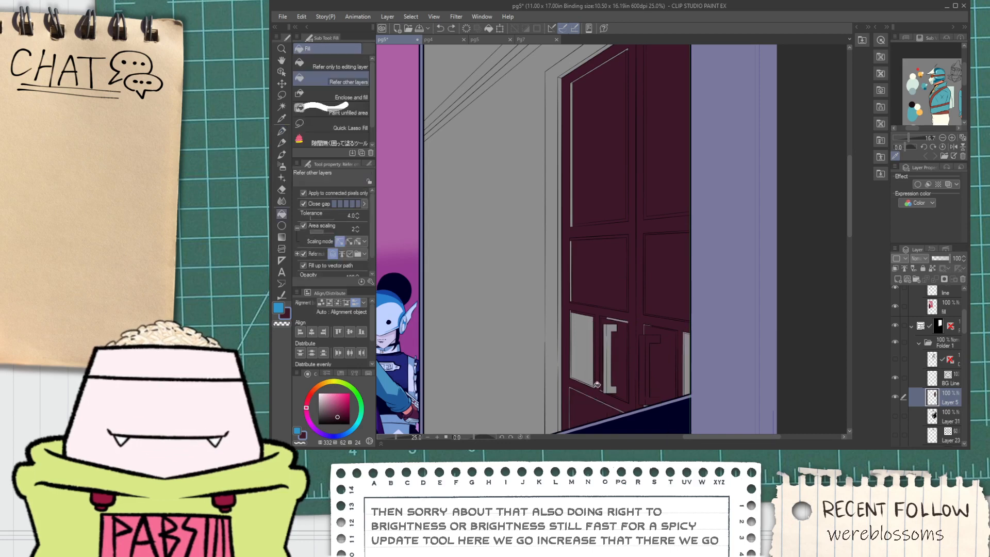
{"action": "left_click", "coordinate": [586, 364]}
{"action": "key", "text": "p"}
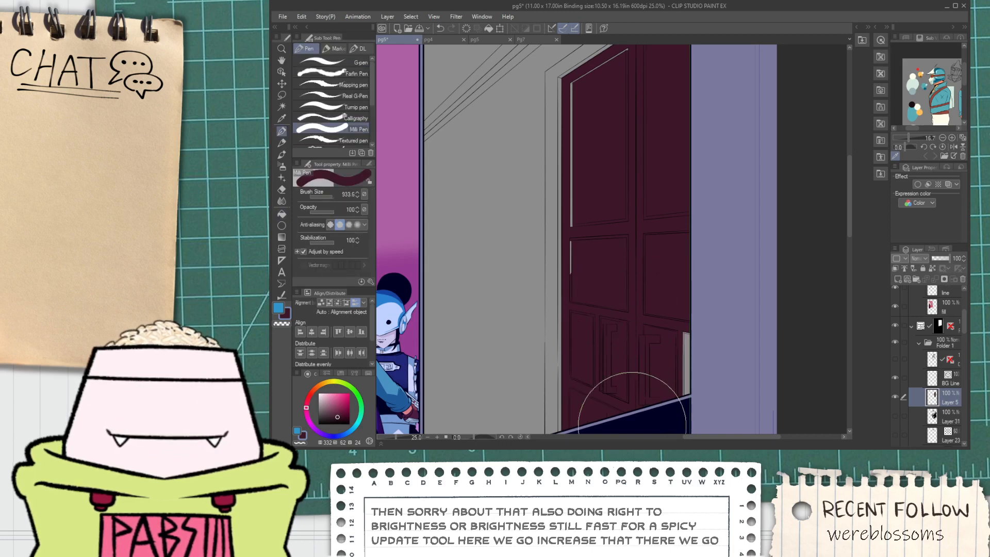
{"action": "scroll", "coordinate": [608, 397], "scroll_direction": "up", "scroll_amount": 5}
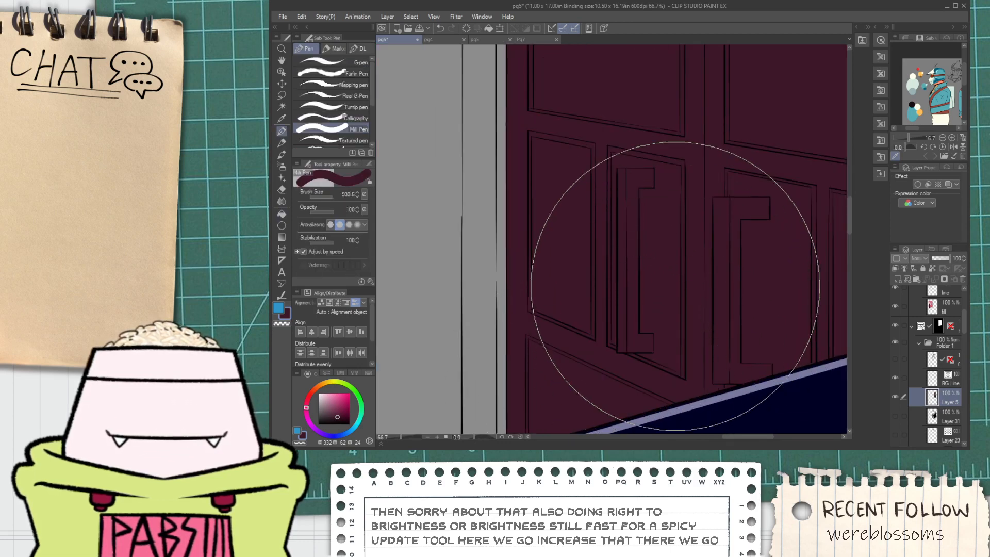
Fill the thin unpainted strips along the inner edges of the left door's middle and upper panels with maroon.
{"action": "key", "text": "g"}
{"action": "left_click", "coordinate": [568, 260]}
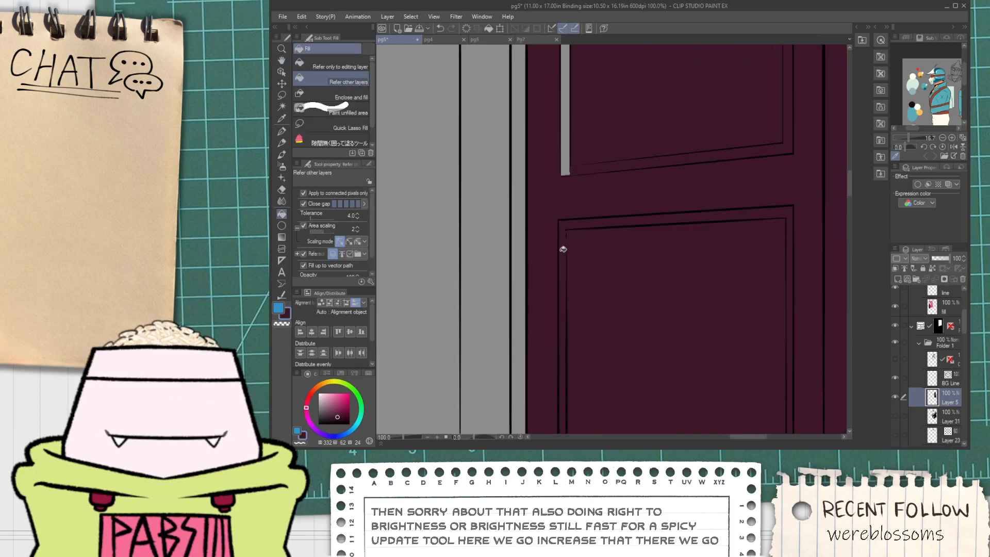
{"action": "left_click", "coordinate": [567, 152]}
{"action": "scroll", "coordinate": [572, 150], "scroll_direction": "down", "scroll_amount": 2}
Paint over the unfilled gaps at the top of the doors in maroon, reducing the pen's brush size to 78.5 for the corners.
{"action": "key", "text": "h"}
{"action": "left_click_drag", "start_coordinate": [574, 148], "coordinate": [630, 348]}
{"action": "mouse_move", "coordinate": [646, 200]}
{"action": "left_mouse_down"}
{"action": "mouse_move", "coordinate": [571, 360]}
{"action": "mouse_move", "coordinate": [546, 323]}
{"action": "left_mouse_up"}
{"action": "key", "text": "p"}
{"action": "left_click", "coordinate": [660, 381]}
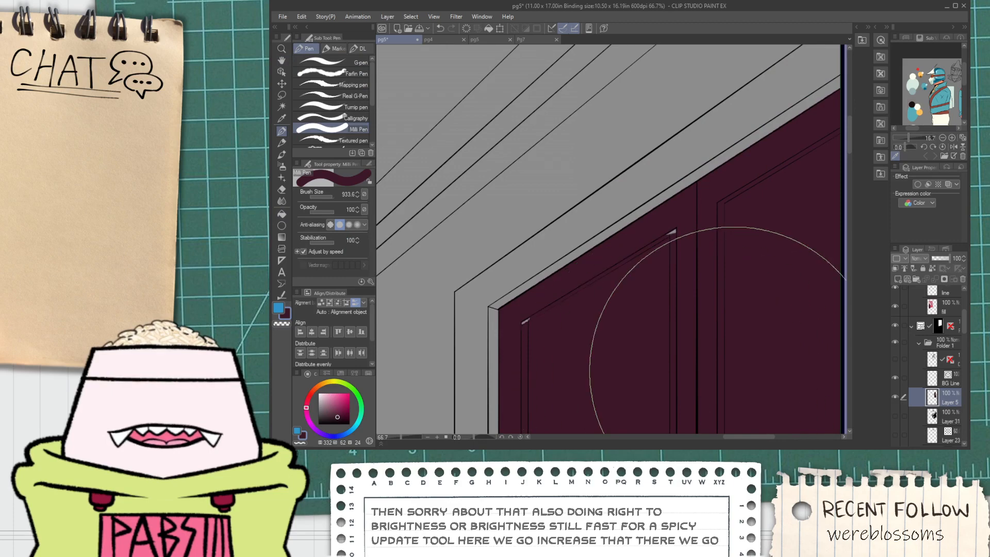
{"action": "left_click", "coordinate": [726, 356]}
{"action": "left_click_drag", "start_coordinate": [332, 198], "coordinate": [325, 196]}
{"action": "scroll", "coordinate": [525, 304], "scroll_direction": "up", "scroll_amount": 2}
{"action": "left_click", "coordinate": [524, 338]}
{"action": "scroll", "coordinate": [571, 318], "scroll_direction": "down", "scroll_amount": 5}
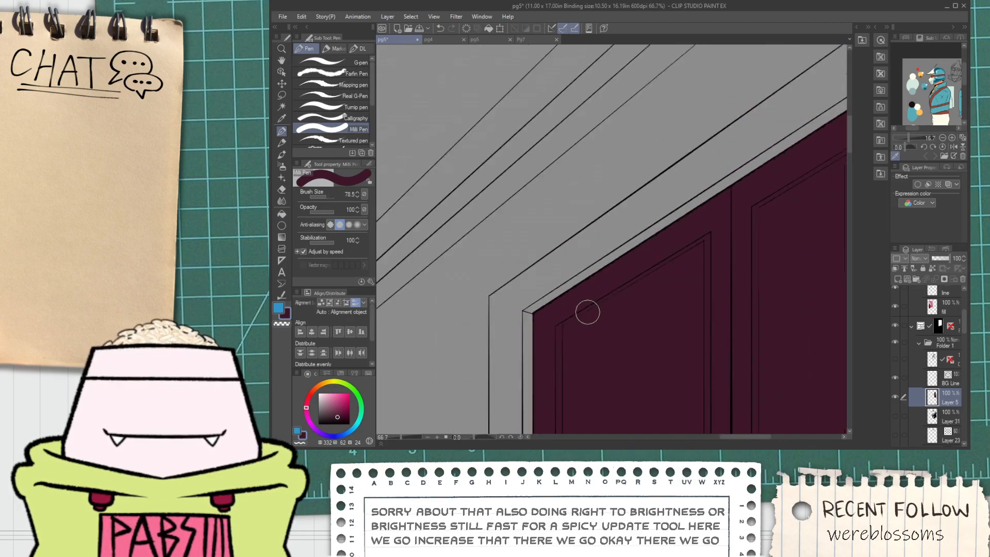
Sample the pale pink from the first panel's background and flood-fill the trim around the second panel's doors with it.
{"action": "key", "text": "h"}
{"action": "left_click_drag", "start_coordinate": [617, 356], "coordinate": [632, 271]}
{"action": "scroll", "coordinate": [437, 140], "scroll_direction": "down", "scroll_amount": 4}
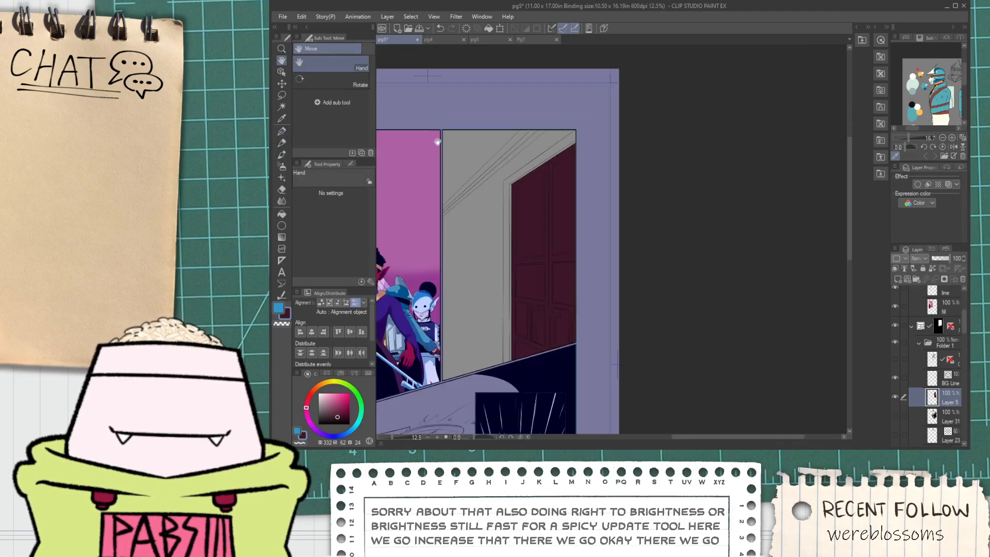
{"action": "left_click_drag", "start_coordinate": [438, 139], "coordinate": [686, 190]}
{"action": "scroll", "coordinate": [657, 232], "scroll_direction": "up", "scroll_amount": 6}
{"action": "key", "text": "i"}
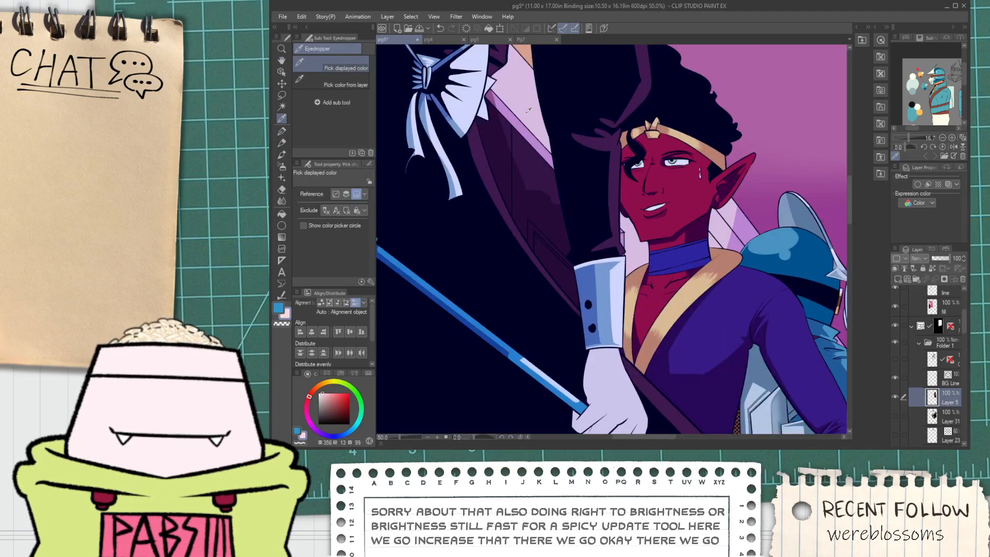
{"action": "scroll", "coordinate": [531, 106], "scroll_direction": "down", "scroll_amount": 1}
{"action": "key", "text": "h"}
{"action": "scroll", "coordinate": [704, 150], "scroll_direction": "down", "scroll_amount": 3}
{"action": "left_click_drag", "start_coordinate": [805, 177], "coordinate": [444, 366]}
{"action": "key", "text": "g"}
{"action": "scroll", "coordinate": [446, 338], "scroll_direction": "up", "scroll_amount": 4}
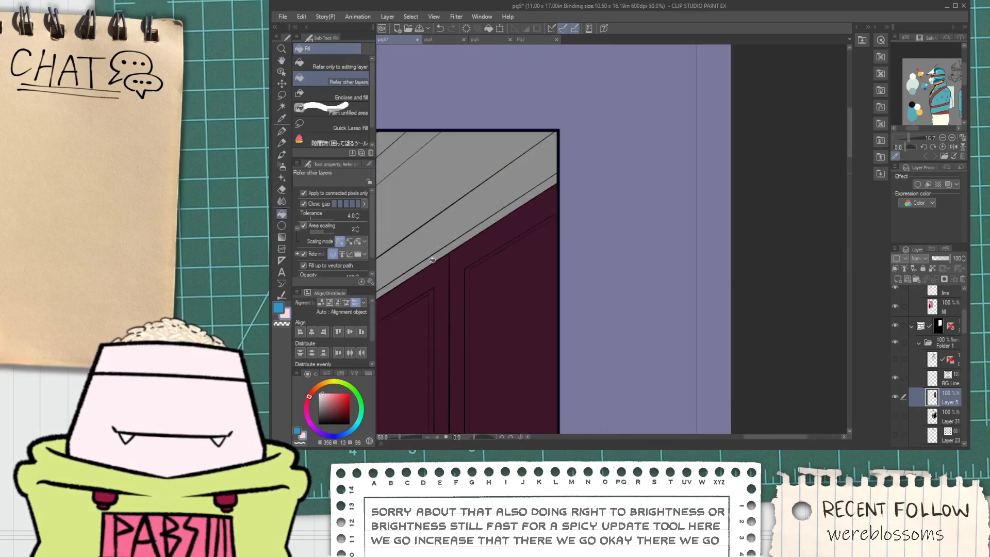
{"action": "left_click", "coordinate": [447, 248]}
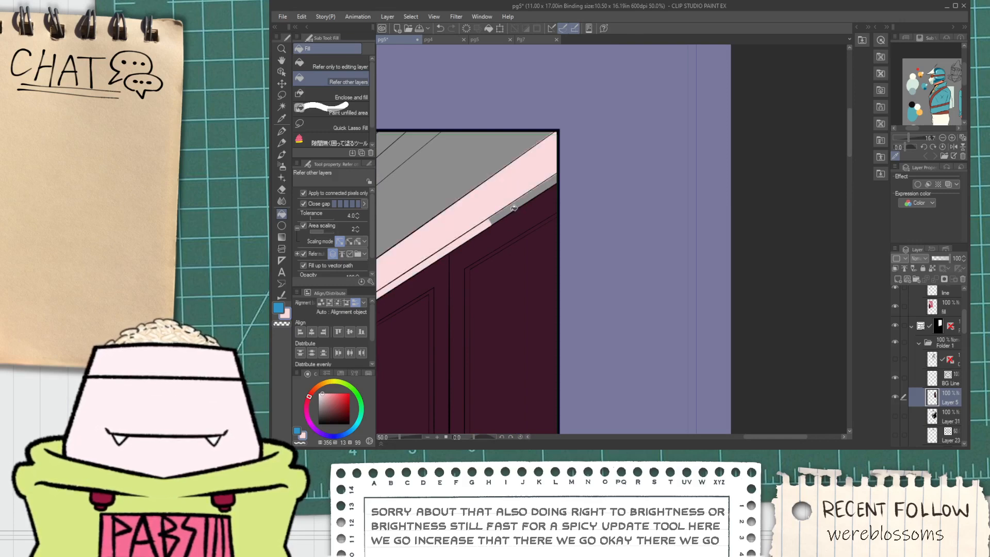
{"action": "scroll", "coordinate": [554, 178], "scroll_direction": "up", "scroll_amount": 4}
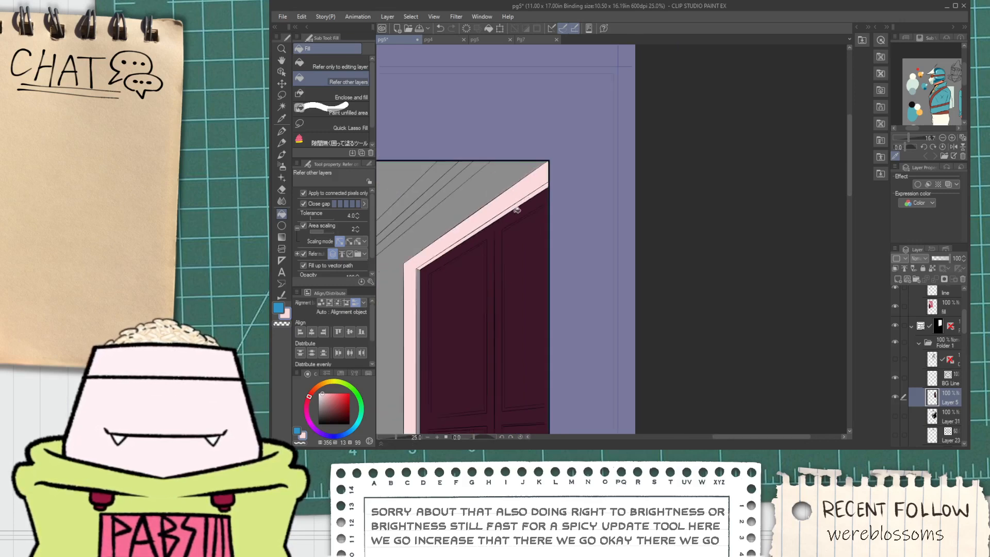
{"action": "scroll", "coordinate": [492, 221], "scroll_direction": "down", "scroll_amount": 10}
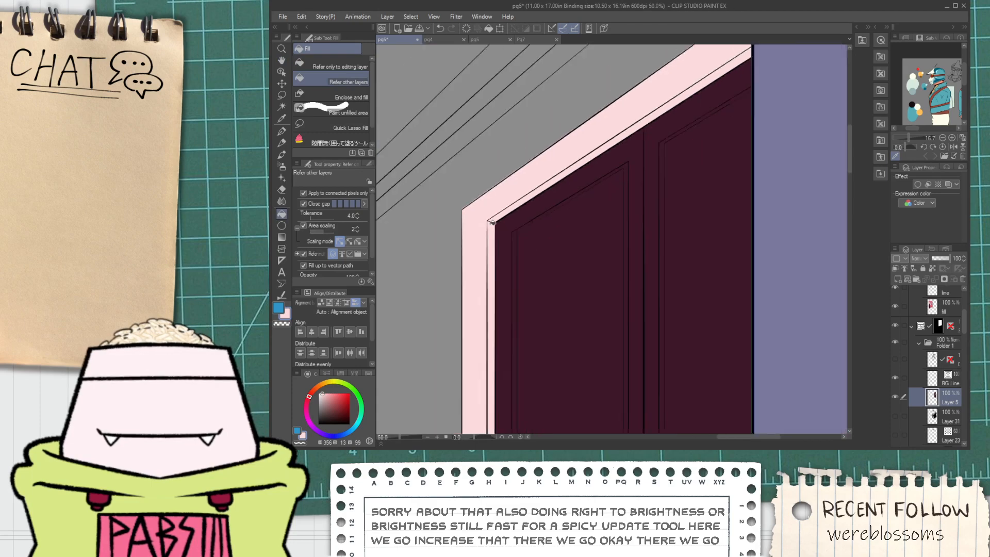
Sample the light orange from the first panel and flood-fill the wall beside the door frame with it.
{"action": "key", "text": "h"}
{"action": "scroll", "coordinate": [517, 285], "scroll_direction": "up", "scroll_amount": 2}
{"action": "key", "text": "i"}
{"action": "scroll", "coordinate": [487, 292], "scroll_direction": "up", "scroll_amount": 6}
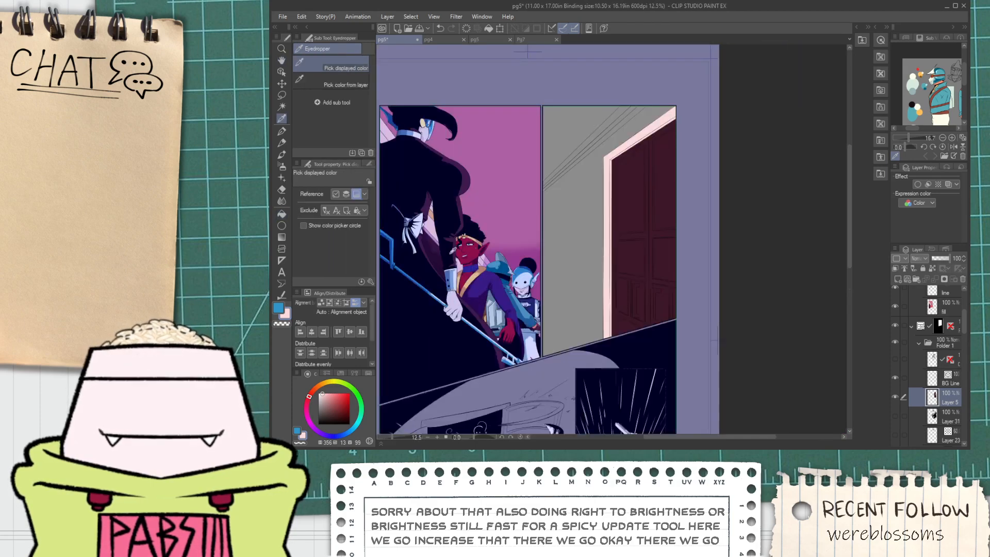
{"action": "left_click", "coordinate": [415, 177]}
{"action": "scroll", "coordinate": [415, 177], "scroll_direction": "down", "scroll_amount": 2}
{"action": "scroll", "coordinate": [415, 177], "scroll_direction": "down", "scroll_amount": 4}
{"action": "key", "text": "space"}
{"action": "left_click_drag", "start_coordinate": [560, 229], "coordinate": [559, 260]}
{"action": "scroll", "coordinate": [578, 255], "scroll_direction": "up", "scroll_amount": 2}
{"action": "scroll", "coordinate": [428, 205], "scroll_direction": "up", "scroll_amount": 3}
{"action": "key", "text": "space"}
{"action": "left_click_drag", "start_coordinate": [385, 186], "coordinate": [562, 203]}
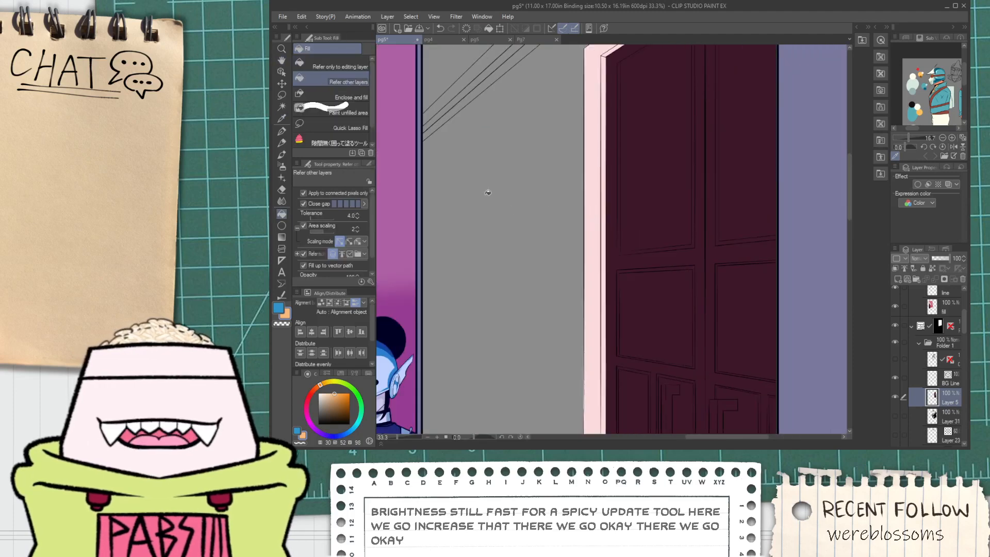
{"action": "left_click", "coordinate": [488, 193]}
{"action": "scroll", "coordinate": [488, 193], "scroll_direction": "down", "scroll_amount": 1}
Resample the pale pink from the first panel and flood-fill the ceiling moulding strips above the orange wall.
{"action": "key", "text": "space"}
{"action": "left_click_drag", "start_coordinate": [589, 155], "coordinate": [773, 159]}
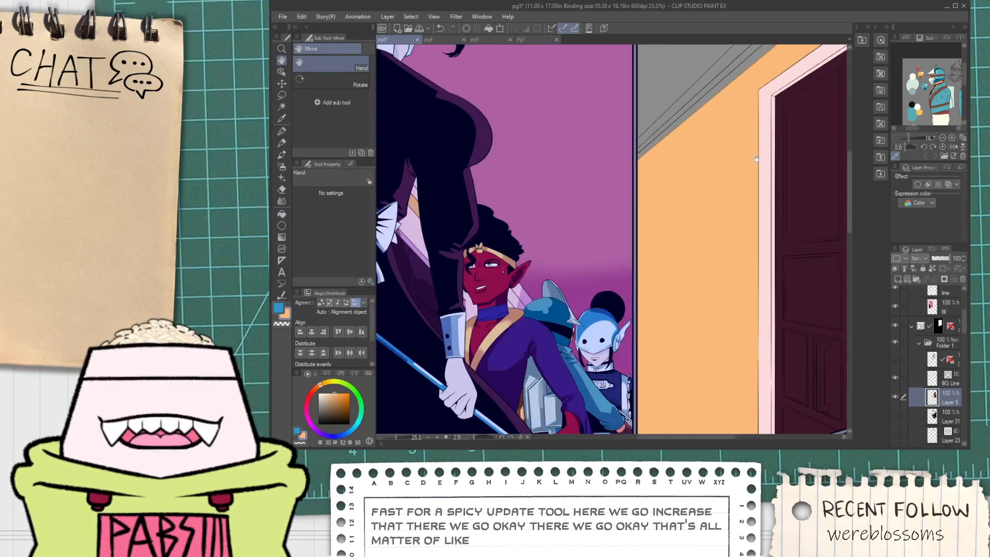
{"action": "left_click_drag", "start_coordinate": [583, 204], "coordinate": [711, 227]}
{"action": "scroll", "coordinate": [548, 170], "scroll_direction": "up", "scroll_amount": 1}
{"action": "left_click", "coordinate": [532, 251], "text": "alt"}
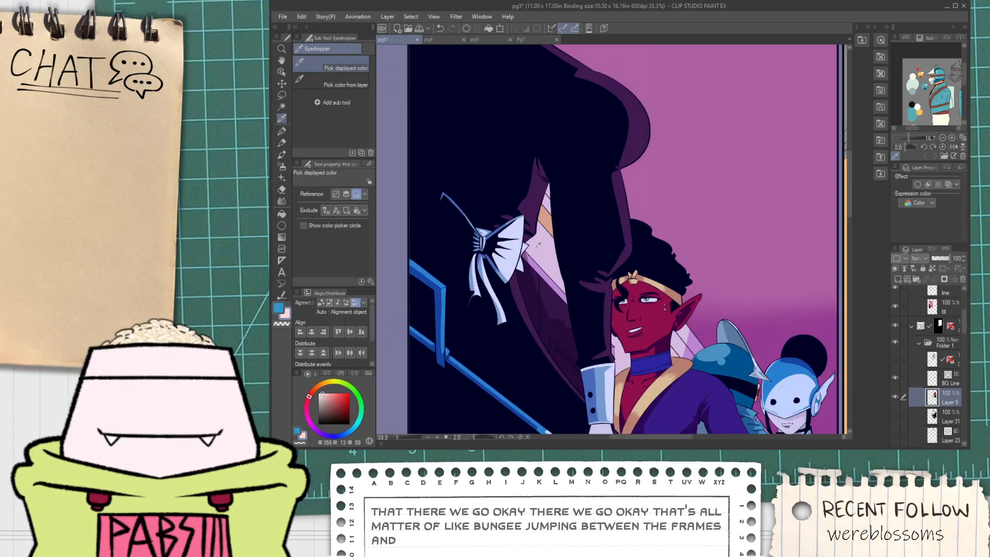
{"action": "scroll", "coordinate": [773, 217], "scroll_direction": "down", "scroll_amount": 1}
{"action": "key", "text": "space"}
{"action": "left_click_drag", "start_coordinate": [774, 217], "coordinate": [548, 299]}
{"action": "scroll", "coordinate": [672, 187], "scroll_direction": "up", "scroll_amount": 2}
{"action": "left_click_drag", "start_coordinate": [671, 183], "coordinate": [671, 144]}
{"action": "scroll", "coordinate": [671, 144], "scroll_direction": "down", "scroll_amount": 4}
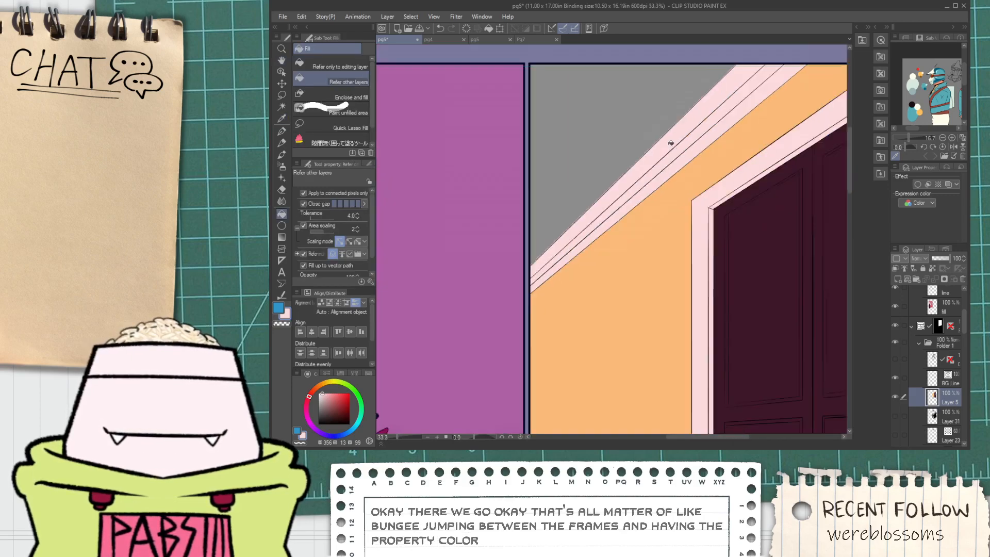
Flood-fill the second panel's remaining grey ceiling area with a dusty pink.
{"action": "left_click", "coordinate": [614, 141], "text": "alt"}
{"action": "left_click", "coordinate": [659, 130]}
{"action": "scroll", "coordinate": [623, 172], "scroll_direction": "up", "scroll_amount": 2}
{"action": "key", "text": "space"}
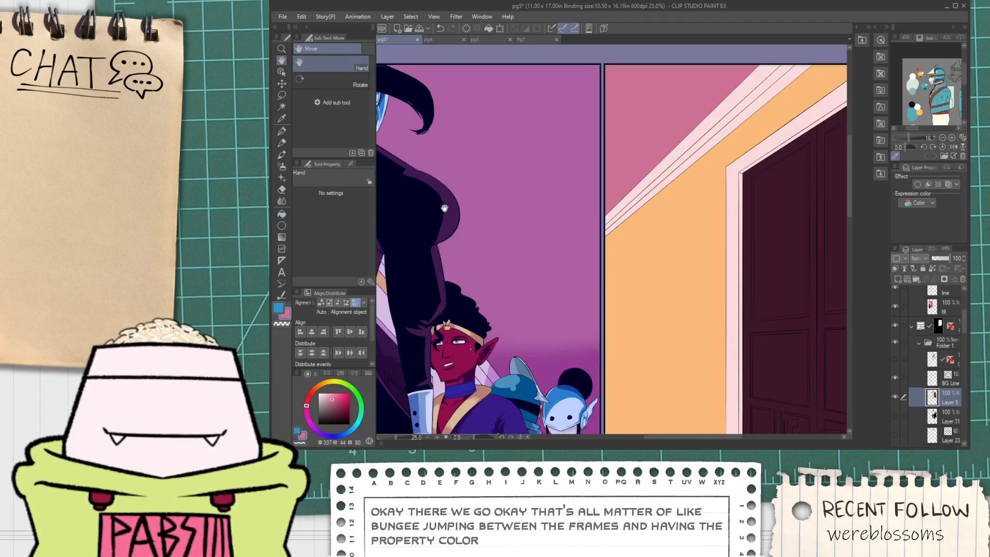
{"action": "left_click_drag", "start_coordinate": [440, 212], "coordinate": [759, 239]}
{"action": "scroll", "coordinate": [758, 294], "scroll_direction": "down", "scroll_amount": 2}
{"action": "left_click_drag", "start_coordinate": [778, 329], "coordinate": [586, 273]}
{"action": "scroll", "coordinate": [589, 275], "scroll_direction": "up", "scroll_amount": 1}
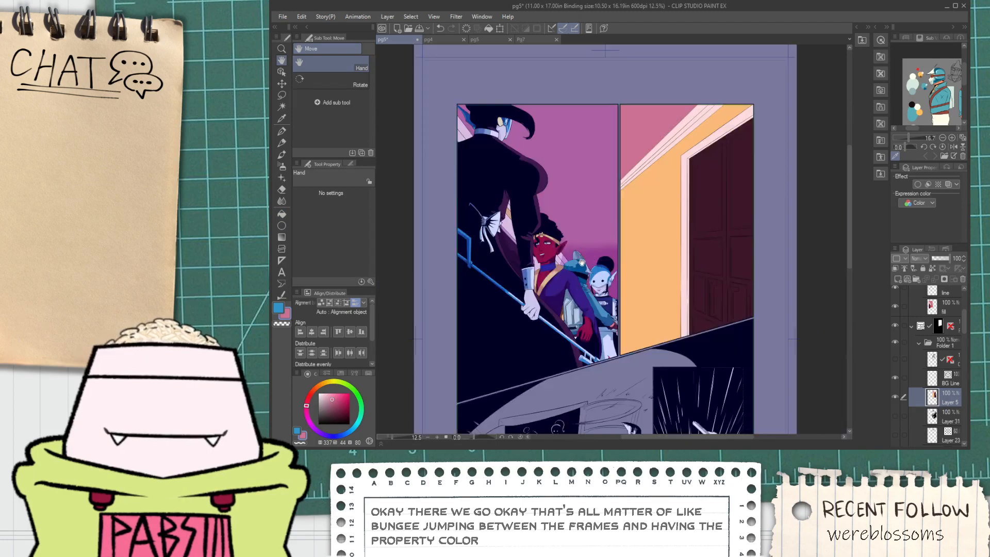
{"action": "left_click_drag", "start_coordinate": [666, 289], "coordinate": [620, 274]}
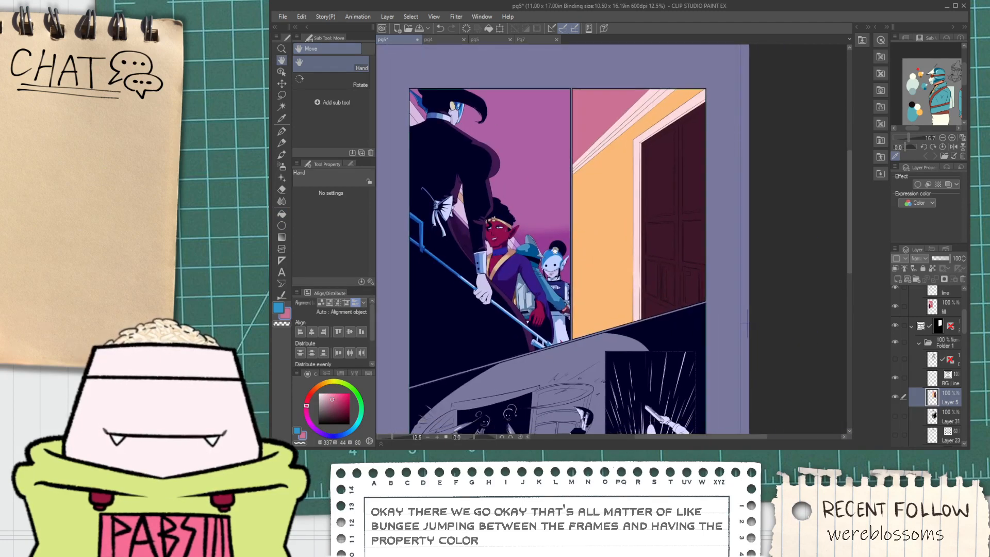
{"action": "key", "text": "i"}
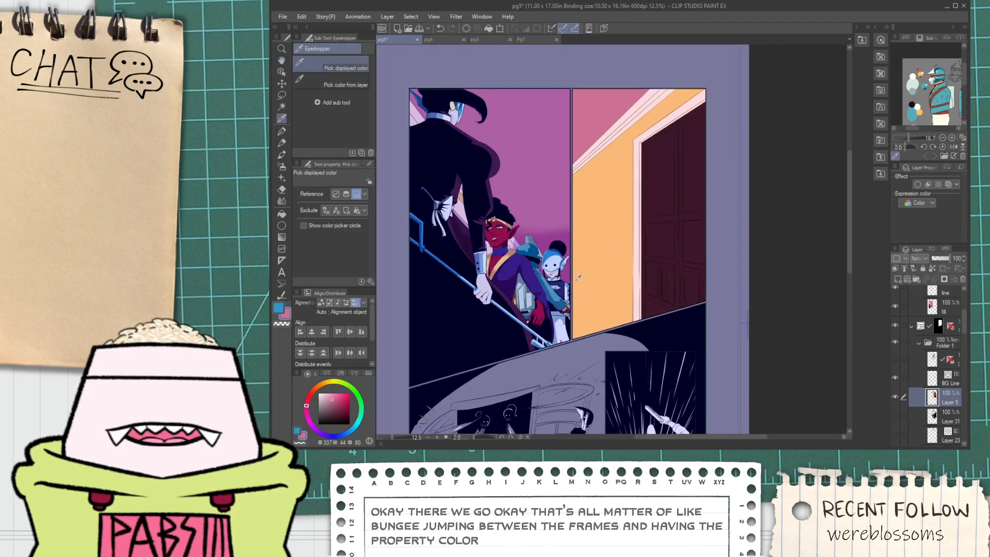
Group the BG Line layer and Layer 5 in a new folder and collapse it.
{"action": "left_click", "coordinate": [934, 380]}
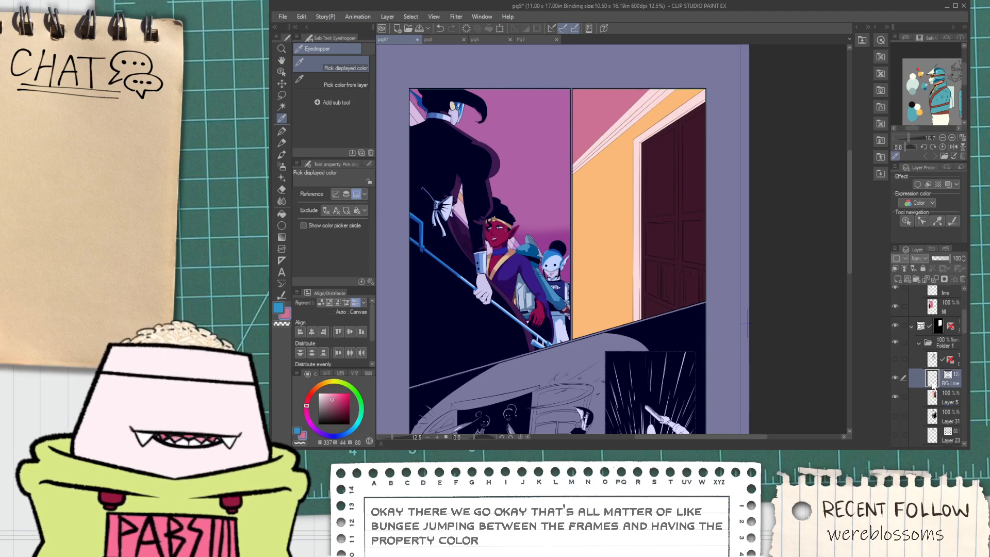
{"action": "left_click", "coordinate": [917, 279]}
{"action": "left_click", "coordinate": [919, 394]}
{"action": "left_click", "coordinate": [922, 410], "text": "shift"}
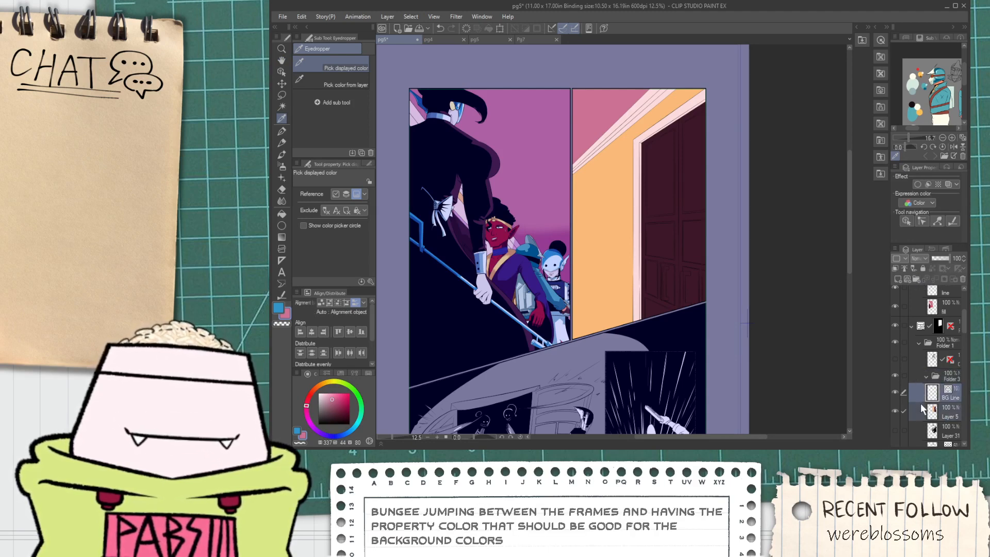
{"action": "left_click_drag", "start_coordinate": [934, 378], "coordinate": [934, 378]}
{"action": "left_click", "coordinate": [926, 377]}
Switch visibility from the background folder to the character line art, and add a layer named Fill above that folder.
{"action": "left_click", "coordinate": [896, 376]}
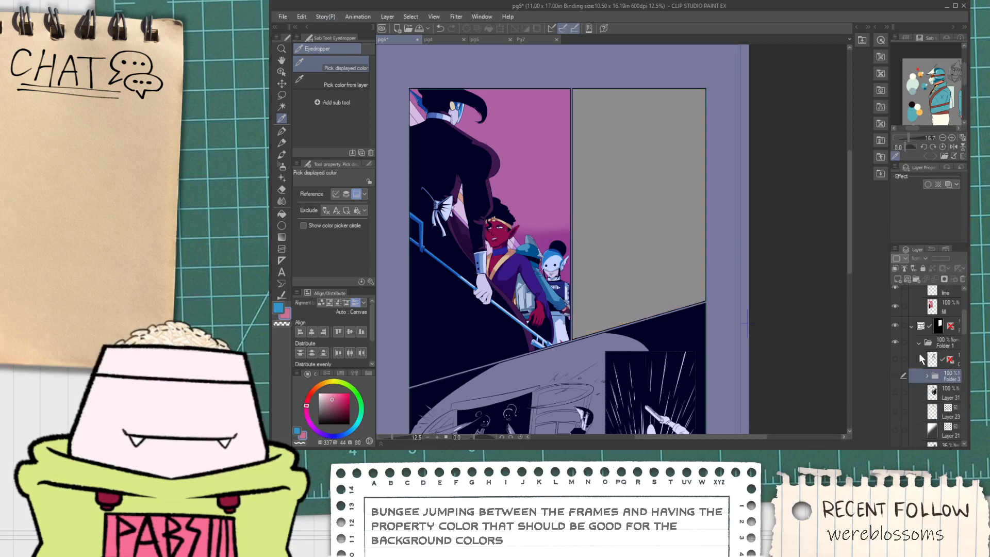
{"action": "left_click", "coordinate": [895, 360]}
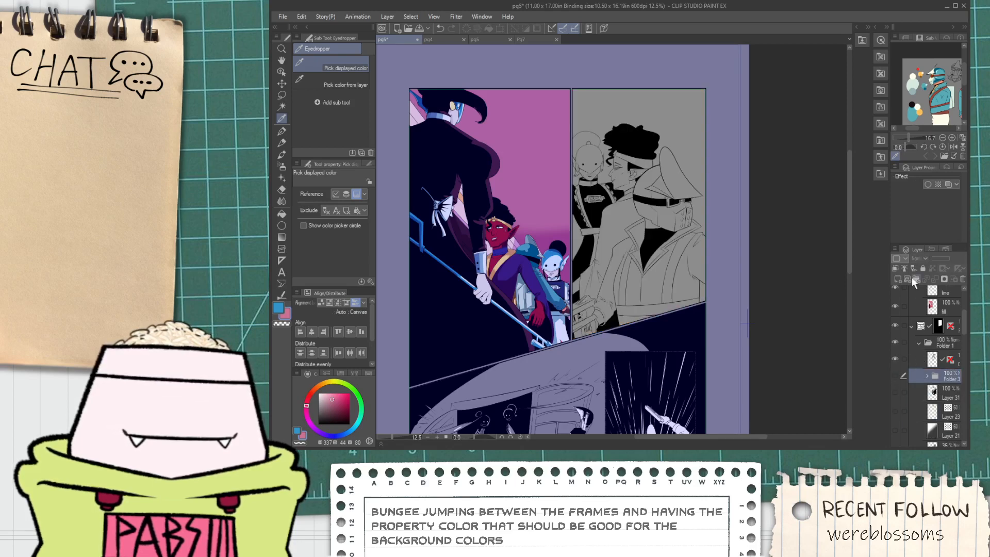
{"action": "left_click", "coordinate": [898, 280]}
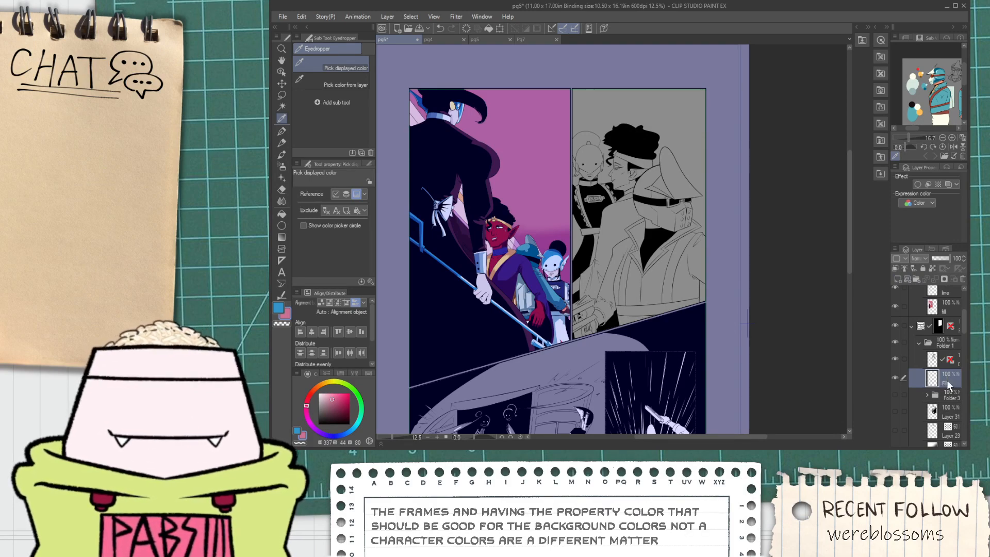
Sample the dark purple of the red-skinned character's robe in the first panel and flood-fill his sleeve in the second panel.
{"action": "key", "text": "h"}
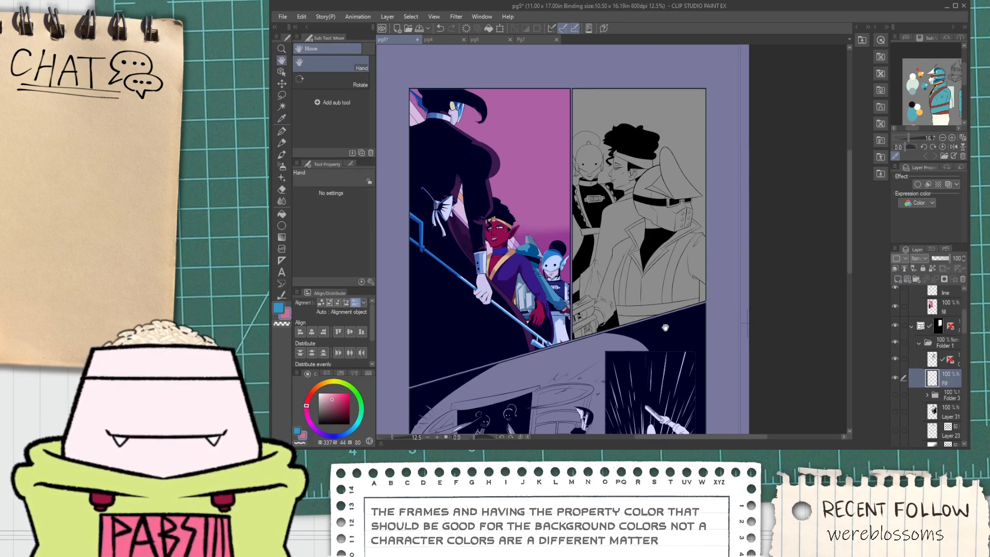
{"action": "scroll", "coordinate": [527, 280], "scroll_direction": "up", "scroll_amount": 4}
{"action": "scroll", "coordinate": [467, 250], "scroll_direction": "down", "scroll_amount": 1}
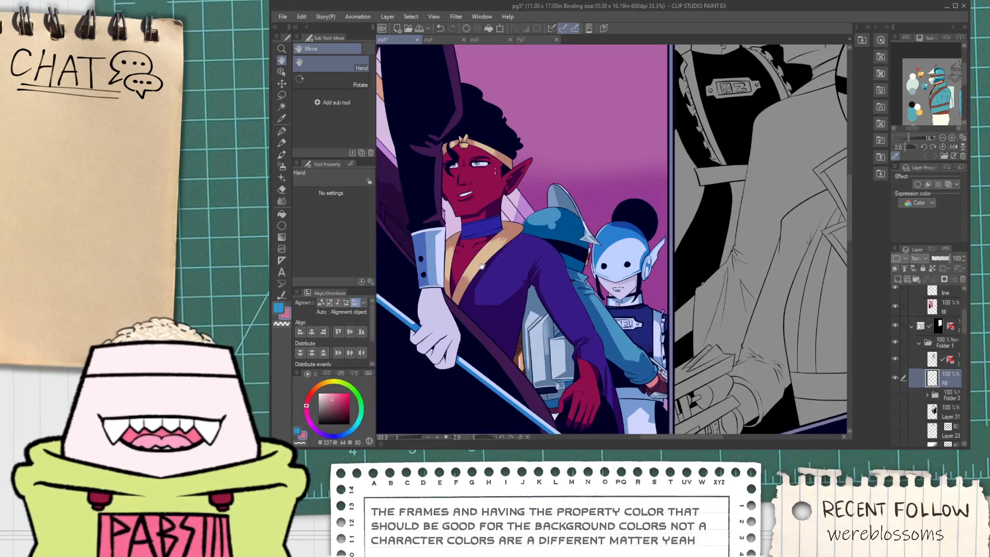
{"action": "scroll", "coordinate": [582, 289], "scroll_direction": "down", "scroll_amount": 1}
{"action": "left_click_drag", "start_coordinate": [566, 261], "coordinate": [533, 274]}
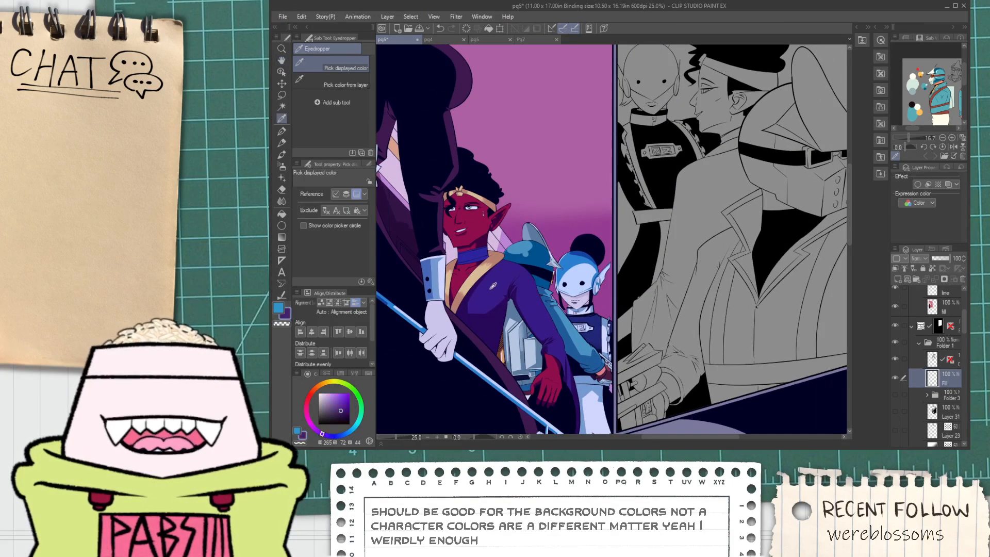
{"action": "left_click_drag", "start_coordinate": [694, 255], "coordinate": [652, 257]}
{"action": "key", "text": "g"}
{"action": "left_click", "coordinate": [651, 255]}
Fill the small leftover gaps along the sleeve's fold lines with purple, checking the edges with the G-pen and Milli Pen.
{"action": "scroll", "coordinate": [651, 255], "scroll_direction": "up", "scroll_amount": 4}
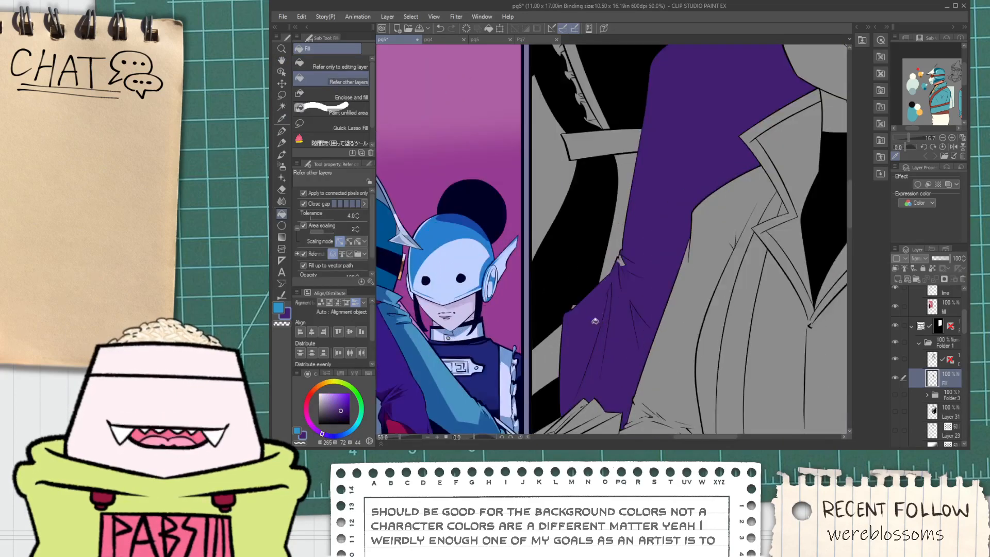
{"action": "scroll", "coordinate": [623, 261], "scroll_direction": "down", "scroll_amount": 1}
{"action": "scroll", "coordinate": [623, 261], "scroll_direction": "up", "scroll_amount": 4}
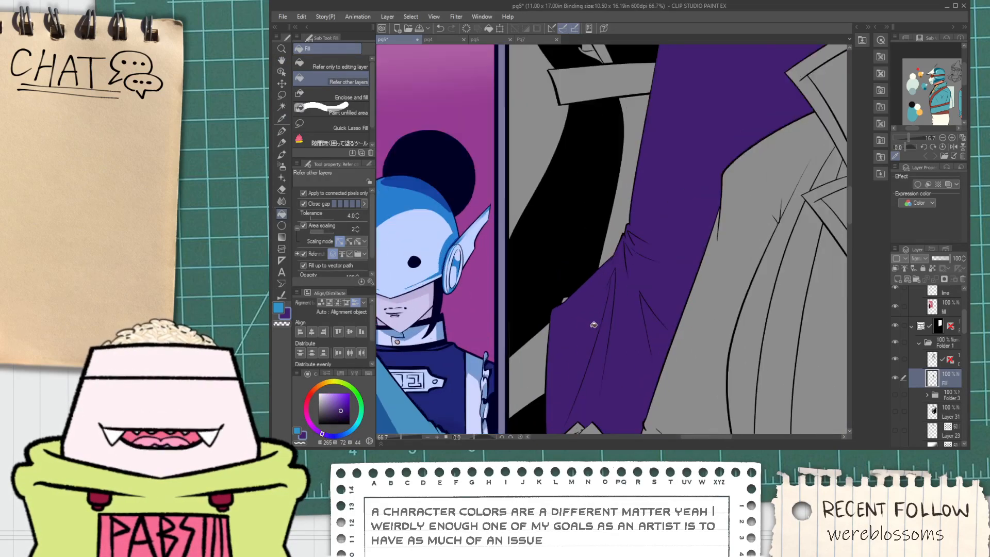
{"action": "key", "text": "p"}
{"action": "scroll", "coordinate": [537, 309], "scroll_direction": "up", "scroll_amount": 2}
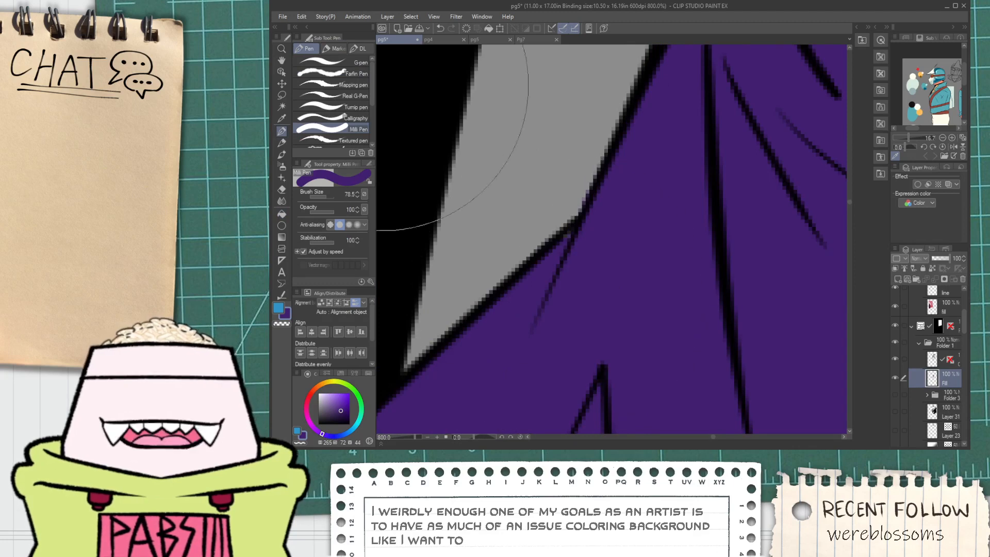
{"action": "scroll", "coordinate": [537, 249], "scroll_direction": "up", "scroll_amount": 2}
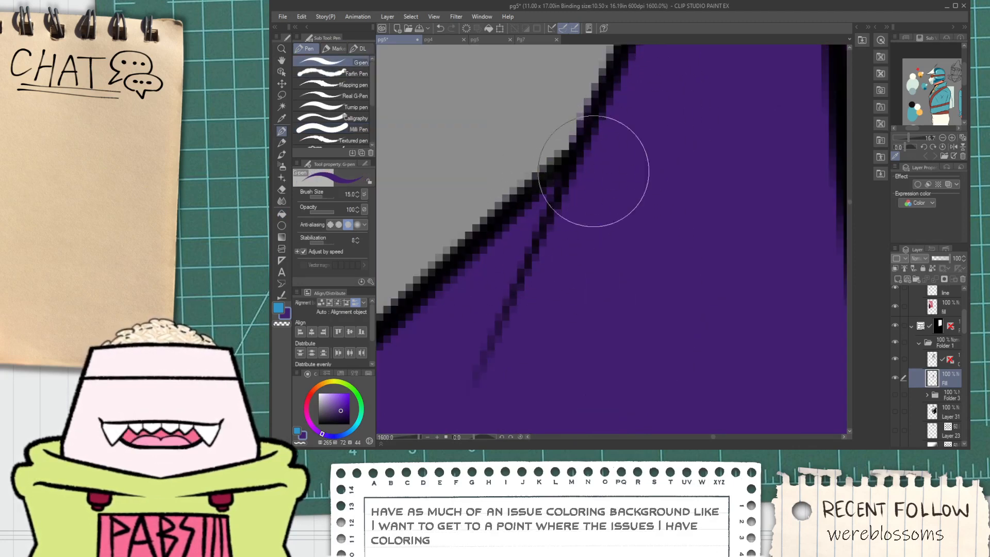
{"action": "scroll", "coordinate": [559, 222], "scroll_direction": "down", "scroll_amount": 10}
{"action": "scroll", "coordinate": [565, 245], "scroll_direction": "up", "scroll_amount": 6}
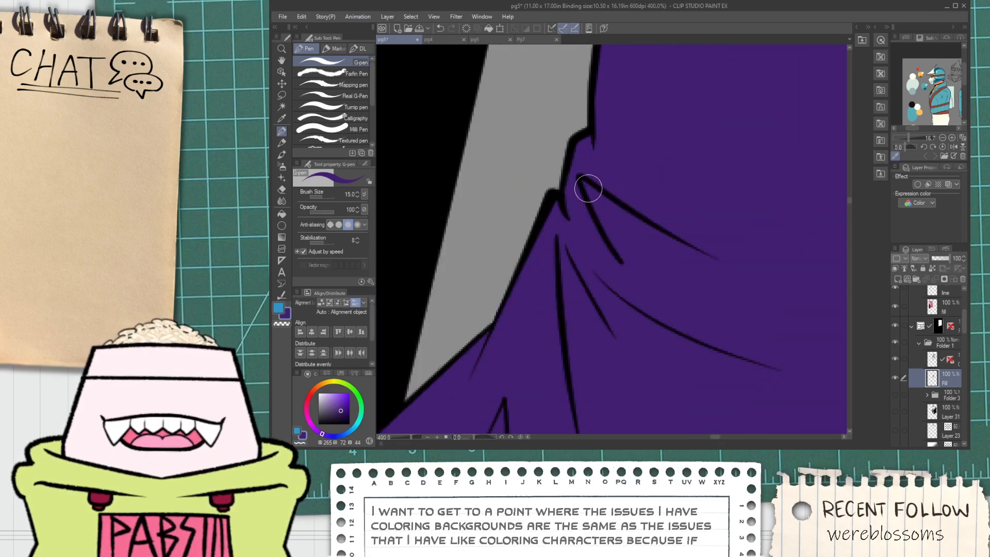
{"action": "scroll", "coordinate": [634, 257], "scroll_direction": "down", "scroll_amount": 6}
{"action": "key", "text": "space"}
{"action": "scroll", "coordinate": [599, 303], "scroll_direction": "up", "scroll_amount": 3}
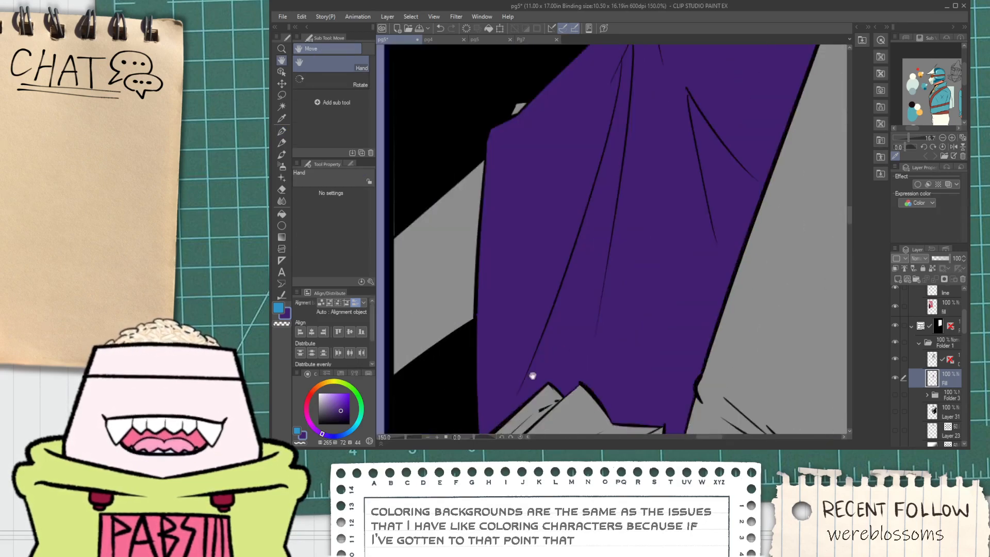
{"action": "key", "text": "space"}
{"action": "left_click_drag", "start_coordinate": [673, 219], "coordinate": [574, 306]}
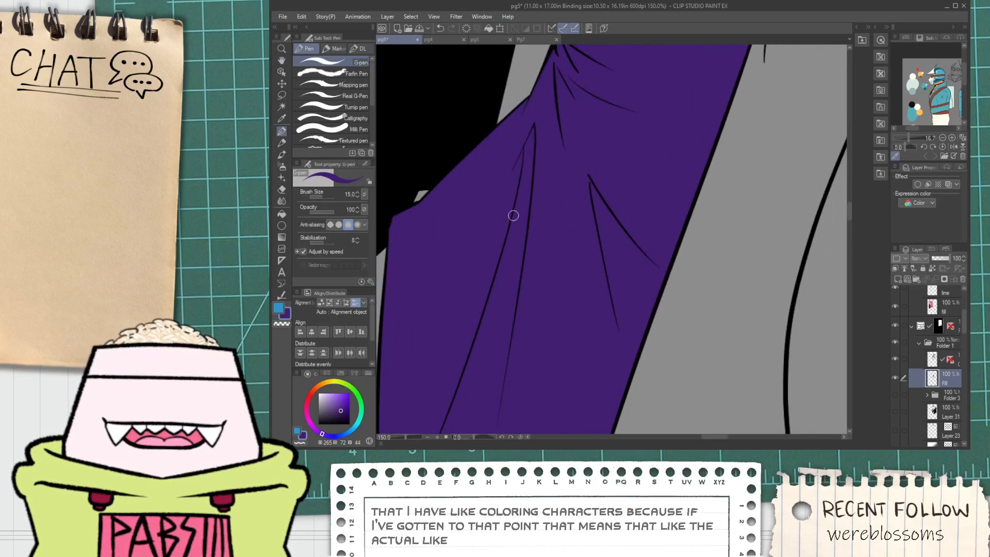
{"action": "left_click", "coordinate": [332, 118]}
{"action": "left_click", "coordinate": [333, 129]}
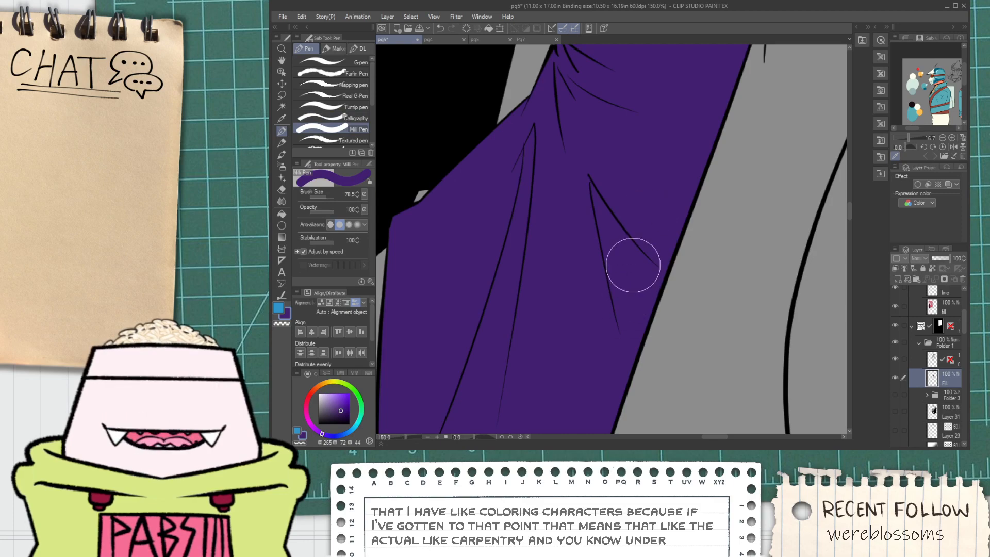
Sample the blue of the red-skinned character's choker from the first panel.
{"action": "scroll", "coordinate": [633, 265], "scroll_direction": "down", "scroll_amount": 1}
{"action": "key", "text": "space"}
{"action": "left_click_drag", "start_coordinate": [661, 152], "coordinate": [587, 356]}
{"action": "left_click_drag", "start_coordinate": [650, 124], "coordinate": [564, 314]}
{"action": "left_click_drag", "start_coordinate": [650, 192], "coordinate": [598, 276]}
{"action": "scroll", "coordinate": [599, 277], "scroll_direction": "down", "scroll_amount": 1}
{"action": "left_click_drag", "start_coordinate": [604, 205], "coordinate": [558, 326]}
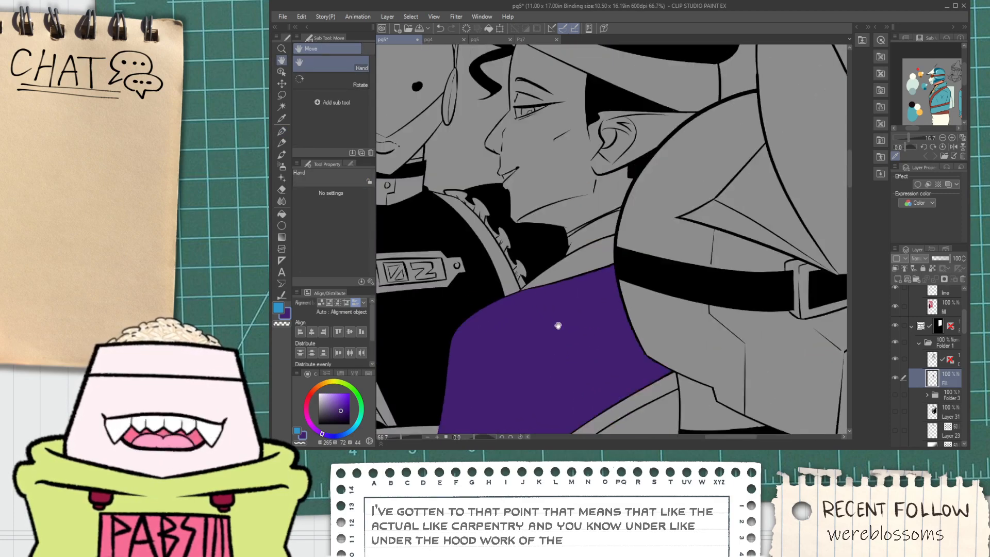
{"action": "scroll", "coordinate": [562, 279], "scroll_direction": "down", "scroll_amount": 4}
{"action": "left_click_drag", "start_coordinate": [562, 279], "coordinate": [655, 278]}
{"action": "scroll", "coordinate": [508, 294], "scroll_direction": "up", "scroll_amount": 4}
{"action": "key", "text": "alt"}
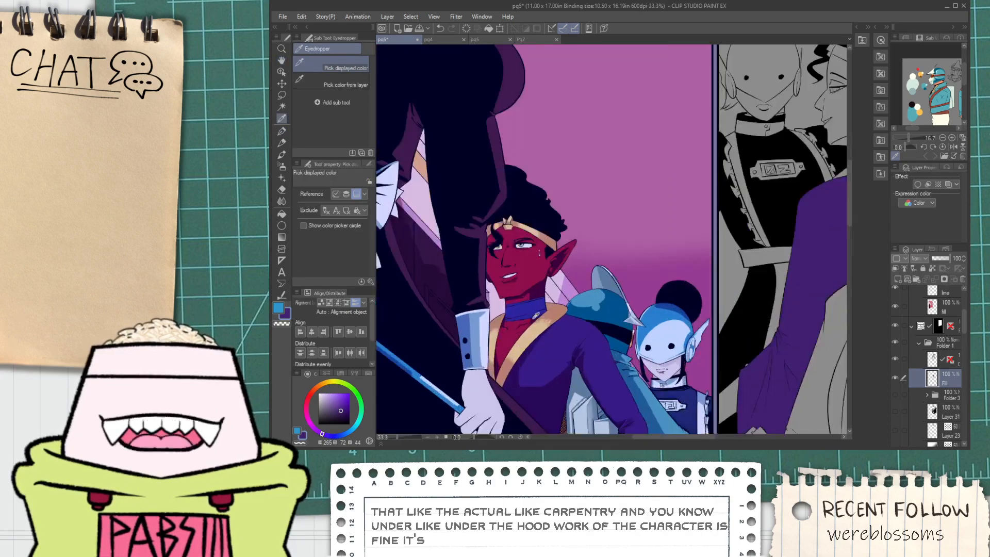
{"action": "left_click", "coordinate": [527, 302]}
Collapse the BG folder, expand Folder 2 of the first panel and make its Shade layer active.
{"action": "key", "text": "space"}
{"action": "scroll", "coordinate": [527, 302], "scroll_direction": "up", "scroll_amount": 3}
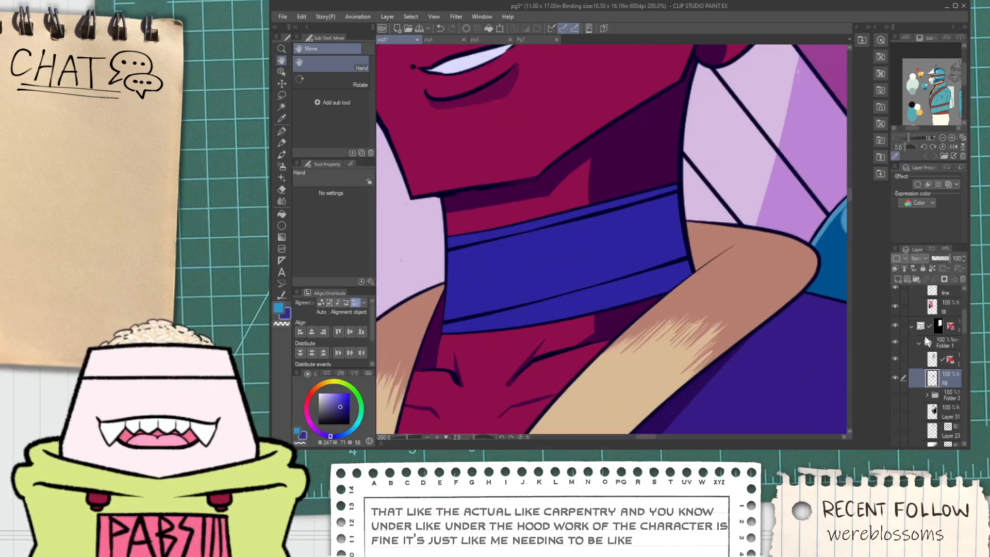
{"action": "left_click_drag", "start_coordinate": [963, 320], "coordinate": [964, 306]}
{"action": "left_click", "coordinate": [940, 374]}
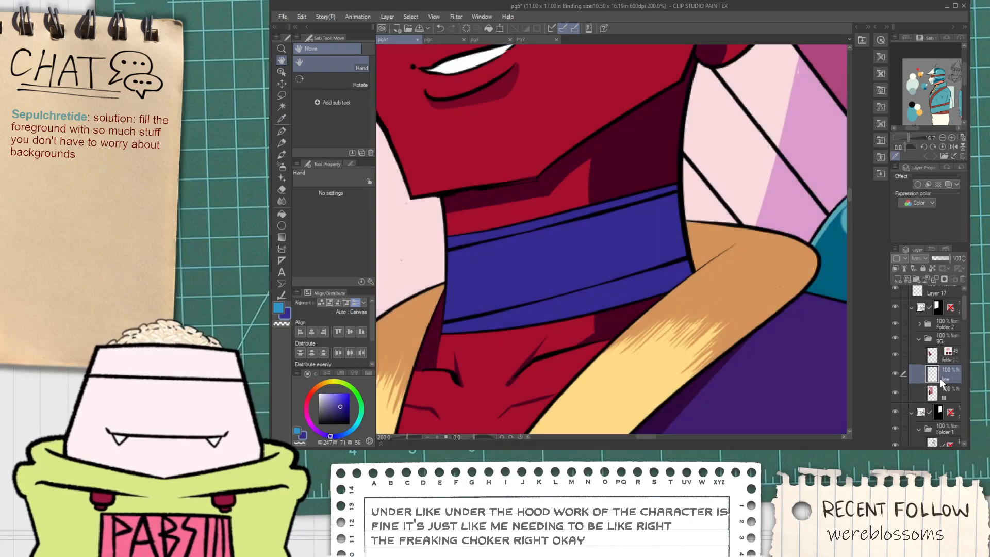
{"action": "left_click", "coordinate": [919, 339]}
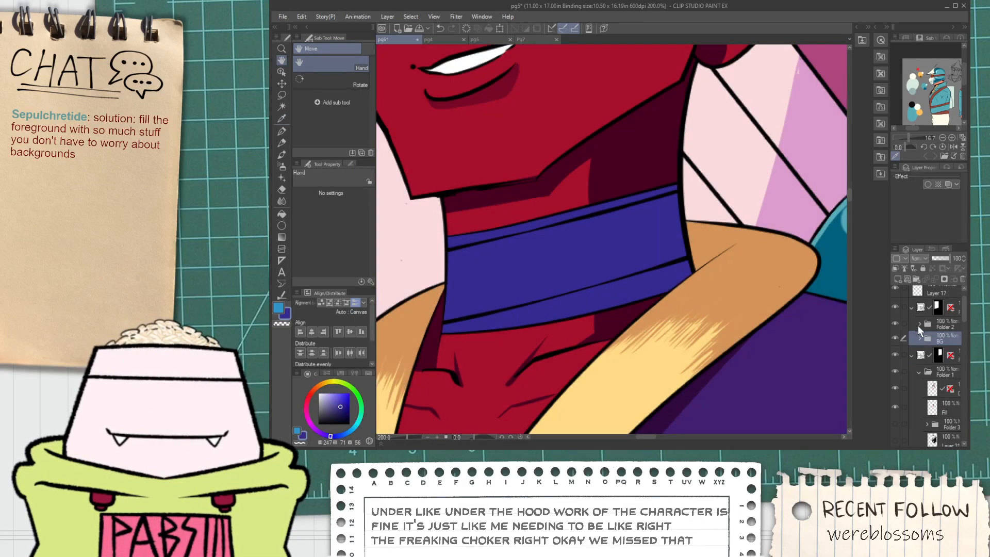
{"action": "left_click", "coordinate": [919, 324]}
{"action": "left_click", "coordinate": [946, 398]}
{"action": "scroll", "coordinate": [529, 316], "scroll_direction": "down", "scroll_amount": 1}
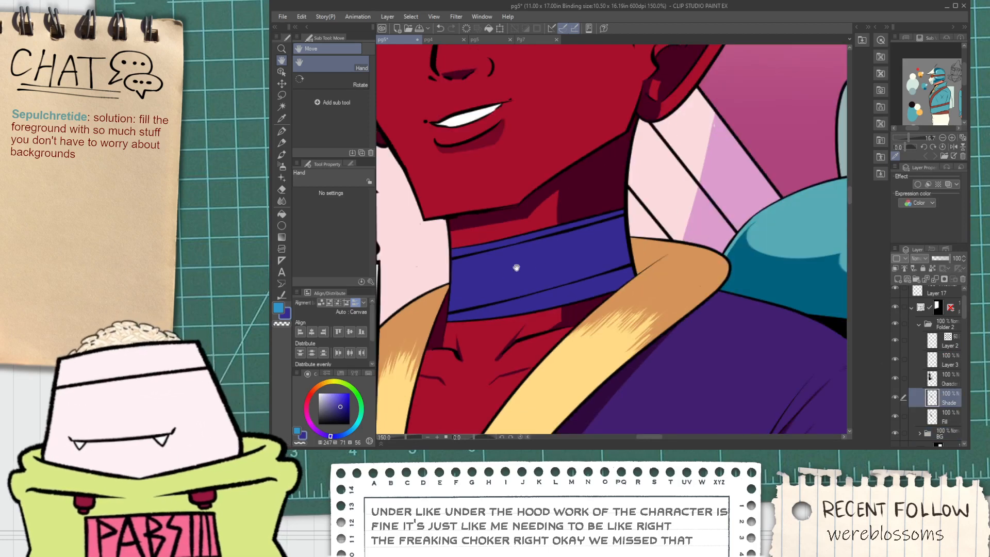
{"action": "left_click_drag", "start_coordinate": [466, 270], "coordinate": [573, 270]}
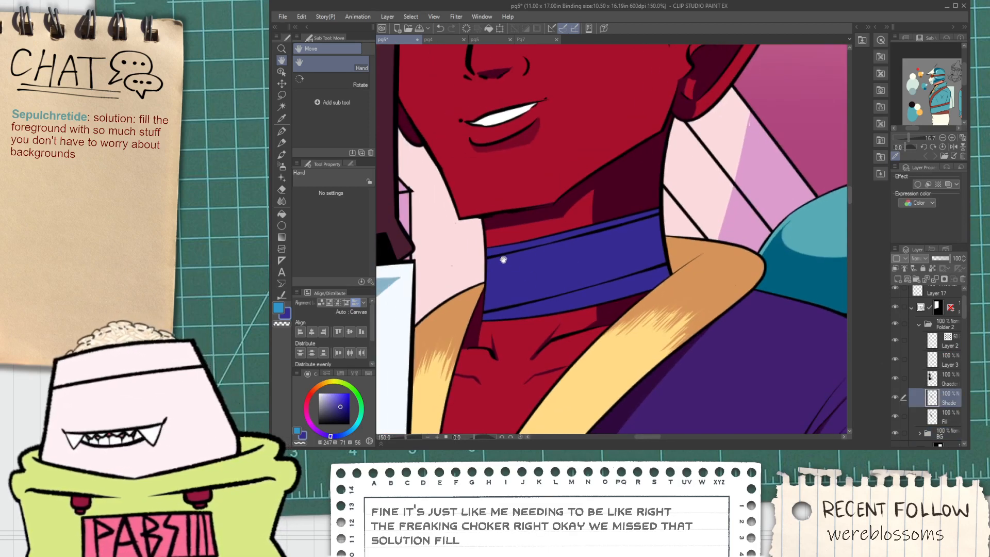
Sample the dark navy shading of the blue fabric beside the gloved hand on pg4, and return to pg5.
{"action": "left_click", "coordinate": [439, 40]}
{"action": "key", "text": "i"}
{"action": "scroll", "coordinate": [731, 141], "scroll_direction": "up", "scroll_amount": 4}
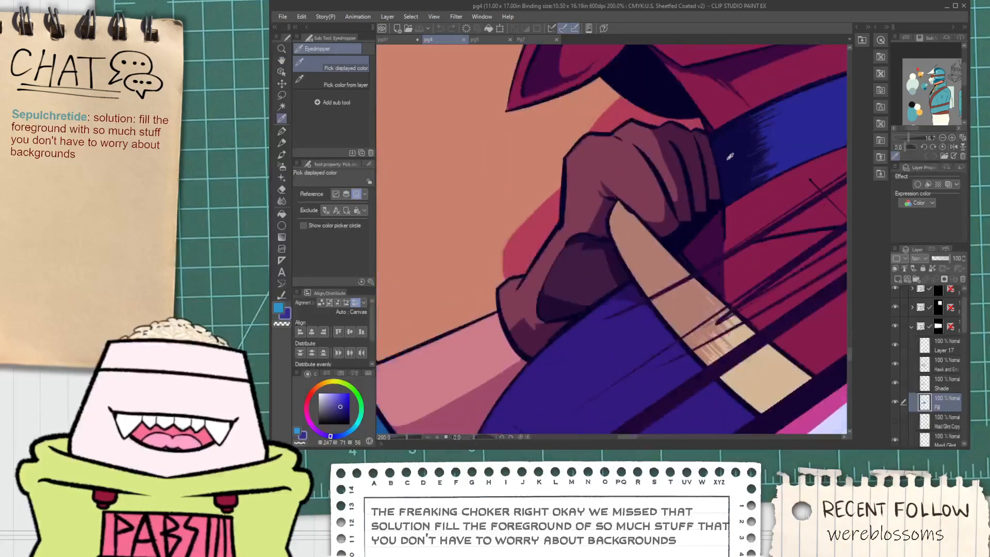
{"action": "scroll", "coordinate": [642, 156], "scroll_direction": "down", "scroll_amount": 1}
{"action": "key", "text": "h"}
{"action": "left_click", "coordinate": [393, 40]}
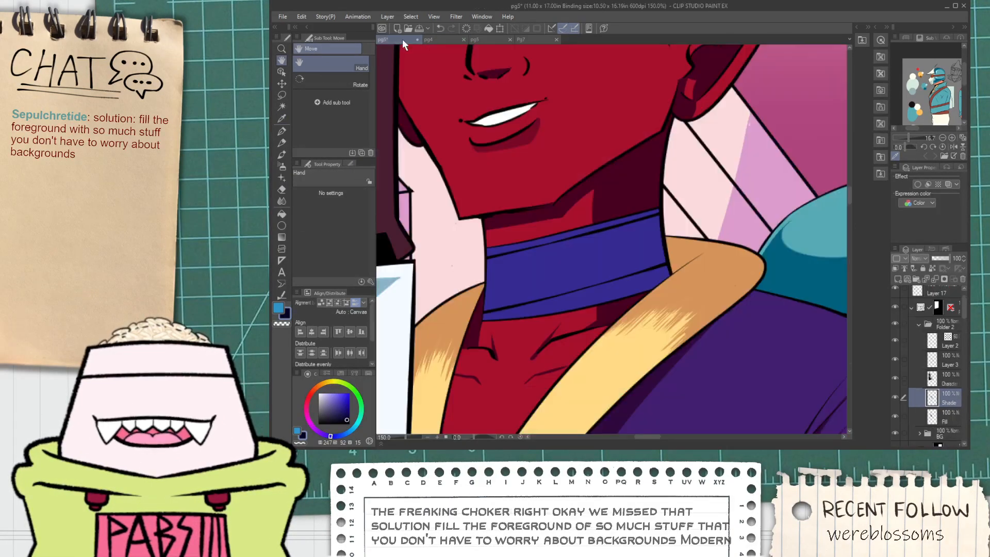
Start hatching a navy shadow with the G-pen along the choker's edge near the collar, rotating the canvas for the stroke direction.
{"action": "left_click_drag", "start_coordinate": [503, 347], "coordinate": [471, 307]}
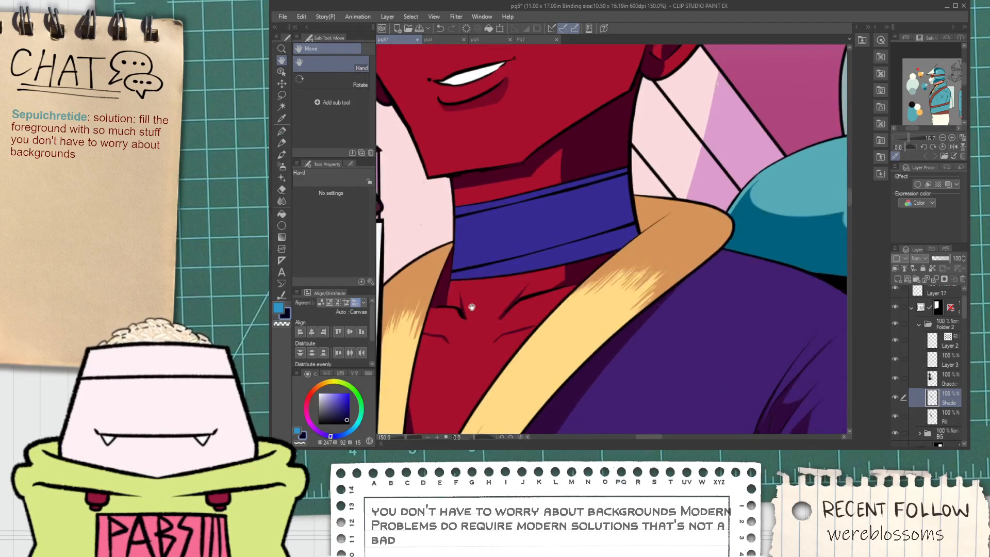
{"action": "scroll", "coordinate": [466, 312], "scroll_direction": "up", "scroll_amount": 1}
{"action": "left_click_drag", "start_coordinate": [466, 439], "coordinate": [481, 424]}
{"action": "key", "text": "p"}
{"action": "scroll", "coordinate": [635, 240], "scroll_direction": "up", "scroll_amount": 4}
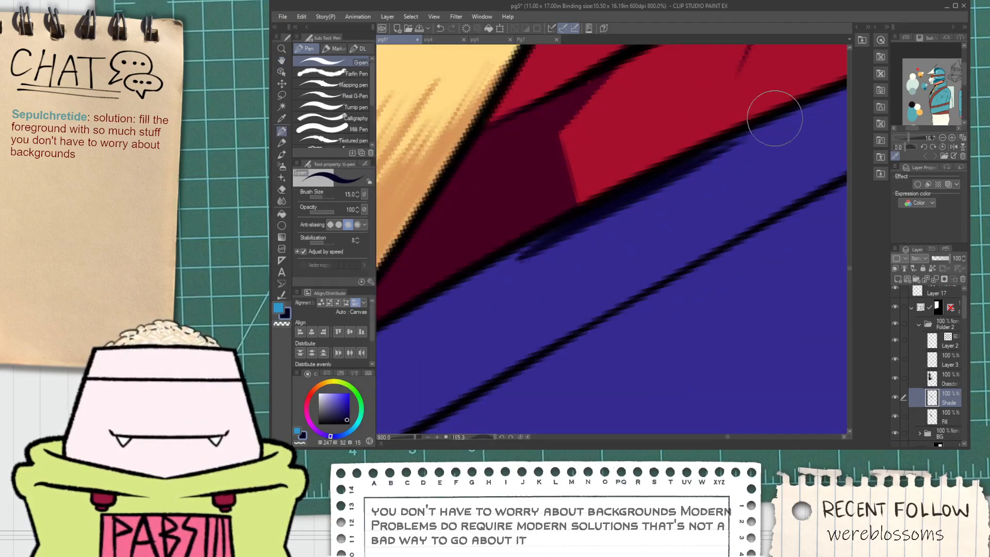
{"action": "mouse_move", "coordinate": [526, 260]}
{"action": "left_mouse_down"}
{"action": "mouse_move", "coordinate": [698, 188]}
{"action": "mouse_move", "coordinate": [477, 287]}
{"action": "mouse_move", "coordinate": [663, 206]}
{"action": "mouse_move", "coordinate": [453, 351]}
{"action": "left_mouse_up"}
{"action": "key", "text": "ctrl+minus"}
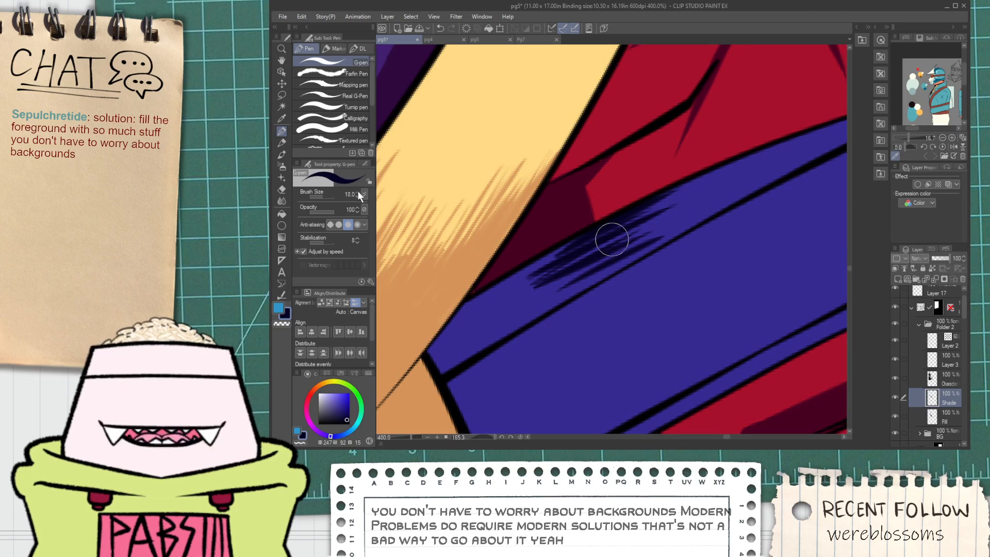
Set the G-pen brush size to 23 and extend the ragged navy hatching across all three bands of the choker.
{"action": "left_click", "coordinate": [357, 192]}
{"action": "left_click", "coordinate": [357, 193]}
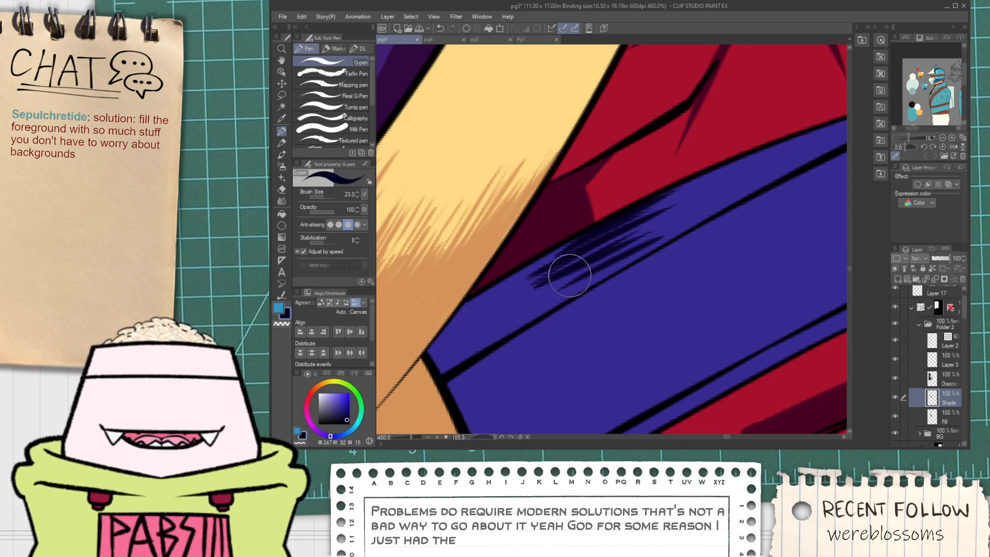
{"action": "mouse_move", "coordinate": [569, 275]}
{"action": "left_mouse_down"}
{"action": "mouse_move", "coordinate": [638, 223]}
{"action": "mouse_move", "coordinate": [577, 261]}
{"action": "mouse_move", "coordinate": [719, 209]}
{"action": "mouse_move", "coordinate": [571, 303]}
{"action": "mouse_move", "coordinate": [593, 294]}
{"action": "mouse_move", "coordinate": [588, 300]}
{"action": "mouse_move", "coordinate": [650, 317]}
{"action": "mouse_move", "coordinate": [659, 215]}
{"action": "left_mouse_up"}
{"action": "key", "text": "space"}
{"action": "mouse_move", "coordinate": [686, 165]}
{"action": "left_mouse_down"}
{"action": "mouse_move", "coordinate": [714, 172]}
{"action": "mouse_move", "coordinate": [708, 192]}
{"action": "mouse_move", "coordinate": [611, 266]}
{"action": "mouse_move", "coordinate": [601, 289]}
{"action": "mouse_move", "coordinate": [729, 247]}
{"action": "mouse_move", "coordinate": [622, 324]}
{"action": "mouse_move", "coordinate": [700, 293]}
{"action": "left_mouse_up"}
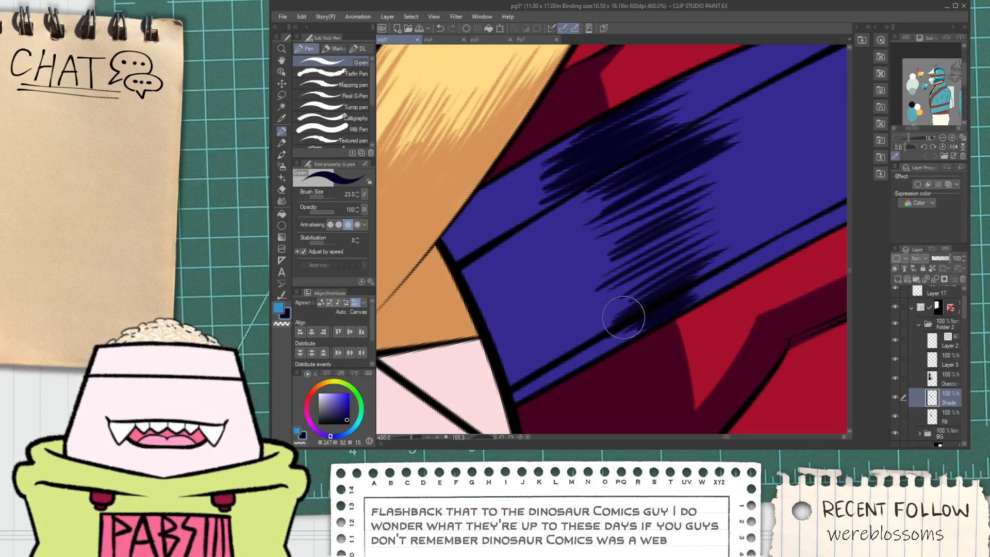
{"action": "mouse_move", "coordinate": [624, 317]}
{"action": "left_mouse_down"}
{"action": "mouse_move", "coordinate": [682, 270]}
{"action": "mouse_move", "coordinate": [680, 257]}
{"action": "mouse_move", "coordinate": [613, 286]}
{"action": "mouse_move", "coordinate": [709, 211]}
{"action": "mouse_move", "coordinate": [678, 218]}
{"action": "mouse_move", "coordinate": [685, 208]}
{"action": "mouse_move", "coordinate": [612, 234]}
{"action": "mouse_move", "coordinate": [653, 198]}
{"action": "mouse_move", "coordinate": [642, 197]}
{"action": "mouse_move", "coordinate": [703, 169]}
{"action": "left_mouse_up"}
Flood-fill the choker's three bands with navy between the hatching and the collar-side end.
{"action": "key", "text": "g"}
{"action": "left_click", "coordinate": [556, 234]}
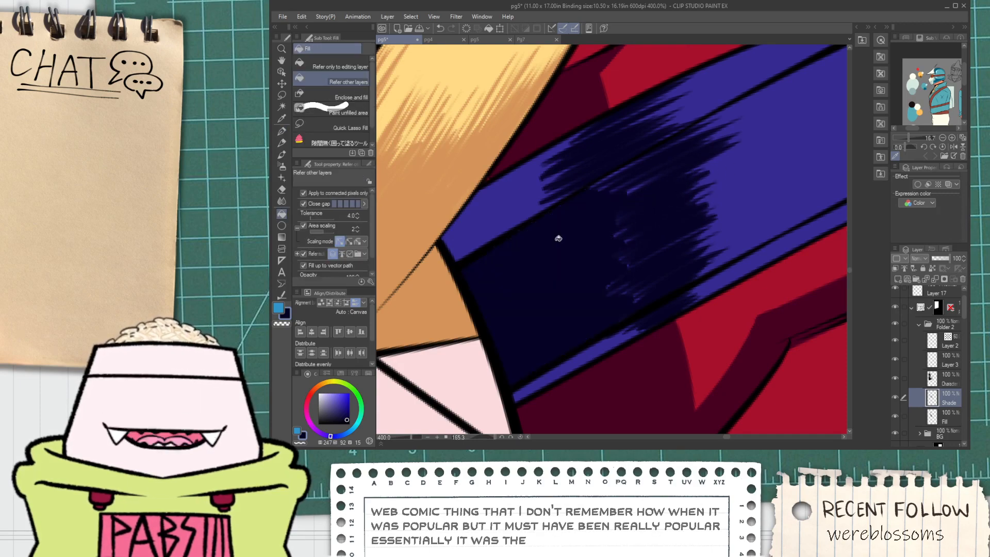
{"action": "left_click", "coordinate": [527, 207]}
{"action": "left_click", "coordinate": [589, 352]}
{"action": "left_click", "coordinate": [636, 361], "text": "alt"}
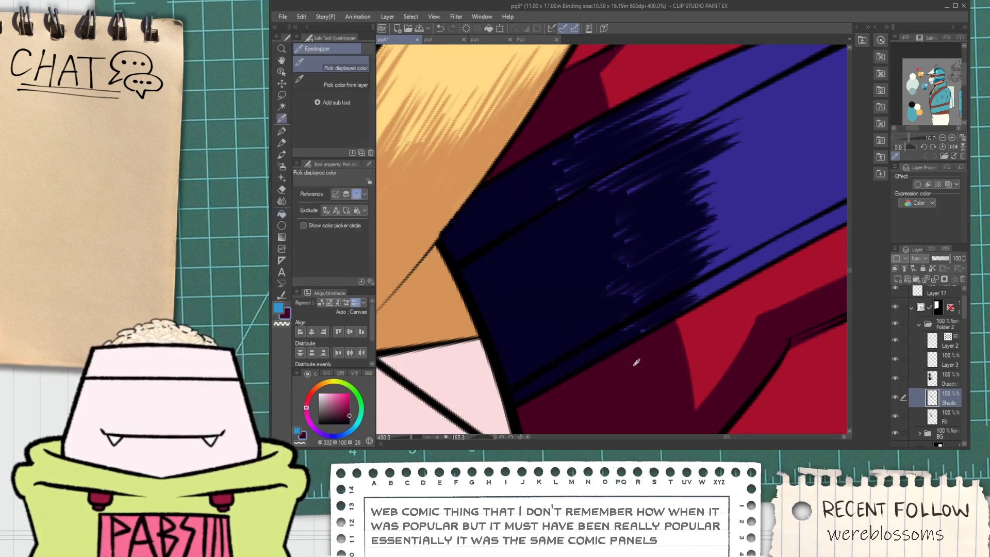
{"action": "key", "text": "p"}
{"action": "scroll", "coordinate": [499, 171], "scroll_direction": "up", "scroll_amount": 2}
{"action": "left_click_drag", "start_coordinate": [482, 181], "coordinate": [463, 189]}
{"action": "key", "text": "ctrl+z"}
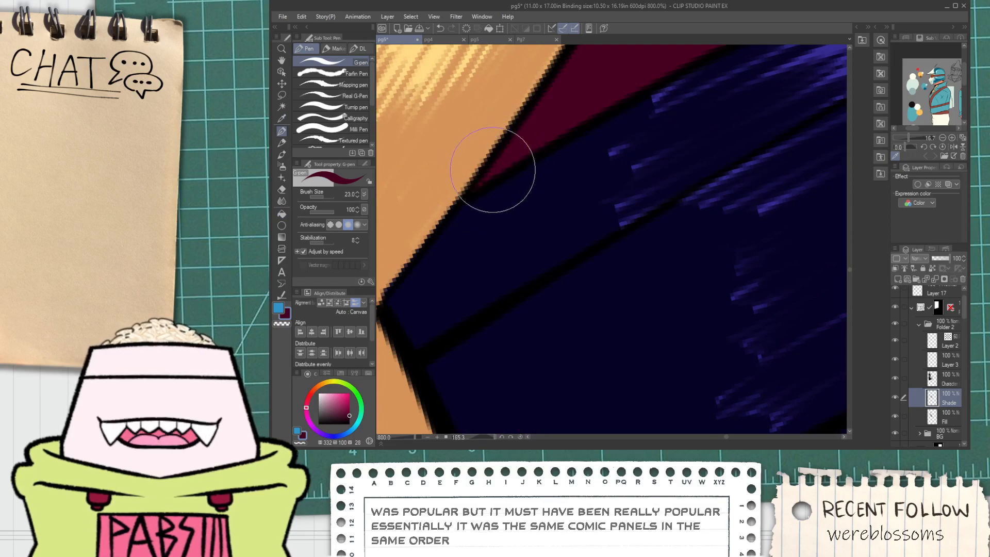
Sample the navy shadow again and paint over the blue gaps left inside the choker's collar-side shadow with the G-pen.
{"action": "scroll", "coordinate": [493, 169], "scroll_direction": "down", "scroll_amount": 3}
{"action": "left_click_drag", "start_coordinate": [521, 216], "coordinate": [610, 291]}
{"action": "left_click", "coordinate": [595, 275], "text": "alt"}
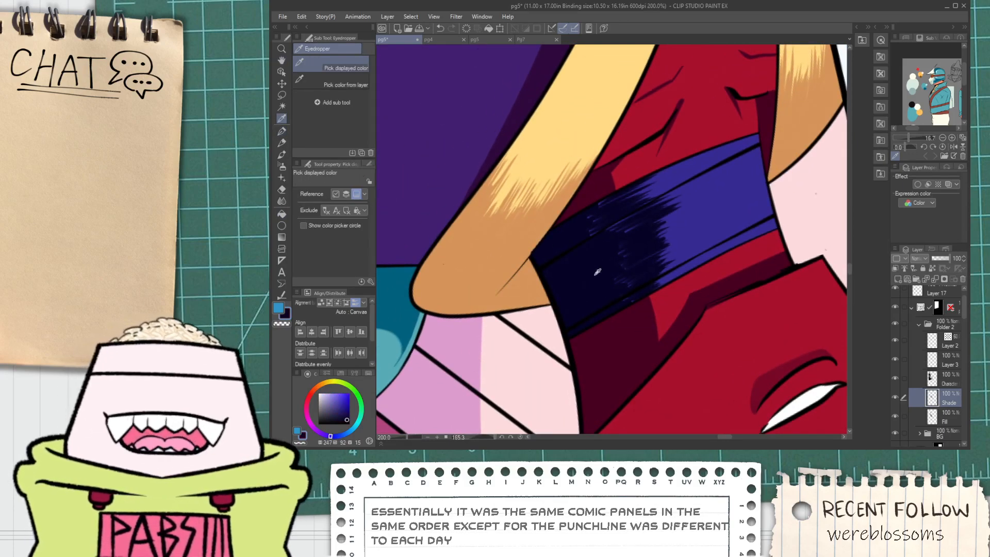
{"action": "scroll", "coordinate": [597, 272], "scroll_direction": "up", "scroll_amount": 2}
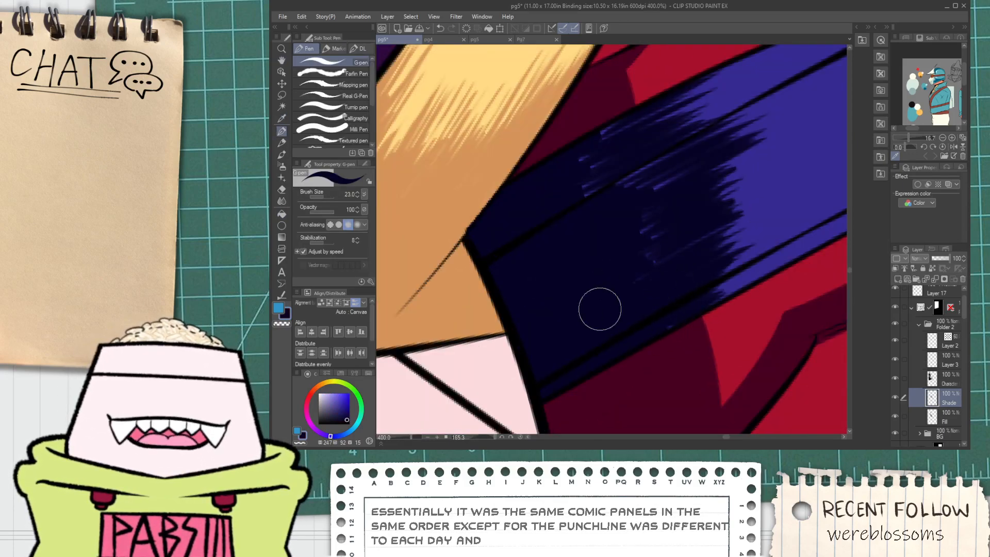
{"action": "mouse_move", "coordinate": [664, 217]}
{"action": "left_mouse_down"}
{"action": "mouse_move", "coordinate": [639, 186]}
{"action": "mouse_move", "coordinate": [583, 189]}
{"action": "left_mouse_up"}
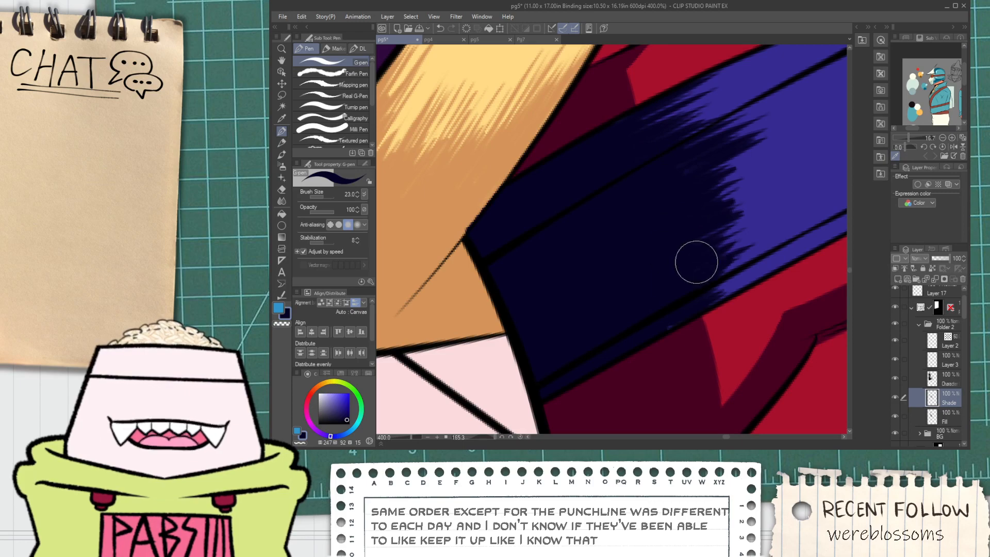
Hatch a narrower navy shadow strip across the bands near the choker's opposite end.
{"action": "scroll", "coordinate": [685, 278], "scroll_direction": "down", "scroll_amount": 3}
{"action": "scroll", "coordinate": [711, 190], "scroll_direction": "up", "scroll_amount": 5}
{"action": "mouse_move", "coordinate": [747, 212]}
{"action": "left_mouse_down"}
{"action": "mouse_move", "coordinate": [712, 190]}
{"action": "mouse_move", "coordinate": [719, 216]}
{"action": "mouse_move", "coordinate": [784, 205]}
{"action": "mouse_move", "coordinate": [761, 209]}
{"action": "mouse_move", "coordinate": [721, 243]}
{"action": "mouse_move", "coordinate": [759, 237]}
{"action": "mouse_move", "coordinate": [729, 262]}
{"action": "mouse_move", "coordinate": [761, 254]}
{"action": "mouse_move", "coordinate": [740, 269]}
{"action": "mouse_move", "coordinate": [761, 274]}
{"action": "mouse_move", "coordinate": [733, 300]}
{"action": "mouse_move", "coordinate": [759, 294]}
{"action": "mouse_move", "coordinate": [740, 307]}
{"action": "mouse_move", "coordinate": [776, 311]}
{"action": "mouse_move", "coordinate": [751, 328]}
{"action": "left_mouse_up"}
{"action": "scroll", "coordinate": [784, 205], "scroll_direction": "down", "scroll_amount": 2}
{"action": "mouse_move", "coordinate": [759, 351]}
{"action": "left_mouse_down"}
{"action": "mouse_move", "coordinate": [737, 272]}
{"action": "mouse_move", "coordinate": [768, 275]}
{"action": "mouse_move", "coordinate": [724, 303]}
{"action": "mouse_move", "coordinate": [749, 297]}
{"action": "mouse_move", "coordinate": [723, 326]}
{"action": "mouse_move", "coordinate": [764, 308]}
{"action": "left_mouse_up"}
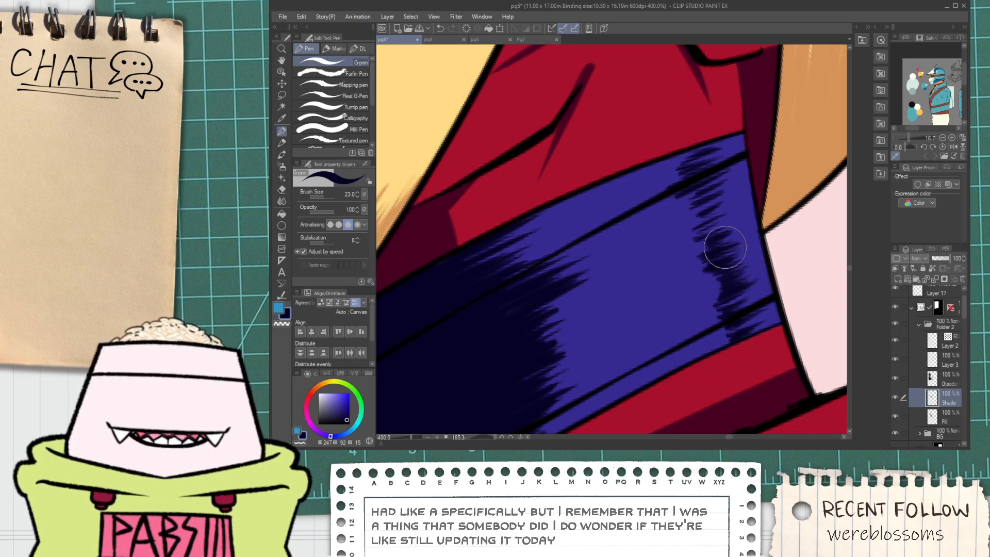
{"action": "key", "text": "space"}
{"action": "mouse_move", "coordinate": [721, 209]}
{"action": "left_mouse_down"}
{"action": "mouse_move", "coordinate": [733, 237]}
{"action": "mouse_move", "coordinate": [727, 258]}
{"action": "left_mouse_up"}
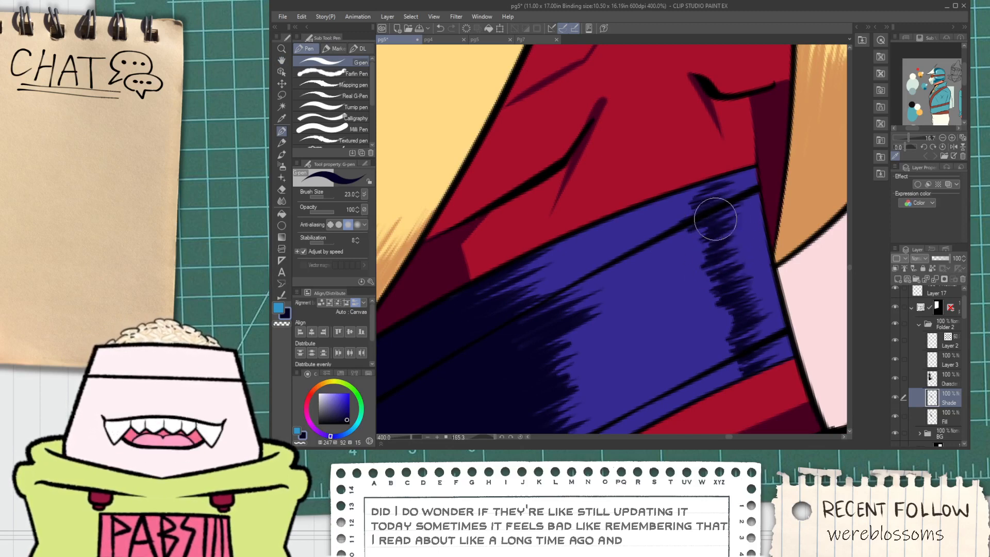
{"action": "mouse_move", "coordinate": [705, 200]}
{"action": "left_mouse_down"}
{"action": "mouse_move", "coordinate": [714, 187]}
{"action": "mouse_move", "coordinate": [747, 186]}
{"action": "mouse_move", "coordinate": [784, 350]}
{"action": "mouse_move", "coordinate": [732, 185]}
{"action": "mouse_move", "coordinate": [674, 261]}
{"action": "left_mouse_up"}
Fill the choker's end beyond the new hatching with navy and paint over the small blue gaps left inside it.
{"action": "key", "text": "g"}
{"action": "key", "text": "p"}
{"action": "scroll", "coordinate": [751, 352], "scroll_direction": "up", "scroll_amount": 2}
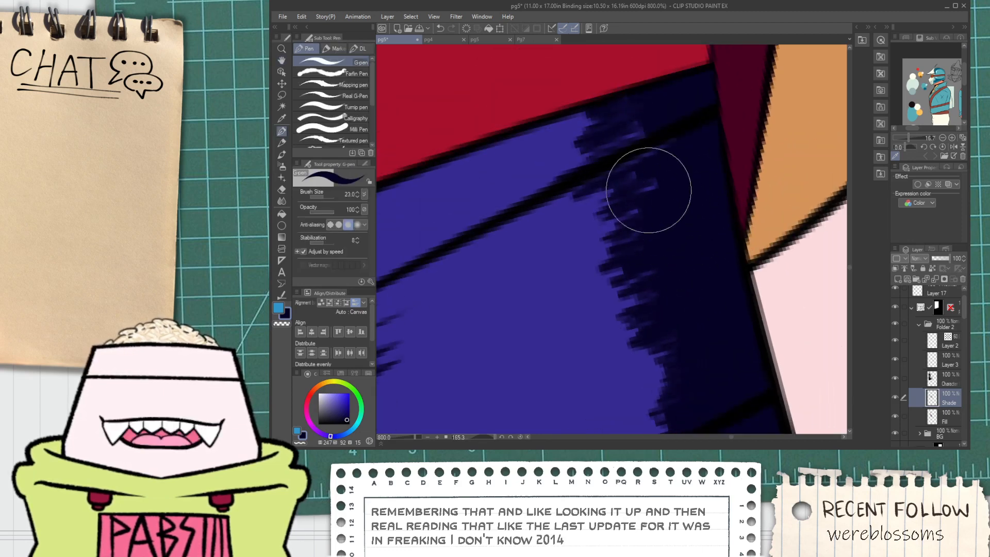
{"action": "mouse_move", "coordinate": [649, 190]}
{"action": "left_mouse_down"}
{"action": "mouse_move", "coordinate": [665, 120]}
{"action": "mouse_move", "coordinate": [619, 129]}
{"action": "mouse_move", "coordinate": [627, 100]}
{"action": "mouse_move", "coordinate": [613, 122]}
{"action": "mouse_move", "coordinate": [632, 110]}
{"action": "mouse_move", "coordinate": [622, 109]}
{"action": "mouse_move", "coordinate": [652, 126]}
{"action": "left_mouse_up"}
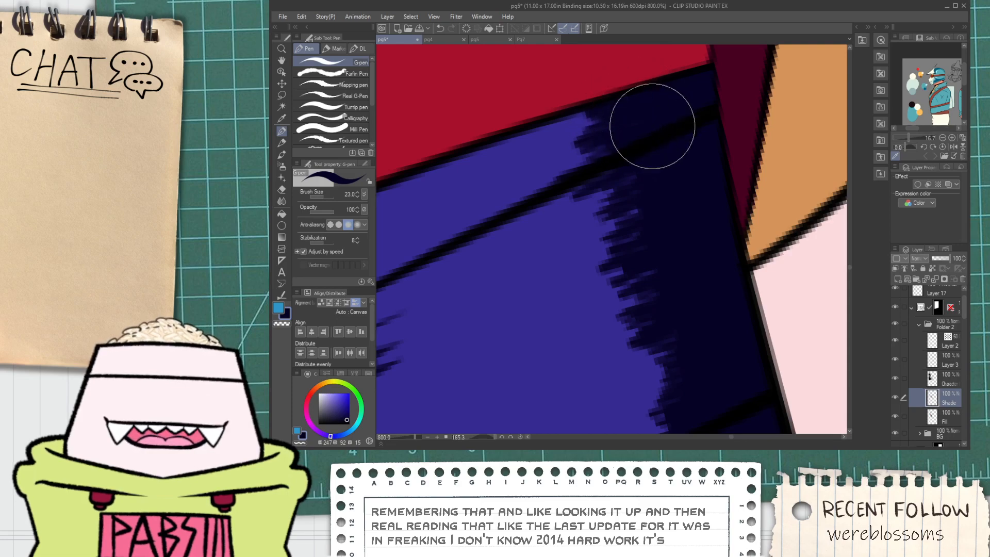
Erase tapered hatch marks into the narrower shadow's inner edge on the choker with the Hard eraser.
{"action": "scroll", "coordinate": [660, 155], "scroll_direction": "down", "scroll_amount": 4}
{"action": "scroll", "coordinate": [640, 158], "scroll_direction": "up", "scroll_amount": 4}
{"action": "key", "text": "e"}
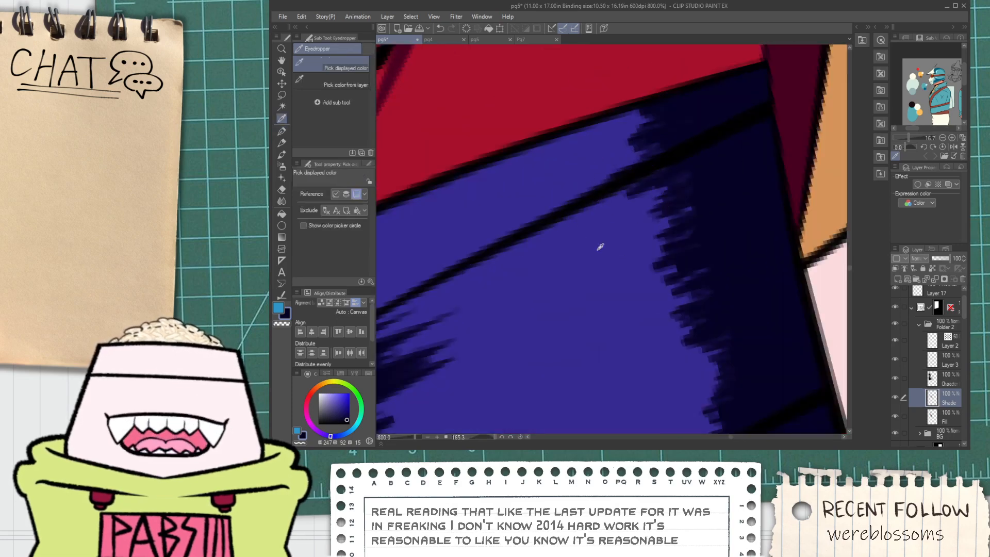
{"action": "left_click", "coordinate": [330, 63]}
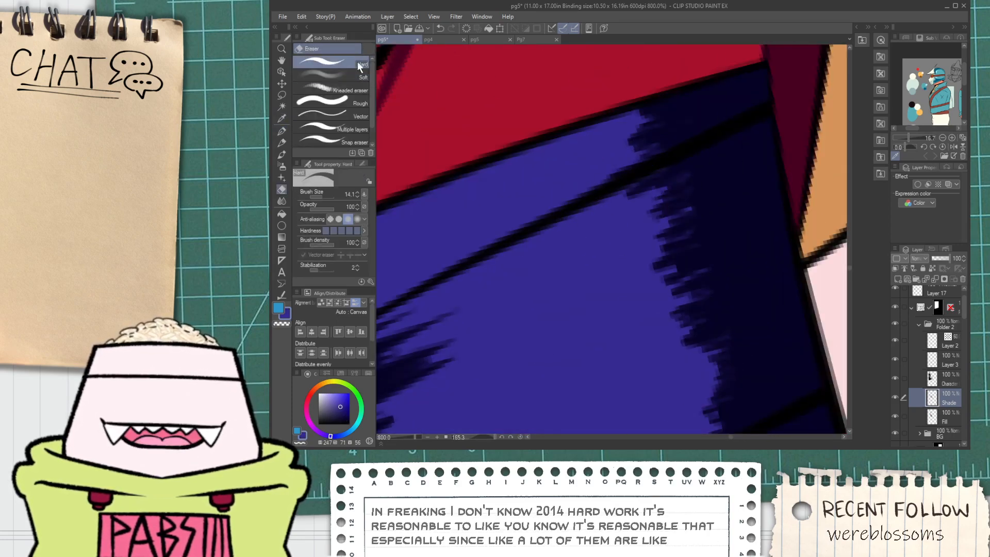
{"action": "mouse_move", "coordinate": [594, 205]}
{"action": "left_mouse_down"}
{"action": "mouse_move", "coordinate": [728, 184]}
{"action": "mouse_move", "coordinate": [713, 209]}
{"action": "mouse_move", "coordinate": [599, 286]}
{"action": "mouse_move", "coordinate": [667, 280]}
{"action": "mouse_move", "coordinate": [657, 294]}
{"action": "mouse_move", "coordinate": [725, 283]}
{"action": "mouse_move", "coordinate": [671, 312]}
{"action": "mouse_move", "coordinate": [647, 344]}
{"action": "mouse_move", "coordinate": [650, 356]}
{"action": "mouse_move", "coordinate": [697, 336]}
{"action": "mouse_move", "coordinate": [744, 338]}
{"action": "mouse_move", "coordinate": [714, 377]}
{"action": "mouse_move", "coordinate": [698, 400]}
{"action": "left_mouse_up"}
{"action": "scroll", "coordinate": [685, 361], "scroll_direction": "down", "scroll_amount": 2}
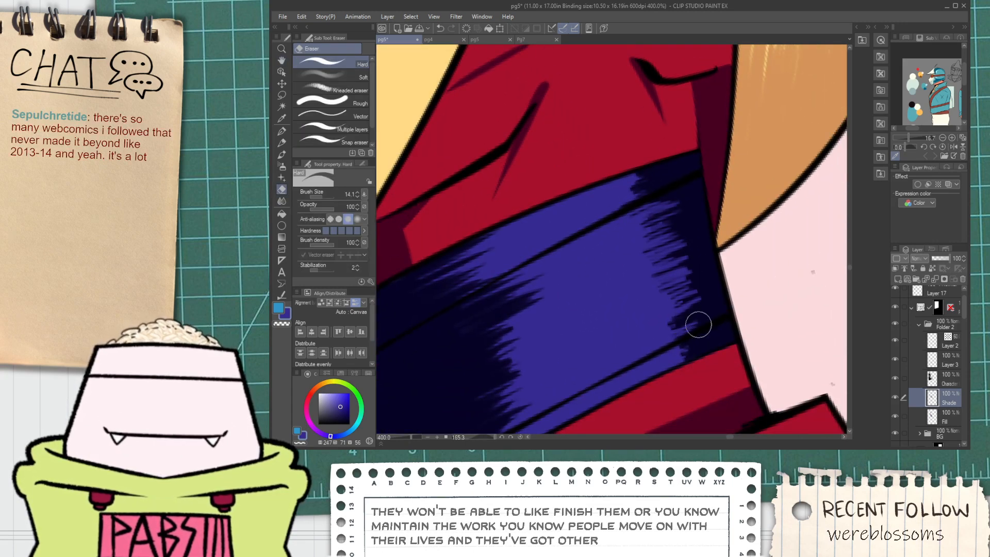
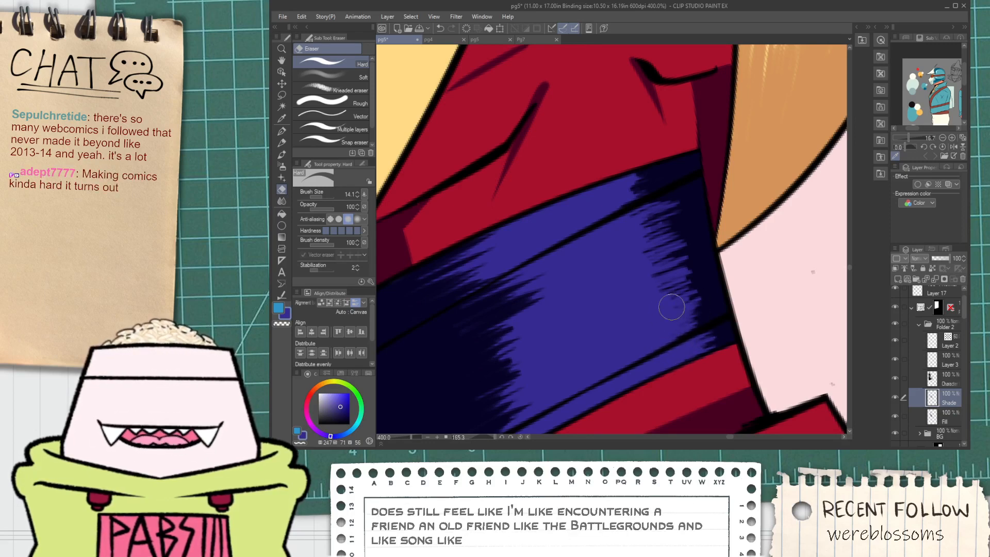
{"action": "left_click_drag", "start_coordinate": [683, 301], "coordinate": [694, 325]}
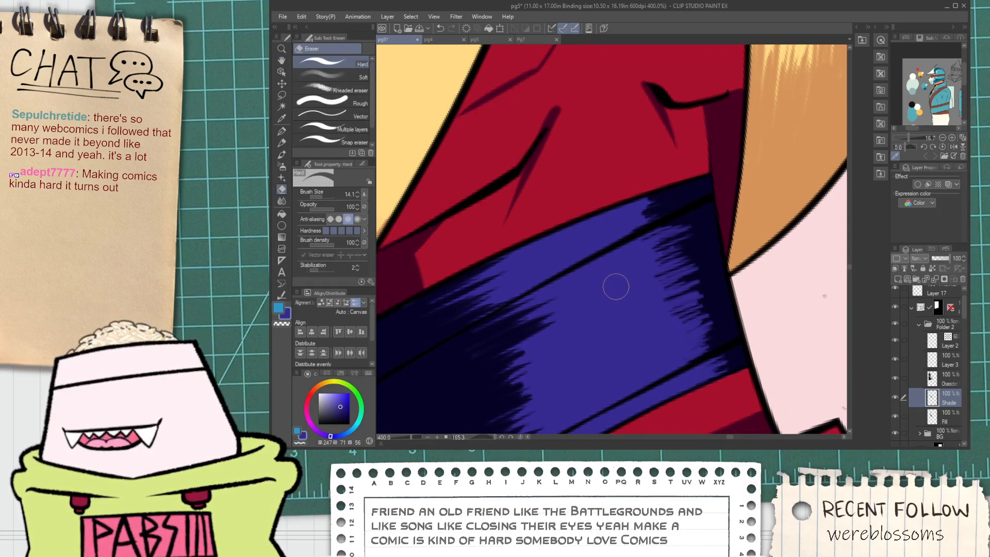
Clean up the stray streaks along the narrower shadow's edge with the Hard eraser and check the whole choker's shading.
{"action": "scroll", "coordinate": [615, 287], "scroll_direction": "up", "scroll_amount": 2}
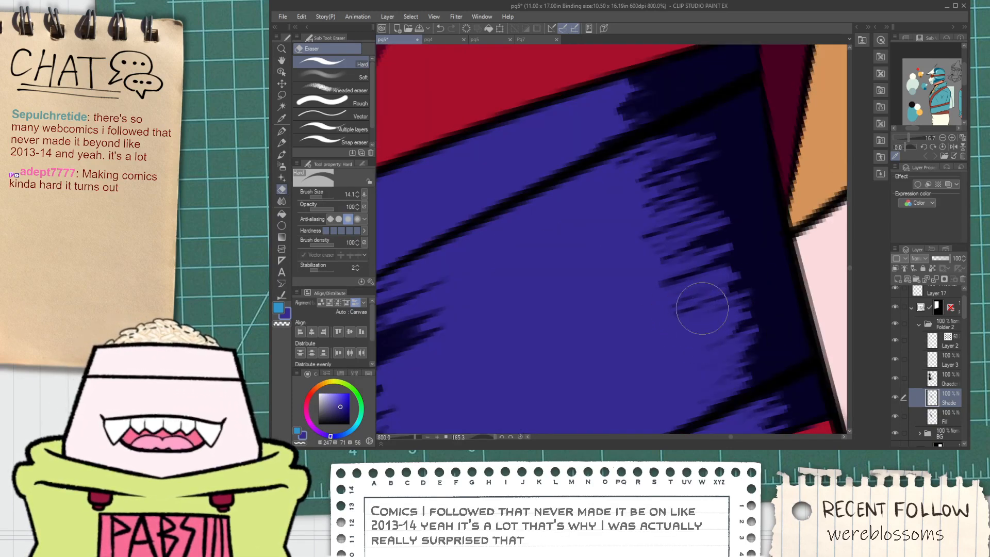
{"action": "left_click_drag", "start_coordinate": [652, 312], "coordinate": [716, 293]}
{"action": "left_click_drag", "start_coordinate": [651, 294], "coordinate": [717, 269]}
{"action": "mouse_move", "coordinate": [644, 287]}
{"action": "left_mouse_down"}
{"action": "mouse_move", "coordinate": [724, 262]}
{"action": "mouse_move", "coordinate": [701, 258]}
{"action": "left_mouse_up"}
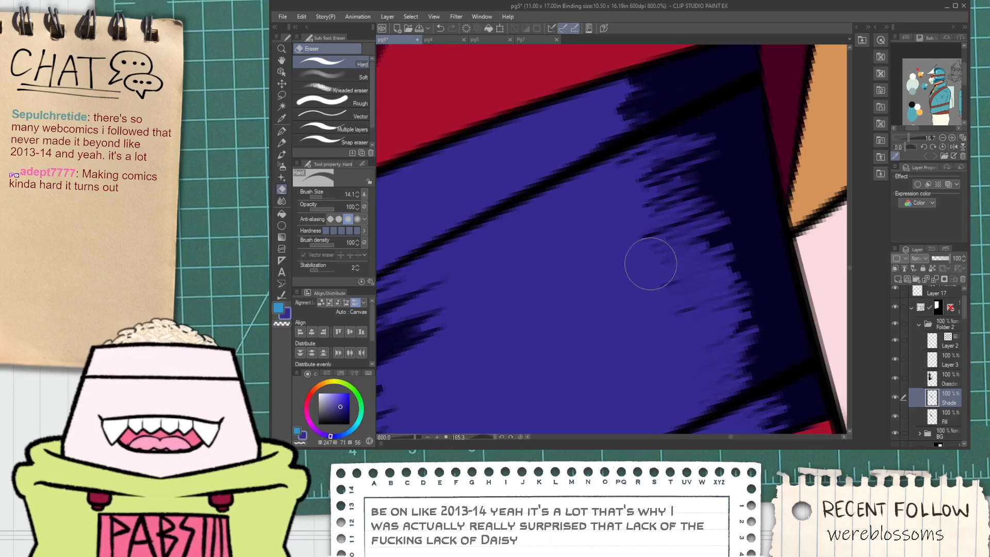
{"action": "mouse_move", "coordinate": [643, 248]}
{"action": "left_mouse_down"}
{"action": "mouse_move", "coordinate": [730, 180]}
{"action": "mouse_move", "coordinate": [693, 189]}
{"action": "mouse_move", "coordinate": [712, 163]}
{"action": "mouse_move", "coordinate": [697, 157]}
{"action": "mouse_move", "coordinate": [623, 162]}
{"action": "mouse_move", "coordinate": [639, 154]}
{"action": "mouse_move", "coordinate": [662, 202]}
{"action": "left_mouse_up"}
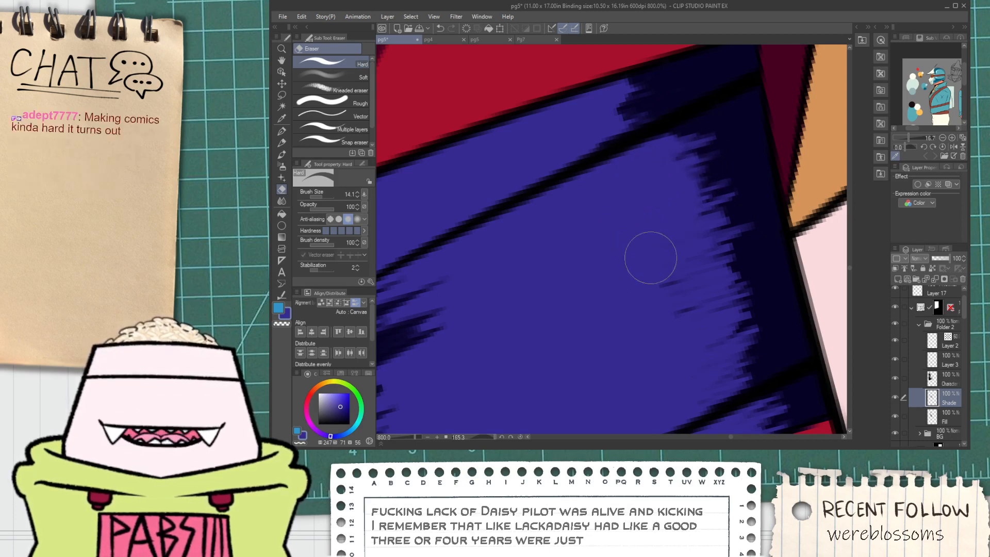
{"action": "mouse_move", "coordinate": [699, 309]}
{"action": "left_mouse_down"}
{"action": "mouse_move", "coordinate": [665, 296]}
{"action": "mouse_move", "coordinate": [677, 223]}
{"action": "left_mouse_up"}
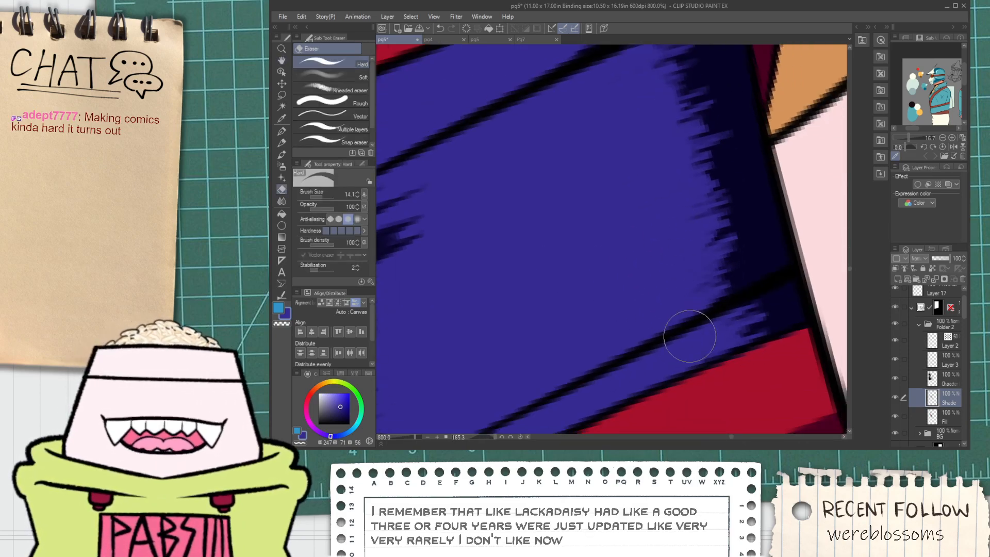
{"action": "scroll", "coordinate": [690, 336], "scroll_direction": "down", "scroll_amount": 2}
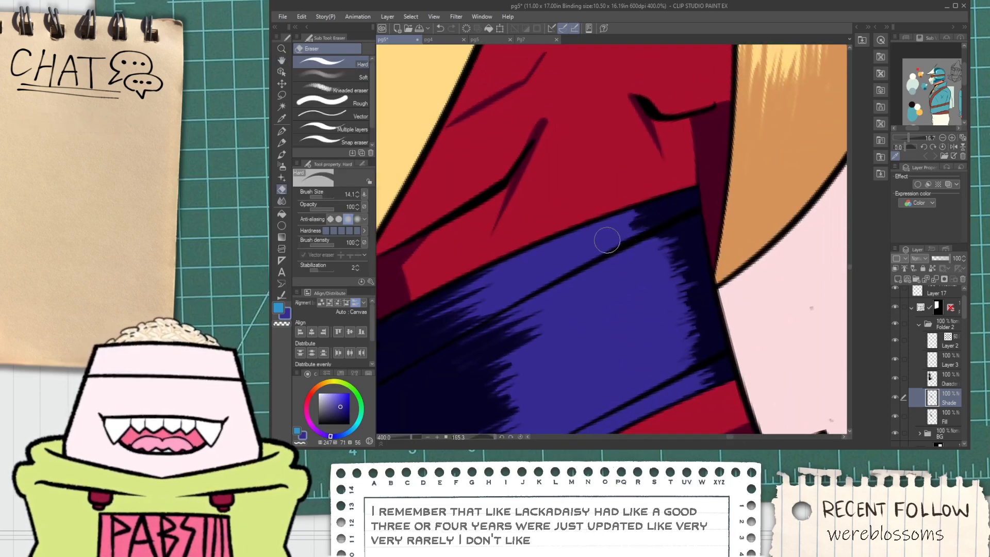
{"action": "scroll", "coordinate": [614, 242], "scroll_direction": "down", "scroll_amount": 4}
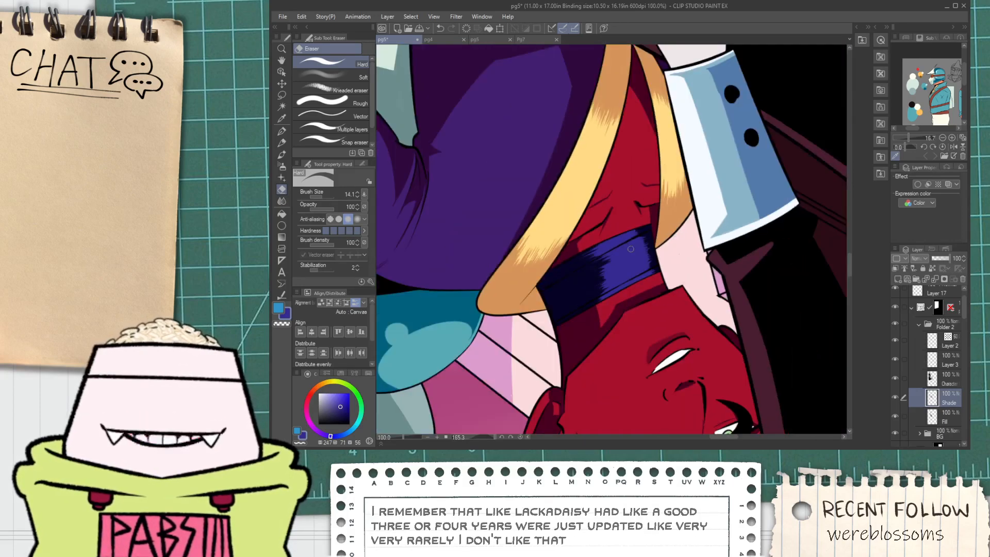
{"action": "scroll", "coordinate": [630, 249], "scroll_direction": "down", "scroll_amount": 2}
{"action": "scroll", "coordinate": [614, 248], "scroll_direction": "up", "scroll_amount": 8}
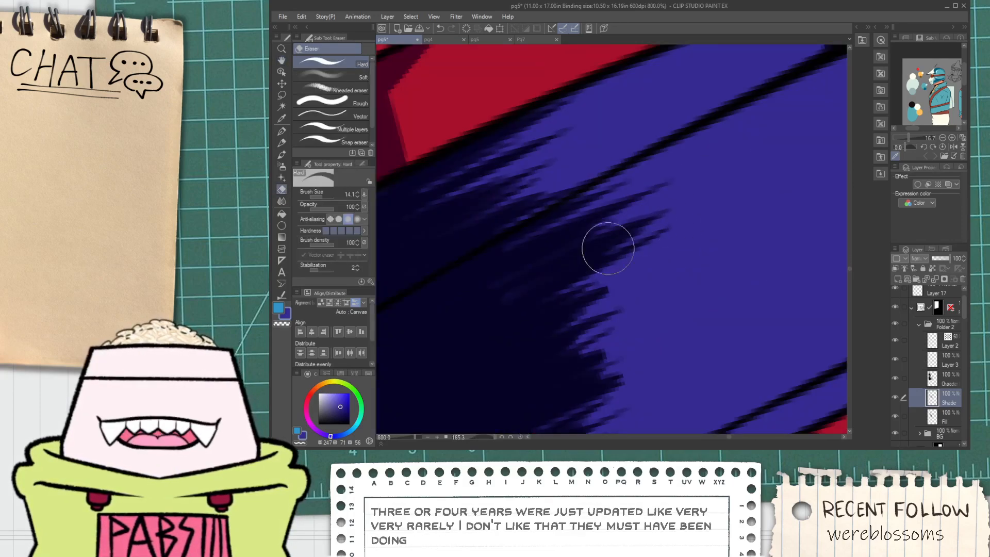
{"action": "scroll", "coordinate": [630, 247], "scroll_direction": "down", "scroll_amount": 8}
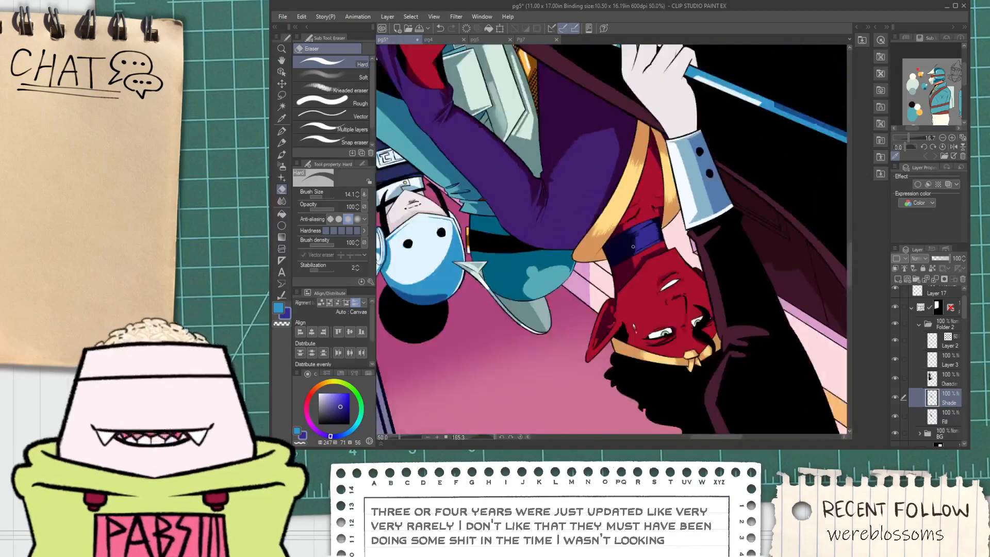
Reset the canvas rotation and examine the red-skinned character's choker shading up close and against the surrounding panel.
{"action": "scroll", "coordinate": [633, 246], "scroll_direction": "down", "scroll_amount": 1}
{"action": "key", "text": "space"}
{"action": "left_click_drag", "start_coordinate": [618, 271], "coordinate": [602, 288]}
{"action": "left_click", "coordinate": [519, 436]}
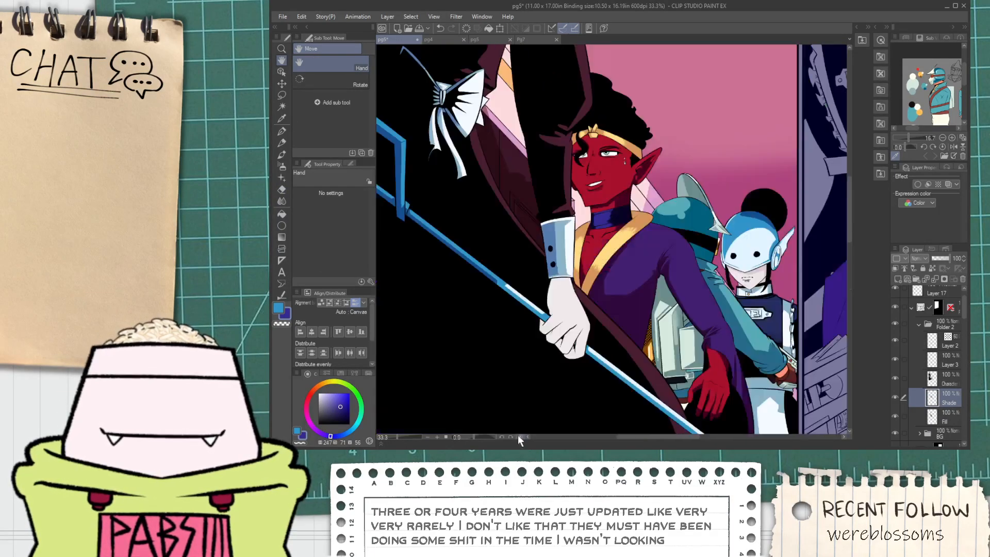
{"action": "scroll", "coordinate": [513, 419], "scroll_direction": "down", "scroll_amount": 1}
{"action": "left_click_drag", "start_coordinate": [599, 253], "coordinate": [571, 259]}
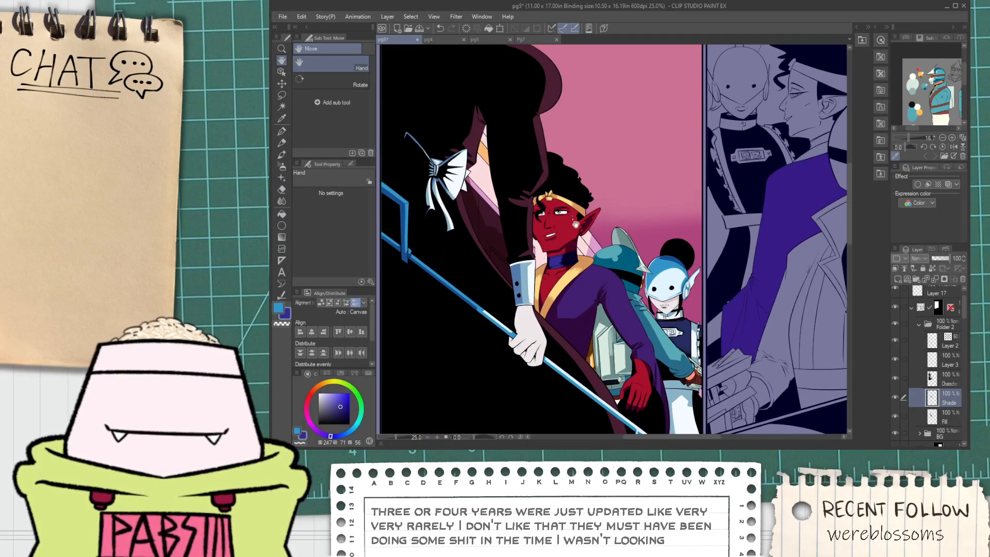
{"action": "scroll", "coordinate": [575, 223], "scroll_direction": "up", "scroll_amount": 4}
{"action": "left_click_drag", "start_coordinate": [575, 257], "coordinate": [566, 226]}
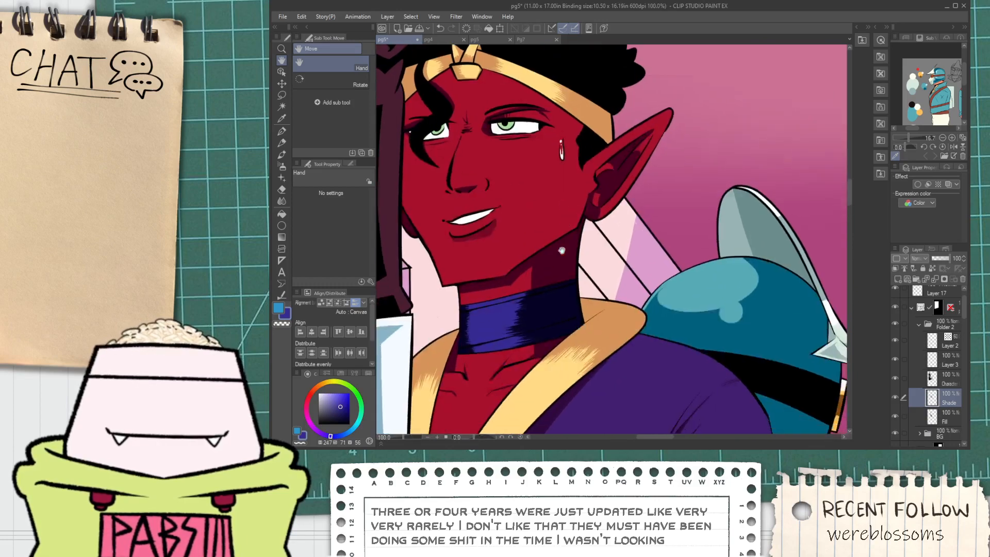
{"action": "scroll", "coordinate": [568, 254], "scroll_direction": "down", "scroll_amount": 2}
{"action": "key", "text": "space"}
{"action": "left_click_drag", "start_coordinate": [616, 335], "coordinate": [639, 248]}
{"action": "scroll", "coordinate": [606, 281], "scroll_direction": "down", "scroll_amount": 1}
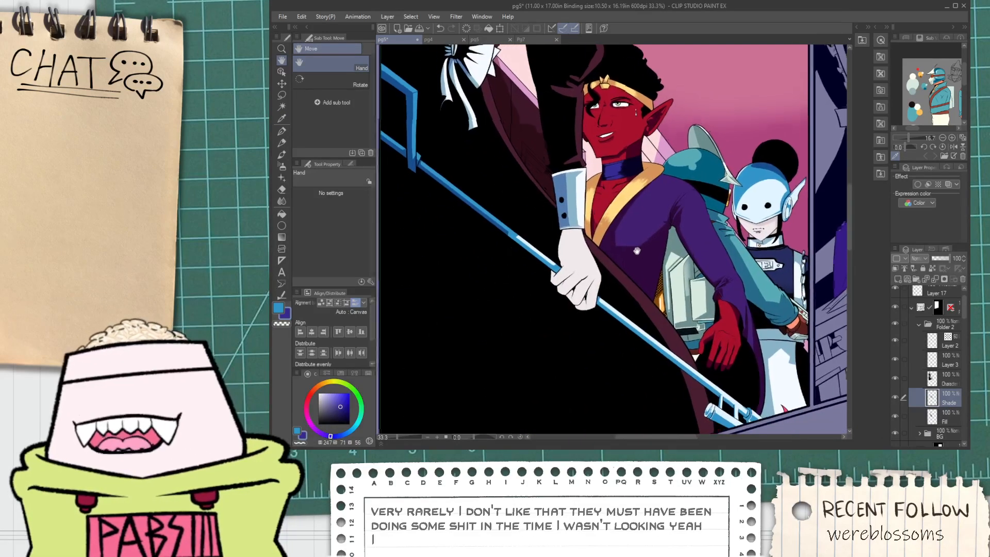
Outline a shadow along the top of the purple robe's shoulder with the G-pen in the robe's dark purple and fill it.
{"action": "scroll", "coordinate": [619, 286], "scroll_direction": "up", "scroll_amount": 2}
{"action": "key", "text": "i"}
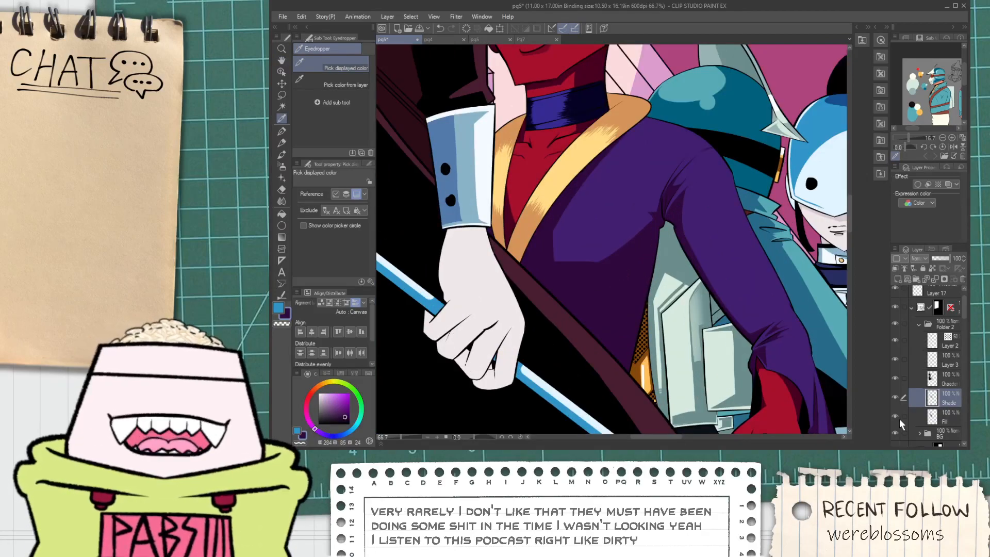
{"action": "key", "text": "space"}
{"action": "left_click_drag", "start_coordinate": [673, 192], "coordinate": [625, 336]}
{"action": "scroll", "coordinate": [580, 291], "scroll_direction": "up", "scroll_amount": 3}
{"action": "key", "text": "p"}
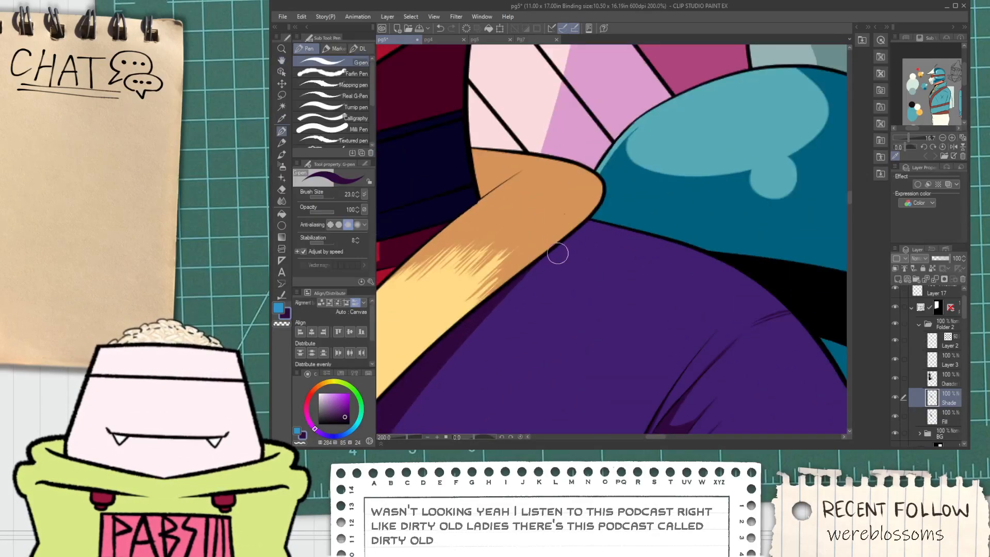
{"action": "mouse_move", "coordinate": [562, 244]}
{"action": "left_mouse_down"}
{"action": "mouse_move", "coordinate": [583, 241]}
{"action": "mouse_move", "coordinate": [762, 283]}
{"action": "left_mouse_up"}
{"action": "key", "text": "ctrl+z"}
{"action": "left_click_drag", "start_coordinate": [561, 244], "coordinate": [820, 314]}
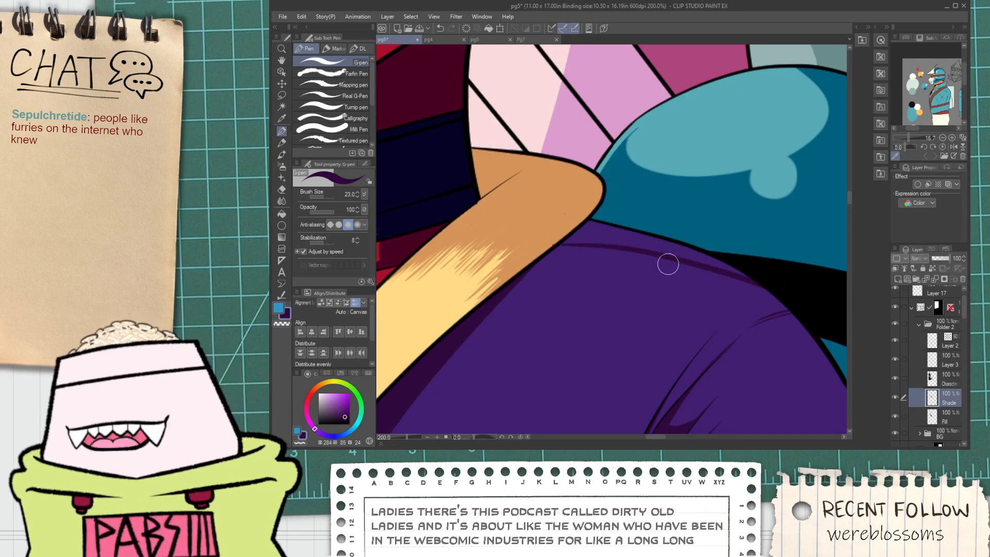
{"action": "key", "text": "g"}
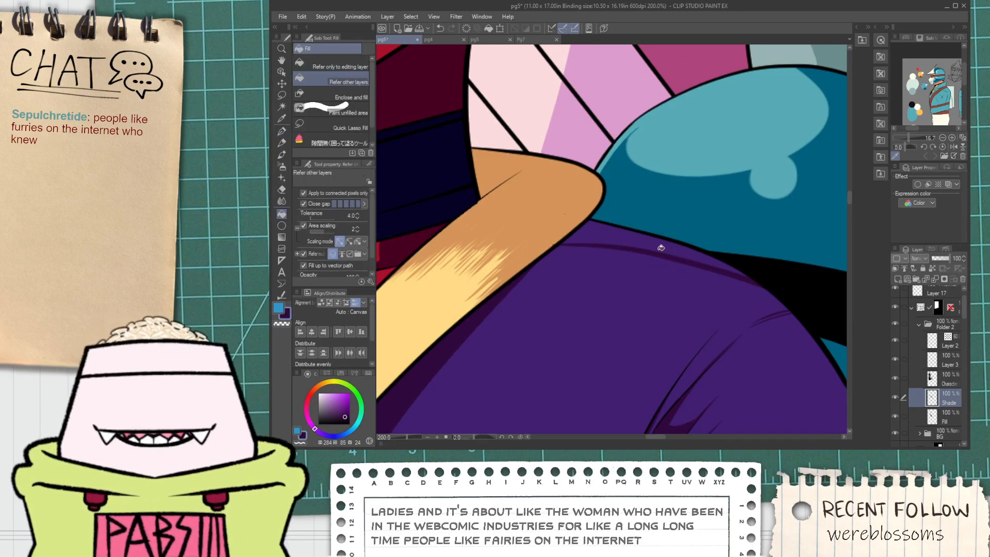
{"action": "left_click", "coordinate": [661, 247]}
Remove the stray dark speck from the orange collar on the layer above Shade with the Hard eraser.
{"action": "scroll", "coordinate": [552, 231], "scroll_direction": "up", "scroll_amount": 4}
{"action": "key", "text": "p"}
{"action": "left_click", "coordinate": [547, 239], "text": "alt"}
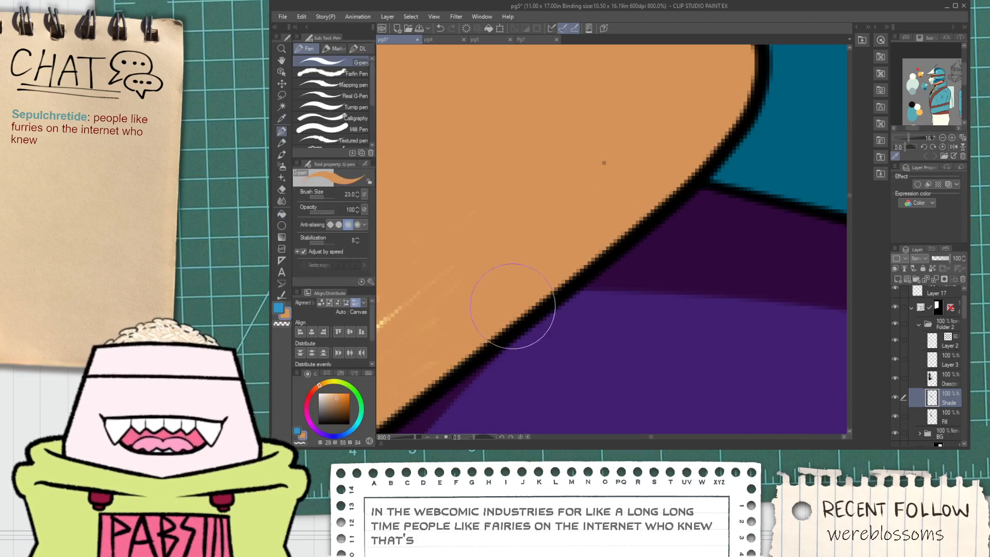
{"action": "scroll", "coordinate": [604, 163], "scroll_direction": "down", "scroll_amount": 2}
{"action": "key", "text": "e"}
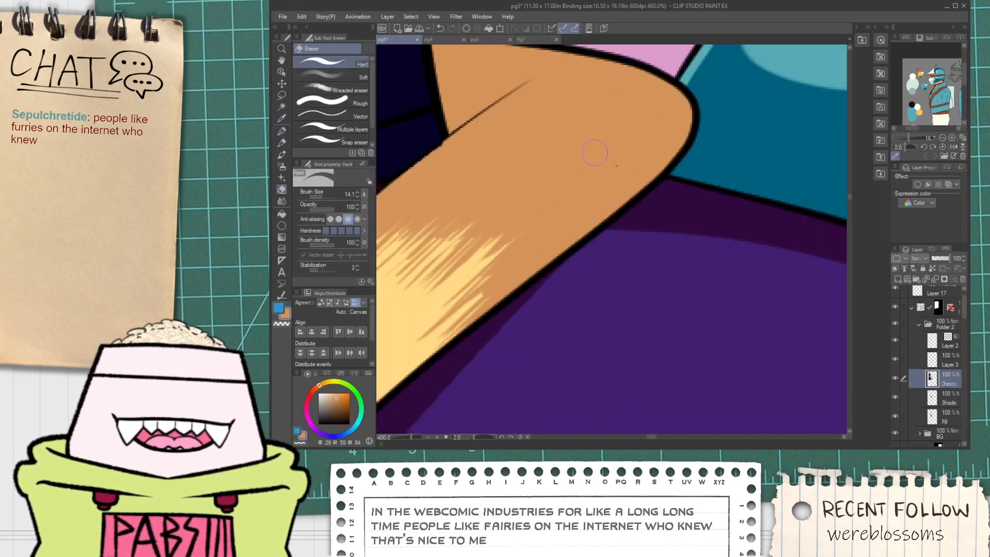
{"action": "key", "text": "space"}
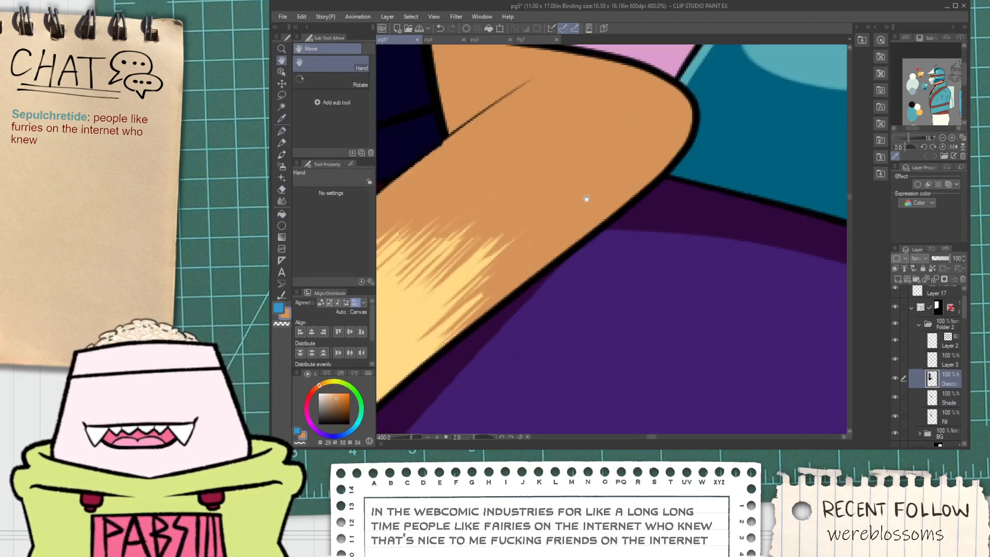
{"action": "scroll", "coordinate": [587, 198], "scroll_direction": "down", "scroll_amount": 7}
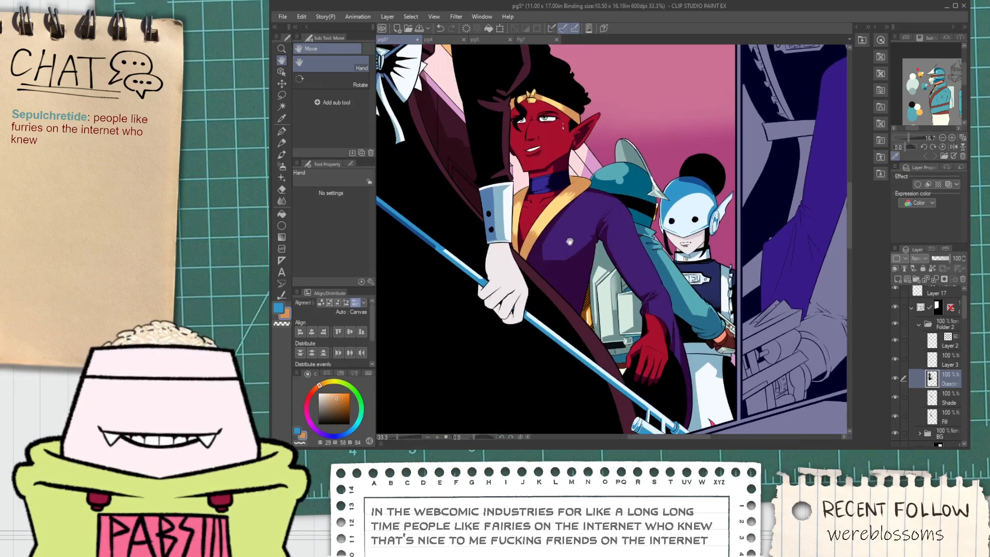
Collapse Folder 2 and fill the small area beside the purple sleeve at the second panel's edge with red on Folder 1's Fill layer.
{"action": "scroll", "coordinate": [548, 207], "scroll_direction": "down", "scroll_amount": 3}
{"action": "left_click_drag", "start_coordinate": [567, 210], "coordinate": [513, 209]}
{"action": "scroll", "coordinate": [514, 210], "scroll_direction": "up", "scroll_amount": 3}
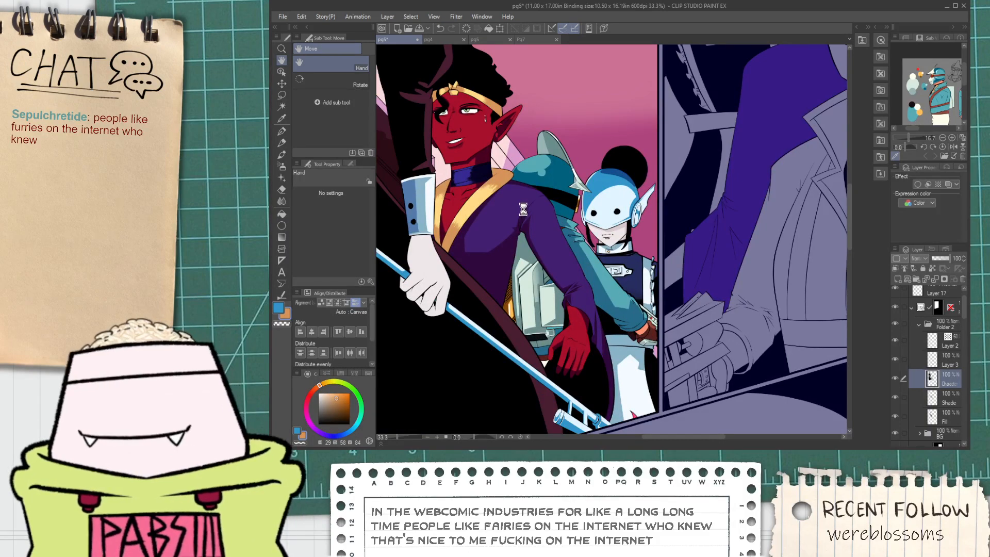
{"action": "left_click", "coordinate": [919, 324]}
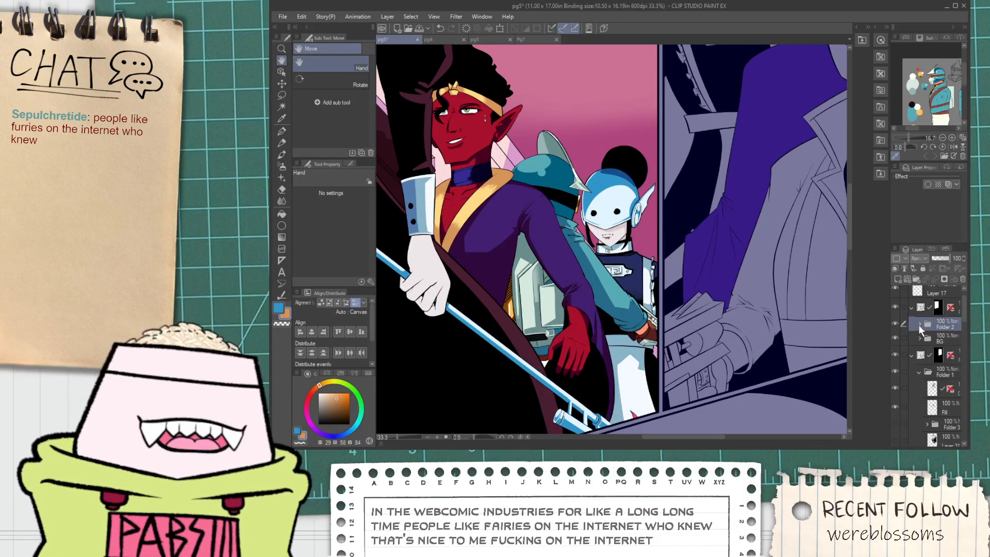
{"action": "left_click", "coordinate": [933, 388]}
{"action": "scroll", "coordinate": [702, 268], "scroll_direction": "down", "scroll_amount": 3}
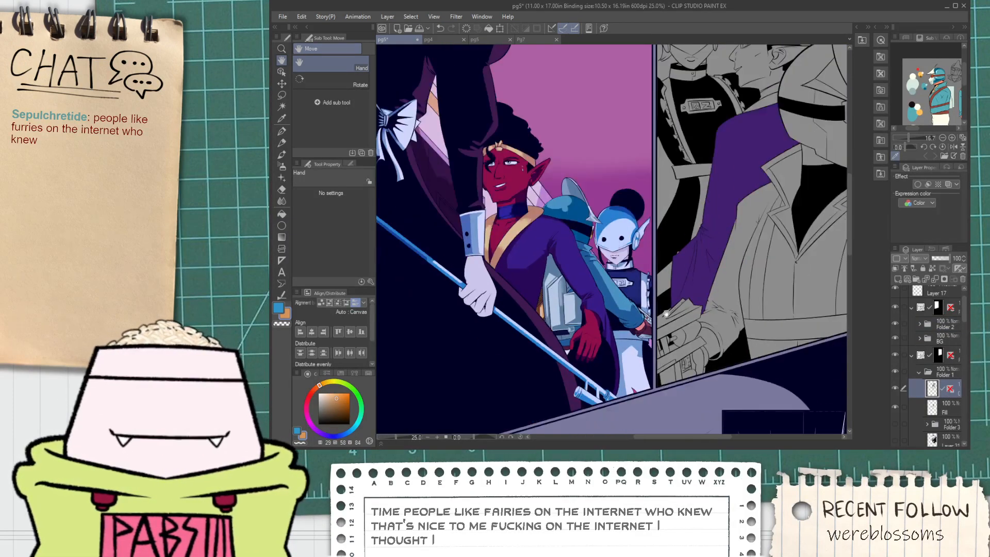
{"action": "left_click_drag", "start_coordinate": [703, 268], "coordinate": [548, 296]}
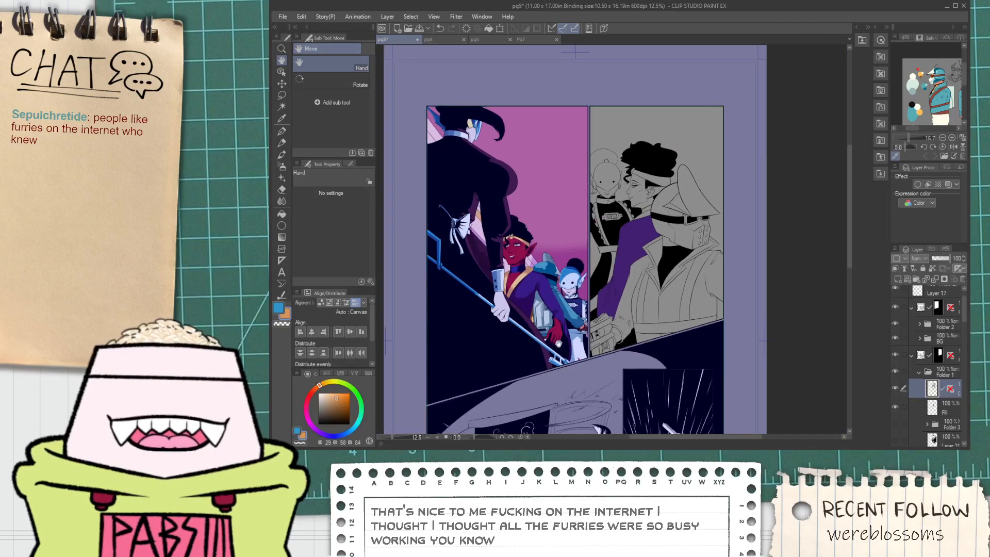
{"action": "scroll", "coordinate": [559, 343], "scroll_direction": "up", "scroll_amount": 5}
{"action": "scroll", "coordinate": [658, 334], "scroll_direction": "down", "scroll_amount": 3}
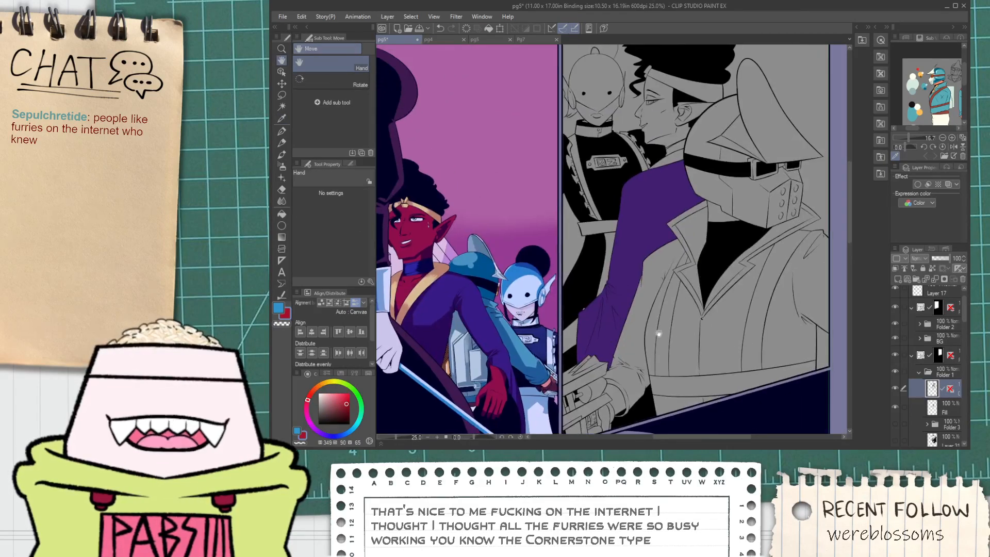
{"action": "left_click", "coordinate": [934, 405]}
{"action": "key", "text": "g"}
{"action": "scroll", "coordinate": [567, 343], "scroll_direction": "up", "scroll_amount": 2}
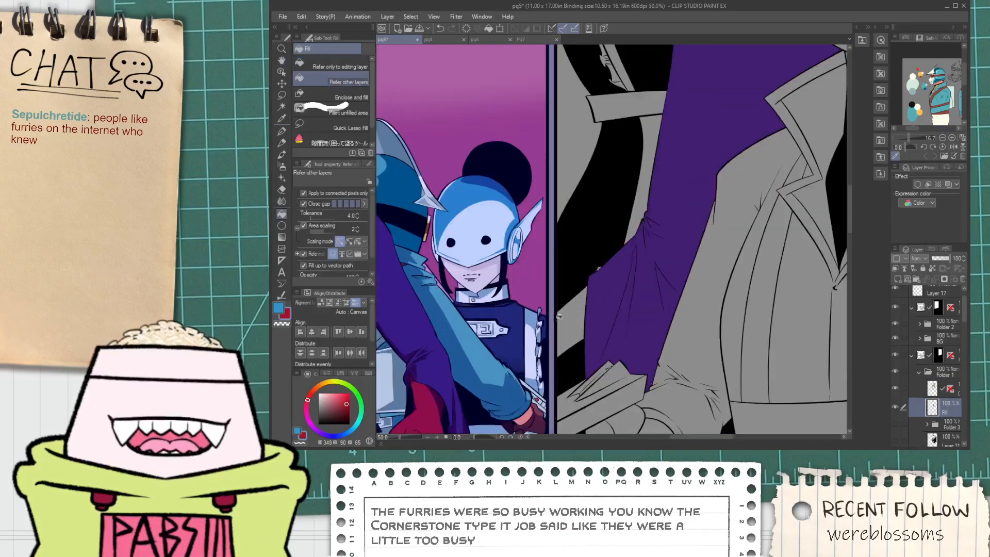
{"action": "left_click", "coordinate": [570, 313]}
{"action": "scroll", "coordinate": [559, 312], "scroll_direction": "up", "scroll_amount": 3}
{"action": "scroll", "coordinate": [629, 334], "scroll_direction": "down", "scroll_amount": 2}
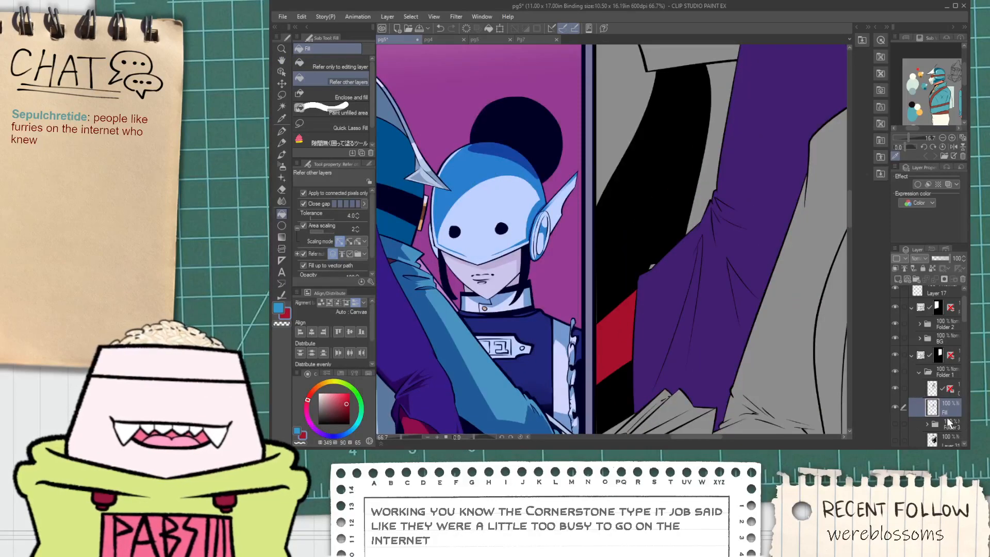
Ink along the second panel's side edge beside the red patch in sampled black with the G-pen on Folder 1's top layer.
{"action": "left_click", "coordinate": [932, 387]}
{"action": "key", "text": "i"}
{"action": "left_click", "coordinate": [599, 251]}
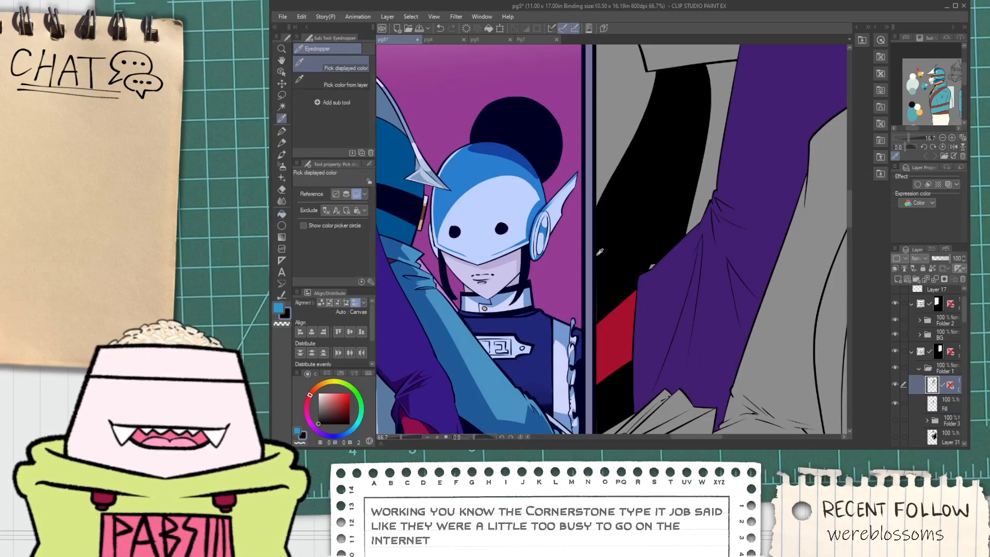
{"action": "key", "text": "p"}
{"action": "scroll", "coordinate": [603, 289], "scroll_direction": "up", "scroll_amount": 4}
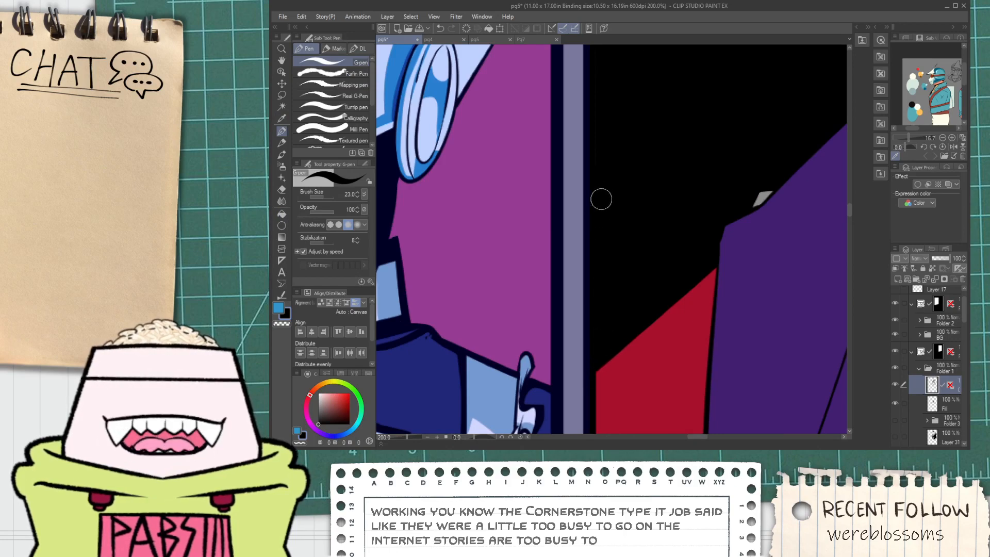
{"action": "scroll", "coordinate": [601, 199], "scroll_direction": "down", "scroll_amount": 4}
{"action": "scroll", "coordinate": [591, 344], "scroll_direction": "up", "scroll_amount": 6}
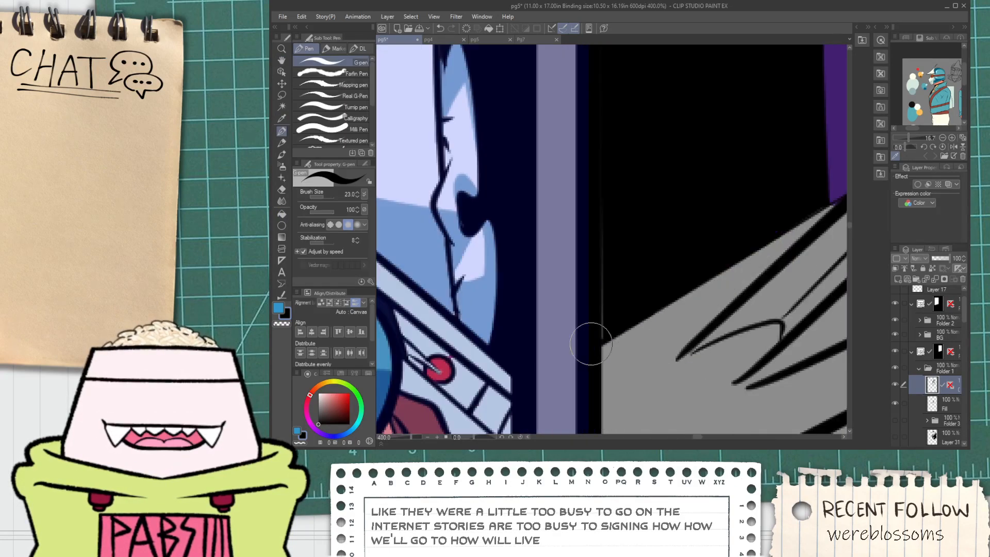
{"action": "scroll", "coordinate": [610, 203], "scroll_direction": "down", "scroll_amount": 2}
{"action": "key", "text": "space"}
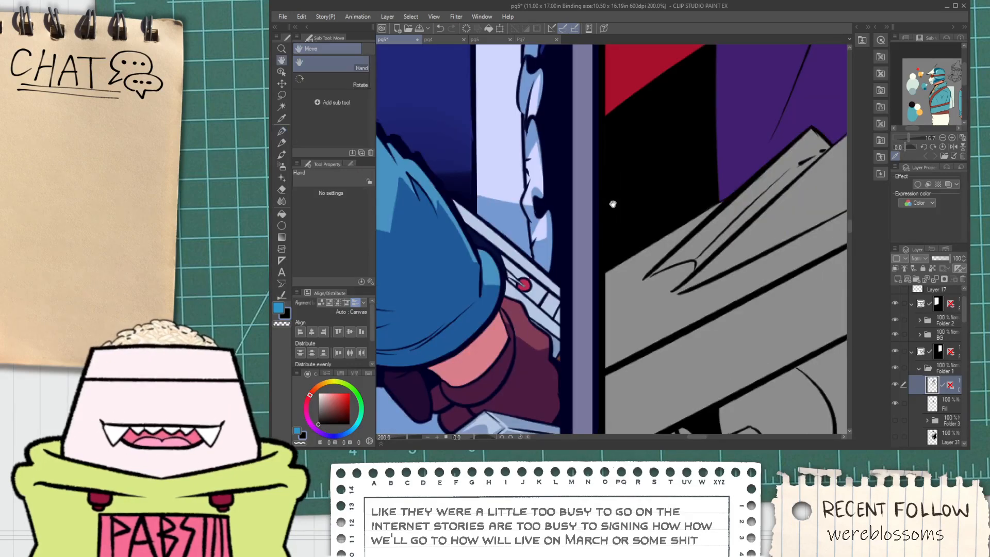
{"action": "scroll", "coordinate": [615, 204], "scroll_direction": "down", "scroll_amount": 1}
{"action": "left_click_drag", "start_coordinate": [621, 201], "coordinate": [639, 240]}
{"action": "scroll", "coordinate": [632, 227], "scroll_direction": "up", "scroll_amount": 3}
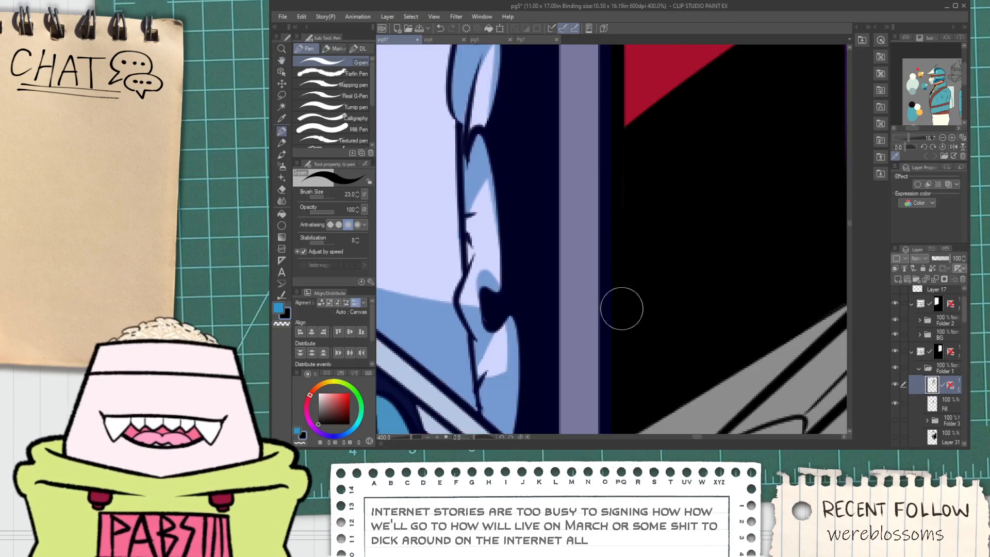
{"action": "scroll", "coordinate": [629, 238], "scroll_direction": "down", "scroll_amount": 5}
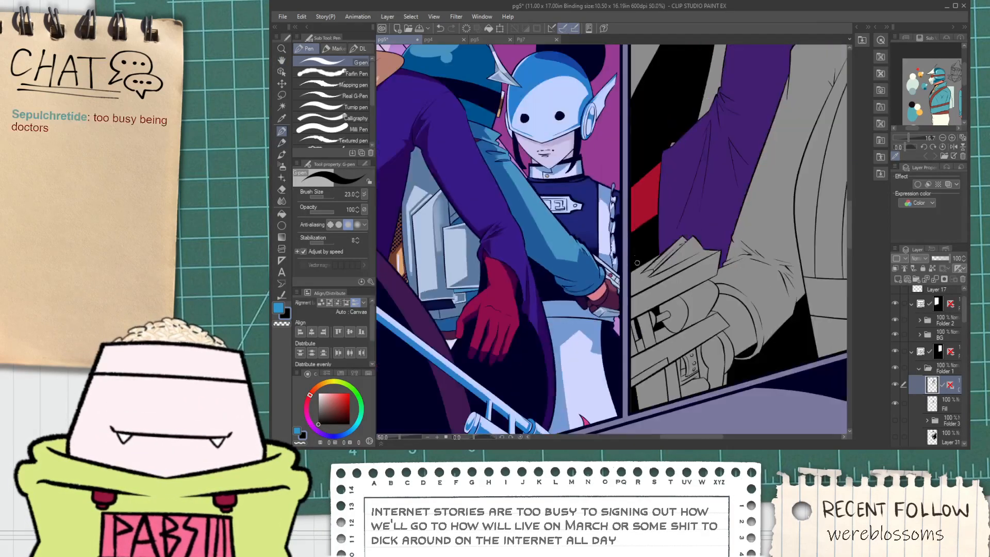
Continue the black edge line past the mechanical parts to the second panel's lower corner.
{"action": "key", "text": "space"}
{"action": "left_click_drag", "start_coordinate": [605, 291], "coordinate": [644, 277]}
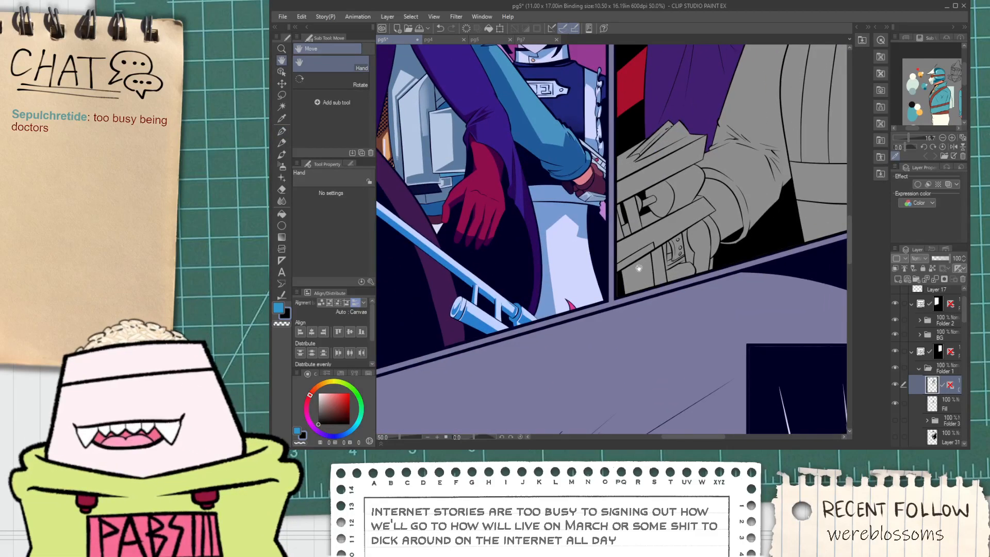
{"action": "scroll", "coordinate": [639, 268], "scroll_direction": "up", "scroll_amount": 5}
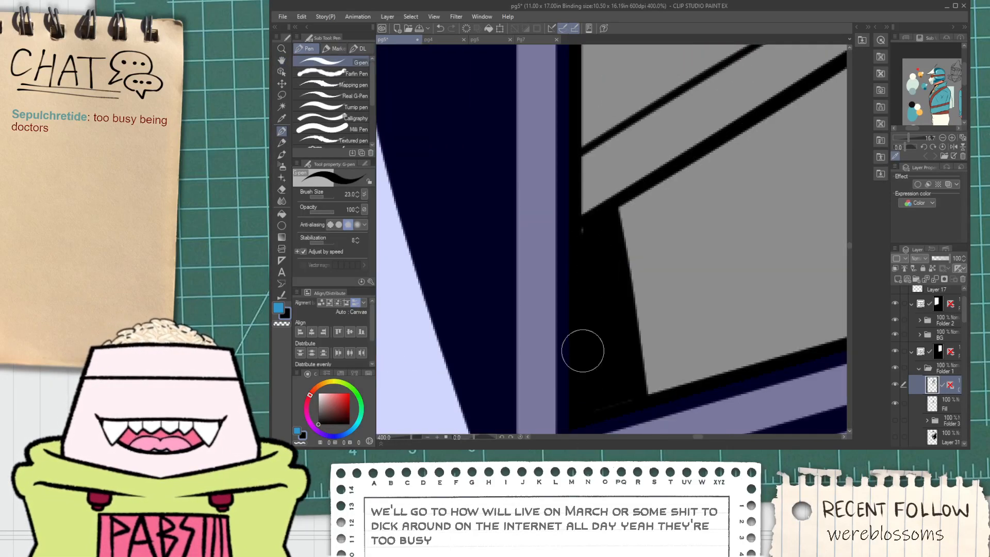
{"action": "scroll", "coordinate": [634, 371], "scroll_direction": "down", "scroll_amount": 8}
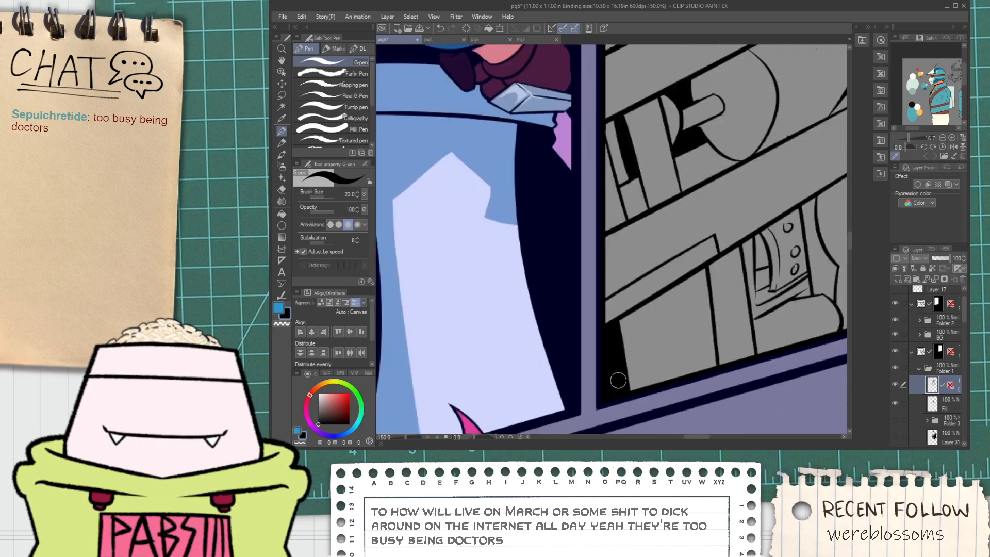
{"action": "scroll", "coordinate": [649, 338], "scroll_direction": "up", "scroll_amount": 6}
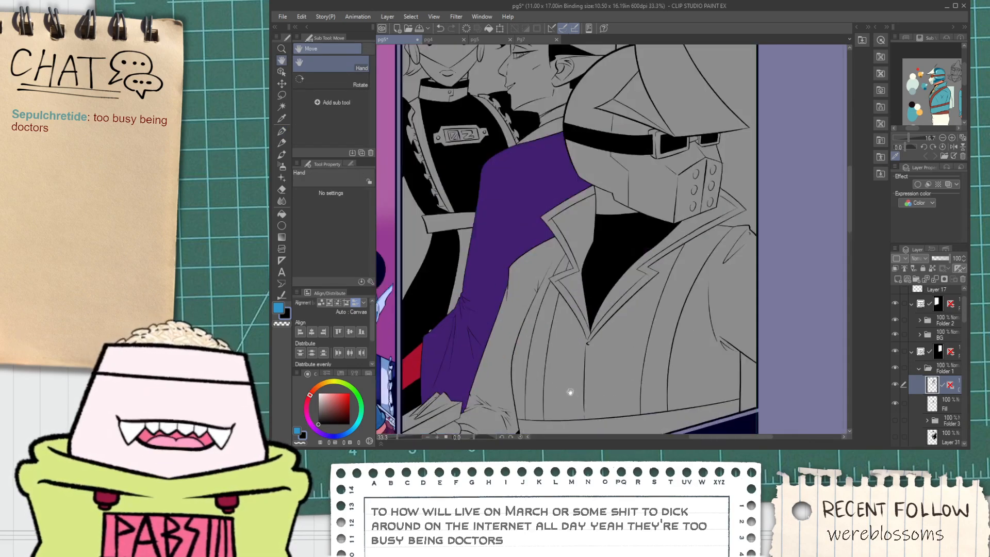
Touch up the black along the second panel's slanted lower edge below the cuff and coat, and check the whole panel.
{"action": "scroll", "coordinate": [540, 320], "scroll_direction": "up", "scroll_amount": 3}
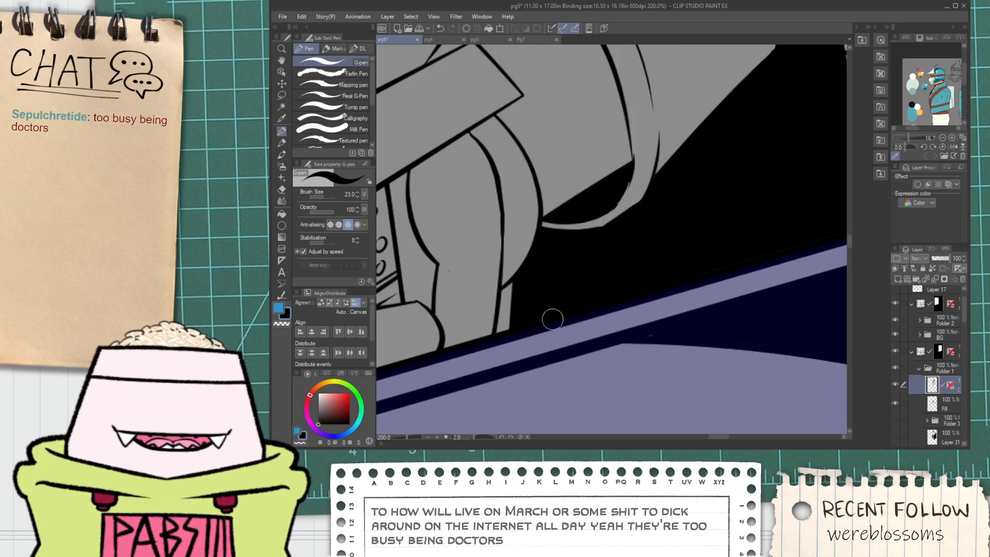
{"action": "left_click_drag", "start_coordinate": [725, 280], "coordinate": [597, 307]}
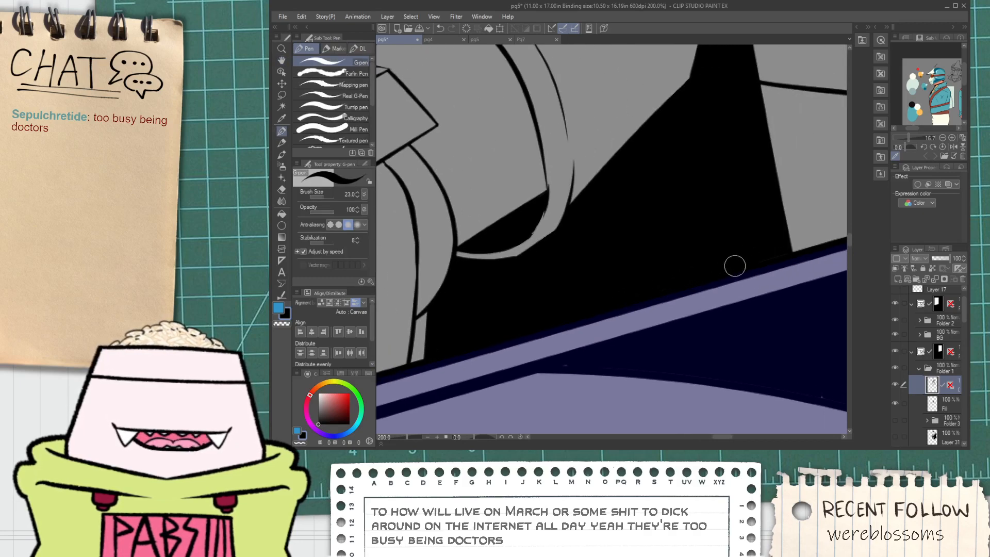
{"action": "scroll", "coordinate": [786, 262], "scroll_direction": "down", "scroll_amount": 2}
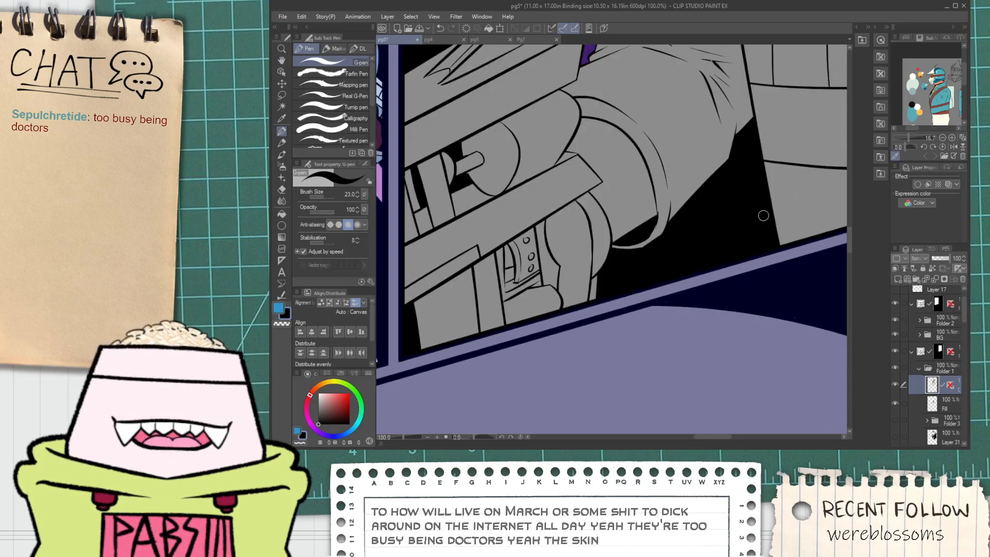
{"action": "left_click_drag", "start_coordinate": [762, 215], "coordinate": [754, 264]}
{"action": "scroll", "coordinate": [751, 196], "scroll_direction": "up", "scroll_amount": 6}
{"action": "scroll", "coordinate": [762, 206], "scroll_direction": "down", "scroll_amount": 2}
{"action": "scroll", "coordinate": [763, 206], "scroll_direction": "down", "scroll_amount": 6}
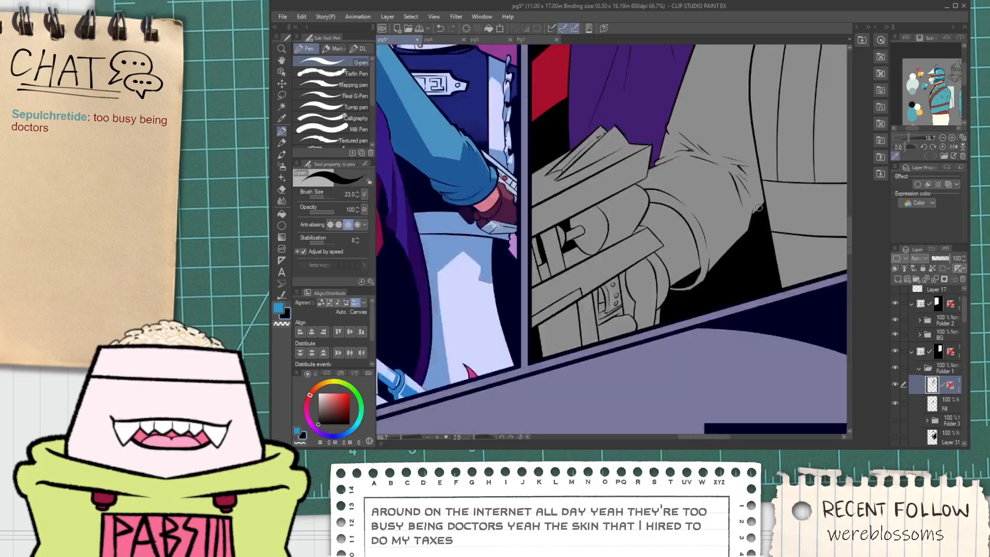
{"action": "left_click_drag", "start_coordinate": [694, 209], "coordinate": [665, 341]}
{"action": "left_click_drag", "start_coordinate": [650, 239], "coordinate": [643, 342]}
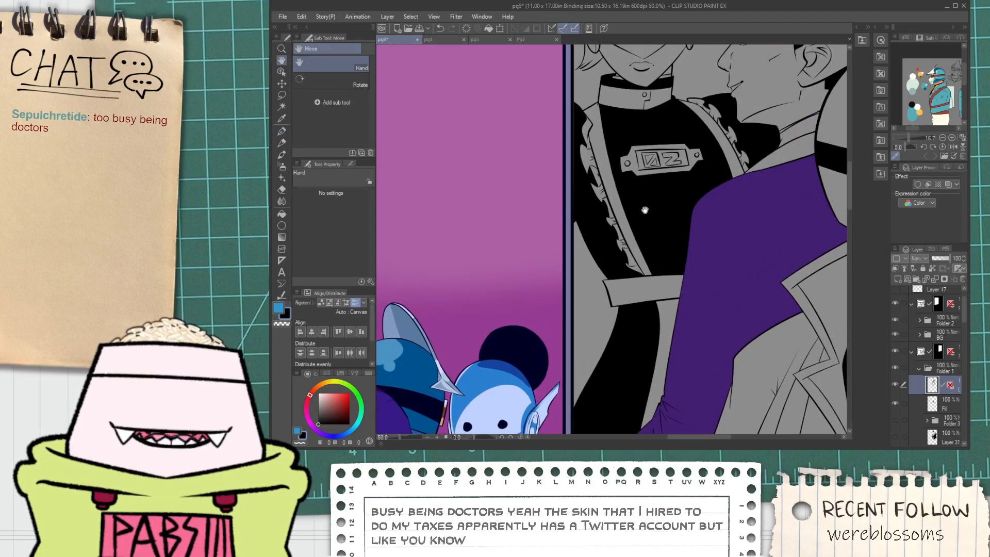
{"action": "scroll", "coordinate": [643, 342], "scroll_direction": "down", "scroll_amount": 4}
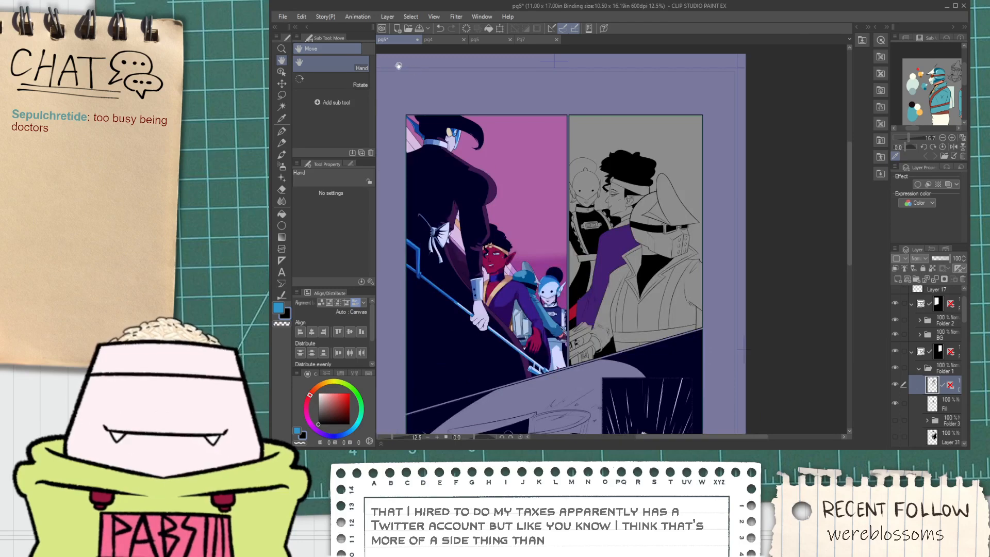
Switch to the other open pg5 file with the uncoloured line art and collapse the first panel's folder.
{"action": "left_click", "coordinate": [444, 40]}
{"action": "left_click", "coordinate": [490, 41]}
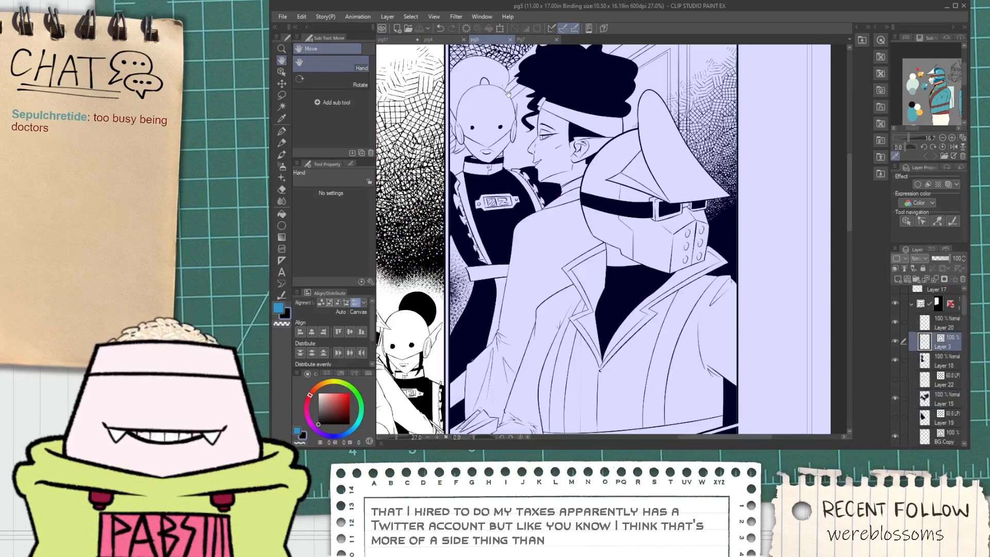
{"action": "scroll", "coordinate": [688, 351], "scroll_direction": "up", "scroll_amount": 3}
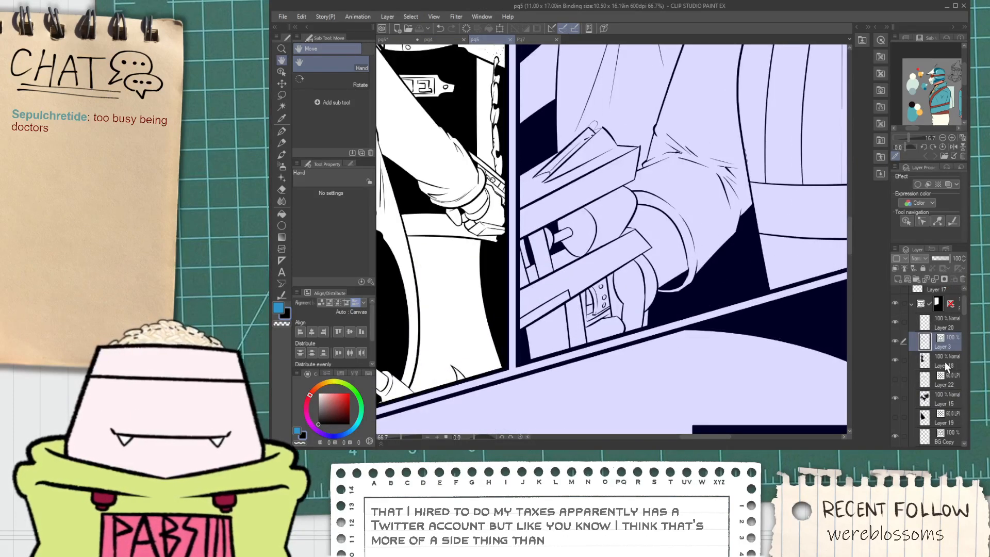
{"action": "left_click", "coordinate": [934, 361]}
{"action": "left_click", "coordinate": [910, 305]}
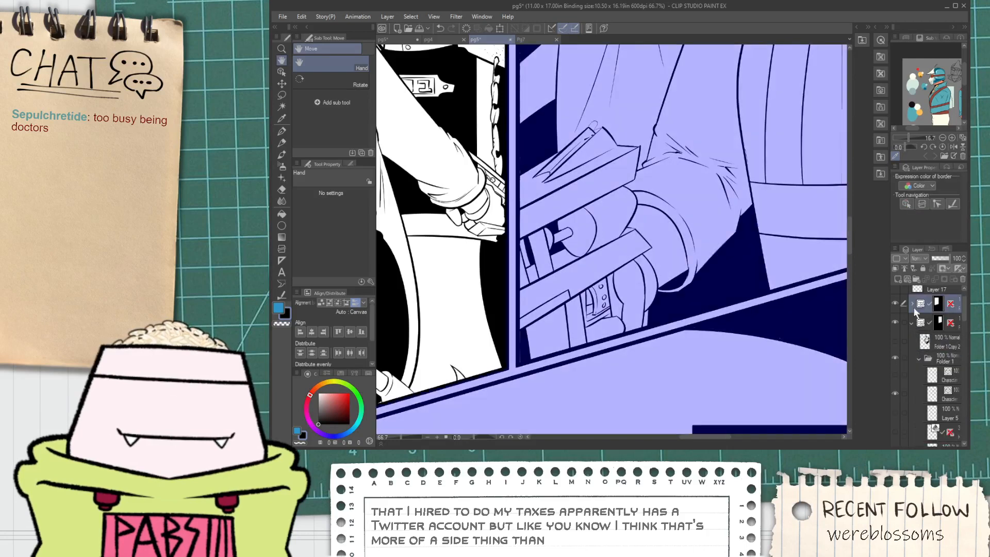
Add a layer at the head of the second panel's folder and ink black over the gap along the panel's side edge near its lower corner.
{"action": "left_click", "coordinate": [937, 347]}
{"action": "key", "text": "p"}
{"action": "scroll", "coordinate": [545, 294], "scroll_direction": "up", "scroll_amount": 7}
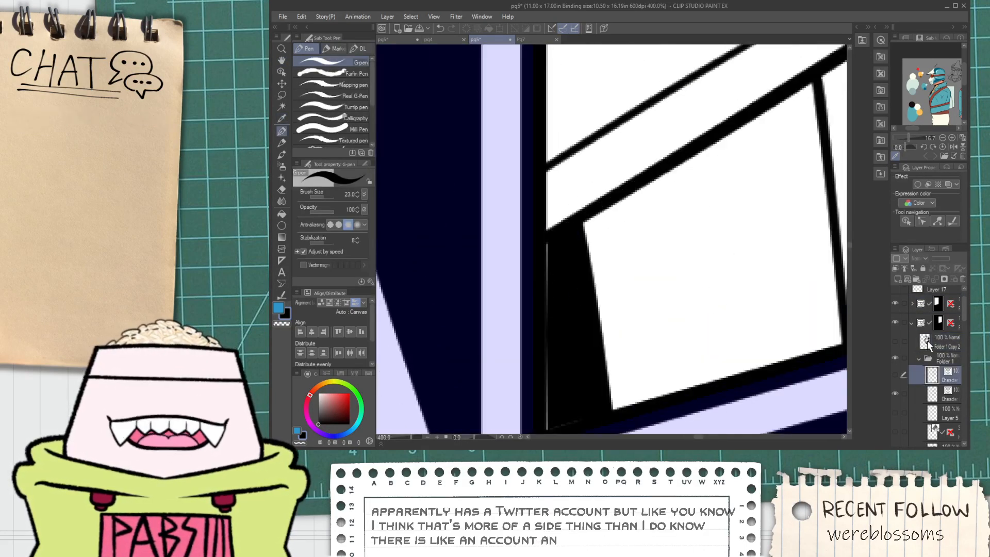
{"action": "left_click", "coordinate": [897, 279]}
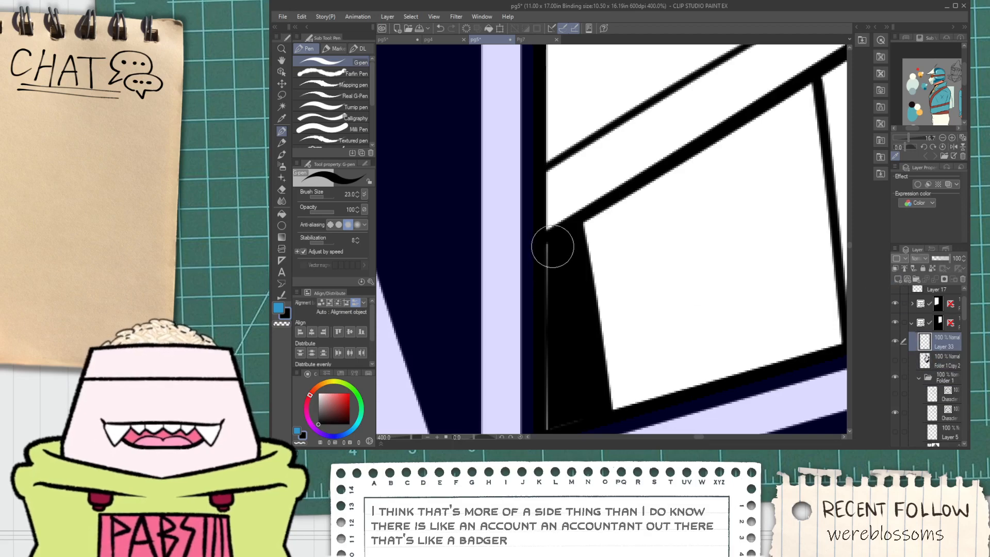
{"action": "mouse_move", "coordinate": [552, 246]}
{"action": "left_mouse_down"}
{"action": "mouse_move", "coordinate": [552, 409]}
{"action": "mouse_move", "coordinate": [557, 309]}
{"action": "mouse_move", "coordinate": [532, 319]}
{"action": "left_mouse_up"}
{"action": "scroll", "coordinate": [583, 338], "scroll_direction": "down", "scroll_amount": 4}
{"action": "left_click_drag", "start_coordinate": [707, 289], "coordinate": [592, 302]}
{"action": "scroll", "coordinate": [620, 300], "scroll_direction": "up", "scroll_amount": 4}
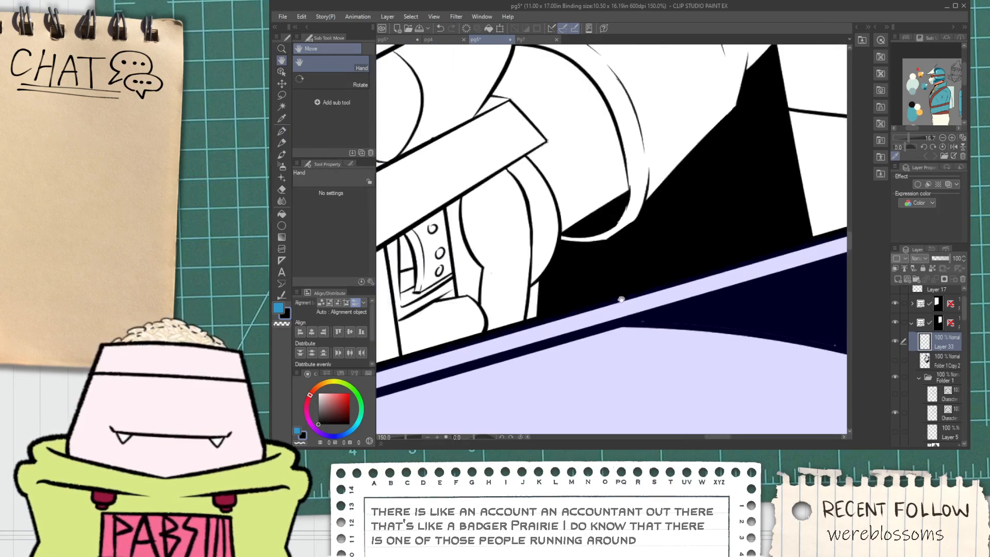
{"action": "scroll", "coordinate": [552, 314], "scroll_direction": "down", "scroll_amount": 3}
{"action": "left_click_drag", "start_coordinate": [724, 244], "coordinate": [629, 360]}
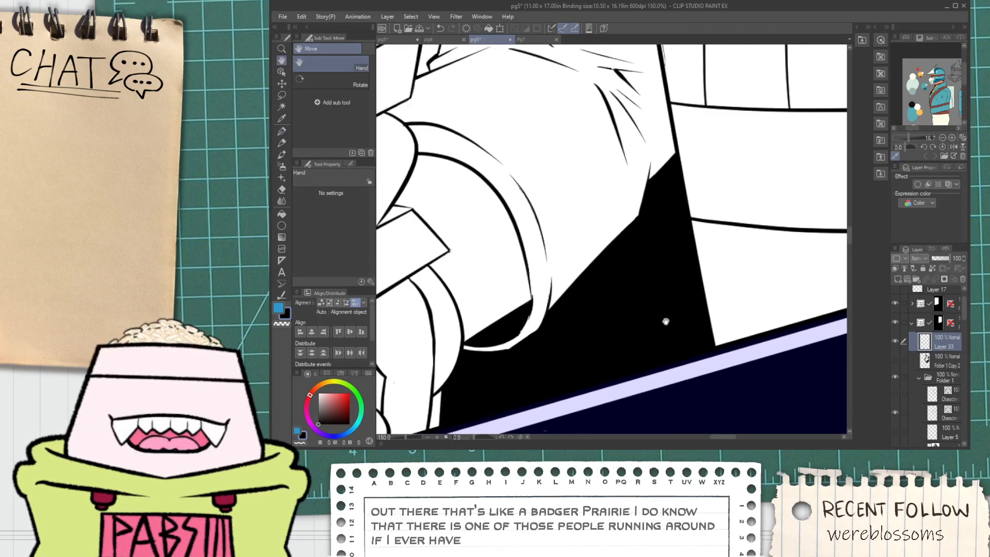
{"action": "scroll", "coordinate": [681, 361], "scroll_direction": "down", "scroll_amount": 1}
{"action": "left_click_drag", "start_coordinate": [688, 401], "coordinate": [692, 278]}
Collapse the second panel's folder and select the Action lines layer in the third panel's folder.
{"action": "left_click", "coordinate": [912, 323]}
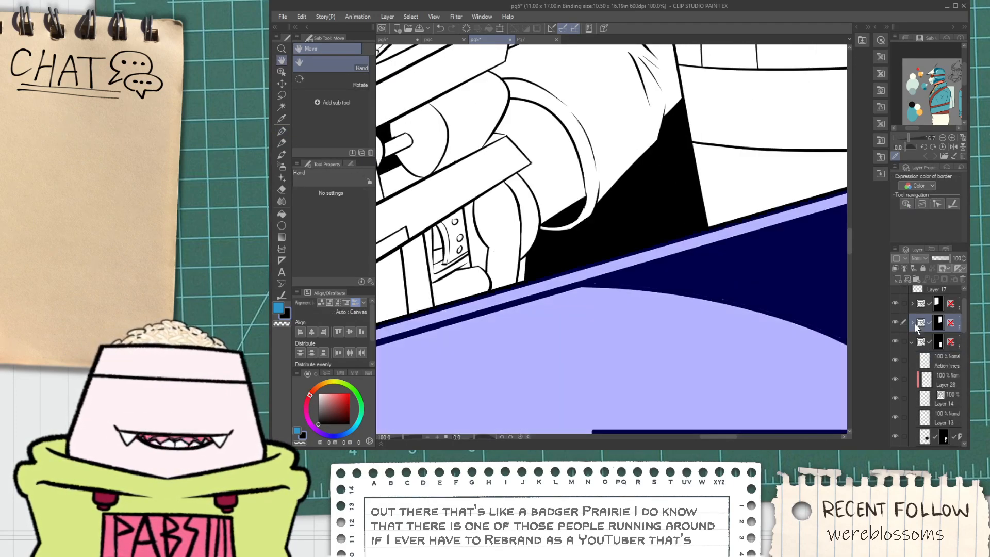
{"action": "left_click", "coordinate": [913, 360]}
{"action": "key", "text": "ctrl+minus"}
{"action": "key", "text": "ctrl+minus"}
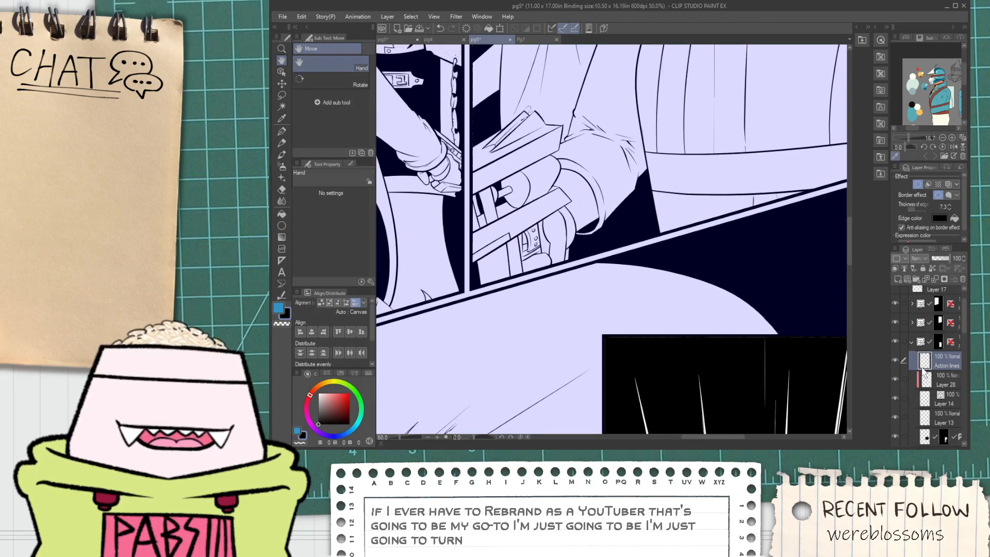
Try inking black with the G-pen along the upper edge of the black inset panel on the Action lines layer.
{"action": "scroll", "coordinate": [780, 347], "scroll_direction": "up", "scroll_amount": 5}
{"action": "key", "text": "i"}
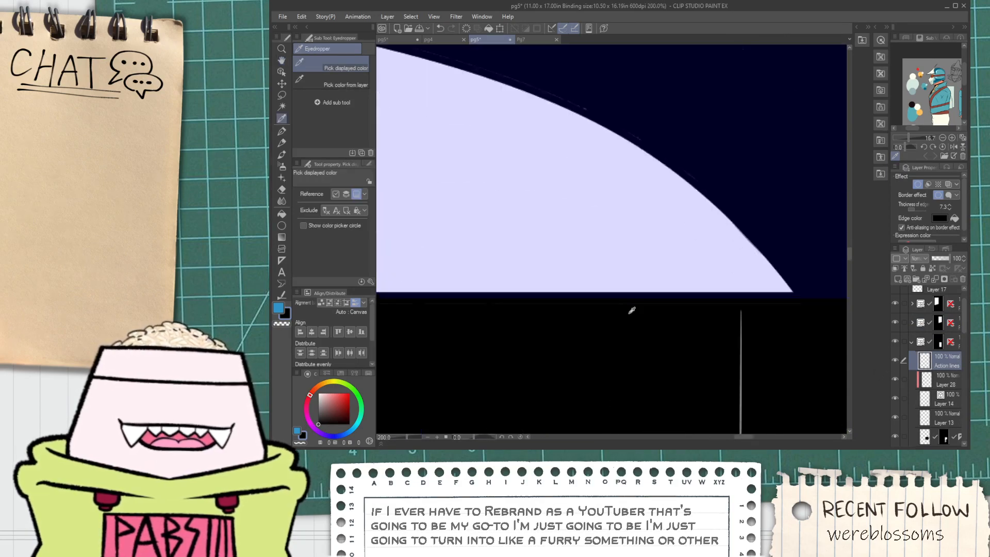
{"action": "key", "text": "p"}
{"action": "scroll", "coordinate": [639, 307], "scroll_direction": "down", "scroll_amount": 1}
{"action": "key", "text": "space"}
{"action": "left_click_drag", "start_coordinate": [429, 324], "coordinate": [579, 304]}
{"action": "left_click_drag", "start_coordinate": [493, 316], "coordinate": [628, 316]}
{"action": "scroll", "coordinate": [592, 312], "scroll_direction": "up", "scroll_amount": 1}
{"action": "scroll", "coordinate": [577, 273], "scroll_direction": "down", "scroll_amount": 2}
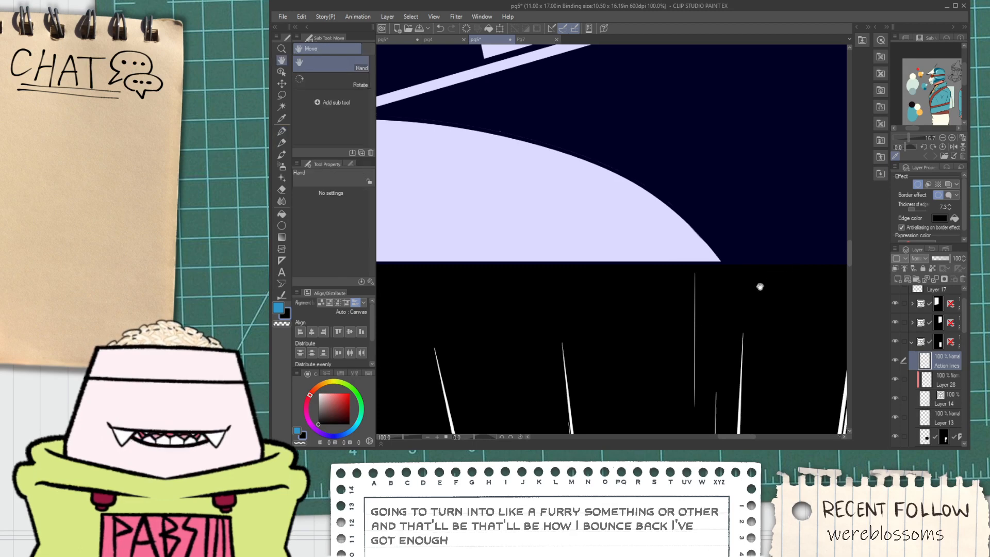
Try continuing the black along the inset's upper edge past the tips of the white action lines.
{"action": "key", "text": "space"}
{"action": "left_click_drag", "start_coordinate": [726, 264], "coordinate": [572, 259]}
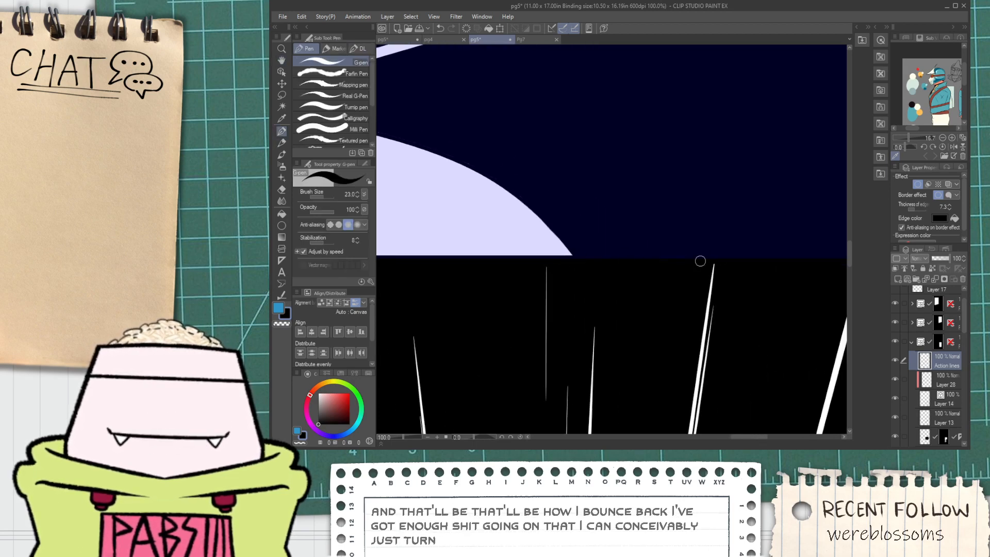
{"action": "scroll", "coordinate": [744, 260], "scroll_direction": "up", "scroll_amount": 2}
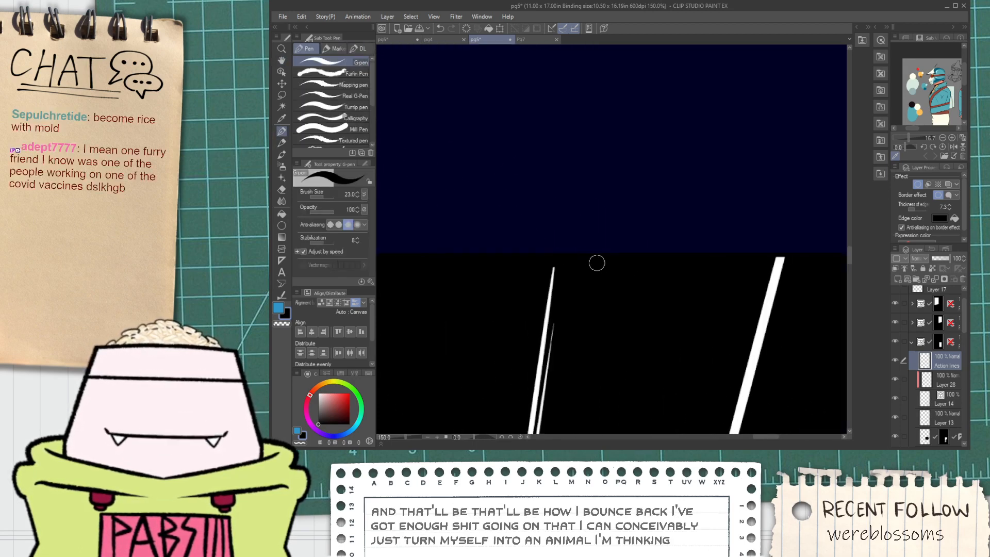
{"action": "key", "text": "space"}
{"action": "left_click_drag", "start_coordinate": [513, 265], "coordinate": [714, 291]}
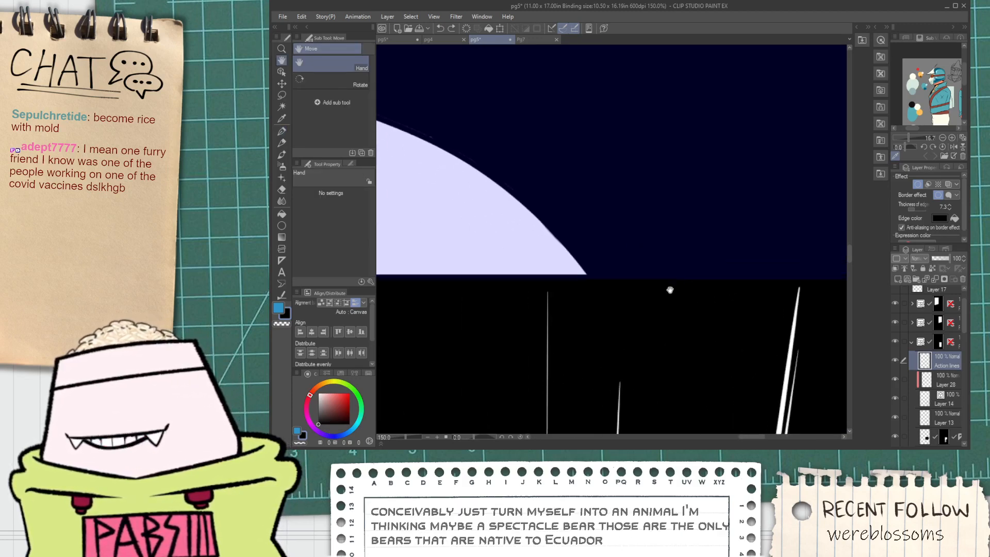
{"action": "left_click_drag", "start_coordinate": [634, 305], "coordinate": [663, 293]}
{"action": "scroll", "coordinate": [594, 262], "scroll_direction": "up", "scroll_amount": 1}
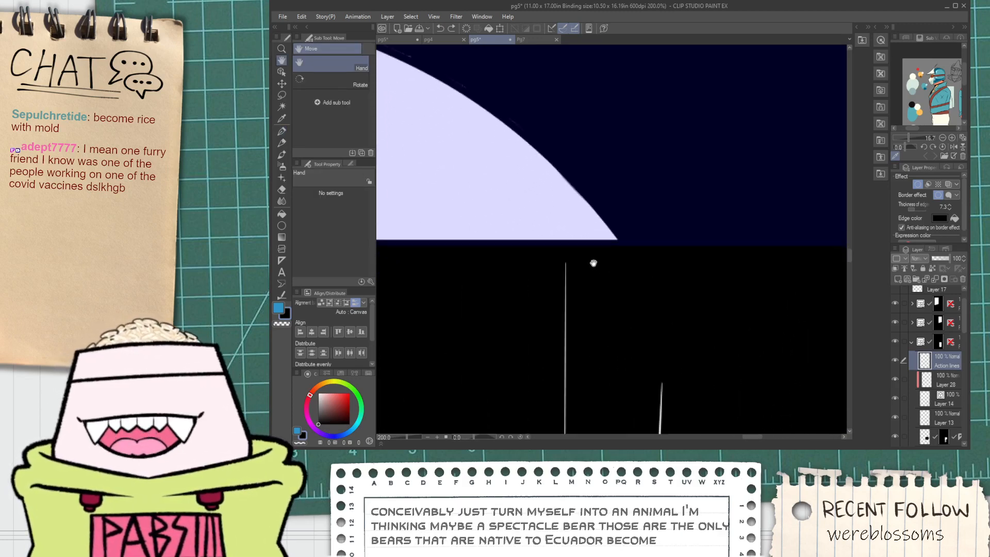
{"action": "scroll", "coordinate": [591, 263], "scroll_direction": "up", "scroll_amount": 2}
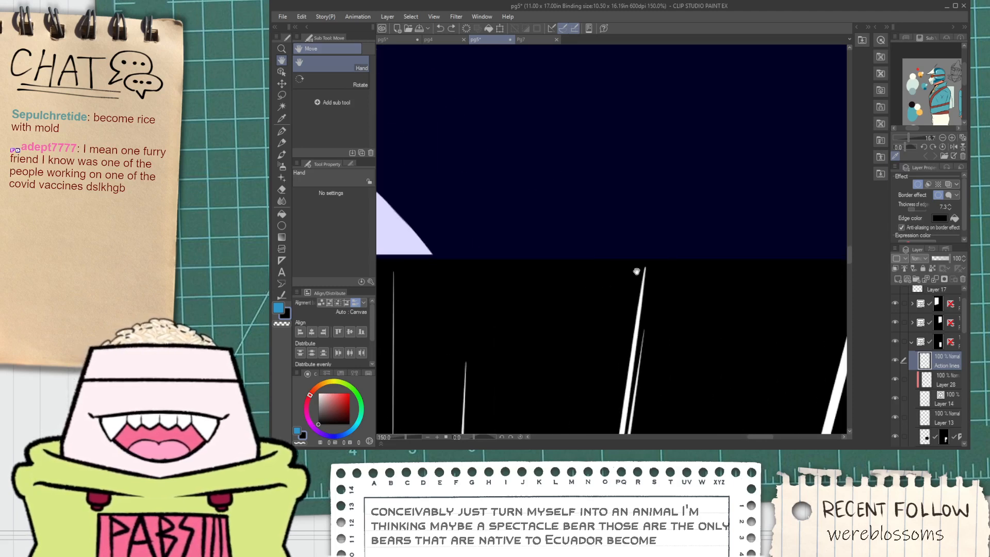
{"action": "key", "text": "e"}
{"action": "key", "text": "p"}
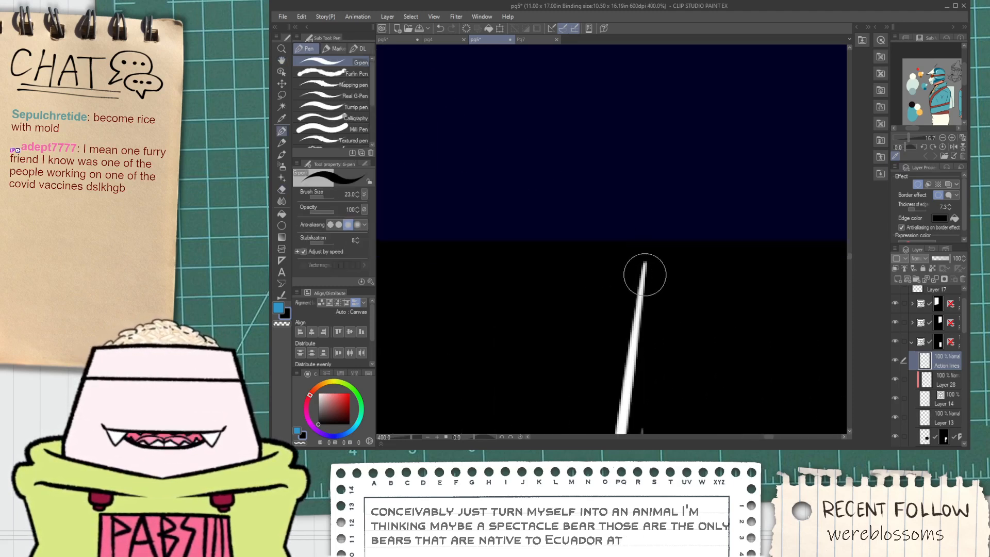
{"action": "scroll", "coordinate": [643, 276], "scroll_direction": "down", "scroll_amount": 2}
{"action": "left_click_drag", "start_coordinate": [636, 289], "coordinate": [543, 286]}
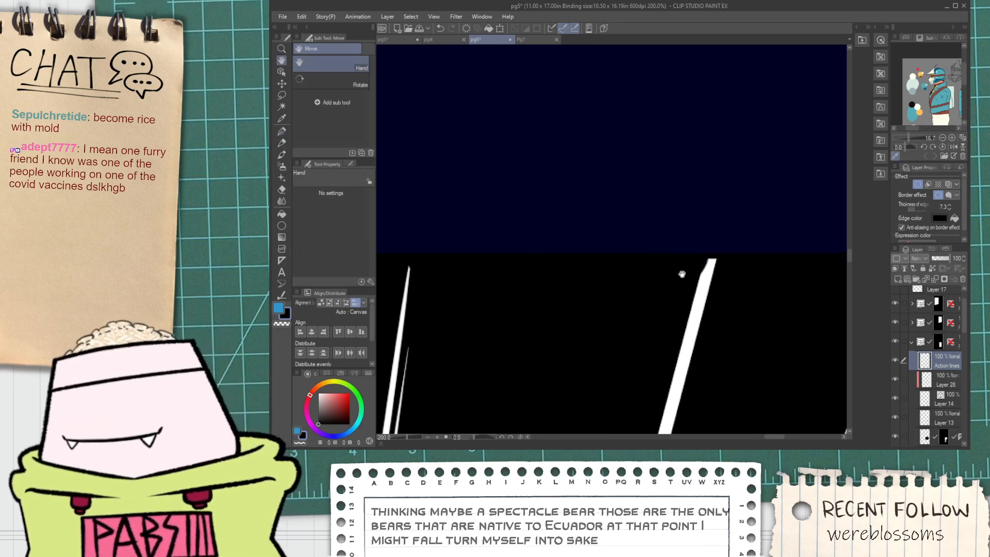
{"action": "left_click_drag", "start_coordinate": [685, 273], "coordinate": [657, 287]}
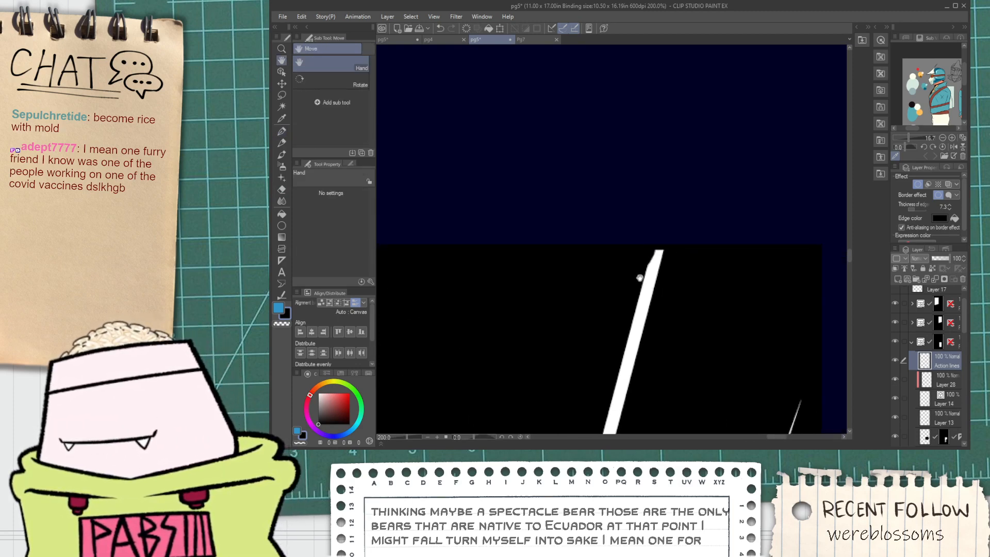
Try repairing the clipped tip of the thick white action line with the eraser and sampled white, and undo the strokes.
{"action": "key", "text": "e"}
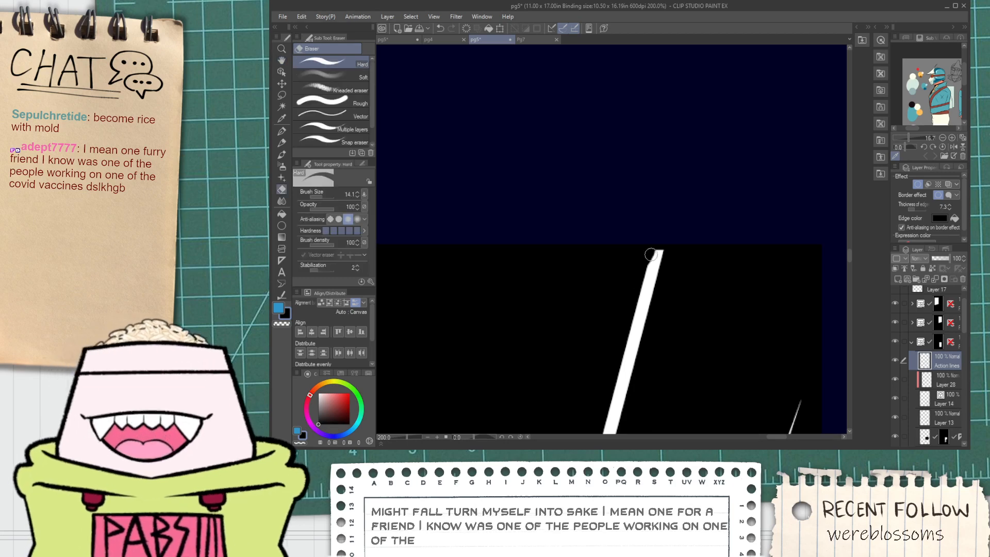
{"action": "scroll", "coordinate": [651, 257], "scroll_direction": "up", "scroll_amount": 2}
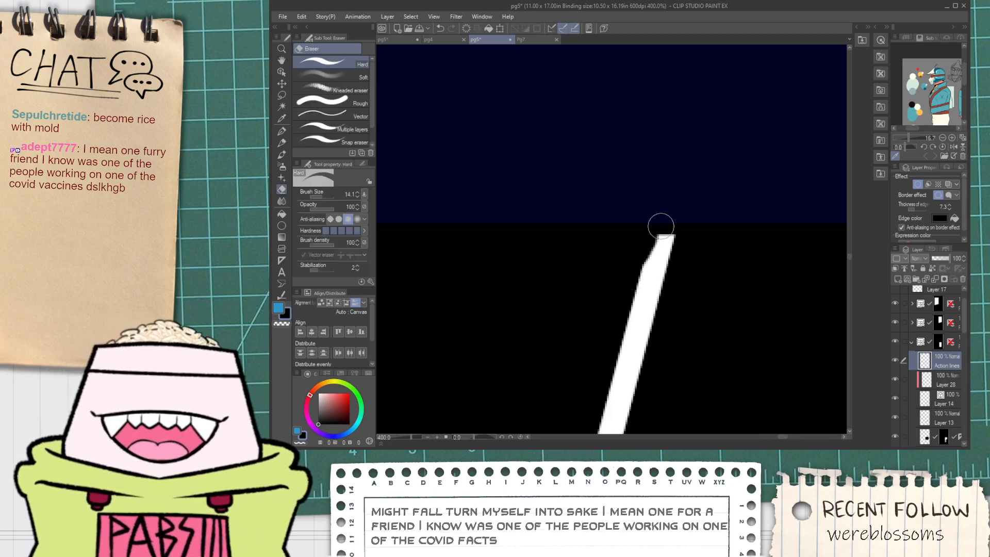
{"action": "key", "text": "i"}
{"action": "key", "text": "p"}
{"action": "left_click_drag", "start_coordinate": [666, 242], "coordinate": [650, 239]}
{"action": "key", "text": "ctrl+z"}
{"action": "left_click", "coordinate": [644, 275], "text": "alt"}
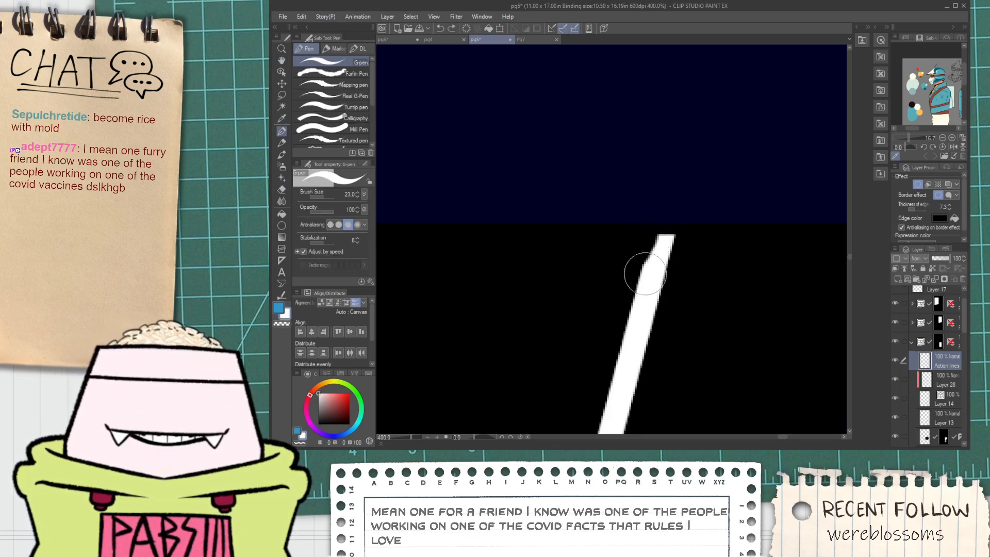
{"action": "scroll", "coordinate": [648, 295], "scroll_direction": "down", "scroll_amount": 2}
{"action": "scroll", "coordinate": [647, 294], "scroll_direction": "down", "scroll_amount": 2}
{"action": "scroll", "coordinate": [653, 308], "scroll_direction": "down", "scroll_amount": 2}
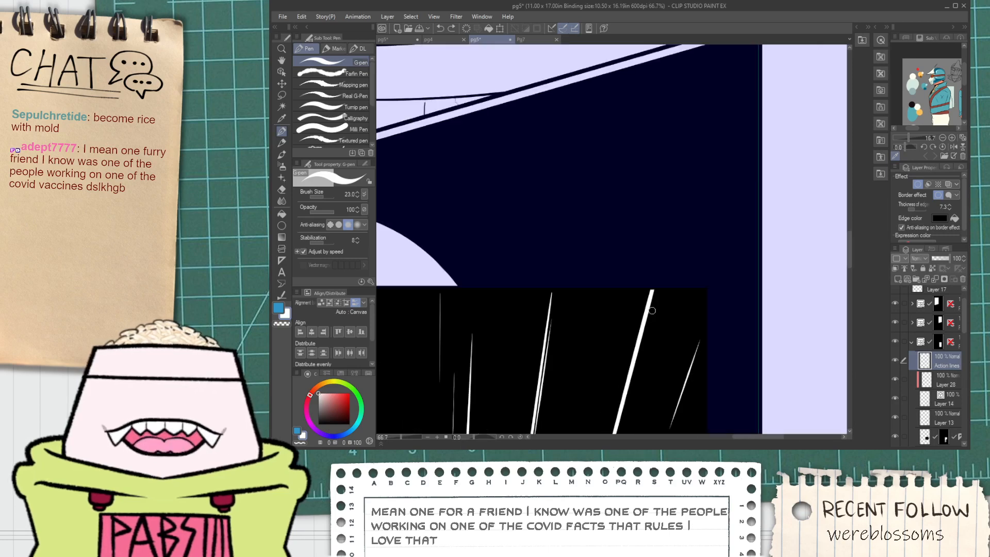
Add a layer above Action lines and touch up the inset's upper edge in sampled black with the G-pen.
{"action": "left_click", "coordinate": [898, 279]}
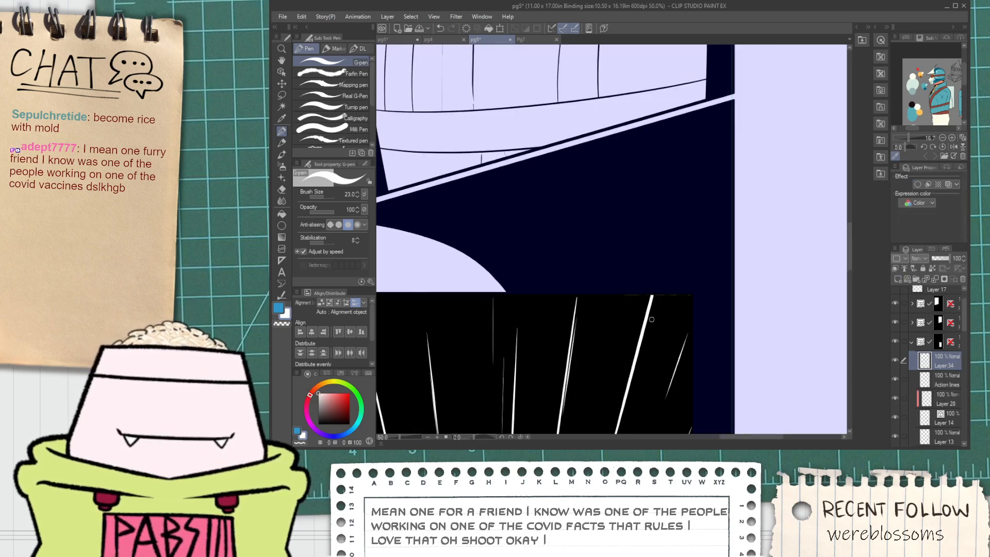
{"action": "left_click", "coordinate": [562, 328], "text": "alt"}
{"action": "scroll", "coordinate": [621, 305], "scroll_direction": "up", "scroll_amount": 3}
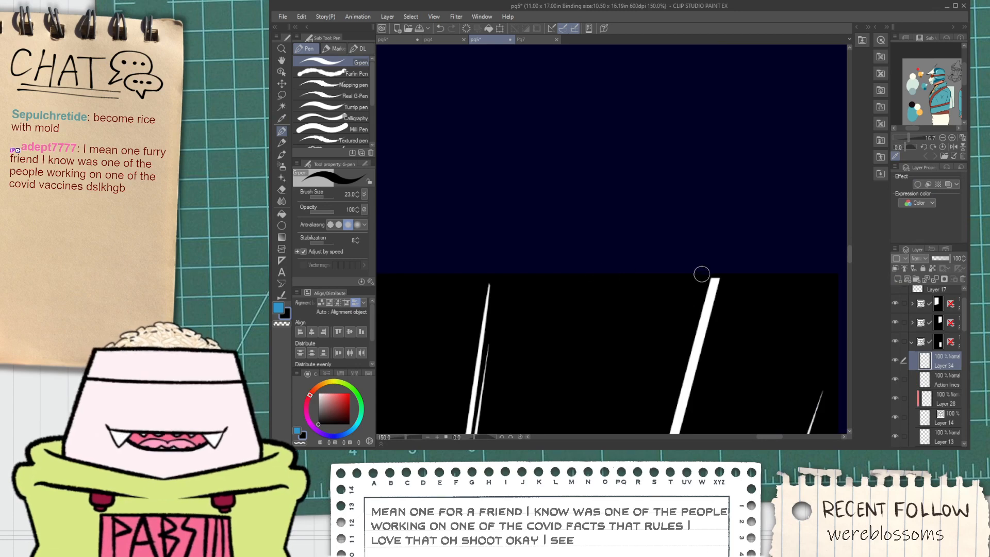
{"action": "scroll", "coordinate": [693, 273], "scroll_direction": "up", "scroll_amount": 3}
{"action": "key", "text": "x"}
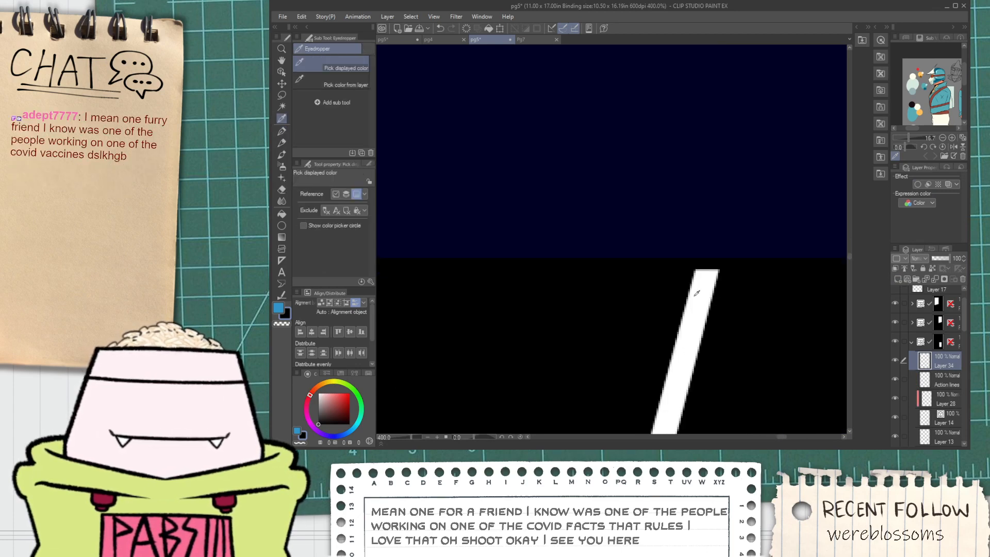
{"action": "key", "text": "h"}
{"action": "scroll", "coordinate": [746, 308], "scroll_direction": "down", "scroll_amount": 4}
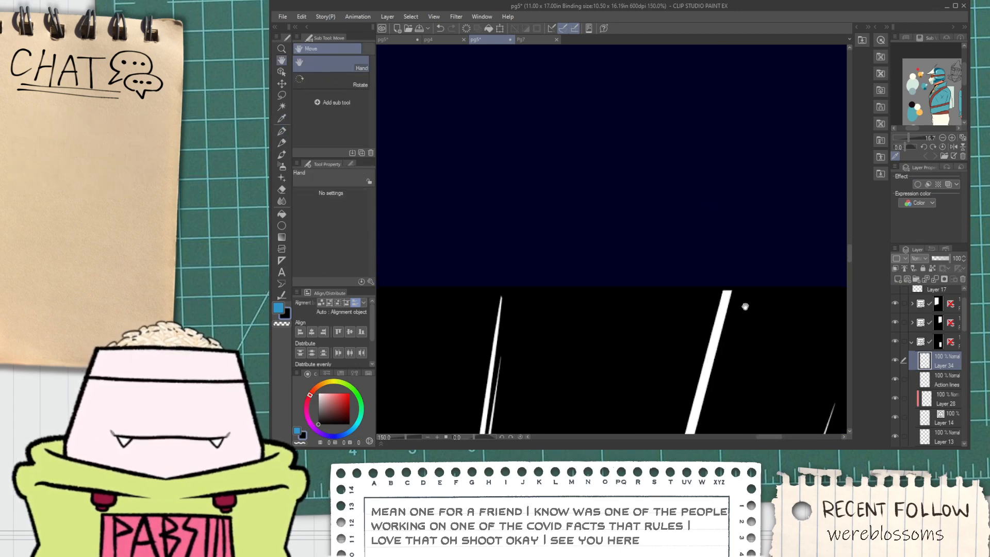
{"action": "scroll", "coordinate": [640, 331], "scroll_direction": "up", "scroll_amount": 2}
{"action": "key", "text": "p"}
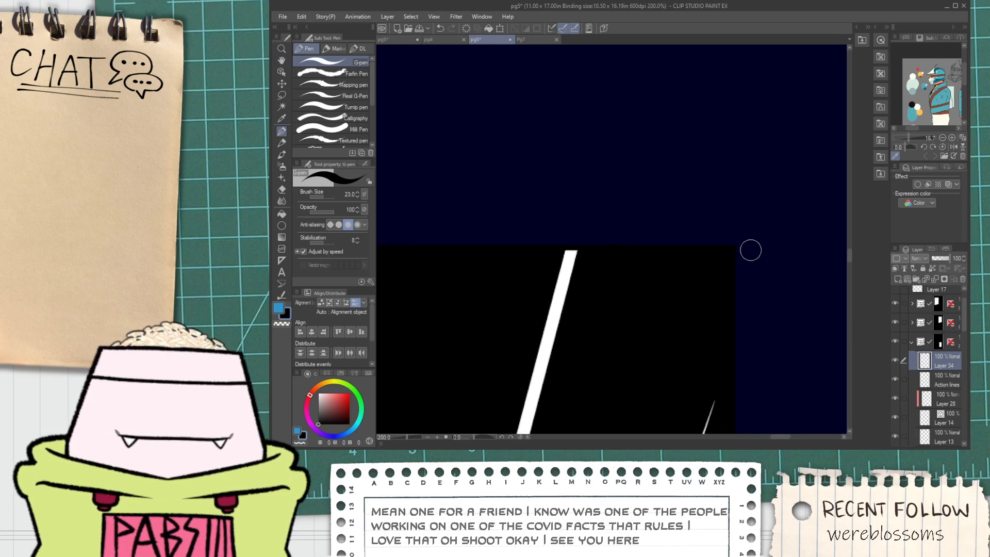
Ink black down the inset panel's side edge next to the pale artwork, starting at its upper corner.
{"action": "scroll", "coordinate": [750, 251], "scroll_direction": "down", "scroll_amount": 5}
{"action": "key", "text": "h"}
{"action": "left_click_drag", "start_coordinate": [717, 428], "coordinate": [716, 219]}
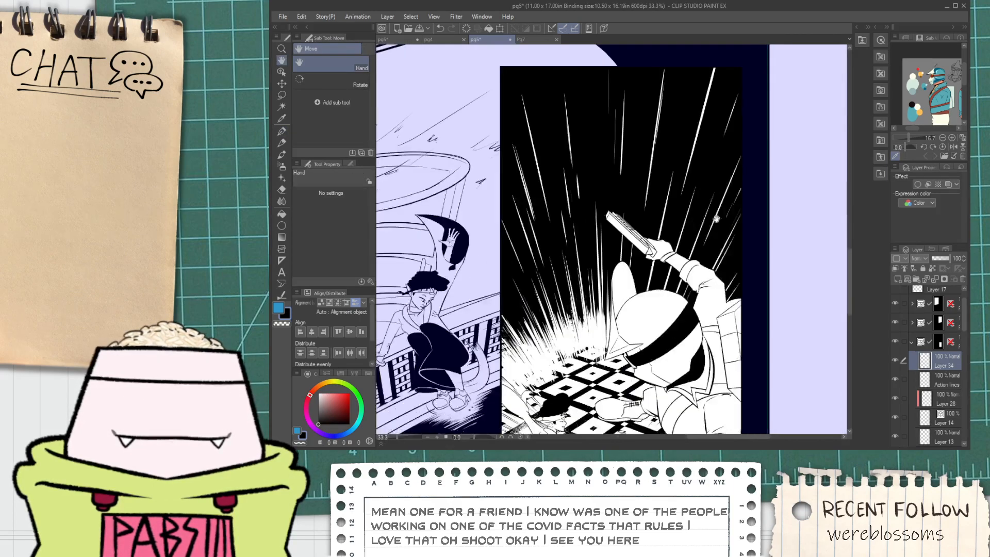
{"action": "scroll", "coordinate": [593, 150], "scroll_direction": "up", "scroll_amount": 5}
{"action": "key", "text": "p"}
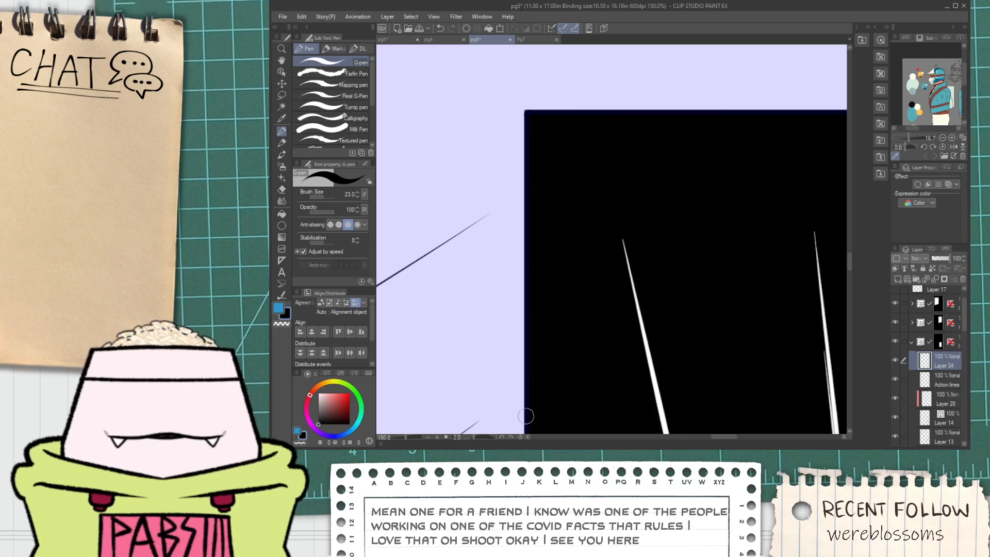
{"action": "left_click_drag", "start_coordinate": [525, 416], "coordinate": [548, 192]}
{"action": "left_click_drag", "start_coordinate": [548, 338], "coordinate": [542, 153]}
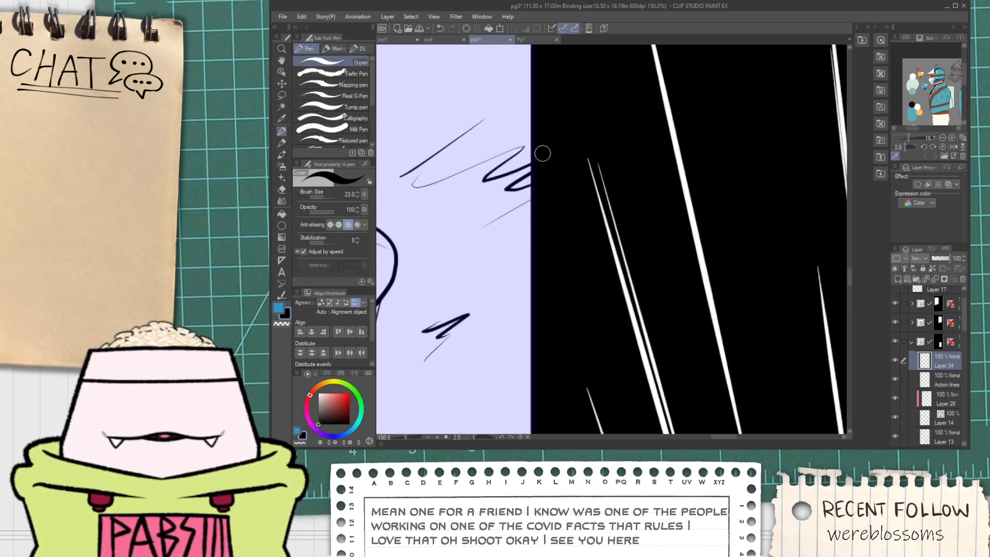
Check the inset panel's side edge next to the pale artwork for remaining gaps, following it down to the burst of action lines.
{"action": "scroll", "coordinate": [544, 287], "scroll_direction": "up", "scroll_amount": 5}
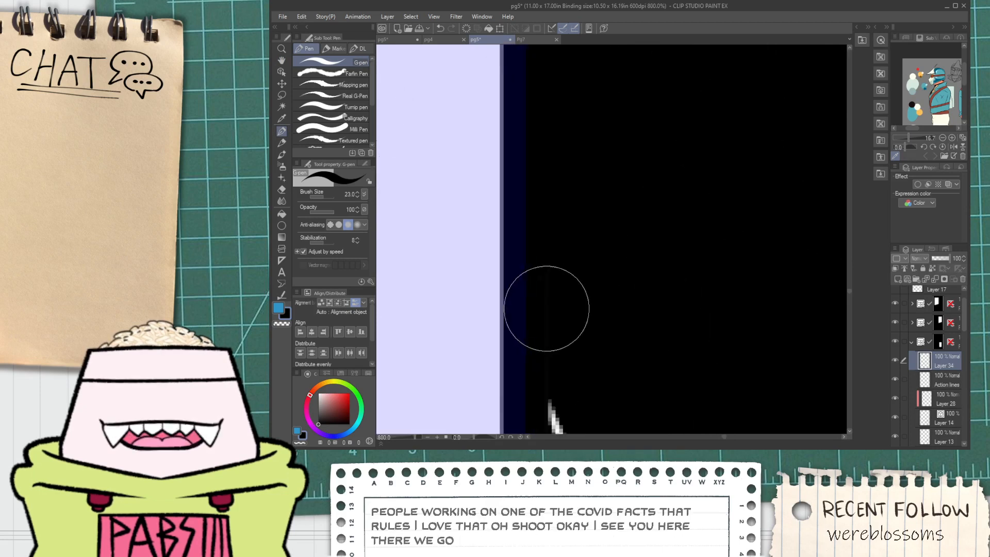
{"action": "scroll", "coordinate": [546, 145], "scroll_direction": "down", "scroll_amount": 4}
{"action": "left_click_drag", "start_coordinate": [554, 342], "coordinate": [555, 229]}
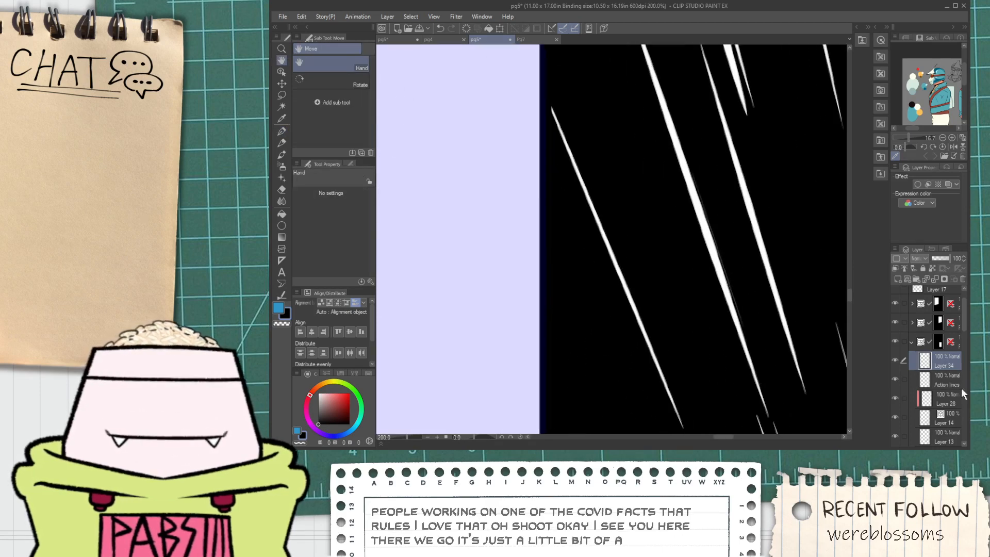
{"action": "scroll", "coordinate": [966, 319], "scroll_direction": "down", "scroll_amount": 10}
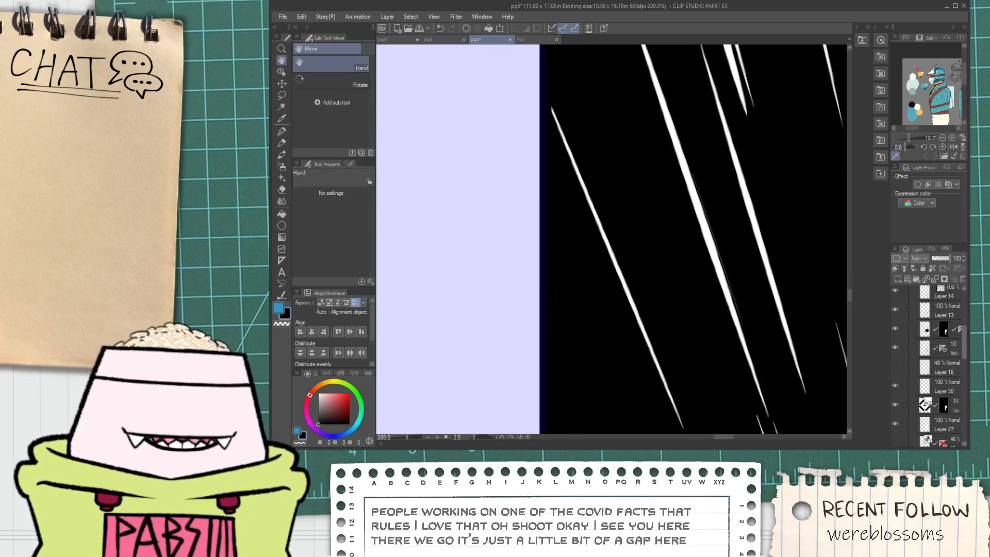
{"action": "scroll", "coordinate": [954, 343], "scroll_direction": "up", "scroll_amount": 5}
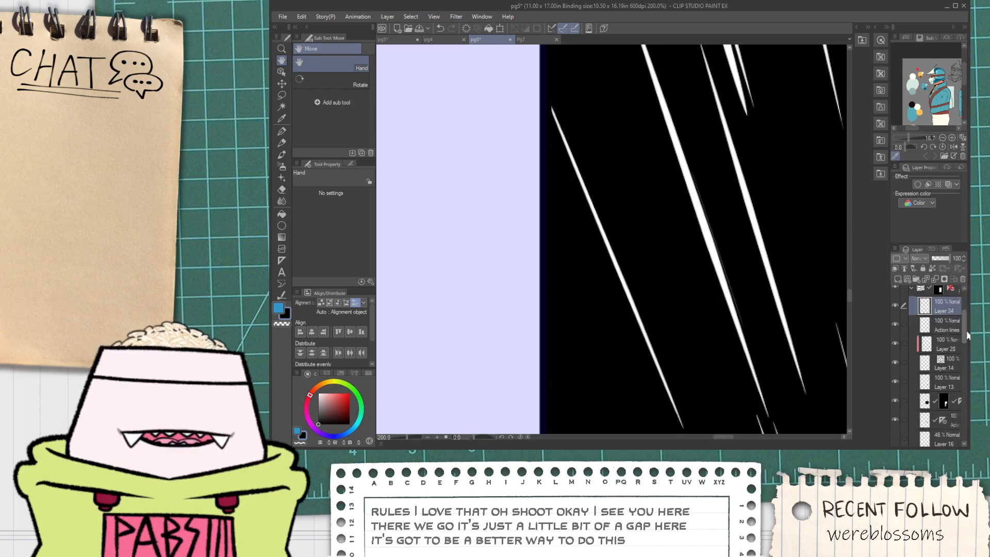
{"action": "key", "text": "p"}
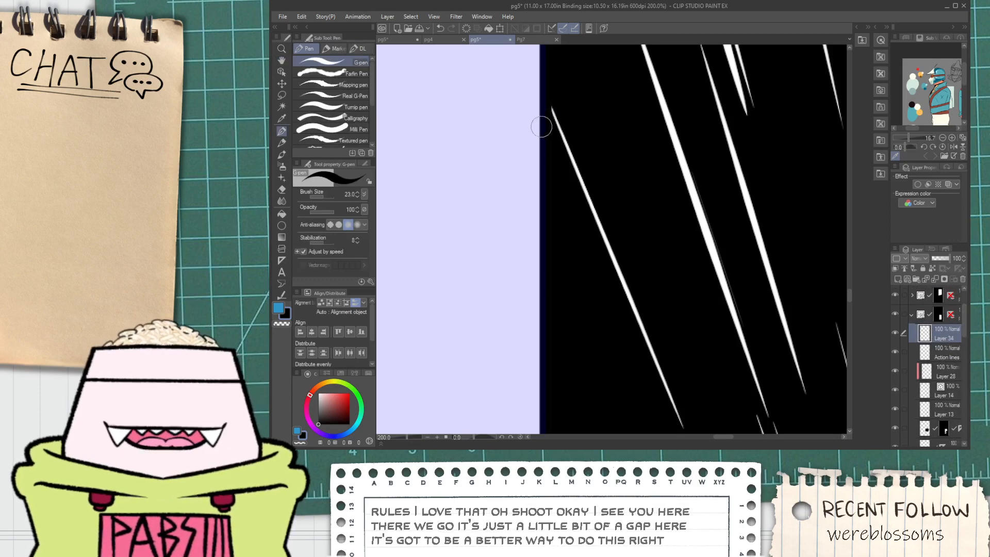
{"action": "key", "text": "space"}
{"action": "left_click_drag", "start_coordinate": [586, 372], "coordinate": [597, 63]}
{"action": "left_click_drag", "start_coordinate": [563, 344], "coordinate": [559, 317]}
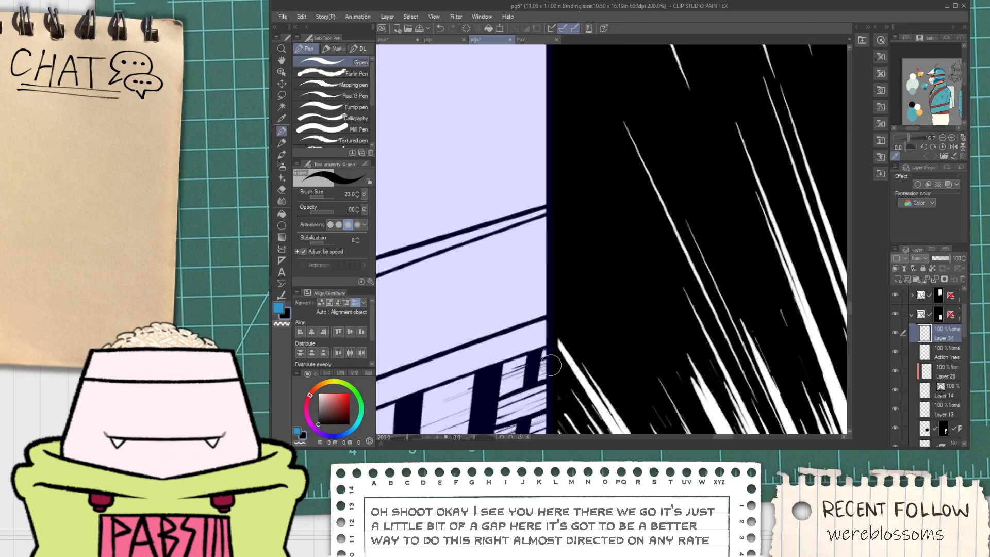
{"action": "scroll", "coordinate": [562, 405], "scroll_direction": "down", "scroll_amount": 1}
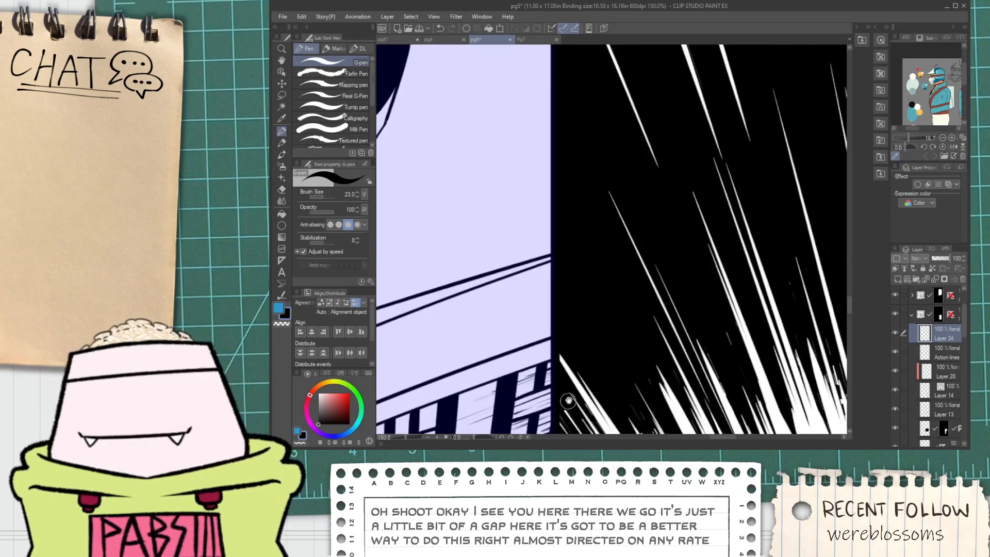
{"action": "key", "text": "space"}
{"action": "left_click_drag", "start_coordinate": [564, 423], "coordinate": [598, 313]}
{"action": "left_click_drag", "start_coordinate": [592, 354], "coordinate": [591, 308]}
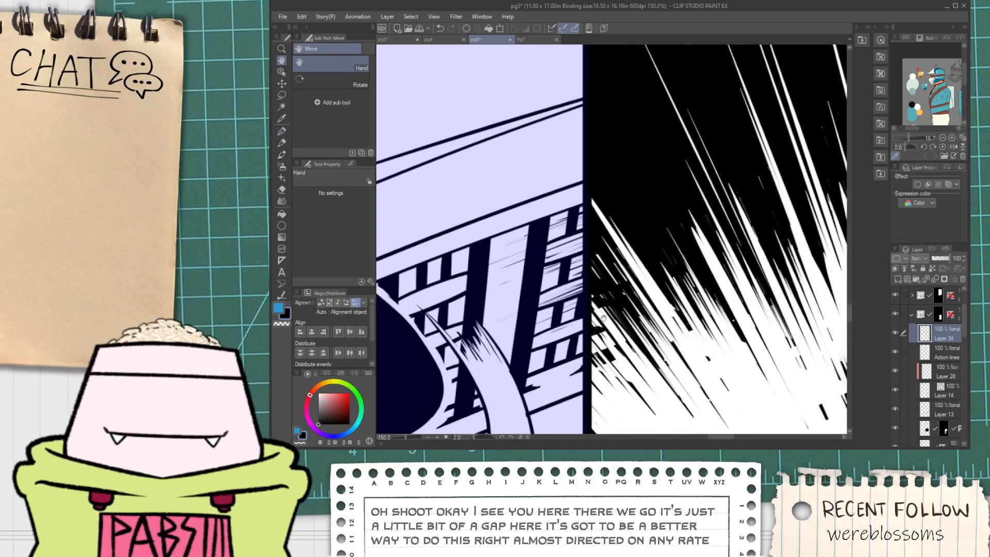
Examine the inset panel's bottom edge, its opposite side edge and its upper corner for gaps in the black.
{"action": "scroll", "coordinate": [617, 325], "scroll_direction": "down", "scroll_amount": 7}
{"action": "left_click_drag", "start_coordinate": [672, 402], "coordinate": [647, 368]}
{"action": "scroll", "coordinate": [649, 369], "scroll_direction": "up", "scroll_amount": 4}
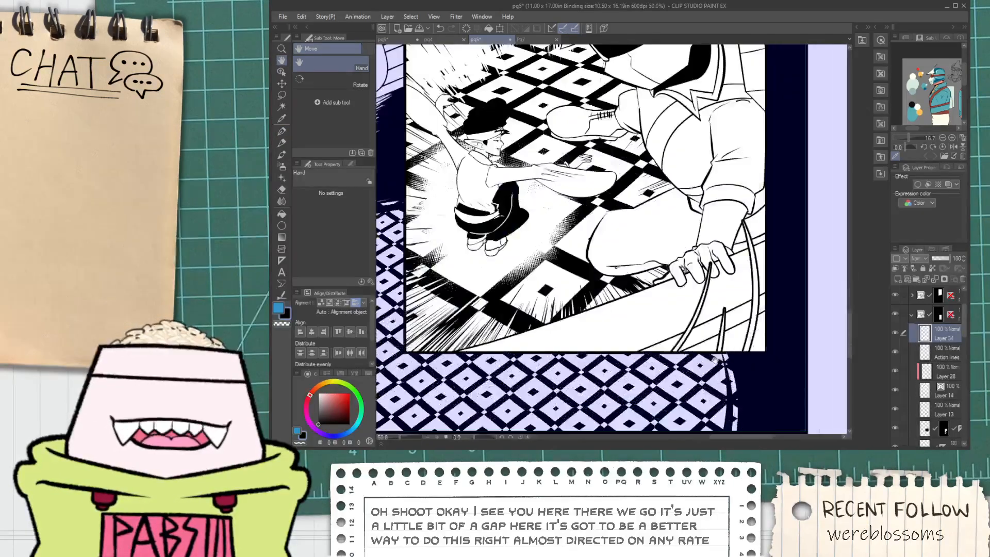
{"action": "scroll", "coordinate": [762, 342], "scroll_direction": "up", "scroll_amount": 4}
{"action": "scroll", "coordinate": [762, 342], "scroll_direction": "down", "scroll_amount": 3}
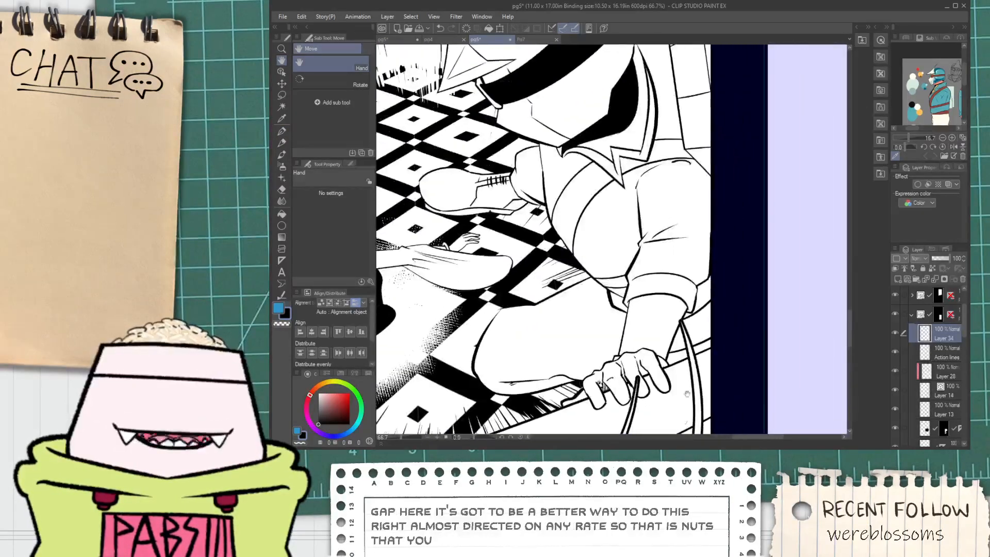
{"action": "scroll", "coordinate": [691, 309], "scroll_direction": "up", "scroll_amount": 10}
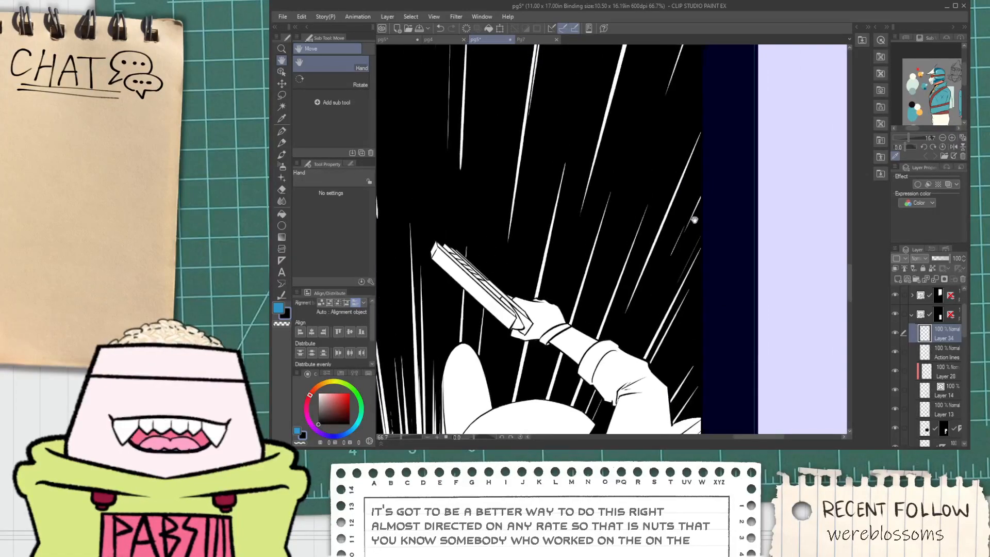
{"action": "scroll", "coordinate": [694, 220], "scroll_direction": "up", "scroll_amount": 5}
{"action": "key", "text": "p"}
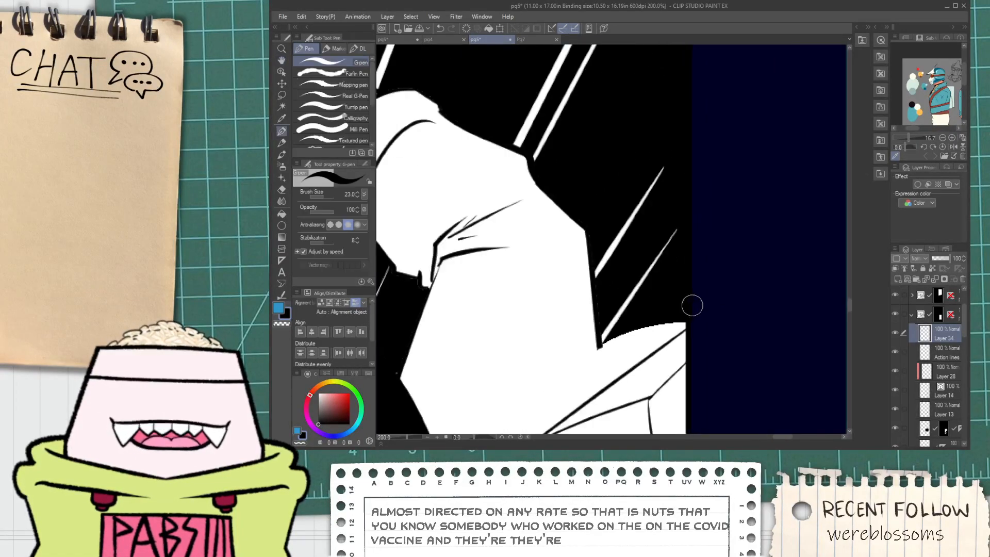
{"action": "scroll", "coordinate": [692, 305], "scroll_direction": "down", "scroll_amount": 3}
{"action": "key", "text": "h"}
{"action": "scroll", "coordinate": [705, 299], "scroll_direction": "up", "scroll_amount": 8}
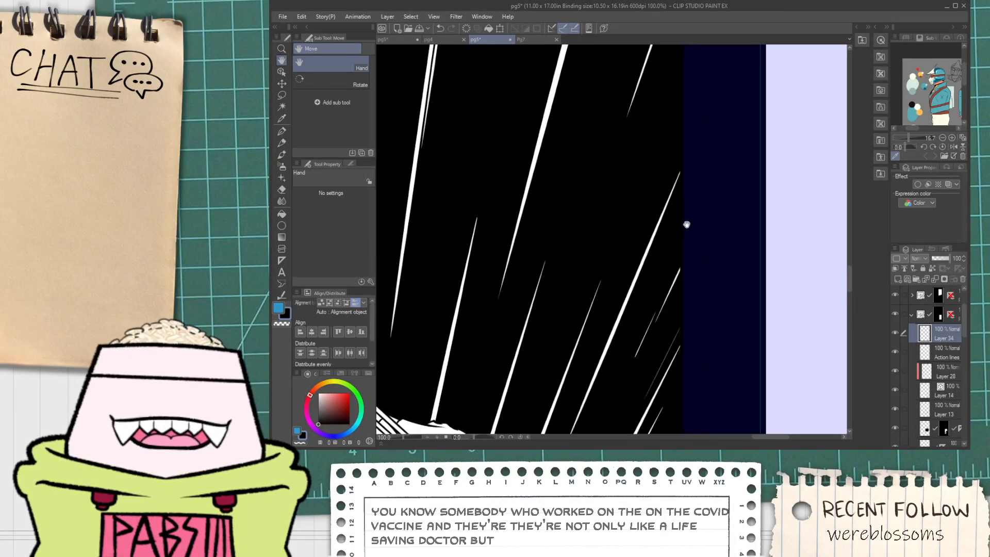
{"action": "scroll", "coordinate": [687, 224], "scroll_direction": "up", "scroll_amount": 2}
{"action": "scroll", "coordinate": [670, 289], "scroll_direction": "down", "scroll_amount": 4}
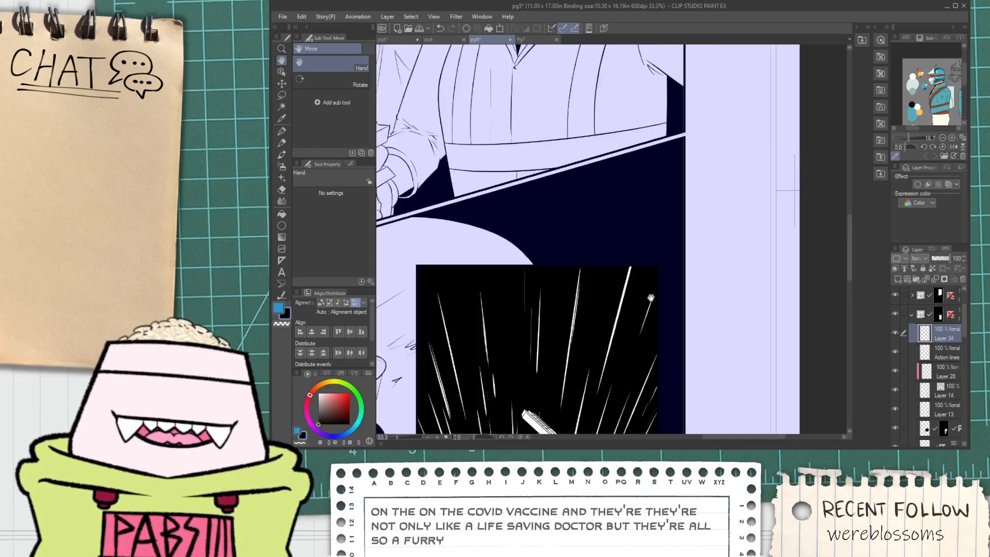
{"action": "scroll", "coordinate": [650, 298], "scroll_direction": "down", "scroll_amount": 1}
{"action": "left_click_drag", "start_coordinate": [576, 330], "coordinate": [607, 263]}
{"action": "scroll", "coordinate": [591, 213], "scroll_direction": "up", "scroll_amount": 1}
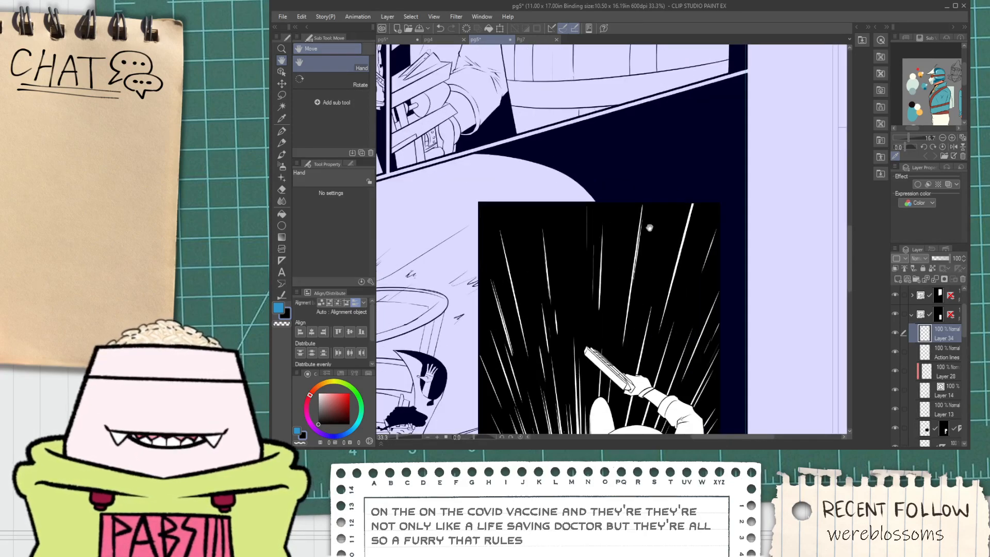
{"action": "scroll", "coordinate": [649, 228], "scroll_direction": "up", "scroll_amount": 2}
{"action": "scroll", "coordinate": [642, 229], "scroll_direction": "down", "scroll_amount": 2}
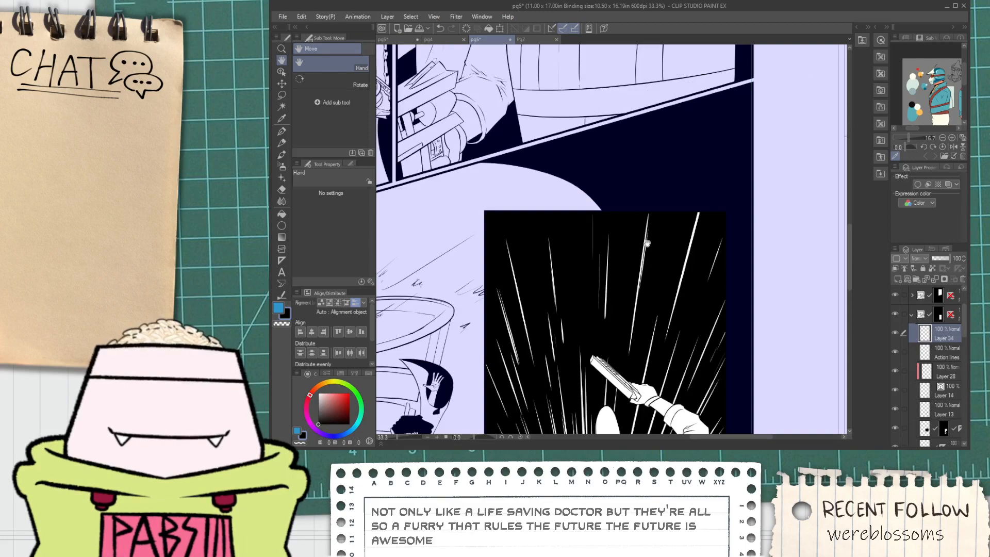
{"action": "scroll", "coordinate": [647, 242], "scroll_direction": "down", "scroll_amount": 4}
{"action": "scroll", "coordinate": [653, 288], "scroll_direction": "up", "scroll_amount": 1}
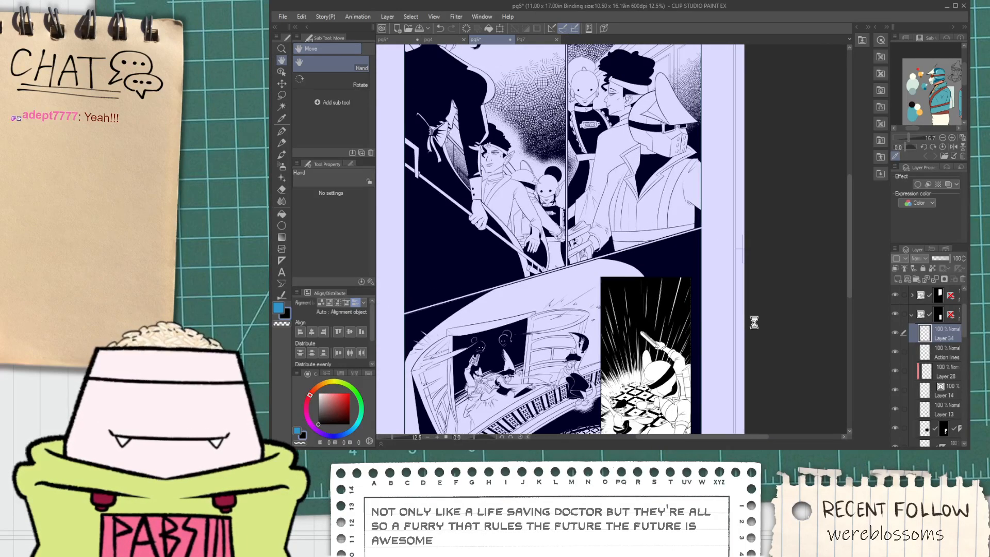
Collapse the inset's folder, add a layer above Layer 32 in the large panel's folder, and ready the G-pen with sampled white.
{"action": "left_click", "coordinate": [911, 314]}
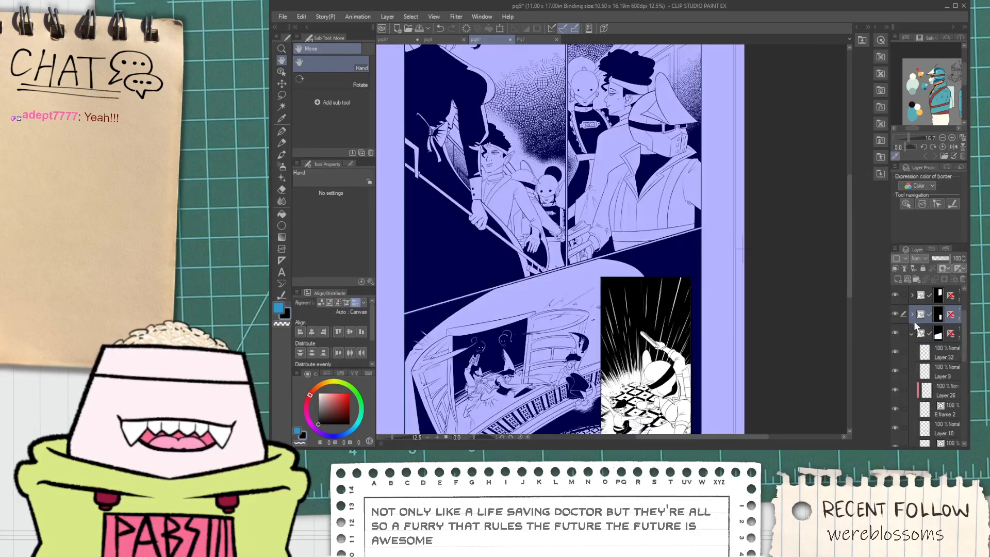
{"action": "left_click", "coordinate": [921, 358]}
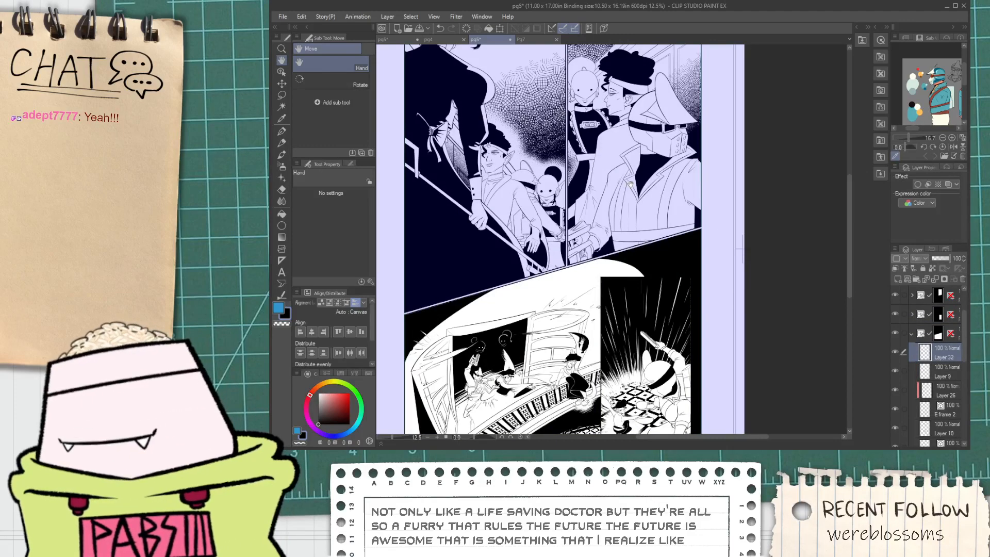
{"action": "scroll", "coordinate": [661, 271], "scroll_direction": "up", "scroll_amount": 3}
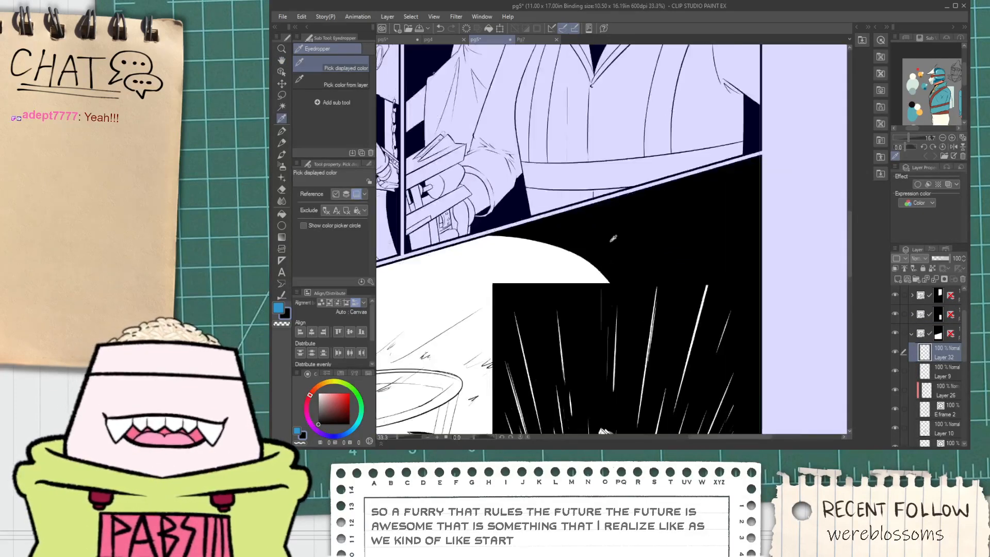
{"action": "scroll", "coordinate": [575, 254], "scroll_direction": "up", "scroll_amount": 4}
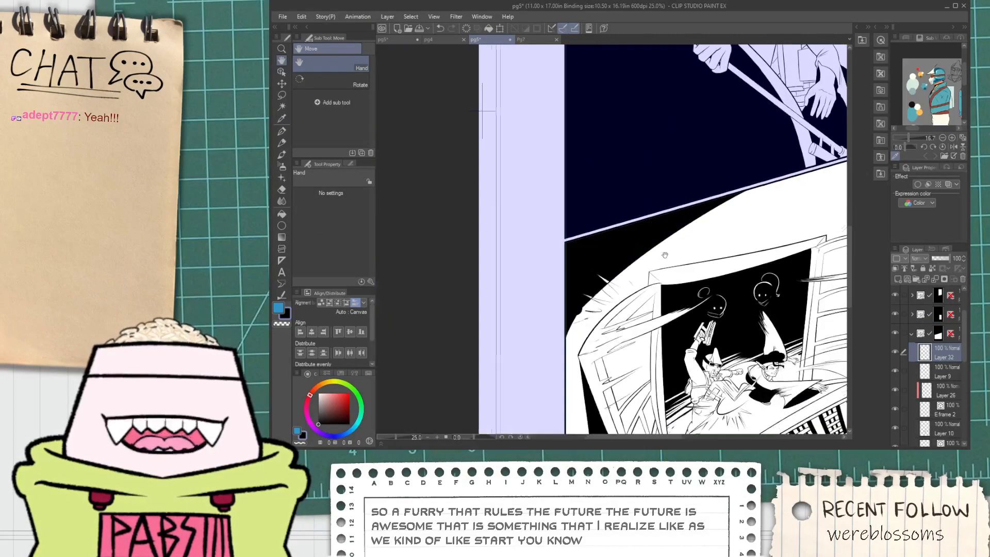
{"action": "left_click", "coordinate": [608, 316], "text": "alt"}
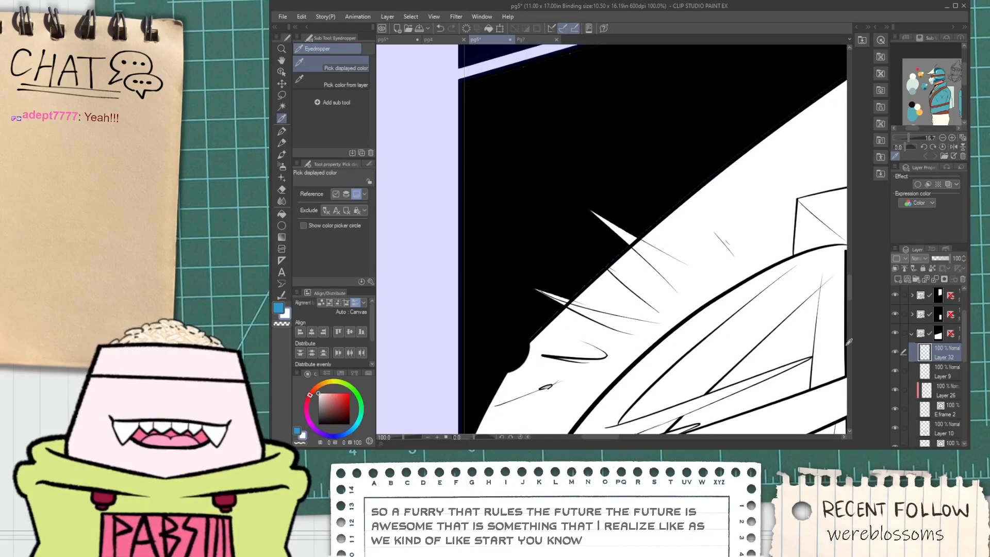
{"action": "left_click", "coordinate": [899, 279]}
{"action": "key", "text": "p"}
{"action": "scroll", "coordinate": [541, 301], "scroll_direction": "up", "scroll_amount": 2}
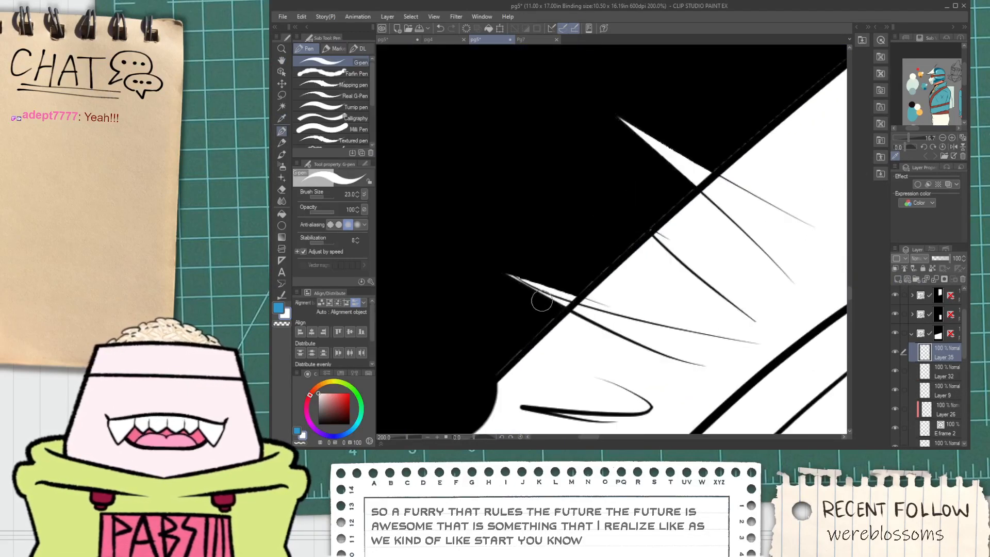
{"action": "scroll", "coordinate": [518, 284], "scroll_direction": "up", "scroll_amount": 2}
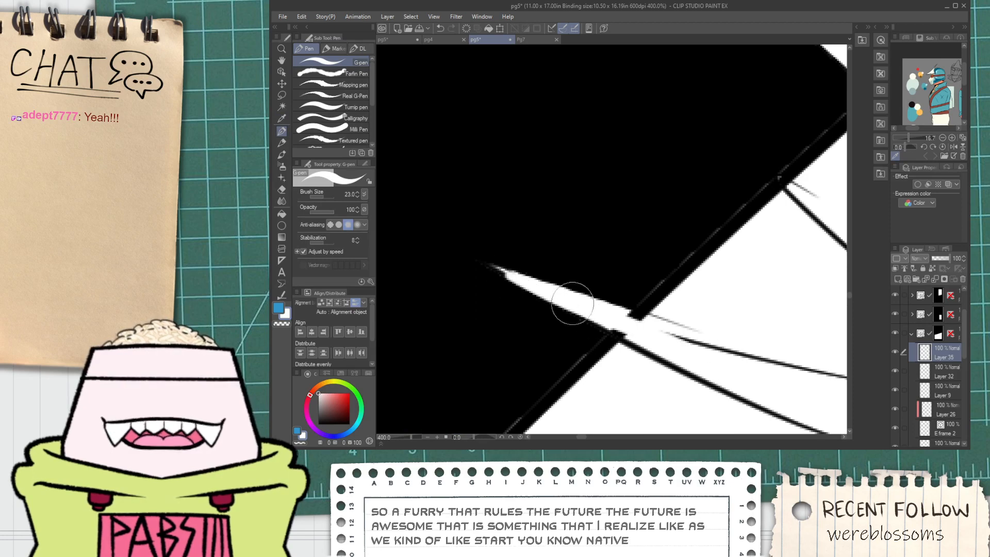
Ink the lower spike on the large panel's curved outline in white with the G-pen, undoing unwanted strokes.
{"action": "left_click_drag", "start_coordinate": [517, 284], "coordinate": [704, 364]}
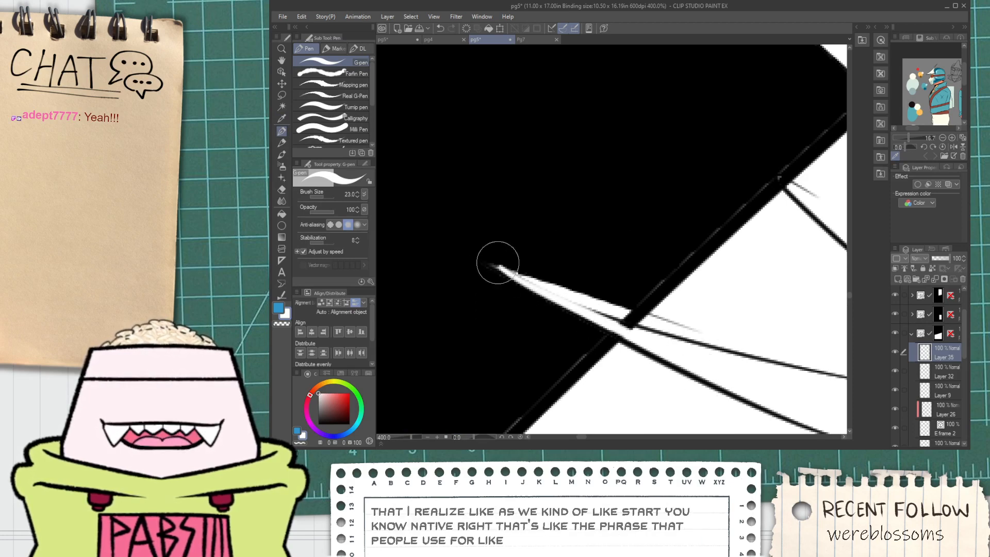
{"action": "left_click_drag", "start_coordinate": [497, 262], "coordinate": [723, 344]}
{"action": "key", "text": "ctrl+z"}
{"action": "mouse_move", "coordinate": [495, 268]}
{"action": "left_mouse_down"}
{"action": "mouse_move", "coordinate": [771, 375]}
{"action": "mouse_move", "coordinate": [611, 316]}
{"action": "mouse_move", "coordinate": [759, 370]}
{"action": "mouse_move", "coordinate": [638, 320]}
{"action": "mouse_move", "coordinate": [676, 335]}
{"action": "left_mouse_up"}
{"action": "key", "text": "ctrl+z"}
{"action": "scroll", "coordinate": [740, 361], "scroll_direction": "down", "scroll_amount": 6}
{"action": "key", "text": "space"}
{"action": "left_click_drag", "start_coordinate": [744, 373], "coordinate": [688, 339]}
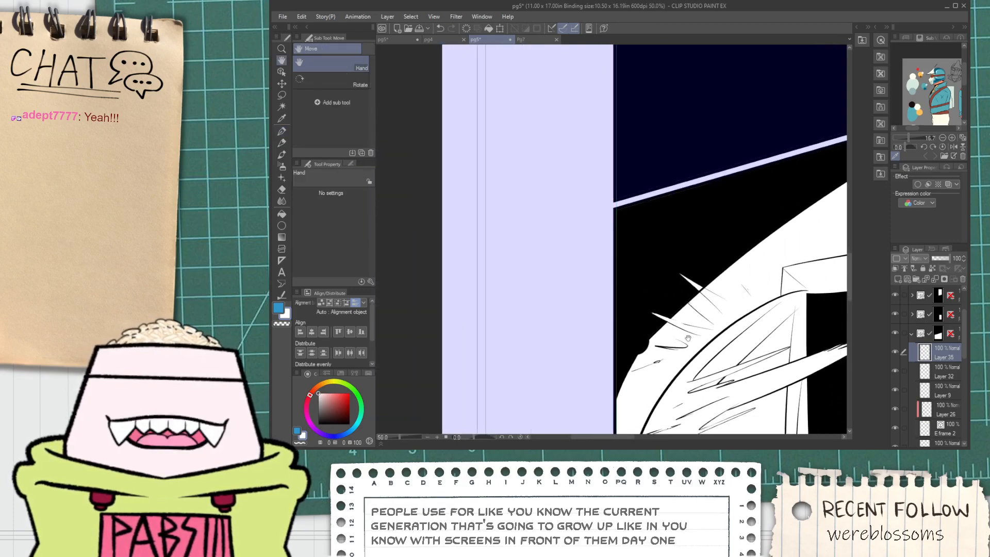
Paint white over the rounded black bump below the spikes to smooth the curved outline.
{"action": "scroll", "coordinate": [688, 338], "scroll_direction": "up", "scroll_amount": 6}
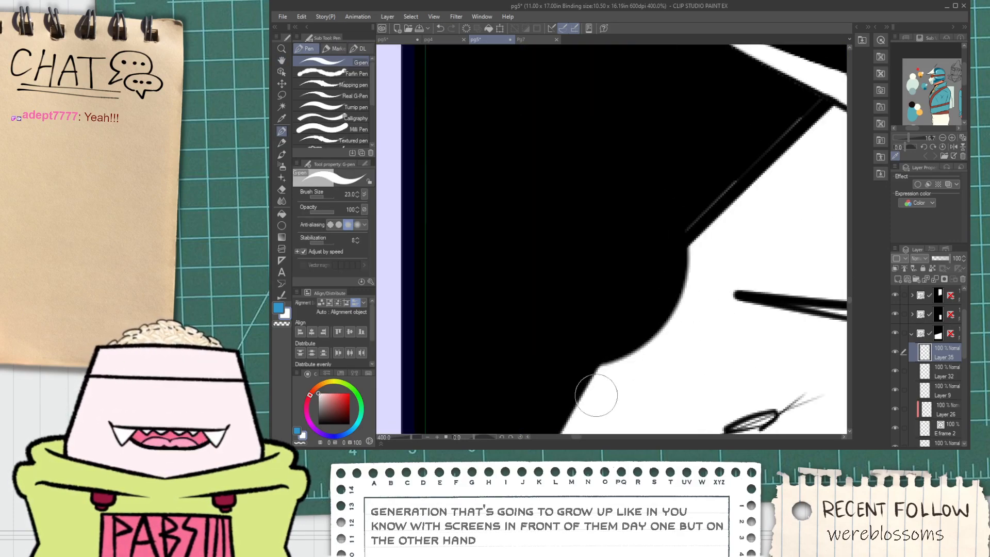
{"action": "mouse_move", "coordinate": [596, 395]}
{"action": "left_mouse_down"}
{"action": "mouse_move", "coordinate": [739, 224]}
{"action": "mouse_move", "coordinate": [632, 373]}
{"action": "mouse_move", "coordinate": [694, 278]}
{"action": "mouse_move", "coordinate": [600, 389]}
{"action": "mouse_move", "coordinate": [710, 229]}
{"action": "left_mouse_up"}
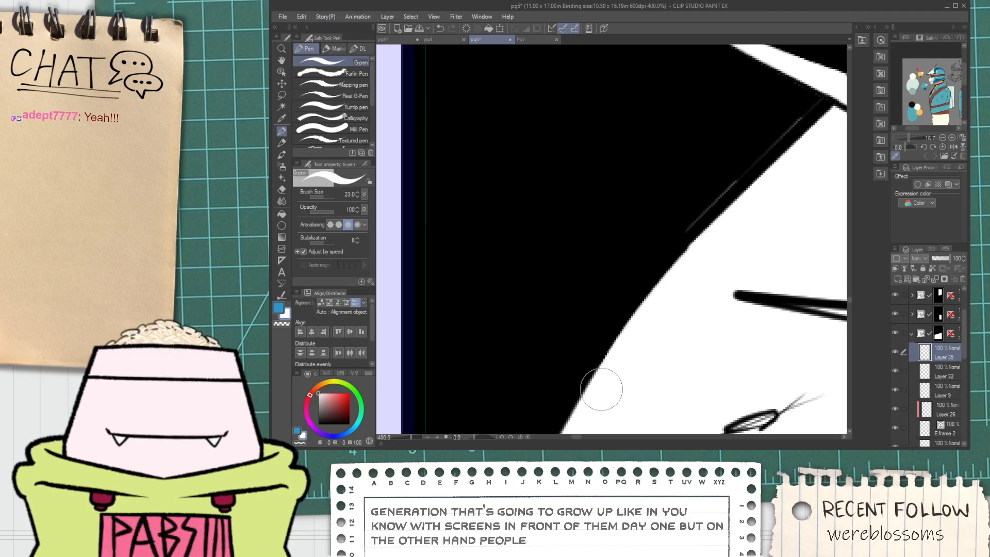
{"action": "scroll", "coordinate": [602, 389], "scroll_direction": "down", "scroll_amount": 4}
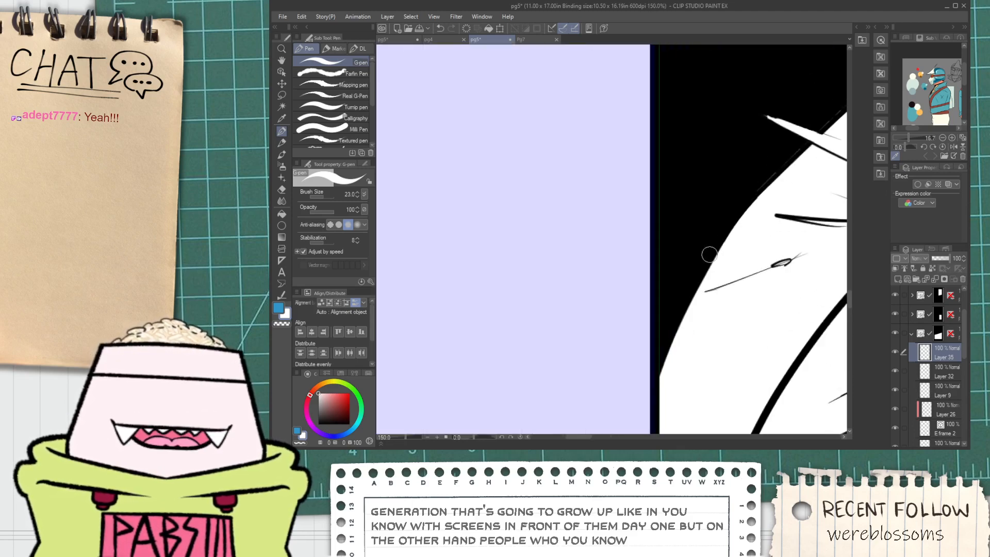
Reshape the lower stretch of the curved outline with white G-pen strokes down to the panel's side edge, undoing unsatisfactory ones.
{"action": "left_click_drag", "start_coordinate": [761, 199], "coordinate": [644, 385]}
{"action": "key", "text": "ctrl+z"}
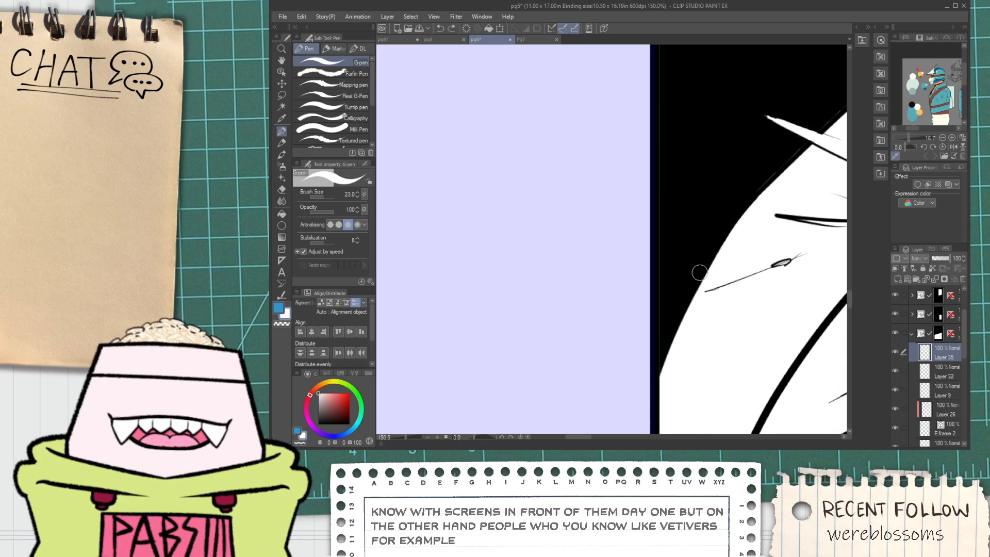
{"action": "key", "text": "ctrl+z"}
{"action": "mouse_move", "coordinate": [757, 214]}
{"action": "left_mouse_down"}
{"action": "mouse_move", "coordinate": [672, 340]}
{"action": "mouse_move", "coordinate": [656, 381]}
{"action": "left_mouse_up"}
{"action": "key", "text": "ctrl+z"}
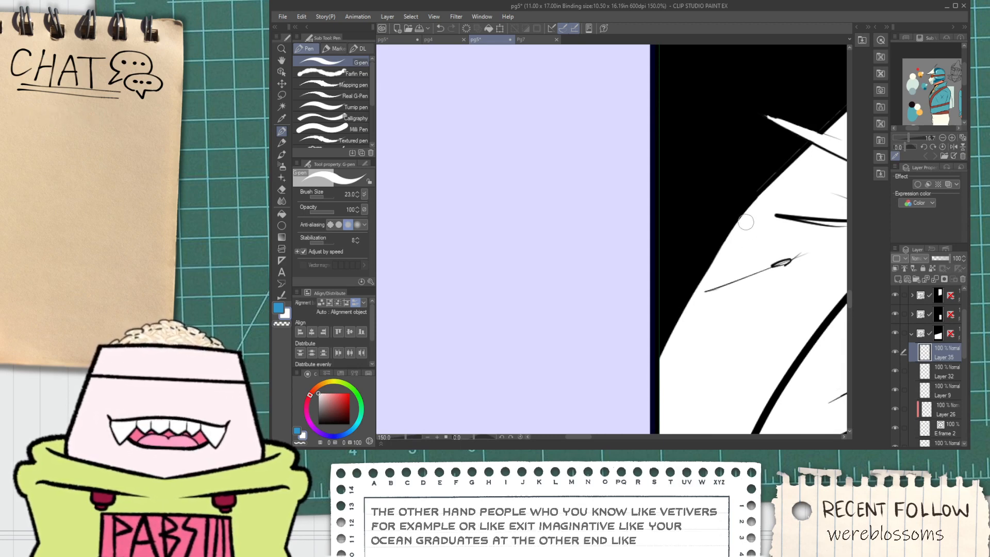
{"action": "left_click_drag", "start_coordinate": [743, 224], "coordinate": [679, 364]}
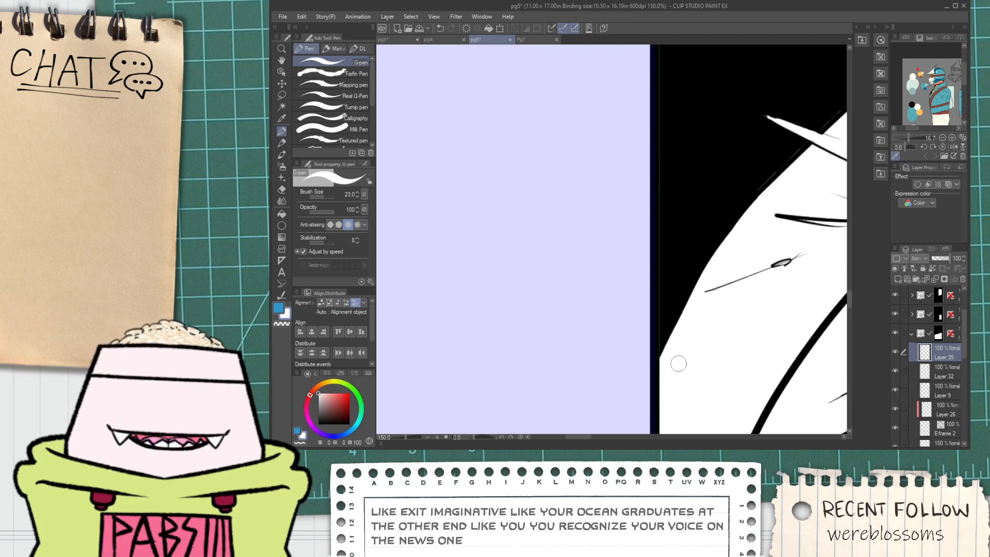
{"action": "left_click_drag", "start_coordinate": [719, 262], "coordinate": [659, 388]}
{"action": "key", "text": "ctrl+z"}
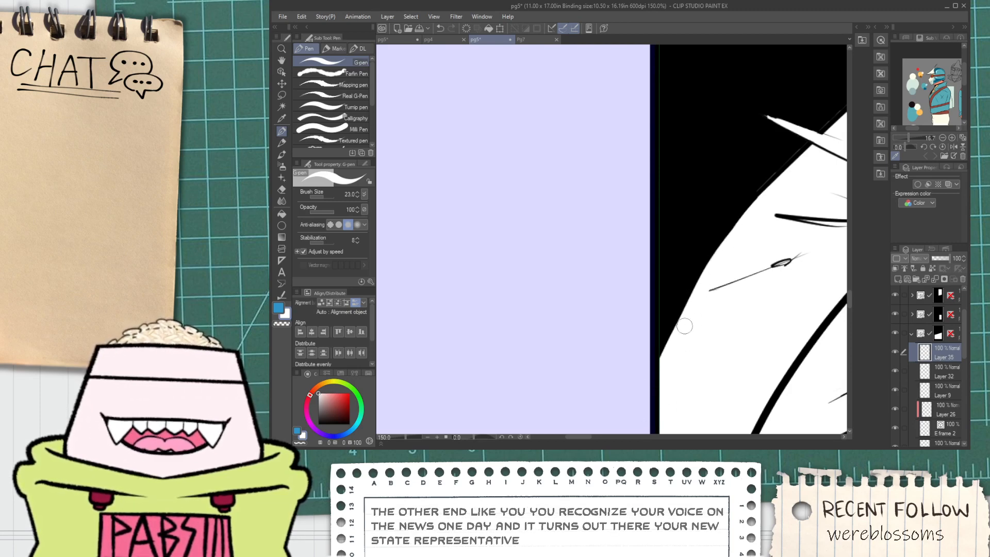
{"action": "left_click_drag", "start_coordinate": [648, 389], "coordinate": [730, 240]}
{"action": "key", "text": "ctrl+z"}
{"action": "left_click_drag", "start_coordinate": [650, 390], "coordinate": [725, 242]}
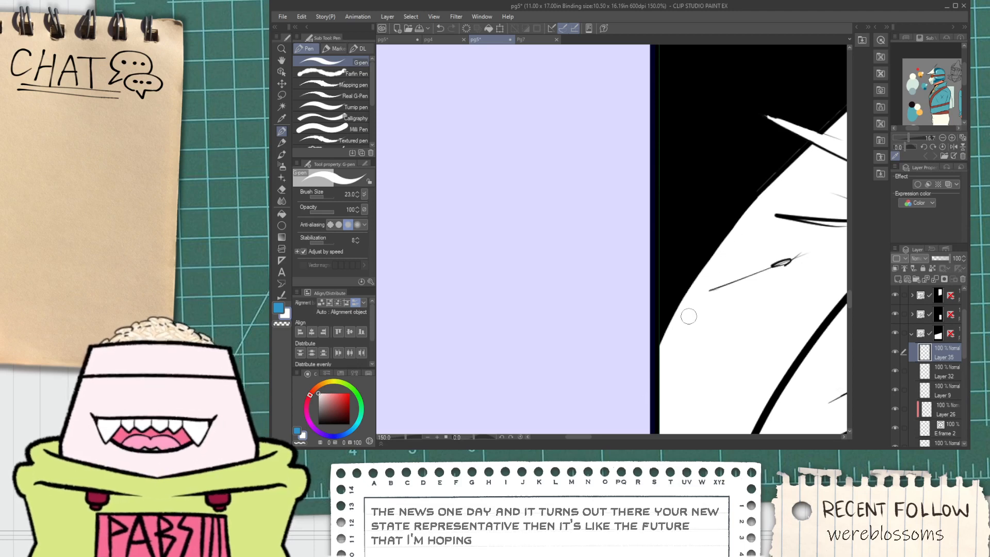
Extend the tip of the lower spike on the curved outline to a sharp point in white, redoing the first stroke.
{"action": "scroll", "coordinate": [688, 316], "scroll_direction": "down", "scroll_amount": 1}
{"action": "left_click_drag", "start_coordinate": [718, 288], "coordinate": [638, 347]}
{"action": "scroll", "coordinate": [665, 289], "scroll_direction": "up", "scroll_amount": 2}
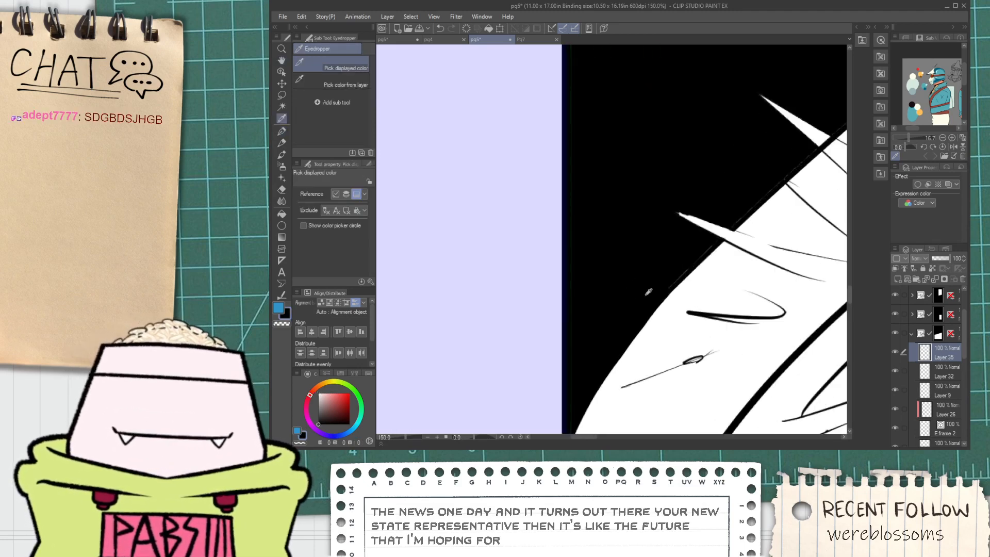
{"action": "key", "text": "x"}
{"action": "scroll", "coordinate": [751, 218], "scroll_direction": "up", "scroll_amount": 2}
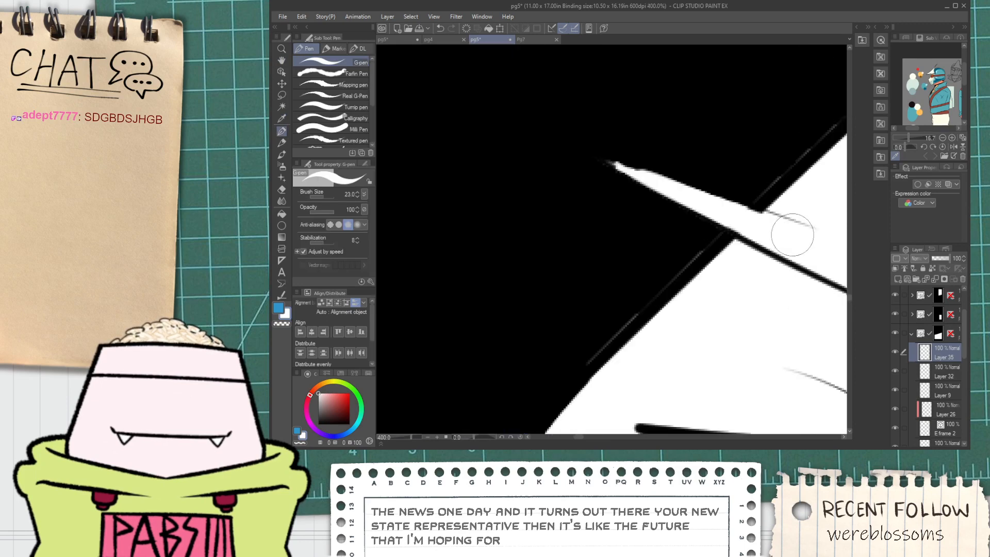
{"action": "left_click_drag", "start_coordinate": [690, 187], "coordinate": [585, 149]}
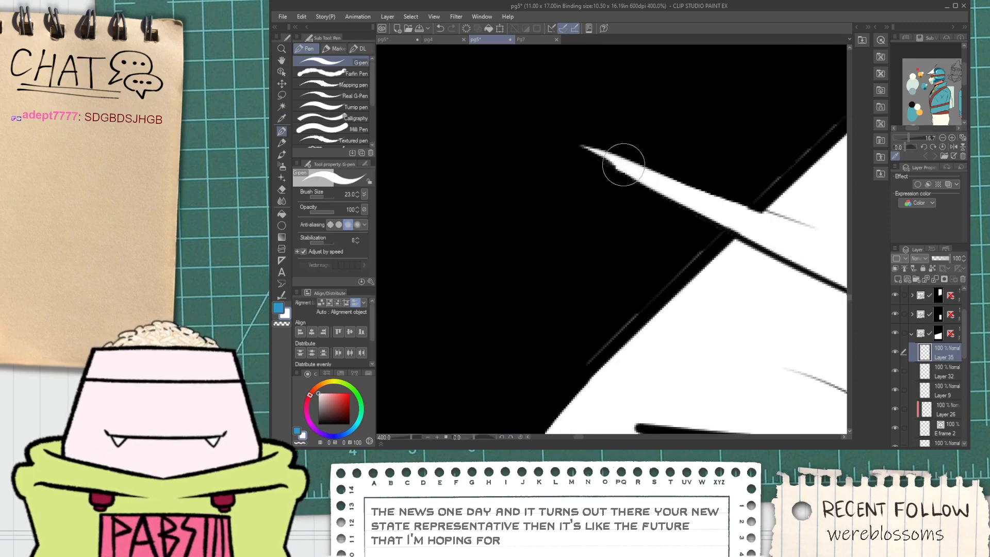
{"action": "key", "text": "ctrl+z"}
{"action": "left_click_drag", "start_coordinate": [676, 191], "coordinate": [585, 149]}
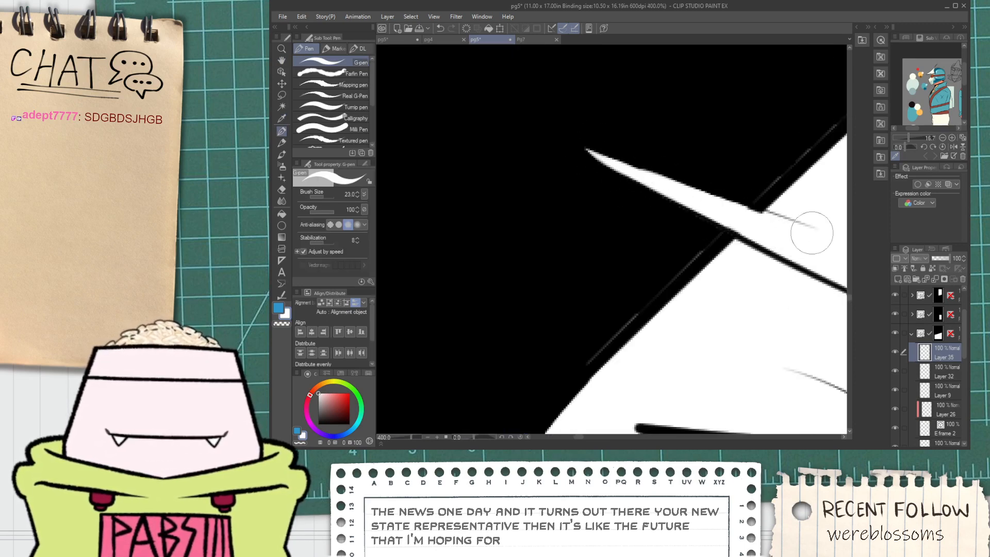
{"action": "scroll", "coordinate": [708, 197], "scroll_direction": "down", "scroll_amount": 2}
{"action": "scroll", "coordinate": [738, 210], "scroll_direction": "up", "scroll_amount": 2}
Ink a short white spike across the black outline between the lower and upper spikes, undoing unwanted strokes.
{"action": "left_click_drag", "start_coordinate": [739, 210], "coordinate": [597, 247]}
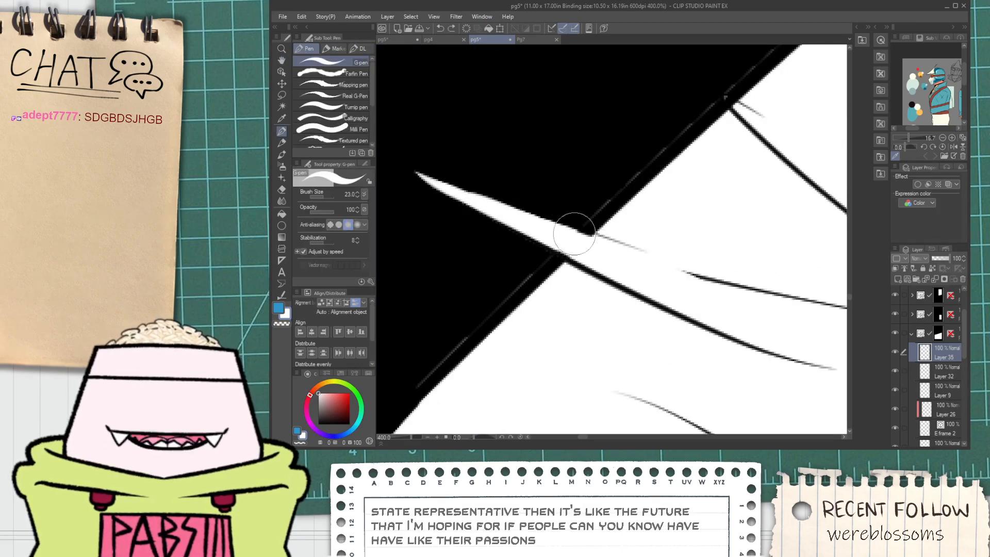
{"action": "scroll", "coordinate": [636, 256], "scroll_direction": "down", "scroll_amount": 2}
{"action": "mouse_move", "coordinate": [729, 209]}
{"action": "left_mouse_down"}
{"action": "mouse_move", "coordinate": [684, 275]}
{"action": "mouse_move", "coordinate": [538, 176]}
{"action": "left_mouse_up"}
{"action": "scroll", "coordinate": [685, 275], "scroll_direction": "up", "scroll_amount": 2}
{"action": "key", "text": "ctrl+z"}
{"action": "mouse_move", "coordinate": [704, 313]}
{"action": "left_mouse_down"}
{"action": "mouse_move", "coordinate": [520, 174]}
{"action": "mouse_move", "coordinate": [588, 223]}
{"action": "mouse_move", "coordinate": [594, 214]}
{"action": "mouse_move", "coordinate": [685, 268]}
{"action": "left_mouse_up"}
{"action": "key", "text": "ctrl+z"}
{"action": "key", "text": "ctrl+z"}
{"action": "mouse_move", "coordinate": [559, 181]}
{"action": "left_mouse_down"}
{"action": "mouse_move", "coordinate": [626, 224]}
{"action": "mouse_move", "coordinate": [542, 177]}
{"action": "mouse_move", "coordinate": [716, 286]}
{"action": "left_mouse_up"}
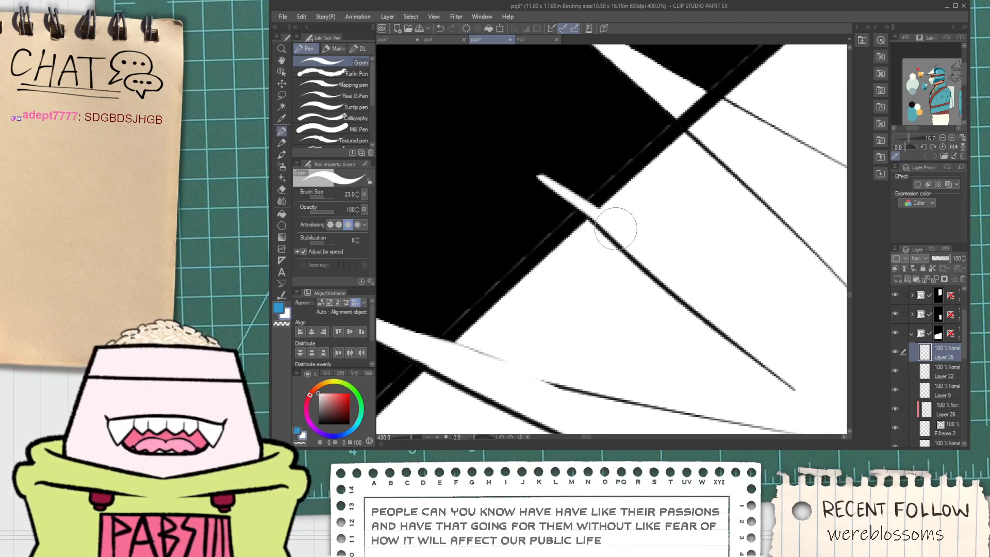
Sample black and paint over the faint edge streaks on both sides of the lower spike, straightening its underside.
{"action": "left_click", "coordinate": [537, 232], "text": "alt"}
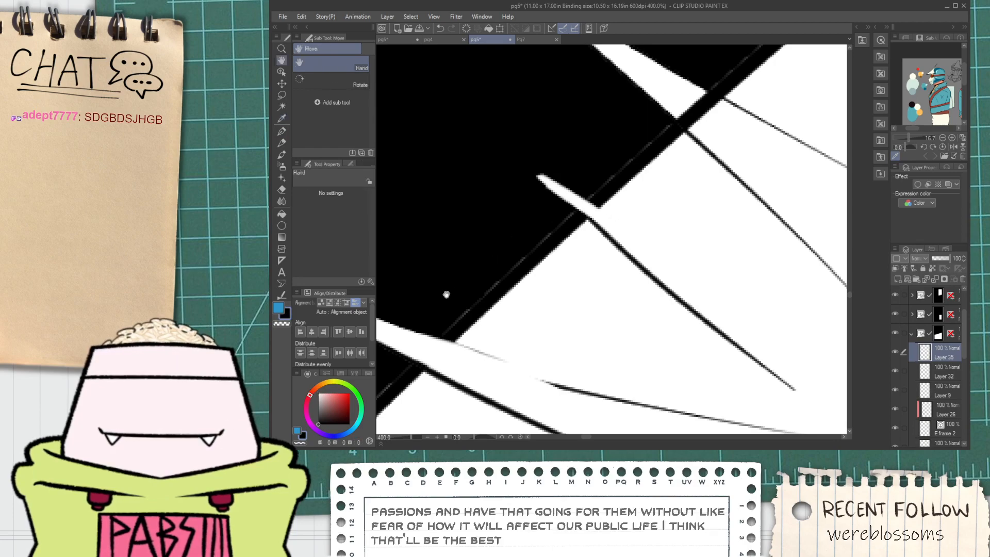
{"action": "left_click_drag", "start_coordinate": [447, 295], "coordinate": [695, 160]}
{"action": "left_click_drag", "start_coordinate": [519, 362], "coordinate": [580, 305]}
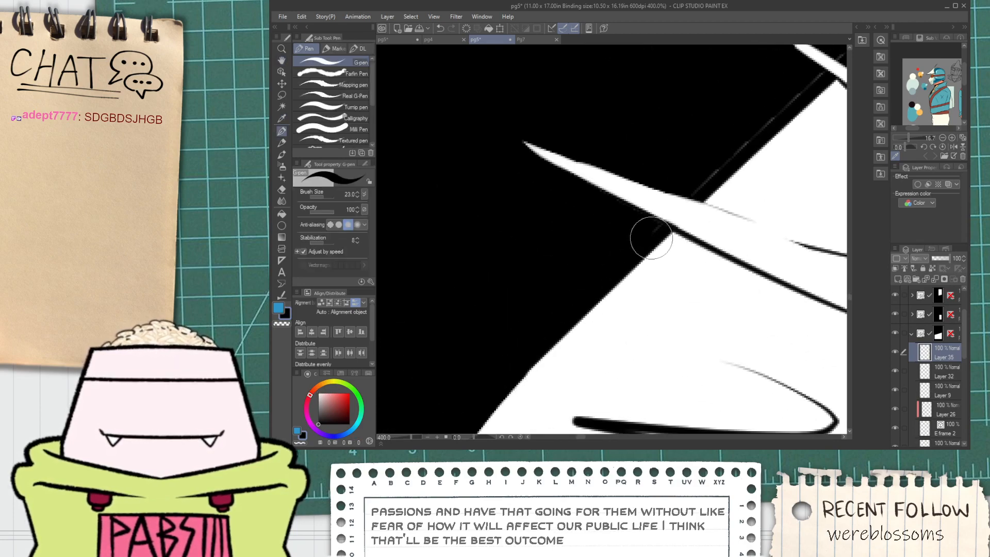
{"action": "scroll", "coordinate": [652, 238], "scroll_direction": "up", "scroll_amount": 2}
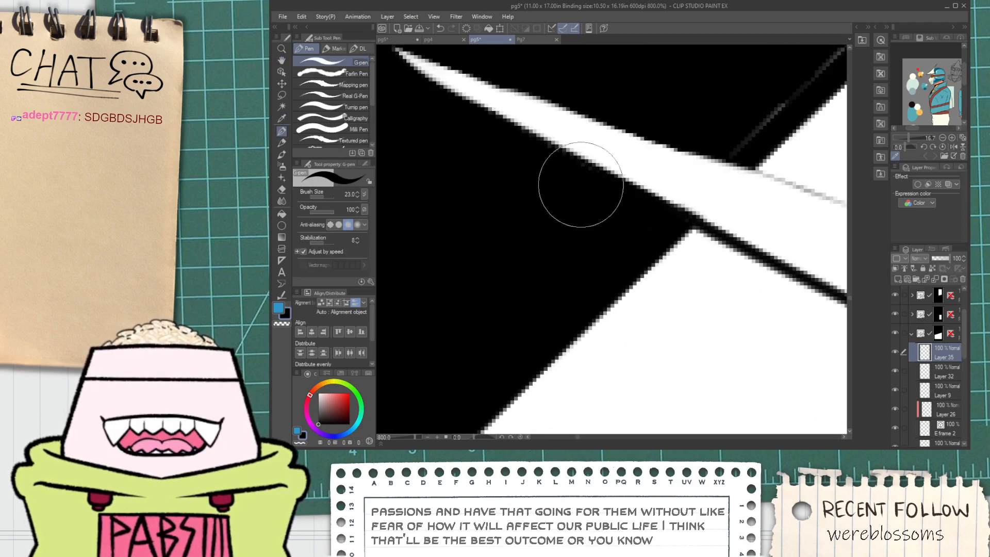
{"action": "mouse_move", "coordinate": [580, 184]}
{"action": "left_mouse_down"}
{"action": "mouse_move", "coordinate": [691, 259]}
{"action": "mouse_move", "coordinate": [634, 212]}
{"action": "left_mouse_up"}
{"action": "scroll", "coordinate": [476, 113], "scroll_direction": "down", "scroll_amount": 2}
{"action": "left_click_drag", "start_coordinate": [675, 166], "coordinate": [584, 226]}
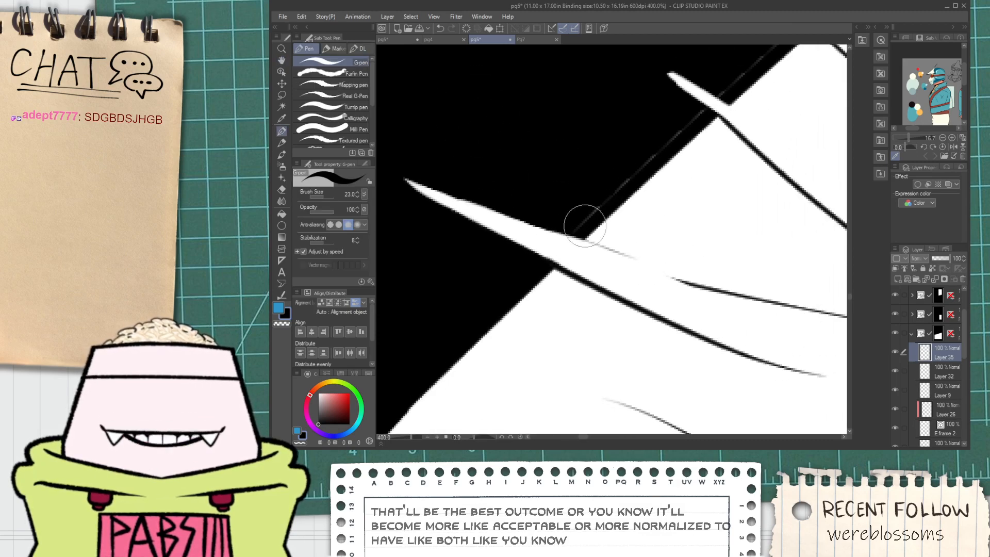
{"action": "left_click_drag", "start_coordinate": [641, 160], "coordinate": [556, 242]}
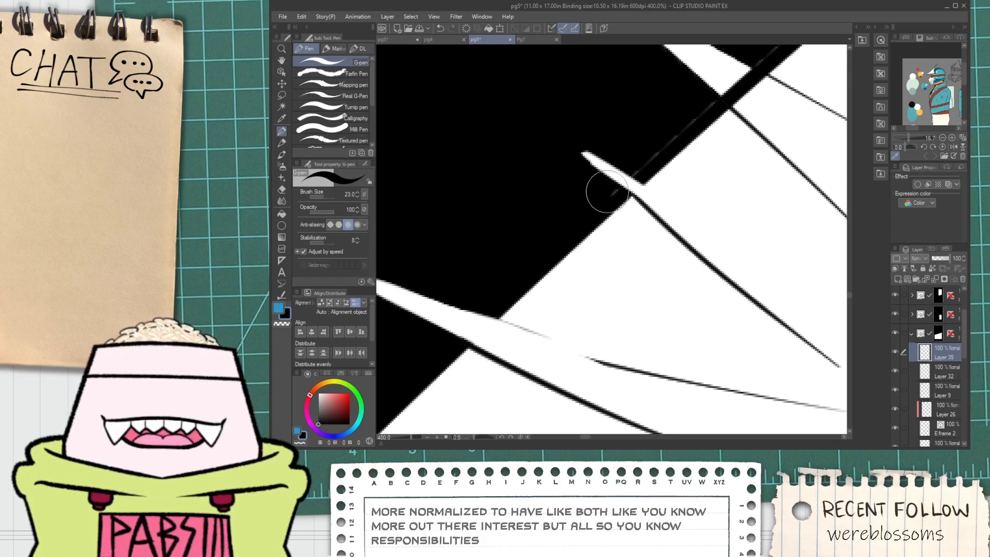
Trim the short middle spike to a thin, sharp point with black strokes along its edges.
{"action": "scroll", "coordinate": [604, 190], "scroll_direction": "up", "scroll_amount": 2}
{"action": "left_click_drag", "start_coordinate": [627, 192], "coordinate": [542, 97]}
{"action": "left_click_drag", "start_coordinate": [643, 197], "coordinate": [568, 130]}
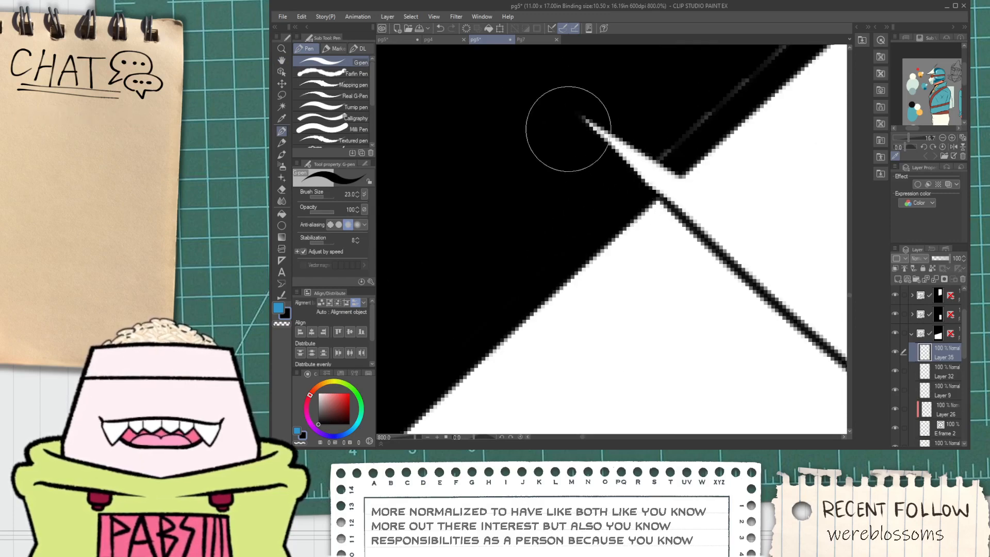
{"action": "scroll", "coordinate": [600, 165], "scroll_direction": "down", "scroll_amount": 2}
{"action": "left_click_drag", "start_coordinate": [641, 160], "coordinate": [537, 221]}
Draw a tapering black line from the middle spike's upper edge into the white and cover the faint streaks up to the next spike.
{"action": "key", "text": "alt"}
{"action": "left_click", "coordinate": [561, 250], "text": "alt"}
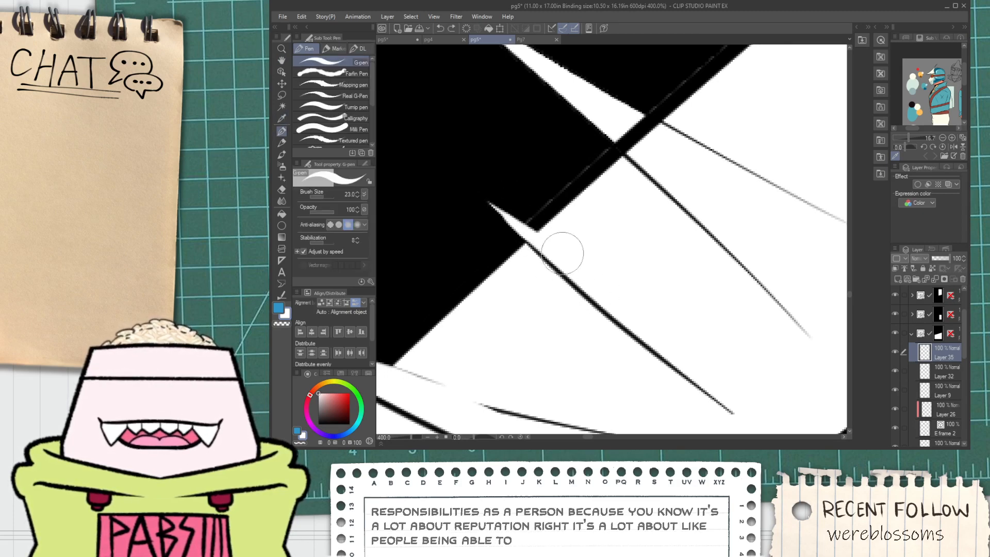
{"action": "left_click", "coordinate": [490, 225], "text": "alt"}
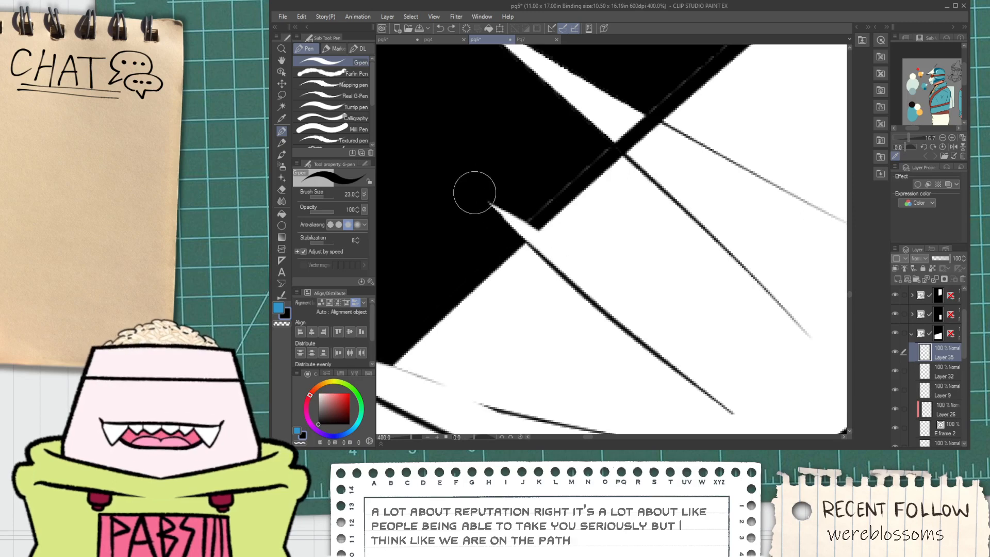
{"action": "left_click_drag", "start_coordinate": [488, 201], "coordinate": [674, 329]}
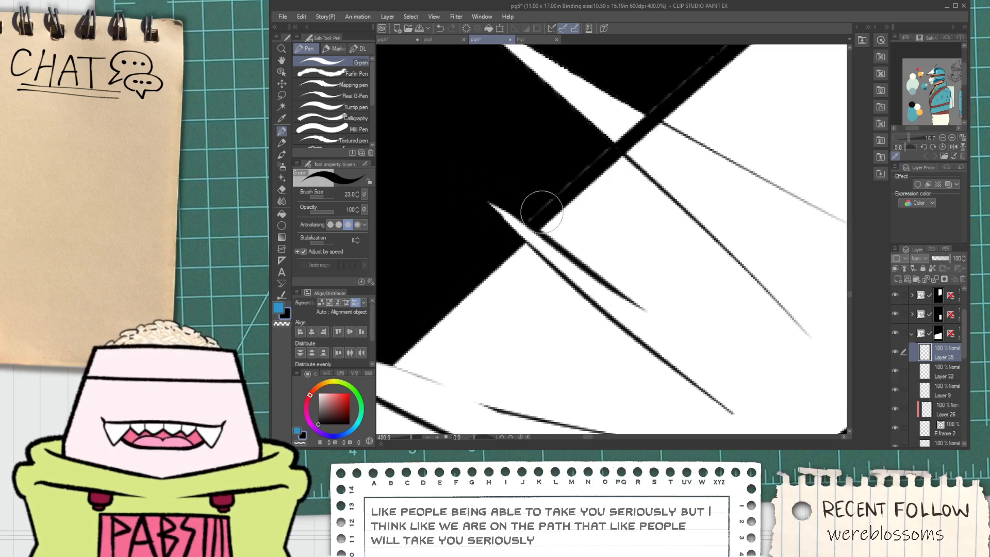
{"action": "scroll", "coordinate": [542, 212], "scroll_direction": "up", "scroll_amount": 2}
{"action": "mouse_move", "coordinate": [524, 222]}
{"action": "left_mouse_down"}
{"action": "mouse_move", "coordinate": [624, 123]}
{"action": "mouse_move", "coordinate": [526, 232]}
{"action": "left_mouse_up"}
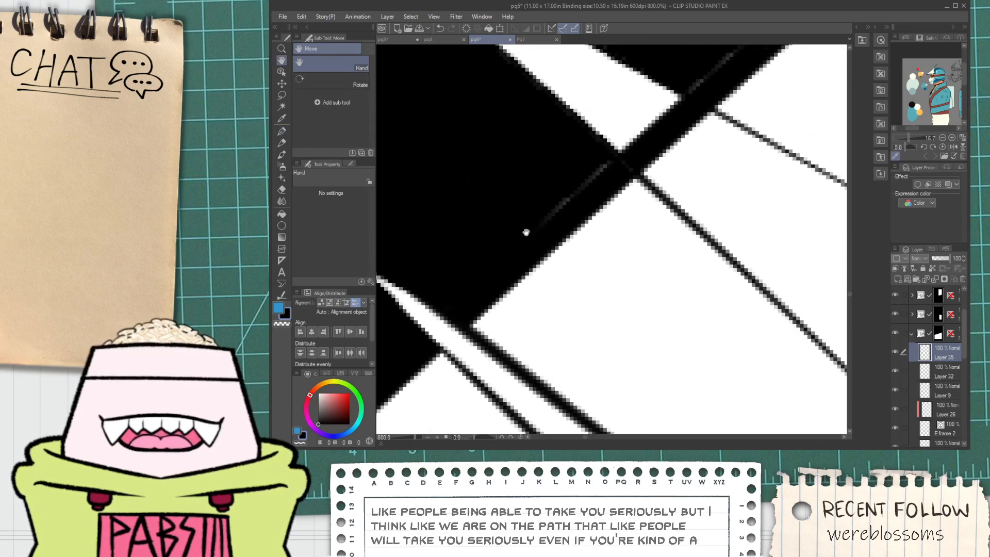
{"action": "scroll", "coordinate": [593, 170], "scroll_direction": "down", "scroll_amount": 2}
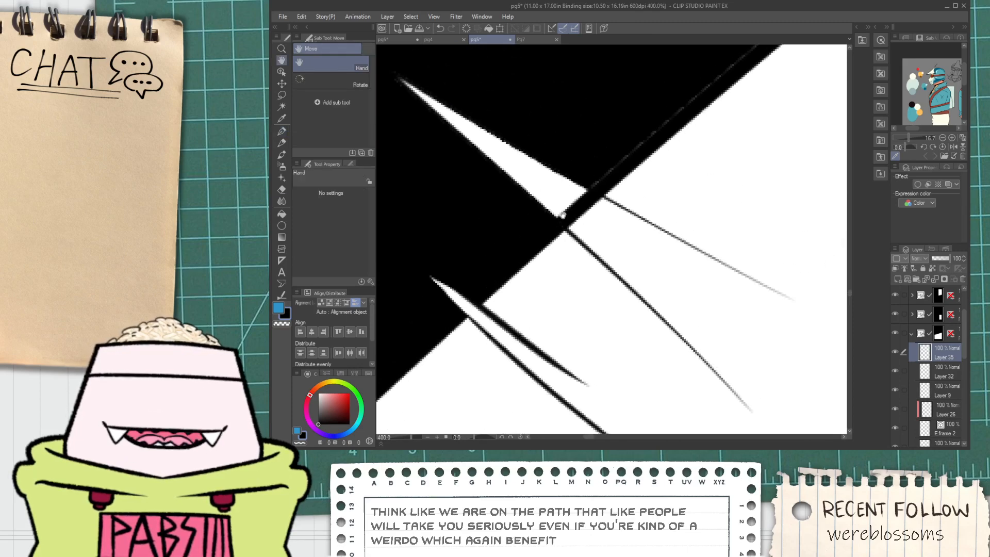
{"action": "scroll", "coordinate": [593, 211], "scroll_direction": "up", "scroll_amount": 1}
{"action": "scroll", "coordinate": [604, 210], "scroll_direction": "down", "scroll_amount": 3}
{"action": "left_click_drag", "start_coordinate": [581, 222], "coordinate": [592, 264]}
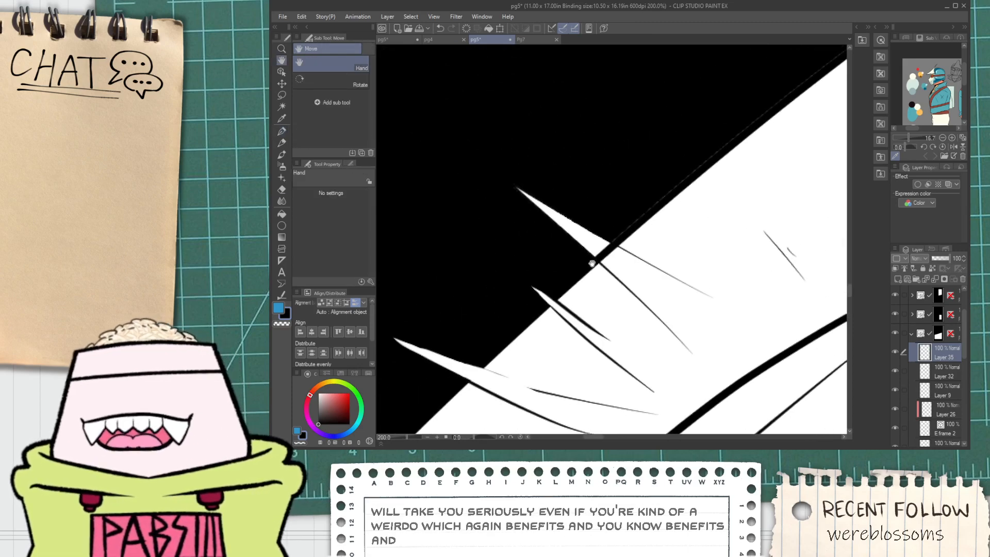
Paint white over the black bar across the upper spike's base to join the spike to the white shape.
{"action": "key", "text": "i"}
{"action": "scroll", "coordinate": [645, 281], "scroll_direction": "up", "scroll_amount": 3}
{"action": "mouse_move", "coordinate": [456, 156]}
{"action": "left_mouse_down"}
{"action": "mouse_move", "coordinate": [598, 281]}
{"action": "mouse_move", "coordinate": [654, 310]}
{"action": "left_mouse_up"}
{"action": "mouse_move", "coordinate": [565, 245]}
{"action": "left_mouse_down"}
{"action": "mouse_move", "coordinate": [605, 288]}
{"action": "mouse_move", "coordinate": [565, 258]}
{"action": "mouse_move", "coordinate": [603, 243]}
{"action": "left_mouse_up"}
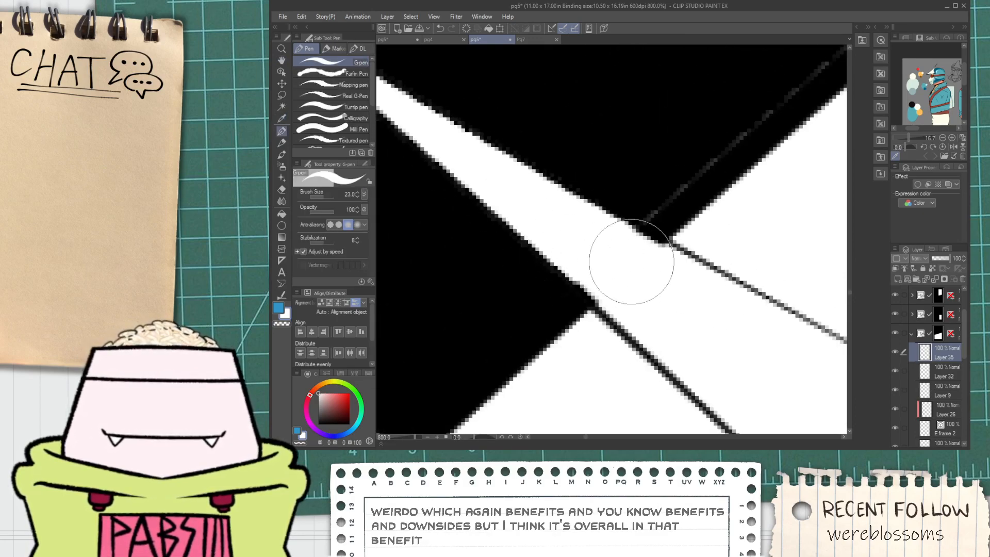
{"action": "scroll", "coordinate": [601, 239], "scroll_direction": "down", "scroll_amount": 3}
{"action": "scroll", "coordinate": [619, 192], "scroll_direction": "up", "scroll_amount": 2}
Sample black and paint over the faint dashed line running along the curved outline beyond the upper spike.
{"action": "left_click", "coordinate": [626, 196], "text": "alt"}
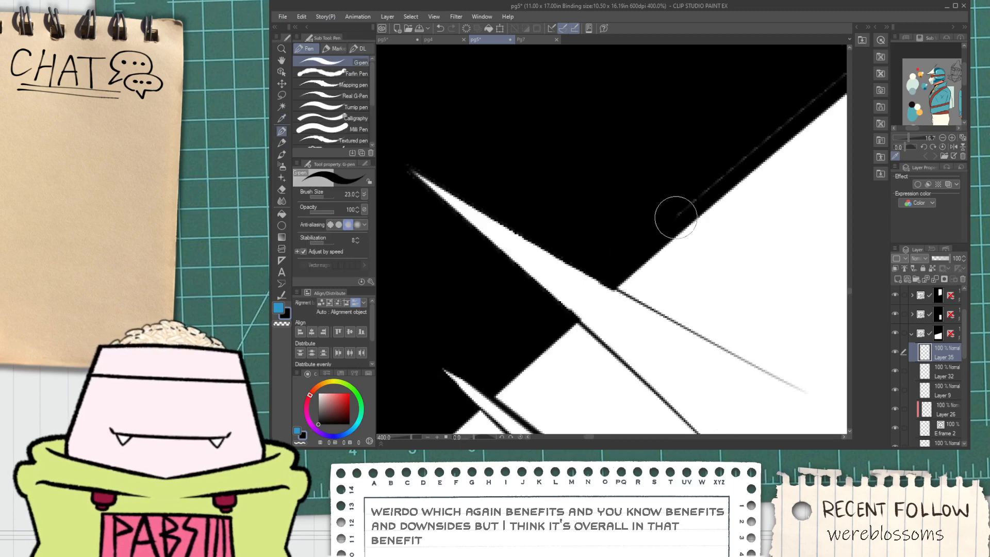
{"action": "left_click_drag", "start_coordinate": [784, 110], "coordinate": [518, 271]}
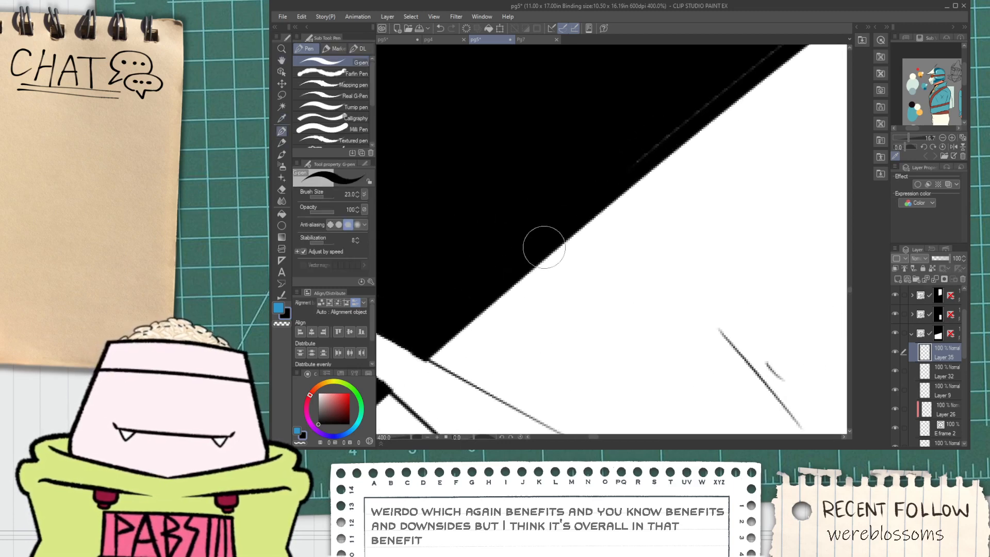
{"action": "left_click_drag", "start_coordinate": [710, 99], "coordinate": [459, 307]}
{"action": "key", "text": "space"}
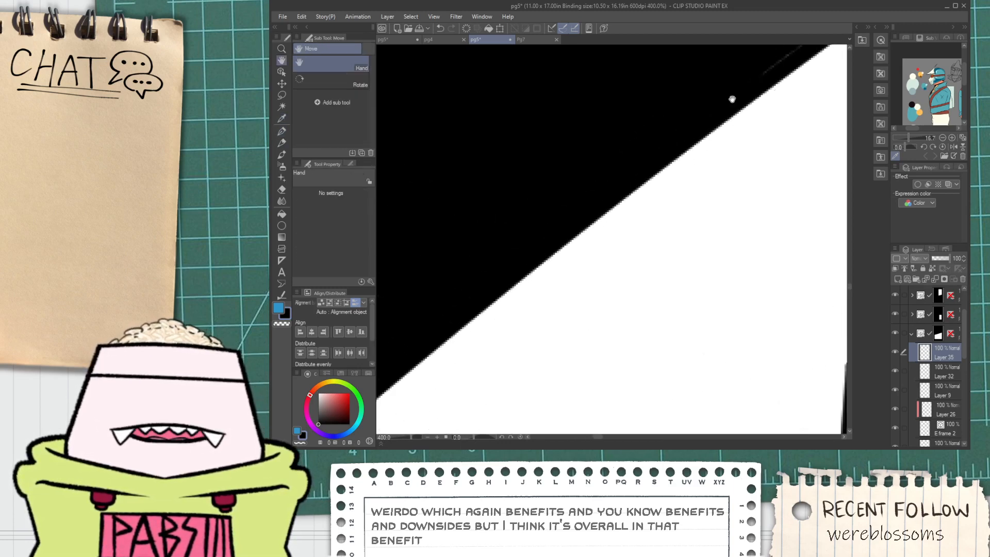
{"action": "left_click_drag", "start_coordinate": [732, 99], "coordinate": [443, 298]}
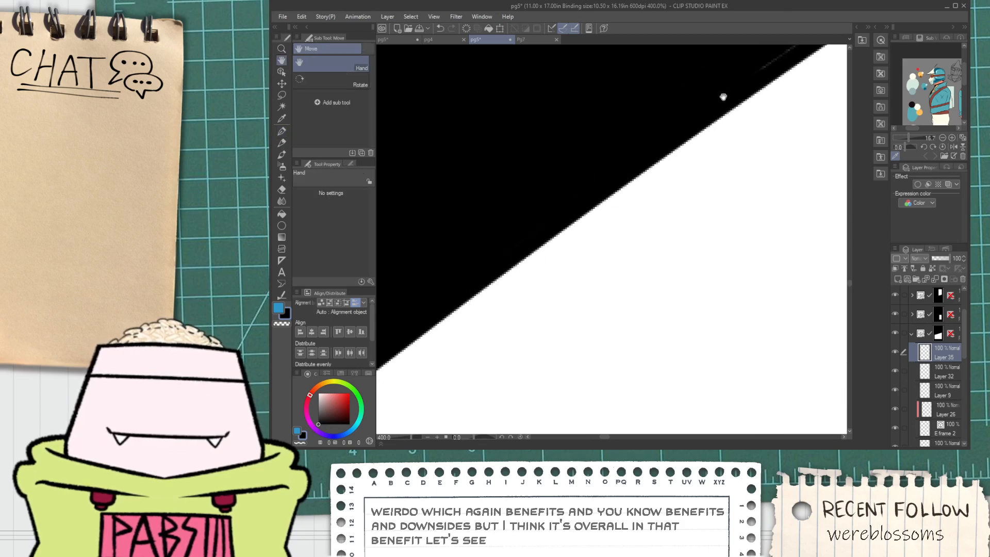
{"action": "left_click_drag", "start_coordinate": [724, 94], "coordinate": [451, 292]}
{"action": "key", "text": "space"}
{"action": "left_click_drag", "start_coordinate": [747, 96], "coordinate": [491, 278]}
{"action": "key", "text": "space"}
{"action": "left_click_drag", "start_coordinate": [630, 172], "coordinate": [393, 323]}
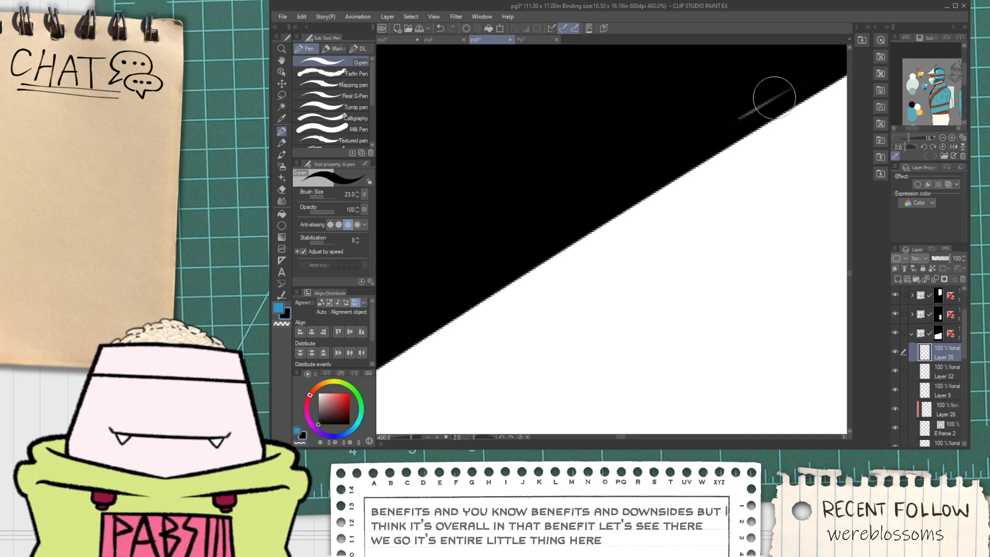
Cover the remaining faint streaks in black along the curve's upper end and smooth it where it meets the panel's top border.
{"action": "key", "text": "space"}
{"action": "left_click_drag", "start_coordinate": [784, 84], "coordinate": [592, 191]}
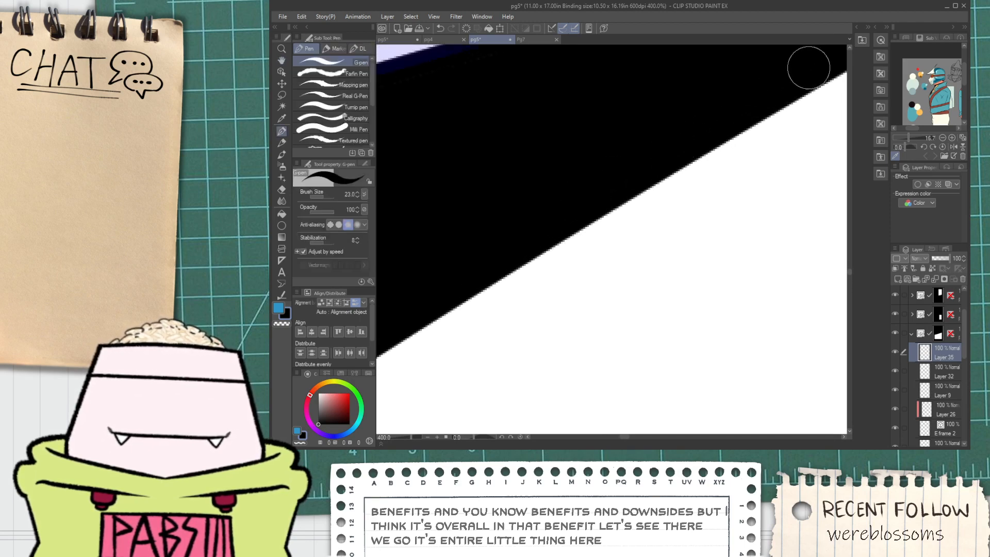
{"action": "key", "text": "space"}
{"action": "left_click_drag", "start_coordinate": [807, 66], "coordinate": [442, 299]}
{"action": "key", "text": "space"}
{"action": "left_click_drag", "start_coordinate": [710, 155], "coordinate": [511, 223]}
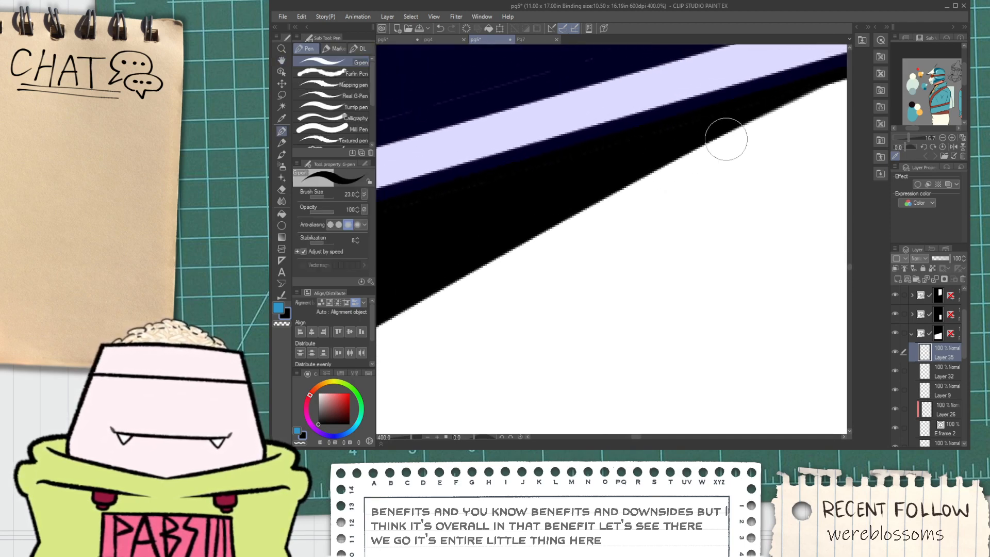
{"action": "key", "text": "space"}
{"action": "mouse_move", "coordinate": [725, 140]}
{"action": "left_mouse_down"}
{"action": "mouse_move", "coordinate": [534, 224]}
{"action": "mouse_move", "coordinate": [735, 133]}
{"action": "left_mouse_up"}
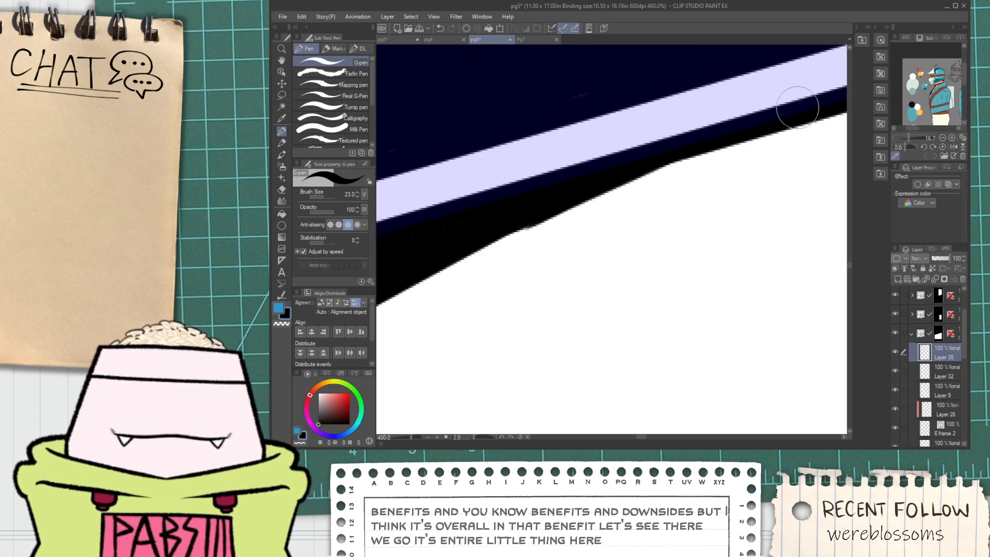
{"action": "scroll", "coordinate": [637, 168], "scroll_direction": "down", "scroll_amount": 8}
{"action": "scroll", "coordinate": [635, 170], "scroll_direction": "up", "scroll_amount": 4}
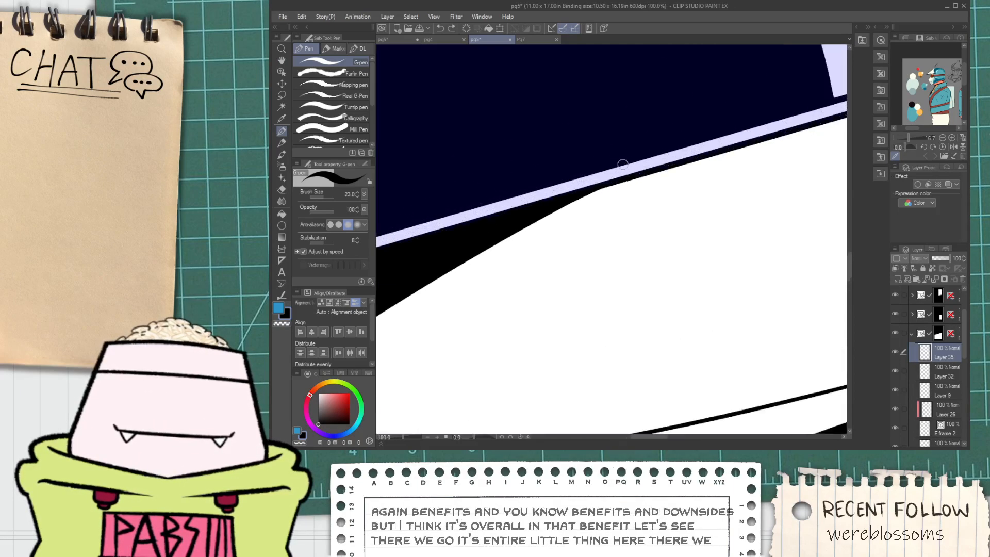
{"action": "scroll", "coordinate": [623, 164], "scroll_direction": "up", "scroll_amount": 4}
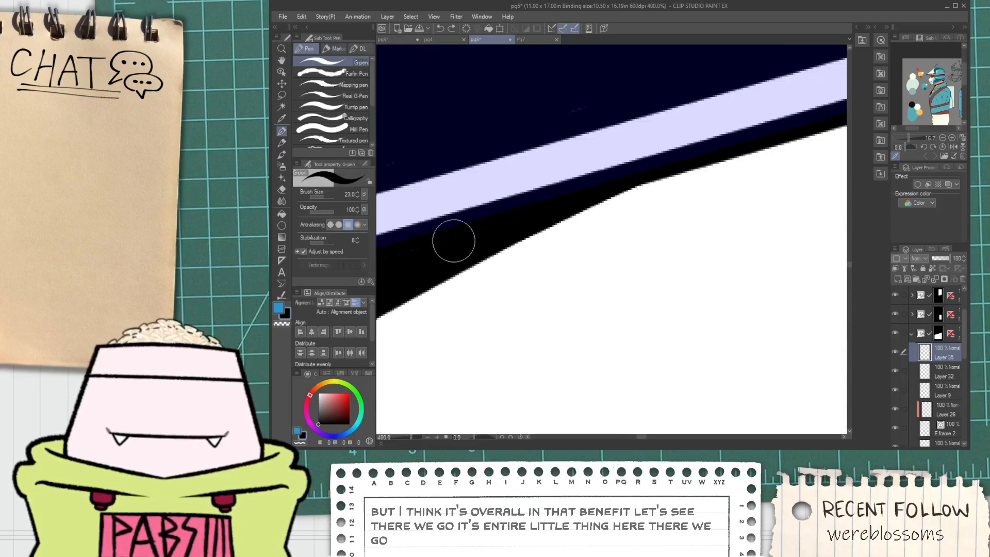
Inspect the black area along the panel's border, the outline's lower end and the region above the inset for leftover streaks.
{"action": "scroll", "coordinate": [523, 213], "scroll_direction": "down", "scroll_amount": 3}
{"action": "key", "text": "space"}
{"action": "left_click_drag", "start_coordinate": [457, 210], "coordinate": [802, 108]}
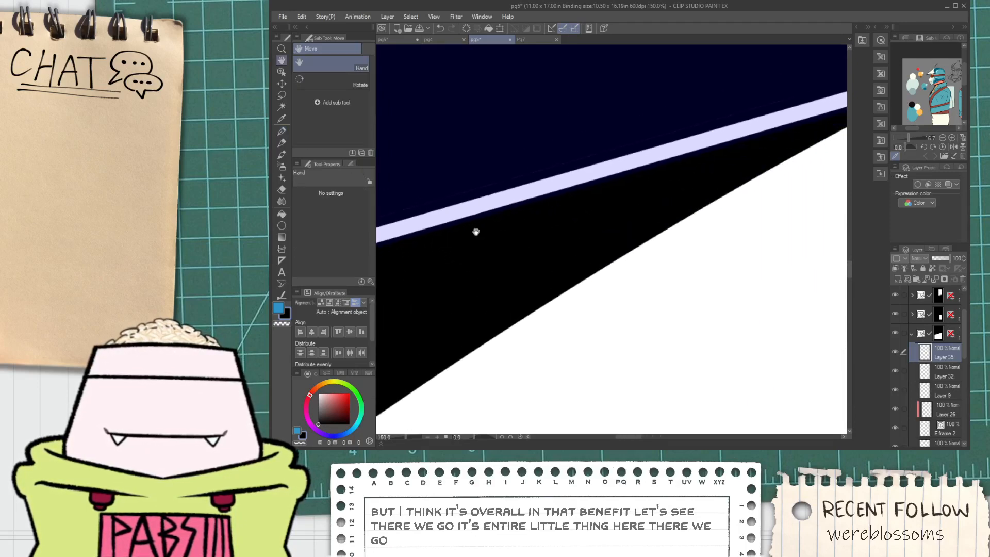
{"action": "left_click_drag", "start_coordinate": [475, 230], "coordinate": [825, 124]}
{"action": "left_click_drag", "start_coordinate": [592, 196], "coordinate": [796, 137]}
{"action": "left_click_drag", "start_coordinate": [467, 234], "coordinate": [666, 162]}
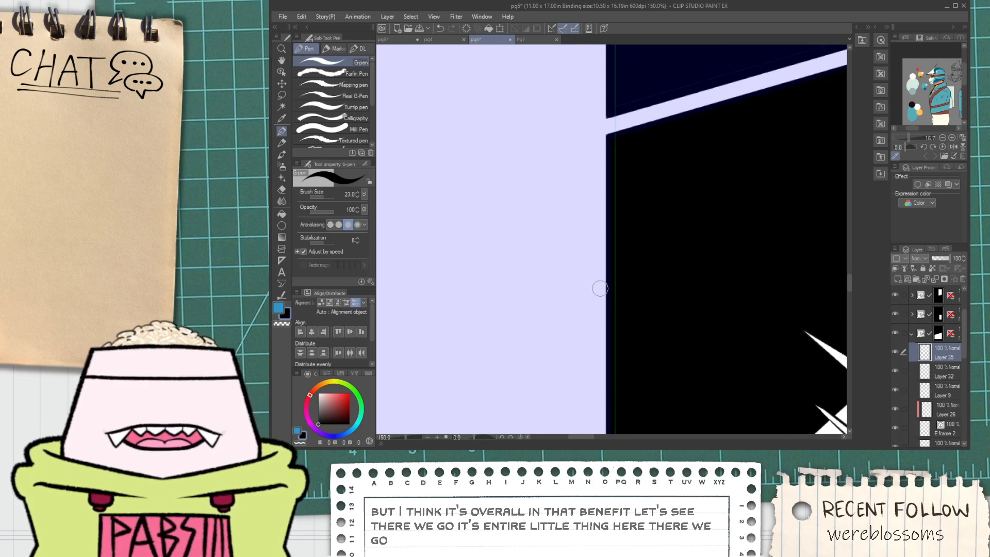
{"action": "scroll", "coordinate": [600, 288], "scroll_direction": "up", "scroll_amount": 4}
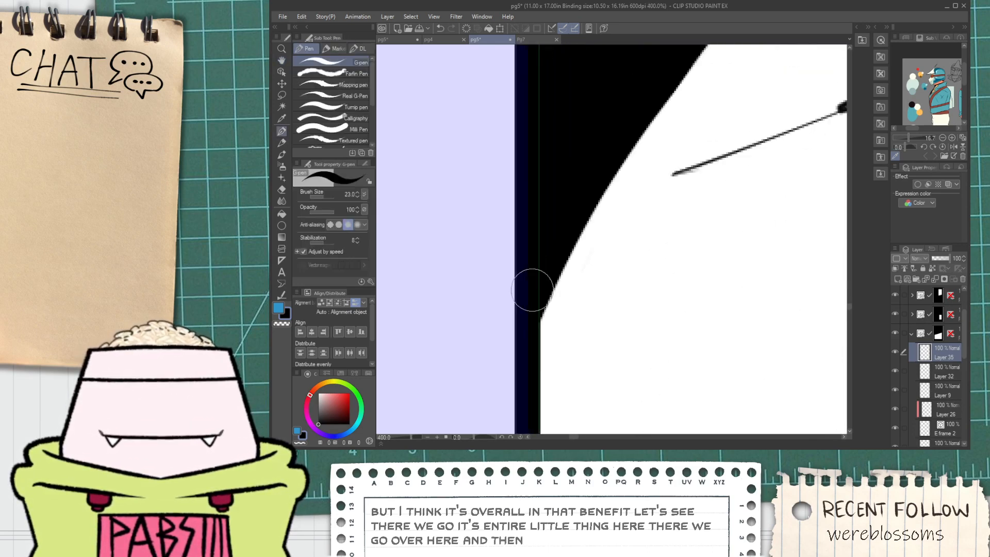
{"action": "scroll", "coordinate": [532, 290], "scroll_direction": "up", "scroll_amount": 2}
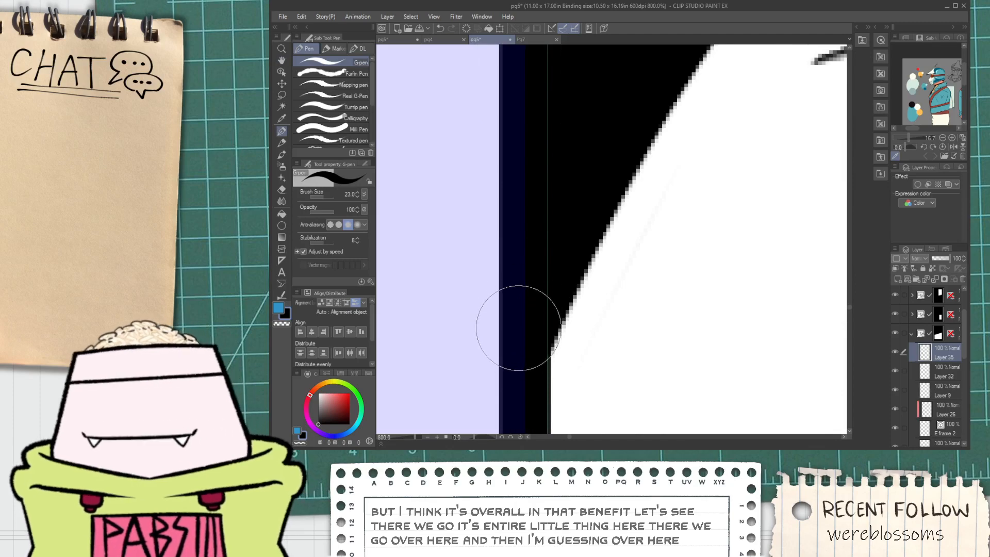
{"action": "scroll", "coordinate": [518, 328], "scroll_direction": "down", "scroll_amount": 6}
{"action": "scroll", "coordinate": [618, 248], "scroll_direction": "down", "scroll_amount": 6}
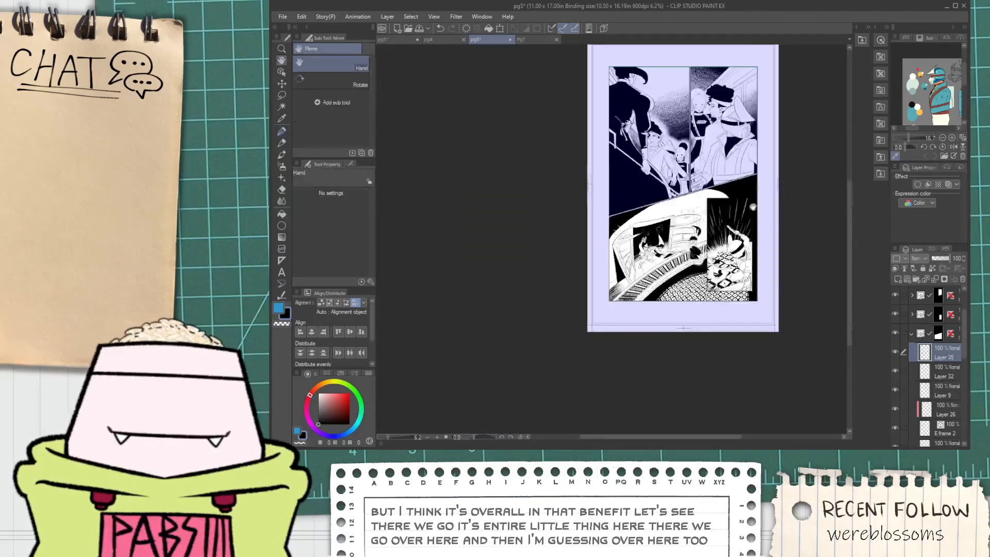
{"action": "scroll", "coordinate": [753, 211], "scroll_direction": "up", "scroll_amount": 9}
{"action": "scroll", "coordinate": [457, 156], "scroll_direction": "down", "scroll_amount": 3}
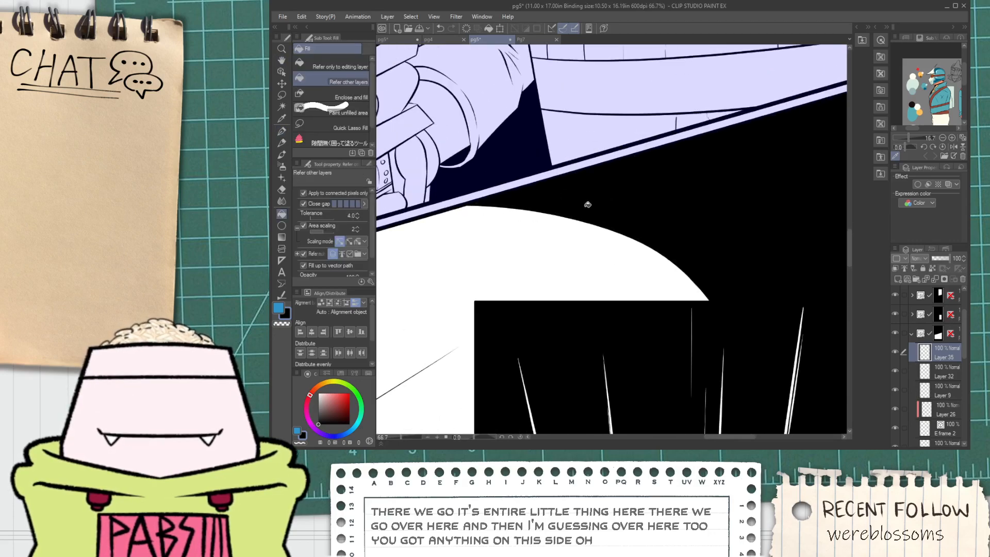
Paint black over the faint streaks above the curved outline near the large panel's slanted border with the G-pen.
{"action": "scroll", "coordinate": [550, 205], "scroll_direction": "up", "scroll_amount": 4}
{"action": "left_click", "coordinate": [506, 188]}
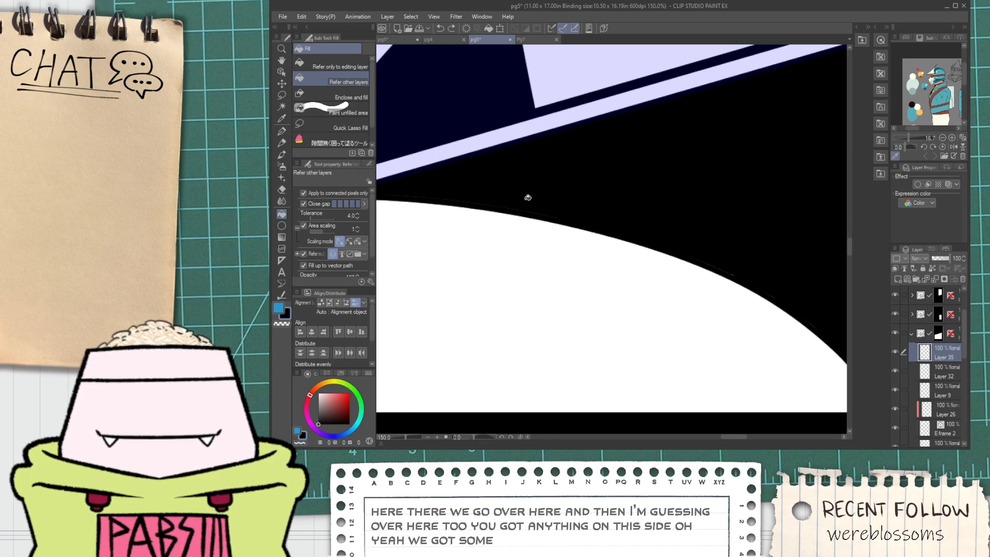
{"action": "key", "text": "p"}
{"action": "left_click_drag", "start_coordinate": [528, 197], "coordinate": [684, 218]}
{"action": "scroll", "coordinate": [501, 216], "scroll_direction": "up", "scroll_amount": 3}
{"action": "scroll", "coordinate": [578, 211], "scroll_direction": "down", "scroll_amount": 2}
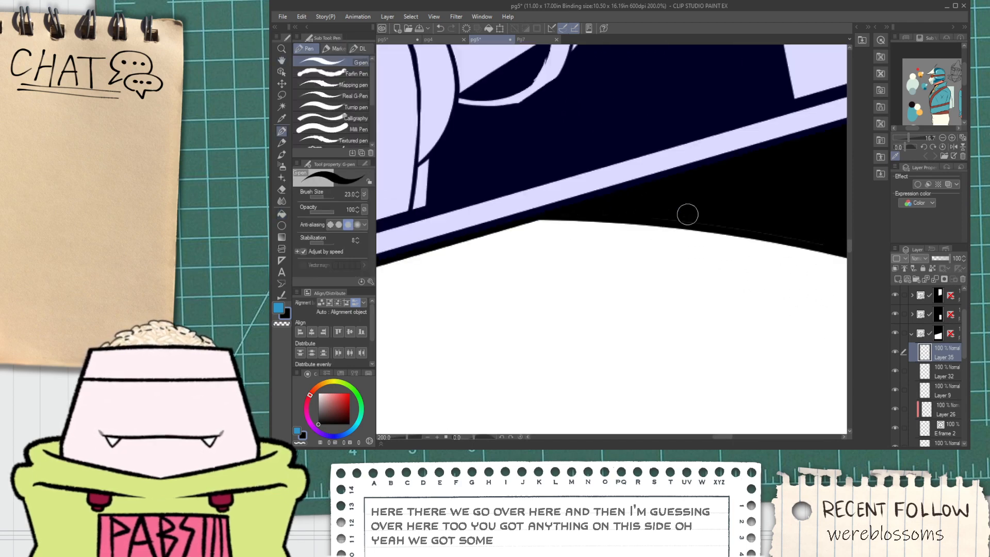
{"action": "scroll", "coordinate": [564, 212], "scroll_direction": "up", "scroll_amount": 2}
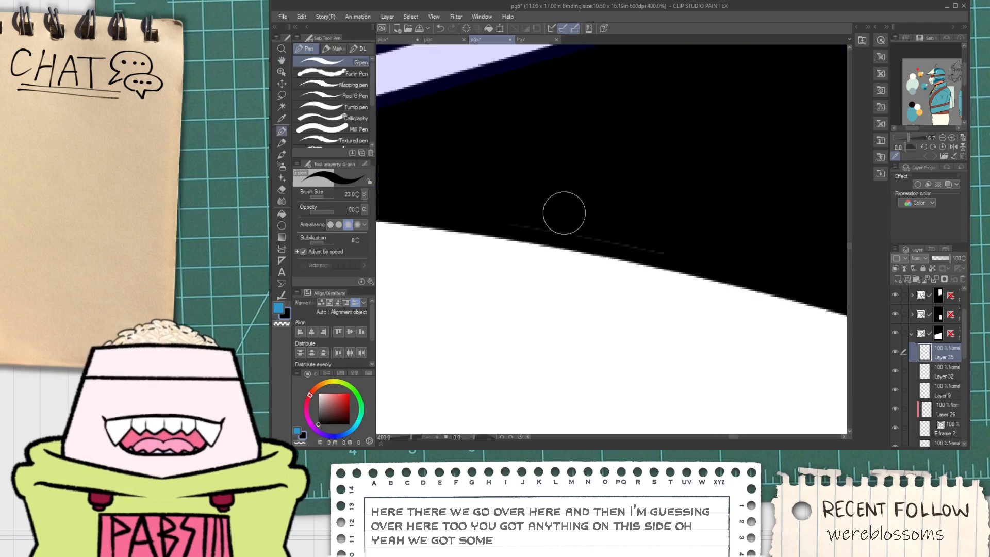
{"action": "mouse_move", "coordinate": [527, 213]}
{"action": "left_mouse_down"}
{"action": "mouse_move", "coordinate": [572, 228]}
{"action": "mouse_move", "coordinate": [691, 234]}
{"action": "left_mouse_up"}
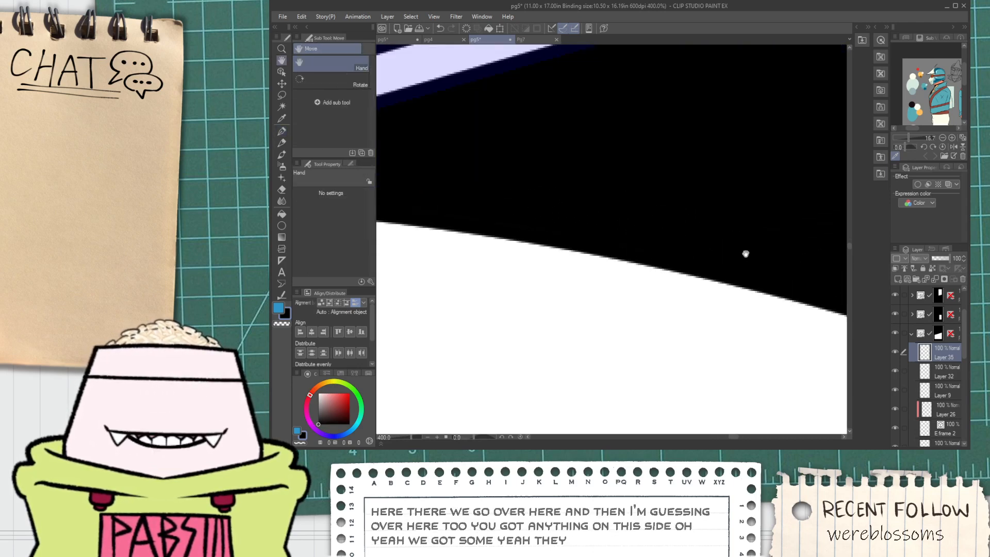
Cover the remaining faint streaks in black along the curve's descending stretch towards the inset.
{"action": "left_click_drag", "start_coordinate": [752, 260], "coordinate": [532, 208]}
{"action": "left_click_drag", "start_coordinate": [804, 270], "coordinate": [553, 199]}
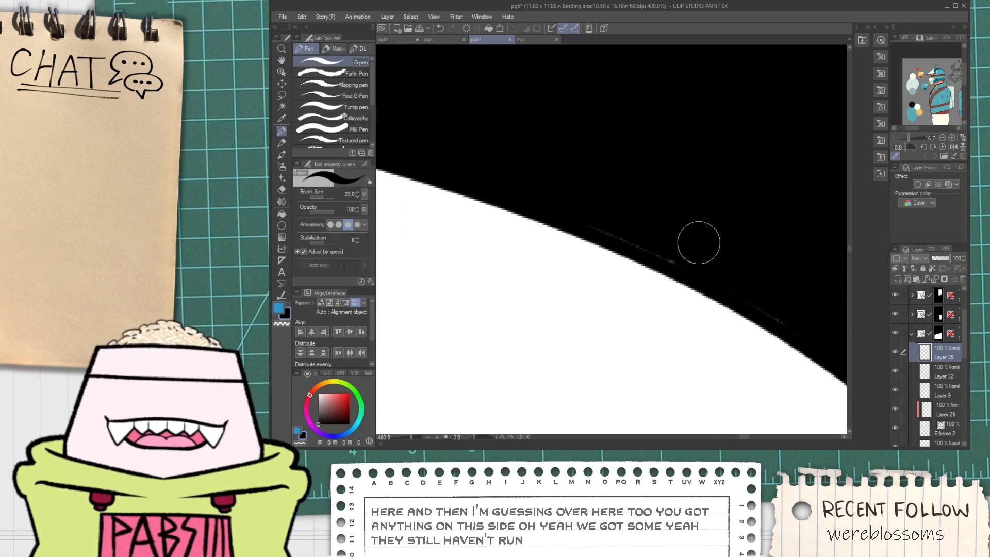
{"action": "left_click_drag", "start_coordinate": [673, 261], "coordinate": [701, 265]}
{"action": "mouse_move", "coordinate": [734, 278]}
{"action": "left_mouse_down"}
{"action": "mouse_move", "coordinate": [594, 204]}
{"action": "mouse_move", "coordinate": [746, 328]}
{"action": "mouse_move", "coordinate": [608, 225]}
{"action": "left_mouse_up"}
{"action": "scroll", "coordinate": [716, 333], "scroll_direction": "down", "scroll_amount": 3}
{"action": "left_click_drag", "start_coordinate": [711, 326], "coordinate": [569, 222]}
{"action": "scroll", "coordinate": [595, 276], "scroll_direction": "up", "scroll_amount": 1}
{"action": "scroll", "coordinate": [621, 258], "scroll_direction": "down", "scroll_amount": 2}
{"action": "left_click_drag", "start_coordinate": [621, 259], "coordinate": [582, 257]}
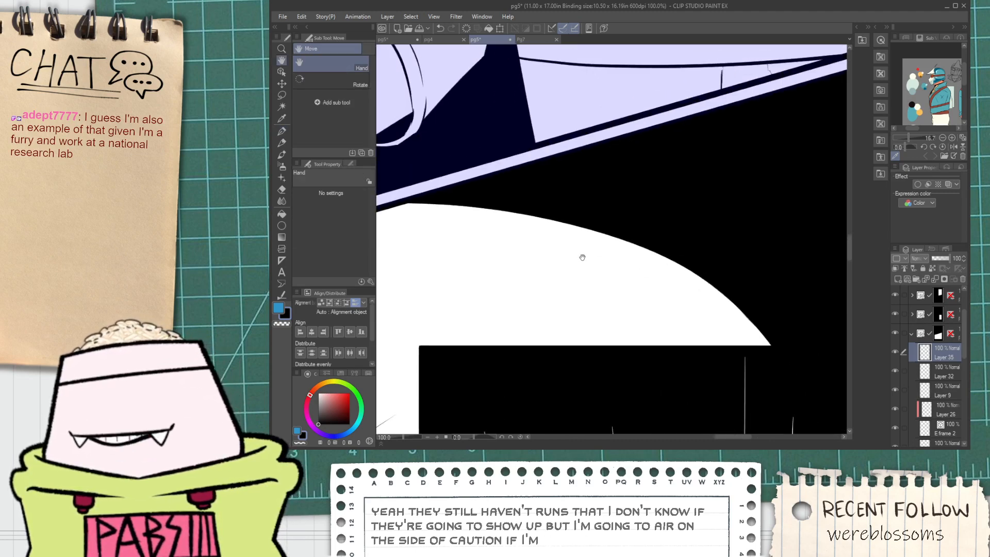
Inspect the curve's upper end and the black area beneath the slanted border out to the panel's corner.
{"action": "scroll", "coordinate": [576, 251], "scroll_direction": "up", "scroll_amount": 4}
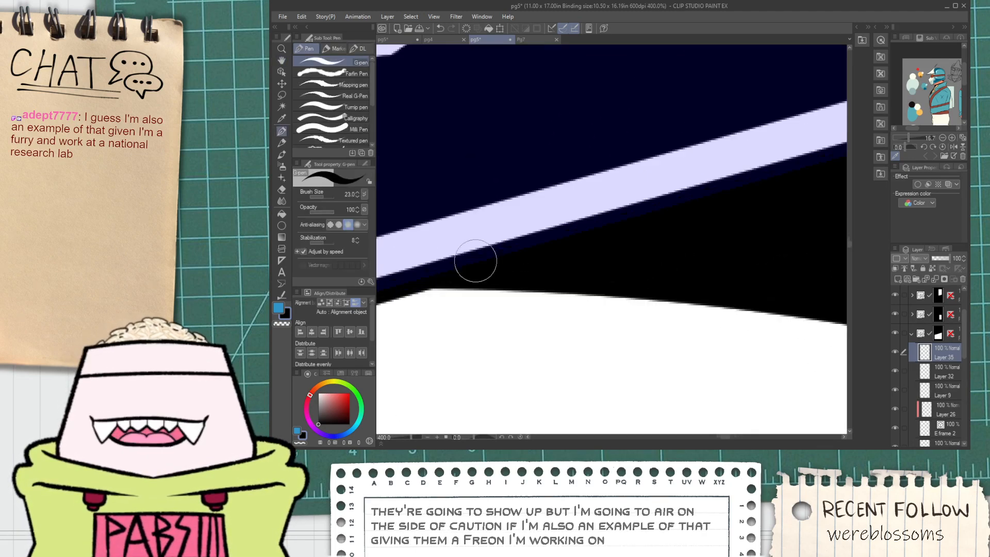
{"action": "scroll", "coordinate": [710, 194], "scroll_direction": "down", "scroll_amount": 3}
{"action": "left_click_drag", "start_coordinate": [778, 181], "coordinate": [678, 210]}
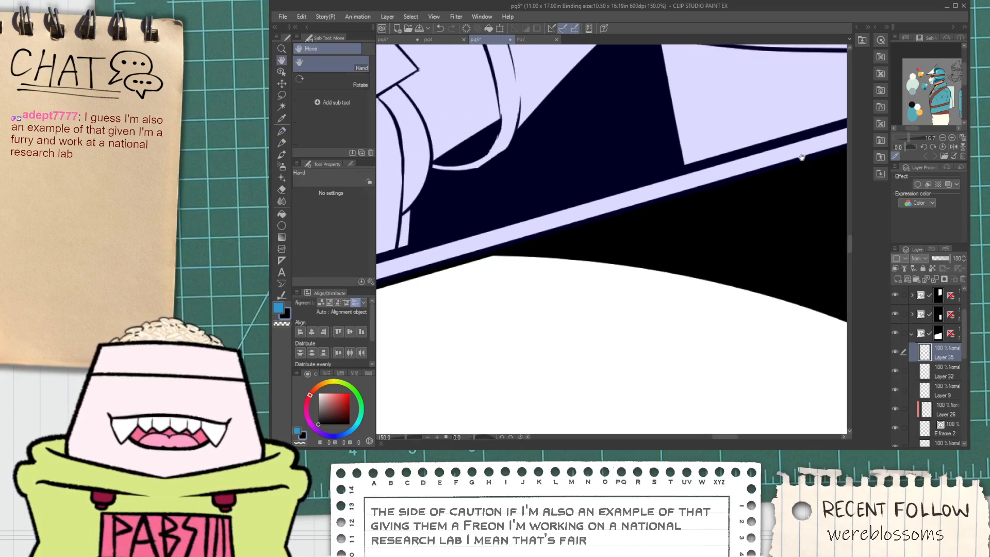
{"action": "left_click_drag", "start_coordinate": [800, 157], "coordinate": [643, 188]}
{"action": "left_click_drag", "start_coordinate": [772, 150], "coordinate": [498, 233]}
{"action": "left_click_drag", "start_coordinate": [649, 174], "coordinate": [545, 235]}
{"action": "left_click_drag", "start_coordinate": [802, 149], "coordinate": [524, 212]}
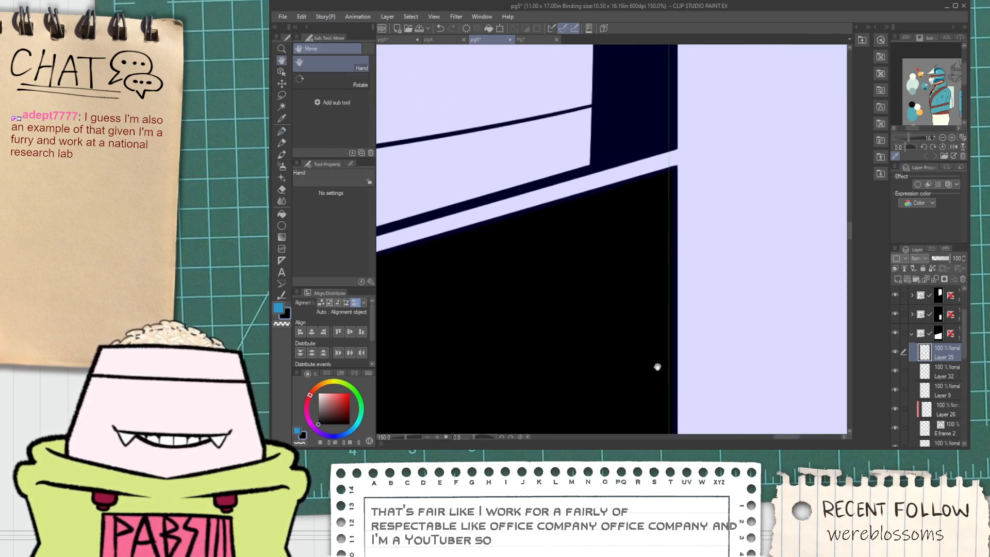
Inspect the large panel's outer vertical edge and the black area beside the speed lines for gaps.
{"action": "left_click_drag", "start_coordinate": [656, 365], "coordinate": [610, 128]}
{"action": "mouse_move", "coordinate": [598, 334]}
{"action": "left_mouse_down"}
{"action": "mouse_move", "coordinate": [570, 261]}
{"action": "mouse_move", "coordinate": [564, 199]}
{"action": "left_mouse_up"}
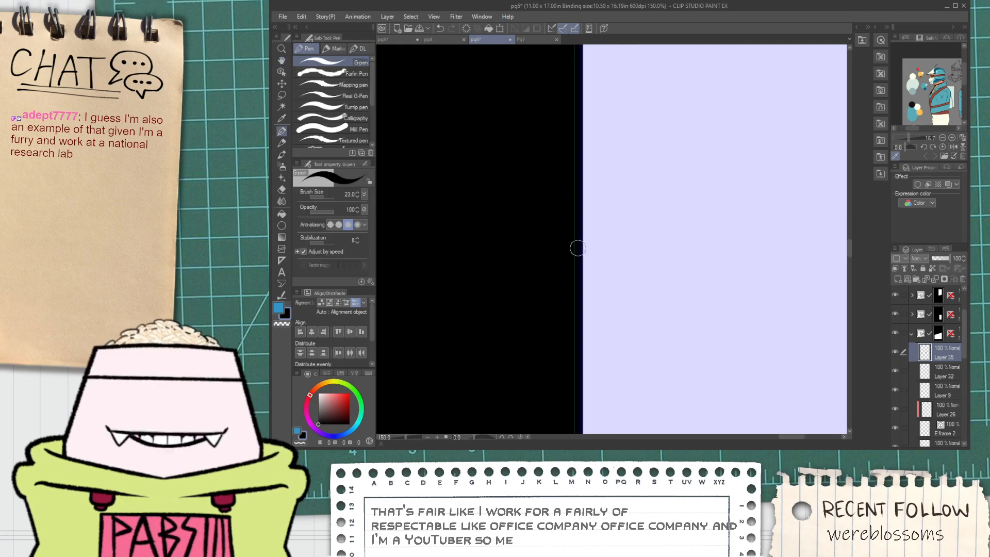
{"action": "left_click_drag", "start_coordinate": [574, 374], "coordinate": [583, 171]}
{"action": "scroll", "coordinate": [587, 365], "scroll_direction": "down", "scroll_amount": 1}
{"action": "left_click_drag", "start_coordinate": [579, 371], "coordinate": [570, 210]}
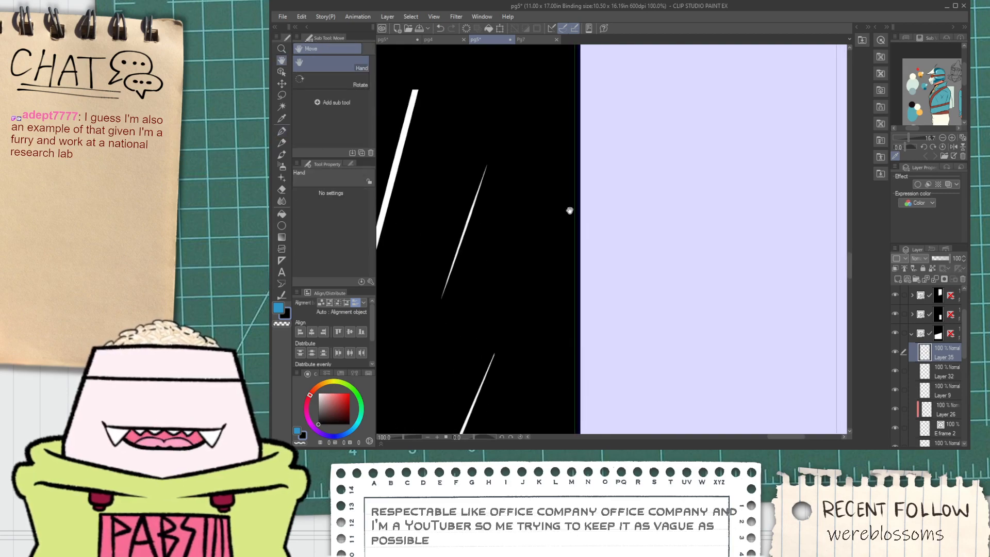
{"action": "scroll", "coordinate": [580, 334], "scroll_direction": "down", "scroll_amount": 1}
{"action": "scroll", "coordinate": [578, 325], "scroll_direction": "down", "scroll_amount": 8}
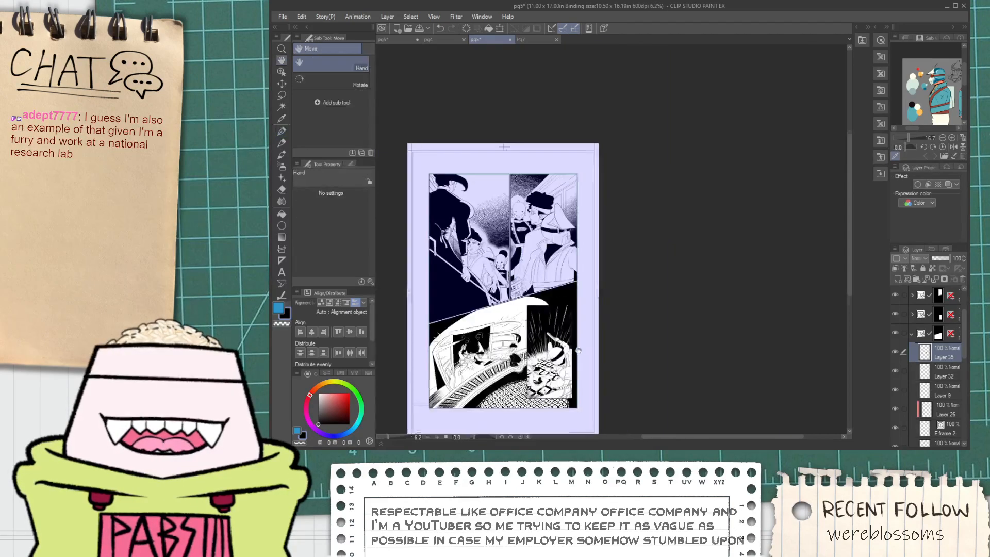
{"action": "scroll", "coordinate": [576, 341], "scroll_direction": "up", "scroll_amount": 6}
{"action": "left_click_drag", "start_coordinate": [569, 344], "coordinate": [563, 248]}
{"action": "scroll", "coordinate": [541, 237], "scroll_direction": "up", "scroll_amount": 4}
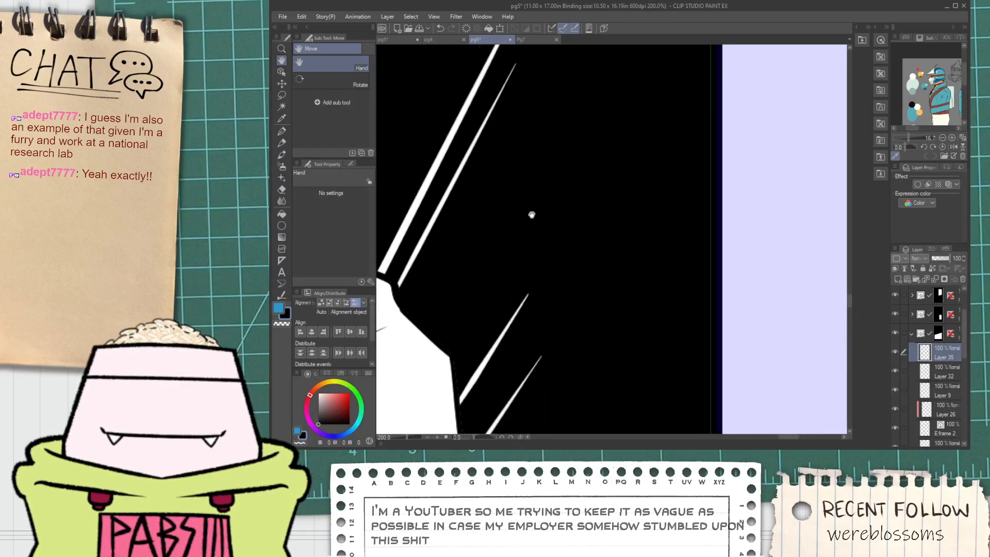
{"action": "scroll", "coordinate": [537, 218], "scroll_direction": "down", "scroll_amount": 4}
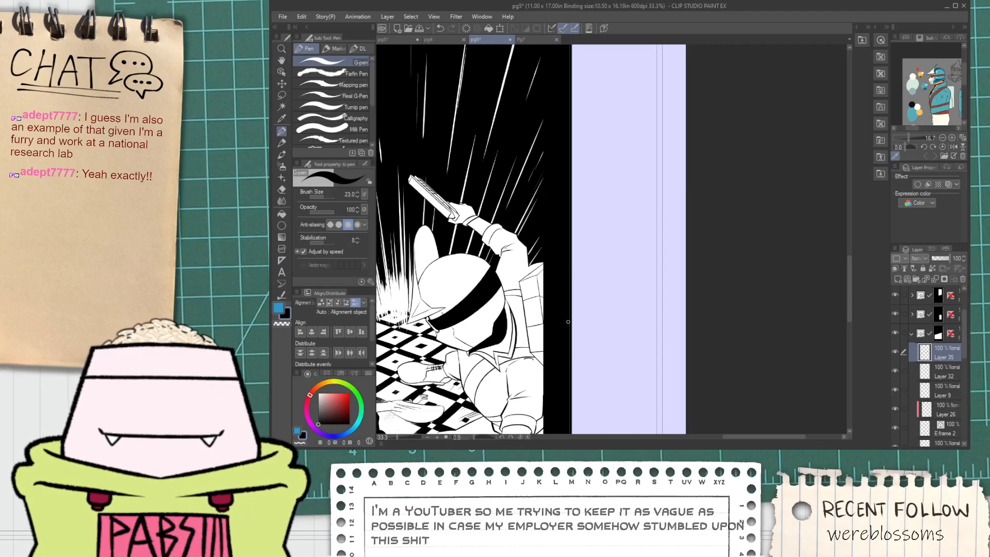
Paint black along the large panel's outer vertical edge beside the inset with the Milli Pen.
{"action": "left_click_drag", "start_coordinate": [568, 322], "coordinate": [570, 101]}
{"action": "left_click", "coordinate": [361, 129]}
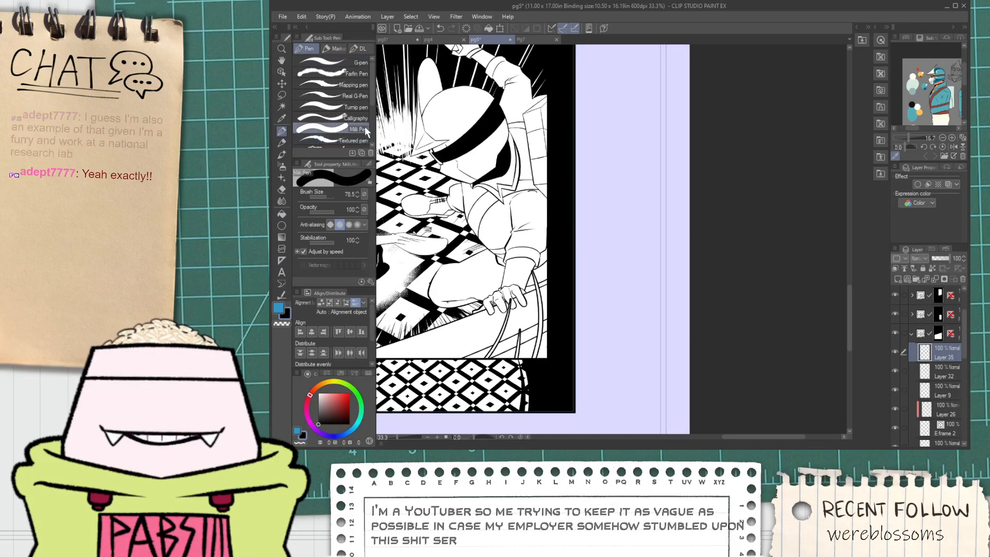
{"action": "scroll", "coordinate": [570, 307], "scroll_direction": "up", "scroll_amount": 5}
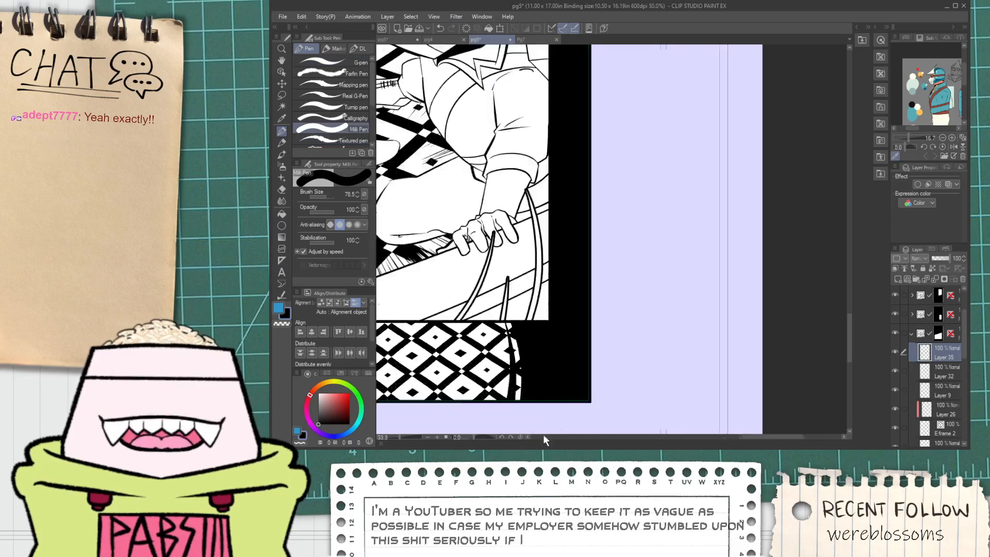
{"action": "scroll", "coordinate": [707, 367], "scroll_direction": "down", "scroll_amount": 3}
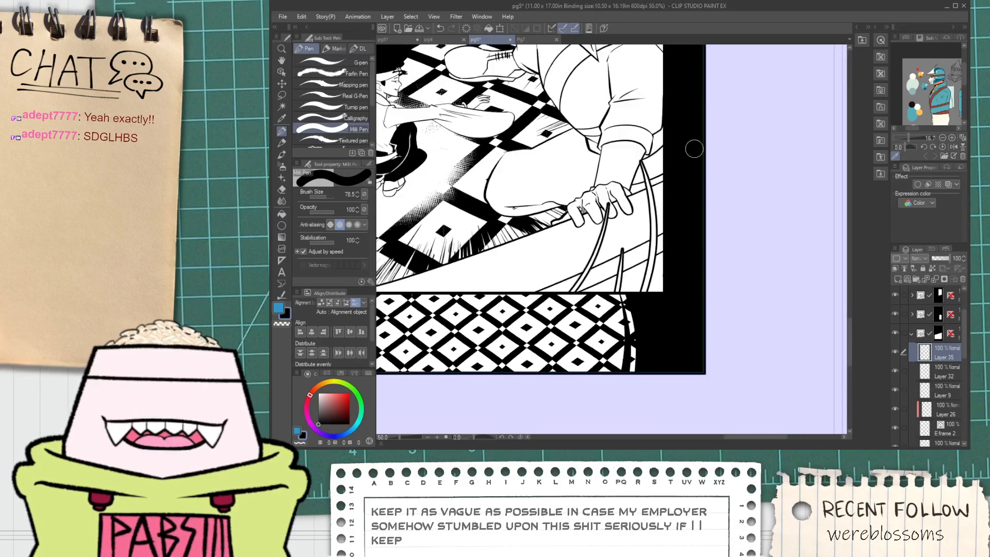
{"action": "left_click_drag", "start_coordinate": [699, 101], "coordinate": [656, 357]}
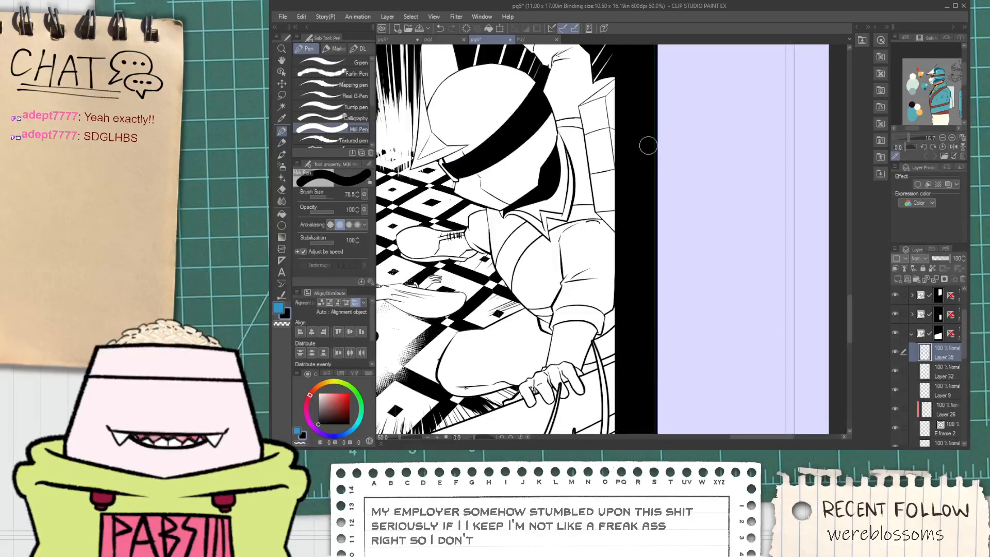
{"action": "left_click_drag", "start_coordinate": [648, 143], "coordinate": [616, 263]}
{"action": "left_click_drag", "start_coordinate": [612, 141], "coordinate": [600, 303]}
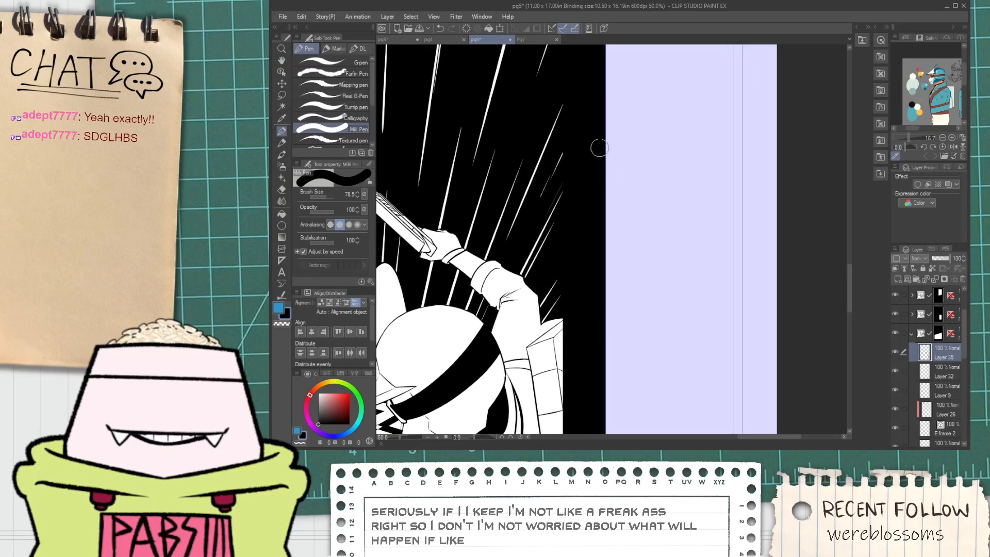
{"action": "left_click_drag", "start_coordinate": [599, 148], "coordinate": [596, 254]}
{"action": "left_click_drag", "start_coordinate": [588, 170], "coordinate": [585, 341]}
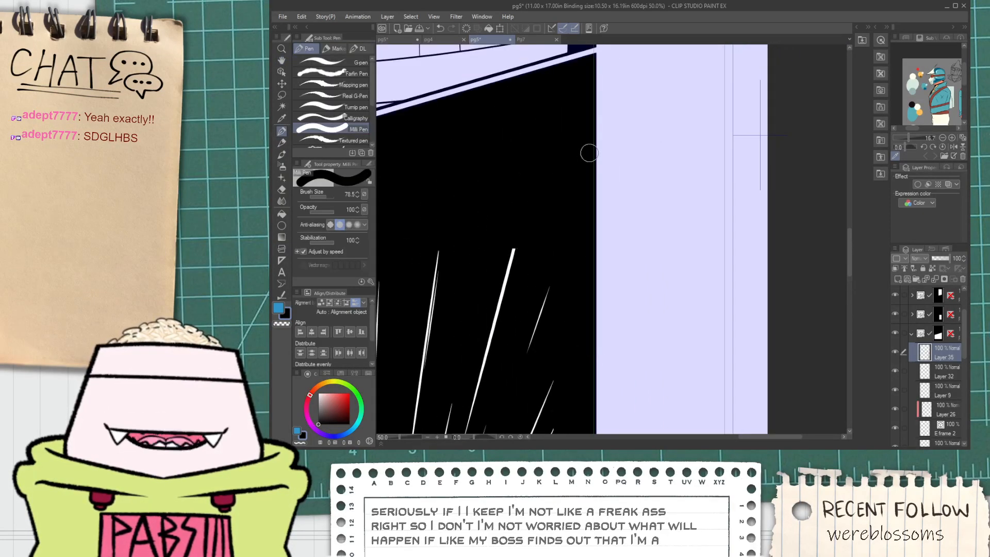
Examine the slanted border between the upper and lower panels across its whole length for uneven edges.
{"action": "key", "text": "space"}
{"action": "left_click_drag", "start_coordinate": [565, 166], "coordinate": [681, 200]}
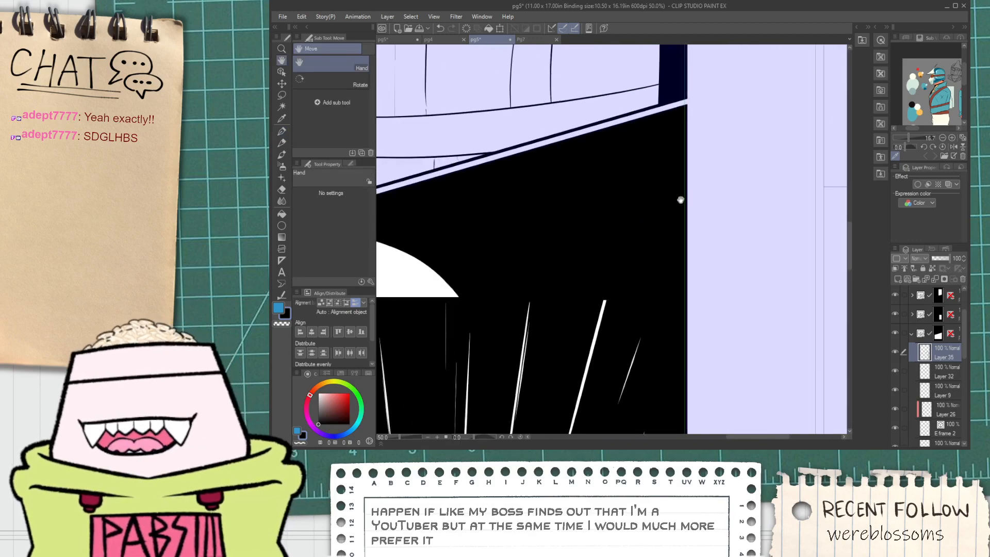
{"action": "scroll", "coordinate": [575, 137], "scroll_direction": "down", "scroll_amount": 2}
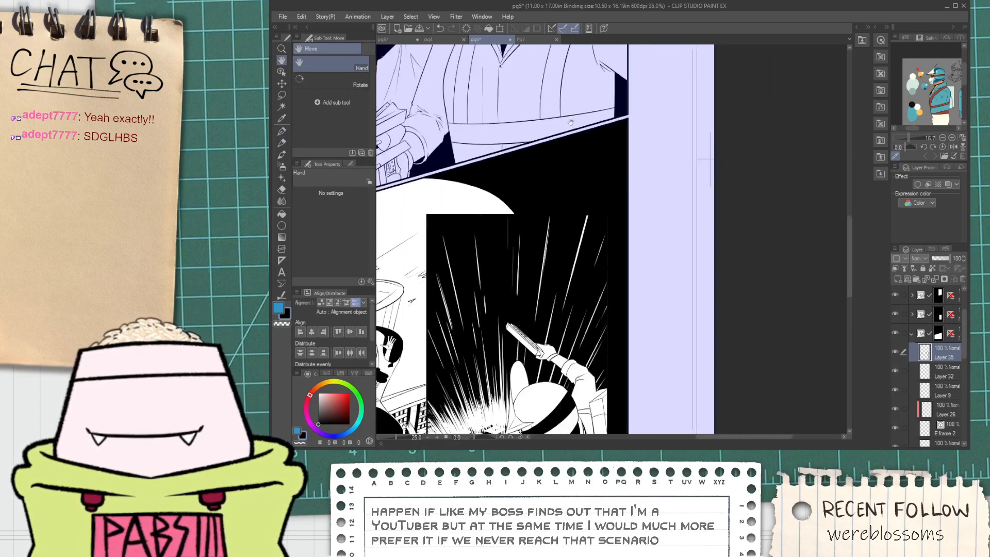
{"action": "left_click_drag", "start_coordinate": [582, 146], "coordinate": [598, 296]}
{"action": "scroll", "coordinate": [598, 296], "scroll_direction": "up", "scroll_amount": 6}
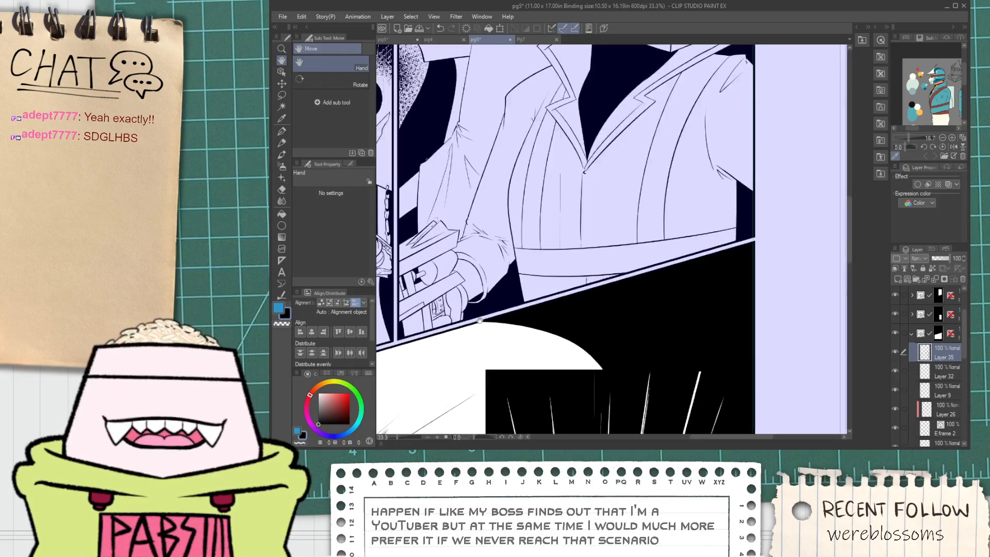
{"action": "scroll", "coordinate": [484, 345], "scroll_direction": "down", "scroll_amount": 2}
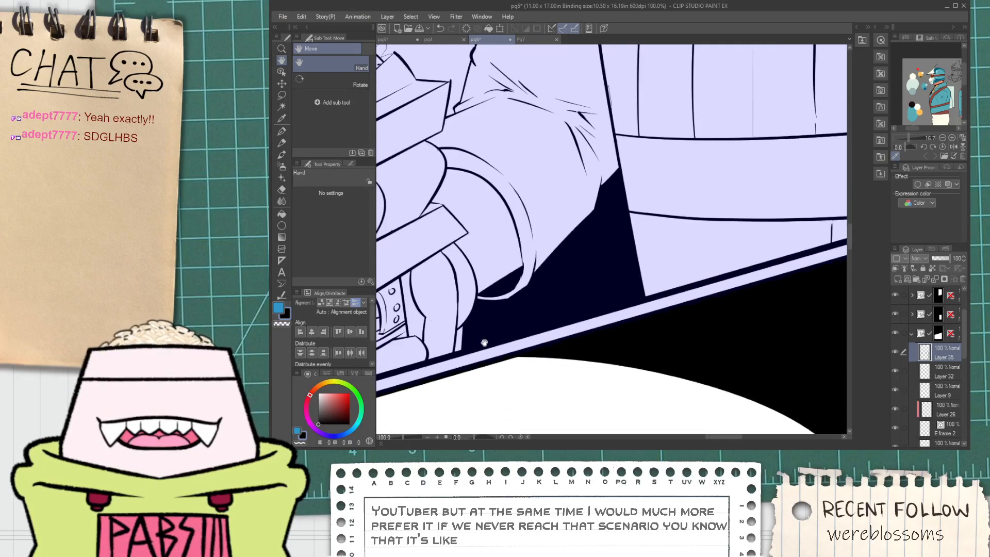
{"action": "left_click_drag", "start_coordinate": [473, 331], "coordinate": [670, 227]}
{"action": "scroll", "coordinate": [479, 331], "scroll_direction": "up", "scroll_amount": 1}
{"action": "scroll", "coordinate": [479, 331], "scroll_direction": "up", "scroll_amount": 1}
{"action": "scroll", "coordinate": [512, 294], "scroll_direction": "down", "scroll_amount": 3}
{"action": "left_click_drag", "start_coordinate": [644, 247], "coordinate": [743, 211]}
{"action": "scroll", "coordinate": [743, 211], "scroll_direction": "up", "scroll_amount": 3}
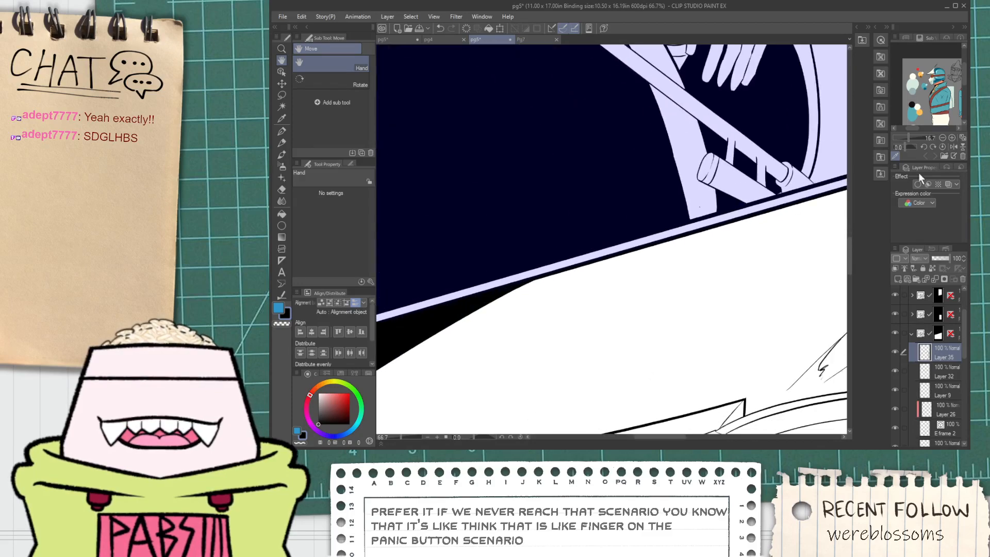
{"action": "scroll", "coordinate": [537, 334], "scroll_direction": "down", "scroll_amount": 3}
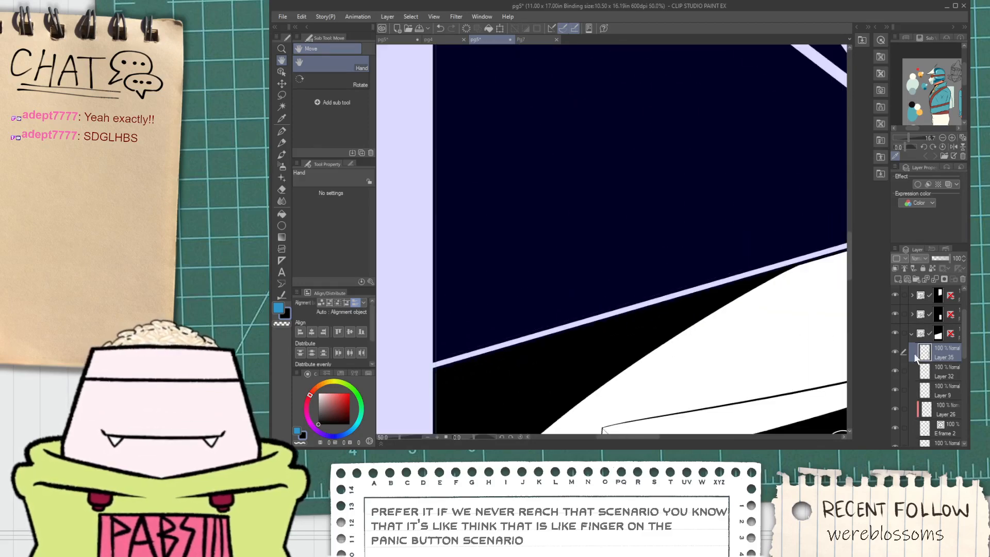
Expand the first upper panel's layer folder and make Layer 20 active for pen work along its lower border.
{"action": "left_click_drag", "start_coordinate": [963, 329], "coordinate": [964, 307]}
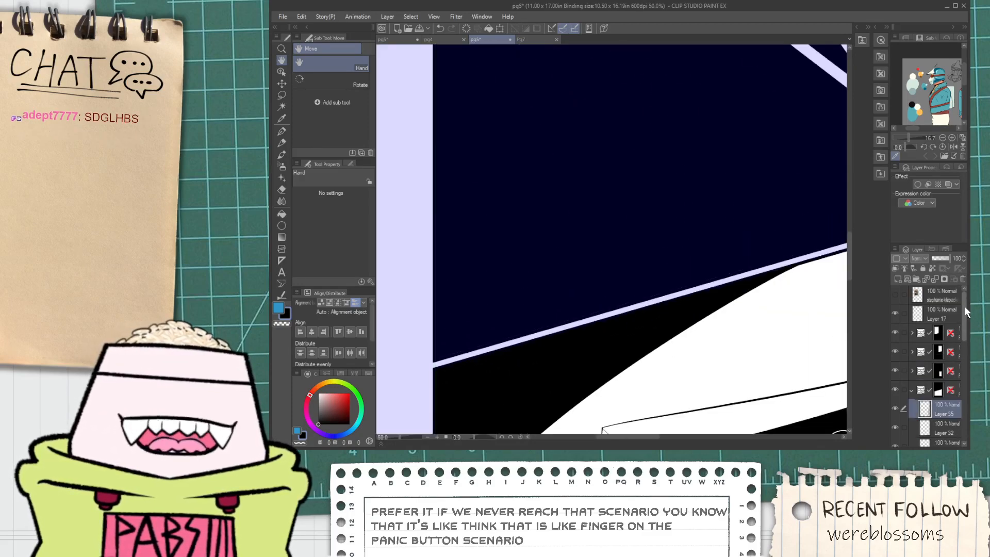
{"action": "left_click", "coordinate": [912, 333]}
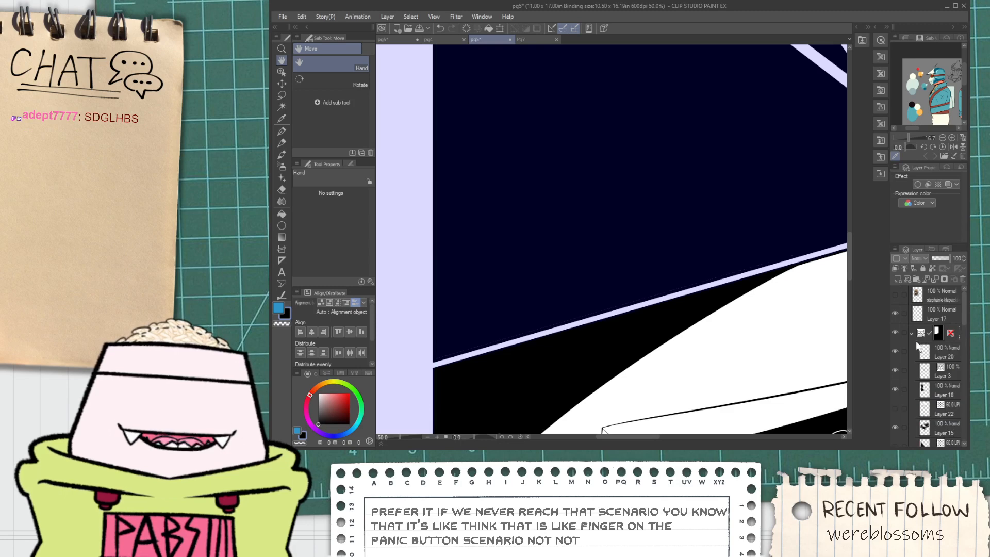
{"action": "left_click", "coordinate": [951, 358]}
{"action": "key", "text": "p"}
{"action": "scroll", "coordinate": [490, 340], "scroll_direction": "up", "scroll_amount": 1}
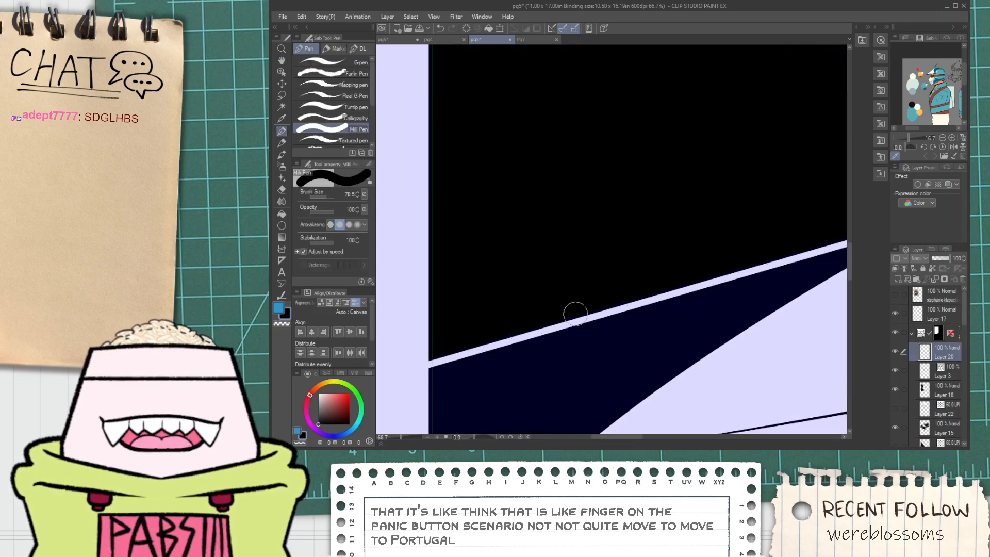
{"action": "left_click_drag", "start_coordinate": [743, 266], "coordinate": [573, 273]}
{"action": "left_click_drag", "start_coordinate": [781, 209], "coordinate": [618, 253]}
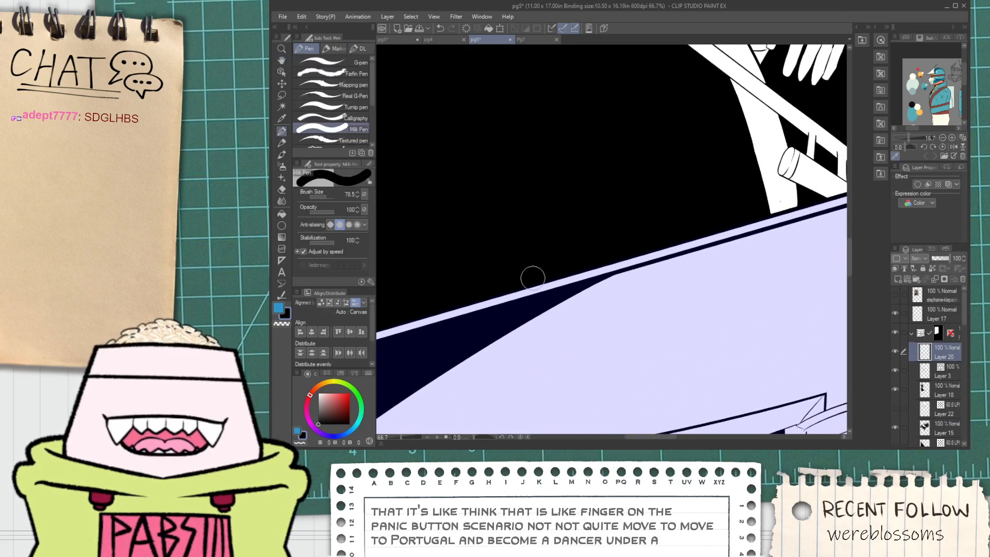
Sample white and touch up the base of the post where it meets the upper panel's slanted lower border.
{"action": "scroll", "coordinate": [751, 216], "scroll_direction": "up", "scroll_amount": 3}
{"action": "scroll", "coordinate": [767, 208], "scroll_direction": "down", "scroll_amount": 2}
{"action": "mouse_move", "coordinate": [792, 208]}
{"action": "left_mouse_down"}
{"action": "mouse_move", "coordinate": [688, 230]}
{"action": "mouse_move", "coordinate": [599, 271]}
{"action": "left_mouse_up"}
{"action": "left_click", "coordinate": [607, 235], "text": "alt"}
{"action": "scroll", "coordinate": [608, 234], "scroll_direction": "up", "scroll_amount": 1}
{"action": "left_click", "coordinate": [613, 251]}
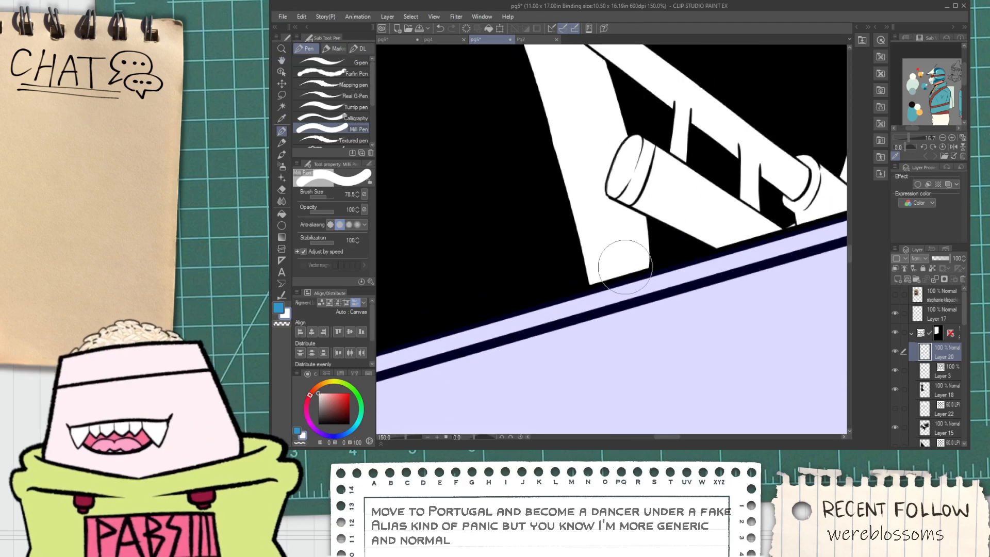
{"action": "scroll", "coordinate": [624, 278], "scroll_direction": "up", "scroll_amount": 1}
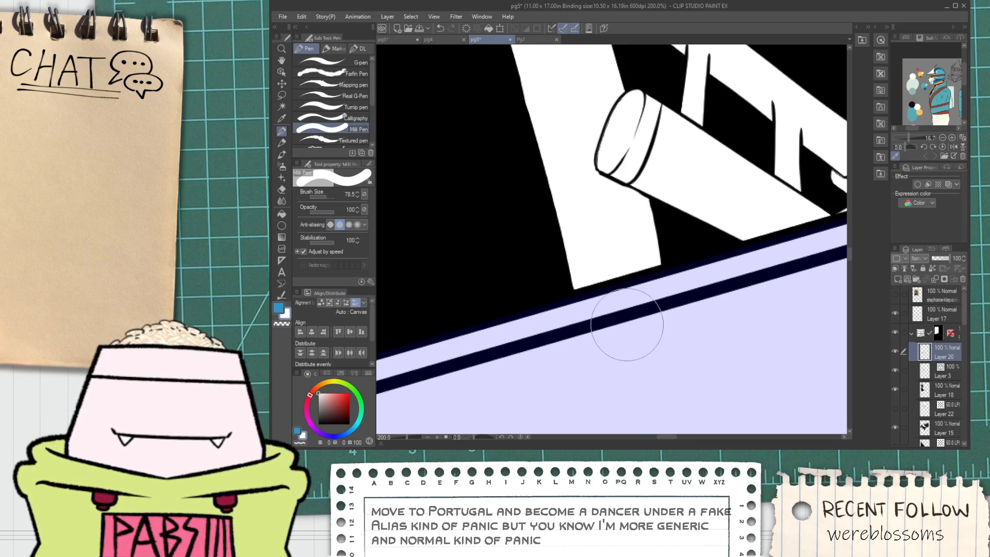
Sample black from the background beside the post above the upper panel's slanted lower border.
{"action": "scroll", "coordinate": [621, 295], "scroll_direction": "down", "scroll_amount": 2}
{"action": "left_click", "coordinate": [570, 265], "text": "alt"}
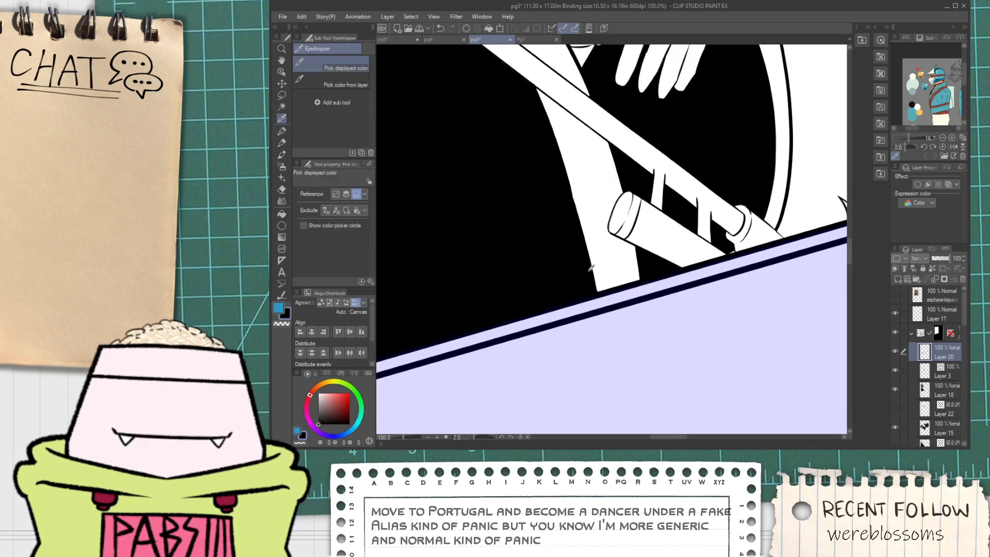
{"action": "scroll", "coordinate": [654, 287], "scroll_direction": "up", "scroll_amount": 2}
{"action": "scroll", "coordinate": [659, 286], "scroll_direction": "down", "scroll_amount": 6}
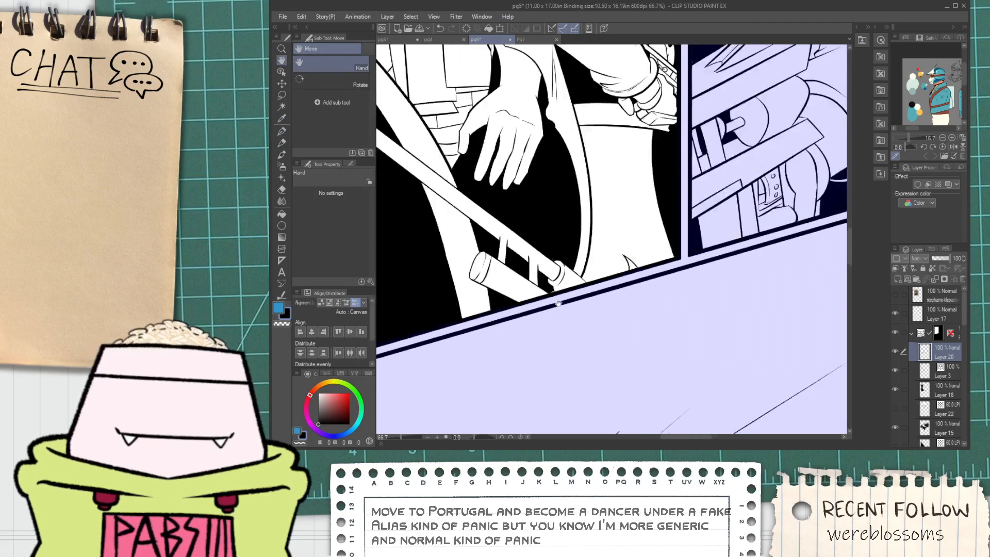
{"action": "left_click_drag", "start_coordinate": [404, 428], "coordinate": [563, 320]}
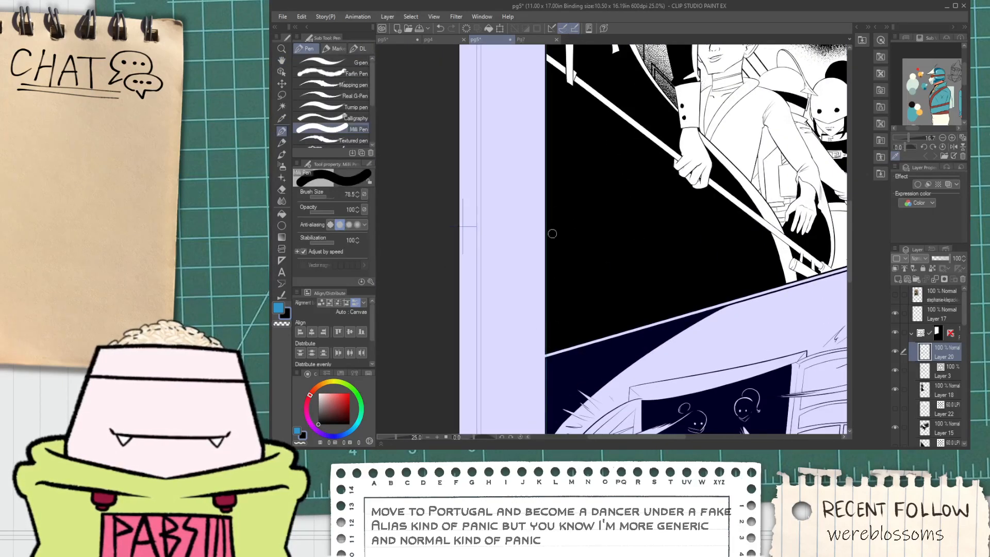
Examine the first upper panel's outer vertical edge from the slanted border up to its top corner for gaps.
{"action": "scroll", "coordinate": [547, 214], "scroll_direction": "up", "scroll_amount": 2}
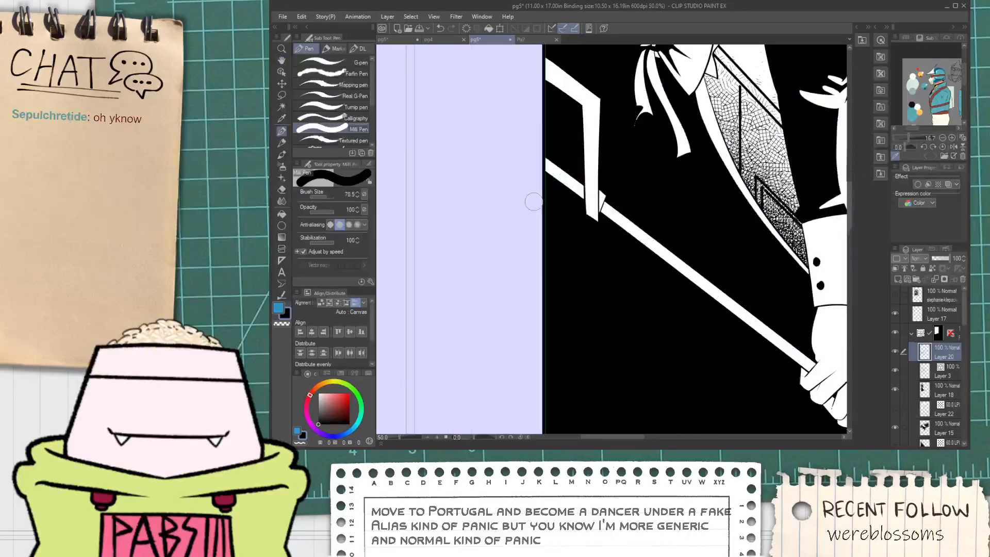
{"action": "left_click_drag", "start_coordinate": [550, 190], "coordinate": [543, 377]}
{"action": "left_click_drag", "start_coordinate": [557, 165], "coordinate": [537, 428]}
{"action": "left_click_drag", "start_coordinate": [552, 206], "coordinate": [548, 302]}
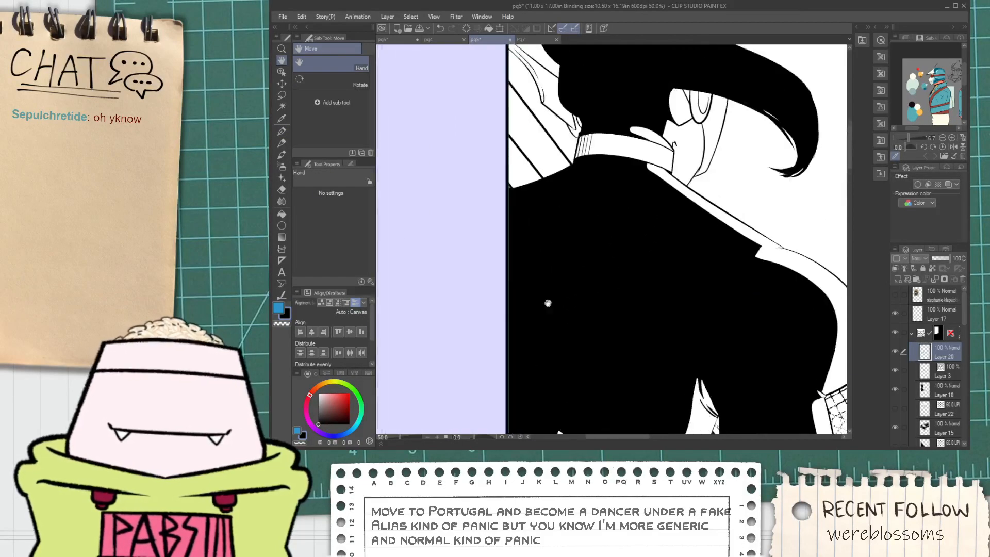
{"action": "left_click_drag", "start_coordinate": [506, 186], "coordinate": [492, 248]}
{"action": "scroll", "coordinate": [492, 248], "scroll_direction": "up", "scroll_amount": 1}
{"action": "scroll", "coordinate": [493, 252], "scroll_direction": "up", "scroll_amount": 3}
{"action": "scroll", "coordinate": [515, 252], "scroll_direction": "down", "scroll_amount": 6}
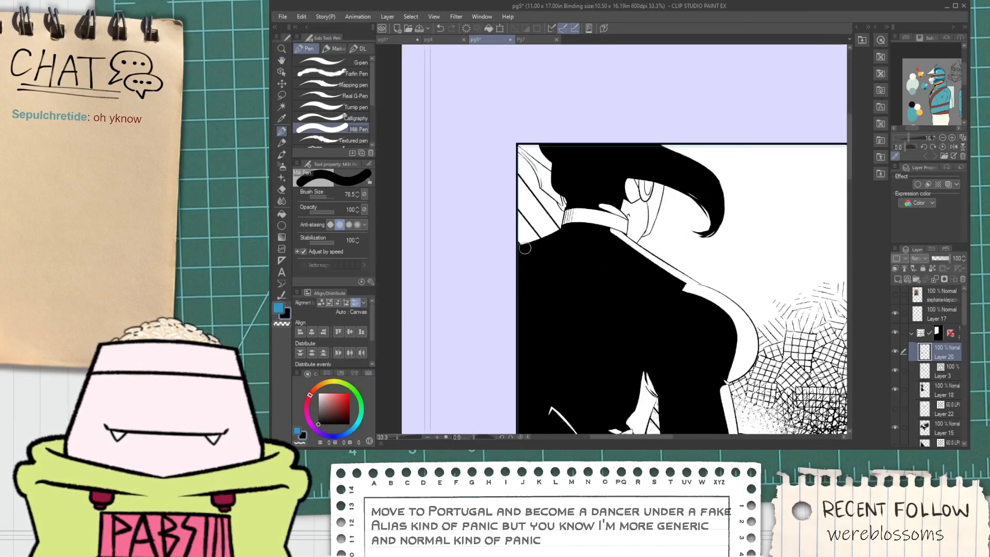
{"action": "left_click_drag", "start_coordinate": [591, 251], "coordinate": [563, 278]}
Examine the first upper panel's top border along the hat, and check the whole page layout.
{"action": "scroll", "coordinate": [563, 279], "scroll_direction": "up", "scroll_amount": 5}
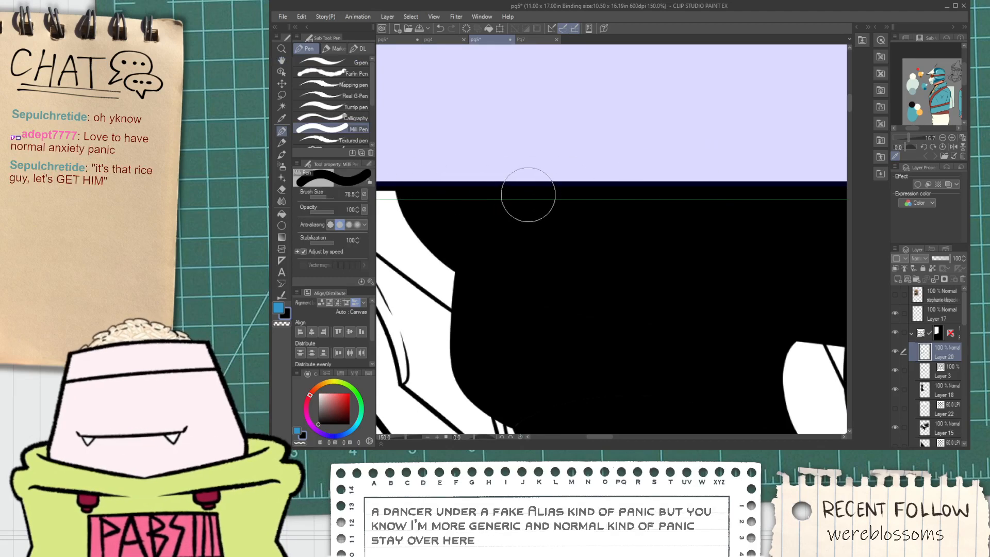
{"action": "key", "text": "space"}
{"action": "left_click_drag", "start_coordinate": [487, 200], "coordinate": [551, 212]}
{"action": "scroll", "coordinate": [479, 186], "scroll_direction": "up", "scroll_amount": 4}
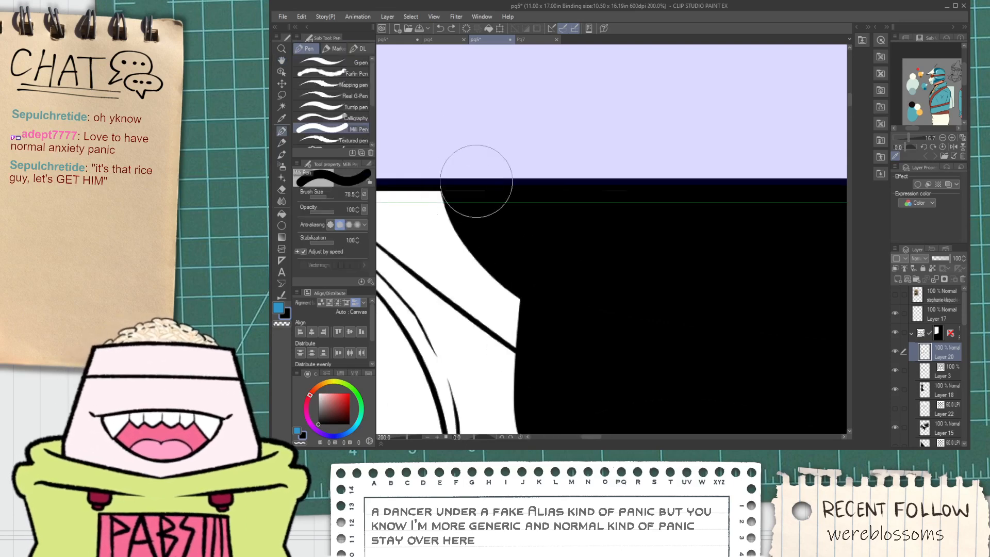
{"action": "scroll", "coordinate": [596, 205], "scroll_direction": "down", "scroll_amount": 4}
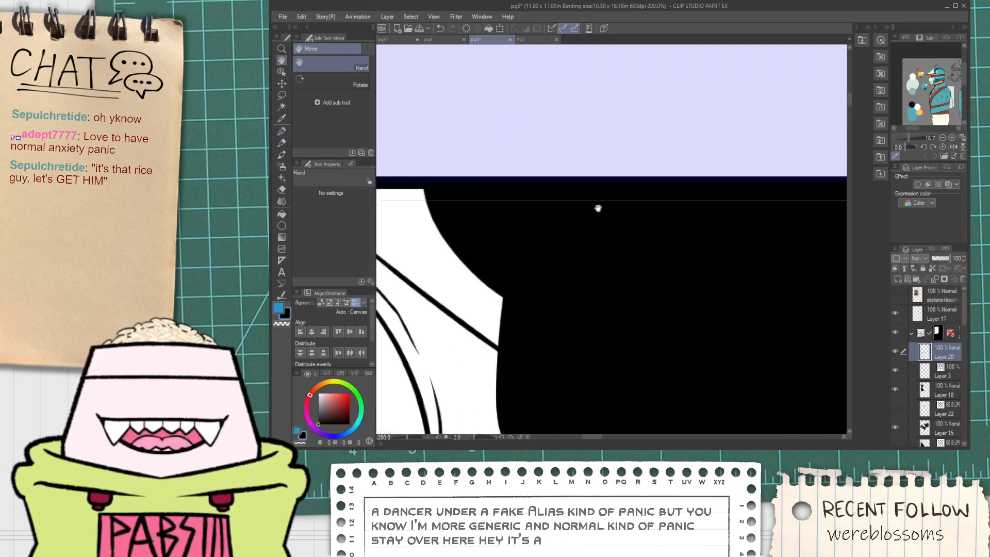
{"action": "key", "text": "space"}
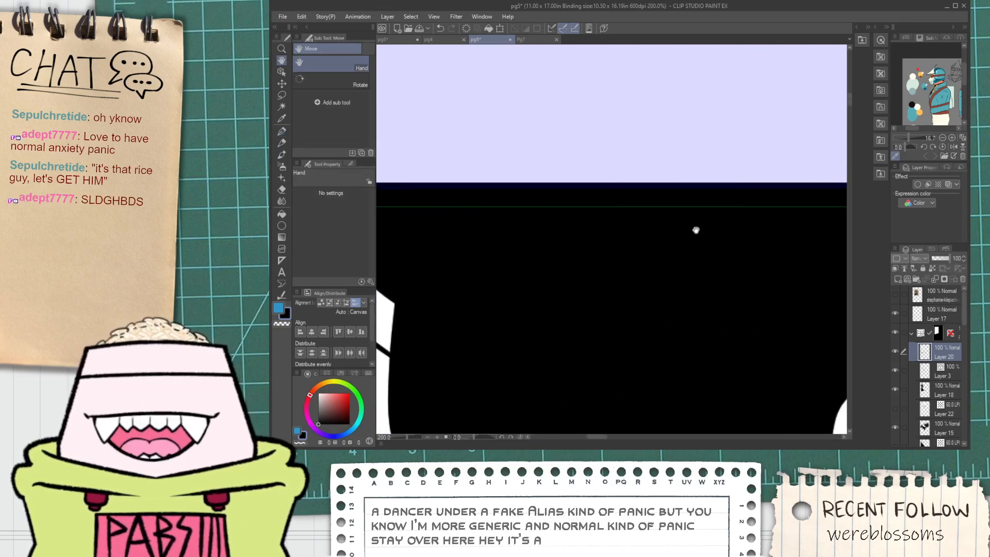
{"action": "scroll", "coordinate": [572, 203], "scroll_direction": "down", "scroll_amount": 2}
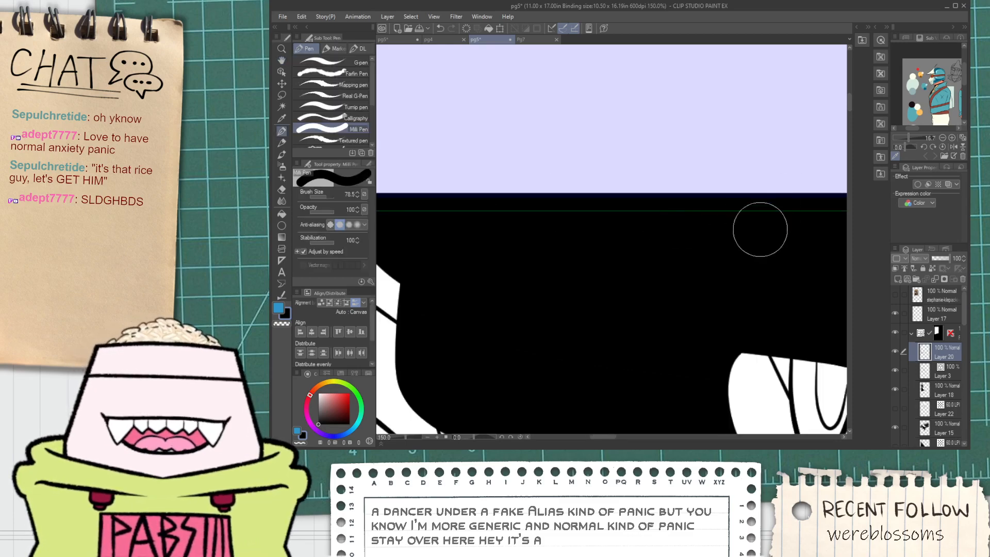
{"action": "key", "text": "space"}
{"action": "scroll", "coordinate": [596, 197], "scroll_direction": "down", "scroll_amount": 5}
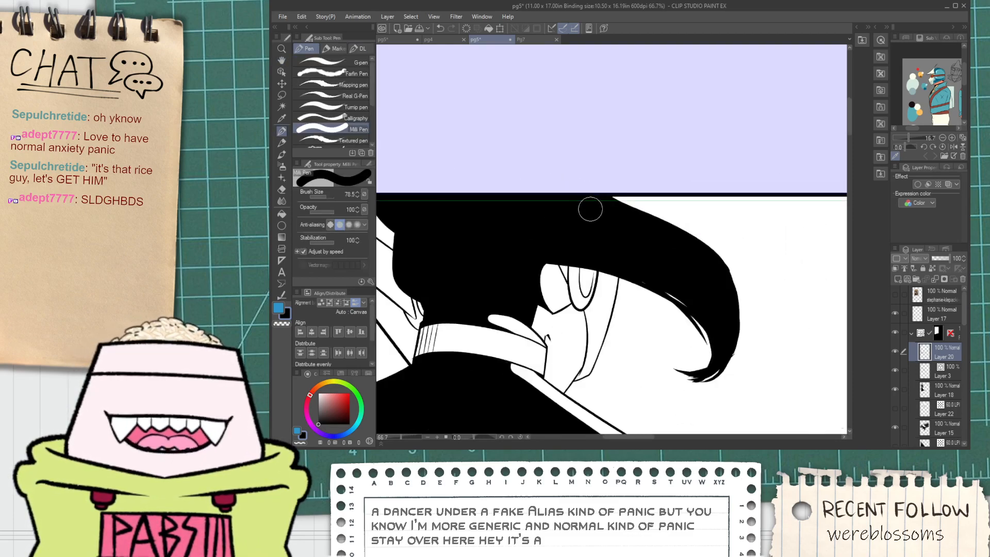
{"action": "key", "text": "space"}
{"action": "left_click_drag", "start_coordinate": [632, 270], "coordinate": [588, 258]}
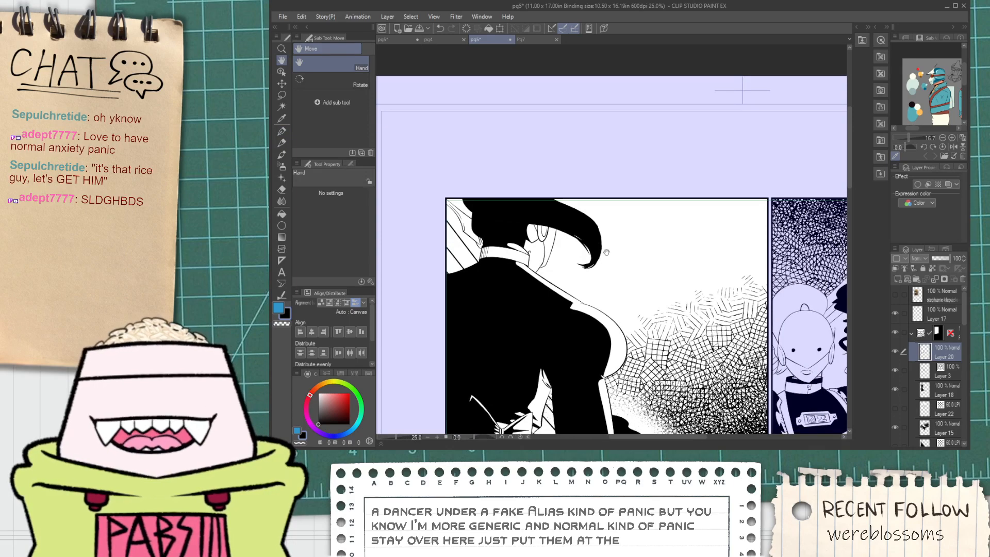
{"action": "scroll", "coordinate": [609, 252], "scroll_direction": "down", "scroll_amount": 4}
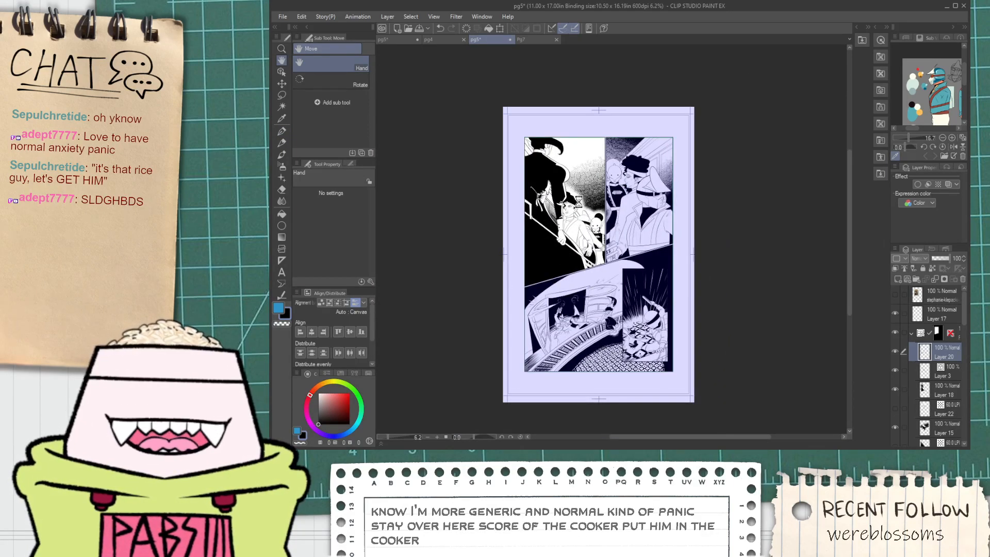
Switch to the coloured page 5 document and add a new layer above Layer 2 in Folder 2 for Milli Pen work.
{"action": "left_click", "coordinate": [397, 39]}
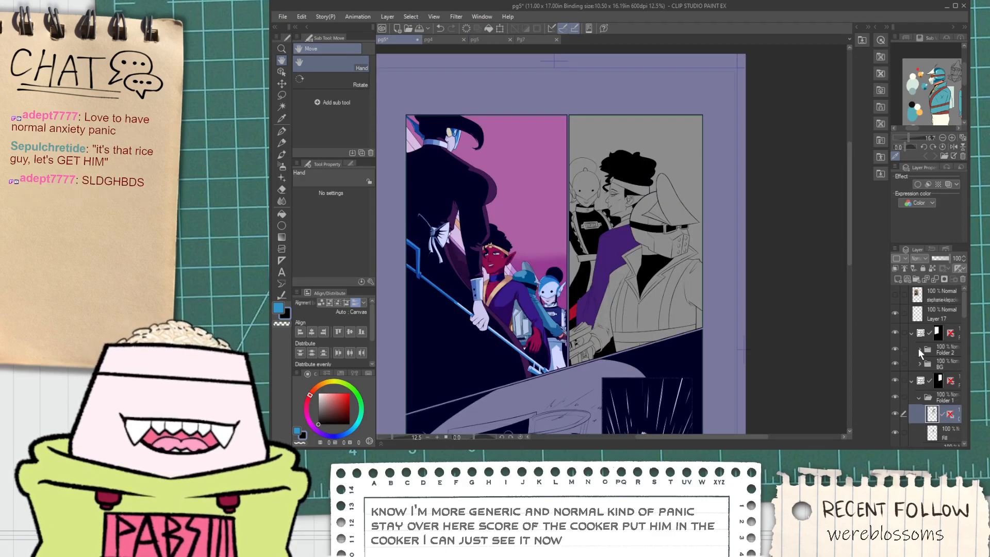
{"action": "left_click", "coordinate": [927, 351]}
{"action": "scroll", "coordinate": [588, 223], "scroll_direction": "up", "scroll_amount": 8}
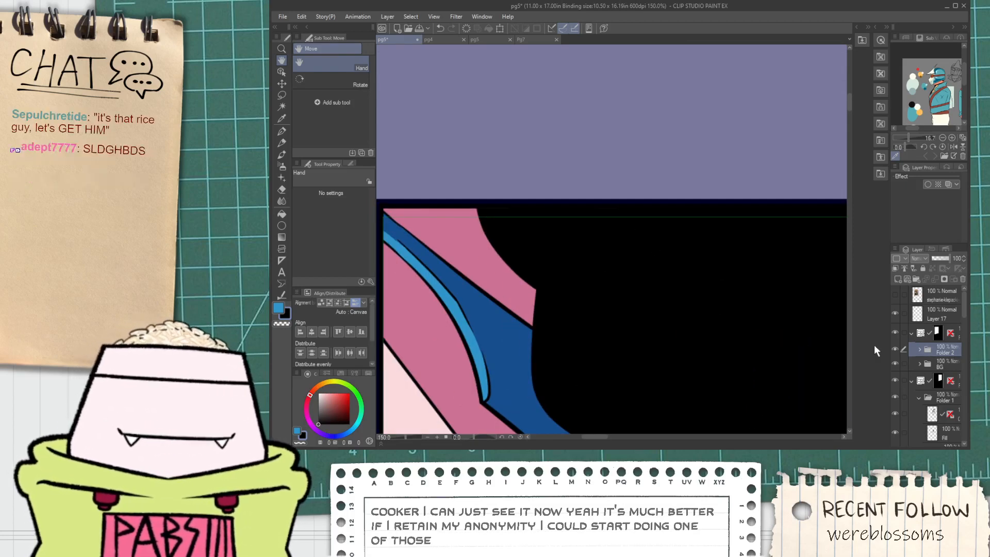
{"action": "left_click", "coordinate": [918, 349]}
{"action": "left_click", "coordinate": [929, 366]}
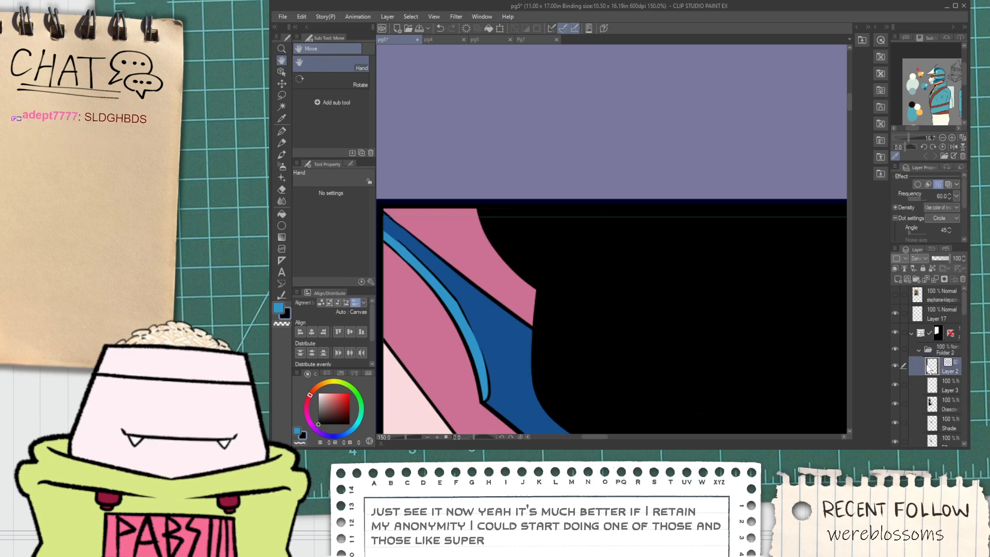
{"action": "left_click", "coordinate": [897, 279]}
{"action": "key", "text": "p"}
{"action": "scroll", "coordinate": [500, 206], "scroll_direction": "up", "scroll_amount": 1}
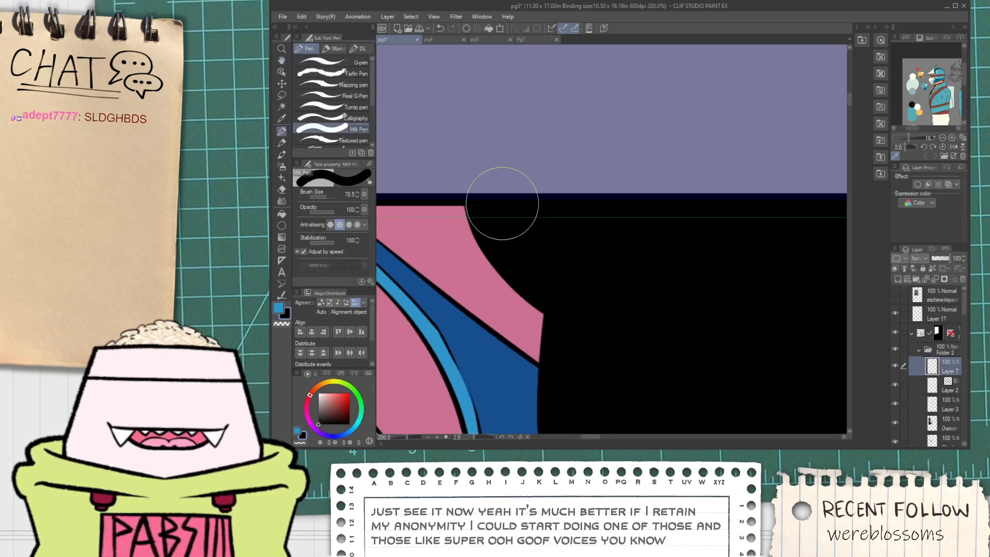
Examine the coloured first panel's top border and outer vertical edge for gaps in the black.
{"action": "left_click_drag", "start_coordinate": [815, 196], "coordinate": [581, 219]}
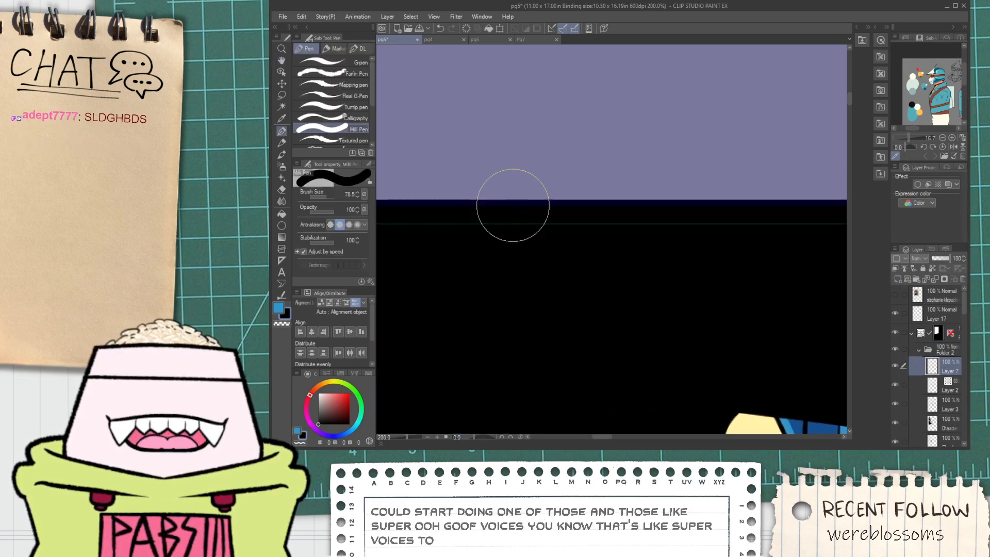
{"action": "left_click_drag", "start_coordinate": [718, 210], "coordinate": [593, 220]}
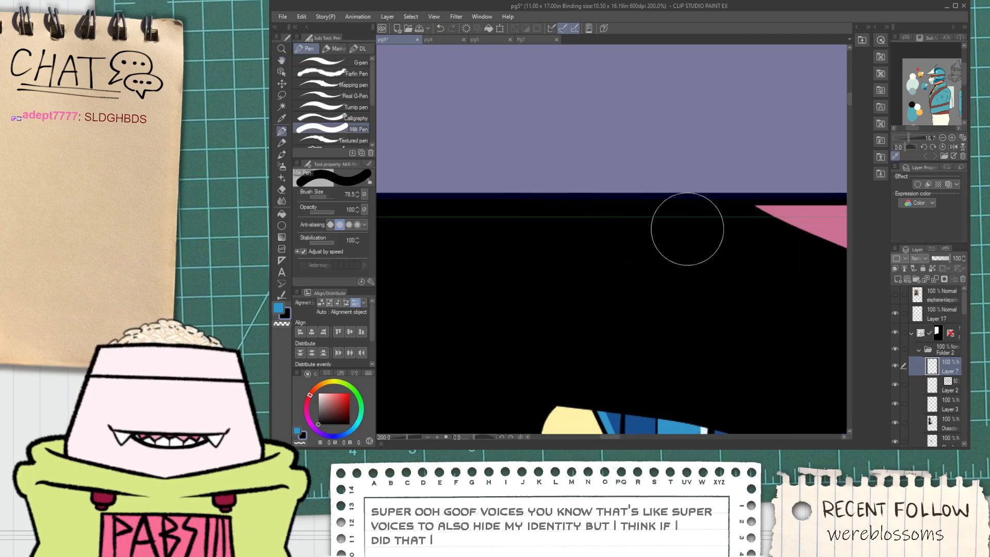
{"action": "scroll", "coordinate": [688, 259], "scroll_direction": "down", "scroll_amount": 4}
{"action": "scroll", "coordinate": [539, 258], "scroll_direction": "up", "scroll_amount": 4}
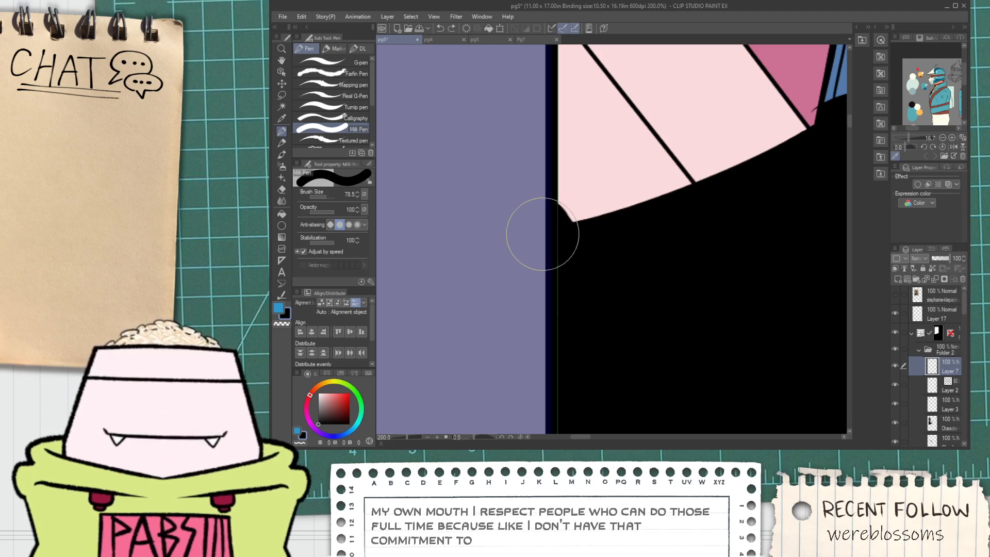
{"action": "scroll", "coordinate": [717, 239], "scroll_direction": "down", "scroll_amount": 2}
{"action": "scroll", "coordinate": [644, 296], "scroll_direction": "down", "scroll_amount": 4}
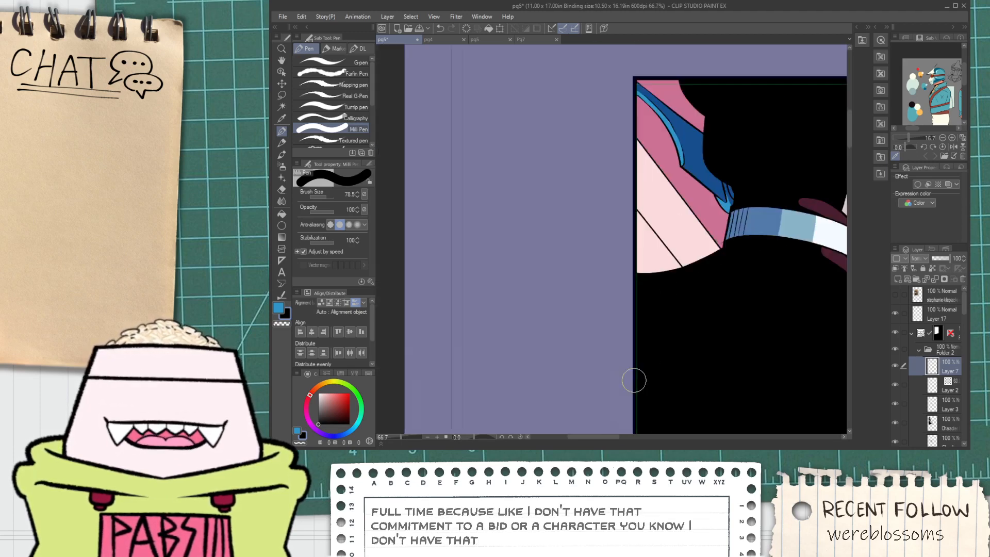
{"action": "scroll", "coordinate": [621, 408], "scroll_direction": "up", "scroll_amount": 1}
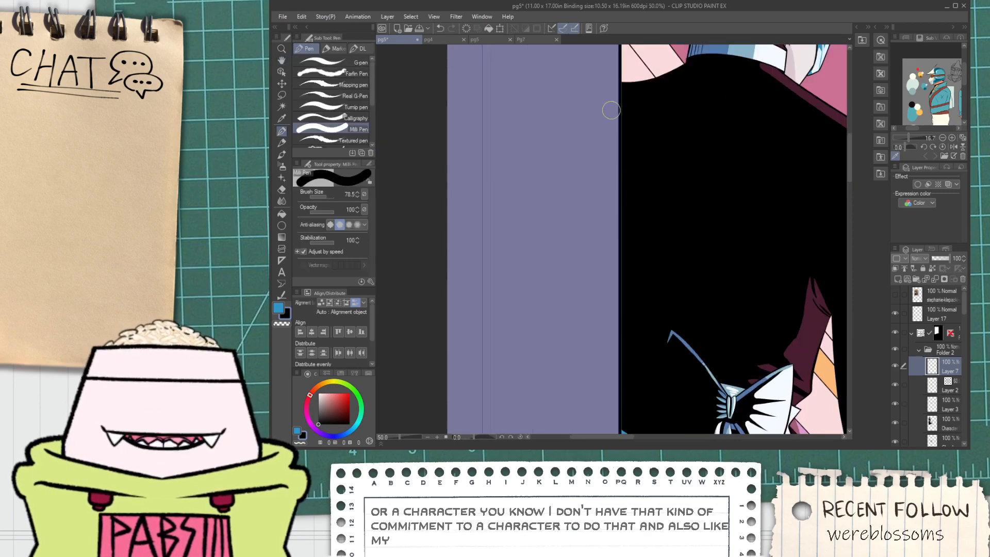
{"action": "scroll", "coordinate": [623, 221], "scroll_direction": "down", "scroll_amount": 2}
{"action": "left_click_drag", "start_coordinate": [635, 387], "coordinate": [598, 282]}
{"action": "scroll", "coordinate": [593, 268], "scroll_direction": "up", "scroll_amount": 5}
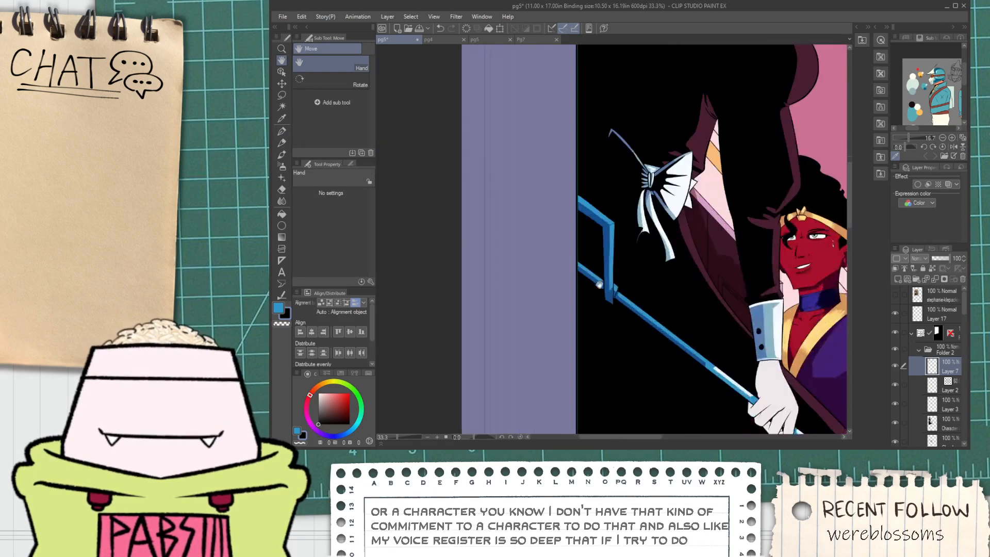
{"action": "scroll", "coordinate": [582, 282], "scroll_direction": "down", "scroll_amount": 3}
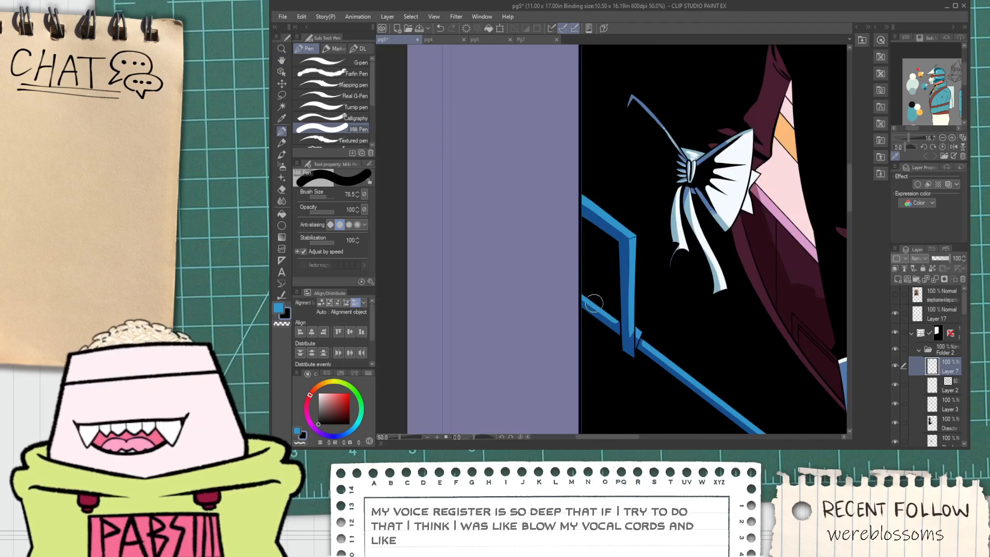
{"action": "left_click_drag", "start_coordinate": [595, 346], "coordinate": [577, 204]}
{"action": "key", "text": "p"}
{"action": "left_click_drag", "start_coordinate": [565, 386], "coordinate": [561, 214]}
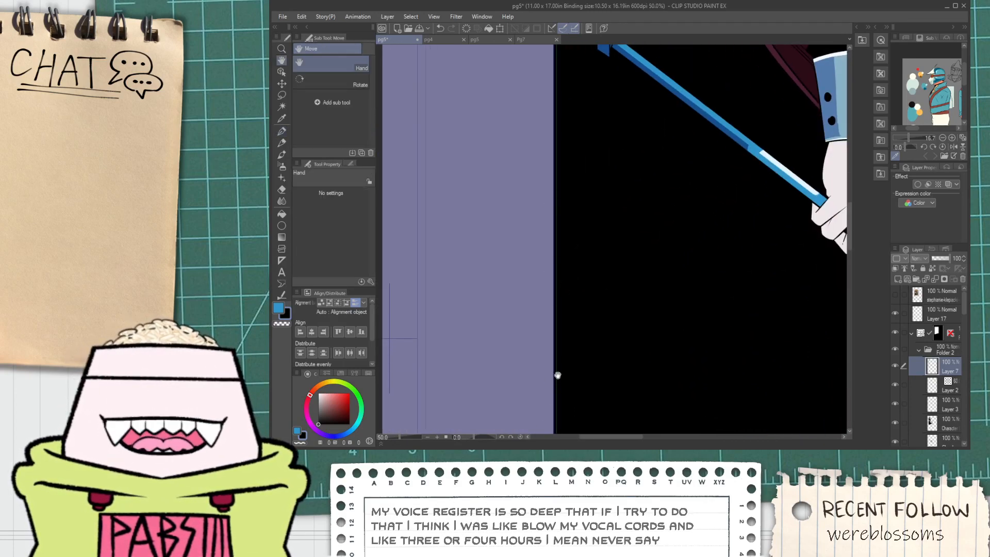
{"action": "left_click_drag", "start_coordinate": [559, 371], "coordinate": [556, 213]}
{"action": "left_click_drag", "start_coordinate": [577, 363], "coordinate": [569, 266]}
Examine the slanted border beneath the coloured upper panels for uneven edges across its length.
{"action": "scroll", "coordinate": [562, 347], "scroll_direction": "up", "scroll_amount": 2}
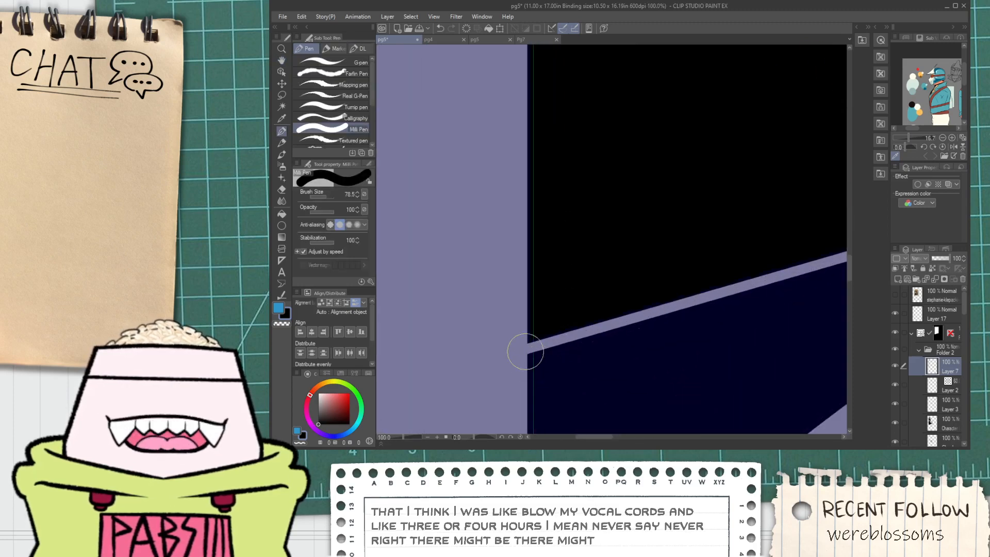
{"action": "scroll", "coordinate": [759, 266], "scroll_direction": "down", "scroll_amount": 1}
{"action": "left_click_drag", "start_coordinate": [745, 281], "coordinate": [556, 314]}
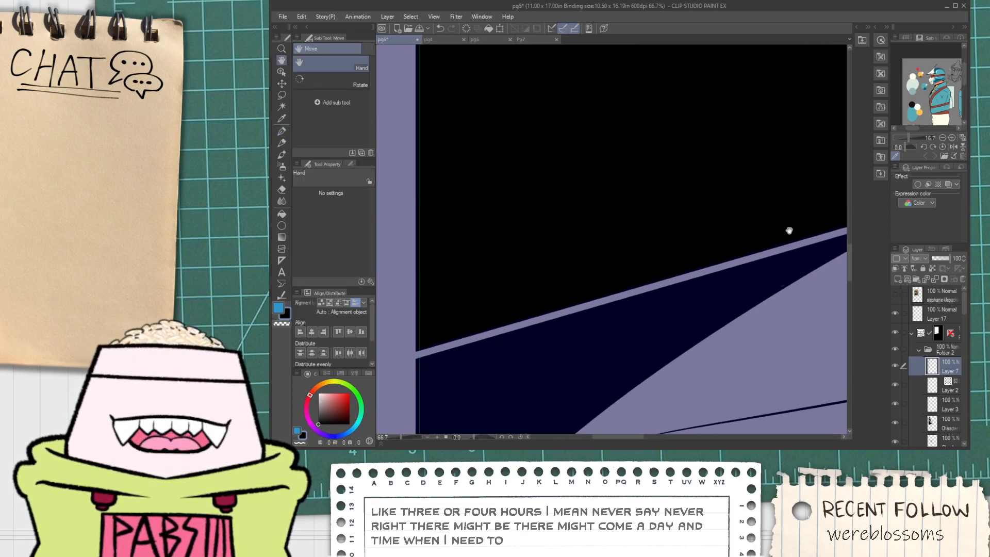
{"action": "left_click_drag", "start_coordinate": [789, 230], "coordinate": [557, 288]}
{"action": "scroll", "coordinate": [805, 220], "scroll_direction": "down", "scroll_amount": 3}
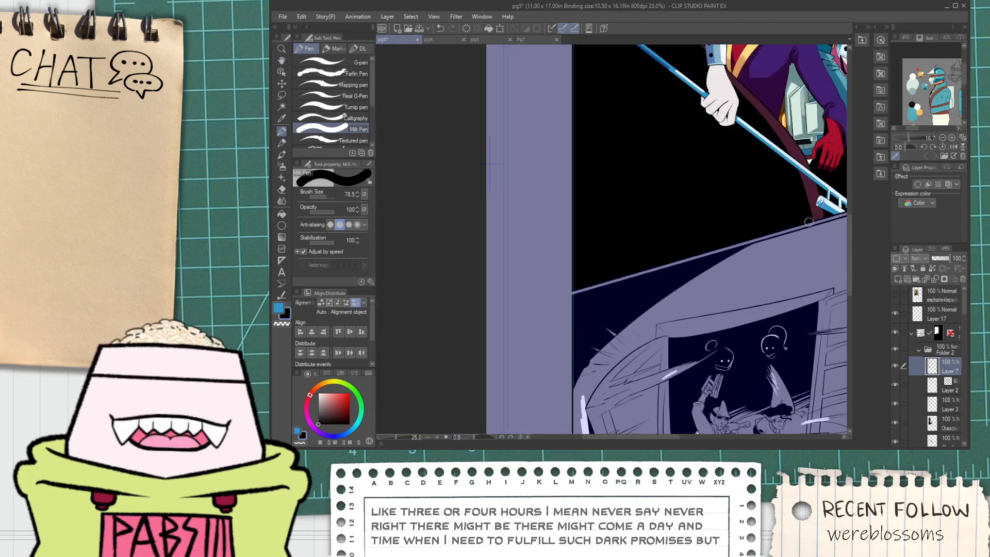
{"action": "left_click_drag", "start_coordinate": [711, 257], "coordinate": [678, 288]}
{"action": "scroll", "coordinate": [588, 281], "scroll_direction": "up", "scroll_amount": 5}
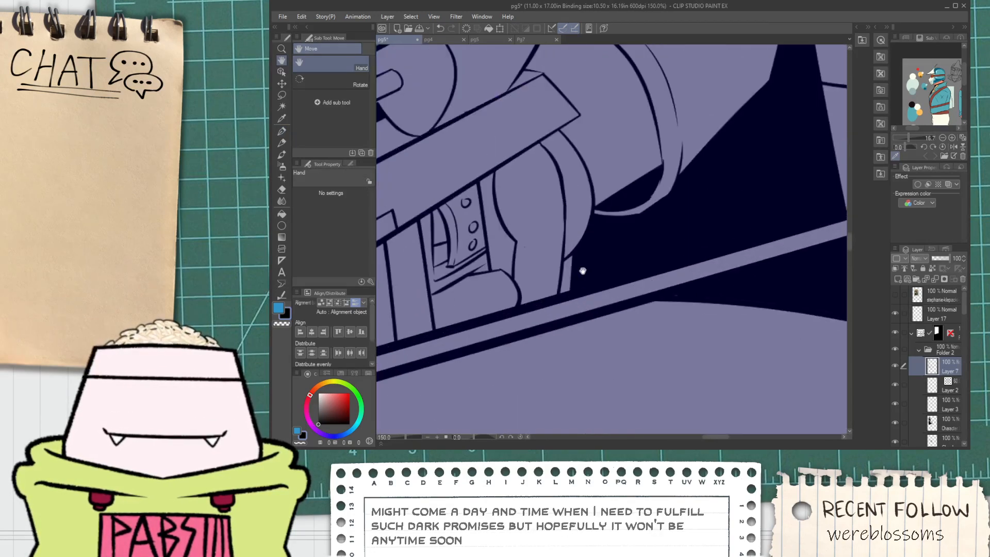
{"action": "scroll", "coordinate": [599, 290], "scroll_direction": "down", "scroll_amount": 7}
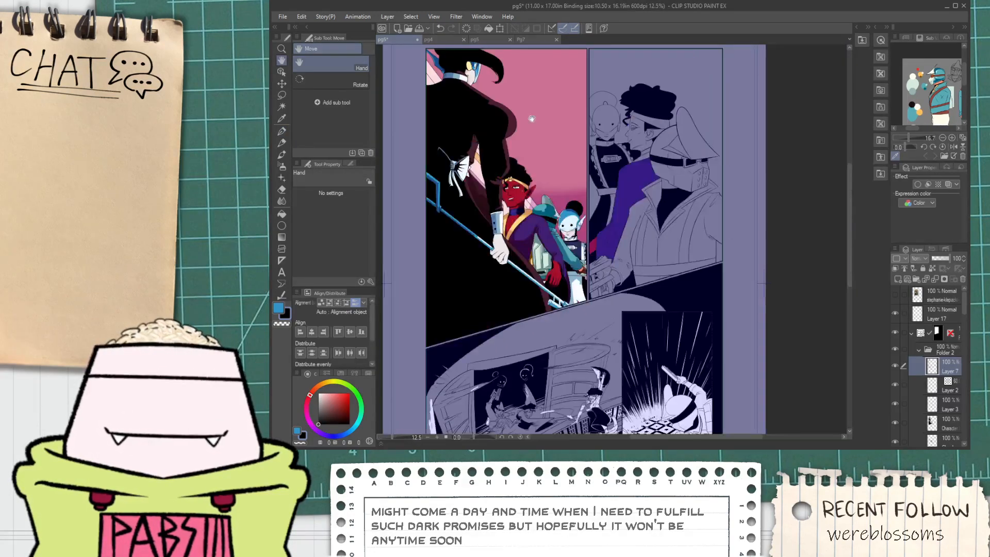
Return to the black-and-white page 5 document and make Layer 35 active in the large lower panel's folder.
{"action": "left_click", "coordinate": [451, 41]}
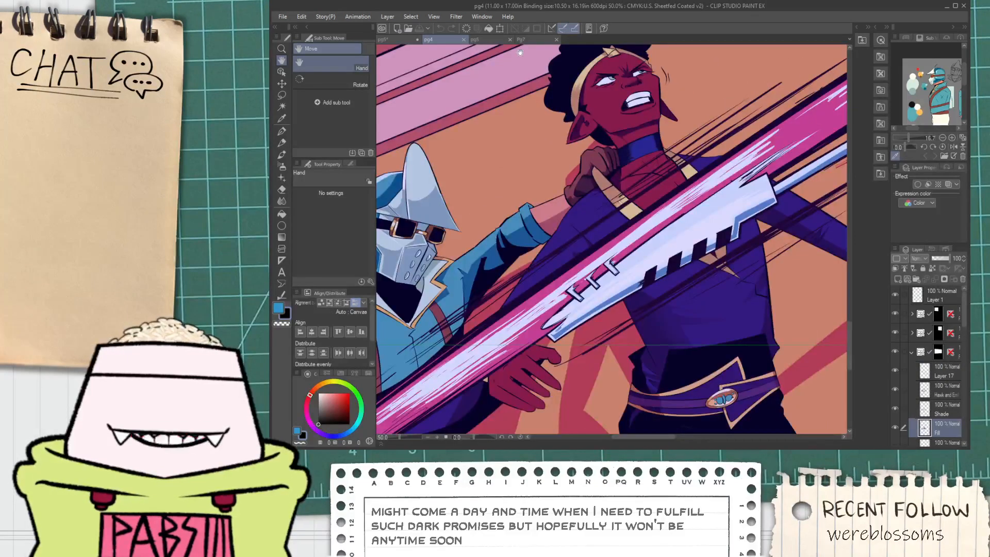
{"action": "left_click", "coordinate": [500, 40]}
{"action": "scroll", "coordinate": [575, 194], "scroll_direction": "down", "scroll_amount": 4}
{"action": "scroll", "coordinate": [560, 212], "scroll_direction": "up", "scroll_amount": 4}
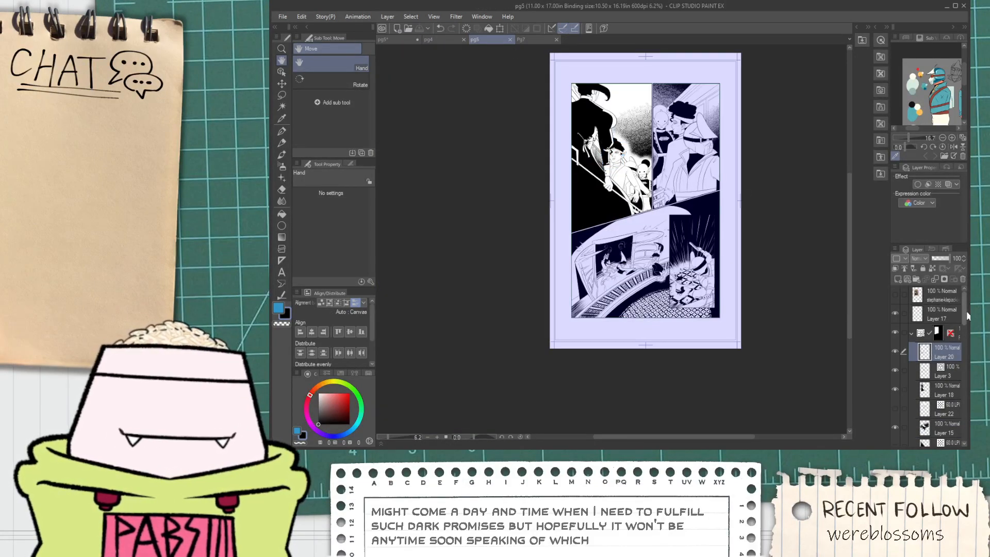
{"action": "scroll", "coordinate": [927, 361], "scroll_direction": "down", "scroll_amount": 10}
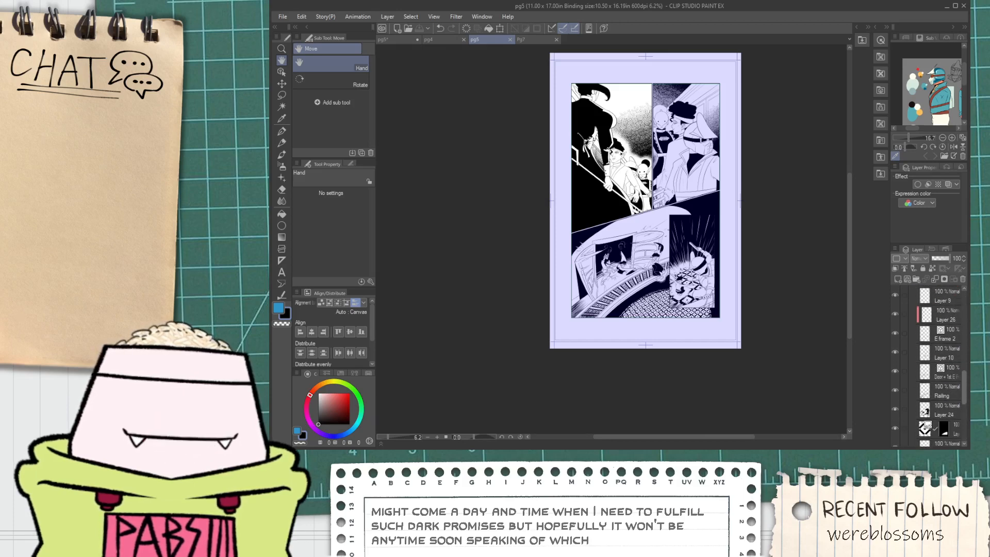
{"action": "scroll", "coordinate": [937, 363], "scroll_direction": "up", "scroll_amount": 5}
{"action": "left_click", "coordinate": [939, 359]}
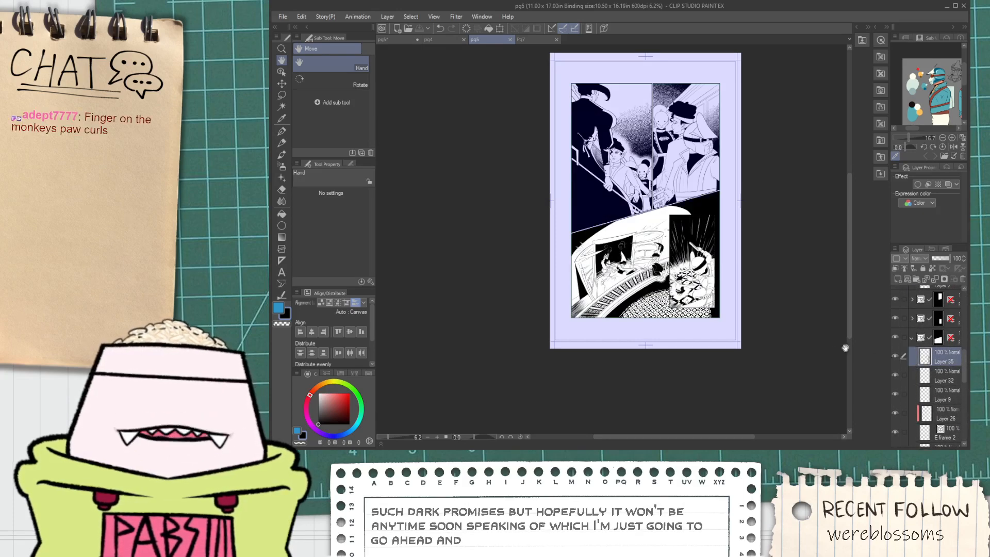
Switch to the coloured page 5 document and make the copied layer above Layer 32 active in the large lower panel's folder.
{"action": "left_click", "coordinate": [395, 39]}
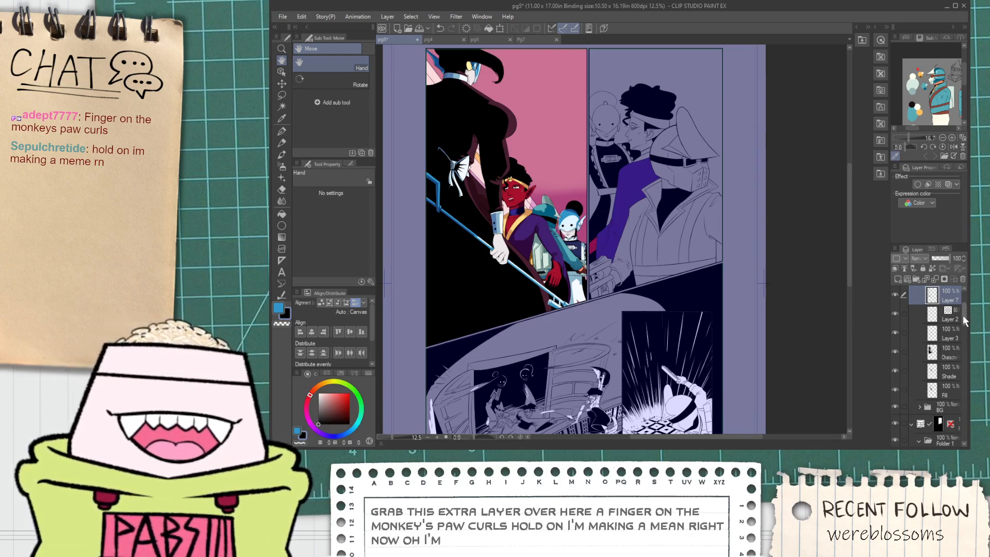
{"action": "left_click_drag", "start_coordinate": [963, 315], "coordinate": [968, 392]}
{"action": "left_click", "coordinate": [939, 384]}
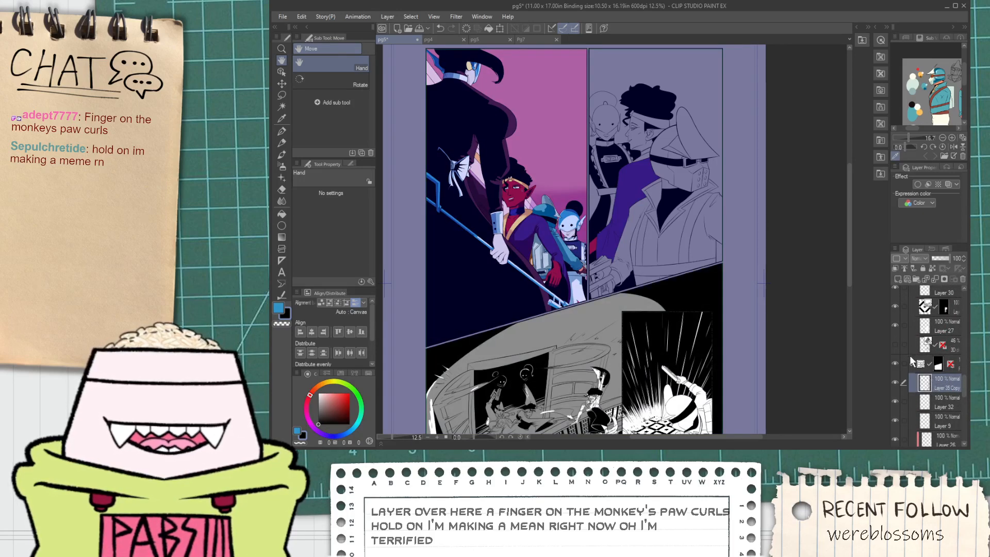
Make the Fill layer in Folder 1 active for colouring the purple-clothed figure in the second upper panel.
{"action": "left_click_drag", "start_coordinate": [712, 225], "coordinate": [772, 345]}
{"action": "scroll", "coordinate": [601, 337], "scroll_direction": "up", "scroll_amount": 3}
{"action": "scroll", "coordinate": [601, 337], "scroll_direction": "down", "scroll_amount": 3}
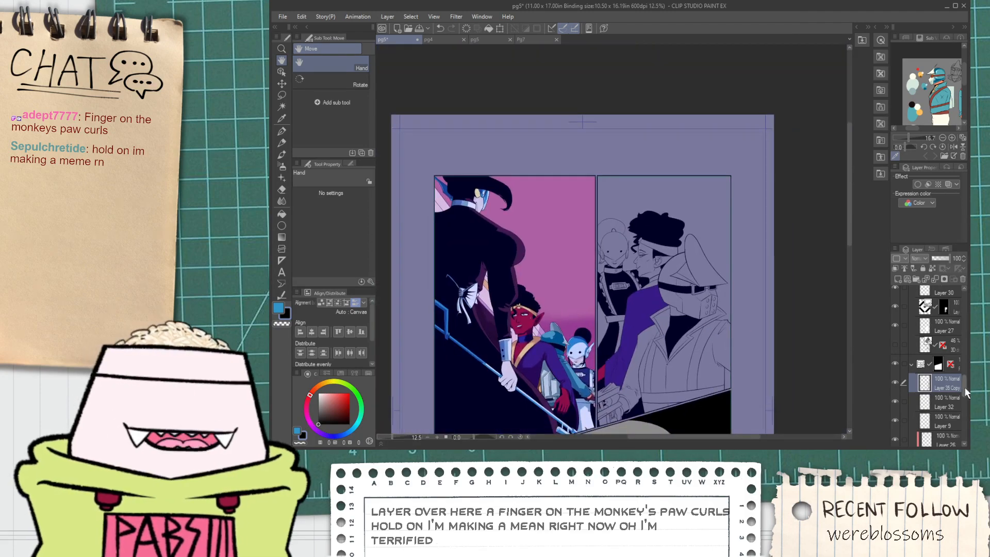
{"action": "left_click_drag", "start_coordinate": [965, 388], "coordinate": [969, 328]}
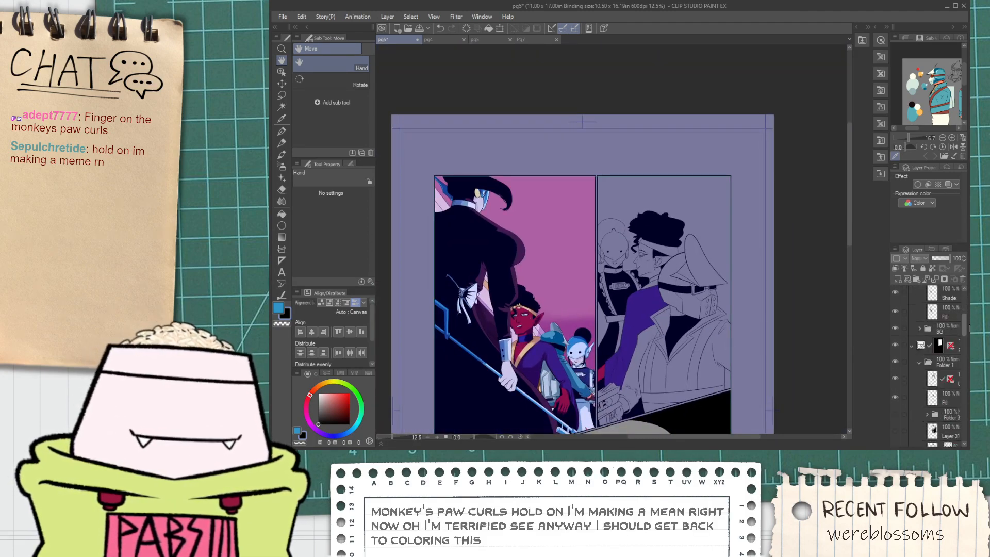
{"action": "scroll", "coordinate": [952, 345], "scroll_direction": "down", "scroll_amount": 3}
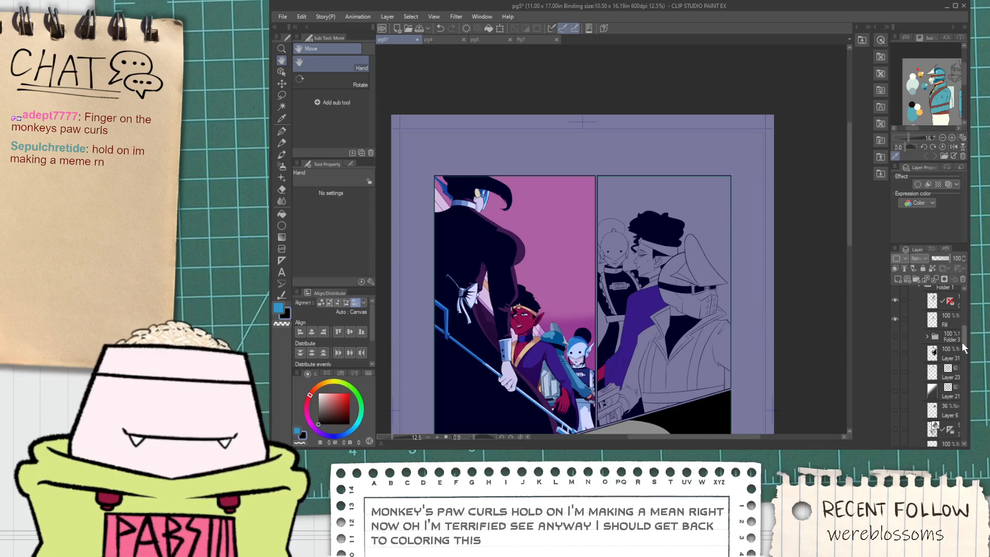
{"action": "scroll", "coordinate": [961, 342], "scroll_direction": "up", "scroll_amount": 2}
{"action": "left_click", "coordinate": [931, 346]}
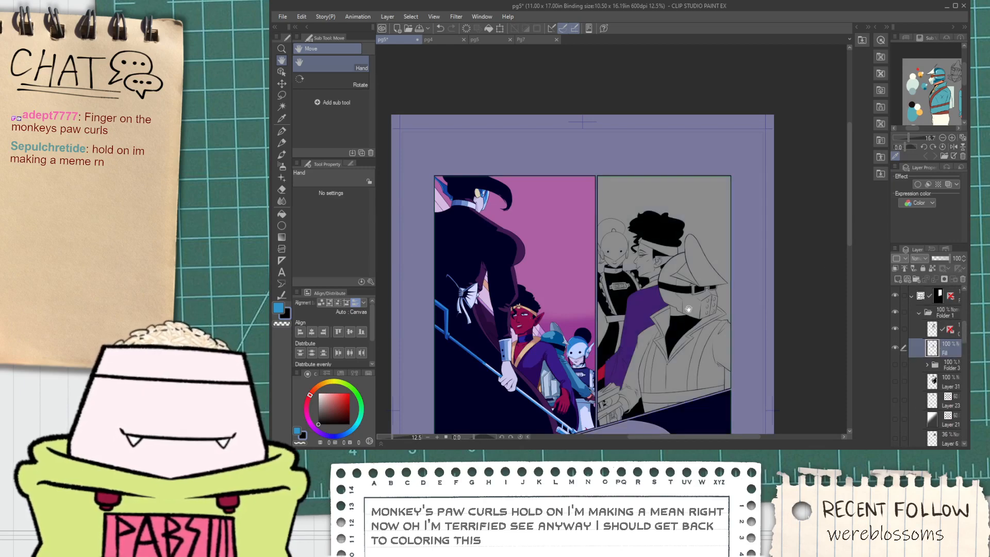
{"action": "scroll", "coordinate": [635, 280], "scroll_direction": "up", "scroll_amount": 5}
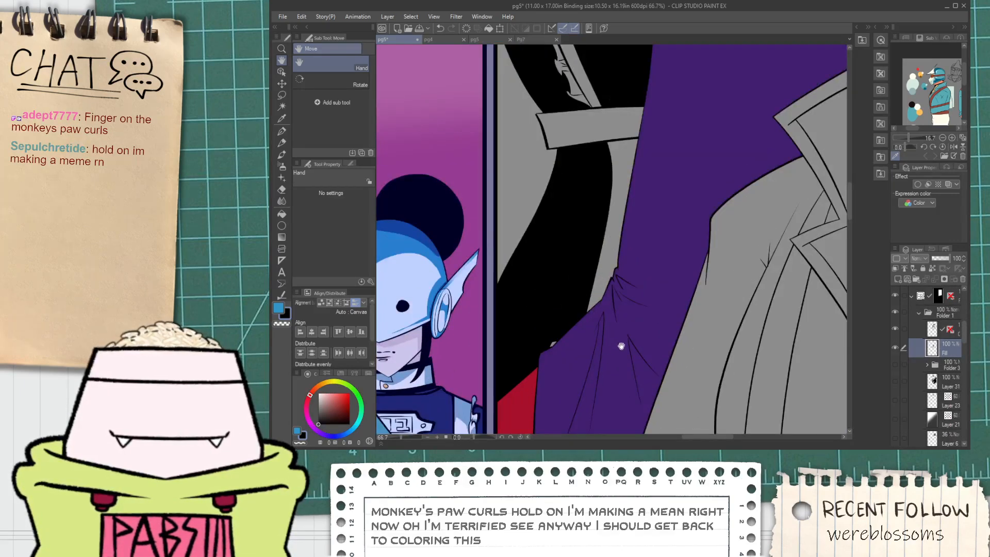
Sample the light yellow collar trim color of the purple-suited character on page pg4.
{"action": "scroll", "coordinate": [658, 287], "scroll_direction": "down", "scroll_amount": 1}
{"action": "left_click_drag", "start_coordinate": [675, 254], "coordinate": [632, 325]}
{"action": "left_click_drag", "start_coordinate": [676, 229], "coordinate": [648, 297]}
{"action": "left_click", "coordinate": [436, 35]}
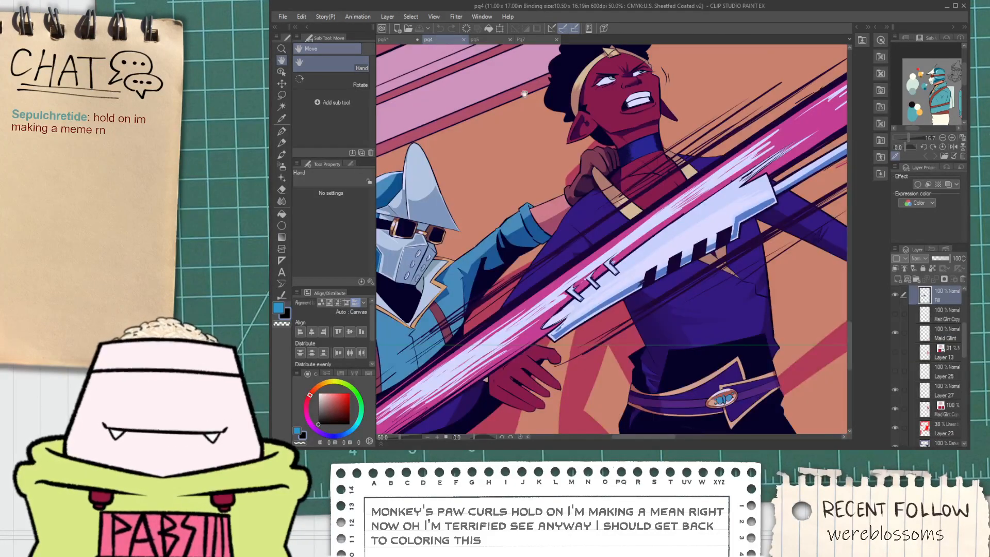
{"action": "key", "text": "i"}
{"action": "scroll", "coordinate": [630, 211], "scroll_direction": "up", "scroll_amount": 3}
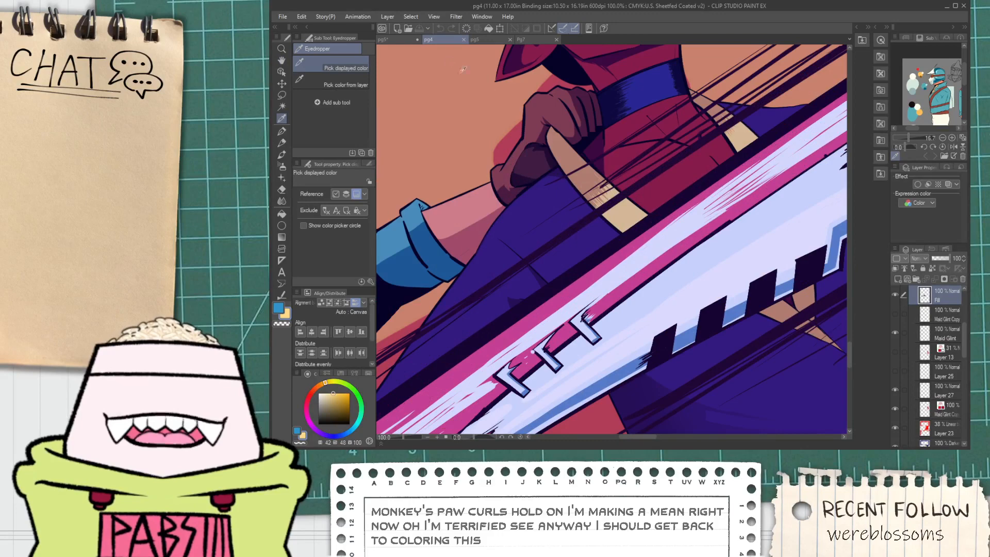
Fill the purple-suited character's collar in the right panel of pg5 with the sampled light yellow.
{"action": "left_click", "coordinate": [395, 40]}
{"action": "key", "text": "h"}
{"action": "scroll", "coordinate": [636, 259], "scroll_direction": "up", "scroll_amount": 3}
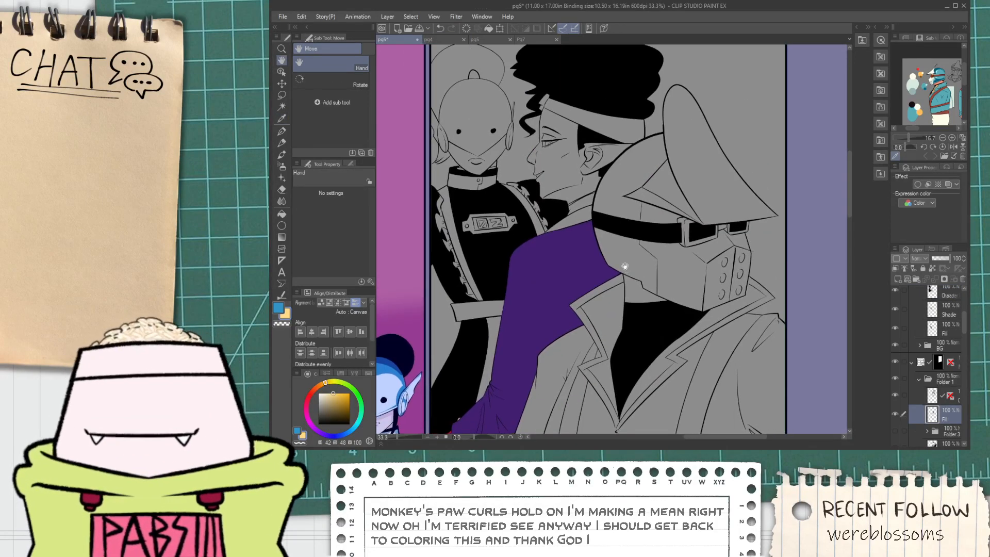
{"action": "key", "text": "g"}
{"action": "left_click", "coordinate": [576, 244]}
{"action": "scroll", "coordinate": [577, 240], "scroll_direction": "up", "scroll_amount": 2}
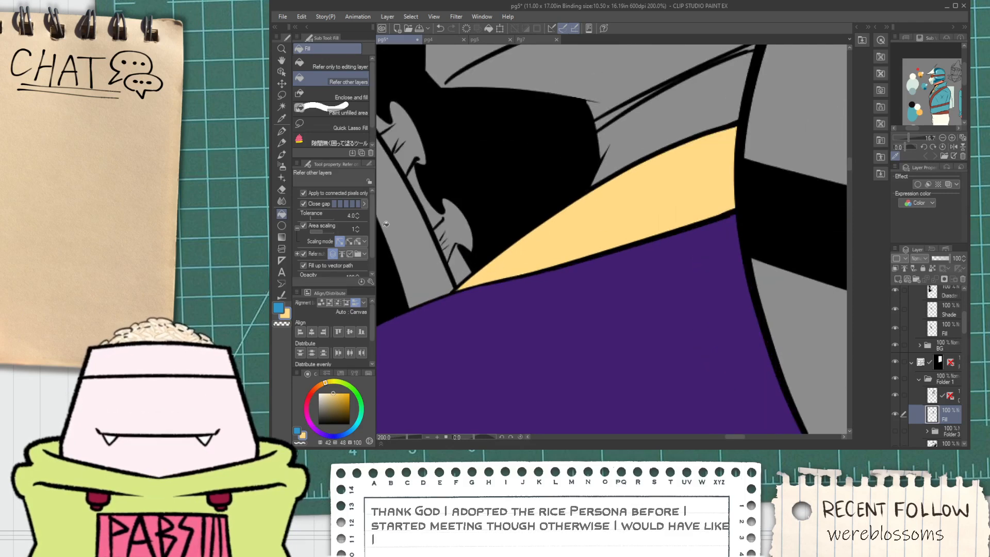
Touch up the corners and edges of the yellow collar with the G-pen.
{"action": "left_click", "coordinate": [336, 65]}
{"action": "key", "text": "p"}
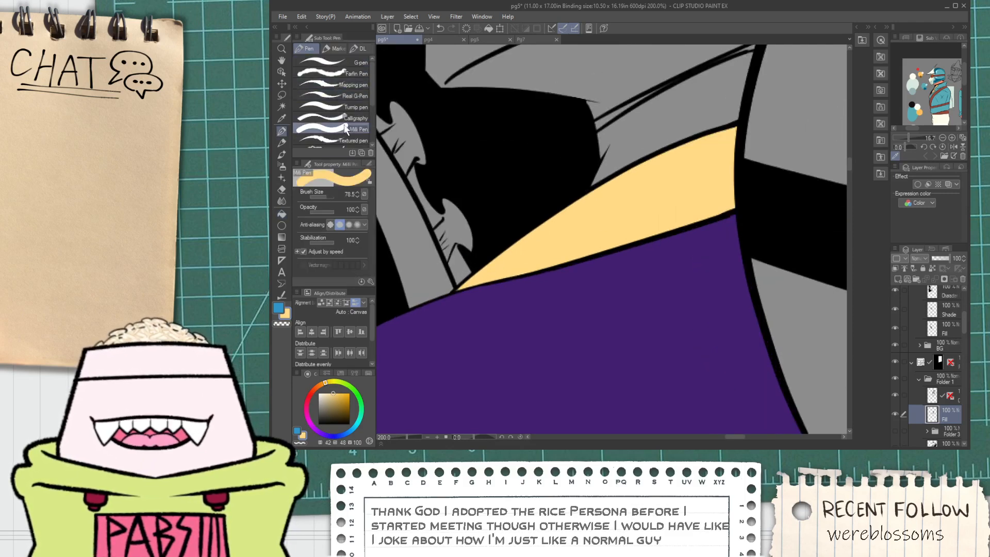
{"action": "key", "text": "g"}
{"action": "key", "text": "p"}
{"action": "scroll", "coordinate": [456, 250], "scroll_direction": "up", "scroll_amount": 2}
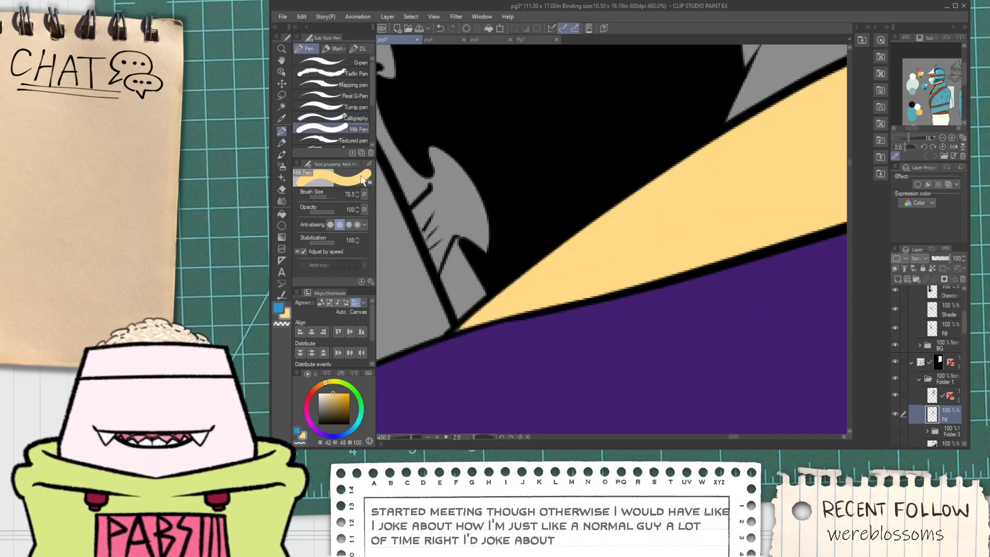
{"action": "left_click", "coordinate": [334, 62]}
{"action": "scroll", "coordinate": [420, 353], "scroll_direction": "up", "scroll_amount": 2}
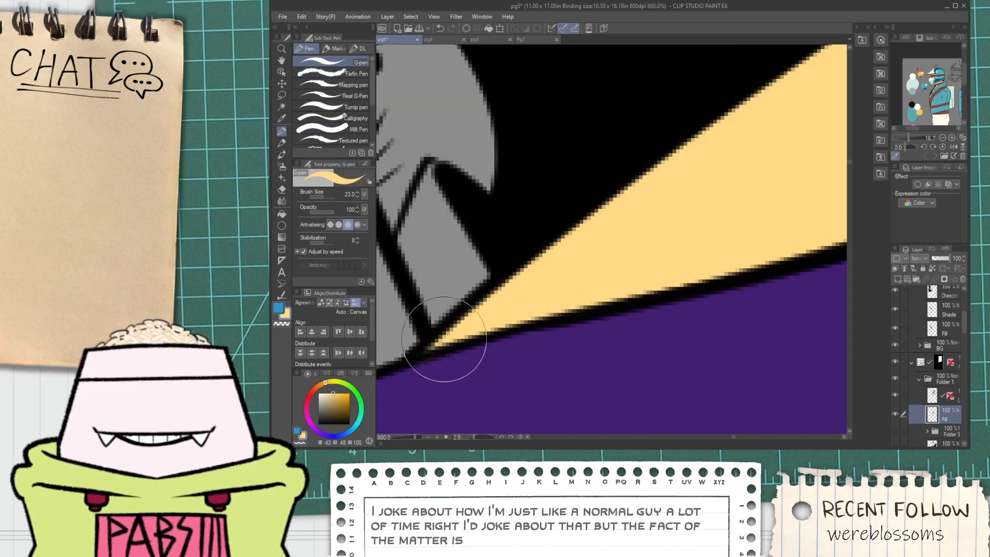
{"action": "scroll", "coordinate": [475, 322], "scroll_direction": "down", "scroll_amount": 5}
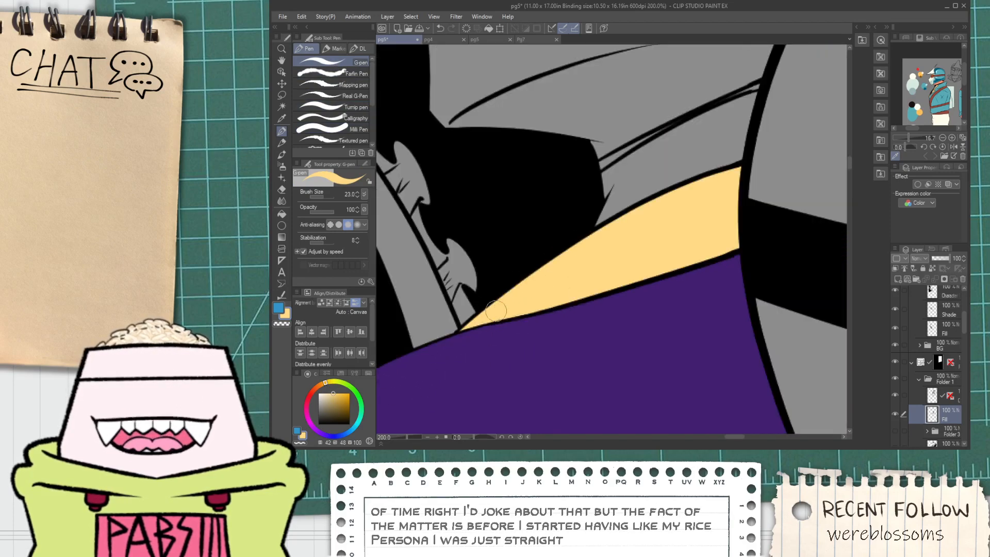
{"action": "key", "text": "space"}
{"action": "left_click_drag", "start_coordinate": [671, 208], "coordinate": [647, 230]}
{"action": "scroll", "coordinate": [646, 230], "scroll_direction": "up", "scroll_amount": 3}
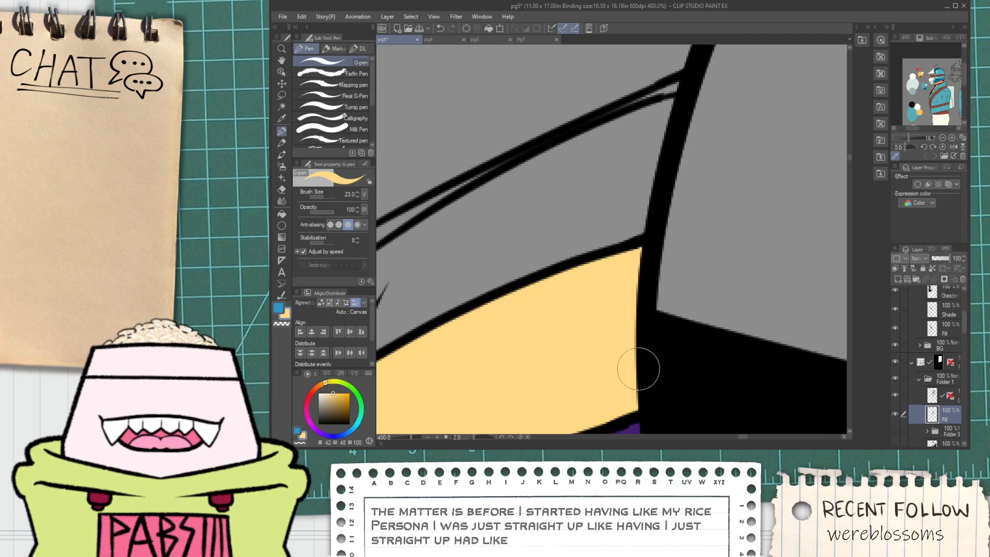
{"action": "scroll", "coordinate": [638, 369], "scroll_direction": "down", "scroll_amount": 10}
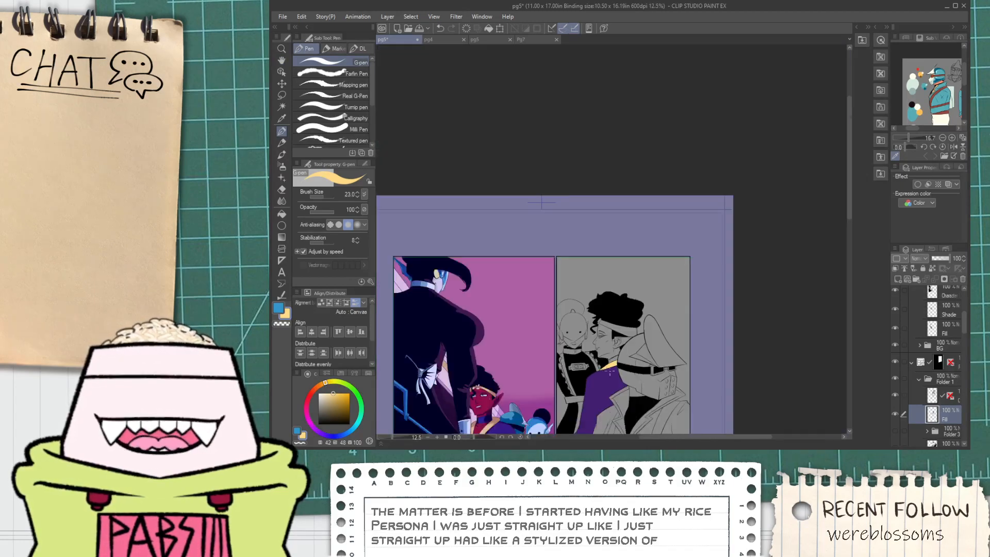
Sample the character's red skin color from page pg4 and return to pg5.
{"action": "key", "text": "space"}
{"action": "left_click_drag", "start_coordinate": [610, 373], "coordinate": [605, 255]}
{"action": "scroll", "coordinate": [575, 301], "scroll_direction": "up", "scroll_amount": 3}
{"action": "left_click_drag", "start_coordinate": [644, 185], "coordinate": [555, 312]}
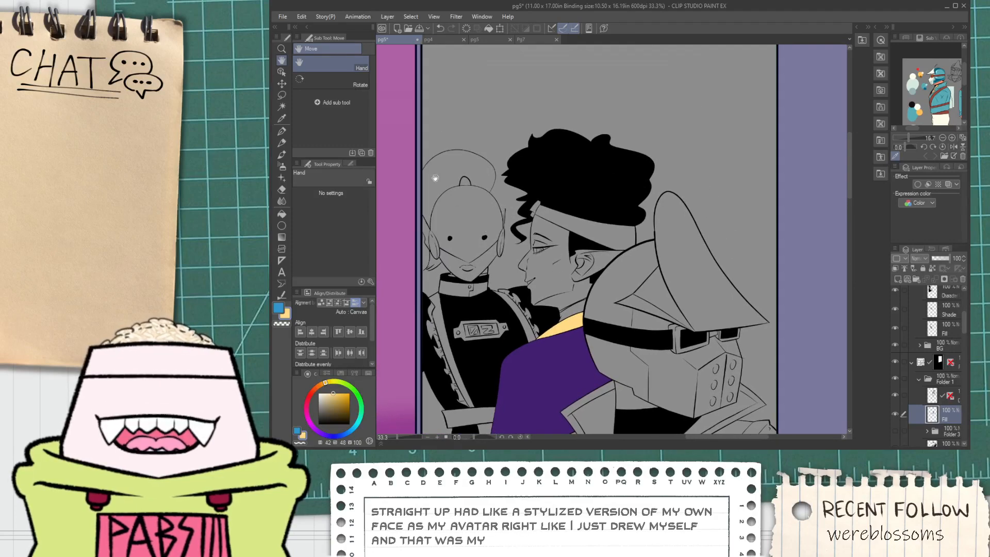
{"action": "left_click", "coordinate": [446, 39]}
{"action": "left_click_drag", "start_coordinate": [577, 107], "coordinate": [542, 227]}
{"action": "key", "text": "i"}
{"action": "left_click", "coordinate": [496, 165]}
{"action": "left_click", "coordinate": [392, 38]}
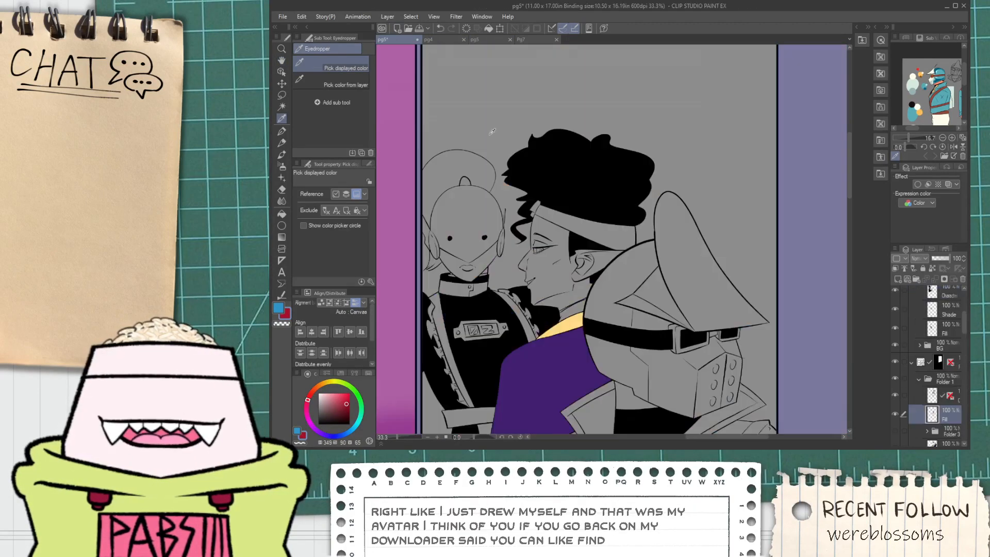
Fill the main area of the character's face and neck with the sampled red.
{"action": "key", "text": "g"}
{"action": "scroll", "coordinate": [550, 264], "scroll_direction": "up", "scroll_amount": 2}
{"action": "left_click", "coordinate": [568, 297]}
{"action": "scroll", "coordinate": [552, 306], "scroll_direction": "up", "scroll_amount": 1}
{"action": "left_click", "coordinate": [534, 270]}
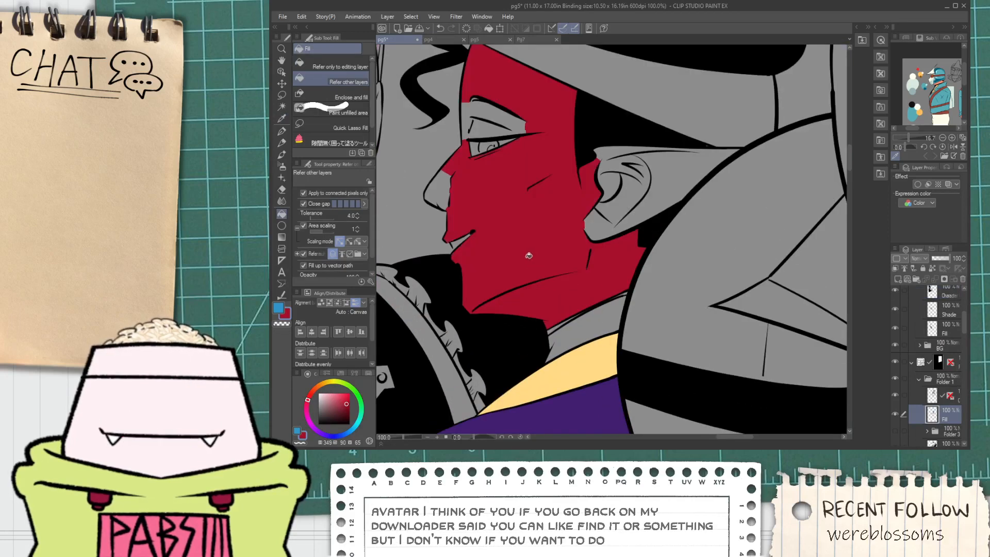
Fill all sections of the character's pointed ear with the same red.
{"action": "scroll", "coordinate": [599, 217], "scroll_direction": "up", "scroll_amount": 1}
{"action": "left_click", "coordinate": [642, 204]}
{"action": "left_click", "coordinate": [615, 172]}
{"action": "left_click", "coordinate": [666, 132]}
{"action": "left_click", "coordinate": [667, 170]}
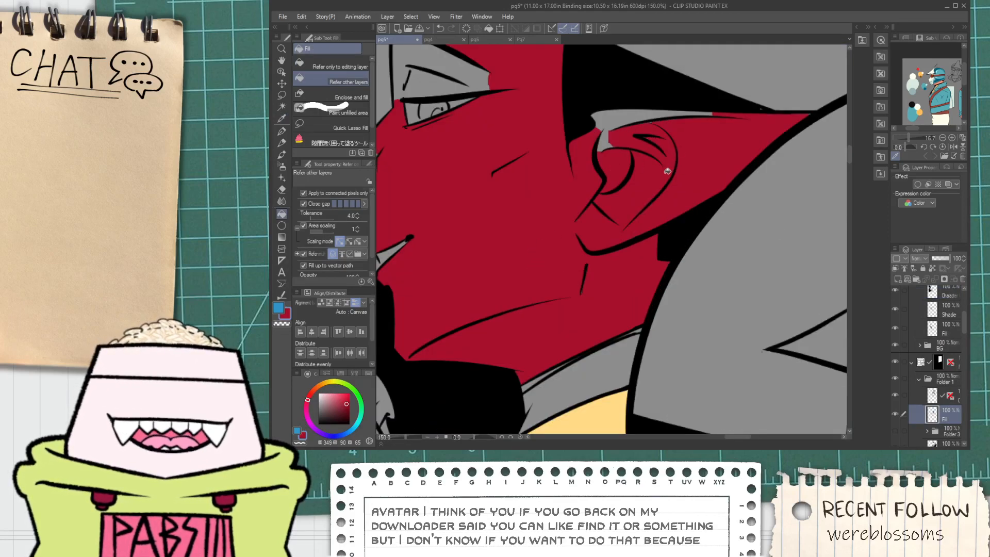
{"action": "left_click", "coordinate": [610, 131]}
Fill the nose, forehead and eyelid areas of the profile with the same red.
{"action": "scroll", "coordinate": [552, 149], "scroll_direction": "down", "scroll_amount": 1}
{"action": "left_click_drag", "start_coordinate": [531, 155], "coordinate": [585, 192]}
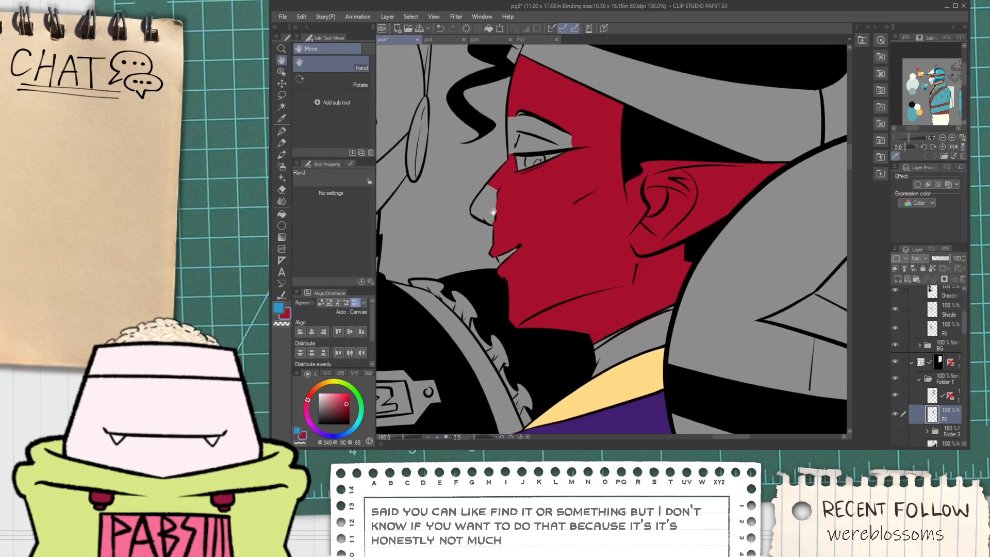
{"action": "scroll", "coordinate": [492, 202], "scroll_direction": "up", "scroll_amount": 1}
{"action": "left_click", "coordinate": [491, 201]}
{"action": "left_click_drag", "start_coordinate": [524, 159], "coordinate": [509, 228]}
{"action": "left_click", "coordinate": [534, 181]}
{"action": "left_click", "coordinate": [528, 144]}
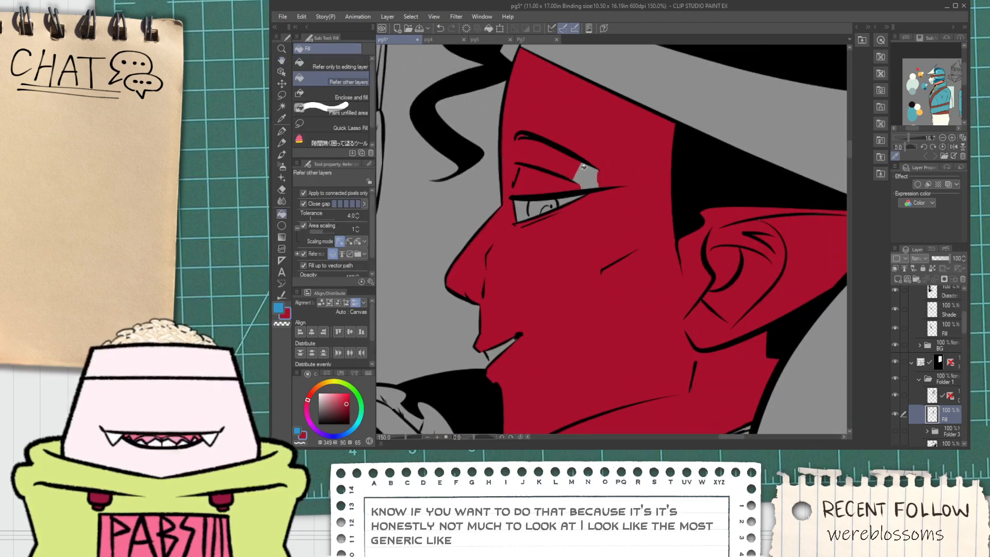
Paint the gray gap at the eyelid's outer corner red with the G-pen and touch up small gaps around the nose and ear.
{"action": "key", "text": "p"}
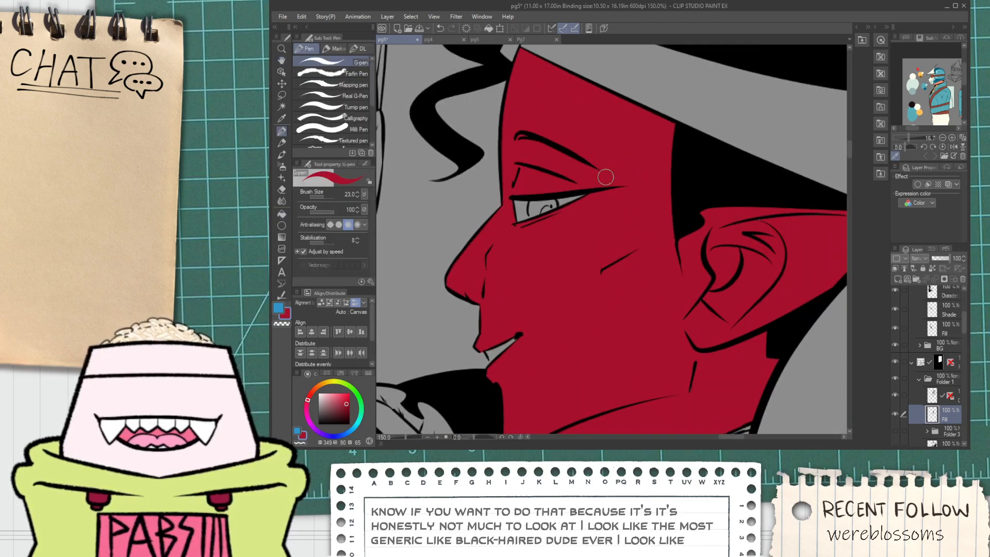
{"action": "key", "text": "space"}
{"action": "left_click_drag", "start_coordinate": [566, 266], "coordinate": [537, 173]}
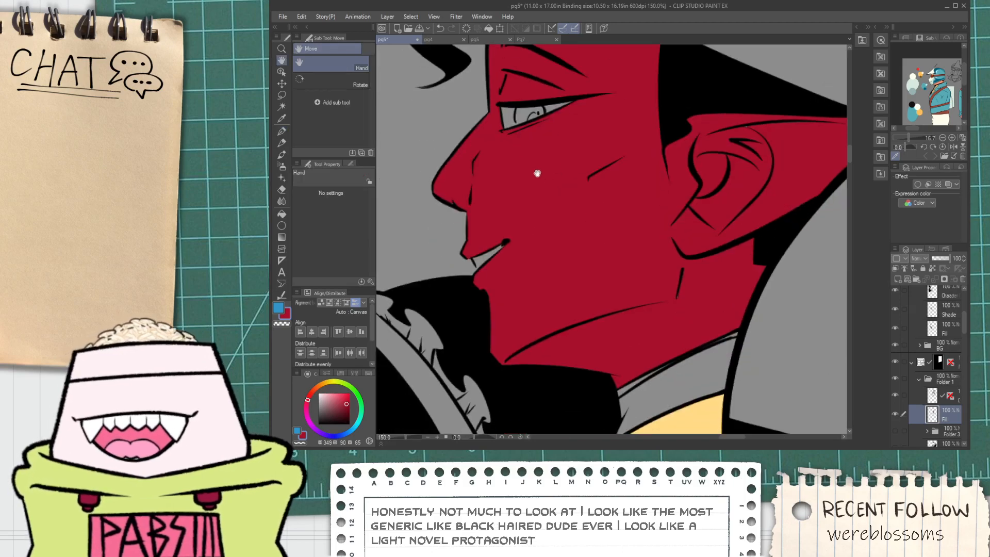
{"action": "scroll", "coordinate": [485, 206], "scroll_direction": "up", "scroll_amount": 3}
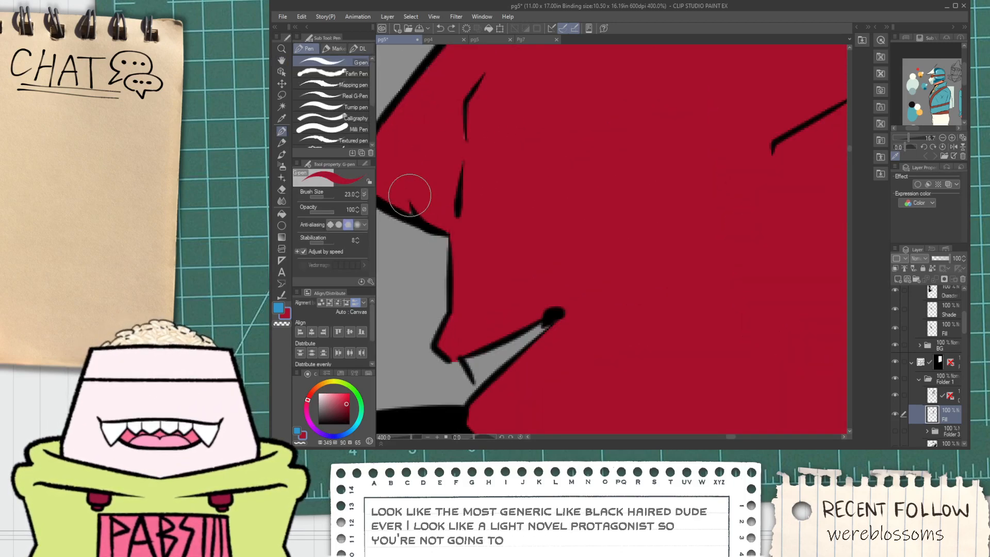
{"action": "scroll", "coordinate": [417, 200], "scroll_direction": "down", "scroll_amount": 8}
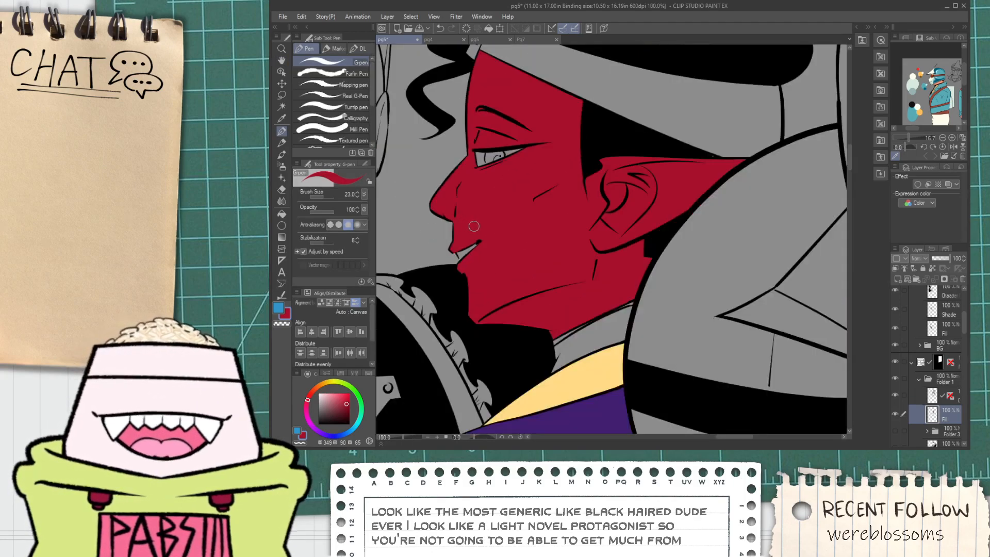
{"action": "key", "text": "space"}
{"action": "left_click_drag", "start_coordinate": [541, 286], "coordinate": [526, 273]}
{"action": "scroll", "coordinate": [521, 261], "scroll_direction": "up", "scroll_amount": 6}
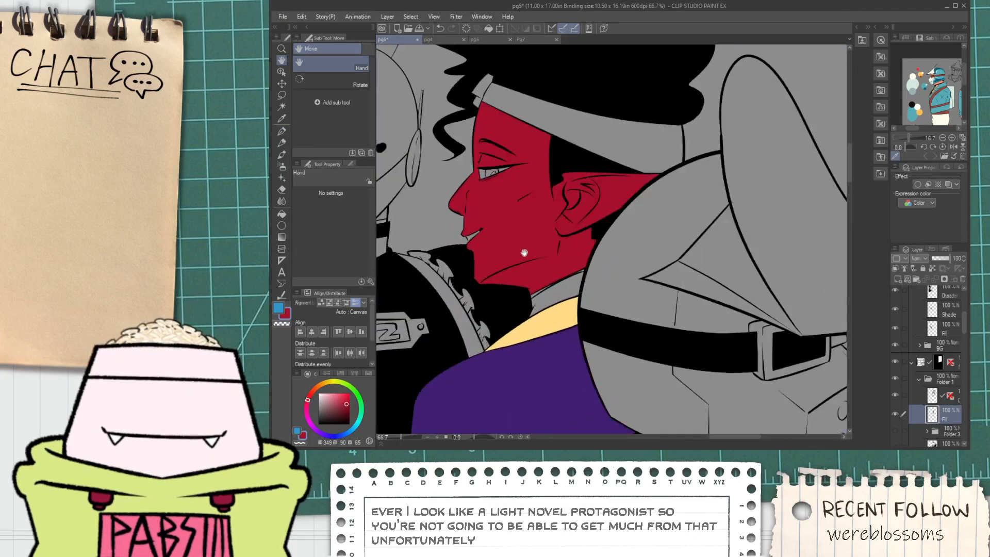
{"action": "scroll", "coordinate": [515, 250], "scroll_direction": "up", "scroll_amount": 3}
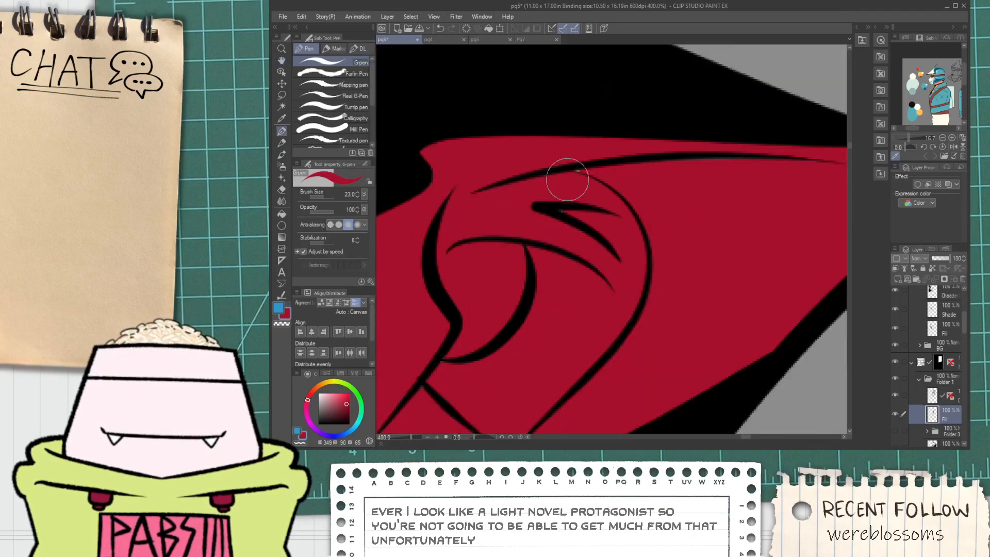
{"action": "scroll", "coordinate": [548, 221], "scroll_direction": "down", "scroll_amount": 3}
Sample black and retouch the ear's upper outline with the G-pen on the line art layer above Fill.
{"action": "left_click", "coordinate": [592, 189], "text": "alt"}
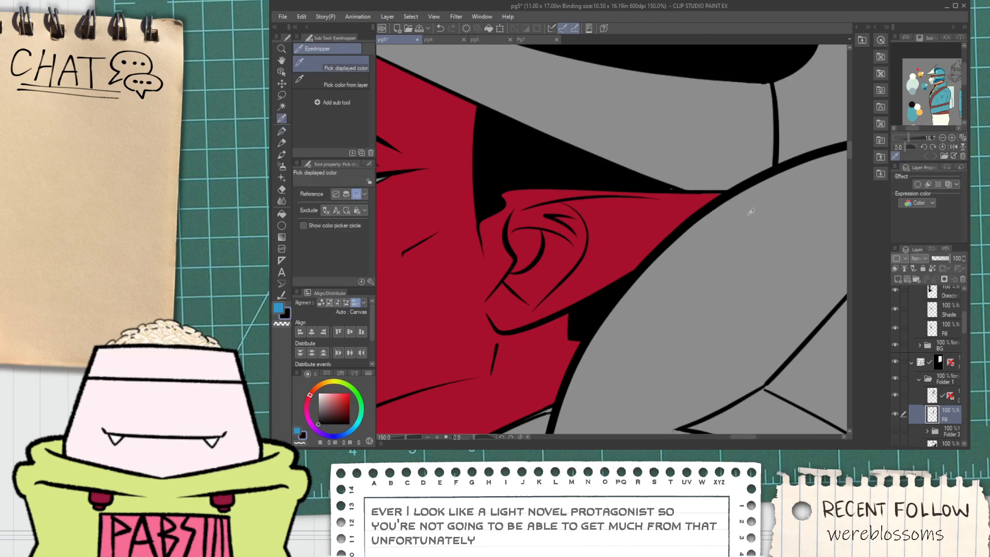
{"action": "left_click", "coordinate": [955, 401]}
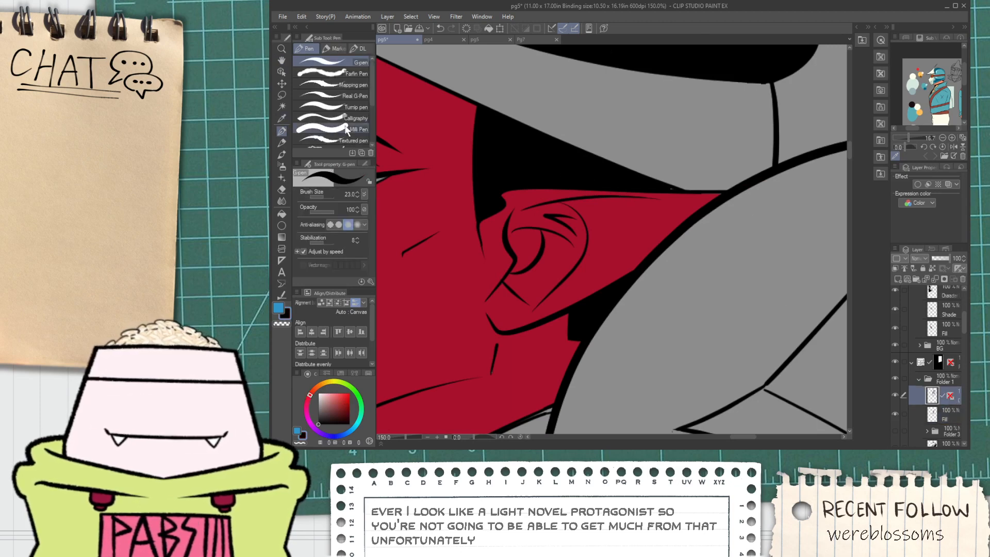
{"action": "scroll", "coordinate": [665, 188], "scroll_direction": "up", "scroll_amount": 3}
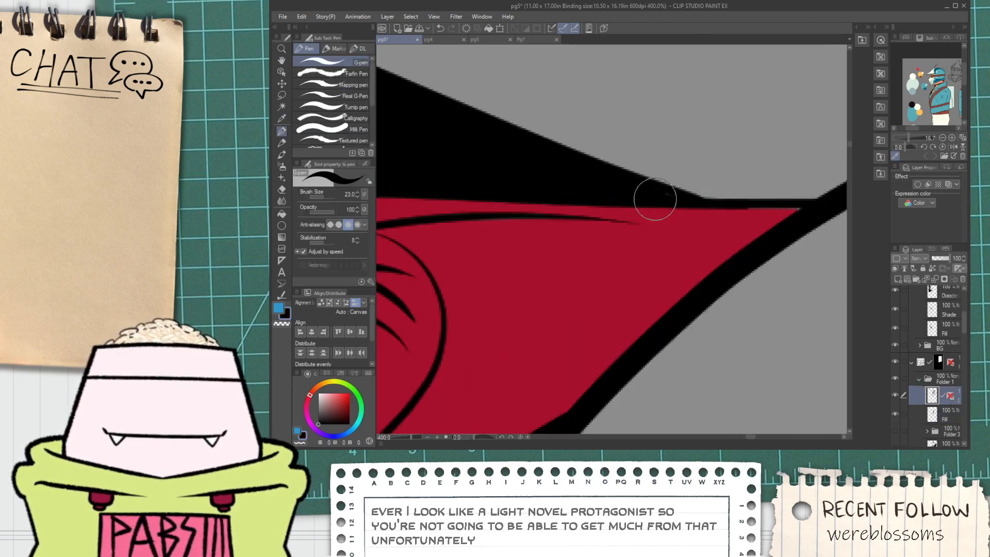
{"action": "scroll", "coordinate": [684, 204], "scroll_direction": "down", "scroll_amount": 3}
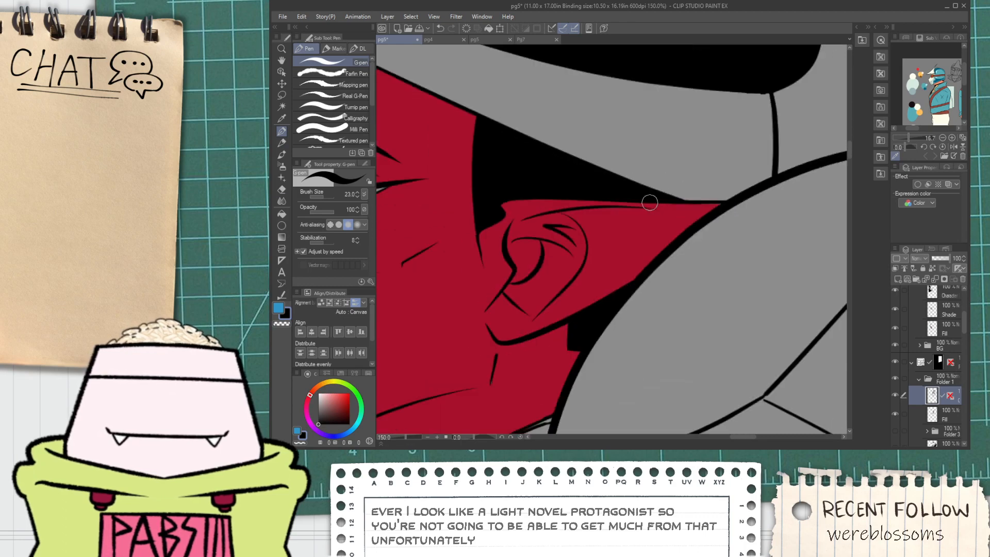
Resample the skin red and paint the gaps along the ear tip on the Fill layer.
{"action": "left_click", "coordinate": [949, 412]}
{"action": "left_click", "coordinate": [654, 254], "text": "alt"}
{"action": "scroll", "coordinate": [726, 202], "scroll_direction": "up", "scroll_amount": 5}
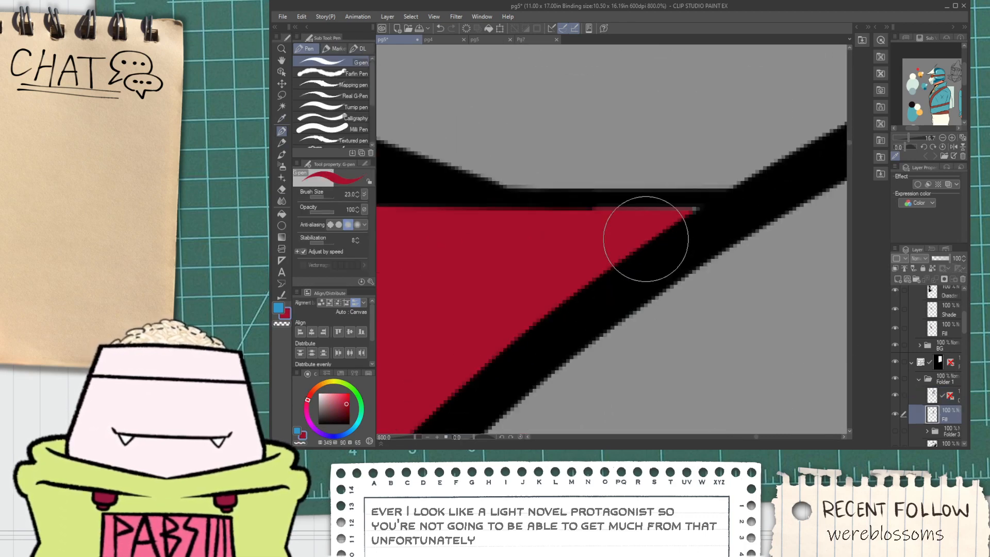
{"action": "scroll", "coordinate": [631, 231], "scroll_direction": "down", "scroll_amount": 4}
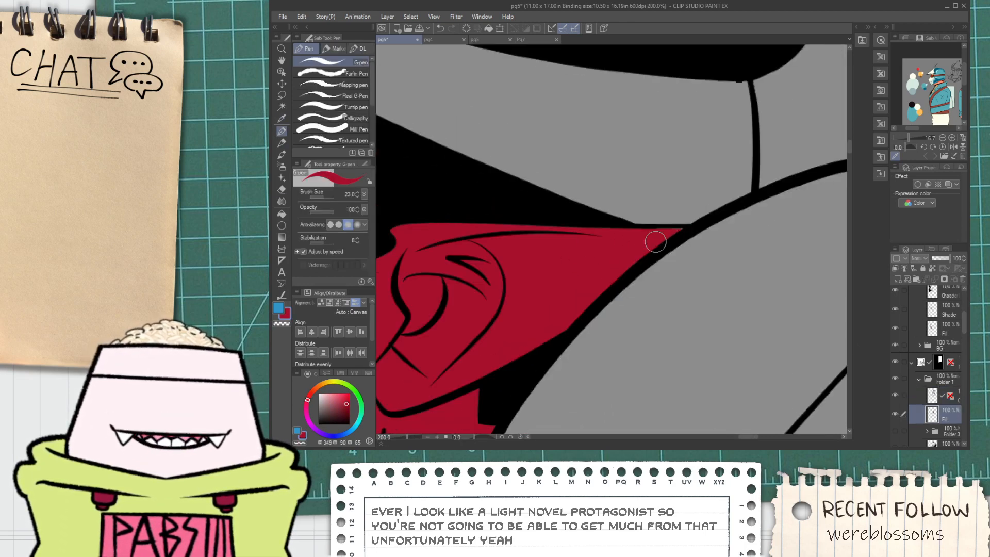
{"action": "scroll", "coordinate": [641, 246], "scroll_direction": "up", "scroll_amount": 4}
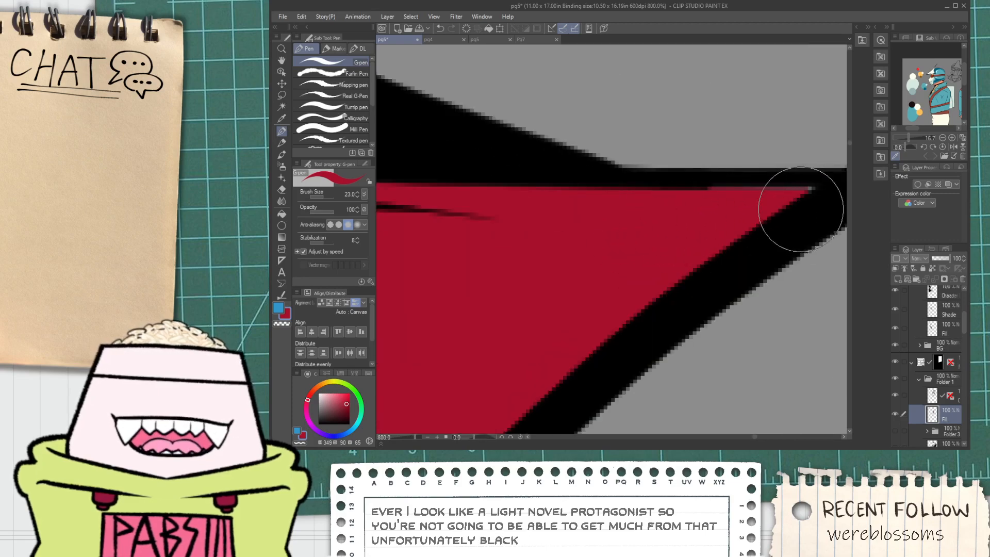
{"action": "scroll", "coordinate": [797, 211], "scroll_direction": "down", "scroll_amount": 6}
{"action": "key", "text": "space"}
{"action": "left_click_drag", "start_coordinate": [738, 276], "coordinate": [587, 327]}
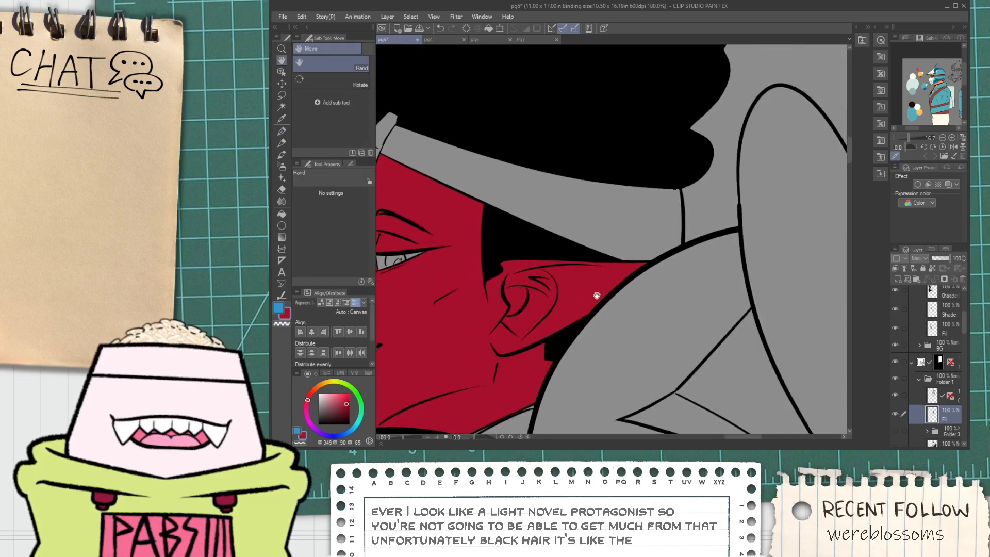
Clean up the leftover gray pixels at the very tip of the ear with the red G-pen on the Fill layer.
{"action": "left_click", "coordinate": [917, 396]}
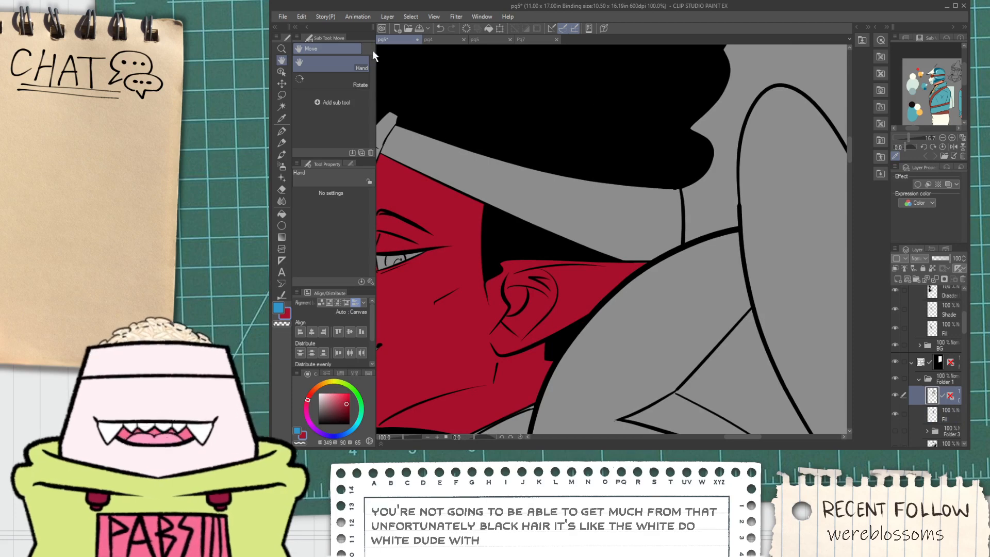
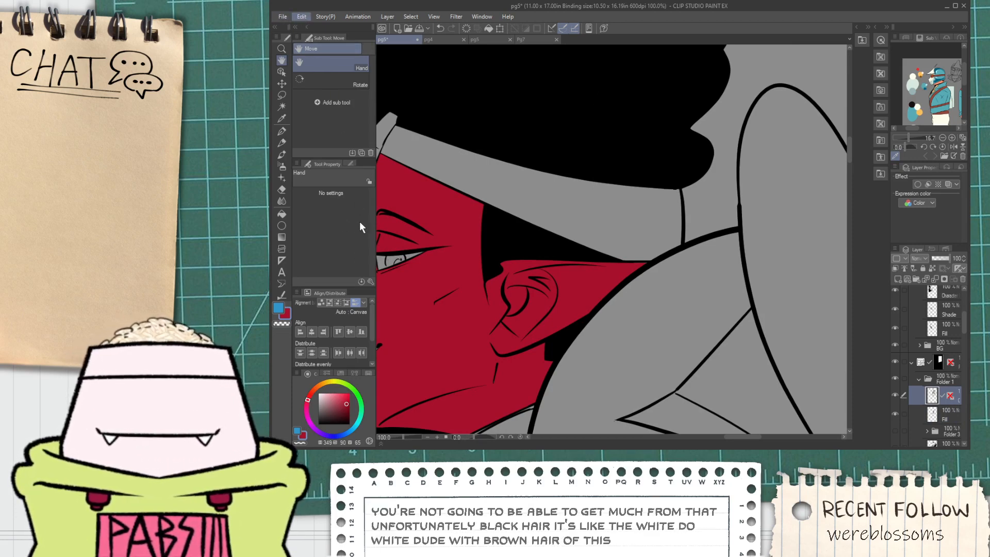
{"action": "scroll", "coordinate": [592, 282], "scroll_direction": "up", "scroll_amount": 5}
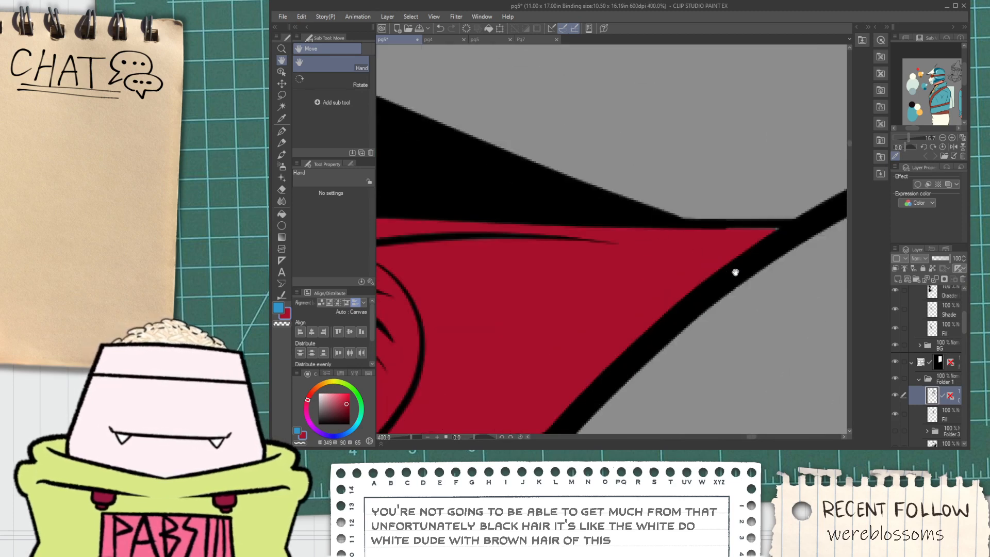
{"action": "scroll", "coordinate": [735, 272], "scroll_direction": "up", "scroll_amount": 4}
{"action": "key", "text": "p"}
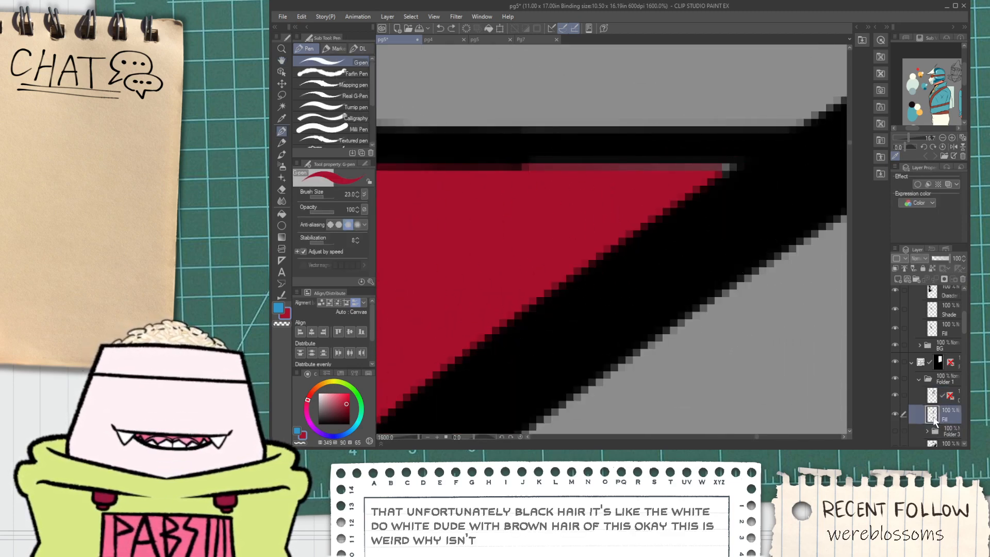
{"action": "scroll", "coordinate": [547, 178], "scroll_direction": "down", "scroll_amount": 3}
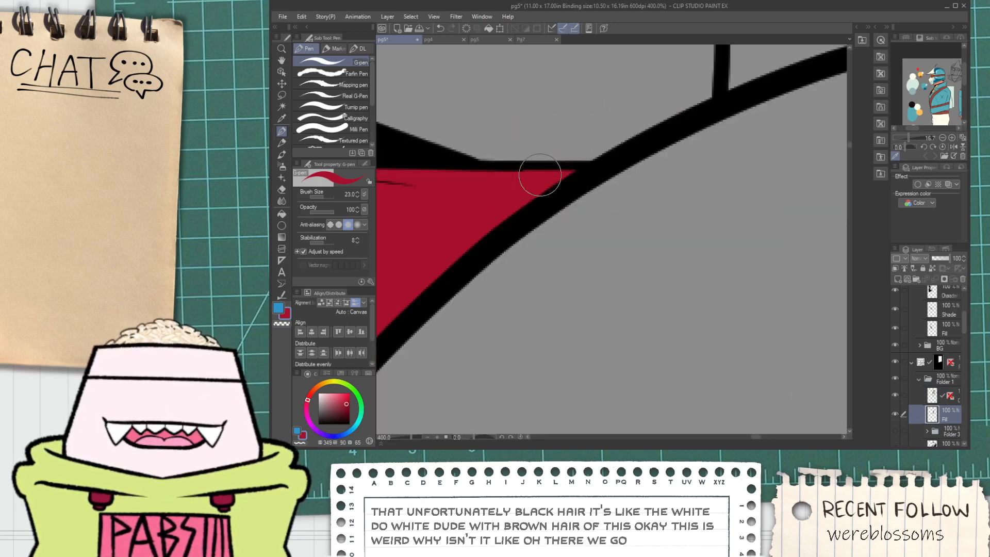
Fill the helmeted character's sleeve in the right panel with teal on the Fill layer.
{"action": "scroll", "coordinate": [487, 176], "scroll_direction": "down", "scroll_amount": 3}
{"action": "left_click_drag", "start_coordinate": [423, 169], "coordinate": [618, 189]}
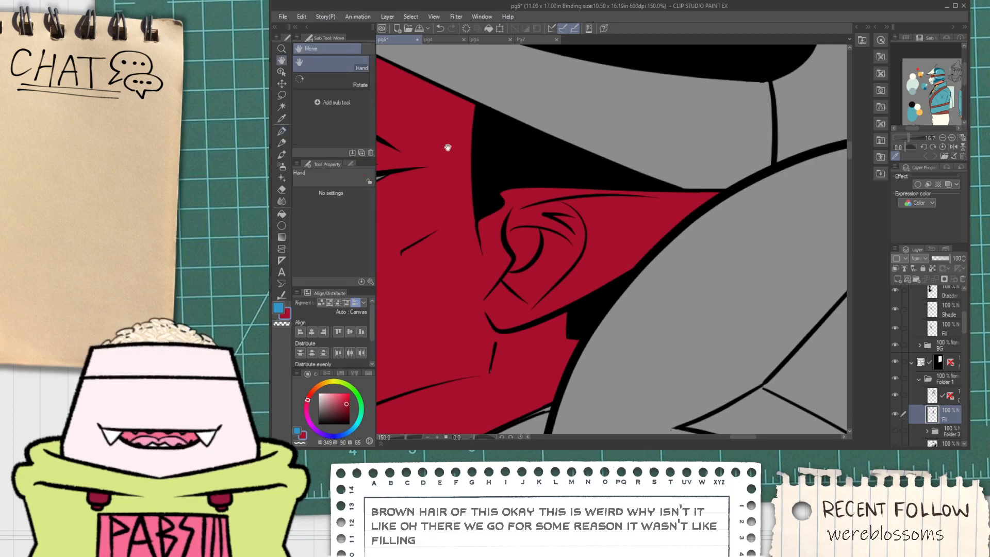
{"action": "scroll", "coordinate": [557, 206], "scroll_direction": "down", "scroll_amount": 4}
{"action": "left_click_drag", "start_coordinate": [511, 371], "coordinate": [566, 149]}
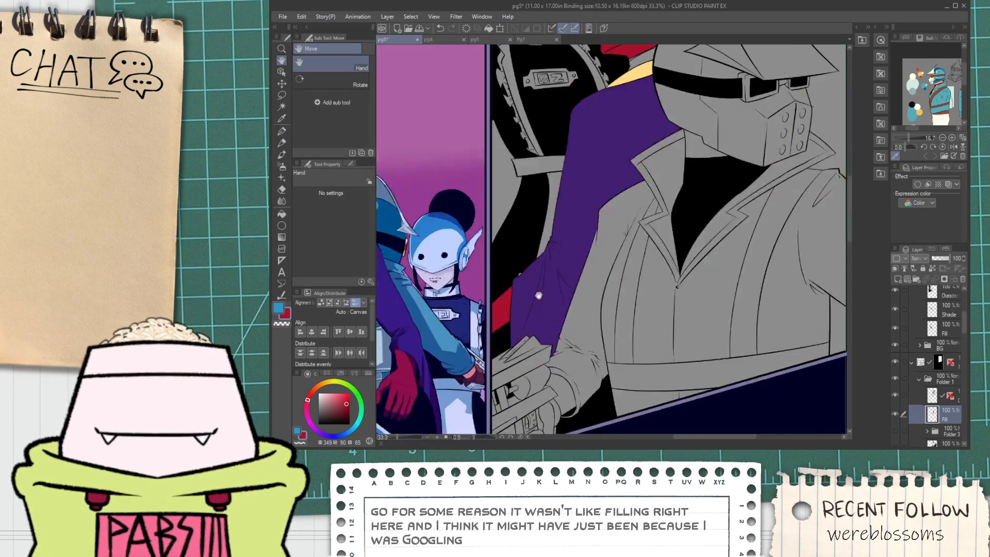
{"action": "scroll", "coordinate": [516, 259], "scroll_direction": "down", "scroll_amount": 1}
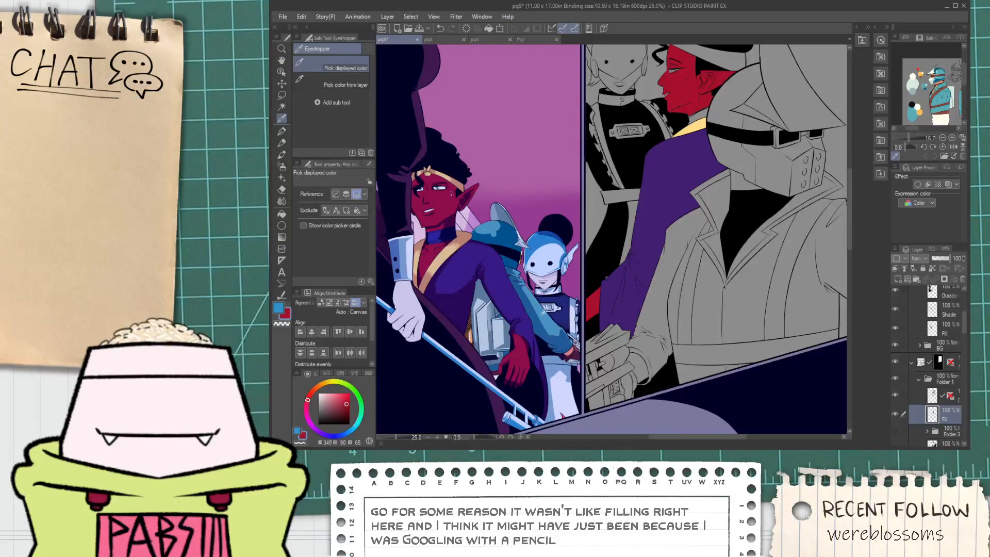
{"action": "key", "text": "g"}
{"action": "scroll", "coordinate": [640, 311], "scroll_direction": "up", "scroll_amount": 6}
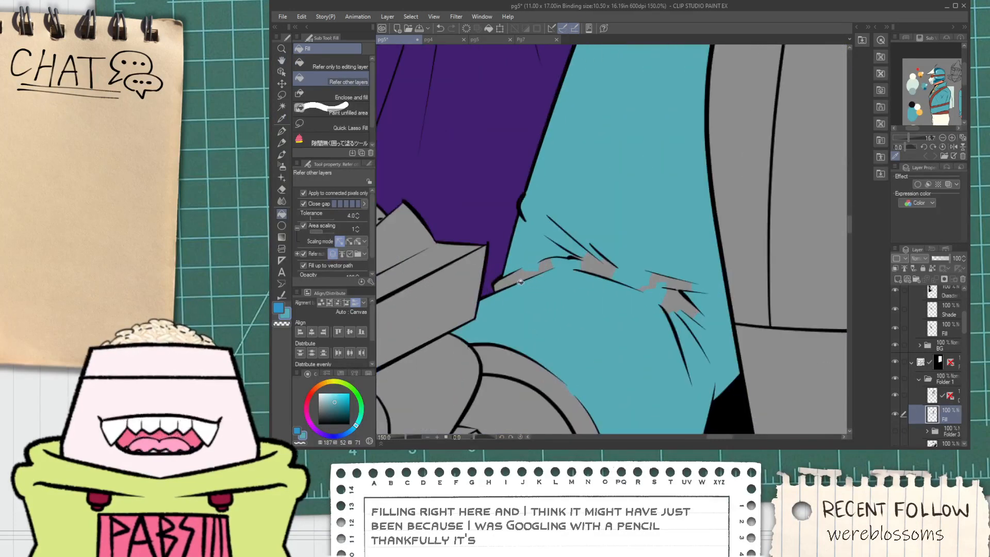
Fill the leftover gray gaps between the fold lines at the sleeve's elbow with the same teal.
{"action": "left_click", "coordinate": [647, 277]}
{"action": "key", "text": "p"}
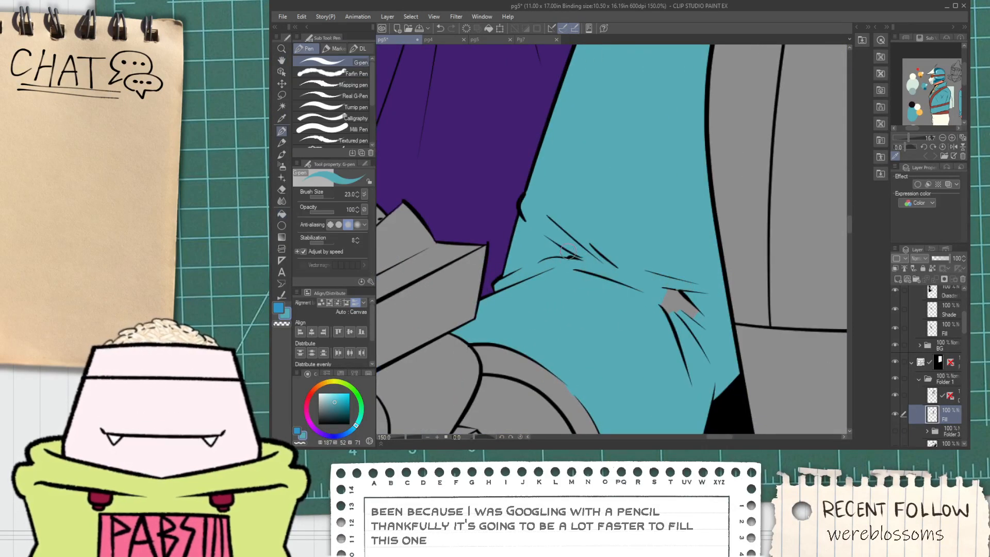
{"action": "key", "text": "g"}
{"action": "left_click", "coordinate": [674, 297]}
{"action": "key", "text": "p"}
{"action": "scroll", "coordinate": [593, 296], "scroll_direction": "down", "scroll_amount": 2}
{"action": "key", "text": "g"}
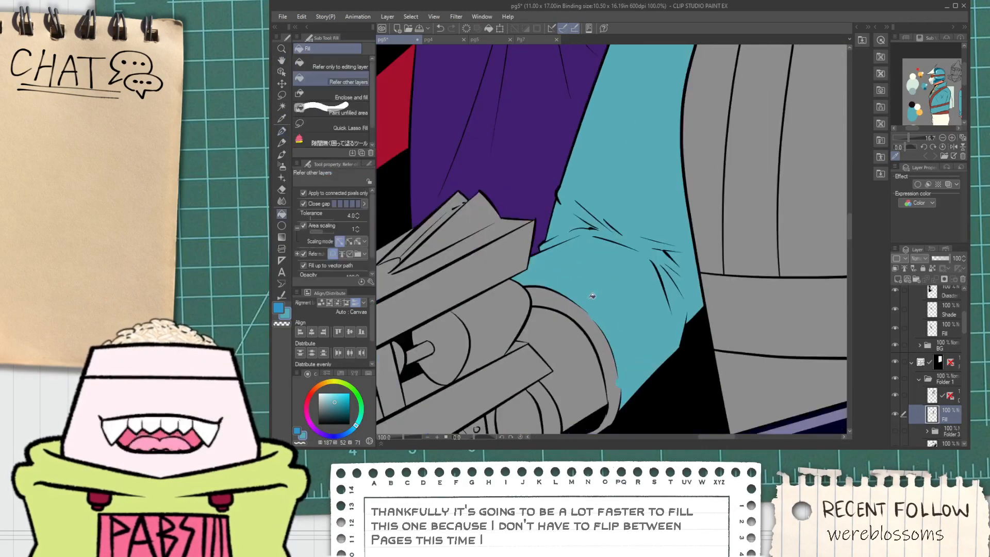
Sample the orange skin color from the wrist in the neighboring panel and fill the helmeted character's wrist with it.
{"action": "scroll", "coordinate": [560, 309], "scroll_direction": "down", "scroll_amount": 2}
{"action": "left_click_drag", "start_coordinate": [548, 275], "coordinate": [702, 266]}
{"action": "scroll", "coordinate": [583, 297], "scroll_direction": "up", "scroll_amount": 1}
{"action": "left_click", "coordinate": [582, 297], "text": "alt"}
{"action": "left_click", "coordinate": [786, 342]}
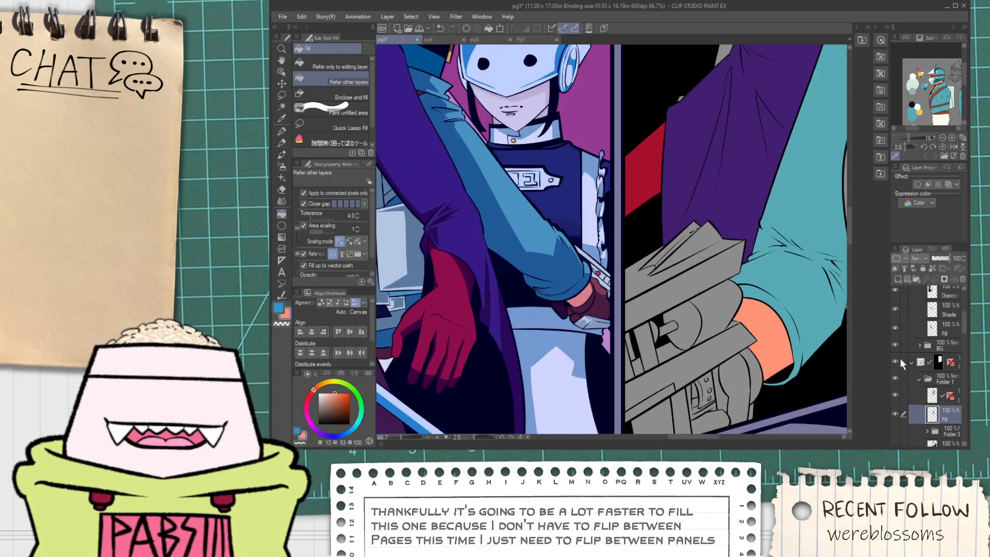
Make the Shade layer in Folder 2 active and sample the helmeted character's shaded skin color from pg4.
{"action": "left_click_drag", "start_coordinate": [963, 327], "coordinate": [963, 314]}
{"action": "left_click", "coordinate": [958, 386]}
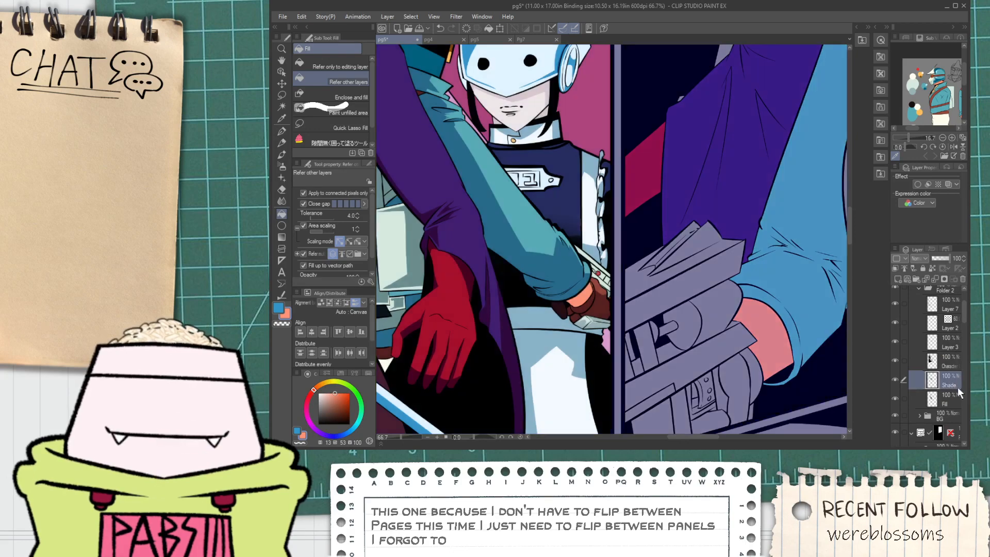
{"action": "scroll", "coordinate": [820, 361], "scroll_direction": "down", "scroll_amount": 2}
{"action": "left_click_drag", "start_coordinate": [654, 189], "coordinate": [645, 337]}
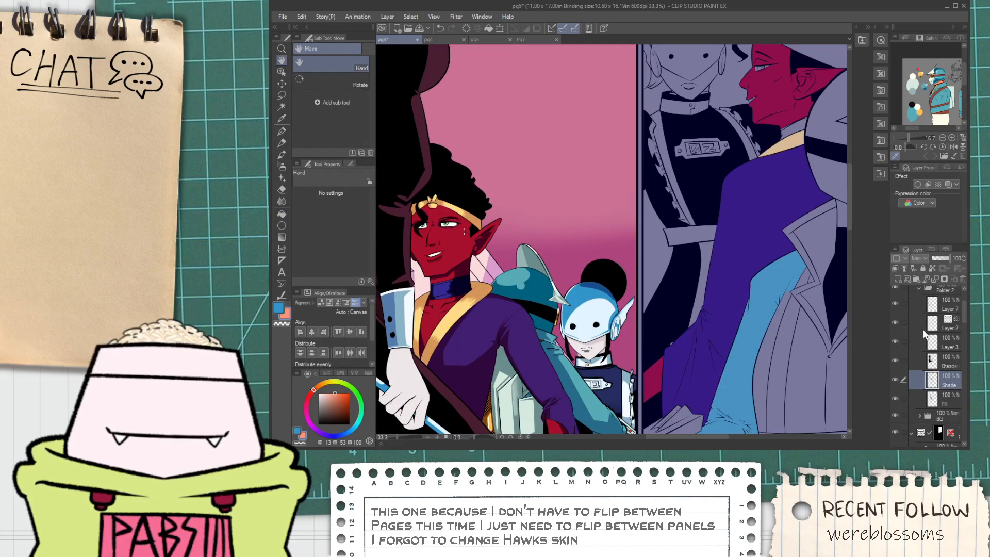
{"action": "left_click", "coordinate": [444, 41]}
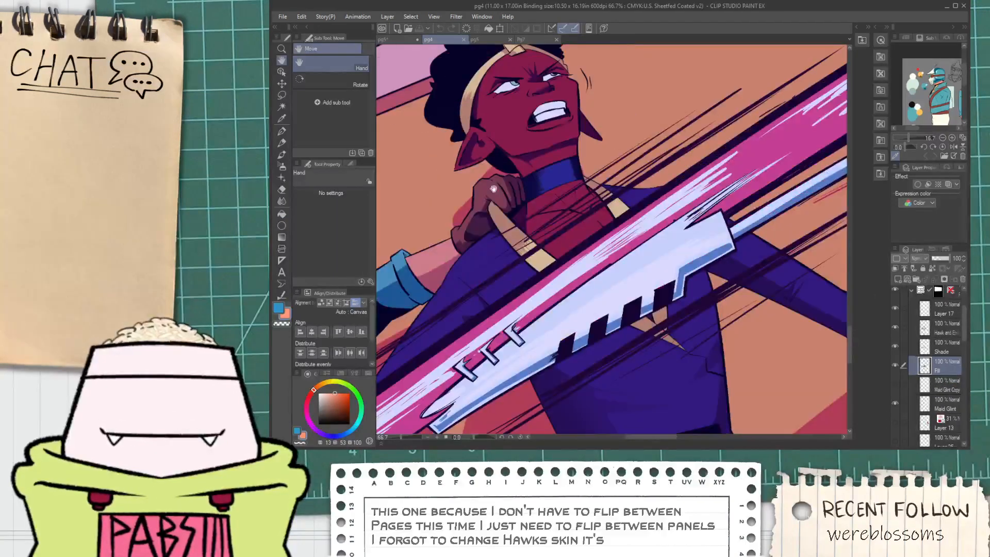
{"action": "left_click_drag", "start_coordinate": [479, 164], "coordinate": [552, 133]}
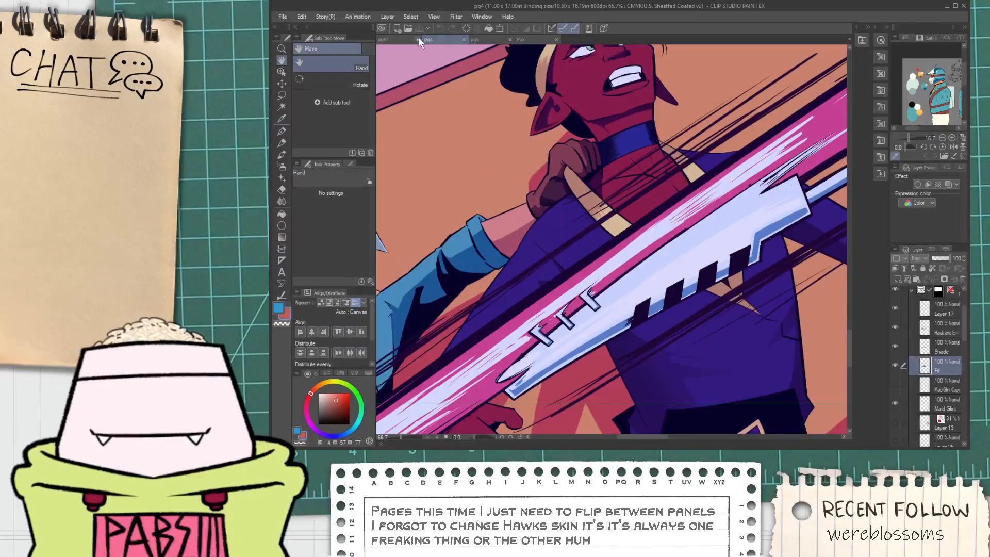
{"action": "left_click", "coordinate": [407, 41]}
Try to fill the whole wrist below the blue cuff in the pink-background panel with the sampled shadow color.
{"action": "scroll", "coordinate": [579, 218], "scroll_direction": "up", "scroll_amount": 3}
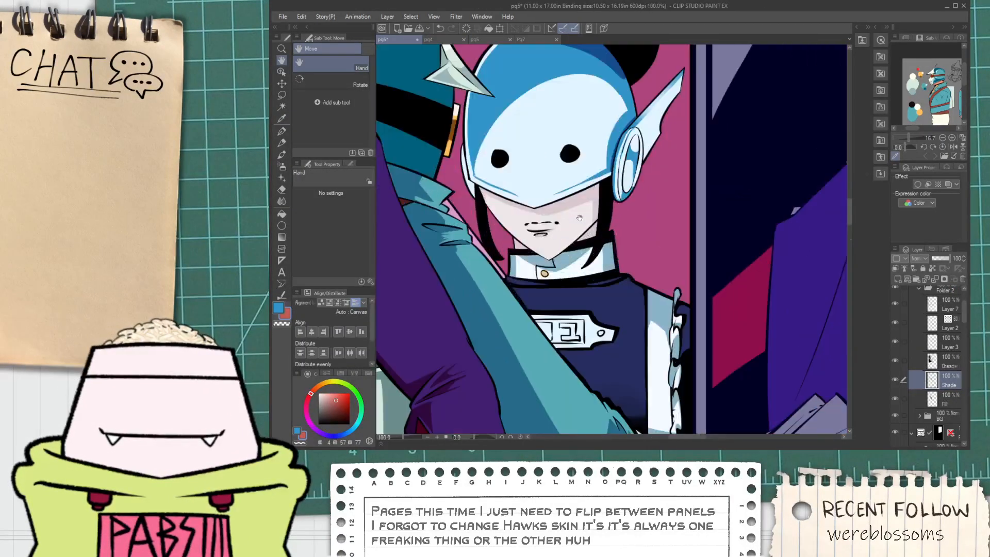
{"action": "scroll", "coordinate": [580, 218], "scroll_direction": "down", "scroll_amount": 1}
{"action": "left_click_drag", "start_coordinate": [579, 218], "coordinate": [526, 88]}
{"action": "scroll", "coordinate": [571, 279], "scroll_direction": "up", "scroll_amount": 3}
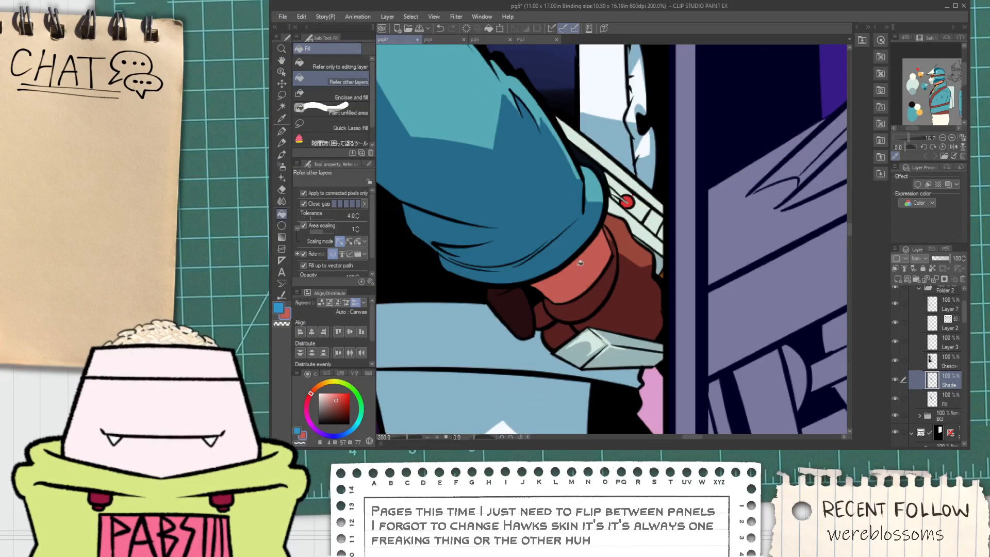
{"action": "scroll", "coordinate": [593, 251], "scroll_direction": "down", "scroll_amount": 2}
{"action": "key", "text": "ctrl+z"}
Draw a shadow edge across the wrist with the G-pen and fill the shaded part with the shadow color.
{"action": "scroll", "coordinate": [593, 252], "scroll_direction": "up", "scroll_amount": 6}
{"action": "key", "text": "p"}
{"action": "left_click_drag", "start_coordinate": [585, 211], "coordinate": [648, 273]}
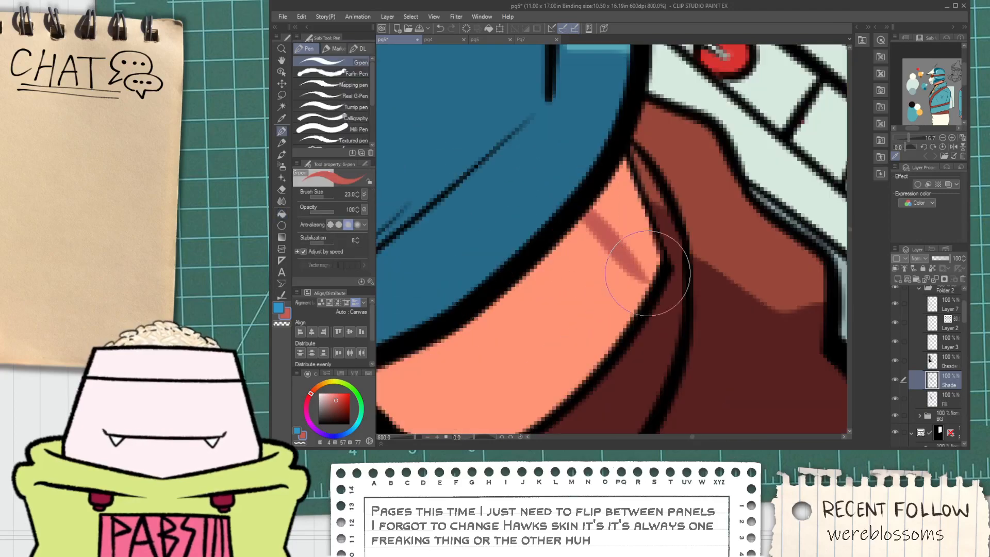
{"action": "key", "text": "g"}
{"action": "left_click", "coordinate": [609, 292]}
{"action": "left_click", "coordinate": [482, 355]}
{"action": "scroll", "coordinate": [475, 355], "scroll_direction": "down", "scroll_amount": 9}
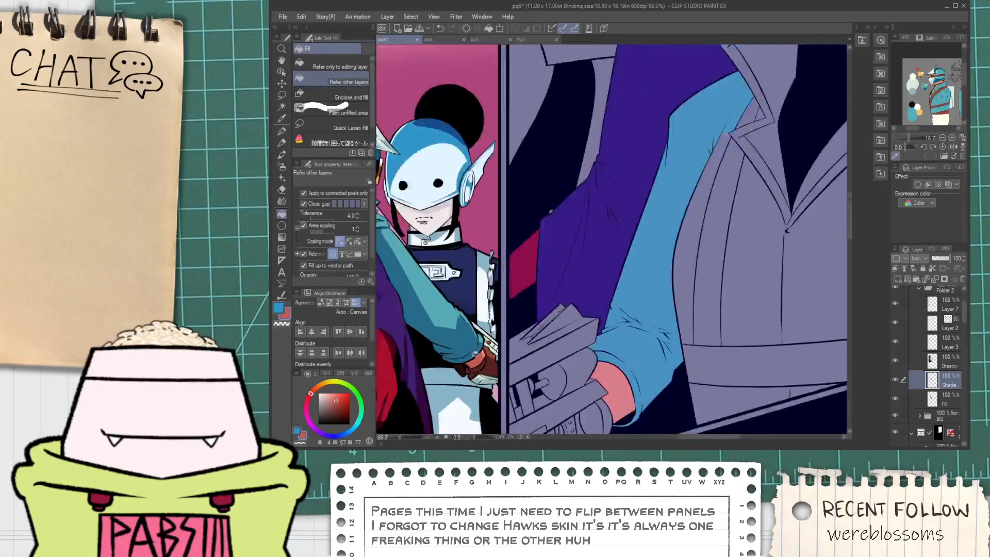
Collapse Folder 2 and make the Fill layer in the right panel's Folder 1 active again.
{"action": "scroll", "coordinate": [476, 354], "scroll_direction": "down", "scroll_amount": 1}
{"action": "left_click_drag", "start_coordinate": [407, 262], "coordinate": [511, 331]}
{"action": "scroll", "coordinate": [493, 308], "scroll_direction": "down", "scroll_amount": 3}
{"action": "left_click_drag", "start_coordinate": [655, 283], "coordinate": [635, 291]}
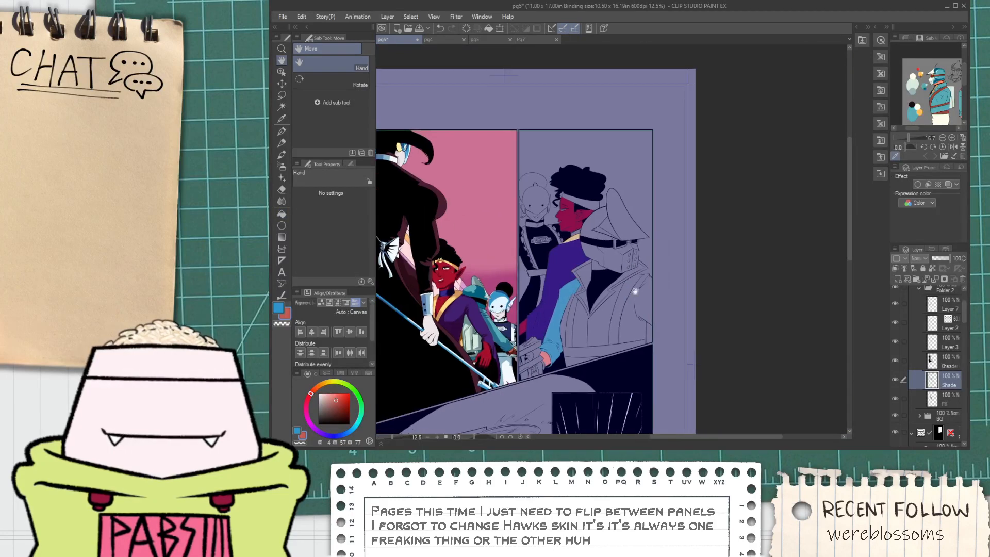
{"action": "left_click", "coordinate": [919, 290]}
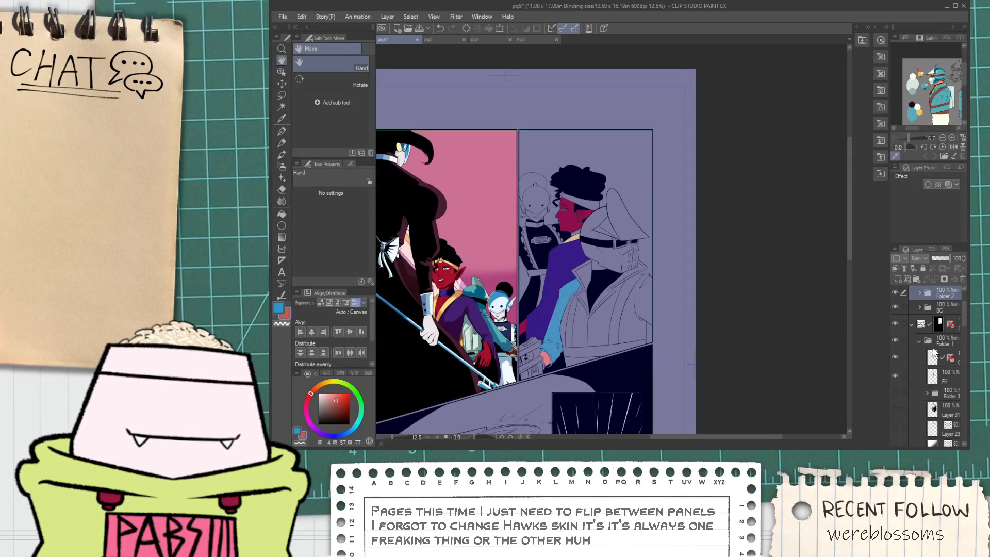
{"action": "left_click", "coordinate": [934, 375]}
{"action": "left_click", "coordinate": [896, 375]}
{"action": "left_click", "coordinate": [895, 374]}
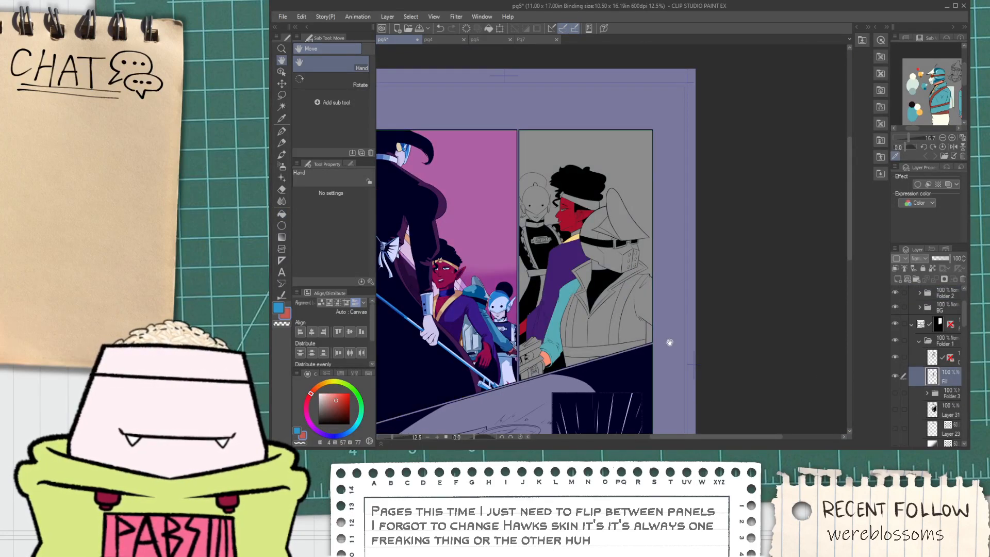
Sample the orange skin color from the helmeted character's wrist and fill the exposed neck under the mask.
{"action": "left_click_drag", "start_coordinate": [668, 343], "coordinate": [742, 339]}
{"action": "scroll", "coordinate": [611, 239], "scroll_direction": "up", "scroll_amount": 1}
{"action": "key", "text": "i"}
{"action": "left_click_drag", "start_coordinate": [554, 350], "coordinate": [548, 263]}
{"action": "scroll", "coordinate": [548, 263], "scroll_direction": "up", "scroll_amount": 2}
{"action": "scroll", "coordinate": [552, 260], "scroll_direction": "down", "scroll_amount": 1}
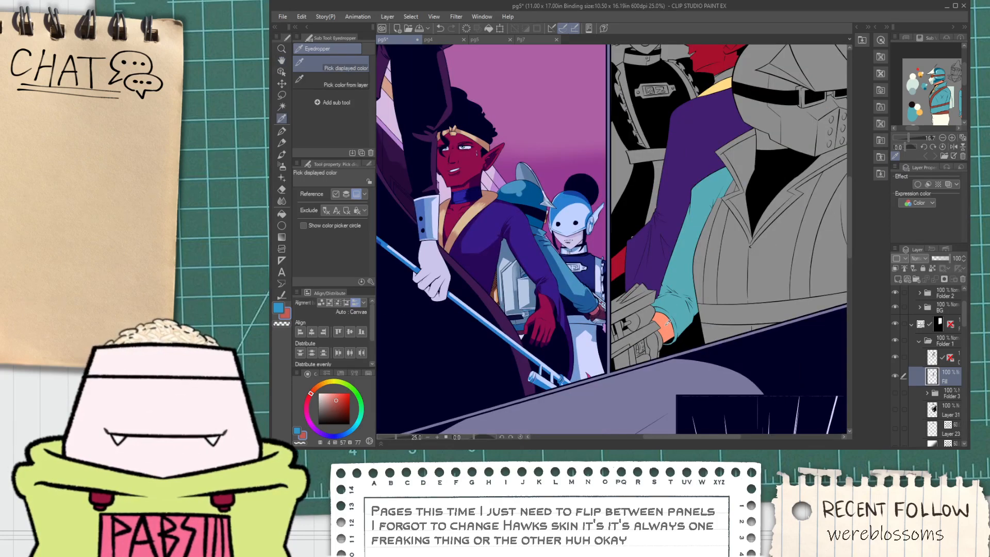
{"action": "left_click", "coordinate": [662, 325]}
{"action": "left_click_drag", "start_coordinate": [751, 199], "coordinate": [638, 307]}
{"action": "scroll", "coordinate": [655, 240], "scroll_direction": "up", "scroll_amount": 2}
{"action": "key", "text": "g"}
{"action": "left_click", "coordinate": [655, 239]}
{"action": "scroll", "coordinate": [654, 239], "scroll_direction": "down", "scroll_amount": 2}
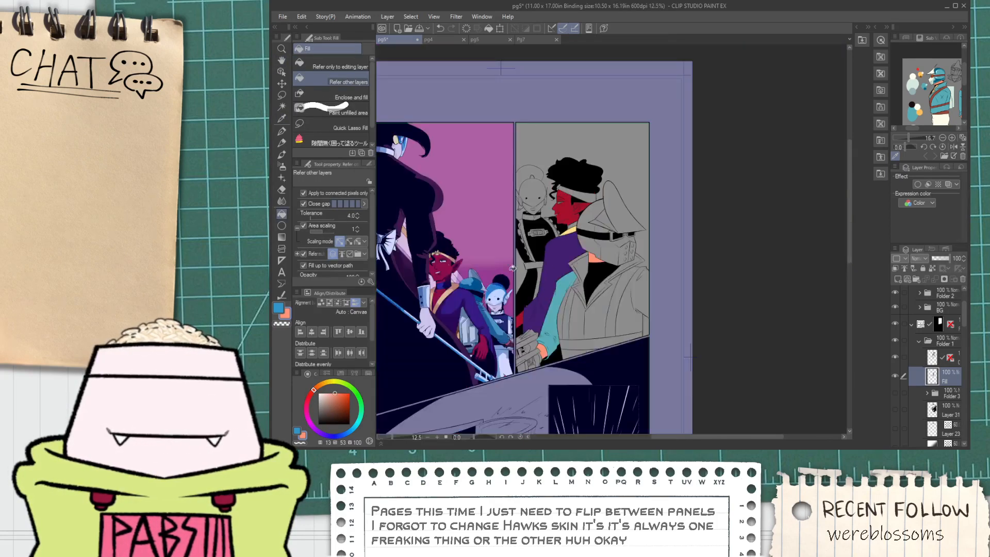
Sample the sleeve's teal and fill the shirt sections between the straps, the far sleeve and its fold gap.
{"action": "key", "text": "i"}
{"action": "left_click", "coordinate": [618, 306]}
{"action": "key", "text": "g"}
{"action": "scroll", "coordinate": [632, 313], "scroll_direction": "up", "scroll_amount": 1}
{"action": "left_click", "coordinate": [631, 313]}
{"action": "left_click", "coordinate": [676, 308]}
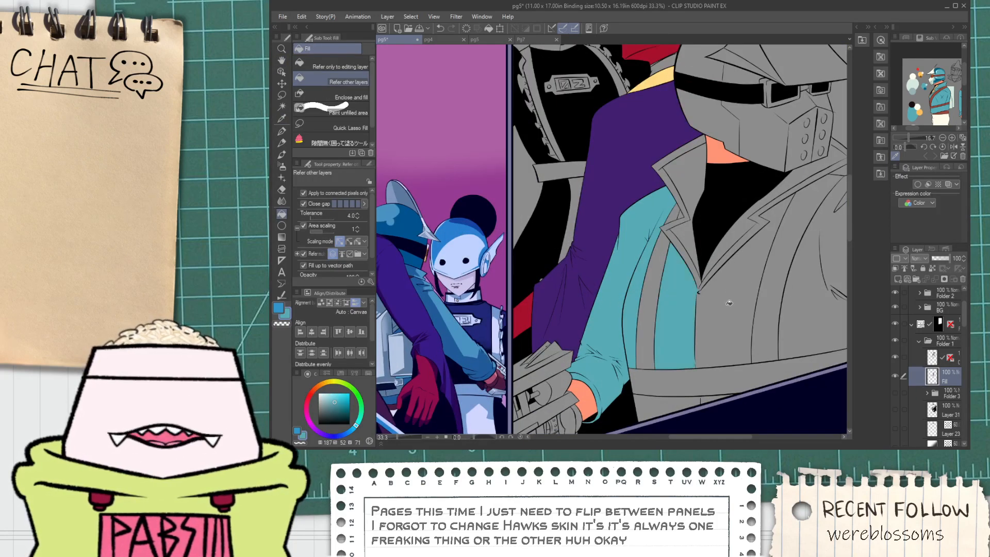
{"action": "left_click", "coordinate": [730, 303]}
{"action": "left_click_drag", "start_coordinate": [774, 279], "coordinate": [582, 299]}
{"action": "left_click", "coordinate": [609, 324]}
{"action": "scroll", "coordinate": [641, 330], "scroll_direction": "up", "scroll_amount": 2}
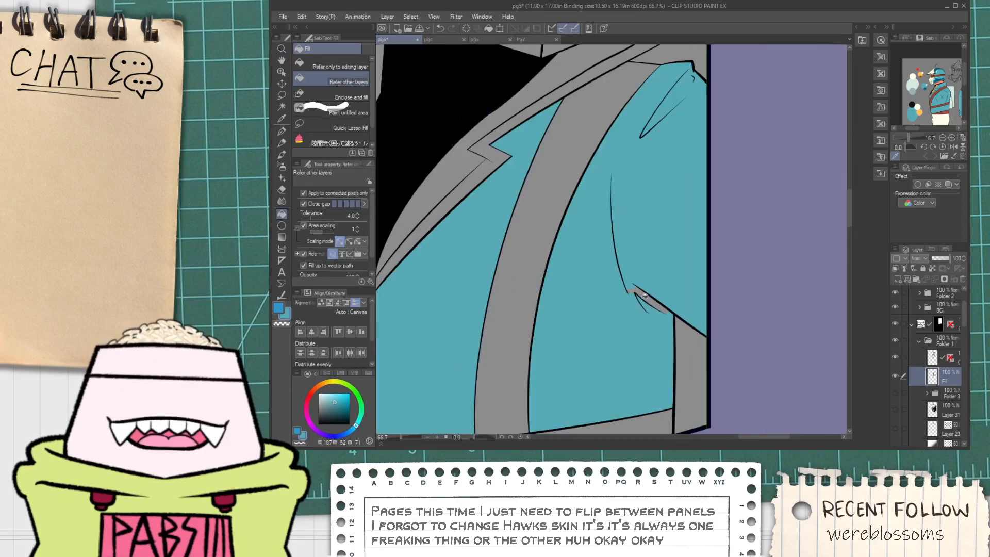
{"action": "left_click", "coordinate": [646, 299]}
Examine the teal fill around the far sleeve's shoulder and elbow folds for unfilled gaps.
{"action": "left_click_drag", "start_coordinate": [641, 218], "coordinate": [595, 377]}
{"action": "scroll", "coordinate": [634, 236], "scroll_direction": "up", "scroll_amount": 2}
{"action": "scroll", "coordinate": [650, 234], "scroll_direction": "down", "scroll_amount": 3}
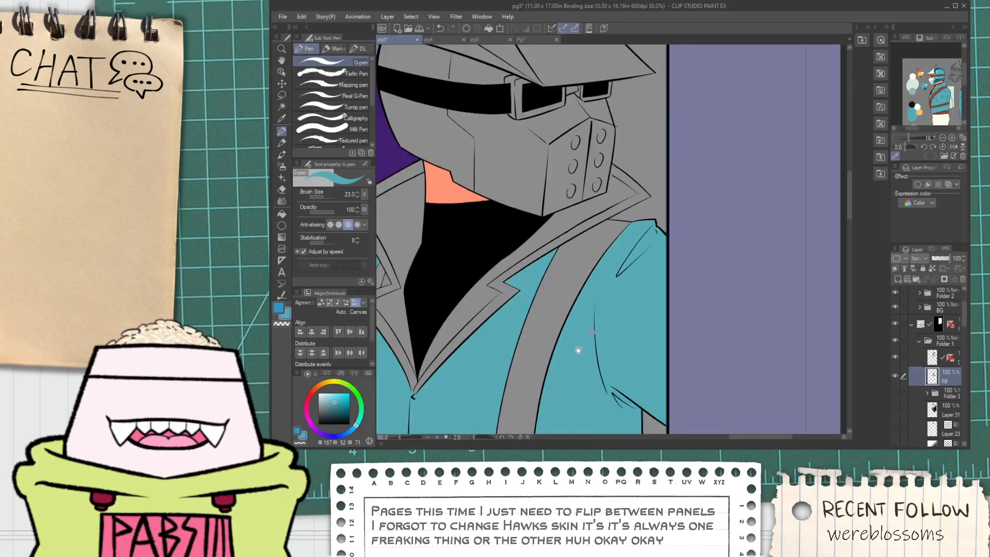
{"action": "left_click_drag", "start_coordinate": [554, 427], "coordinate": [646, 166]}
{"action": "left_click_drag", "start_coordinate": [757, 121], "coordinate": [675, 291]}
{"action": "scroll", "coordinate": [675, 291], "scroll_direction": "up", "scroll_amount": 1}
{"action": "scroll", "coordinate": [674, 291], "scroll_direction": "up", "scroll_amount": 3}
{"action": "key", "text": "p"}
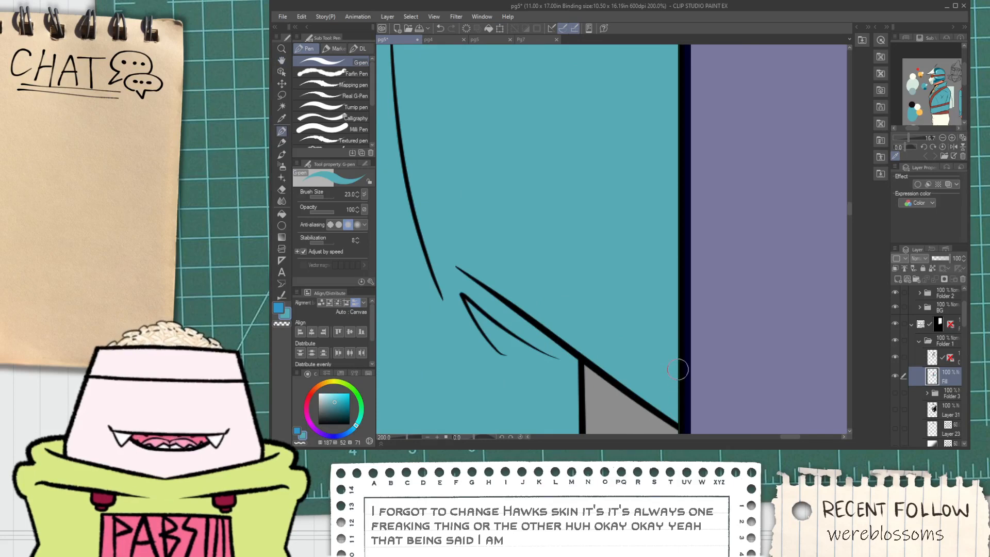
Fill the shirt section below the belt with teal.
{"action": "scroll", "coordinate": [678, 369], "scroll_direction": "down", "scroll_amount": 3}
{"action": "key", "text": "space"}
{"action": "left_click_drag", "start_coordinate": [498, 392], "coordinate": [698, 268]}
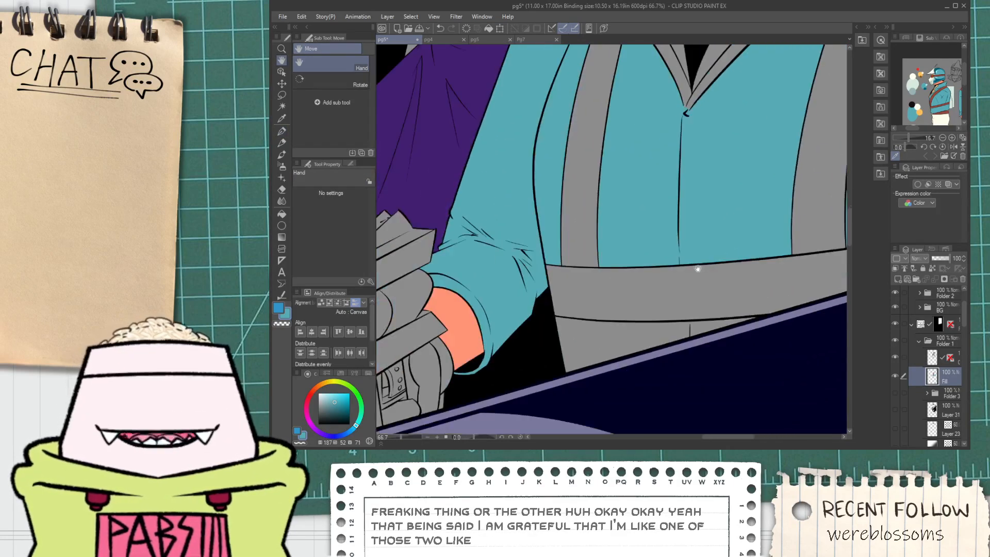
{"action": "key", "text": "g"}
{"action": "left_click", "coordinate": [702, 325]}
Examine the teal fill along the near sleeve's elbow folds and shoulder seam for missed spots.
{"action": "key", "text": "space"}
{"action": "left_click_drag", "start_coordinate": [545, 257], "coordinate": [579, 312]}
{"action": "scroll", "coordinate": [575, 312], "scroll_direction": "up", "scroll_amount": 3}
{"action": "key", "text": "p"}
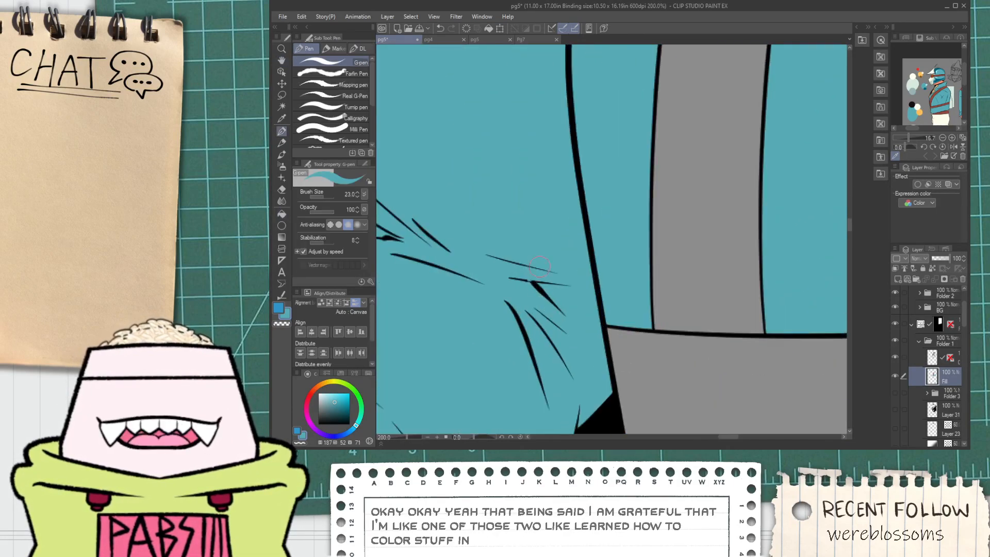
{"action": "scroll", "coordinate": [547, 313], "scroll_direction": "down", "scroll_amount": 2}
{"action": "key", "text": "space"}
{"action": "left_click_drag", "start_coordinate": [484, 237], "coordinate": [490, 296]}
{"action": "scroll", "coordinate": [490, 296], "scroll_direction": "down", "scroll_amount": 3}
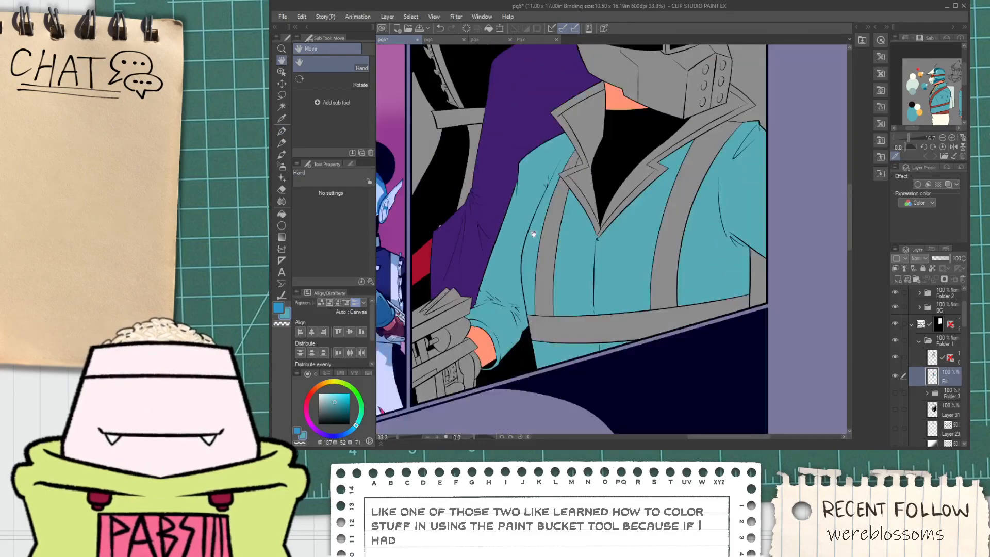
{"action": "left_click_drag", "start_coordinate": [544, 172], "coordinate": [528, 221]}
{"action": "scroll", "coordinate": [518, 215], "scroll_direction": "up", "scroll_amount": 2}
{"action": "scroll", "coordinate": [516, 214], "scroll_direction": "up", "scroll_amount": 5}
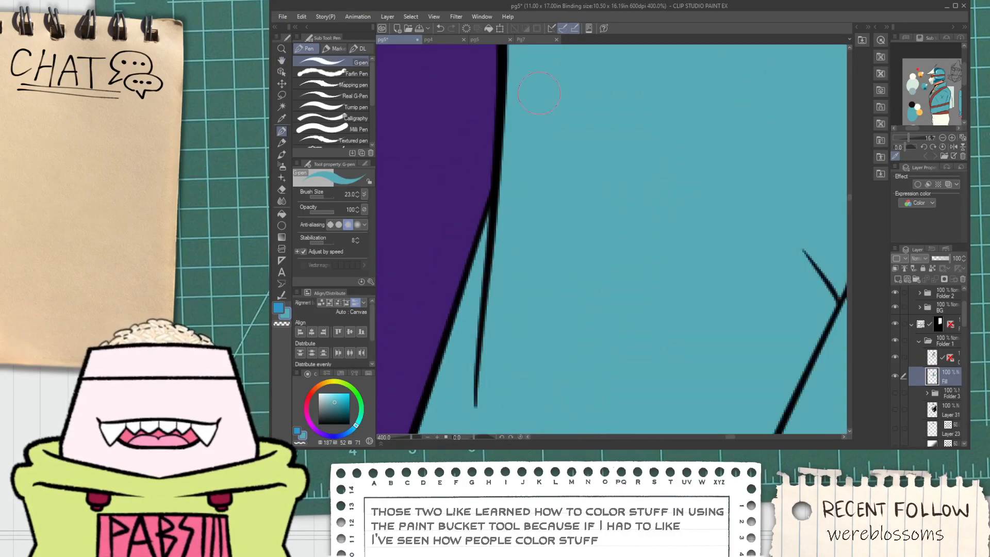
Check the shoulder creases and fill the small triangle between the strap and the collar with teal.
{"action": "scroll", "coordinate": [540, 124], "scroll_direction": "down", "scroll_amount": 4}
{"action": "key", "text": "space"}
{"action": "left_click_drag", "start_coordinate": [587, 133], "coordinate": [528, 192]}
{"action": "scroll", "coordinate": [558, 197], "scroll_direction": "up", "scroll_amount": 2}
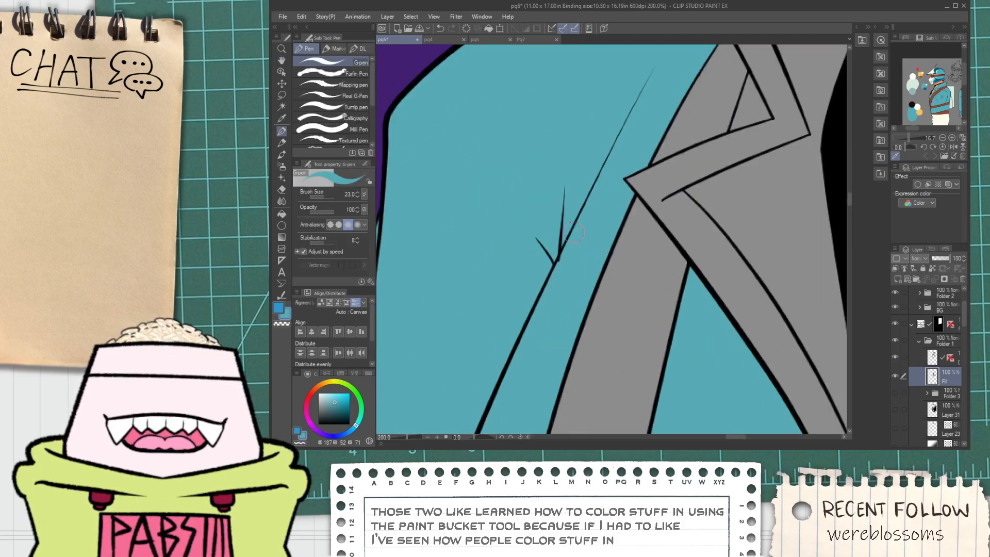
{"action": "scroll", "coordinate": [574, 232], "scroll_direction": "down", "scroll_amount": 2}
{"action": "key", "text": "space"}
{"action": "left_click_drag", "start_coordinate": [605, 154], "coordinate": [565, 224]}
{"action": "key", "text": "g"}
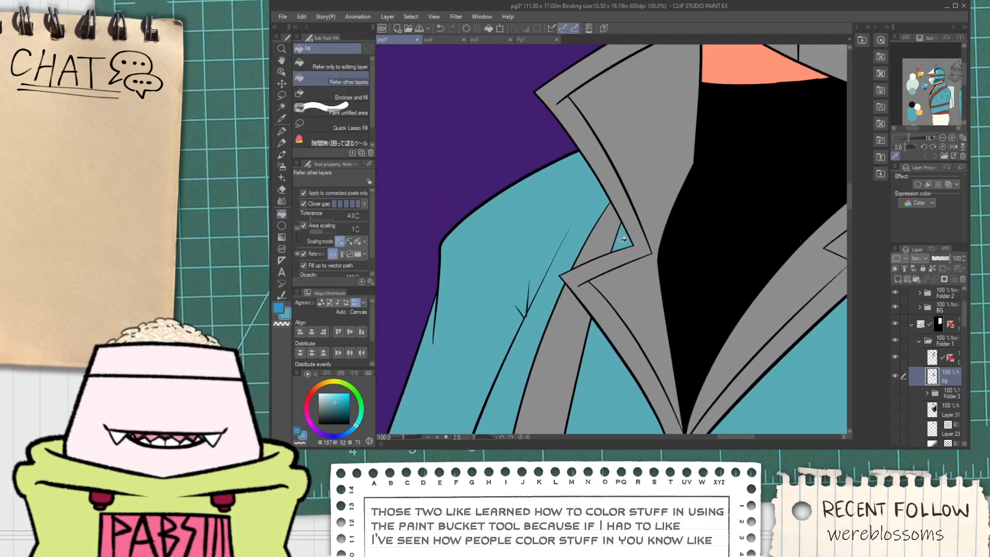
{"action": "scroll", "coordinate": [624, 240], "scroll_direction": "down", "scroll_amount": 3}
{"action": "key", "text": "space"}
{"action": "left_click_drag", "start_coordinate": [624, 240], "coordinate": [596, 212]}
Sample the reddish brown from the reference image and fill the near suspender strap and the belt.
{"action": "left_click_drag", "start_coordinate": [558, 315], "coordinate": [626, 343]}
{"action": "scroll", "coordinate": [464, 345], "scroll_direction": "up", "scroll_amount": 2}
{"action": "key", "text": "alt"}
{"action": "left_click", "coordinate": [939, 103]}
{"action": "scroll", "coordinate": [508, 392], "scroll_direction": "up", "scroll_amount": 1}
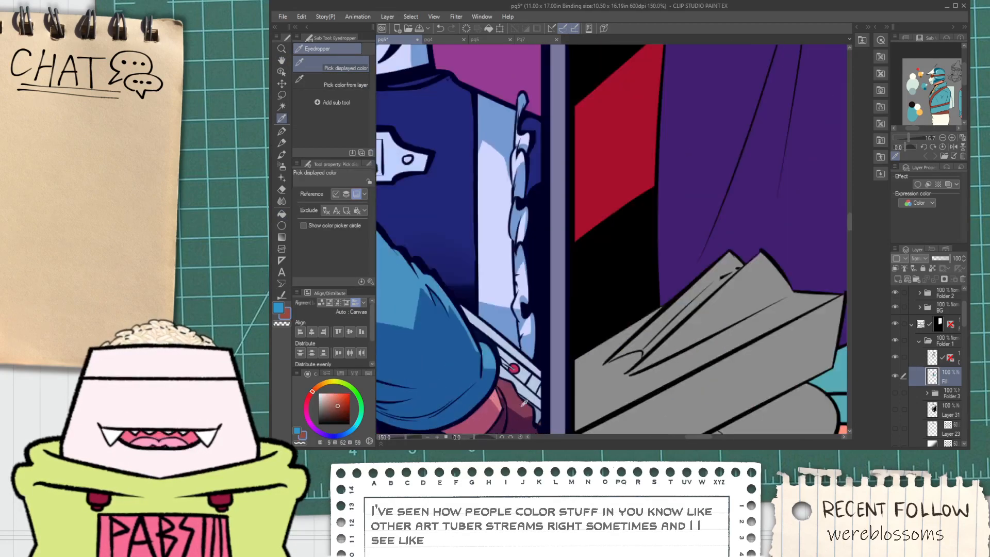
{"action": "scroll", "coordinate": [543, 392], "scroll_direction": "down", "scroll_amount": 3}
{"action": "key", "text": "space"}
{"action": "left_click_drag", "start_coordinate": [671, 373], "coordinate": [656, 324]}
{"action": "scroll", "coordinate": [656, 325], "scroll_direction": "up", "scroll_amount": 1}
{"action": "left_click", "coordinate": [639, 321]}
{"action": "left_click", "coordinate": [696, 351]}
Fill the suspender strap on the far side of the chest with the same reddish brown.
{"action": "key", "text": "space"}
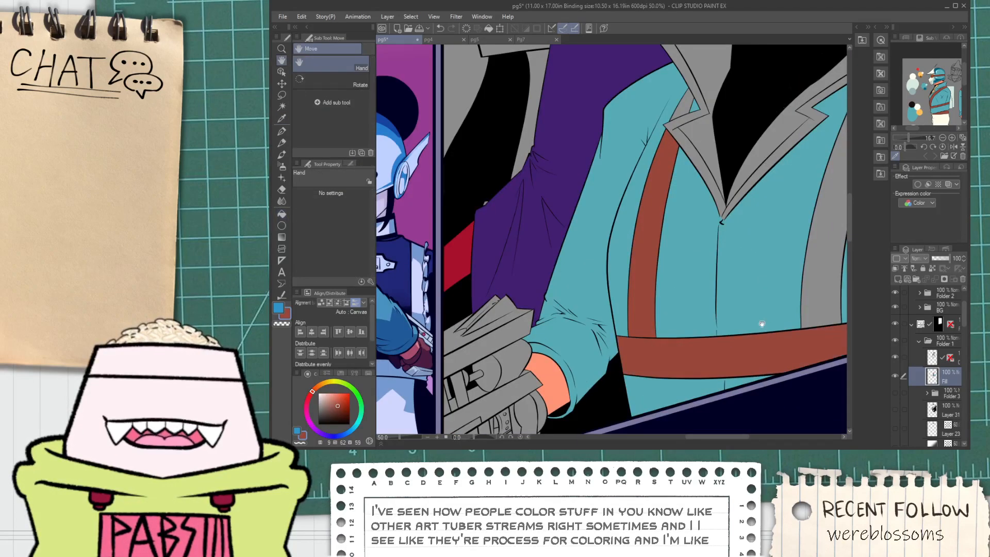
{"action": "left_click_drag", "start_coordinate": [763, 325], "coordinate": [523, 361]}
{"action": "left_click", "coordinate": [583, 312]}
Sample the golden yellow from the reference image and fill the trim along the right-hand lapel of the masked character's collar.
{"action": "key", "text": "space"}
{"action": "scroll", "coordinate": [407, 291], "scroll_direction": "down", "scroll_amount": 1}
{"action": "left_click_drag", "start_coordinate": [407, 291], "coordinate": [795, 264]}
{"action": "scroll", "coordinate": [750, 261], "scroll_direction": "down", "scroll_amount": 1}
{"action": "left_click_drag", "start_coordinate": [758, 146], "coordinate": [506, 172]}
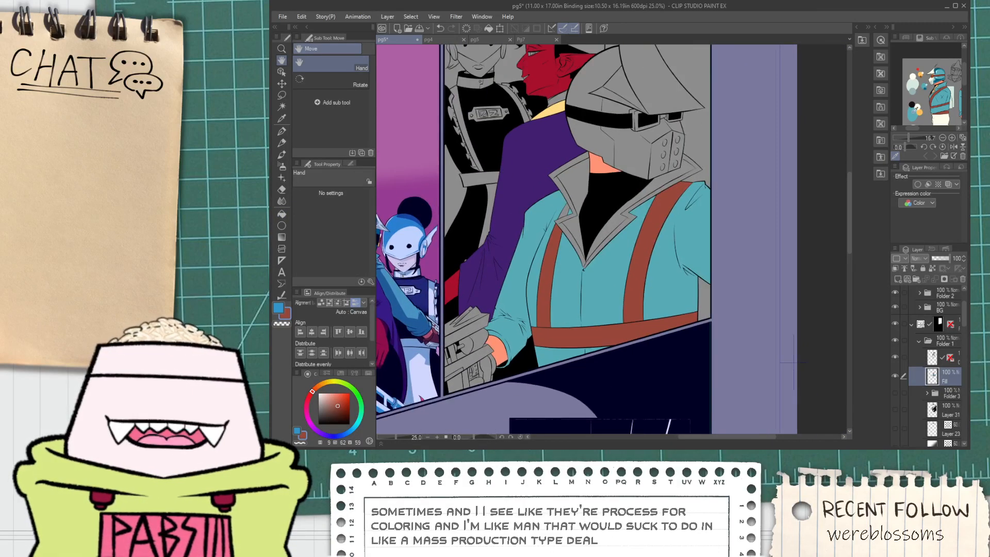
{"action": "key", "text": "ctrl+plus"}
{"action": "mouse_move", "coordinate": [919, 129]}
{"action": "left_mouse_down"}
{"action": "mouse_move", "coordinate": [933, 130]}
{"action": "mouse_move", "coordinate": [916, 136]}
{"action": "left_mouse_up"}
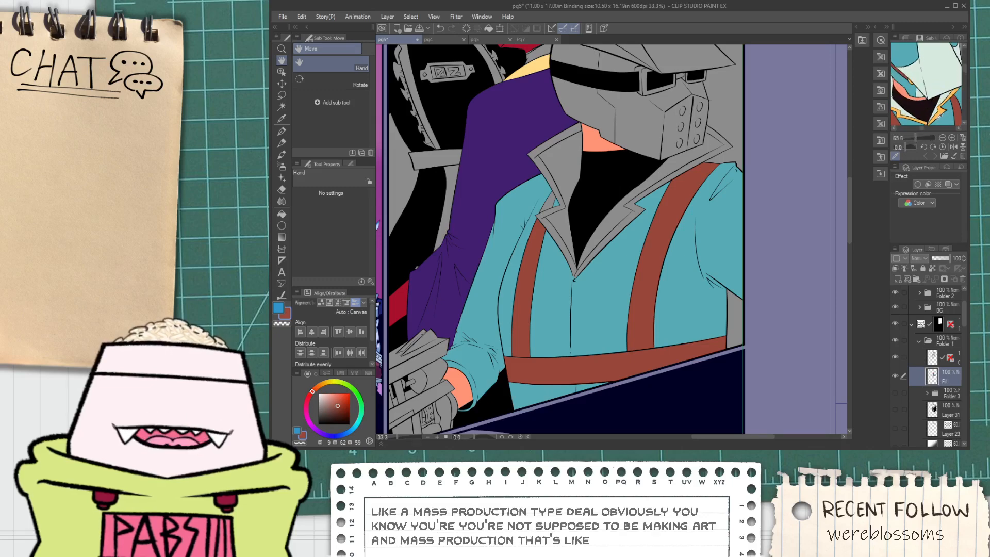
{"action": "left_click", "coordinate": [942, 115]}
{"action": "left_click", "coordinate": [939, 111]}
{"action": "key", "text": "ctrl+minus"}
{"action": "left_click_drag", "start_coordinate": [753, 142], "coordinate": [755, 182]}
{"action": "scroll", "coordinate": [625, 242], "scroll_direction": "up", "scroll_amount": 3}
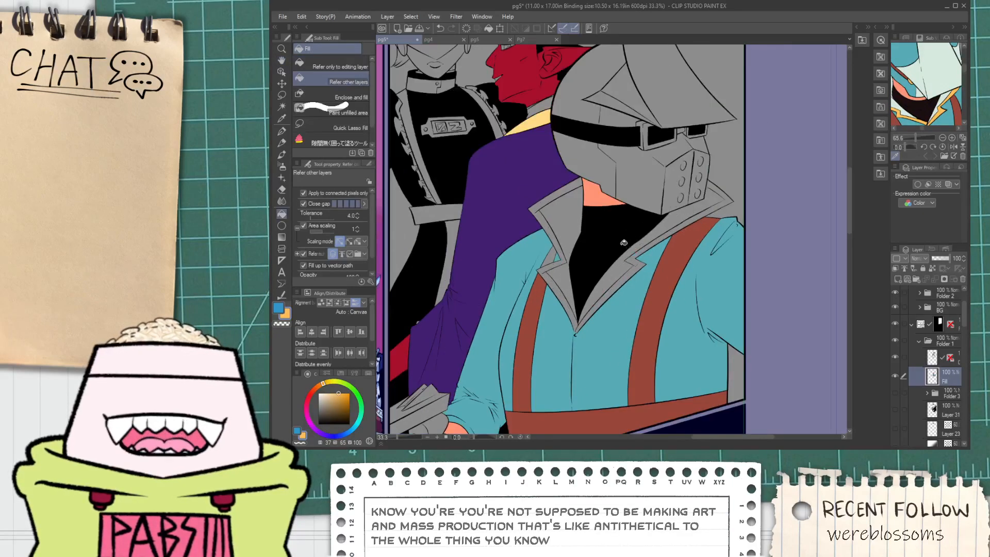
{"action": "left_click", "coordinate": [637, 273]}
{"action": "left_click", "coordinate": [635, 287]}
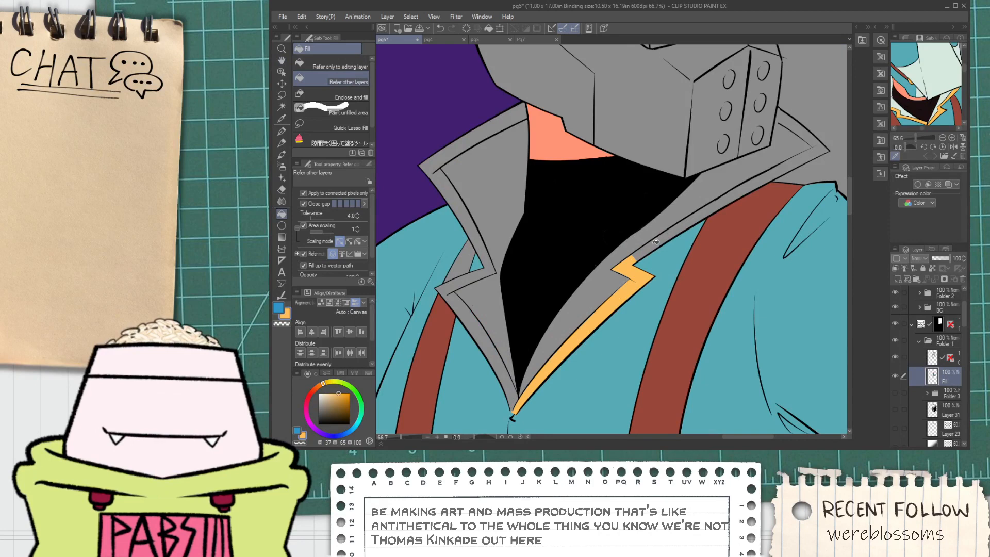
{"action": "left_click", "coordinate": [752, 182]}
{"action": "left_click", "coordinate": [791, 120]}
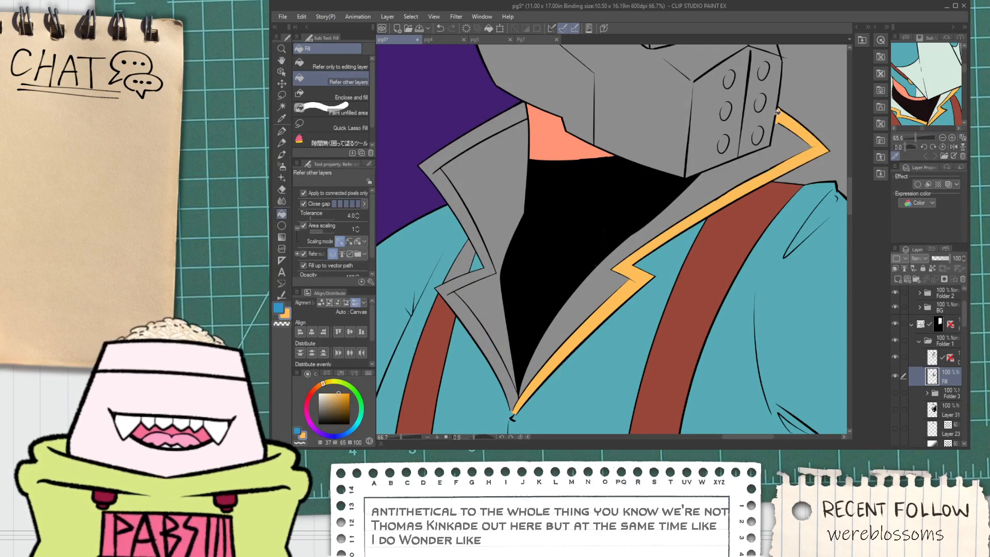
Fill the trim of the left-hand lapel, both above and below its notch, with the same golden yellow.
{"action": "key", "text": "space"}
{"action": "left_click_drag", "start_coordinate": [729, 116], "coordinate": [811, 70]}
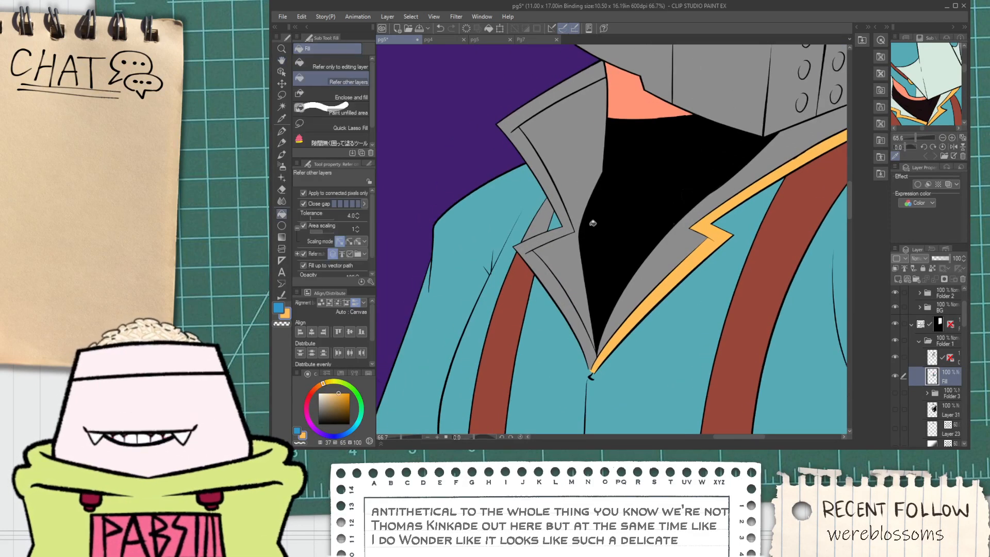
{"action": "scroll", "coordinate": [592, 224], "scroll_direction": "up", "scroll_amount": 1}
{"action": "left_click", "coordinate": [527, 237]}
{"action": "key", "text": "space"}
{"action": "left_click_drag", "start_coordinate": [542, 201], "coordinate": [580, 138]}
{"action": "left_click", "coordinate": [576, 271]}
{"action": "left_click", "coordinate": [519, 154]}
{"action": "key", "text": "space"}
{"action": "left_click", "coordinate": [587, 228]}
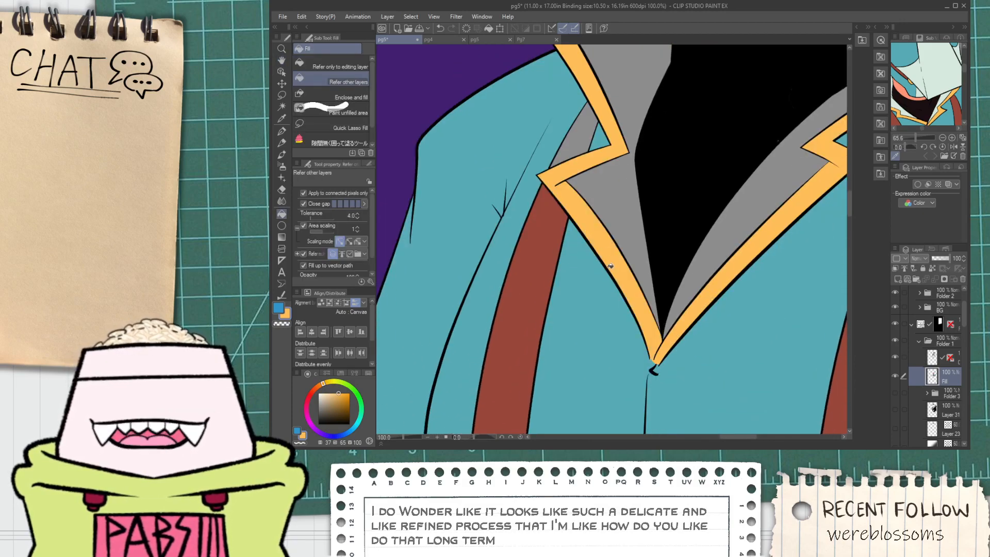
Sample the strap's reddish brown and fill the unfilled gray piece of suspender above the left-hand lapel's notch.
{"action": "left_click", "coordinate": [549, 214], "text": "alt"}
{"action": "left_click", "coordinate": [586, 133]}
{"action": "scroll", "coordinate": [589, 135], "scroll_direction": "down", "scroll_amount": 2}
Sample the pale mint from the reference image and fill the inside of both collar lapels.
{"action": "key", "text": "space"}
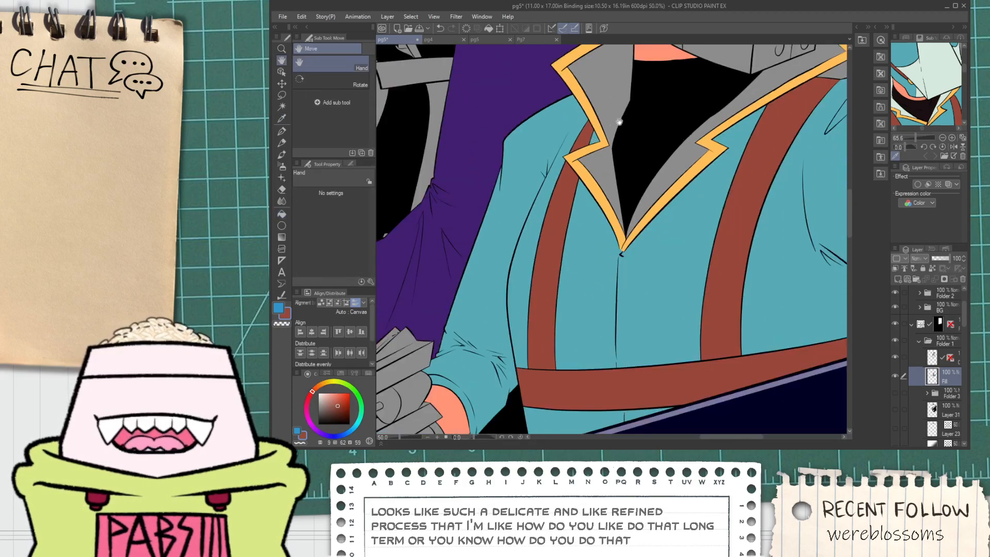
{"action": "left_click_drag", "start_coordinate": [620, 131], "coordinate": [608, 219]}
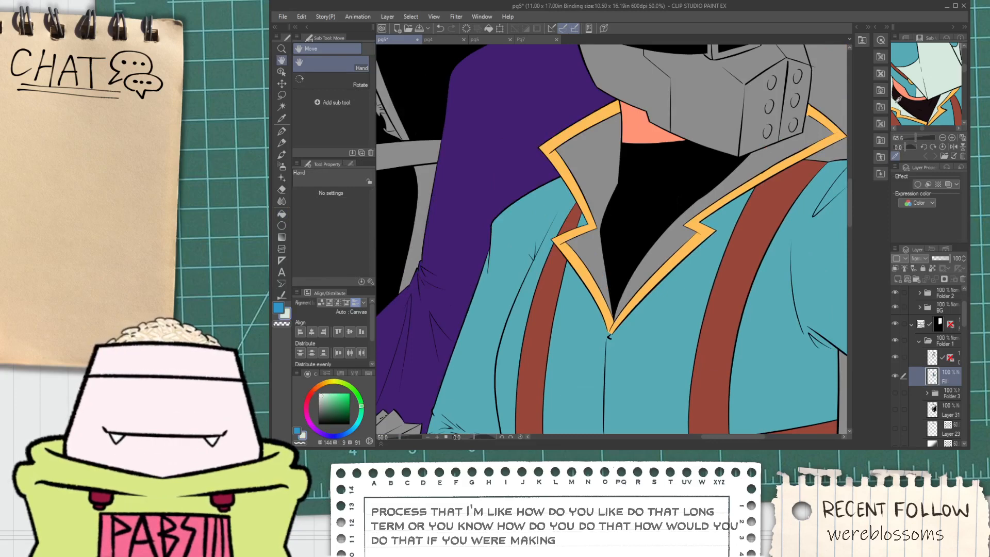
{"action": "left_click", "coordinate": [725, 179]}
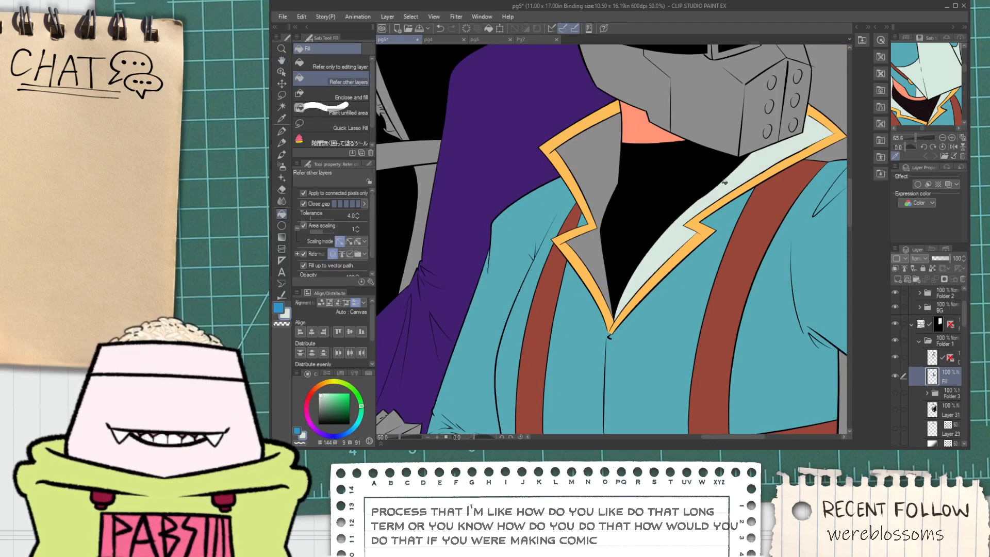
{"action": "left_click", "coordinate": [606, 193]}
{"action": "left_click", "coordinate": [599, 268]}
Touch up the black linework on the line layer where the right-hand lapel meets the mask's lower edge, using the G-pen.
{"action": "key", "text": "p"}
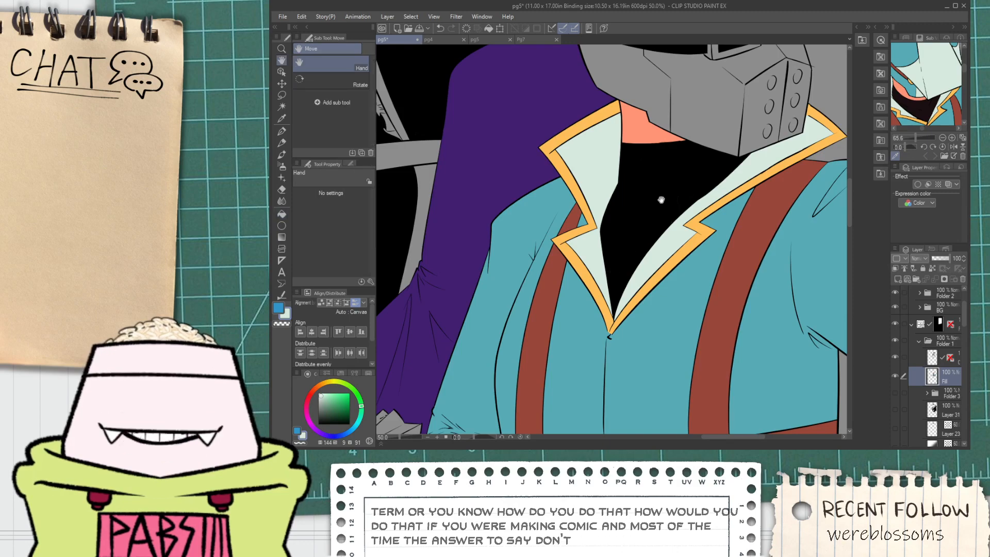
{"action": "scroll", "coordinate": [666, 198], "scroll_direction": "up", "scroll_amount": 8}
{"action": "key", "text": "i"}
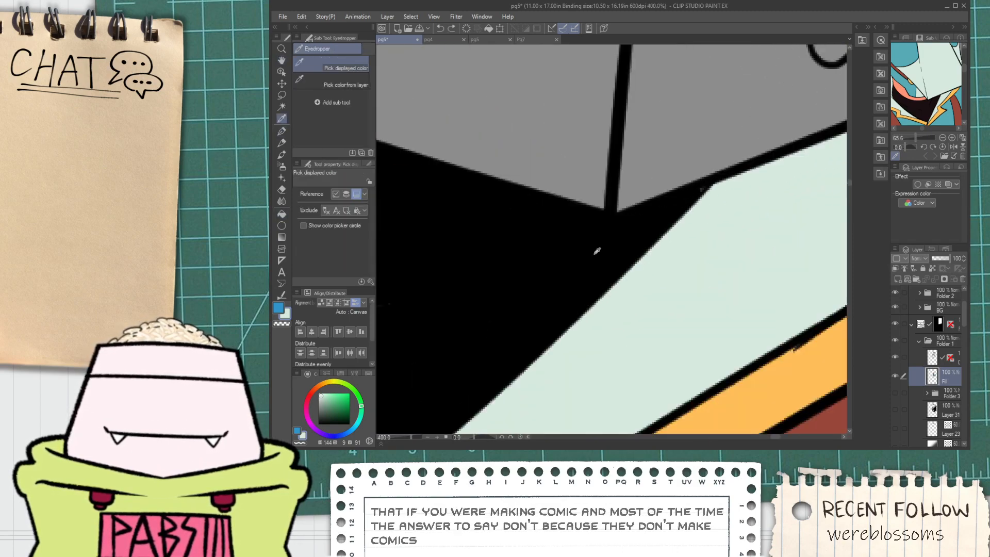
{"action": "left_click", "coordinate": [921, 357]}
{"action": "key", "text": "p"}
{"action": "scroll", "coordinate": [673, 194], "scroll_direction": "up", "scroll_amount": 3}
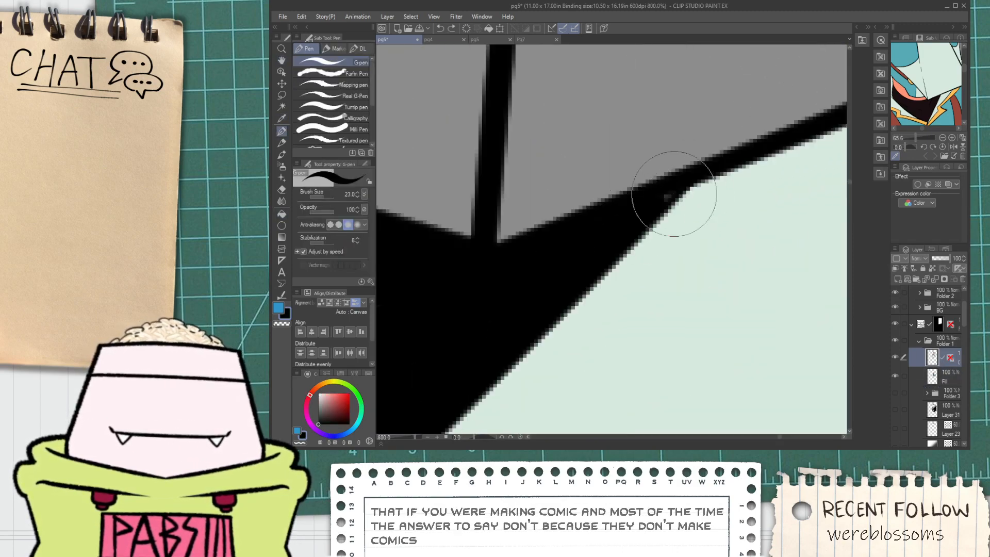
{"action": "scroll", "coordinate": [670, 221], "scroll_direction": "down", "scroll_amount": 8}
{"action": "key", "text": "i"}
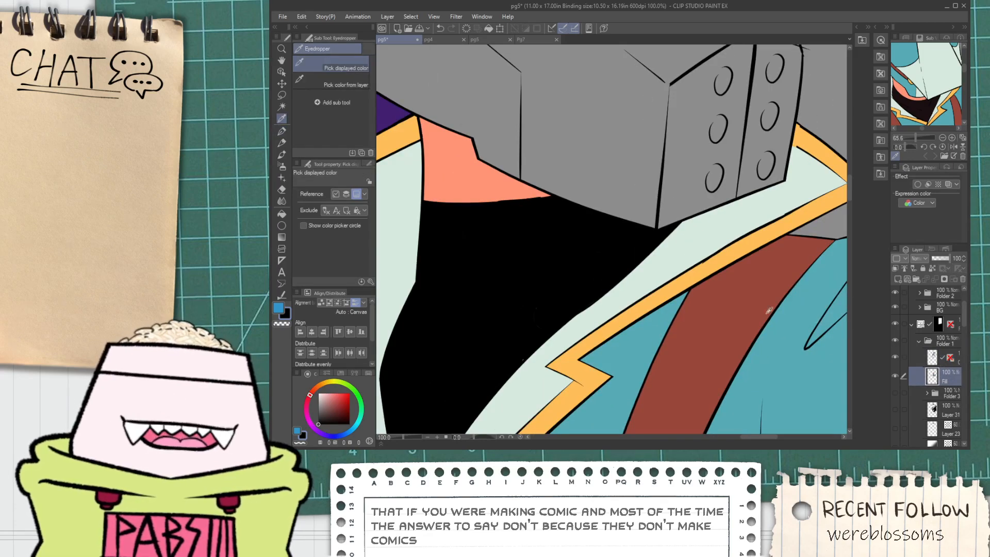
Touch up the missed corners of the collar's pale mint and gold fills with the G-pen on the Fill layer.
{"action": "scroll", "coordinate": [688, 256], "scroll_direction": "down", "scroll_amount": 1}
{"action": "key", "text": "space"}
{"action": "scroll", "coordinate": [787, 228], "scroll_direction": "up", "scroll_amount": 3}
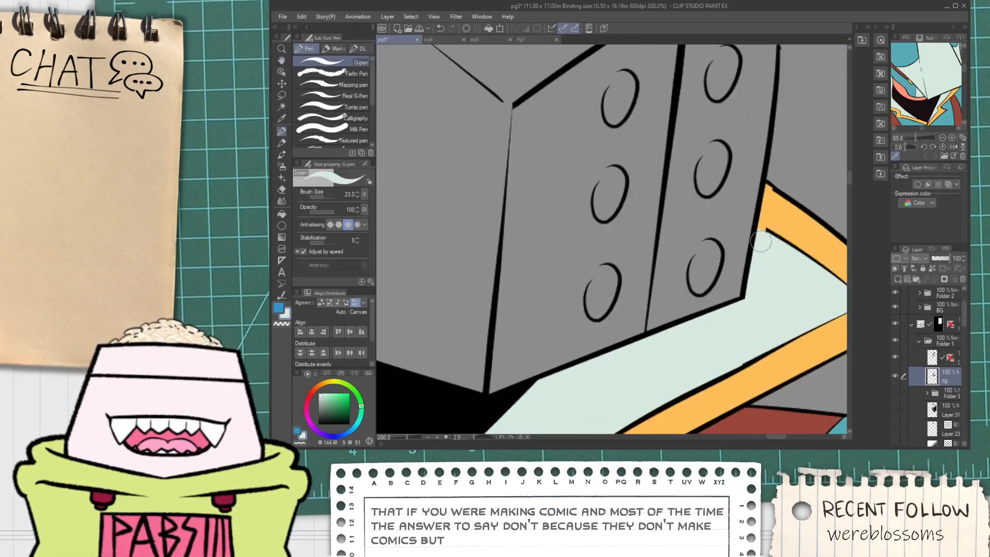
{"action": "scroll", "coordinate": [774, 237], "scroll_direction": "up", "scroll_amount": 4}
{"action": "scroll", "coordinate": [754, 228], "scroll_direction": "down", "scroll_amount": 9}
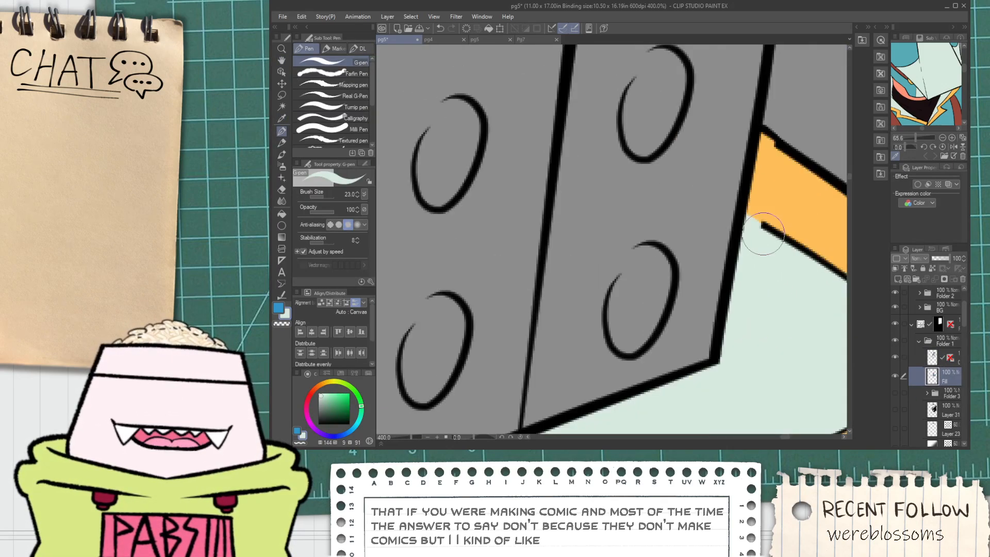
{"action": "key", "text": "space"}
{"action": "left_click_drag", "start_coordinate": [530, 267], "coordinate": [570, 258]}
{"action": "scroll", "coordinate": [570, 258], "scroll_direction": "down", "scroll_amount": 1}
{"action": "left_click_drag", "start_coordinate": [605, 288], "coordinate": [566, 298]}
{"action": "scroll", "coordinate": [560, 294], "scroll_direction": "up", "scroll_amount": 4}
{"action": "left_click", "coordinate": [538, 262], "text": "alt"}
{"action": "scroll", "coordinate": [540, 259], "scroll_direction": "down", "scroll_amount": 4}
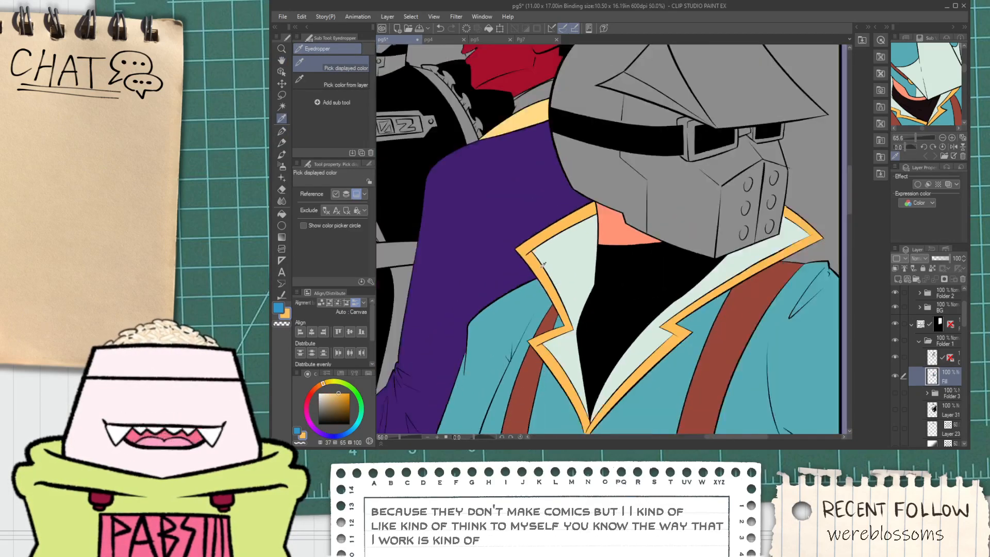
Fill the back of the helmet above and below the goggle strap with the shirt's teal.
{"action": "key", "text": "g"}
{"action": "left_click", "coordinate": [574, 225]}
{"action": "scroll", "coordinate": [572, 226], "scroll_direction": "up", "scroll_amount": 1}
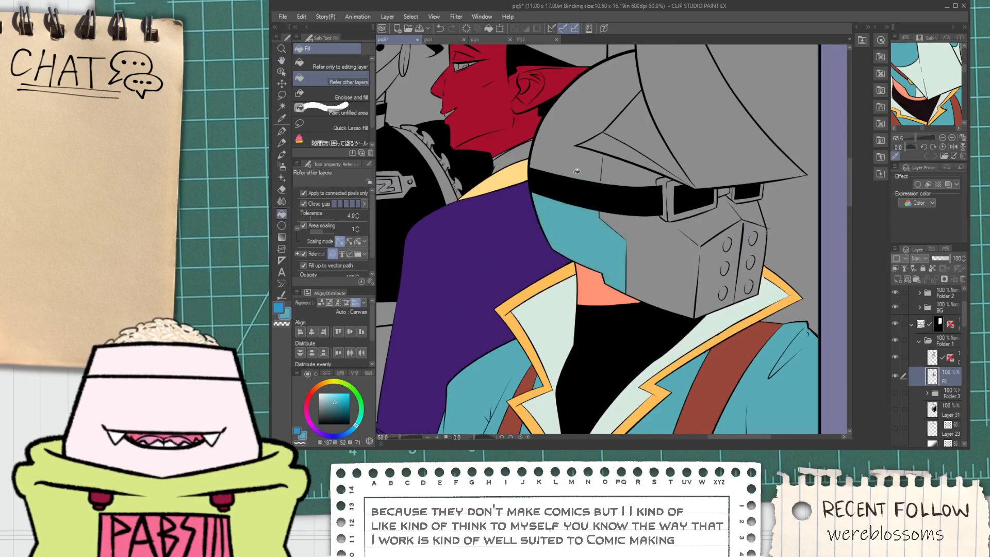
{"action": "left_click", "coordinate": [592, 161]}
{"action": "scroll", "coordinate": [613, 147], "scroll_direction": "down", "scroll_amount": 2}
Check the helmet in the neighboring panel, pick the pale mint again and fill the lower face mask with it.
{"action": "key", "text": "space"}
{"action": "key", "text": "i"}
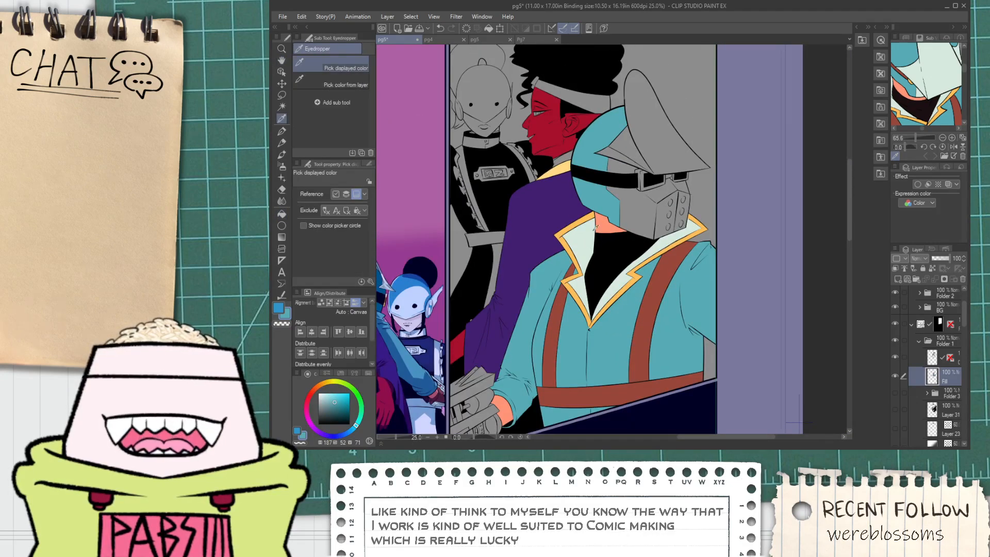
{"action": "scroll", "coordinate": [566, 197], "scroll_direction": "up", "scroll_amount": 6}
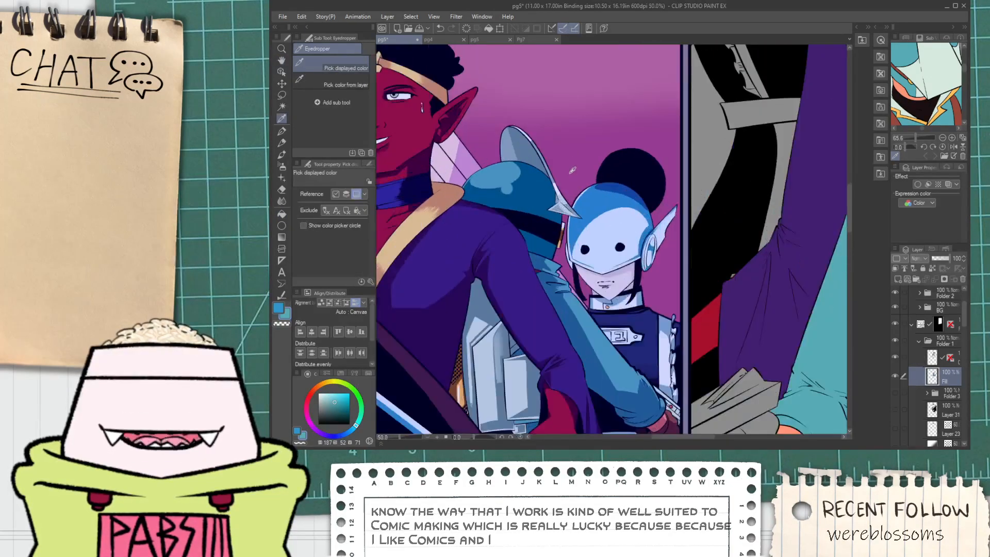
{"action": "left_click", "coordinate": [572, 251]}
{"action": "scroll", "coordinate": [574, 252], "scroll_direction": "down", "scroll_amount": 5}
{"action": "key", "text": "space"}
{"action": "left_click_drag", "start_coordinate": [639, 263], "coordinate": [575, 283]}
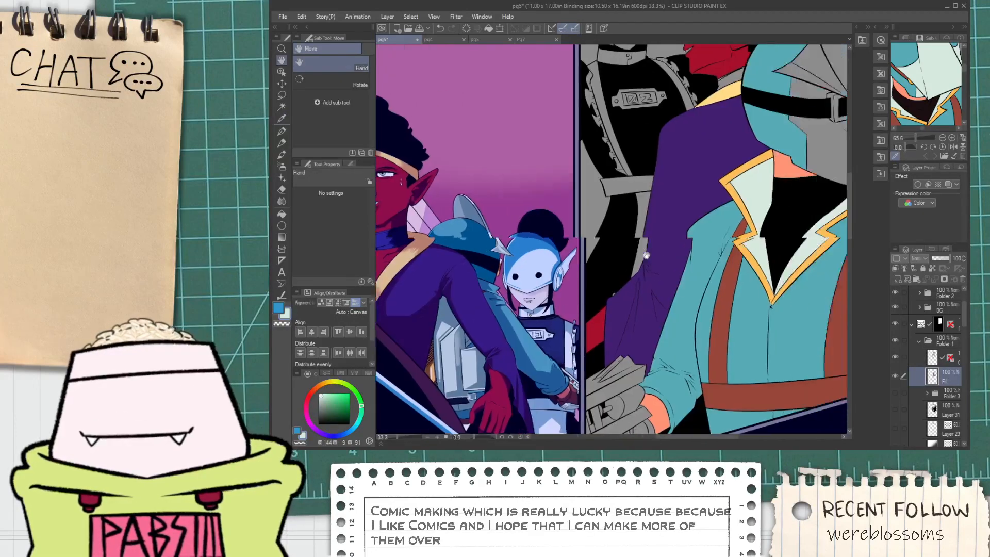
{"action": "left_click_drag", "start_coordinate": [830, 122], "coordinate": [648, 244]}
{"action": "scroll", "coordinate": [649, 245], "scroll_direction": "up", "scroll_amount": 1}
{"action": "left_click", "coordinate": [691, 213]}
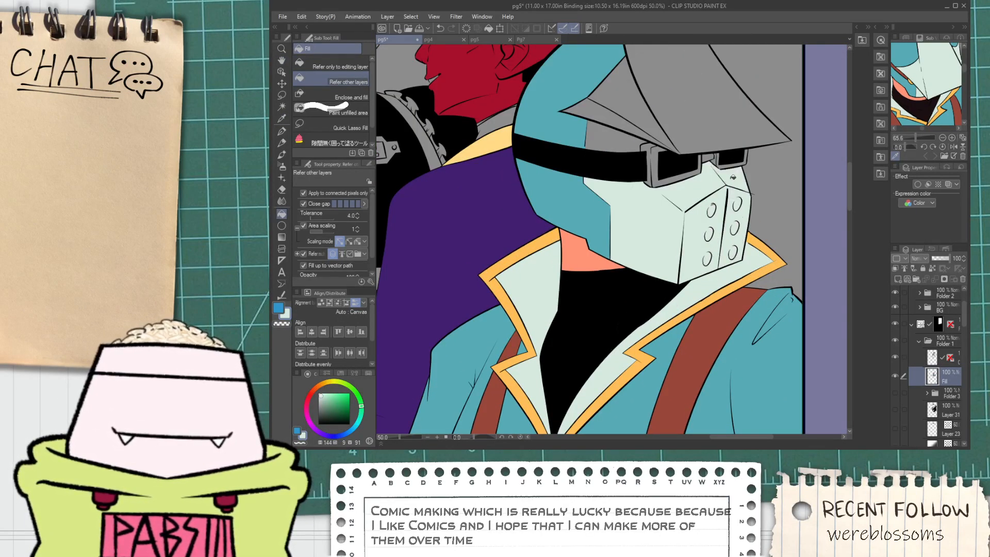
Fill the helmet's raised visor, its folded side flap and the area above the goggle strap with pale mint.
{"action": "key", "text": "space"}
{"action": "left_click_drag", "start_coordinate": [681, 158], "coordinate": [684, 270]}
{"action": "scroll", "coordinate": [628, 203], "scroll_direction": "up", "scroll_amount": 2}
{"action": "key", "text": "space"}
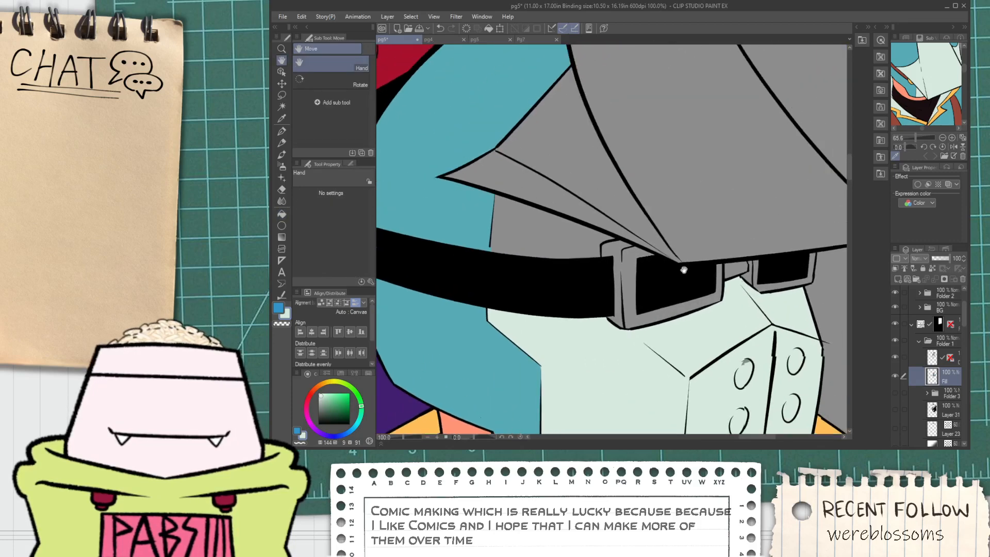
{"action": "scroll", "coordinate": [683, 269], "scroll_direction": "down", "scroll_amount": 1}
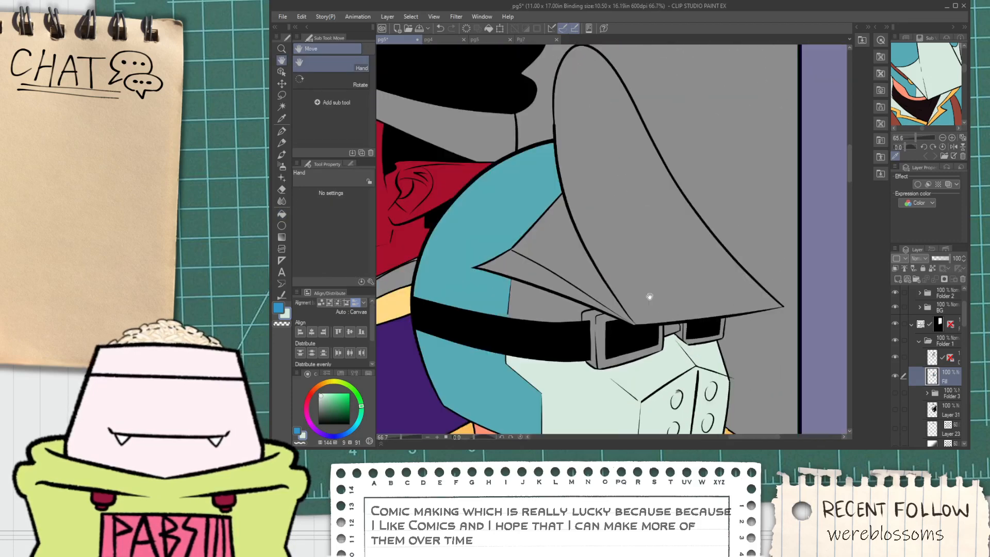
{"action": "left_click", "coordinate": [554, 301]}
{"action": "left_click", "coordinate": [569, 282]}
{"action": "left_click", "coordinate": [624, 276]}
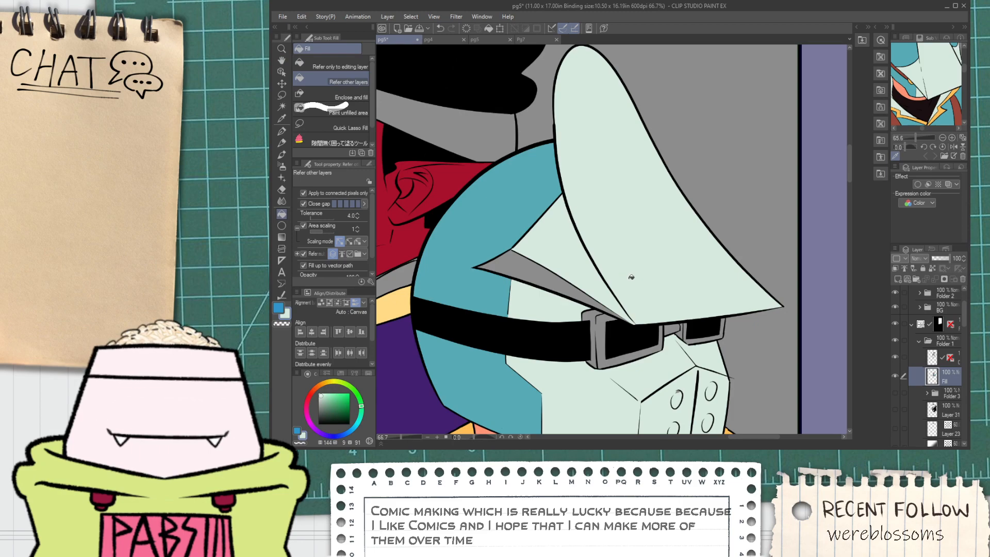
{"action": "left_click", "coordinate": [549, 274]}
Sample the blue-violet neckwear color from the neighboring panel and fill the red-skinned character's neck collar with it.
{"action": "key", "text": "i"}
{"action": "scroll", "coordinate": [635, 320], "scroll_direction": "down", "scroll_amount": 6}
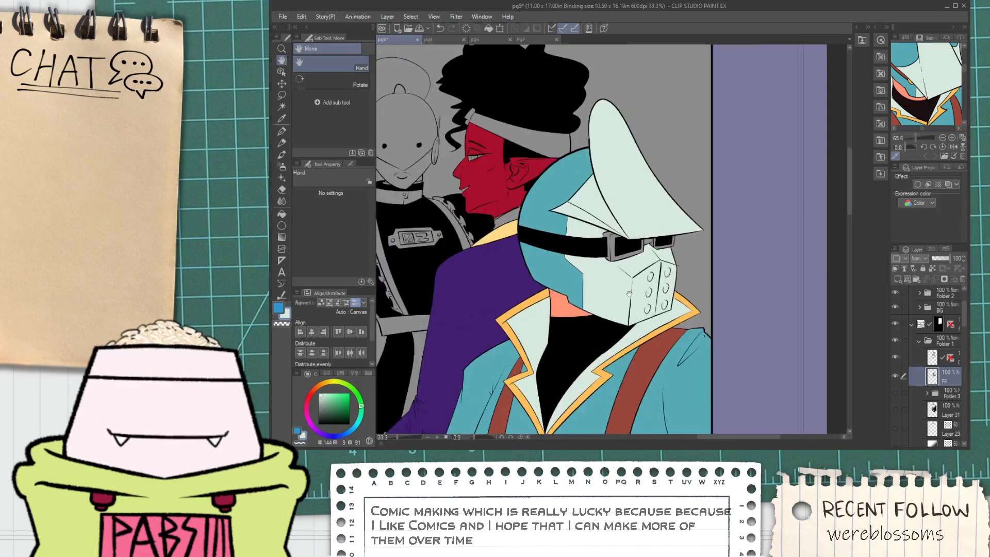
{"action": "scroll", "coordinate": [558, 285], "scroll_direction": "up", "scroll_amount": 6}
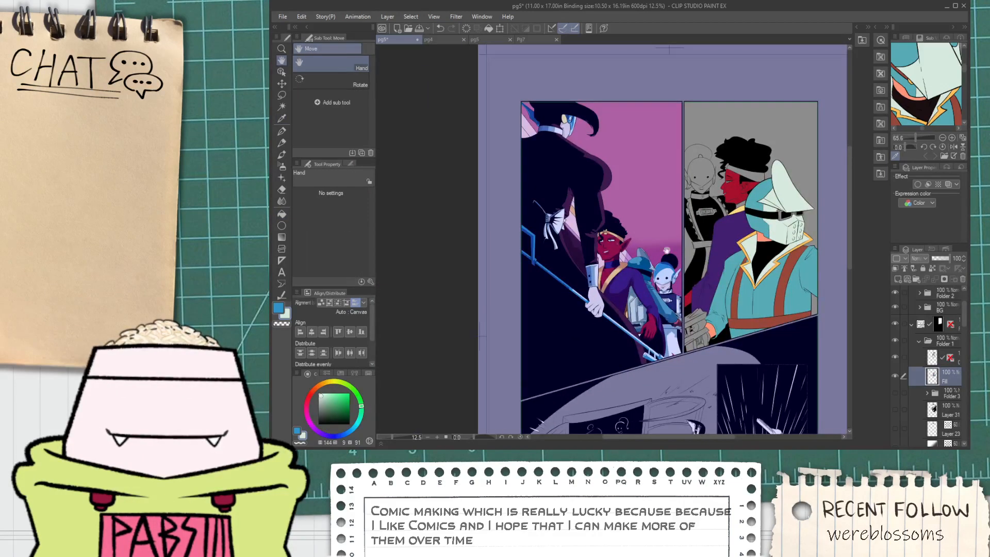
{"action": "left_click", "coordinate": [622, 274]}
{"action": "scroll", "coordinate": [621, 274], "scroll_direction": "down", "scroll_amount": 3}
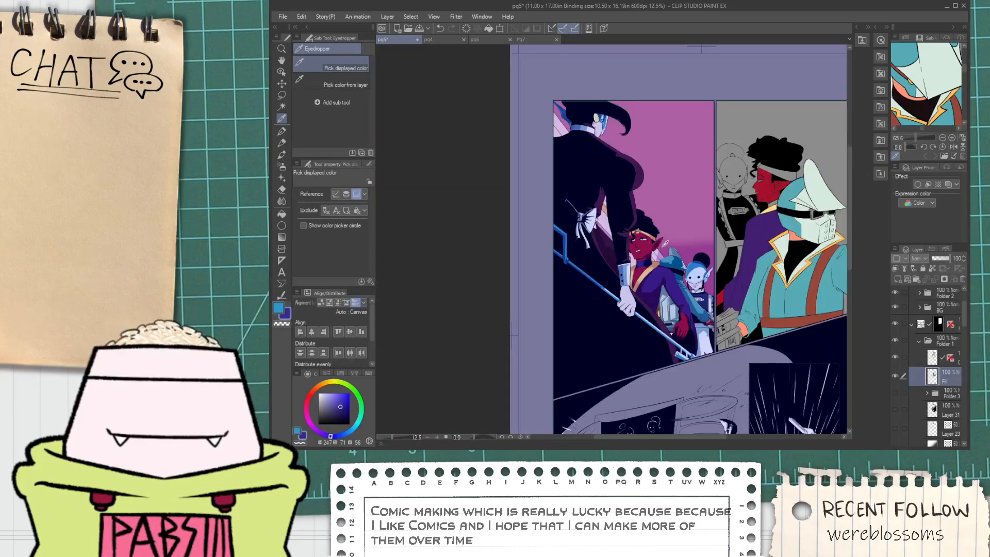
{"action": "key", "text": "g"}
{"action": "scroll", "coordinate": [674, 233], "scroll_direction": "up", "scroll_amount": 6}
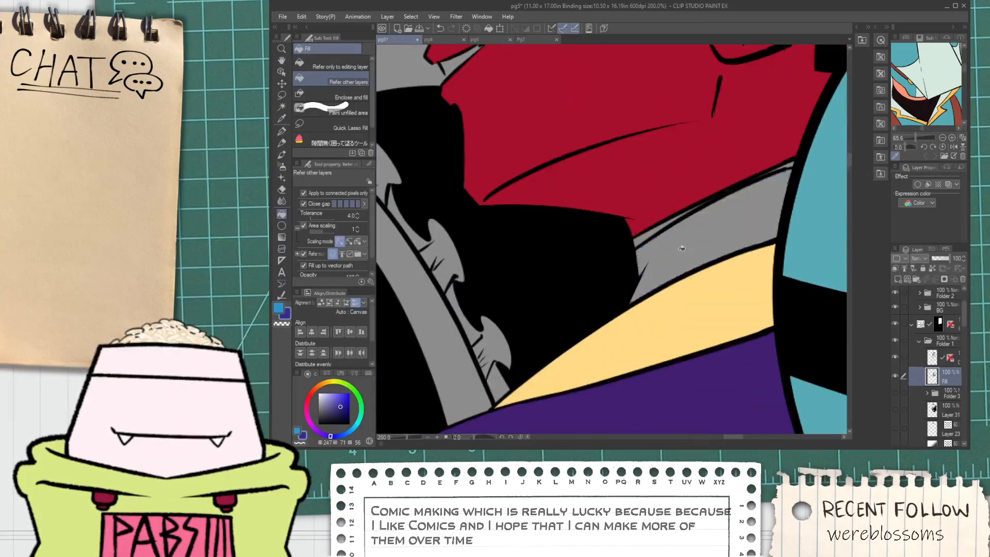
Paint the thin gray gaps along the neck collar's upper edge blue-violet with the G-pen.
{"action": "key", "text": "p"}
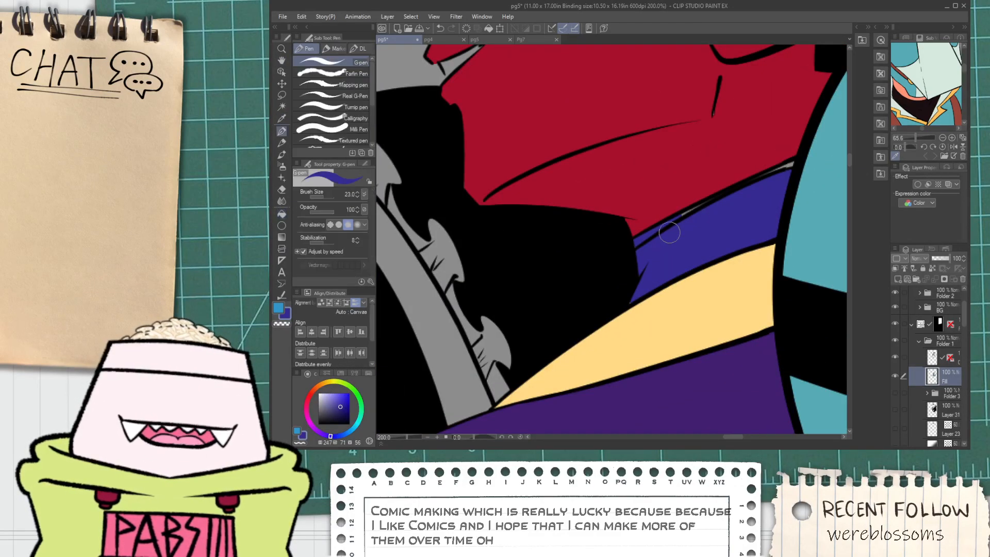
{"action": "scroll", "coordinate": [665, 217], "scroll_direction": "up", "scroll_amount": 2}
{"action": "scroll", "coordinate": [782, 185], "scroll_direction": "down", "scroll_amount": 2}
{"action": "left_click_drag", "start_coordinate": [782, 184], "coordinate": [623, 243]}
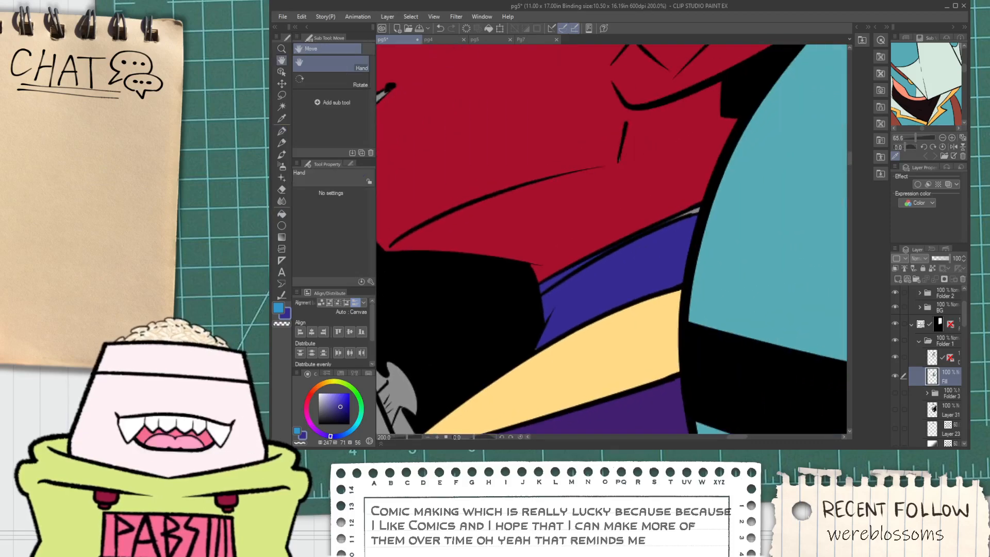
{"action": "scroll", "coordinate": [622, 244], "scroll_direction": "up", "scroll_amount": 2}
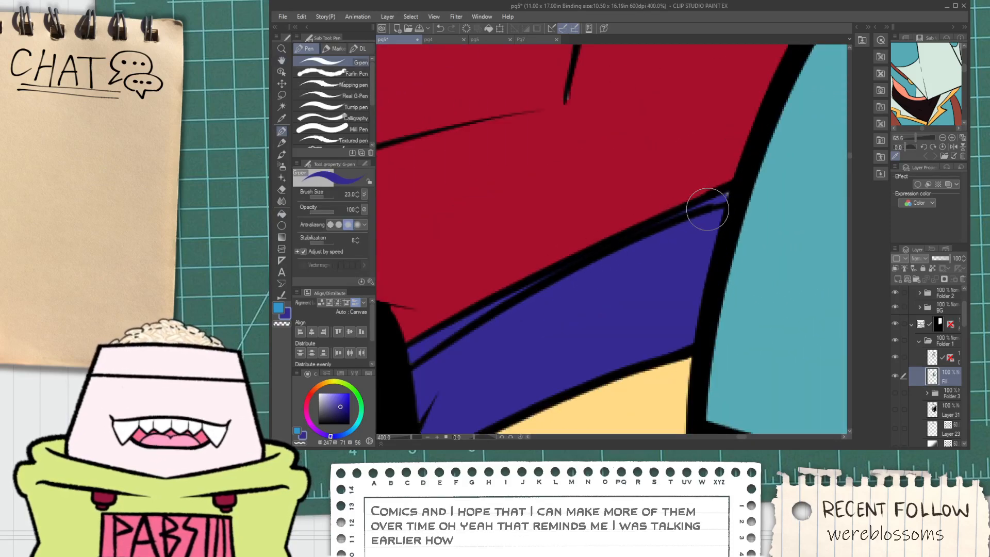
Sample the orange of the helmeted character's goggle frame from the neighboring panel.
{"action": "scroll", "coordinate": [721, 192], "scroll_direction": "down", "scroll_amount": 10}
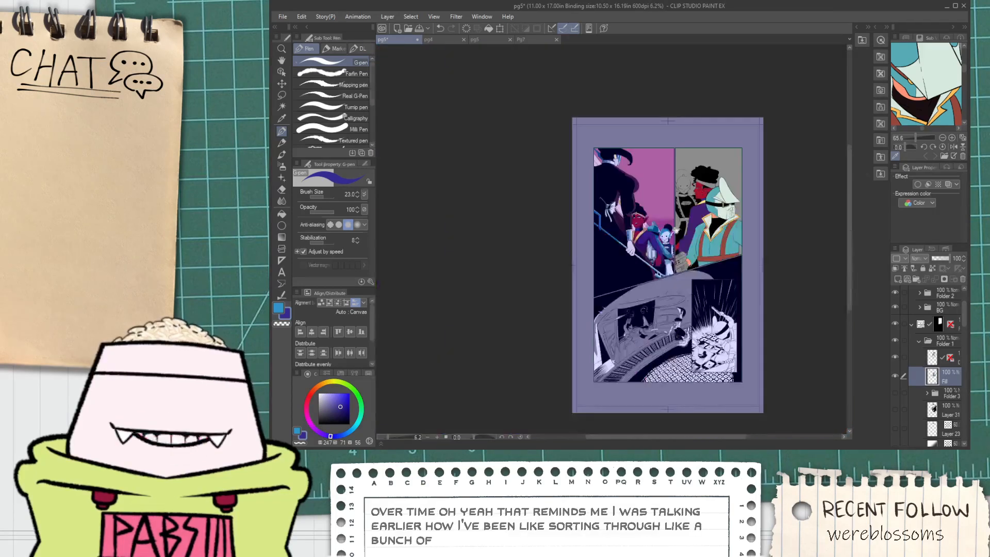
{"action": "scroll", "coordinate": [614, 276], "scroll_direction": "up", "scroll_amount": 3}
{"action": "scroll", "coordinate": [614, 276], "scroll_direction": "down", "scroll_amount": 3}
{"action": "left_click_drag", "start_coordinate": [743, 168], "coordinate": [663, 225]}
{"action": "key", "text": "i"}
{"action": "scroll", "coordinate": [577, 292], "scroll_direction": "up", "scroll_amount": 8}
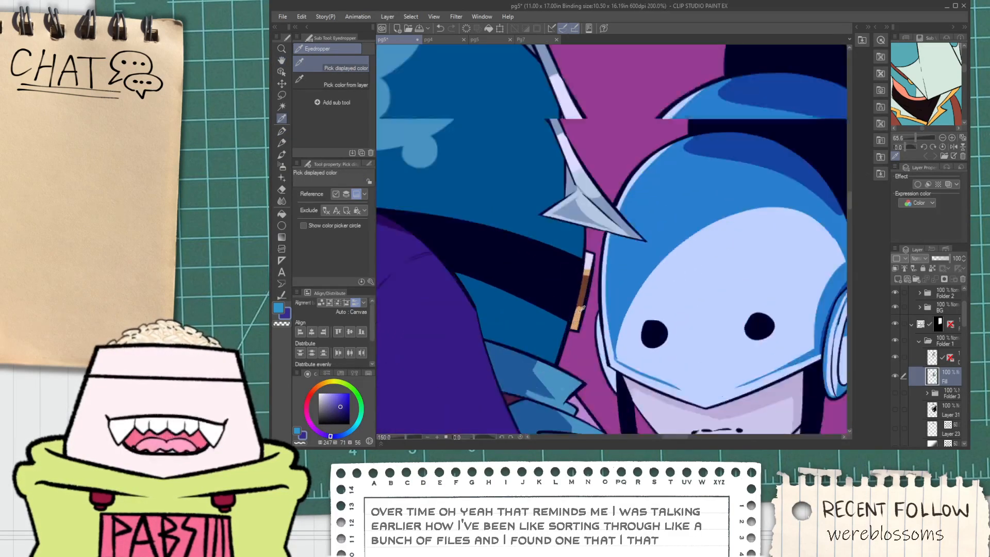
{"action": "left_click", "coordinate": [581, 315]}
Fill the helmeted character's goggle frames and the bridge between the lenses with orange.
{"action": "scroll", "coordinate": [580, 315], "scroll_direction": "down", "scroll_amount": 5}
{"action": "key", "text": "space"}
{"action": "left_click_drag", "start_coordinate": [766, 242], "coordinate": [555, 299]}
{"action": "key", "text": "g"}
{"action": "scroll", "coordinate": [709, 213], "scroll_direction": "up", "scroll_amount": 3}
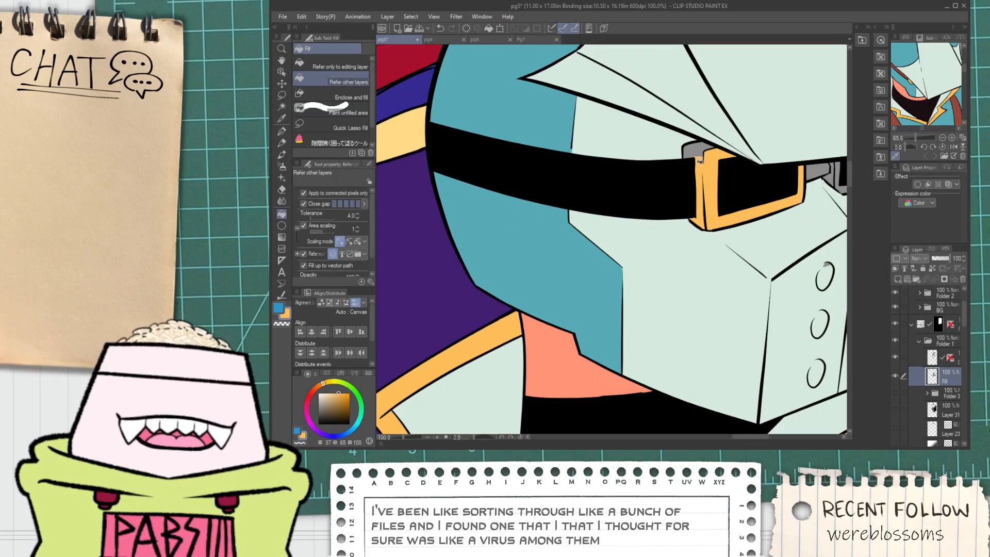
{"action": "scroll", "coordinate": [698, 149], "scroll_direction": "up", "scroll_amount": 2}
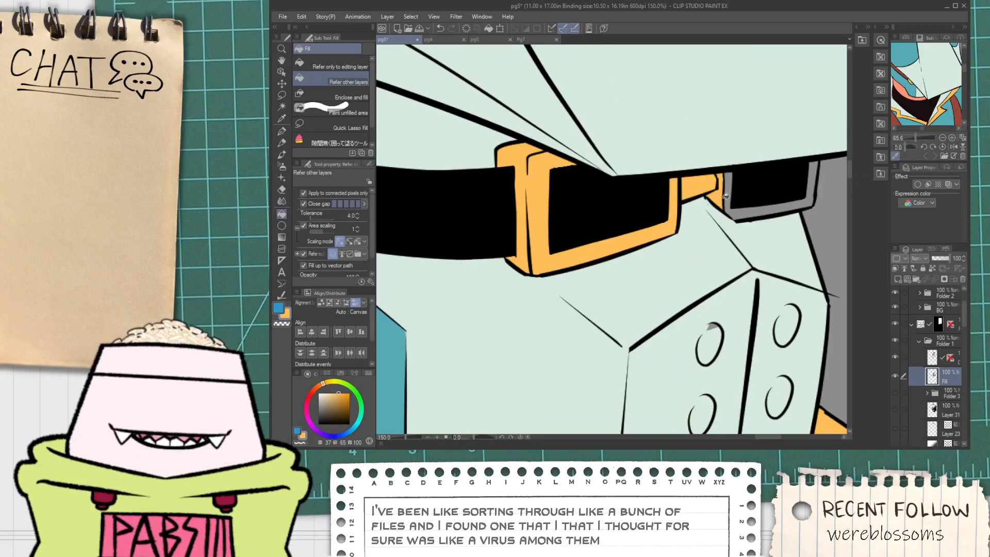
Sample the near-white apron color from the masked maid in the neighboring panel.
{"action": "scroll", "coordinate": [725, 197], "scroll_direction": "down", "scroll_amount": 5}
{"action": "key", "text": "space"}
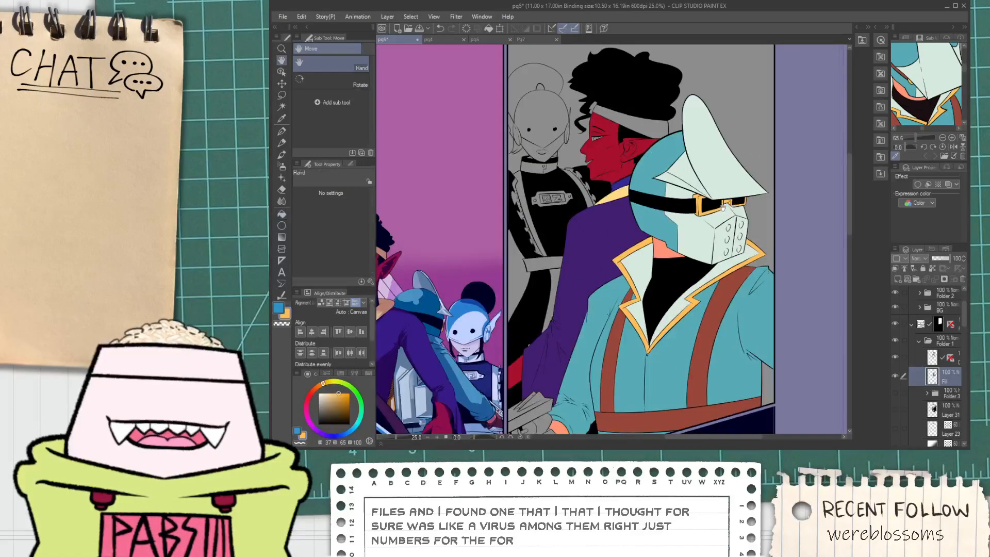
{"action": "mouse_move", "coordinate": [670, 196]}
{"action": "left_mouse_down"}
{"action": "mouse_move", "coordinate": [635, 233]}
{"action": "mouse_move", "coordinate": [656, 190]}
{"action": "left_mouse_up"}
{"action": "scroll", "coordinate": [634, 249], "scroll_direction": "down", "scroll_amount": 2}
{"action": "scroll", "coordinate": [588, 298], "scroll_direction": "up", "scroll_amount": 5}
{"action": "key", "text": "alt"}
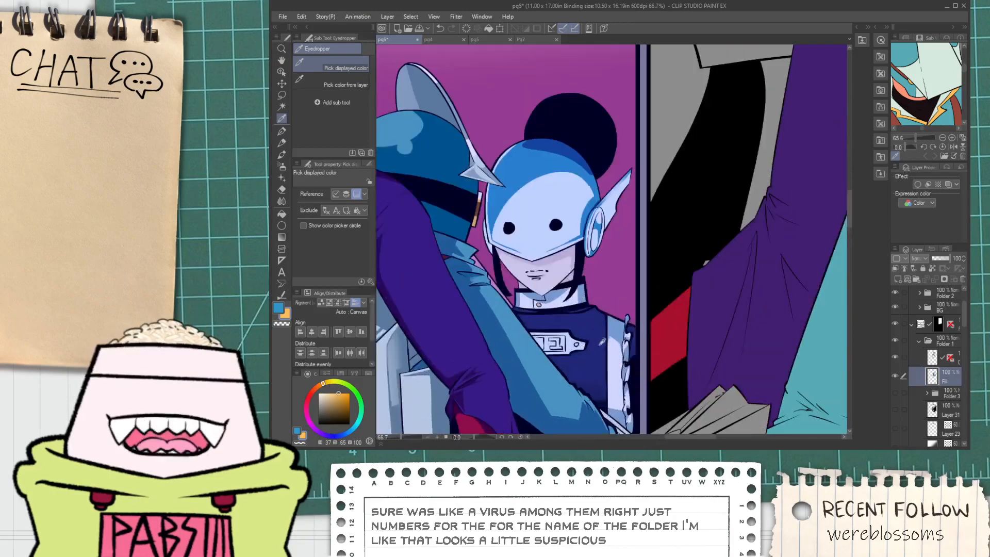
{"action": "left_click", "coordinate": [613, 345]}
Fill the masked maid's apron strap beside the panel border, her waistband and the skirt apron with the near-white.
{"action": "scroll", "coordinate": [616, 347], "scroll_direction": "down", "scroll_amount": 2}
{"action": "key", "text": "space"}
{"action": "left_click_drag", "start_coordinate": [703, 198], "coordinate": [596, 326]}
{"action": "scroll", "coordinate": [628, 331], "scroll_direction": "up", "scroll_amount": 2}
{"action": "left_click", "coordinate": [623, 330]}
{"action": "left_click", "coordinate": [621, 351]}
{"action": "scroll", "coordinate": [611, 312], "scroll_direction": "down", "scroll_amount": 1}
{"action": "key", "text": "space"}
Fill the ruffles along the apron strap nearest the panel border near-white and touch up the remaining gaps with the G-pen.
{"action": "scroll", "coordinate": [578, 319], "scroll_direction": "up", "scroll_amount": 2}
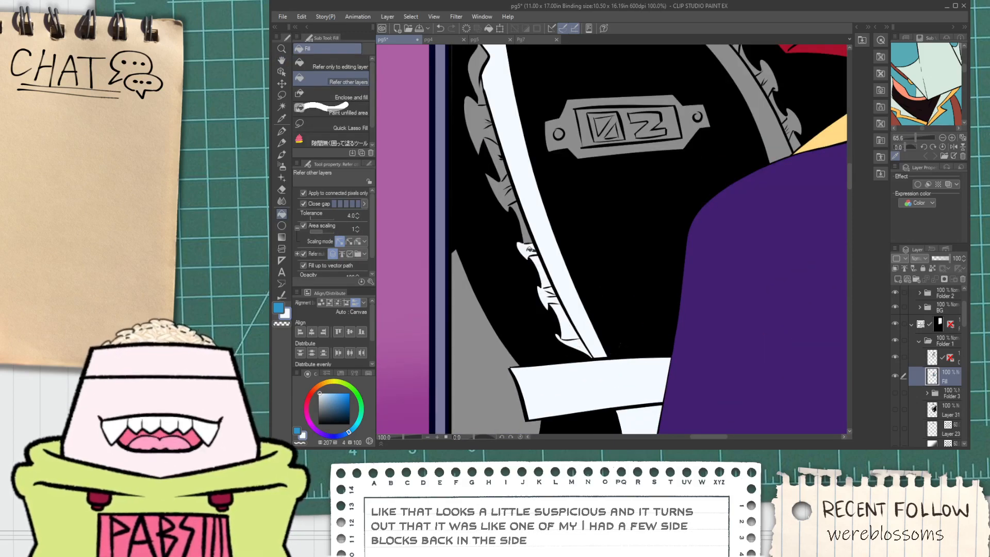
{"action": "key", "text": "space"}
{"action": "left_click_drag", "start_coordinate": [526, 219], "coordinate": [555, 307]}
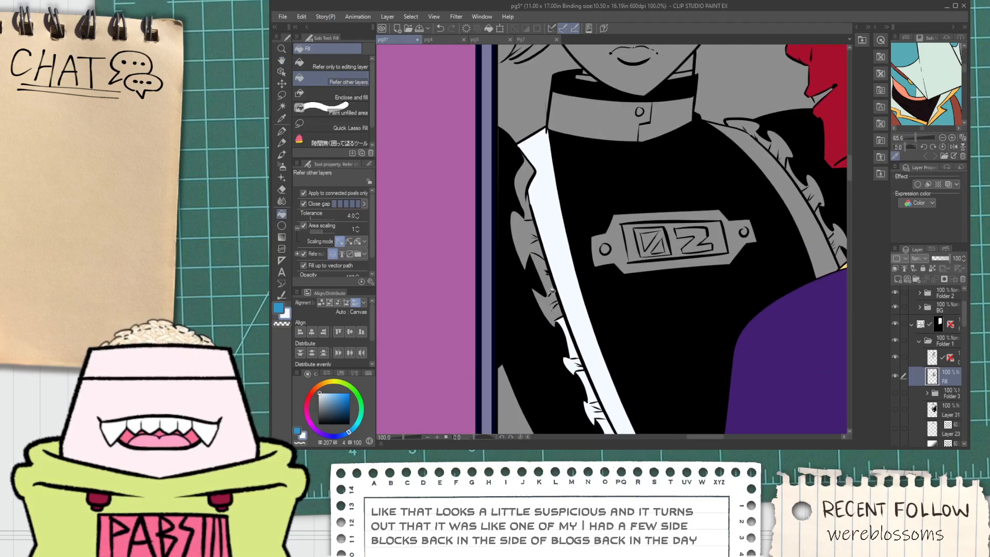
{"action": "key", "text": "ctrl+z"}
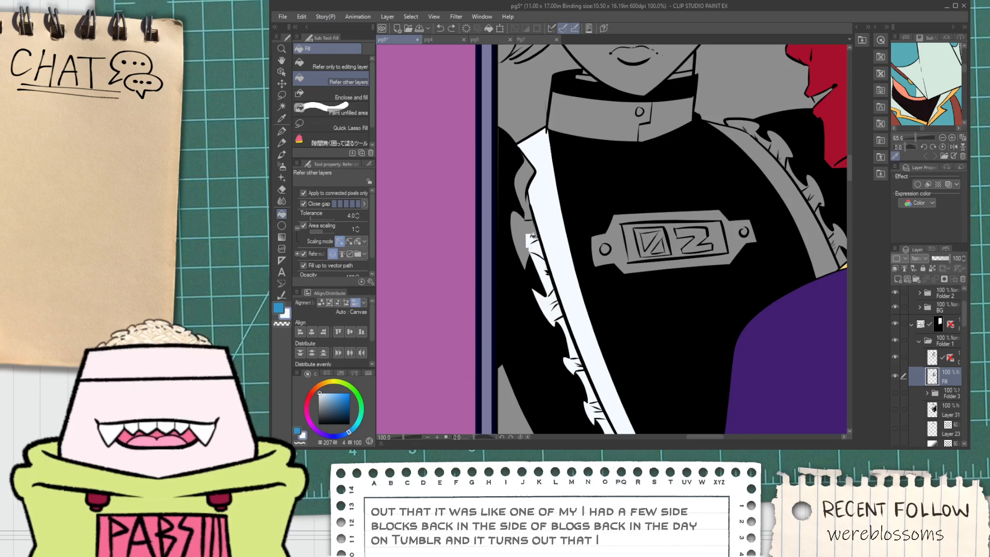
{"action": "scroll", "coordinate": [541, 169], "scroll_direction": "up", "scroll_amount": 2}
{"action": "key", "text": "p"}
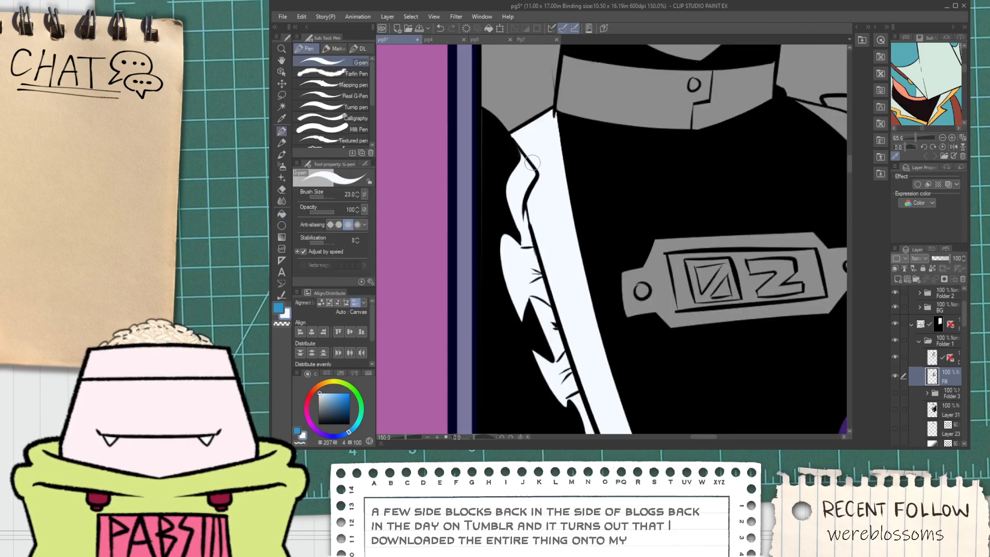
{"action": "scroll", "coordinate": [539, 211], "scroll_direction": "down", "scroll_amount": 5}
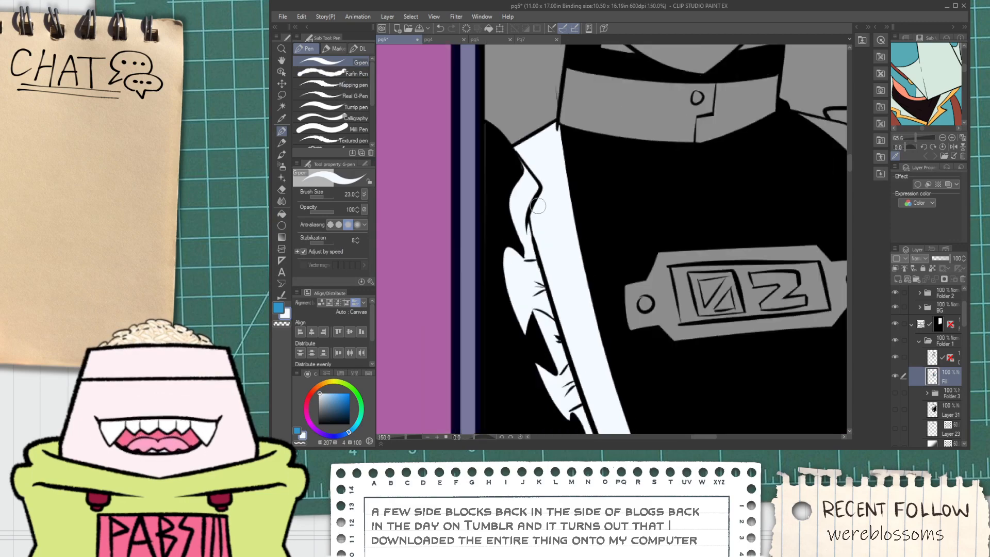
Fill the apron strap beside the red-skinned character and each of its ruffle sections with near-white.
{"action": "key", "text": "g"}
{"action": "scroll", "coordinate": [603, 191], "scroll_direction": "up", "scroll_amount": 4}
{"action": "left_click", "coordinate": [608, 202]}
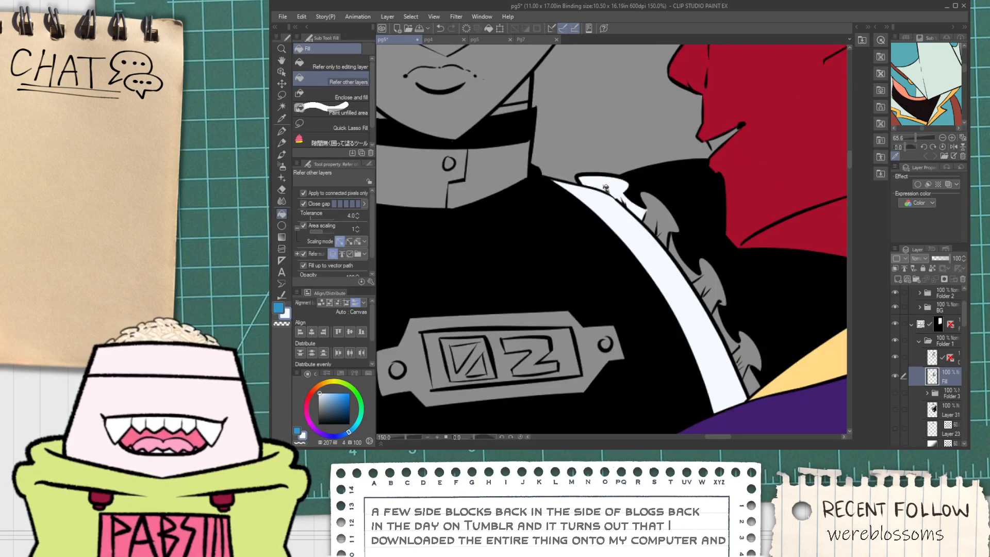
{"action": "left_click", "coordinate": [651, 219]}
{"action": "left_click", "coordinate": [678, 267]}
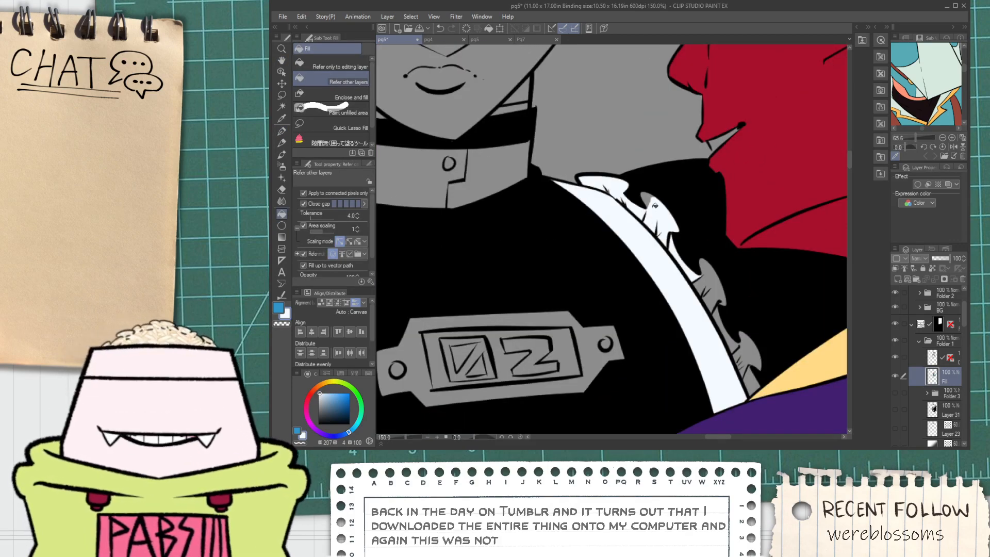
{"action": "left_click", "coordinate": [647, 199]}
{"action": "key", "text": "space"}
{"action": "left_click_drag", "start_coordinate": [705, 282], "coordinate": [661, 241]}
{"action": "left_click", "coordinate": [661, 241]}
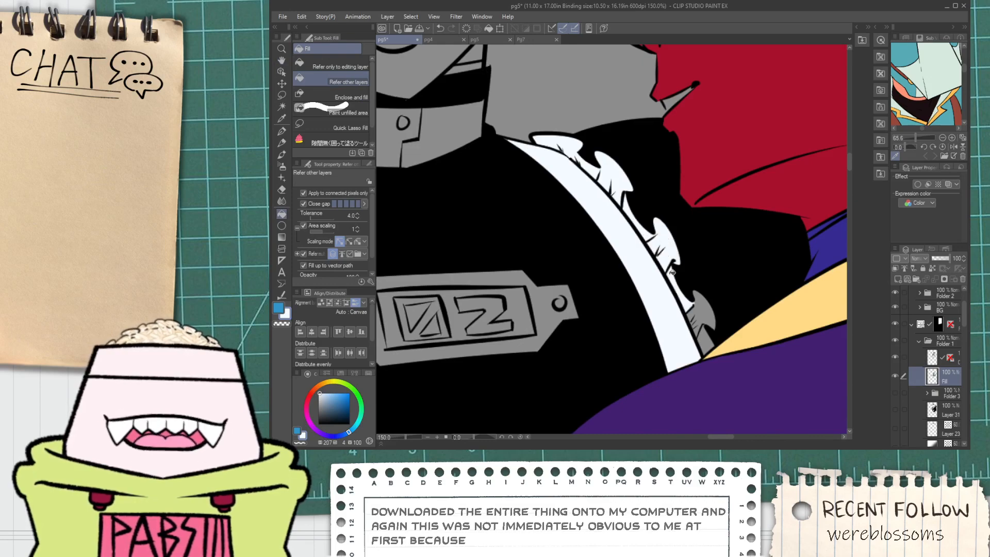
{"action": "left_click", "coordinate": [703, 339]}
Fill the masked maid's neck collar and the small collar gaps beneath her chin with near-white.
{"action": "scroll", "coordinate": [700, 328], "scroll_direction": "down", "scroll_amount": 4}
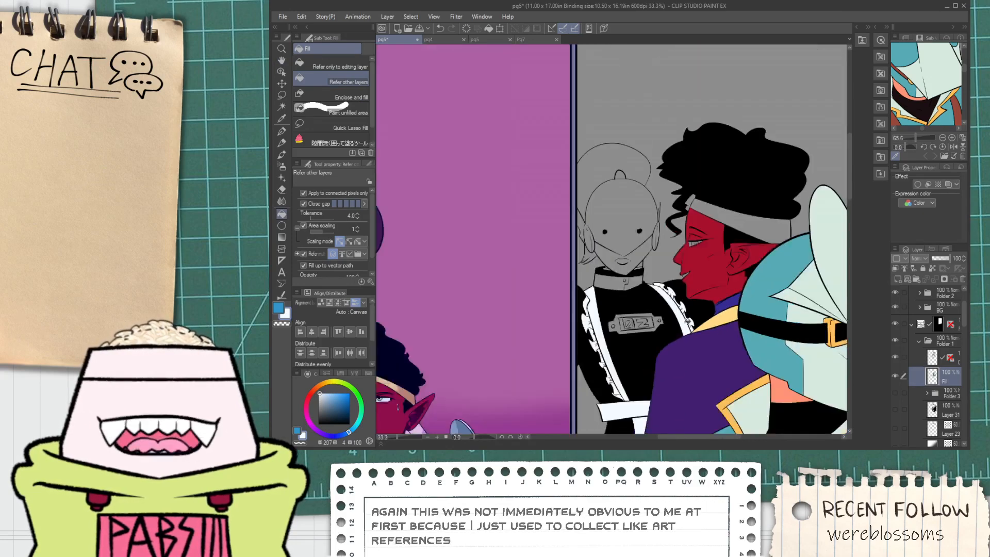
{"action": "key", "text": "space"}
{"action": "left_click_drag", "start_coordinate": [641, 293], "coordinate": [595, 224]}
{"action": "scroll", "coordinate": [595, 223], "scroll_direction": "up", "scroll_amount": 2}
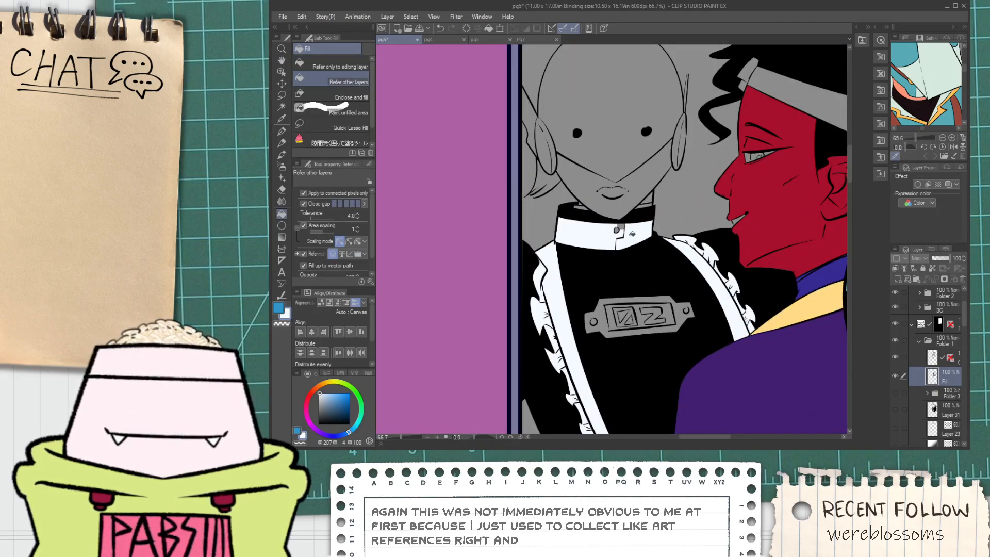
{"action": "scroll", "coordinate": [619, 222], "scroll_direction": "up", "scroll_amount": 2}
{"action": "scroll", "coordinate": [626, 225], "scroll_direction": "down", "scroll_amount": 3}
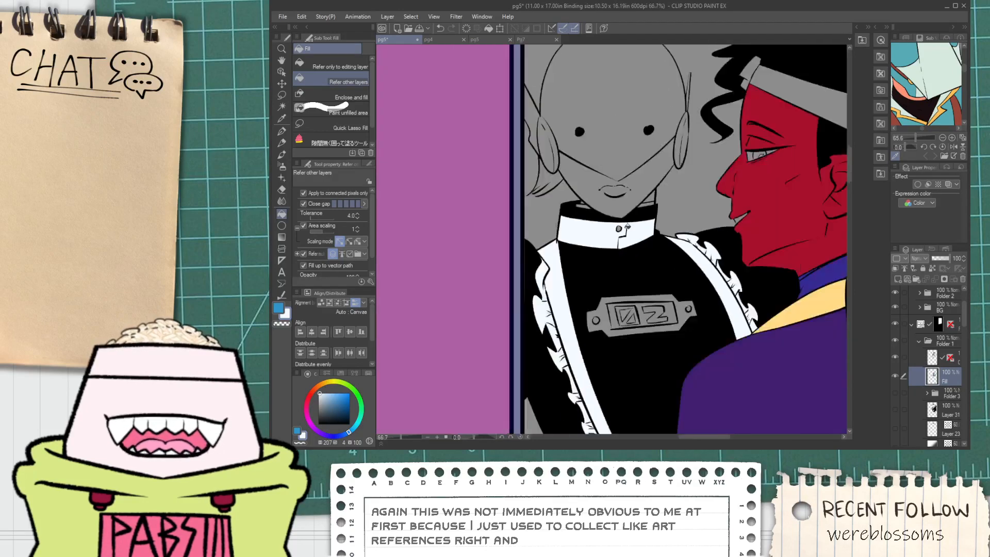
{"action": "key", "text": "space"}
{"action": "left_click_drag", "start_coordinate": [582, 326], "coordinate": [587, 247]}
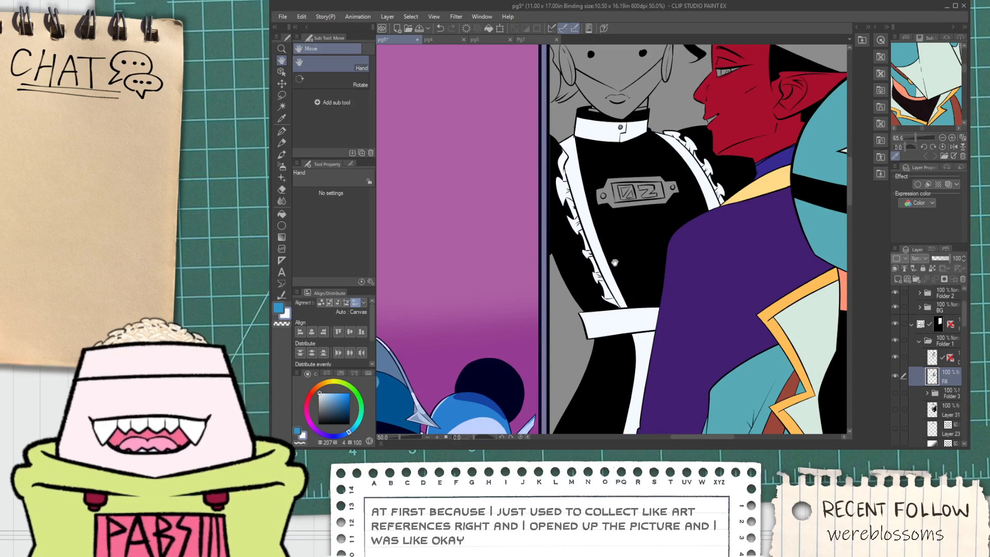
{"action": "scroll", "coordinate": [615, 264], "scroll_direction": "up", "scroll_amount": 5}
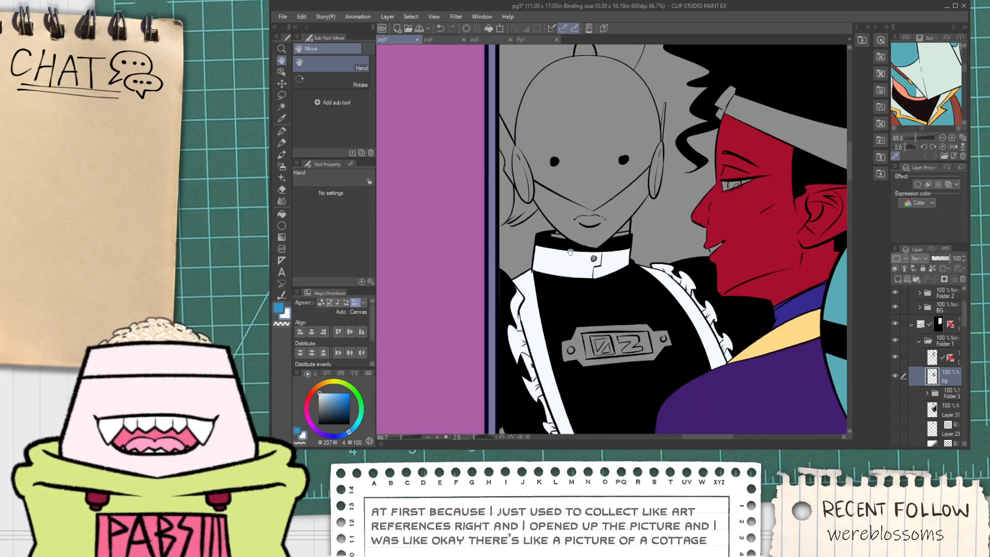
{"action": "key", "text": "g"}
{"action": "scroll", "coordinate": [555, 234], "scroll_direction": "up", "scroll_amount": 1}
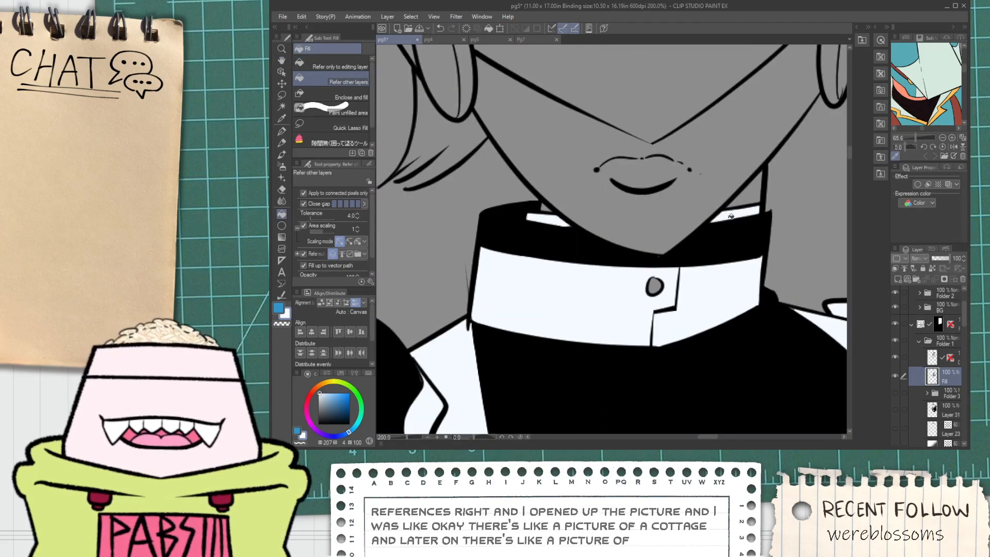
Sample the pale pinkish skin color from the neighboring panel.
{"action": "scroll", "coordinate": [728, 225], "scroll_direction": "down", "scroll_amount": 6}
{"action": "key", "text": "h"}
{"action": "left_click_drag", "start_coordinate": [636, 216], "coordinate": [612, 237]}
{"action": "key", "text": "i"}
{"action": "scroll", "coordinate": [667, 355], "scroll_direction": "up", "scroll_amount": 3}
{"action": "scroll", "coordinate": [667, 355], "scroll_direction": "down", "scroll_amount": 1}
{"action": "left_click", "coordinate": [669, 356]}
Fill the masked maid's neck and exposed lower face with the pale pinkish skin color.
{"action": "scroll", "coordinate": [668, 356], "scroll_direction": "down", "scroll_amount": 1}
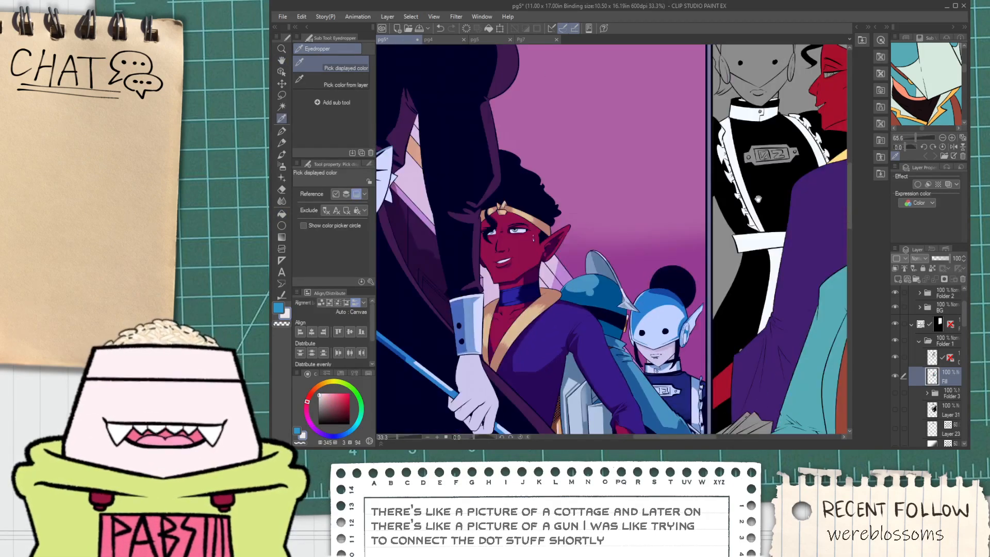
{"action": "key", "text": "h"}
{"action": "left_click_drag", "start_coordinate": [758, 200], "coordinate": [580, 355]}
{"action": "key", "text": "g"}
{"action": "scroll", "coordinate": [577, 273], "scroll_direction": "up", "scroll_amount": 4}
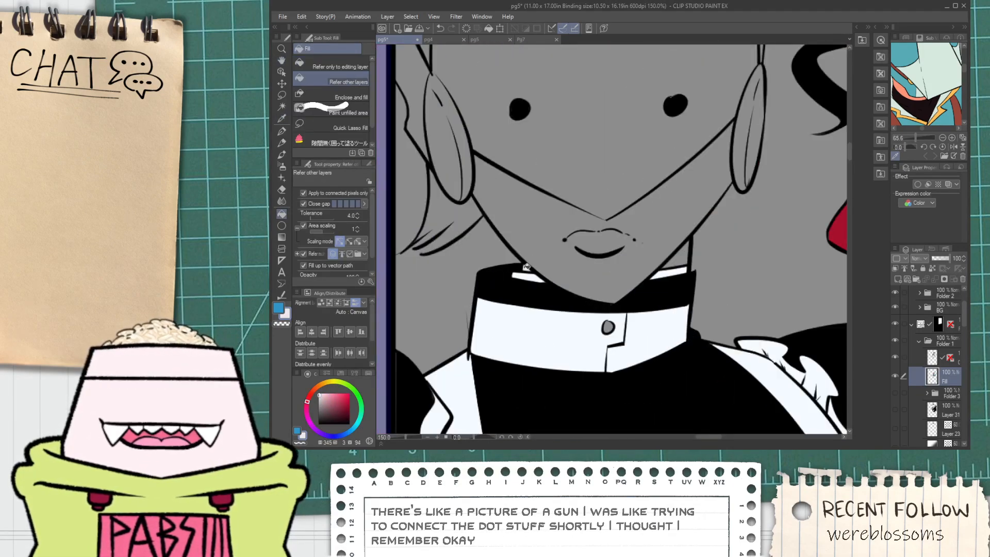
{"action": "left_click", "coordinate": [526, 266]}
{"action": "left_click", "coordinate": [599, 244]}
Sample the pale yellow from the head of the tall dark-clothed figure in the neighboring panel.
{"action": "scroll", "coordinate": [671, 252], "scroll_direction": "down", "scroll_amount": 4}
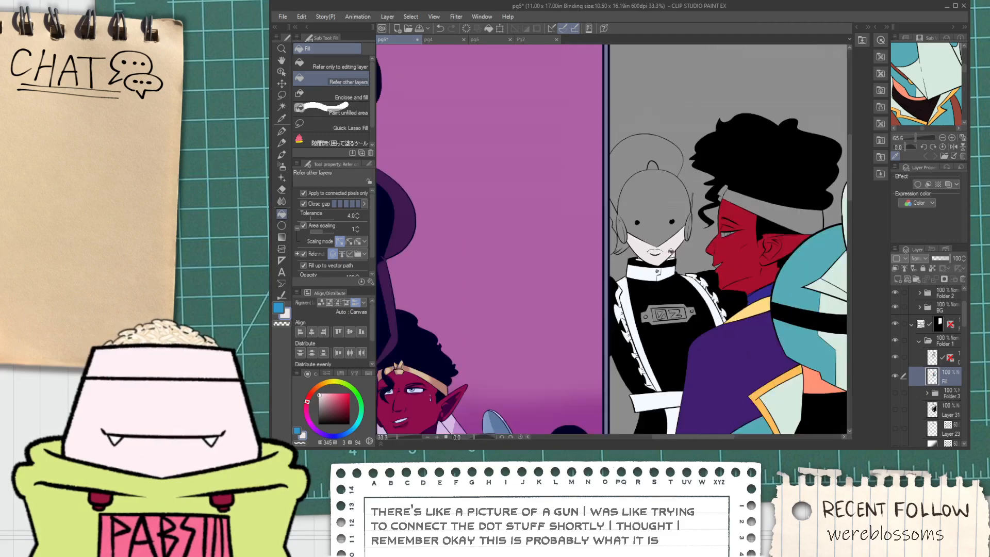
{"action": "key", "text": "h"}
{"action": "left_click_drag", "start_coordinate": [444, 152], "coordinate": [559, 281]}
{"action": "scroll", "coordinate": [544, 268], "scroll_direction": "down", "scroll_amount": 1}
{"action": "key", "text": "i"}
{"action": "left_click", "coordinate": [440, 213]}
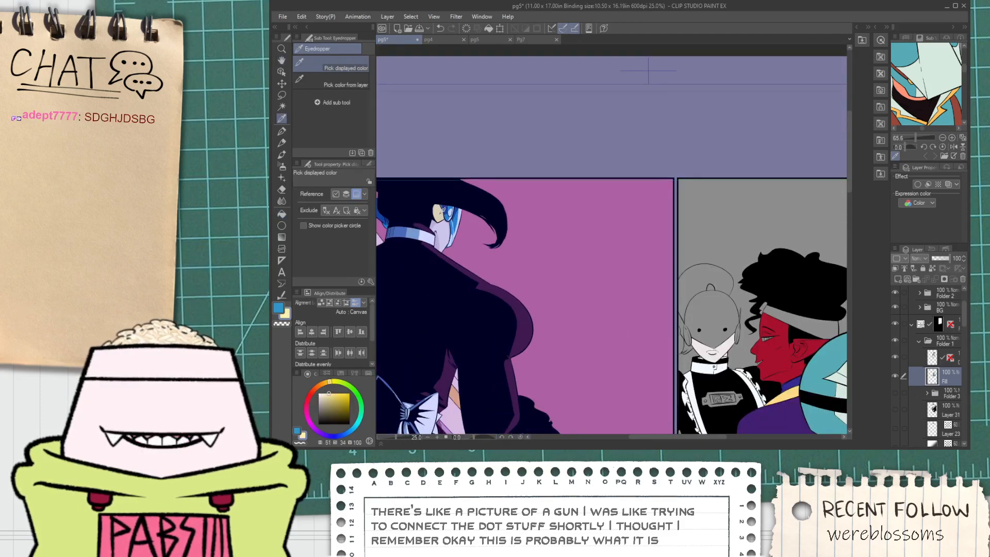
Fill the masked maid's large hair bun and loose side hair with pale yellow.
{"action": "key", "text": "h"}
{"action": "left_click_drag", "start_coordinate": [703, 292], "coordinate": [615, 242]}
{"action": "key", "text": "g"}
{"action": "scroll", "coordinate": [616, 242], "scroll_direction": "up", "scroll_amount": 2}
{"action": "left_click", "coordinate": [618, 232]}
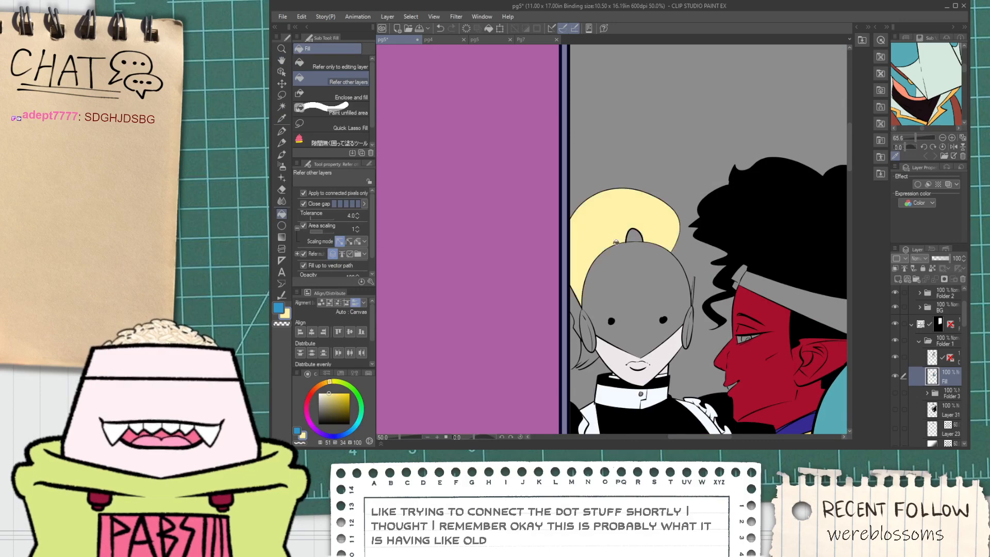
{"action": "scroll", "coordinate": [588, 342], "scroll_direction": "up", "scroll_amount": 2}
Clean up the yellow fill between the tips of the maid's loose hair lock with the Hard eraser.
{"action": "key", "text": "h"}
{"action": "left_click_drag", "start_coordinate": [592, 374], "coordinate": [545, 347]}
{"action": "scroll", "coordinate": [609, 343], "scroll_direction": "down", "scroll_amount": 1}
{"action": "scroll", "coordinate": [545, 350], "scroll_direction": "up", "scroll_amount": 2}
{"action": "key", "text": "e"}
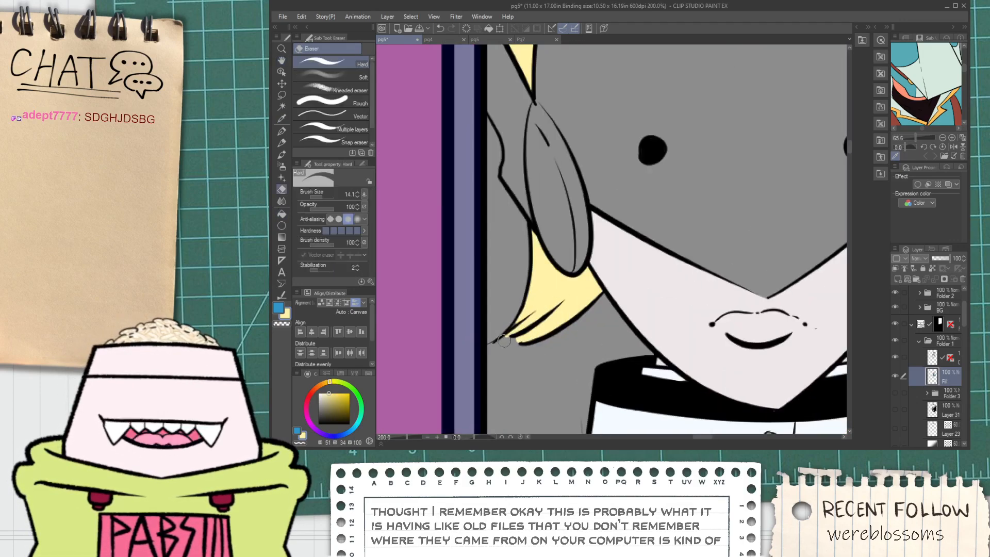
{"action": "scroll", "coordinate": [583, 291], "scroll_direction": "up", "scroll_amount": 3}
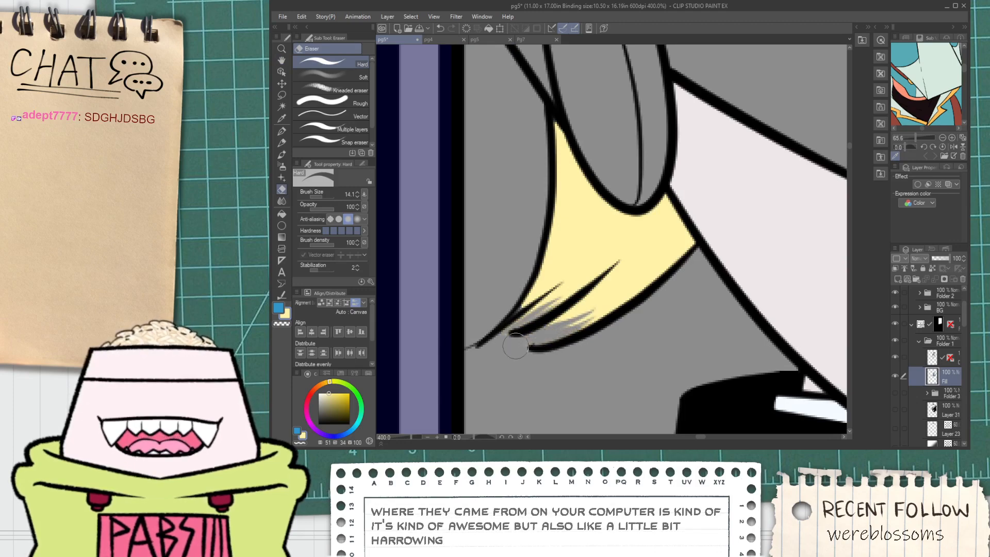
{"action": "scroll", "coordinate": [502, 342], "scroll_direction": "down", "scroll_amount": 10}
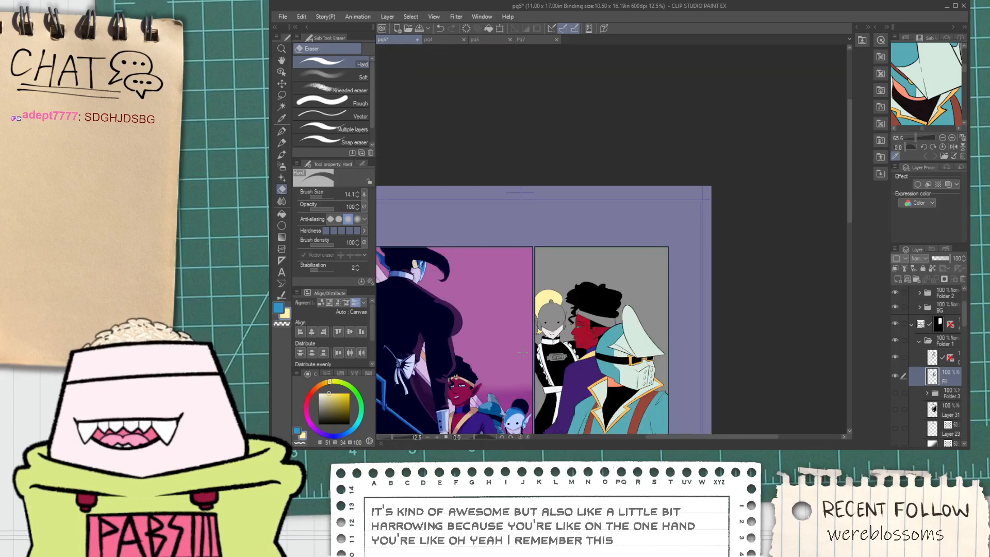
Check the horned maid's mask and uniform colors on Pg7, sample a tan there and return to pg5.
{"action": "key", "text": "space"}
{"action": "left_click_drag", "start_coordinate": [522, 362], "coordinate": [590, 359]}
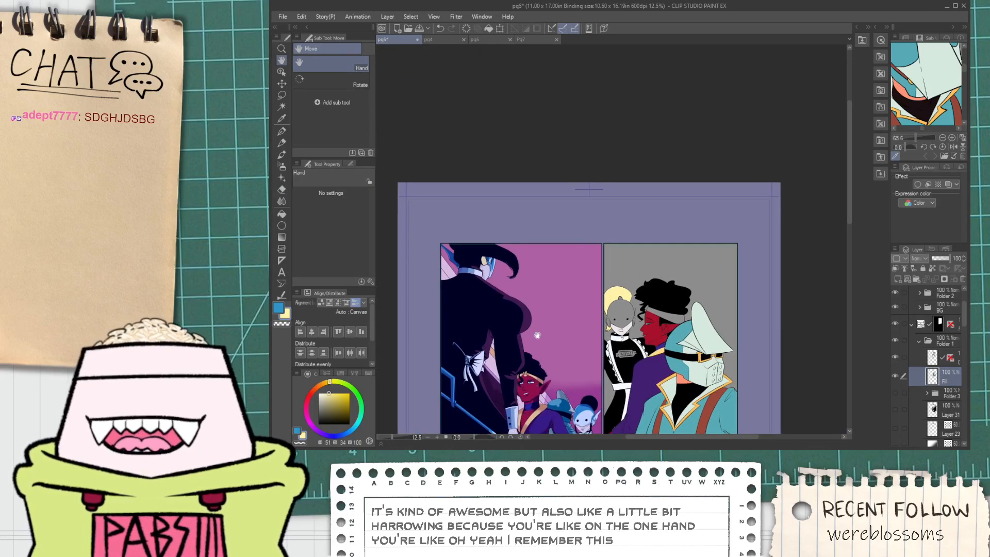
{"action": "left_click", "coordinate": [480, 40]}
{"action": "left_click", "coordinate": [525, 40]}
{"action": "scroll", "coordinate": [573, 103], "scroll_direction": "down", "scroll_amount": 3}
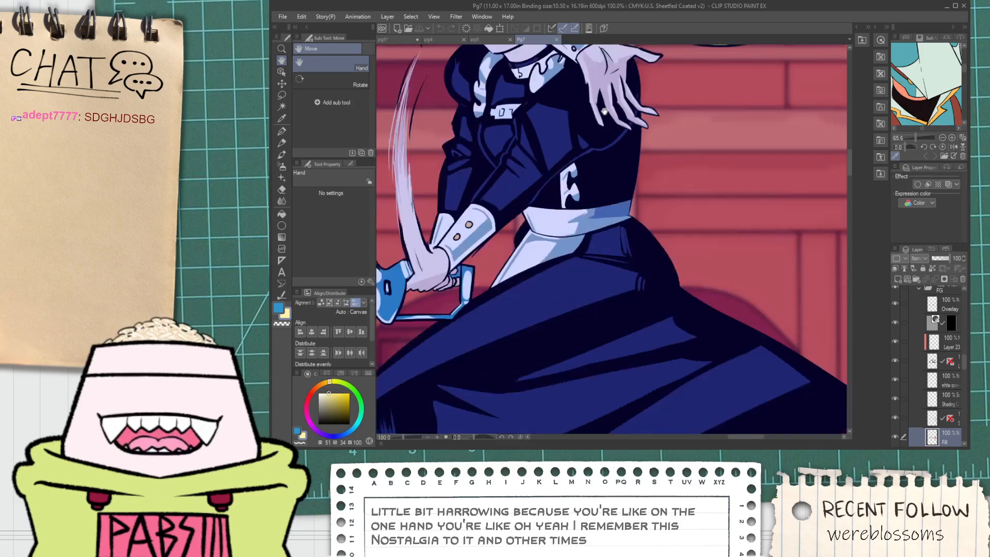
{"action": "left_click_drag", "start_coordinate": [580, 77], "coordinate": [526, 262]}
{"action": "key", "text": "i"}
{"action": "scroll", "coordinate": [536, 239], "scroll_direction": "up", "scroll_amount": 5}
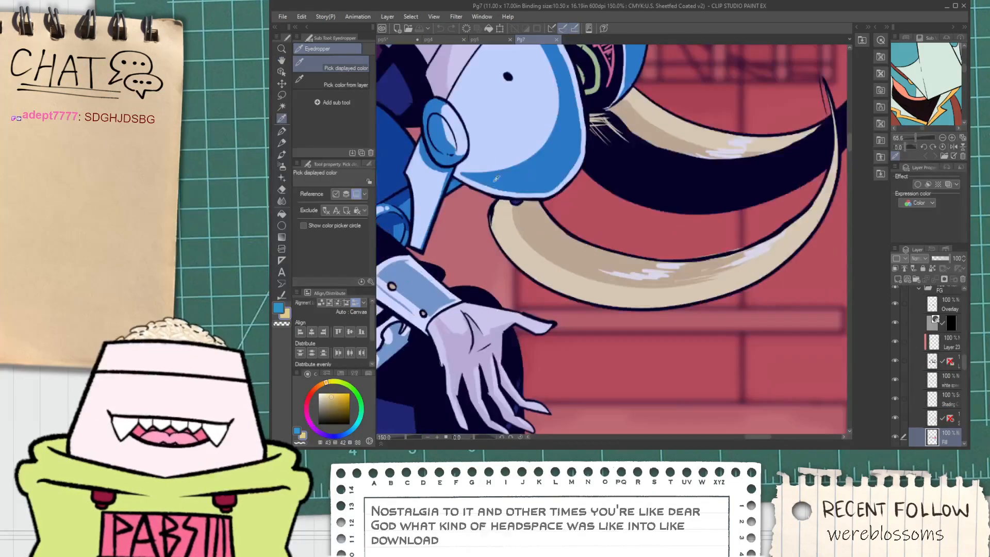
{"action": "left_click", "coordinate": [396, 40]}
{"action": "left_click_drag", "start_coordinate": [604, 248], "coordinate": [629, 211]}
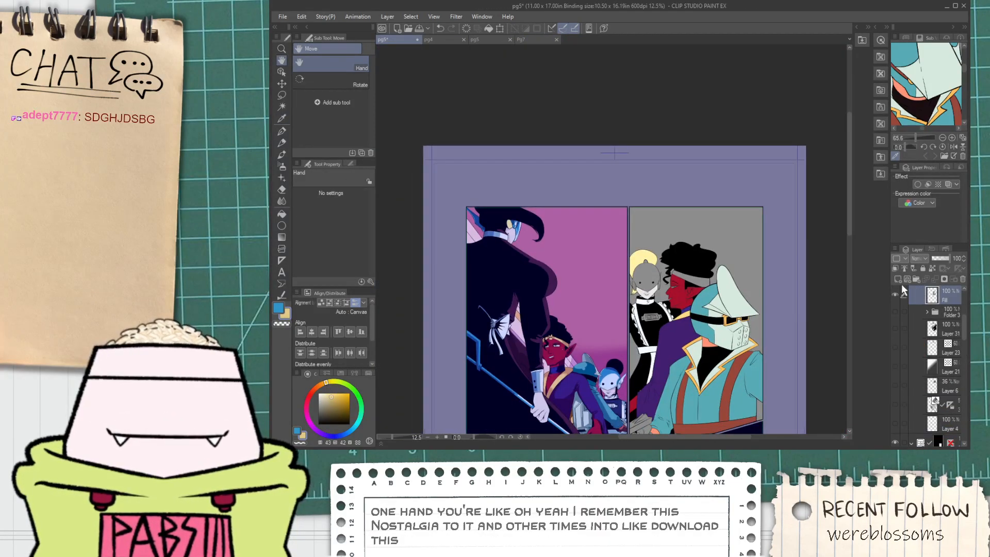
{"action": "scroll", "coordinate": [963, 361], "scroll_direction": "down", "scroll_amount": 5}
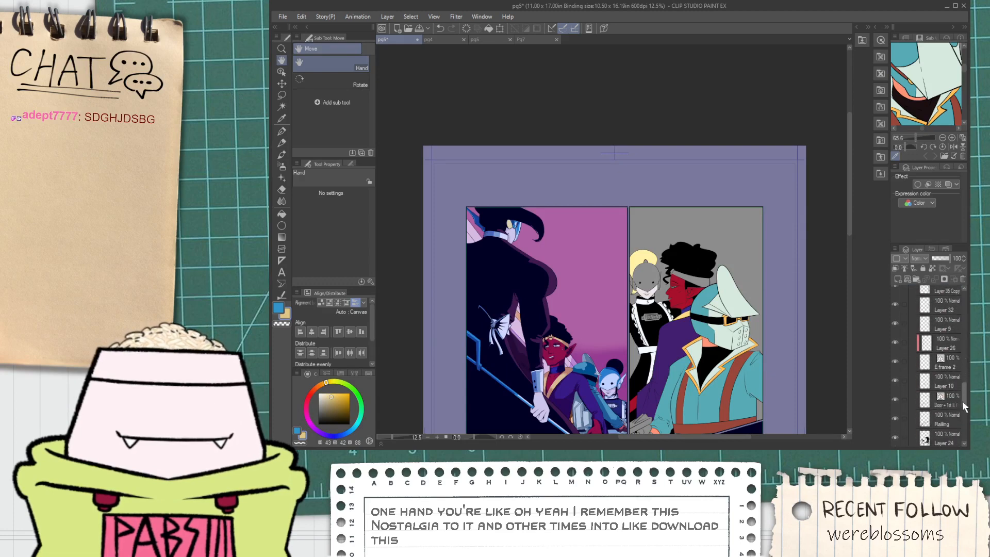
{"action": "scroll", "coordinate": [933, 361], "scroll_direction": "up", "scroll_amount": 5}
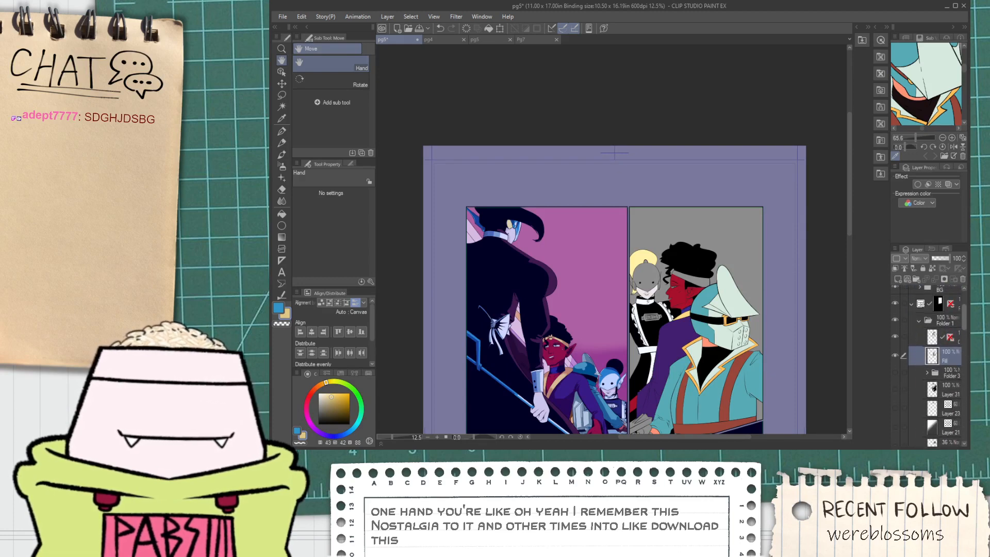
{"action": "scroll", "coordinate": [954, 361], "scroll_direction": "down", "scroll_amount": 2}
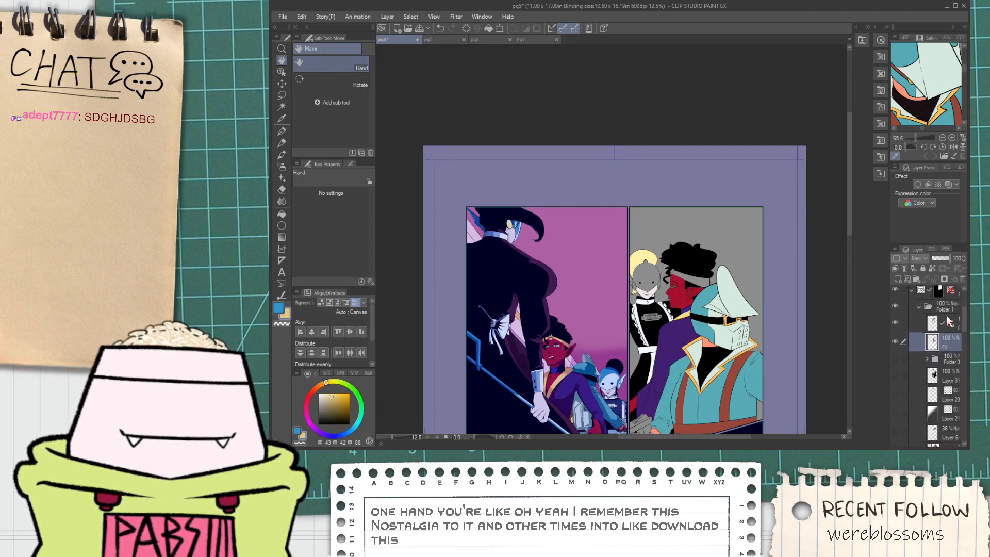
Open Folder 2 of the left panel and make its Shade layer active.
{"action": "scroll", "coordinate": [951, 320], "scroll_direction": "up", "scroll_amount": 4}
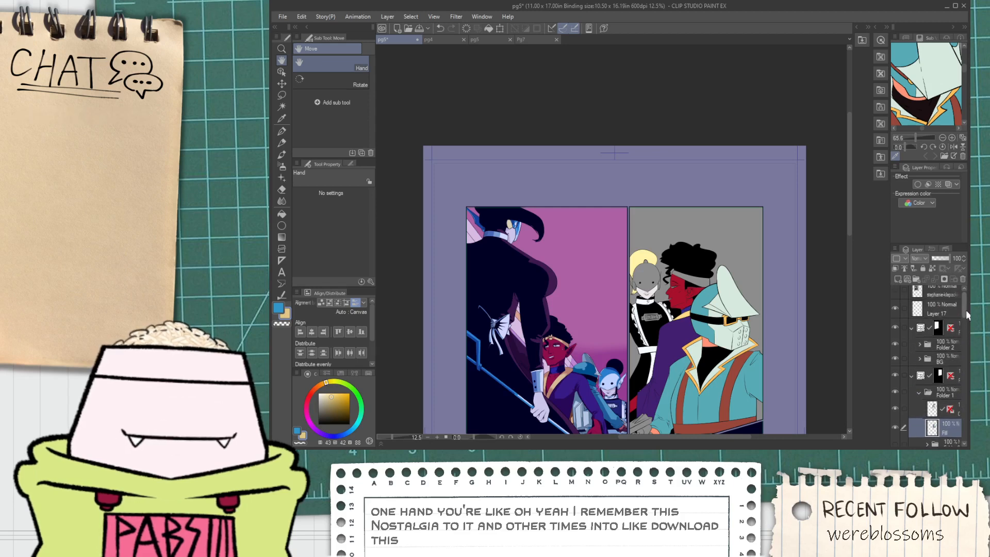
{"action": "scroll", "coordinate": [966, 311], "scroll_direction": "up", "scroll_amount": 1}
{"action": "left_click", "coordinate": [943, 359]}
{"action": "left_click", "coordinate": [926, 349]}
{"action": "left_click", "coordinate": [919, 350]}
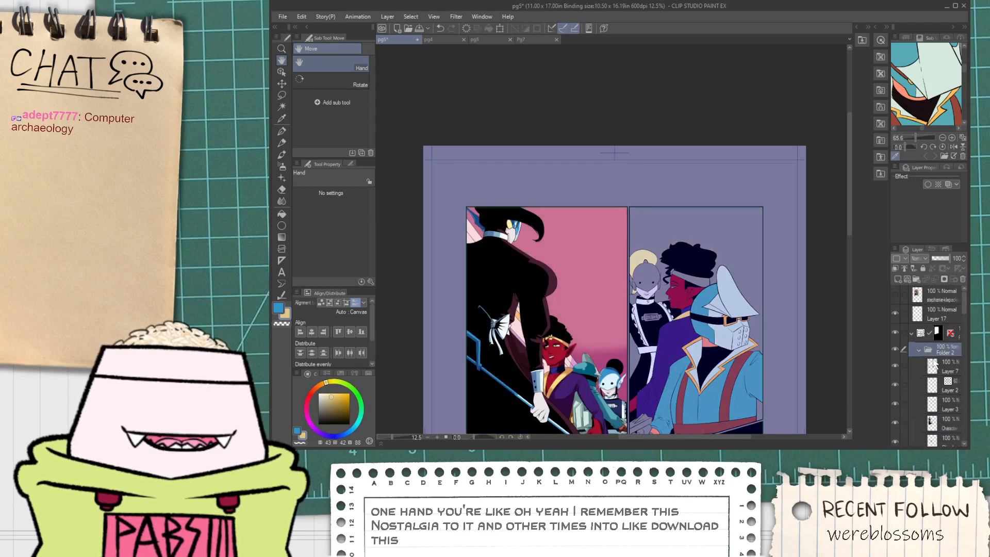
{"action": "left_click", "coordinate": [934, 364]}
{"action": "left_click", "coordinate": [944, 405]}
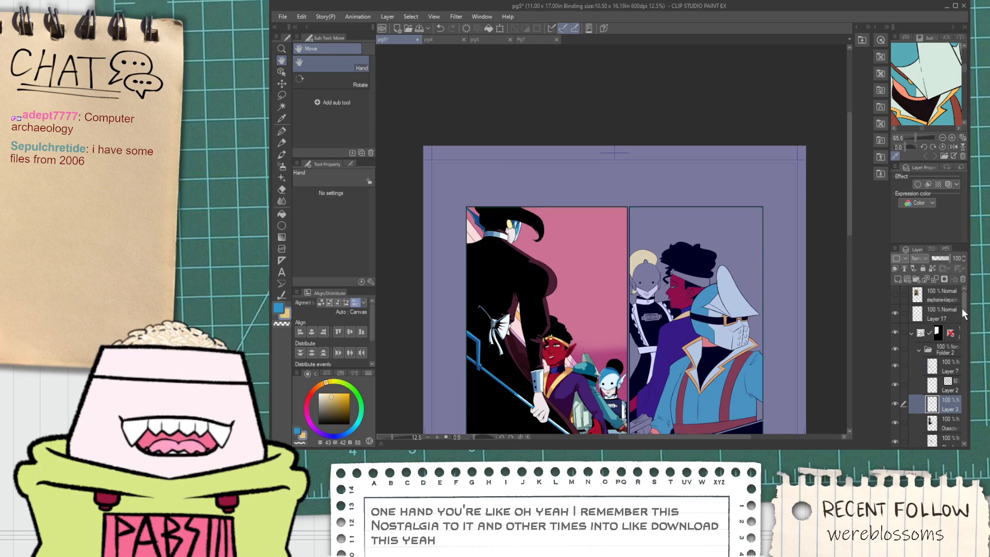
{"action": "scroll", "coordinate": [961, 308], "scroll_direction": "down", "scroll_amount": 4}
{"action": "left_click", "coordinate": [944, 357]}
{"action": "scroll", "coordinate": [511, 222], "scroll_direction": "up", "scroll_amount": 6}
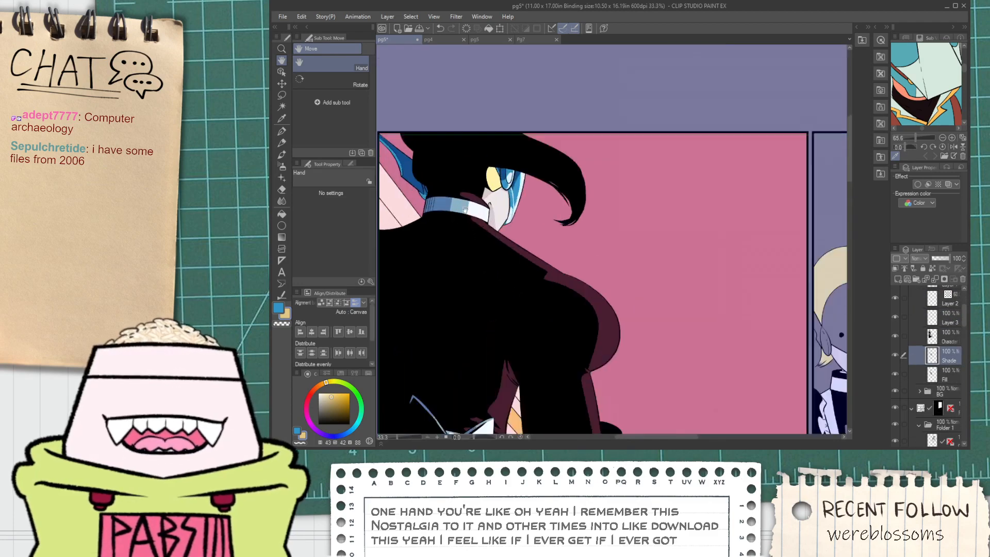
Paint tan G-pen shading strokes across the upper part of the tall figure's yellow hair and fill the area above them with tan.
{"action": "left_click_drag", "start_coordinate": [551, 297], "coordinate": [516, 337]}
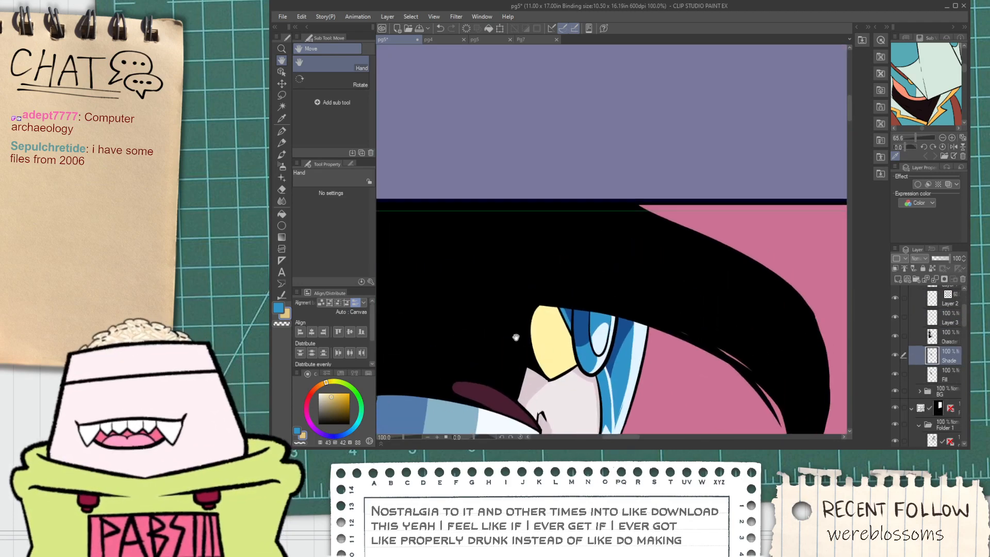
{"action": "scroll", "coordinate": [521, 330], "scroll_direction": "up", "scroll_amount": 3}
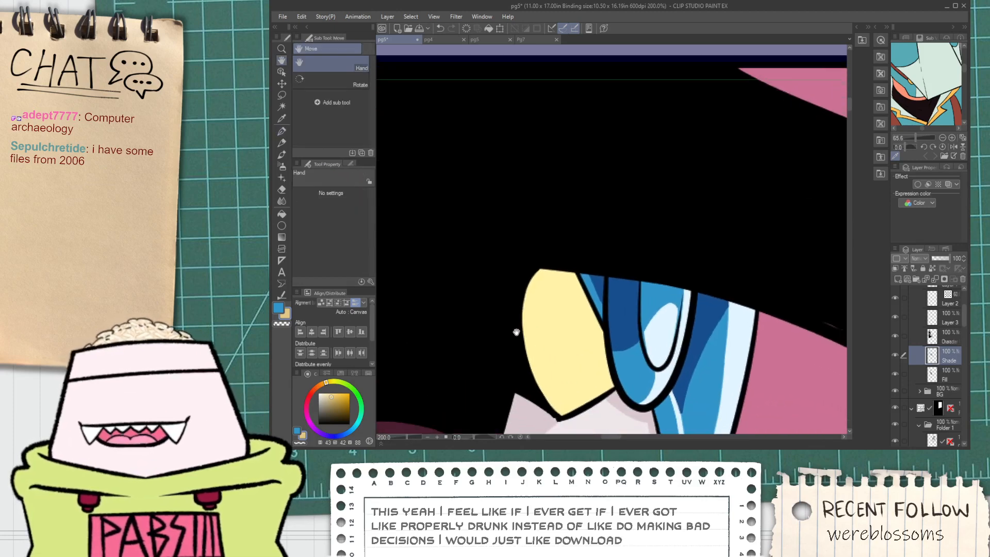
{"action": "key", "text": "p"}
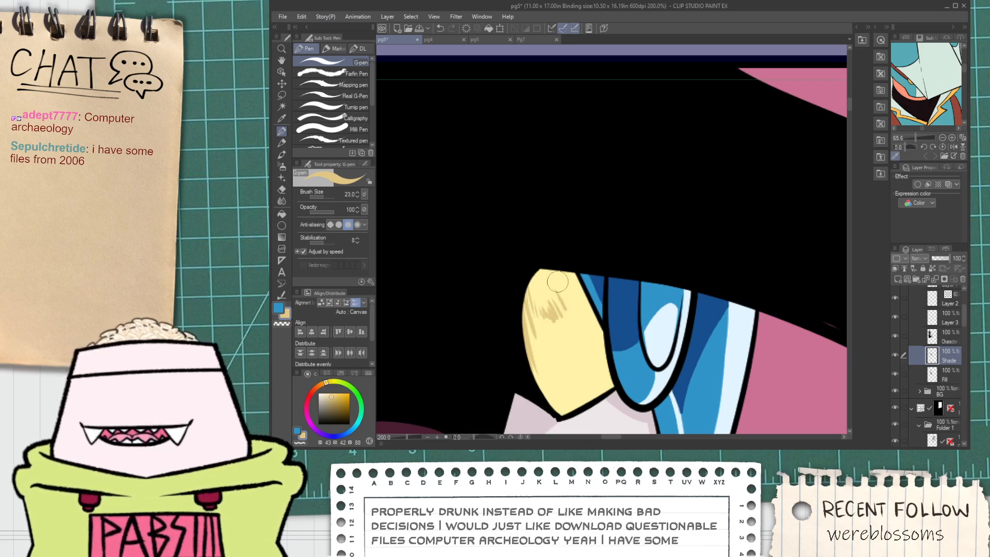
{"action": "left_click_drag", "start_coordinate": [557, 282], "coordinate": [574, 304]}
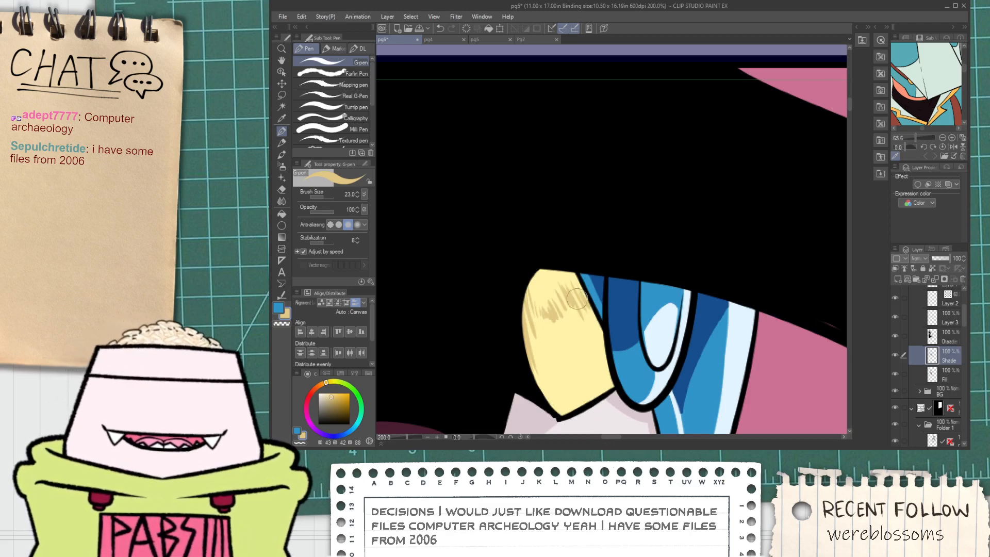
{"action": "key", "text": "g"}
{"action": "scroll", "coordinate": [543, 287], "scroll_direction": "up", "scroll_amount": 1}
{"action": "left_click", "coordinate": [544, 287]}
Extend the tan shading along the outer edge of the tall figure's yellow hair and taper its lower border into spiky strokes.
{"action": "key", "text": "p"}
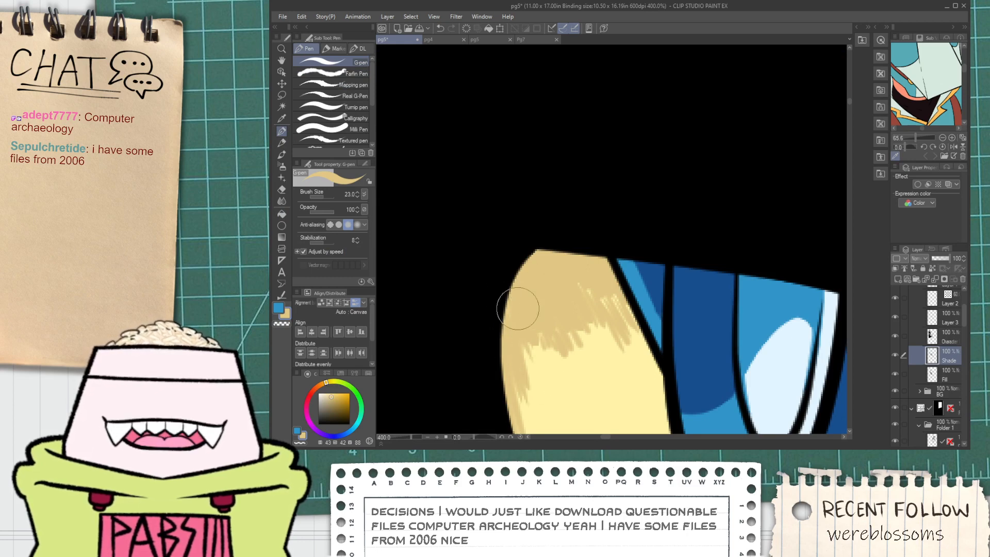
{"action": "left_click_drag", "start_coordinate": [518, 309], "coordinate": [538, 339]}
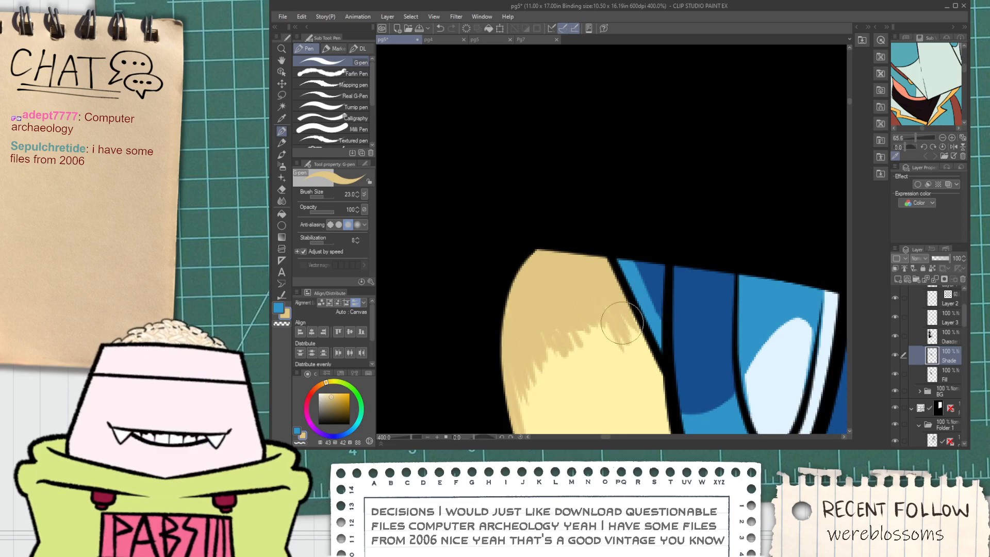
{"action": "scroll", "coordinate": [616, 289], "scroll_direction": "down", "scroll_amount": 6}
{"action": "scroll", "coordinate": [597, 299], "scroll_direction": "up", "scroll_amount": 6}
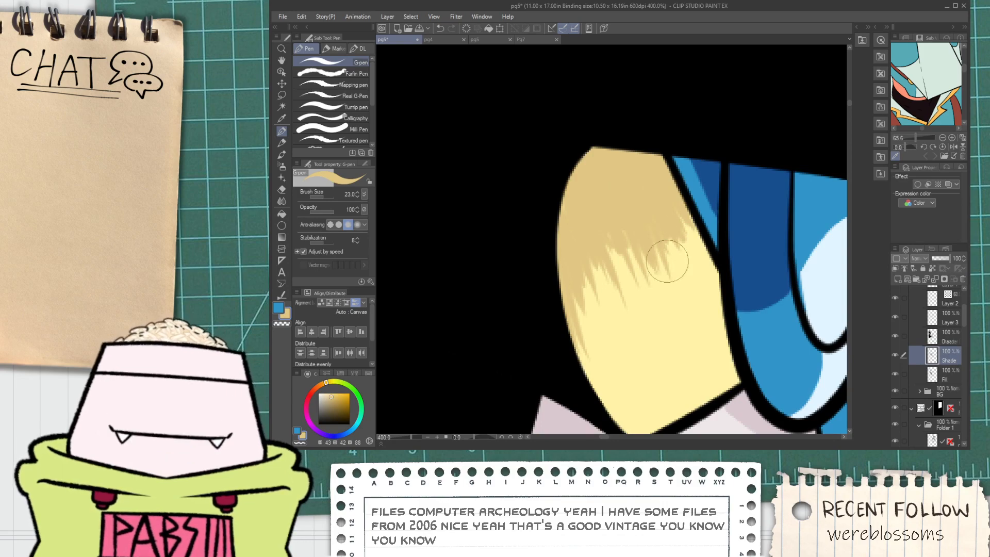
Make the Fill layer in the right panel's Folder 1 active again and compare the matching characters in the left panel.
{"action": "scroll", "coordinate": [667, 262], "scroll_direction": "down", "scroll_amount": 10}
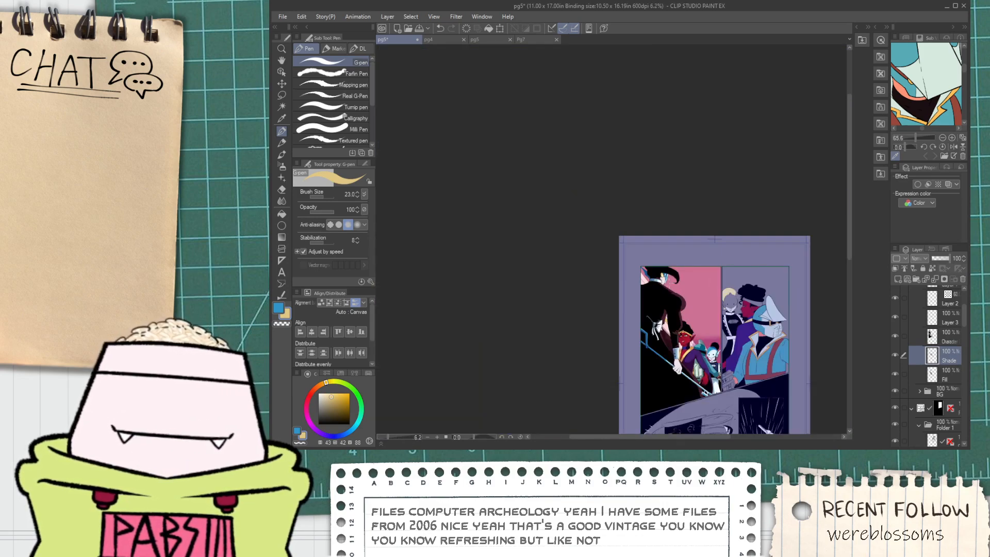
{"action": "key", "text": "space"}
{"action": "left_click_drag", "start_coordinate": [720, 364], "coordinate": [646, 329]}
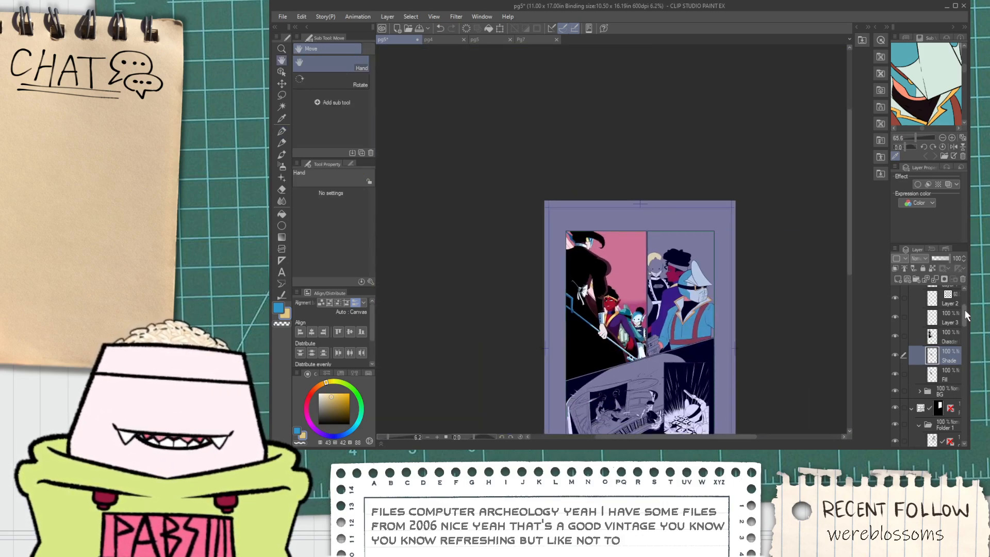
{"action": "left_click_drag", "start_coordinate": [964, 310], "coordinate": [965, 328]}
{"action": "left_click", "coordinate": [946, 348]}
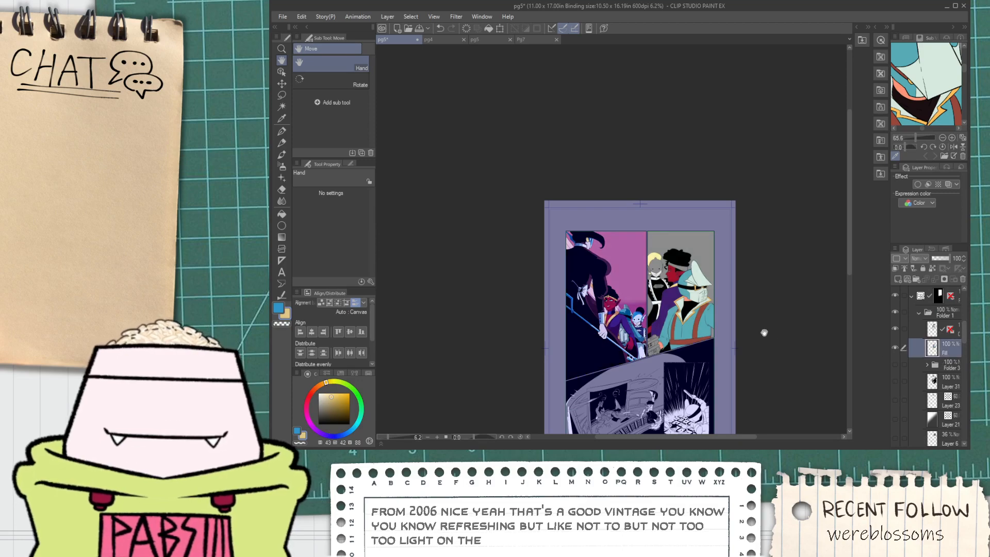
{"action": "left_click_drag", "start_coordinate": [739, 344], "coordinate": [671, 342]}
{"action": "scroll", "coordinate": [546, 299], "scroll_direction": "up", "scroll_amount": 4}
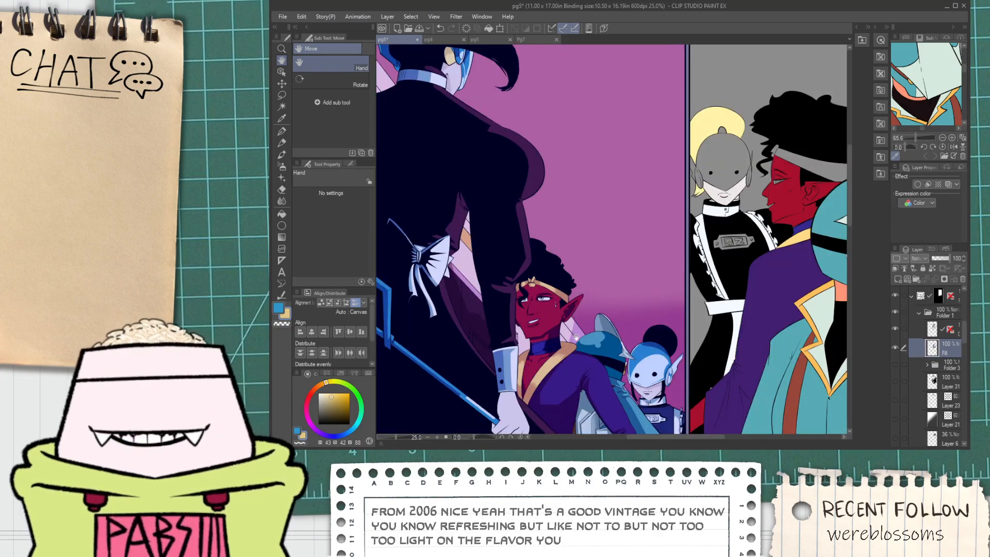
{"action": "scroll", "coordinate": [543, 311], "scroll_direction": "up", "scroll_amount": 3}
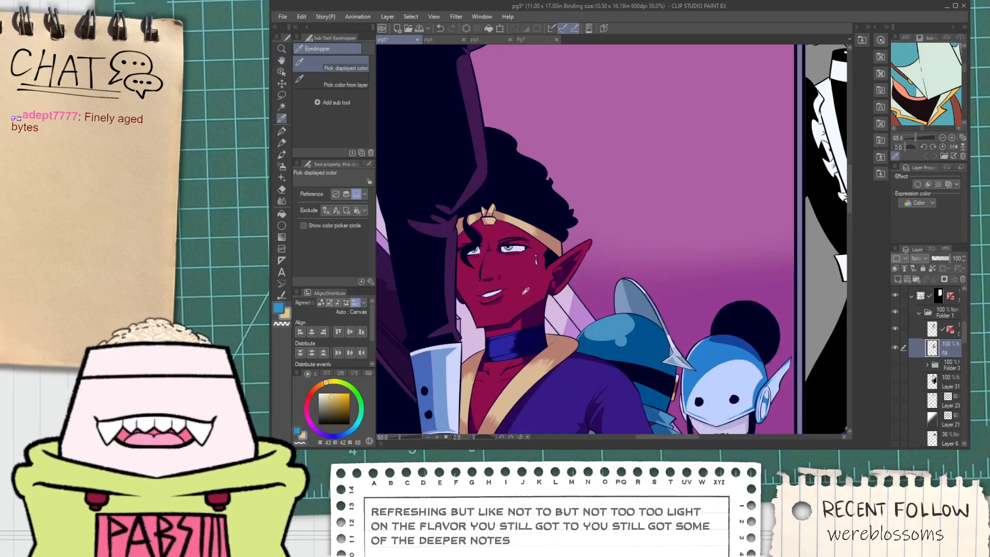
Sample the brick red from the helmeted character's harness straps in the right panel.
{"action": "scroll", "coordinate": [523, 290], "scroll_direction": "down", "scroll_amount": 3}
{"action": "left_click_drag", "start_coordinate": [590, 350], "coordinate": [557, 307]}
{"action": "left_click", "coordinate": [598, 364], "text": "alt"}
{"action": "scroll", "coordinate": [600, 362], "scroll_direction": "down", "scroll_amount": 2}
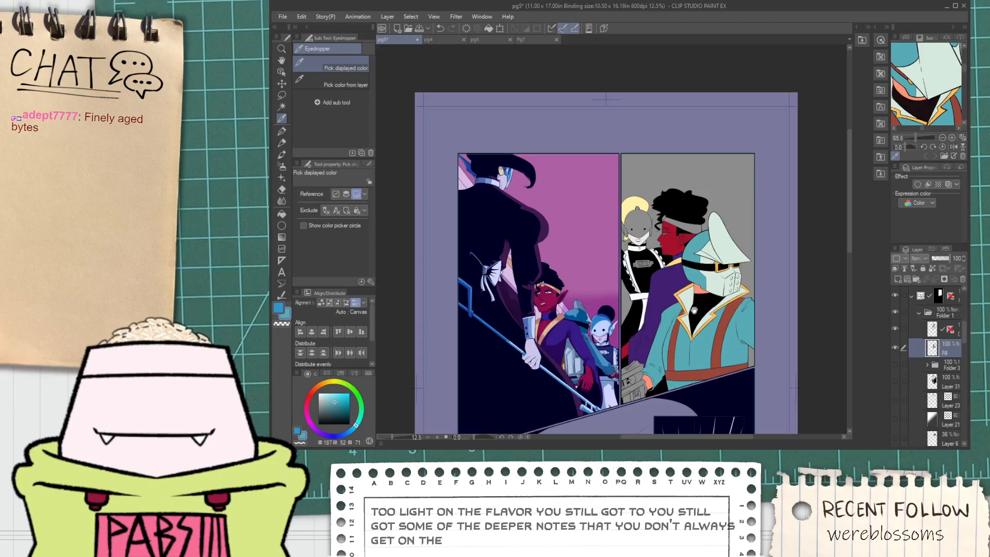
{"action": "left_click_drag", "start_coordinate": [646, 395], "coordinate": [675, 364]}
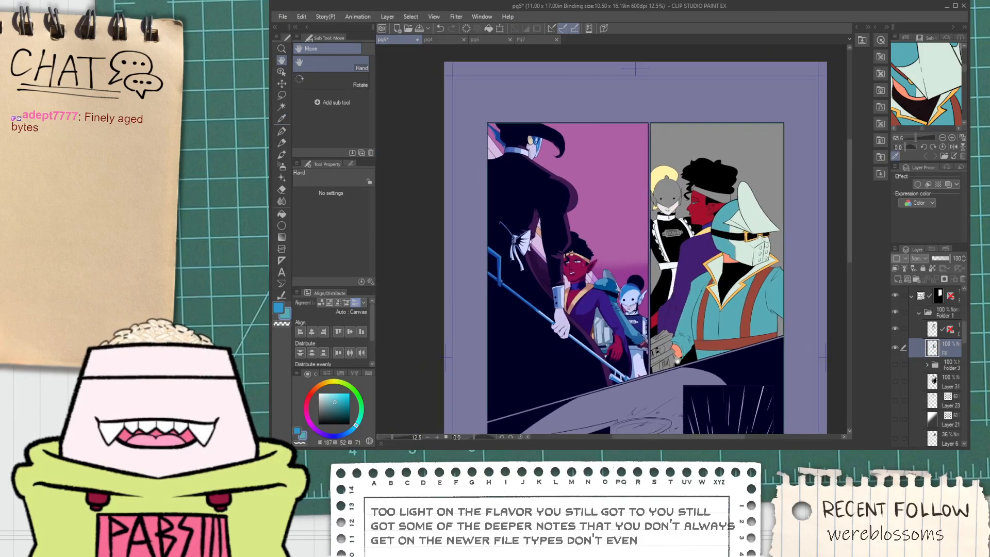
{"action": "scroll", "coordinate": [696, 347], "scroll_direction": "up", "scroll_amount": 5}
{"action": "left_click", "coordinate": [705, 342], "text": "alt"}
Fill the helmeted character's lower glove finger and the small glove areas showing through the gray weapon with brick red.
{"action": "scroll", "coordinate": [651, 348], "scroll_direction": "down", "scroll_amount": 1}
{"action": "left_click_drag", "start_coordinate": [589, 352], "coordinate": [613, 282]}
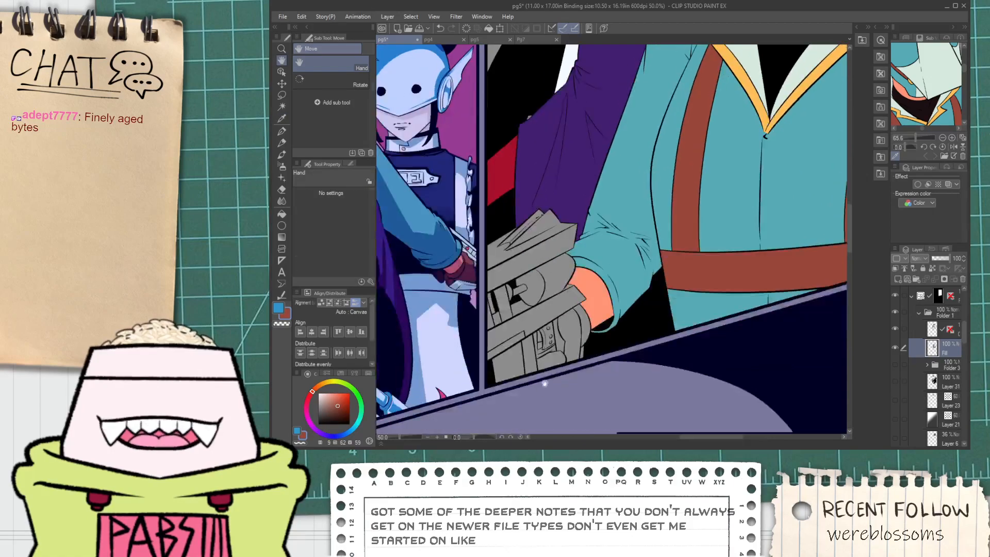
{"action": "scroll", "coordinate": [563, 335], "scroll_direction": "up", "scroll_amount": 2}
{"action": "left_click", "coordinate": [544, 376]}
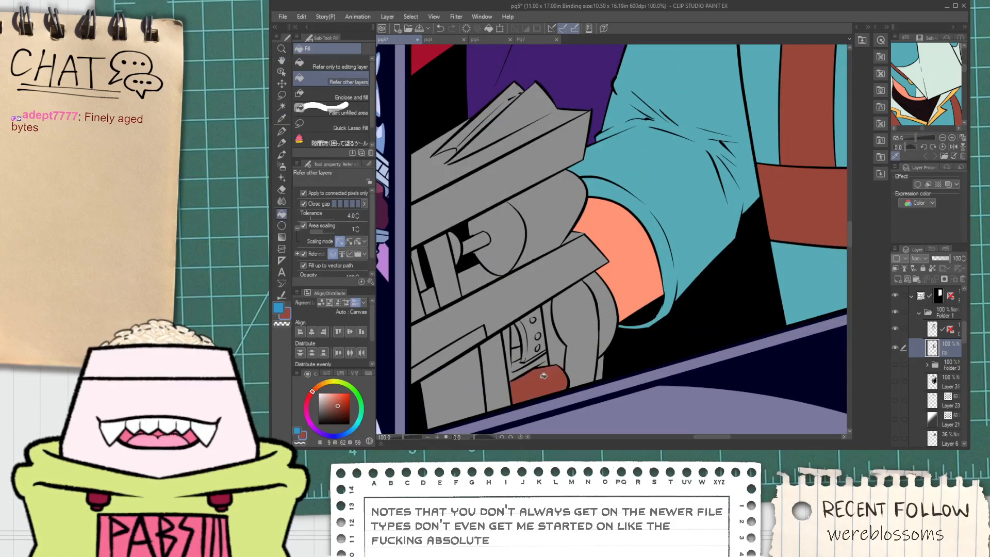
{"action": "scroll", "coordinate": [520, 342], "scroll_direction": "up", "scroll_amount": 1}
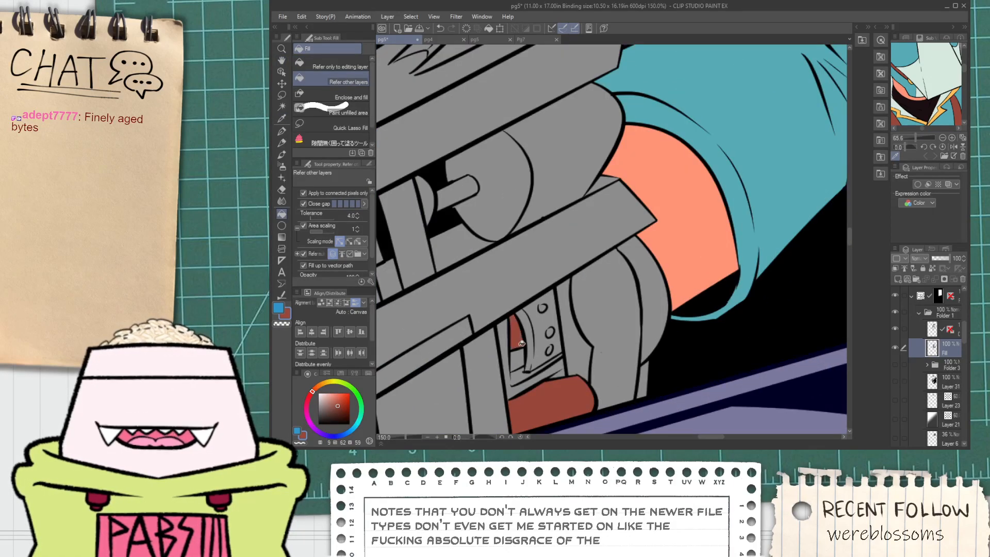
{"action": "scroll", "coordinate": [525, 353], "scroll_direction": "up", "scroll_amount": 2}
Touch up the small gap above the glove finger with the G-pen and fill the glove's outer edge near the wrist with brick red.
{"action": "key", "text": "p"}
{"action": "scroll", "coordinate": [525, 353], "scroll_direction": "up", "scroll_amount": 3}
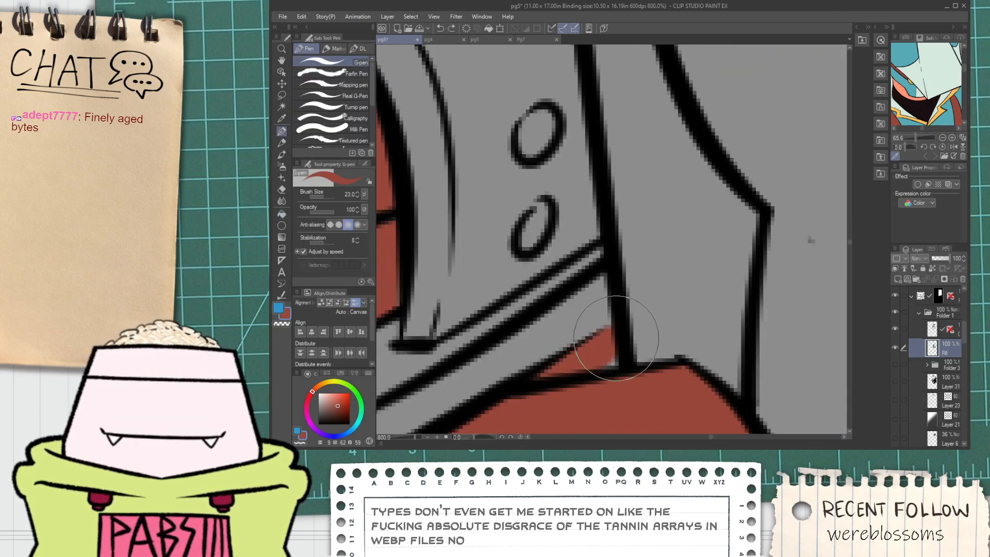
{"action": "scroll", "coordinate": [616, 338], "scroll_direction": "down", "scroll_amount": 5}
{"action": "key", "text": "h"}
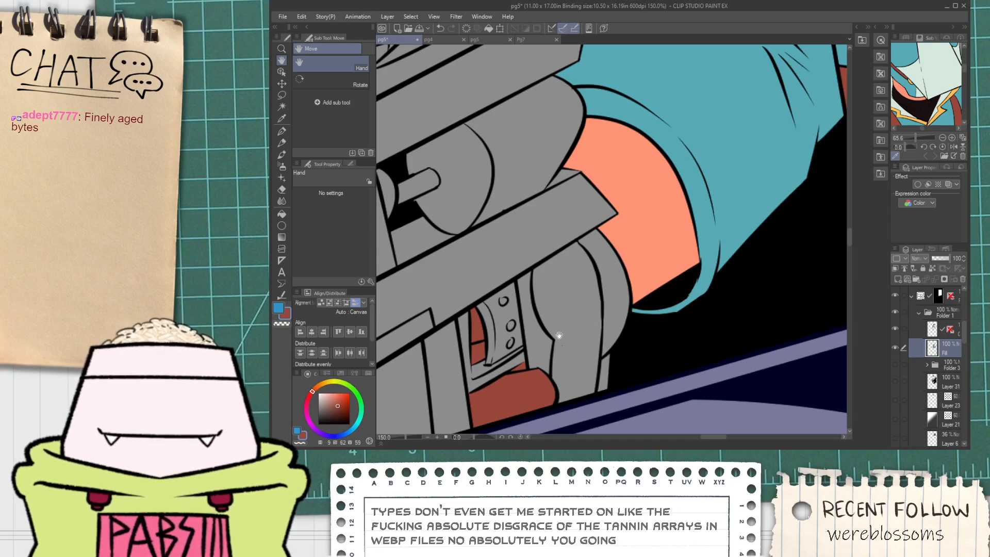
{"action": "key", "text": "g"}
{"action": "scroll", "coordinate": [613, 341], "scroll_direction": "down", "scroll_amount": 2}
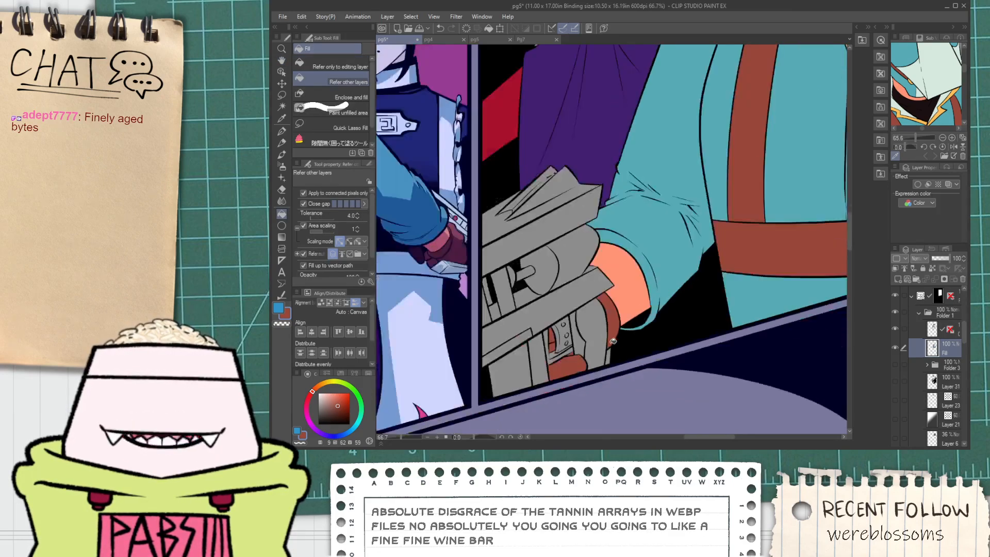
{"action": "key", "text": "h"}
{"action": "scroll", "coordinate": [613, 342], "scroll_direction": "down", "scroll_amount": 1}
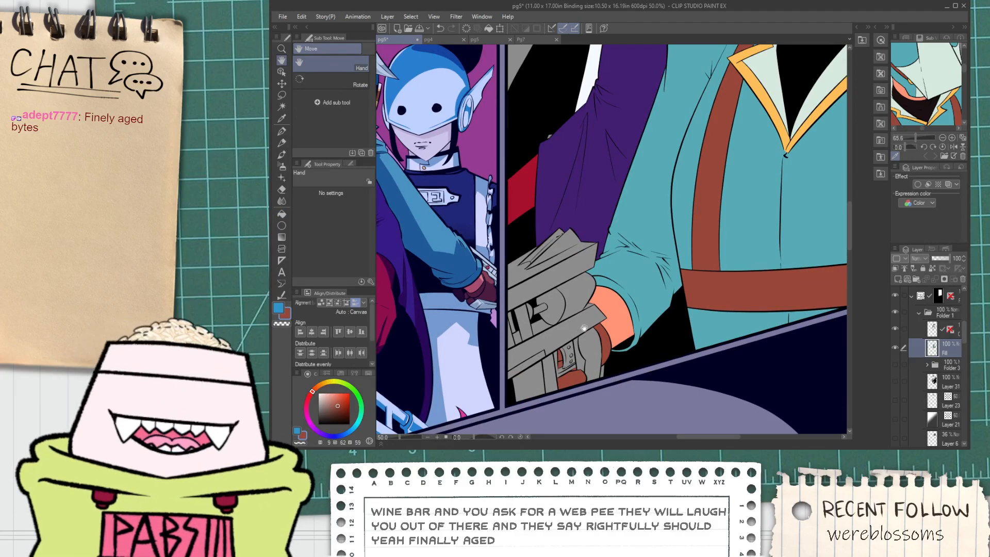
Check the helmeted character's gloves on Pg7 and sample a dark maroon there.
{"action": "scroll", "coordinate": [584, 328], "scroll_direction": "down", "scroll_amount": 2}
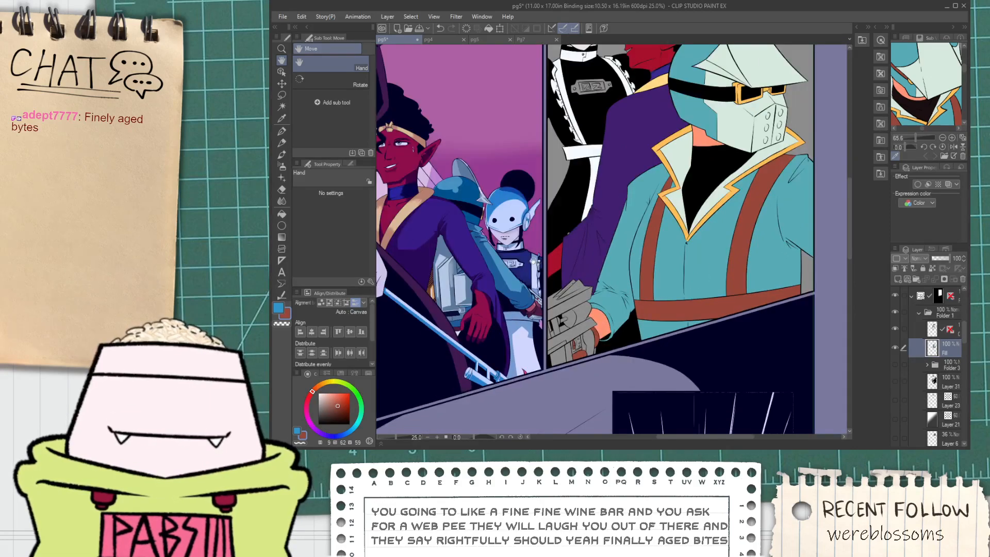
{"action": "scroll", "coordinate": [531, 296], "scroll_direction": "up", "scroll_amount": 1}
{"action": "key", "text": "i"}
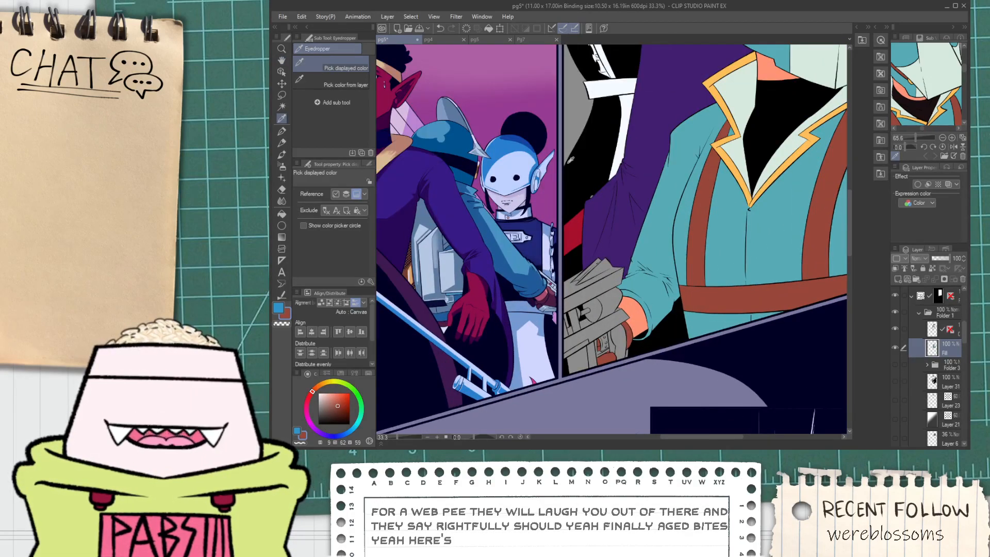
{"action": "left_click", "coordinate": [487, 40]}
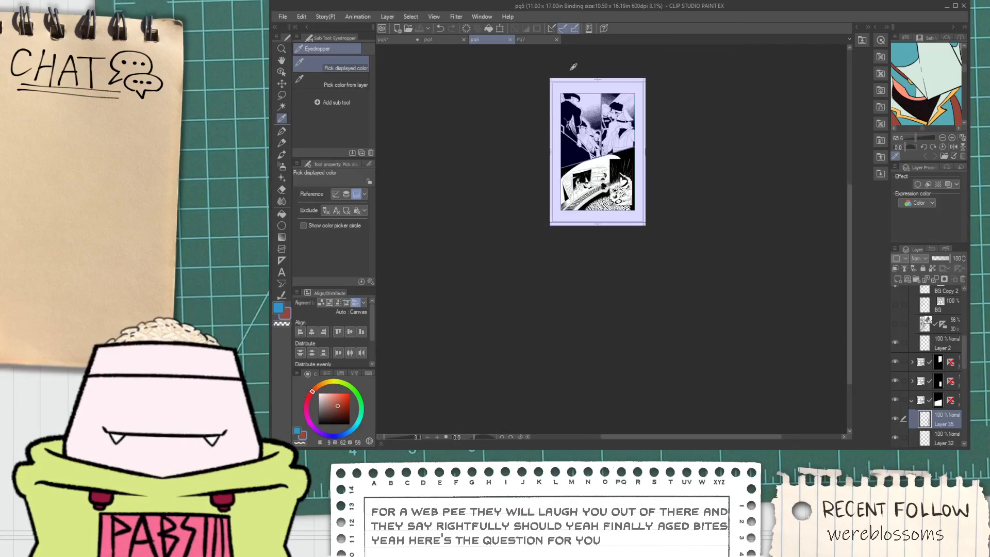
{"action": "left_click", "coordinate": [525, 40]}
{"action": "scroll", "coordinate": [584, 156], "scroll_direction": "down", "scroll_amount": 3}
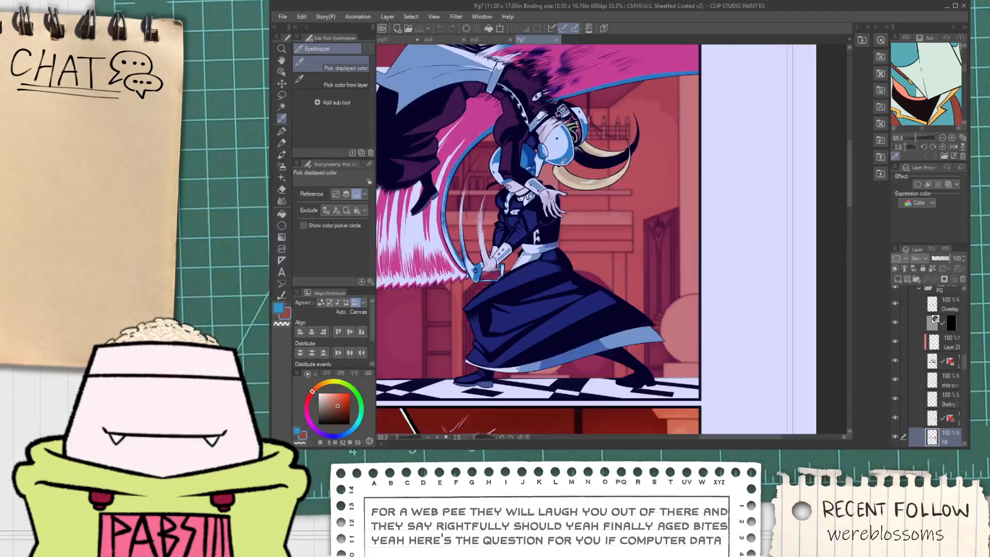
{"action": "left_click_drag", "start_coordinate": [549, 155], "coordinate": [780, 148]}
{"action": "left_click_drag", "start_coordinate": [536, 235], "coordinate": [674, 232]}
{"action": "scroll", "coordinate": [676, 232], "scroll_direction": "up", "scroll_amount": 5}
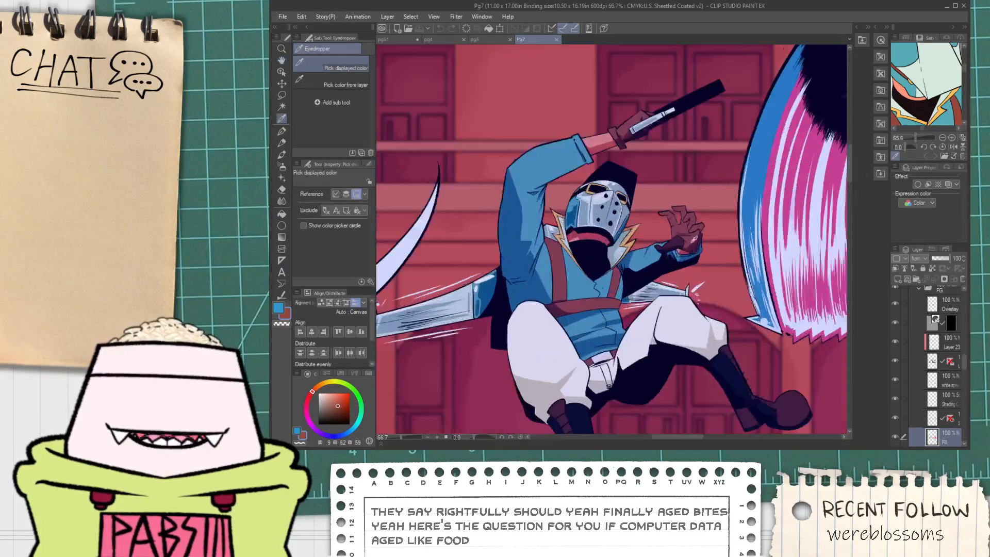
Return to pg5 and fill the inner part of the helmeted character's glove beside the weapon with dark maroon.
{"action": "left_click", "coordinate": [393, 39]}
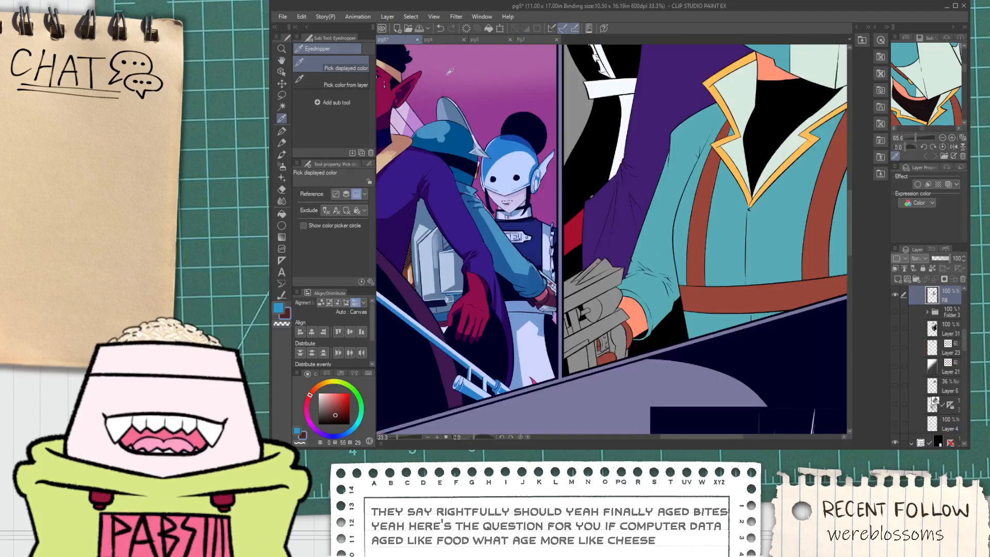
{"action": "key", "text": "g"}
{"action": "scroll", "coordinate": [593, 300], "scroll_direction": "up", "scroll_amount": 3}
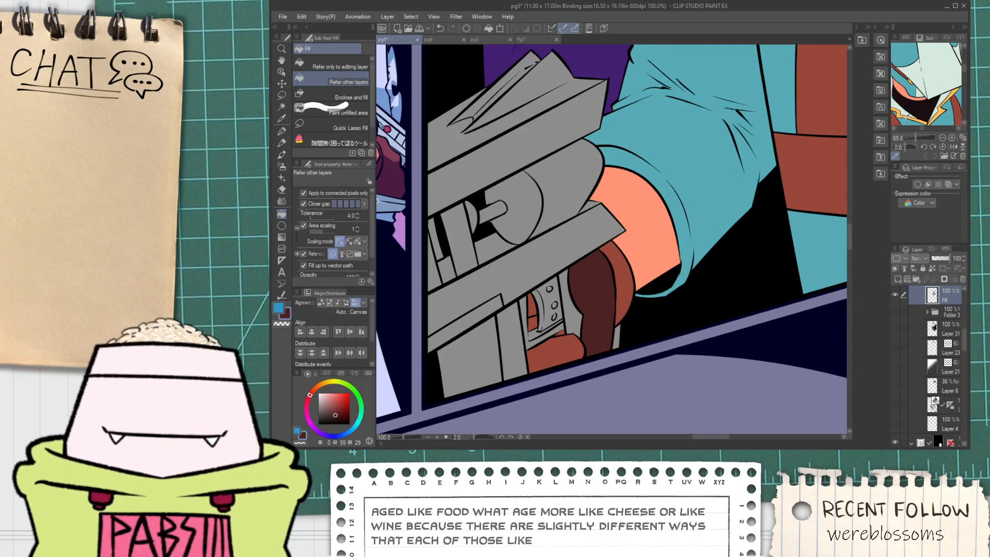
Bring the weapon into view on the reference image and sample the brick red.
{"action": "mouse_move", "coordinate": [917, 129]}
{"action": "left_mouse_down"}
{"action": "mouse_move", "coordinate": [939, 131]}
{"action": "mouse_move", "coordinate": [928, 130]}
{"action": "left_mouse_up"}
{"action": "left_click_drag", "start_coordinate": [962, 77], "coordinate": [963, 103]}
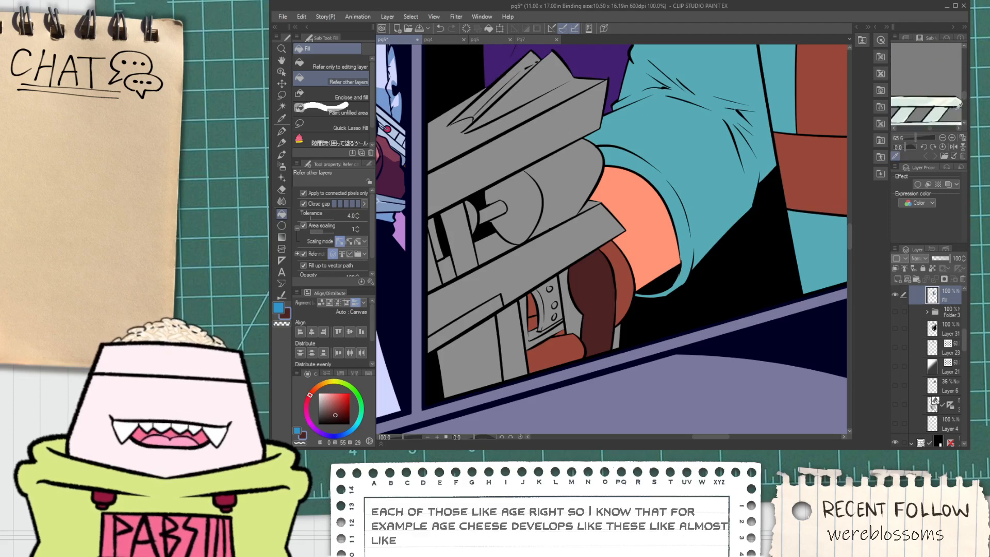
{"action": "left_click_drag", "start_coordinate": [920, 138], "coordinate": [920, 129]}
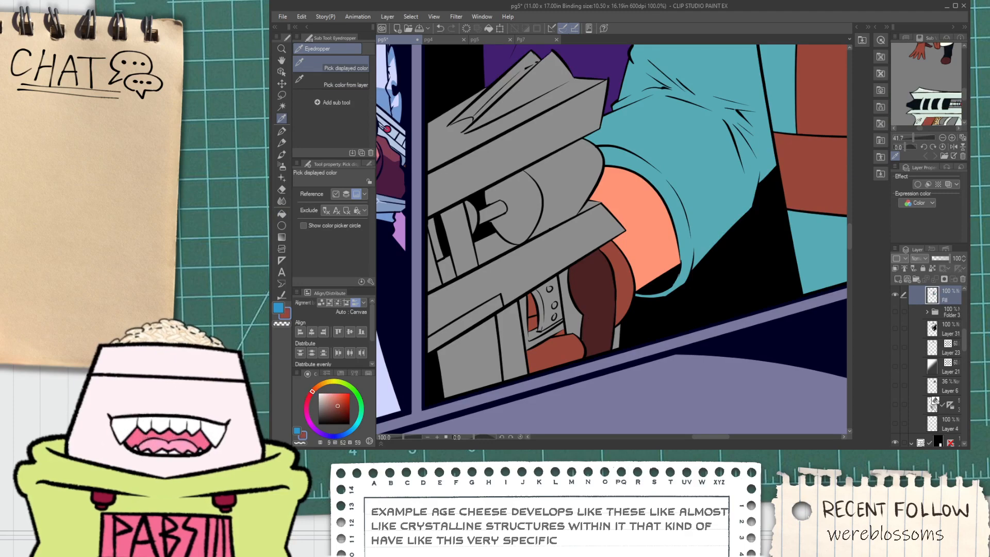
{"action": "key", "text": "h"}
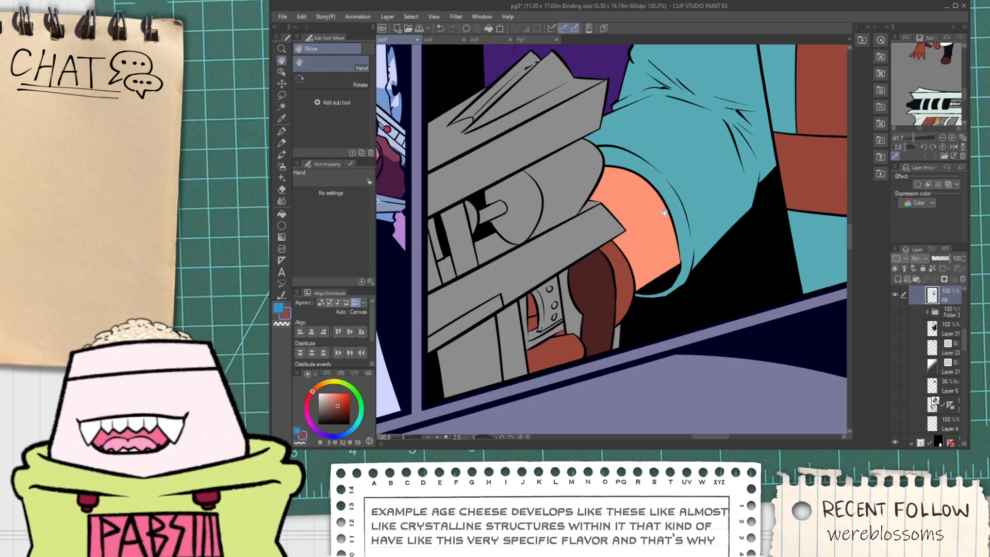
Fill the area between the weapon's perforated plate and the maroon part of the glove with brick red.
{"action": "left_click_drag", "start_coordinate": [664, 212], "coordinate": [663, 170]}
{"action": "scroll", "coordinate": [556, 256], "scroll_direction": "up", "scroll_amount": 1}
{"action": "left_click", "coordinate": [577, 275]}
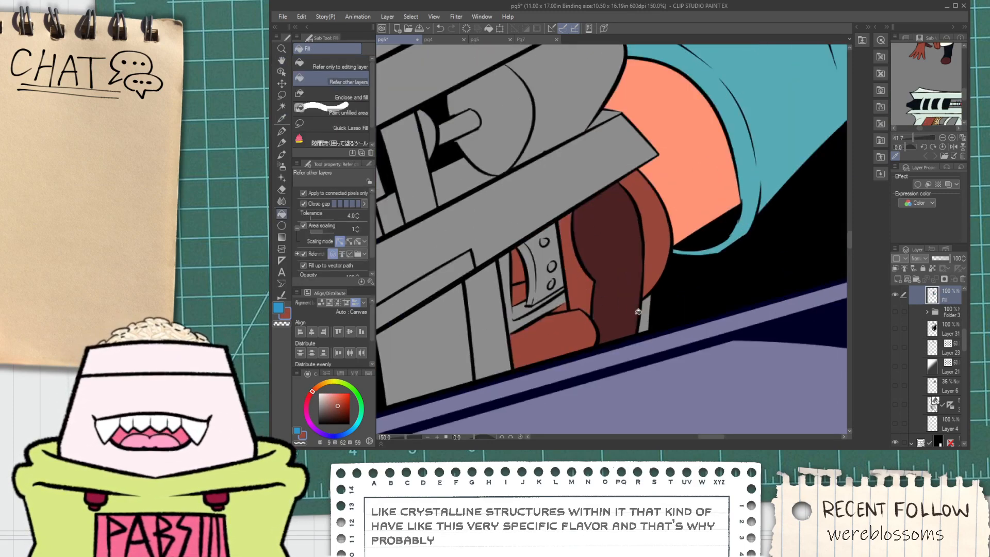
Sample pale mint and fill the weapon's long lower bar and the two sections beneath it with it.
{"action": "scroll", "coordinate": [638, 312], "scroll_direction": "down", "scroll_amount": 3}
{"action": "key", "text": "space"}
{"action": "left_click_drag", "start_coordinate": [670, 298], "coordinate": [595, 306]}
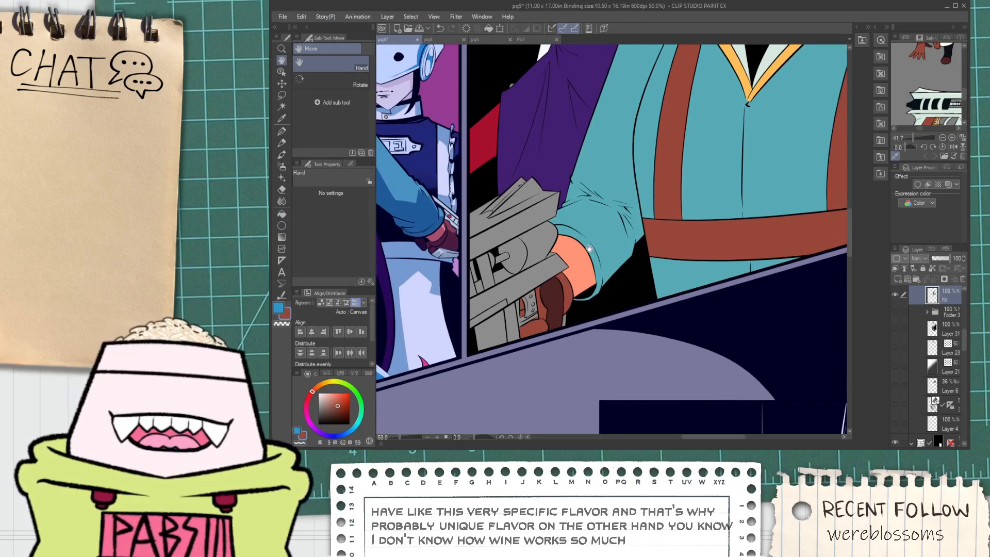
{"action": "scroll", "coordinate": [589, 249], "scroll_direction": "down", "scroll_amount": 2}
{"action": "left_click_drag", "start_coordinate": [589, 248], "coordinate": [637, 236]}
{"action": "key", "text": "i"}
{"action": "scroll", "coordinate": [493, 216], "scroll_direction": "up", "scroll_amount": 1}
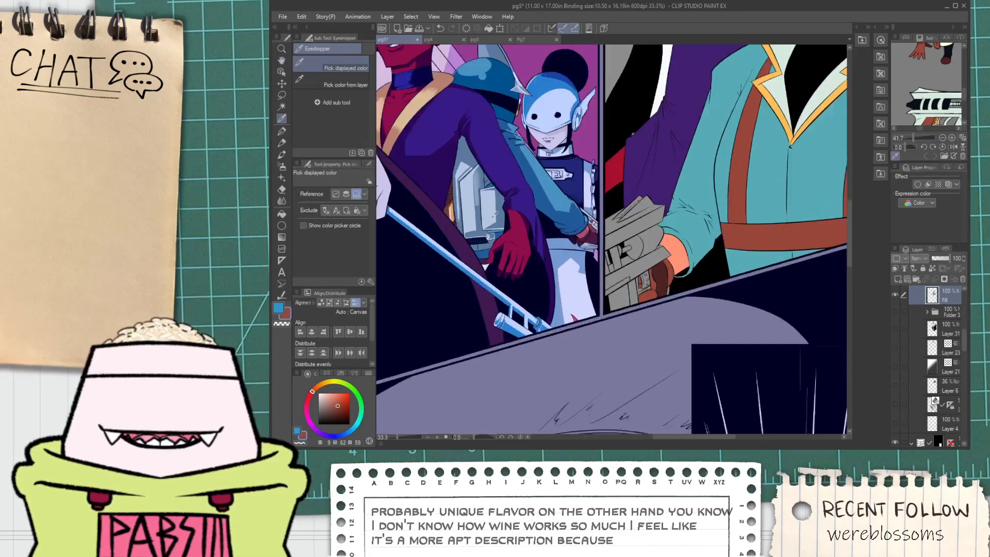
{"action": "scroll", "coordinate": [492, 217], "scroll_direction": "up", "scroll_amount": 2}
{"action": "left_click", "coordinate": [492, 217]}
{"action": "scroll", "coordinate": [492, 217], "scroll_direction": "down", "scroll_amount": 1}
{"action": "left_click_drag", "start_coordinate": [492, 217], "coordinate": [475, 200]}
{"action": "scroll", "coordinate": [691, 289], "scroll_direction": "up", "scroll_amount": 2}
{"action": "key", "text": "g"}
{"action": "left_click", "coordinate": [674, 253]}
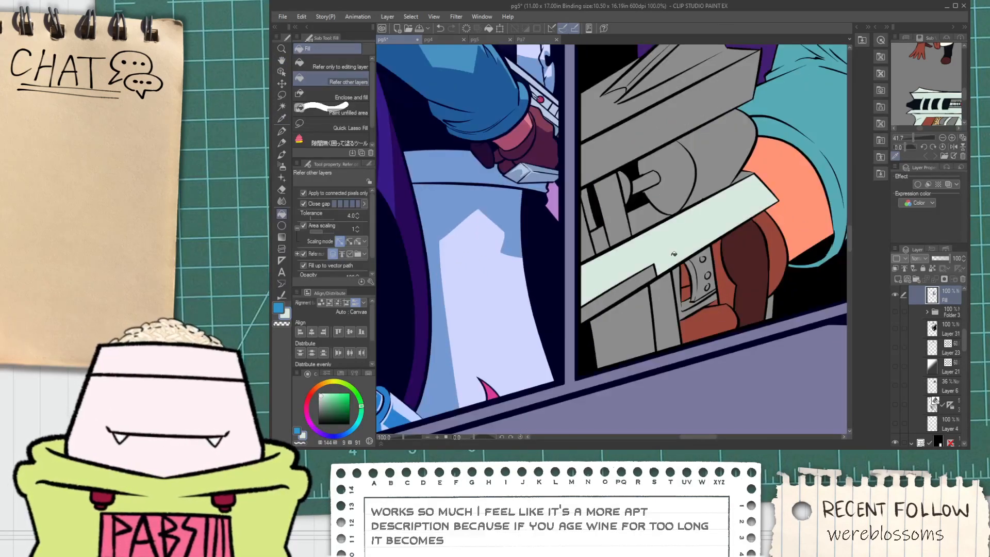
{"action": "left_click", "coordinate": [665, 307]}
{"action": "left_click", "coordinate": [621, 335]}
Fill the small sliver of the weapon showing behind the glove with pale mint, undoing stray fills.
{"action": "scroll", "coordinate": [688, 279], "scroll_direction": "up", "scroll_amount": 1}
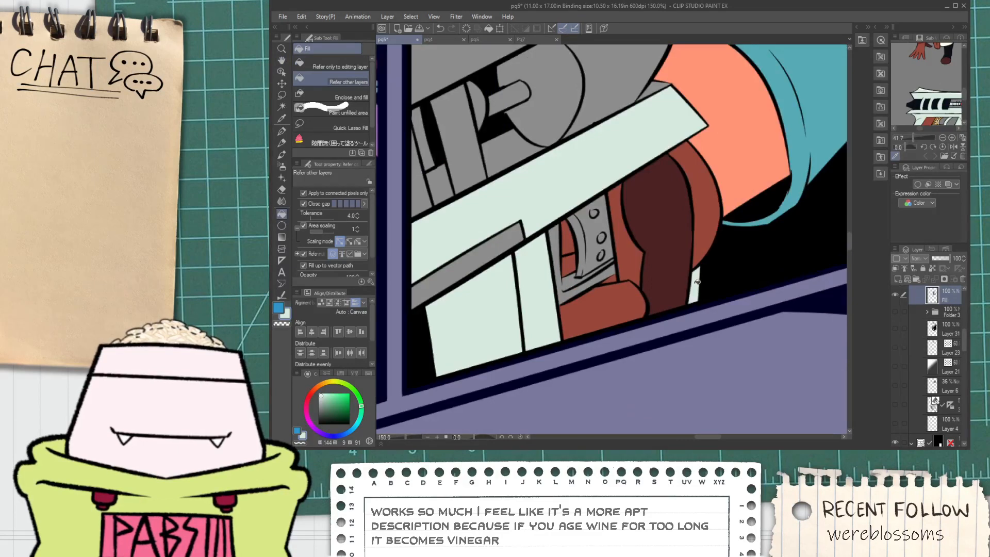
{"action": "key", "text": "ctrl+z"}
{"action": "left_click", "coordinate": [628, 257]}
{"action": "key", "text": "ctrl+z"}
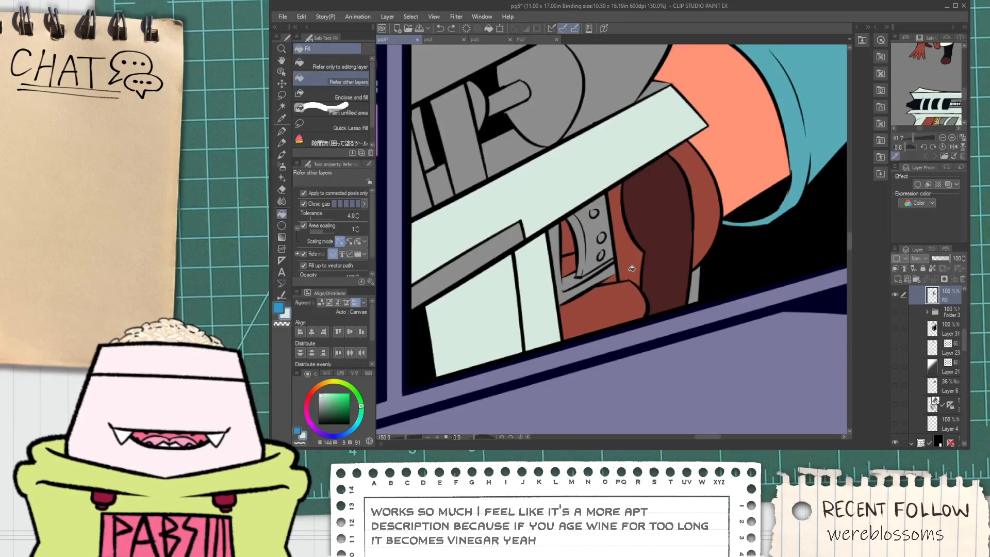
{"action": "left_click", "coordinate": [691, 285]}
{"action": "scroll", "coordinate": [691, 278], "scroll_direction": "up", "scroll_amount": 4}
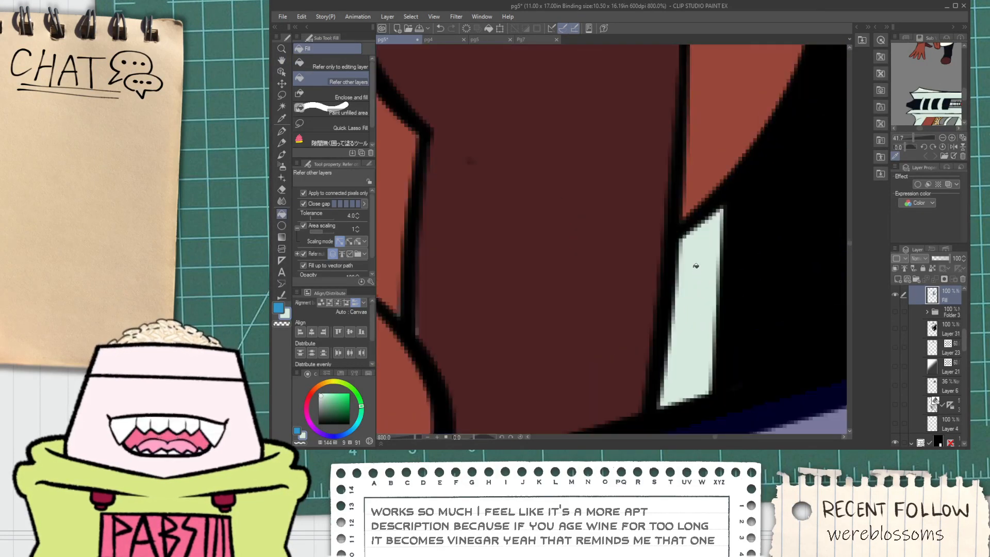
Touch up the tip of the glove's outer edge above the mint sliver with the G-pen in brick red.
{"action": "scroll", "coordinate": [691, 260], "scroll_direction": "down", "scroll_amount": 3}
{"action": "scroll", "coordinate": [693, 254], "scroll_direction": "up", "scroll_amount": 5}
{"action": "key", "text": "p"}
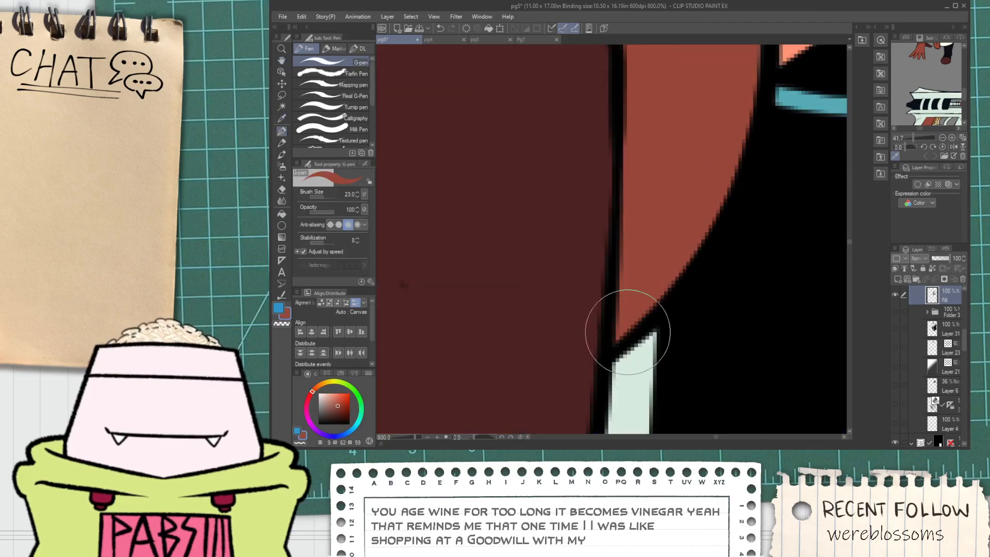
Sample the glove's dark maroon and touch up its inner part down to the panel border with the G-pen.
{"action": "scroll", "coordinate": [634, 311], "scroll_direction": "down", "scroll_amount": 5}
{"action": "key", "text": "i"}
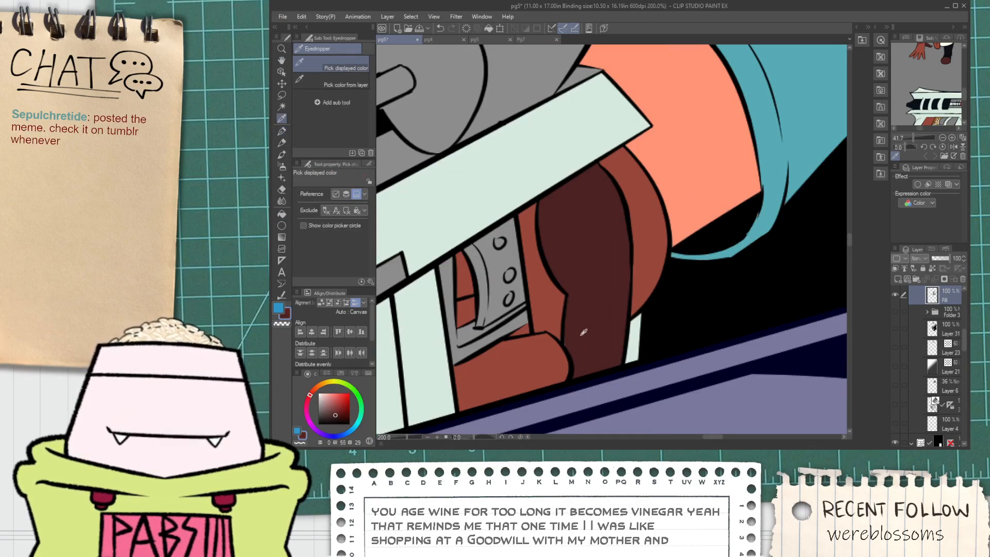
{"action": "scroll", "coordinate": [583, 332], "scroll_direction": "up", "scroll_amount": 5}
{"action": "key", "text": "p"}
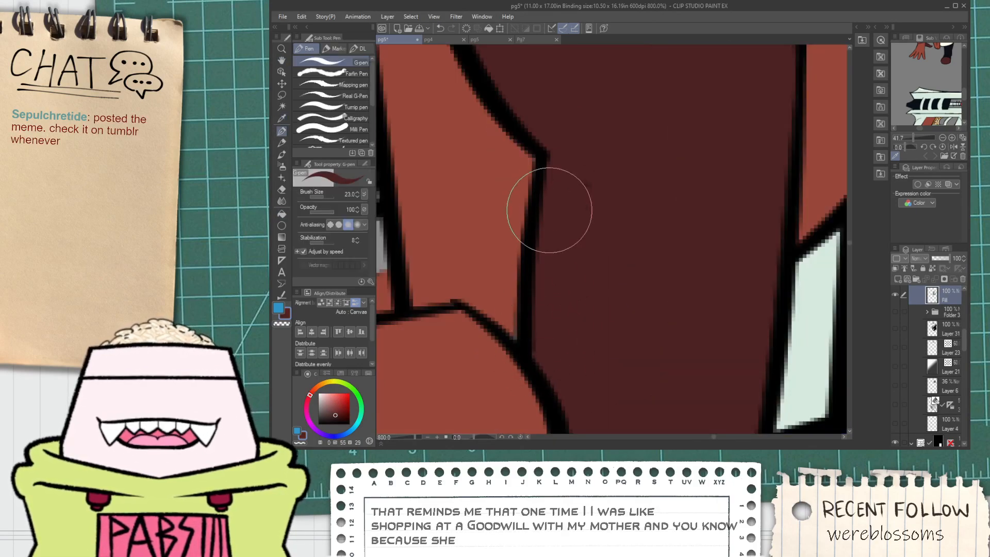
{"action": "scroll", "coordinate": [550, 210], "scroll_direction": "down", "scroll_amount": 5}
{"action": "scroll", "coordinate": [548, 299], "scroll_direction": "up", "scroll_amount": 5}
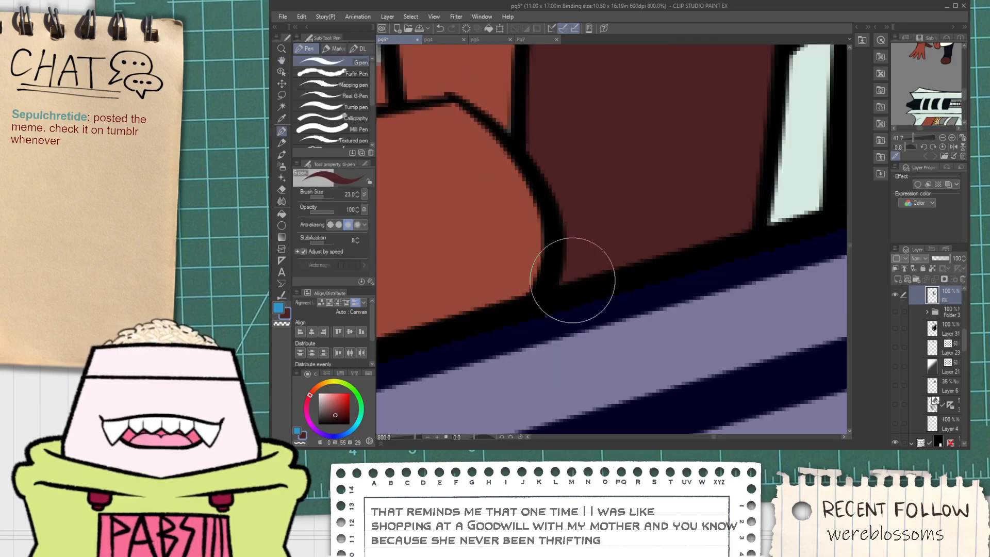
{"action": "scroll", "coordinate": [573, 280], "scroll_direction": "down", "scroll_amount": 2}
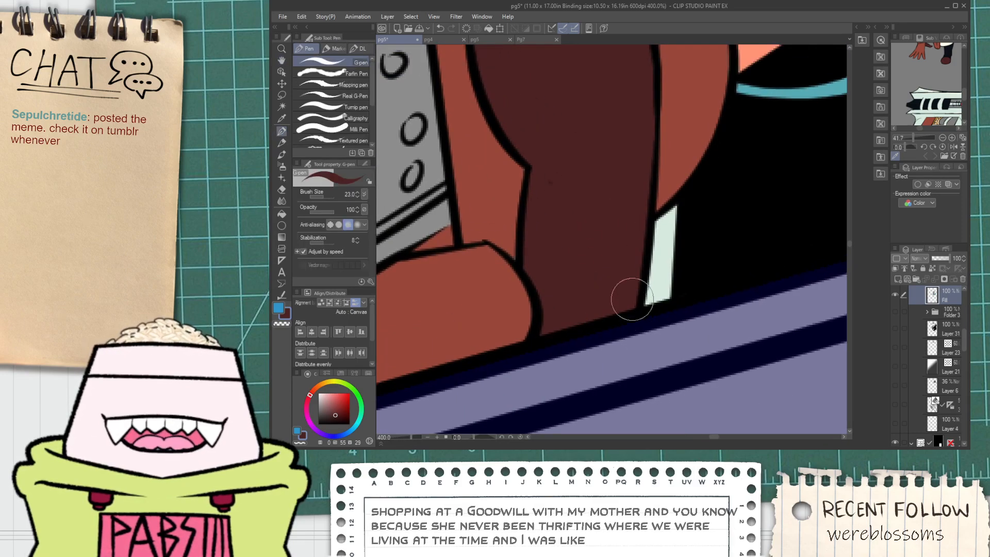
Sample the brick red and touch up the glove's upper corner beneath the mint bar with the G-pen.
{"action": "key", "text": "space"}
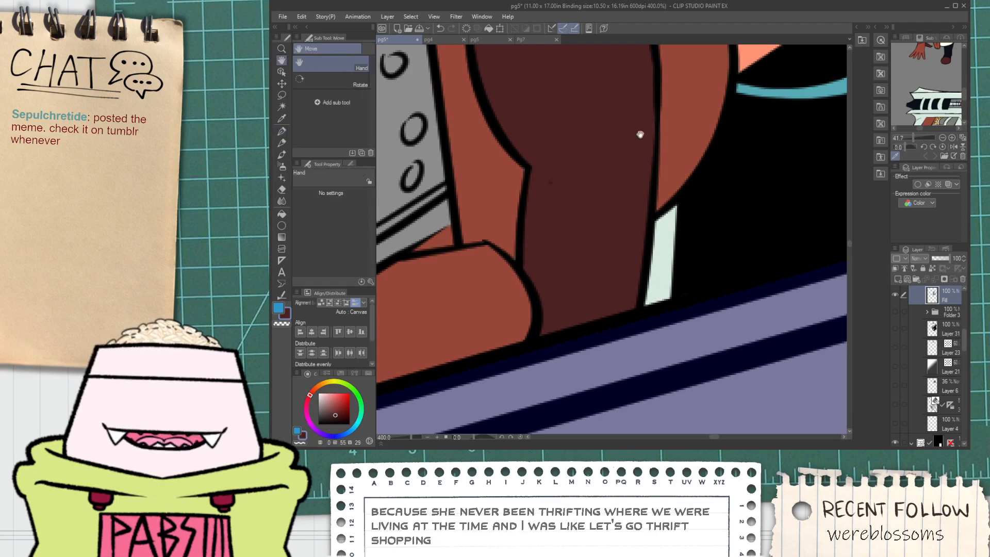
{"action": "left_click_drag", "start_coordinate": [641, 134], "coordinate": [625, 259]}
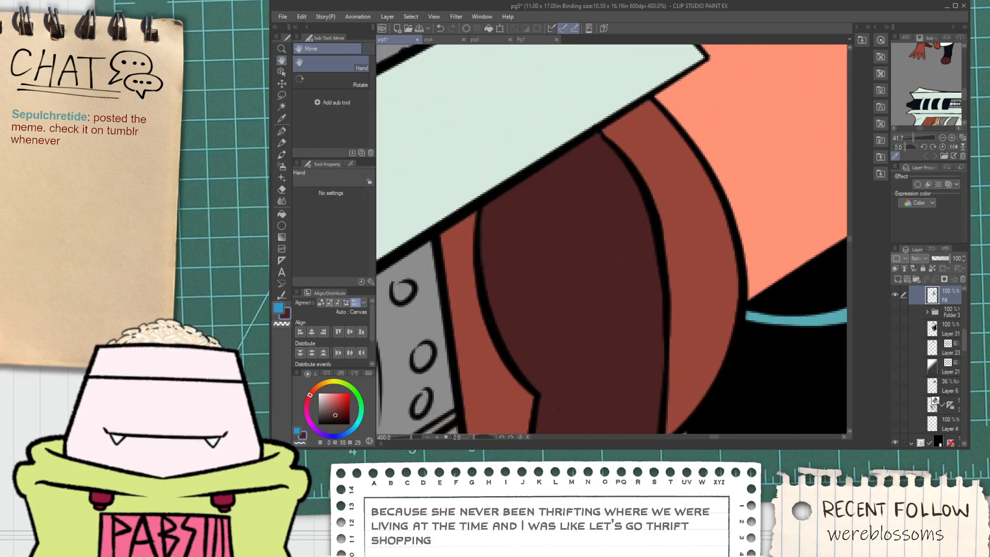
{"action": "scroll", "coordinate": [614, 121], "scroll_direction": "up", "scroll_amount": 2}
{"action": "left_click", "coordinate": [644, 118], "text": "alt"}
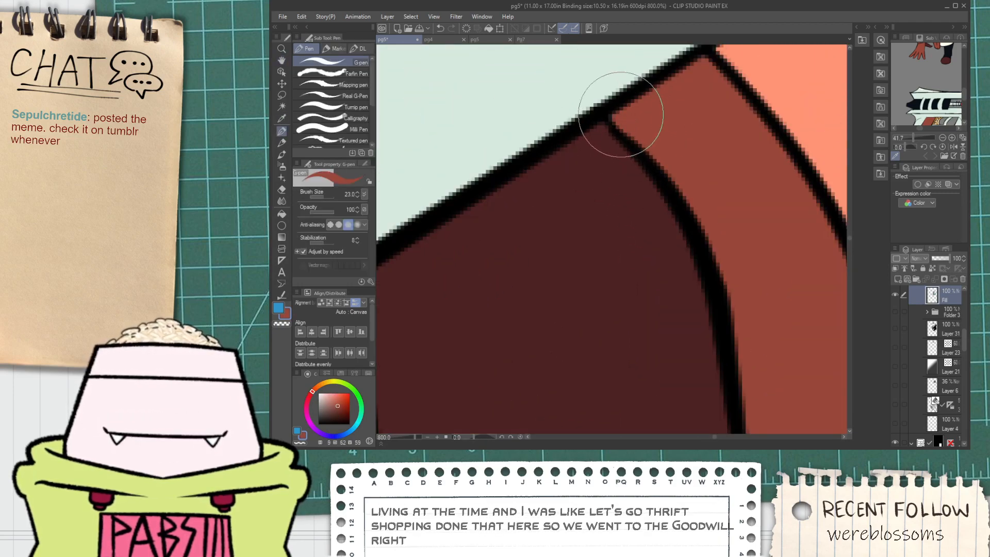
{"action": "scroll", "coordinate": [628, 126], "scroll_direction": "down", "scroll_amount": 4}
View the rice cooker meme image up close.
{"action": "key", "text": "space"}
{"action": "left_click_drag", "start_coordinate": [595, 196], "coordinate": [635, 175]}
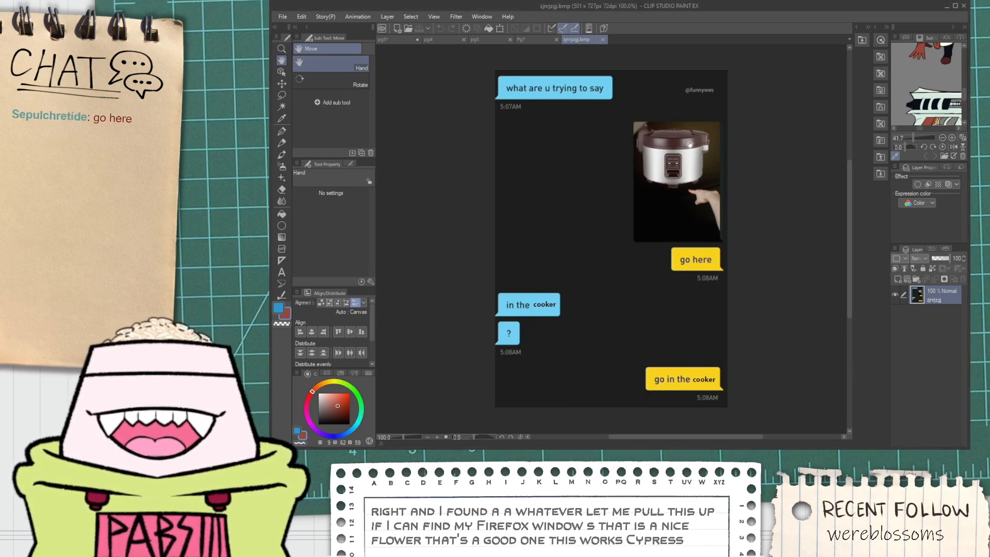
{"action": "scroll", "coordinate": [705, 128], "scroll_direction": "up", "scroll_amount": 2}
{"action": "scroll", "coordinate": [712, 128], "scroll_direction": "down", "scroll_amount": 2}
{"action": "scroll", "coordinate": [713, 336], "scroll_direction": "up", "scroll_amount": 2}
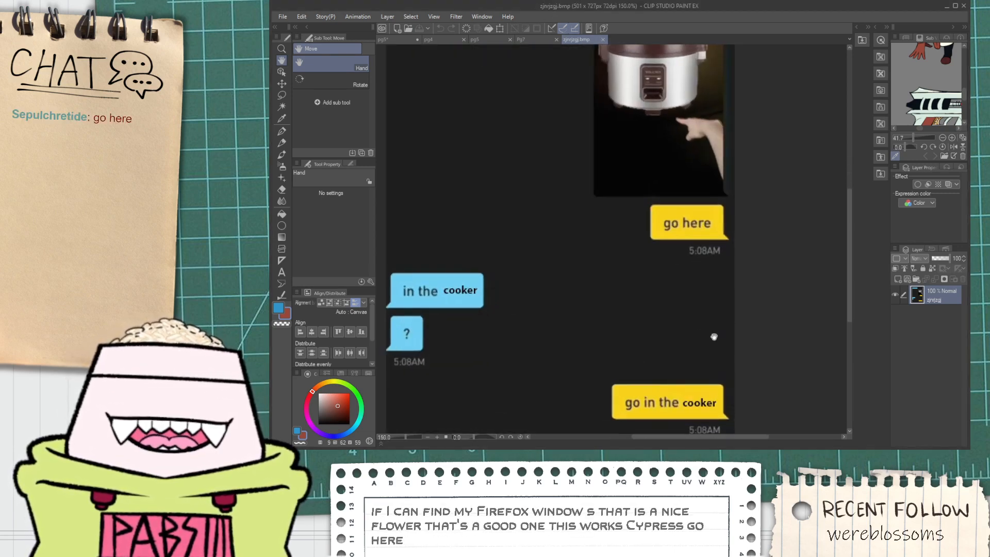
{"action": "scroll", "coordinate": [714, 326], "scroll_direction": "down", "scroll_amount": 2}
{"action": "scroll", "coordinate": [718, 316], "scroll_direction": "up", "scroll_amount": 2}
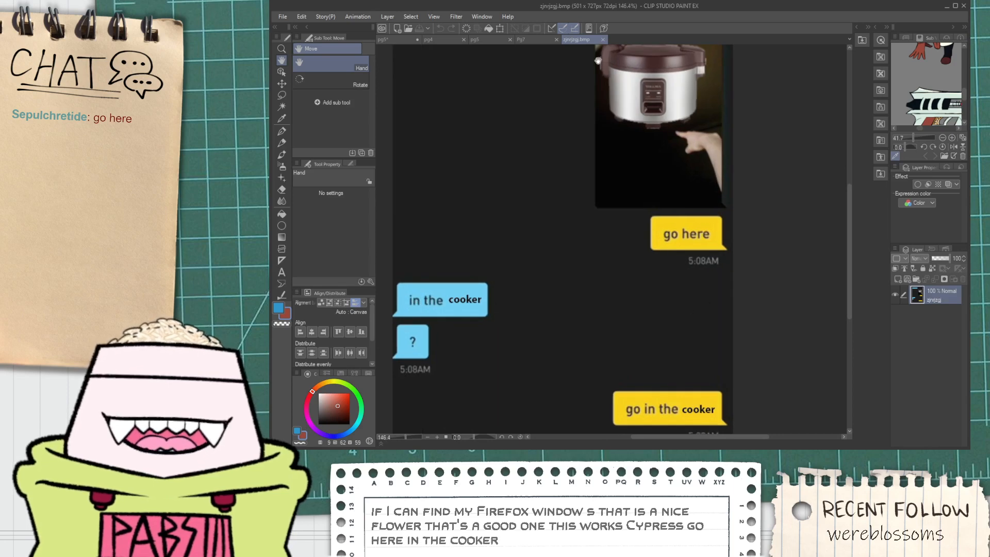
Check the helmeted character's glove on Pg7 and the weapon on pg4, and return to pg5.
{"action": "left_click", "coordinate": [535, 38]}
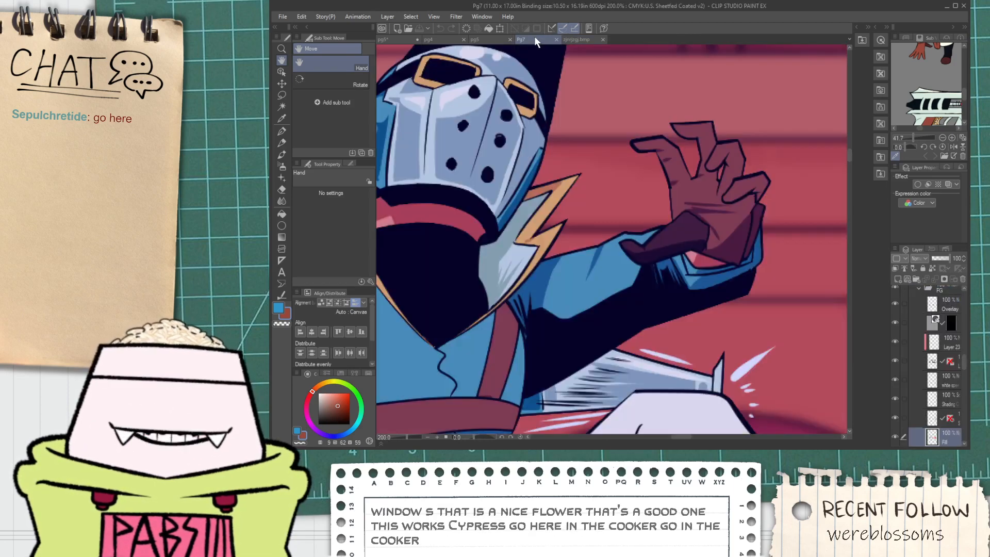
{"action": "scroll", "coordinate": [611, 59], "scroll_direction": "up", "scroll_amount": 2}
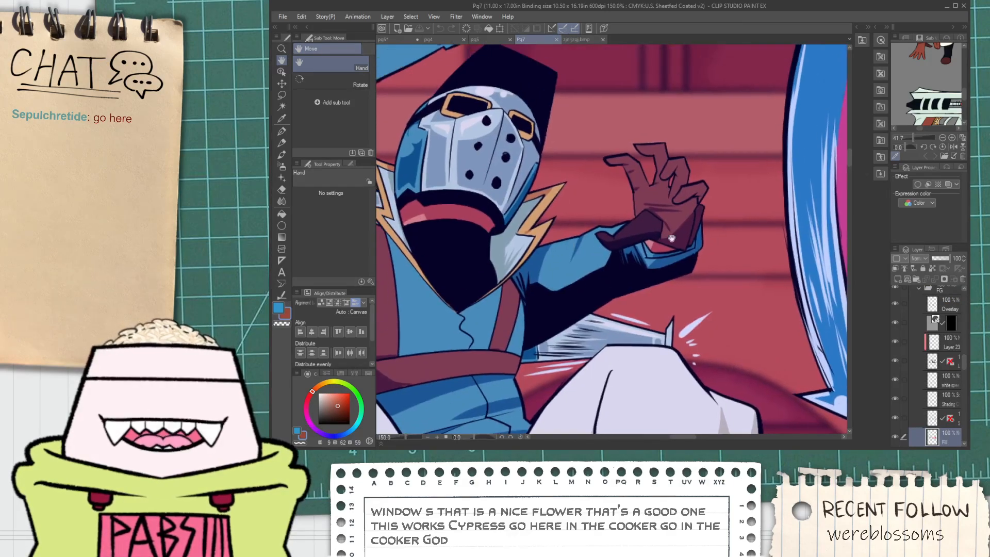
{"action": "key", "text": "i"}
{"action": "left_click", "coordinate": [438, 40]}
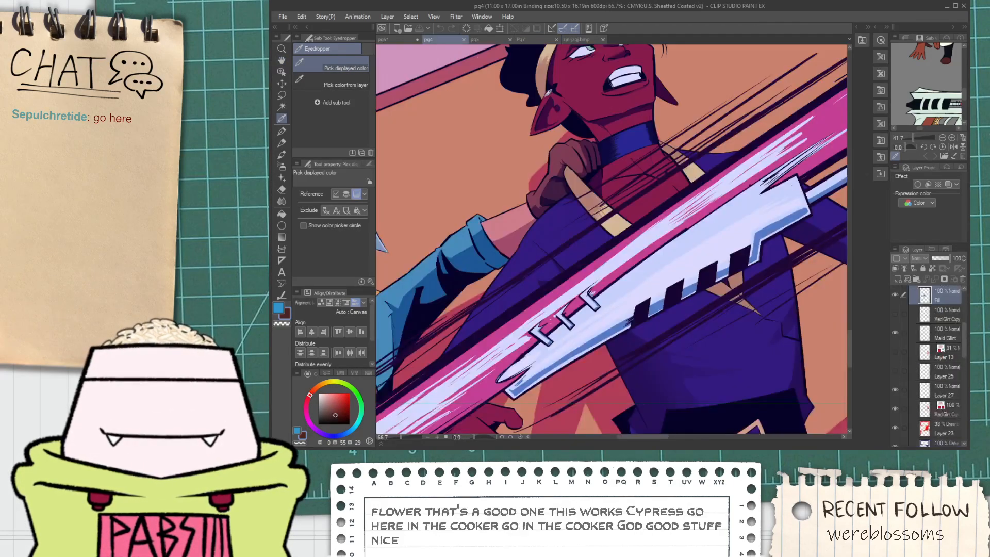
{"action": "left_click", "coordinate": [409, 42]}
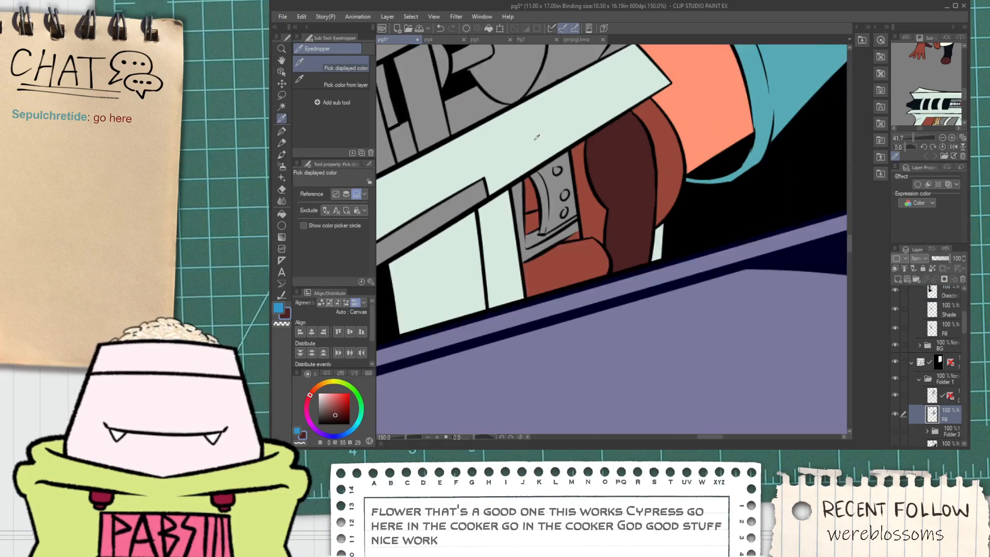
Sample the weapon's pale mint and fill the narrow strips below the perforated plate with it.
{"action": "key", "text": "h"}
{"action": "scroll", "coordinate": [595, 200], "scroll_direction": "down", "scroll_amount": 3}
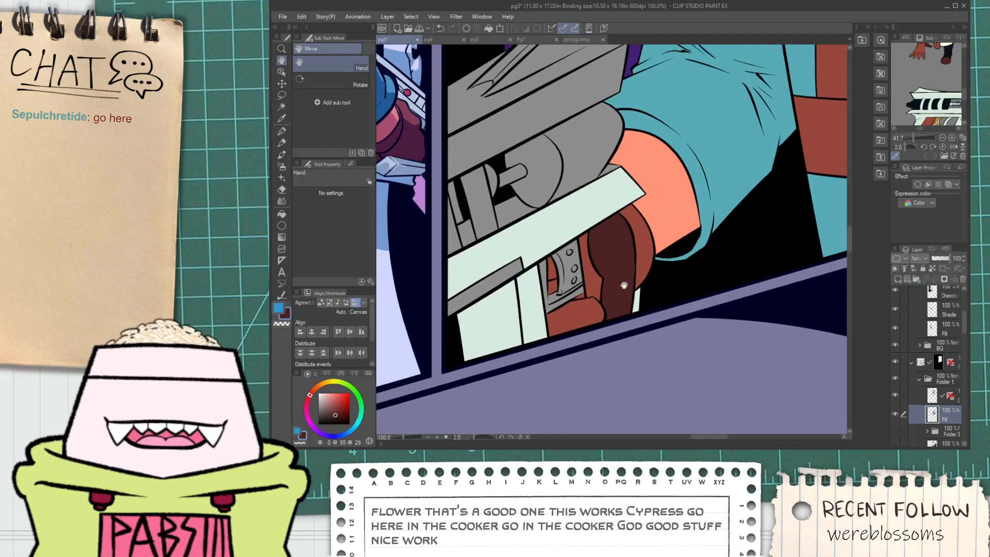
{"action": "key", "text": "i"}
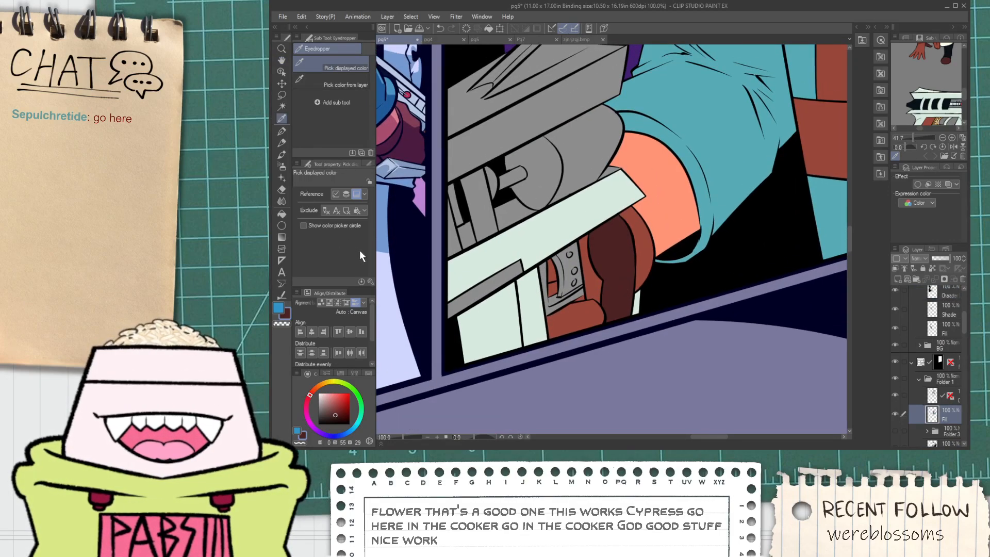
{"action": "left_click", "coordinate": [499, 338]}
{"action": "key", "text": "g"}
{"action": "scroll", "coordinate": [555, 304], "scroll_direction": "up", "scroll_amount": 2}
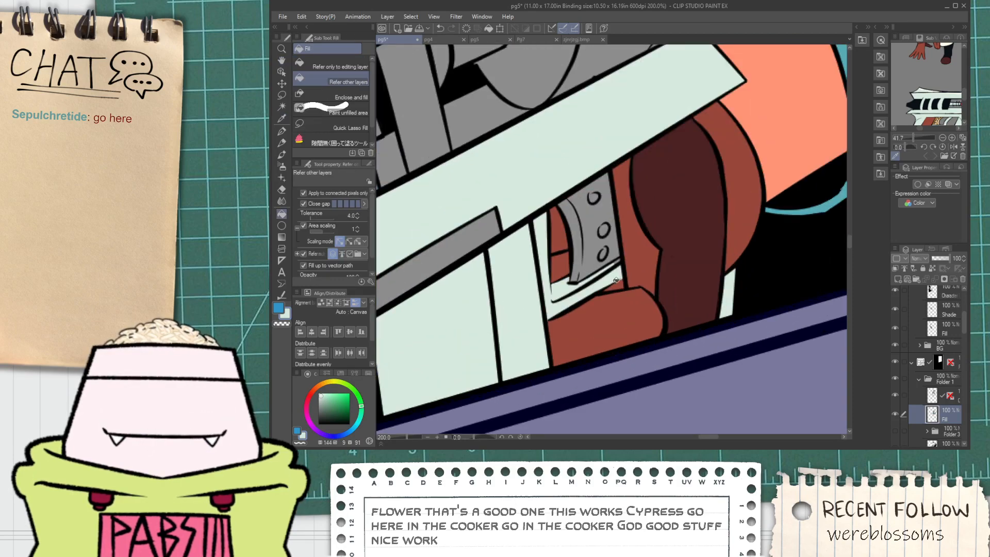
Clean up the end of the strips below the plate with the G-pen, using pale mint and brick red for the gap beneath.
{"action": "scroll", "coordinate": [616, 280], "scroll_direction": "up", "scroll_amount": 4}
{"action": "key", "text": "p"}
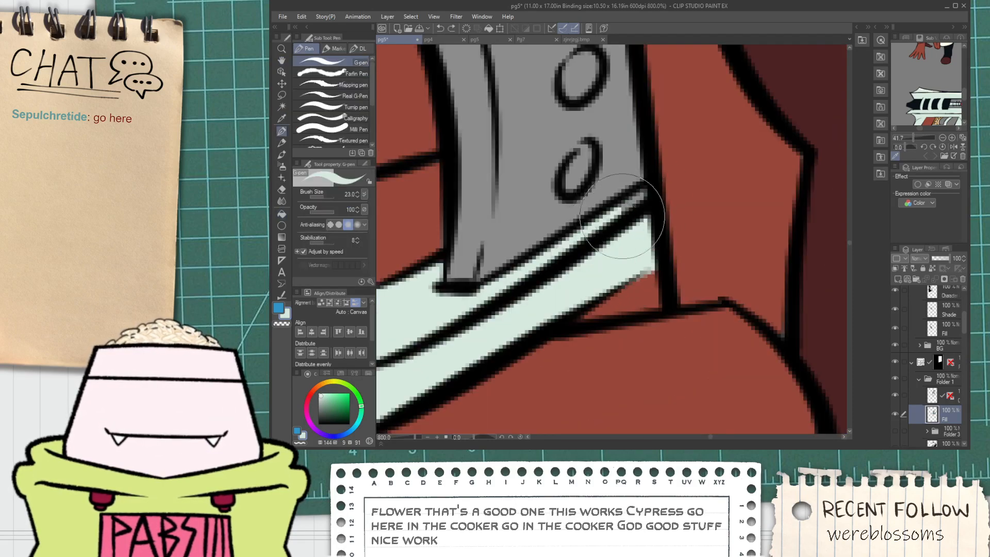
{"action": "scroll", "coordinate": [624, 232], "scroll_direction": "down", "scroll_amount": 4}
{"action": "key", "text": "h"}
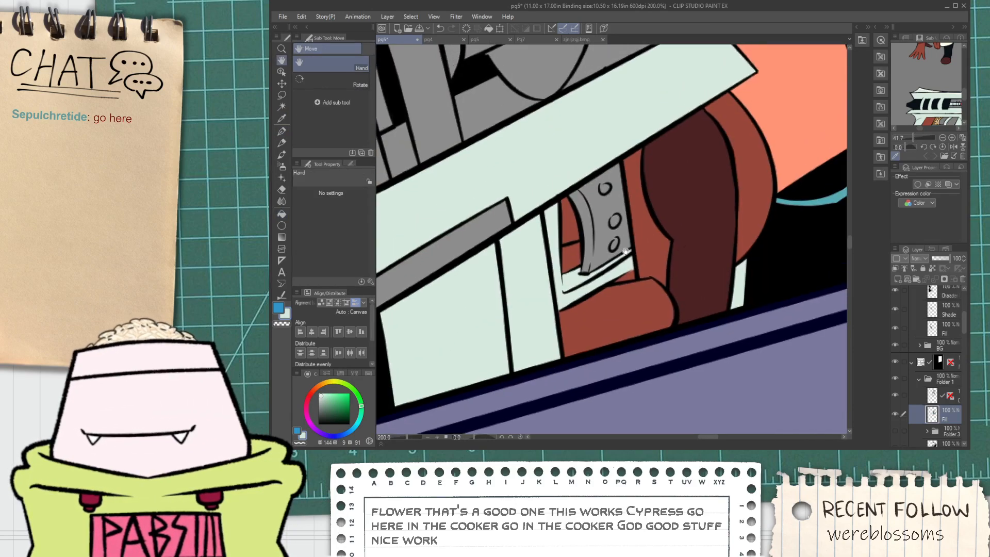
{"action": "scroll", "coordinate": [625, 251], "scroll_direction": "up", "scroll_amount": 2}
{"action": "key", "text": "p"}
{"action": "scroll", "coordinate": [659, 247], "scroll_direction": "up", "scroll_amount": 2}
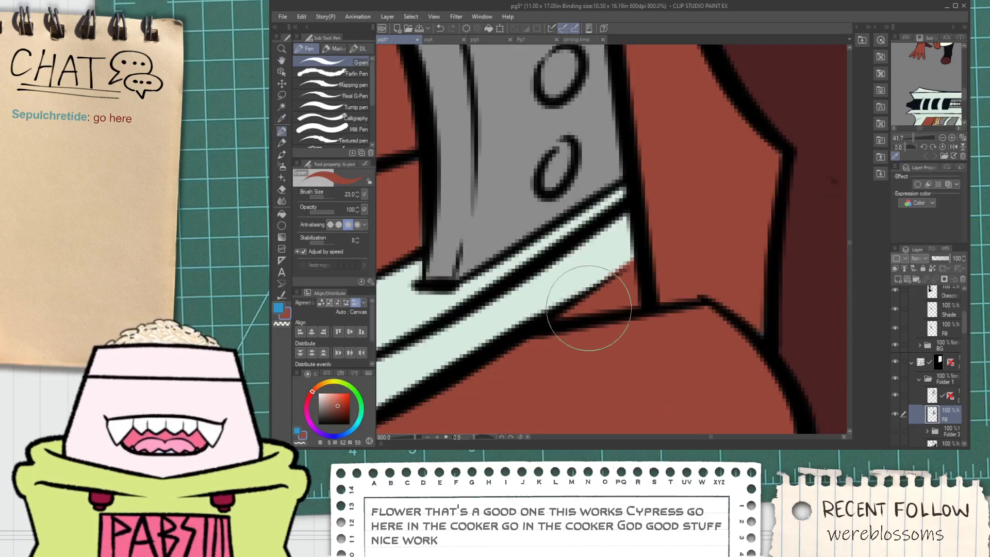
{"action": "scroll", "coordinate": [589, 308], "scroll_direction": "down", "scroll_amount": 8}
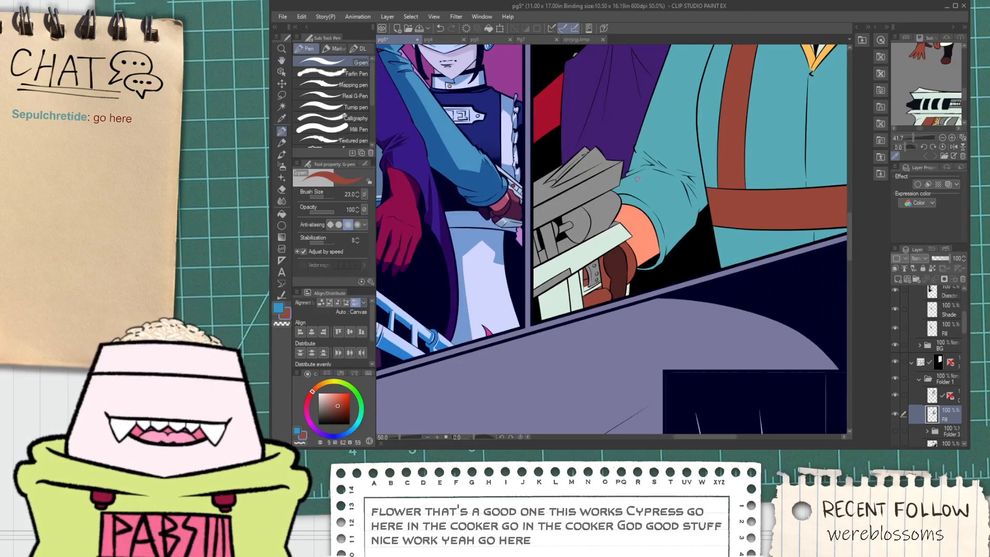
Sample the golden yellow from the helmeted character's goggle frame and fill the weapon's perforated plate and its curved edge.
{"action": "scroll", "coordinate": [627, 248], "scroll_direction": "down", "scroll_amount": 1}
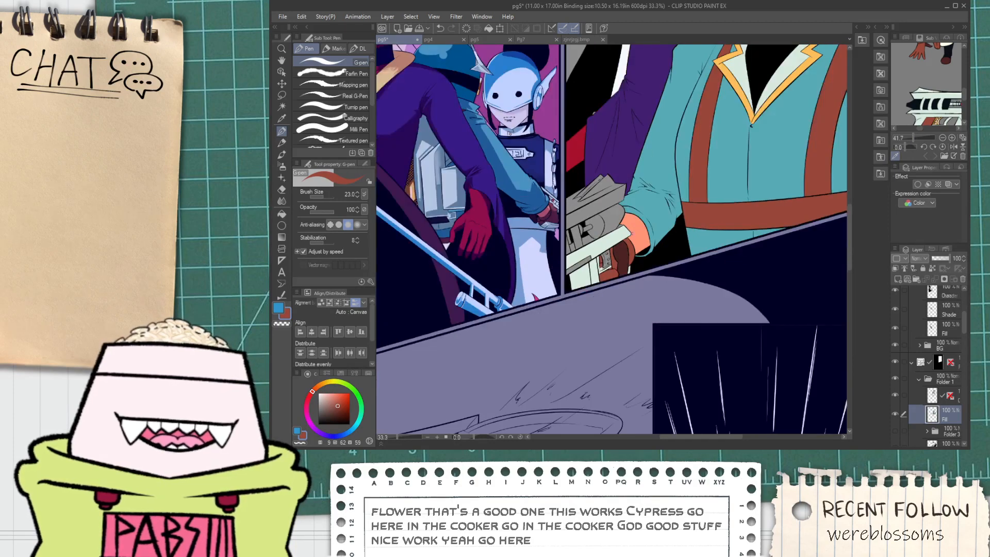
{"action": "key", "text": "space"}
{"action": "left_click_drag", "start_coordinate": [649, 206], "coordinate": [501, 366]}
{"action": "left_click_drag", "start_coordinate": [616, 185], "coordinate": [664, 246]}
{"action": "scroll", "coordinate": [664, 246], "scroll_direction": "up", "scroll_amount": 3}
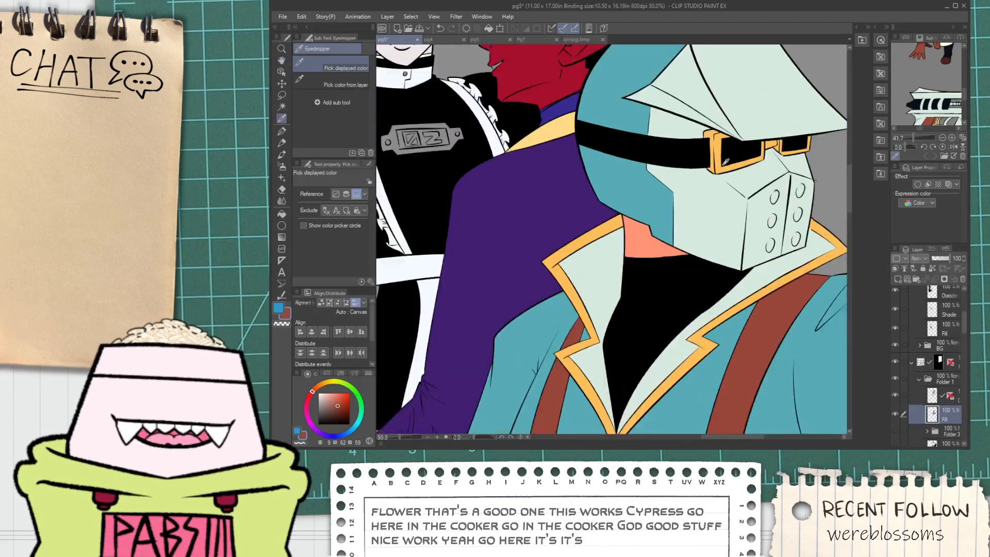
{"action": "scroll", "coordinate": [581, 326], "scroll_direction": "down", "scroll_amount": 3}
{"action": "key", "text": "g"}
{"action": "scroll", "coordinate": [581, 326], "scroll_direction": "up", "scroll_amount": 10}
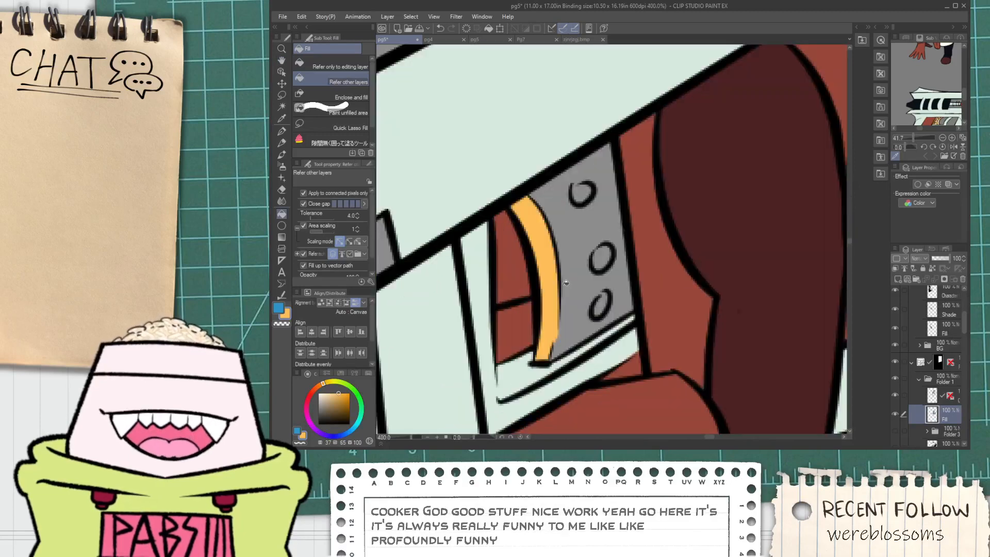
{"action": "left_click", "coordinate": [566, 282]}
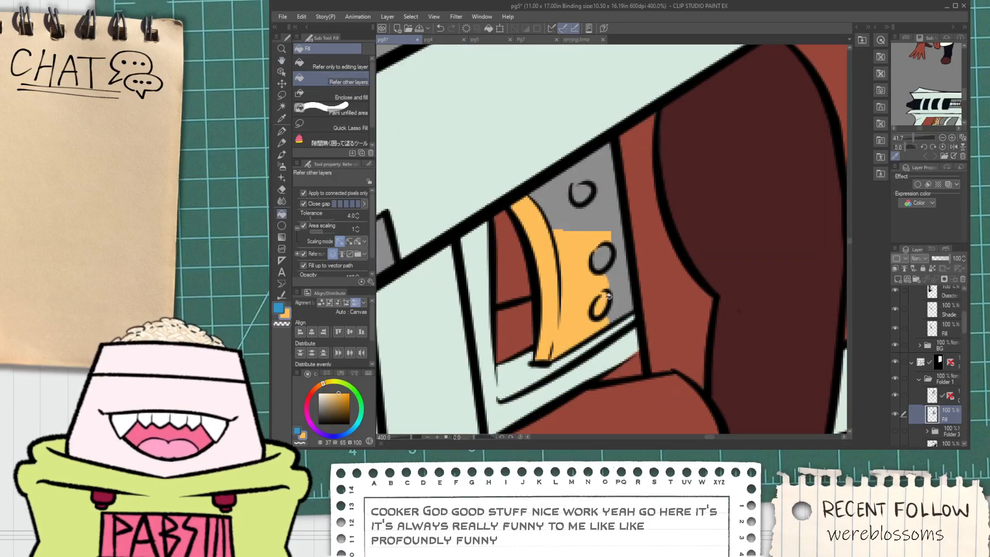
{"action": "left_click", "coordinate": [615, 286]}
{"action": "left_click", "coordinate": [596, 195]}
Fill the narrow inset strip under the weapon's long mint bar with golden yellow.
{"action": "scroll", "coordinate": [591, 199], "scroll_direction": "down", "scroll_amount": 2}
{"action": "scroll", "coordinate": [587, 211], "scroll_direction": "down", "scroll_amount": 4}
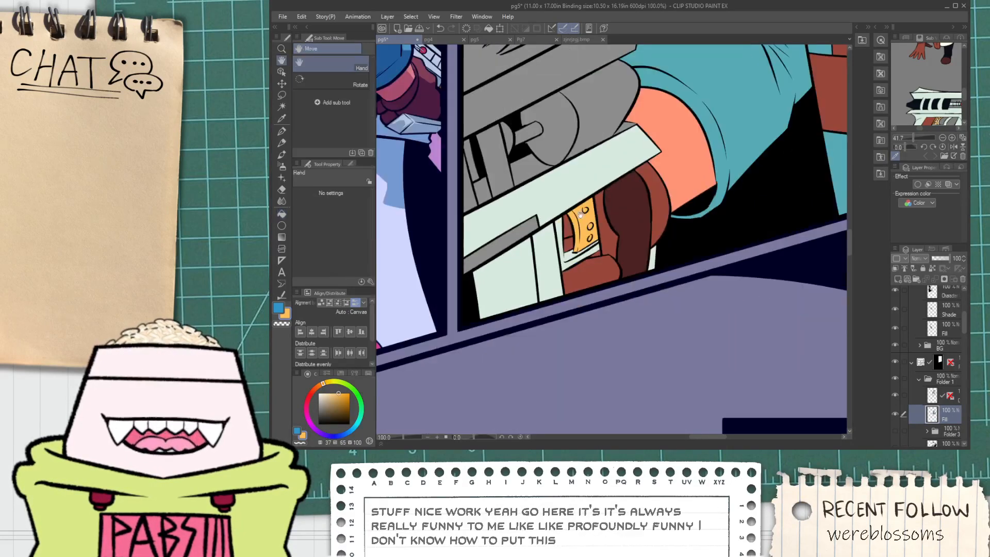
{"action": "scroll", "coordinate": [560, 219], "scroll_direction": "up", "scroll_amount": 1}
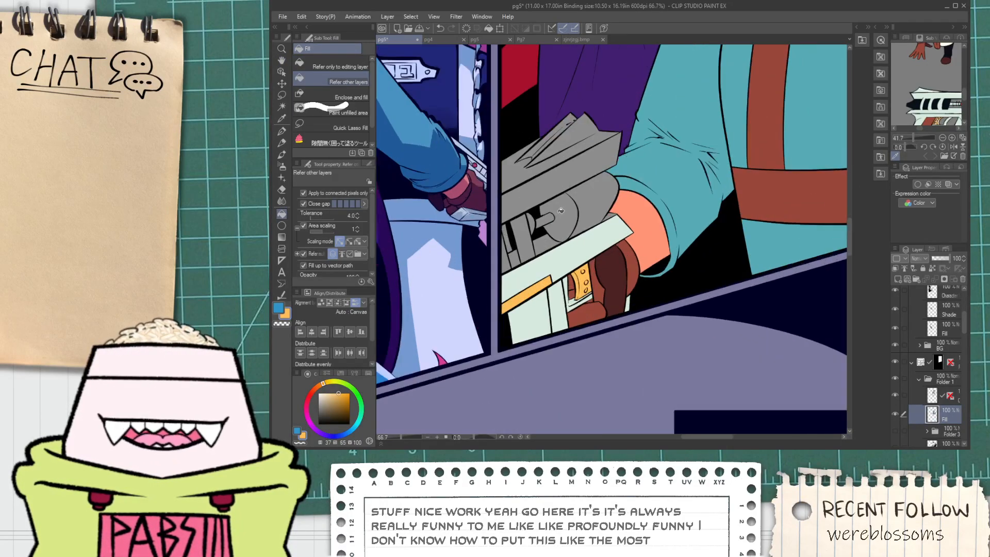
Sample the pale mint from the weapon's long bar and fill the small panels beneath and beside the grey cylinder.
{"action": "key", "text": "space"}
{"action": "left_click_drag", "start_coordinate": [561, 221], "coordinate": [572, 263]}
{"action": "left_click", "coordinate": [549, 301], "text": "alt"}
{"action": "scroll", "coordinate": [552, 293], "scroll_direction": "up", "scroll_amount": 2}
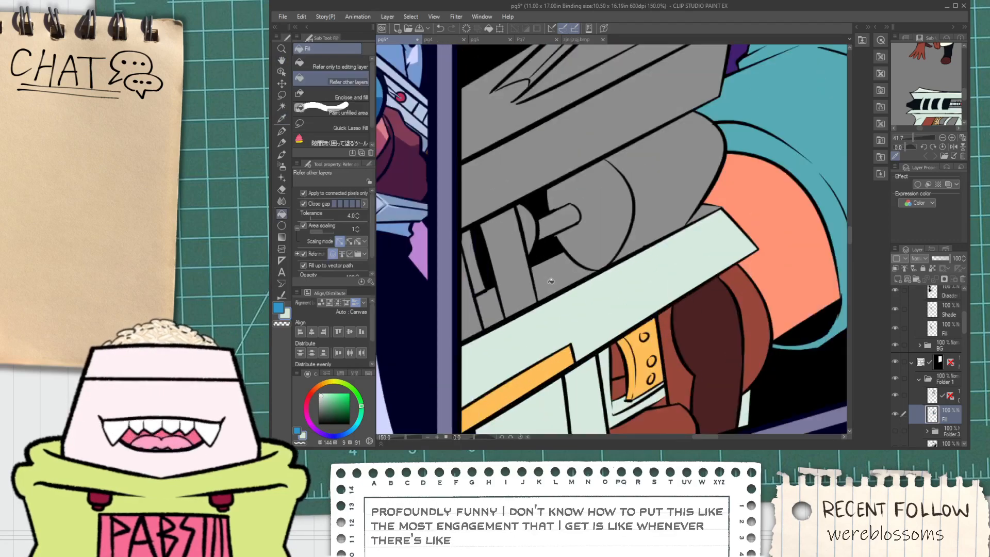
{"action": "left_click", "coordinate": [553, 281]}
{"action": "left_click", "coordinate": [507, 303]}
{"action": "left_click", "coordinate": [491, 301]}
{"action": "left_click", "coordinate": [469, 293]}
{"action": "left_click", "coordinate": [479, 281]}
{"action": "key", "text": "p"}
{"action": "scroll", "coordinate": [486, 261], "scroll_direction": "up", "scroll_amount": 3}
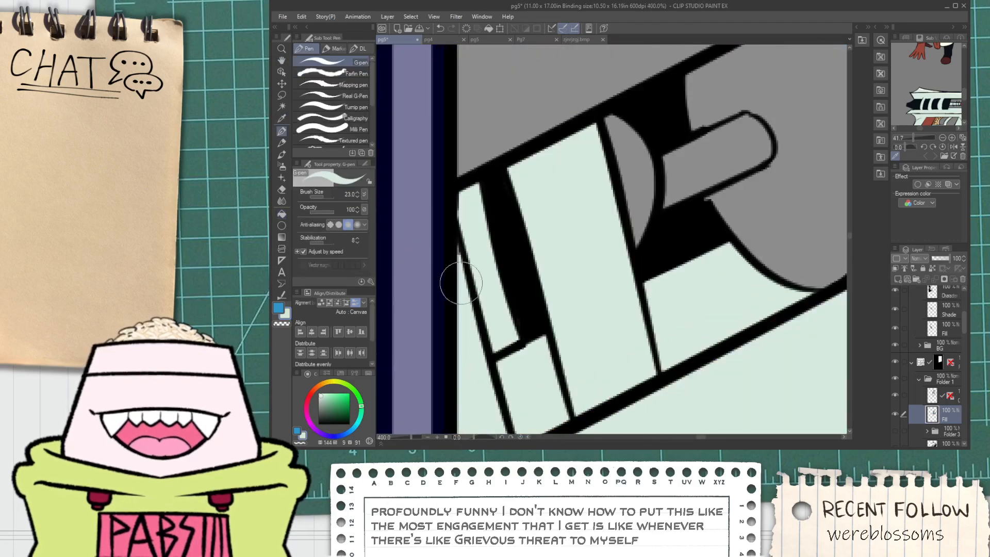
{"action": "scroll", "coordinate": [458, 253], "scroll_direction": "down", "scroll_amount": 3}
Fill the weapon's upper bar and the folded fins above it with pale mint, including the leftover grey areas.
{"action": "key", "text": "g"}
{"action": "left_click", "coordinate": [498, 225]}
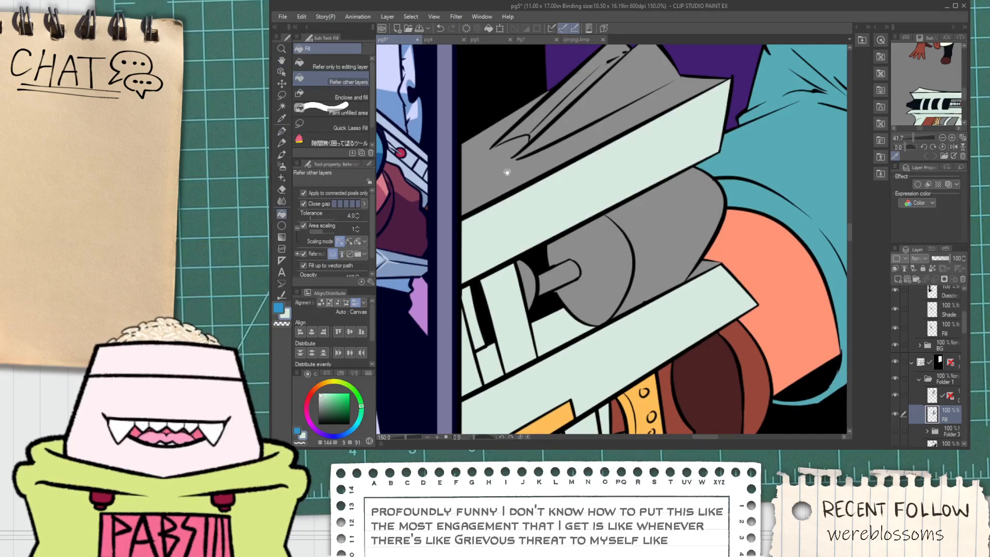
{"action": "scroll", "coordinate": [490, 173], "scroll_direction": "up", "scroll_amount": 2}
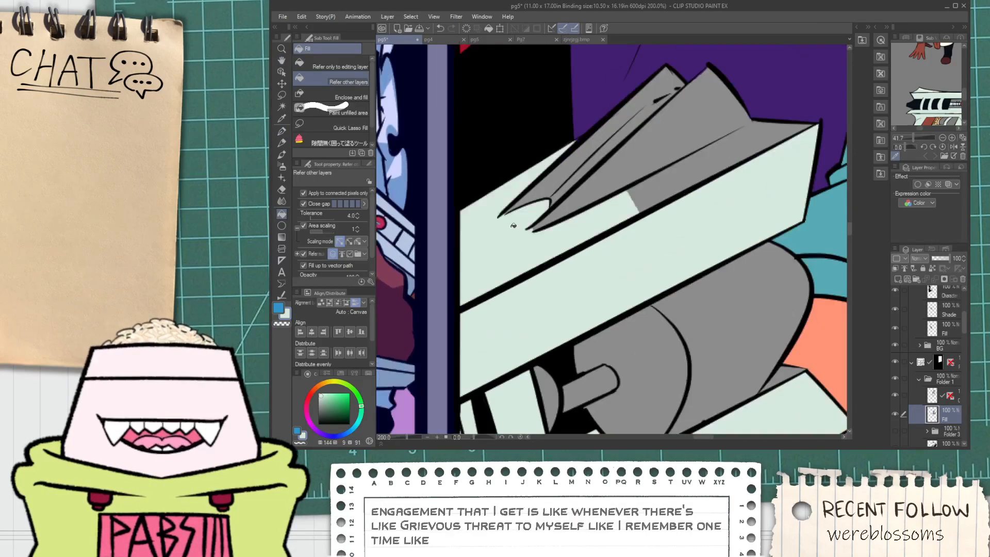
{"action": "scroll", "coordinate": [545, 197], "scroll_direction": "up", "scroll_amount": 2}
{"action": "mouse_move", "coordinate": [545, 197]}
{"action": "left_mouse_down"}
{"action": "mouse_move", "coordinate": [577, 208]}
{"action": "mouse_move", "coordinate": [543, 240]}
{"action": "mouse_move", "coordinate": [660, 151]}
{"action": "mouse_move", "coordinate": [530, 283]}
{"action": "mouse_move", "coordinate": [623, 190]}
{"action": "mouse_move", "coordinate": [625, 124]}
{"action": "left_mouse_up"}
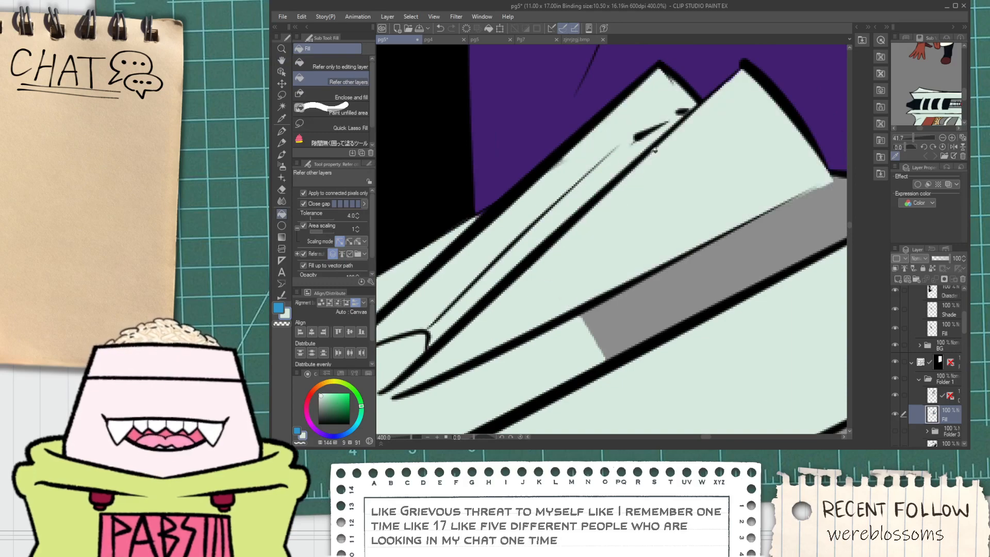
{"action": "left_click", "coordinate": [652, 277]}
{"action": "scroll", "coordinate": [651, 278], "scroll_direction": "down", "scroll_amount": 2}
{"action": "left_click", "coordinate": [692, 271]}
Check the folded fins and their line art up close for unfilled gaps.
{"action": "key", "text": "p"}
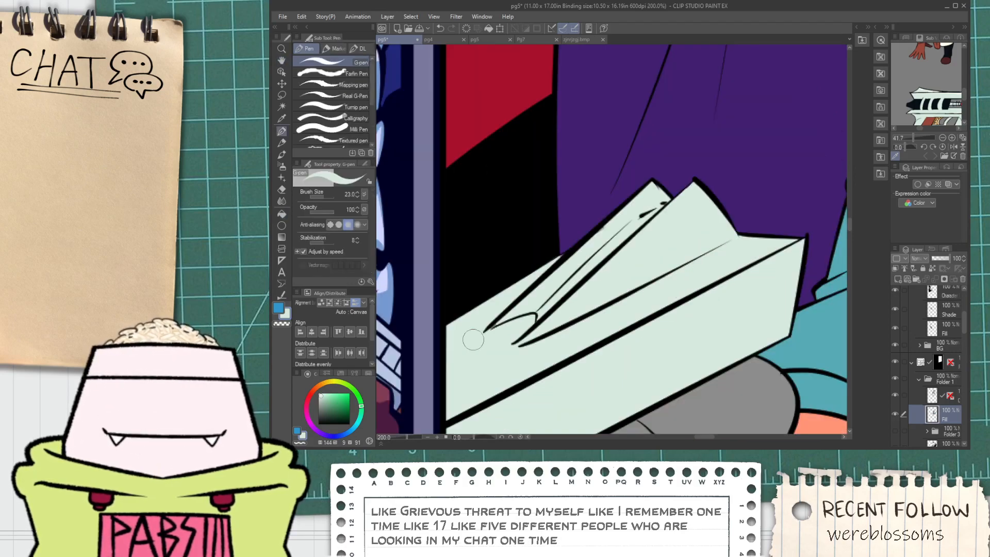
{"action": "scroll", "coordinate": [473, 339], "scroll_direction": "up", "scroll_amount": 2}
{"action": "scroll", "coordinate": [598, 293], "scroll_direction": "down", "scroll_amount": 3}
{"action": "scroll", "coordinate": [646, 262], "scroll_direction": "up", "scroll_amount": 1}
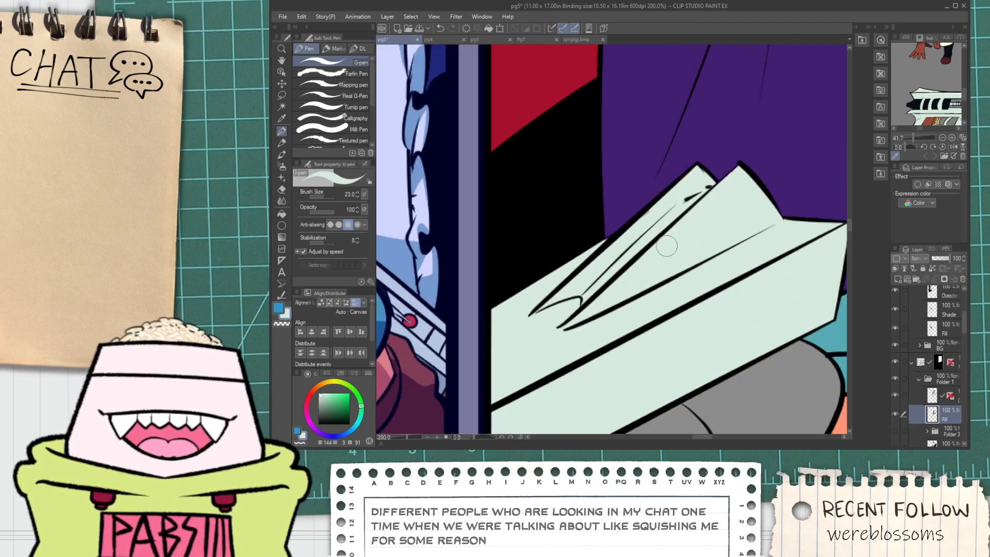
{"action": "scroll", "coordinate": [667, 246], "scroll_direction": "up", "scroll_amount": 4}
{"action": "scroll", "coordinate": [564, 194], "scroll_direction": "down", "scroll_amount": 2}
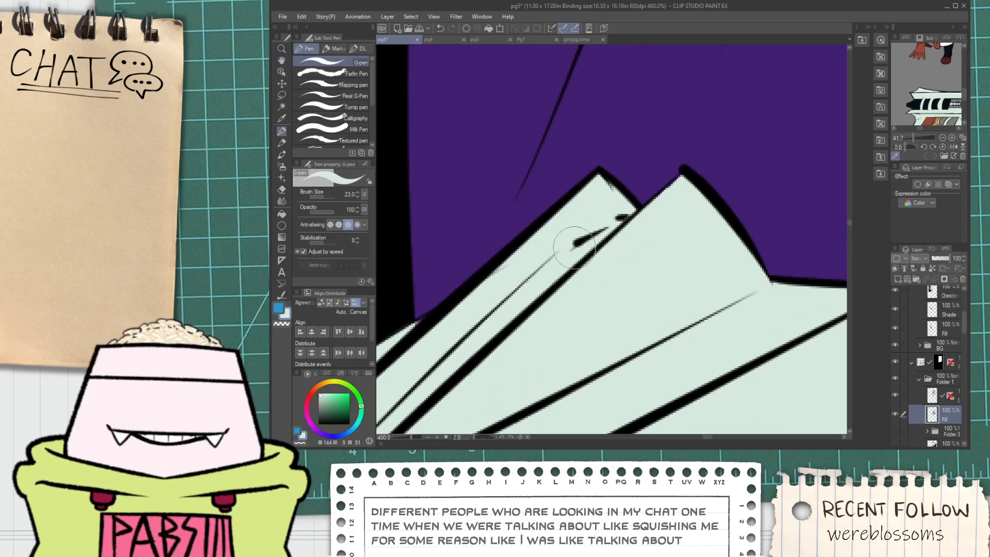
{"action": "scroll", "coordinate": [629, 231], "scroll_direction": "down", "scroll_amount": 4}
Sample the near-black navy from the reference image and fill both sections of the weapon's cylinder with it.
{"action": "key", "text": "space"}
{"action": "left_click_drag", "start_coordinate": [623, 280], "coordinate": [609, 273]}
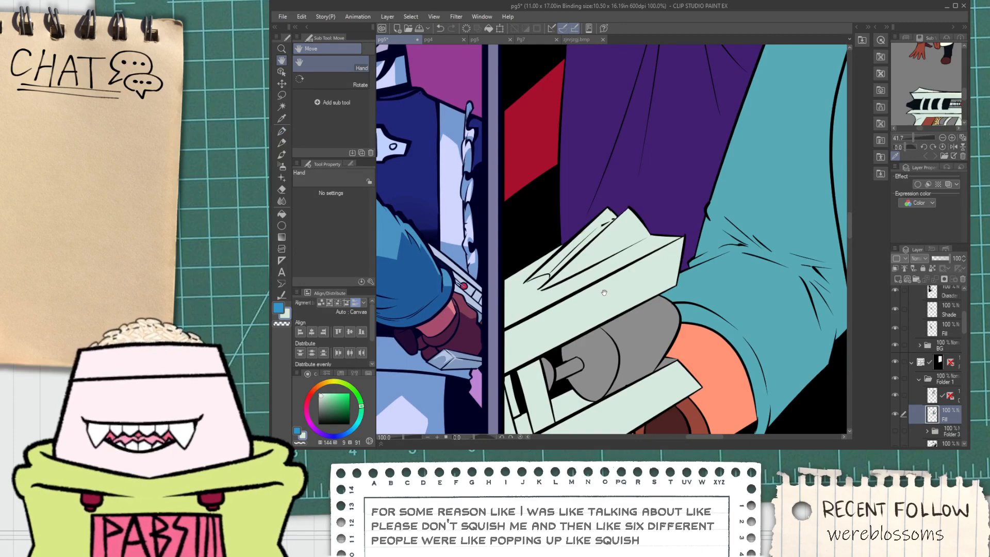
{"action": "left_click_drag", "start_coordinate": [588, 337], "coordinate": [561, 280]}
{"action": "scroll", "coordinate": [561, 278], "scroll_direction": "down", "scroll_amount": 2}
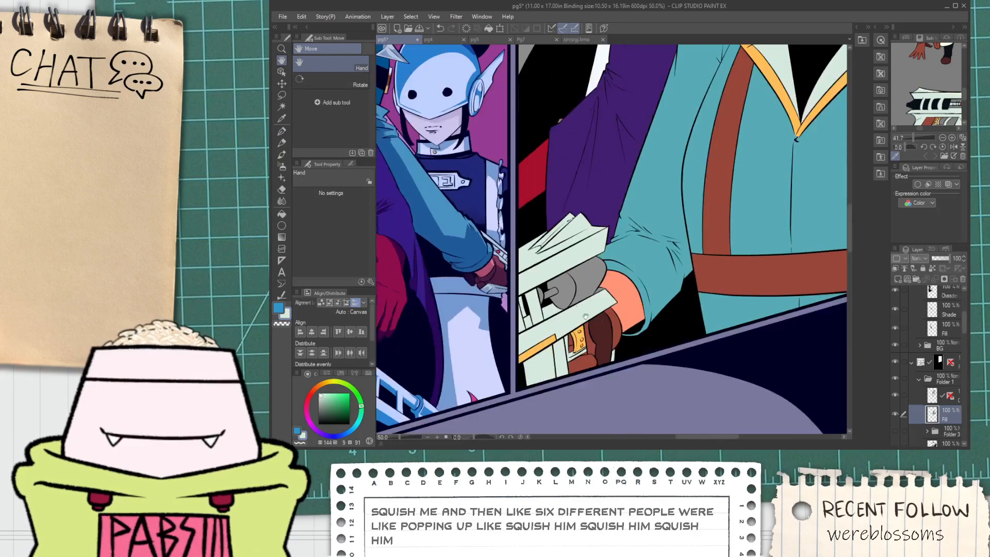
{"action": "left_click_drag", "start_coordinate": [810, 219], "coordinate": [759, 199]}
{"action": "key", "text": "alt"}
{"action": "left_click", "coordinate": [945, 102]}
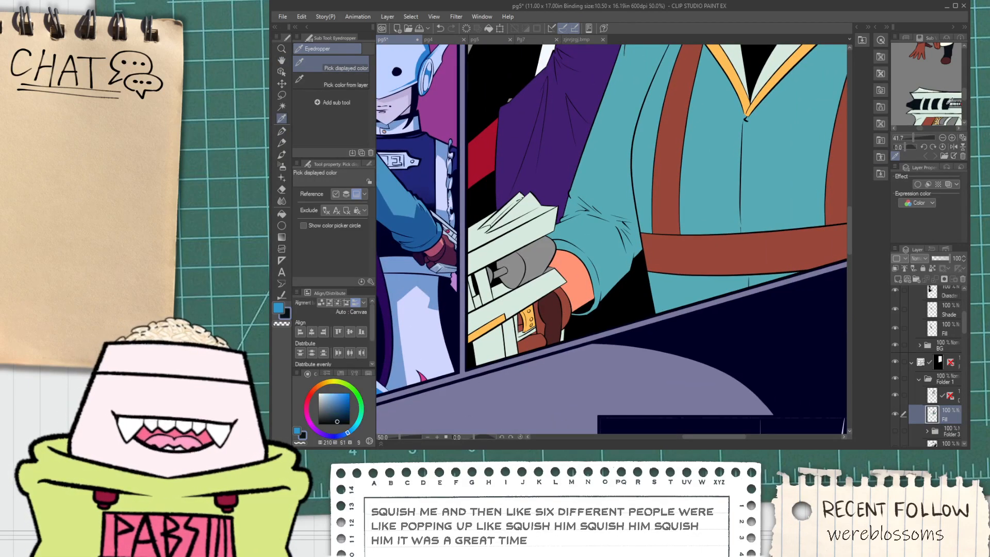
{"action": "scroll", "coordinate": [540, 261], "scroll_direction": "up", "scroll_amount": 2}
{"action": "left_click", "coordinate": [540, 261]}
{"action": "left_click", "coordinate": [491, 283]}
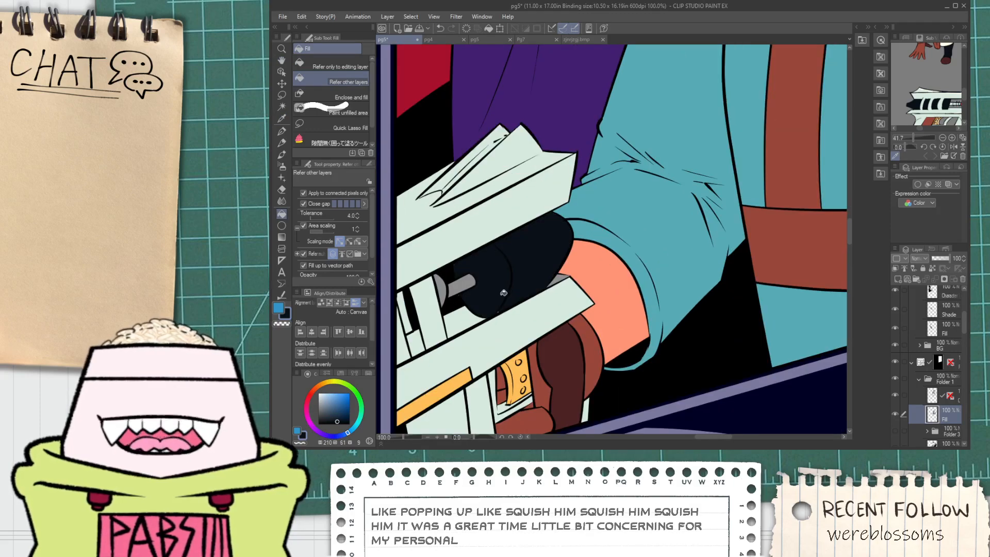
Clean up slivers along the cylinder's edges with the G-pen, using near-black navy and pale mint for the tip beneath.
{"action": "key", "text": "space"}
{"action": "scroll", "coordinate": [500, 298], "scroll_direction": "down", "scroll_amount": 4}
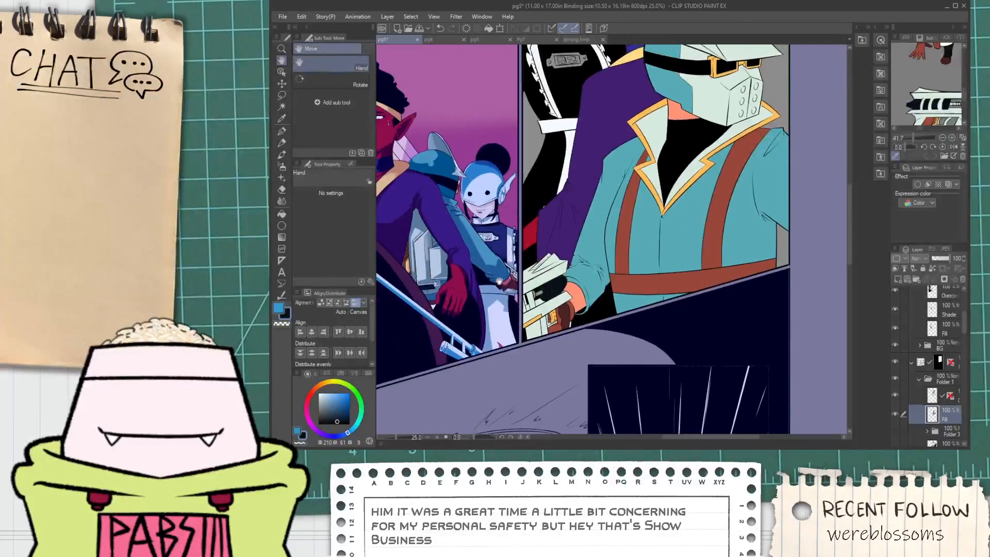
{"action": "scroll", "coordinate": [536, 288], "scroll_direction": "up", "scroll_amount": 8}
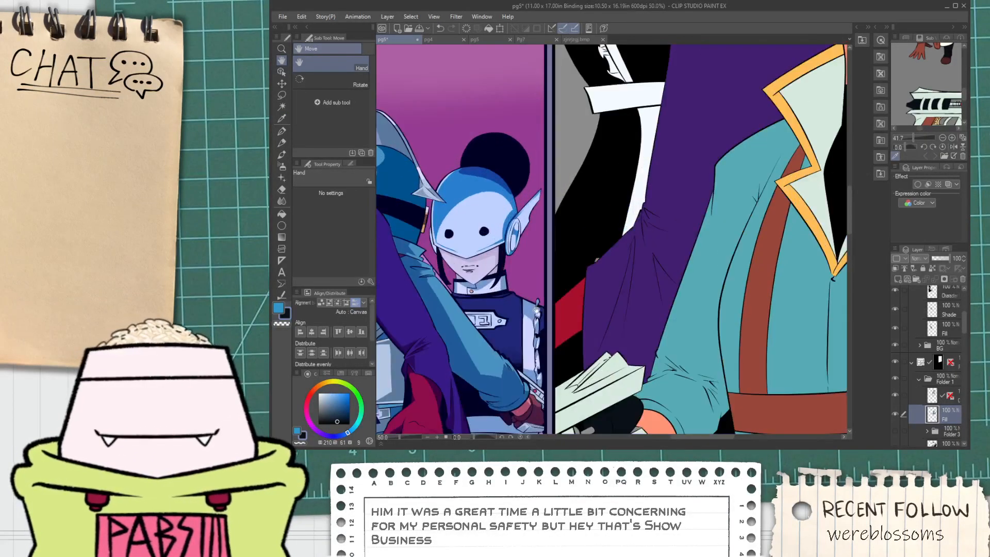
{"action": "key", "text": "p"}
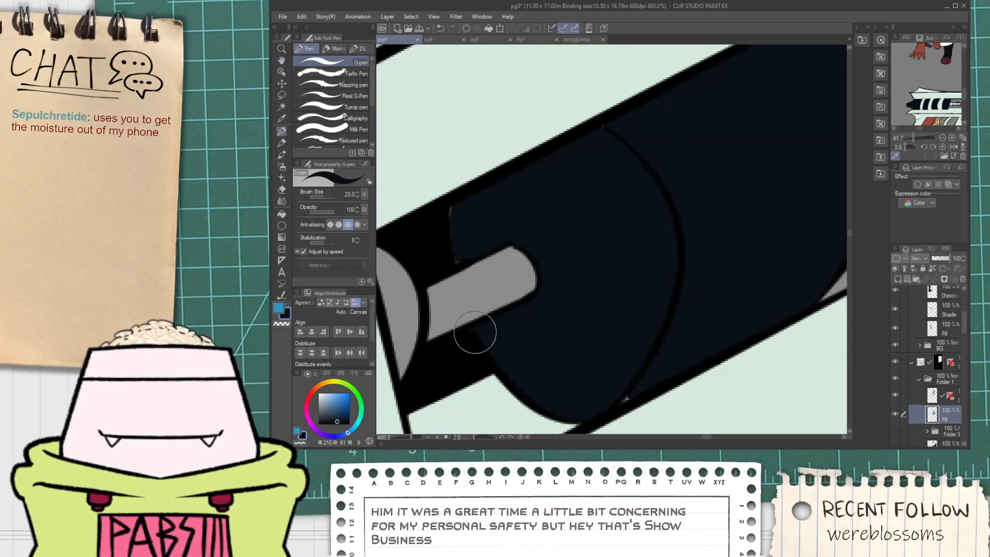
{"action": "key", "text": "space"}
{"action": "left_click_drag", "start_coordinate": [475, 238], "coordinate": [497, 259]}
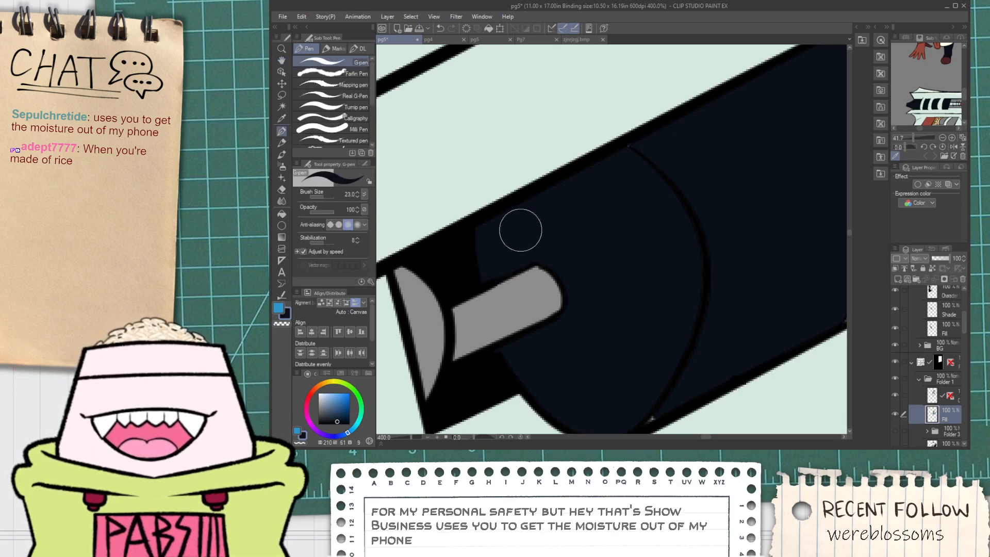
{"action": "key", "text": "space"}
{"action": "left_click_drag", "start_coordinate": [649, 328], "coordinate": [561, 199]}
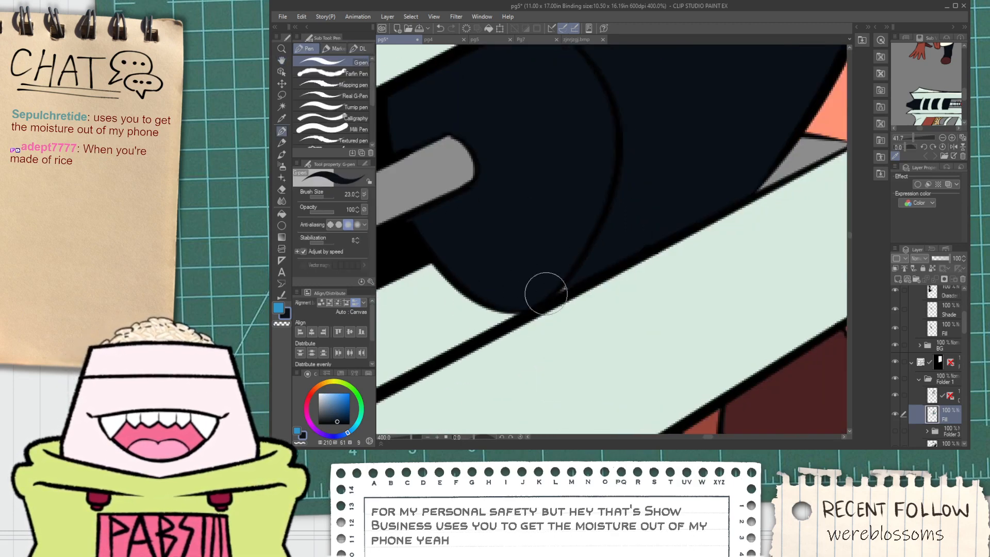
{"action": "key", "text": "alt"}
{"action": "left_click", "coordinate": [475, 316]}
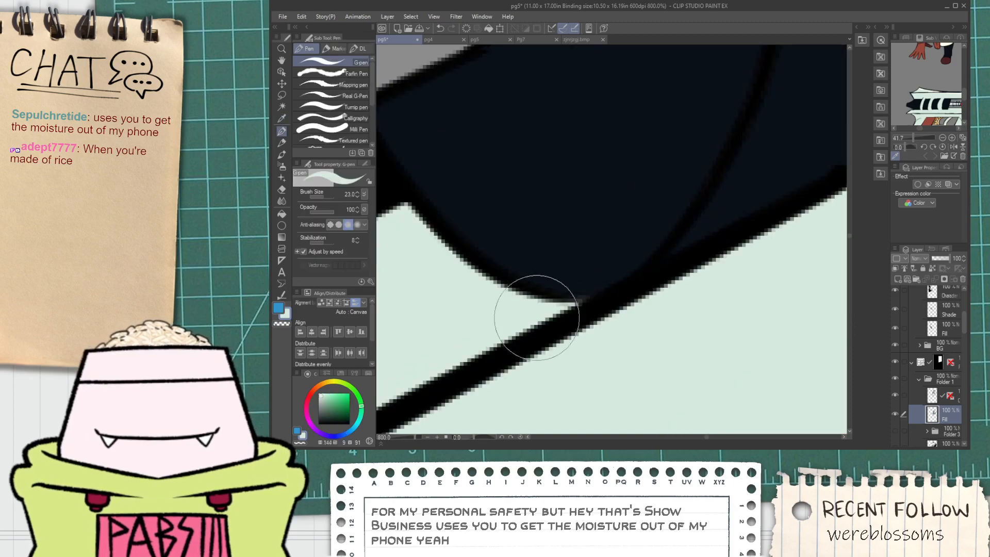
{"action": "scroll", "coordinate": [543, 307], "scroll_direction": "down", "scroll_amount": 3}
Fill the small triangle between the cylinder and the hand with pale mint and refine its tip with the G-pen.
{"action": "key", "text": "space"}
{"action": "left_click_drag", "start_coordinate": [611, 254], "coordinate": [529, 312]}
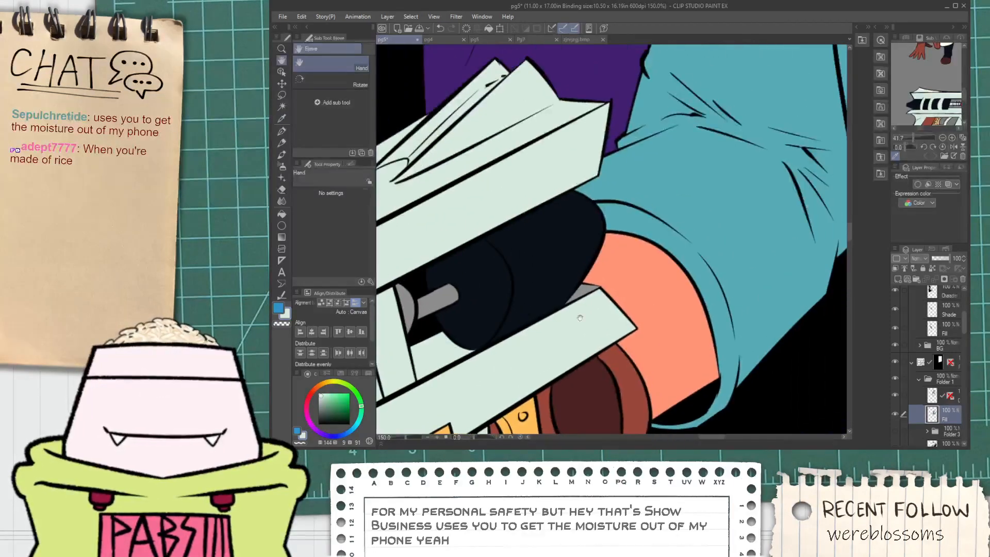
{"action": "key", "text": "g"}
{"action": "left_click", "coordinate": [580, 292]}
{"action": "scroll", "coordinate": [577, 292], "scroll_direction": "up", "scroll_amount": 1}
{"action": "scroll", "coordinate": [560, 304], "scroll_direction": "up", "scroll_amount": 2}
{"action": "left_click", "coordinate": [539, 303], "text": "alt"}
{"action": "scroll", "coordinate": [547, 306], "scroll_direction": "up", "scroll_amount": 2}
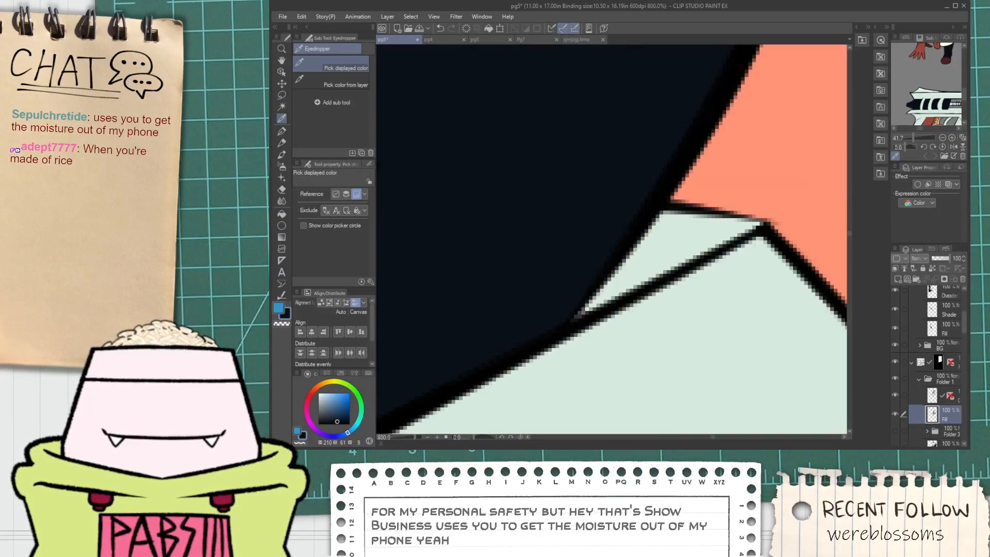
{"action": "key", "text": "p"}
{"action": "left_click_drag", "start_coordinate": [542, 386], "coordinate": [614, 302]}
{"action": "key", "text": "ctrl+z"}
{"action": "left_click", "coordinate": [611, 363], "text": "alt"}
{"action": "mouse_move", "coordinate": [637, 266]}
{"action": "left_mouse_down"}
{"action": "mouse_move", "coordinate": [572, 340]}
{"action": "mouse_move", "coordinate": [614, 295]}
{"action": "mouse_move", "coordinate": [583, 319]}
{"action": "left_mouse_up"}
{"action": "left_click", "coordinate": [494, 287], "text": "alt"}
{"action": "left_click_drag", "start_coordinate": [593, 263], "coordinate": [566, 291]}
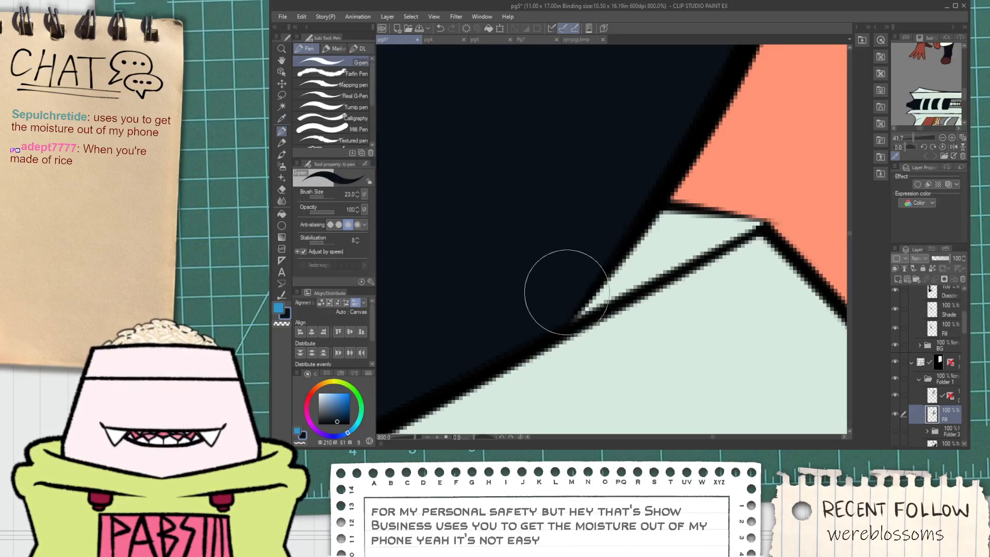
Review the weapon and the teal shirt's flat colors in the right panel.
{"action": "scroll", "coordinate": [594, 257], "scroll_direction": "down", "scroll_amount": 5}
{"action": "key", "text": "space"}
{"action": "left_click_drag", "start_coordinate": [558, 199], "coordinate": [561, 205]}
{"action": "scroll", "coordinate": [561, 211], "scroll_direction": "down", "scroll_amount": 3}
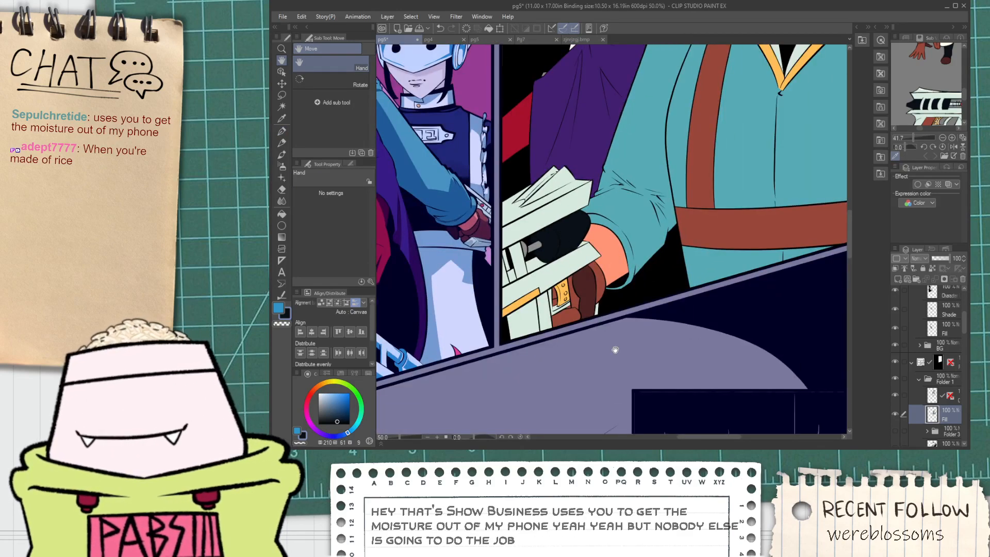
{"action": "scroll", "coordinate": [552, 267], "scroll_direction": "down", "scroll_amount": 1}
{"action": "left_click_drag", "start_coordinate": [553, 266], "coordinate": [392, 320]}
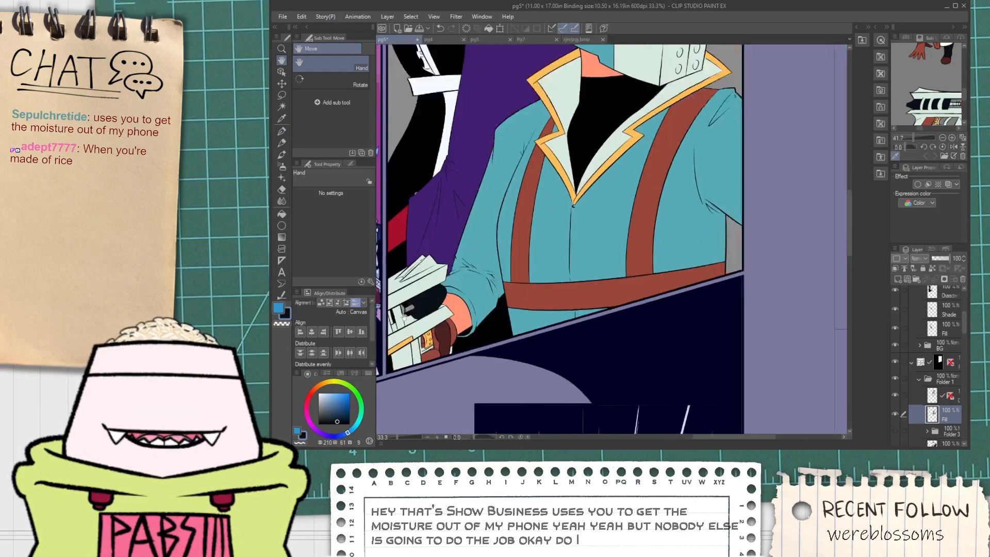
{"action": "left_click_drag", "start_coordinate": [819, 168], "coordinate": [802, 232]}
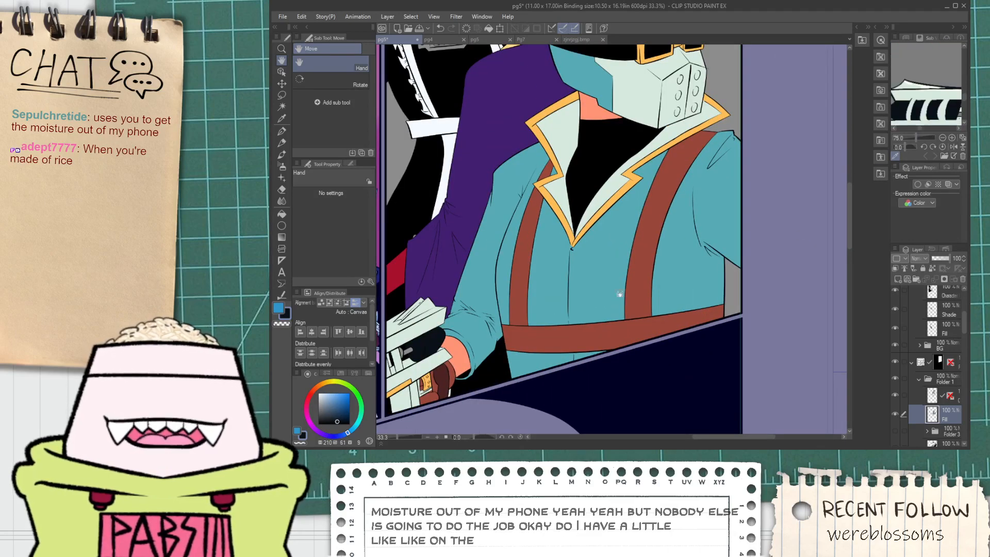
{"action": "left_click_drag", "start_coordinate": [619, 293], "coordinate": [737, 198]}
{"action": "left_click_drag", "start_coordinate": [605, 256], "coordinate": [631, 270]}
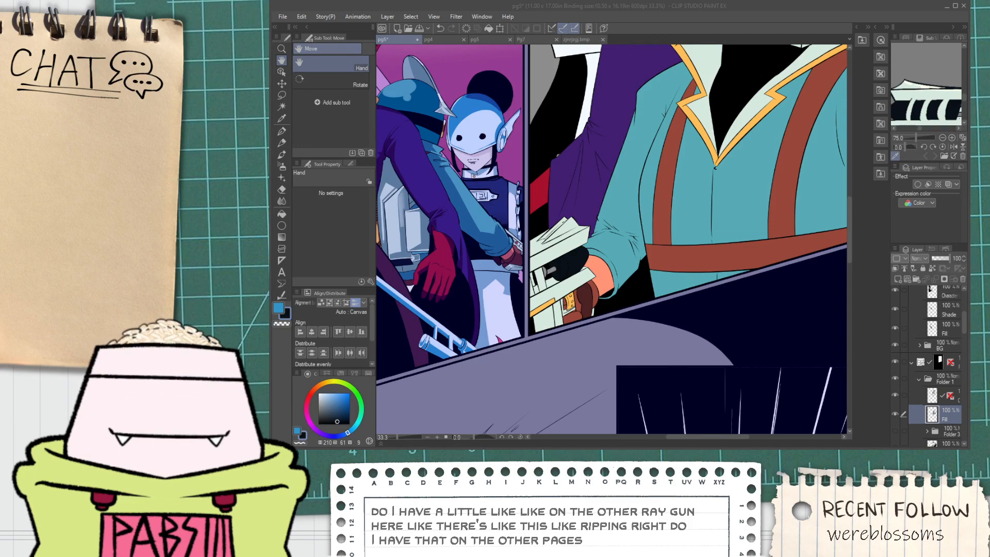
Open pg1v2 and examine how the ray gun is drawn and colored in its panels.
{"action": "left_click", "coordinate": [730, 301]}
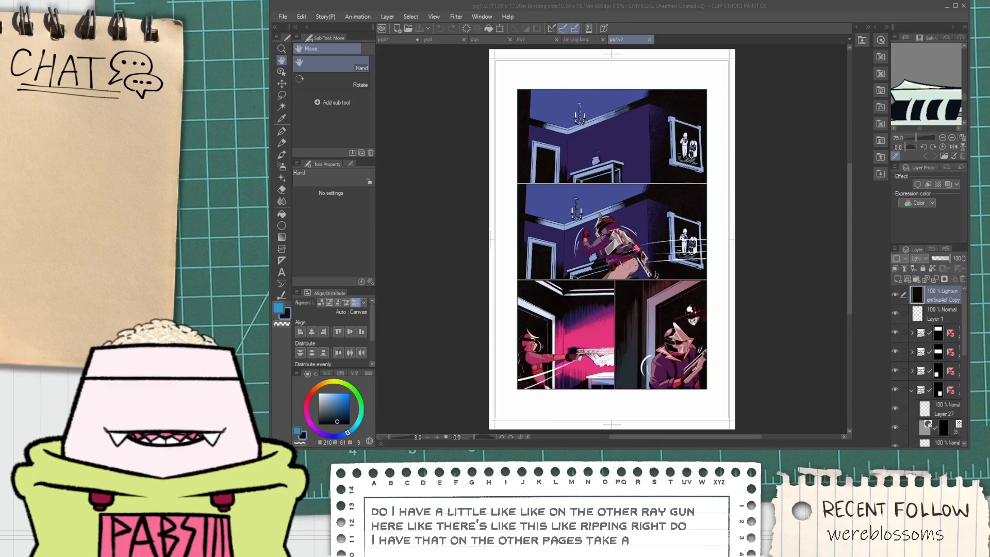
{"action": "scroll", "coordinate": [647, 260], "scroll_direction": "up", "scroll_amount": 10}
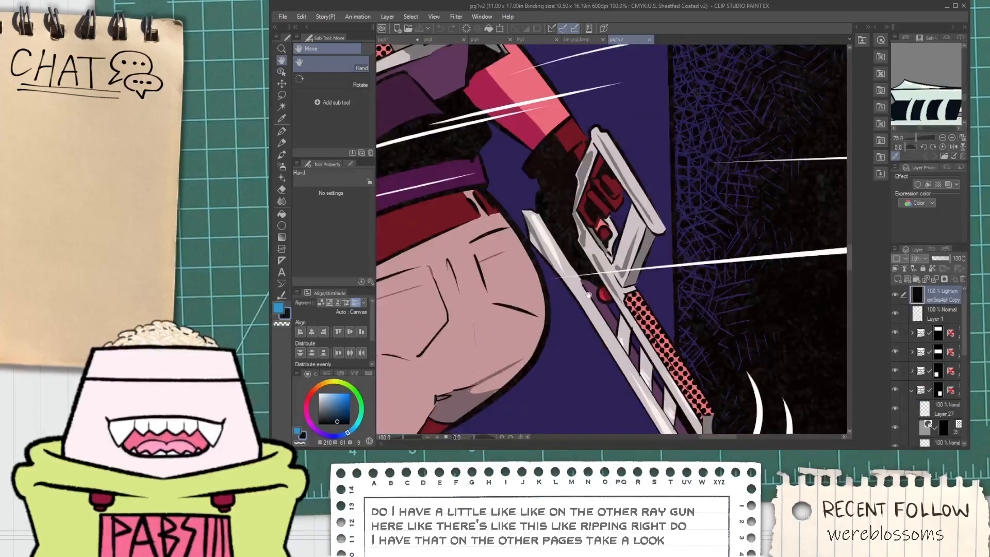
{"action": "scroll", "coordinate": [588, 295], "scroll_direction": "down", "scroll_amount": 9}
{"action": "left_click_drag", "start_coordinate": [575, 427], "coordinate": [588, 407]}
{"action": "scroll", "coordinate": [588, 407], "scroll_direction": "up", "scroll_amount": 5}
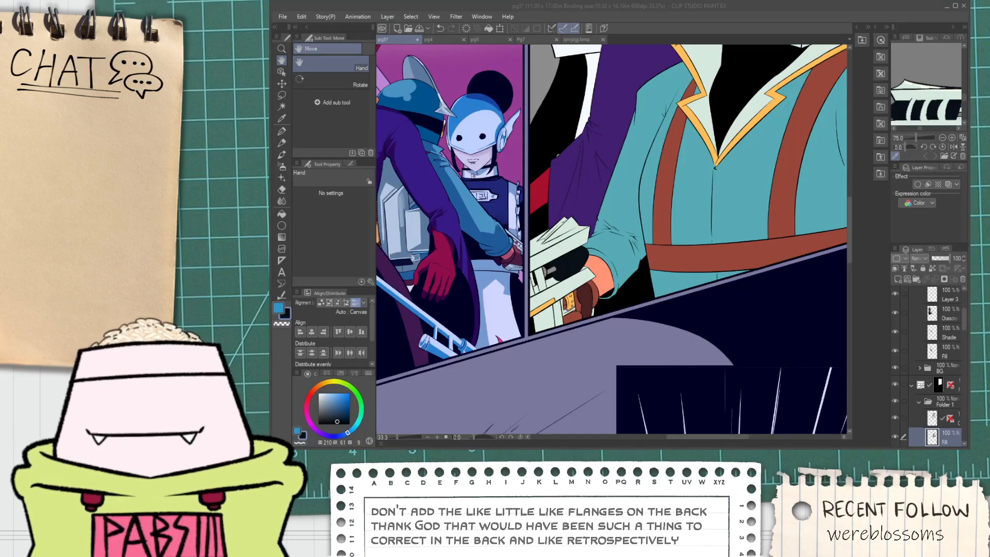
Return to pg5 and review the colors across the whole page.
{"action": "left_click", "coordinate": [570, 5]}
{"action": "key", "text": "ctrl+minus"}
{"action": "key", "text": "ctrl+minus"}
{"action": "key", "text": "ctrl+minus"}
{"action": "key", "text": "ctrl+minus"}
{"action": "key", "text": "ctrl+minus"}
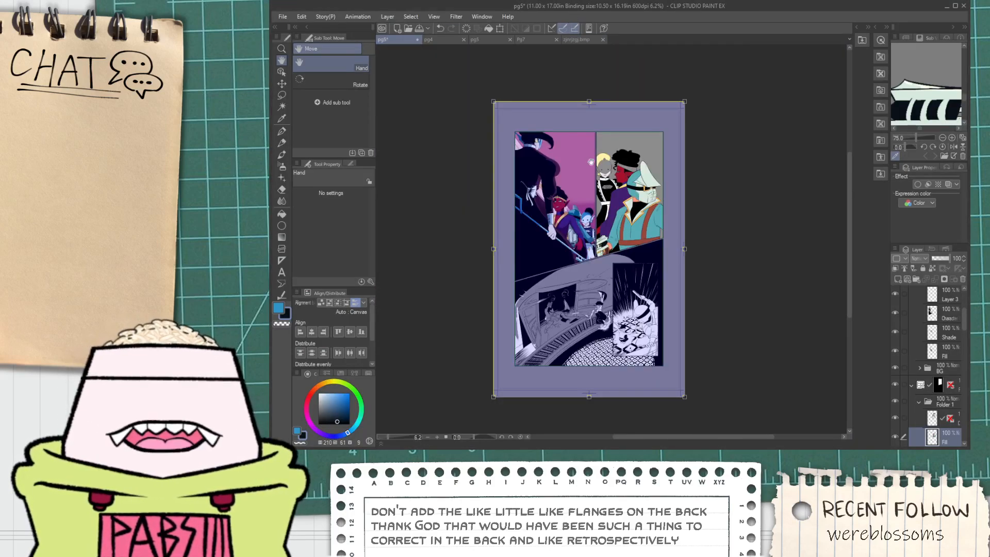
{"action": "key", "text": "ctrl+plus"}
{"action": "key", "text": "ctrl+plus"}
{"action": "key", "text": "ctrl+plus"}
{"action": "key", "text": "ctrl+plus"}
{"action": "key", "text": "ctrl+plus"}
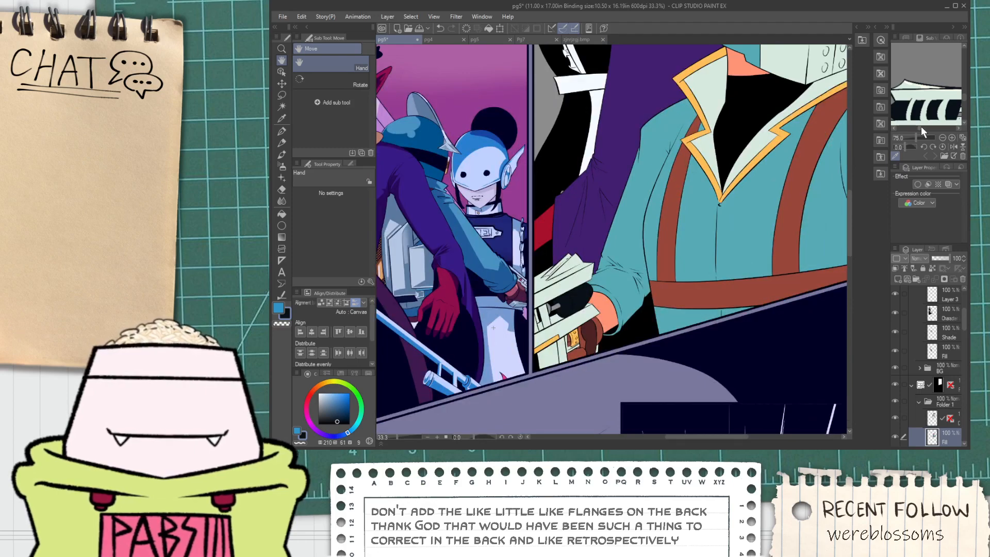
Sample the bright red knob from the reference image and fill the half-round piece beside the weapon's rod.
{"action": "left_click_drag", "start_coordinate": [921, 126], "coordinate": [924, 125]}
{"action": "left_click", "coordinate": [914, 108]}
{"action": "left_click_drag", "start_coordinate": [637, 279], "coordinate": [647, 253]}
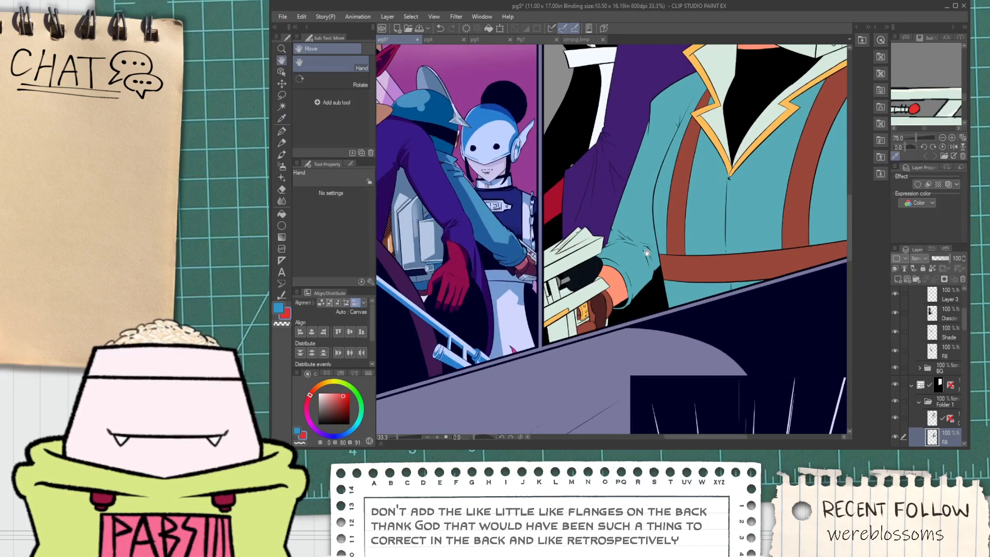
{"action": "scroll", "coordinate": [557, 278], "scroll_direction": "up", "scroll_amount": 4}
{"action": "left_click", "coordinate": [577, 260]}
Sample the weapon's pale mint and fill the short rod in front of the dark cylinder.
{"action": "left_click", "coordinate": [598, 298], "text": "alt"}
{"action": "scroll", "coordinate": [596, 270], "scroll_direction": "up", "scroll_amount": 1}
{"action": "left_click", "coordinate": [616, 248], "text": "alt"}
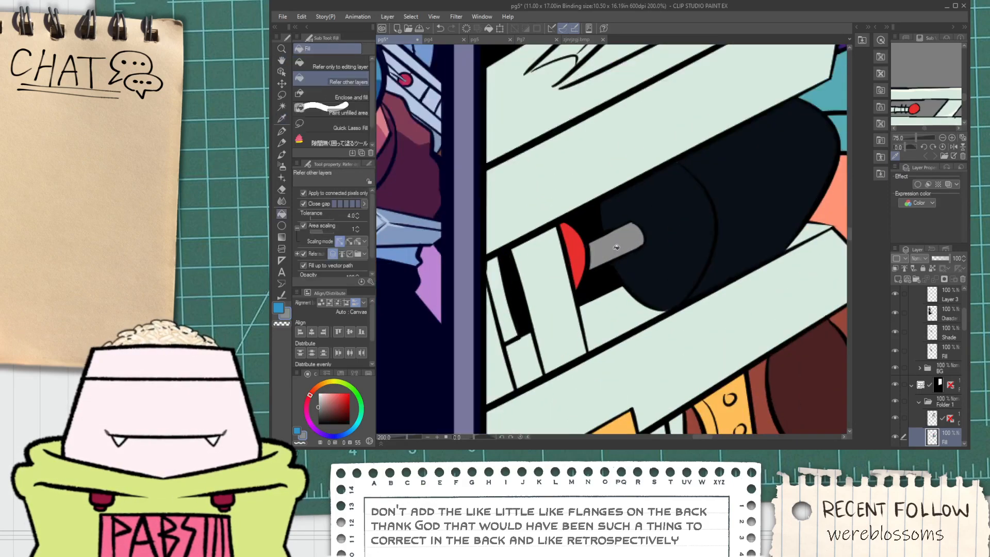
{"action": "left_click", "coordinate": [535, 305], "text": "alt"}
{"action": "left_click", "coordinate": [610, 247]}
Examine the weapon's dark cylinder and rod up close and against the matching gun in the neighboring panel.
{"action": "scroll", "coordinate": [609, 246], "scroll_direction": "down", "scroll_amount": 4}
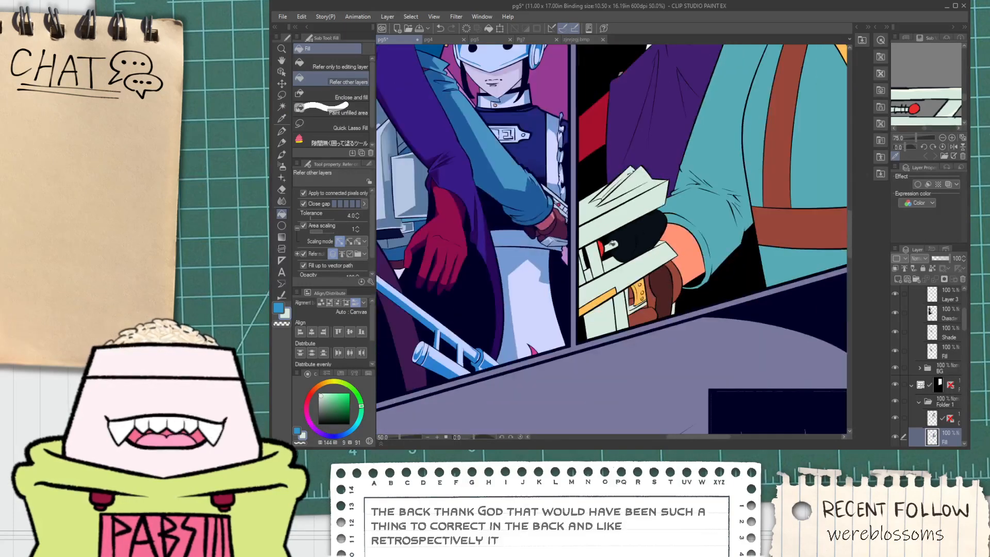
{"action": "left_click_drag", "start_coordinate": [642, 239], "coordinate": [615, 282]}
{"action": "scroll", "coordinate": [571, 292], "scroll_direction": "up", "scroll_amount": 6}
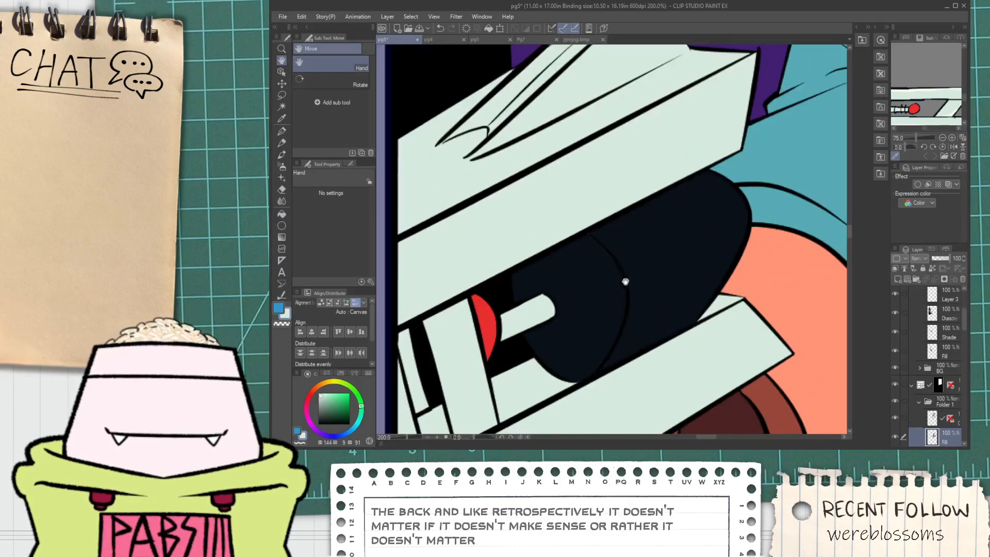
{"action": "left_click", "coordinate": [530, 259], "text": "alt"}
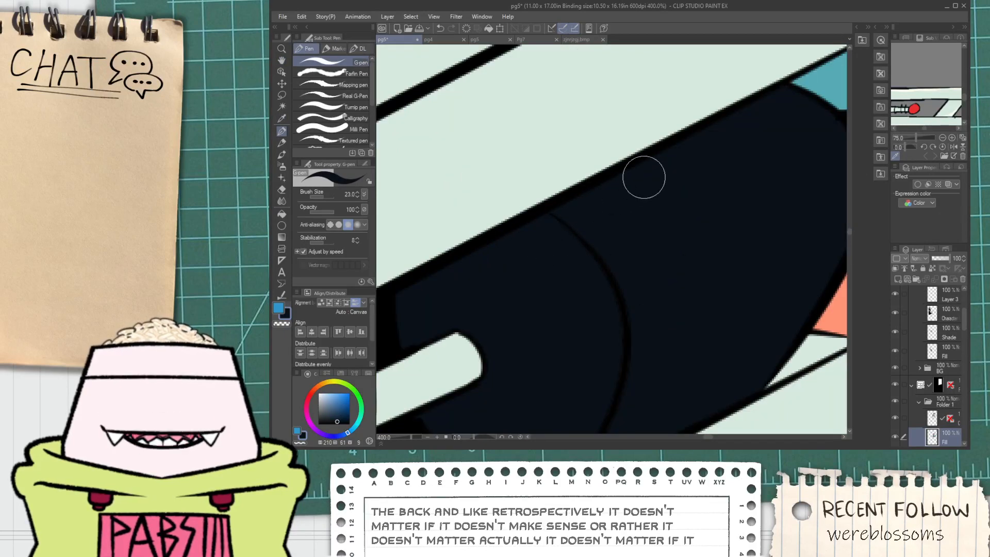
{"action": "scroll", "coordinate": [607, 218], "scroll_direction": "down", "scroll_amount": 3}
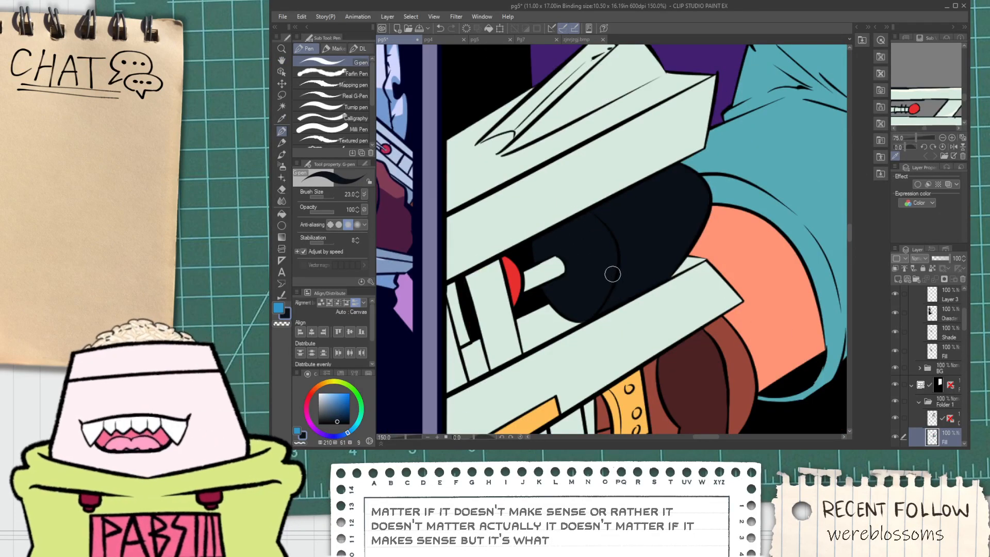
{"action": "key", "text": "space"}
{"action": "scroll", "coordinate": [613, 276], "scroll_direction": "down", "scroll_amount": 1}
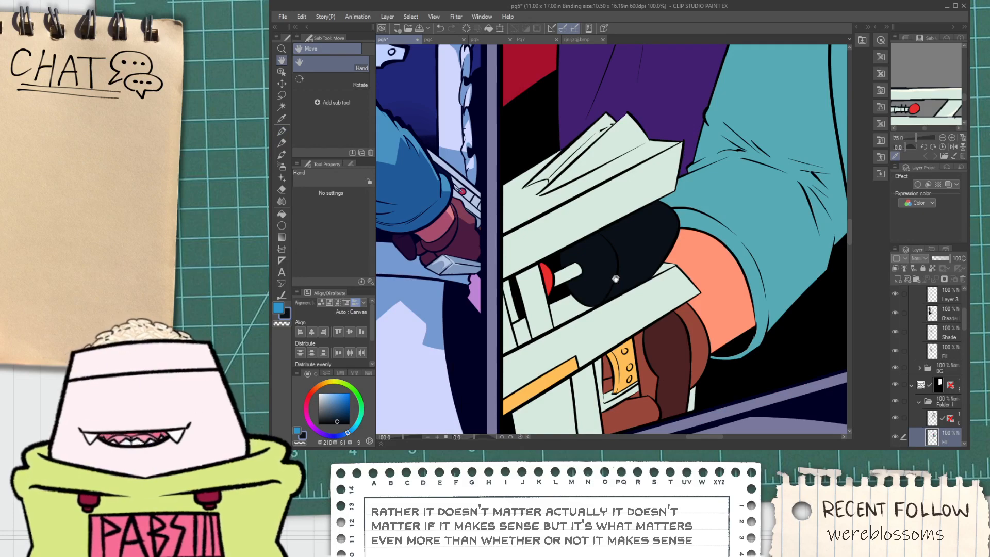
{"action": "scroll", "coordinate": [610, 286], "scroll_direction": "down", "scroll_amount": 2}
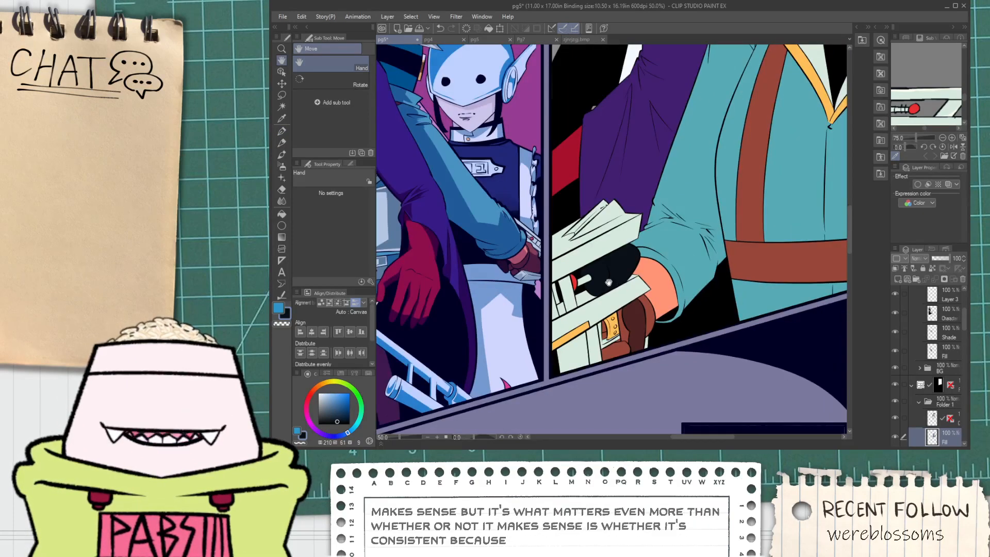
{"action": "scroll", "coordinate": [607, 278], "scroll_direction": "down", "scroll_amount": 1}
{"action": "scroll", "coordinate": [607, 278], "scroll_direction": "up", "scroll_amount": 3}
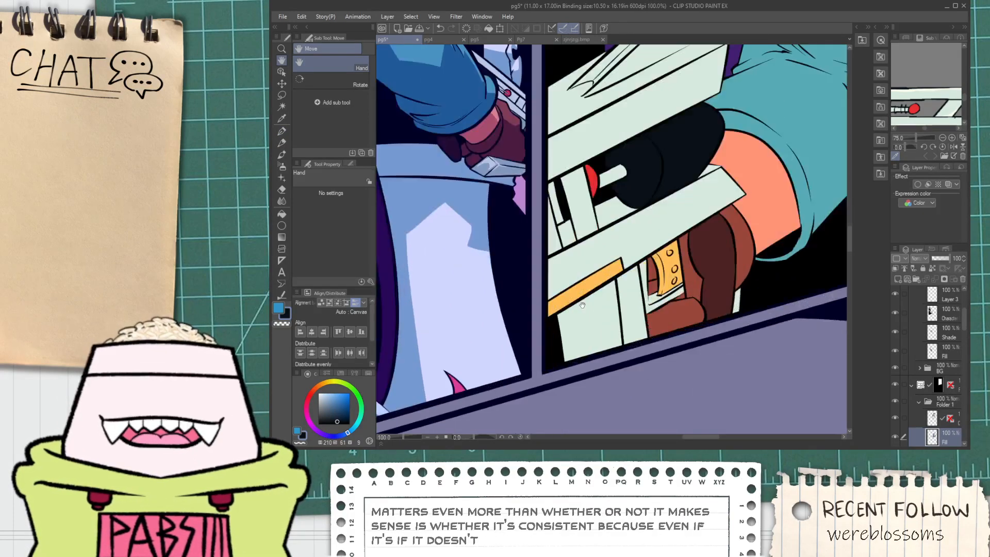
Auto select the orange strip on the weapon and activate the clipped layer above the Fill layer.
{"action": "key", "text": "w"}
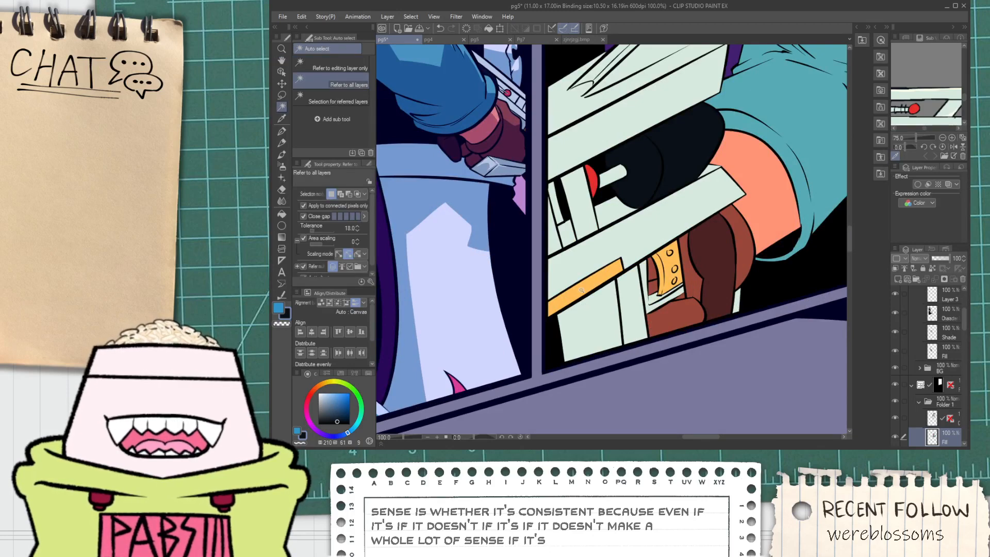
{"action": "left_click", "coordinate": [590, 292]}
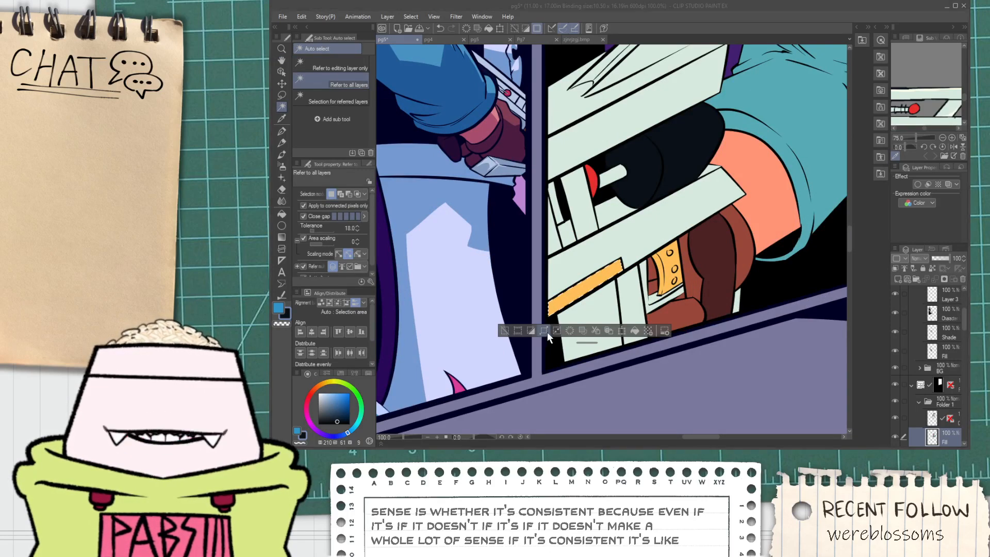
{"action": "left_click", "coordinate": [909, 415]}
{"action": "scroll", "coordinate": [556, 295], "scroll_direction": "up", "scroll_amount": 8}
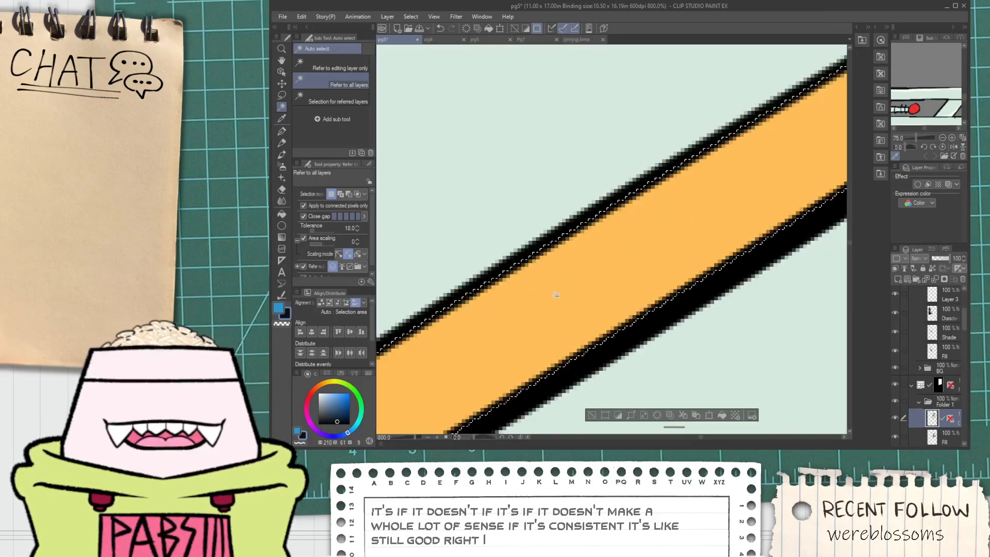
{"action": "scroll", "coordinate": [556, 295], "scroll_direction": "down", "scroll_amount": 6}
{"action": "key", "text": "space"}
{"action": "left_click_drag", "start_coordinate": [615, 319], "coordinate": [623, 330]}
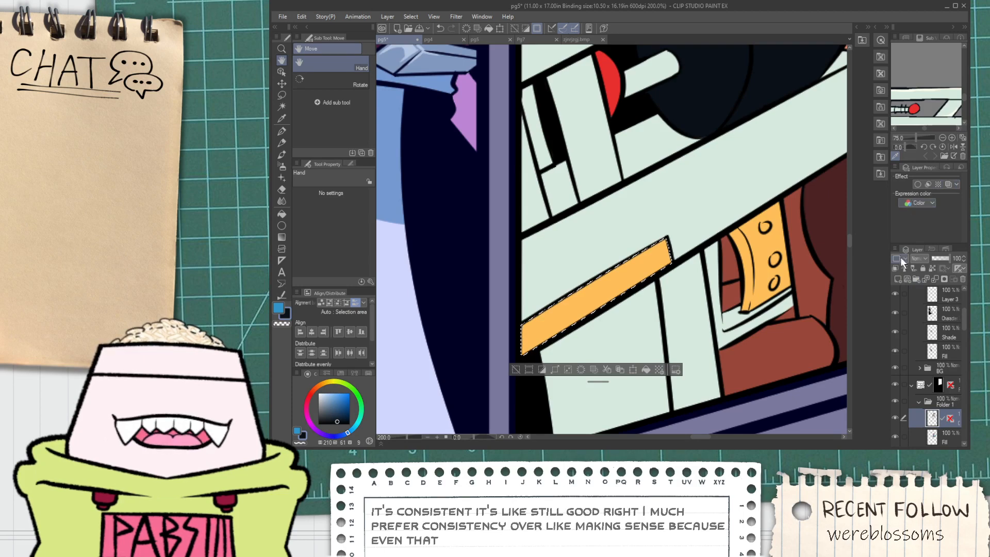
Add a new layer with a circular-dot Tone effect and fill the selected strip with a muted dark blue.
{"action": "left_click", "coordinate": [898, 280]}
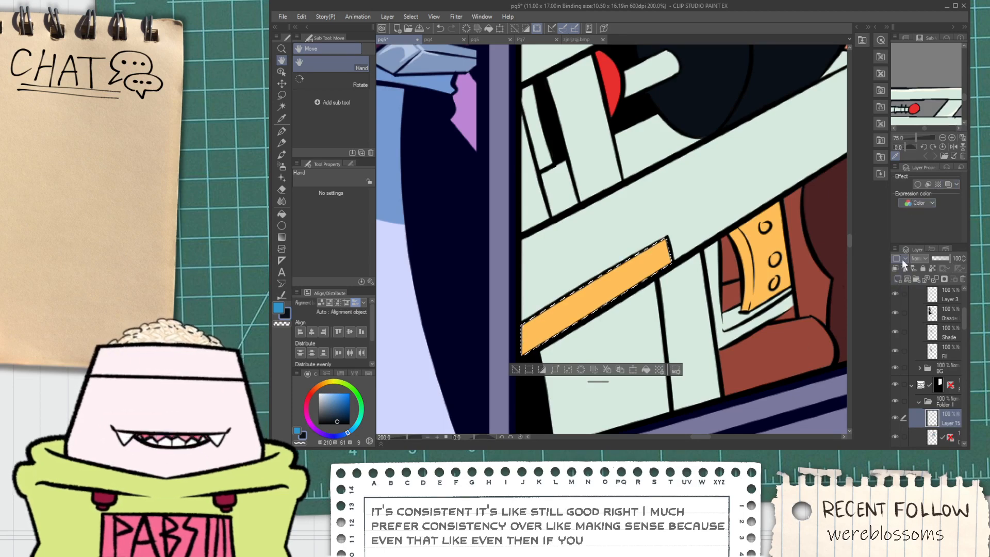
{"action": "left_click", "coordinate": [937, 184]}
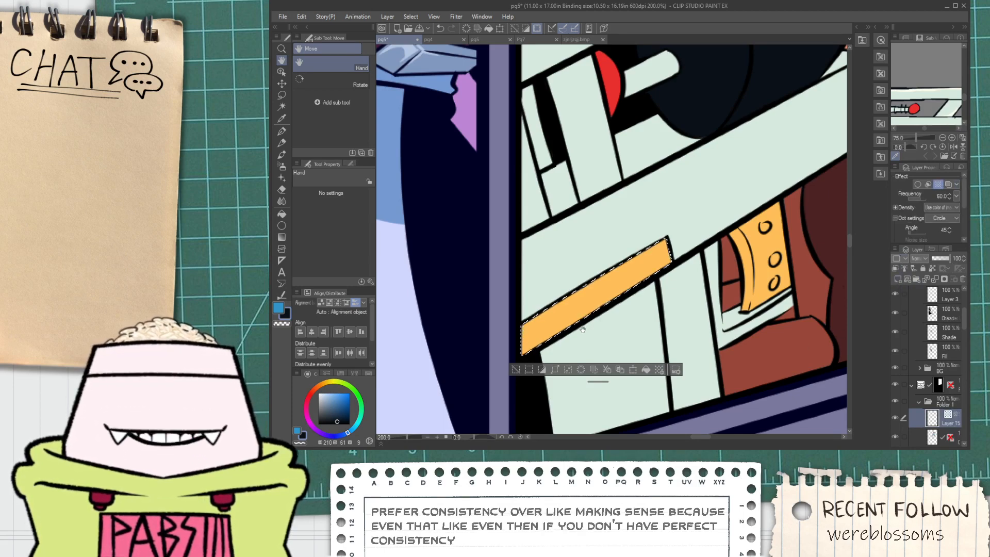
{"action": "key", "text": "g"}
{"action": "left_click", "coordinate": [336, 410]}
{"action": "left_click", "coordinate": [543, 335]}
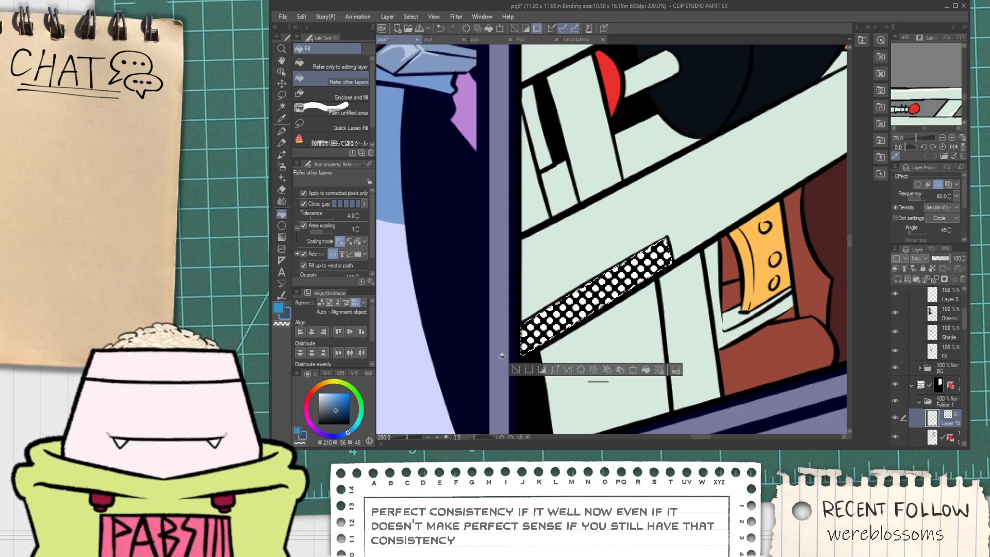
Change the dotted layer's blending mode to let the orange strip show through, and clear the selection.
{"action": "scroll", "coordinate": [556, 342], "scroll_direction": "up", "scroll_amount": 2}
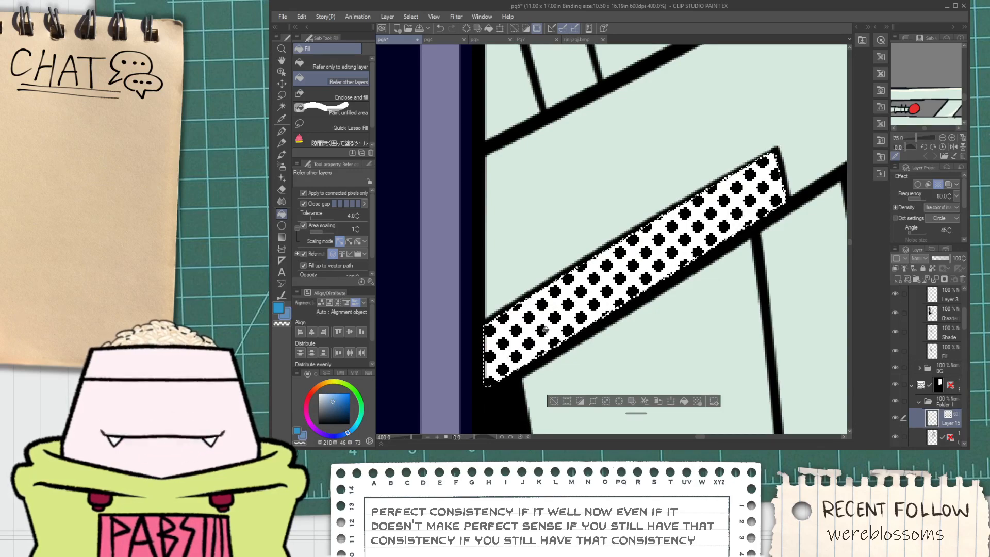
{"action": "scroll", "coordinate": [544, 332], "scroll_direction": "down", "scroll_amount": 3}
{"action": "key", "text": "space"}
{"action": "left_click_drag", "start_coordinate": [544, 332], "coordinate": [539, 339]}
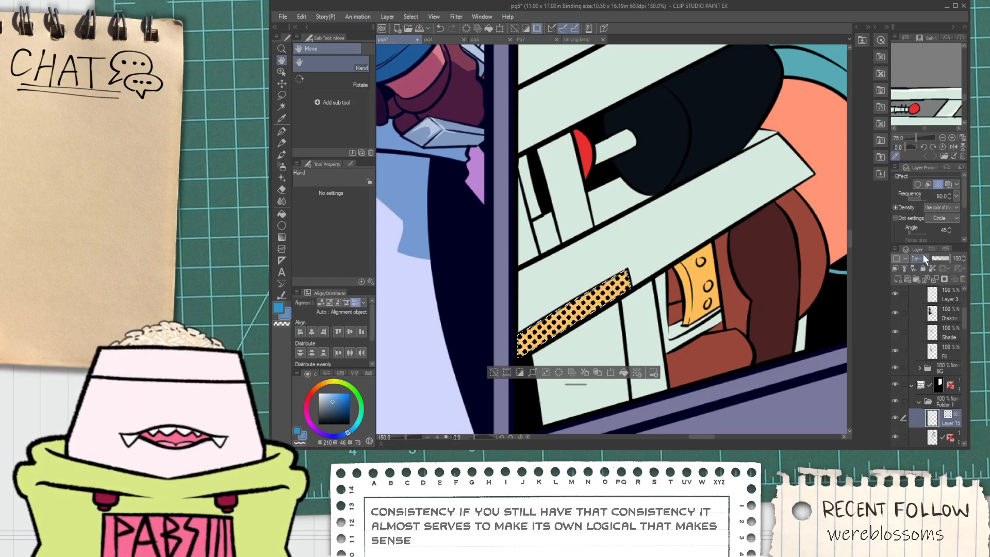
{"action": "scroll", "coordinate": [509, 322], "scroll_direction": "down", "scroll_amount": 1}
{"action": "left_click", "coordinate": [472, 366]}
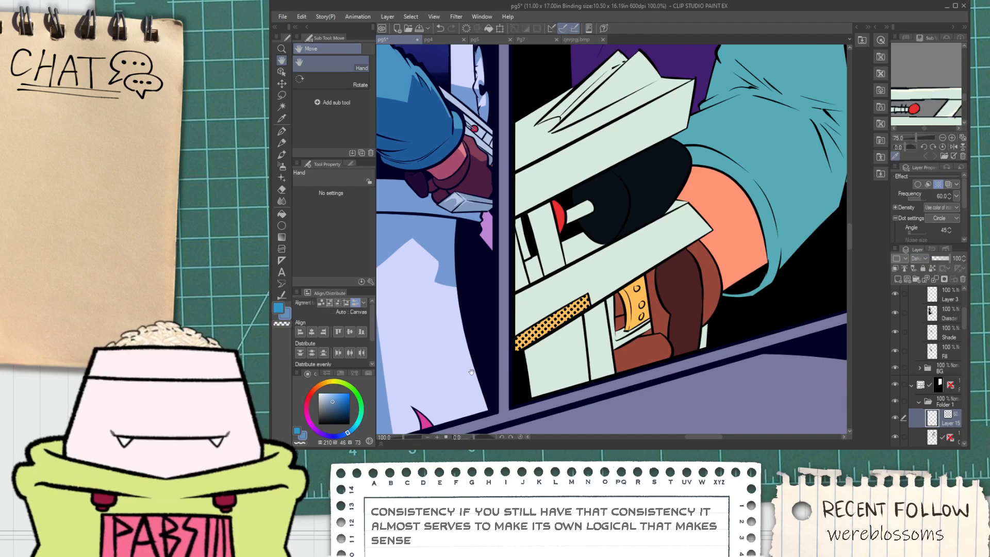
Set the strip's dot tone frequency to 35.8 and check the pattern against the rest of the page.
{"action": "scroll", "coordinate": [477, 408], "scroll_direction": "down", "scroll_amount": 2}
{"action": "left_click_drag", "start_coordinate": [521, 389], "coordinate": [631, 350]}
{"action": "scroll", "coordinate": [637, 347], "scroll_direction": "down", "scroll_amount": 3}
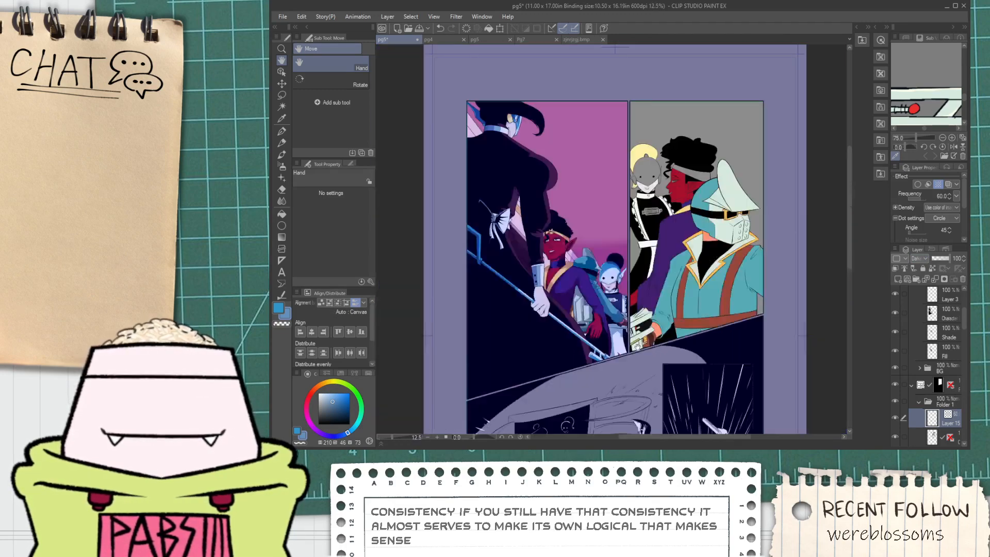
{"action": "scroll", "coordinate": [643, 352], "scroll_direction": "up", "scroll_amount": 5}
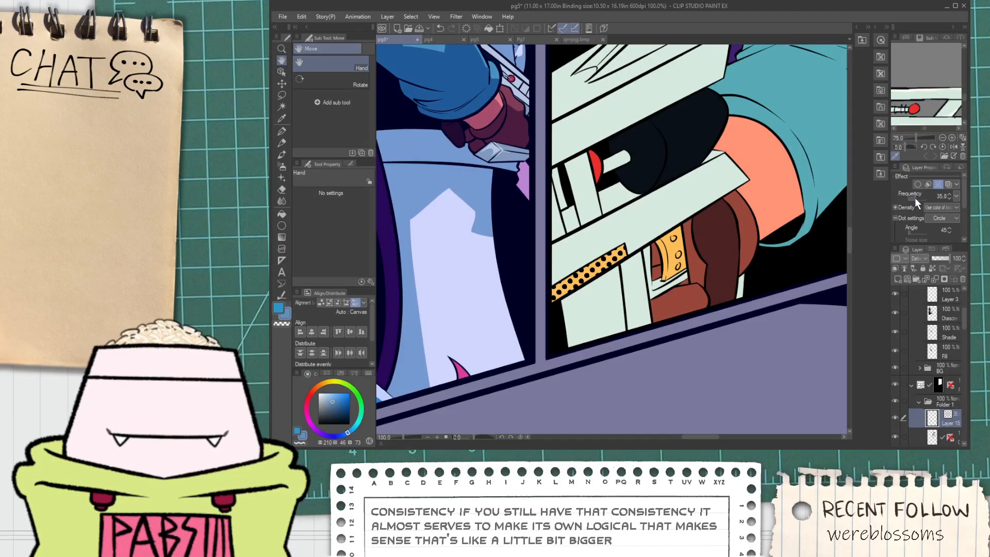
{"action": "scroll", "coordinate": [829, 221], "scroll_direction": "down", "scroll_amount": 3}
{"action": "left_click_drag", "start_coordinate": [783, 254], "coordinate": [611, 354]}
{"action": "scroll", "coordinate": [665, 316], "scroll_direction": "down", "scroll_amount": 1}
{"action": "left_click_drag", "start_coordinate": [636, 268], "coordinate": [623, 285]}
{"action": "left_click_drag", "start_coordinate": [450, 276], "coordinate": [575, 307]}
{"action": "scroll", "coordinate": [917, 380], "scroll_direction": "down", "scroll_amount": 3}
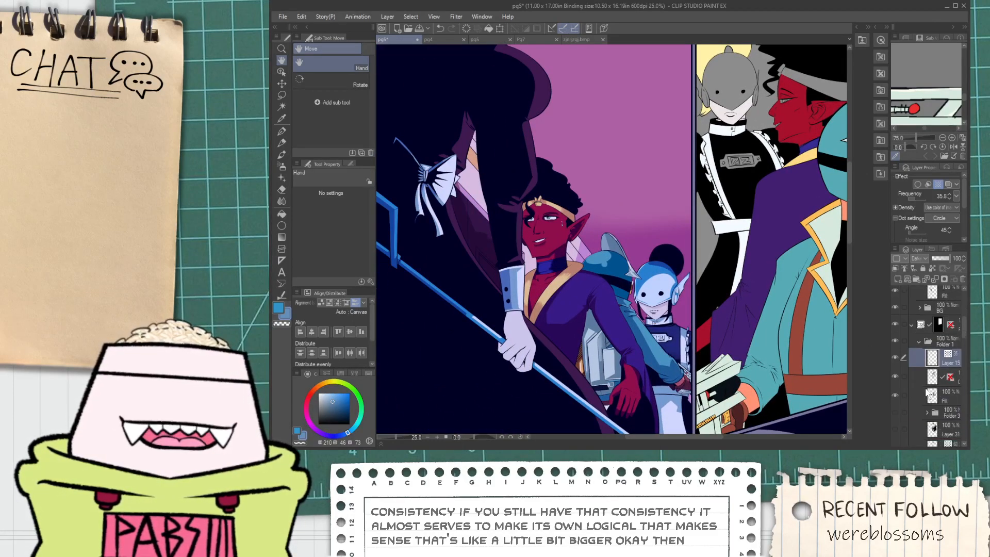
Display the left panel's colors without the tint and make the Shade layer in Folder 2 active.
{"action": "left_click", "coordinate": [944, 384]}
{"action": "left_click_drag", "start_coordinate": [473, 235], "coordinate": [500, 286]}
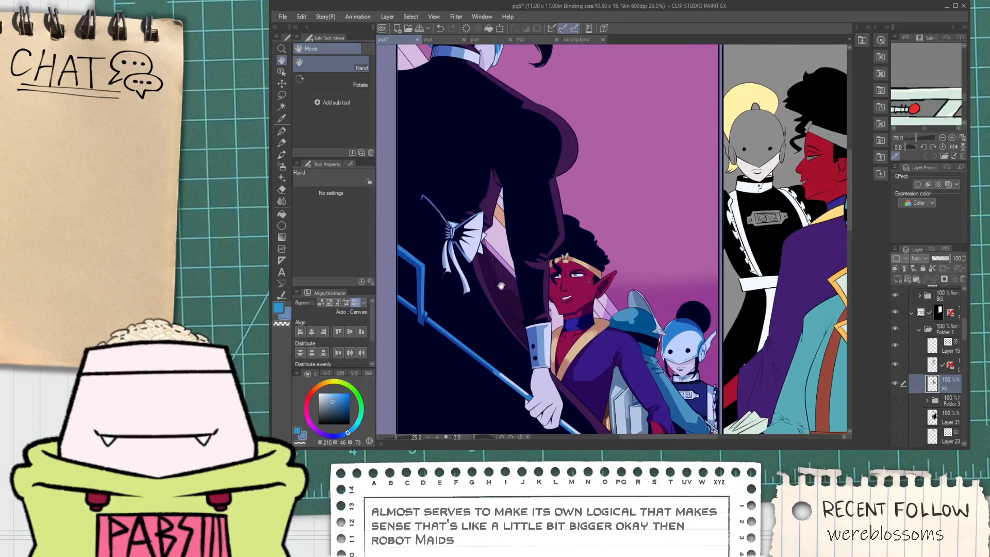
{"action": "left_click_drag", "start_coordinate": [525, 228], "coordinate": [449, 149]}
{"action": "scroll", "coordinate": [624, 305], "scroll_direction": "up", "scroll_amount": 3}
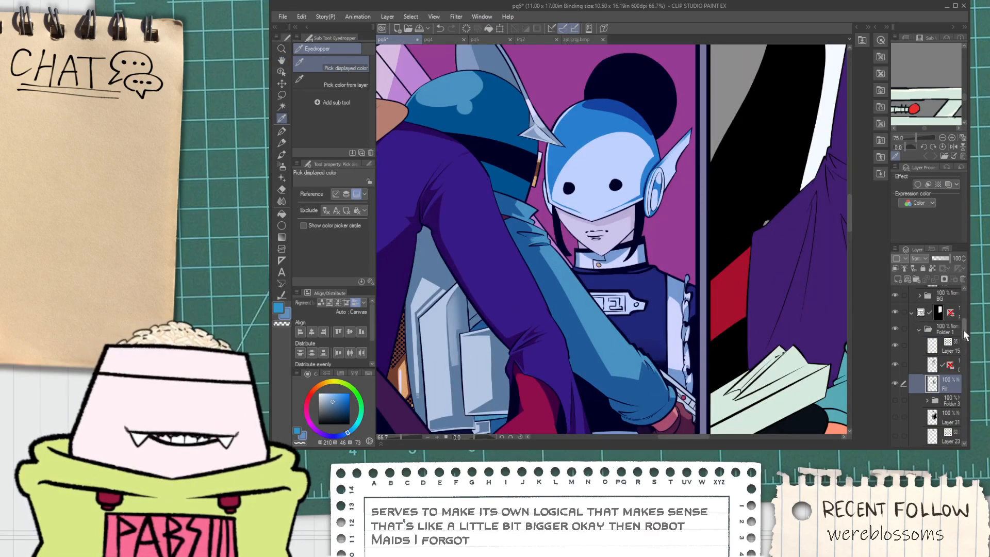
{"action": "scroll", "coordinate": [954, 351], "scroll_direction": "up", "scroll_amount": 5}
{"action": "left_click", "coordinate": [944, 394]}
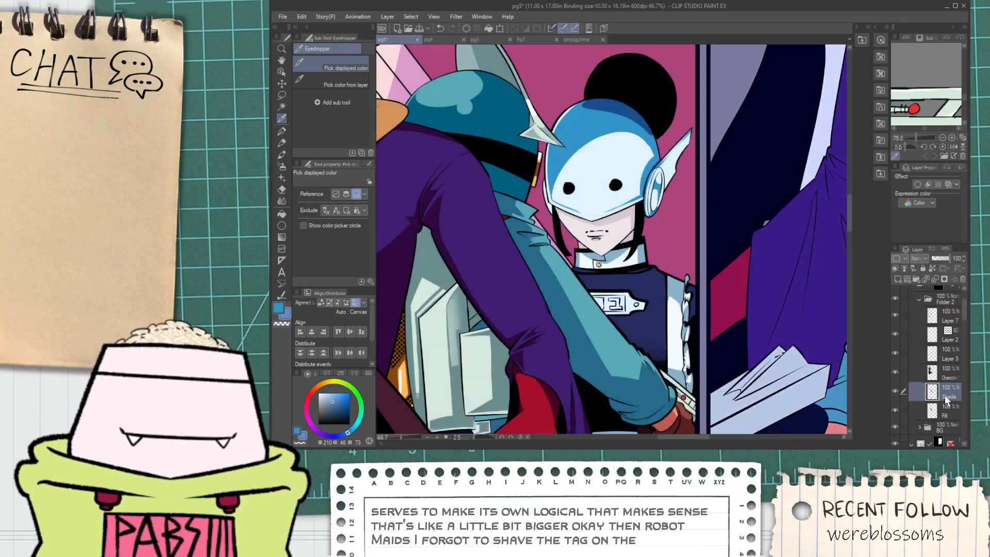
Sample the blue from the robot maid's helmet and shade the narrow strip below the number box on the maid's tag.
{"action": "scroll", "coordinate": [640, 258], "scroll_direction": "up", "scroll_amount": 4}
{"action": "left_click_drag", "start_coordinate": [608, 123], "coordinate": [592, 200]}
{"action": "left_click", "coordinate": [640, 145]}
{"action": "left_click_drag", "start_coordinate": [573, 397], "coordinate": [581, 206]}
{"action": "scroll", "coordinate": [577, 253], "scroll_direction": "up", "scroll_amount": 6}
{"action": "left_click_drag", "start_coordinate": [537, 172], "coordinate": [514, 300]}
{"action": "mouse_move", "coordinate": [493, 283]}
{"action": "left_mouse_down"}
{"action": "mouse_move", "coordinate": [506, 291]}
{"action": "mouse_move", "coordinate": [559, 269]}
{"action": "left_mouse_up"}
{"action": "key", "text": "g"}
{"action": "left_click", "coordinate": [536, 272]}
{"action": "key", "text": "p"}
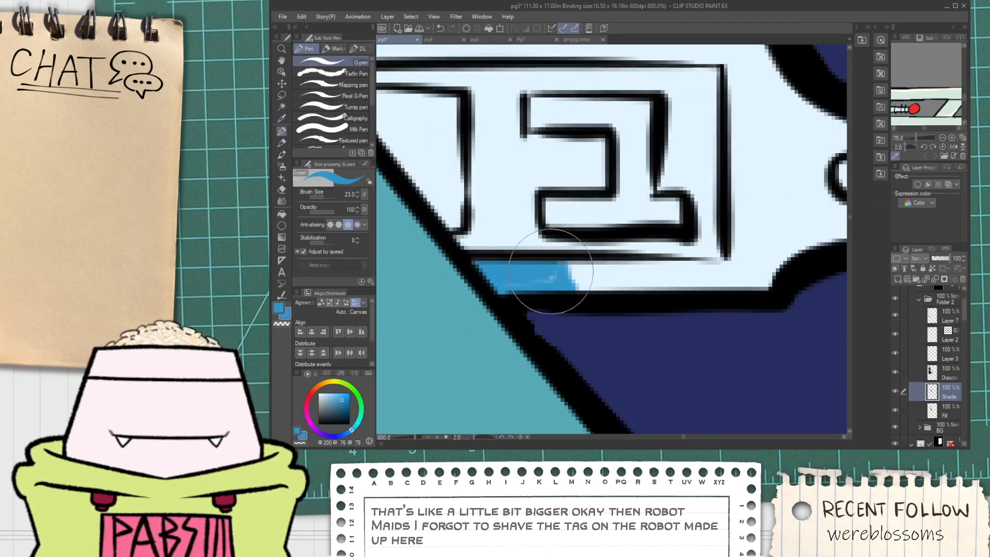
Draw the blue shadow's edge inside the tag's partly hidden digit, undoing and redrawing the first stroke.
{"action": "scroll", "coordinate": [518, 260], "scroll_direction": "down", "scroll_amount": 2}
{"action": "left_click_drag", "start_coordinate": [519, 261], "coordinate": [562, 289]}
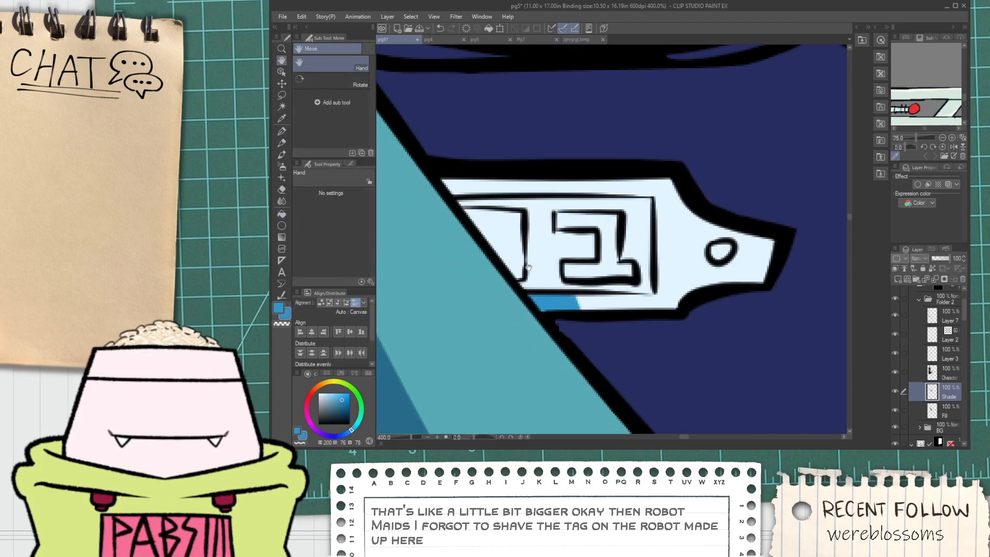
{"action": "mouse_move", "coordinate": [507, 258]}
{"action": "left_mouse_down"}
{"action": "mouse_move", "coordinate": [505, 241]}
{"action": "mouse_move", "coordinate": [482, 224]}
{"action": "left_mouse_up"}
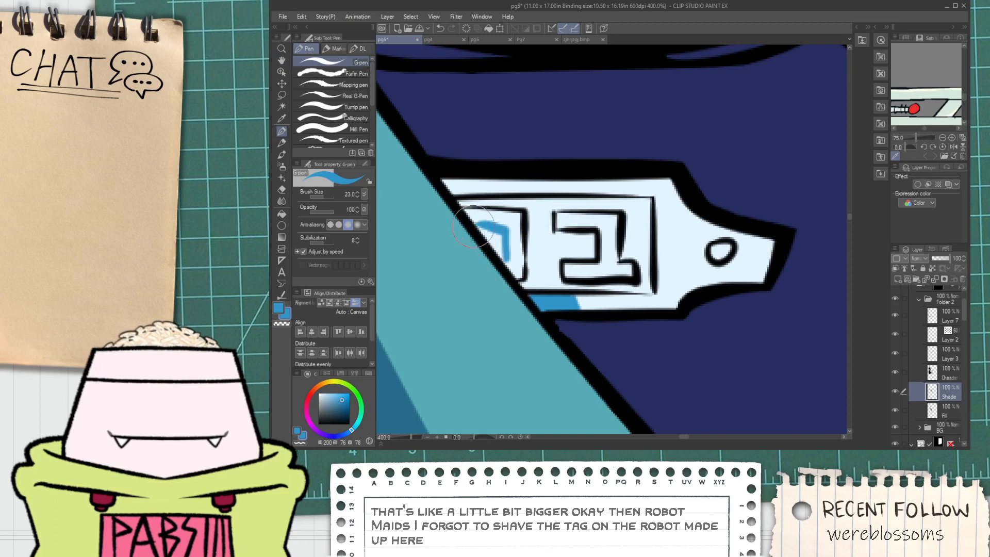
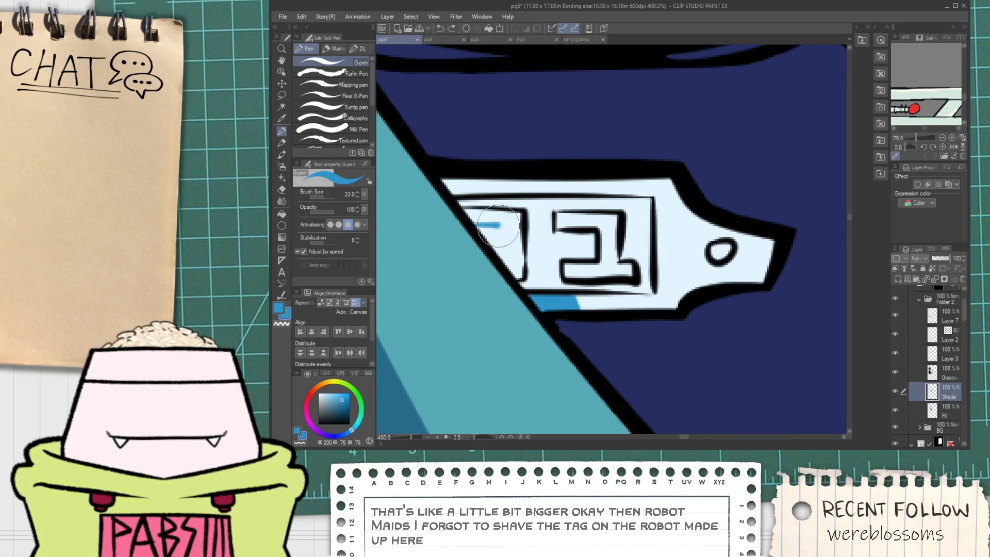
{"action": "key", "text": "ctrl+z"}
{"action": "mouse_move", "coordinate": [470, 216]}
{"action": "left_mouse_down"}
{"action": "mouse_move", "coordinate": [502, 220]}
{"action": "mouse_move", "coordinate": [507, 254]}
{"action": "left_mouse_up"}
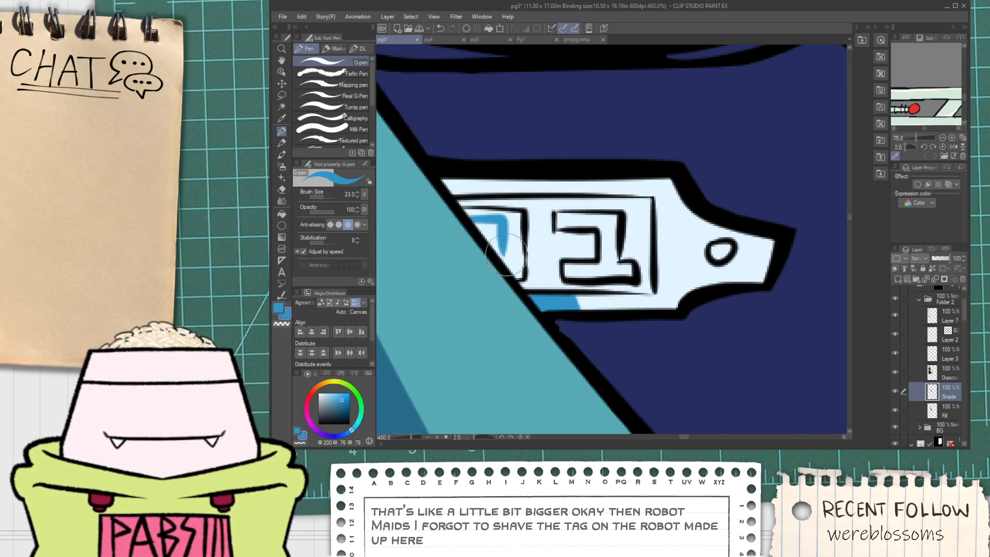
Brush blue shading between the tag's two digits and fill the enclosed interior of the partly hidden digit.
{"action": "mouse_move", "coordinate": [539, 203]}
{"action": "left_mouse_down"}
{"action": "mouse_move", "coordinate": [550, 227]}
{"action": "mouse_move", "coordinate": [538, 271]}
{"action": "mouse_move", "coordinate": [548, 307]}
{"action": "left_mouse_up"}
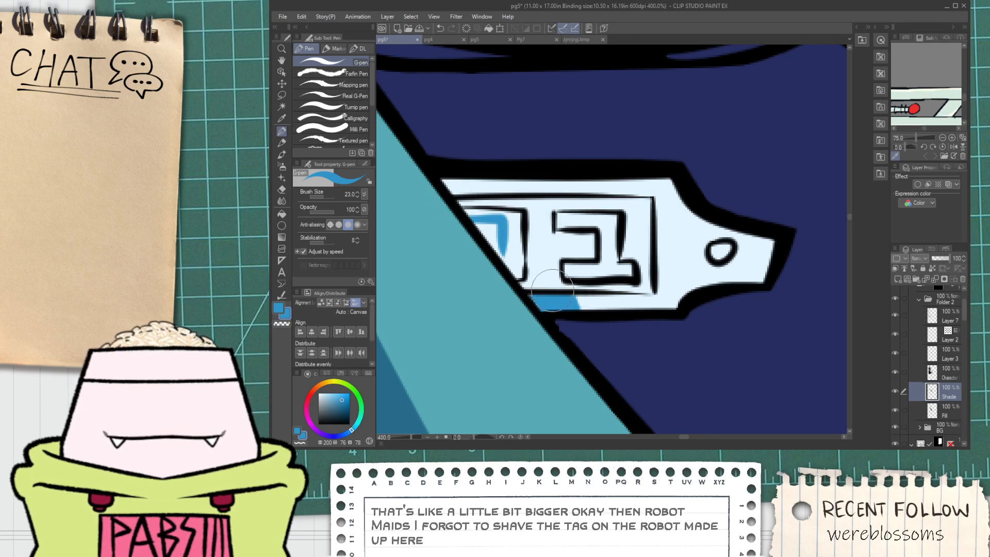
{"action": "left_click_drag", "start_coordinate": [558, 200], "coordinate": [540, 213]}
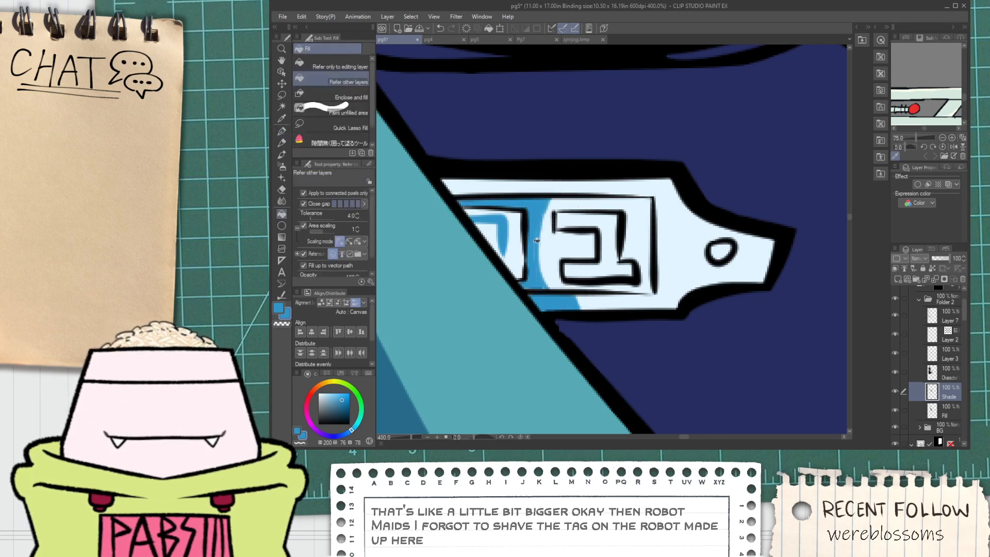
{"action": "left_click_drag", "start_coordinate": [538, 281], "coordinate": [548, 289]}
{"action": "key", "text": "g"}
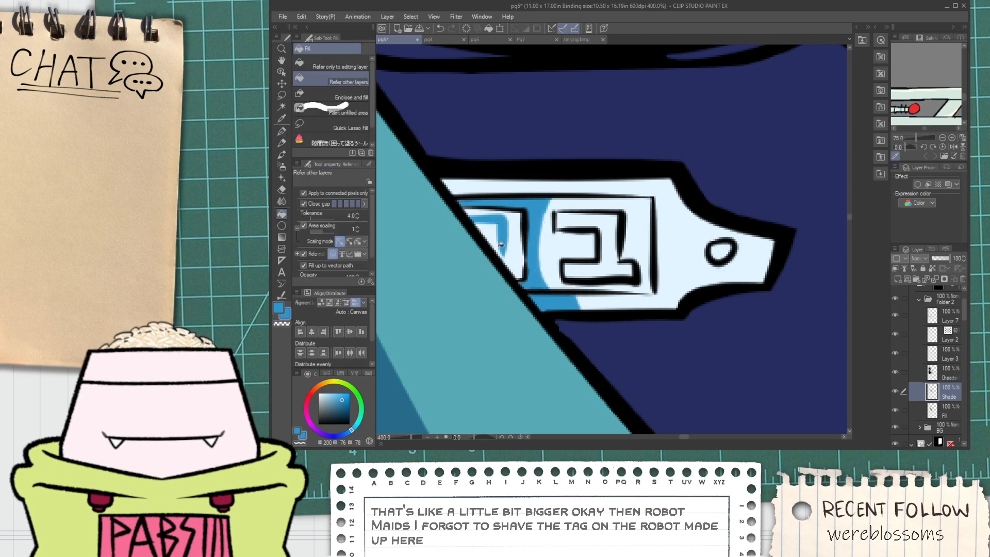
{"action": "key", "text": "p"}
{"action": "key", "text": "g"}
{"action": "left_click", "coordinate": [492, 231]}
{"action": "key", "text": "p"}
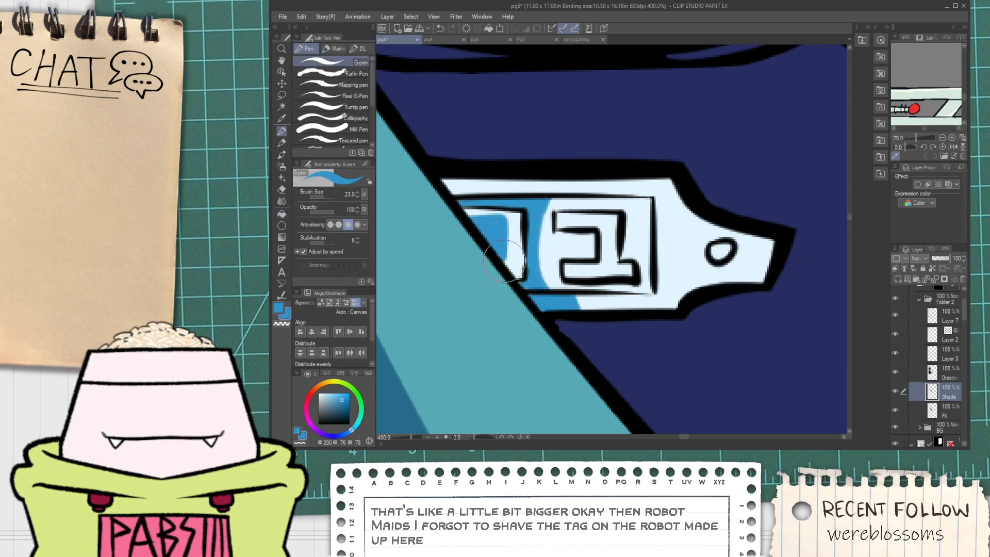
Outline a shadow edge across the tag's strip above the number box and fill it with blue.
{"action": "left_click_drag", "start_coordinate": [525, 175], "coordinate": [503, 192]}
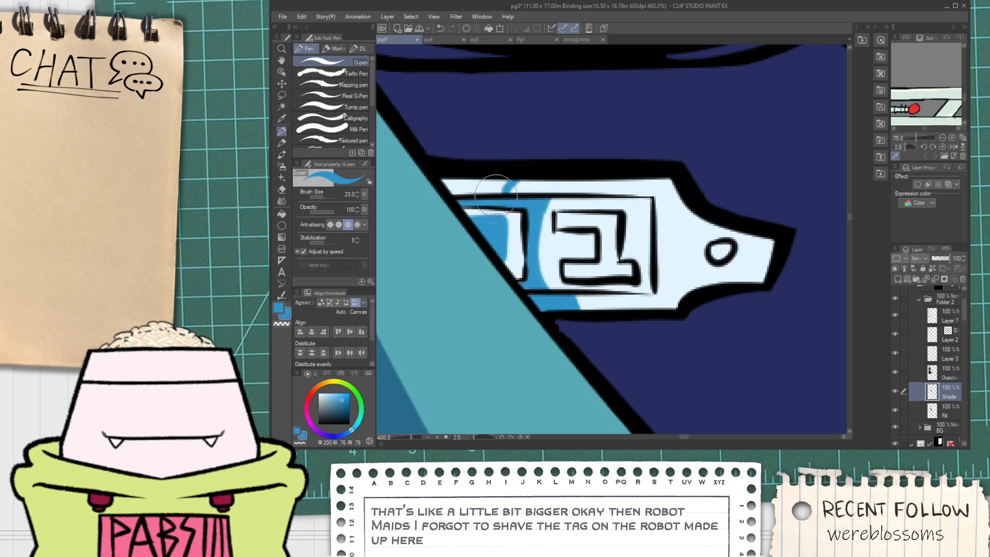
{"action": "key", "text": "g"}
{"action": "left_click", "coordinate": [493, 187]}
{"action": "key", "text": "p"}
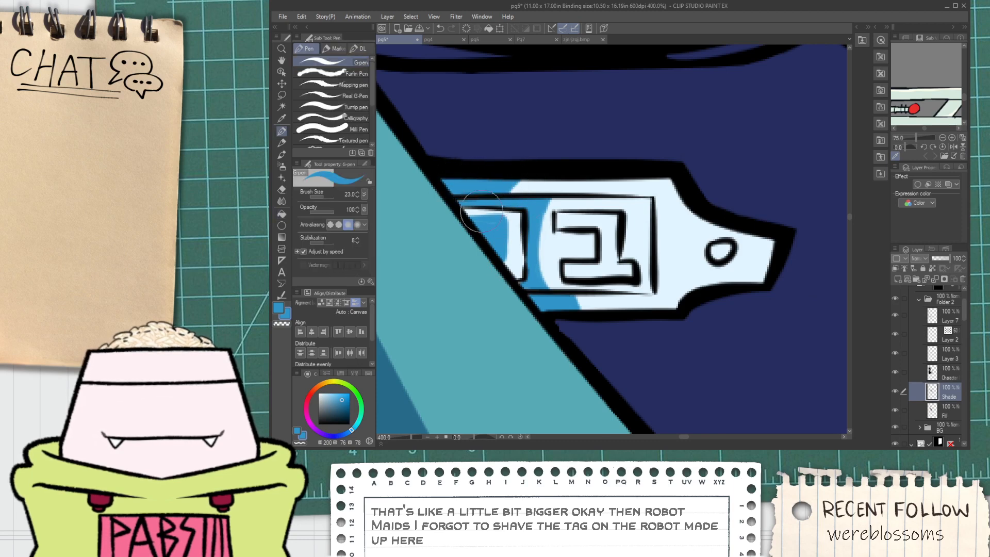
Erase the blue along the upper inside edge of the partly hidden digit with the Hard eraser.
{"action": "key", "text": "ctrl+plus"}
{"action": "key", "text": "e"}
{"action": "left_click_drag", "start_coordinate": [428, 190], "coordinate": [502, 193]}
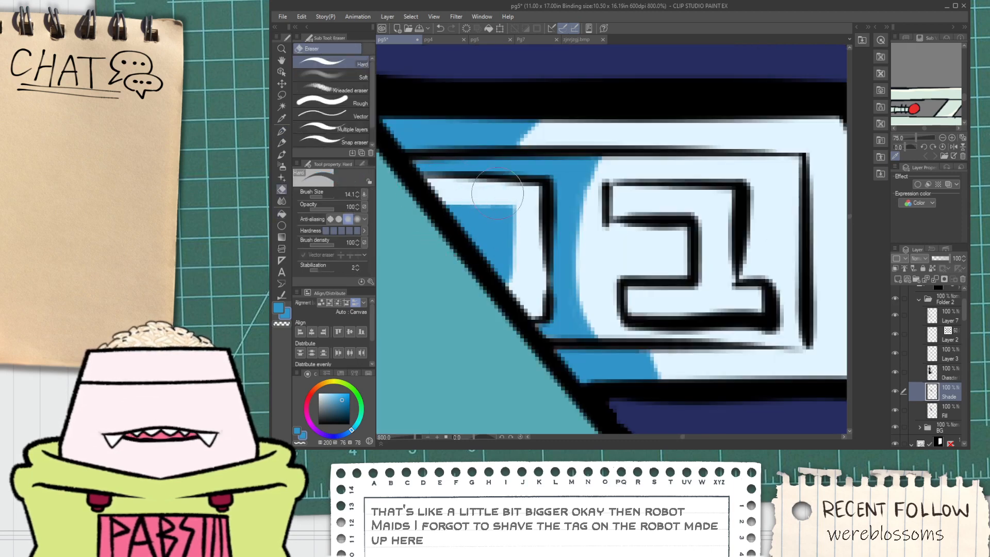
Touch up the blue inside the tag's partly hidden digit and shade the upper bend and stem of the fully visible digit.
{"action": "key", "text": "p"}
{"action": "left_click_drag", "start_coordinate": [508, 291], "coordinate": [504, 271]}
{"action": "key", "text": "ctrl+minus"}
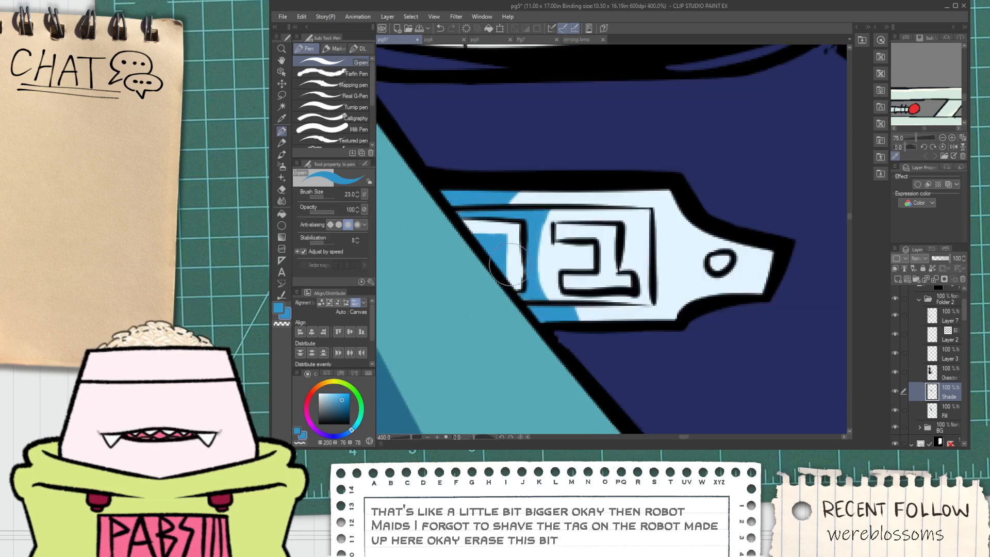
{"action": "mouse_move", "coordinate": [581, 273]}
{"action": "left_mouse_down"}
{"action": "mouse_move", "coordinate": [557, 273]}
{"action": "mouse_move", "coordinate": [622, 244]}
{"action": "mouse_move", "coordinate": [632, 254]}
{"action": "mouse_move", "coordinate": [630, 235]}
{"action": "mouse_move", "coordinate": [585, 186]}
{"action": "mouse_move", "coordinate": [614, 226]}
{"action": "left_mouse_up"}
{"action": "key", "text": "ctrl+plus"}
{"action": "key", "text": "ctrl+z"}
{"action": "key", "text": "ctrl+z"}
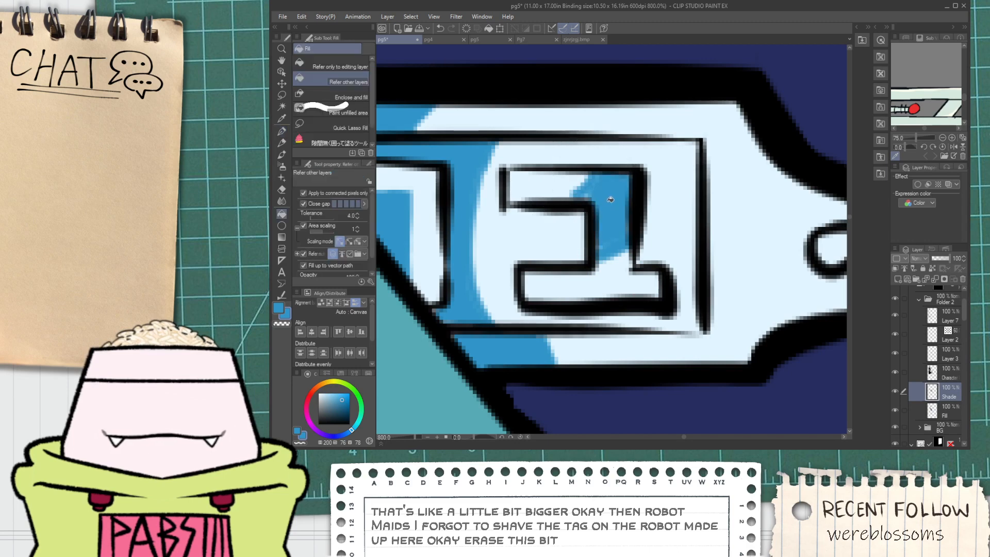
{"action": "left_click_drag", "start_coordinate": [557, 200], "coordinate": [593, 174]}
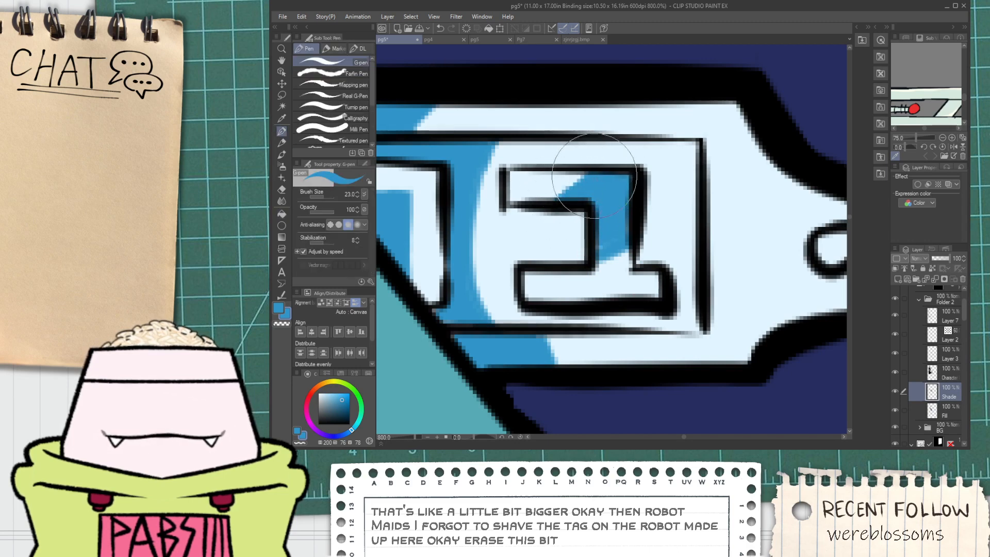
Brush blue shading into the corner of the fully visible digit's foot with the G-pen.
{"action": "key", "text": "space"}
{"action": "left_click_drag", "start_coordinate": [619, 239], "coordinate": [548, 187]}
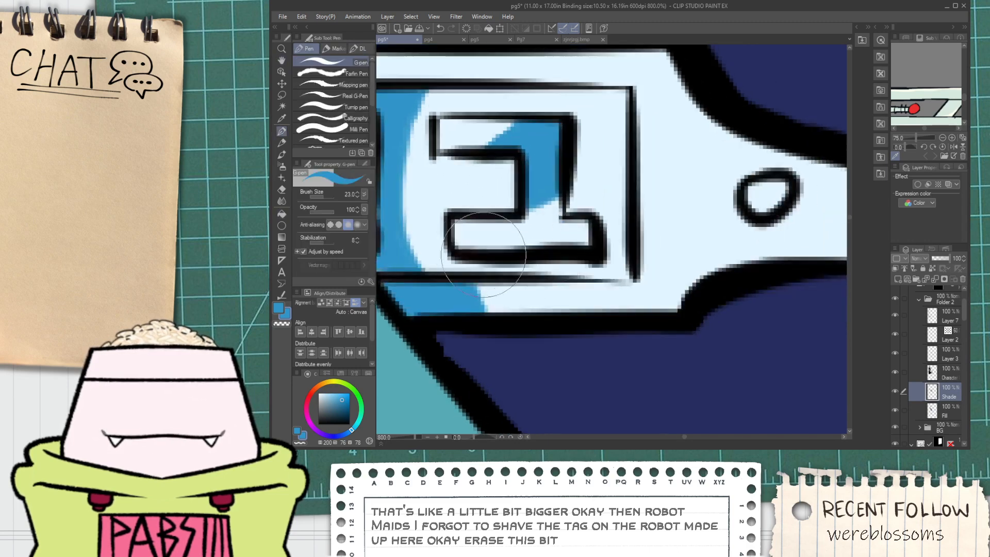
{"action": "mouse_move", "coordinate": [452, 244]}
{"action": "left_mouse_down"}
{"action": "mouse_move", "coordinate": [486, 225]}
{"action": "mouse_move", "coordinate": [455, 224]}
{"action": "mouse_move", "coordinate": [465, 225]}
{"action": "mouse_move", "coordinate": [457, 244]}
{"action": "mouse_move", "coordinate": [519, 216]}
{"action": "left_mouse_up"}
{"action": "scroll", "coordinate": [533, 231], "scroll_direction": "down", "scroll_amount": 4}
{"action": "scroll", "coordinate": [561, 235], "scroll_direction": "up", "scroll_amount": 4}
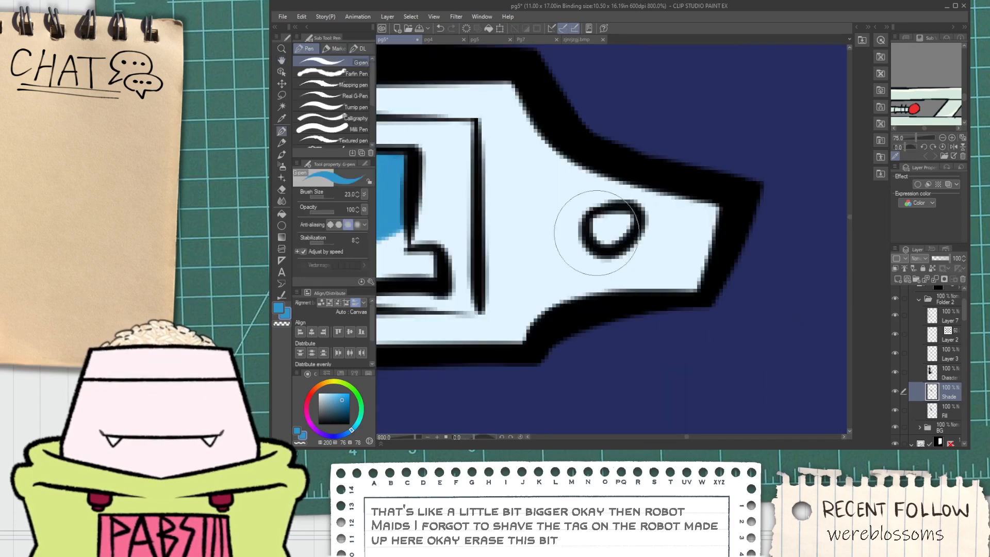
Shade the tag's round hole and the lower edge of its tapered end in blue.
{"action": "left_click", "coordinate": [604, 222]}
{"action": "scroll", "coordinate": [605, 227], "scroll_direction": "down", "scroll_amount": 2}
{"action": "mouse_move", "coordinate": [566, 298]}
{"action": "left_mouse_down"}
{"action": "mouse_move", "coordinate": [604, 265]}
{"action": "mouse_move", "coordinate": [602, 275]}
{"action": "mouse_move", "coordinate": [654, 269]}
{"action": "left_mouse_up"}
{"action": "key", "text": "ctrl+z"}
Try to extend the blue shadow along the tag's straight bottom edge, undoing the strokes.
{"action": "left_click_drag", "start_coordinate": [449, 292], "coordinate": [570, 291]}
{"action": "key", "text": "ctrl+z"}
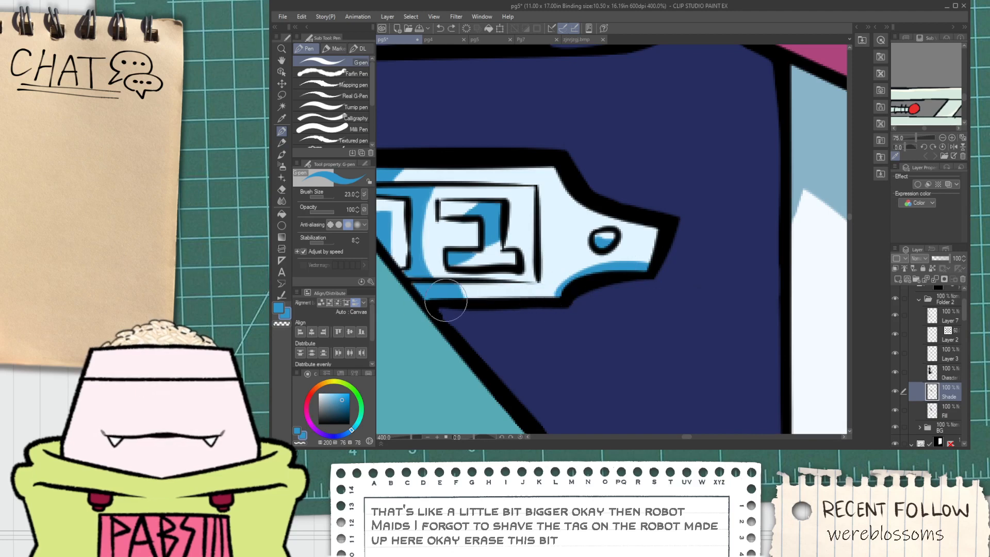
{"action": "left_click_drag", "start_coordinate": [445, 302], "coordinate": [562, 301]}
{"action": "key", "text": "ctrl+z"}
{"action": "mouse_move", "coordinate": [463, 298]}
{"action": "left_mouse_down"}
{"action": "mouse_move", "coordinate": [570, 293]}
{"action": "mouse_move", "coordinate": [458, 291]}
{"action": "mouse_move", "coordinate": [544, 290]}
{"action": "mouse_move", "coordinate": [459, 302]}
{"action": "mouse_move", "coordinate": [551, 284]}
{"action": "mouse_move", "coordinate": [429, 297]}
{"action": "mouse_move", "coordinate": [521, 287]}
{"action": "mouse_move", "coordinate": [431, 297]}
{"action": "mouse_move", "coordinate": [508, 304]}
{"action": "mouse_move", "coordinate": [475, 295]}
{"action": "mouse_move", "coordinate": [566, 295]}
{"action": "left_mouse_up"}
{"action": "key", "text": "ctrl+z"}
{"action": "key", "text": "ctrl+z"}
{"action": "key", "text": "ctrl+z"}
Save the page, then collapse Folder 2 and select the Fill layer inside Folder 1.
{"action": "scroll", "coordinate": [546, 315], "scroll_direction": "down", "scroll_amount": 9}
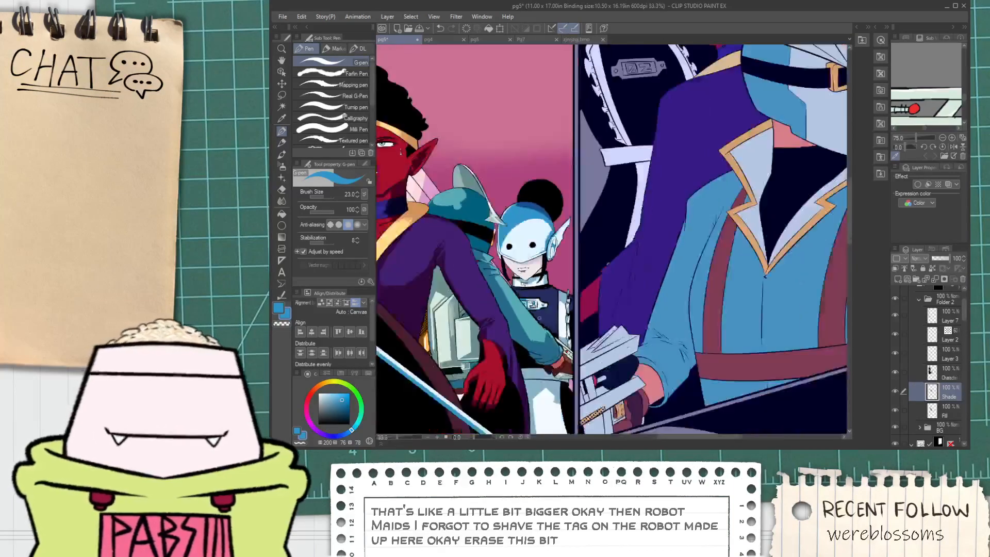
{"action": "key", "text": "space"}
{"action": "left_click_drag", "start_coordinate": [564, 372], "coordinate": [551, 396]}
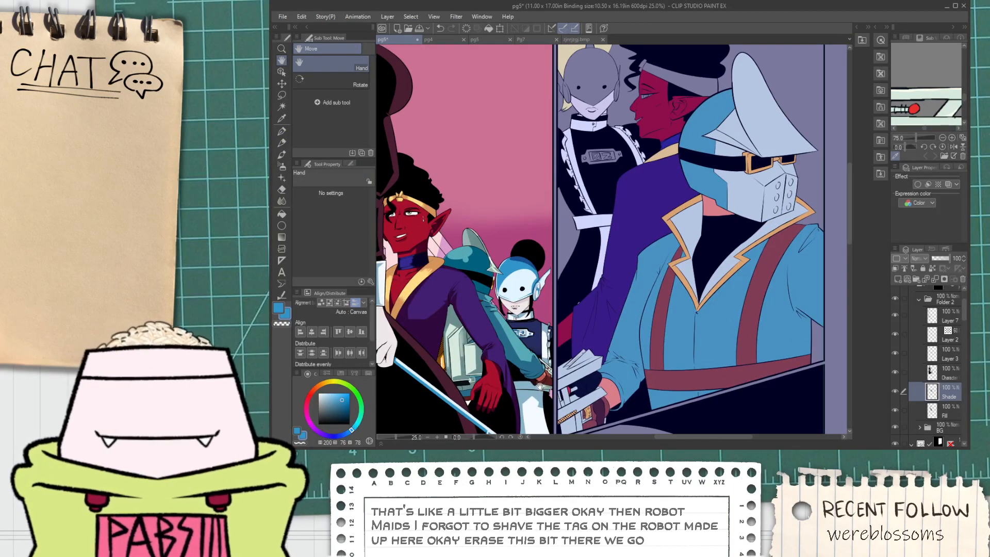
{"action": "key", "text": "ctrl+s"}
{"action": "left_click", "coordinate": [919, 300]}
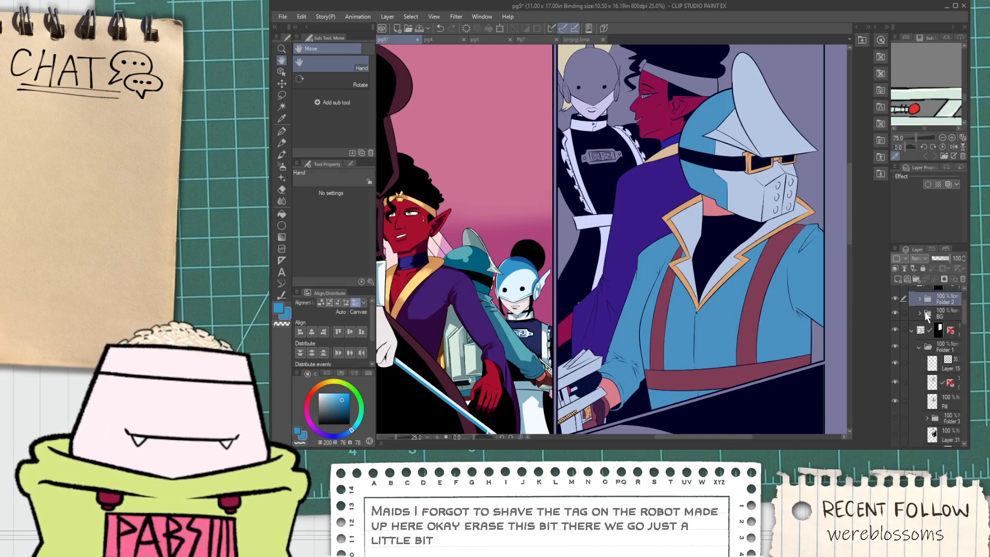
{"action": "left_click", "coordinate": [931, 367]}
{"action": "left_click", "coordinate": [919, 408]}
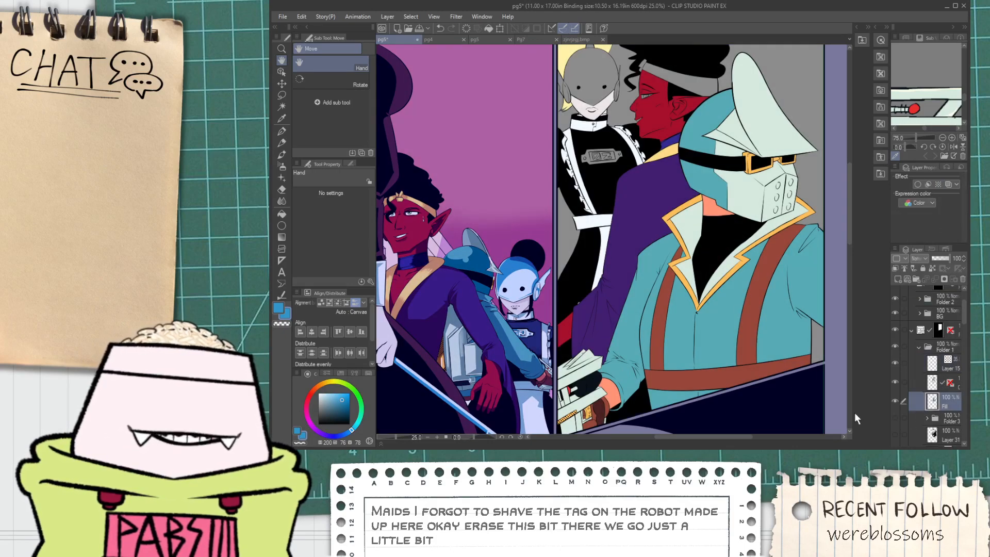
Sample the pale blue from the robot maid's mask in the left panel.
{"action": "left_click_drag", "start_coordinate": [547, 261], "coordinate": [632, 283]}
{"action": "scroll", "coordinate": [557, 341], "scroll_direction": "up", "scroll_amount": 1}
{"action": "key", "text": "alt"}
{"action": "scroll", "coordinate": [626, 330], "scroll_direction": "up", "scroll_amount": 3}
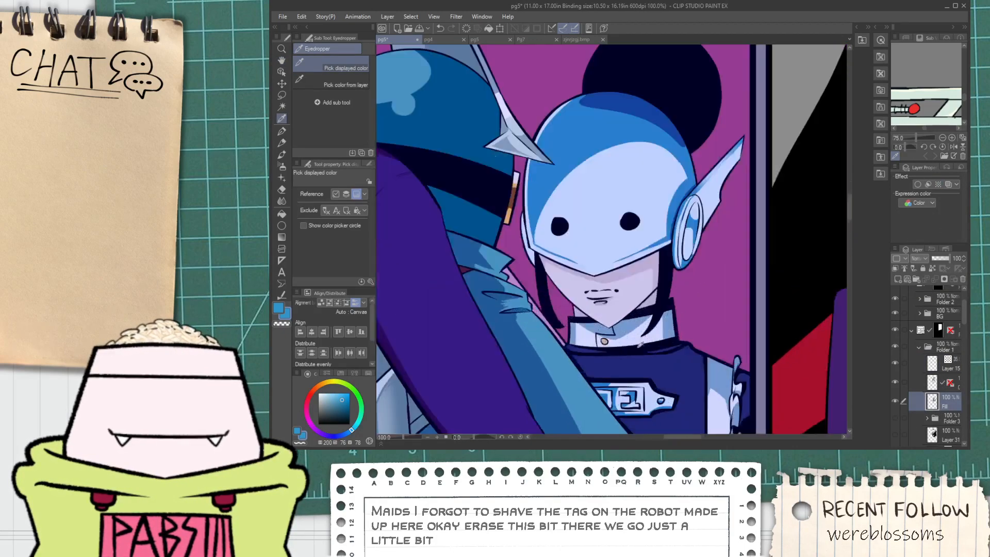
{"action": "left_click", "coordinate": [599, 236]}
Sample black and paint over the small grey gap beside the purple sleeve on the layer above Fill.
{"action": "scroll", "coordinate": [614, 229], "scroll_direction": "down", "scroll_amount": 2}
{"action": "left_click_drag", "start_coordinate": [782, 251], "coordinate": [629, 348]}
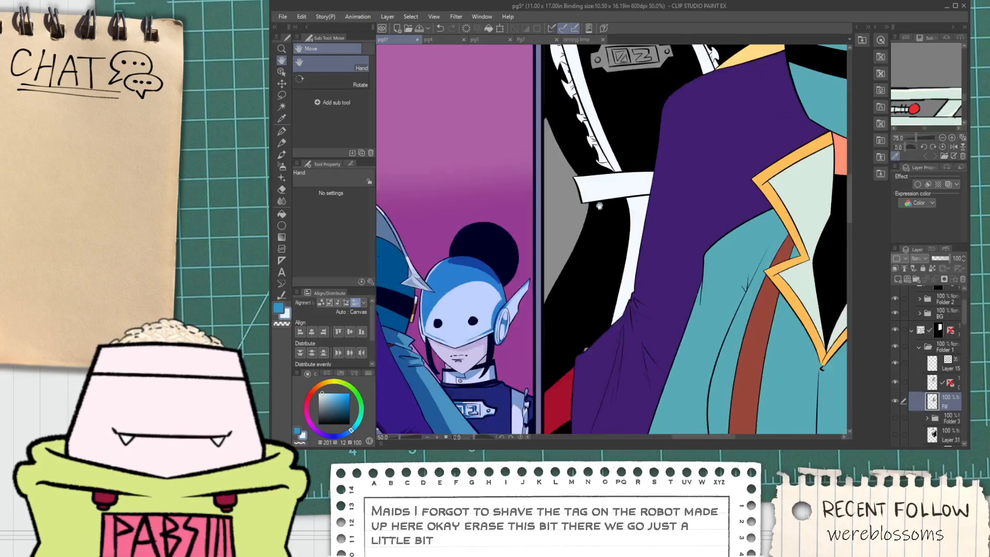
{"action": "left_click_drag", "start_coordinate": [598, 309], "coordinate": [601, 274]}
{"action": "scroll", "coordinate": [593, 327], "scroll_direction": "up", "scroll_amount": 4}
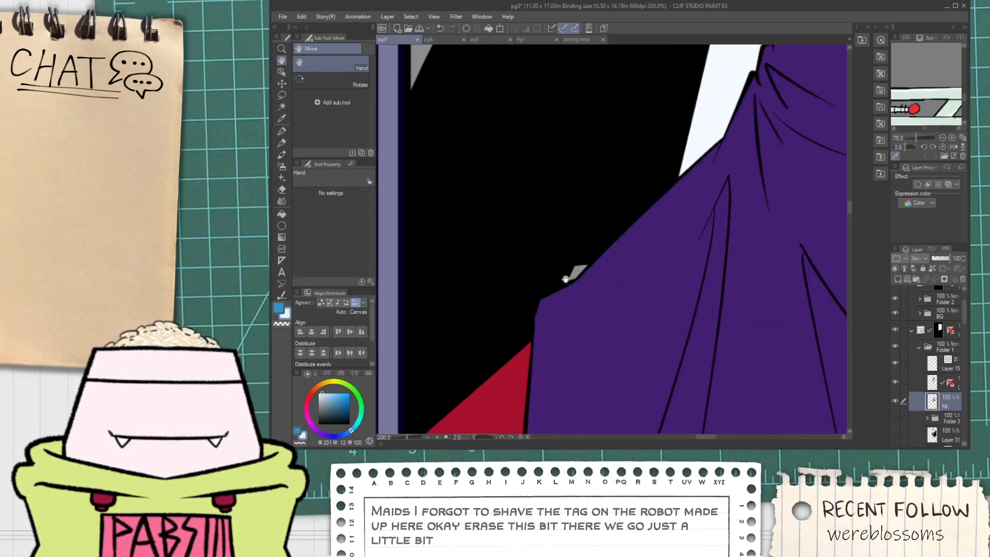
{"action": "scroll", "coordinate": [566, 279], "scroll_direction": "up", "scroll_amount": 2}
{"action": "scroll", "coordinate": [549, 201], "scroll_direction": "down", "scroll_amount": 1}
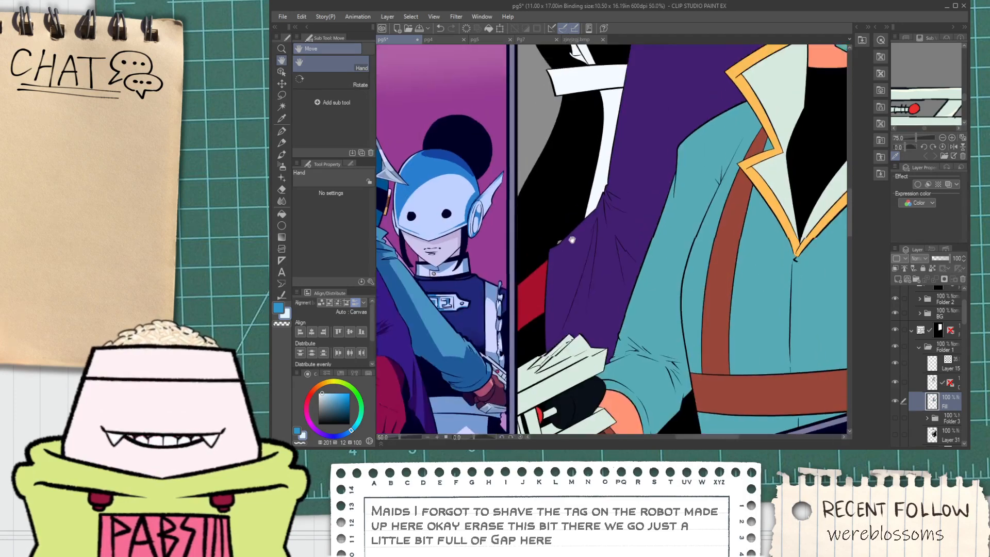
{"action": "scroll", "coordinate": [538, 230], "scroll_direction": "up", "scroll_amount": 4}
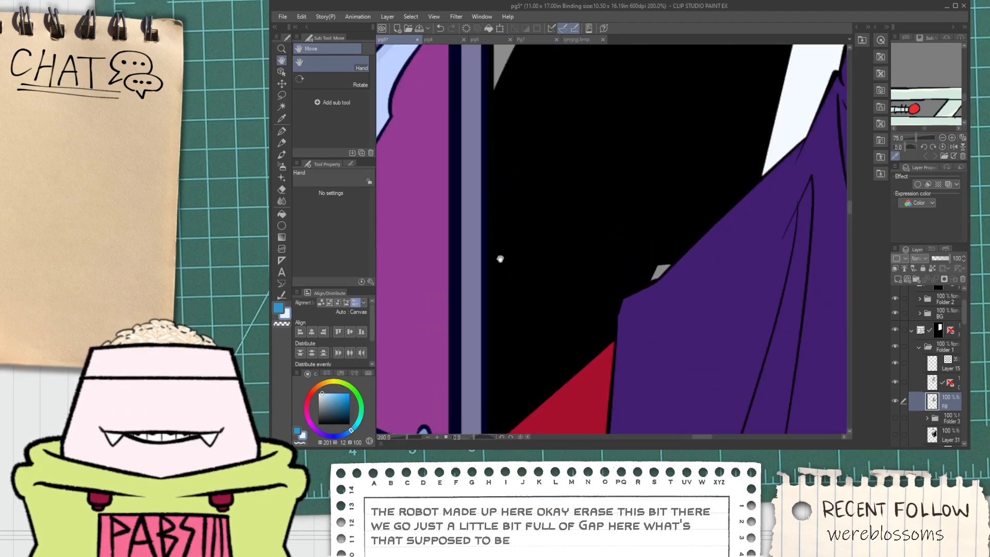
{"action": "key", "text": "i"}
{"action": "left_click", "coordinate": [928, 382]}
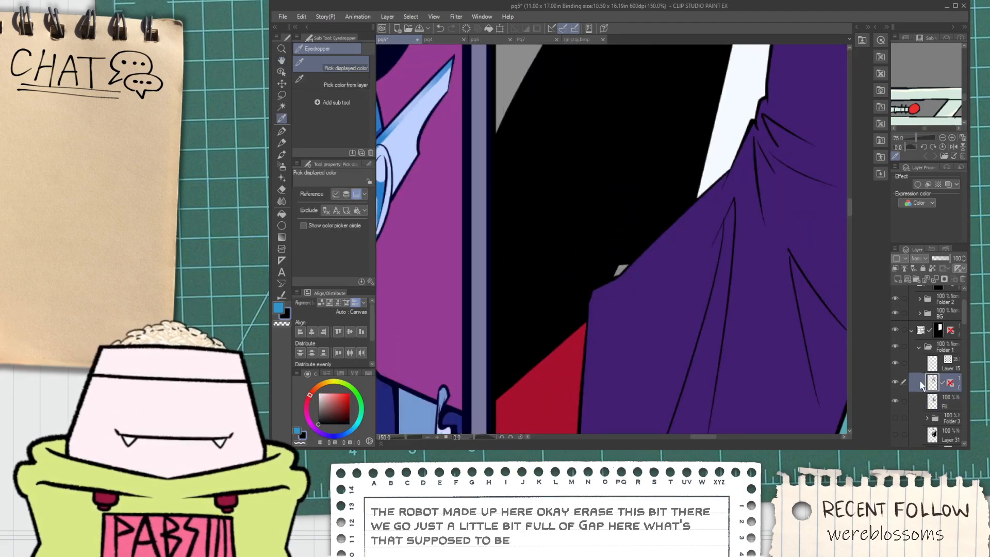
{"action": "key", "text": "p"}
{"action": "scroll", "coordinate": [609, 278], "scroll_direction": "up", "scroll_amount": 3}
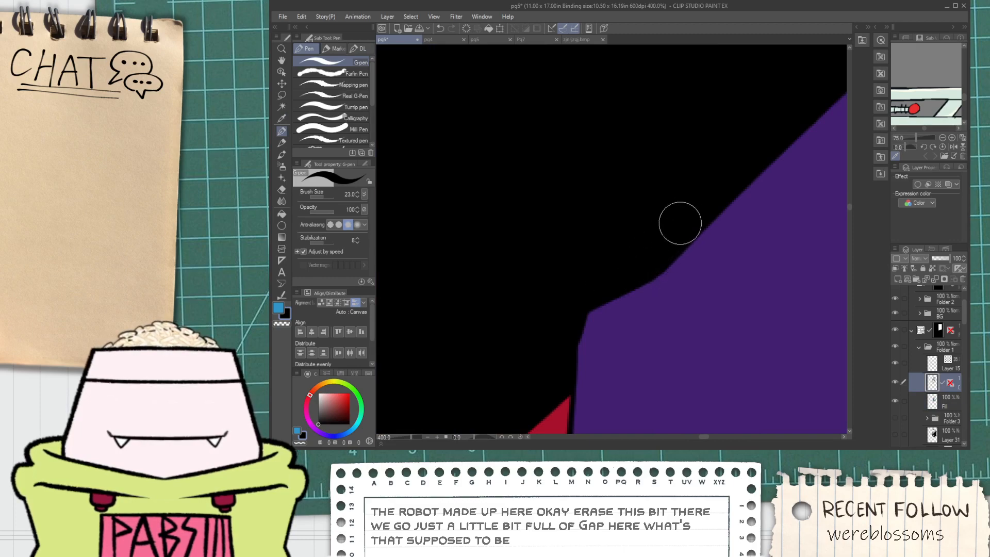
{"action": "scroll", "coordinate": [680, 223], "scroll_direction": "down", "scroll_amount": 2}
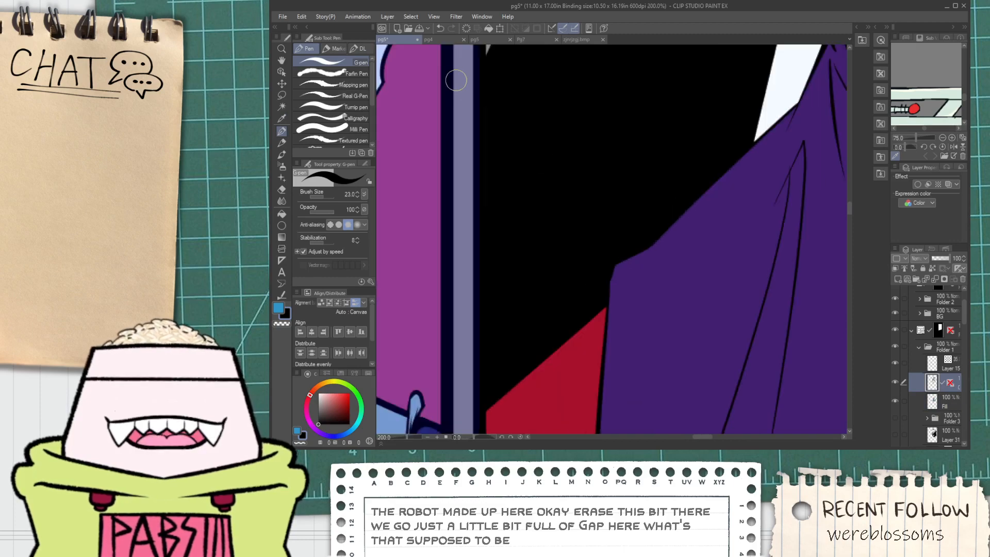
In the black-and-white pg5 document, select Layer 33 and paint the same speckled gap beside the sleeve black.
{"action": "left_click", "coordinate": [474, 39]}
{"action": "scroll", "coordinate": [582, 135], "scroll_direction": "up", "scroll_amount": 3}
{"action": "left_click_drag", "start_coordinate": [722, 392], "coordinate": [505, 189]}
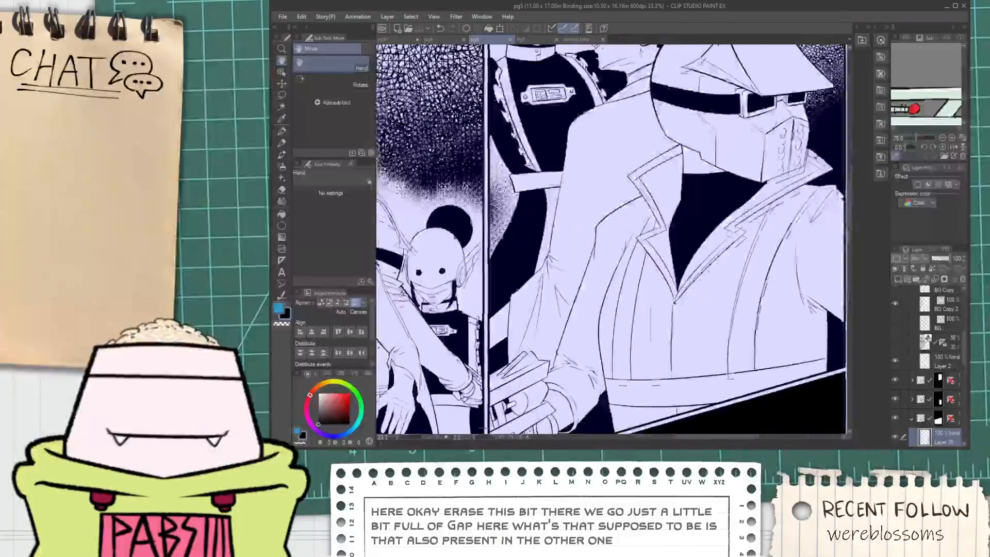
{"action": "scroll", "coordinate": [521, 298], "scroll_direction": "up", "scroll_amount": 4}
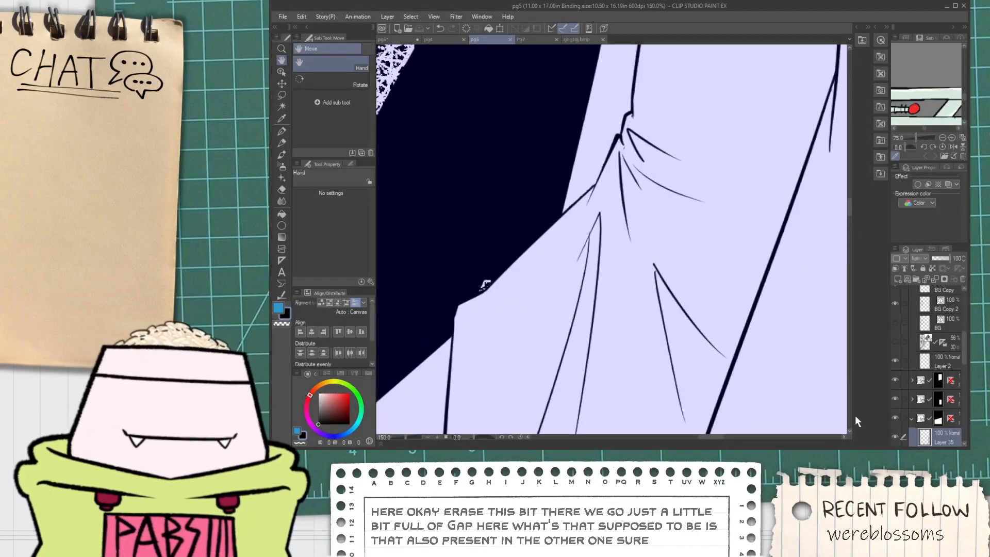
{"action": "left_click", "coordinate": [912, 380]}
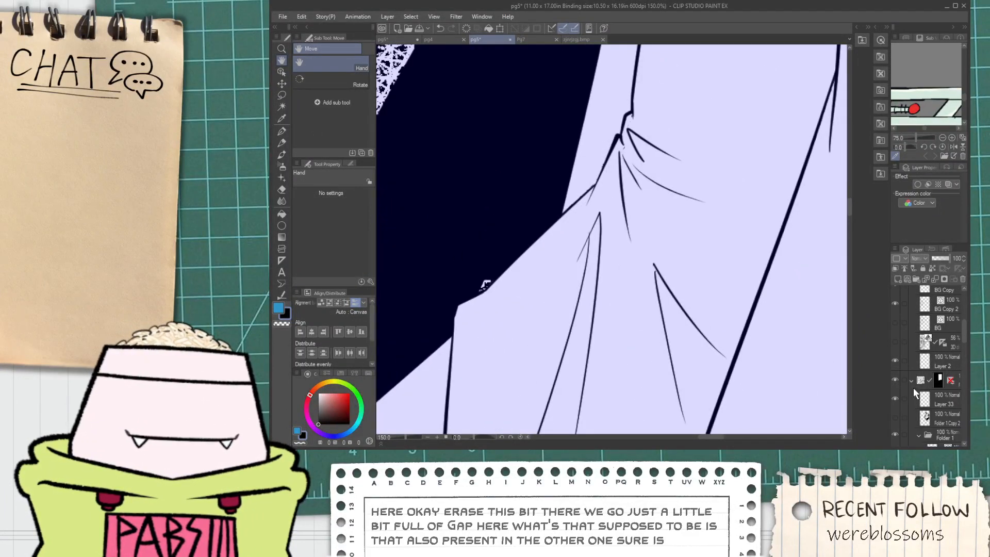
{"action": "left_click", "coordinate": [936, 404]}
{"action": "key", "text": "p"}
{"action": "scroll", "coordinate": [468, 293], "scroll_direction": "up", "scroll_amount": 3}
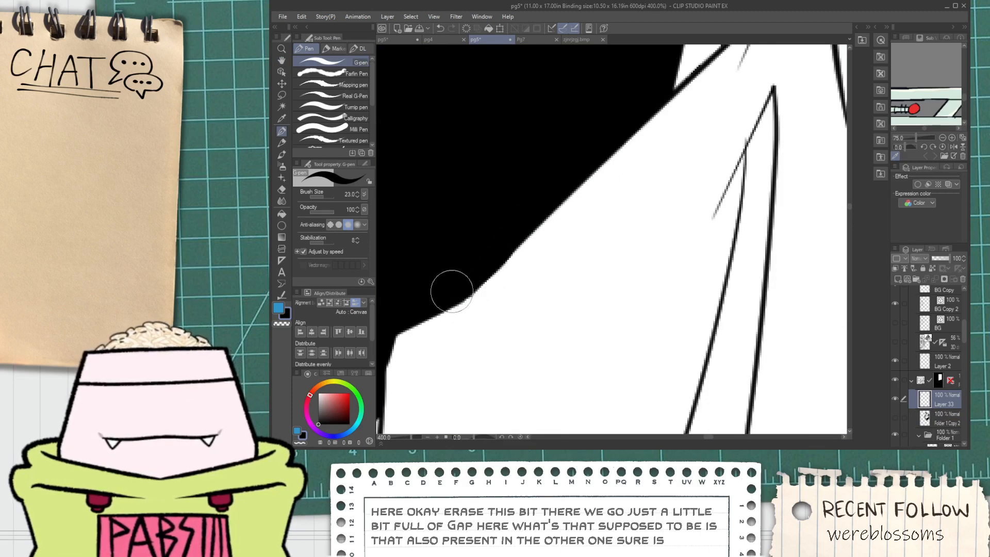
Paint black over the thin broken line of specks along the right panel's inner left border.
{"action": "scroll", "coordinate": [547, 206], "scroll_direction": "down", "scroll_amount": 3}
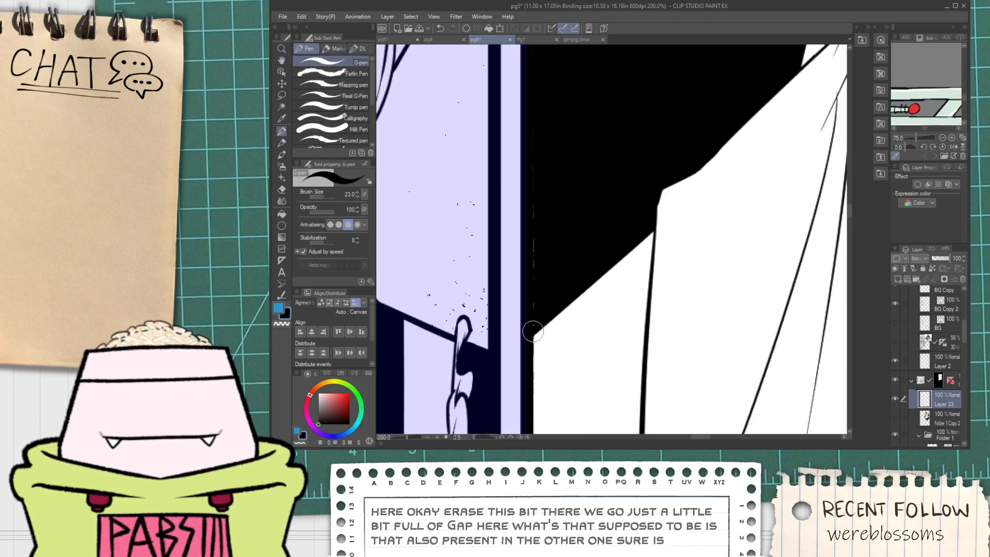
{"action": "left_click_drag", "start_coordinate": [536, 166], "coordinate": [528, 327]}
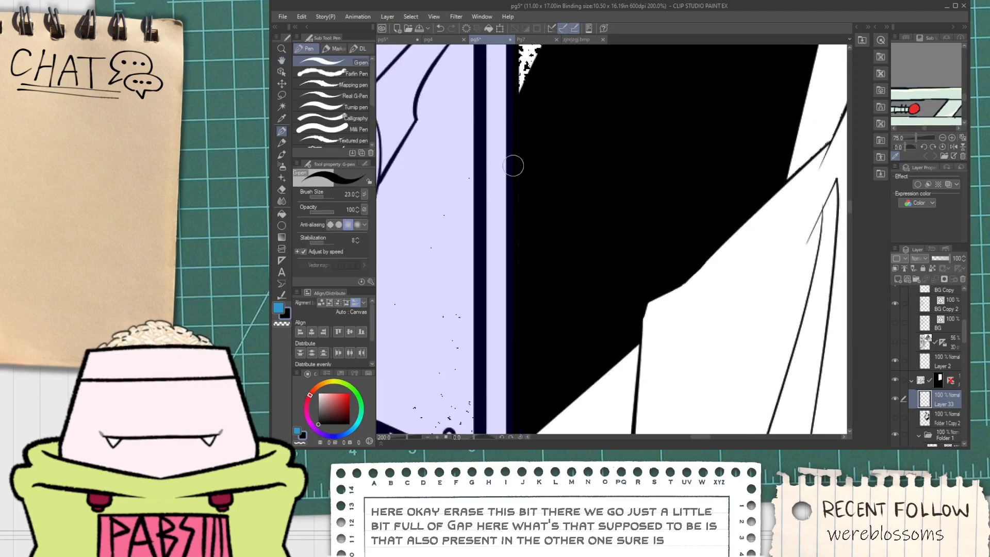
{"action": "scroll", "coordinate": [493, 292], "scroll_direction": "up", "scroll_amount": 2}
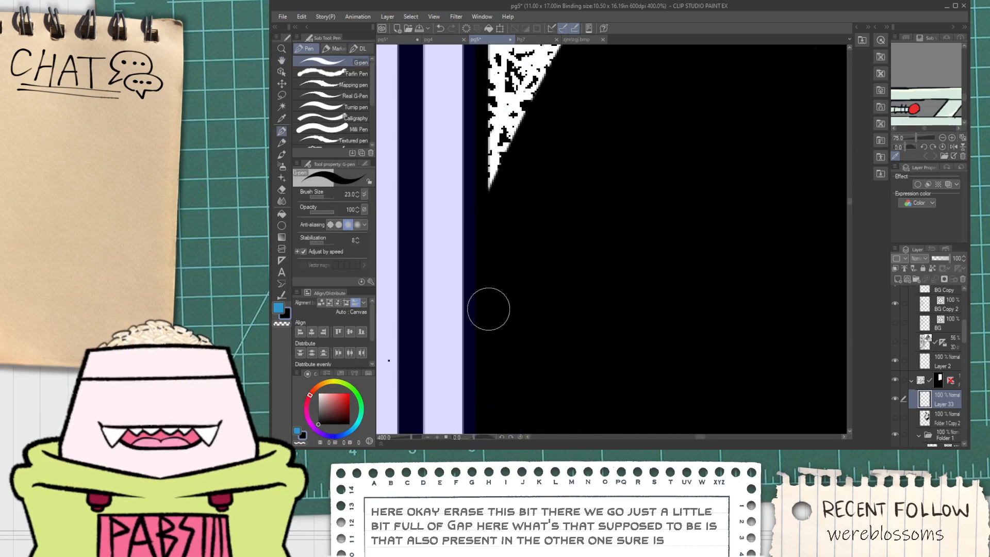
{"action": "scroll", "coordinate": [489, 296], "scroll_direction": "down", "scroll_amount": 4}
Try a black pen touch-up along the sleeve's upper edge, undoing the last stroke.
{"action": "left_click_drag", "start_coordinate": [593, 287], "coordinate": [511, 292]}
{"action": "scroll", "coordinate": [523, 312], "scroll_direction": "up", "scroll_amount": 4}
{"action": "left_click_drag", "start_coordinate": [509, 354], "coordinate": [544, 252]}
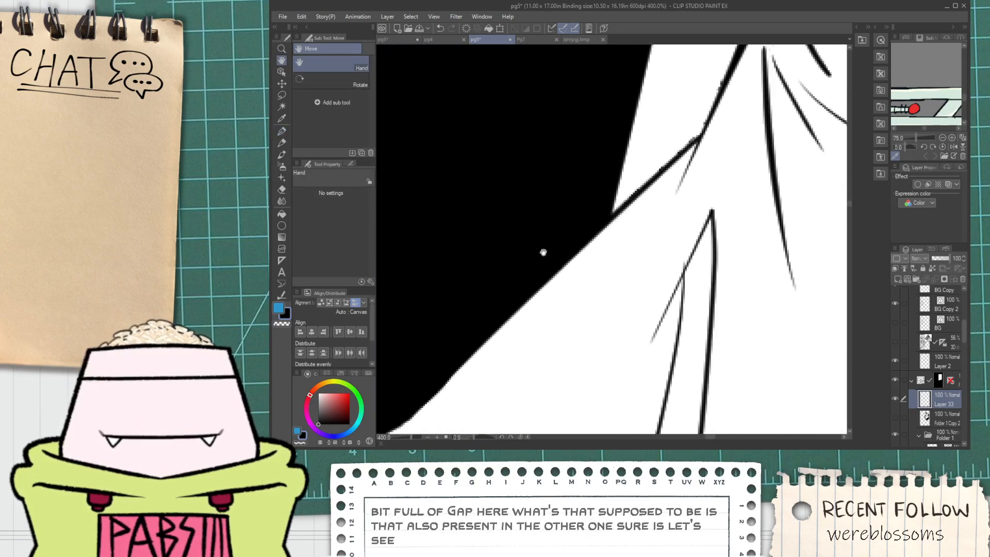
{"action": "key", "text": "p"}
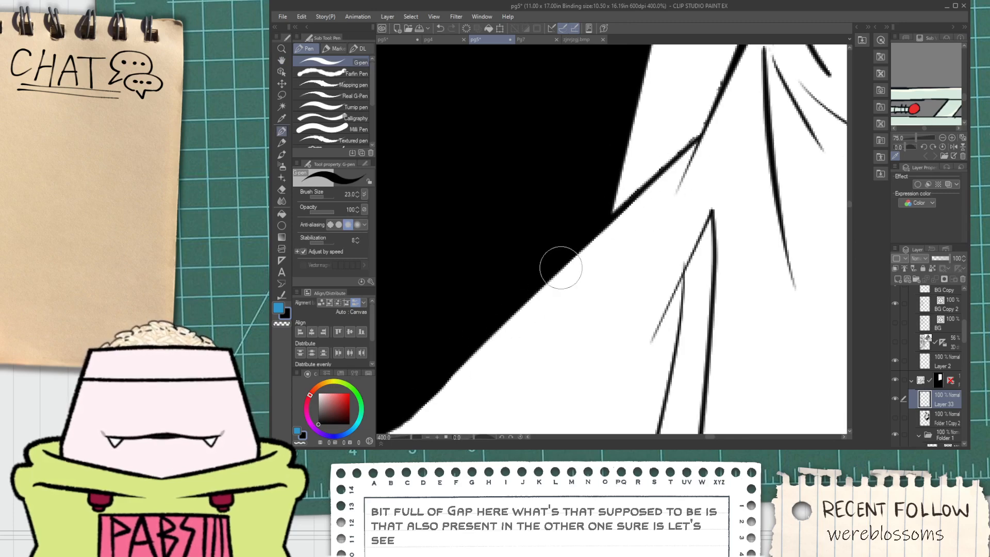
{"action": "scroll", "coordinate": [634, 205], "scroll_direction": "down", "scroll_amount": 3}
{"action": "key", "text": "ctrl+z"}
{"action": "scroll", "coordinate": [629, 202], "scroll_direction": "down", "scroll_amount": 2}
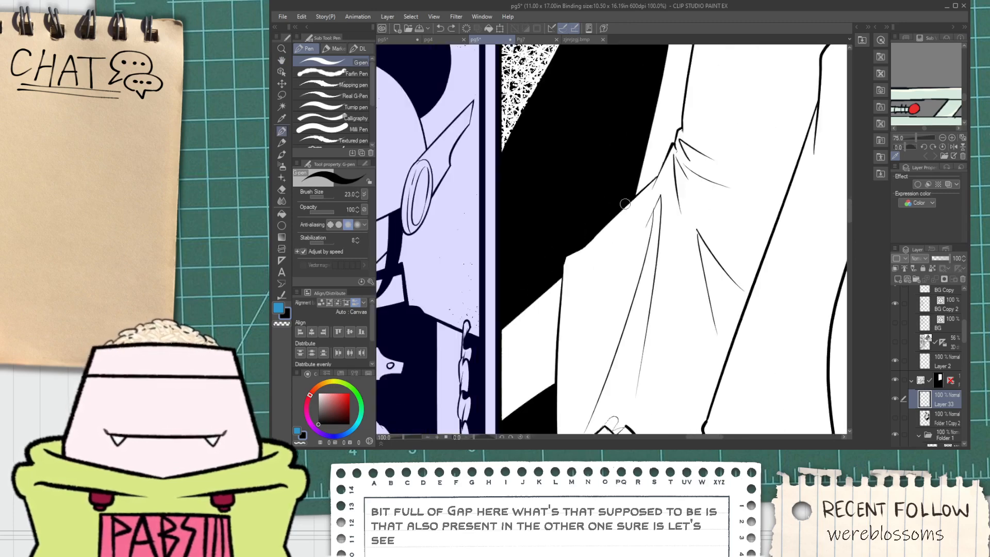
{"action": "left_click_drag", "start_coordinate": [630, 201], "coordinate": [563, 293]}
{"action": "scroll", "coordinate": [563, 293], "scroll_direction": "down", "scroll_amount": 1}
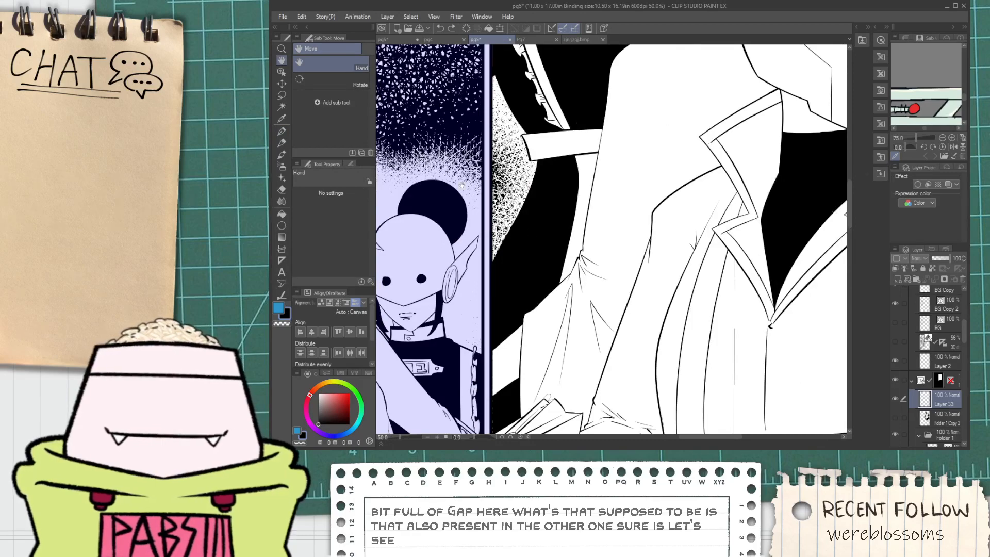
Return to the colored pg5 document and inspect the black area along the right panel's left border for gaps.
{"action": "left_click", "coordinate": [410, 40]}
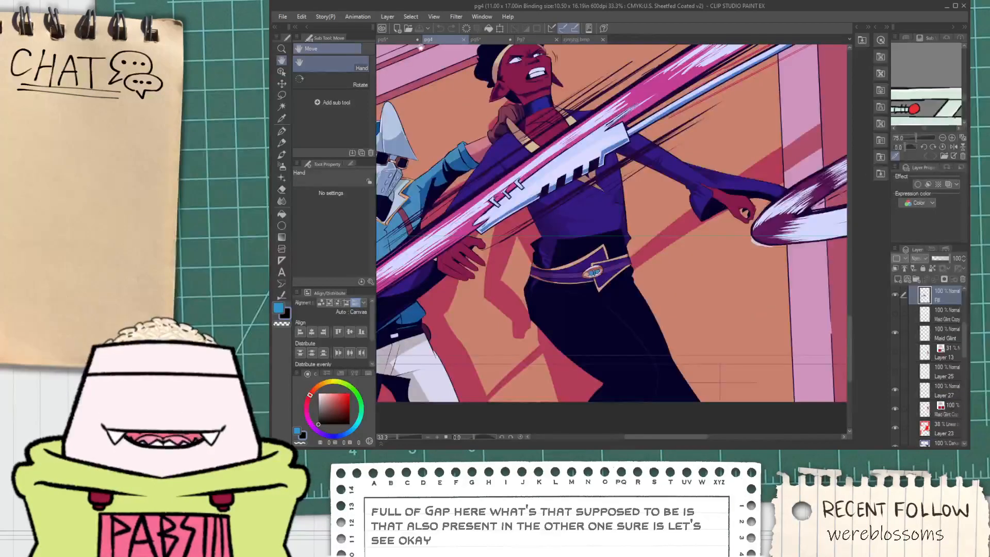
{"action": "scroll", "coordinate": [451, 92], "scroll_direction": "up", "scroll_amount": 3}
{"action": "scroll", "coordinate": [485, 144], "scroll_direction": "down", "scroll_amount": 1}
{"action": "scroll", "coordinate": [481, 235], "scroll_direction": "up", "scroll_amount": 3}
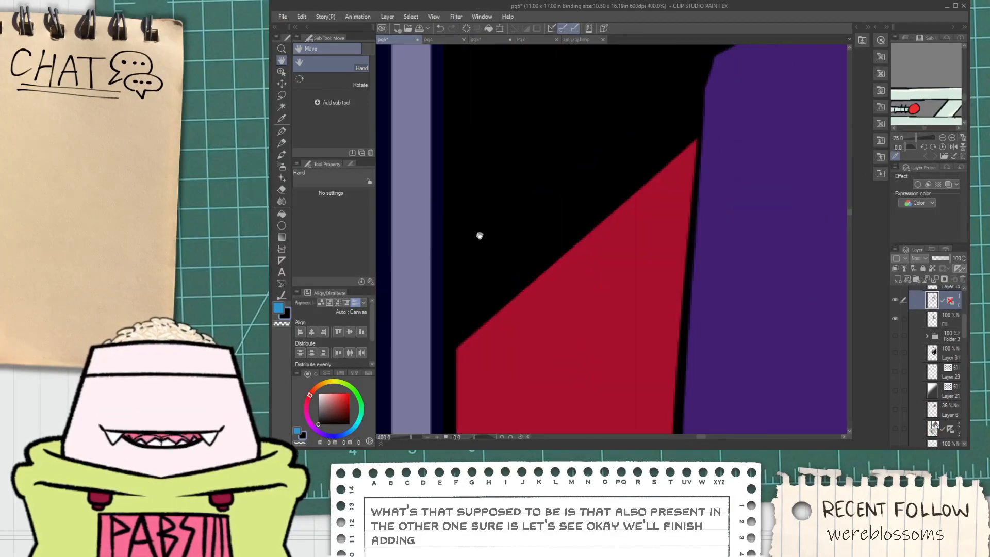
{"action": "key", "text": "space"}
{"action": "scroll", "coordinate": [462, 311], "scroll_direction": "down", "scroll_amount": 3}
{"action": "scroll", "coordinate": [500, 199], "scroll_direction": "up", "scroll_amount": 1}
{"action": "left_click_drag", "start_coordinate": [500, 199], "coordinate": [471, 321]}
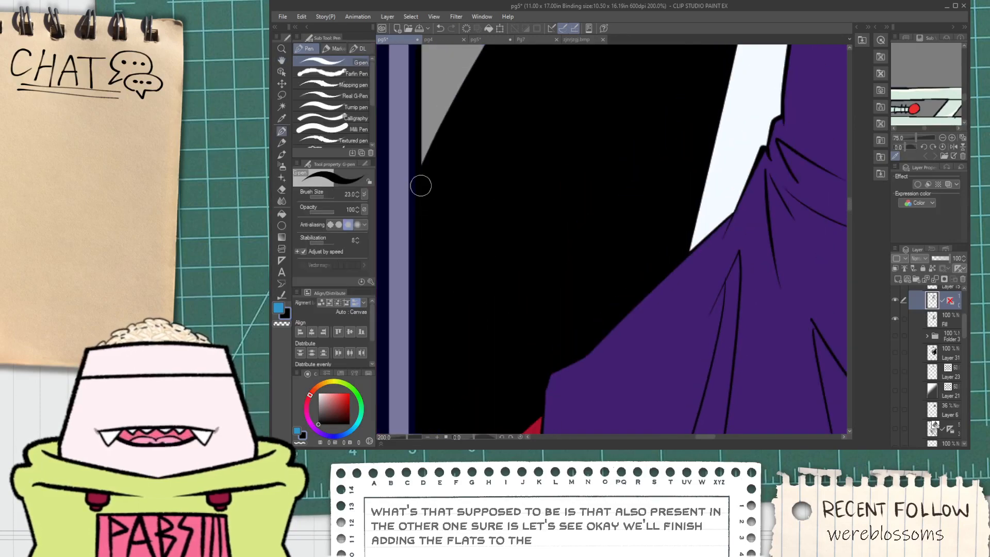
{"action": "scroll", "coordinate": [431, 261], "scroll_direction": "down", "scroll_amount": 3}
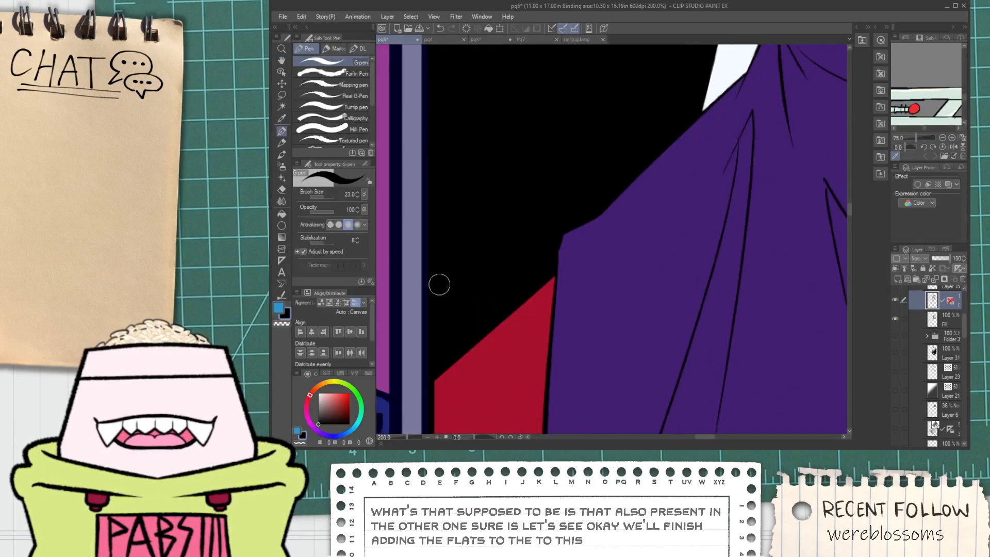
Make the Fill layer below the right panel's line art active and ready the helmet's pale green for filling.
{"action": "scroll", "coordinate": [451, 257], "scroll_direction": "down", "scroll_amount": 5}
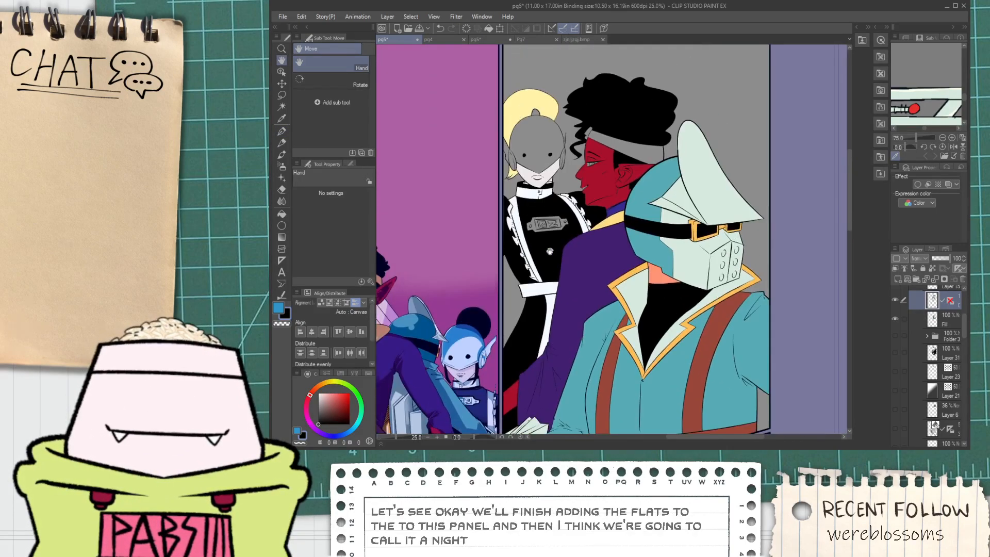
{"action": "key", "text": "i"}
{"action": "scroll", "coordinate": [697, 255], "scroll_direction": "up", "scroll_amount": 1}
{"action": "key", "text": "space"}
{"action": "left_click", "coordinate": [944, 319]}
{"action": "key", "text": "g"}
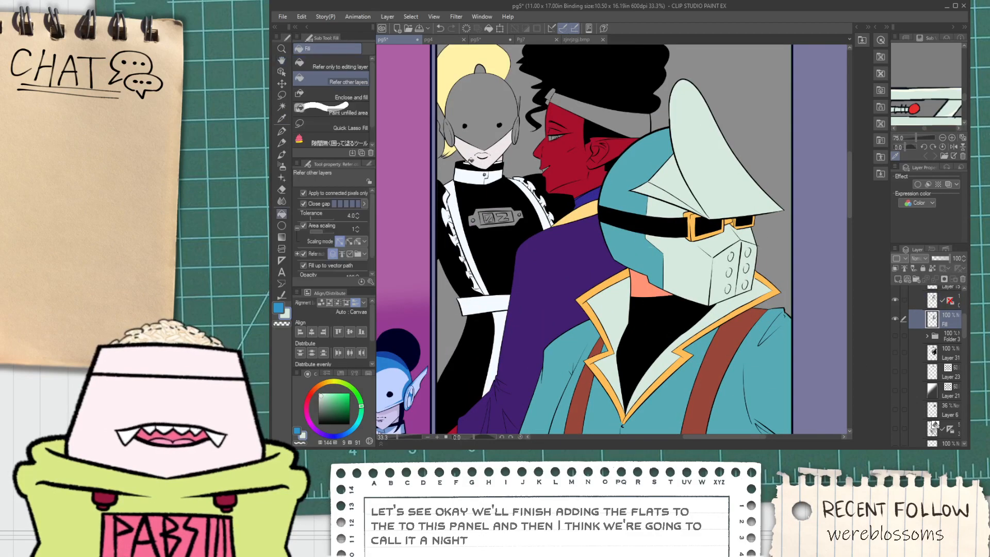
{"action": "scroll", "coordinate": [495, 218], "scroll_direction": "up", "scroll_amount": 5}
{"action": "left_click", "coordinate": [516, 316]}
{"action": "left_click", "coordinate": [543, 279]}
{"action": "mouse_move", "coordinate": [542, 278]}
{"action": "left_mouse_down"}
{"action": "mouse_move", "coordinate": [555, 248]}
{"action": "mouse_move", "coordinate": [619, 248]}
{"action": "mouse_move", "coordinate": [644, 270]}
{"action": "left_mouse_up"}
{"action": "left_click", "coordinate": [443, 41]}
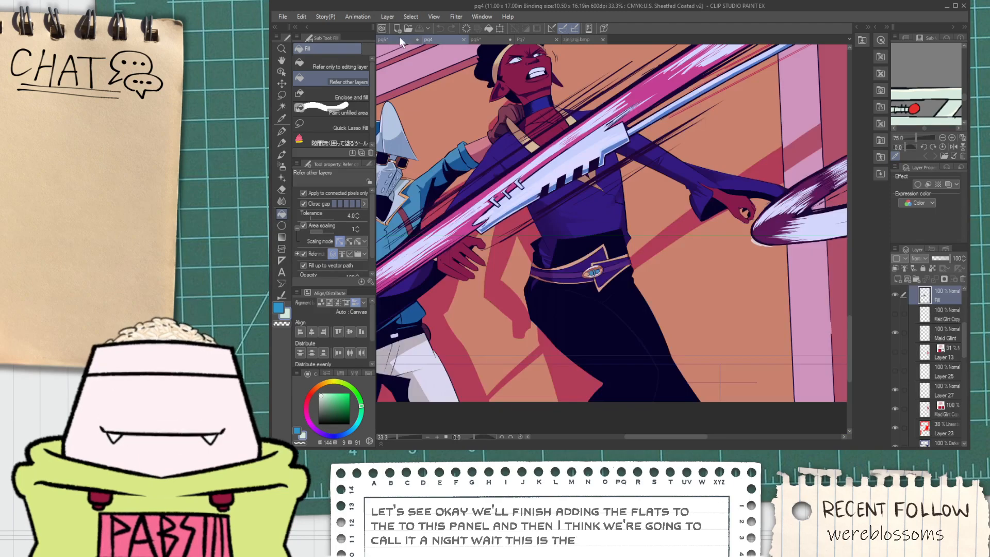
{"action": "left_click", "coordinate": [400, 39]}
Pick the pale blue of the masked maid's faceplate in the left panel as the drawing color.
{"action": "scroll", "coordinate": [475, 115], "scroll_direction": "down", "scroll_amount": 5}
{"action": "key", "text": "space"}
{"action": "left_click_drag", "start_coordinate": [392, 158], "coordinate": [763, 230]}
{"action": "key", "text": "space"}
{"action": "left_click_drag", "start_coordinate": [488, 303], "coordinate": [452, 56]}
{"action": "scroll", "coordinate": [732, 217], "scroll_direction": "up", "scroll_amount": 1}
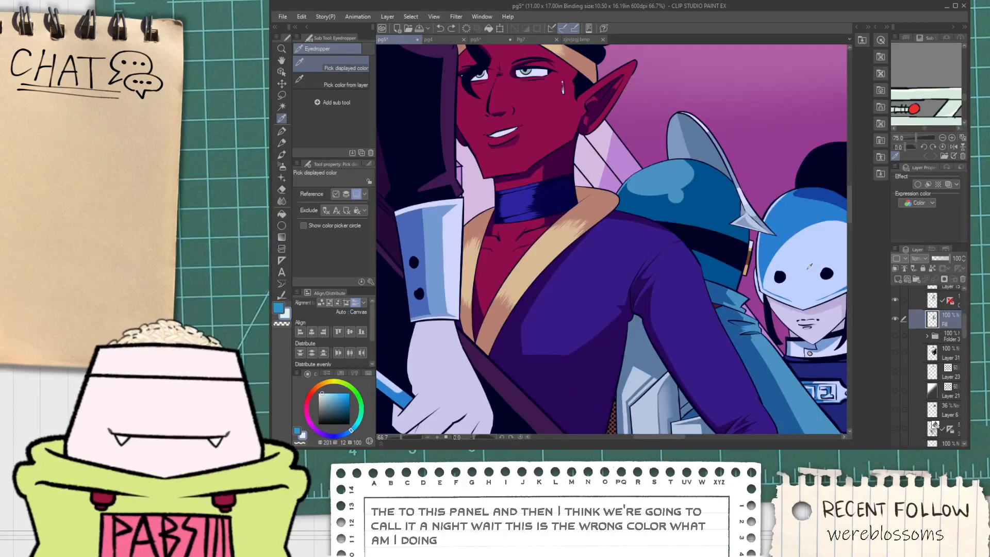
{"action": "scroll", "coordinate": [809, 266], "scroll_direction": "down", "scroll_amount": 3}
{"action": "key", "text": "space"}
{"action": "left_click_drag", "start_coordinate": [809, 266], "coordinate": [397, 317]}
Fill the number tag on the right-panel maid's chest with the pale blue, including its border and digits.
{"action": "key", "text": "g"}
{"action": "scroll", "coordinate": [454, 229], "scroll_direction": "up", "scroll_amount": 4}
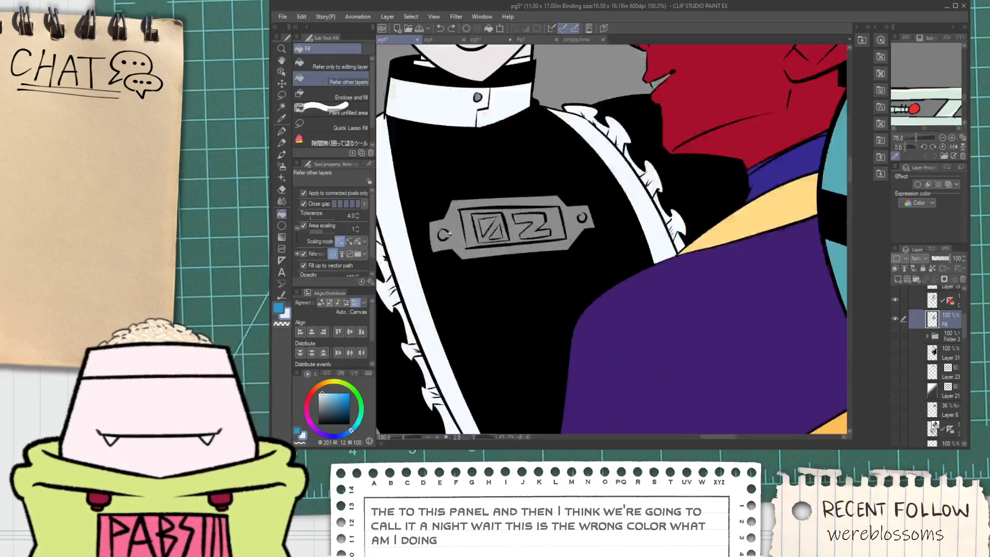
{"action": "scroll", "coordinate": [446, 234], "scroll_direction": "up", "scroll_amount": 2}
{"action": "left_click", "coordinate": [482, 240]}
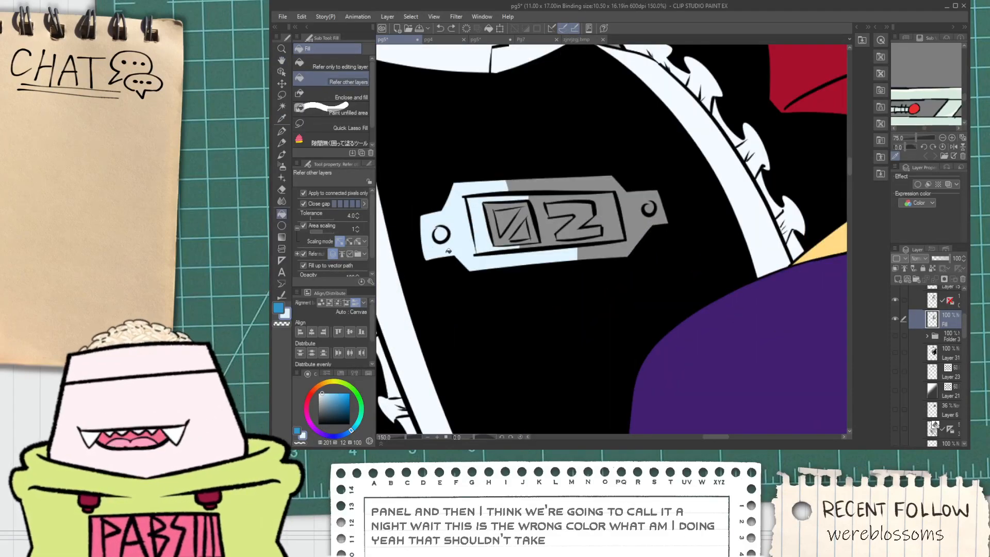
{"action": "left_click", "coordinate": [526, 213]}
{"action": "left_click", "coordinate": [583, 196]}
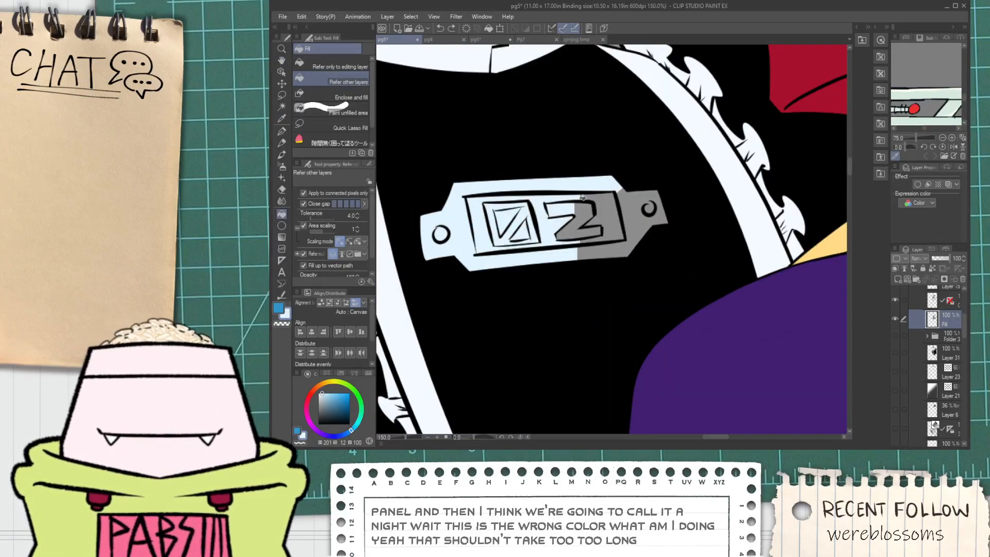
{"action": "left_click", "coordinate": [599, 241]}
{"action": "left_click", "coordinate": [637, 208]}
Fill the right-panel maid's mask, both ear pieces and the thin antenna with the same pale blue.
{"action": "scroll", "coordinate": [649, 207], "scroll_direction": "down", "scroll_amount": 5}
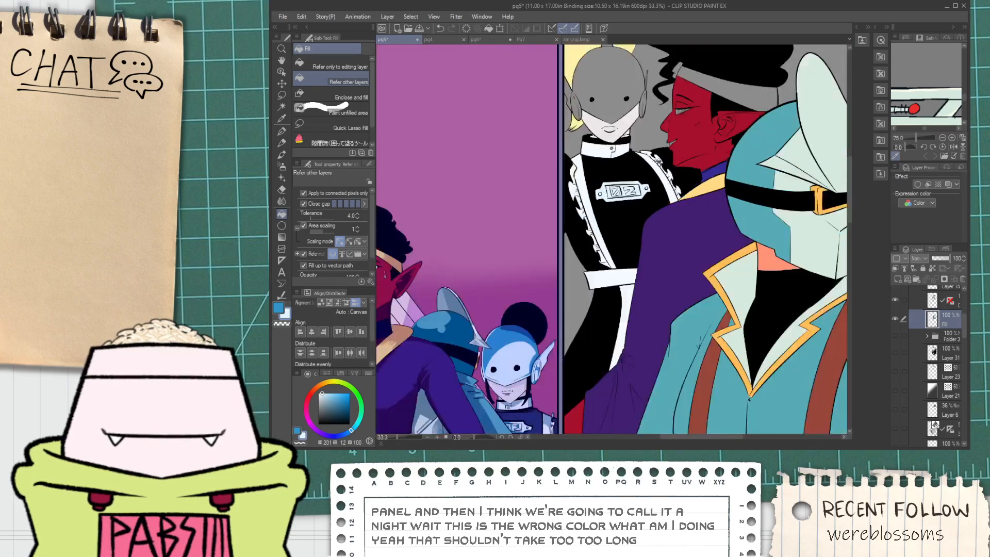
{"action": "scroll", "coordinate": [625, 233], "scroll_direction": "up", "scroll_amount": 3}
{"action": "scroll", "coordinate": [626, 233], "scroll_direction": "up", "scroll_amount": 2}
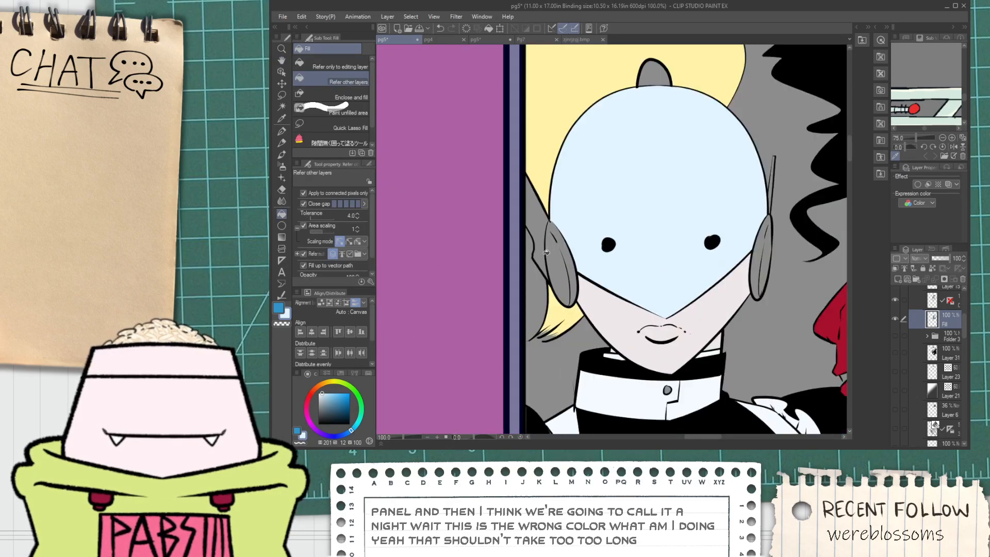
{"action": "left_click_drag", "start_coordinate": [694, 235], "coordinate": [571, 245]}
{"action": "scroll", "coordinate": [654, 221], "scroll_direction": "up", "scroll_amount": 1}
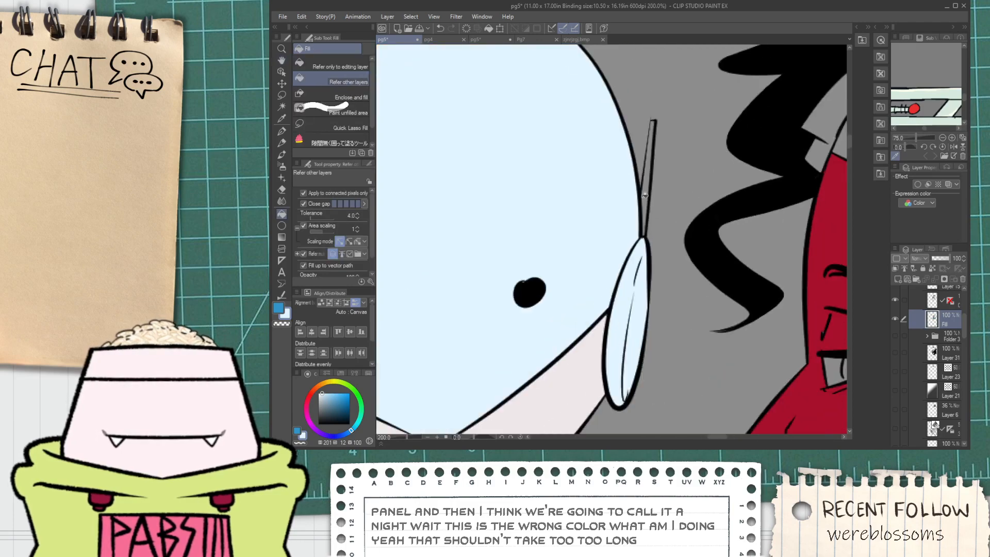
Switch to the Pg7 document and pick the dark blue of the small tab on the maid's mask.
{"action": "left_click", "coordinate": [521, 39]}
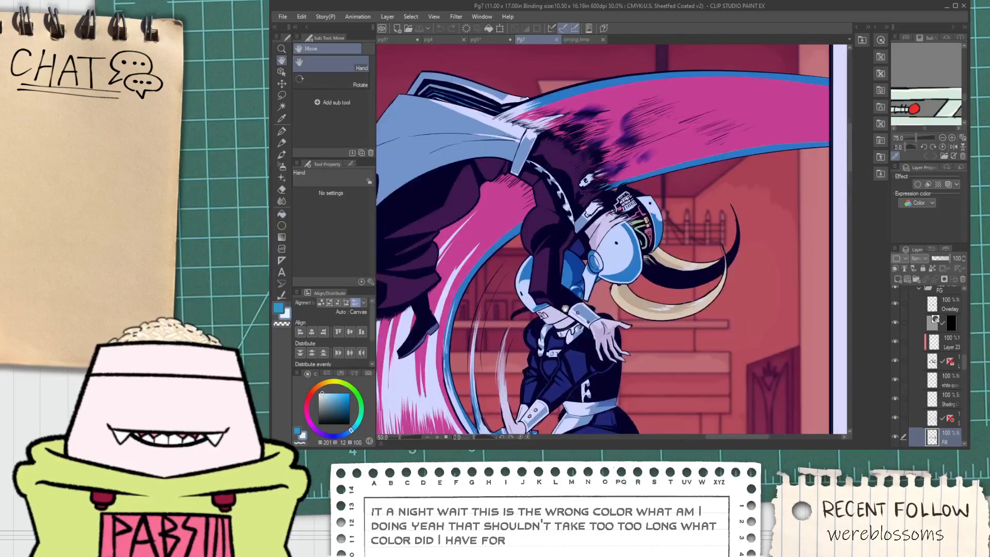
{"action": "left_click_drag", "start_coordinate": [566, 308], "coordinate": [593, 266]}
{"action": "scroll", "coordinate": [604, 252], "scroll_direction": "down", "scroll_amount": 1}
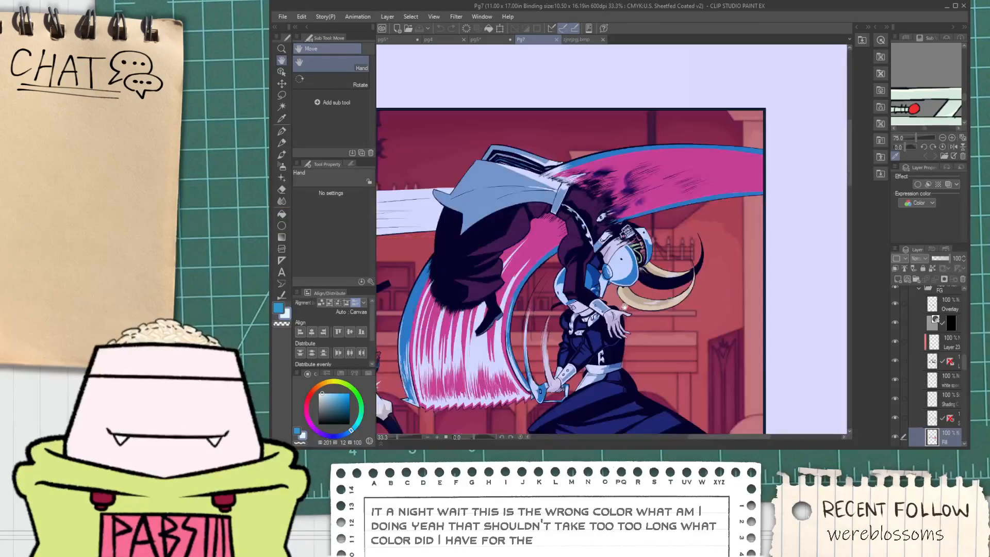
{"action": "scroll", "coordinate": [622, 260], "scroll_direction": "up", "scroll_amount": 7}
{"action": "key", "text": "i"}
{"action": "scroll", "coordinate": [624, 264], "scroll_direction": "up", "scroll_amount": 5}
{"action": "left_click", "coordinate": [621, 263]}
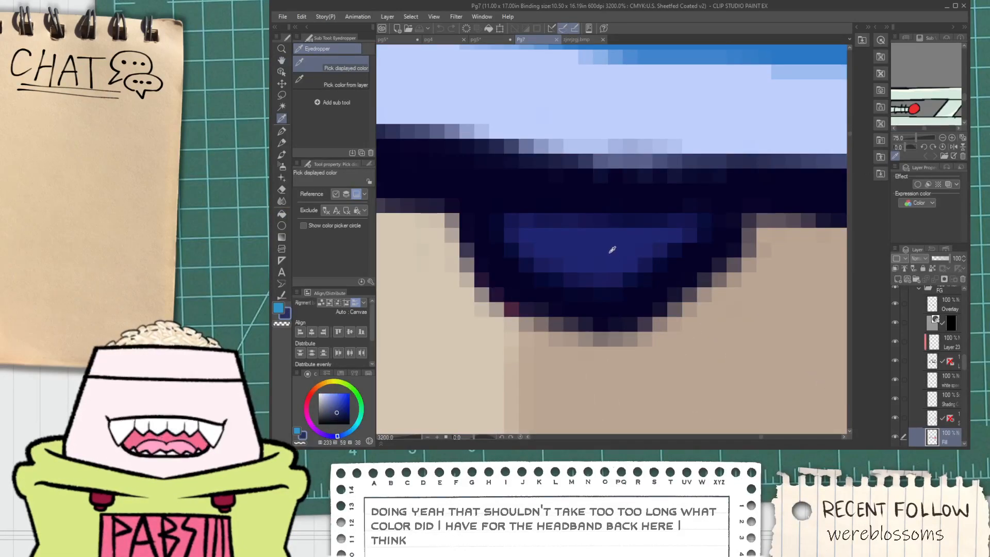
{"action": "scroll", "coordinate": [614, 258], "scroll_direction": "down", "scroll_amount": 5}
{"action": "scroll", "coordinate": [580, 221], "scroll_direction": "down", "scroll_amount": 3}
{"action": "key", "text": "h"}
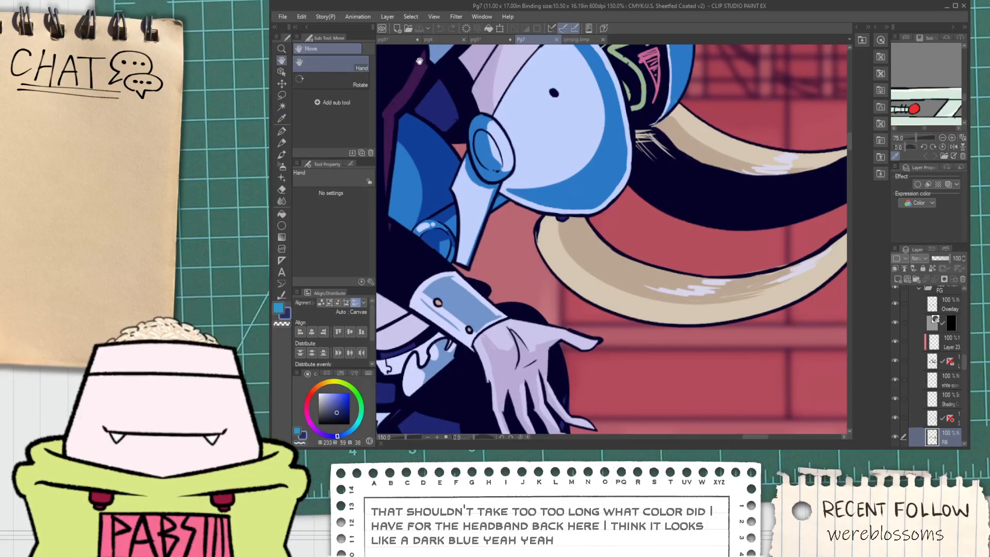
Back in the colored pg5 document, fill the small tab on top of the maid's mask with the dark blue.
{"action": "left_click", "coordinate": [401, 40]}
{"action": "scroll", "coordinate": [554, 198], "scroll_direction": "down", "scroll_amount": 1}
{"action": "left_click_drag", "start_coordinate": [530, 127], "coordinate": [556, 272]}
{"action": "scroll", "coordinate": [529, 225], "scroll_direction": "up", "scroll_amount": 1}
{"action": "key", "text": "g"}
{"action": "left_click", "coordinate": [525, 219]}
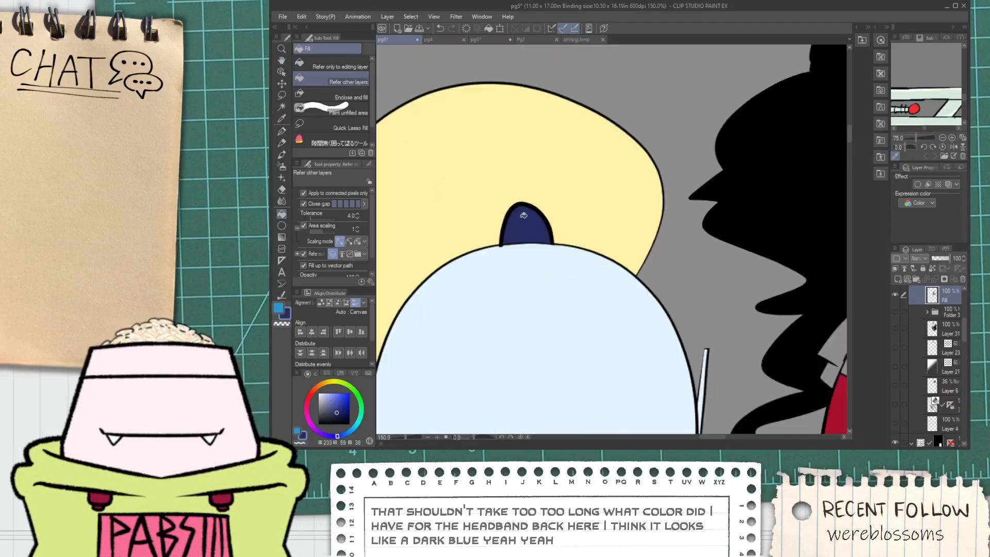
{"action": "scroll", "coordinate": [530, 230], "scroll_direction": "up", "scroll_amount": 1}
{"action": "scroll", "coordinate": [524, 242], "scroll_direction": "down", "scroll_amount": 1}
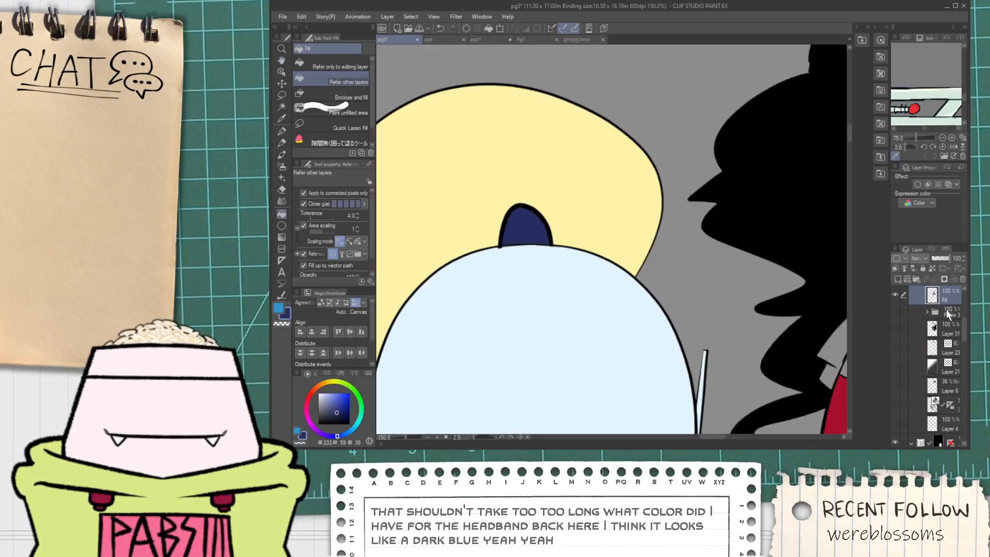
On the line art layer above Fill, erase the line ends overhanging the mask's top edge below the blue tab.
{"action": "scroll", "coordinate": [955, 309], "scroll_direction": "up", "scroll_amount": 3}
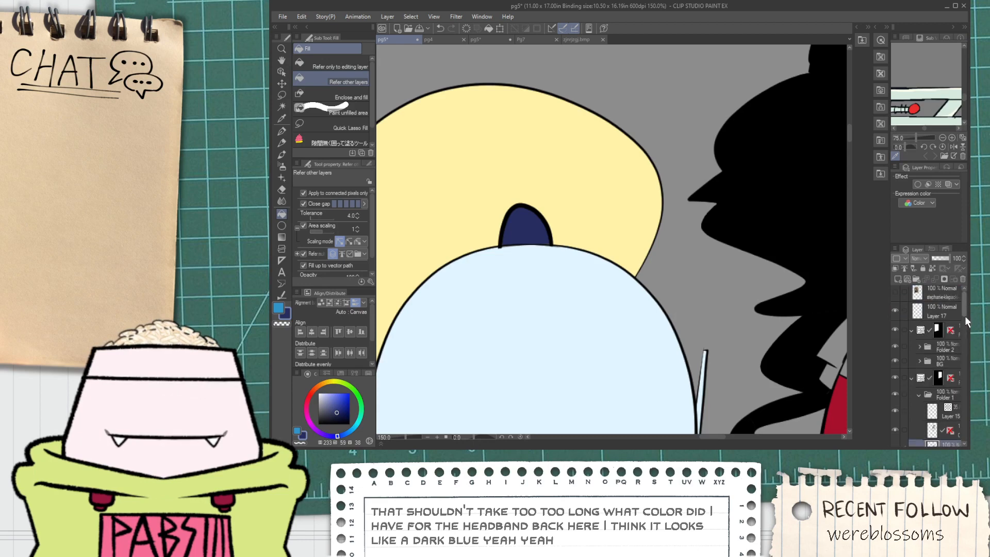
{"action": "left_click", "coordinate": [931, 334]}
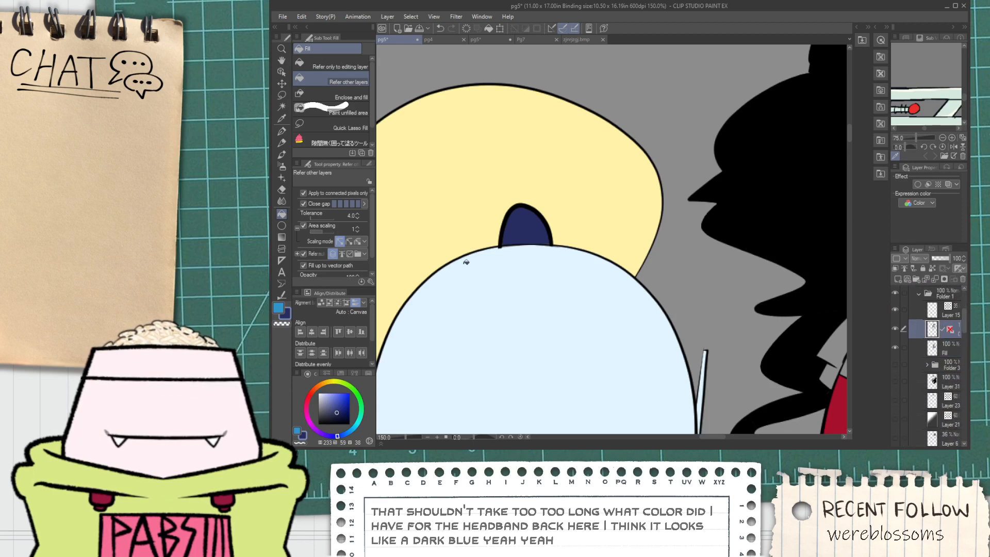
{"action": "key", "text": "e"}
{"action": "scroll", "coordinate": [564, 249], "scroll_direction": "up", "scroll_amount": 7}
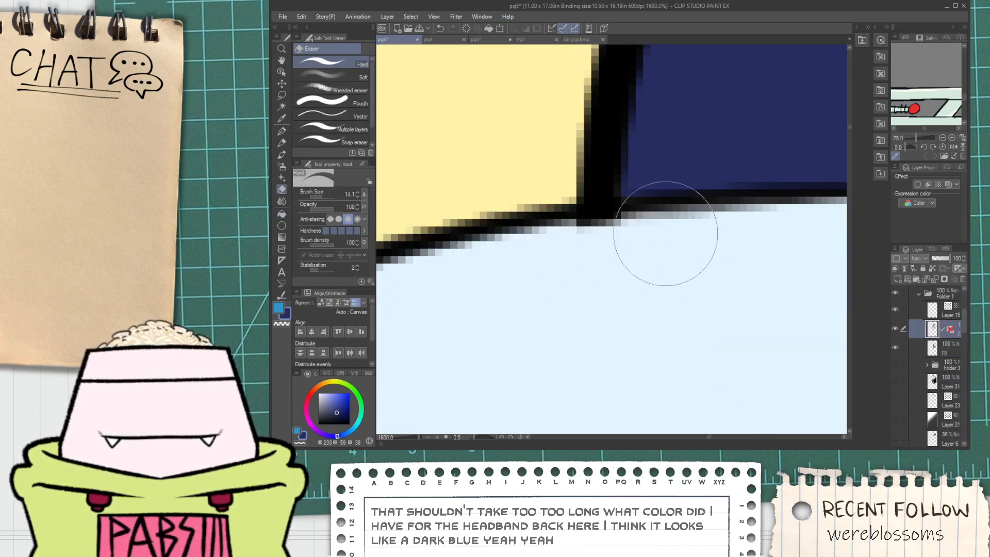
{"action": "scroll", "coordinate": [670, 229], "scroll_direction": "down", "scroll_amount": 6}
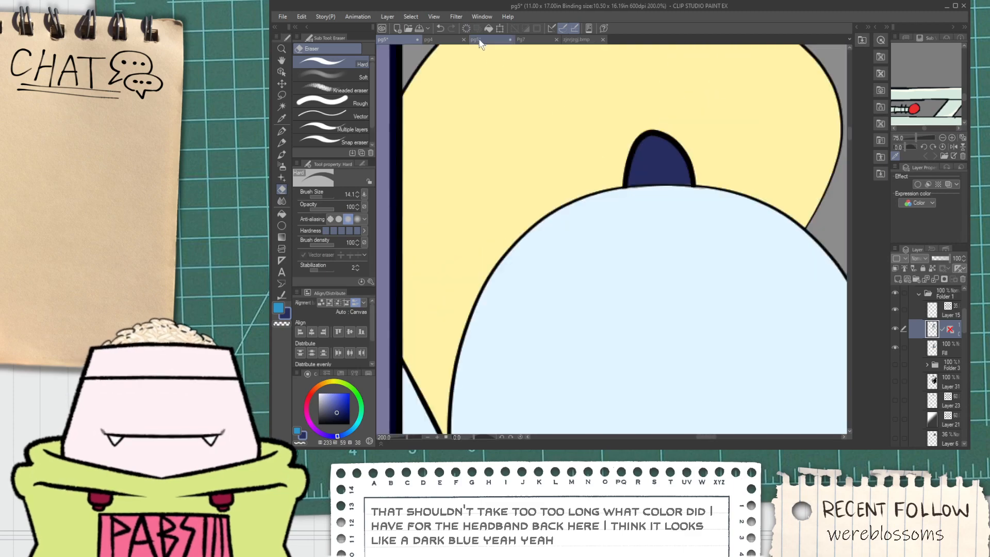
In the black-and-white pg5 document, cover the same overhanging line ends above the mask with a white G-pen.
{"action": "left_click", "coordinate": [479, 42]}
{"action": "scroll", "coordinate": [549, 151], "scroll_direction": "up", "scroll_amount": 6}
{"action": "key", "text": "i"}
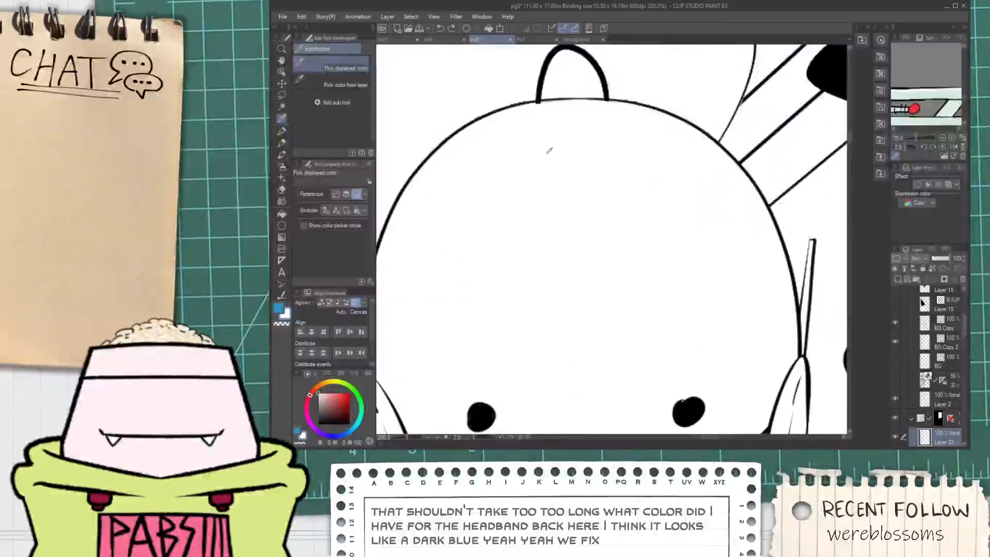
{"action": "key", "text": "p"}
{"action": "scroll", "coordinate": [537, 214], "scroll_direction": "up", "scroll_amount": 4}
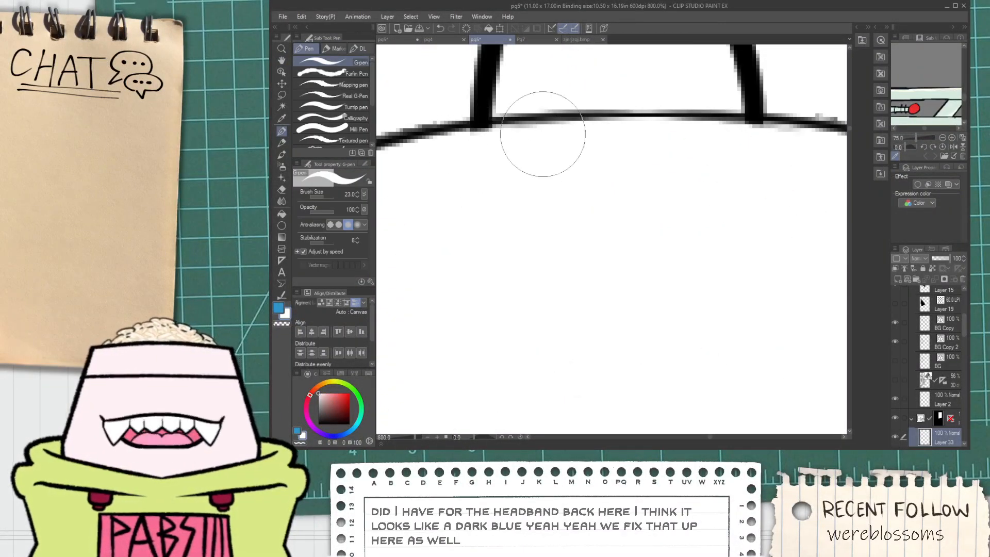
{"action": "scroll", "coordinate": [635, 140], "scroll_direction": "down", "scroll_amount": 9}
{"action": "left_click_drag", "start_coordinate": [660, 194], "coordinate": [570, 178]}
Return to the colored pg5 document and pick the golden yellow of the purple robe's collar in the right panel.
{"action": "left_click", "coordinate": [397, 40]}
{"action": "scroll", "coordinate": [503, 134], "scroll_direction": "down", "scroll_amount": 3}
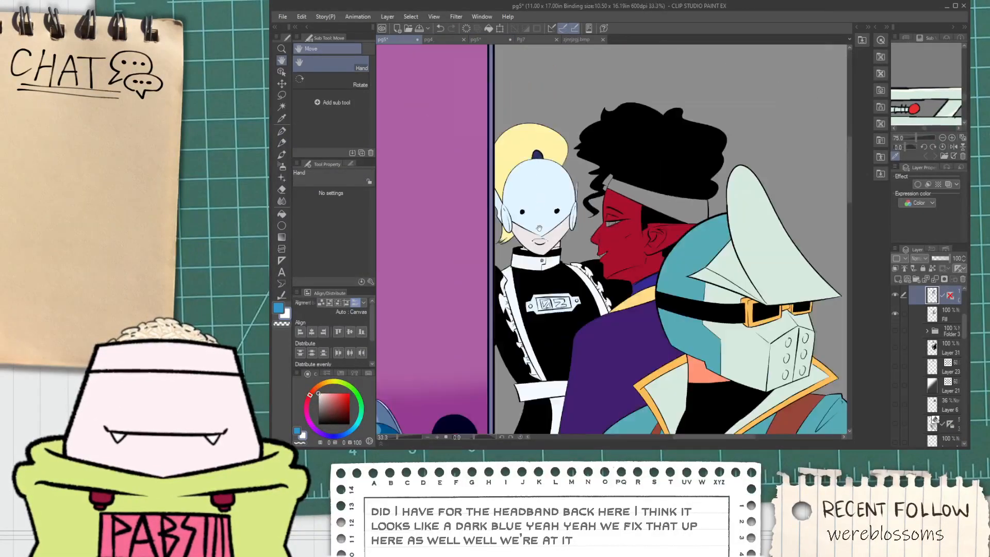
{"action": "left_click_drag", "start_coordinate": [554, 328], "coordinate": [521, 191]}
{"action": "left_click_drag", "start_coordinate": [540, 284], "coordinate": [558, 103]}
{"action": "scroll", "coordinate": [558, 103], "scroll_direction": "down", "scroll_amount": 1}
{"action": "left_click_drag", "start_coordinate": [608, 77], "coordinate": [578, 340]}
{"action": "scroll", "coordinate": [568, 260], "scroll_direction": "up", "scroll_amount": 2}
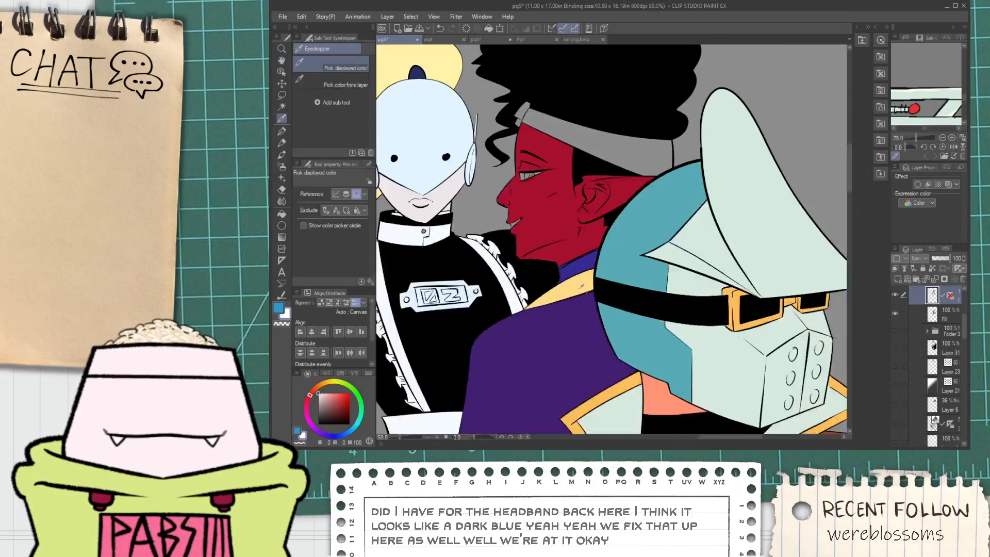
{"action": "left_click", "coordinate": [567, 281], "text": "alt"}
{"action": "left_click_drag", "start_coordinate": [568, 281], "coordinate": [553, 411]}
Fill the red-skinned figure's headband and its front knot with golden yellow on the Fill layer, undoing the misplaced first fill.
{"action": "left_click", "coordinate": [585, 261]}
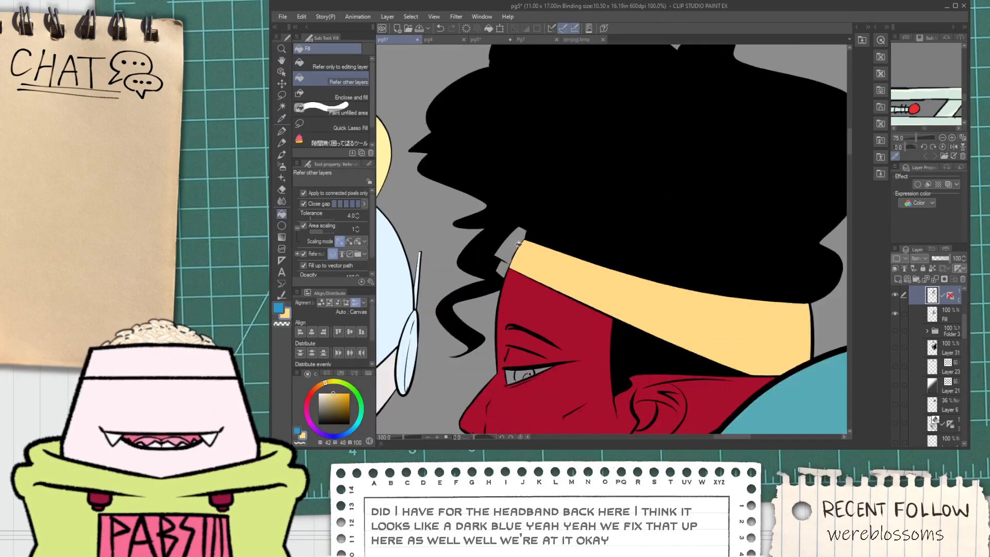
{"action": "key", "text": "ctrl+z"}
{"action": "scroll", "coordinate": [545, 261], "scroll_direction": "up", "scroll_amount": 2}
{"action": "left_click", "coordinate": [518, 246]}
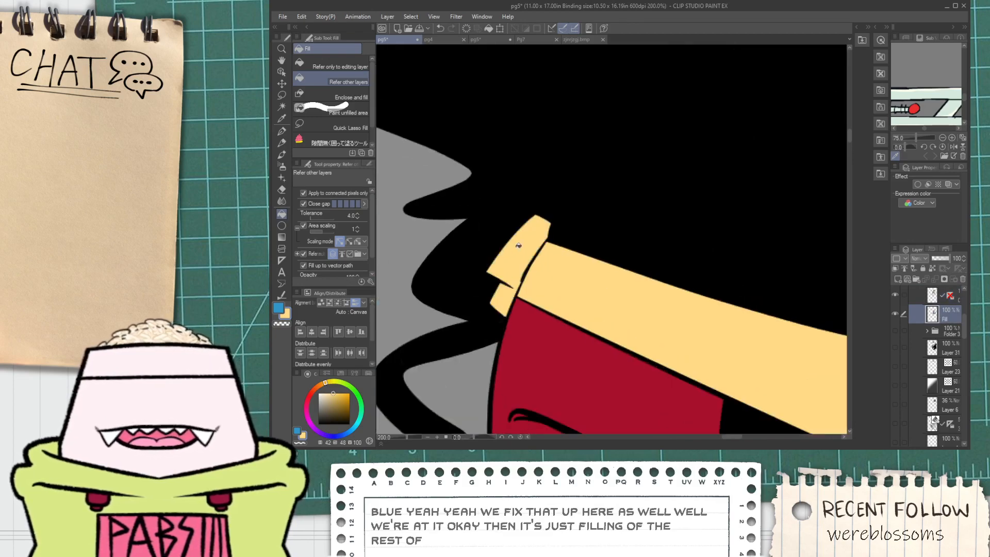
Pick the white of the red-skinned figure's teeth in the left panel as the drawing color.
{"action": "scroll", "coordinate": [513, 283], "scroll_direction": "down", "scroll_amount": 3}
{"action": "left_click_drag", "start_coordinate": [513, 376], "coordinate": [848, 130]}
{"action": "scroll", "coordinate": [535, 286], "scroll_direction": "down", "scroll_amount": 1}
{"action": "scroll", "coordinate": [562, 293], "scroll_direction": "up", "scroll_amount": 5}
{"action": "left_click", "coordinate": [512, 346], "text": "alt"}
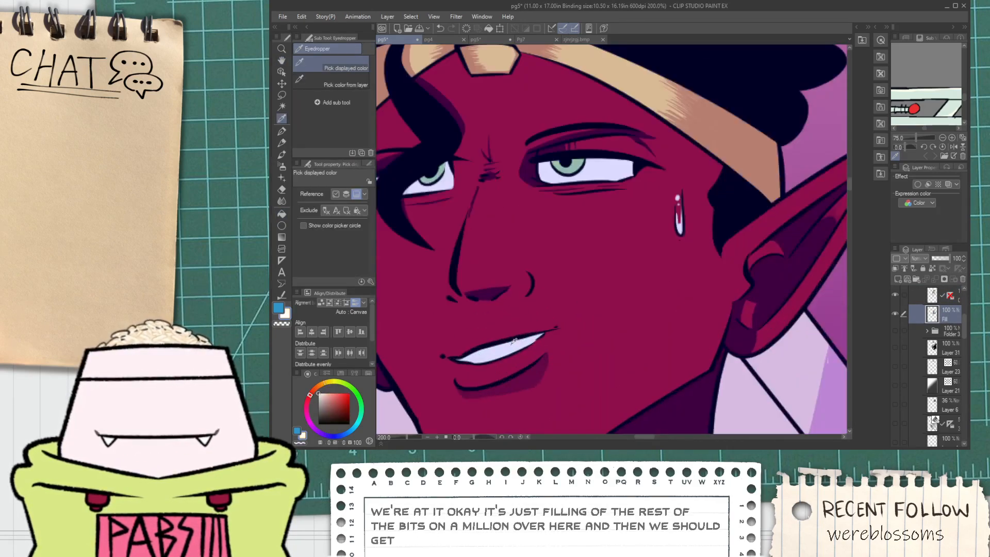
{"action": "scroll", "coordinate": [514, 338], "scroll_direction": "down", "scroll_amount": 4}
{"action": "scroll", "coordinate": [515, 324], "scroll_direction": "down", "scroll_amount": 1}
{"action": "left_click_drag", "start_coordinate": [668, 227], "coordinate": [381, 305]}
Fill the teeth and the whole eye of the red-skinned figure in the right panel with white.
{"action": "scroll", "coordinate": [536, 251], "scroll_direction": "up", "scroll_amount": 5}
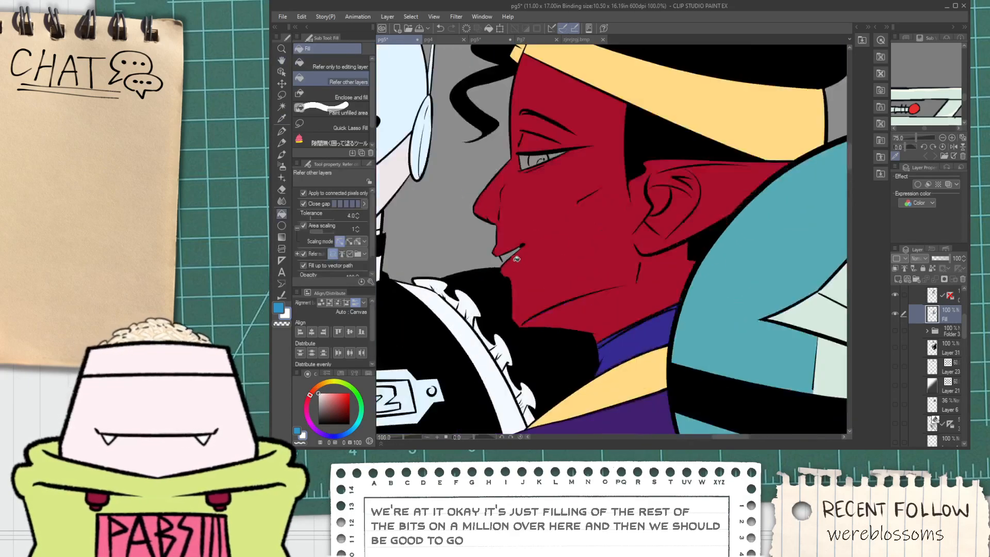
{"action": "left_click", "coordinate": [510, 250]}
{"action": "scroll", "coordinate": [485, 266], "scroll_direction": "down", "scroll_amount": 3}
{"action": "scroll", "coordinate": [492, 183], "scroll_direction": "up", "scroll_amount": 3}
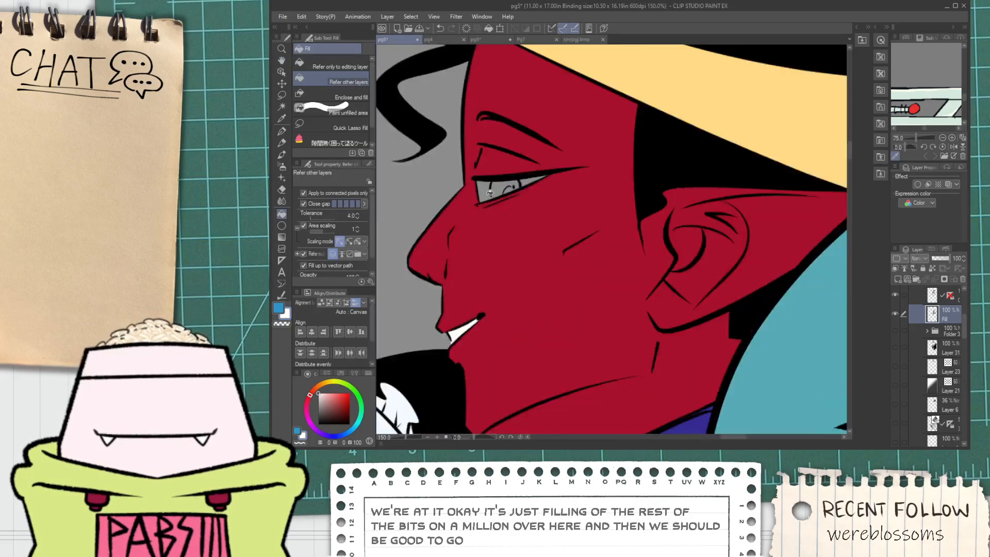
{"action": "left_click_drag", "start_coordinate": [489, 189], "coordinate": [541, 174]}
Pick the light green of the red-skinned figure's iris in the left panel.
{"action": "scroll", "coordinate": [541, 174], "scroll_direction": "down", "scroll_amount": 5}
{"action": "left_click_drag", "start_coordinate": [464, 295], "coordinate": [697, 161]}
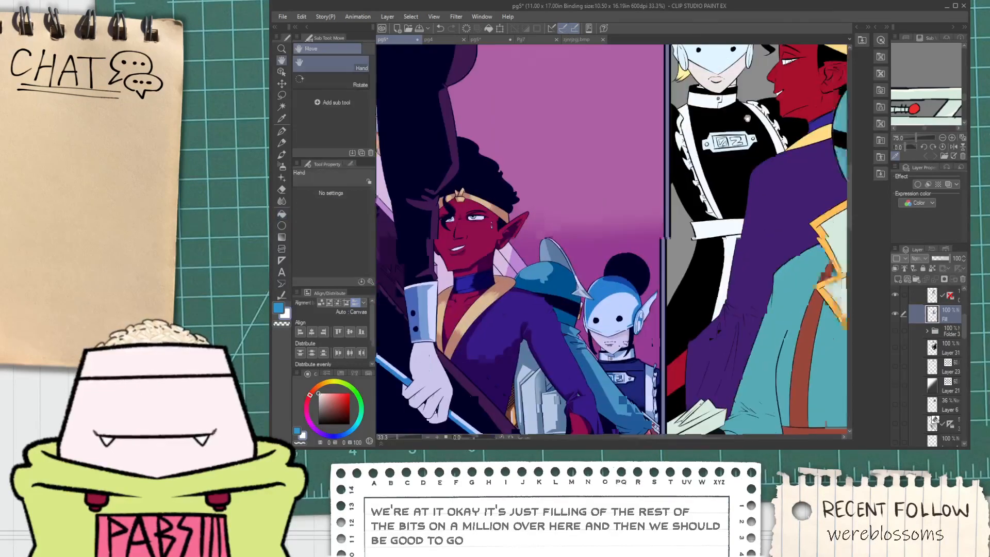
{"action": "left_click_drag", "start_coordinate": [502, 175], "coordinate": [627, 244]}
{"action": "scroll", "coordinate": [576, 269], "scroll_direction": "up", "scroll_amount": 8}
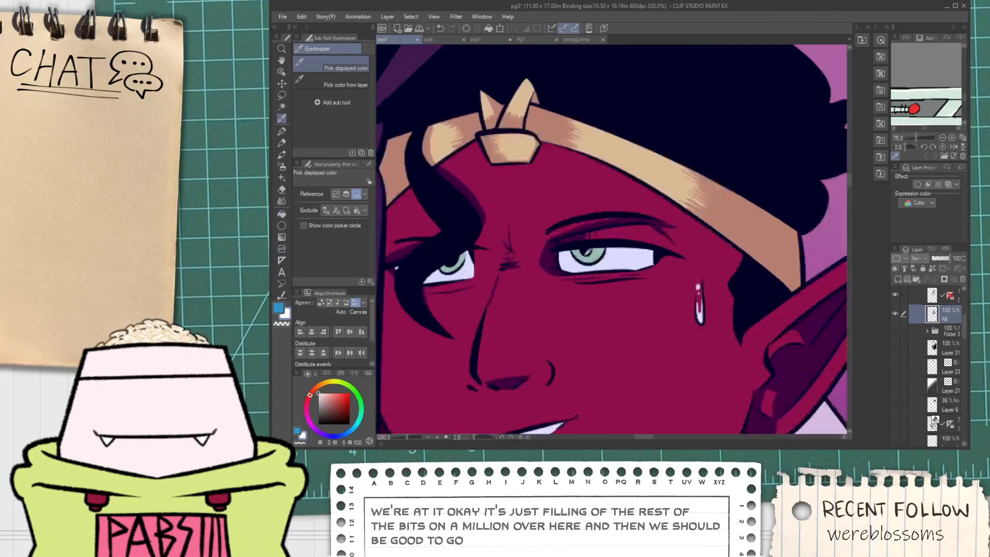
{"action": "key", "text": "i"}
{"action": "left_click", "coordinate": [696, 233]}
{"action": "scroll", "coordinate": [696, 233], "scroll_direction": "down", "scroll_amount": 8}
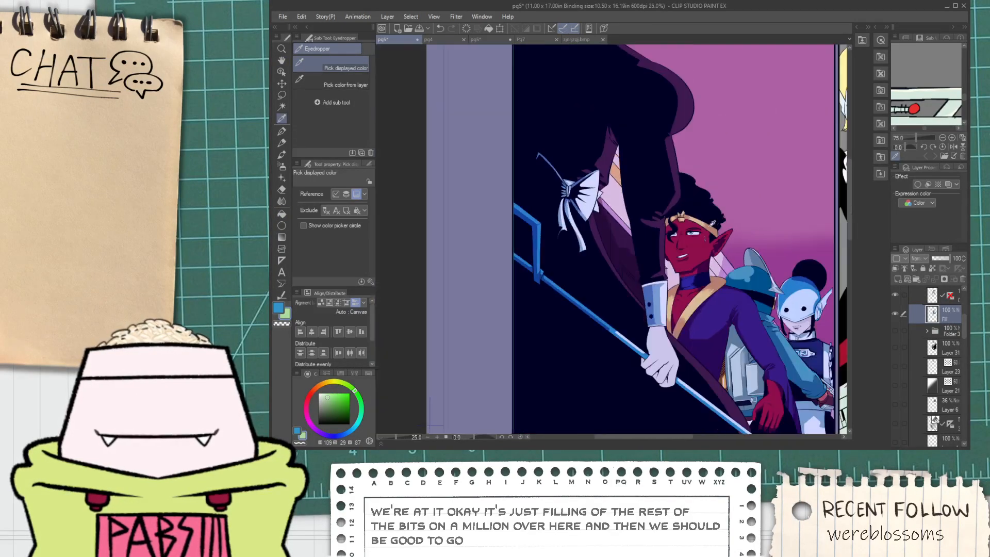
Fill the red-skinned figure's iris in the right panel with the picked light green.
{"action": "key", "text": "g"}
{"action": "key", "text": "p"}
{"action": "scroll", "coordinate": [630, 206], "scroll_direction": "up", "scroll_amount": 12}
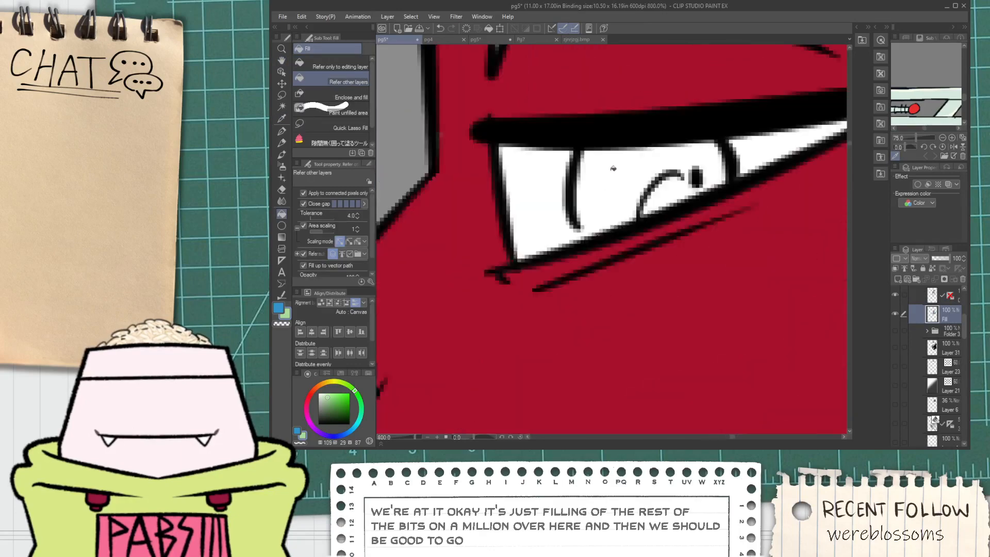
{"action": "key", "text": "g"}
{"action": "left_click", "coordinate": [598, 229]}
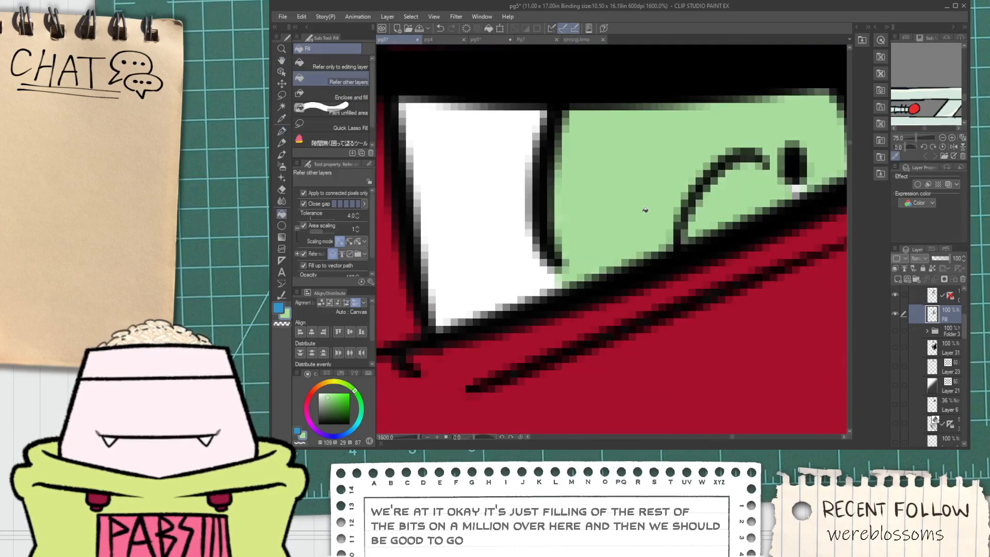
Paint the inside of the red-skinned figure's outlined pupil solid black with the G-pen, sampling black from the nearby lineart.
{"action": "key", "text": "p"}
{"action": "scroll", "coordinate": [794, 159], "scroll_direction": "down", "scroll_amount": 2}
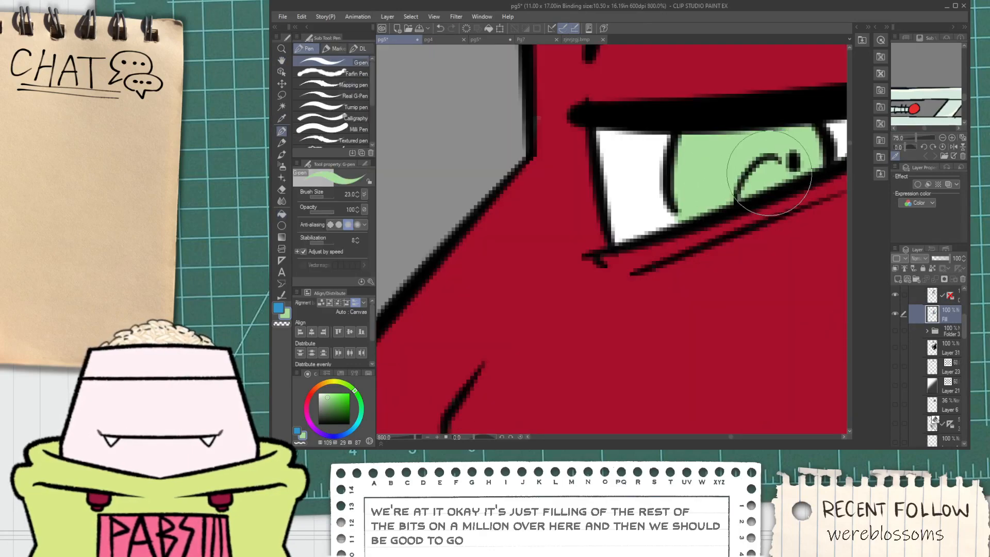
{"action": "left_click", "coordinate": [748, 101], "text": "alt"}
{"action": "left_click_drag", "start_coordinate": [749, 189], "coordinate": [781, 180]}
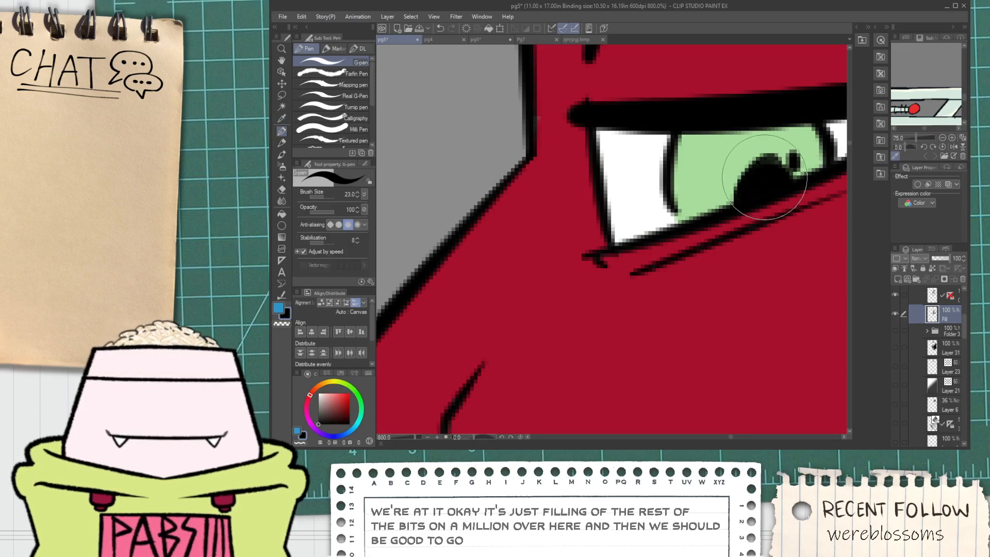
Turn on the visibility of Folder 3 to show the colored background behind the right panel's figures.
{"action": "scroll", "coordinate": [784, 175], "scroll_direction": "down", "scroll_amount": 14}
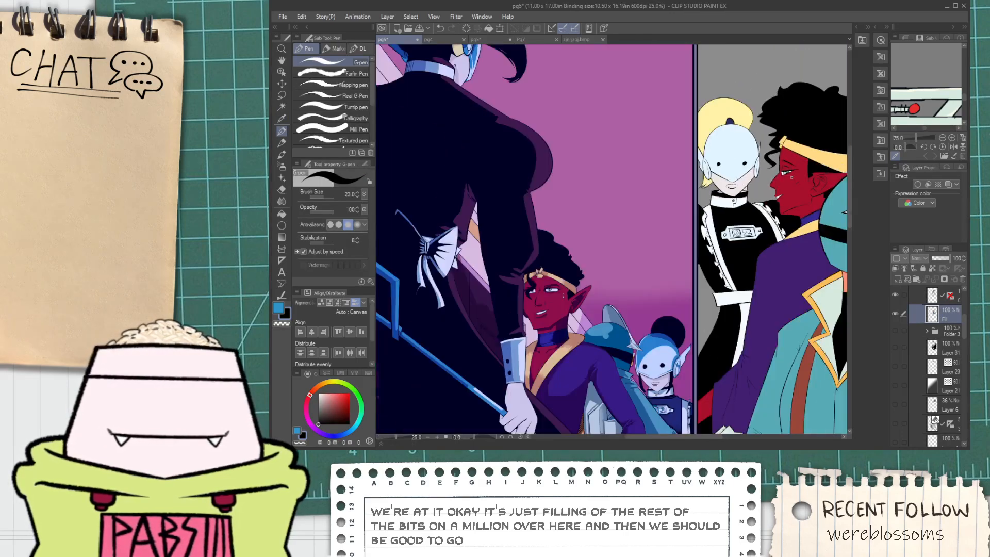
{"action": "scroll", "coordinate": [741, 231], "scroll_direction": "up", "scroll_amount": 4}
{"action": "left_click_drag", "start_coordinate": [676, 297], "coordinate": [654, 275]}
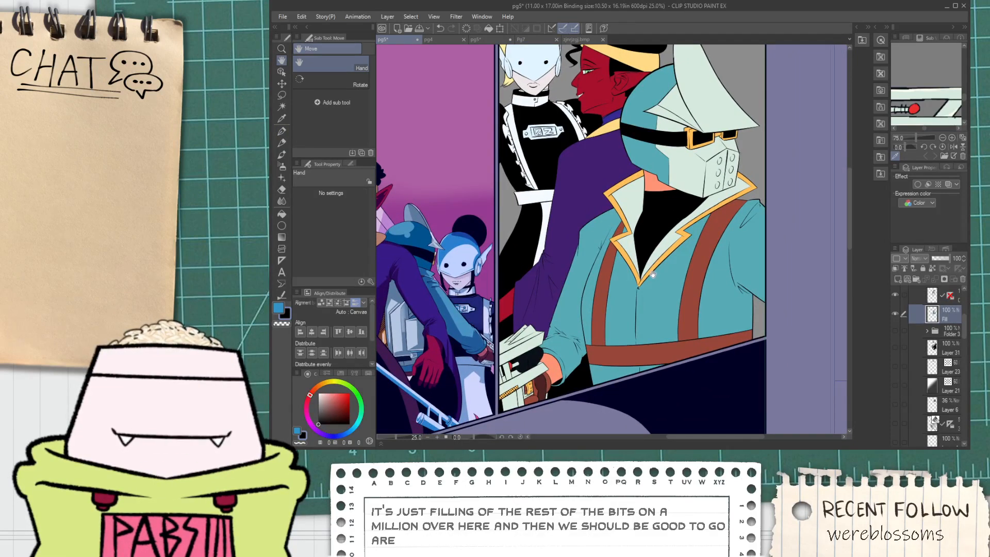
{"action": "scroll", "coordinate": [652, 275], "scroll_direction": "down", "scroll_amount": 4}
{"action": "scroll", "coordinate": [653, 275], "scroll_direction": "up", "scroll_amount": 2}
{"action": "left_click_drag", "start_coordinate": [650, 273], "coordinate": [670, 302]}
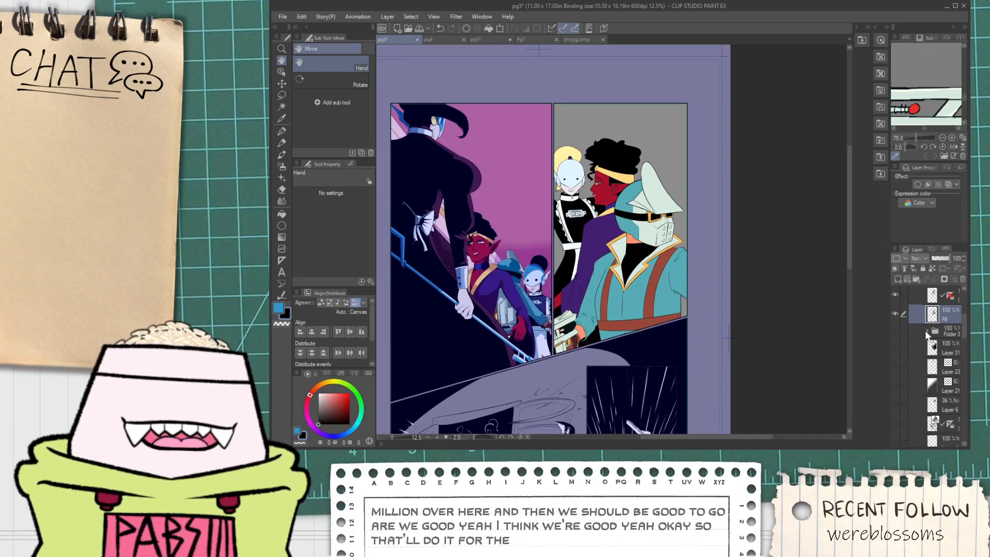
{"action": "mouse_move", "coordinate": [964, 323]}
{"action": "left_mouse_down"}
{"action": "mouse_move", "coordinate": [964, 308]}
{"action": "mouse_move", "coordinate": [965, 339]}
{"action": "mouse_move", "coordinate": [966, 318]}
{"action": "left_mouse_up"}
{"action": "left_click", "coordinate": [895, 378]}
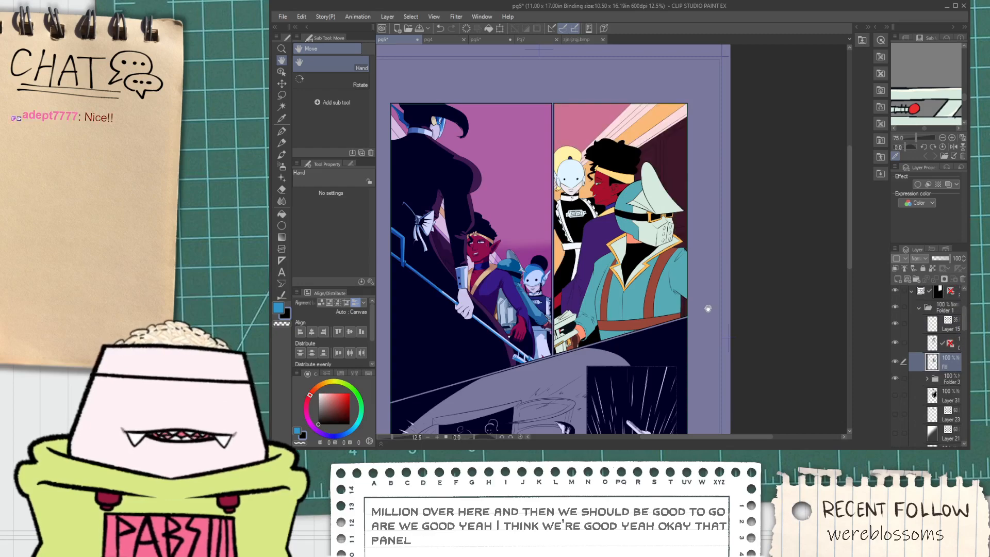
Examine the right panel's flat colors against its background and compare them with the finished left panel's color scheme.
{"action": "scroll", "coordinate": [616, 166], "scroll_direction": "up", "scroll_amount": 2}
{"action": "left_click_drag", "start_coordinate": [606, 197], "coordinate": [600, 193]}
{"action": "scroll", "coordinate": [623, 225], "scroll_direction": "down", "scroll_amount": 2}
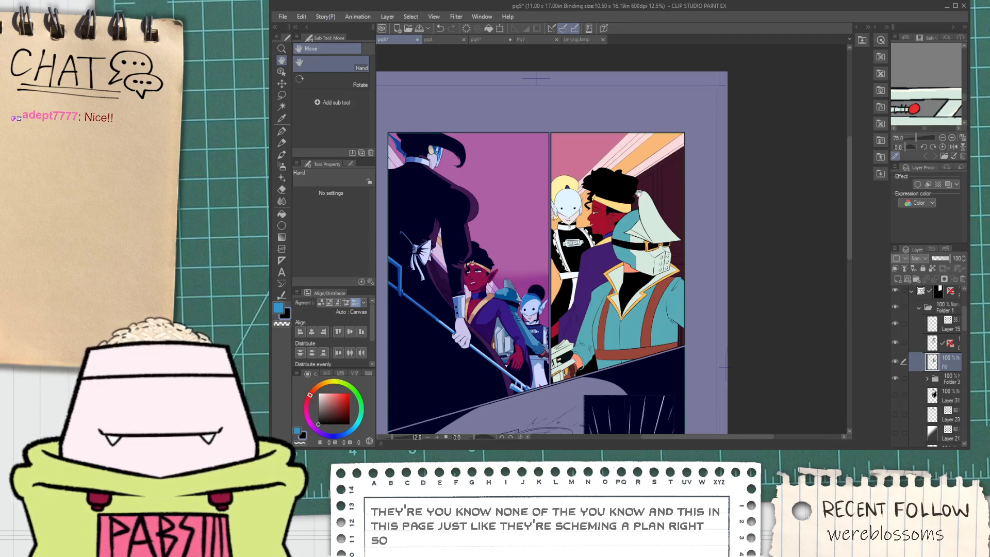
{"action": "left_click_drag", "start_coordinate": [638, 193], "coordinate": [601, 196]}
{"action": "scroll", "coordinate": [588, 251], "scroll_direction": "up", "scroll_amount": 1}
{"action": "left_click_drag", "start_coordinate": [652, 243], "coordinate": [616, 249]}
{"action": "scroll", "coordinate": [610, 206], "scroll_direction": "up", "scroll_amount": 2}
{"action": "left_click_drag", "start_coordinate": [593, 214], "coordinate": [574, 201]}
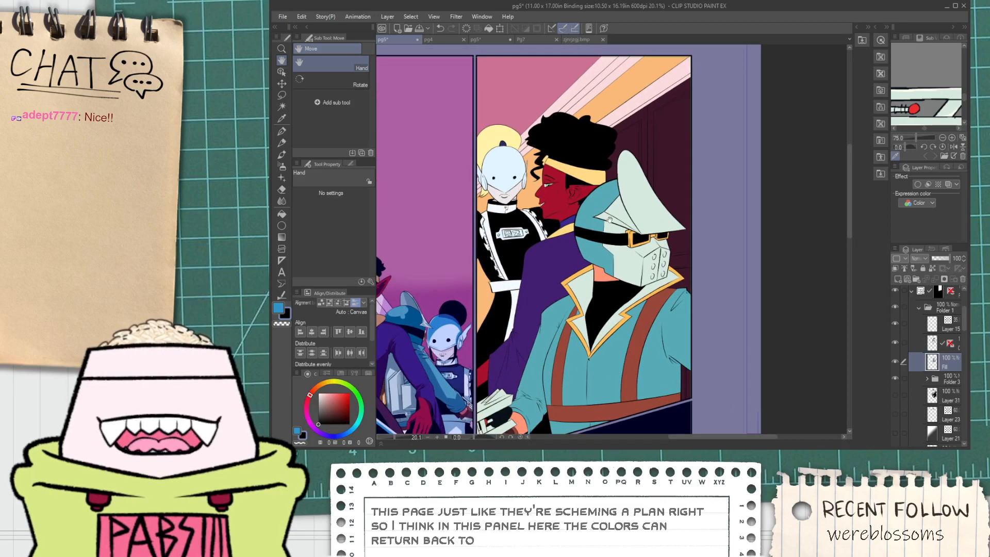
{"action": "left_click_drag", "start_coordinate": [426, 252], "coordinate": [511, 208]}
{"action": "left_click_drag", "start_coordinate": [432, 285], "coordinate": [453, 294]}
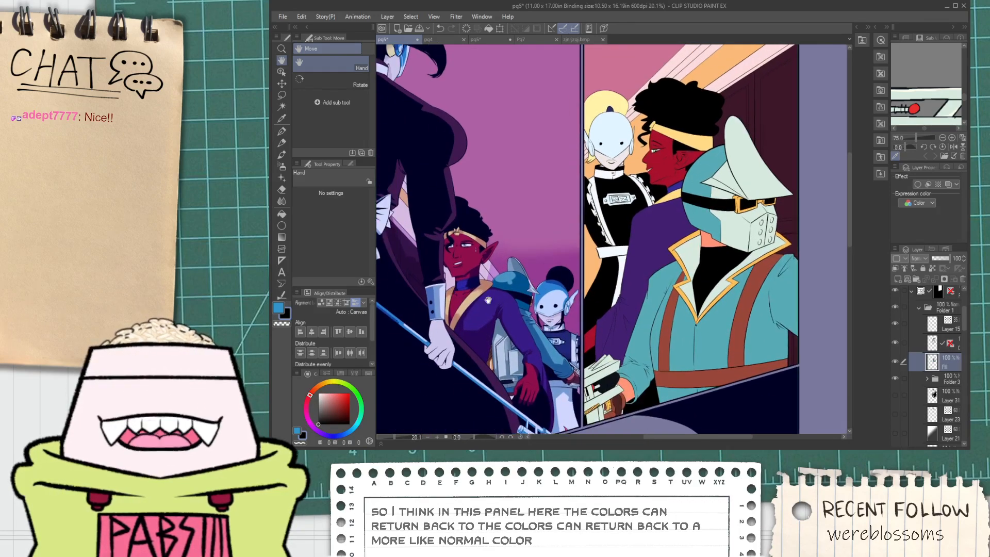
{"action": "left_click_drag", "start_coordinate": [694, 109], "coordinate": [605, 188]}
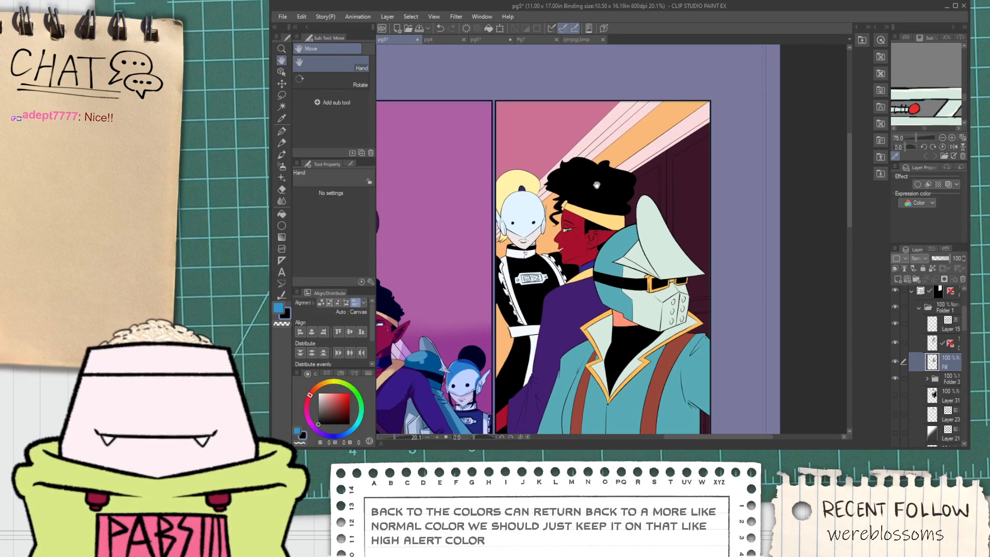